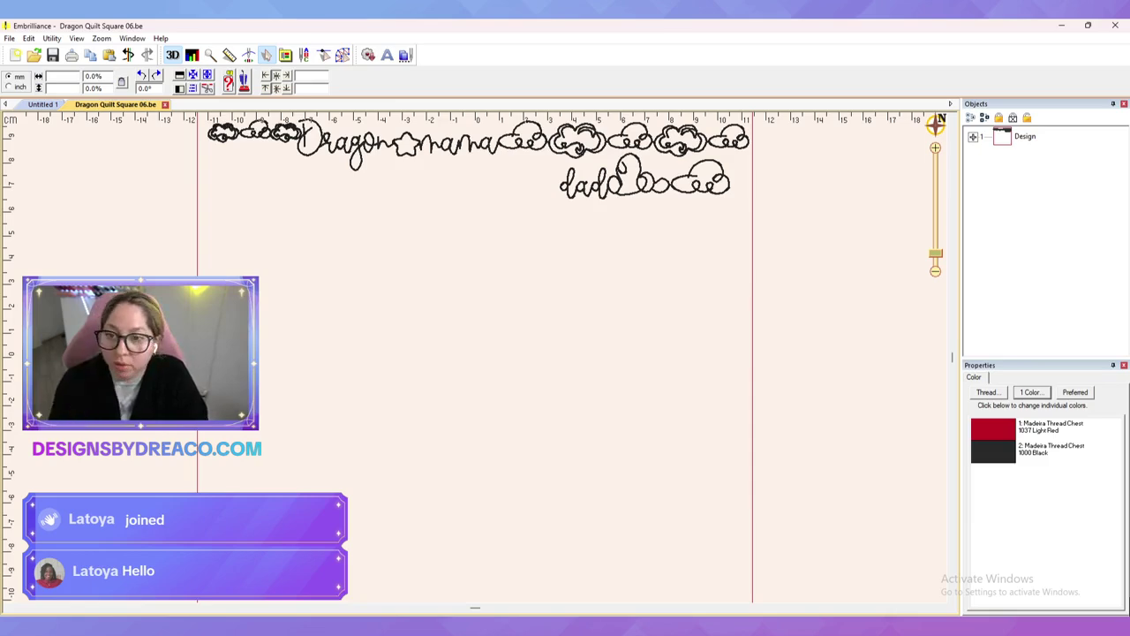
Step: Switch to the create mode and show the background dragon artwork behind the stitched lettering
scroll(477, 358, down, 1)
scroll(476, 358, up, 3)
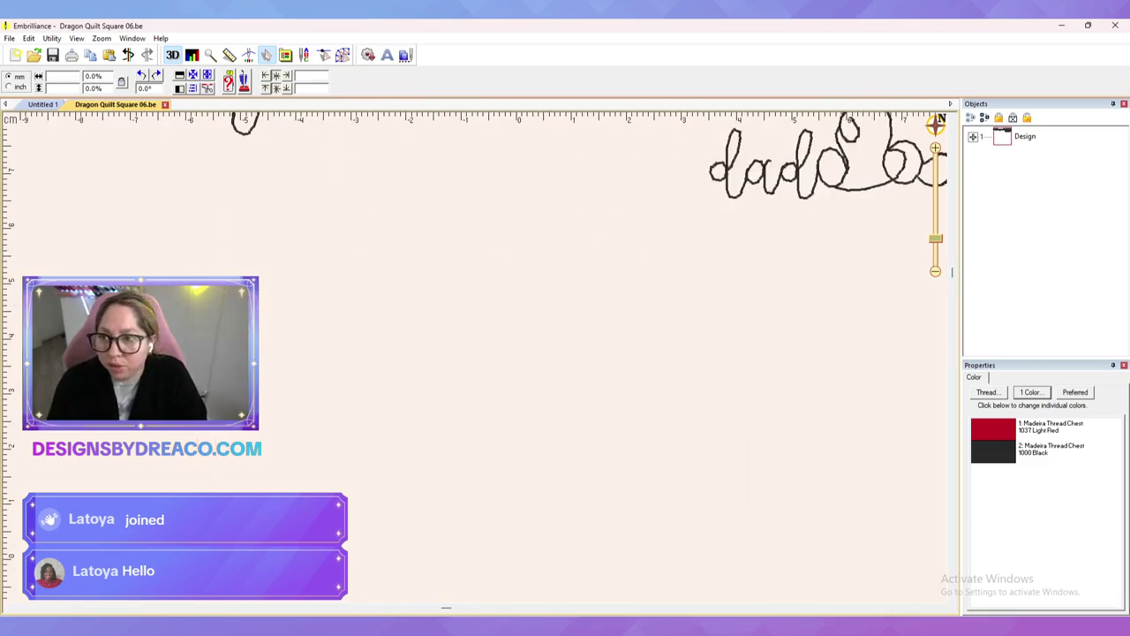
scroll(476, 357, down, 1)
drag(494, 353, 529, 415)
click(342, 55)
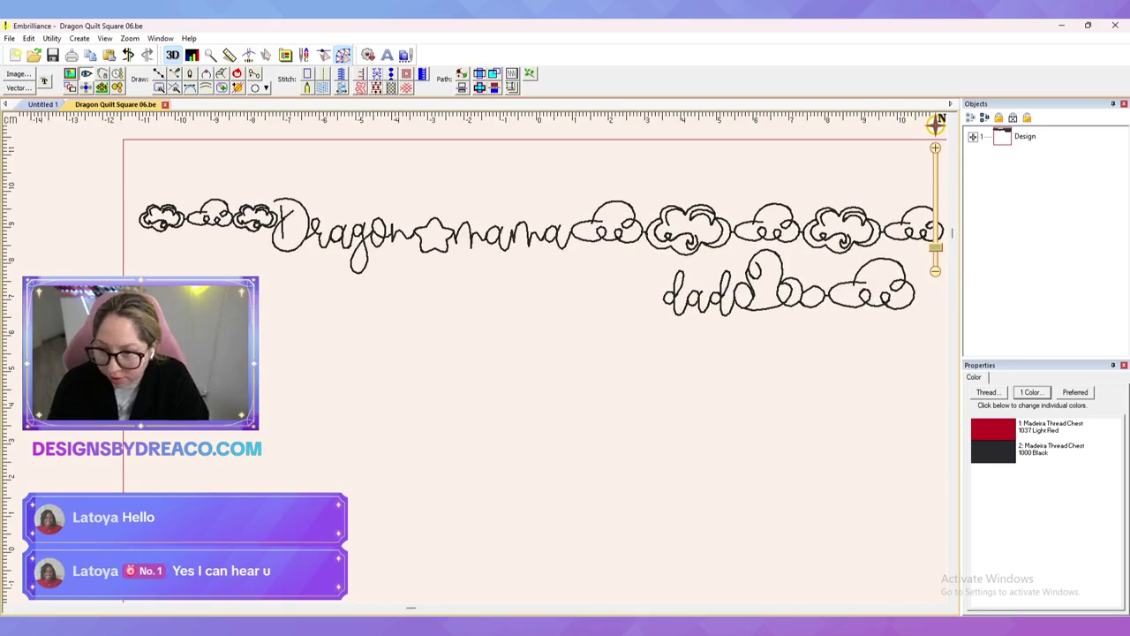
scroll(475, 358, up, 2)
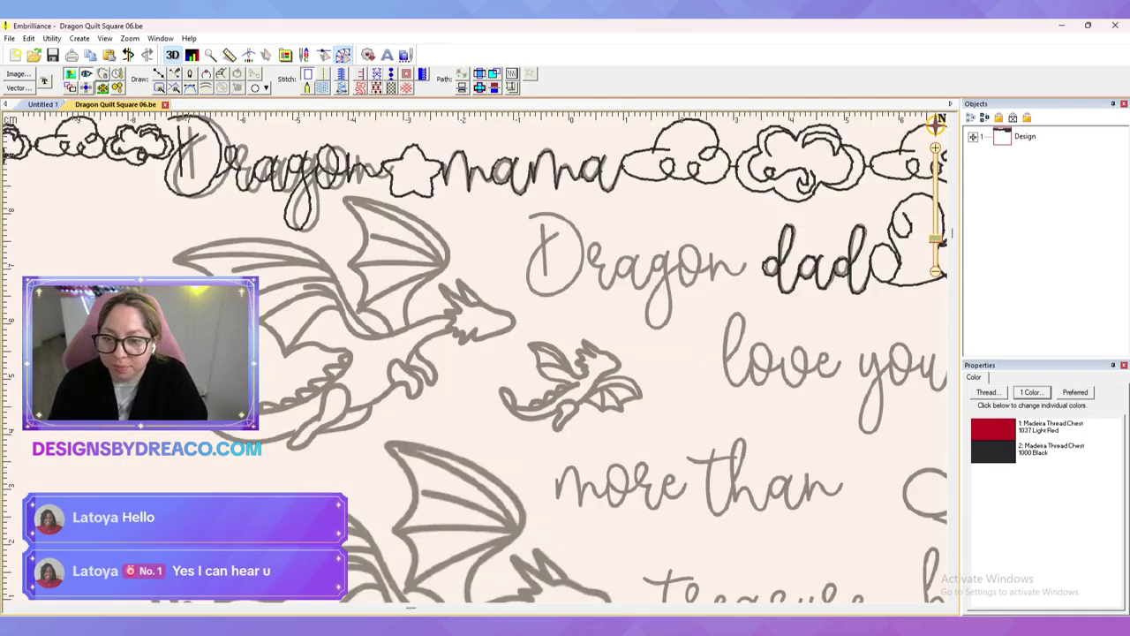
scroll(475, 357, down, 2)
drag(475, 358, 505, 414)
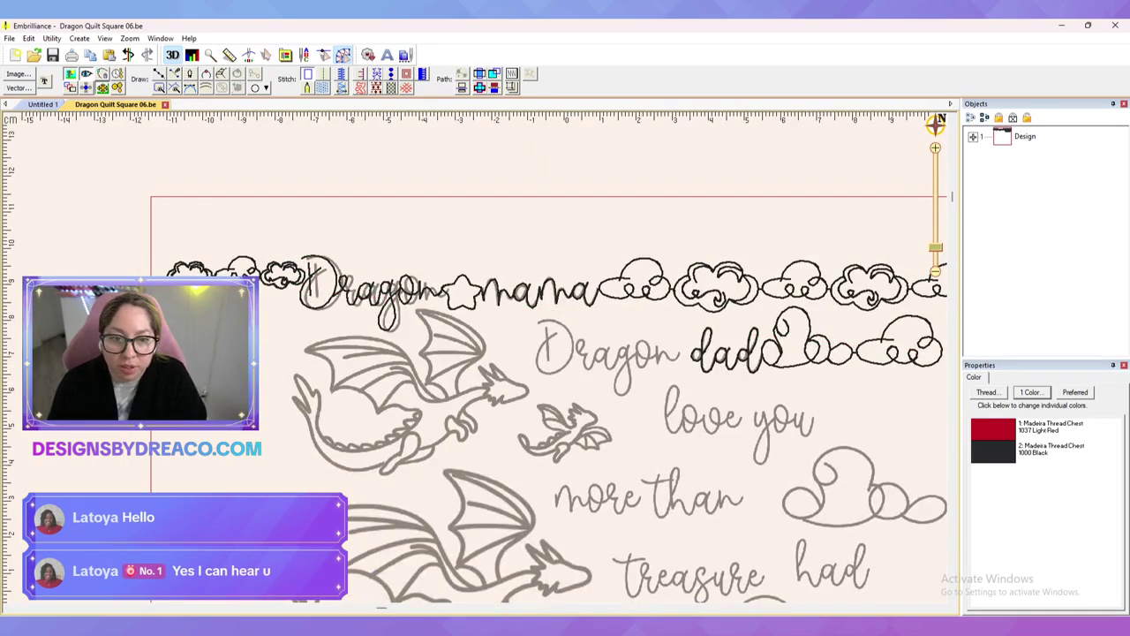
Step: Expand the design's object list and select the letter runs of the word "Dragon" in the first line
click(972, 137)
scroll(1042, 242, down, 1)
scroll(1047, 256, down, 1)
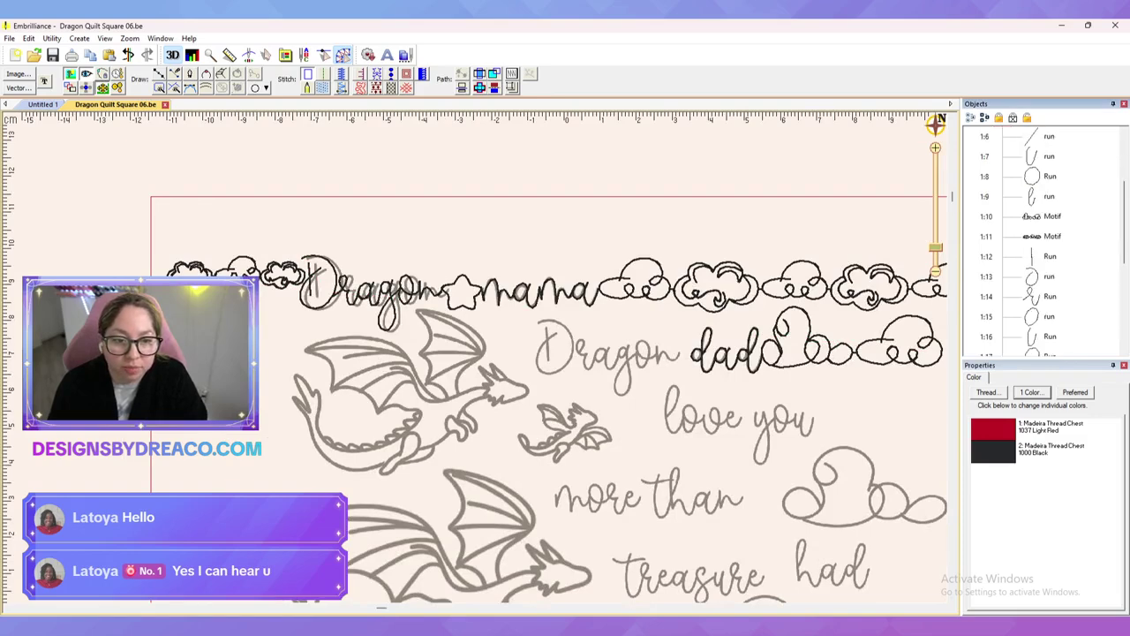
click(1050, 256)
scroll(1049, 256, down, 2)
shift+click(1050, 296)
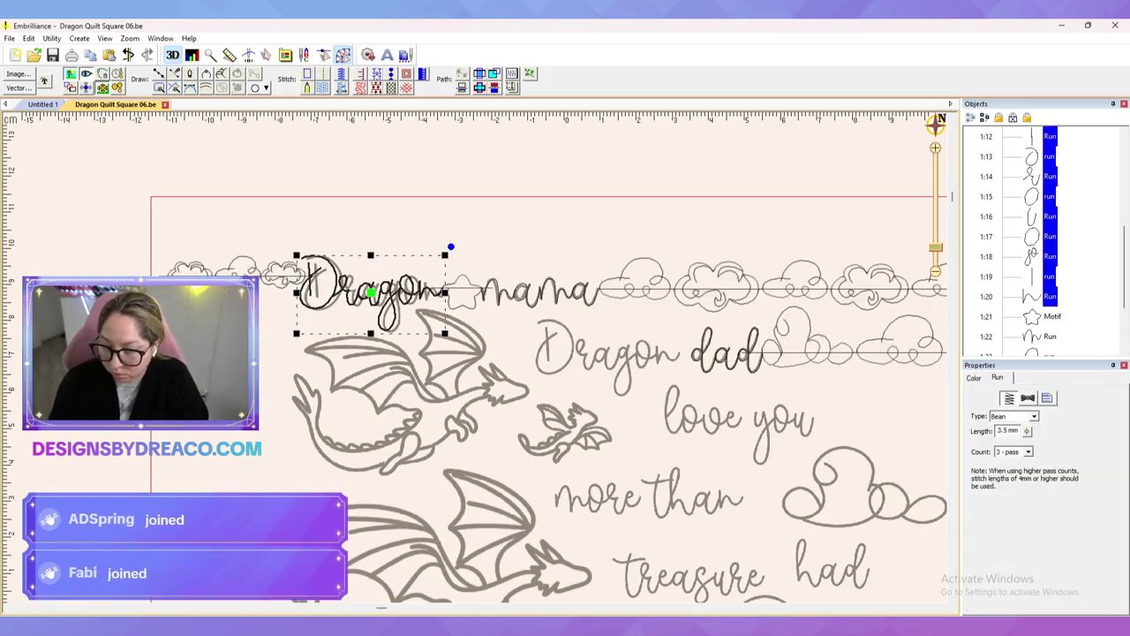
key(Escape)
scroll(477, 356, up, 2)
scroll(477, 357, down, 2)
drag(477, 357, 484, 324)
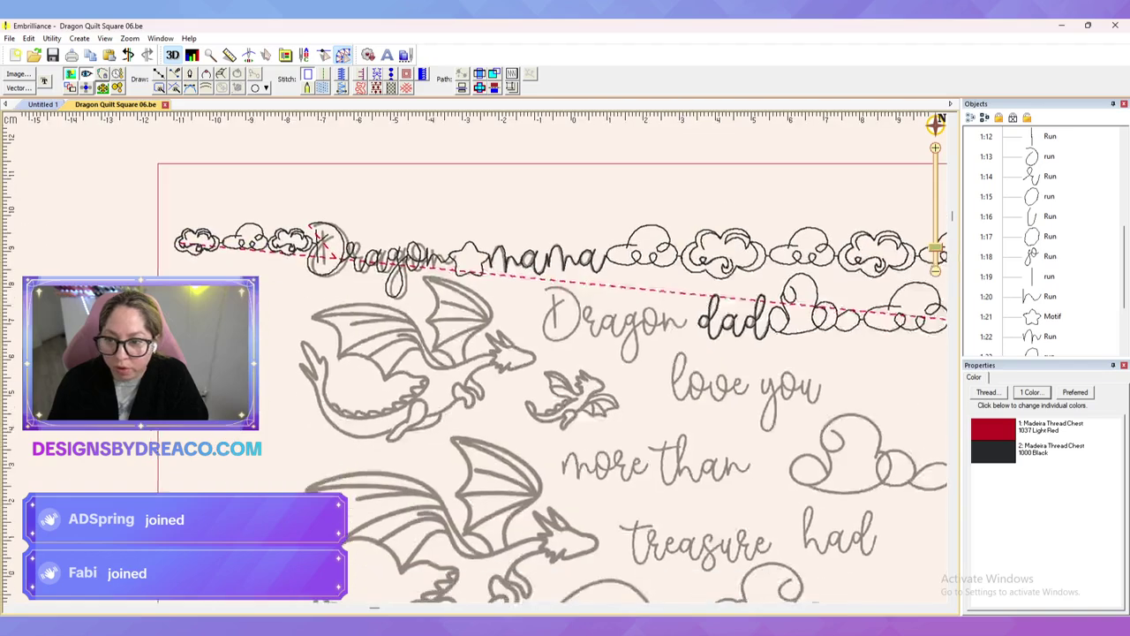
click(468, 258)
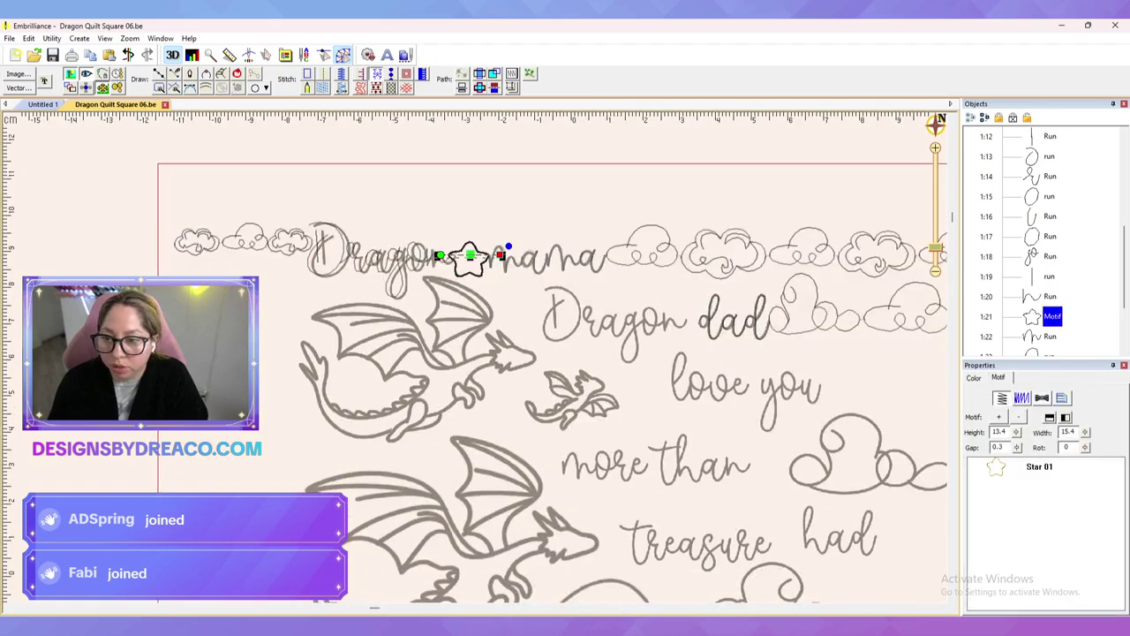
ctrl+click(413, 258)
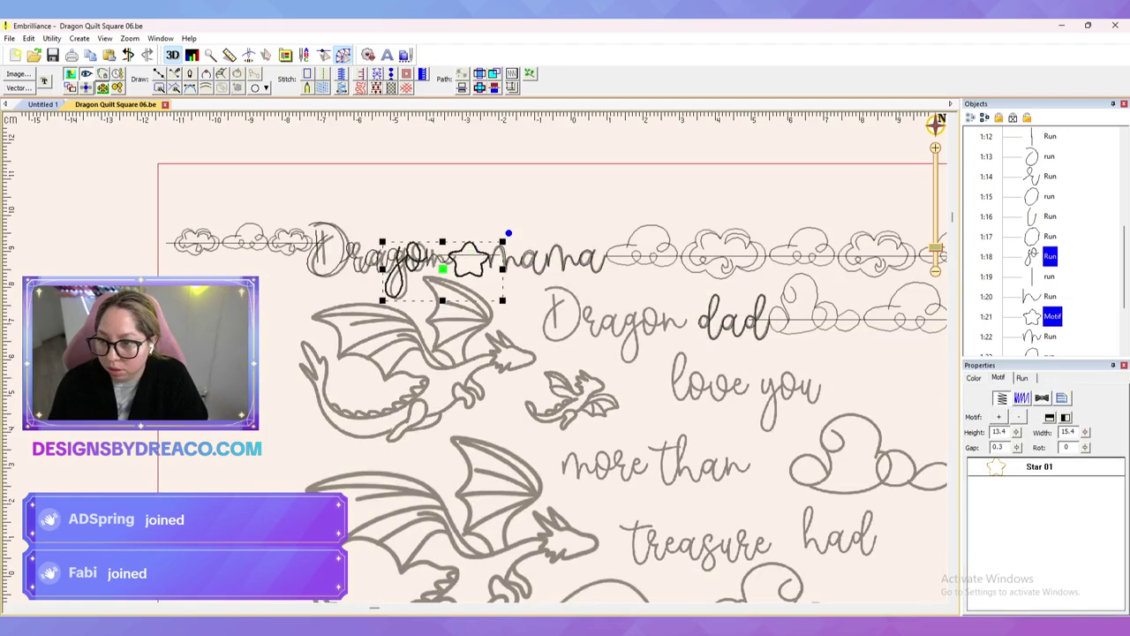
key(Escape)
Step: Copy the star motif together with all letter runs of "Dragon" in the first line
click(1051, 316)
scroll(1048, 256, up, 2)
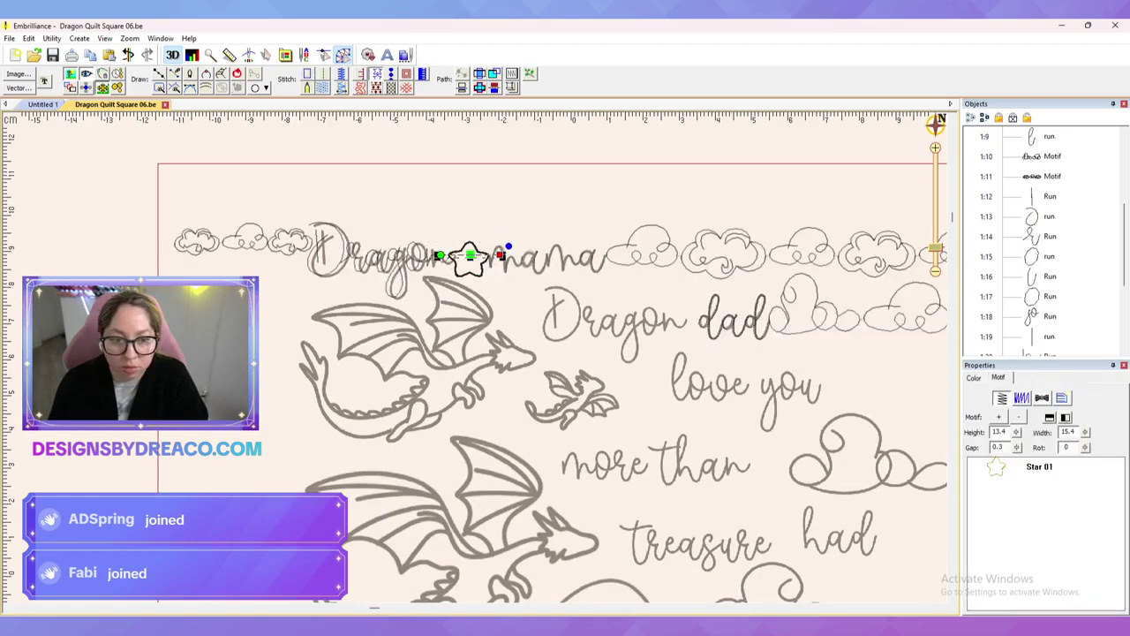
shift+click(1049, 256)
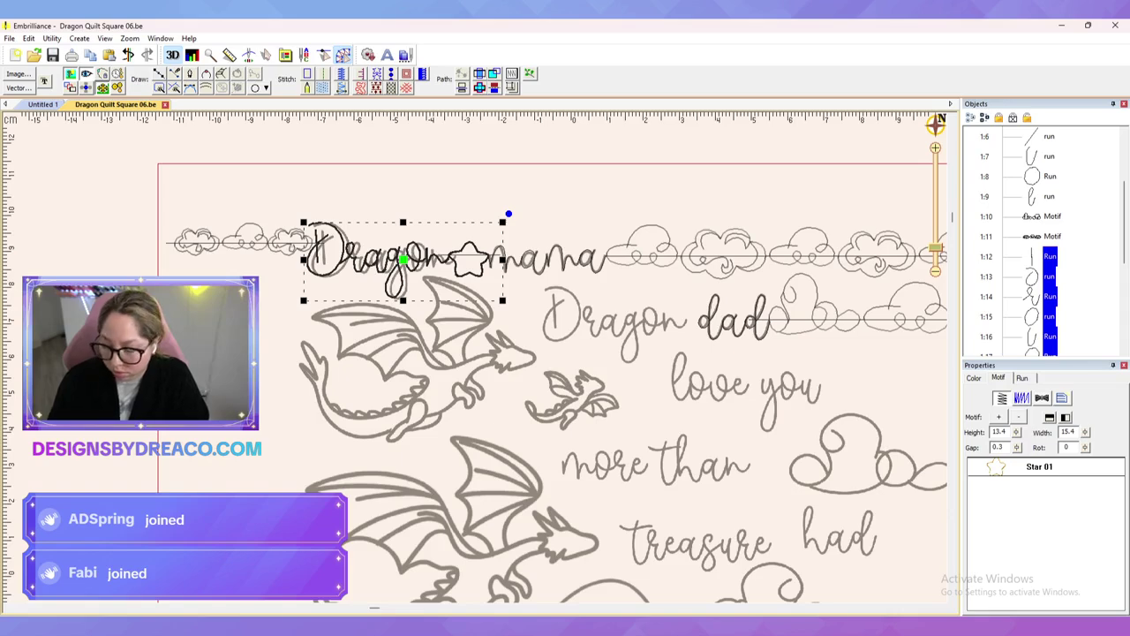
key(Escape)
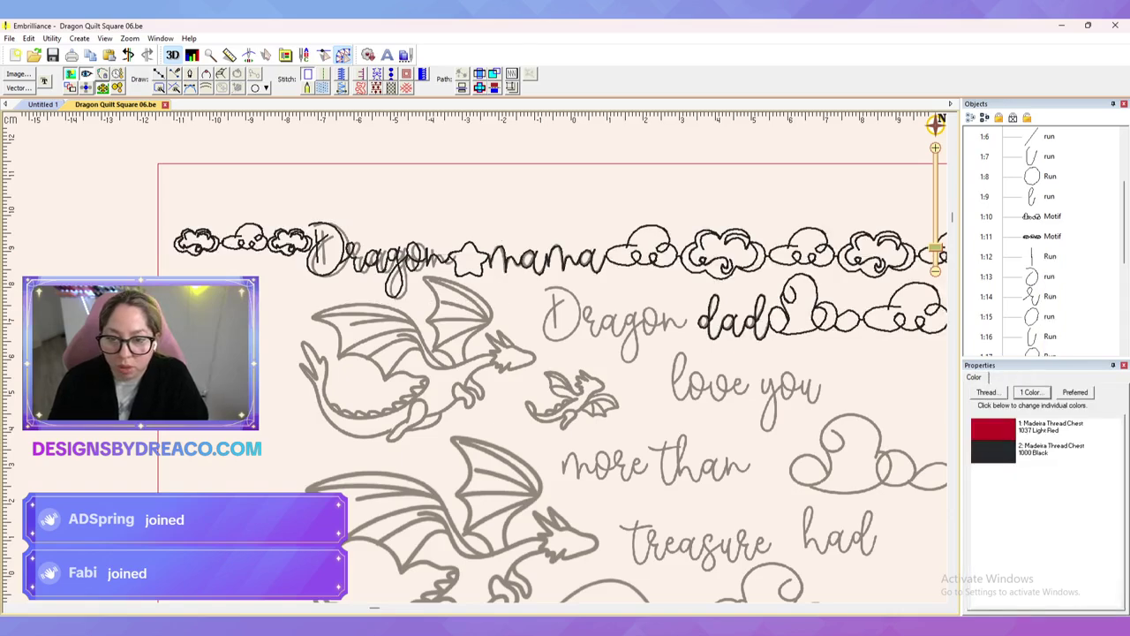
Step: Paste the copied "Dragon" and star under the first letter of "dad" in the object order and move them directly in front of "dad"
click(711, 316)
right_click(712, 320)
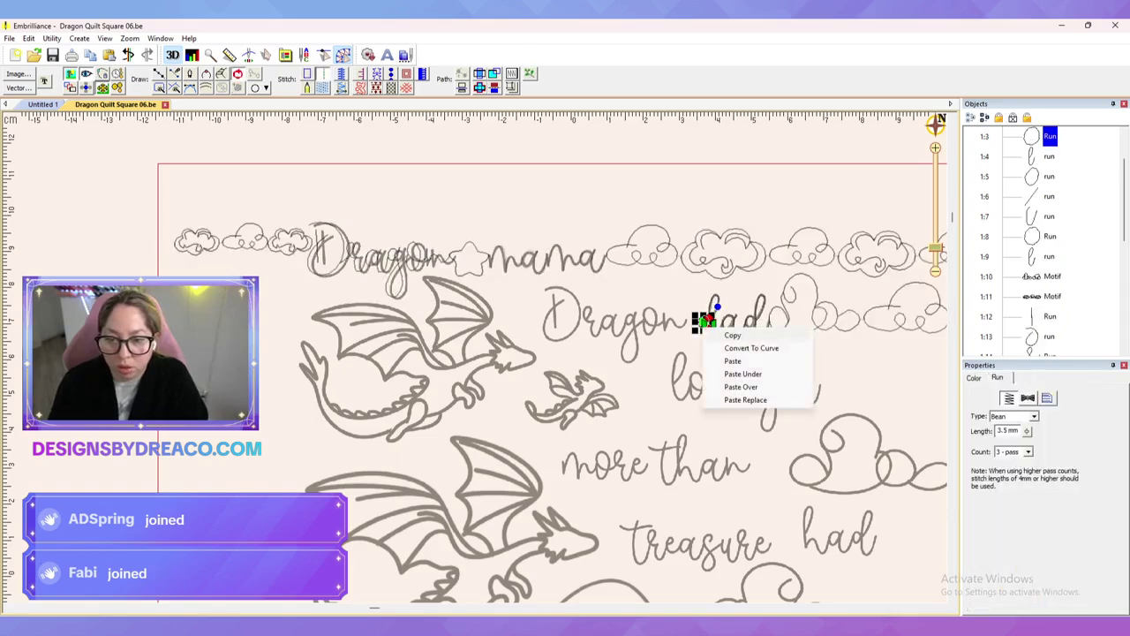
click(755, 373)
drag(403, 260, 614, 324)
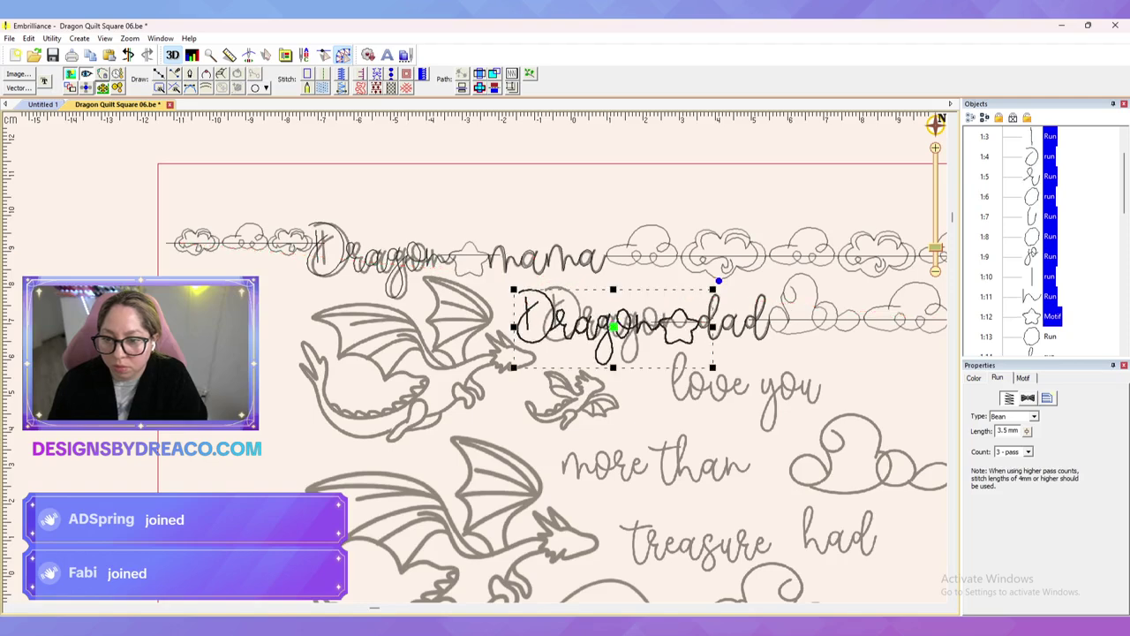
key(Escape)
Step: Hide the background artwork and examine how the pasted "Dragon" and star meet the word "dad"
scroll(475, 358, down, 2)
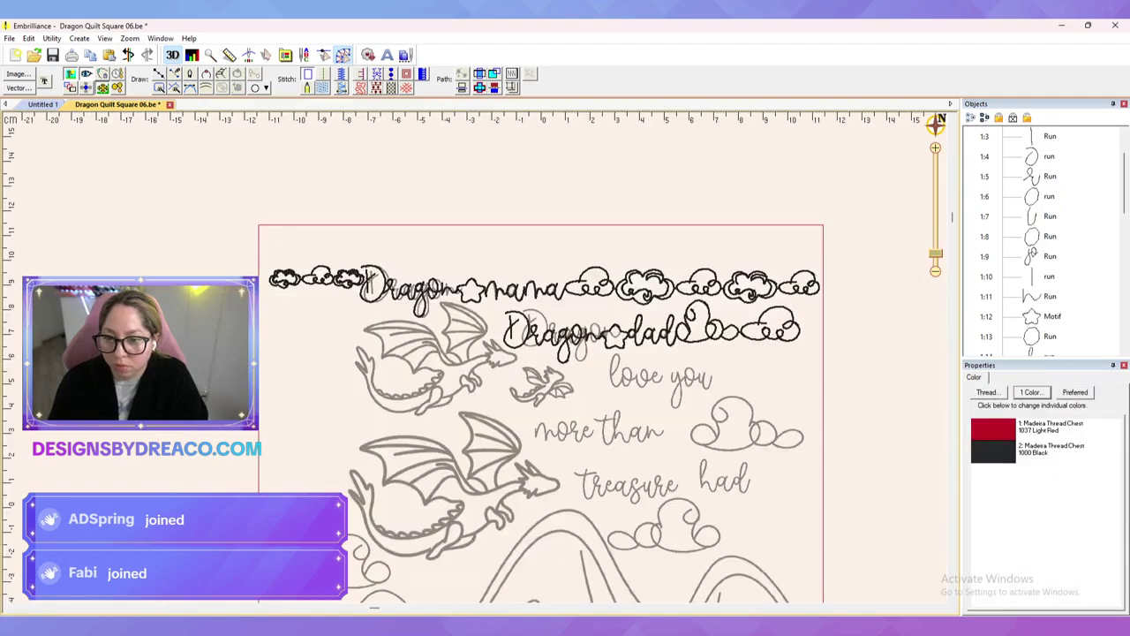
scroll(472, 358, up, 2)
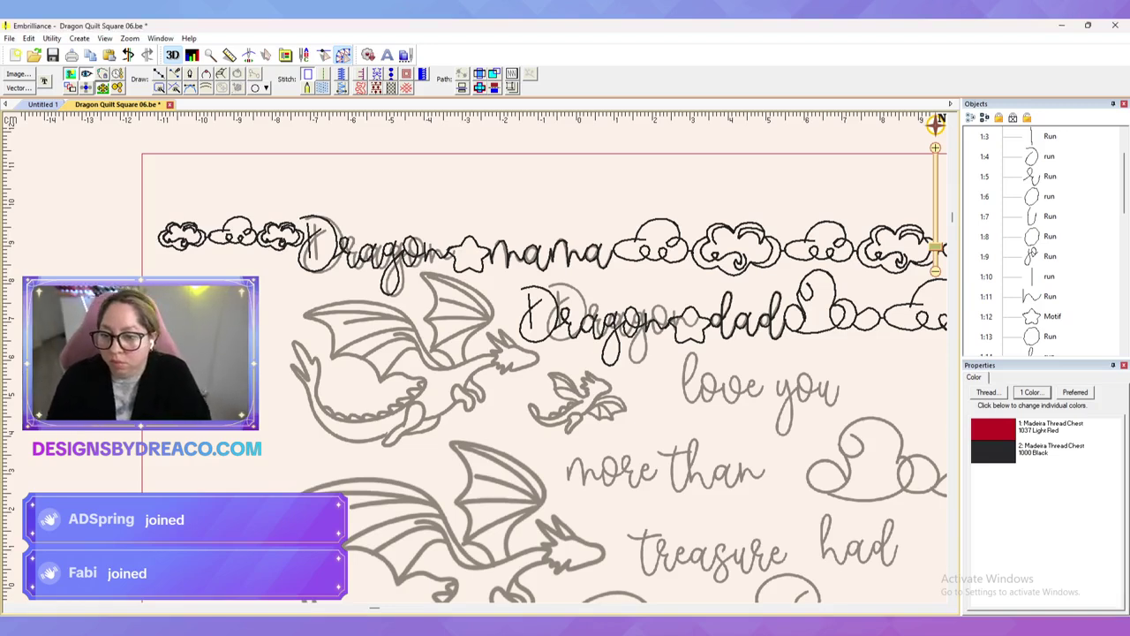
scroll(471, 357, up, 2)
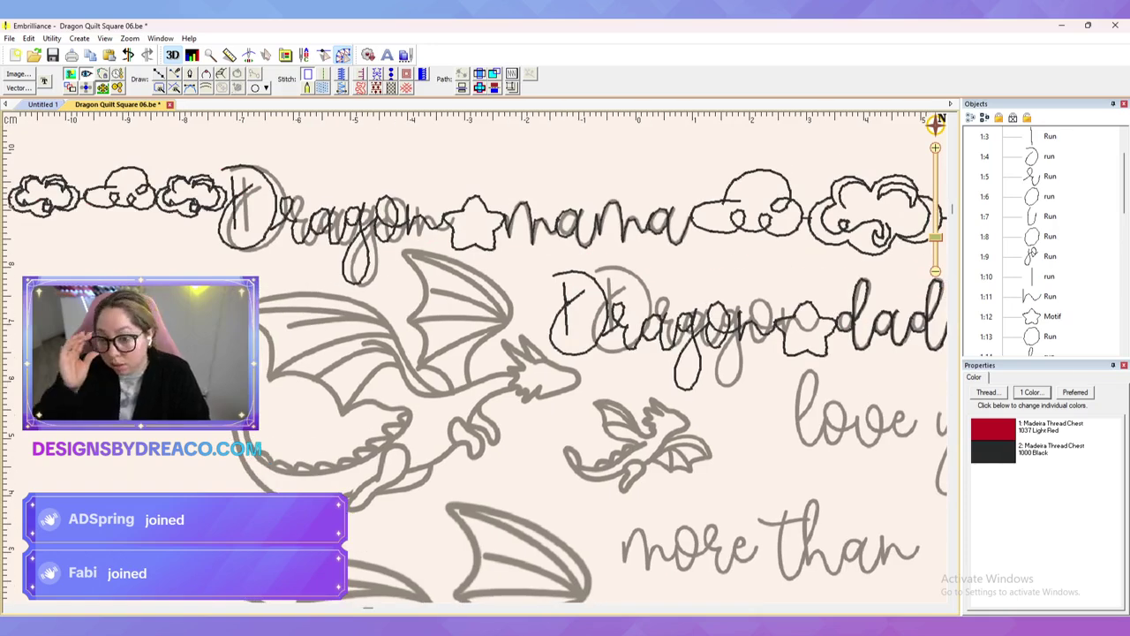
scroll(475, 354, down, 3)
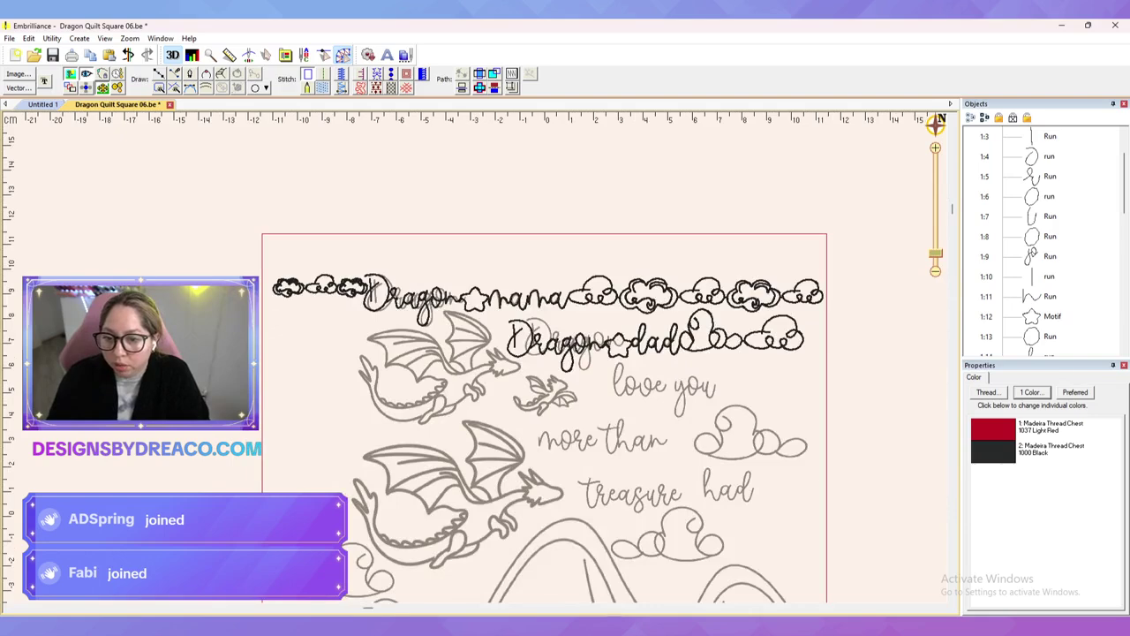
key(Delete)
scroll(476, 355, up, 2)
scroll(477, 355, down, 2)
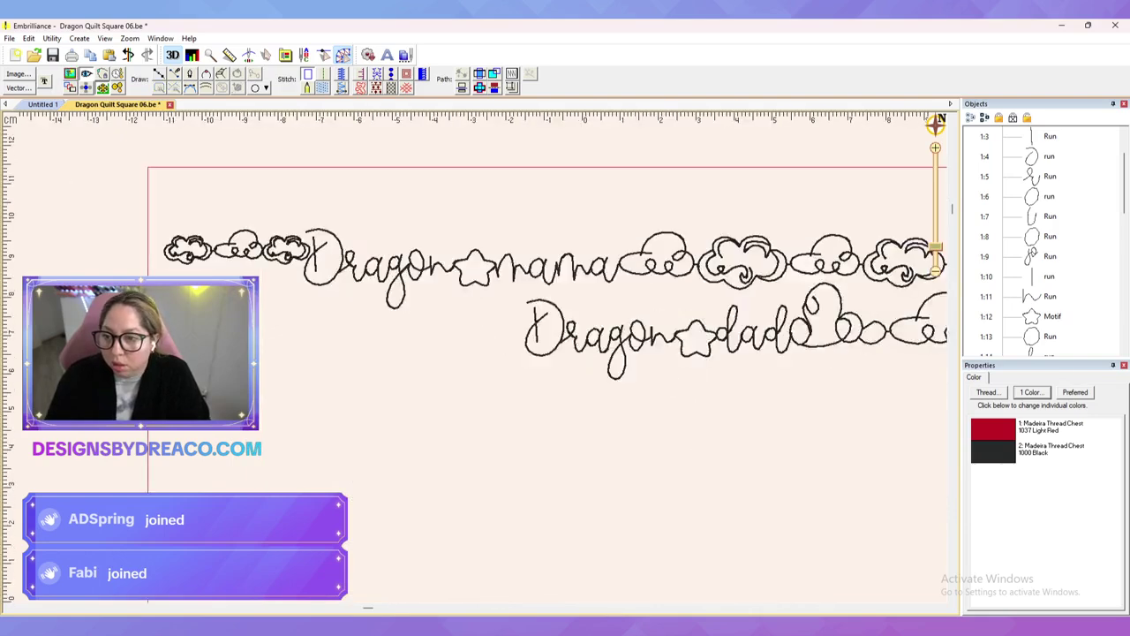
scroll(475, 360, up, 2)
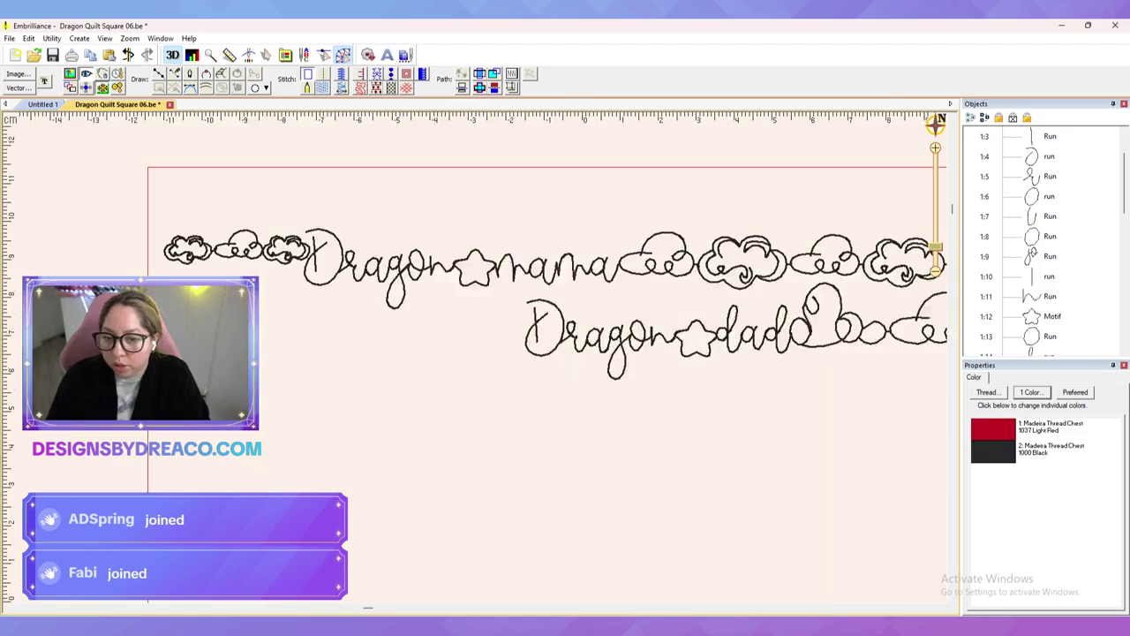
scroll(695, 321, up, 3)
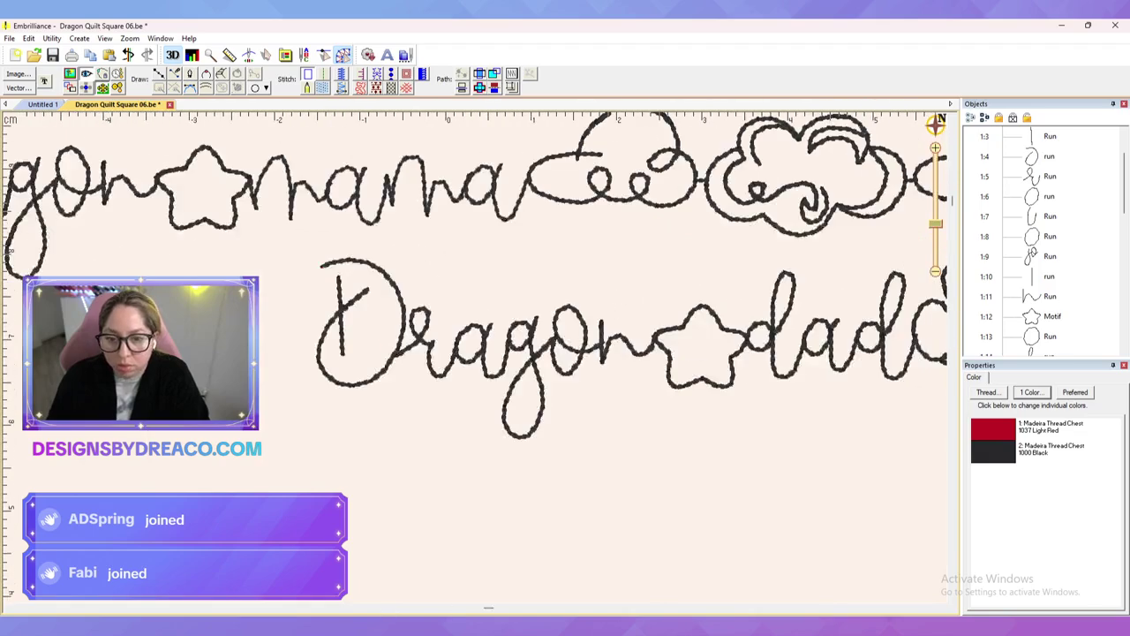
Step: Move the stitch point on the bowl of the first "d" in "dad" to the side touching the star
click(760, 337)
scroll(757, 337, up, 3)
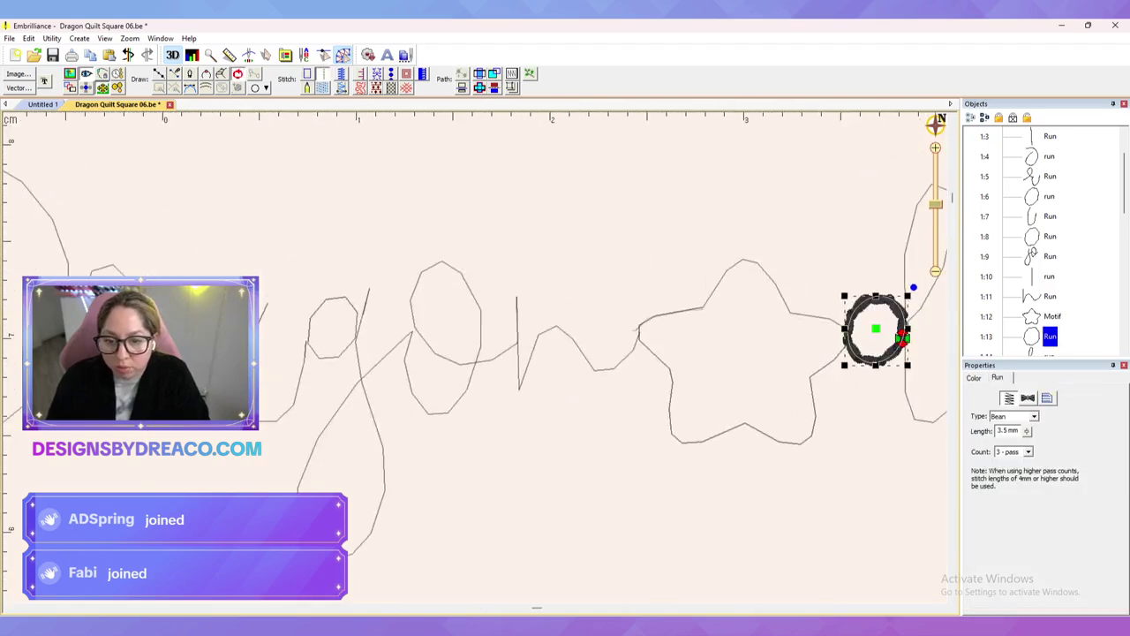
mouse_move(901, 338)
mouse_down()
mouse_move(871, 297)
mouse_move(847, 335)
mouse_up()
key(Escape)
scroll(476, 356, down, 8)
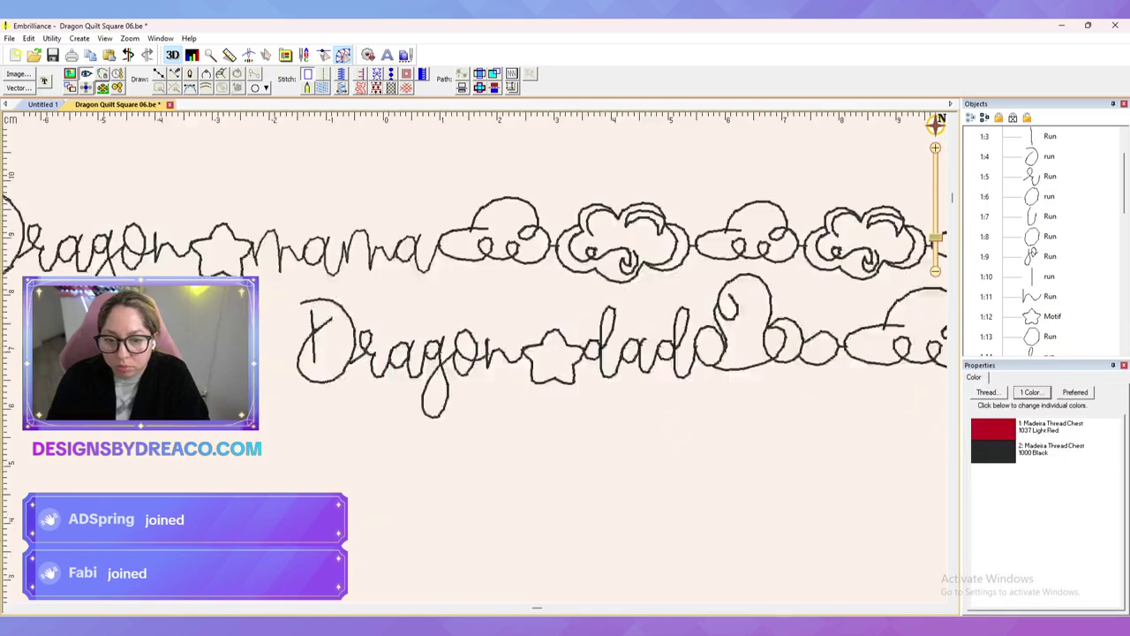
Step: Examine the object order of the "Dragon" letter runs and the neighbouring cloud motifs
drag(477, 356, 475, 319)
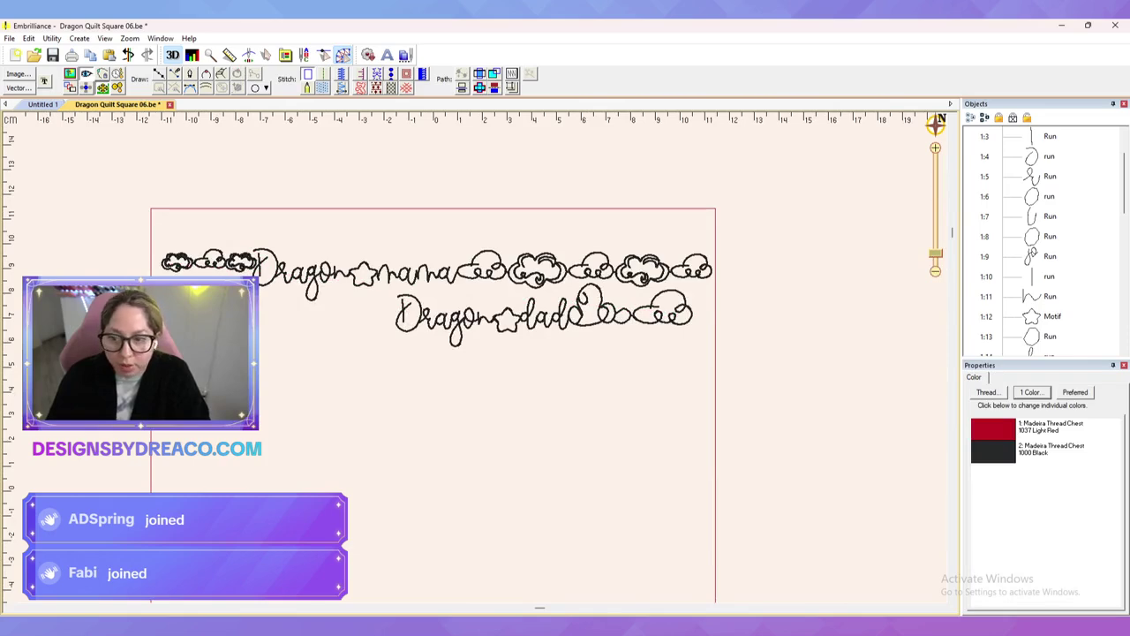
click(446, 319)
scroll(1044, 241, up, 1)
scroll(1043, 241, down, 4)
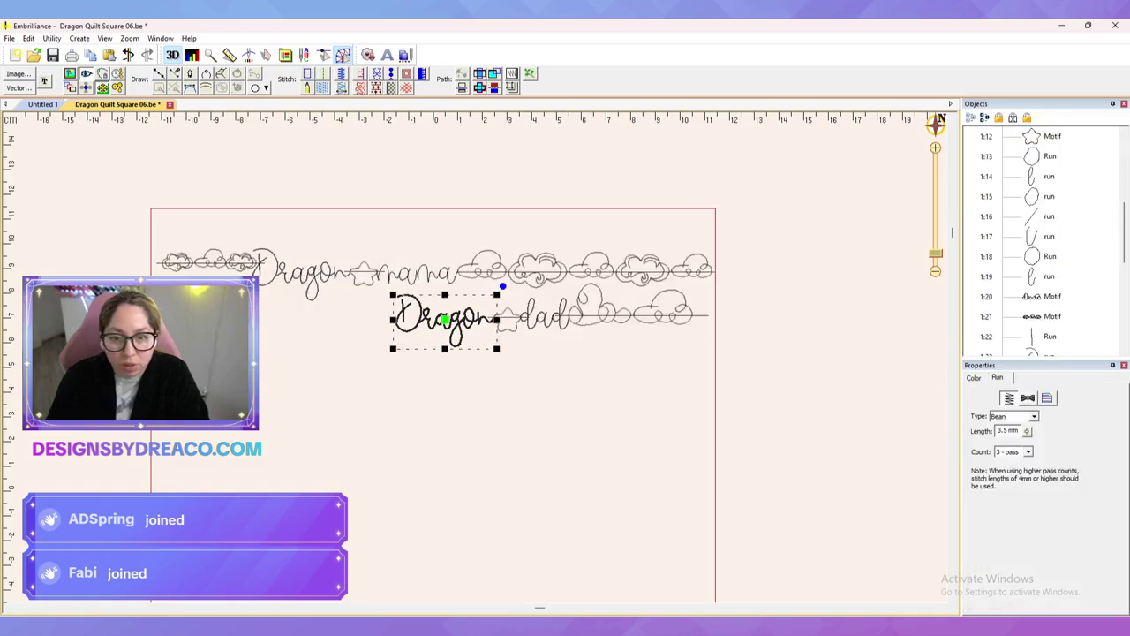
click(1050, 296)
shift+click(1050, 336)
click(632, 380)
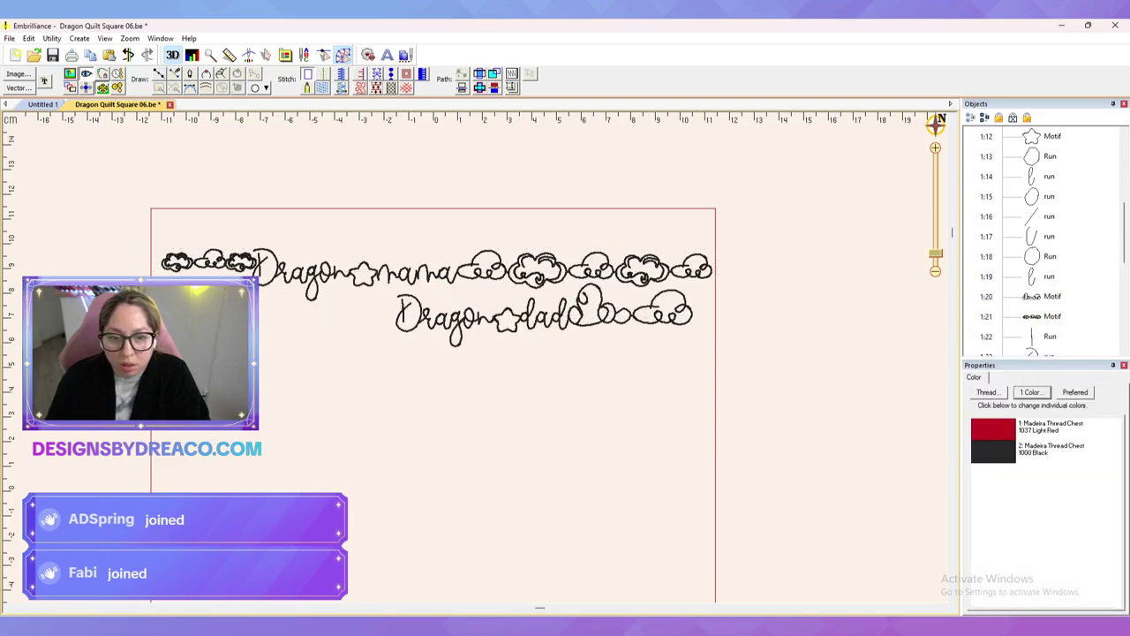
Step: Move the complete "Dragon dad" line with its star and cloud motif after the first line in the stitching order, and save the design
click(632, 315)
scroll(1050, 265, up, 5)
shift+click(1050, 196)
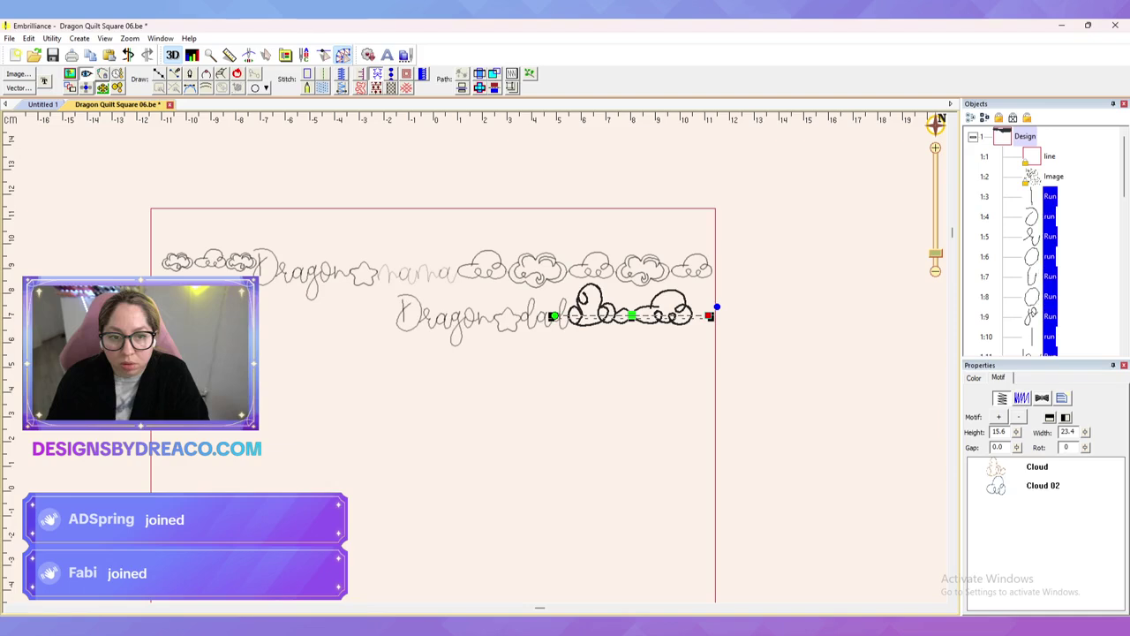
right_click(1052, 197)
click(1072, 241)
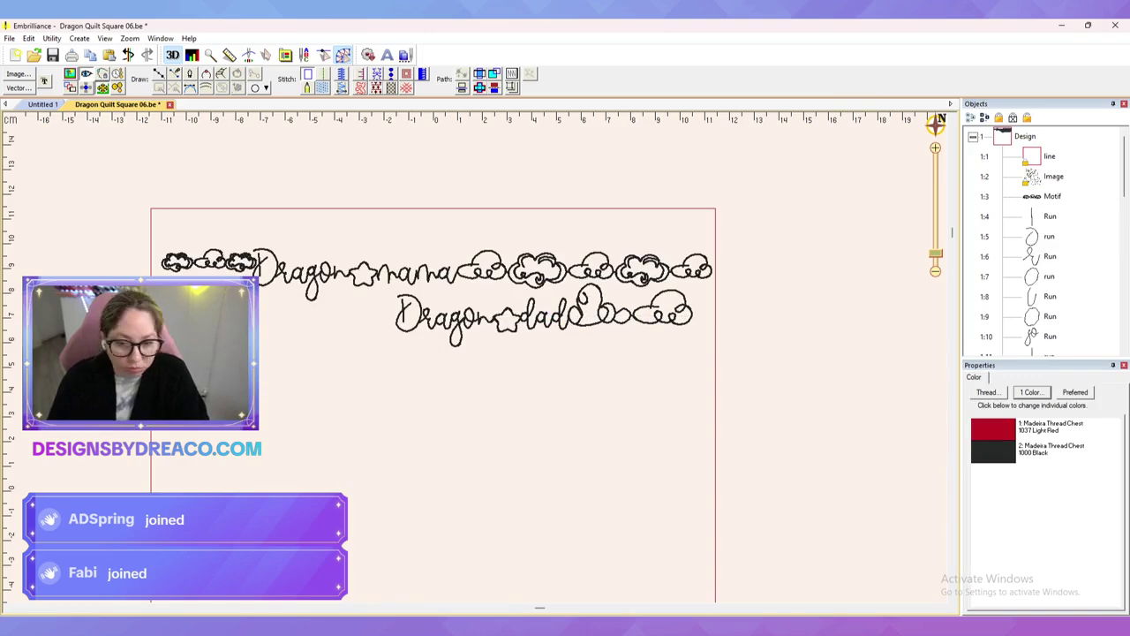
drag(486, 398, 574, 404)
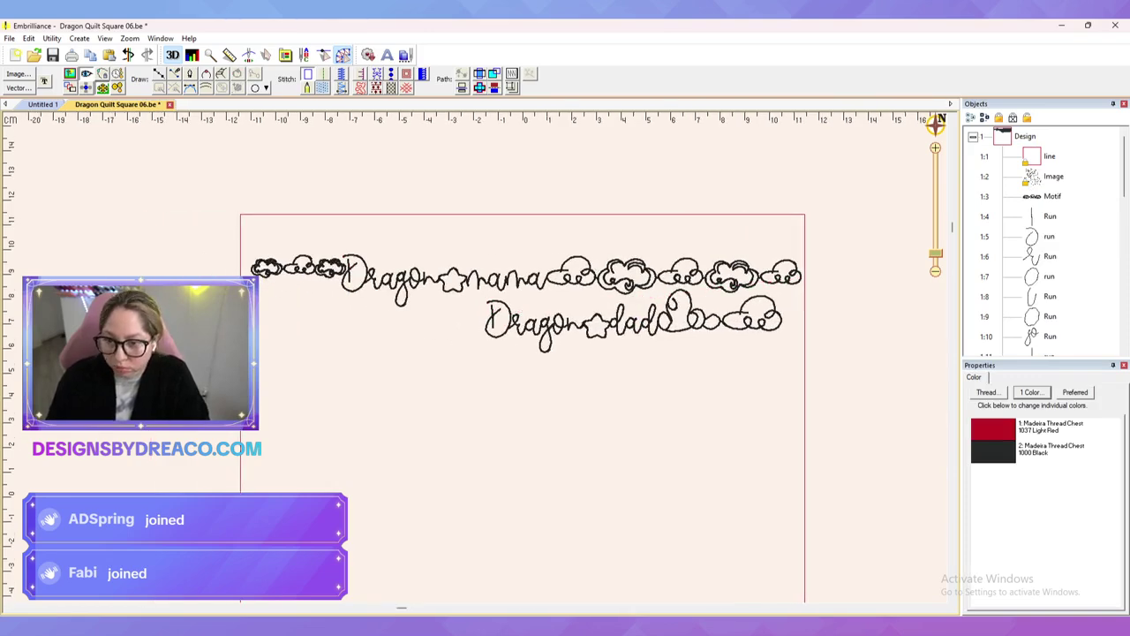
key(ctrl+s)
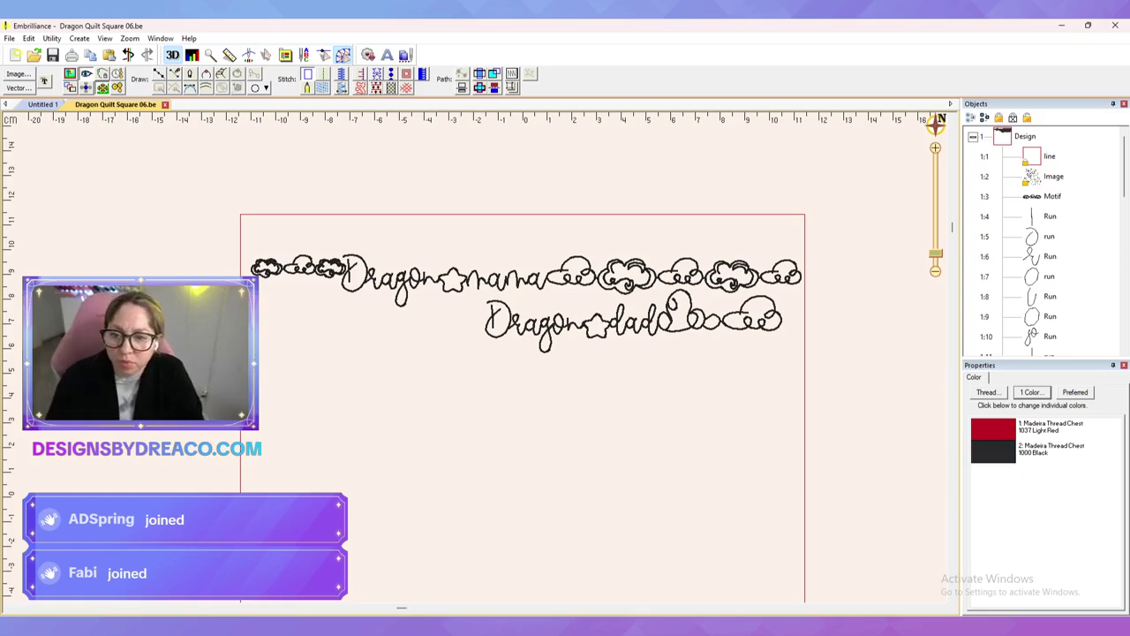
Step: Show the background artwork again and examine the dragons, clouds, mountains and remaining lettering still without stitches
scroll(477, 357, up, 2)
scroll(483, 354, down, 4)
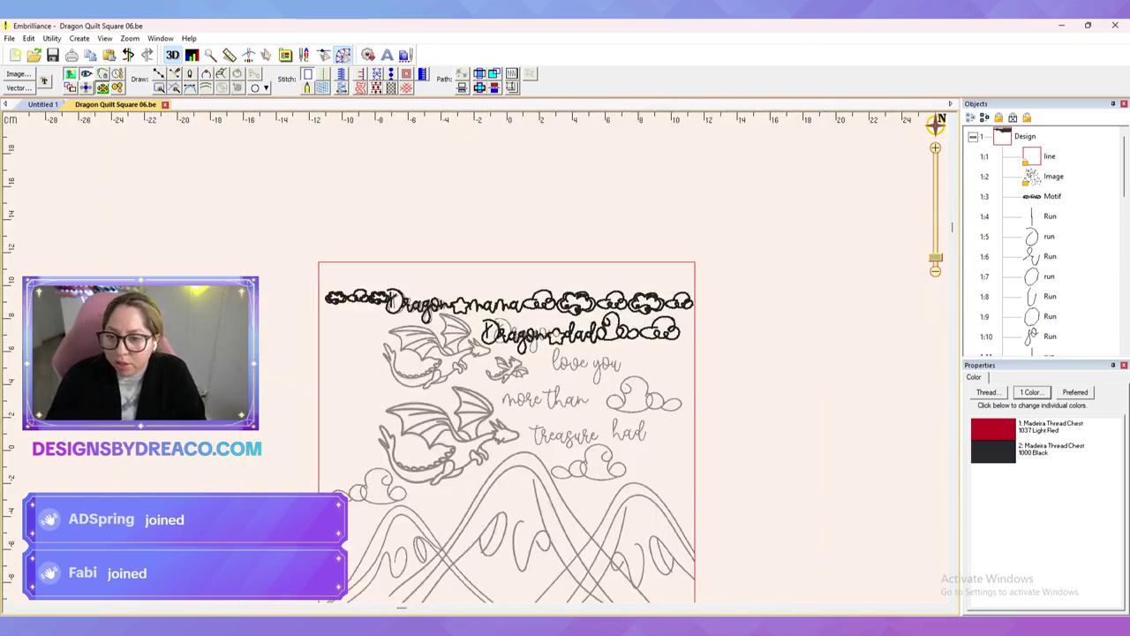
drag(483, 354, 512, 278)
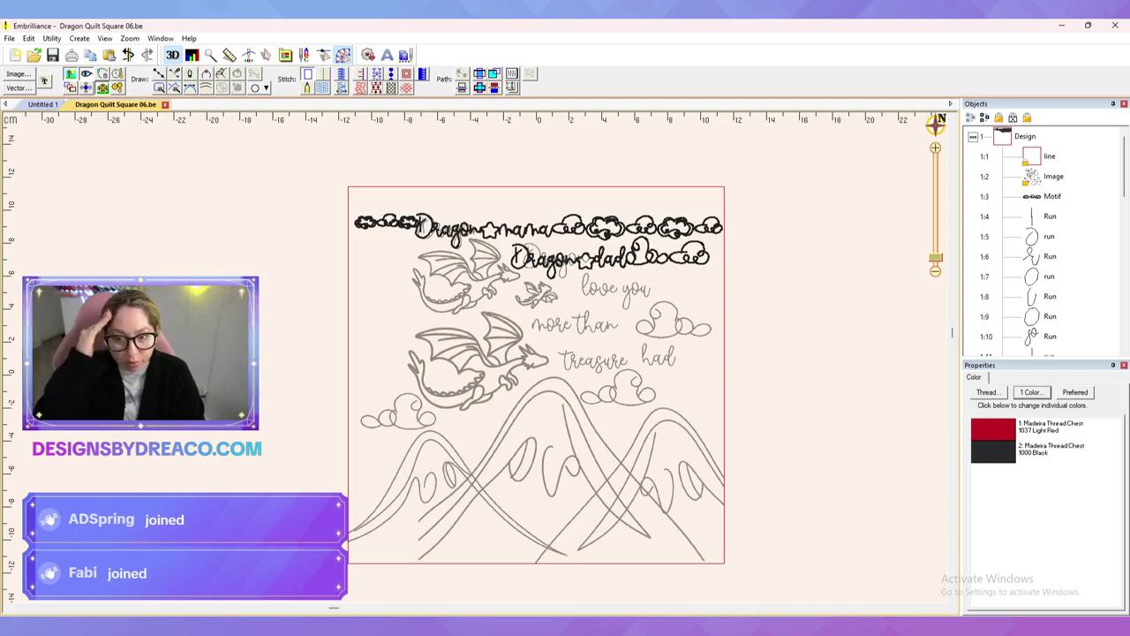
scroll(480, 361, up, 2)
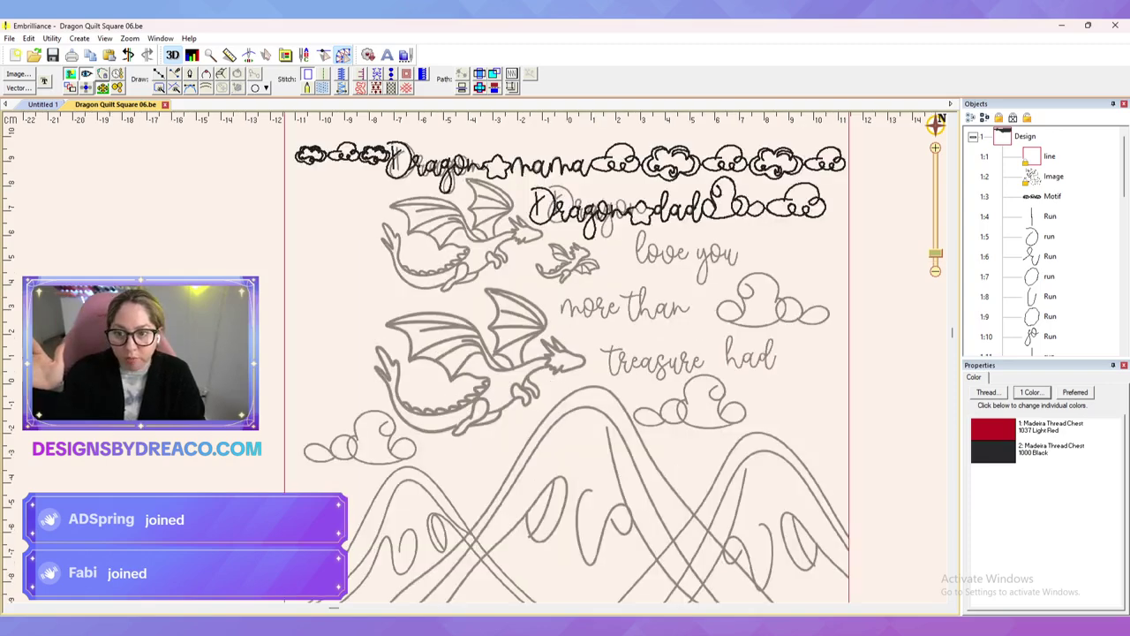
scroll(486, 358, up, 2)
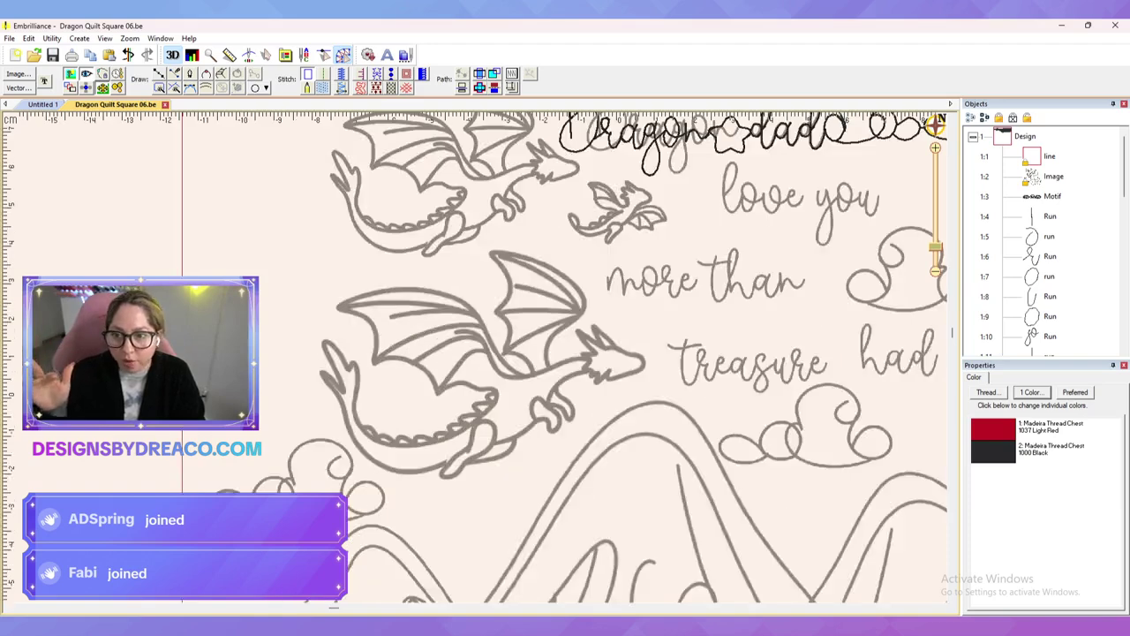
scroll(485, 350, down, 2)
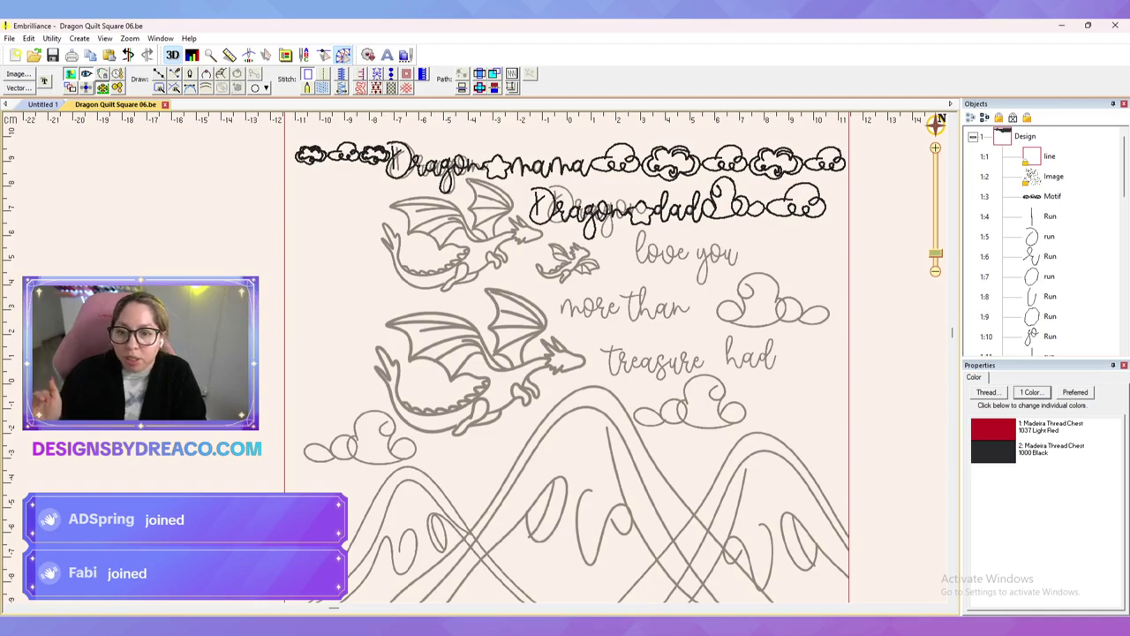
Step: Examine the finished Baby Dragon Square 02 design as a continuous-line reference, and return to Dragon Quilt Square 06
scroll(481, 360, down, 2)
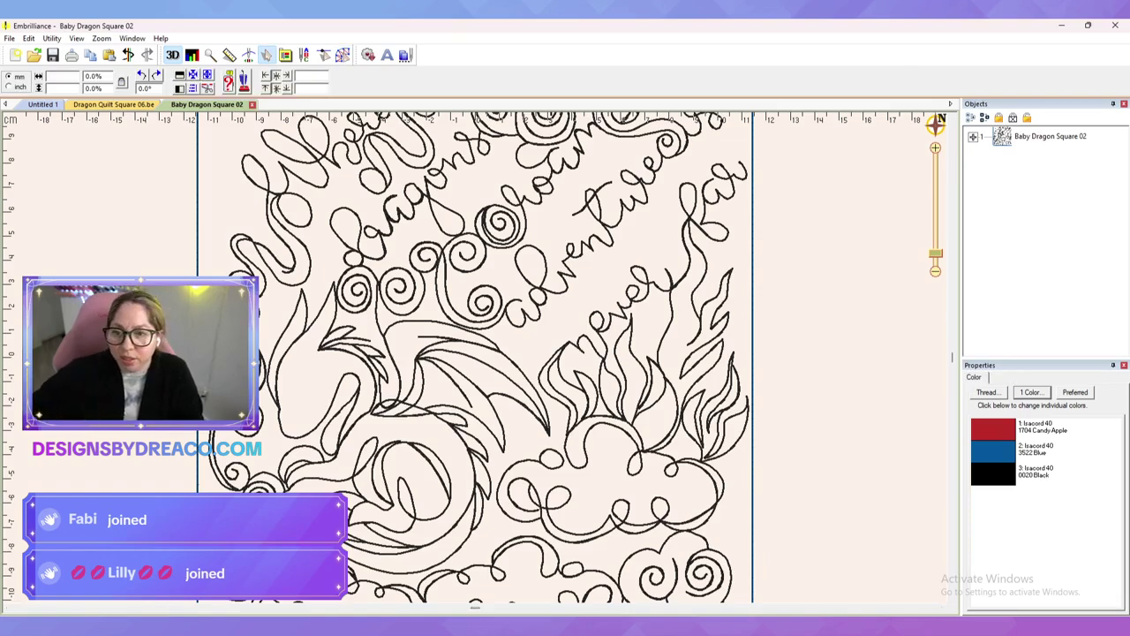
scroll(475, 357, down, 1)
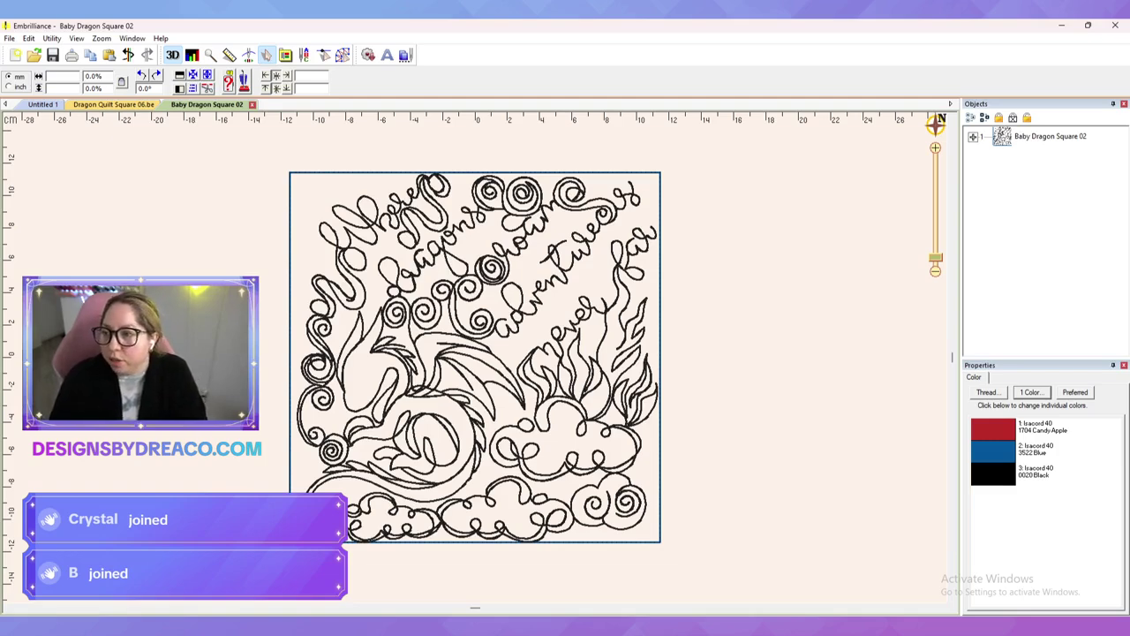
click(114, 105)
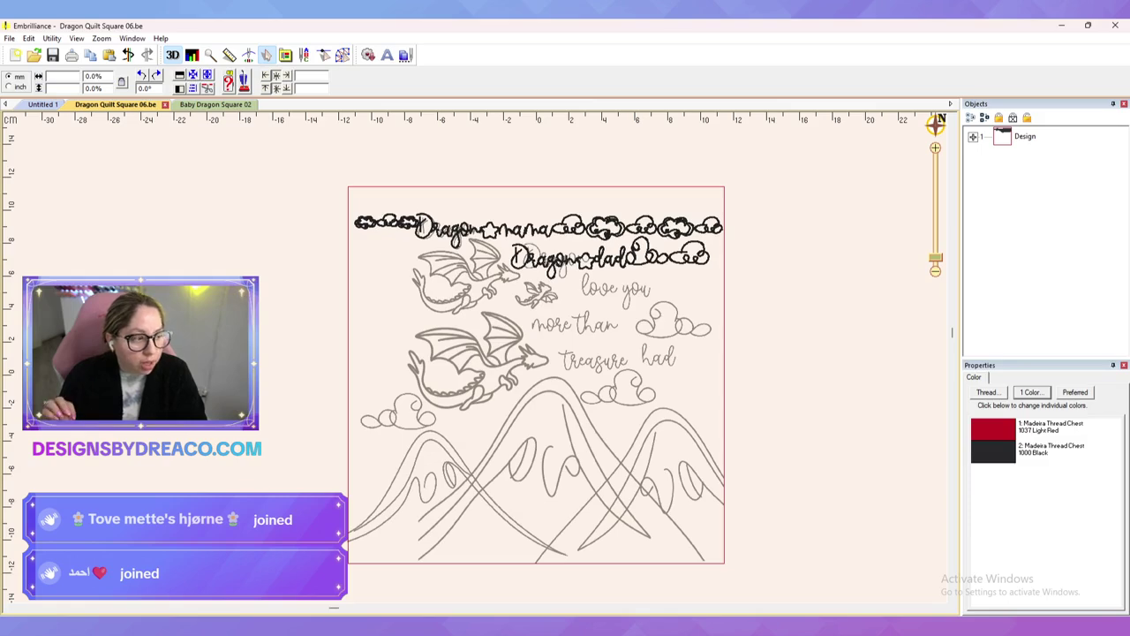
Step: Examine the upper dragon's wings, head, claws and tail in the background artwork to plan its stitch path
scroll(475, 358, up, 2)
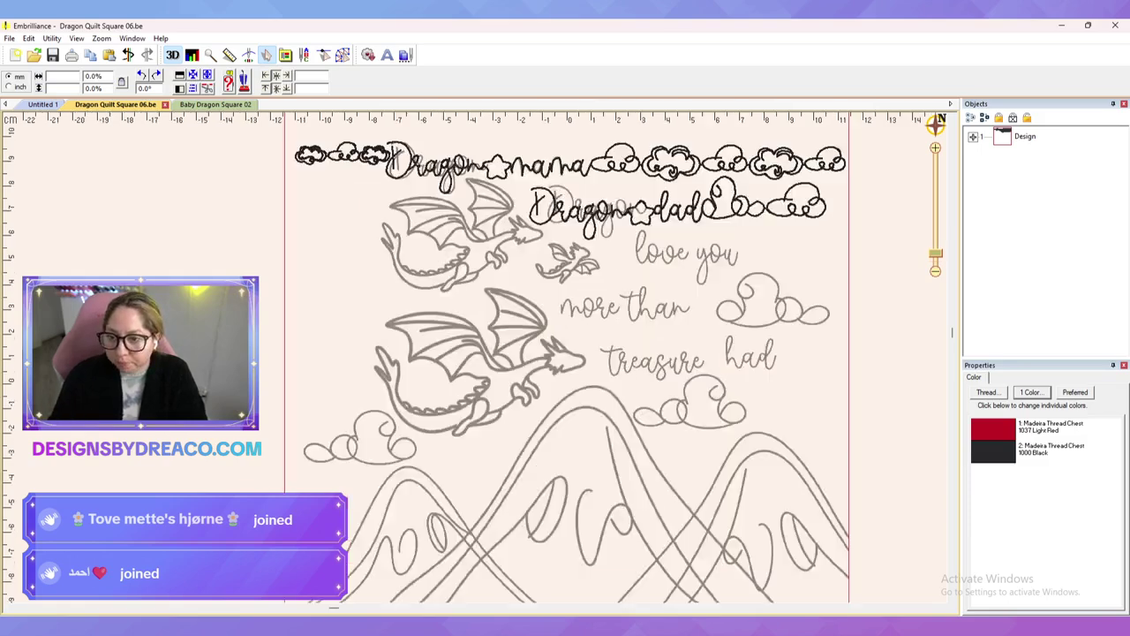
scroll(461, 367, up, 2)
scroll(461, 367, down, 2)
drag(472, 309, 461, 390)
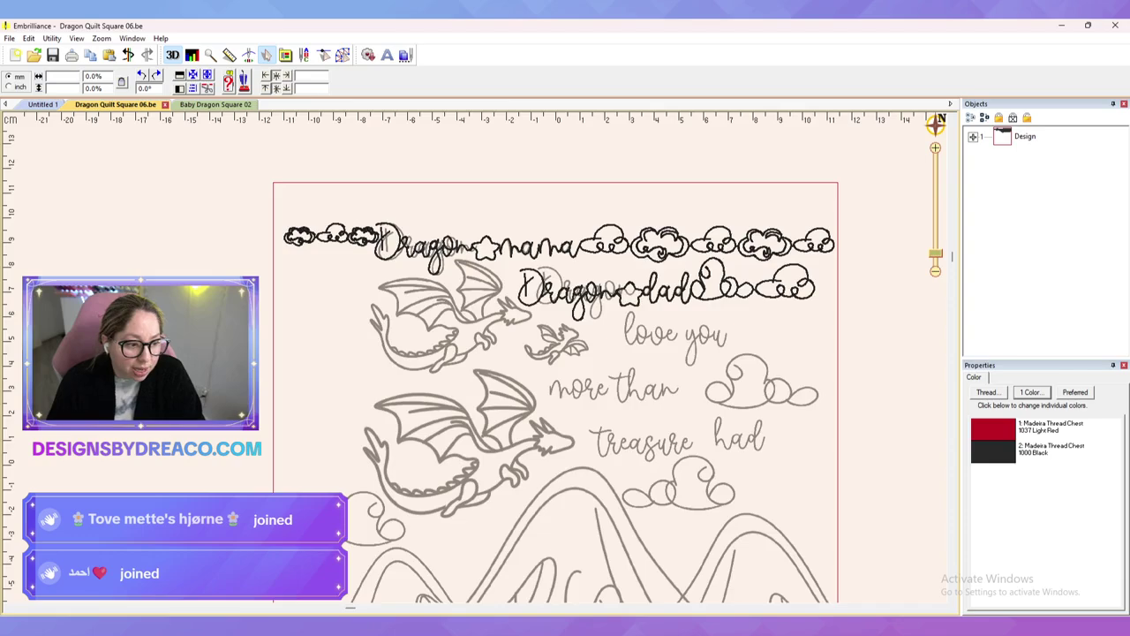
scroll(477, 350, up, 2)
drag(494, 318, 455, 383)
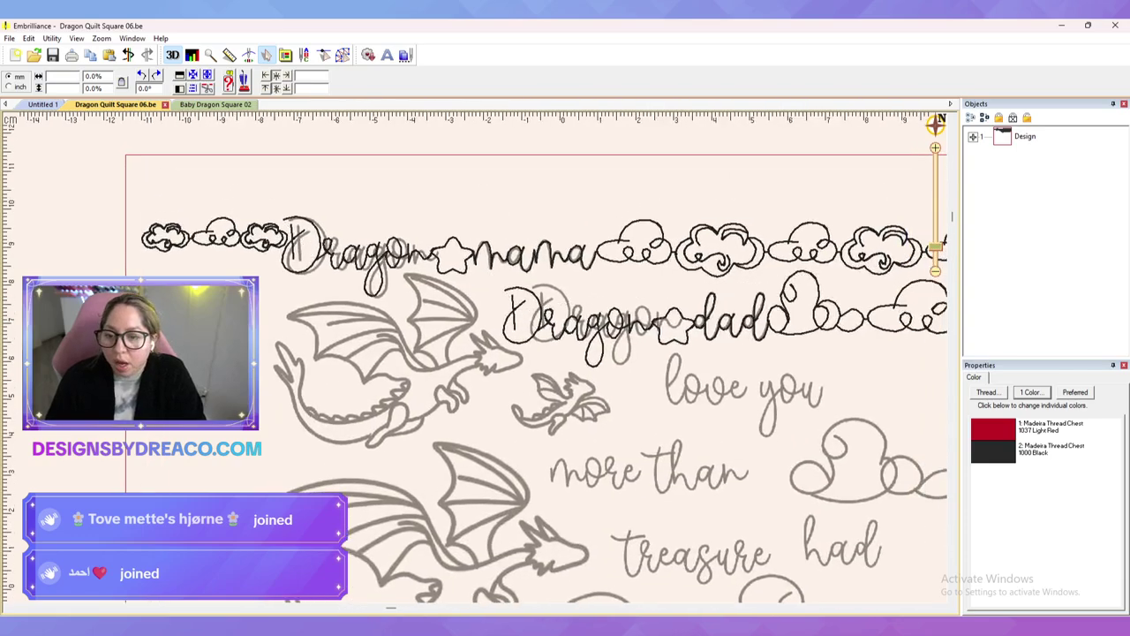
scroll(479, 363, down, 2)
scroll(479, 363, up, 2)
scroll(473, 346, up, 1)
drag(473, 346, 602, 304)
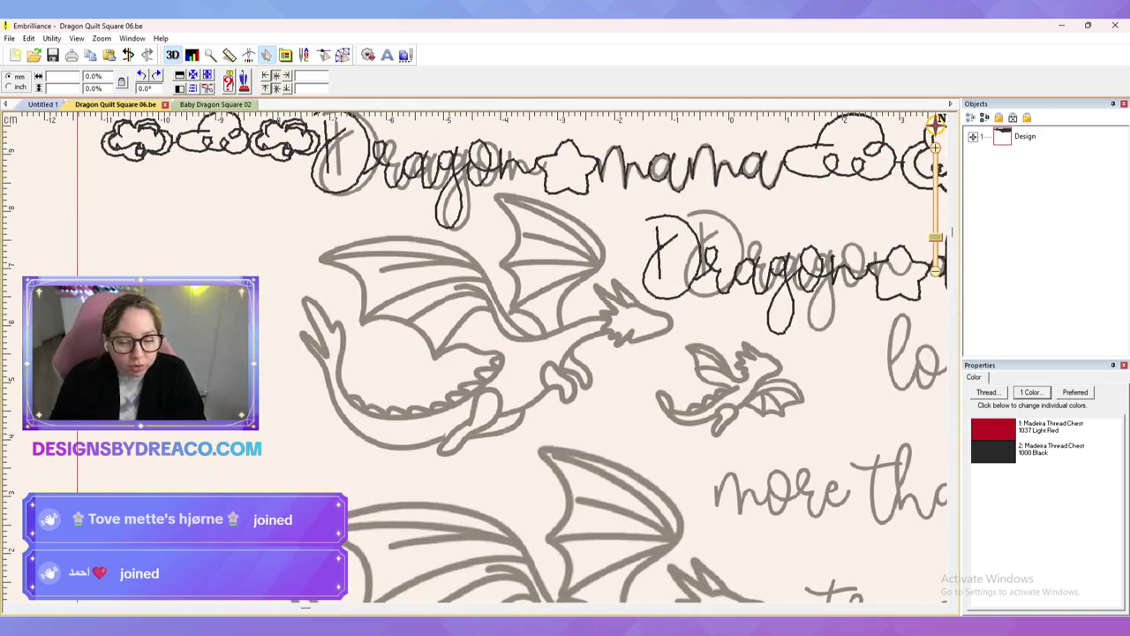
scroll(477, 326, up, 2)
drag(477, 326, 485, 360)
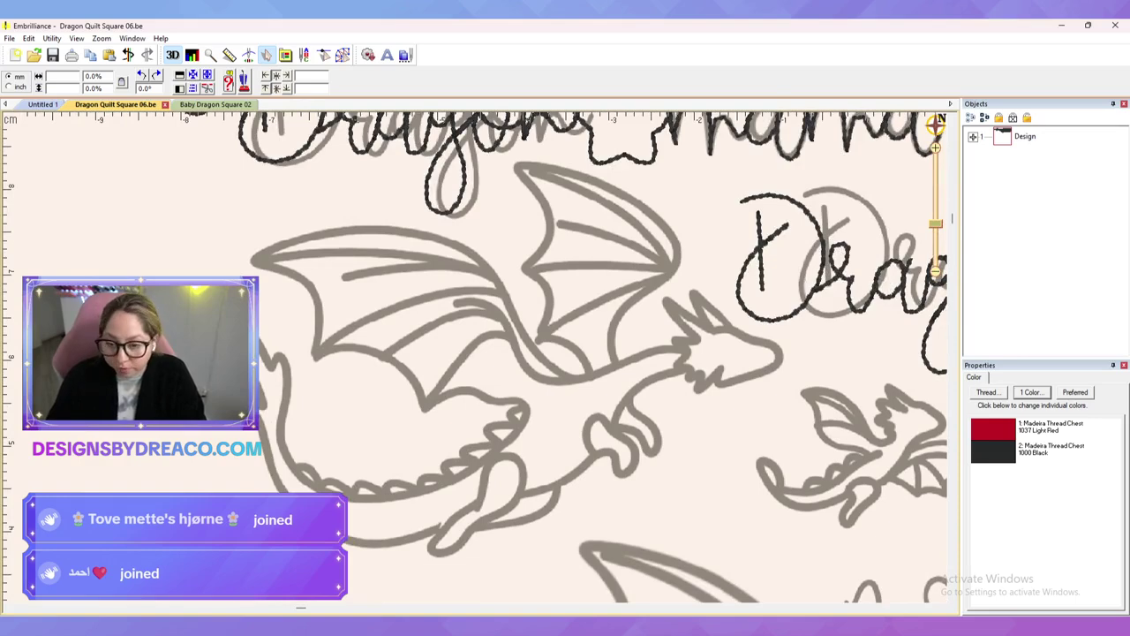
Step: Clear the selection on the "Dragon dad" lettering and switch to the mode for creating stitch objects
click(825, 265)
key(Escape)
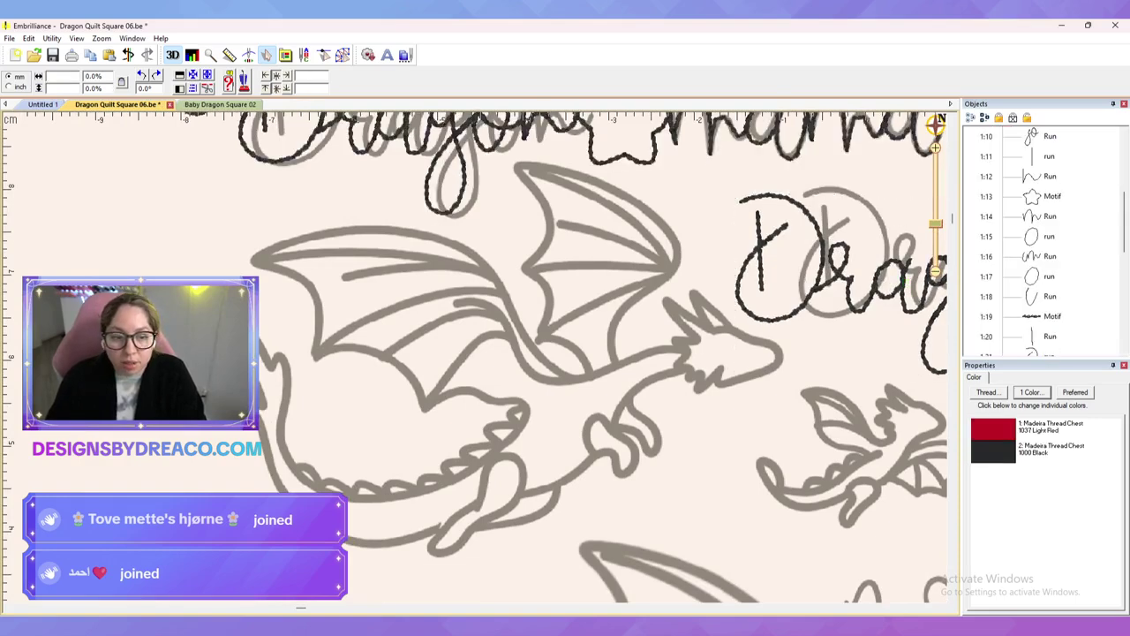
click(342, 54)
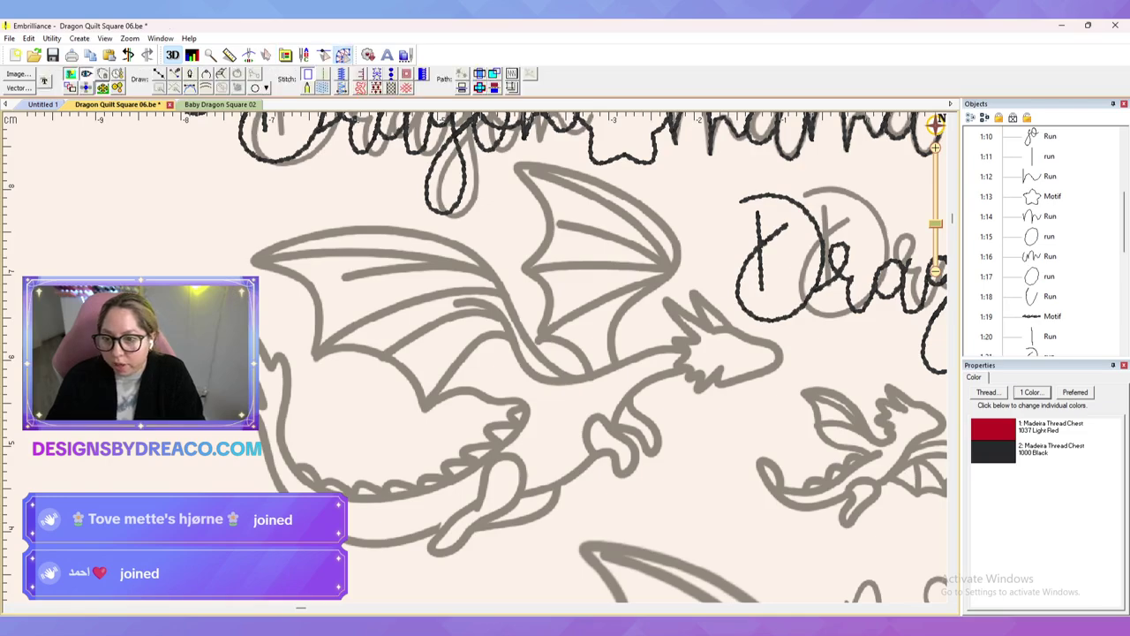
Step: Compare the upper dragon with the surrounding lettering and clouds to find where its head should connect to the "Dragon dad" line
scroll(475, 358, down, 4)
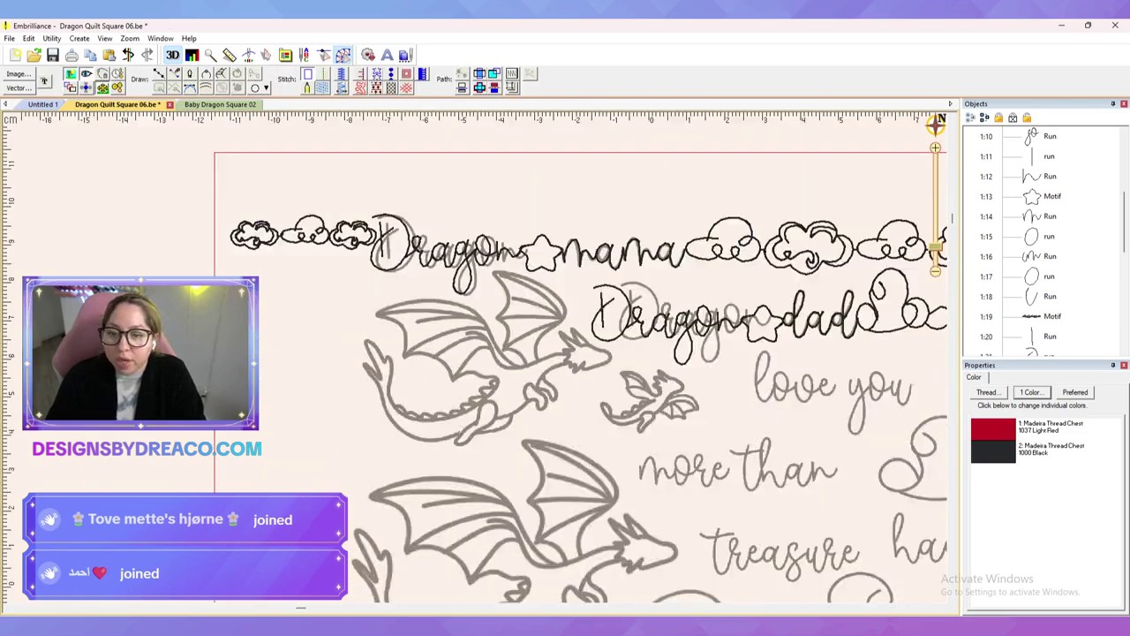
scroll(473, 353, down, 3)
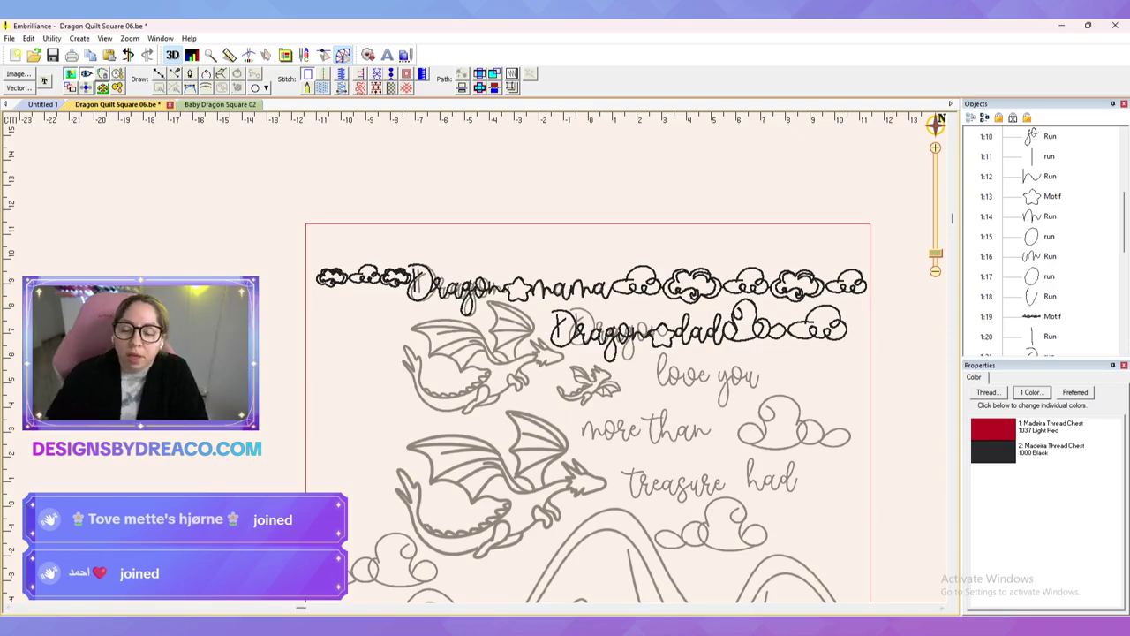
scroll(475, 356, up, 2)
scroll(474, 356, up, 3)
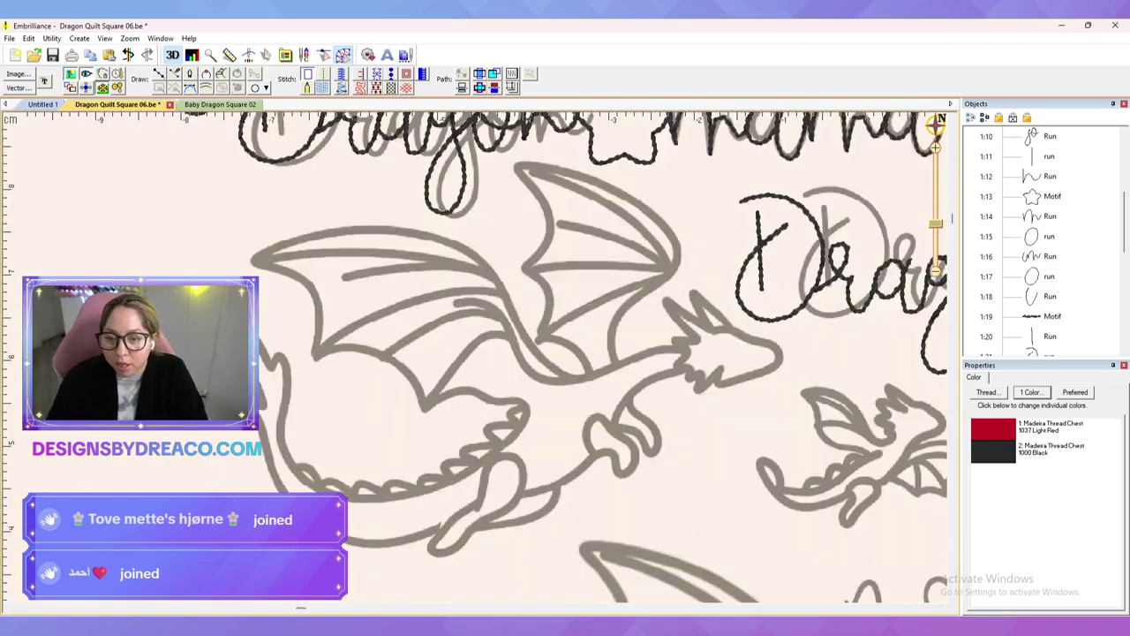
scroll(474, 355, down, 4)
scroll(474, 356, up, 3)
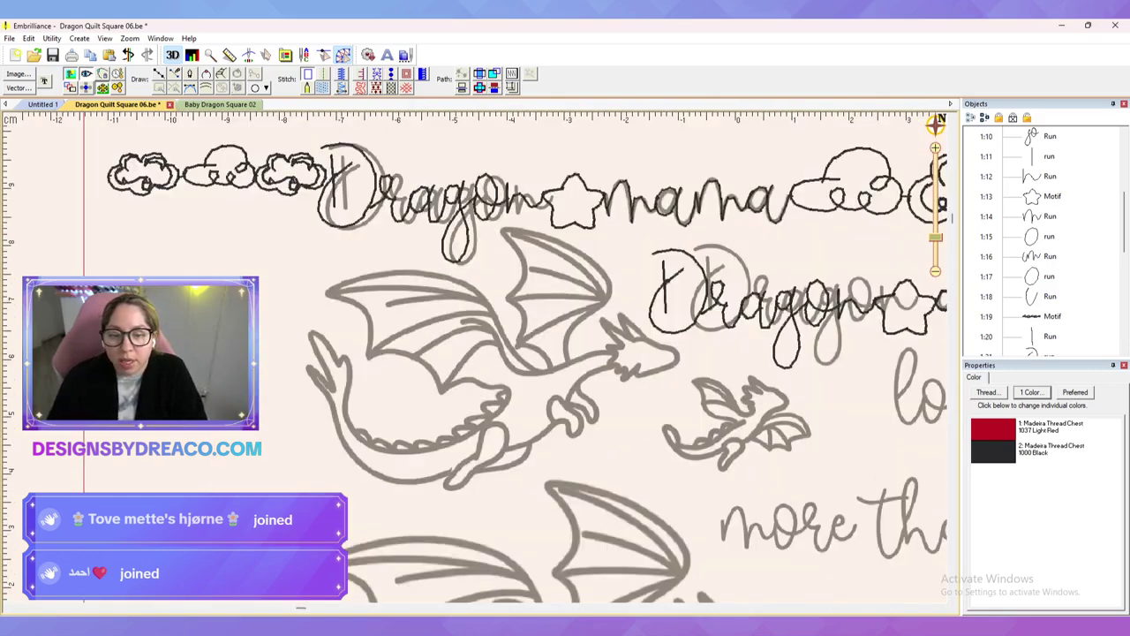
scroll(478, 354, up, 2)
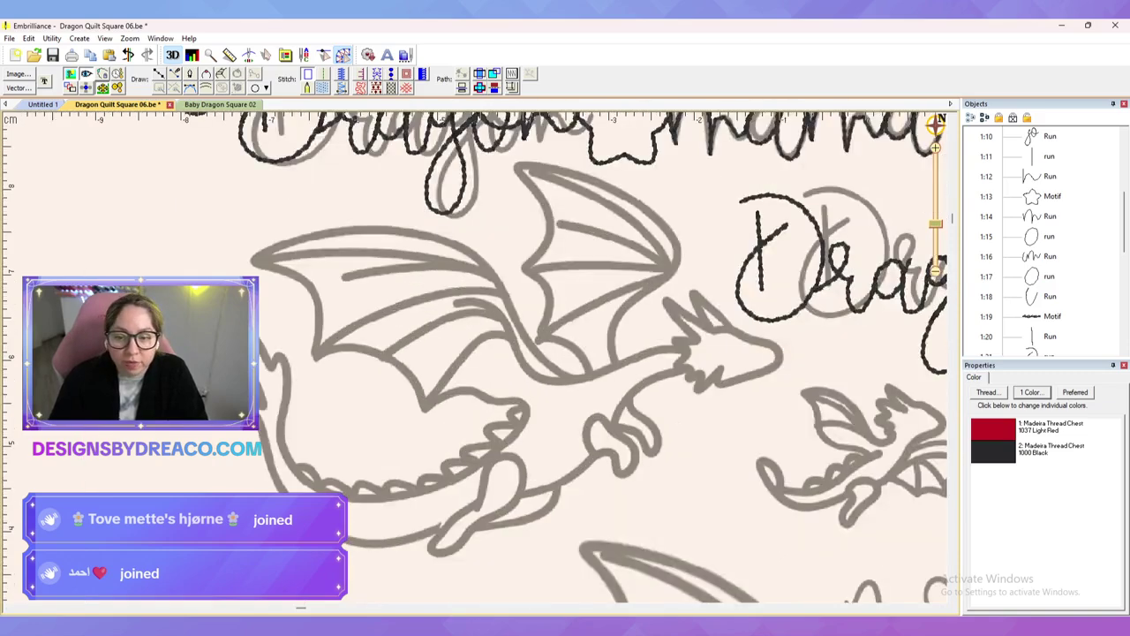
scroll(478, 354, down, 2)
scroll(478, 354, down, 2)
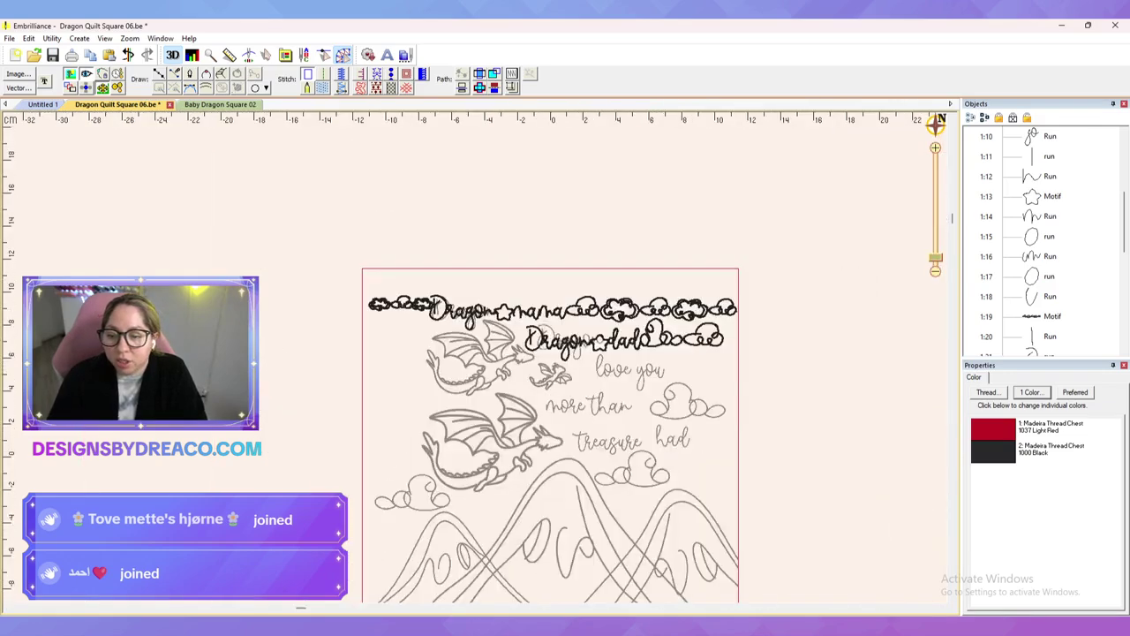
scroll(519, 380, up, 4)
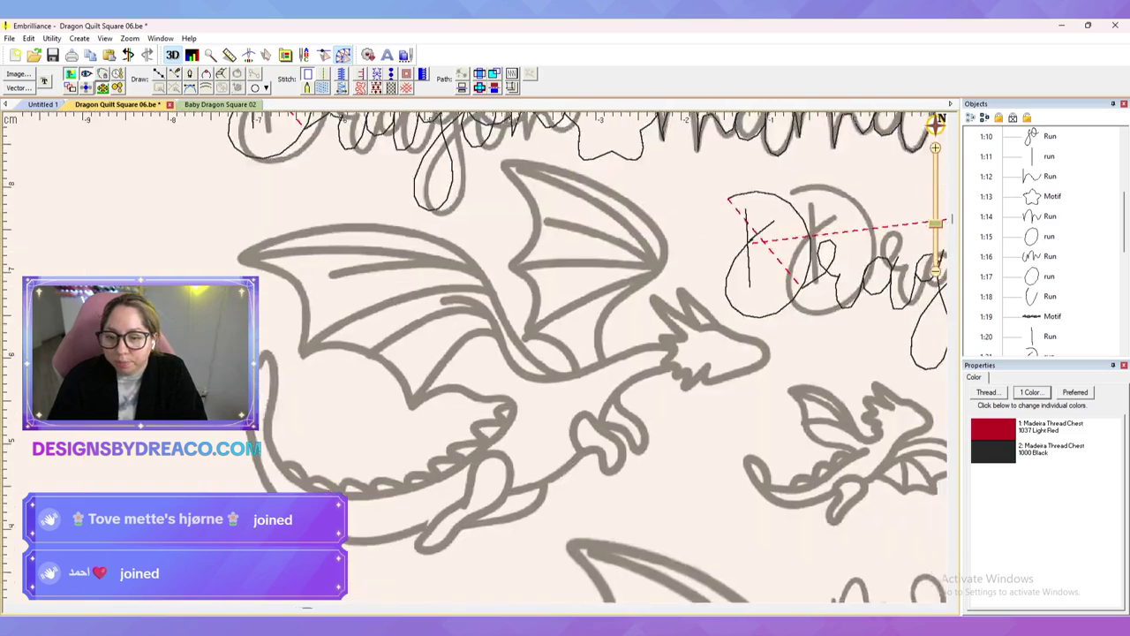
scroll(750, 243, up, 2)
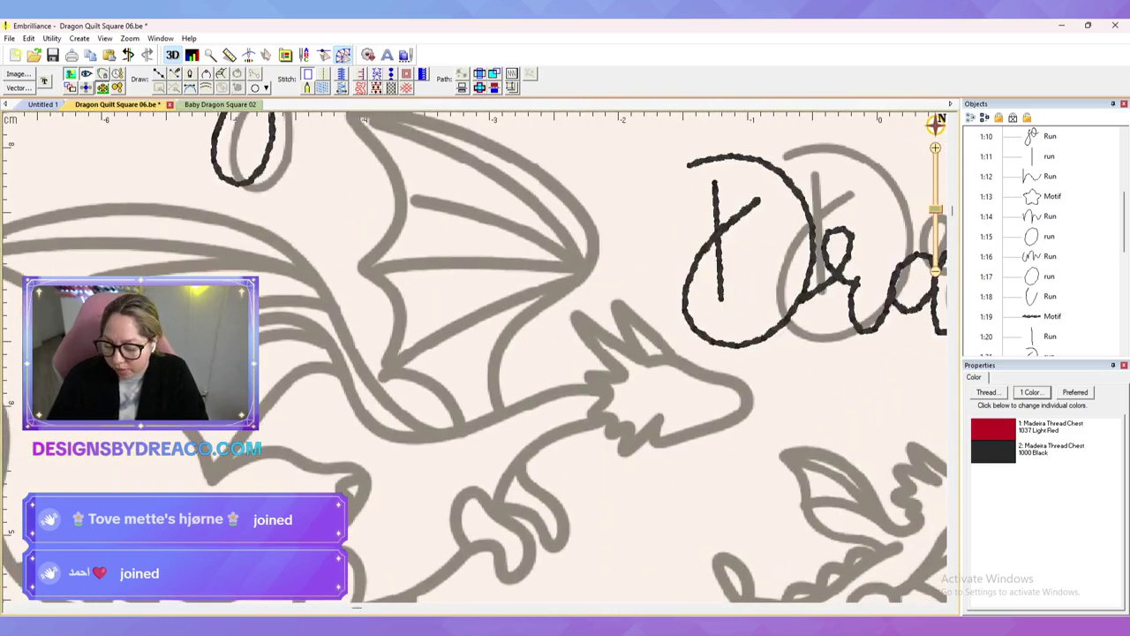
Step: Trace the upper dragon's front horn as an open V-shaped line and give it the 3.5mm Bean run style
key(d)
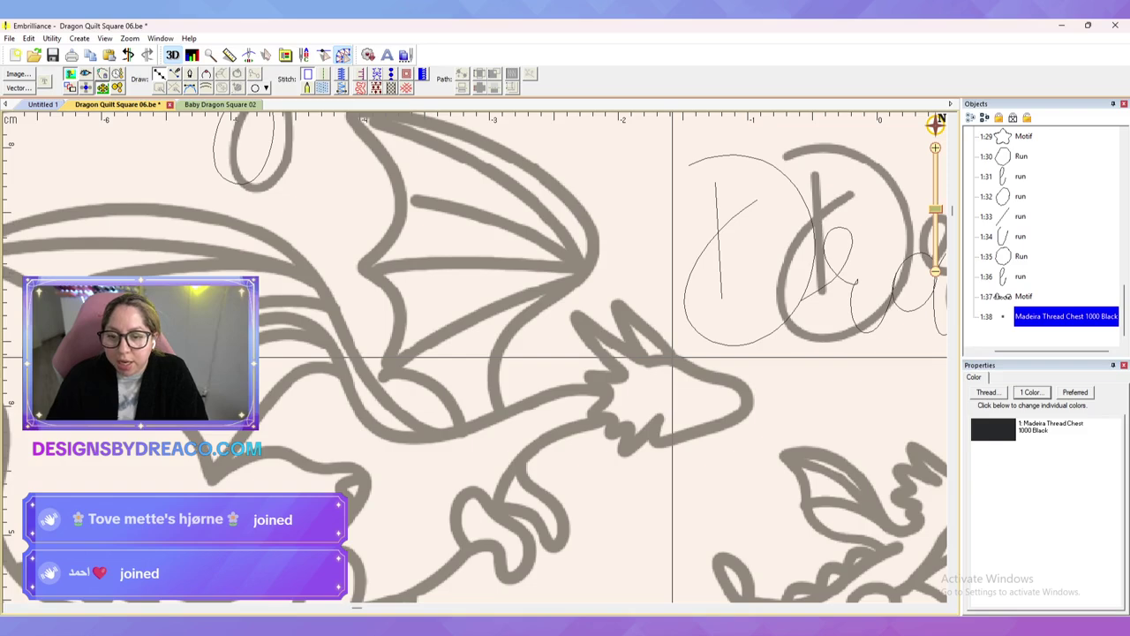
click(615, 303)
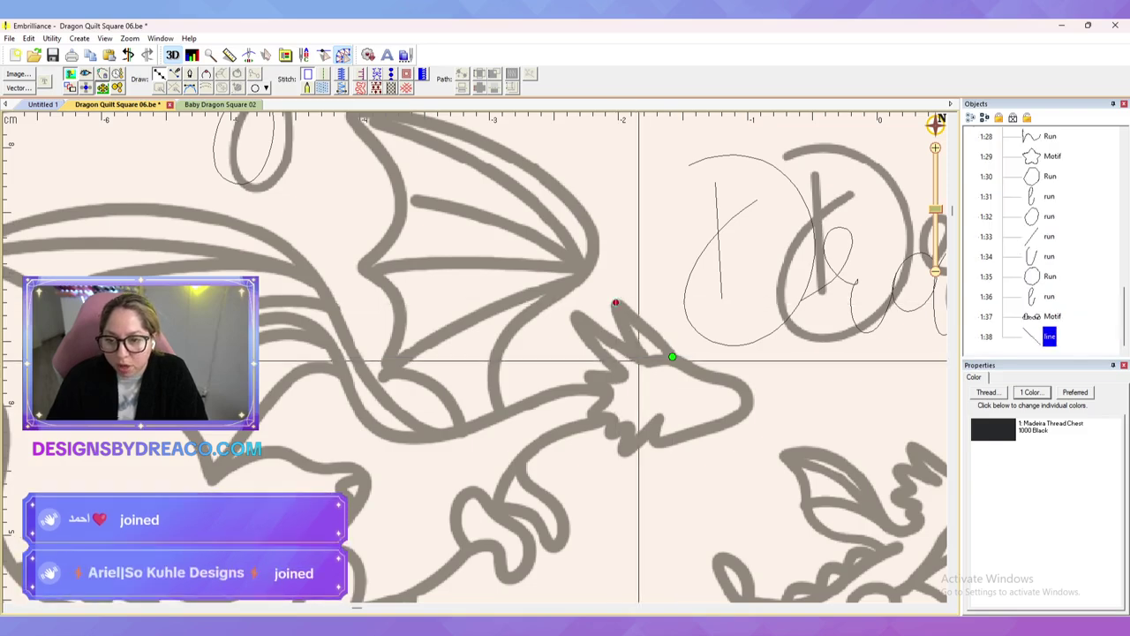
double_click(645, 362)
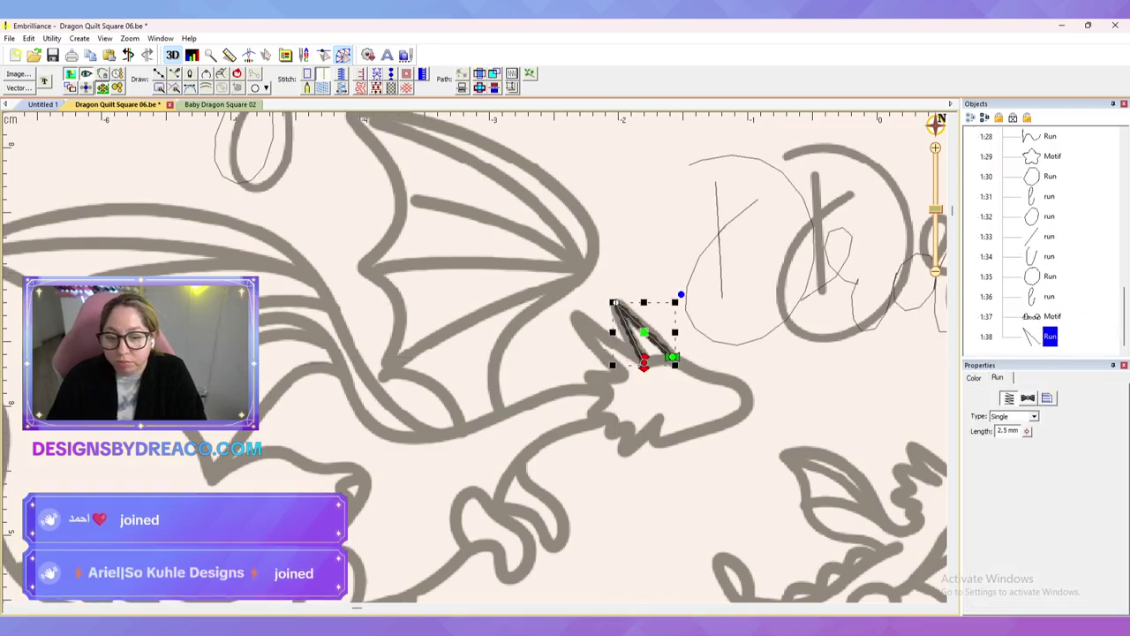
click(1047, 398)
click(1006, 454)
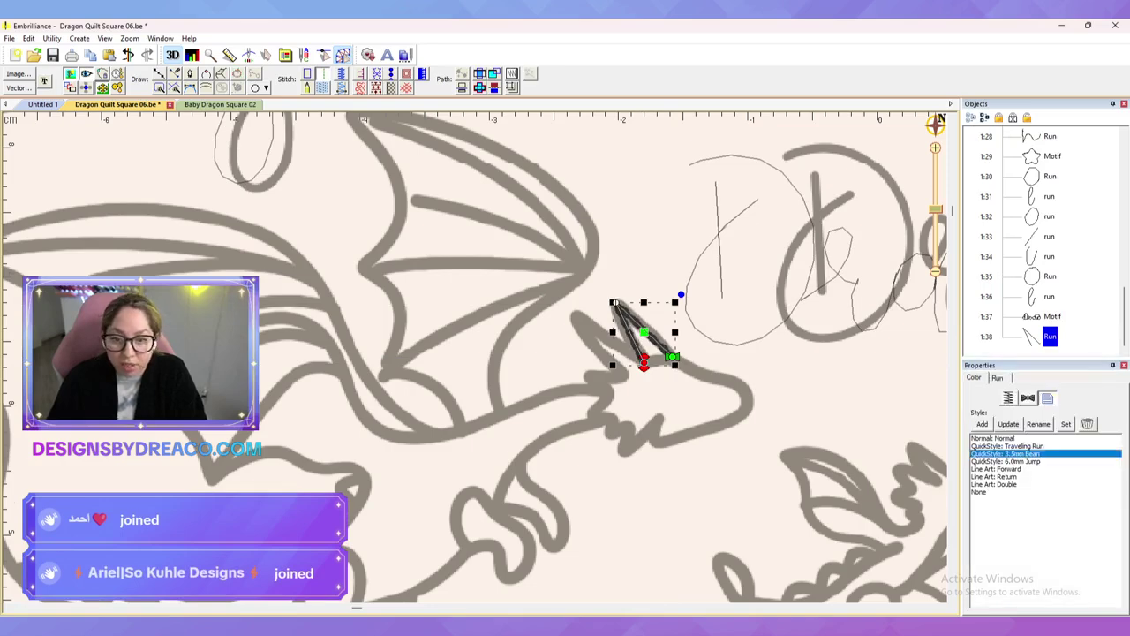
key(Escape)
Step: Trace the upper dragon's head, cheek spikes and rear horn as a closed outline starting at the front horn's base, and make it a run
drag(618, 370, 592, 330)
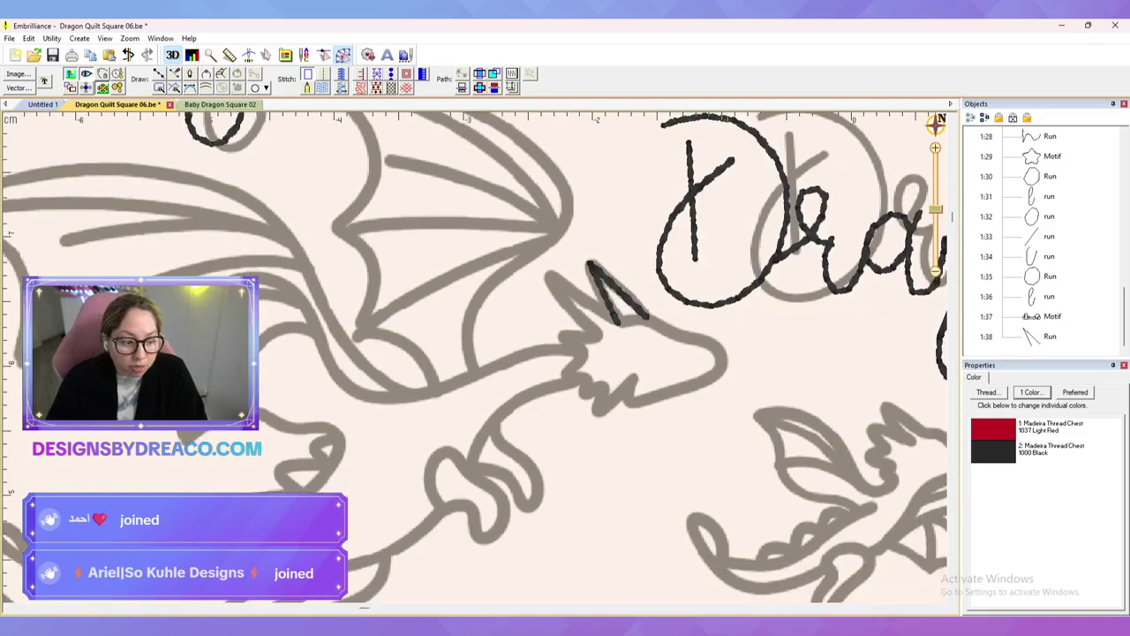
click(159, 74)
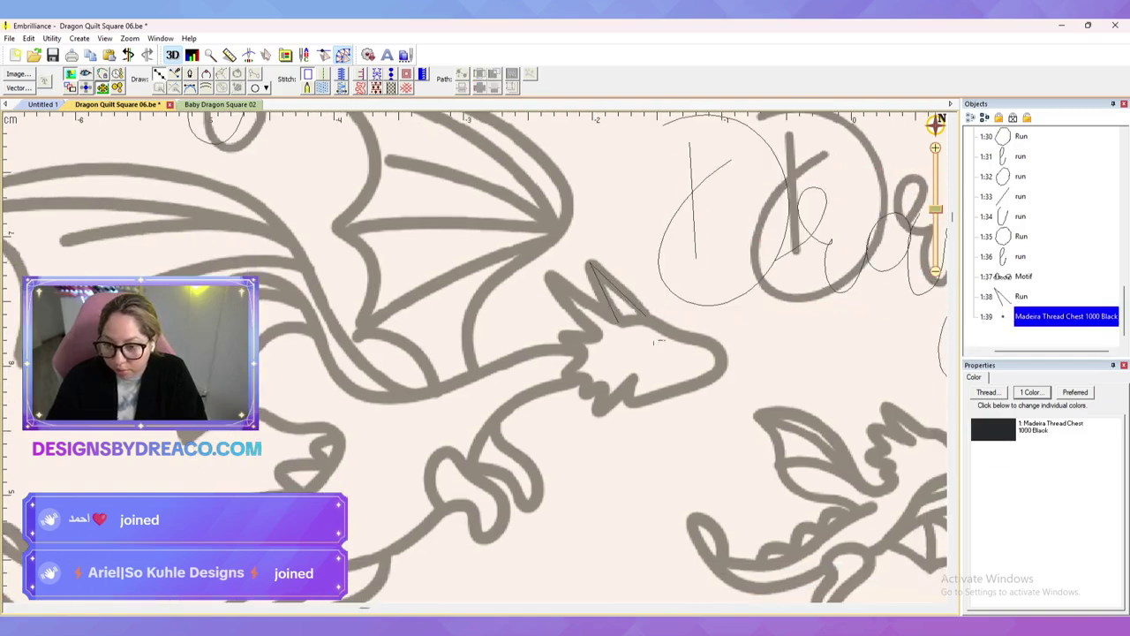
click(617, 322)
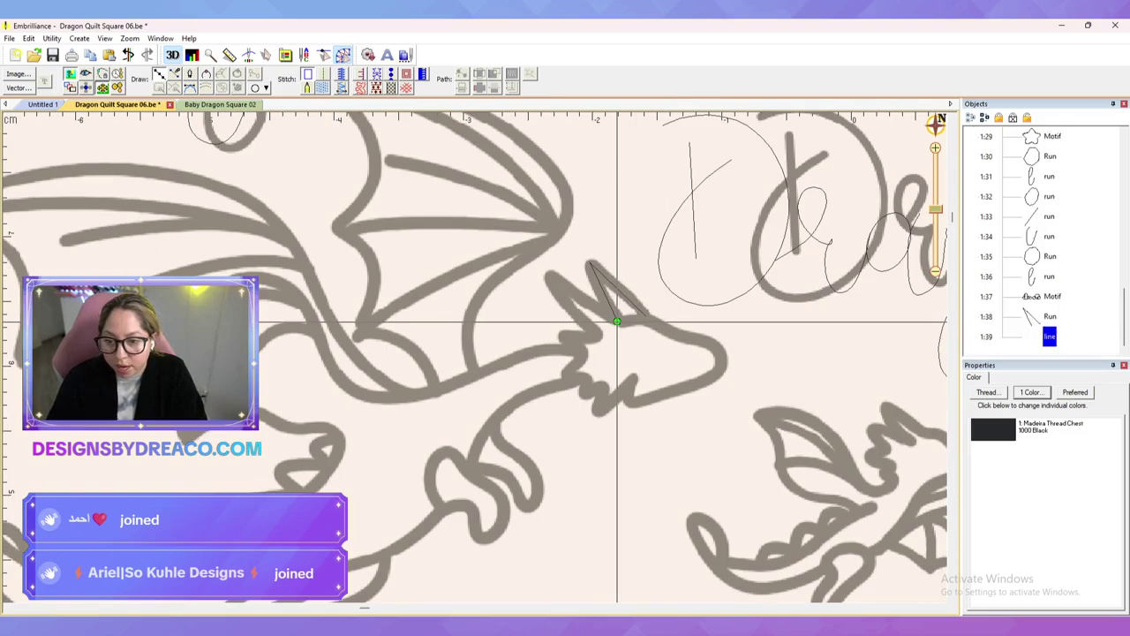
click(645, 316)
click(689, 339)
click(720, 346)
click(720, 371)
click(632, 407)
click(633, 376)
click(598, 412)
click(605, 384)
click(583, 399)
click(586, 378)
click(563, 373)
click(580, 357)
click(562, 339)
click(599, 336)
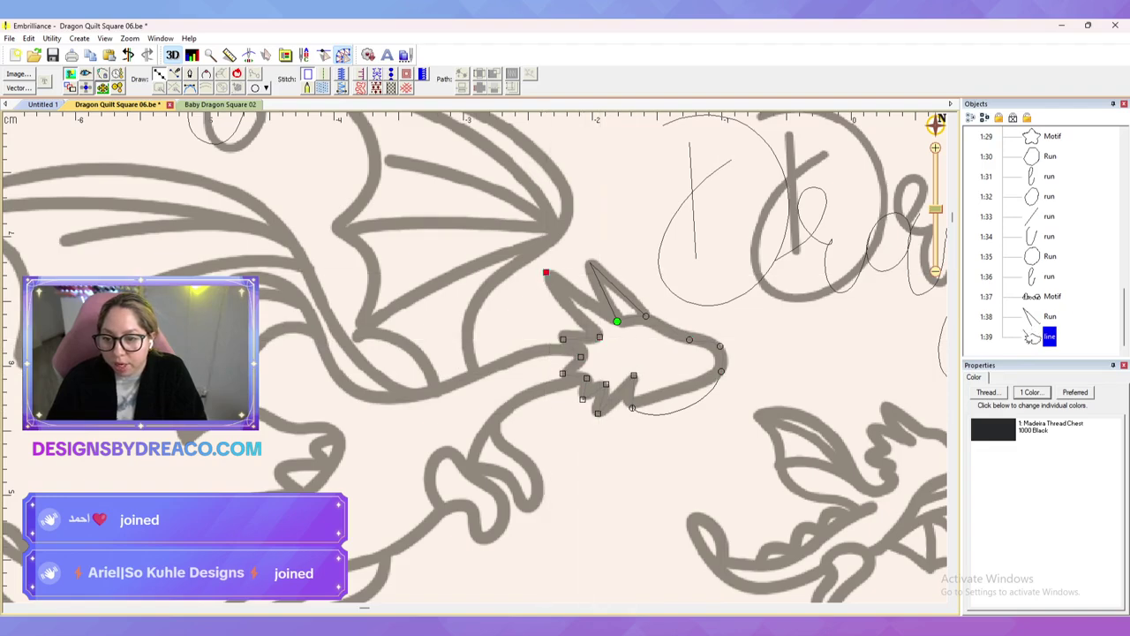
click(617, 322)
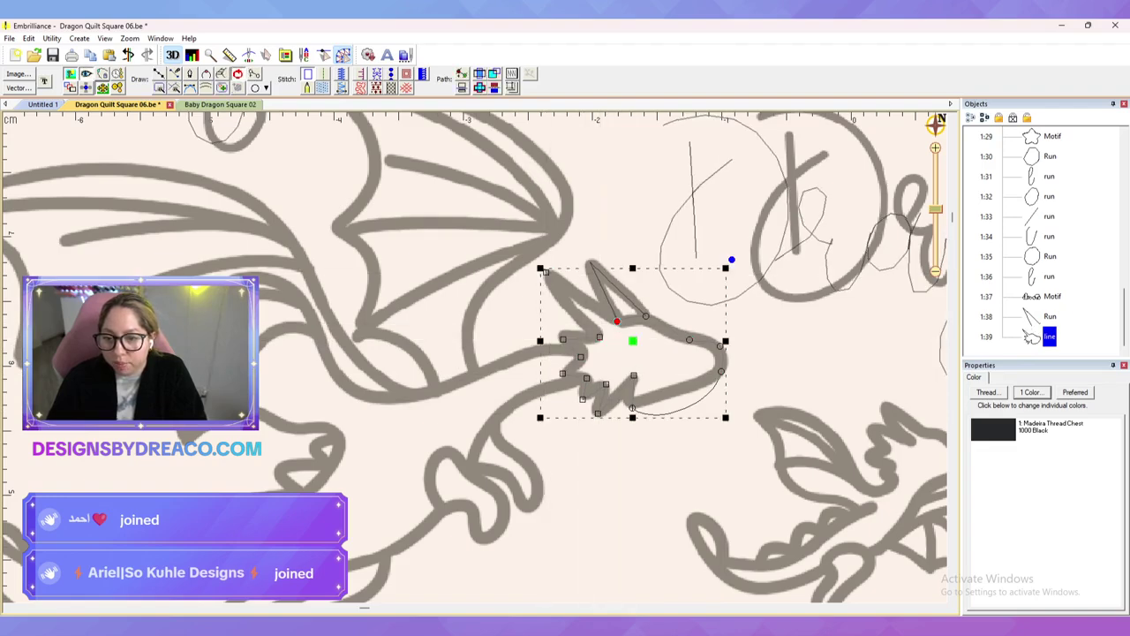
click(324, 74)
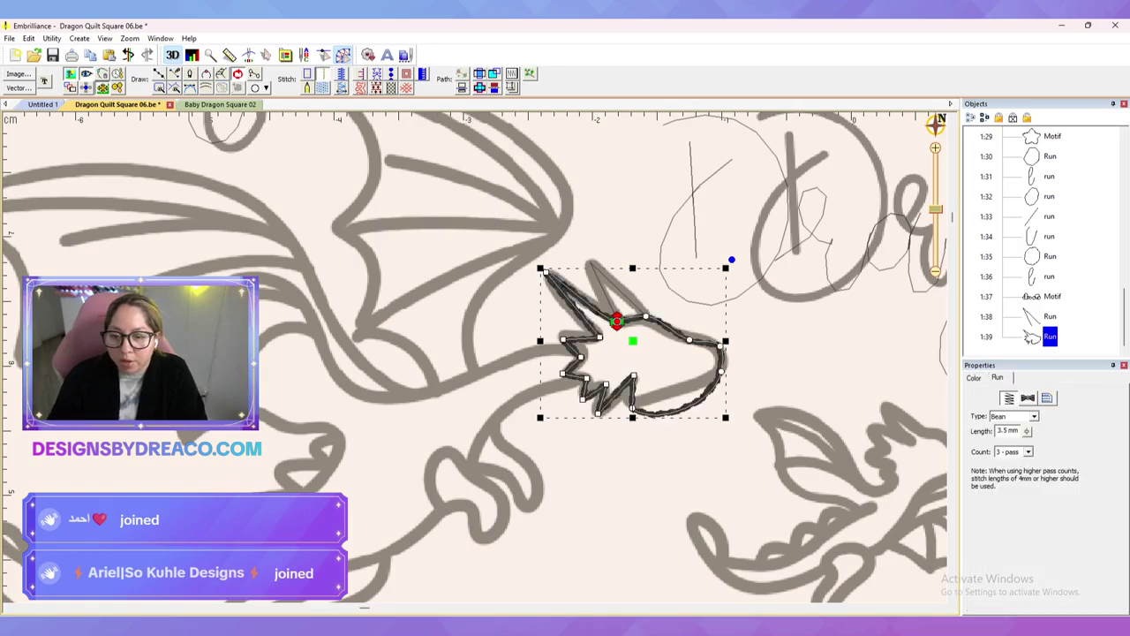
Step: Reshape the head outline so the lower jaw segment and the top of the snout follow the artwork
click(632, 408)
drag(659, 426, 695, 390)
click(686, 336)
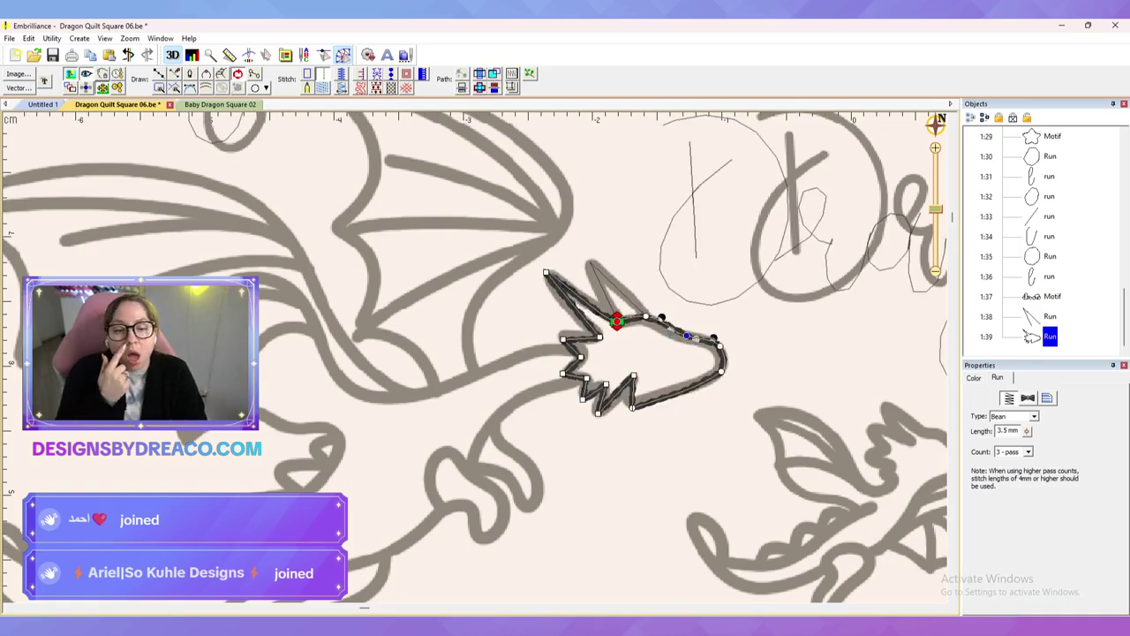
Step: Check the Baby Dragon Square 02 reference and the horn run, and move the head outline's stitch end to the spike above the neck
click(220, 104)
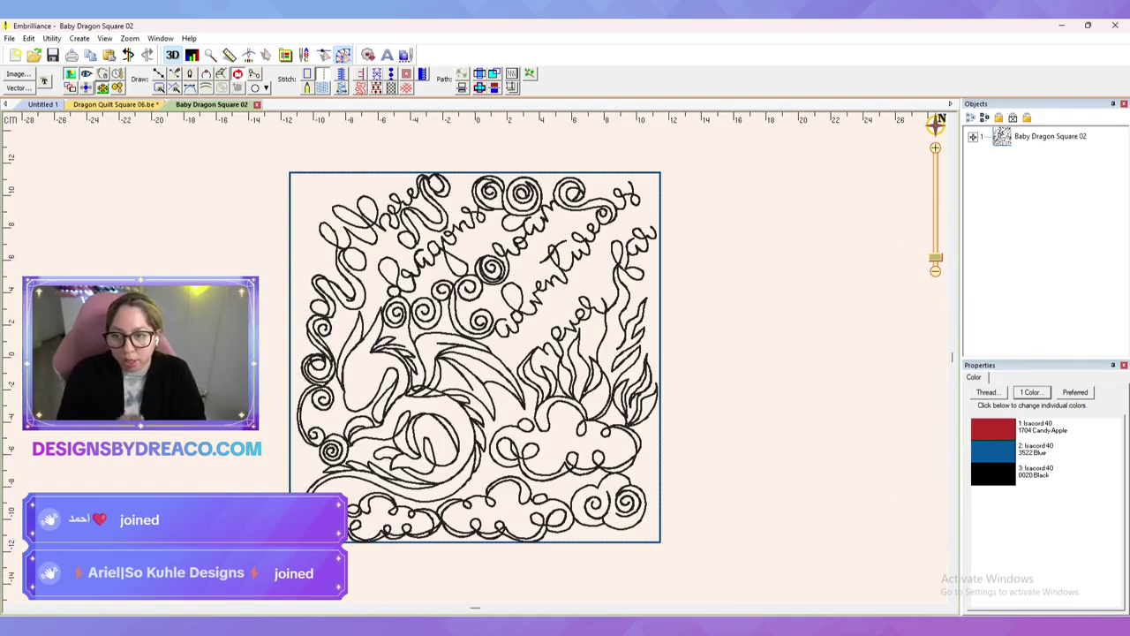
key(ctrl+Tab)
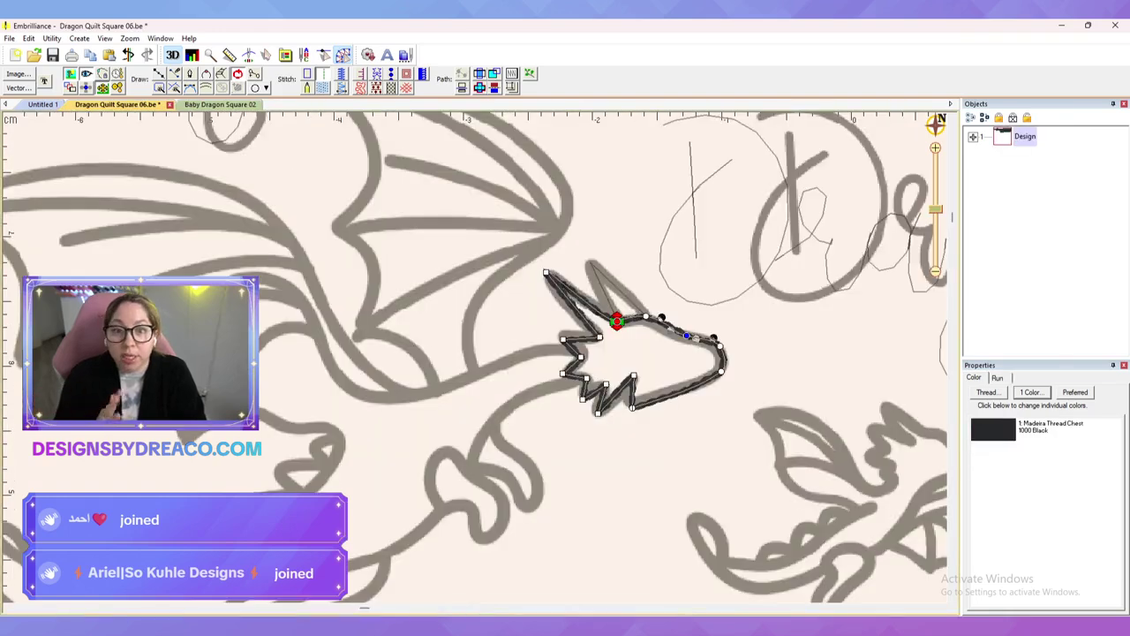
click(628, 318)
click(632, 277)
click(621, 291)
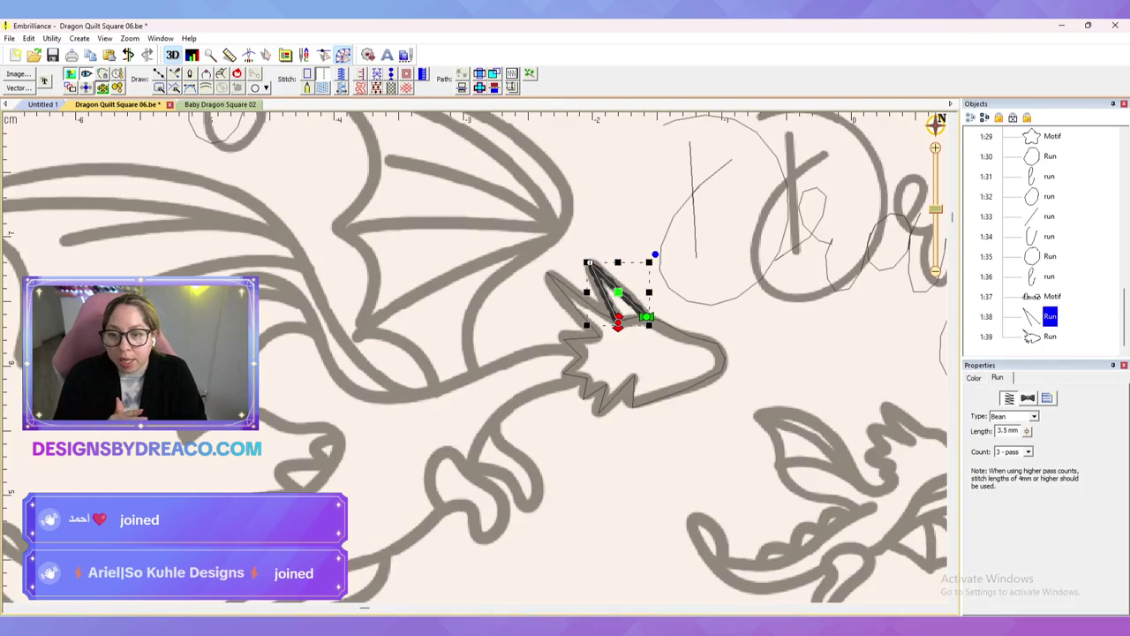
click(667, 327)
click(667, 328)
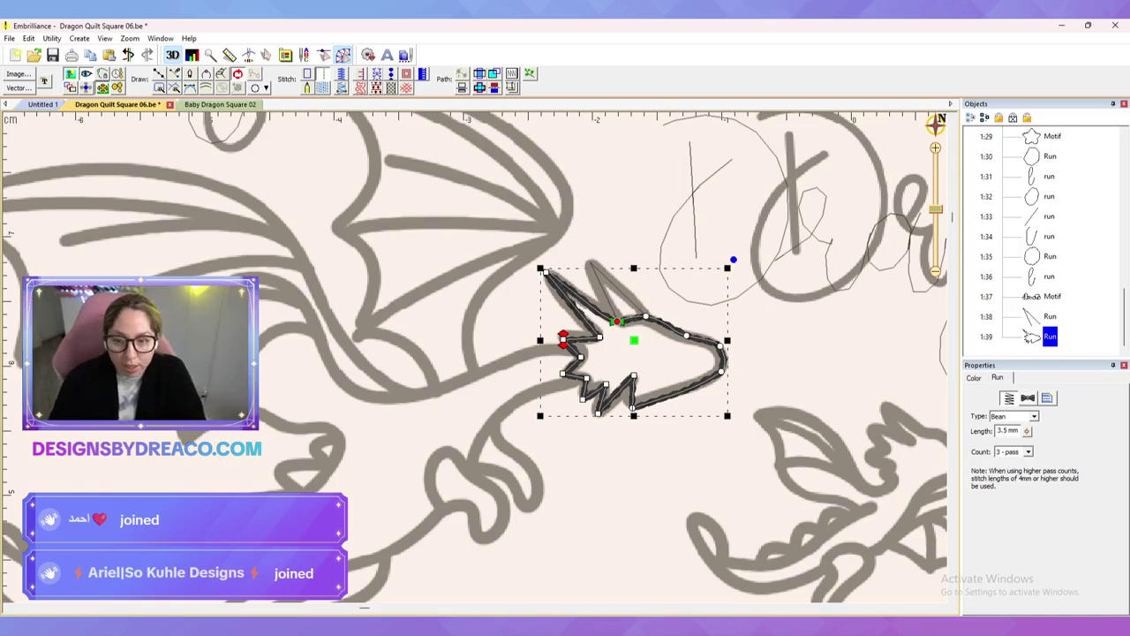
Step: Trace a line from the spike above the neck along the neck, up the front wing's inner edge and down its lowest rib, and make it a run
key(l)
click(564, 340)
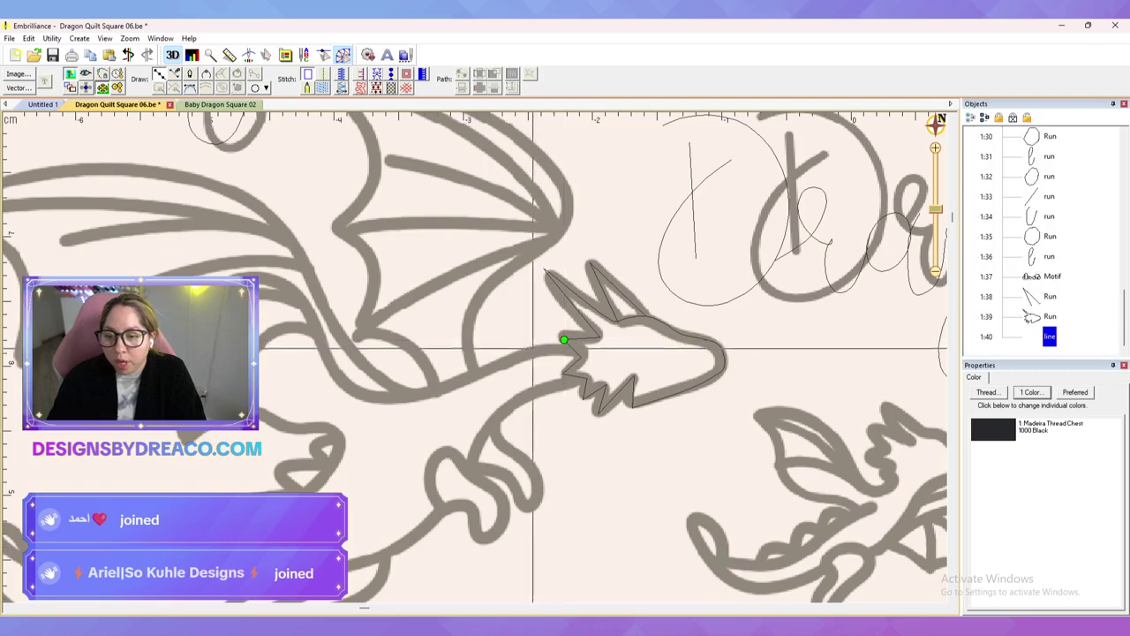
click(520, 350)
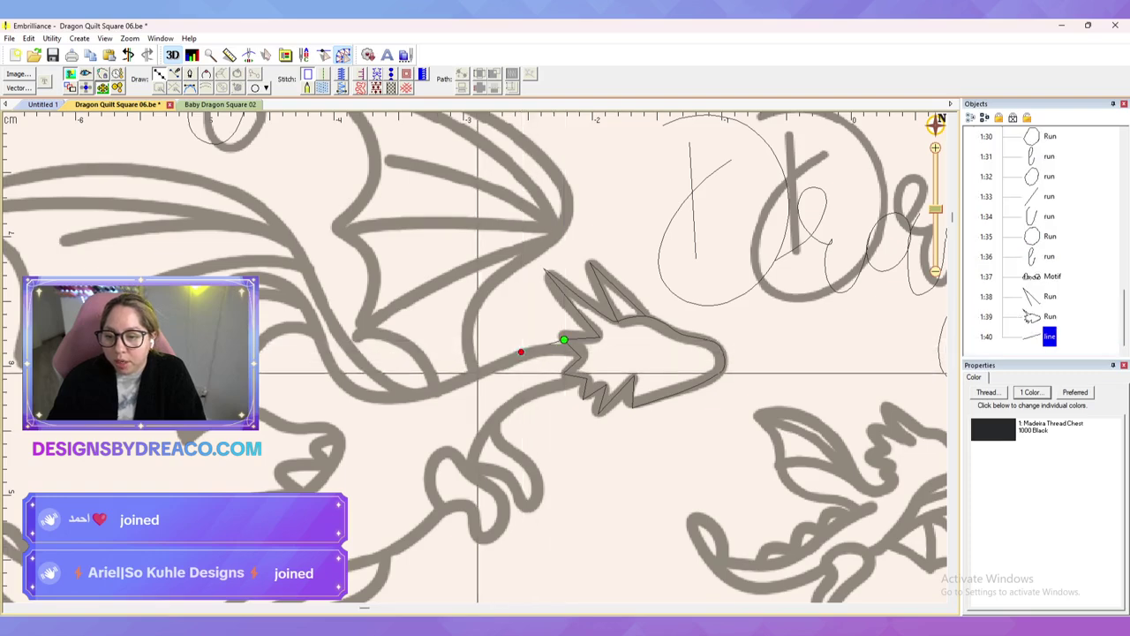
click(444, 446)
click(439, 407)
click(472, 346)
click(529, 304)
click(452, 332)
double_click(339, 395)
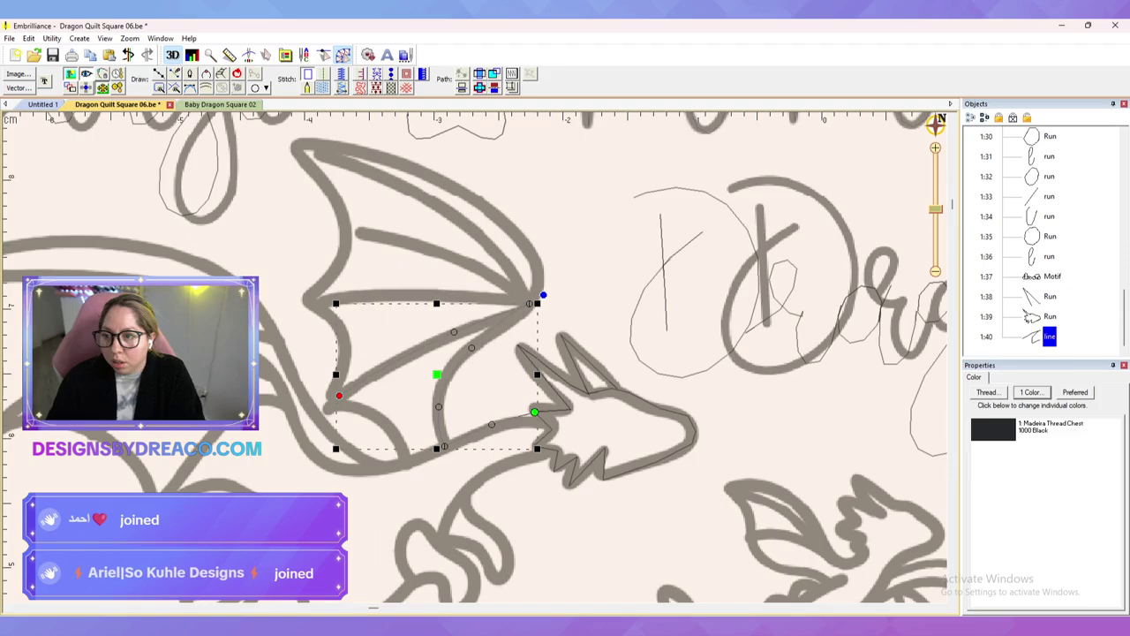
click(324, 74)
Step: Move the new run's stitch end to the node at the front wing's joint
click(529, 304)
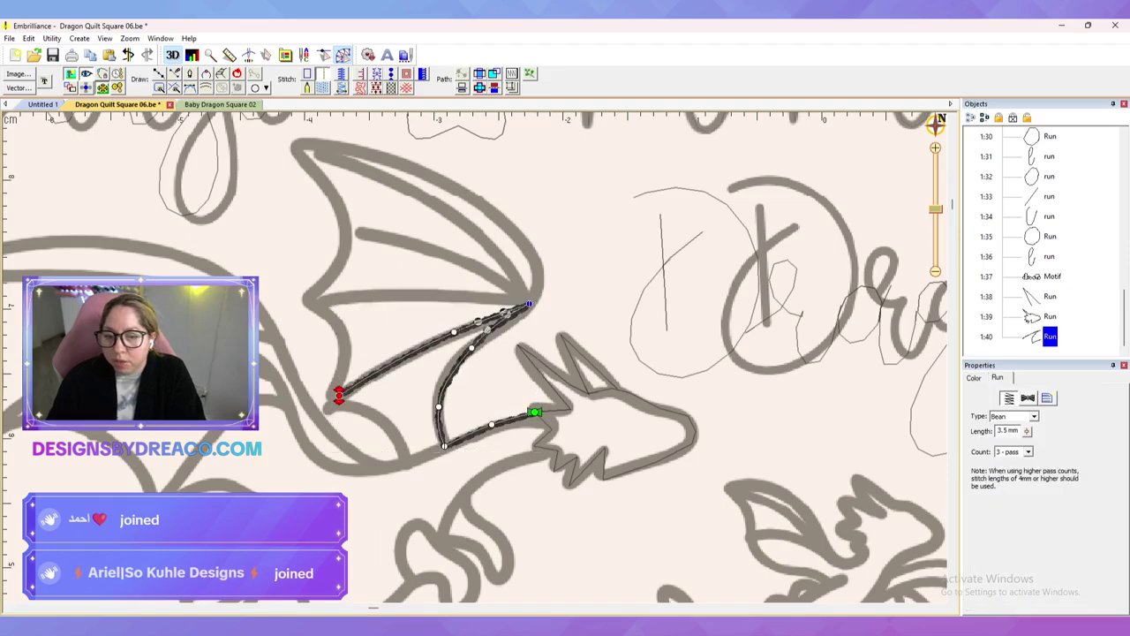
key(space)
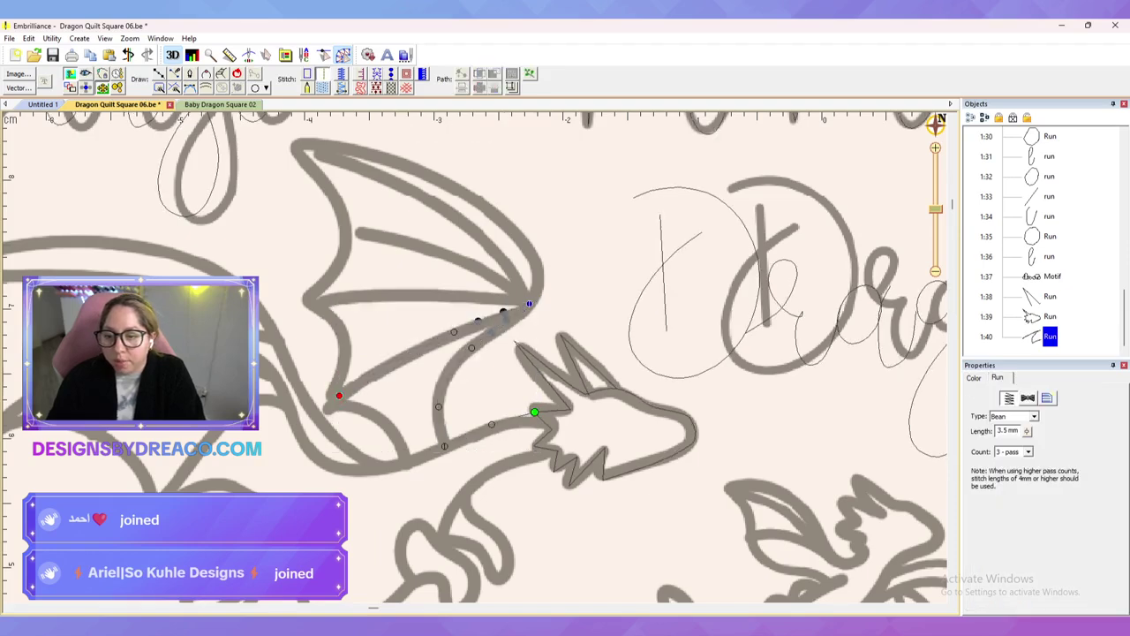
key(e)
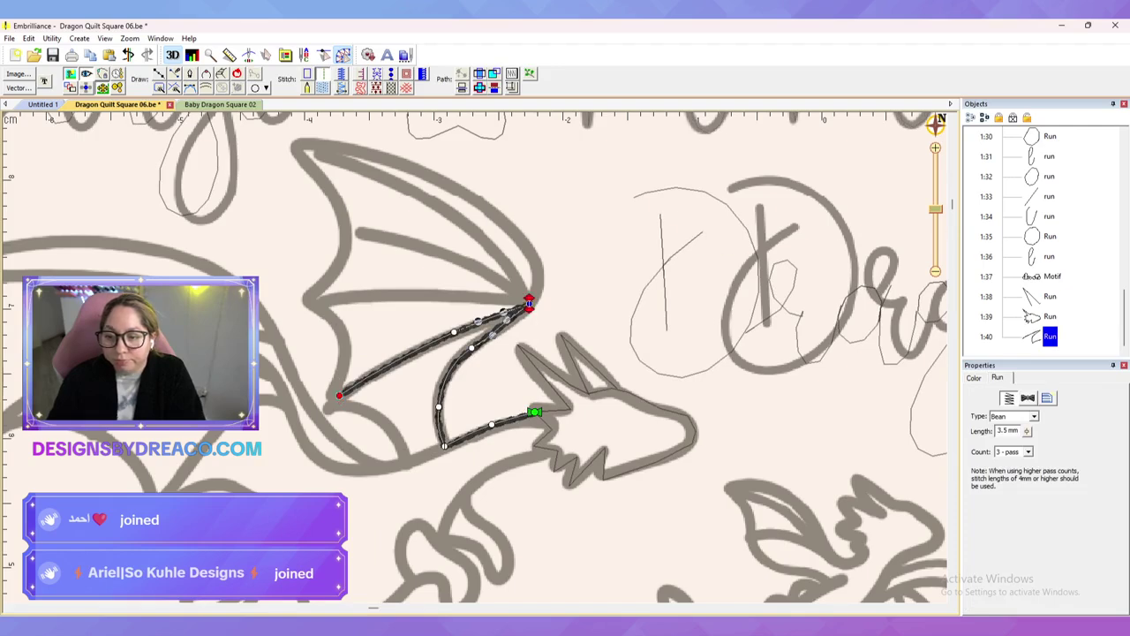
Step: Trace the front wing's two middle ribs as one run meeting at the wing joint, with both stitch start and end at the joint
key(d)
click(319, 300)
click(394, 294)
click(530, 303)
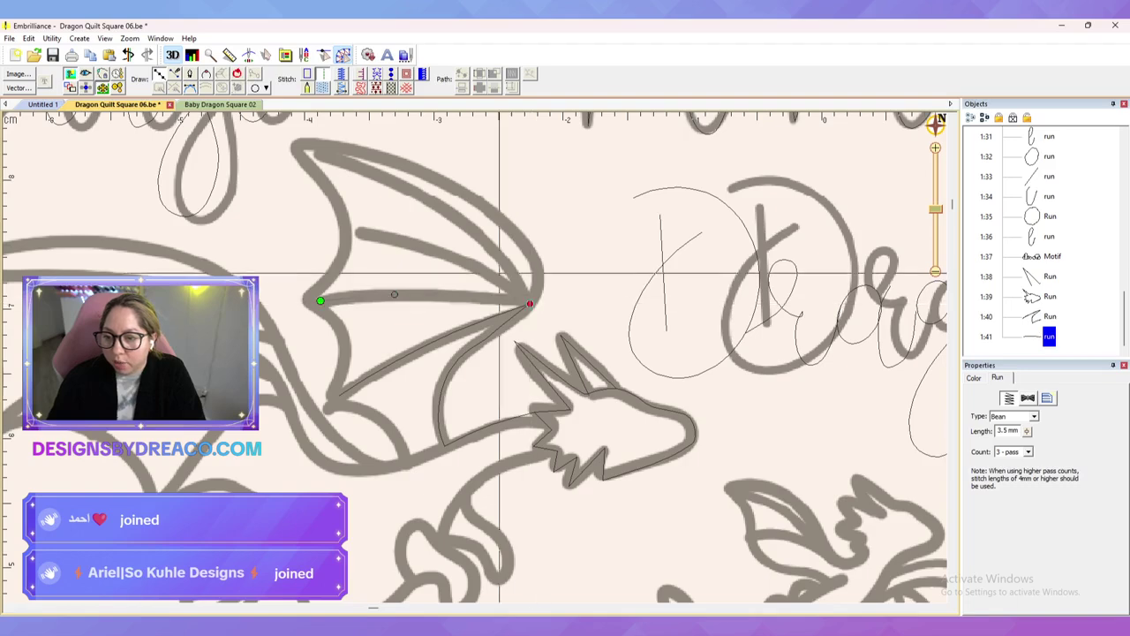
click(483, 269)
click(359, 234)
key(Return)
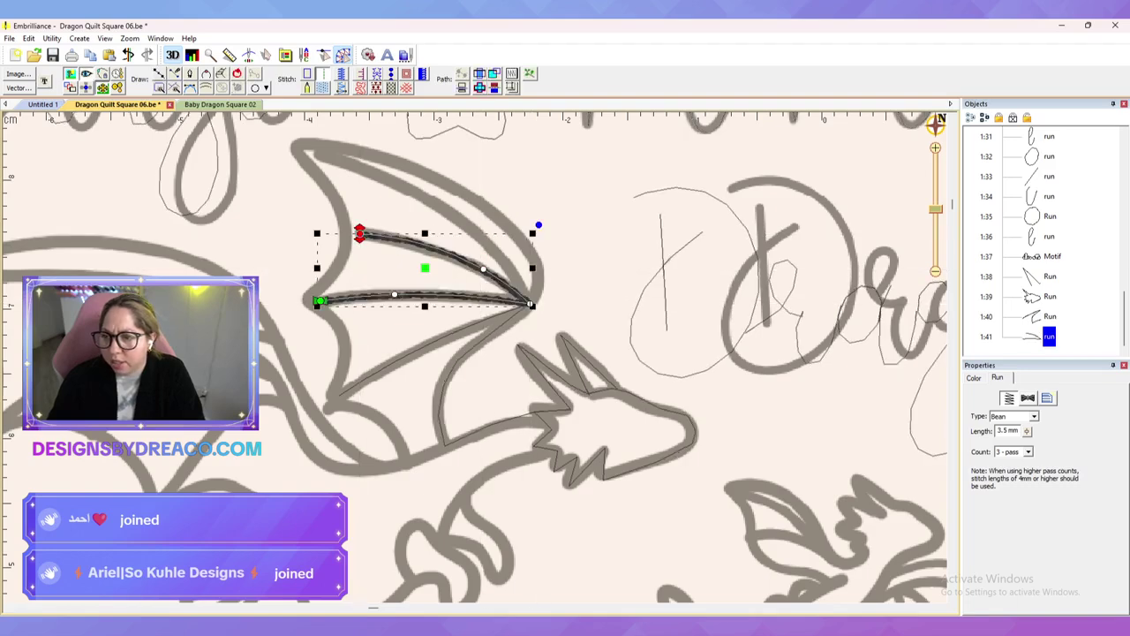
drag(319, 300, 354, 297)
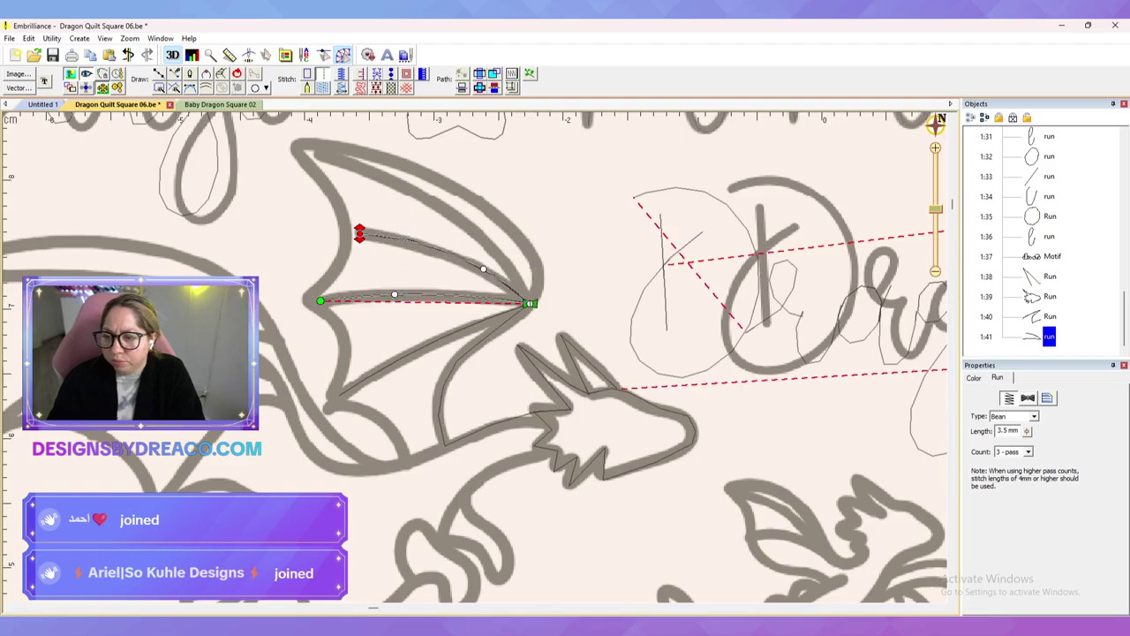
drag(530, 304, 530, 304)
drag(359, 233, 530, 304)
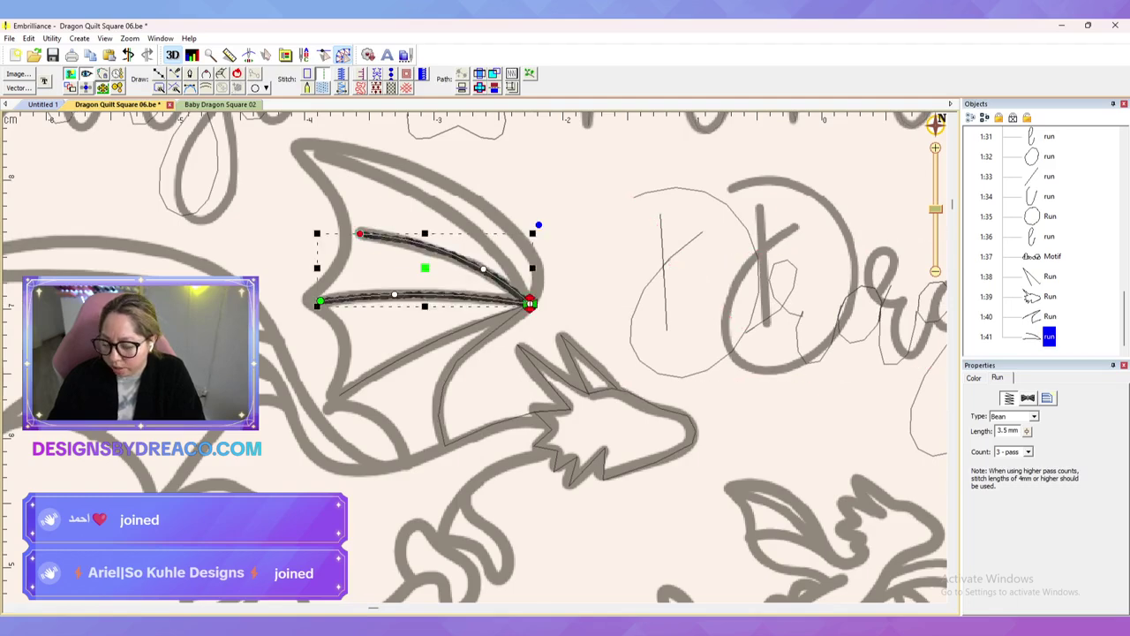
Step: Trace the front wing's top rib, leading edge, tip and scalloped trailing edge down to the dragon's back as one run
key(d)
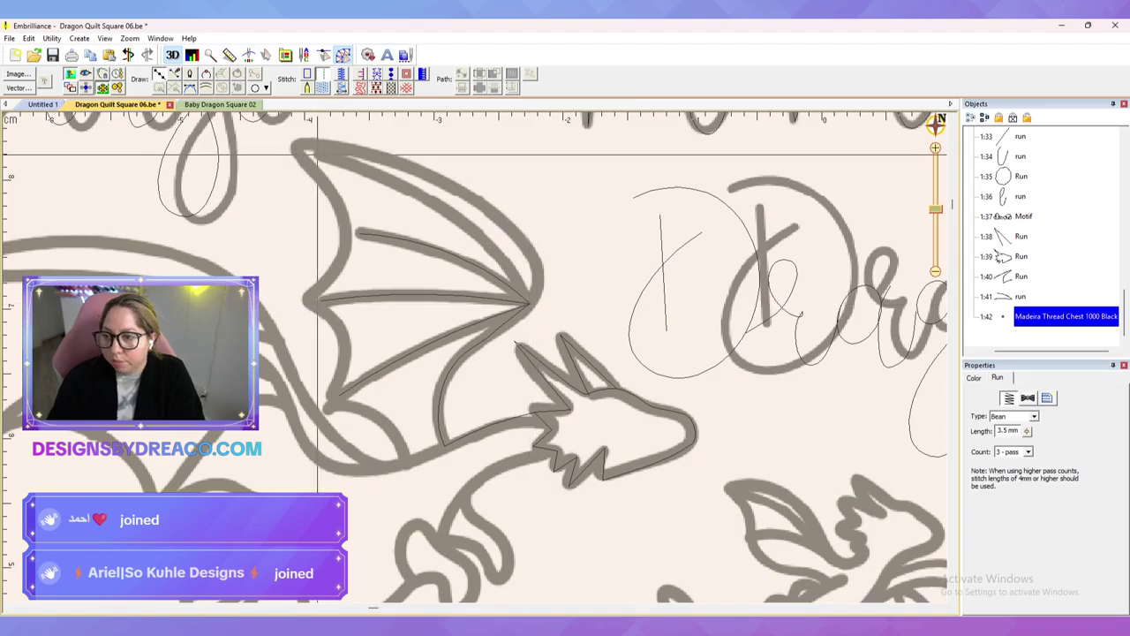
click(317, 153)
click(446, 206)
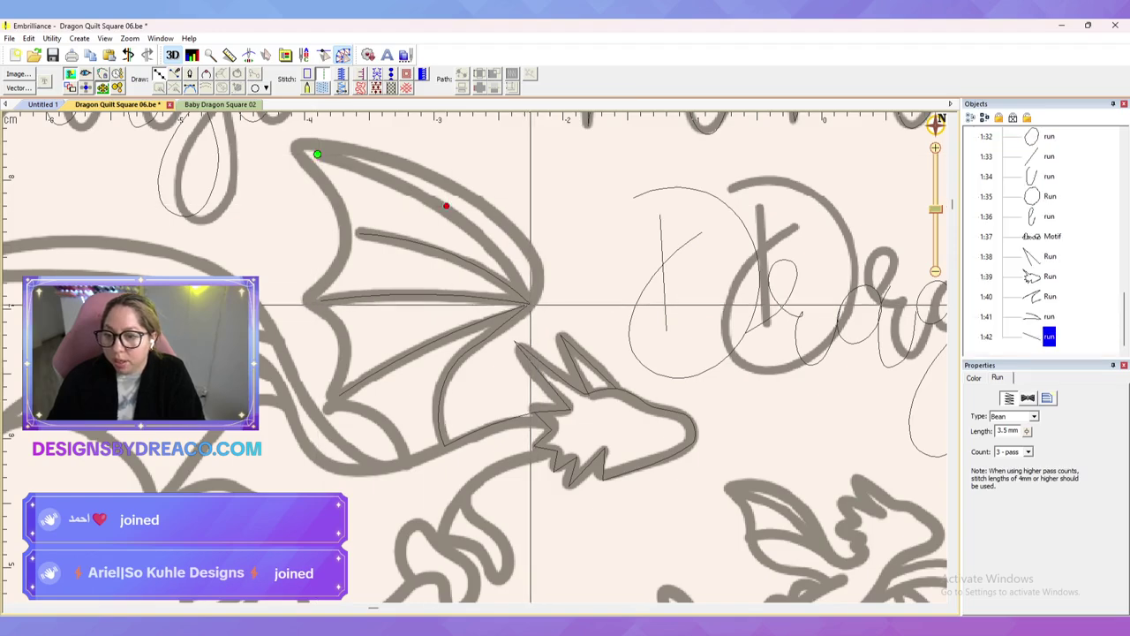
click(542, 263)
click(424, 169)
click(295, 141)
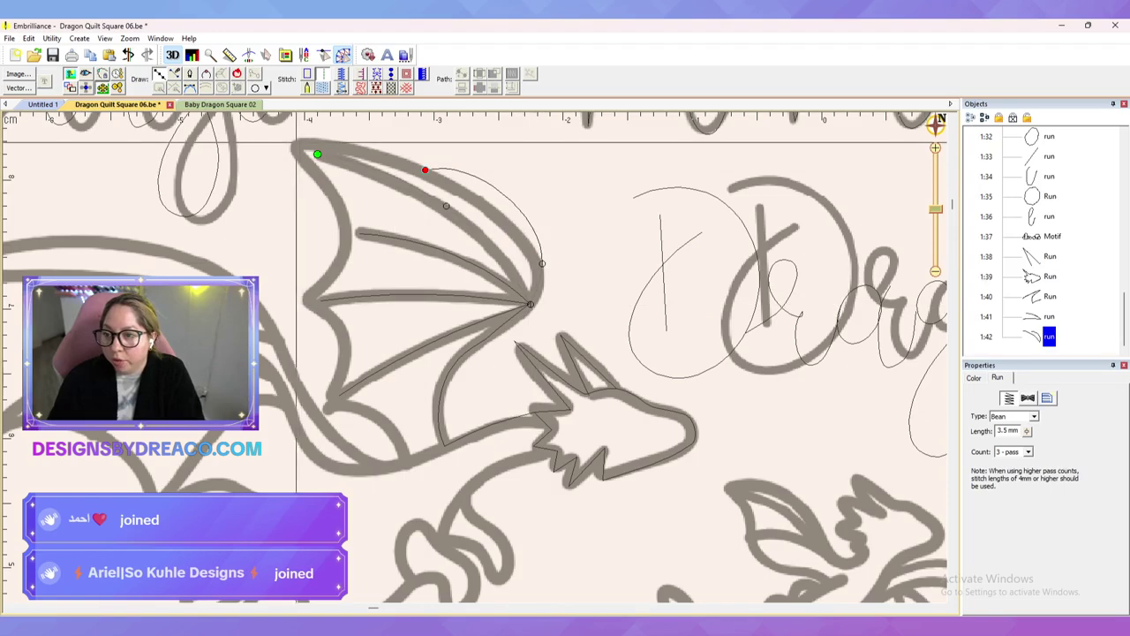
click(344, 220)
click(309, 301)
click(341, 328)
click(327, 405)
click(373, 412)
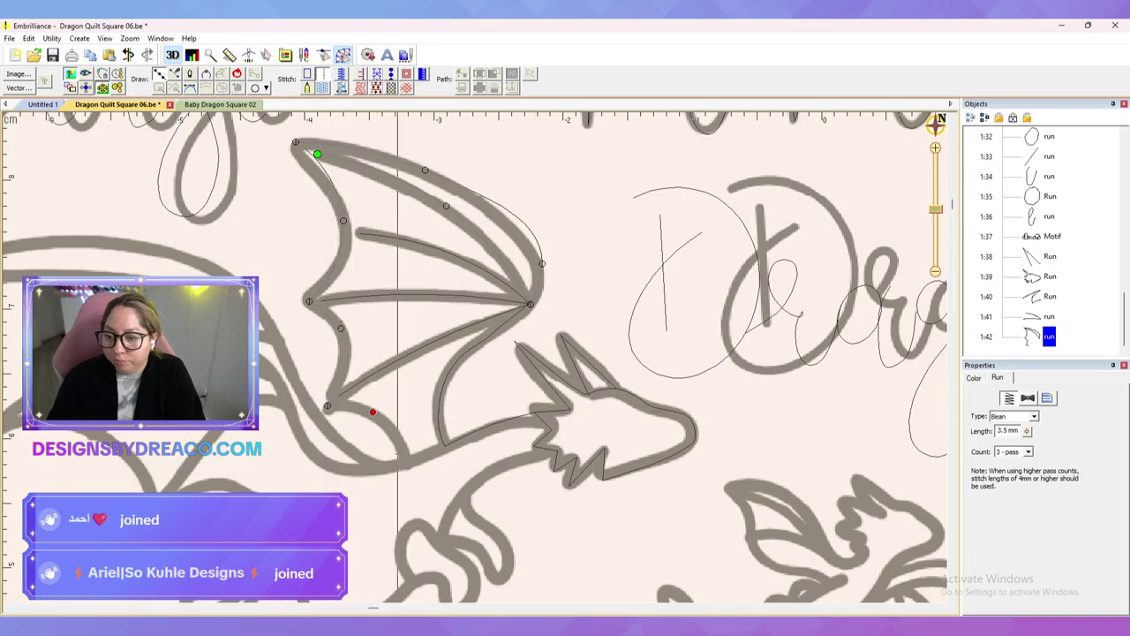
click(406, 462)
key(Return)
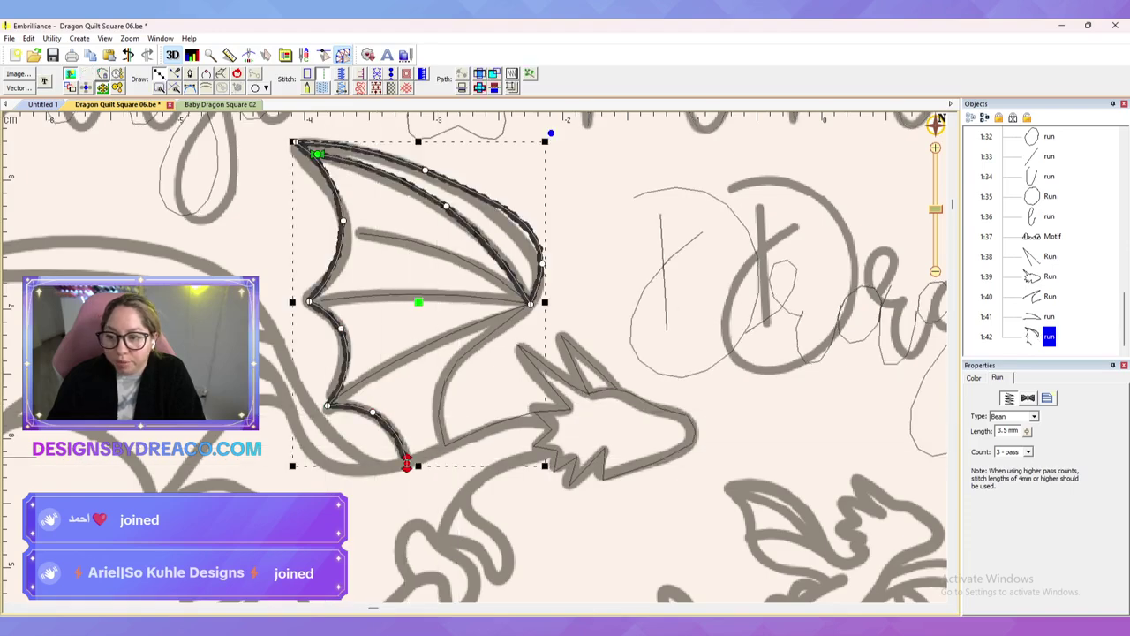
Step: Reshape the front wing run's tip and leading edge to follow the artwork, and move its stitch start to the wing joint
click(296, 141)
drag(320, 157, 333, 185)
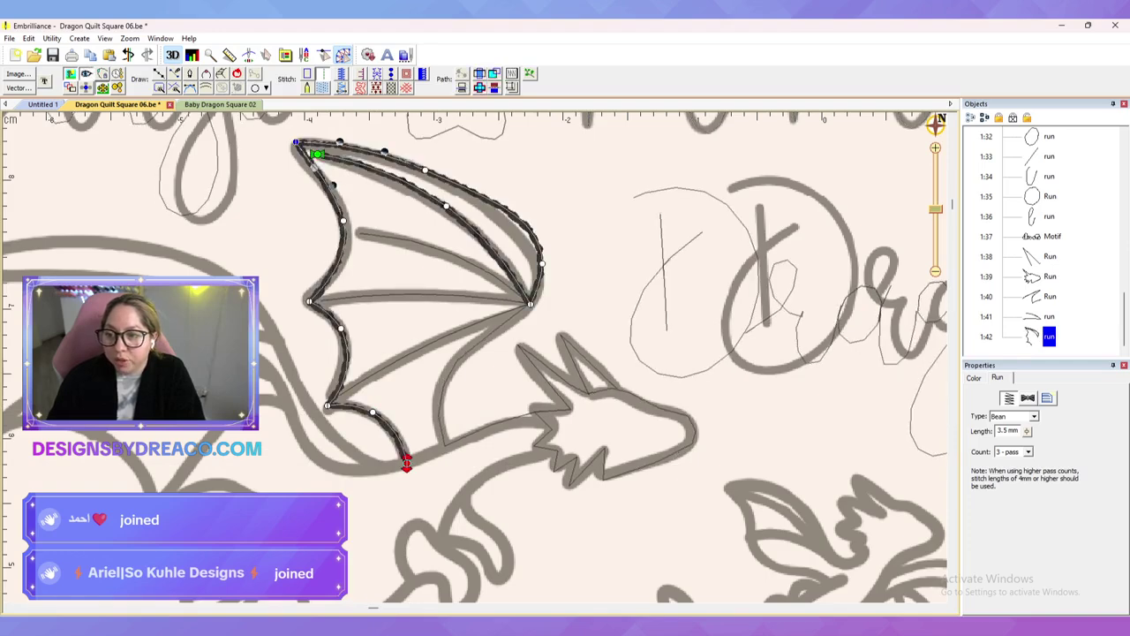
click(542, 263)
drag(545, 215, 511, 212)
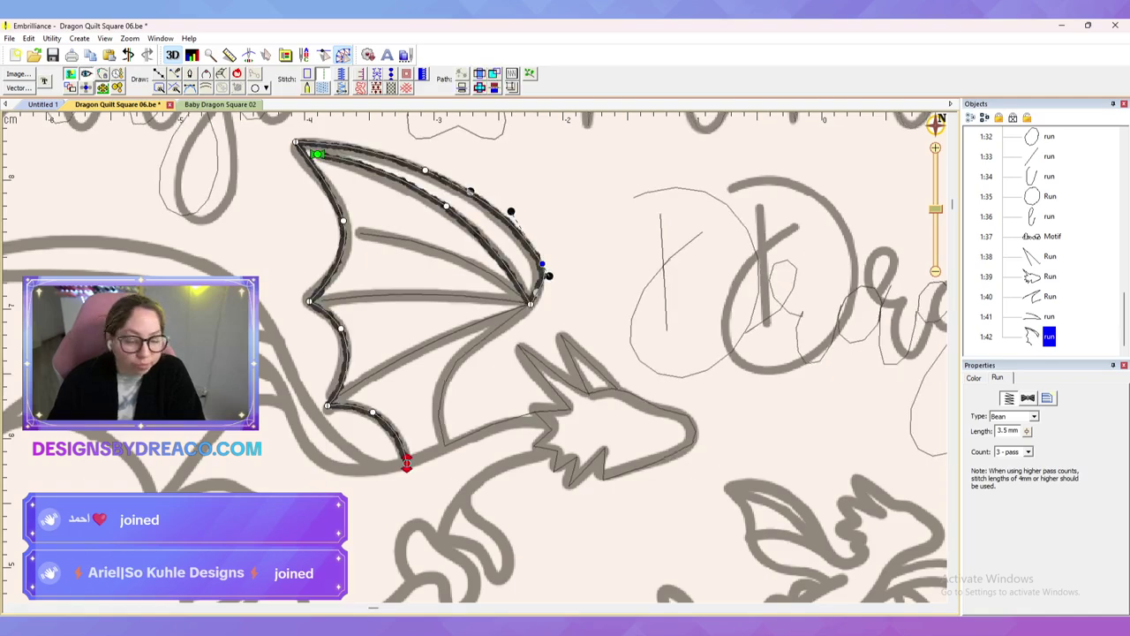
drag(542, 263, 537, 256)
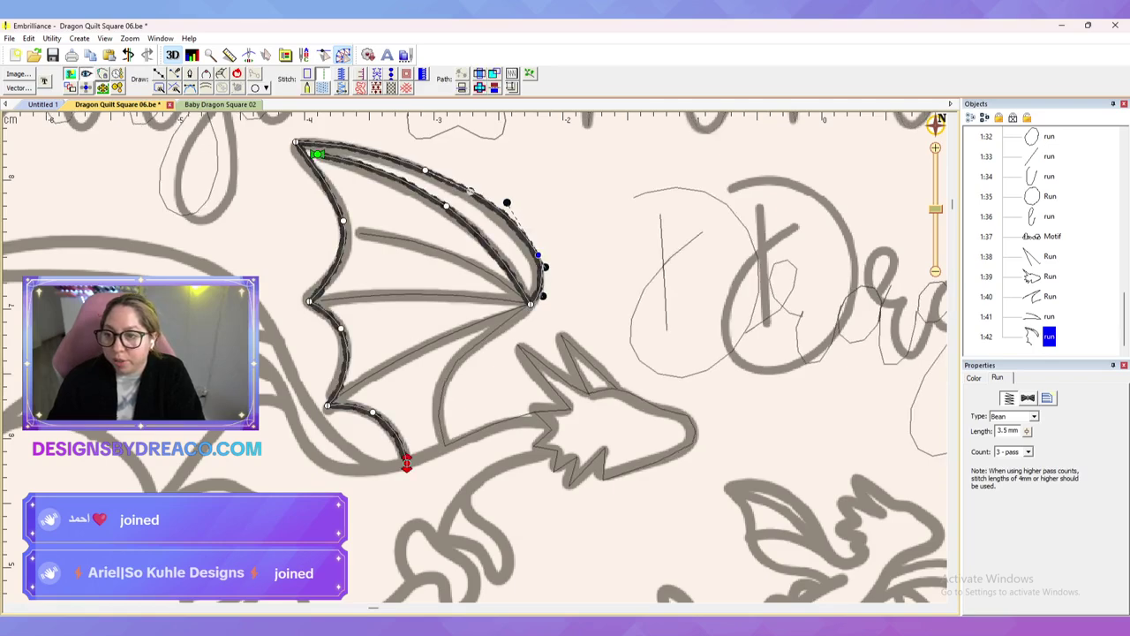
drag(470, 192, 471, 190)
key(Escape)
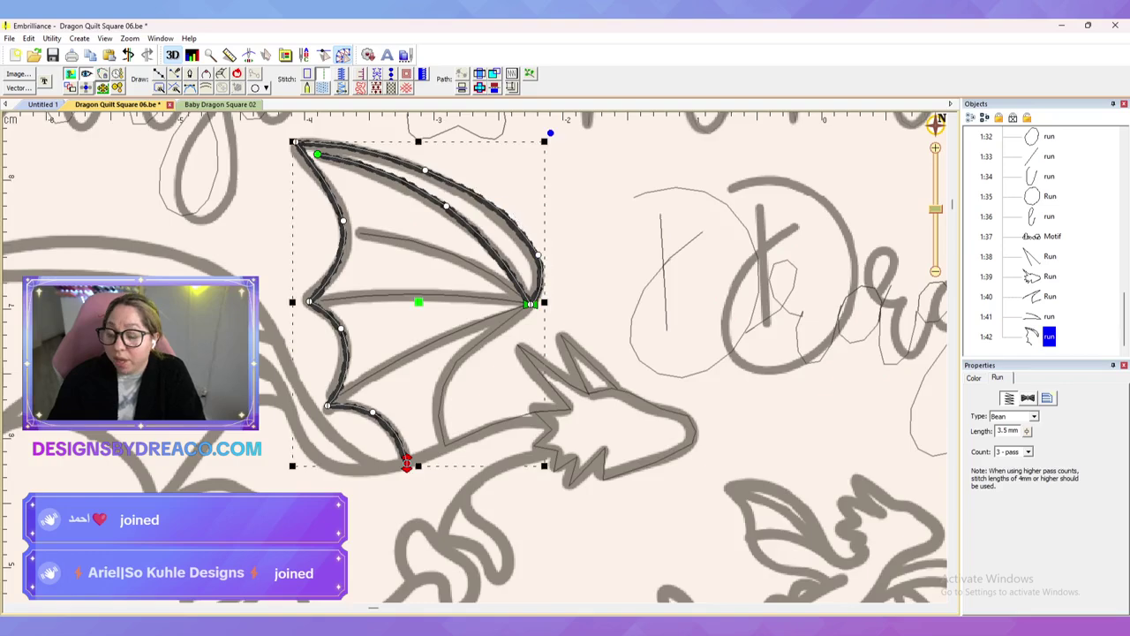
Step: Trace a run from the front wing's base along the back to the rear wing's joint and down its rib, ending the stitching at the joint
drag(397, 353, 599, 309)
key(Escape)
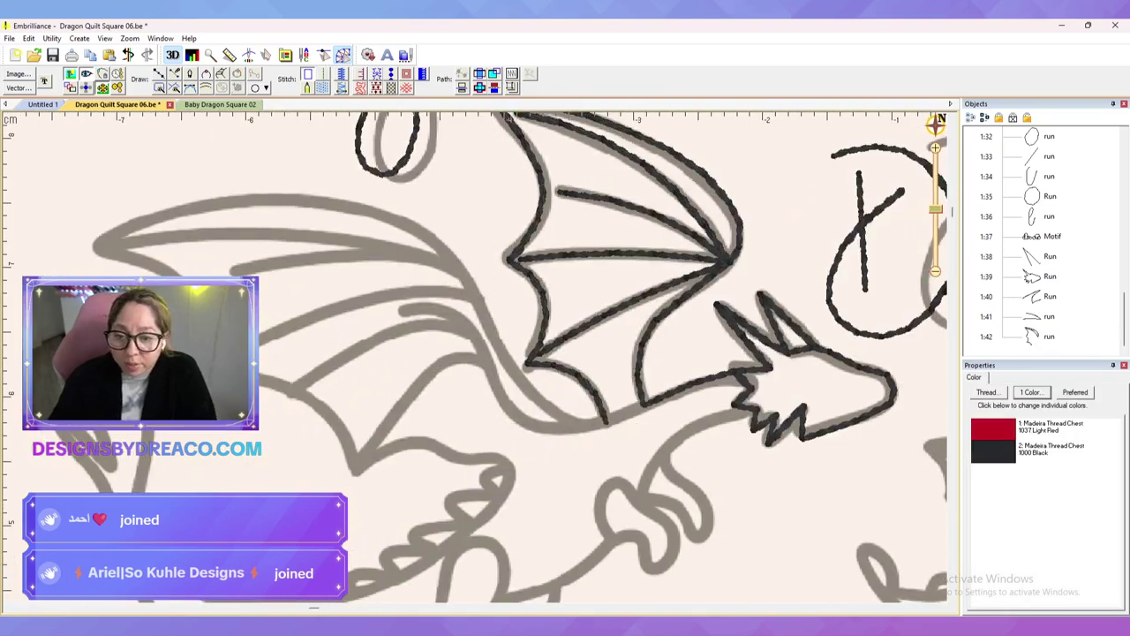
scroll(474, 357, left, 2)
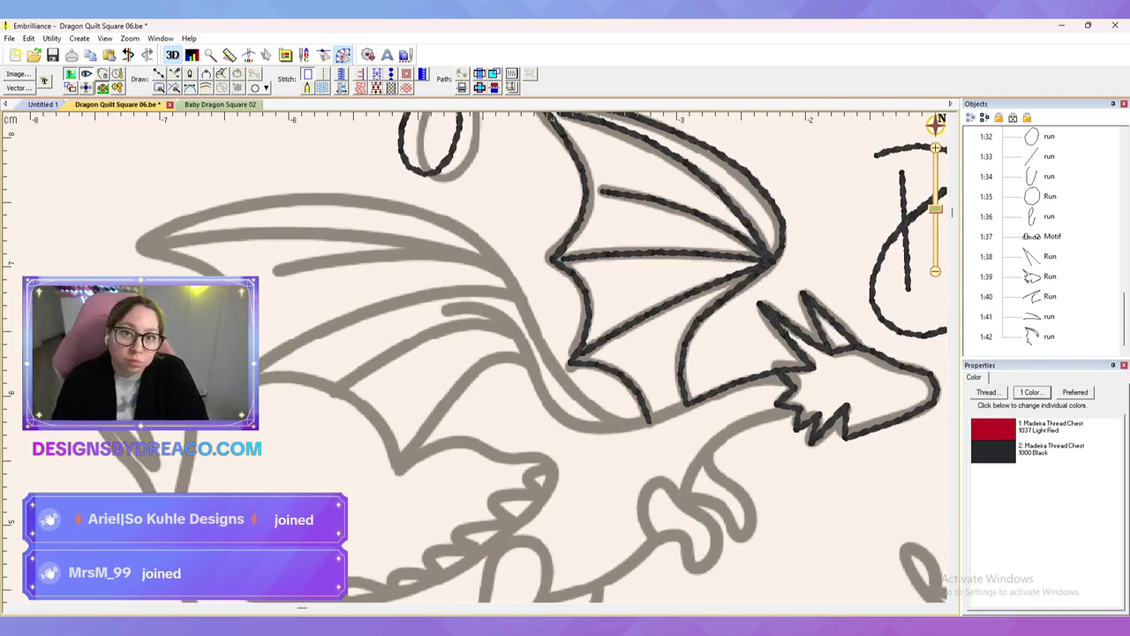
scroll(474, 357, down, 2)
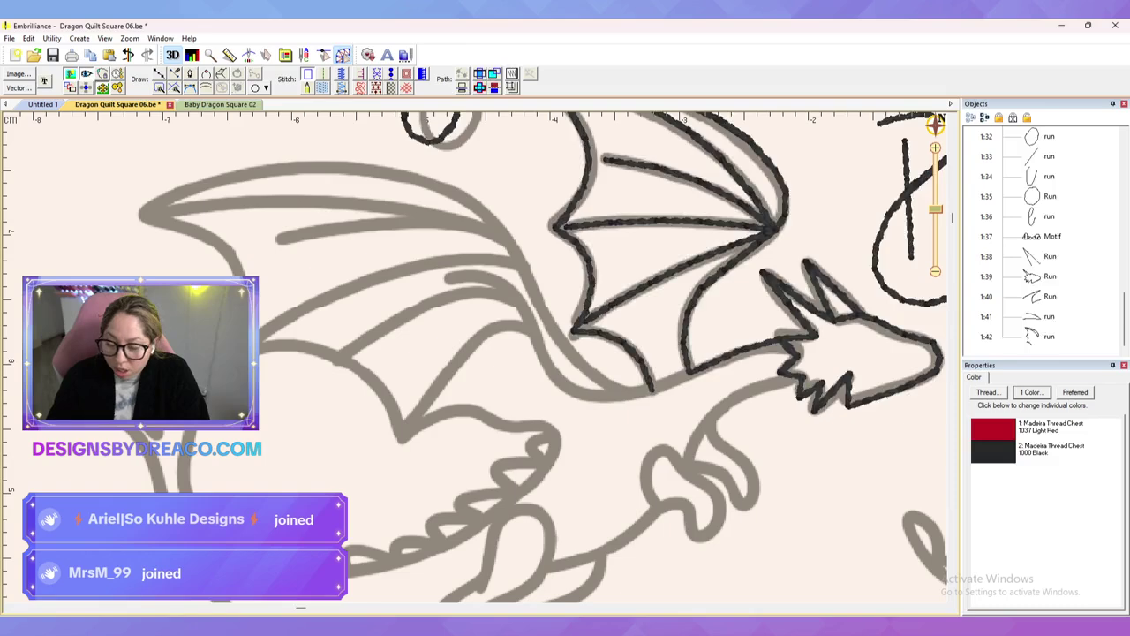
click(690, 371)
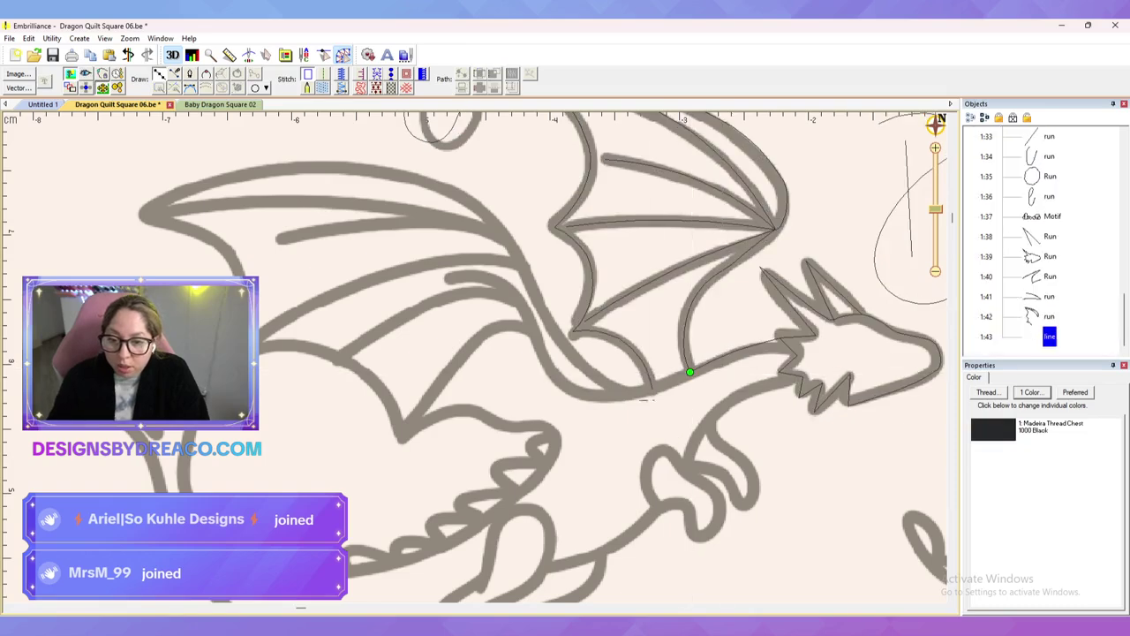
click(651, 389)
click(621, 394)
drag(555, 330, 617, 383)
click(617, 389)
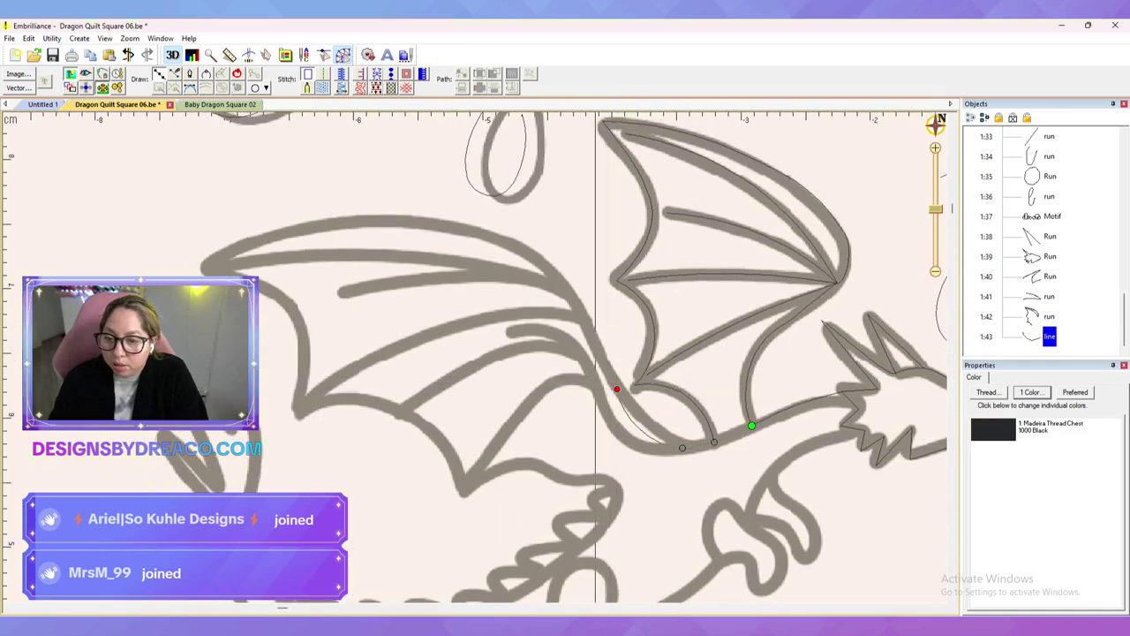
click(581, 315)
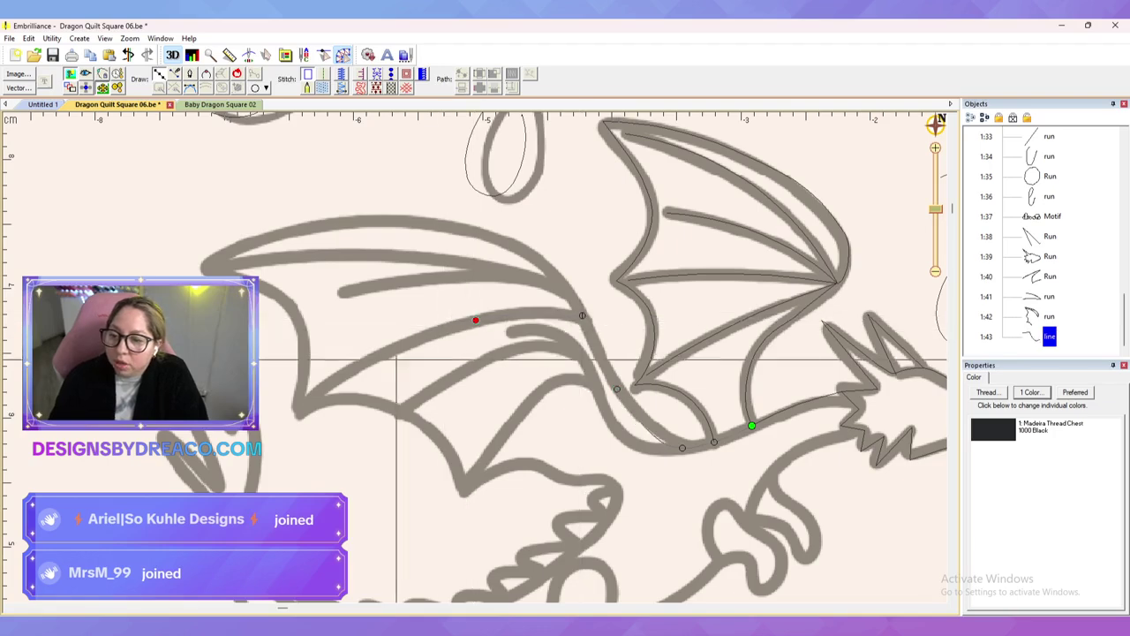
double_click(298, 406)
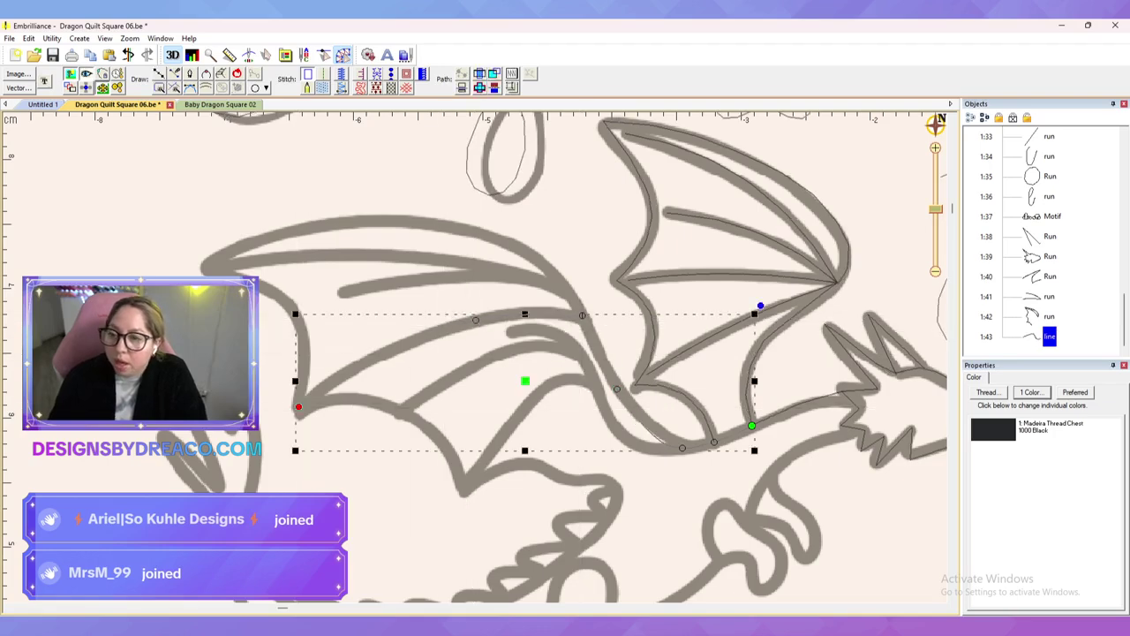
click(324, 74)
mouse_move(299, 406)
mouse_down()
mouse_move(507, 316)
mouse_move(582, 315)
mouse_up()
Step: Trace the rear wing's two upper ribs as one run meeting at the wing joint, with both stitch start and end at the joint
key(d)
click(343, 293)
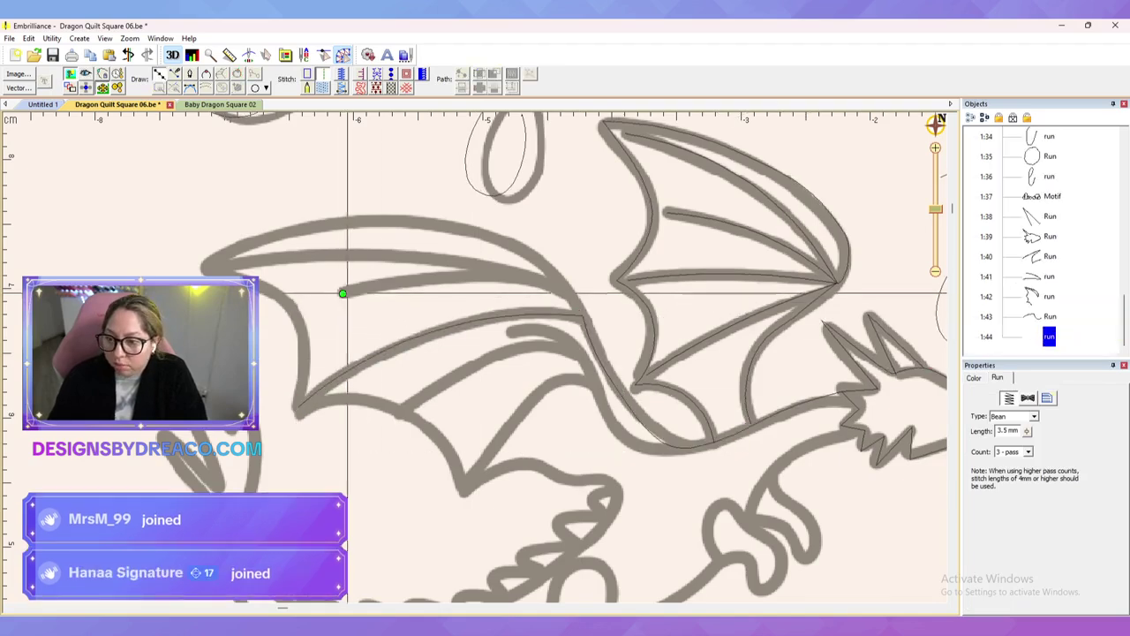
click(456, 275)
click(582, 315)
click(527, 272)
click(345, 251)
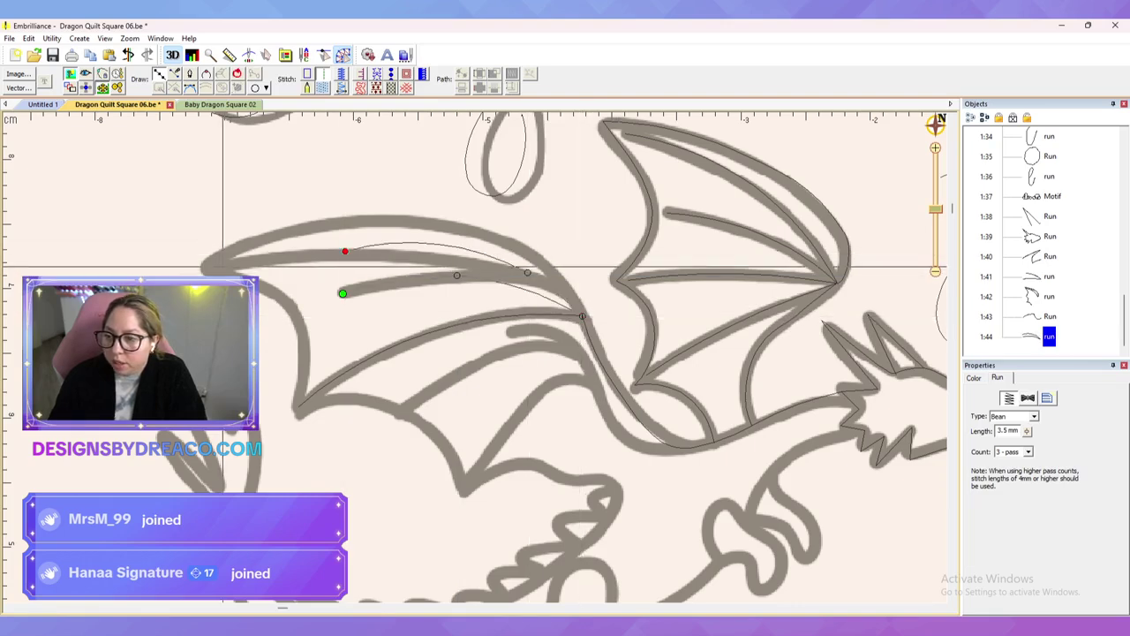
double_click(221, 262)
click(582, 315)
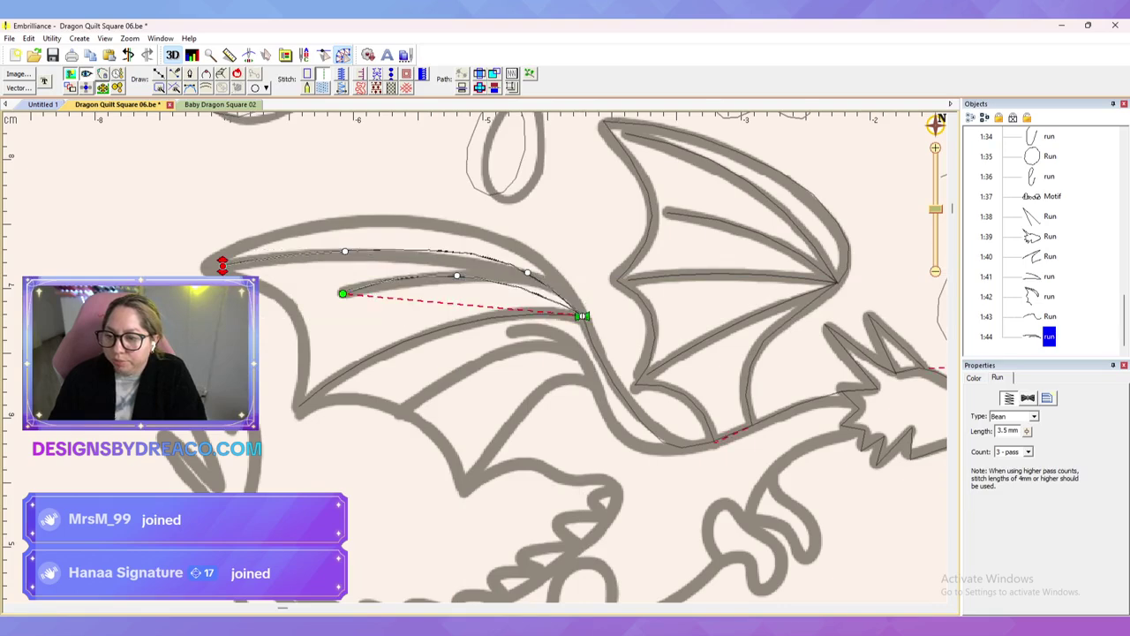
mouse_move(222, 266)
mouse_down()
mouse_move(314, 252)
mouse_move(582, 315)
mouse_up()
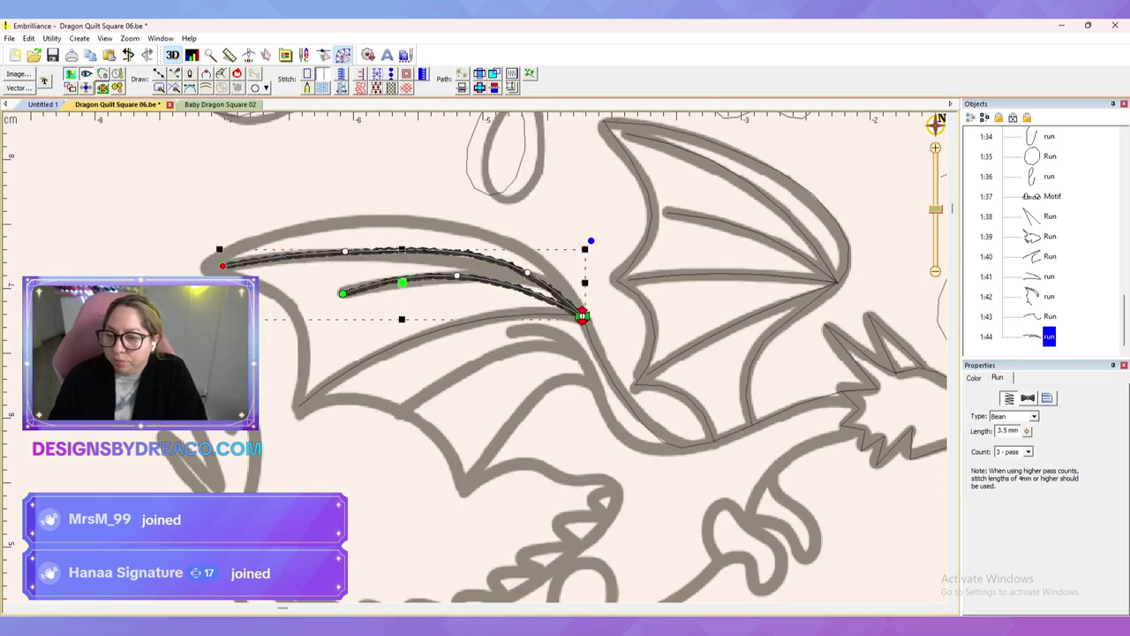
Step: Trace the rear wing's leading edge, tip and first trailing-edge scallops from the joint, returning along the next lower rib toward the body, as a run
click(583, 315)
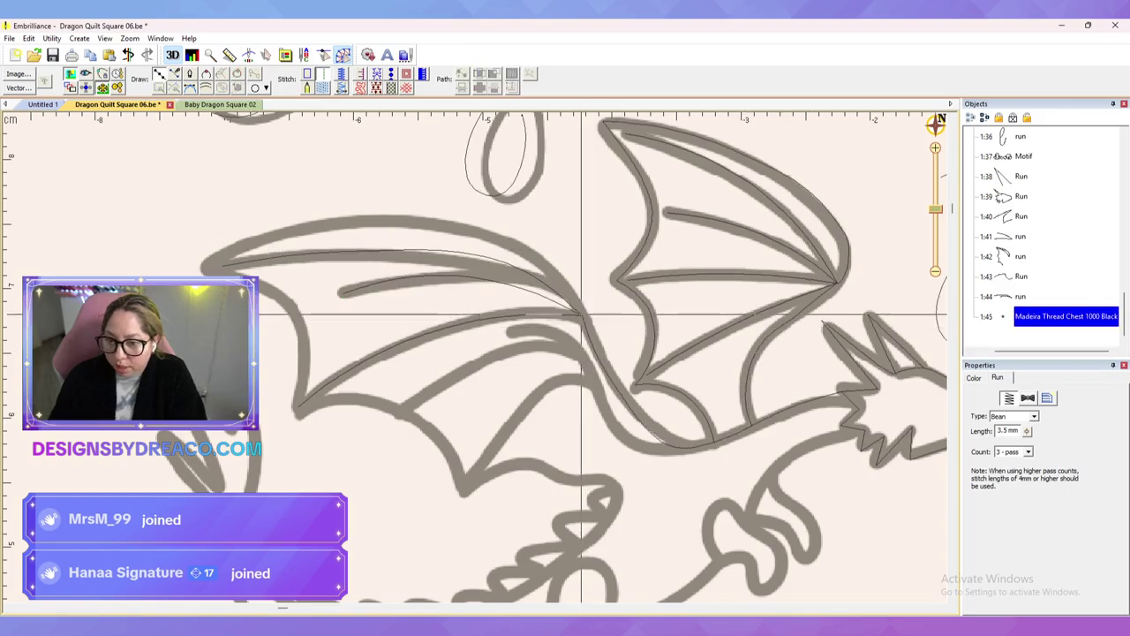
click(493, 235)
click(324, 227)
click(199, 269)
click(291, 308)
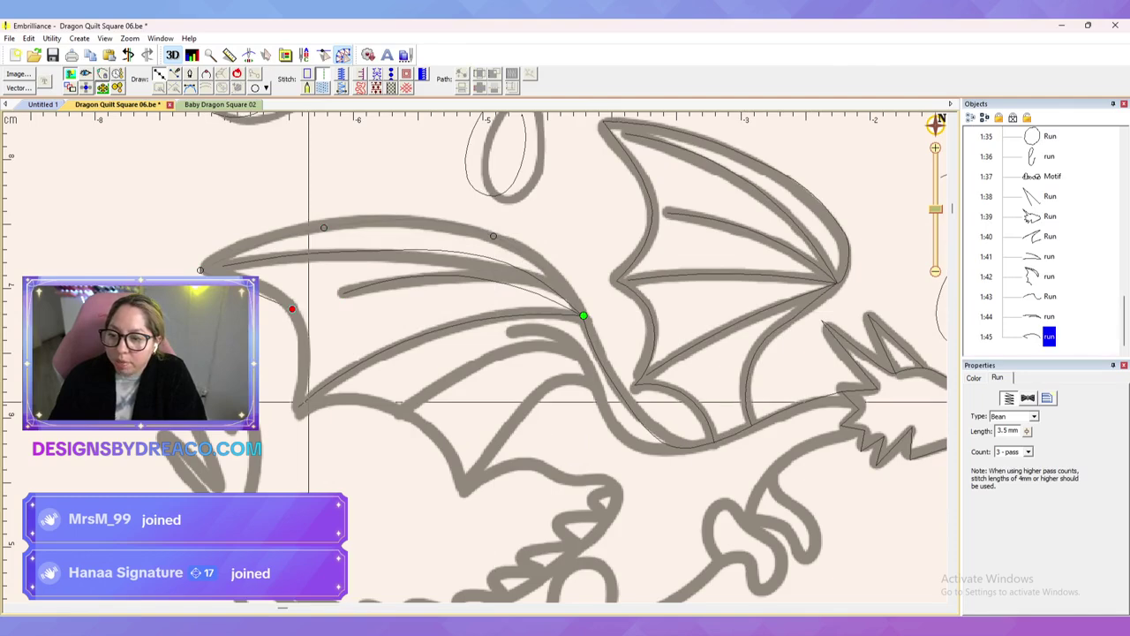
click(299, 407)
click(362, 400)
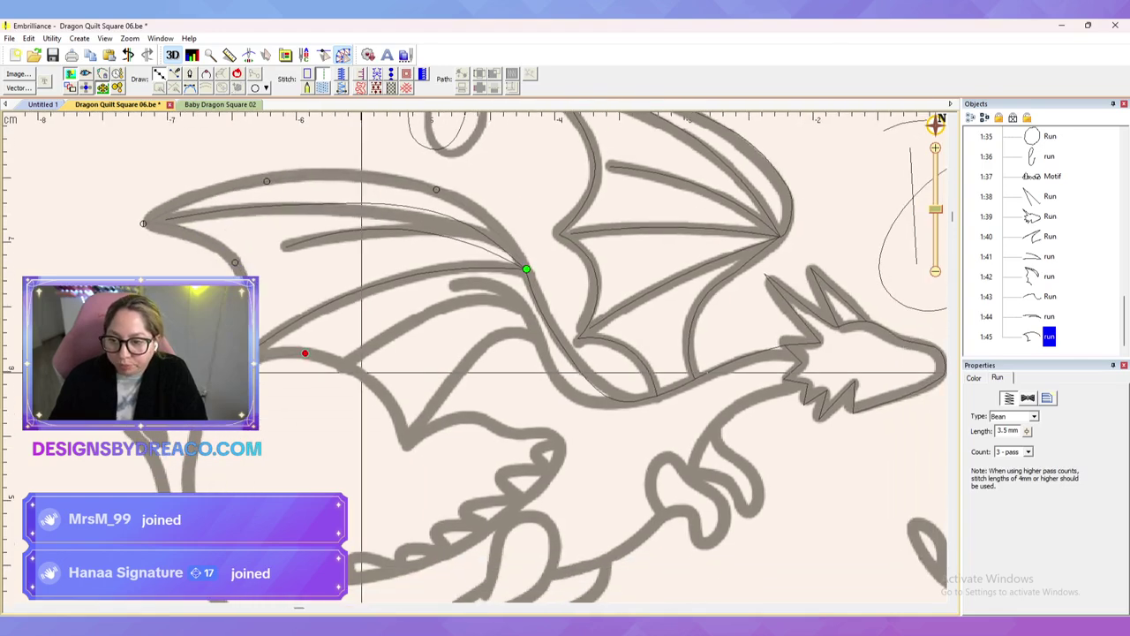
click(343, 367)
click(390, 327)
click(452, 303)
click(536, 325)
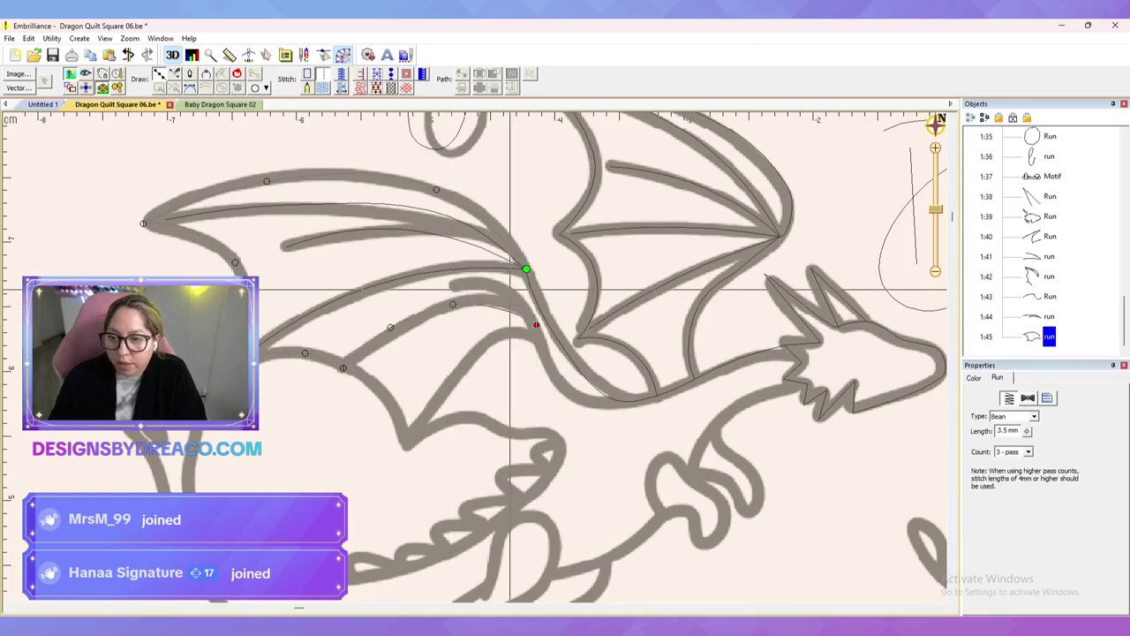
key(Return)
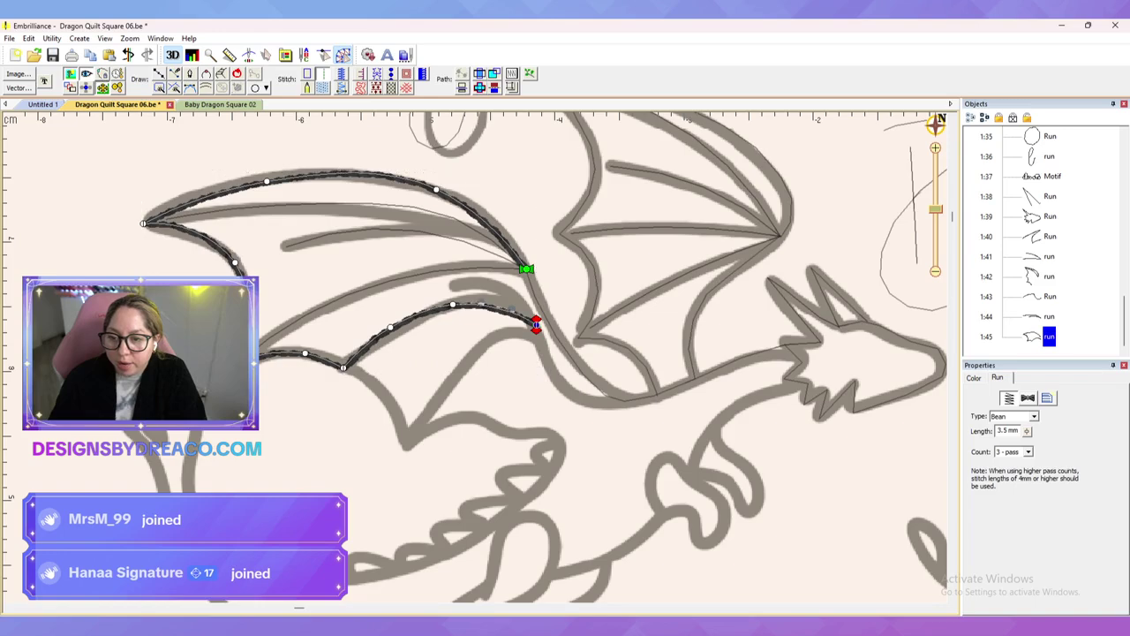
Step: Remove the extra point near the body end of the rear wing's outline run, and save the design
key(Return)
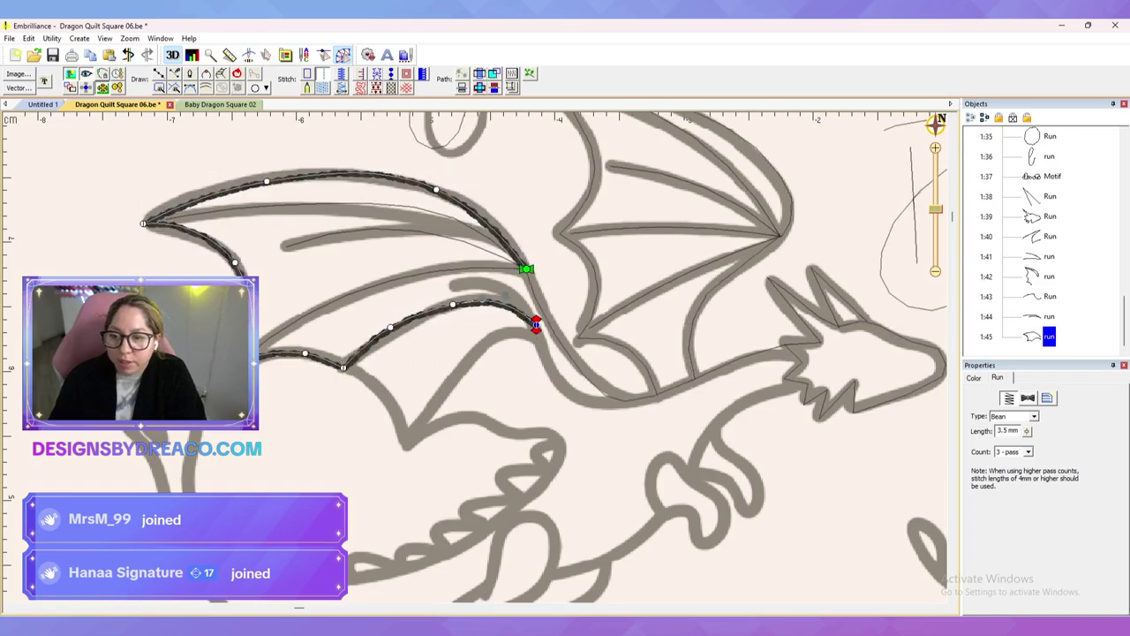
key(Delete)
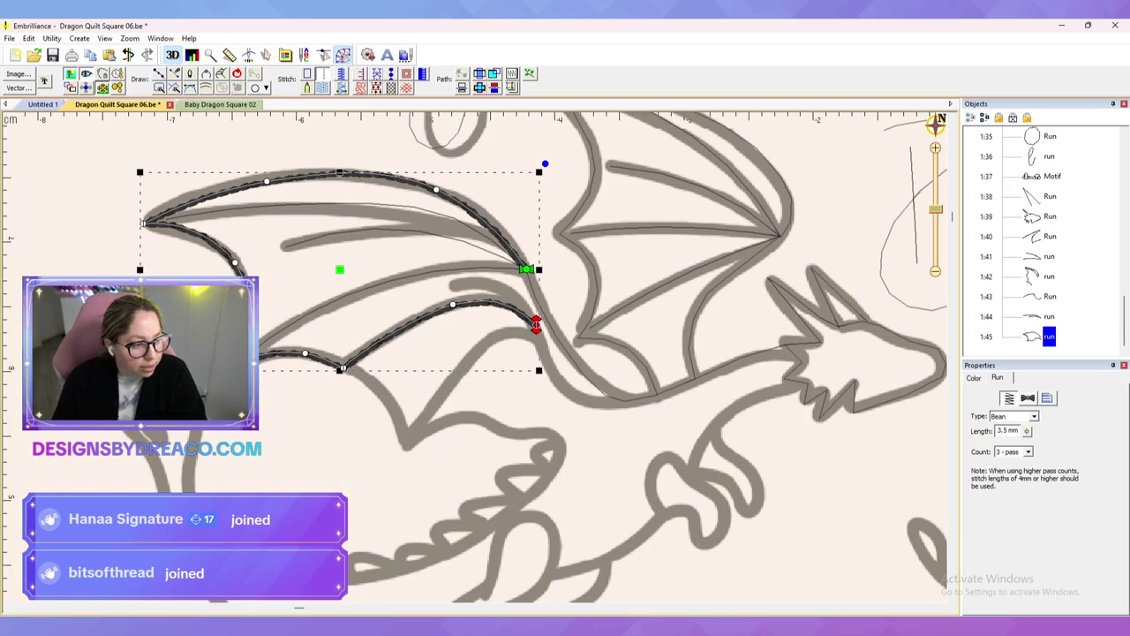
drag(565, 353, 532, 358)
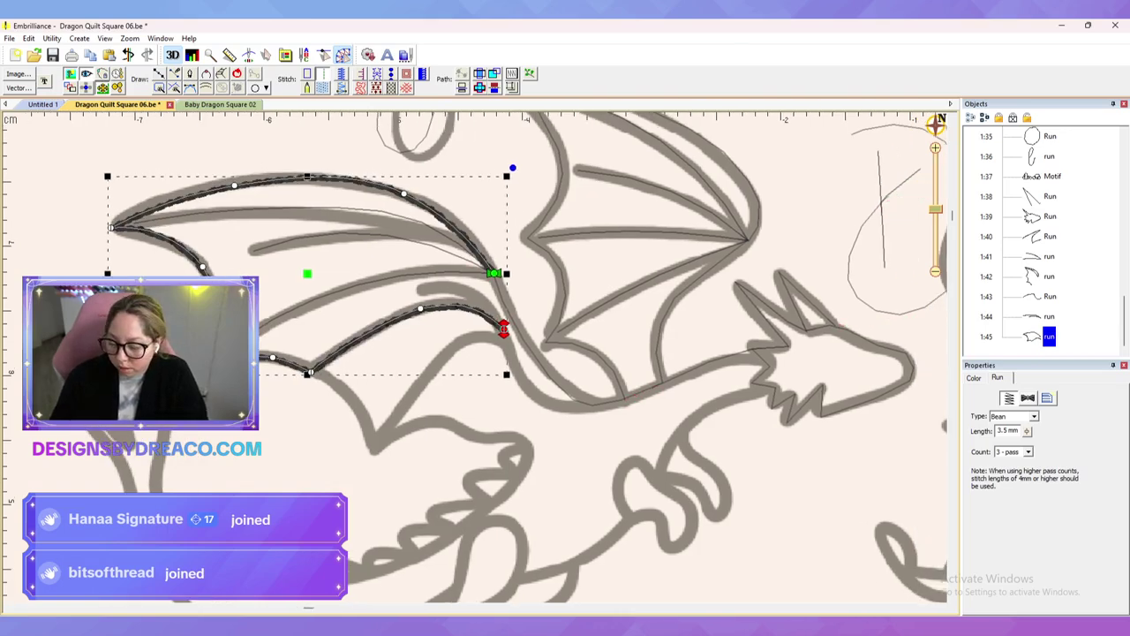
key(ctrl+s)
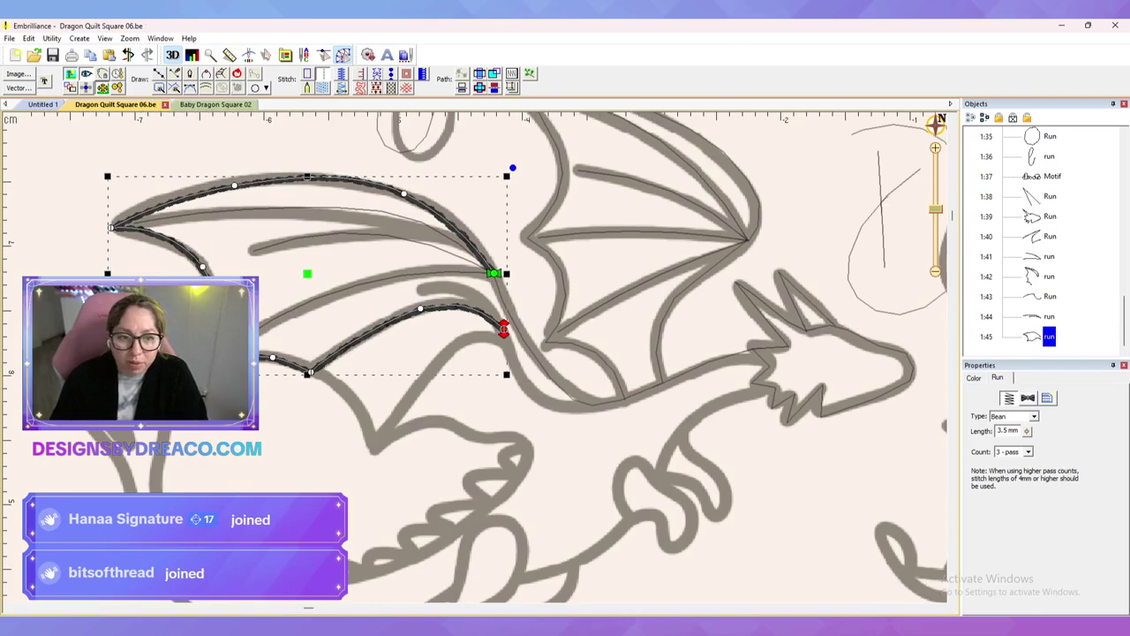
click(159, 73)
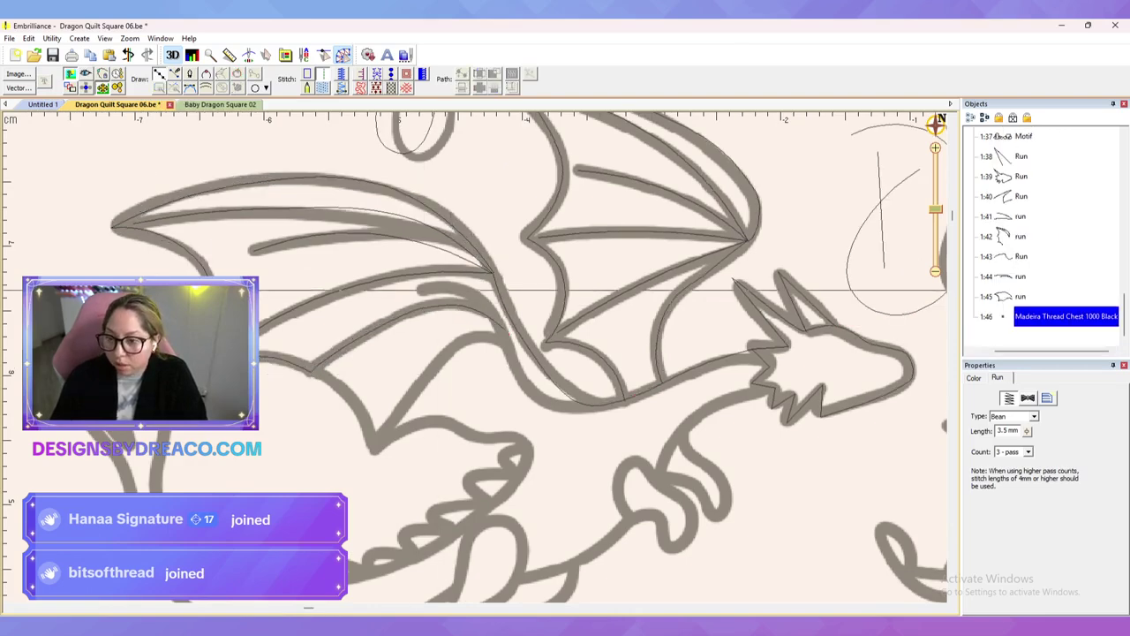
click(421, 288)
click(473, 300)
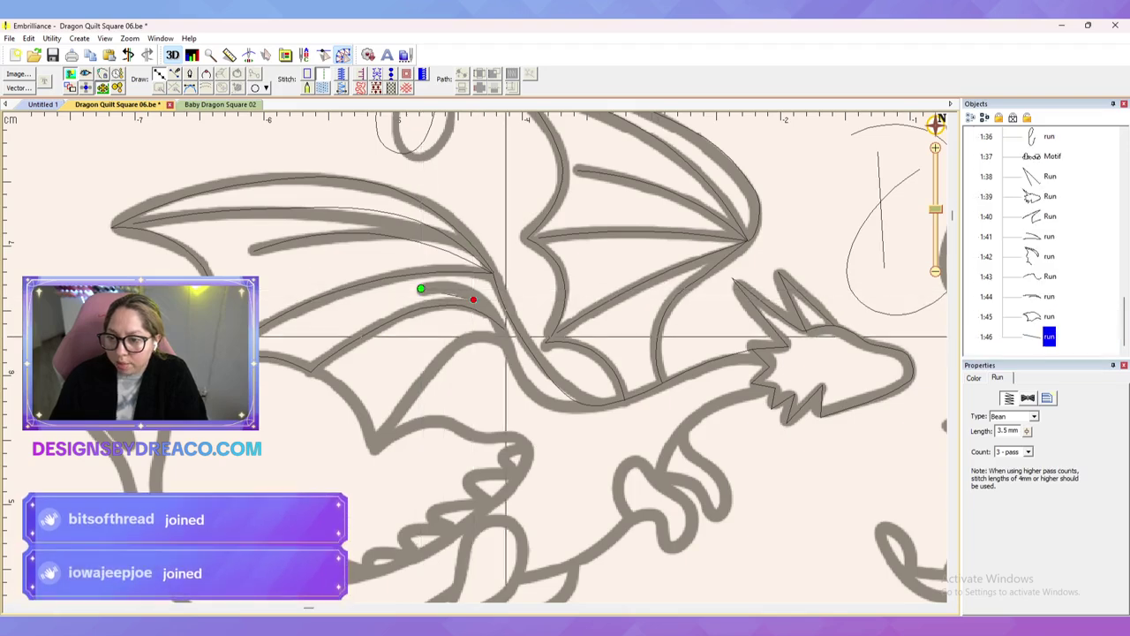
click(505, 330)
click(458, 340)
click(421, 387)
click(374, 448)
click(355, 405)
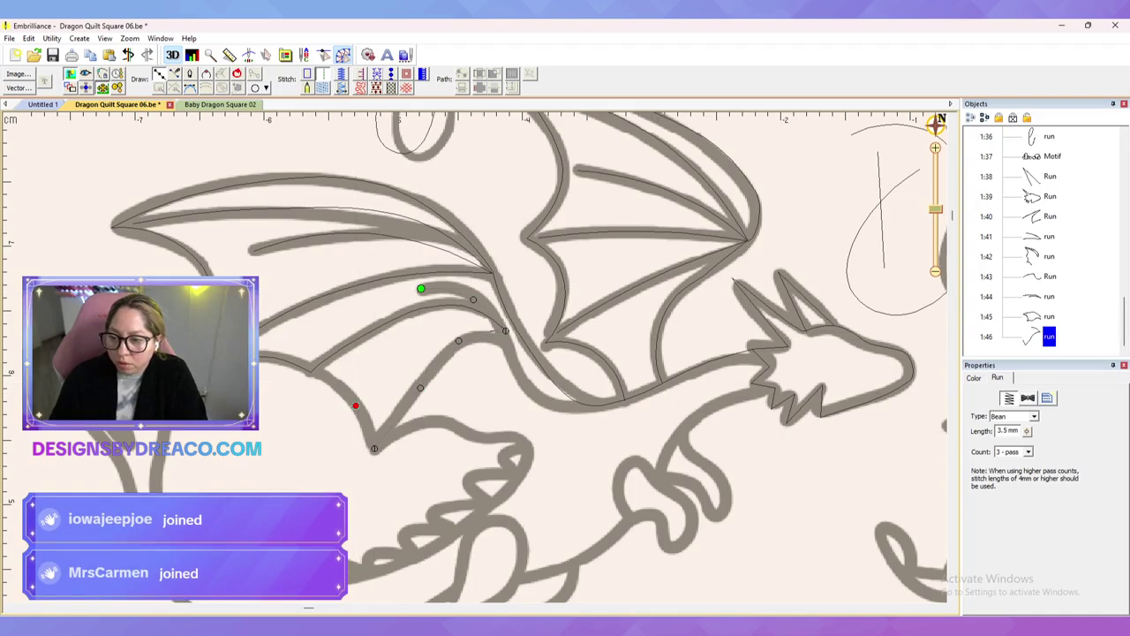
click(310, 373)
key(Return)
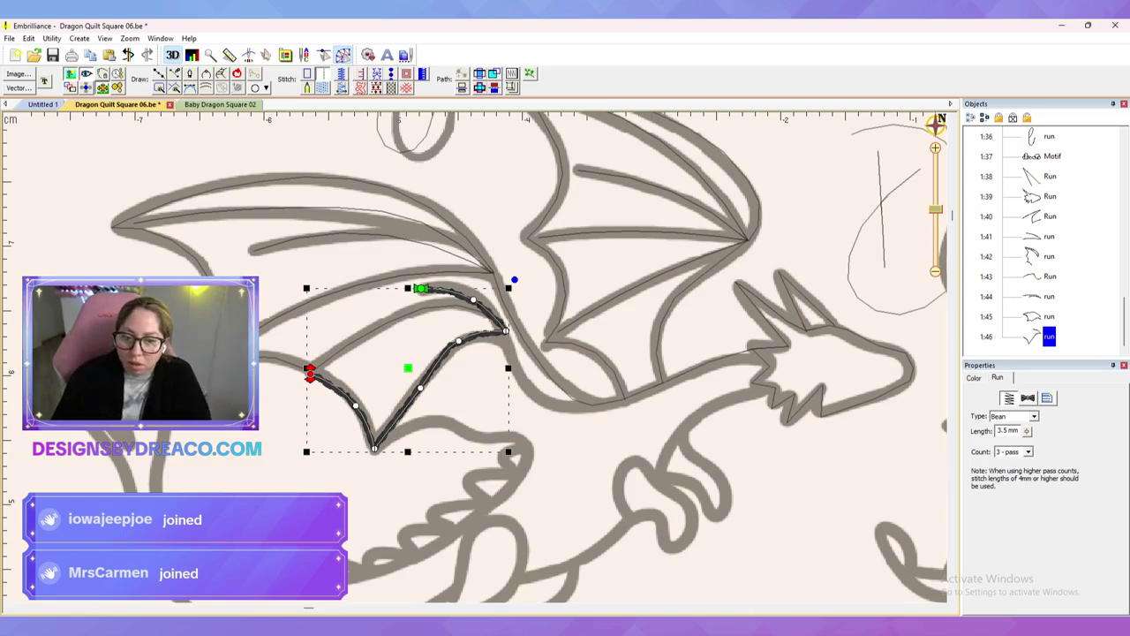
key(Delete)
Step: Trace a run from the tip of the short inner line under the wing joint down around the body curve to the back line
key(d)
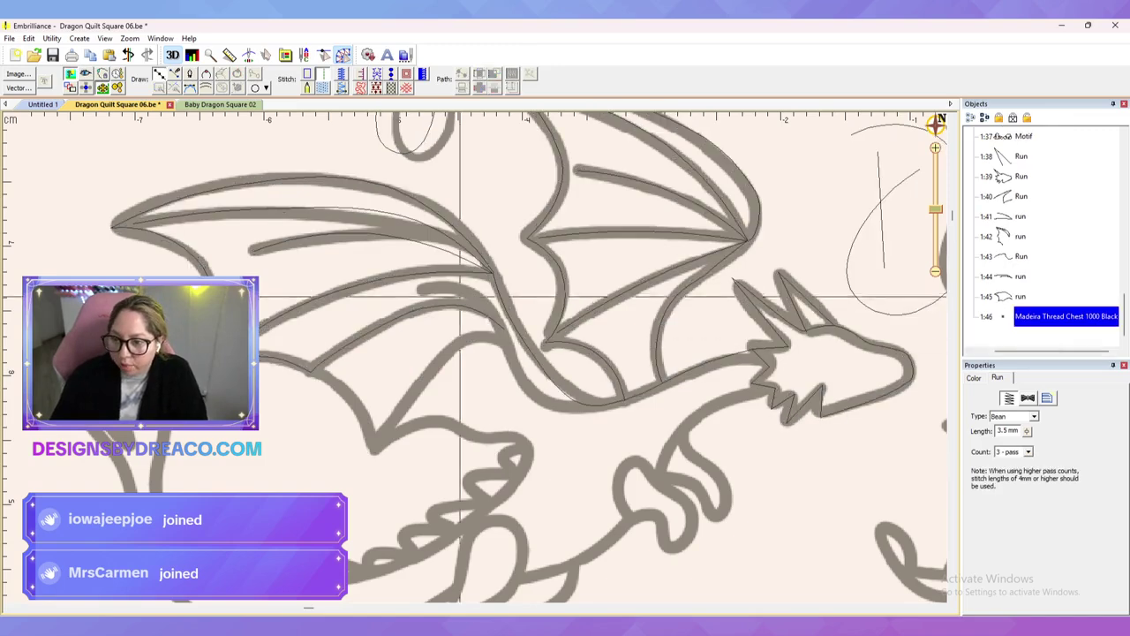
click(419, 291)
click(492, 306)
click(512, 359)
click(549, 407)
double_click(606, 407)
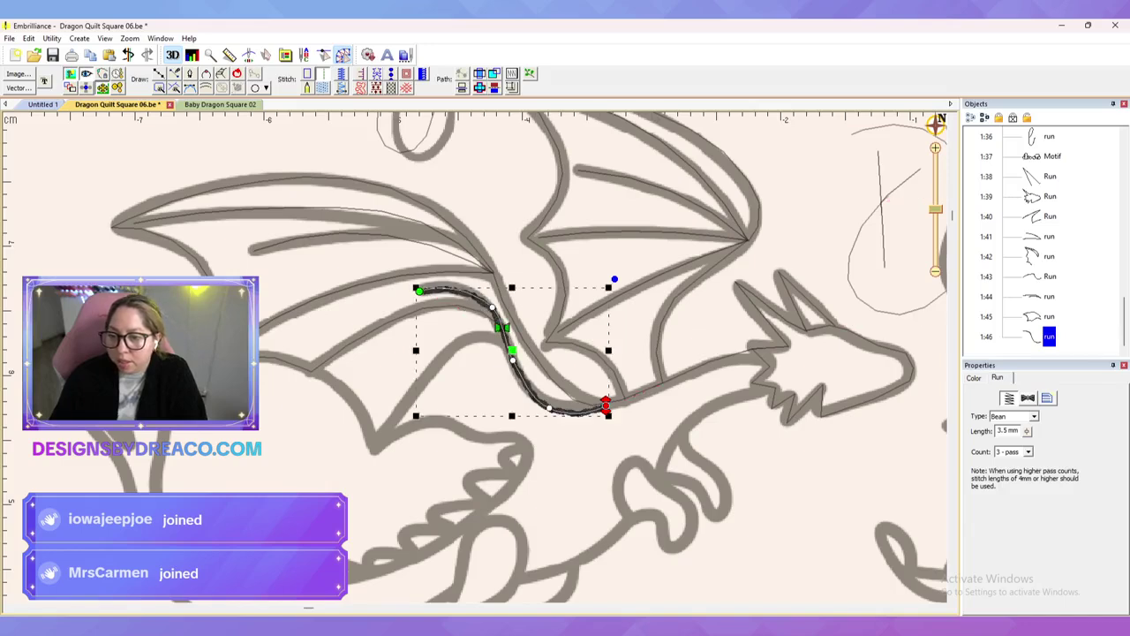
Step: Retrace the body curve as a run from the back line up to the wing's last rib, and trace that rib and its scallop as another run
click(605, 406)
click(563, 412)
click(531, 391)
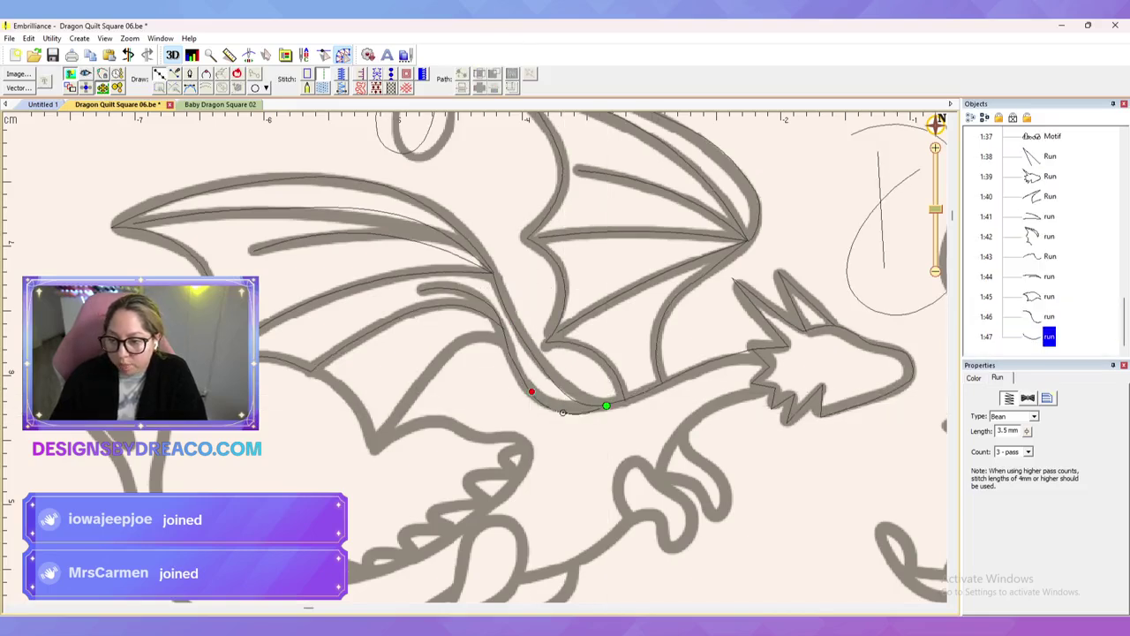
click(507, 349)
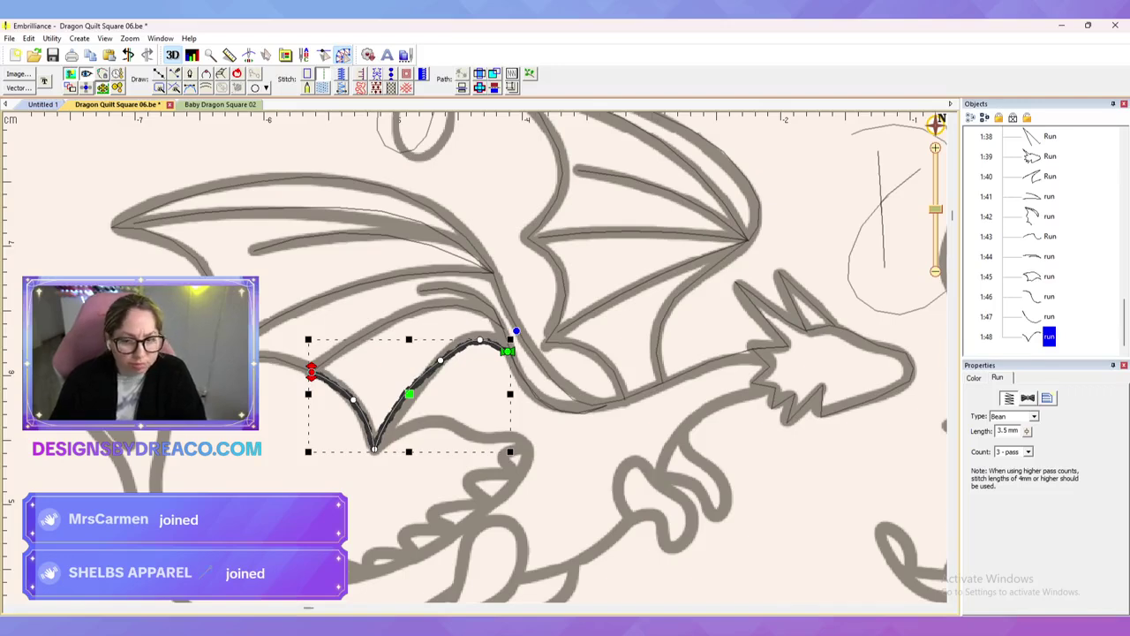
Step: Smooth the last wing rib's run by deleting its top point and adjusting the curve handles along the rib, and save the design
drag(311, 372, 489, 291)
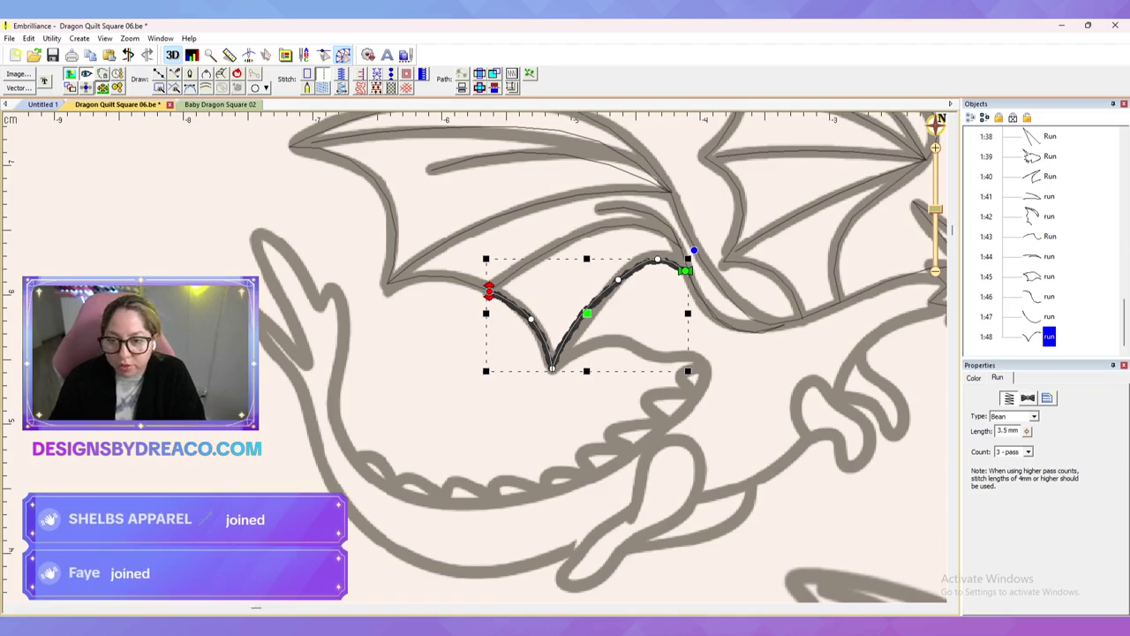
key(Delete)
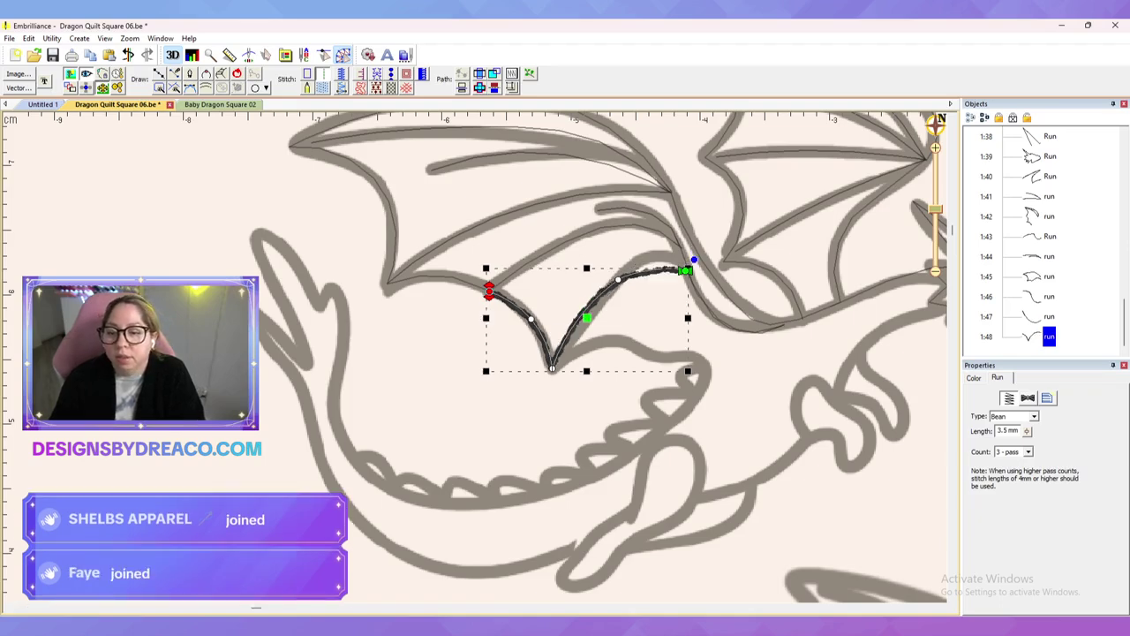
click(618, 280)
drag(633, 270, 668, 246)
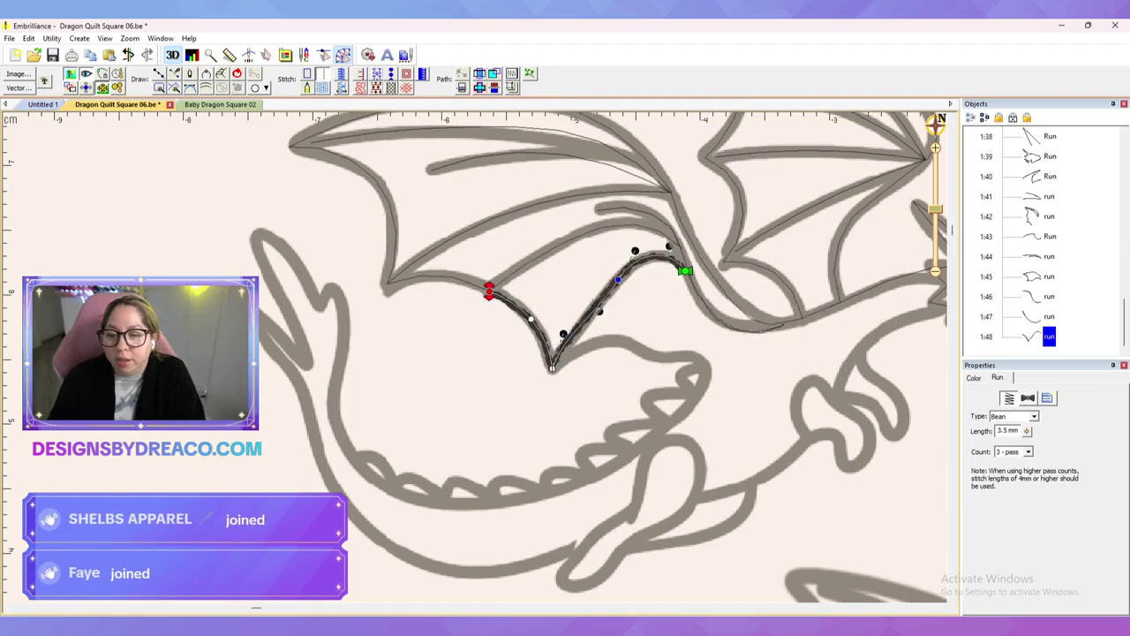
drag(563, 334, 583, 336)
click(691, 277)
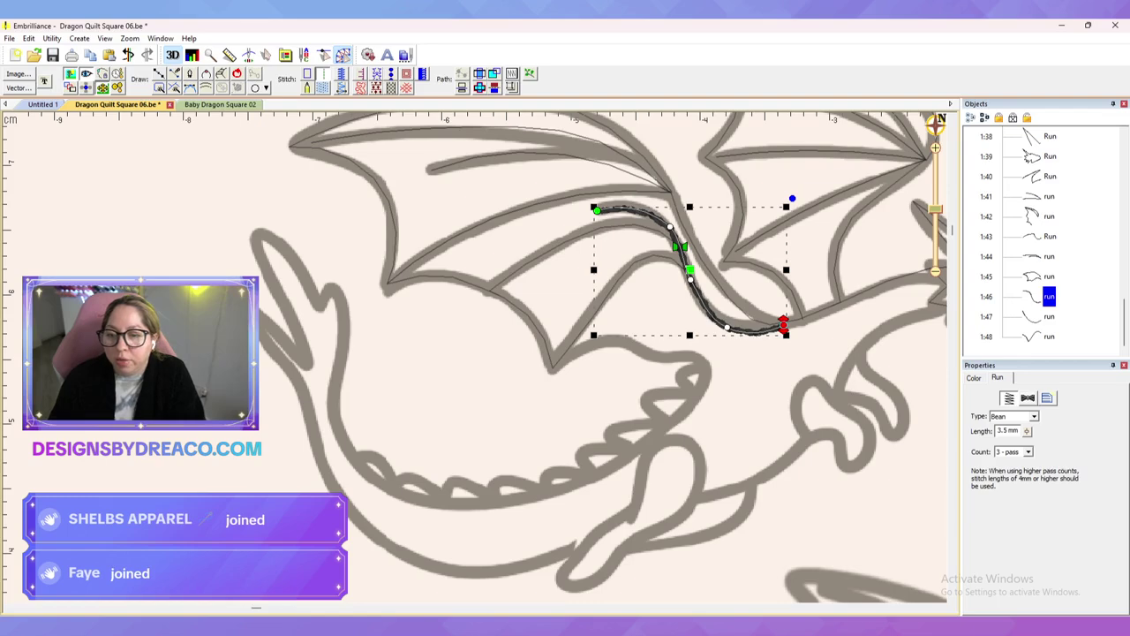
click(663, 257)
click(552, 368)
key(Escape)
scroll(552, 368, down, 4)
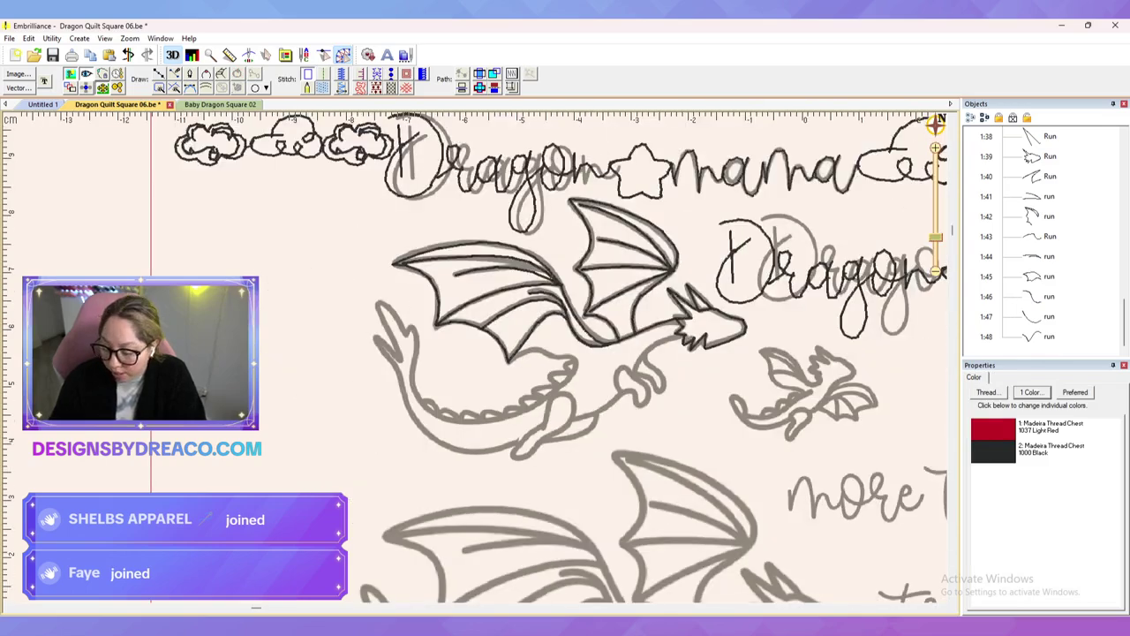
key(ctrl+s)
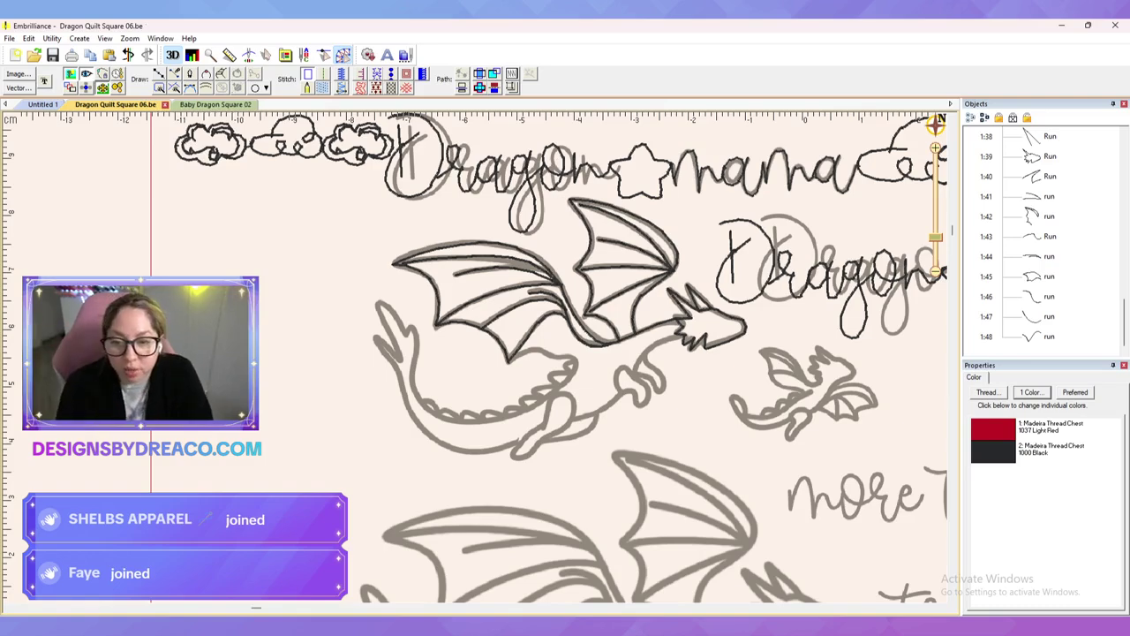
Step: Trace a line from the wing's lowest tip over the hump, around the pointed bend, and below the spikes to the first tail spike
scroll(481, 353, up, 4)
scroll(476, 353, down, 2)
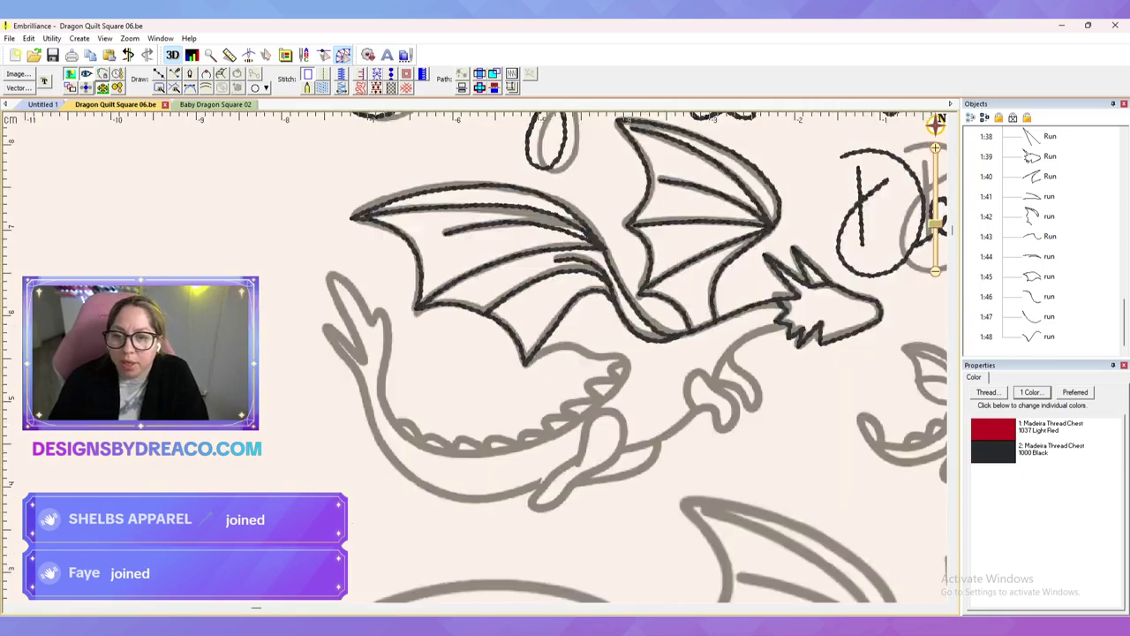
scroll(477, 353, up, 3)
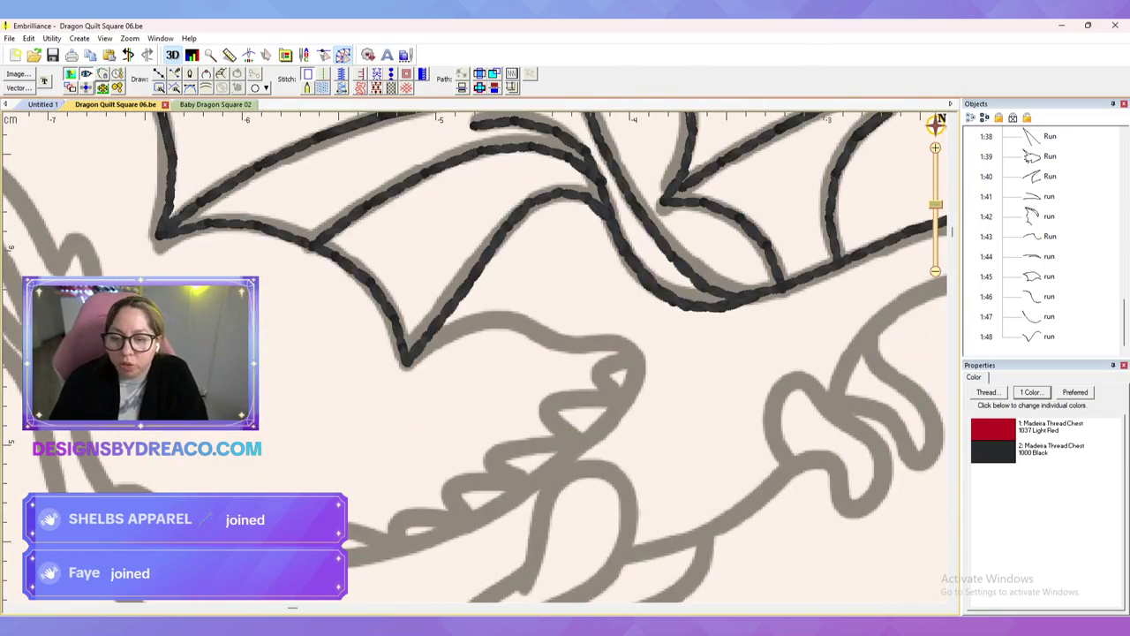
click(407, 362)
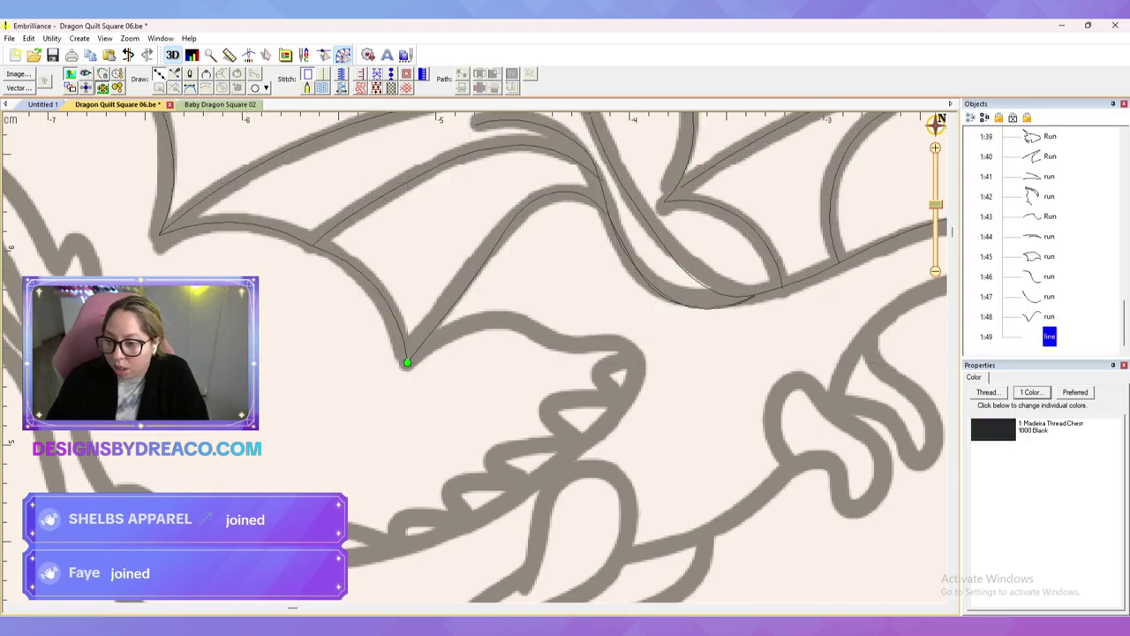
click(497, 324)
click(562, 348)
click(624, 343)
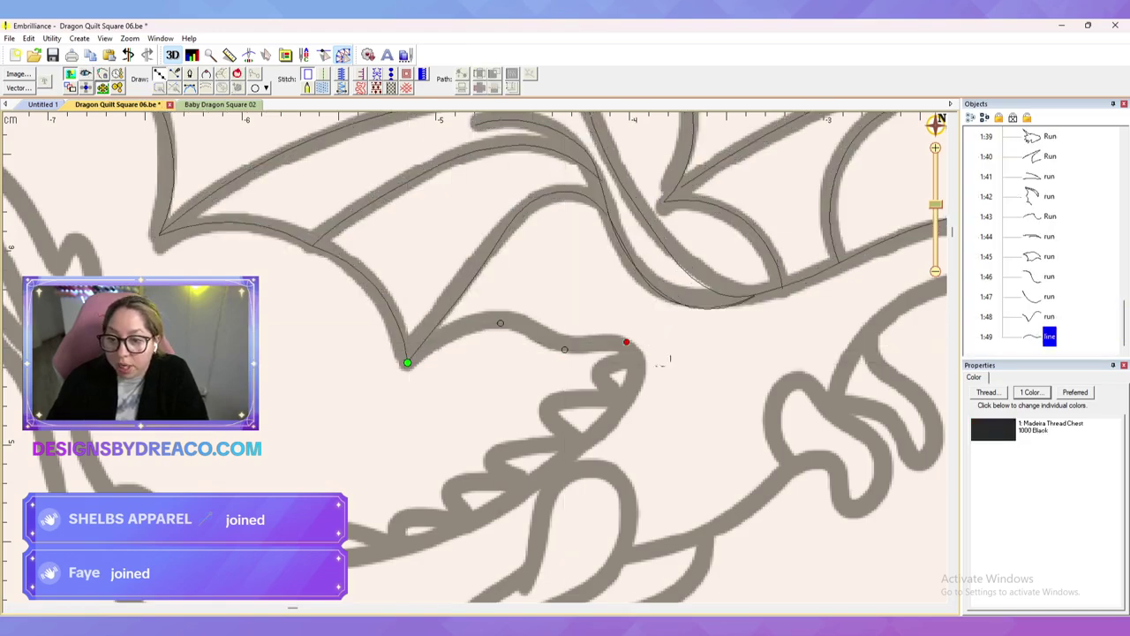
scroll(662, 361, down, 1)
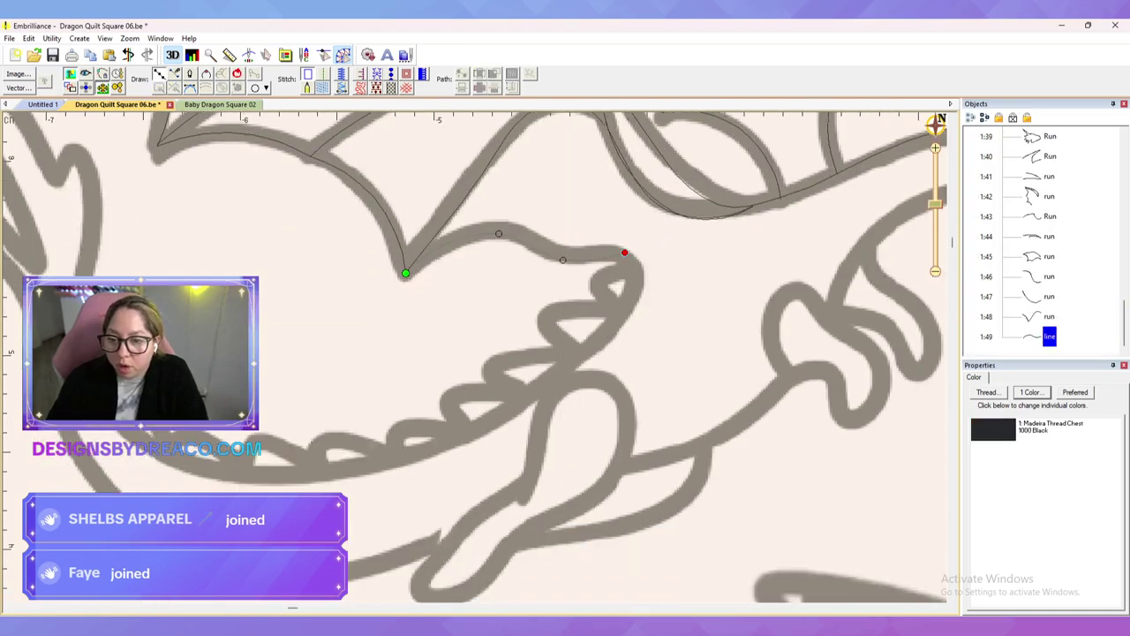
click(640, 274)
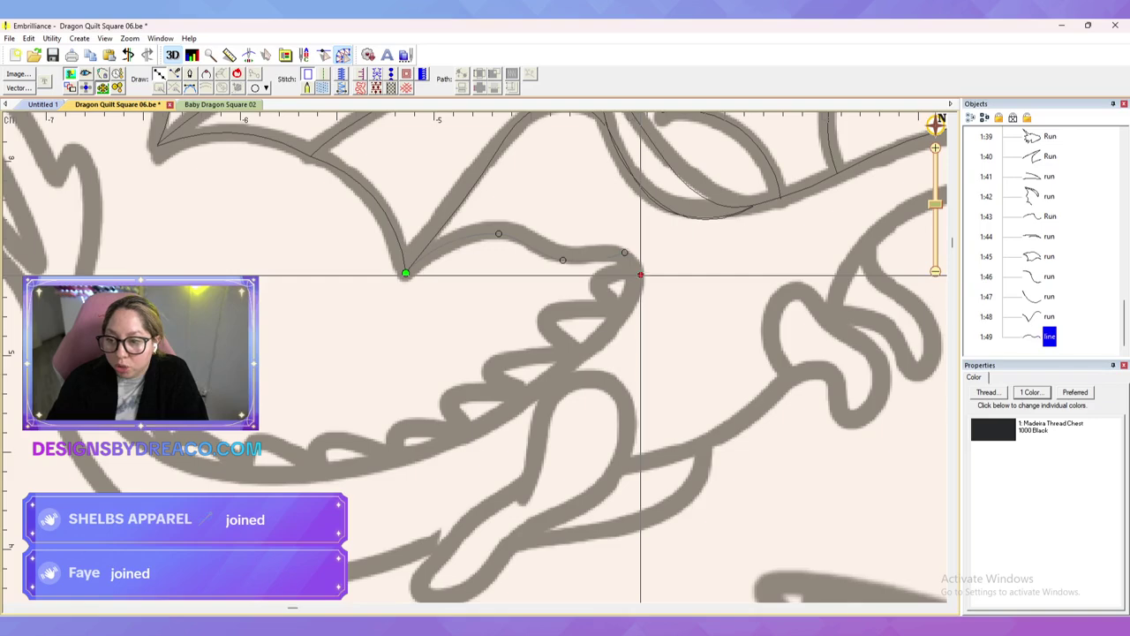
click(572, 363)
drag(563, 385, 776, 269)
click(621, 343)
click(420, 354)
click(323, 292)
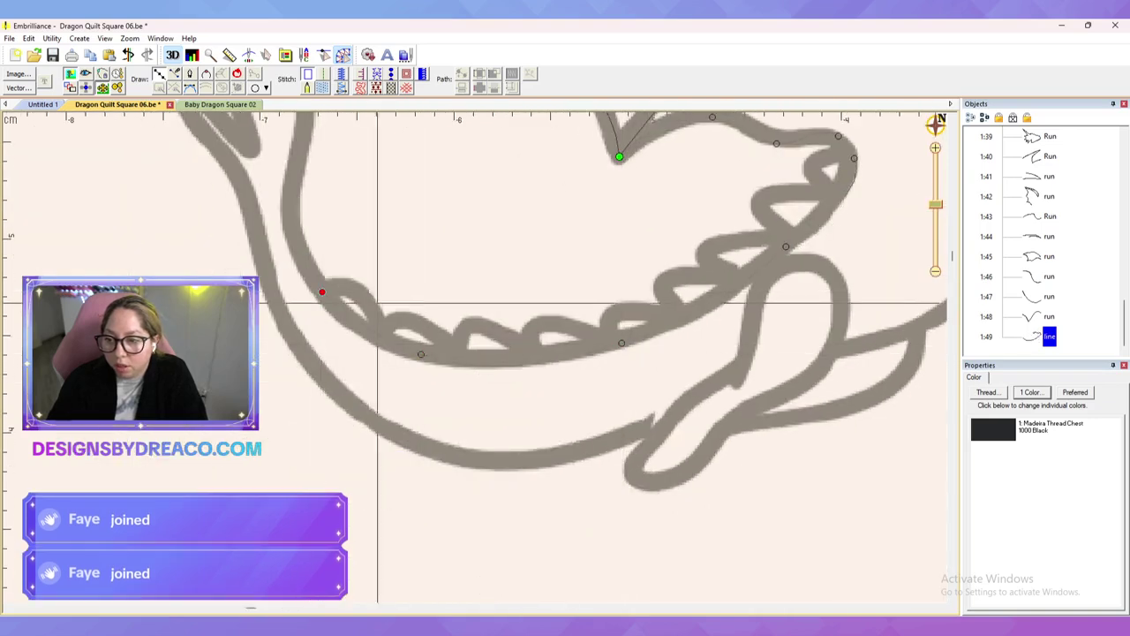
Step: Adjust the curve in the dip after the hump, and convert the body line to a bean-stitch run with its stitches shown
key(Escape)
mouse_move(323, 292)
mouse_down()
mouse_move(317, 360)
mouse_move(291, 407)
mouse_up()
drag(744, 258, 744, 254)
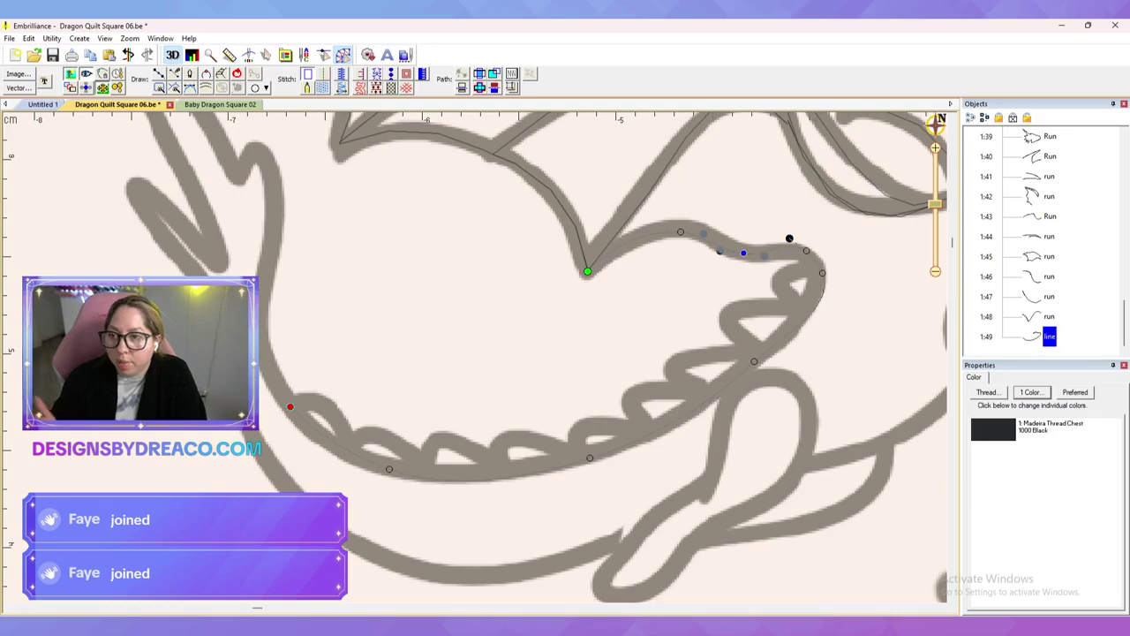
click(324, 74)
click(86, 74)
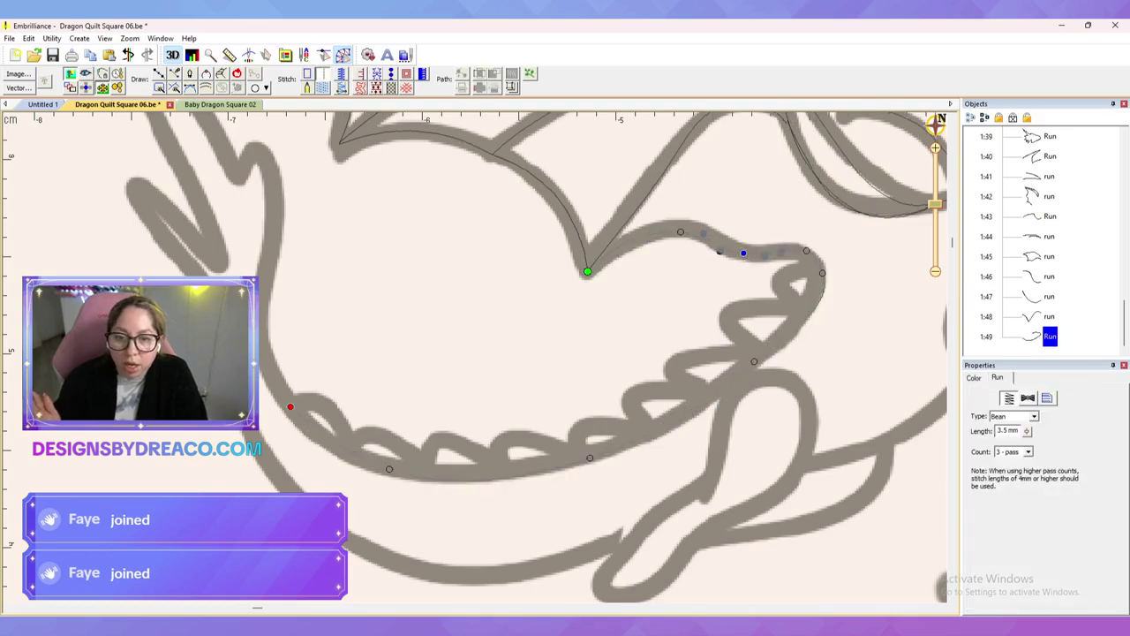
click(85, 75)
Step: Reshape the body run below the spikes by deleting two intermediate points and pulling the remaining curve handles to follow the artwork
click(822, 273)
drag(836, 308, 814, 316)
click(754, 361)
key(Delete)
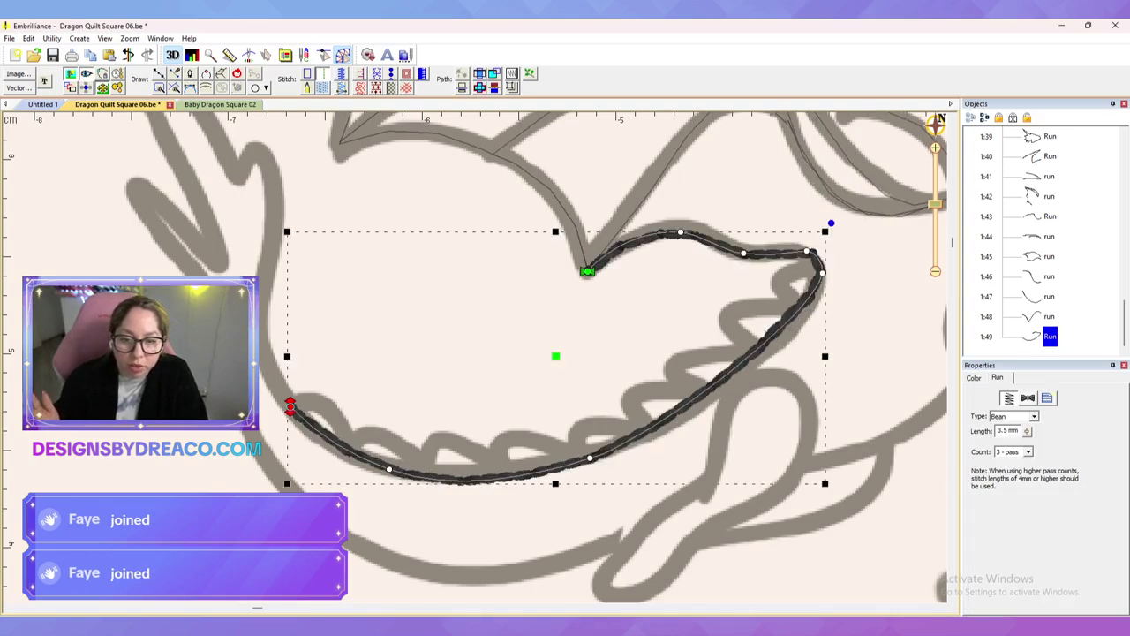
click(822, 273)
drag(815, 315, 809, 356)
key(Escape)
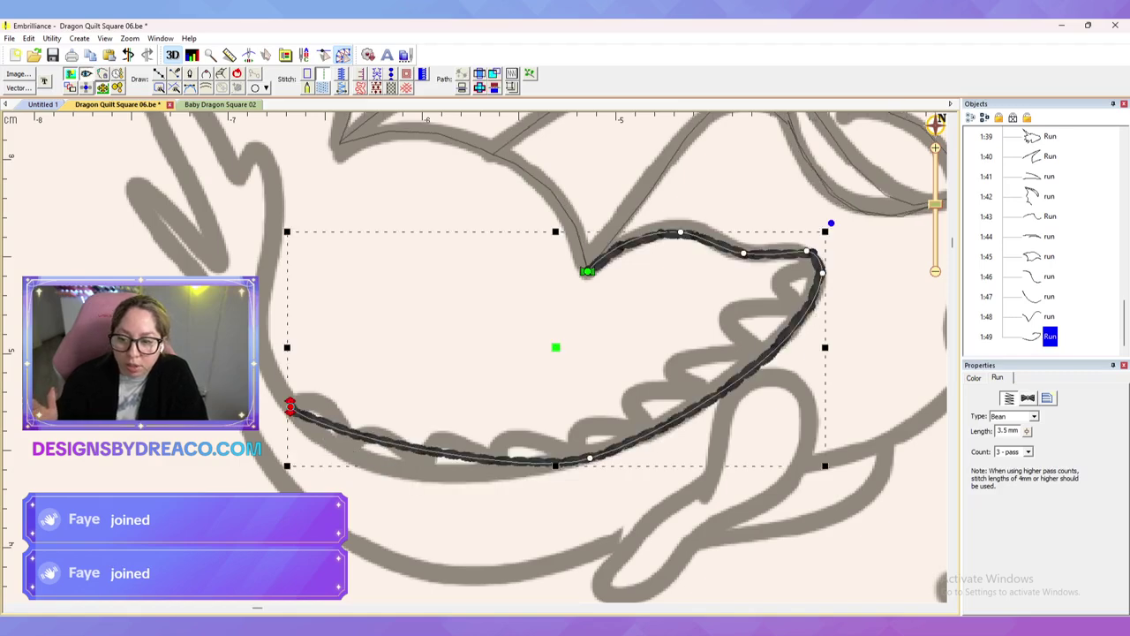
click(590, 457)
drag(527, 476, 408, 505)
drag(318, 434, 315, 448)
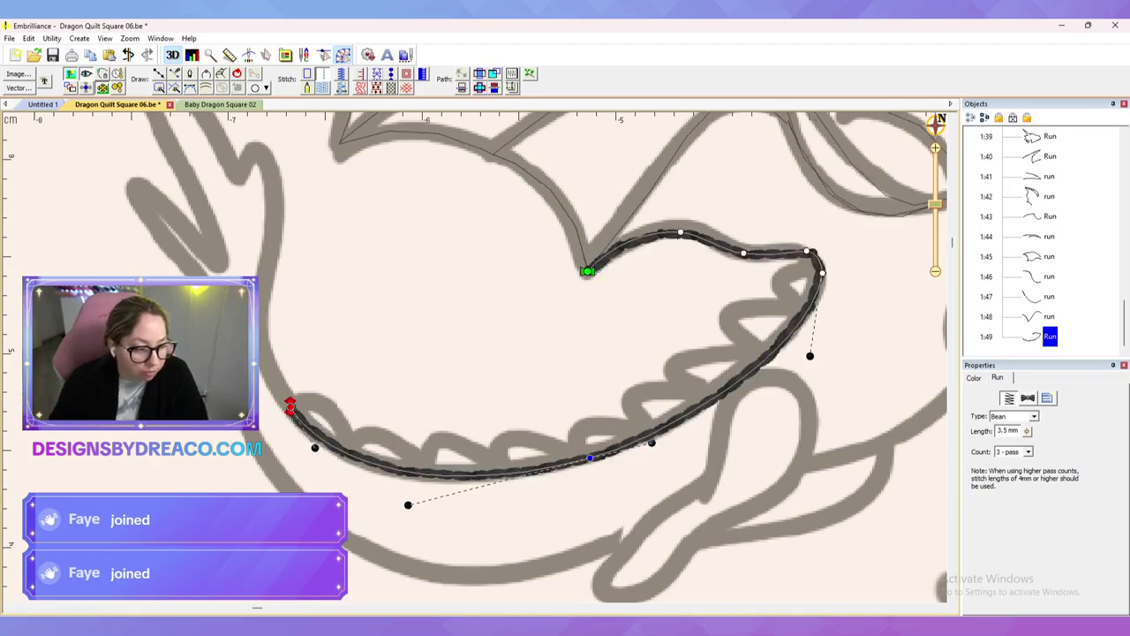
Step: Trace the row of spikes as one run, from the first tail spike along the body line to the pointed bend
key(d)
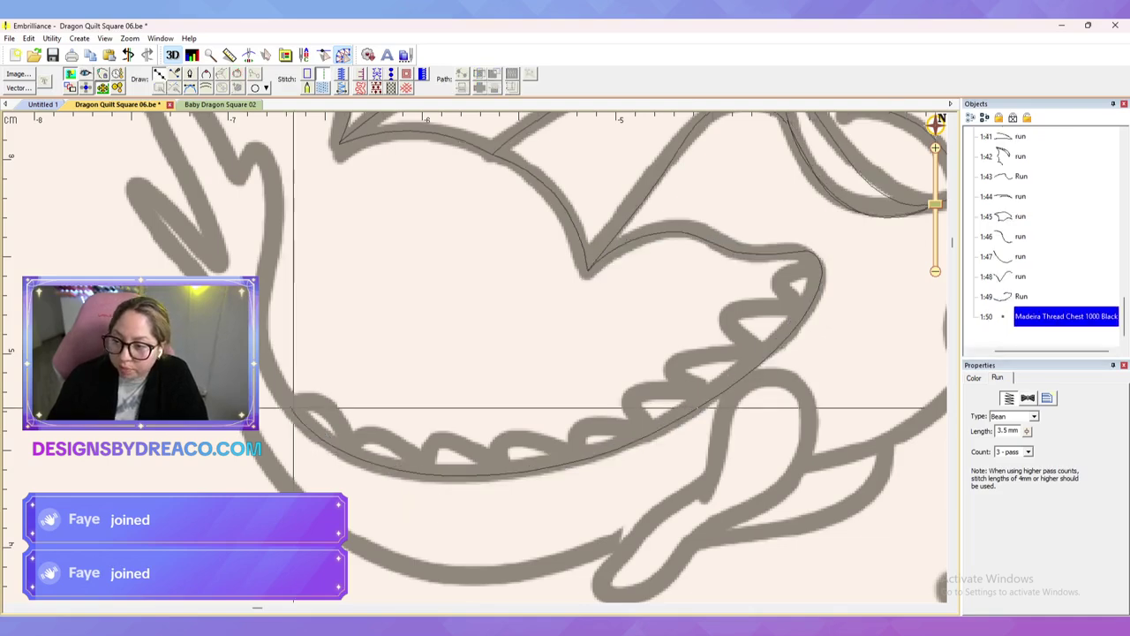
click(289, 406)
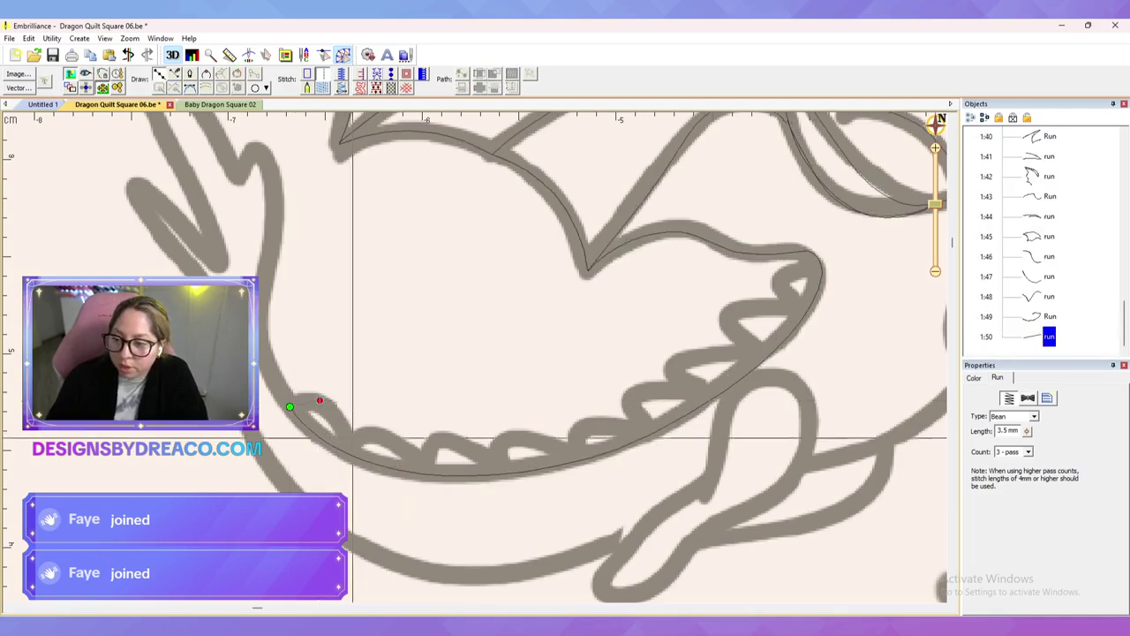
click(381, 425)
click(421, 468)
click(451, 435)
click(499, 474)
click(520, 432)
click(575, 460)
click(584, 418)
click(648, 432)
click(638, 390)
click(715, 398)
click(676, 358)
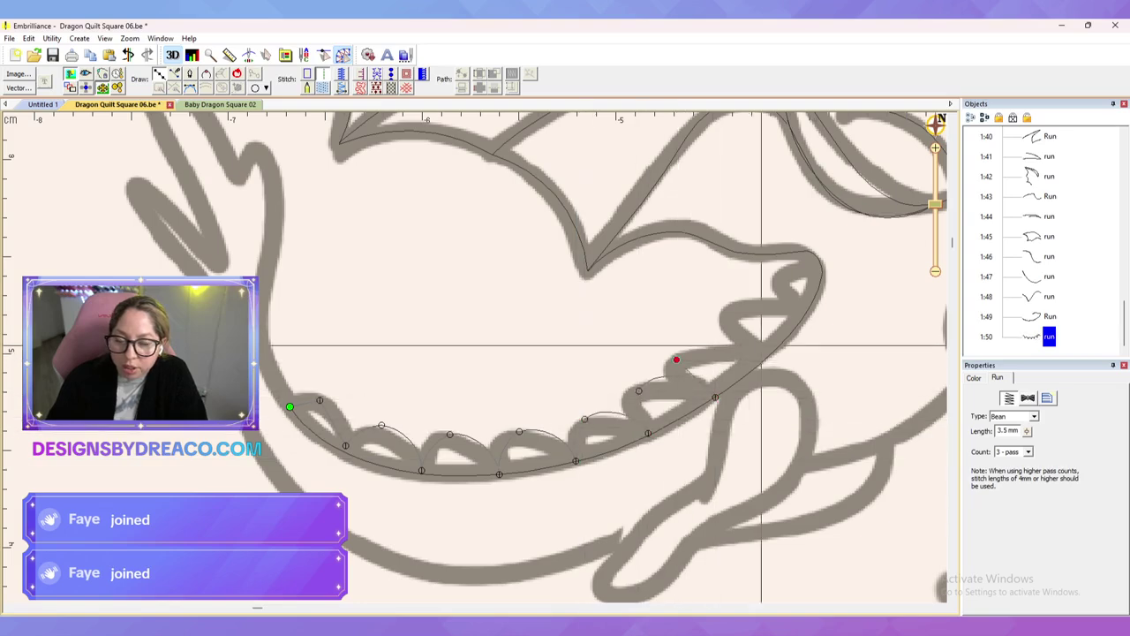
click(769, 354)
click(724, 314)
click(803, 313)
click(775, 279)
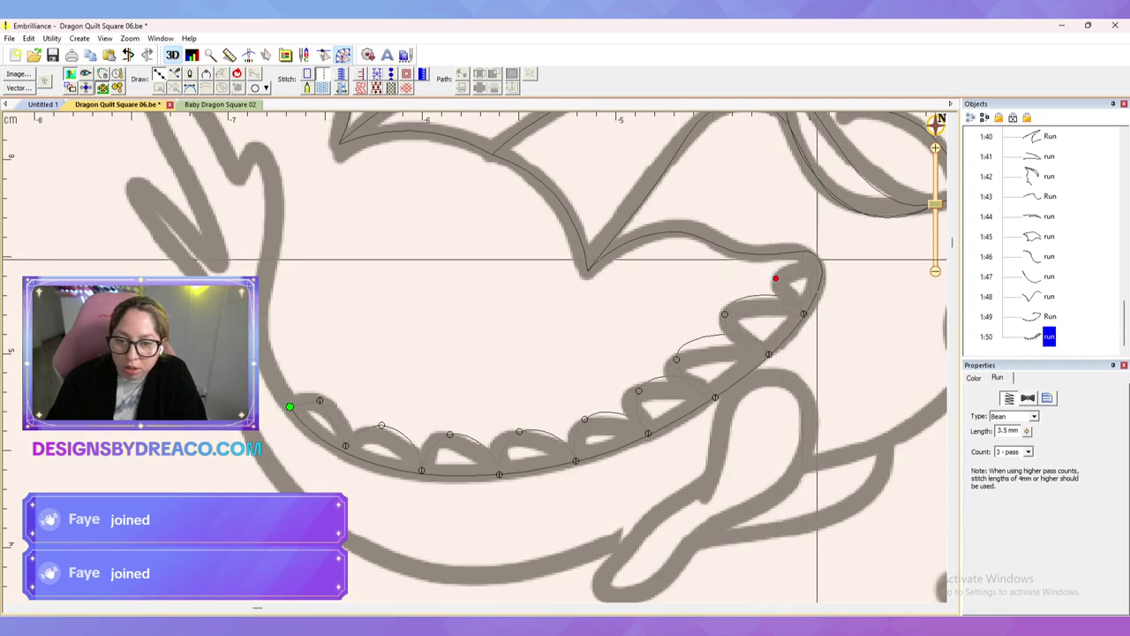
double_click(817, 258)
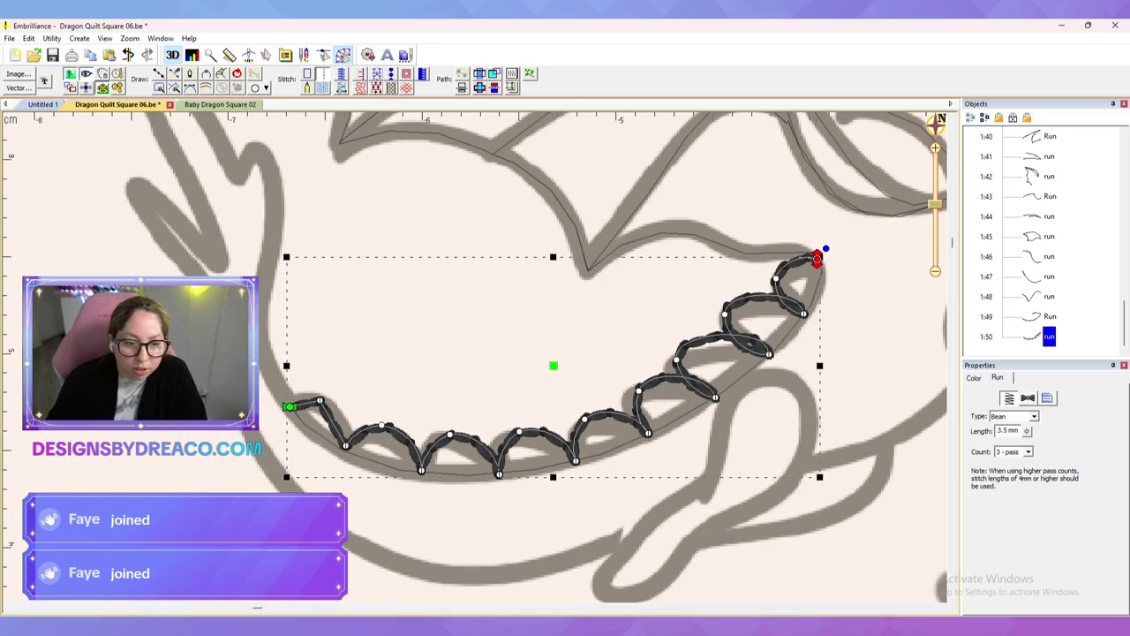
Step: Keep the spike run's stitch type as Bean and turn the tip point of the first tail spike into a curve
click(1033, 416)
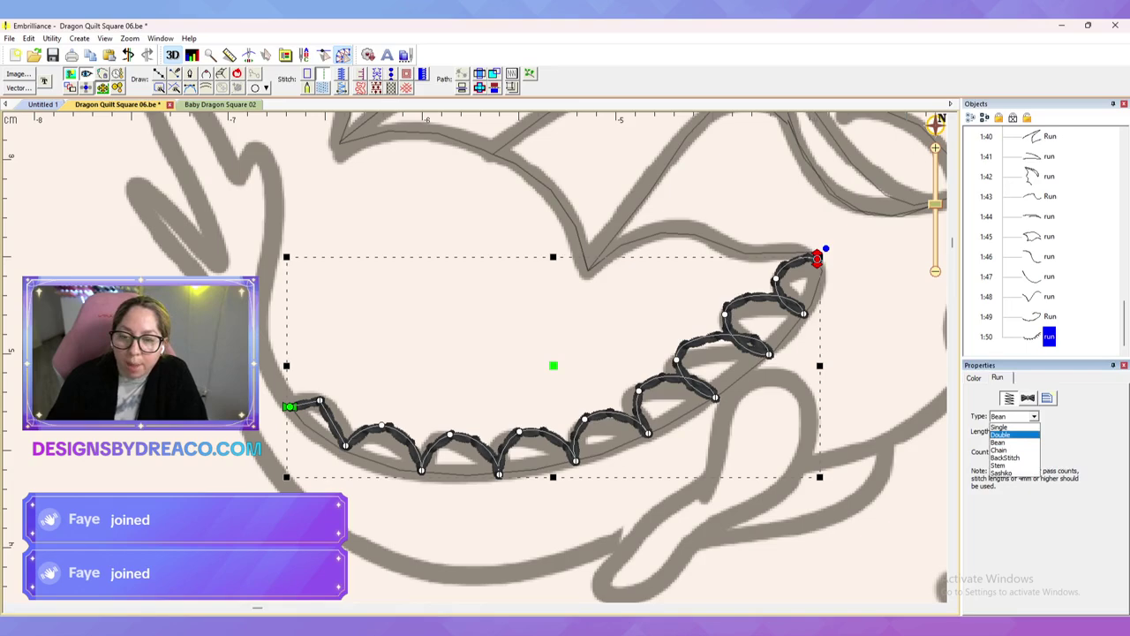
click(999, 443)
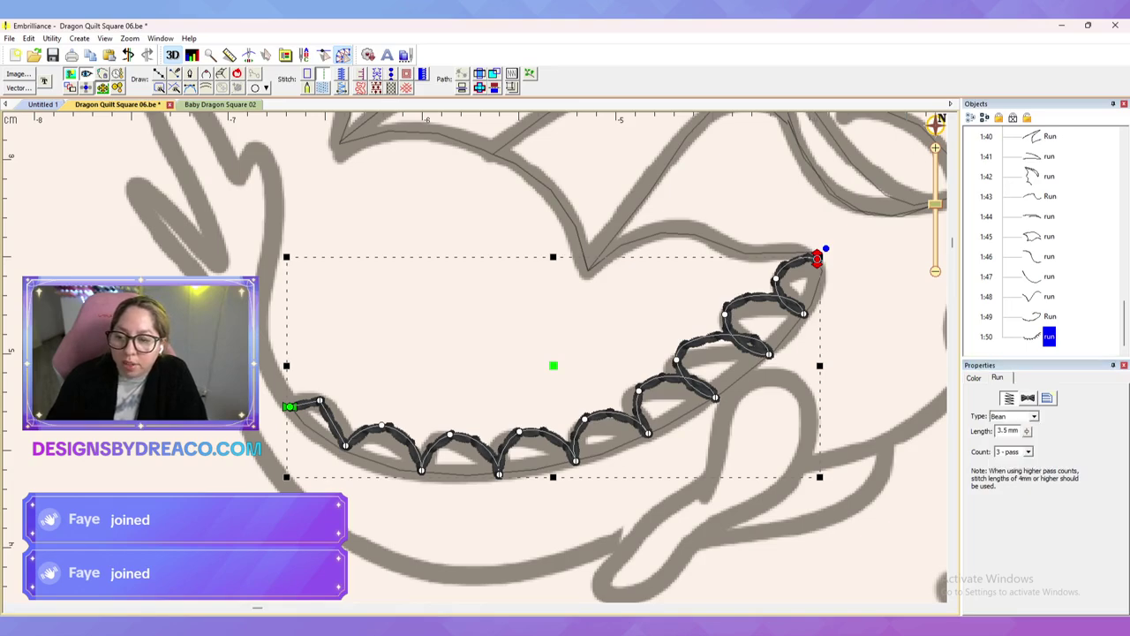
click(319, 401)
right_click(320, 401)
click(351, 407)
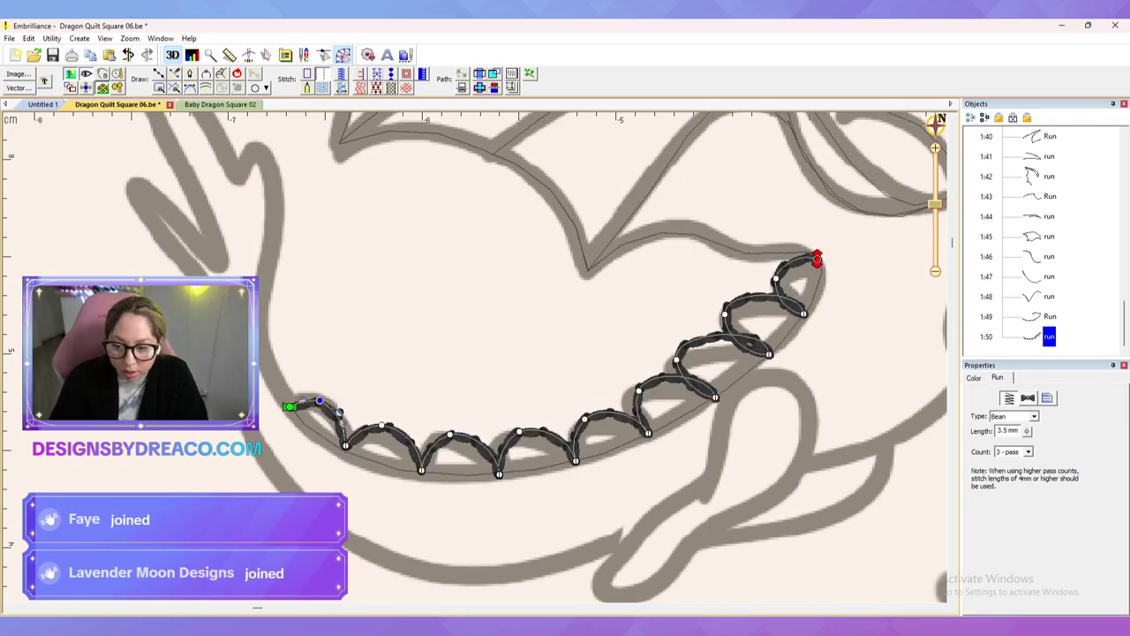
Step: Adjust the curve handles at the base points of the middle spikes to follow the artwork
click(498, 473)
drag(497, 459, 484, 455)
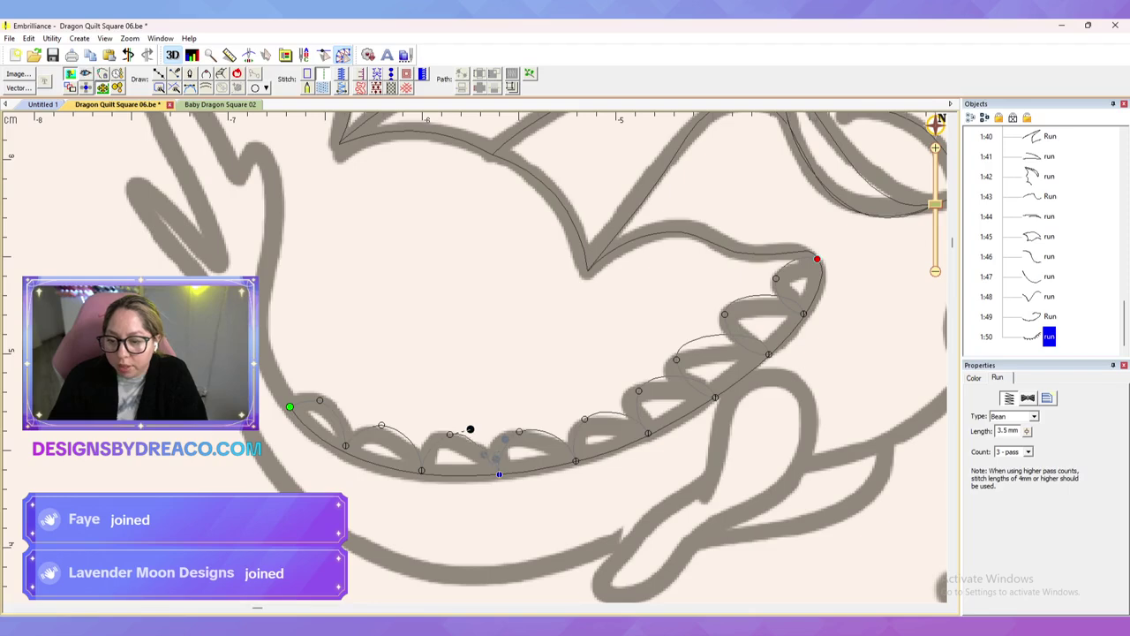
click(576, 460)
drag(572, 445, 564, 449)
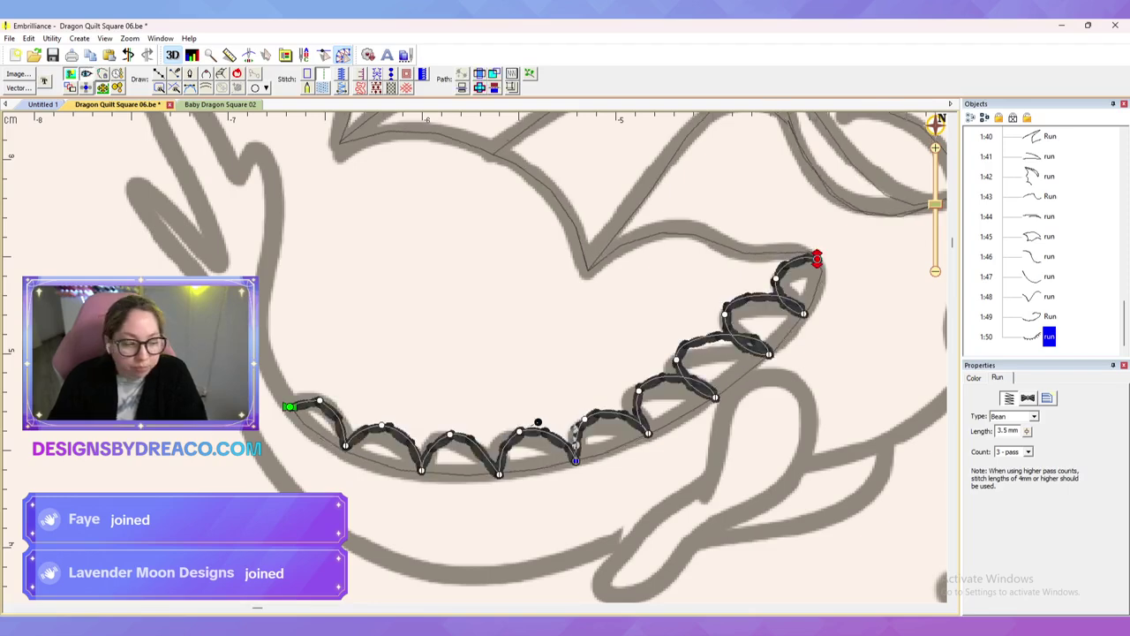
Step: Pull in the curve handles at the base points of the last spikes before the pointed bend, and deselect the run
click(715, 397)
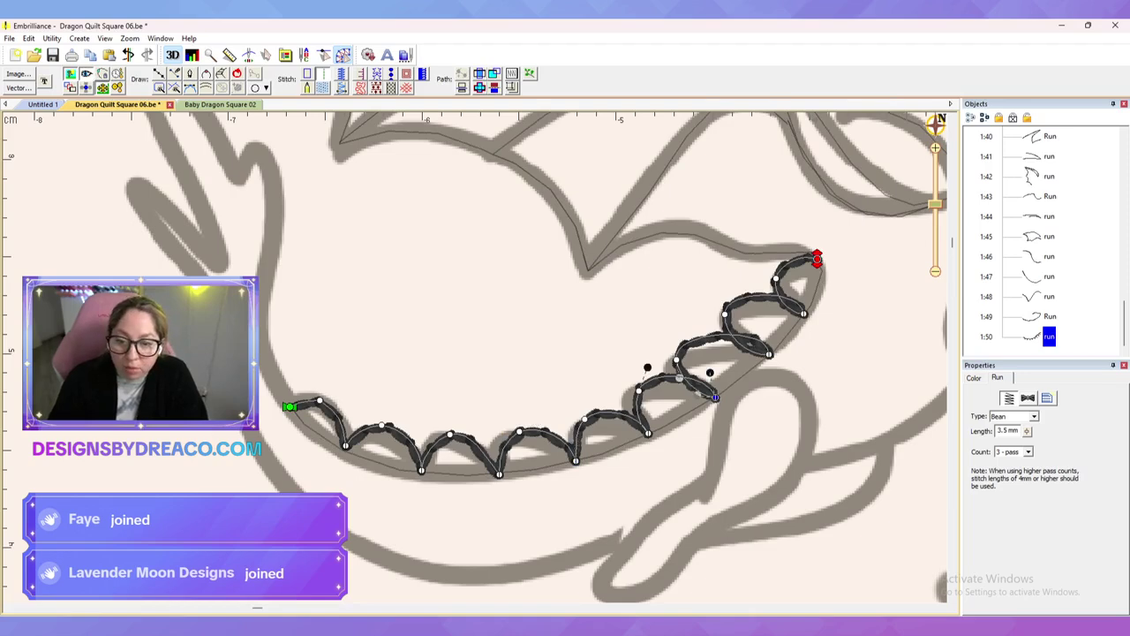
drag(710, 373, 696, 381)
click(769, 354)
mouse_move(770, 325)
mouse_down()
mouse_move(723, 333)
mouse_move(755, 339)
mouse_up()
click(804, 314)
mouse_move(802, 285)
mouse_down()
mouse_move(772, 293)
mouse_move(794, 303)
mouse_up()
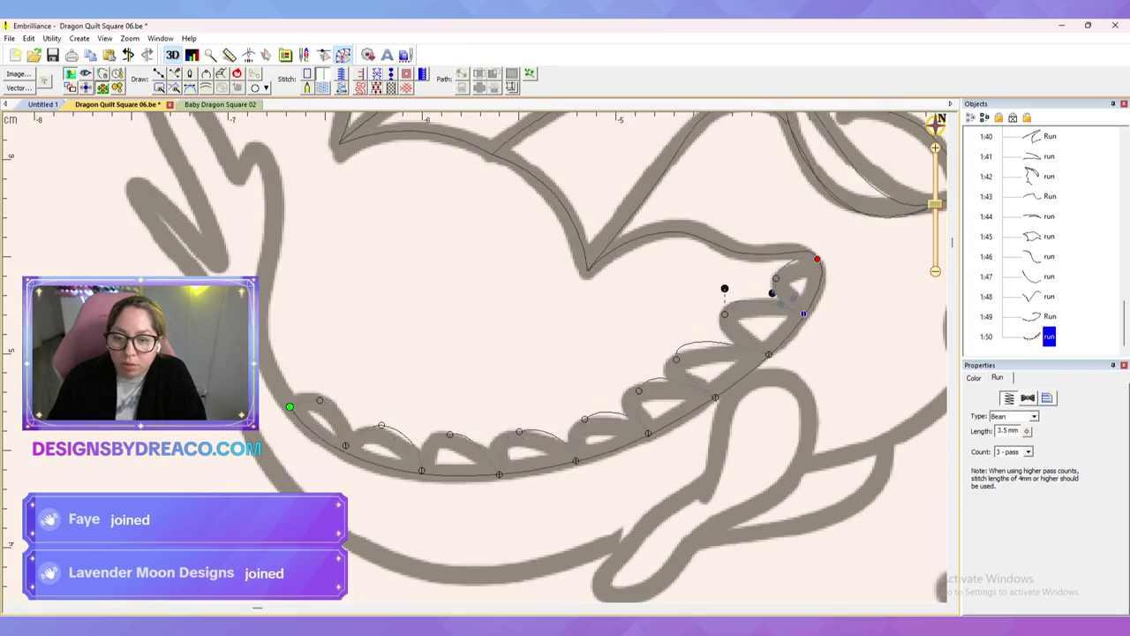
key(Escape)
key(Escape)
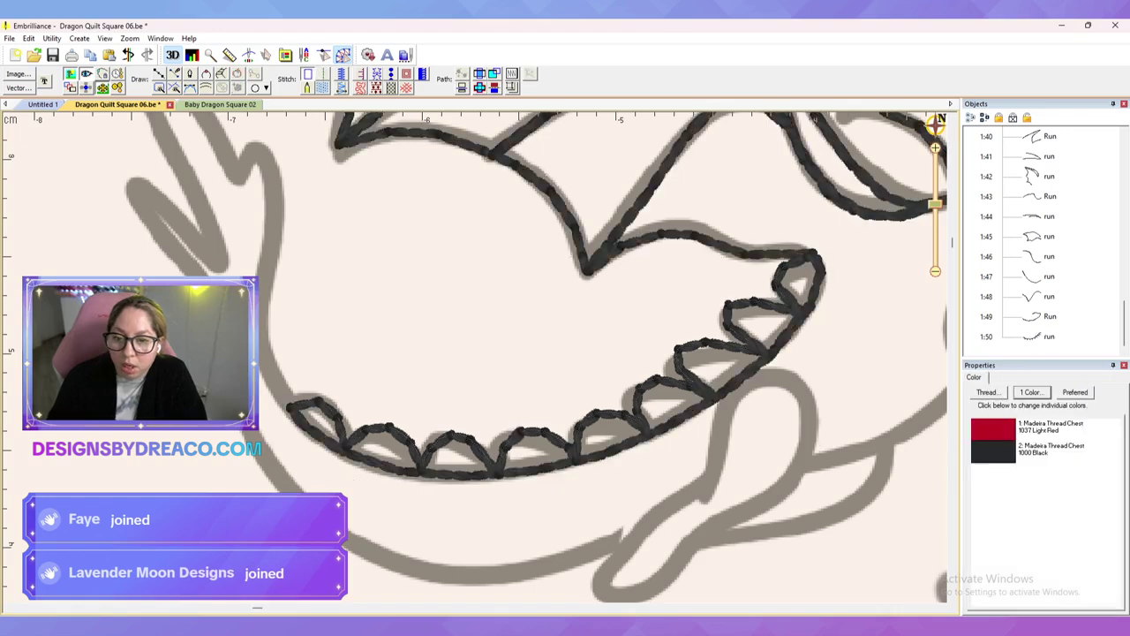
Step: Reverse the point order of the spike run and duplicate the run
click(768, 305)
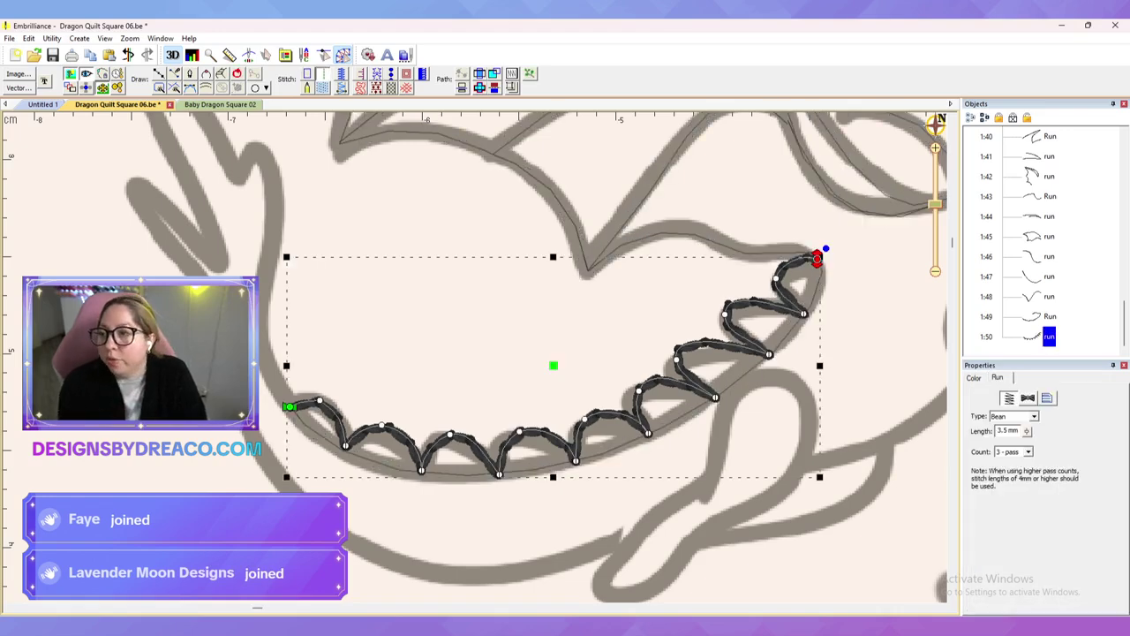
click(79, 38)
mouse_move(99, 52)
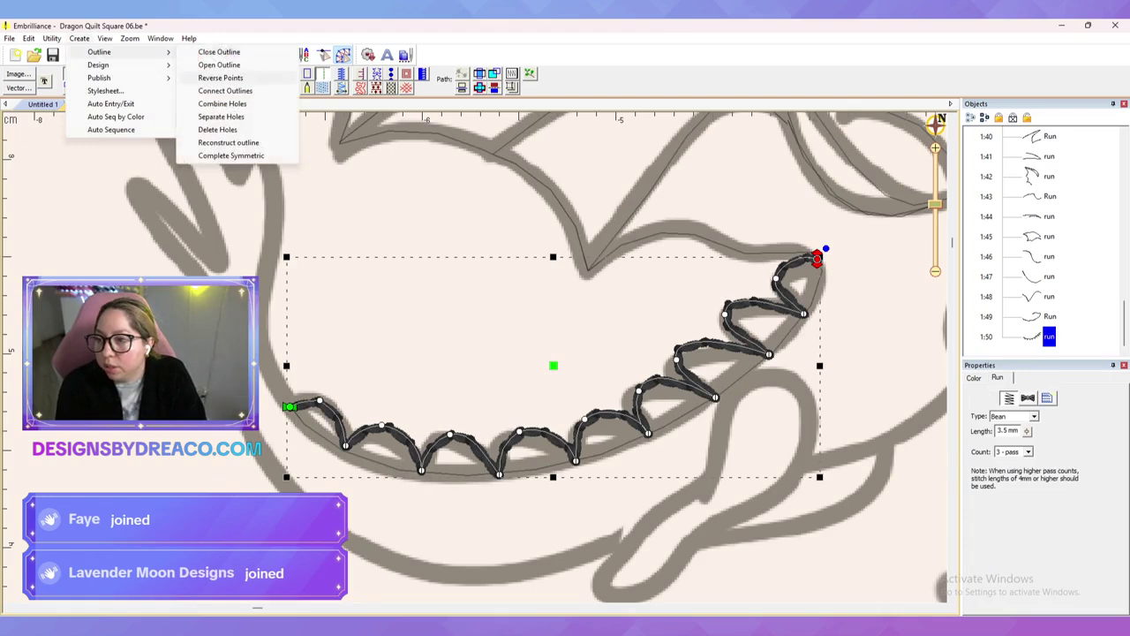
click(222, 78)
key(Escape)
click(767, 306)
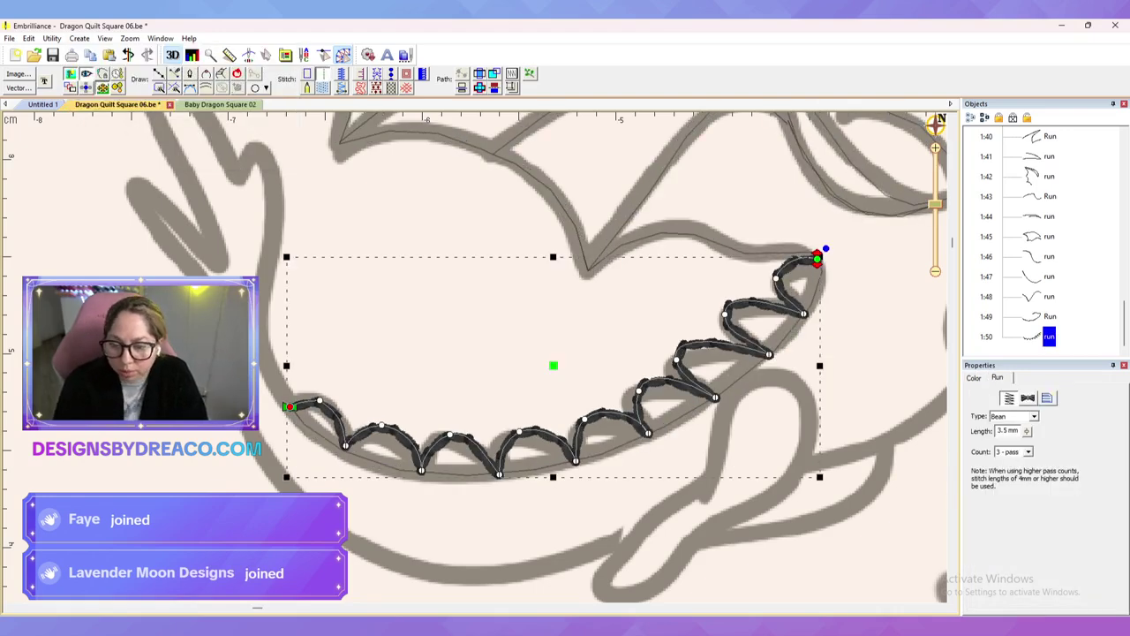
right_click(682, 372)
click(724, 406)
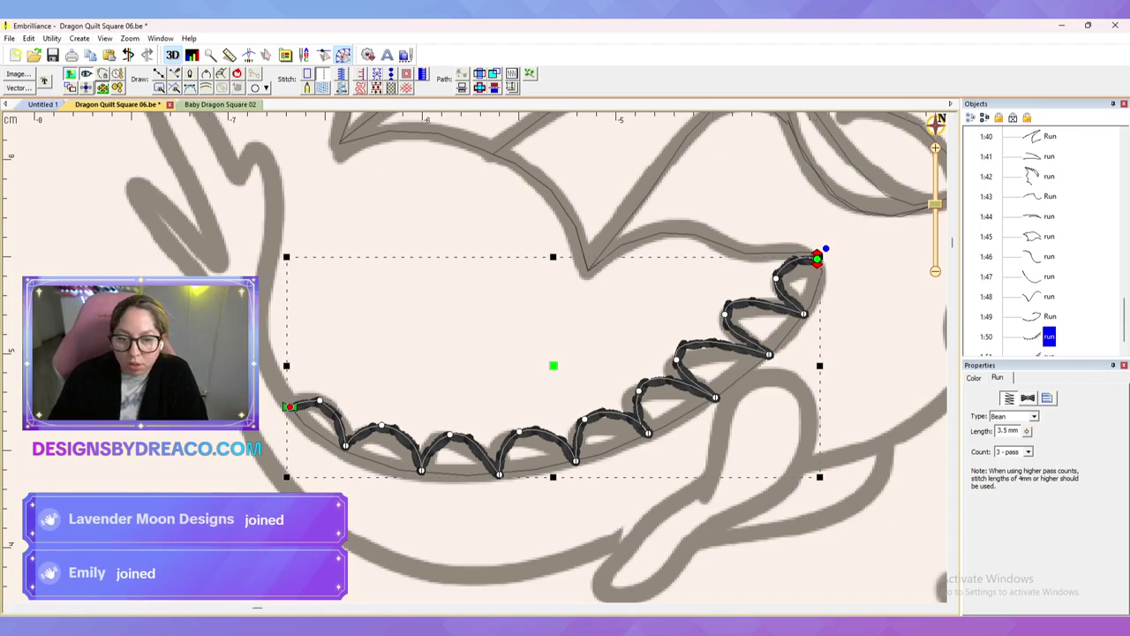
Step: Select the duplicate spike run, move its end marker from the pointed bend to the first tail spike, and save the design
click(1046, 398)
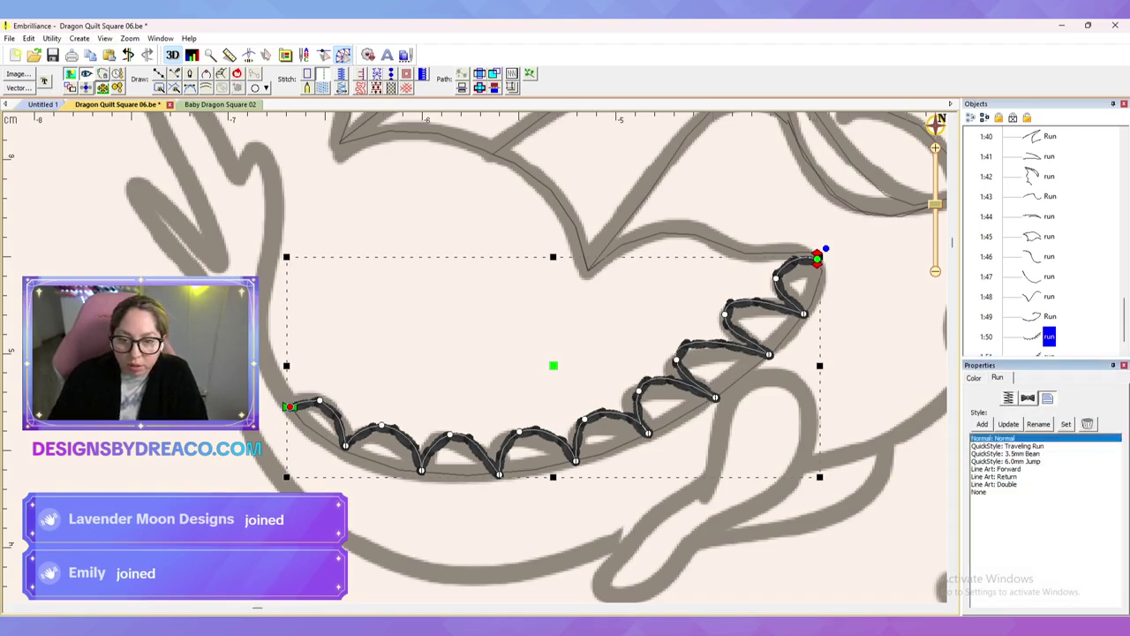
click(1049, 353)
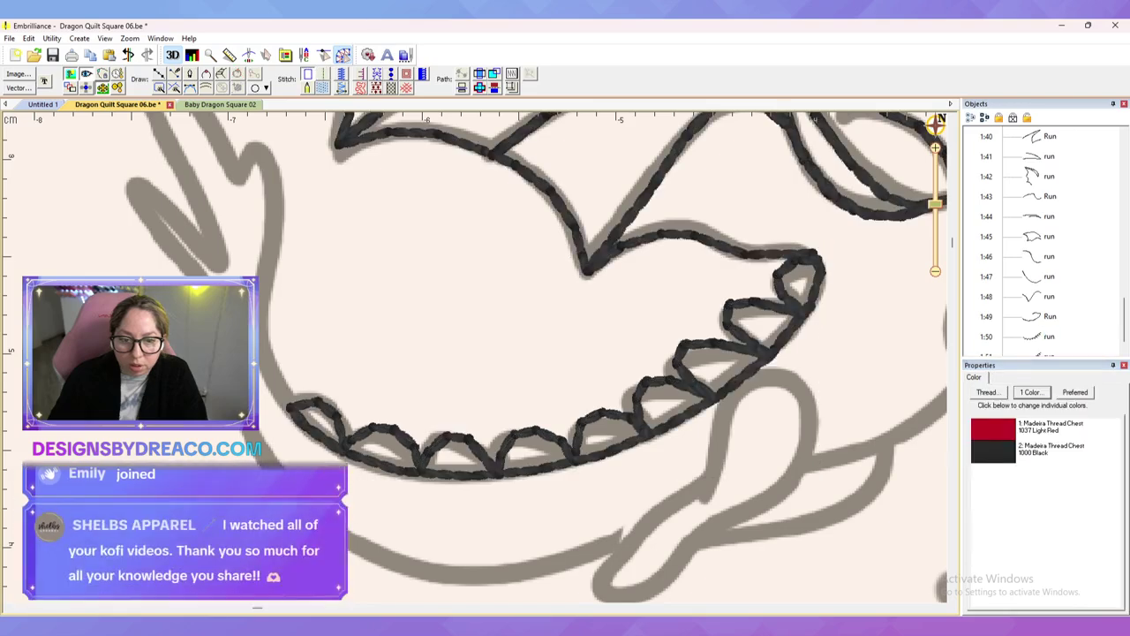
scroll(1049, 340, down, 1)
click(1049, 336)
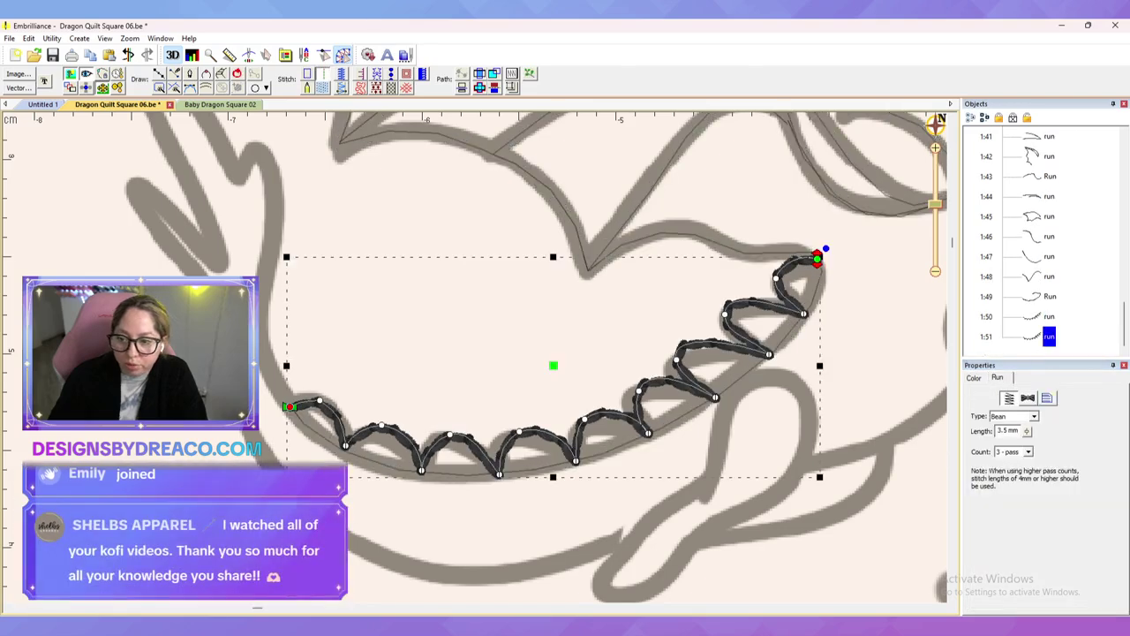
drag(816, 258, 289, 406)
click(424, 349)
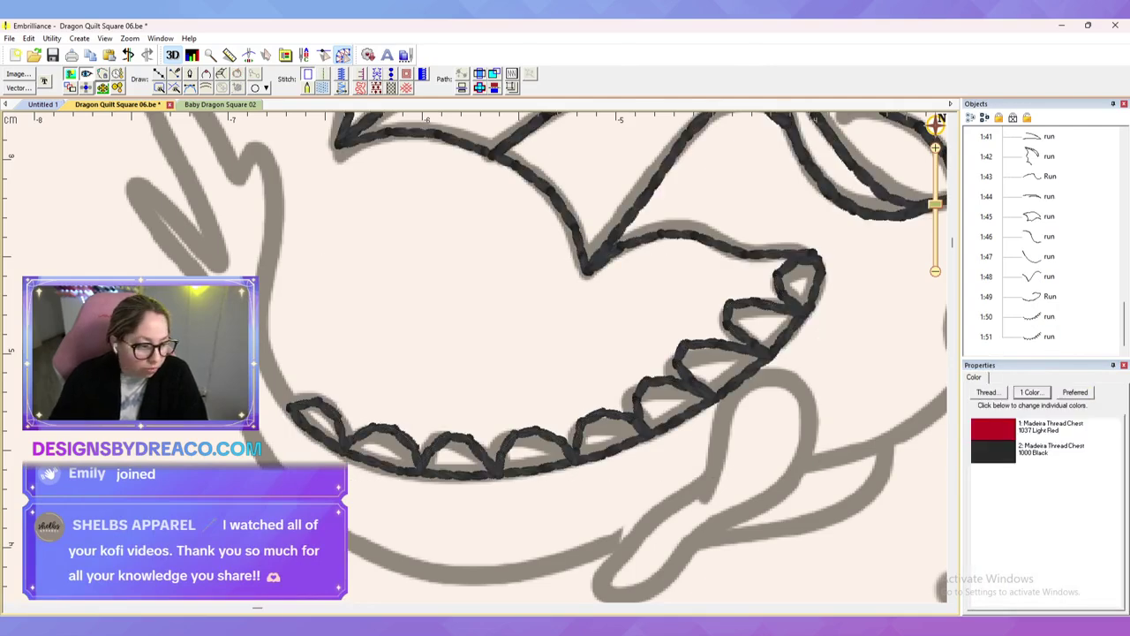
key(ctrl+s)
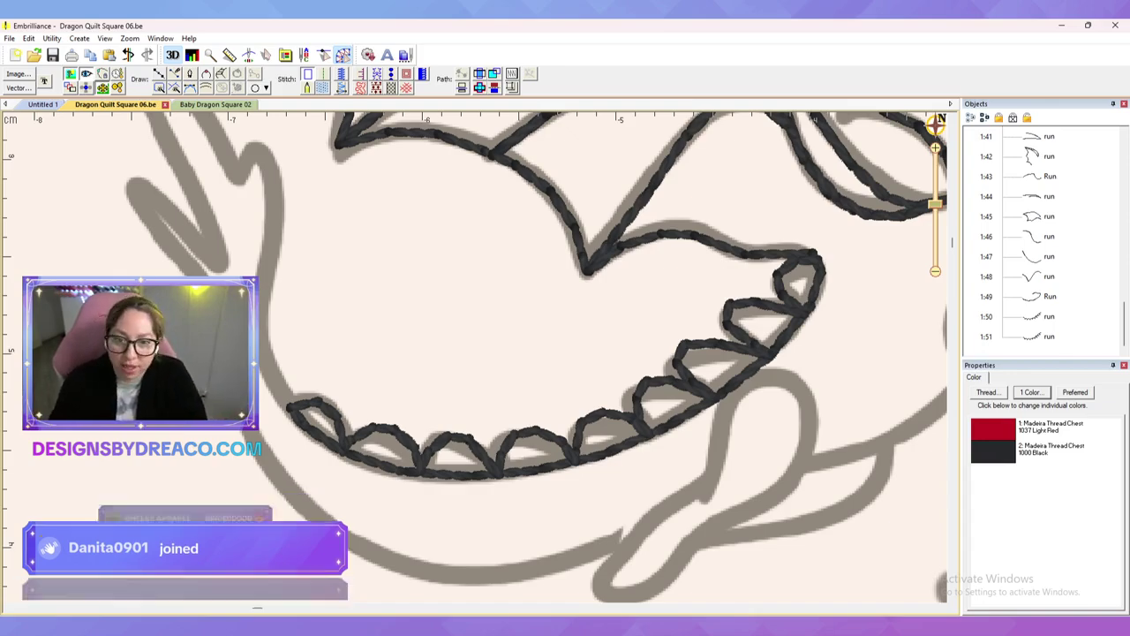
Step: Start a line at the first tail spike and trace the tail's inner edge over the small tip into the adjoining notch
scroll(475, 358, down, 6)
scroll(475, 357, up, 2)
scroll(460, 356, down, 2)
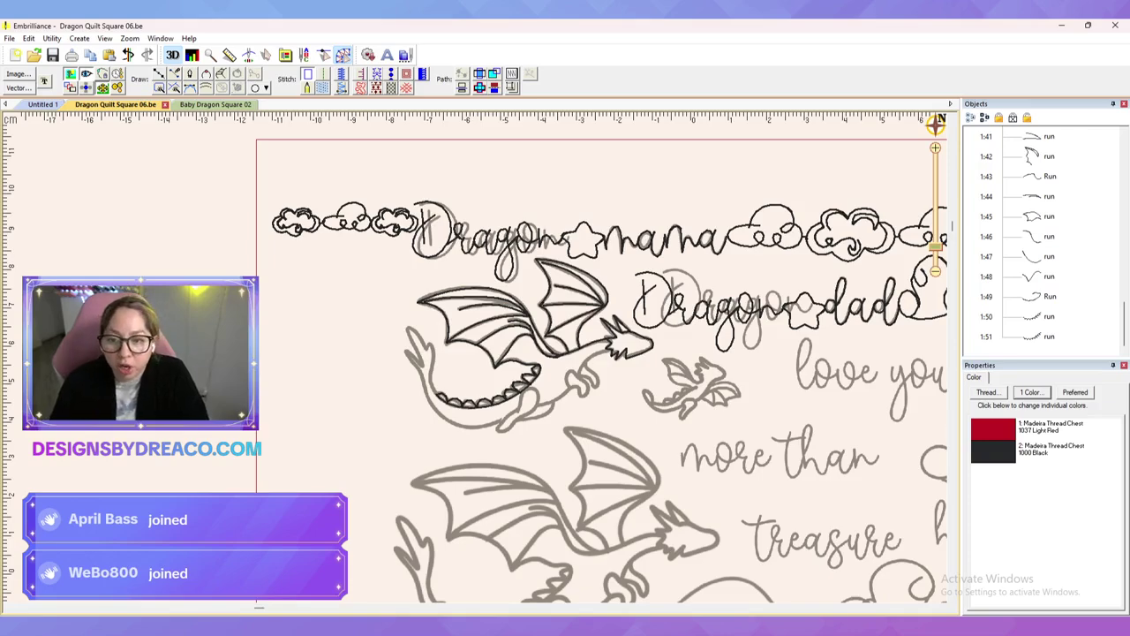
scroll(475, 356, up, 4)
drag(475, 356, 587, 224)
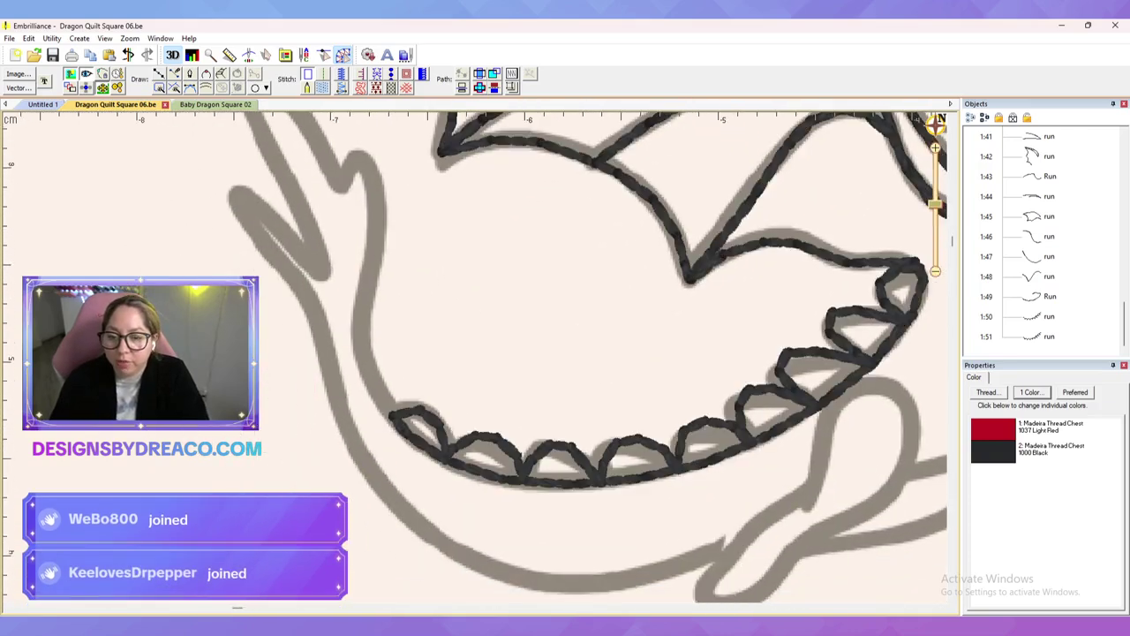
scroll(475, 356, up, 1)
scroll(477, 353, down, 3)
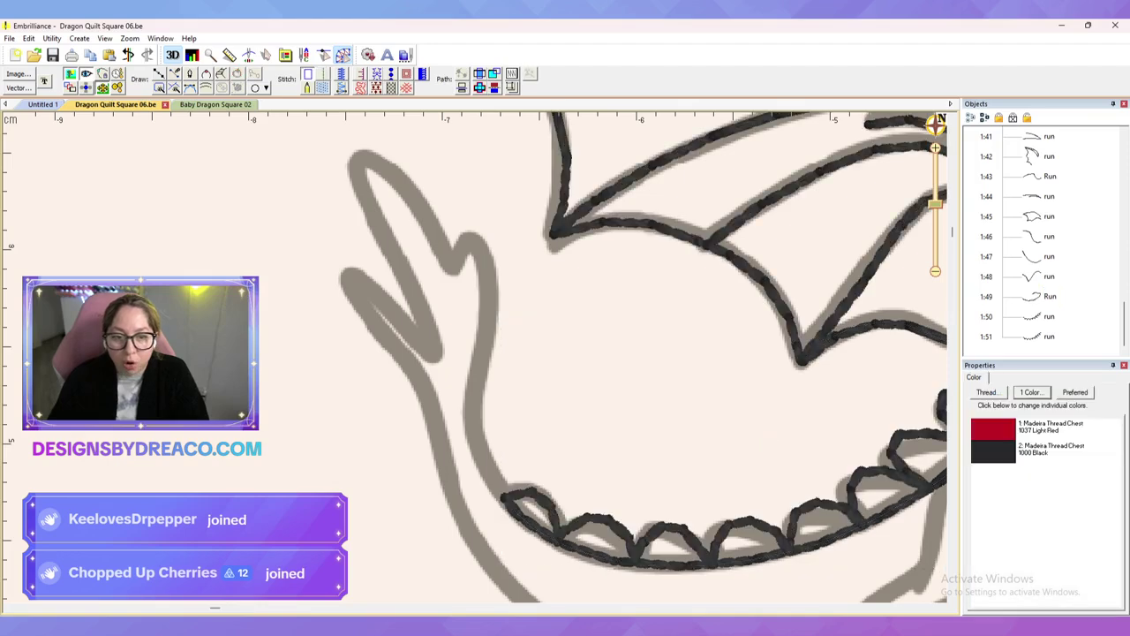
key(d)
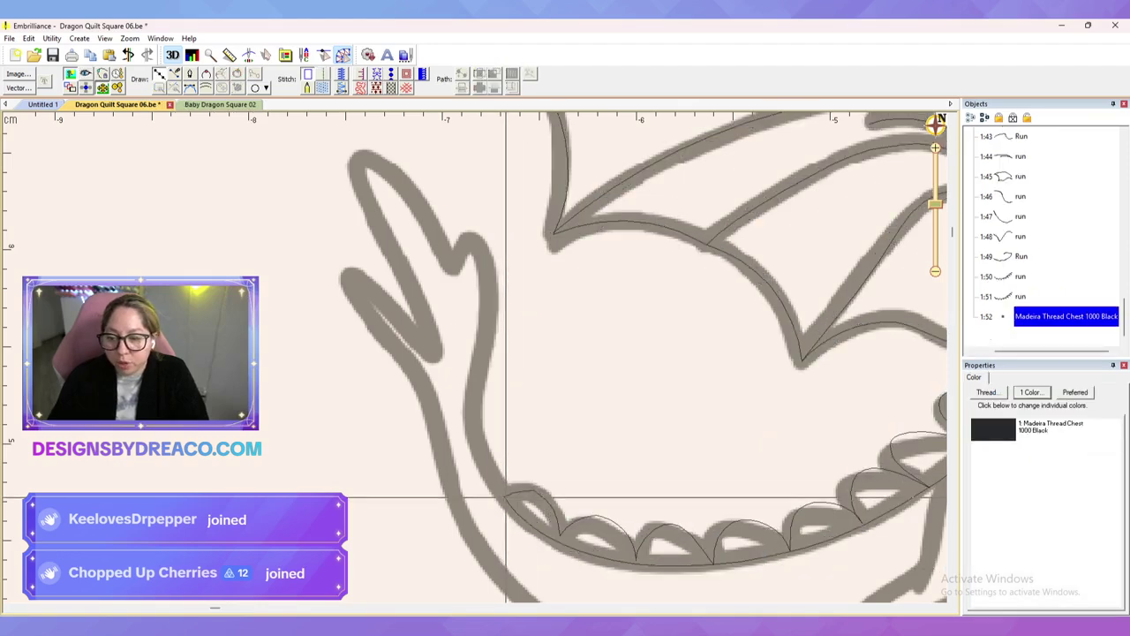
right_click(470, 407)
click(495, 277)
right_click(471, 239)
click(454, 263)
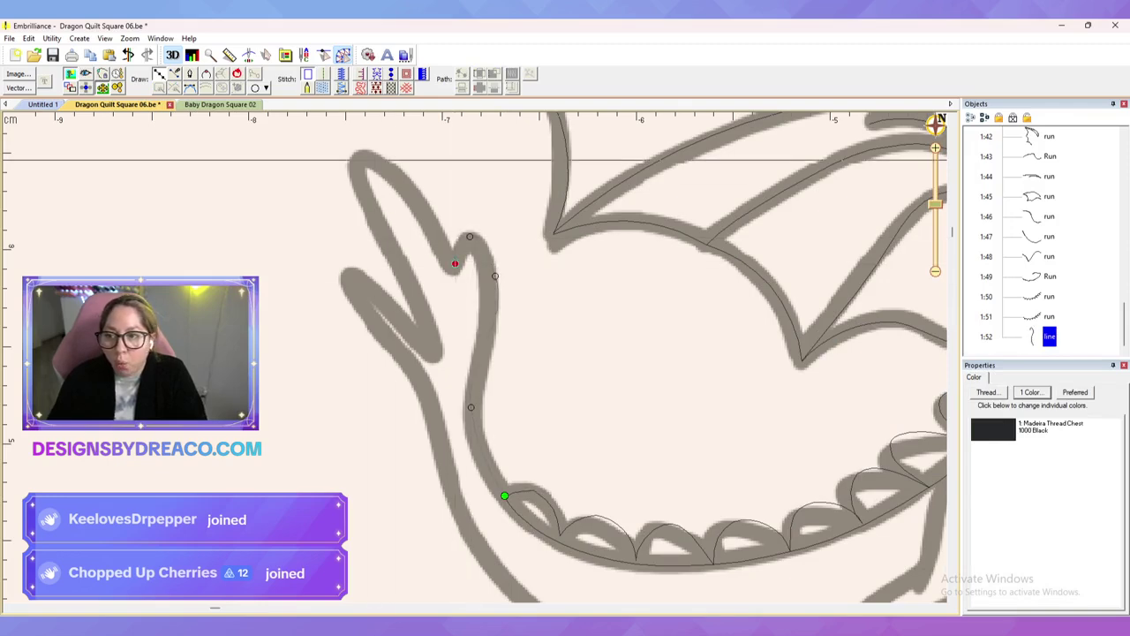
Step: Continue the line around the tail's two long tips and along the belly to the hind leg, and convert it to a run stitch
click(356, 156)
click(434, 347)
click(348, 273)
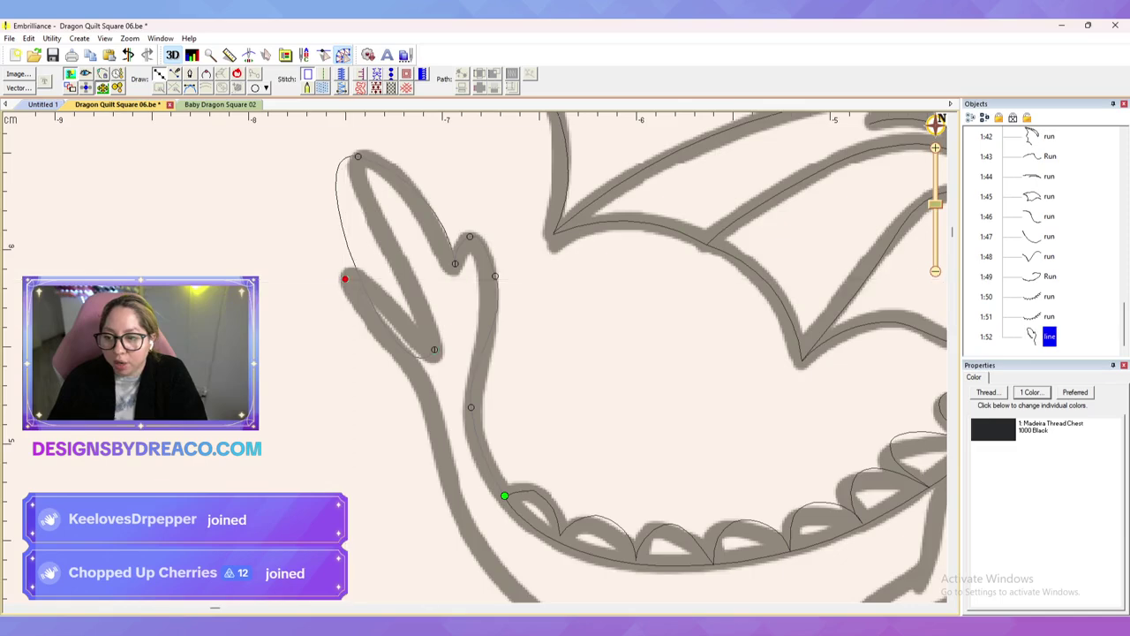
click(295, 279)
click(376, 492)
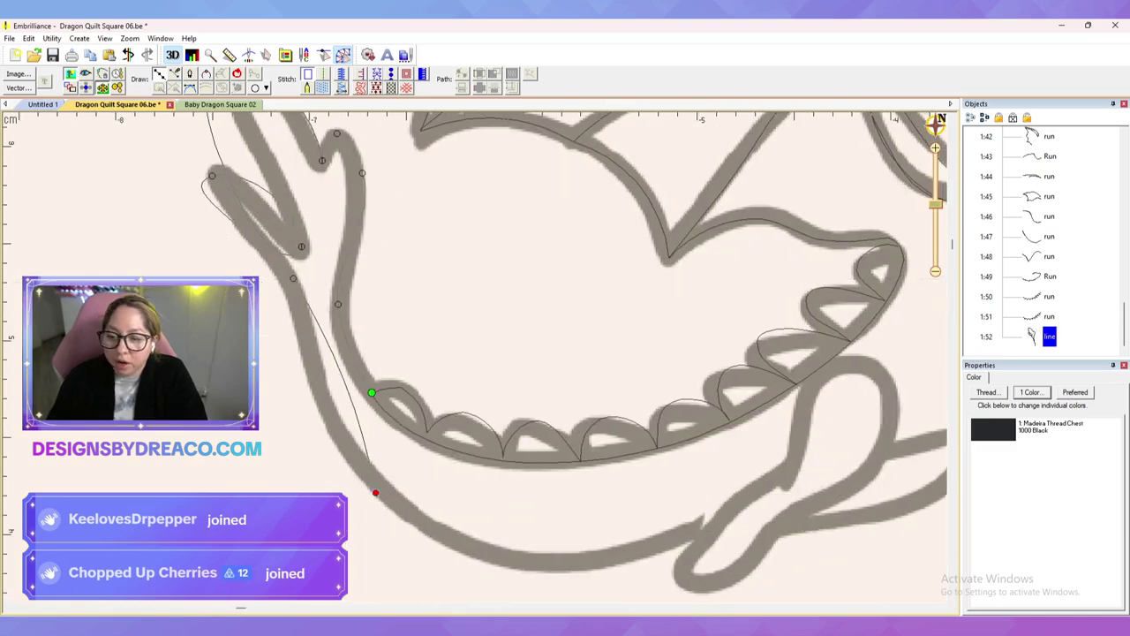
drag(595, 548, 324, 479)
click(358, 488)
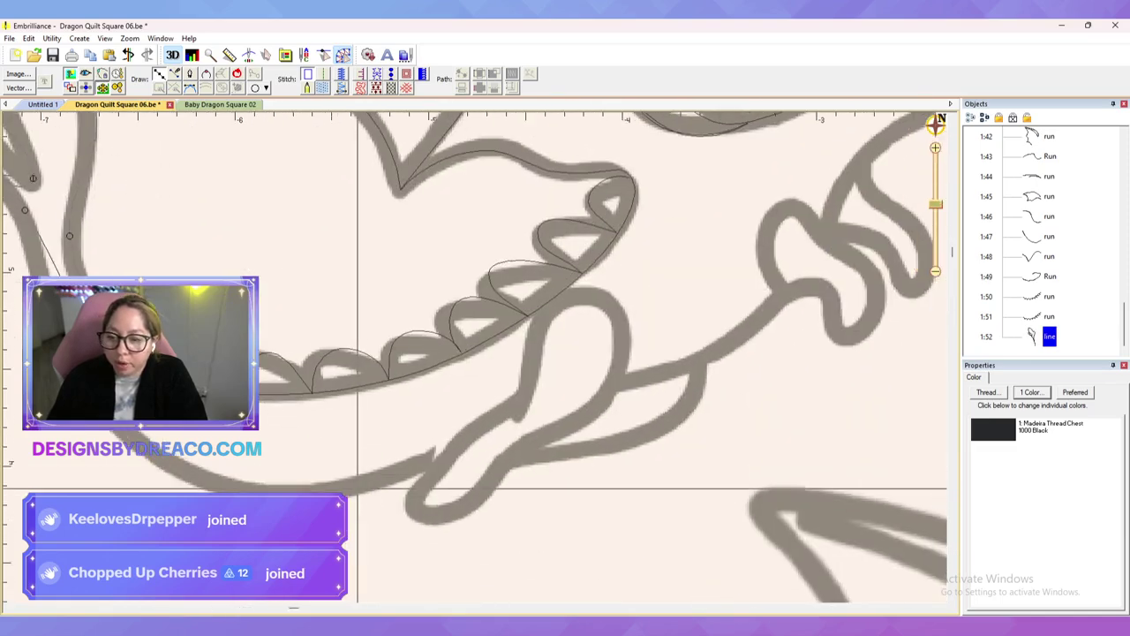
double_click(445, 449)
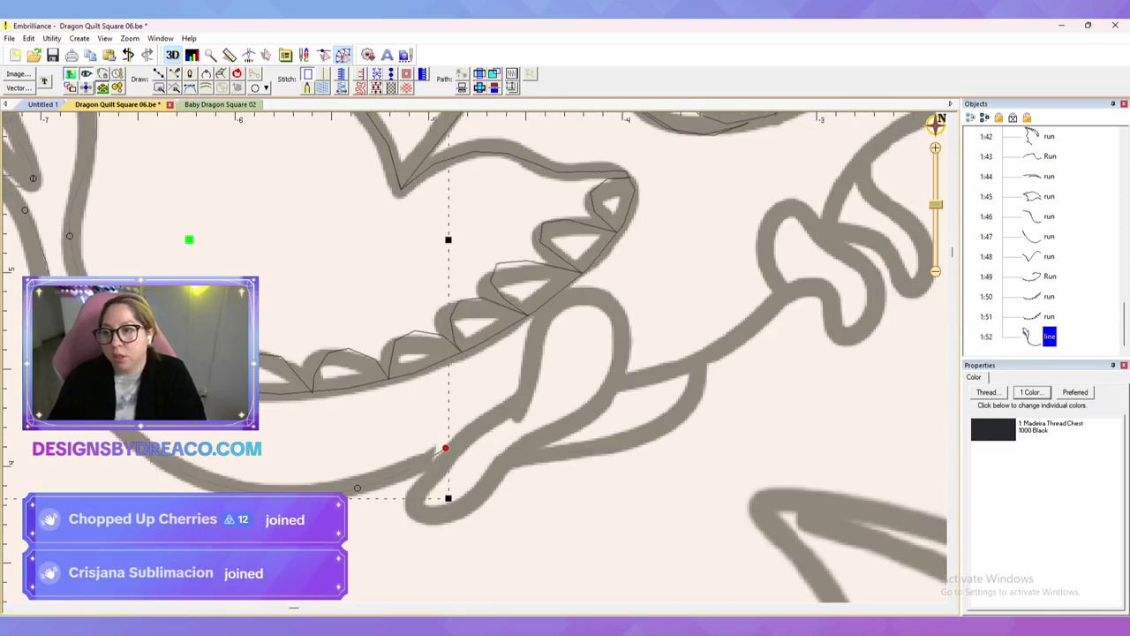
click(323, 74)
Step: Reshape the curves around the tail's two long tips, the fork between them and the small tip to match the artwork
drag(238, 186, 660, 404)
click(489, 284)
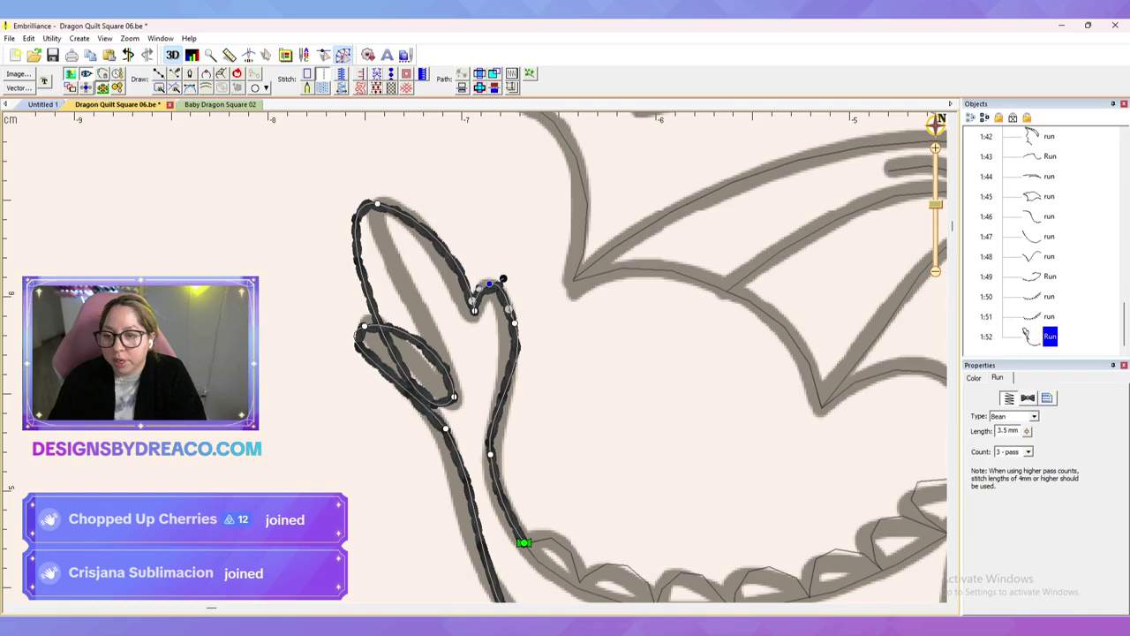
click(377, 204)
mouse_move(309, 187)
mouse_down()
mouse_move(314, 231)
mouse_move(364, 215)
mouse_up()
drag(415, 455, 421, 361)
click(454, 397)
drag(365, 325, 386, 286)
drag(489, 284, 513, 301)
drag(538, 380, 468, 297)
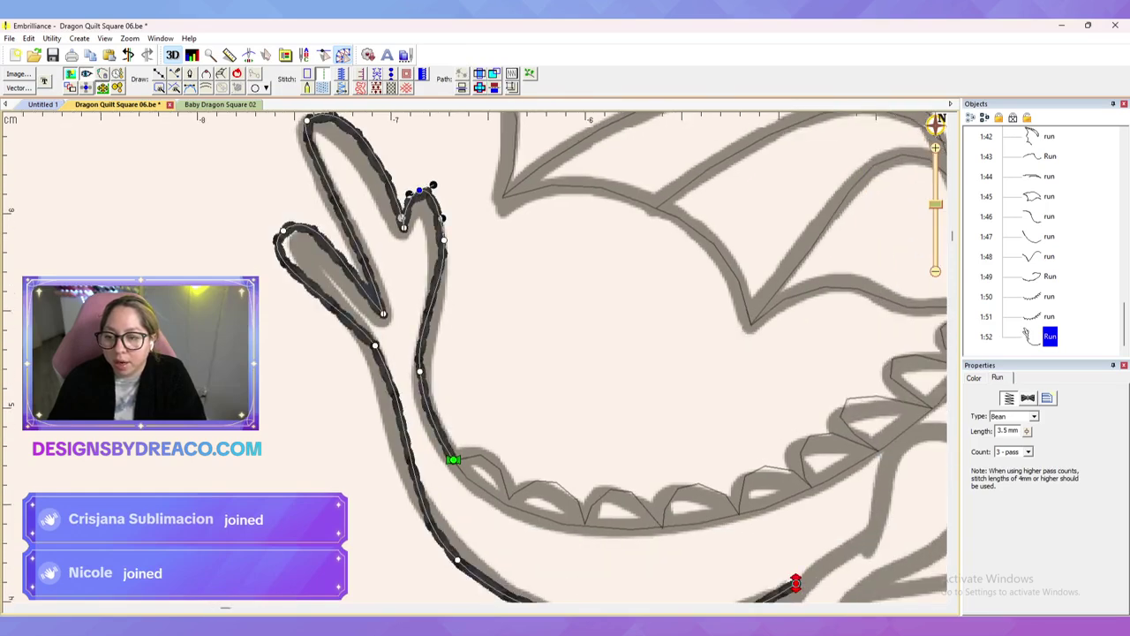
Step: Delete the intermediate point on the tail's inner edge and bend the curve from the first tail spike along the artwork
click(419, 370)
key(Delete)
click(453, 459)
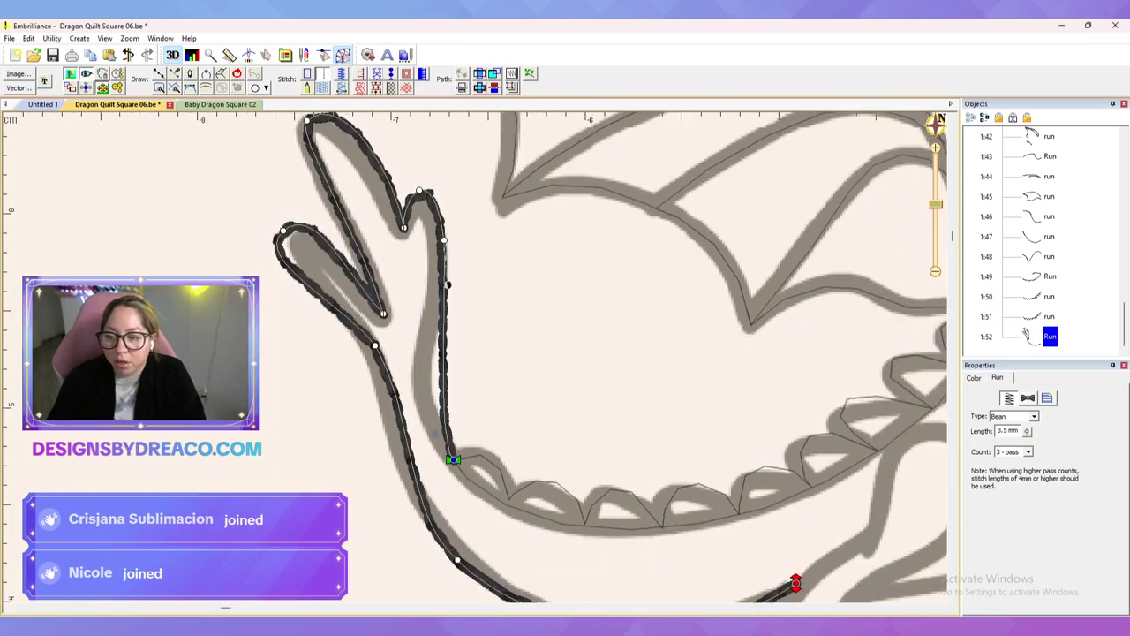
drag(435, 433, 406, 407)
Step: Reposition the outer-edge point below the tail fork and adjust its curve handle to follow the artwork, leaving the run deselected
drag(375, 345, 367, 348)
click(86, 74)
click(86, 73)
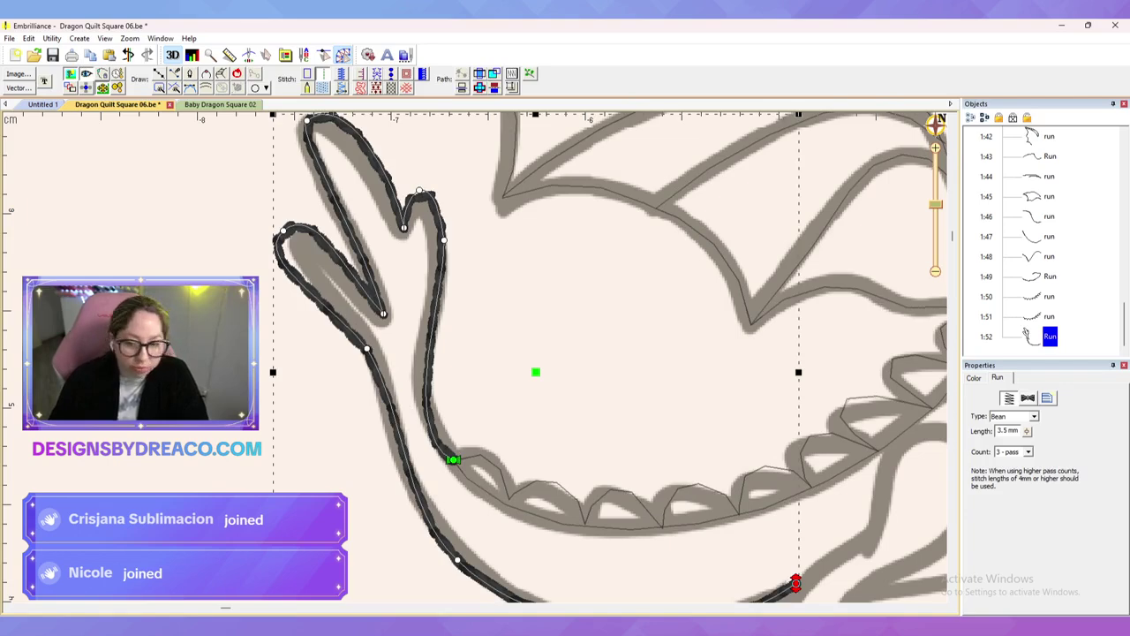
drag(536, 398, 498, 300)
click(330, 250)
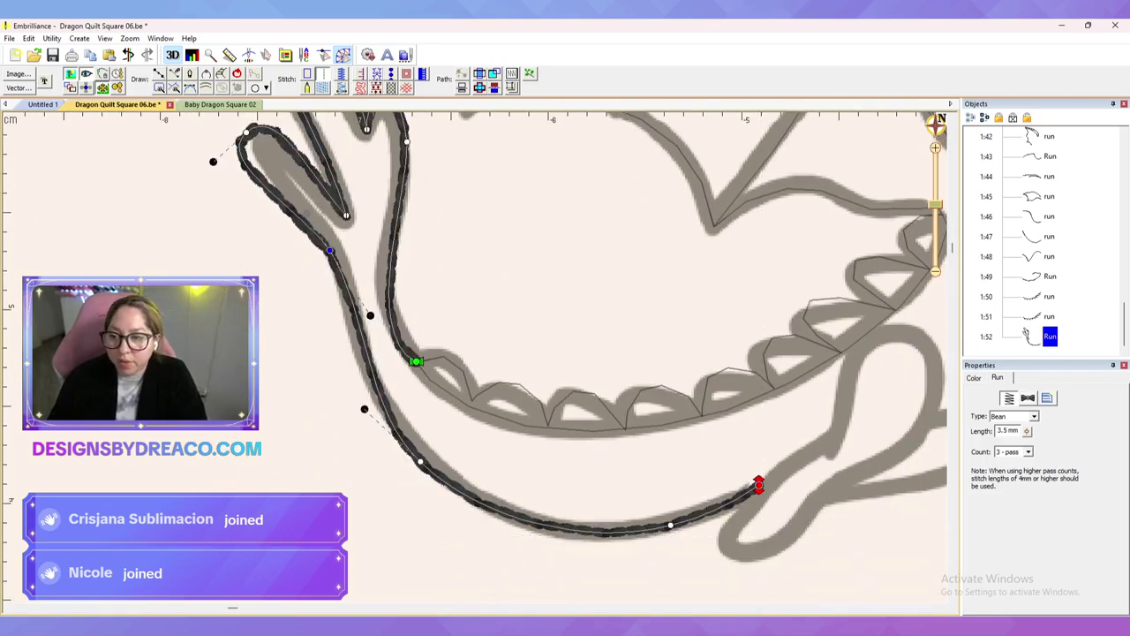
drag(370, 315, 357, 336)
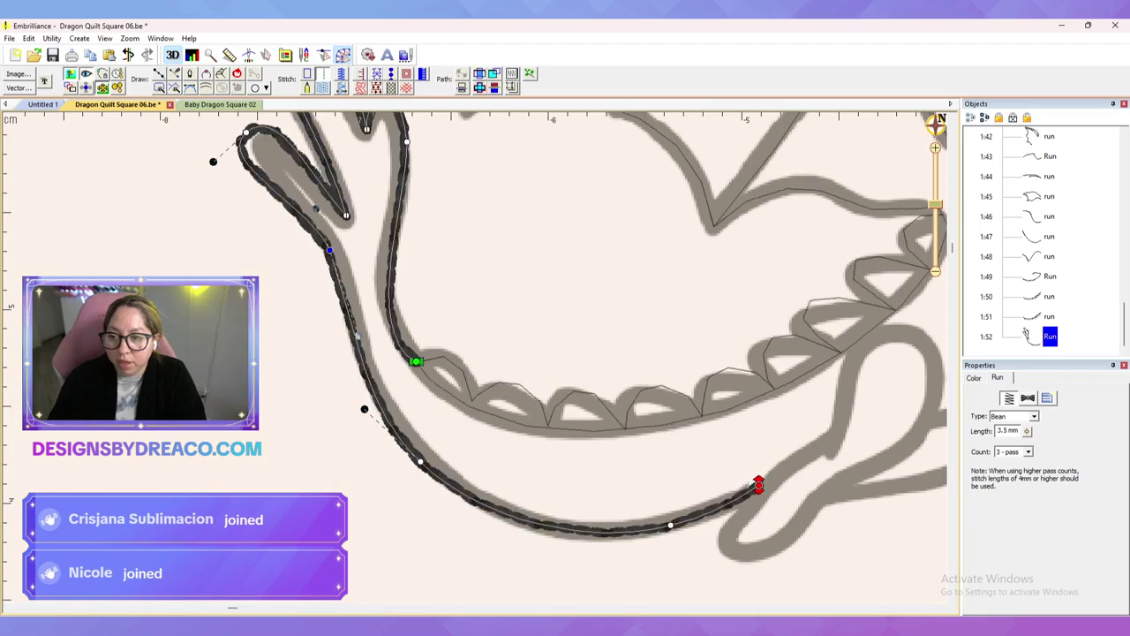
drag(329, 250, 332, 262)
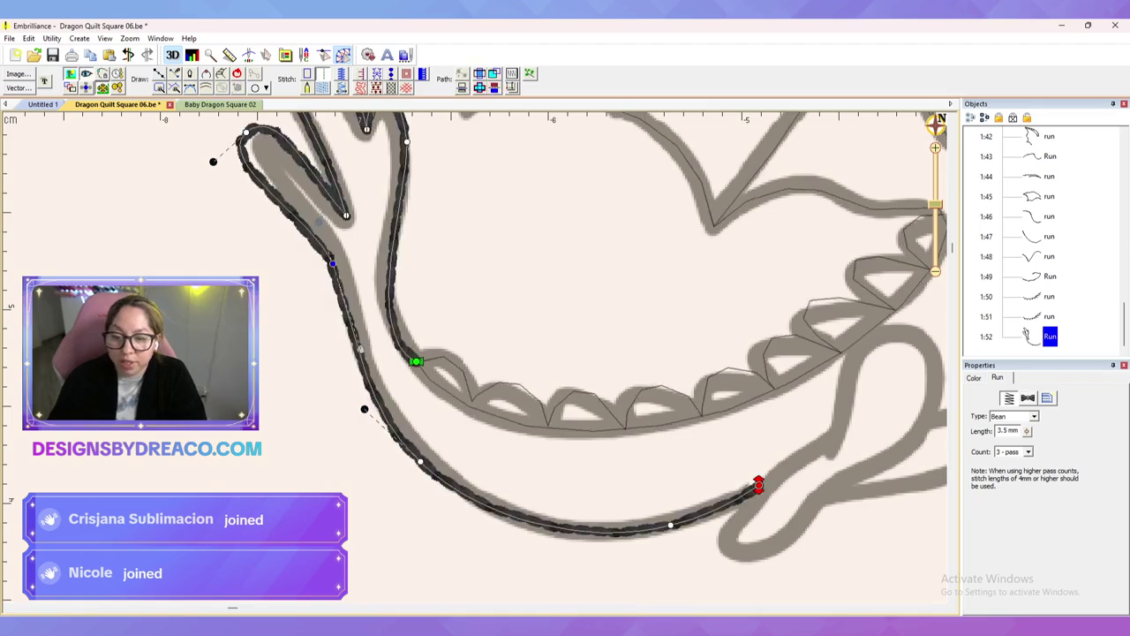
key(Escape)
key(Escape)
scroll(478, 353, down, 6)
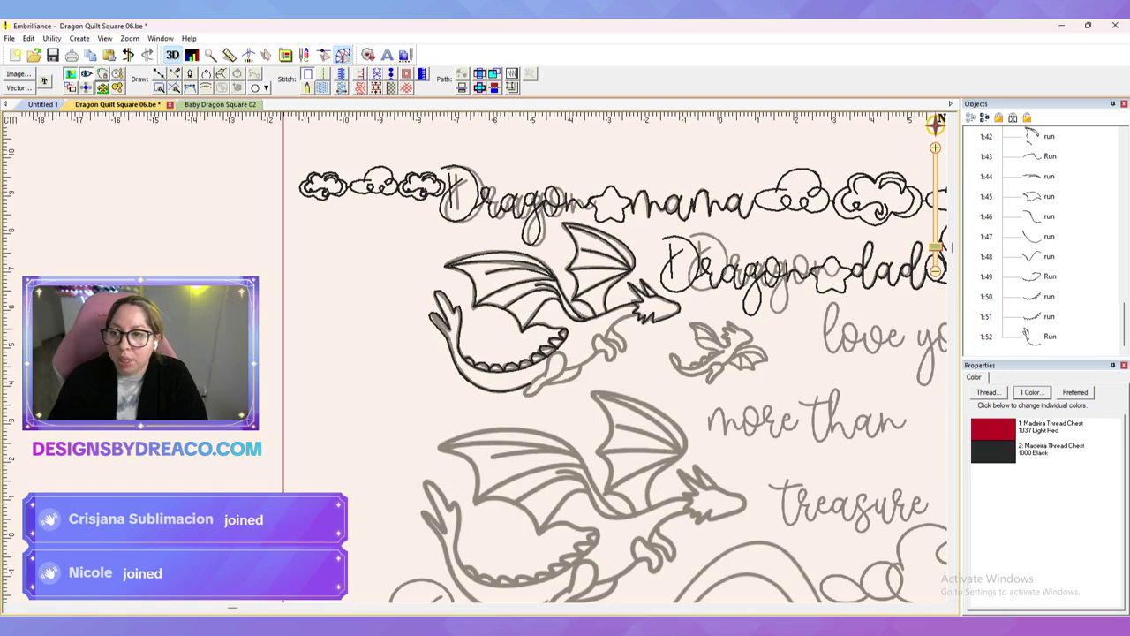
scroll(483, 344, up, 3)
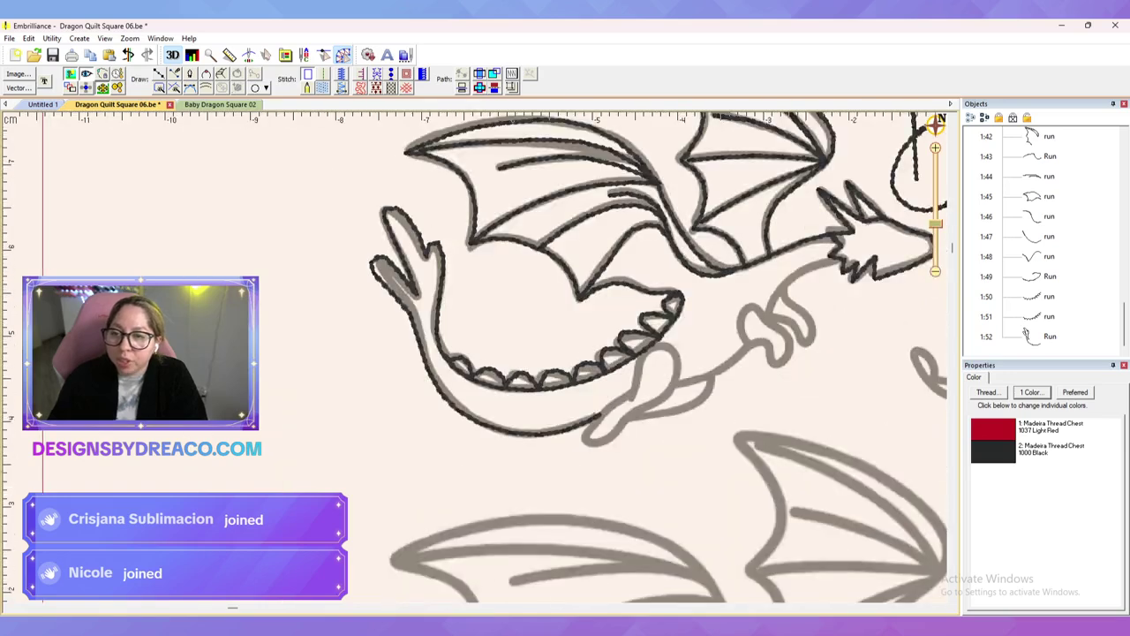
Step: Trace the near hind leg as a closed line from its inner bend around the foot and thigh back to the start
scroll(483, 344, up, 2)
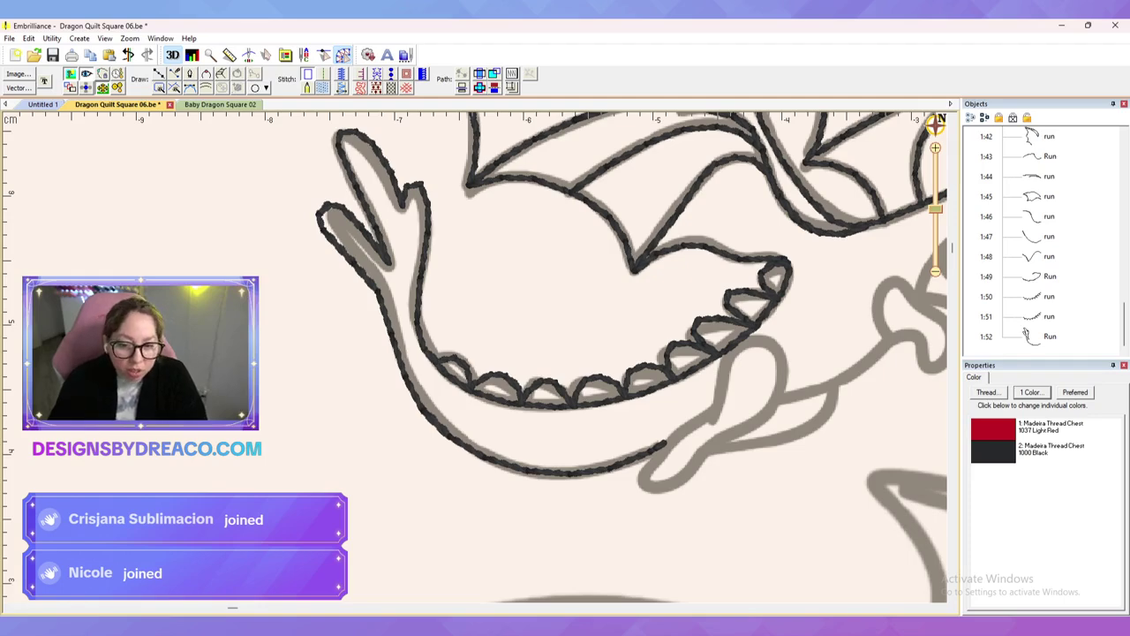
scroll(781, 380, up, 2)
drag(781, 379, 734, 341)
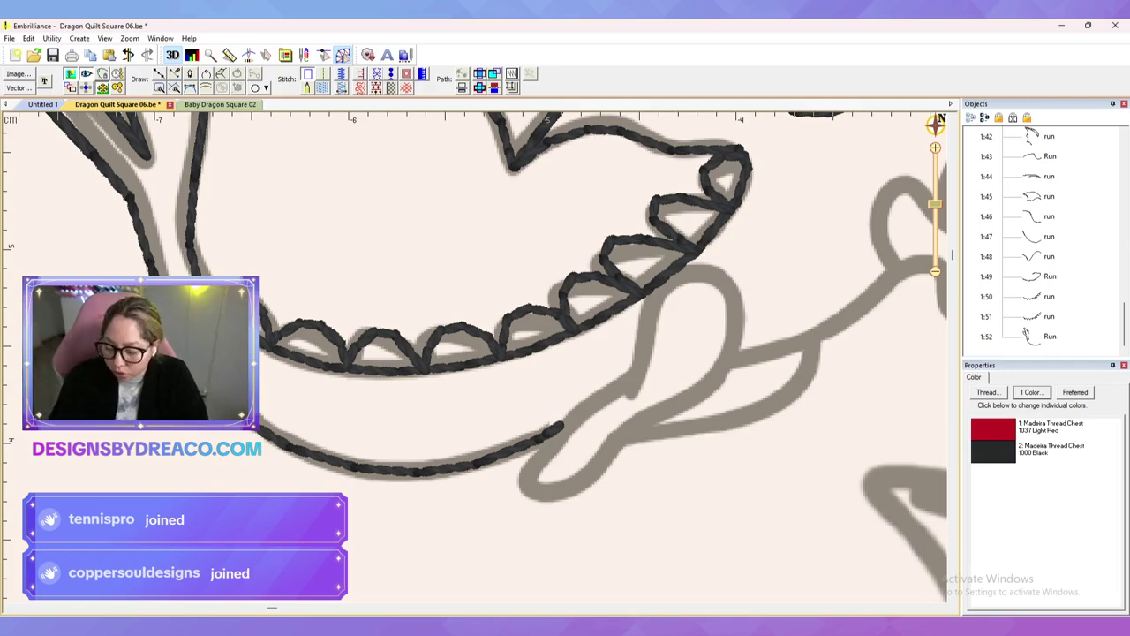
click(159, 74)
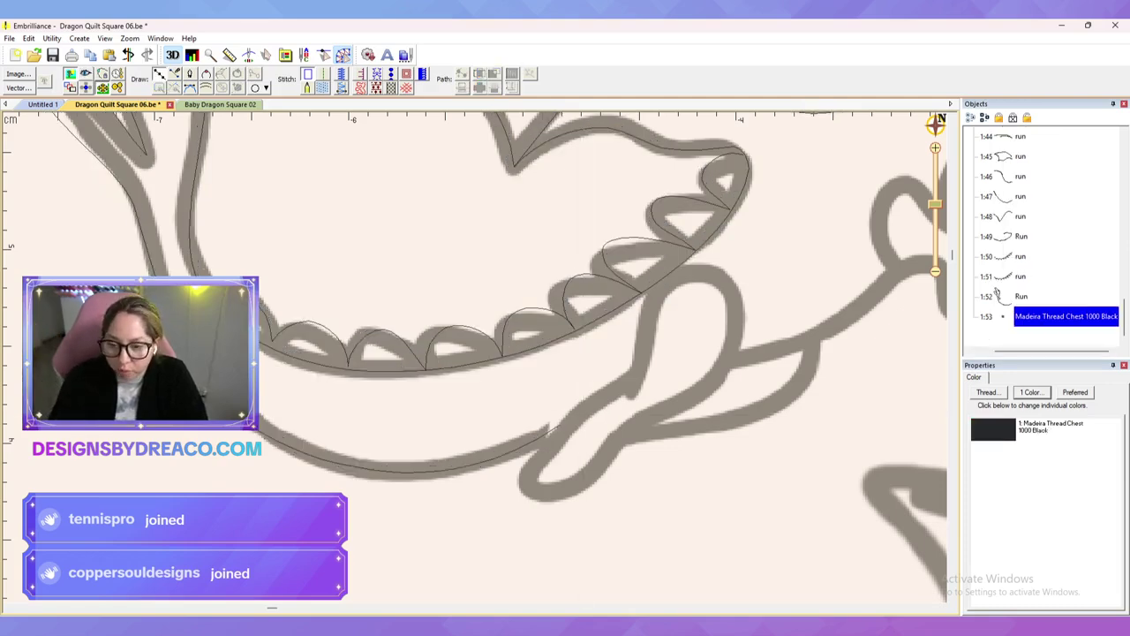
click(635, 379)
click(565, 421)
click(526, 478)
click(565, 492)
click(631, 427)
click(734, 345)
click(702, 269)
click(647, 294)
click(635, 379)
click(634, 380)
Step: Bend the hind leg's curves at the thigh and foot to match the artwork, convert it to a run, and move its start to the belly line's end
drag(661, 373, 640, 354)
click(735, 346)
drag(730, 389, 720, 388)
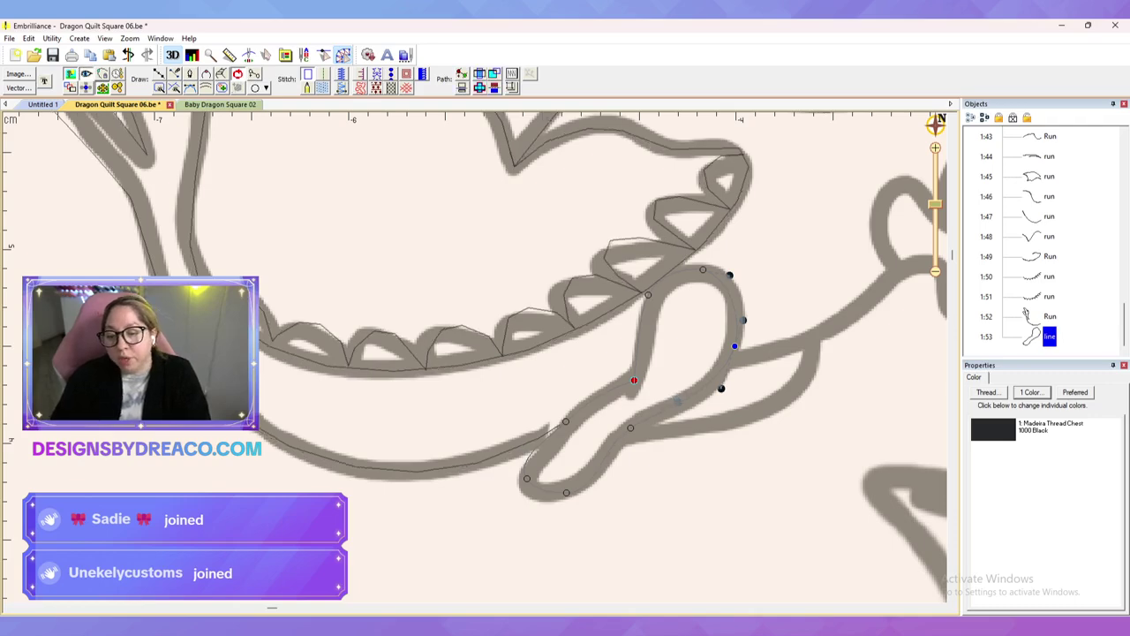
click(566, 493)
drag(595, 493, 524, 496)
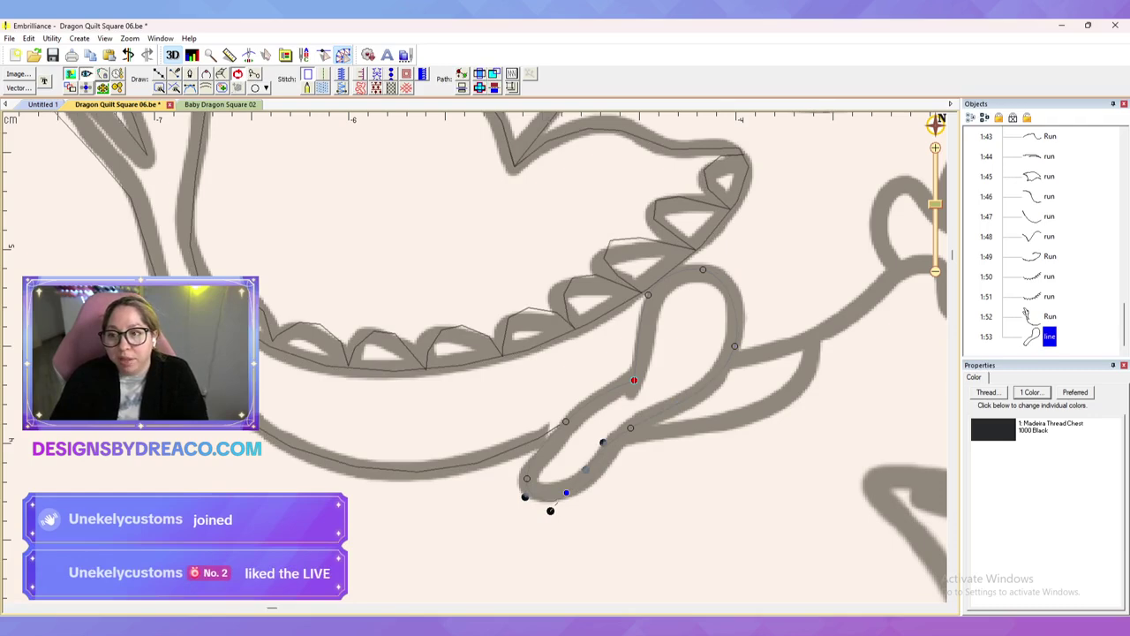
click(324, 74)
drag(633, 380, 563, 422)
key(Escape)
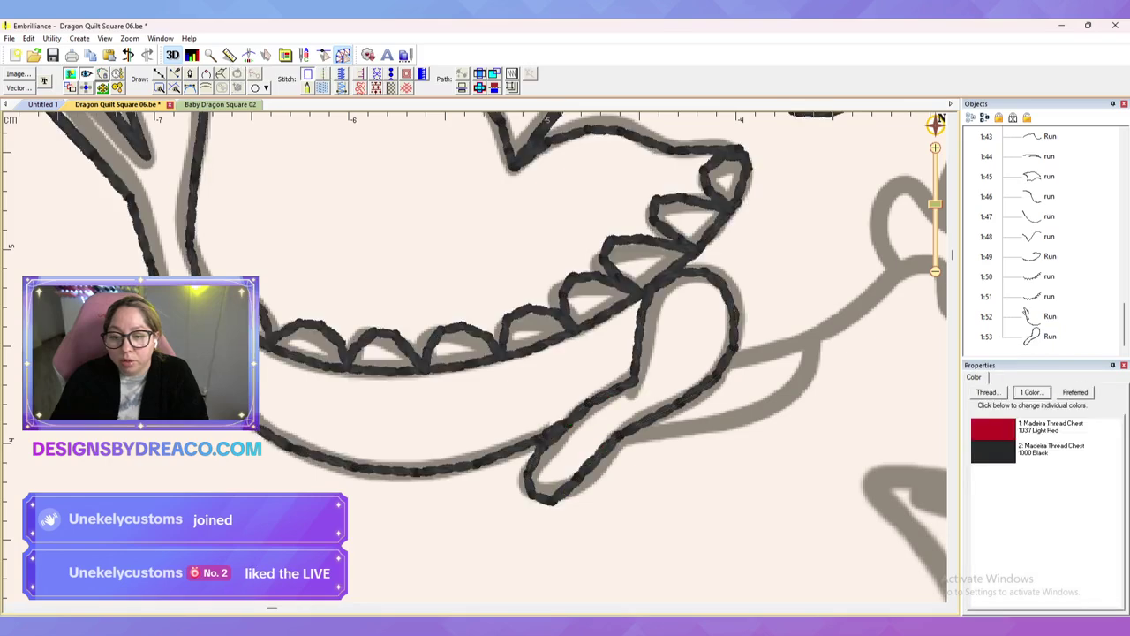
Step: Move the hind-leg run's stitch exit to the leg's lower edge where the far leg's outline branches off
click(634, 378)
scroll(565, 371, right, 1)
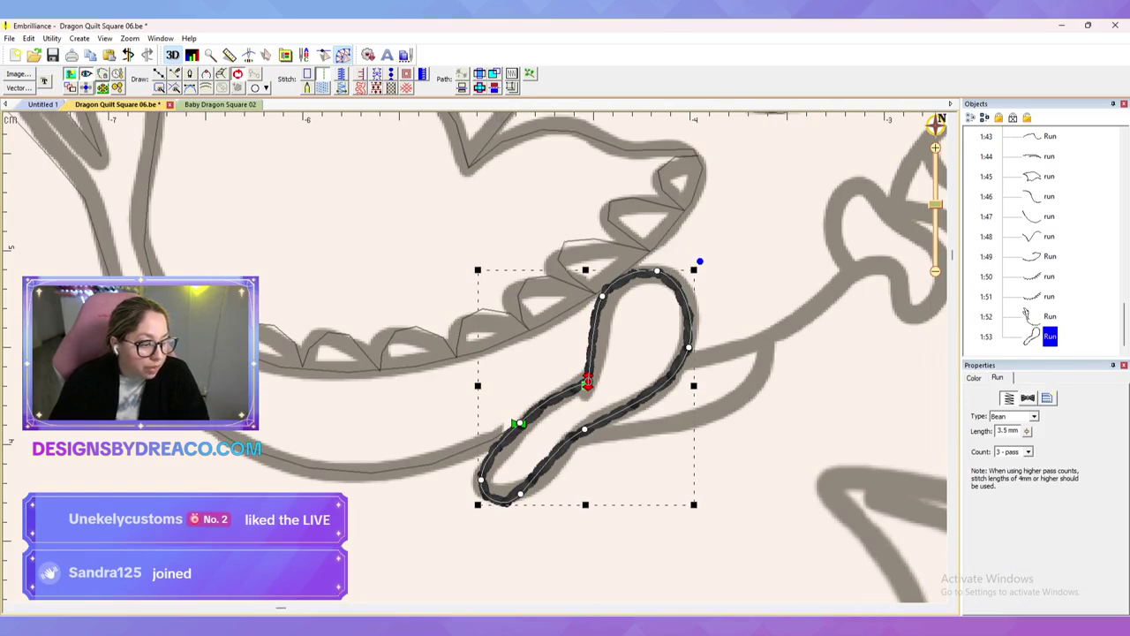
scroll(565, 371, right, 1)
scroll(565, 371, down, 1)
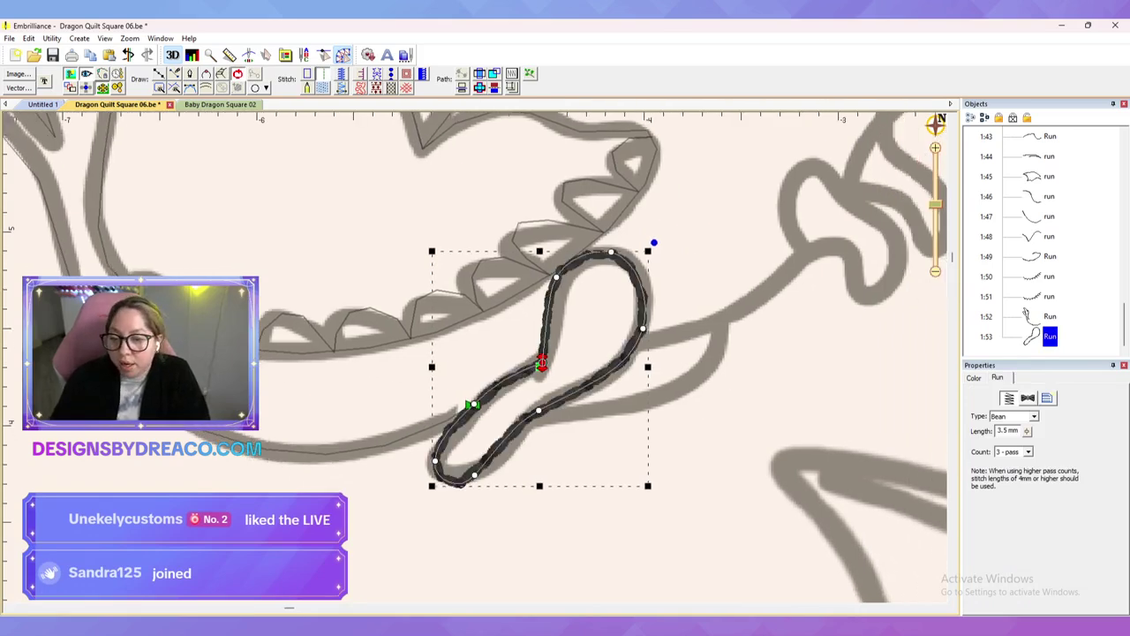
double_click(541, 362)
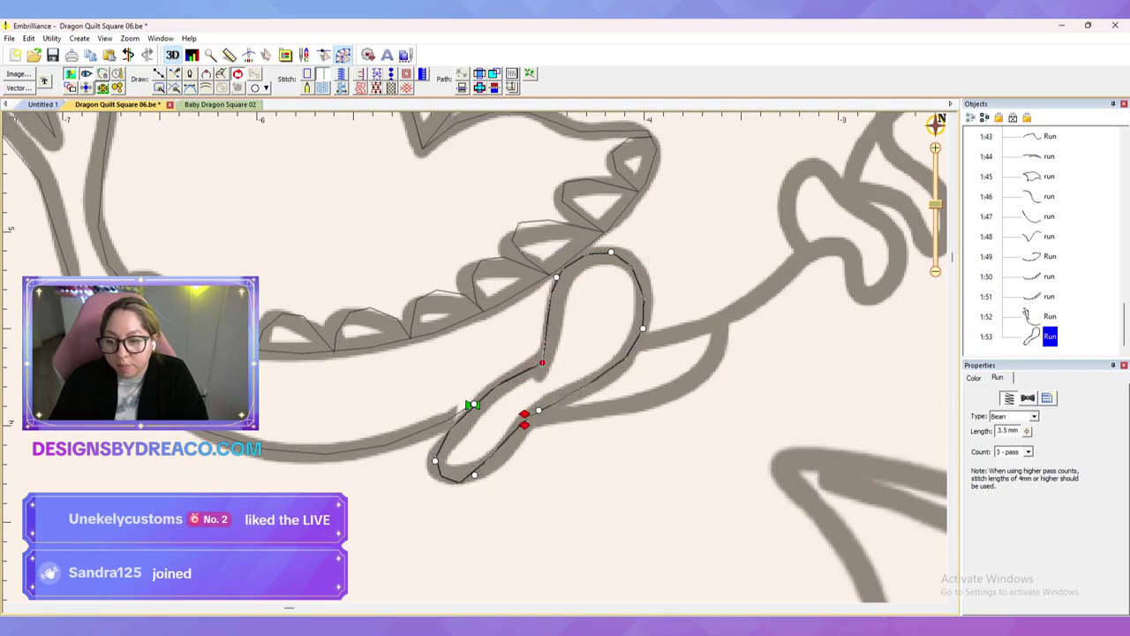
click(540, 365)
Step: Draw the far hind leg's lower edge as a run from the near leg's lower edge up to the belly line
key(d)
click(524, 420)
click(628, 411)
click(716, 365)
click(724, 316)
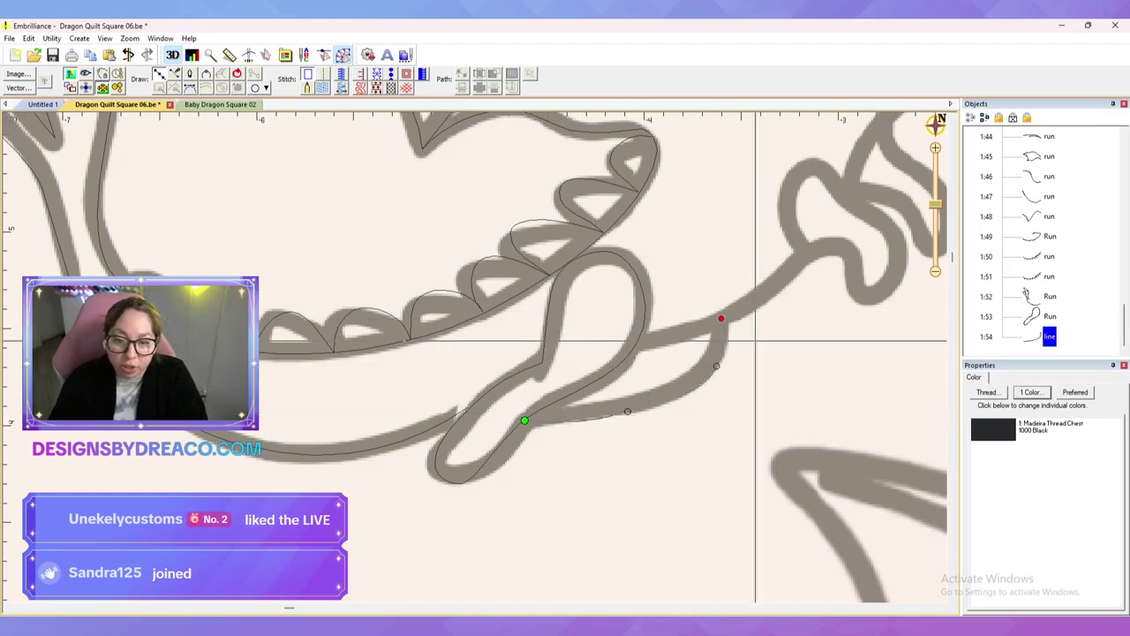
key(Return)
Step: Draw a run from the hind leg's thigh along the belly and around the near front foot, closing back at the belly line
mouse_move(724, 316)
mouse_down()
mouse_move(670, 361)
mouse_move(573, 378)
mouse_up()
key(d)
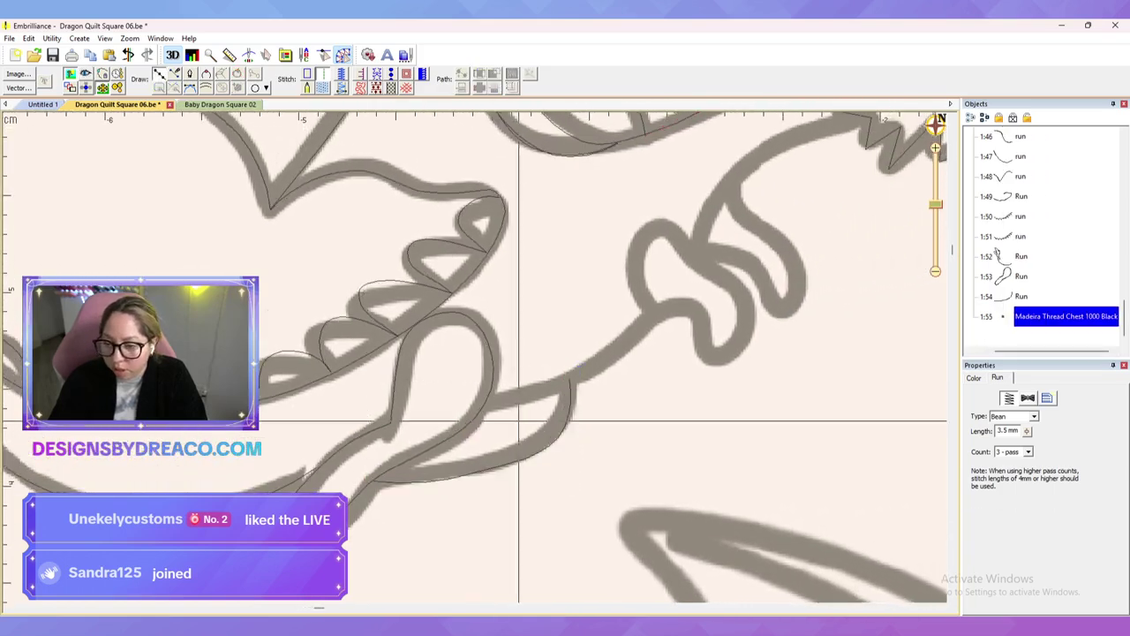
click(484, 399)
click(569, 378)
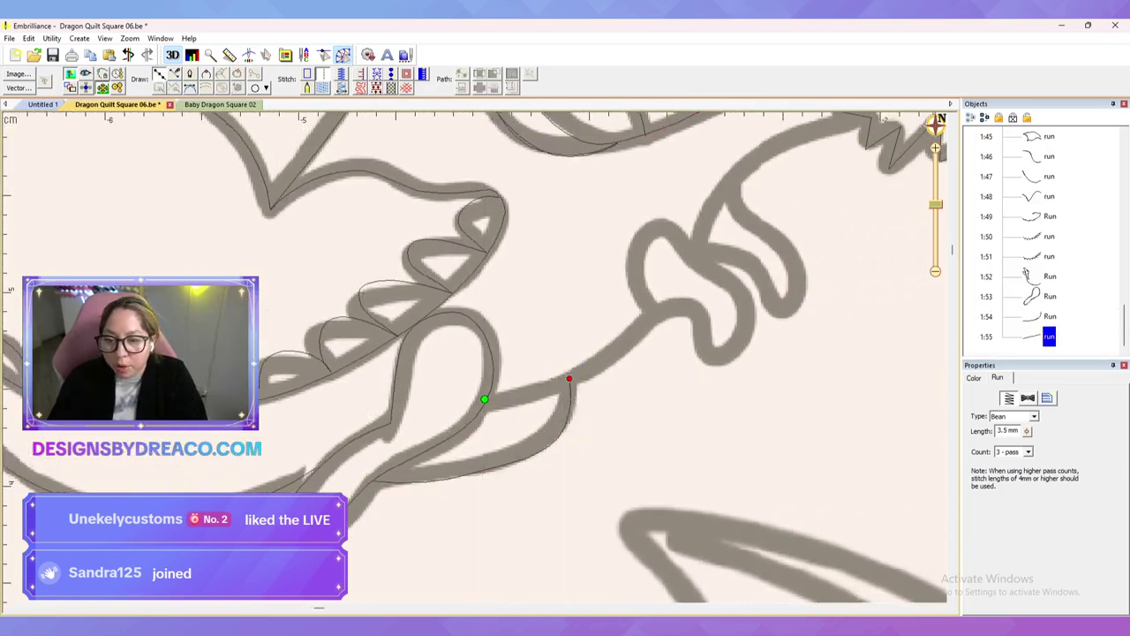
click(637, 320)
click(689, 301)
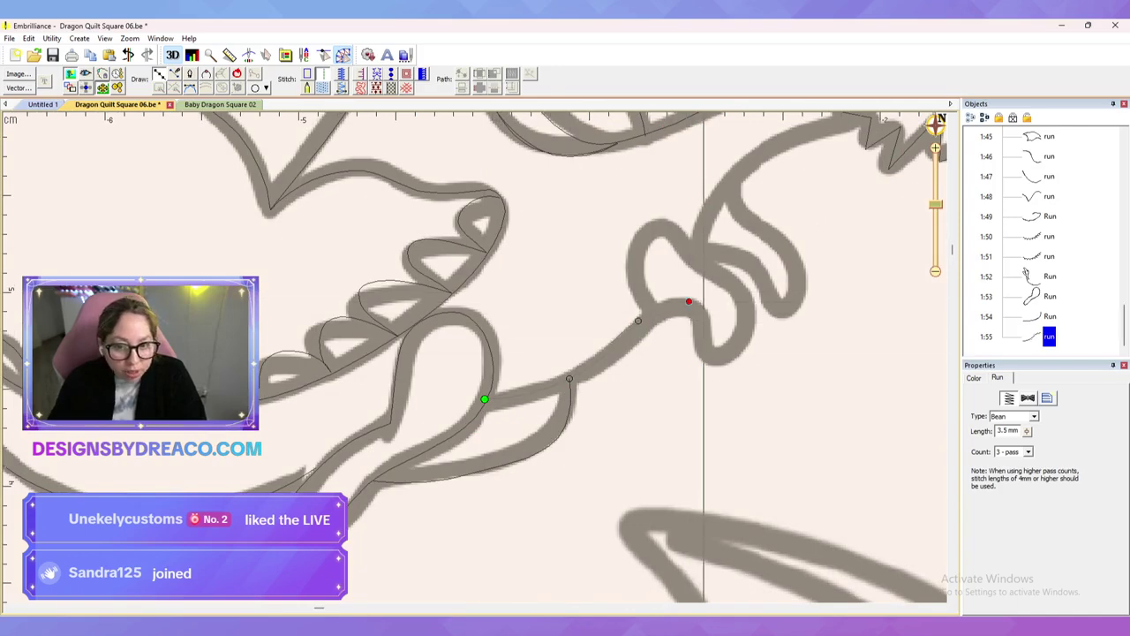
click(708, 358)
click(745, 328)
click(732, 277)
click(680, 243)
click(654, 226)
click(629, 262)
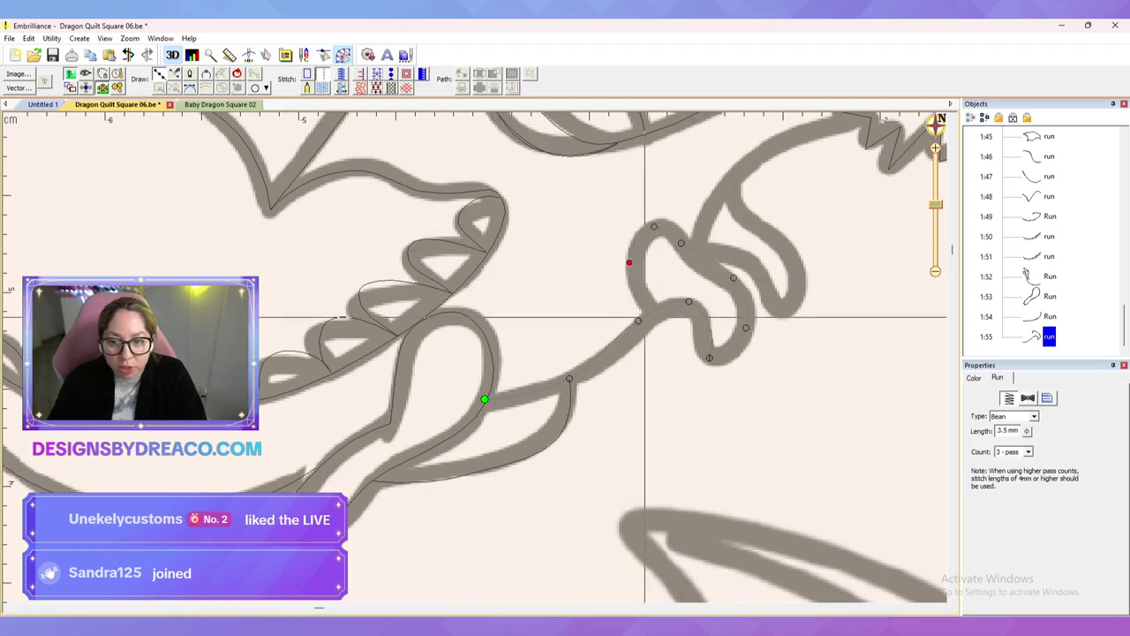
right_click(649, 312)
Step: Delete the belly point just before the near front foot and adjust the neighbouring curve handle and belly junction point to follow the artwork
drag(638, 320, 641, 330)
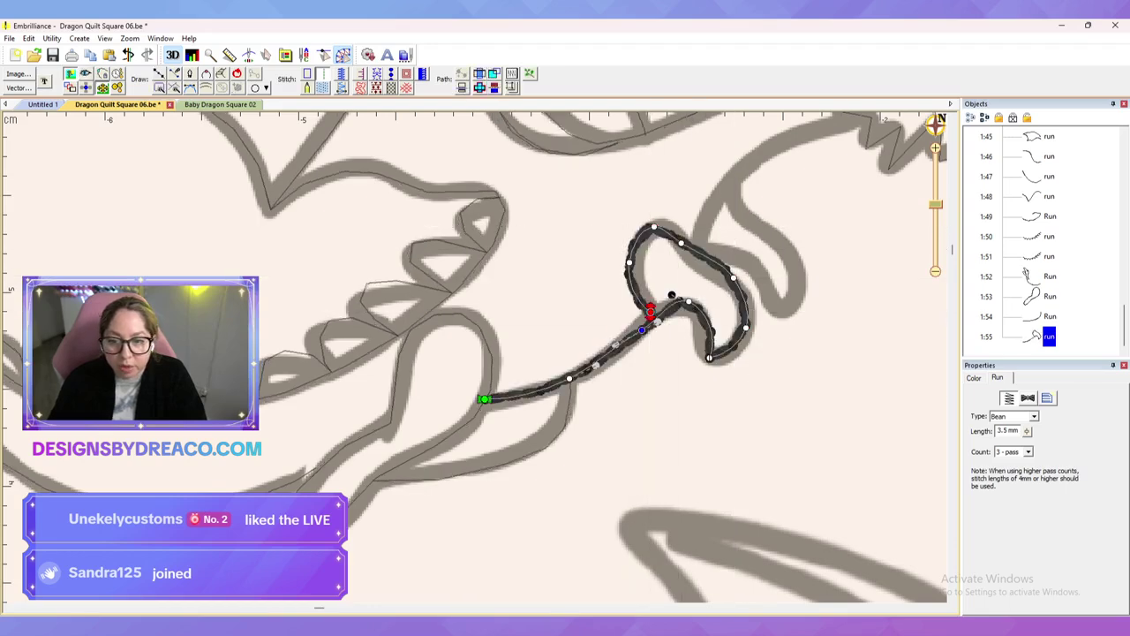
drag(641, 330, 642, 327)
key(Delete)
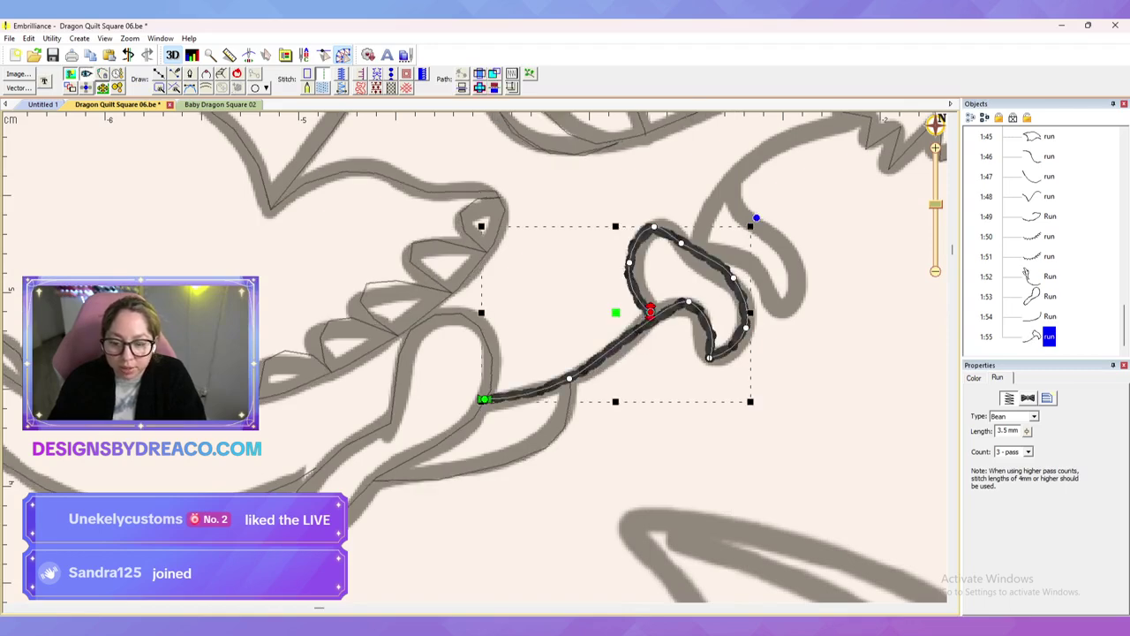
click(689, 302)
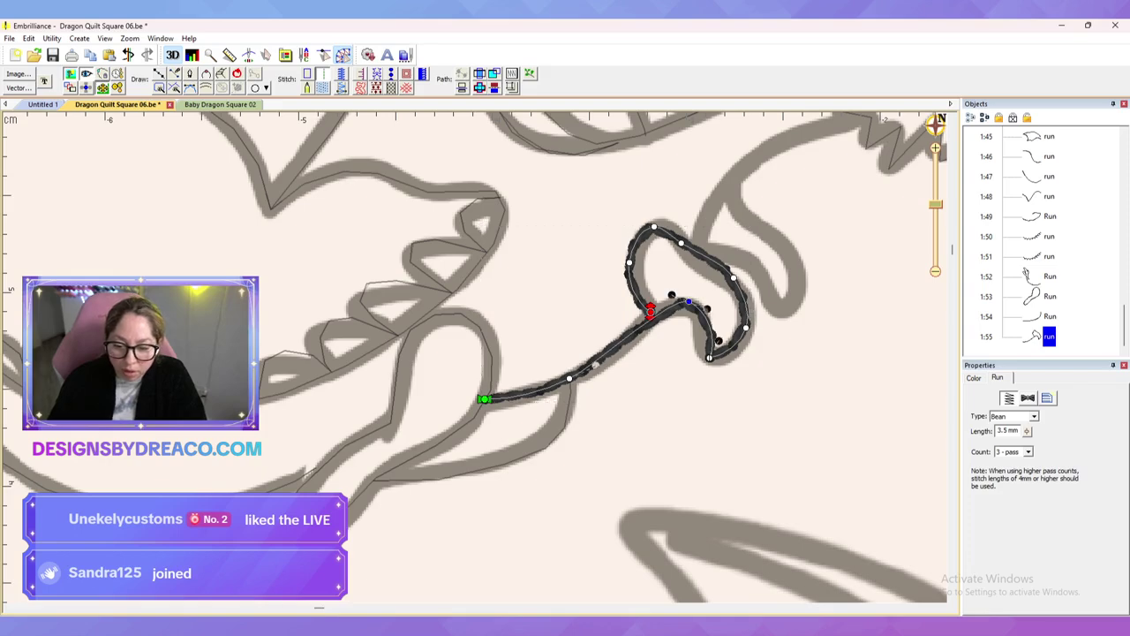
drag(672, 295, 657, 291)
drag(570, 379, 571, 376)
key(Escape)
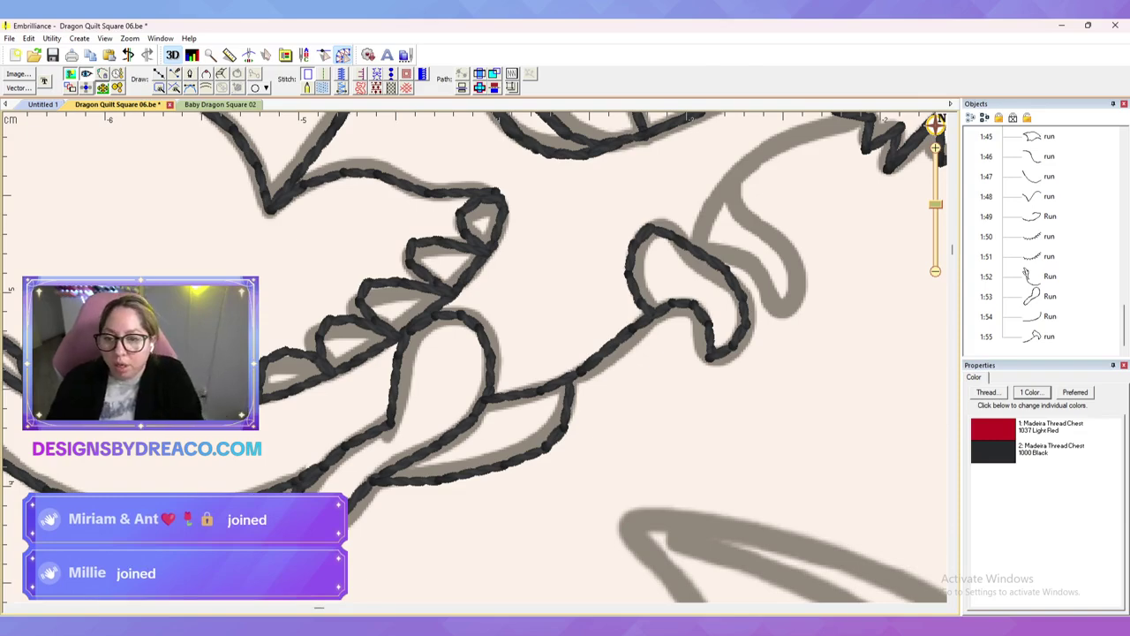
Step: Change the pointed toe of the near front foot into a rounded curve that matches the artwork, leaving the run deselected
click(1049, 336)
click(710, 357)
right_click(710, 357)
click(744, 367)
drag(714, 371, 655, 407)
key(Escape)
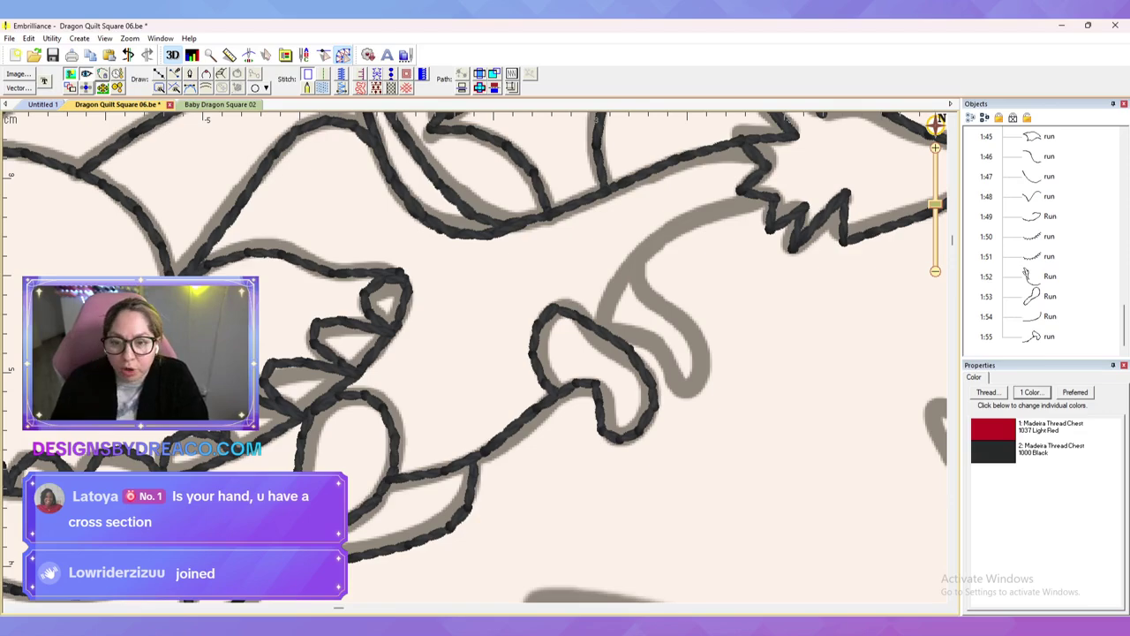
Step: Trace the far front foot from the near foot's upper edge, around the toe and back up to the front leg
scroll(475, 357, up, 1)
scroll(475, 357, down, 2)
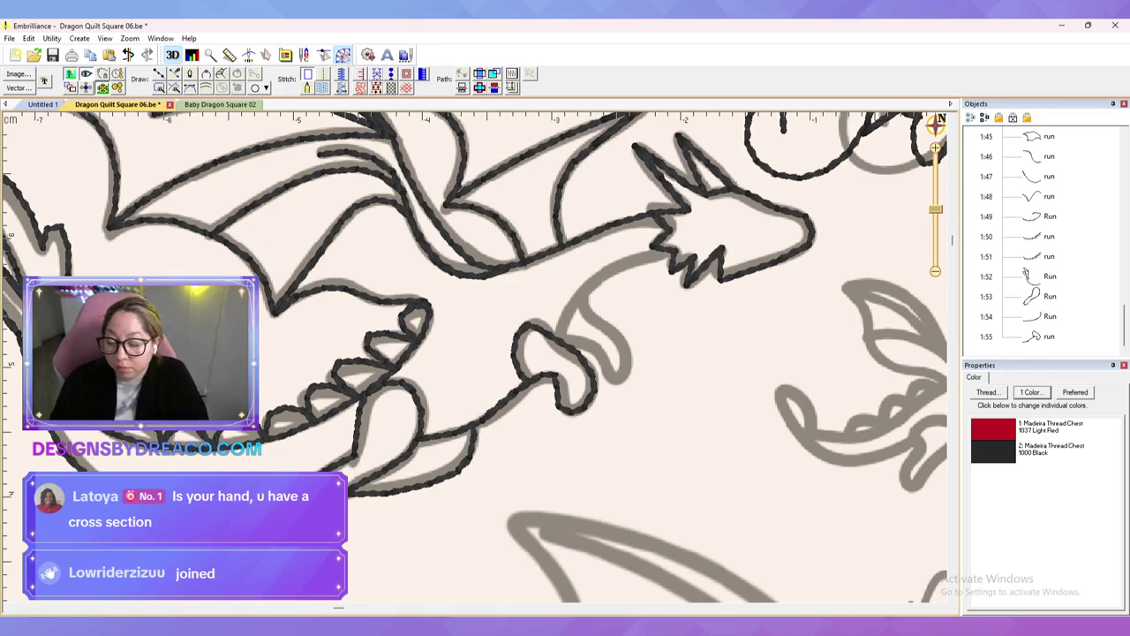
scroll(666, 298, up, 2)
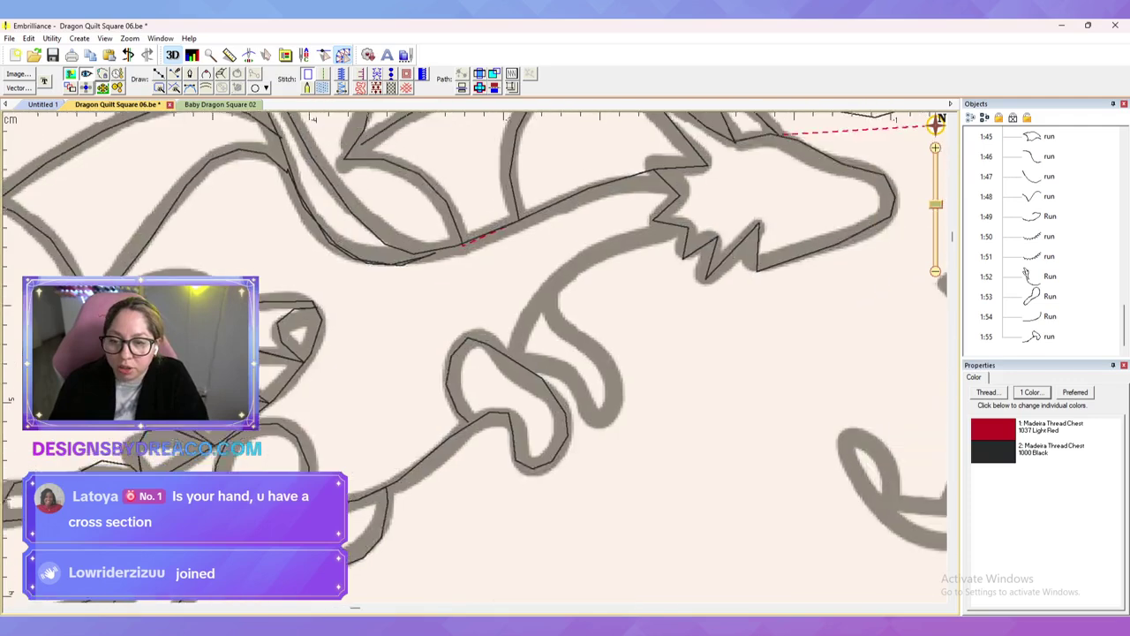
click(493, 363)
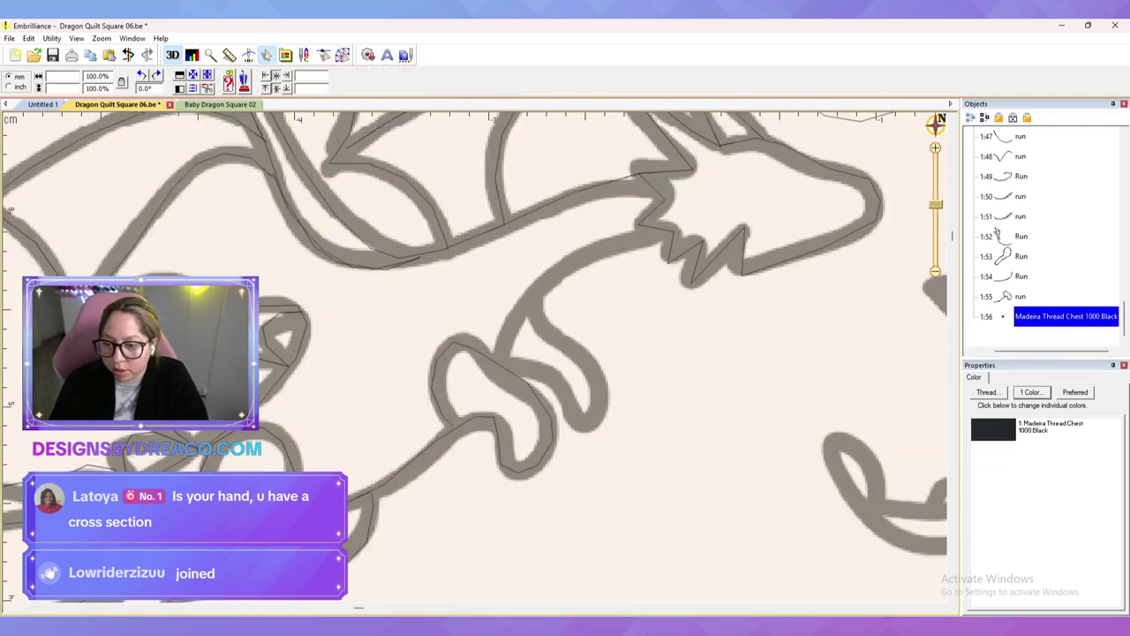
click(343, 55)
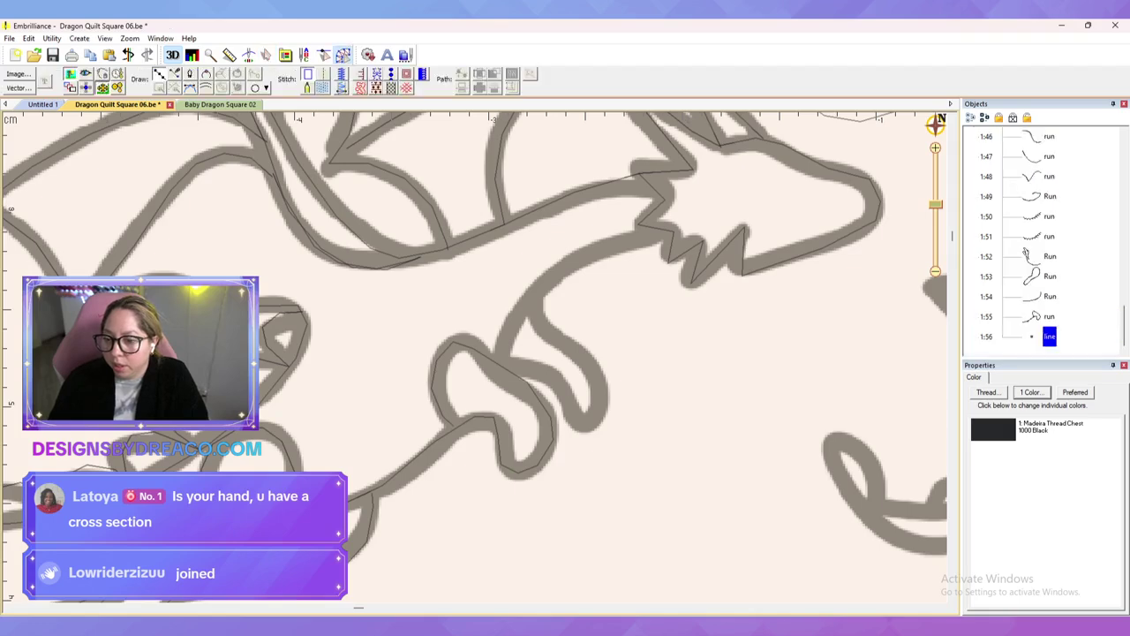
click(500, 365)
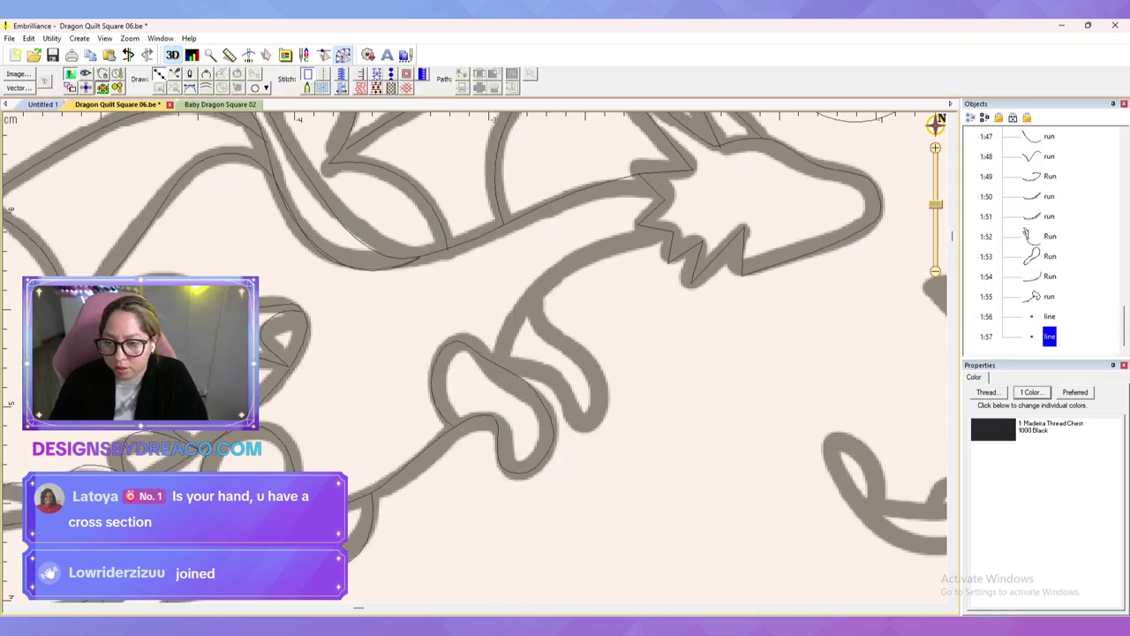
click(555, 379)
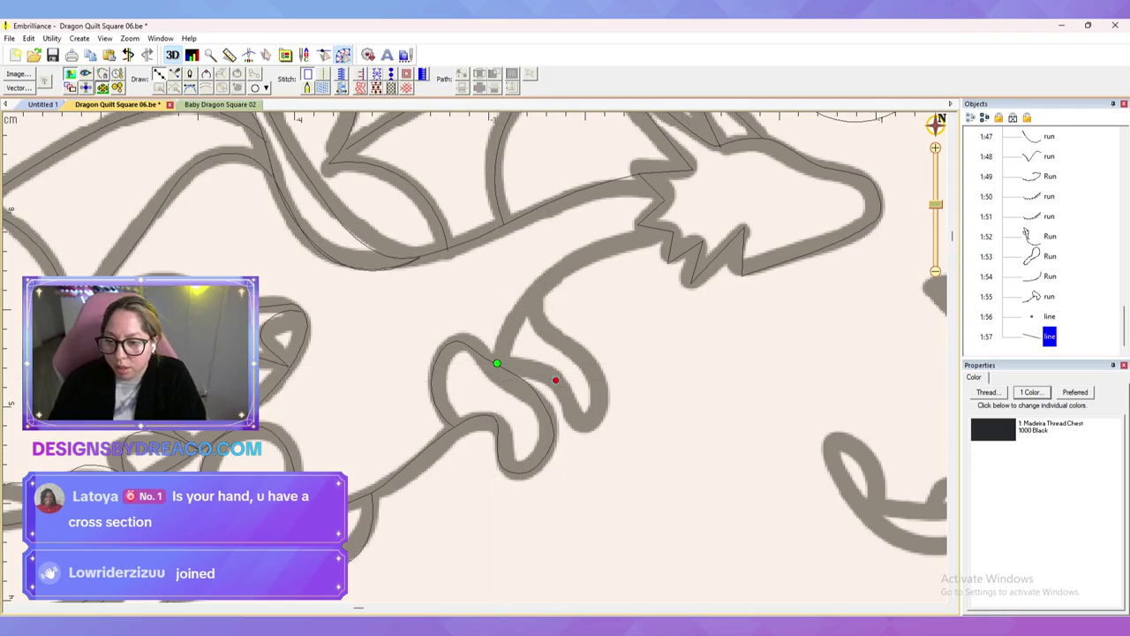
click(588, 429)
click(597, 369)
click(535, 295)
key(Return)
Step: Bend the far front foot's last curve into the front leg along the artwork and convert the outline to a run stitch
click(536, 296)
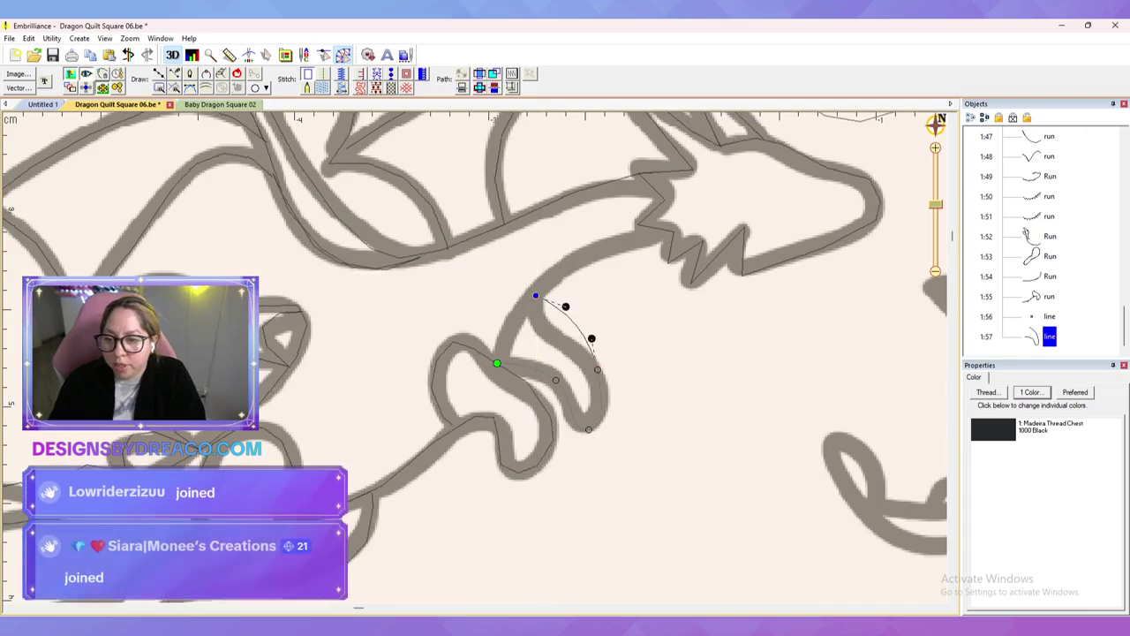
mouse_move(565, 306)
mouse_down()
mouse_move(549, 339)
mouse_move(576, 346)
mouse_up()
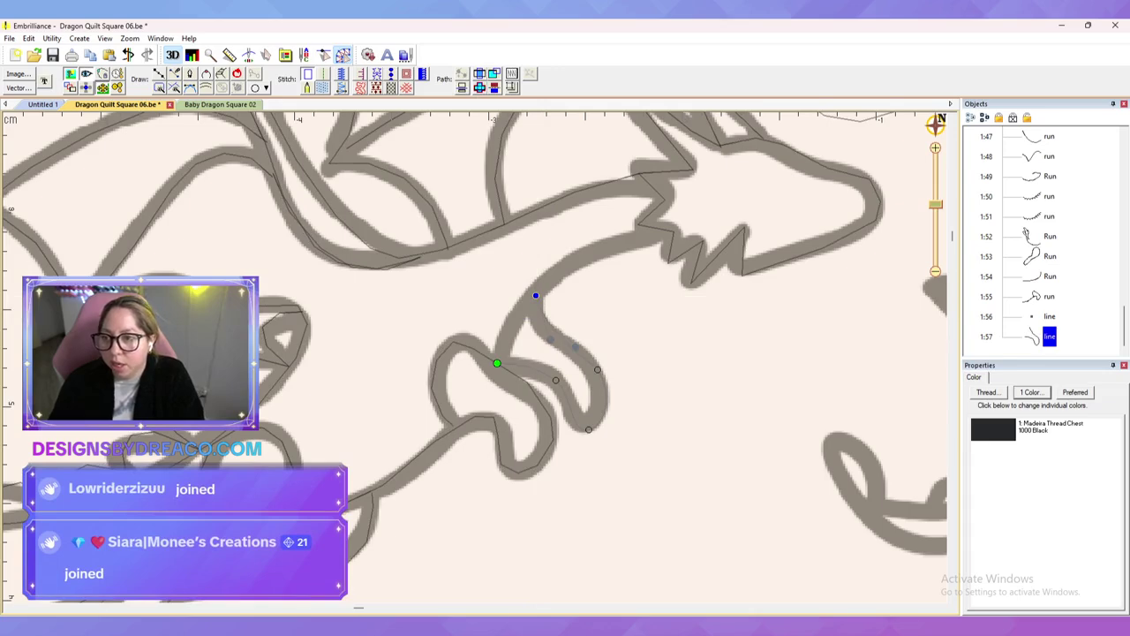
click(323, 74)
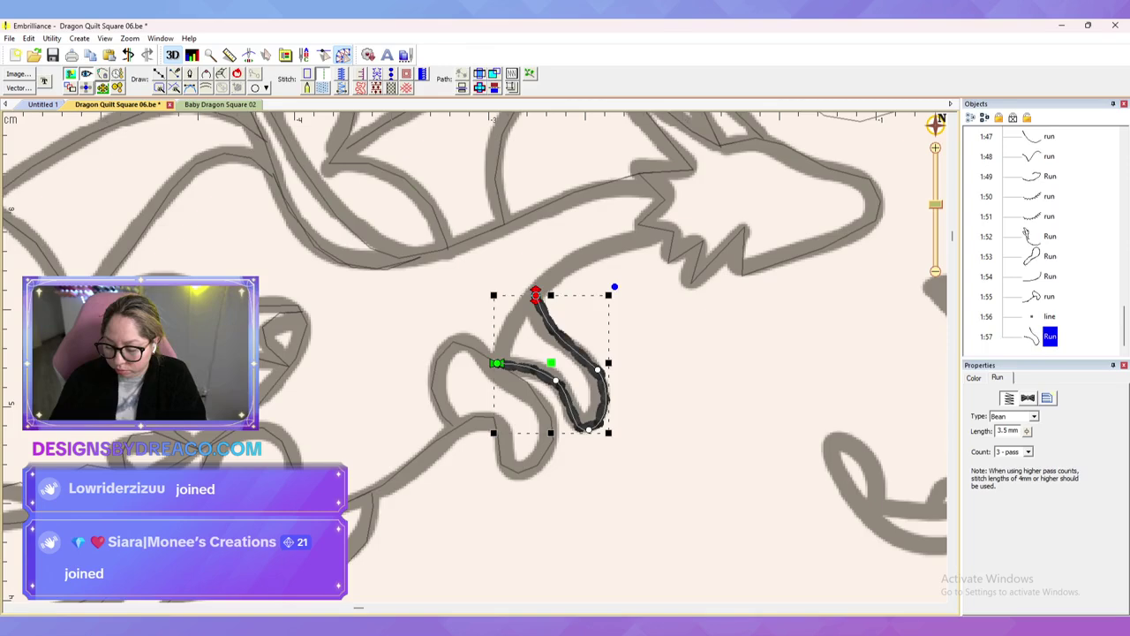
Step: Draw the front leg's run from the near foot past the far foot's junction to the dragon's jaw, and delete the stray single-point line
click(158, 75)
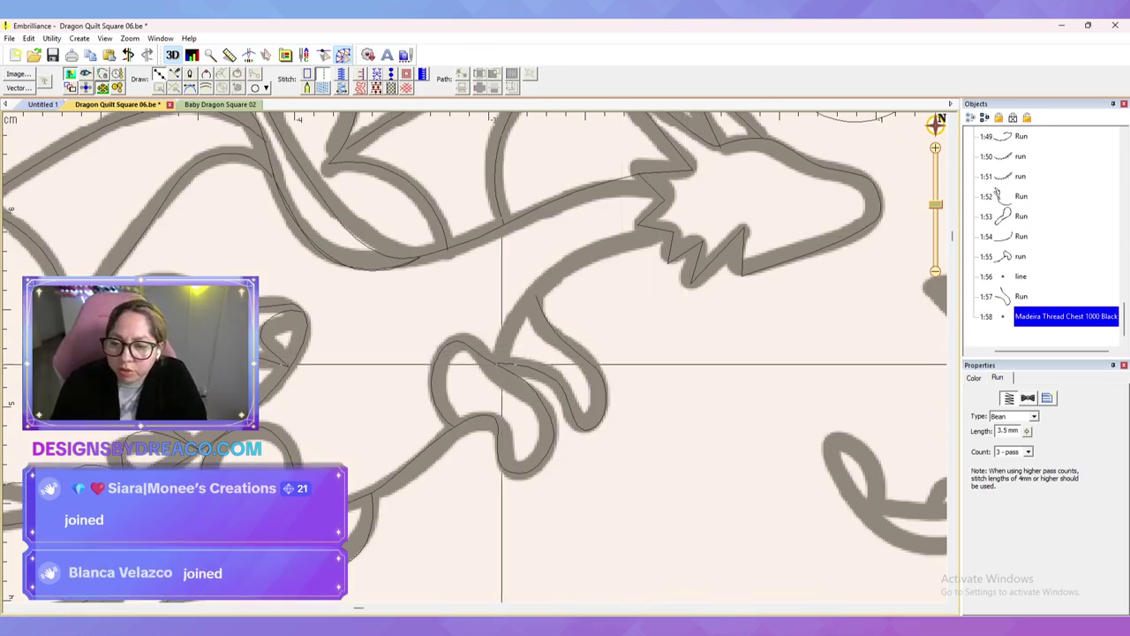
click(497, 364)
click(535, 295)
click(673, 234)
key(Return)
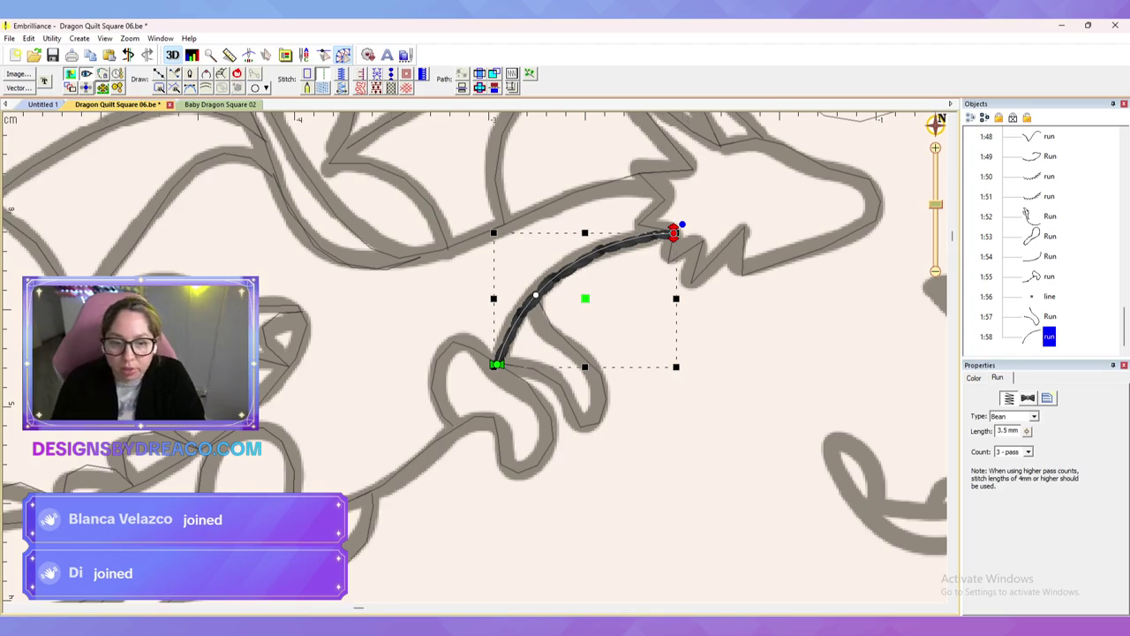
click(1049, 296)
key(Delete)
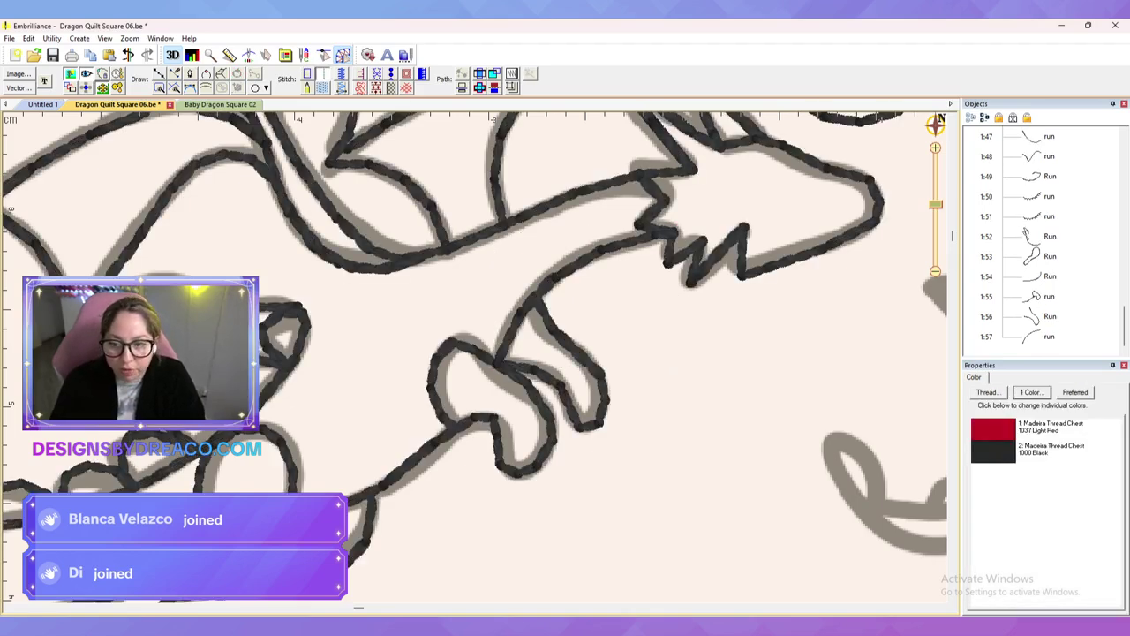
Step: Reposition the middle point of the front leg's run to meet the top of the far front foot's outline
click(575, 352)
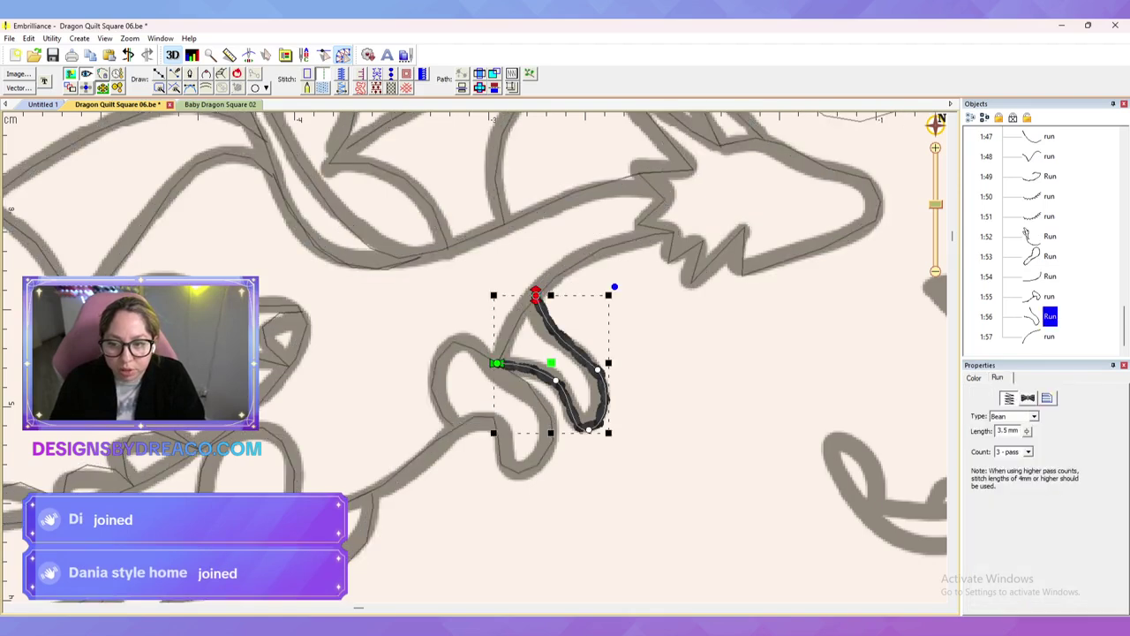
click(1049, 336)
click(86, 75)
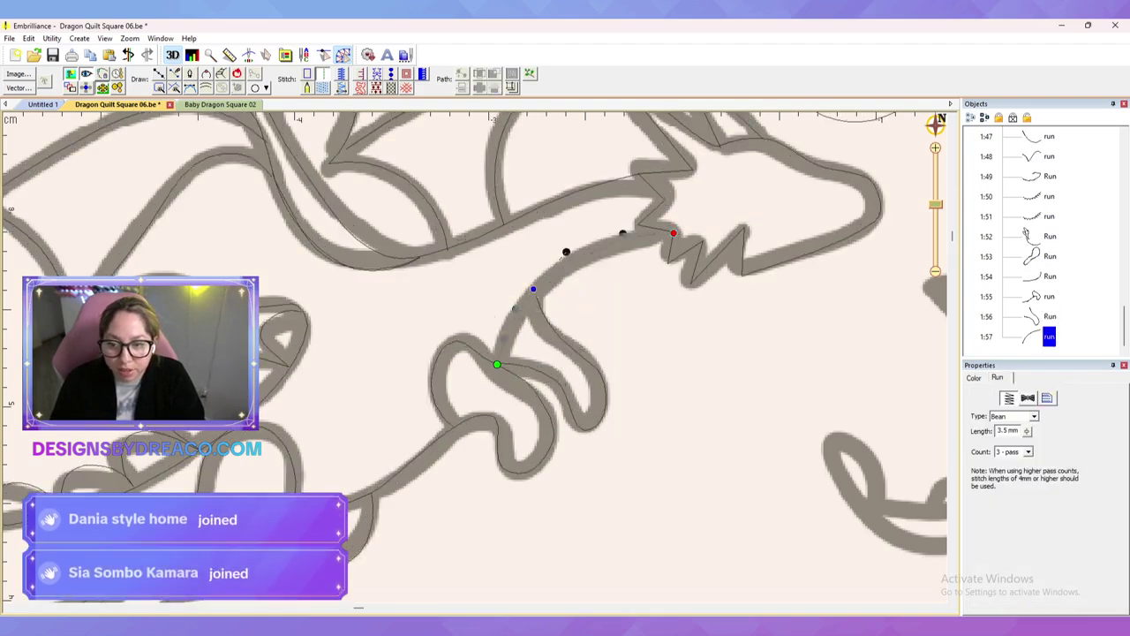
drag(534, 292, 534, 294)
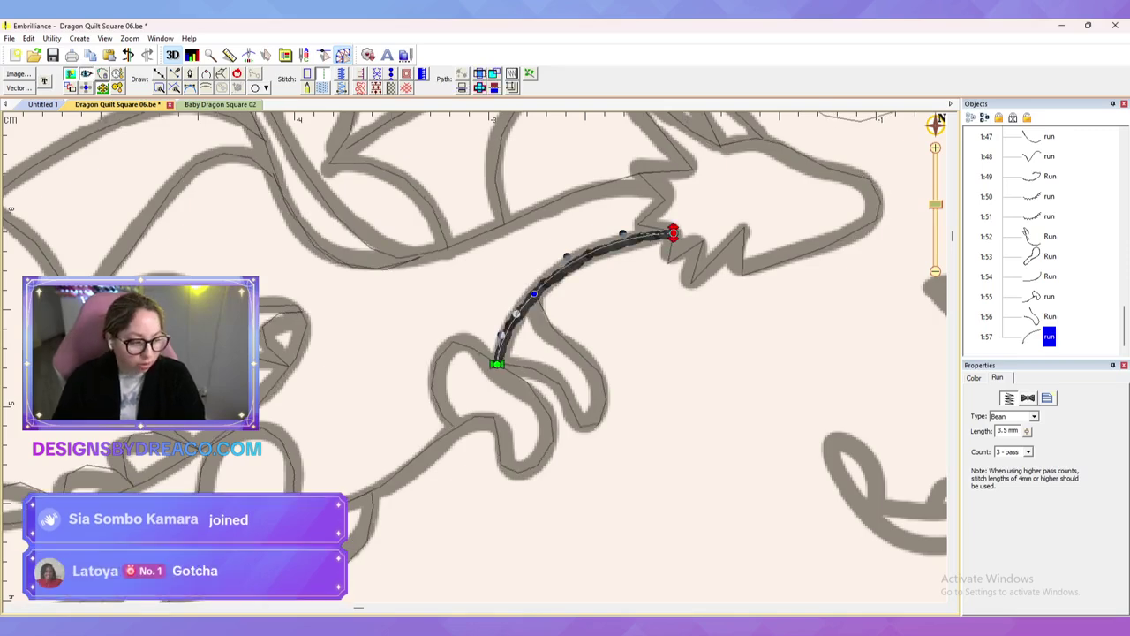
key(Escape)
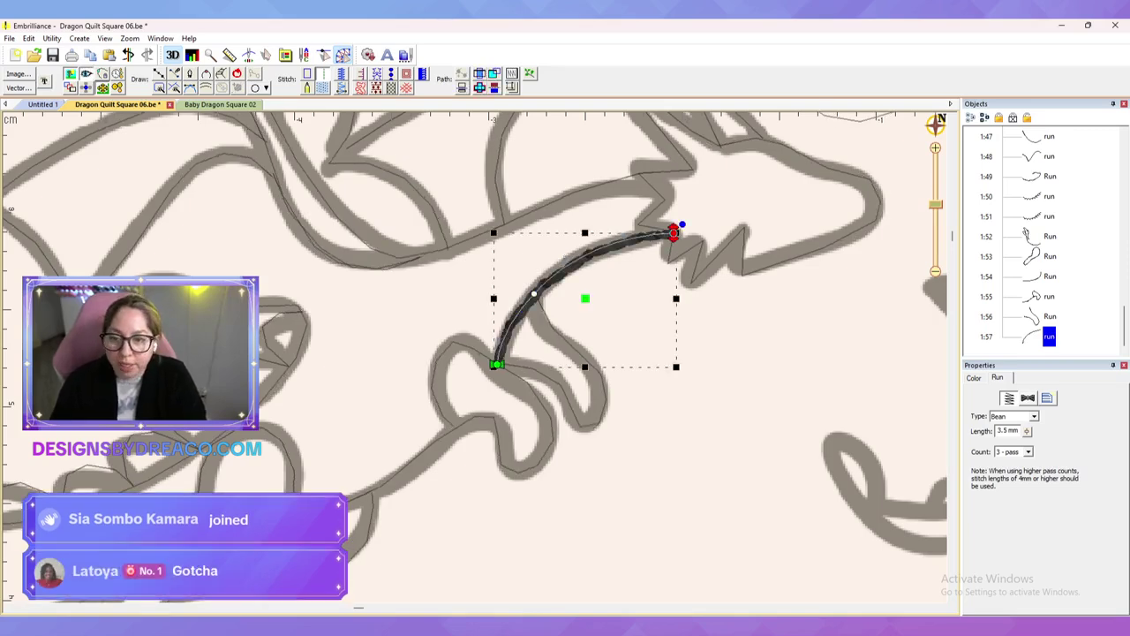
key(Escape)
scroll(477, 356, down, 8)
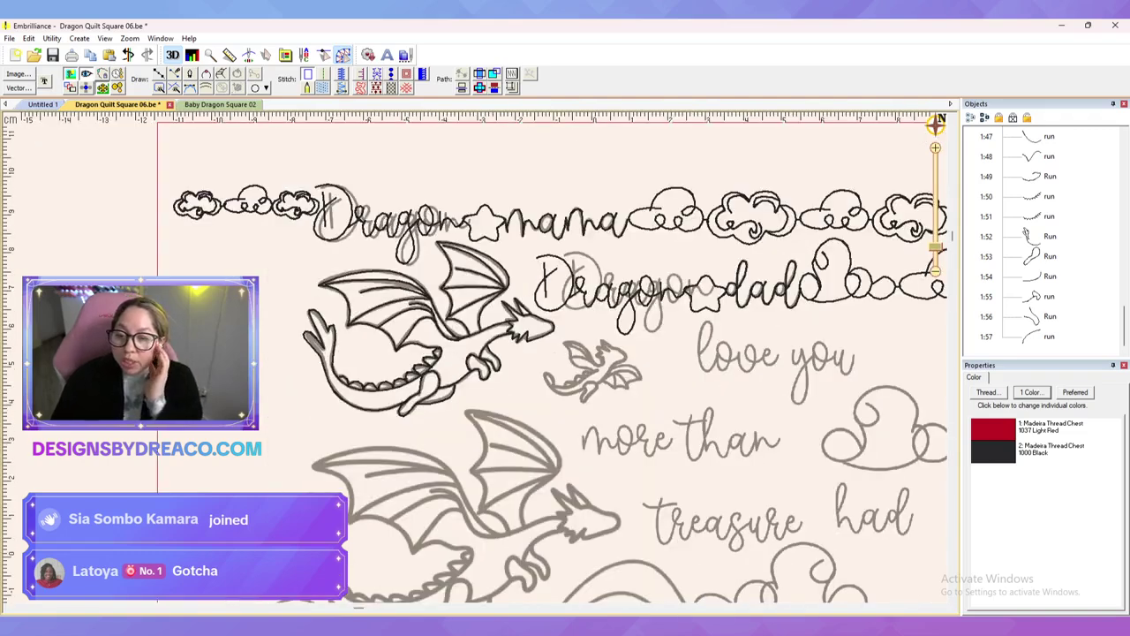
scroll(530, 353, down, 2)
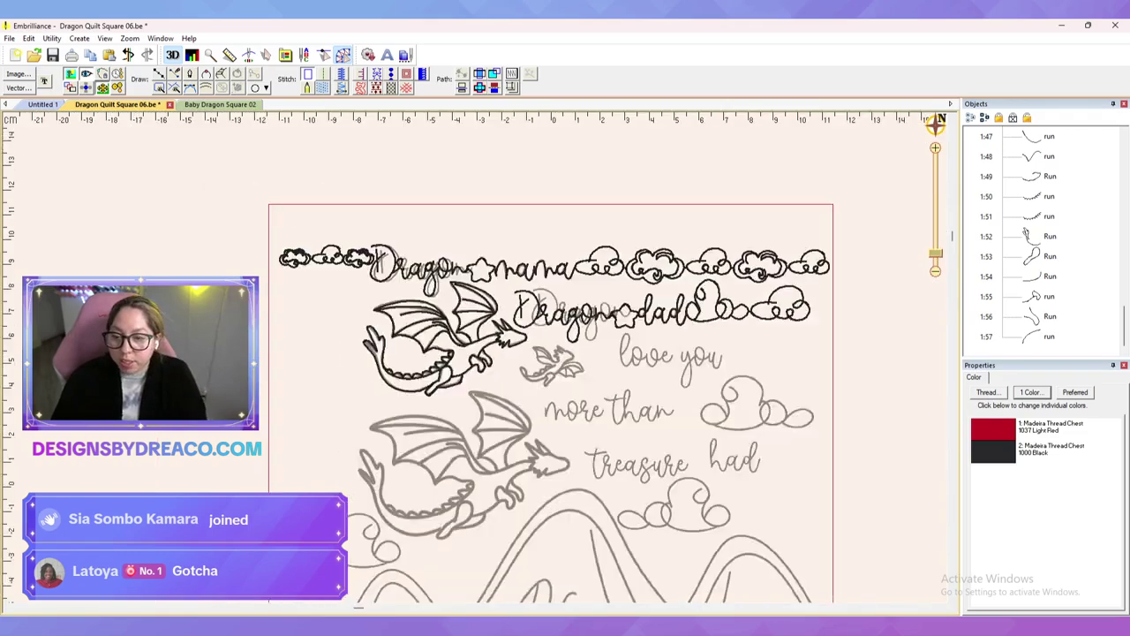
scroll(552, 374, down, 2)
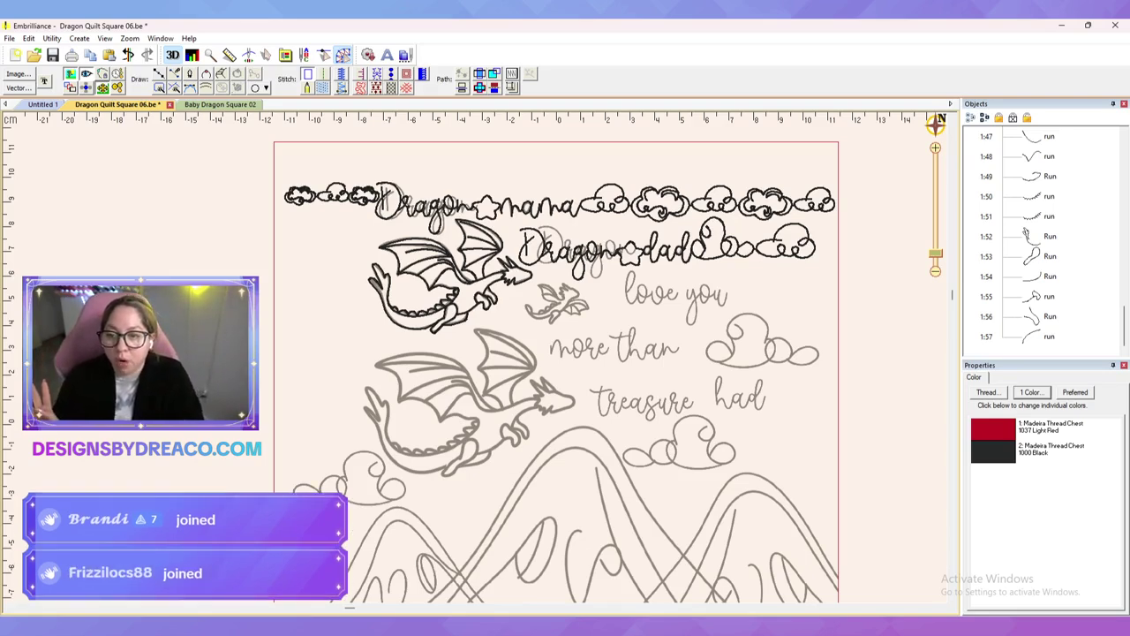
click(513, 263)
scroll(1042, 239, down, 3)
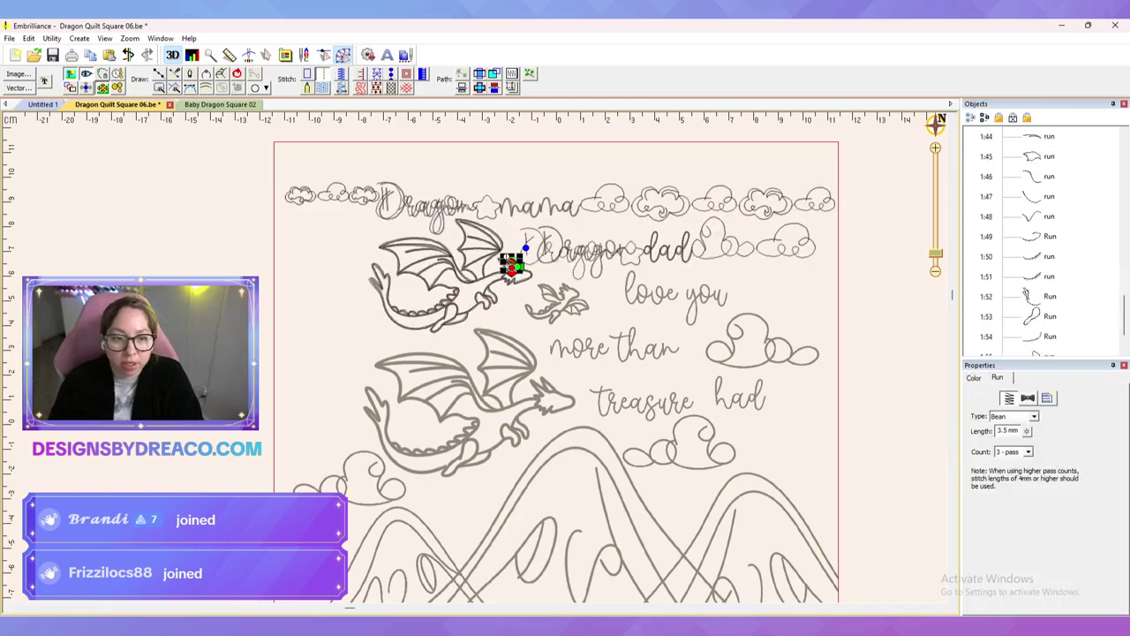
key(ctrl+a)
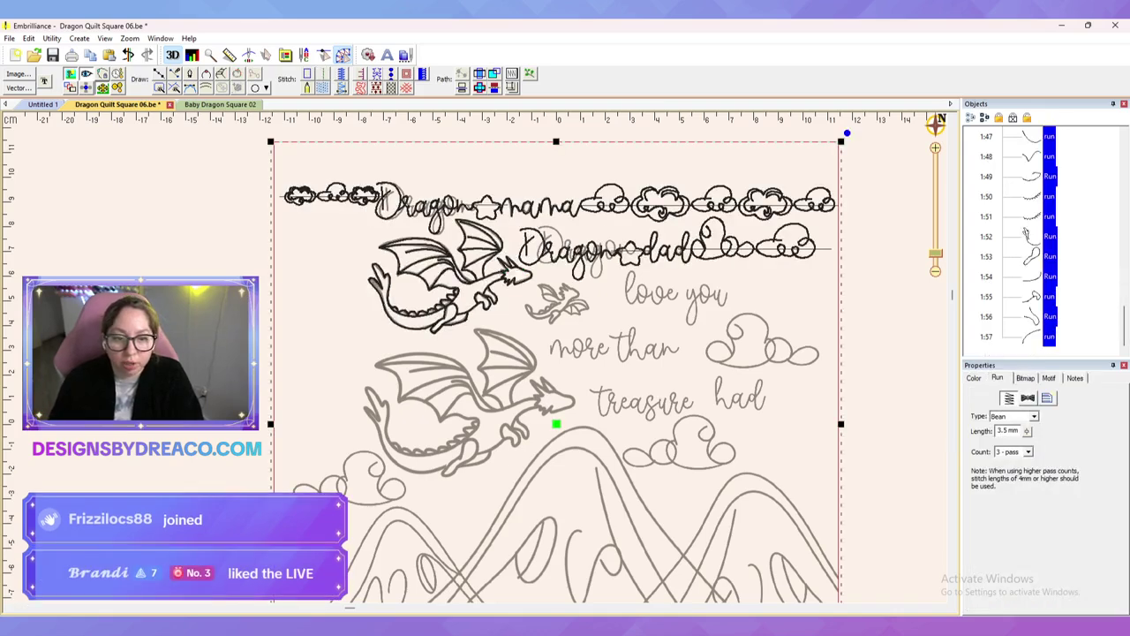
key(Escape)
scroll(1041, 238, up, 4)
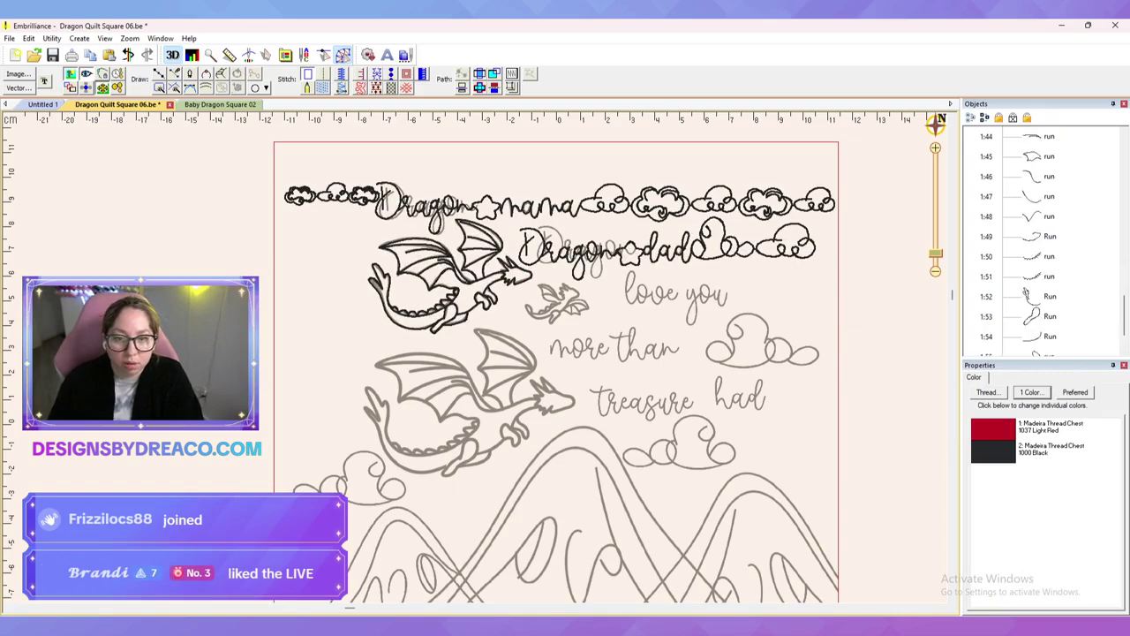
Step: Select all the run objects that make up the upper dragon and group them as one object
click(512, 263)
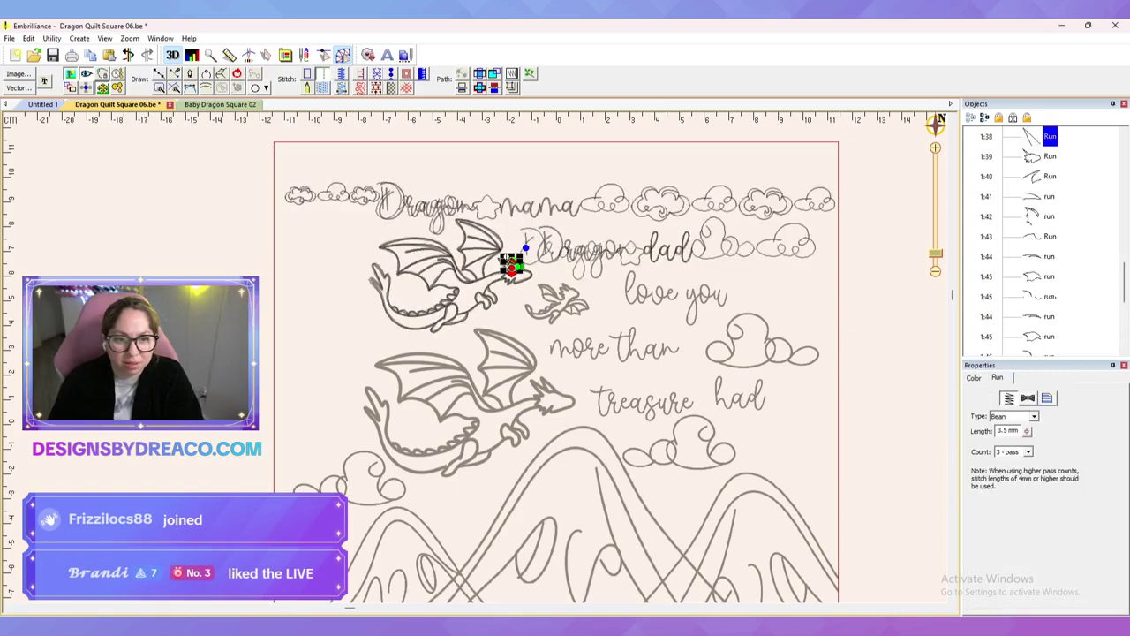
key(ctrl+a)
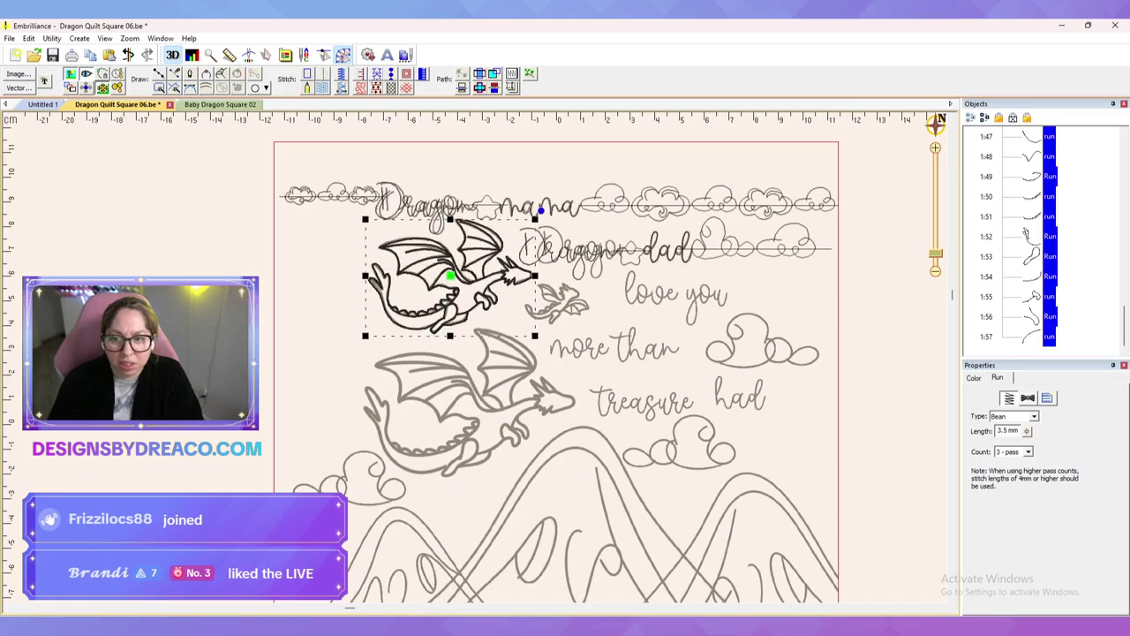
scroll(1042, 238, up, 5)
scroll(1042, 239, down, 5)
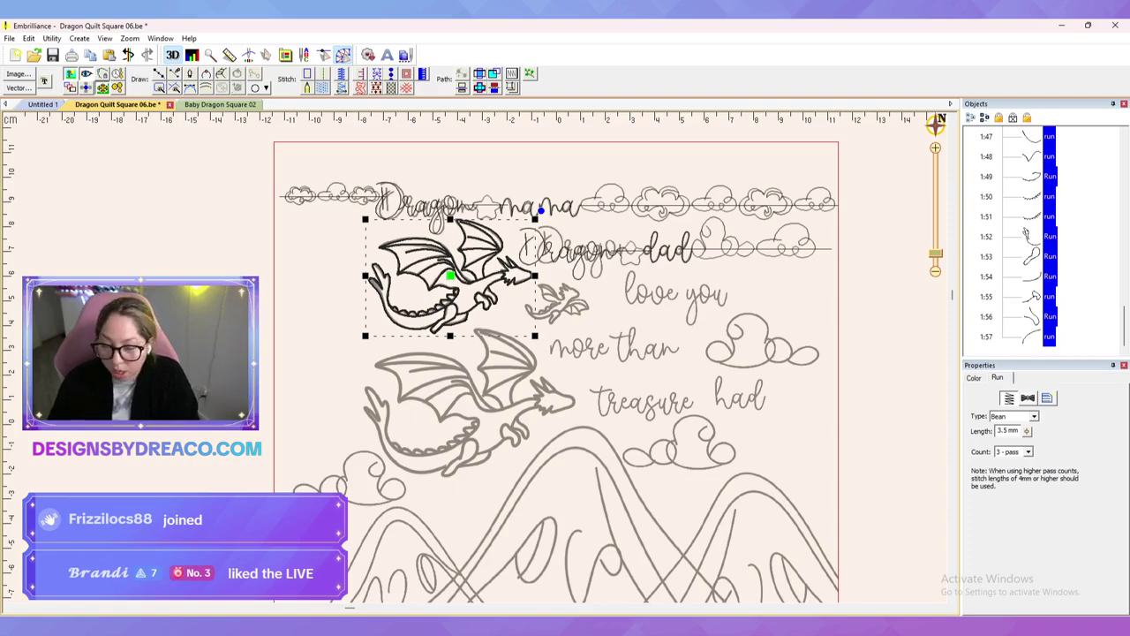
key(Escape)
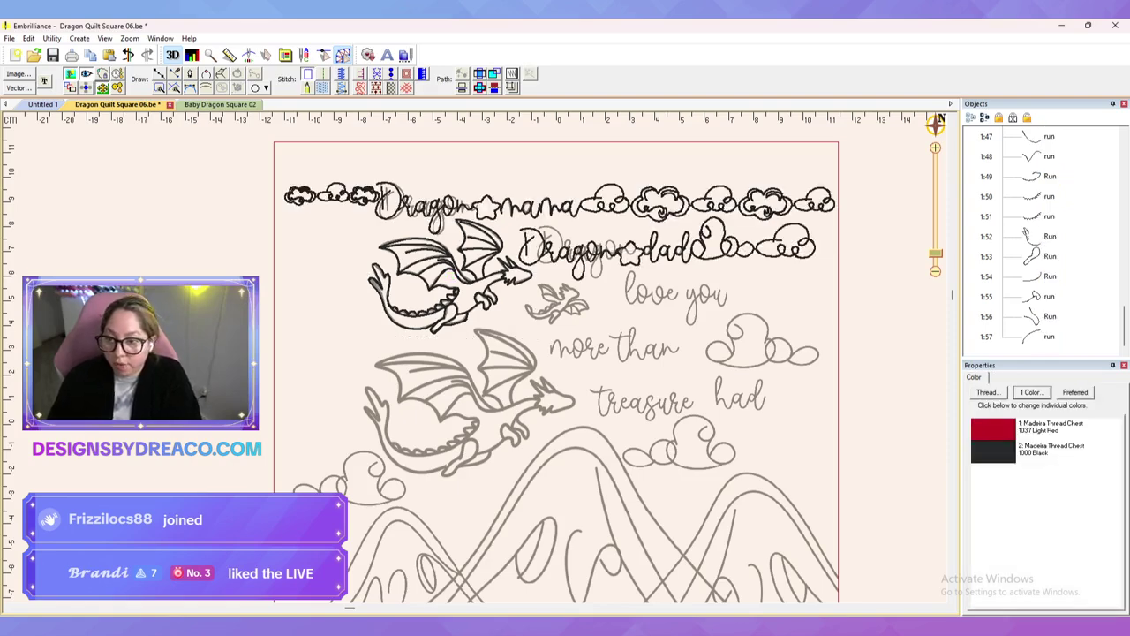
click(451, 276)
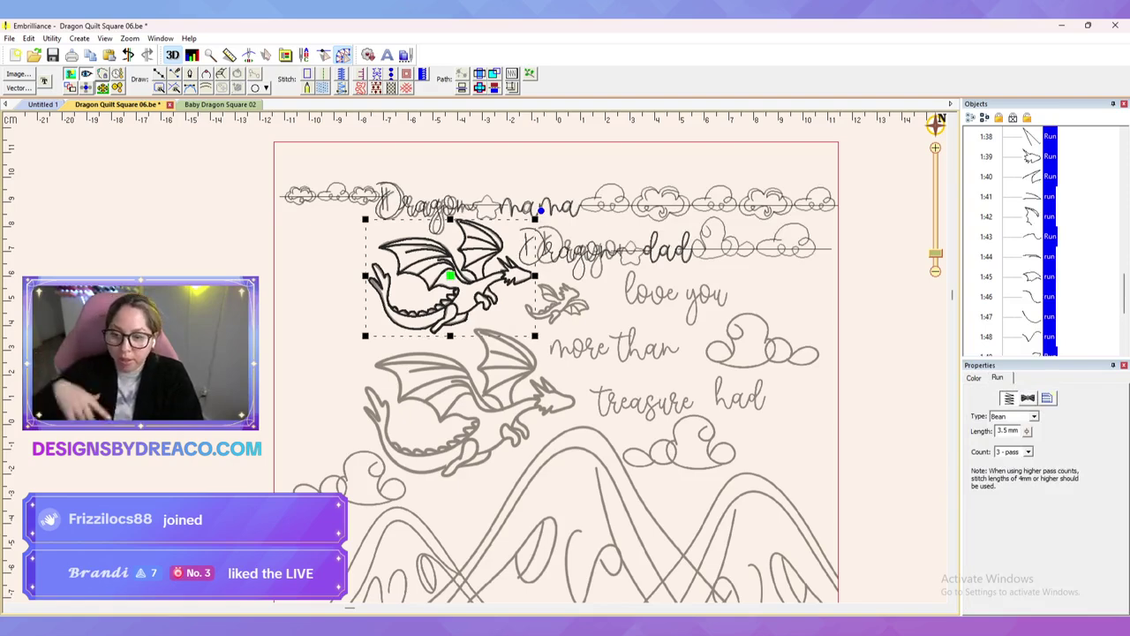
key(Escape)
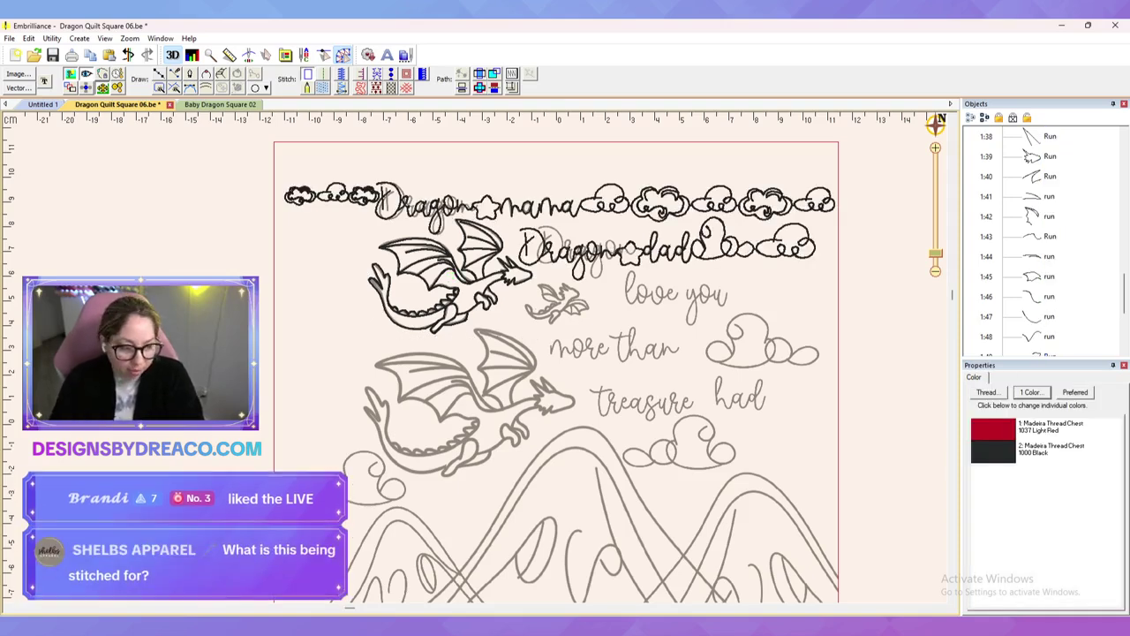
Step: Hide the background artwork so only the digitized lettering, motifs and dragon are displayed
drag(530, 353, 619, 356)
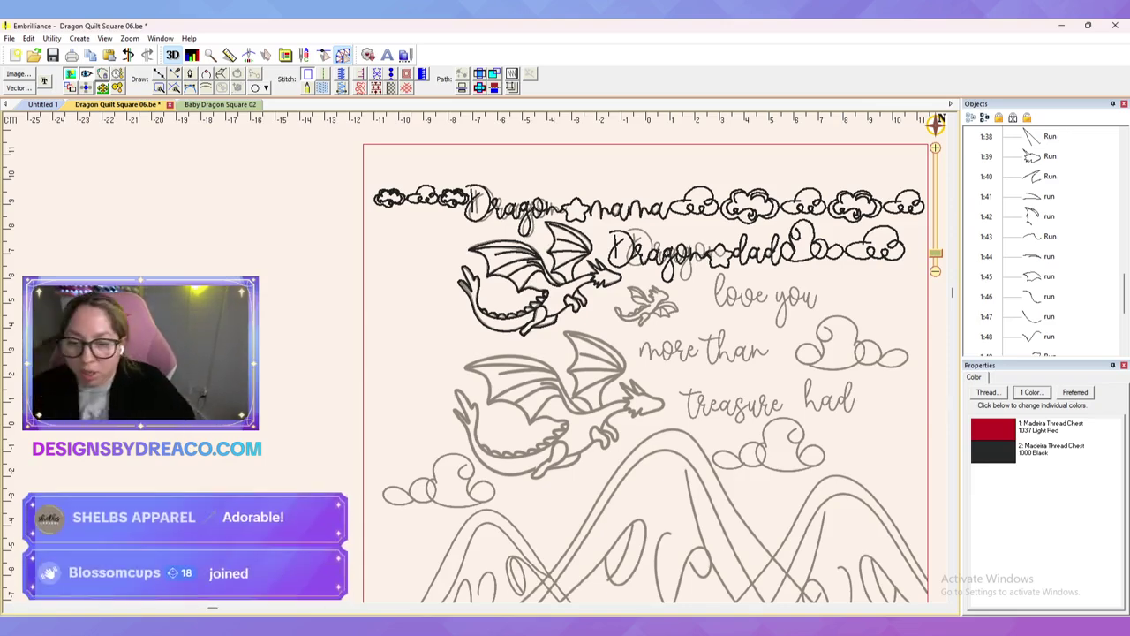
scroll(481, 363, up, 3)
drag(481, 335, 502, 461)
scroll(481, 364, down, 3)
drag(482, 364, 520, 407)
scroll(521, 407, up, 2)
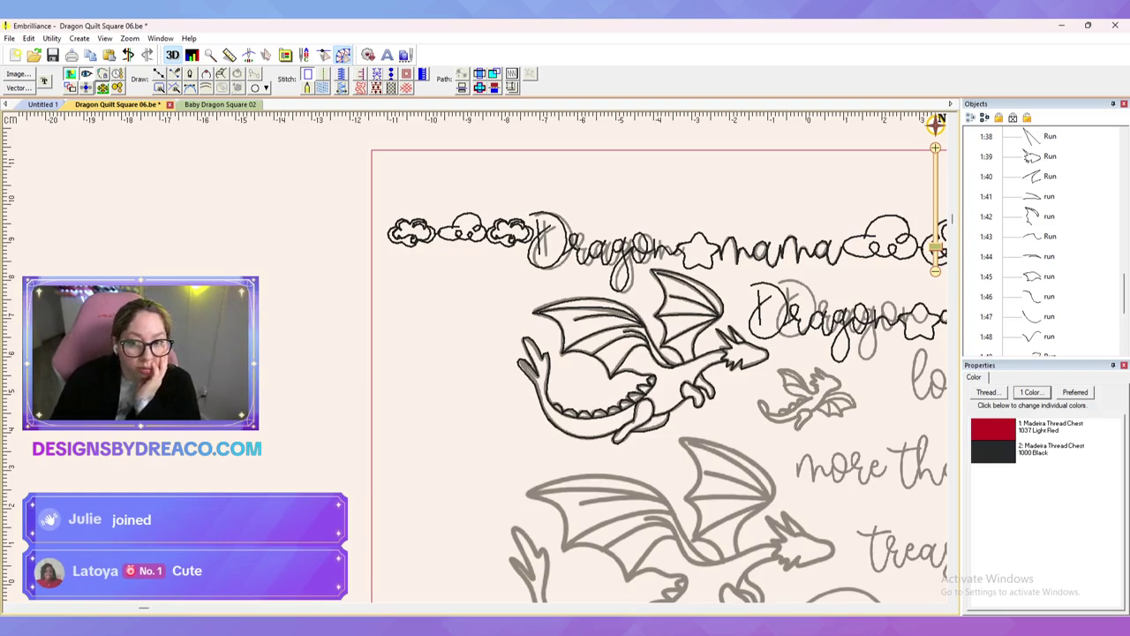
scroll(478, 360, down, 3)
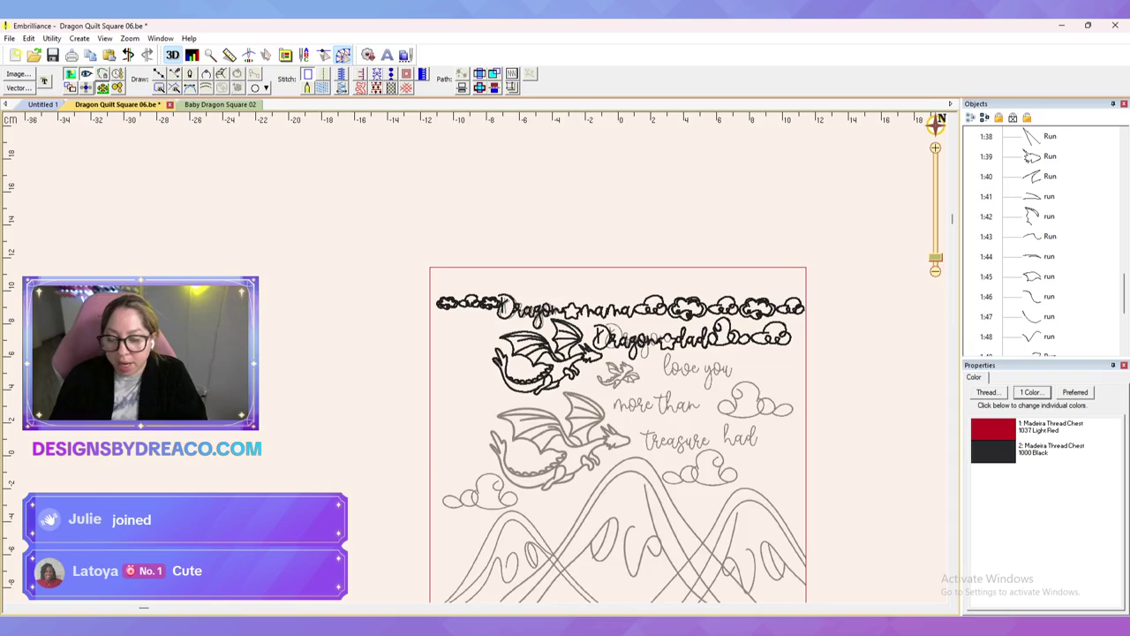
key(Delete)
scroll(477, 361, up, 2)
drag(477, 360, 375, 350)
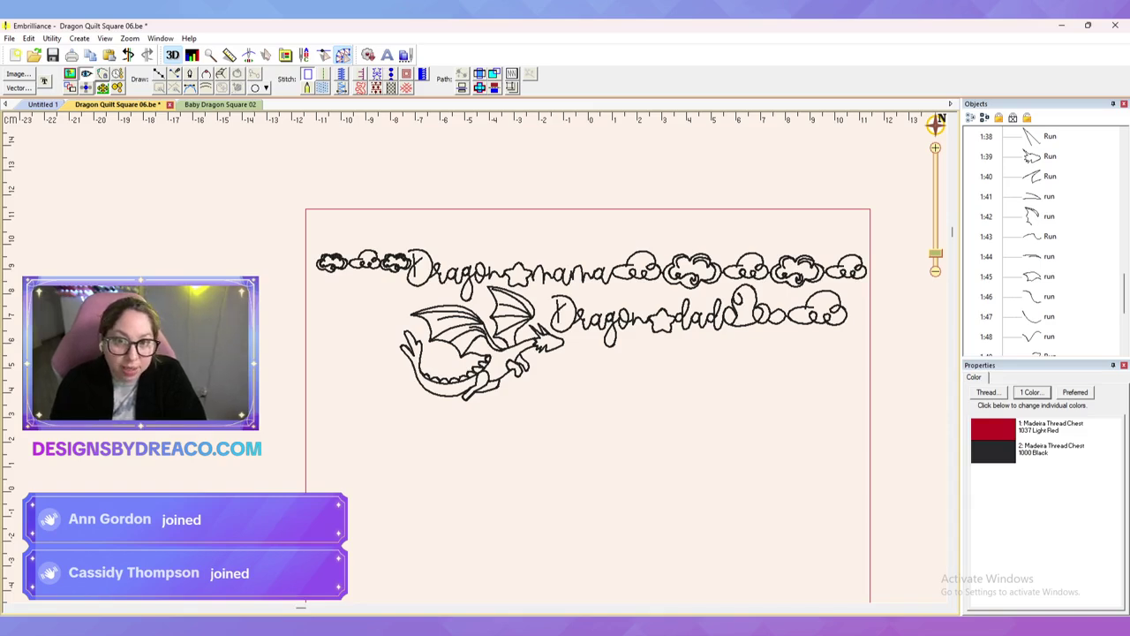
Step: Examine the overall layout of the digitized lettering, cloud motifs and dragon within the hoop boundary
click(741, 270)
key(Escape)
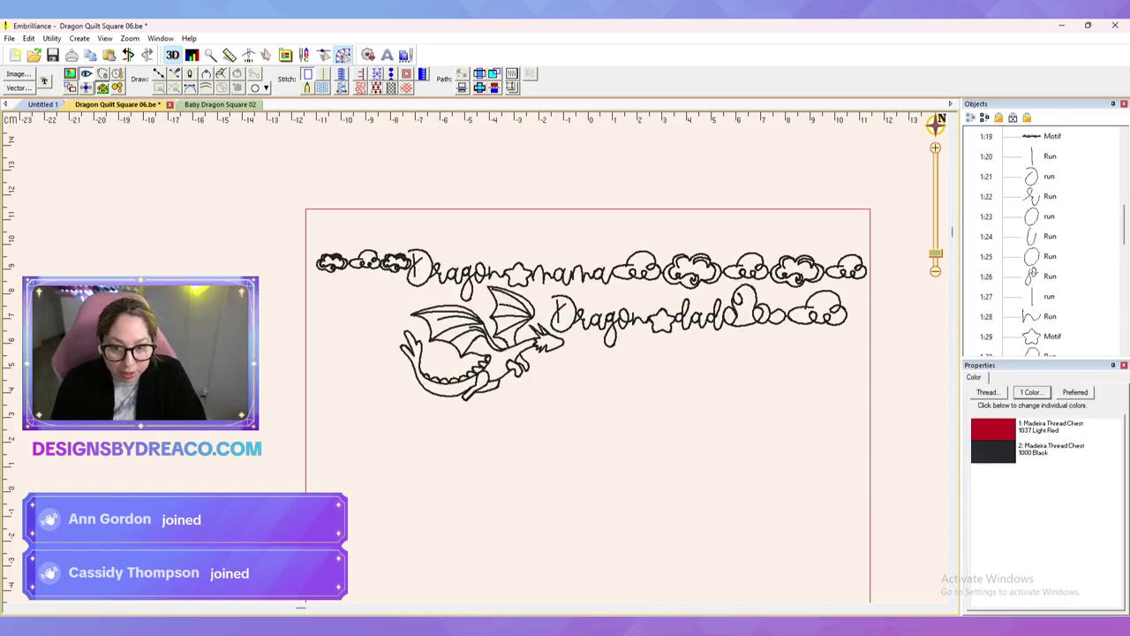
drag(397, 362, 487, 408)
scroll(508, 355, up, 4)
scroll(475, 357, down, 4)
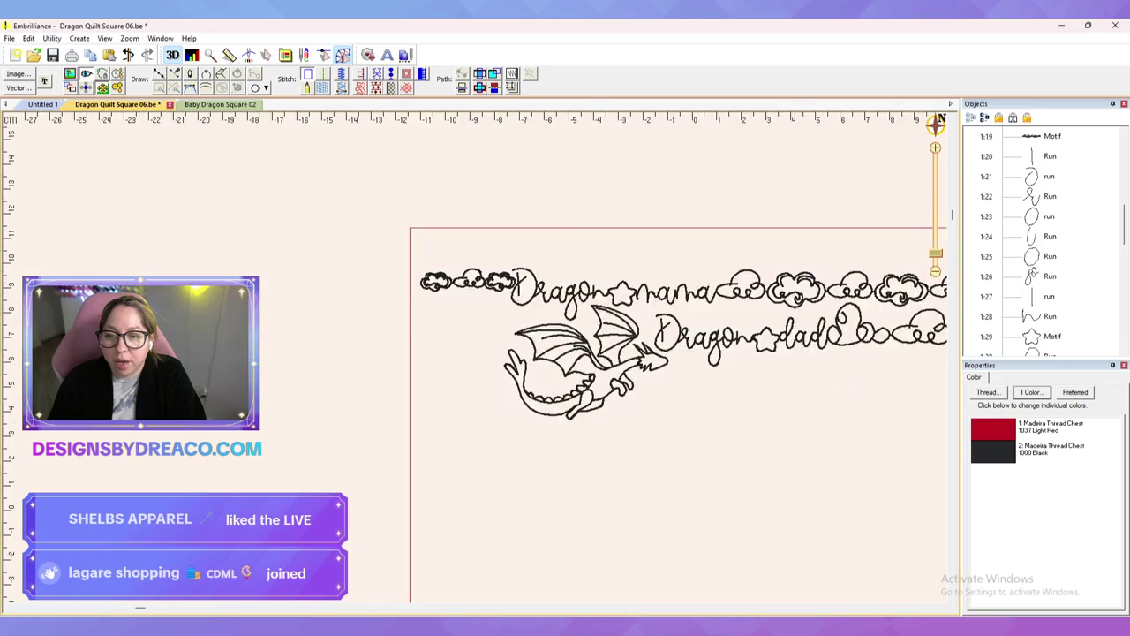
scroll(450, 375, up, 1)
scroll(450, 375, down, 2)
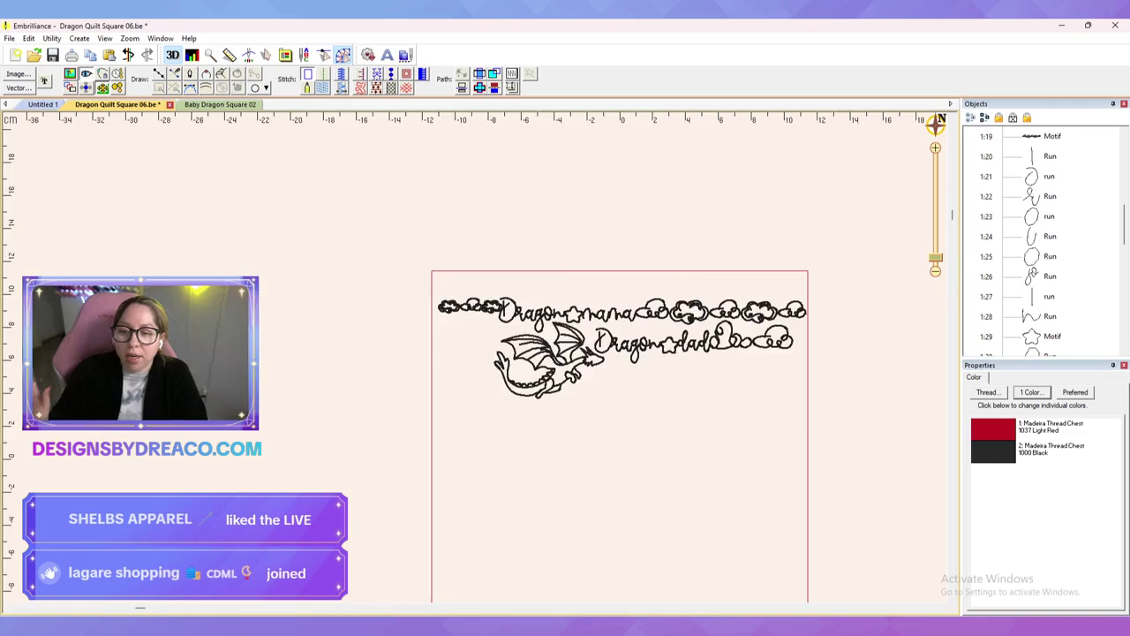
scroll(481, 359, up, 1)
scroll(540, 352, up, 1)
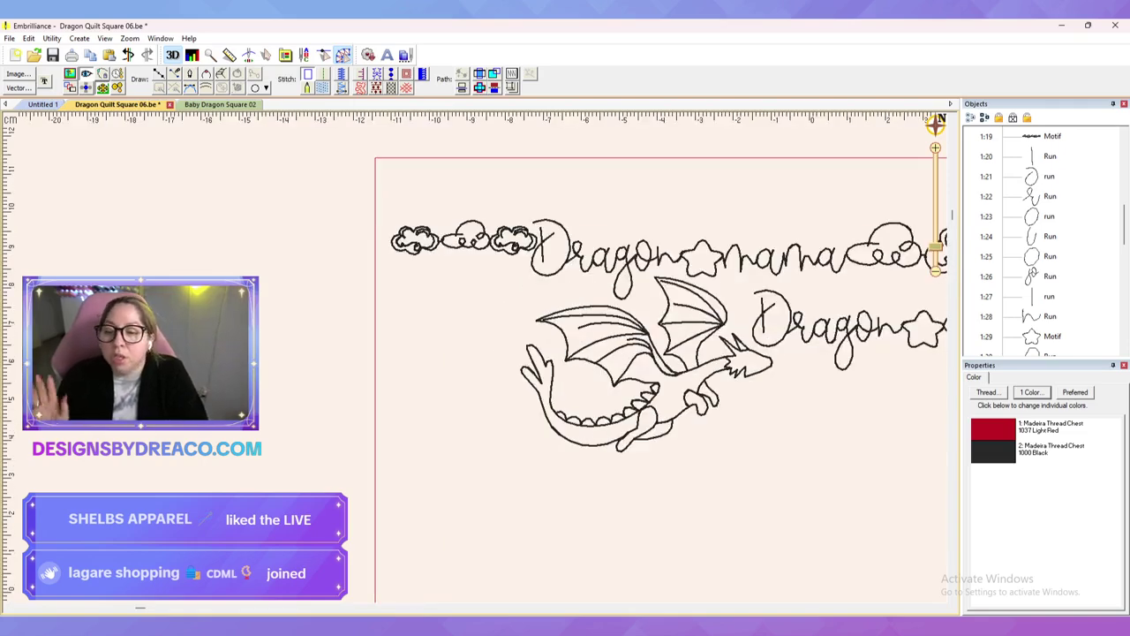
Step: Draw a straight horizontal line from the dragon's rear wing tip outward to the hoop boundary
key(ctrl+d)
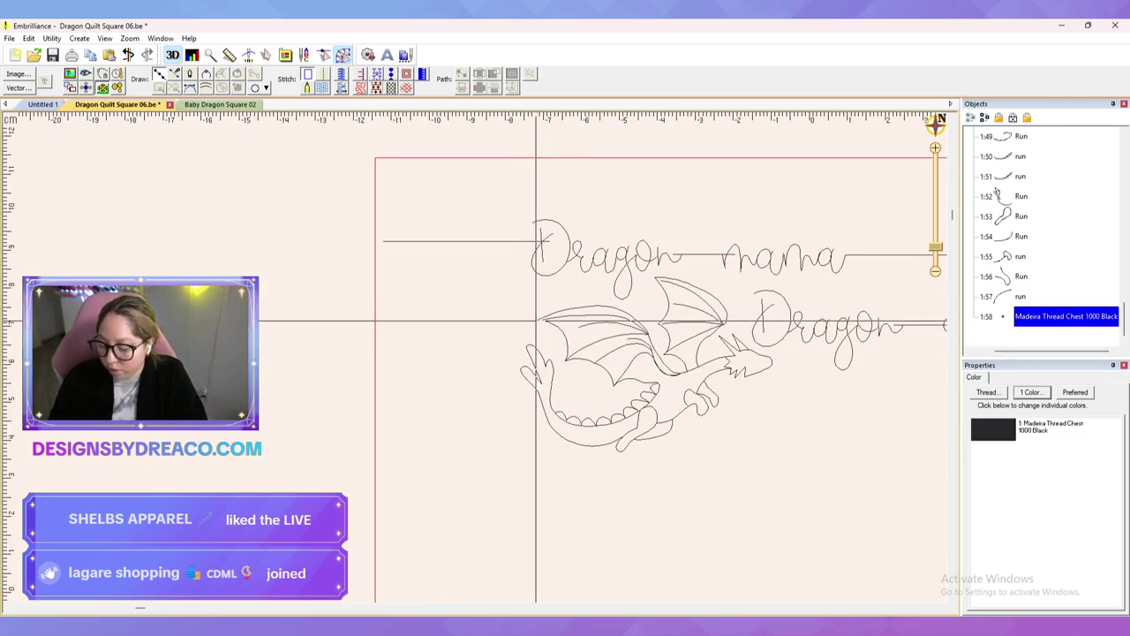
click(535, 320)
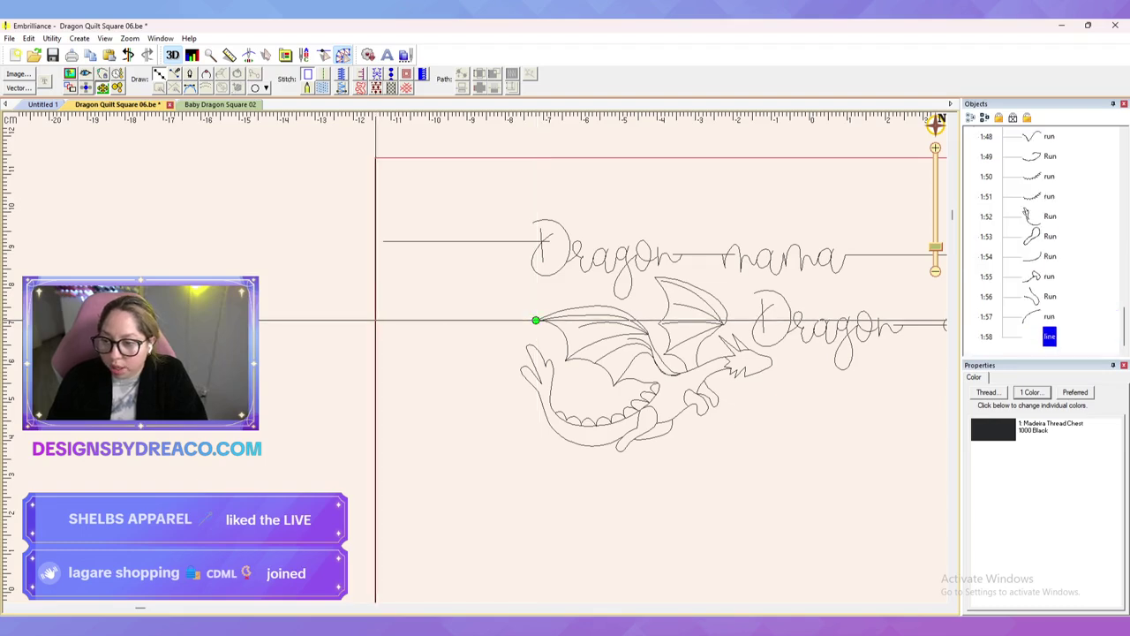
click(375, 321)
key(Return)
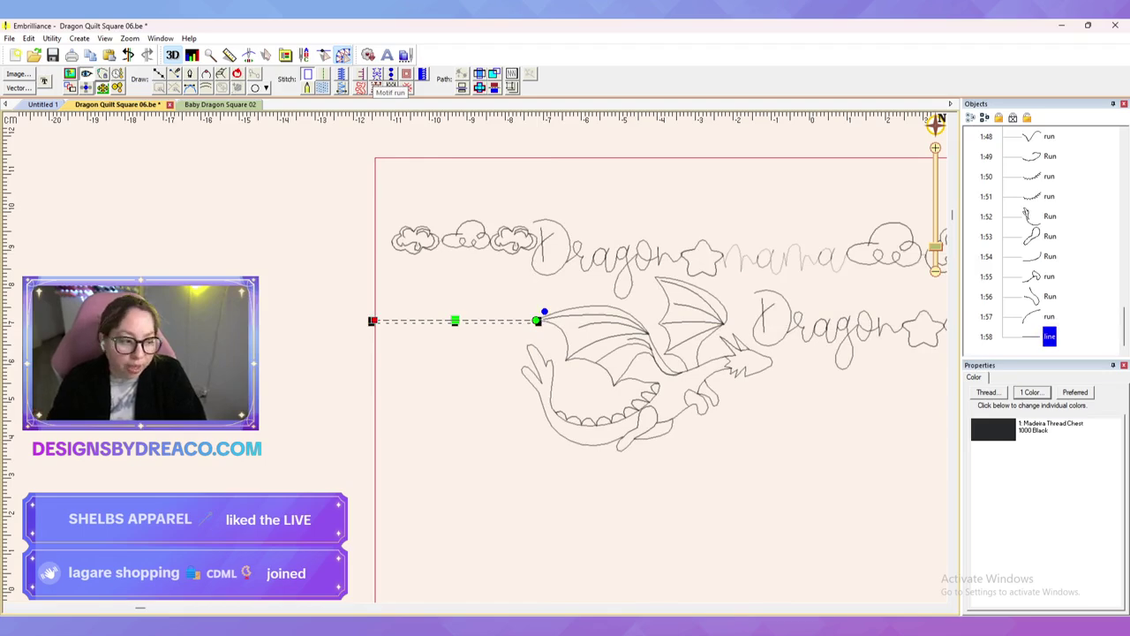
Step: Convert the line to a motif run using Cloud 01 from Designs by Drea: Shapes and flip the motif upright
click(391, 86)
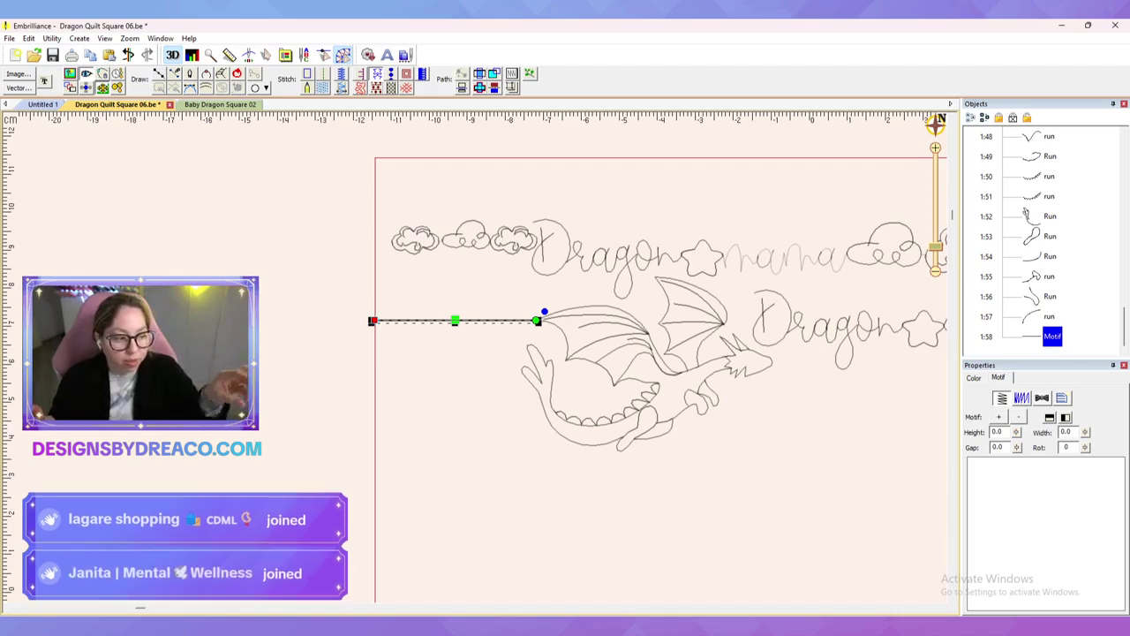
click(999, 416)
scroll(551, 344, down, 5)
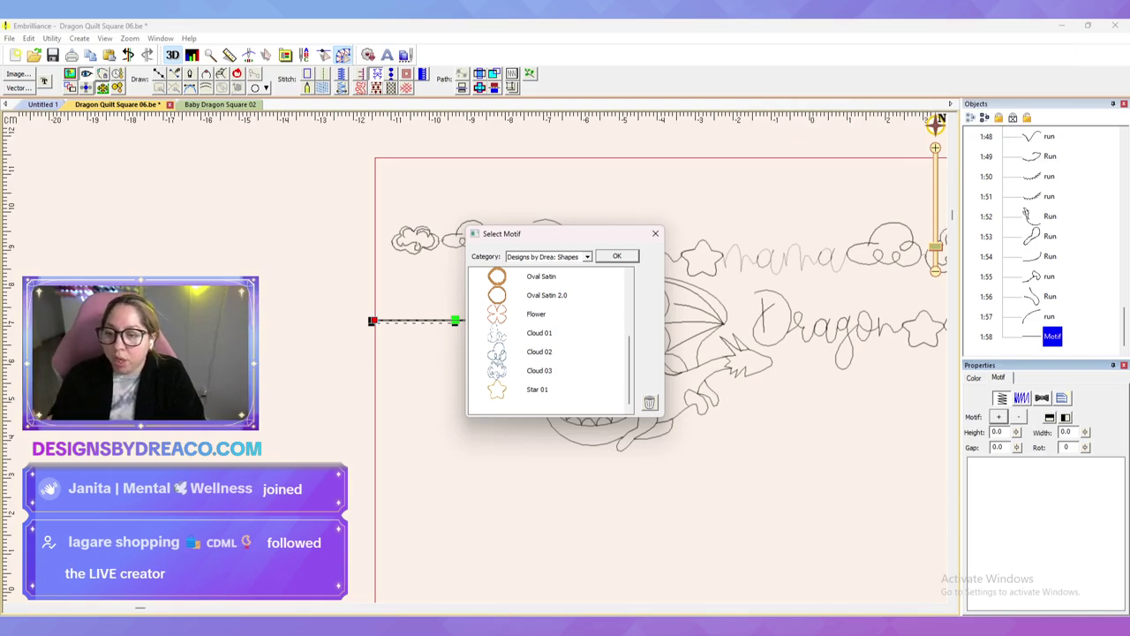
click(539, 333)
click(617, 256)
click(1049, 417)
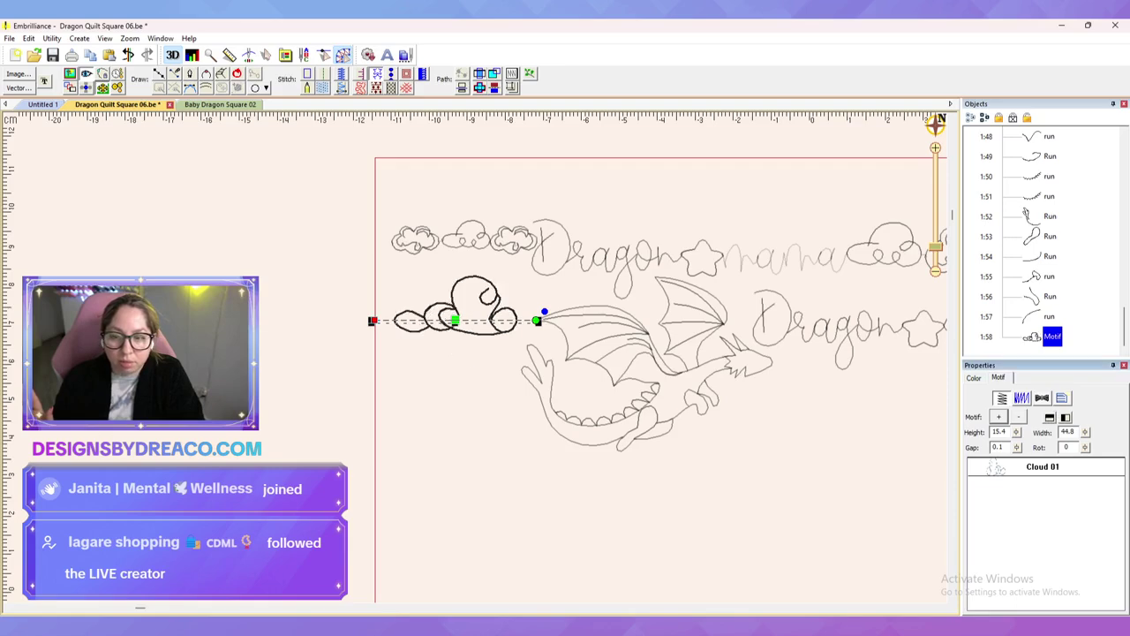
Step: Try heights of 5.7 and 8.5 for the Cloud 01 motif, then set its height to 9.5
drag(1016, 432, 1018, 475)
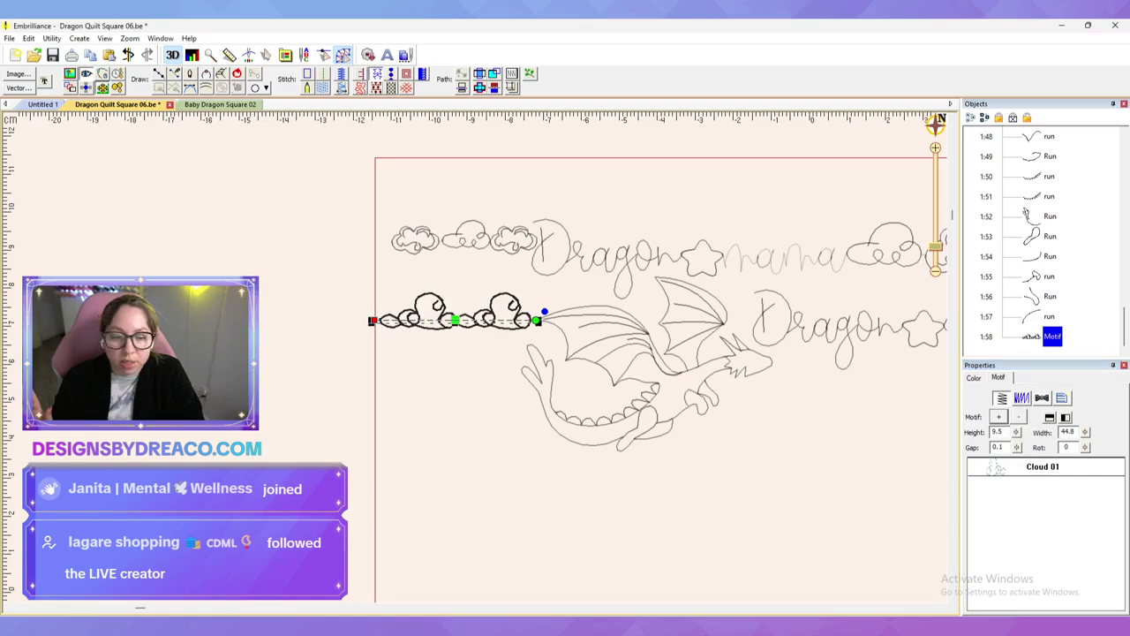
text(5.7)
key(Return)
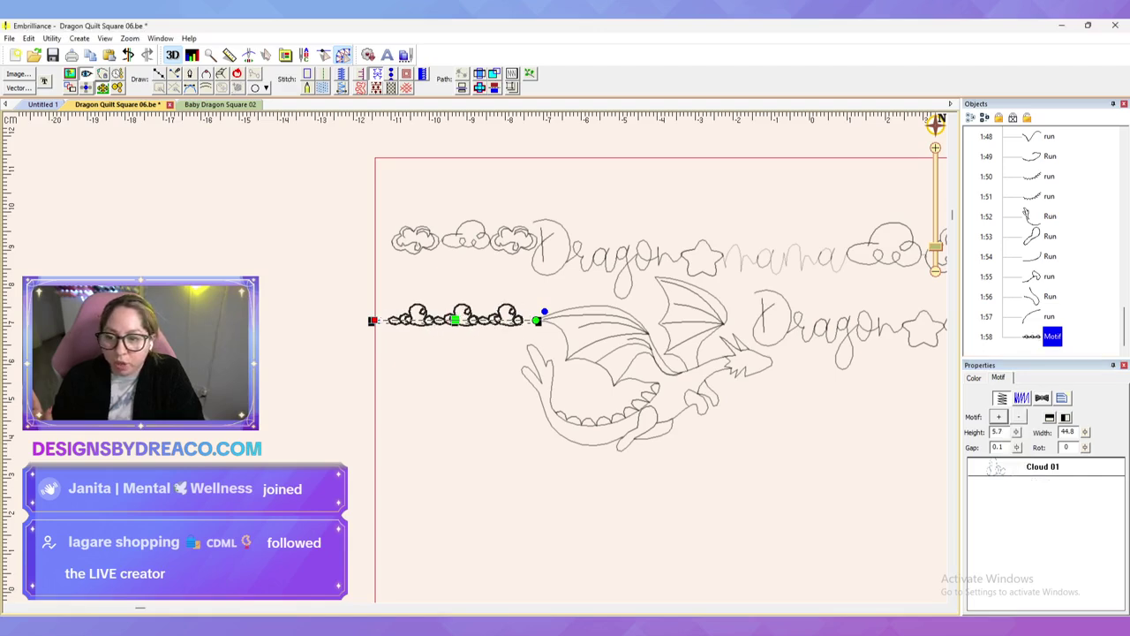
text(8.5)
key(Return)
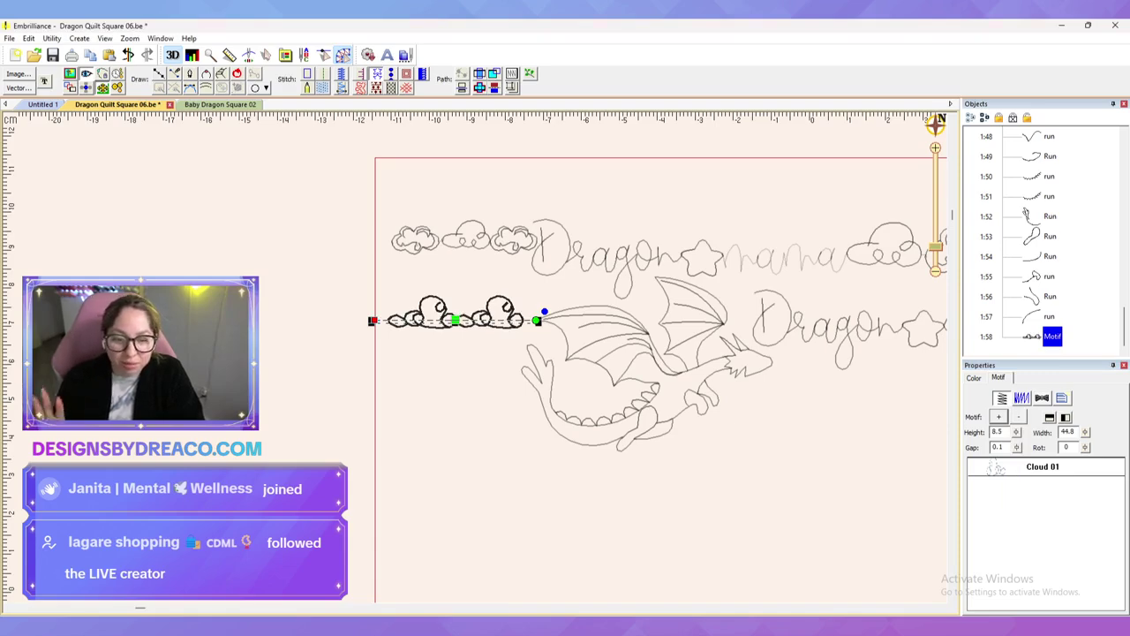
drag(1016, 433, 1018, 476)
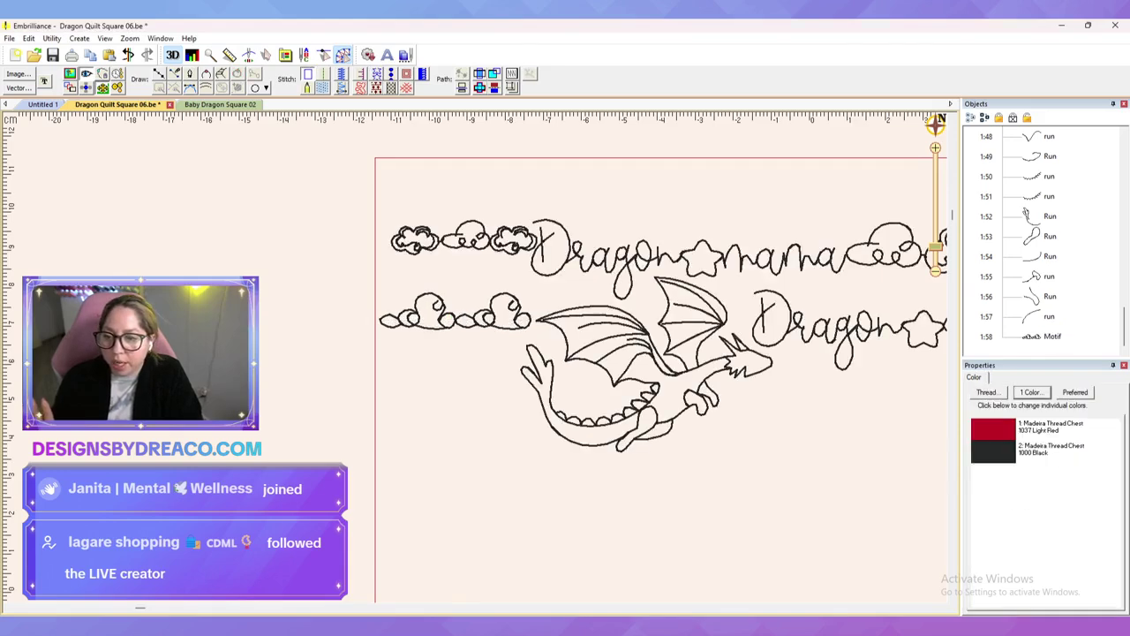
Step: Shift the cloud motif's baseline points slightly so the second cloud meets the dragon's wing tip
key(space)
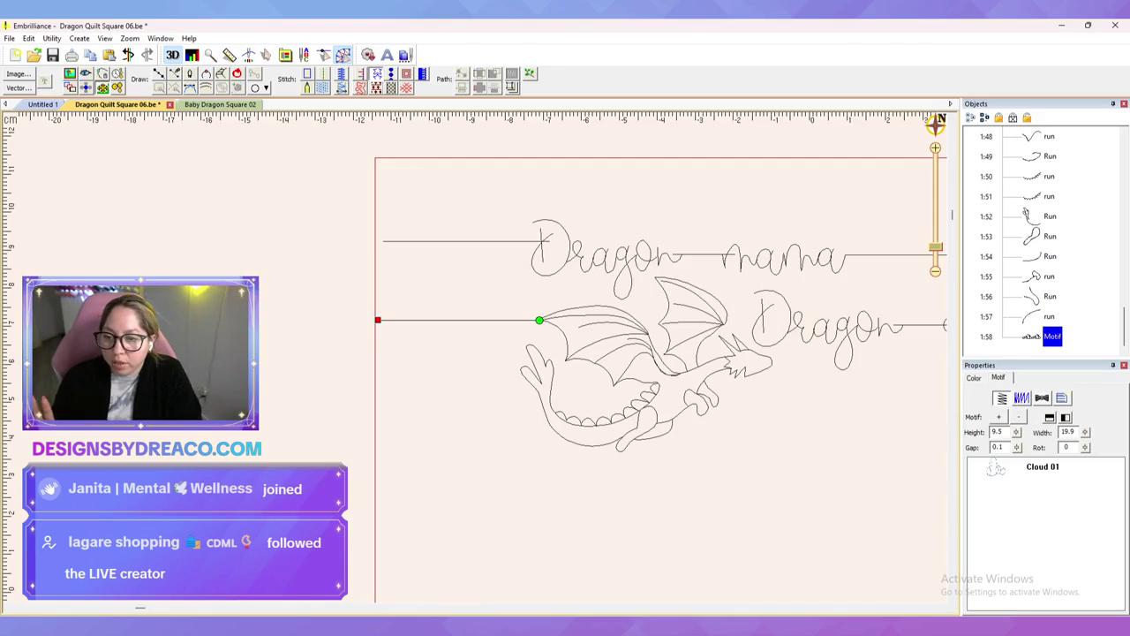
key(space)
key(Escape)
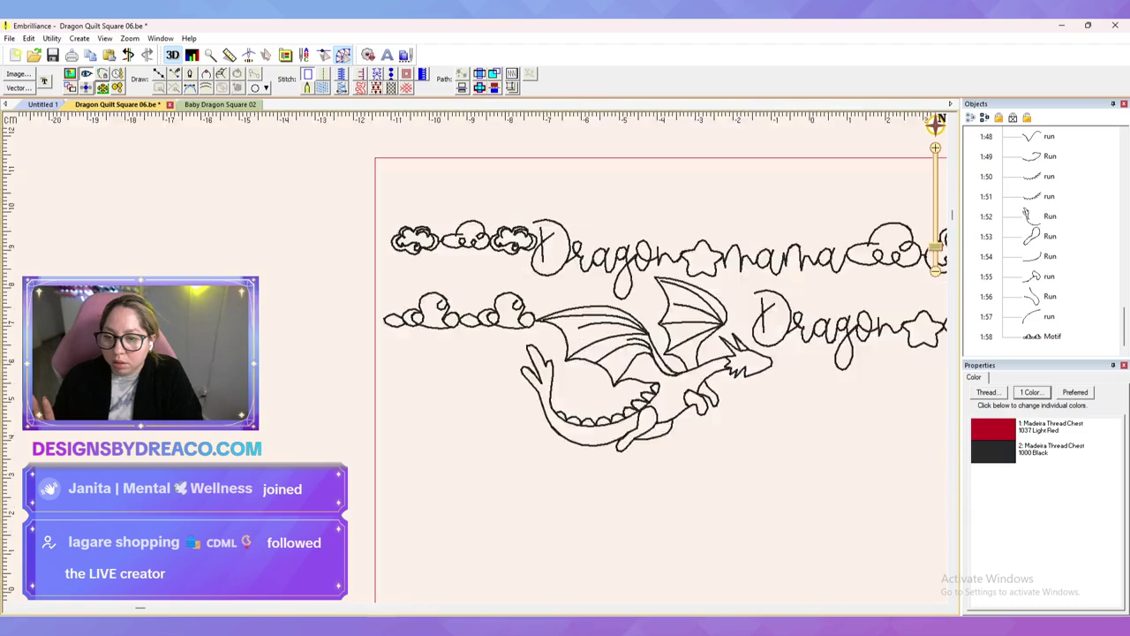
Step: Check the motif settings of the cloud row before "Dragon mama" and the star between its words
click(467, 241)
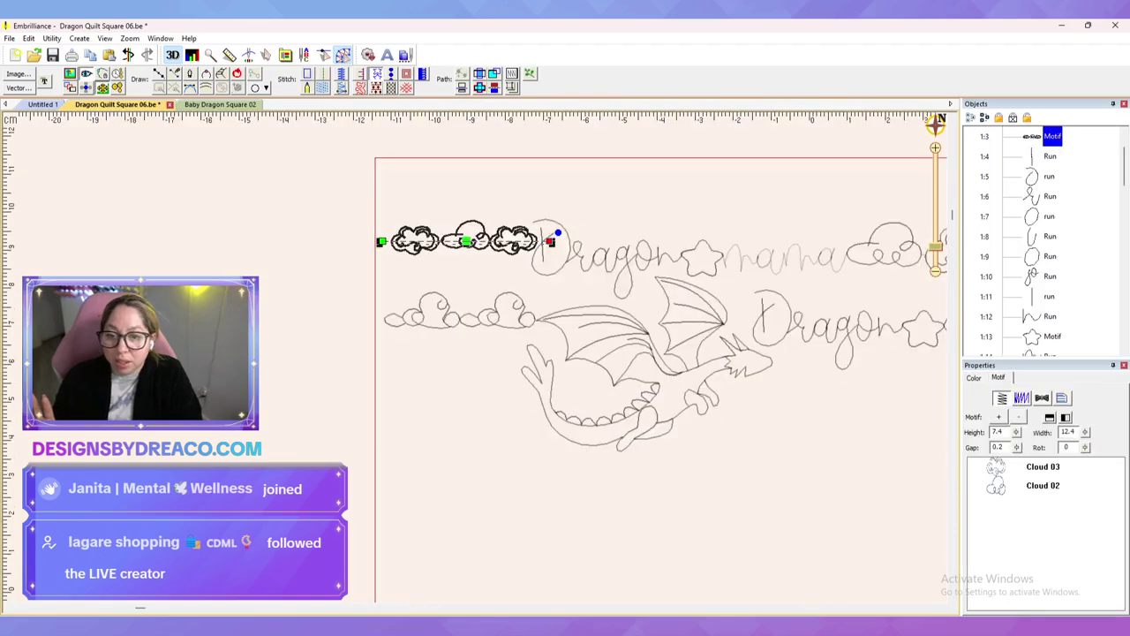
click(702, 258)
key(Escape)
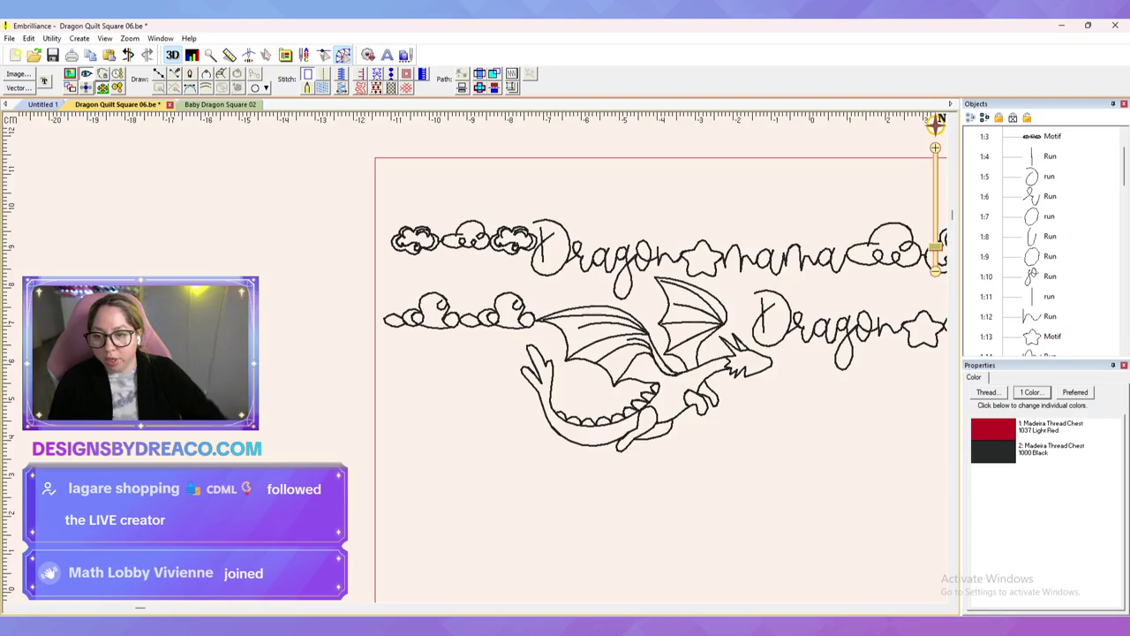
scroll(478, 360, down, 2)
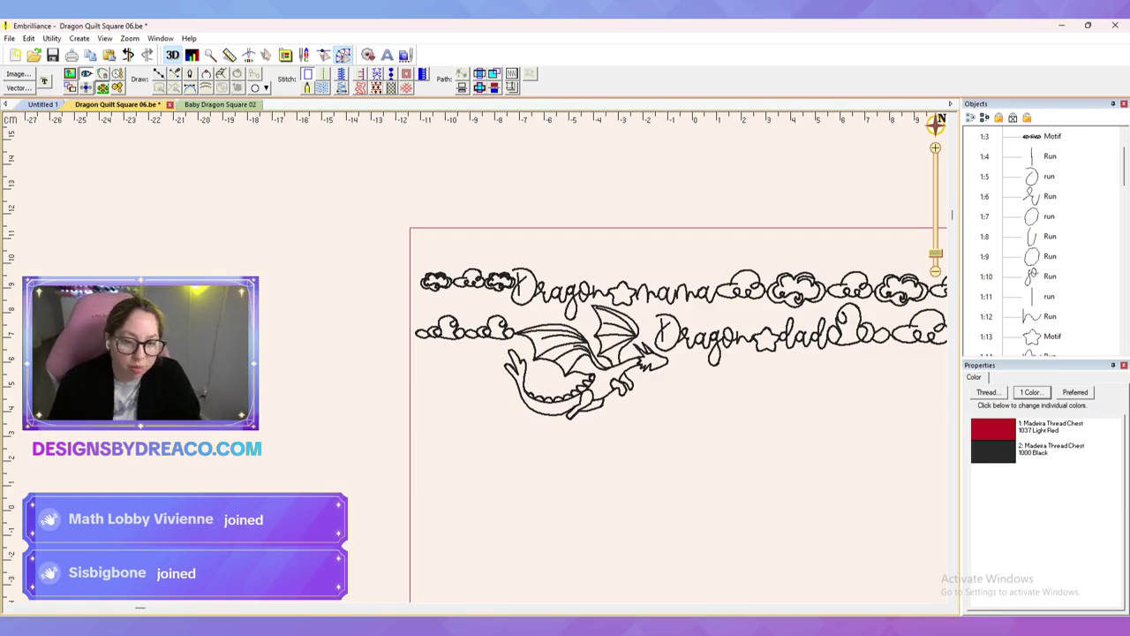
Step: Draw a straight line from the square's left border to the upper dragon's tail, convert it to a motif run and flip the motif upright
scroll(477, 356, down, 1)
scroll(477, 356, up, 1)
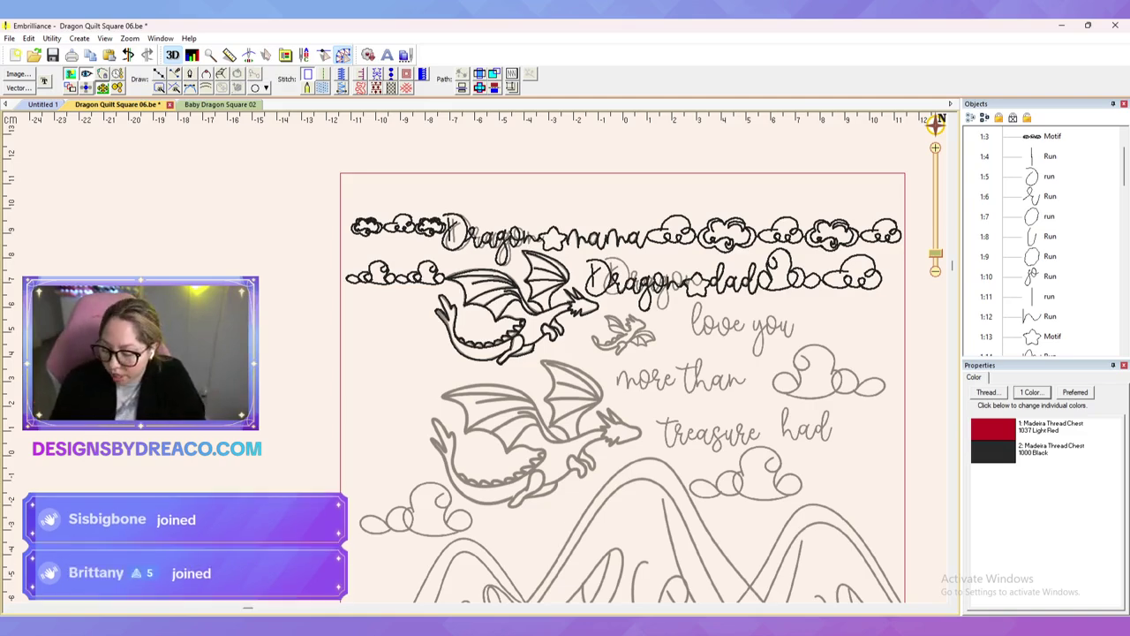
click(159, 74)
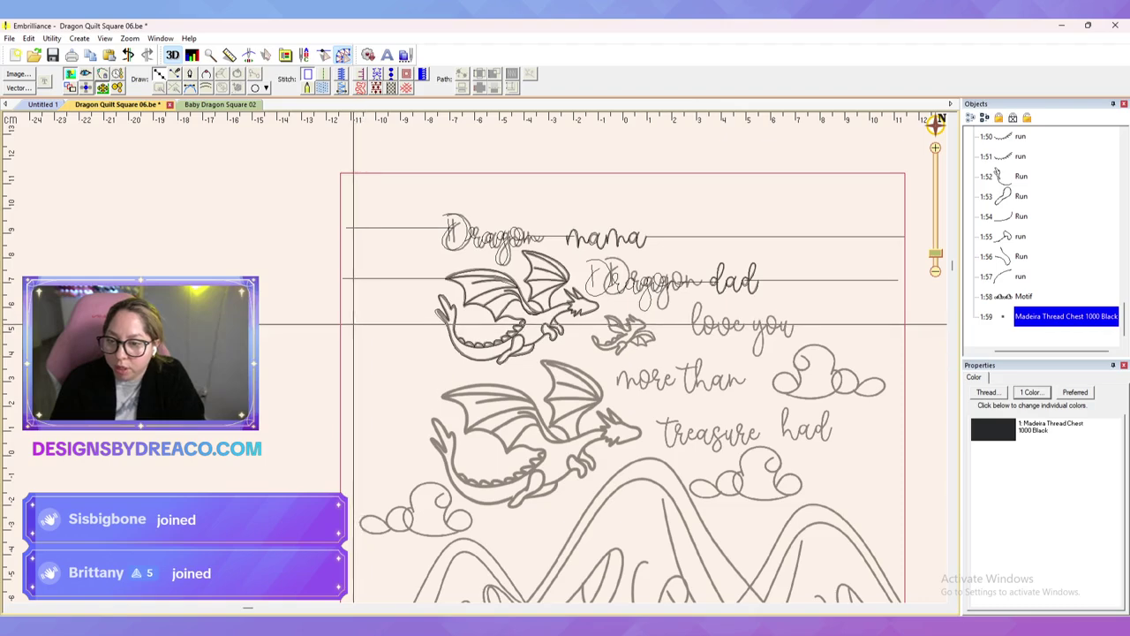
click(339, 323)
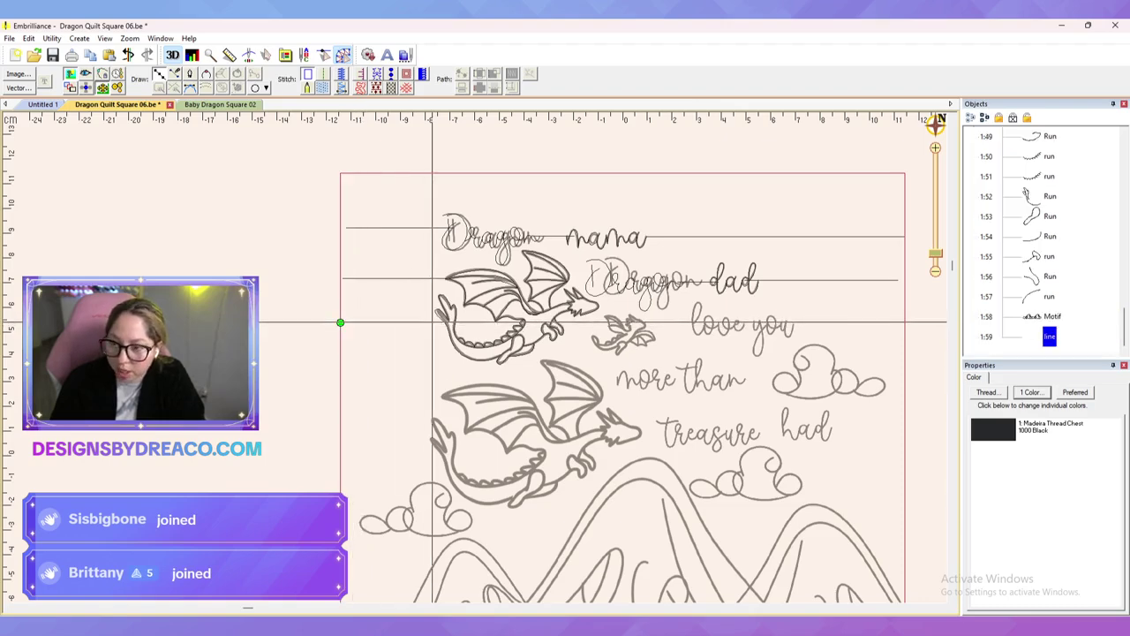
click(446, 322)
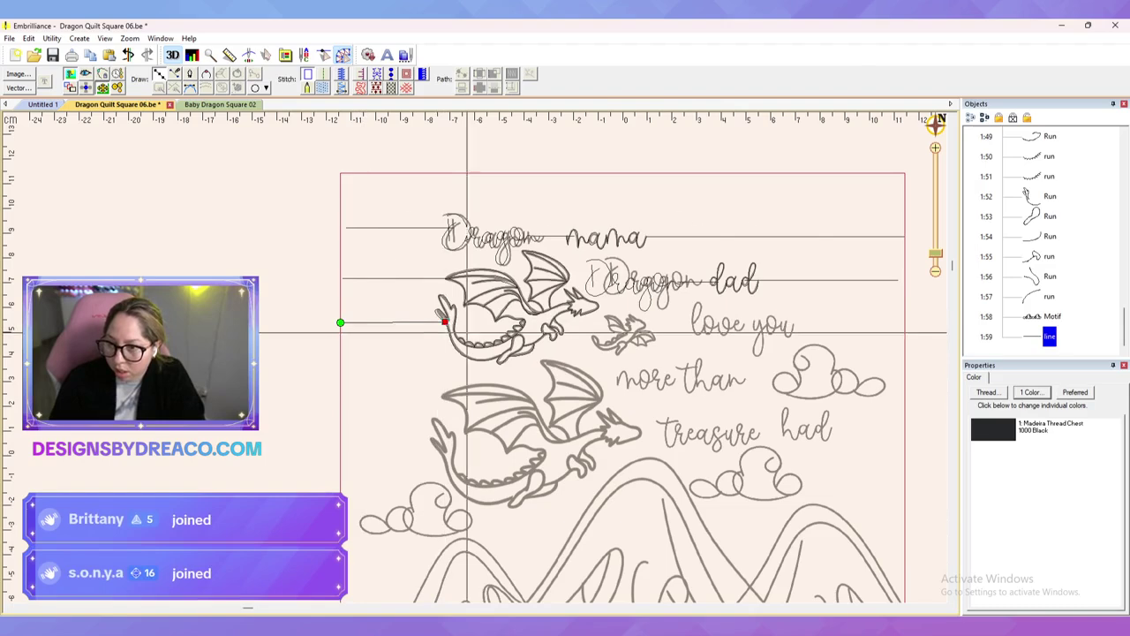
key(Return)
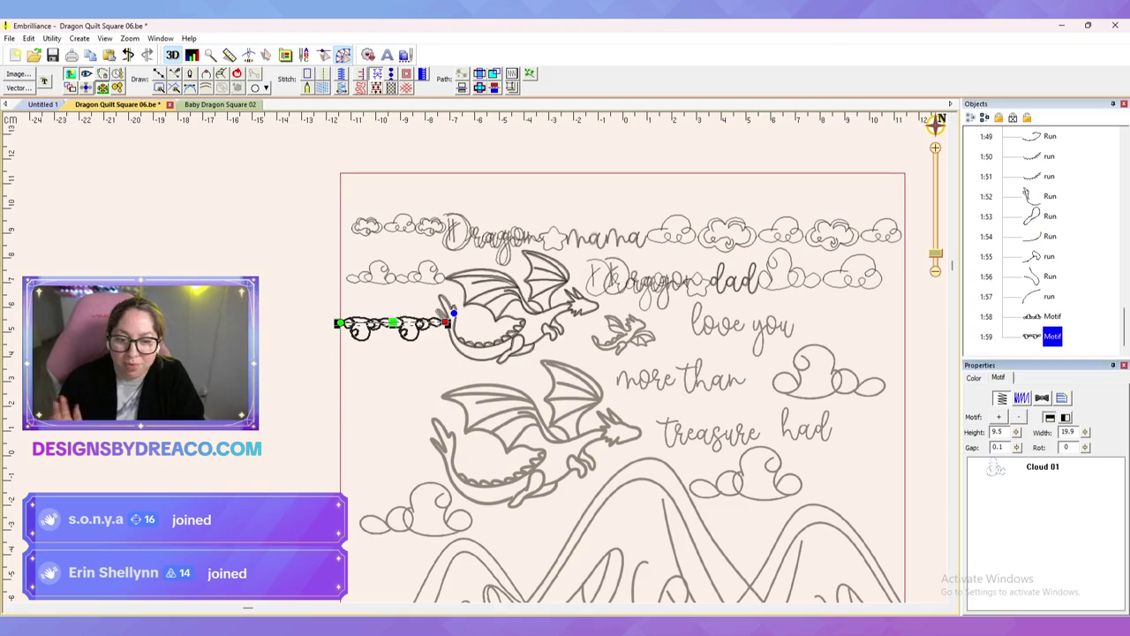
click(1049, 416)
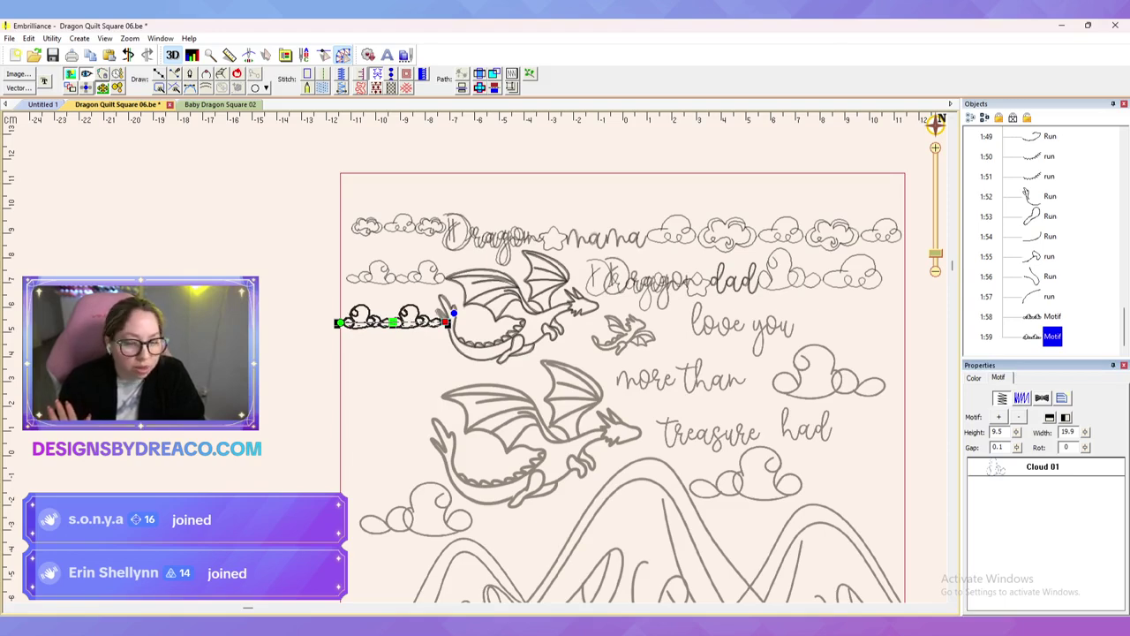
Step: Replace Cloud 01 with Cloud 02 from Designs by Drea: Shapes in the new motif run
click(1018, 417)
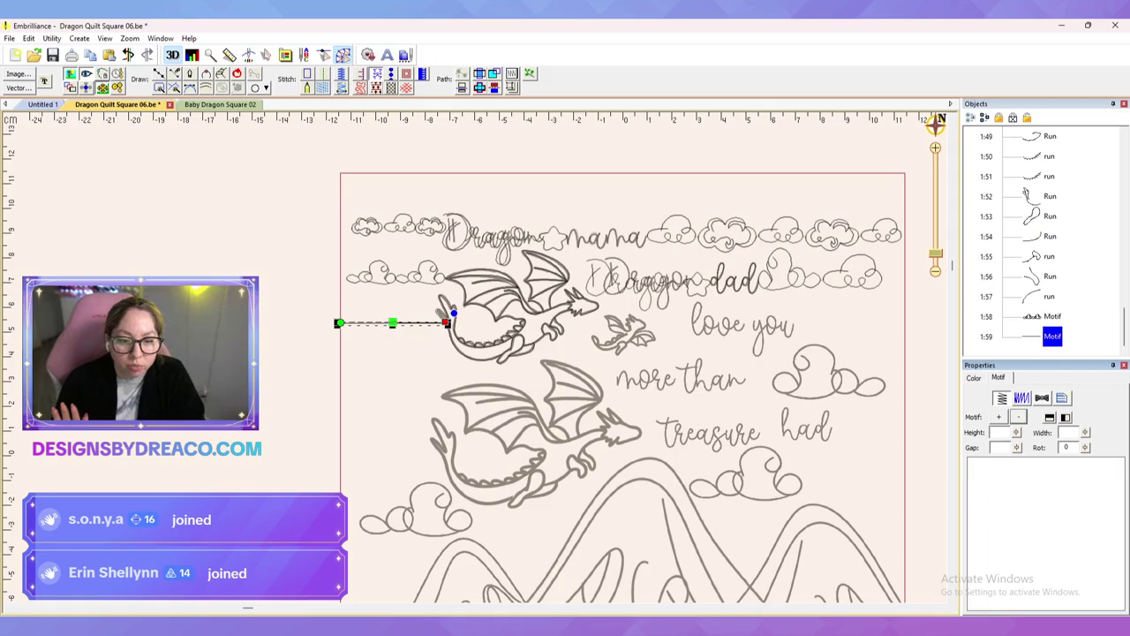
click(998, 416)
drag(629, 311, 629, 369)
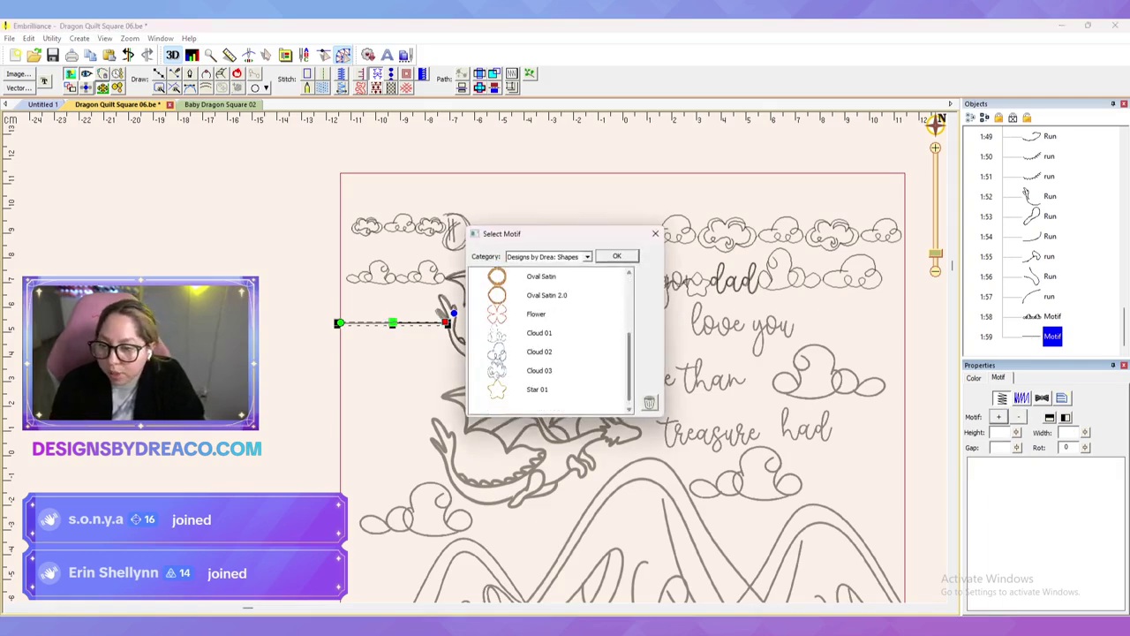
click(539, 351)
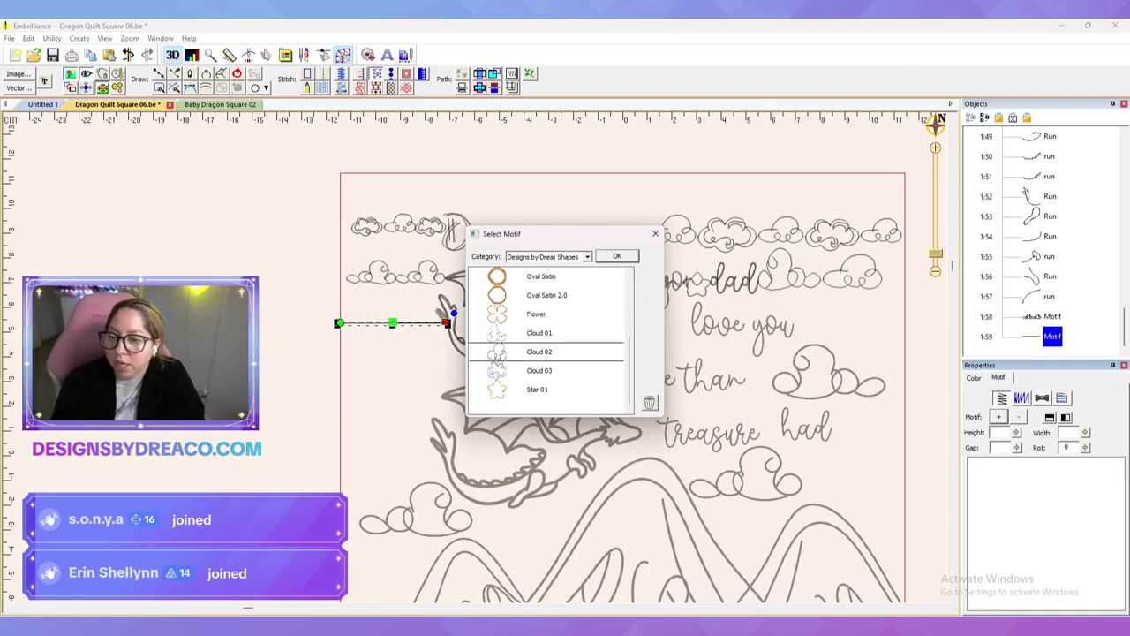
click(617, 256)
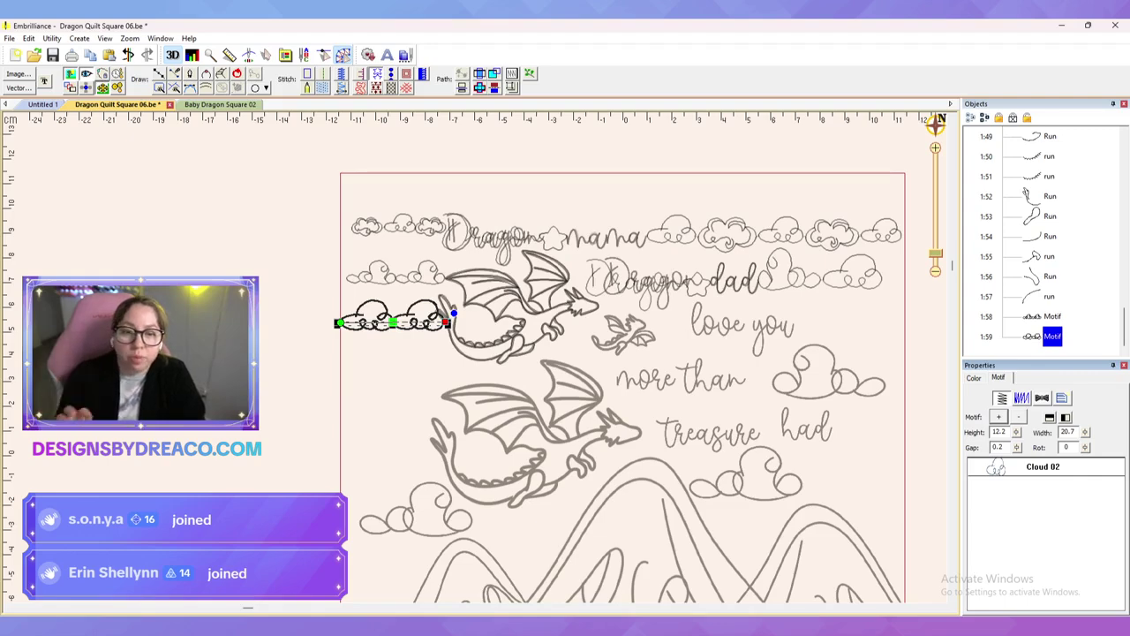
Step: Add Star 01 as a second motif so that it follows Cloud 02 in the run beside the dragon's tail
click(999, 417)
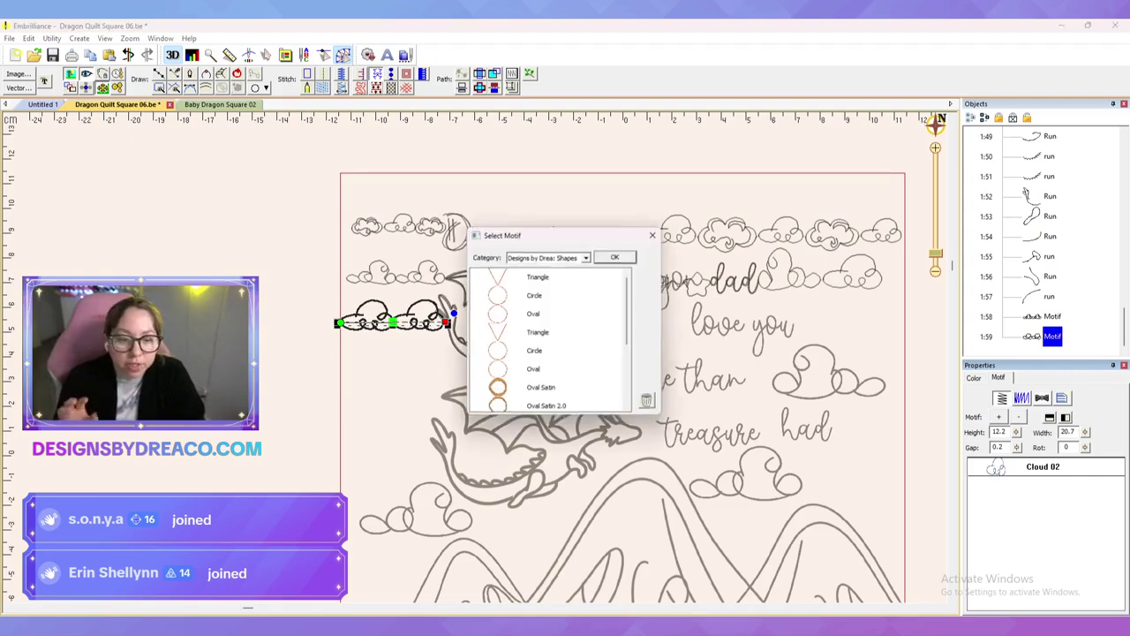
drag(629, 308, 630, 368)
click(537, 389)
click(617, 256)
key(Escape)
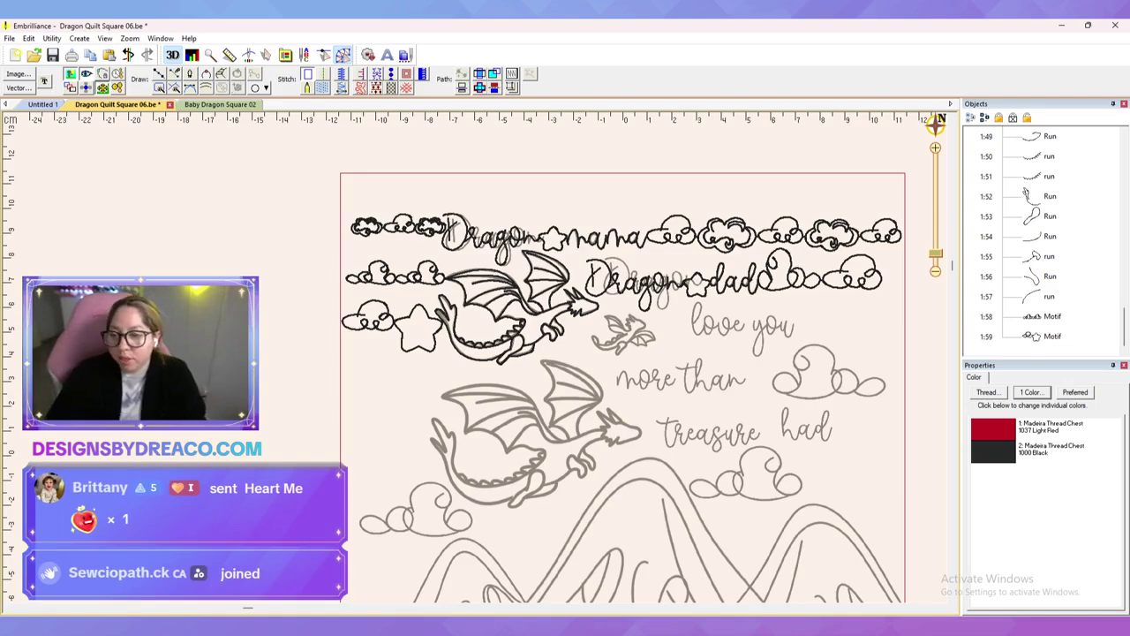
Step: Set the Star 01 motif to a height of 16.0 and a width of 16.6, with a rotation of 40
click(1052, 337)
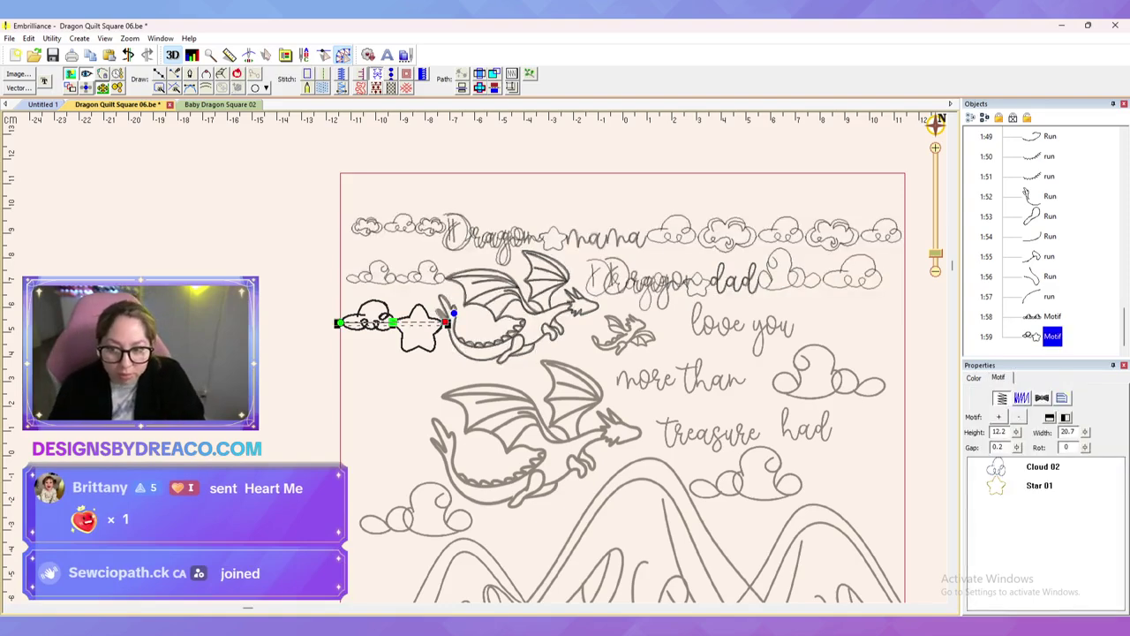
drag(1017, 432, 1016, 445)
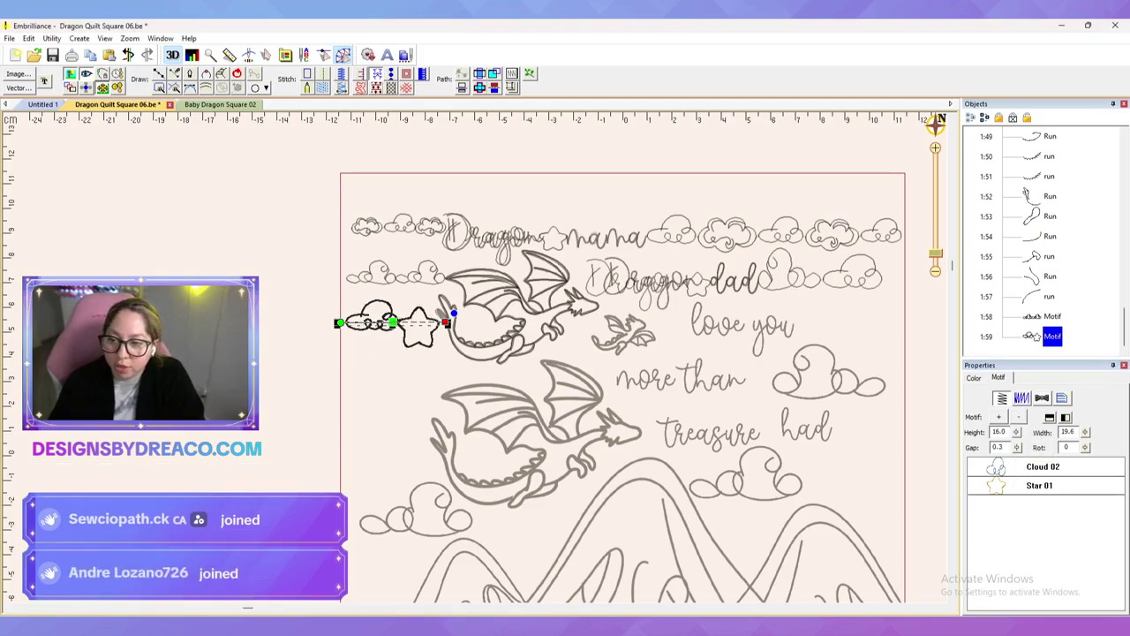
drag(1084, 447, 1087, 479)
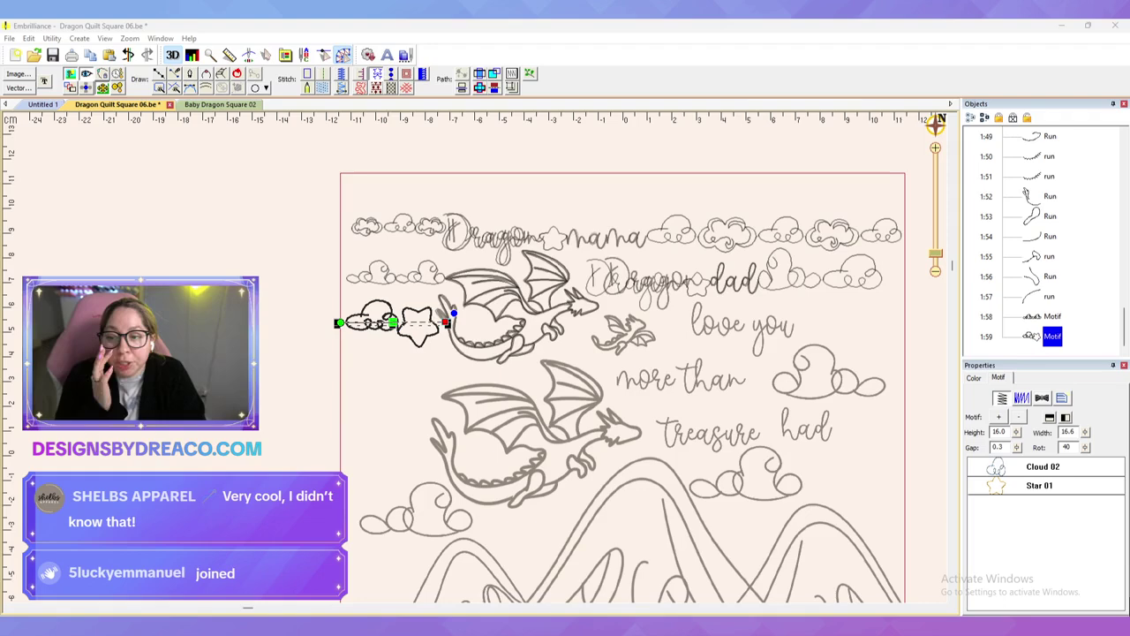
Step: Set the Star 01 motif's rotation to 0 in the cloud-and-star run
scroll(477, 358, up, 2)
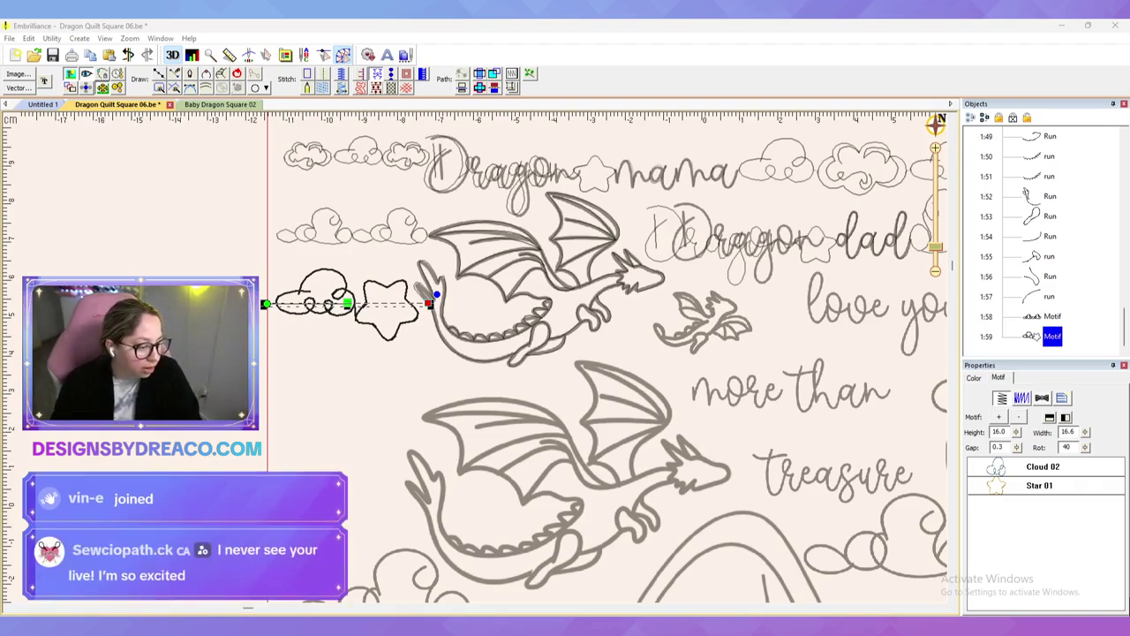
key(Escape)
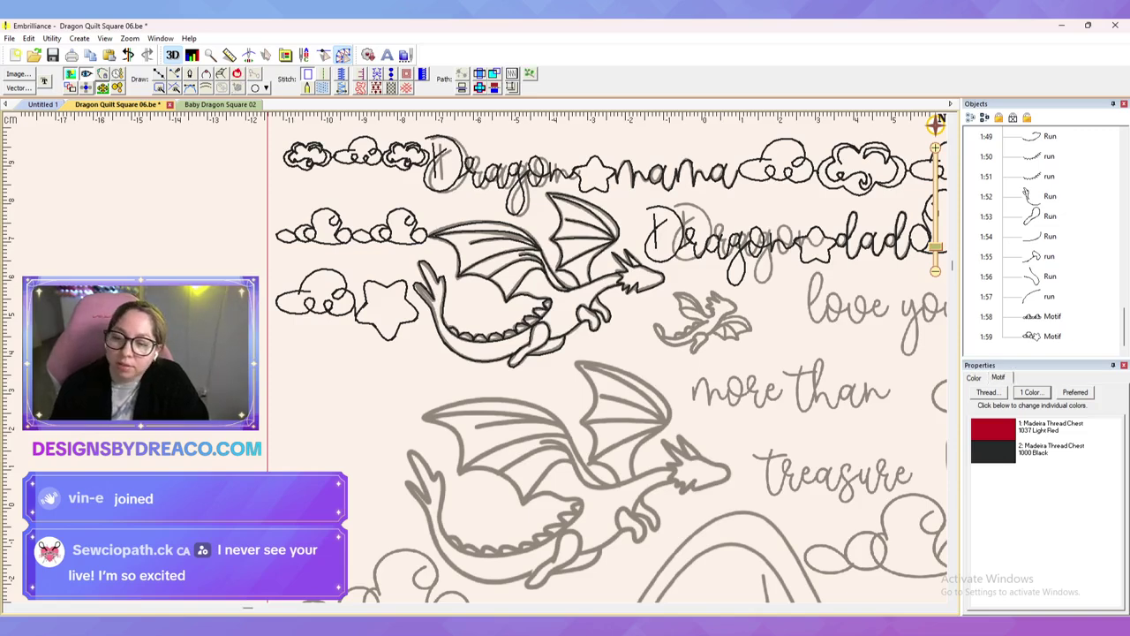
click(356, 305)
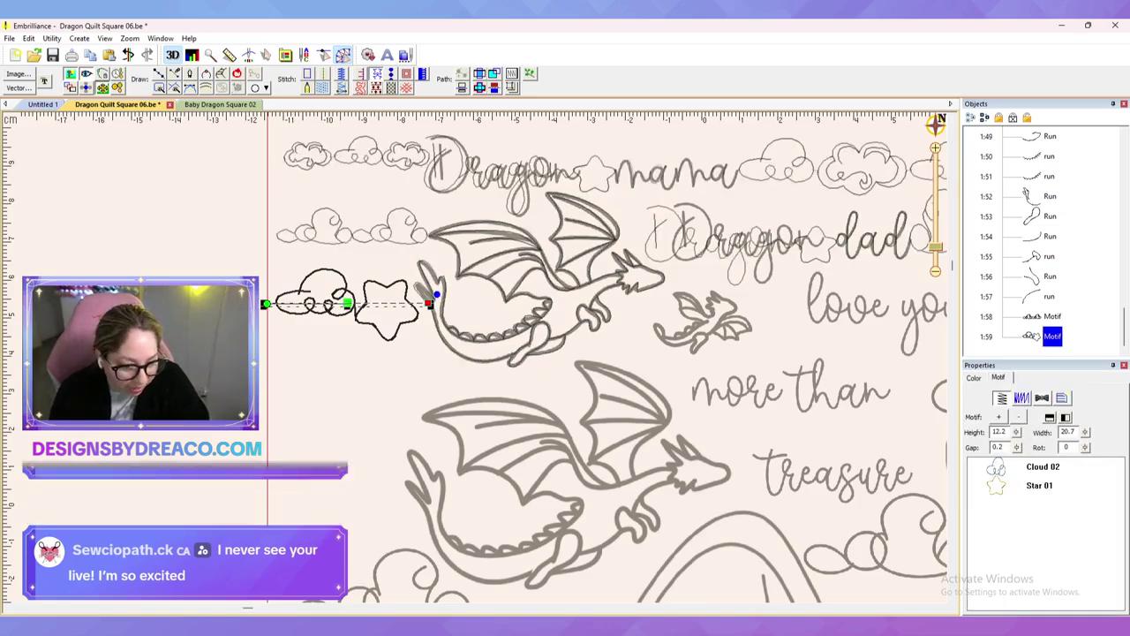
click(1039, 486)
double_click(1067, 446)
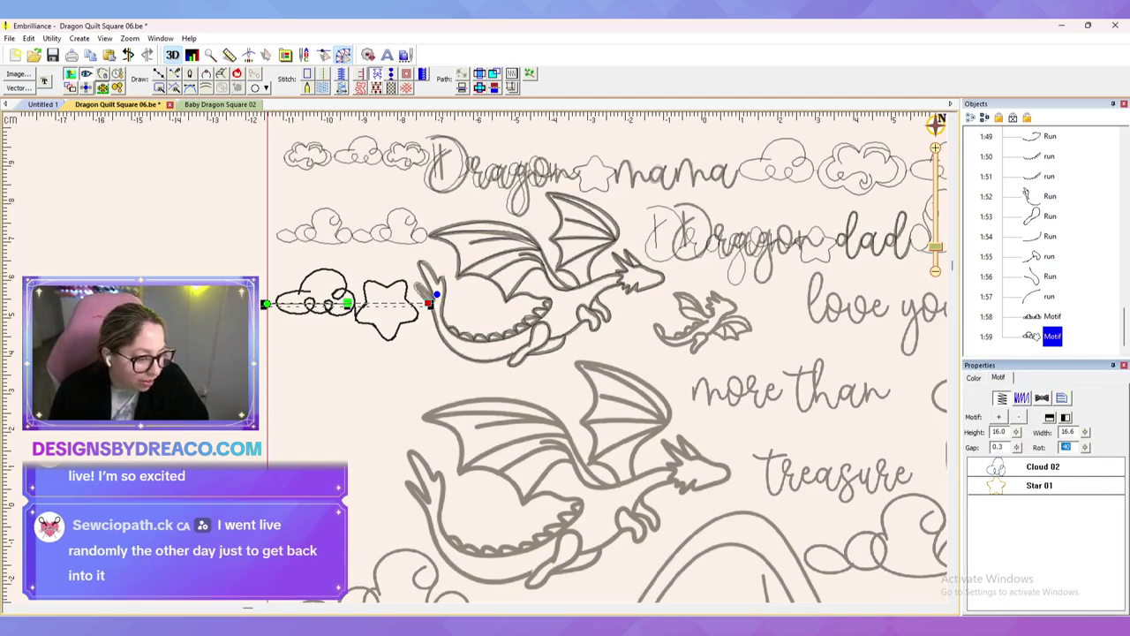
text(0)
key(Return)
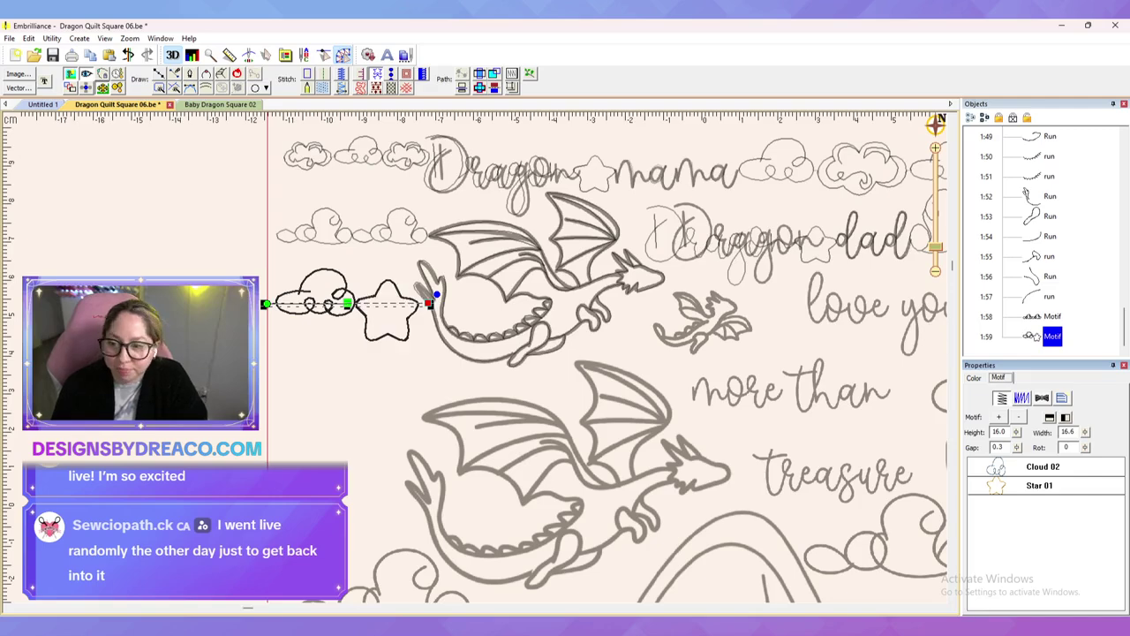
key(Escape)
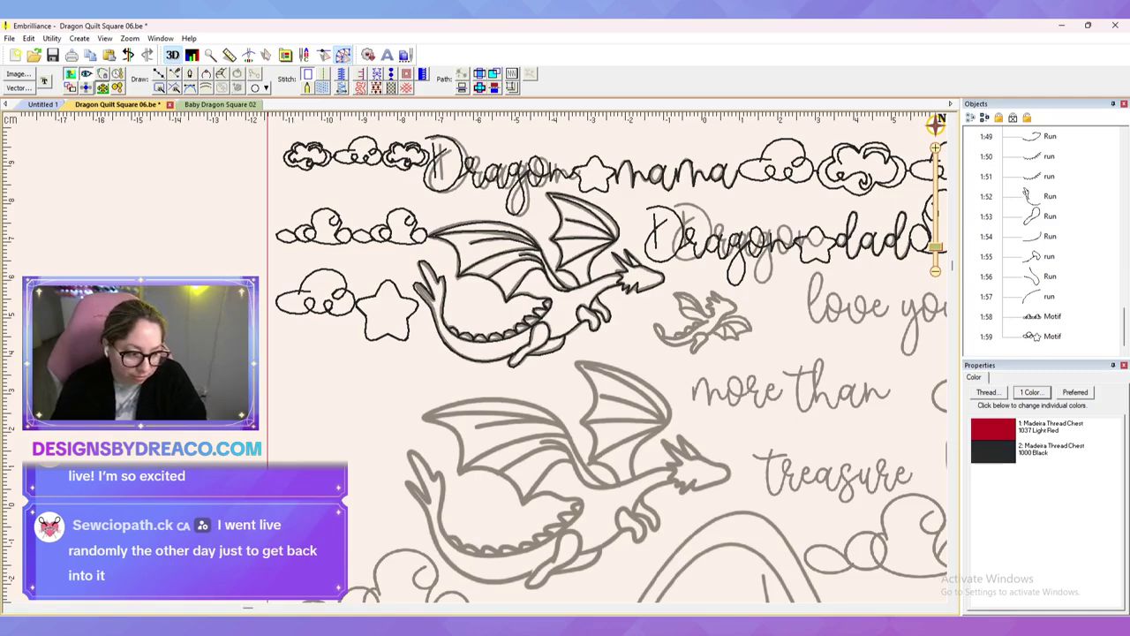
Step: Trace the baby dragon's tail tip and the underside of its tail up to the leg as a bean-stitch run
scroll(477, 364, up, 1)
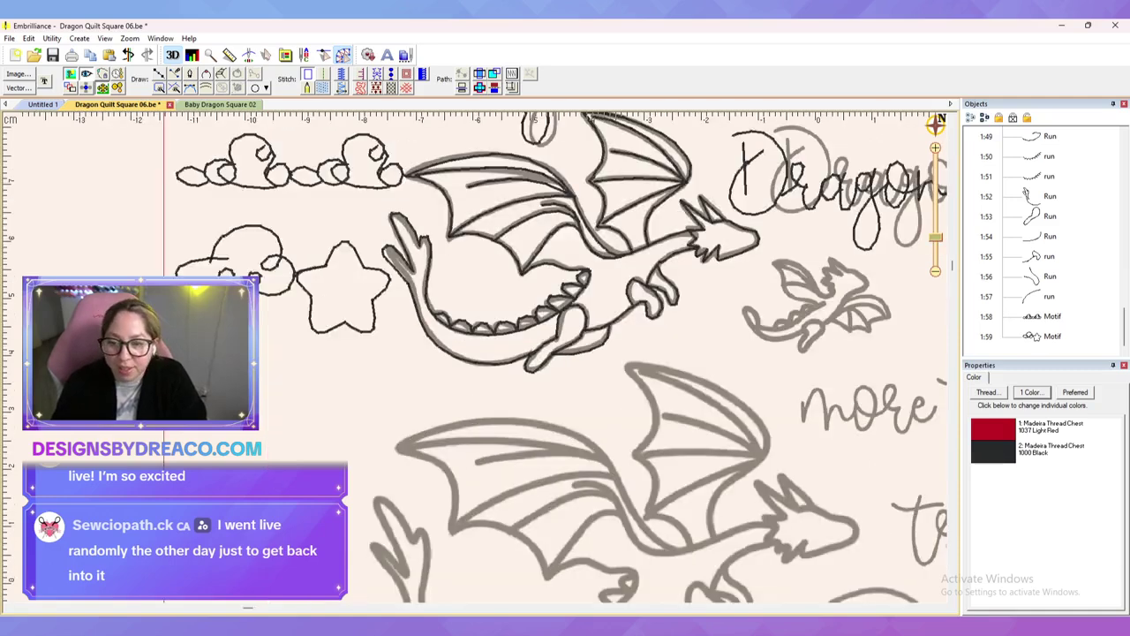
scroll(476, 363, down, 1)
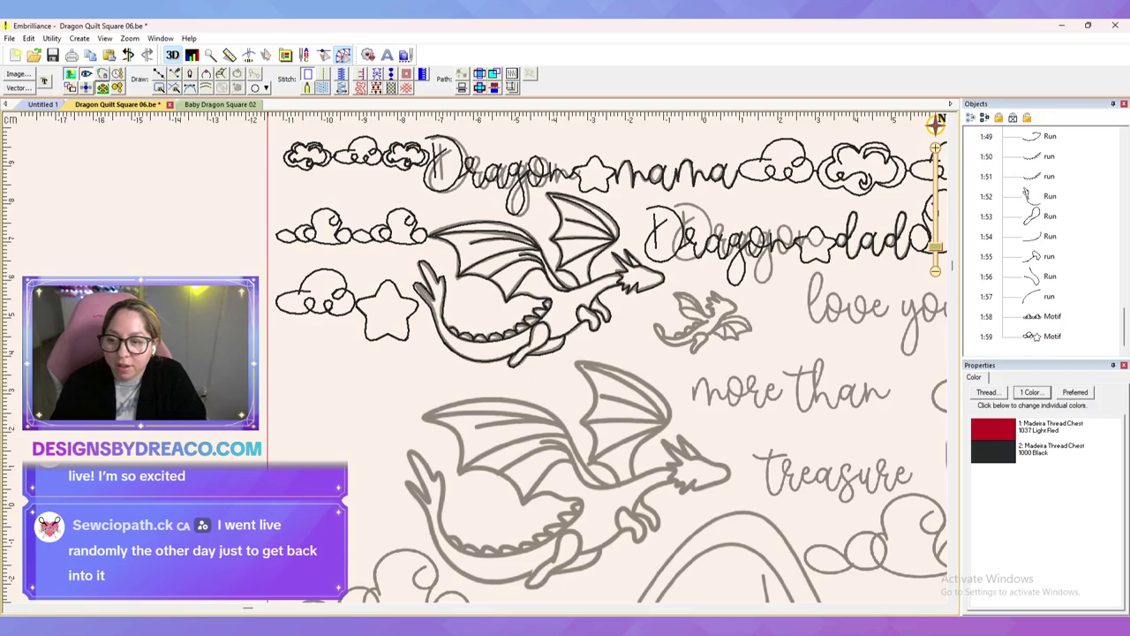
scroll(618, 336, down, 2)
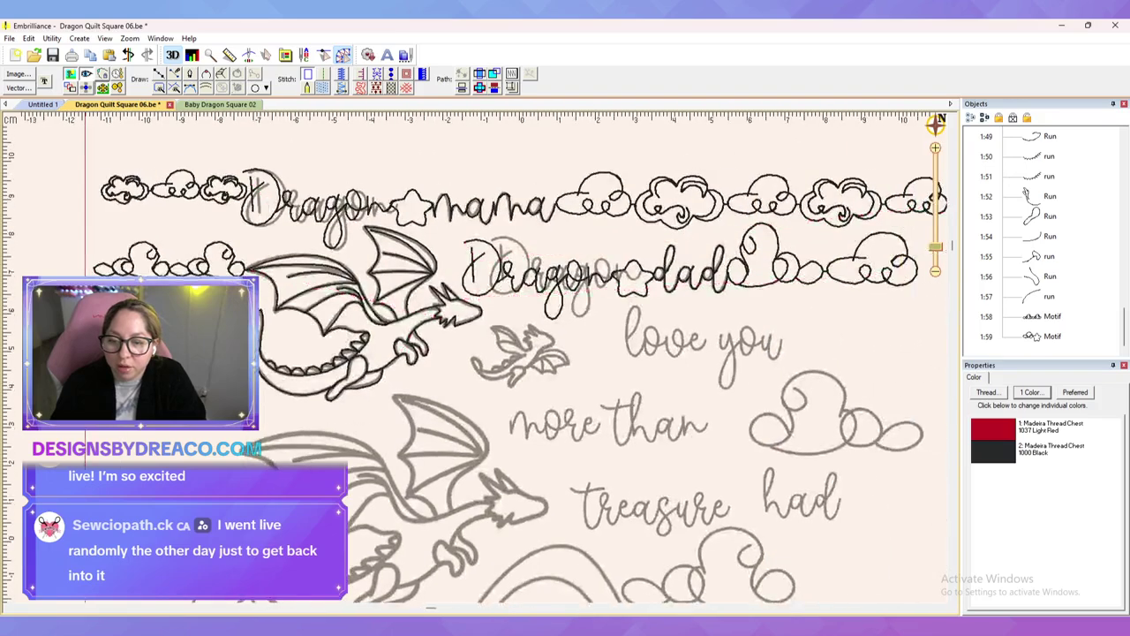
scroll(618, 335, up, 5)
scroll(476, 356, right, 1)
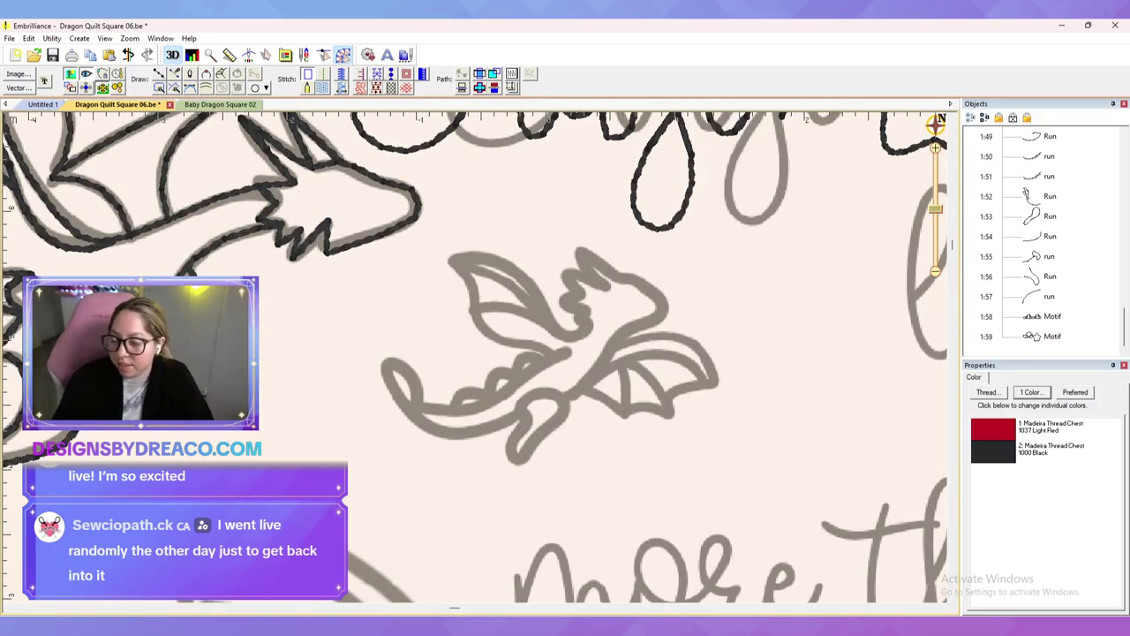
click(159, 74)
click(415, 405)
click(415, 377)
click(385, 362)
click(399, 402)
click(443, 433)
click(520, 413)
key(Return)
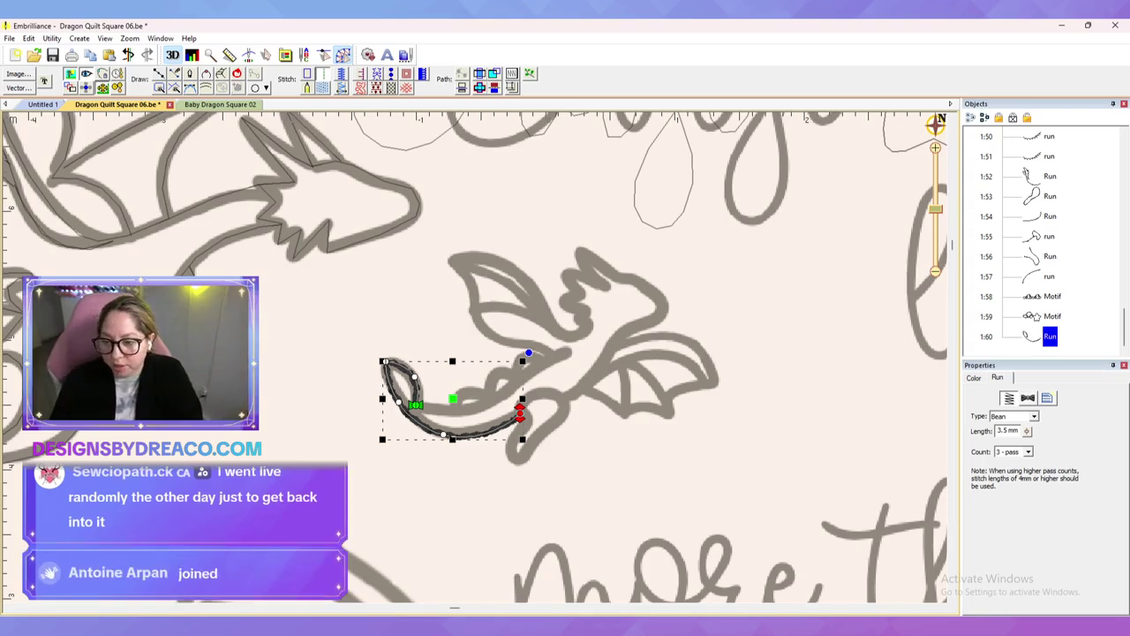
Step: Trace around the baby dragon's leg as a bean-stitch run, starting where the tail run ends
scroll(475, 358, up, 1)
drag(475, 357, 434, 262)
key(d)
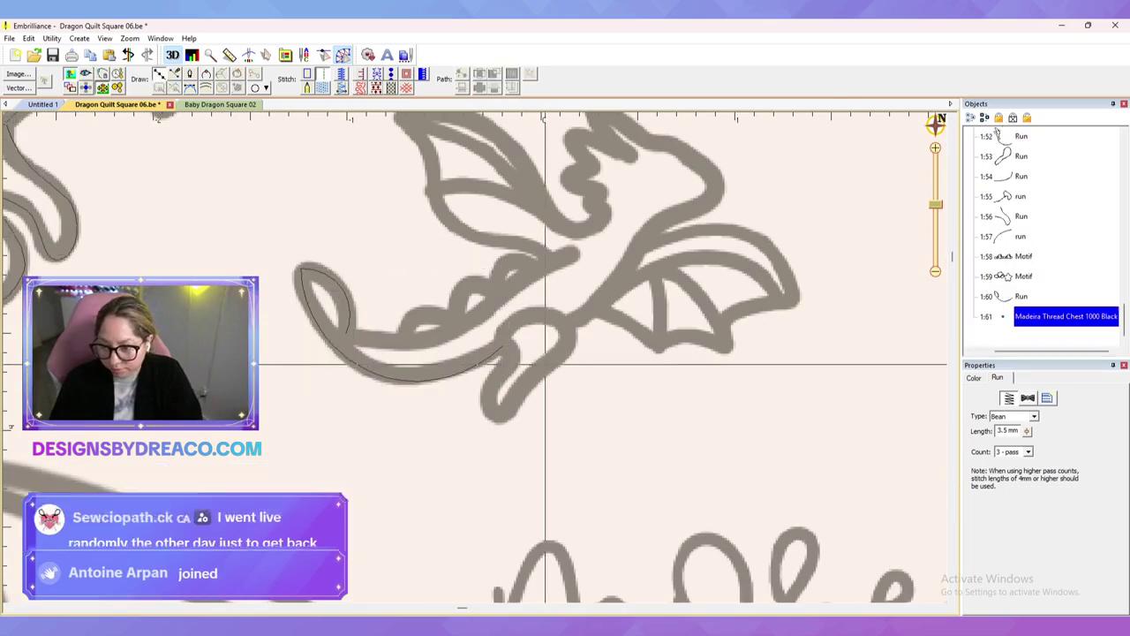
click(536, 307)
click(568, 327)
click(536, 377)
click(501, 415)
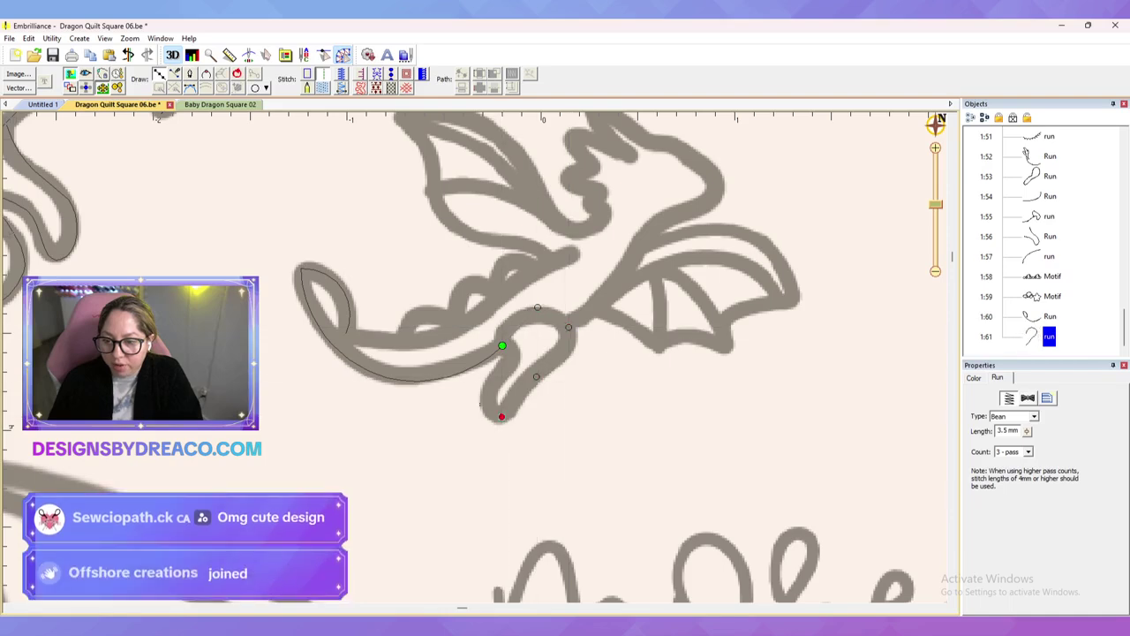
click(488, 388)
key(Return)
Step: Curve the inner edge of the leg outline and move its stitch end point to where the leg meets the body near the wing
click(503, 345)
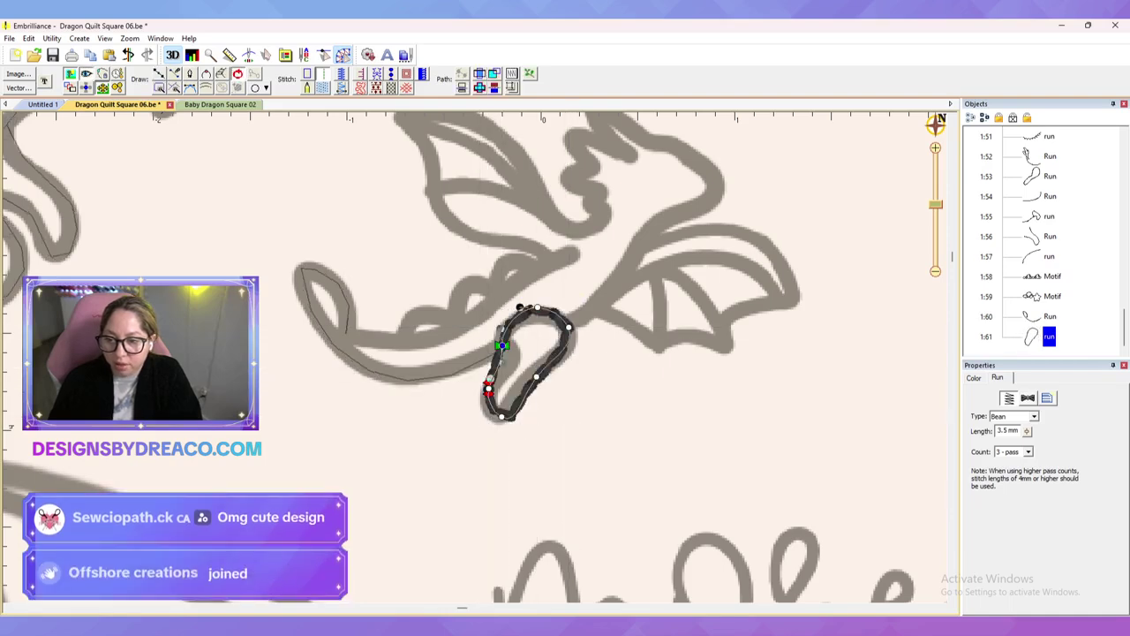
drag(497, 361, 512, 371)
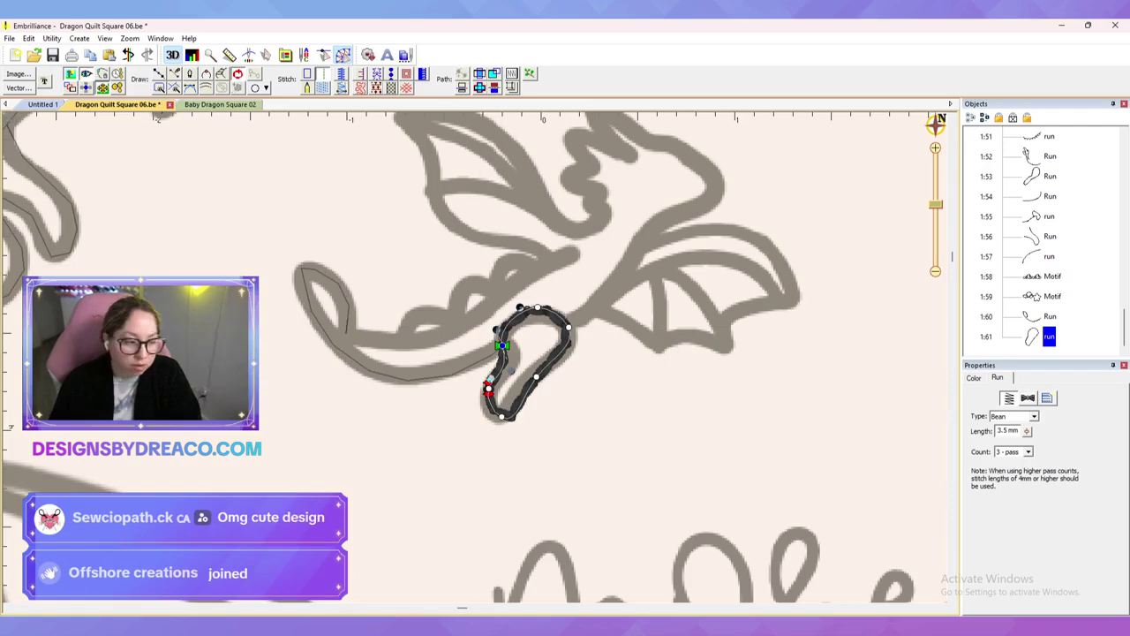
drag(488, 387, 569, 329)
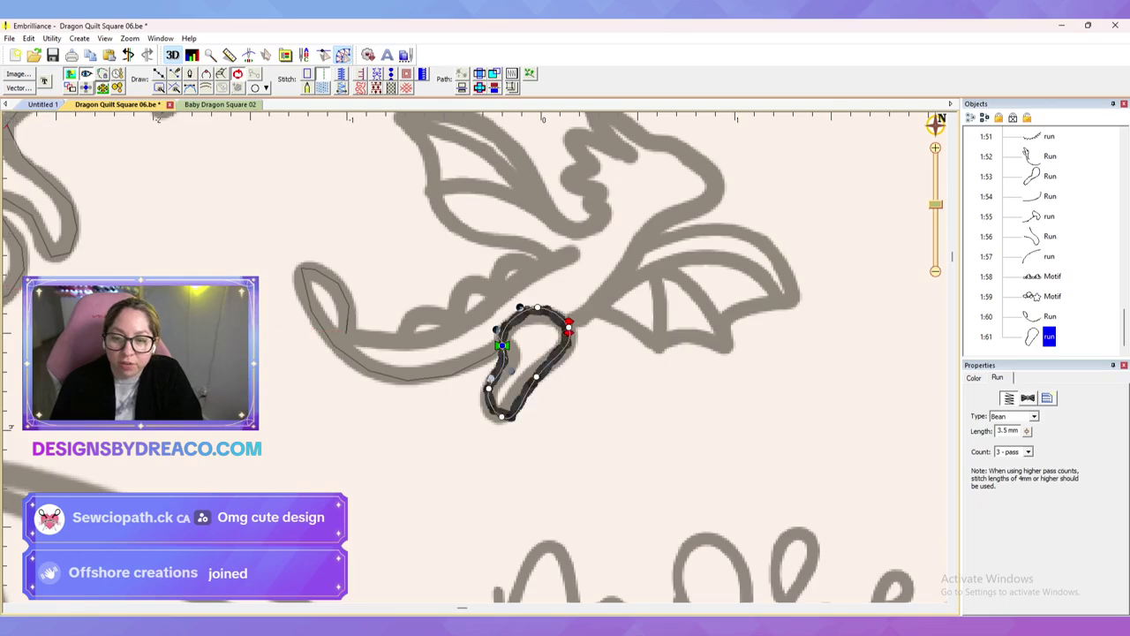
key(Escape)
scroll(475, 358, down, 2)
key(Escape)
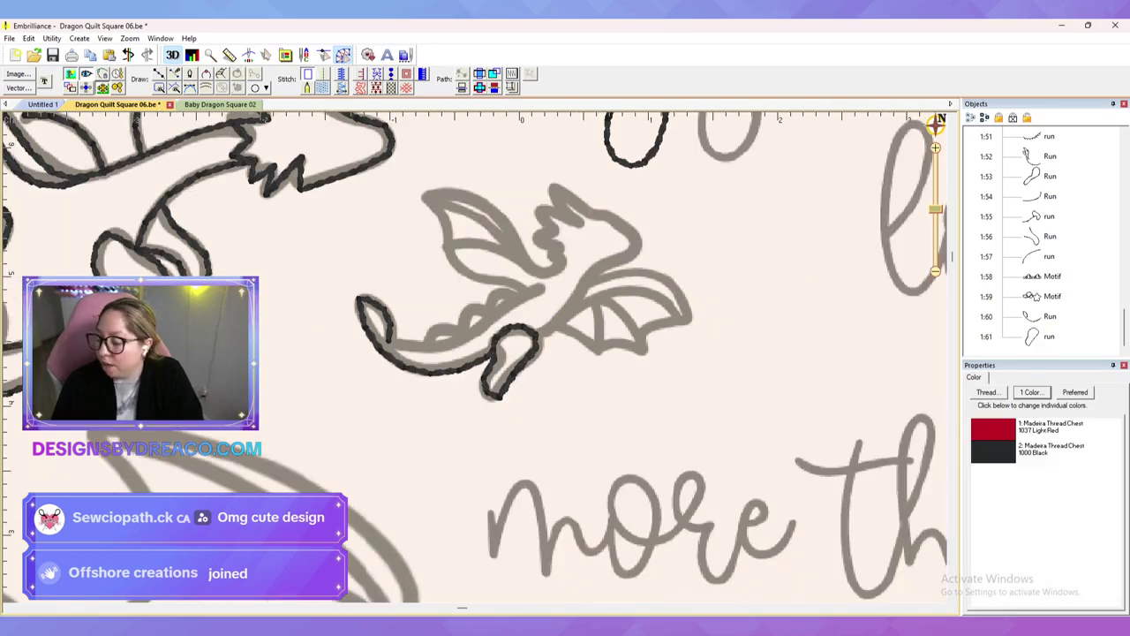
Step: Examine the traced tail and leg of the baby dragon up close and within the surrounding layout
key(ctrl+minus)
key(ctrl+minus)
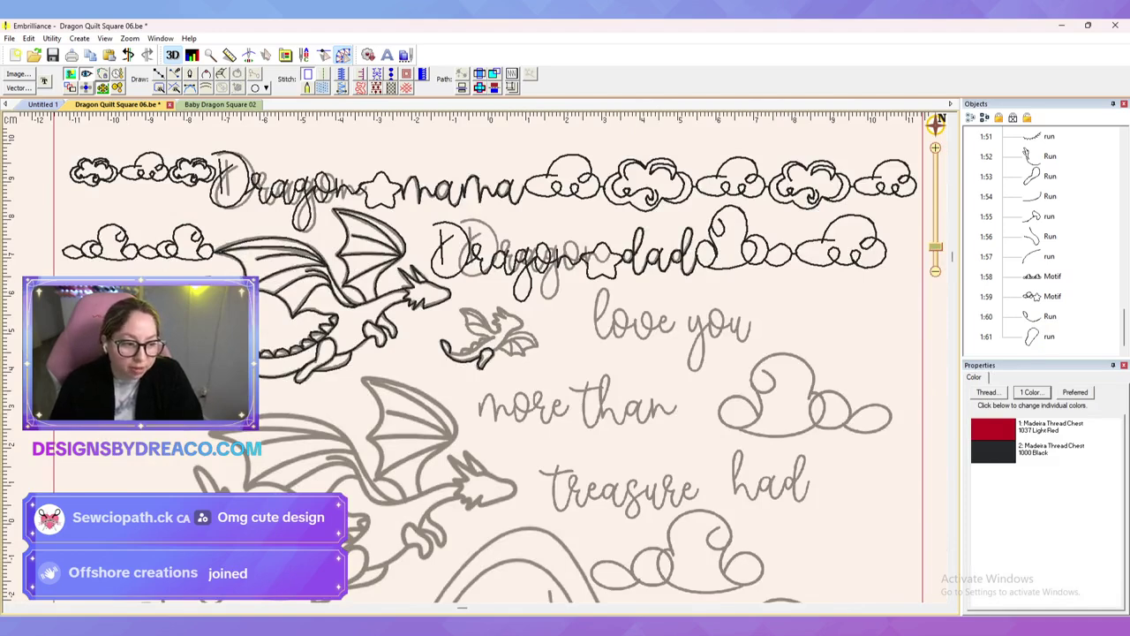
key(ctrl+plus)
key(ctrl+plus)
key(ctrl+plus)
key(ctrl+plus)
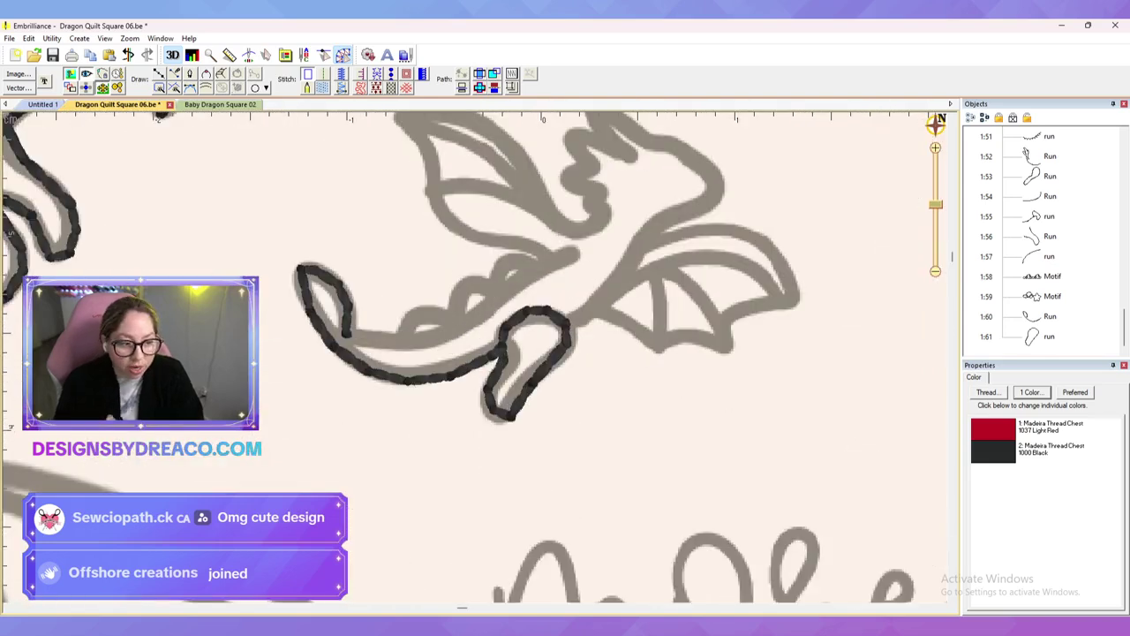
key(ctrl+minus)
key(ctrl+minus)
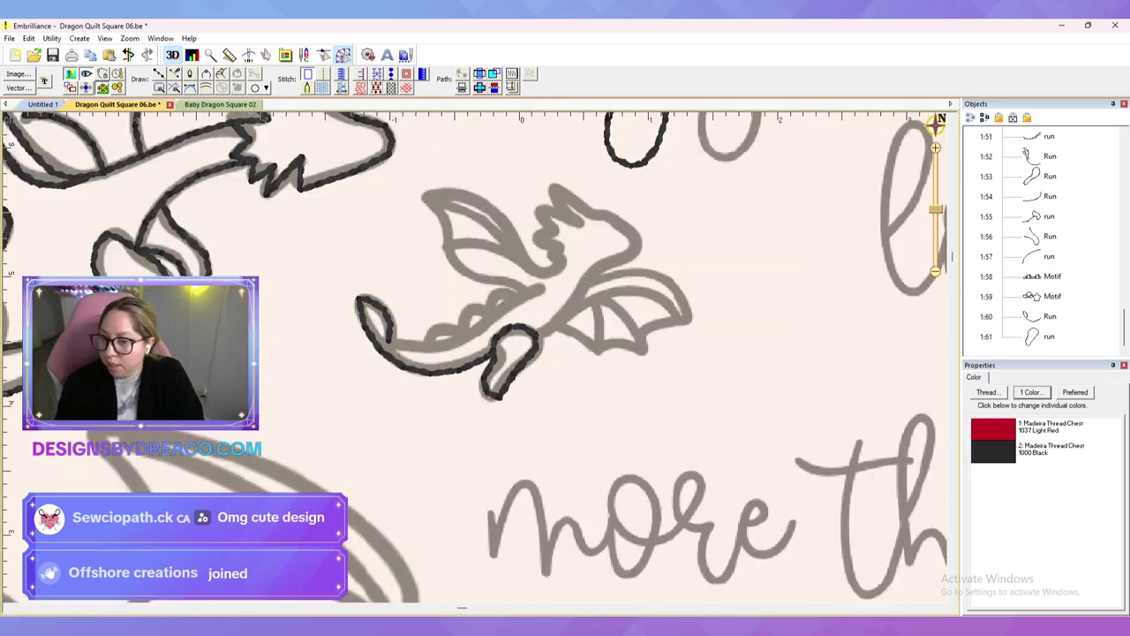
Step: Look over the Baby Dragon Square 02 design for reference, then return to Dragon Quilt Square 06 and review the baby dragon within its layout
key(ctrl+Tab)
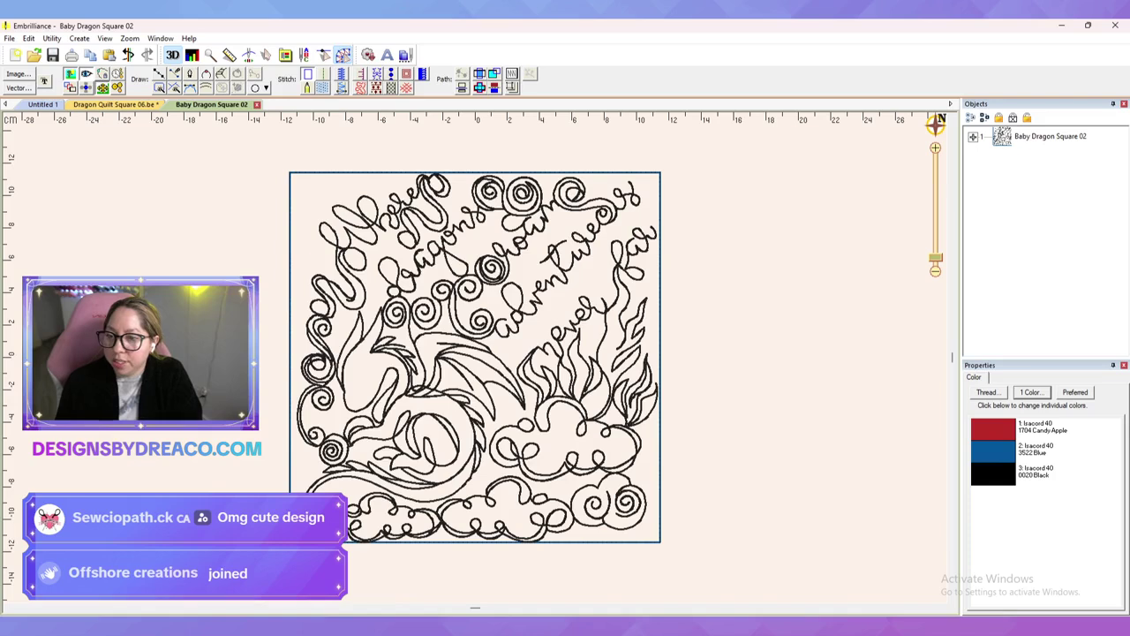
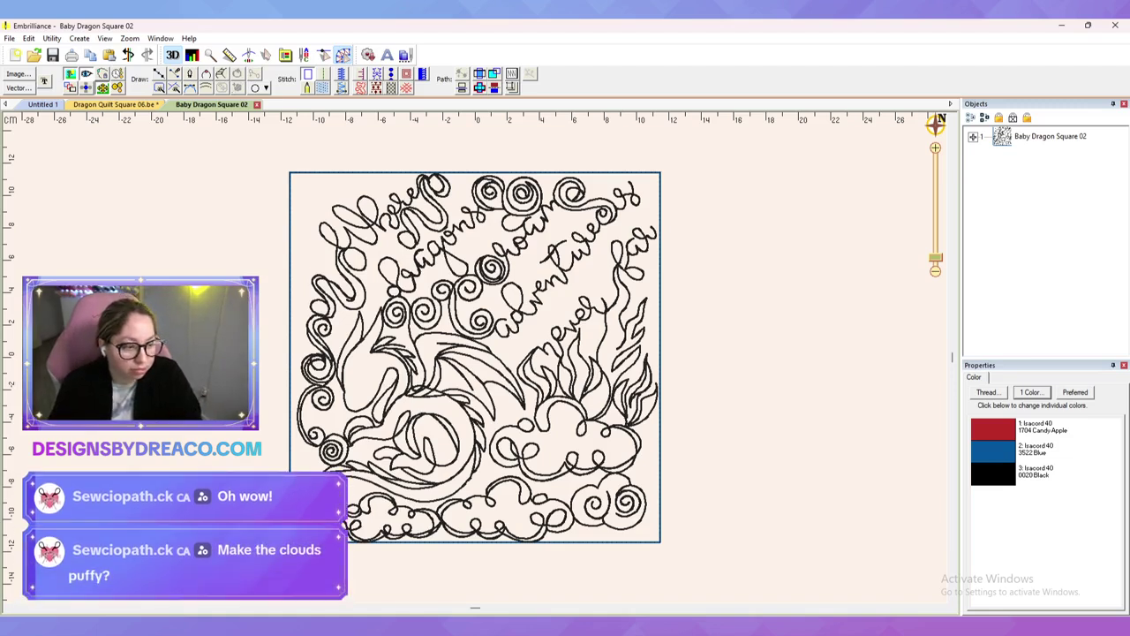
click(115, 104)
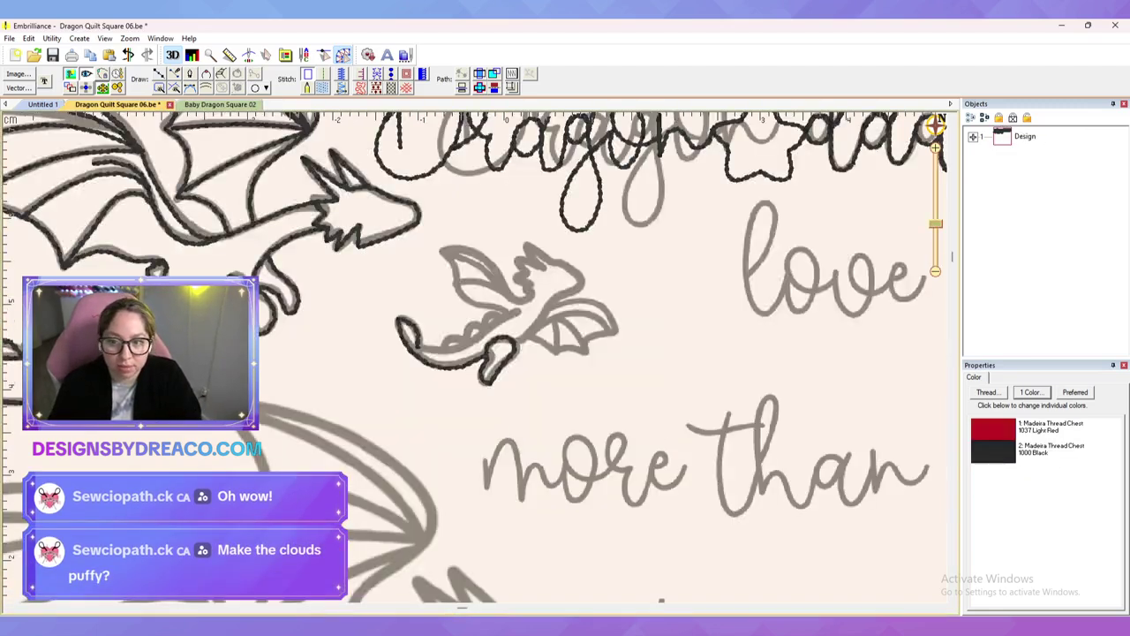
scroll(477, 356, down, 3)
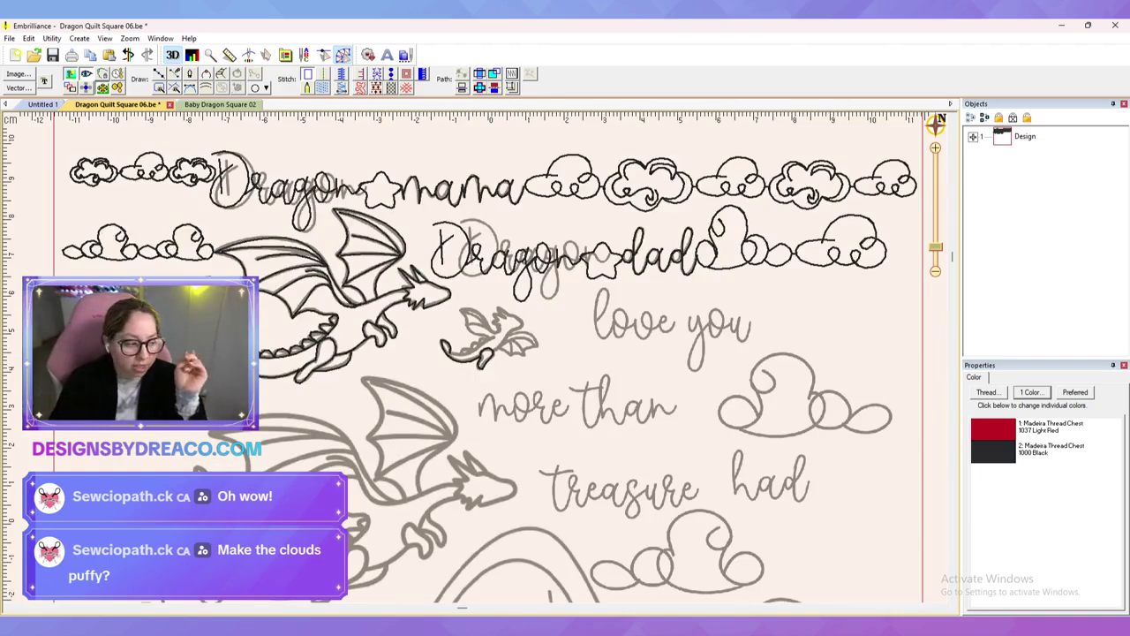
scroll(475, 357, up, 9)
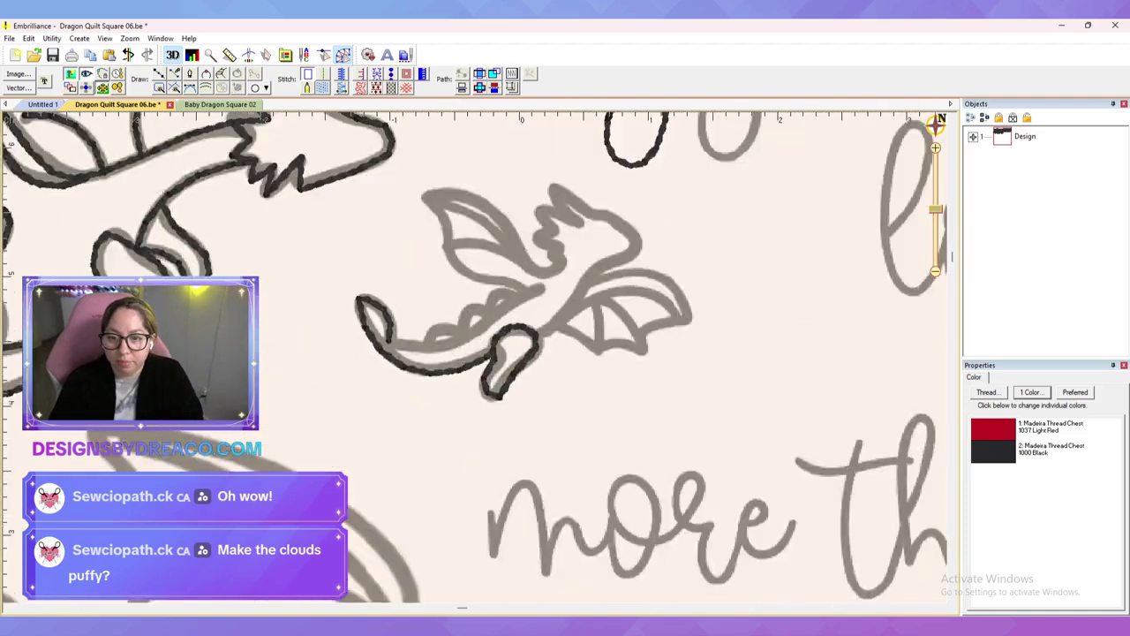
Step: Trace the baby dragon's lower wing arm from the leg's end point to the outer wing tip as a bean-stitch run
drag(530, 353, 432, 425)
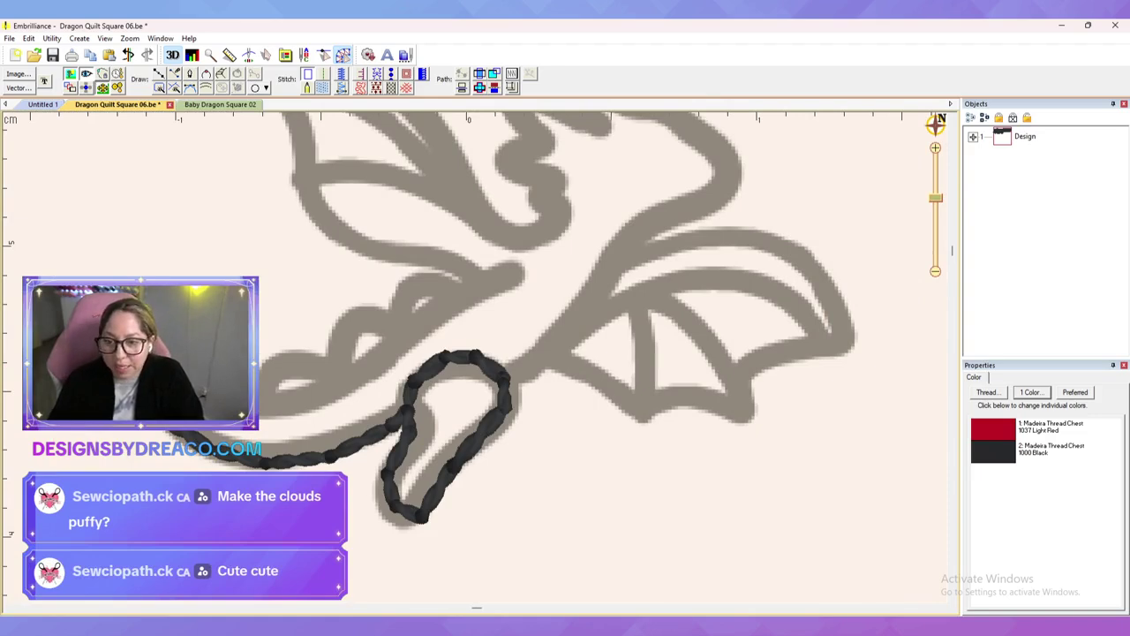
key(d)
click(504, 380)
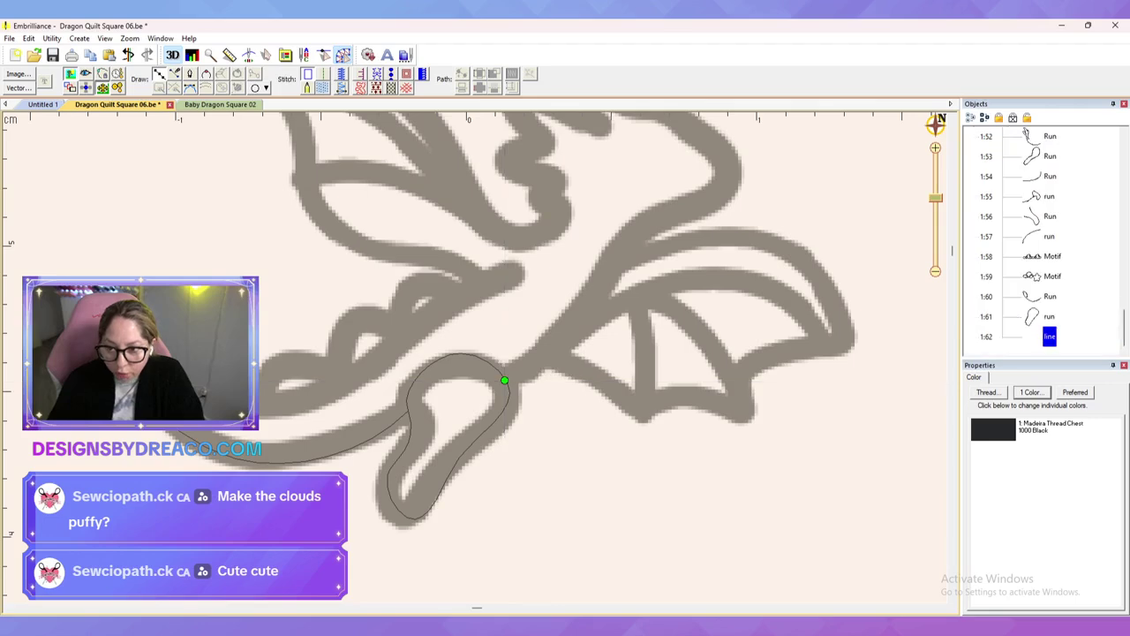
click(562, 337)
click(652, 289)
click(746, 280)
click(832, 347)
key(Return)
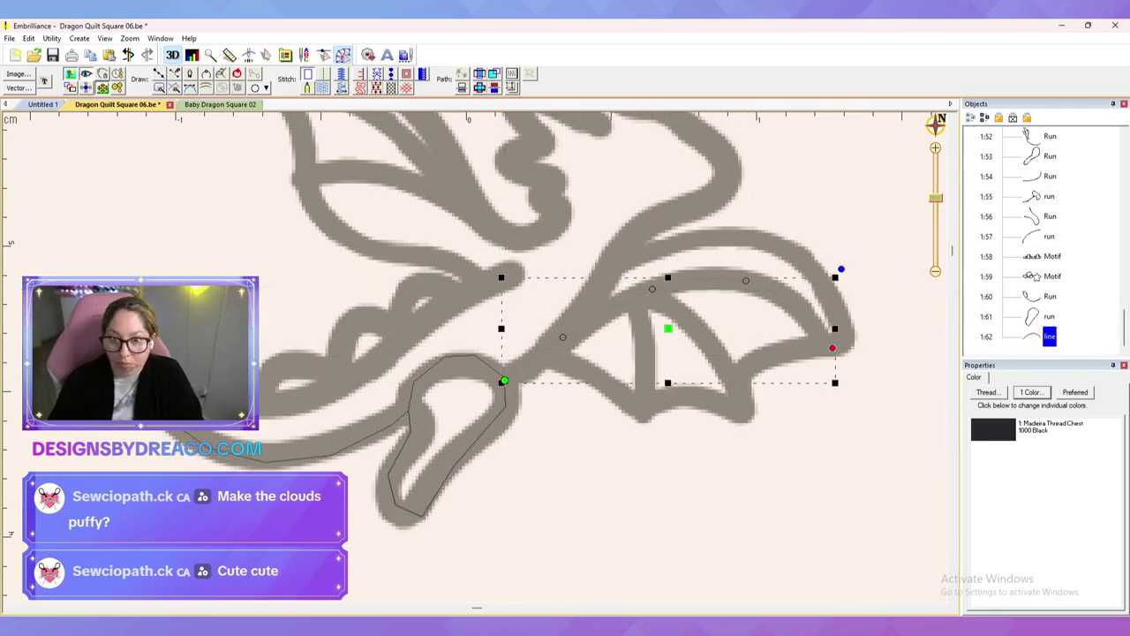
key(r)
Step: Trace the lower wing's two inner ribs and first scallops as a bean-stitch run, ending the stitching at the middle scallop tip
key(d)
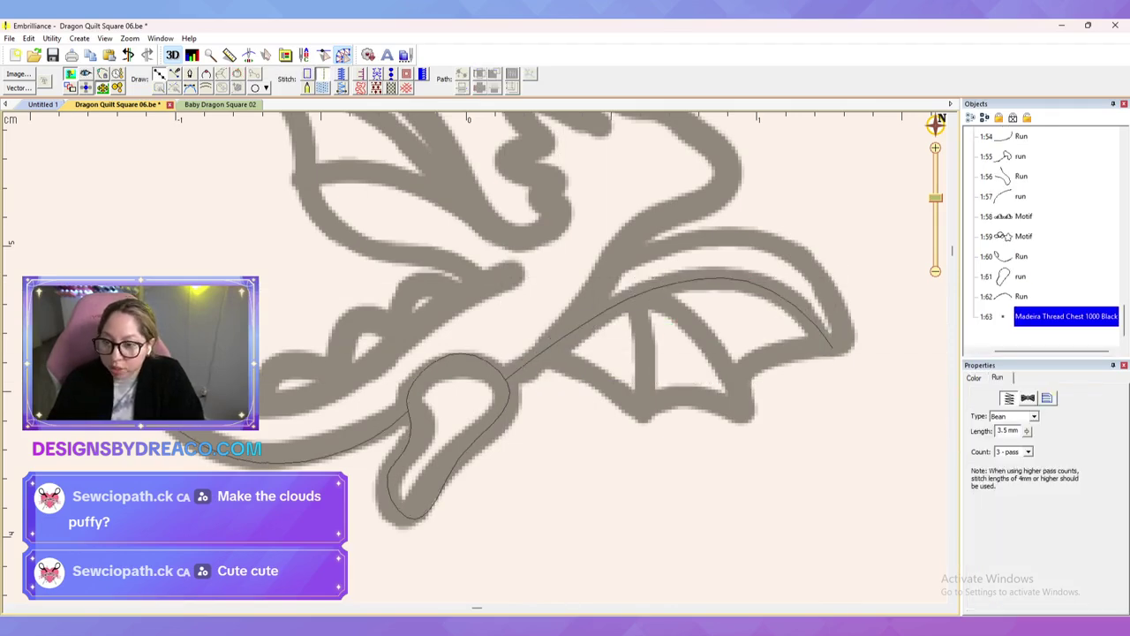
click(549, 348)
click(580, 364)
click(639, 420)
click(639, 331)
click(644, 292)
click(694, 322)
click(744, 416)
click(692, 401)
click(639, 419)
key(Return)
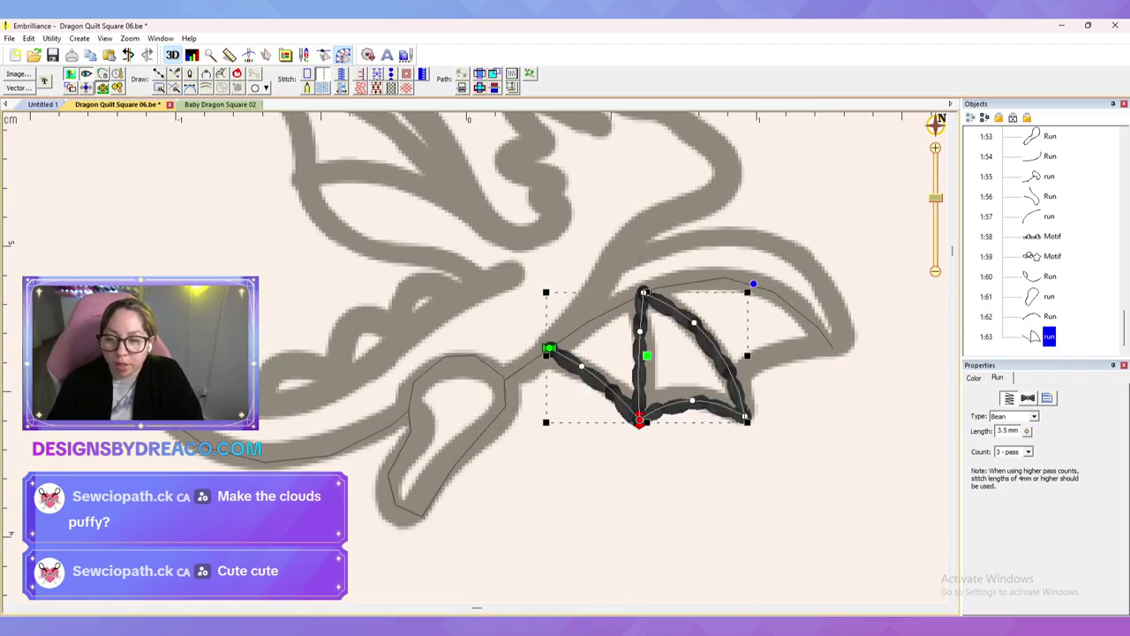
drag(640, 419, 744, 416)
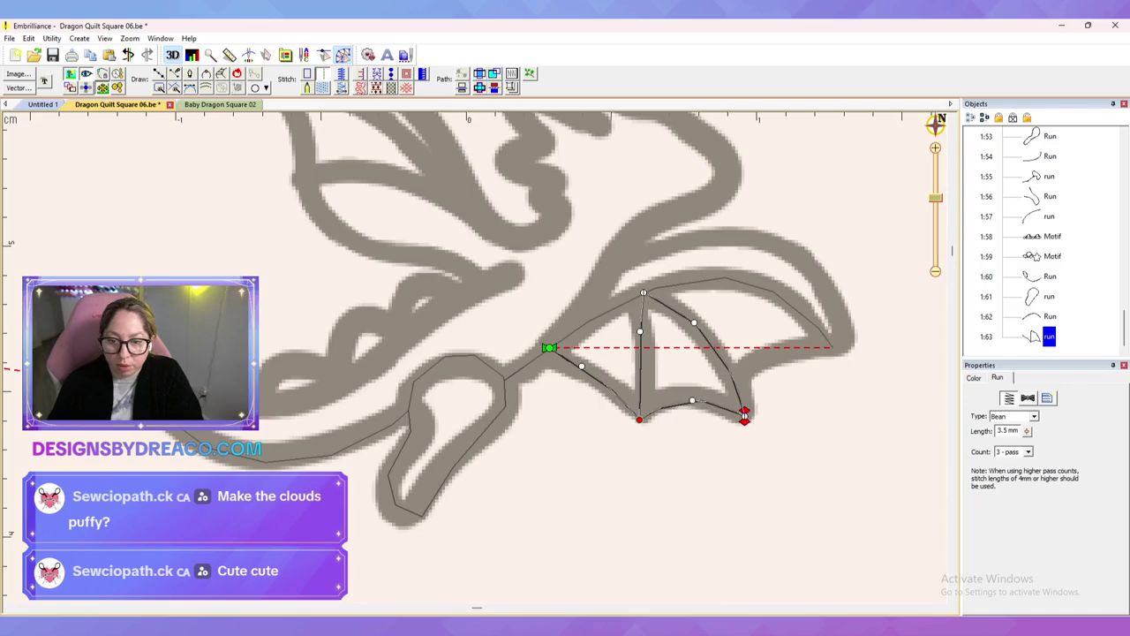
Step: Trace the last scallop and the lower wing's outer edge from the middle scallop tip back to the wing base as a bean-stitch run
key(d)
click(745, 415)
click(757, 355)
click(848, 342)
click(817, 276)
click(745, 239)
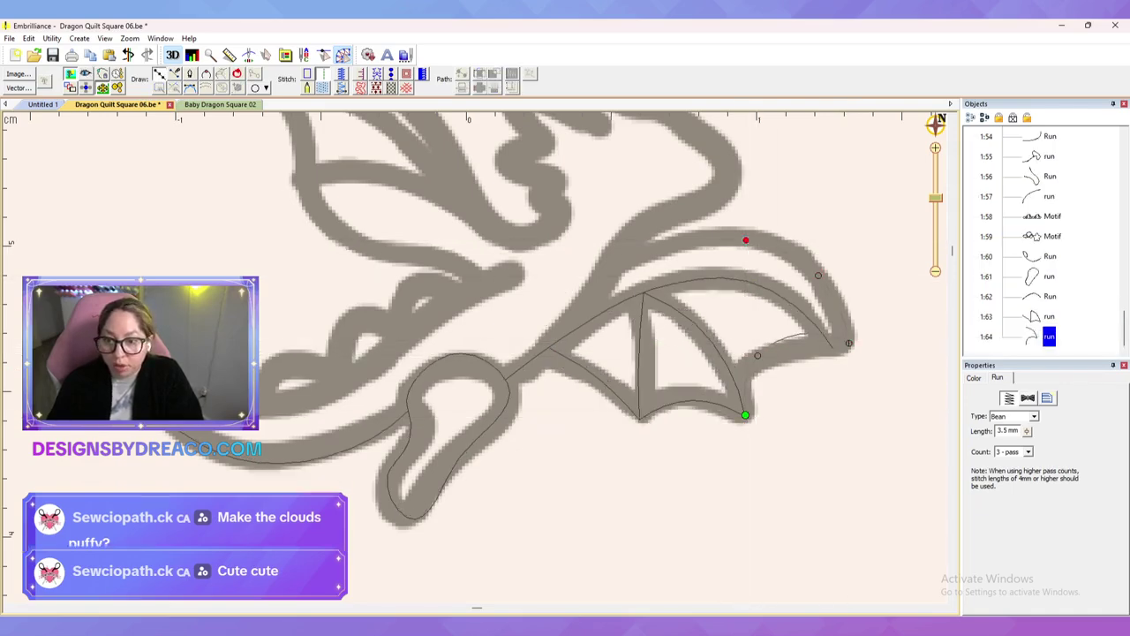
click(624, 263)
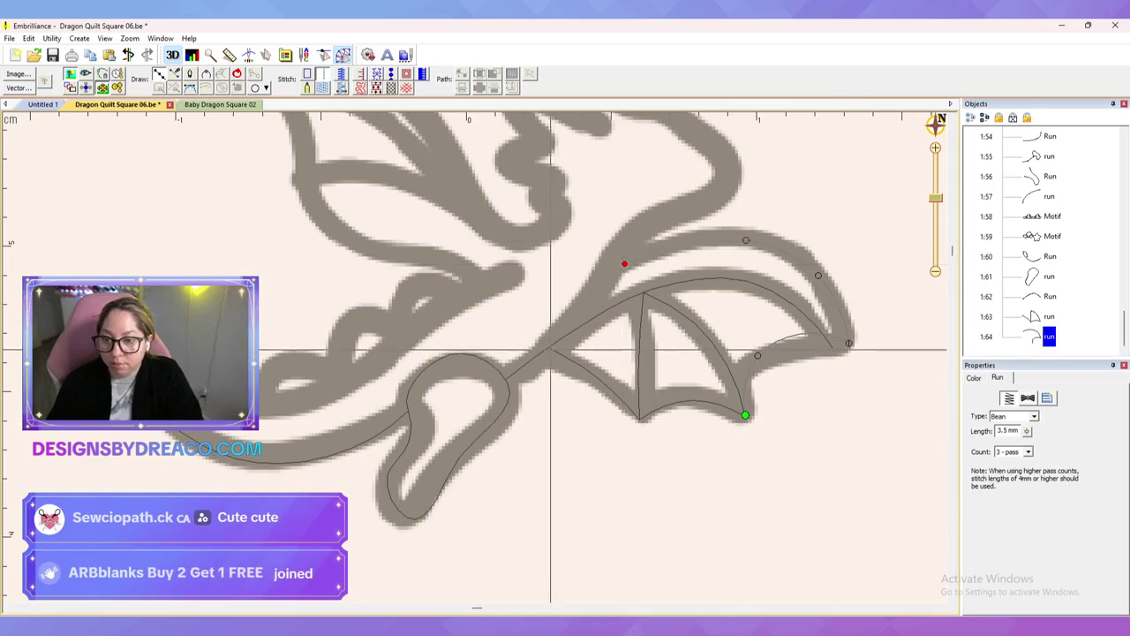
double_click(550, 350)
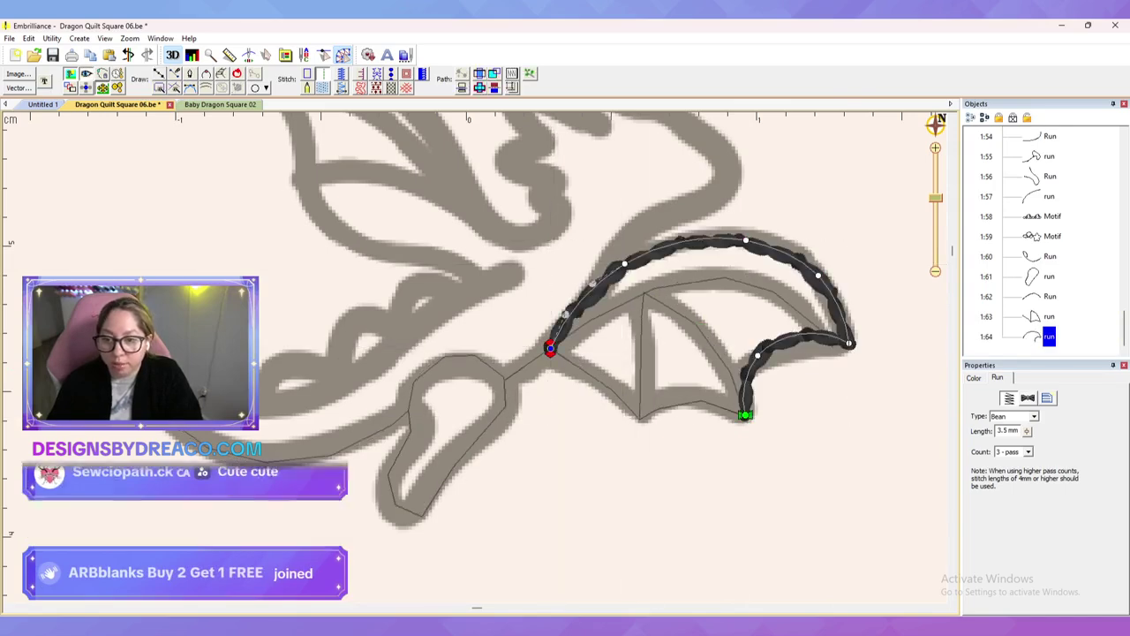
Step: Smooth the wing's outer edge by adjusting the curve near the base and removing the node at the top of the arc
drag(574, 313, 585, 310)
click(86, 74)
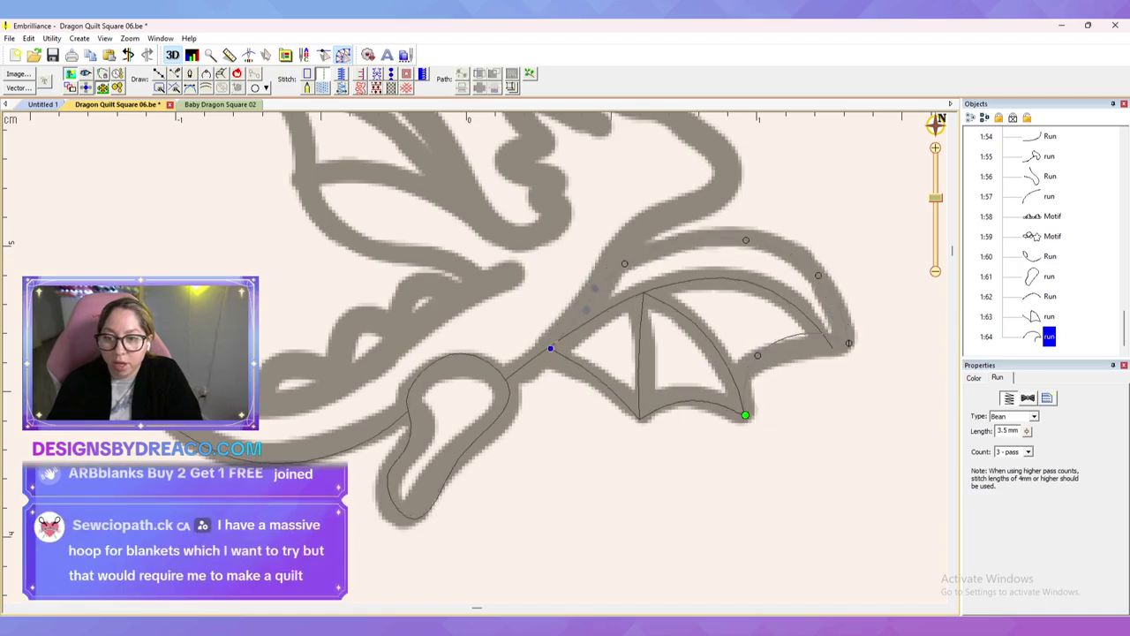
click(85, 73)
click(746, 240)
key(Delete)
click(818, 276)
drag(801, 257, 763, 224)
key(Escape)
key(Escape)
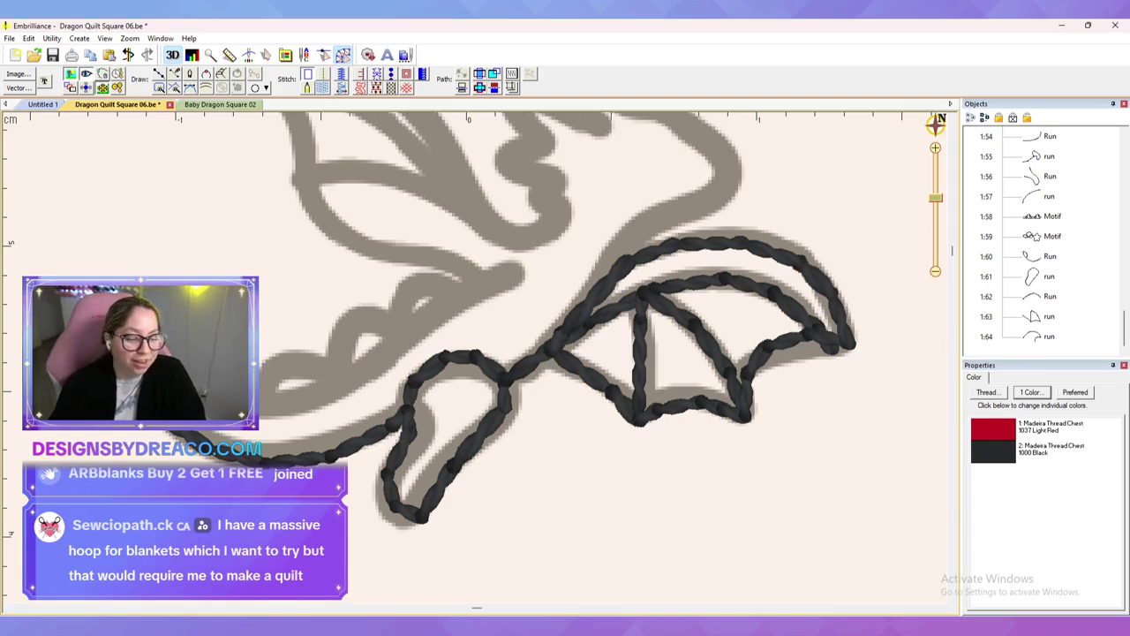
Step: Move the stitch start point of the wing's outer edge run to the outer wing tip
click(774, 295)
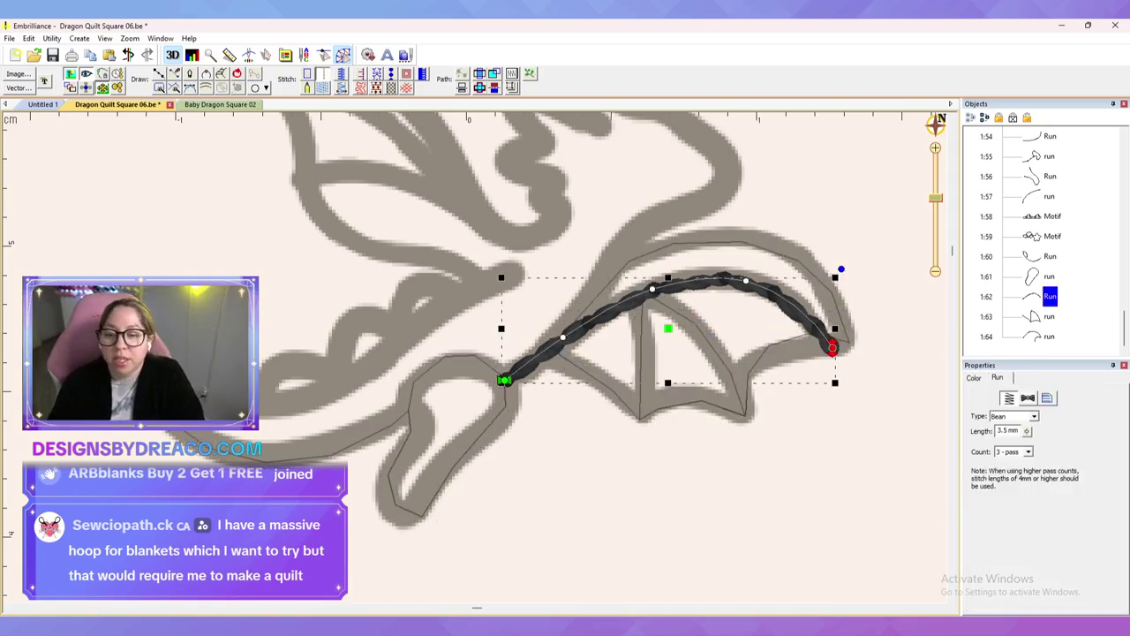
click(777, 252)
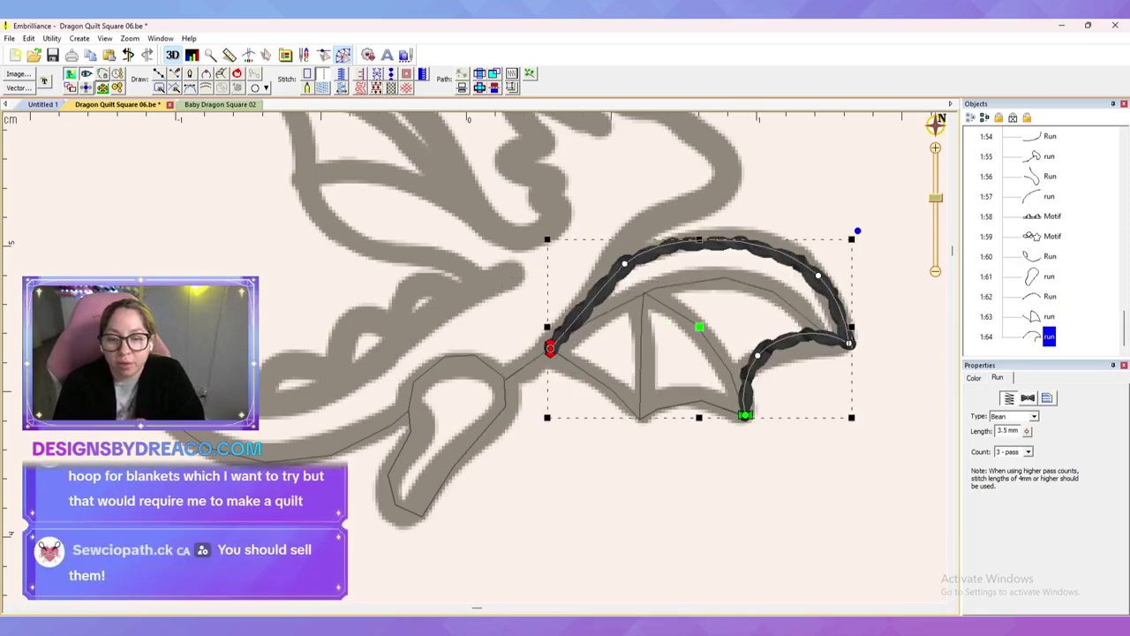
click(850, 343)
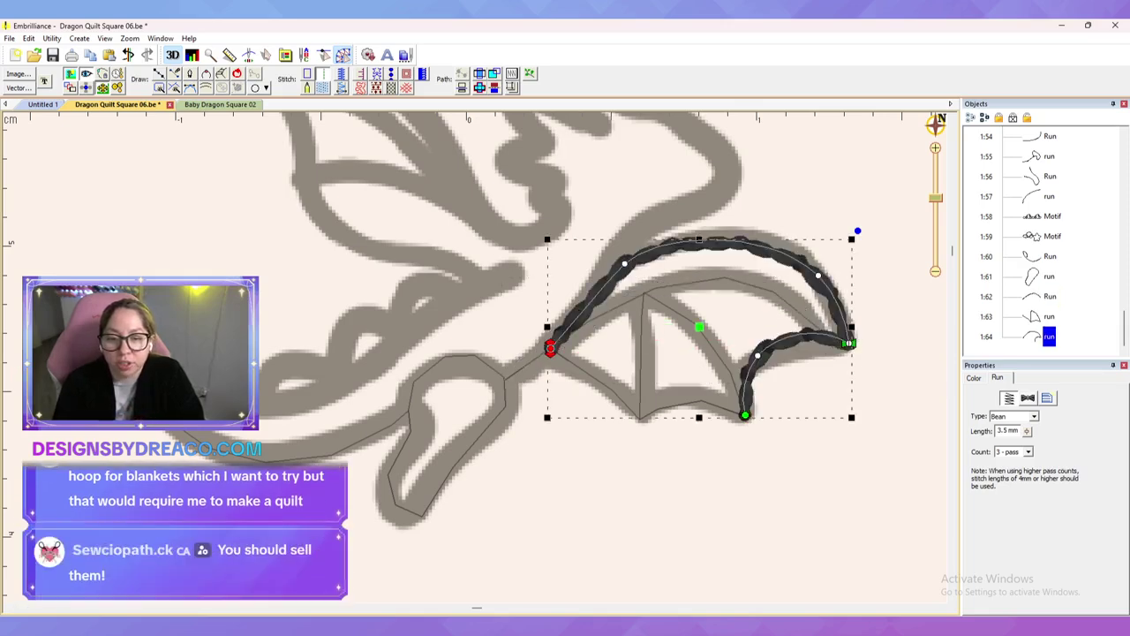
Step: Extend the wing arm run to the outer wing tip, remove its node before the tip, and align its peak node with the rib top
click(790, 305)
drag(832, 346, 847, 340)
click(848, 341)
drag(746, 281, 743, 281)
key(Delete)
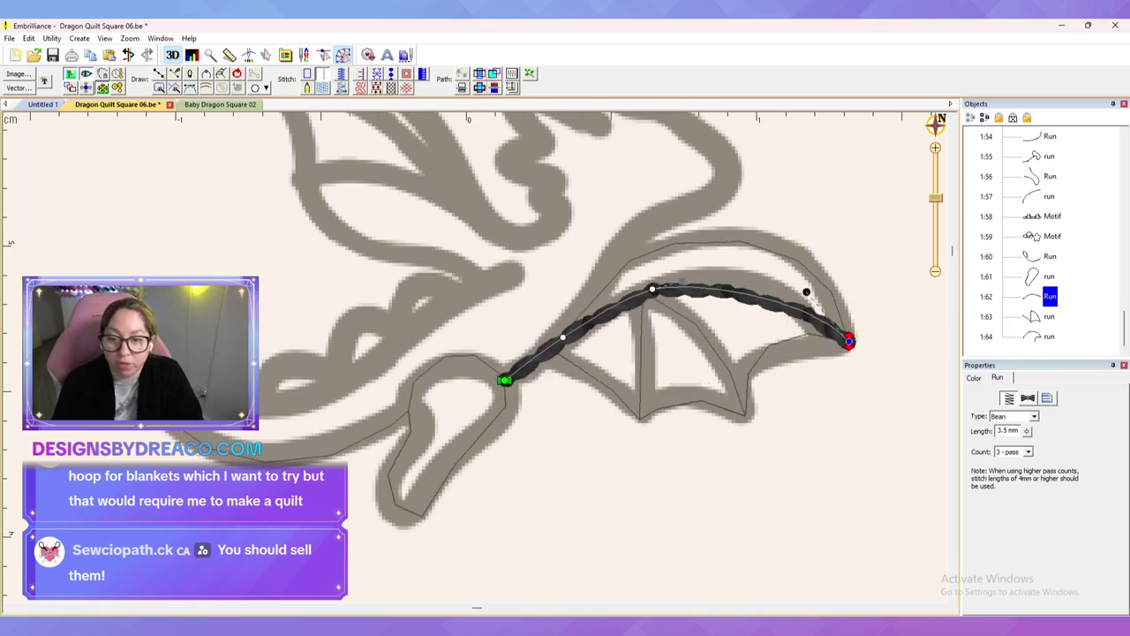
drag(653, 289, 642, 290)
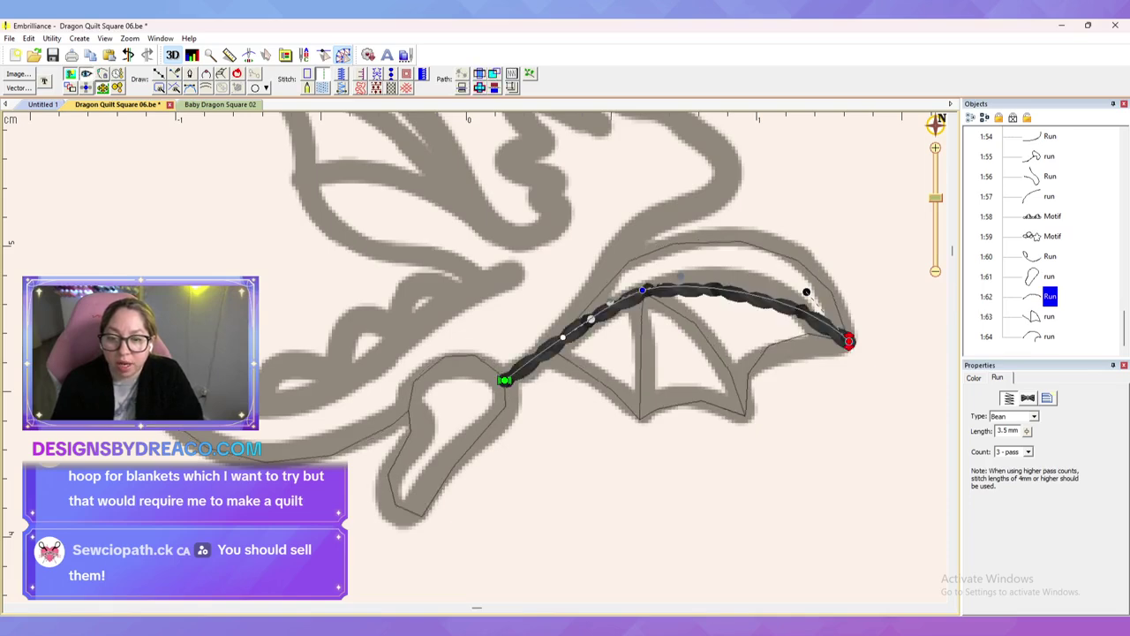
key(Escape)
key(Escape)
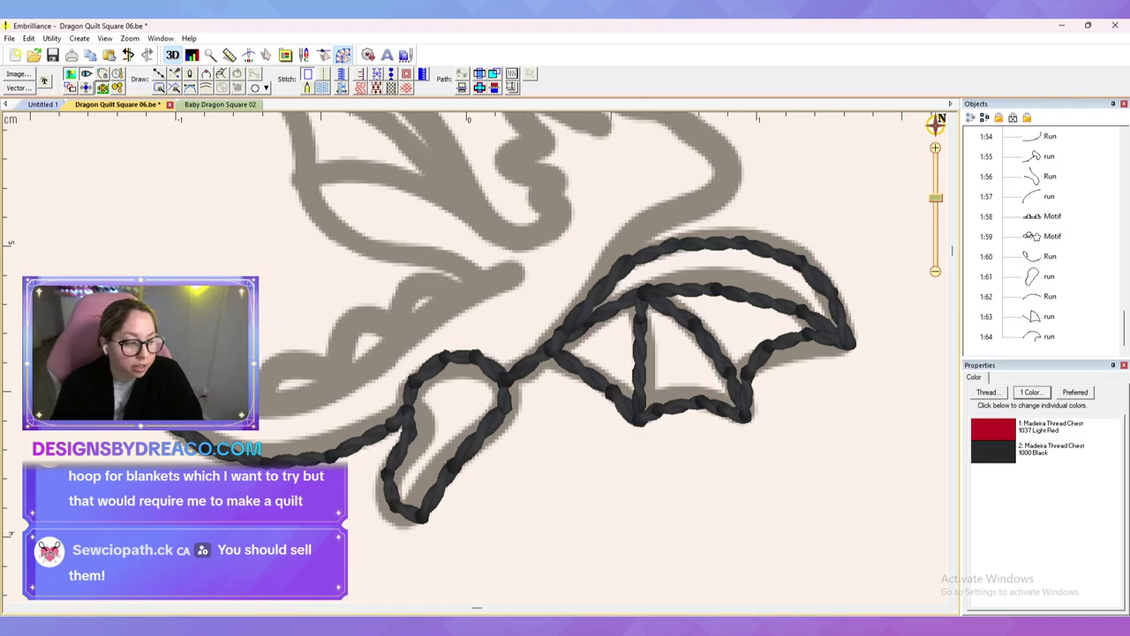
Step: Check the lower wing's runs and set the outer edge run's stitch start point at the middle scallop tip
scroll(530, 336, up, 1)
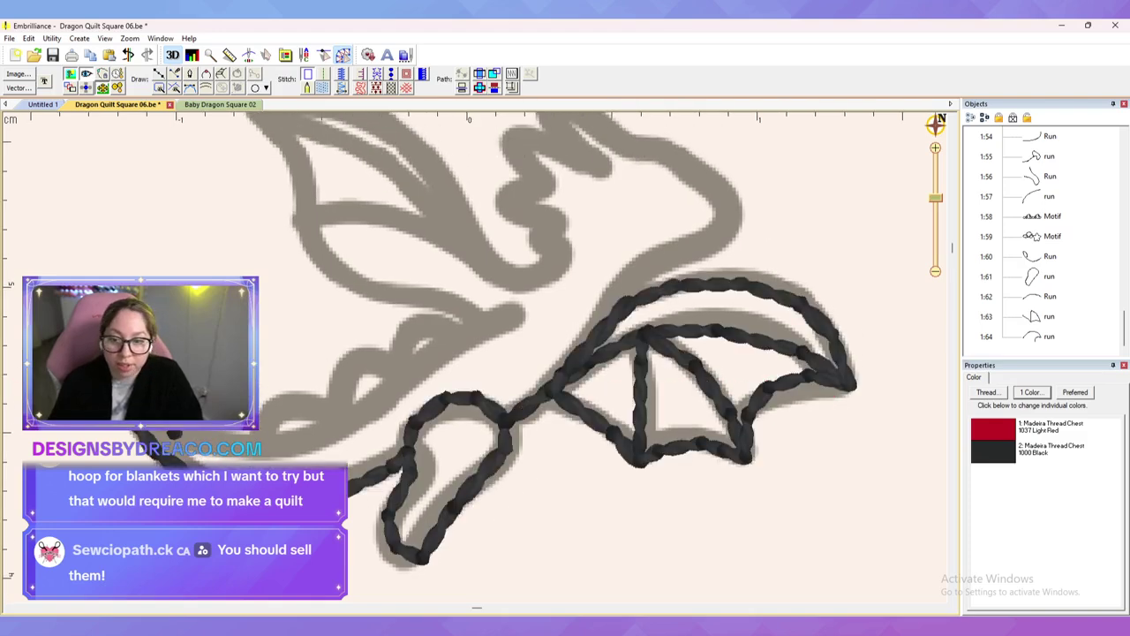
click(593, 339)
key(Escape)
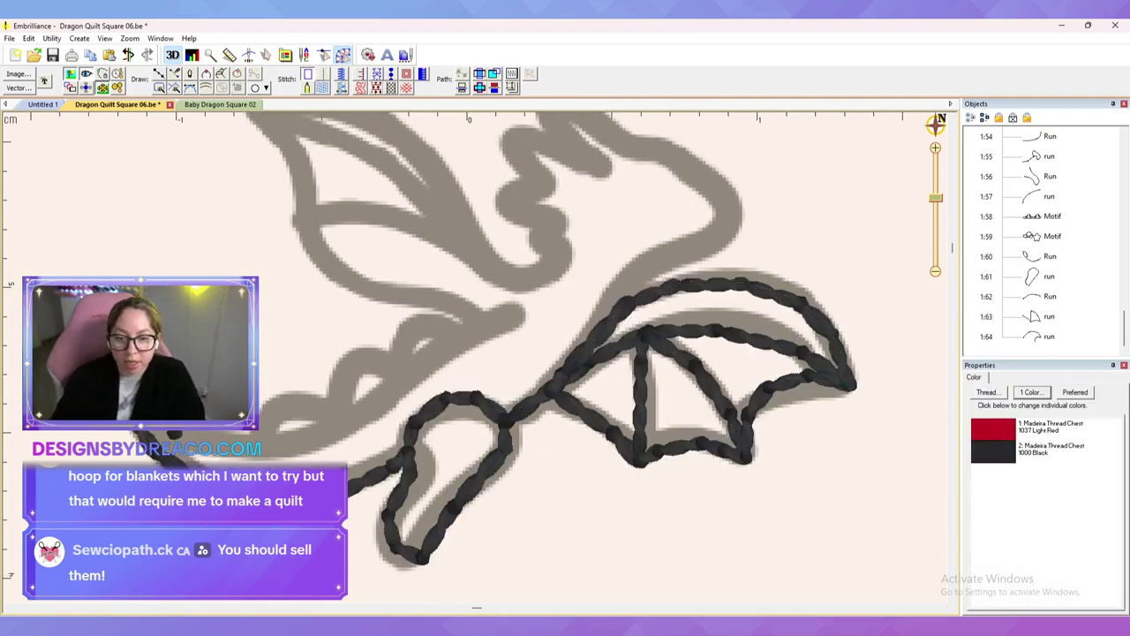
click(641, 393)
key(Escape)
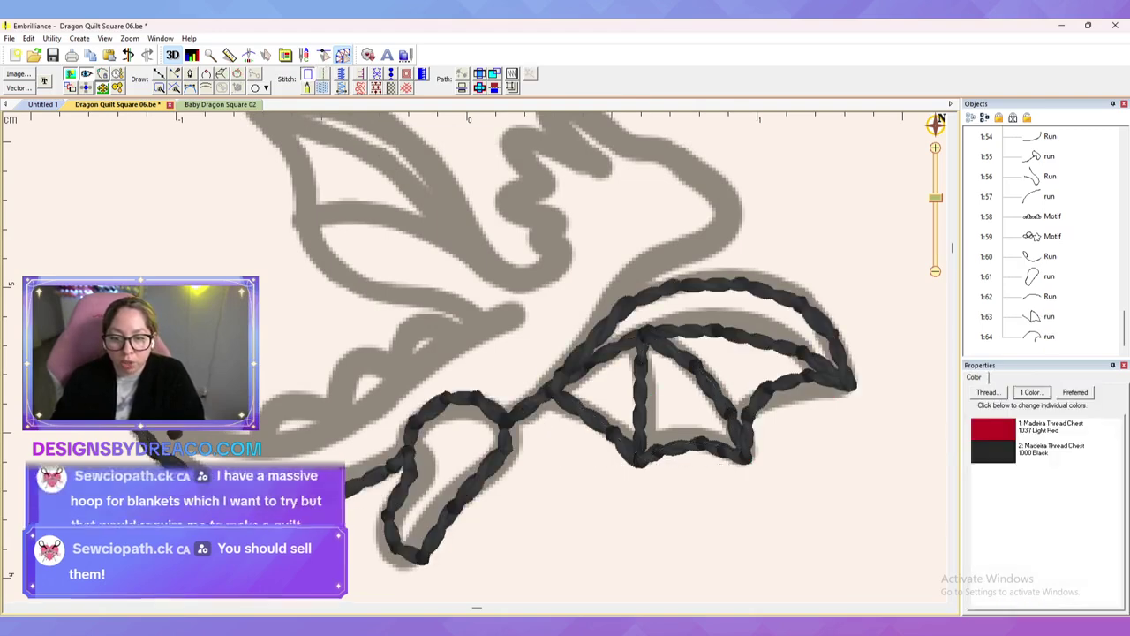
click(625, 305)
drag(849, 384, 746, 456)
click(718, 446)
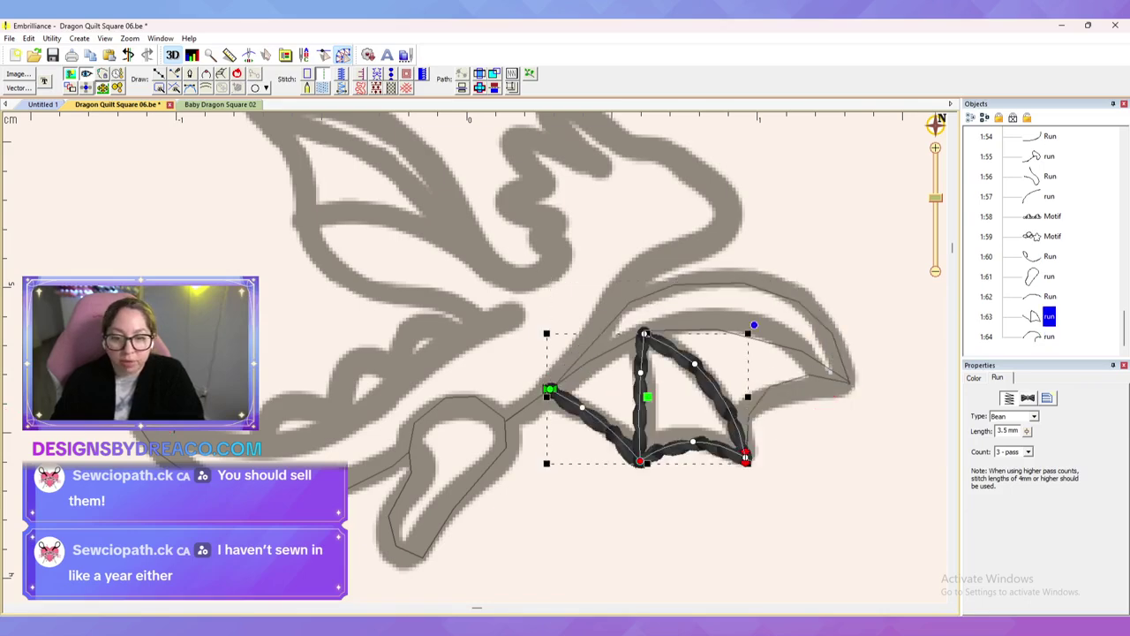
click(1049, 337)
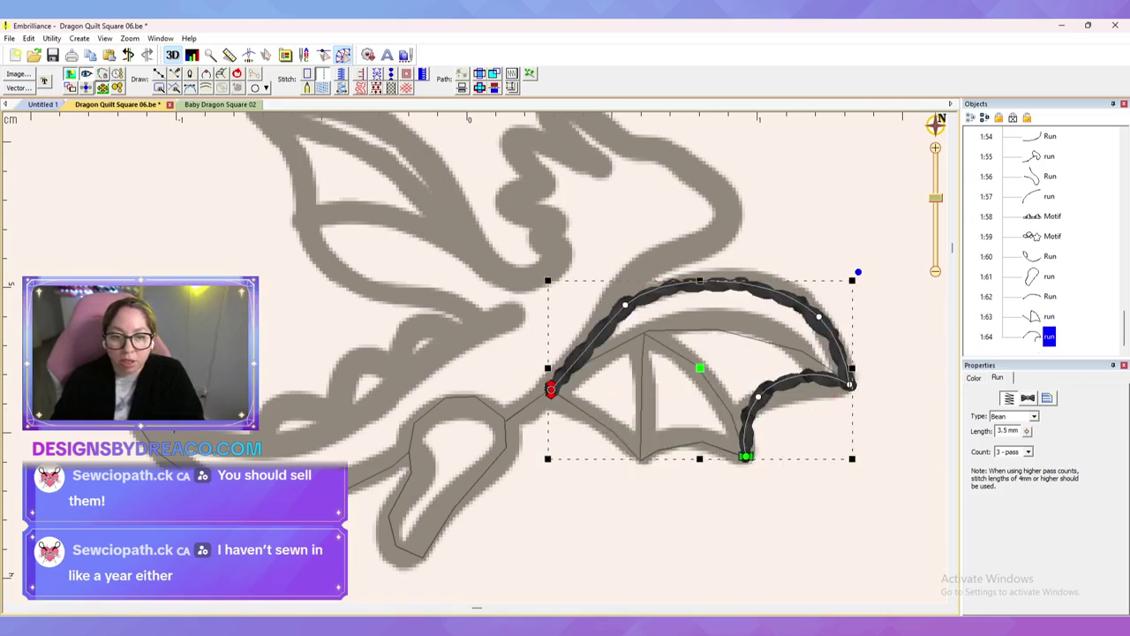
key(Escape)
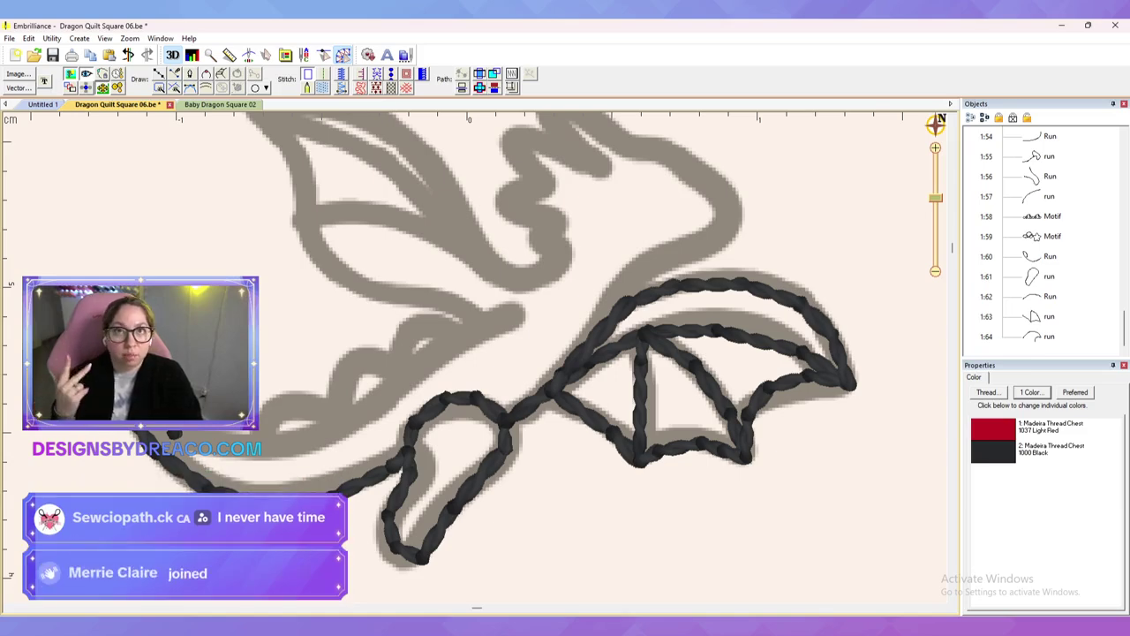
Step: Start a line after the last Motif object, tracing the baby dragon's neck, snout and forehead up to the head spike
scroll(763, 429, down, 3)
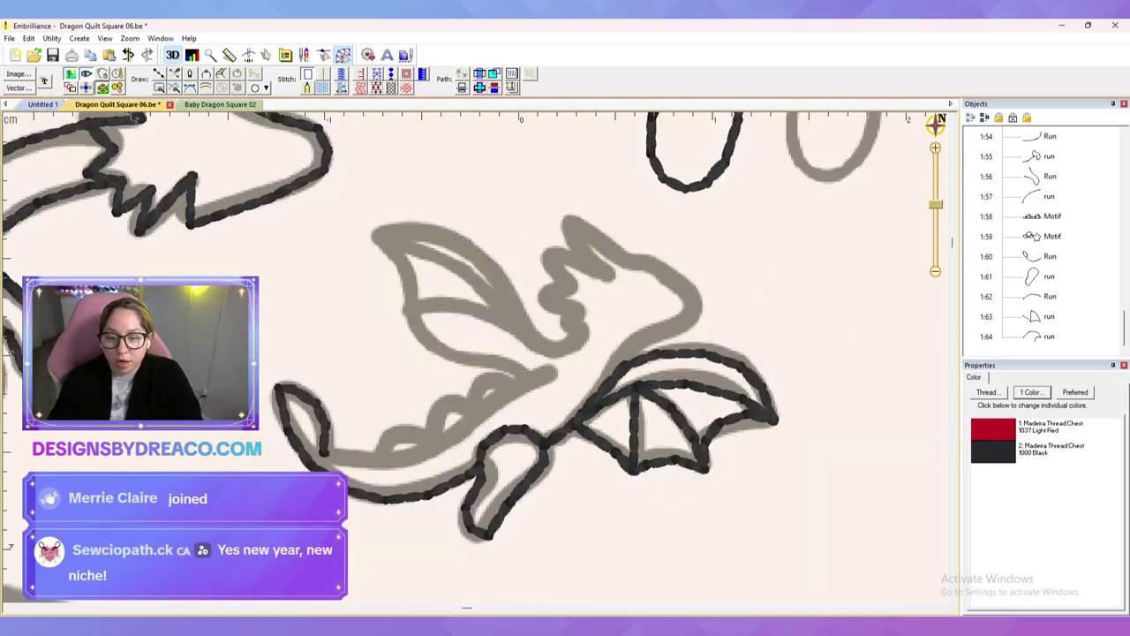
drag(706, 388, 755, 372)
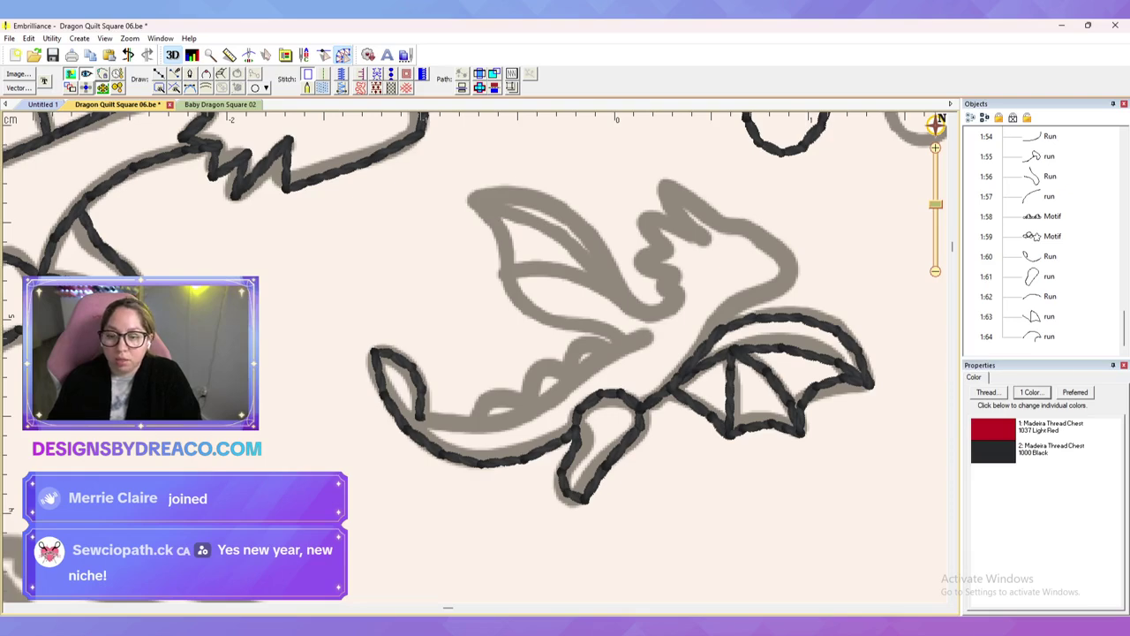
click(769, 316)
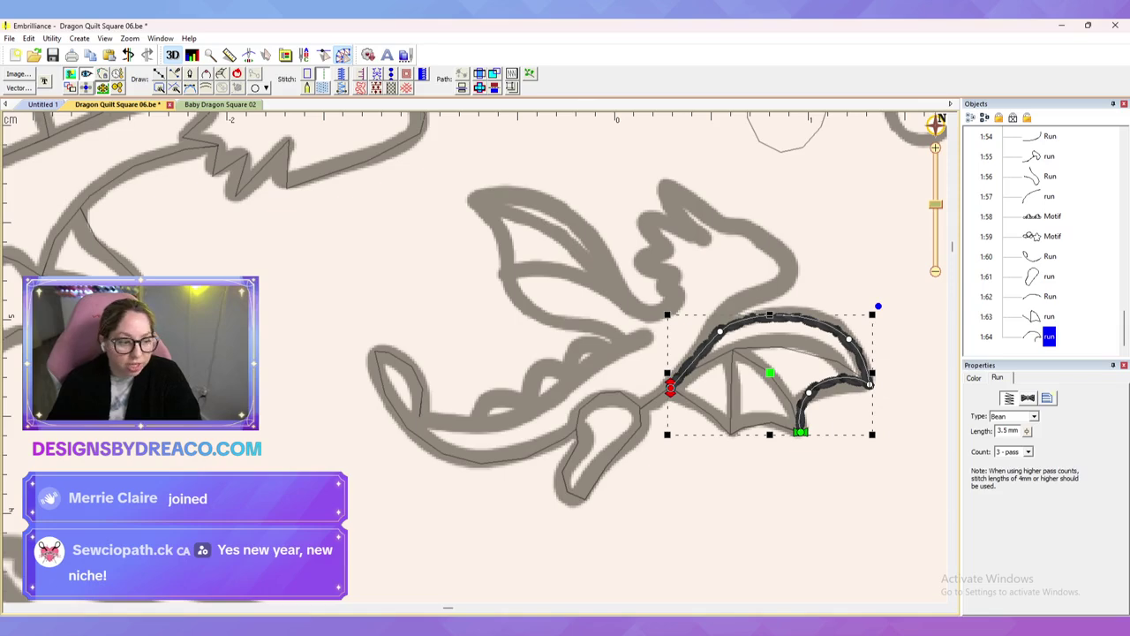
key(Escape)
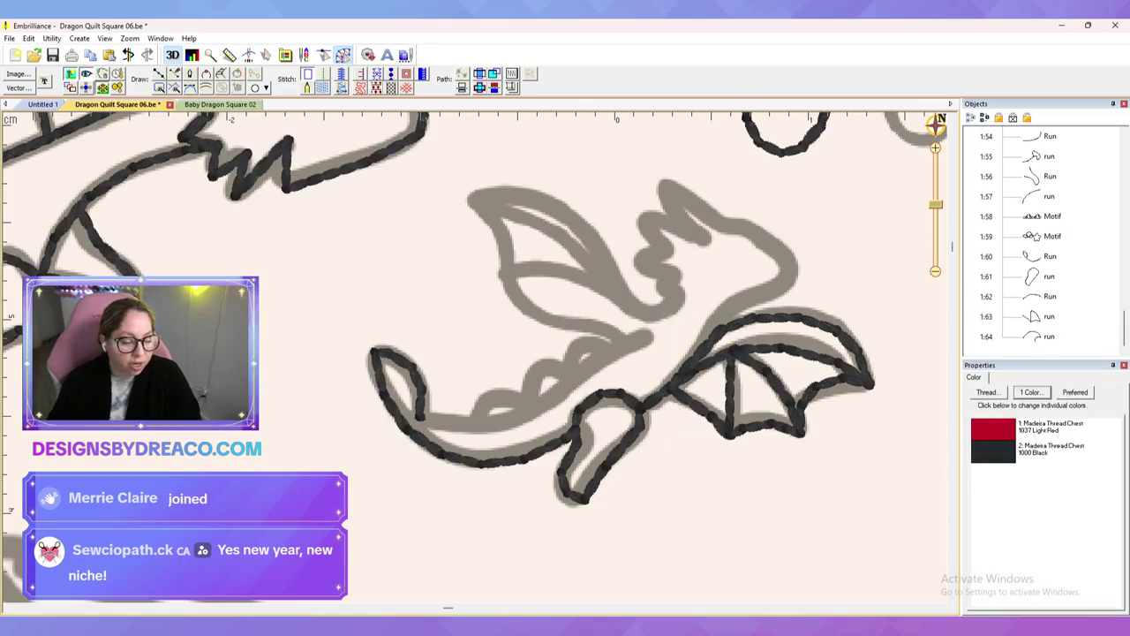
click(1052, 237)
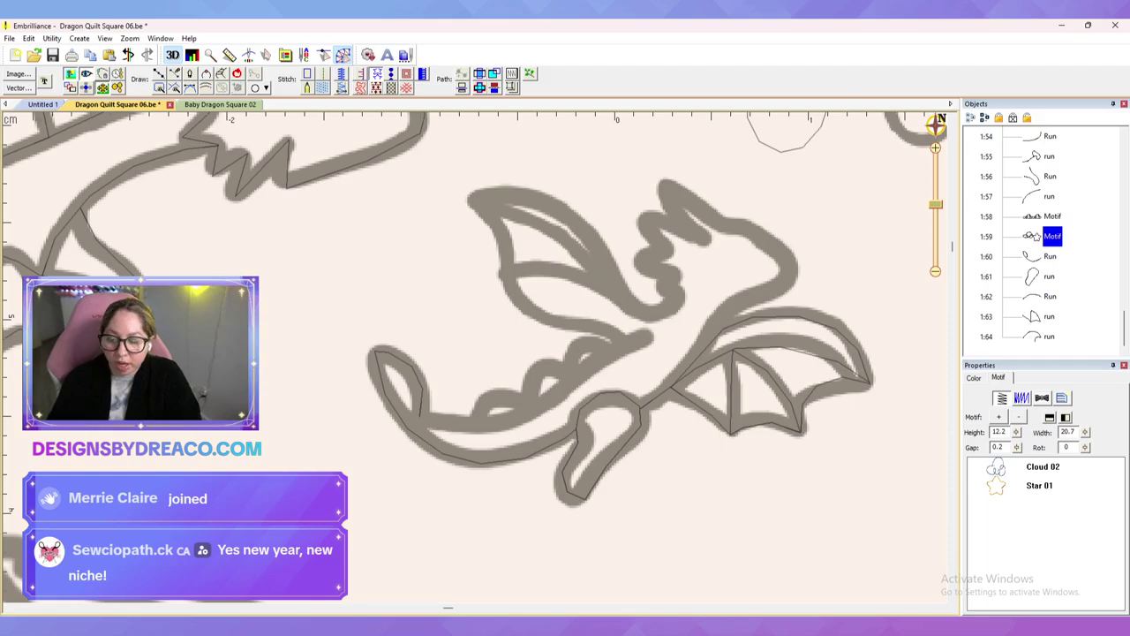
click(713, 338)
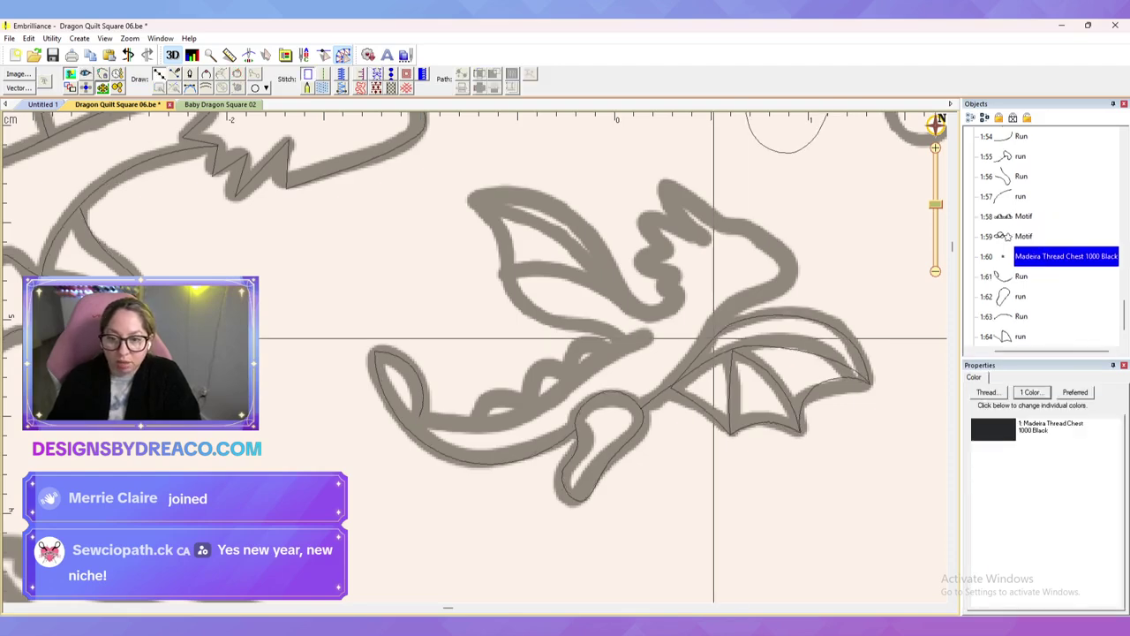
click(740, 303)
click(794, 280)
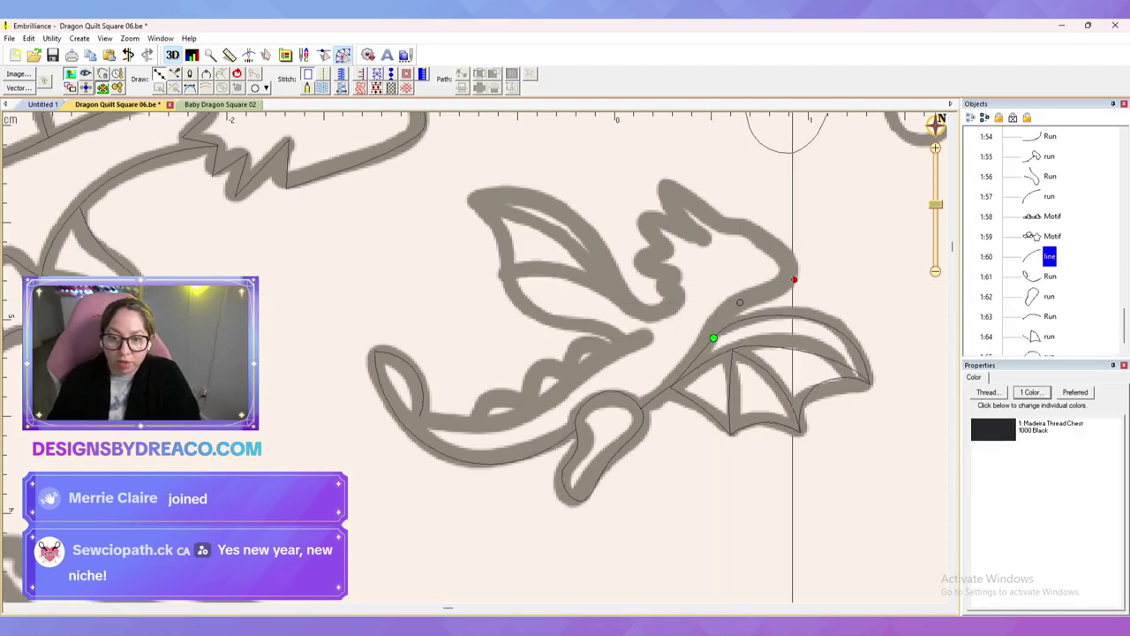
click(768, 240)
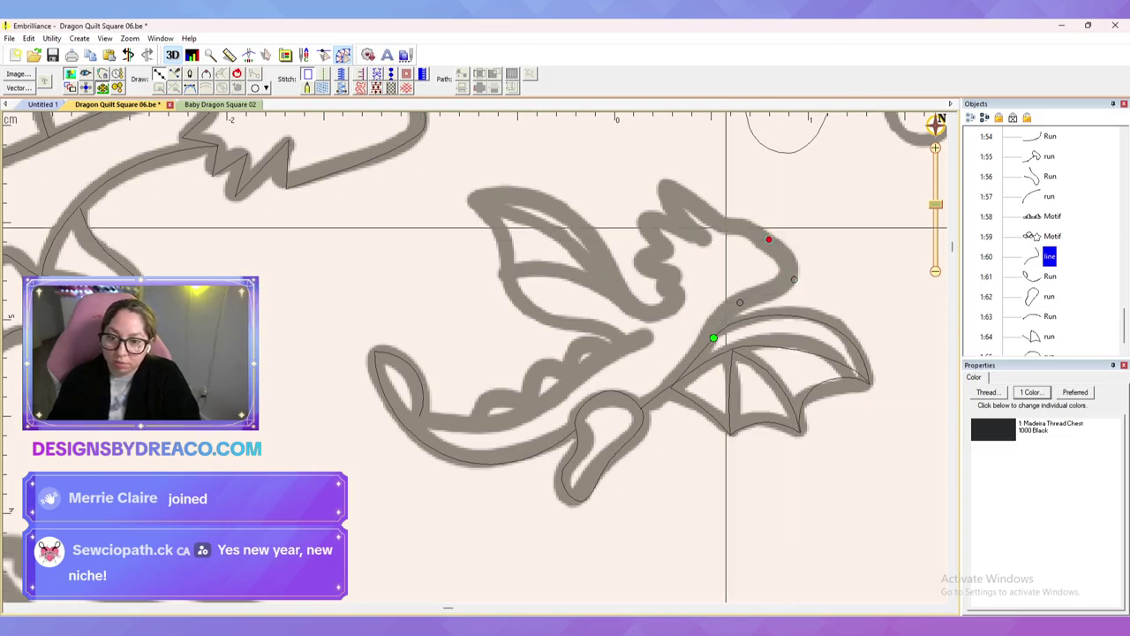
click(726, 227)
click(666, 207)
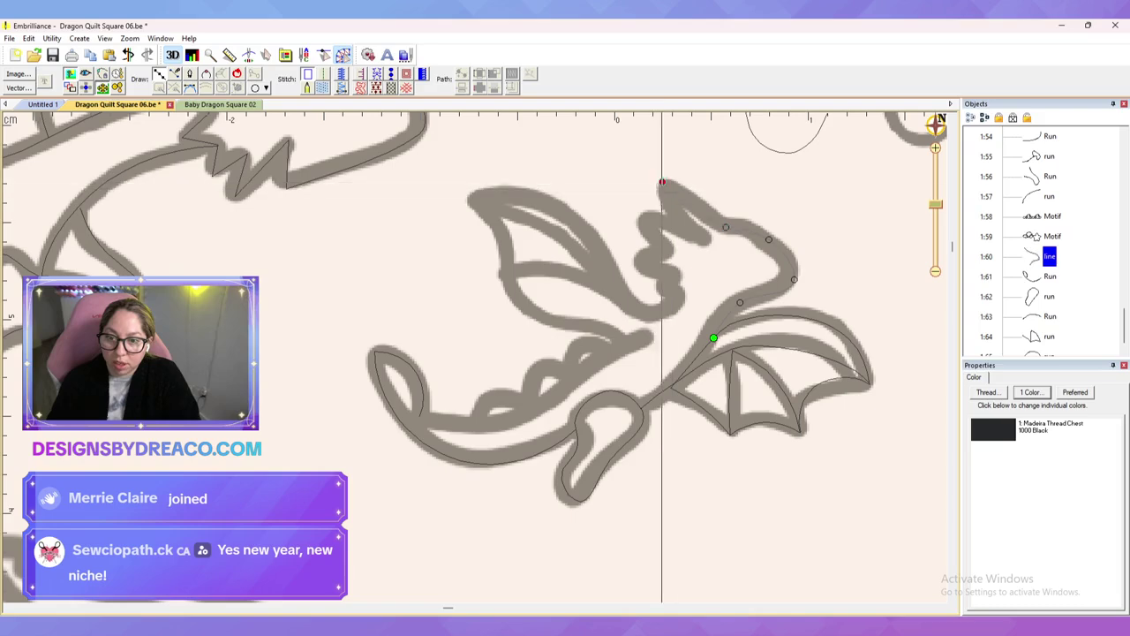
Step: Continue the line through the zigzag spikes behind the head and around to the base of the neck
click(641, 219)
click(666, 254)
click(641, 269)
click(679, 270)
click(655, 290)
click(683, 299)
click(657, 317)
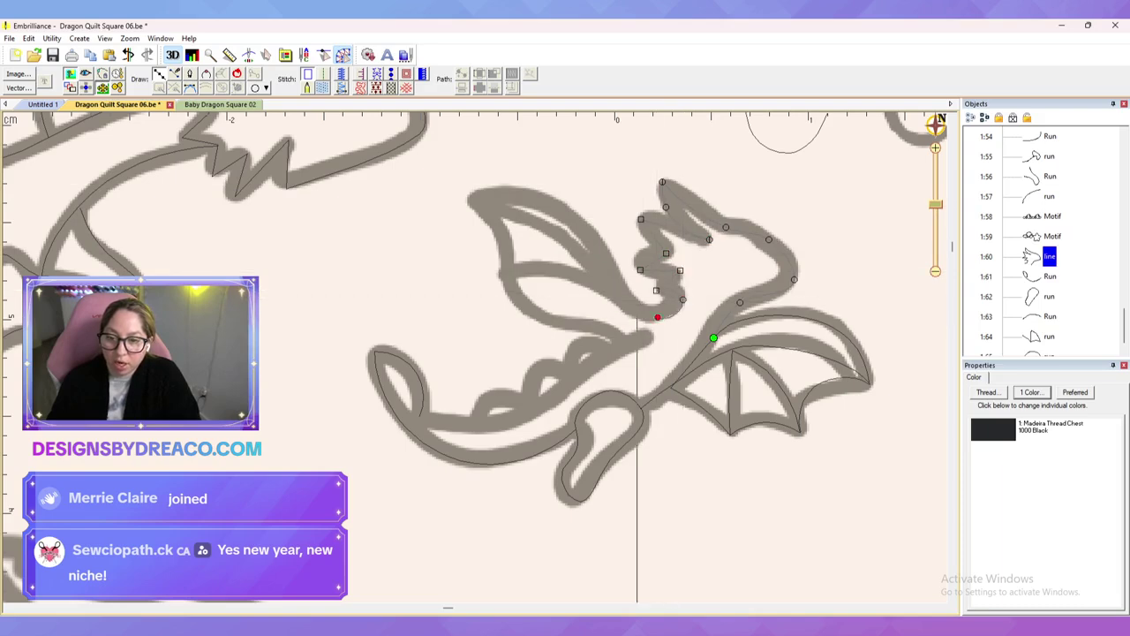
Step: Continue the line along the upper wing's top edge to its tip and back to the wing base, finishing it there
click(613, 273)
click(557, 209)
click(474, 209)
click(532, 218)
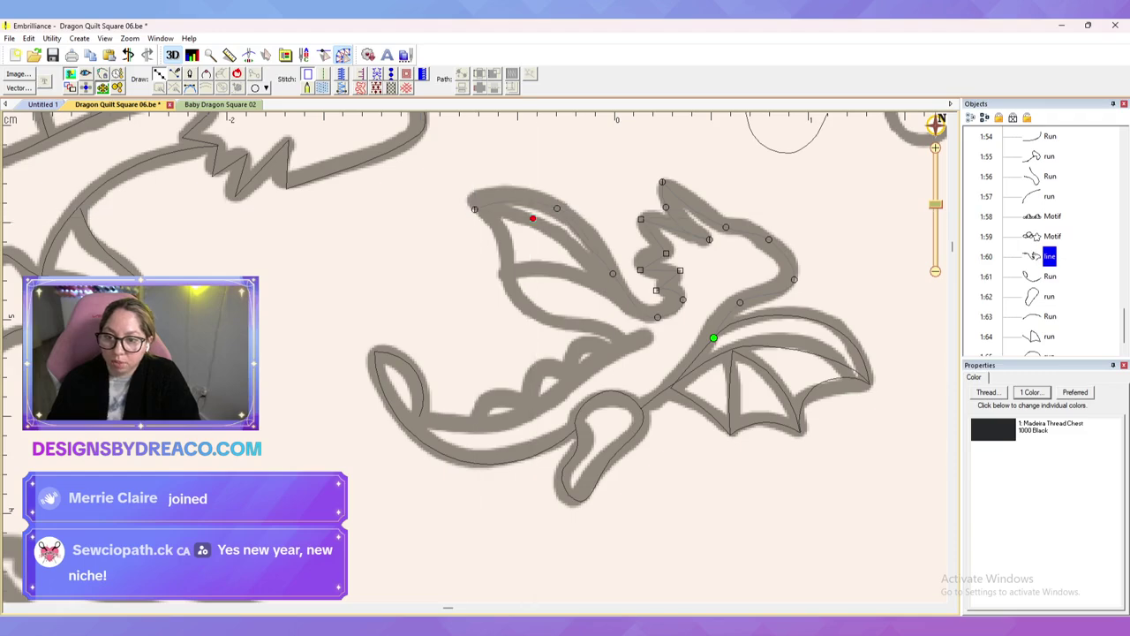
click(632, 305)
key(Return)
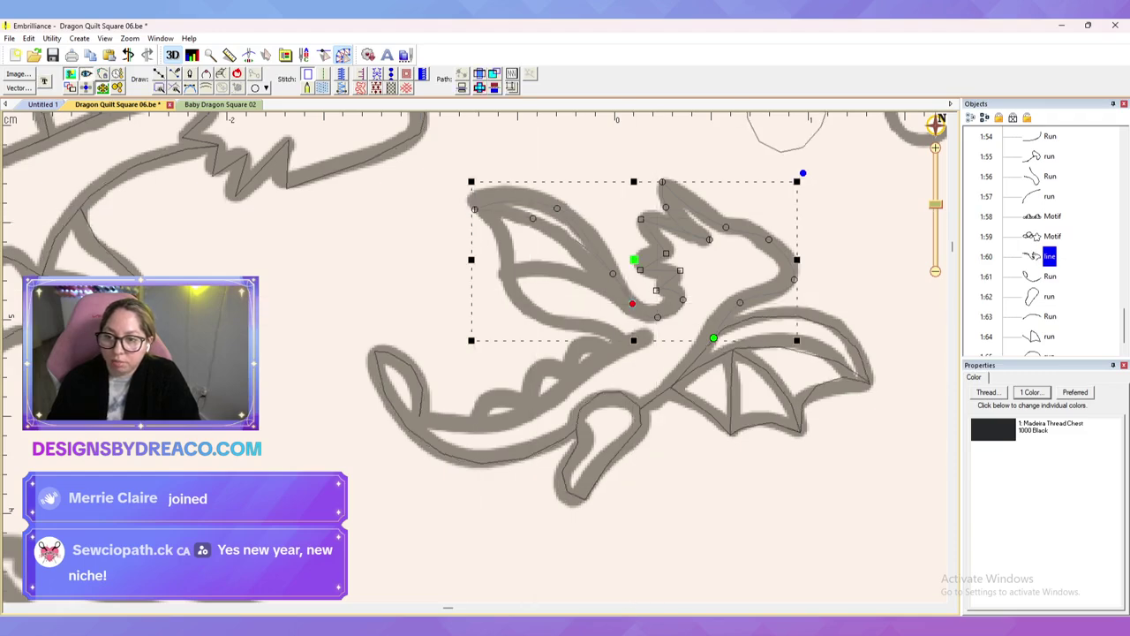
Step: Align the upper wing's tip and top edge nodes with the artwork and convert the head and wing line to a run
drag(474, 210, 474, 198)
drag(557, 209, 555, 204)
drag(613, 274, 627, 286)
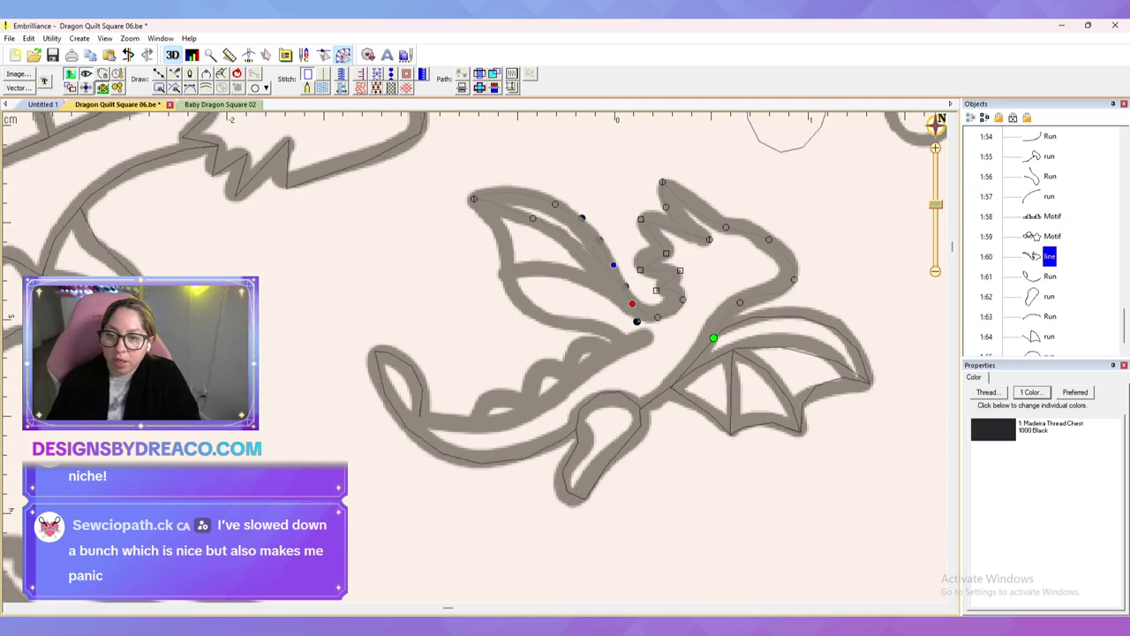
click(324, 74)
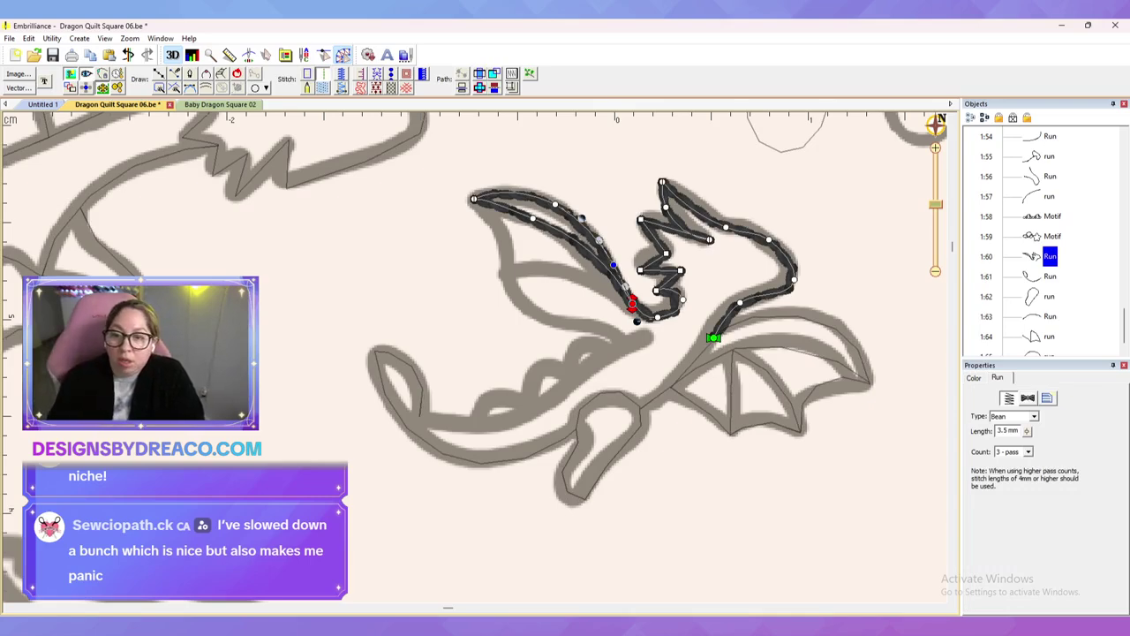
Step: Adjust the upper wing's rib curve and move the run's stitch end point to the wing tip
key(Delete)
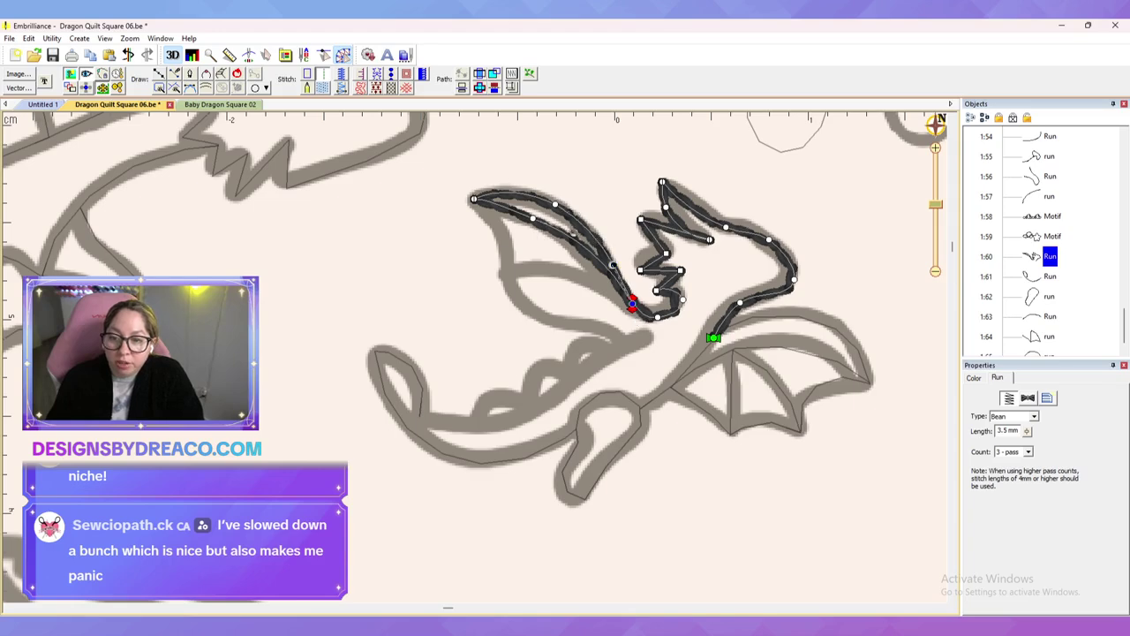
click(574, 233)
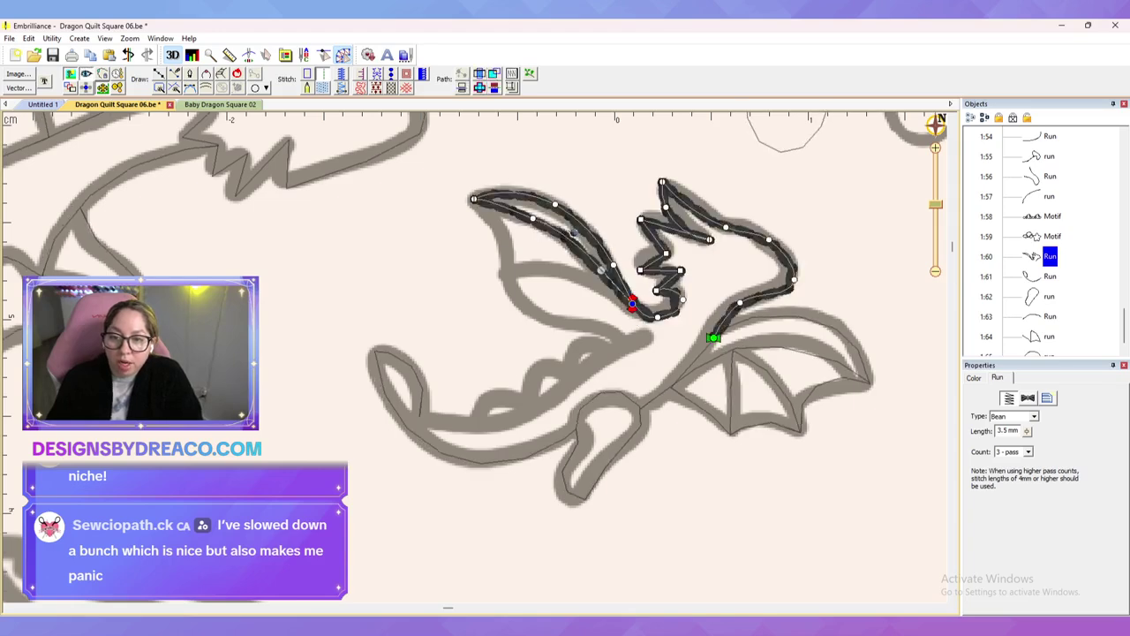
drag(632, 302, 474, 197)
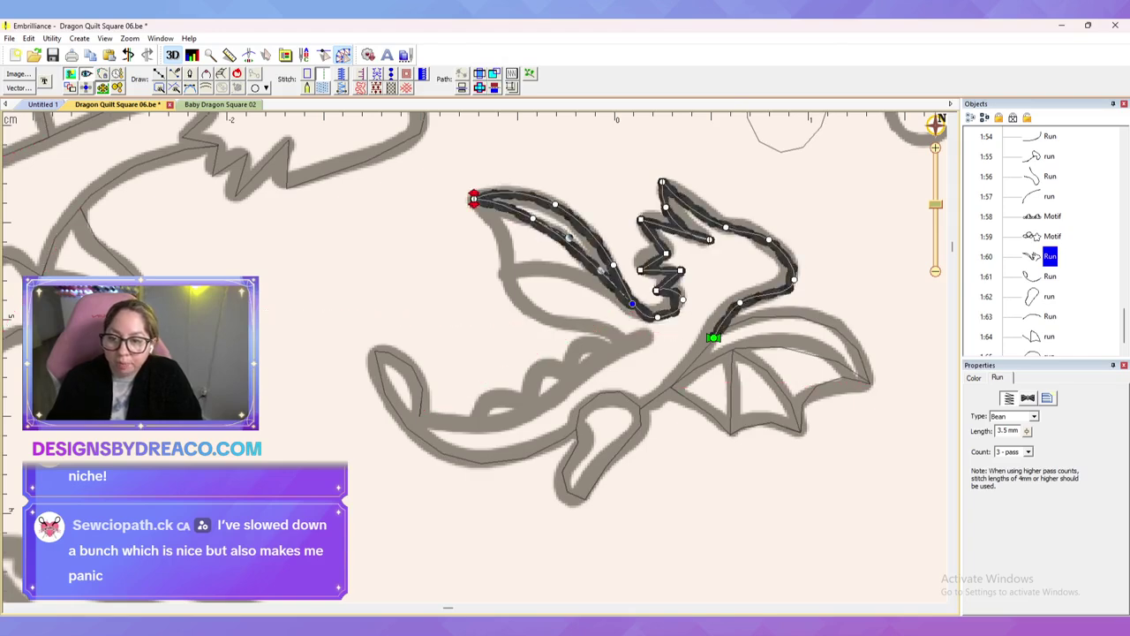
Step: Trace a run from the upper wing's tip down its outer edge and along the middle rib to the wing base
click(159, 74)
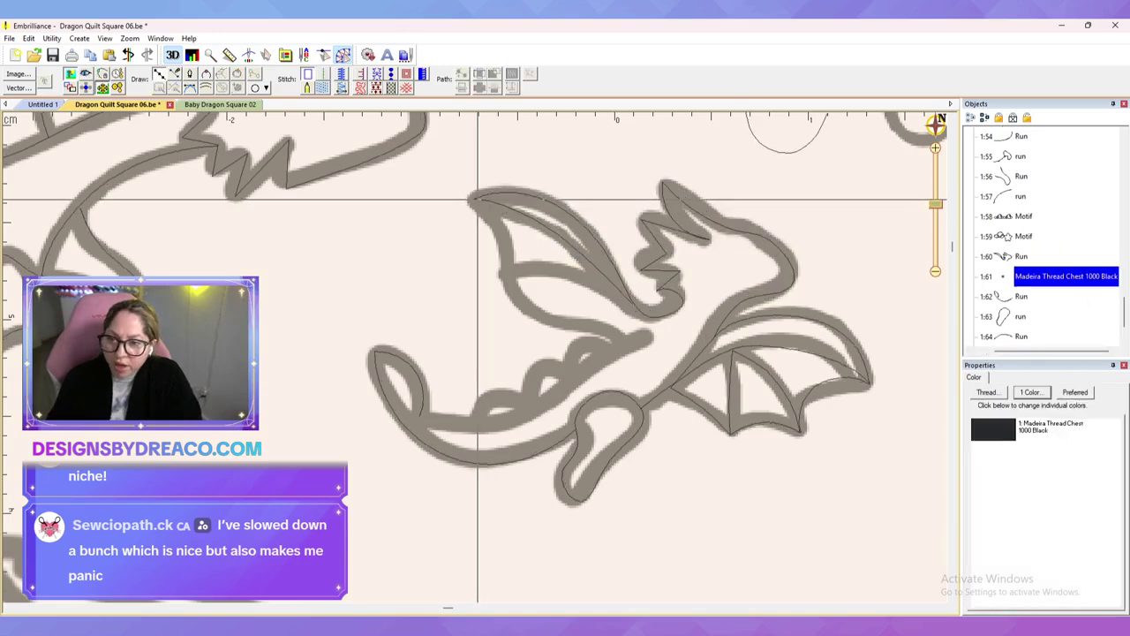
click(476, 198)
click(499, 219)
click(501, 274)
click(527, 270)
click(581, 277)
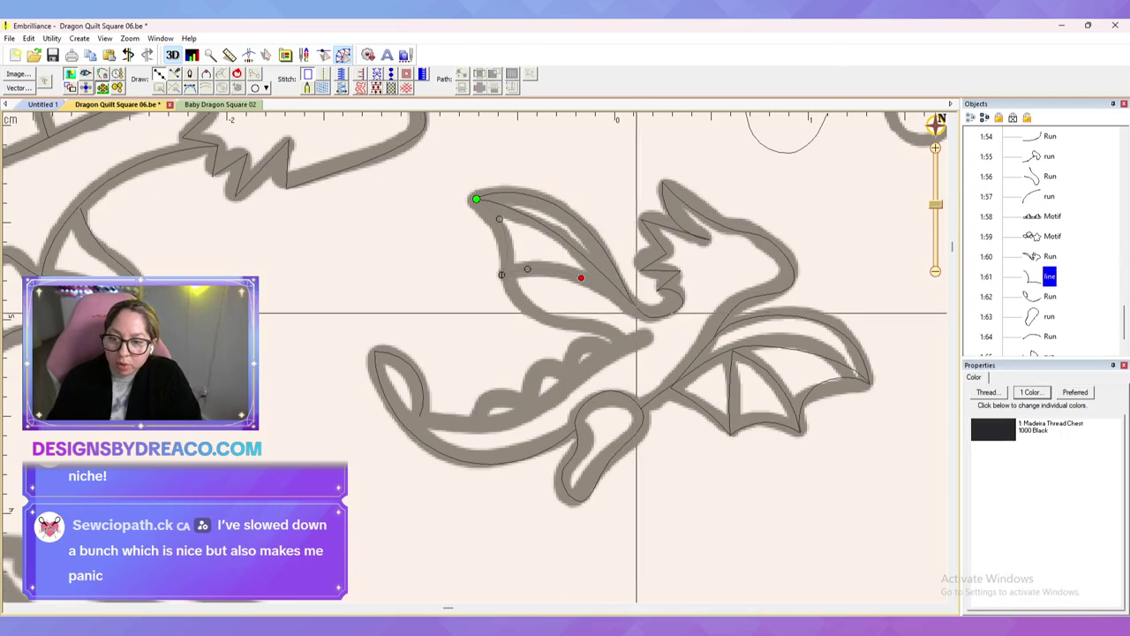
double_click(637, 313)
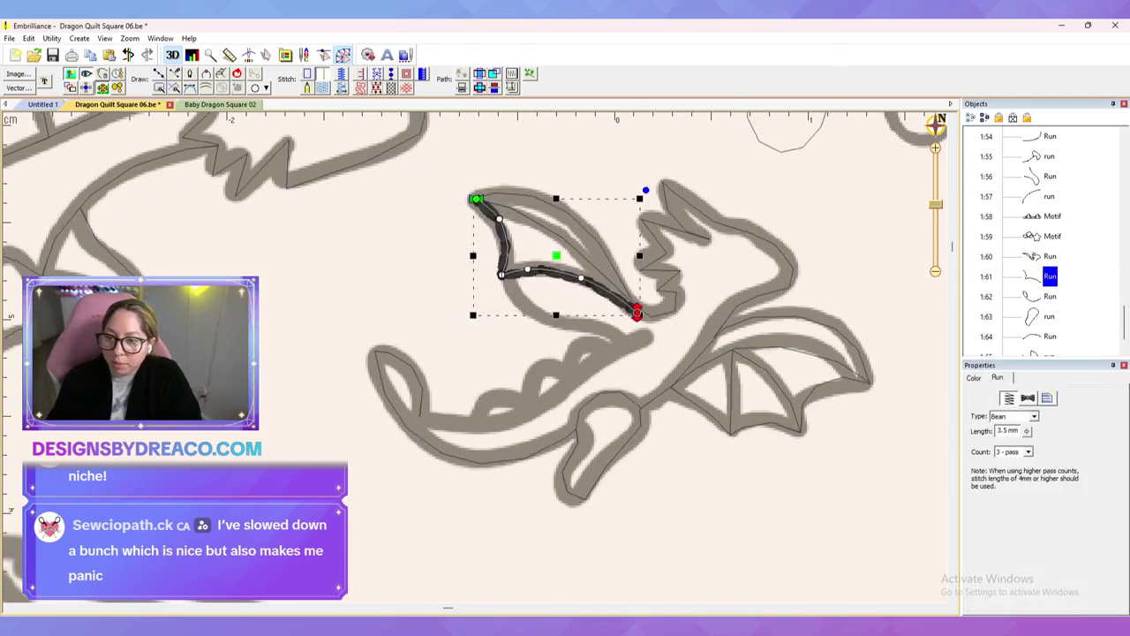
Step: Place the rib run's corner node and stitch end point at the wing edge, remove the node beyond it, and curve the rib
drag(637, 313, 506, 272)
click(527, 269)
key(Delete)
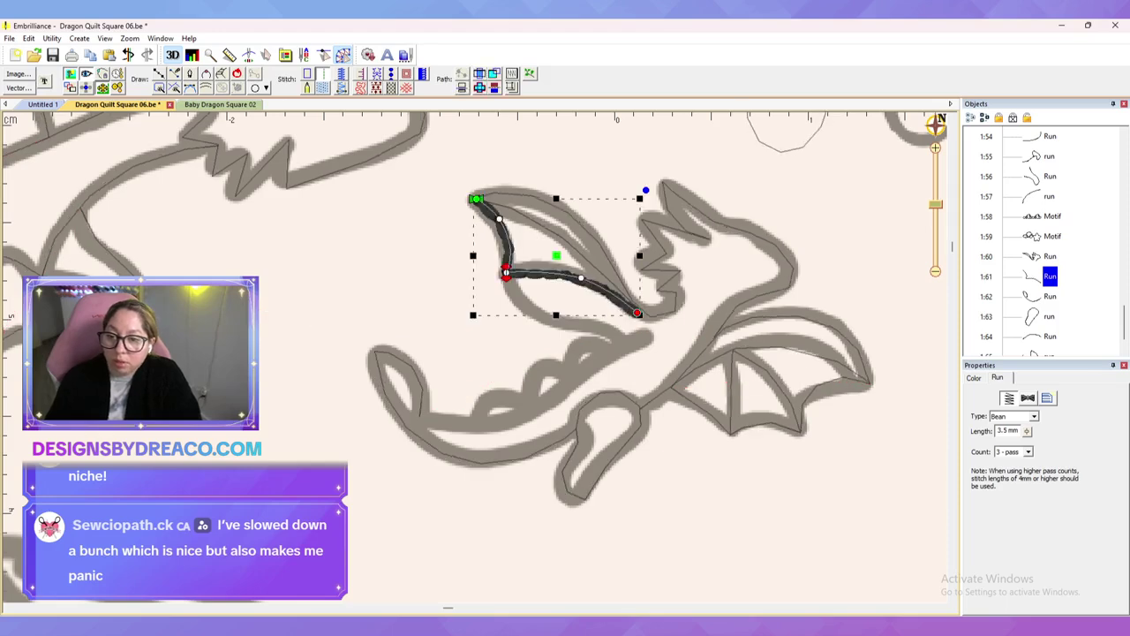
drag(515, 271, 540, 263)
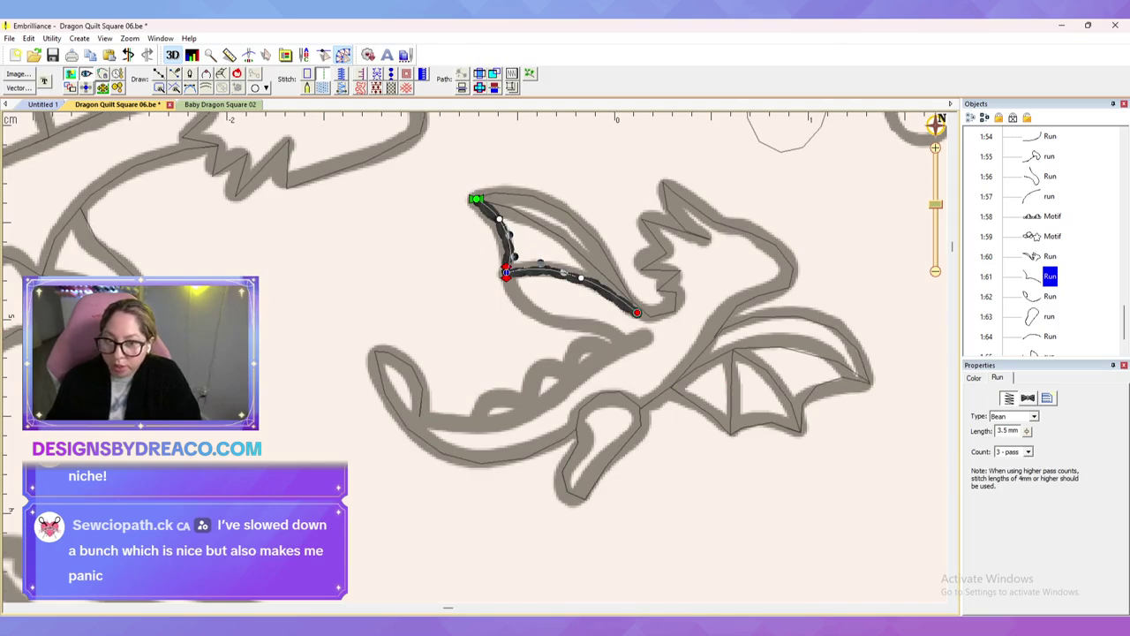
Step: Trace the upper wing's lower edge from the middle rib corner to the dragon's back and convert it to a run
click(159, 74)
click(505, 271)
click(533, 313)
click(595, 323)
click(625, 340)
right_click(633, 347)
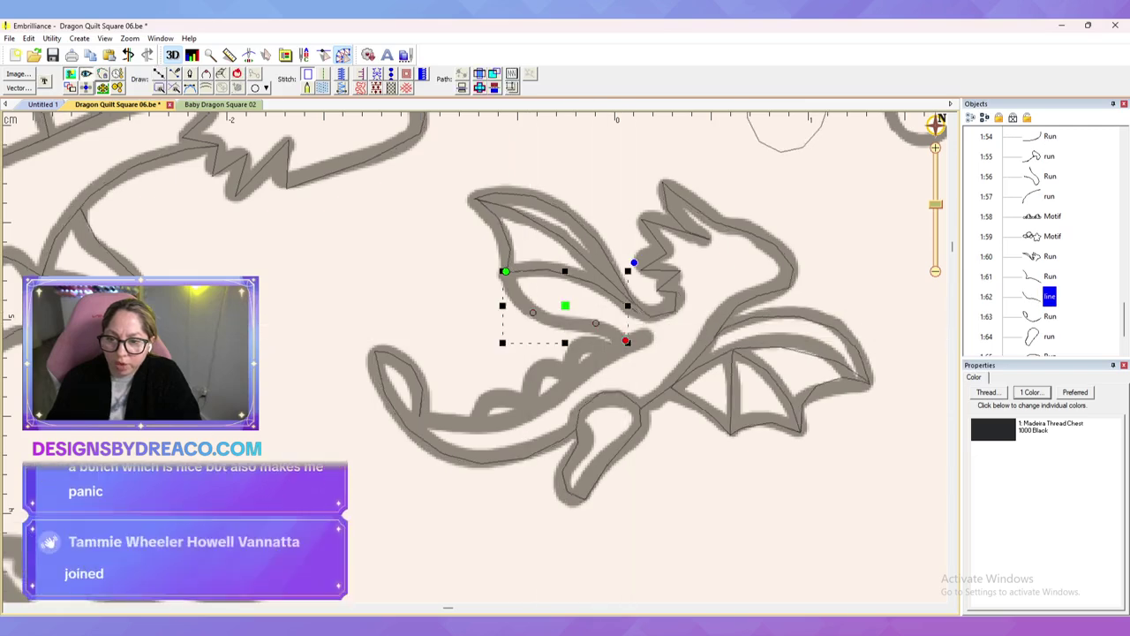
click(324, 74)
Step: Draw a short straight run from the upper end of the dragon's back line to the first back scallop
click(159, 74)
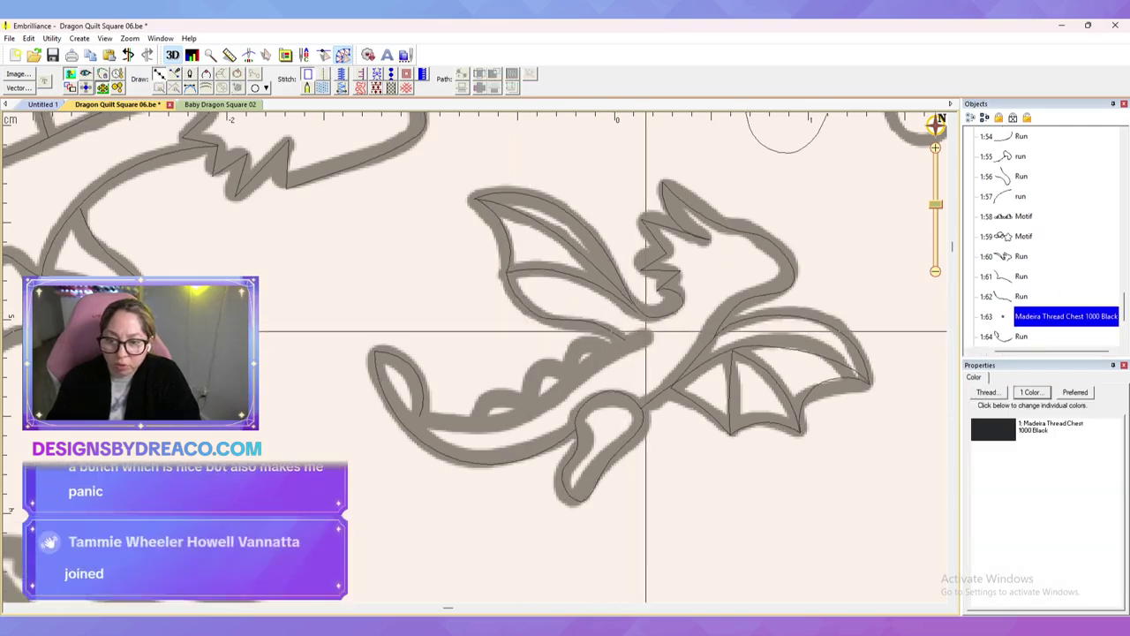
click(646, 331)
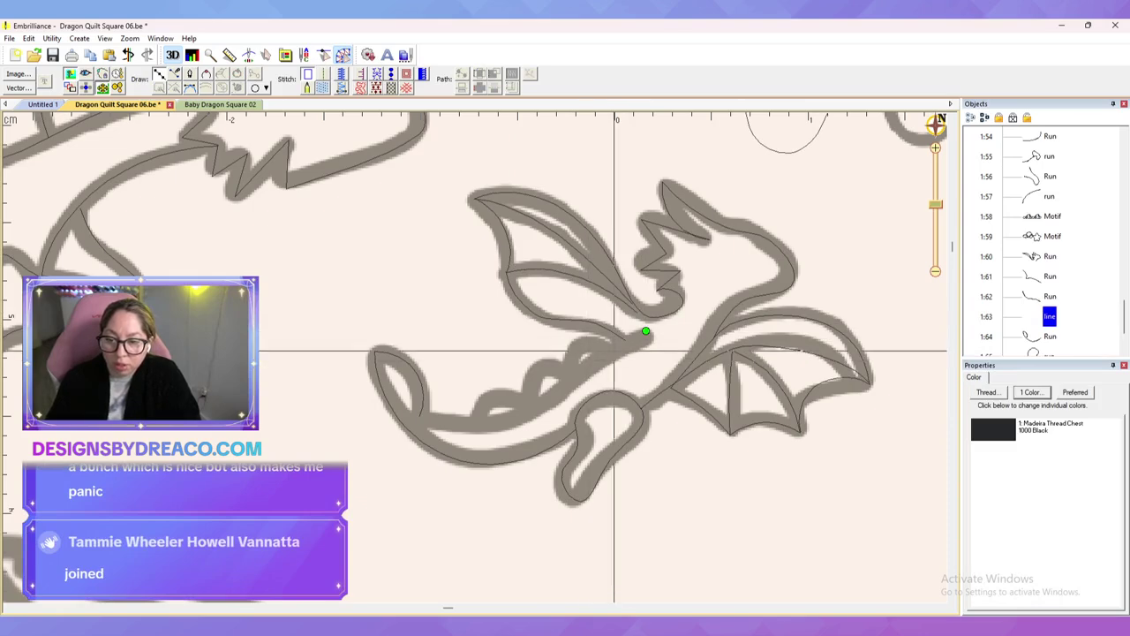
click(606, 358)
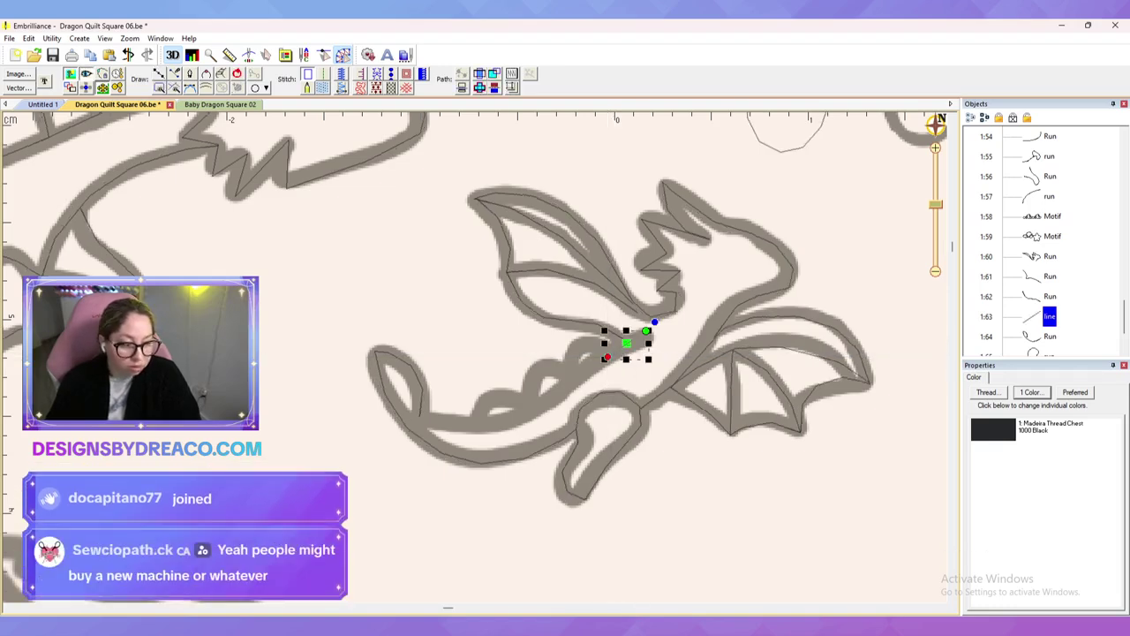
click(324, 74)
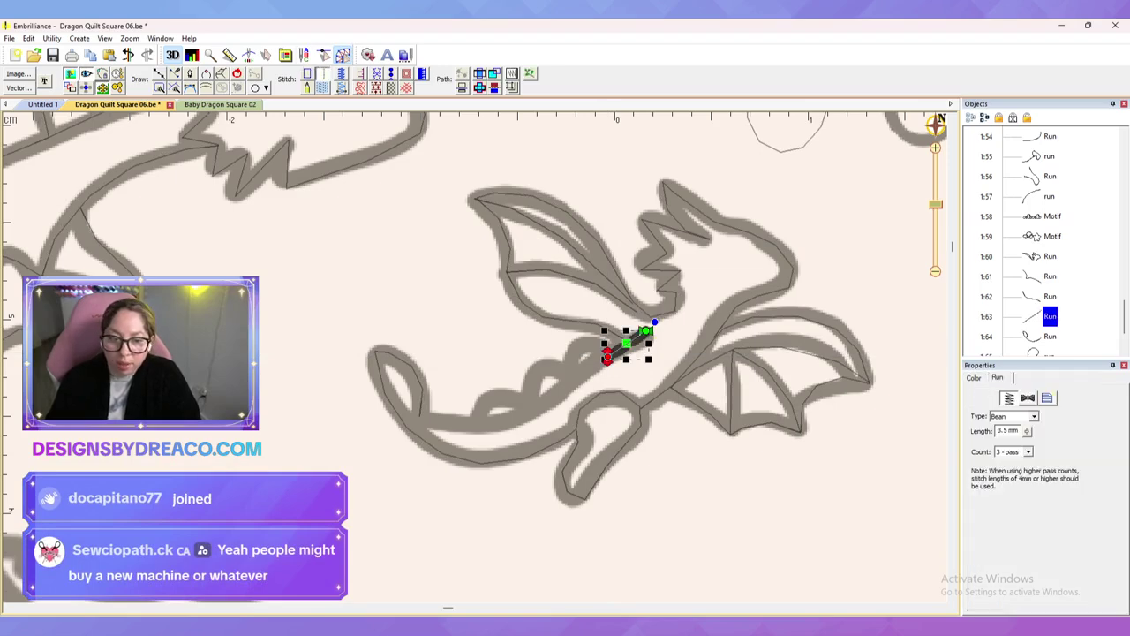
Step: Trace the three scallops along the dragon's back as a run, from the short back run toward the tail
click(159, 74)
click(612, 354)
click(577, 346)
click(569, 374)
click(548, 363)
click(534, 400)
click(496, 395)
double_click(473, 423)
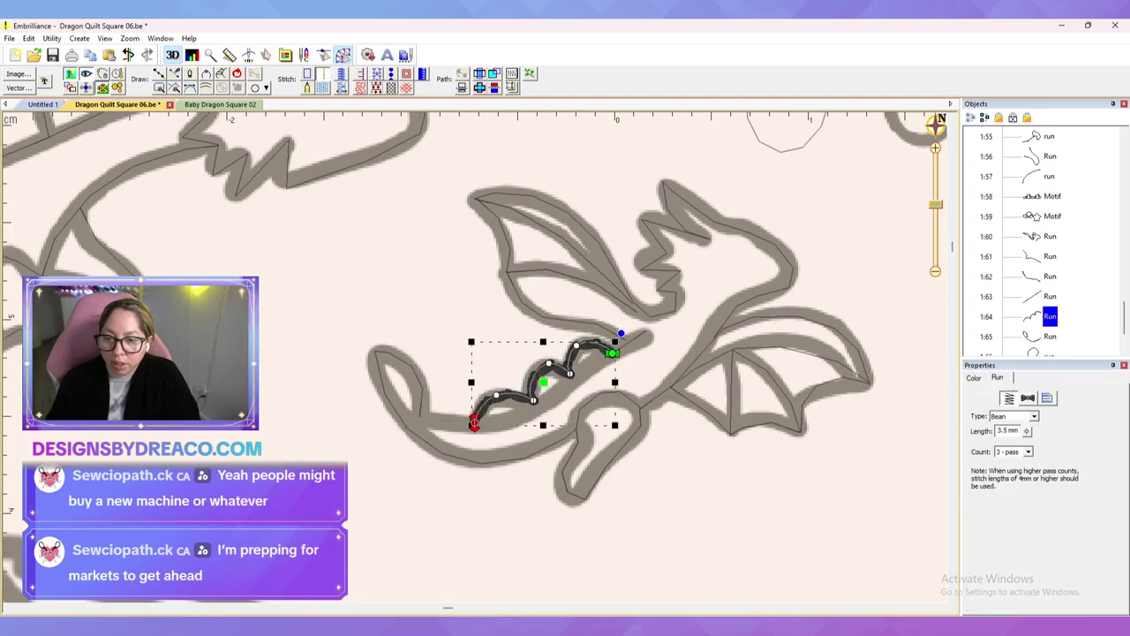
Step: Choose the QuickStyle Traveling Run style for the short straight run at the upper end of the back
key(Delete)
click(1047, 398)
click(1009, 446)
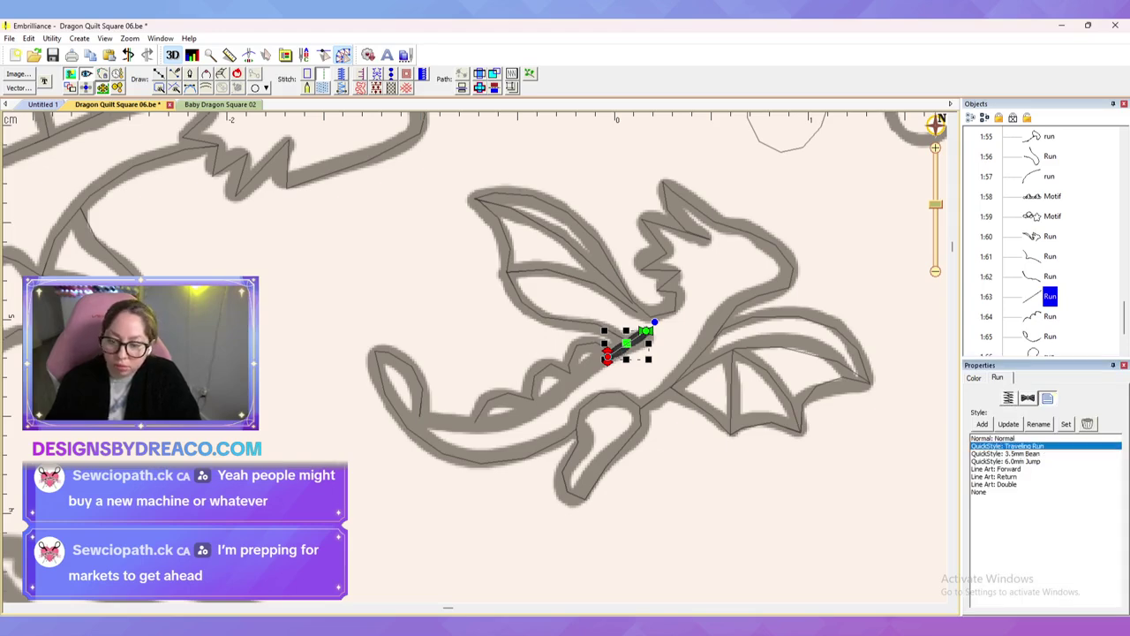
click(520, 358)
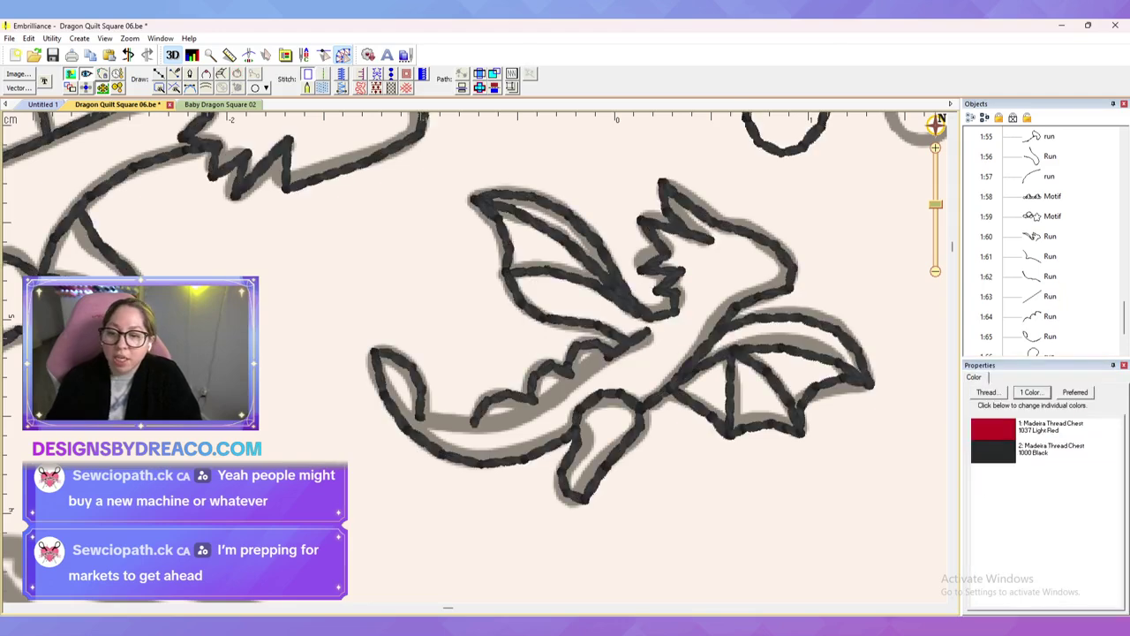
Step: Trace the back line as a run from its upper end beneath the scallops to the inner edge of the tail
click(549, 365)
key(d)
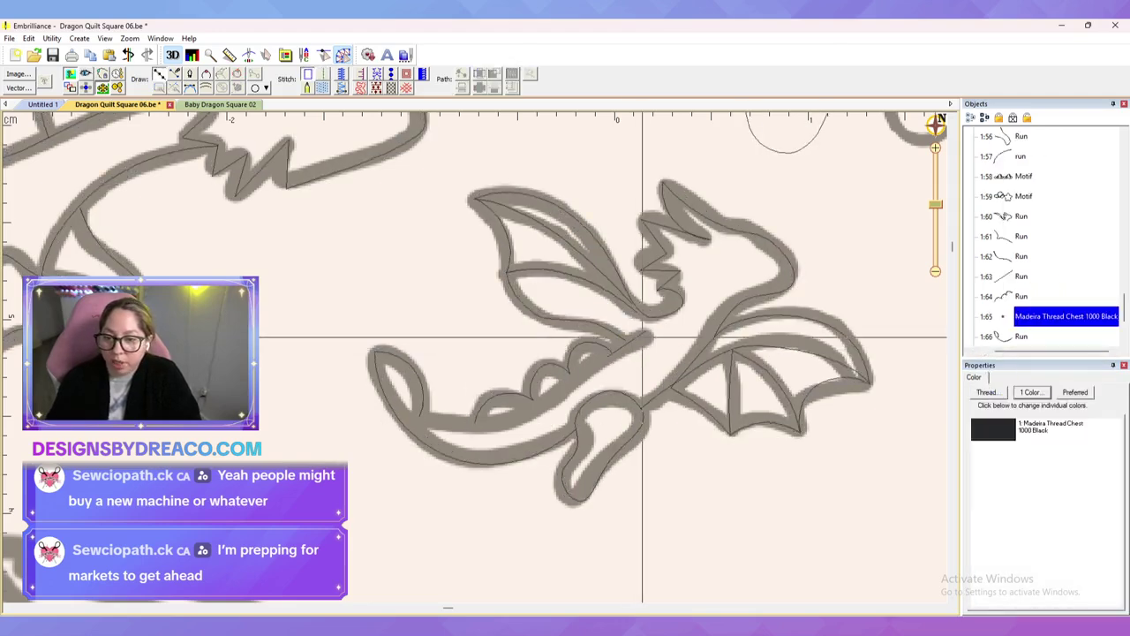
click(646, 334)
click(575, 374)
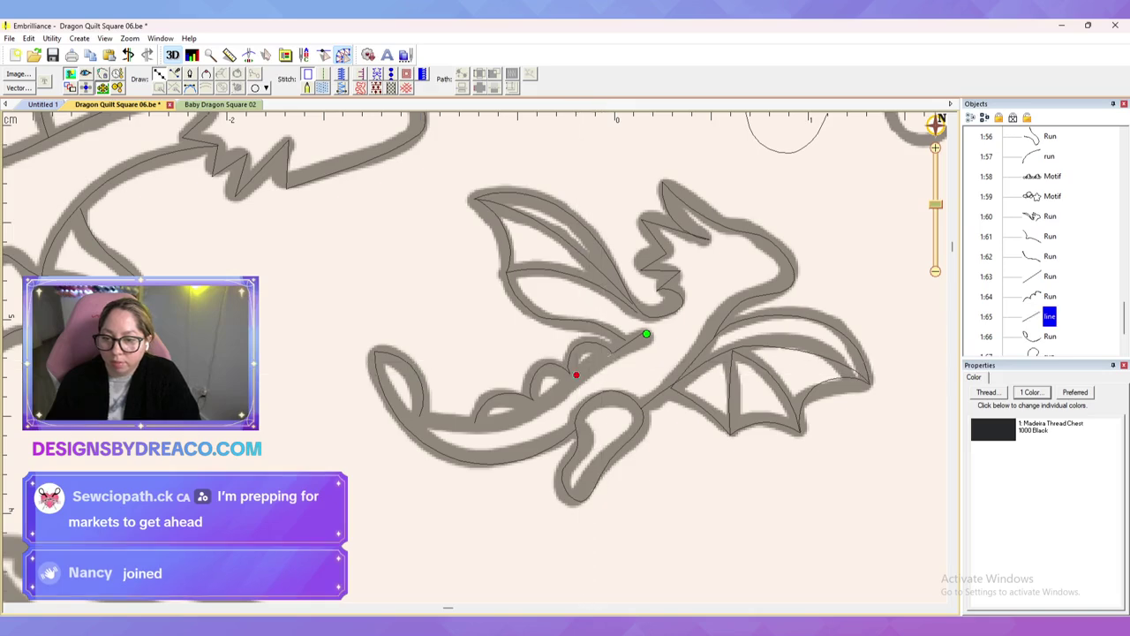
click(484, 418)
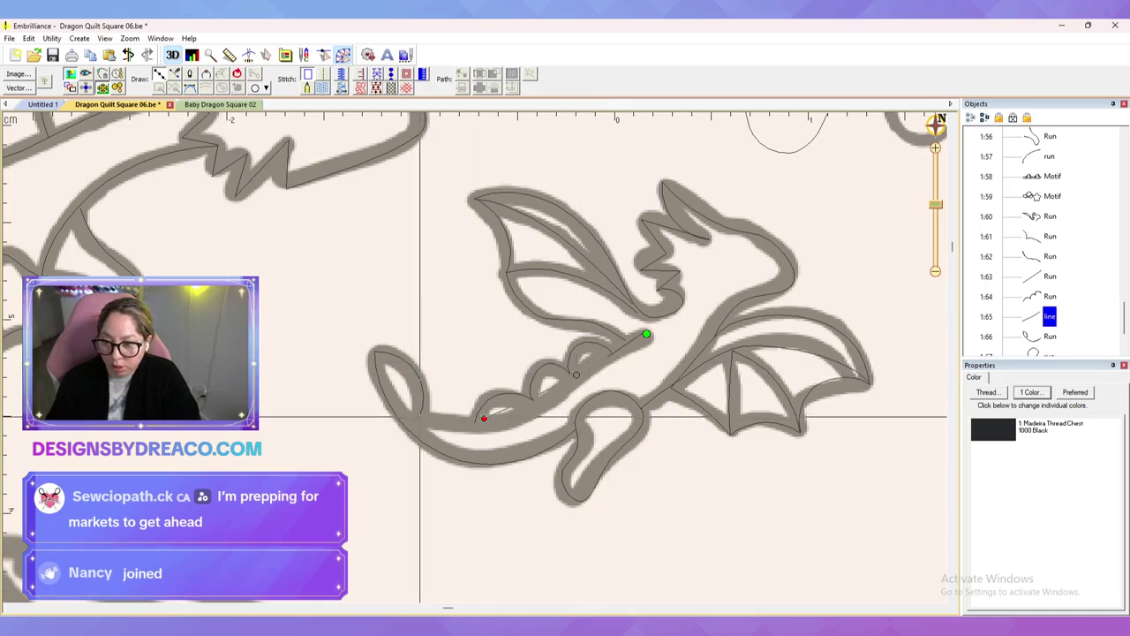
double_click(418, 419)
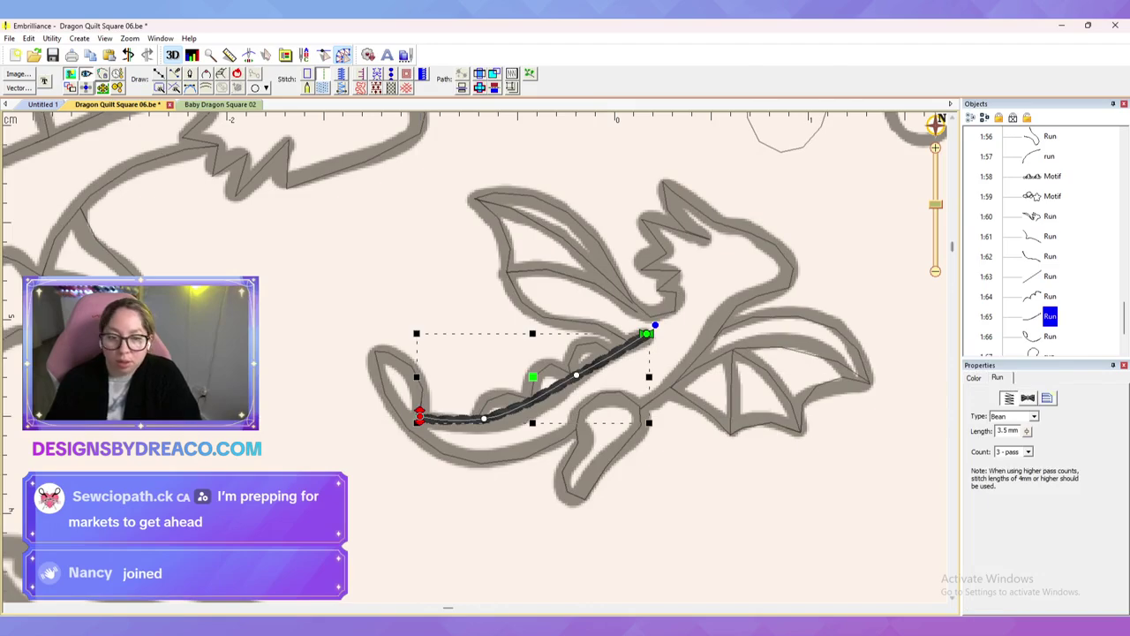
click(1028, 398)
click(870, 490)
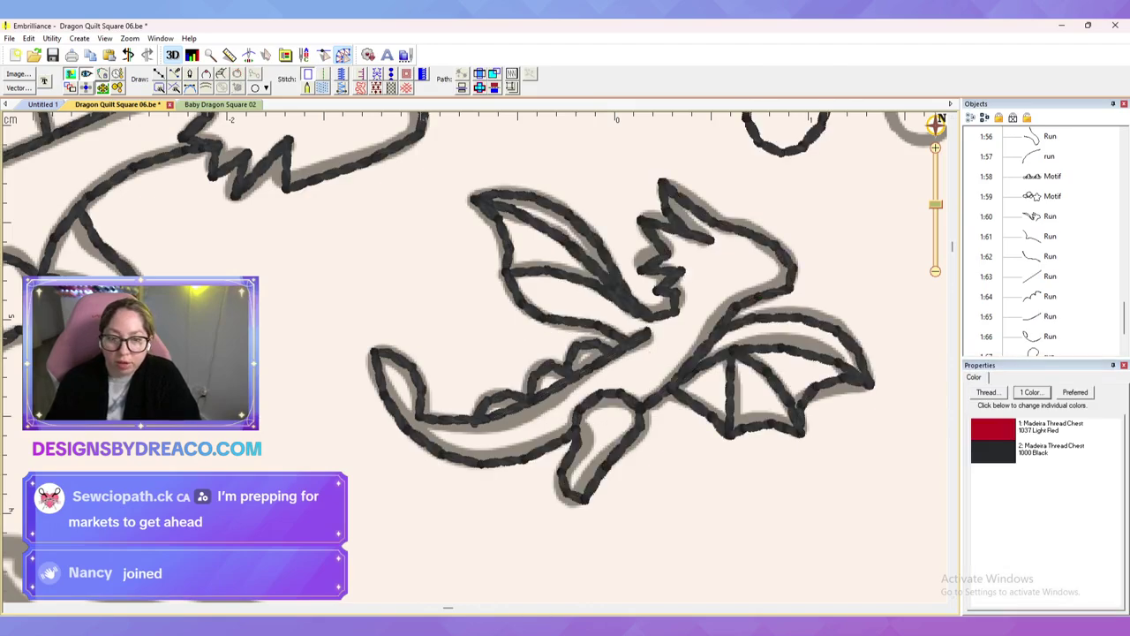
Step: Reshape the back scallop nearest the dragon's tail by adjusting its outline point
scroll(484, 348, down, 2)
scroll(484, 348, up, 3)
drag(484, 348, 493, 267)
click(496, 350)
drag(483, 377, 509, 331)
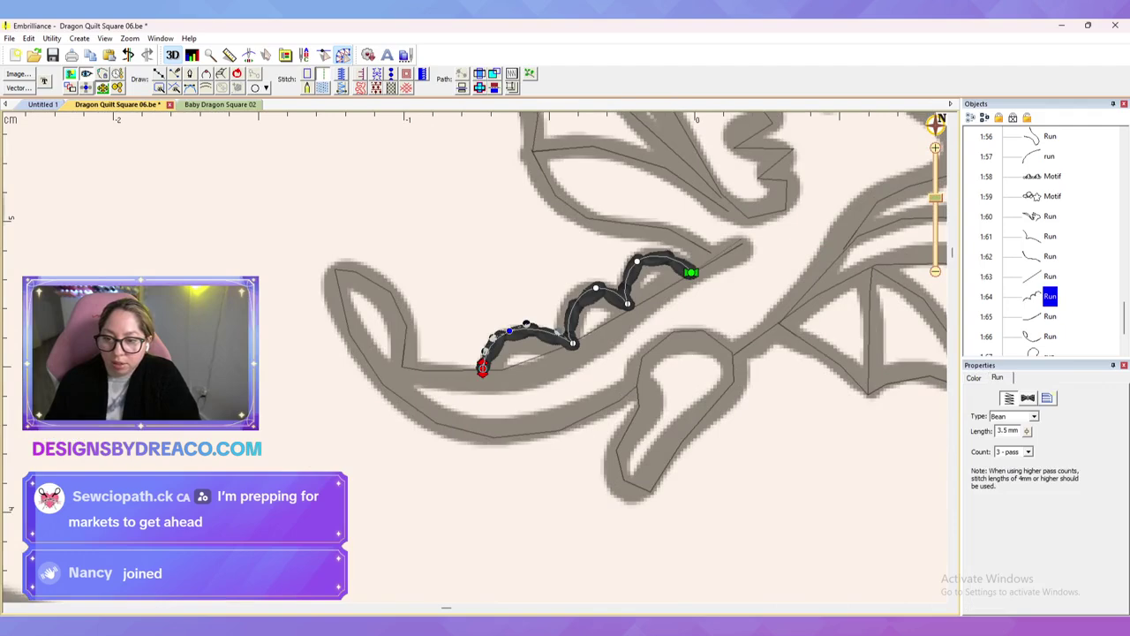
key(Escape)
key(Escape)
Step: Check the short straight run at the upper end of the dragon's back and save the design
click(713, 258)
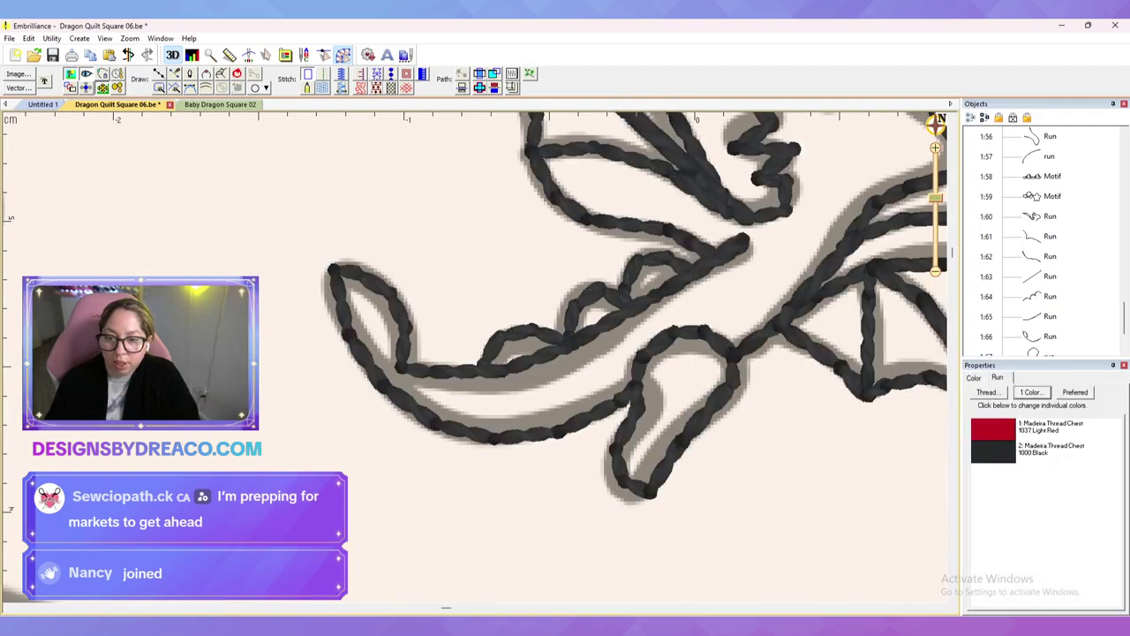
click(713, 258)
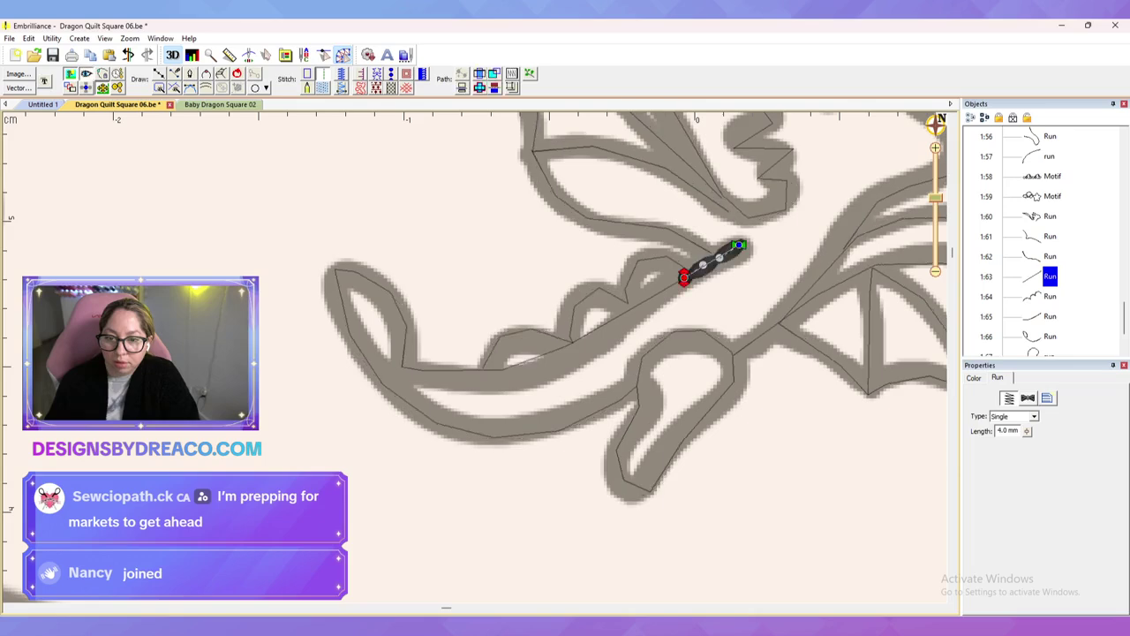
key(Escape)
key(Escape)
scroll(478, 355, down, 4)
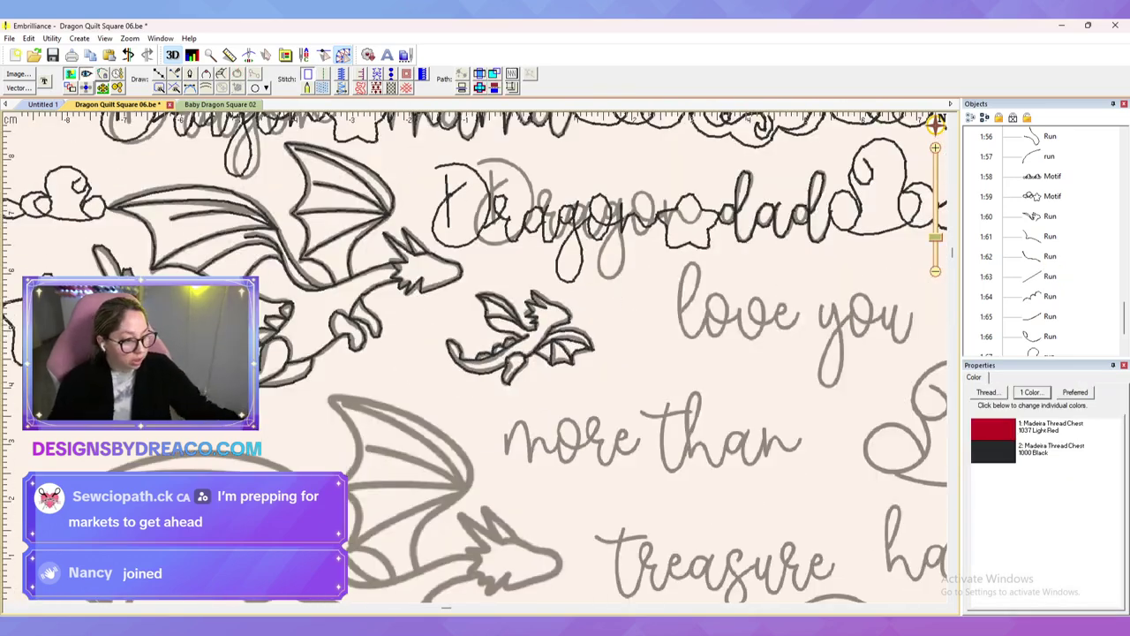
key(ctrl+s)
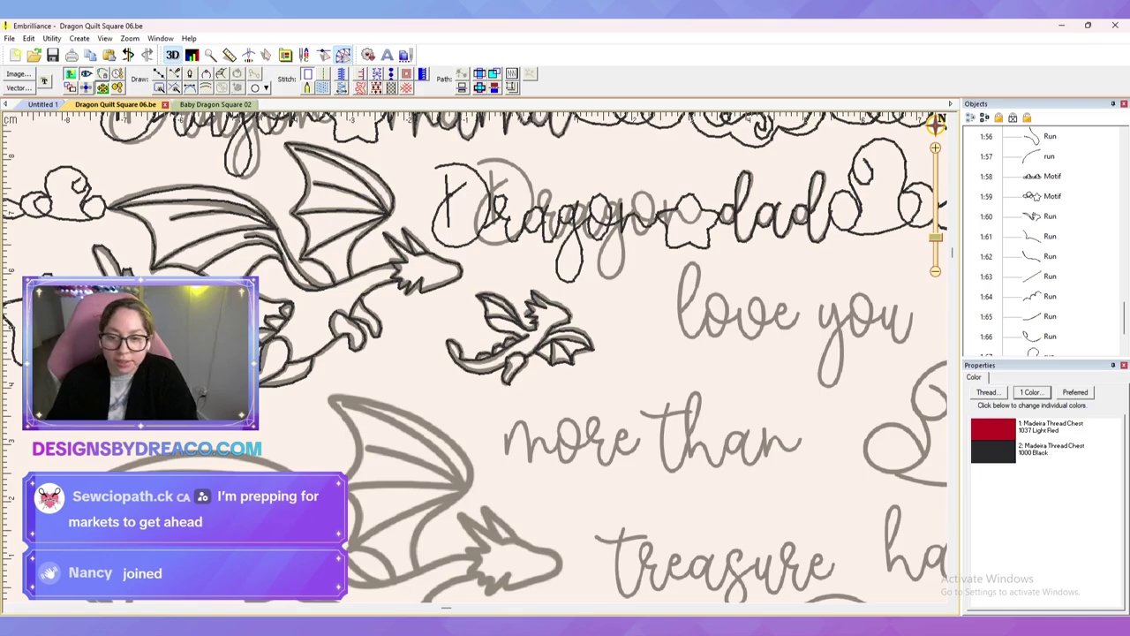
Step: Draw a horizontal run about 1.5 cm long from the baby dragon's lower wing tip toward the "love you" lettering
scroll(475, 357, down, 4)
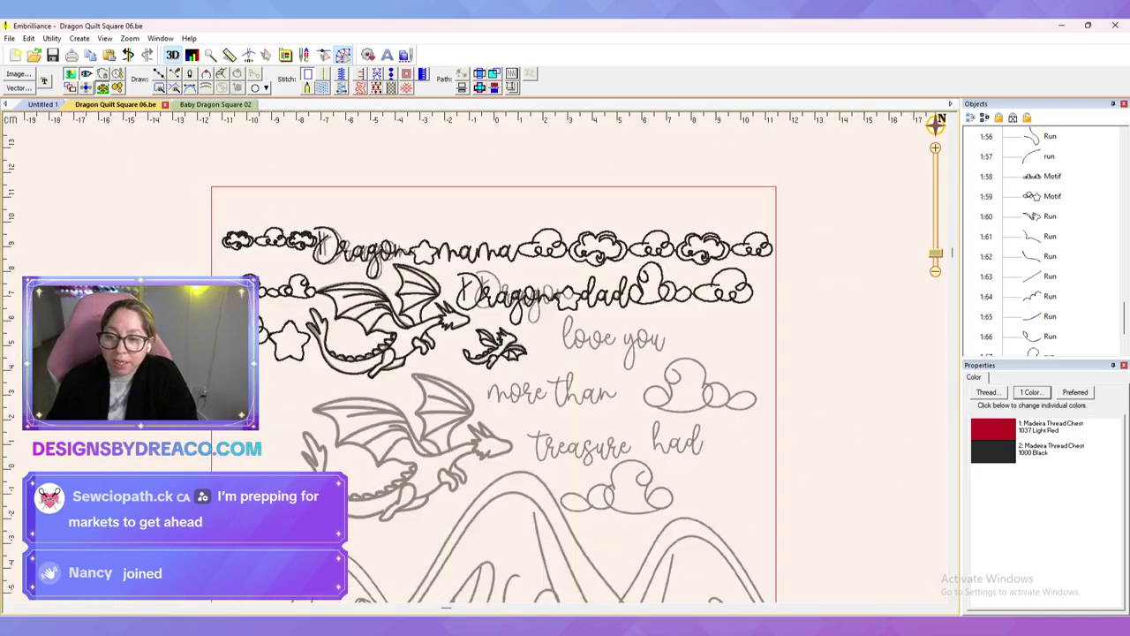
scroll(475, 358, up, 4)
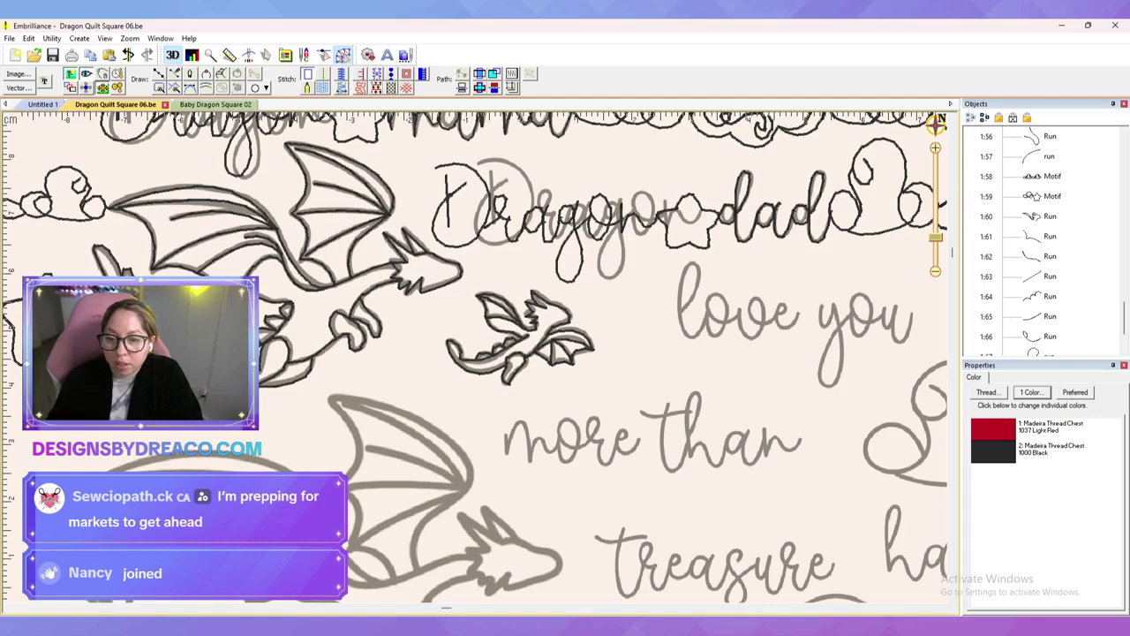
scroll(474, 357, down, 1)
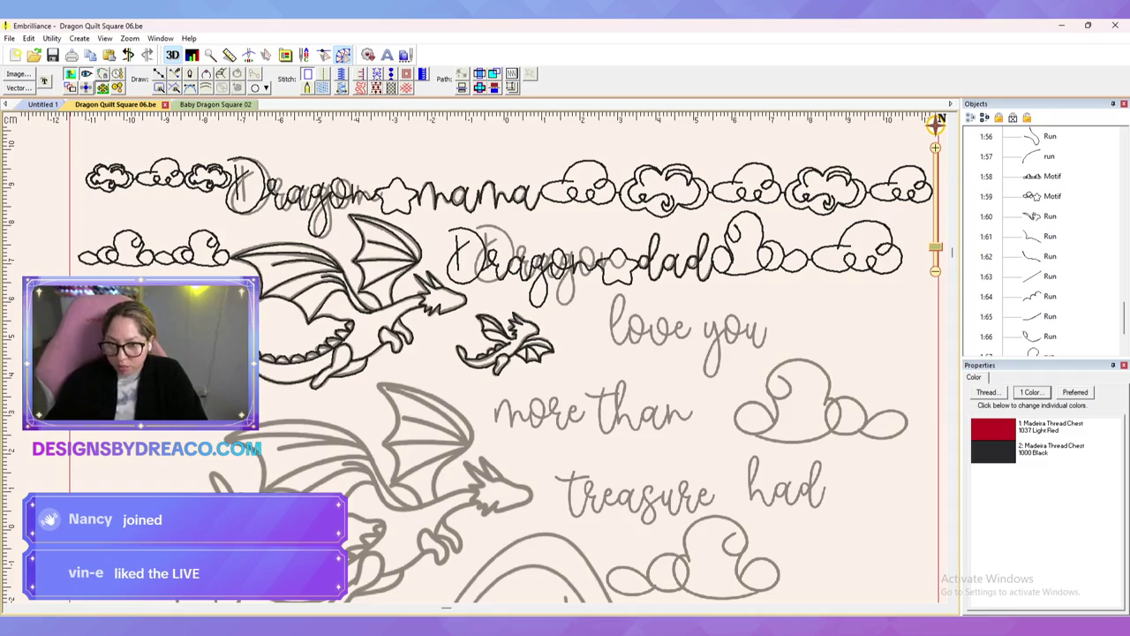
key(d)
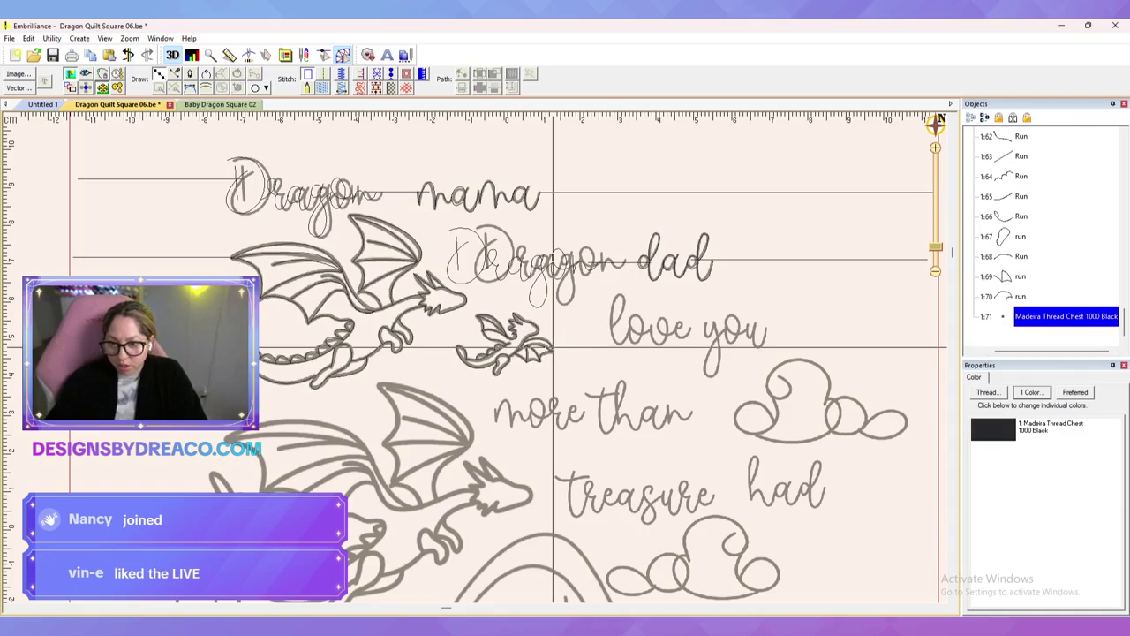
click(553, 351)
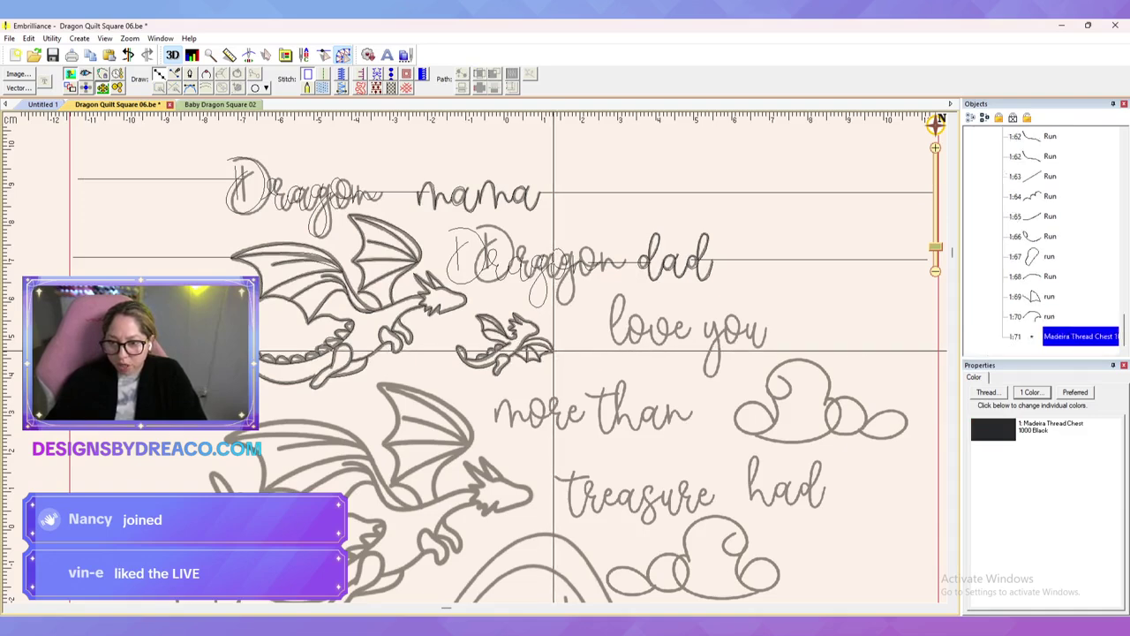
click(610, 351)
key(Return)
click(324, 74)
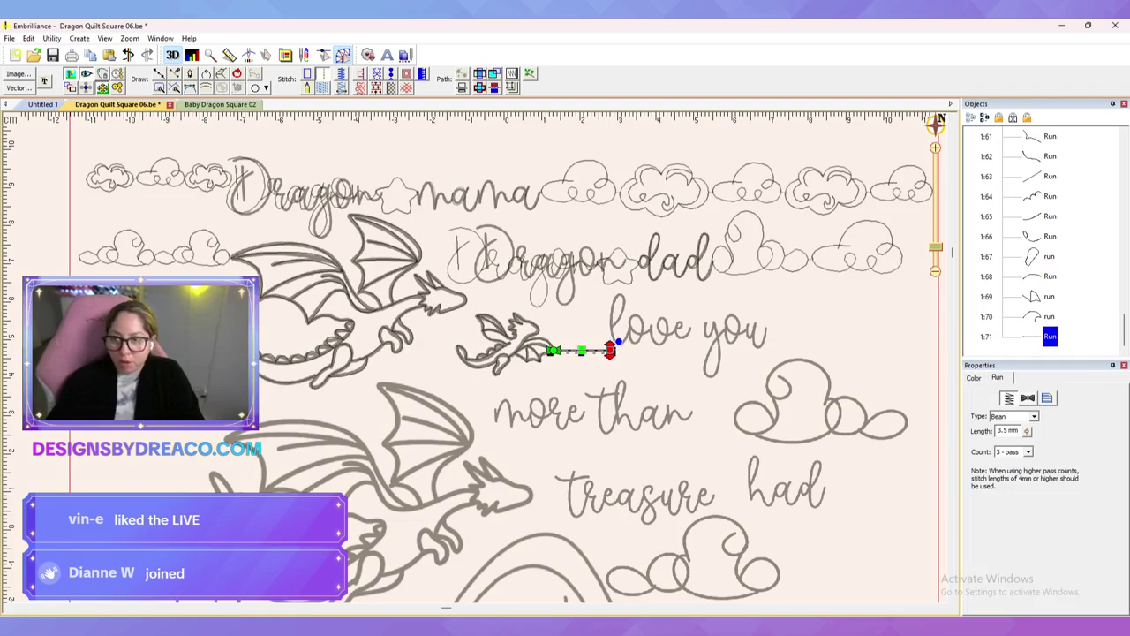
Step: Convert the short horizontal run to a motif line that contains only the Star 01 motif
click(377, 74)
click(1042, 467)
click(1018, 417)
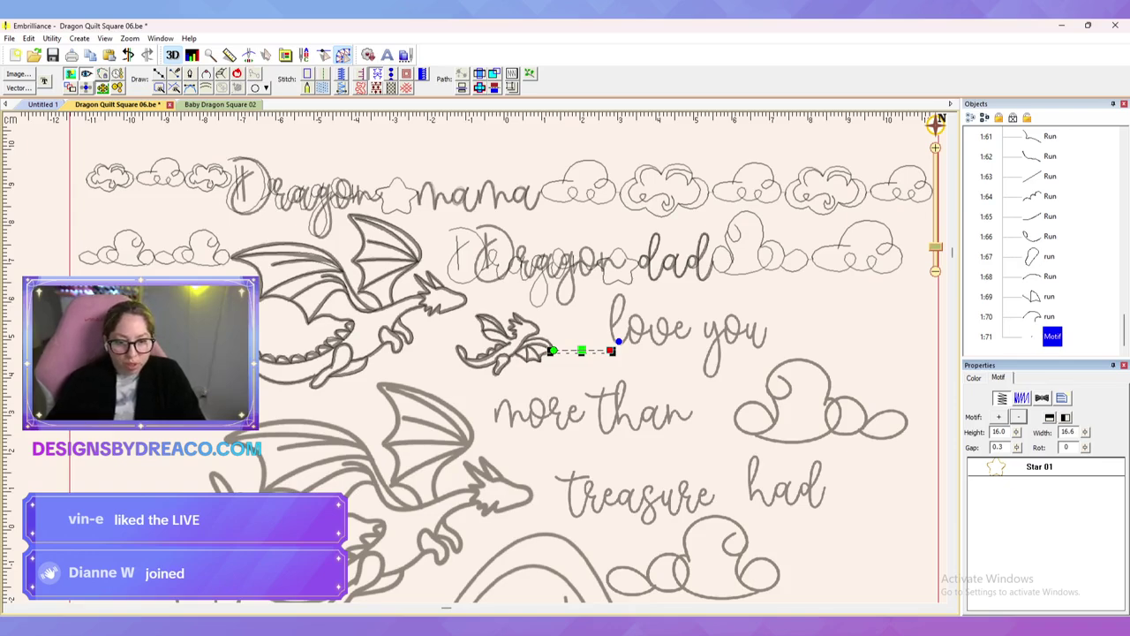
Step: Set the star motif's height to 11.6, width to 11.9 and rotation to 20, with its baseline tilted slightly up toward "love you"
drag(1016, 432, 1017, 468)
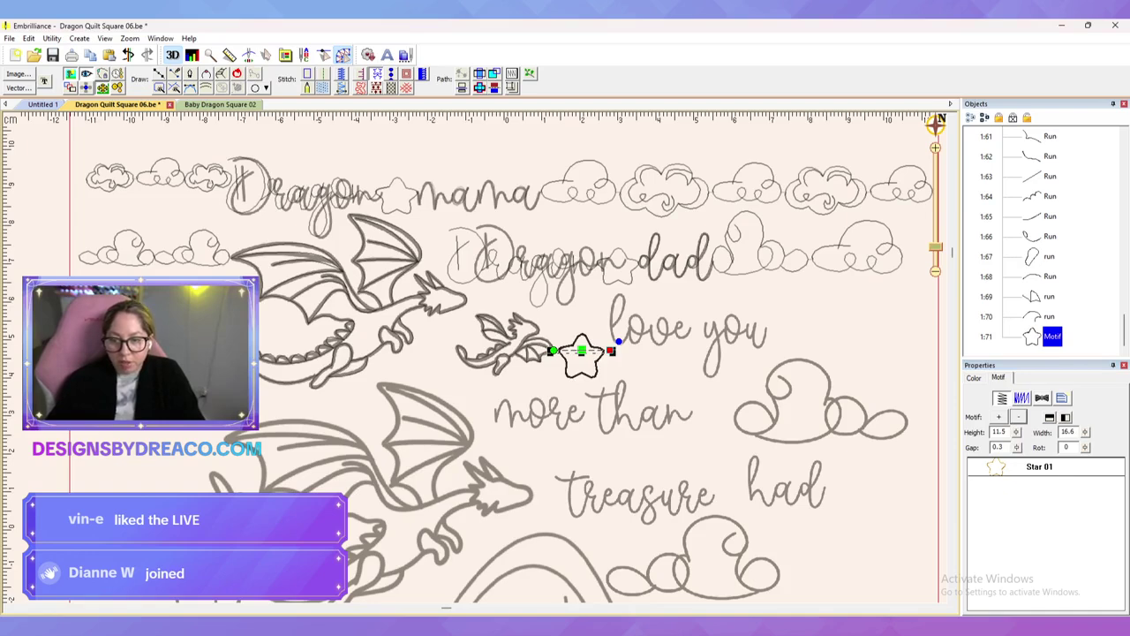
drag(1085, 447, 1087, 487)
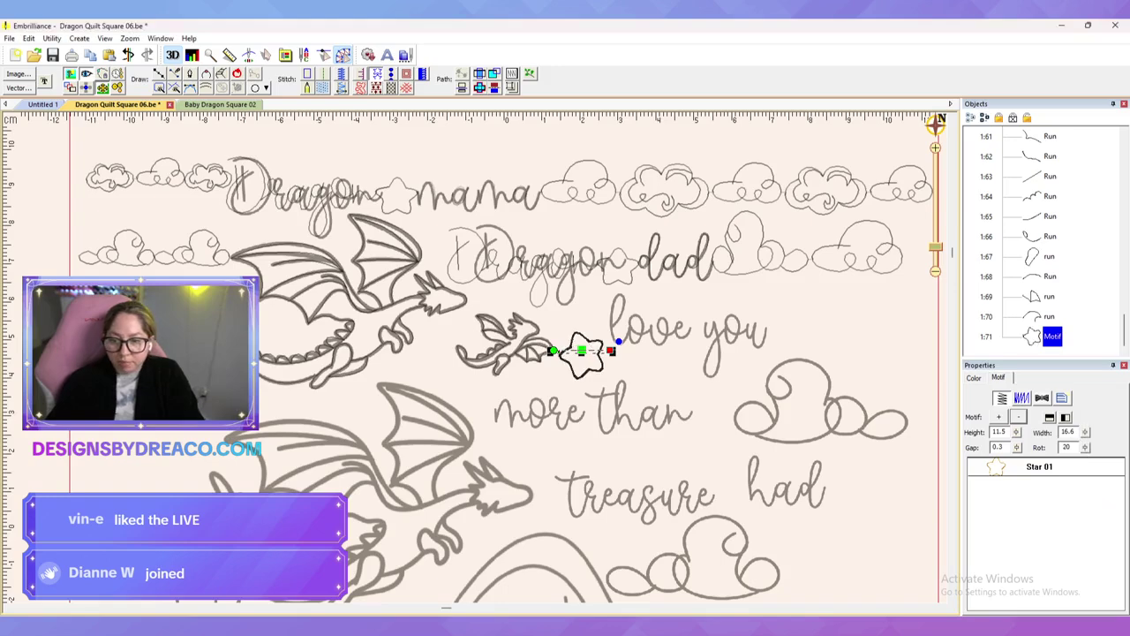
drag(610, 350, 613, 342)
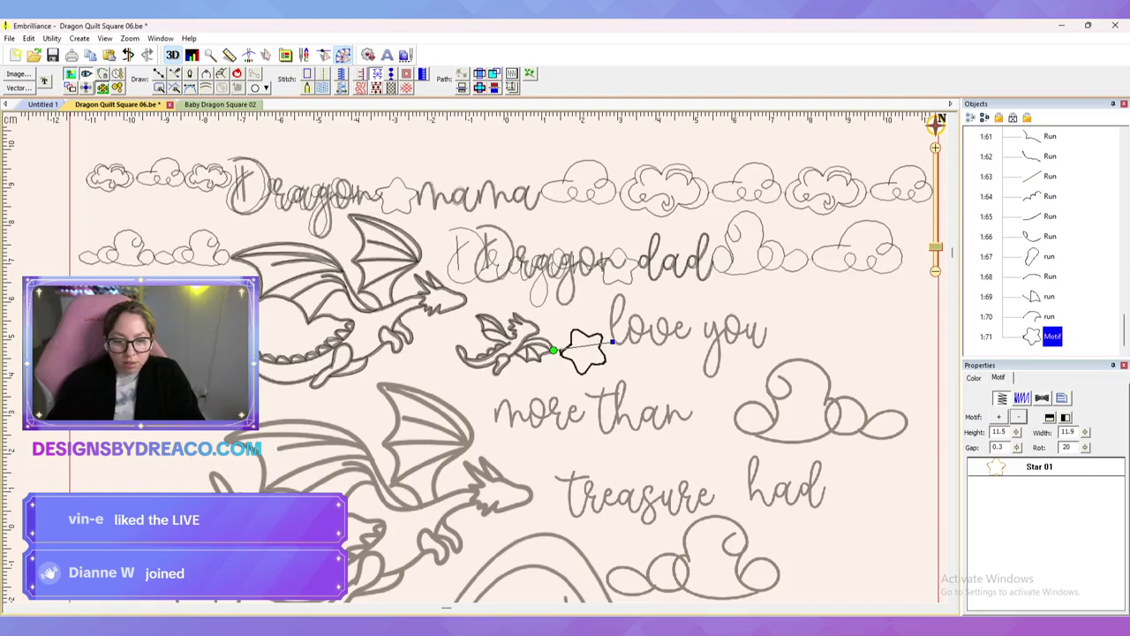
drag(1016, 432, 1019, 466)
drag(1018, 470, 1018, 470)
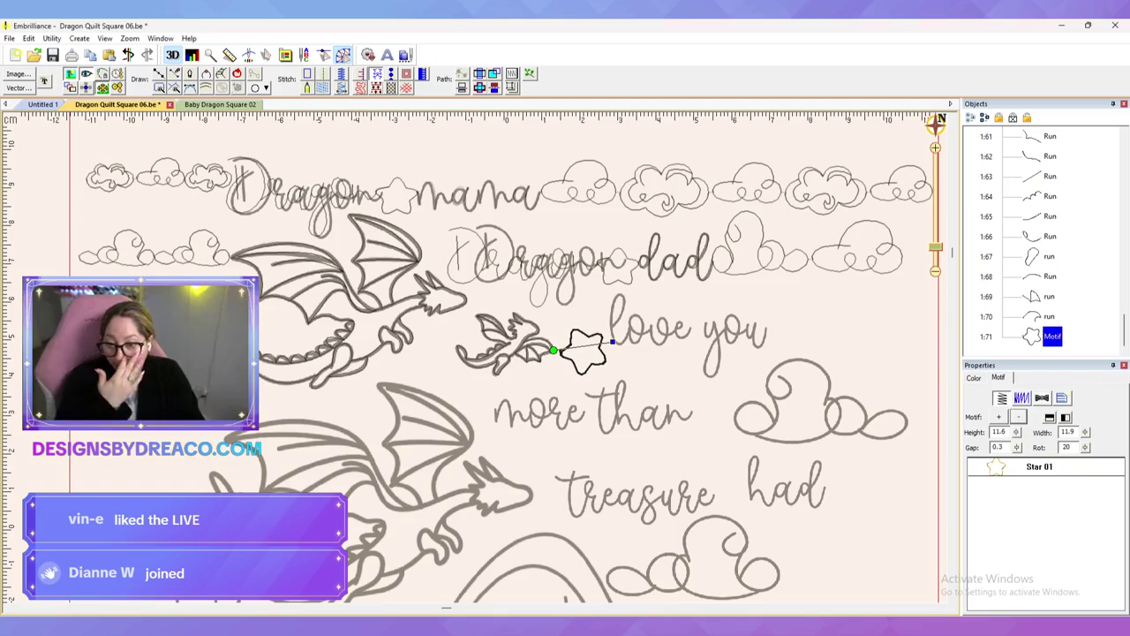
Step: Extend the star's baseline into the "l" of "love you" and nudge the whole motif slightly toward the baby dragon
drag(613, 341, 626, 338)
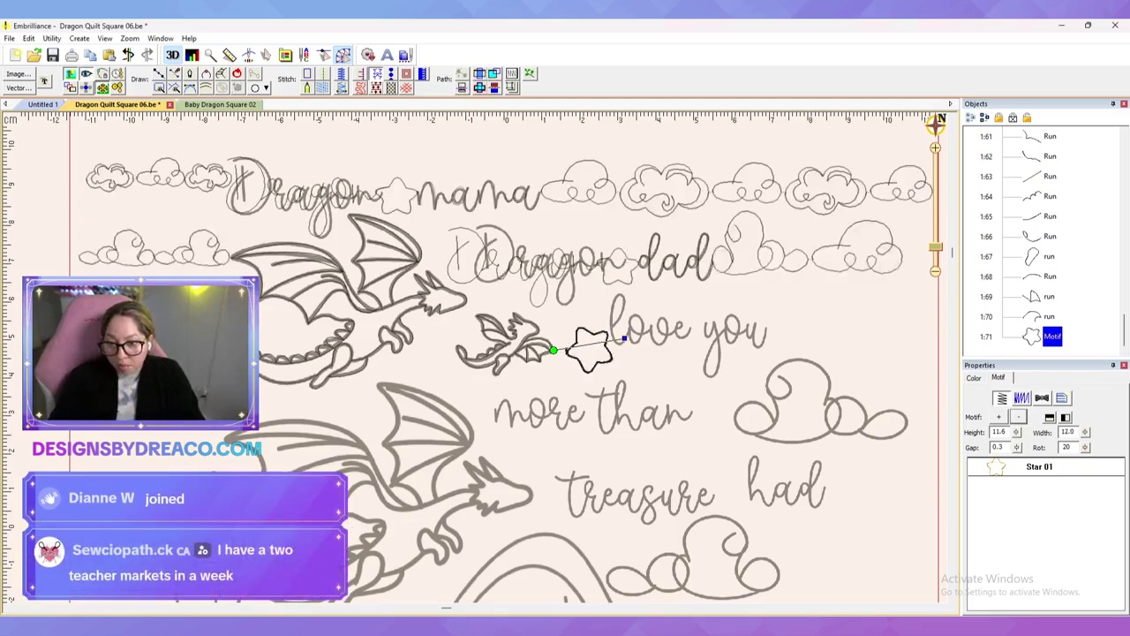
click(658, 369)
click(589, 351)
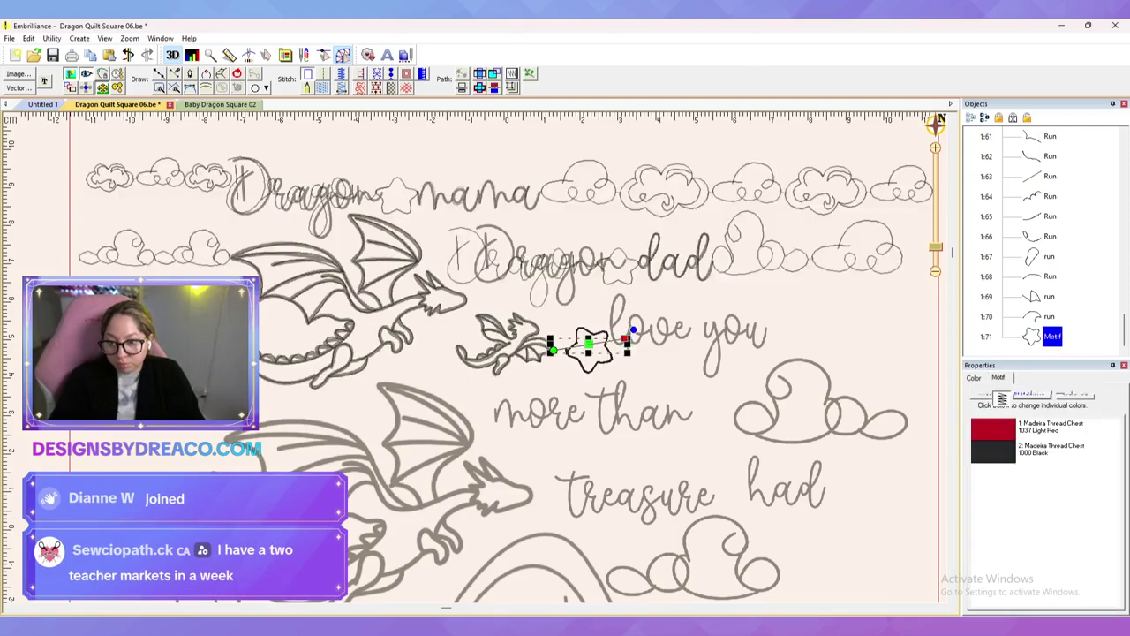
click(71, 73)
click(85, 73)
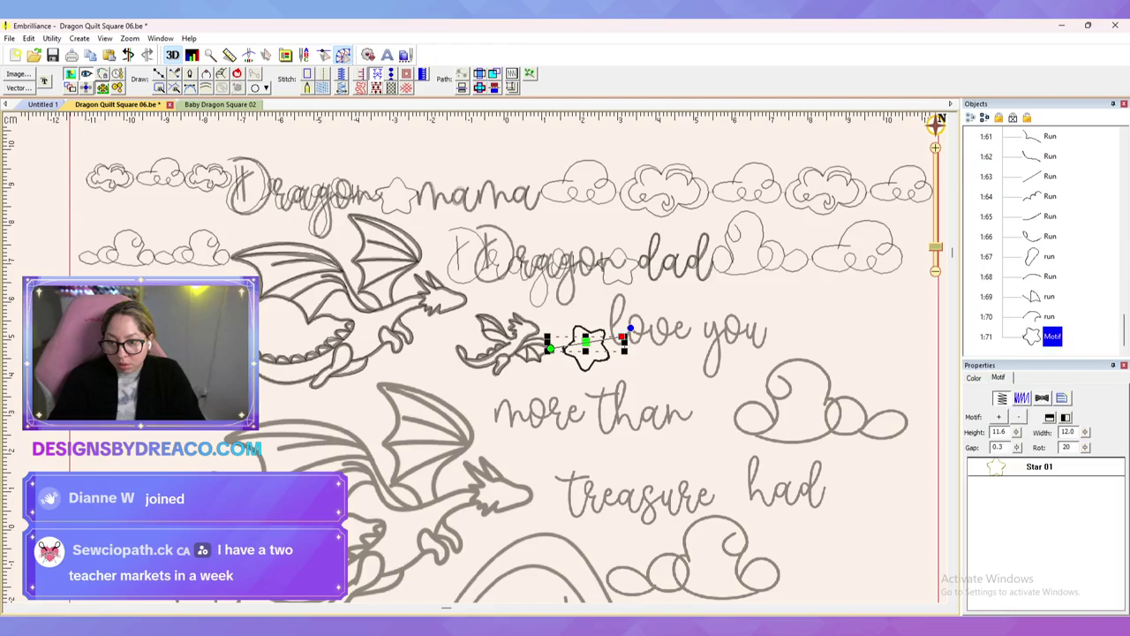
click(657, 369)
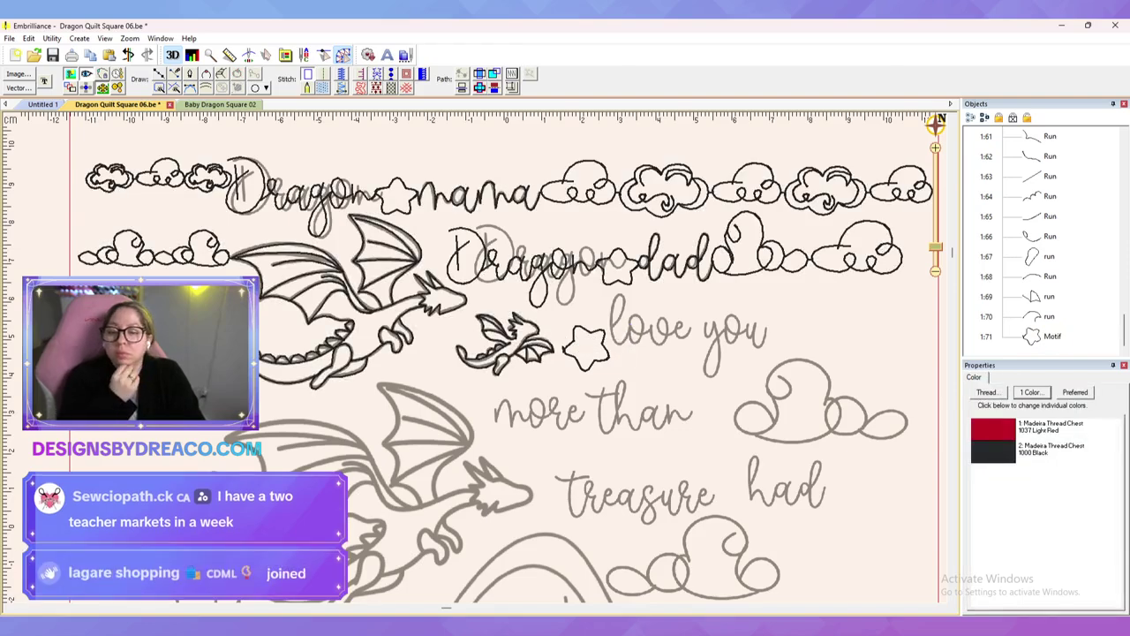
Step: Add a Circle from the Designs by Drea: Shapes category to the star motif line beside the baby dragon
click(588, 349)
click(998, 416)
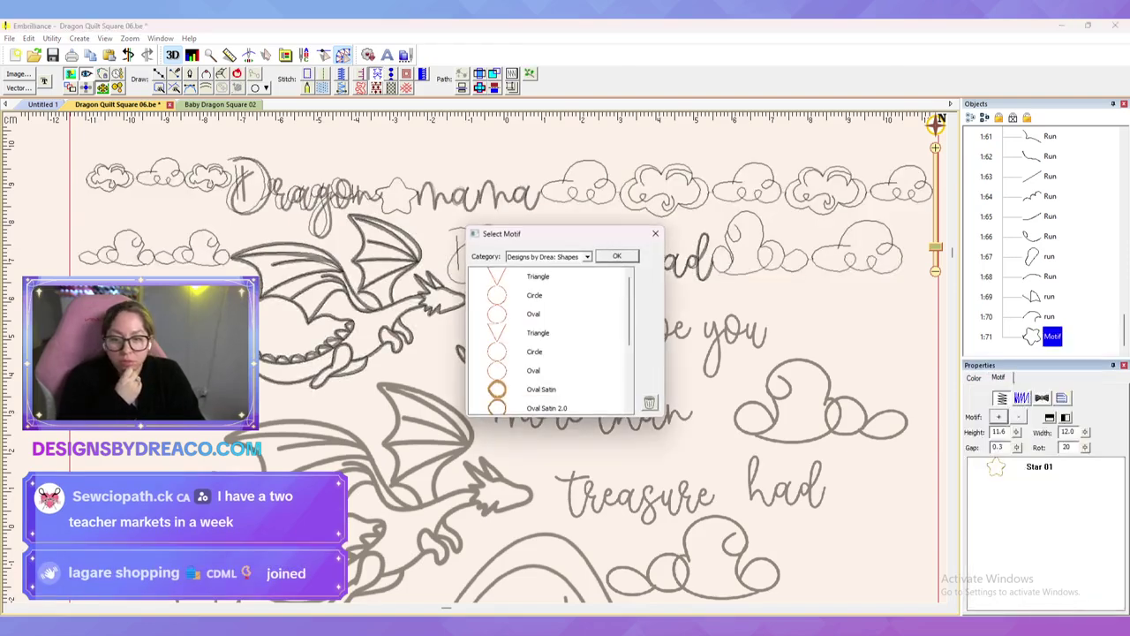
click(564, 351)
click(616, 256)
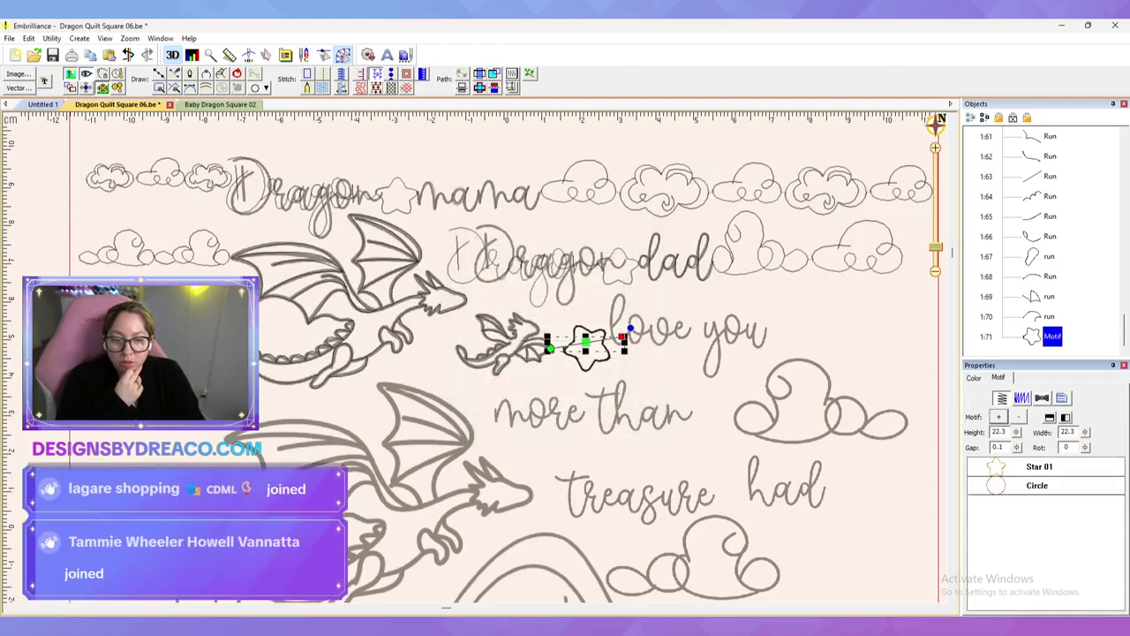
Step: Reduce the Circle motif's height to 9.5 and set the Star 01 motif's height to 7
drag(1016, 432, 1020, 474)
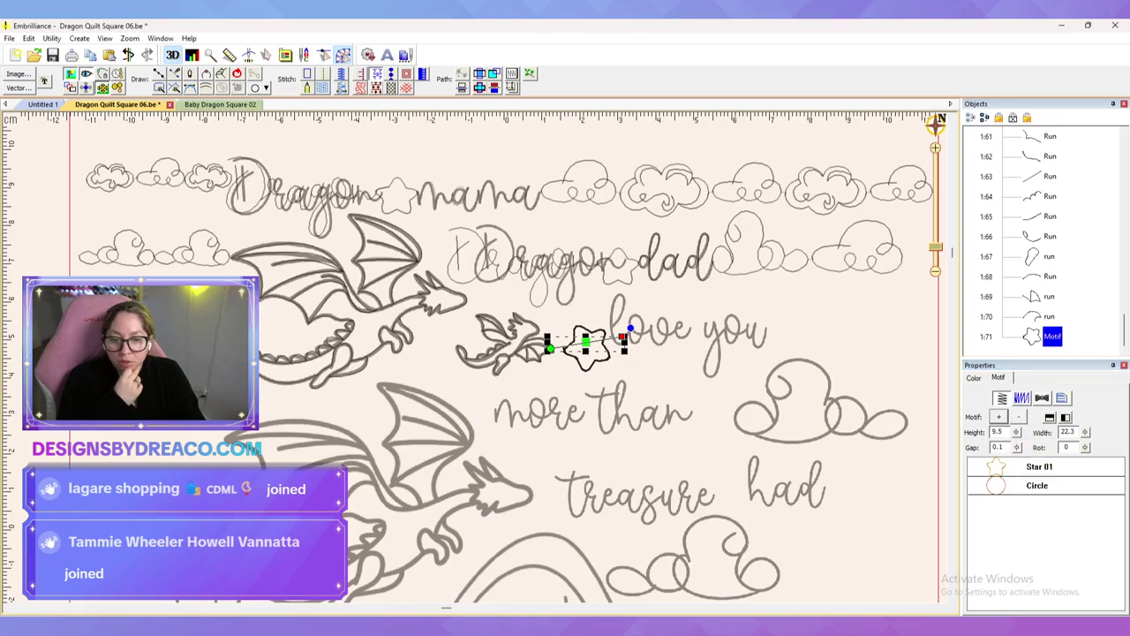
click(1039, 466)
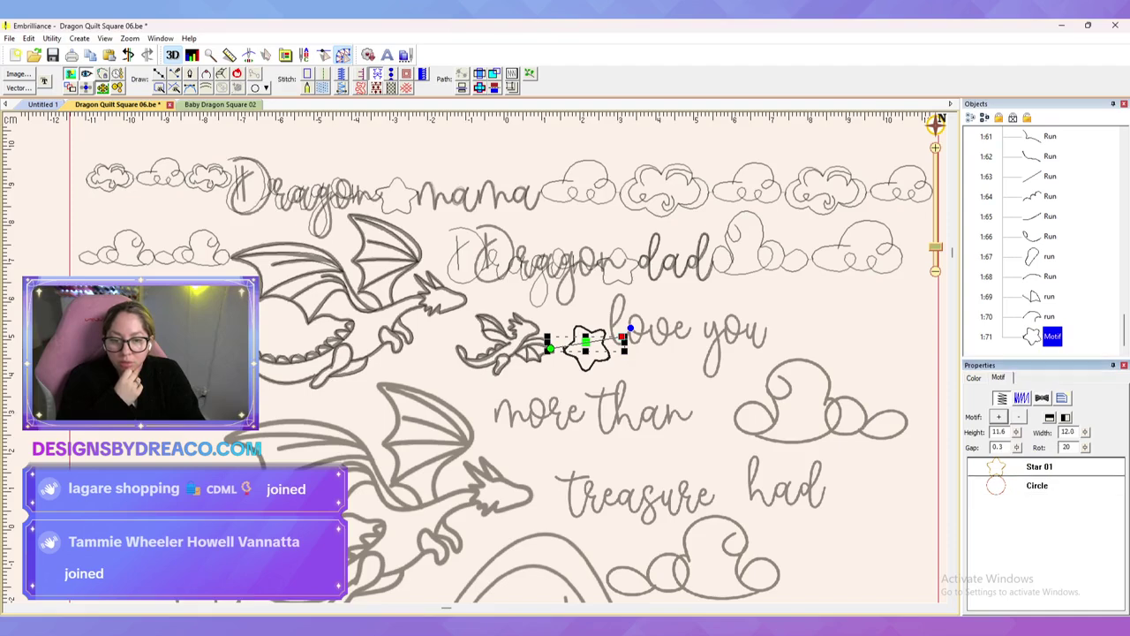
text(7)
key(Tab)
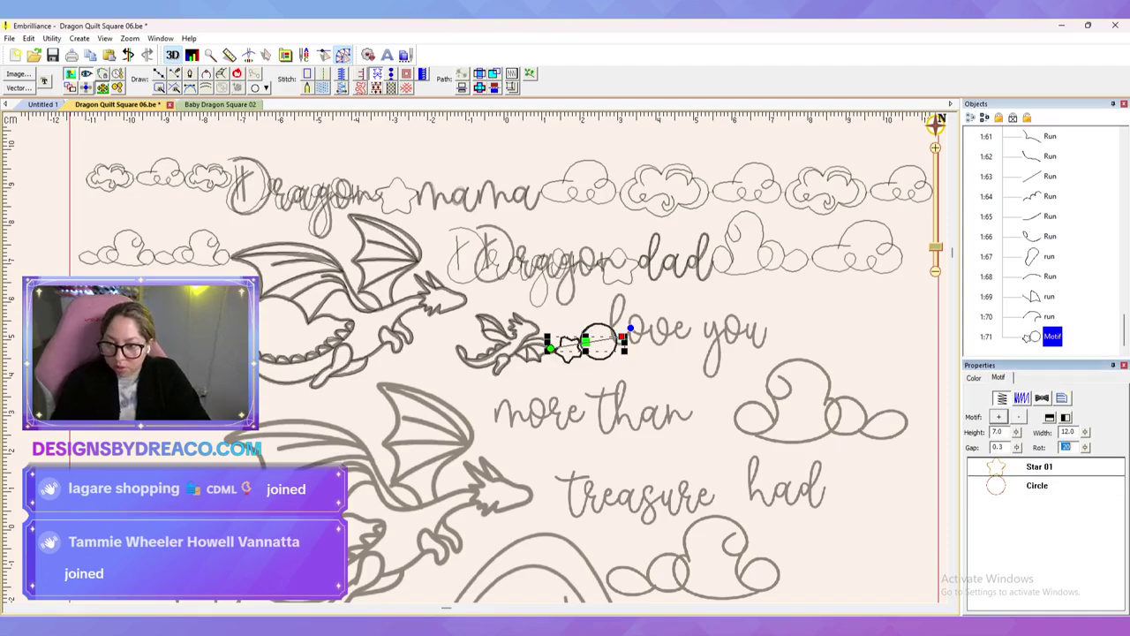
key(Escape)
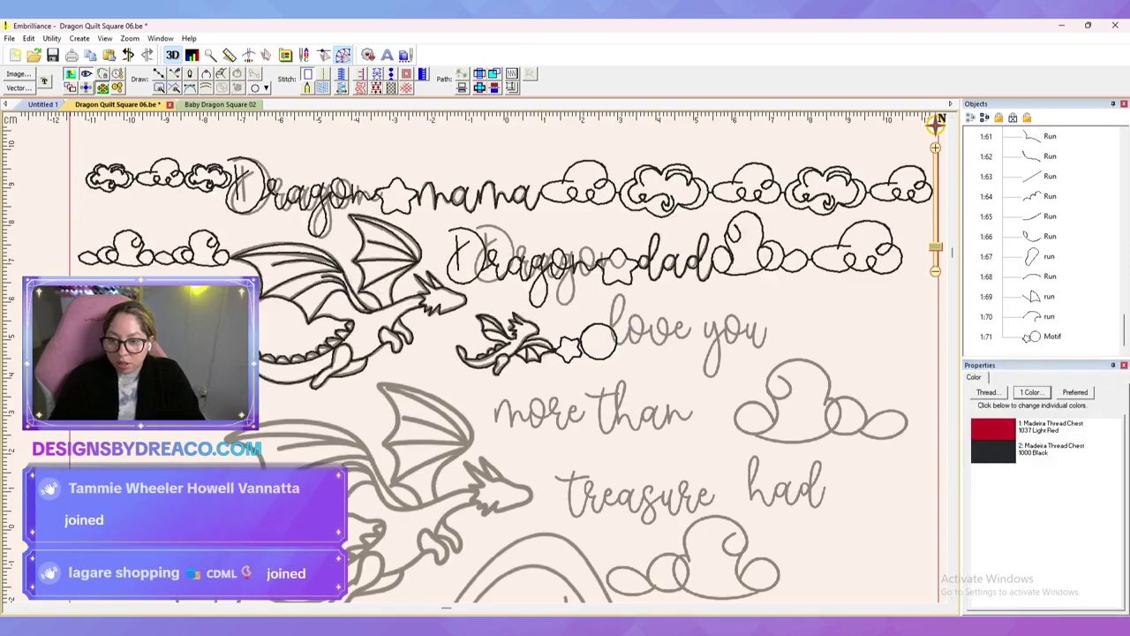
Step: Set the Circle motif's height and width to 7.0 in the line beside the baby dragon
click(1029, 337)
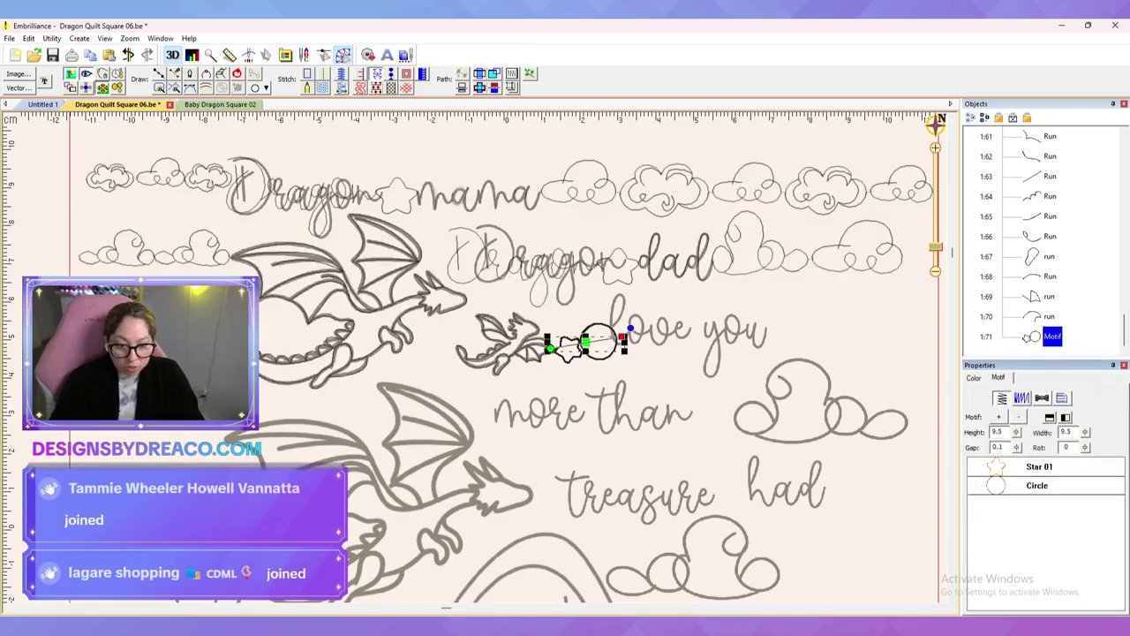
text(7)
key(Tab)
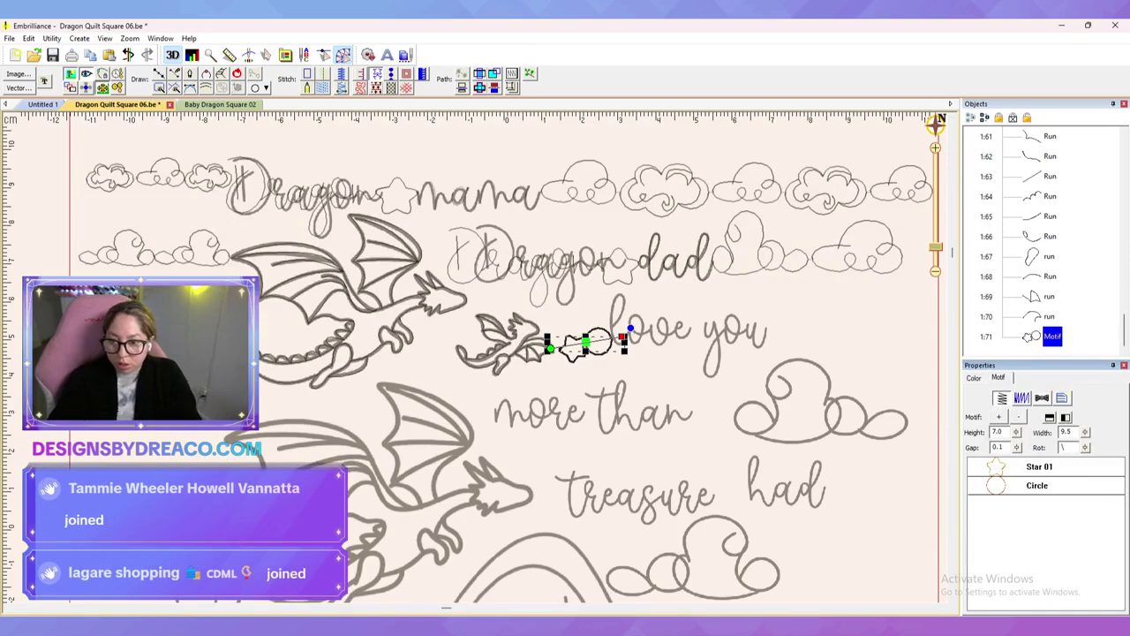
key(Escape)
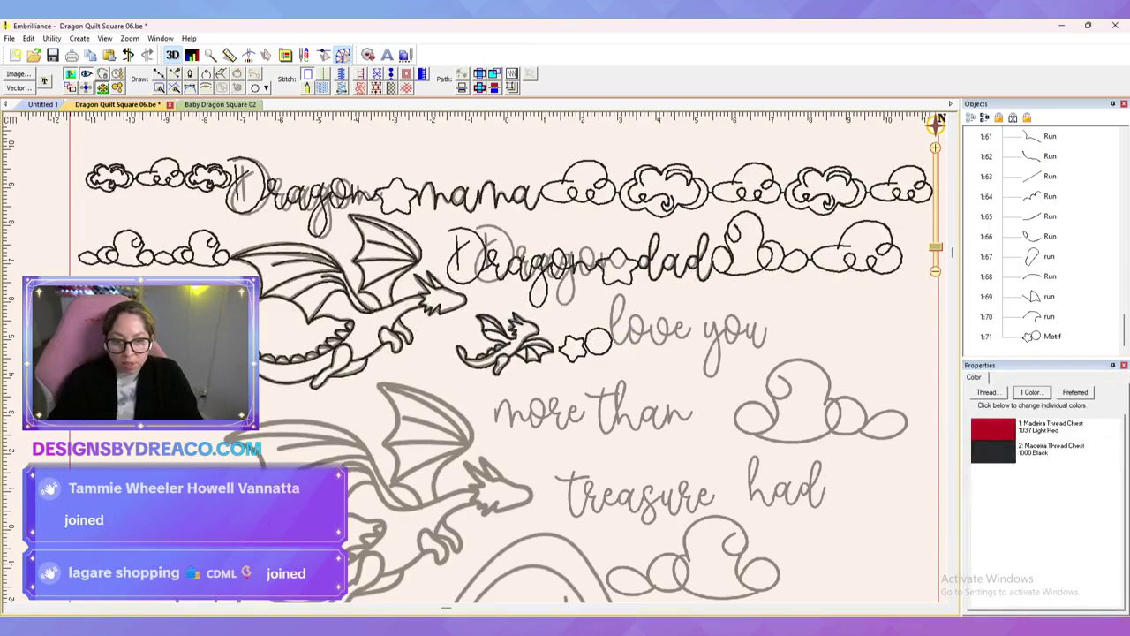
Step: Remove Star 01 from the motif line and add it again after the Circle
click(1051, 336)
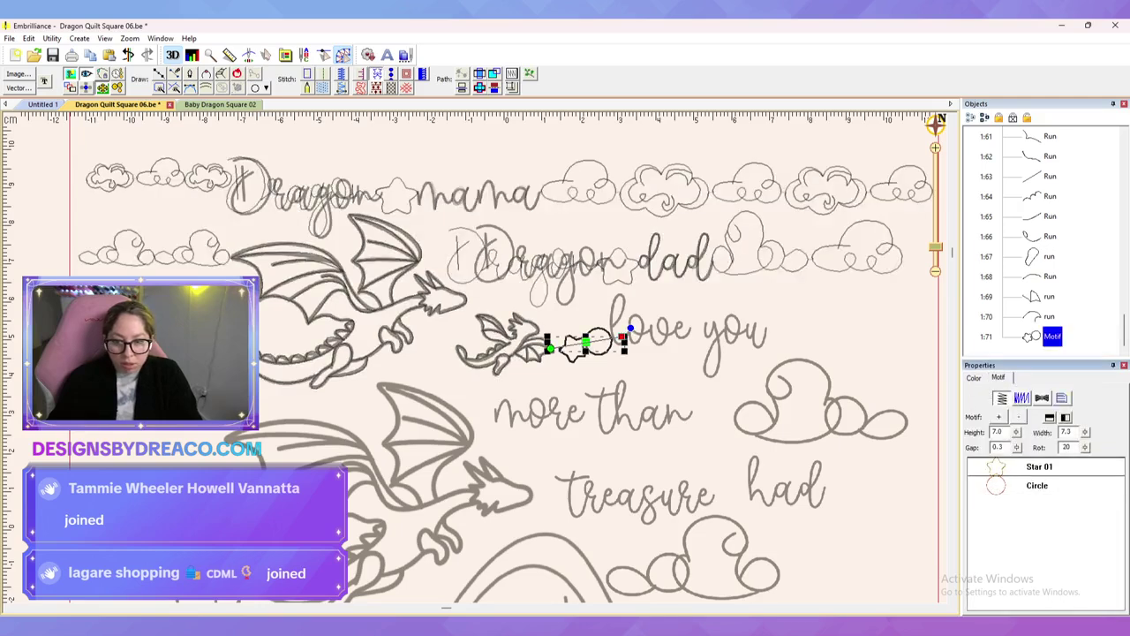
click(1018, 417)
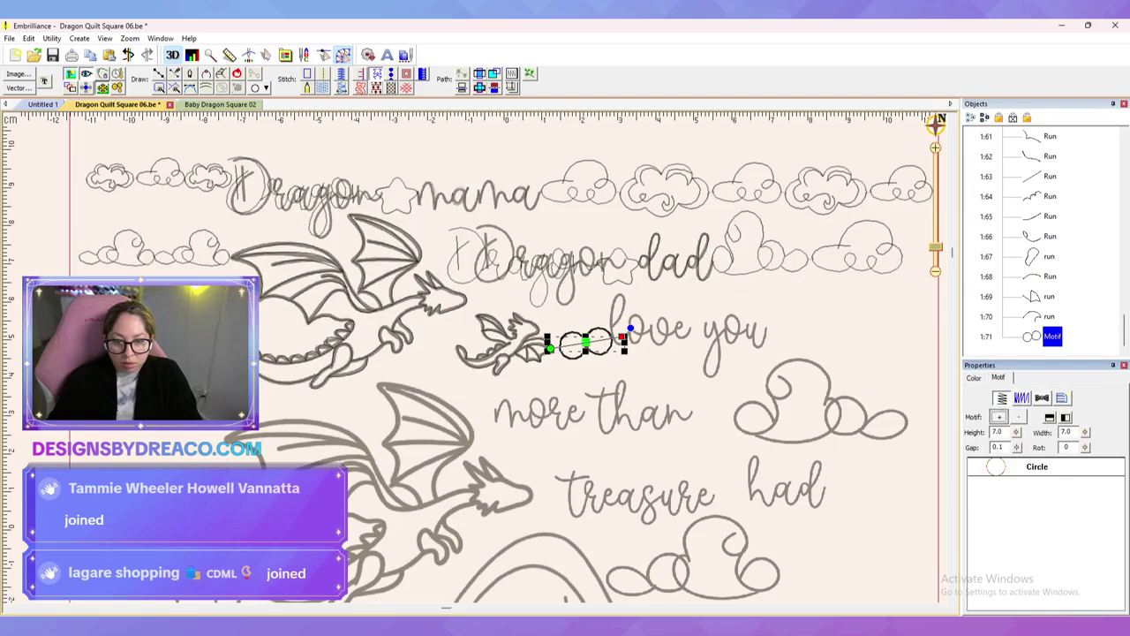
click(999, 417)
scroll(547, 340, down, 2)
double_click(538, 390)
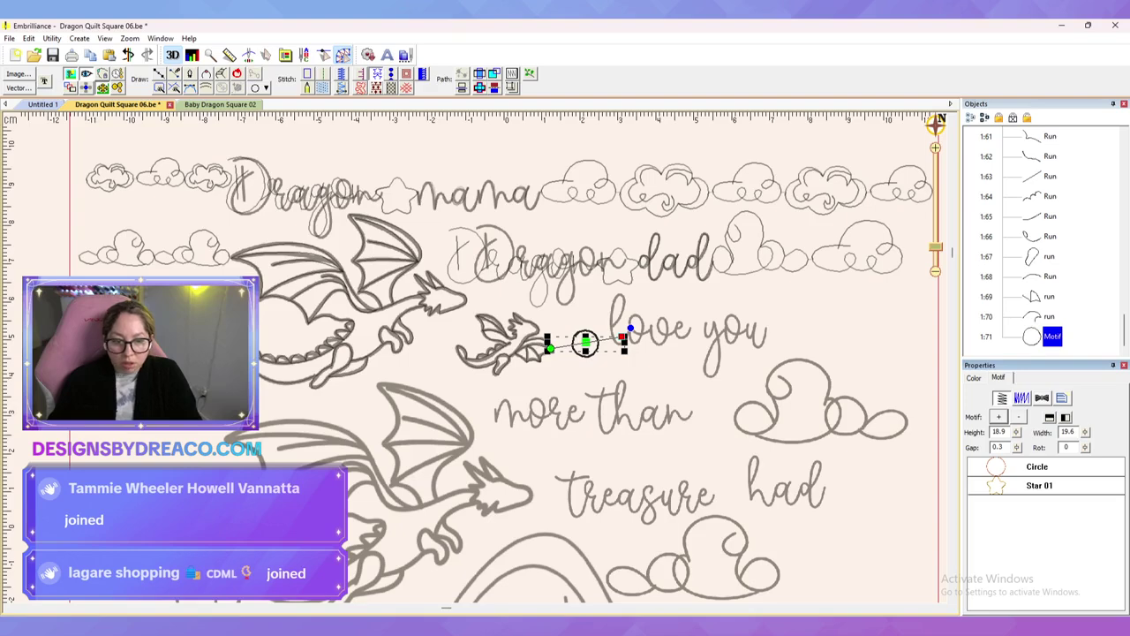
Step: Set the height of the re-added Star 01 motif to 7.0
text(7)
key(Tab)
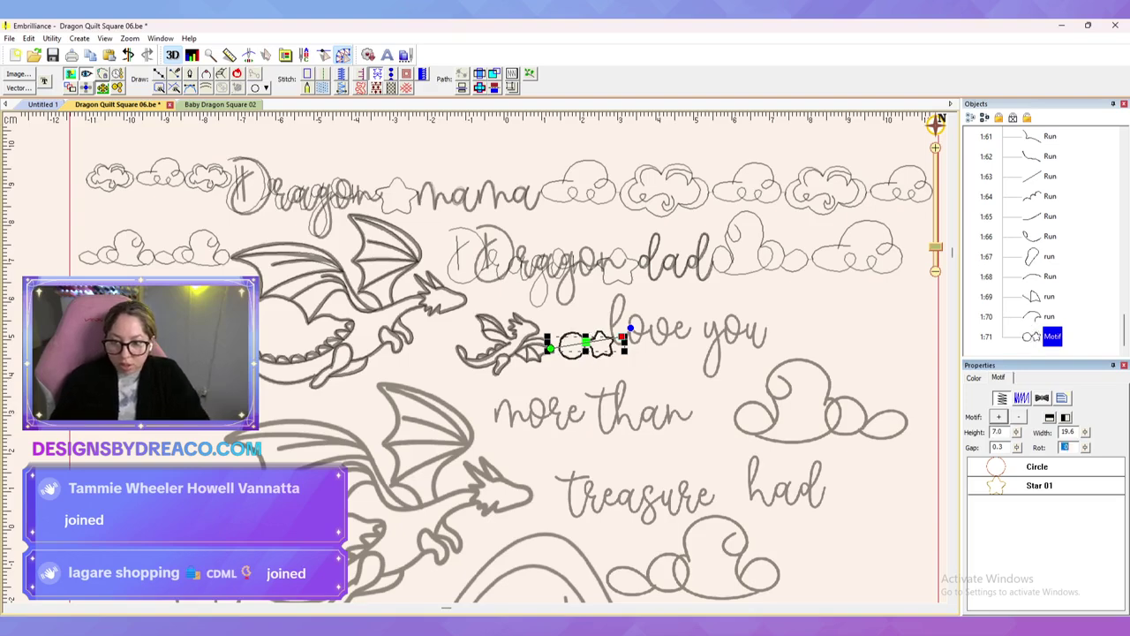
key(Escape)
Step: Adjust the gap of the circle and star motifs between the baby dragon and "love", and save the design
click(585, 344)
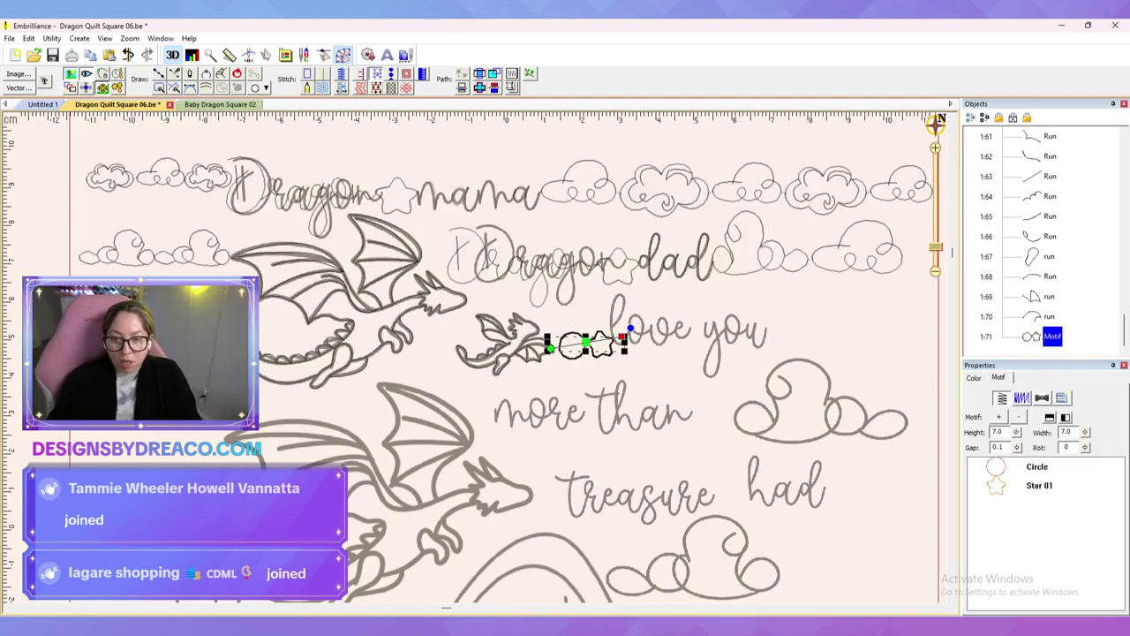
drag(1016, 448, 1018, 493)
drag(1016, 447, 1019, 490)
drag(1016, 448, 1019, 484)
click(847, 326)
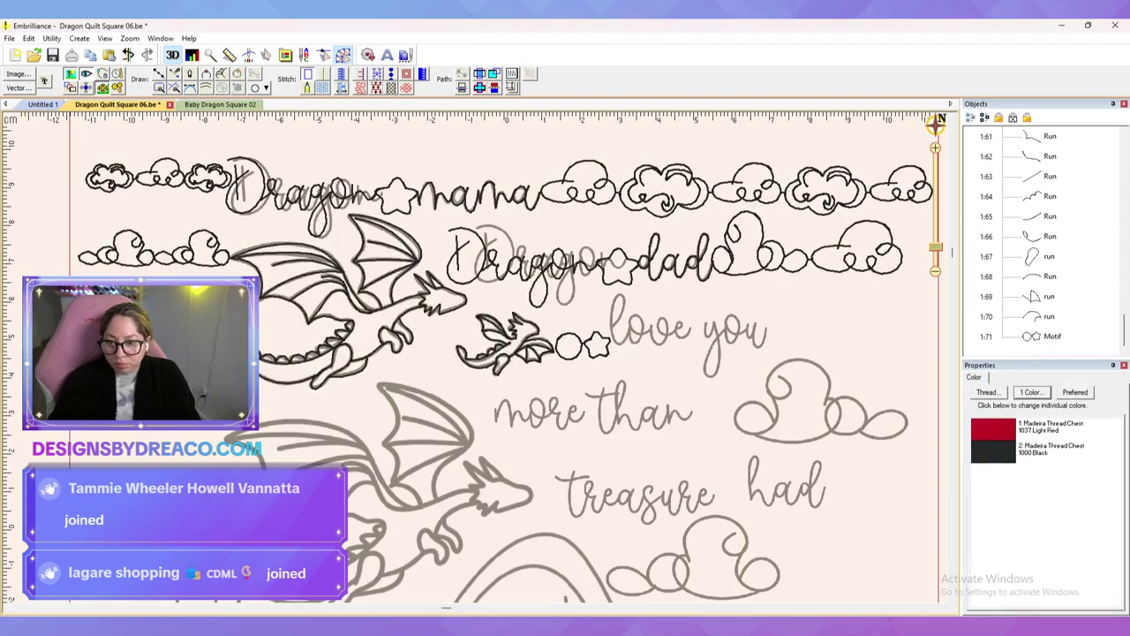
click(597, 344)
key(Escape)
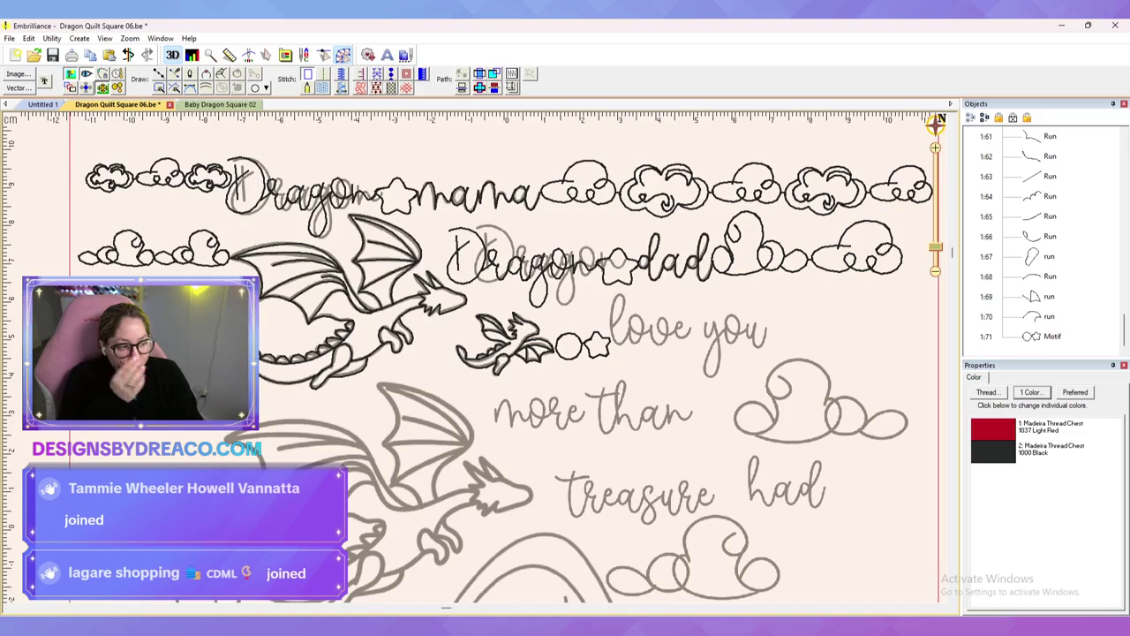
key(ctrl+s)
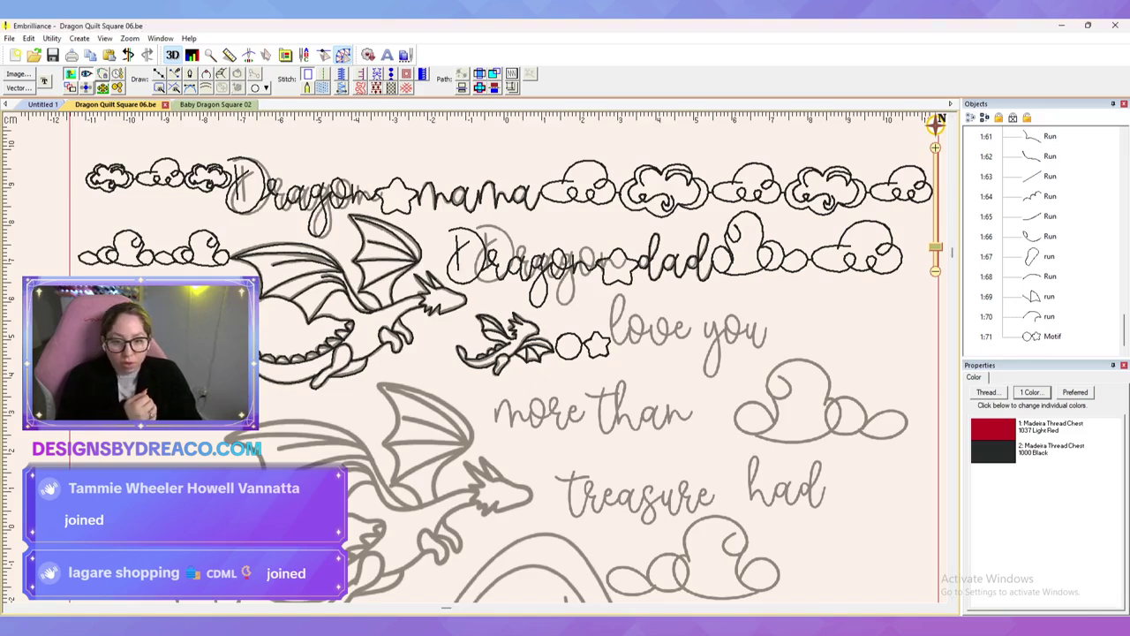
Step: Start a curved line at the star's edge, tracing the "l" and the "o" of the background word "love"
scroll(477, 356, up, 3)
drag(751, 309, 415, 413)
key(l)
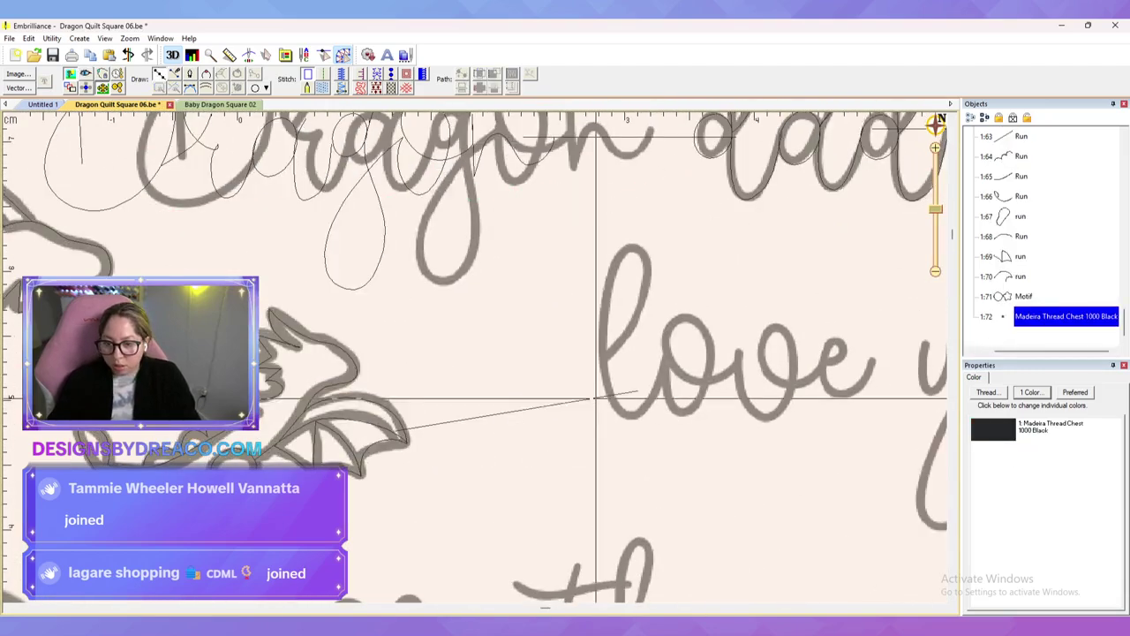
click(595, 397)
click(649, 296)
click(623, 245)
click(636, 415)
click(662, 357)
click(685, 409)
click(710, 349)
click(673, 315)
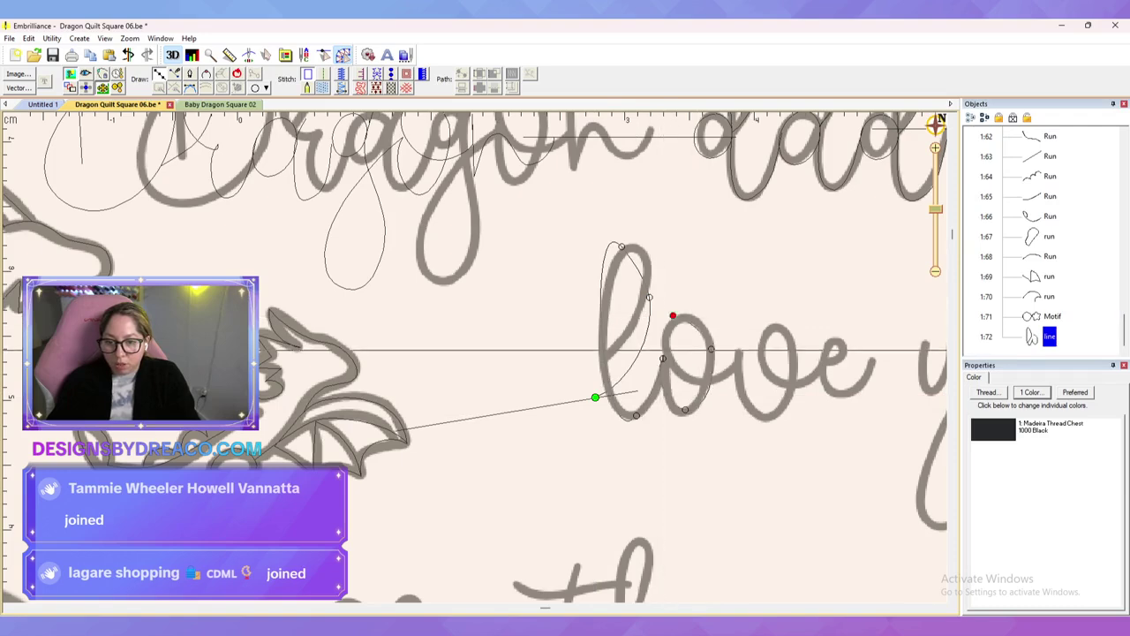
Step: Continue the traced line through the "v" and "e" of "love" and finish it at the end of the "e"
click(708, 384)
click(742, 352)
click(750, 407)
click(770, 417)
click(800, 382)
click(788, 335)
click(760, 360)
click(823, 362)
click(833, 319)
click(857, 349)
click(830, 391)
double_click(879, 348)
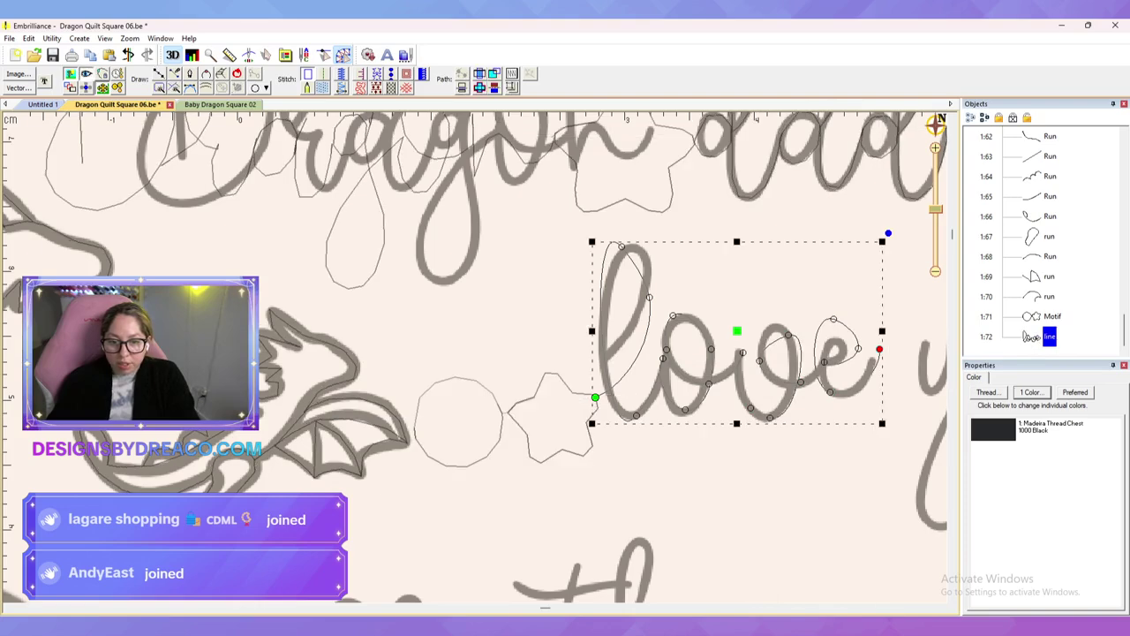
Step: Convert the traced "love" line to a Run stitch and reshape the loop of the "l" to match the background lettering
click(322, 79)
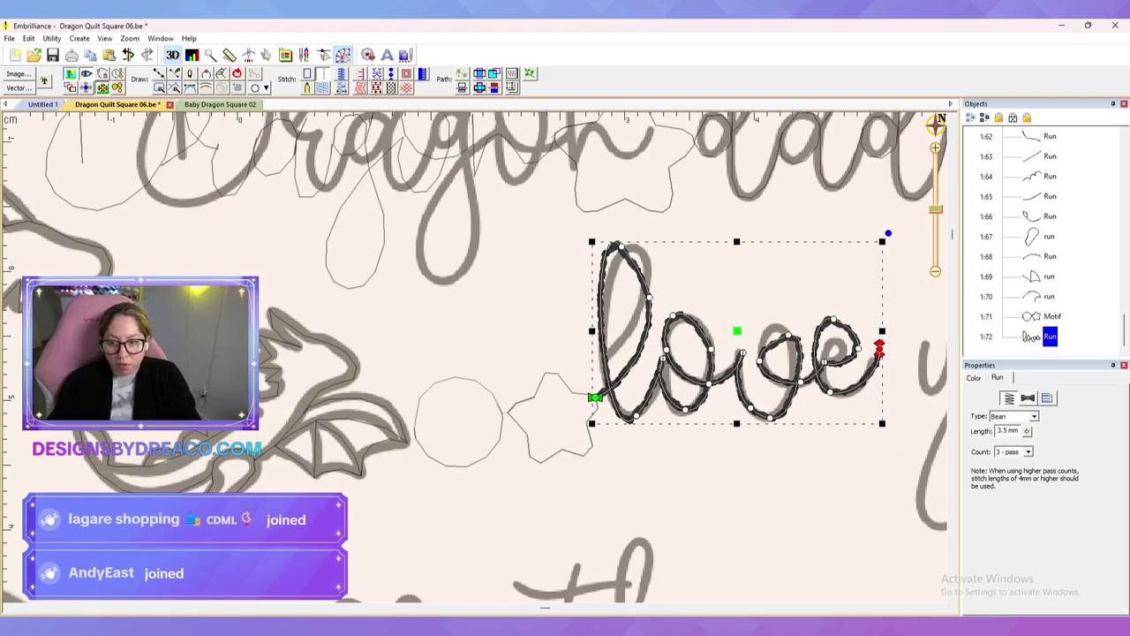
click(595, 397)
drag(630, 382, 636, 341)
click(622, 247)
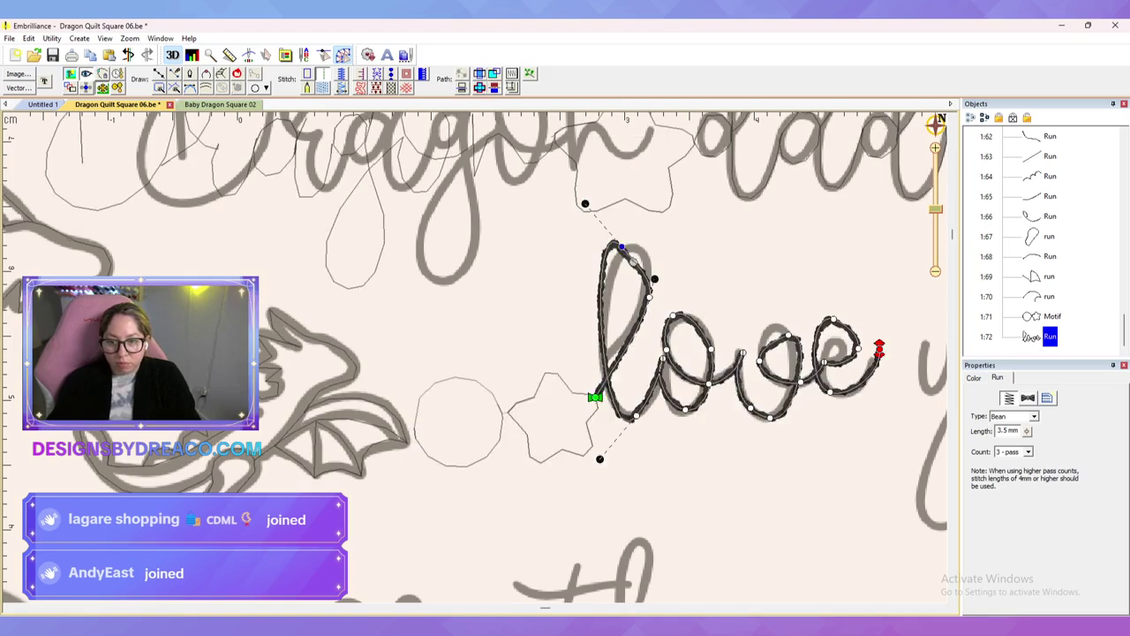
drag(633, 261, 652, 225)
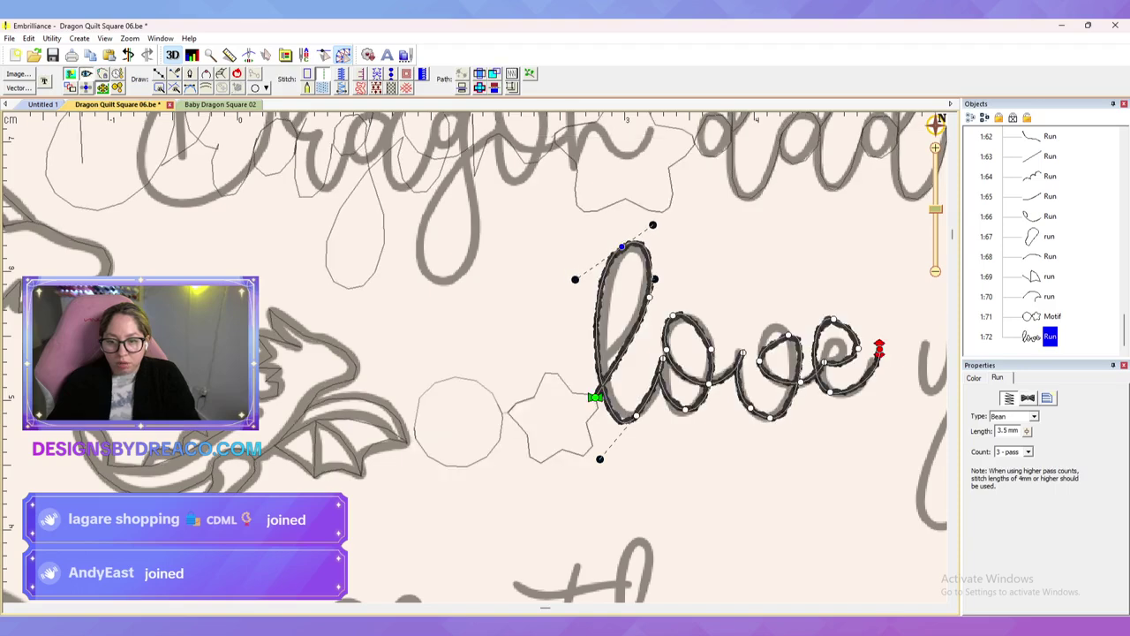
Step: Delete the node at the base of the "l" and refine the curves from there through the "o"
click(636, 415)
key(Delete)
click(662, 357)
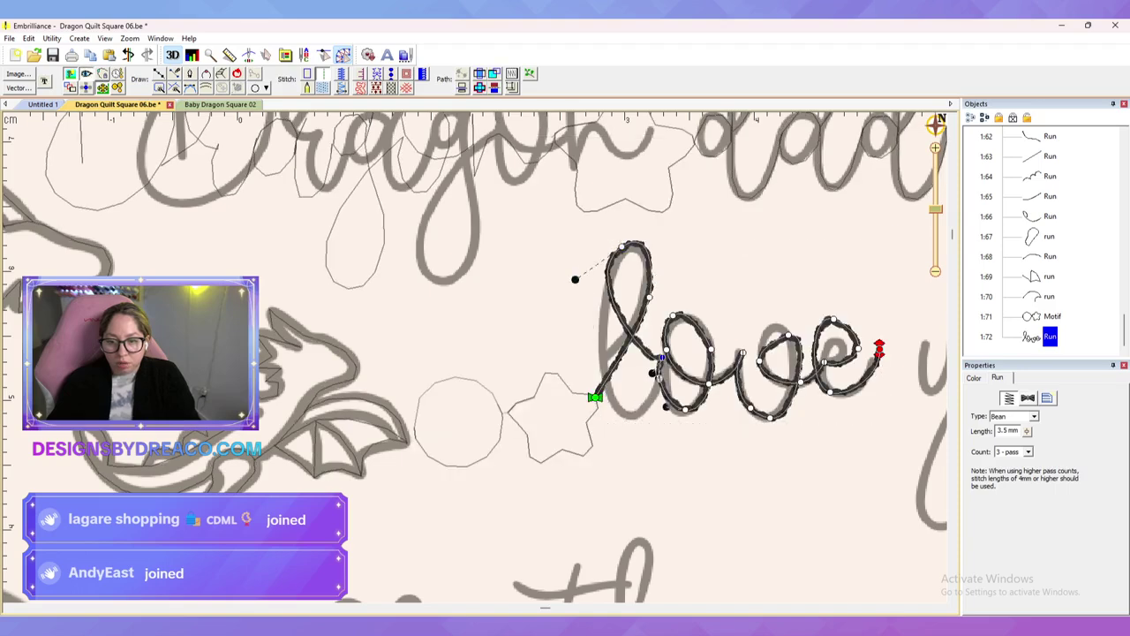
mouse_move(654, 374)
mouse_down()
mouse_move(655, 395)
mouse_move(672, 392)
mouse_move(632, 438)
mouse_move(611, 530)
mouse_up()
drag(685, 409, 684, 414)
click(711, 349)
drag(717, 369, 713, 371)
Step: Reshape the curves of the "v" and "e" in "love" to follow the background lettering, and deselect the path
click(788, 336)
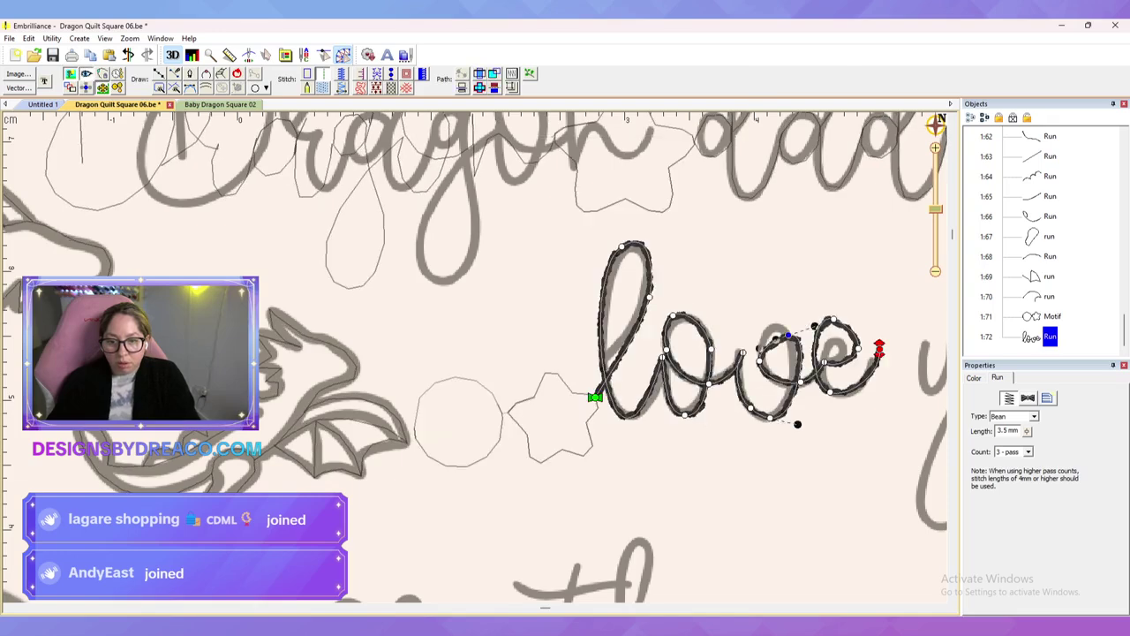
drag(776, 339, 623, 358)
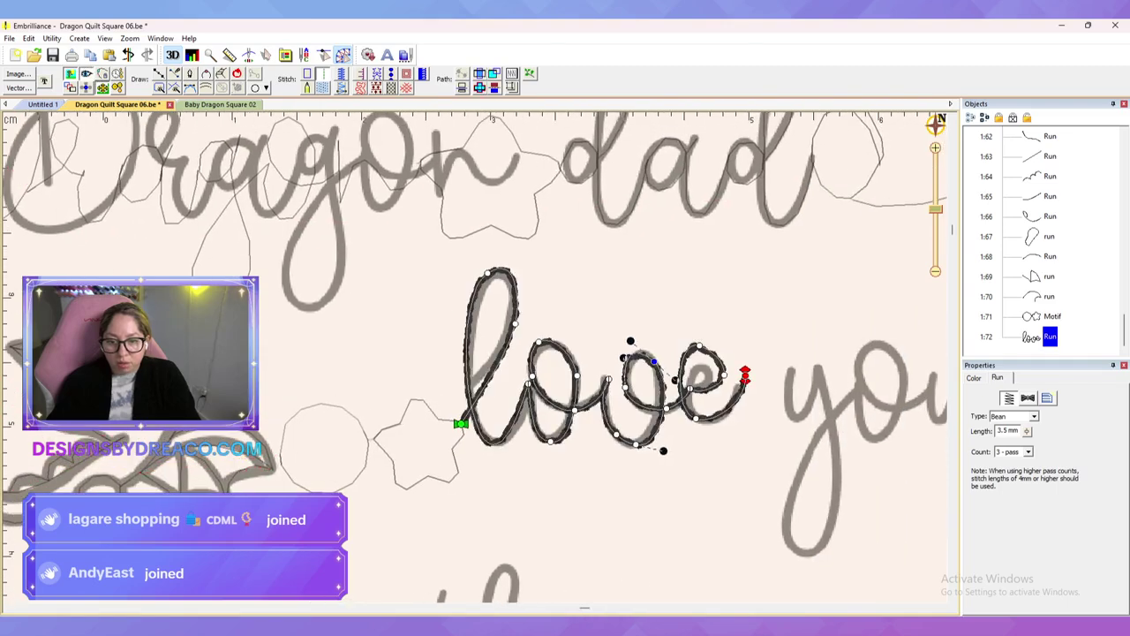
drag(696, 419, 749, 405)
click(699, 345)
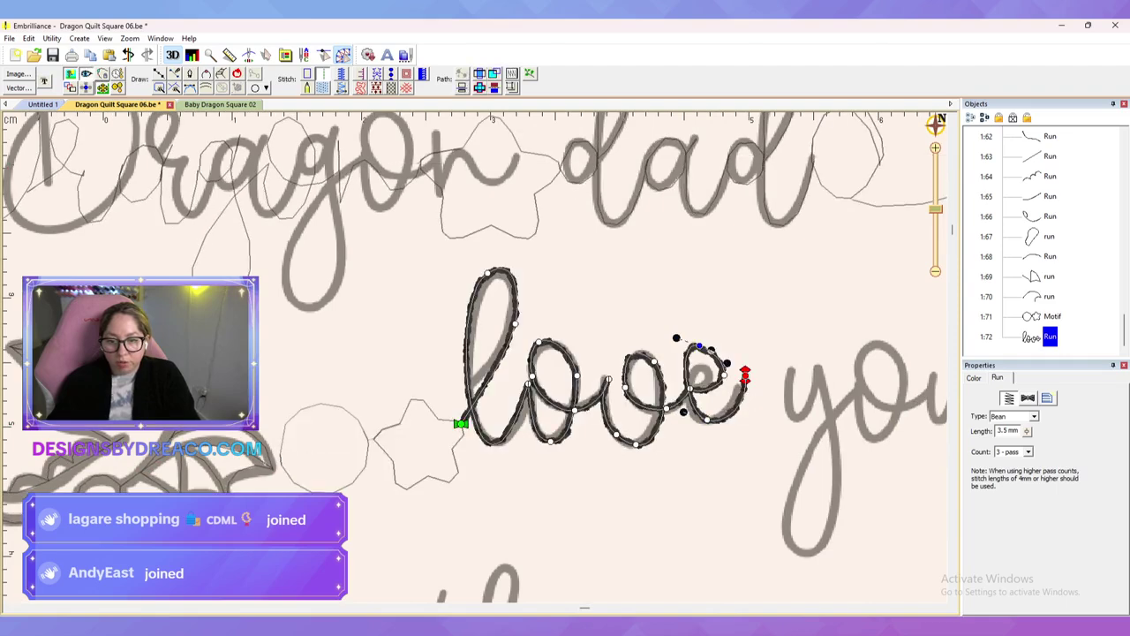
drag(676, 337, 675, 346)
drag(690, 388, 698, 395)
key(Escape)
key(Escape)
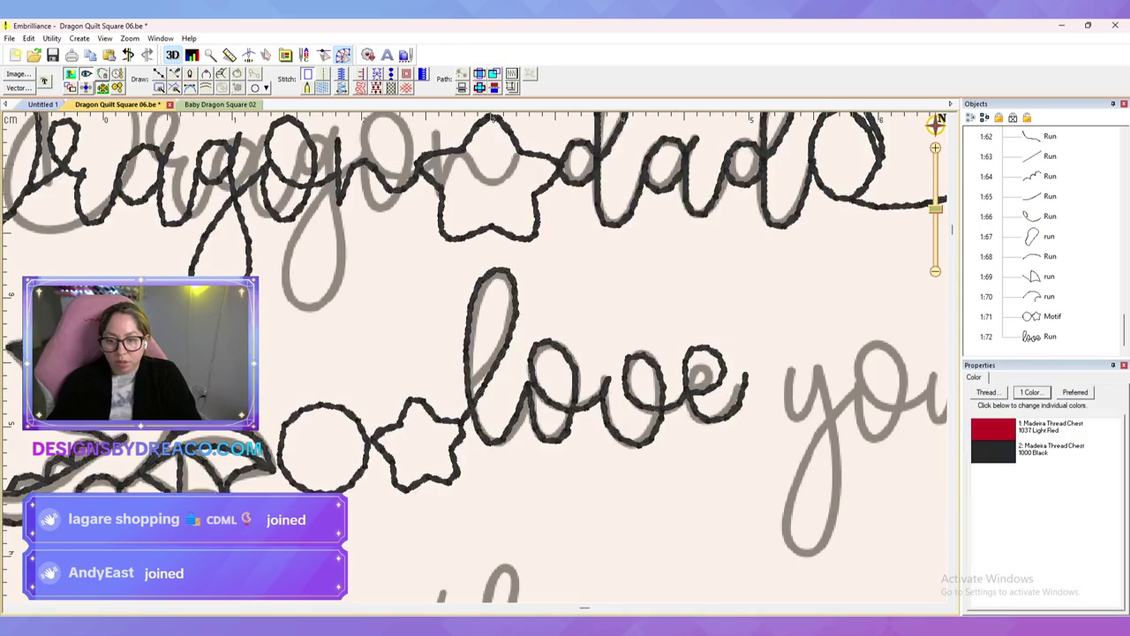
Step: Save the Dragon Quilt Square 06 design and hide the background image
scroll(477, 357, down, 4)
scroll(477, 357, up, 1)
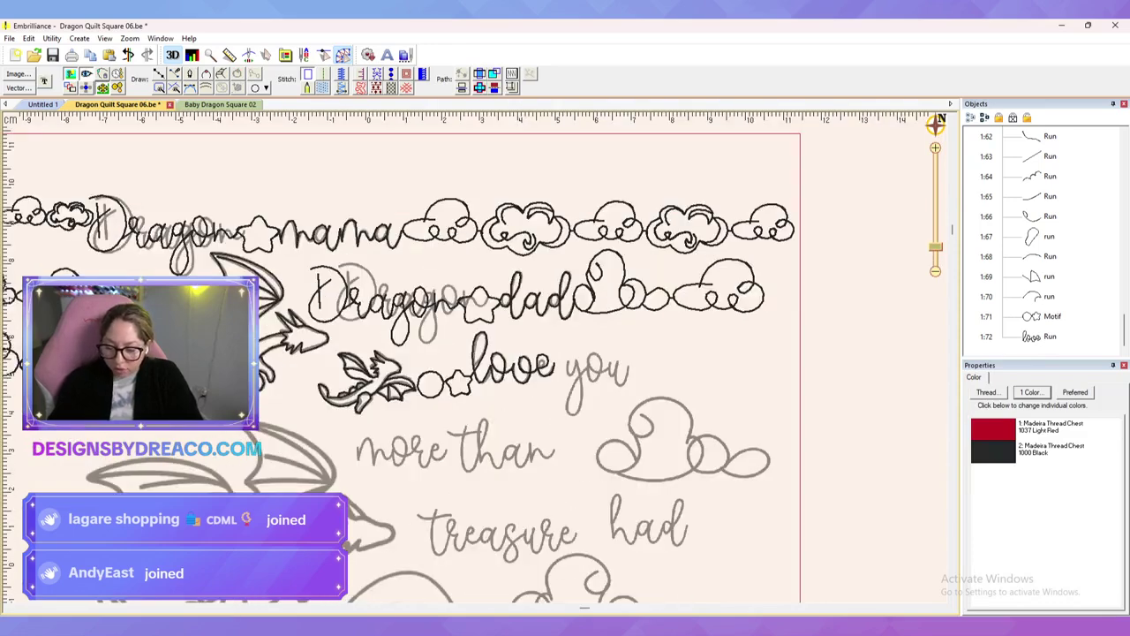
key(ctrl+s)
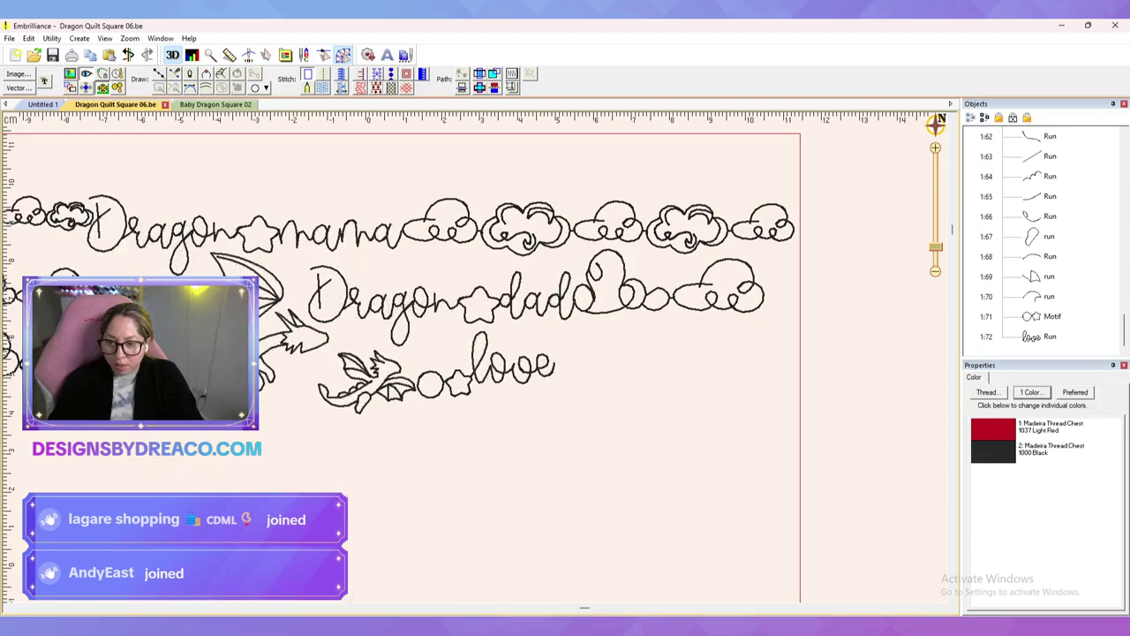
Step: Examine the digitized rows across the whole quilt square and around the word "love" without the background image
scroll(477, 353, down, 3)
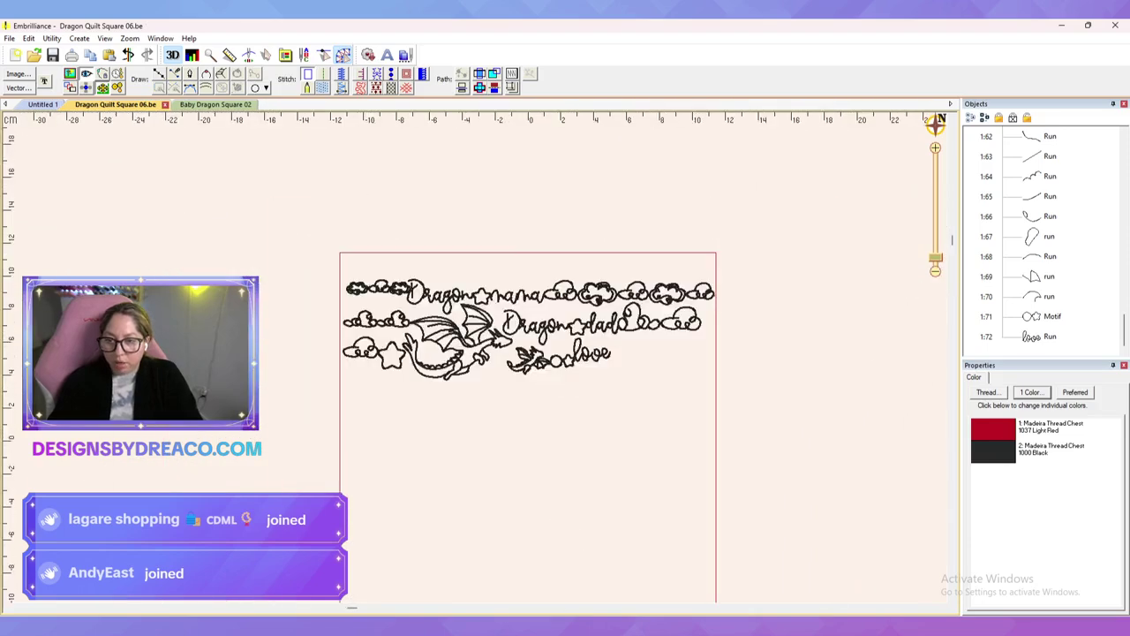
scroll(527, 366, down, 3)
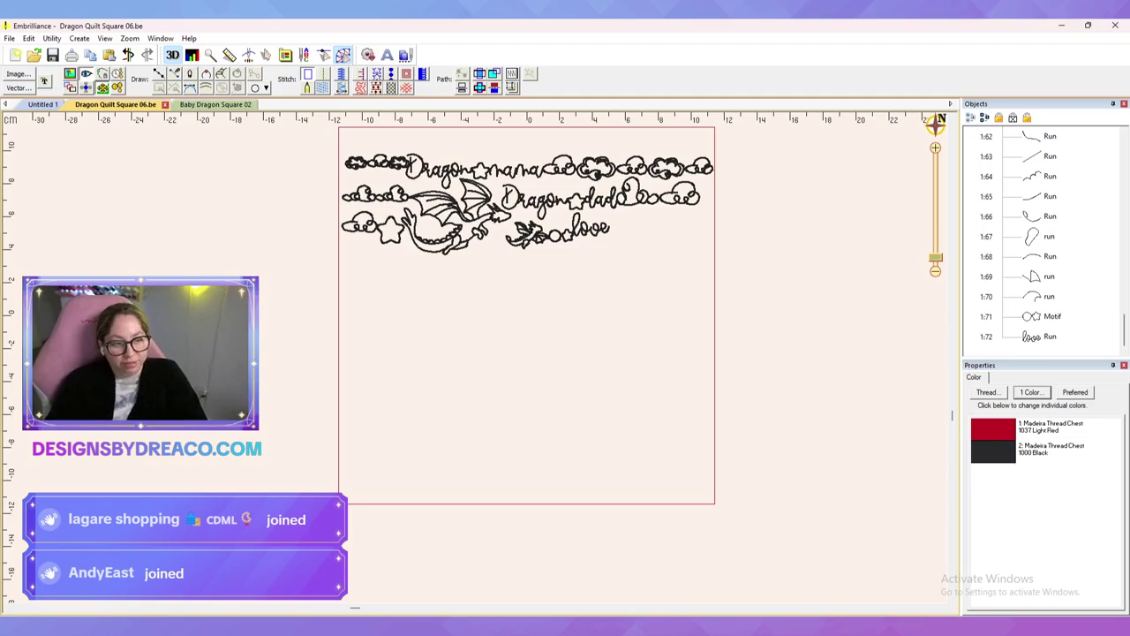
scroll(500, 358, up, 5)
scroll(499, 358, up, 5)
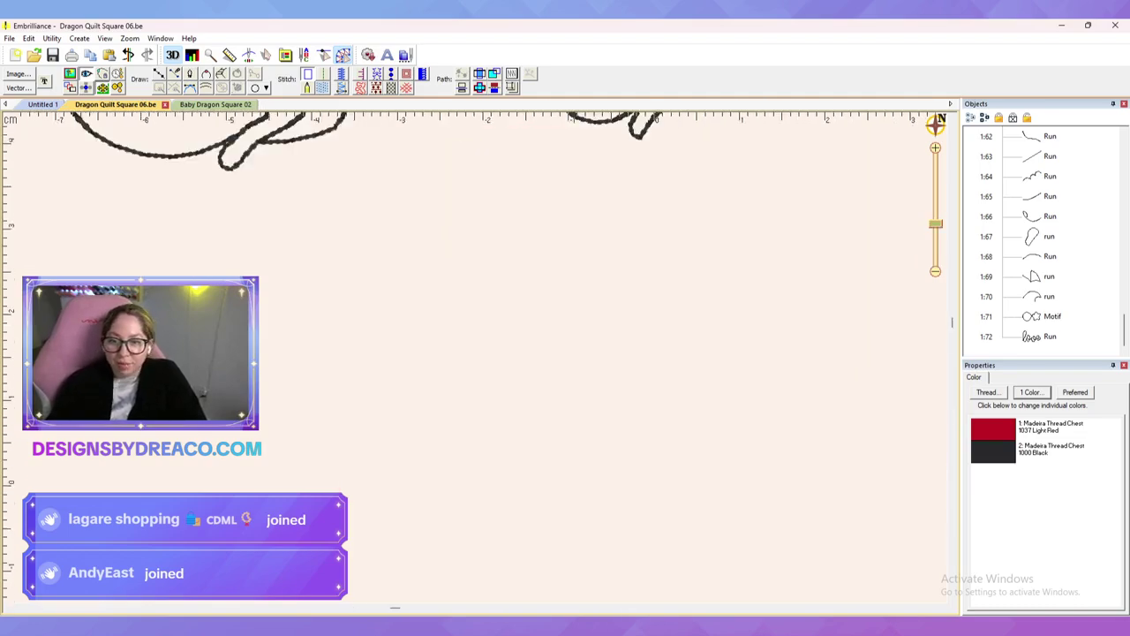
scroll(477, 364, up, 1)
scroll(478, 364, down, 3)
drag(477, 364, 203, 365)
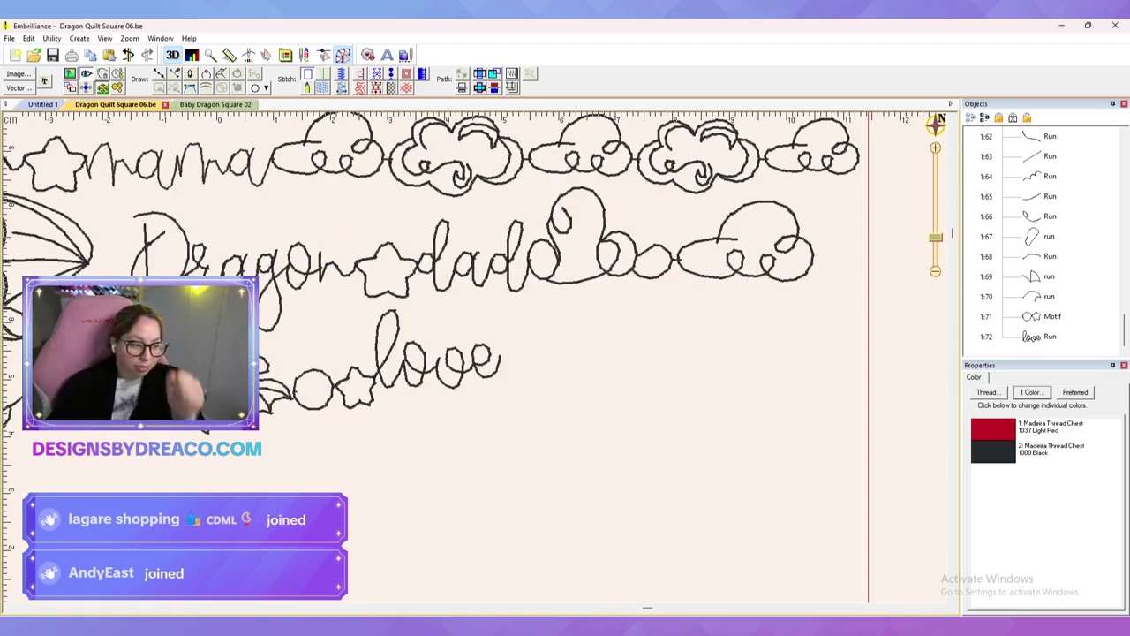
scroll(476, 357, up, 1)
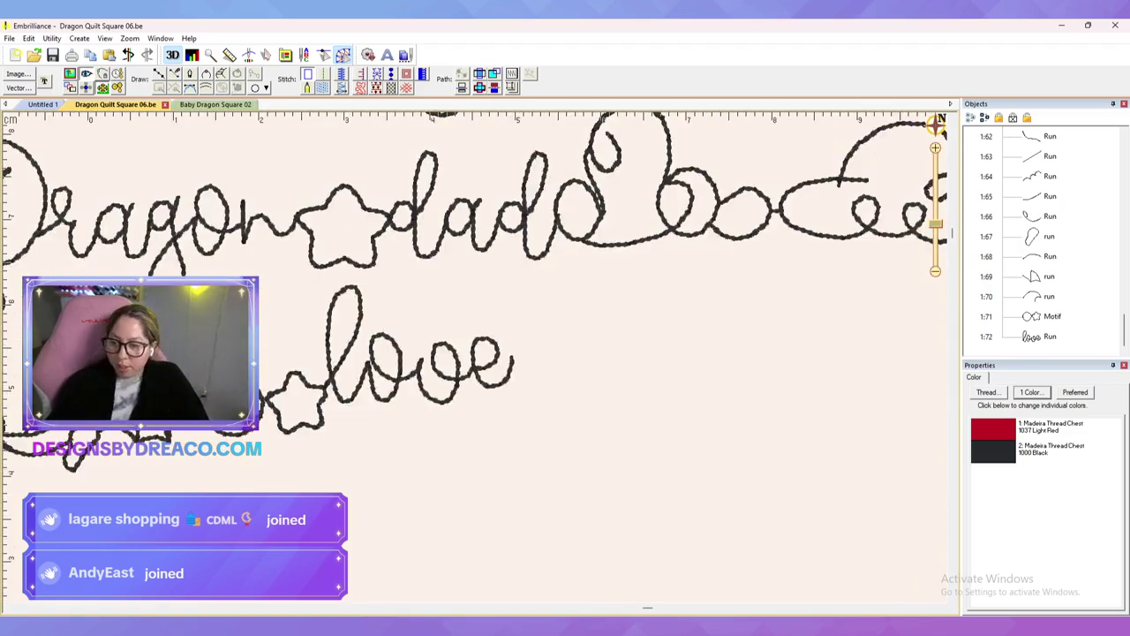
Step: Show the background image and start a line path tracing the "y" of "you" down through its tail loop
scroll(546, 375, up, 2)
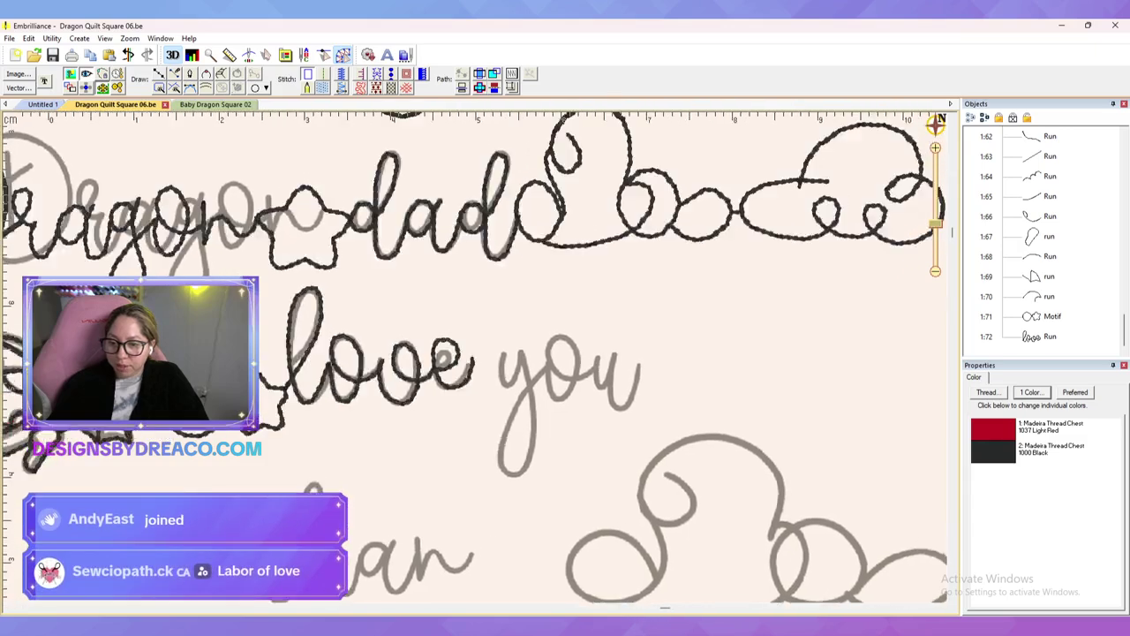
key(d)
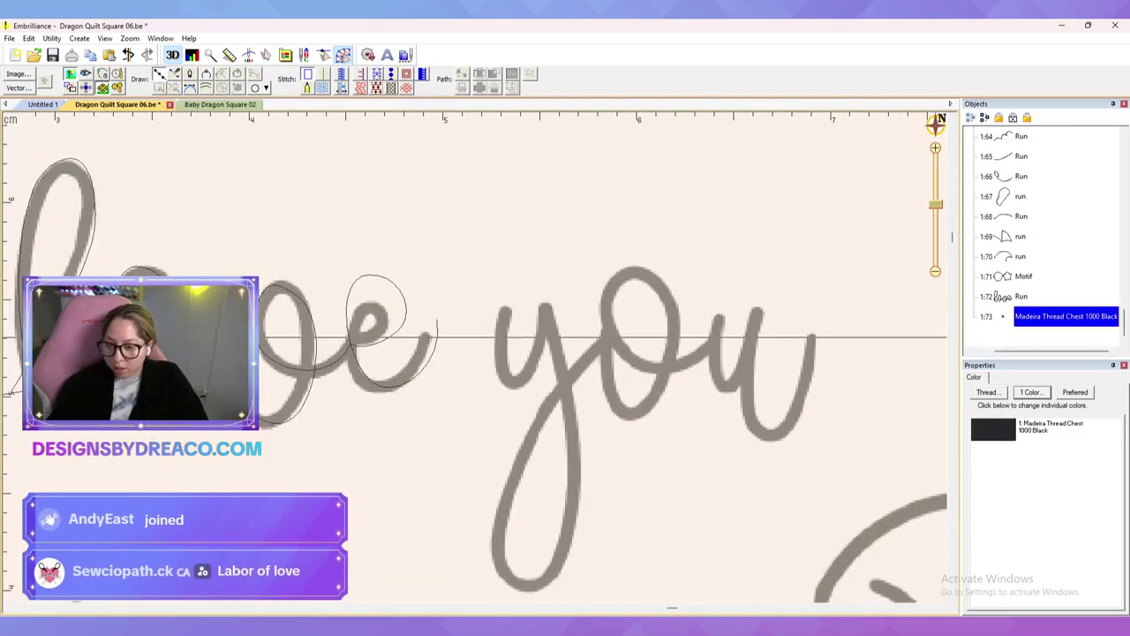
click(503, 305)
click(517, 385)
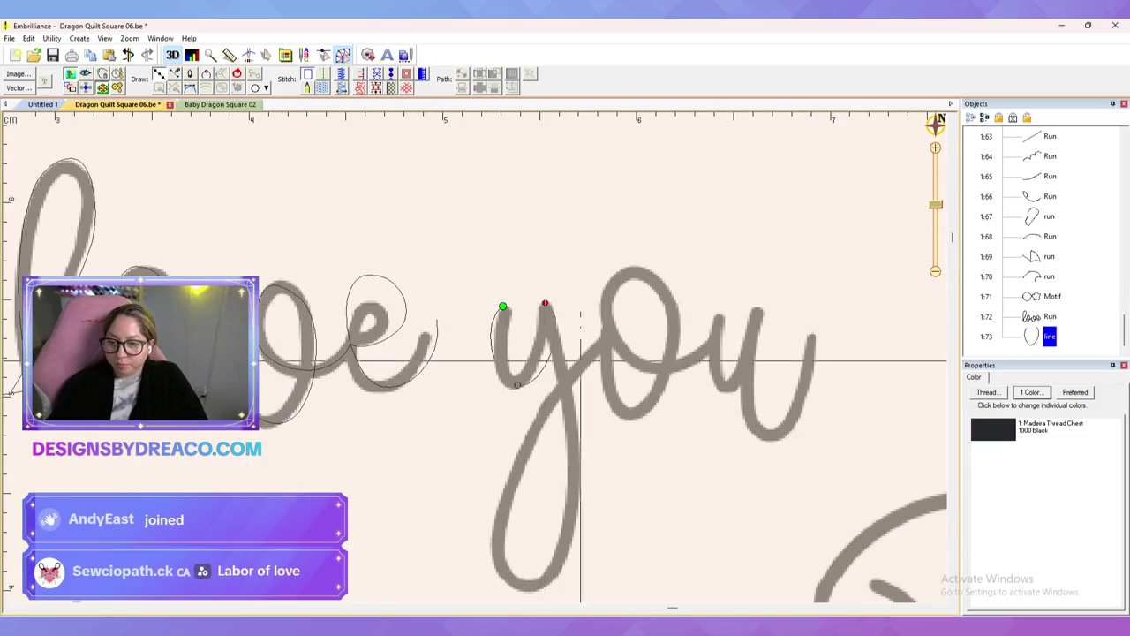
click(544, 303)
drag(530, 563, 551, 425)
click(571, 439)
click(518, 419)
Step: Continue the path through the background "o" and "u" and finish it at the end of "you"
click(618, 200)
click(650, 288)
click(690, 157)
click(630, 150)
click(671, 236)
click(743, 181)
click(749, 246)
click(772, 169)
click(786, 295)
double_click(833, 198)
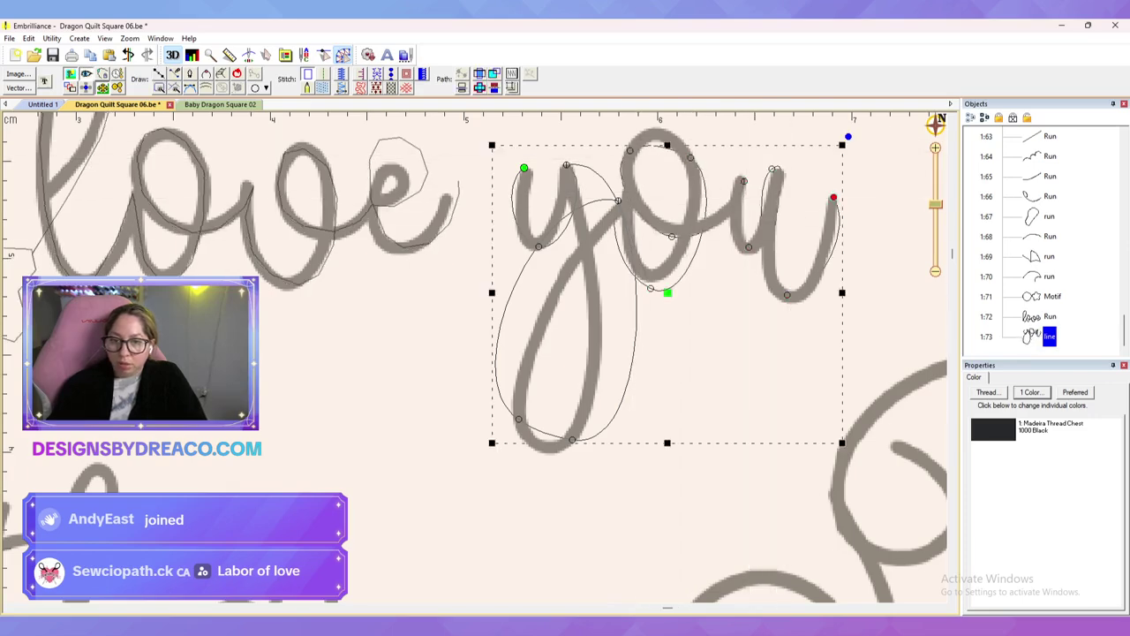
Step: Delete the duplicate node at the second peak of the "u" and convert the "you" path to a run stitch
click(771, 168)
right_click(772, 169)
click(795, 188)
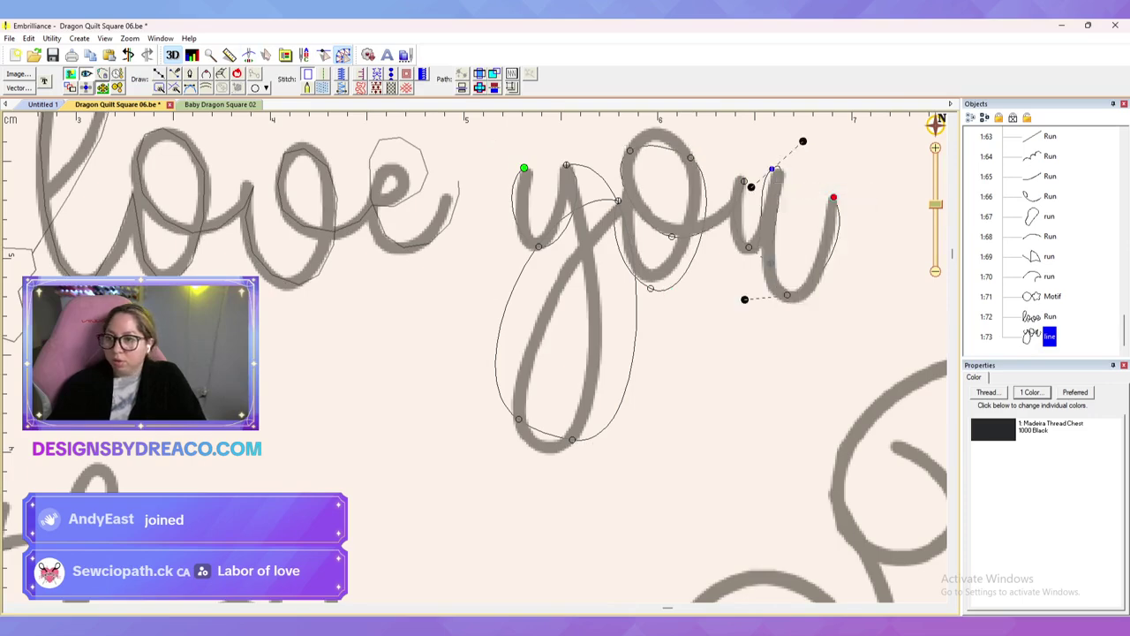
click(324, 75)
Step: Reshape the curves of the "u" and its joining stroke to follow the background lettering
drag(802, 141, 780, 212)
drag(787, 295, 793, 304)
drag(853, 227, 823, 240)
click(772, 168)
drag(757, 188, 736, 209)
click(744, 181)
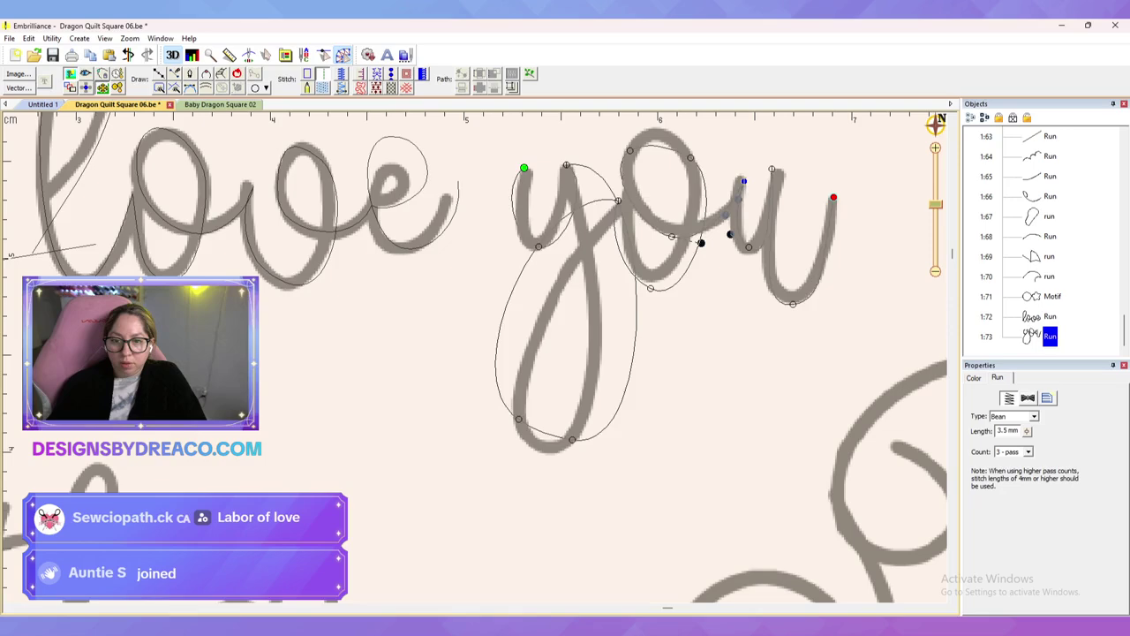
Step: Adjust the upper loop of the "o" and its connecting stroke to the "u" to match the background
click(691, 158)
drag(736, 183, 713, 205)
drag(649, 143, 643, 121)
drag(672, 237, 665, 228)
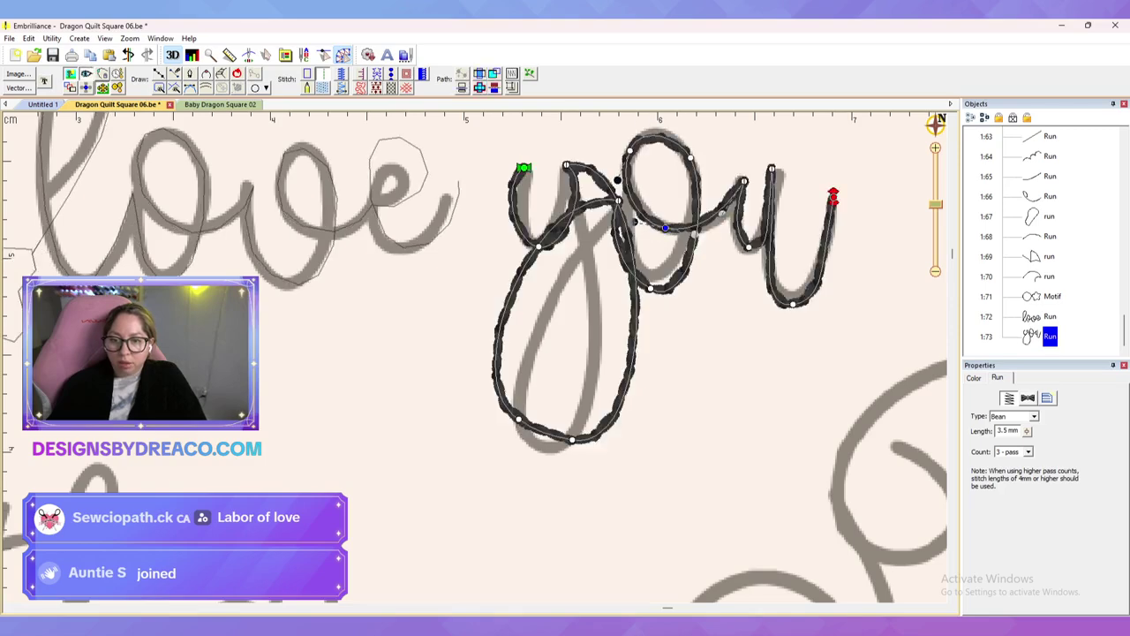
Step: Adjust the curve handles at the node joining the "y" and the "o", and deselect the node
click(618, 201)
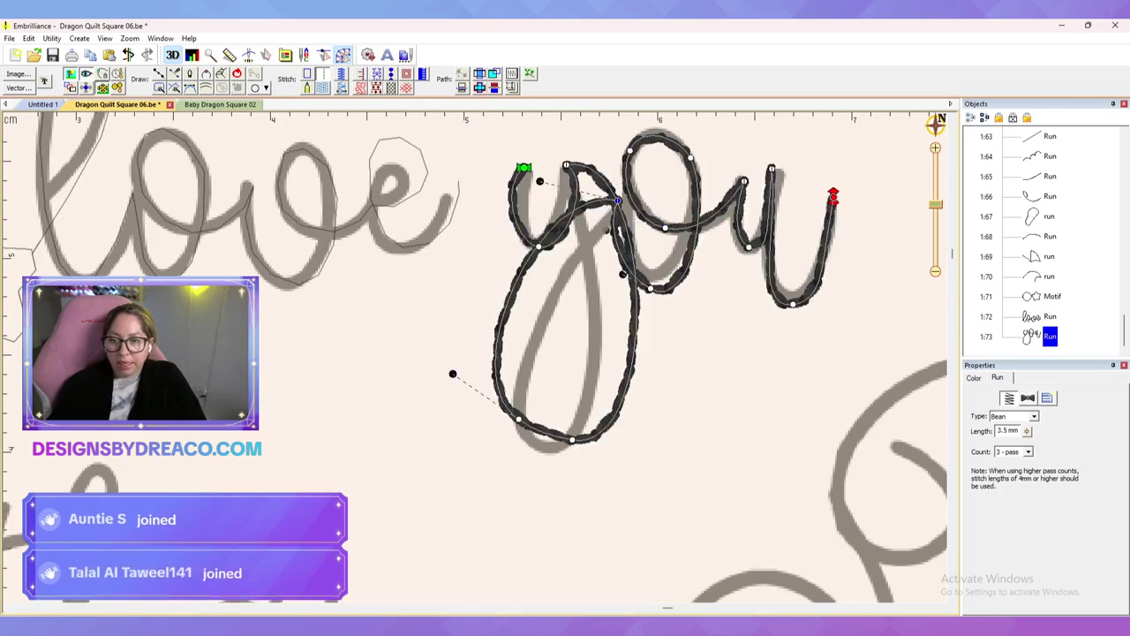
drag(541, 180, 606, 231)
drag(624, 274, 534, 231)
drag(635, 252, 639, 231)
drag(534, 230, 639, 231)
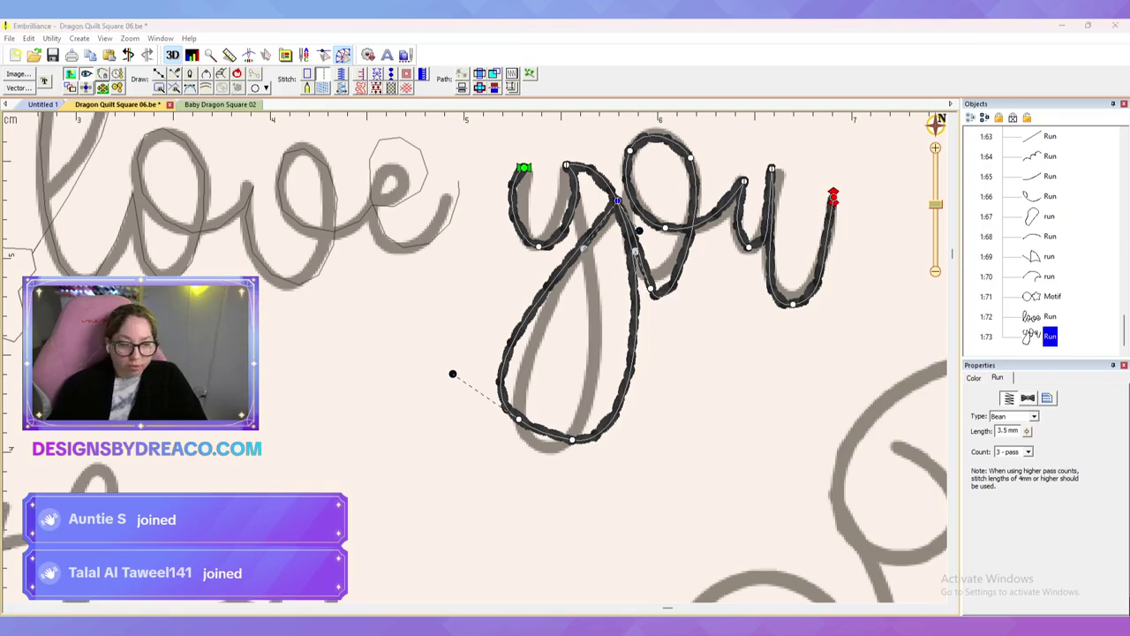
key(Escape)
Step: Reshape the downstroke and the bottom of the "y" tail loop to follow the background lettering
click(668, 287)
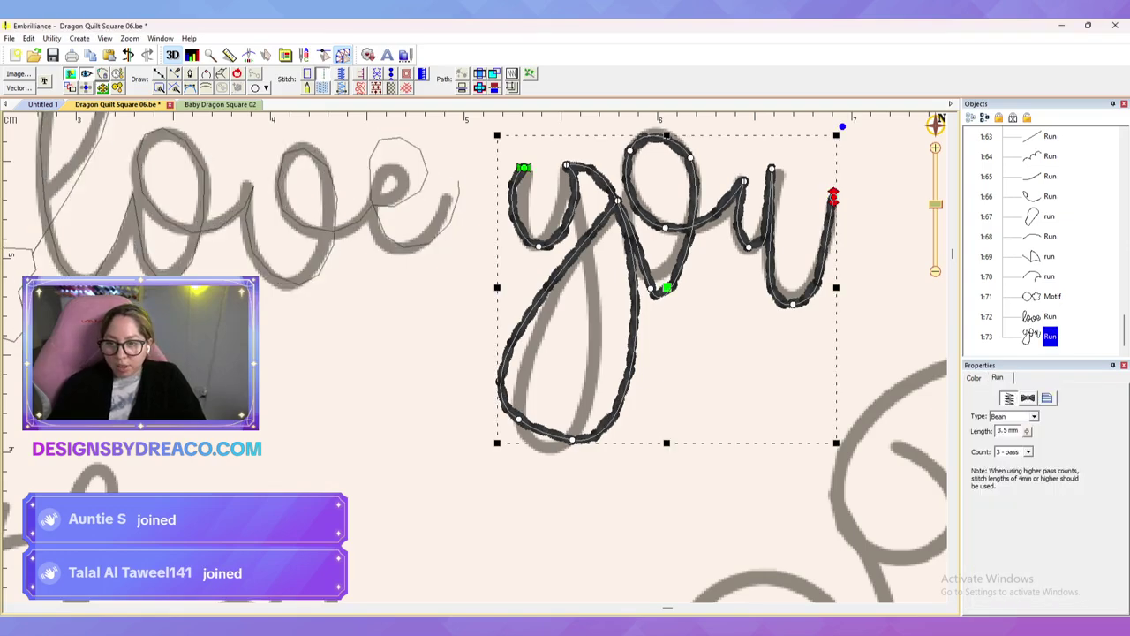
click(618, 202)
click(566, 165)
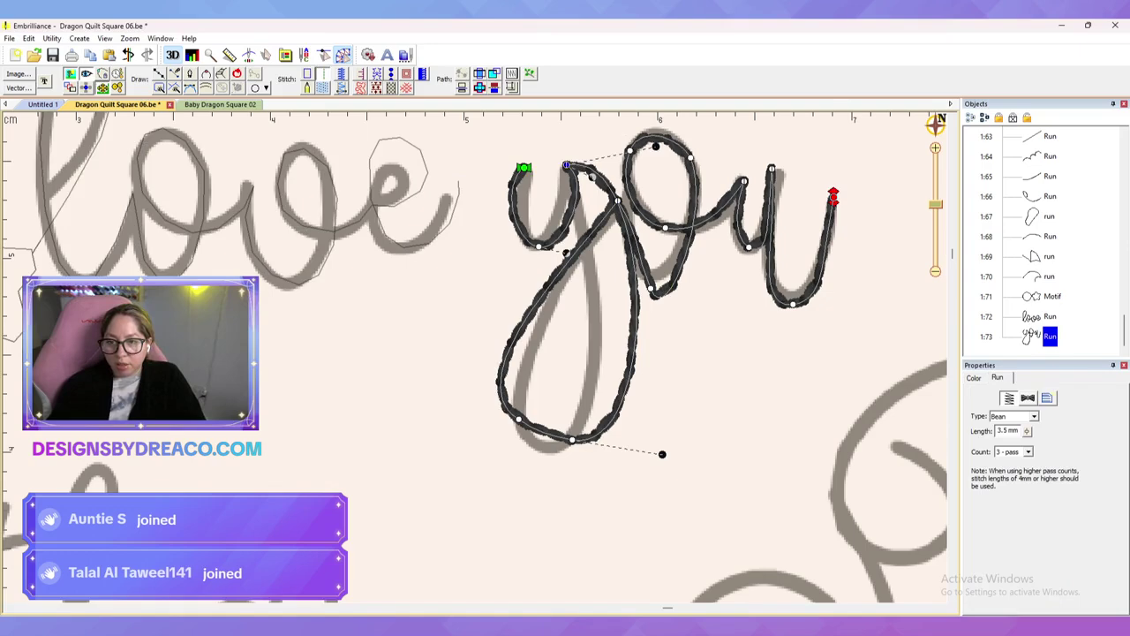
drag(655, 146, 591, 176)
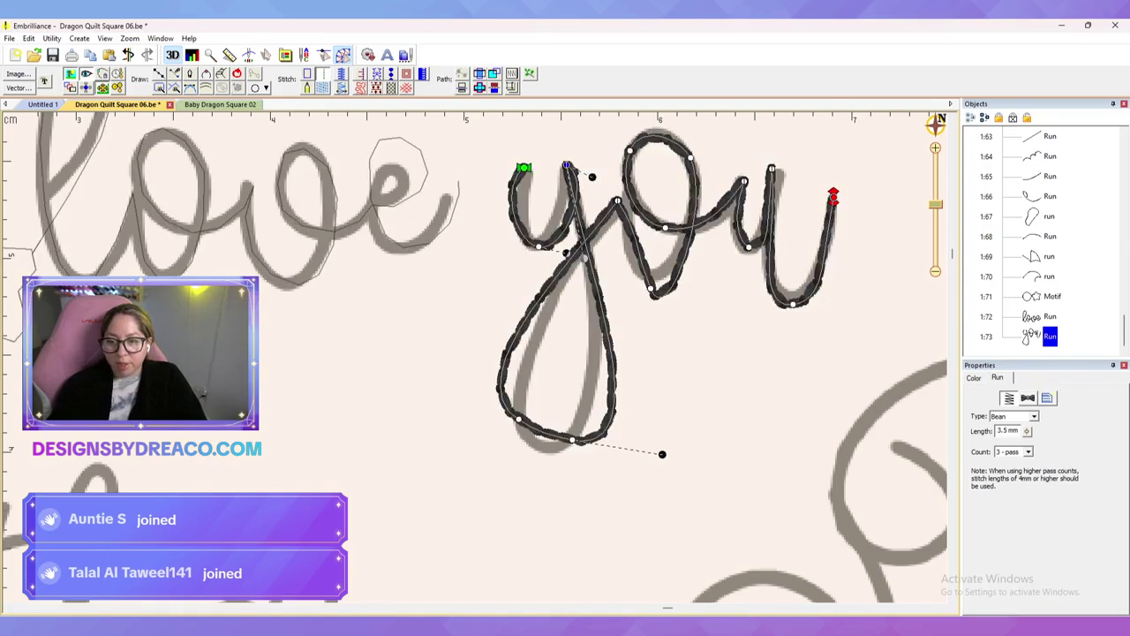
drag(662, 453, 615, 387)
click(572, 439)
drag(532, 430, 520, 455)
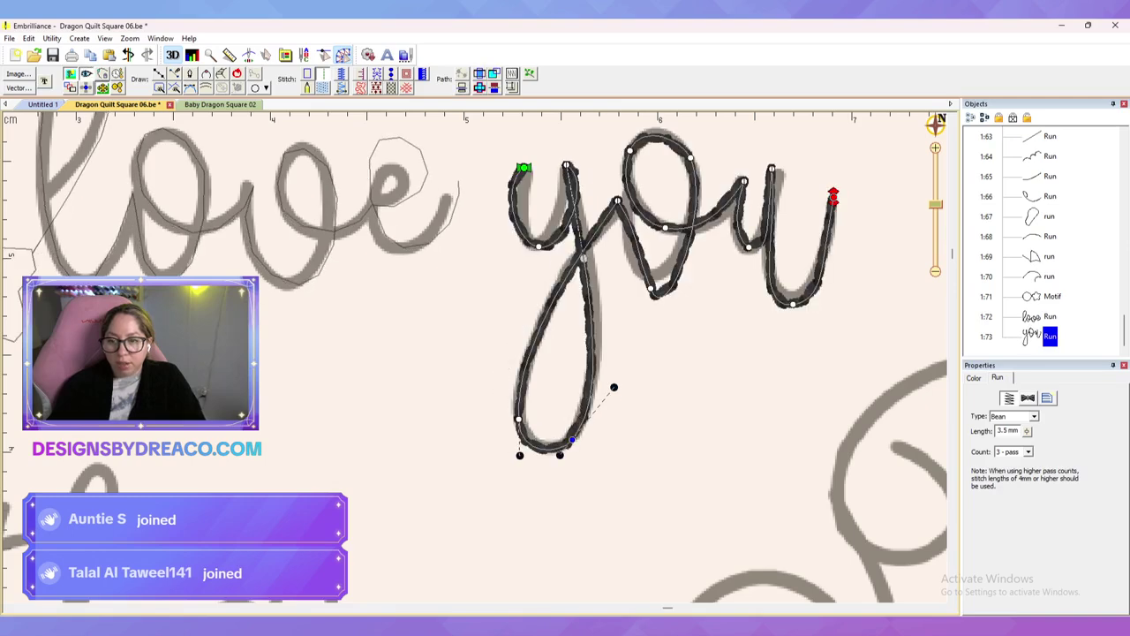
Step: Refine the peak of the "y" and the curve of its opening stroke to match the background
click(566, 165)
drag(591, 177, 566, 199)
click(524, 167)
drag(501, 182, 522, 195)
drag(512, 241, 532, 246)
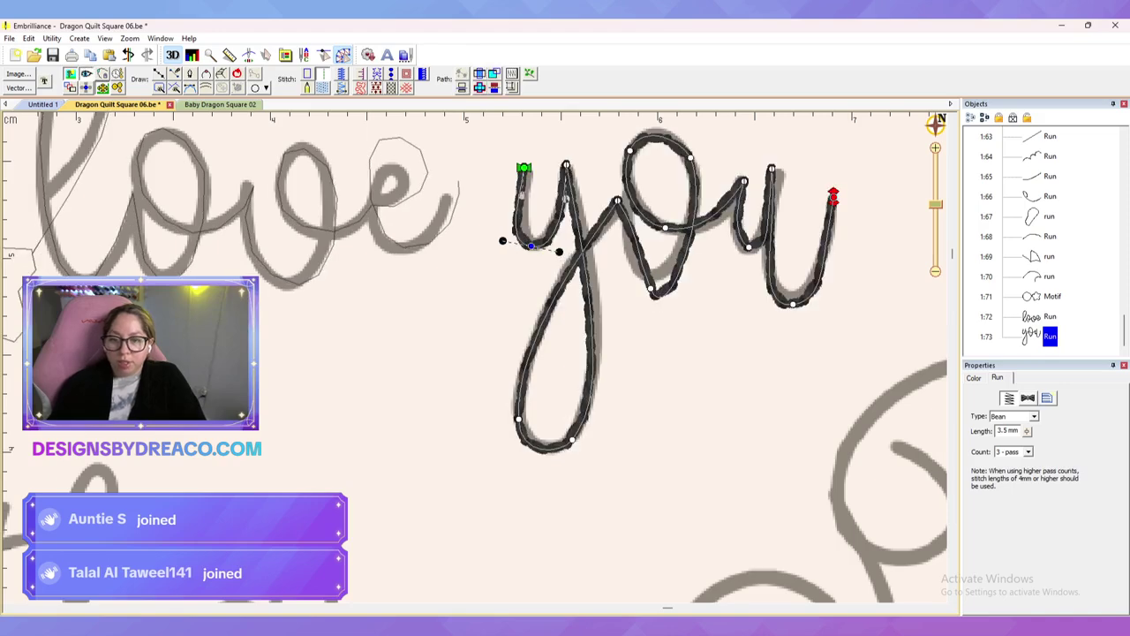
Step: Reshape the lower "o" and its junction with the "y", and check the run's tie settings
drag(650, 289, 652, 287)
drag(668, 328, 650, 279)
drag(639, 230, 617, 249)
drag(617, 200, 626, 194)
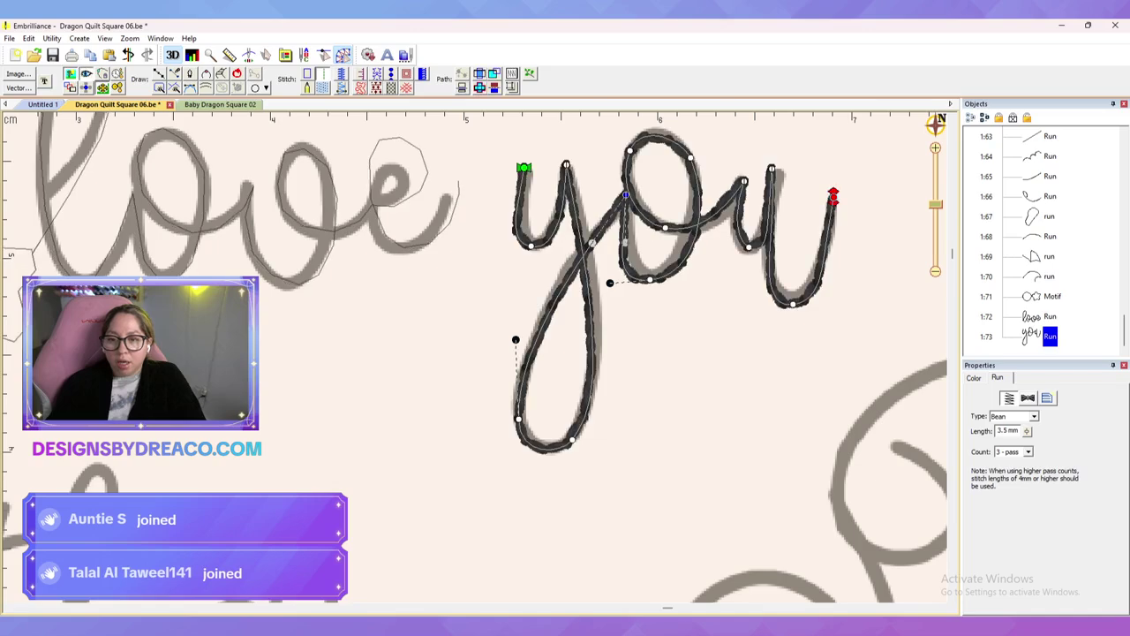
key(Escape)
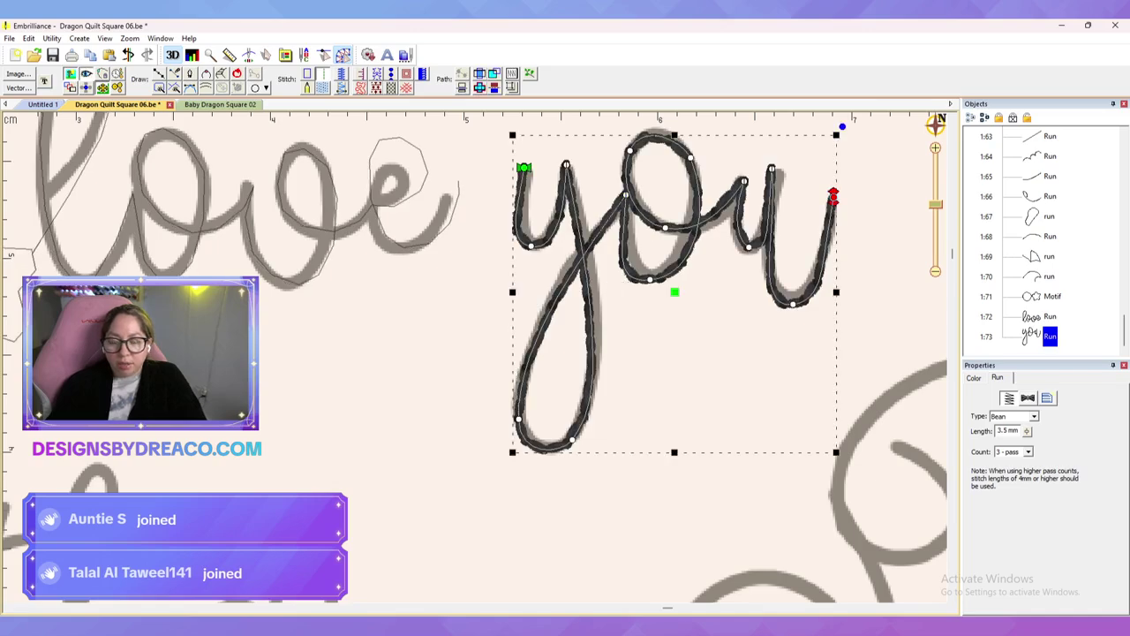
click(1027, 398)
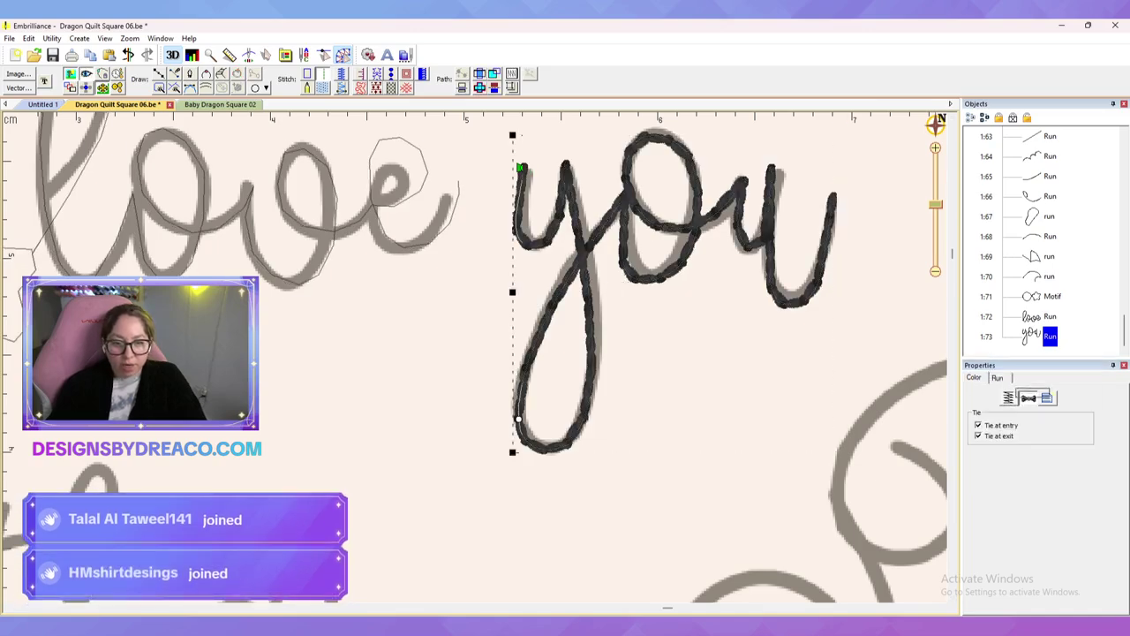
click(883, 309)
Step: Move the stitched word "you" sideways away from "love" to leave a gap between the words
scroll(474, 356, down, 2)
drag(537, 174, 579, 207)
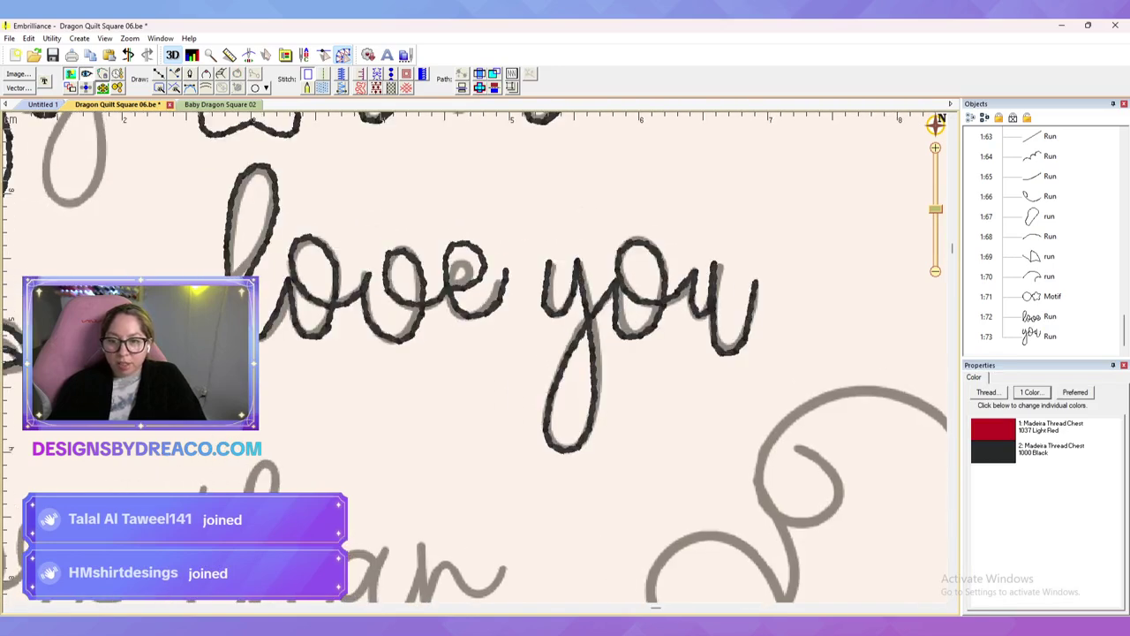
click(618, 281)
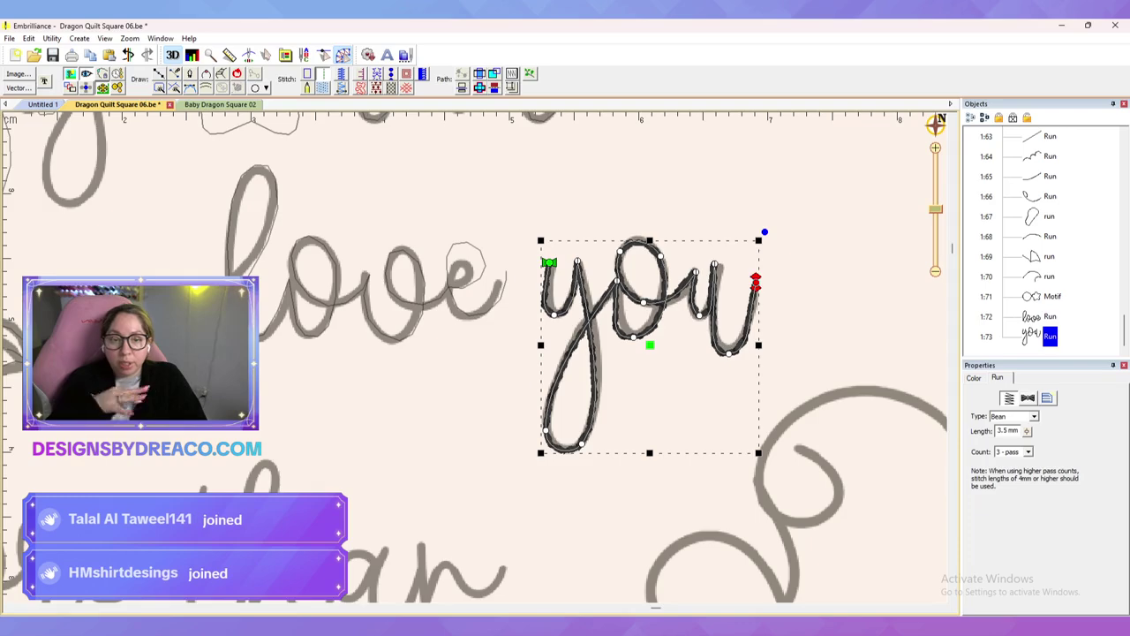
drag(649, 291, 727, 292)
click(750, 388)
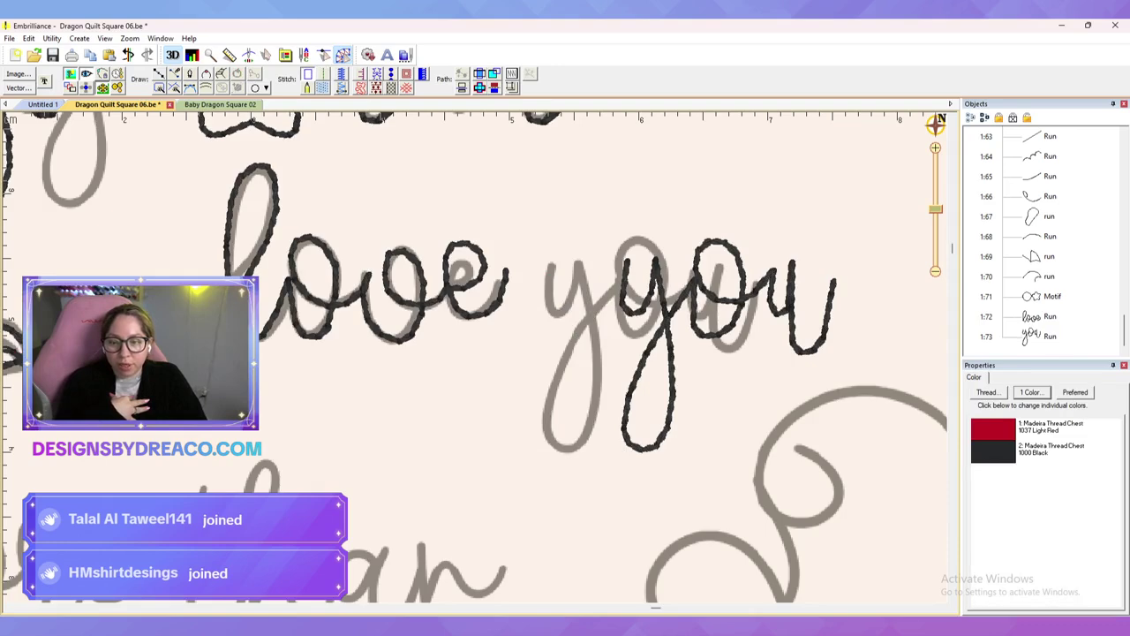
Step: Draw a straight line from the end of "love" to the start of "you" and turn it into a Circle motif
click(449, 287)
click(159, 74)
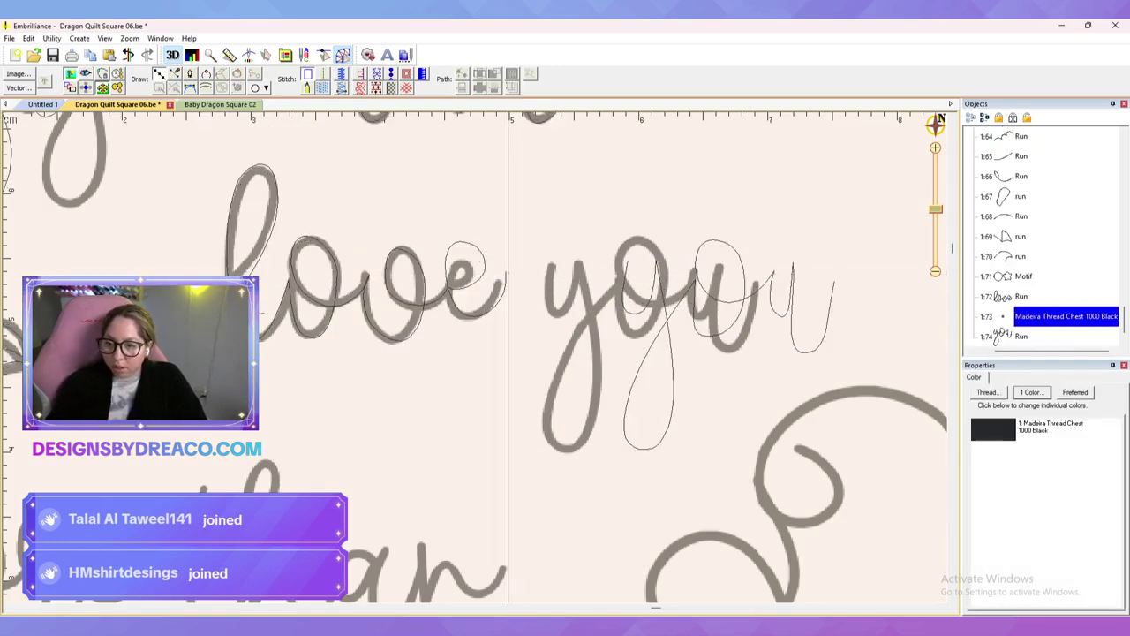
click(505, 271)
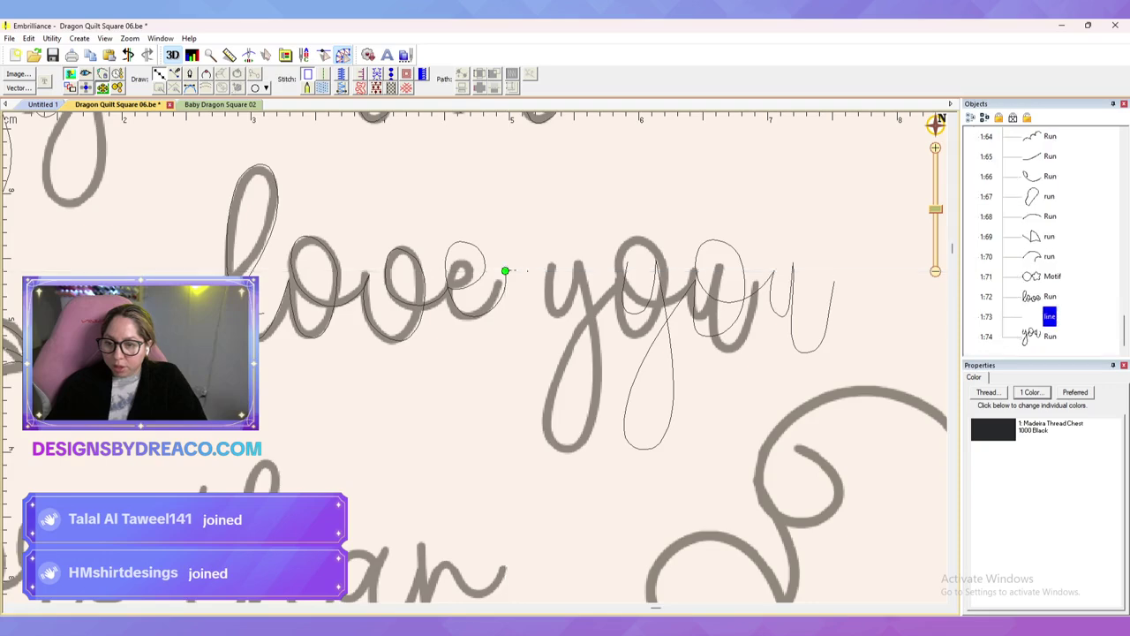
click(627, 269)
key(Return)
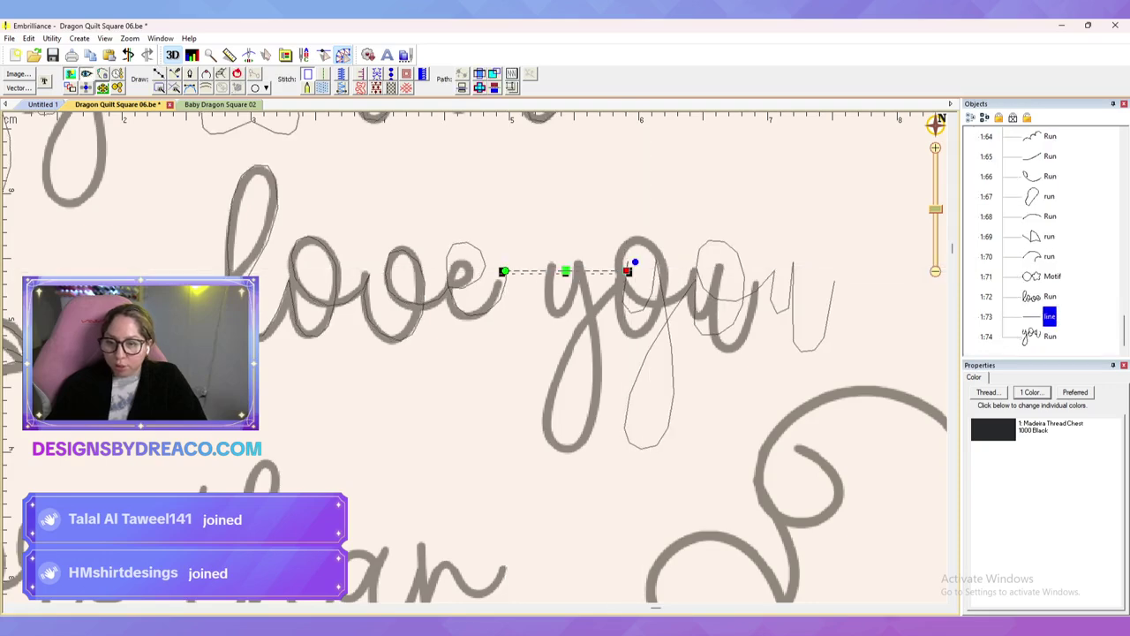
click(377, 74)
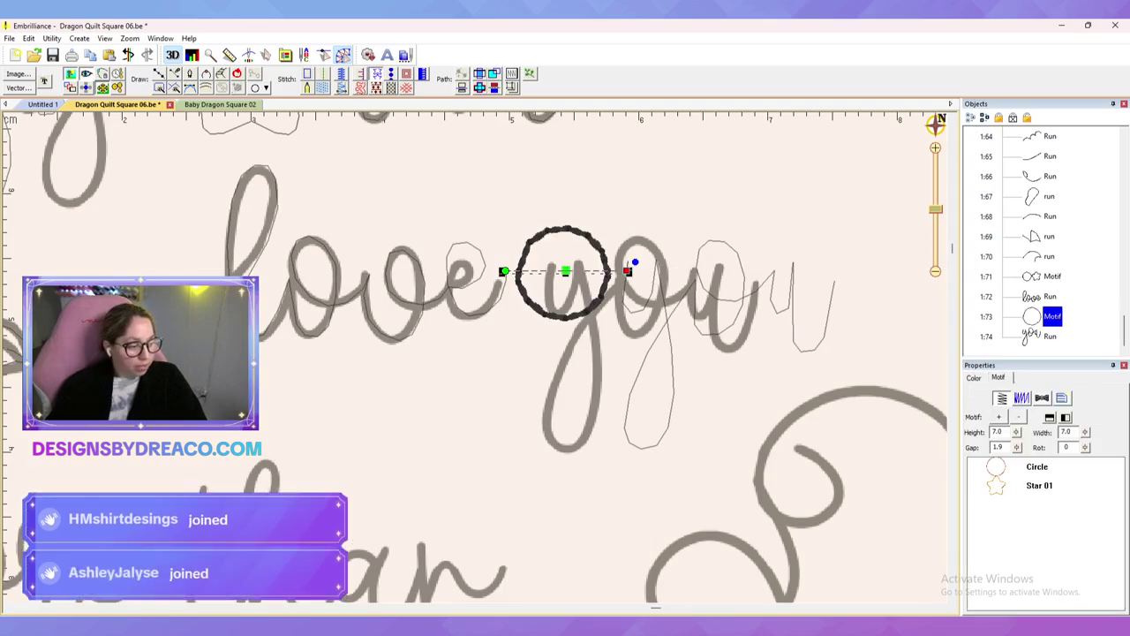
double_click(1037, 467)
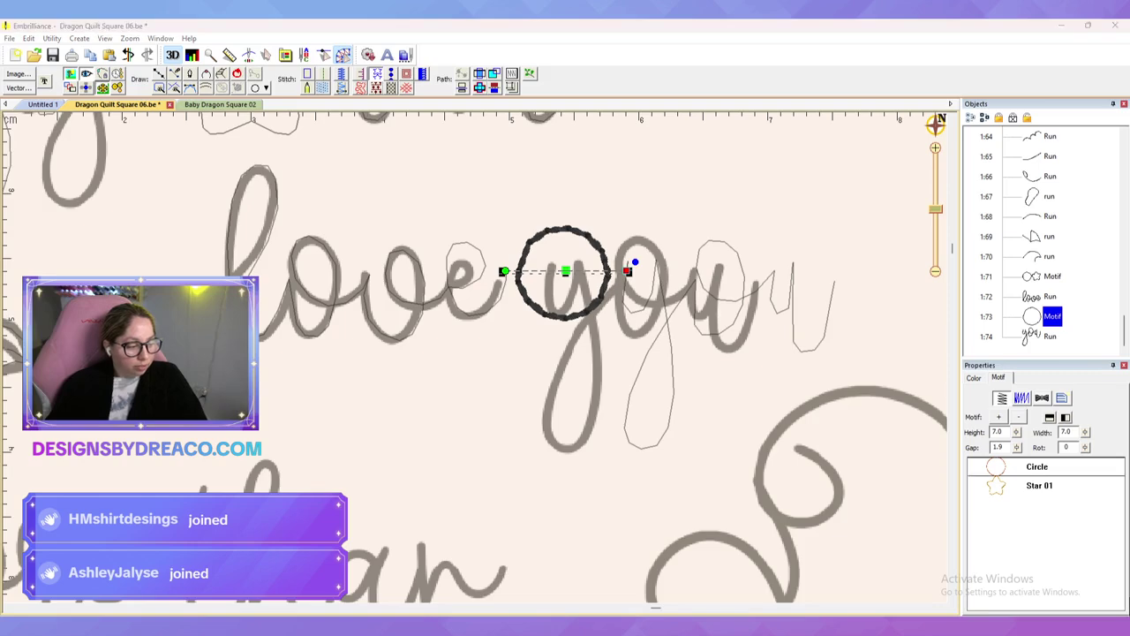
key(Escape)
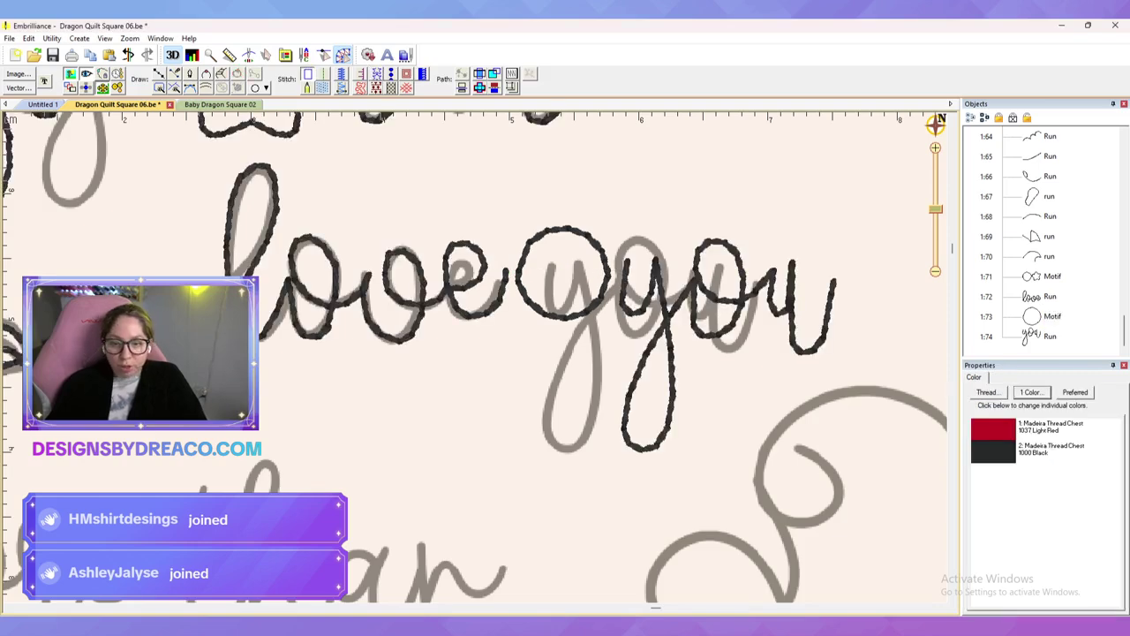
Step: Move the nodes of the final "u" in "you" to widen the letter, and deselect the path
click(830, 305)
mouse_move(882, 312)
mouse_down()
mouse_move(869, 289)
mouse_move(785, 233)
mouse_move(789, 366)
mouse_move(855, 350)
mouse_move(818, 354)
mouse_up()
key(space)
key(space)
drag(789, 316, 805, 320)
key(space)
key(space)
key(space)
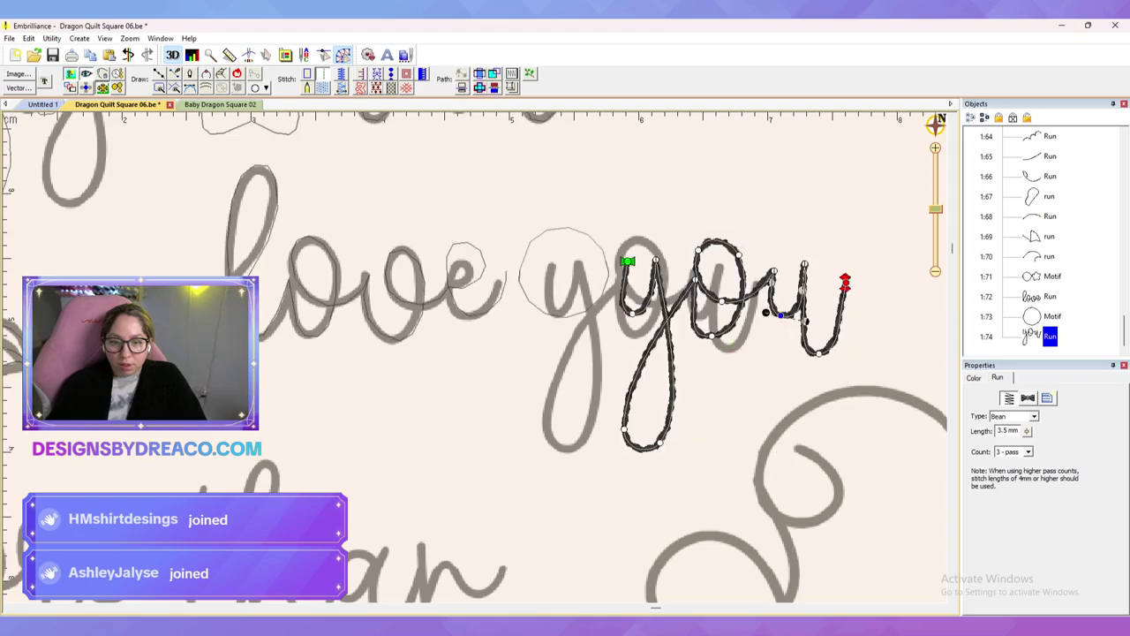
key(Escape)
Step: Remove the Circle and Star 01 shapes from the motif line between "love" and "you"
scroll(468, 355, down, 3)
drag(467, 354, 505, 376)
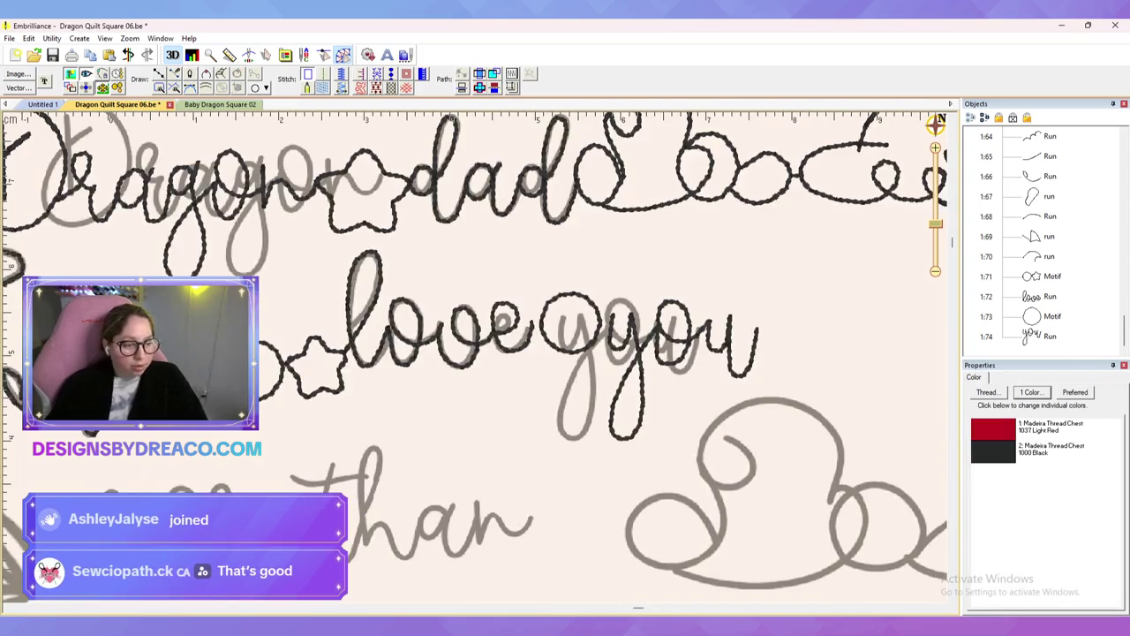
scroll(475, 356, down, 1)
scroll(475, 357, down, 2)
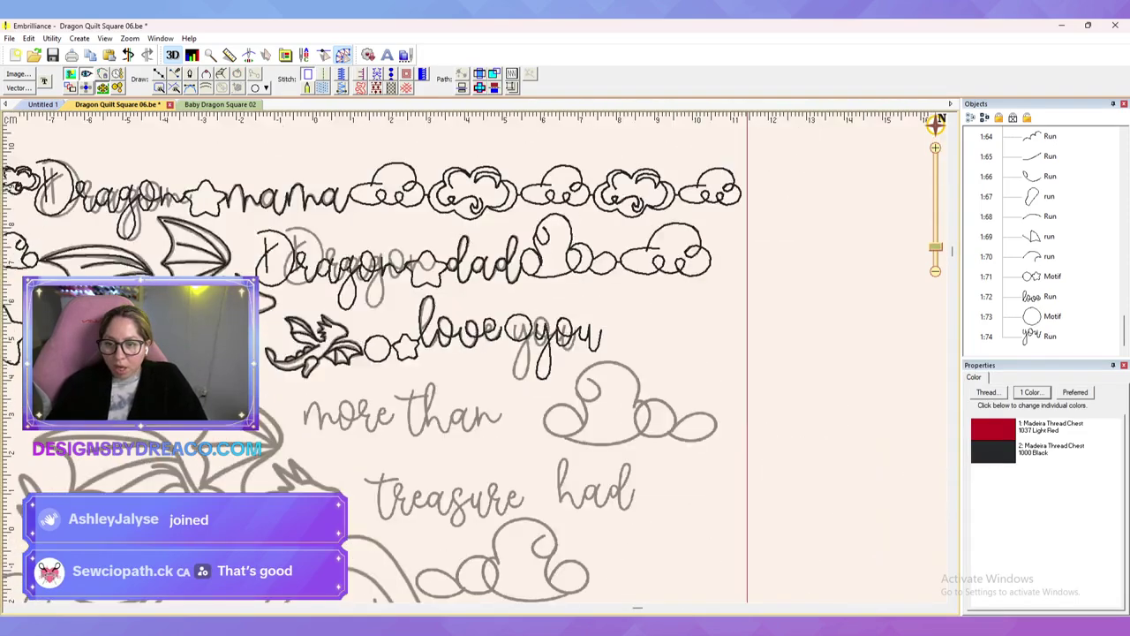
scroll(475, 357, up, 1)
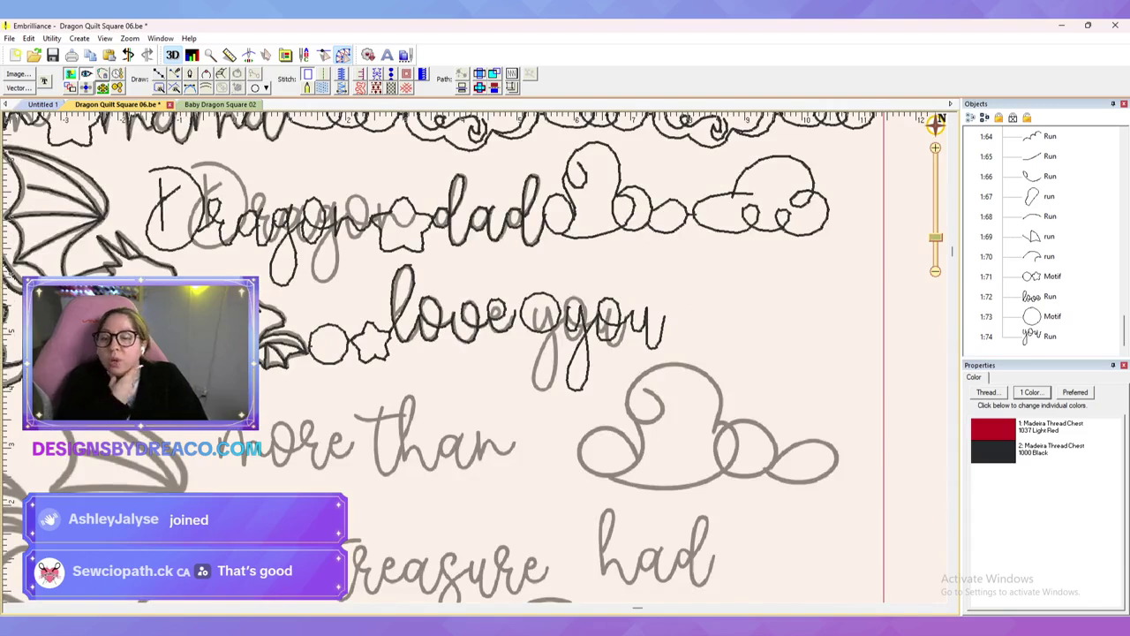
click(541, 313)
click(1037, 466)
click(1019, 417)
click(1018, 417)
Step: Browse the Designs by Drea: Shapes motif category for a replacement shape and close the motif selection
click(999, 417)
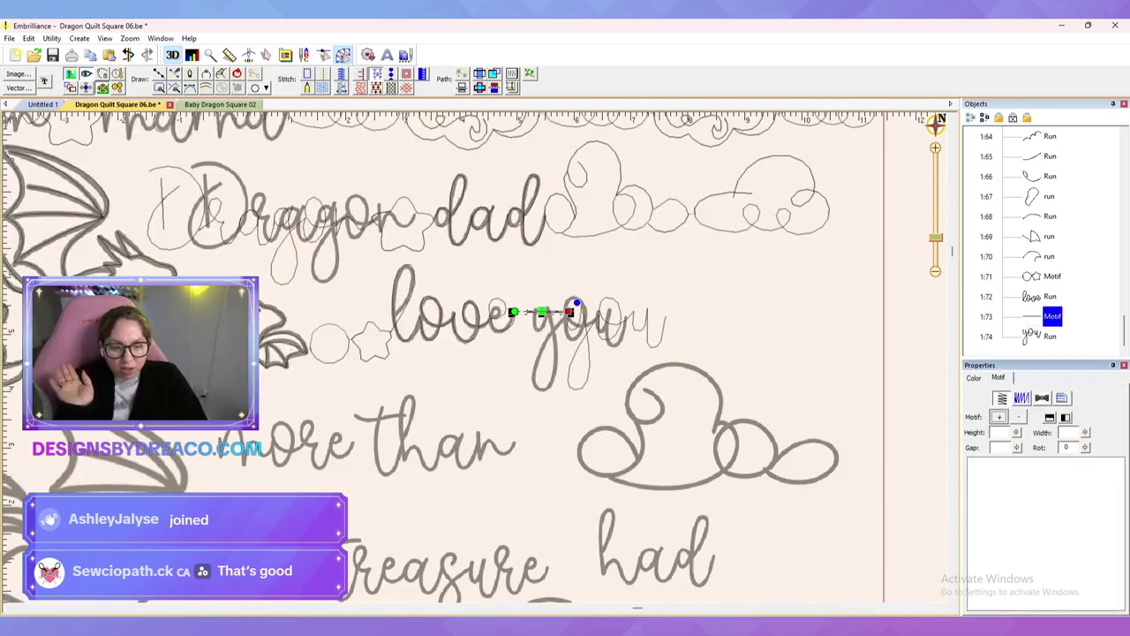
drag(628, 309, 629, 371)
scroll(556, 340, up, 2)
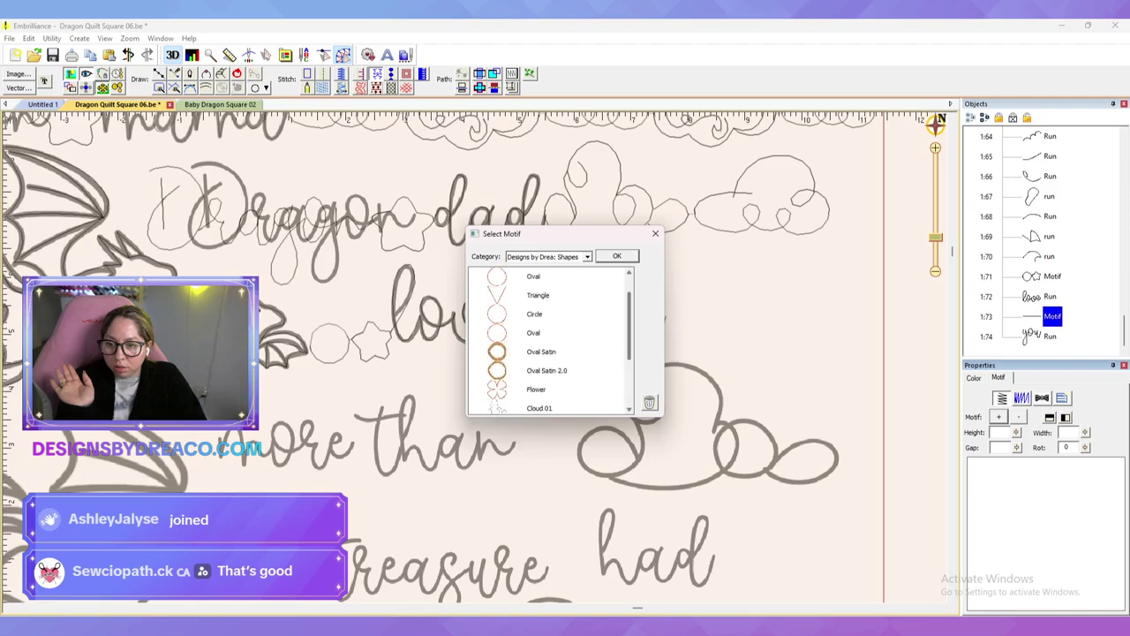
scroll(556, 340, down, 1)
scroll(550, 339, down, 1)
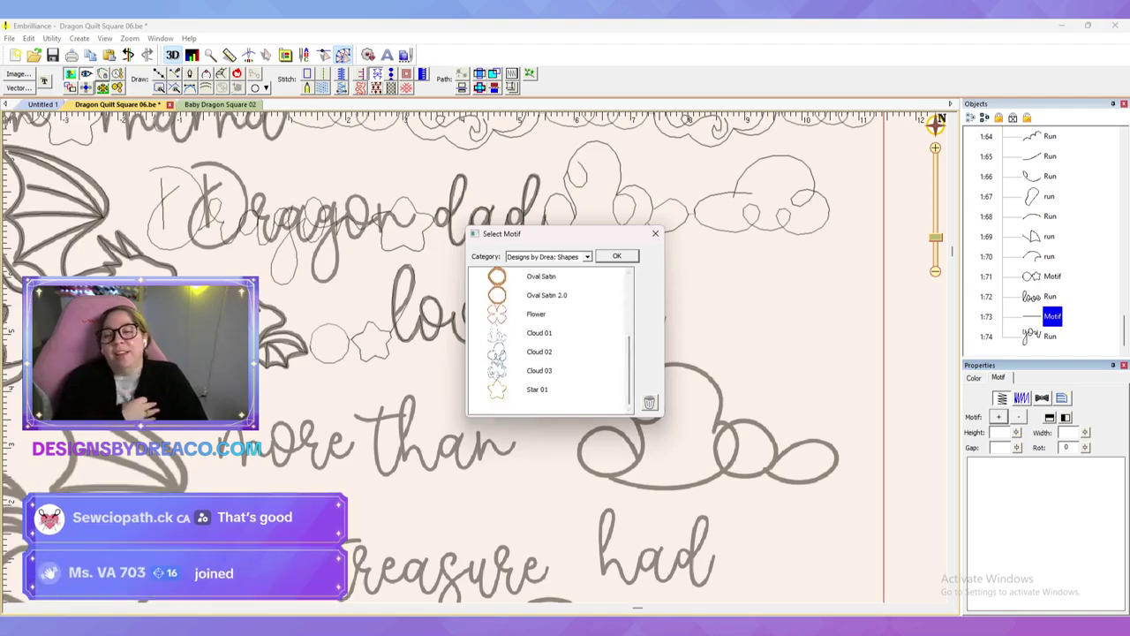
key(Escape)
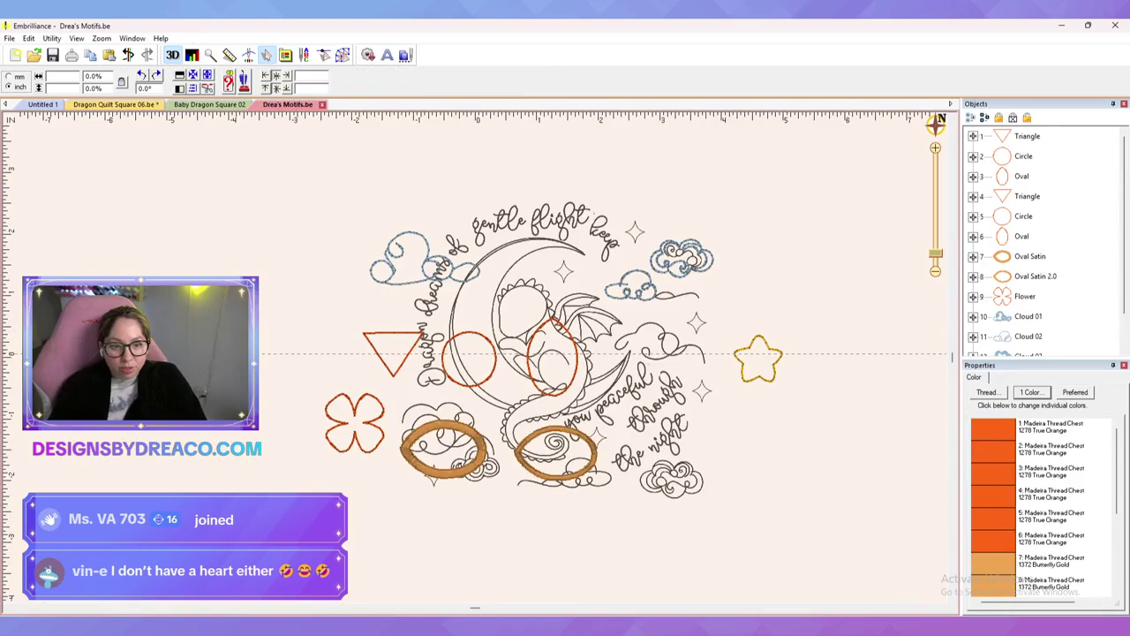
Step: Delete the background image from the Cloud 01 design
scroll(1044, 243, down, 1)
click(972, 276)
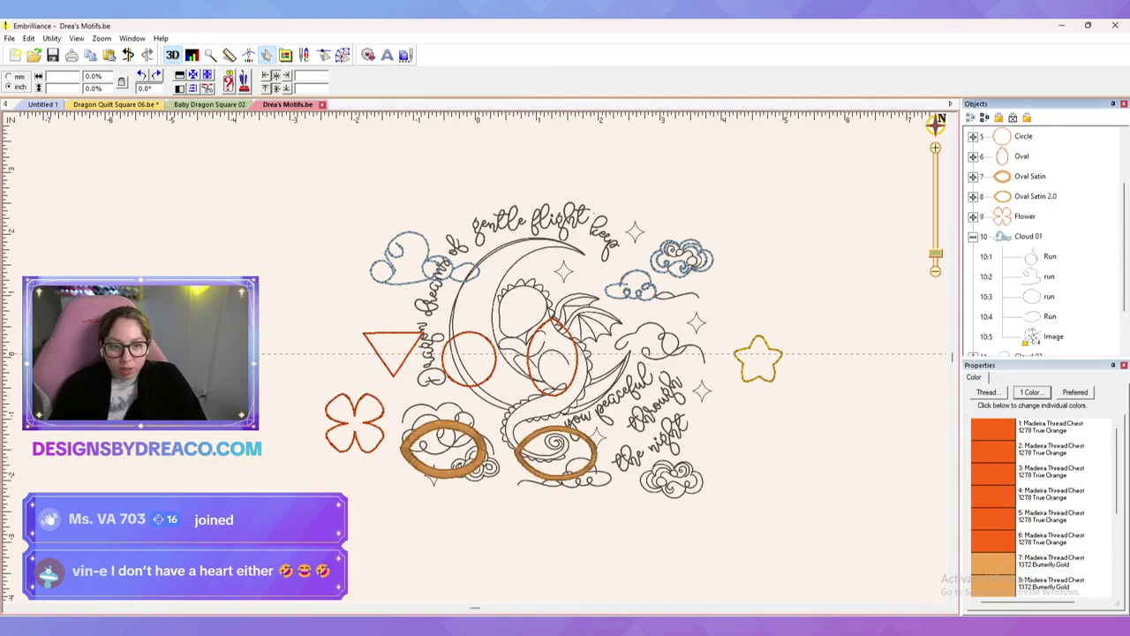
click(1054, 337)
key(Delete)
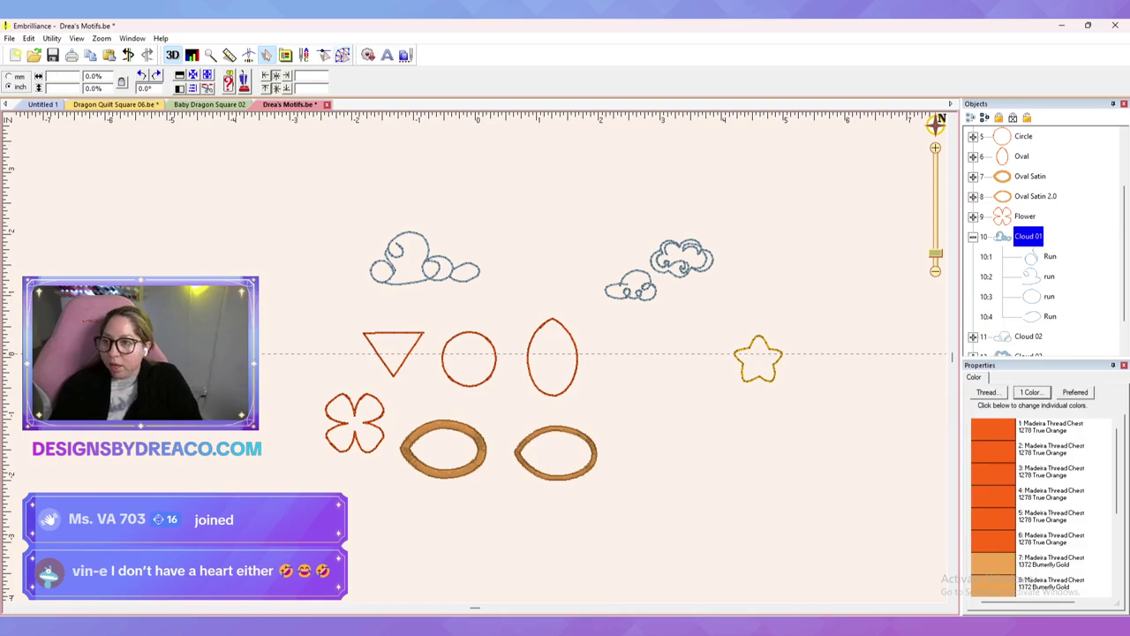
Step: Insert the Heart 3 outline from the Hearts category of the Embrilliance: Outlines catalog in Create mode
click(342, 55)
scroll(476, 356, up, 4)
drag(565, 264, 487, 459)
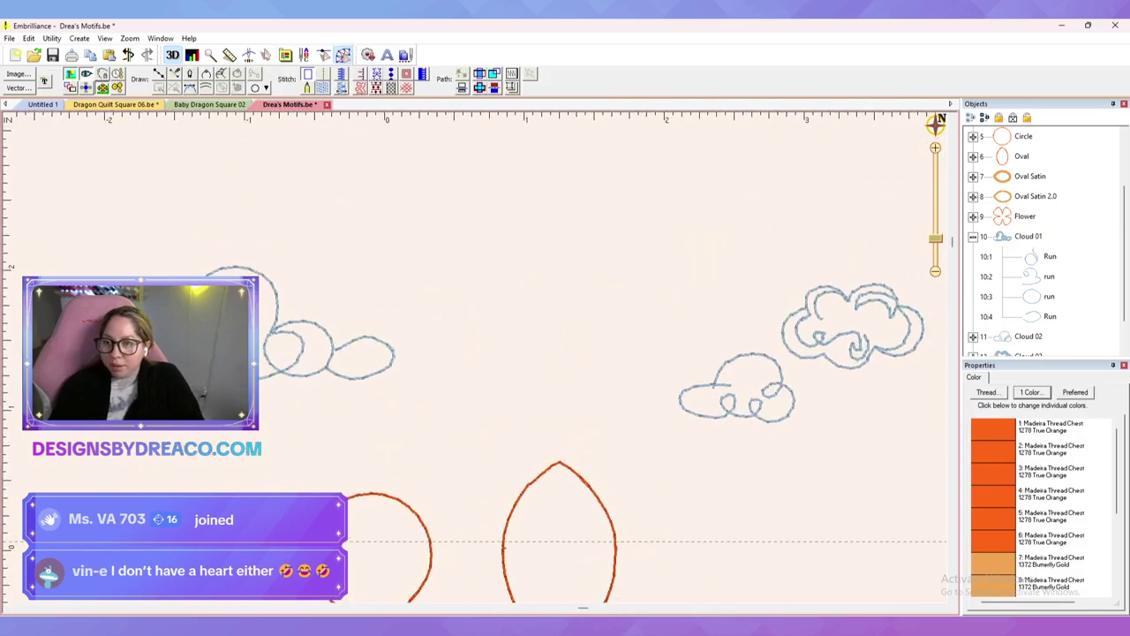
click(369, 54)
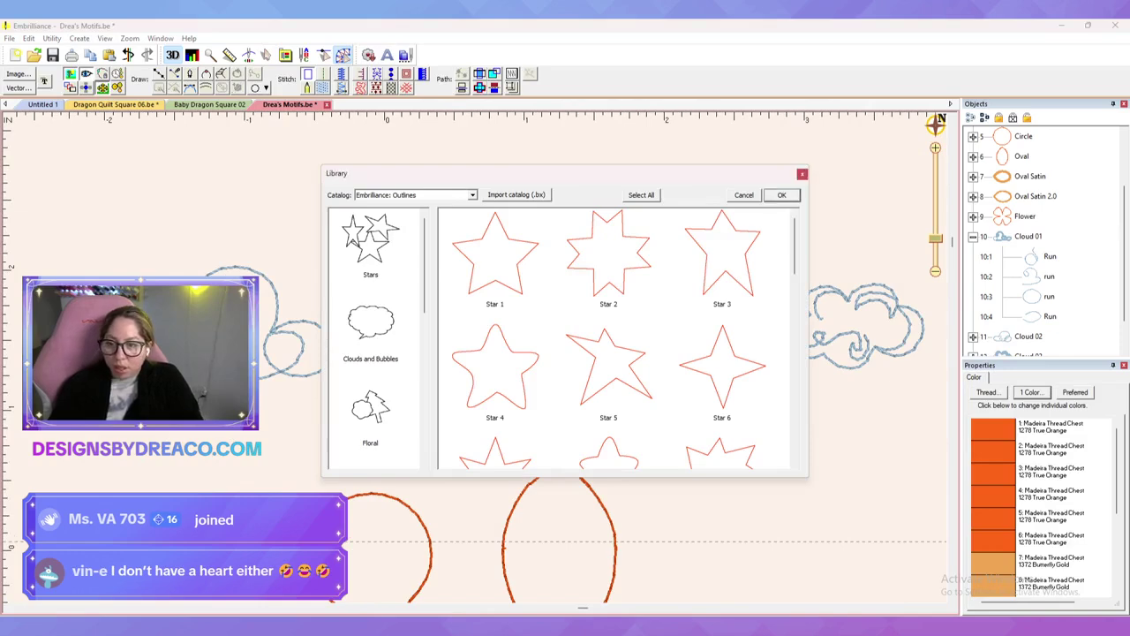
click(371, 324)
click(370, 407)
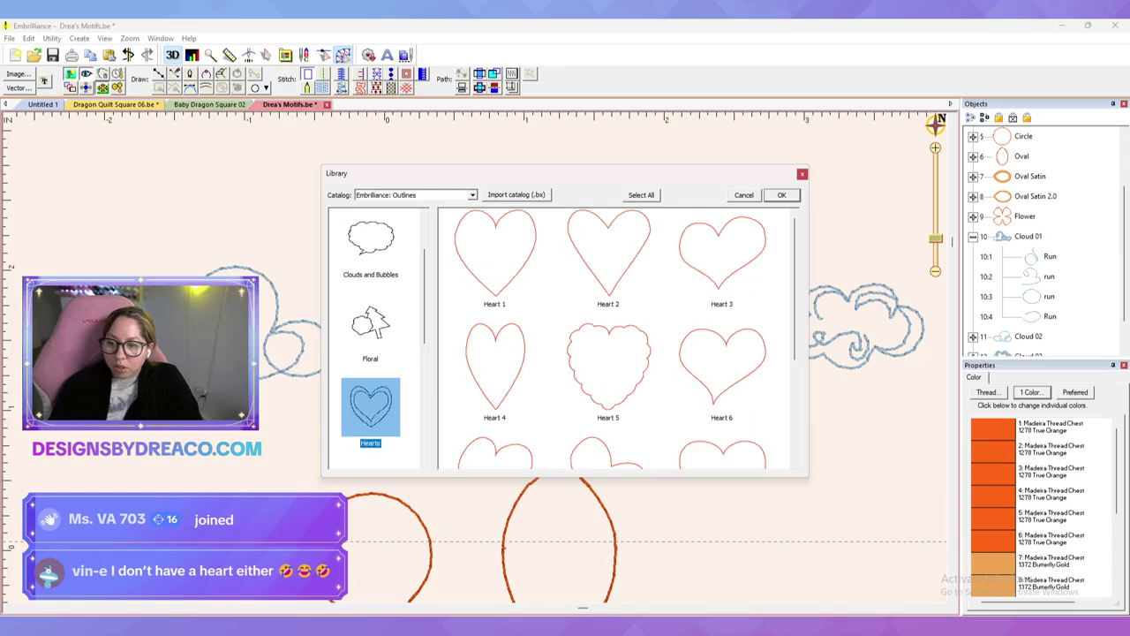
scroll(618, 340, down, 3)
scroll(618, 340, up, 3)
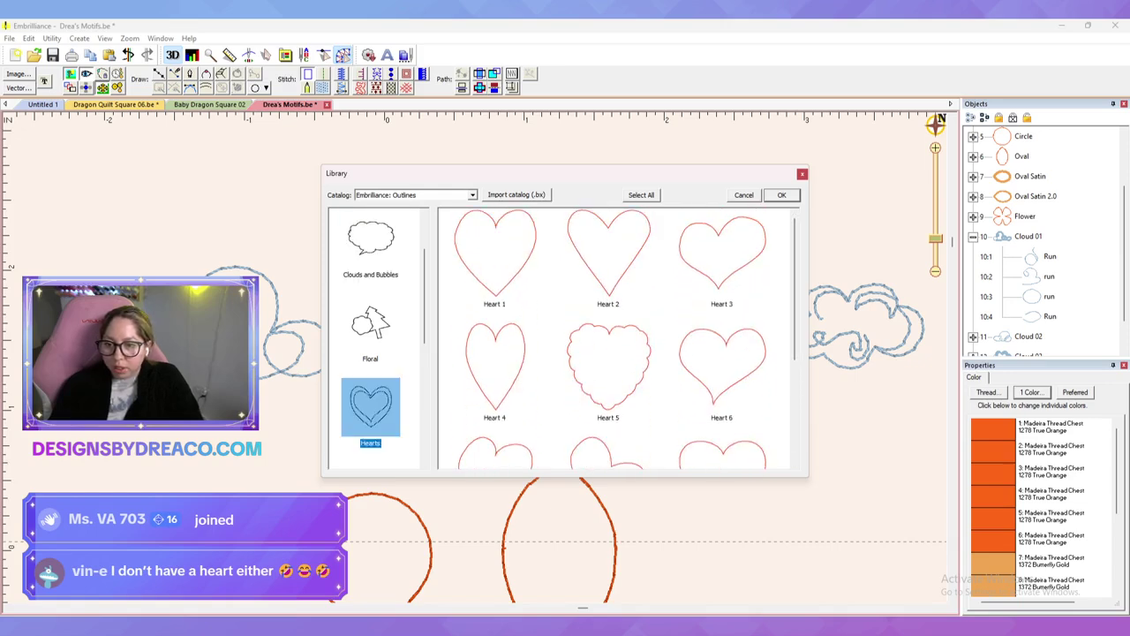
click(722, 254)
click(781, 195)
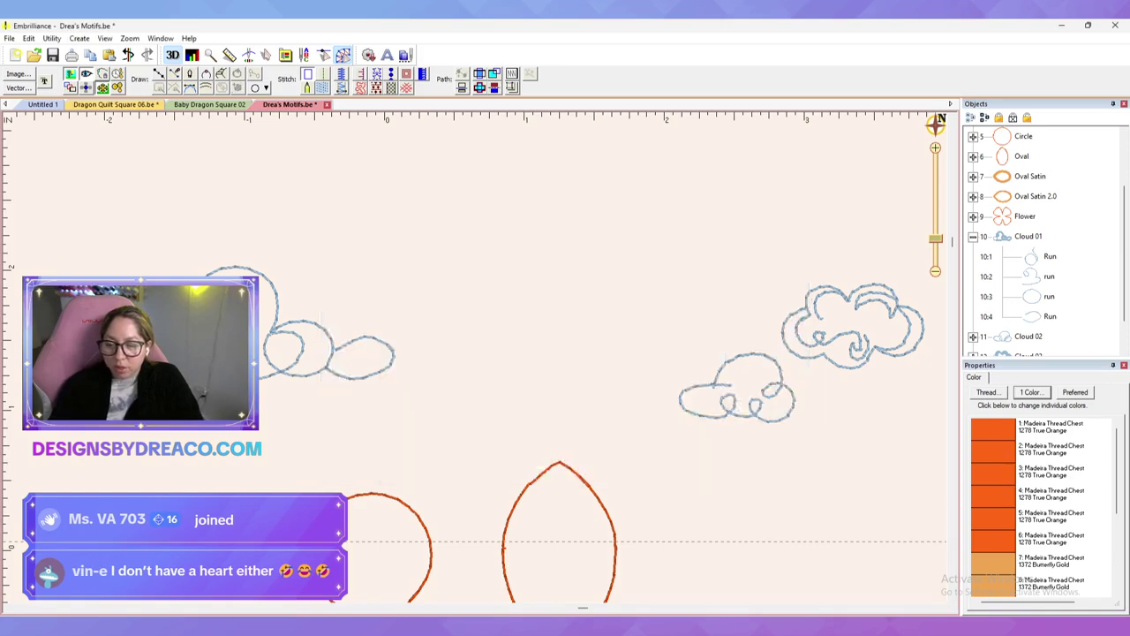
Step: Place the heart in the empty area above the oval and shrink it to about 0.9 inch wide
drag(384, 549, 607, 297)
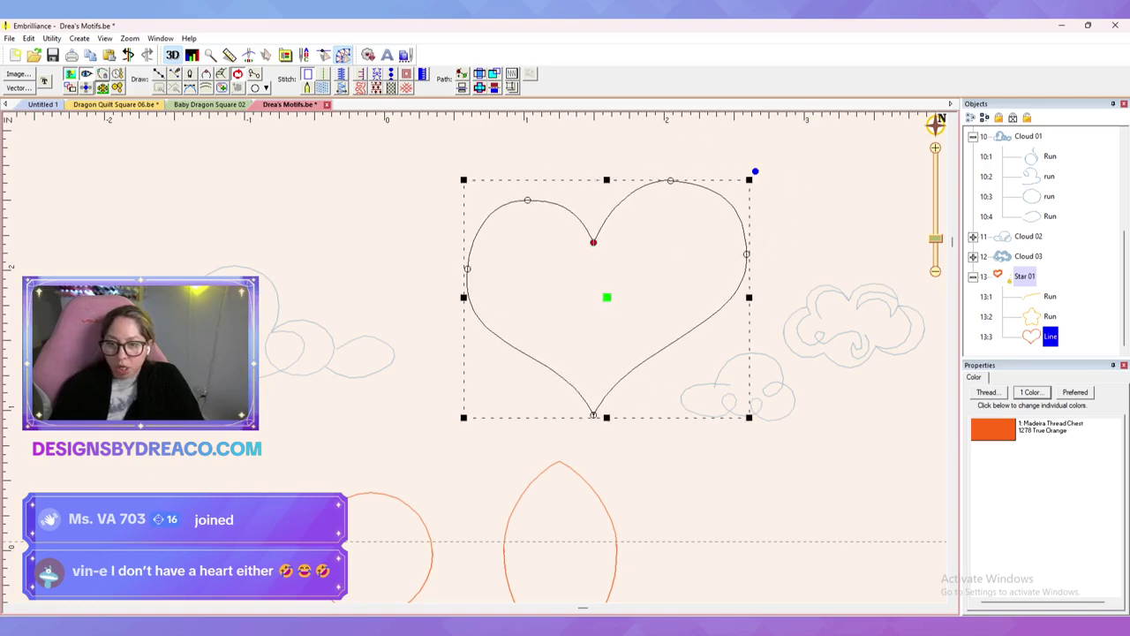
drag(749, 417, 673, 353)
drag(606, 298, 558, 329)
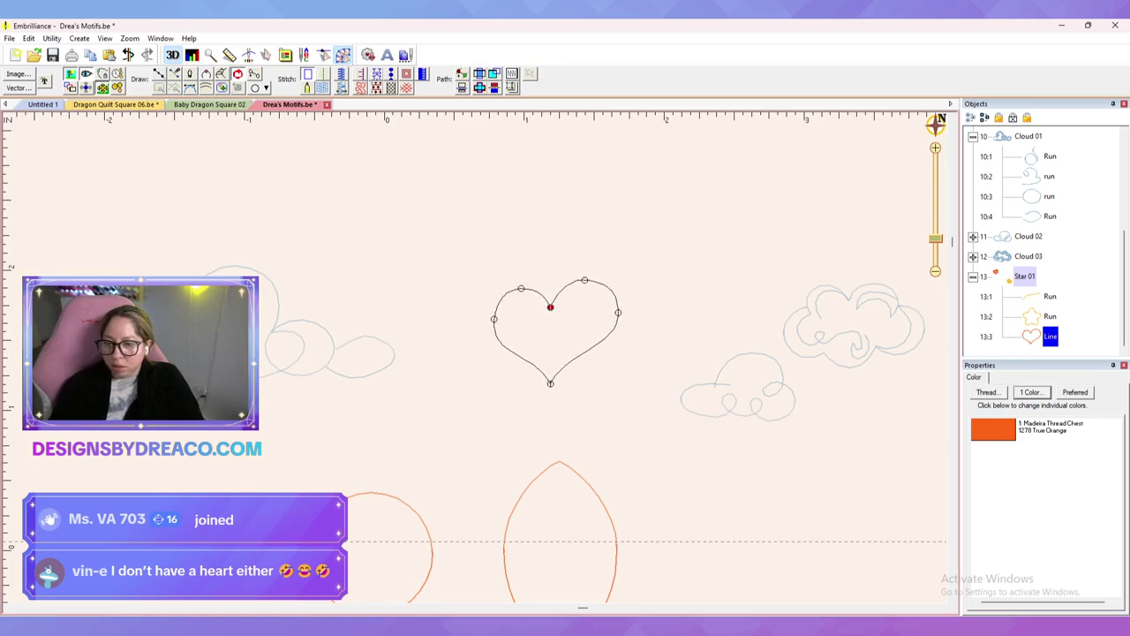
Step: Adjust the curve handles at the heart's bottom tip and convert the outline to a run stitch
click(551, 383)
drag(565, 351, 511, 360)
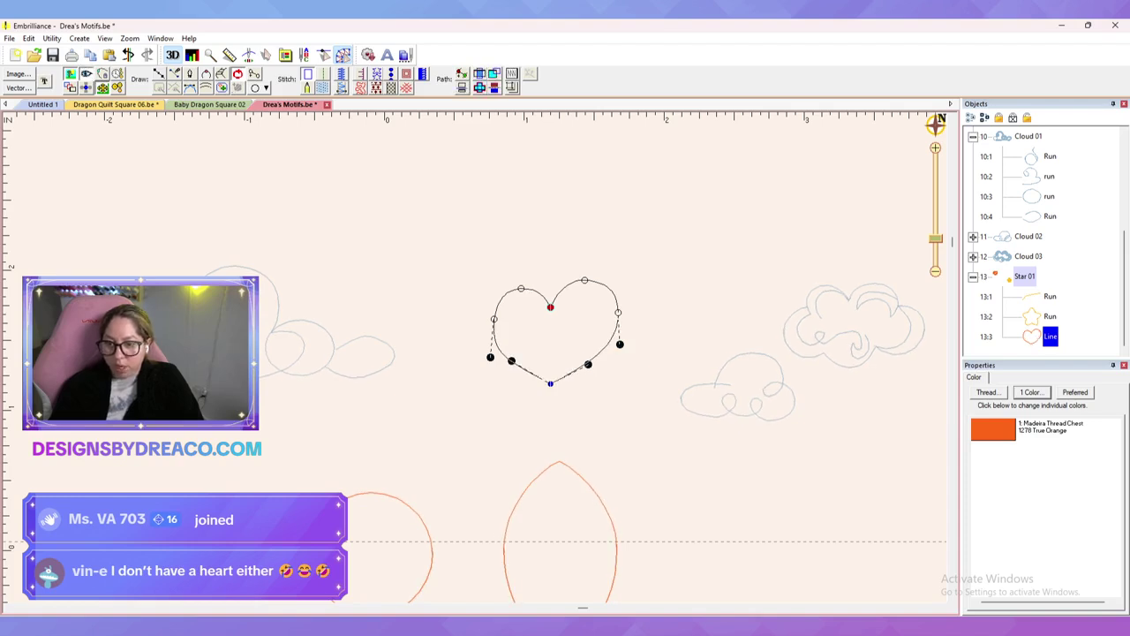
key(Escape)
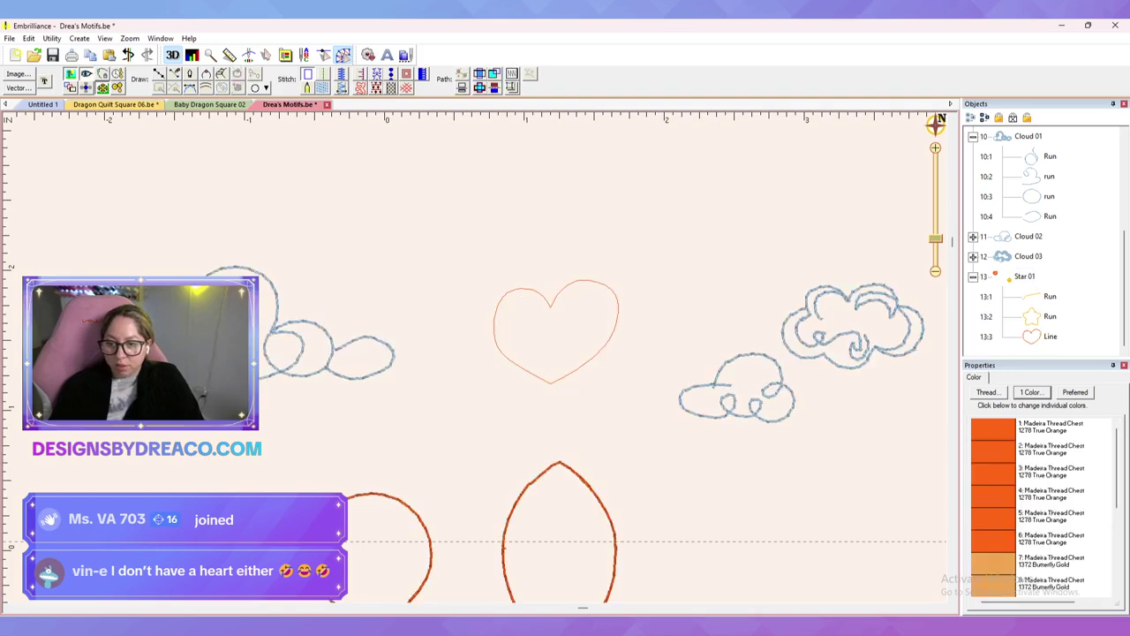
click(1050, 337)
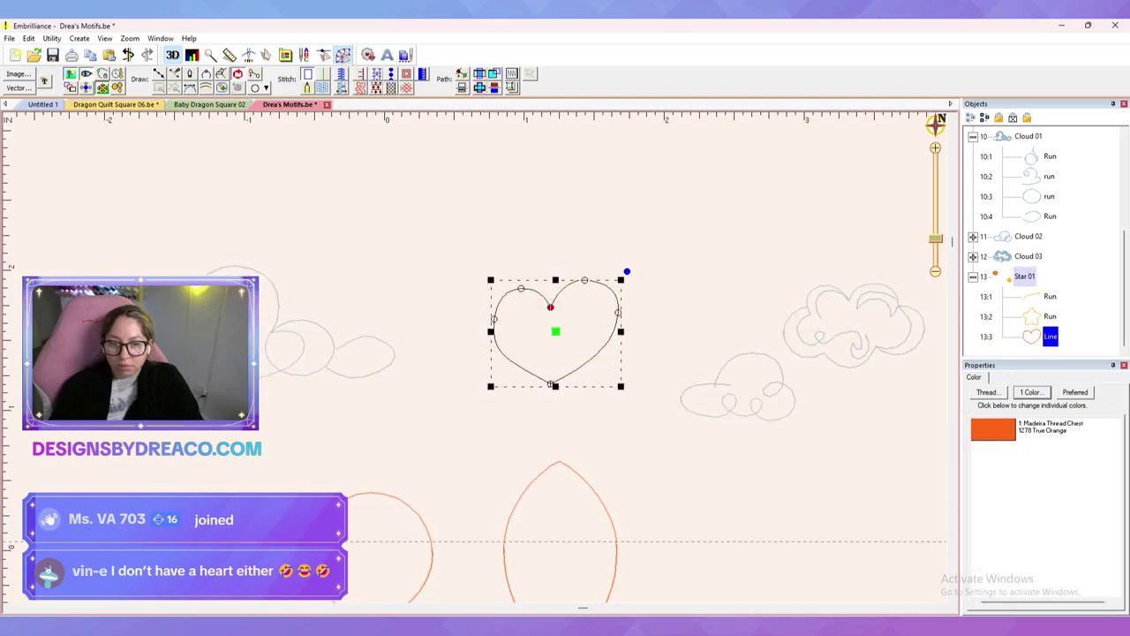
click(324, 74)
key(Escape)
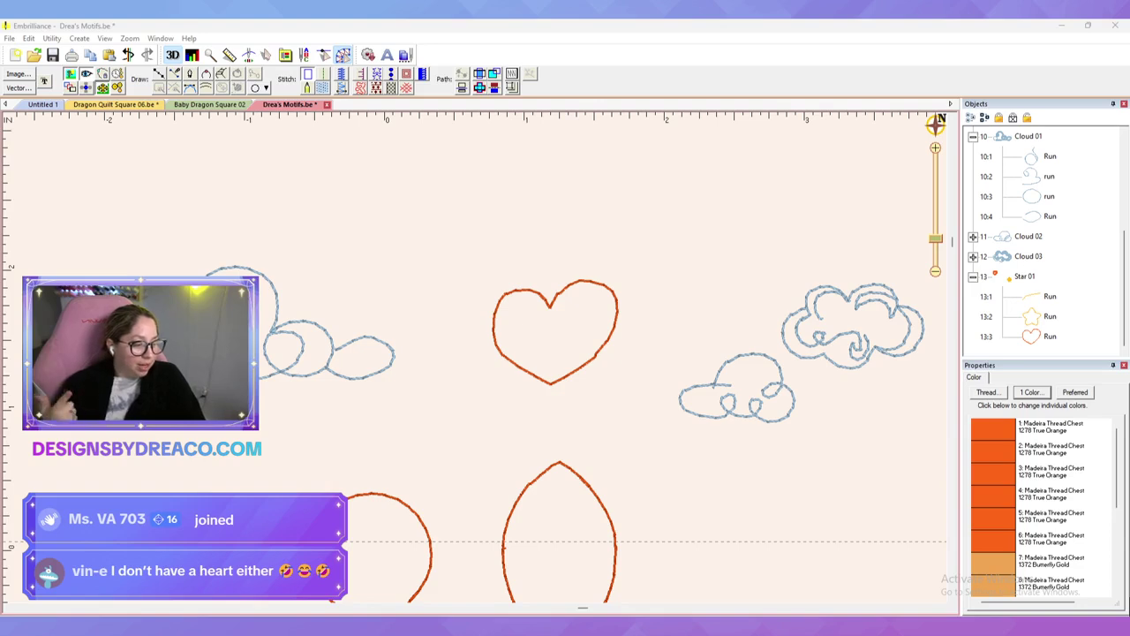
Step: Change the heart's thread color to Madeira Thread Chest 1181 Bayberry and deselect it
click(1049, 337)
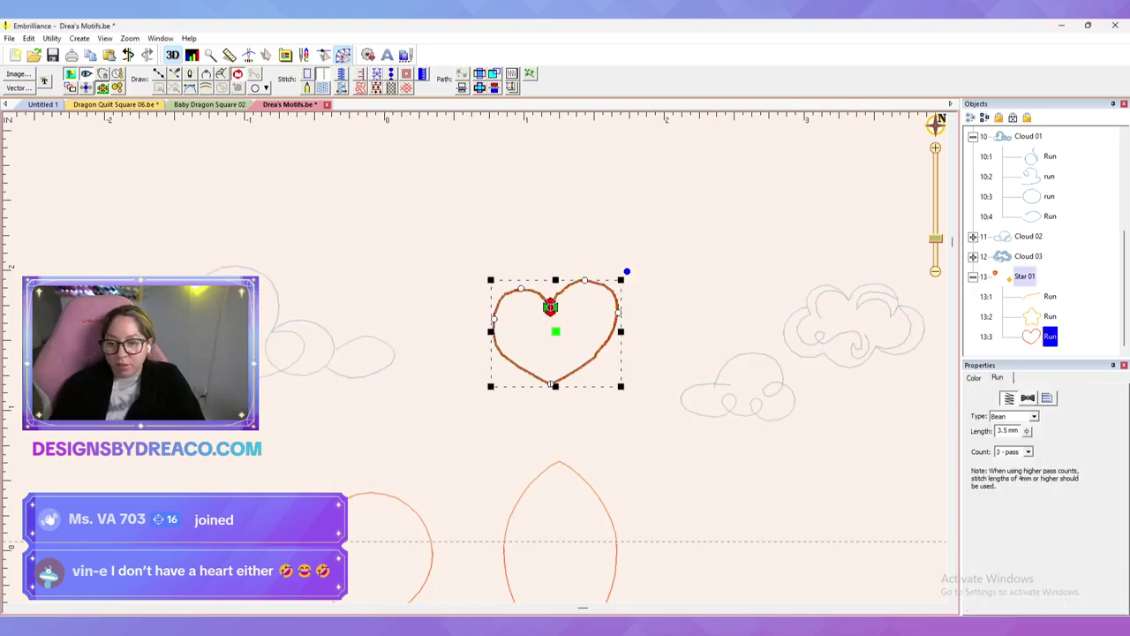
click(974, 378)
click(1031, 392)
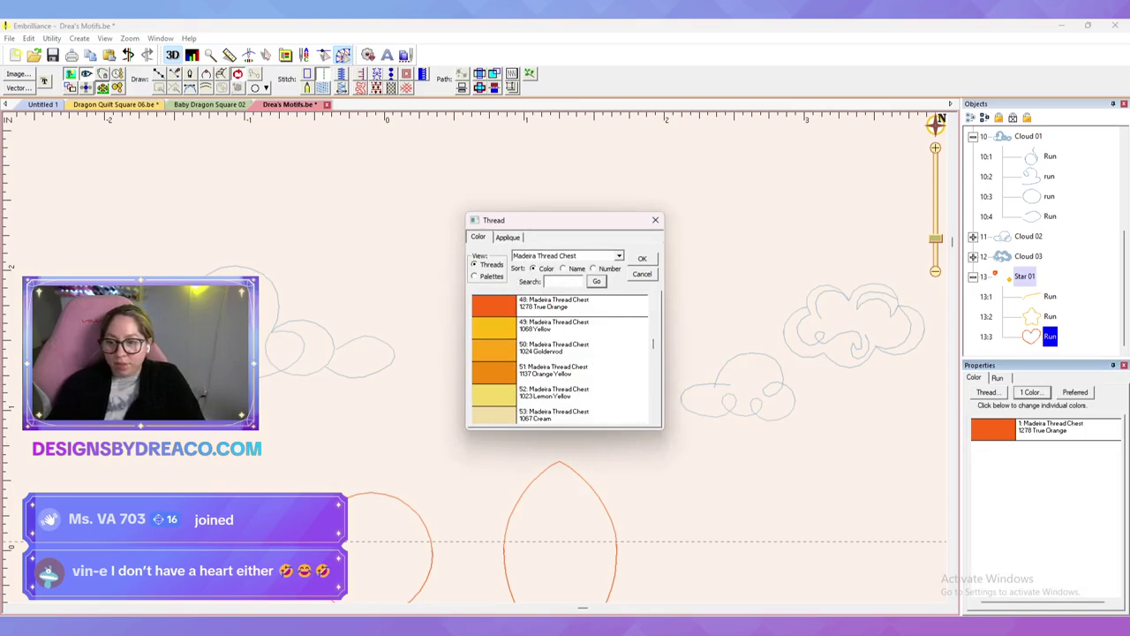
scroll(564, 360, up, 16)
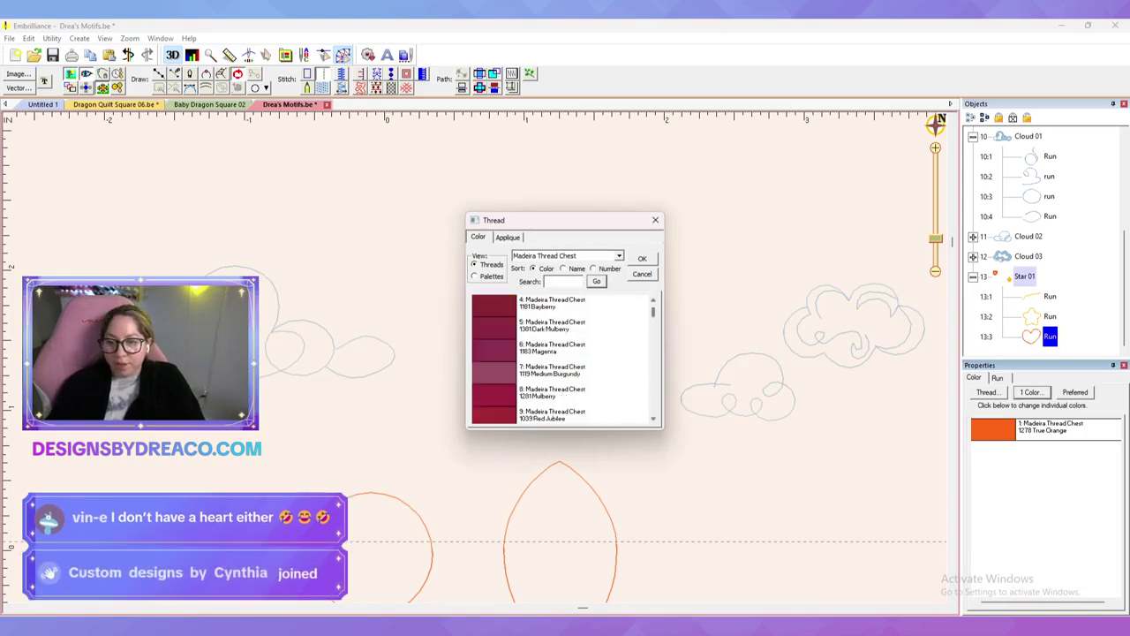
double_click(552, 370)
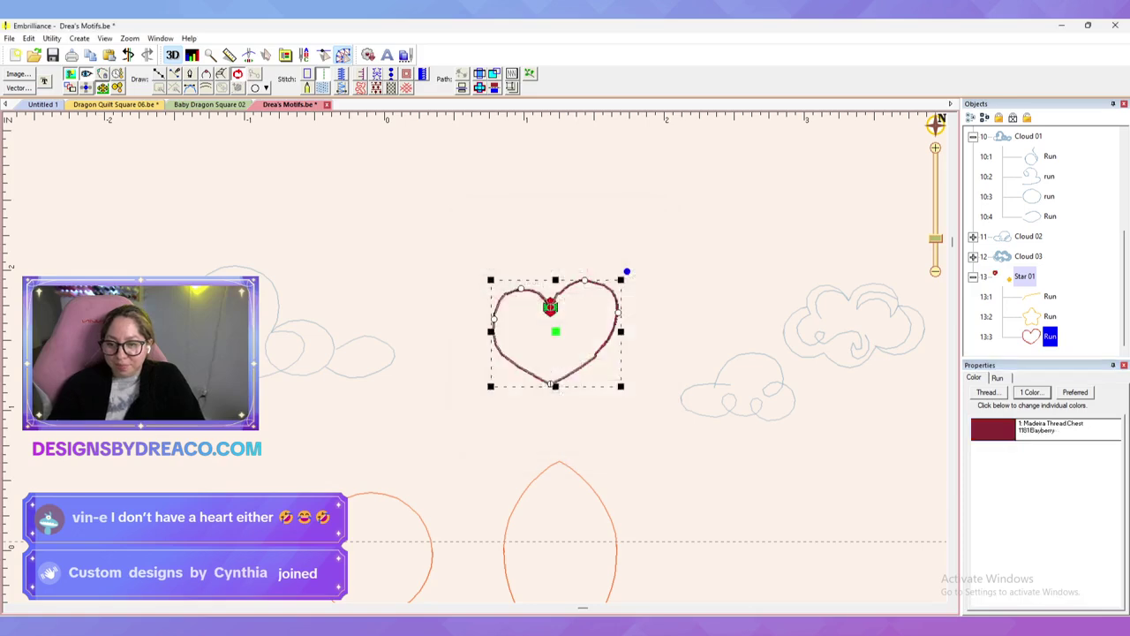
click(648, 388)
click(1049, 337)
click(1026, 398)
key(Escape)
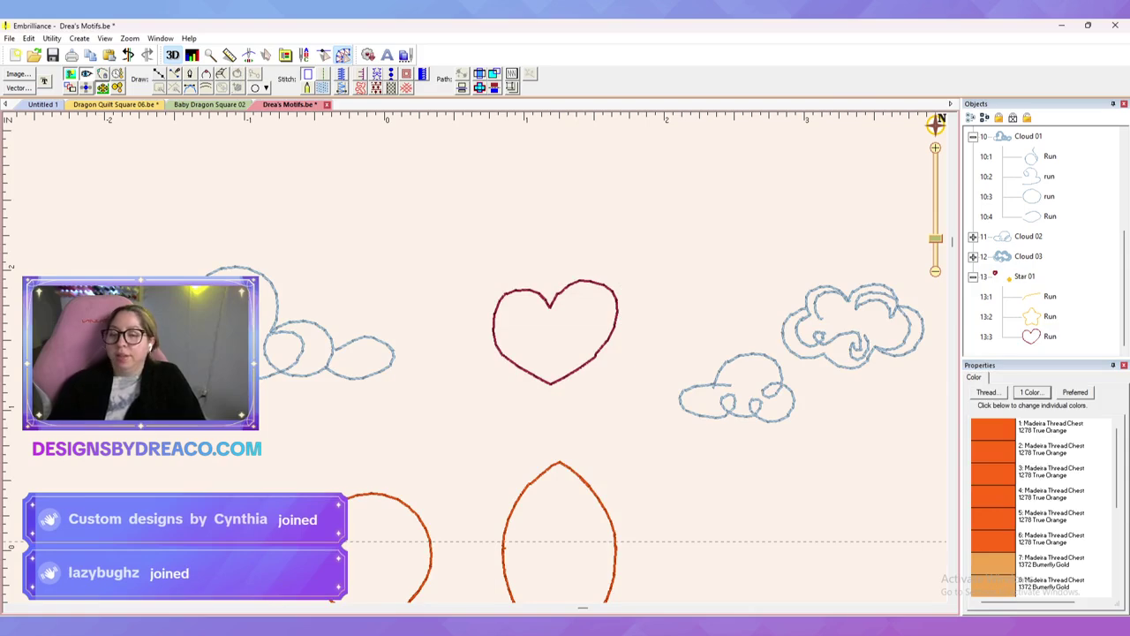
Step: Move the horizontal guide line across the heart's middle and align its entry point on the left edge and exit point on the right edge
scroll(479, 360, down, 5)
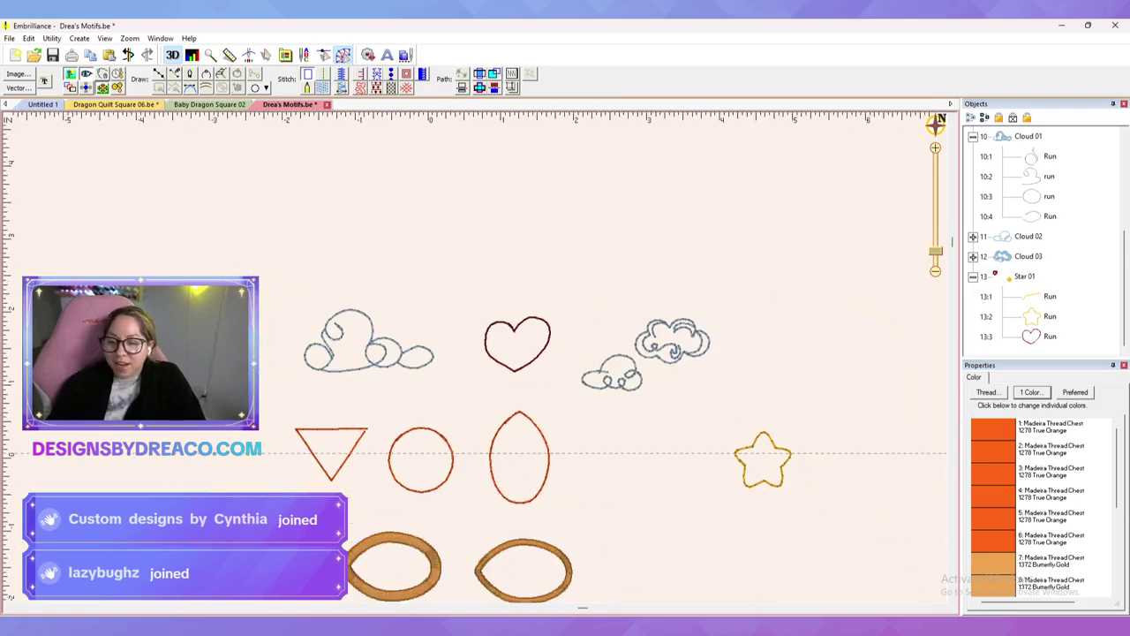
drag(609, 453, 609, 346)
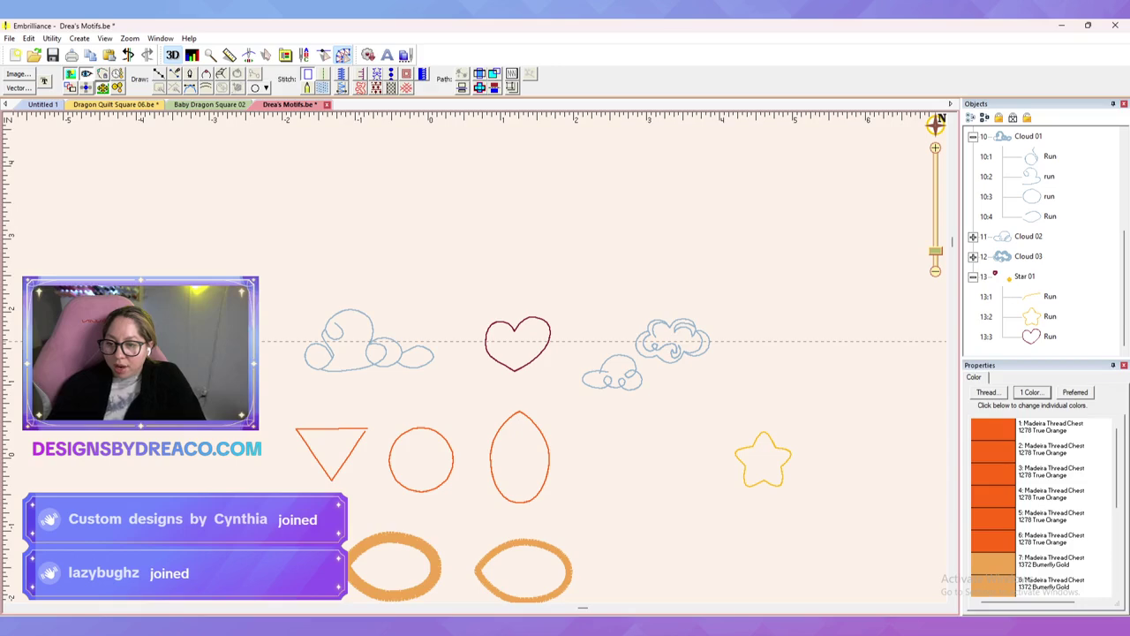
click(517, 343)
scroll(517, 343, up, 4)
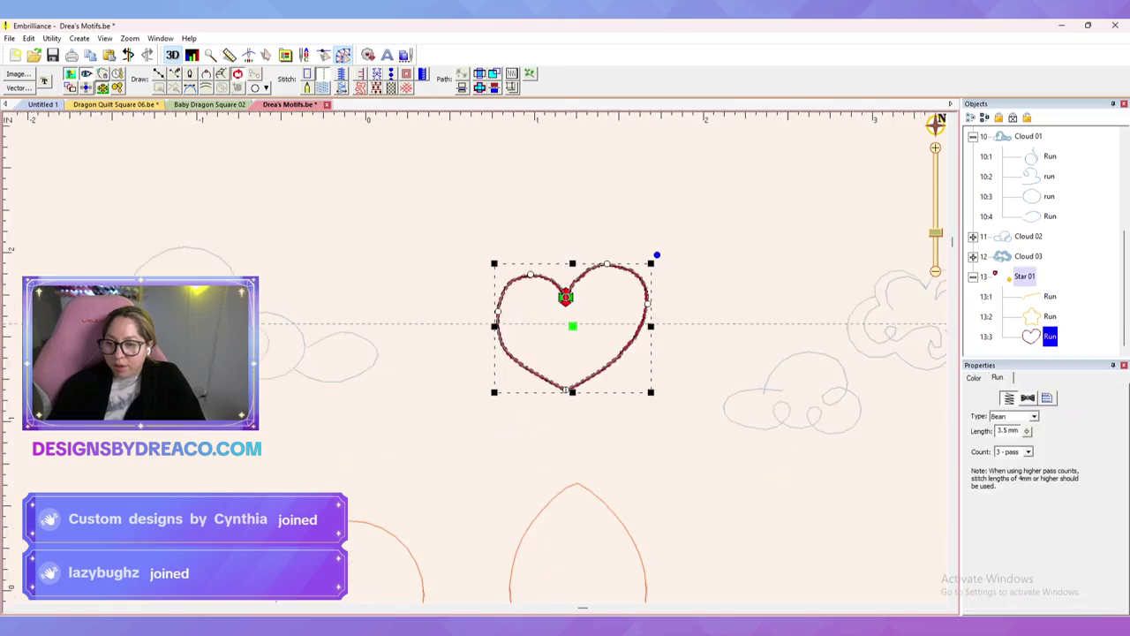
mouse_move(566, 298)
mouse_down()
mouse_move(500, 299)
mouse_move(498, 324)
mouse_up()
mouse_move(566, 297)
mouse_down()
mouse_move(646, 295)
mouse_move(641, 323)
mouse_up()
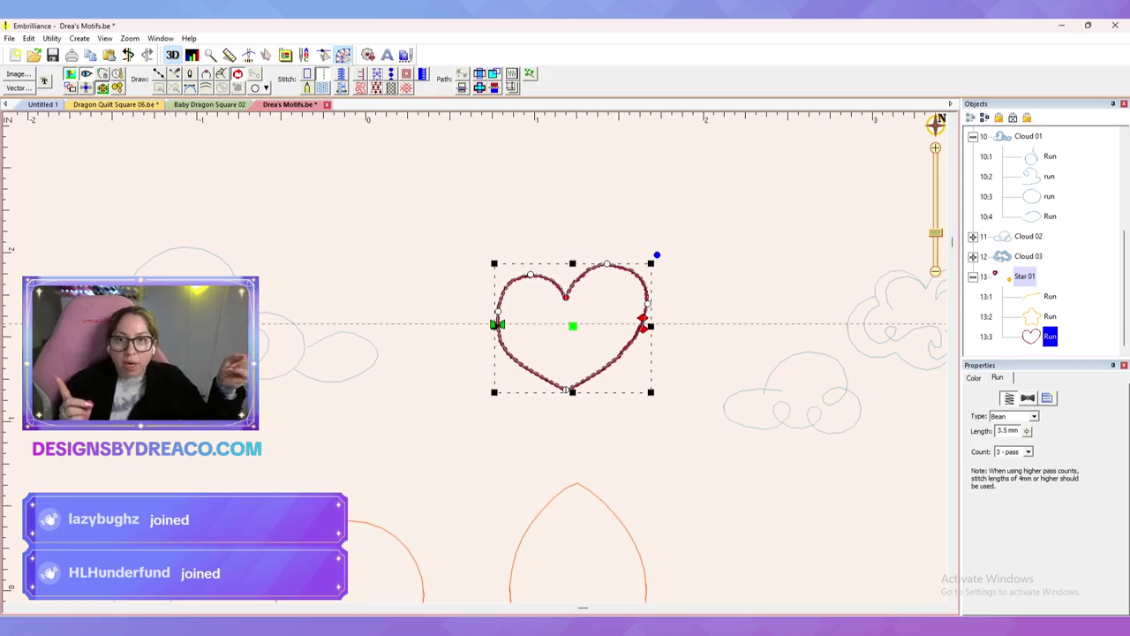
scroll(477, 358, up, 3)
scroll(477, 358, down, 2)
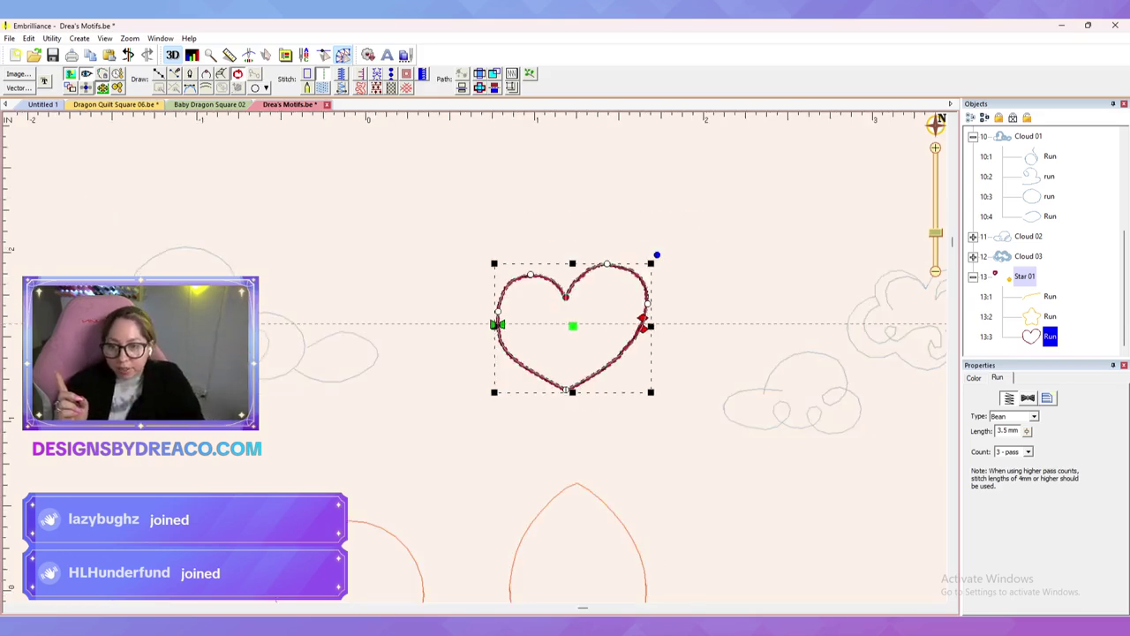
key(Escape)
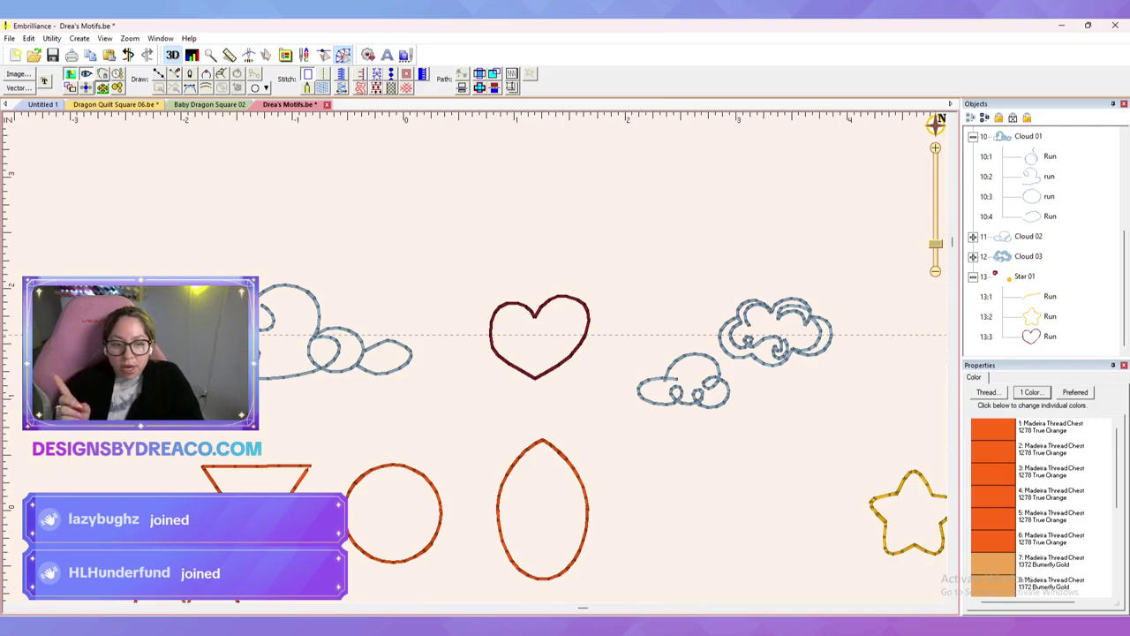
Step: Begin a new empty design in the motifs file
click(538, 338)
key(Escape)
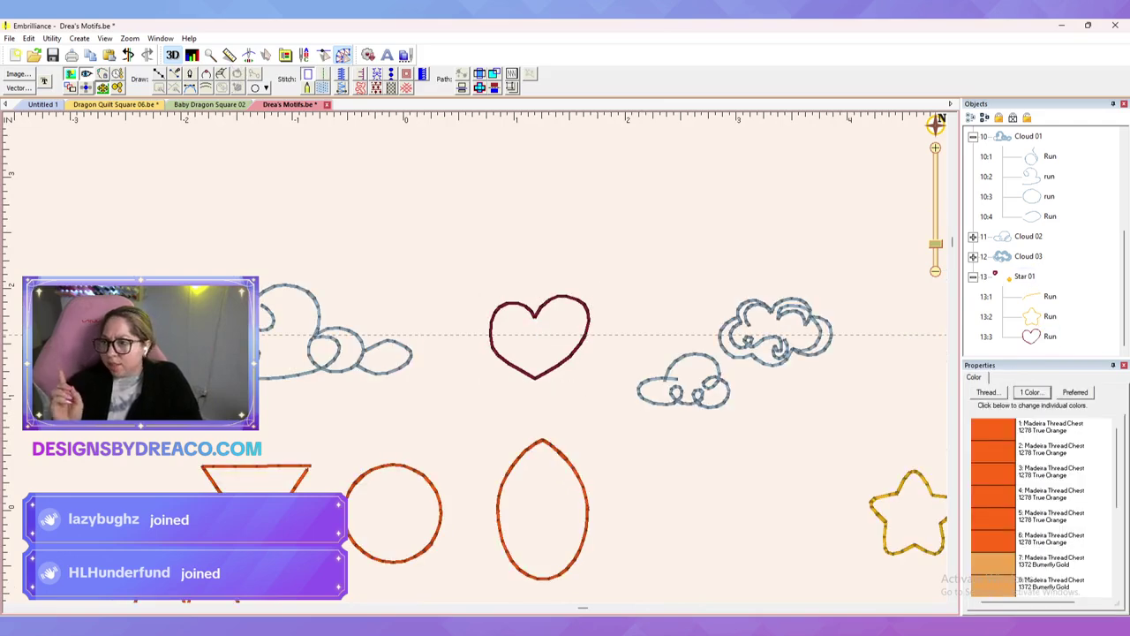
click(78, 38)
mouse_move(98, 64)
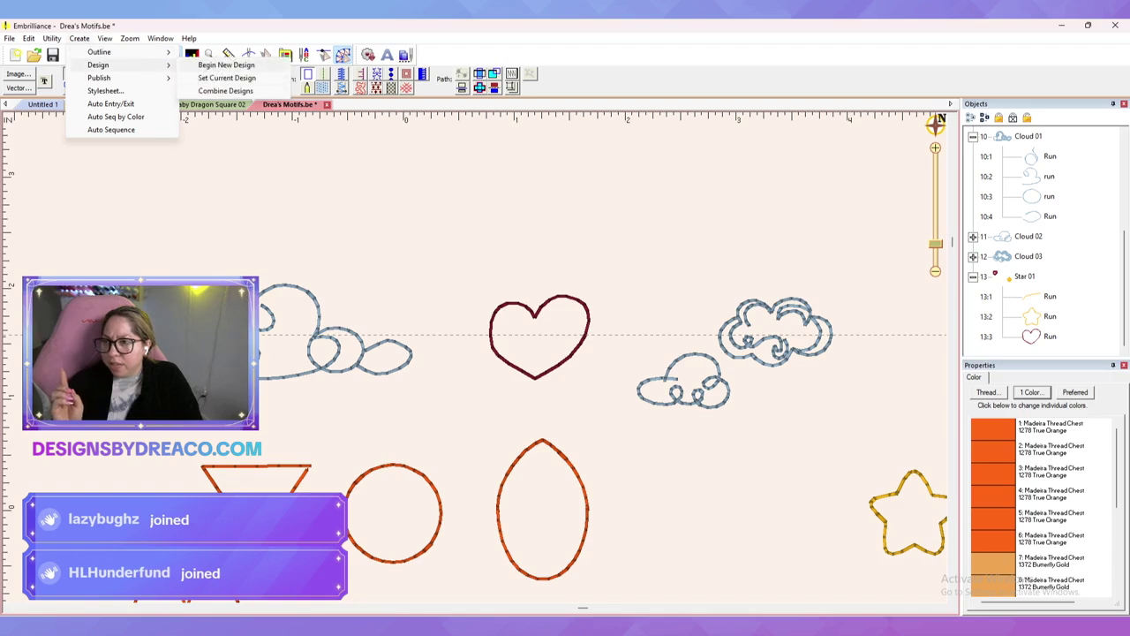
click(226, 77)
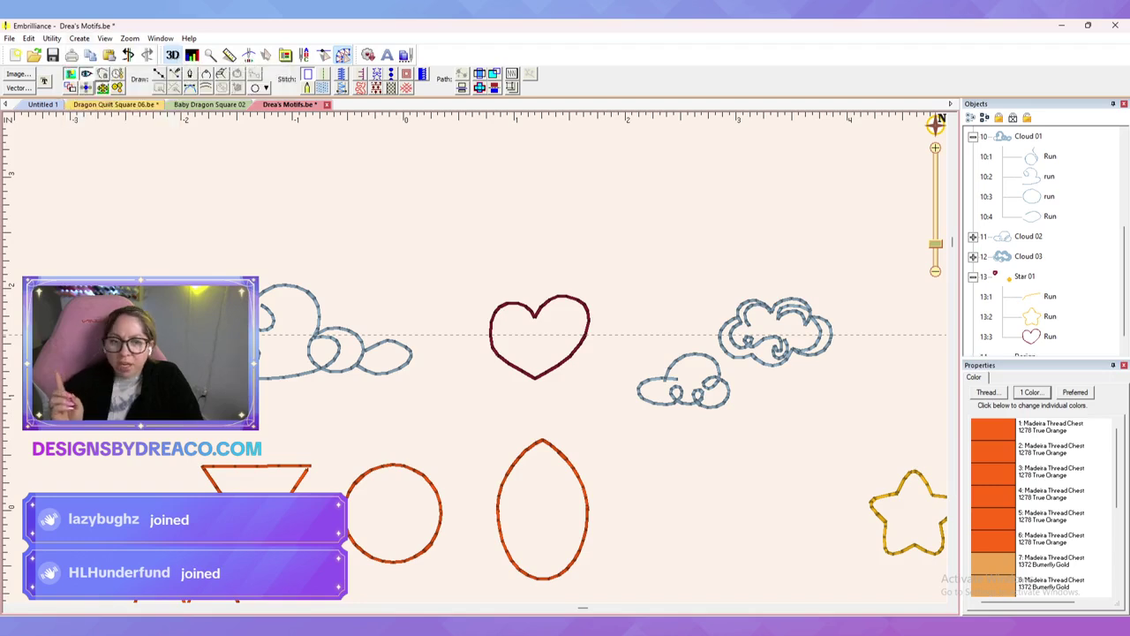
scroll(1041, 234, up, 4)
scroll(1041, 234, down, 4)
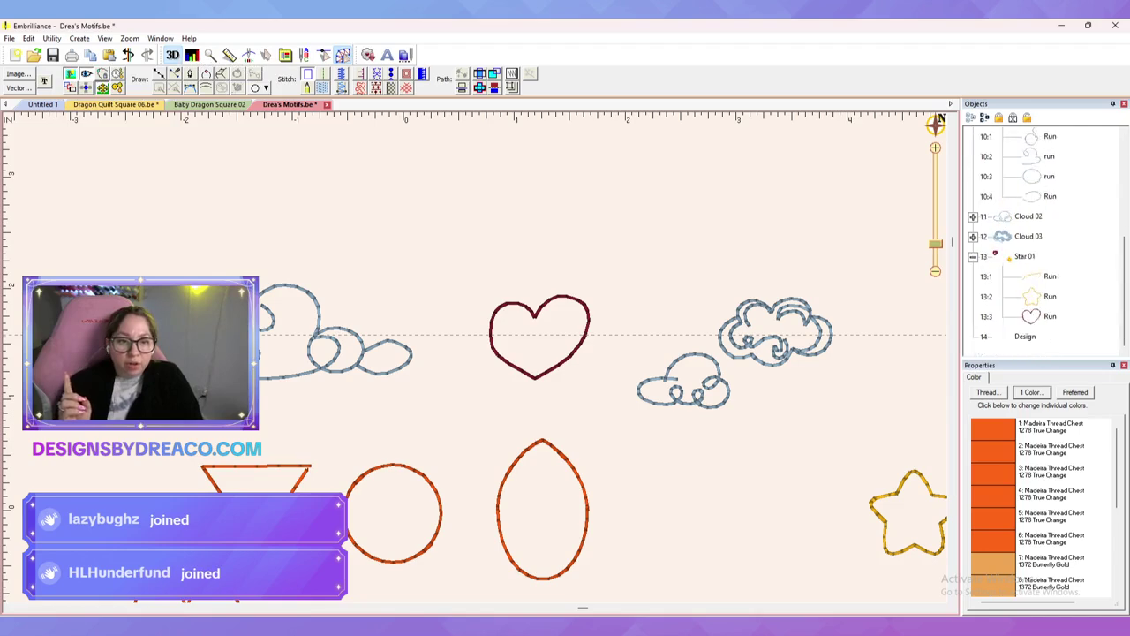
Step: Cut the heart run out of the Star 01 design and paste it into the new design
scroll(1041, 234, up, 3)
scroll(1042, 234, up, 1)
click(973, 316)
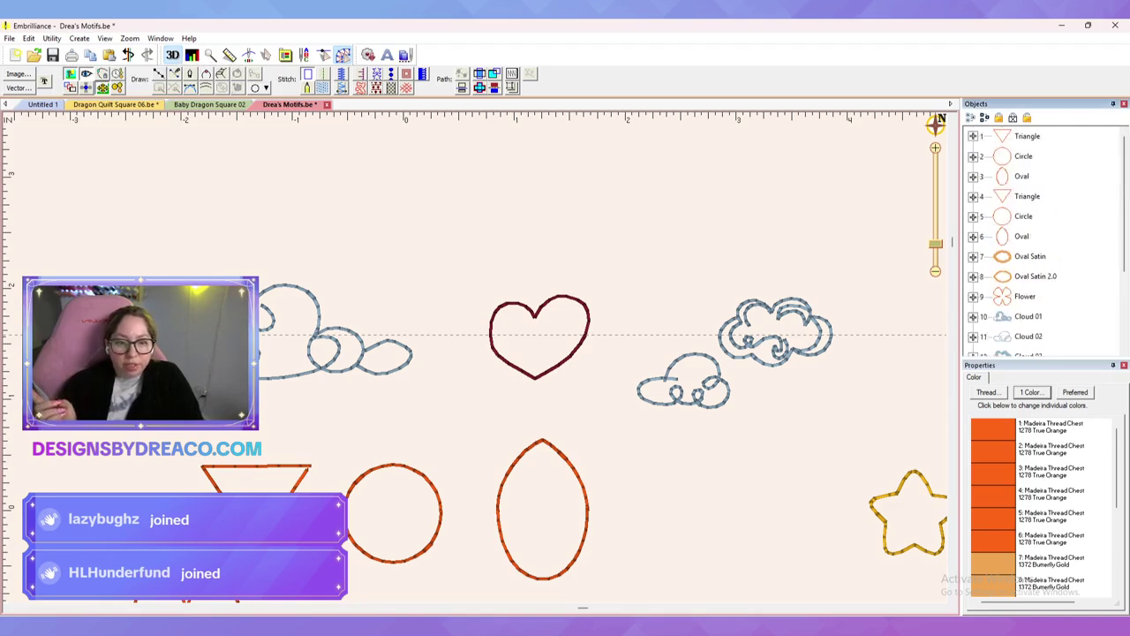
scroll(973, 316, down, 2)
click(1050, 316)
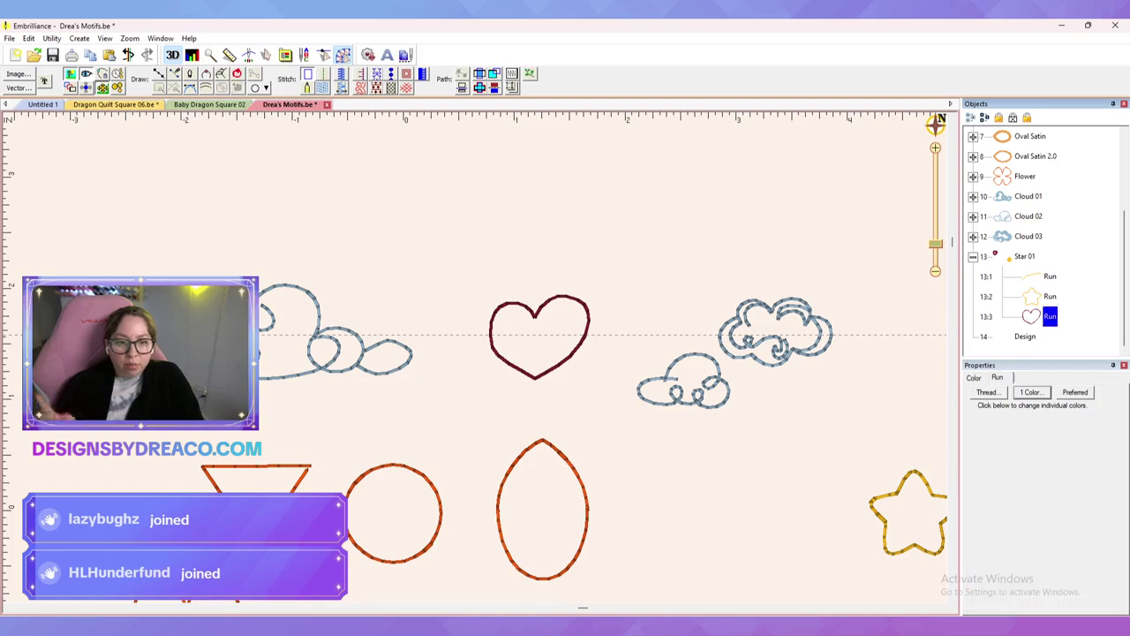
key(Delete)
click(972, 277)
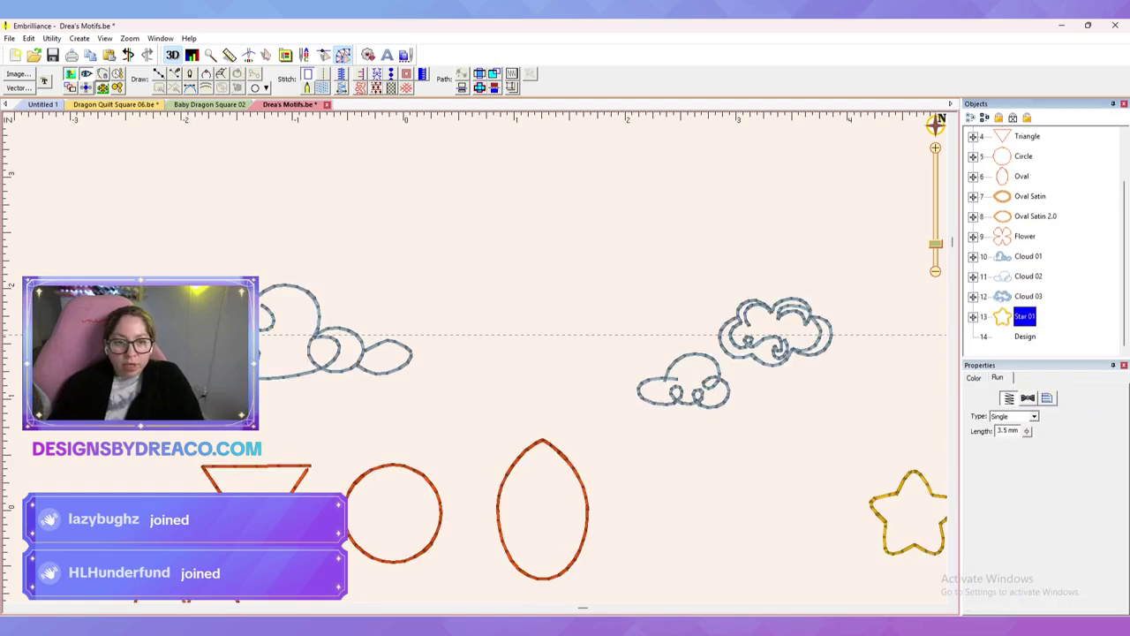
click(1025, 336)
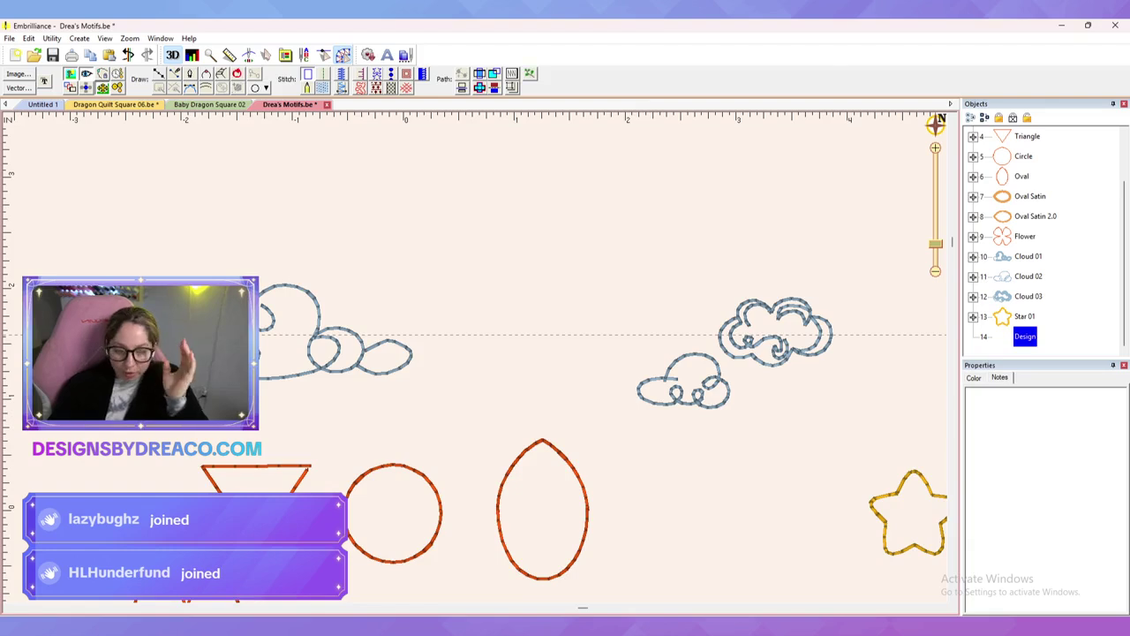
key(ctrl+v)
Step: Rename the heart's design to Heart 01 and save the motifs file
click(1025, 316)
drag(1029, 316, 1014, 316)
text(Heart)
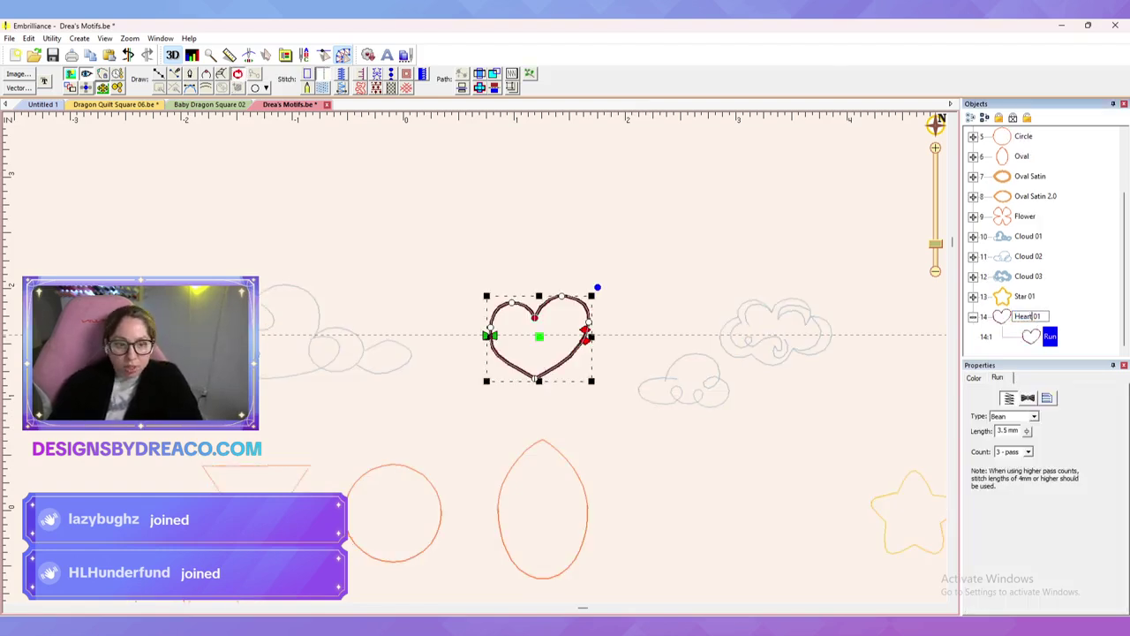
click(759, 230)
click(973, 316)
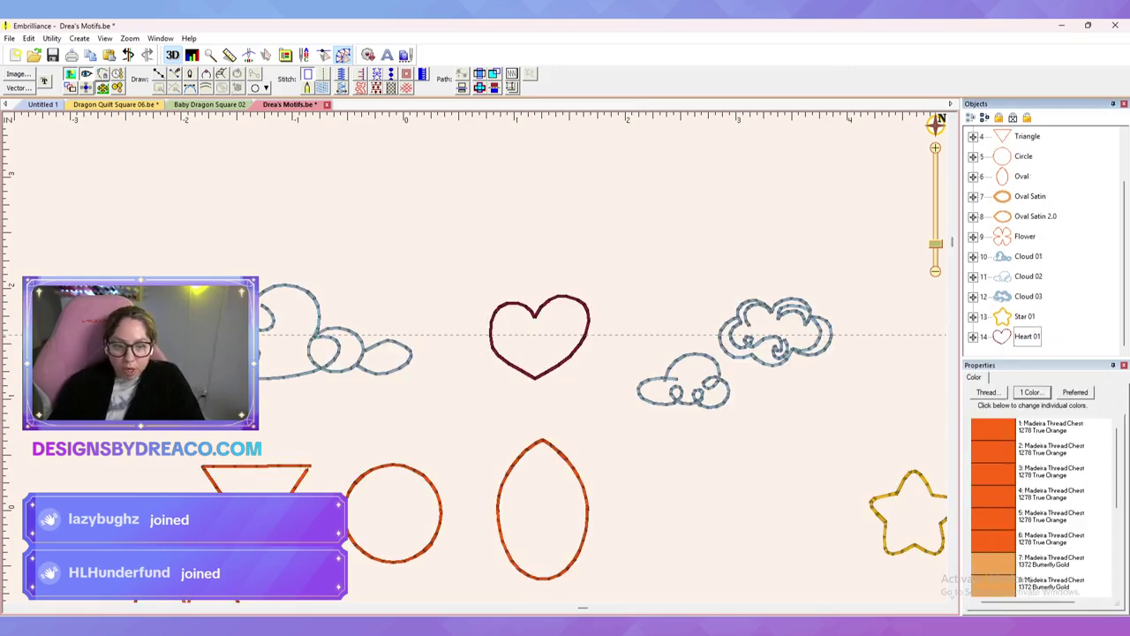
key(ctrl+s)
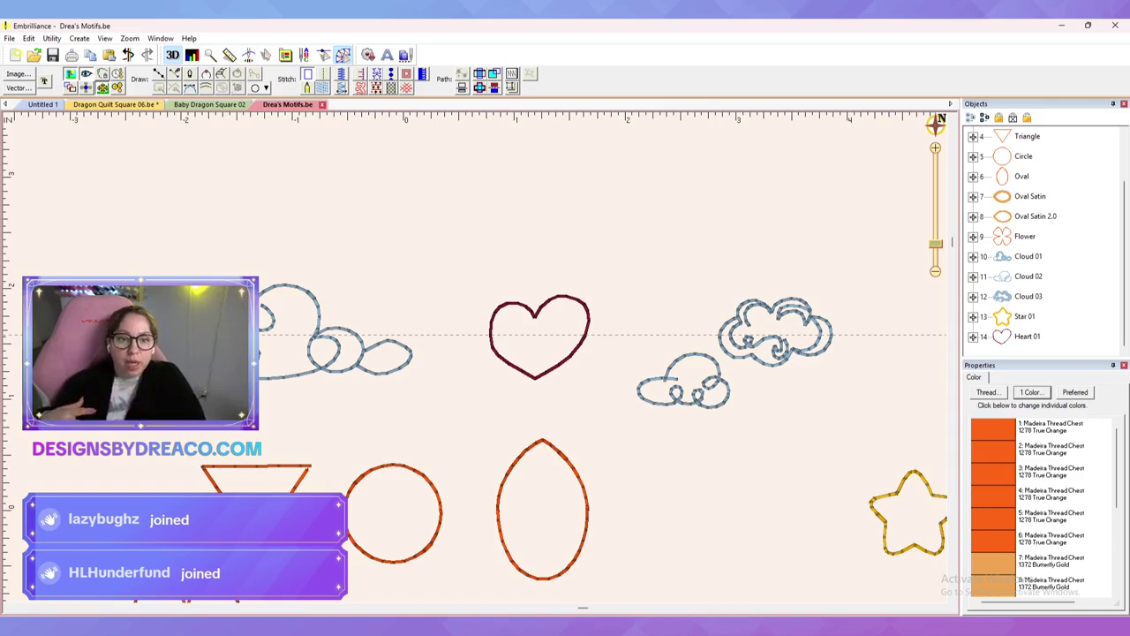
Step: Publish the motifs file for personal use with Designs by Drea as the digitizer name and Shapes as the collection name
scroll(1041, 239, up, 1)
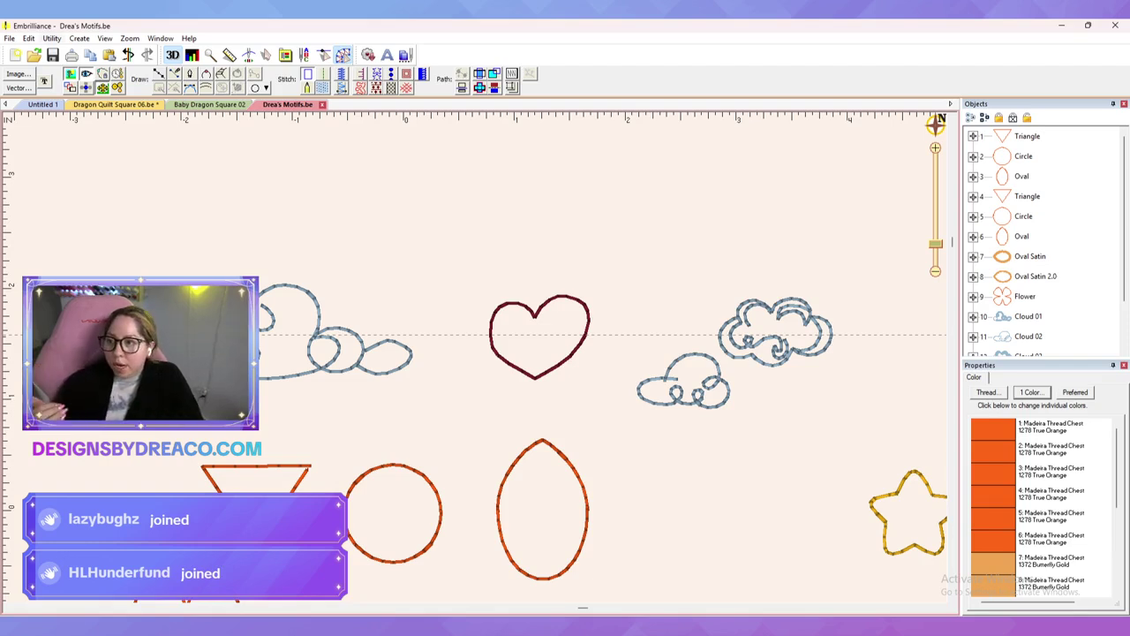
click(79, 38)
mouse_move(99, 78)
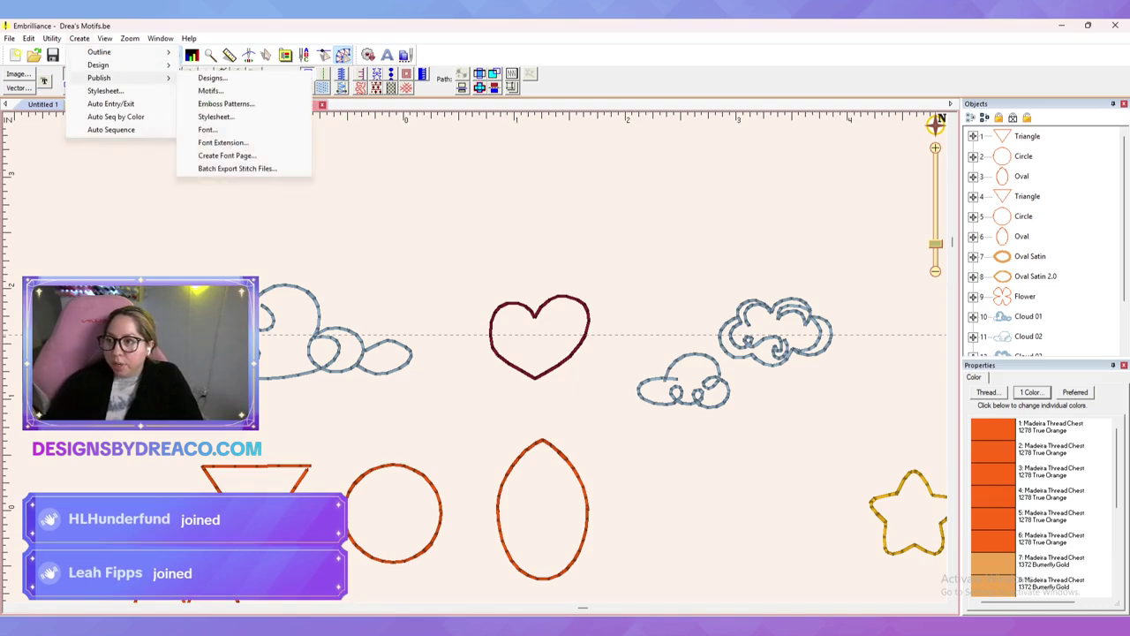
click(212, 91)
drag(536, 289, 672, 193)
click(660, 229)
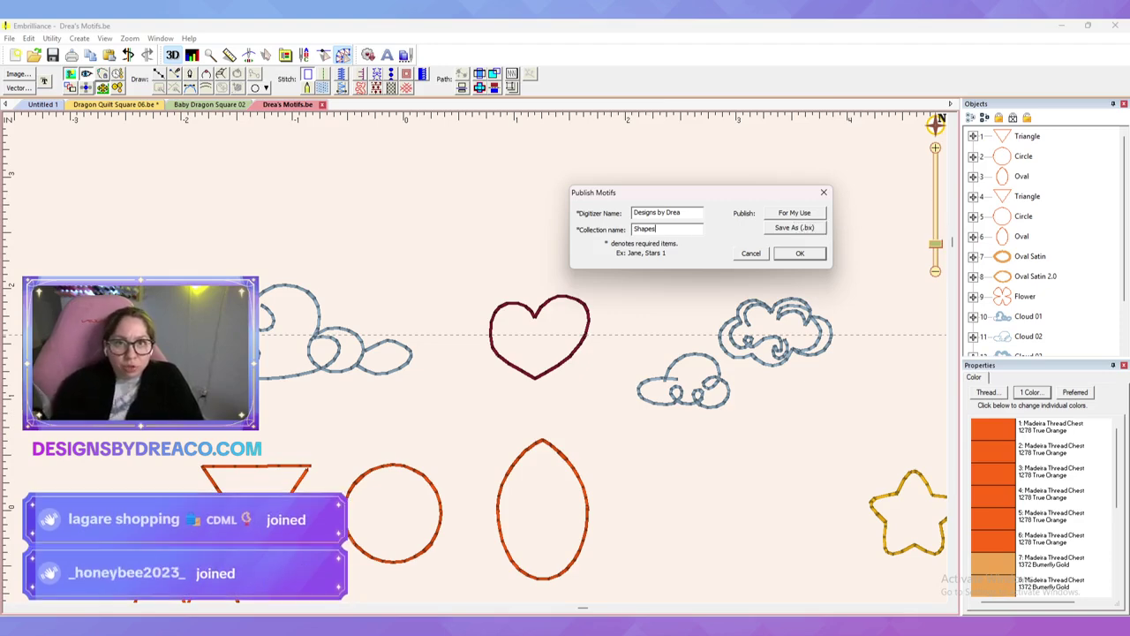
click(794, 213)
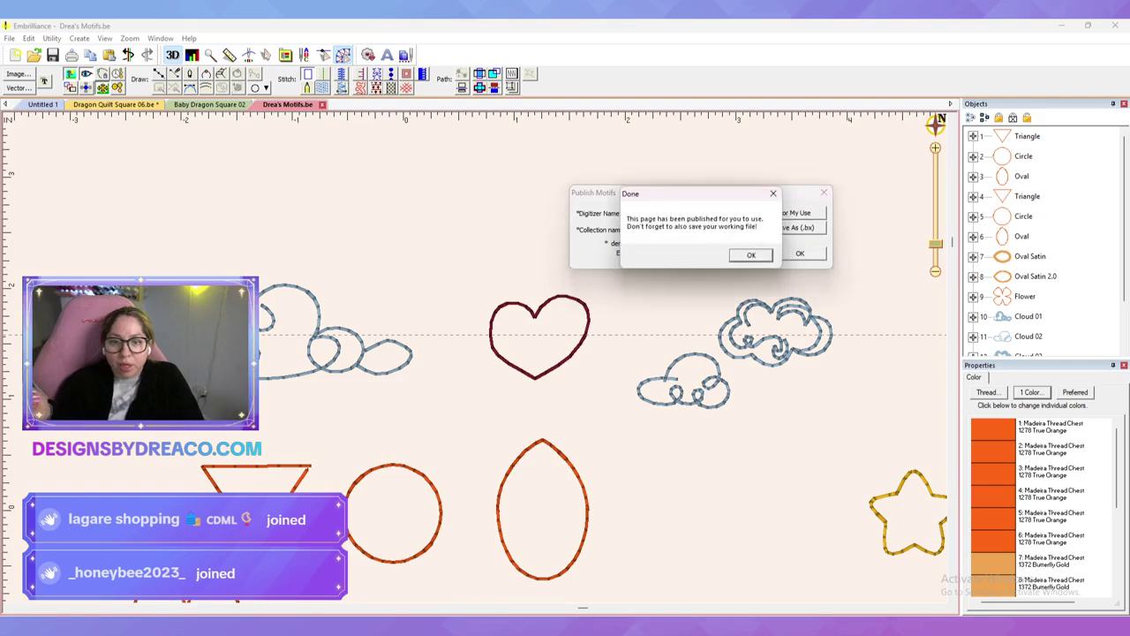
click(751, 255)
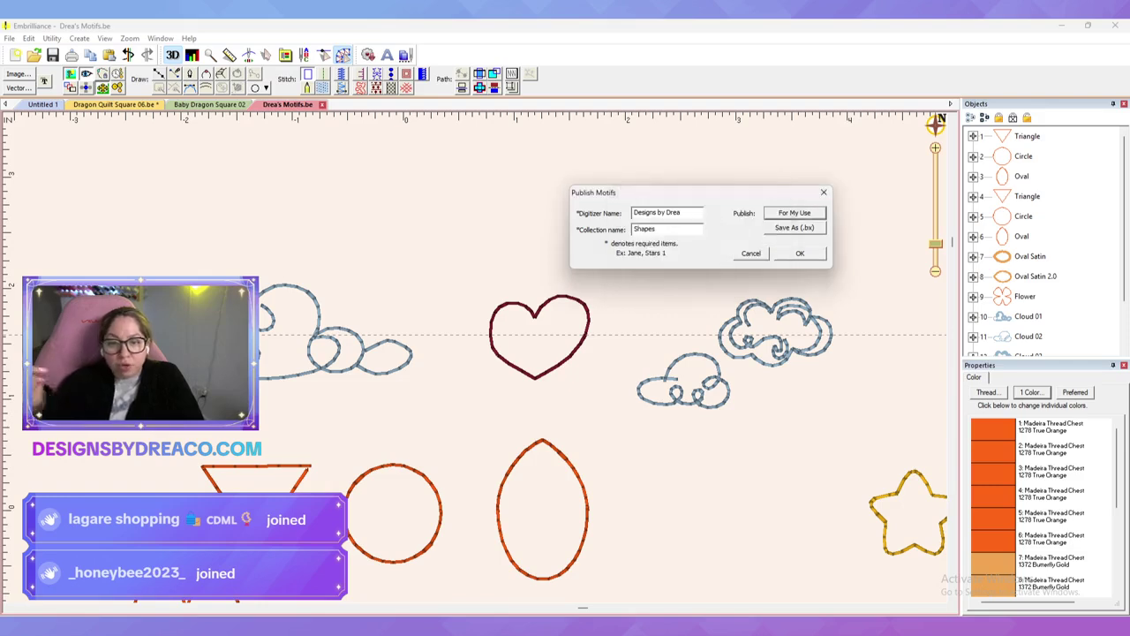
click(799, 254)
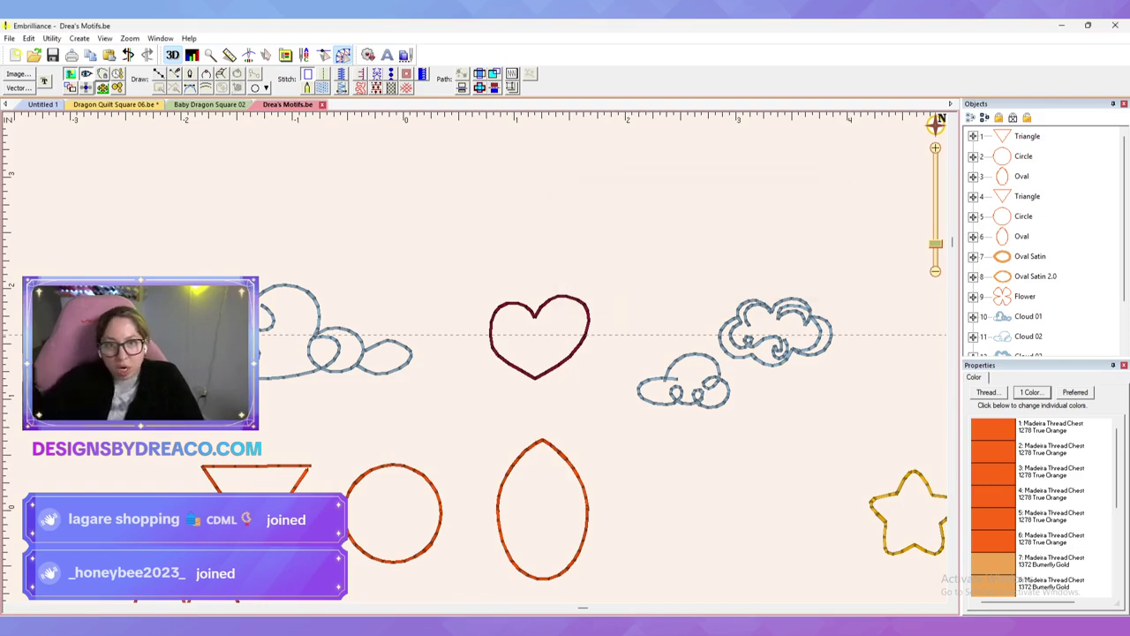
Step: In Dragon Quilt Square 06, add the Heart 01 motif from the Designs by Drea: Shapes category to the line between "love" and "you"
click(210, 104)
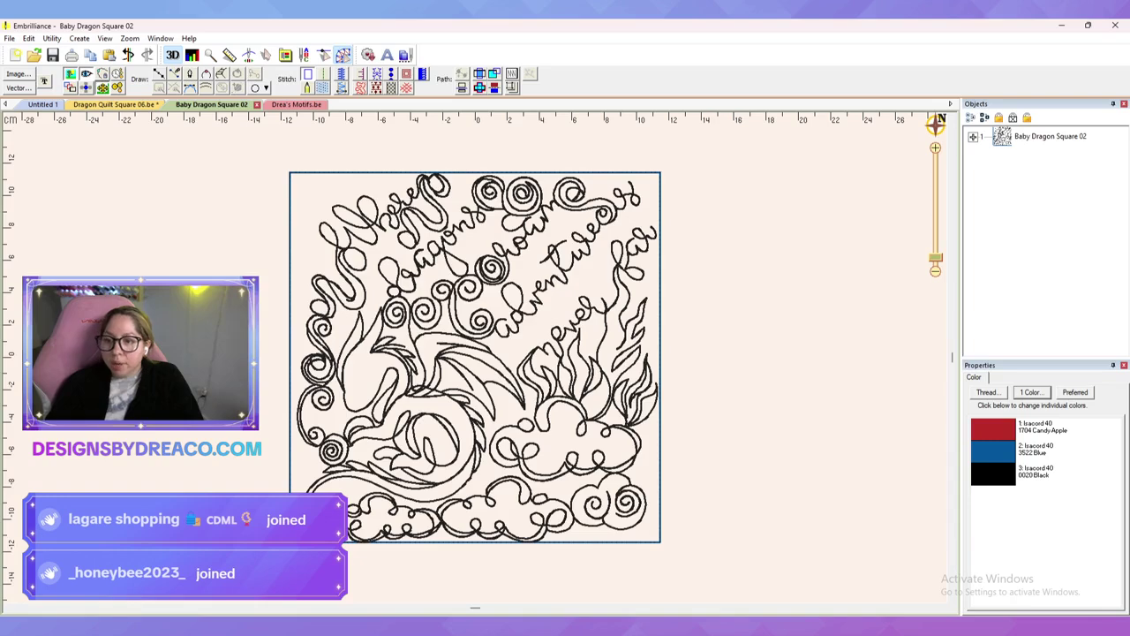
key(ctrl+shift+Tab)
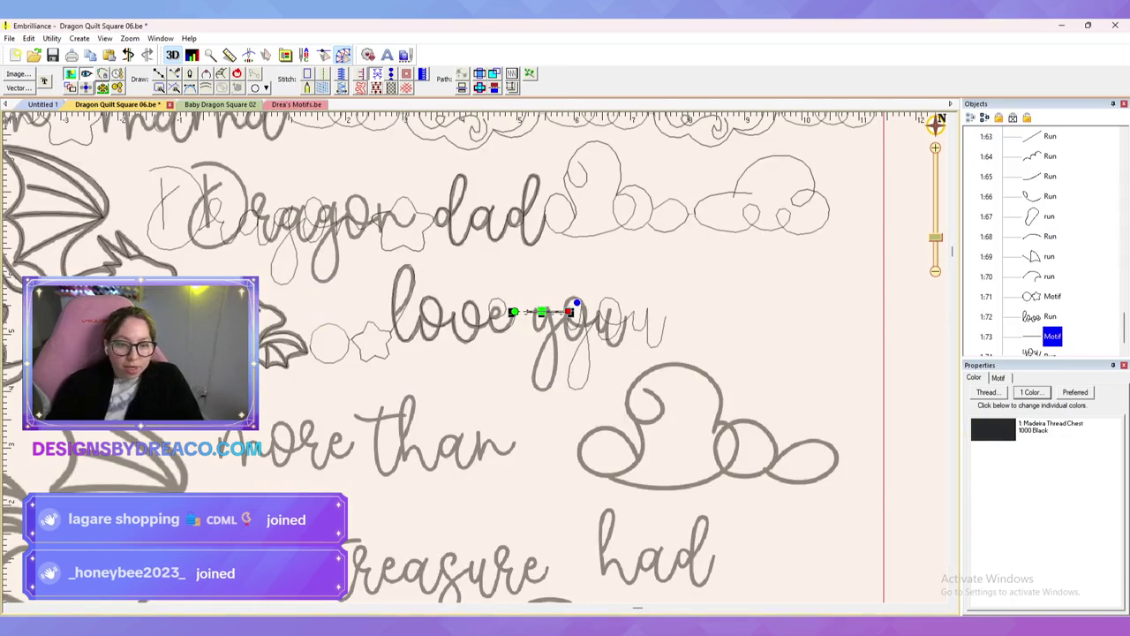
click(998, 377)
click(998, 417)
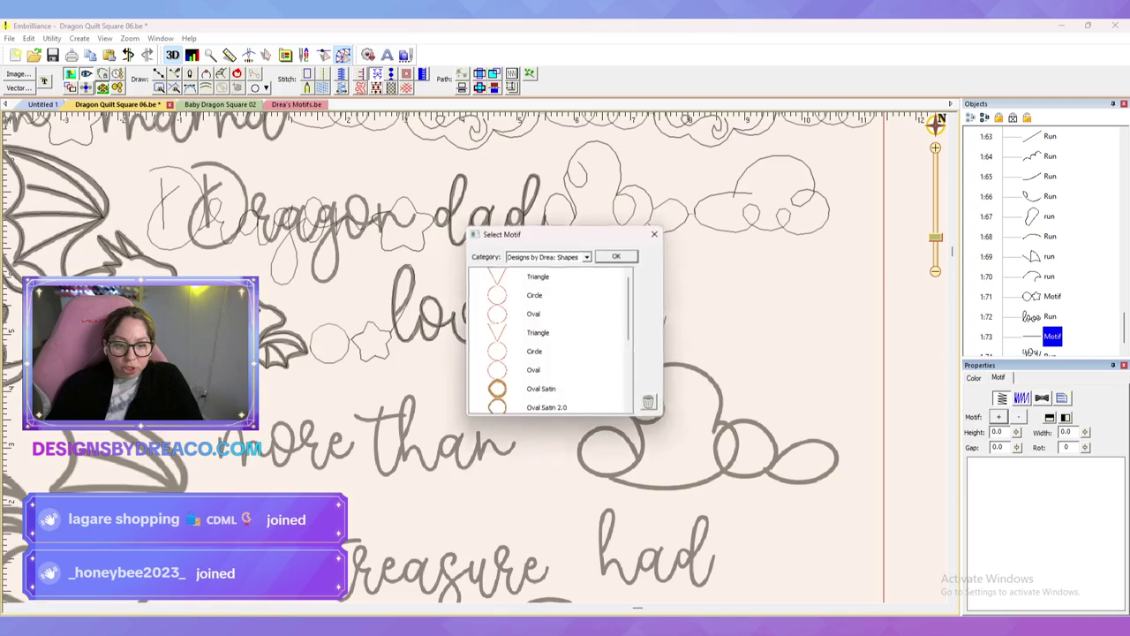
click(587, 257)
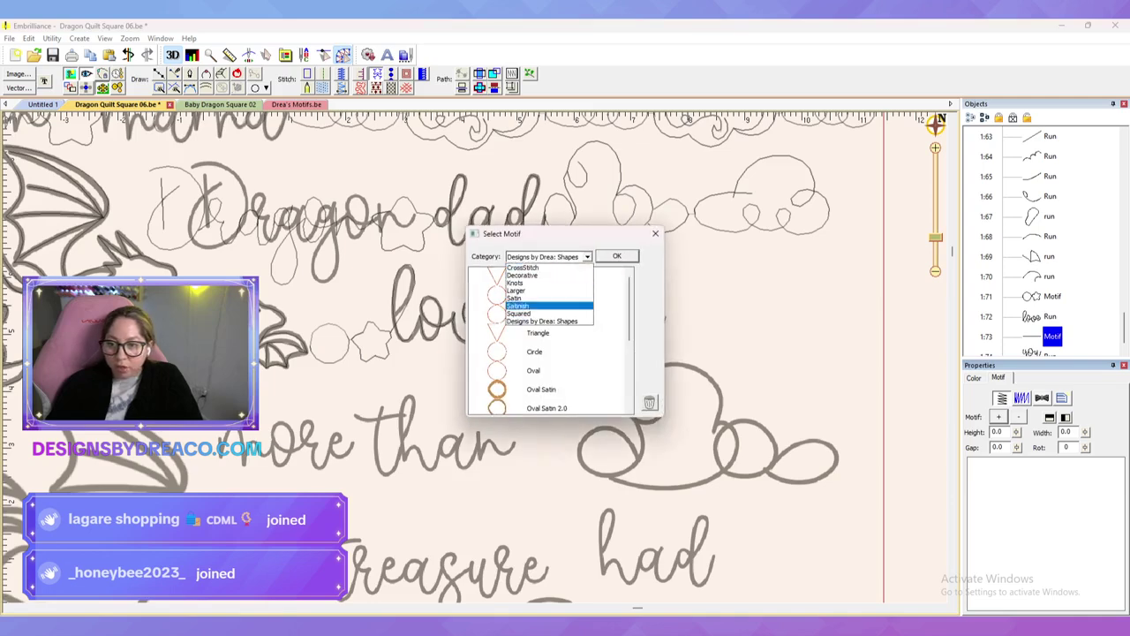
click(549, 321)
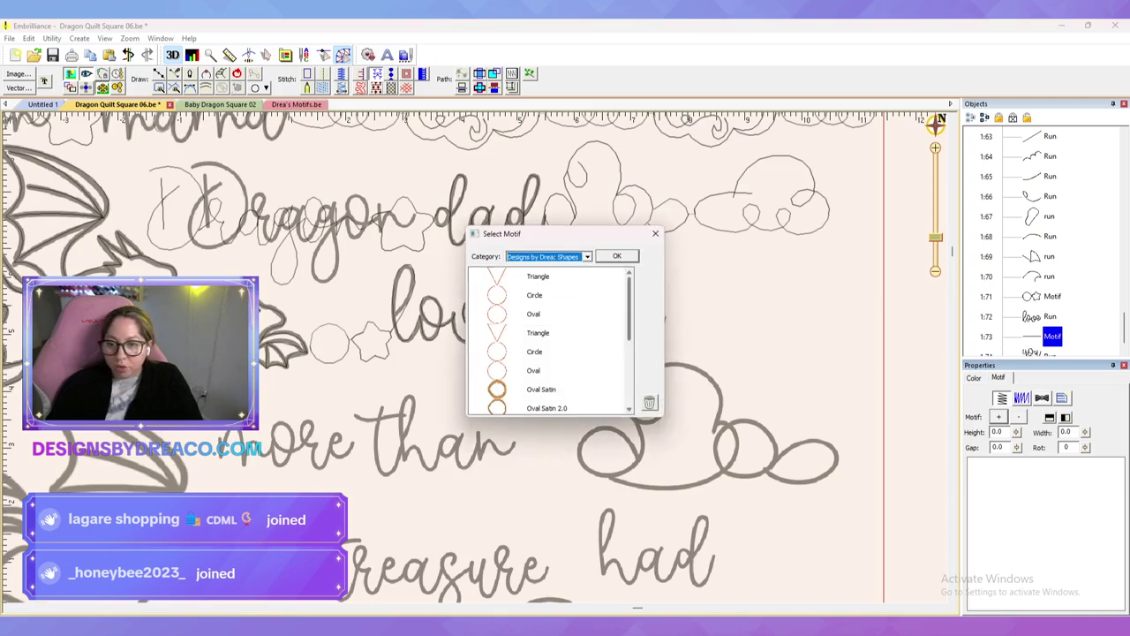
drag(630, 309, 629, 374)
click(539, 389)
click(616, 256)
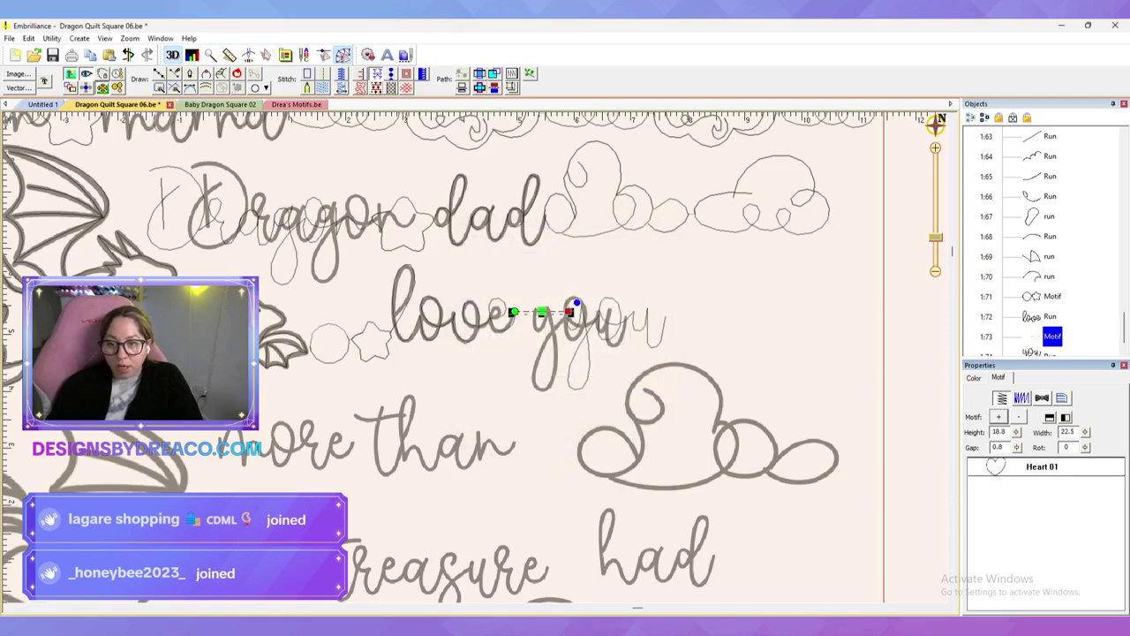
Step: Set the Heart 01 motif's height to 7 and hide the background lettering image
double_click(998, 432)
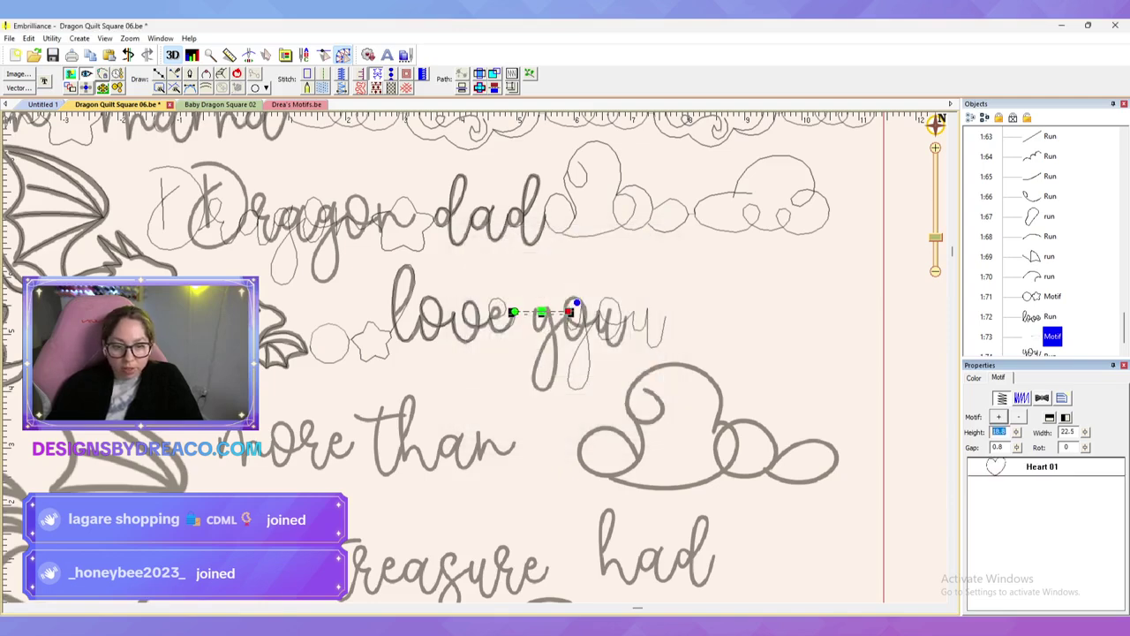
text(7)
key(Tab)
key(Escape)
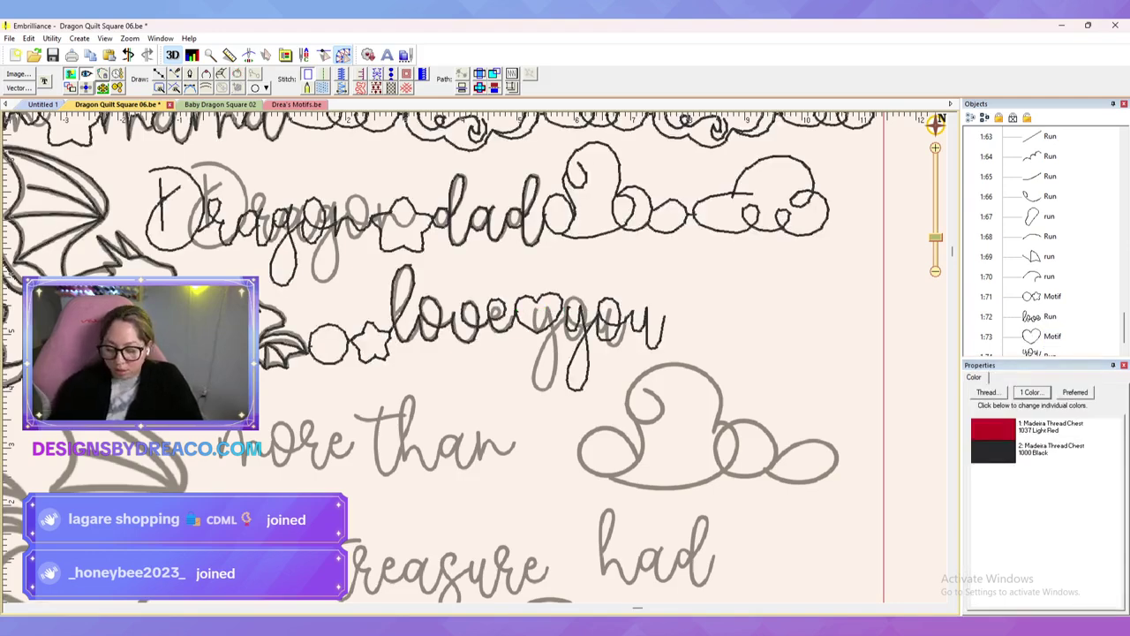
key(i)
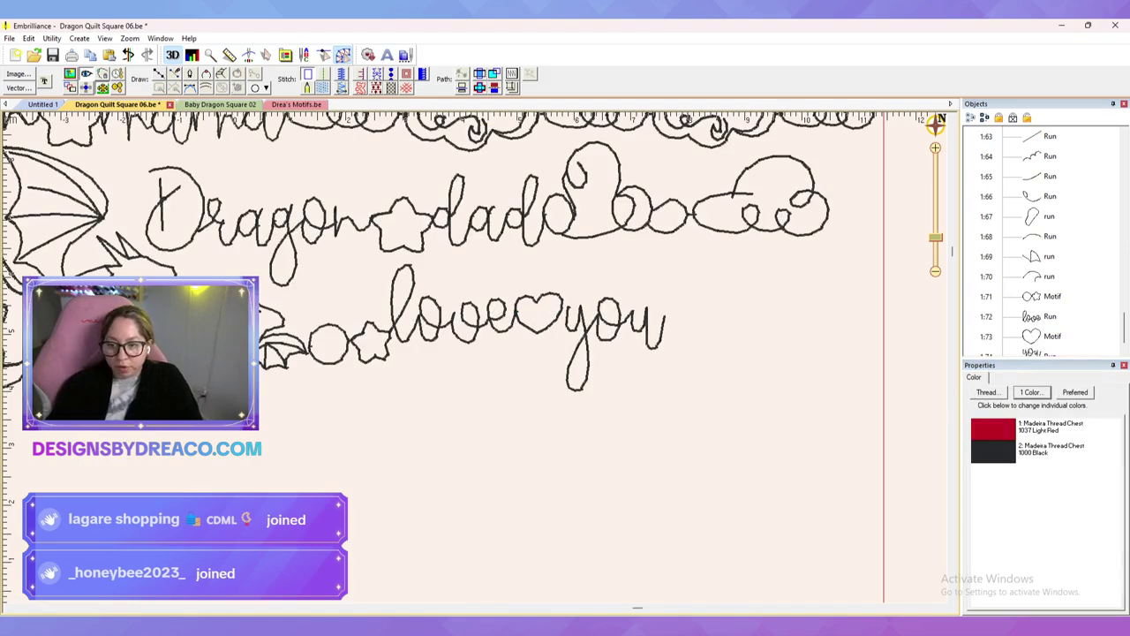
Step: Stretch the heart motif's line out to the hoop edge to preview repeats, and shorten it back to a single heart before "you"
click(540, 313)
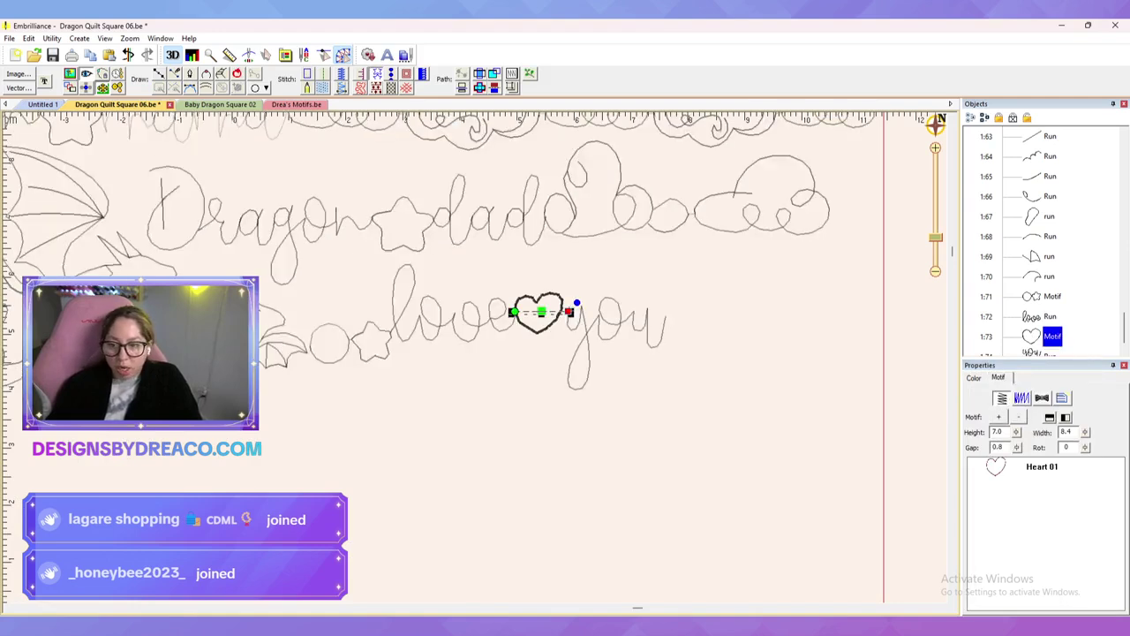
key(s)
drag(570, 311, 881, 309)
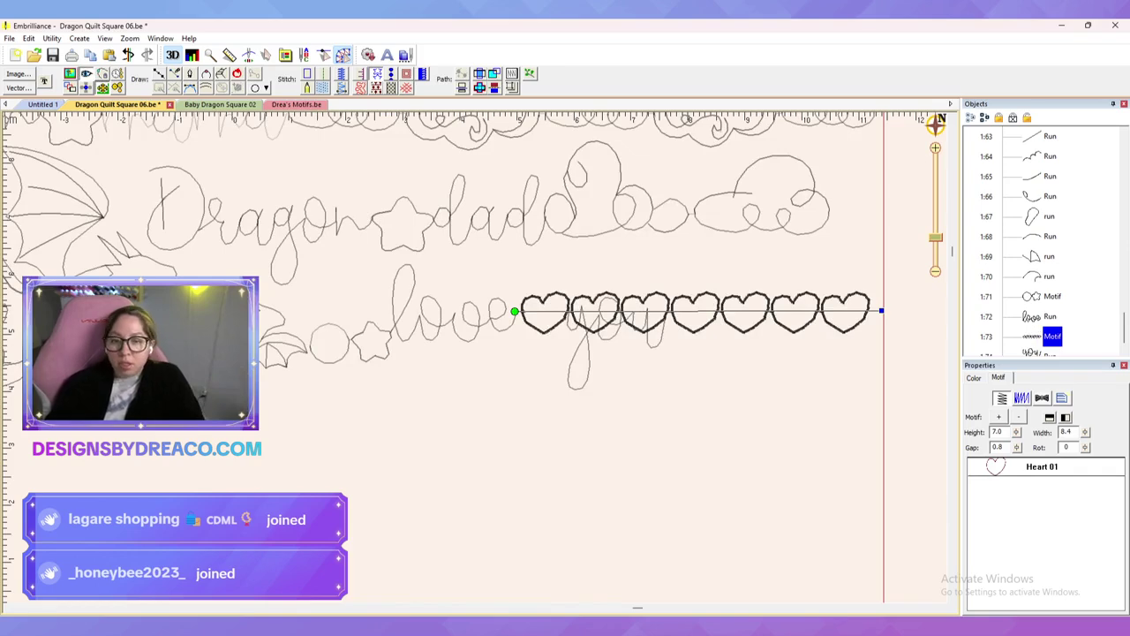
drag(880, 310, 580, 310)
key(Escape)
key(Escape)
Step: Nudge the word "you" slightly down so its first stroke meets the heart motif
click(589, 337)
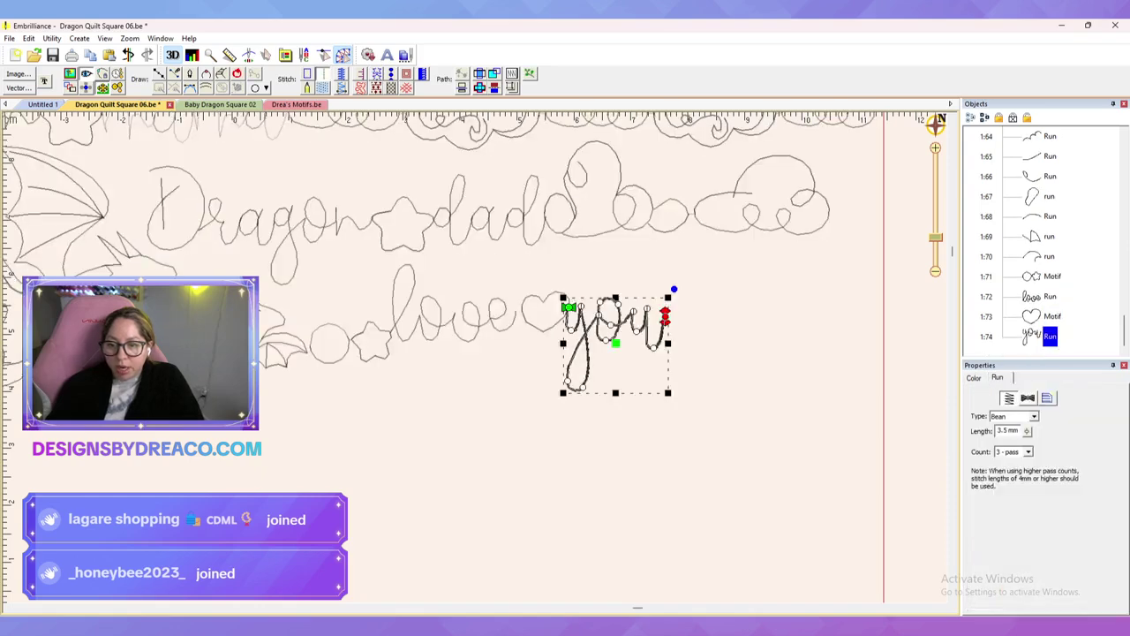
mouse_move(589, 337)
mouse_down()
mouse_move(763, 340)
mouse_move(590, 340)
mouse_up()
key(Escape)
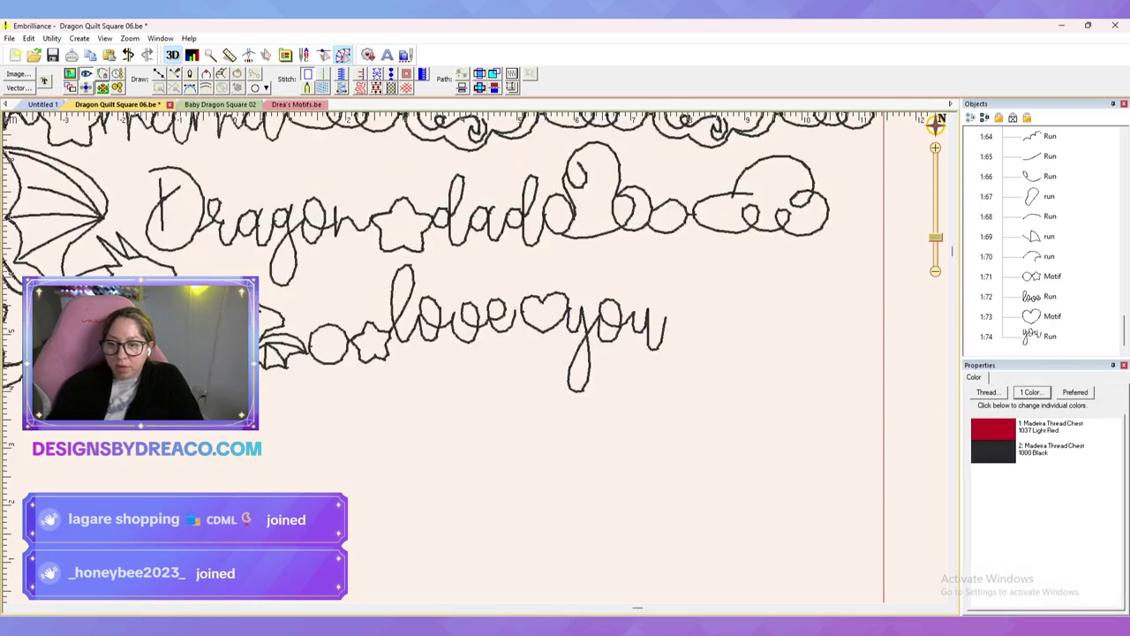
Step: Shift the start point of the heart motif's line slightly at the end of "love" and save the design
double_click(515, 313)
mouse_move(517, 311)
mouse_down()
mouse_move(518, 325)
mouse_move(521, 310)
mouse_up()
click(525, 257)
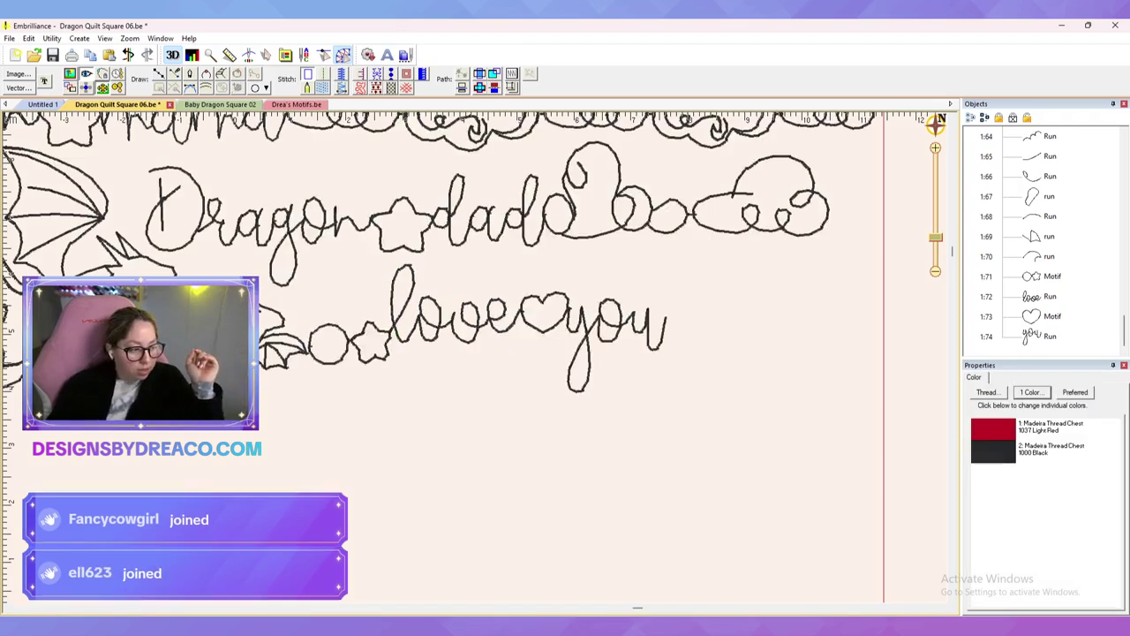
key(ctrl+s)
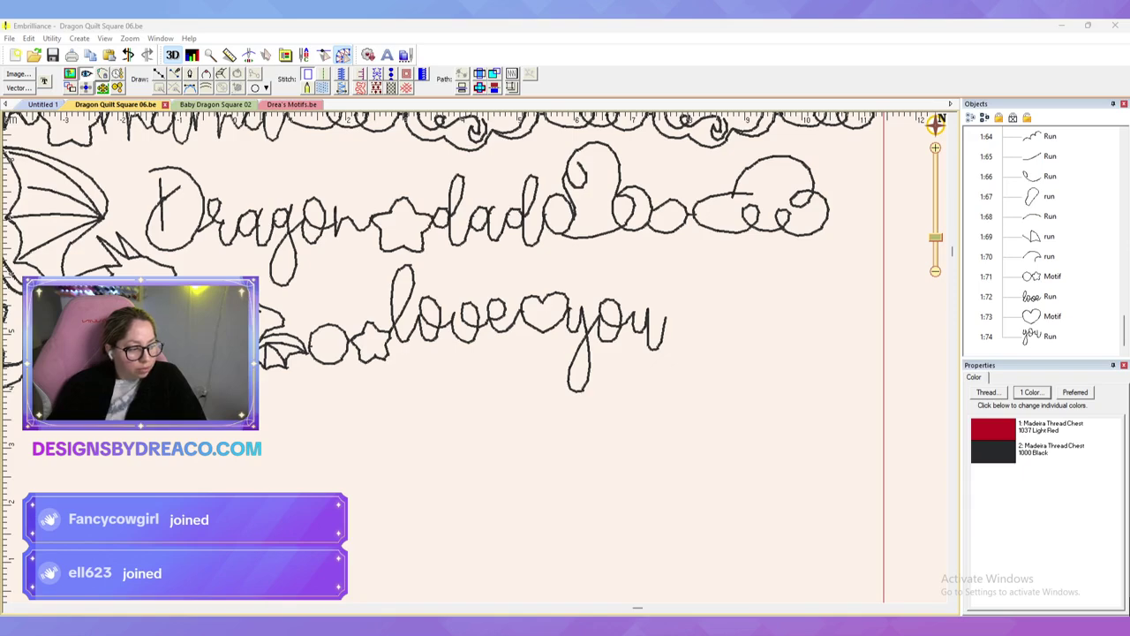
Step: Draw a straight line from the end of "you" to the hoop's right edge
key(alt+Tab)
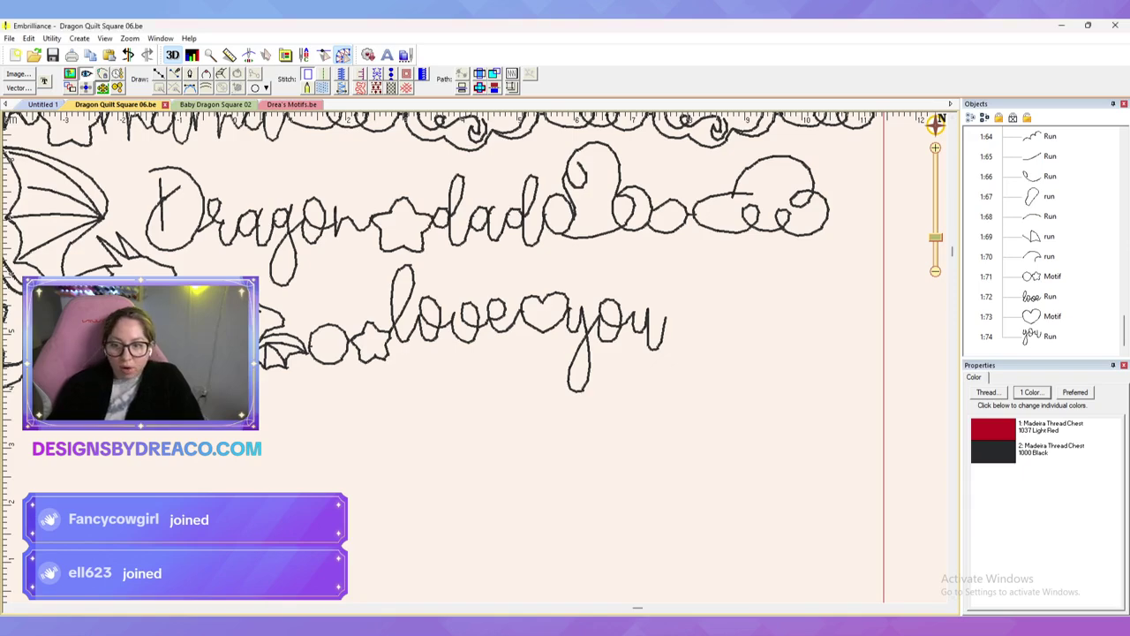
scroll(441, 353, down, 3)
drag(441, 397, 528, 386)
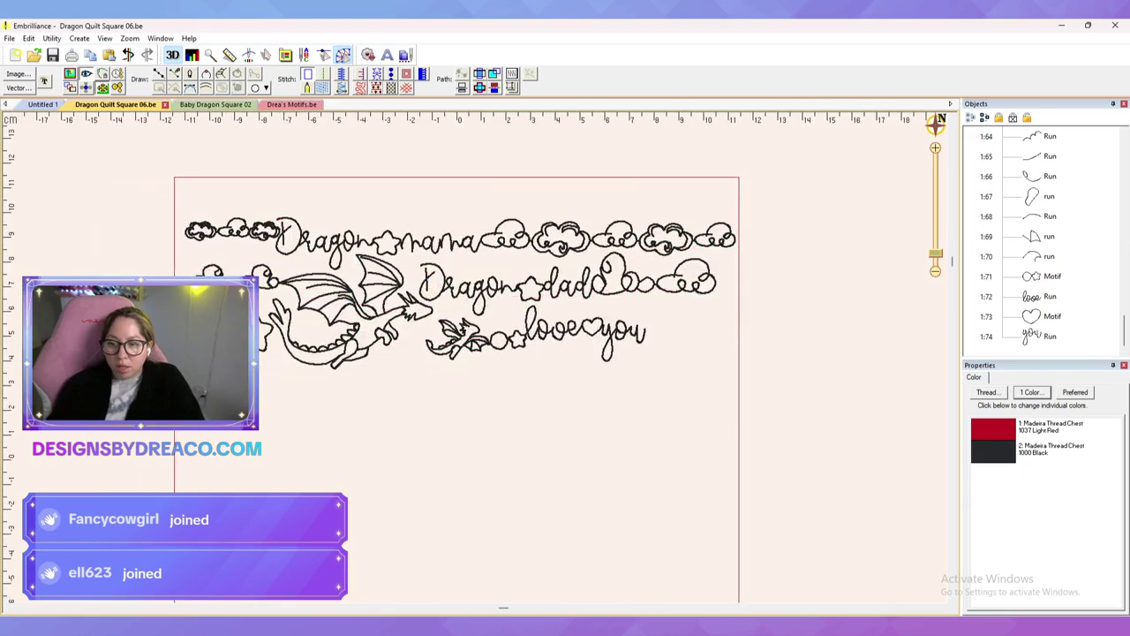
scroll(477, 357, up, 2)
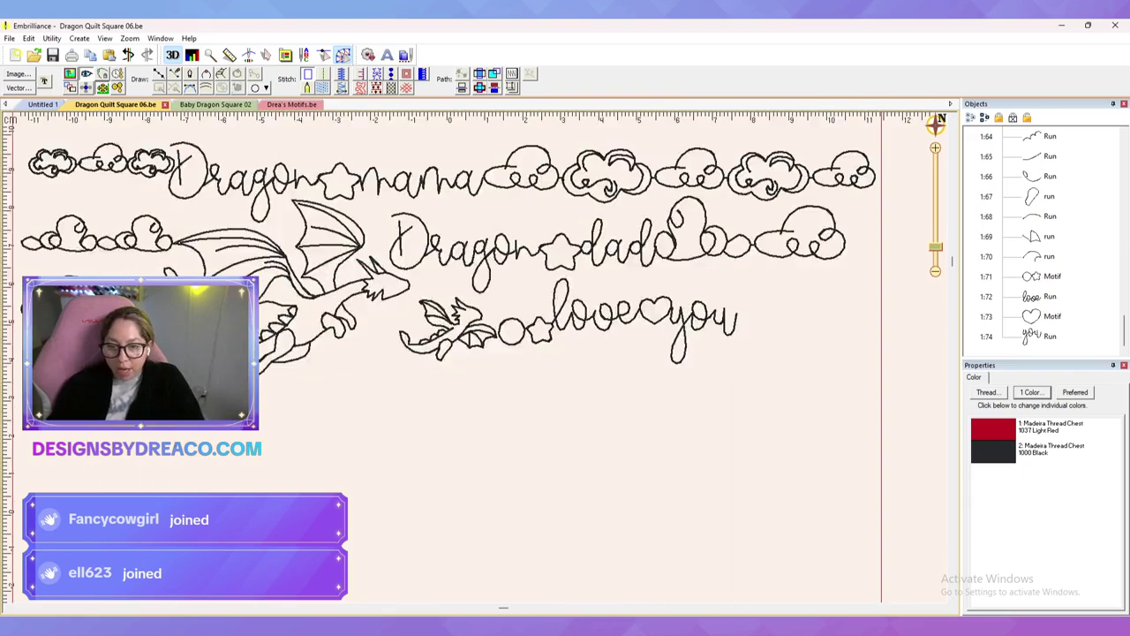
drag(529, 398, 468, 405)
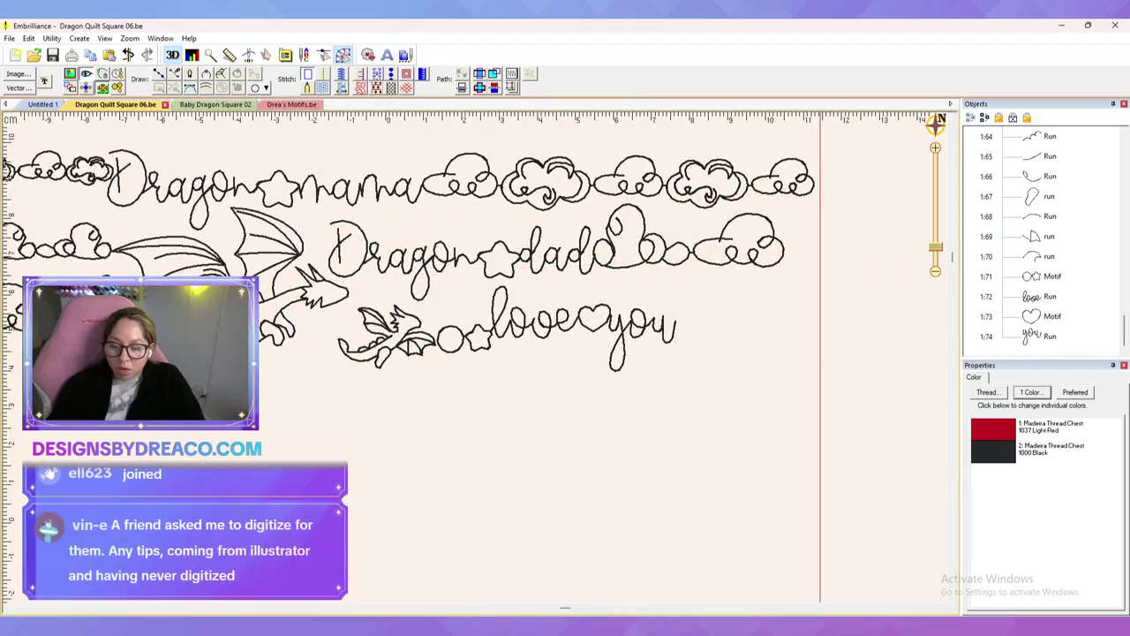
scroll(476, 355, up, 2)
drag(706, 354, 320, 427)
click(423, 375)
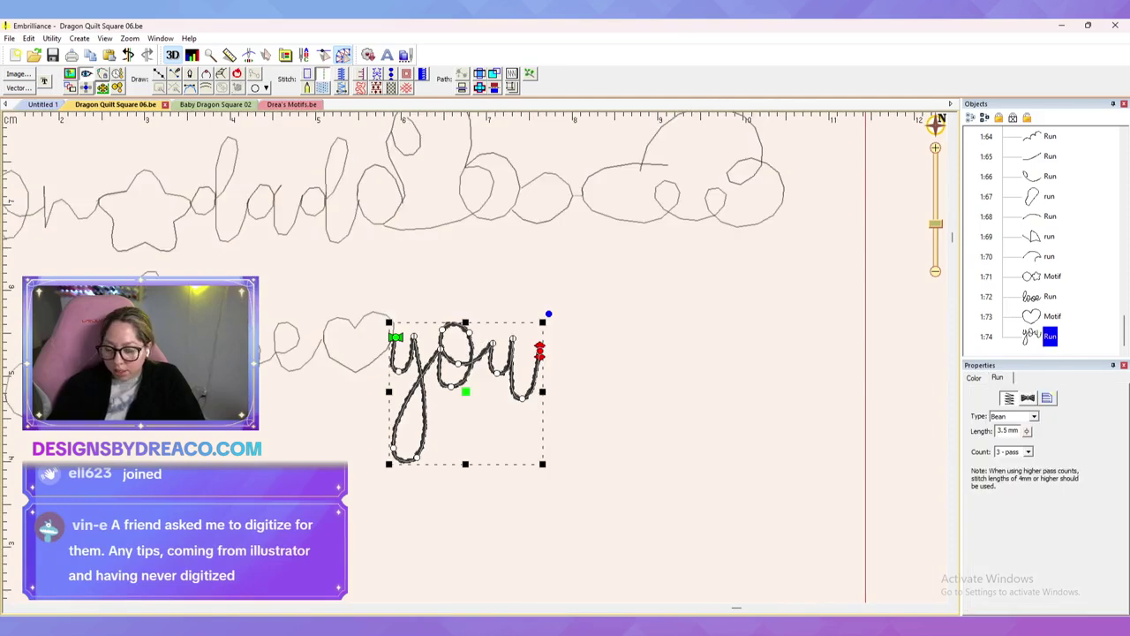
click(158, 74)
click(539, 351)
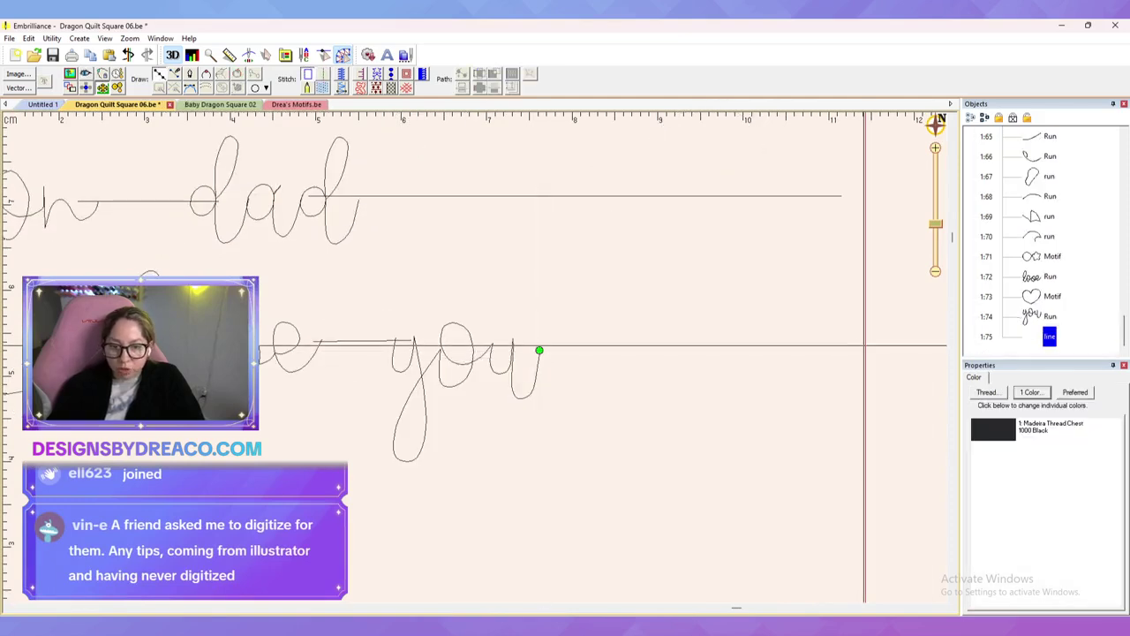
double_click(865, 344)
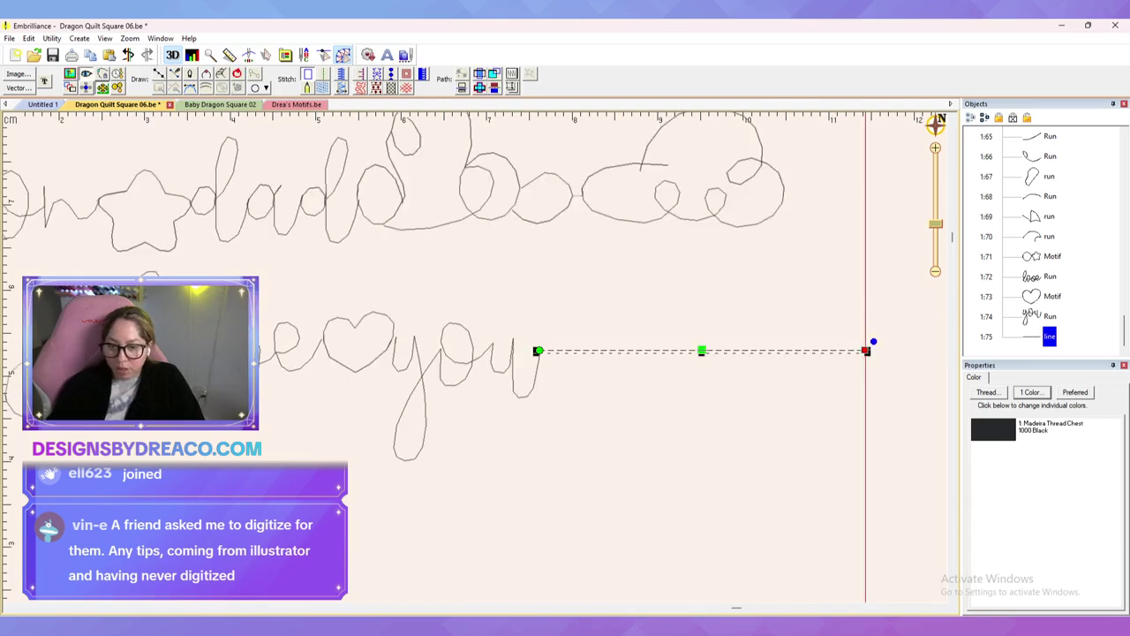
Step: Convert the line after "you" to a motif run and remove its Heart 01 motif
scroll(477, 358, down, 2)
scroll(476, 357, up, 4)
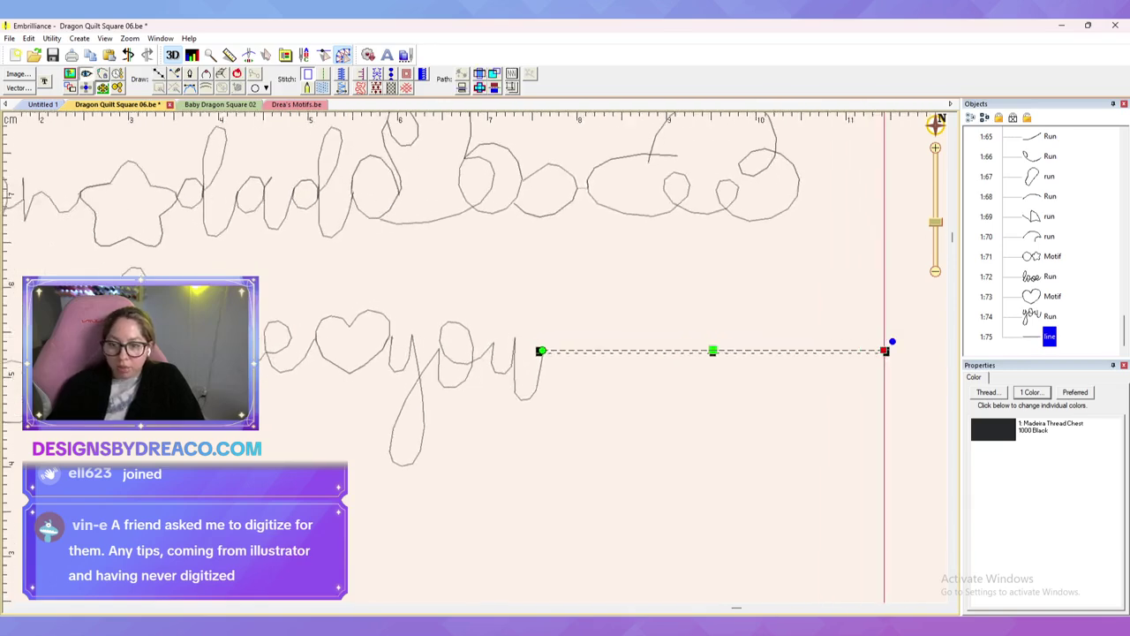
drag(618, 379, 445, 339)
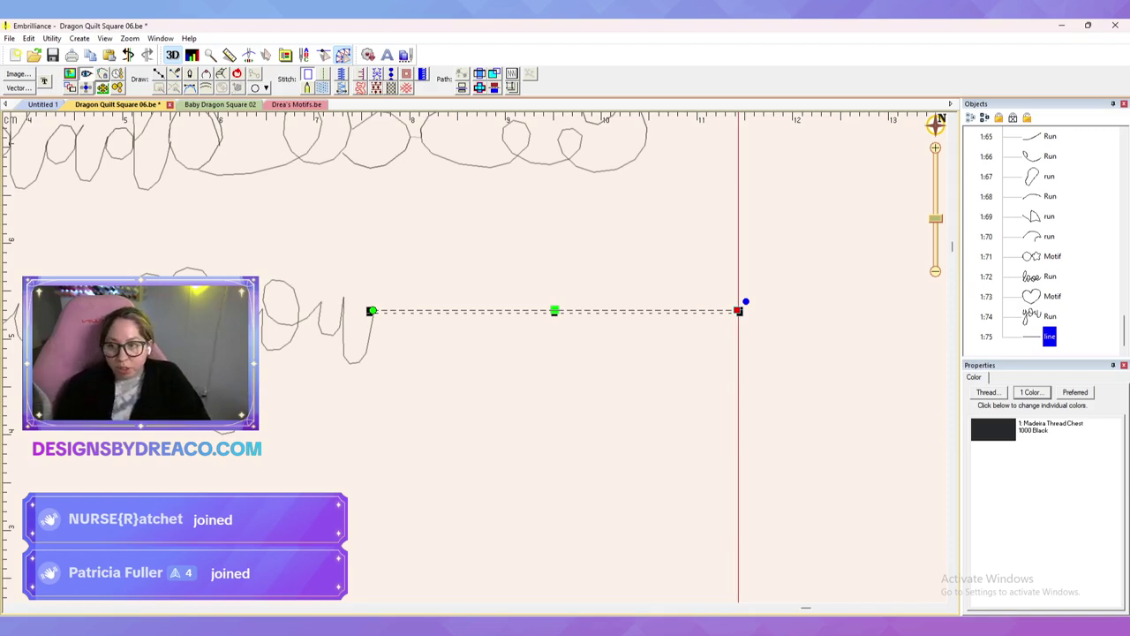
scroll(485, 357, down, 2)
drag(485, 357, 578, 356)
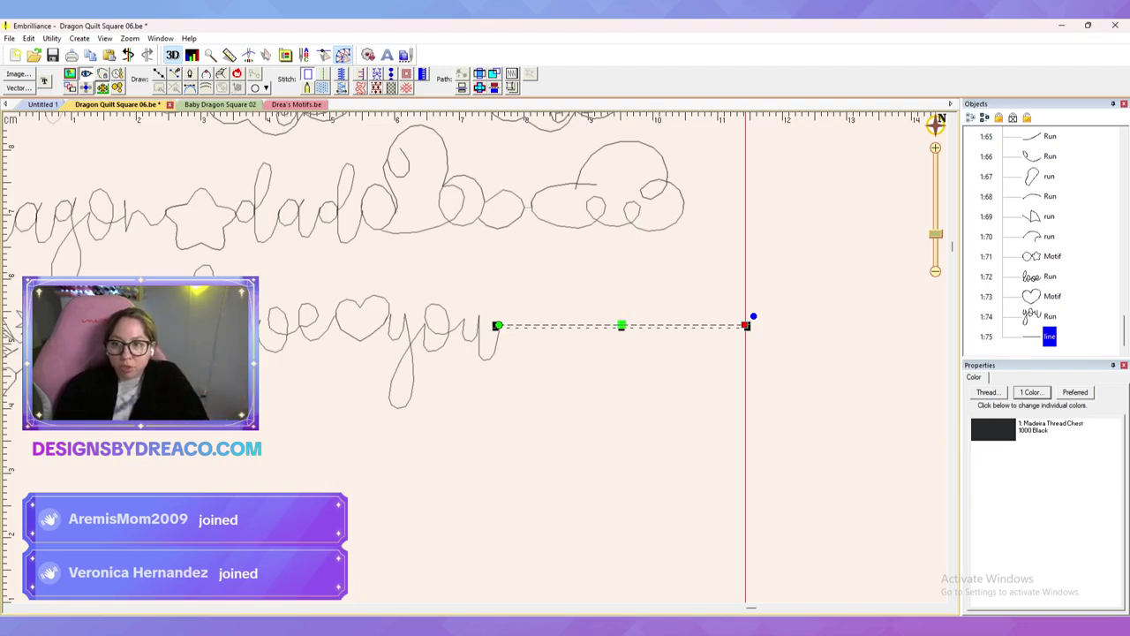
click(377, 74)
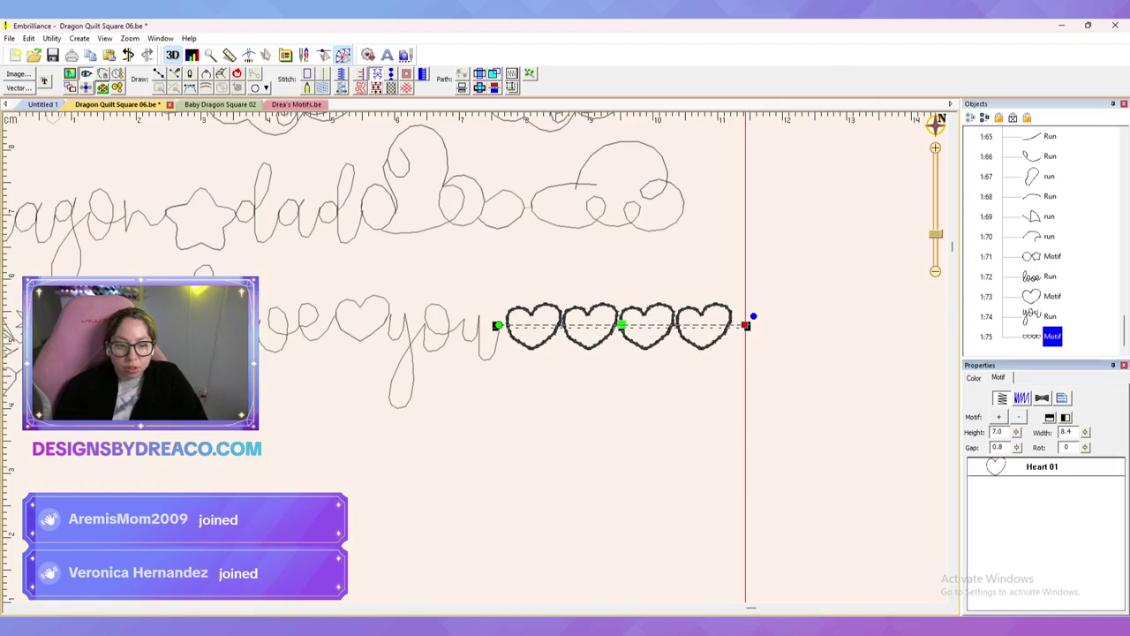
click(1019, 416)
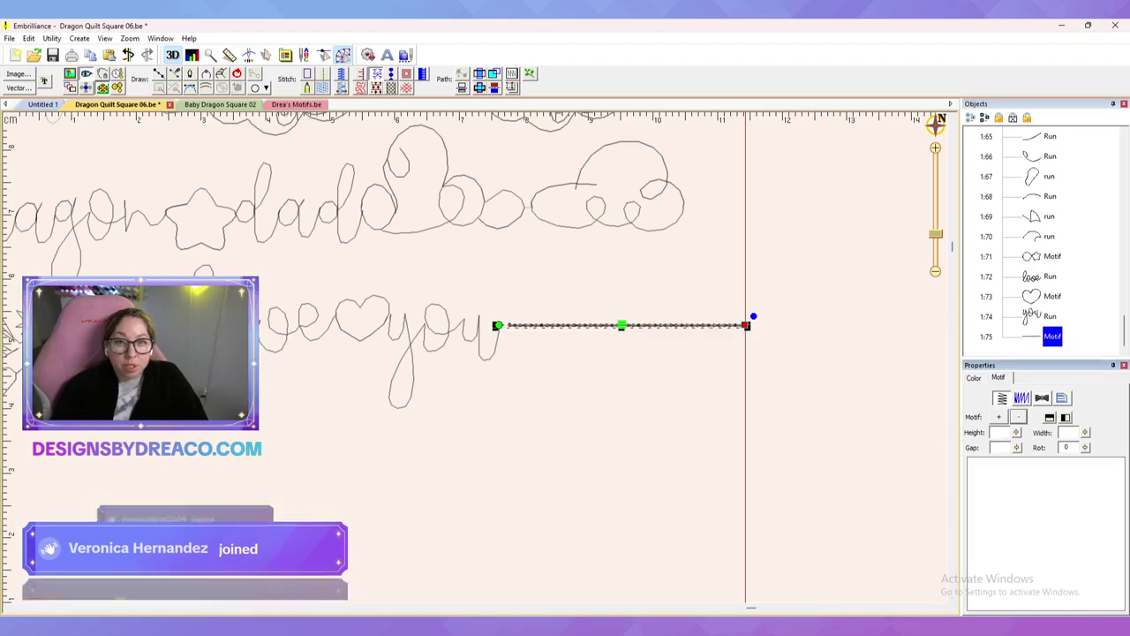
Step: Add the Cloud 03 motif from the Designs by Drea: Shapes category to the line after "you"
click(999, 416)
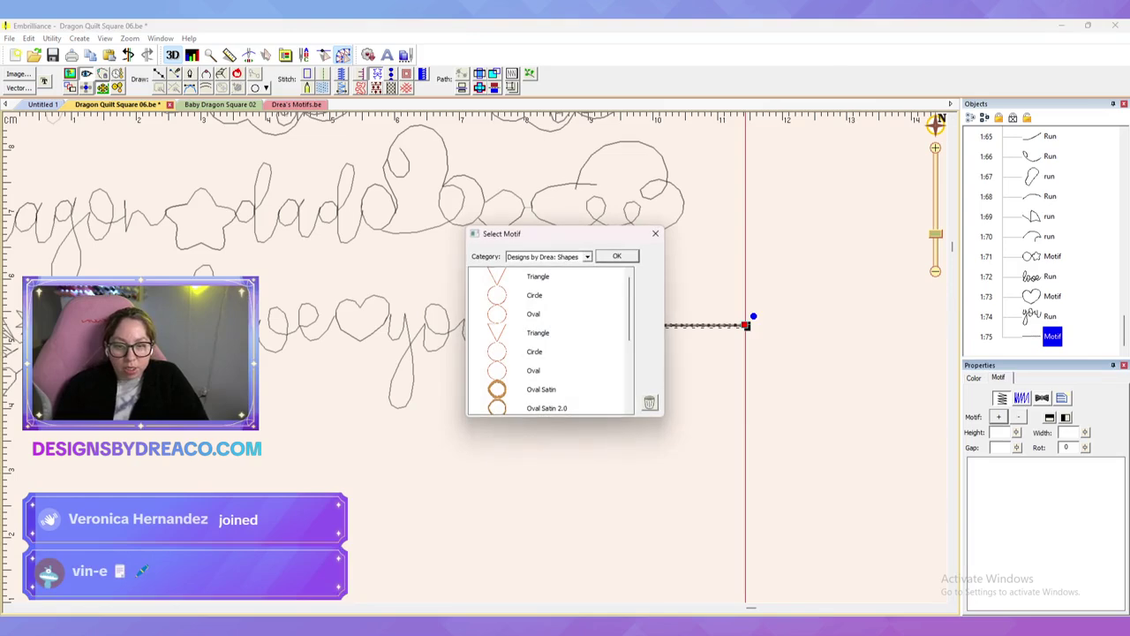
scroll(548, 339, down, 3)
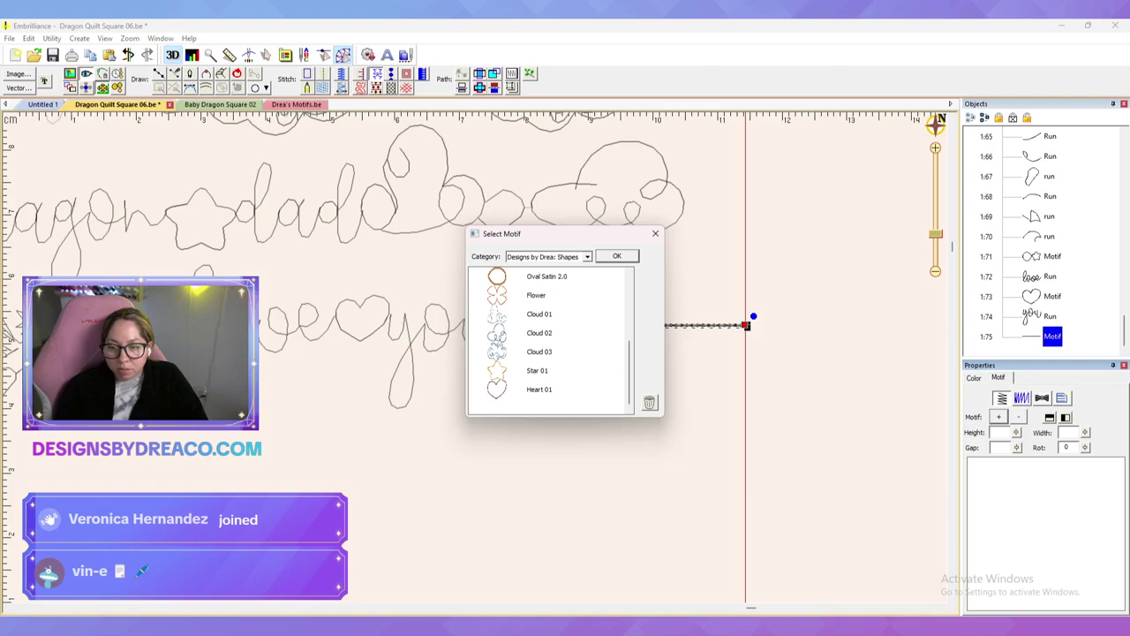
click(539, 352)
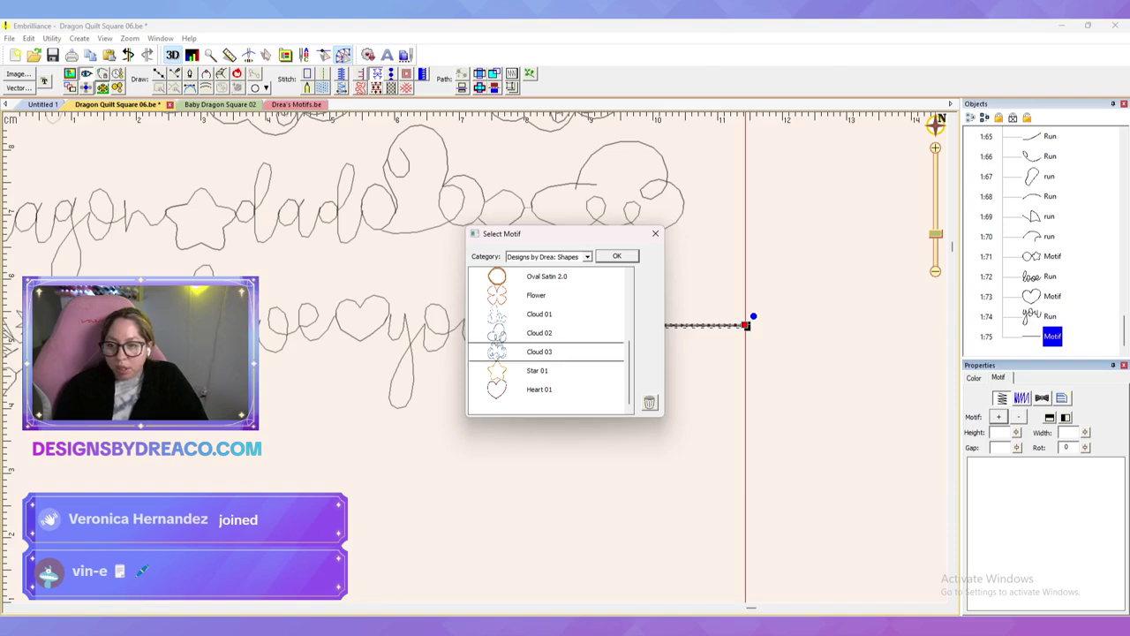
click(617, 256)
click(618, 442)
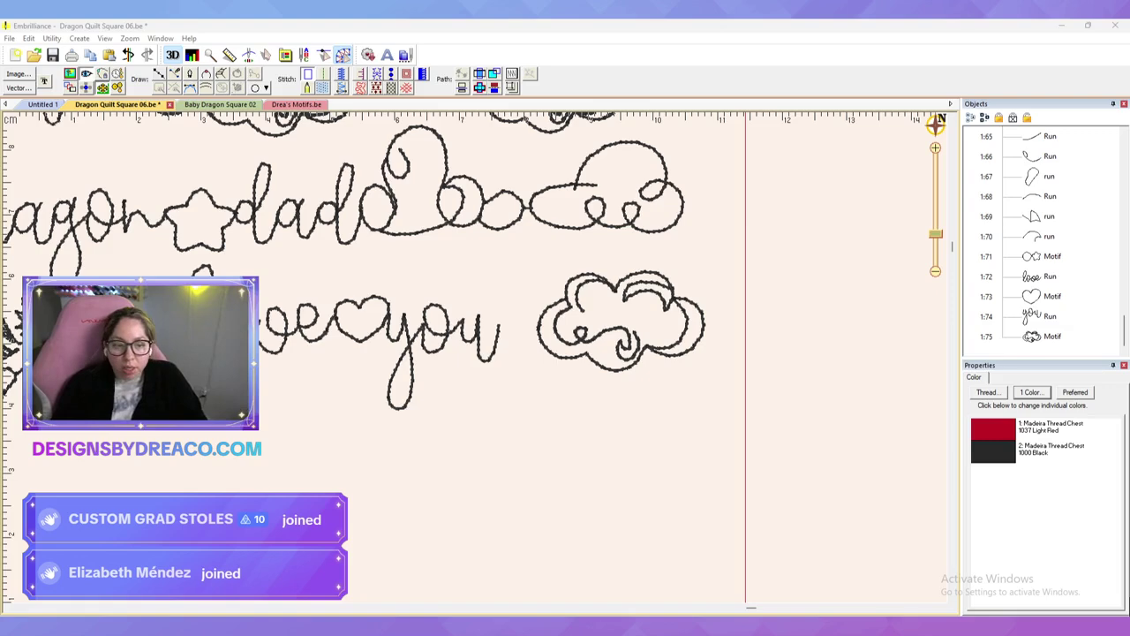
Step: Add the Cloud 01 motif from Designs by Drea: Shapes as the second shape on the line after "you"
click(1037, 337)
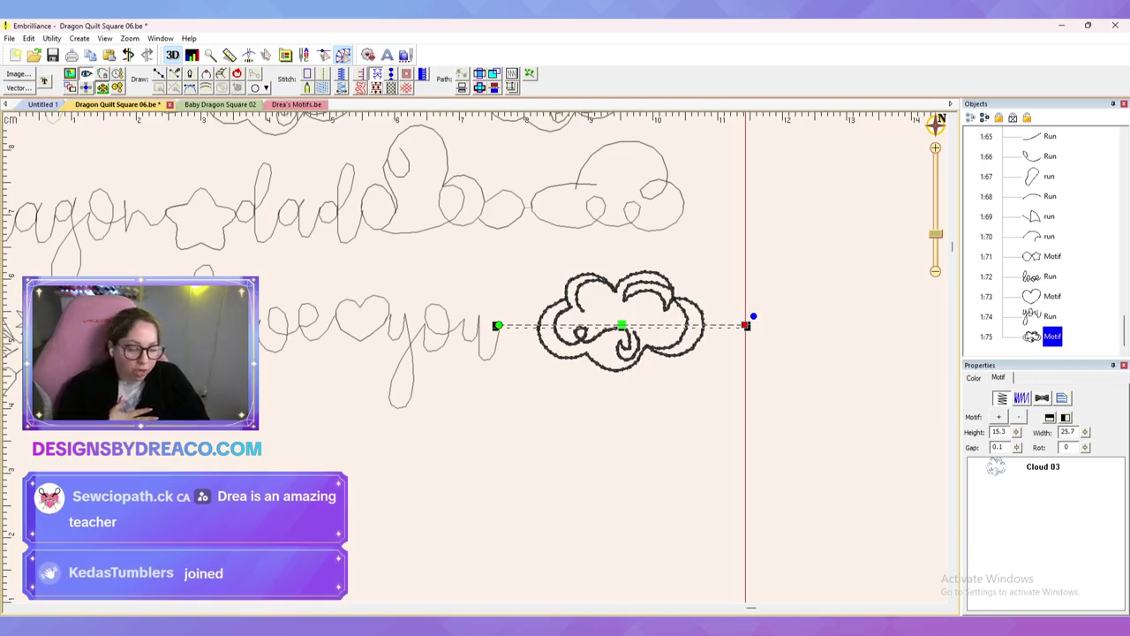
click(998, 417)
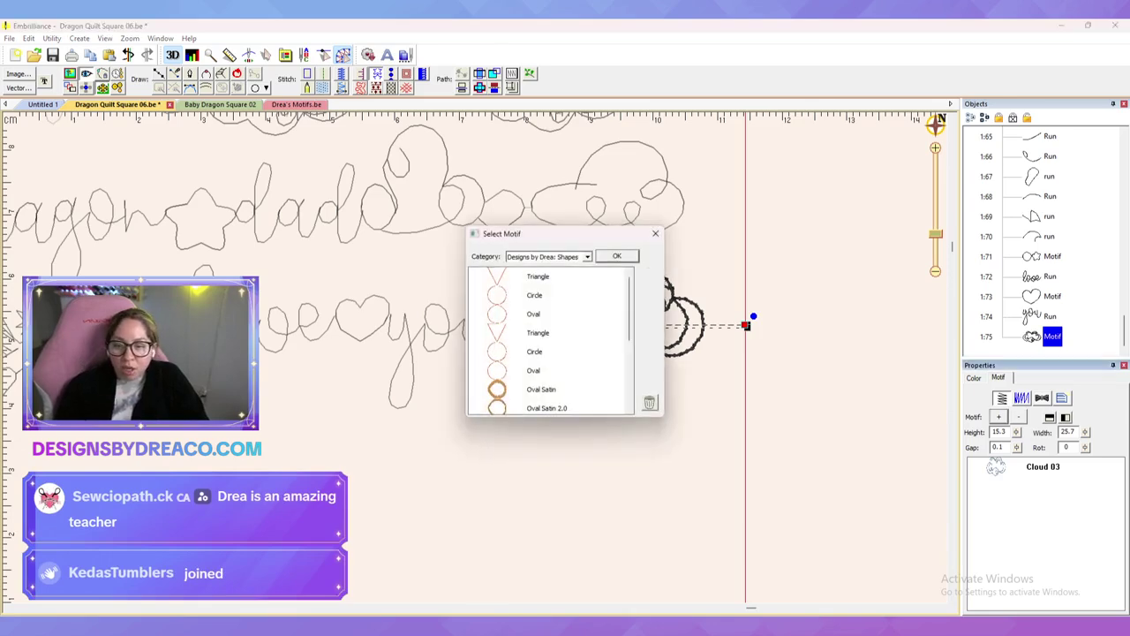
scroll(551, 340, down, 3)
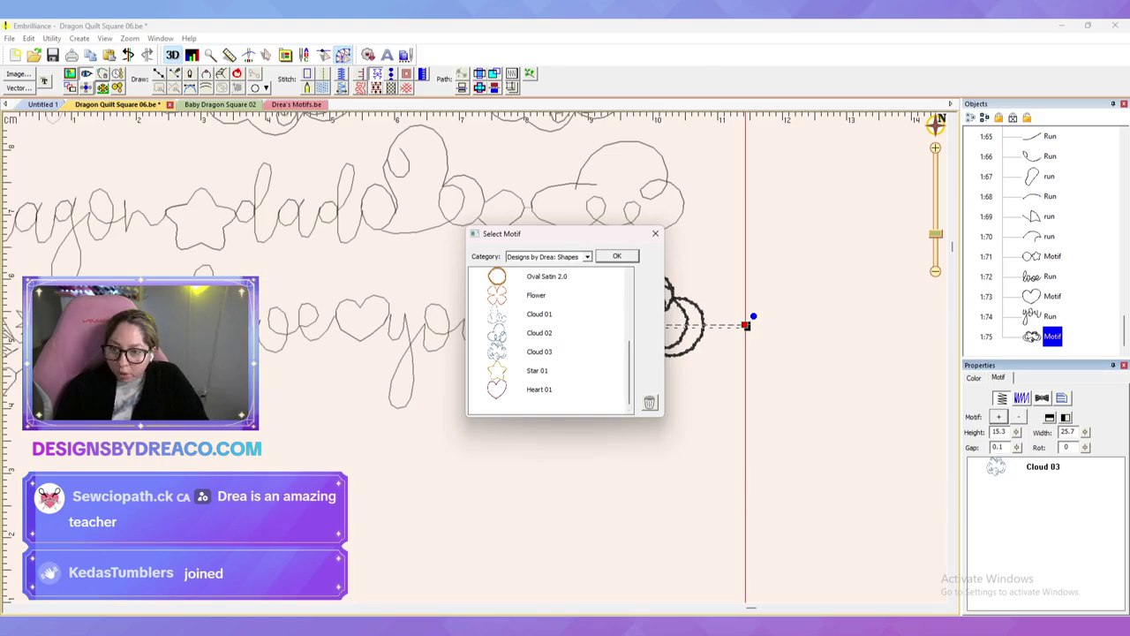
click(539, 314)
click(617, 256)
click(618, 441)
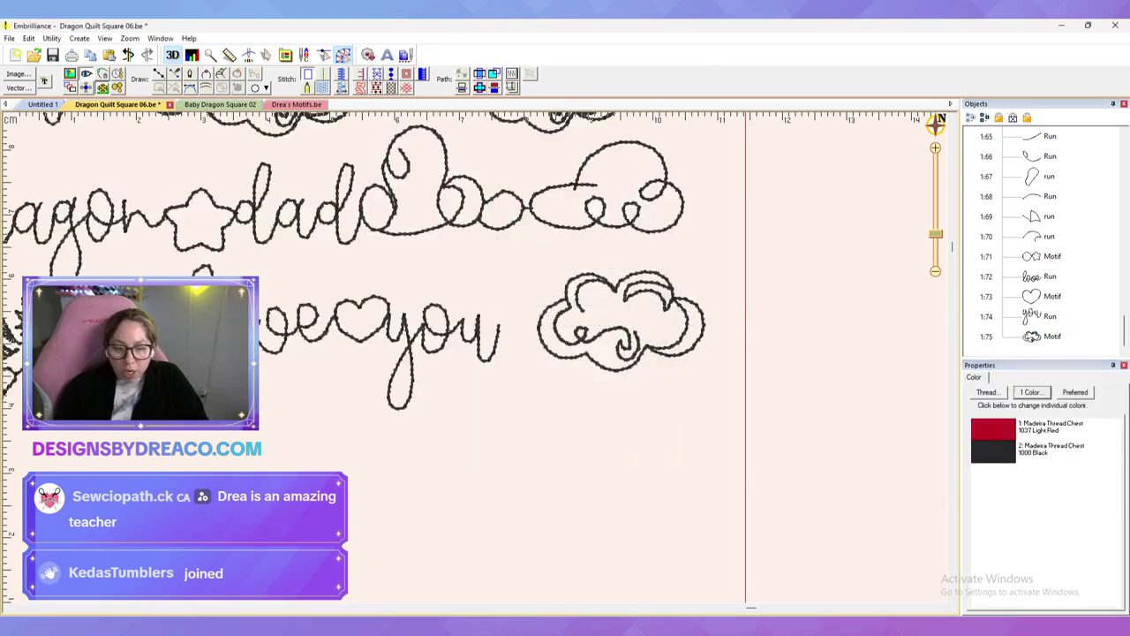
Step: Set the height of Cloud 01 to 11 and of Cloud 03 to 10 on the line after "you"
click(623, 332)
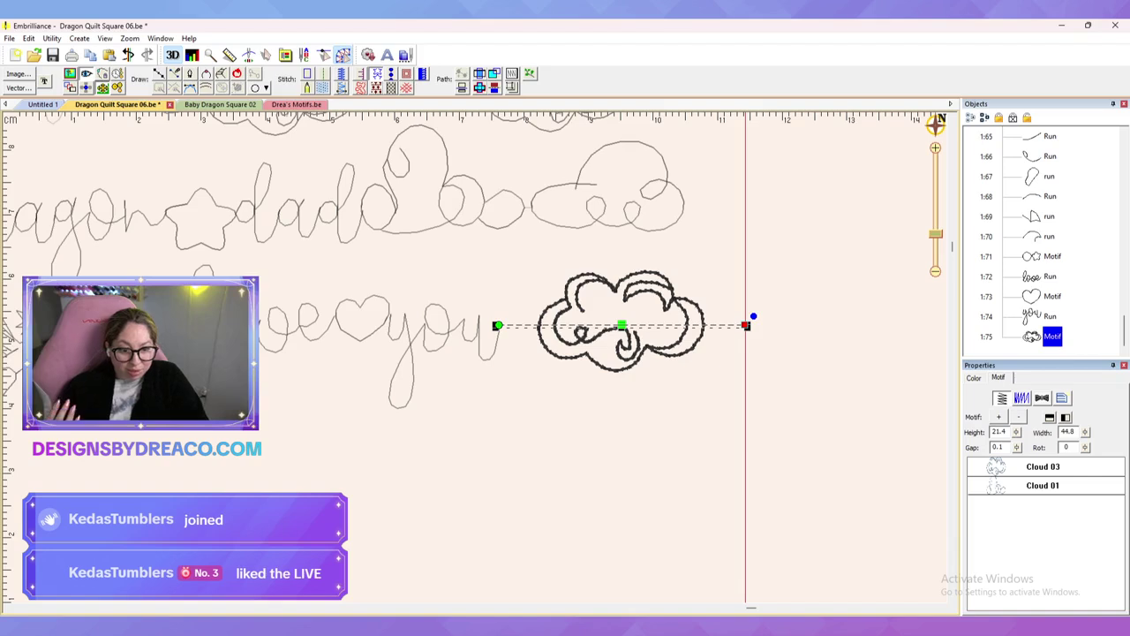
double_click(999, 432)
text(11)
key(Tab)
click(1042, 466)
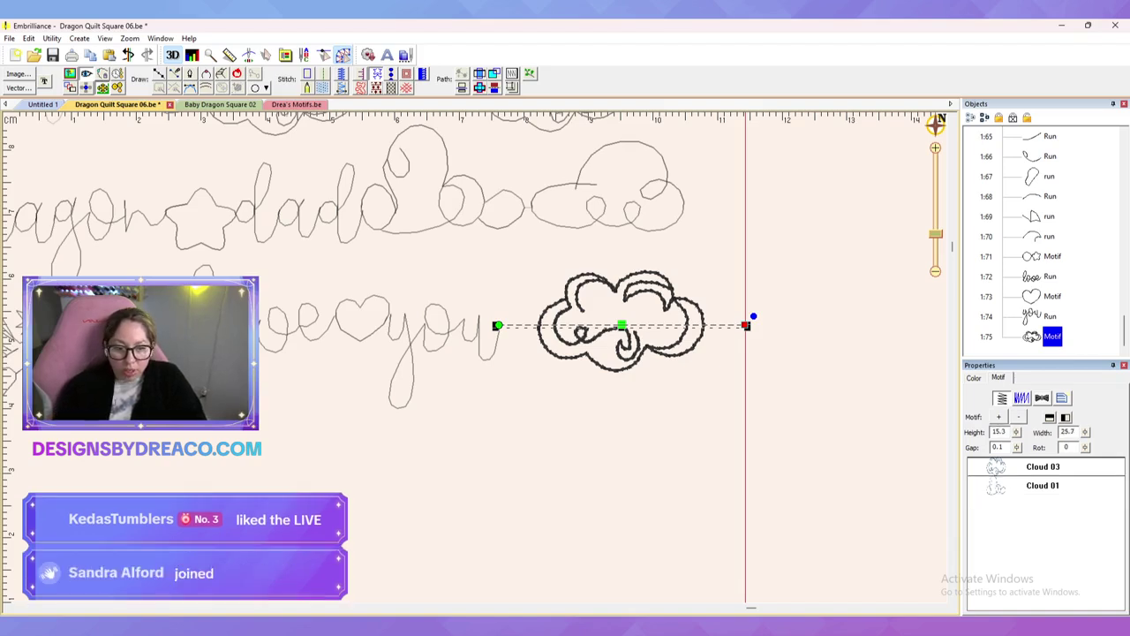
double_click(997, 432)
text(10)
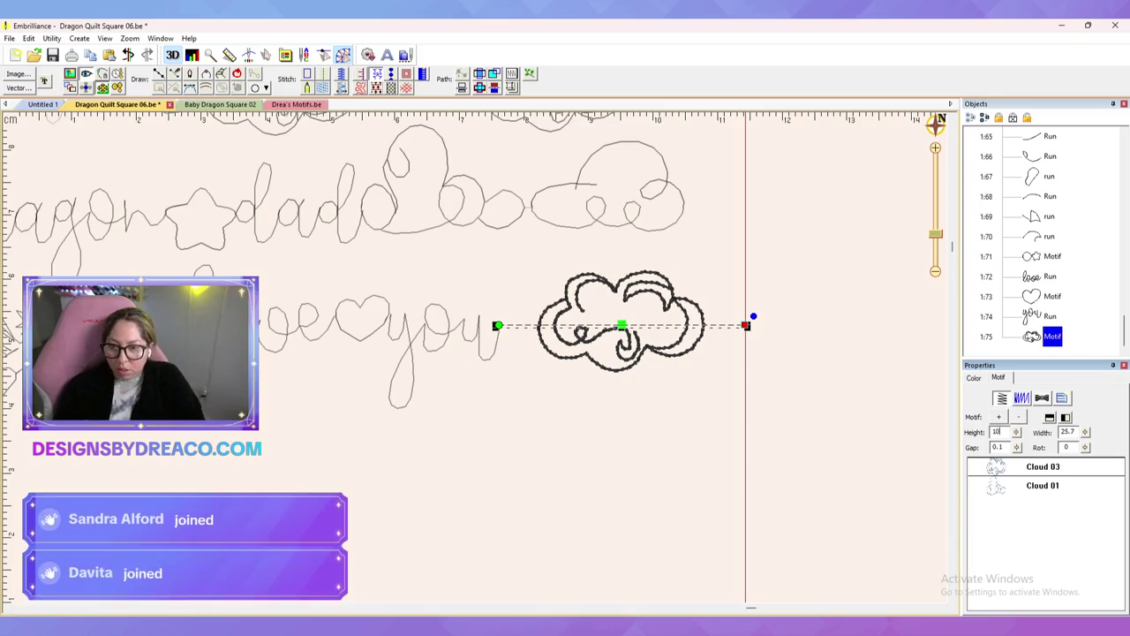
key(Tab)
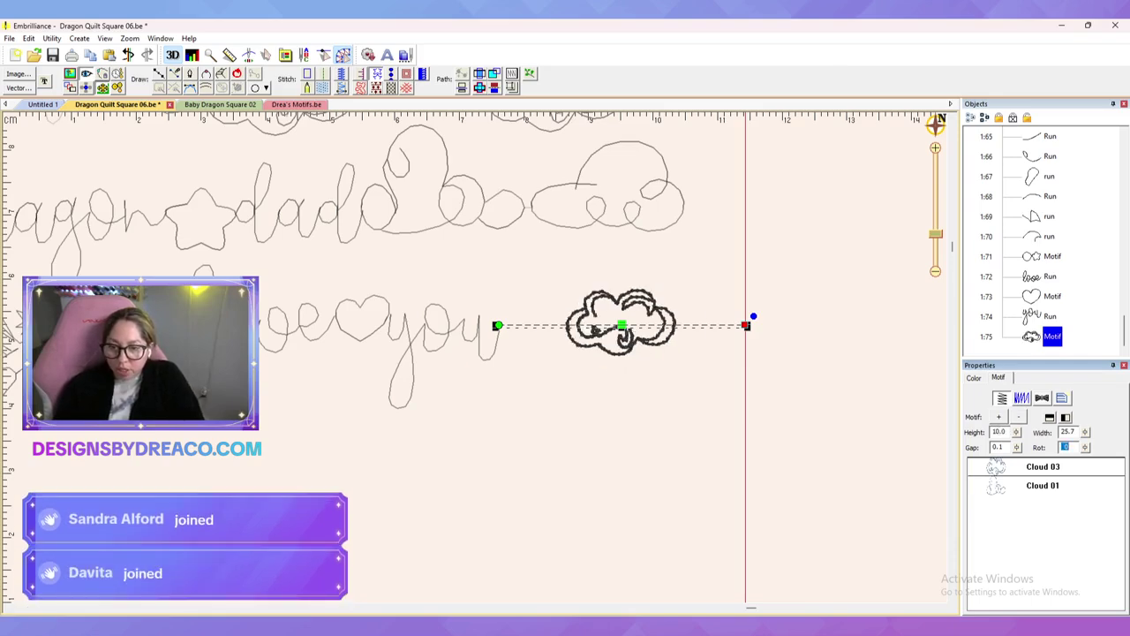
Step: Extend the cloud motif line past the hoop's right edge and move the cloud row back to meet the end of "you"
drag(746, 324, 799, 325)
click(812, 388)
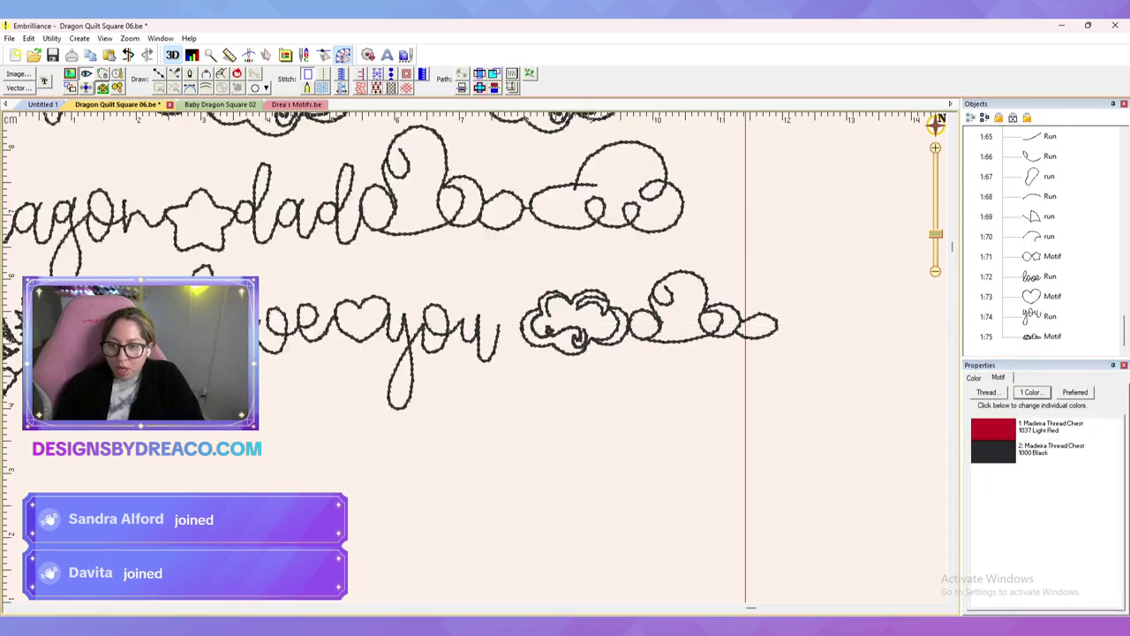
click(657, 325)
drag(650, 324, 627, 325)
click(671, 406)
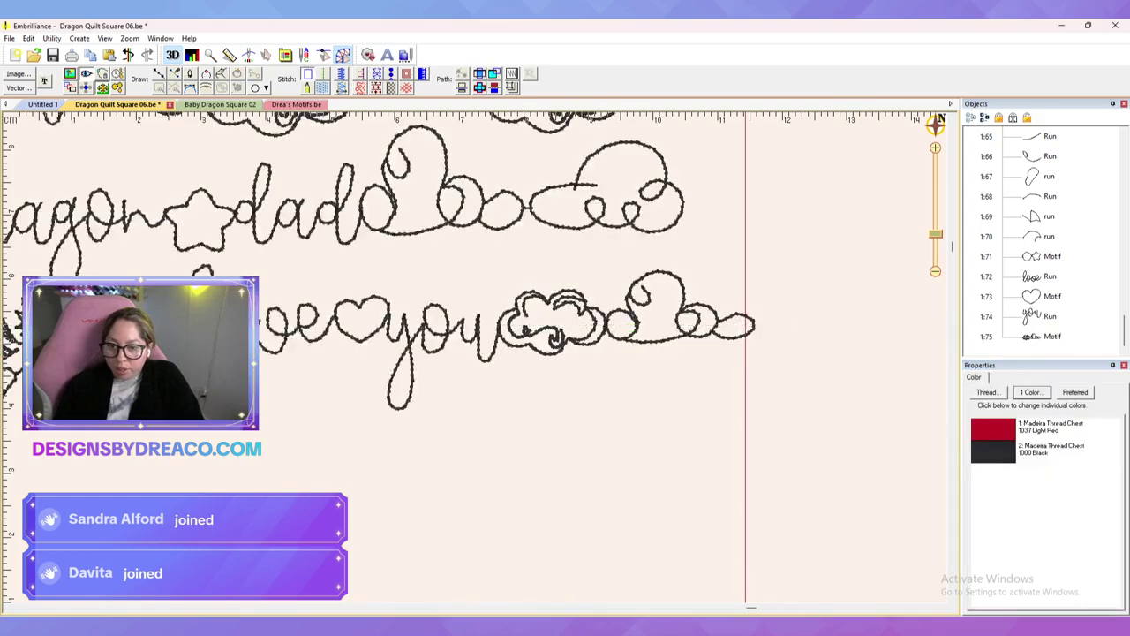
Step: Save the quilt square design with the cloud row after "you" in place
scroll(671, 406, down, 2)
scroll(177, 486, up, 3)
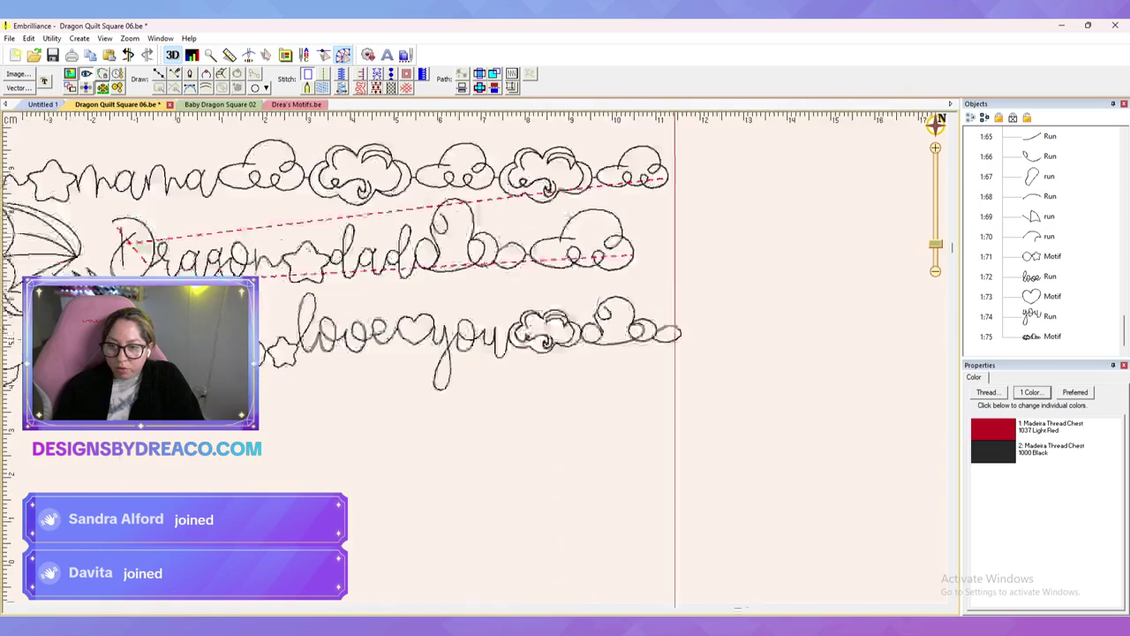
scroll(470, 352, up, 4)
scroll(470, 351, down, 7)
drag(470, 351, 577, 288)
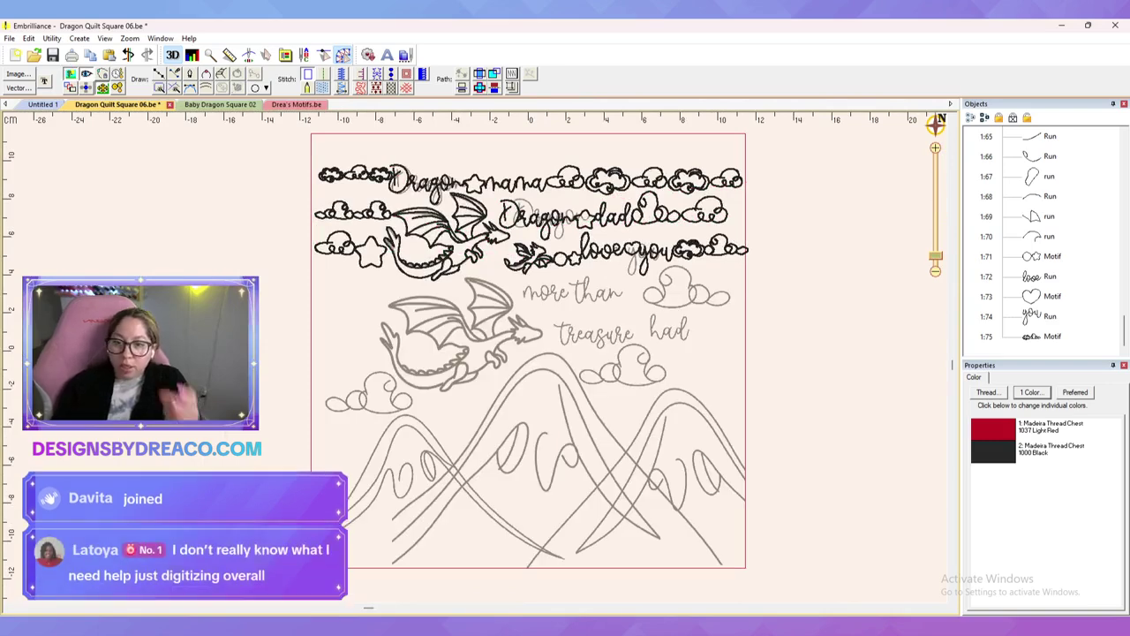
key(ctrl+s)
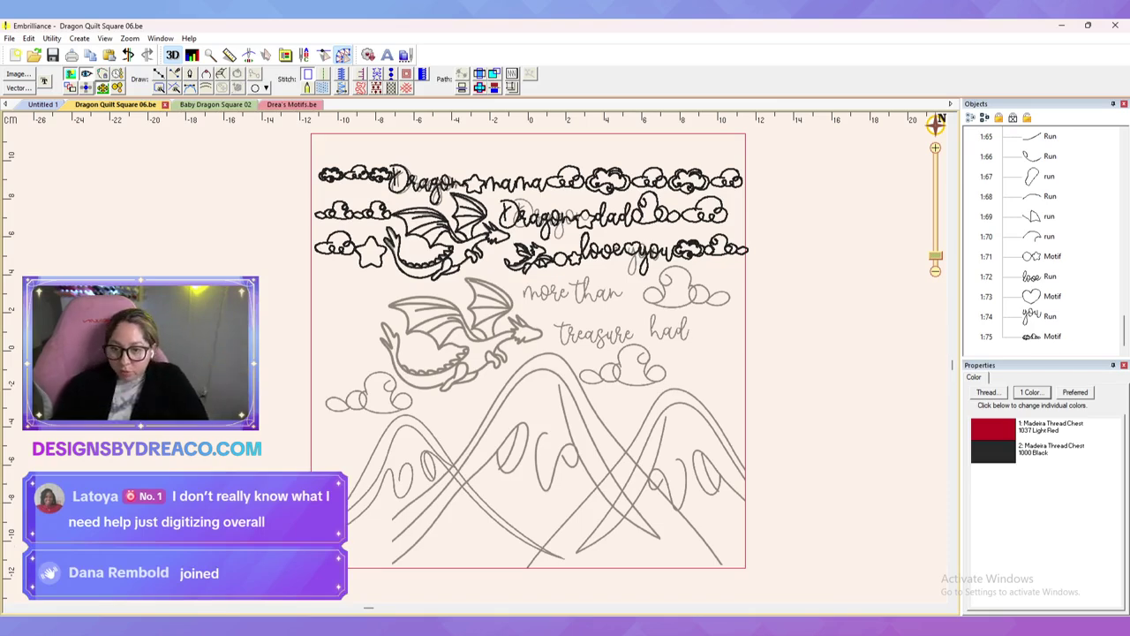
Step: Draw a straight line from the hoop's right edge to the end of "more than" and convert it to a motif run
key(d)
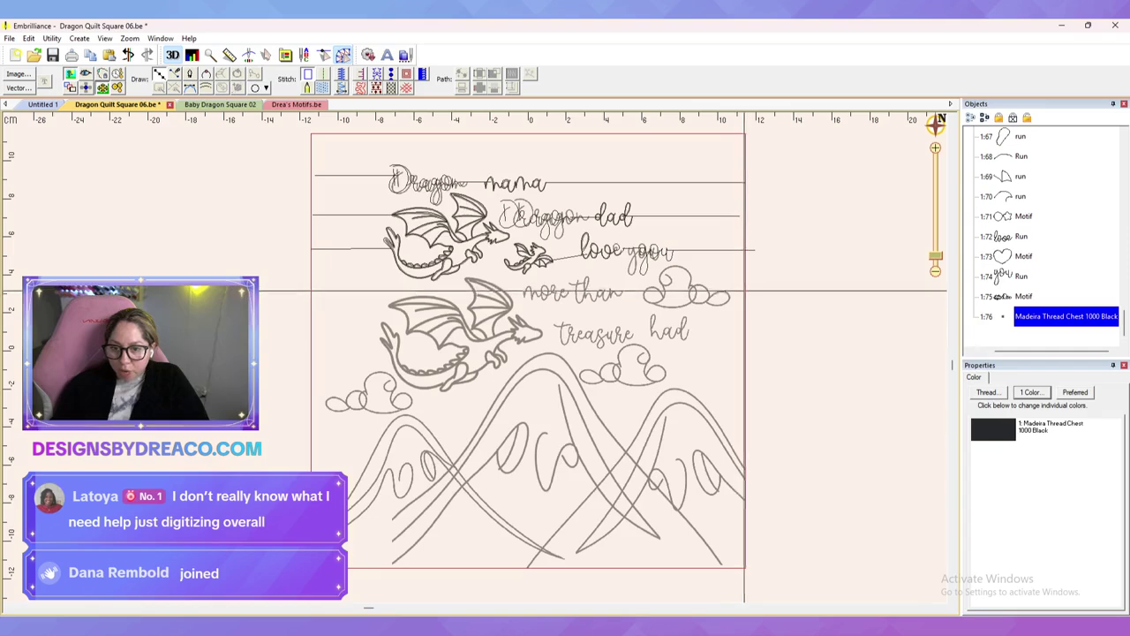
click(744, 292)
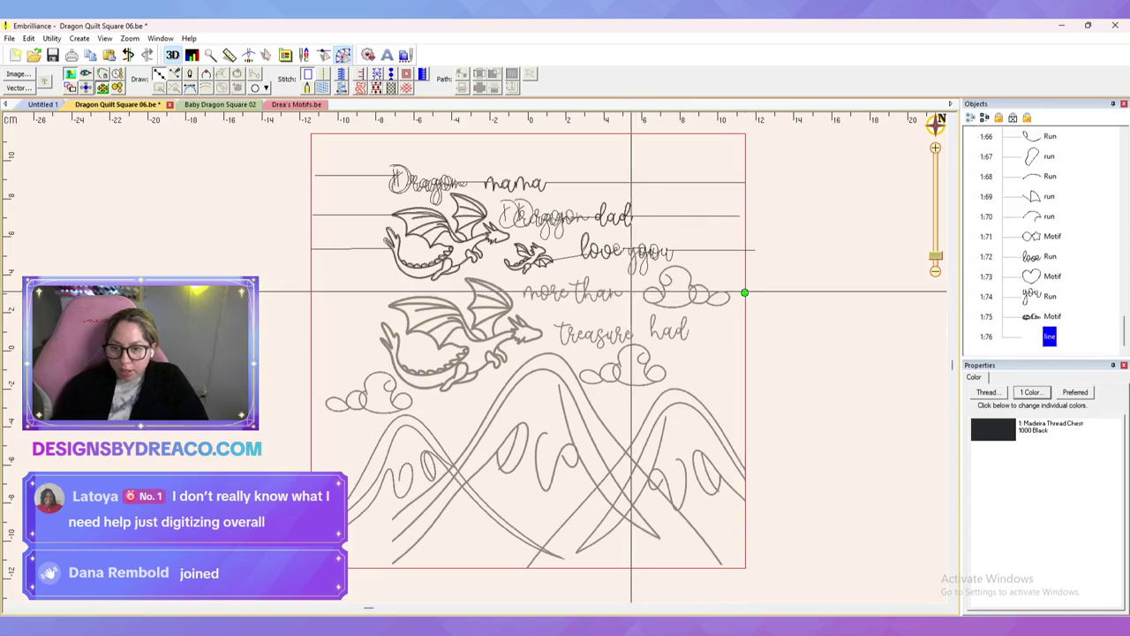
double_click(622, 292)
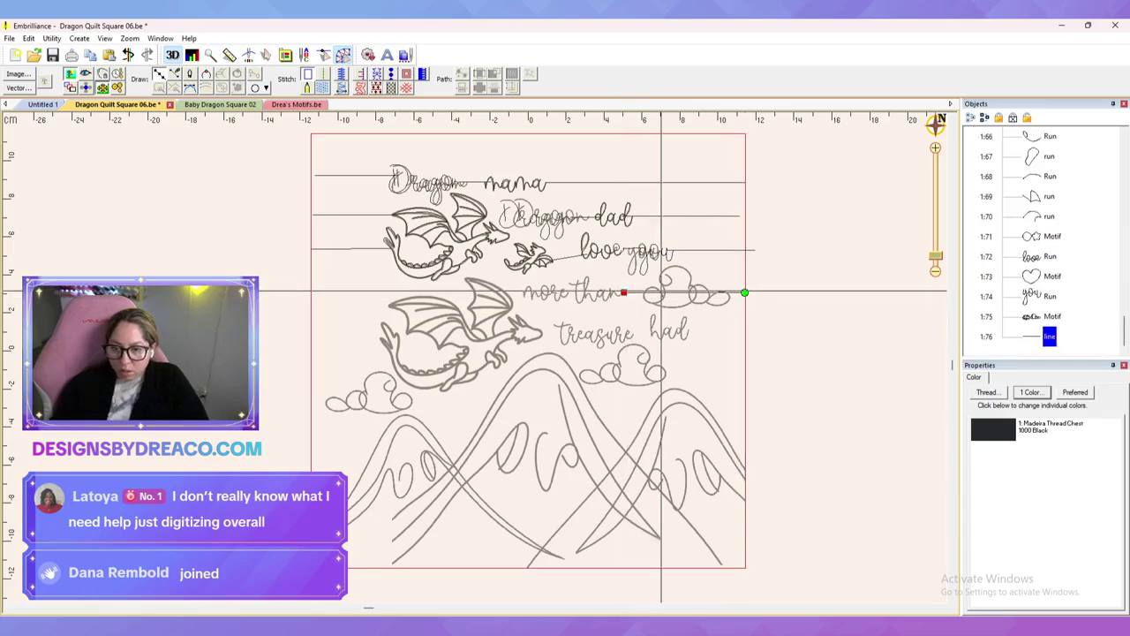
click(377, 74)
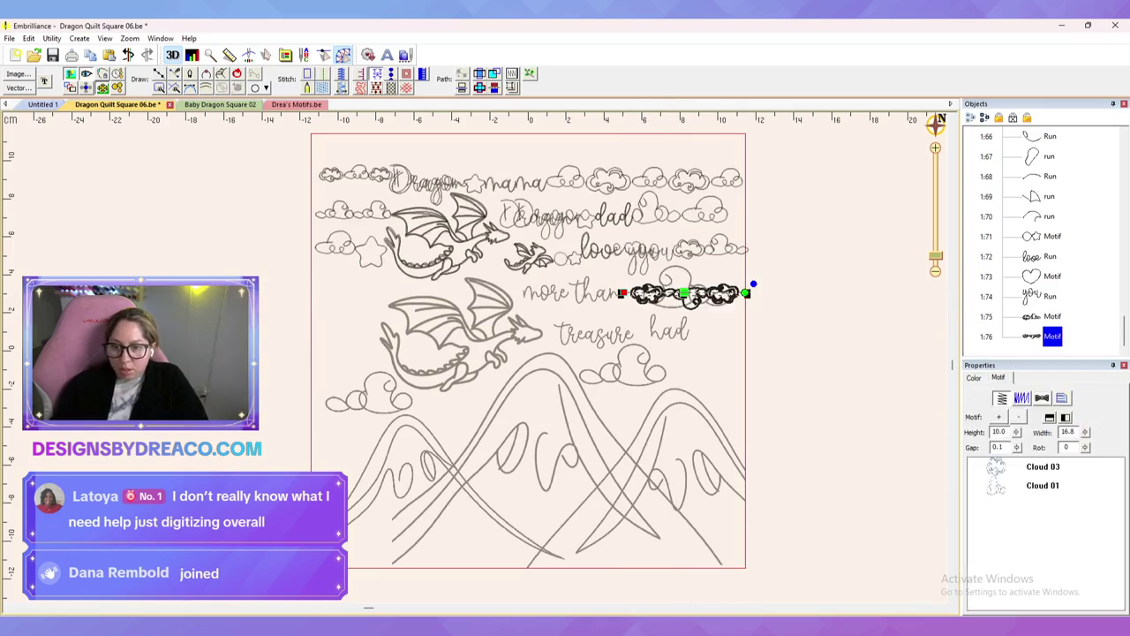
Step: Remove Cloud 03 from the motif run after "more than" and flip the remaining Cloud 01 vertically
click(1043, 486)
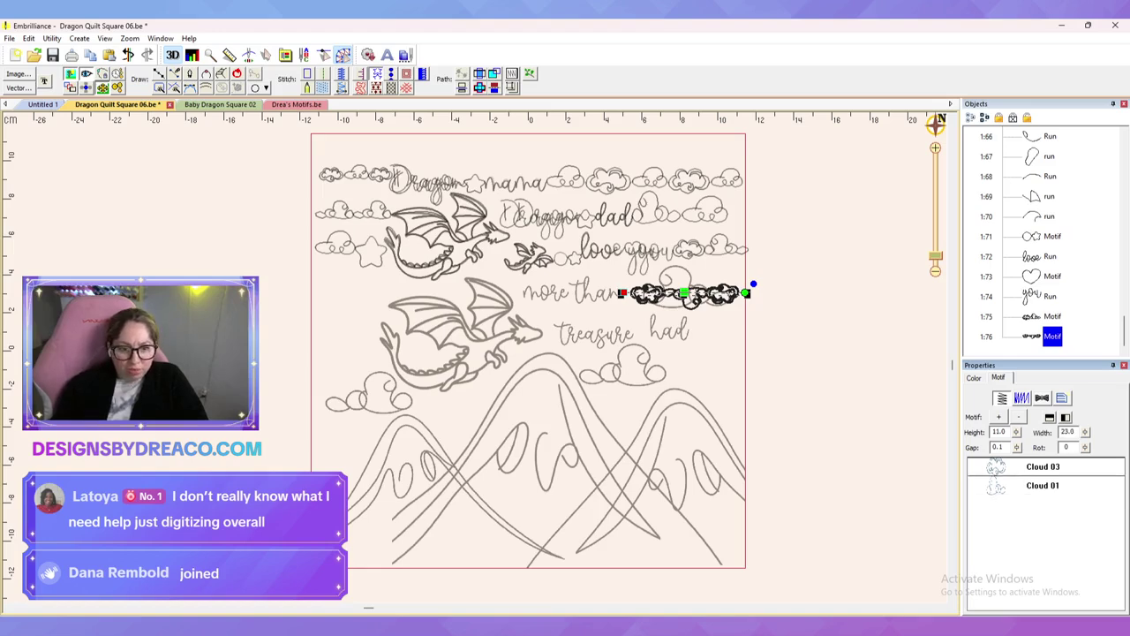
click(1019, 417)
click(1048, 417)
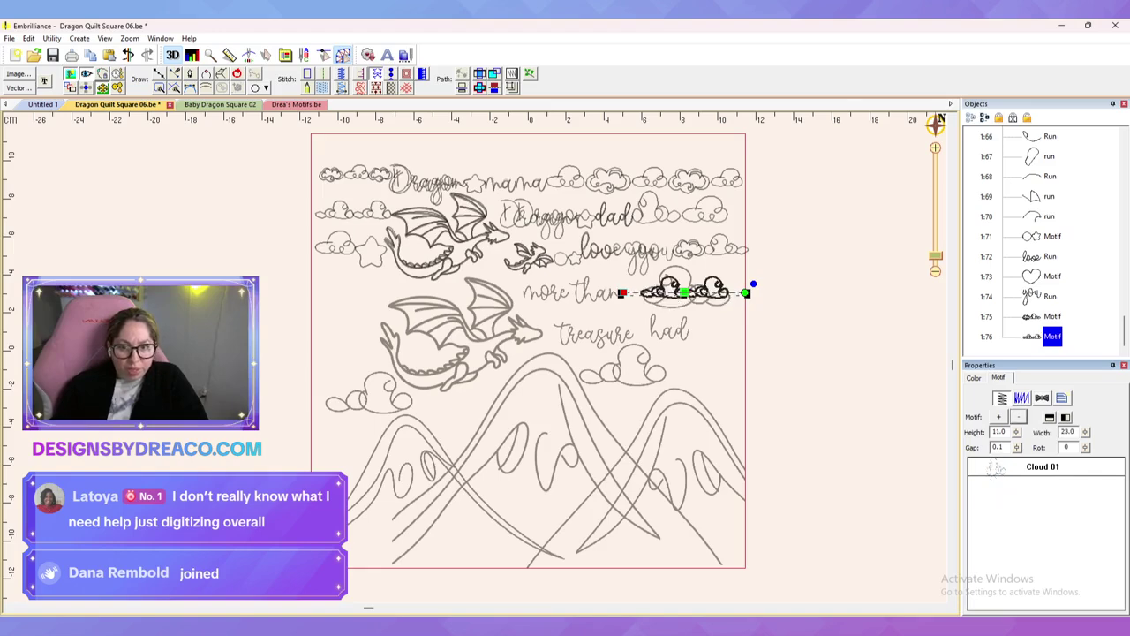
Step: Increase the Cloud 01 height to 25.9 and move the motif slightly down and left over the sketched cloud after "more than"
mouse_move(1016, 432)
mouse_down()
mouse_move(1017, 465)
mouse_move(1017, 451)
mouse_up()
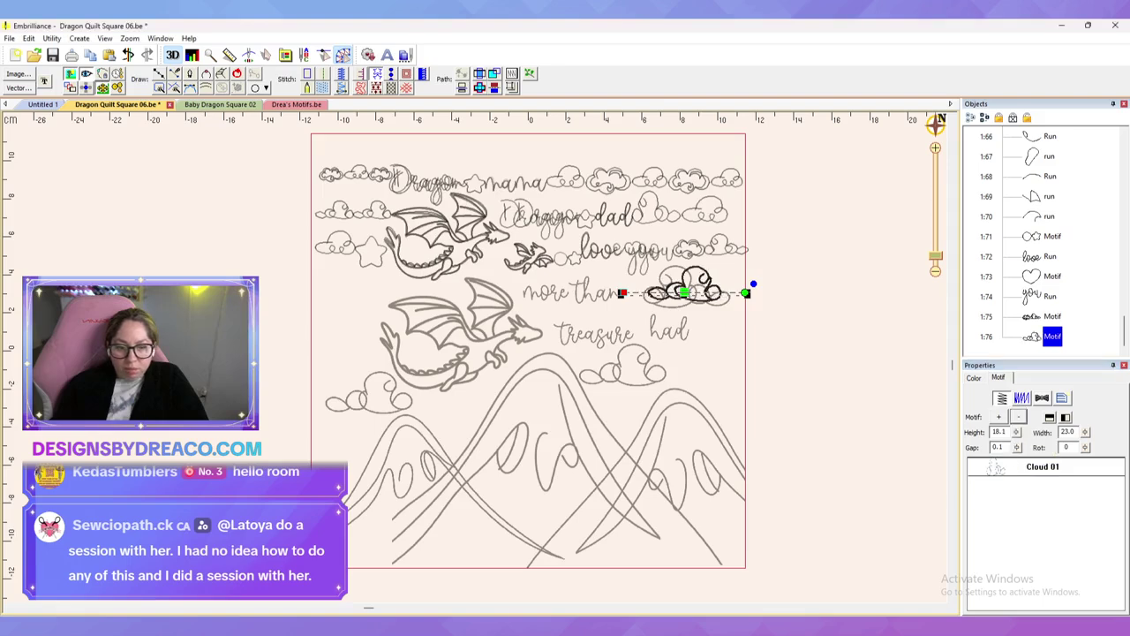
mouse_move(1016, 433)
mouse_down()
mouse_move(1018, 443)
mouse_move(1018, 430)
mouse_up()
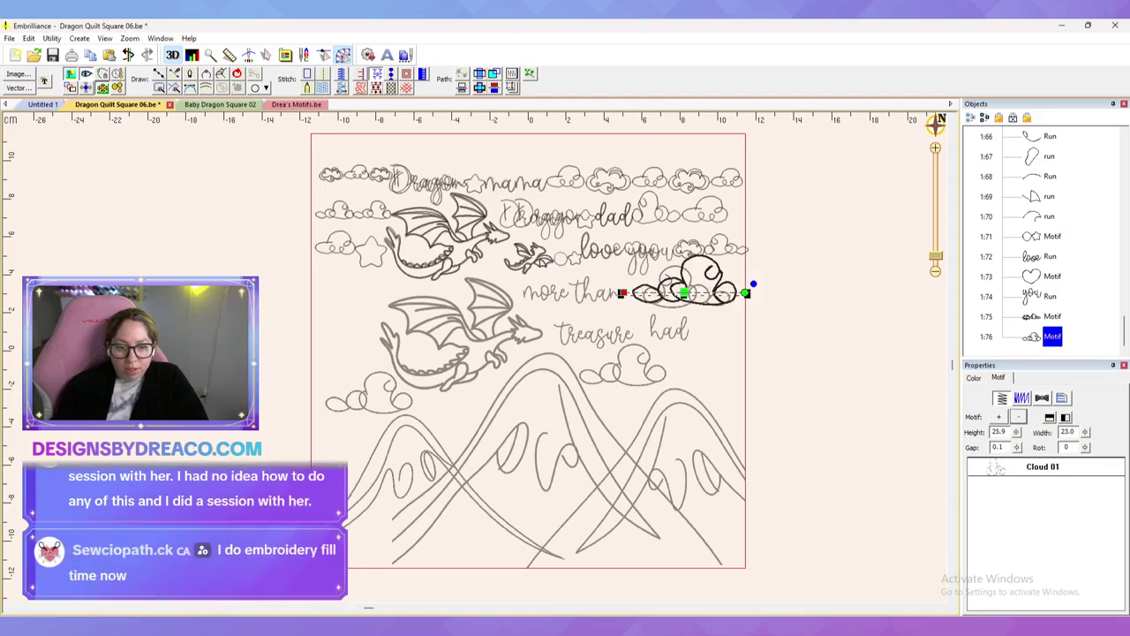
drag(683, 292, 673, 298)
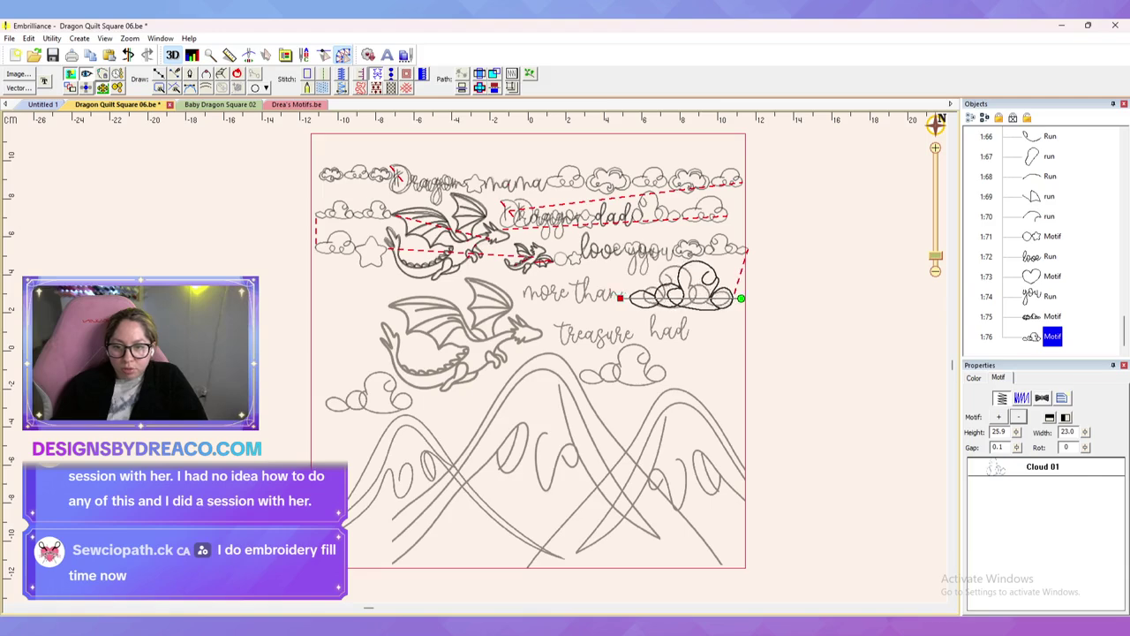
key(Escape)
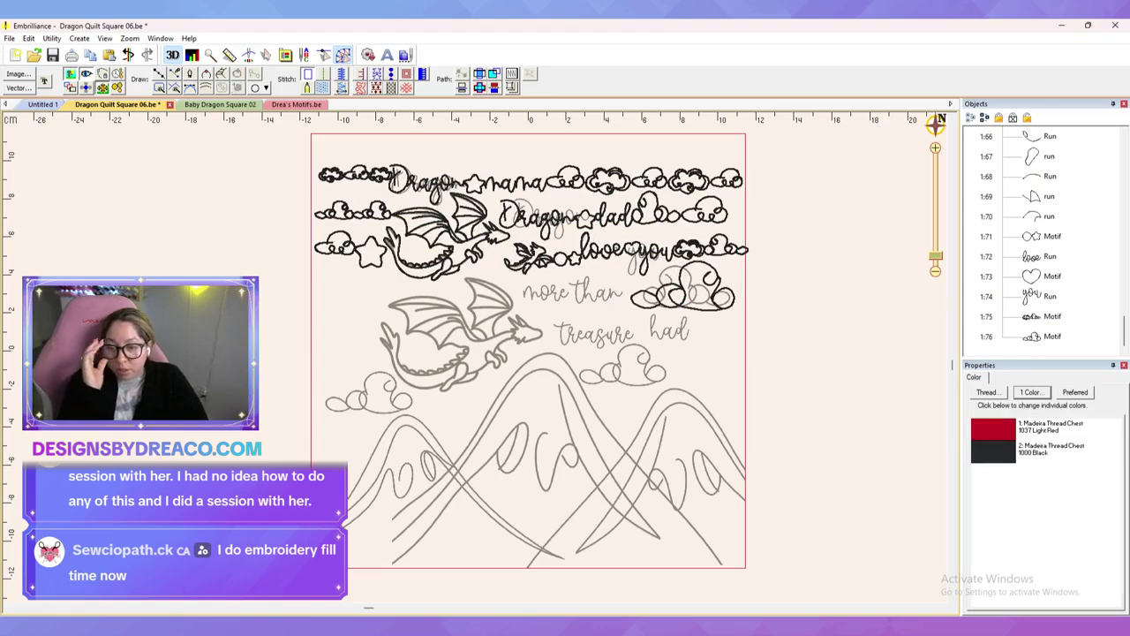
Step: Mirror the cloud motif after "more than" horizontally so it matches the sketched cloud's direction
click(683, 298)
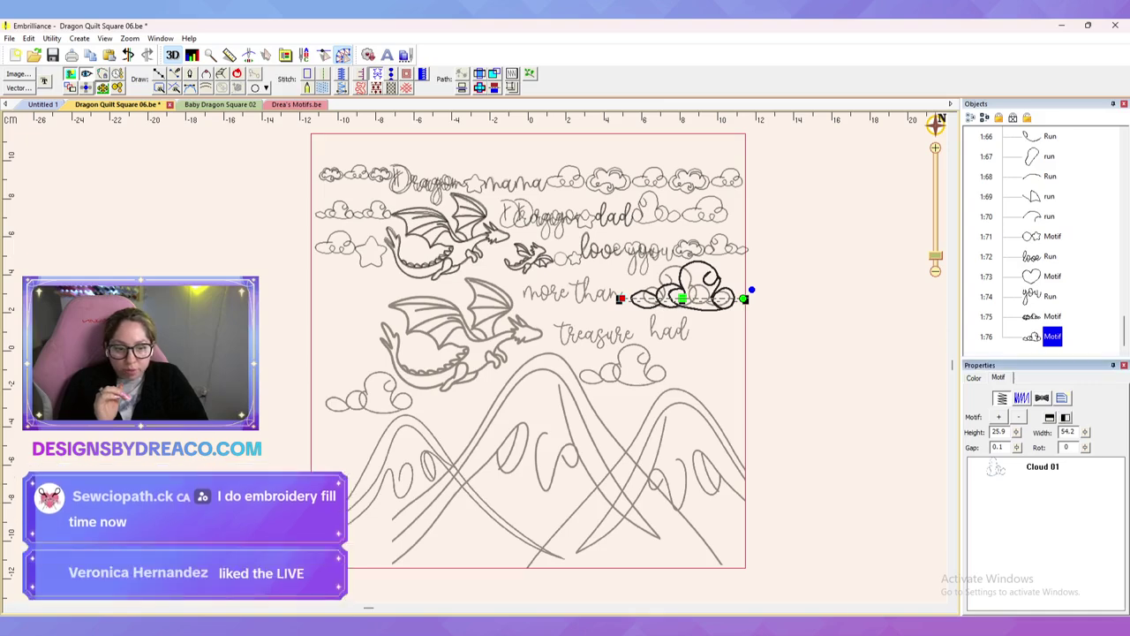
click(1066, 417)
click(848, 371)
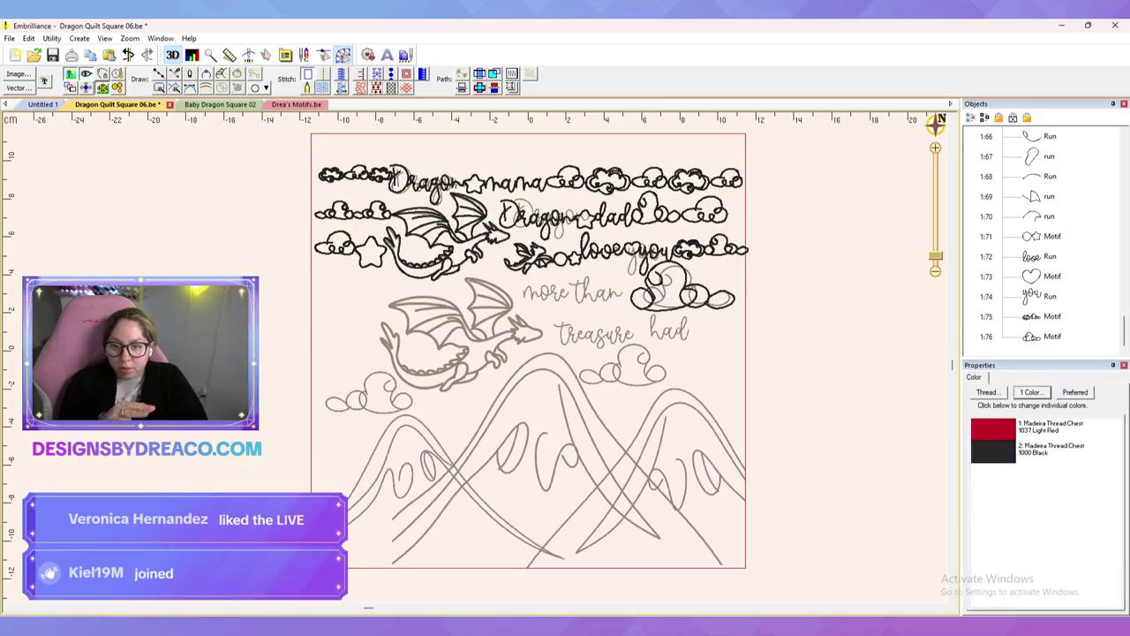
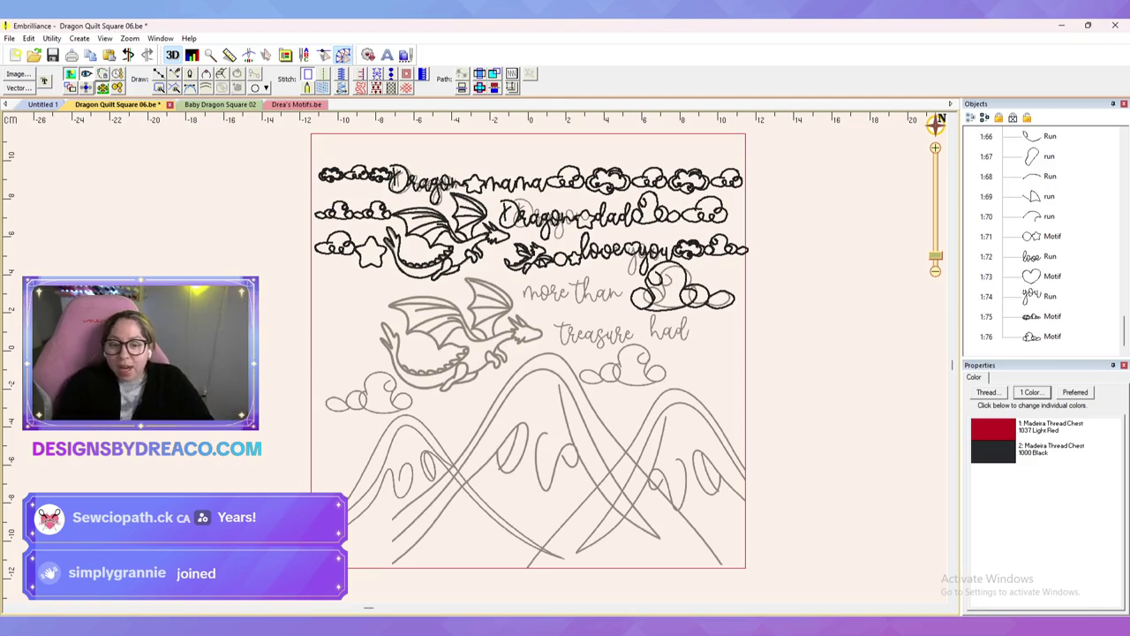
Step: Hide the background artwork and select the design's first cloud motif, object 1:3
key(i)
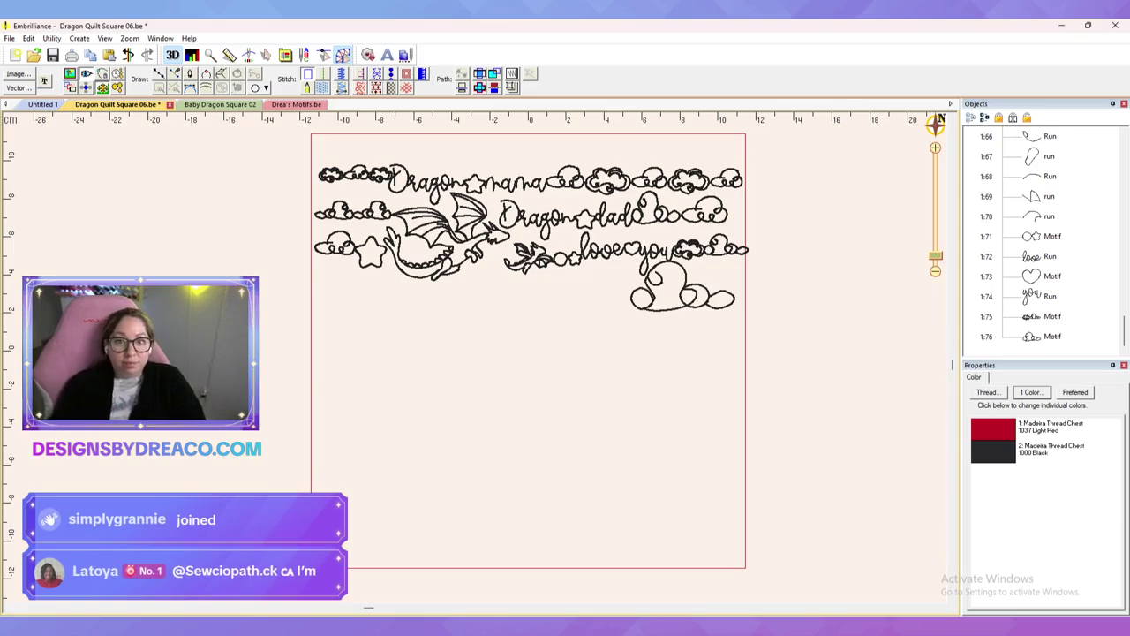
scroll(1043, 238, up, 20)
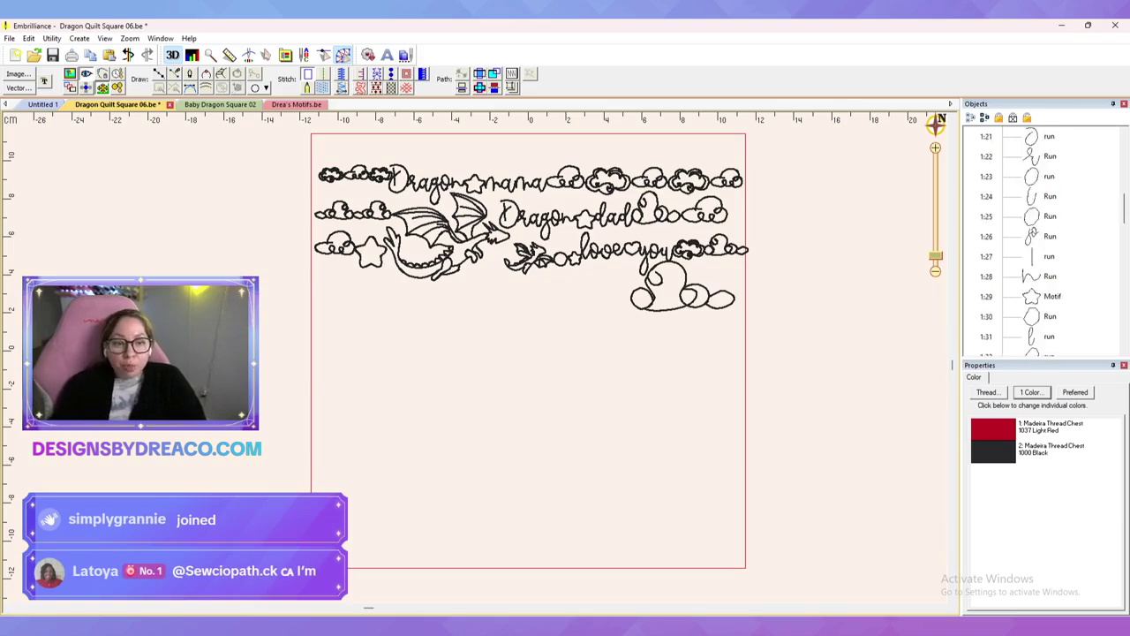
click(1050, 217)
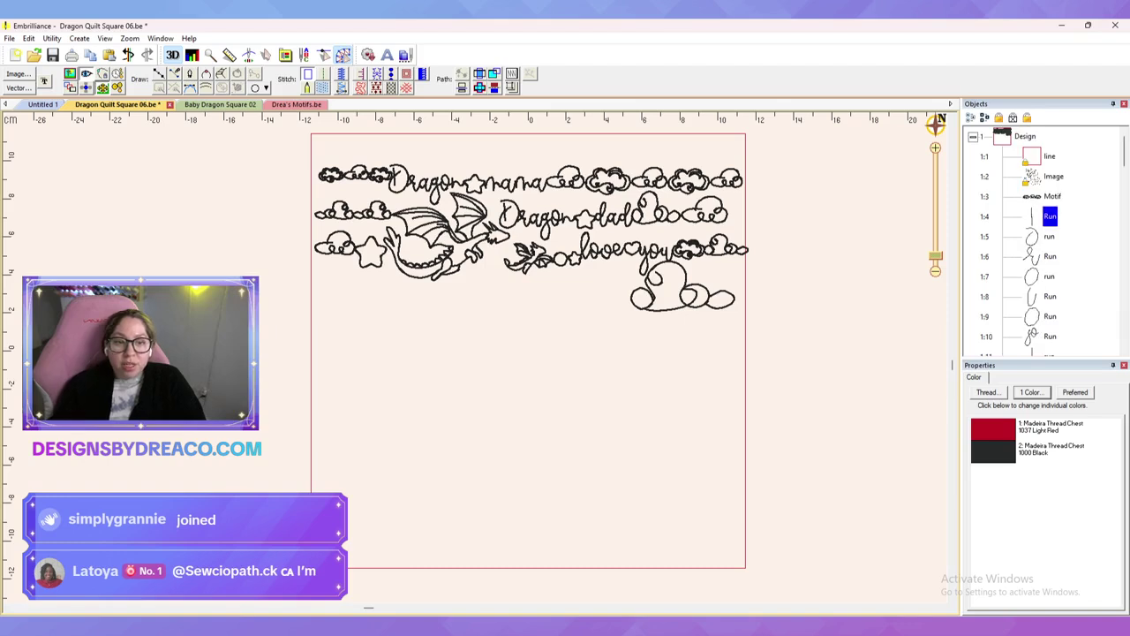
key(Escape)
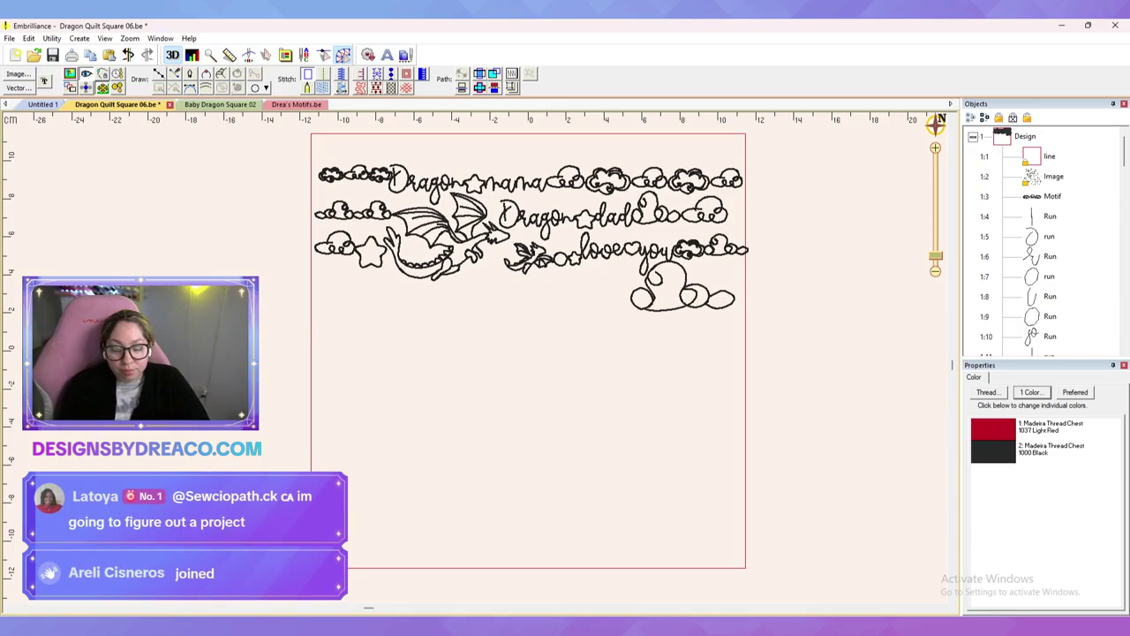
click(1052, 196)
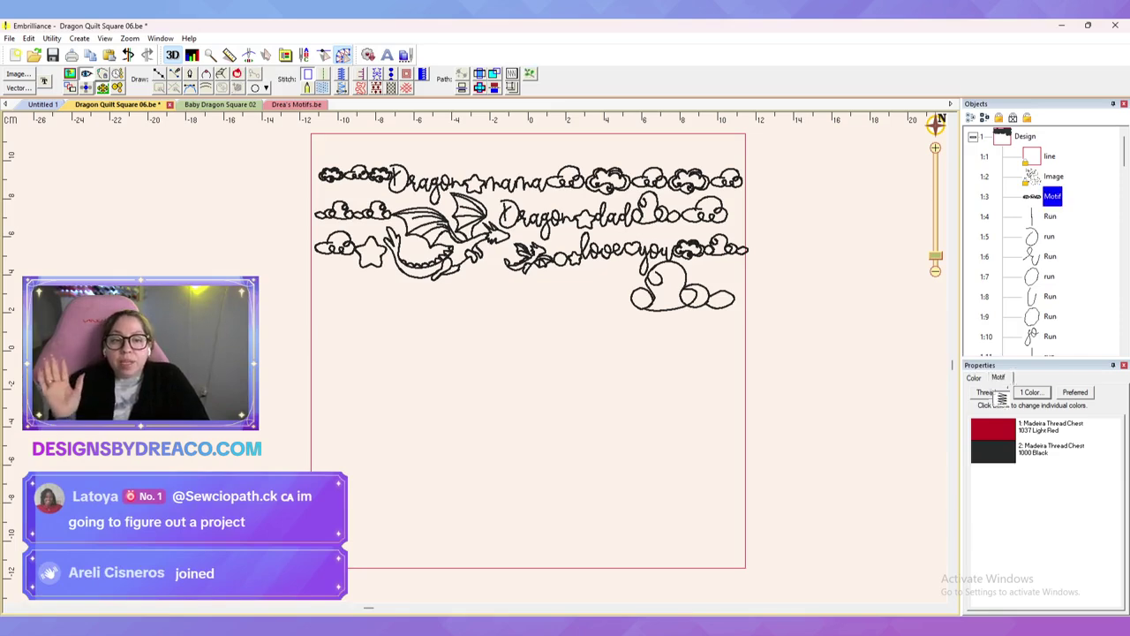
Step: Inspect the background image, the first cloud motif and the run object below it in the object list, leaving nothing selected
click(1024, 136)
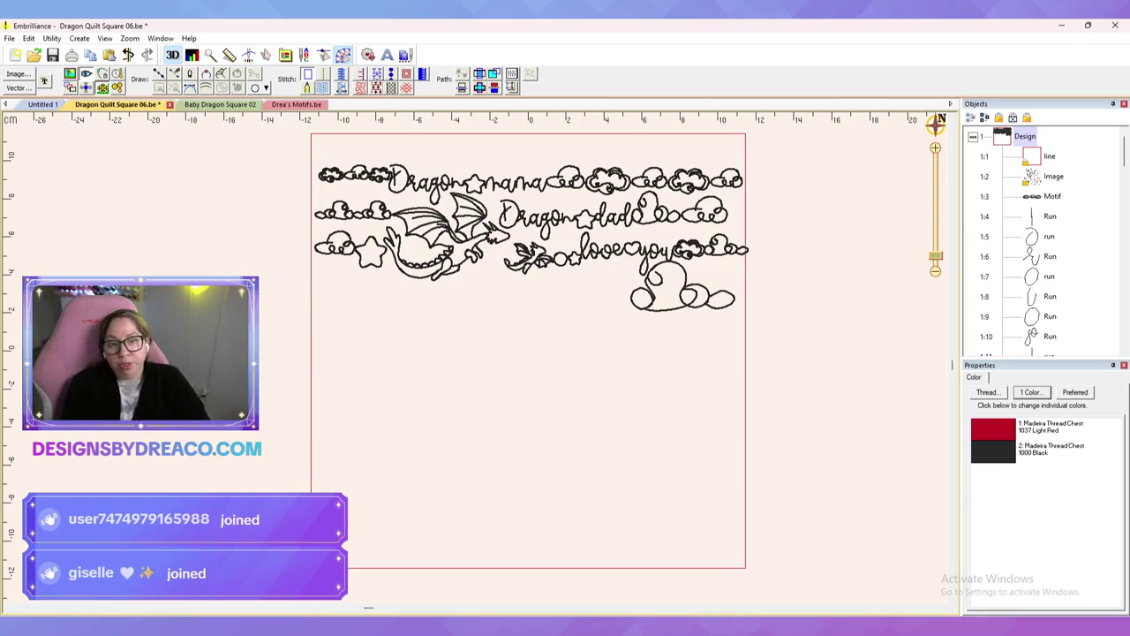
click(1053, 176)
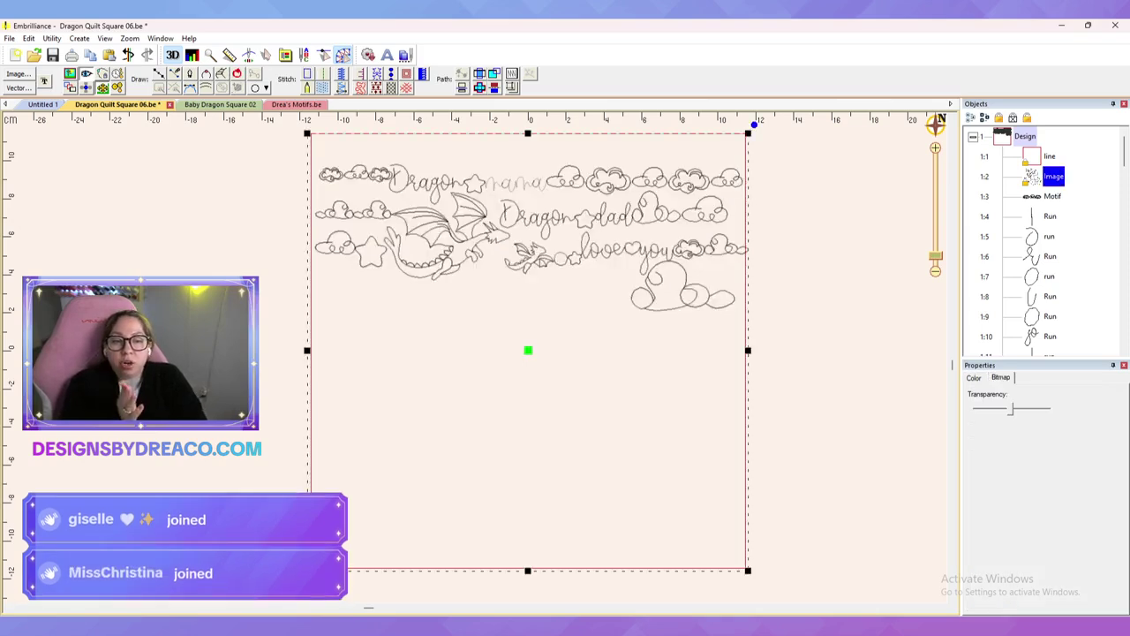
click(1052, 197)
click(1052, 196)
click(1052, 197)
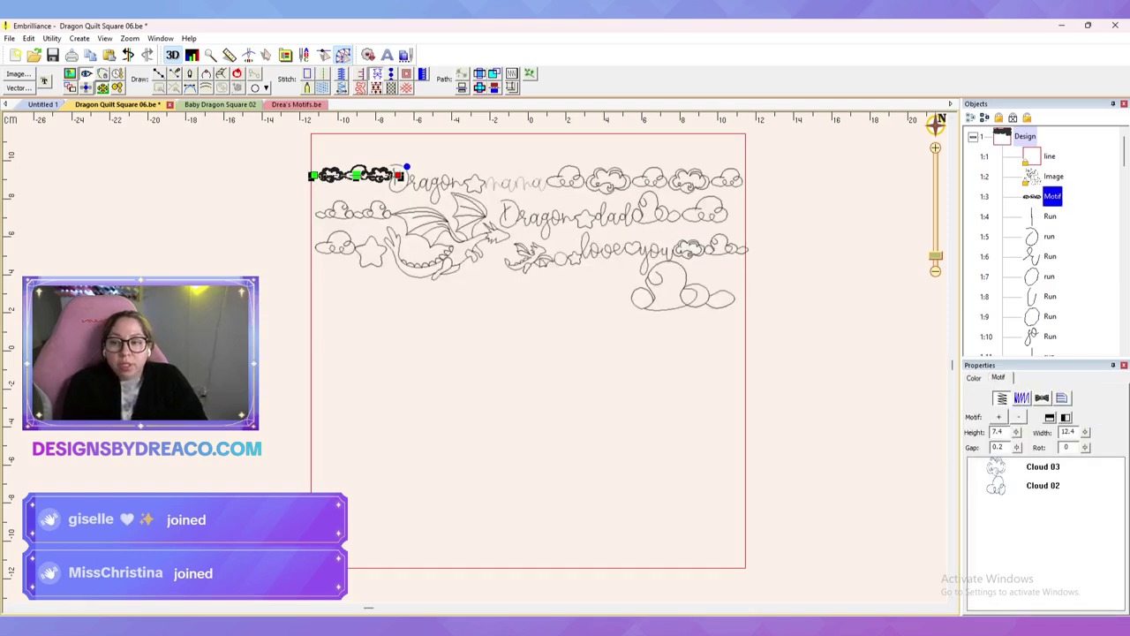
key(Down)
key(Down)
key(Down)
key(Down)
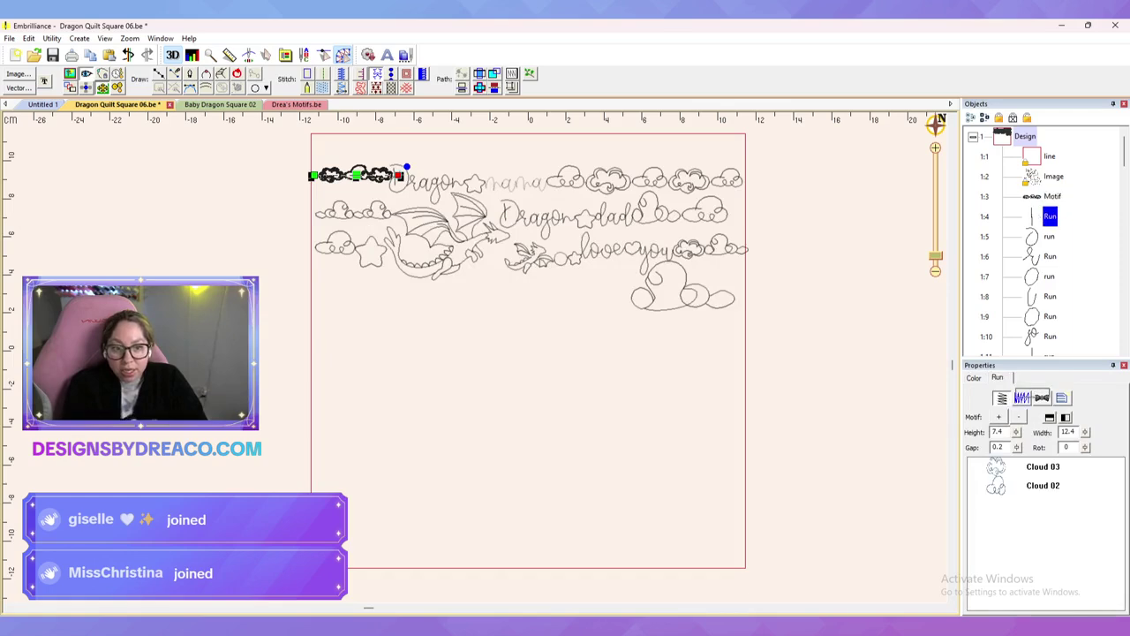
key(Escape)
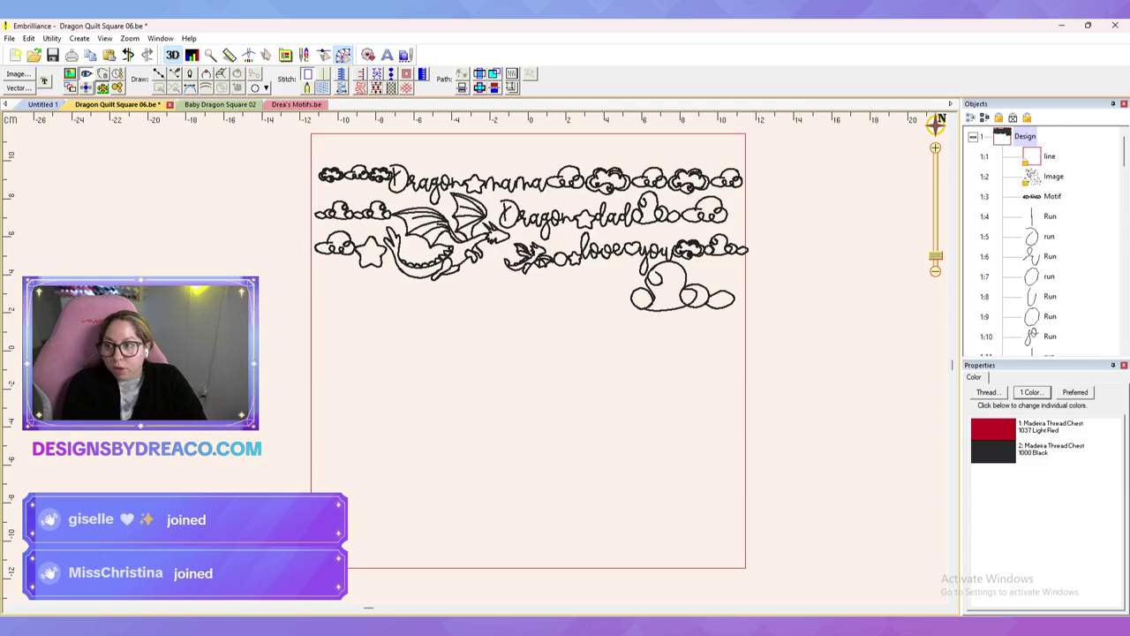
Step: Switch to the Baby Dragon Square 02 stitch file and examine its Candy Apple, Blue and Black color layers one by one
click(220, 104)
click(1050, 135)
click(973, 137)
key(Escape)
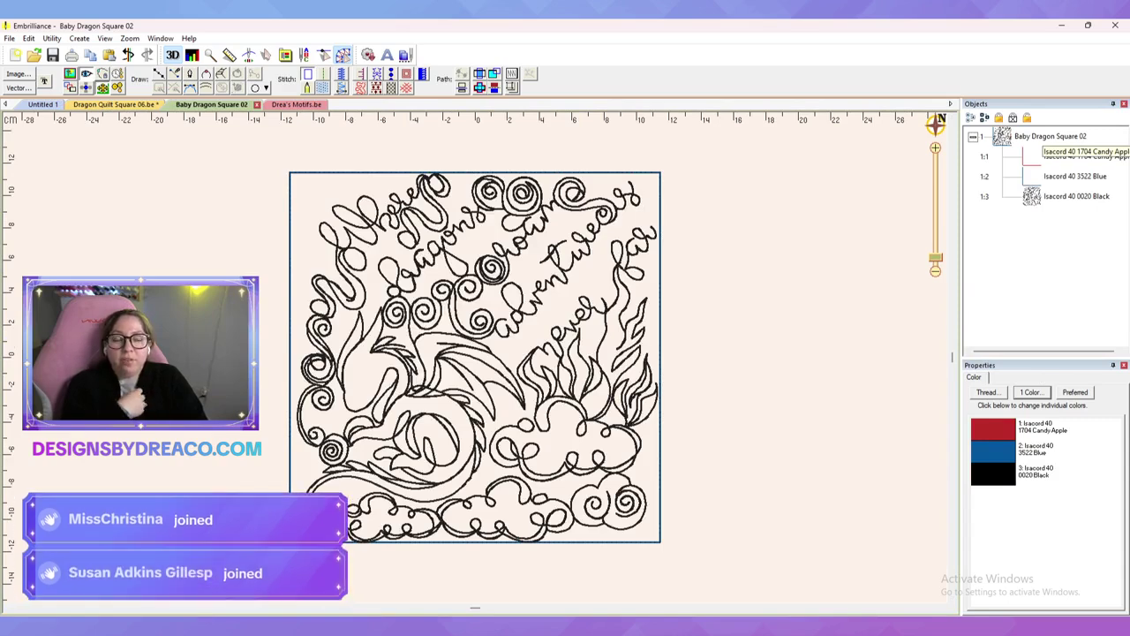
click(1050, 156)
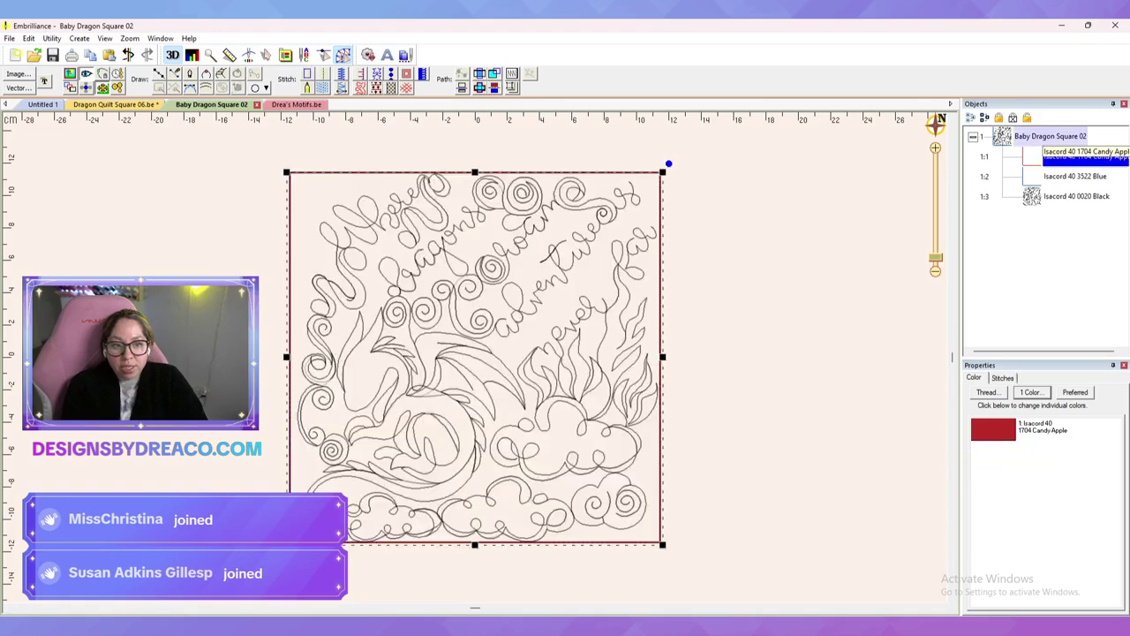
click(1074, 176)
click(1074, 156)
click(1074, 177)
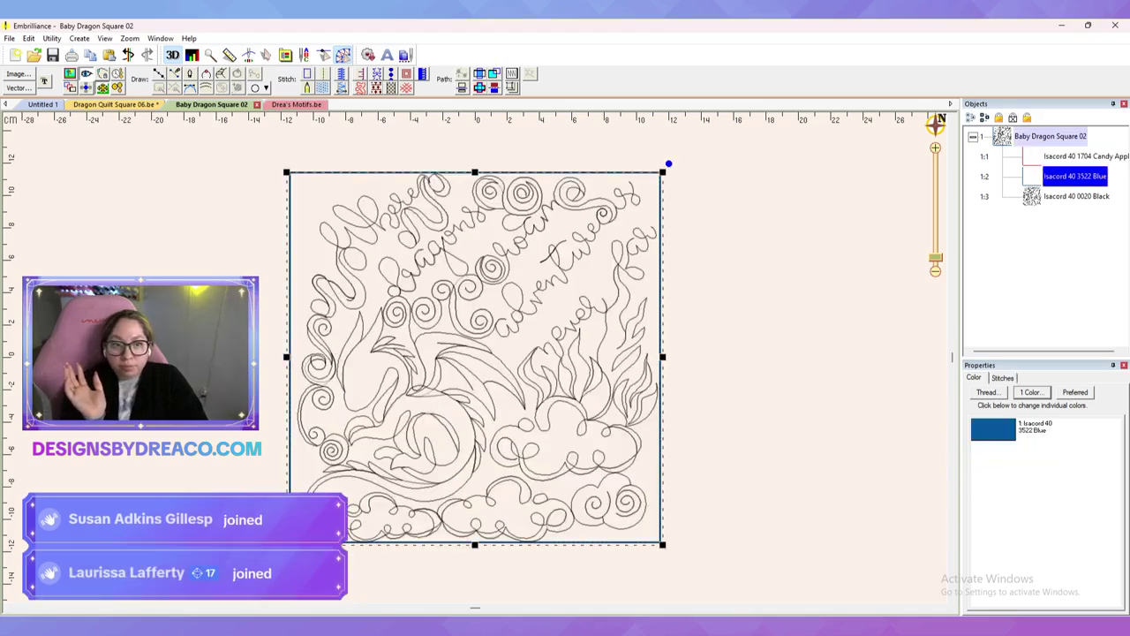
click(1075, 196)
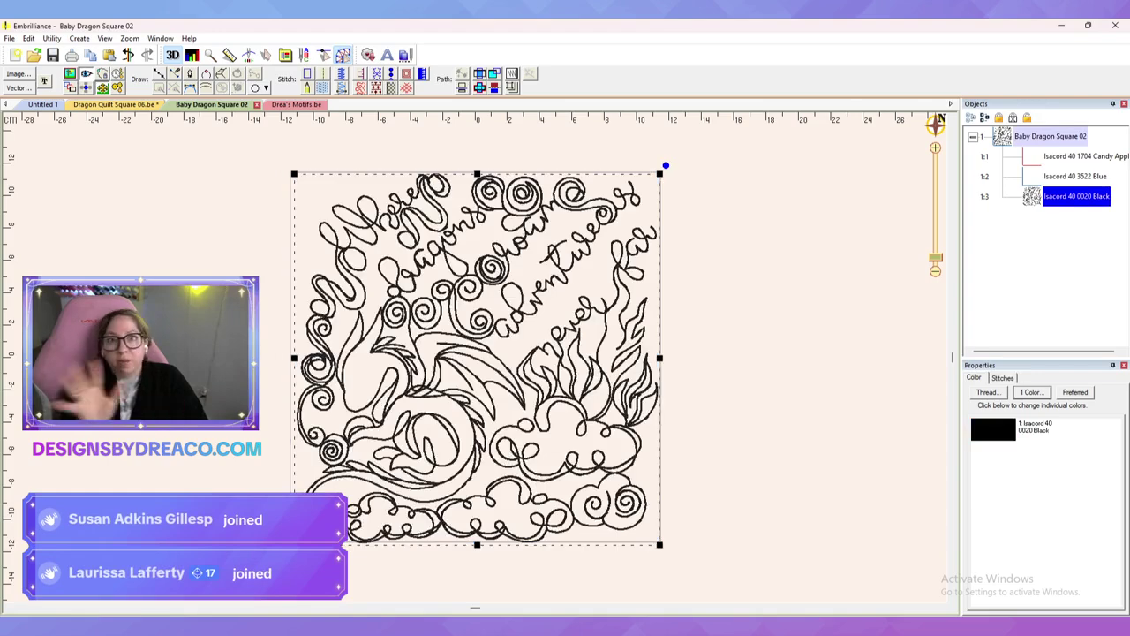
click(1074, 157)
click(1074, 176)
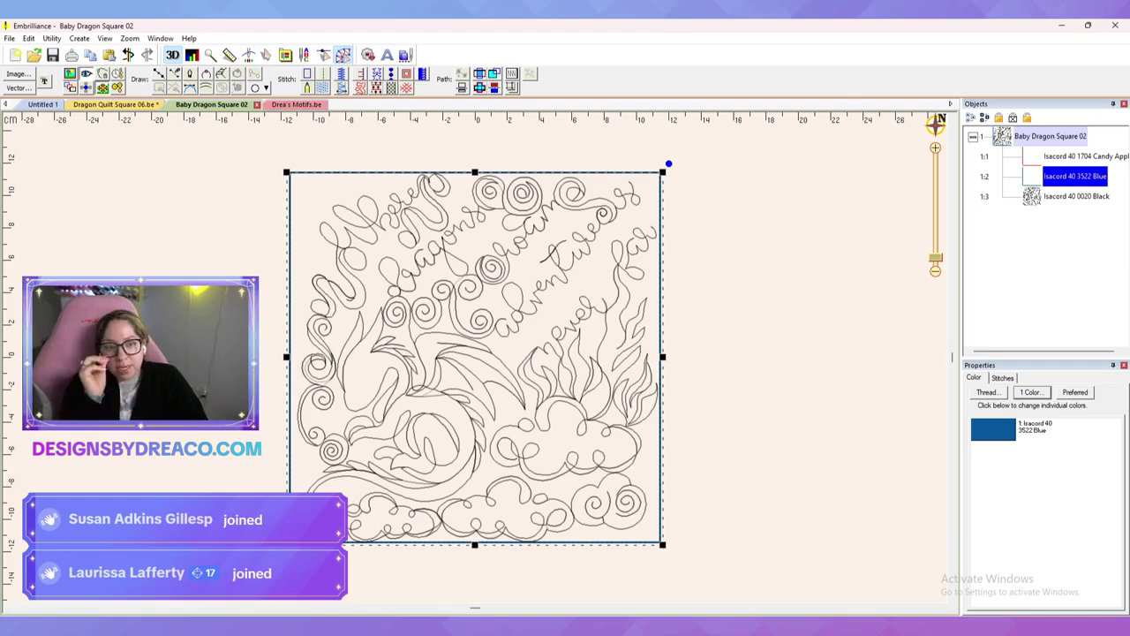
click(1075, 156)
click(1074, 176)
click(1075, 157)
click(1074, 177)
click(1075, 196)
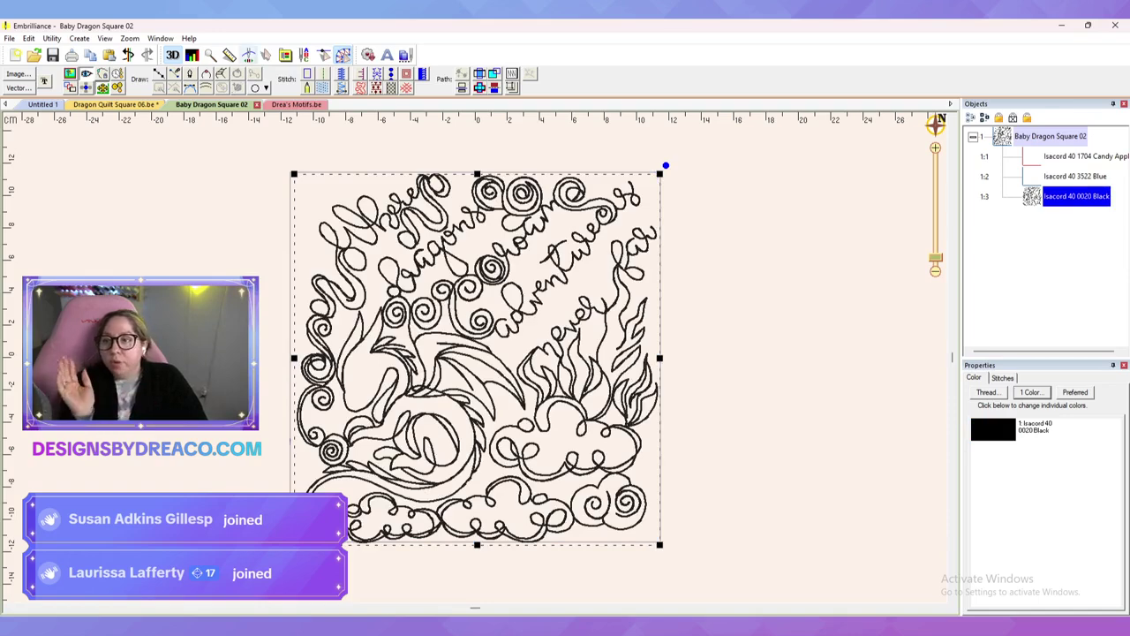
Step: Play the stitch simulation of the Baby Dragon square through to the end and recheck its three color layers
click(267, 55)
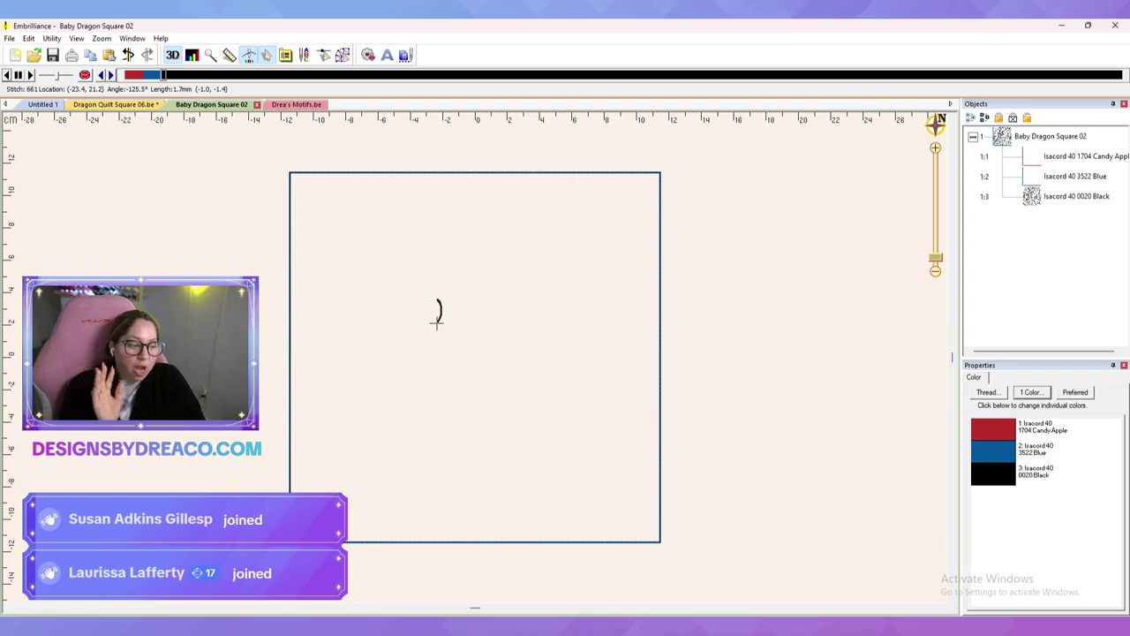
key(space)
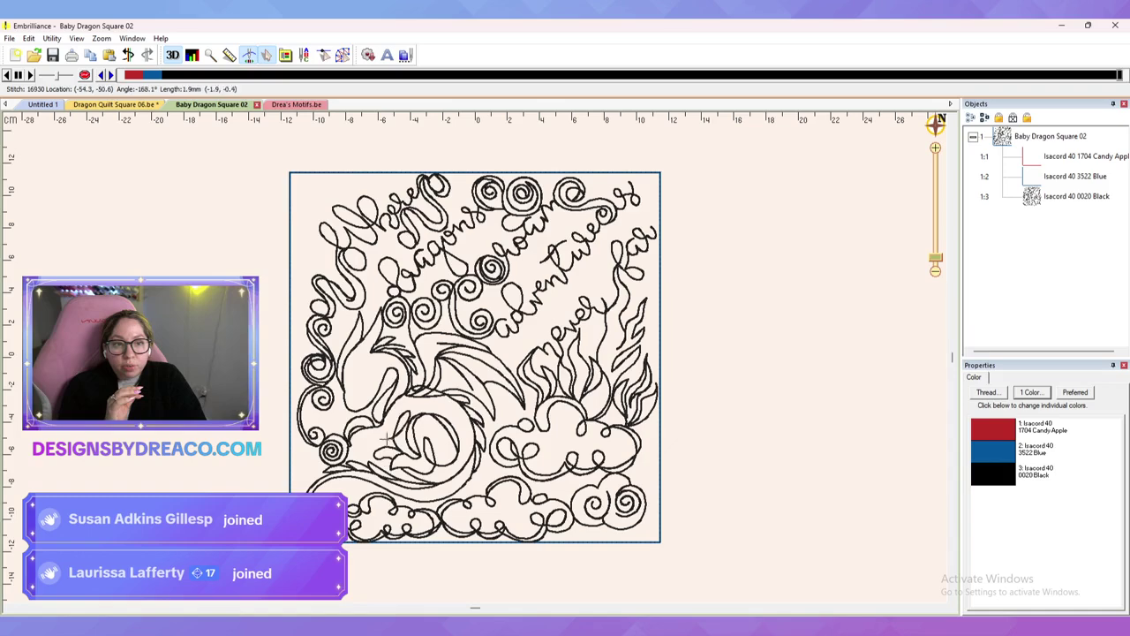
click(1076, 196)
click(1075, 177)
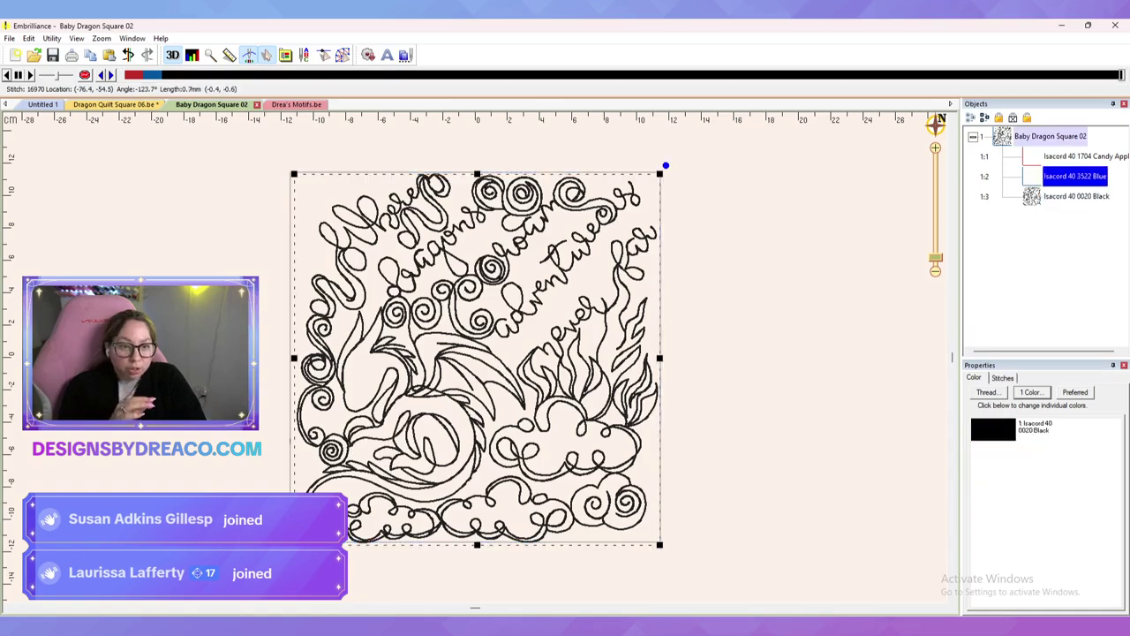
click(1085, 156)
click(1074, 176)
click(1076, 196)
key(Escape)
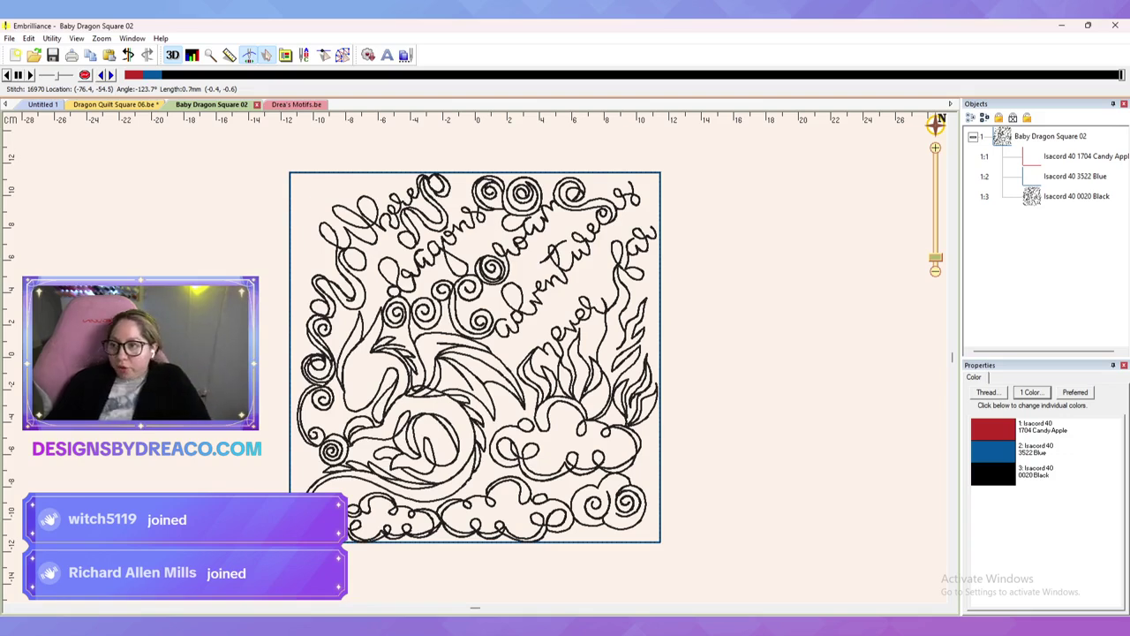
Step: Return to Dragon Quilt Square 06.be and convert the square border line, object 1:1, to a run stitch
click(116, 104)
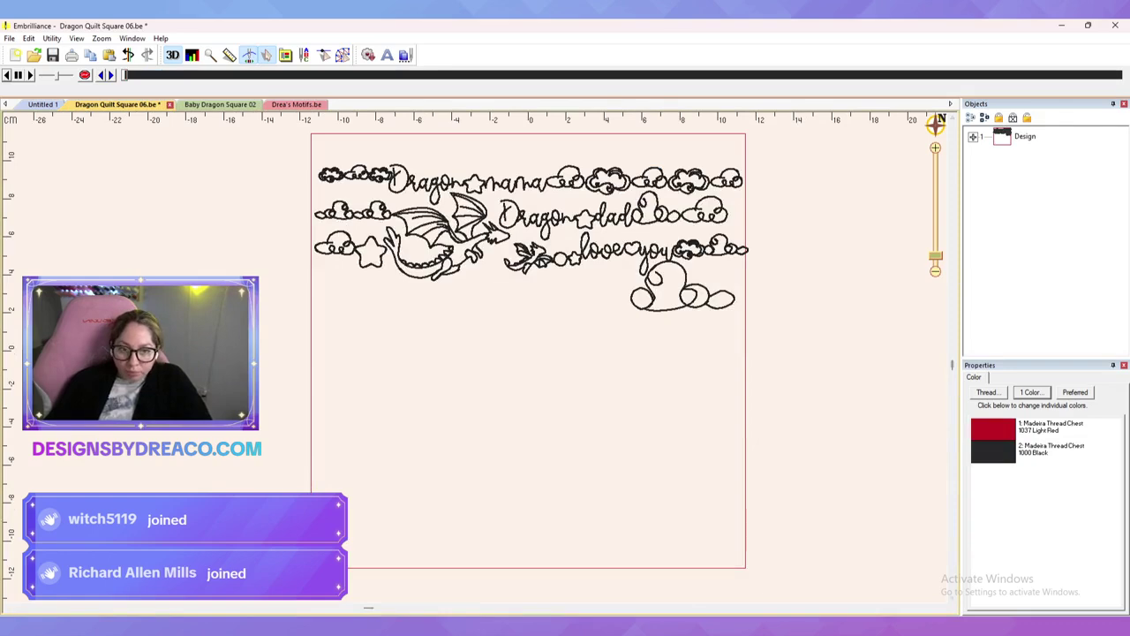
click(973, 137)
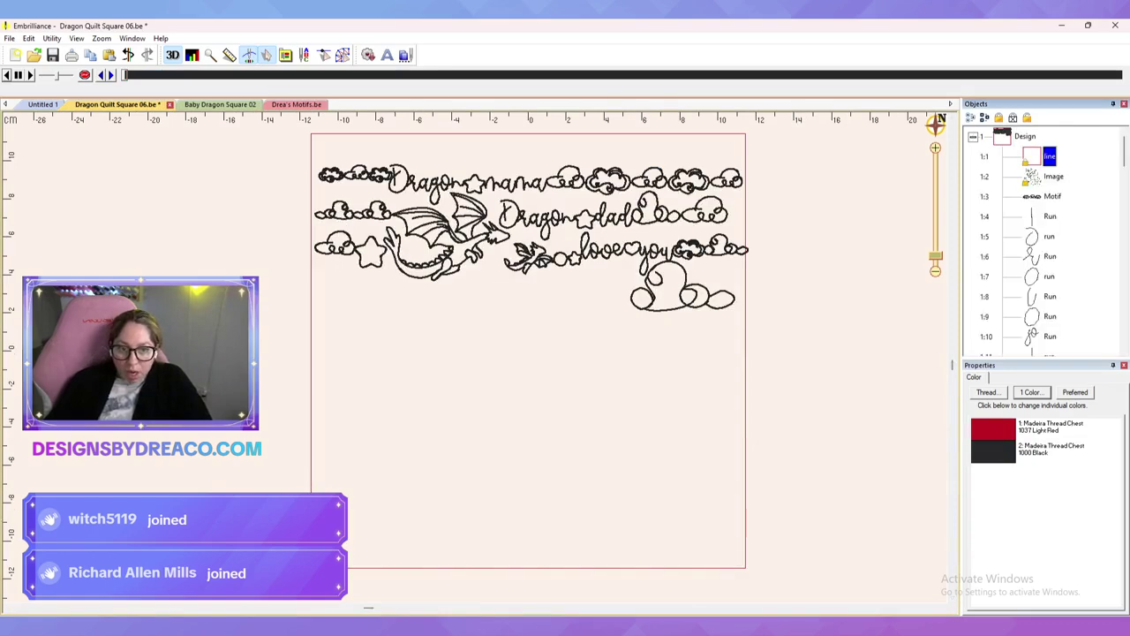
click(1049, 156)
click(344, 55)
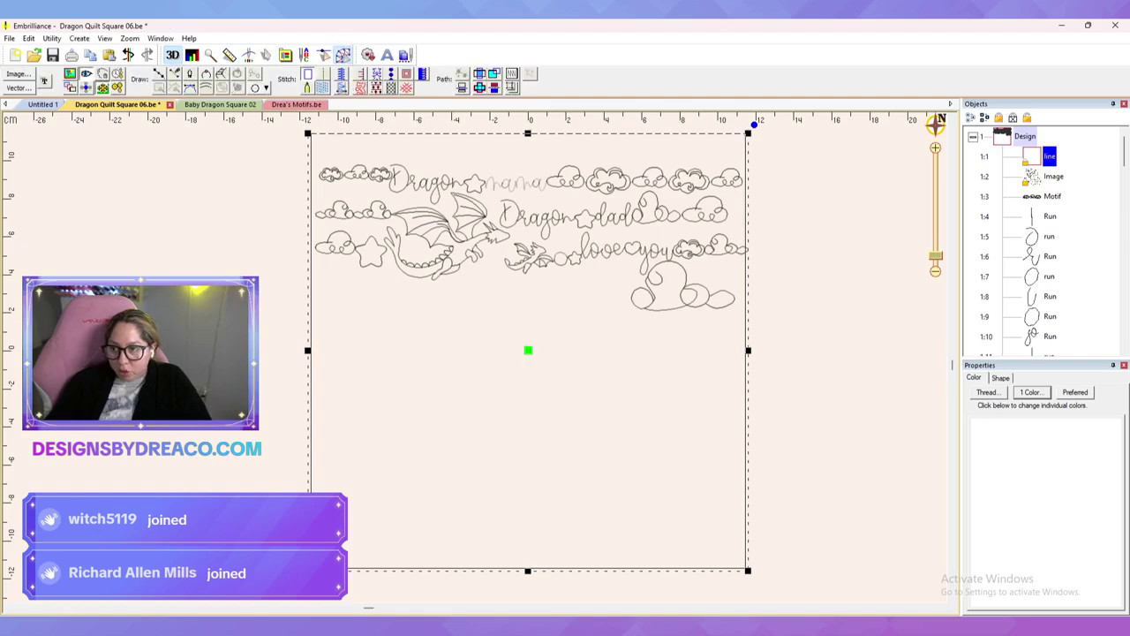
click(324, 74)
key(Escape)
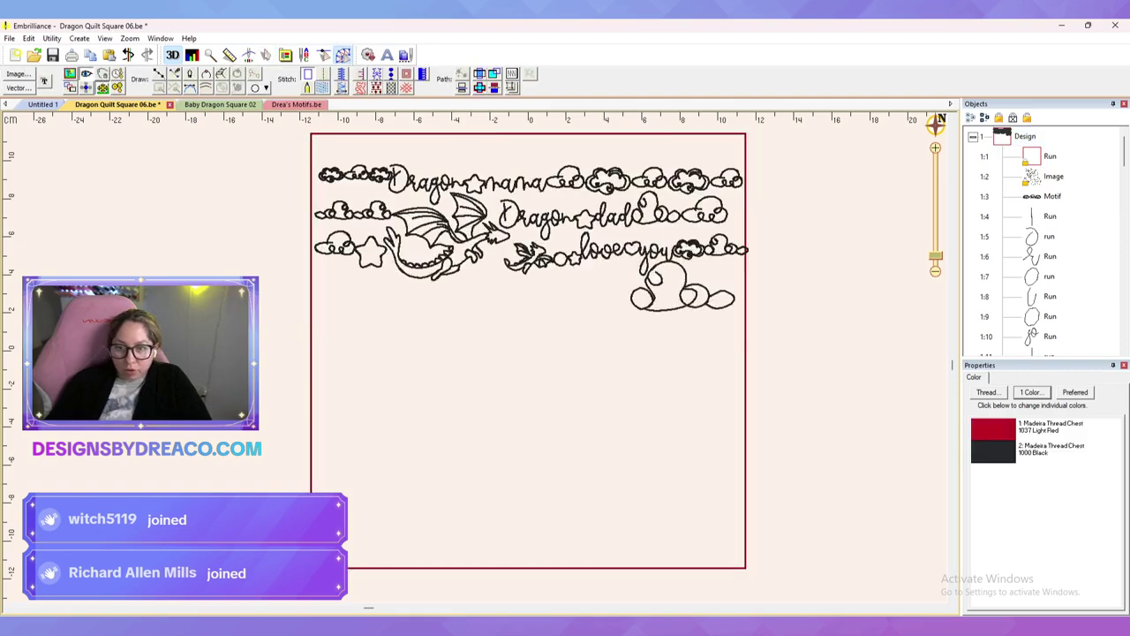
Step: Save the design as the stitch file Dragon Quilt Square 06.jef on the Desktop
click(9, 38)
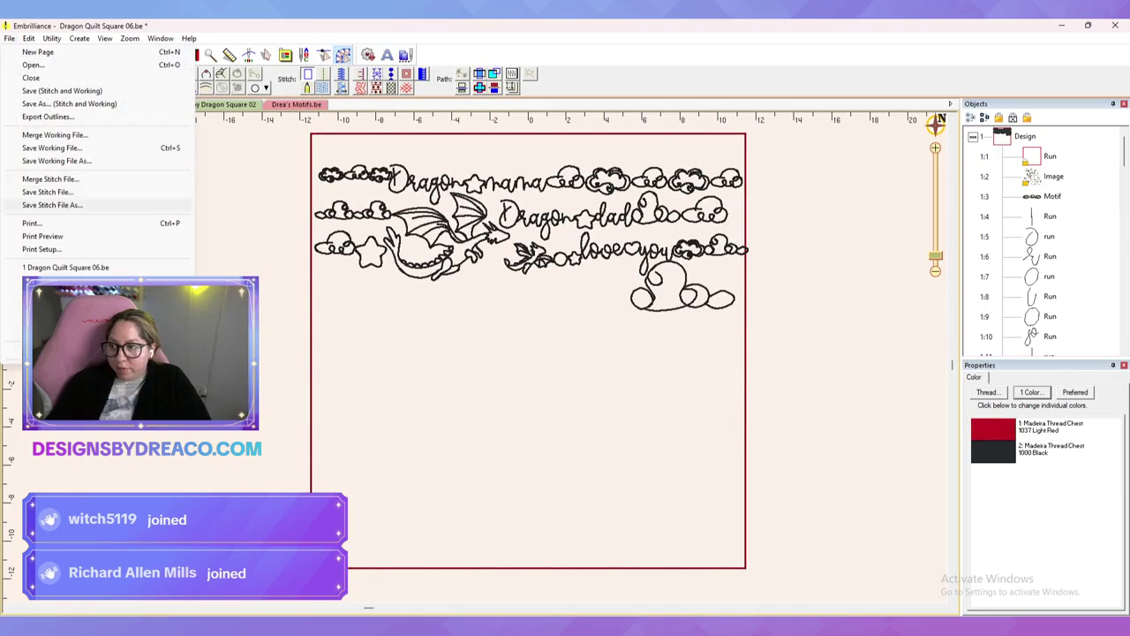
click(53, 205)
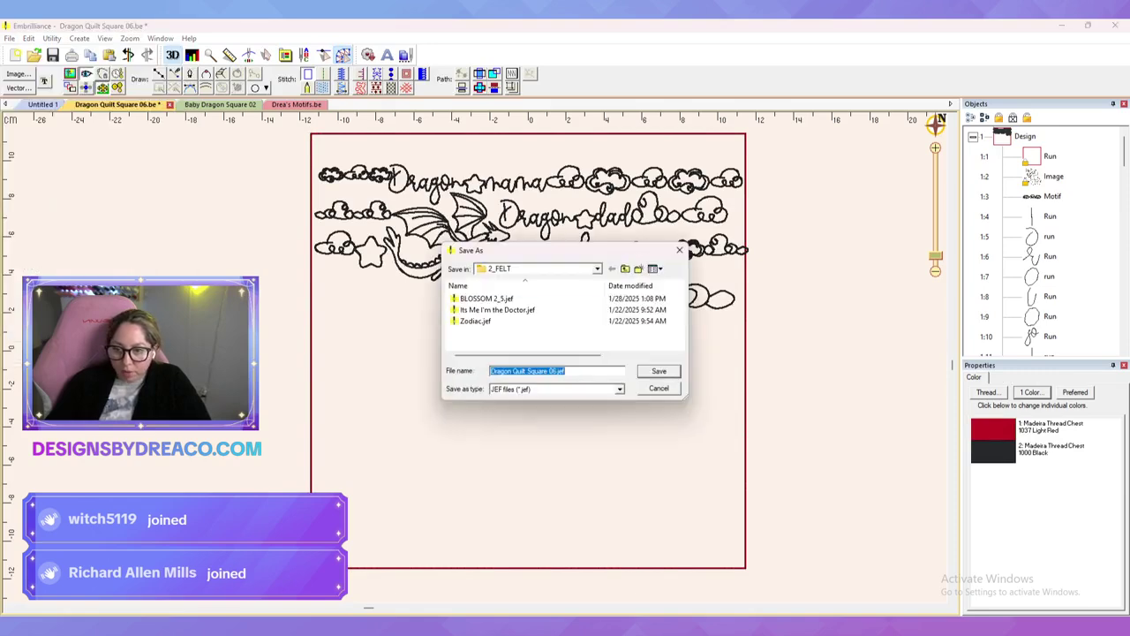
click(597, 268)
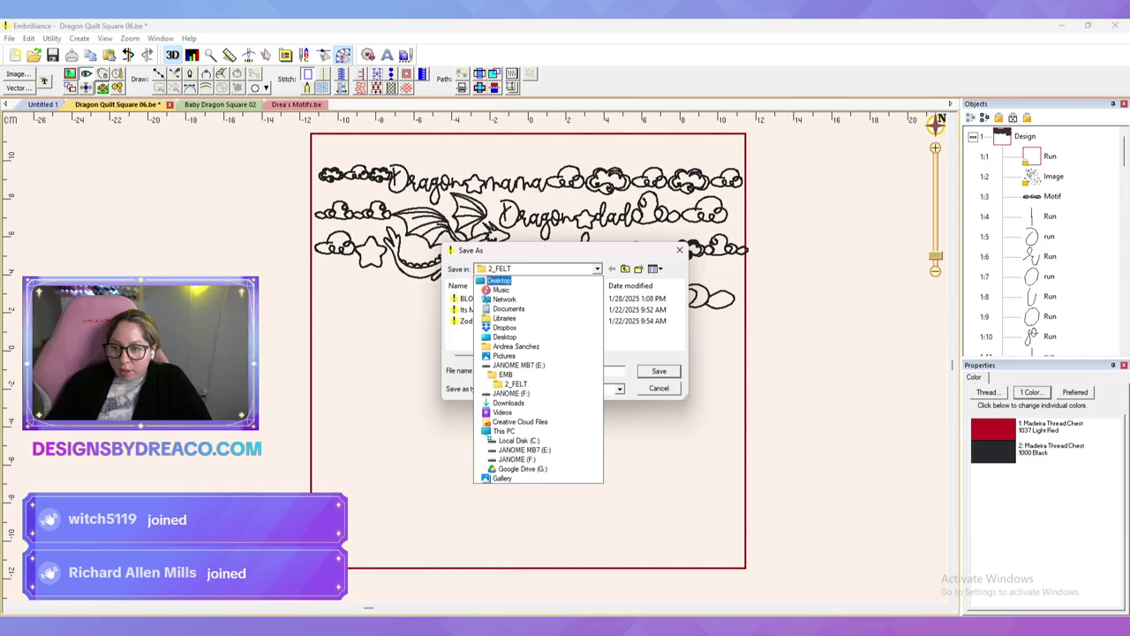
click(500, 280)
click(658, 371)
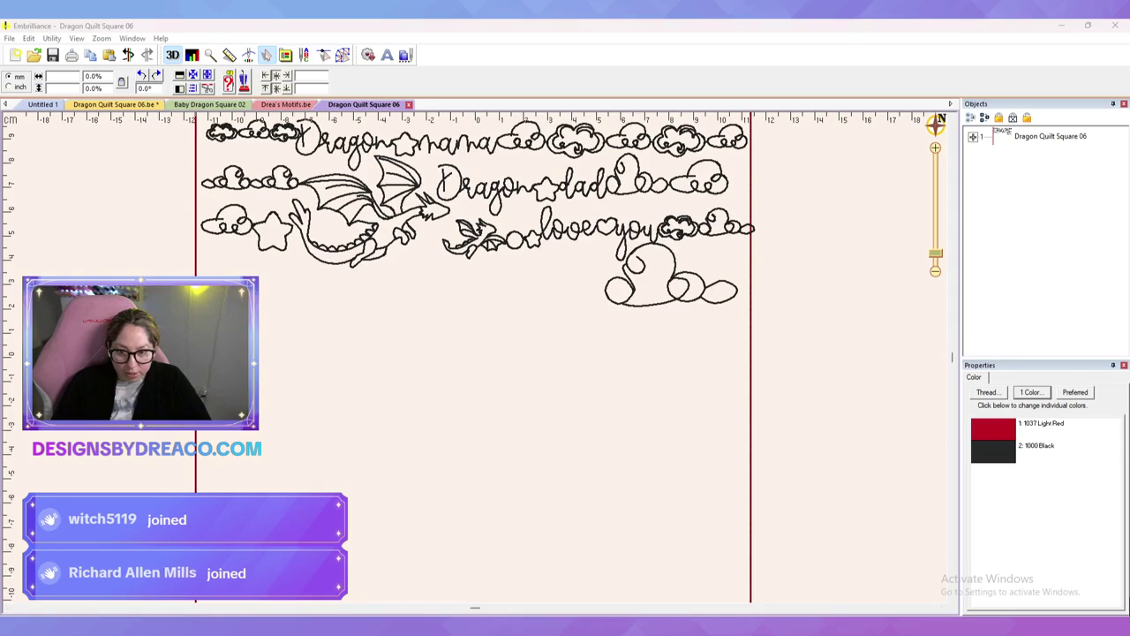
Step: Examine the Light Red and Black color layers of the exported Dragon Quilt Square 06 stitch file
scroll(475, 357, up, 1)
scroll(475, 356, down, 2)
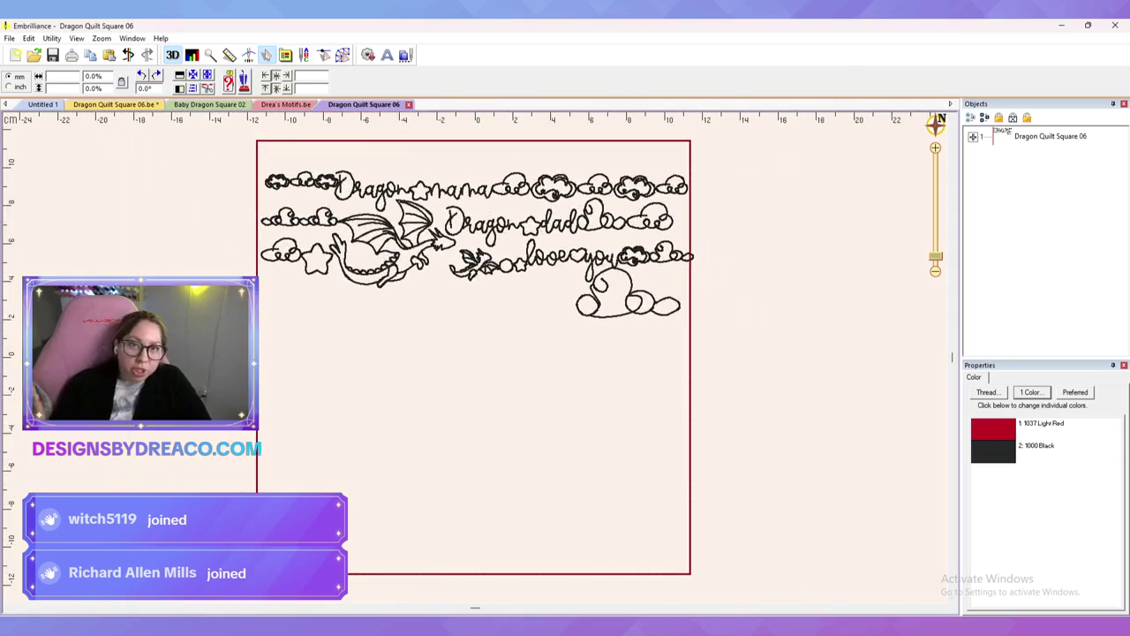
click(973, 136)
click(1065, 157)
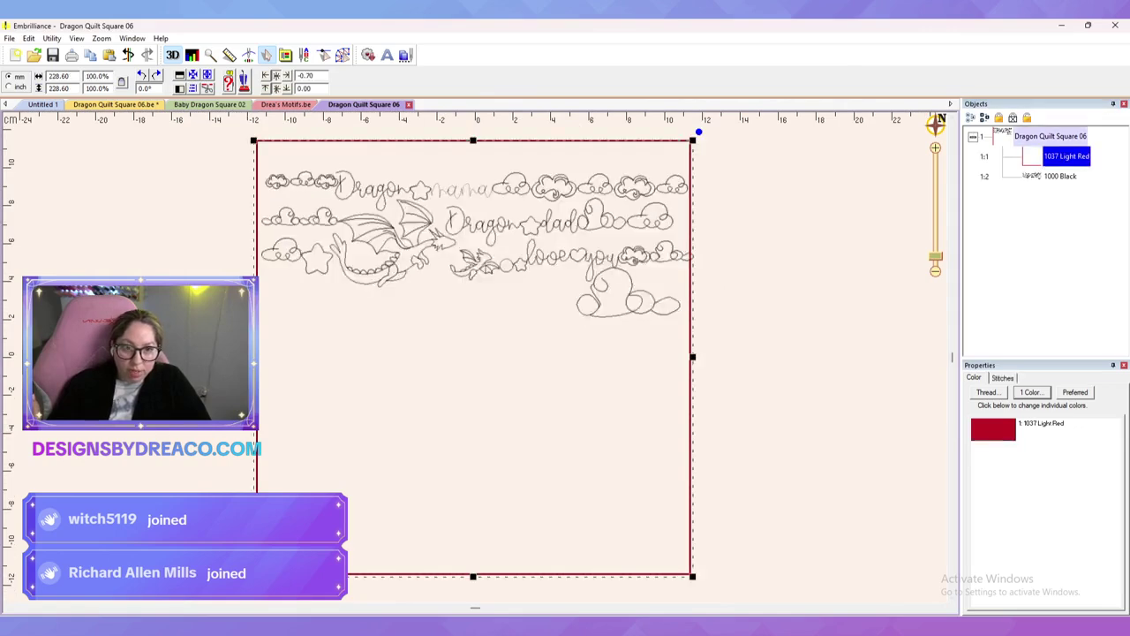
click(1060, 176)
click(1066, 156)
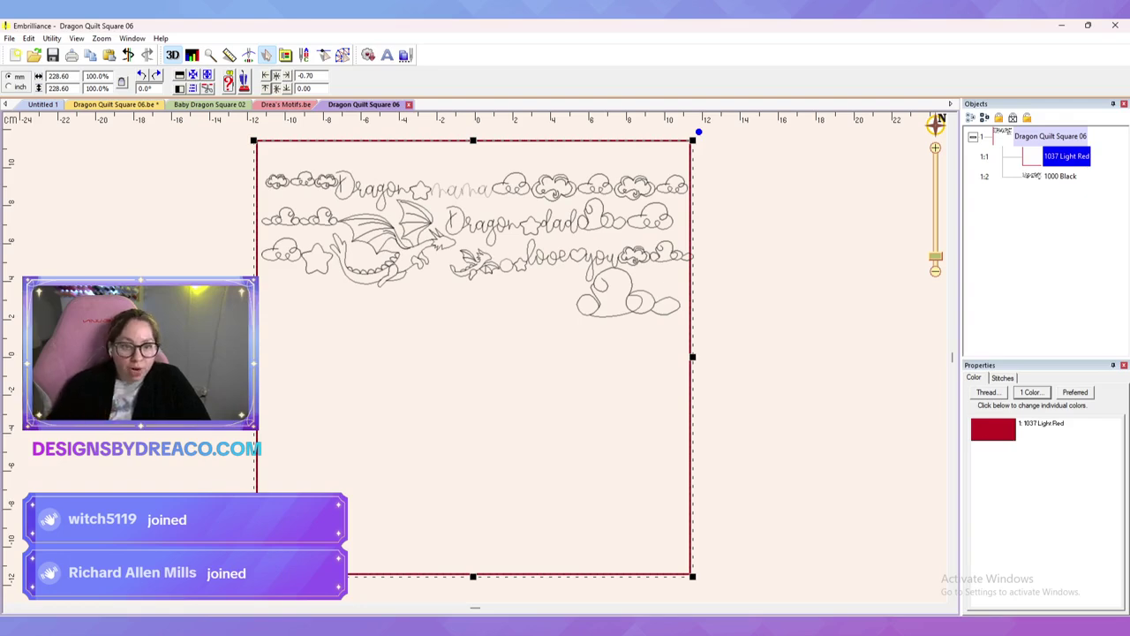
click(1061, 176)
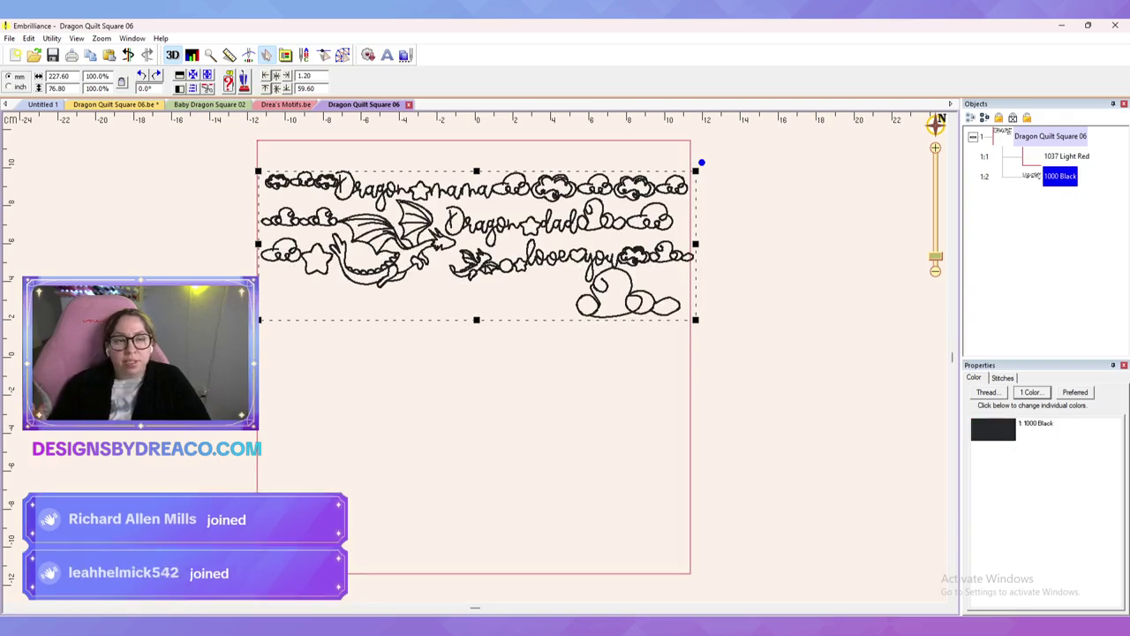
click(1066, 157)
click(1061, 177)
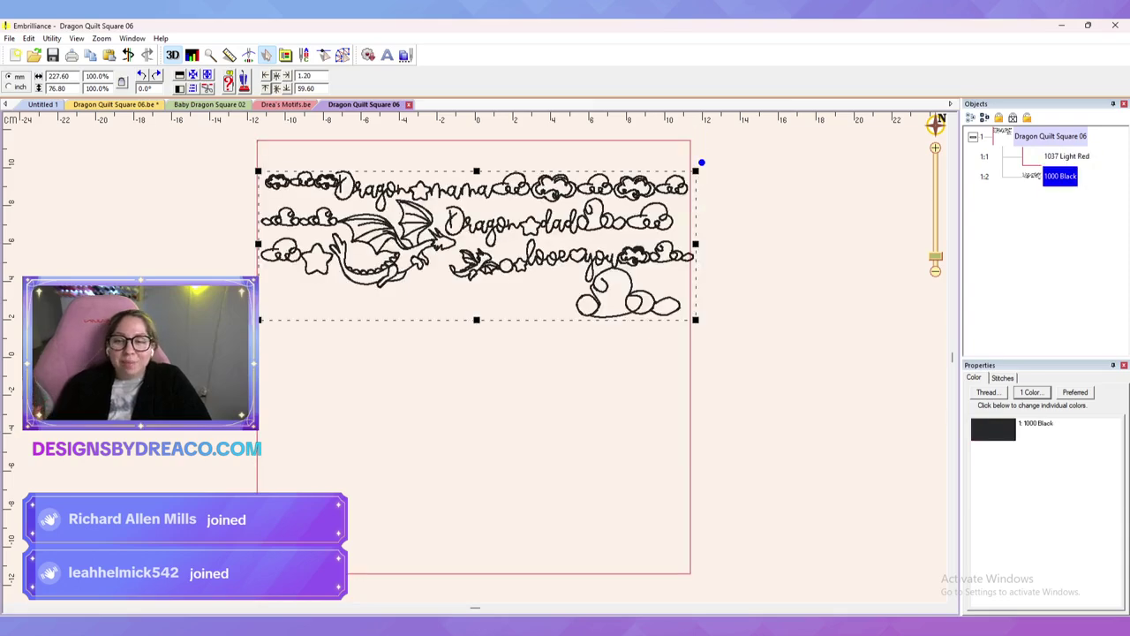
click(1041, 243)
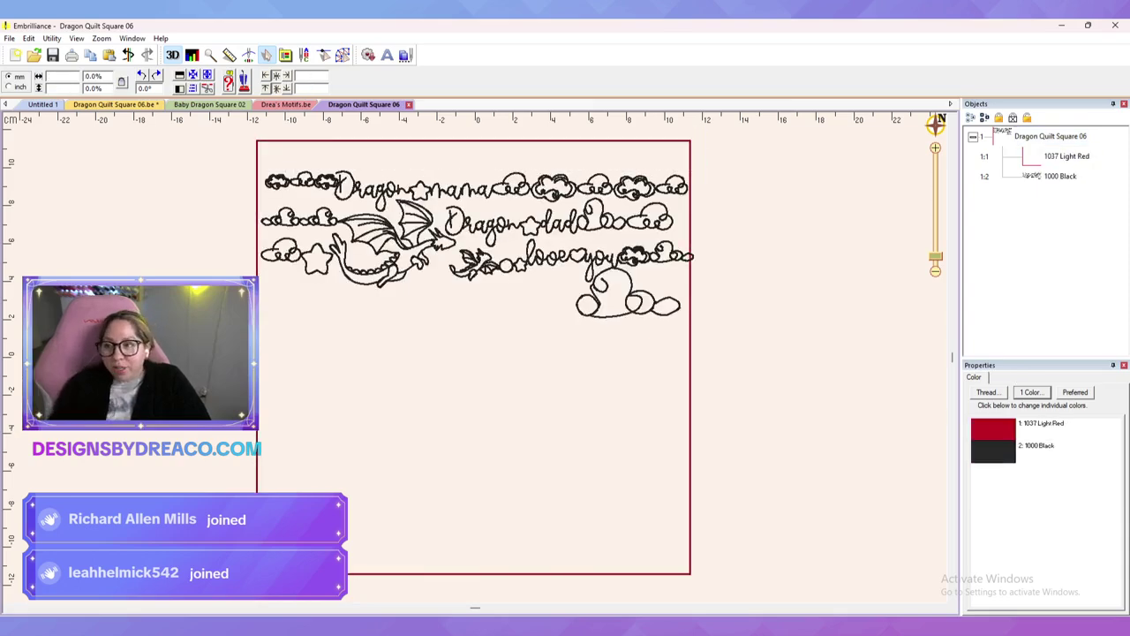
Step: Return to the Dragon Quilt Square 06.be working file and look through its separate editable objects down to 1:76
click(115, 104)
click(973, 137)
click(1053, 176)
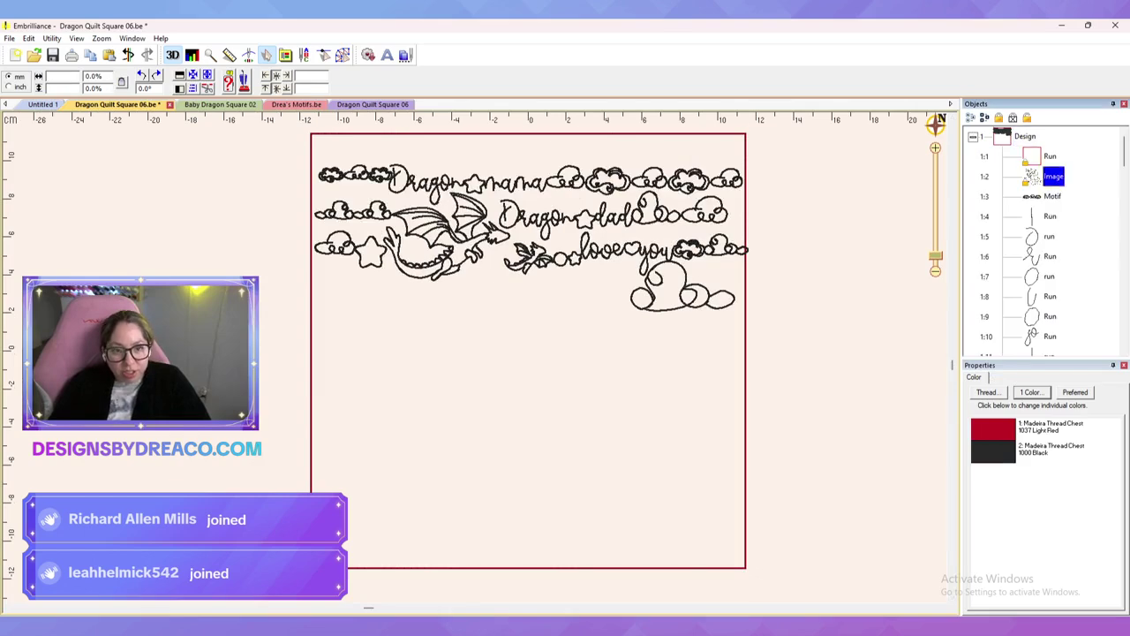
click(1050, 217)
click(1050, 256)
scroll(1049, 256, down, 3)
scroll(1042, 247, down, 19)
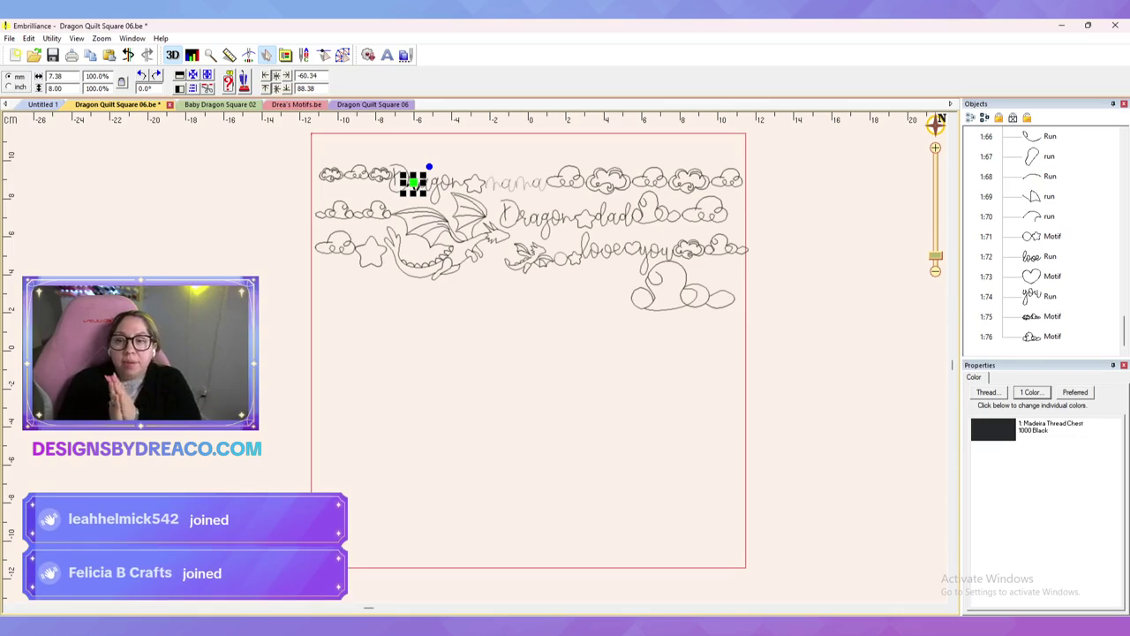
Step: Close the Dragon Quilt Square 06 stitch file and select the large cloud motif below "love you" in the working file
click(372, 104)
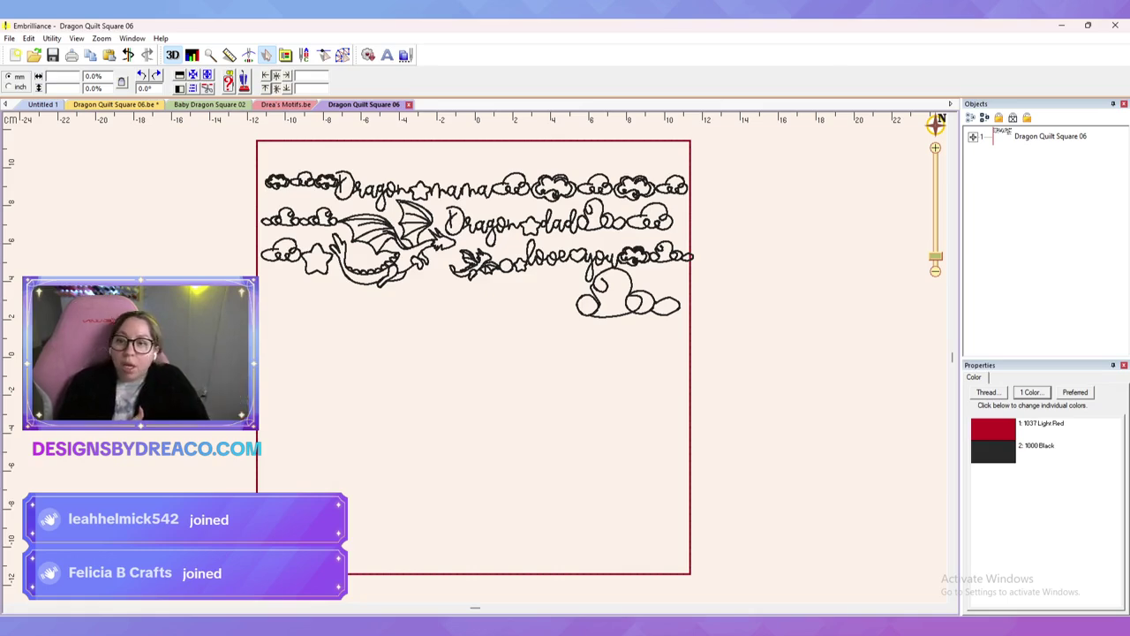
click(408, 104)
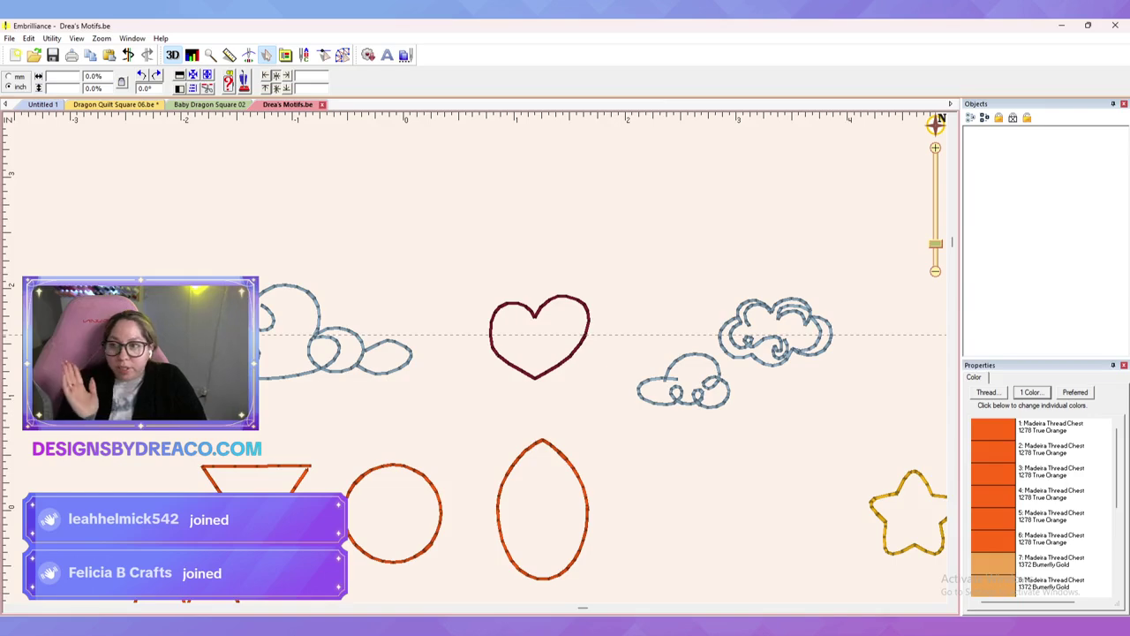
click(115, 104)
click(881, 187)
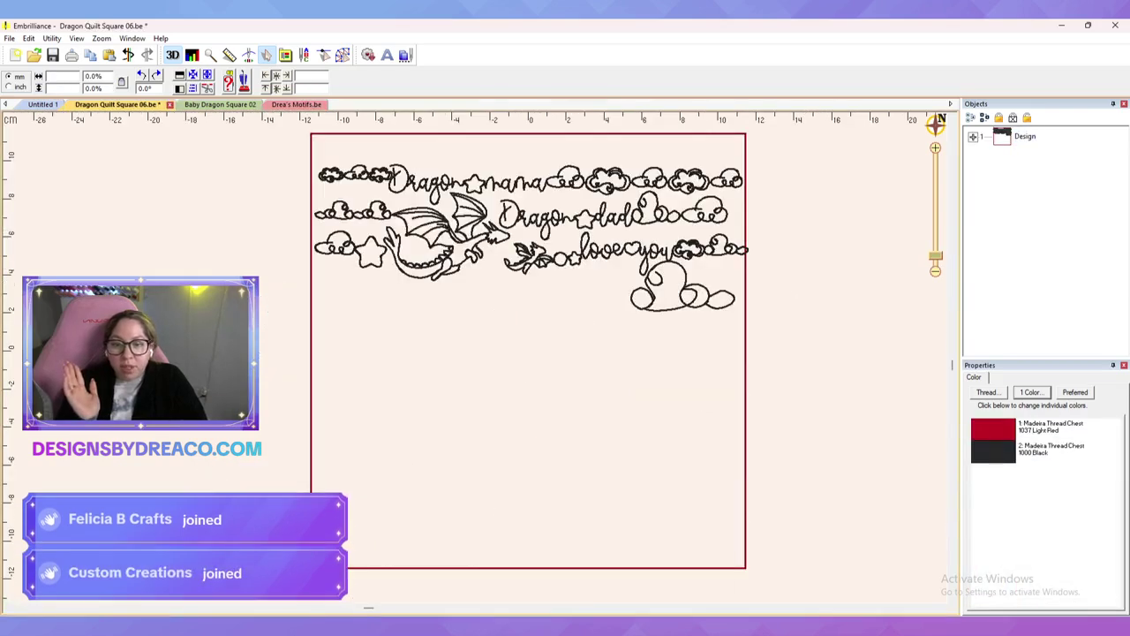
click(683, 287)
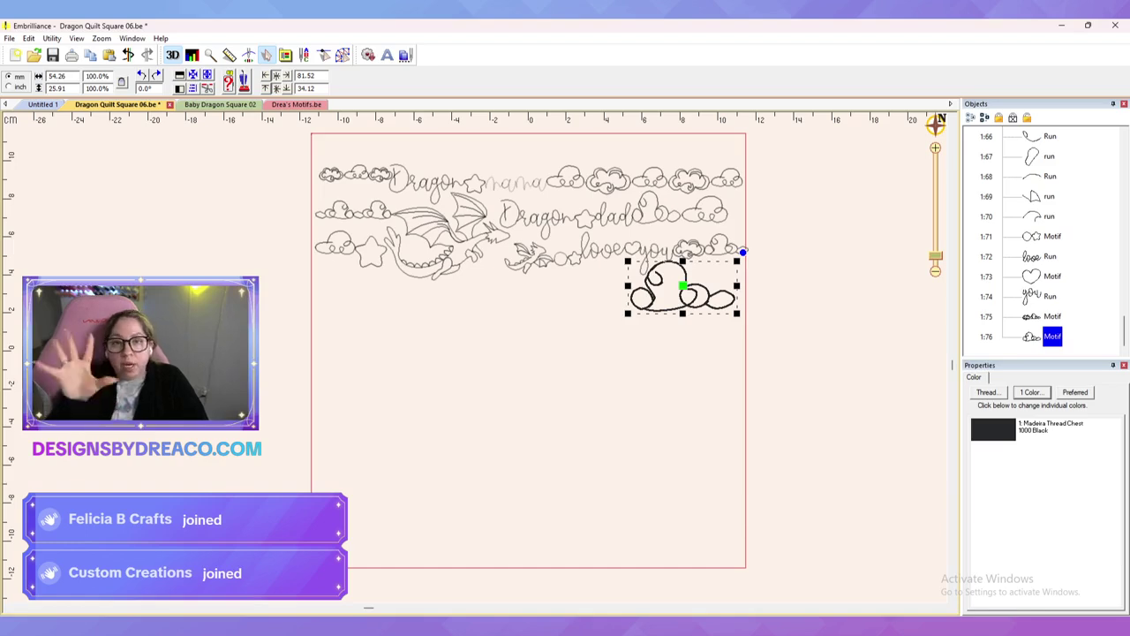
Step: Recolor the large cloud motif below "love you" with Madeira 1133 Blue from the Frequently Used thread palette
click(993, 429)
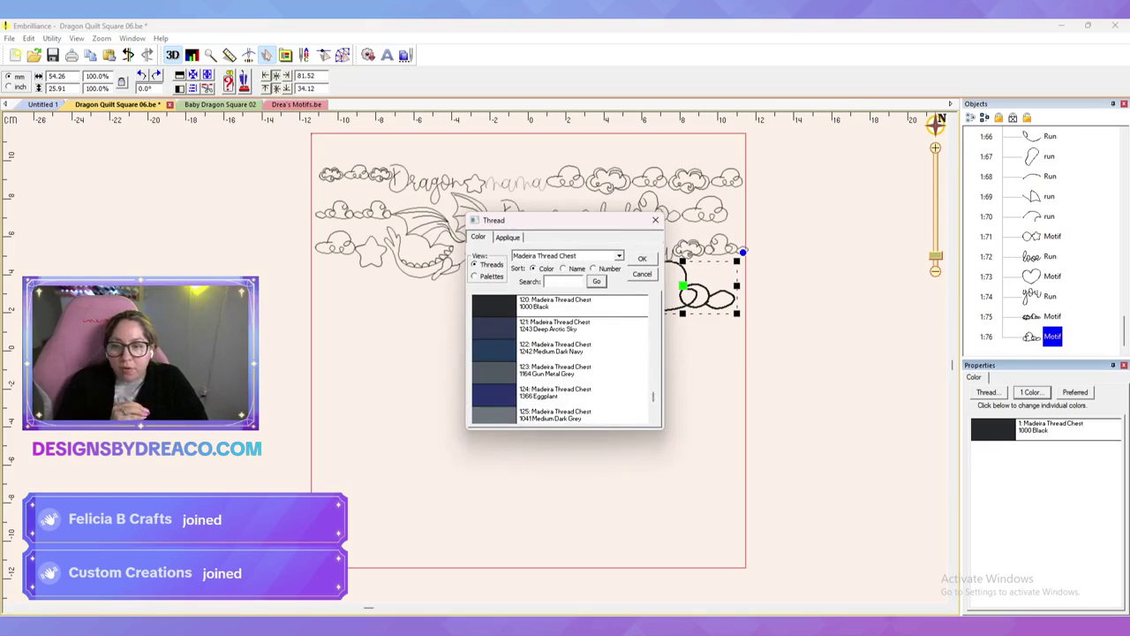
click(619, 256)
click(565, 266)
click(475, 277)
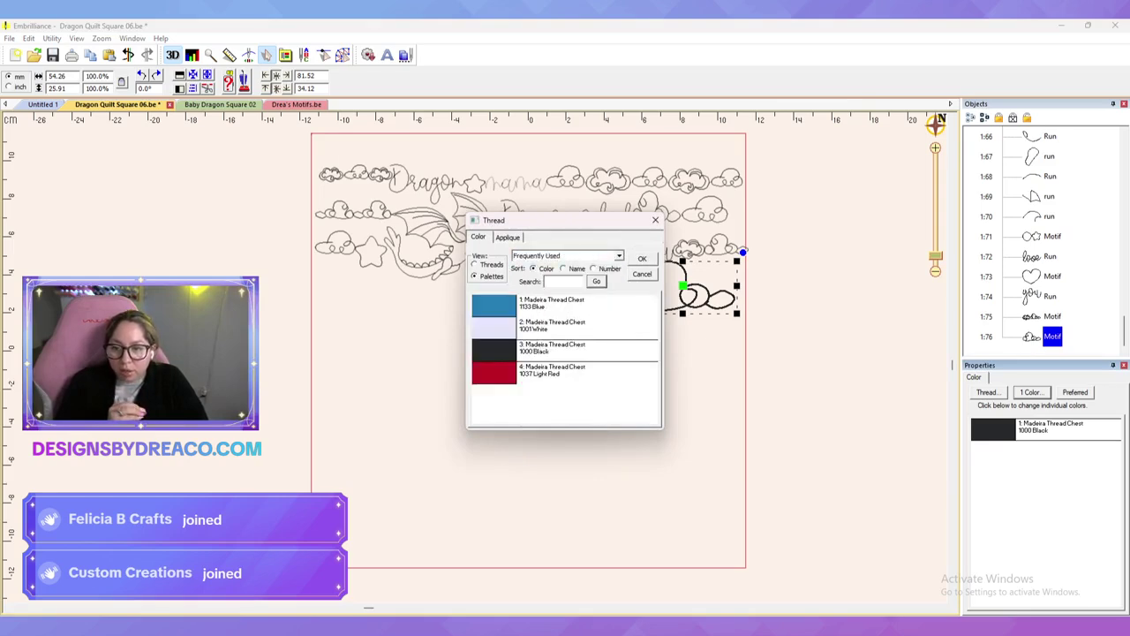
double_click(495, 305)
click(548, 371)
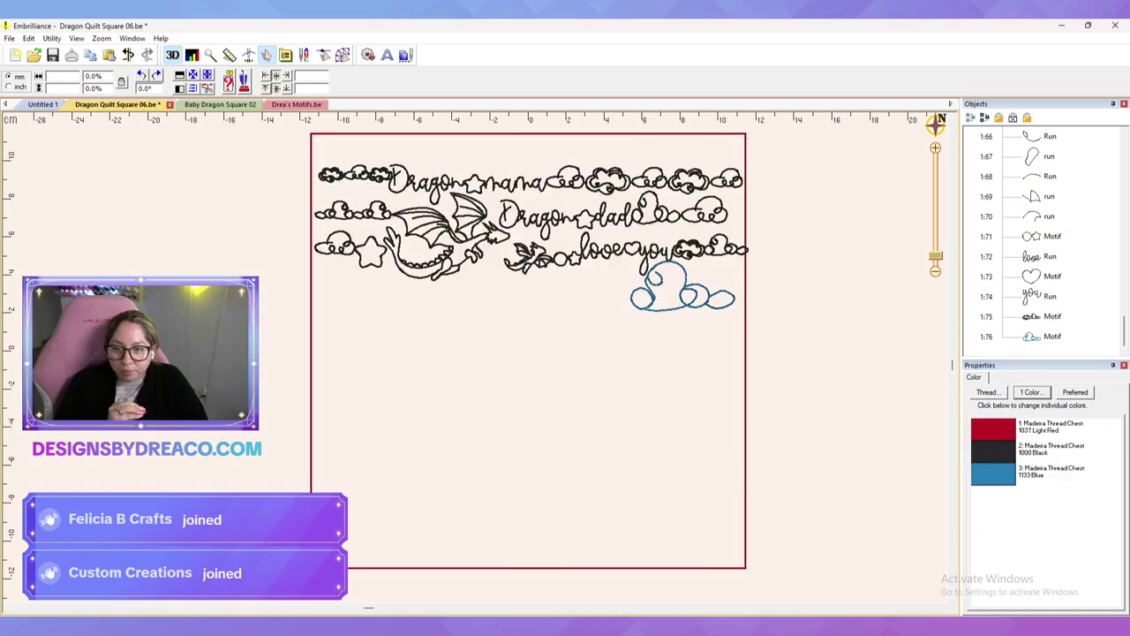
Step: Export the design as a stitch file again, overwriting Dragon Quilt Square 06.jef on the Desktop
click(10, 39)
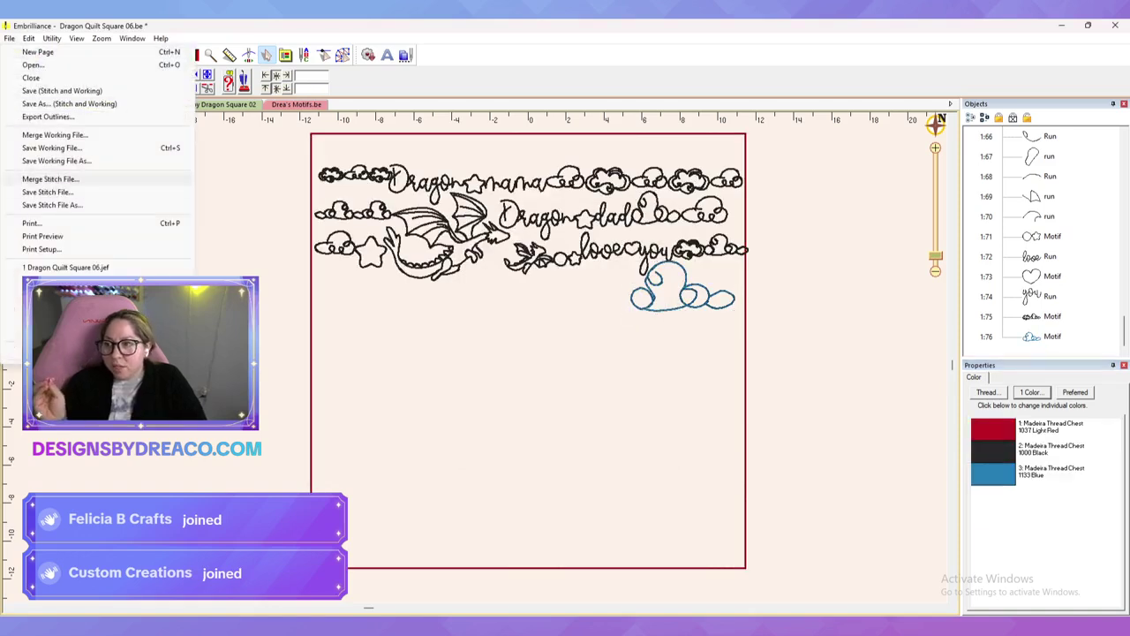
click(62, 204)
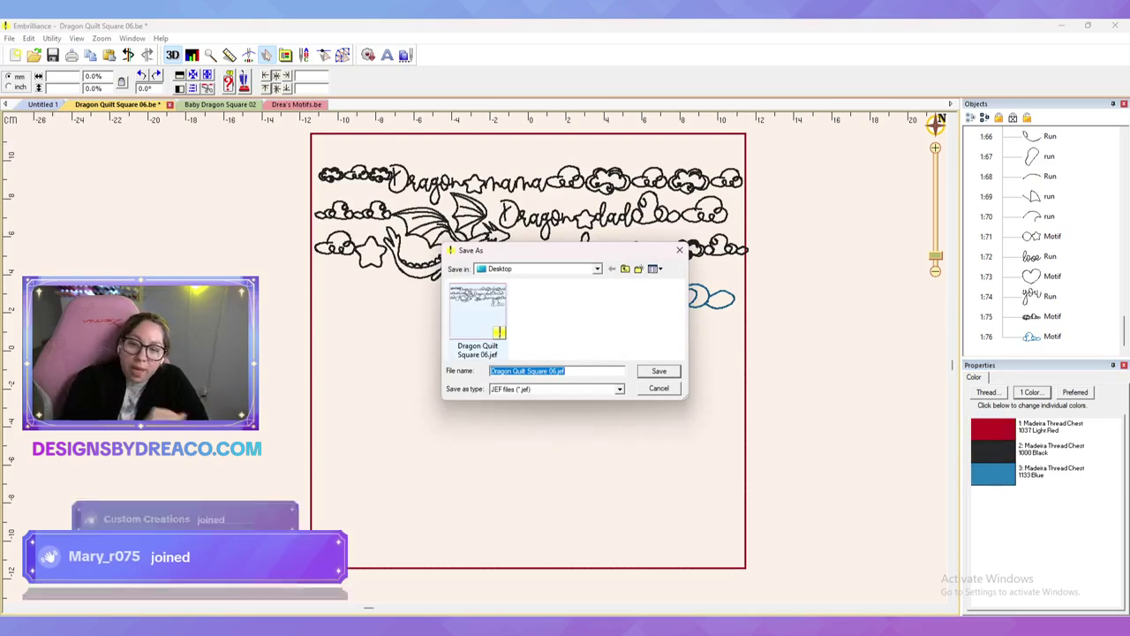
key(Return)
click(598, 331)
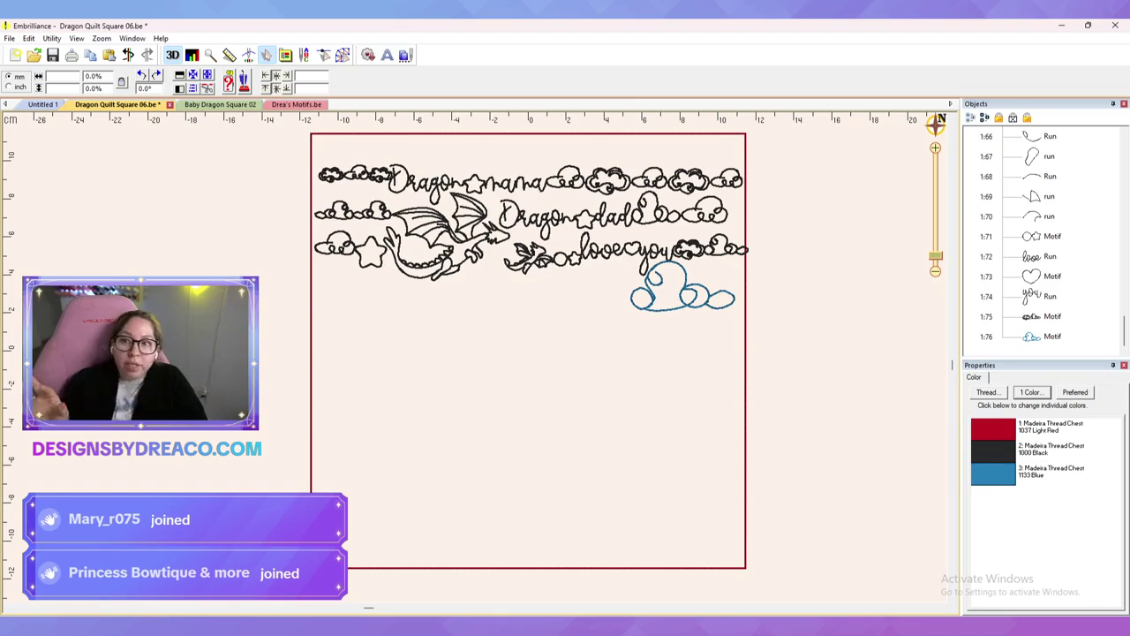
Step: Examine the 1037 Light Red, 1000 Black and 1133 Blue color layers of the exported Dragon Quilt Square 06 stitch file
click(973, 137)
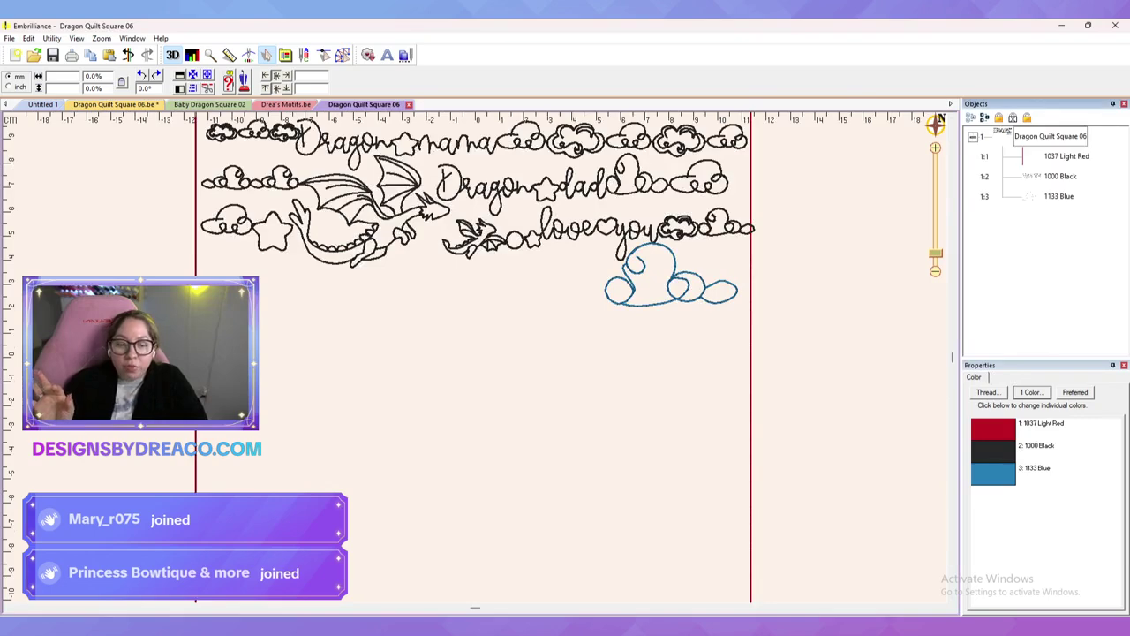
click(1066, 157)
click(1060, 176)
click(1058, 197)
scroll(477, 357, down, 3)
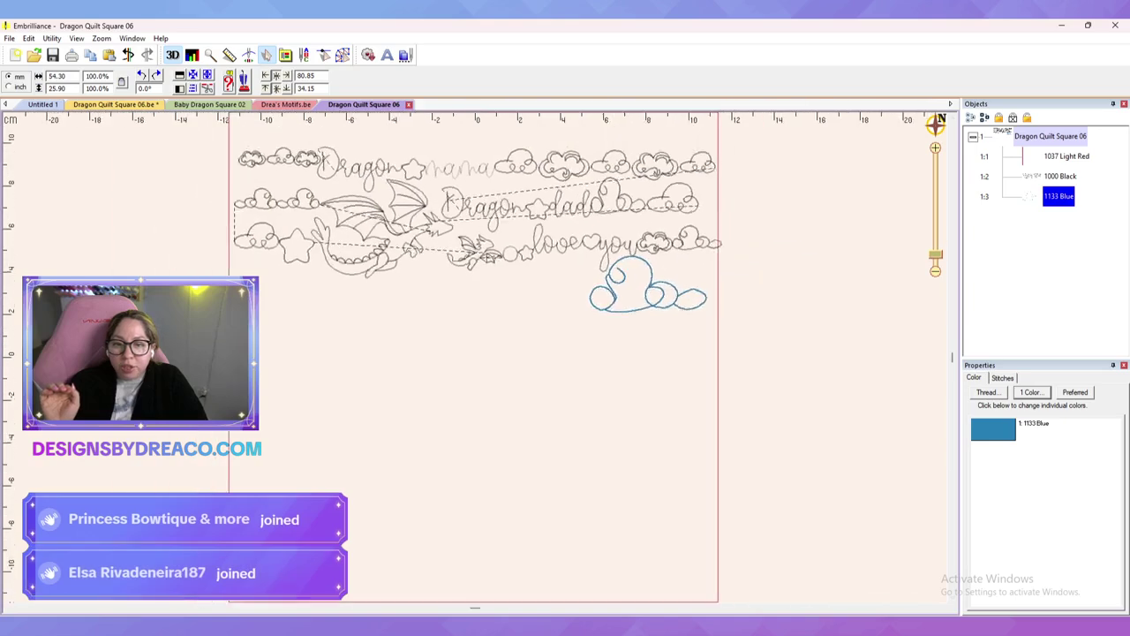
click(1050, 137)
click(1066, 156)
key(Down)
key(Down)
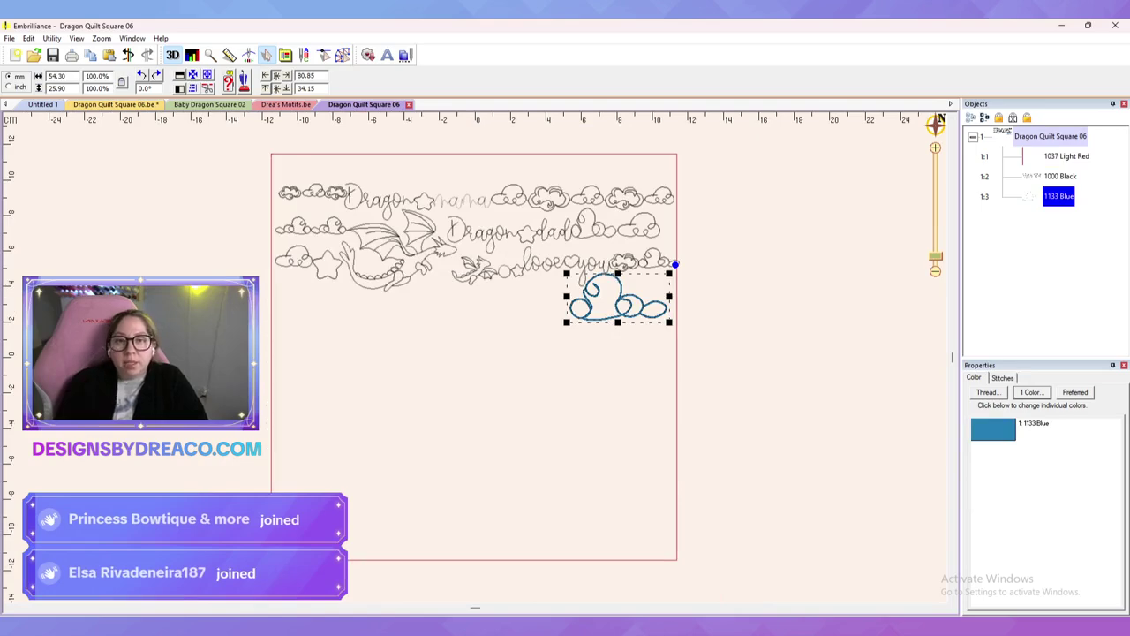
key(Up)
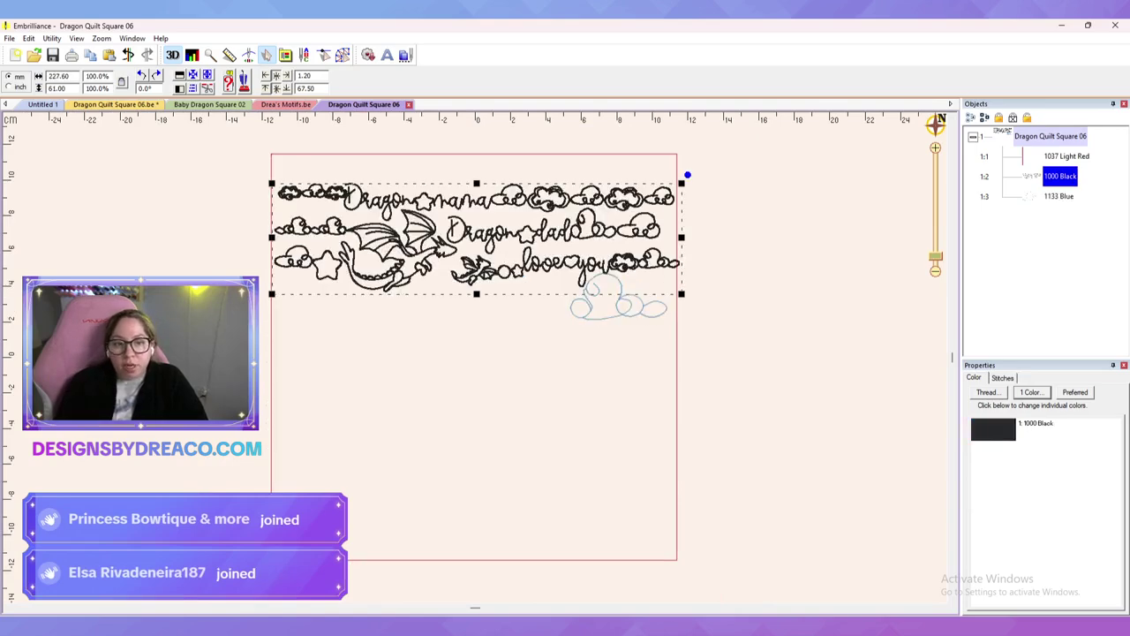
key(Down)
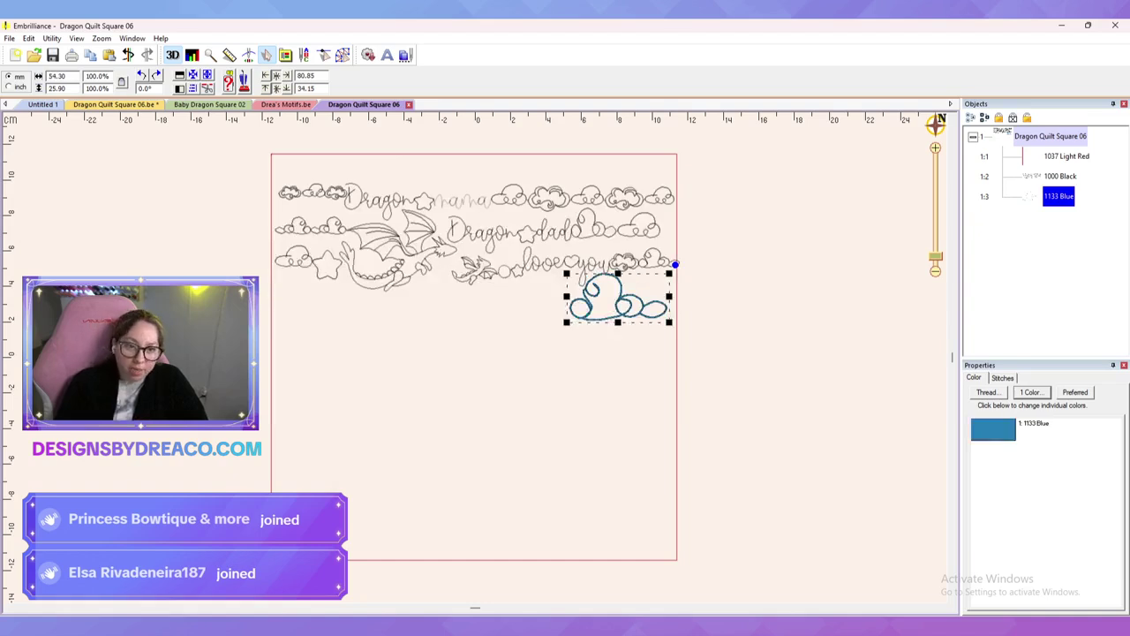
key(Up)
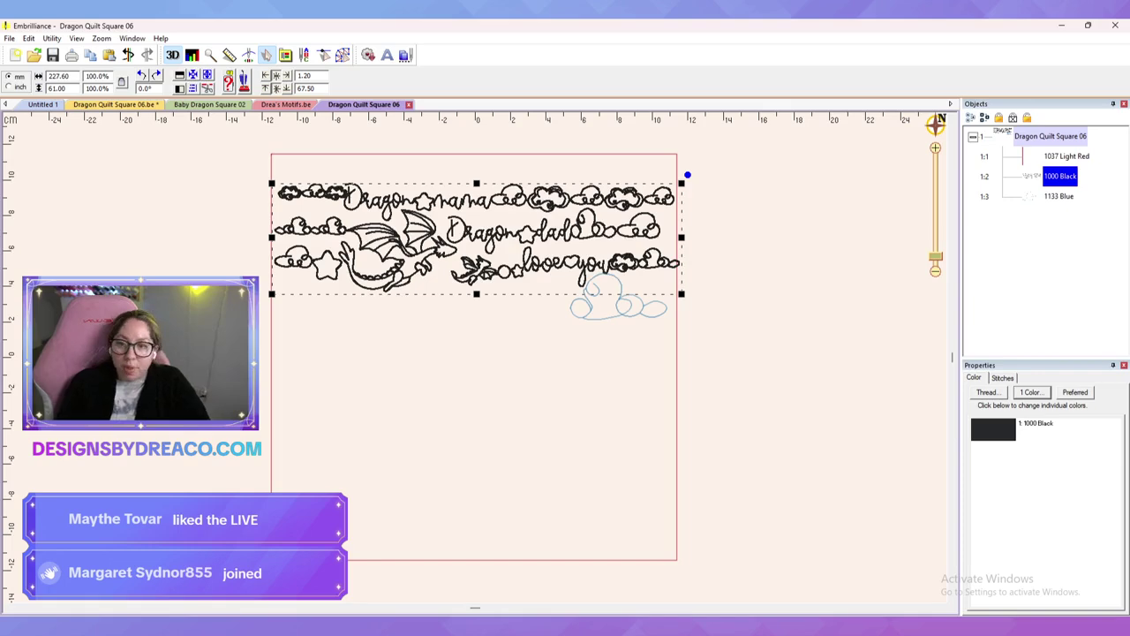
Step: Close the exported stitch file and return to Dragon Quilt Square 06.be in Create mode
key(ctrl+w)
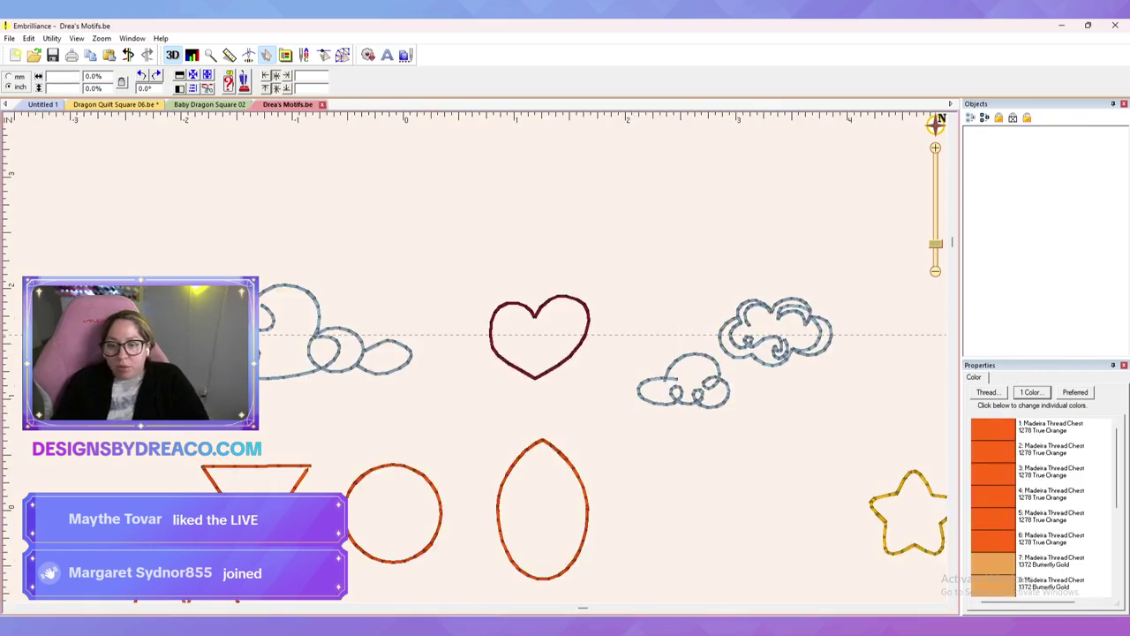
key(ctrl+Tab)
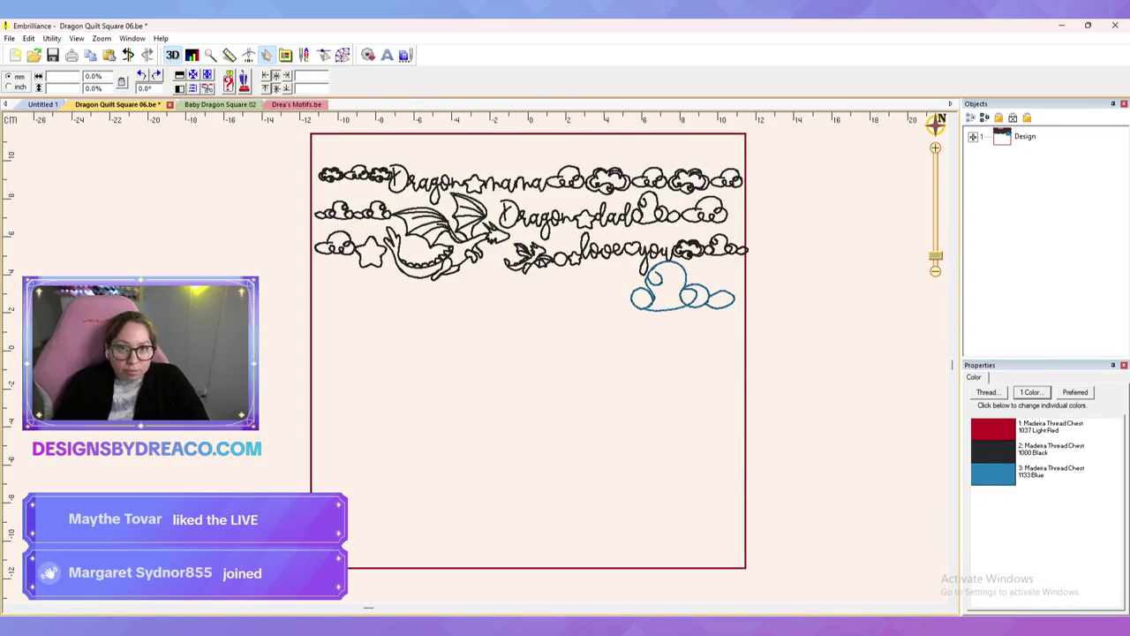
click(343, 55)
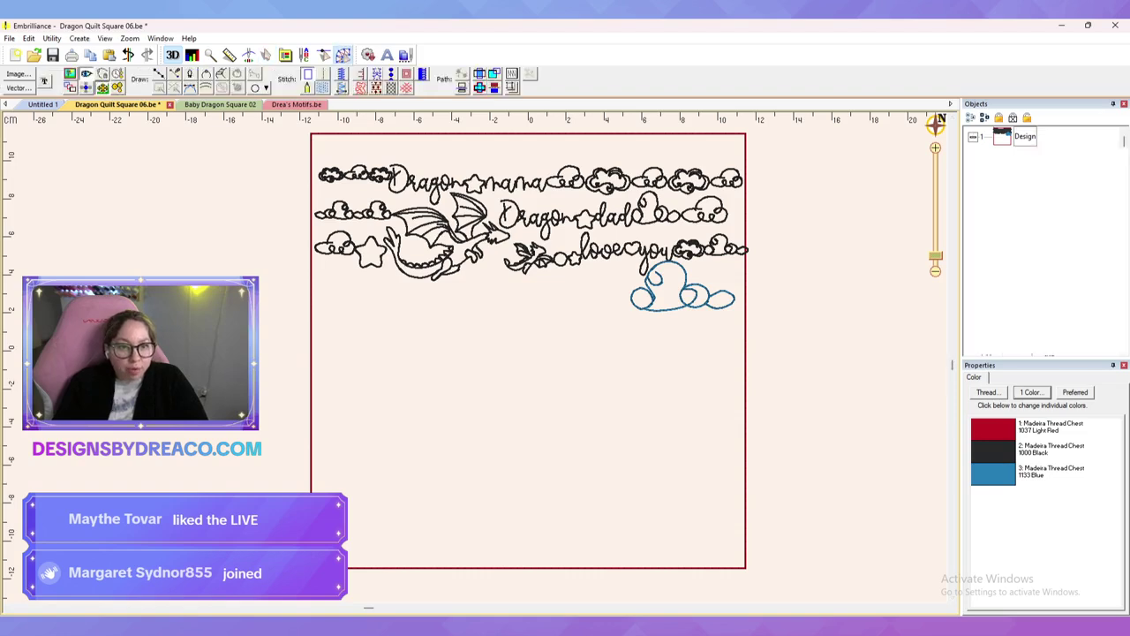
Step: Set the thread of the large cloud motif, object 1:76, to Madeira 1000 Black and save the working file
click(973, 137)
scroll(1041, 243, down, 14)
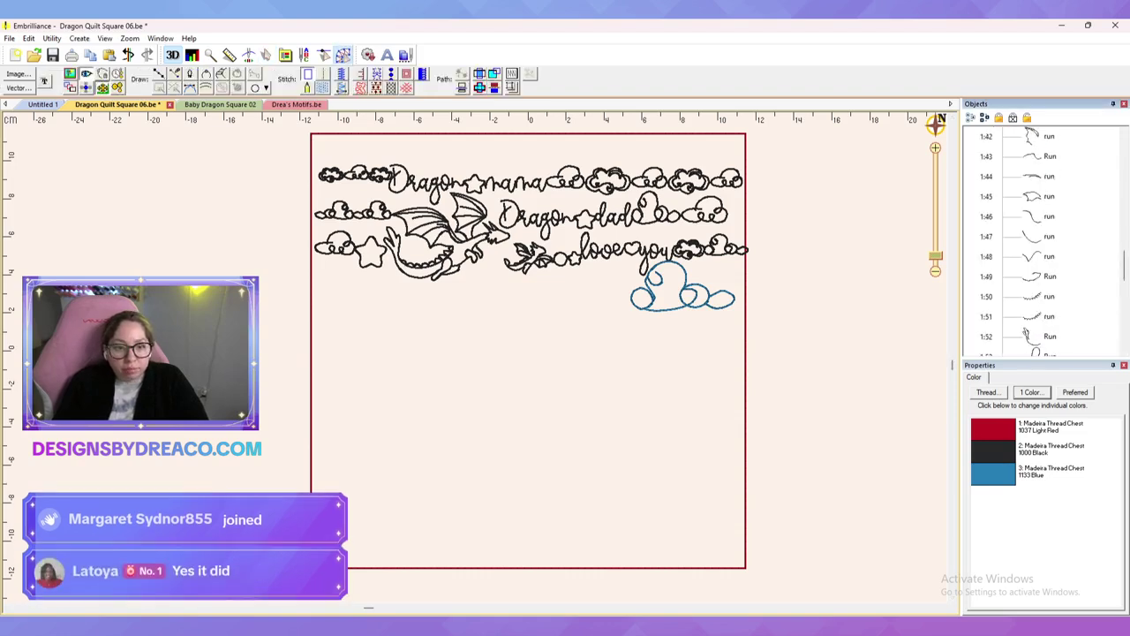
click(1052, 336)
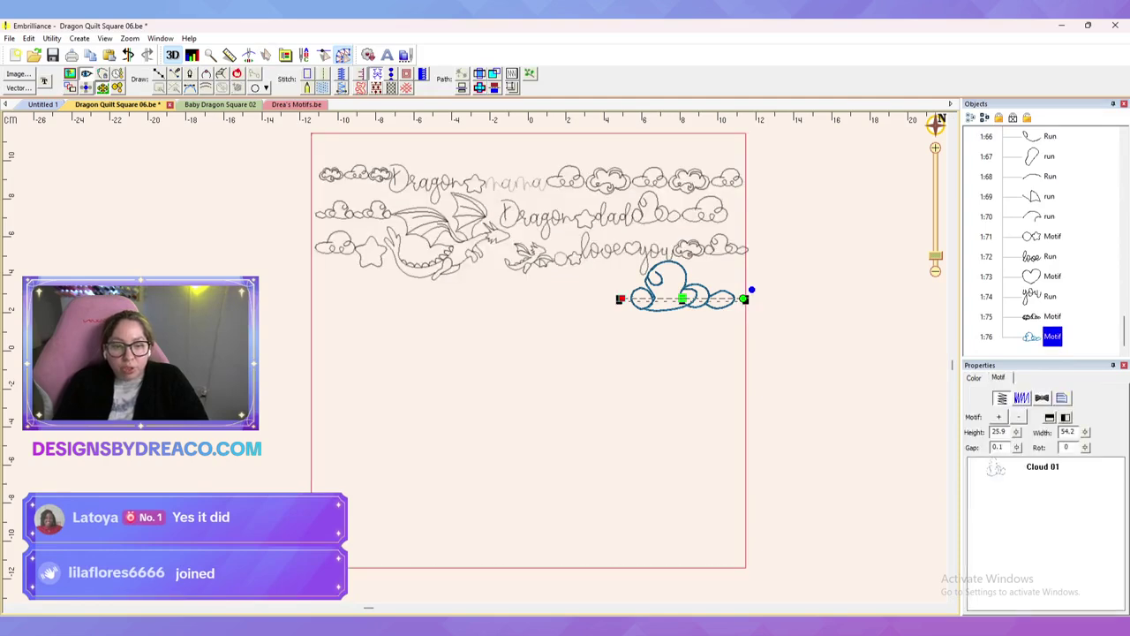
click(974, 378)
click(1031, 392)
double_click(549, 348)
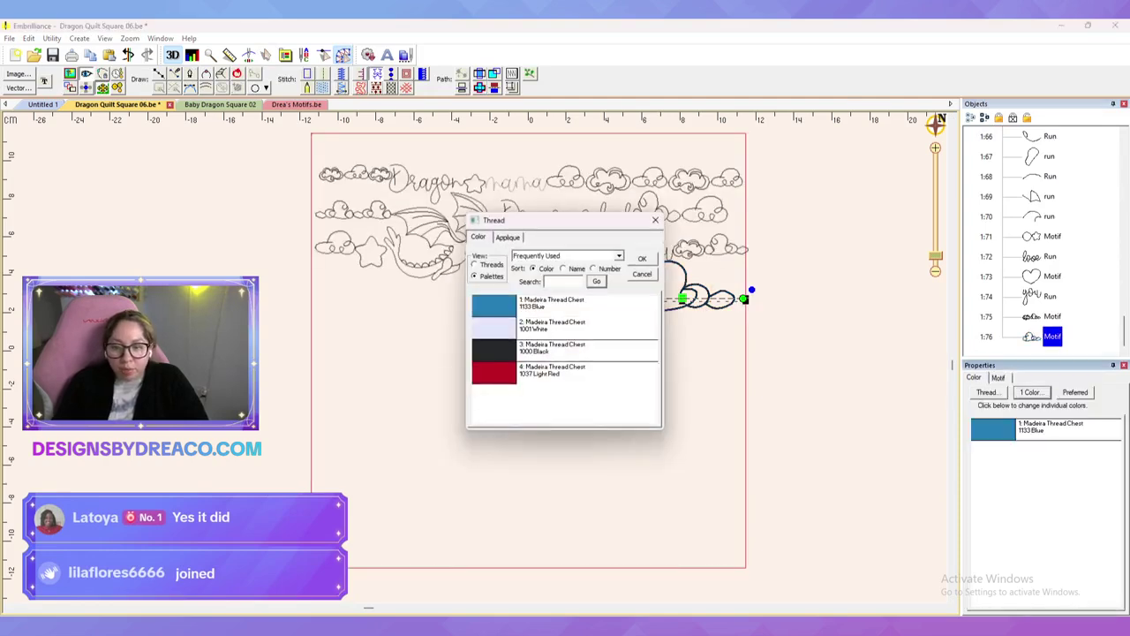
scroll(549, 349, up, 1)
click(549, 353)
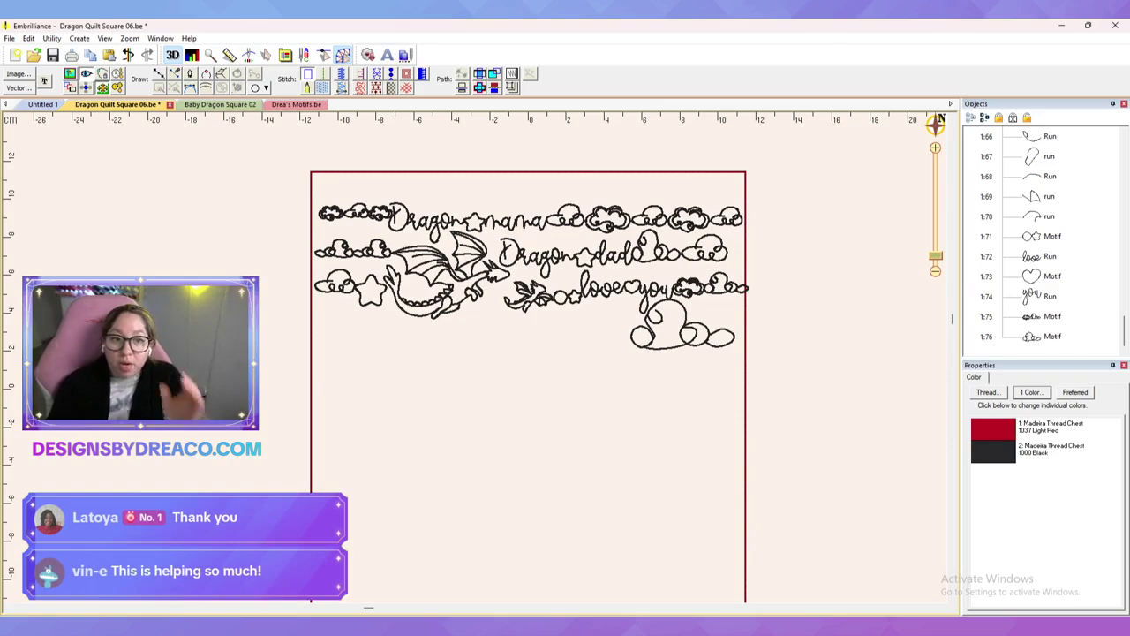
key(ctrl+s)
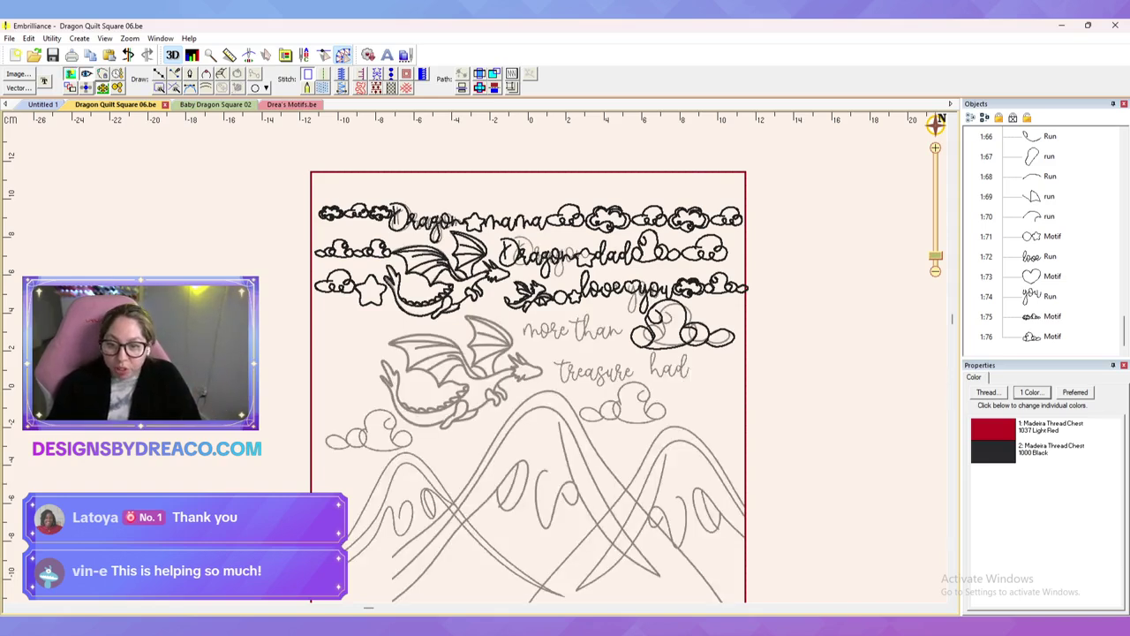
Step: Select the large cloud motif and start the point drawing tool for tracing the word "than" beside it
scroll(475, 357, up, 2)
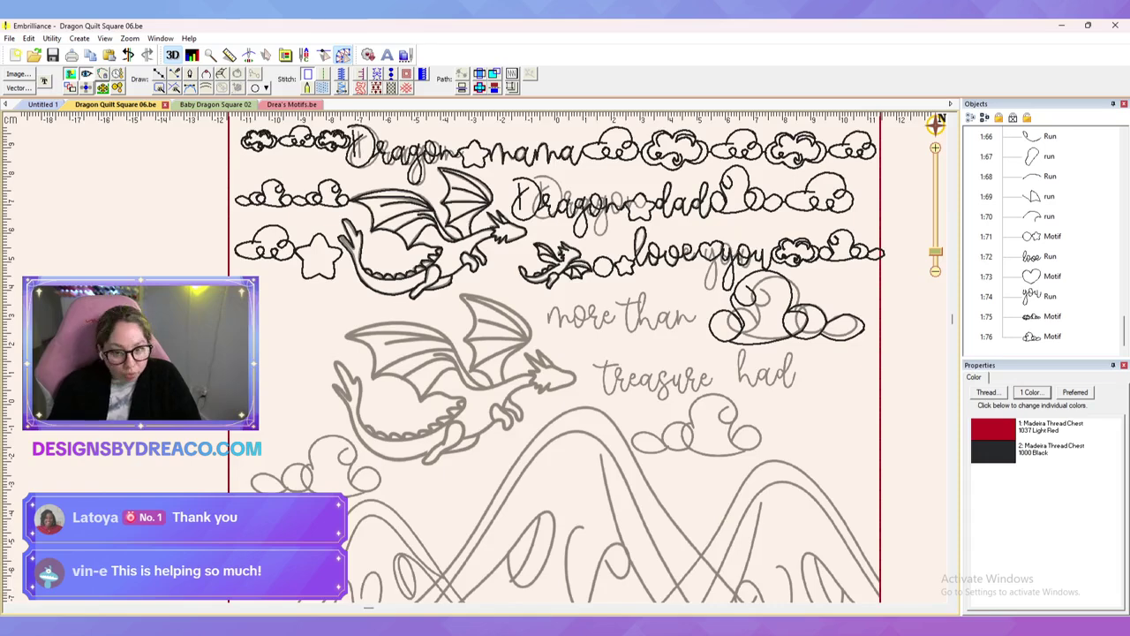
key(ctrl+plus)
key(ctrl+plus)
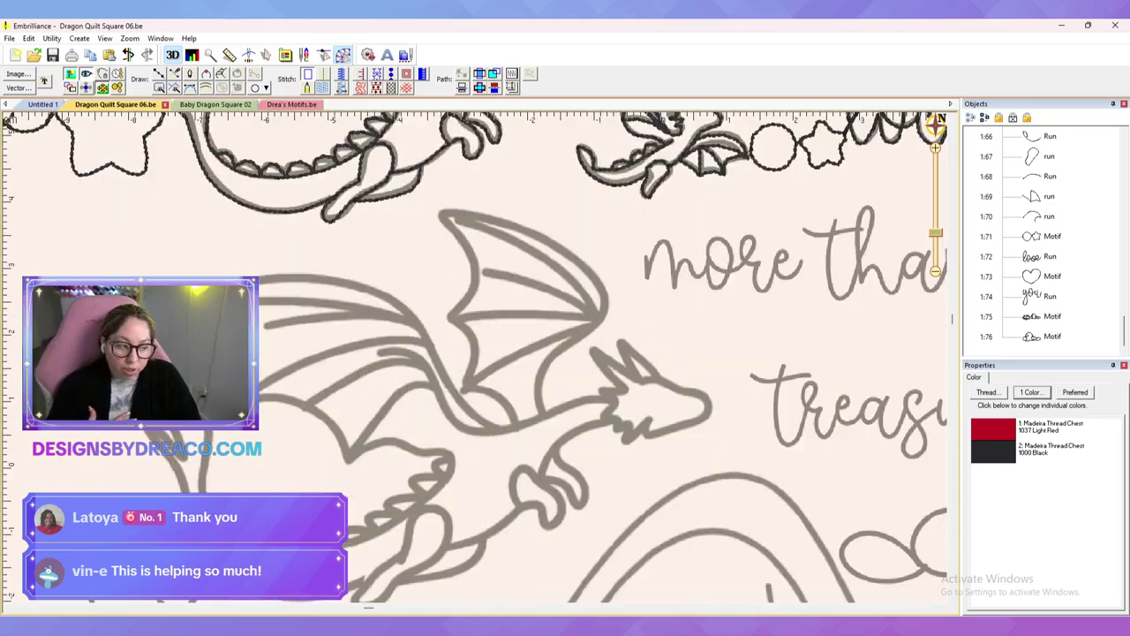
drag(548, 353, 475, 363)
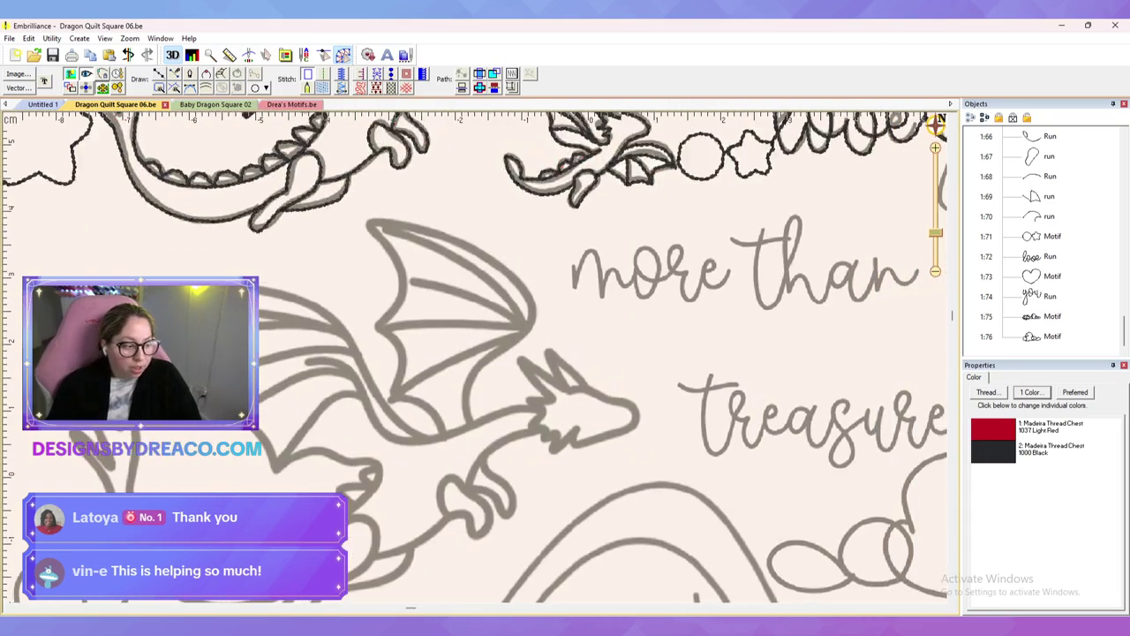
scroll(475, 357, right, 3)
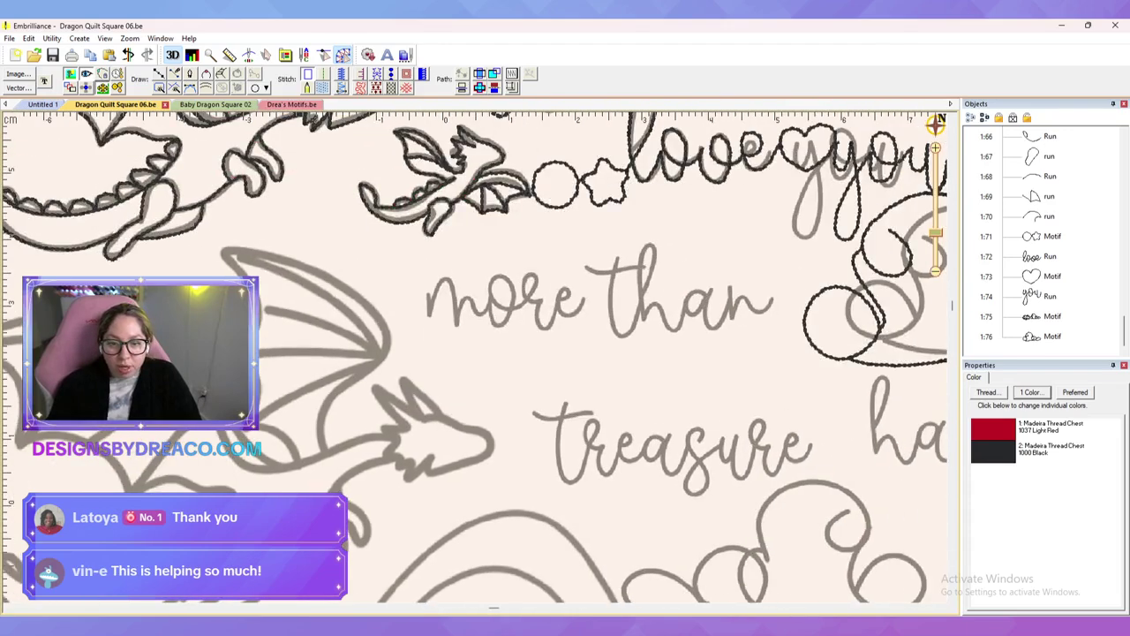
click(1051, 337)
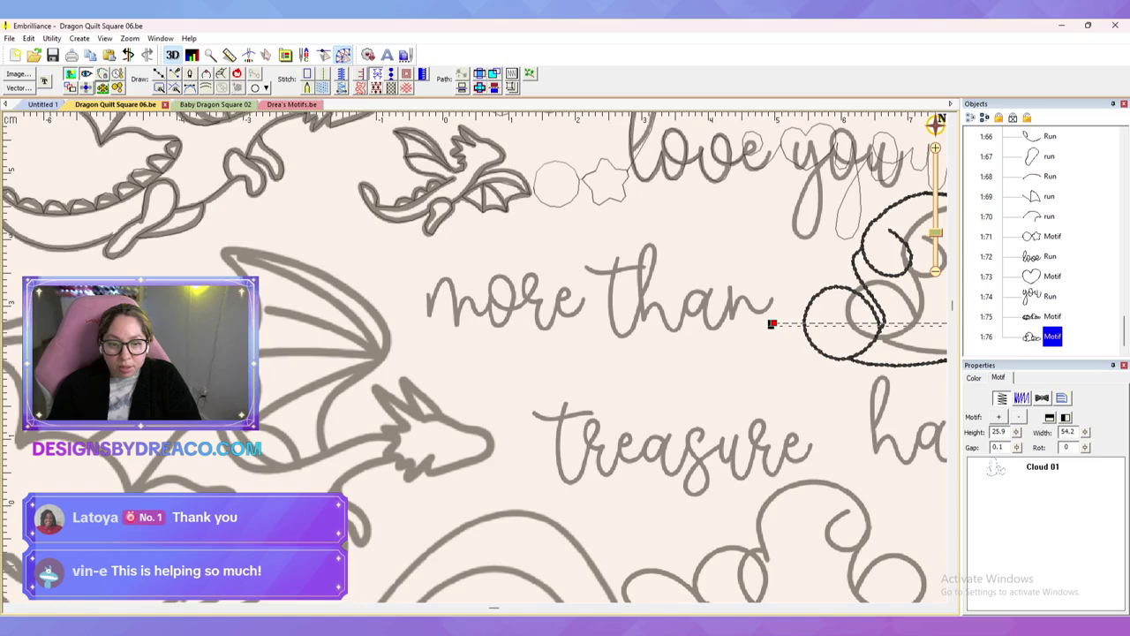
click(159, 73)
click(804, 317)
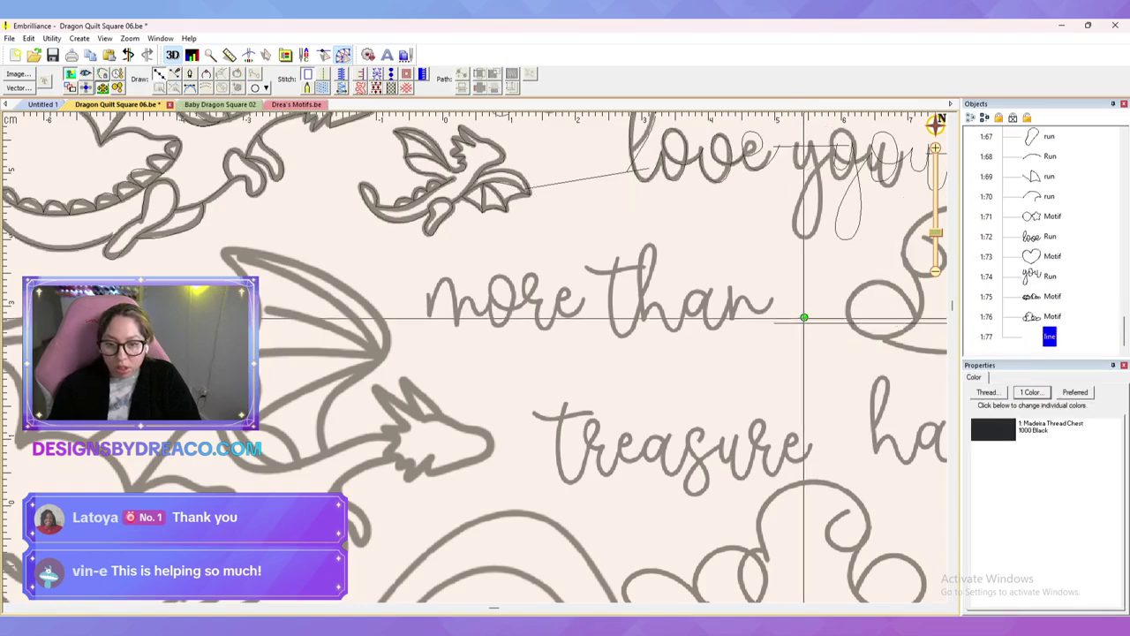
click(767, 333)
key(ctrl+z)
key(ctrl+z)
Step: Trace the "n" of "than" with a point-drawn line from its tail back to its stem and convert it to a run stitch
click(777, 296)
click(761, 310)
click(743, 296)
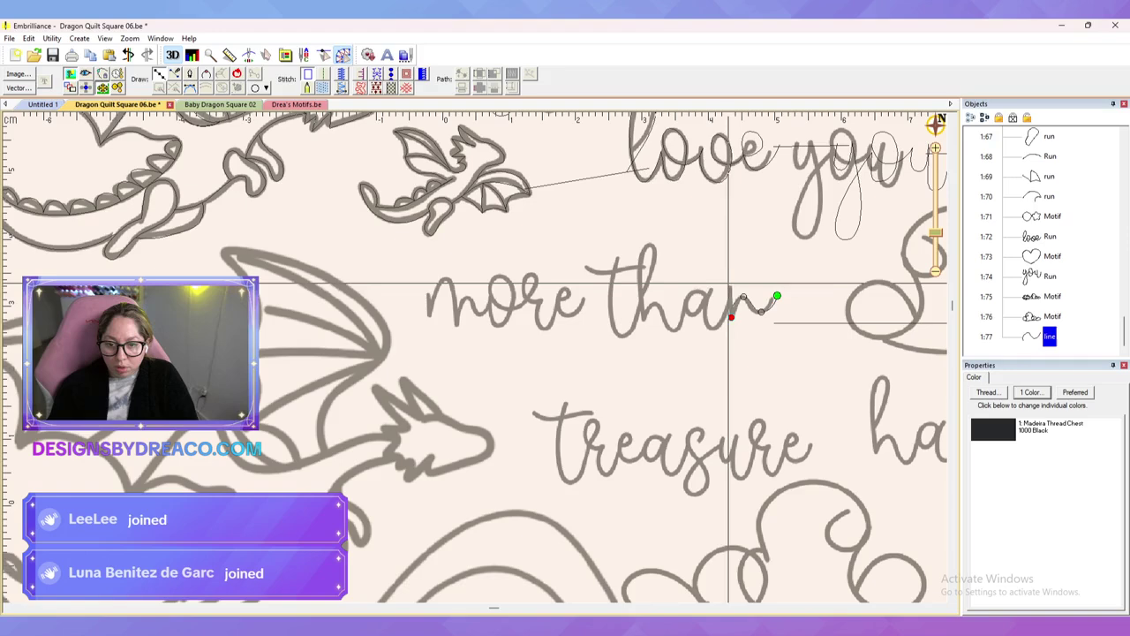
key(Return)
click(324, 74)
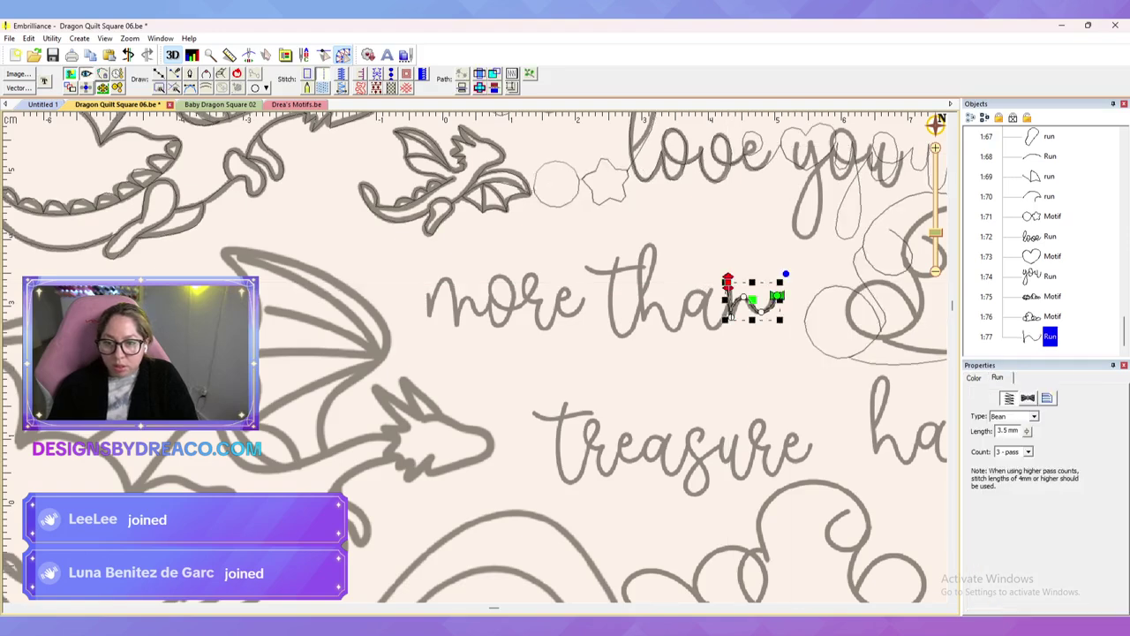
click(731, 316)
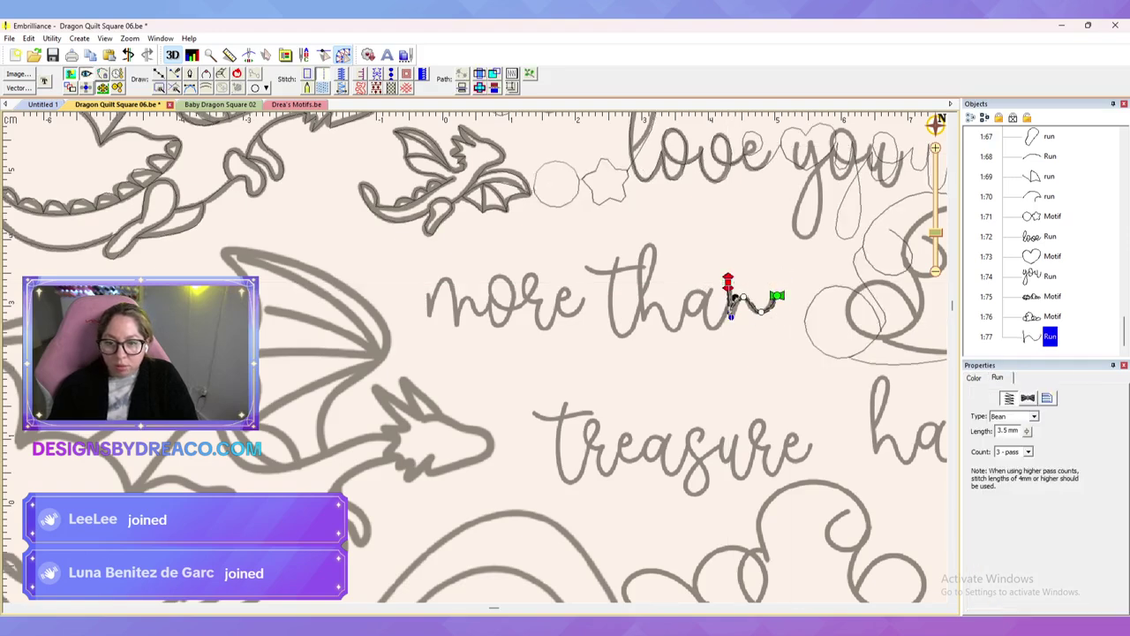
click(768, 320)
Step: Select the large cloud motif and trace a curved run-stitch stroke from the stem of the "n" into the "a" of "than"
scroll(768, 320, up, 2)
drag(768, 319, 728, 379)
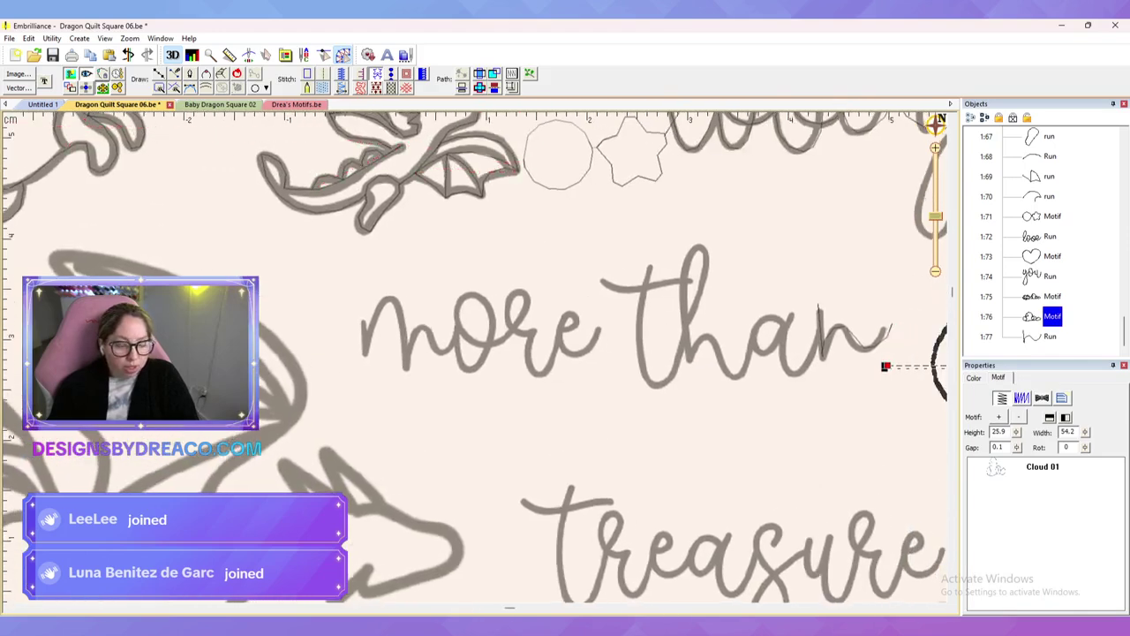
scroll(845, 367, up, 3)
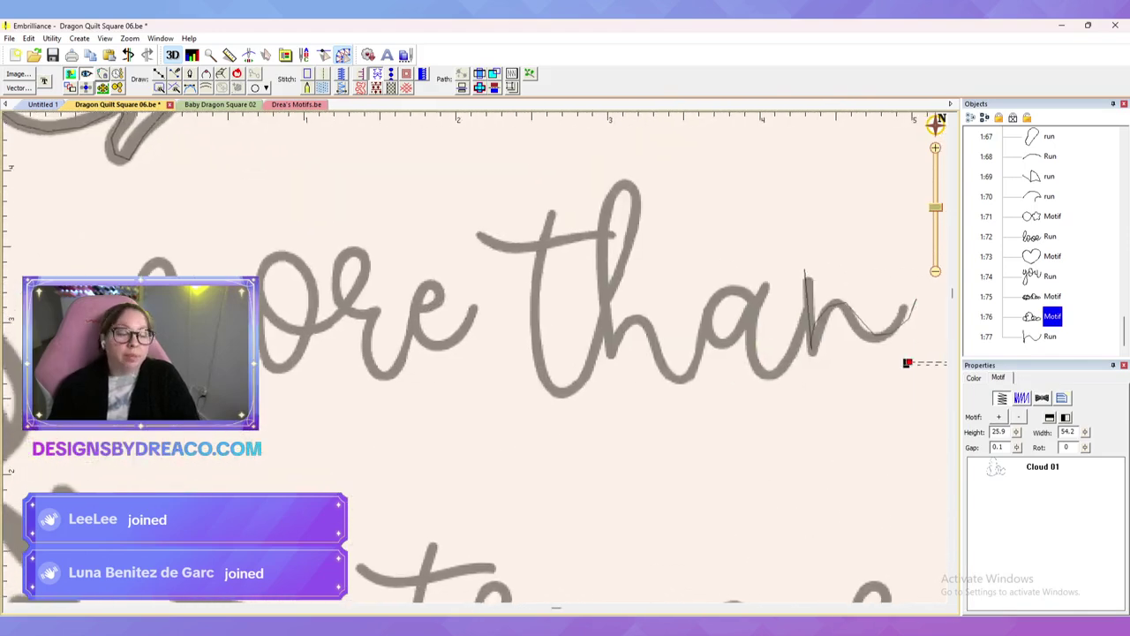
key(d)
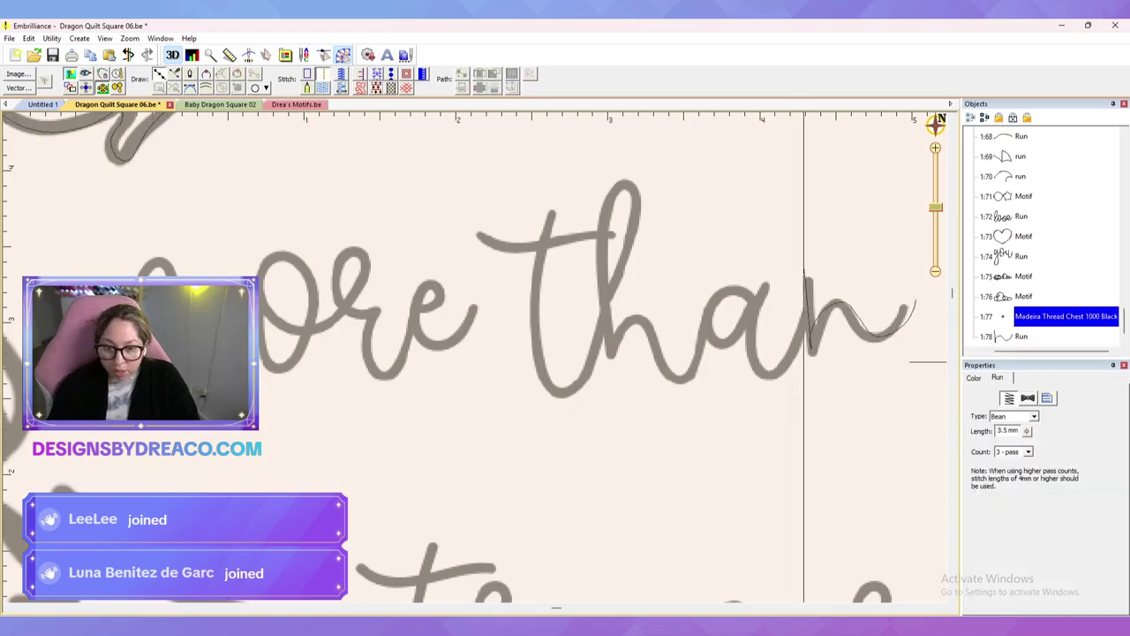
click(808, 305)
click(768, 377)
click(746, 323)
click(767, 285)
key(Return)
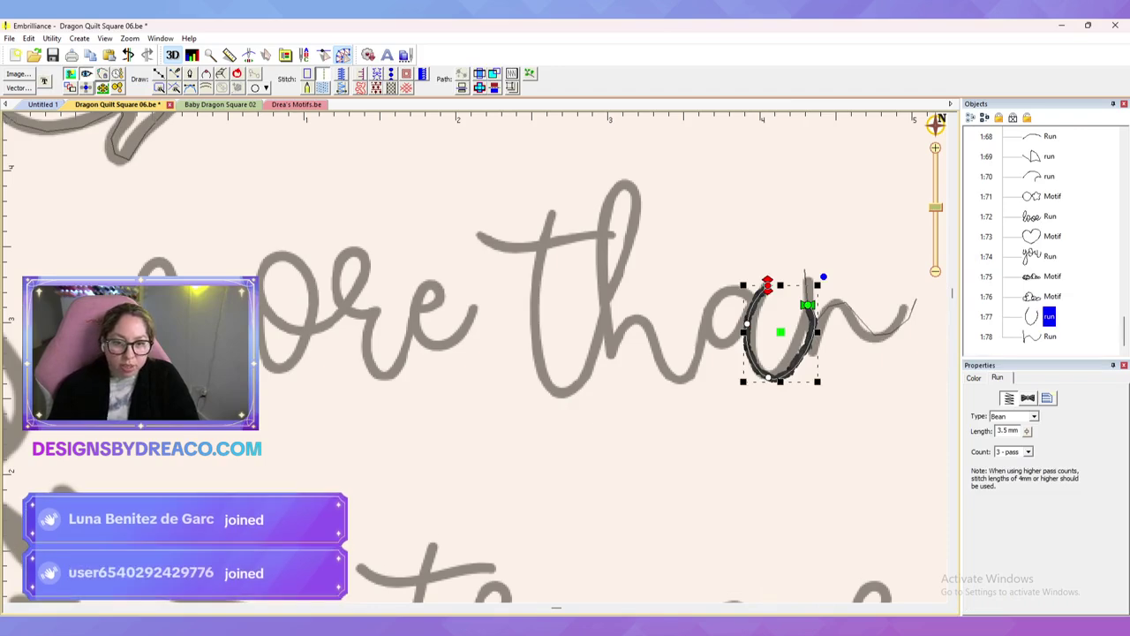
click(812, 340)
drag(830, 321, 803, 340)
key(Escape)
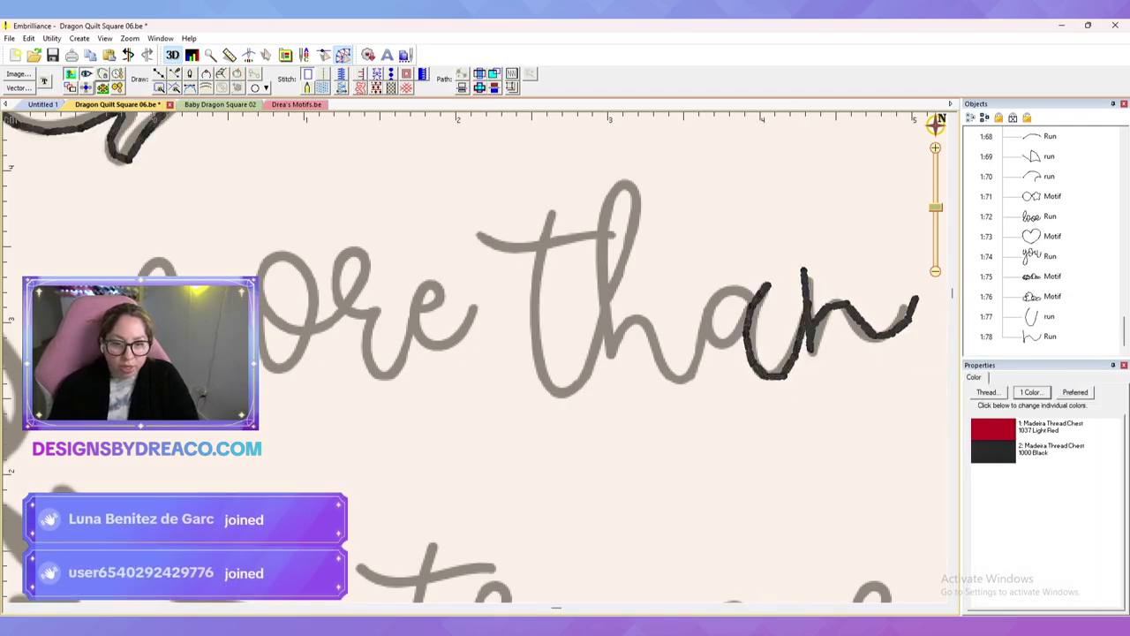
scroll(478, 356, down, 5)
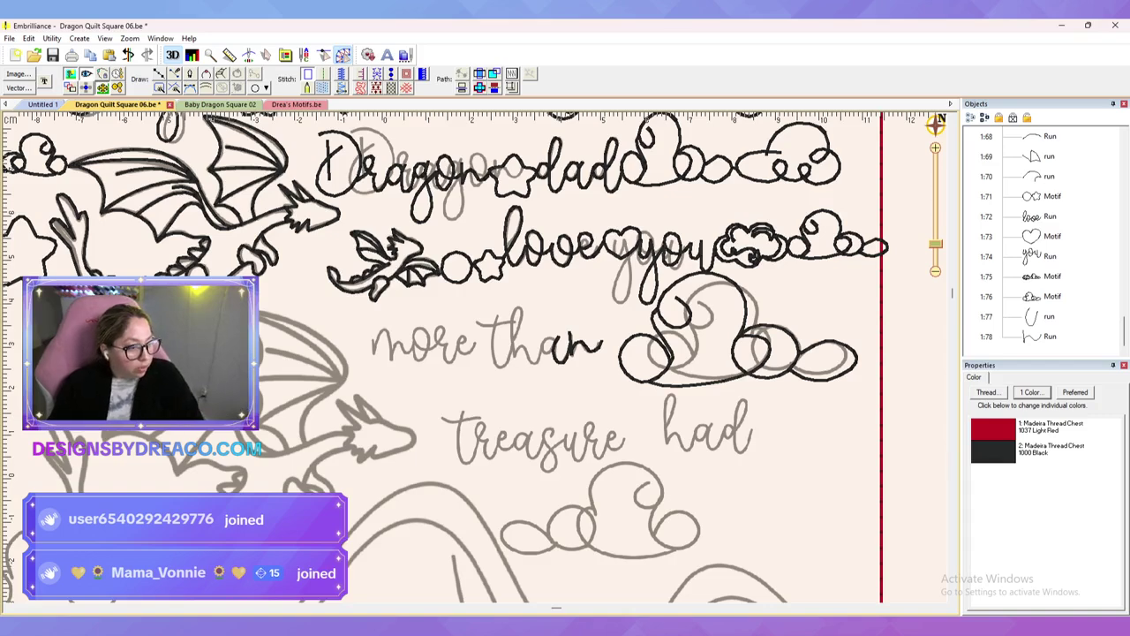
Step: Draw a slightly tilted oval over the bowl of the "a" in "than" and convert it to a run stitch
click(952, 293)
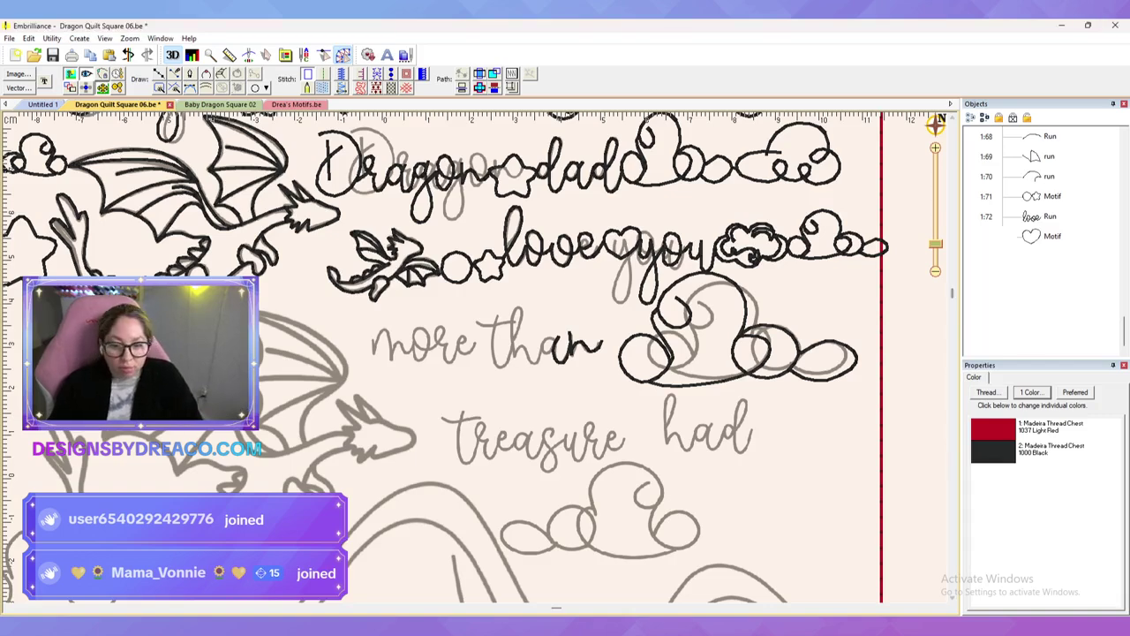
scroll(543, 339, up, 5)
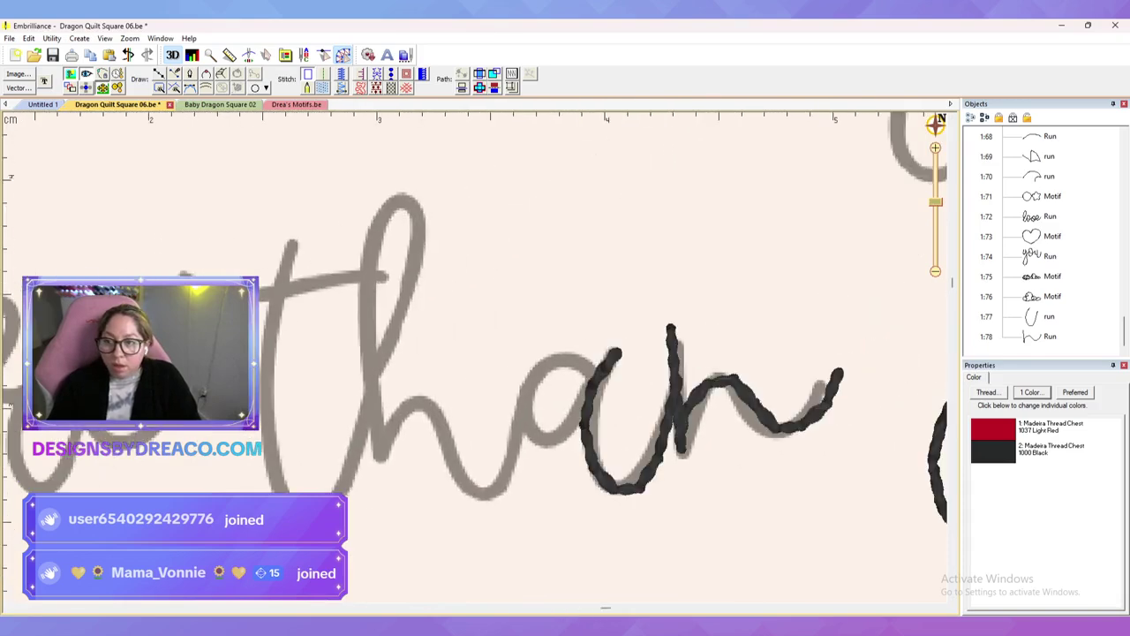
click(255, 87)
mouse_move(501, 339)
mouse_down()
mouse_move(565, 425)
mouse_move(596, 446)
mouse_move(586, 446)
mouse_up()
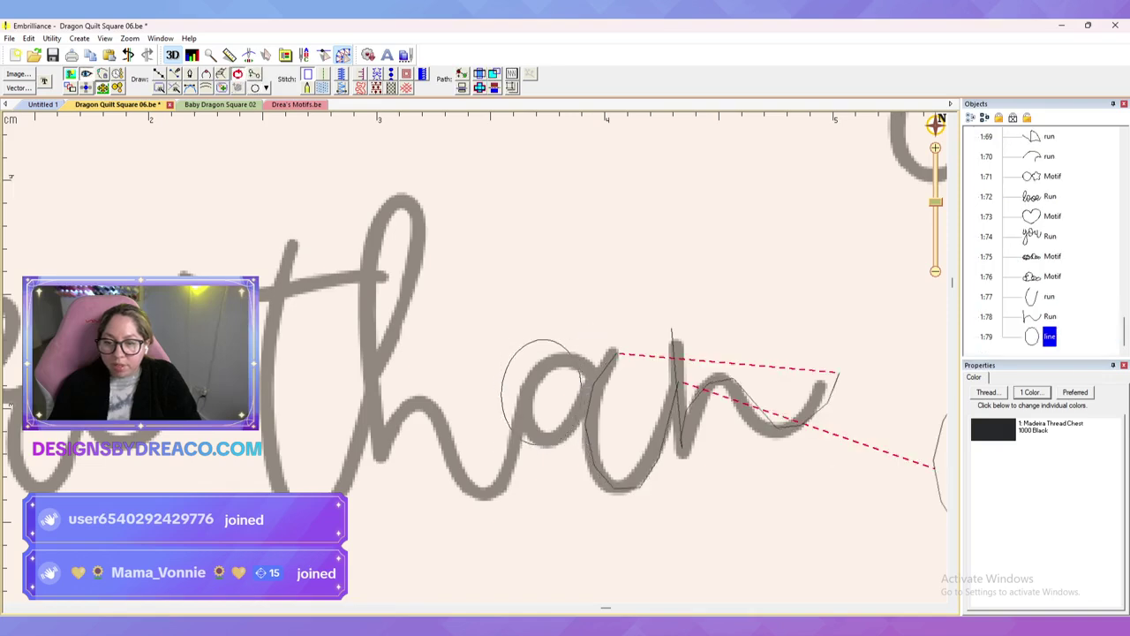
drag(541, 391, 554, 385)
click(323, 74)
drag(483, 403, 500, 321)
scroll(474, 351, up, 1)
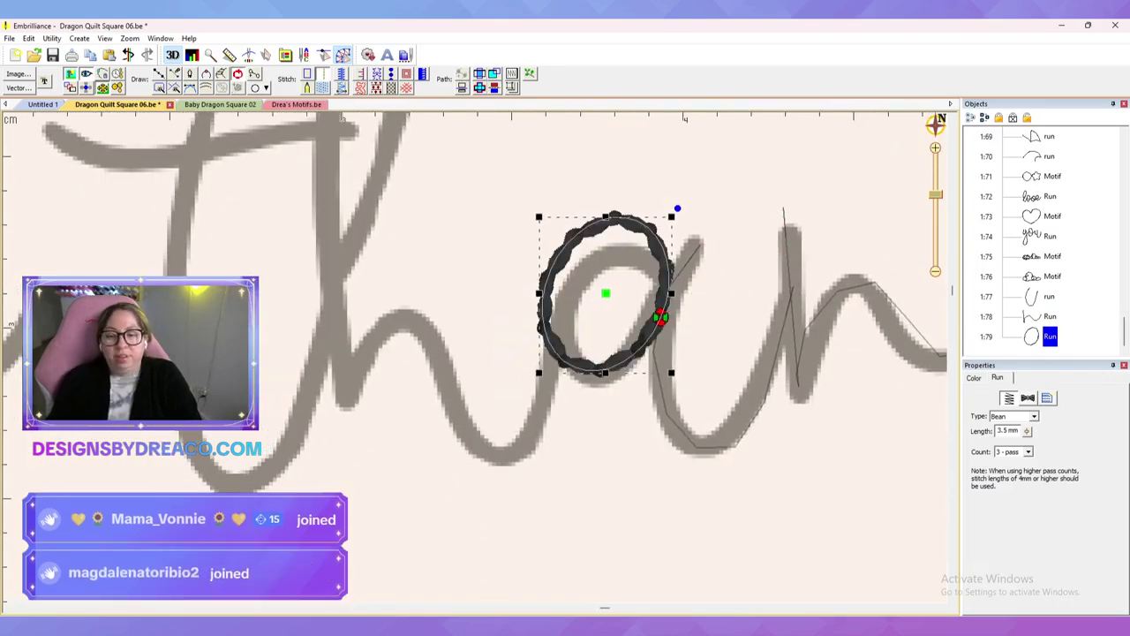
Step: Move the exit point of the curved "a" stroke, object 1:77, to where the stroke meets the oval
click(795, 342)
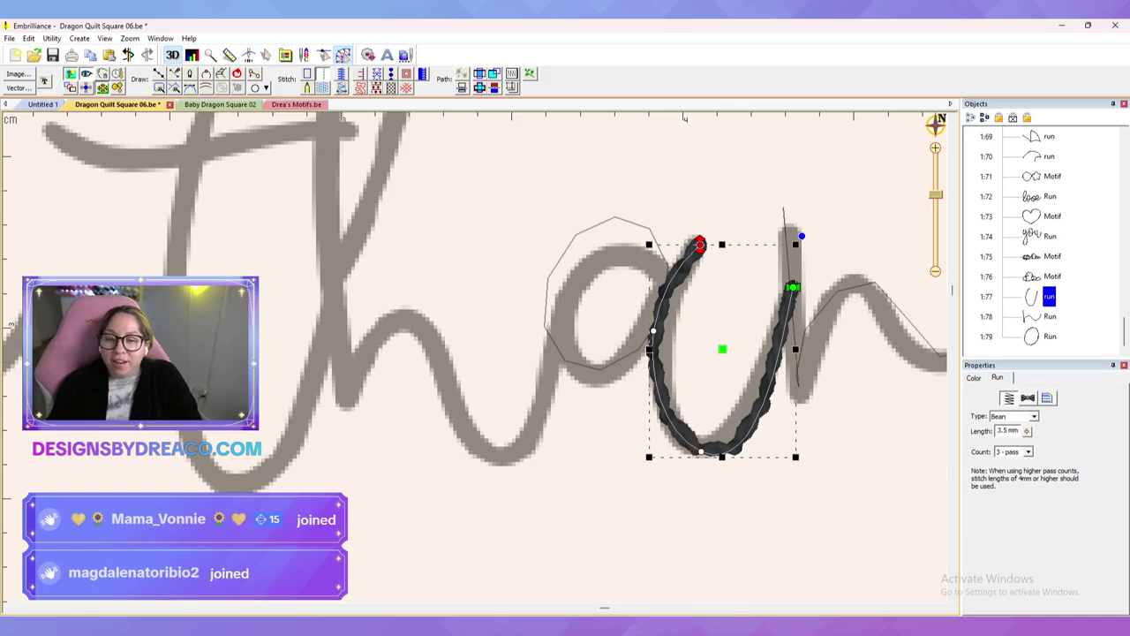
mouse_move(700, 245)
mouse_down()
mouse_move(681, 268)
mouse_move(699, 236)
mouse_move(669, 282)
mouse_up()
click(654, 235)
Step: Trace the "h" of "than" with a point-drawn run stitch from the oval's edge through its hump and stem to its upper loop
drag(537, 300, 661, 301)
key(d)
click(667, 288)
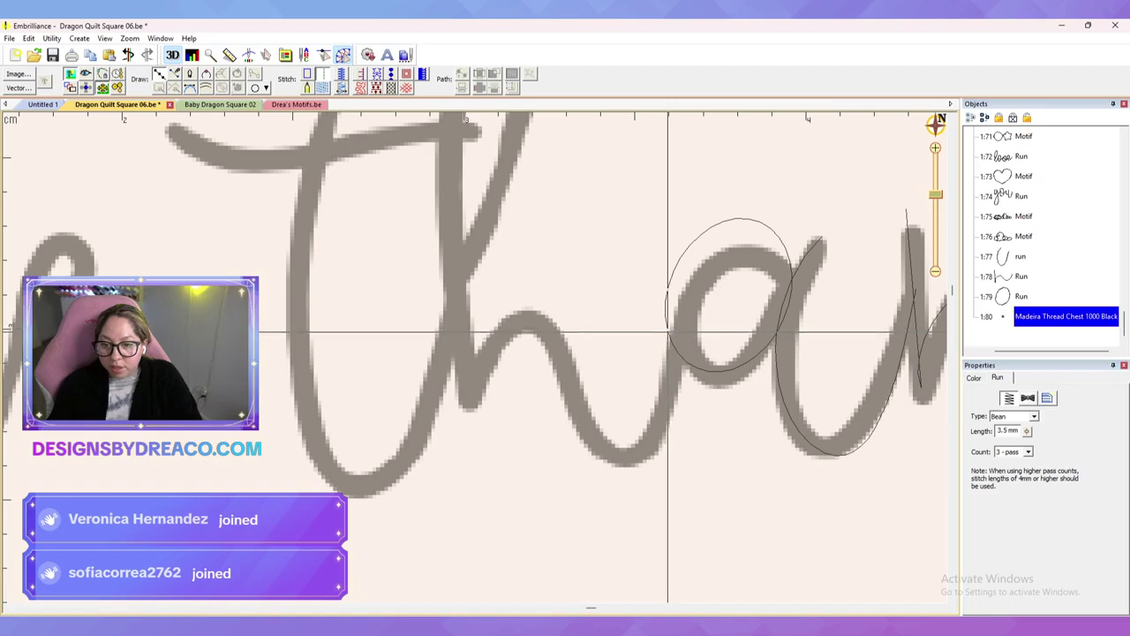
click(633, 457)
click(532, 318)
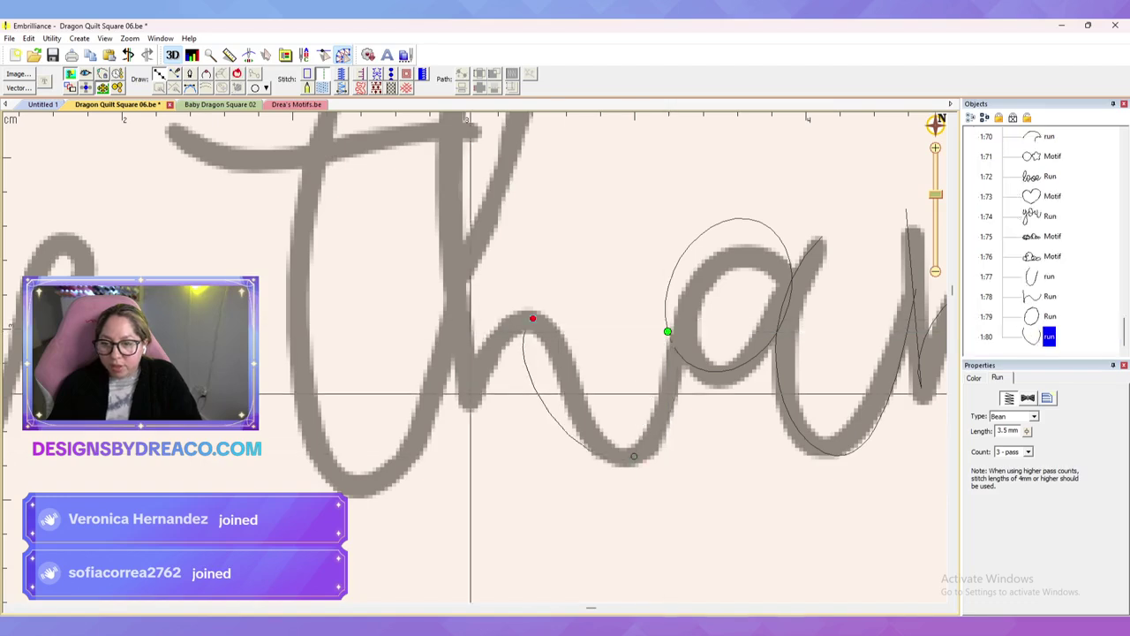
click(466, 407)
mouse_move(466, 408)
mouse_down()
mouse_move(503, 471)
mouse_move(501, 507)
mouse_up()
click(505, 136)
click(563, 160)
Step: Continue the run line from the "h" around the base of the "t" and up its stem, finishing at the tip
click(462, 536)
click(399, 577)
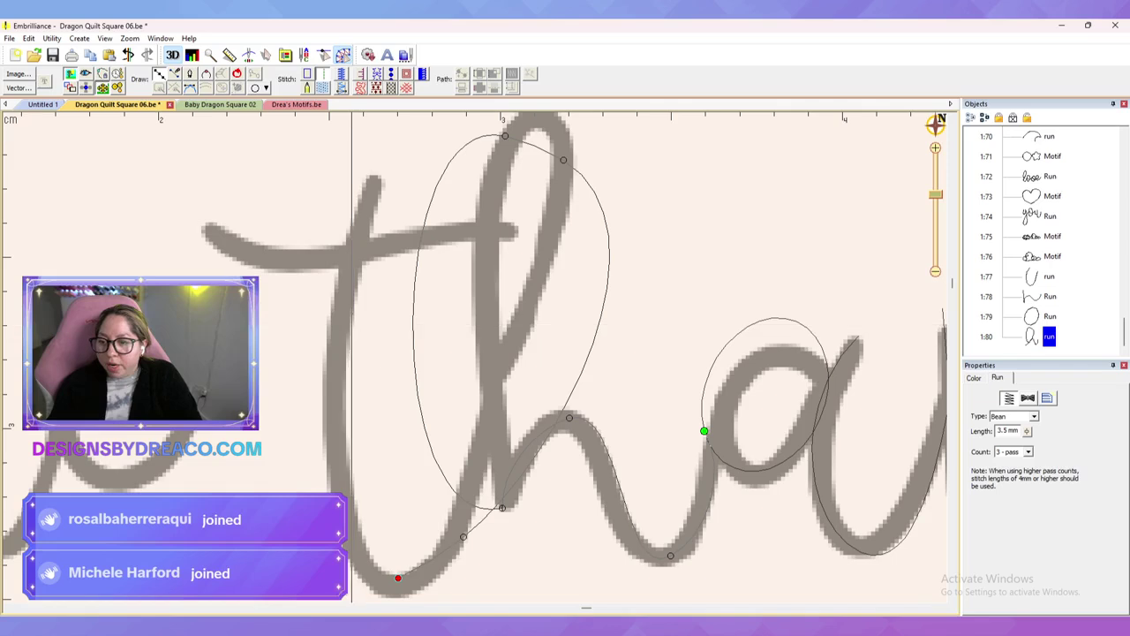
click(353, 249)
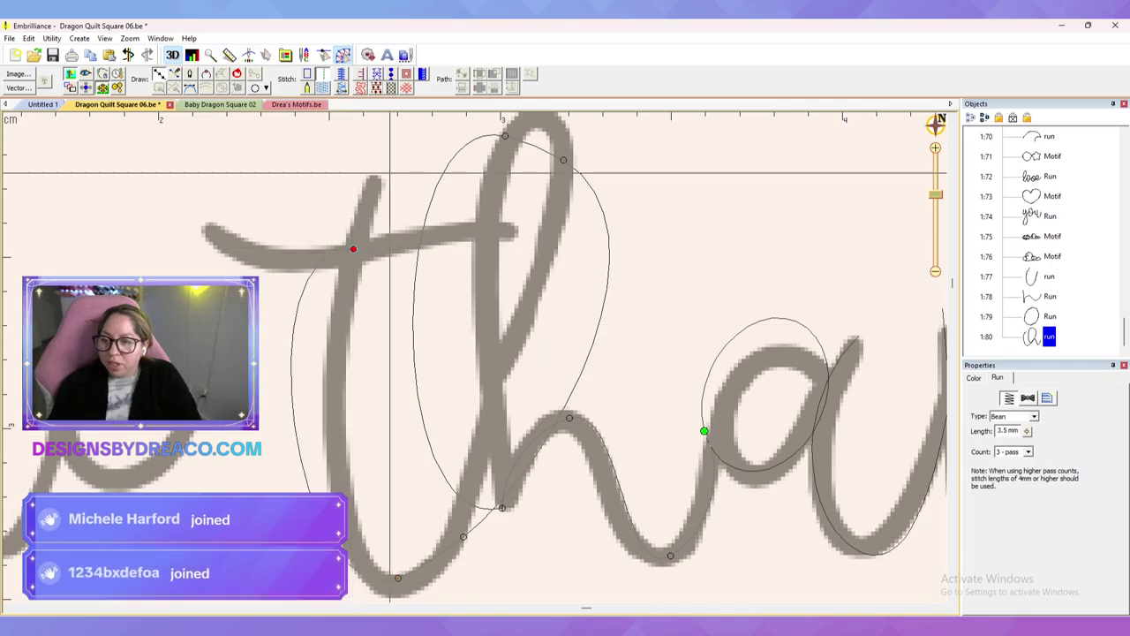
click(376, 171)
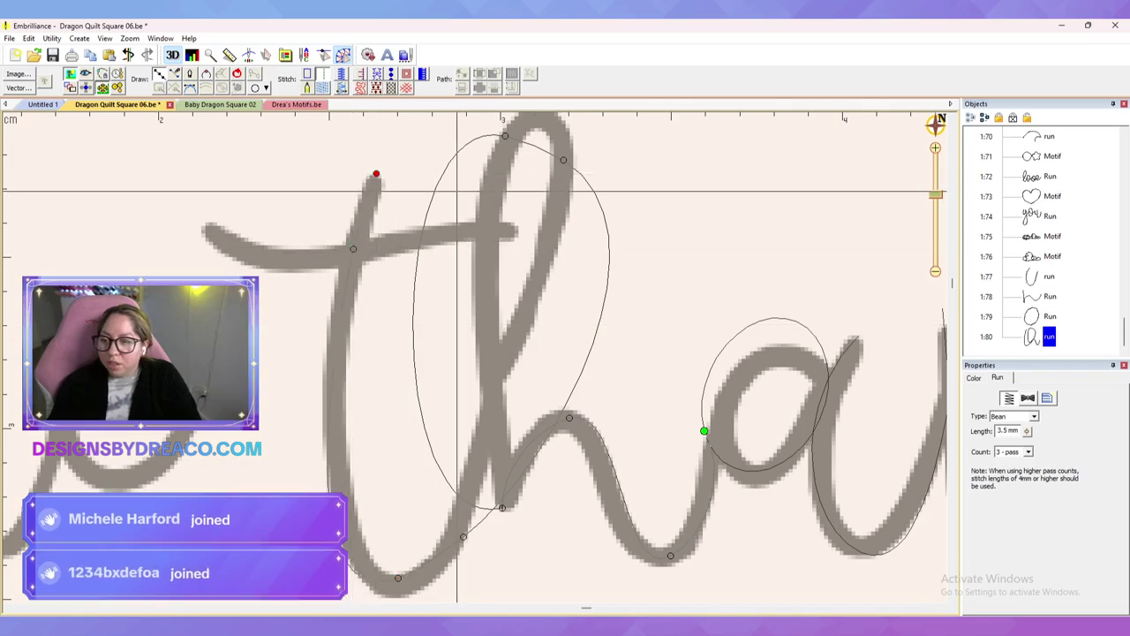
key(Return)
Step: Reshape the "th" run line by adjusting its points and curve handles so the "h" forms a narrow upright loop
drag(398, 577, 407, 583)
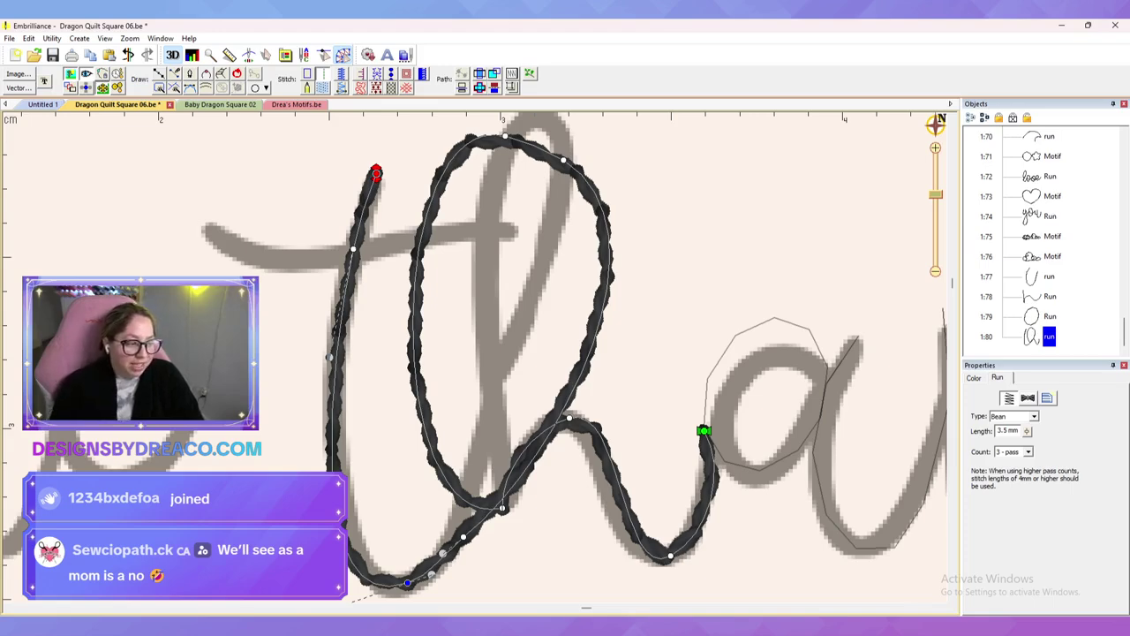
click(564, 159)
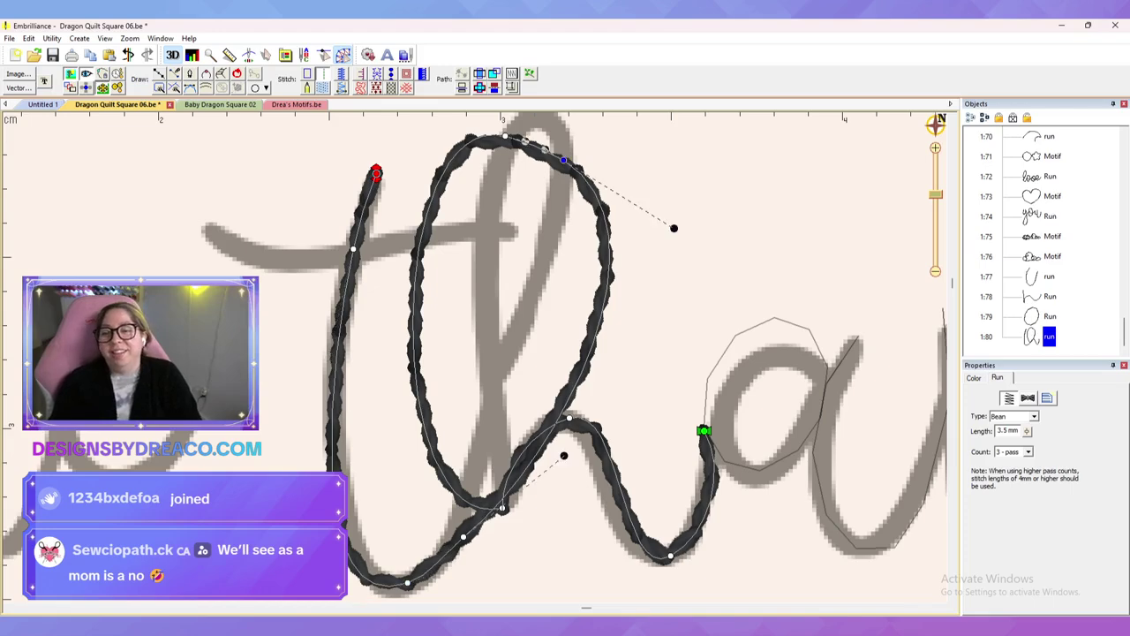
drag(674, 228, 565, 161)
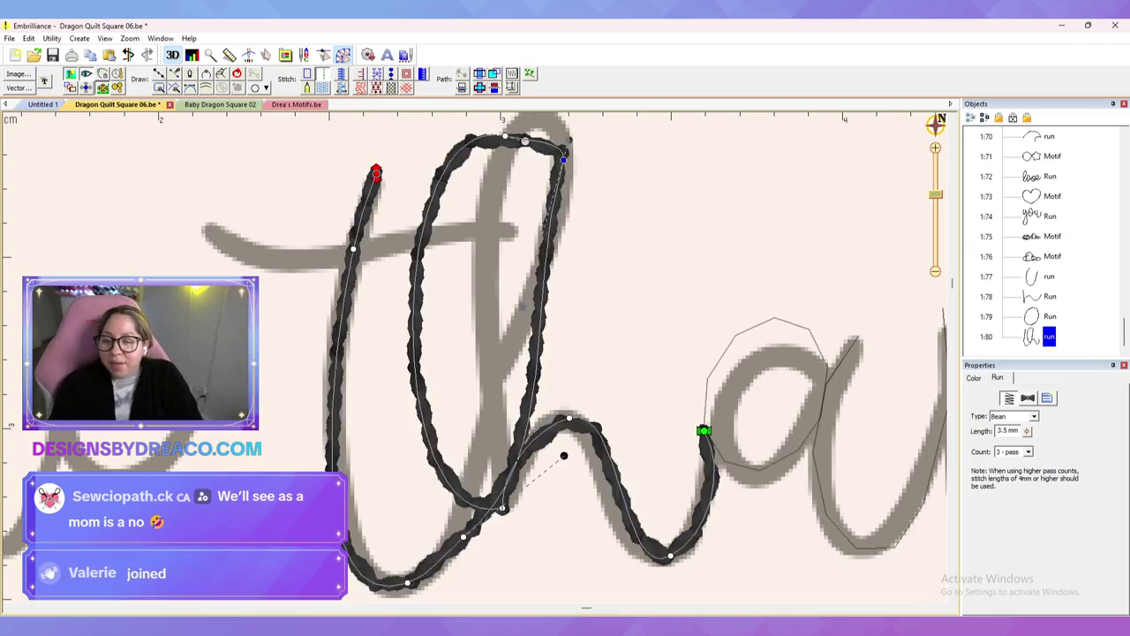
drag(563, 455, 523, 463)
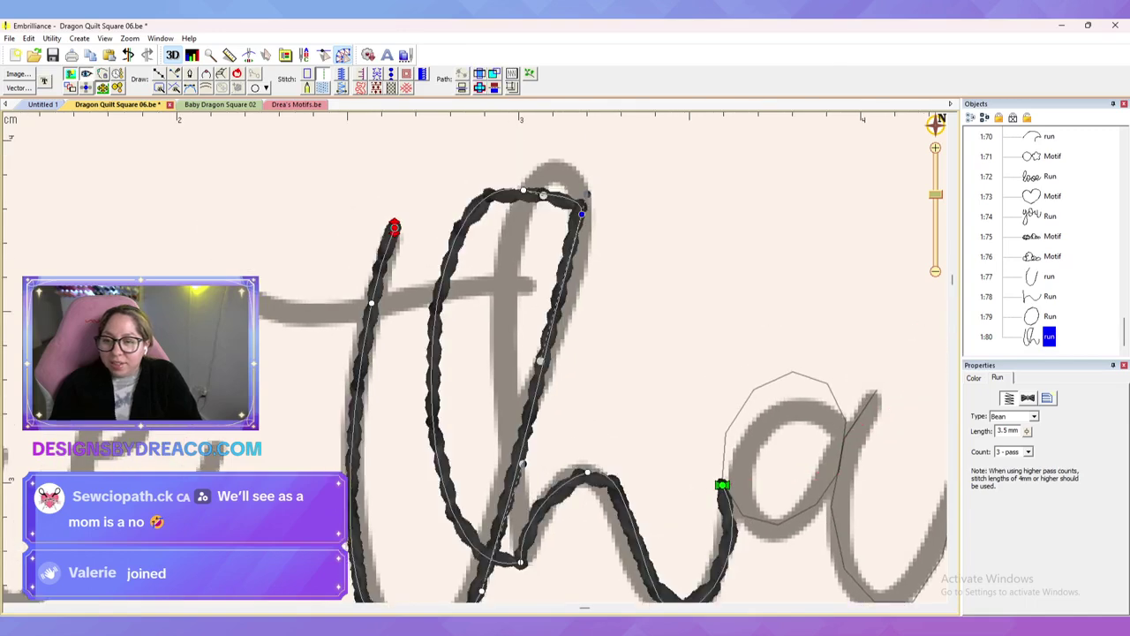
drag(543, 195, 524, 38)
click(510, 449)
drag(389, 474, 482, 400)
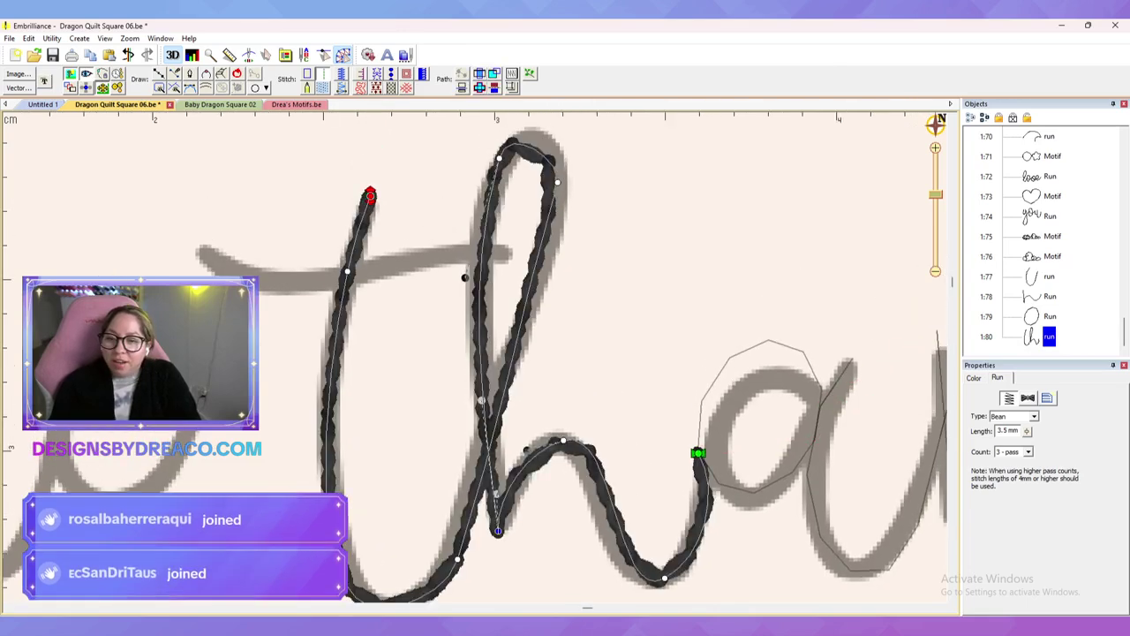
drag(557, 183, 602, 136)
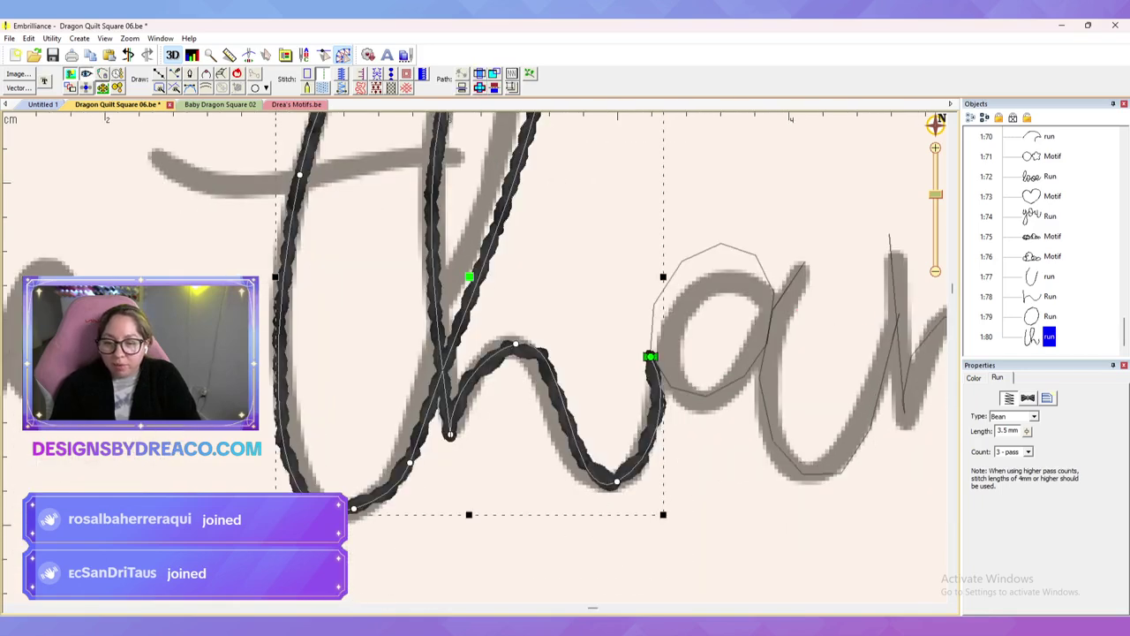
Step: Adjust the curve handles at the end of the "h" so its final upstroke rises more directly into the "a"
click(650, 356)
drag(674, 407, 645, 409)
drag(655, 463, 652, 456)
key(Escape)
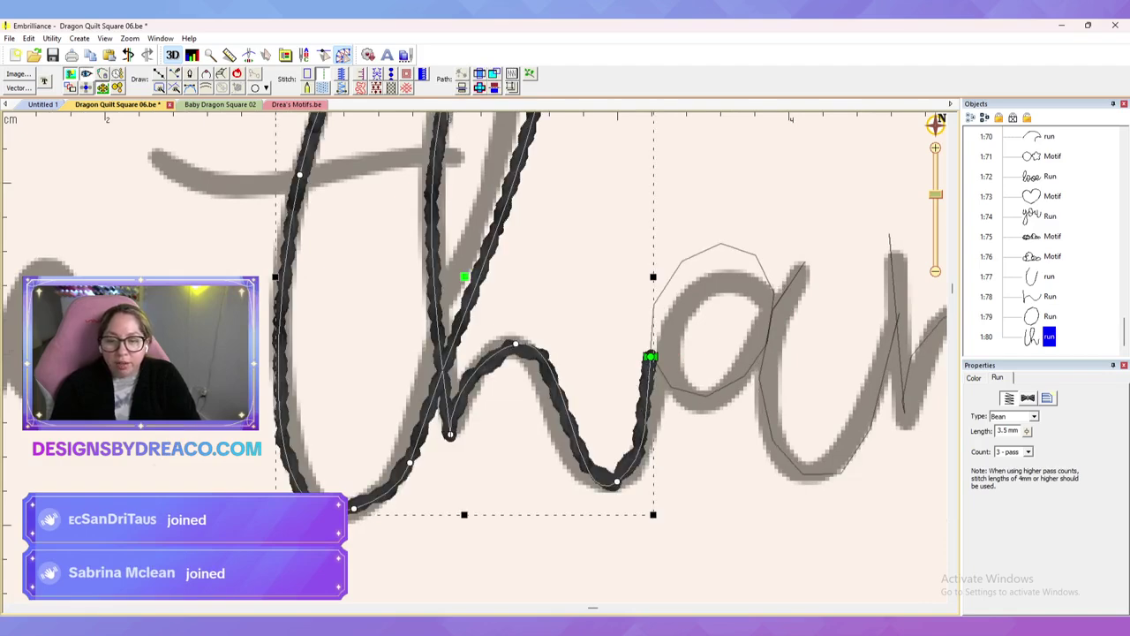
Step: Move the stitch exit point of the "a" oval to the point where the "h" joins it
click(672, 387)
drag(766, 342, 651, 357)
key(Escape)
Step: Trace the crossbar of the "t" with a four-point curved line extending across the "h" and convert it to a run stitch
scroll(475, 362, down, 1)
drag(494, 353, 687, 378)
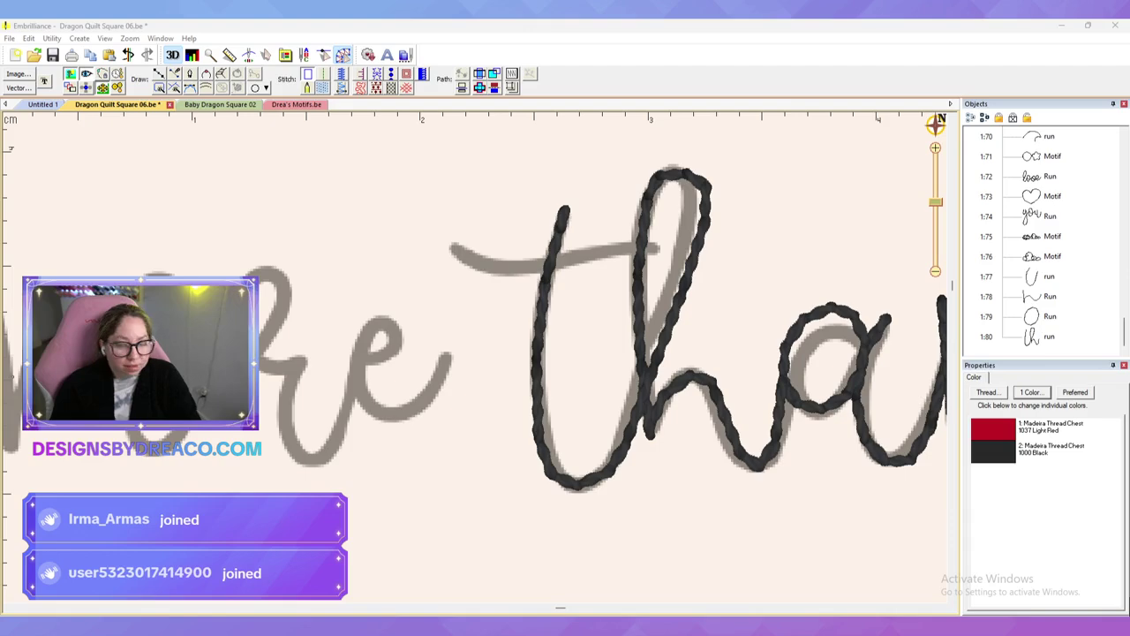
drag(477, 265, 493, 365)
scroll(478, 359, up, 3)
drag(782, 365, 344, 191)
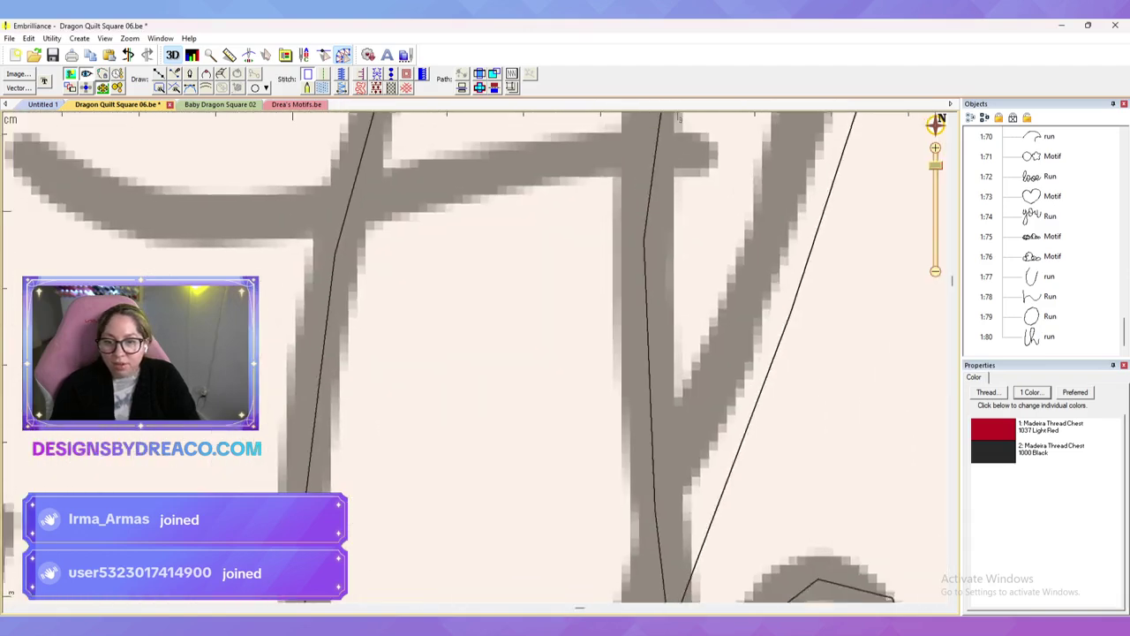
scroll(565, 353, down, 3)
click(158, 74)
click(389, 277)
click(481, 314)
click(614, 279)
click(698, 281)
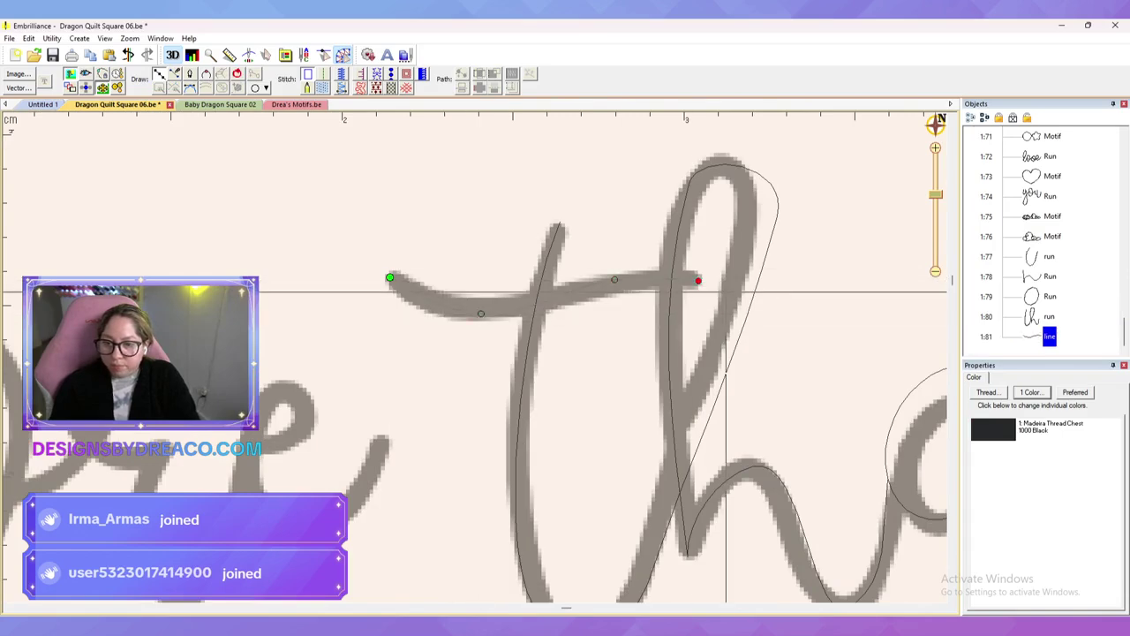
key(Return)
click(321, 73)
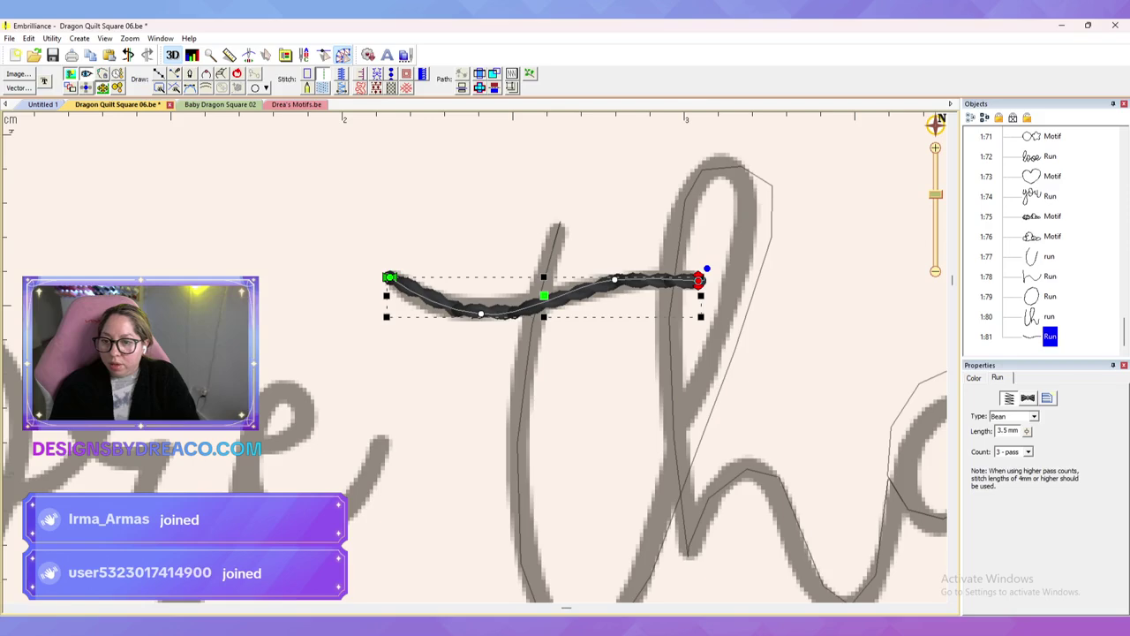
click(1049, 316)
drag(536, 297, 535, 304)
key(Return)
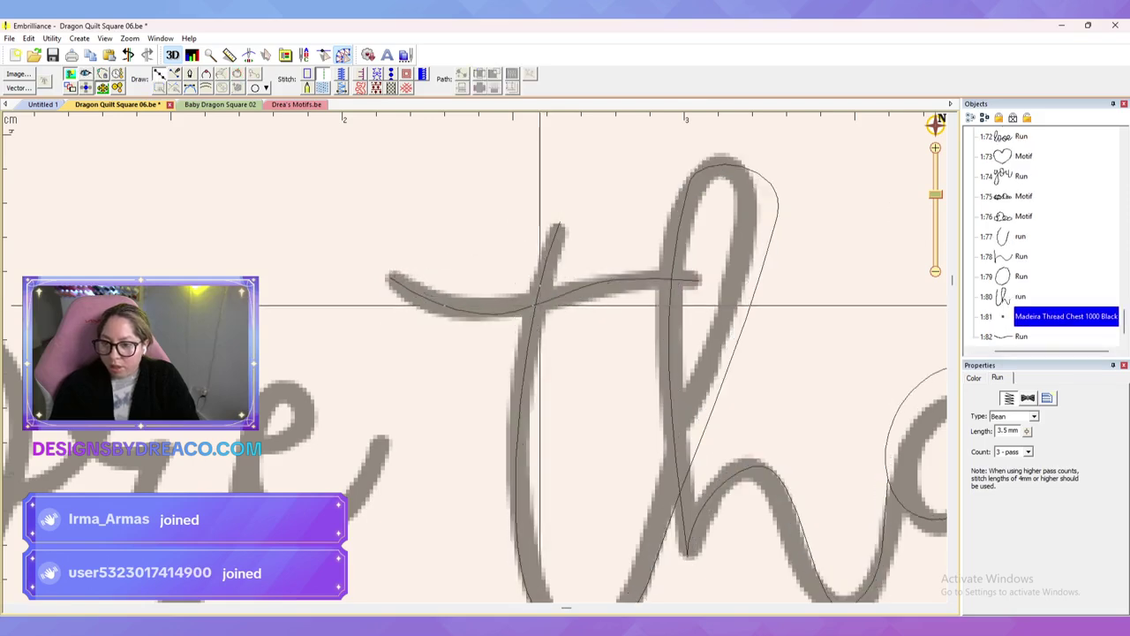
key(Escape)
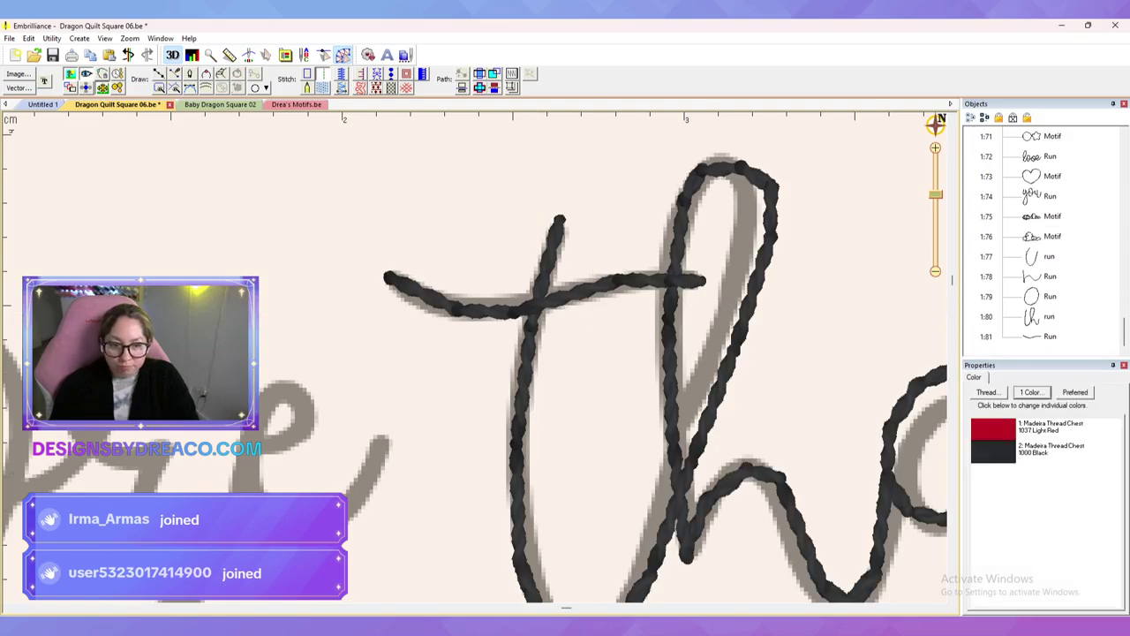
Step: Duplicate the crossbar run and apply the "QuickStyle: Traveling Run" style to the first copy, object 1:81
click(1049, 336)
key(ctrl+v)
click(1050, 316)
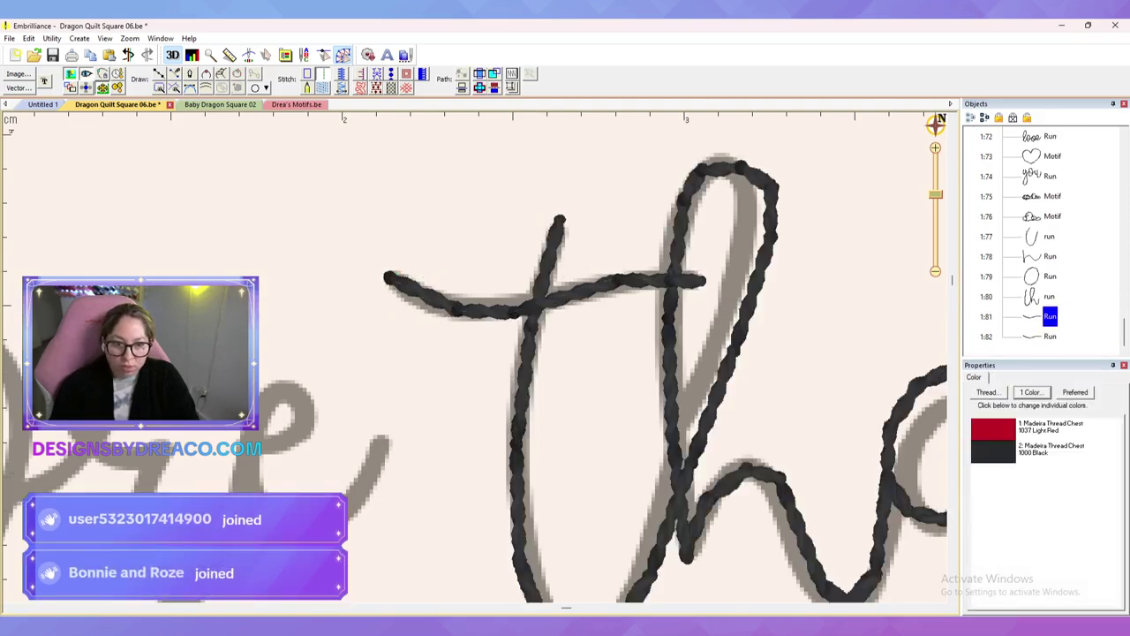
click(1047, 399)
click(1024, 446)
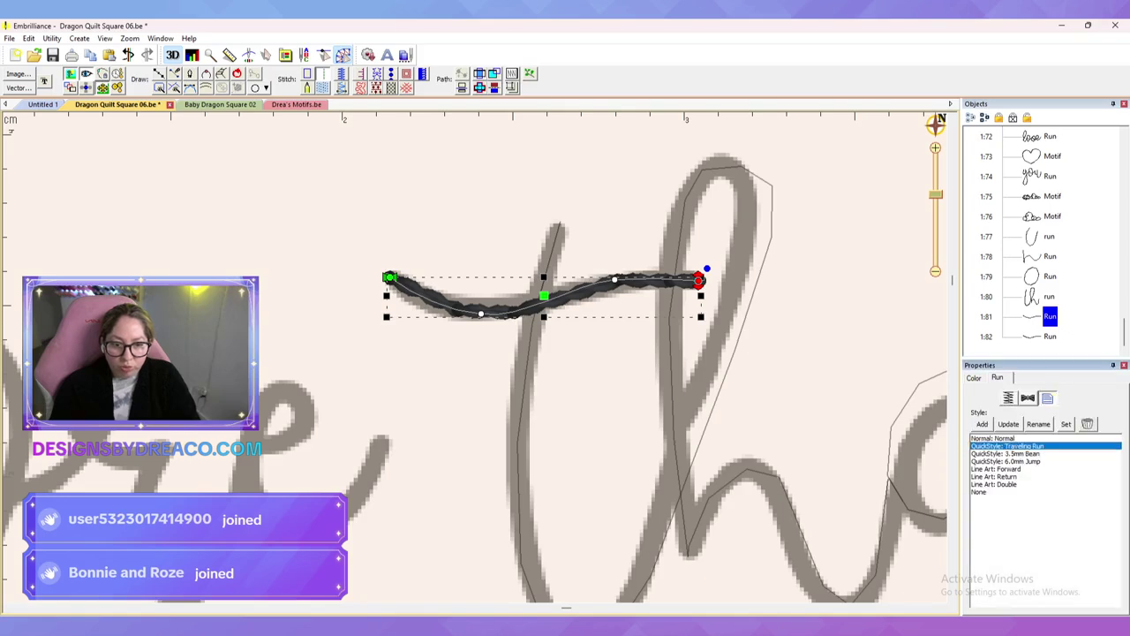
Step: Delete the traveling run's points beyond the "t" stem and reverse the path so it runs to the crossbar's outer tip
drag(602, 250, 771, 311)
key(Delete)
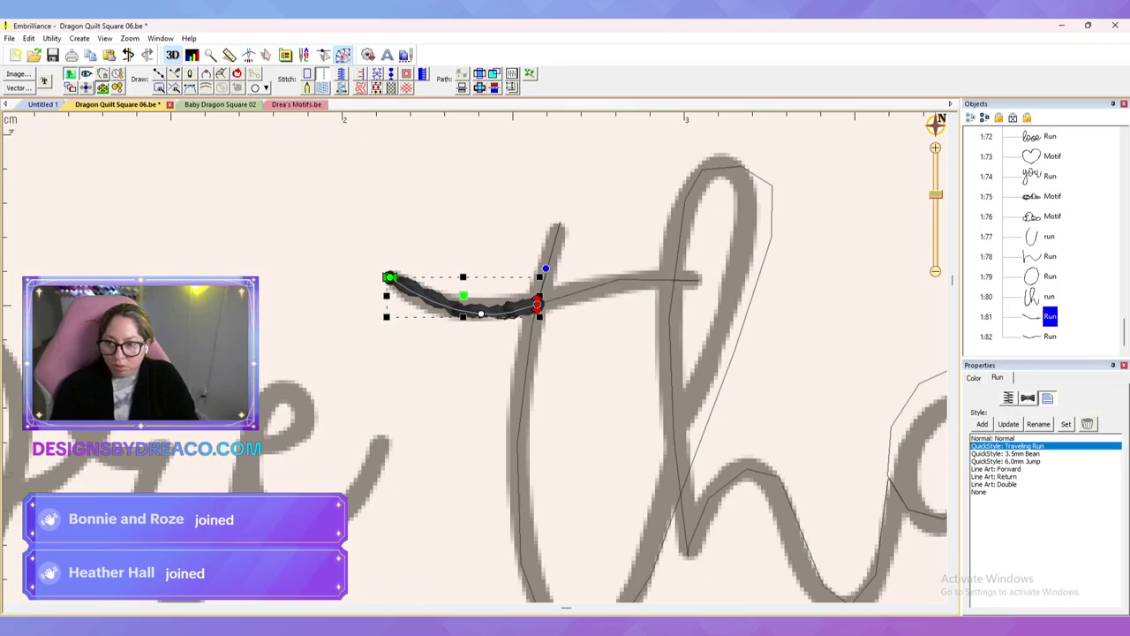
click(79, 38)
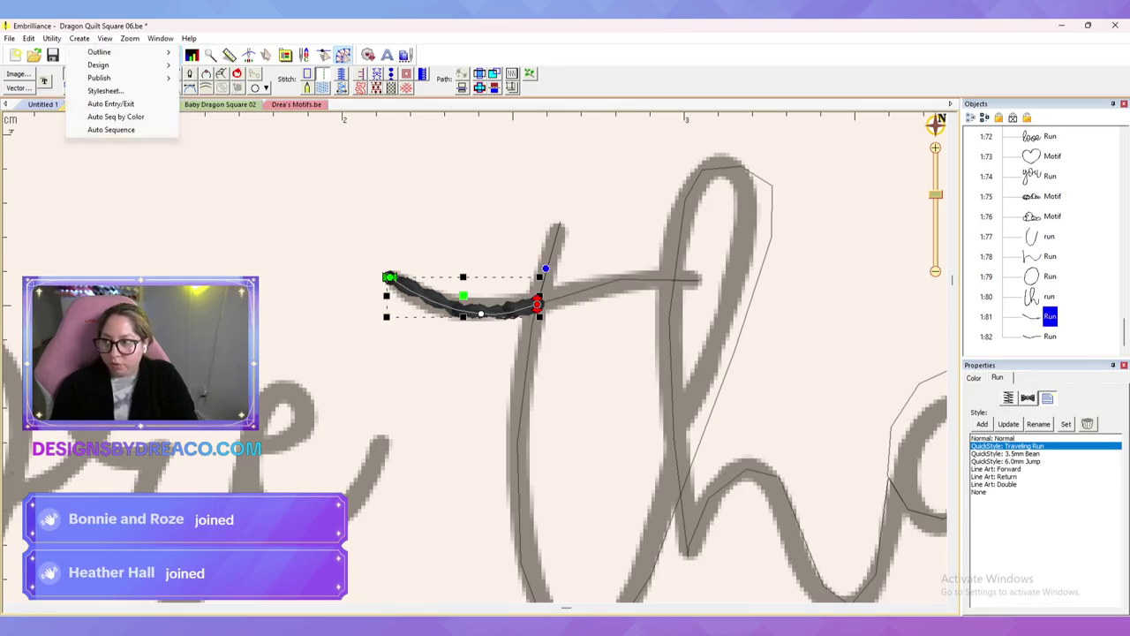
mouse_move(99, 51)
click(239, 78)
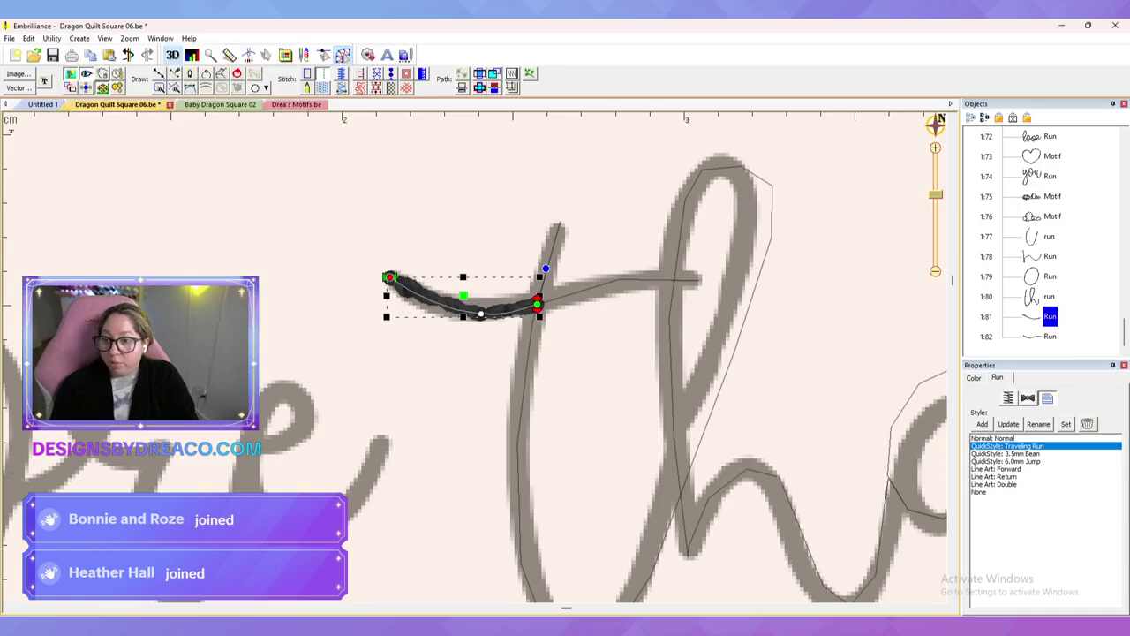
mouse_move(390, 278)
mouse_down()
mouse_move(537, 305)
mouse_move(455, 309)
mouse_move(389, 277)
mouse_up()
click(372, 179)
Step: Hide the background artwork so only the digitized lettering and motifs are displayed
scroll(477, 353, down, 3)
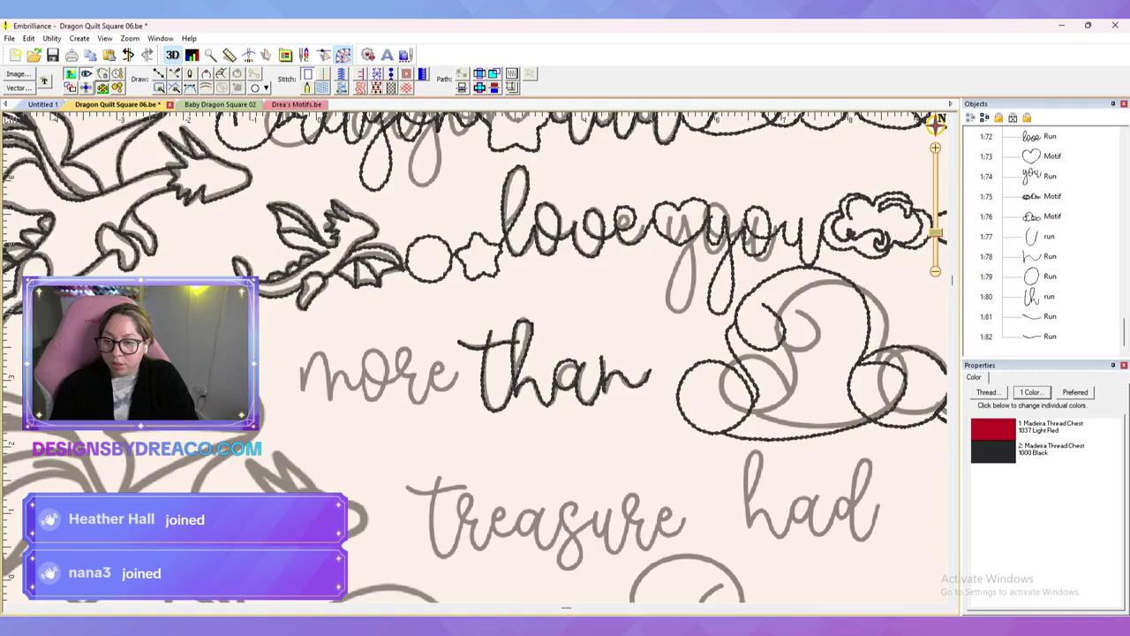
drag(530, 379, 514, 304)
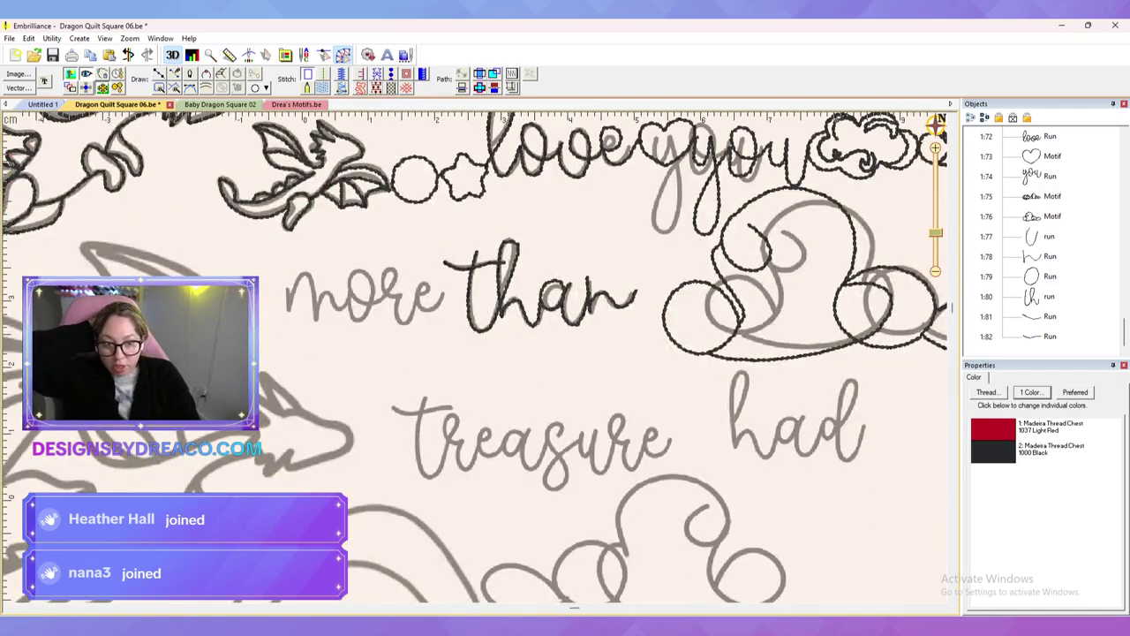
ctrl+scroll(477, 368, down, 1)
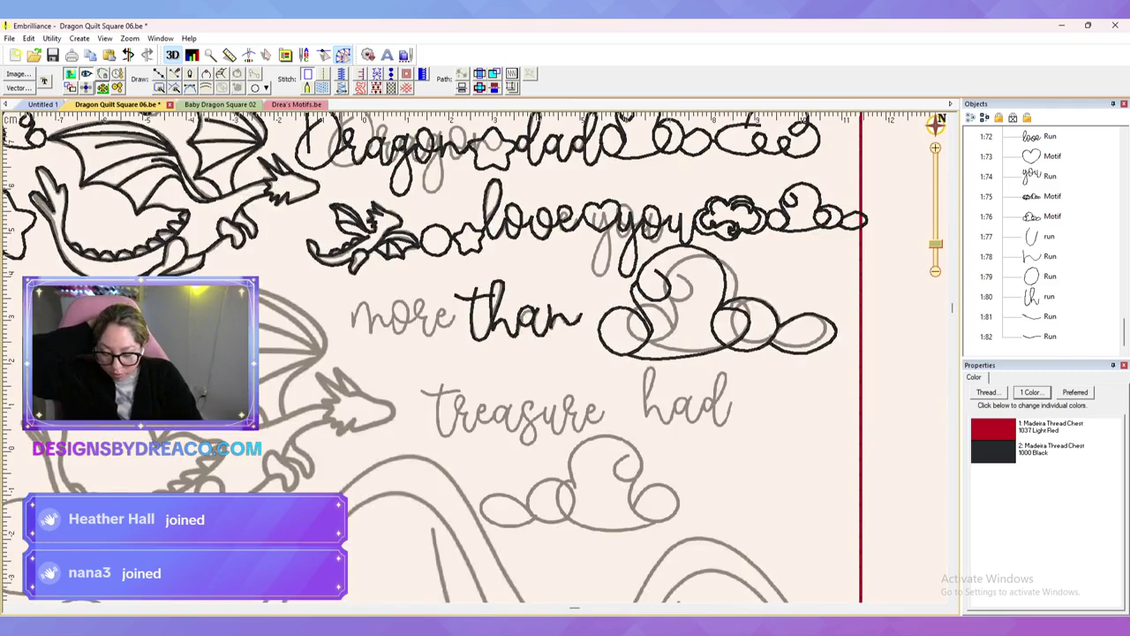
key(i)
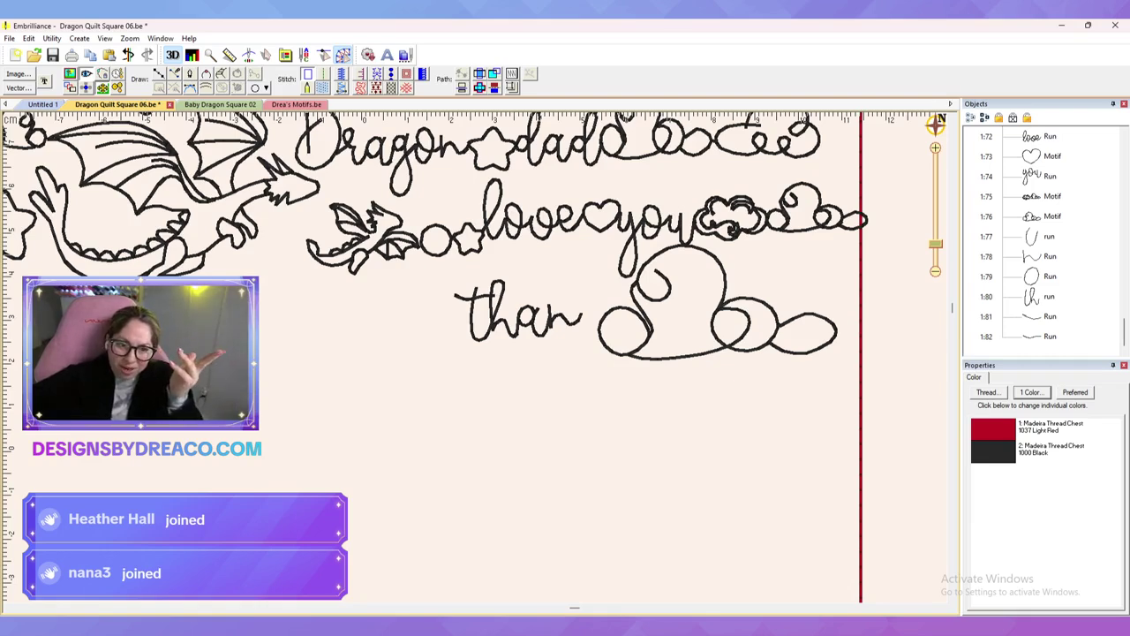
Step: Select the "than" objects 1:77 through 1:82, enlarge the word slightly and move it to touch the large cloud motif
click(1048, 236)
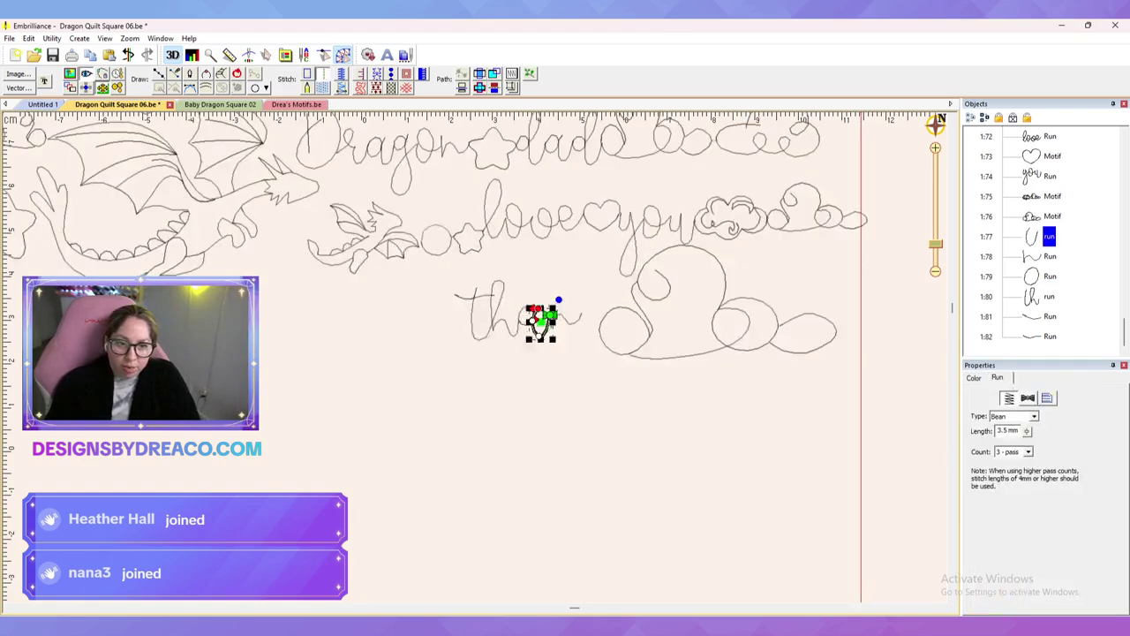
shift+click(1050, 337)
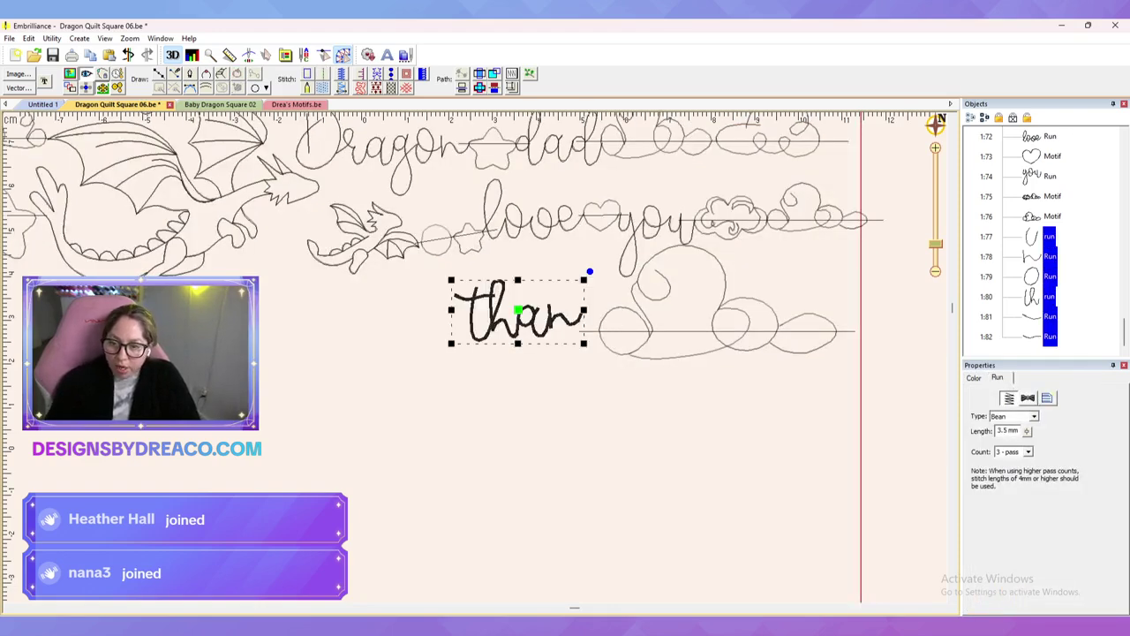
drag(584, 344, 595, 348)
mouse_move(519, 310)
mouse_down()
mouse_move(530, 313)
mouse_move(524, 324)
mouse_up()
key(Escape)
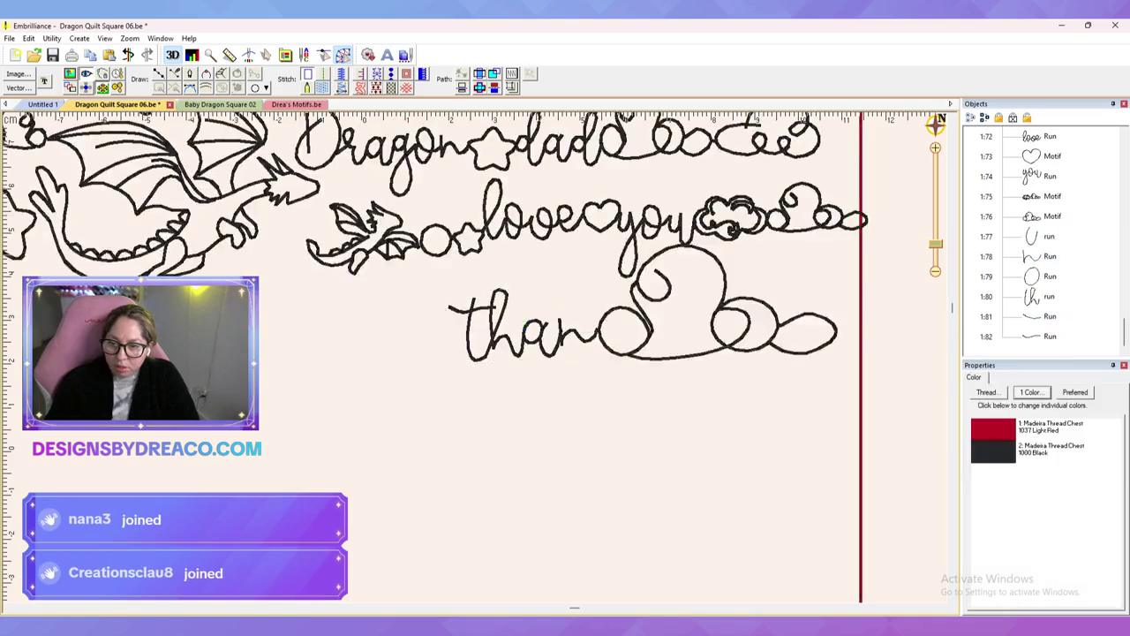
Step: Show the background artwork behind the digitized objects again and save the design
scroll(476, 358, down, 3)
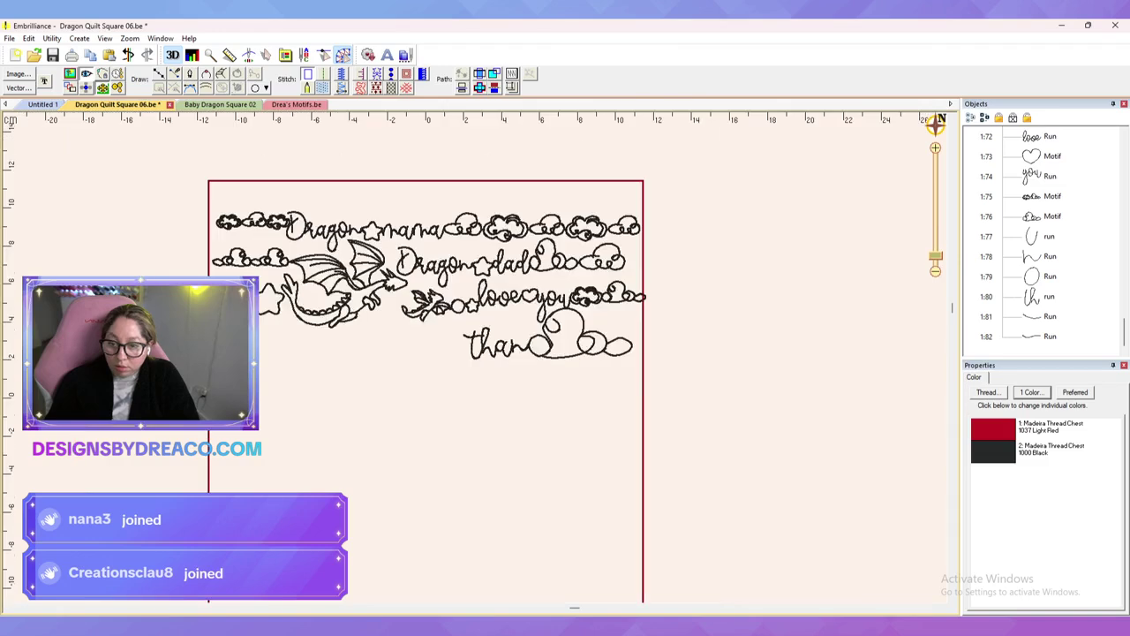
scroll(477, 349, up, 2)
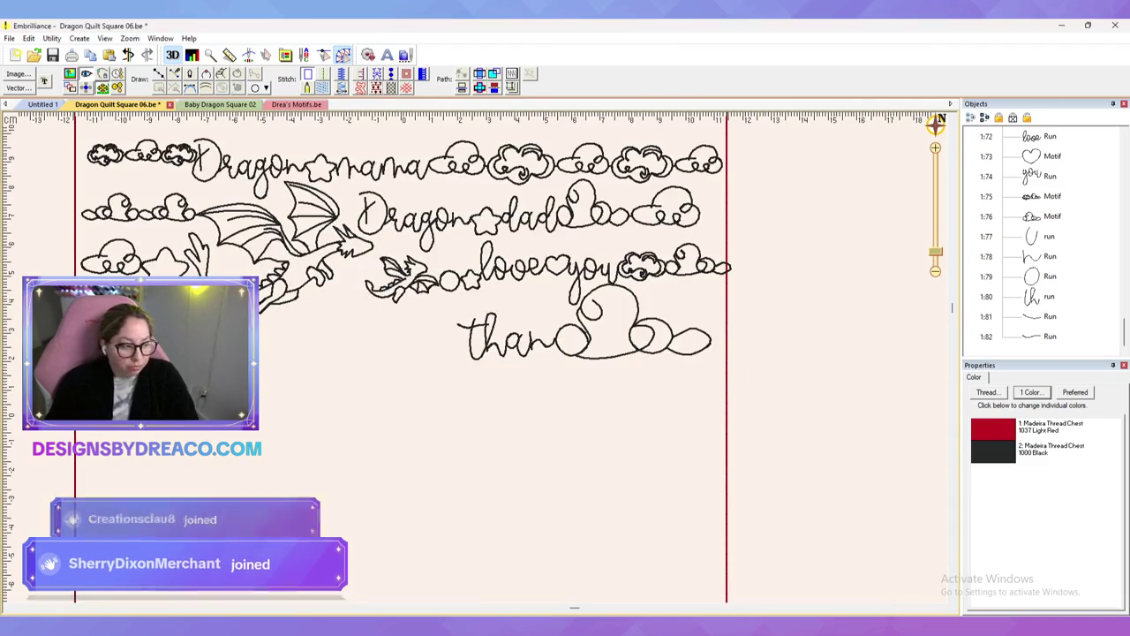
scroll(459, 357, up, 1)
drag(459, 357, 539, 360)
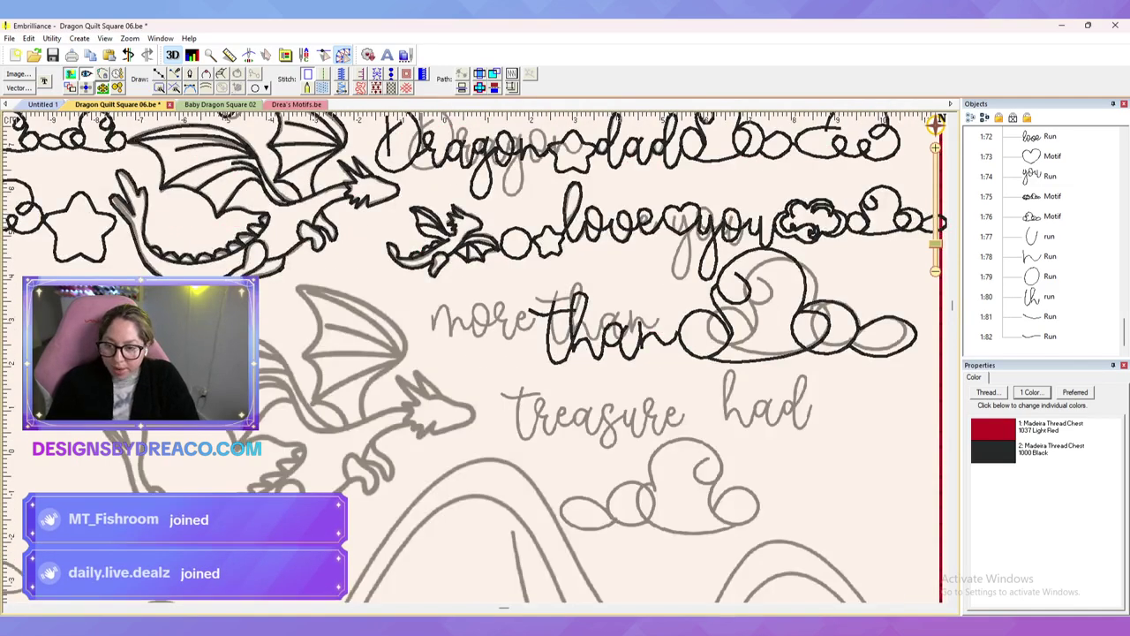
scroll(486, 353, up, 1)
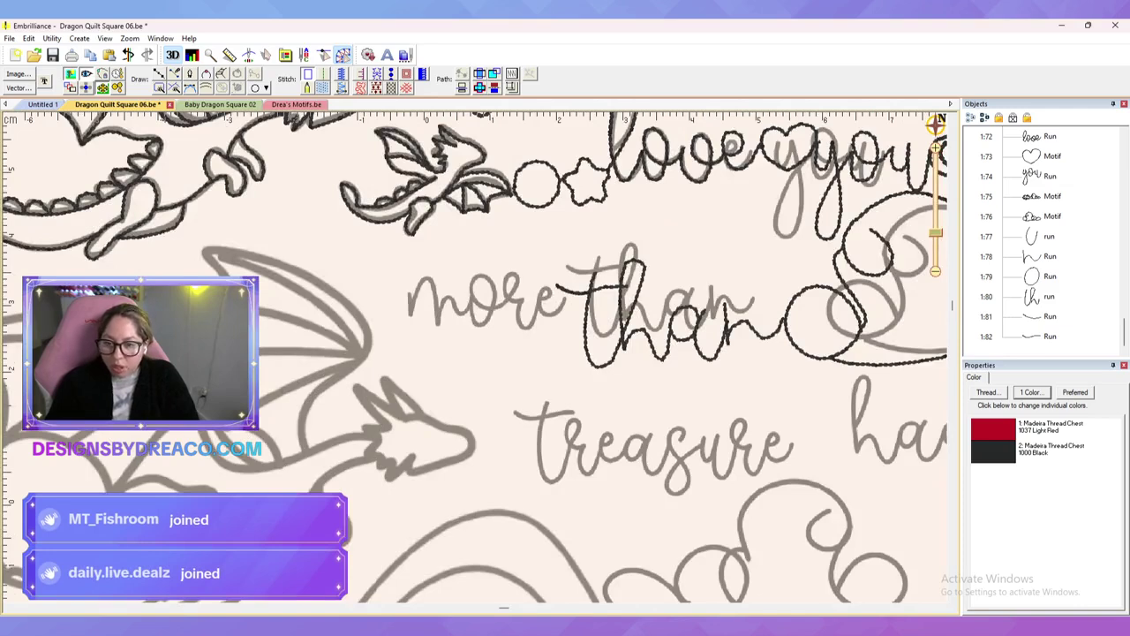
key(ctrl+s)
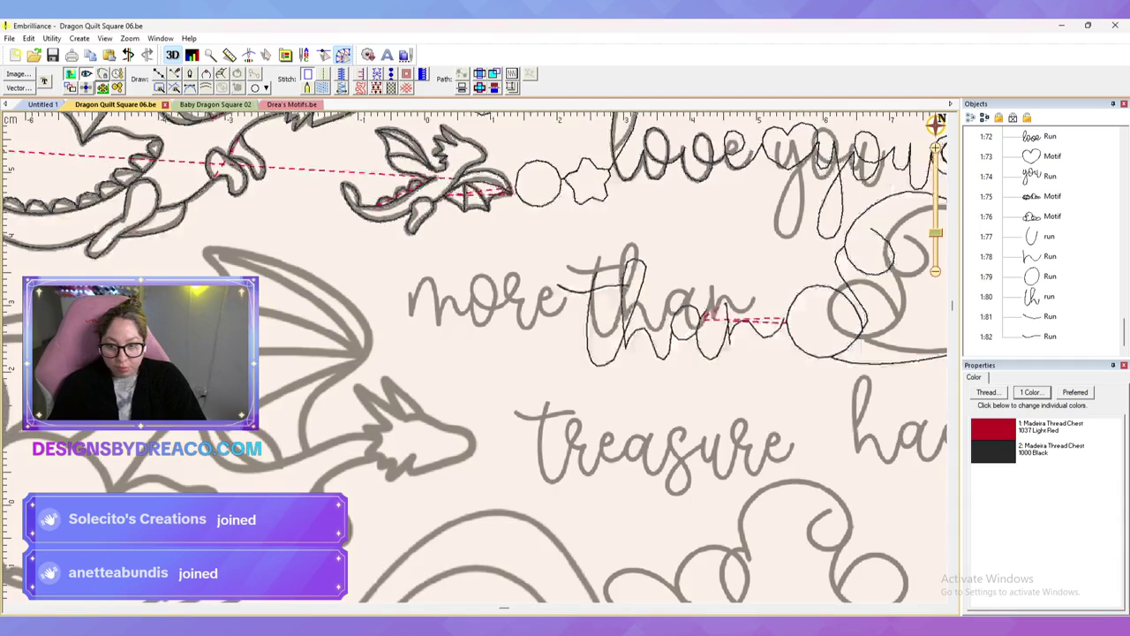
Step: Start a curved line tracing the artwork word "more" from the tail of the "e" back to the top loop of the "r"
drag(477, 354, 618, 368)
scroll(477, 357, up, 5)
drag(786, 142, 376, 342)
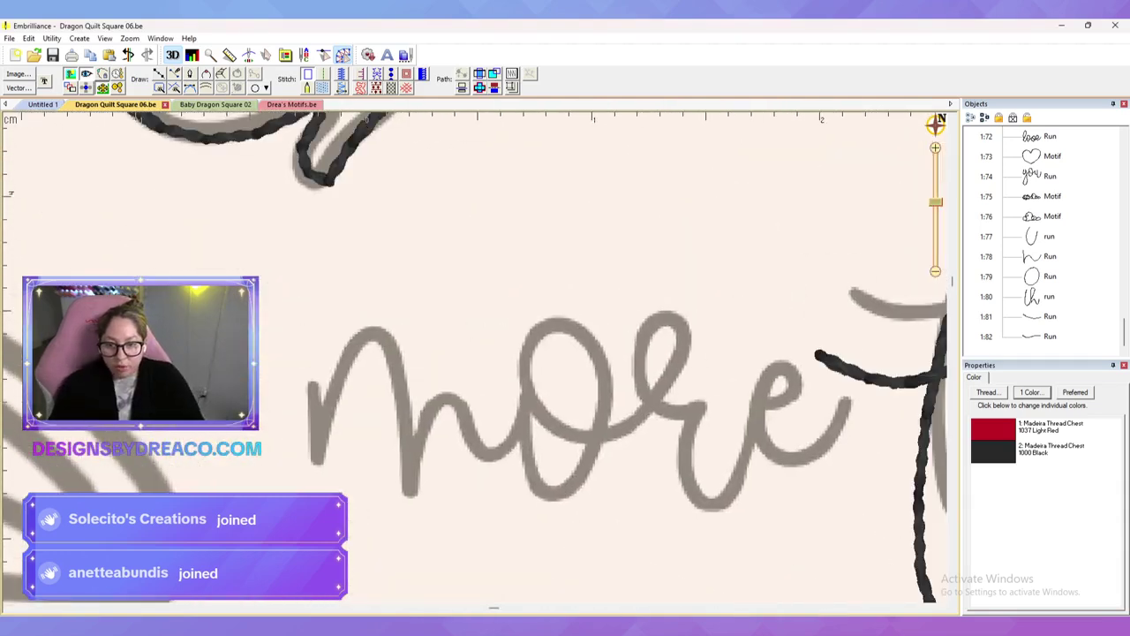
drag(565, 371, 526, 312)
click(824, 336)
click(807, 338)
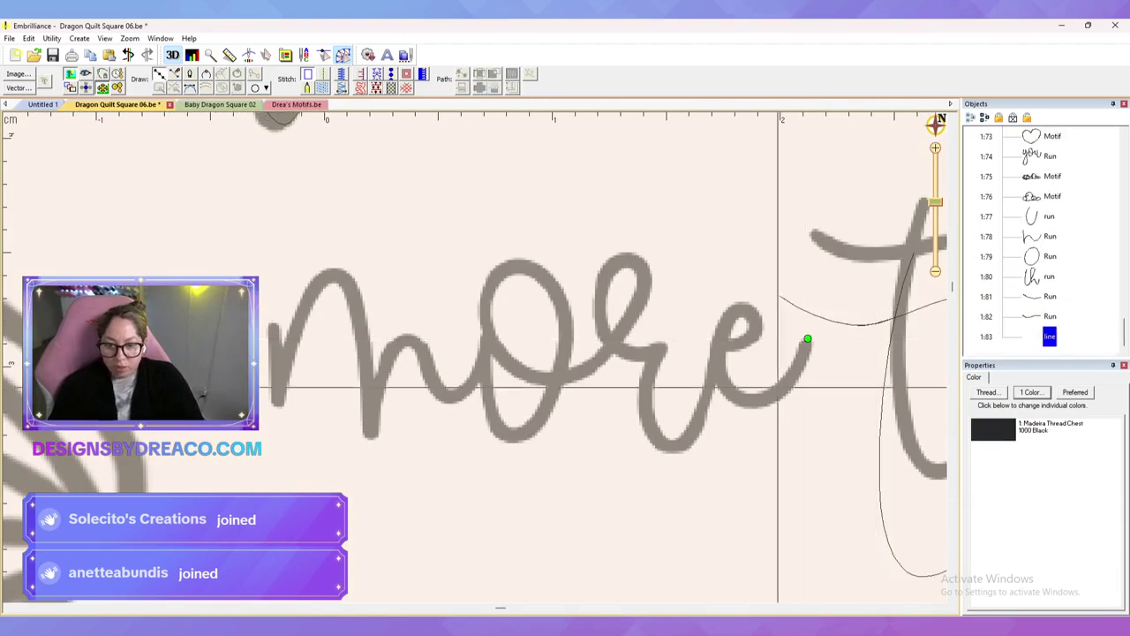
click(744, 401)
click(697, 332)
click(728, 265)
click(773, 320)
click(702, 353)
click(678, 447)
click(658, 348)
click(576, 255)
click(664, 265)
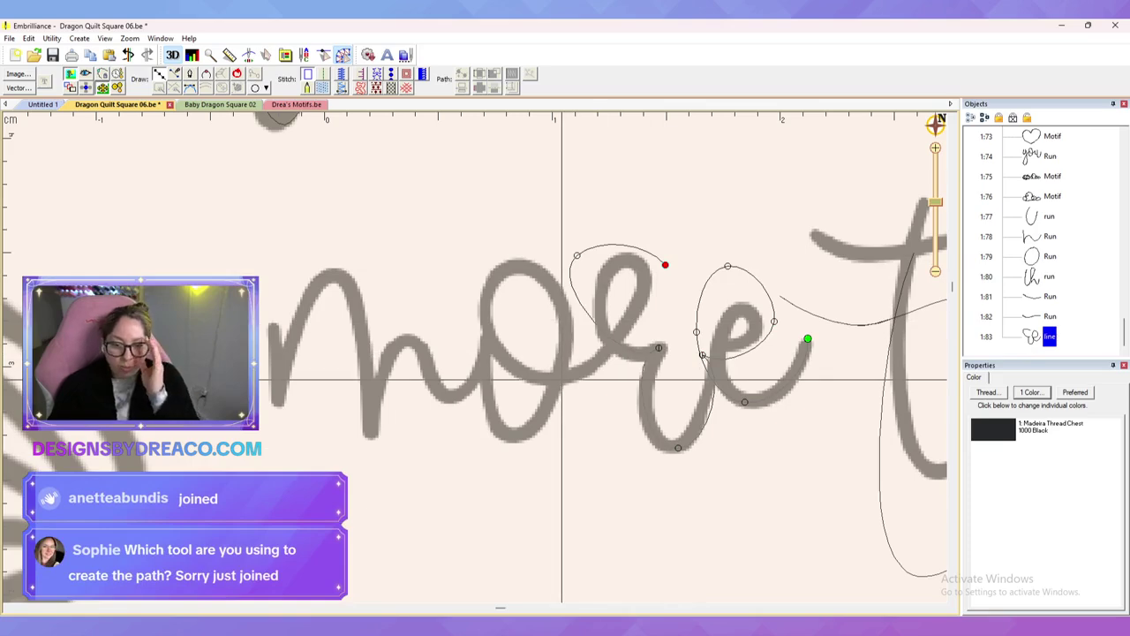
Step: Continue the trace through the "o" and the "m", and finish the line at the upper tip of the "m"
click(557, 380)
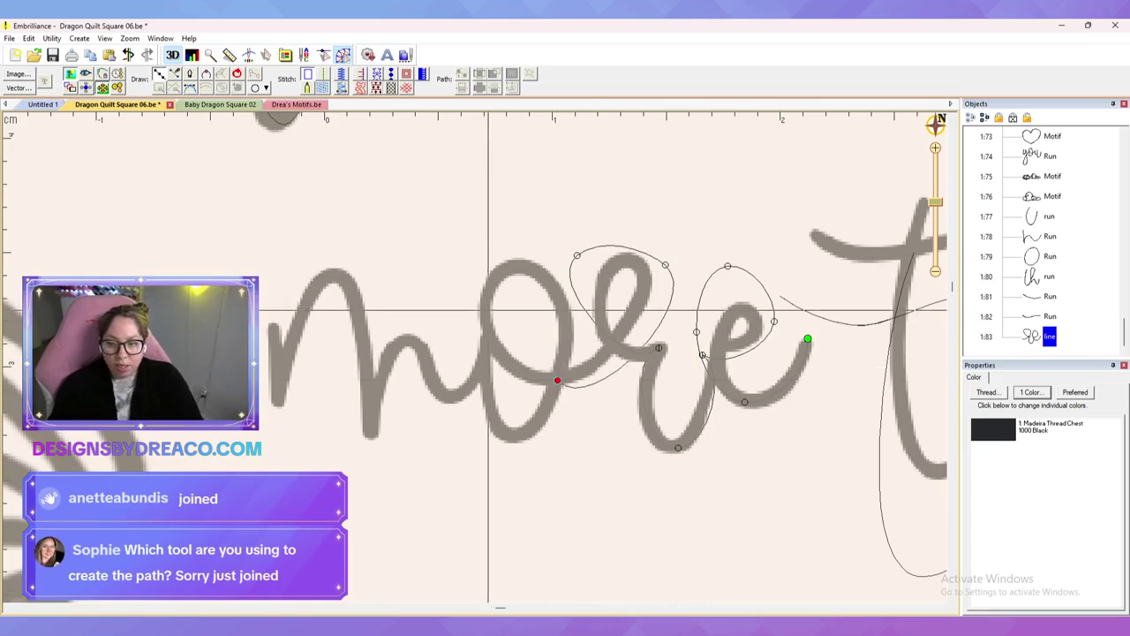
click(477, 302)
click(557, 285)
click(534, 432)
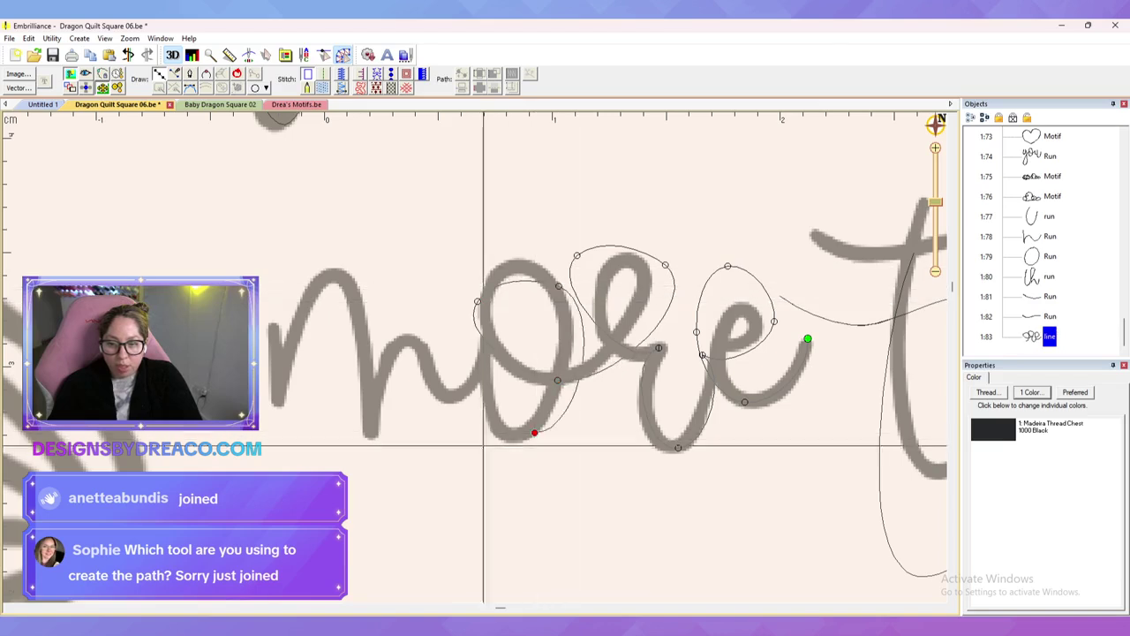
click(484, 347)
click(446, 399)
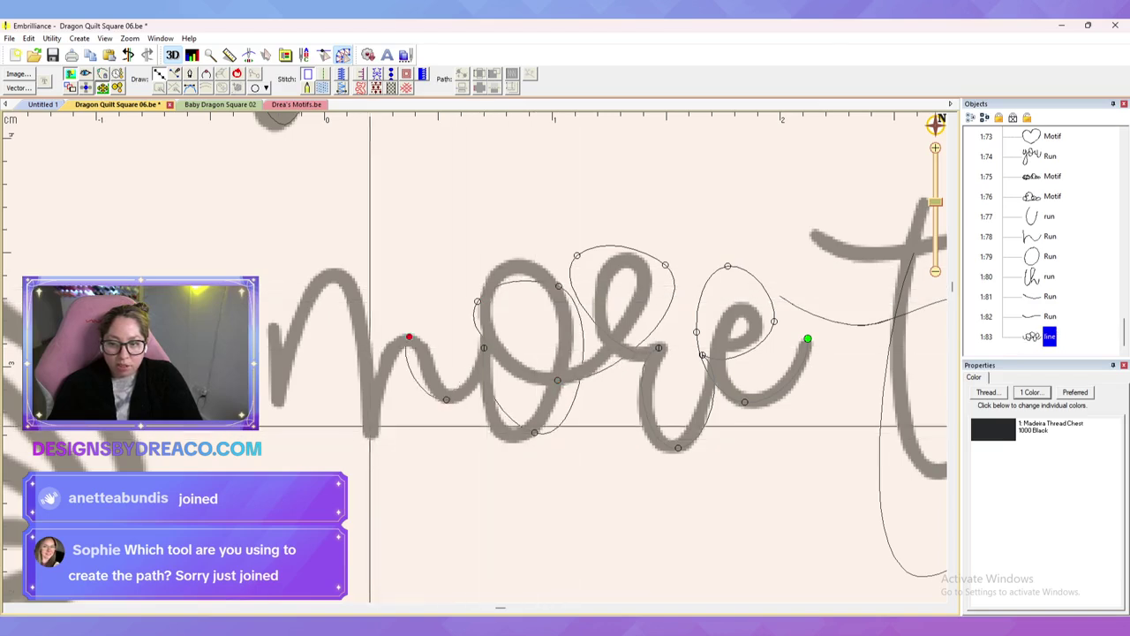
click(404, 340)
click(367, 430)
click(338, 278)
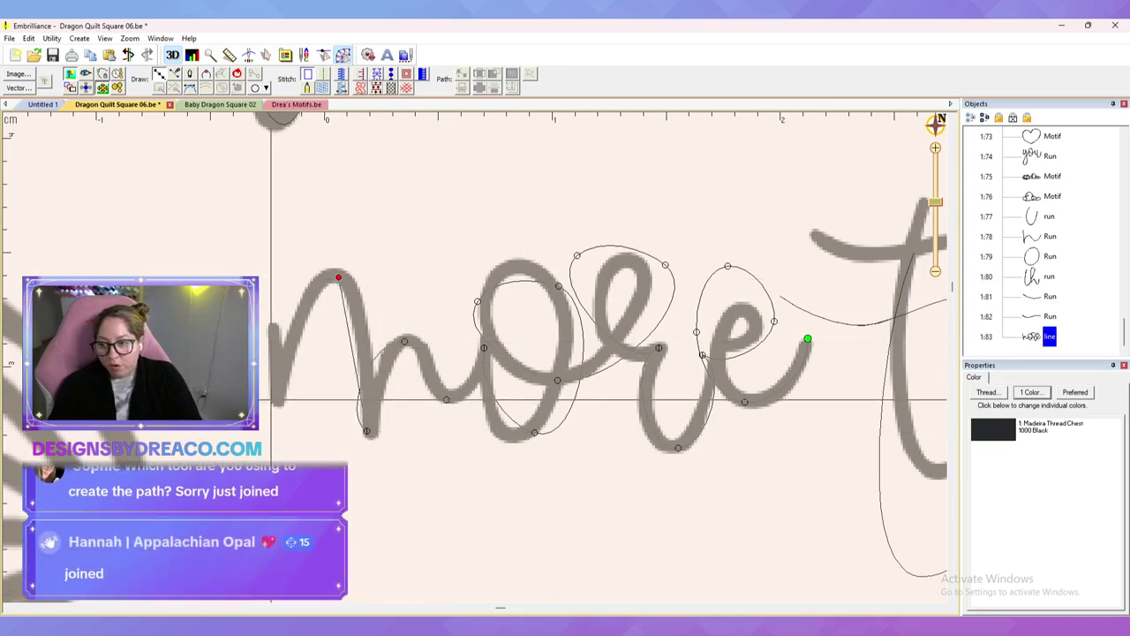
click(276, 403)
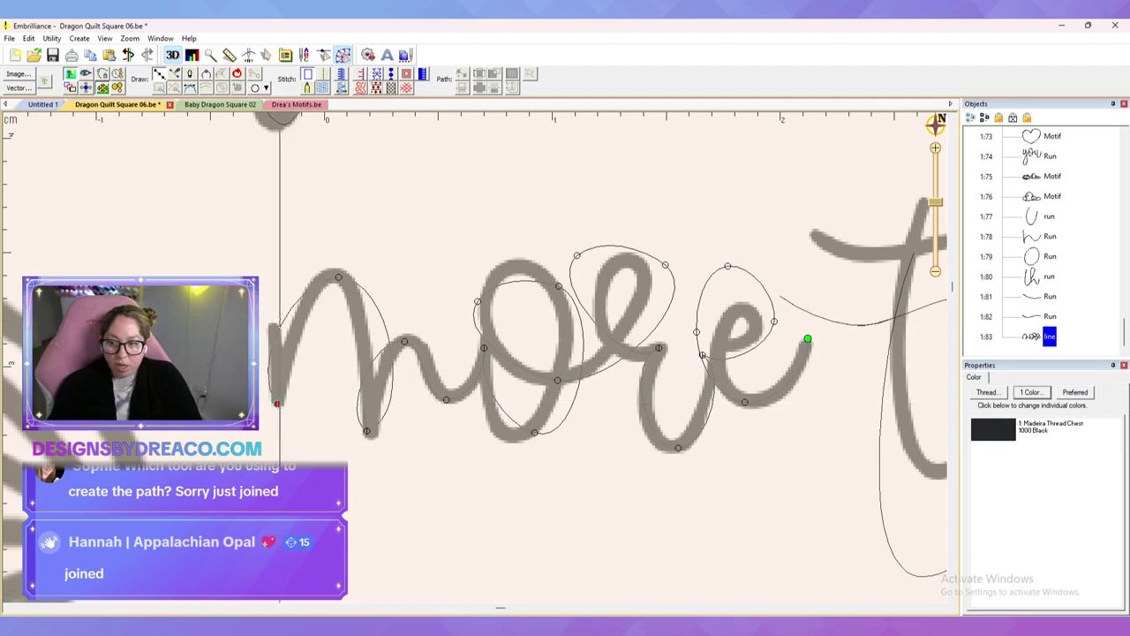
double_click(265, 301)
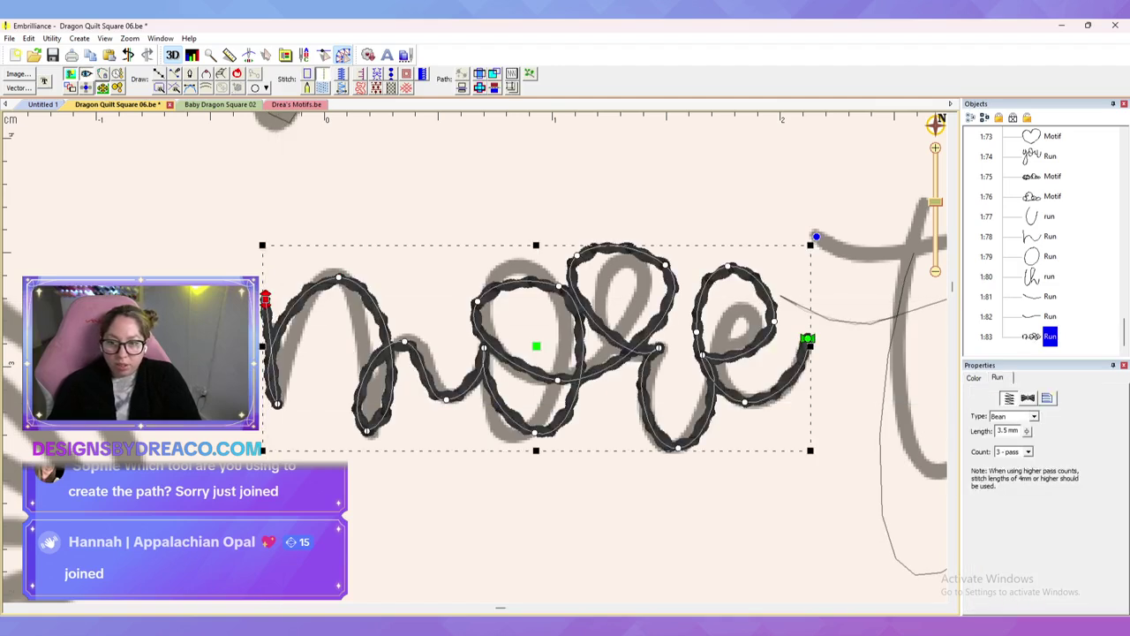
Step: Adjust the points and curve handles of the "r" and "e" to narrow the "r" loop and straighten their stems
click(666, 264)
drag(642, 245, 669, 235)
drag(591, 230, 584, 264)
click(658, 348)
mouse_move(629, 376)
mouse_down()
mouse_move(624, 356)
mouse_move(649, 380)
mouse_up()
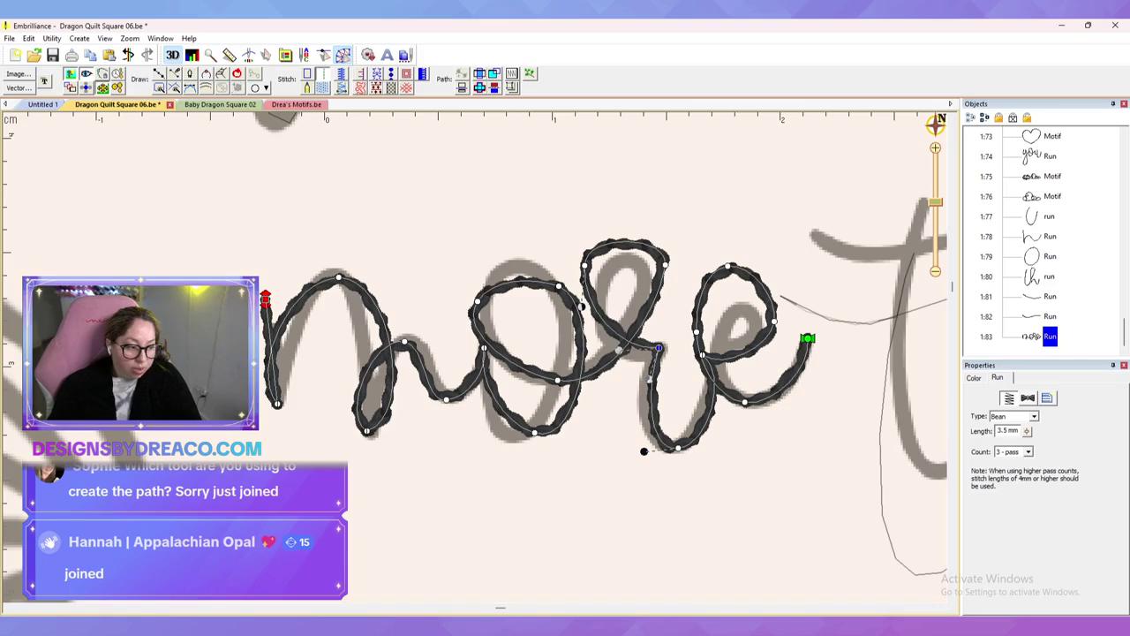
click(702, 355)
drag(729, 374, 703, 383)
drag(697, 332, 700, 331)
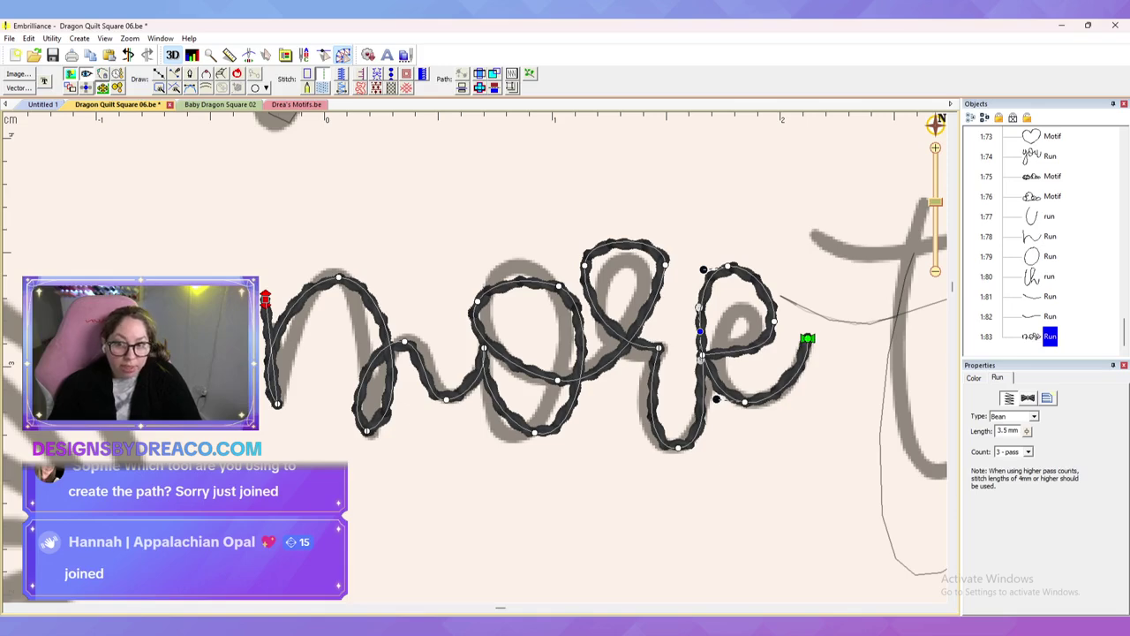
Step: Reshape the "o" with its points and curve handles so it follows the artwork letter and joins the "m" cleanly
click(559, 286)
drag(605, 305, 576, 335)
drag(492, 281, 489, 246)
drag(478, 301, 481, 297)
drag(521, 375, 567, 322)
drag(580, 378, 552, 386)
mouse_move(512, 326)
mouse_down()
mouse_move(535, 335)
mouse_move(521, 316)
mouse_up()
click(529, 293)
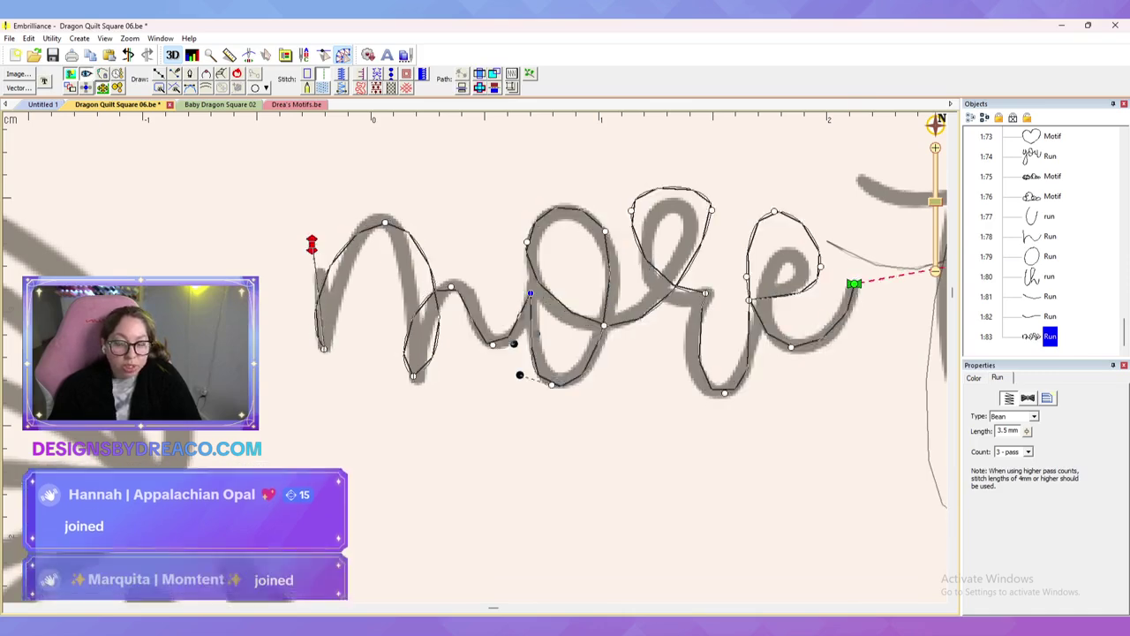
Step: Reshape the arch and both downstrokes of the "m" with its curve handles, then deselect the word
drag(521, 317, 609, 329)
click(500, 388)
drag(475, 370, 508, 338)
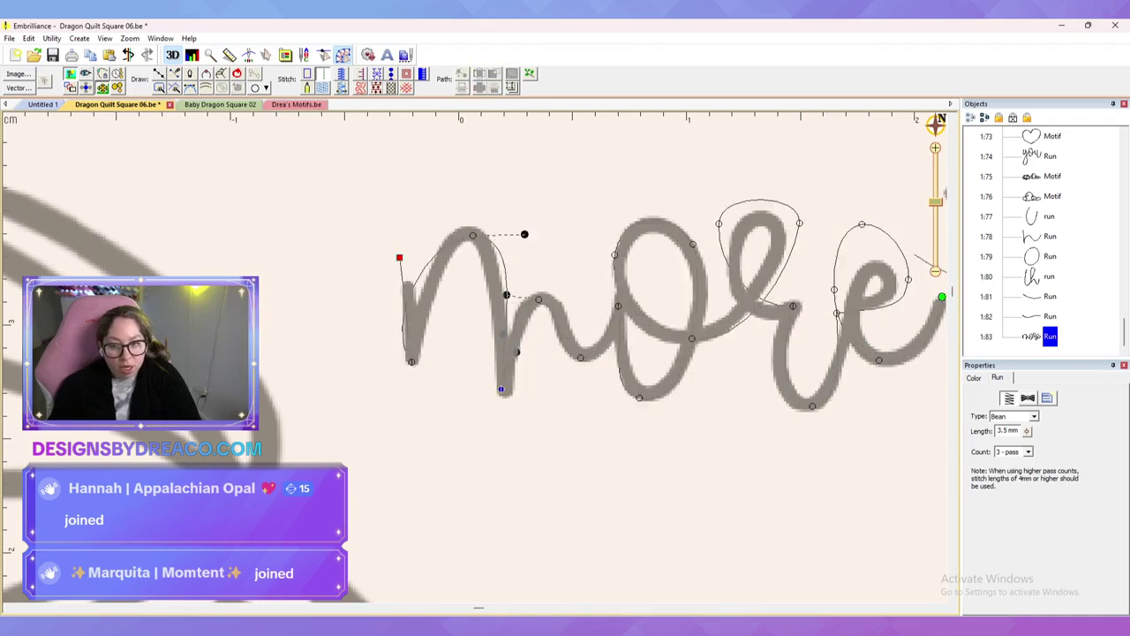
drag(524, 234, 517, 238)
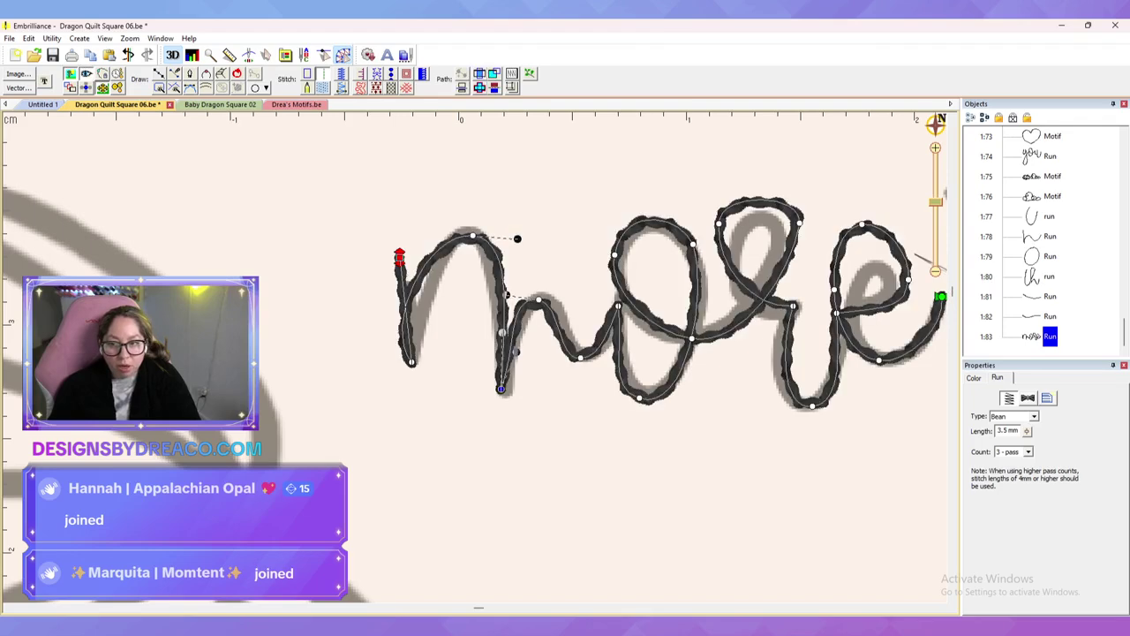
click(411, 362)
drag(383, 325, 425, 298)
key(Escape)
key(Escape)
scroll(480, 356, down, 2)
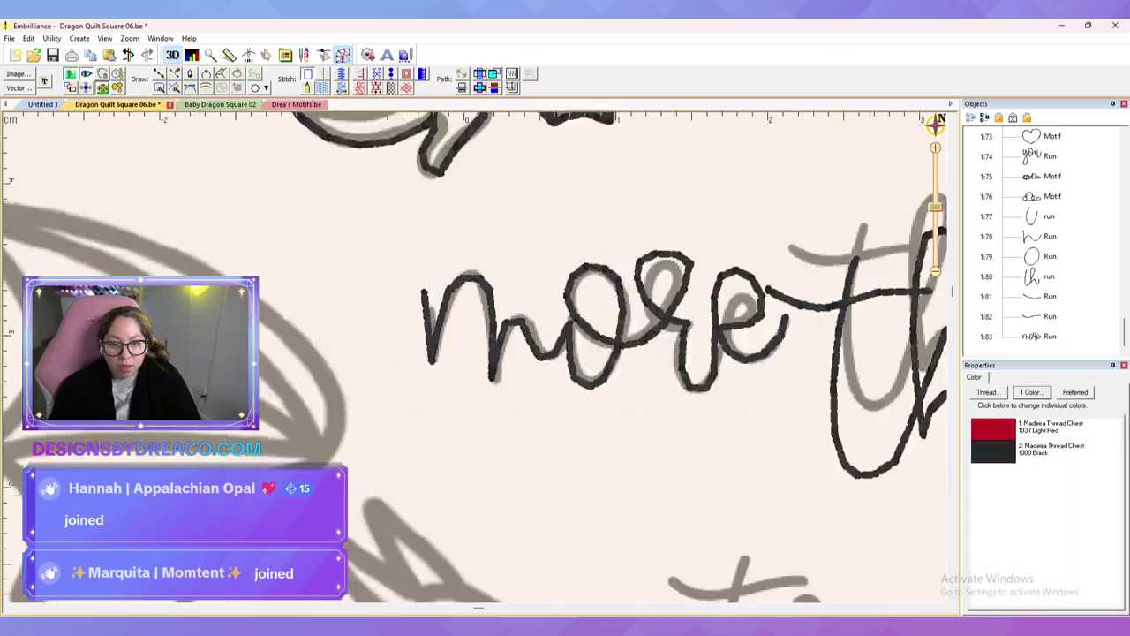
Step: Move the traced word "more" away from "than" to leave a gap between the two words
scroll(475, 356, down, 5)
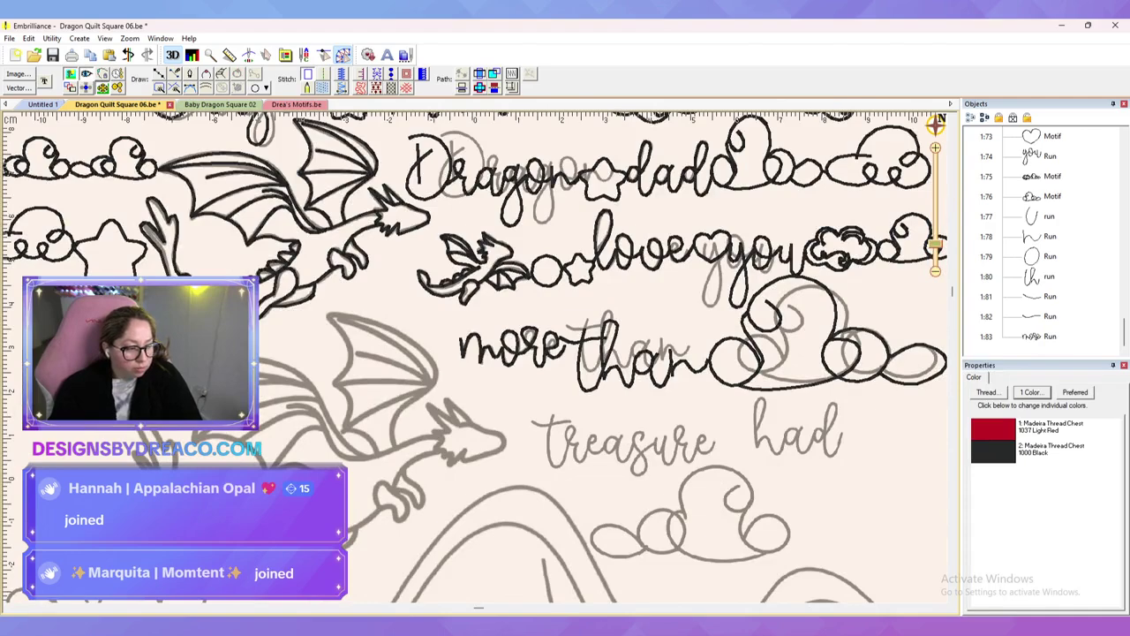
scroll(476, 356, up, 4)
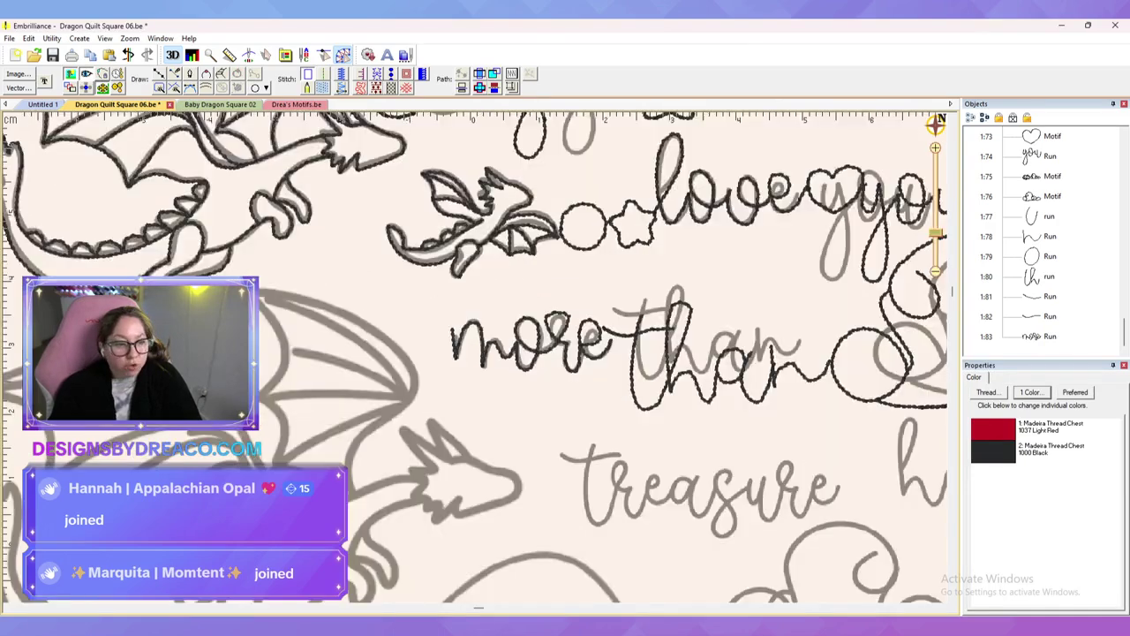
scroll(477, 356, down, 2)
mouse_move(565, 347)
mouse_down()
mouse_move(376, 314)
mouse_move(432, 309)
mouse_up()
click(512, 344)
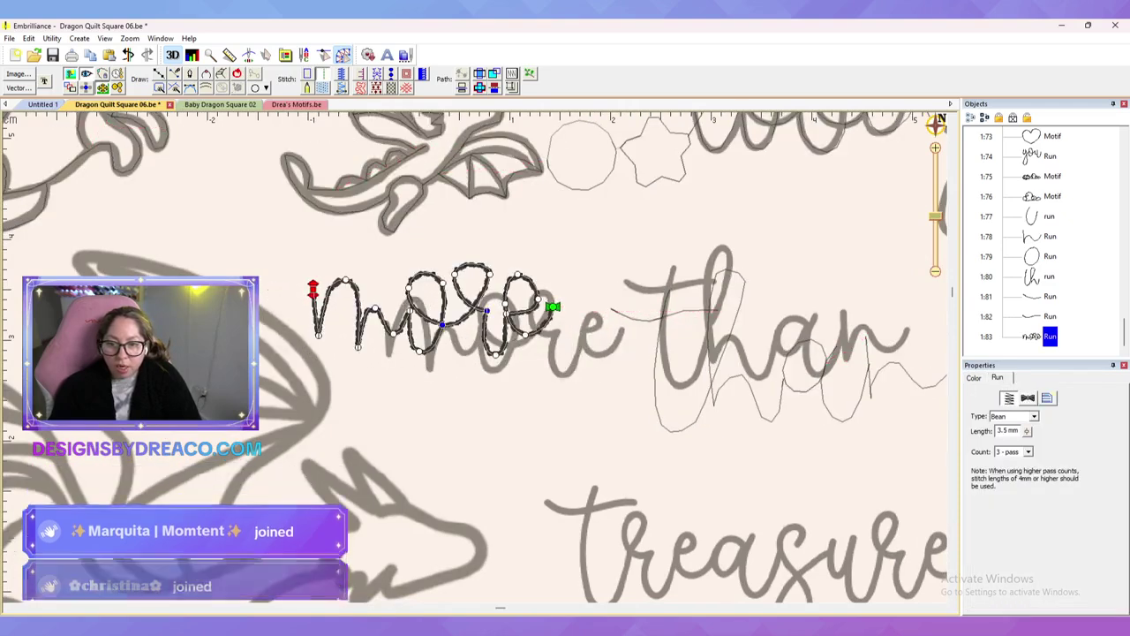
click(468, 407)
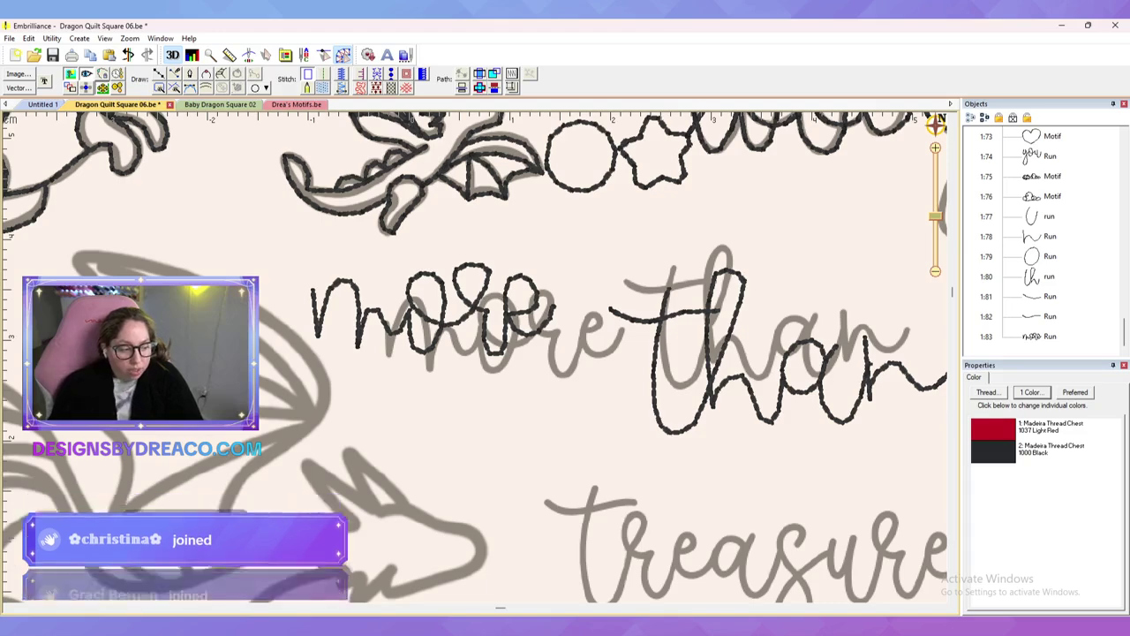
scroll(475, 357, down, 4)
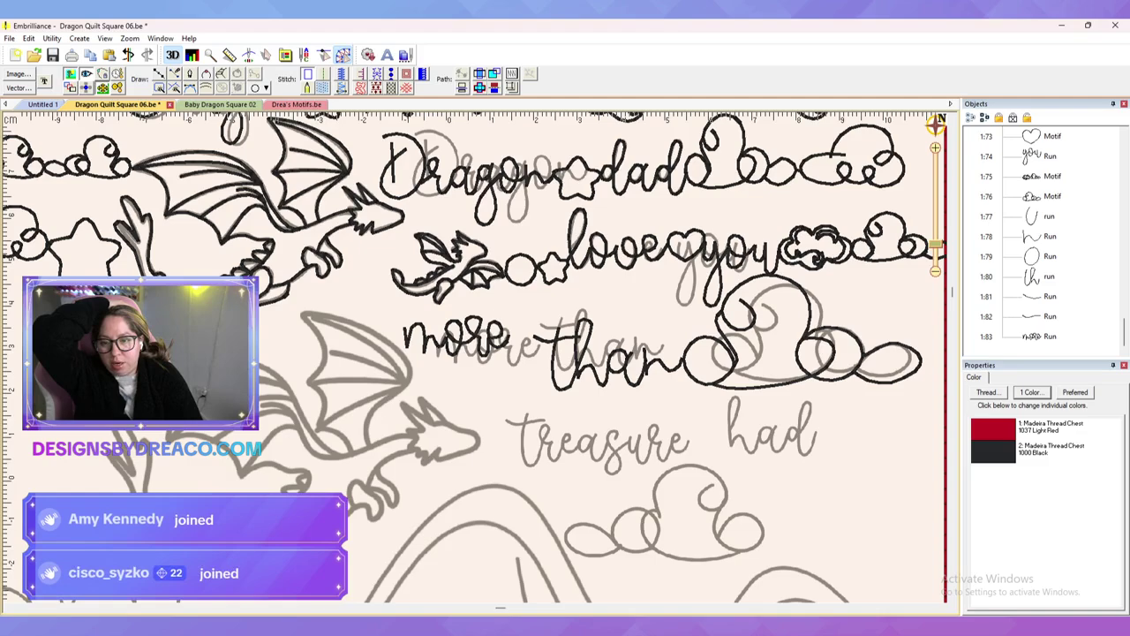
Step: Hide the background artwork and delete the single-stitch traveling run under the "t" crossbar of "than", object 1:81
key(i)
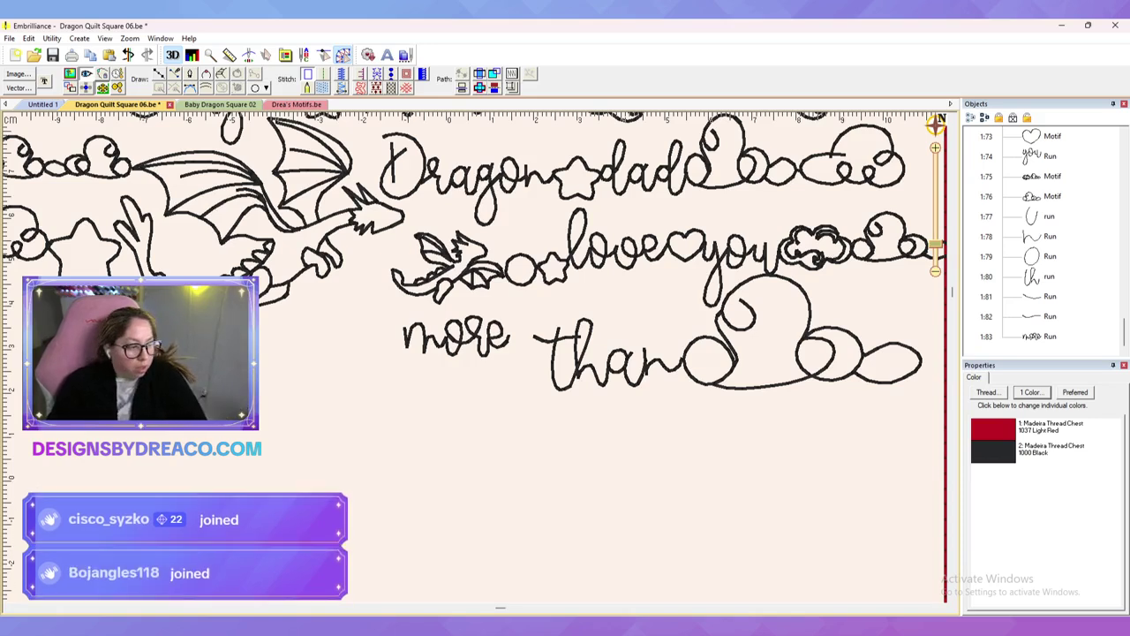
scroll(347, 346, up, 5)
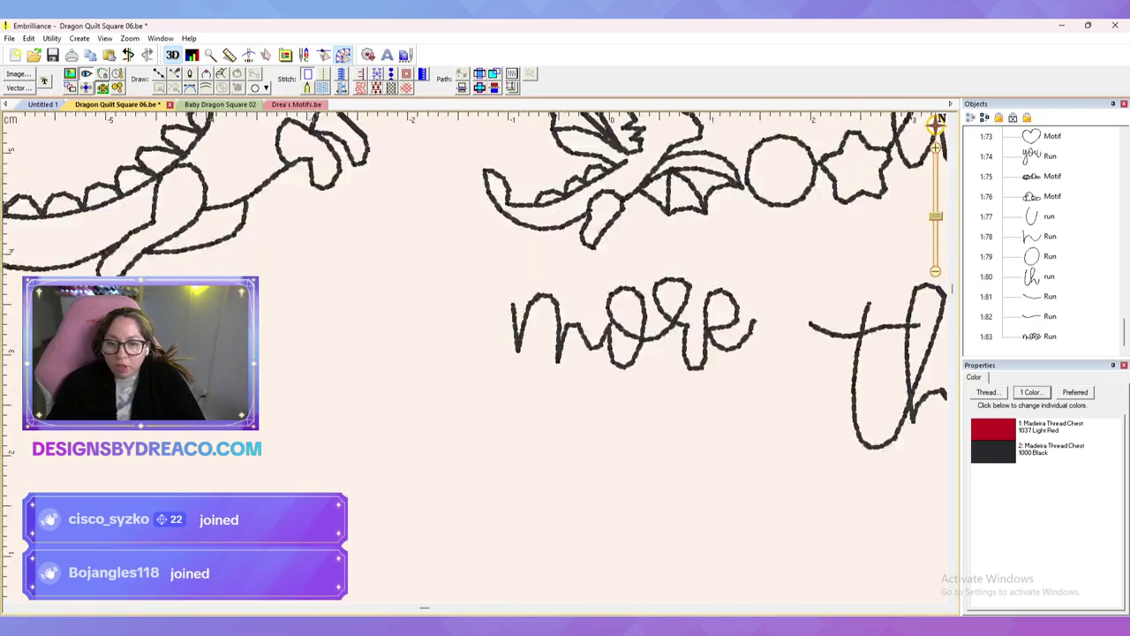
drag(565, 353, 405, 348)
click(655, 324)
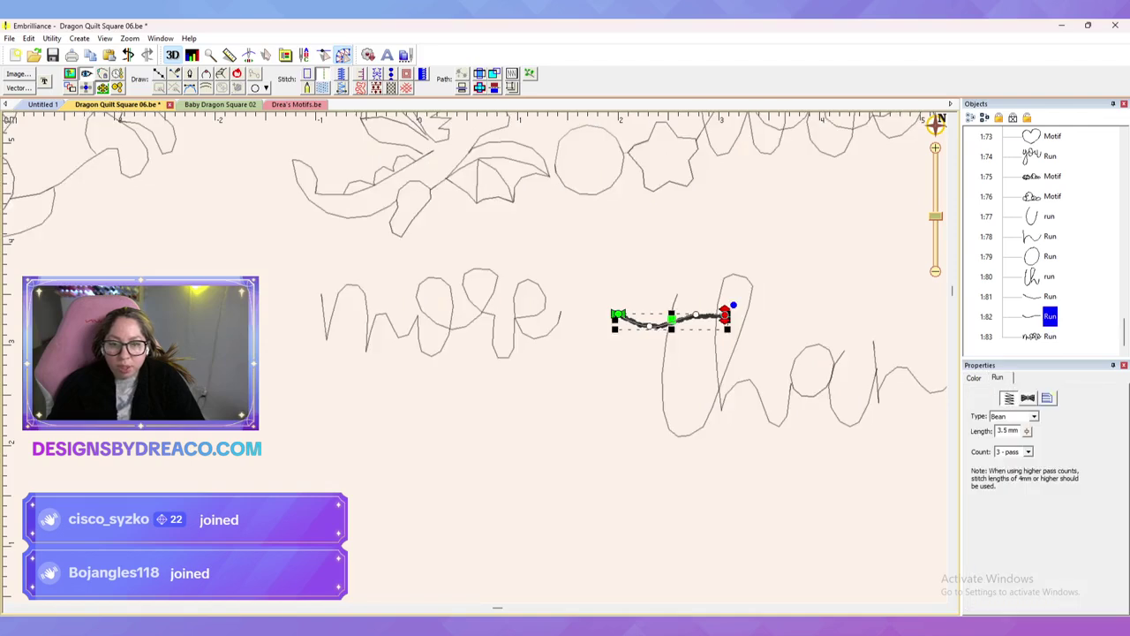
drag(617, 353, 718, 369)
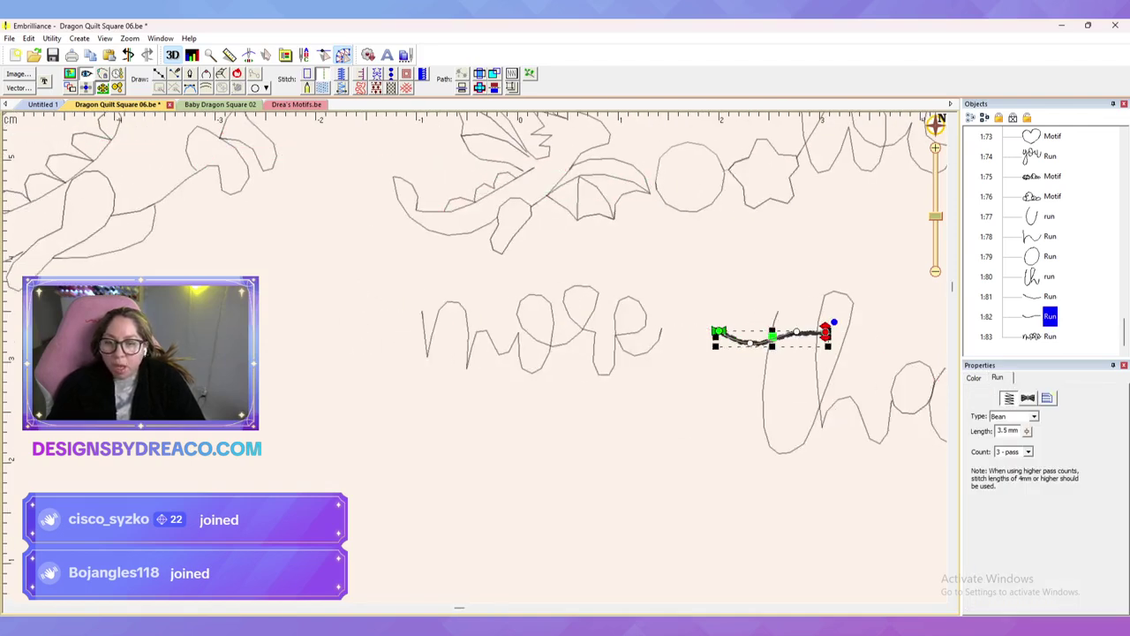
mouse_move(826, 332)
mouse_down()
mouse_move(718, 330)
mouse_move(827, 332)
mouse_up()
click(1050, 296)
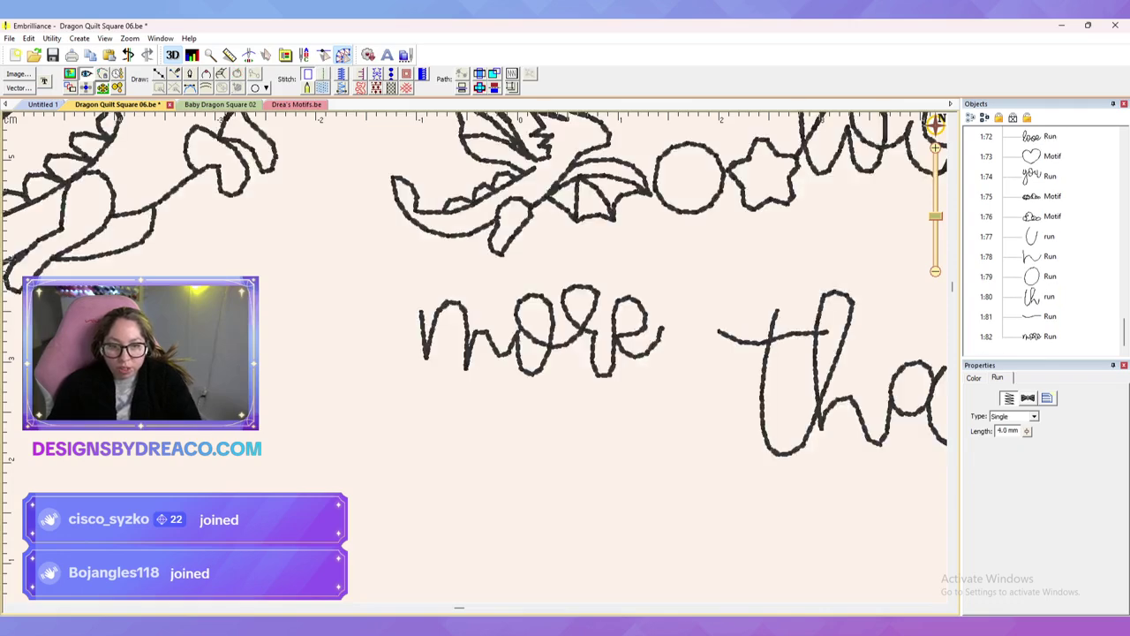
Step: Set the crossbar run to start at the "t" stem and stop at its outer tip, and duplicate it
click(749, 342)
drag(828, 332, 772, 338)
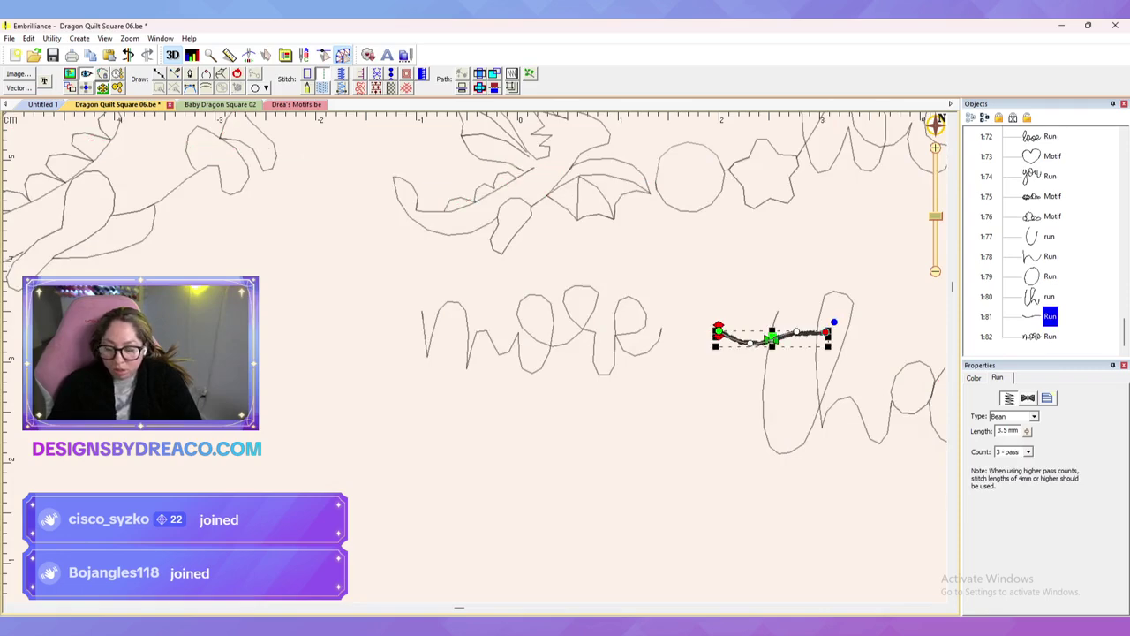
right_click(795, 336)
click(834, 367)
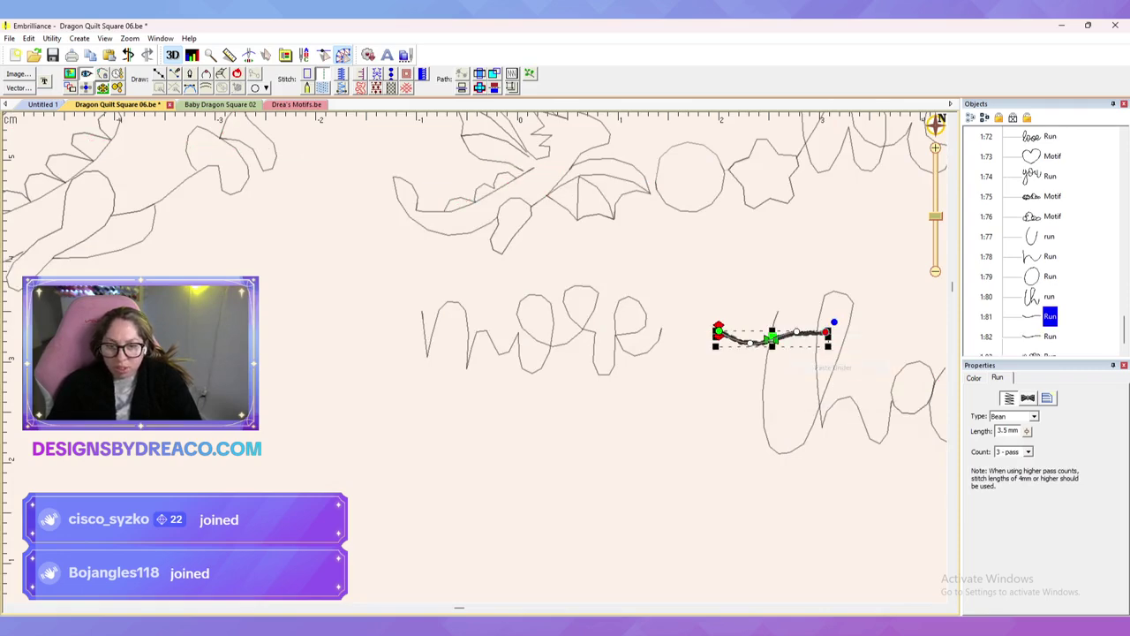
Step: Move the first copy's stop point to the crossbar's inner end and delete its outer points beyond the "t" stem
drag(719, 332, 826, 333)
click(772, 338)
key(Delete)
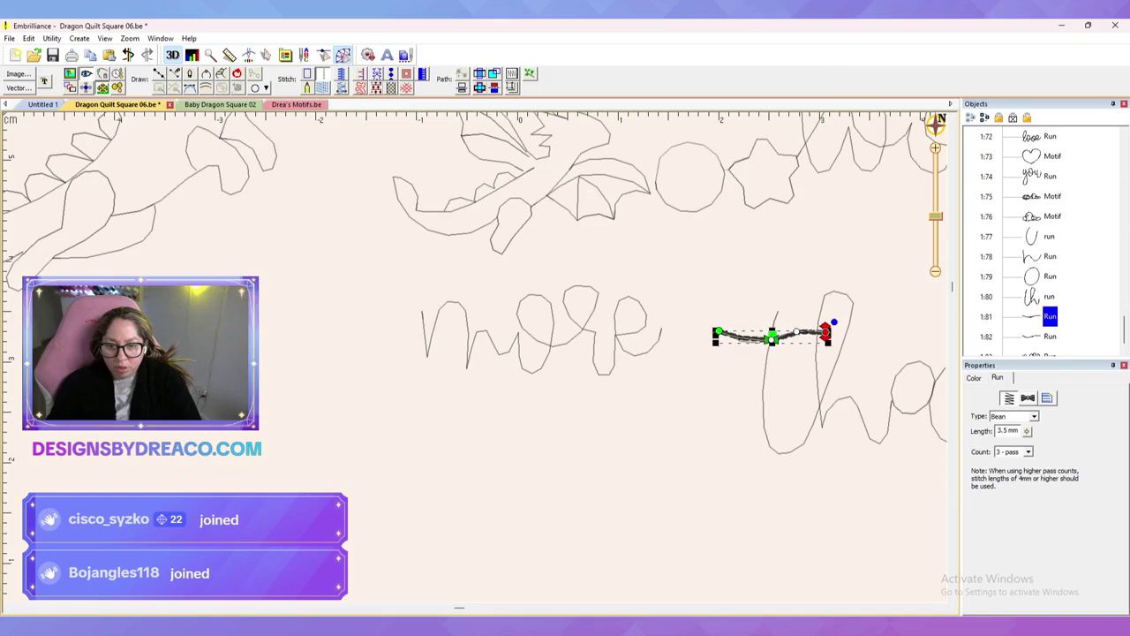
key(Delete)
Step: Apply the traveling run QuickStyle to the shortened crossbar copy, object 1:81, and deselect it
click(1047, 398)
click(994, 439)
key(Escape)
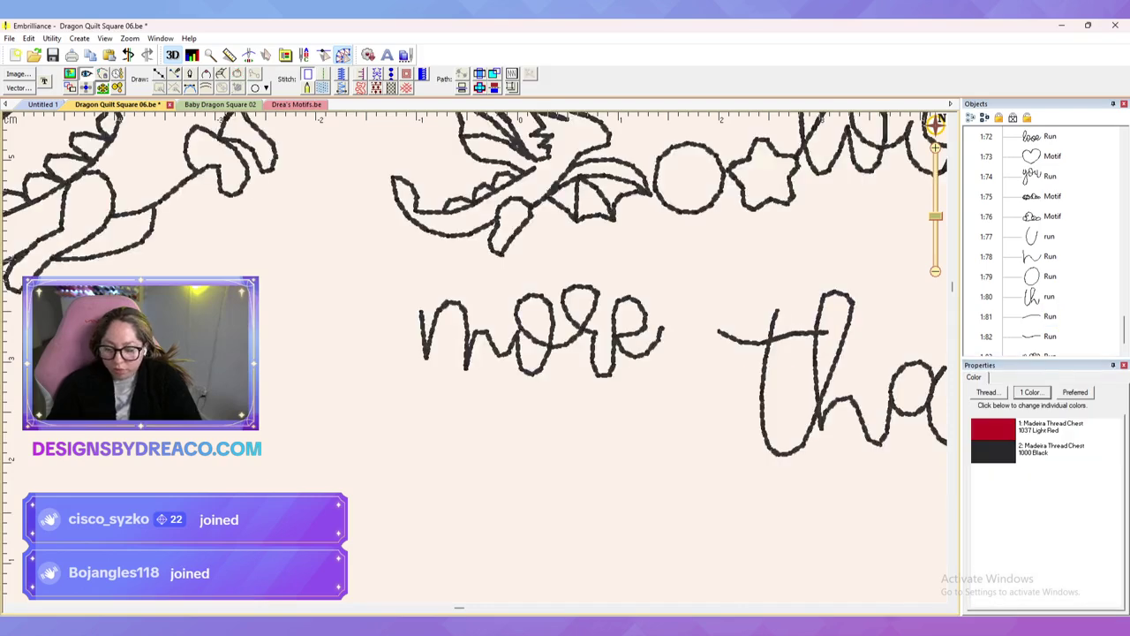
drag(707, 353, 733, 336)
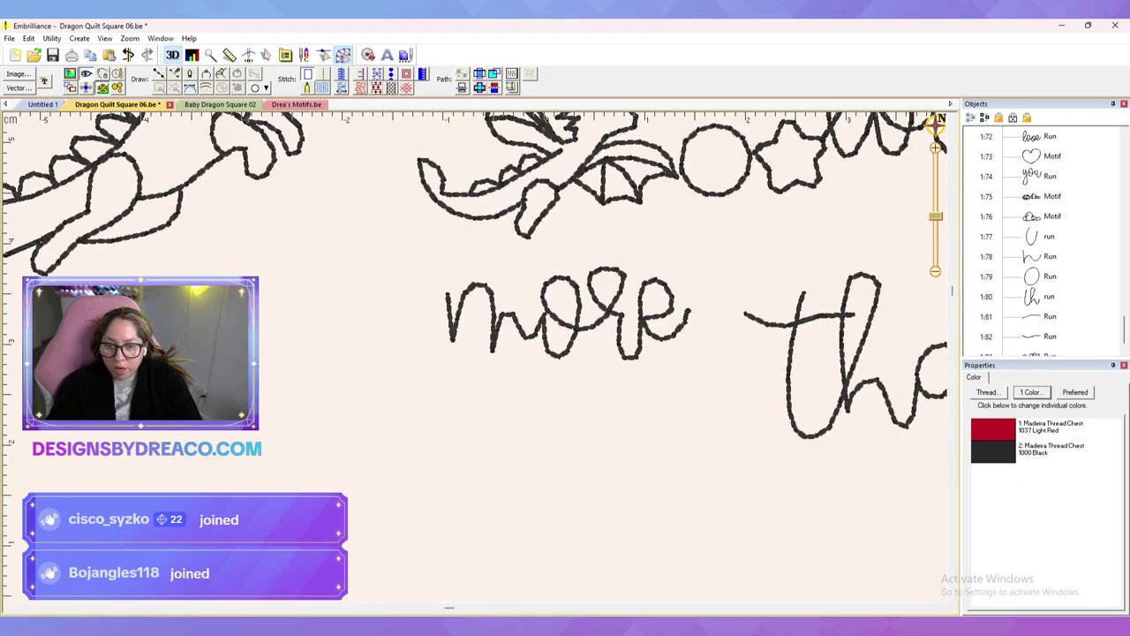
Step: After crossbar object 1:82, draw a straight line from the outer tip of the "t" crossbar to the end of "more"
click(799, 322)
click(1049, 337)
key(d)
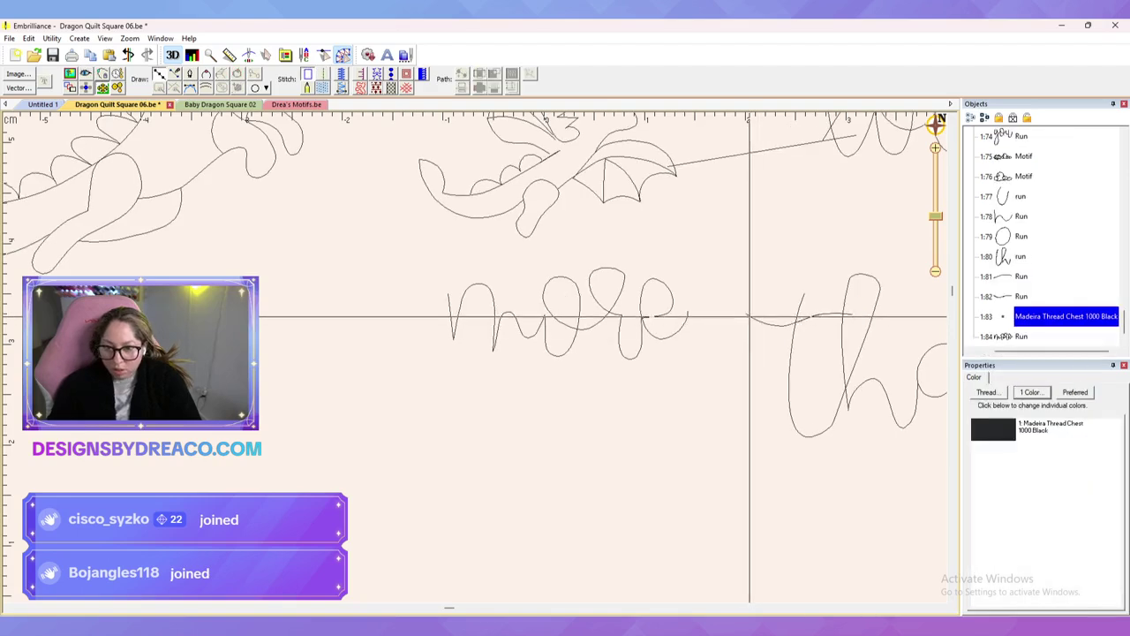
double_click(686, 314)
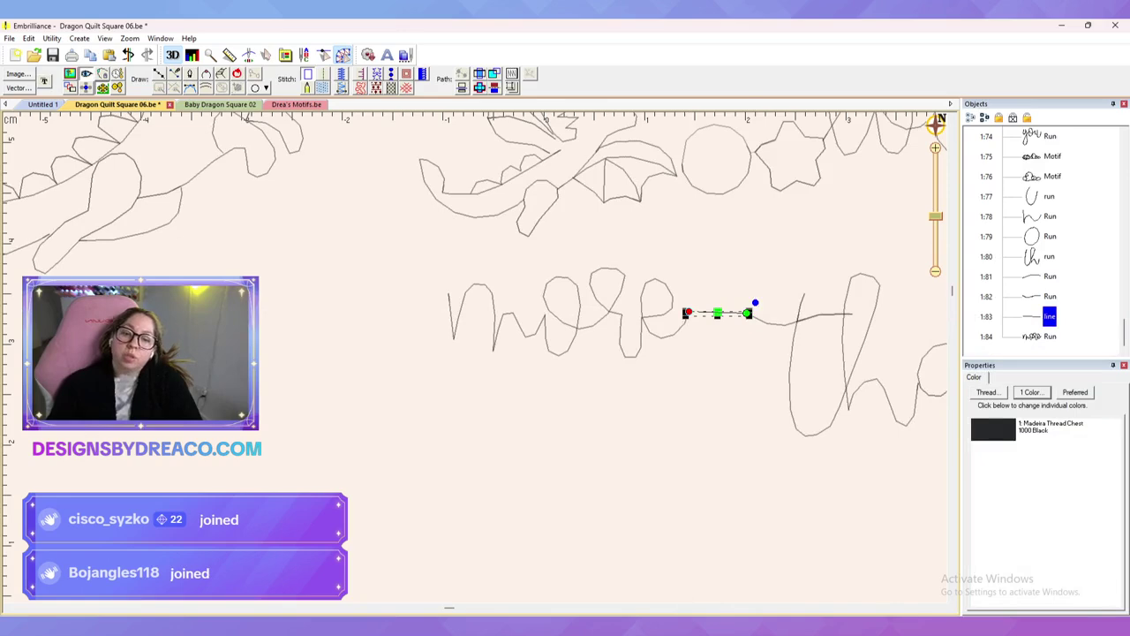
Step: Convert the line to a motif and replace Cloud 01 with Star 01 from the Designs by Drea: Shapes category
click(377, 74)
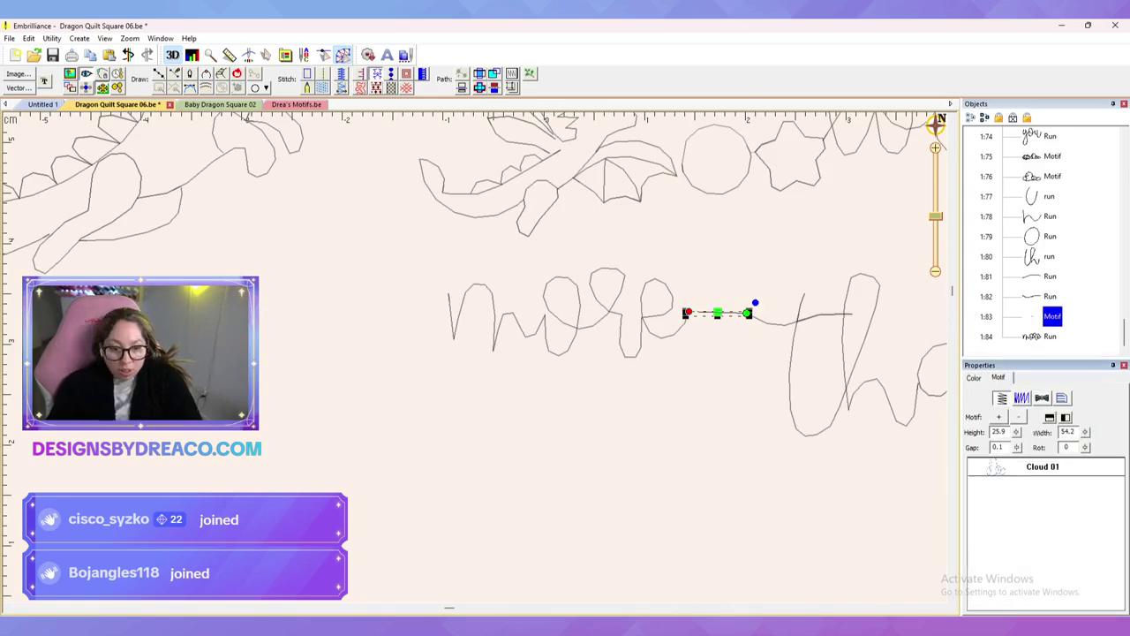
click(1018, 417)
click(999, 417)
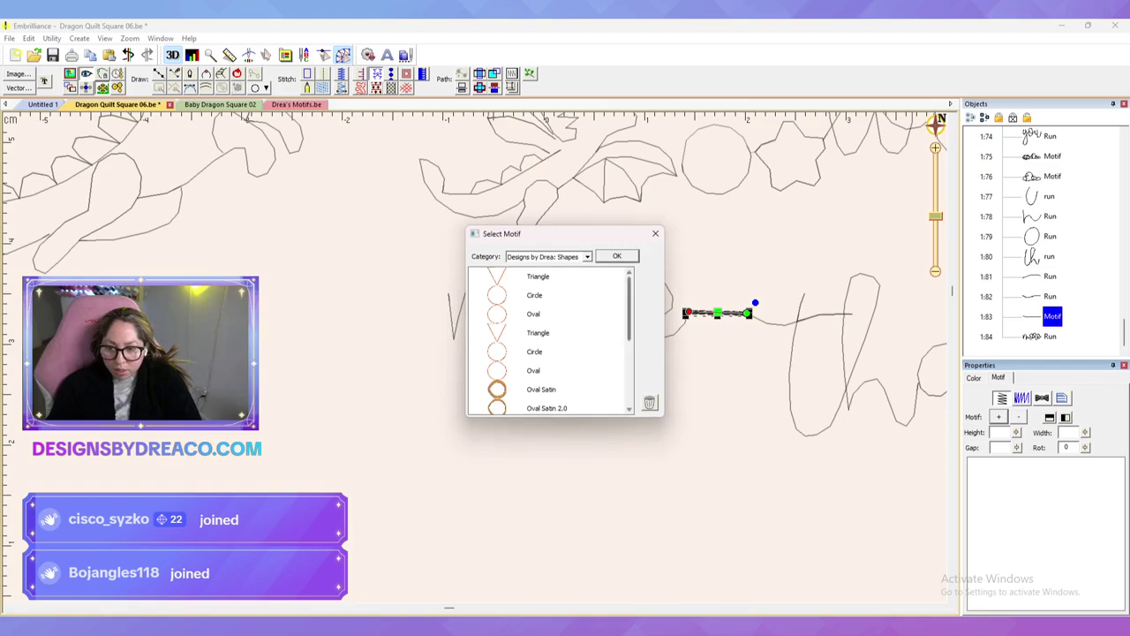
drag(629, 309, 629, 374)
click(537, 371)
click(617, 256)
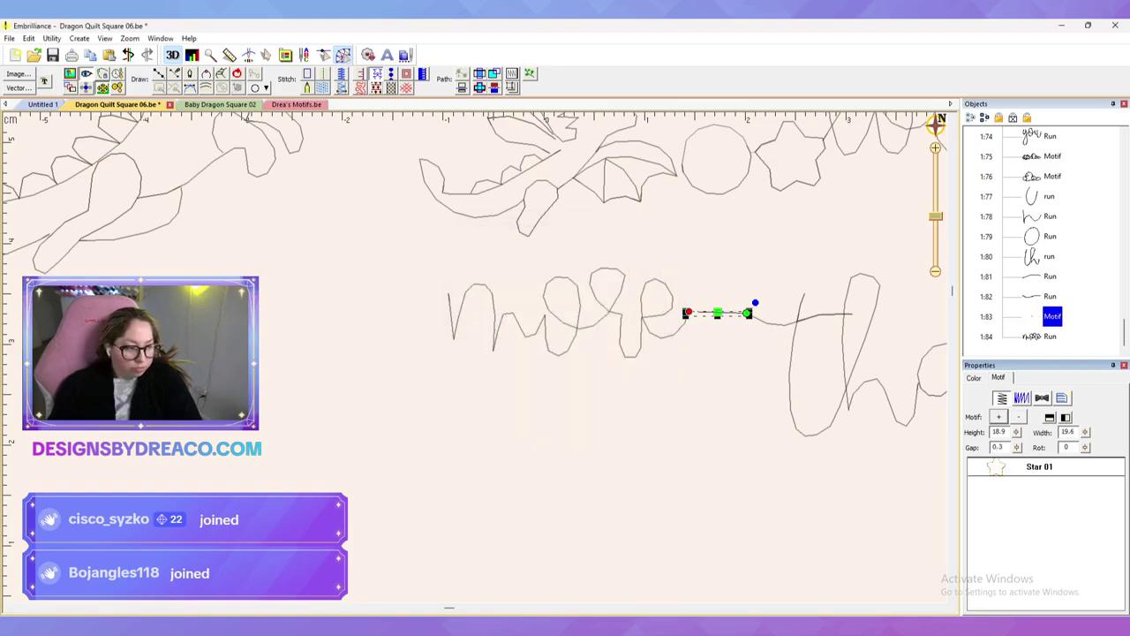
Step: Set the star motif's height to 7 and return its line to object selection
double_click(998, 431)
text(7)
key(Tab)
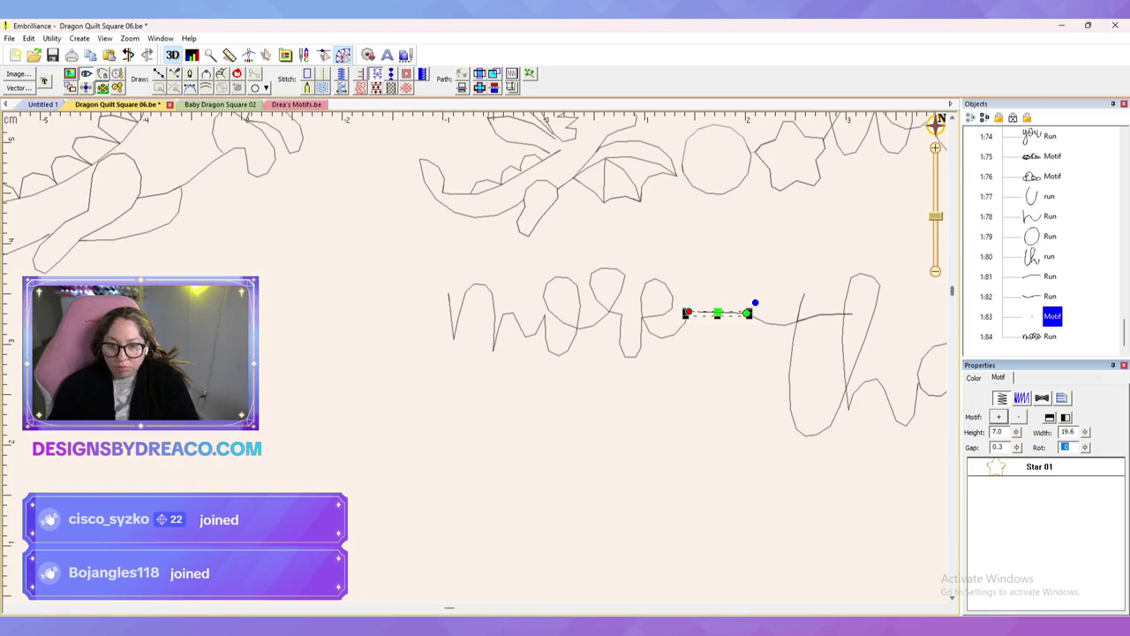
key(Return)
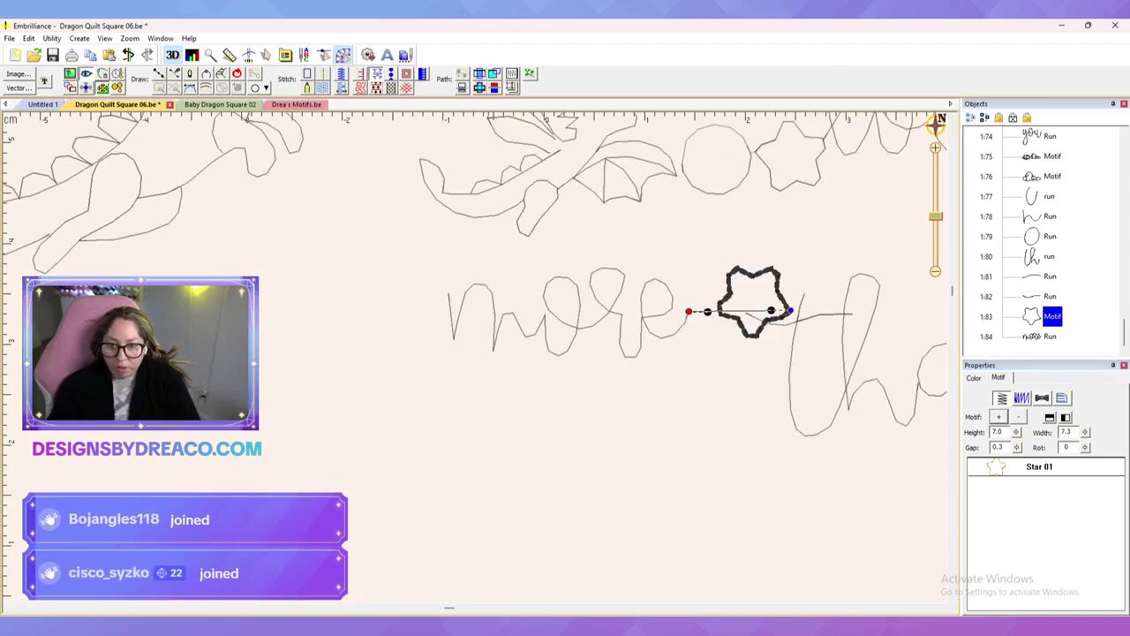
key(space)
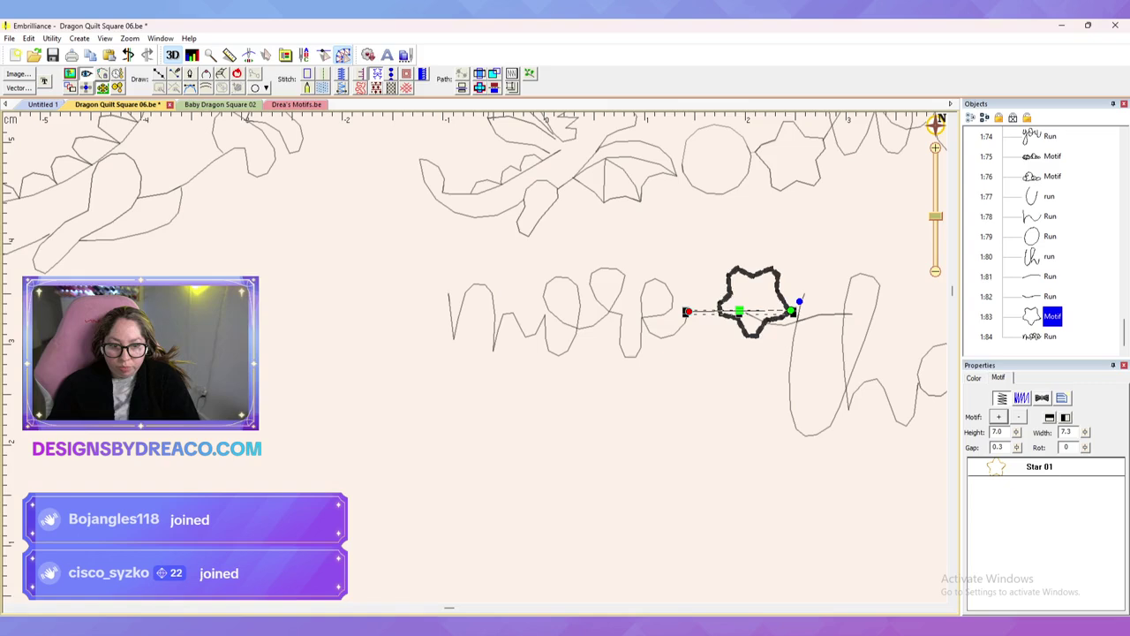
Step: Flip the star motif vertically, rotate it slightly and move it so one point meets the outer tip of the "t" crossbar
click(1050, 418)
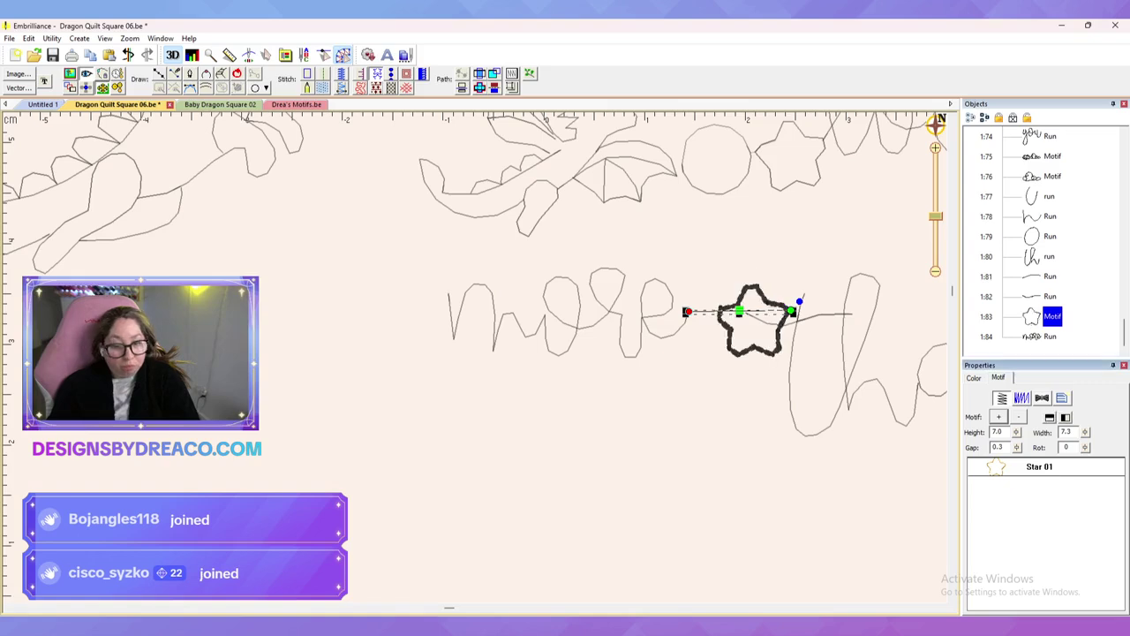
drag(1085, 447, 1086, 493)
drag(739, 310, 695, 316)
Step: Move the word "more" so the end of its "e" touches the star, and save the design
click(1050, 336)
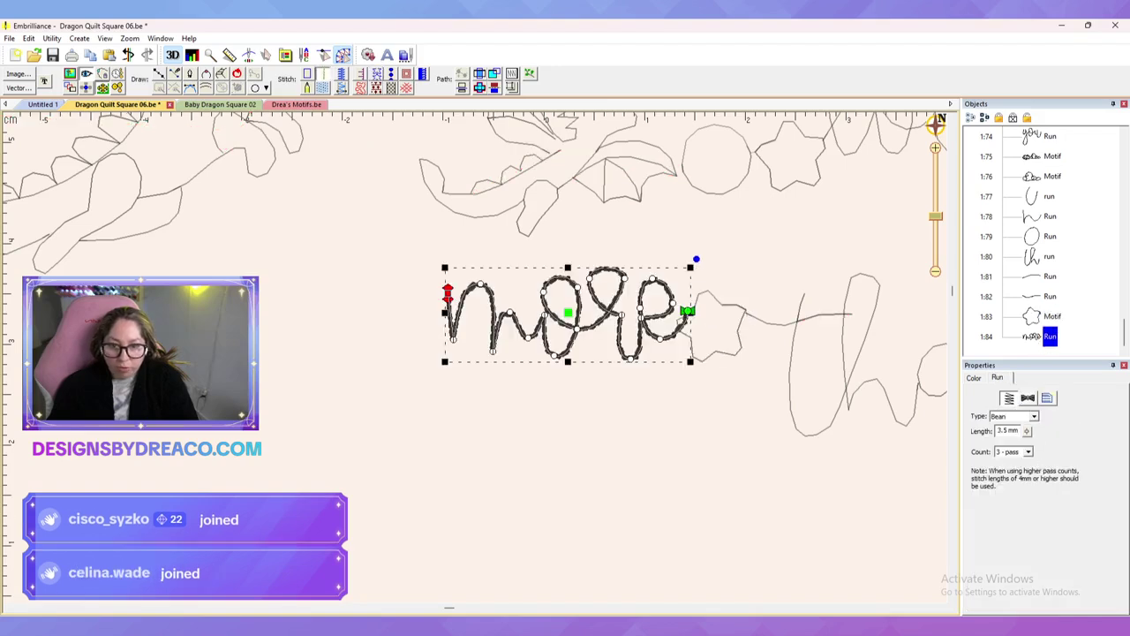
mouse_move(568, 312)
mouse_down()
mouse_move(525, 331)
mouse_move(550, 323)
mouse_up()
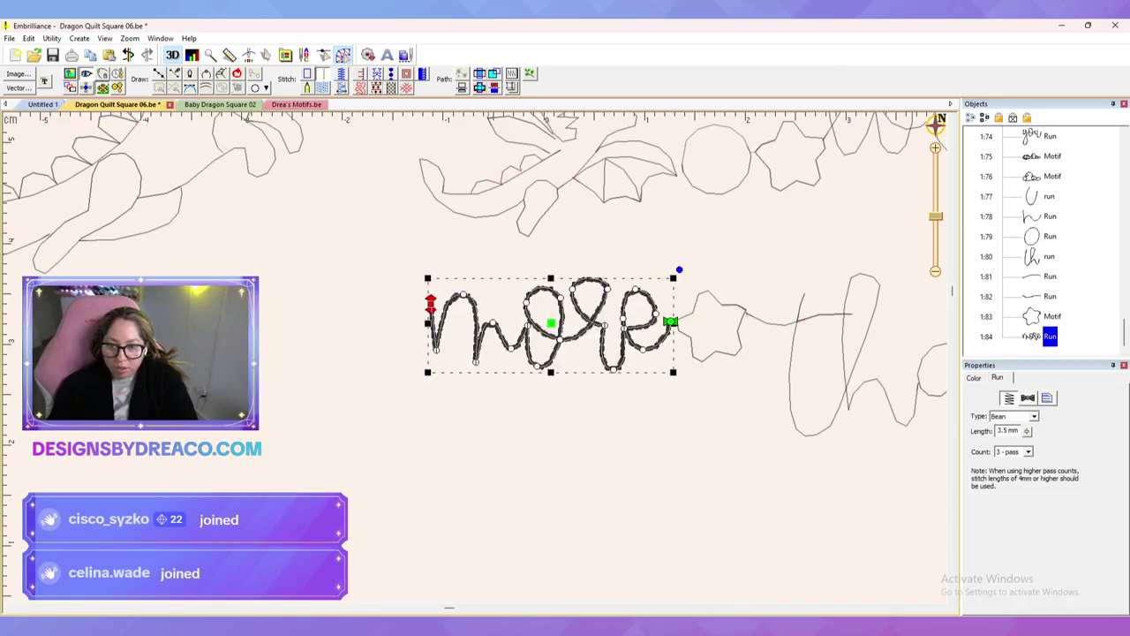
key(Escape)
click(550, 323)
drag(551, 323, 554, 322)
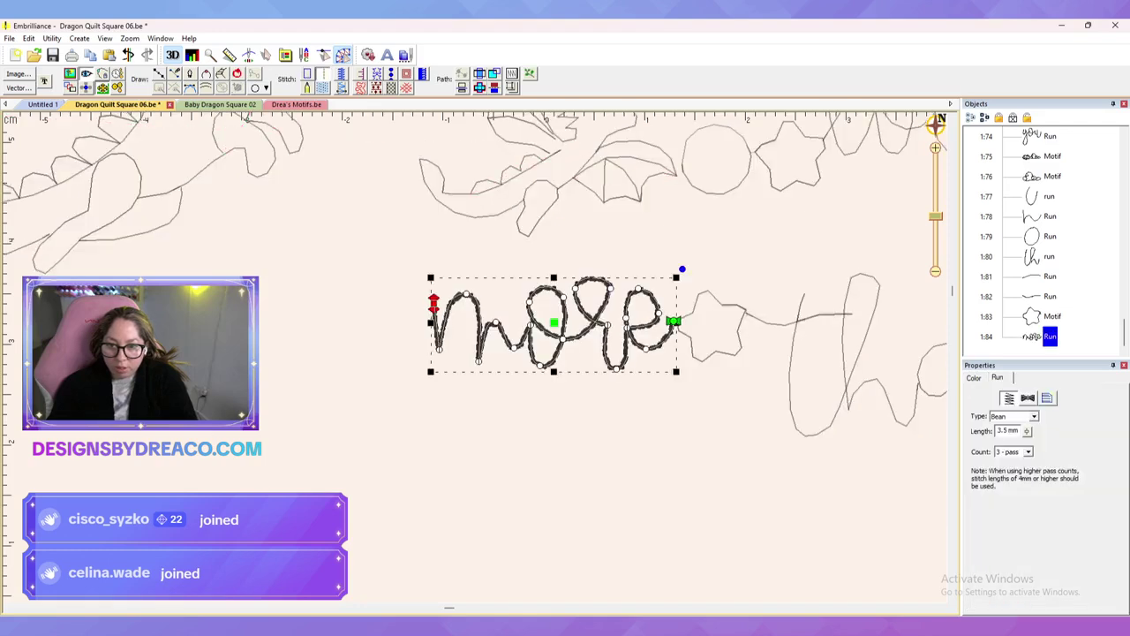
key(Escape)
scroll(481, 358, down, 5)
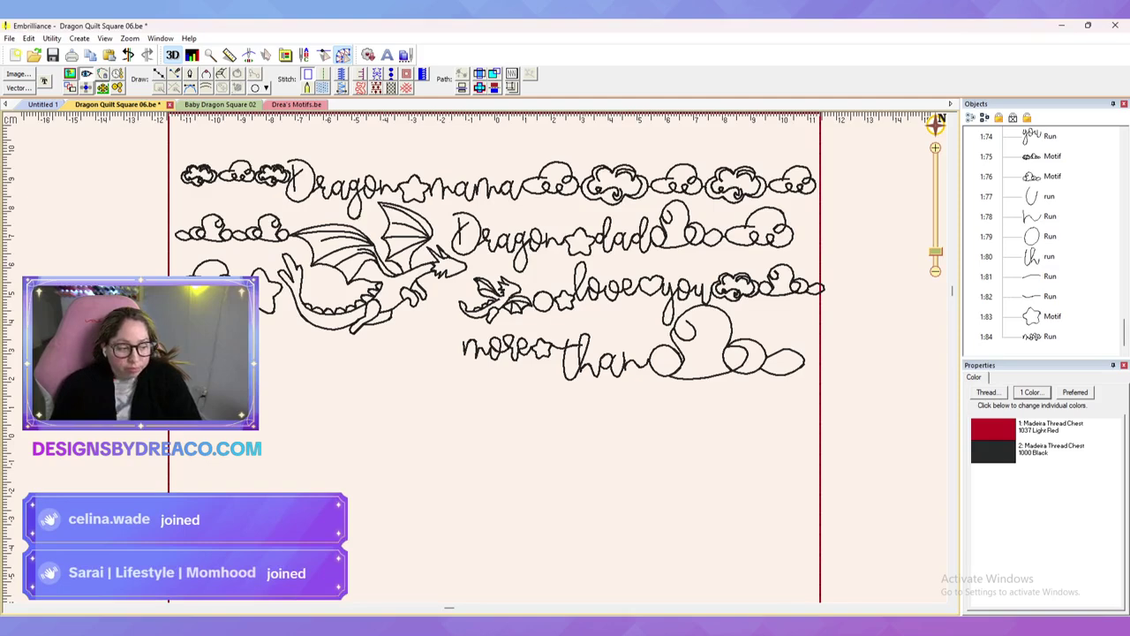
key(ctrl+s)
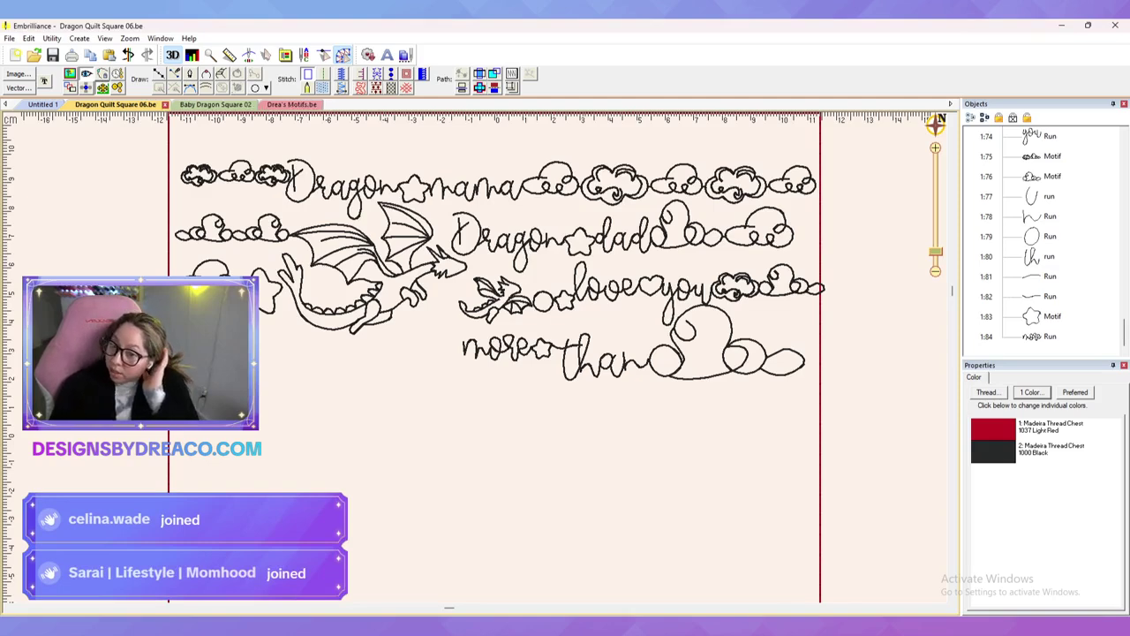
Step: Show the background artwork and compare the stitched rows with it
click(70, 74)
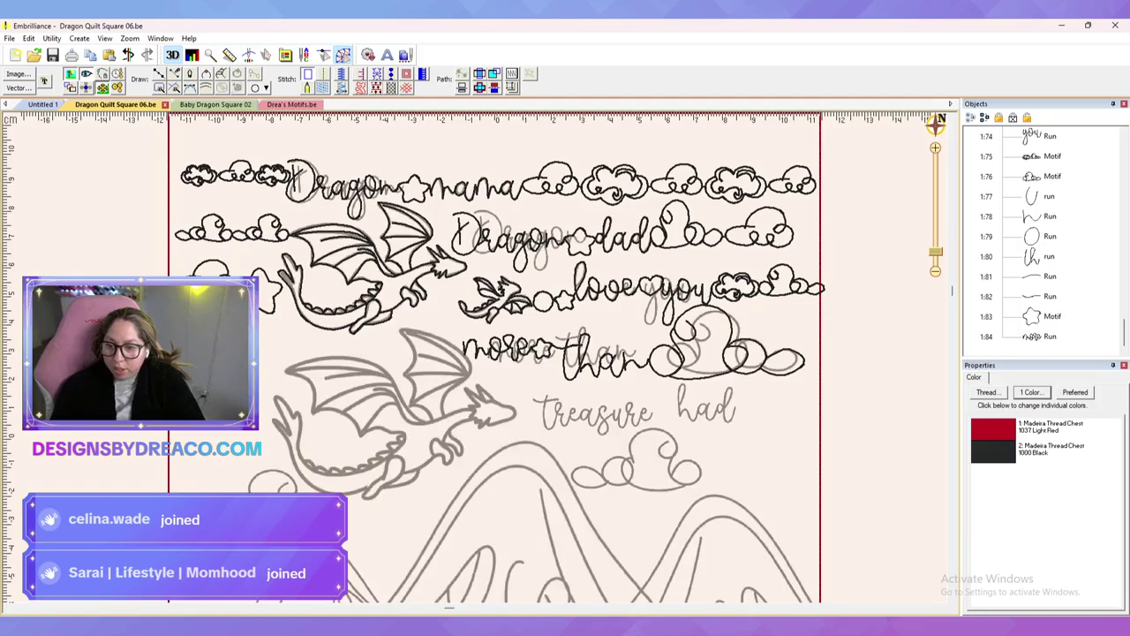
scroll(475, 358, down, 1)
scroll(472, 358, up, 2)
scroll(477, 362, down, 1)
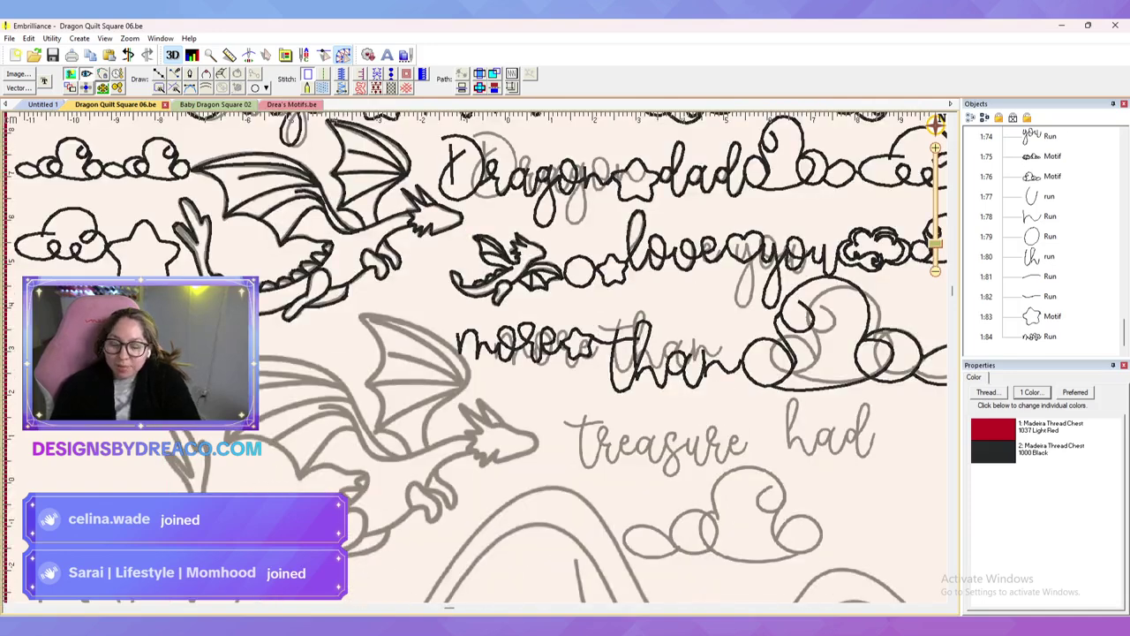
scroll(477, 362, down, 1)
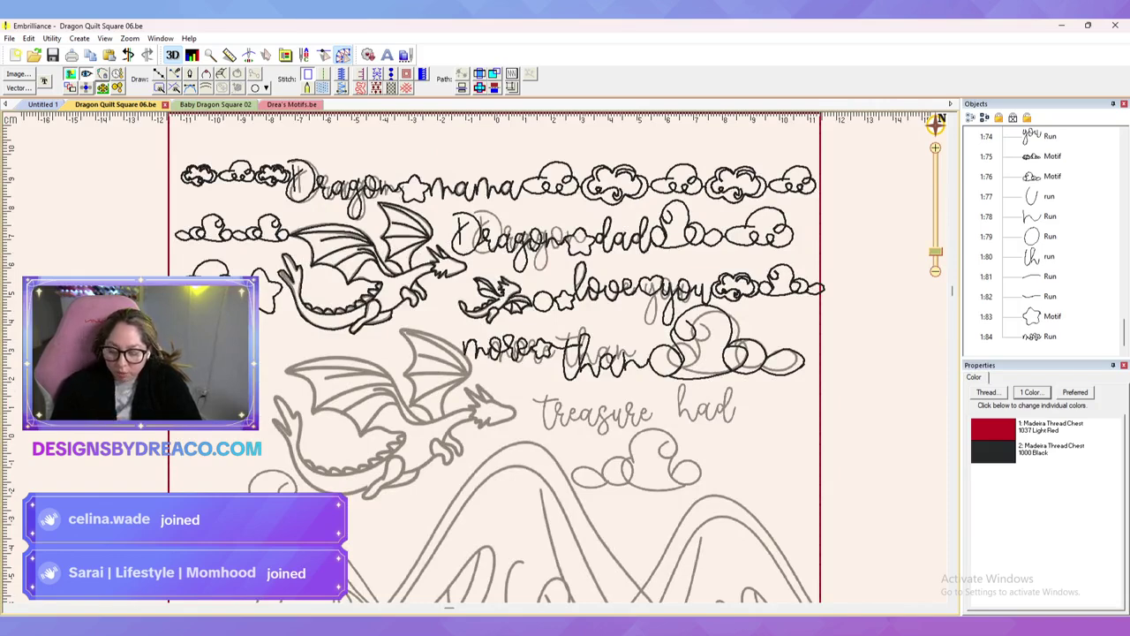
click(85, 74)
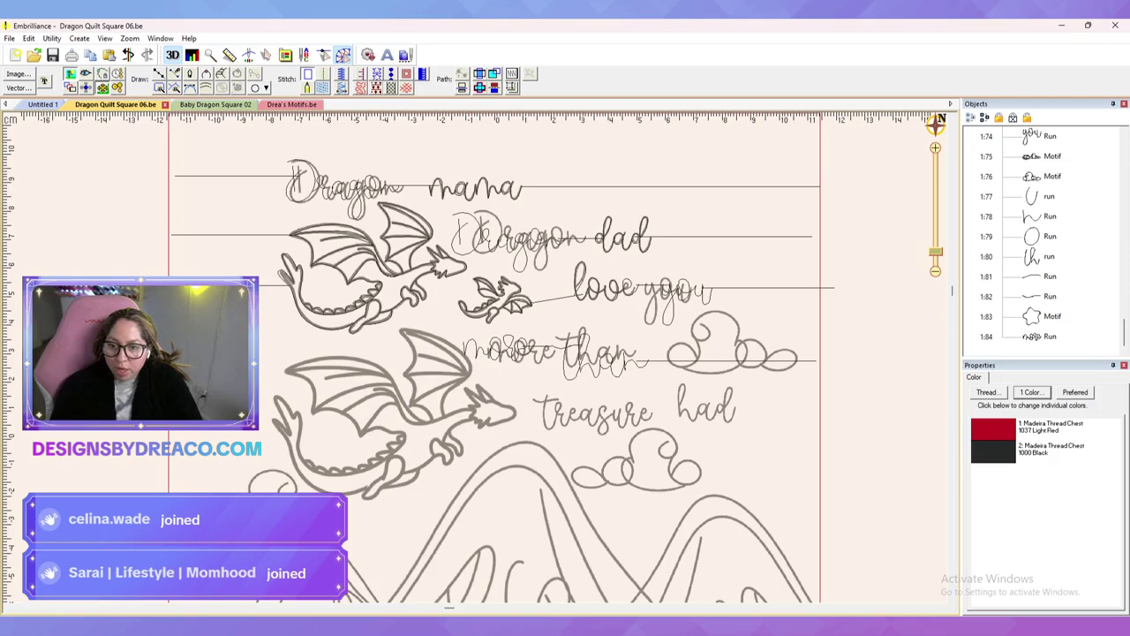
click(85, 75)
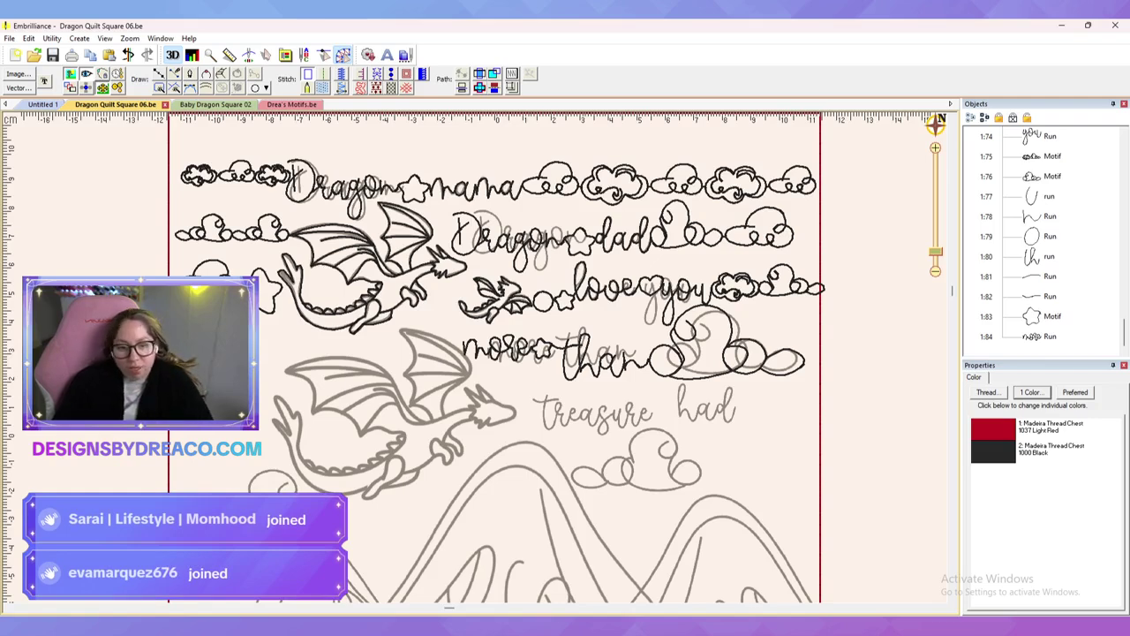
Step: Select all objects of the "more than" row, from "more" through its cloud motif, and shift the row slightly to the right
click(1050, 336)
scroll(1046, 238, up, 1)
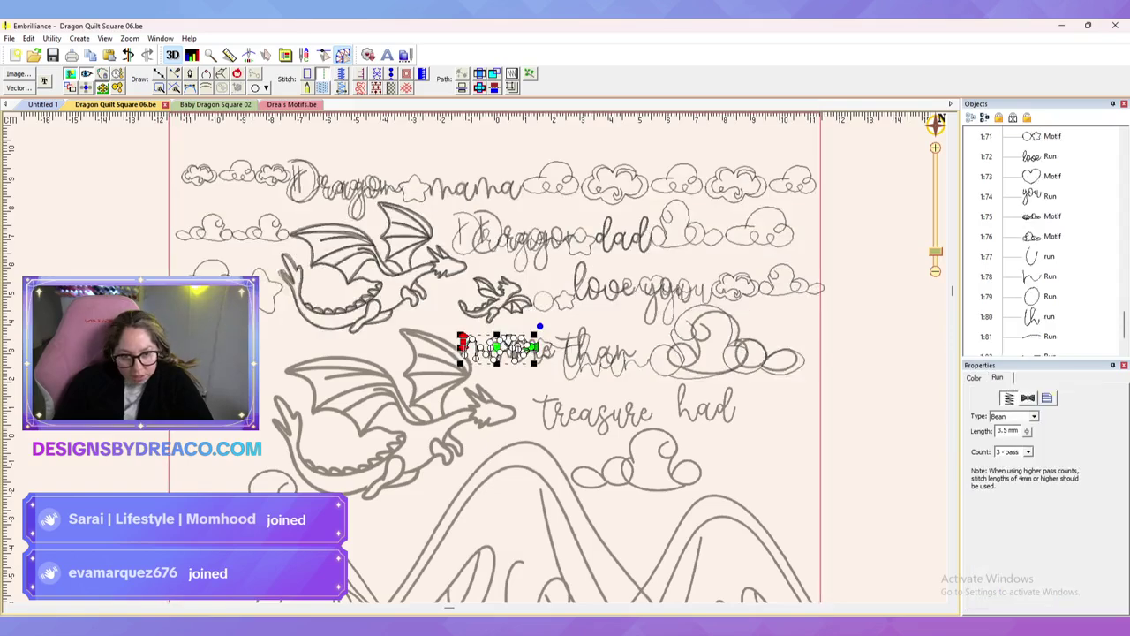
shift+click(1049, 236)
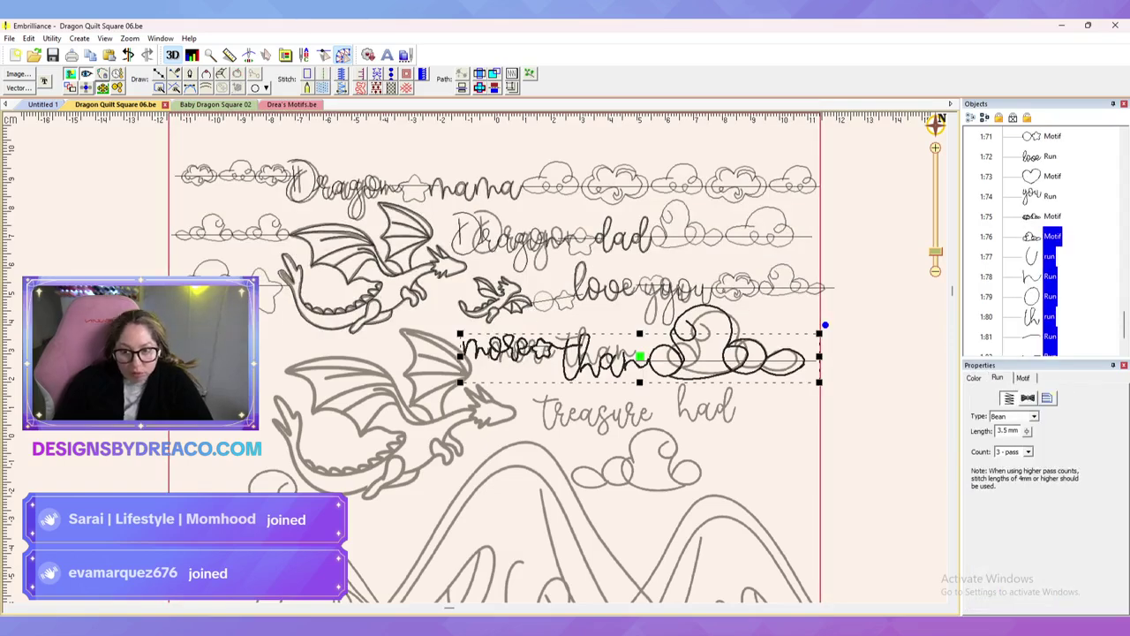
drag(640, 356, 656, 358)
key(Escape)
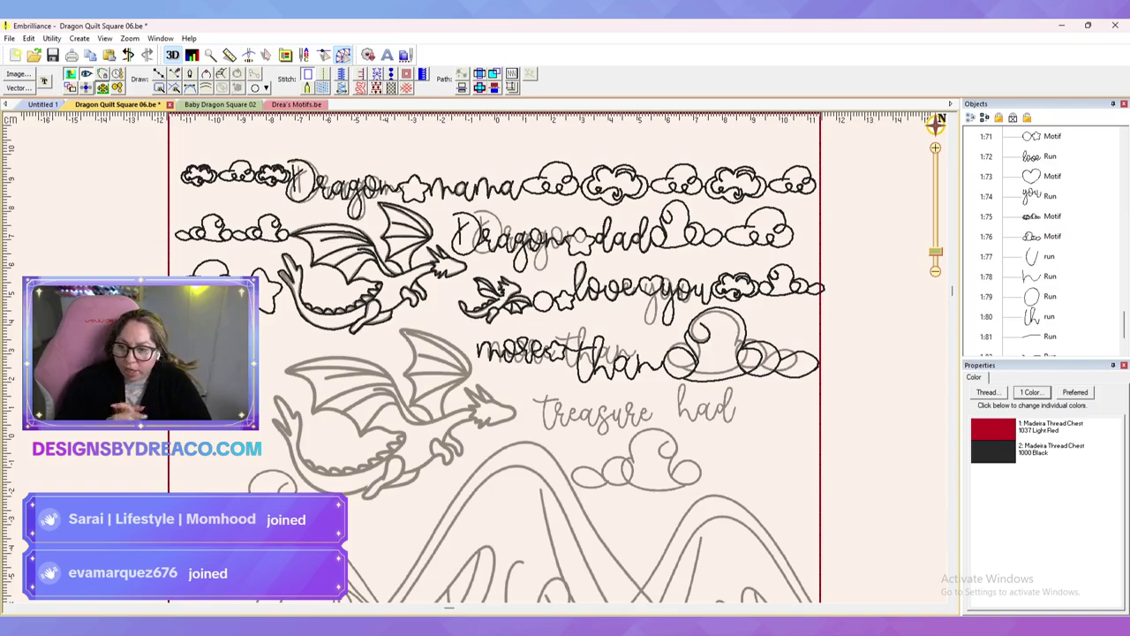
Step: Duplicate the stitched large dragon and move the copy down over the lower dragon in the background artwork
click(372, 268)
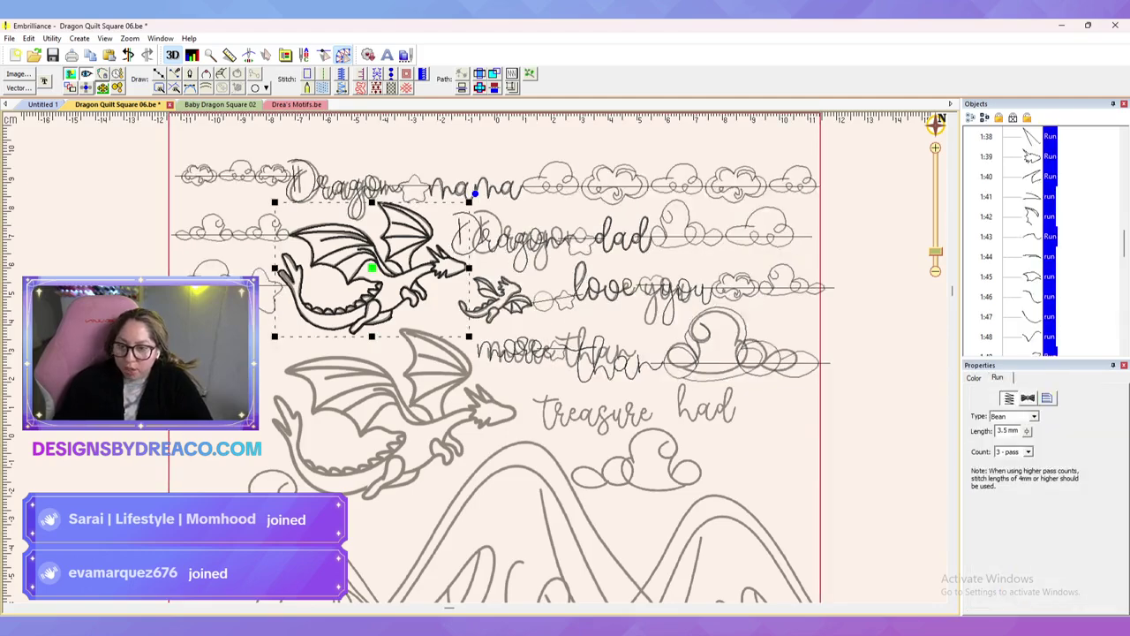
drag(1123, 243, 1124, 297)
scroll(1041, 238, down, 5)
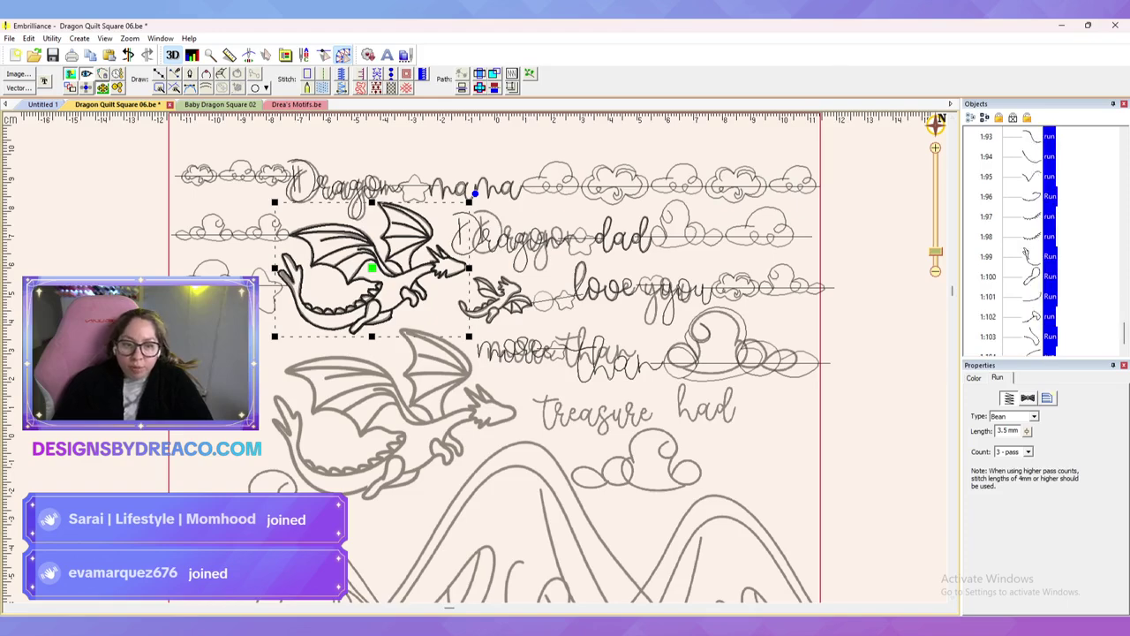
scroll(1041, 238, down, 1)
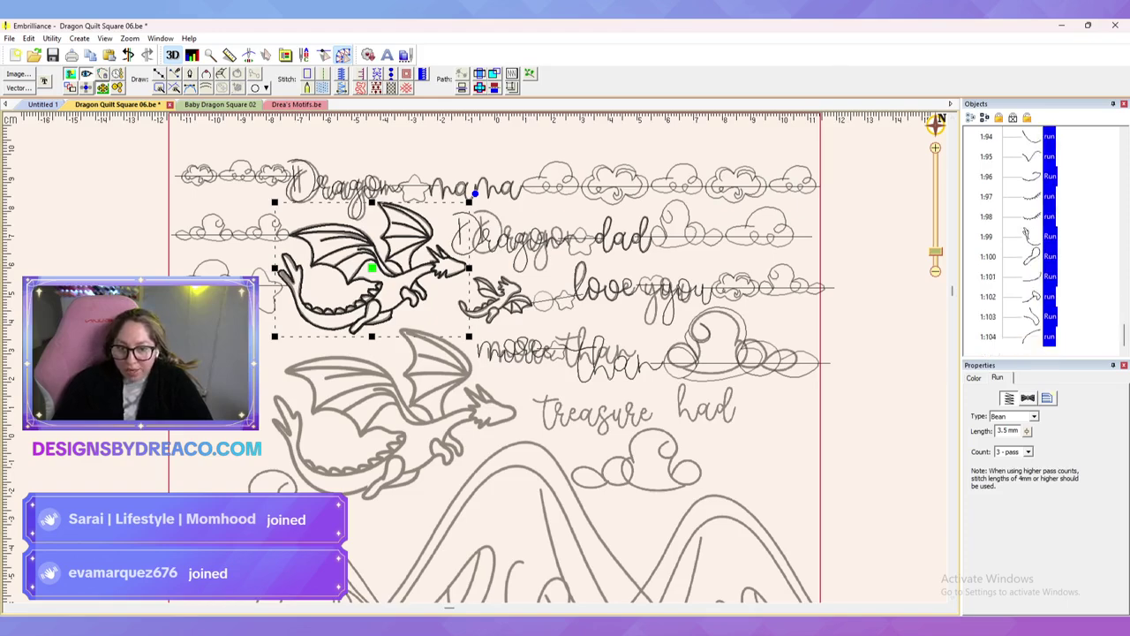
drag(372, 268, 504, 299)
Step: Enlarge and reposition the dragon copy to match the artwork's lower dragon, and save the design
scroll(401, 412, up, 3)
drag(610, 429, 646, 454)
drag(463, 326, 444, 328)
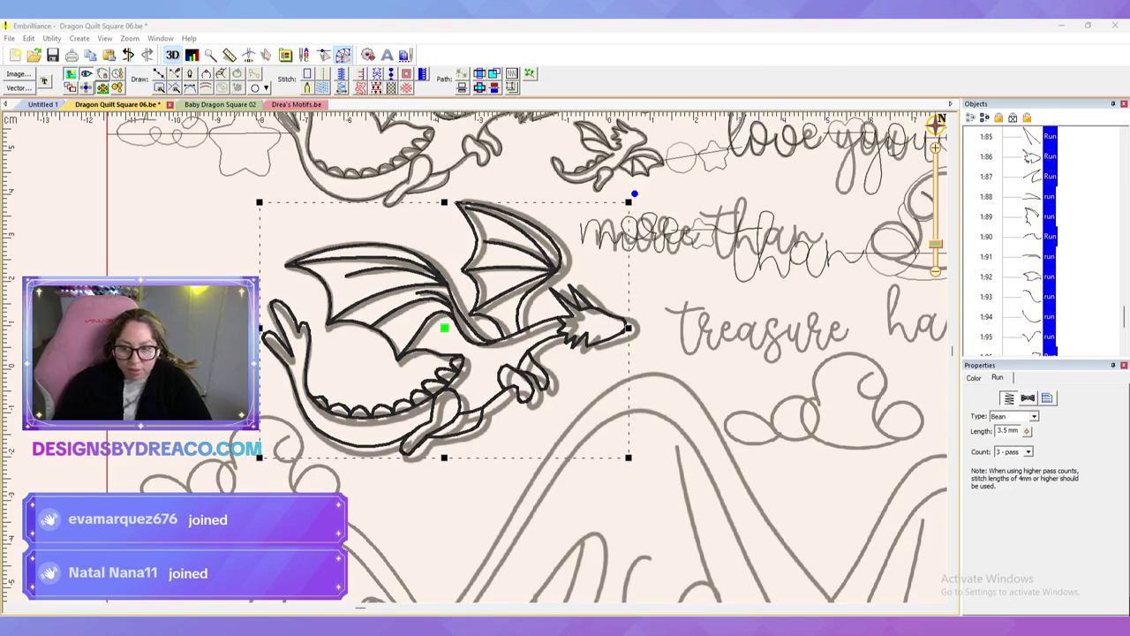
drag(629, 457, 640, 464)
click(684, 490)
scroll(478, 360, down, 4)
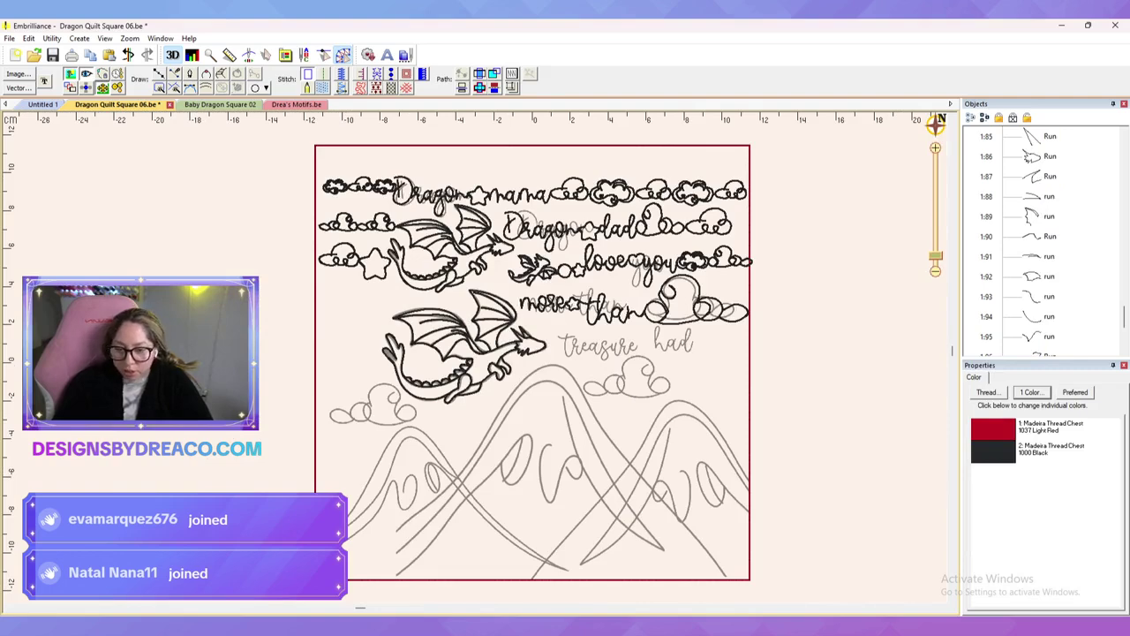
key(ctrl+s)
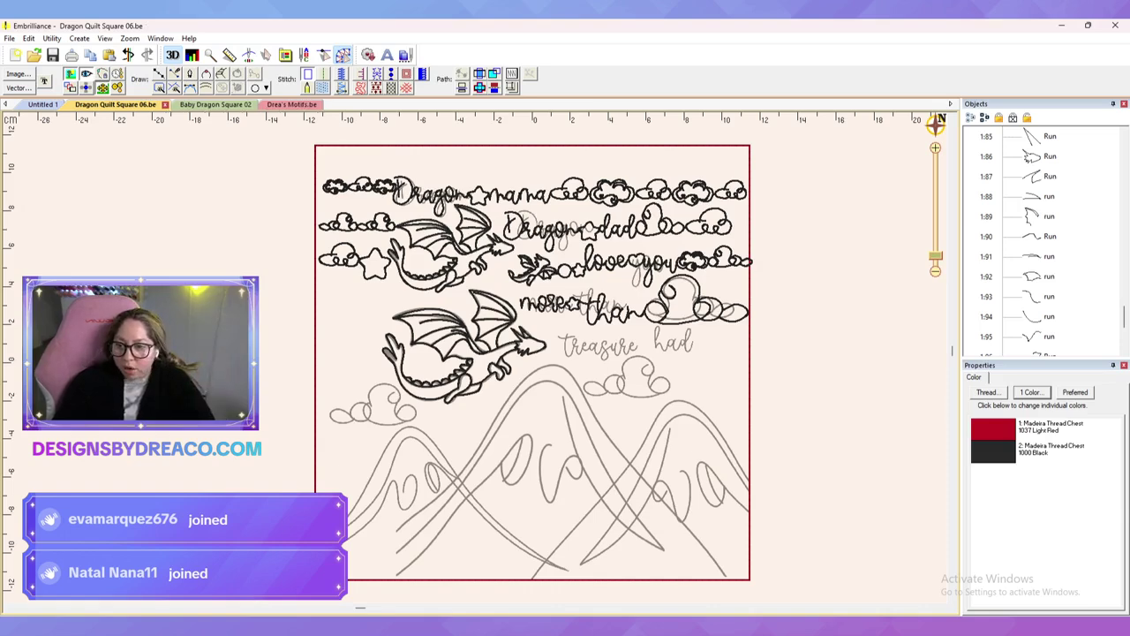
Step: Examine how closely the dragon copy follows the background artwork, and inspect the untraced word "treasure" beside it
scroll(477, 358, up, 2)
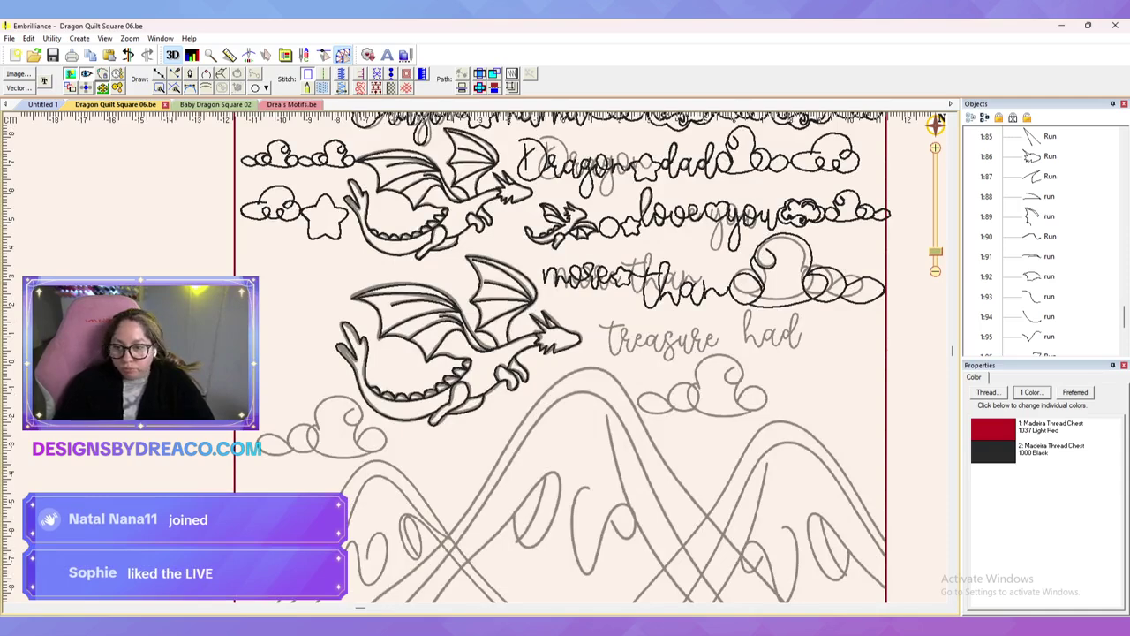
click(457, 340)
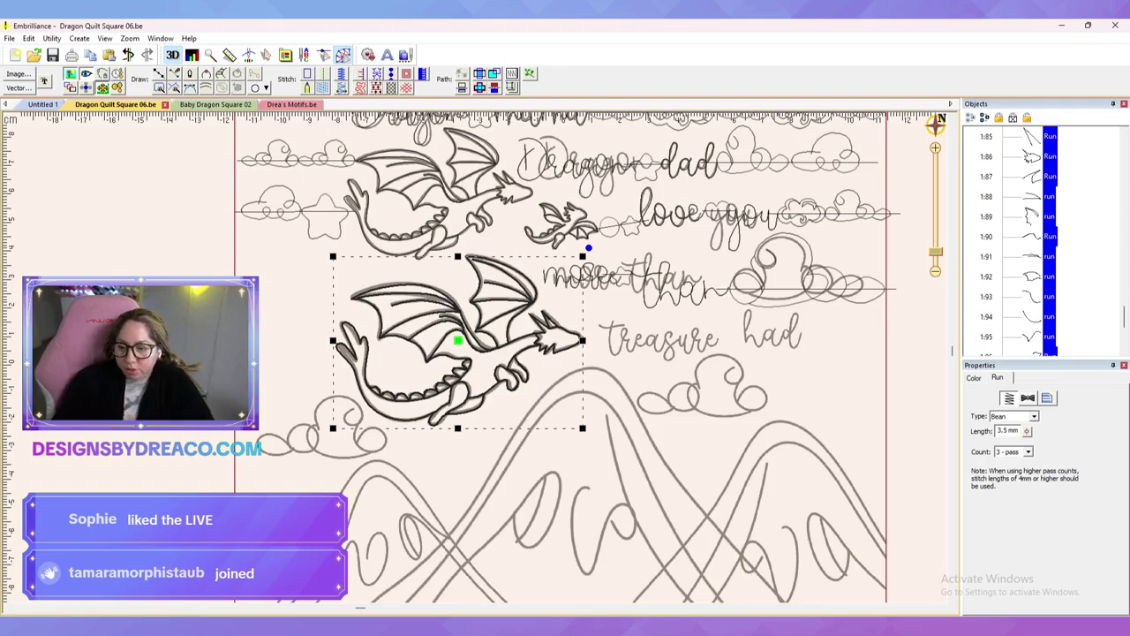
scroll(473, 358, up, 3)
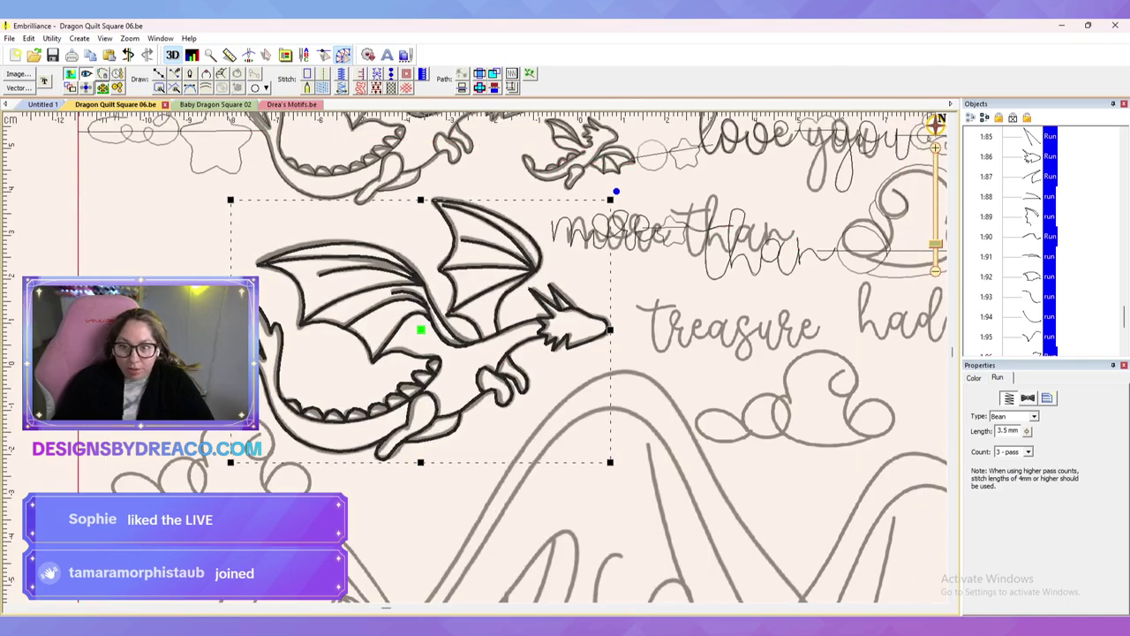
key(Escape)
scroll(442, 362, up, 2)
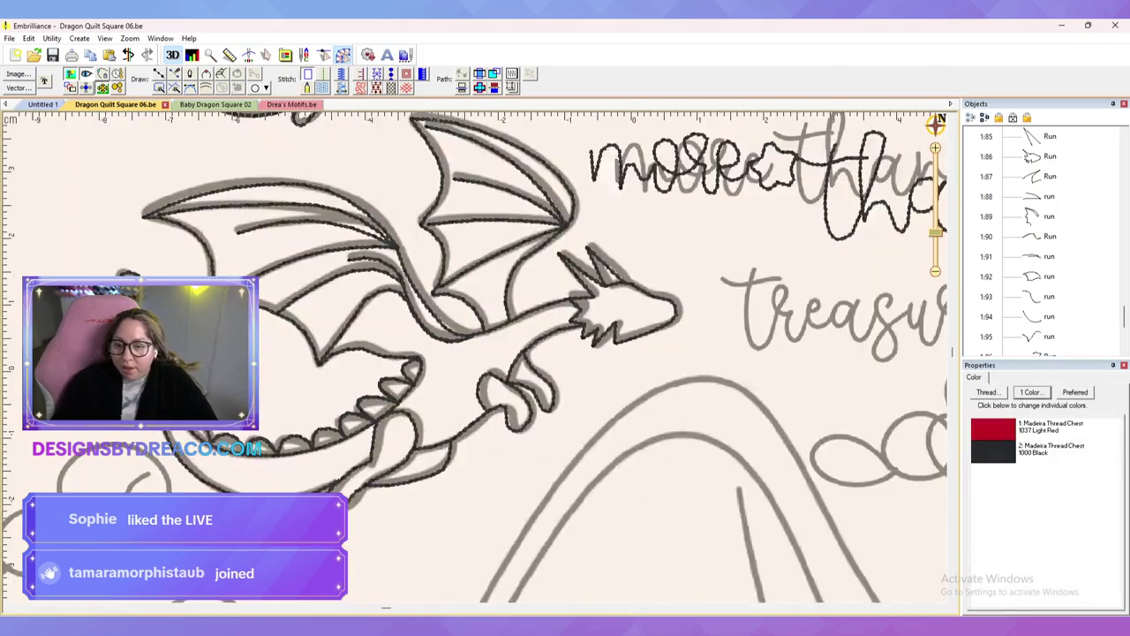
scroll(473, 353, down, 3)
scroll(473, 354, up, 2)
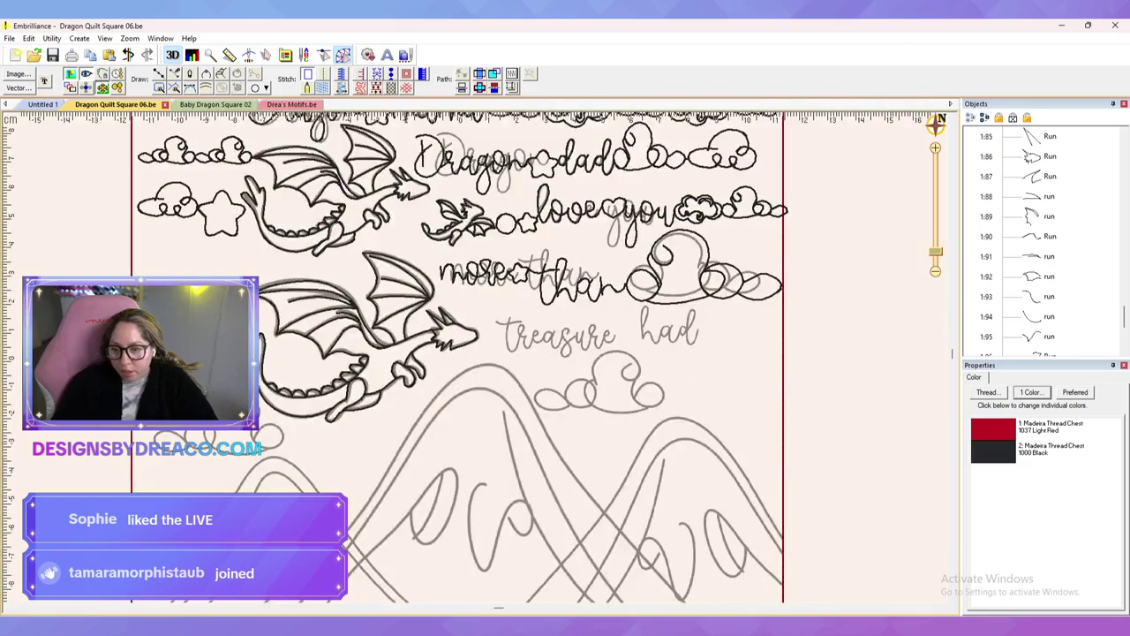
scroll(480, 357, up, 3)
scroll(476, 357, down, 1)
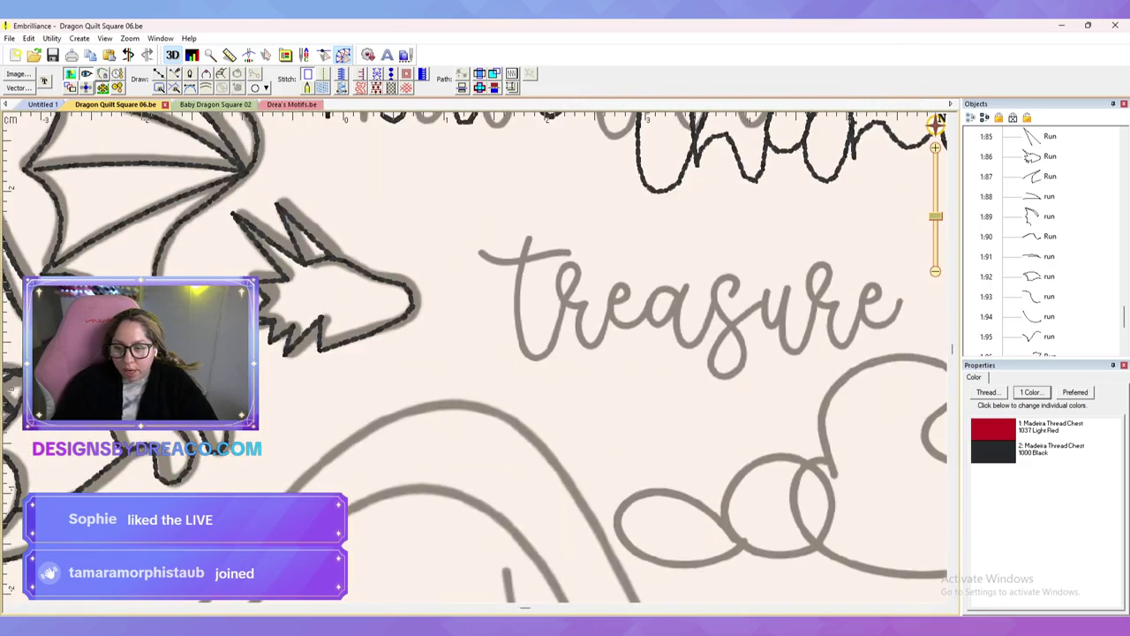
scroll(476, 358, up, 1)
scroll(477, 358, down, 4)
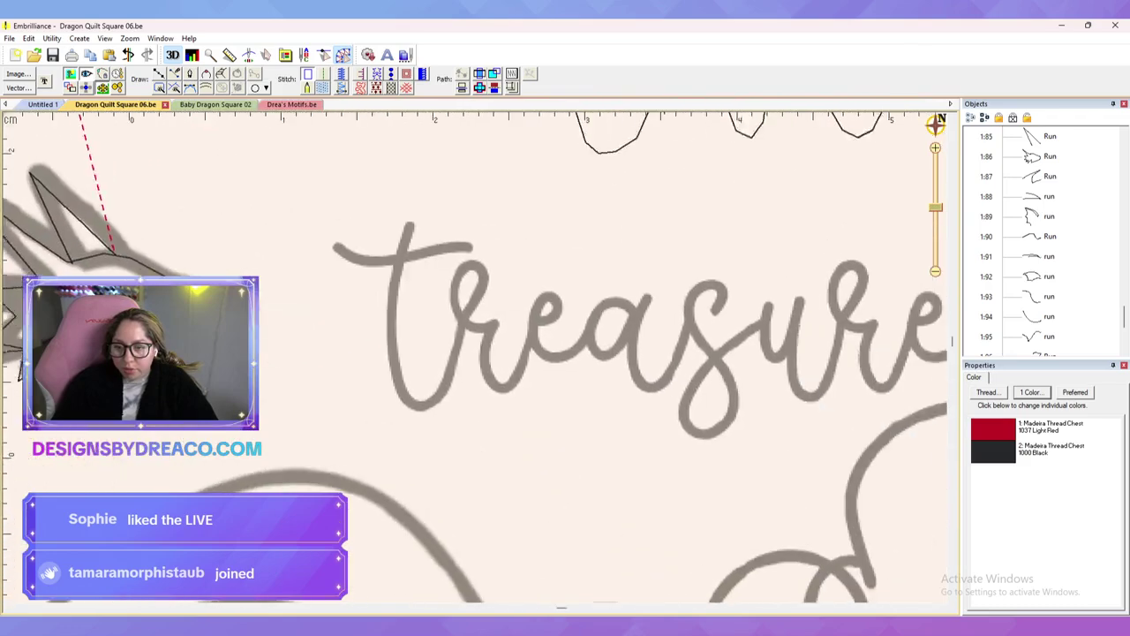
Step: Trace the crossbar of the "t" in "treasure" as a curved line and convert it to a run stitch
scroll(463, 357, up, 6)
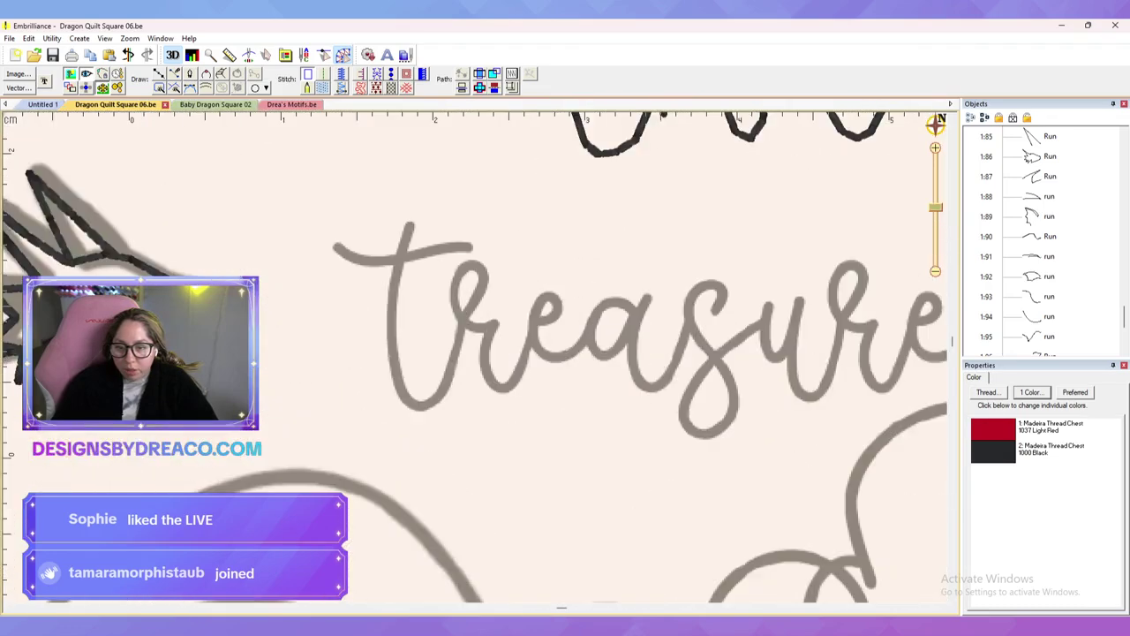
click(440, 238)
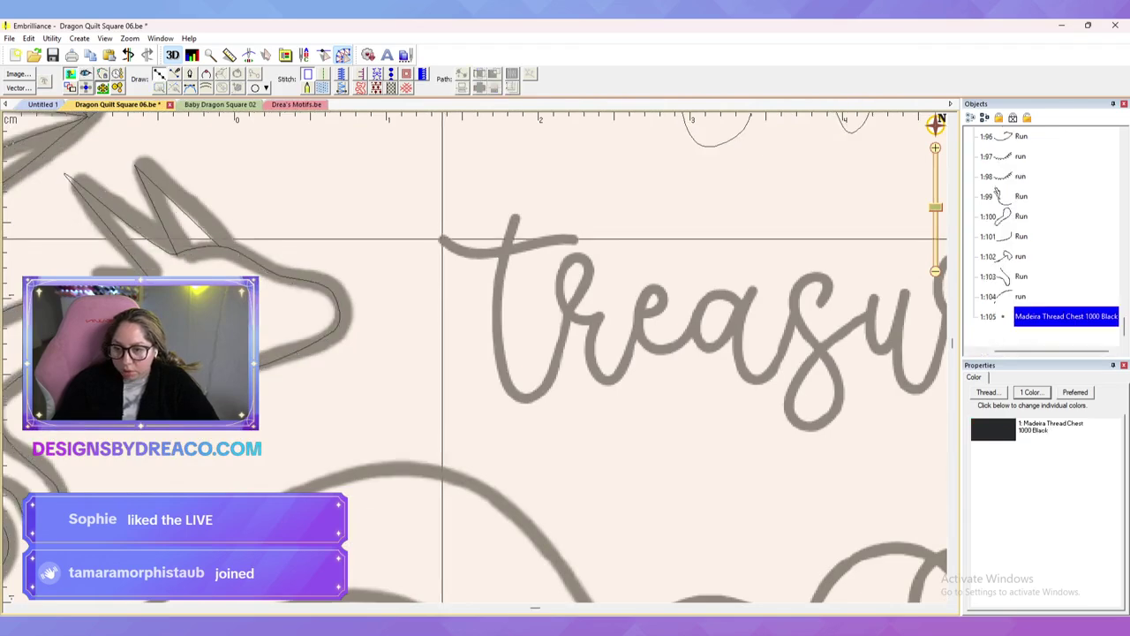
click(550, 239)
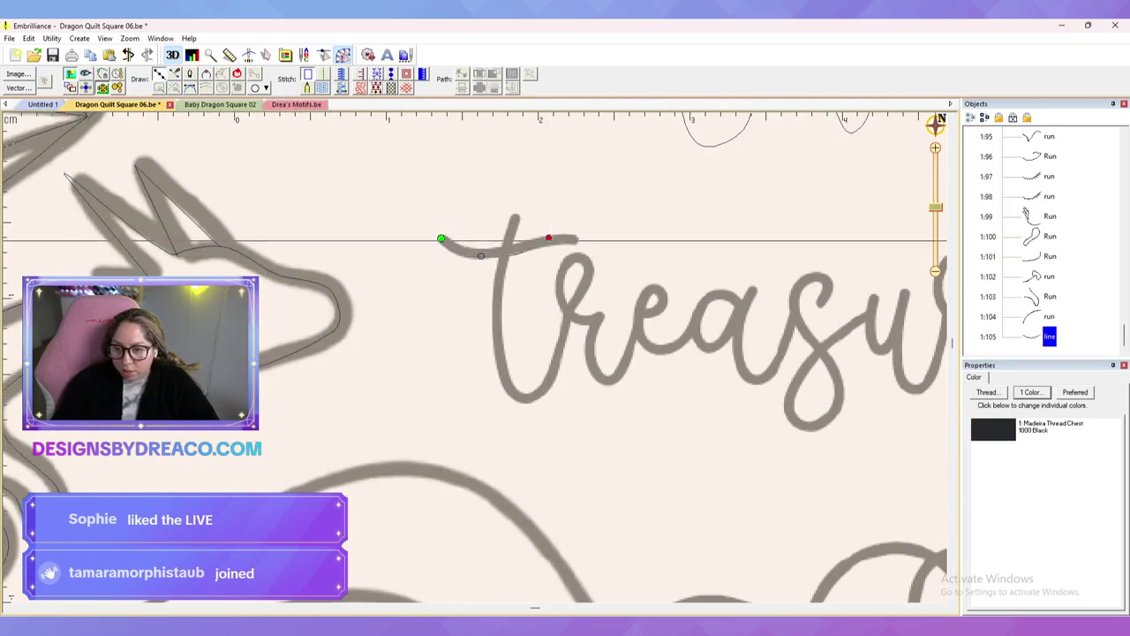
double_click(585, 241)
key(r)
key(Escape)
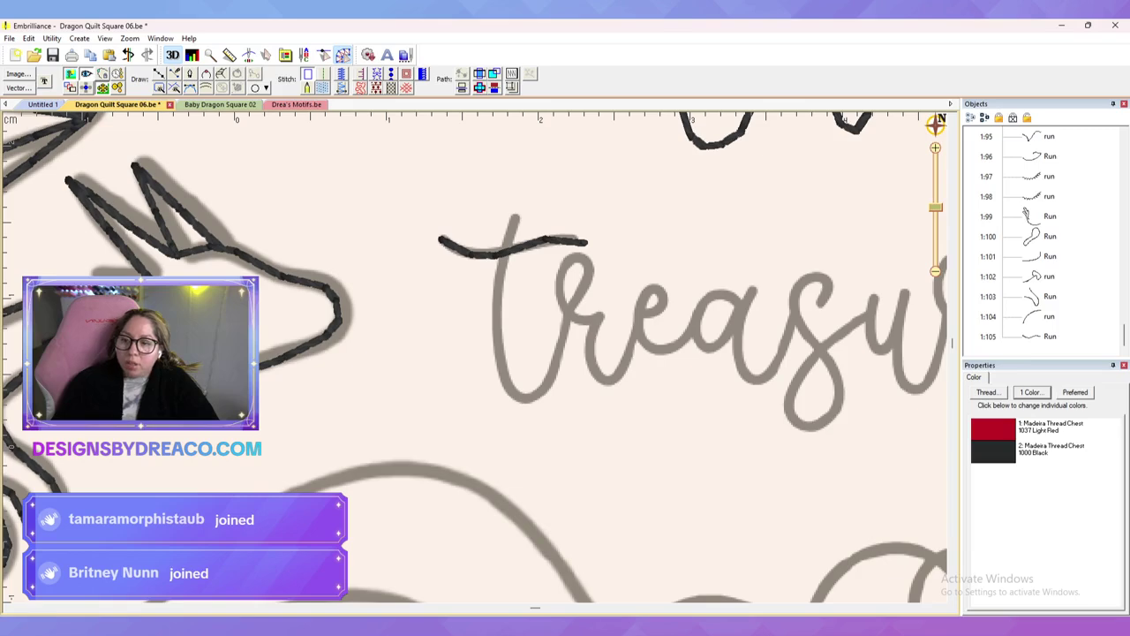
Step: Draw a looping connector curve from the lower dragon's snout to the start of the "t" crossbar in "treasure"
click(281, 277)
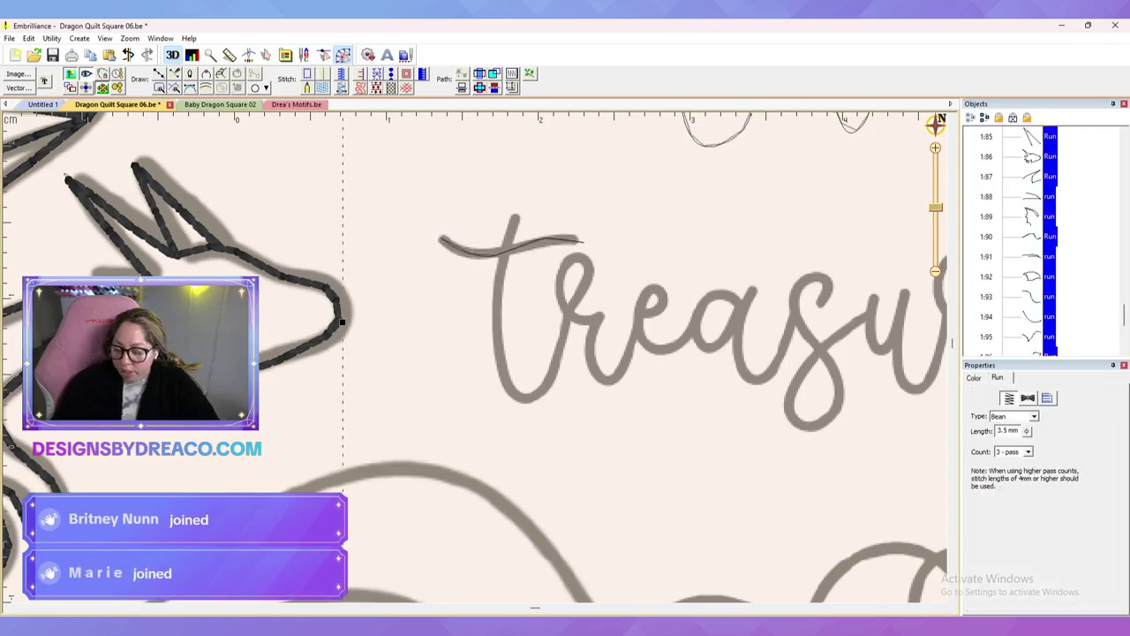
key(l)
click(330, 288)
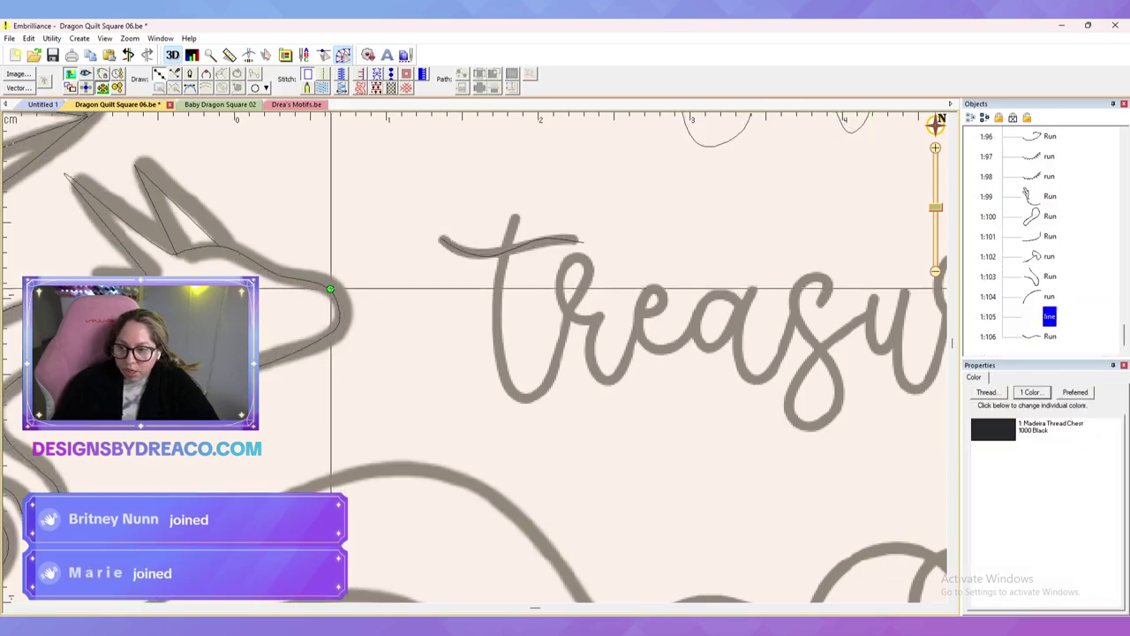
scroll(452, 220, down, 2)
drag(458, 255, 528, 327)
click(520, 301)
click(493, 239)
click(405, 309)
click(452, 342)
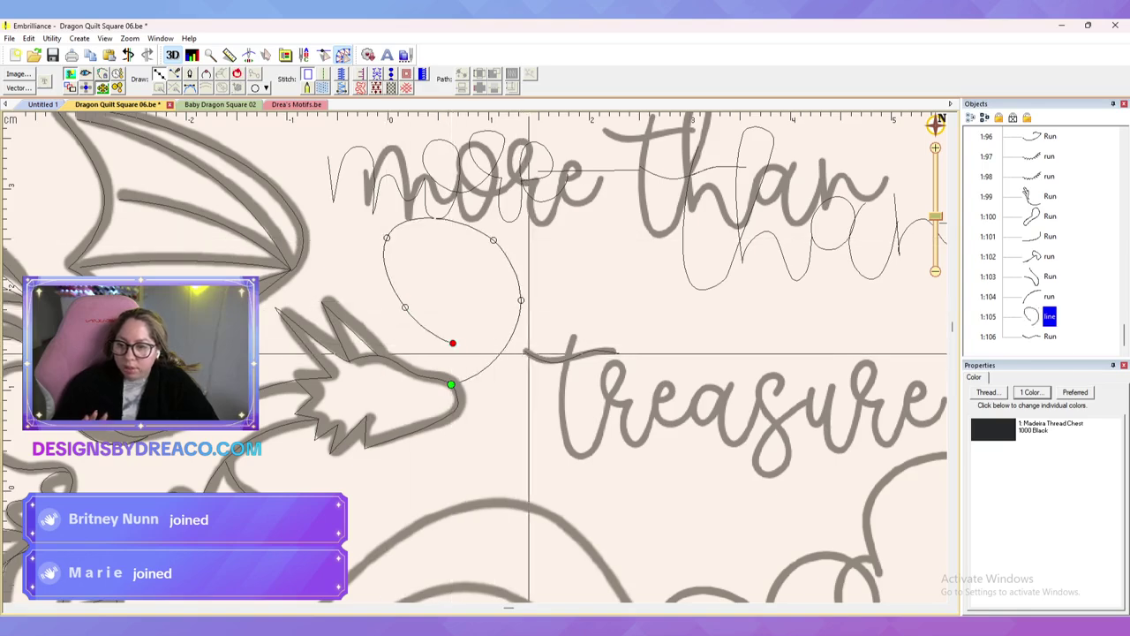
double_click(525, 351)
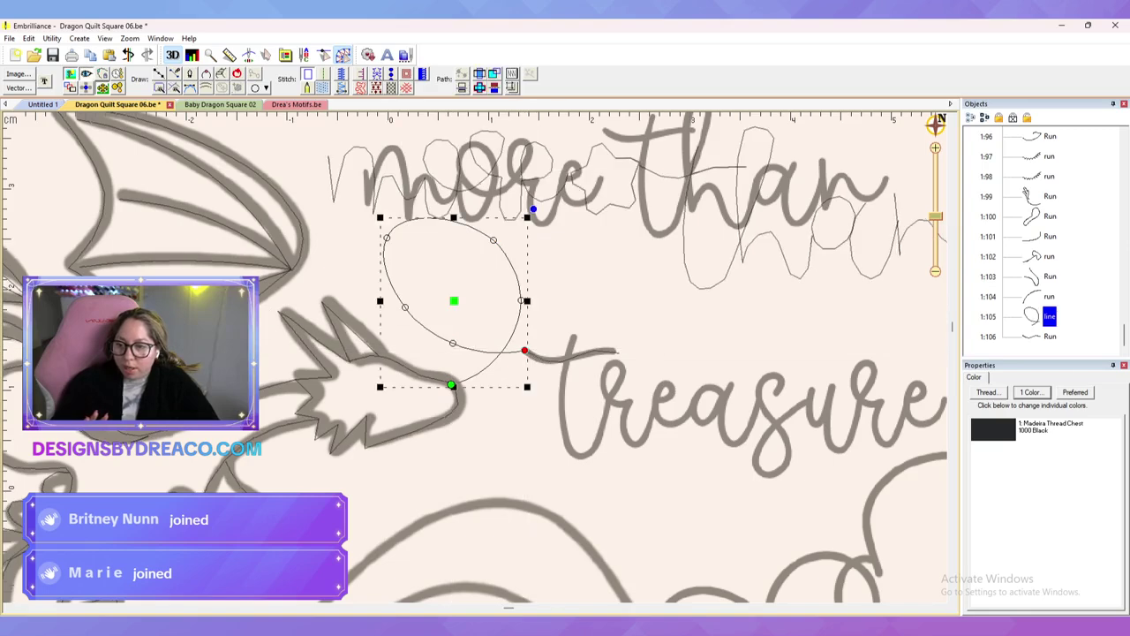
Step: Reshape the connector loop by adjusting its nodes and curve handles into a rounder loop
key(Delete)
click(453, 343)
drag(432, 336, 381, 324)
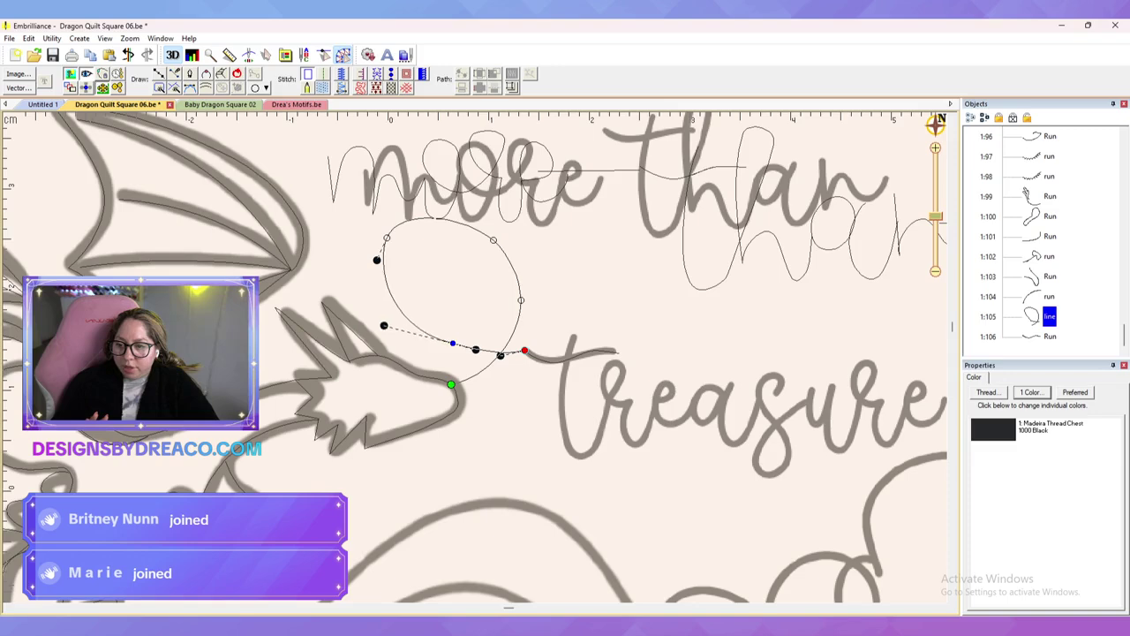
click(521, 300)
drag(386, 237, 387, 255)
drag(467, 216, 467, 213)
drag(453, 342, 443, 346)
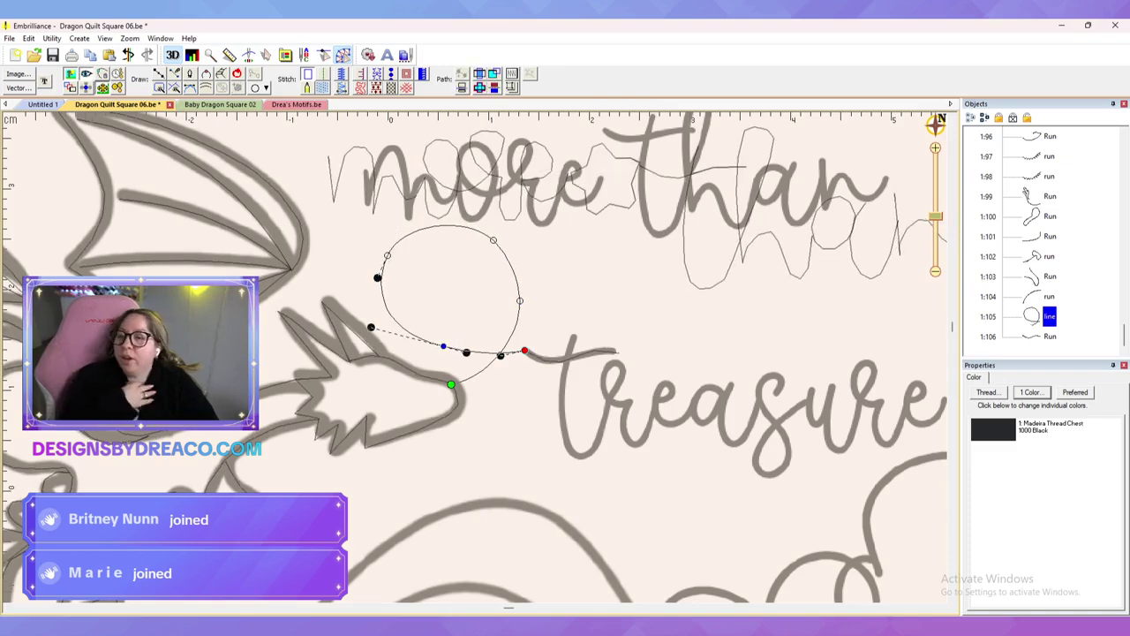
Step: Convert the connector loop to a motif stitch with Star 01 at height 4.8 and add Heart 01 at height 6.0
click(377, 74)
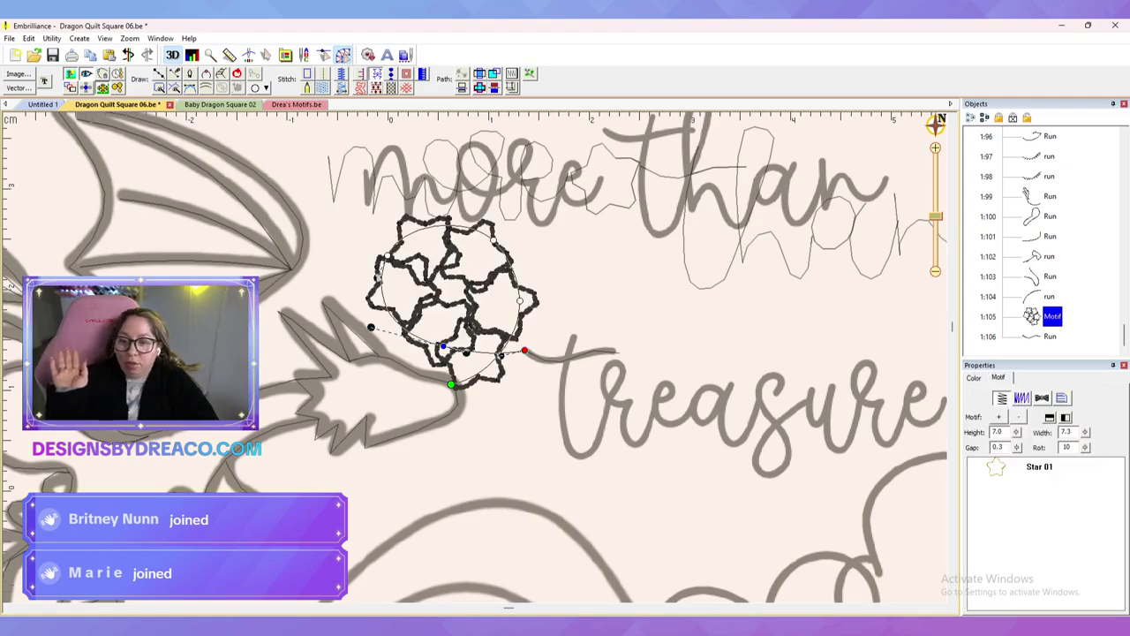
drag(1016, 432, 1018, 488)
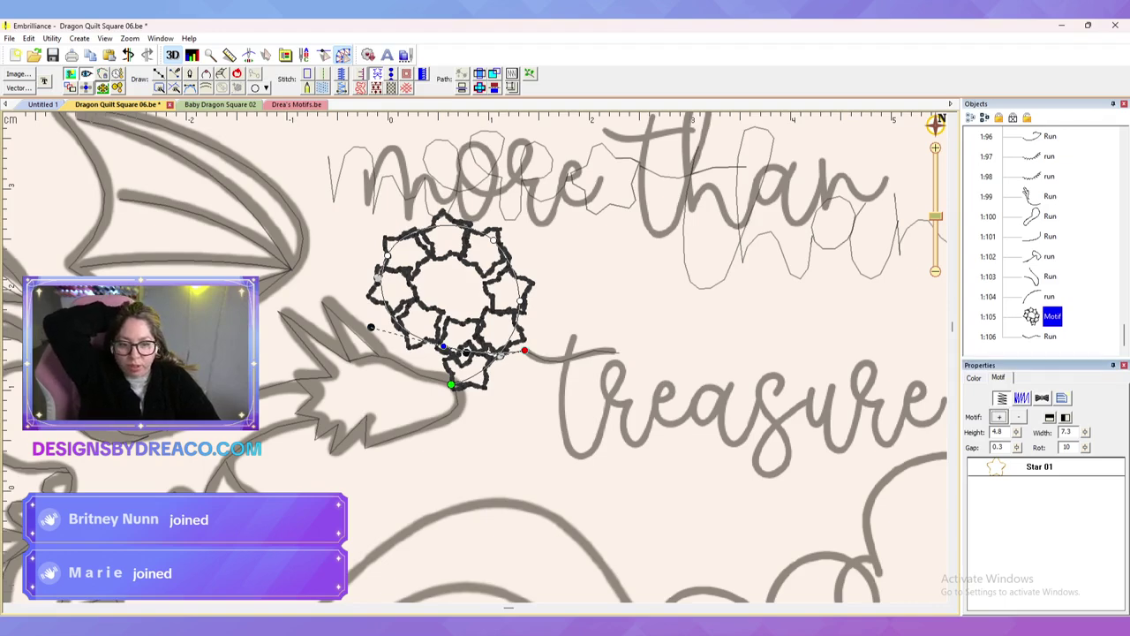
click(998, 416)
drag(628, 309, 628, 374)
click(539, 389)
click(617, 256)
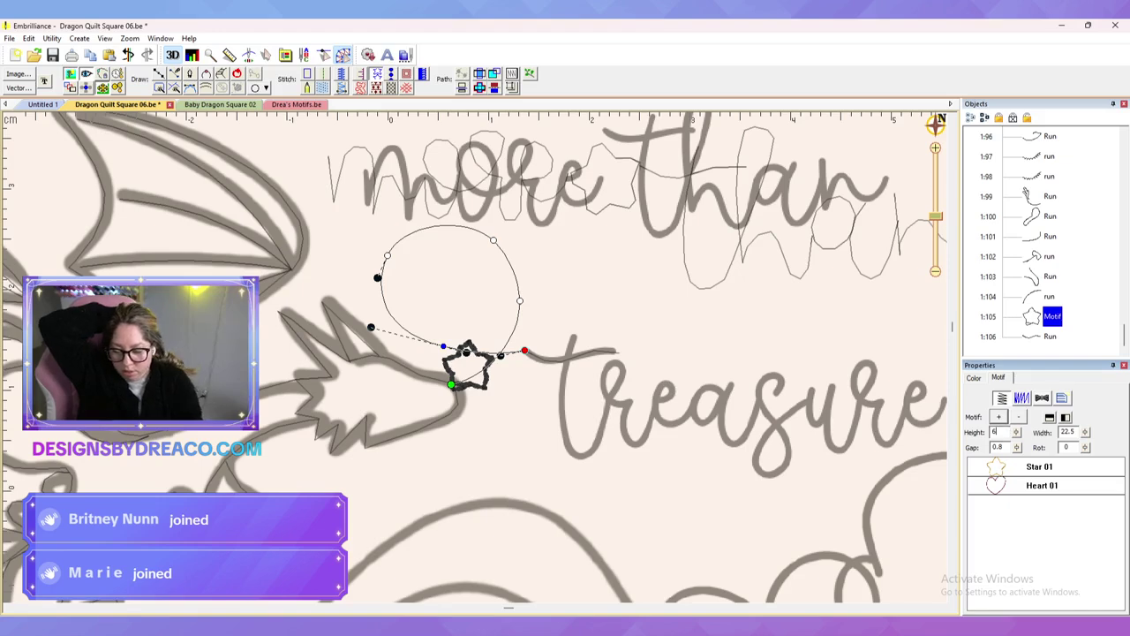
key(Tab)
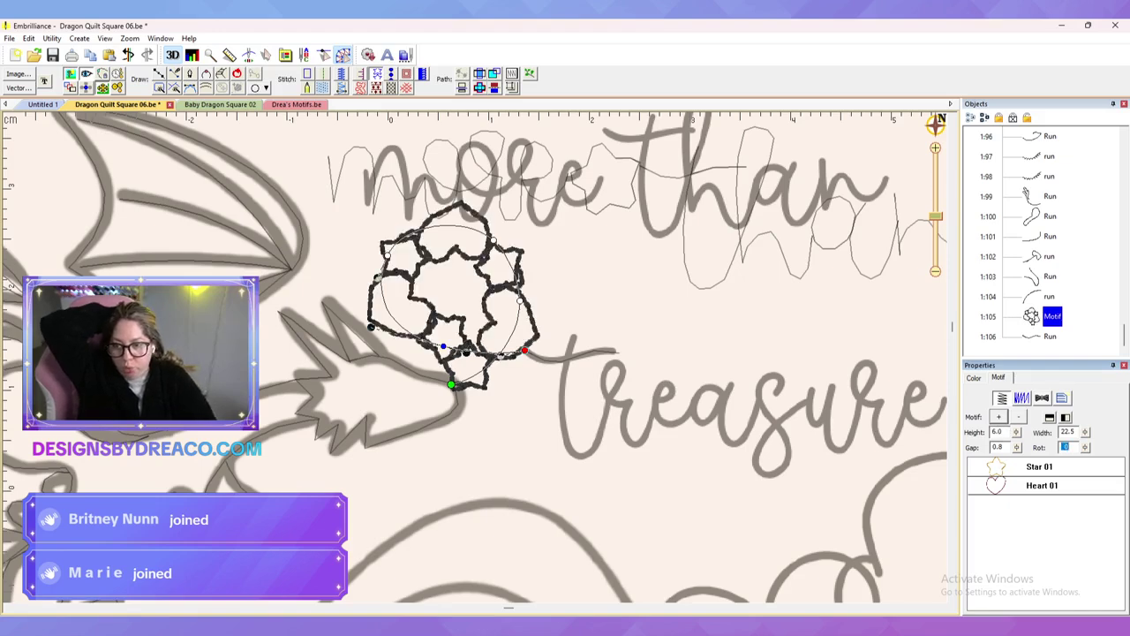
Step: Raise the motif gap to 3.9 and add a Circle motif 5.0 high from Designs by Drea: Shapes to the loop
mouse_move(1016, 448)
mouse_down()
mouse_move(1020, 488)
mouse_move(1019, 467)
mouse_up()
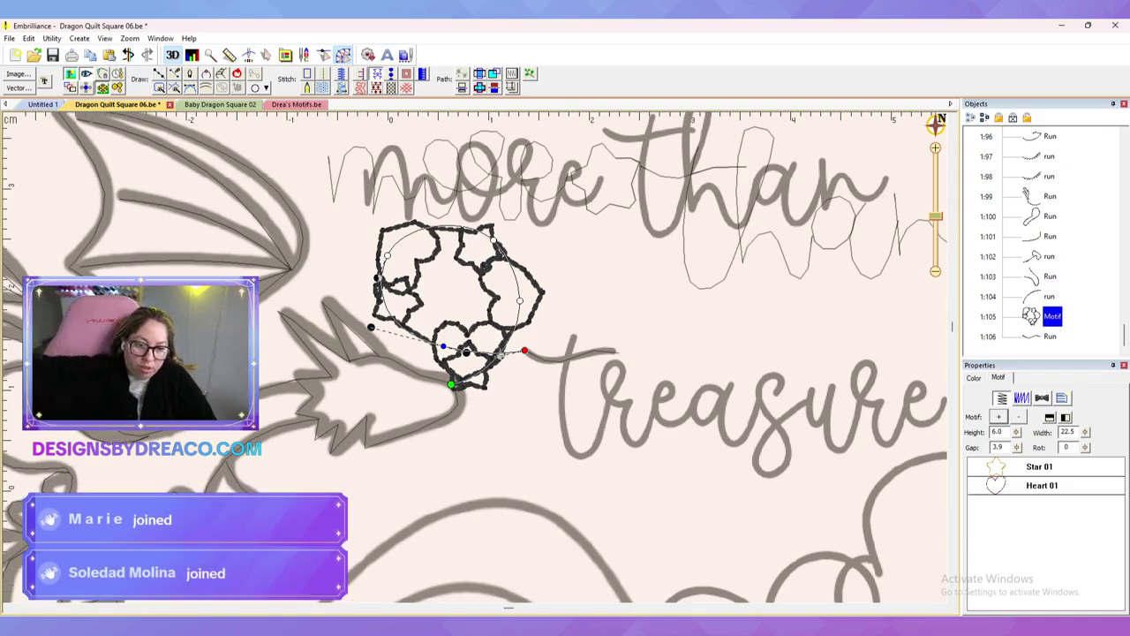
click(999, 417)
click(534, 296)
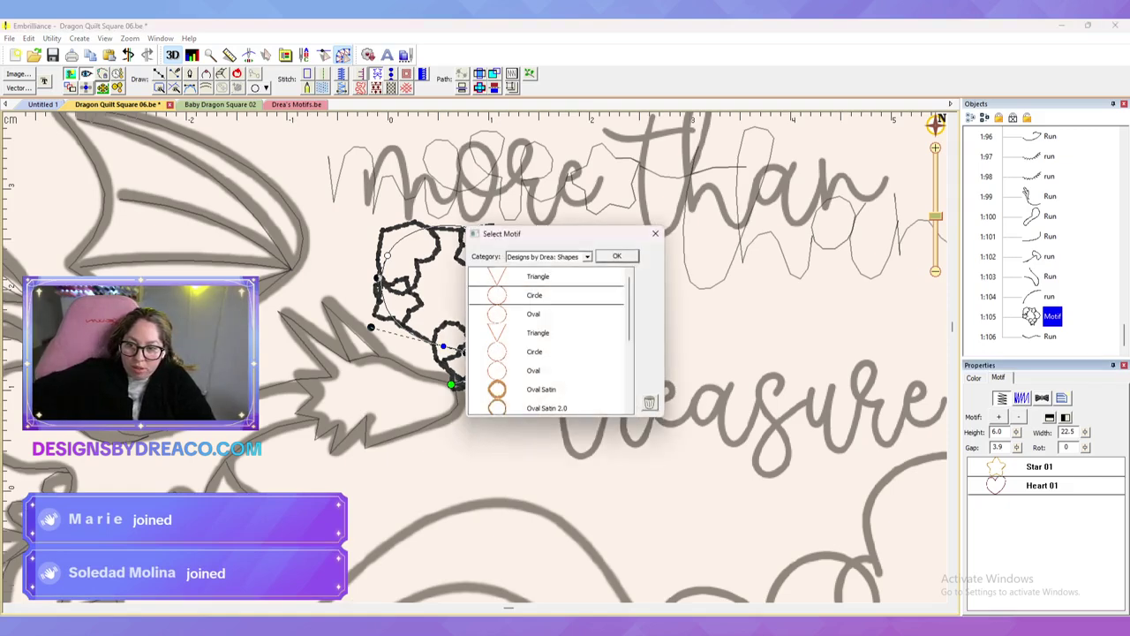
click(617, 256)
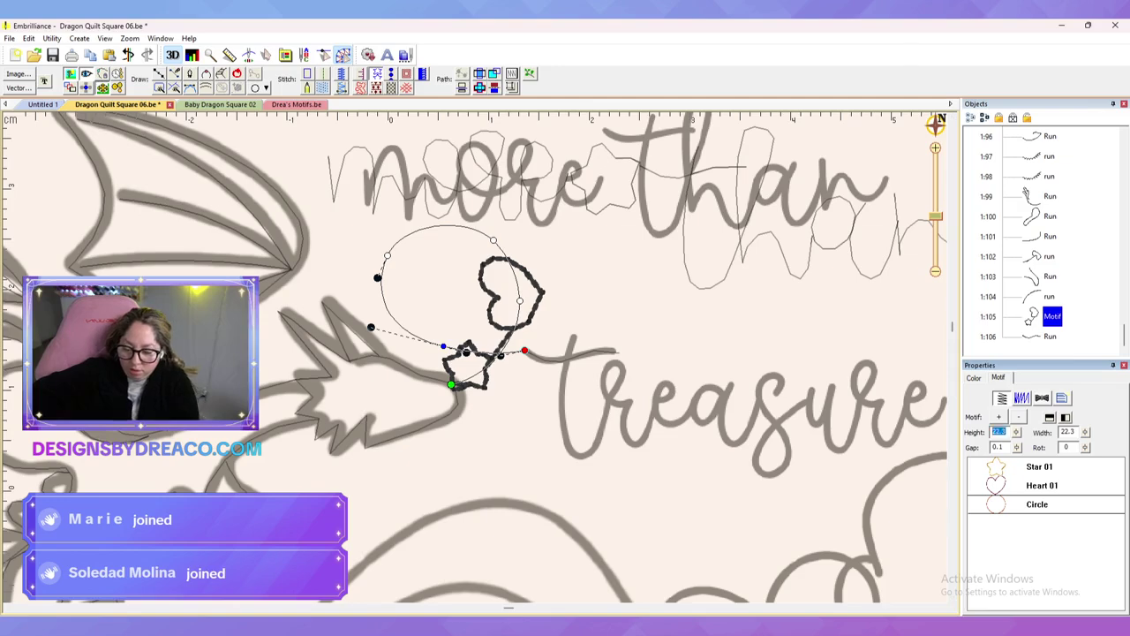
key(Tab)
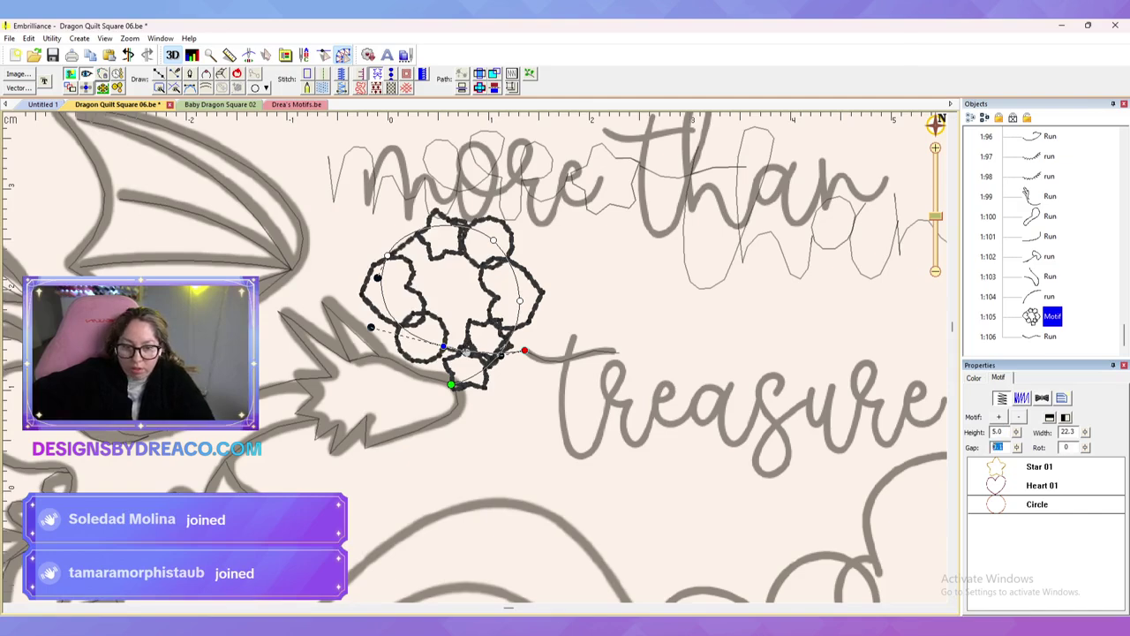
key(Tab)
Step: Set the heart motif's gap to 0 and the star motif's gap to 1.0 in the loop's motif sequence
click(1042, 486)
text(0)
key(Tab)
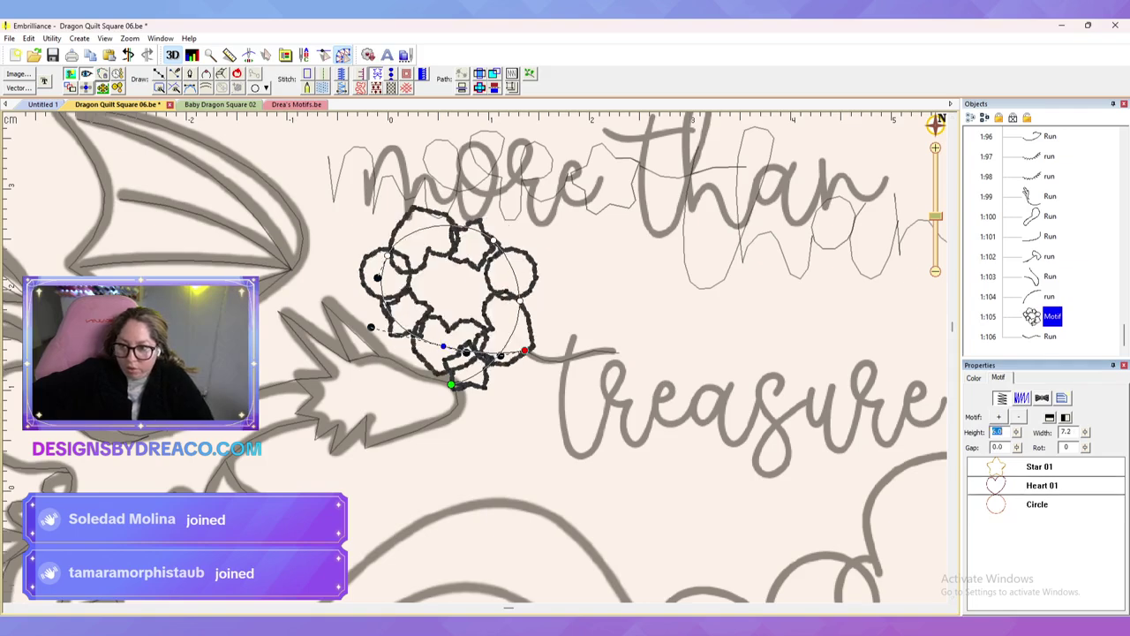
click(583, 286)
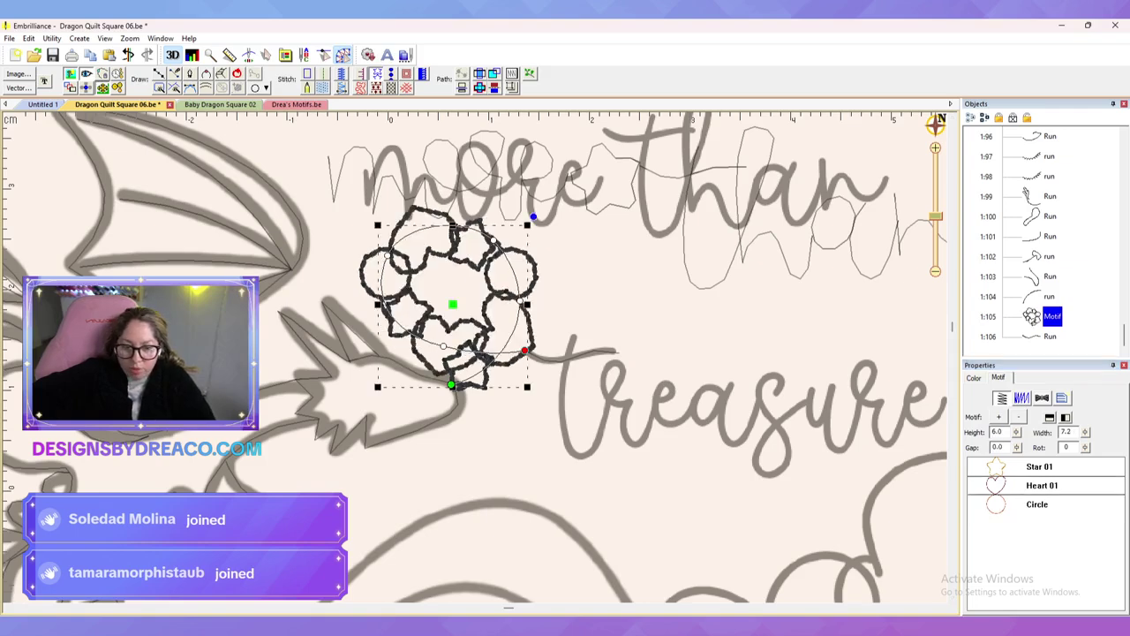
click(1040, 467)
double_click(997, 446)
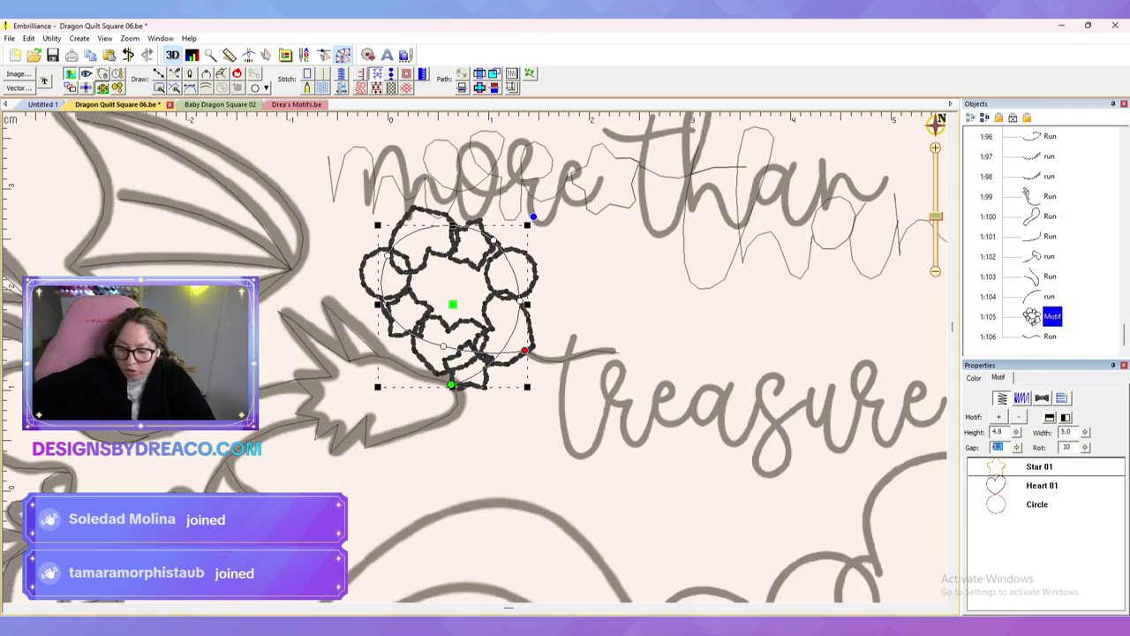
text(1)
key(Return)
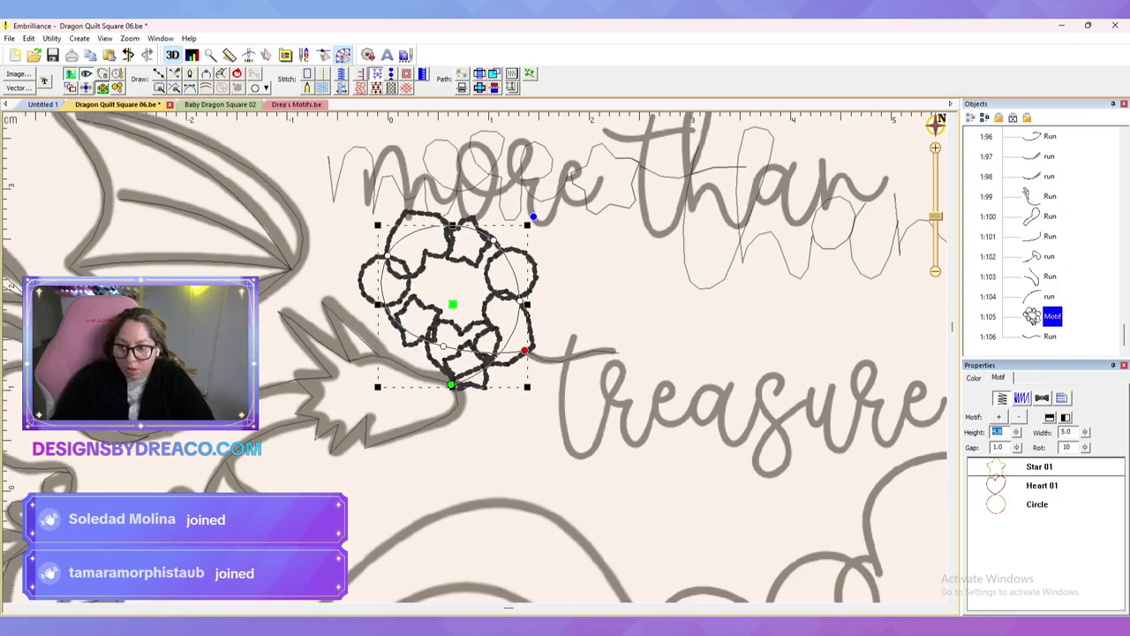
key(Escape)
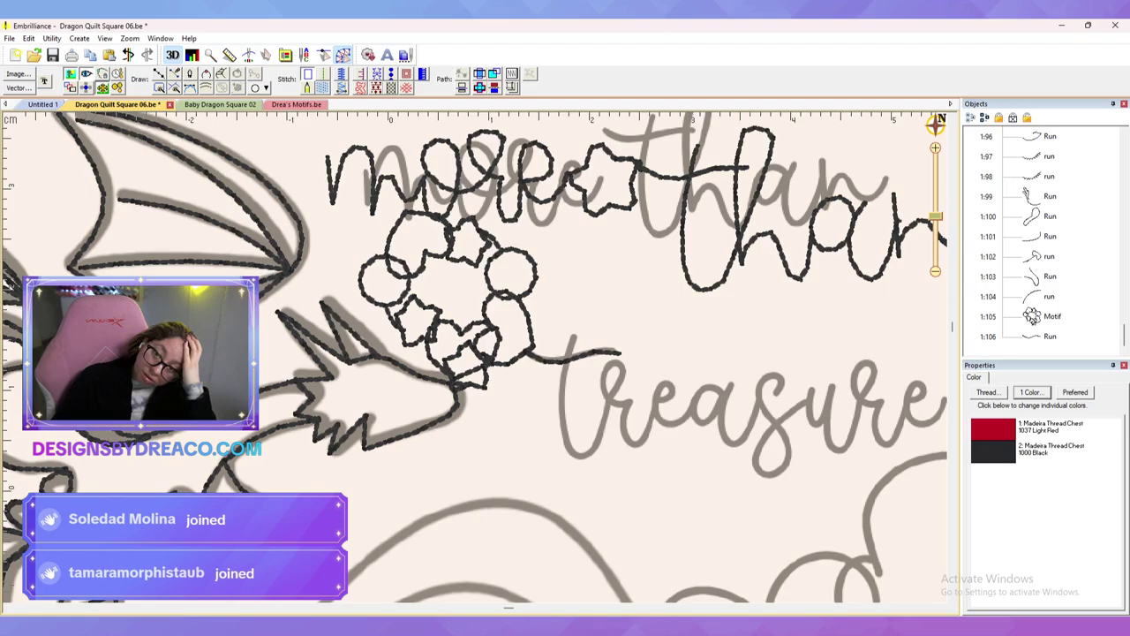
Step: Convert the motif loop beside the lower dragon's snout to a plain run stitch
click(463, 330)
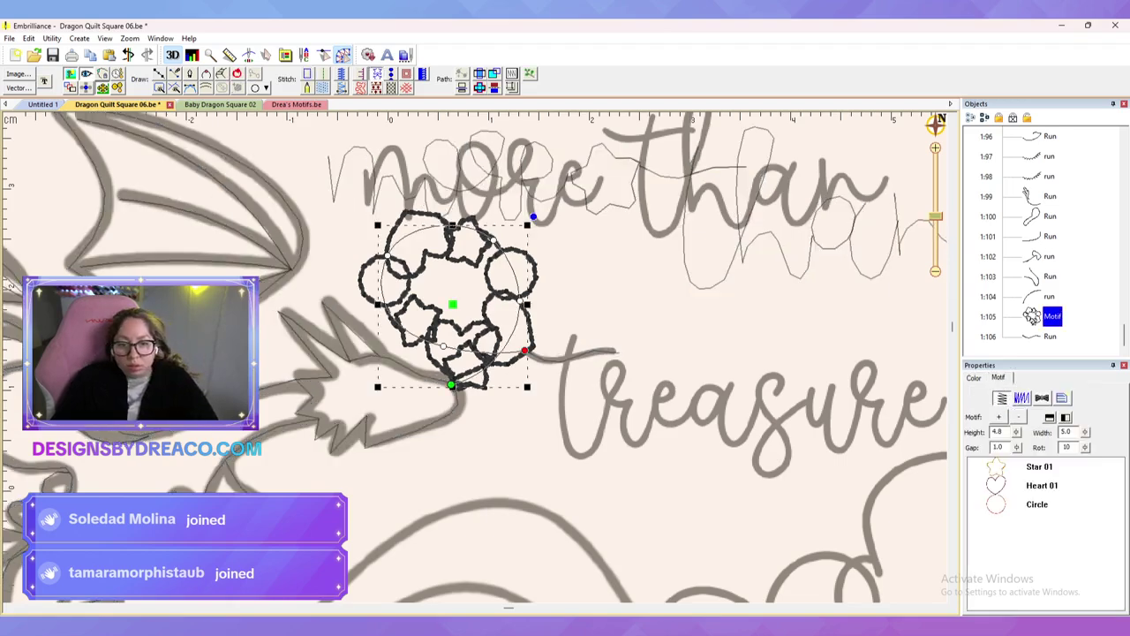
click(324, 75)
click(600, 296)
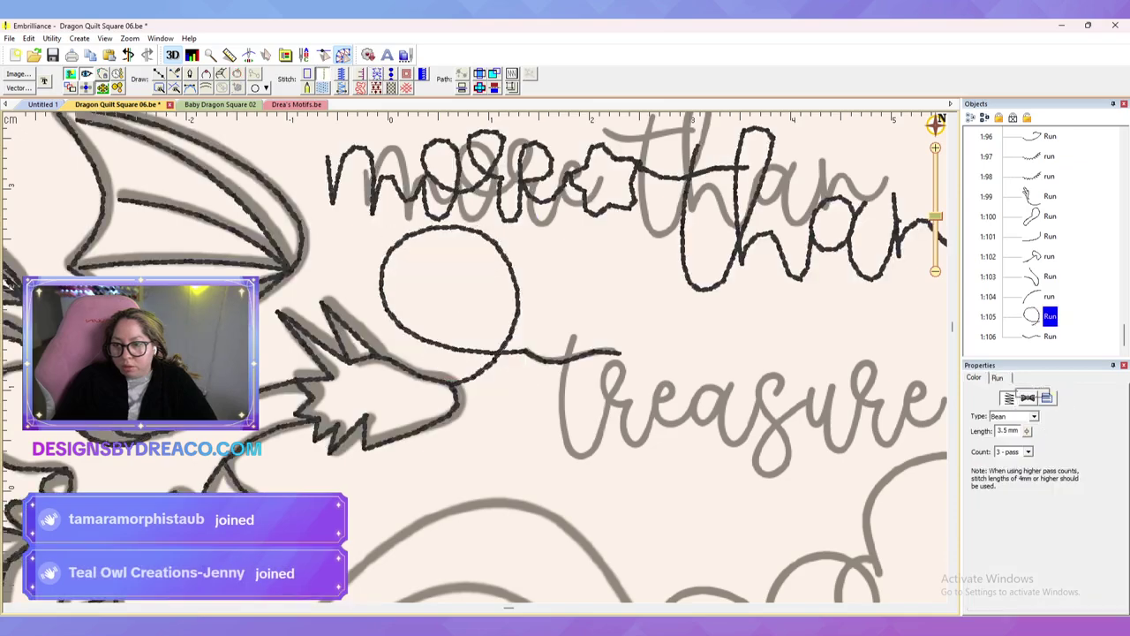
scroll(476, 358, down, 3)
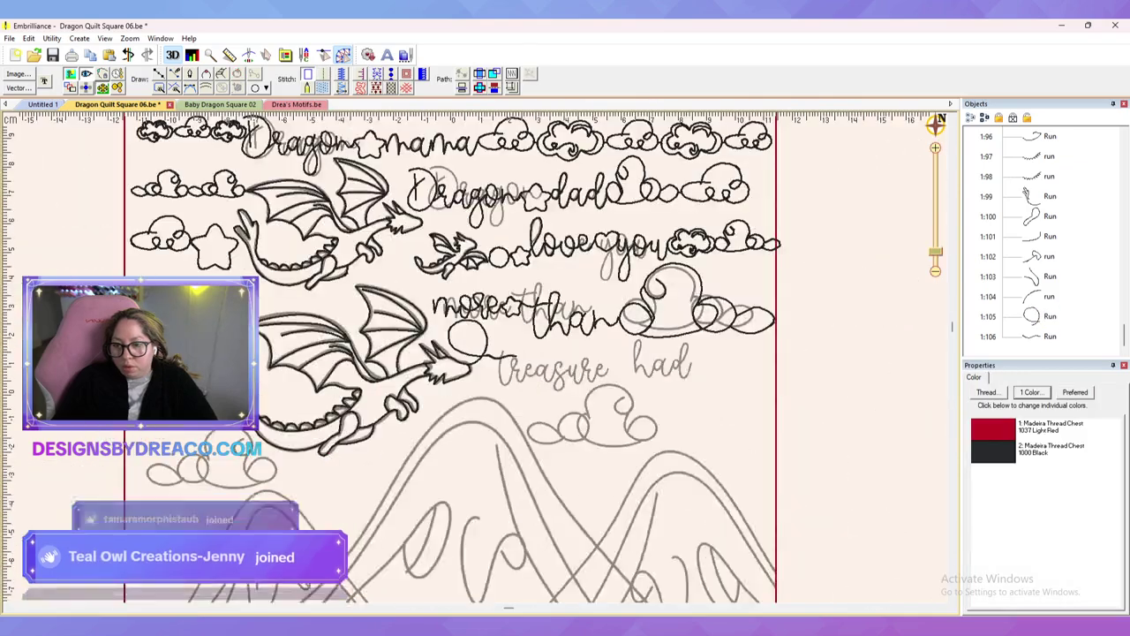
scroll(476, 357, up, 1)
scroll(473, 365, up, 3)
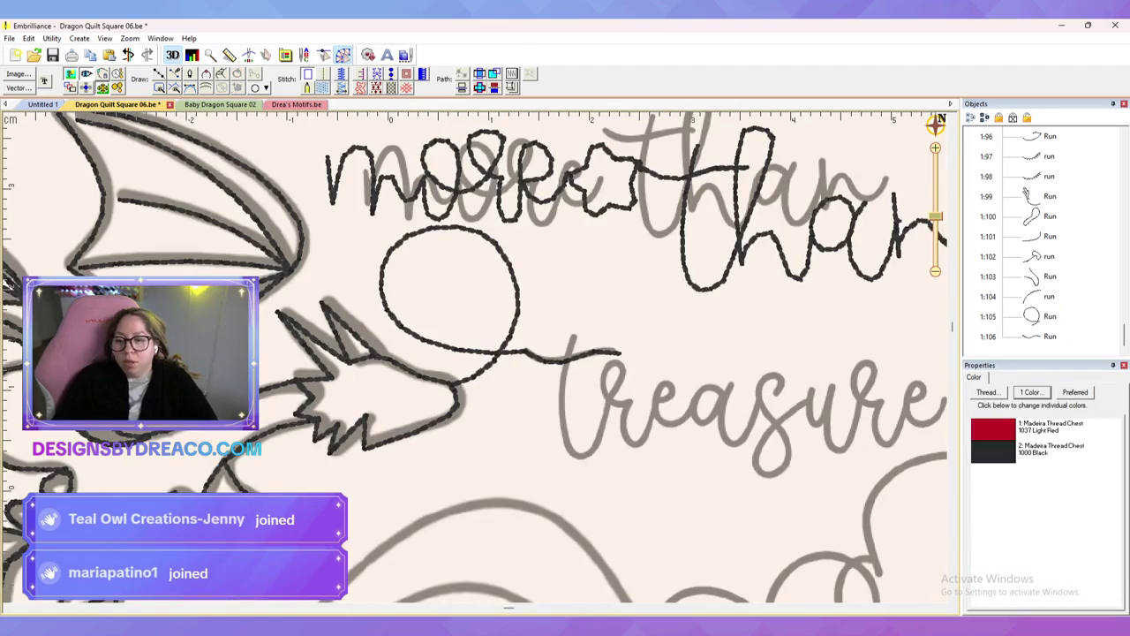
scroll(473, 364, up, 2)
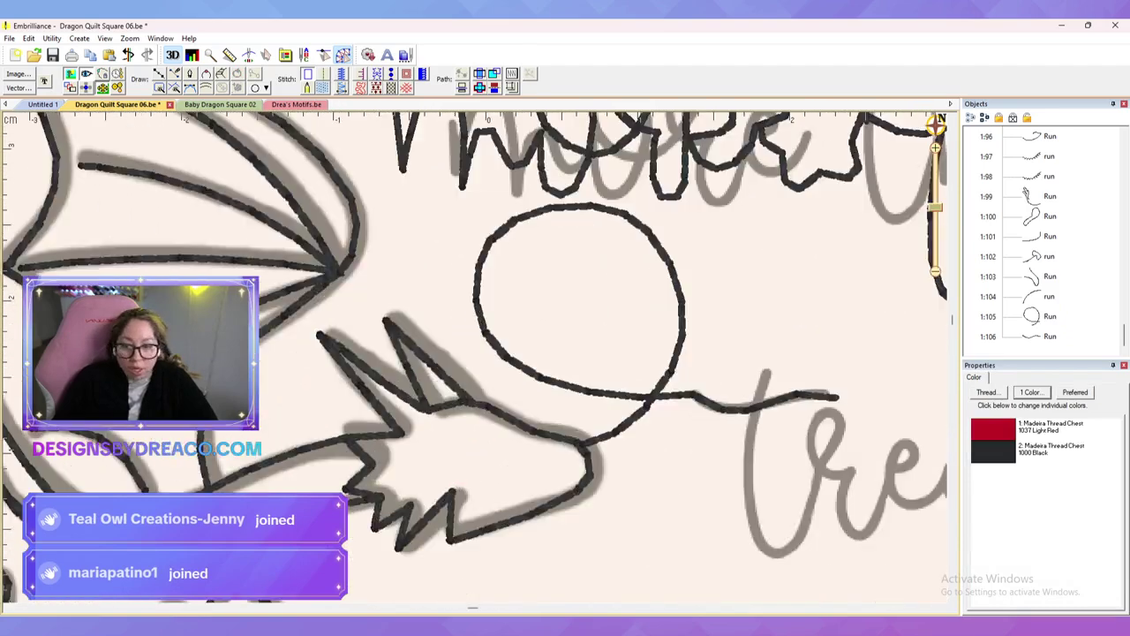
Step: Reshape the run loop at the dragon's snout into a heart by forming the top notch and the left lobe
click(609, 394)
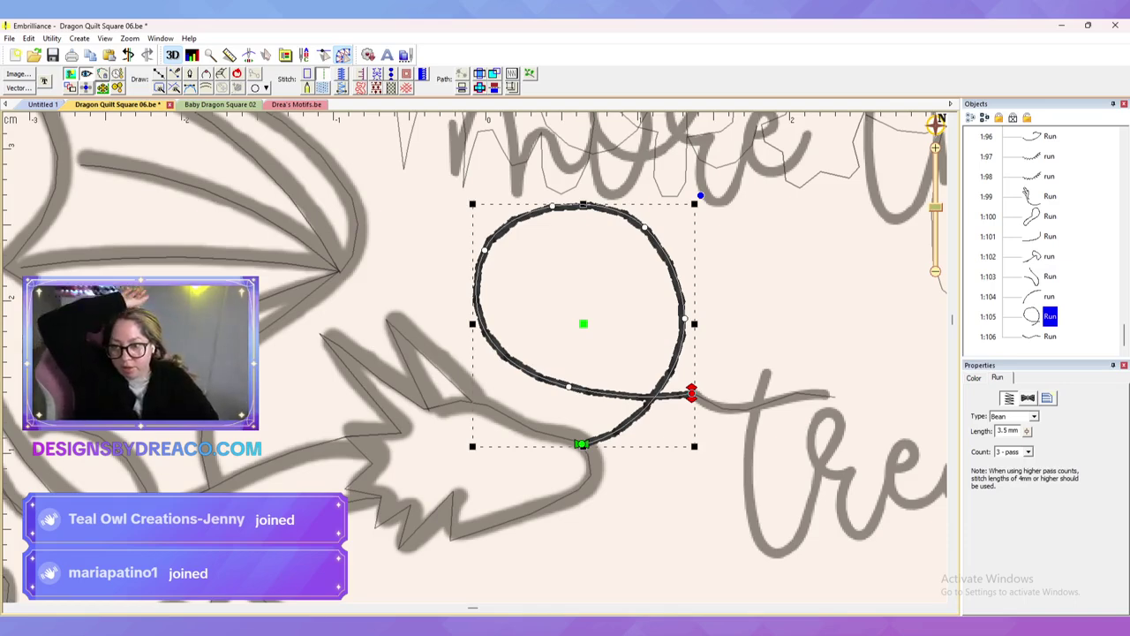
right_click(553, 206)
click(553, 207)
drag(553, 206, 595, 195)
drag(535, 275, 457, 266)
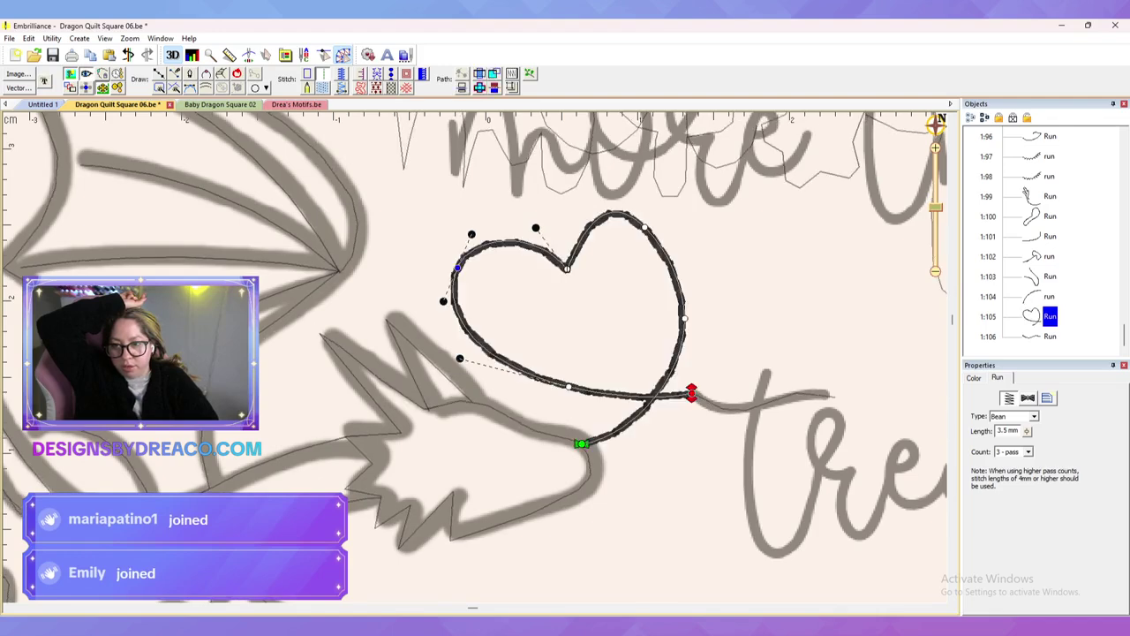
Step: Refine the heart's right lobe, remove the two extra nodes on its right side, and bow the lower curve outward
click(645, 227)
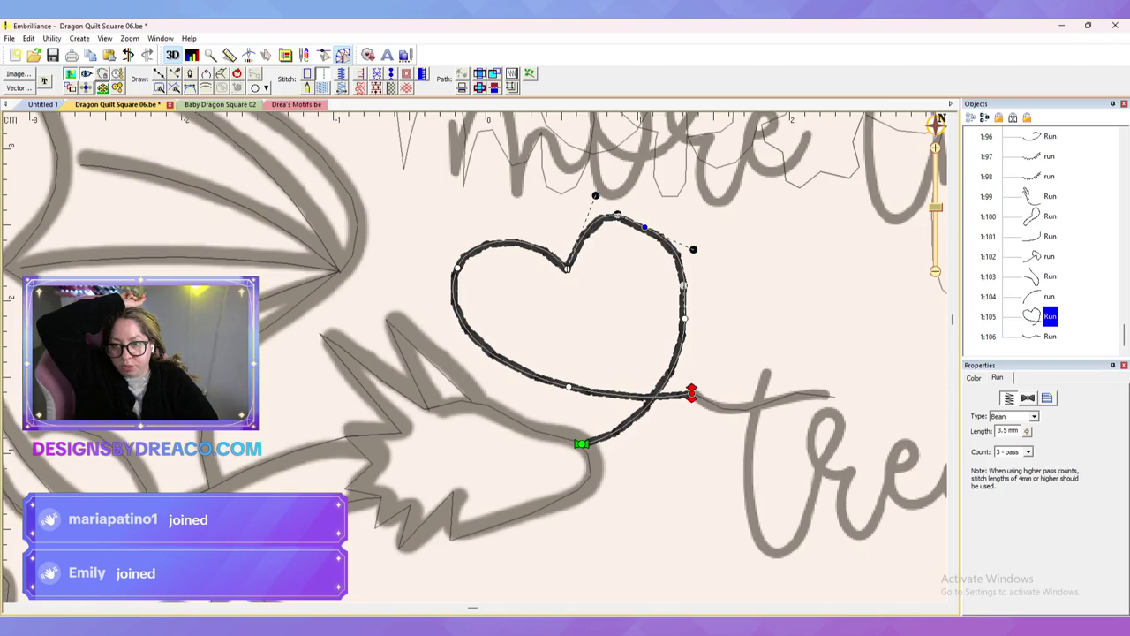
drag(645, 227, 646, 217)
click(684, 318)
key(Delete)
click(683, 285)
key(Delete)
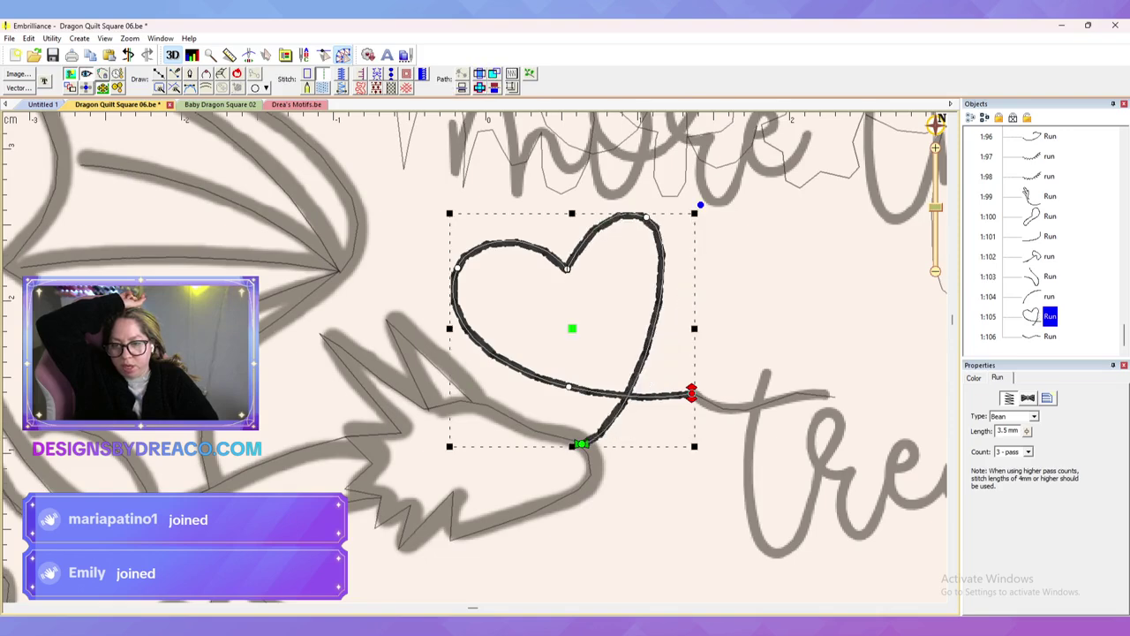
click(581, 443)
drag(633, 433, 690, 411)
click(715, 353)
click(715, 353)
Step: Trace the letters "tre" of "treasure" with one line, giving it an oversized e that ends at the start of the a
scroll(480, 356, down, 3)
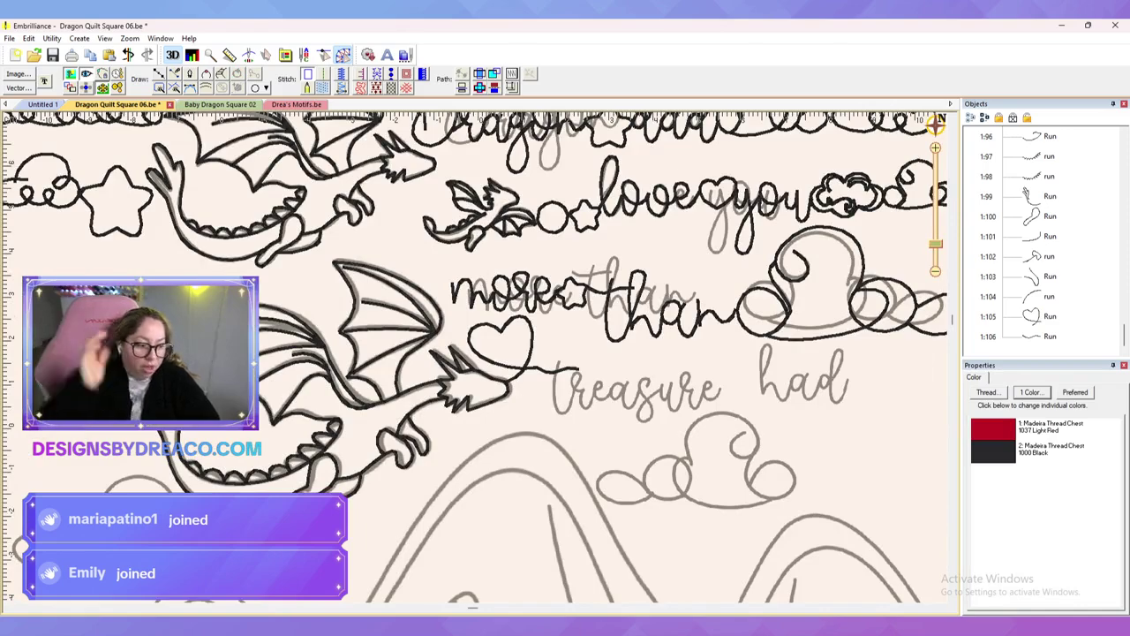
scroll(538, 379, up, 4)
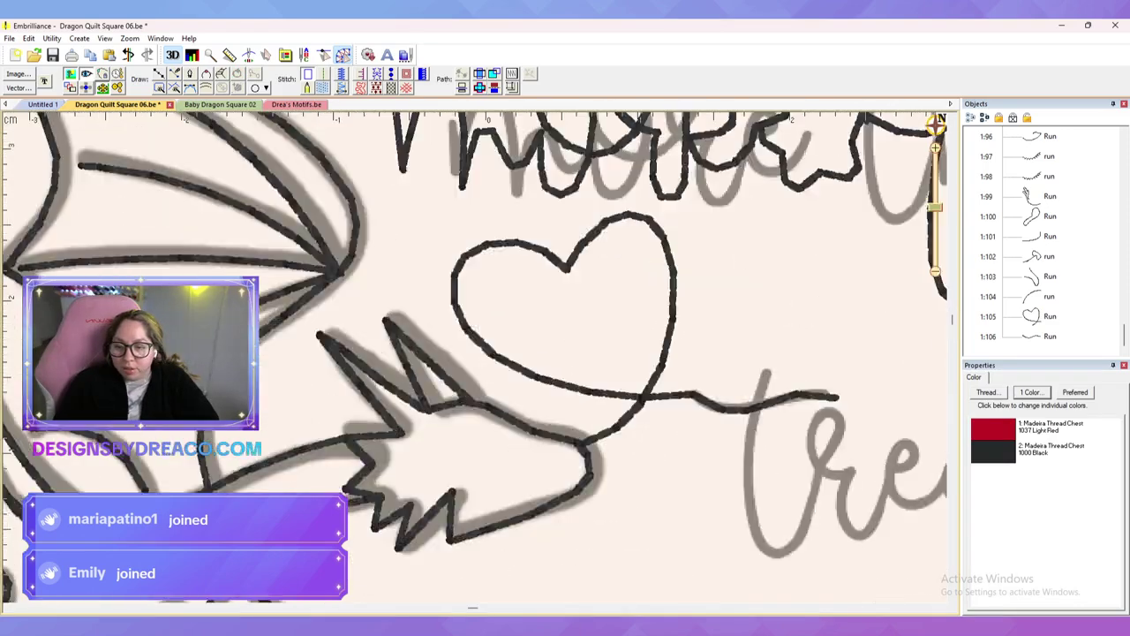
scroll(573, 441, up, 2)
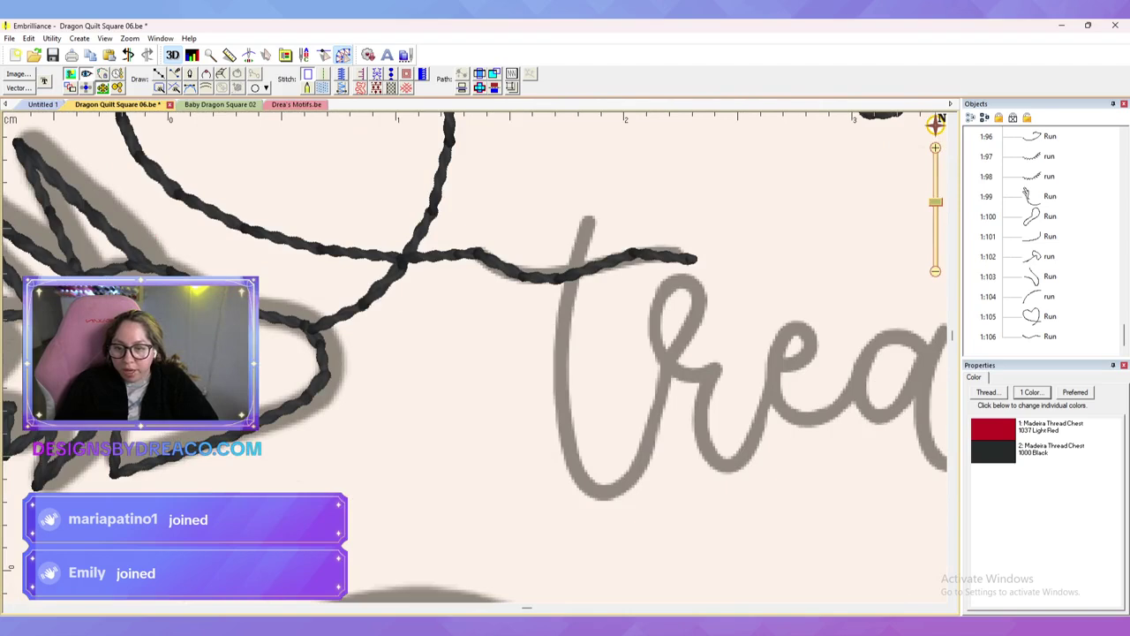
click(159, 73)
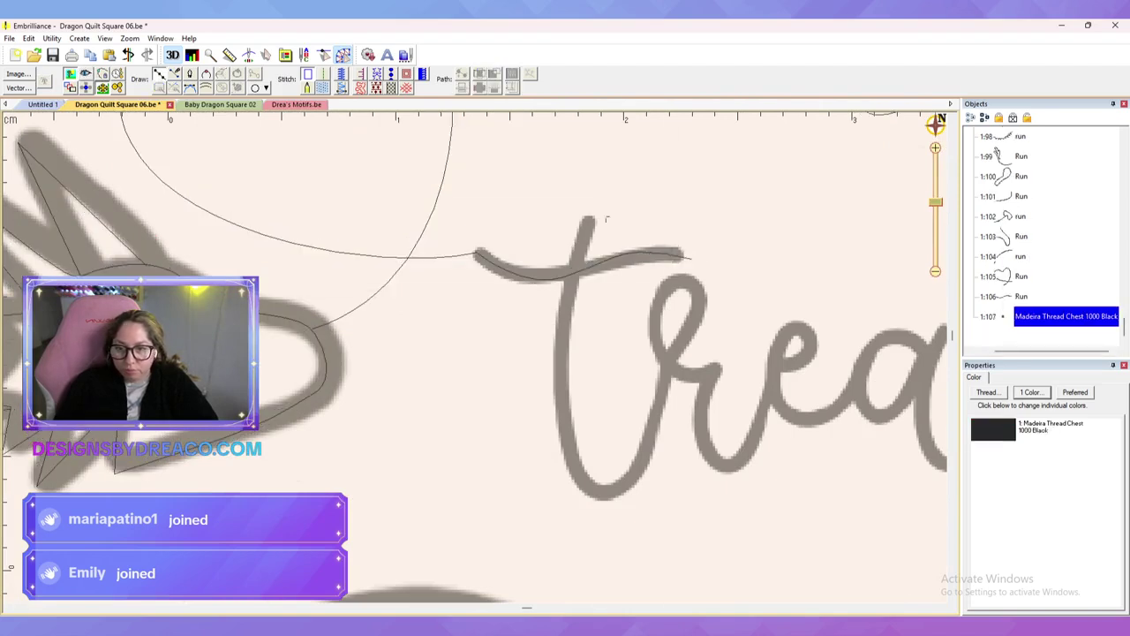
click(588, 218)
drag(561, 371, 460, 337)
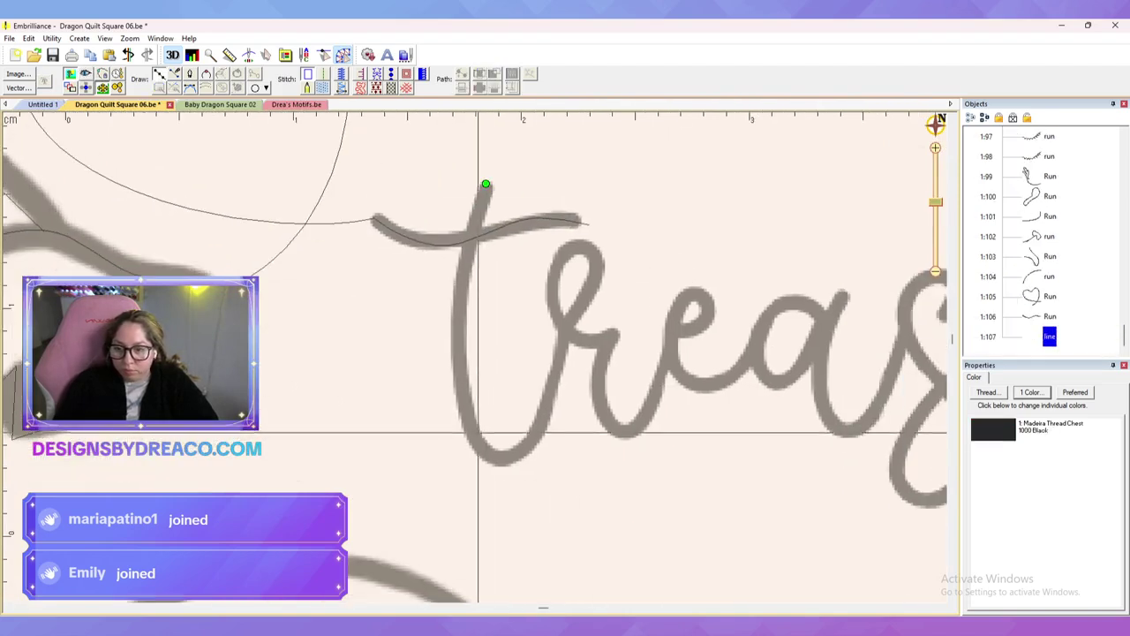
click(495, 458)
click(568, 323)
click(599, 258)
click(555, 260)
click(609, 335)
click(631, 430)
click(671, 344)
click(745, 289)
click(670, 242)
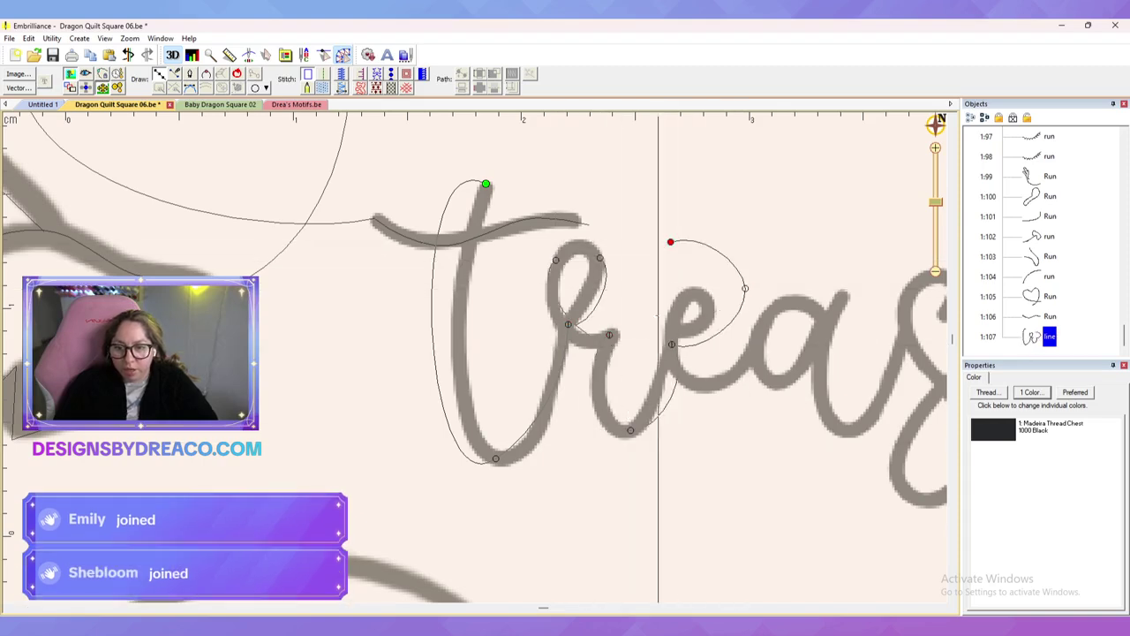
click(705, 387)
click(768, 323)
right_click(768, 324)
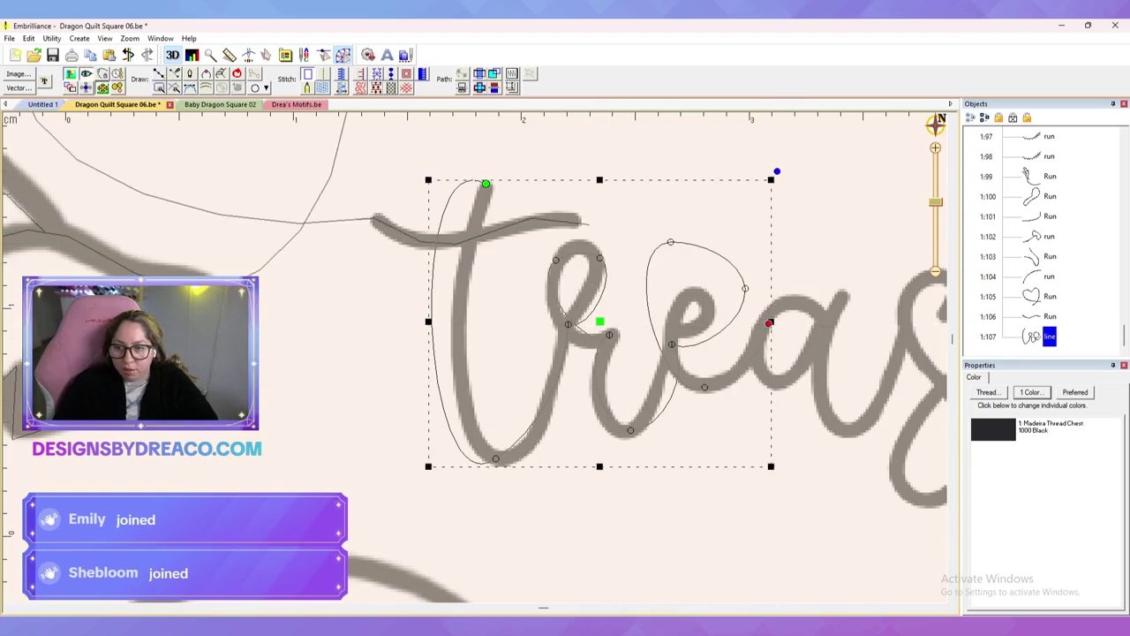
Step: Adjust the curve handles of the t so its stem runs straight down and its base is evenly rounded
click(485, 183)
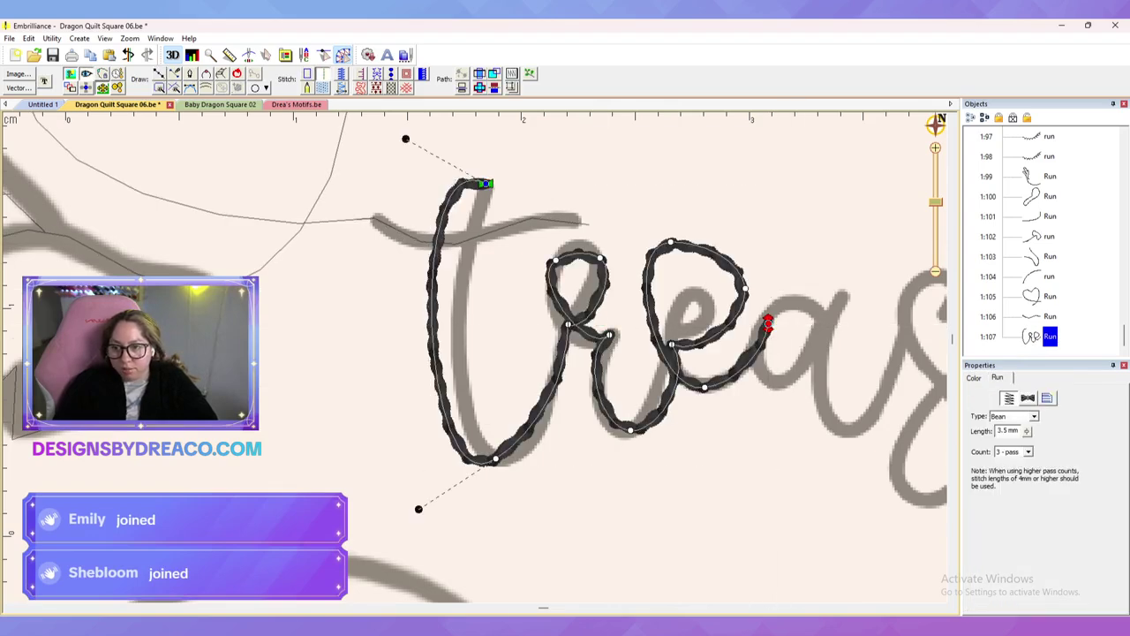
drag(406, 139, 462, 211)
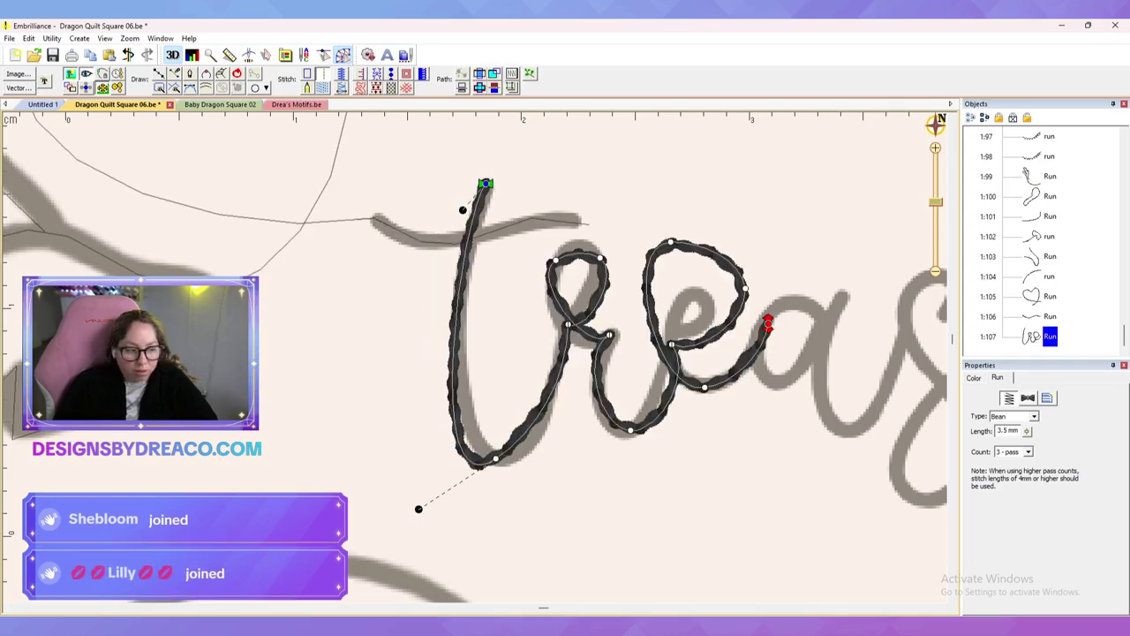
click(495, 459)
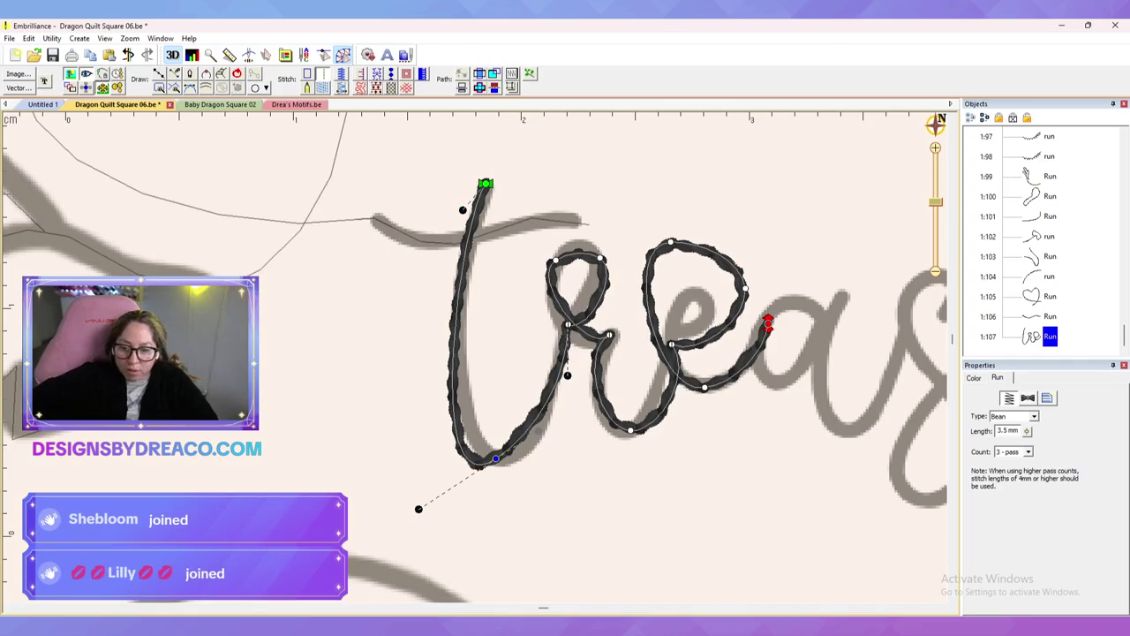
drag(418, 509, 403, 458)
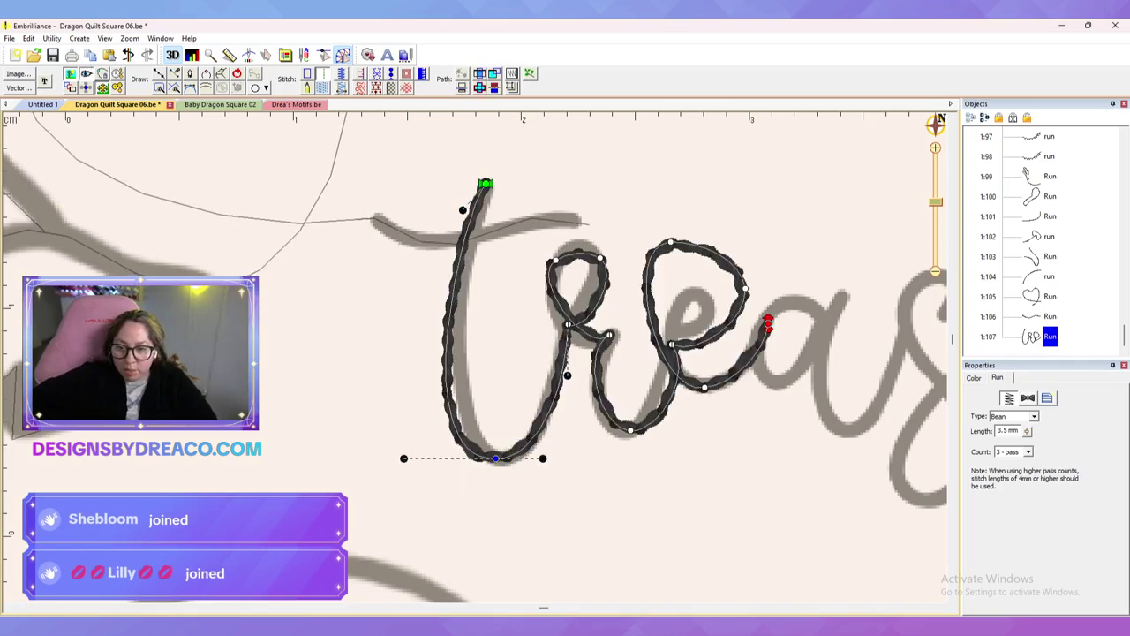
Step: Adjust the curve handles of the r to shape its shoulder and round the top of its loop
click(609, 334)
drag(585, 353, 569, 334)
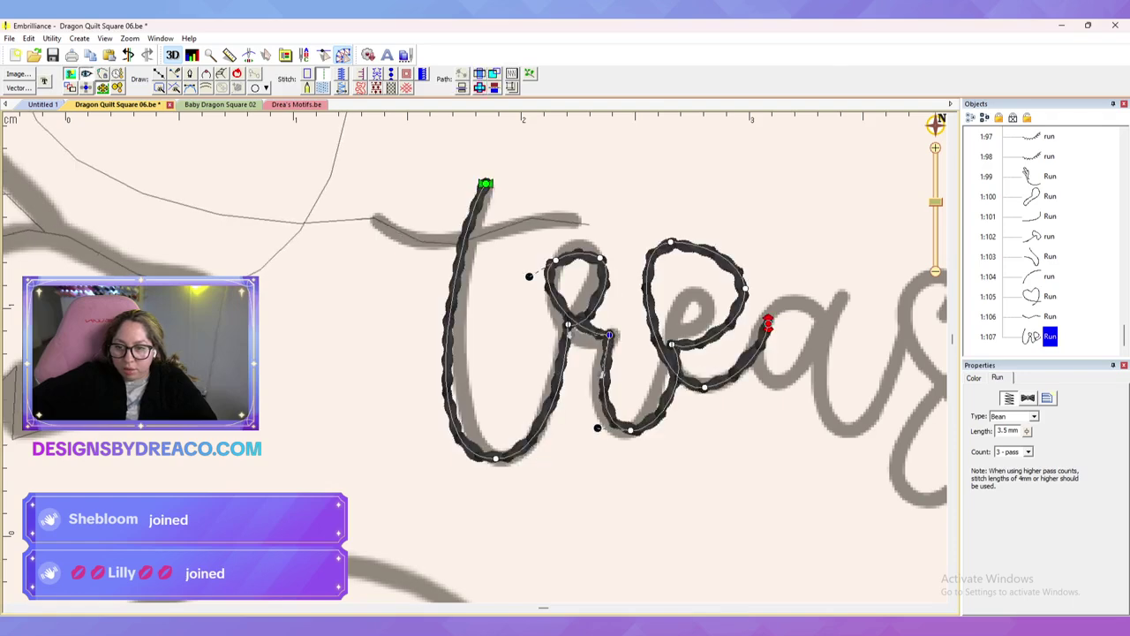
click(600, 257)
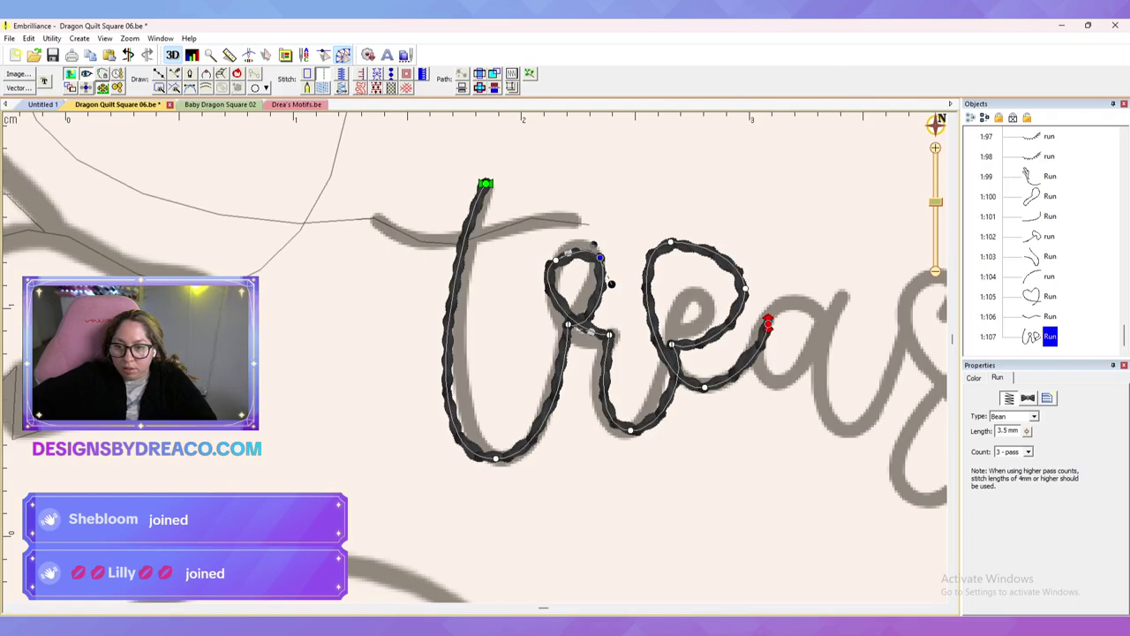
drag(568, 253, 565, 237)
click(555, 259)
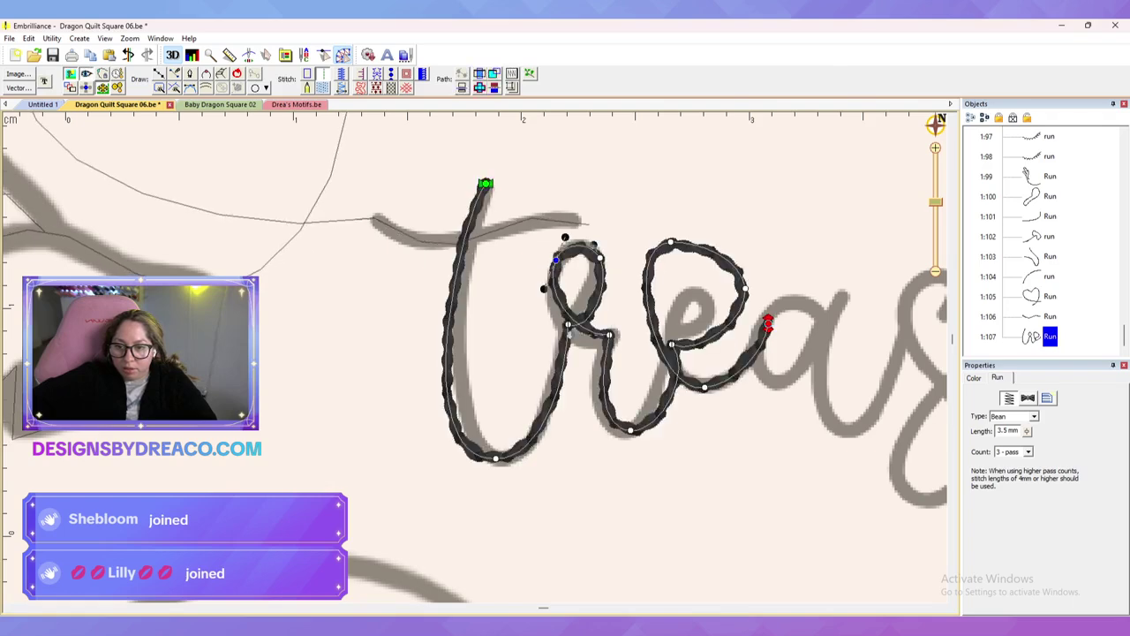
Step: Reposition the nodes and handles of the e to narrow and round its loop, and finish editing the lettering
click(653, 325)
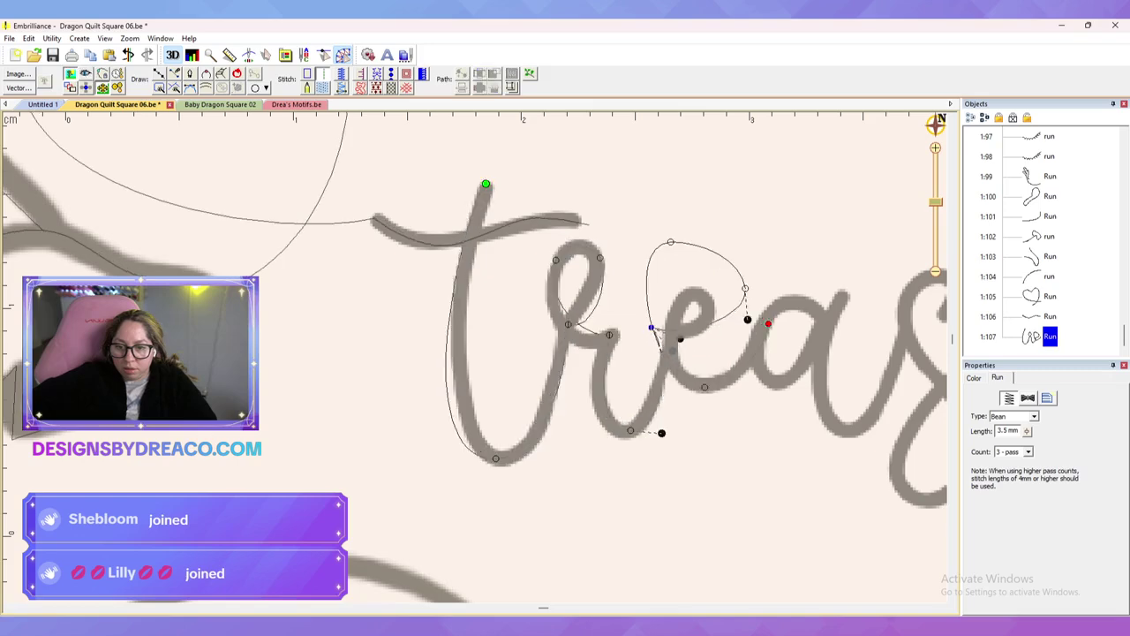
drag(674, 349, 652, 364)
drag(745, 289, 716, 313)
drag(700, 239, 700, 223)
key(Escape)
key(Escape)
Step: Hide the background sketch to review the stitched design across the whole quilt square
scroll(476, 358, down, 3)
scroll(477, 359, down, 5)
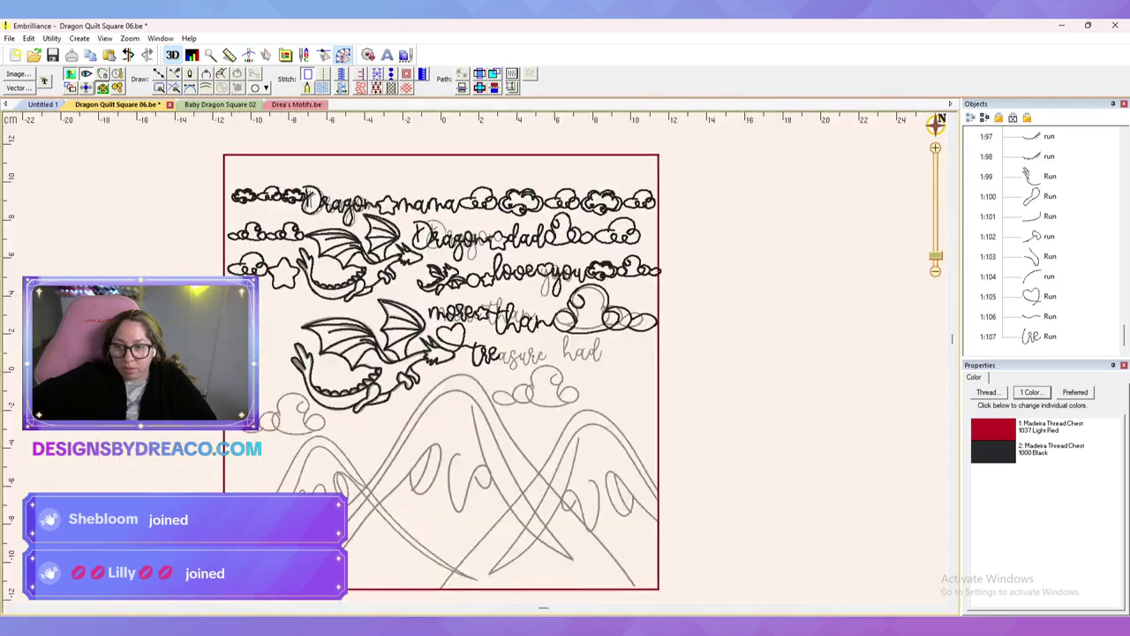
click(70, 74)
drag(468, 389, 492, 386)
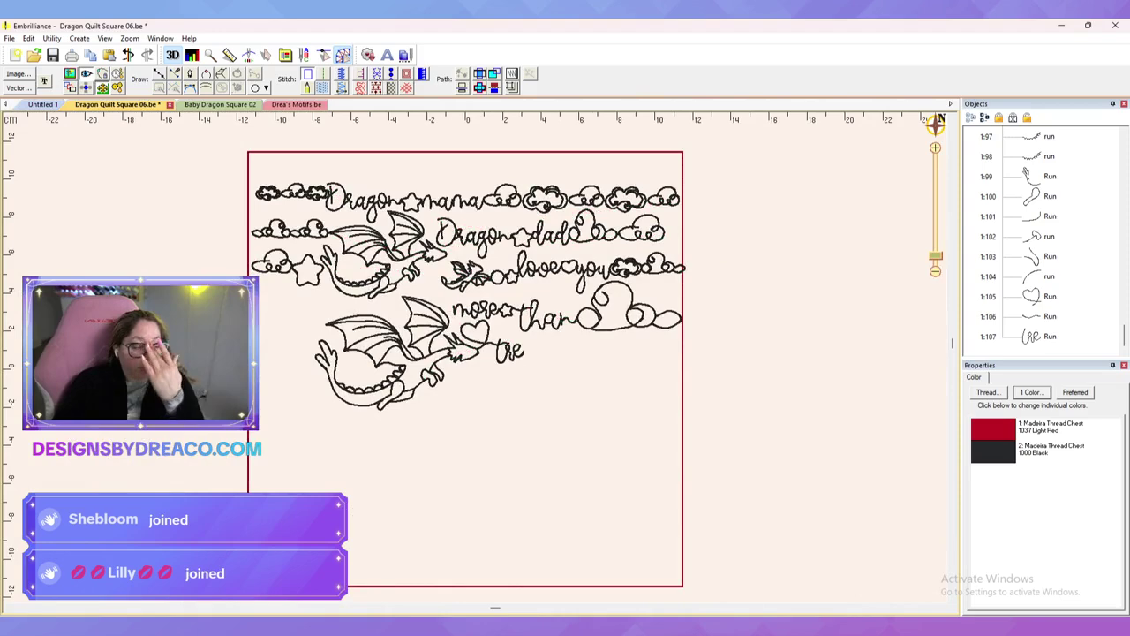
Step: Save the design and trace the loop of the a with a tilted ellipse in run stitches
key(ctrl+s)
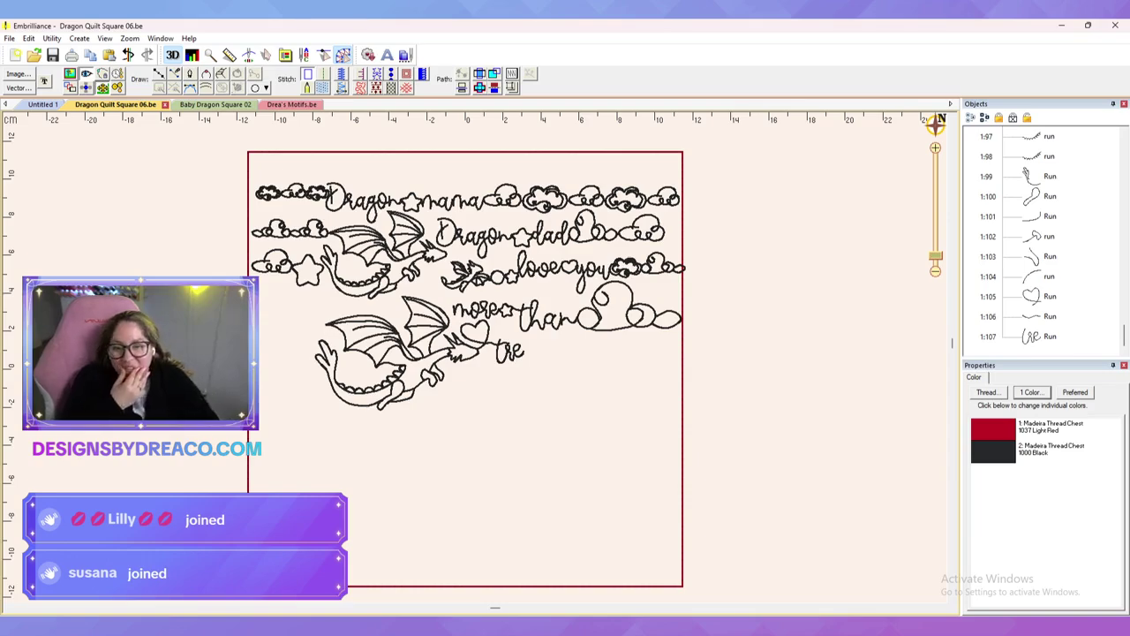
scroll(475, 355, up, 7)
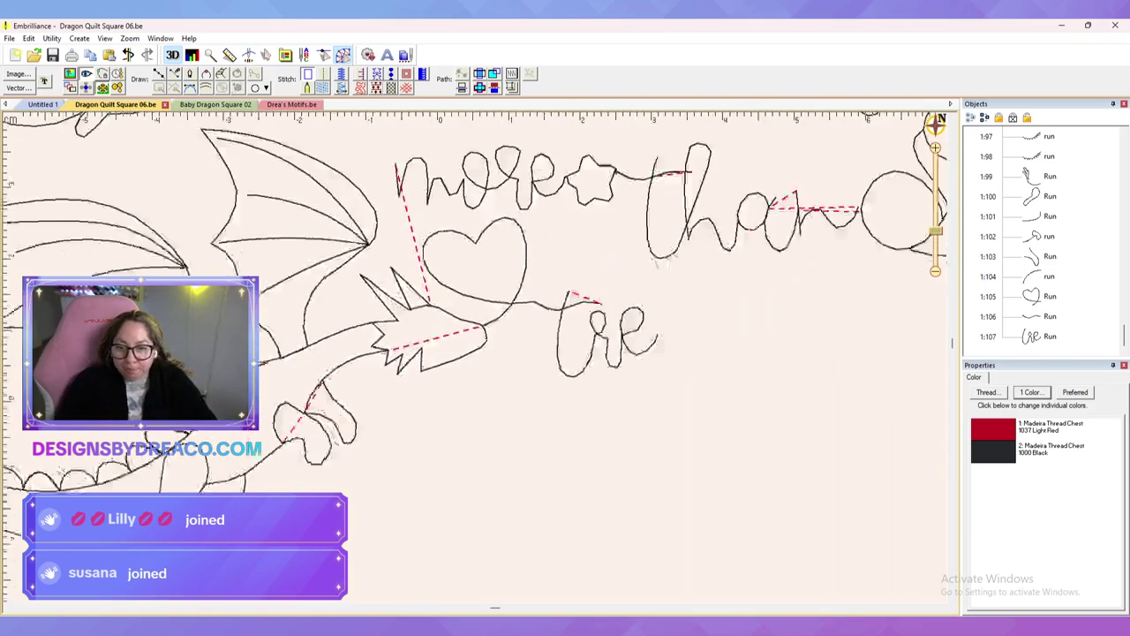
scroll(475, 355, right, 2)
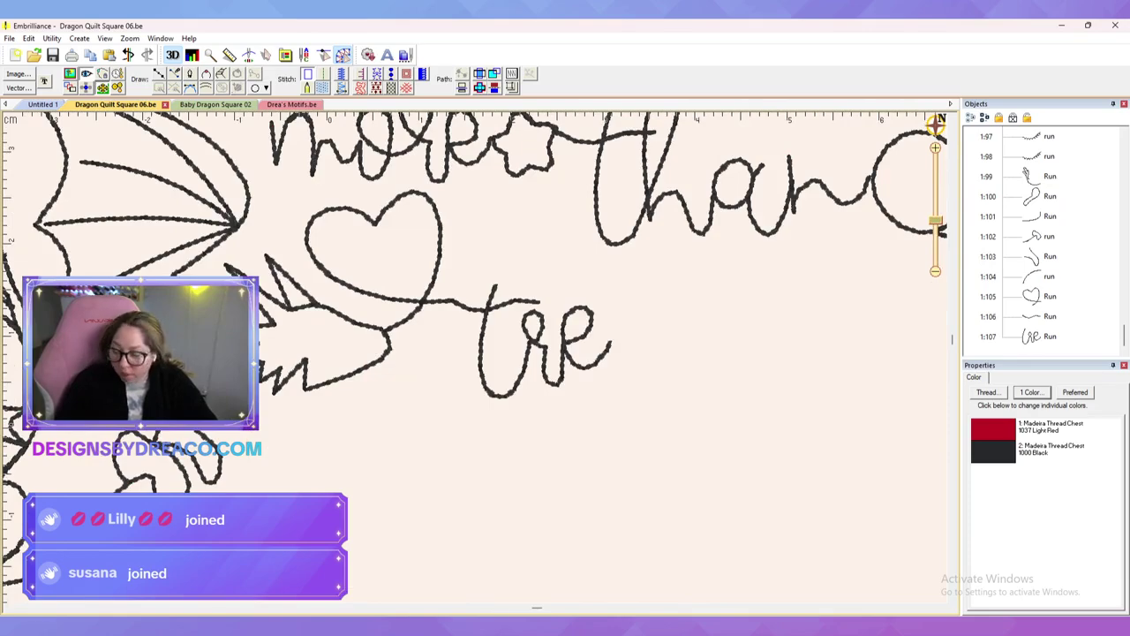
scroll(529, 353, up, 5)
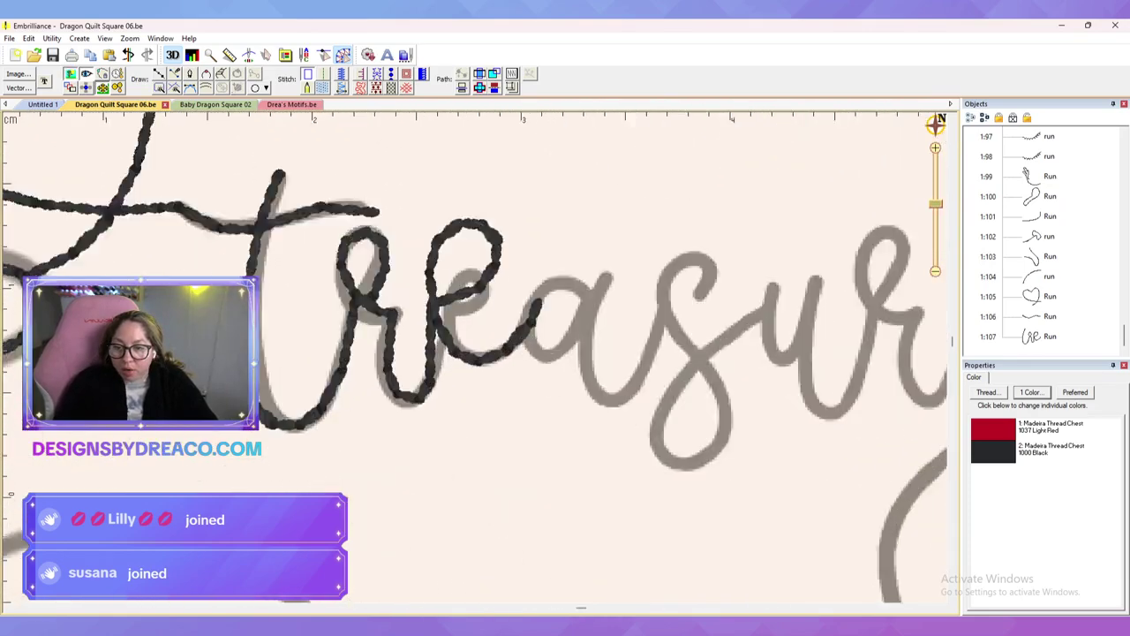
click(255, 88)
drag(437, 246, 533, 394)
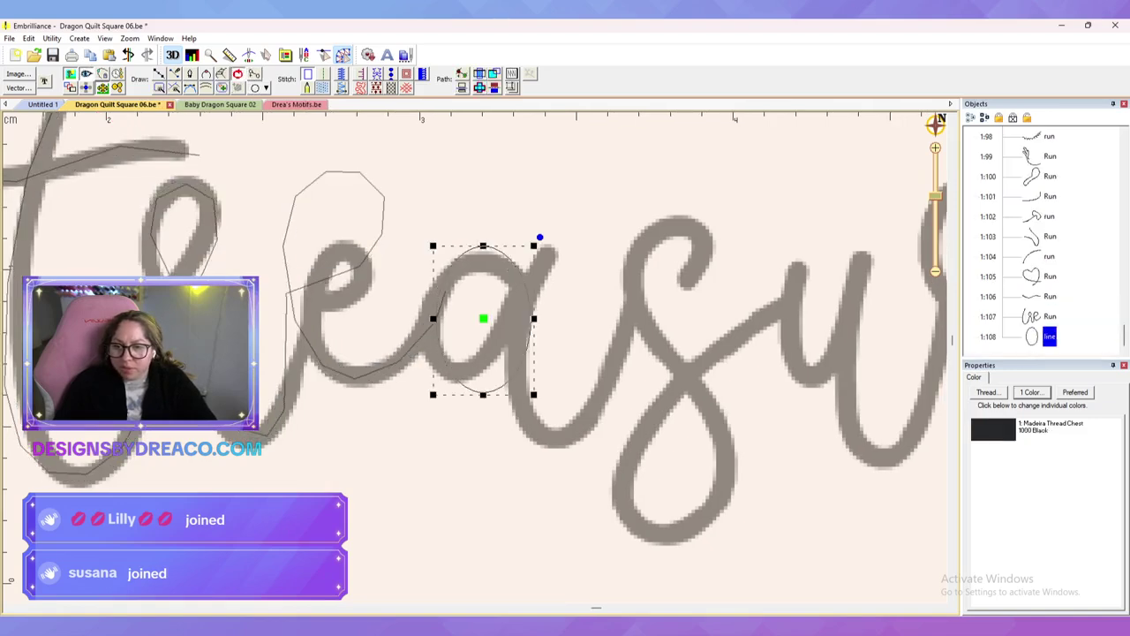
drag(540, 237, 567, 267)
drag(483, 317, 472, 309)
click(324, 74)
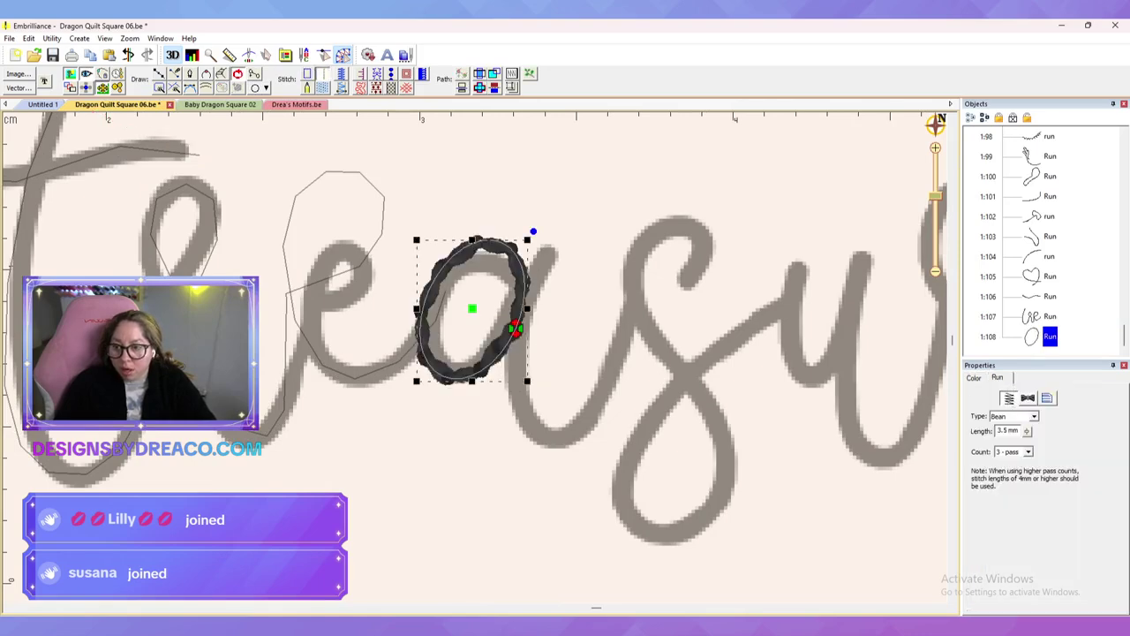
Step: Move the end of the e's tail onto the a's loop and set the loop's stitch start point there
click(411, 349)
key(space)
drag(445, 291, 424, 303)
key(space)
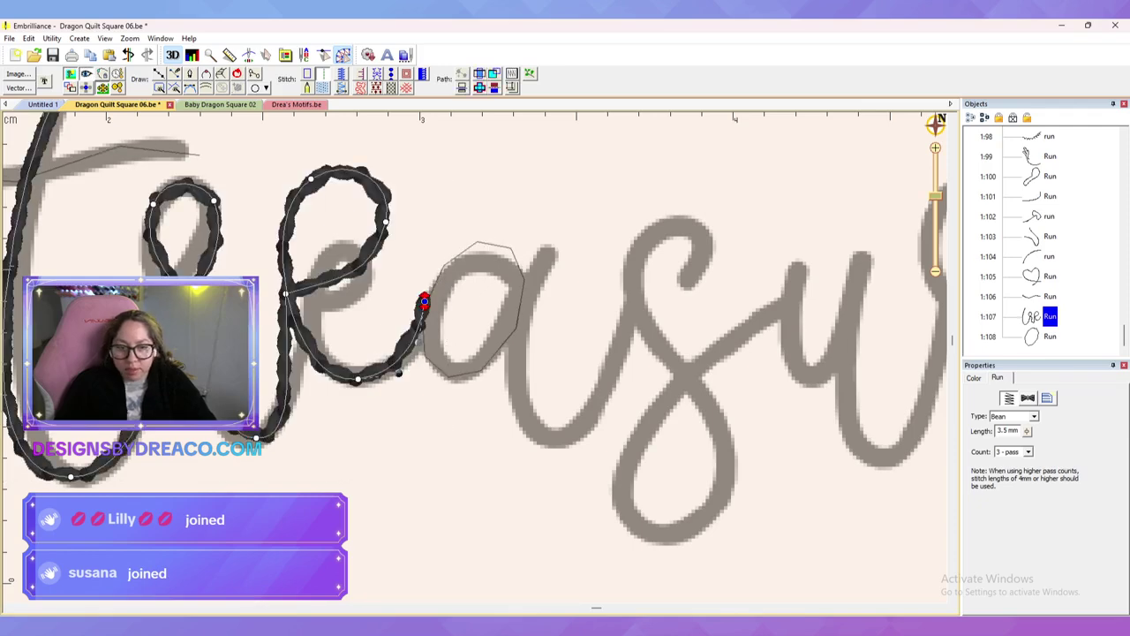
click(434, 274)
mouse_move(516, 328)
mouse_down()
mouse_move(516, 255)
mouse_move(429, 289)
mouse_move(422, 311)
mouse_up()
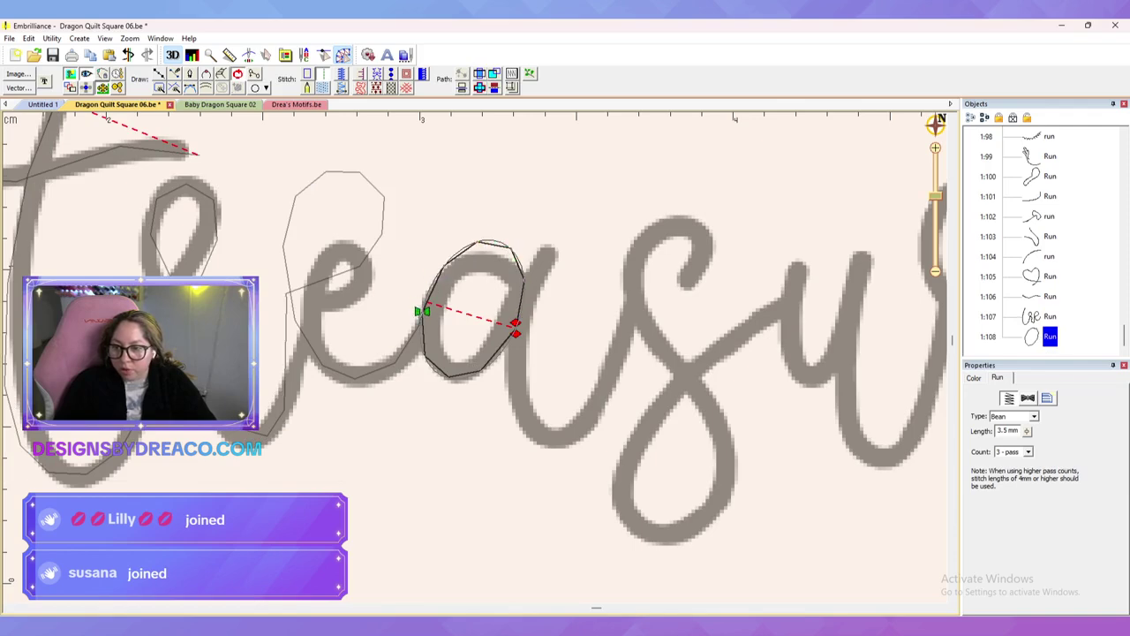
Step: Trace the a's stem and tail as a curved run from the stem's top to the start of the s
key(space)
click(550, 252)
click(514, 386)
click(554, 436)
double_click(638, 309)
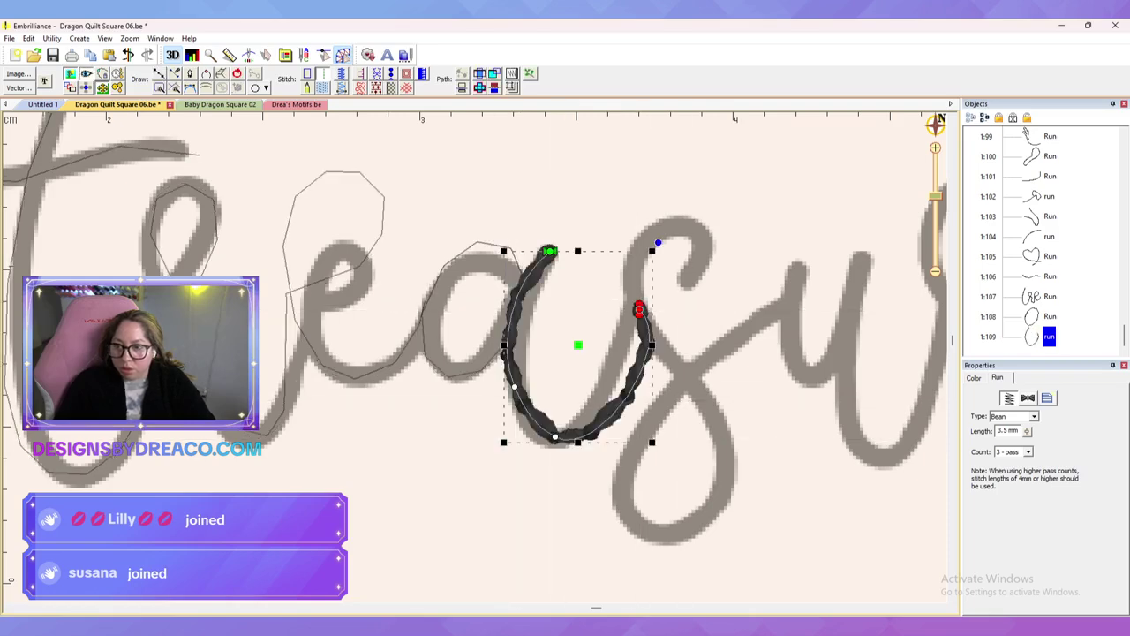
Step: Adjust the curve handles of the a's stem and tail so the run follows the sketch more tightly
drag(550, 252, 550, 250)
drag(496, 345, 514, 346)
click(555, 437)
drag(600, 459, 600, 419)
drag(678, 343, 630, 352)
Step: Draw a short connecting run from the stitch end of the a's loop up to the top of its stem
click(494, 246)
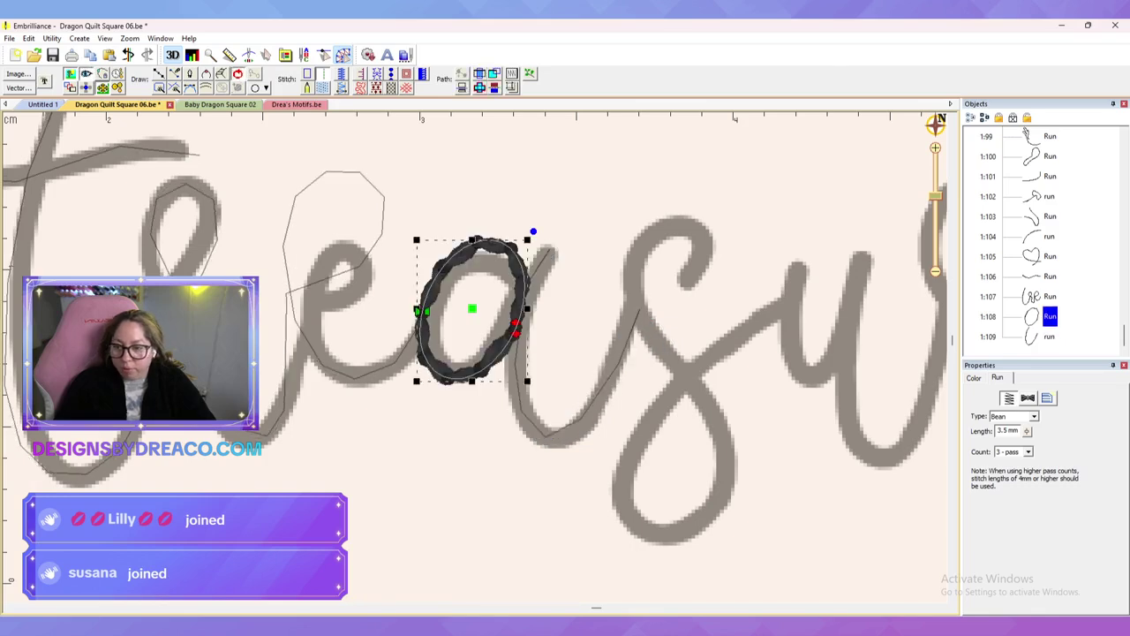
key(d)
click(516, 328)
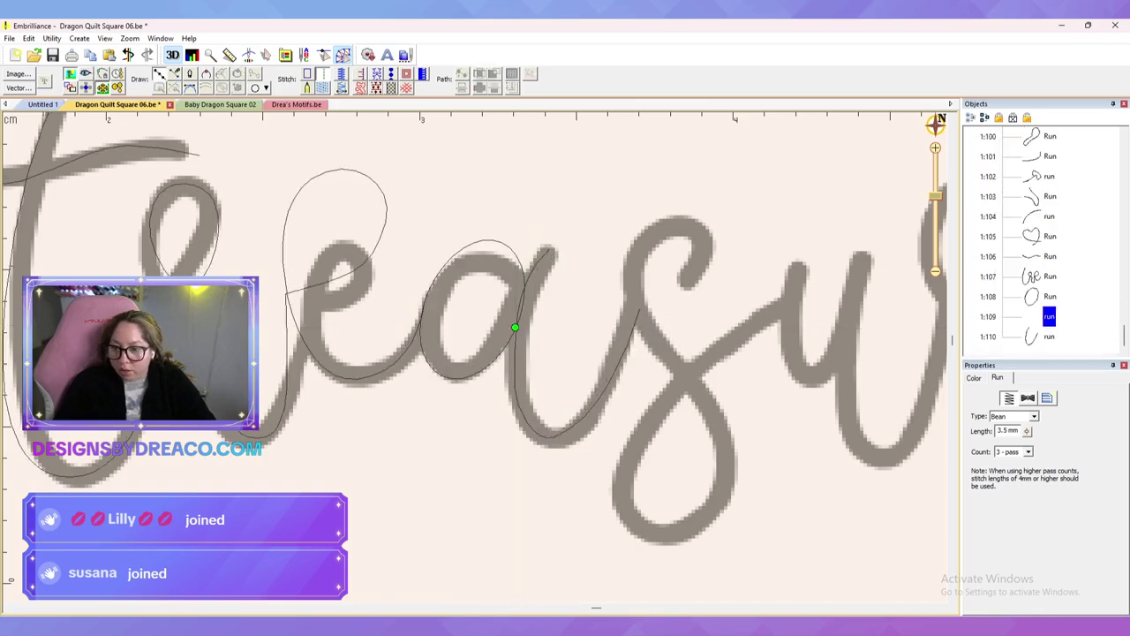
double_click(550, 253)
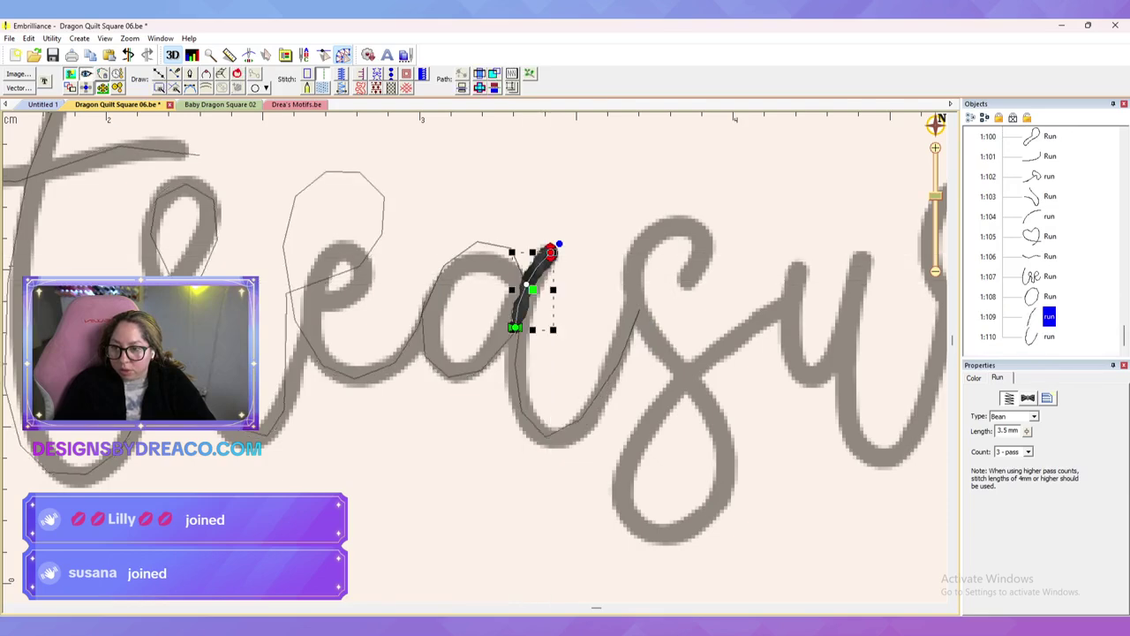
Step: Apply the Normal stitch style to the a's short connecting run and save the design
click(1046, 398)
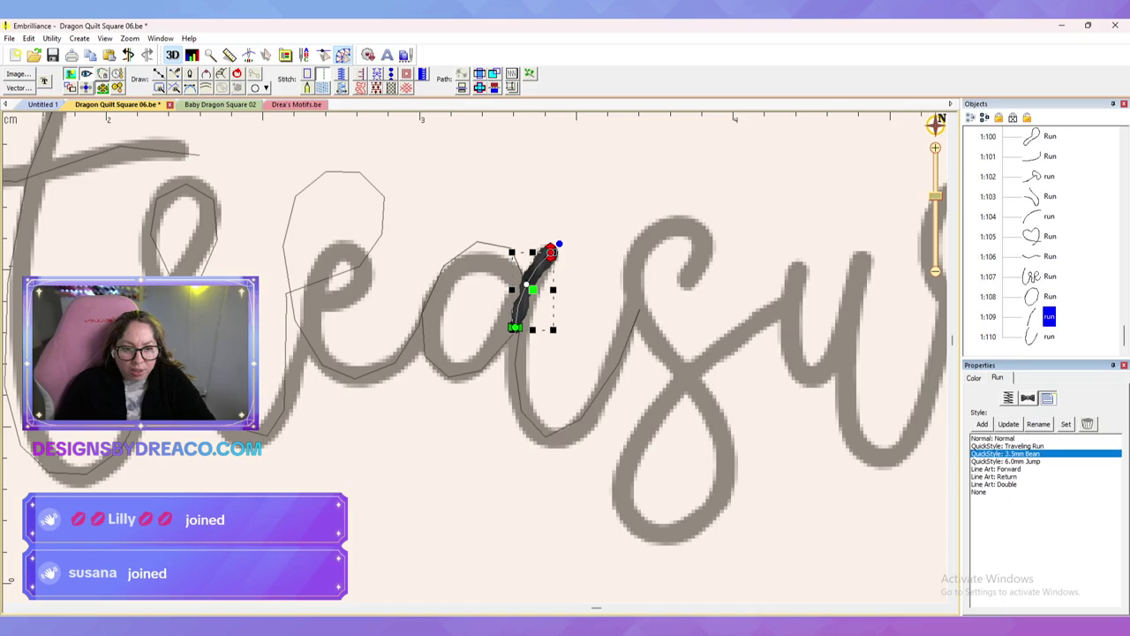
click(993, 438)
click(1048, 336)
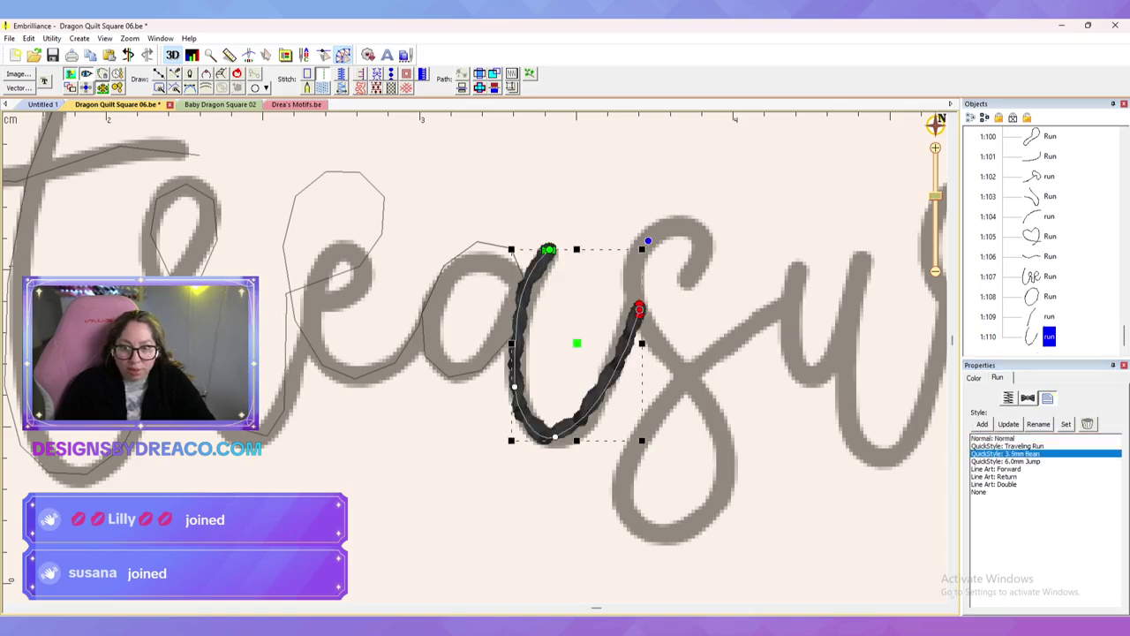
drag(724, 353, 583, 310)
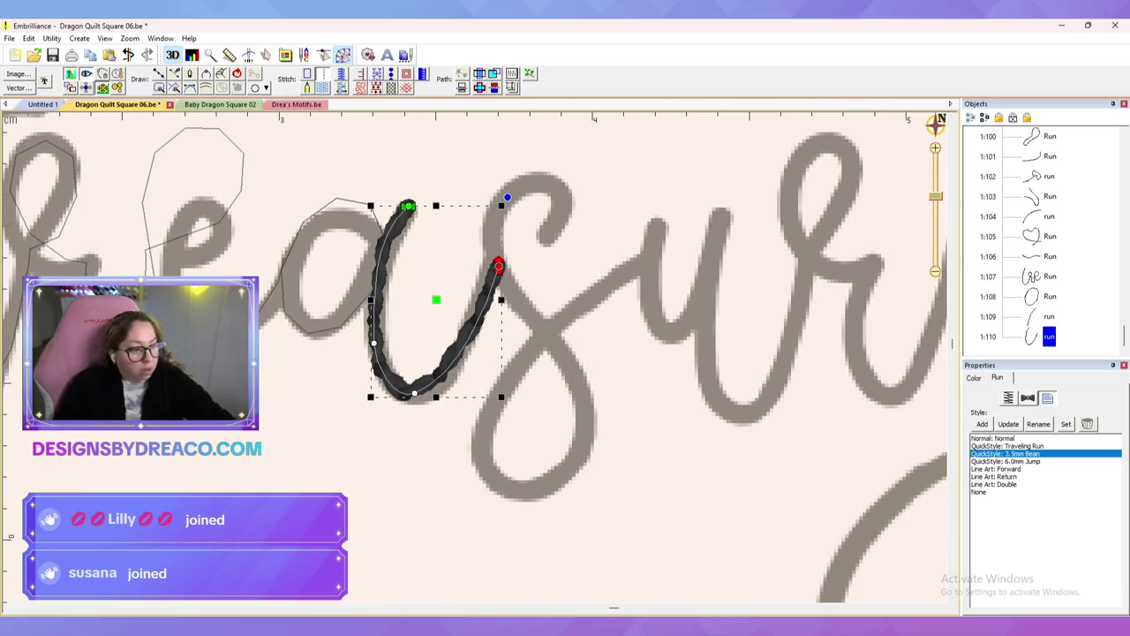
key(ctrl+s)
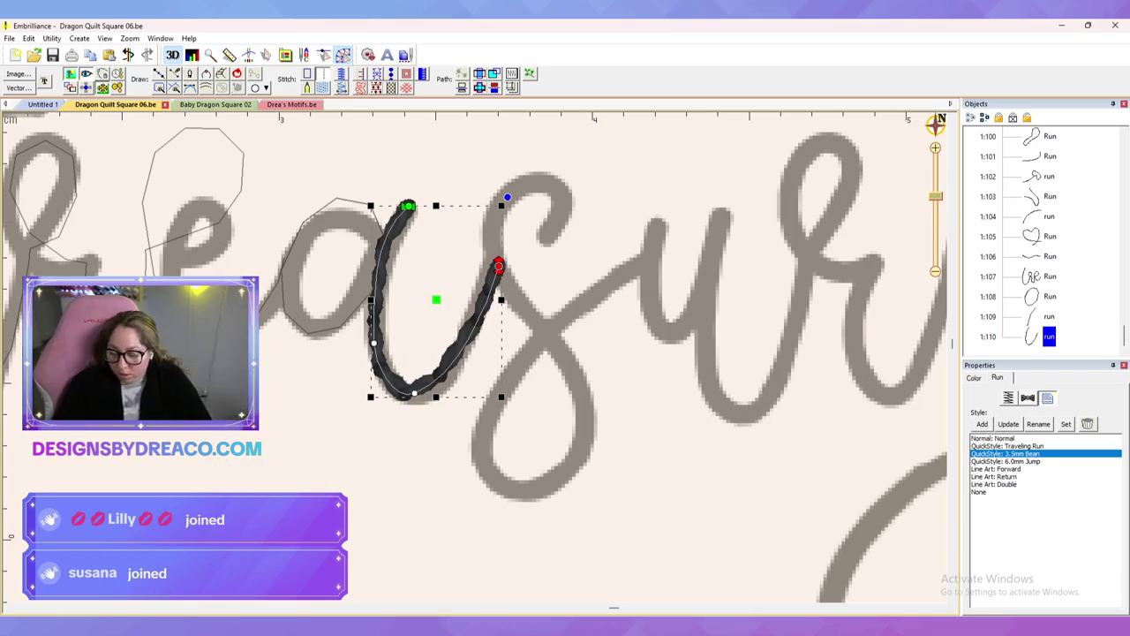
Step: Trace the s as one continuous run from its upper hook, around the lower loop, to the start of the u
key(d)
click(547, 240)
click(547, 175)
click(494, 210)
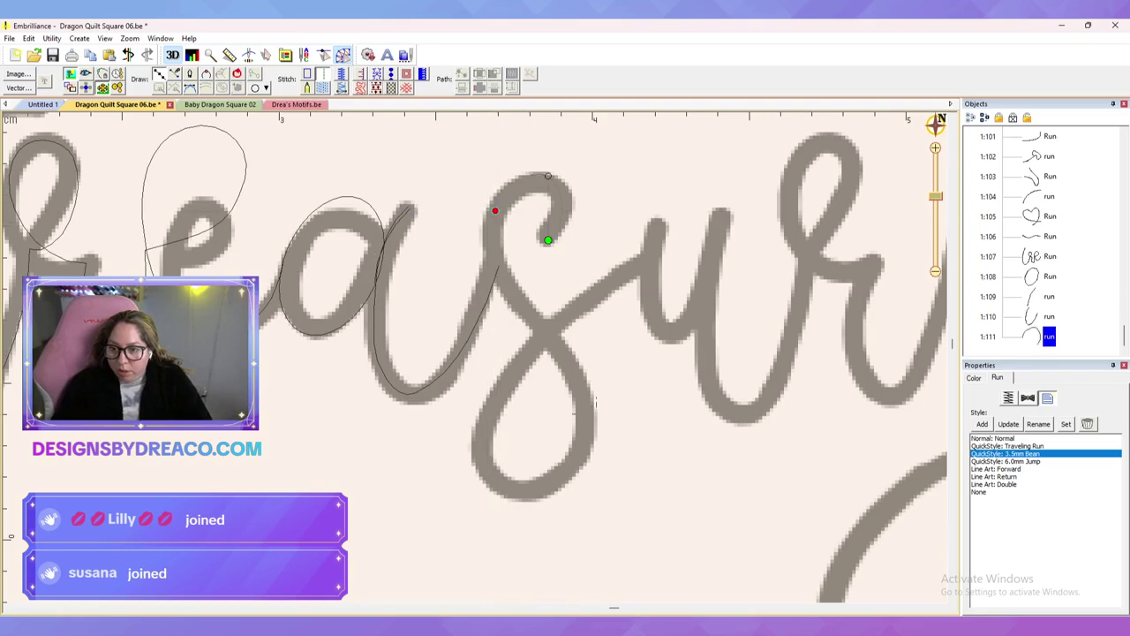
click(589, 455)
click(488, 459)
click(583, 303)
click(653, 260)
key(Return)
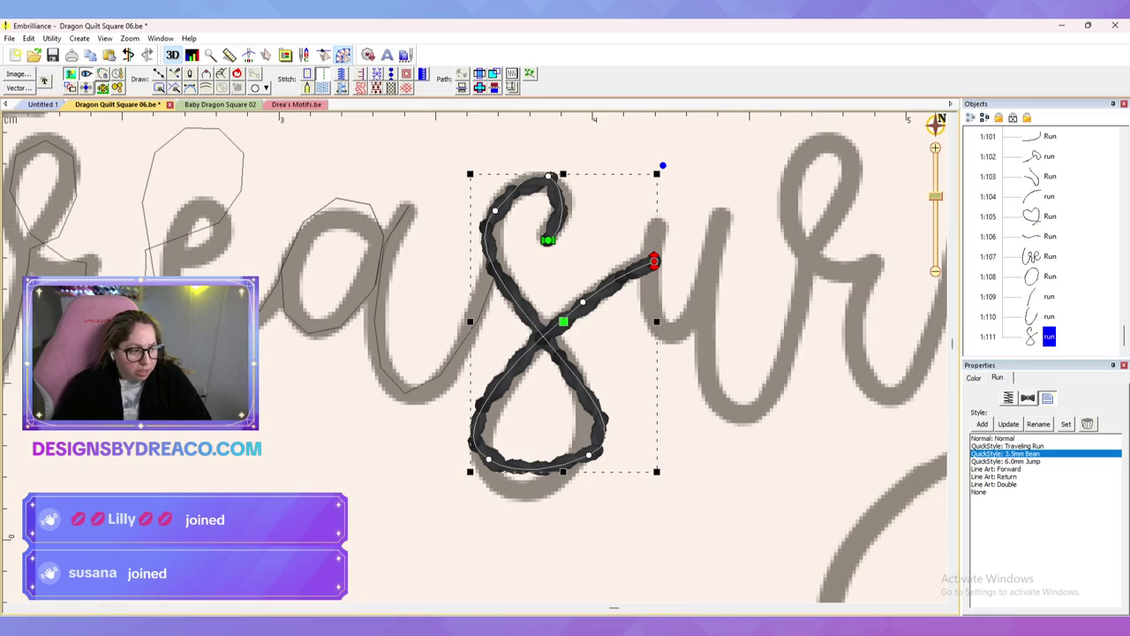
Step: Adjust the curve handles at the top of the s to round its upper hook
click(495, 210)
drag(510, 194, 589, 185)
drag(567, 230, 585, 230)
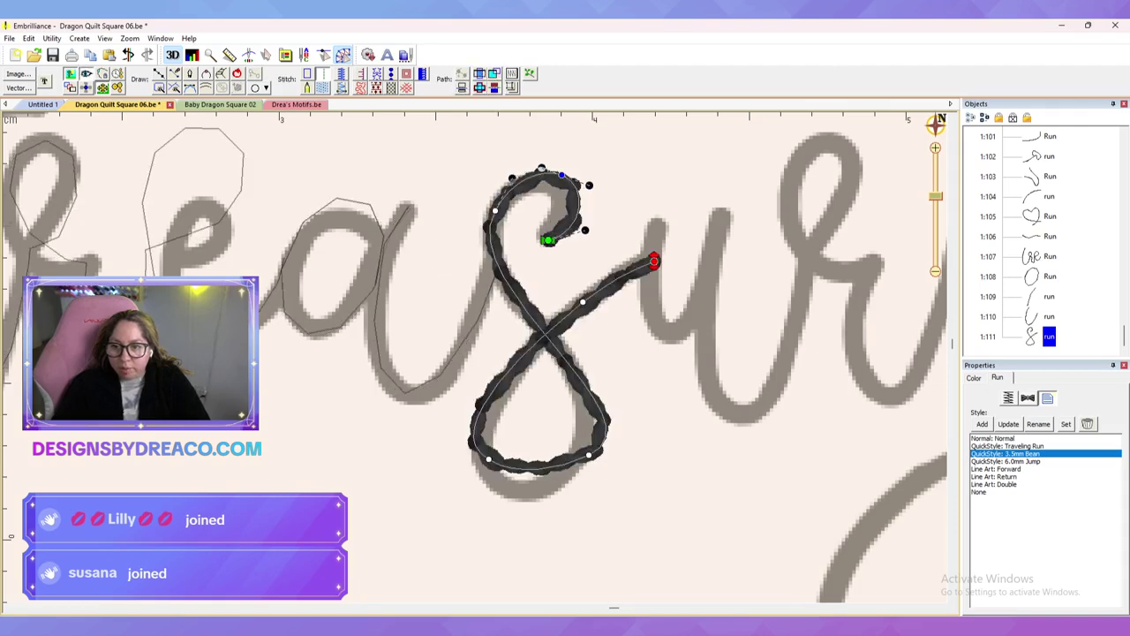
Step: Reshape the lower loop of the s with its nodes and handles so it follows the sketch
click(588, 454)
drag(666, 416, 616, 388)
drag(575, 484, 559, 507)
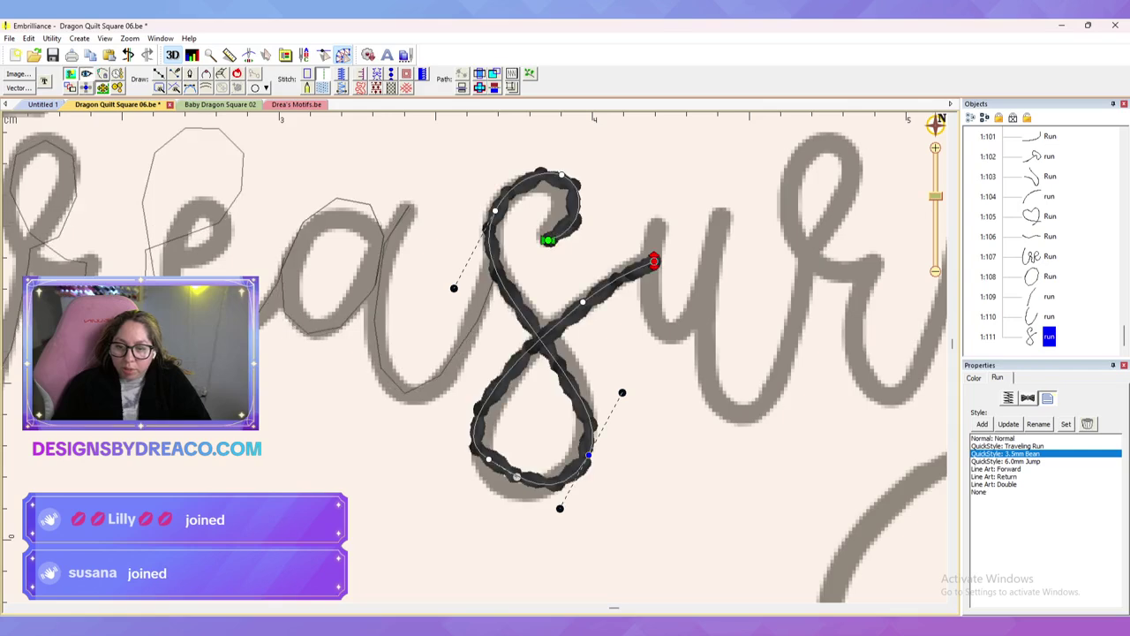
drag(517, 475, 494, 507)
drag(488, 458, 477, 458)
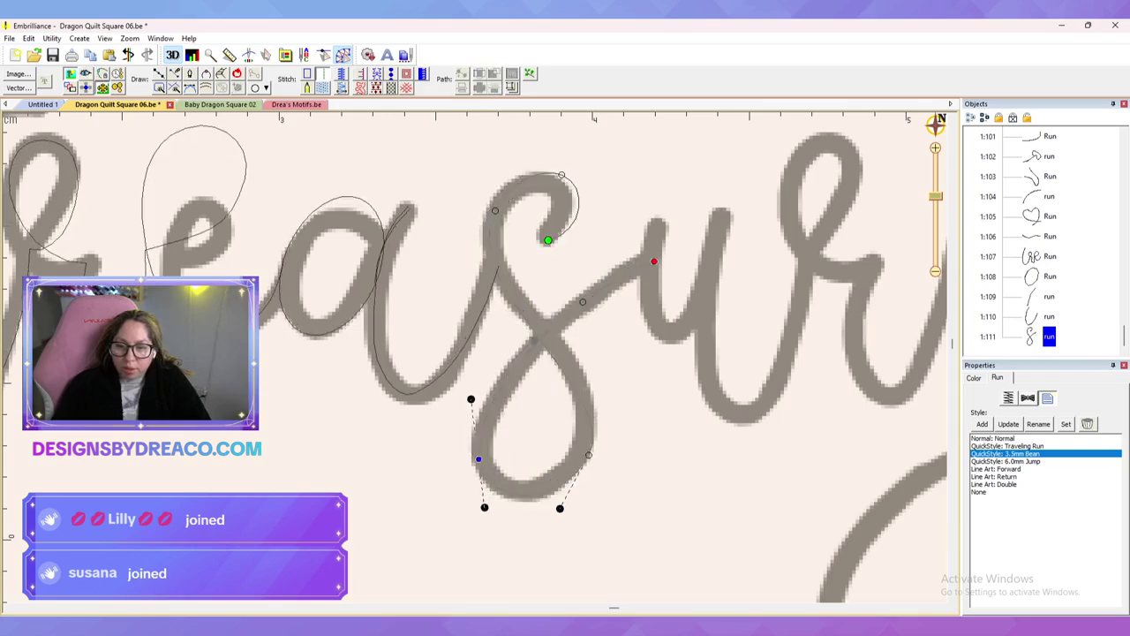
Step: Move the stitch start point of the s to where the a's tail meets it
mouse_move(548, 240)
mouse_down()
mouse_move(490, 226)
mouse_move(497, 271)
mouse_up()
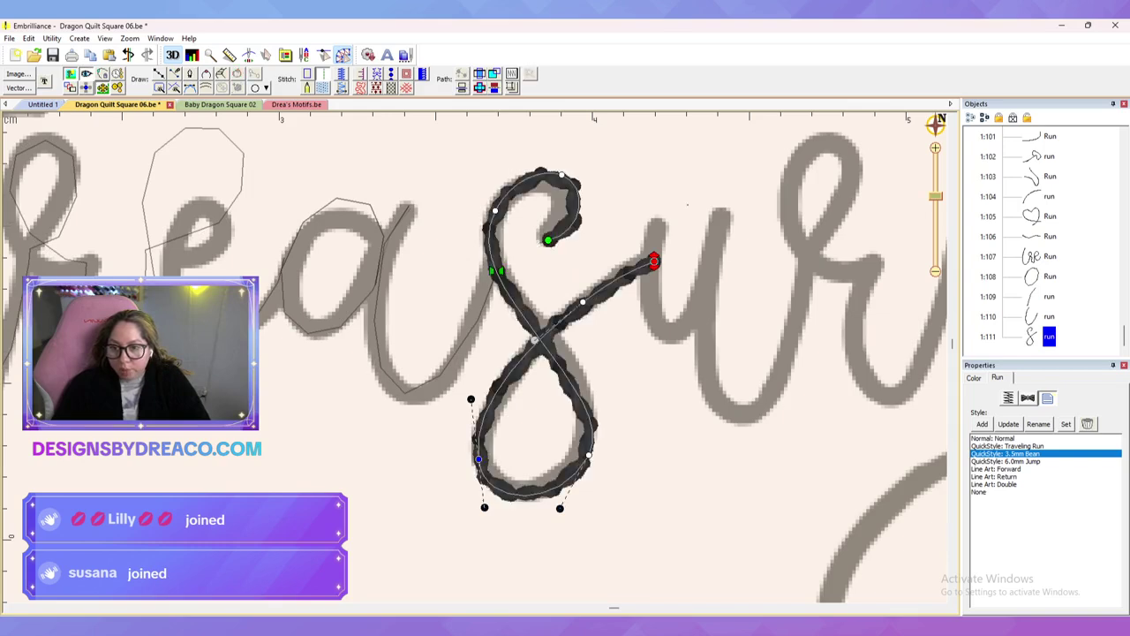
click(687, 205)
drag(687, 205, 537, 205)
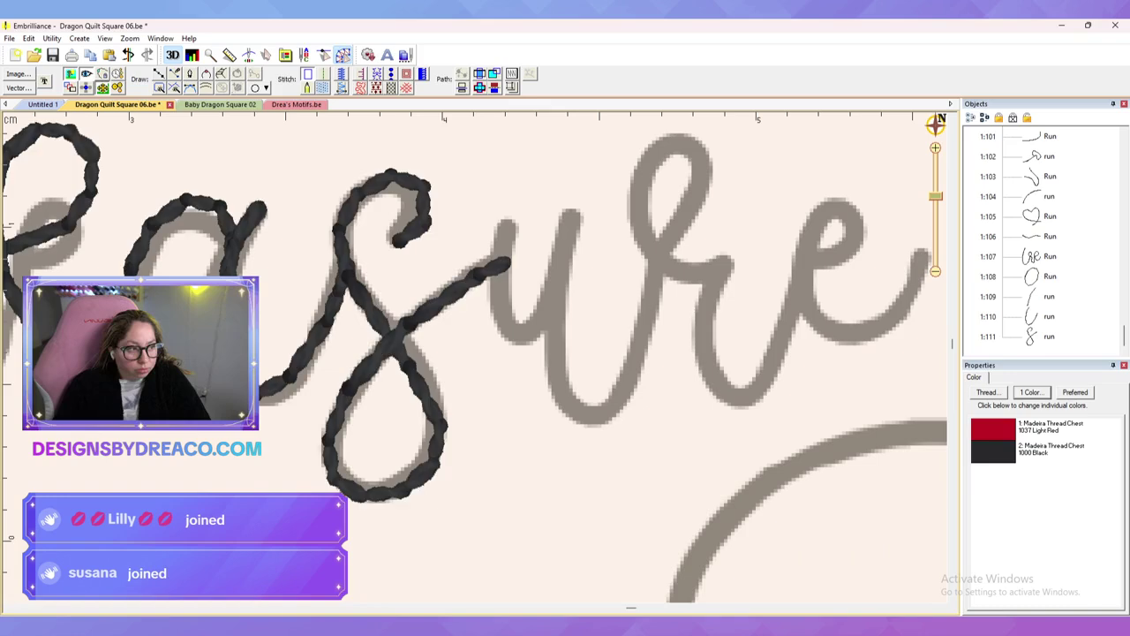
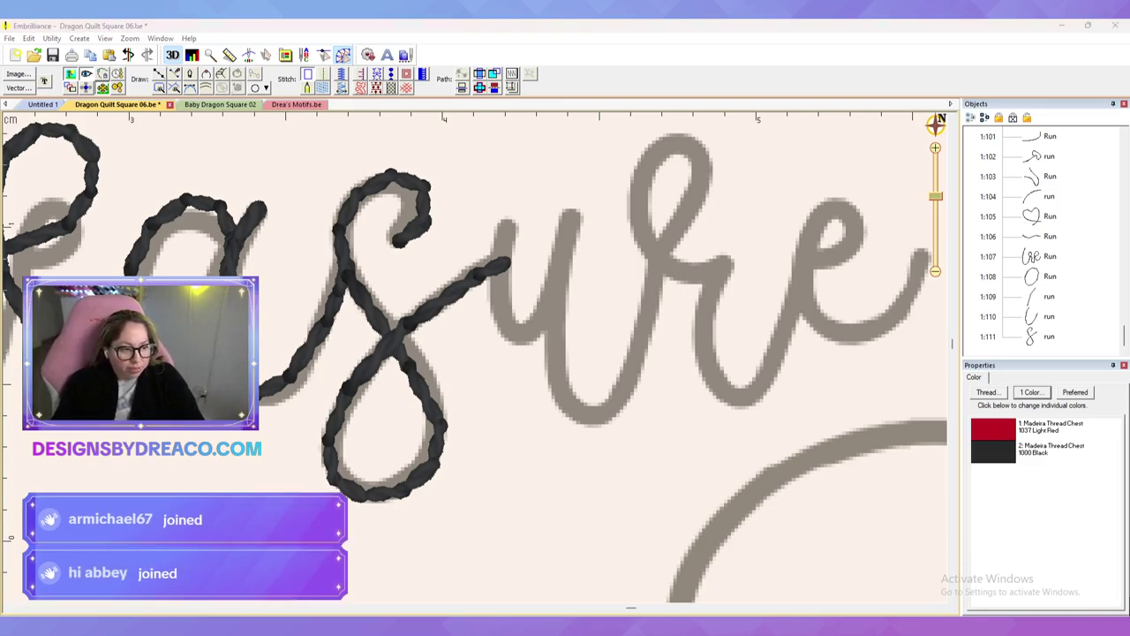
Step: Trace the u with a new curve from its first stem to the base of its second stem
scroll(484, 244, up, 2)
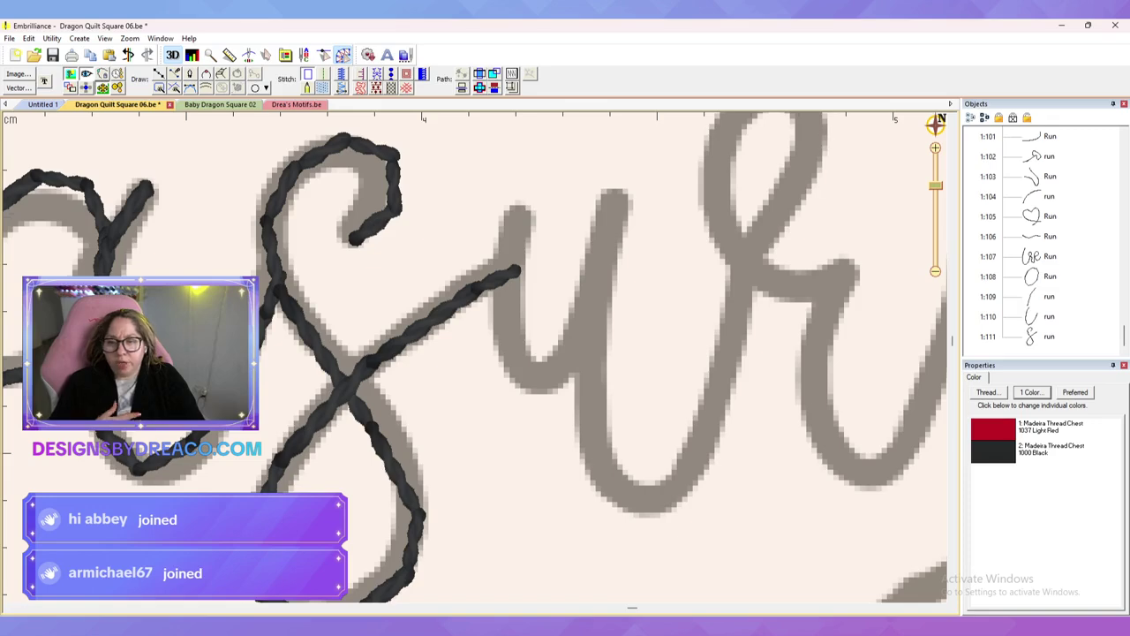
key(d)
click(516, 215)
click(538, 381)
click(619, 192)
click(651, 495)
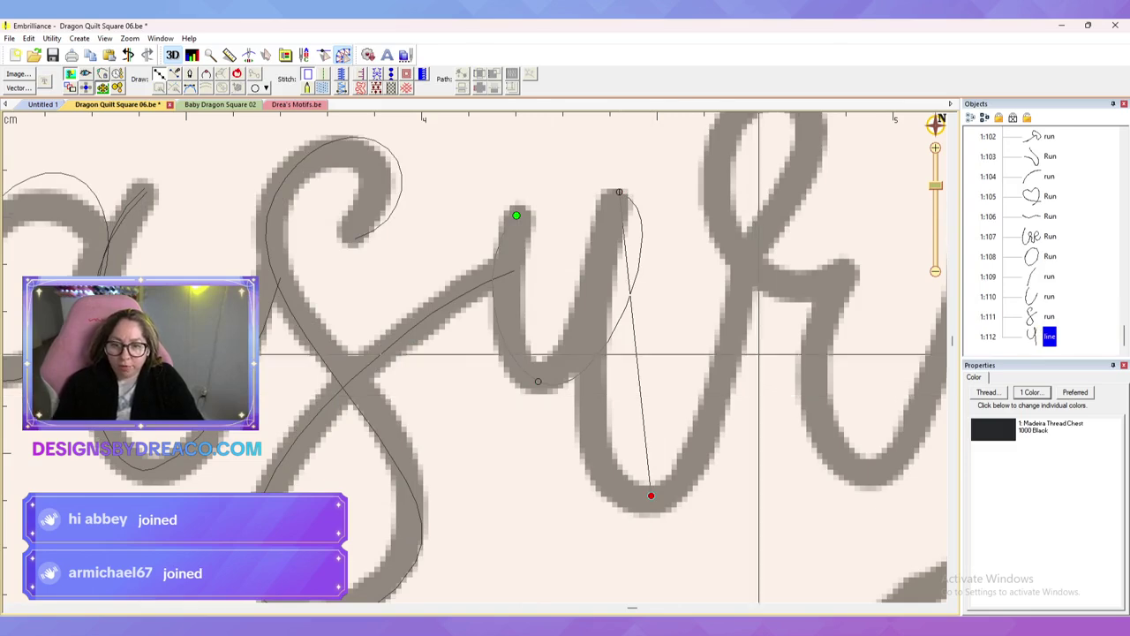
Step: Continue the curve from the u through the r's upper loop and shoulder to the r's base
scroll(760, 375, down, 2)
click(686, 333)
click(732, 236)
click(667, 239)
click(749, 346)
click(782, 480)
Step: Continue the curve around an enlarged final e to its tail and convert the finished path to a run stitch
click(812, 352)
click(895, 318)
click(855, 233)
click(791, 262)
click(894, 423)
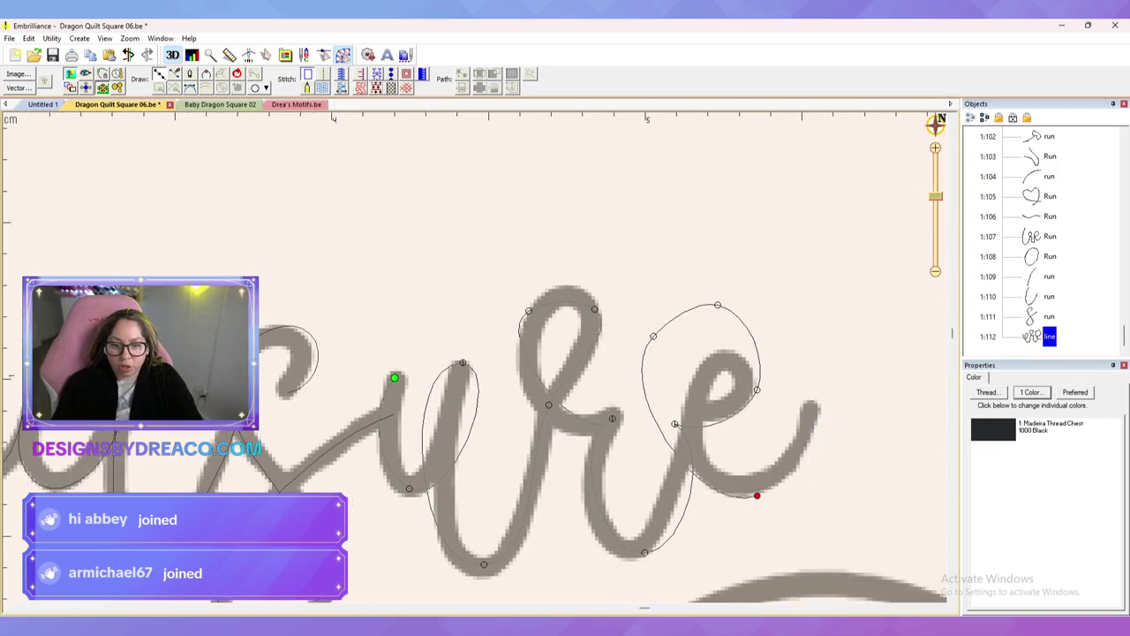
double_click(820, 362)
click(324, 75)
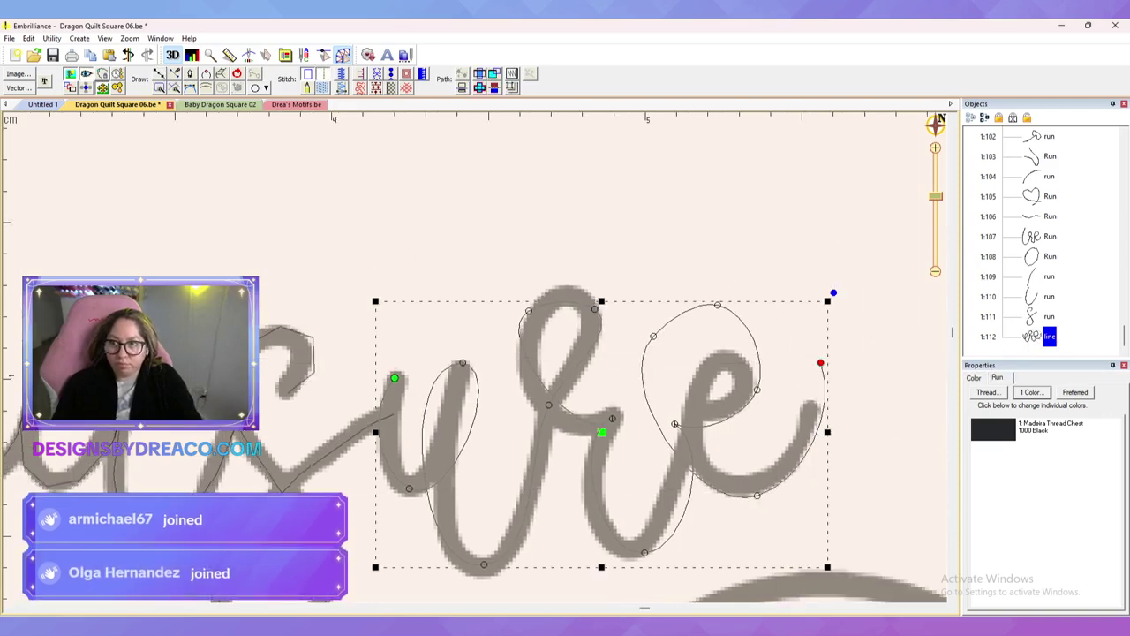
Step: Adjust the handles of the final e's loop and move the r's base node to shape the join between the letters
click(653, 335)
drag(618, 380, 649, 399)
drag(653, 336, 852, 293)
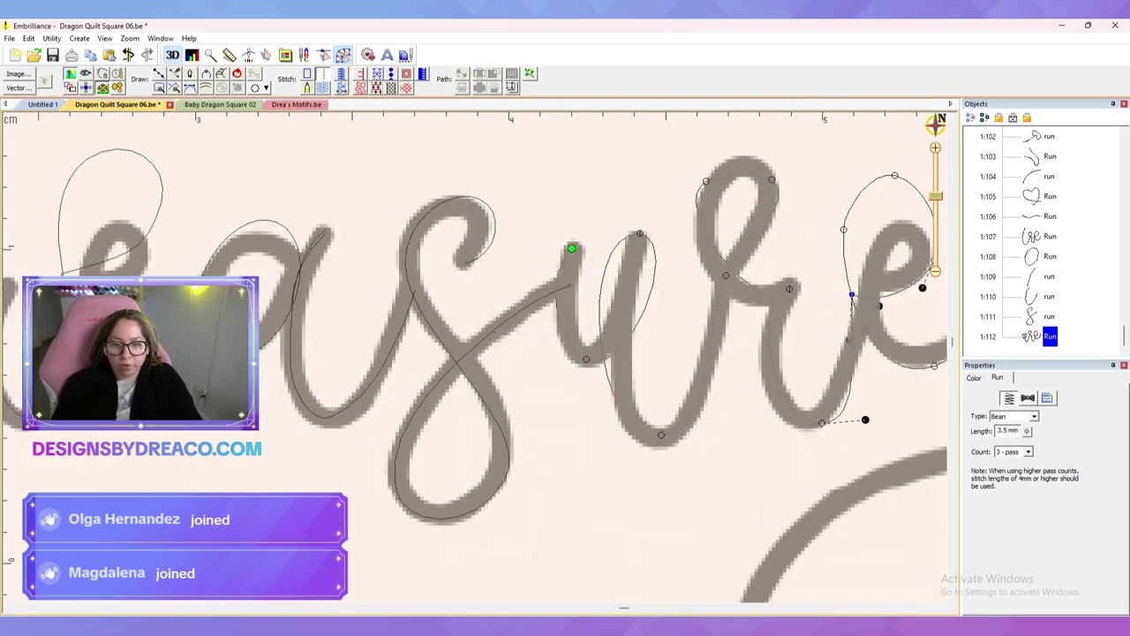
drag(865, 420, 850, 419)
click(822, 423)
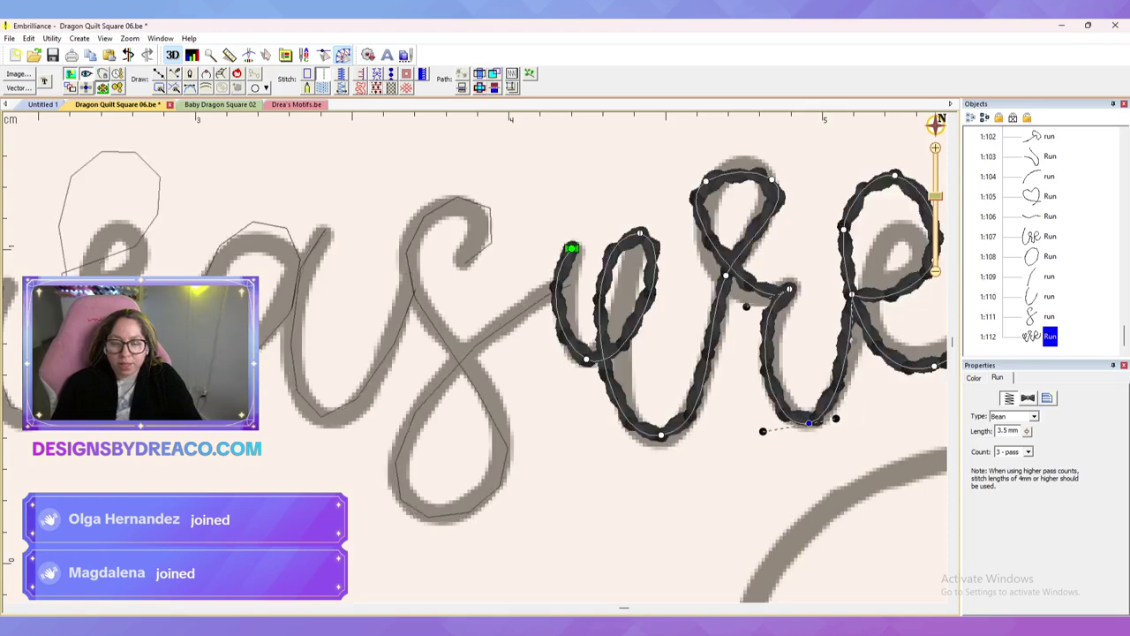
drag(822, 422, 808, 423)
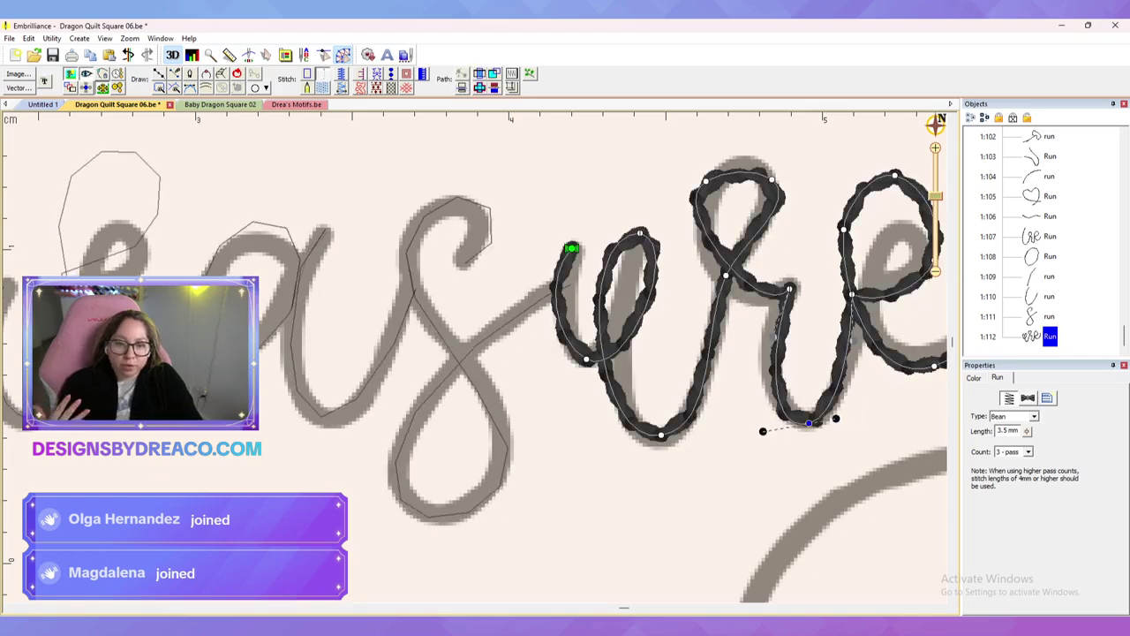
Step: Adjust the curve handles of the r's loop and shoulder and straighten the u's second stem
click(771, 179)
drag(725, 172, 756, 159)
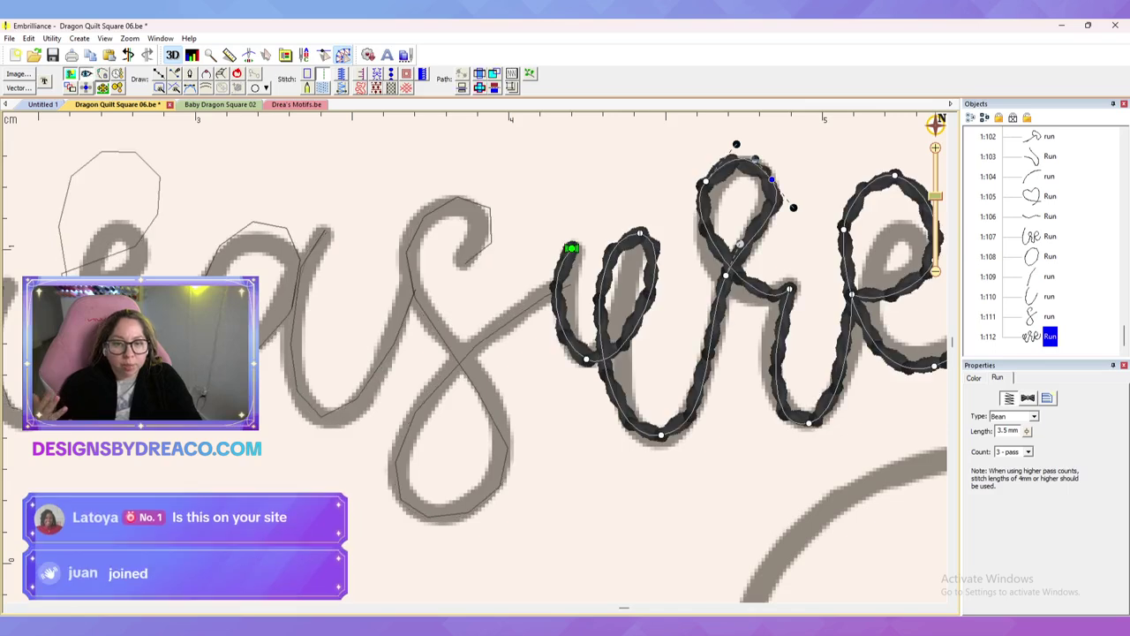
click(790, 288)
drag(757, 321, 711, 322)
click(640, 233)
mouse_move(683, 248)
mouse_down()
mouse_move(631, 265)
mouse_move(624, 286)
mouse_move(635, 307)
mouse_up()
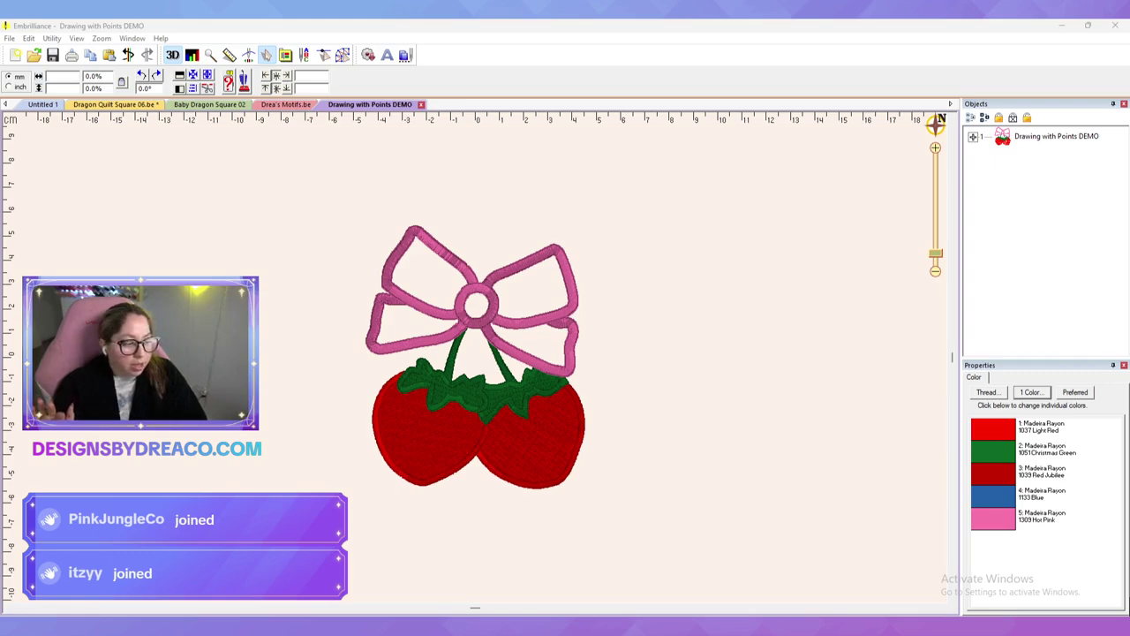
Step: Examine the strawberry and bow demo design, close it, and return to the Dragon Quilt Square 06 design
click(706, 353)
scroll(477, 357, up, 2)
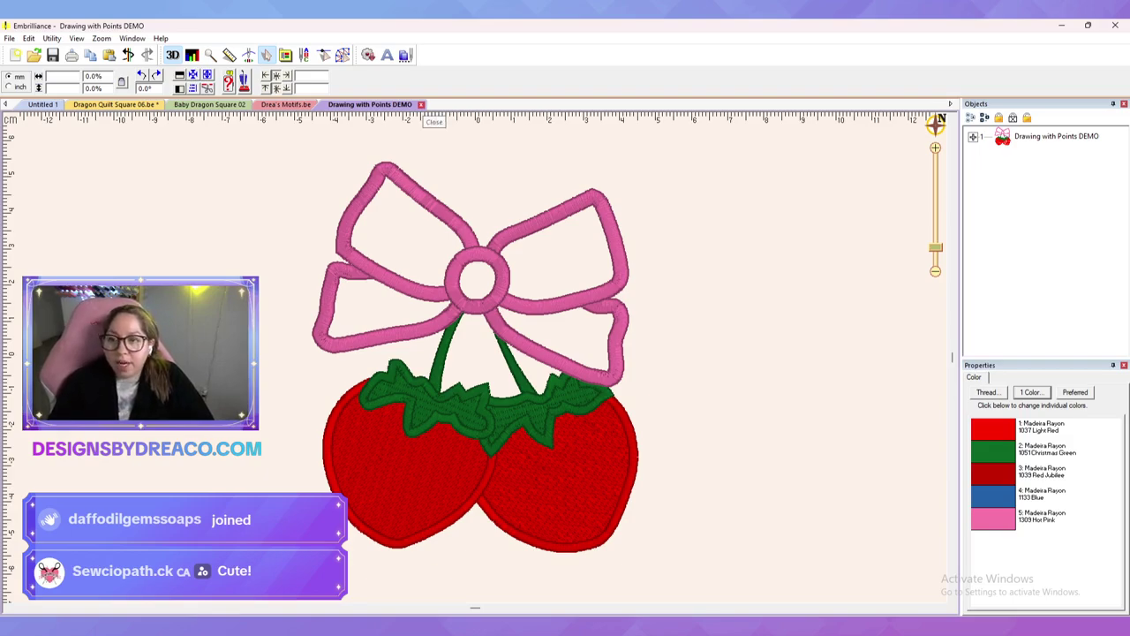
click(421, 104)
click(116, 104)
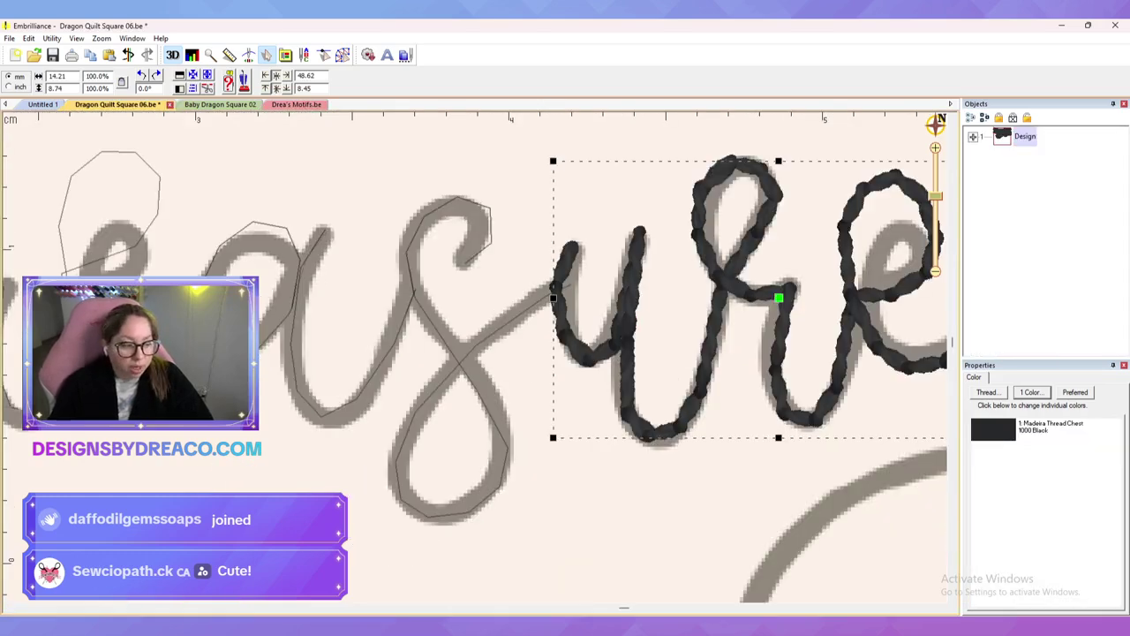
Step: Move the end node of the s's connecting stroke onto the u's first stem
click(490, 183)
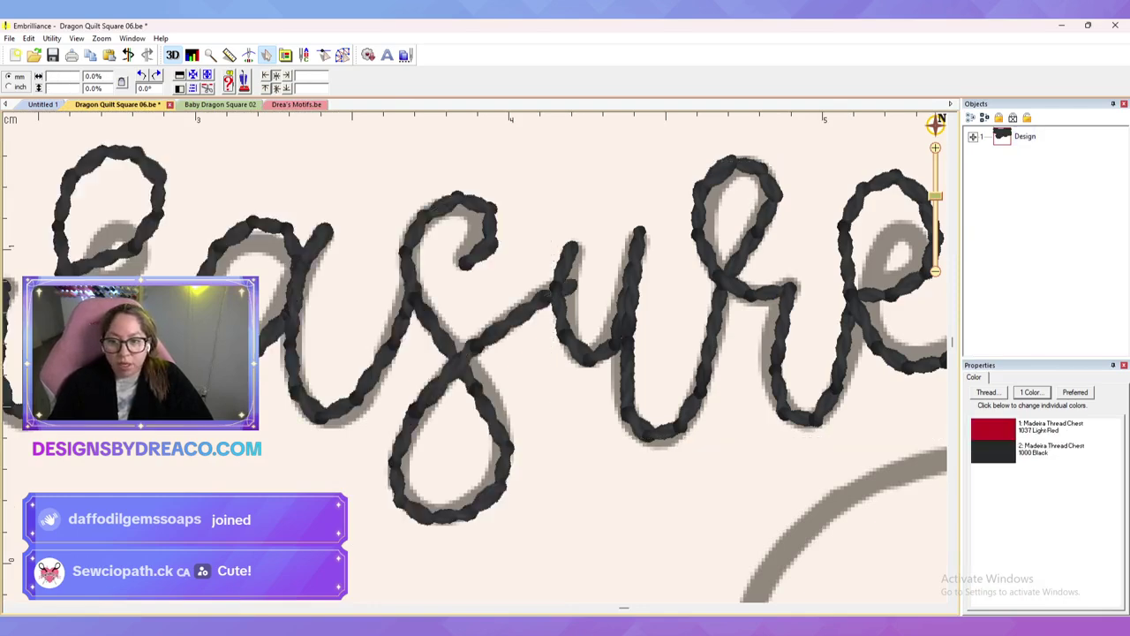
scroll(490, 184, down, 2)
click(466, 360)
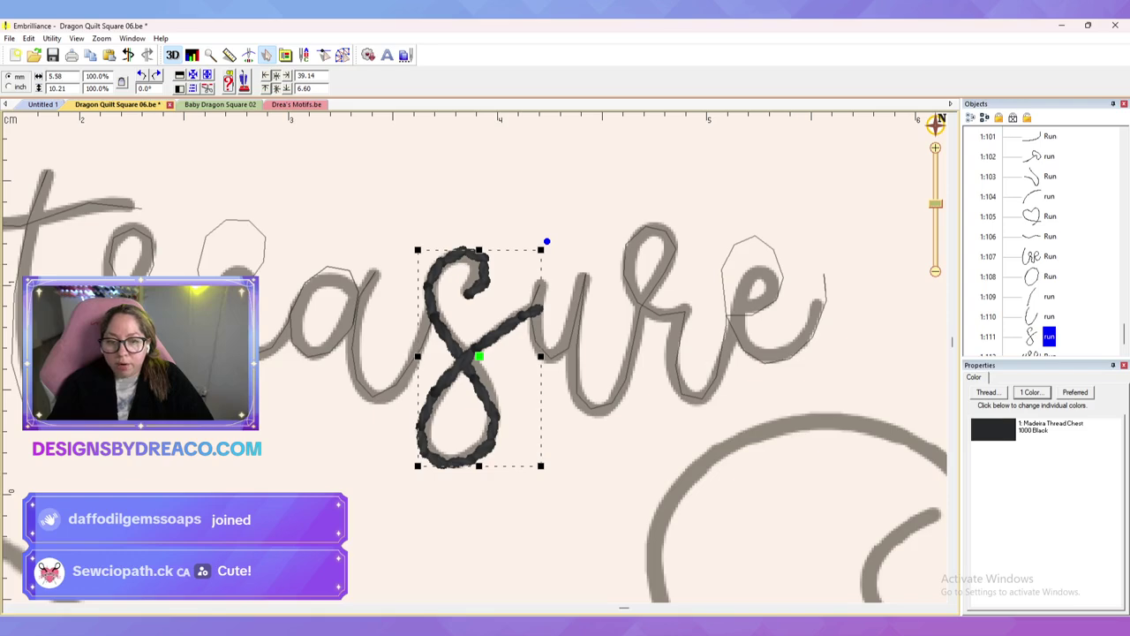
click(343, 55)
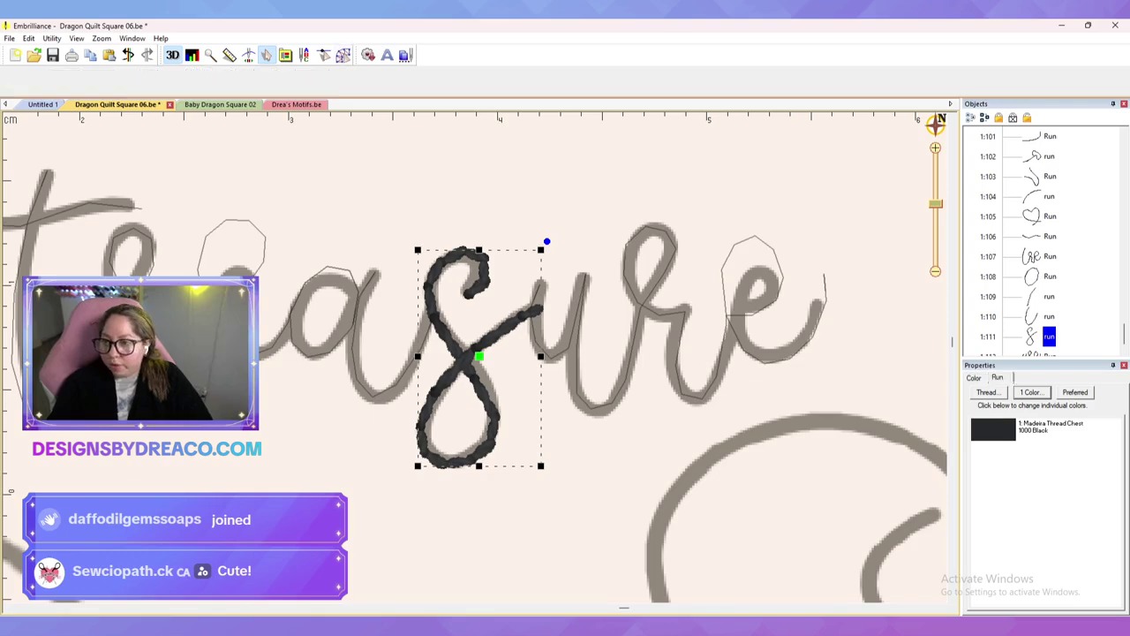
mouse_move(536, 307)
mouse_down()
mouse_move(538, 285)
mouse_move(531, 316)
mouse_up()
Step: Lower the node where the r's loop crosses its stem, then deselect the lettering path
click(531, 325)
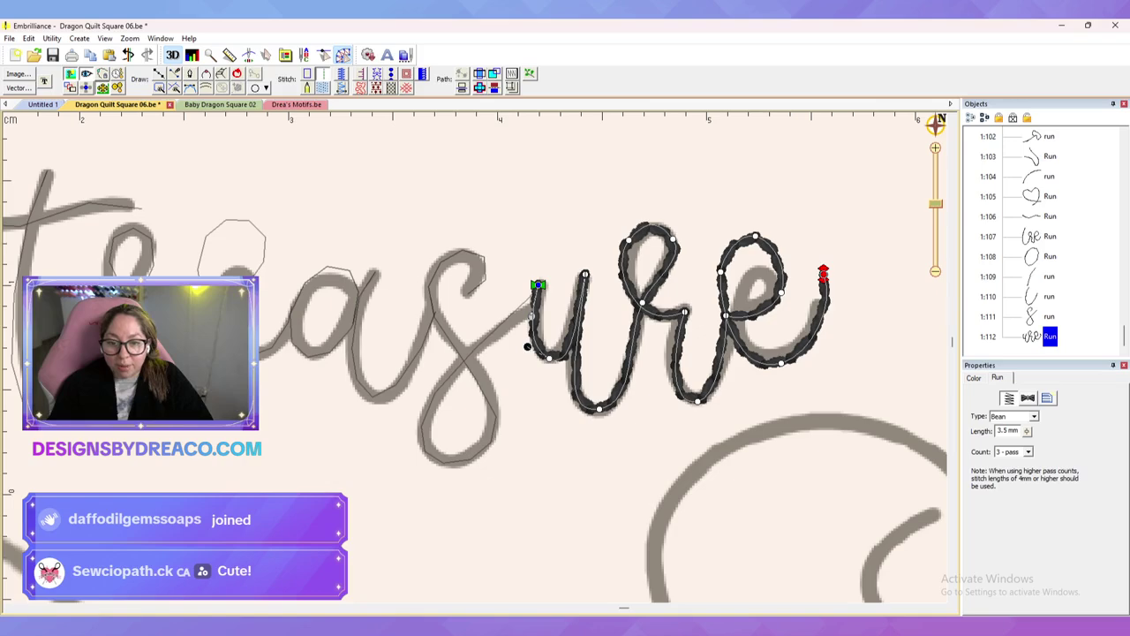
drag(642, 303, 643, 315)
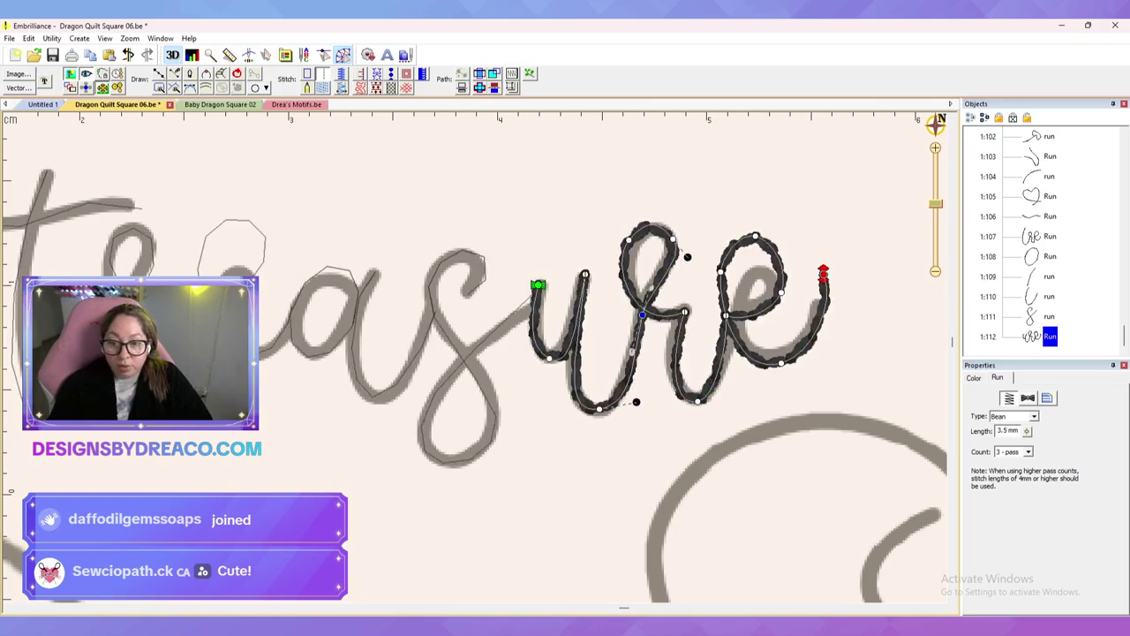
key(Escape)
key(Escape)
scroll(476, 362, down, 2)
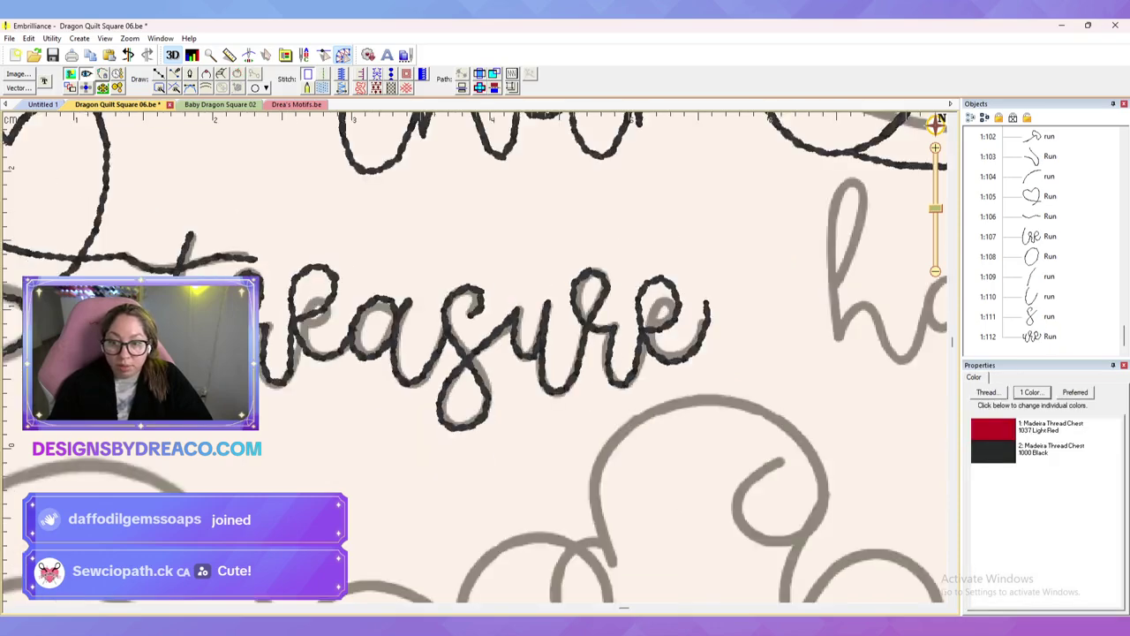
Step: Examine the Rock ASD Mama applique design, close it, and return to the Dragon Quilt Square 06 design
scroll(450, 371, down, 2)
drag(449, 371, 498, 383)
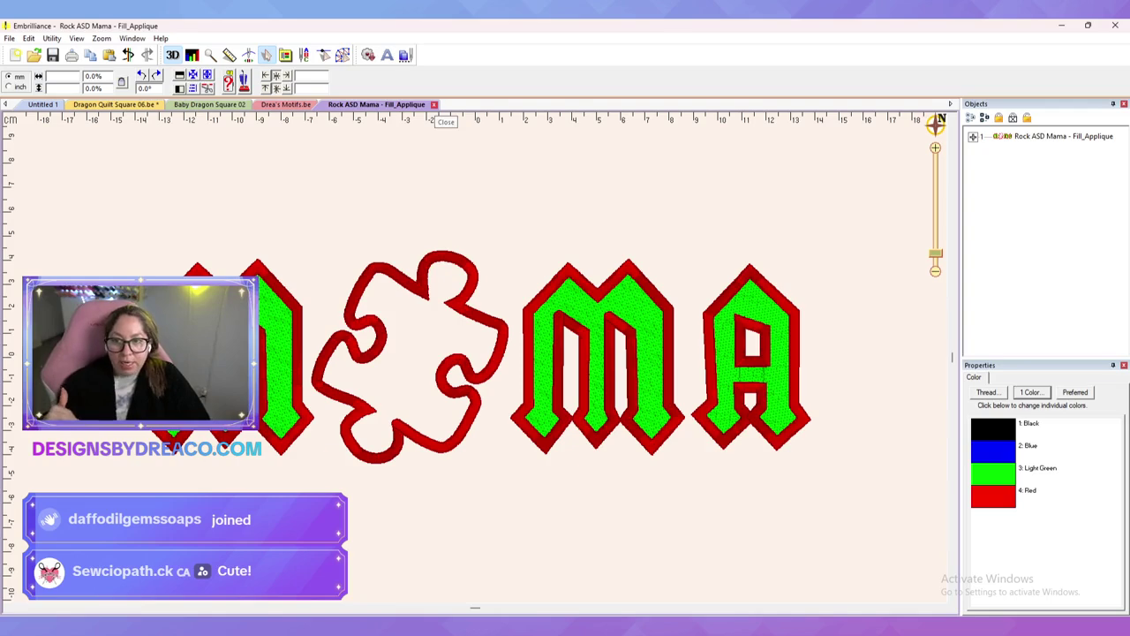
click(434, 104)
click(115, 104)
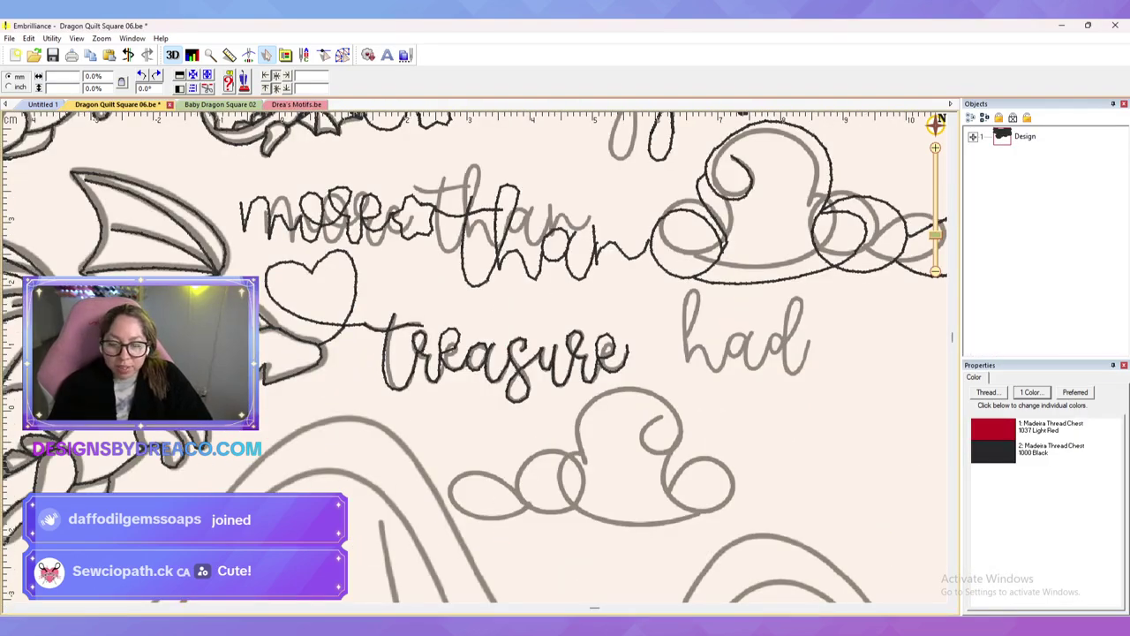
Step: Start a curved path for the h of "had" at its loop crossing and trace around the tall loop's top
scroll(475, 358, up, 1)
scroll(475, 357, up, 1)
drag(475, 358, 346, 344)
drag(565, 344, 418, 352)
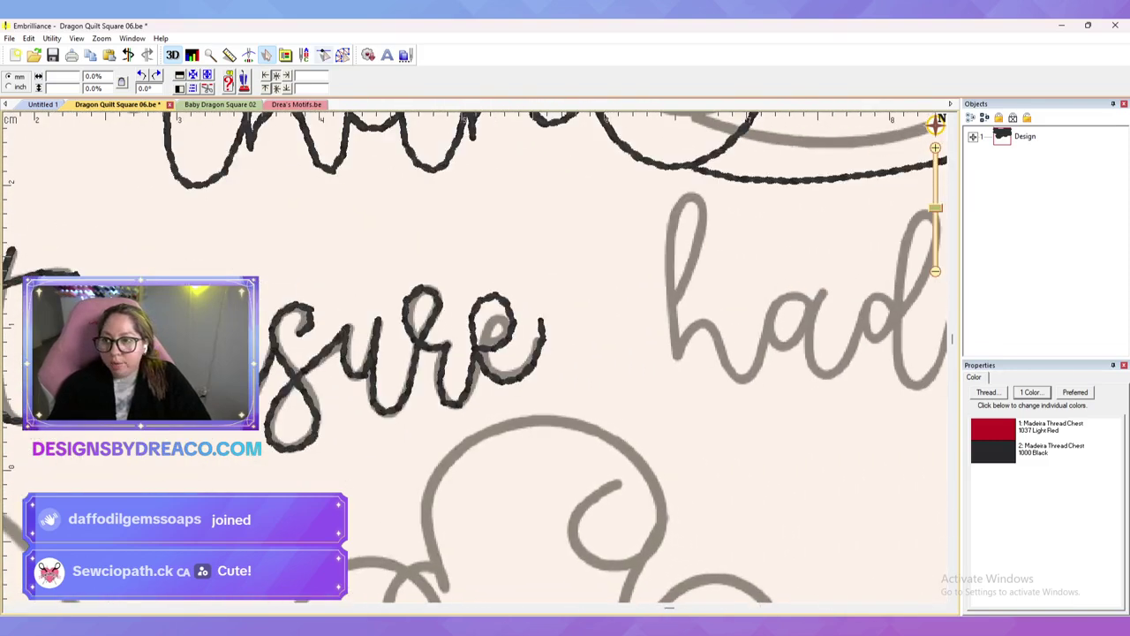
click(342, 55)
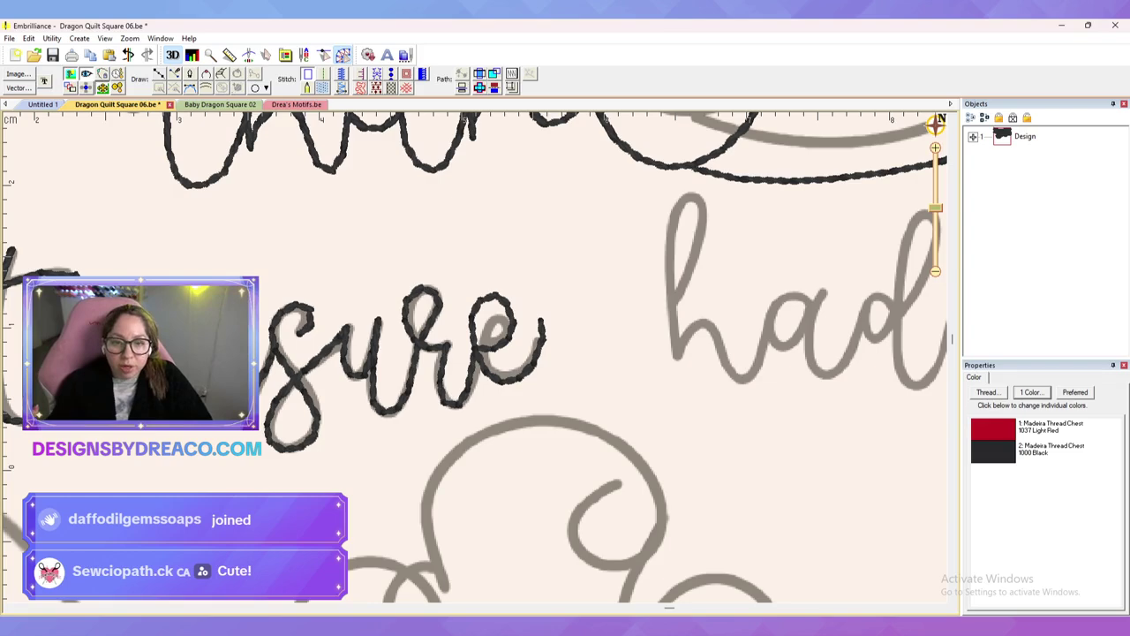
scroll(477, 356, up, 1)
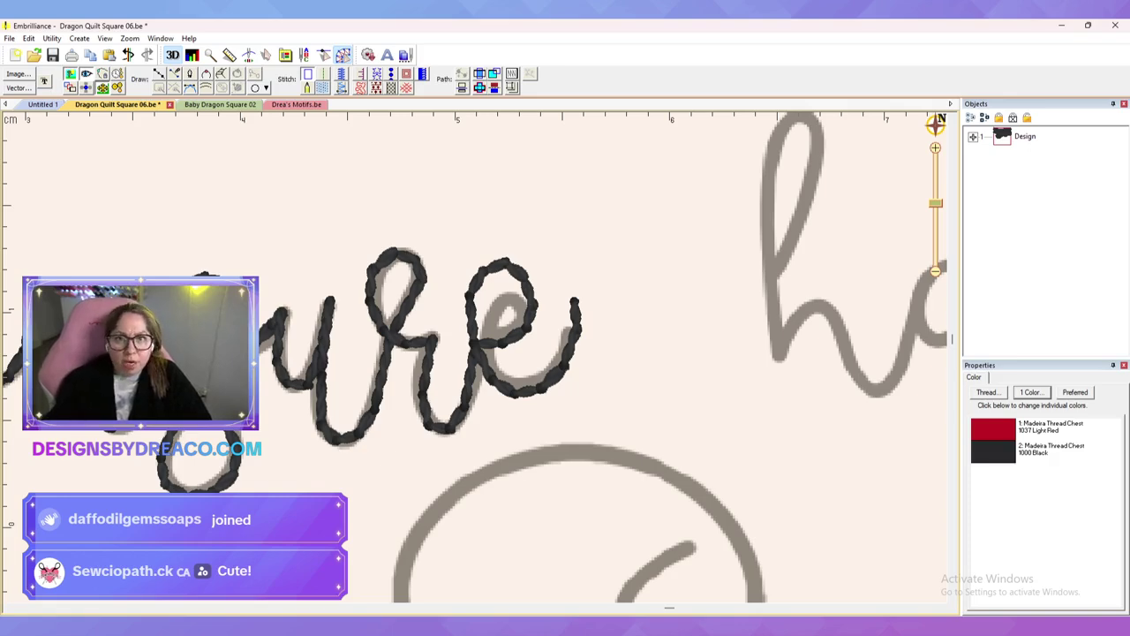
scroll(475, 358, up, 1)
drag(625, 272, 458, 328)
scroll(477, 353, down, 2)
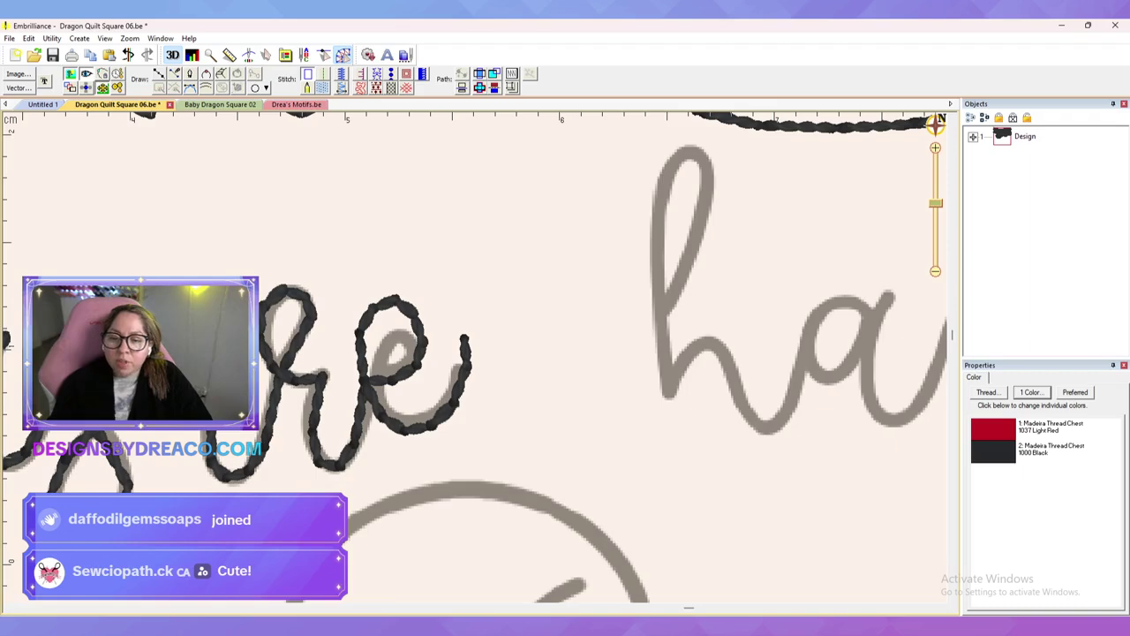
drag(714, 329, 601, 327)
key(p)
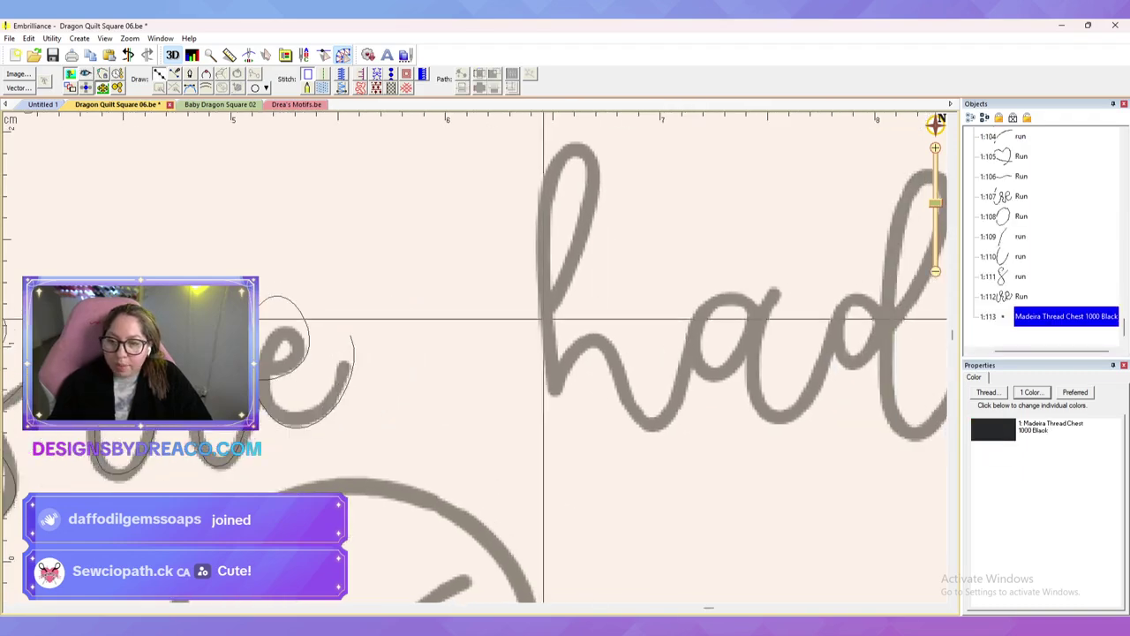
click(542, 318)
click(596, 167)
click(552, 157)
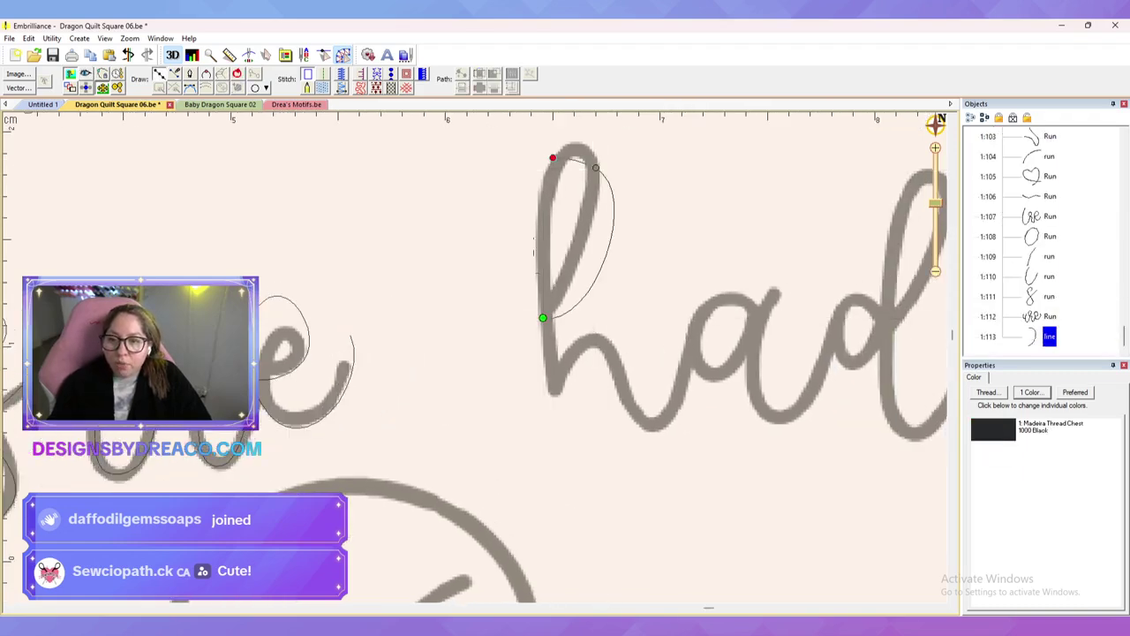
Step: Continue the h's path down its stem and over the hump to the a, and convert it to a run stitch
click(552, 391)
click(595, 337)
click(657, 426)
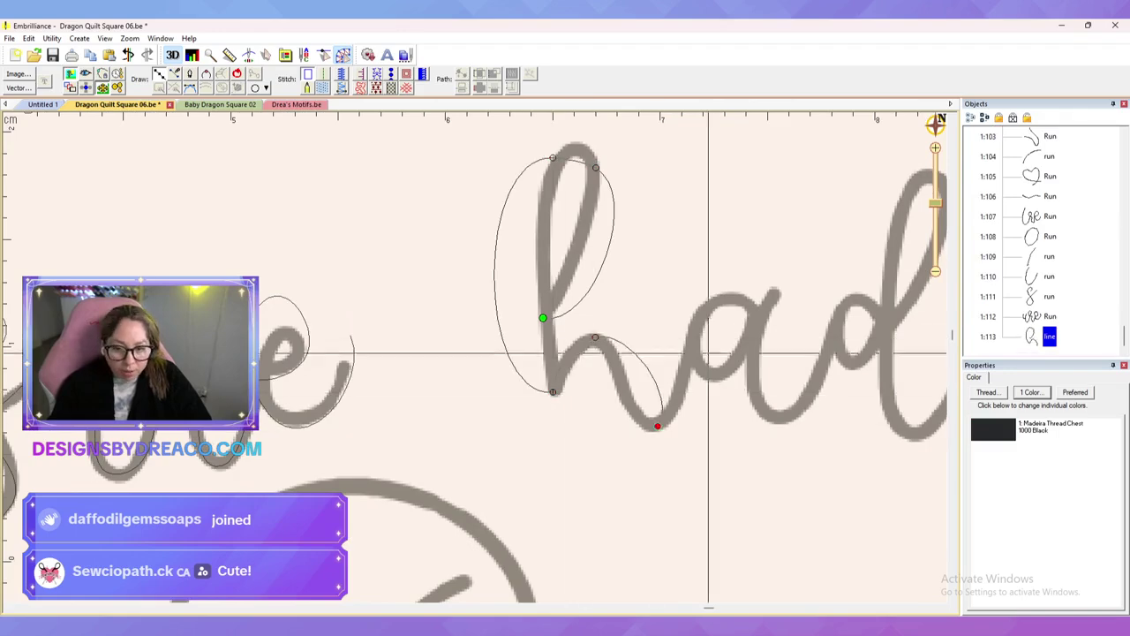
double_click(695, 326)
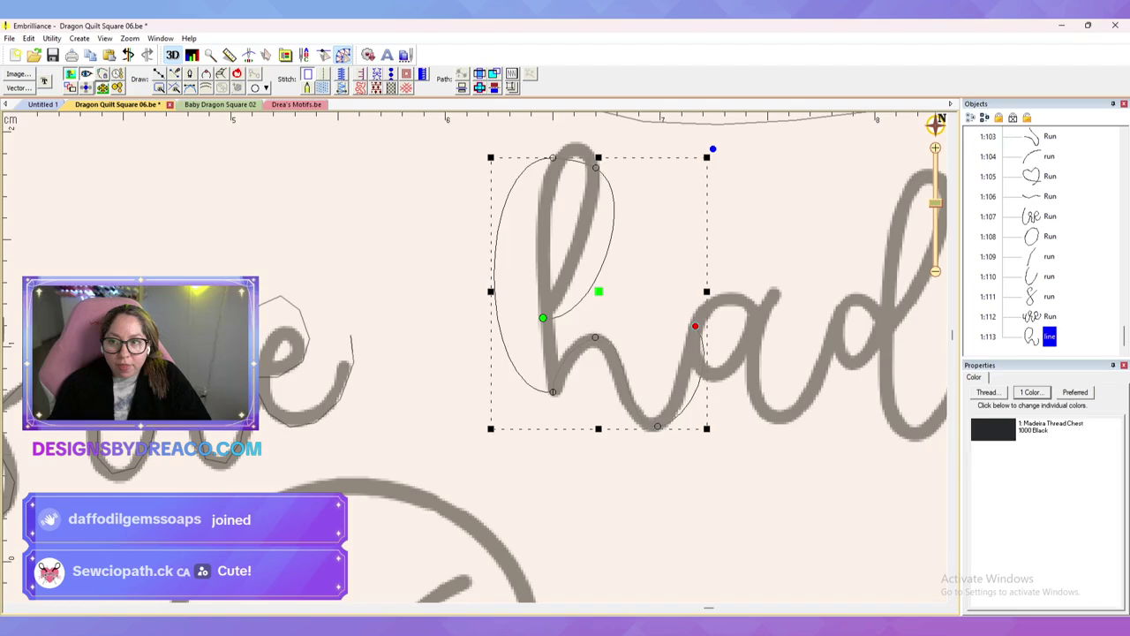
click(324, 74)
Step: Adjust the curve handles of the h's tall loop and stem base to follow the artwork
click(597, 167)
drag(638, 192, 605, 201)
drag(594, 327, 582, 258)
drag(566, 159, 568, 131)
click(553, 392)
mouse_move(474, 396)
mouse_down()
mouse_move(557, 328)
mouse_move(544, 331)
mouse_up()
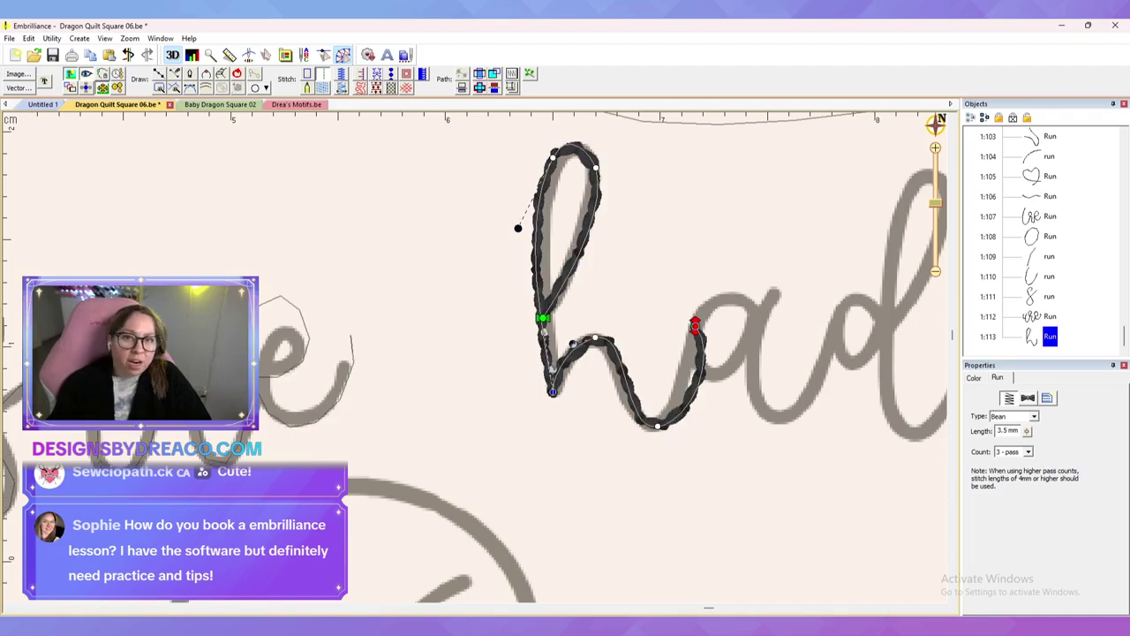
Step: Adjust the curve handles of the h's exit stroke so it rises more steeply toward the a
click(695, 325)
drag(716, 353, 689, 356)
drag(692, 421, 686, 413)
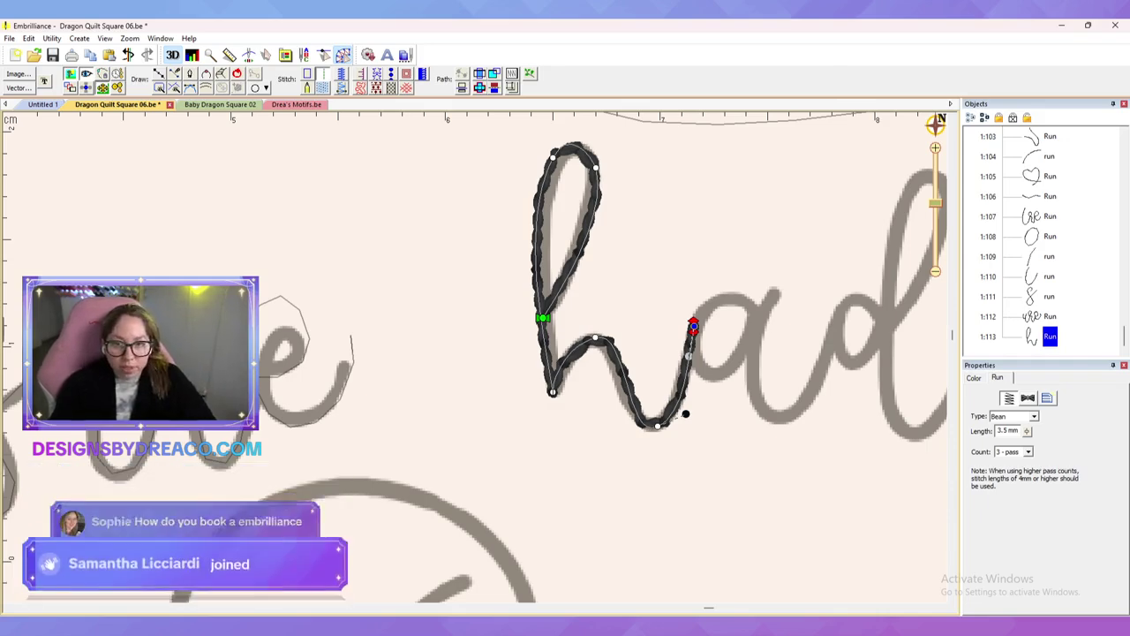
Step: Draw an ellipse over the a's bowl and tilt it to match the slanted lettering
scroll(707, 349, up, 3)
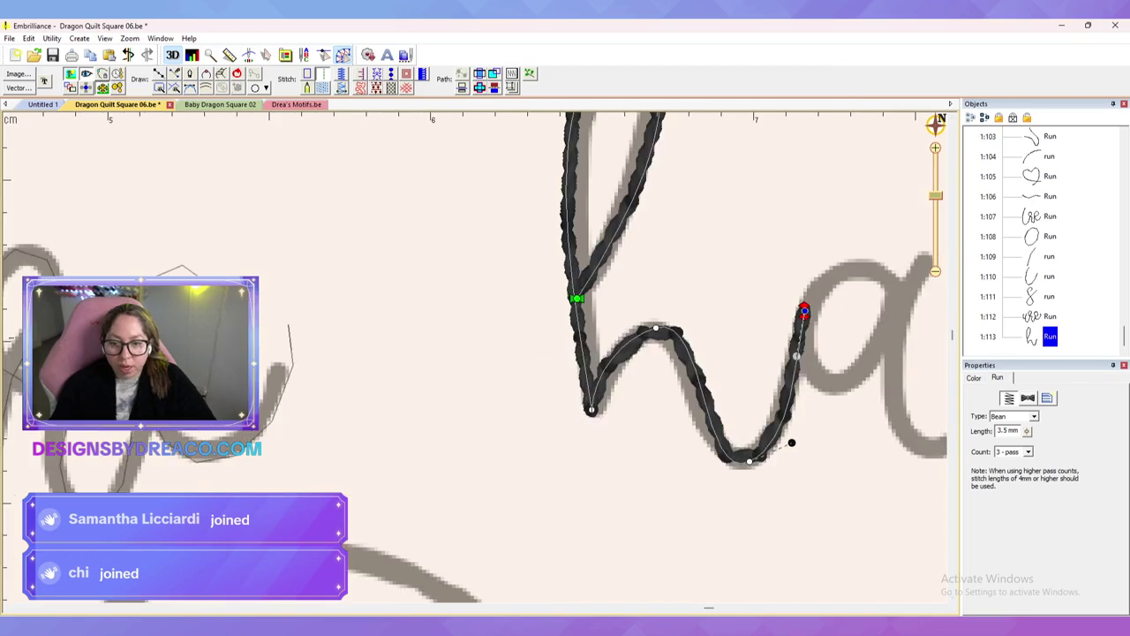
drag(707, 349, 641, 355)
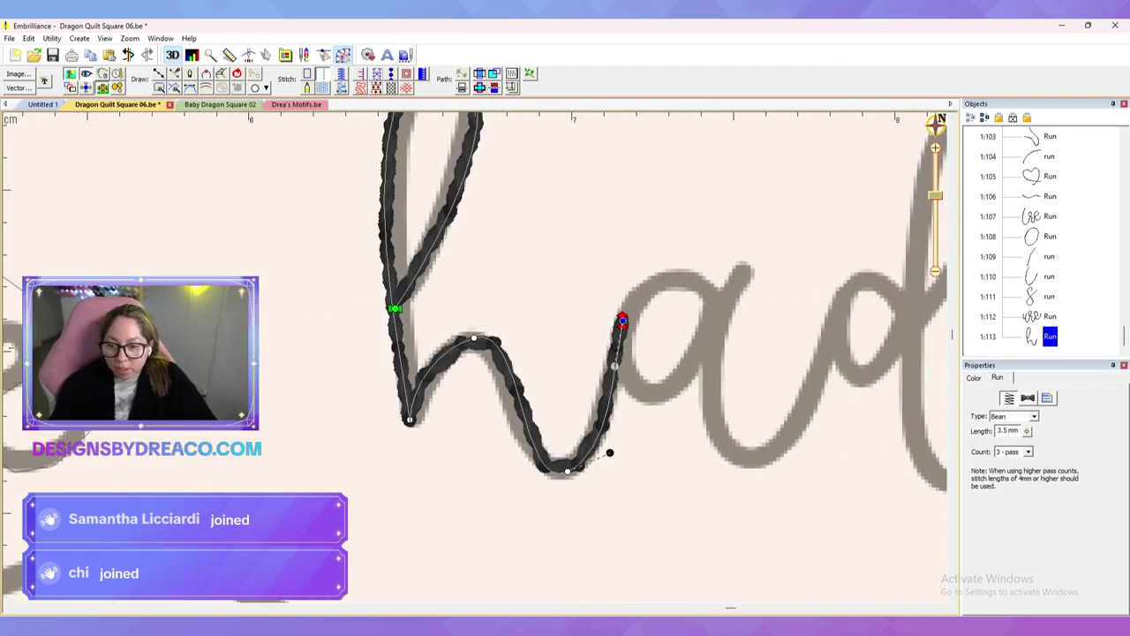
click(255, 87)
drag(621, 269, 721, 418)
drag(727, 261, 751, 286)
mouse_move(669, 343)
mouse_down()
mouse_move(716, 332)
mouse_move(709, 364)
mouse_move(713, 346)
mouse_up()
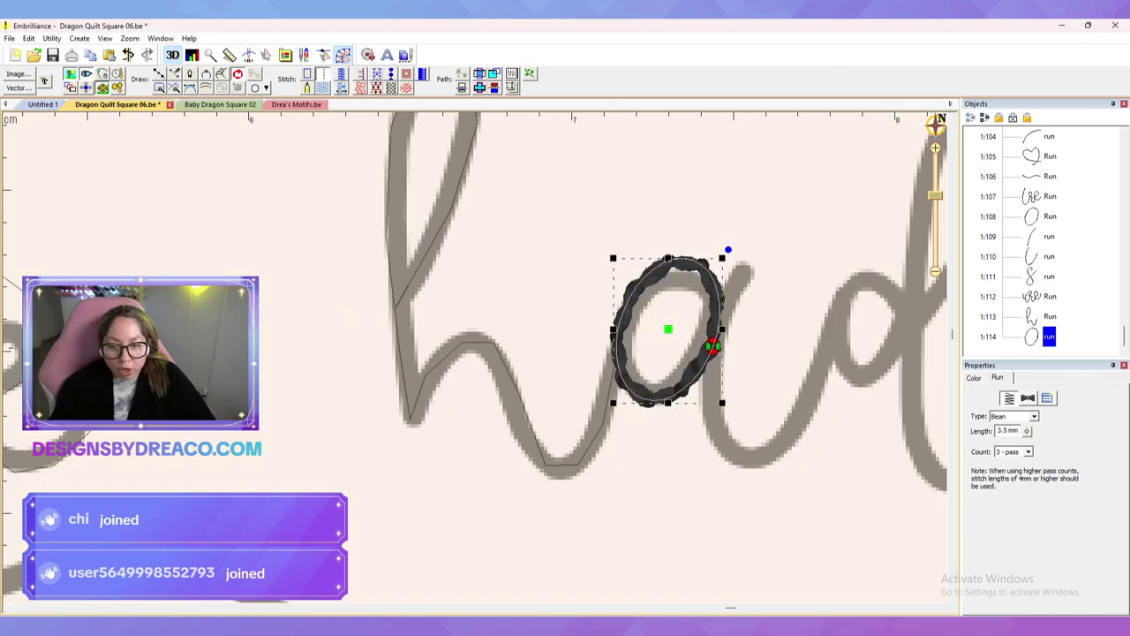
Step: Extend the h's end node onto the a's bowl and move the bowl's stitch start point to that join
click(766, 340)
click(713, 326)
click(611, 384)
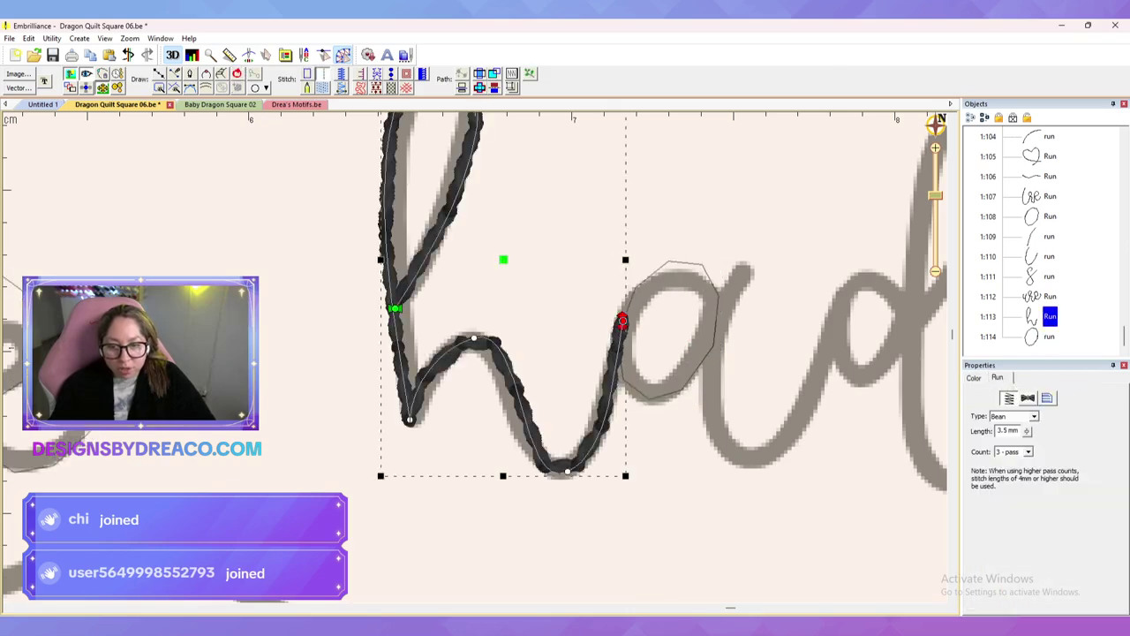
mouse_move(622, 321)
mouse_down()
mouse_move(631, 293)
mouse_move(602, 337)
mouse_move(631, 293)
mouse_up()
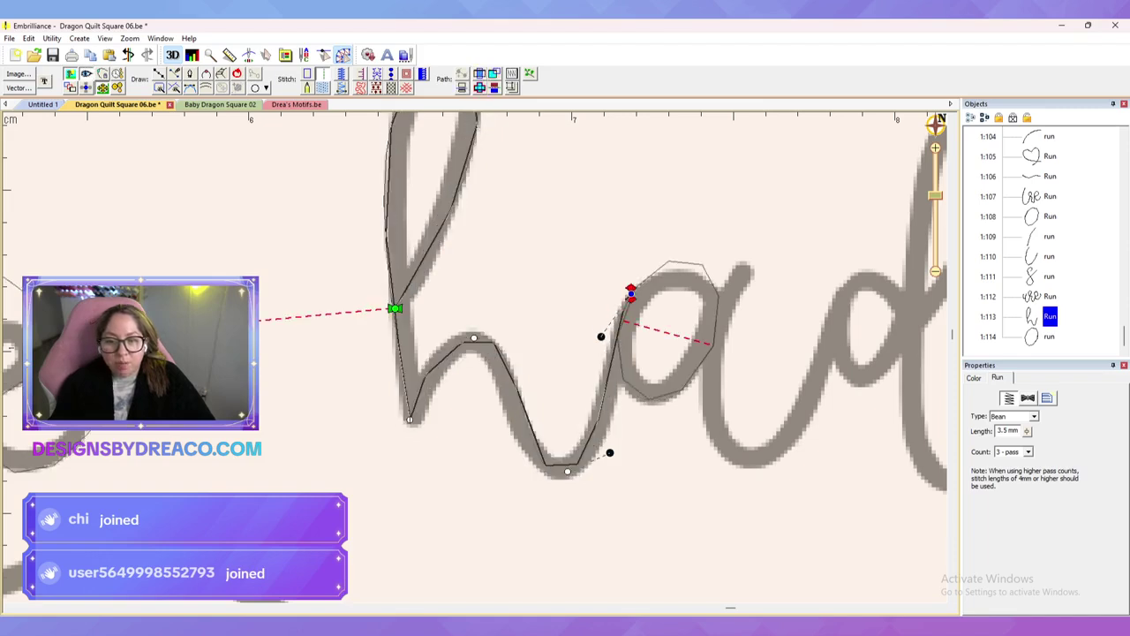
click(670, 262)
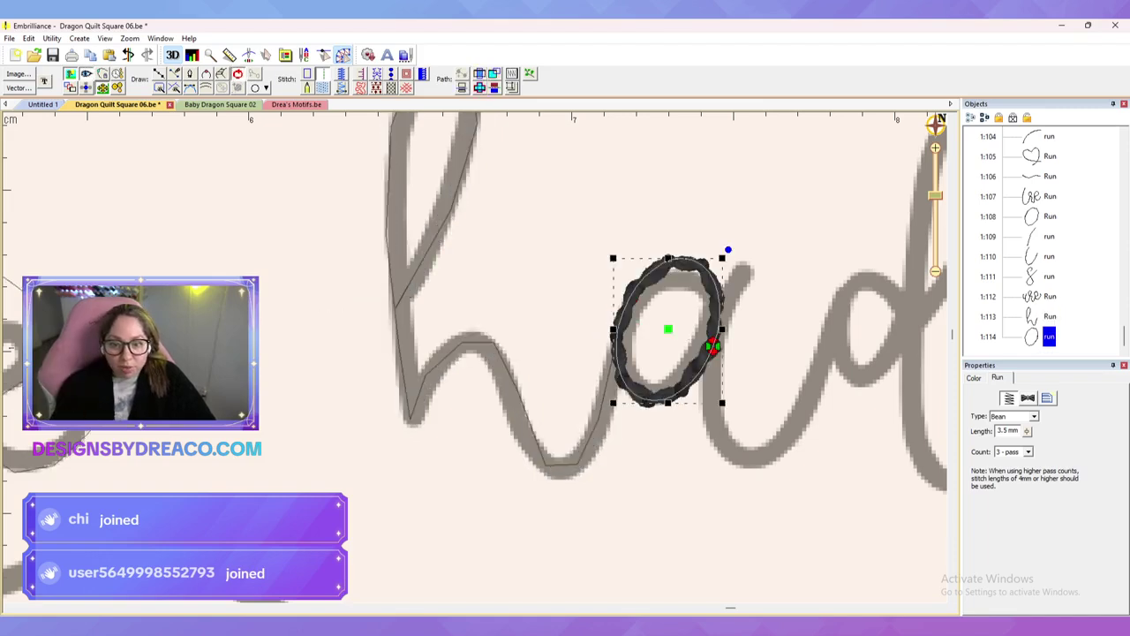
mouse_move(712, 346)
mouse_down()
mouse_move(688, 258)
mouse_move(634, 289)
mouse_up()
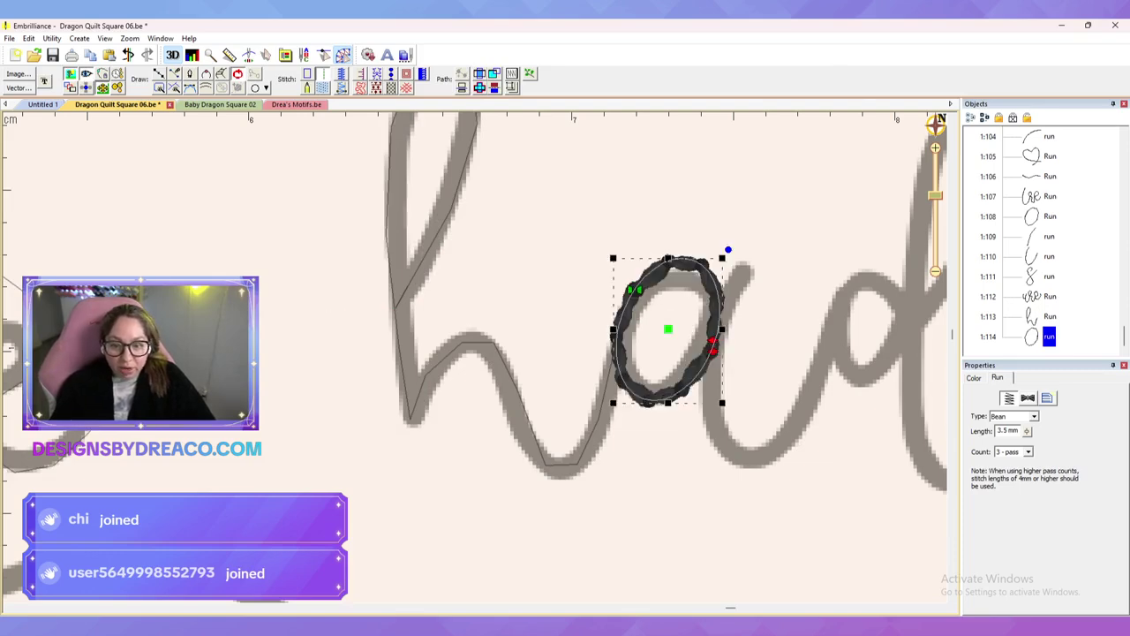
Step: Trace the a's stem from its top around the lower curve to the d's bowl and convert it to a run stitch
drag(758, 284, 700, 273)
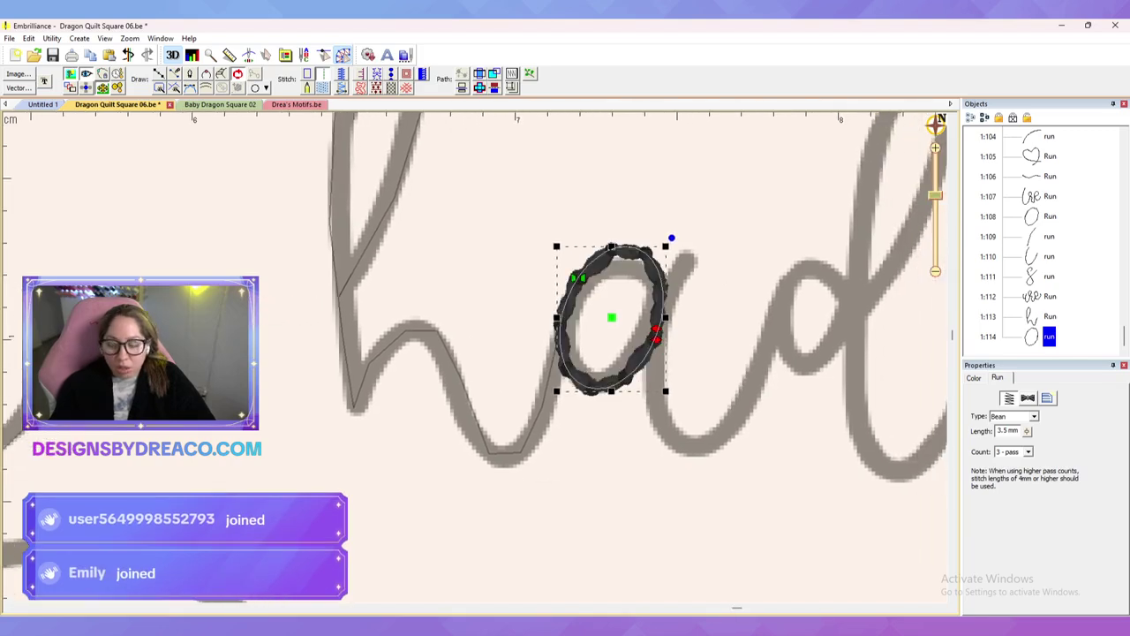
key(d)
click(689, 258)
click(660, 315)
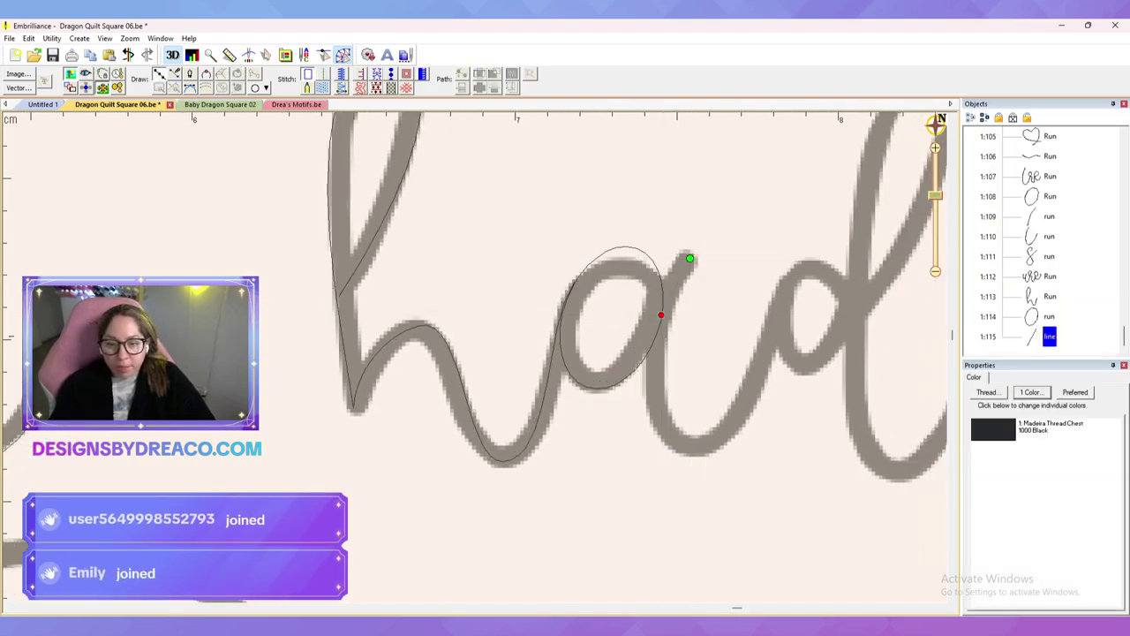
click(694, 444)
click(781, 315)
key(Return)
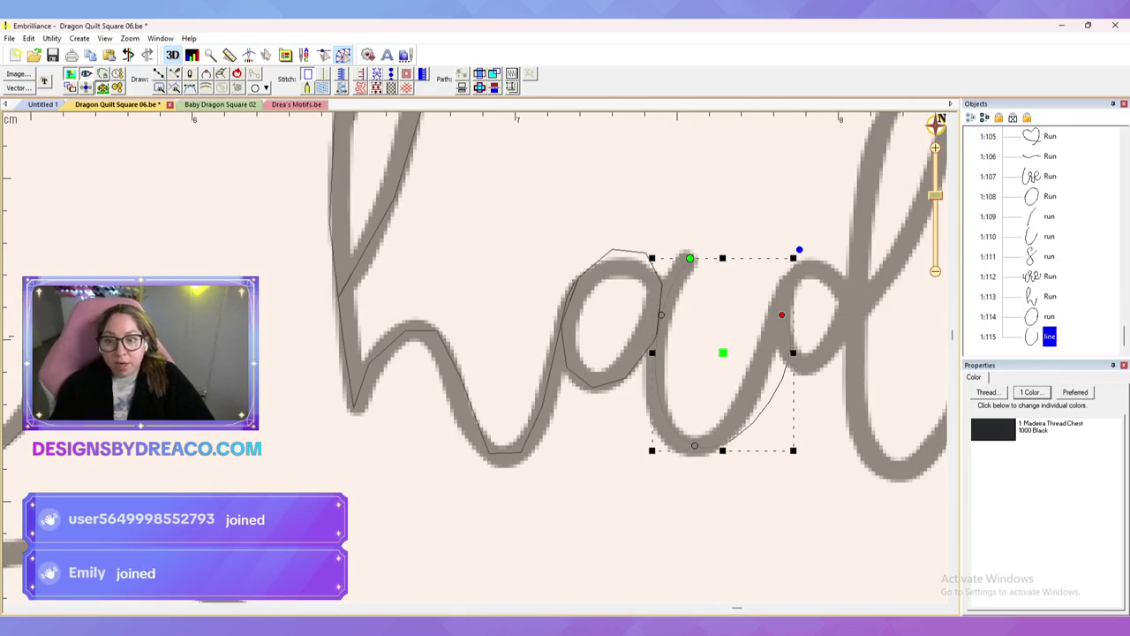
click(323, 74)
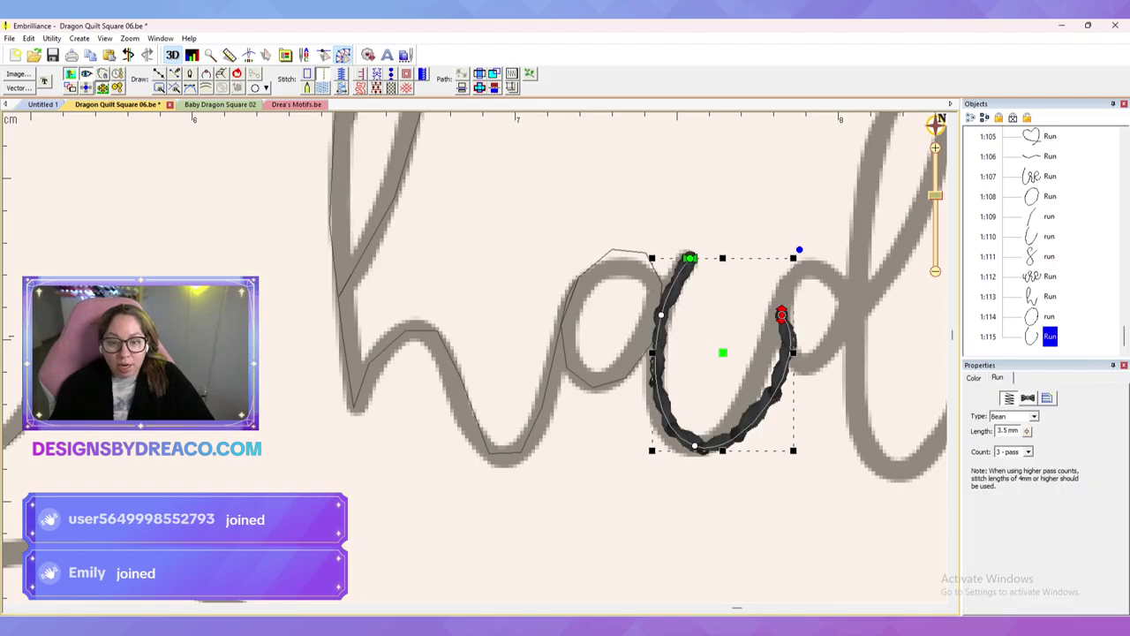
Step: Adjust the curve handles at the end of the a's stem stroke to straighten its rise toward the d
click(782, 315)
drag(816, 354, 752, 371)
drag(744, 462, 749, 445)
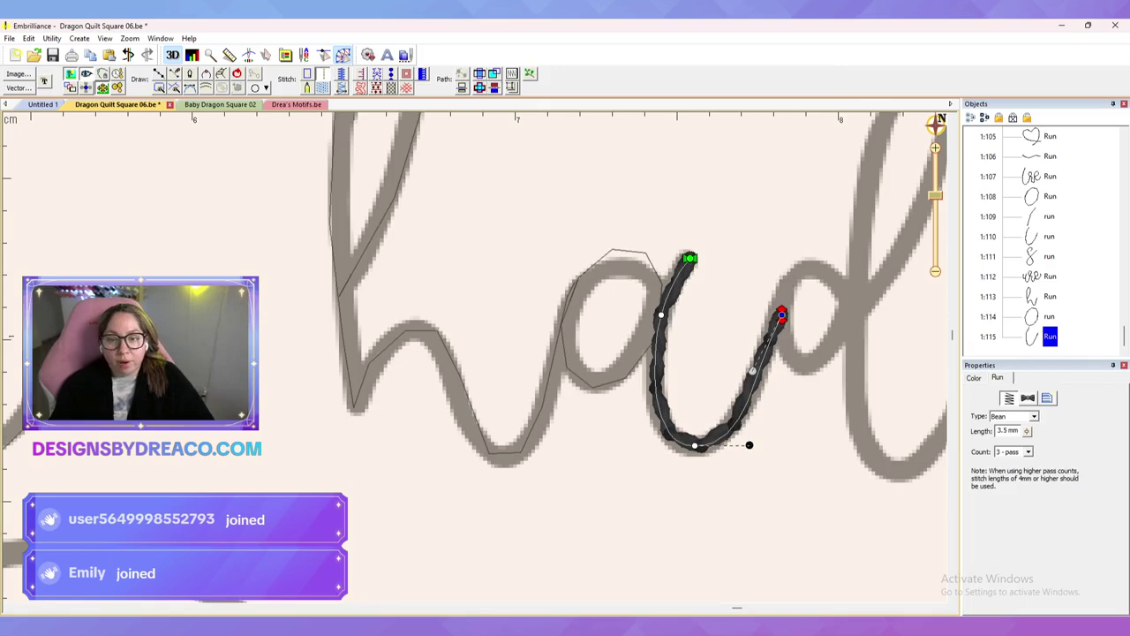
Step: Shift the bowl's stitch end point onto the a's stem and draw a gently curved connecting run from there to the stem's top
click(654, 342)
drag(657, 335, 653, 338)
key(d)
click(654, 339)
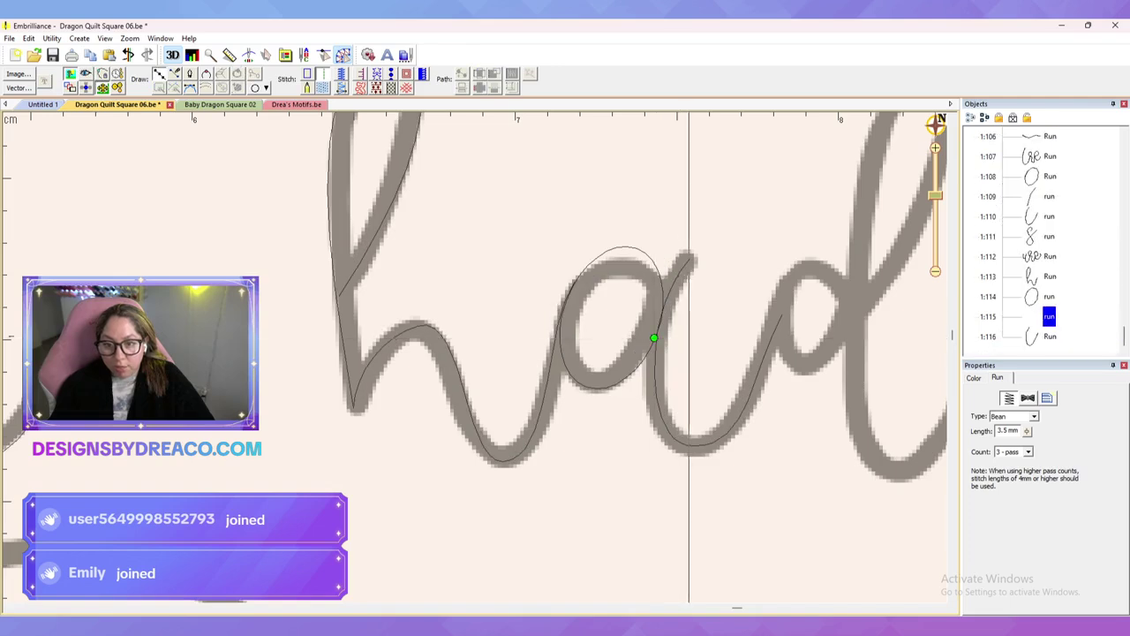
double_click(689, 259)
click(689, 259)
drag(672, 297, 669, 295)
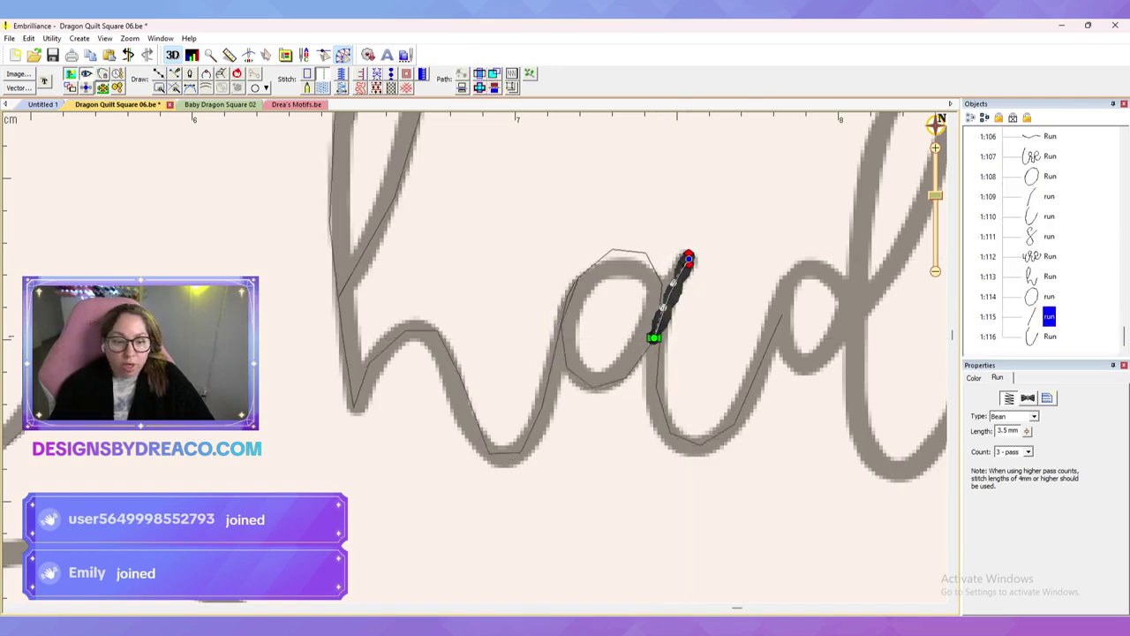
Step: Apply the Normal style to the a's short connecting run, check the stem run's style, and deselect everything
click(1047, 398)
click(994, 438)
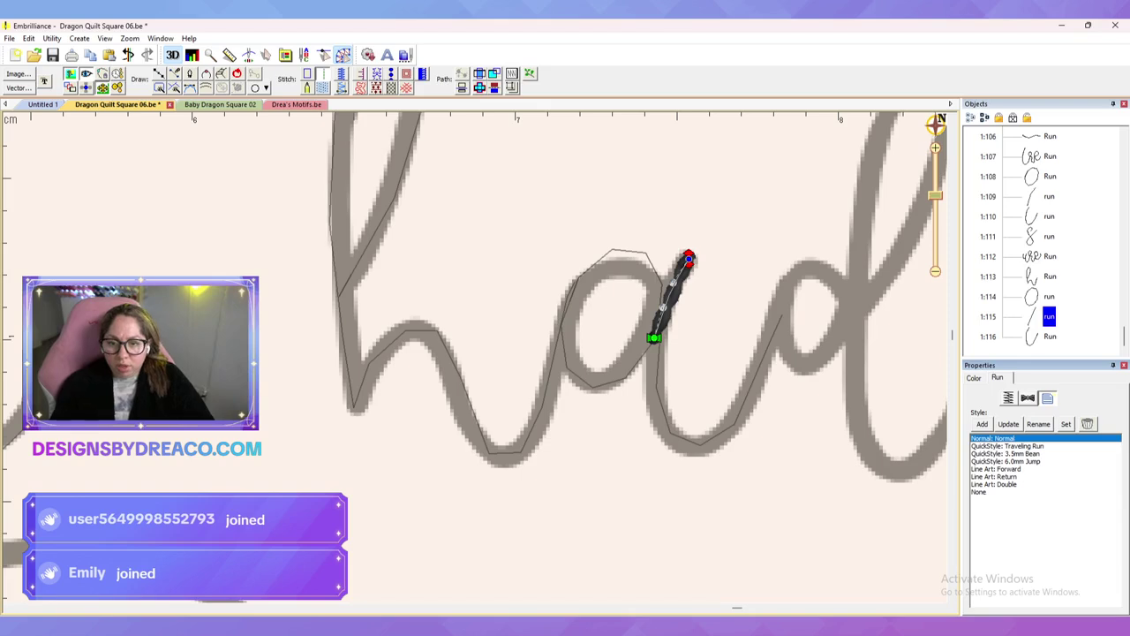
click(1050, 337)
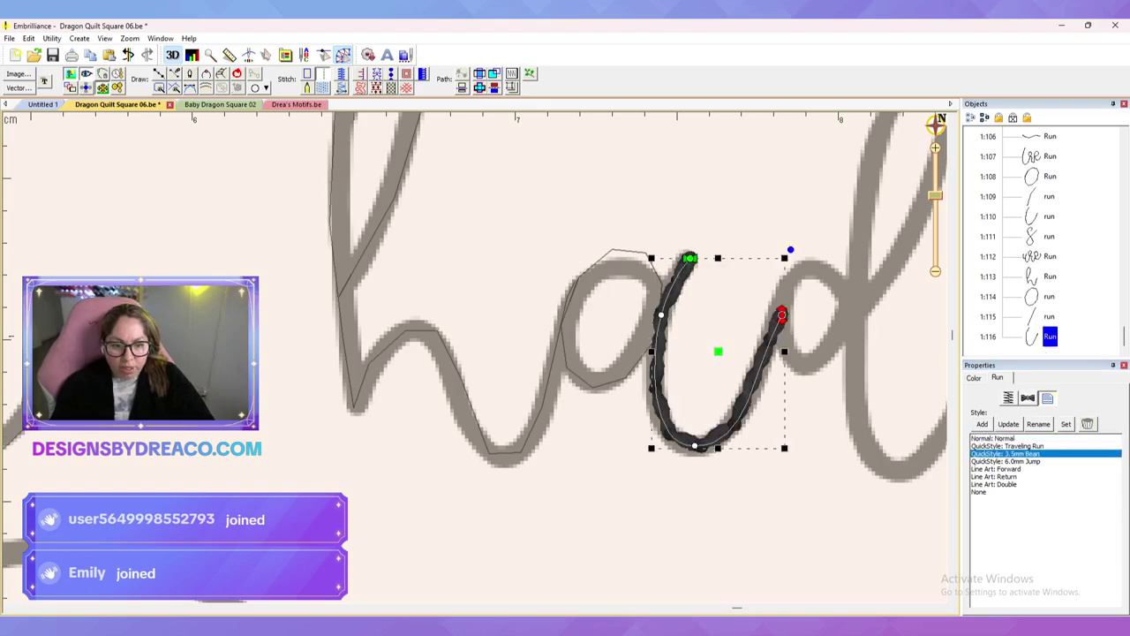
key(Escape)
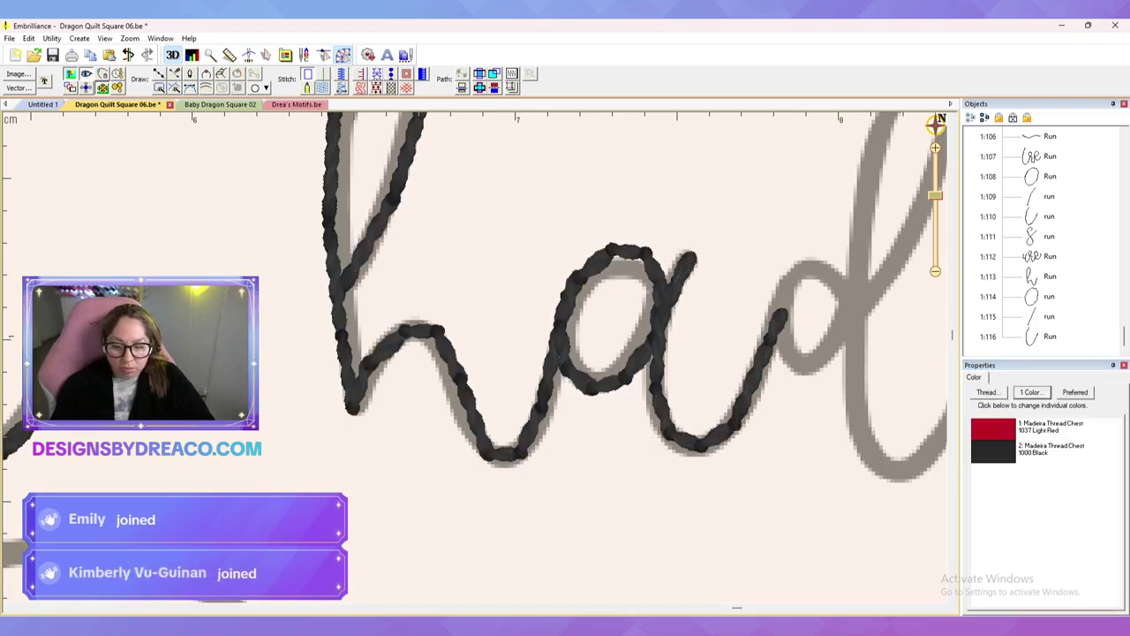
Step: Draw an ellipse over the d's bowl in "had", nudge it into place and rotate it slightly to match the lettering
drag(781, 314, 661, 302)
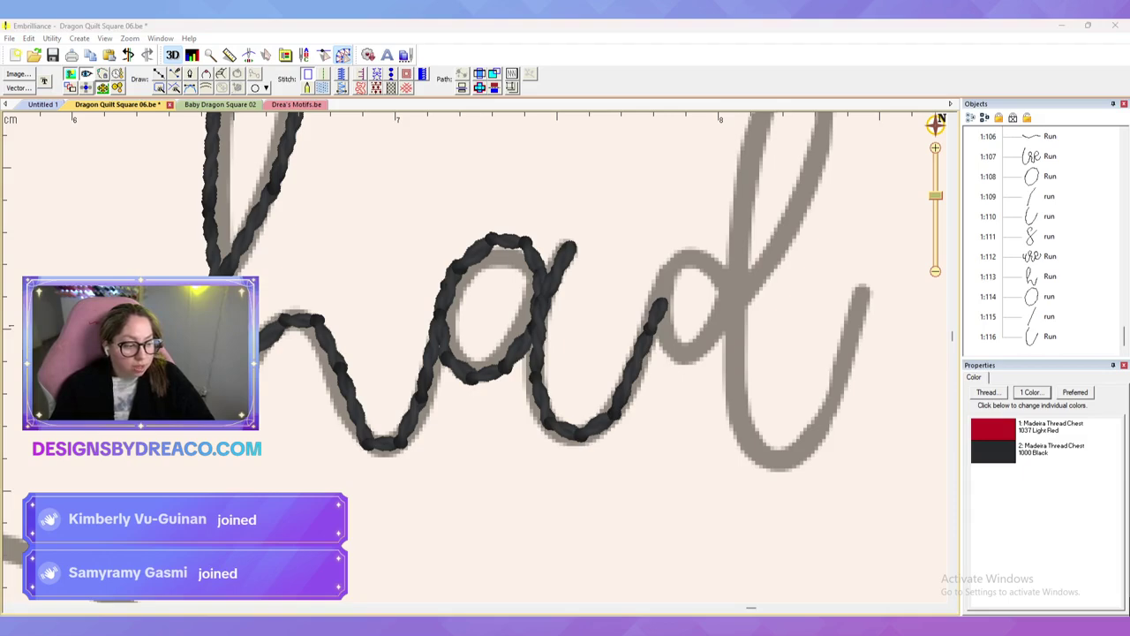
drag(606, 353, 530, 374)
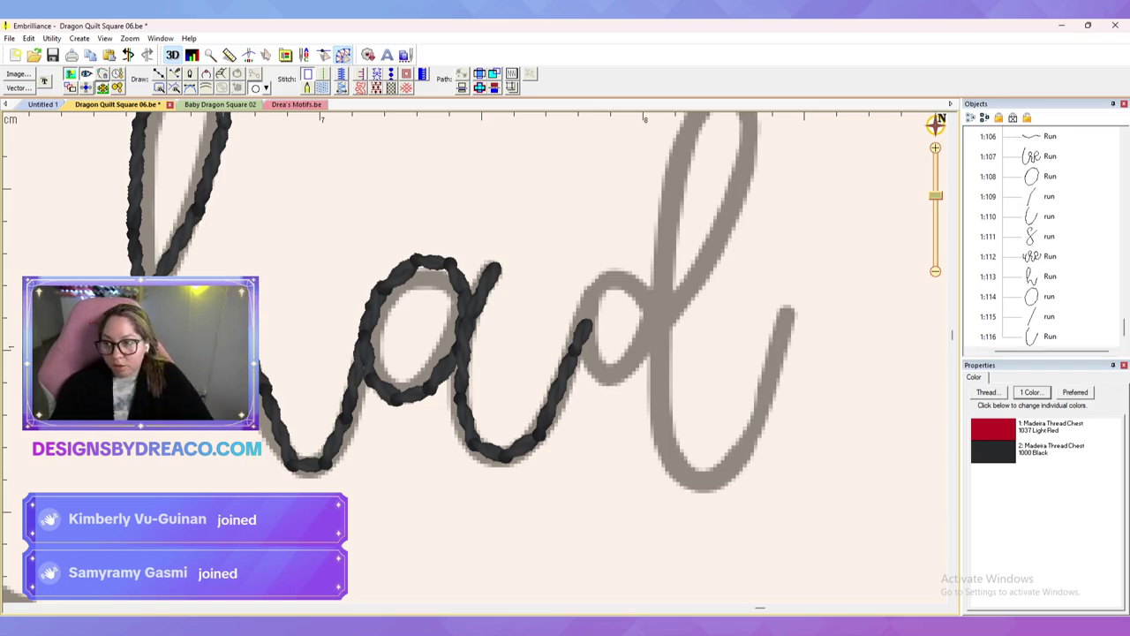
click(256, 88)
mouse_move(568, 276)
mouse_down()
mouse_move(667, 391)
mouse_move(654, 389)
mouse_up()
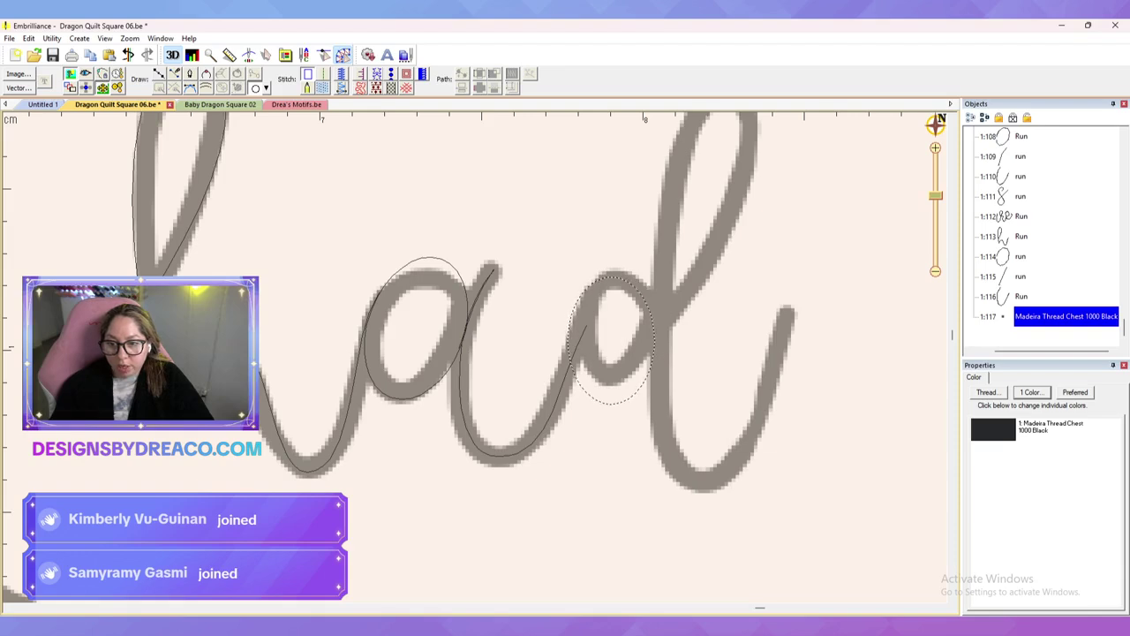
key(Down)
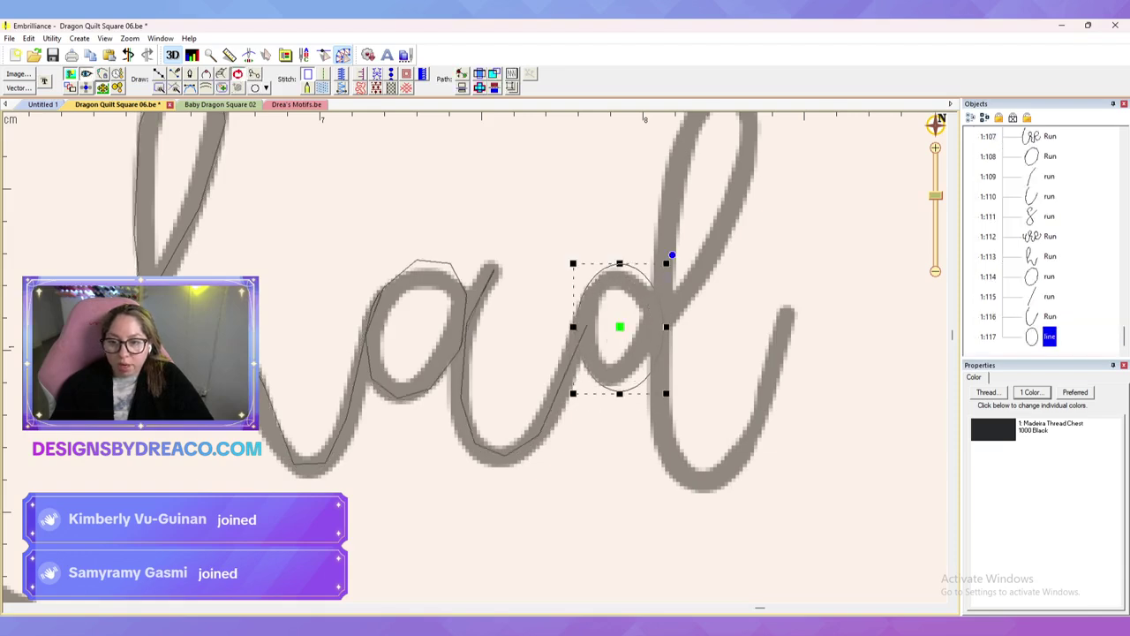
drag(672, 255, 684, 266)
Step: Move the end point of the a's stem stroke onto the edge of the d's bowl ellipse
click(566, 375)
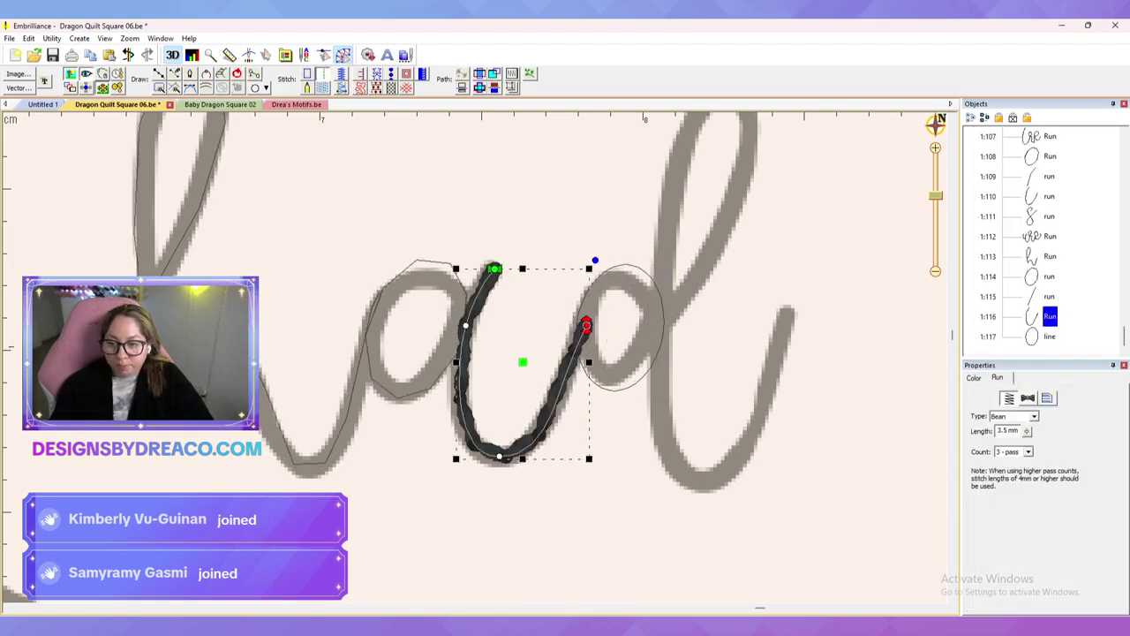
drag(586, 325, 578, 313)
key(Escape)
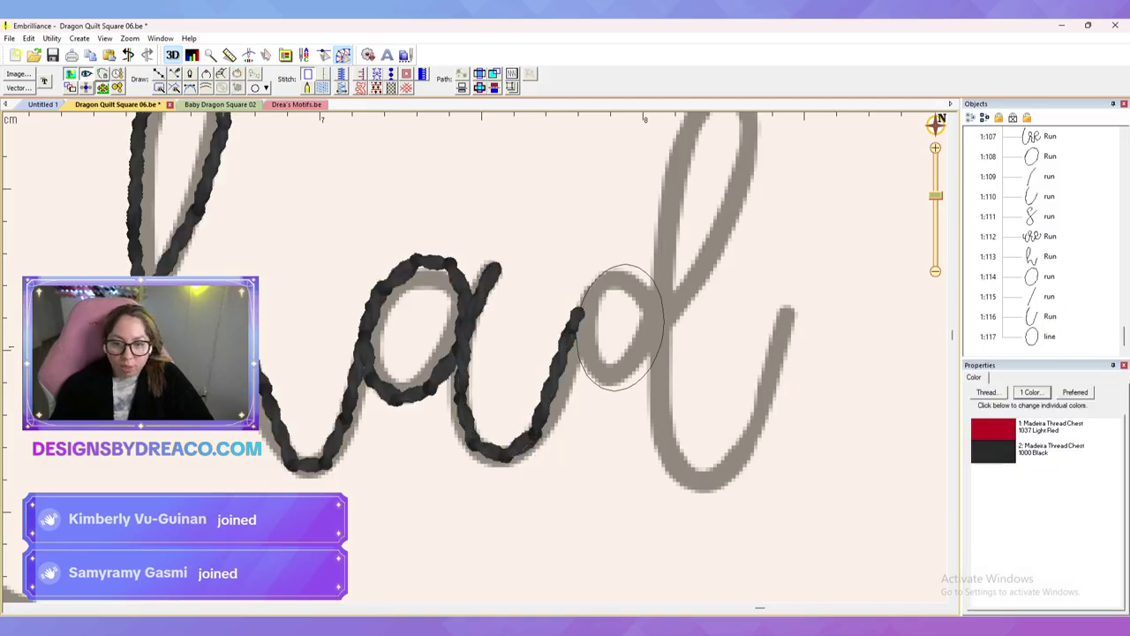
Step: Convert the d's bowl ellipse to a run stitch and shift its stitch start point to the side facing the a
click(663, 311)
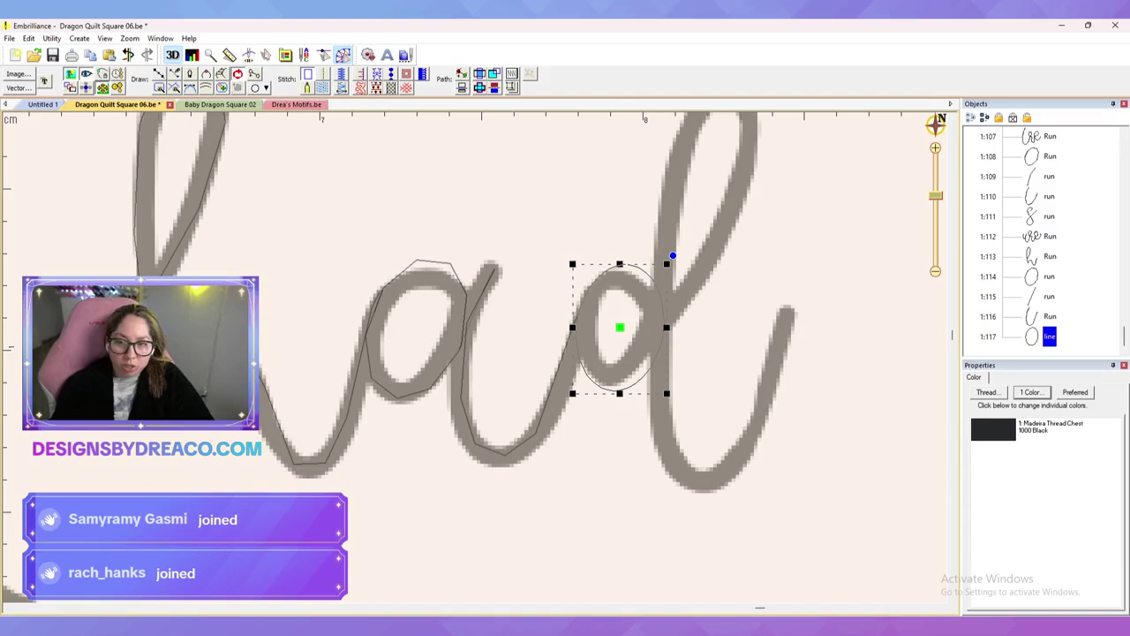
click(324, 74)
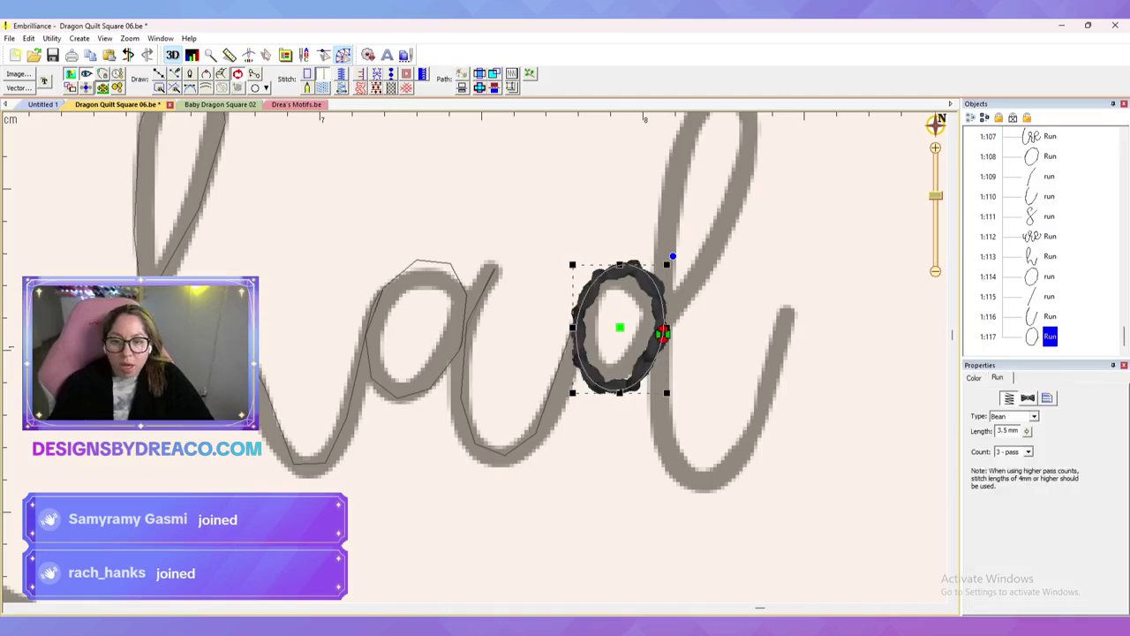
mouse_move(663, 334)
mouse_down()
mouse_move(579, 314)
mouse_move(553, 347)
mouse_up()
Step: Trace the d's stem as a run stitch from the bowl through the tall loop, down around the base and up the tail
scroll(481, 356, down, 1)
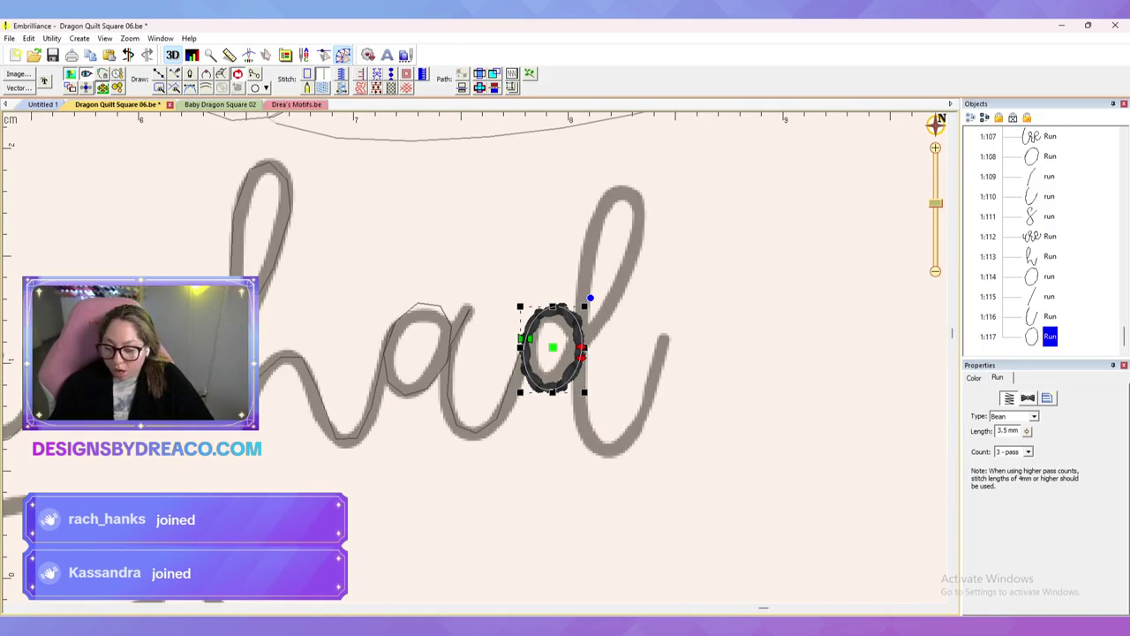
click(159, 73)
click(582, 352)
click(644, 215)
click(607, 188)
click(585, 440)
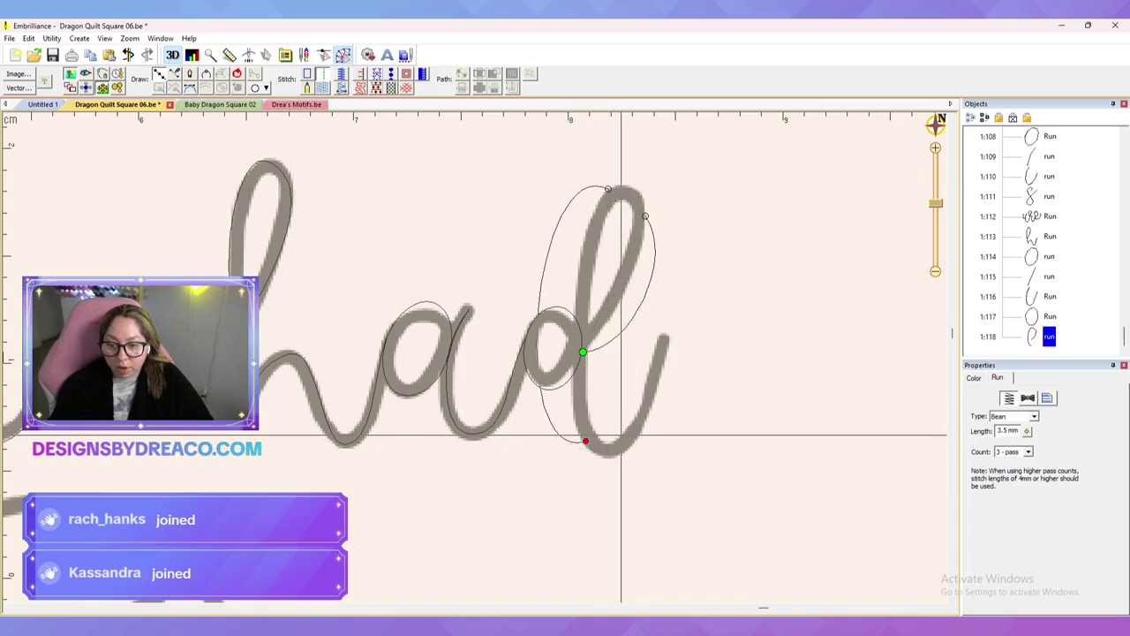
click(666, 335)
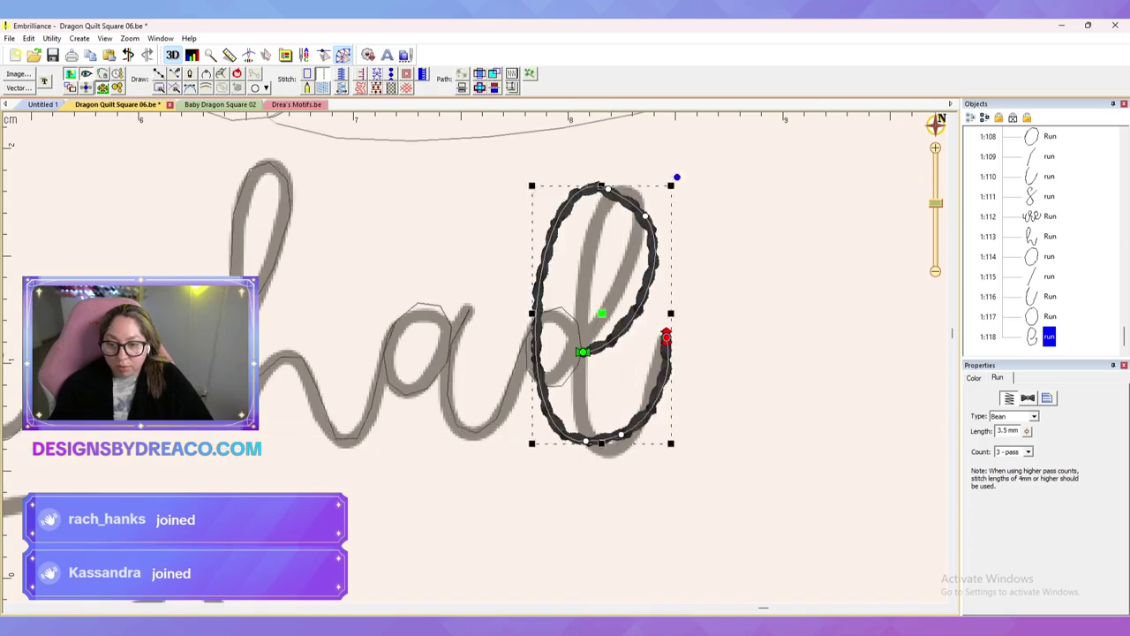
Step: Adjust the curve handles of the d's stem run to fit its tall loop, straight downstroke and tail to the lettering
drag(675, 371, 660, 411)
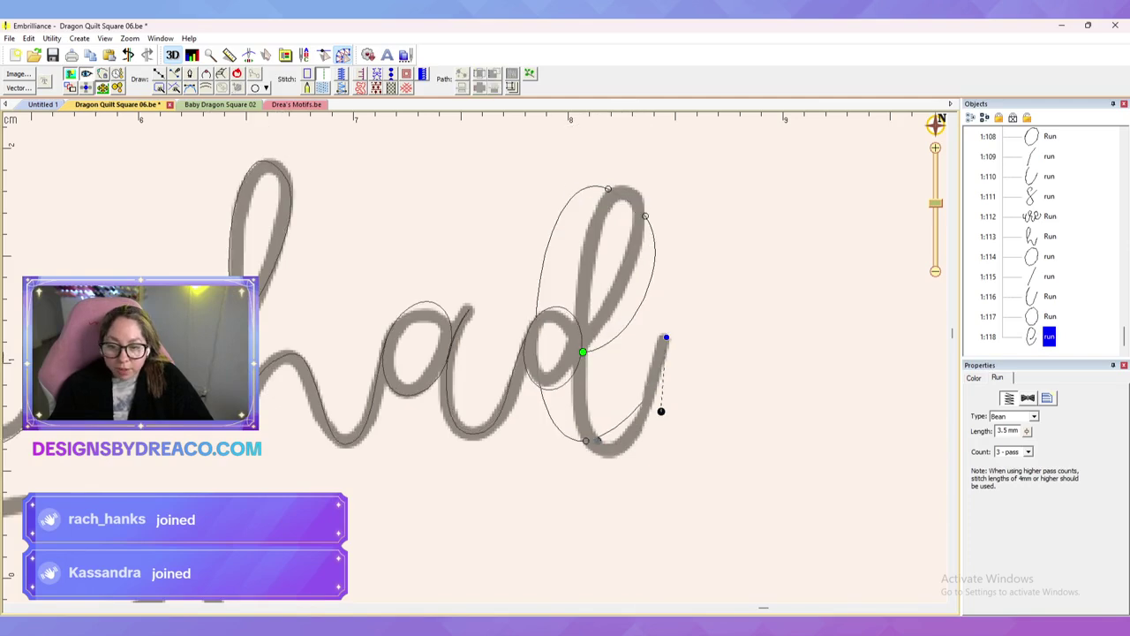
drag(597, 440, 615, 480)
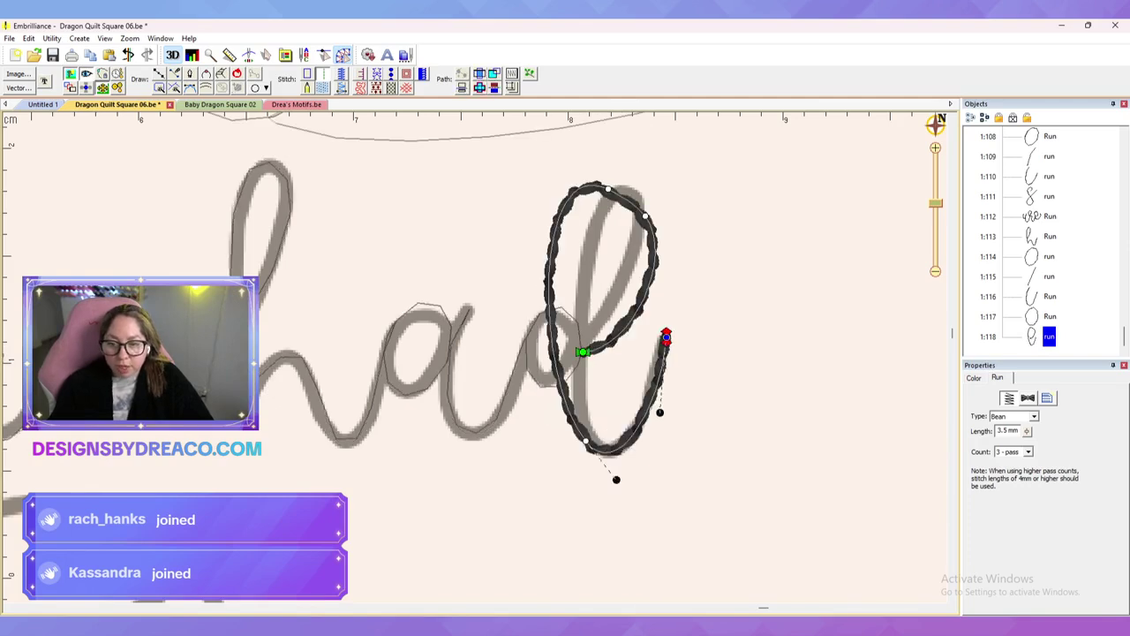
click(607, 189)
drag(532, 152, 648, 193)
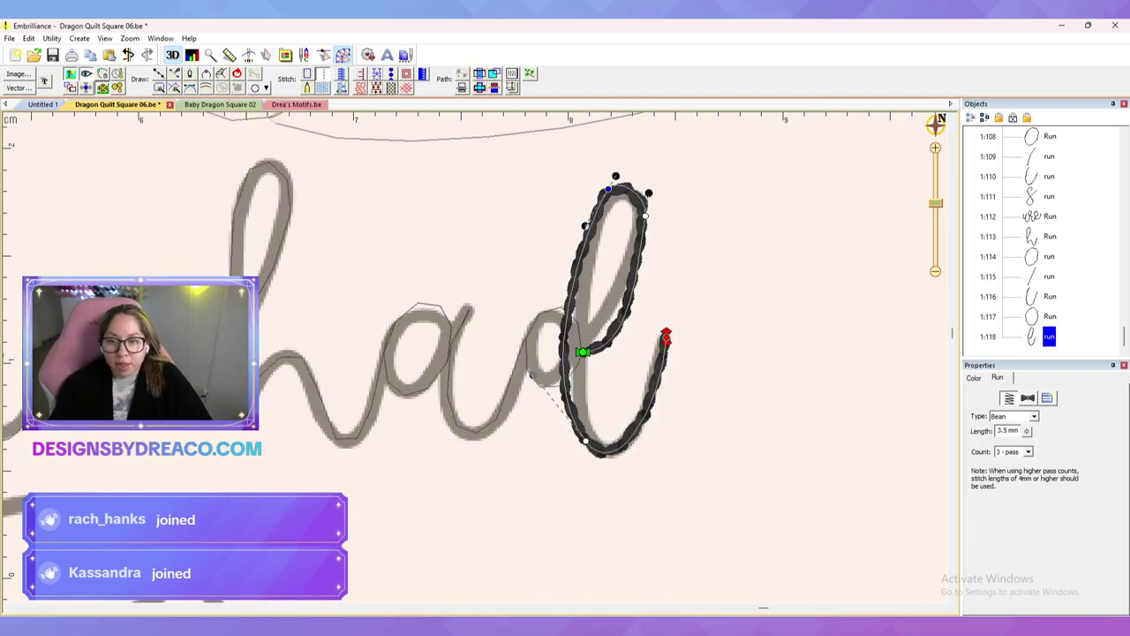
click(645, 216)
drag(633, 343, 623, 285)
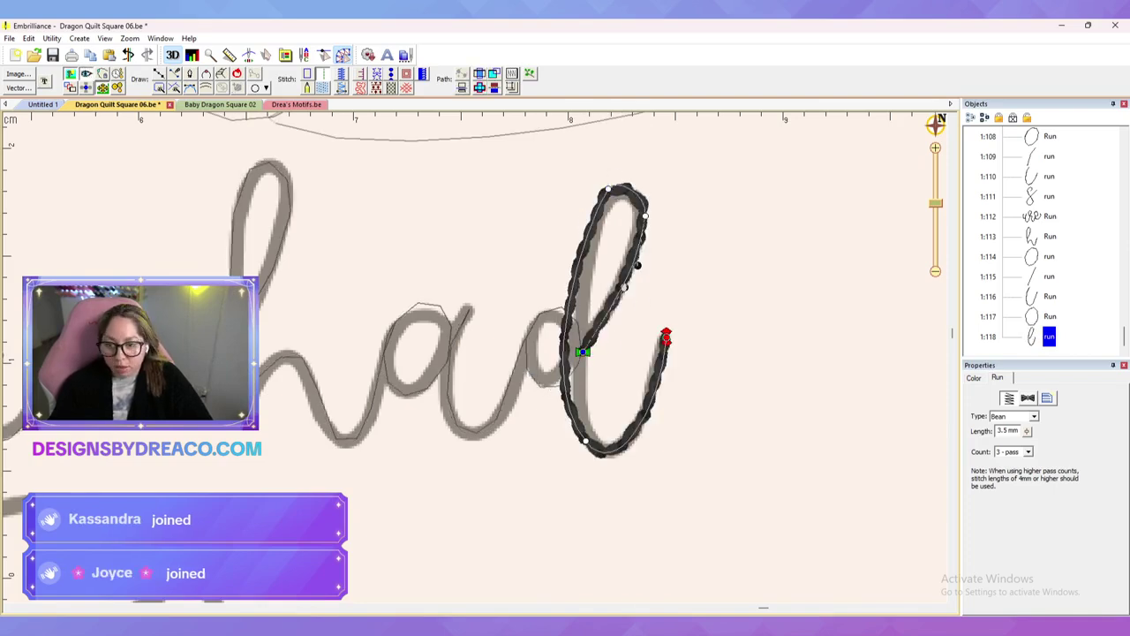
click(585, 441)
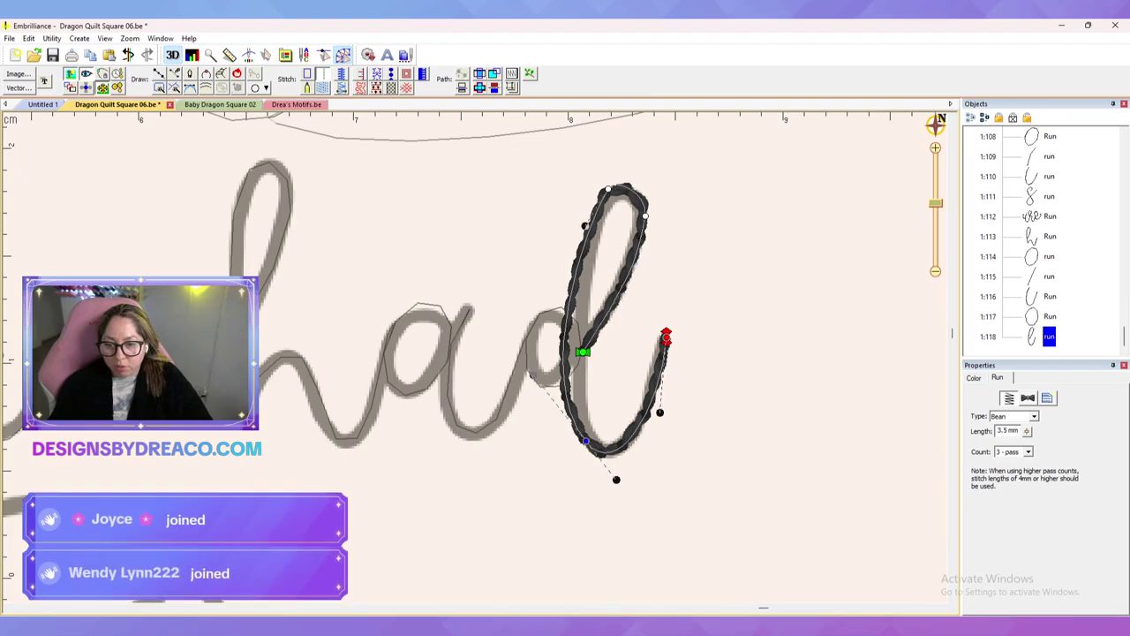
drag(616, 479, 590, 489)
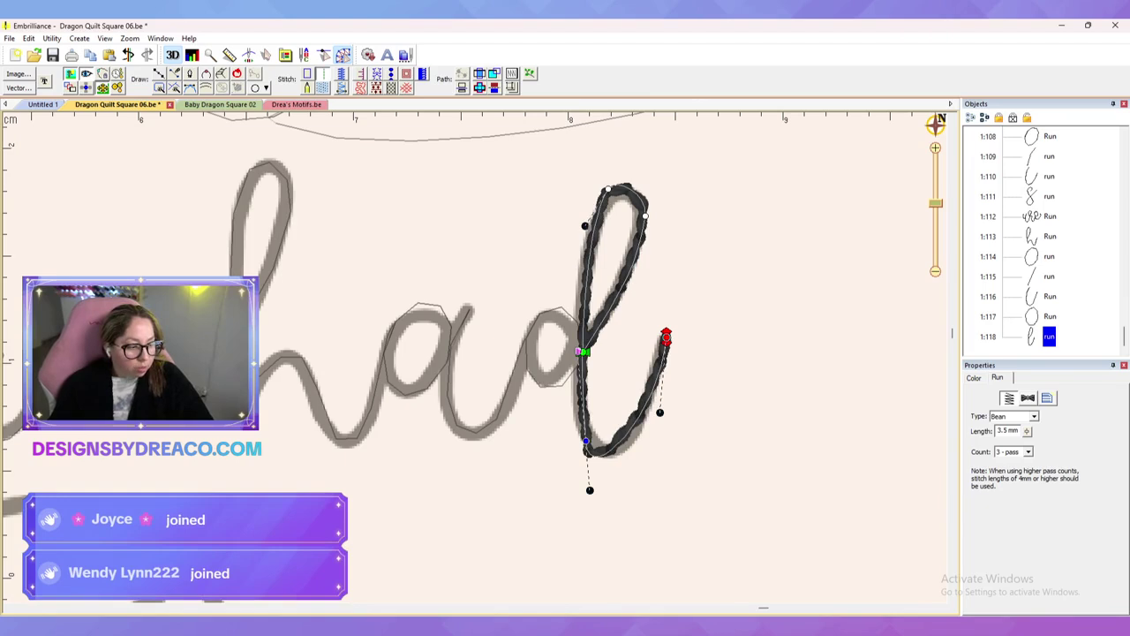
click(742, 353)
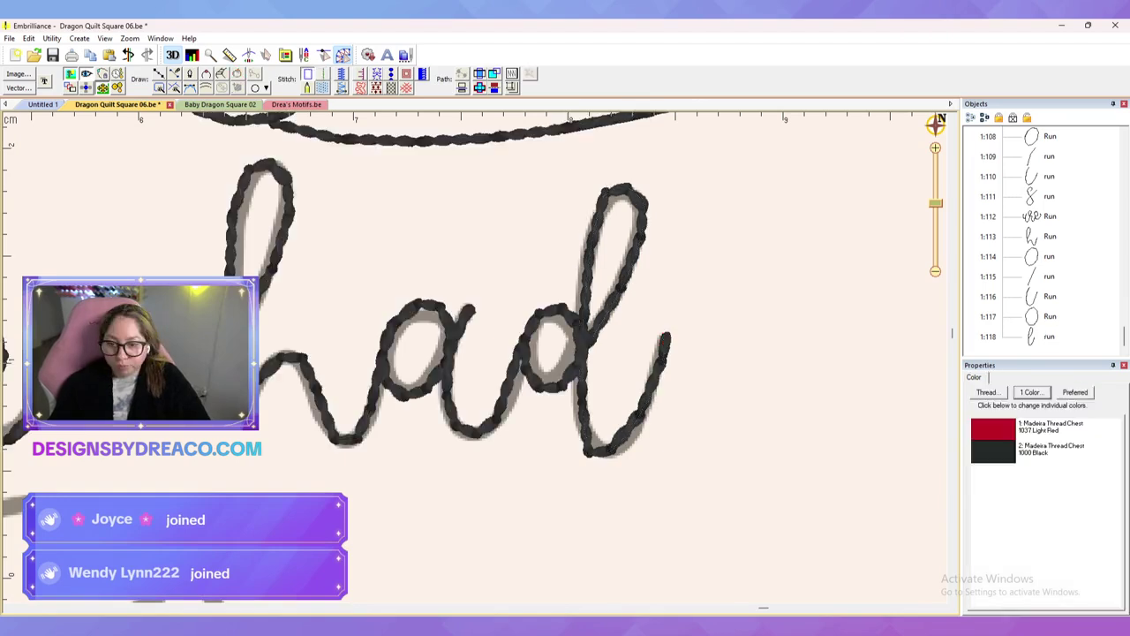
Step: Widen and round the d's lower curve by moving its base point and the adjoining tail handles outward
double_click(655, 380)
drag(659, 412, 679, 436)
drag(589, 489, 602, 483)
drag(586, 440, 598, 451)
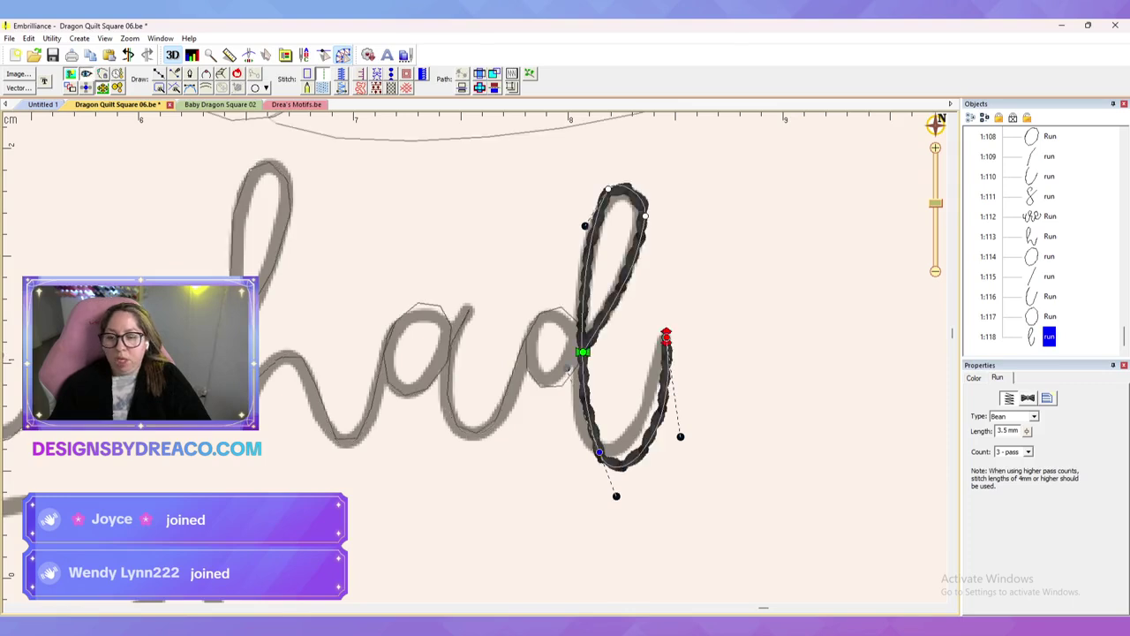
key(Escape)
key(Escape)
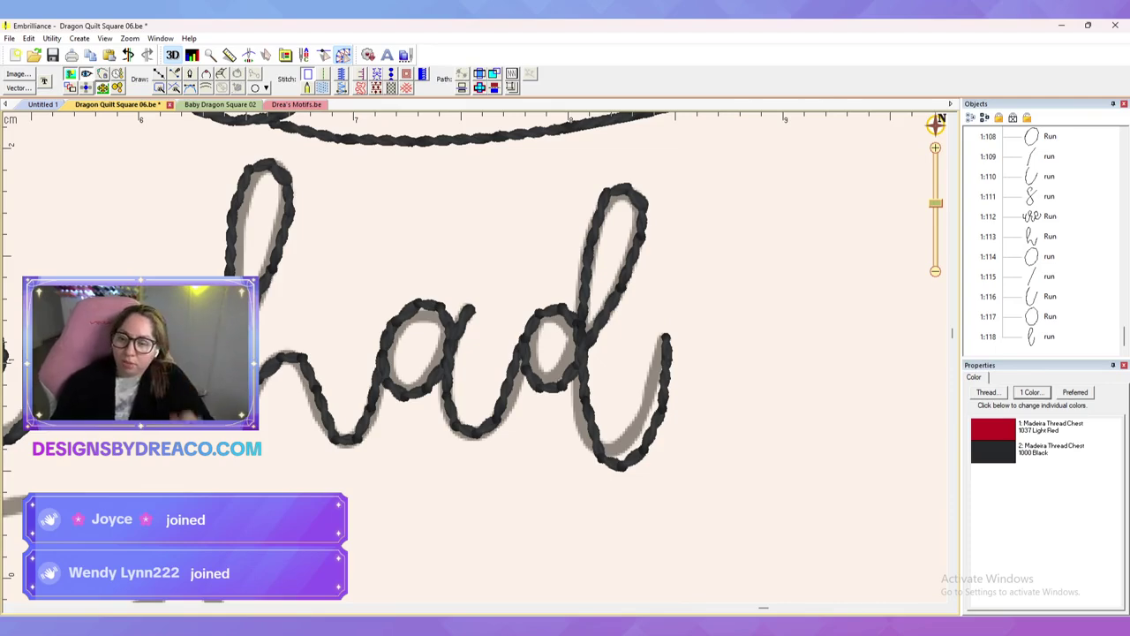
Step: Draw a line from the final e of "treasure" to the h of "had" and convert it to a motif stitch
scroll(476, 356, down, 2)
drag(475, 357, 589, 358)
click(353, 374)
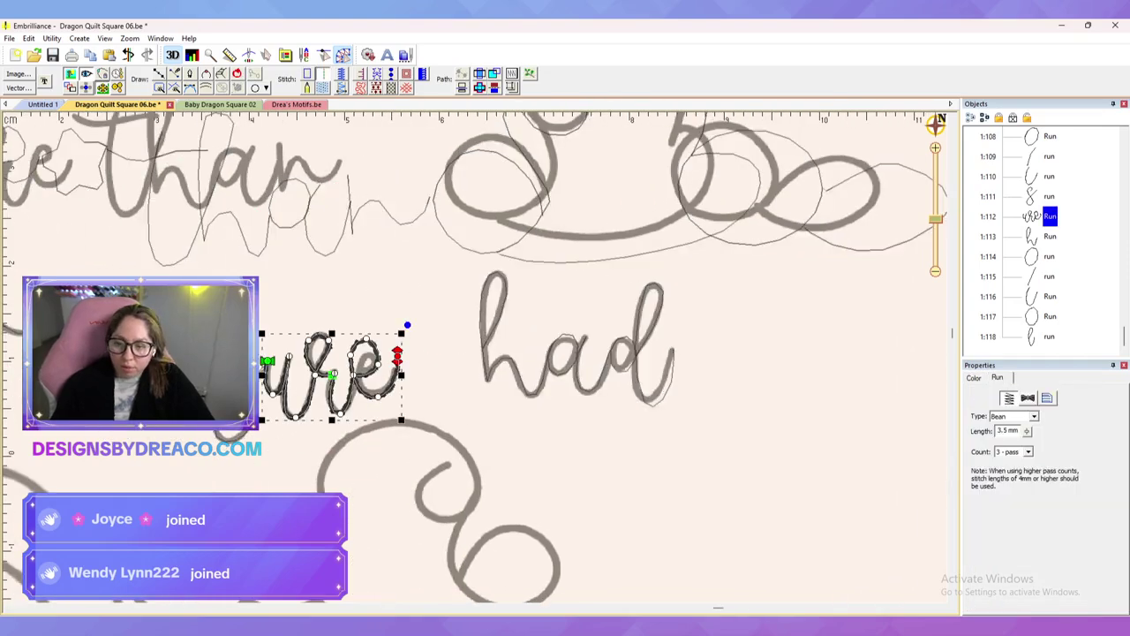
scroll(203, 388, up, 2)
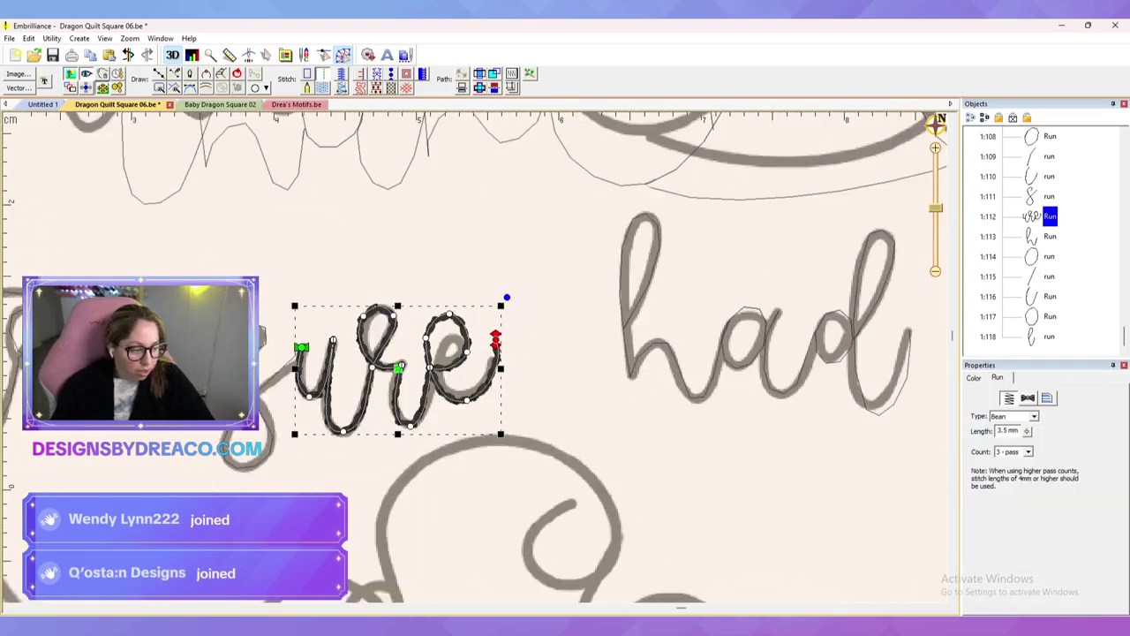
key(l)
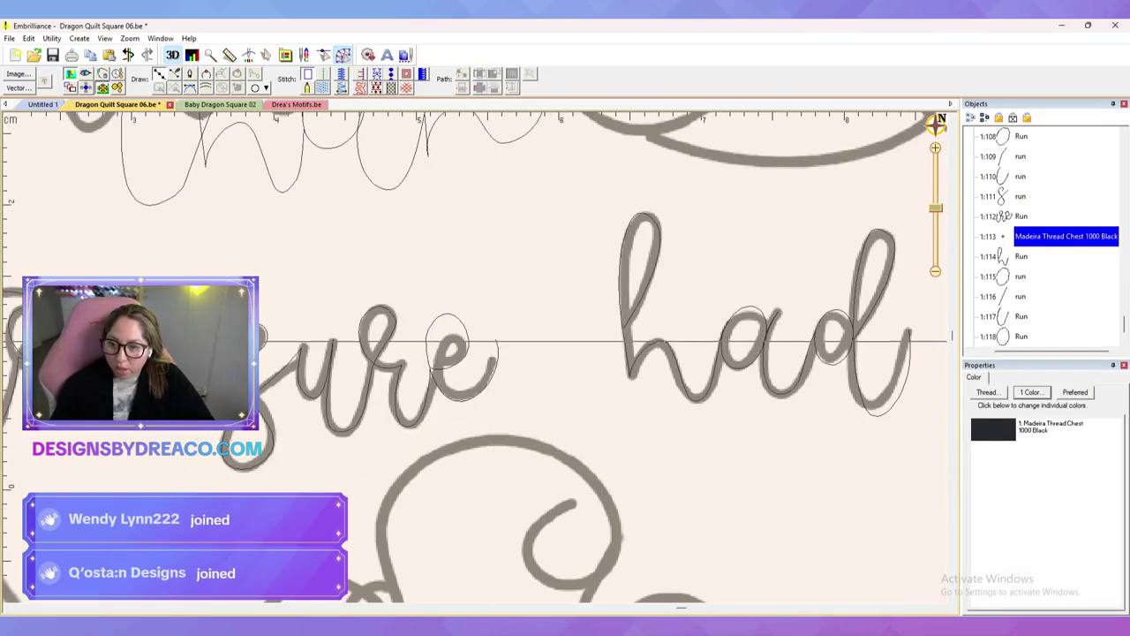
click(496, 339)
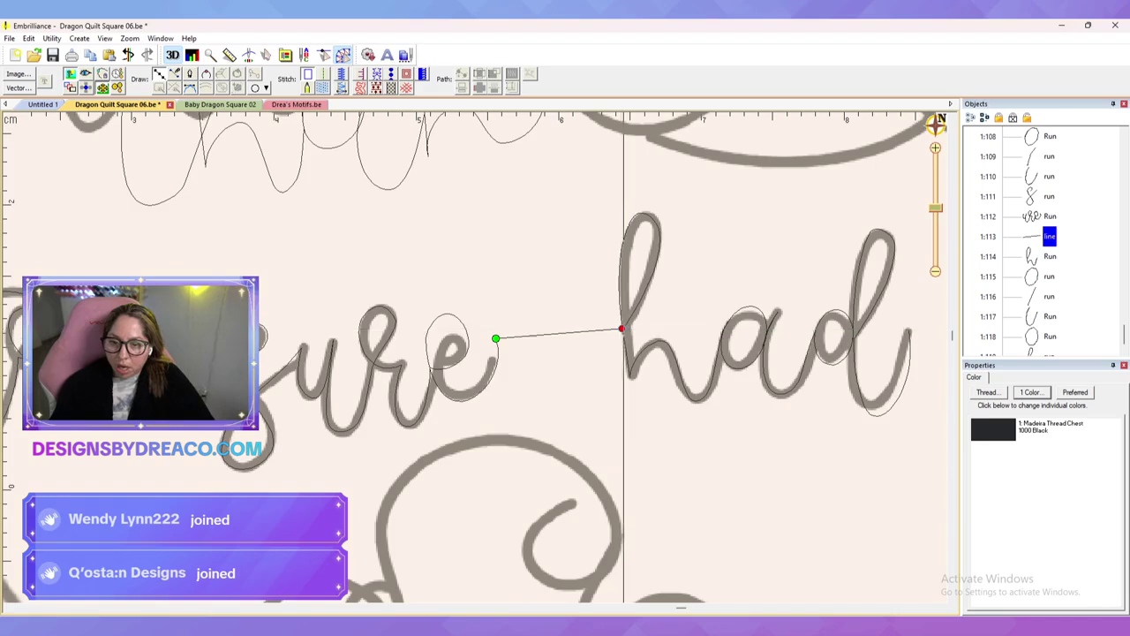
double_click(623, 328)
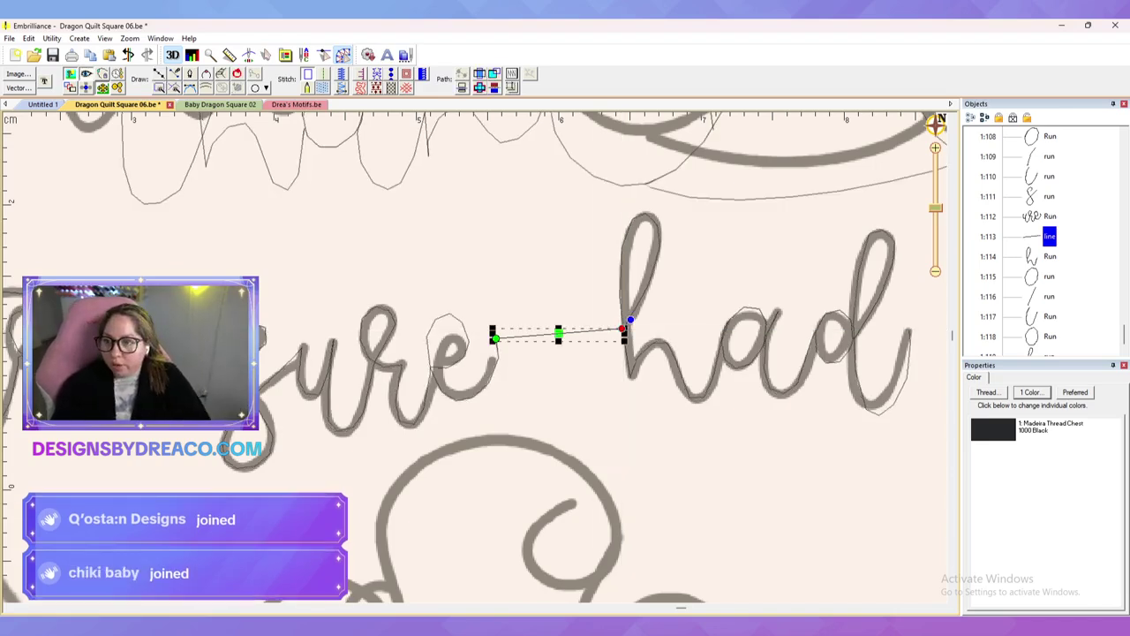
click(377, 75)
scroll(475, 357, down, 5)
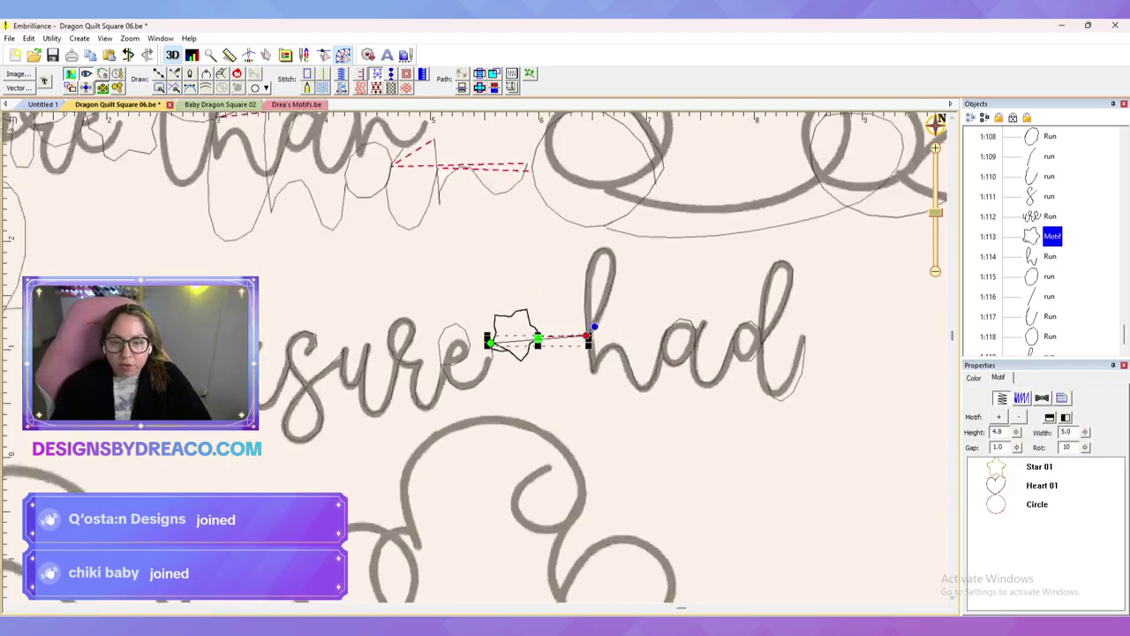
scroll(494, 350, down, 1)
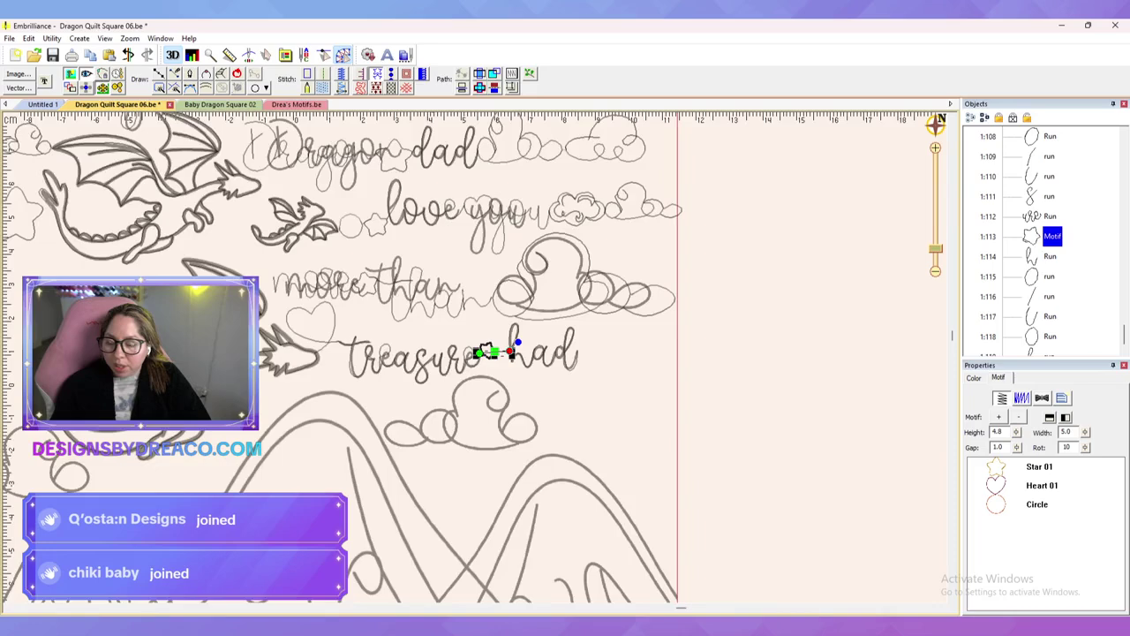
scroll(495, 351, up, 2)
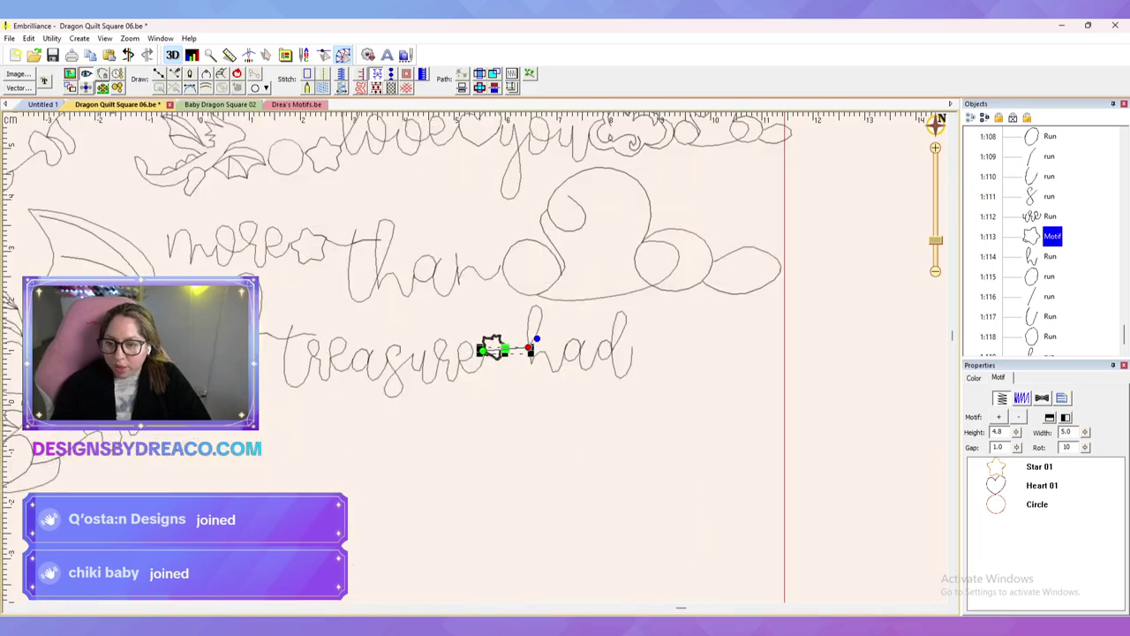
Step: Remove Heart 01 and Circle from the motif list, keeping Star 01, and enlarge the star to fill the gap between the words
key(Escape)
click(496, 347)
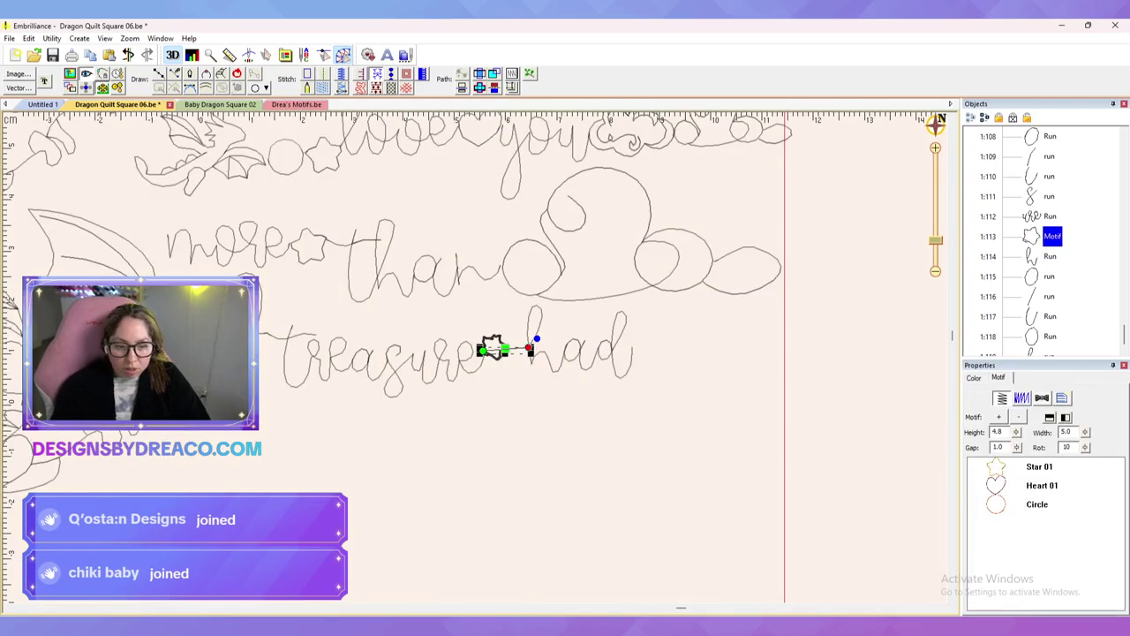
click(1042, 485)
click(1019, 415)
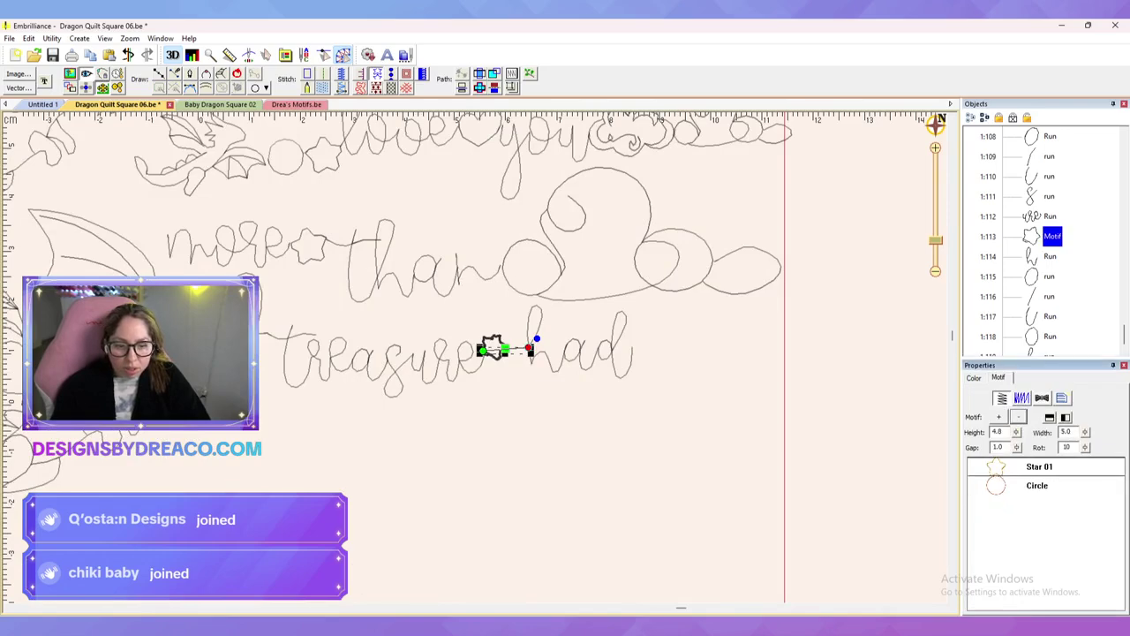
click(1018, 415)
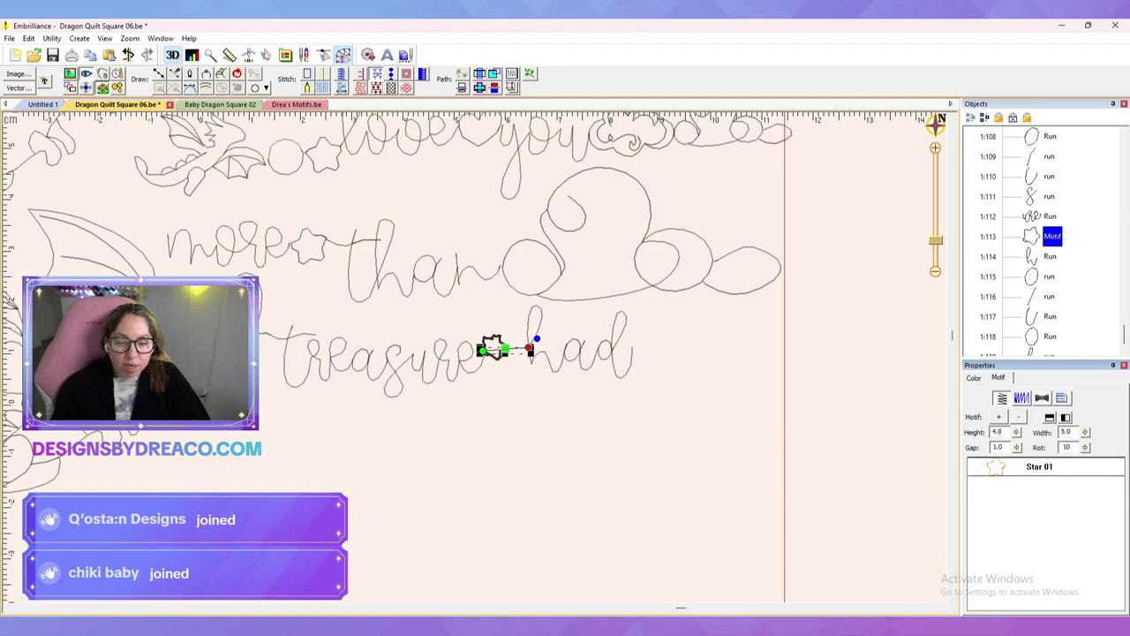
drag(1016, 432, 1017, 424)
key(Escape)
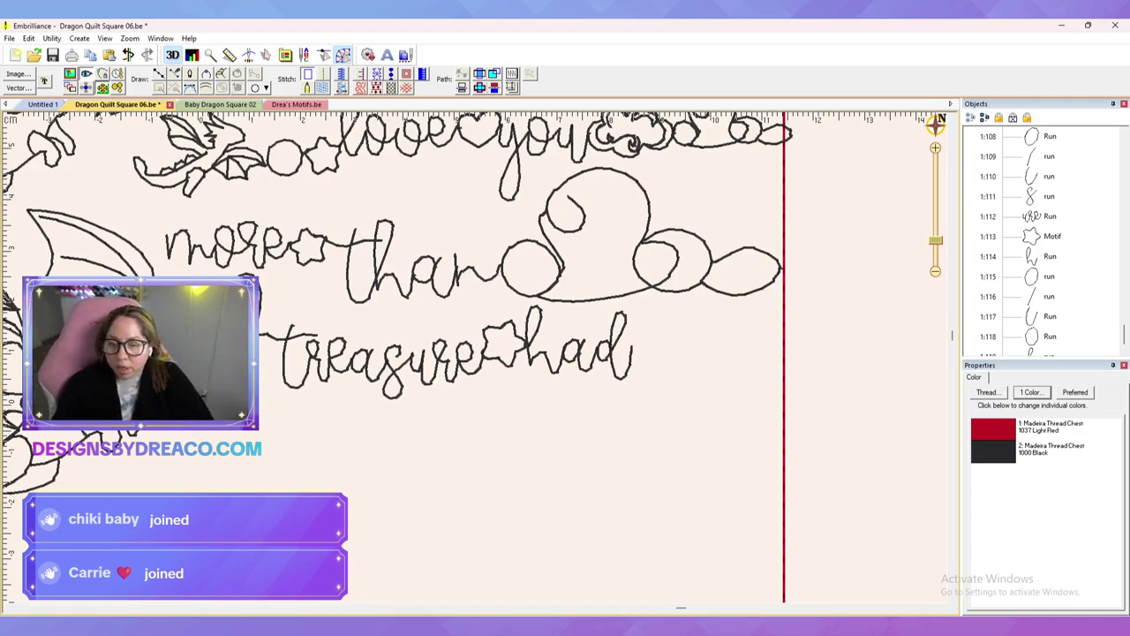
Step: Move the h's starting point up its stem to meet the star's tip and deselect everything
scroll(475, 357, up, 3)
click(657, 309)
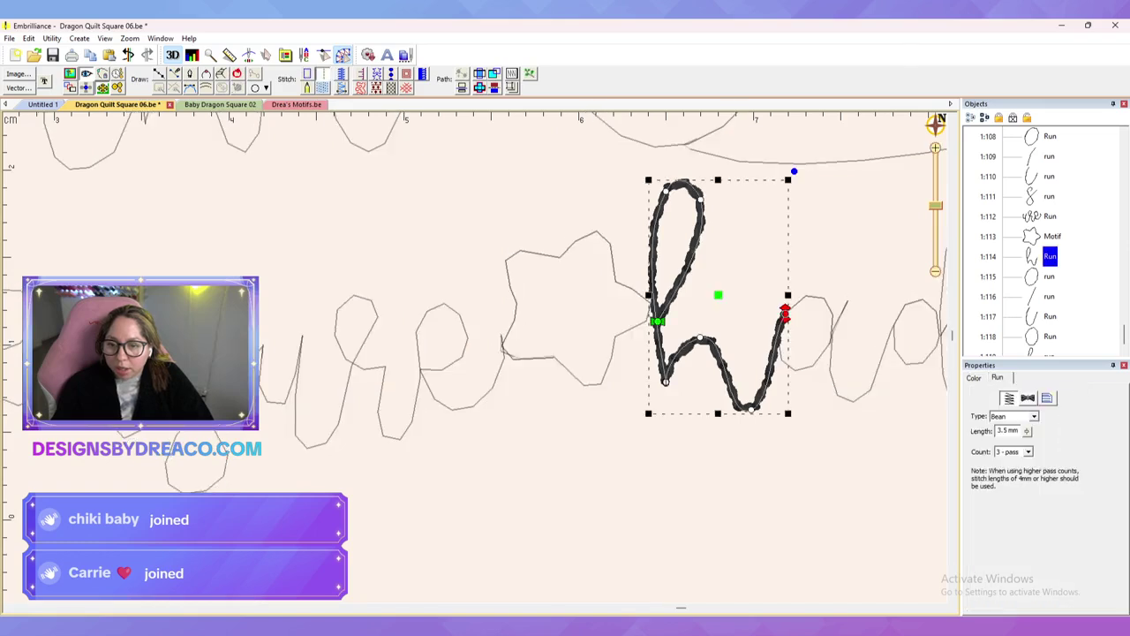
drag(657, 321, 653, 302)
key(Escape)
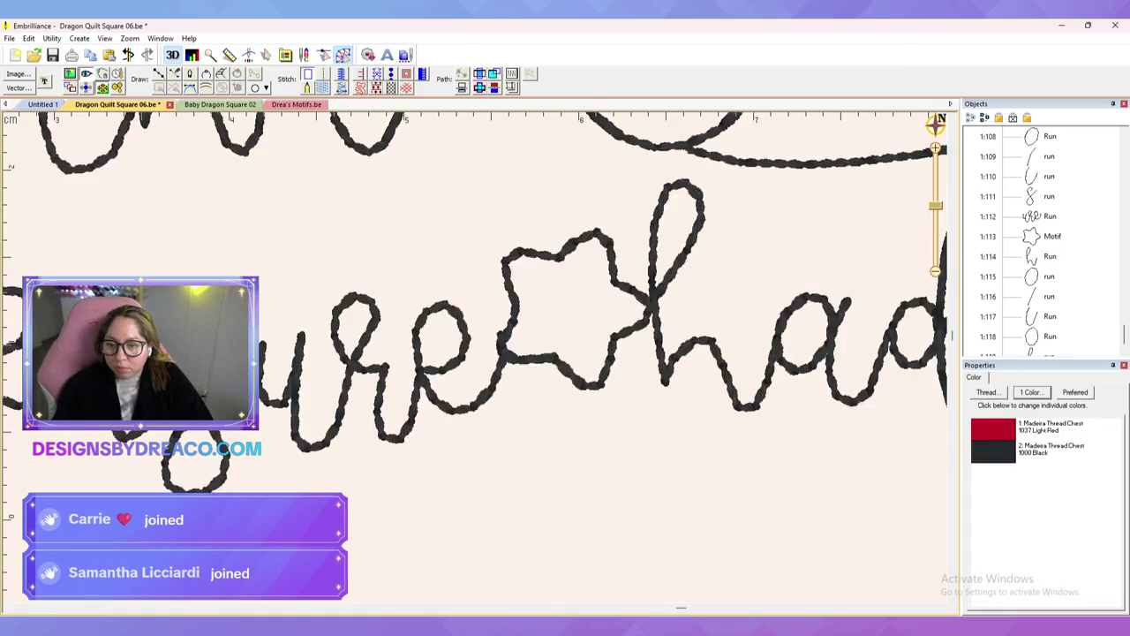
scroll(475, 357, down, 7)
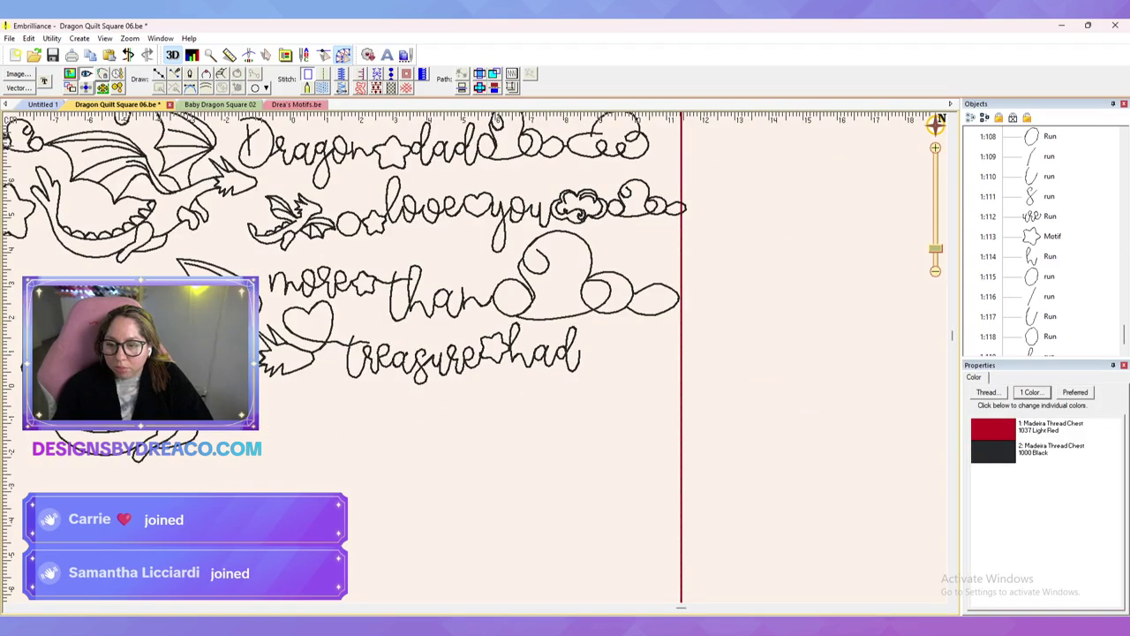
Step: Draw a straight line from the end of the d in "had" to the hoop's edge and convert it to a motif stitch
click(158, 73)
click(579, 350)
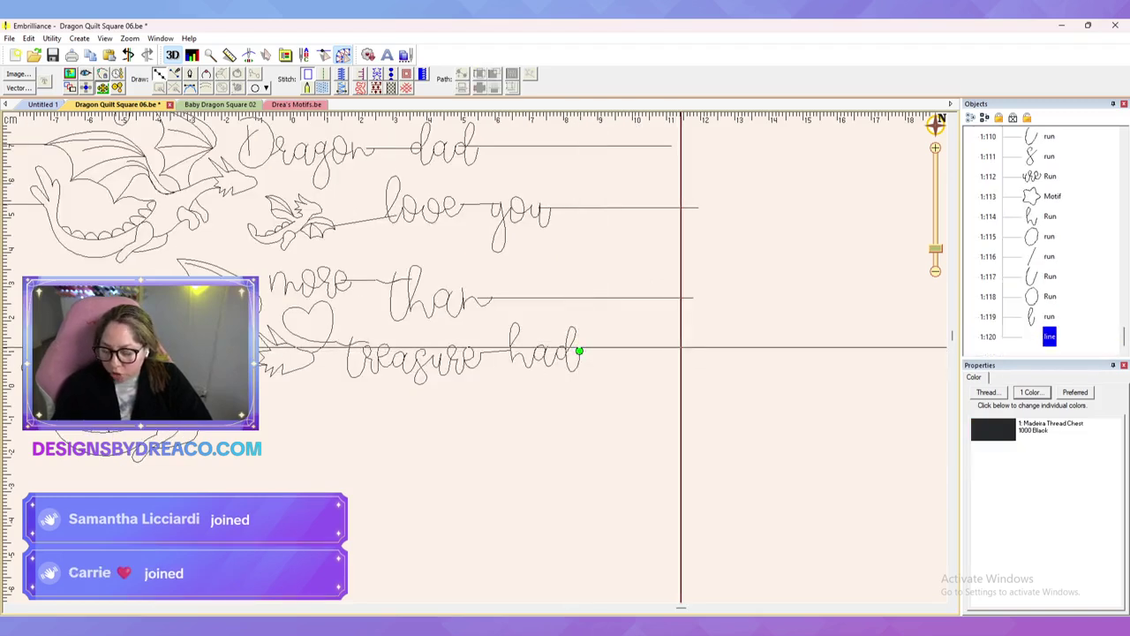
double_click(681, 351)
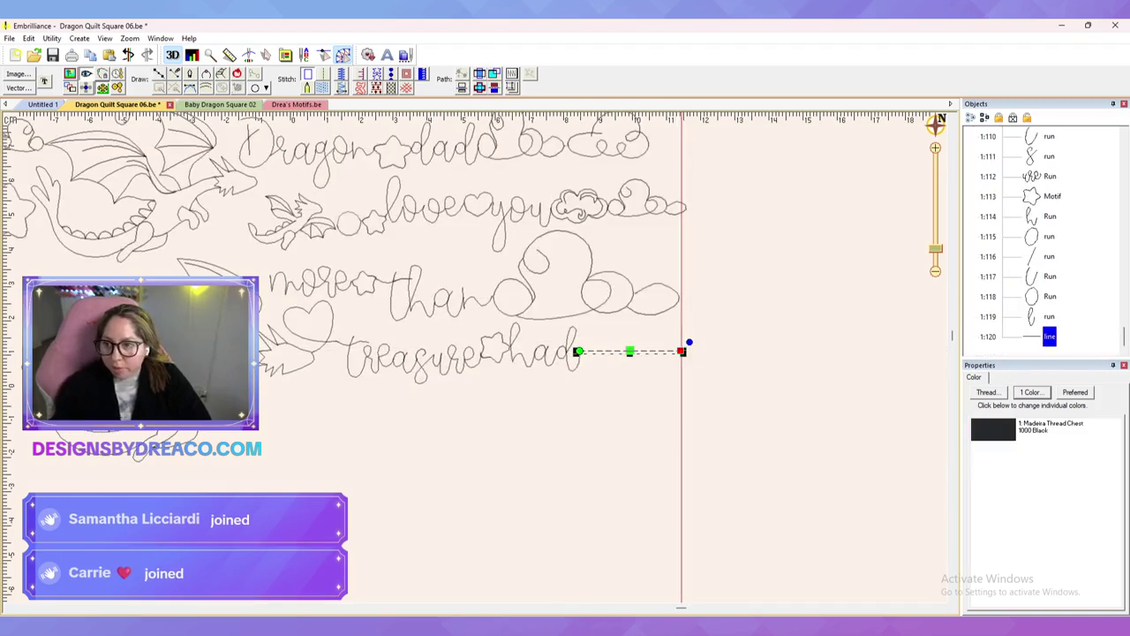
click(377, 74)
key(Escape)
scroll(473, 355, down, 2)
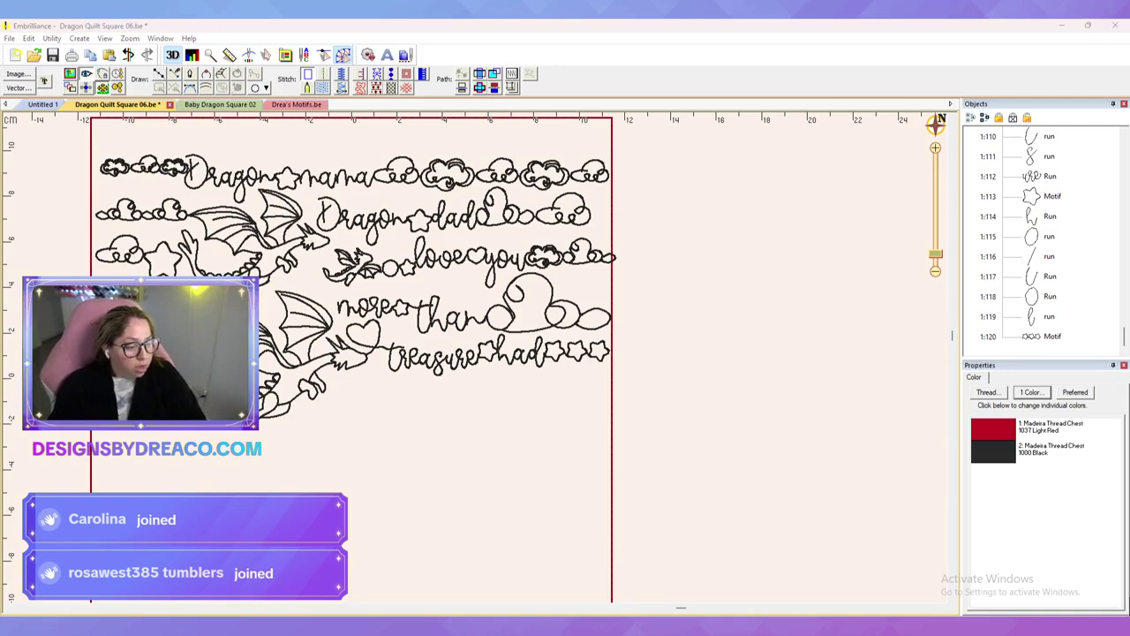
Step: Add Heart 01 to the motif after "had" and set its height to 7
click(1051, 337)
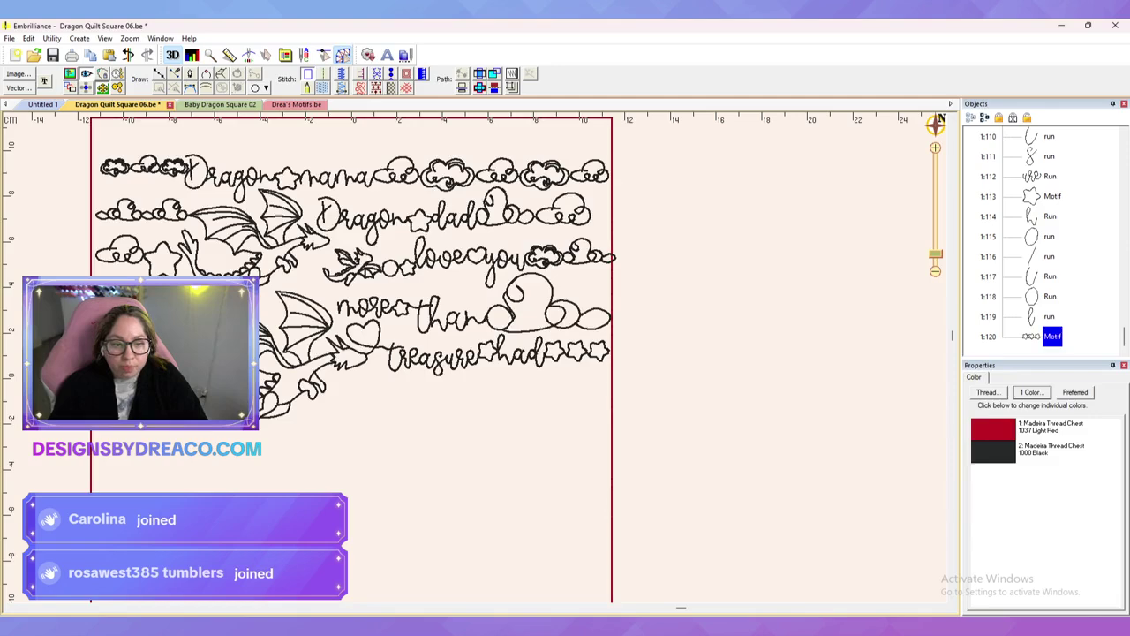
click(998, 417)
scroll(547, 354, down, 5)
click(539, 389)
click(617, 256)
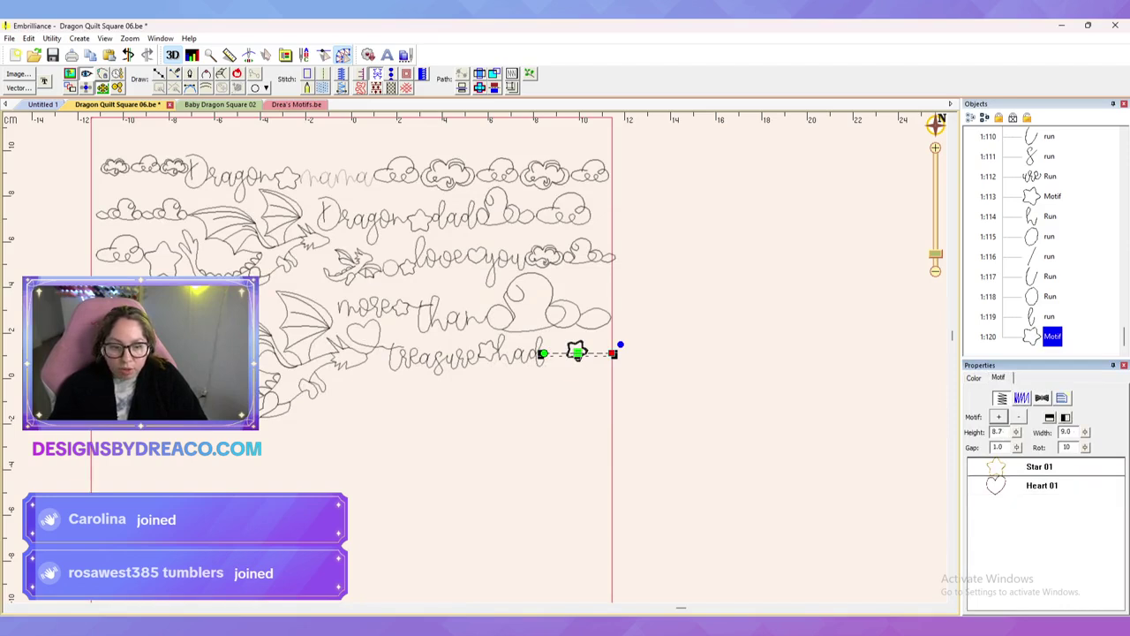
double_click(998, 431)
text(7)
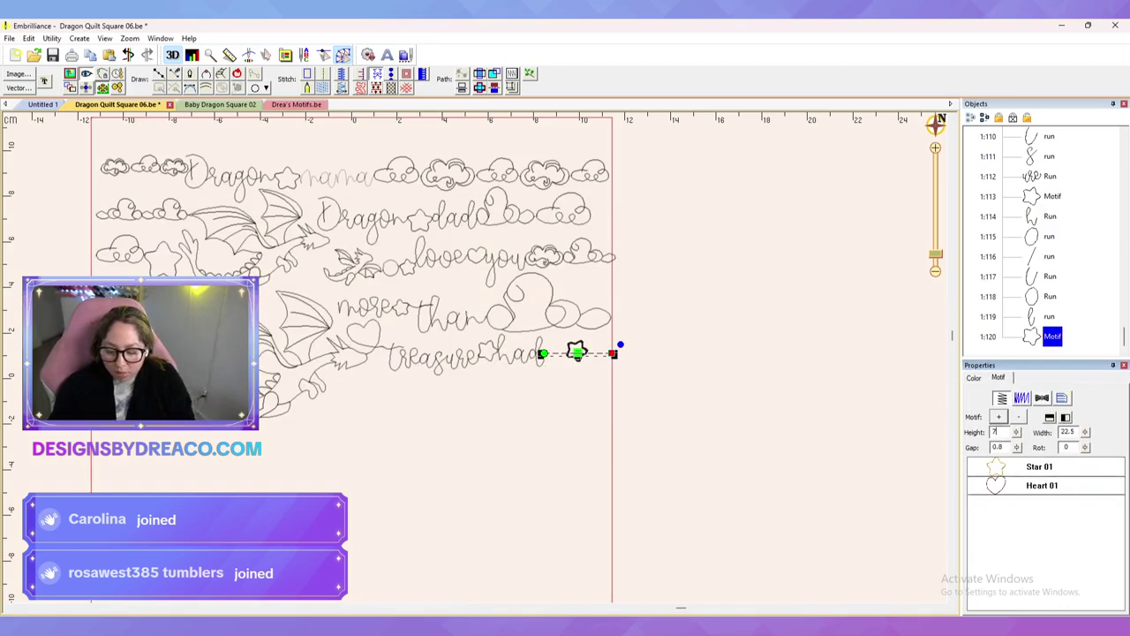
key(Tab)
key(Escape)
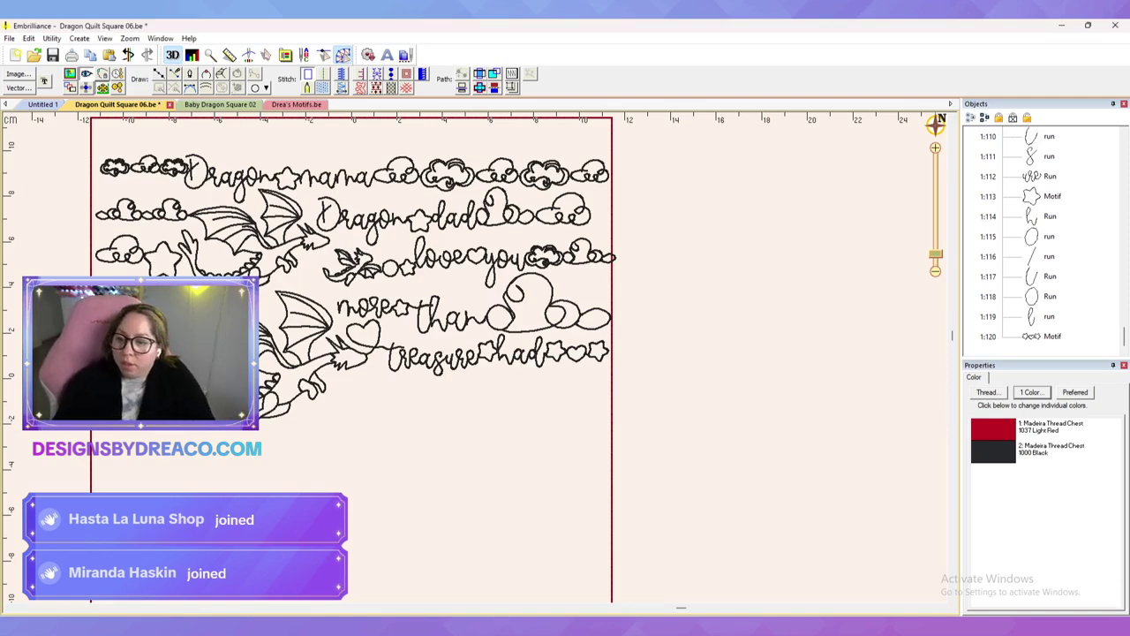
Step: Draw a horizontal line from the hoop's edge through the sketched cloud to the middle mountain's slope and convert it to a motif stitch
scroll(476, 358, down, 1)
drag(476, 358, 566, 313)
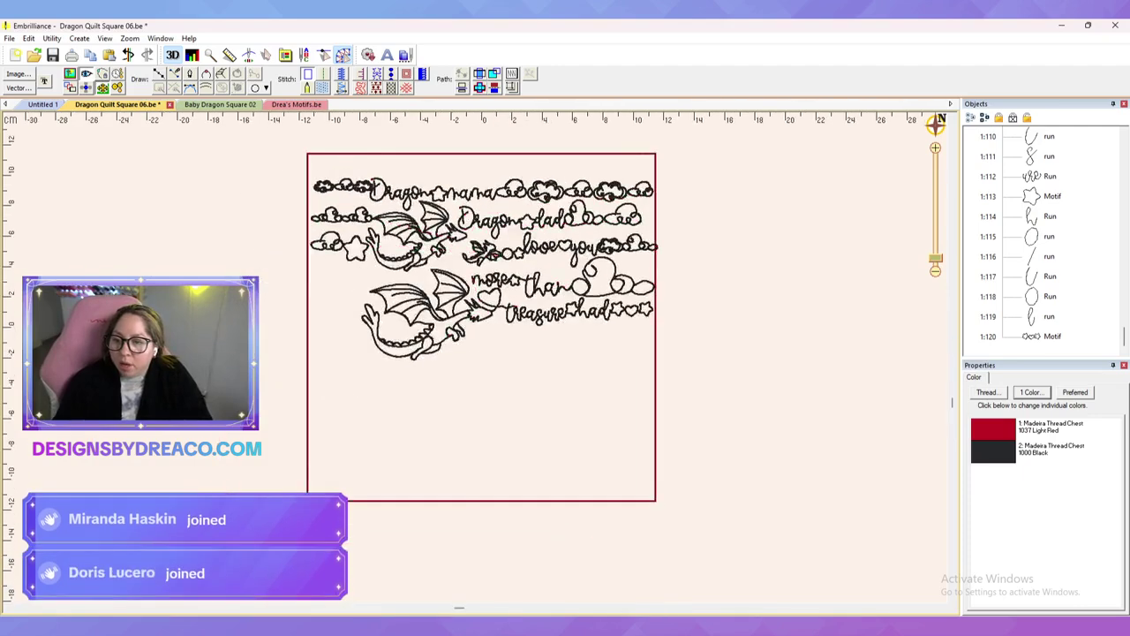
scroll(566, 313, up, 1)
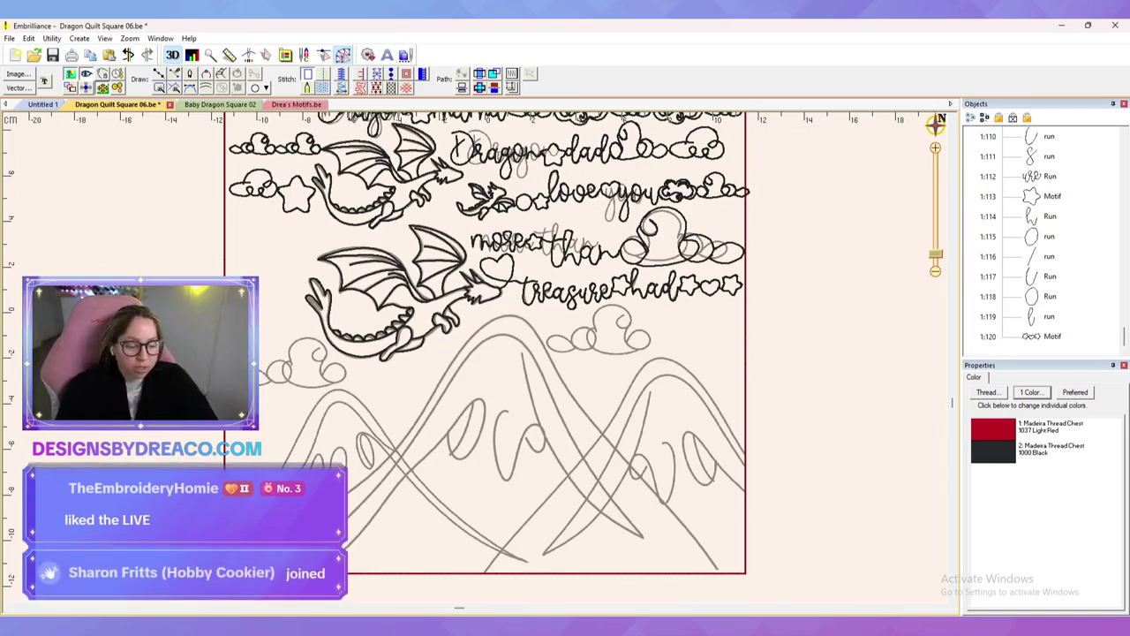
scroll(475, 357, up, 2)
scroll(488, 319, down, 3)
scroll(487, 320, up, 2)
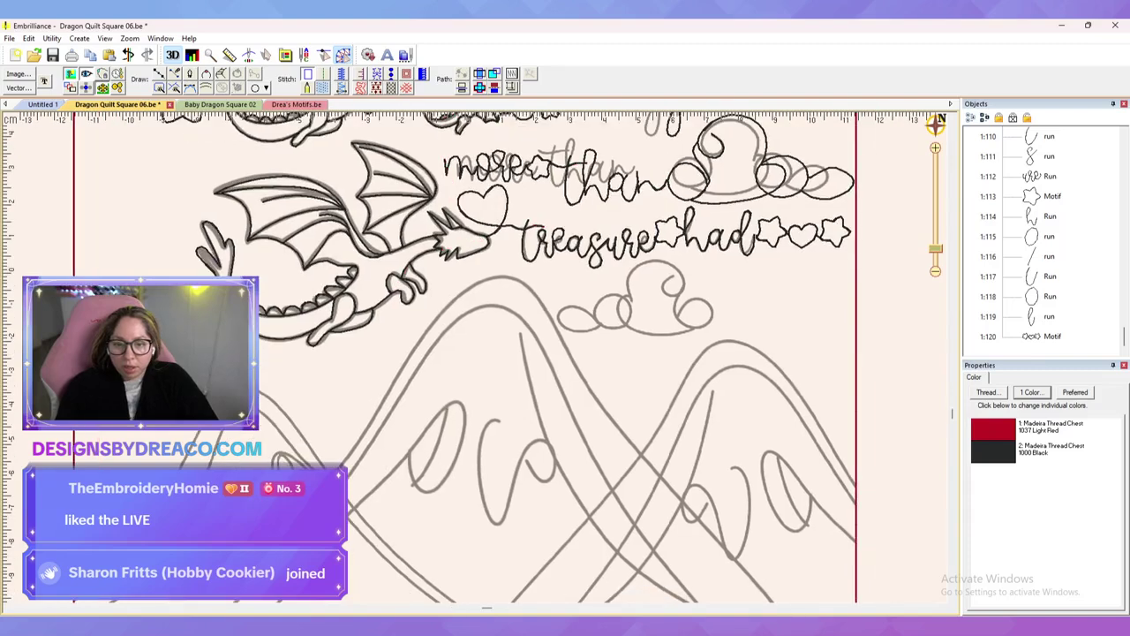
scroll(468, 380, up, 2)
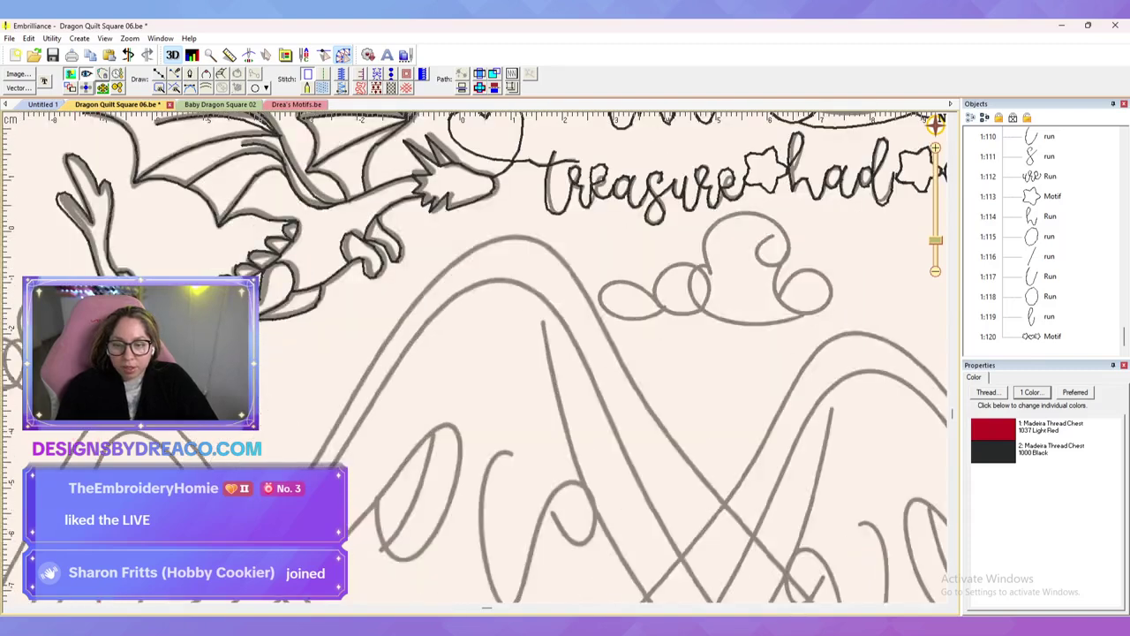
scroll(482, 358, down, 2)
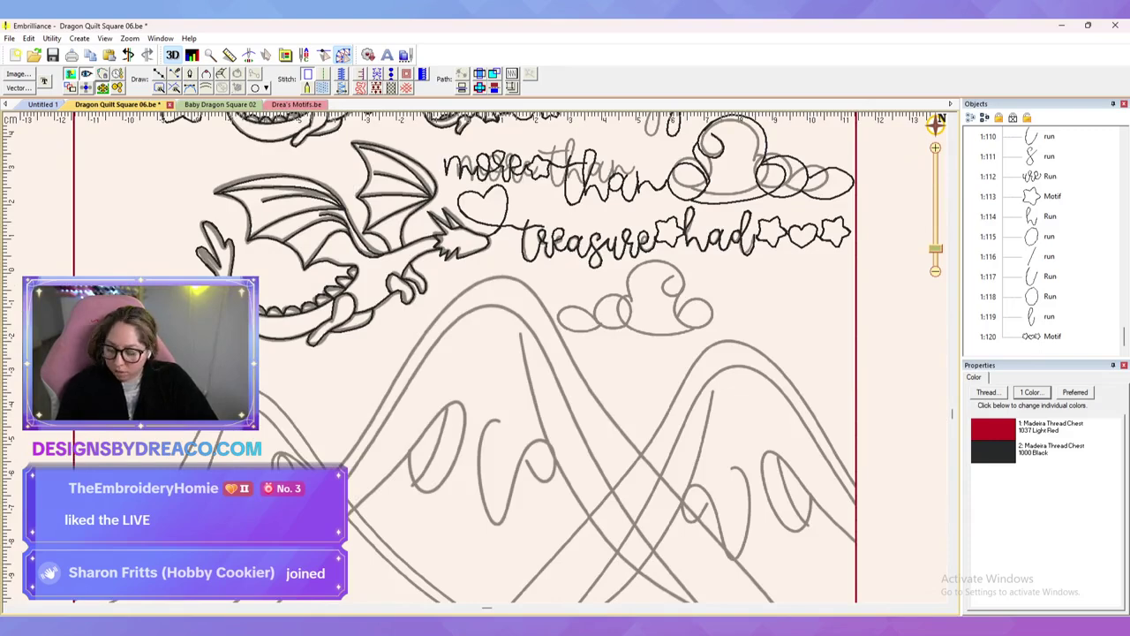
key(d)
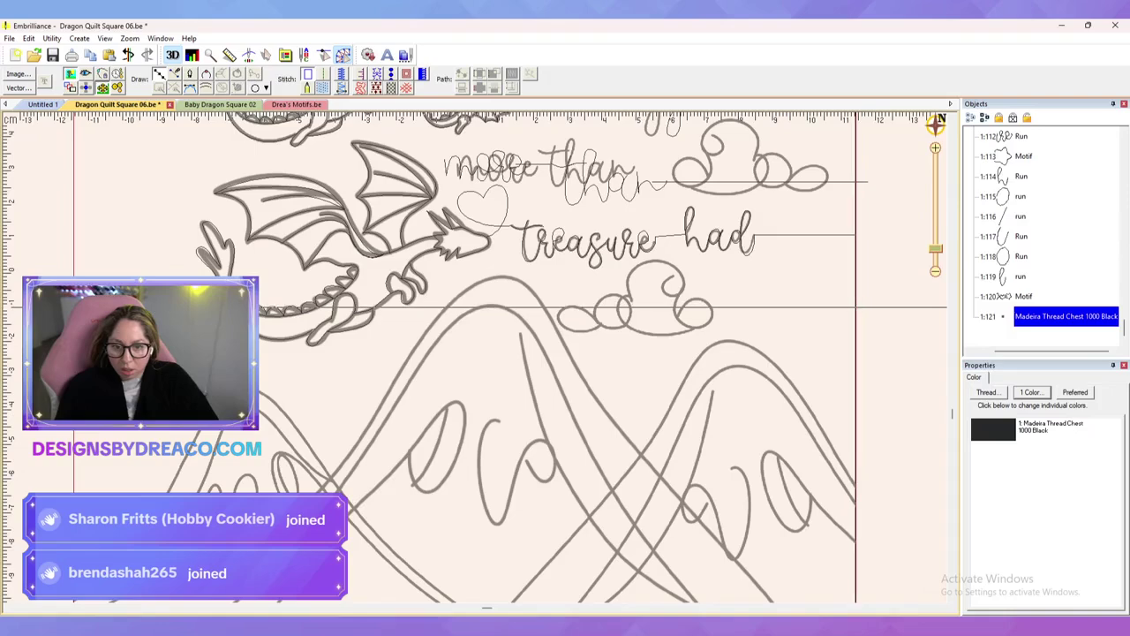
click(855, 306)
double_click(545, 307)
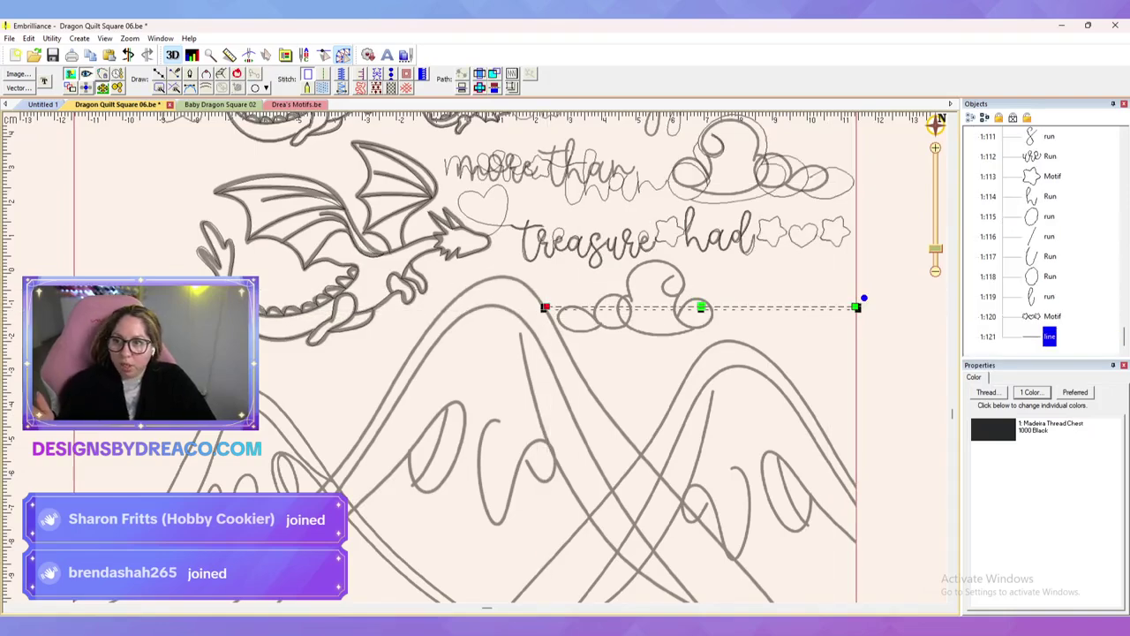
click(377, 74)
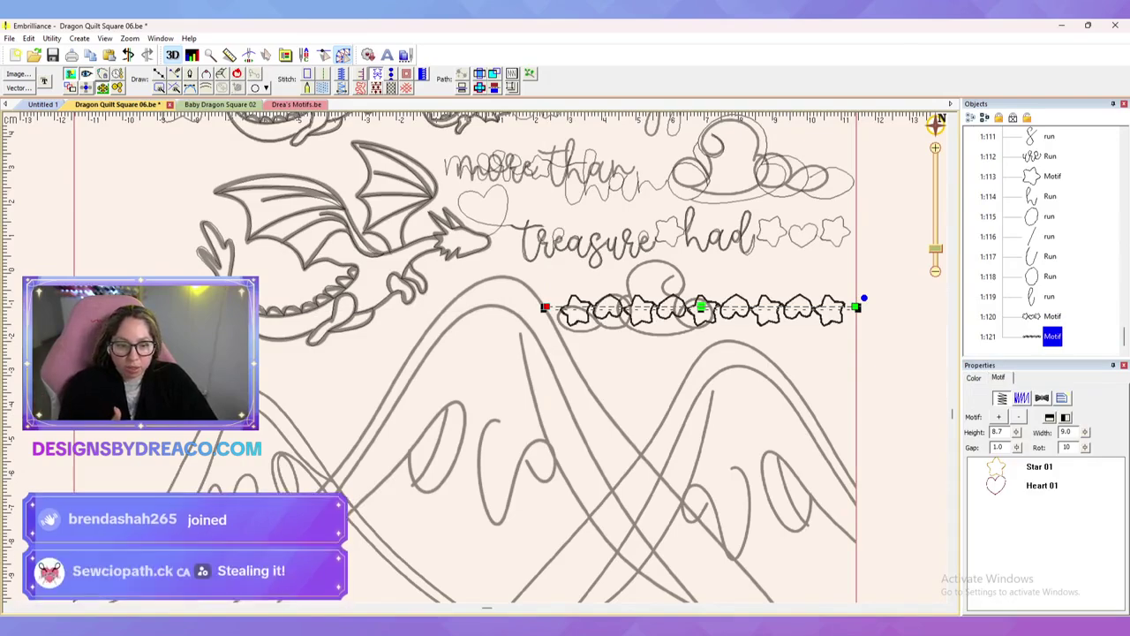
Step: Replace Star 01 and Heart 01 with Cloud 03 in the new line's motif and flip the cloud vertically
click(1018, 416)
click(1018, 416)
click(998, 416)
drag(630, 305, 629, 371)
click(548, 351)
click(617, 256)
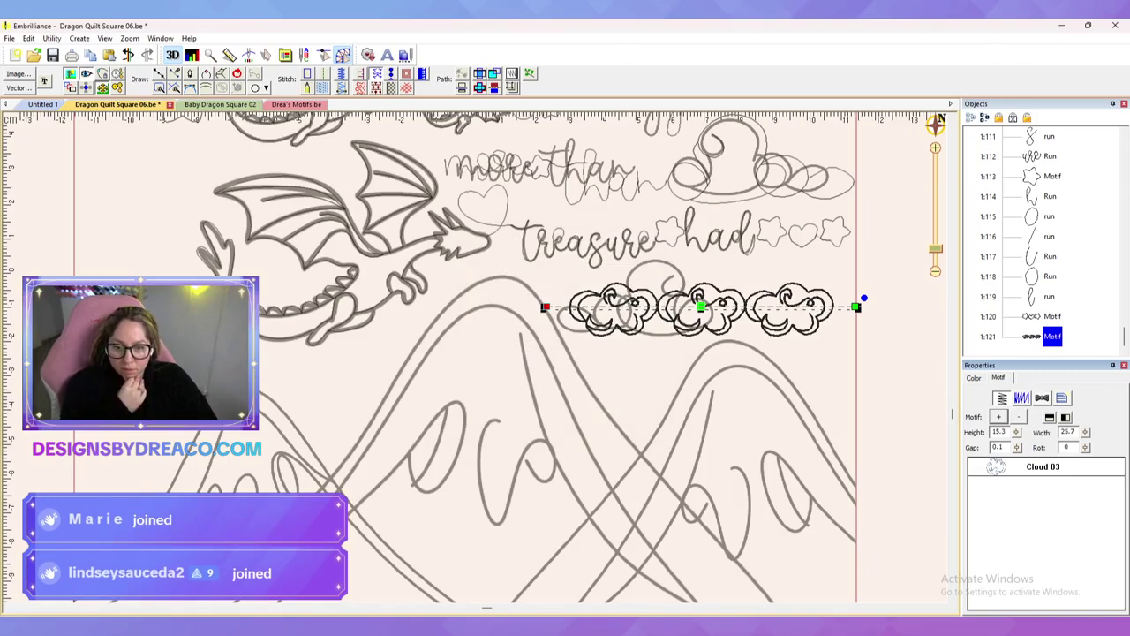
click(1049, 417)
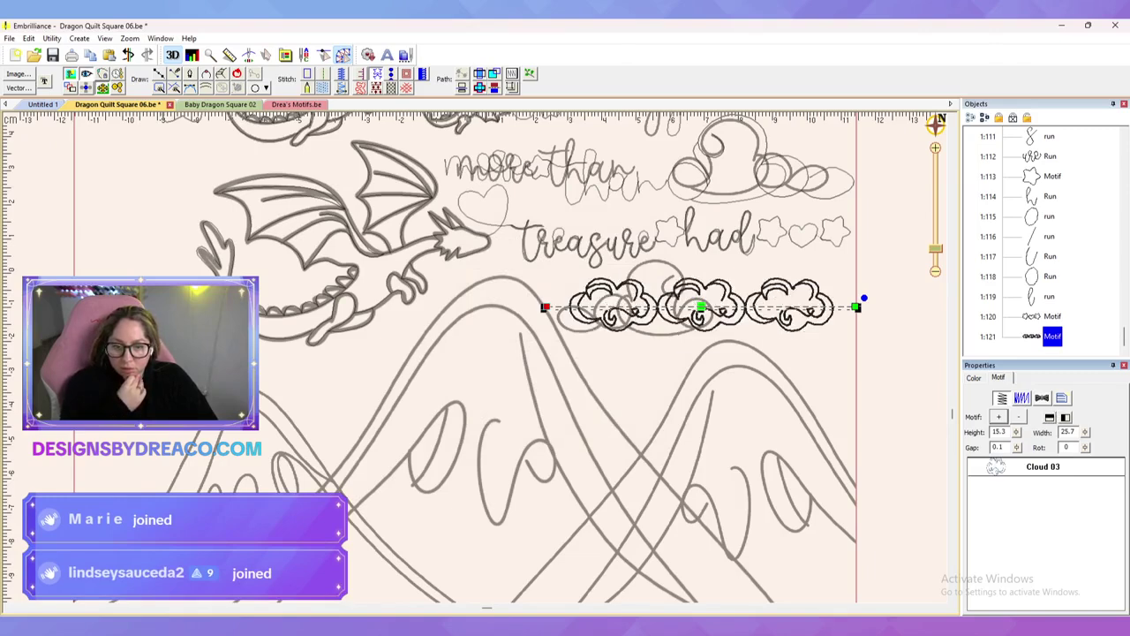
Step: Add Cloud 02 from the Designs by Drea: Shapes category to the cloud motif and deselect it
click(996, 467)
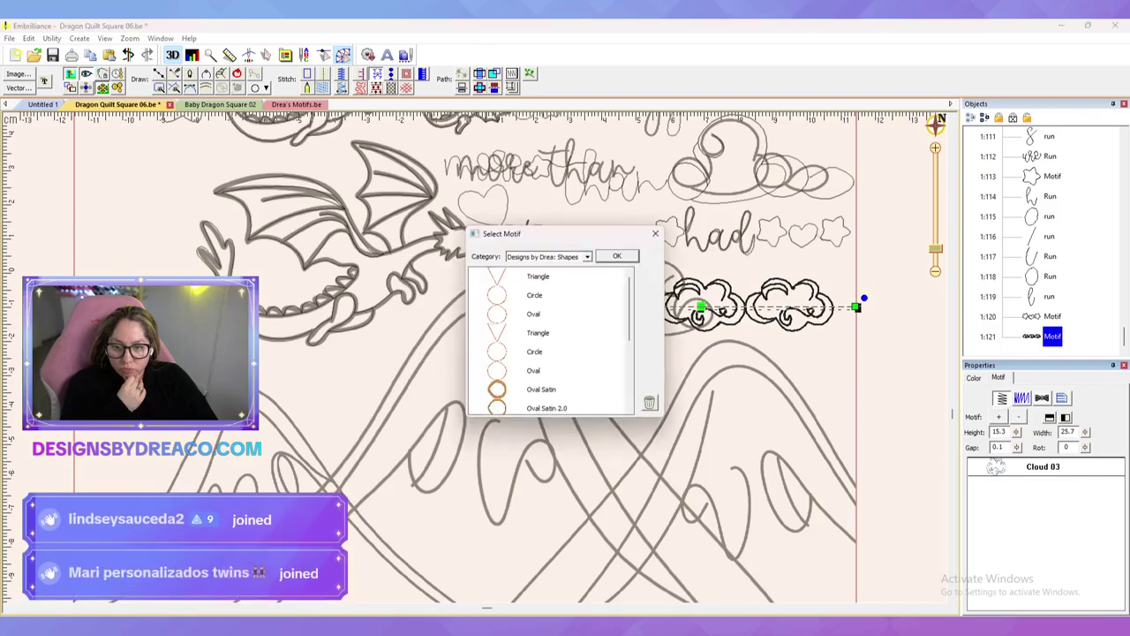
scroll(548, 340, down, 5)
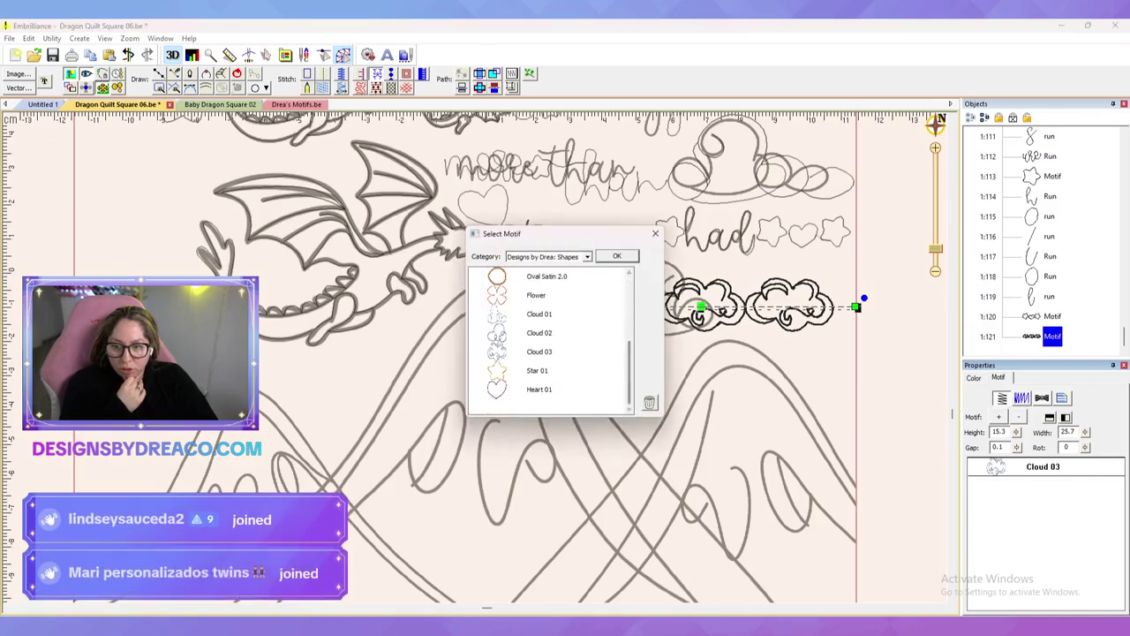
double_click(540, 333)
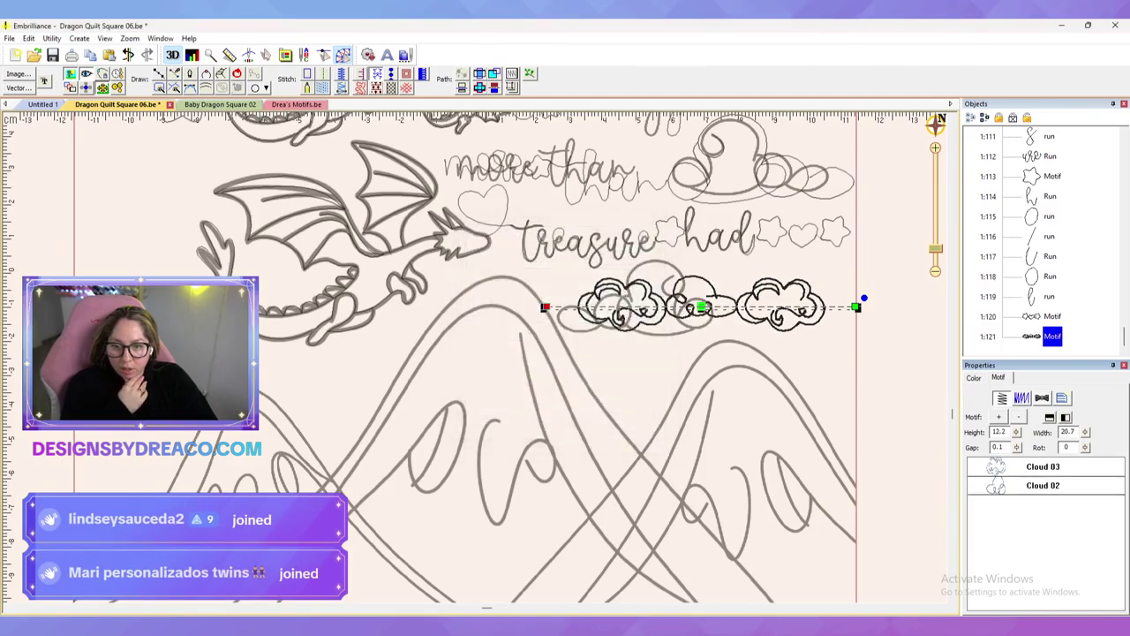
key(Escape)
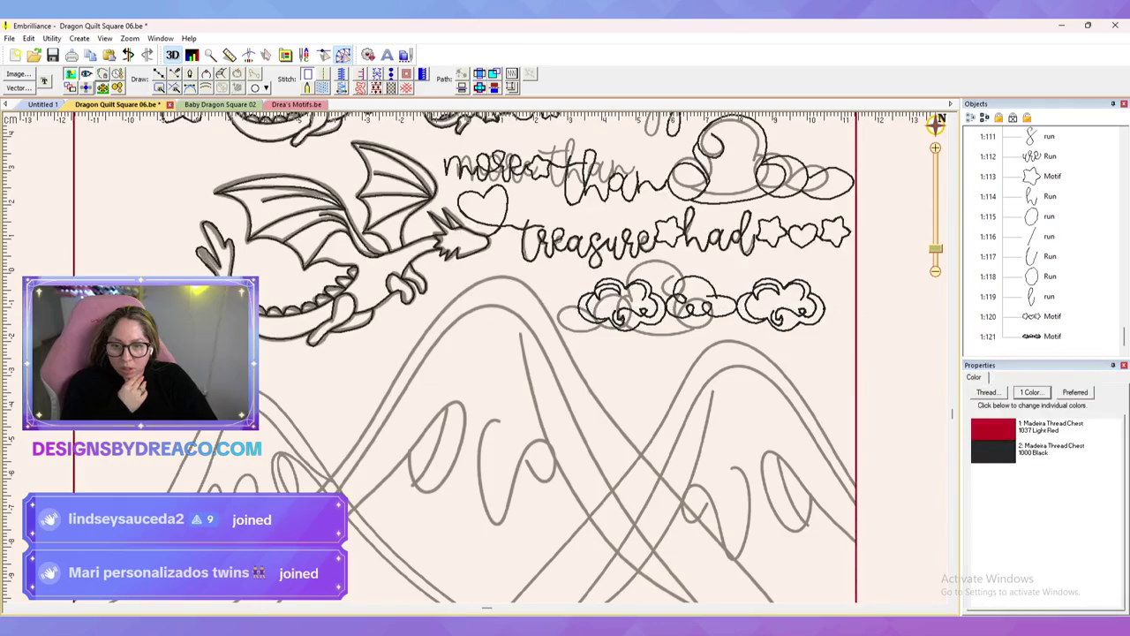
Step: Hide the background sketch and enlarge Cloud 02 in the cloud row to a height of 19.6
click(701, 306)
scroll(476, 356, down, 3)
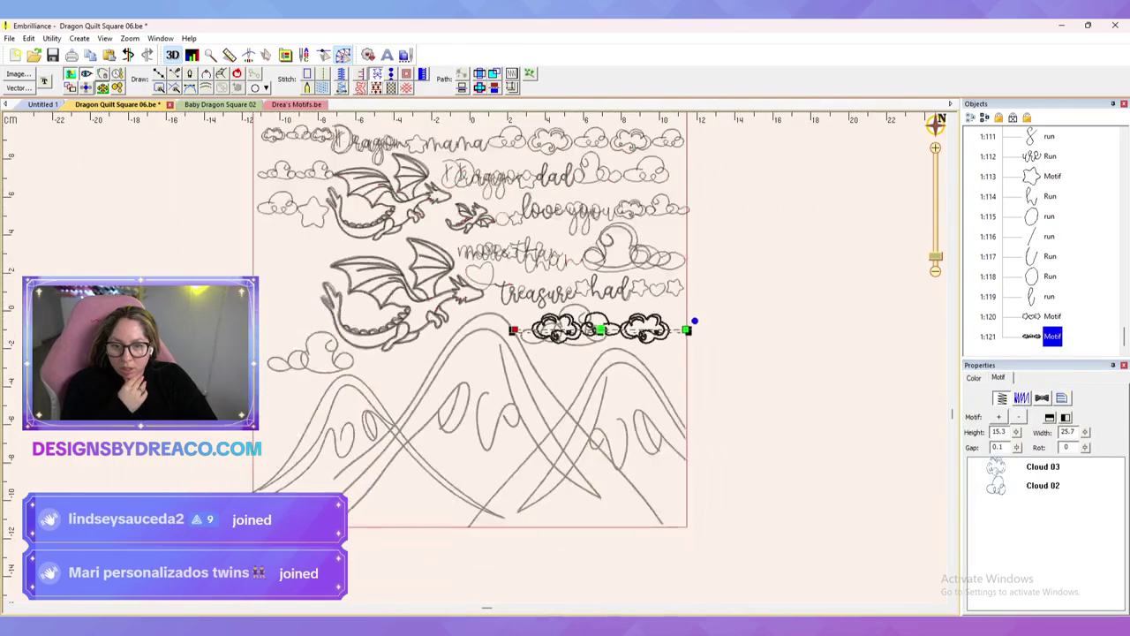
key(Escape)
click(71, 74)
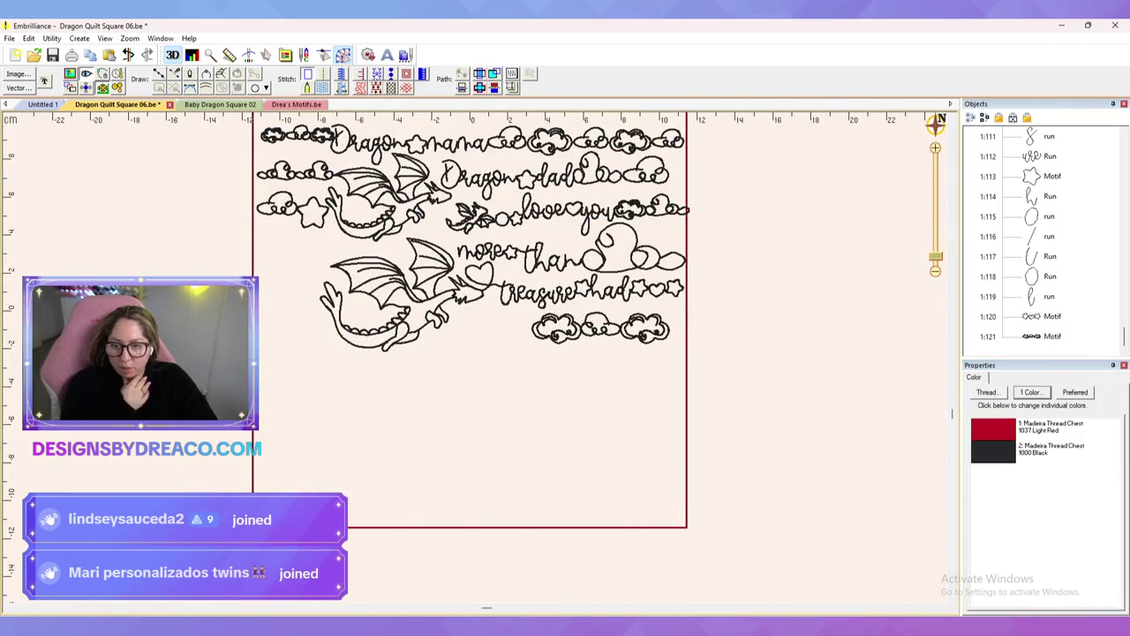
click(601, 329)
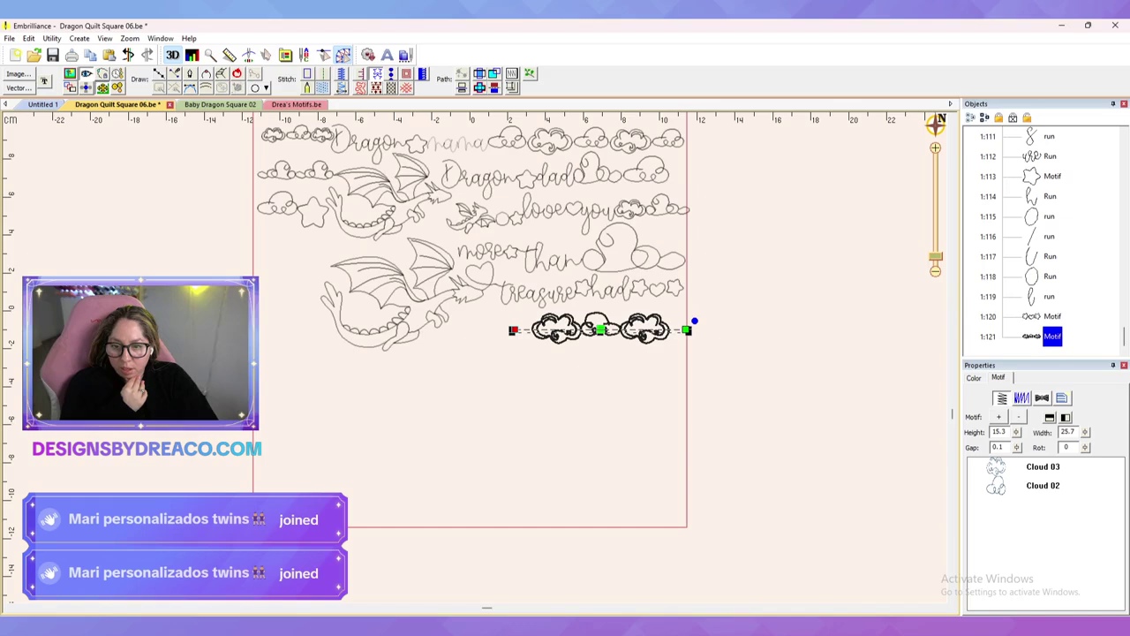
click(1043, 485)
mouse_move(1017, 431)
mouse_down()
mouse_move(1019, 462)
mouse_move(1019, 451)
mouse_up()
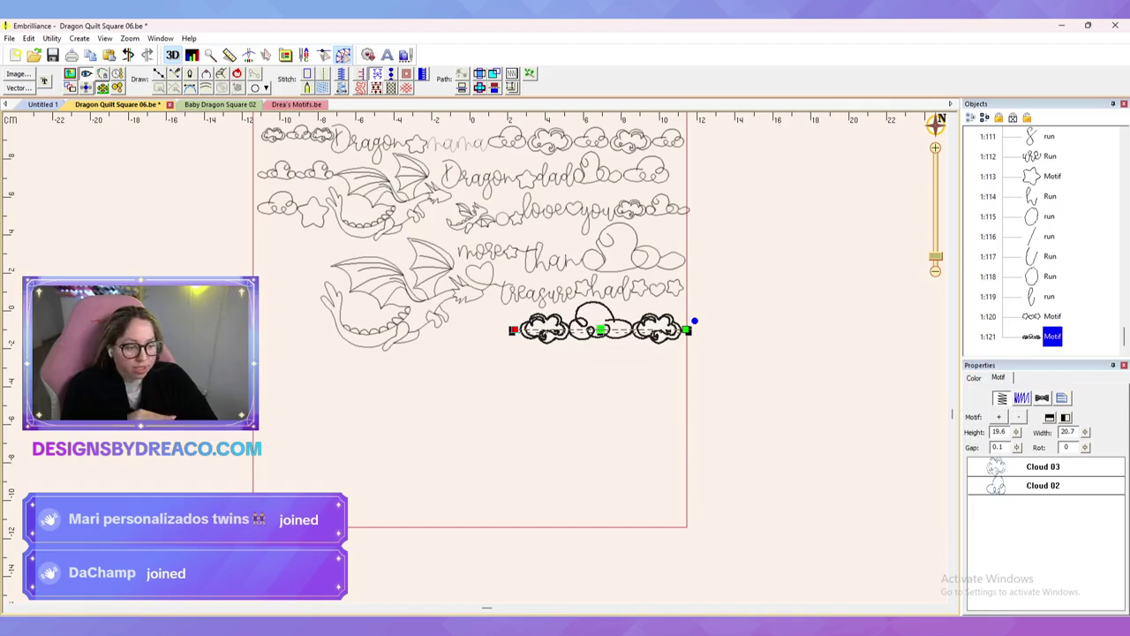
key(Escape)
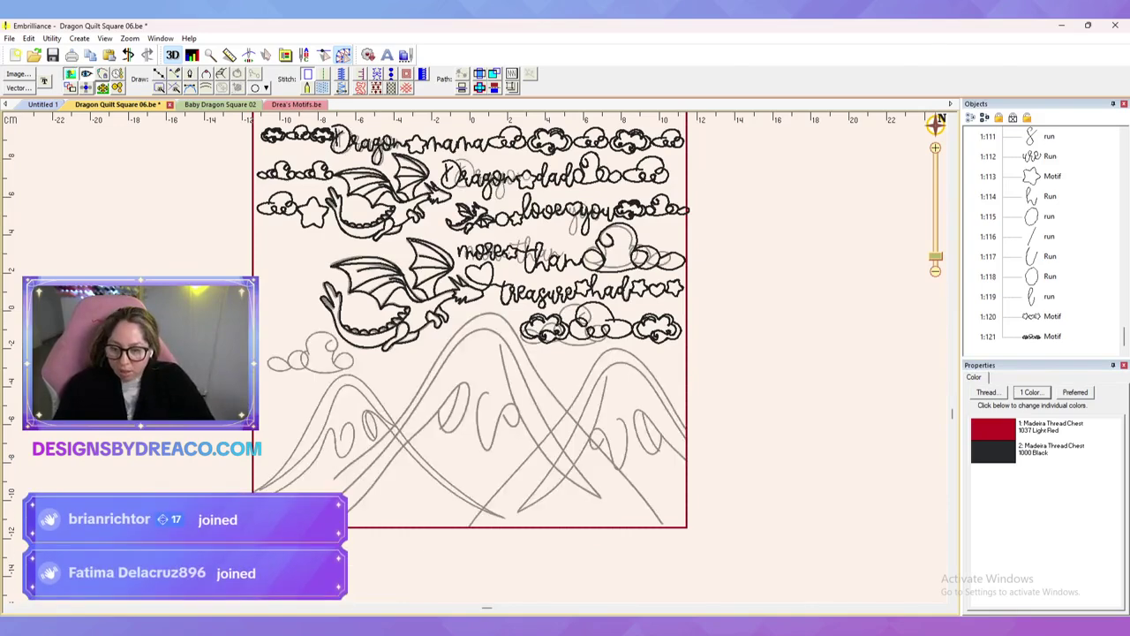
scroll(474, 357, up, 2)
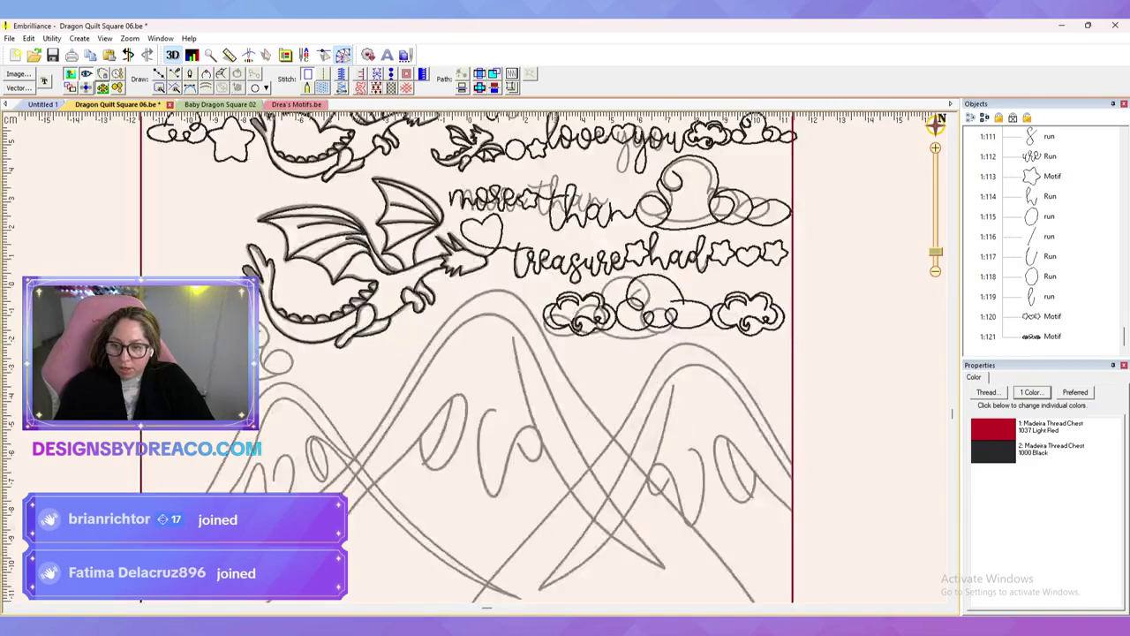
scroll(477, 367, down, 2)
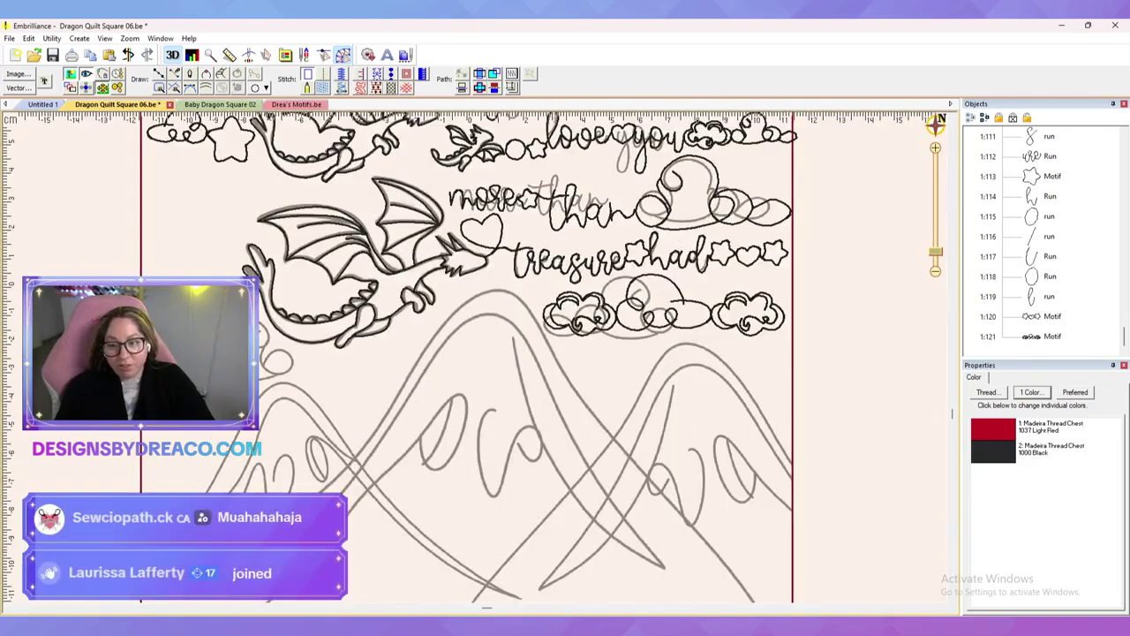
scroll(477, 362, up, 2)
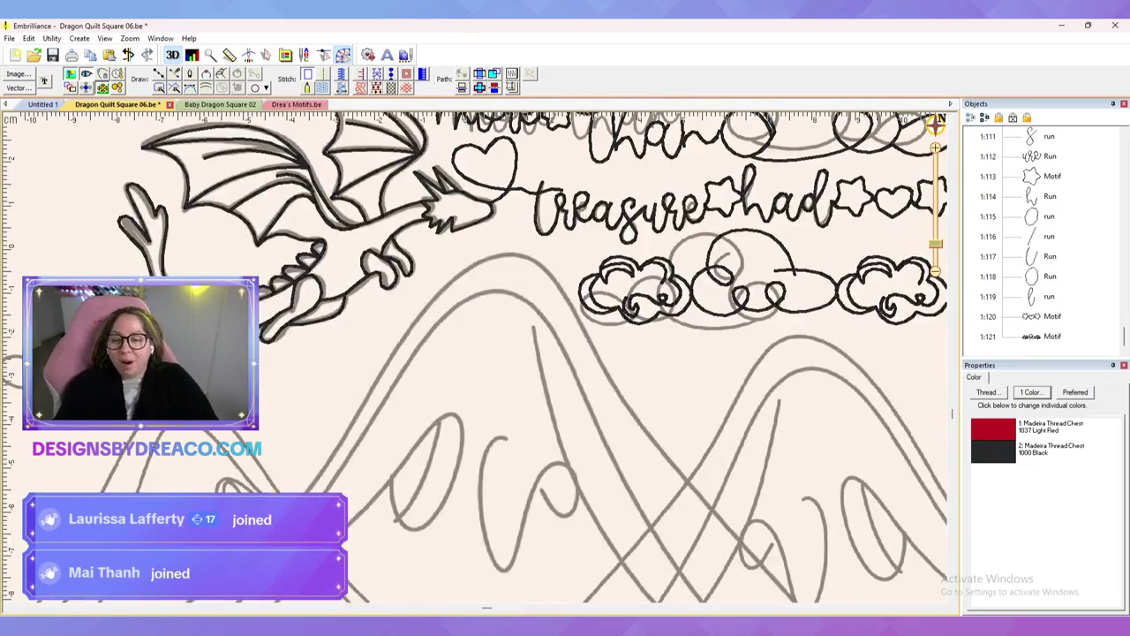
scroll(477, 388, down, 2)
scroll(477, 358, down, 2)
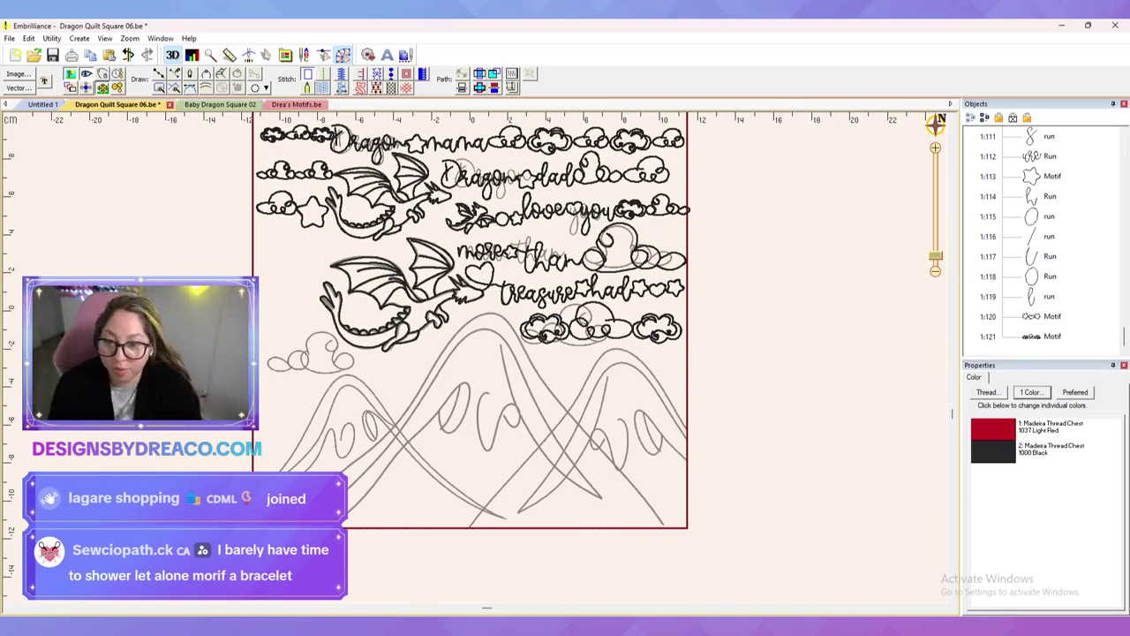
Step: Start a curved line along the middle mountain's outer outline, from its left foot up and over the peak
scroll(477, 358, up, 1)
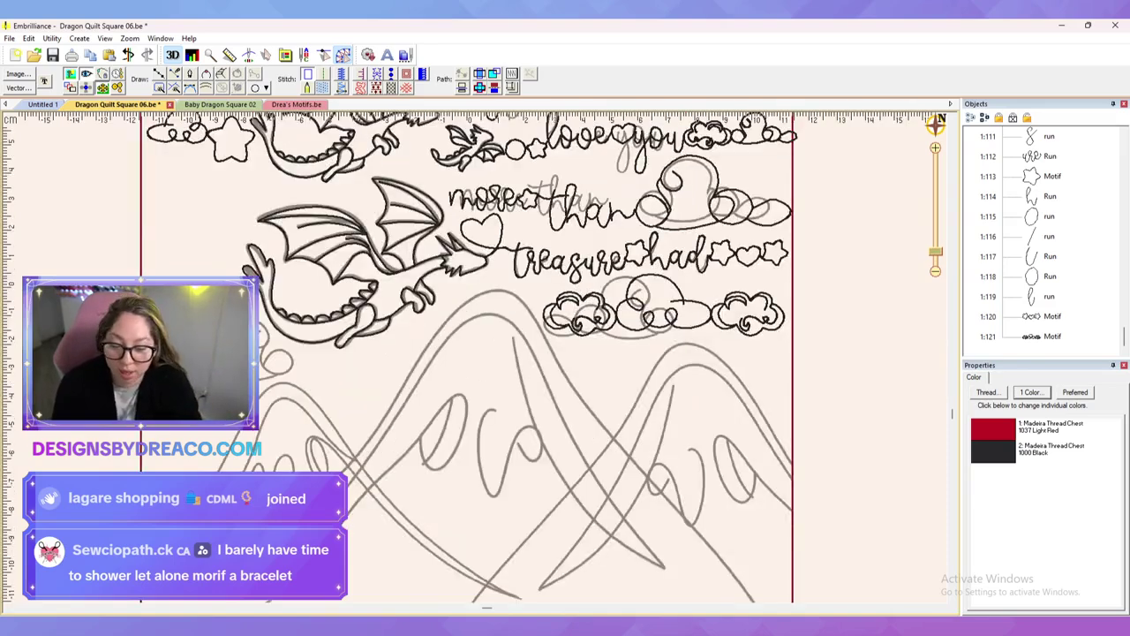
scroll(477, 393, up, 1)
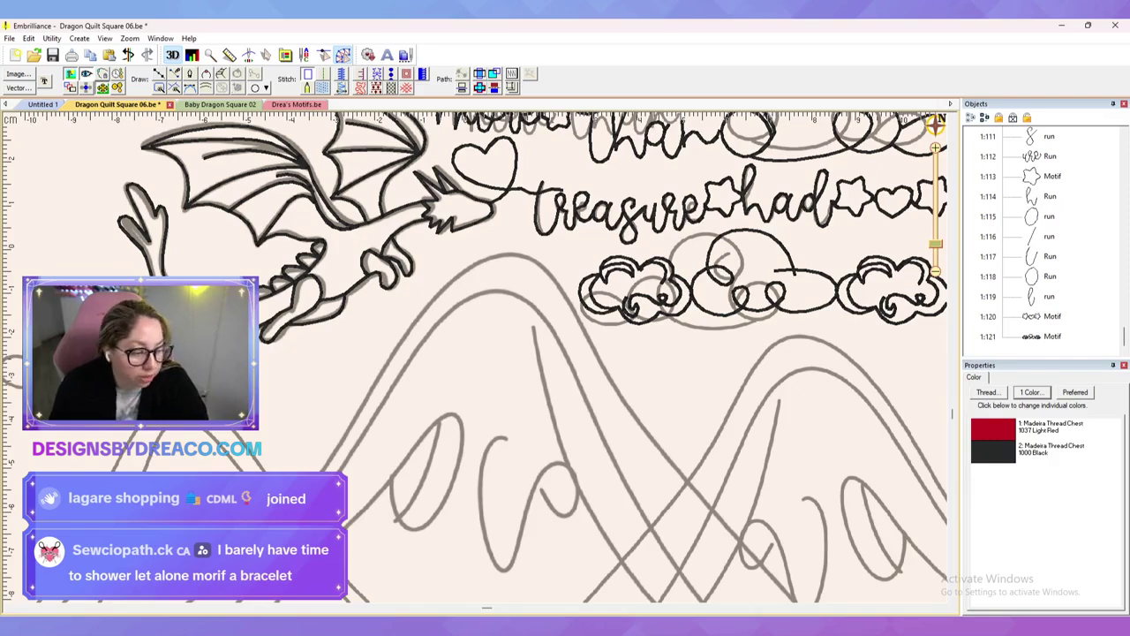
click(159, 74)
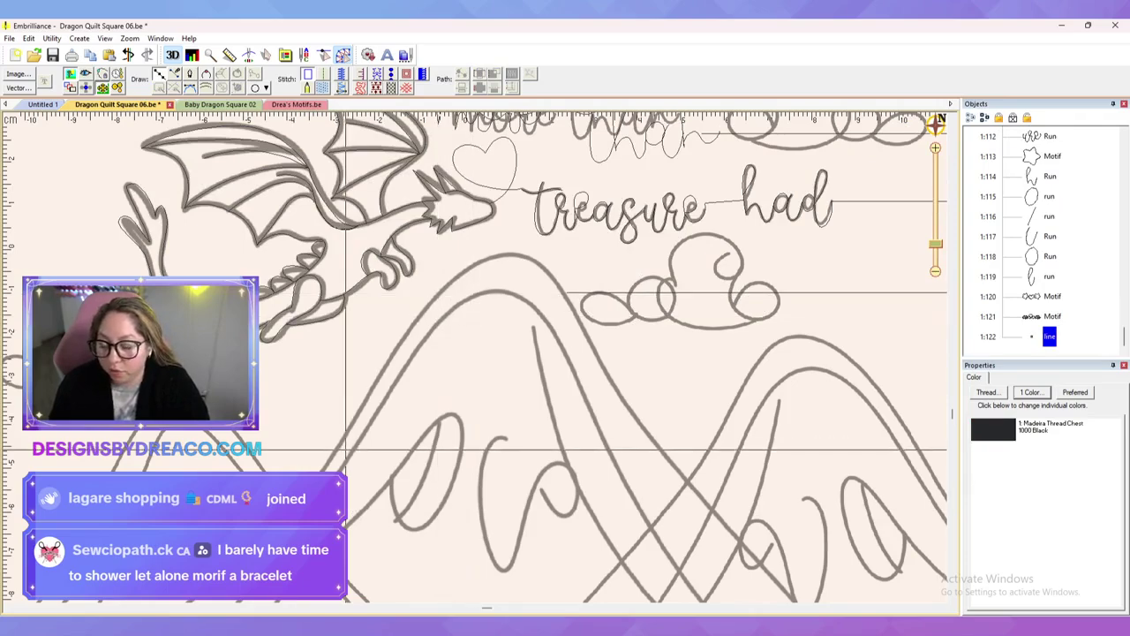
drag(345, 449, 422, 353)
scroll(522, 342, right, 3)
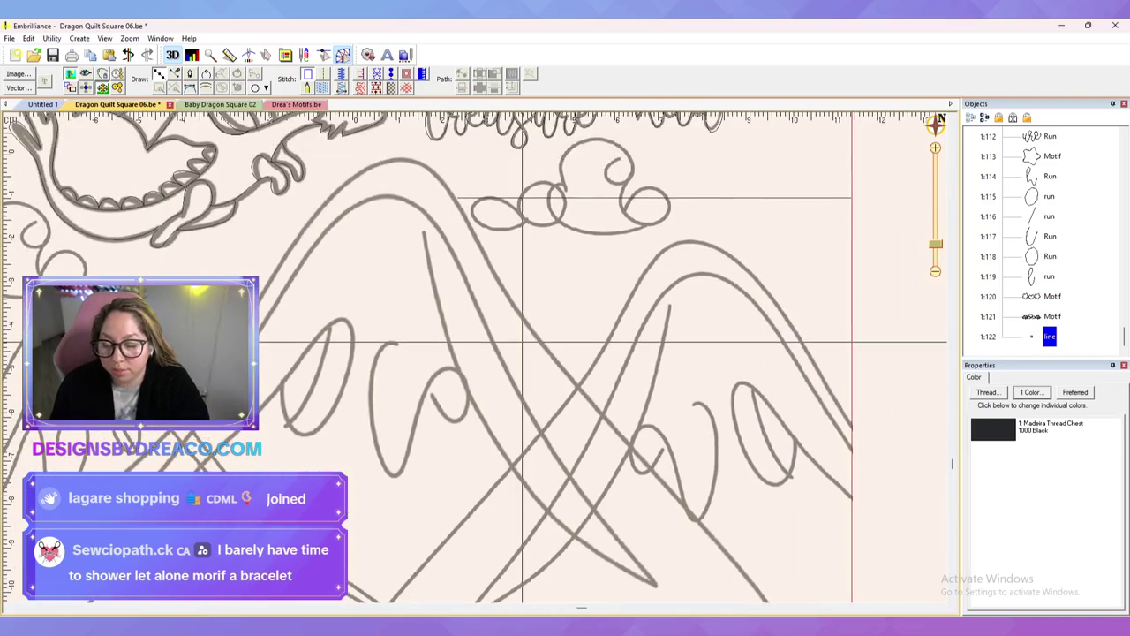
drag(521, 341, 527, 340)
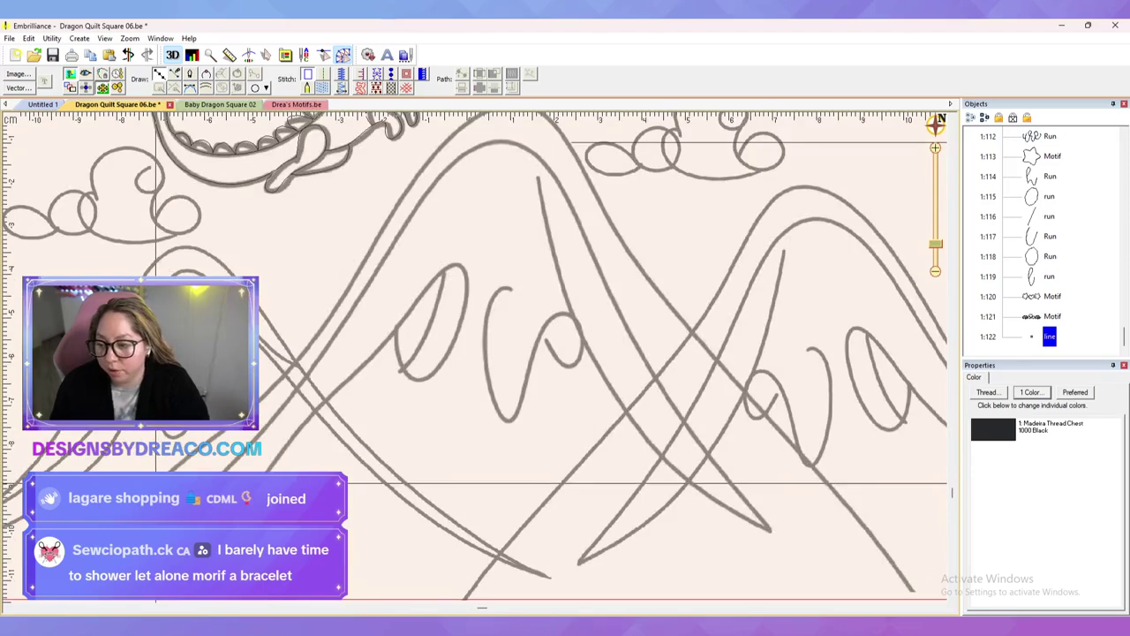
click(342, 299)
drag(545, 173, 486, 302)
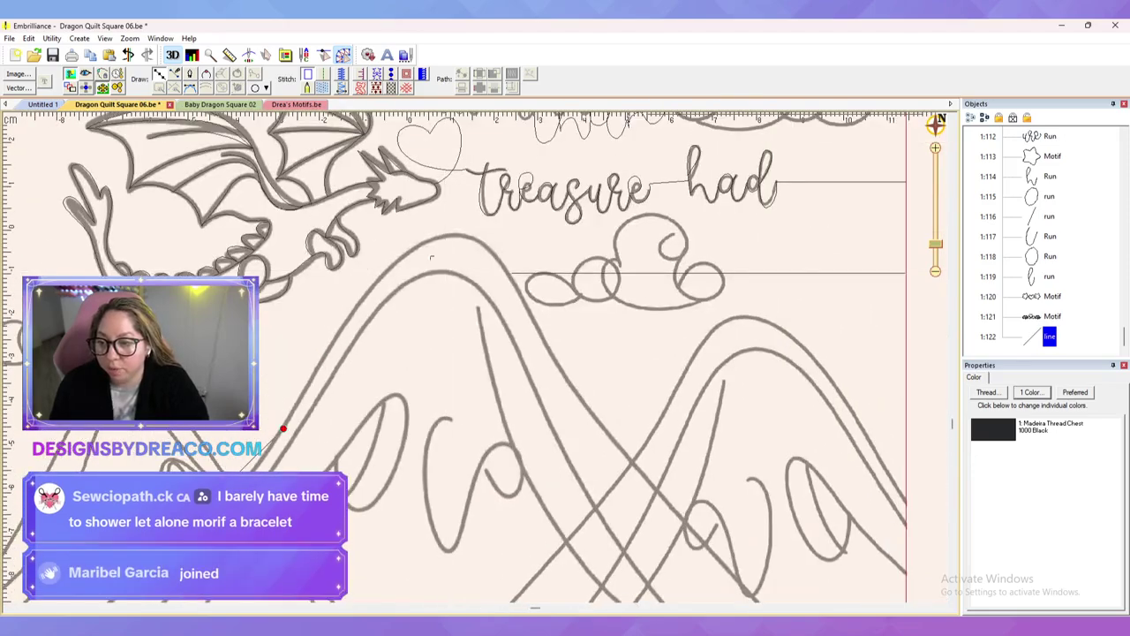
click(427, 243)
click(485, 246)
drag(557, 337, 498, 265)
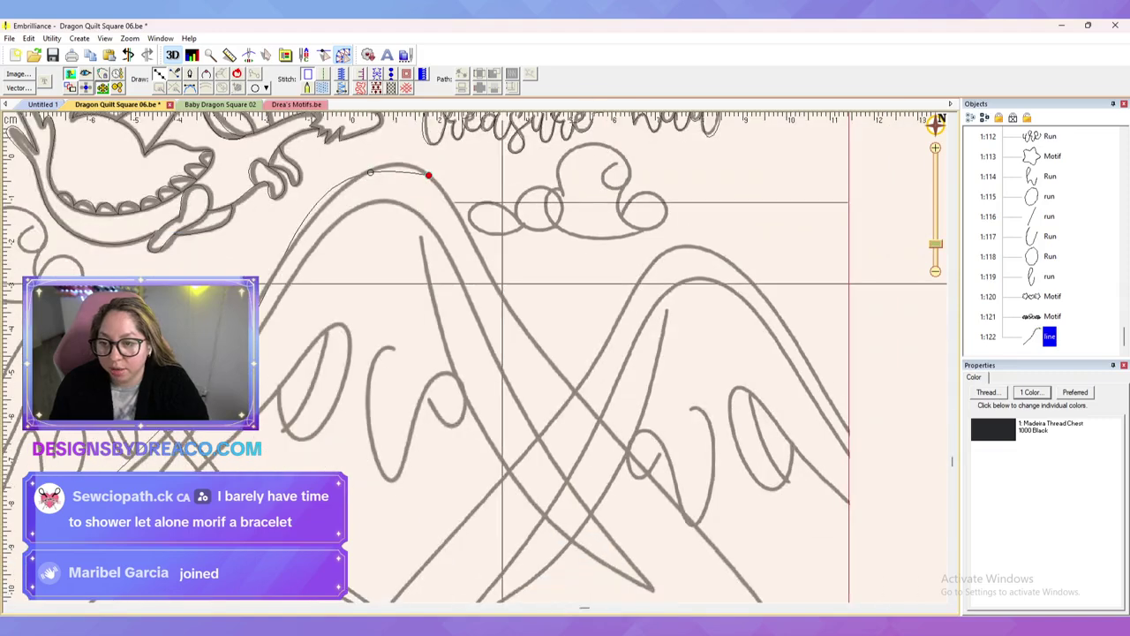
Step: Continue the line down the middle mountain's right slope to the right mountain's squiggle and convert it to a run stitch
click(499, 288)
click(619, 441)
drag(697, 203, 635, 112)
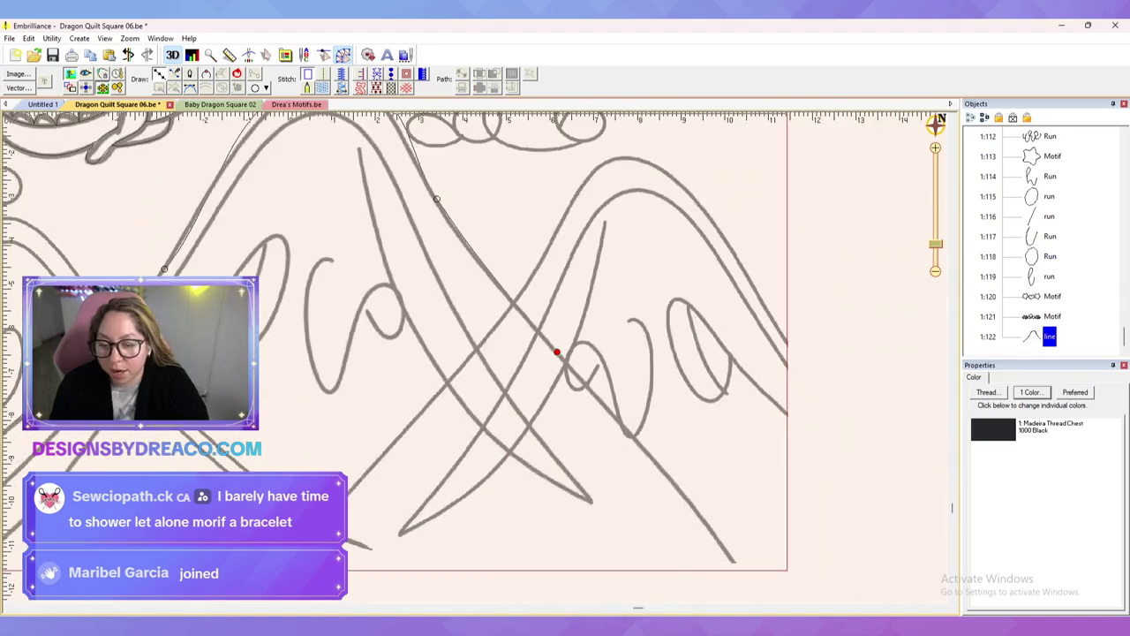
drag(715, 491, 700, 421)
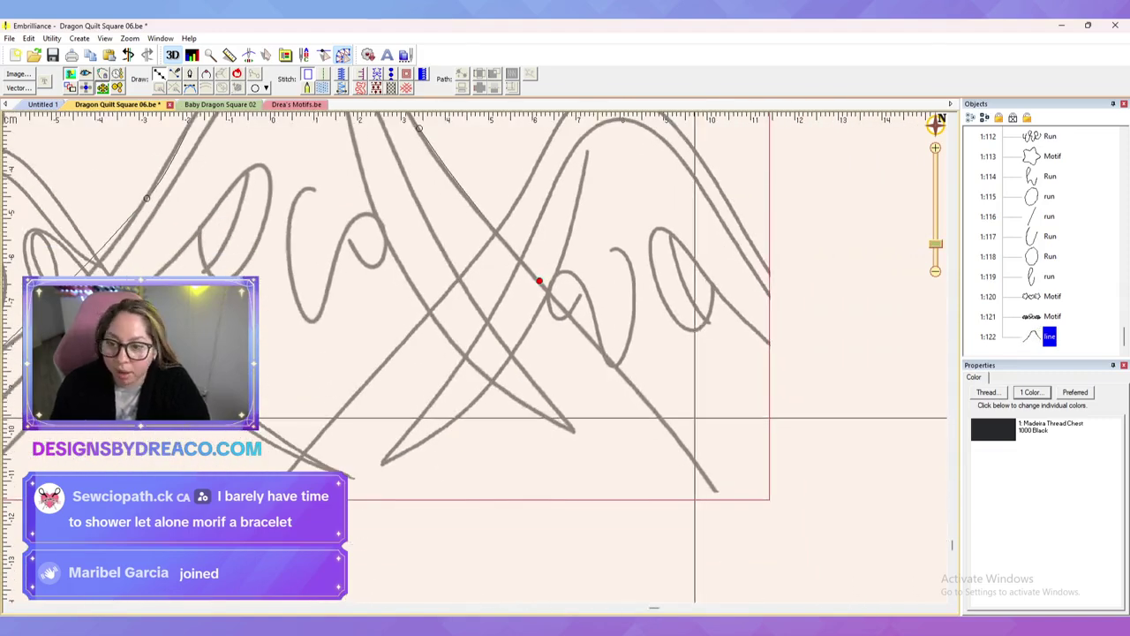
key(Escape)
drag(539, 291, 673, 389)
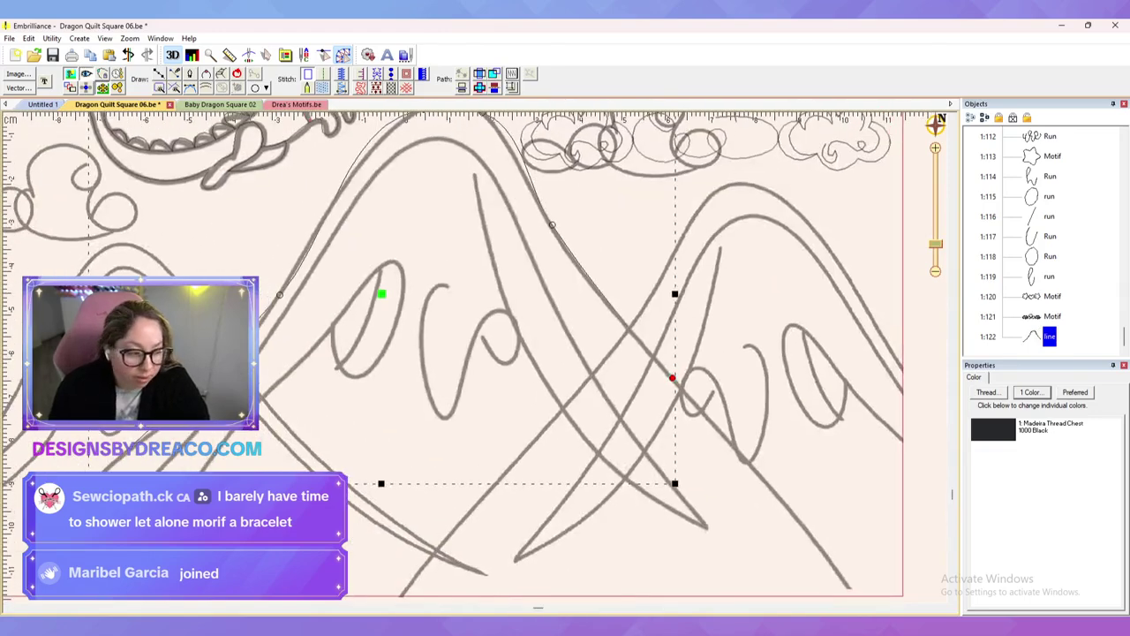
click(323, 74)
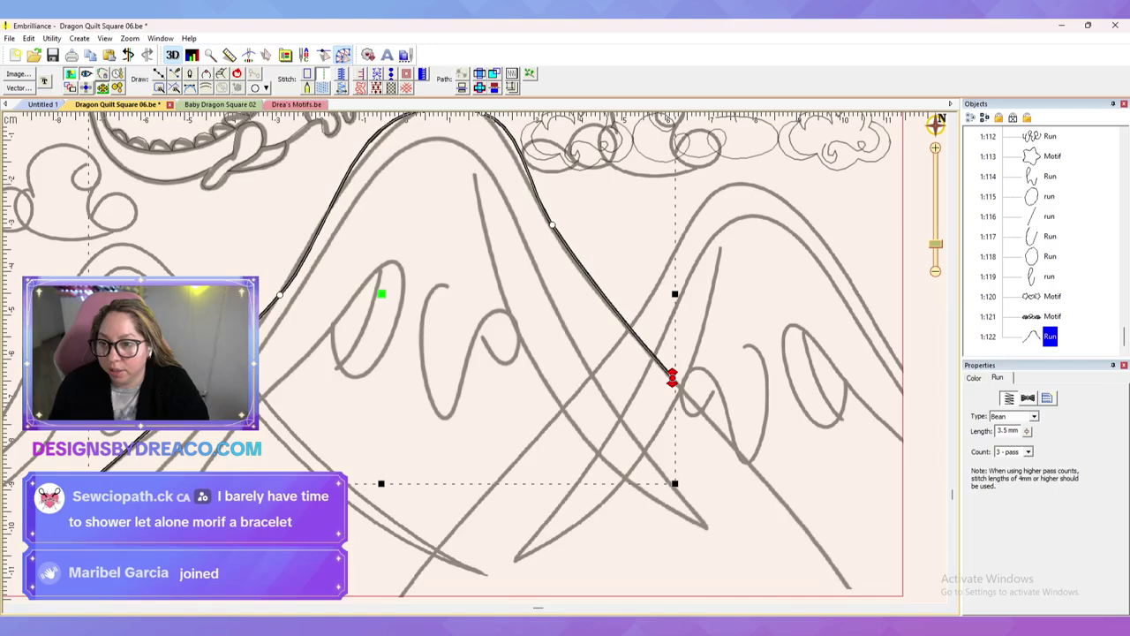
Step: Adjust the nodes and curve handles around the middle mountain's peak to fit the sketch, then deselect the run
drag(538, 296, 558, 360)
click(504, 176)
drag(545, 190, 532, 206)
mouse_move(464, 171)
mouse_down()
mouse_move(464, 154)
mouse_move(461, 166)
mouse_up()
click(444, 174)
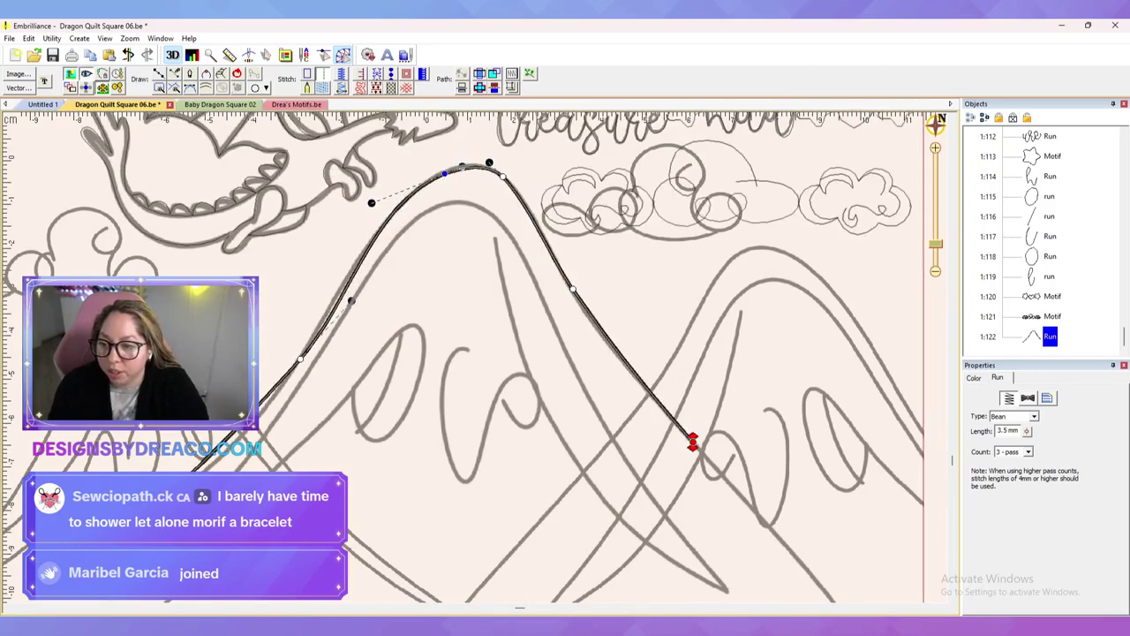
drag(351, 300, 349, 280)
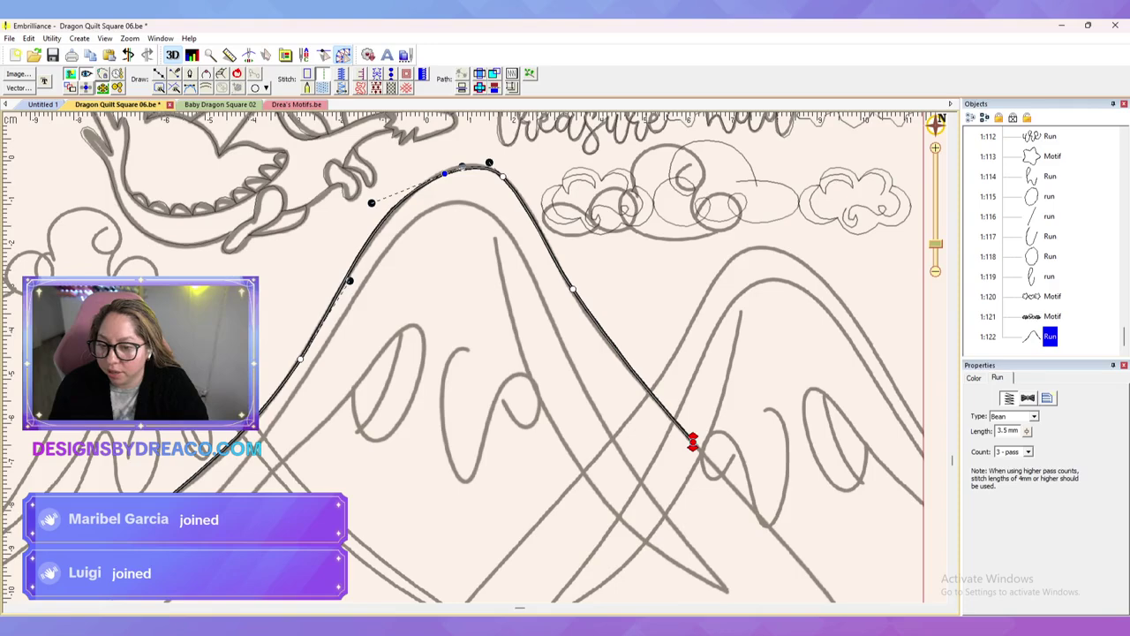
drag(370, 202, 374, 216)
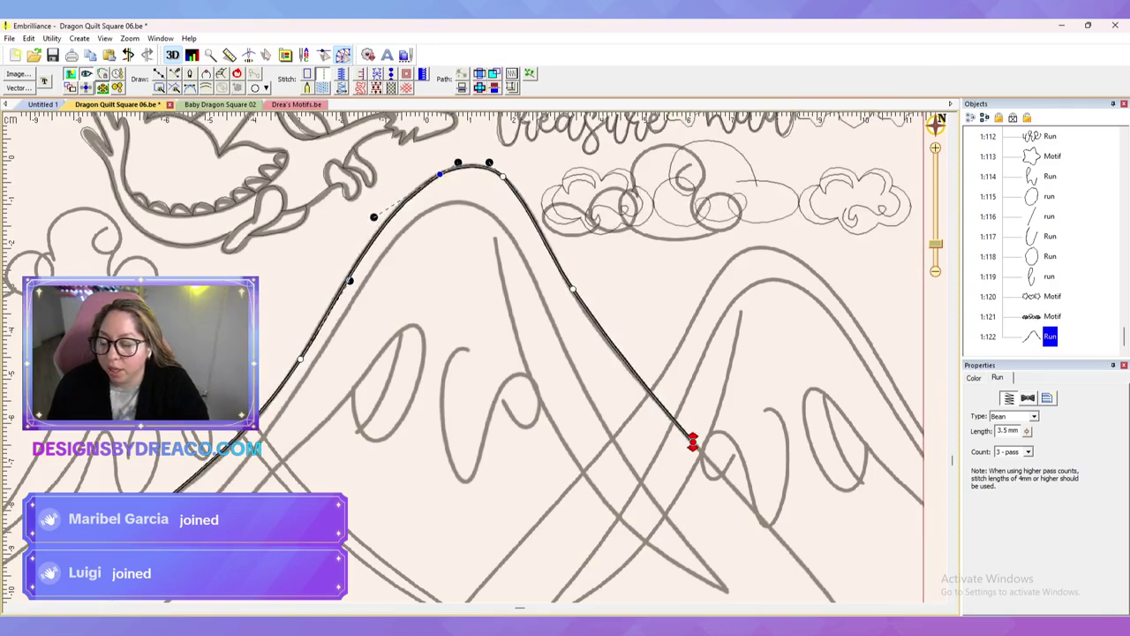
key(Escape)
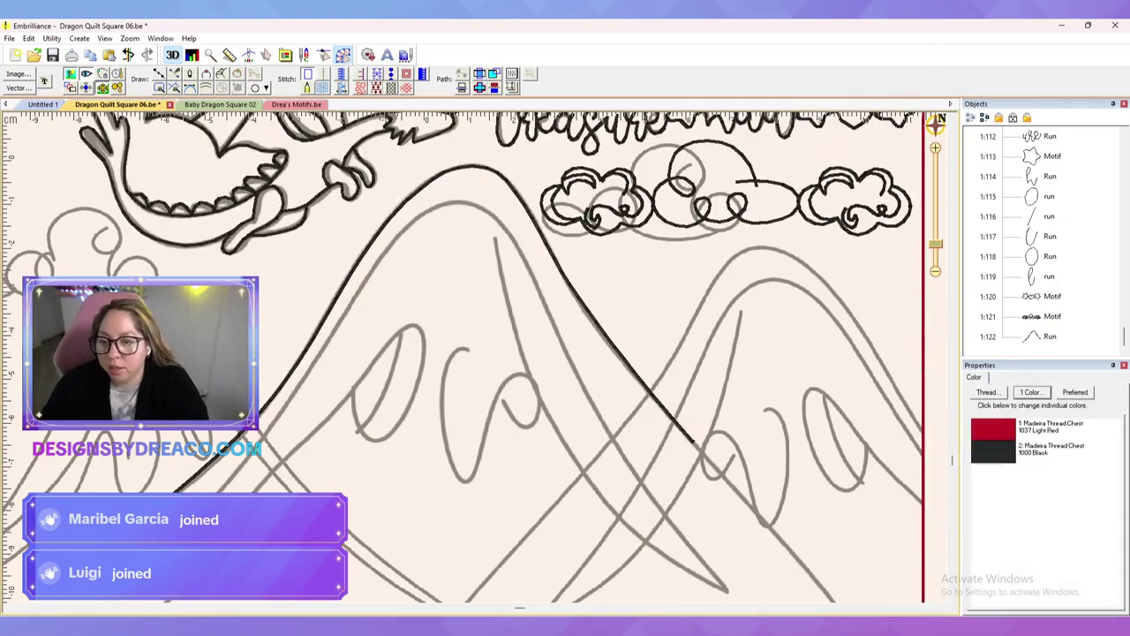
click(725, 205)
click(1050, 336)
mouse_move(402, 355)
mouse_down()
mouse_move(335, 294)
mouse_move(535, 227)
mouse_move(527, 212)
mouse_up()
key(Escape)
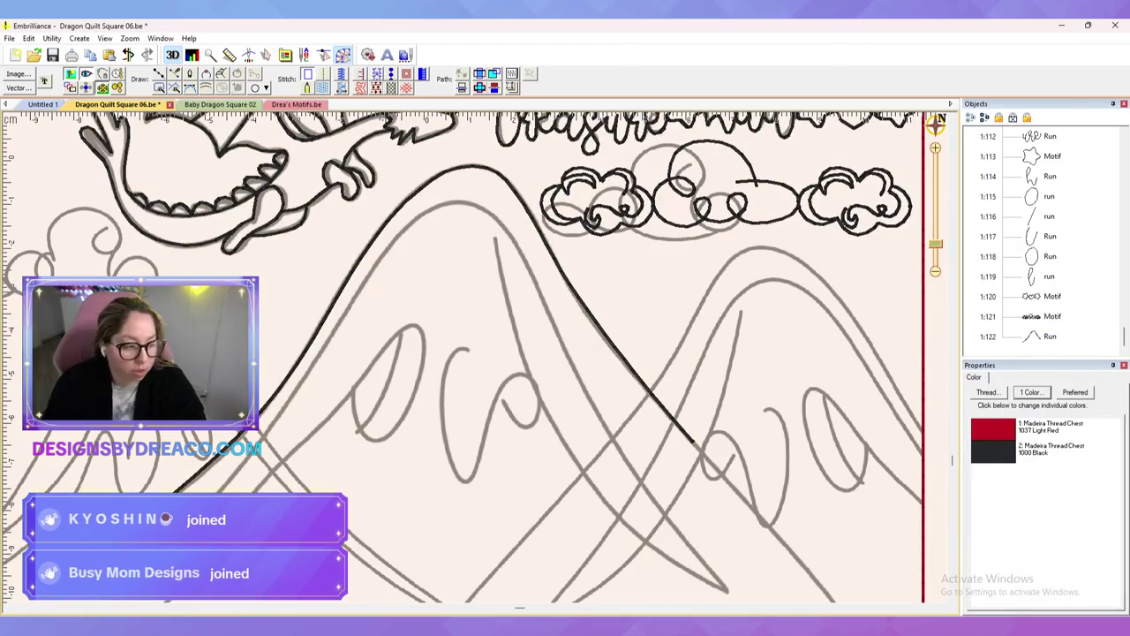
Step: Extend the middle mountain run down to the lowest point of the right mountain's squiggle and move its stop marker there
drag(565, 353, 480, 330)
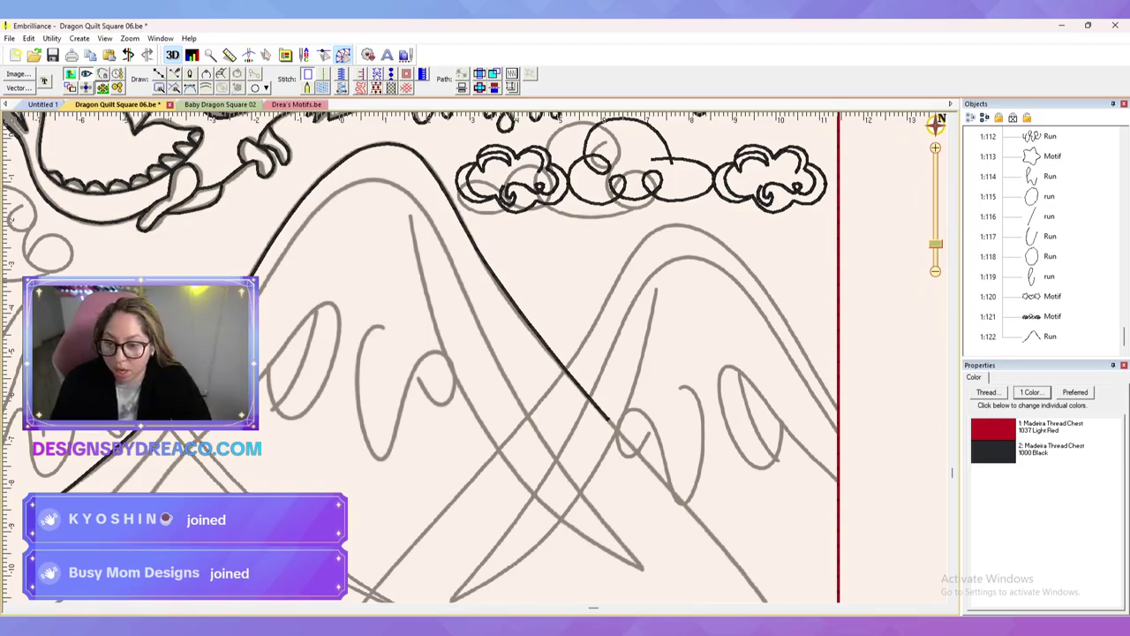
click(539, 334)
drag(565, 353, 537, 323)
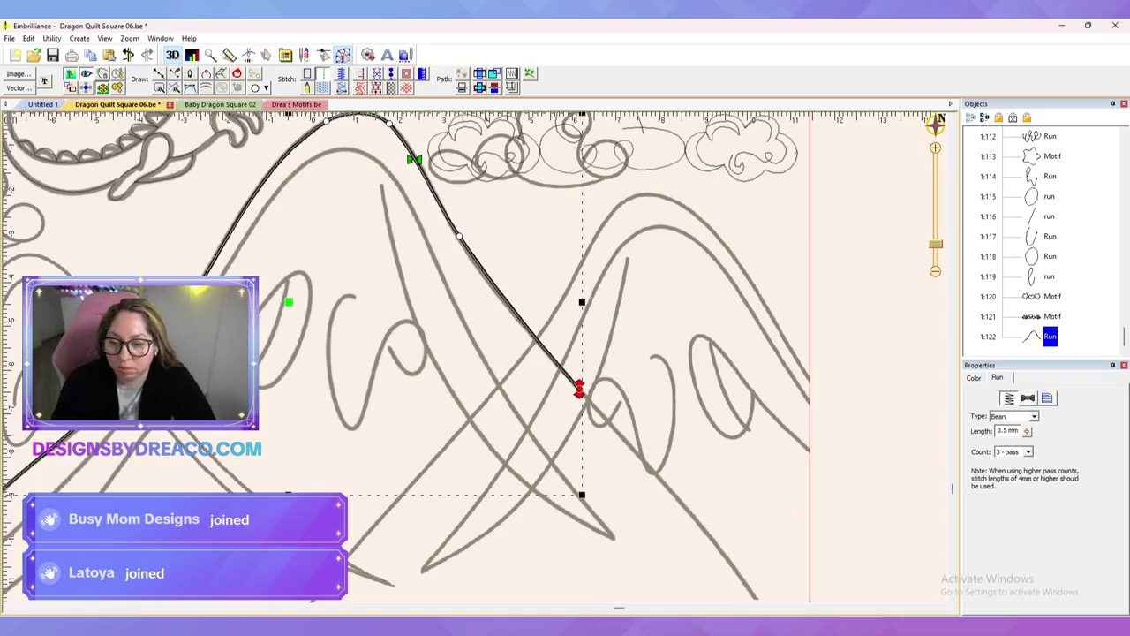
drag(579, 389, 658, 477)
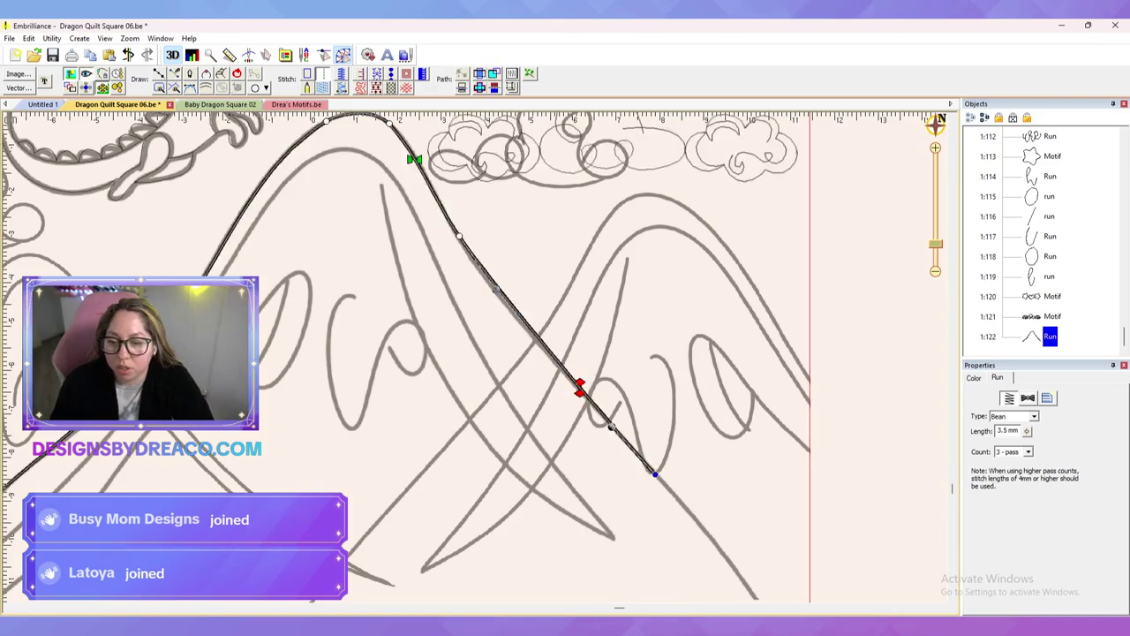
drag(579, 389, 654, 472)
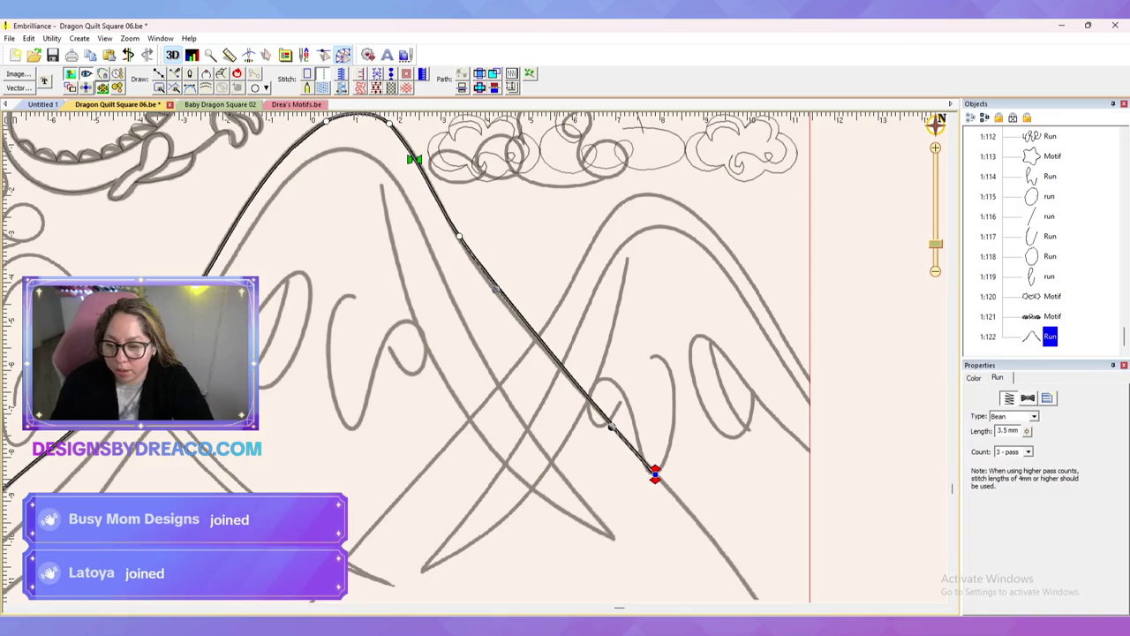
Step: Trace the looped squiggle on the right mountain's left side, ending inside its small loop, and convert it to a run stitch
key(d)
click(653, 356)
click(670, 440)
click(652, 472)
click(639, 430)
click(598, 381)
click(600, 426)
double_click(622, 403)
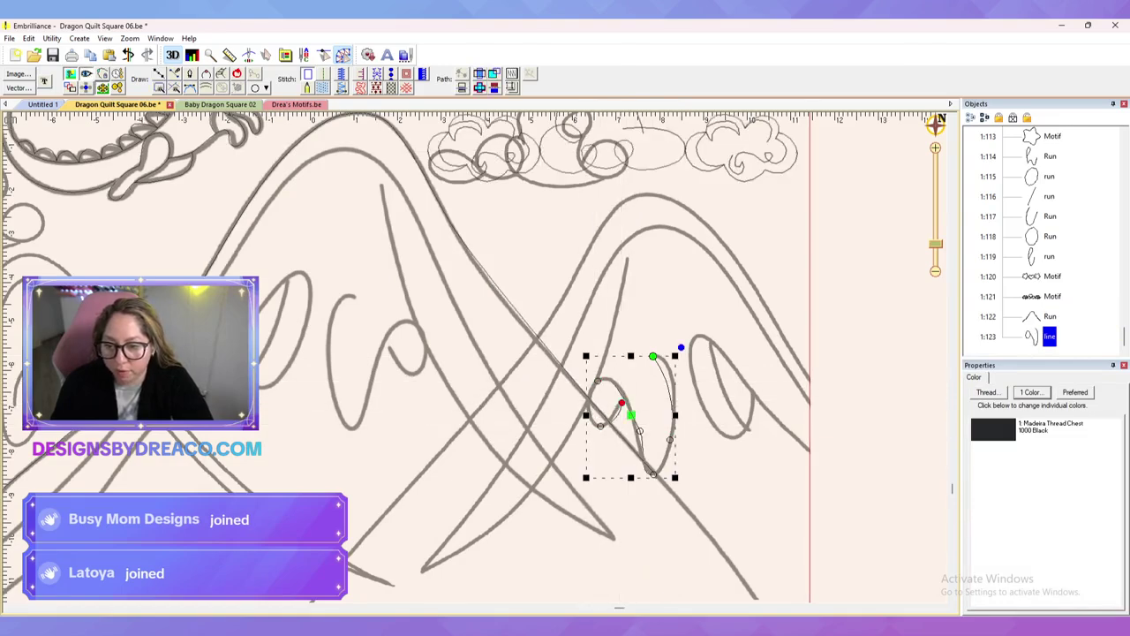
click(324, 74)
Step: Reshape the squiggle run by deleting the node between its lowest point and the loop and adjusting the curve handles
click(654, 356)
drag(674, 380, 682, 371)
click(640, 431)
key(Delete)
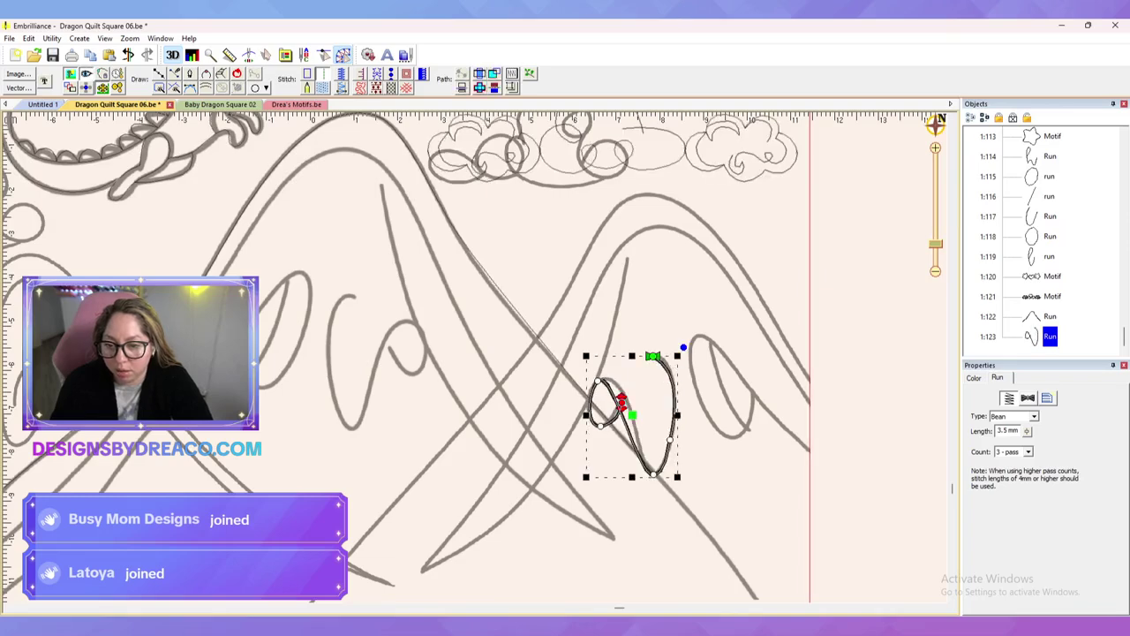
click(653, 474)
drag(635, 476, 634, 464)
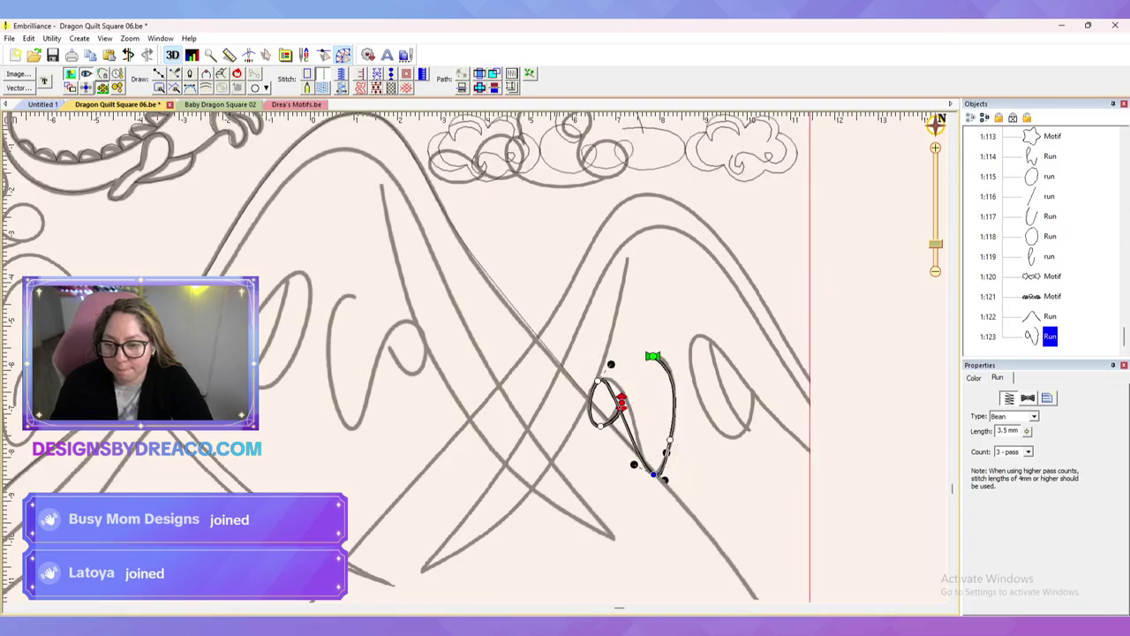
mouse_move(610, 363)
mouse_down()
mouse_move(633, 341)
mouse_move(627, 354)
mouse_up()
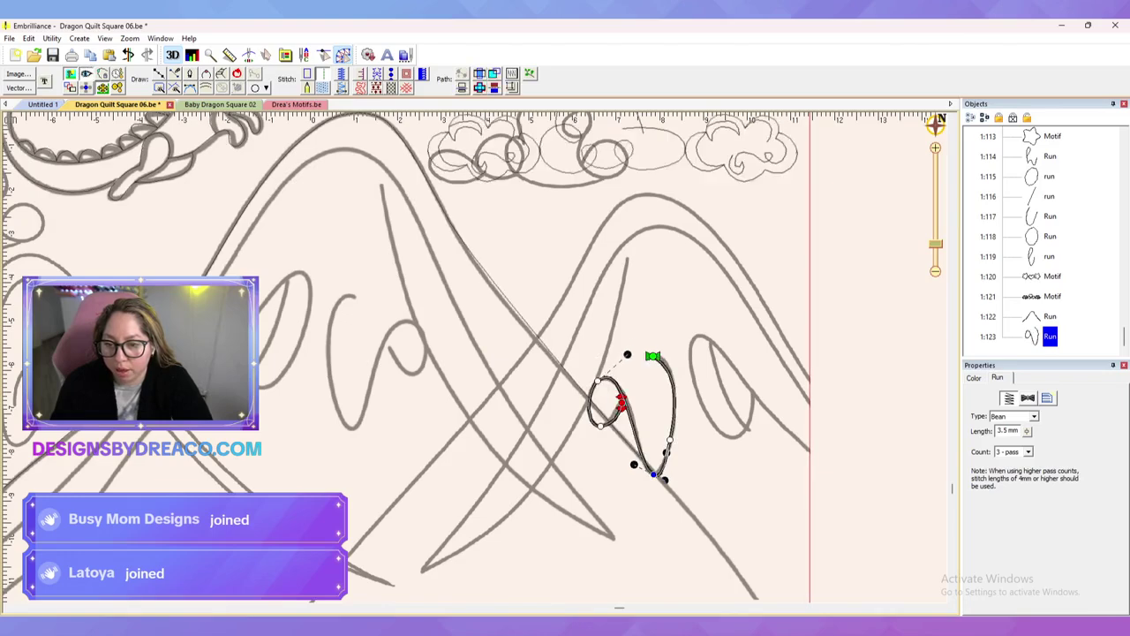
Step: Move the squiggle run's start marker to its lowest point, where the middle mountain run ends
drag(665, 479, 664, 480)
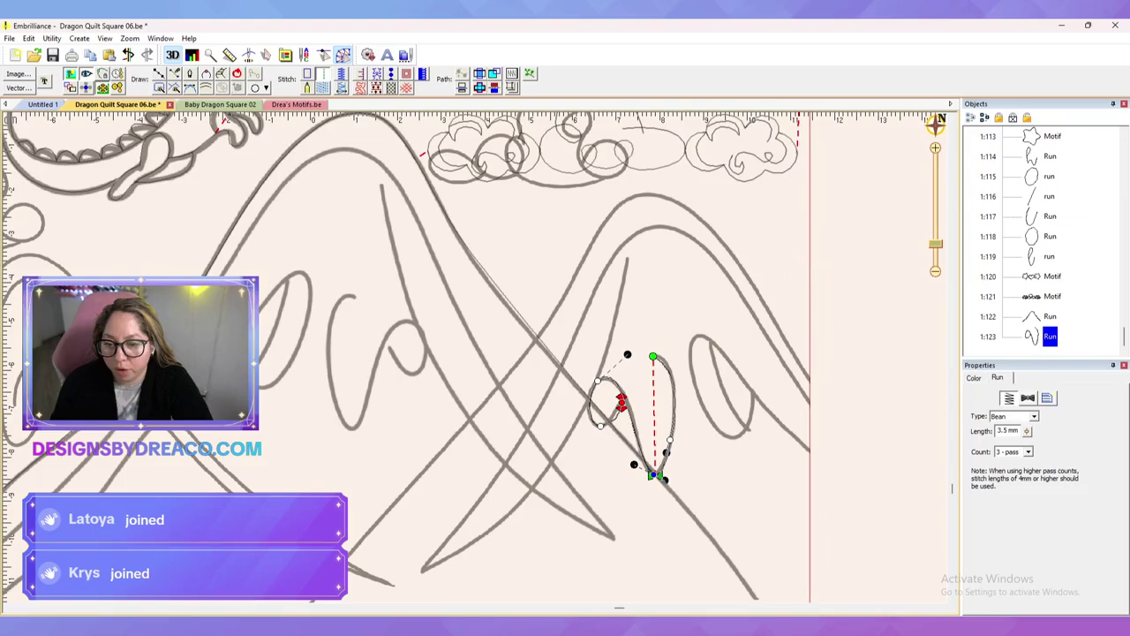
key(Escape)
click(657, 473)
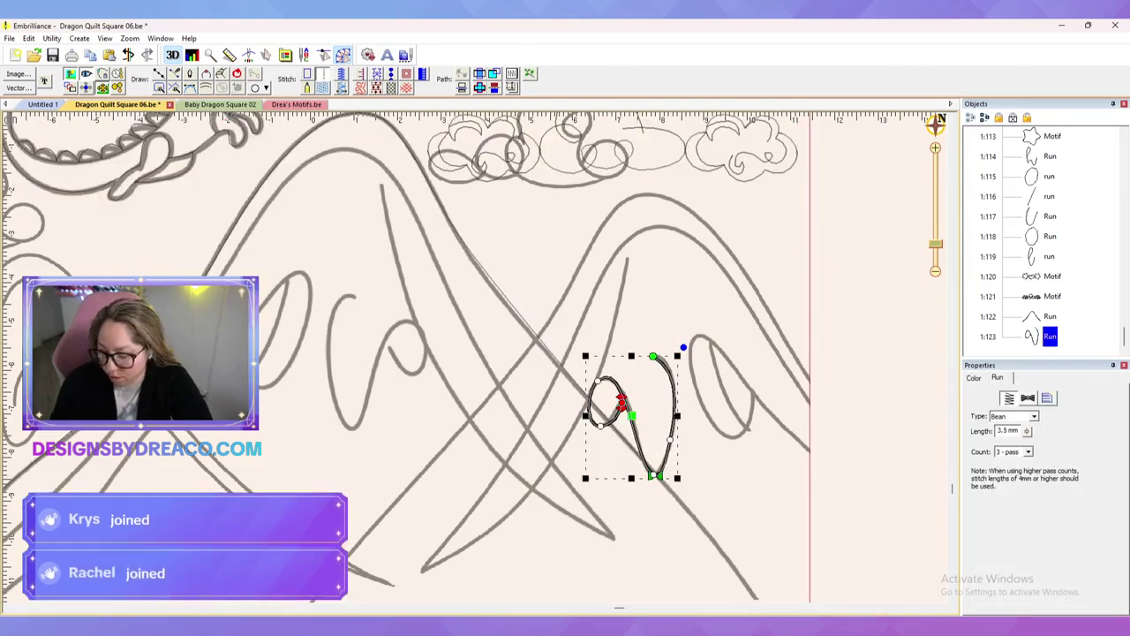
Step: Trace the right mountain's inner slope line down to its lower tip, then back up over the inner peak to the hoop's right edge
click(158, 74)
click(627, 261)
click(565, 441)
click(420, 571)
click(547, 388)
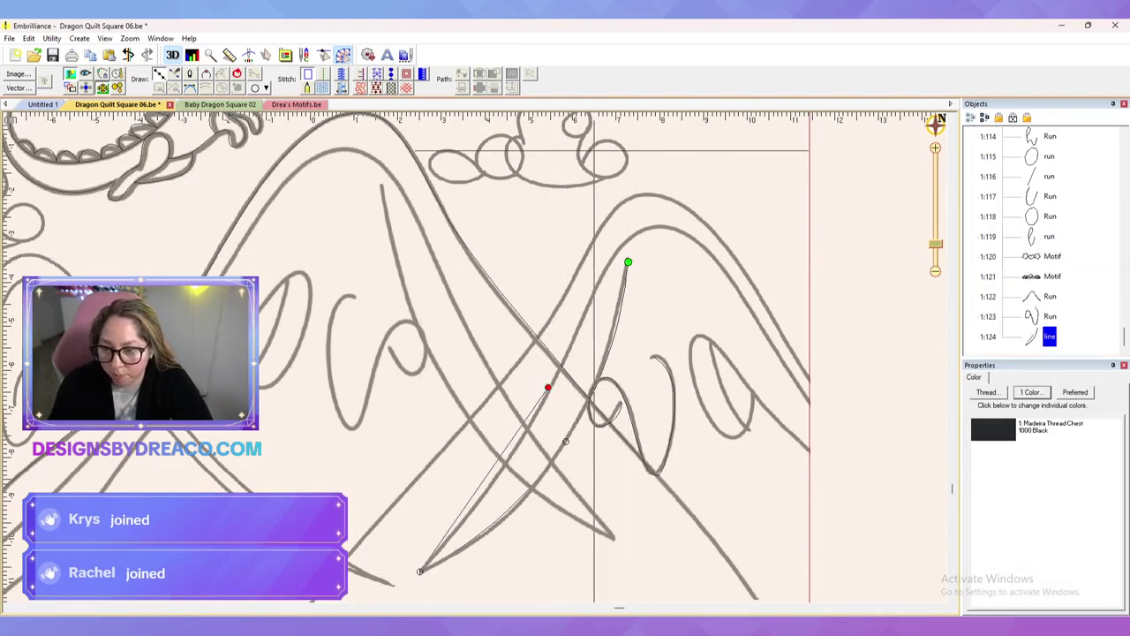
click(618, 251)
click(674, 227)
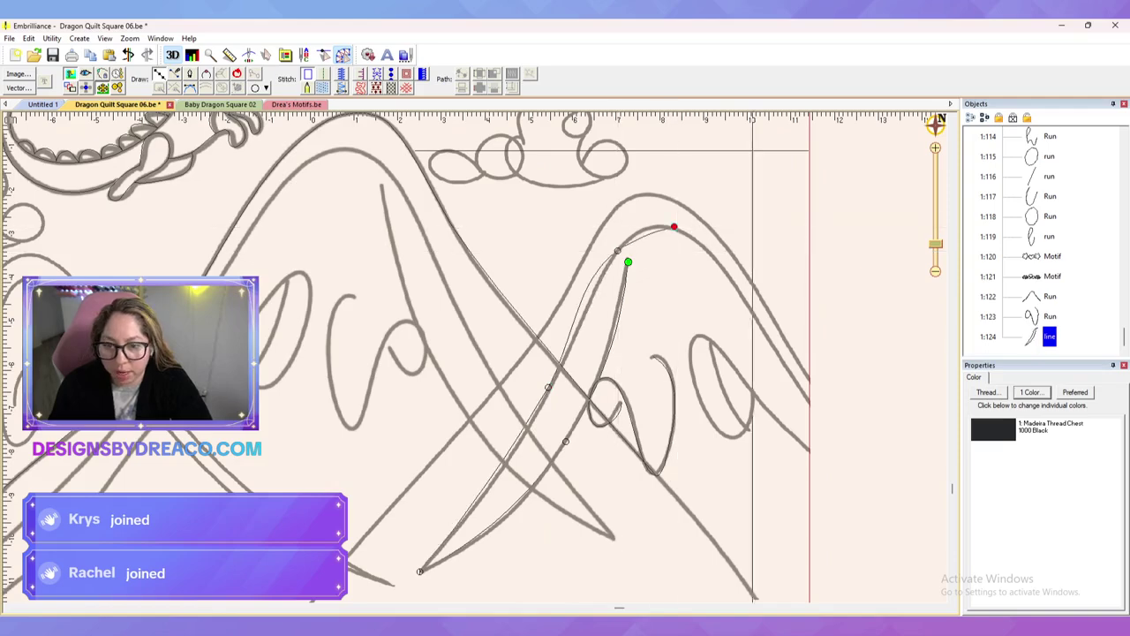
click(765, 334)
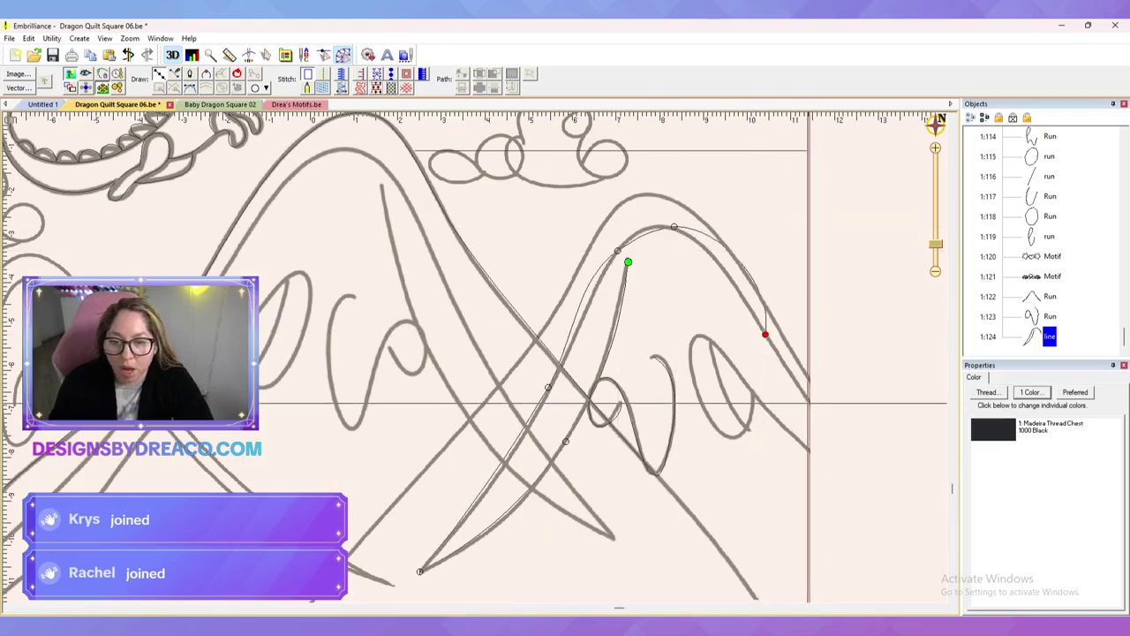
double_click(808, 403)
Step: Smooth the curve near the right mountain's inner peak and convert the outline to a run stitch
click(618, 252)
drag(576, 277, 591, 295)
drag(651, 224, 653, 218)
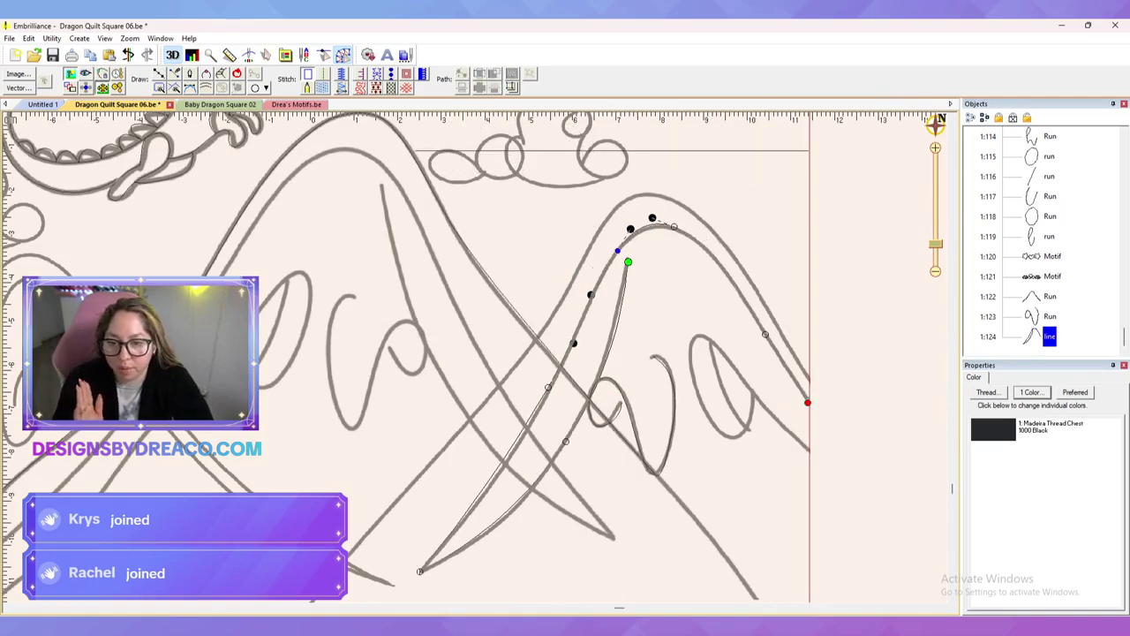
click(324, 74)
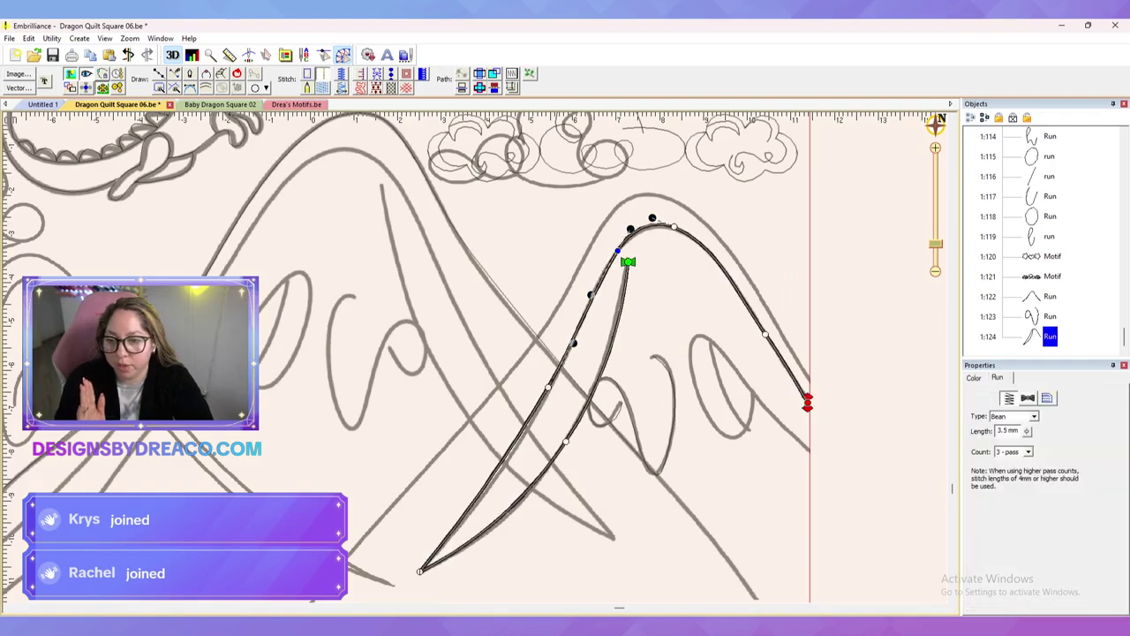
Step: Move the squiggle run's stop marker to its loop's upper node and draw a run from there up to the inner slope line's upper tip
click(633, 417)
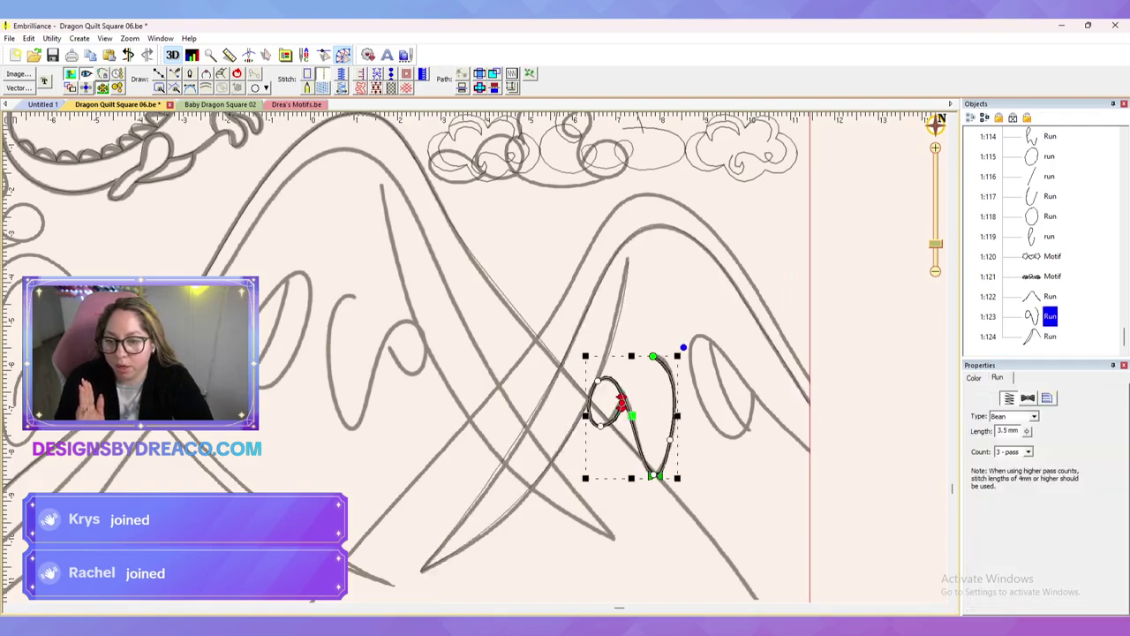
drag(622, 403, 597, 379)
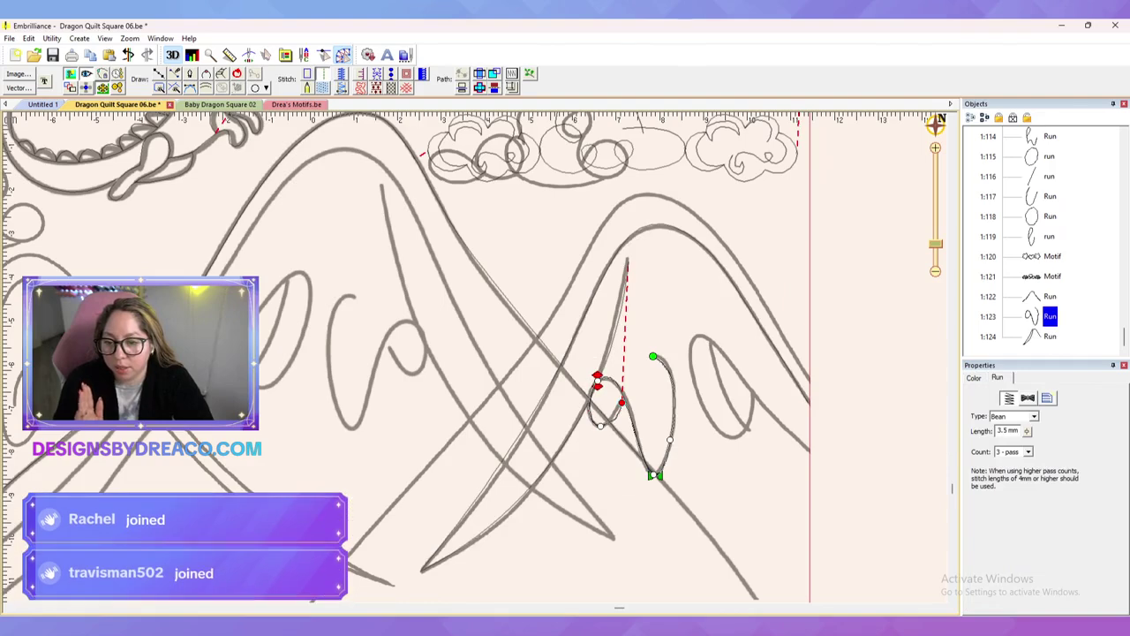
key(d)
click(597, 380)
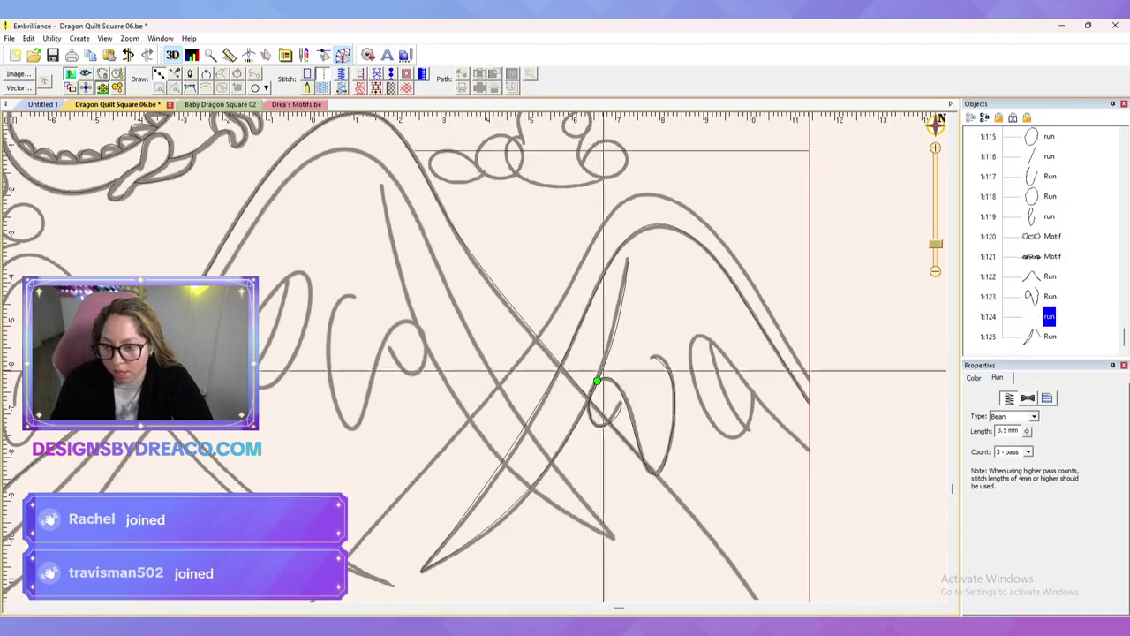
click(621, 317)
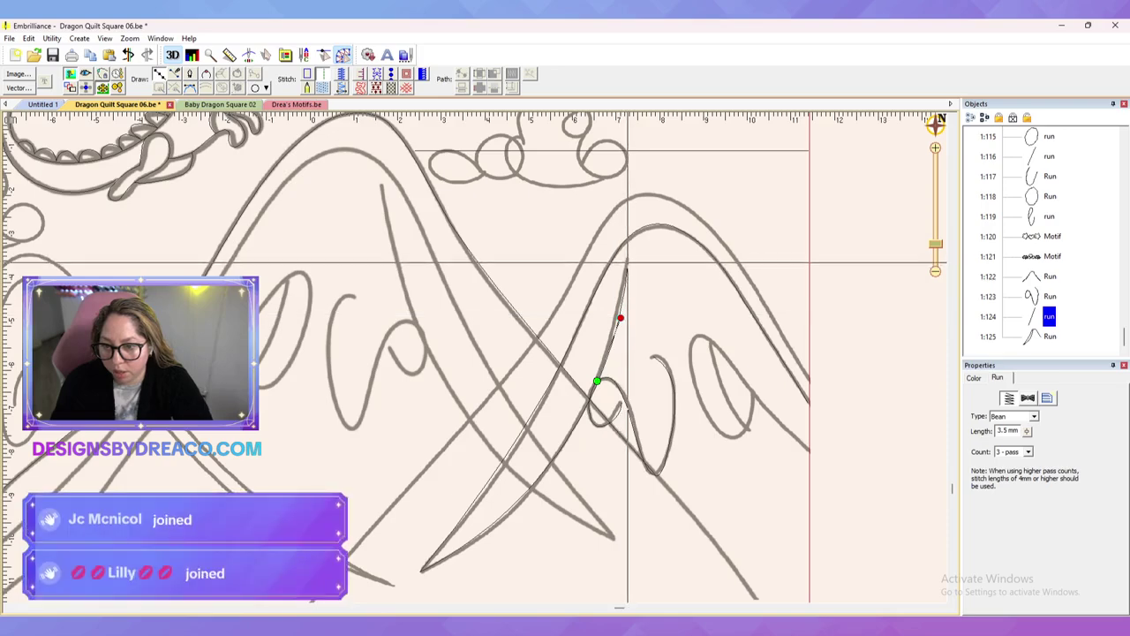
click(627, 261)
key(Return)
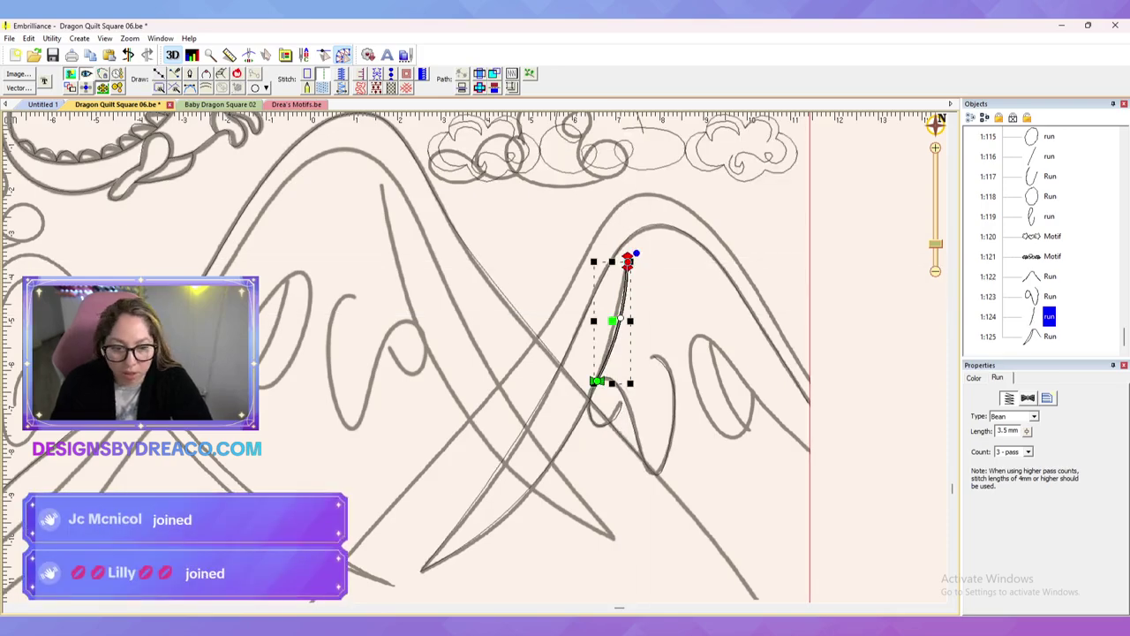
click(1047, 397)
key(Escape)
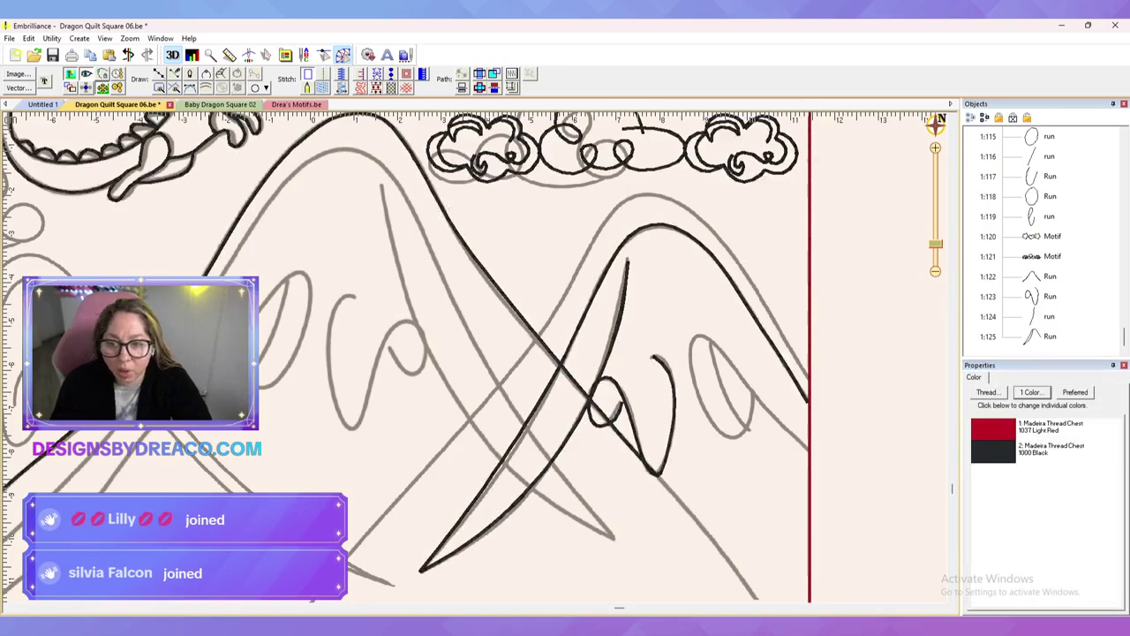
Step: Adjust the new connecting run's curve to follow the right mountain's inner slope line and save the design
click(623, 308)
drag(621, 318, 625, 281)
drag(607, 361, 607, 358)
key(Escape)
key(Escape)
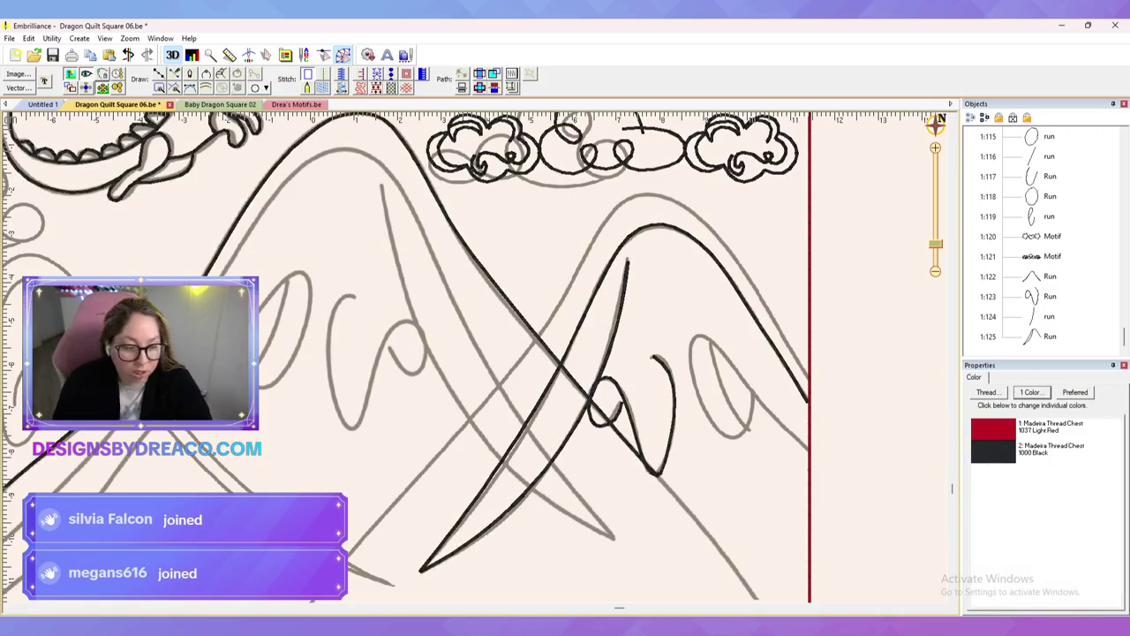
key(ctrl+s)
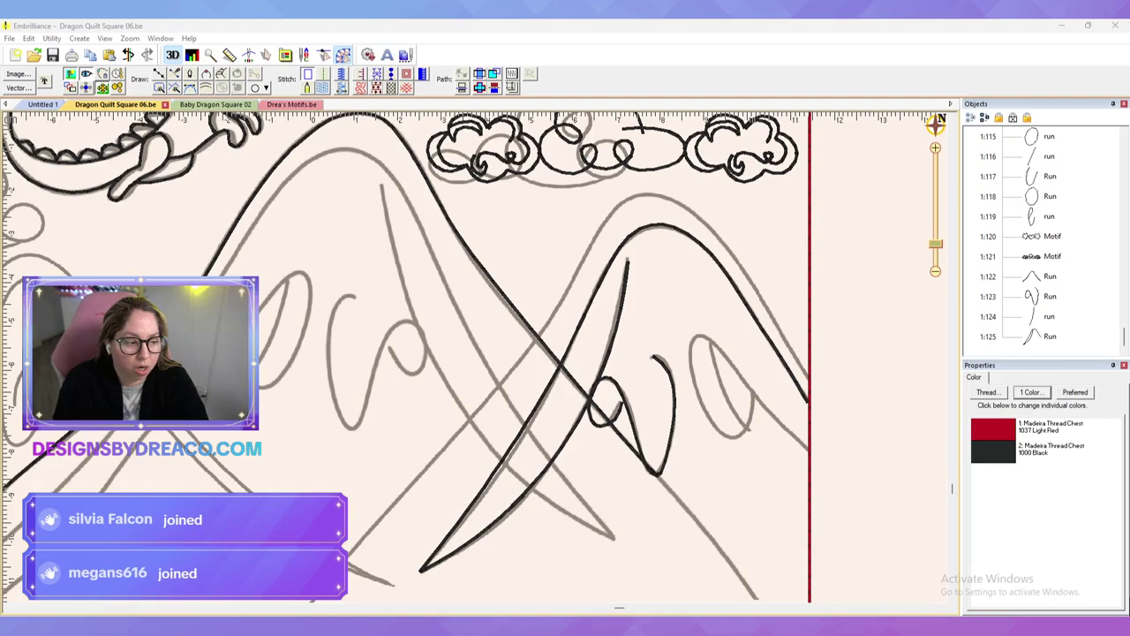
Step: Trace a run from the hoop's right edge up the lower slope line to the right loop's upper corner and down its inner side
drag(692, 475, 629, 468)
click(1049, 337)
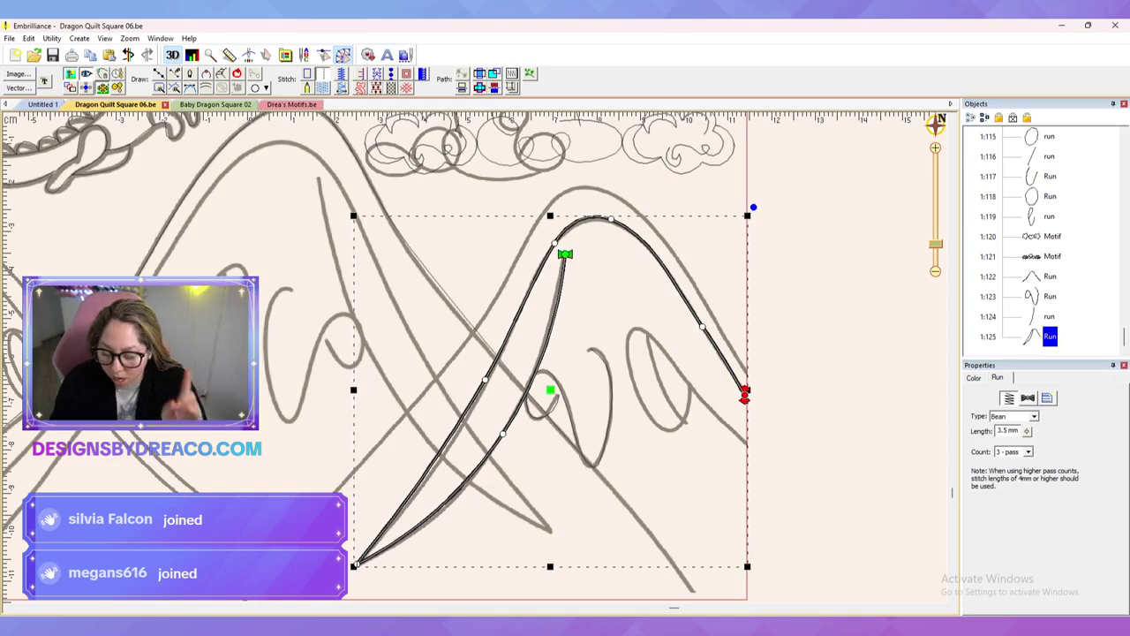
key(d)
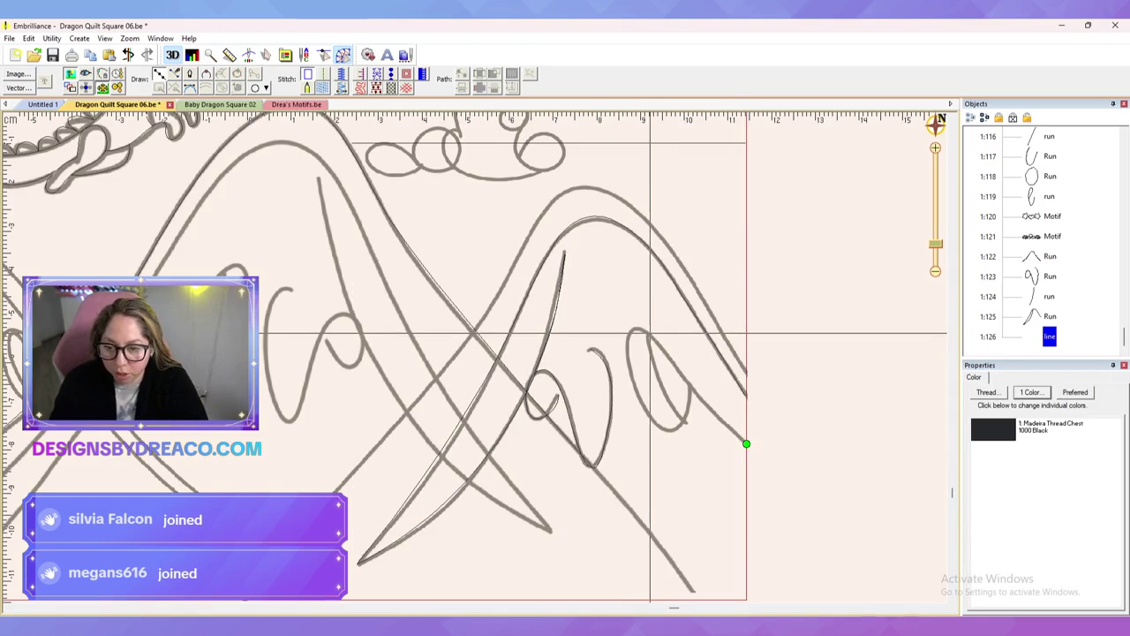
click(648, 333)
click(658, 383)
click(684, 419)
key(Return)
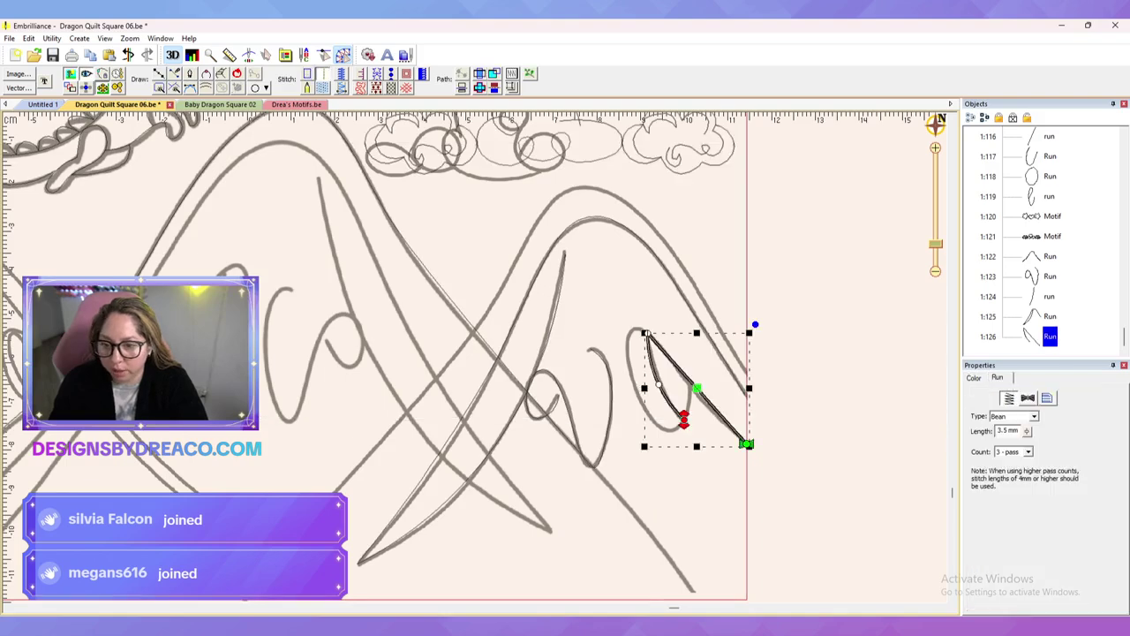
Step: Move the new run's stop marker to the right loop's upper corner
drag(684, 419, 643, 323)
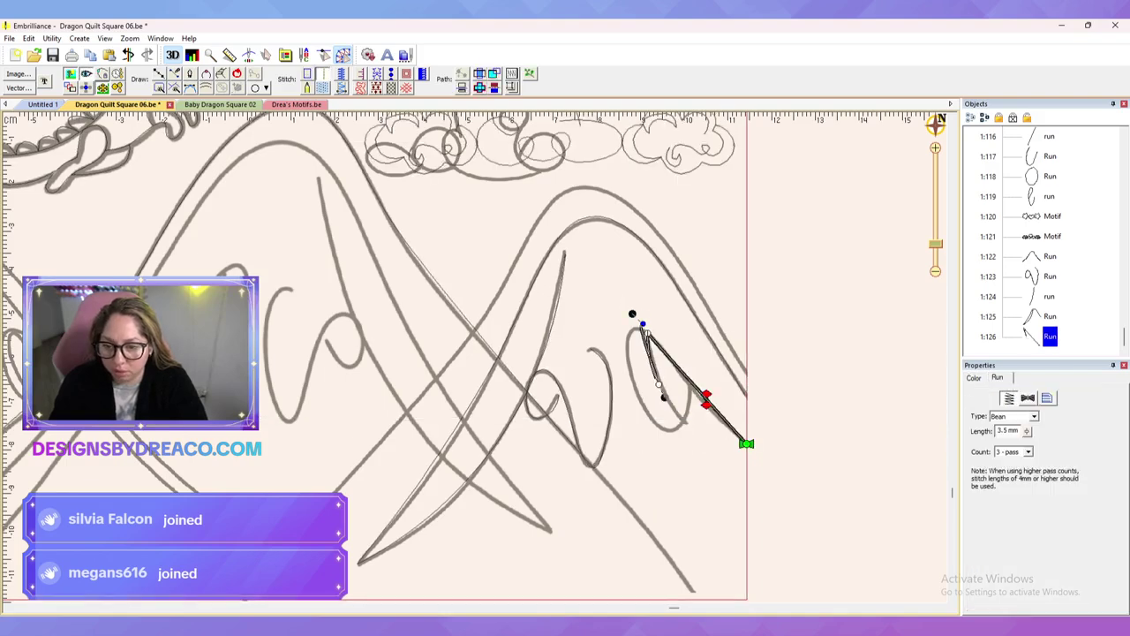
key(ctrl+z)
drag(684, 420, 647, 333)
Step: Draw a run around the right loop's outer side, from its upper corner around the bottom to where it meets the lower slope line
key(d)
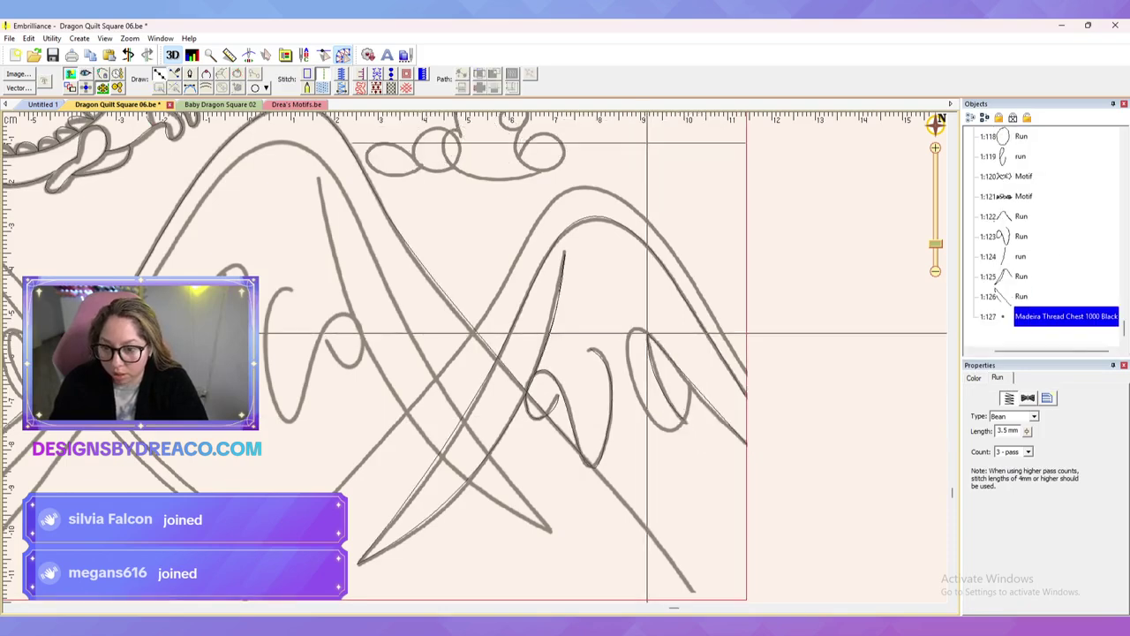
click(647, 333)
click(633, 328)
click(656, 423)
click(685, 424)
double_click(691, 386)
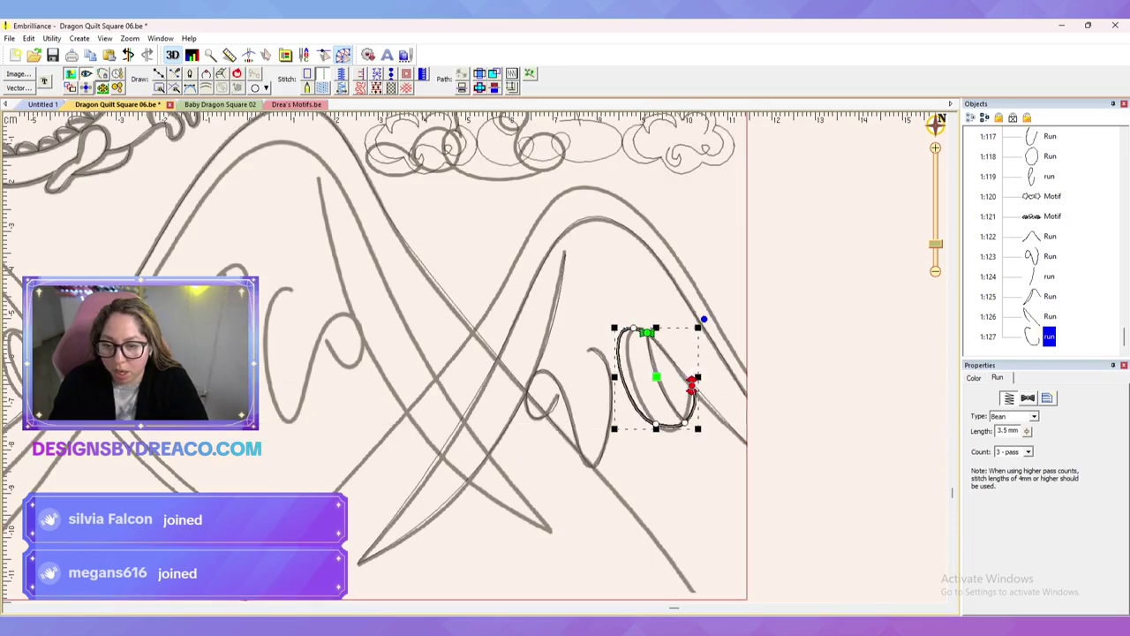
Step: Adjust the curve handles of the loop's outer run so its side and bottom follow the sketch
click(691, 386)
drag(692, 403, 693, 408)
click(691, 387)
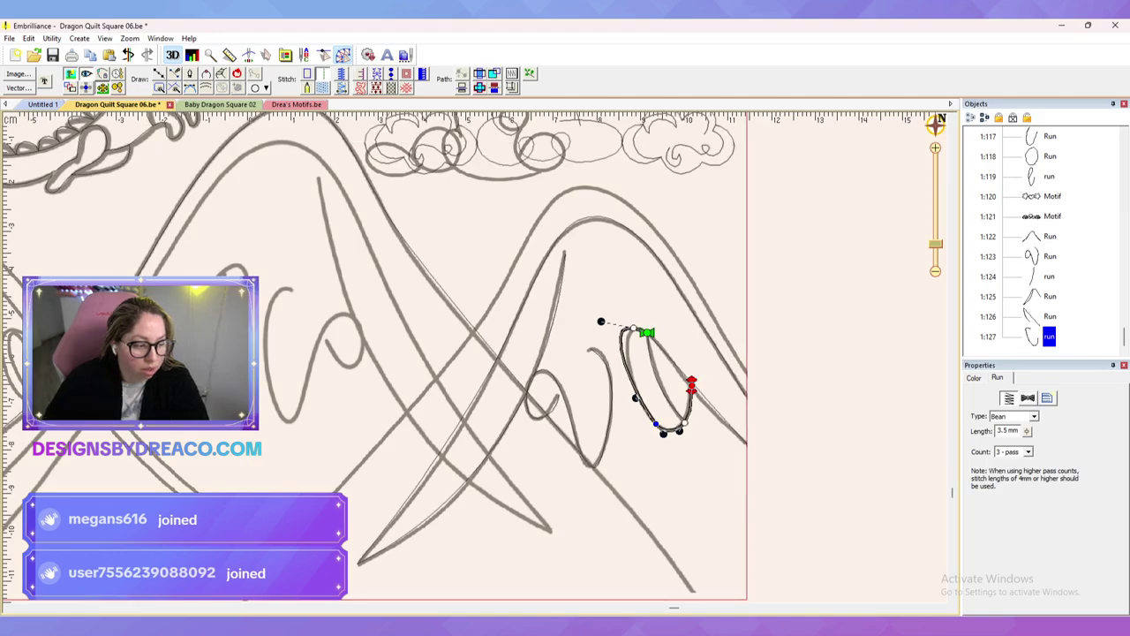
drag(600, 321, 620, 349)
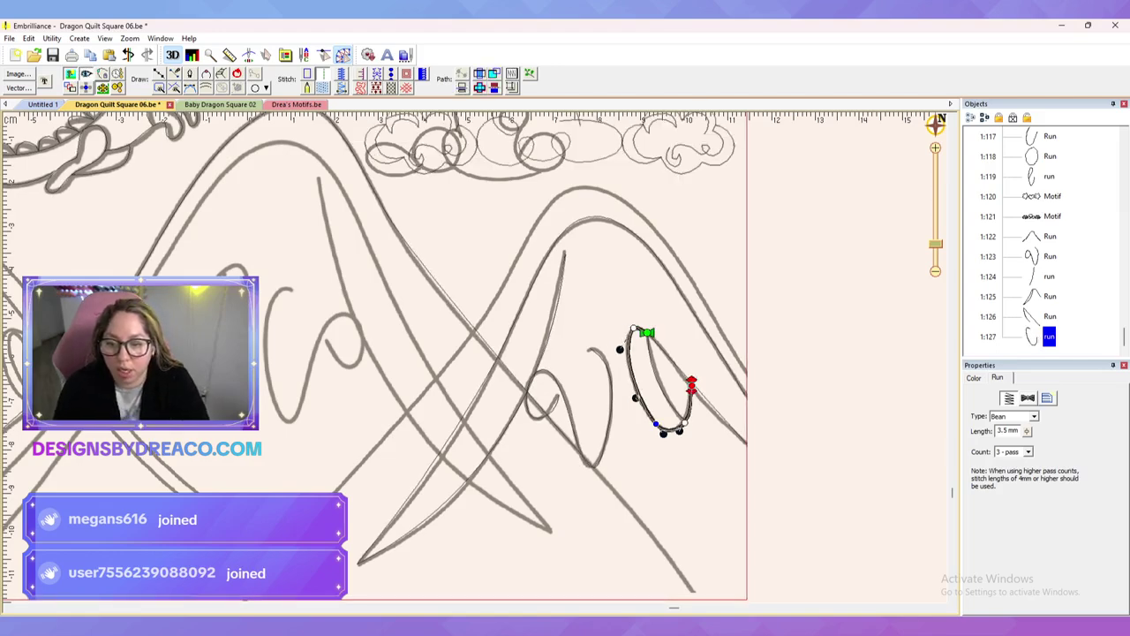
click(160, 74)
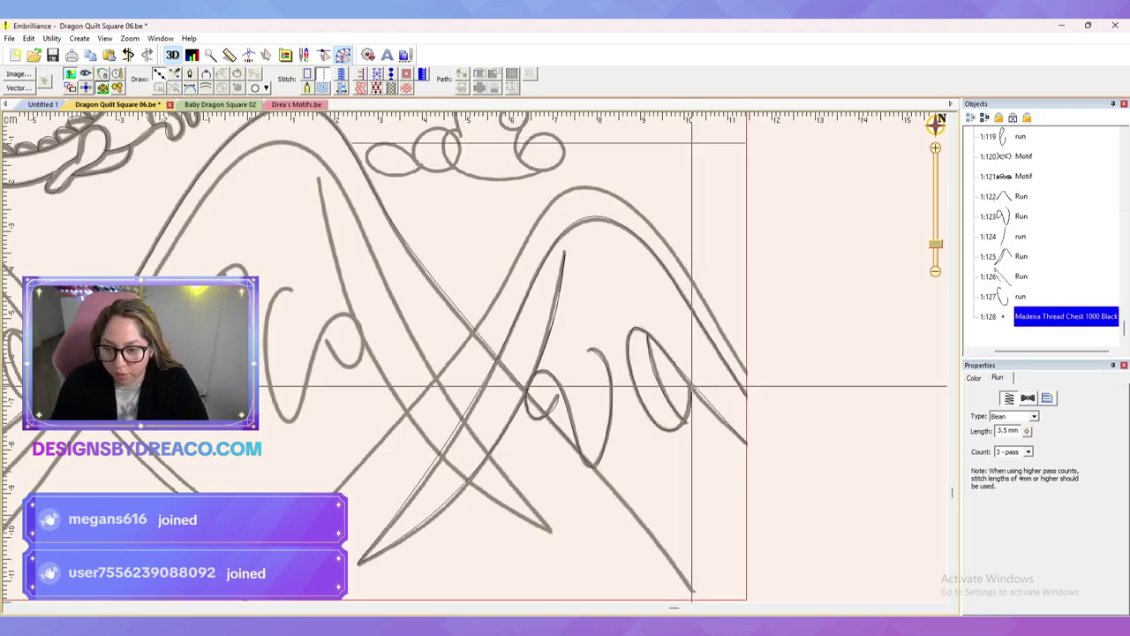
click(692, 385)
click(747, 444)
key(Return)
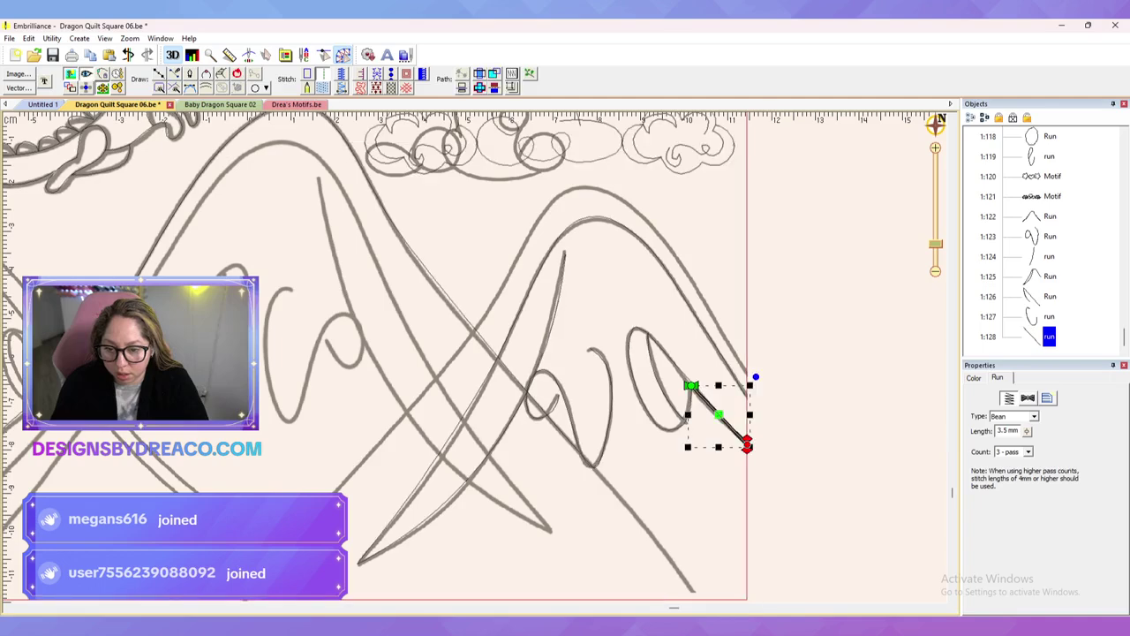
key(Return)
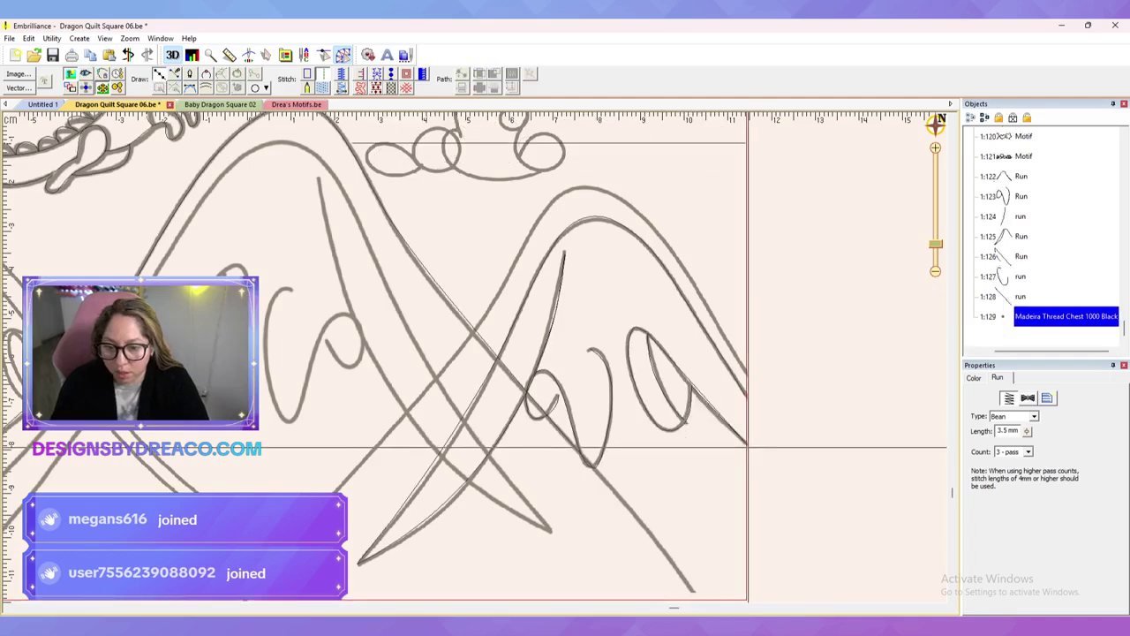
key(Escape)
click(745, 442)
key(Delete)
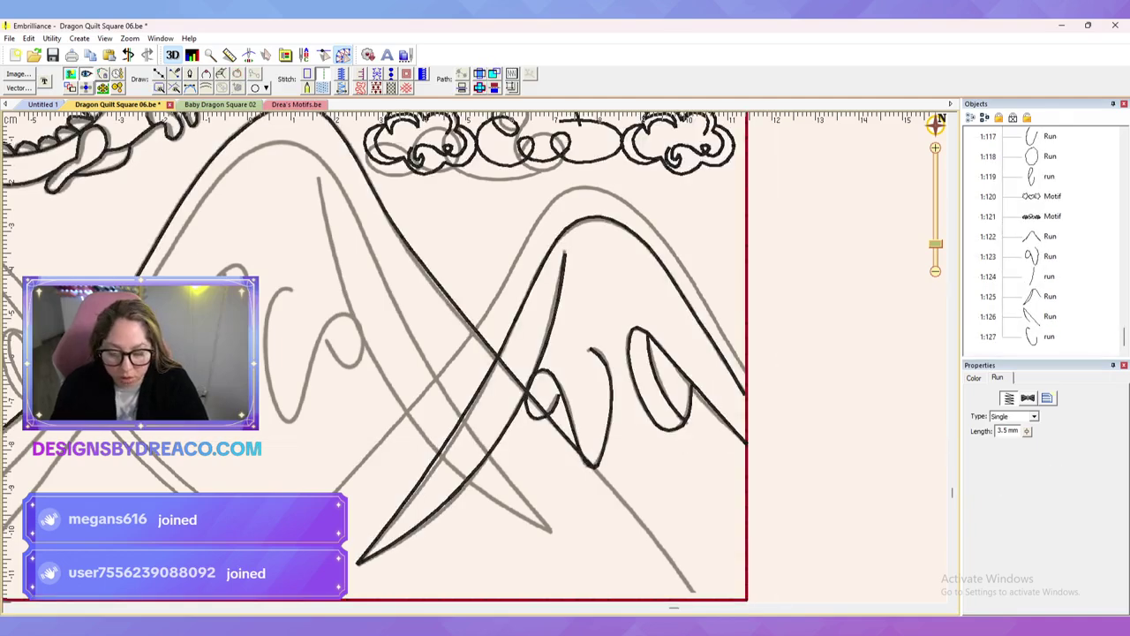
Step: Draw a run from the loop's end down to the hoop's right edge and up that edge to the outer slope line
click(159, 74)
click(691, 386)
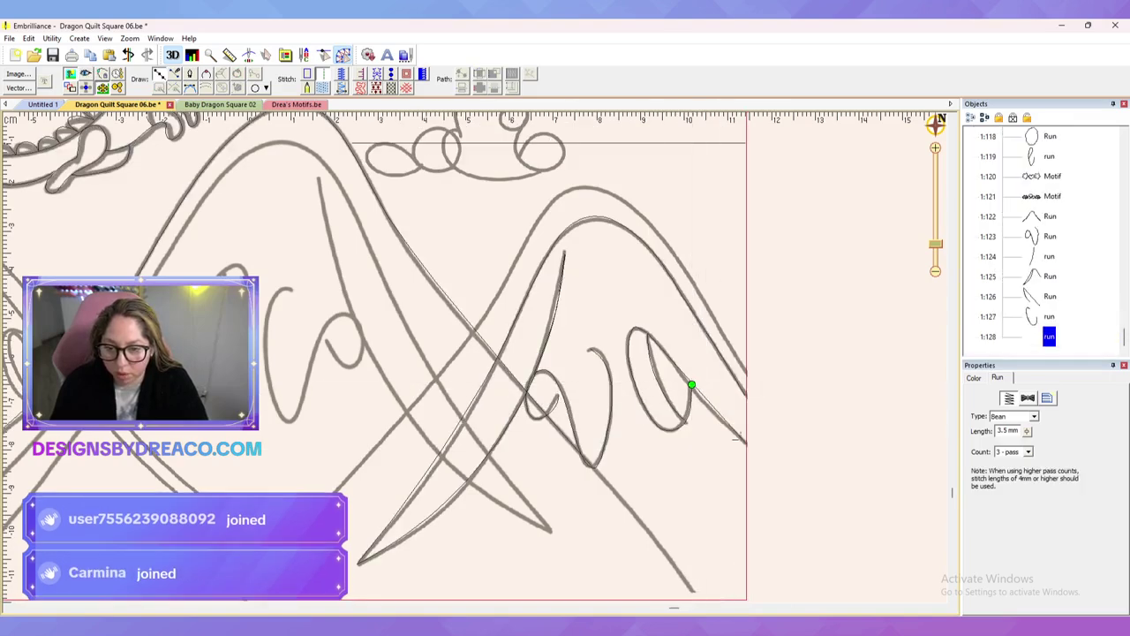
click(747, 443)
click(747, 373)
key(Return)
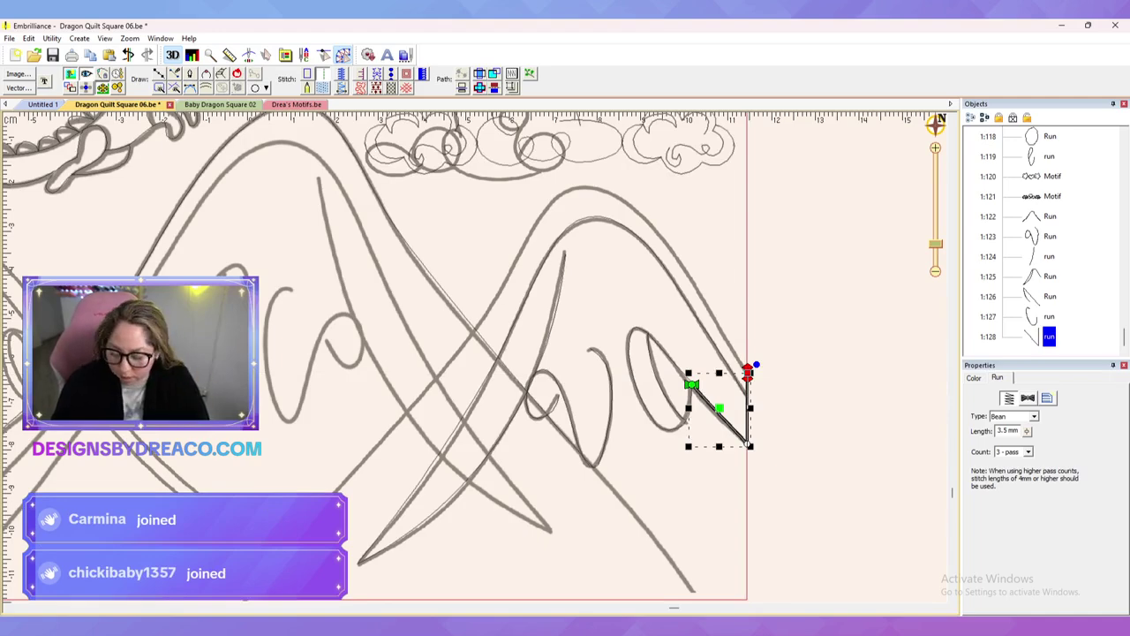
Step: Trace the right mountain's outer slope line from the hoop's right edge over the peak down to the hoop's bottom edge
click(159, 74)
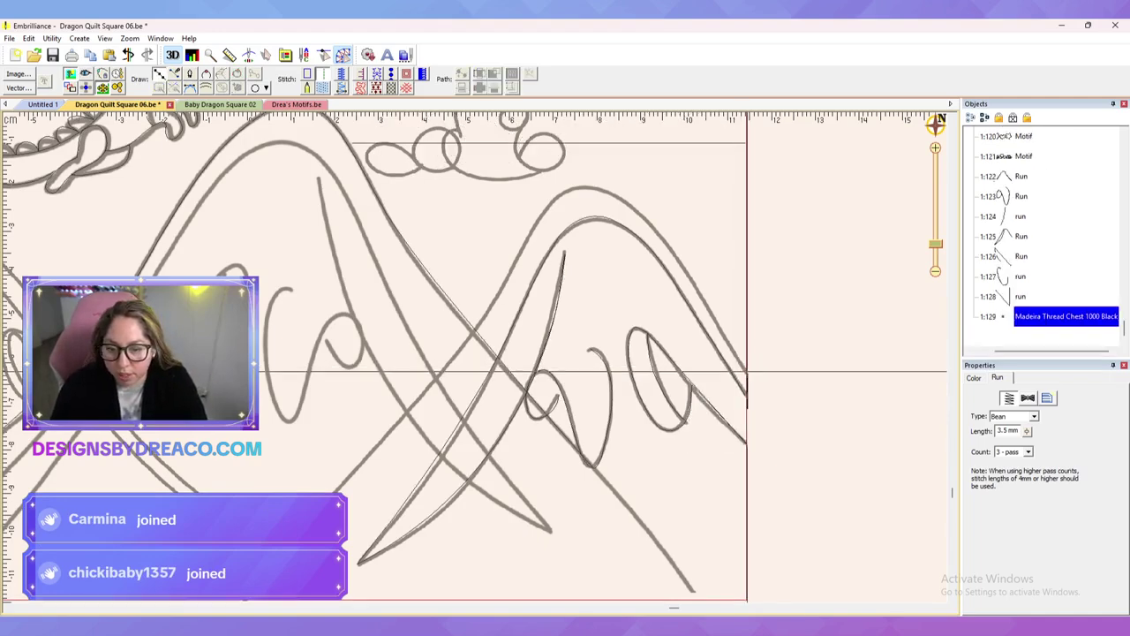
click(747, 372)
click(647, 219)
click(574, 188)
click(536, 221)
drag(479, 330, 691, 206)
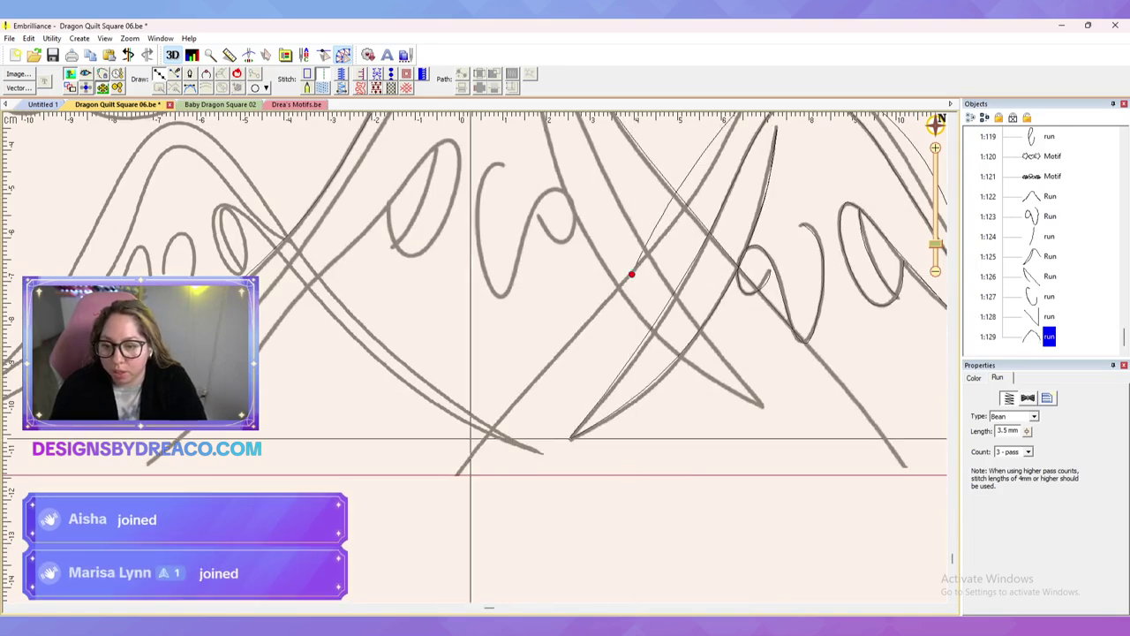
double_click(456, 476)
Step: Adjust the outer slope run's curve handles on both sides of the right mountain's peak to match the sketch
drag(609, 265, 518, 400)
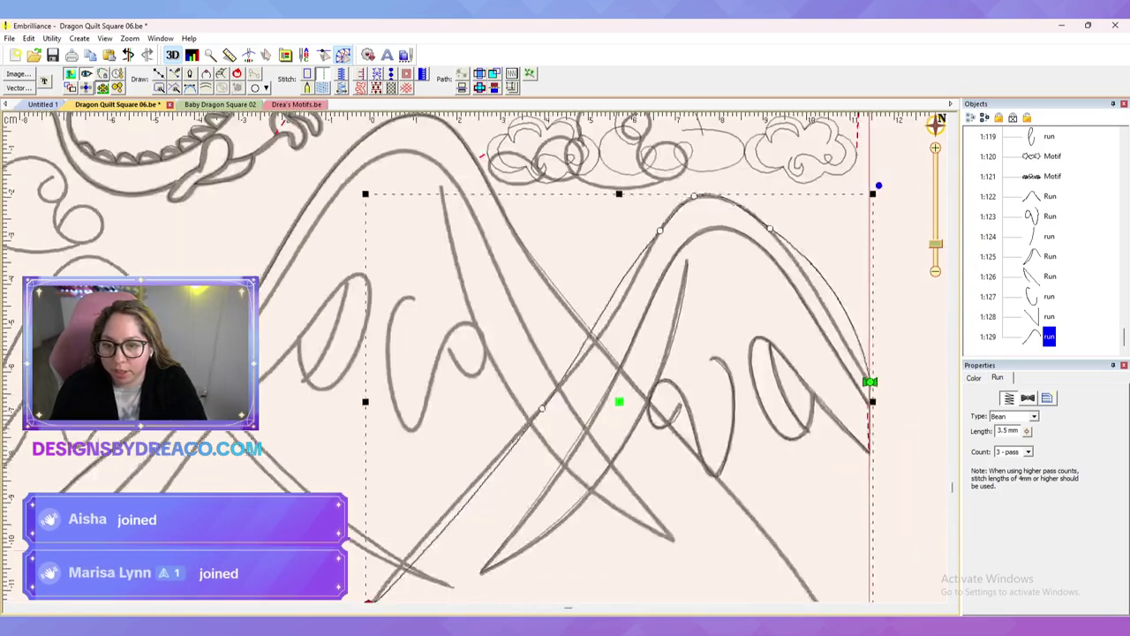
click(658, 232)
drag(609, 284, 628, 297)
click(539, 409)
click(868, 382)
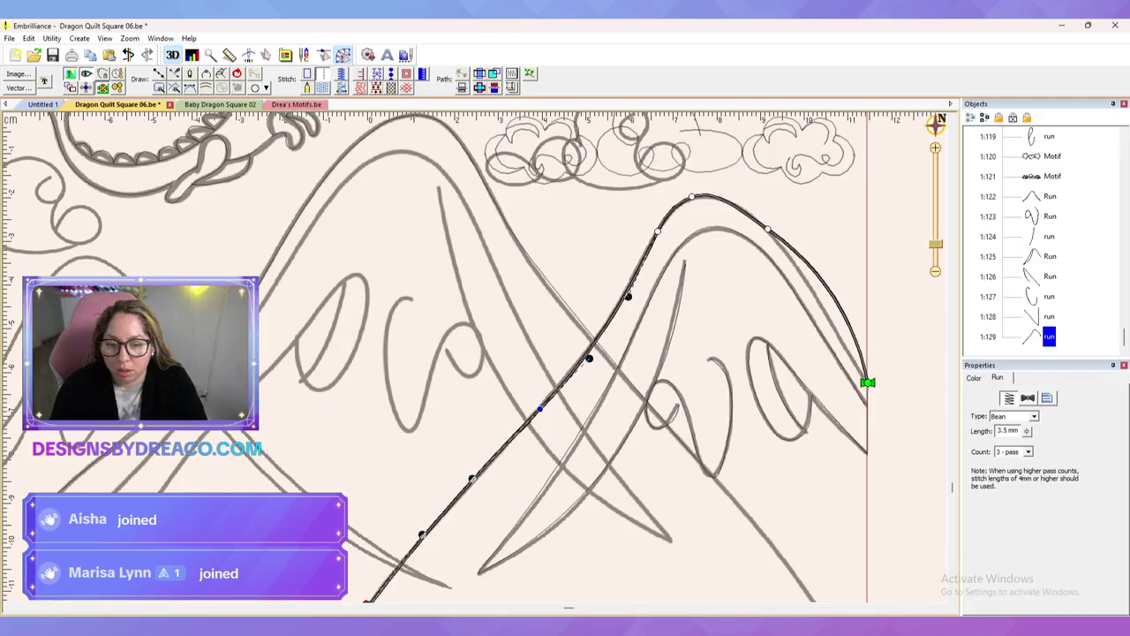
click(868, 383)
drag(856, 323, 834, 337)
drag(816, 262, 812, 277)
Step: Apply the Traveling Run style to the short run linking the loop to the outer slope line and recheck the run styles
click(839, 424)
click(839, 424)
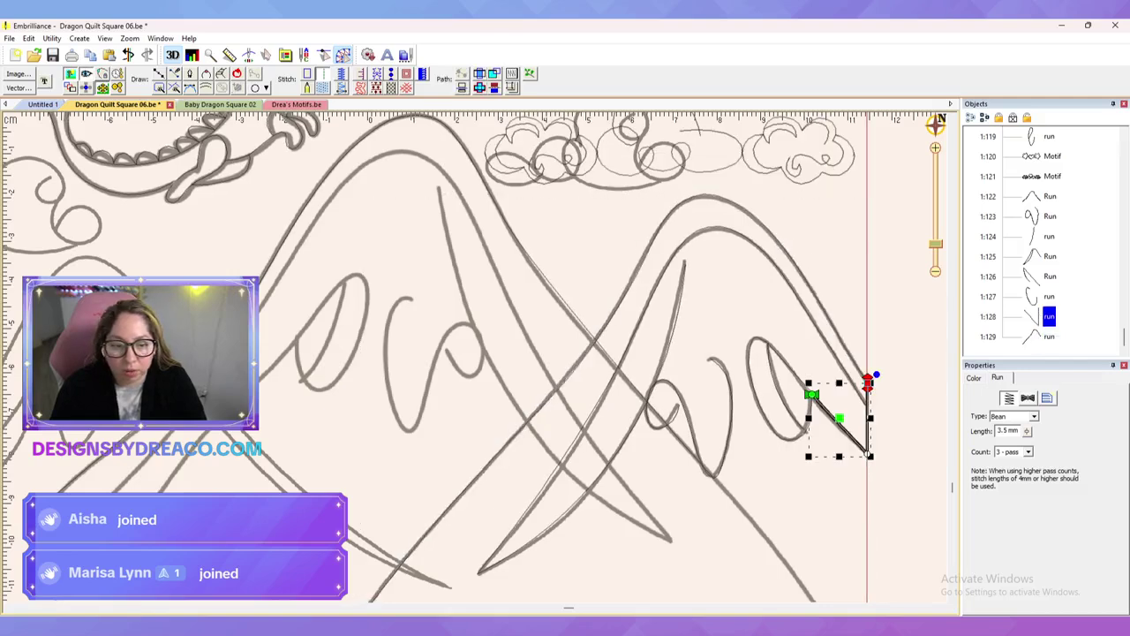
click(1047, 398)
click(1019, 446)
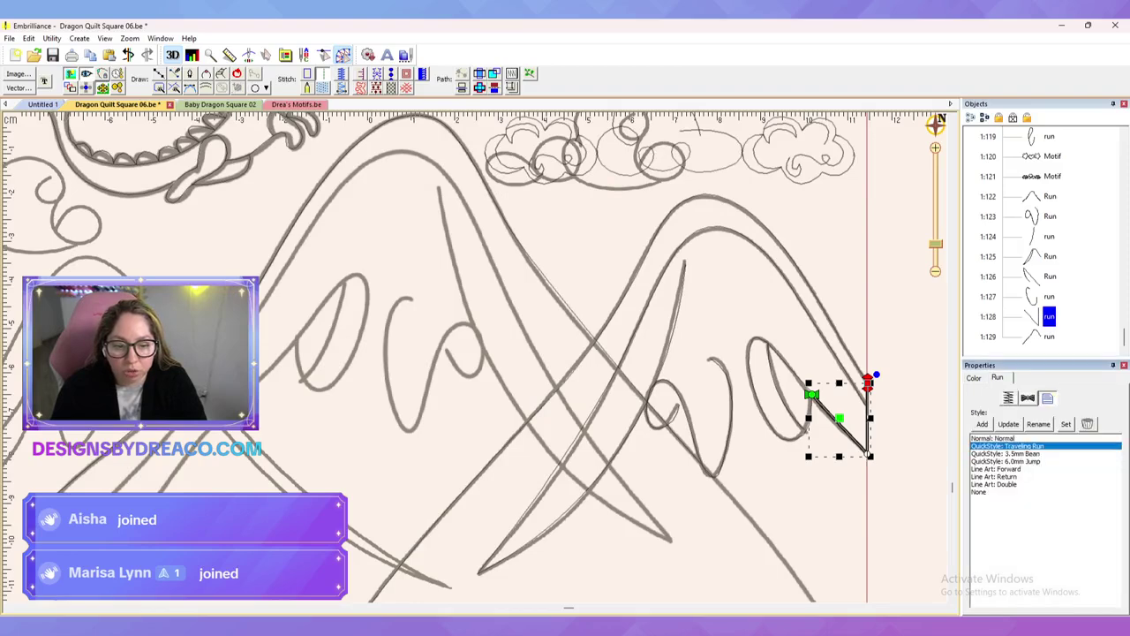
click(910, 459)
click(1049, 316)
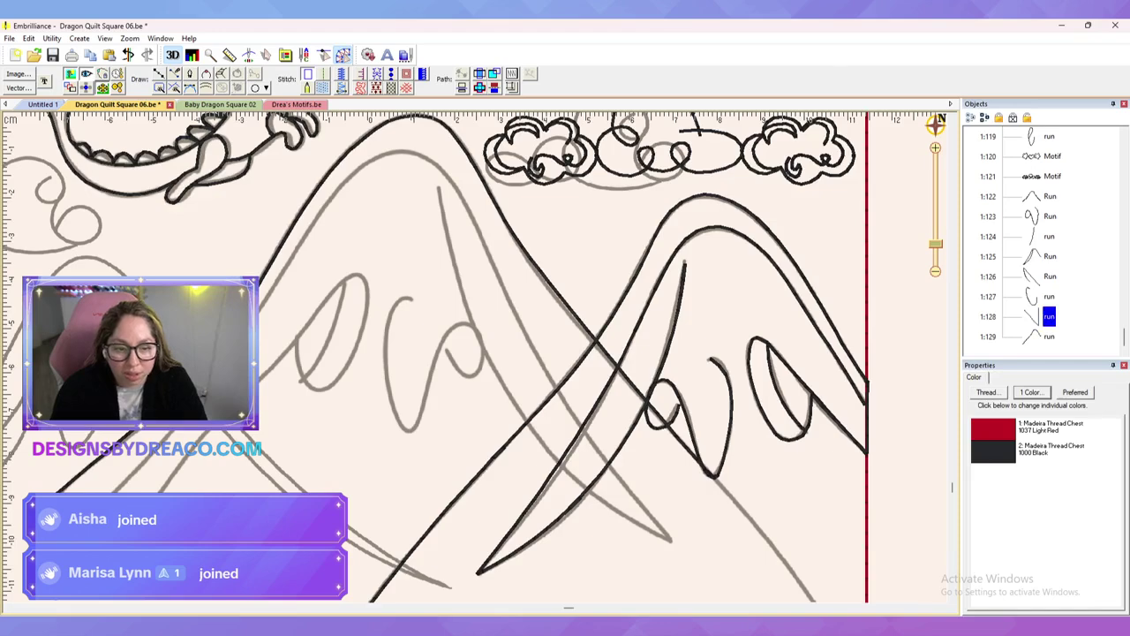
click(1047, 397)
click(1006, 438)
click(1049, 336)
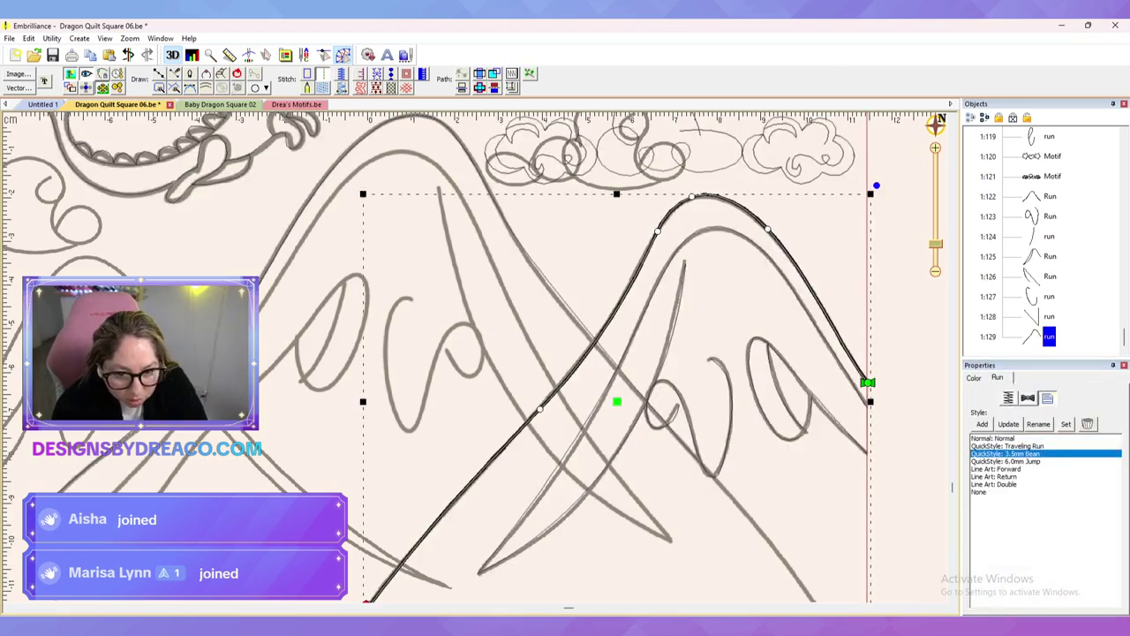
click(909, 460)
Step: Trace the central mountain's shading spike from its upper tip to its low point, continuing over the inner peak line to the slope's lower-left end
scroll(477, 354, down, 5)
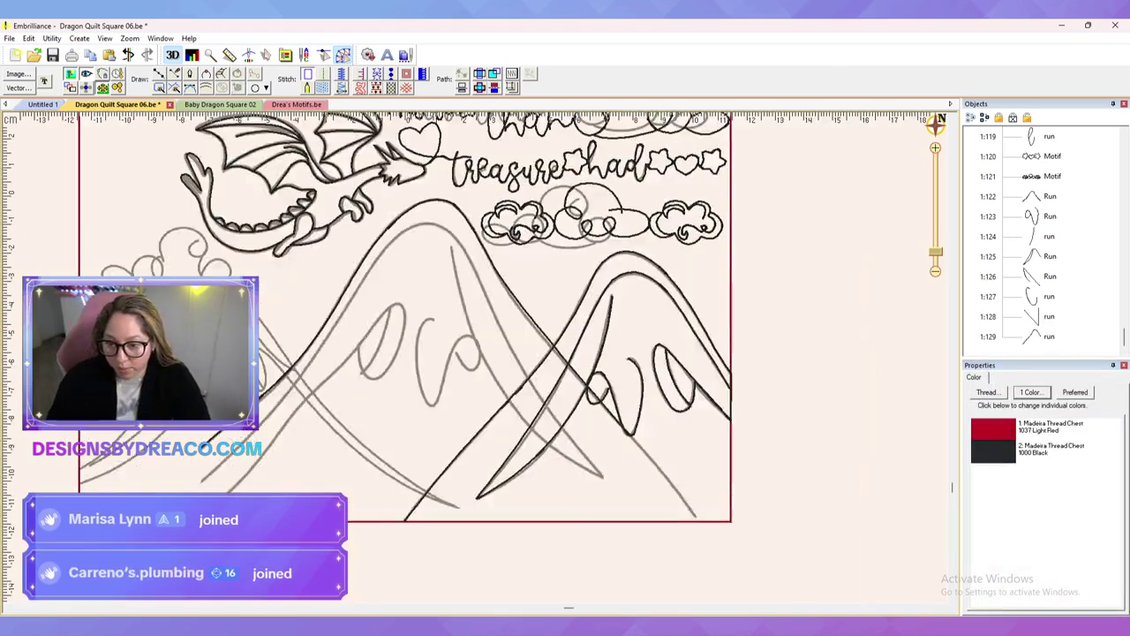
scroll(476, 353, up, 3)
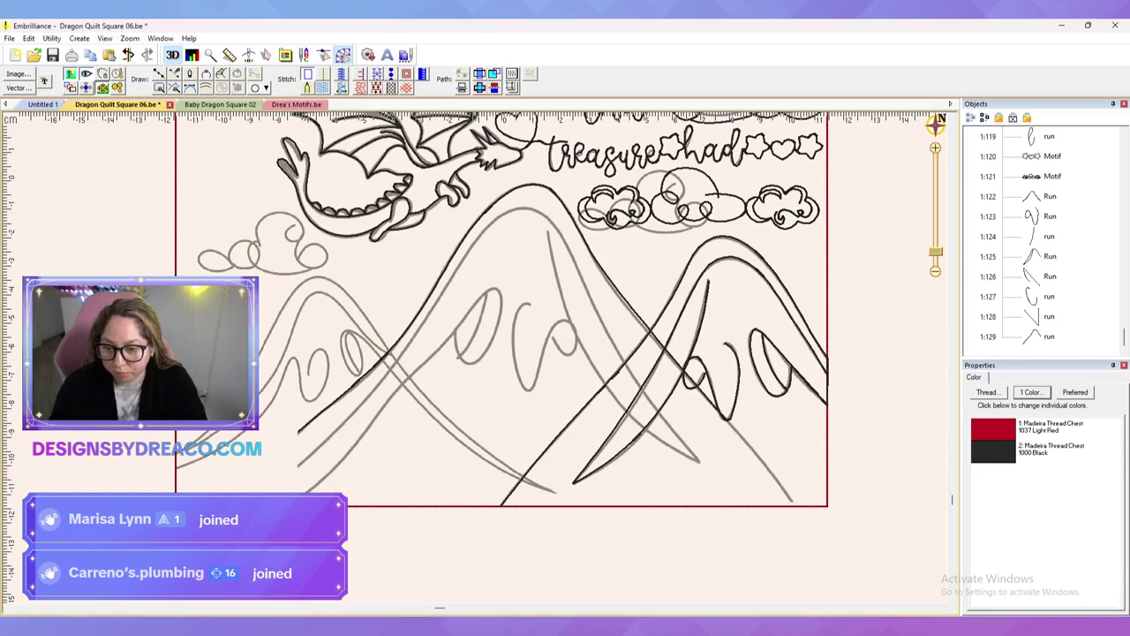
click(159, 75)
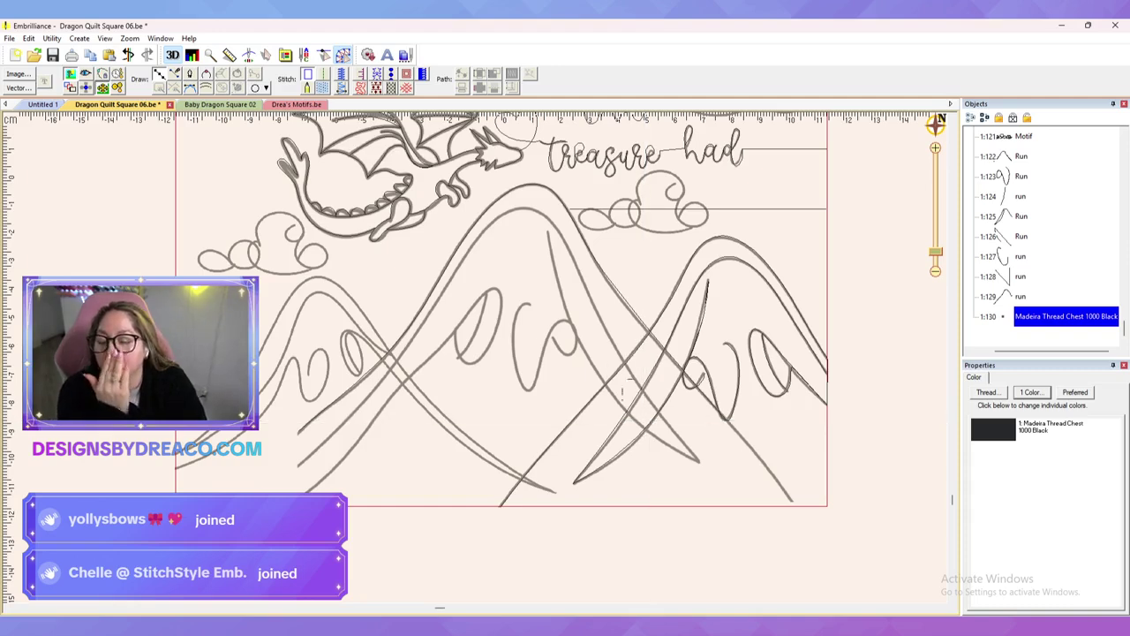
click(547, 230)
click(592, 365)
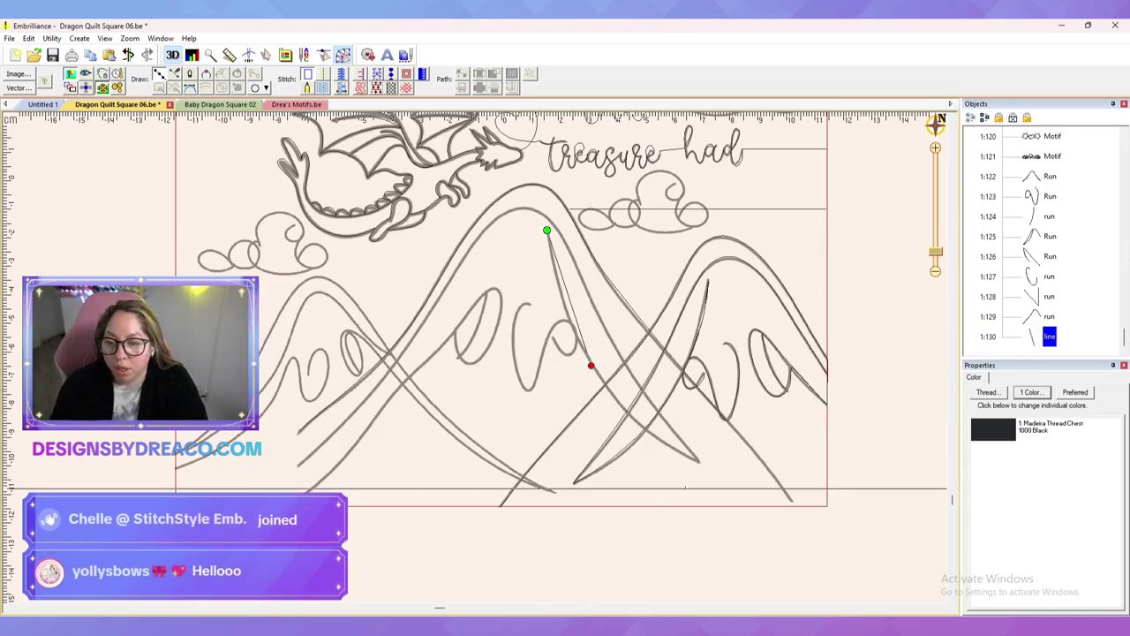
click(697, 460)
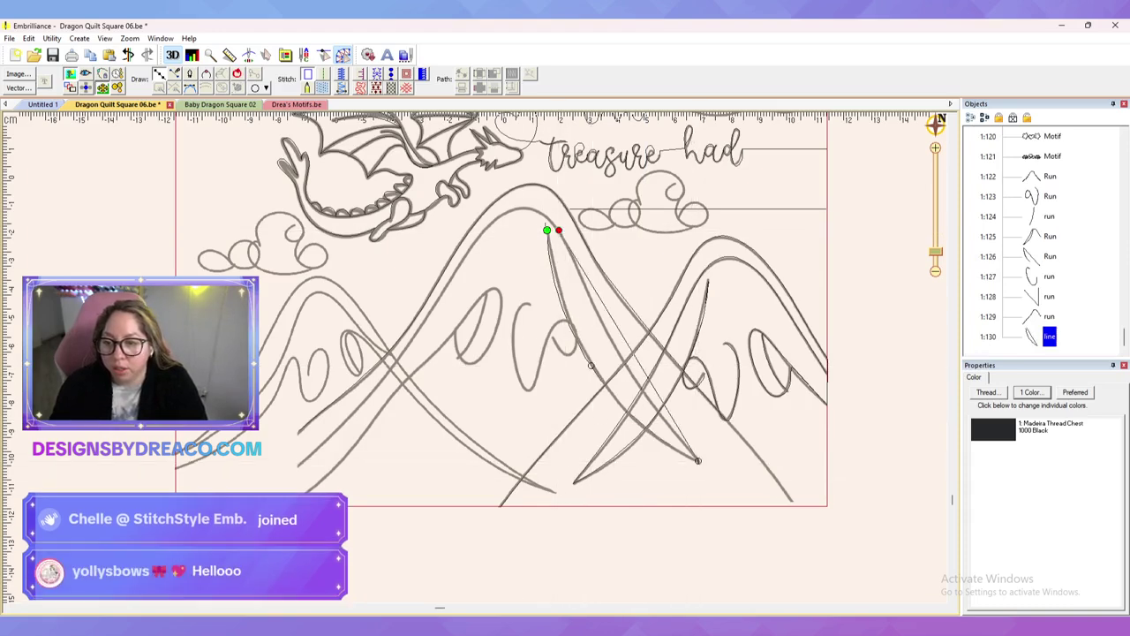
click(506, 211)
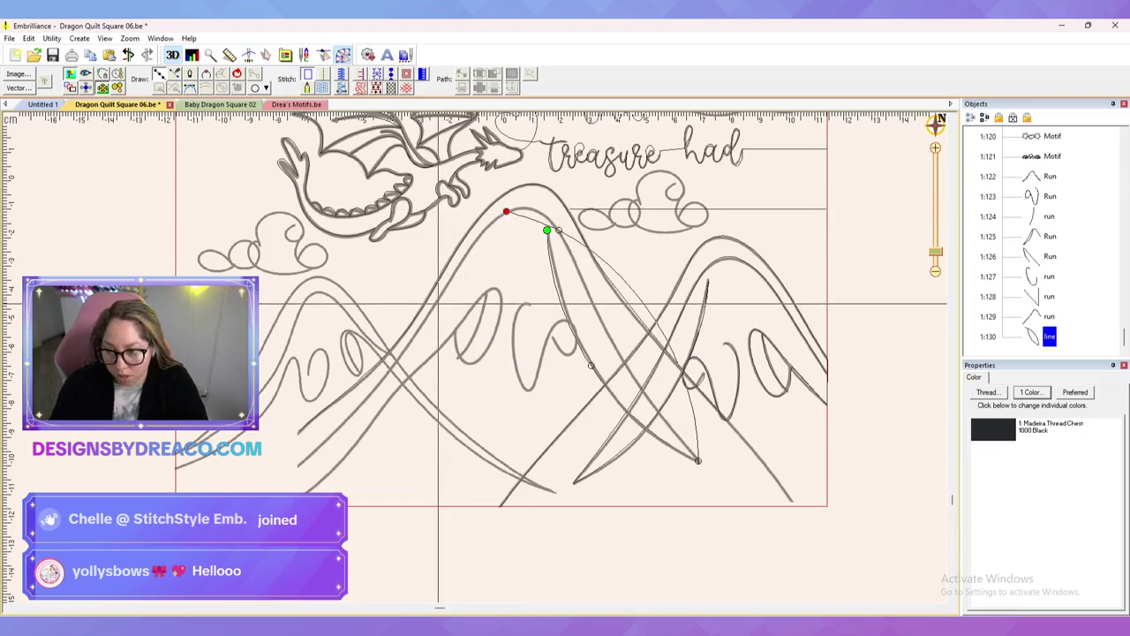
click(435, 304)
double_click(298, 464)
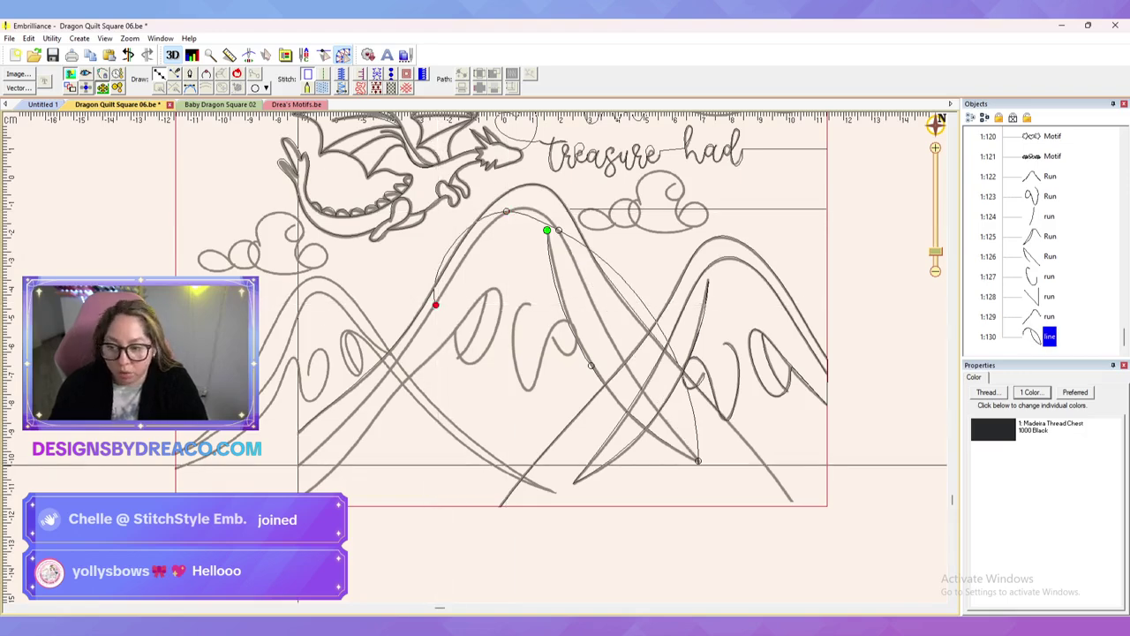
Step: Reshape the traced line's curves at the inner peak and along the spike's outer side, and convert the line to a run
click(506, 211)
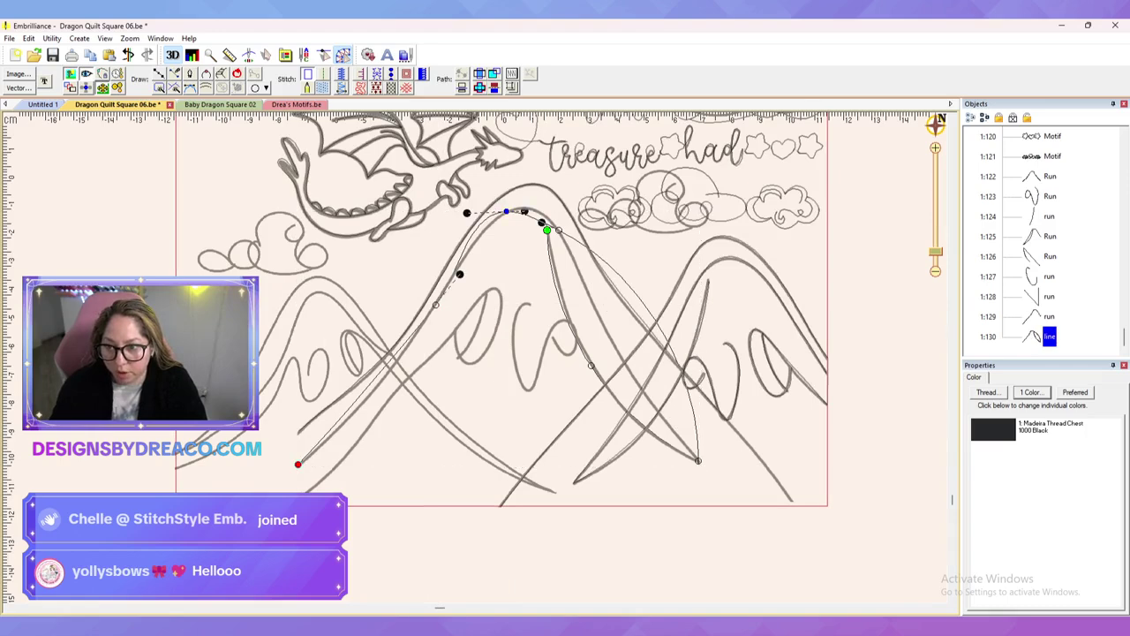
drag(524, 209, 527, 197)
click(559, 231)
drag(639, 270, 613, 333)
drag(700, 371, 646, 413)
click(324, 74)
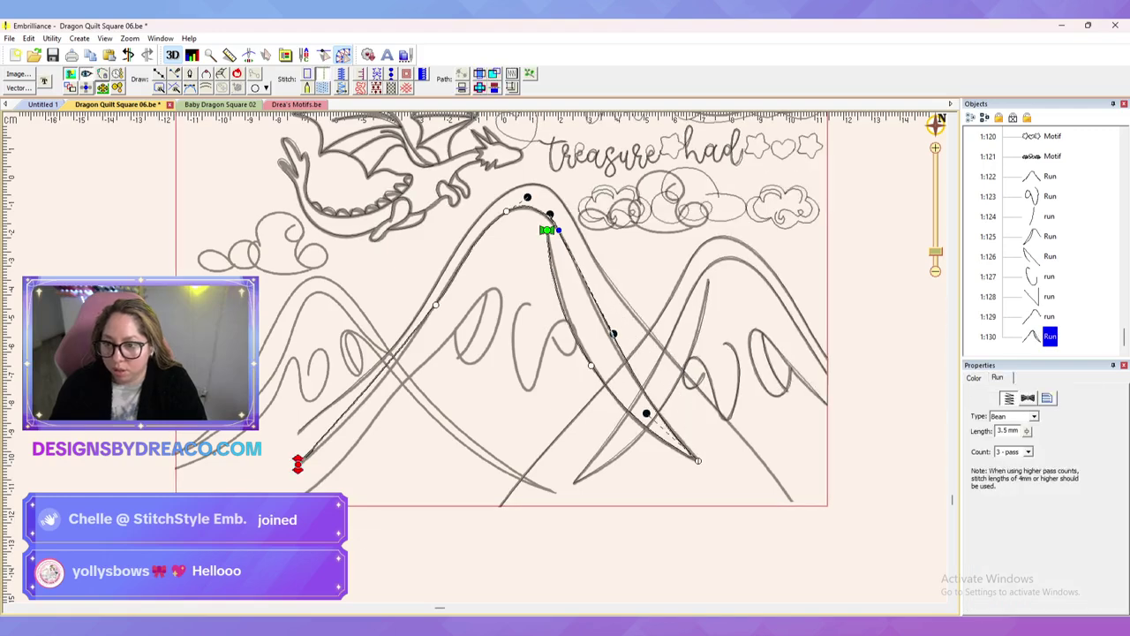
Step: Move the right mountain's outer slope exit point and the central mountain's inner run entry point to the crossing of the two runs
click(1050, 336)
click(1050, 316)
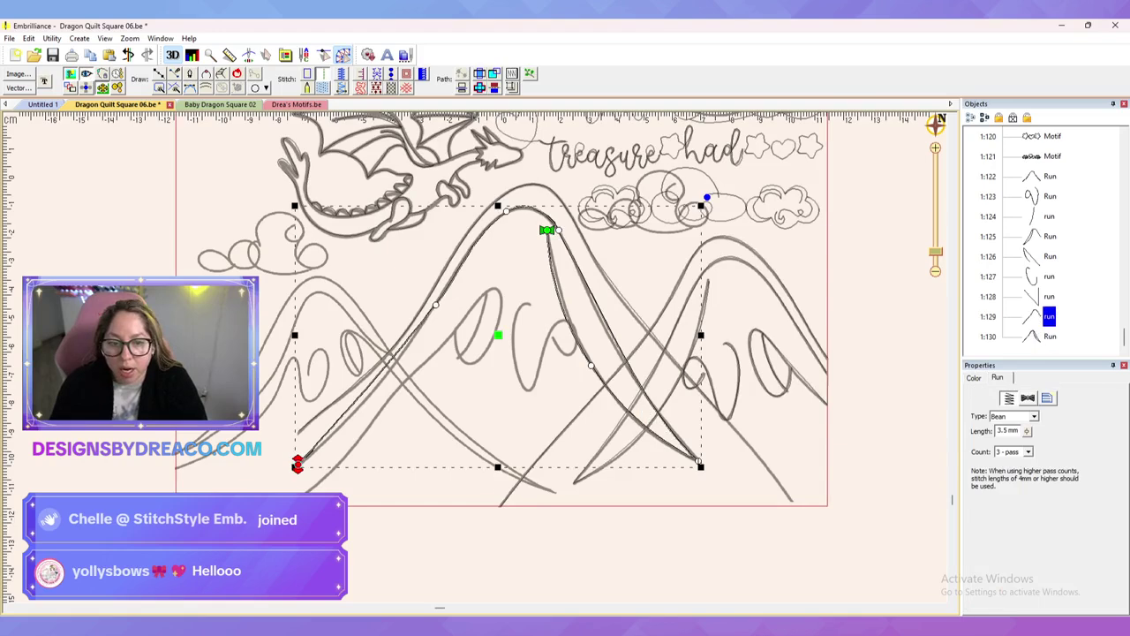
drag(499, 506, 605, 384)
click(1050, 336)
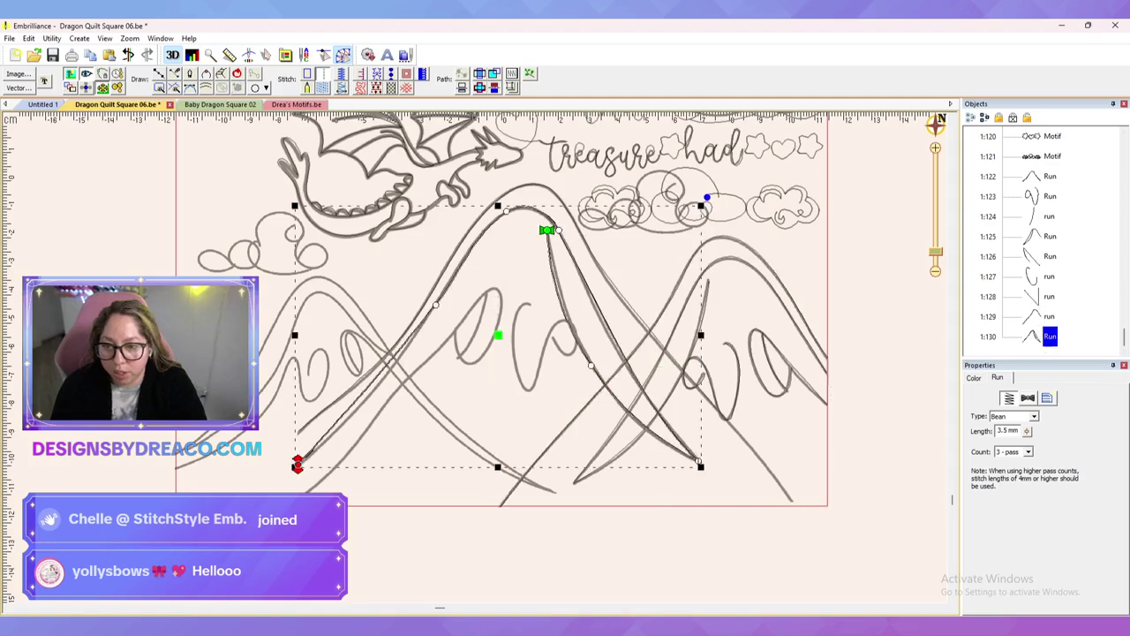
drag(547, 229, 603, 384)
key(Escape)
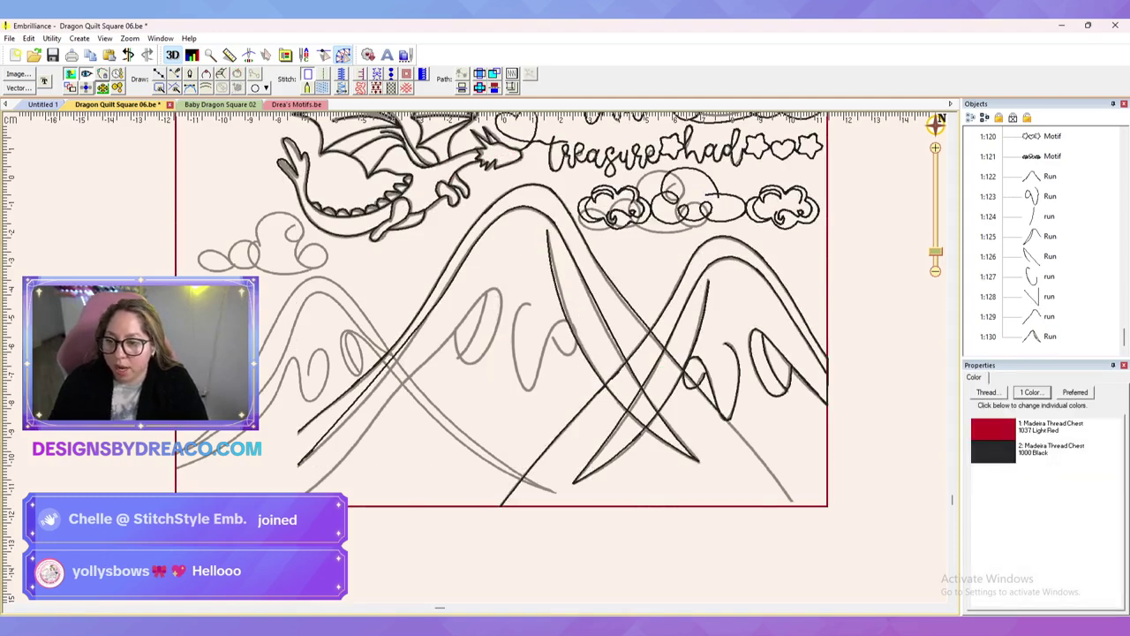
click(1050, 337)
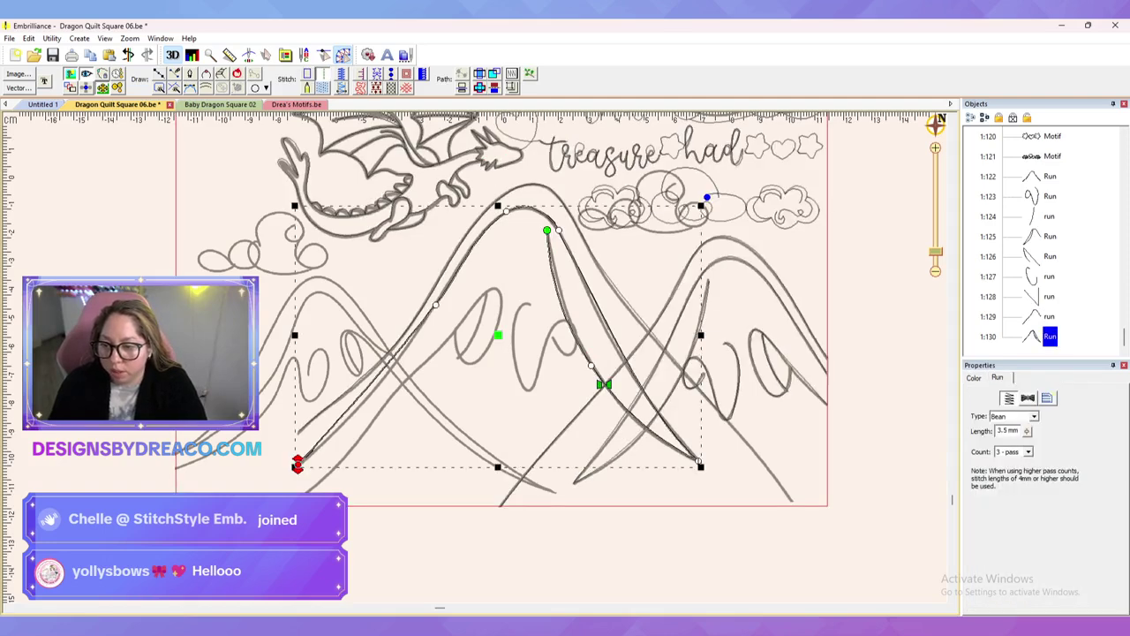
Step: Bend the inner run's lower-left end to match the sketch and move its exit point to the crossing with the left mountain's slope
click(297, 464)
drag(345, 413, 364, 416)
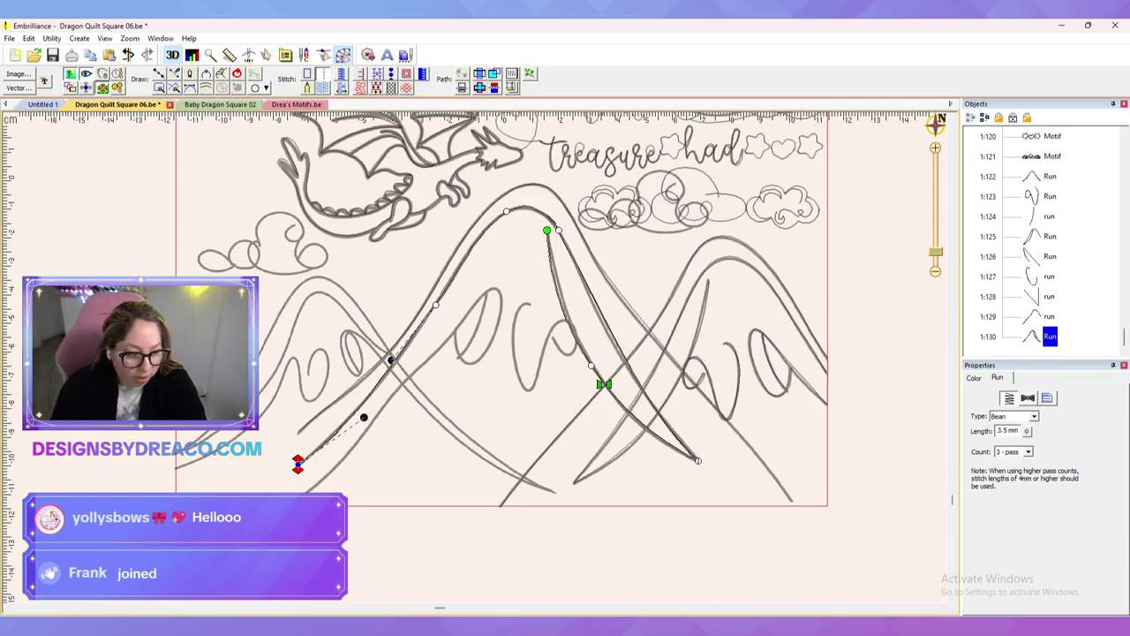
scroll(475, 356, up, 2)
drag(477, 356, 558, 338)
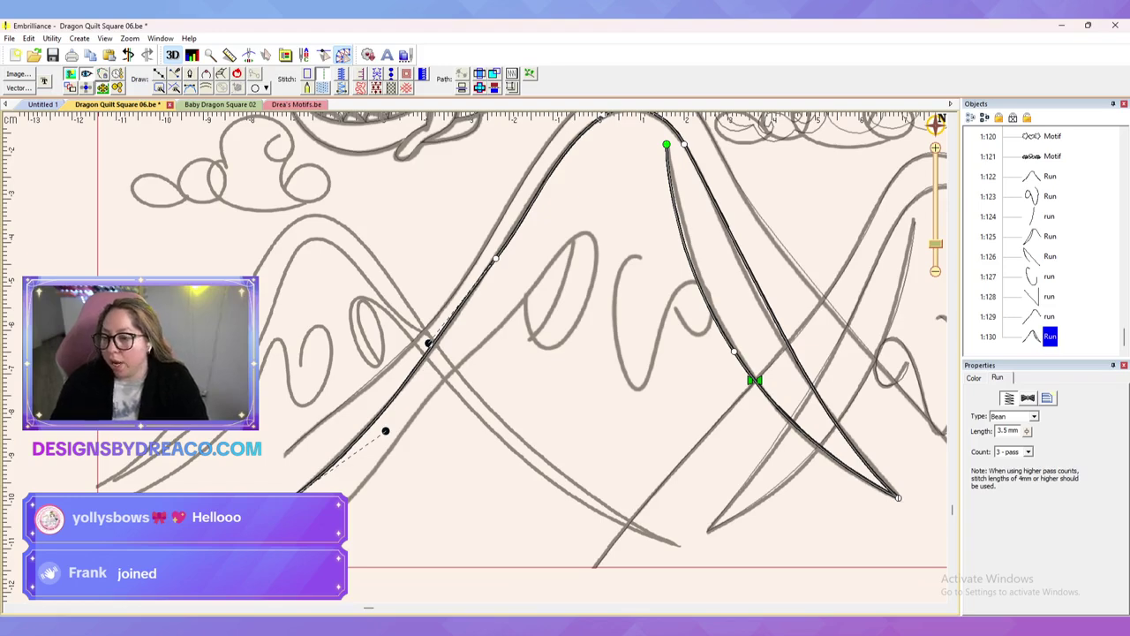
drag(281, 506, 434, 342)
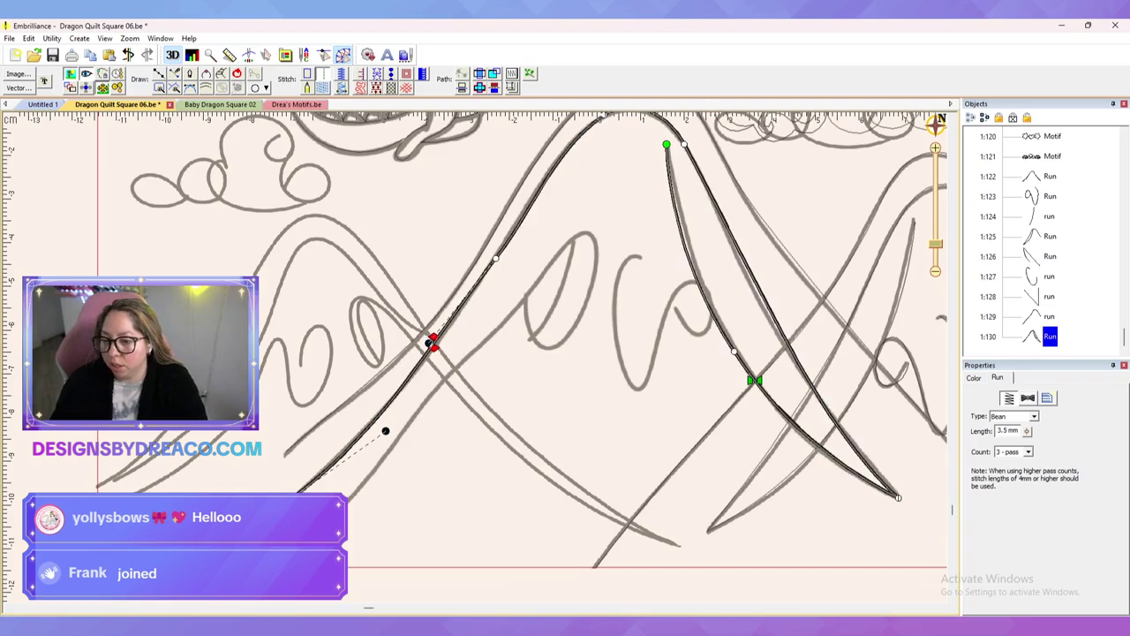
Step: Trace the central mountain's lower-left shading line from its bottom end up and around the first elongated loop
click(159, 73)
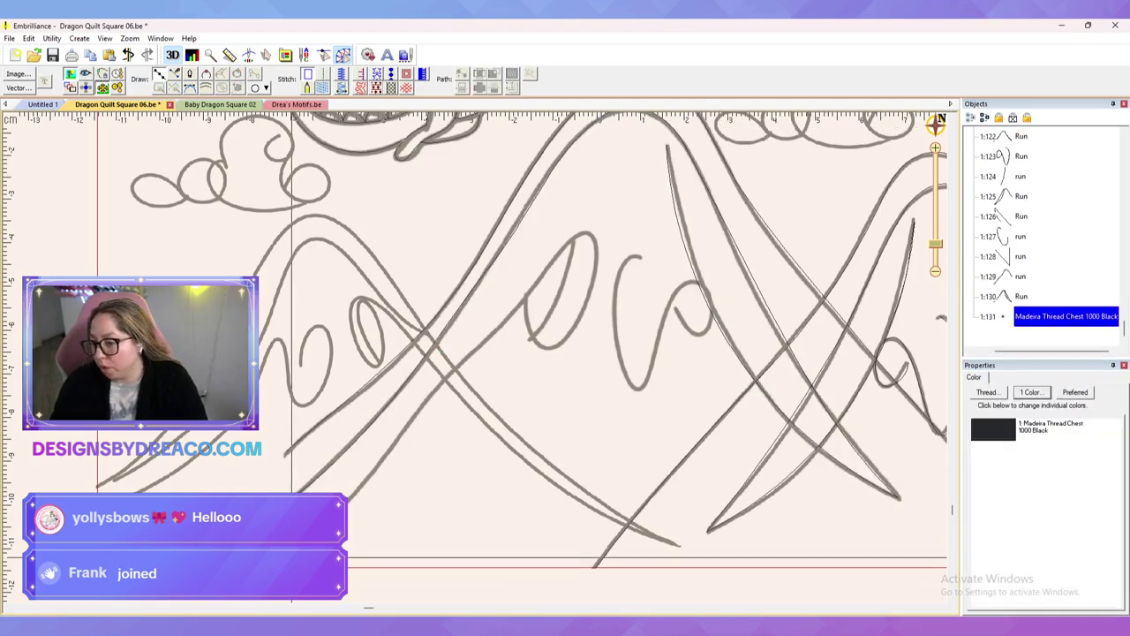
click(462, 399)
click(451, 376)
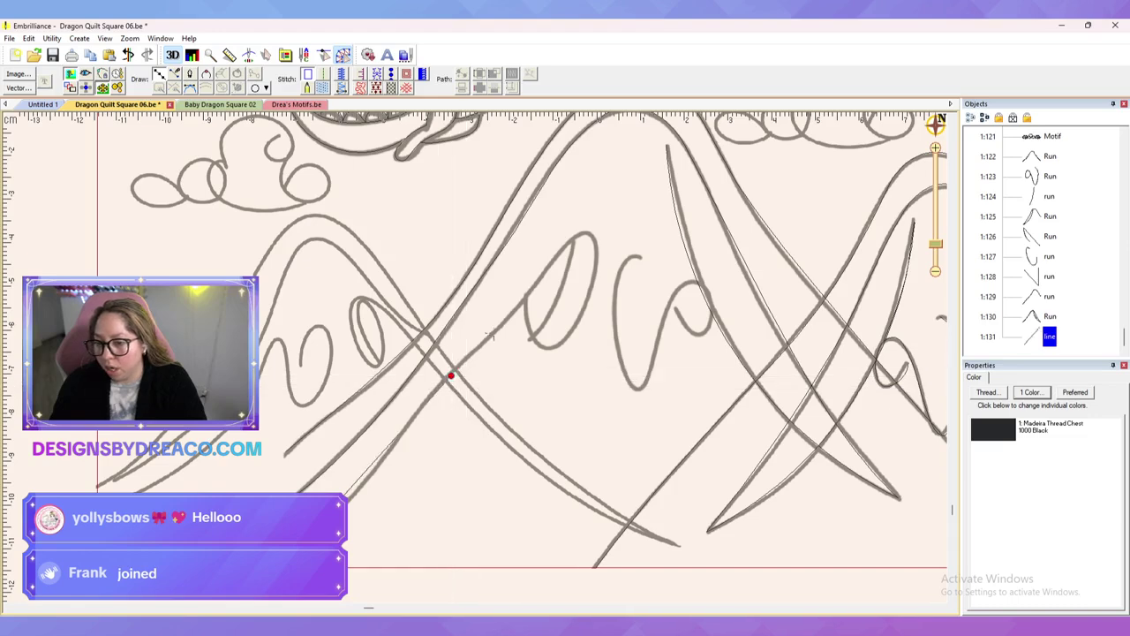
click(526, 298)
click(585, 233)
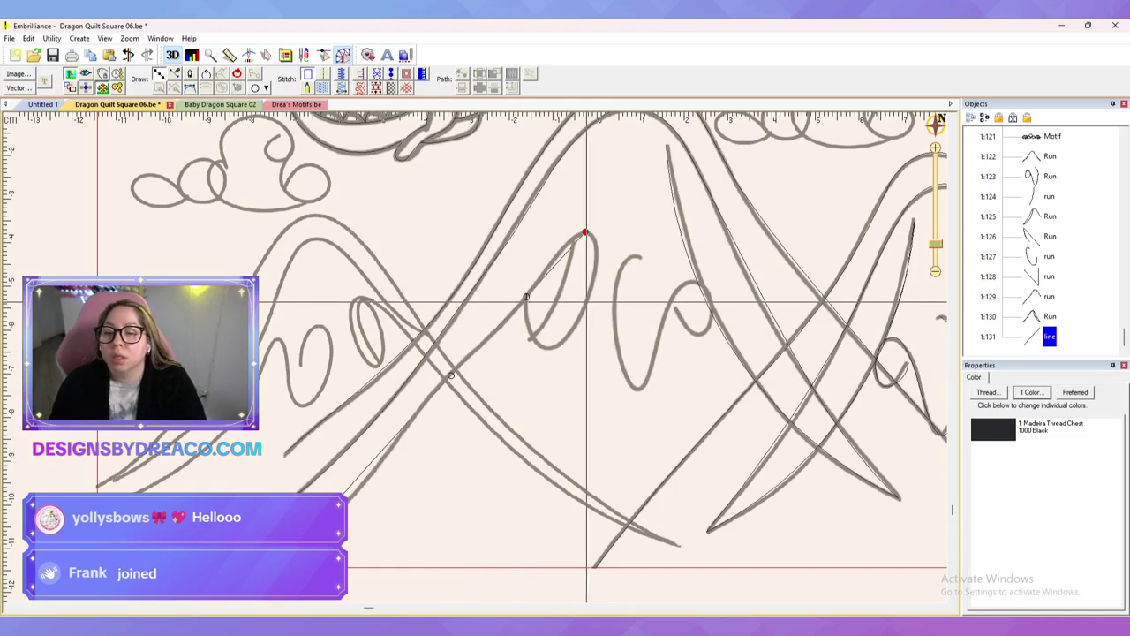
click(581, 315)
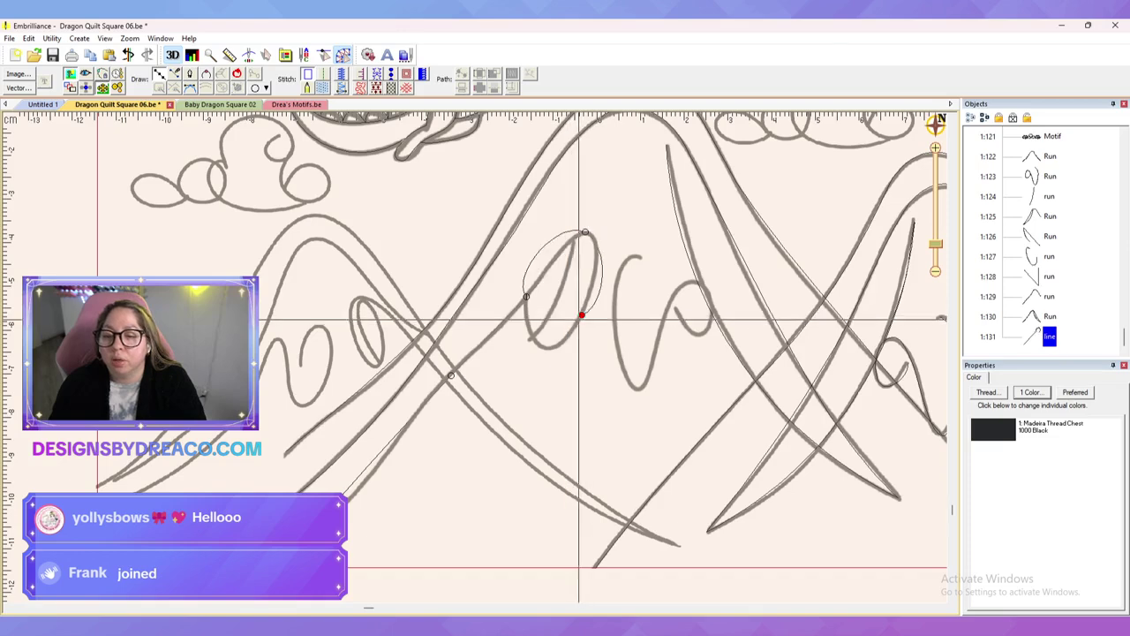
click(544, 350)
click(563, 291)
Step: Continue the line through the hooked swirl, down around its low bend, and close it with the small round loop
click(649, 245)
click(630, 269)
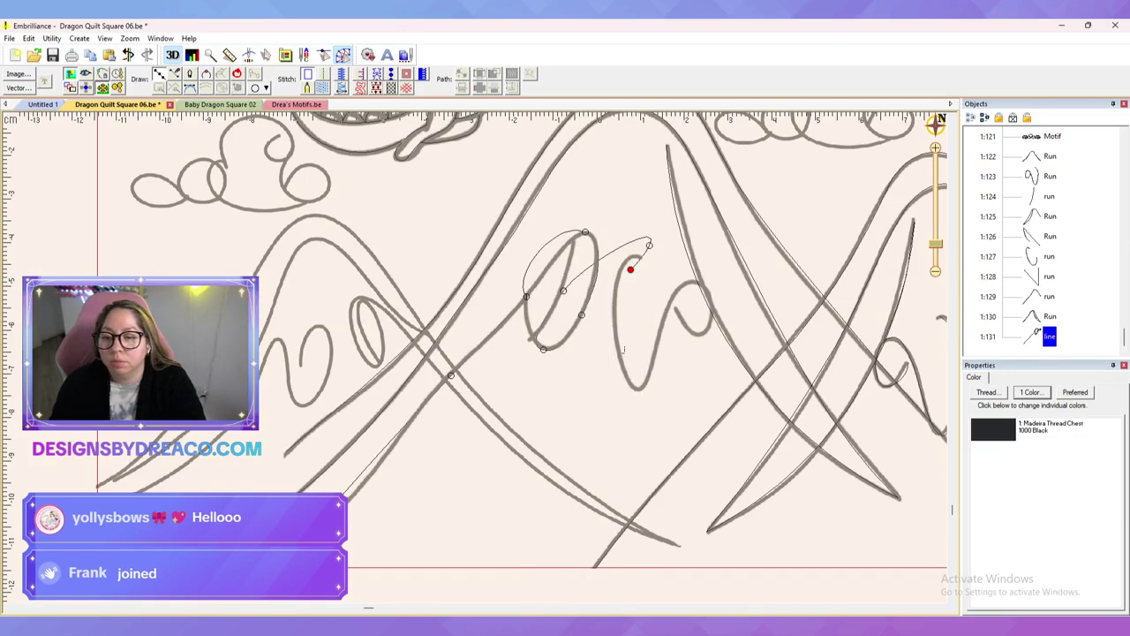
click(633, 381)
click(671, 303)
click(708, 286)
click(701, 332)
click(673, 311)
right_click(673, 311)
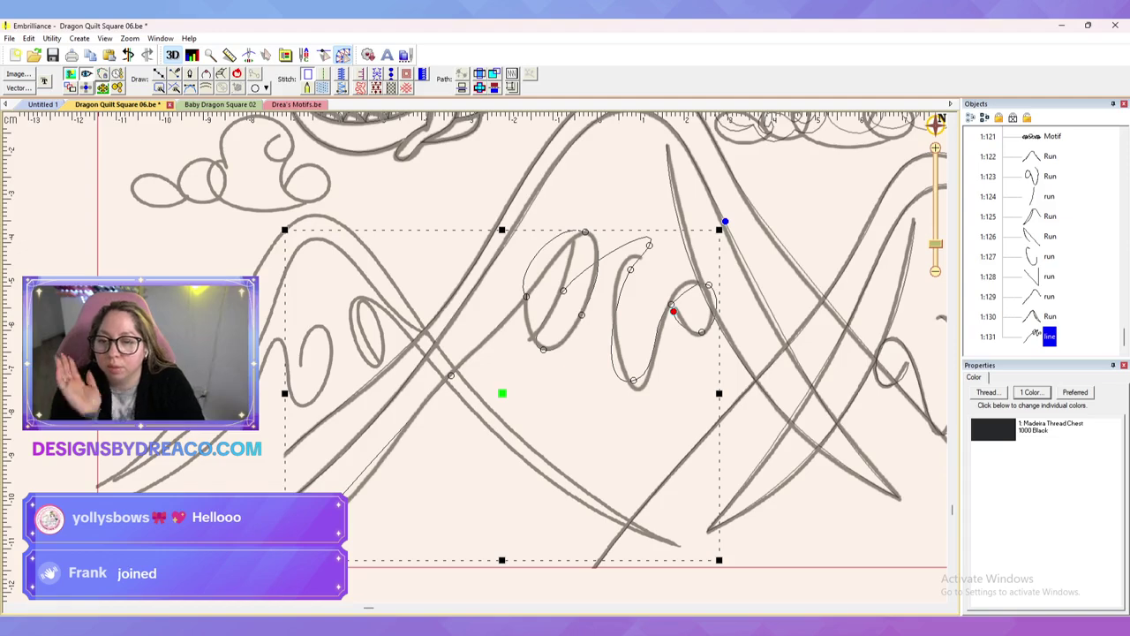
Step: Round the hooked swirl's top by adjusting its handle and point, and convert the whole swirl line to a run
click(649, 245)
drag(664, 217, 704, 296)
mouse_move(625, 249)
mouse_down()
mouse_move(630, 267)
mouse_move(618, 260)
mouse_up()
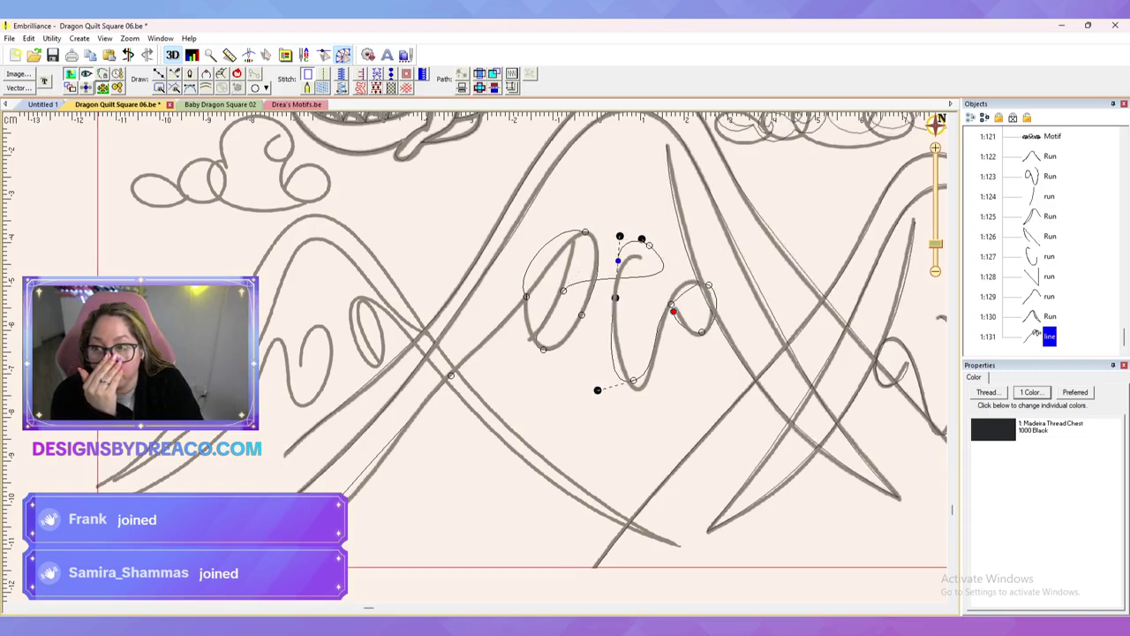
click(324, 74)
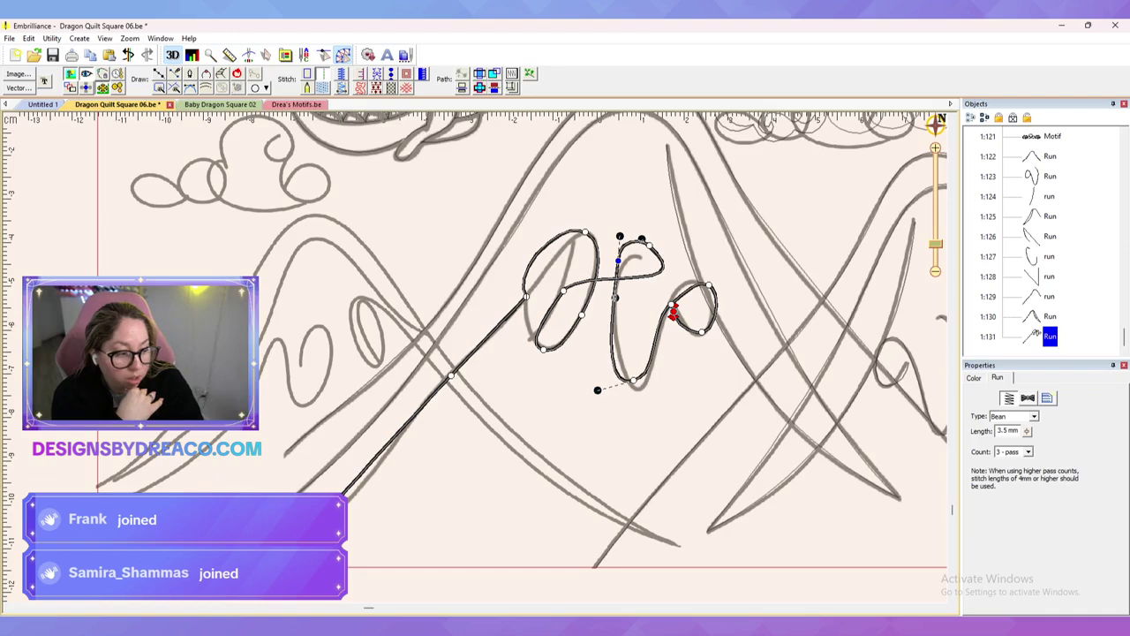
Step: Refine the swirl run's points and curve handles at the first loop, the hook, the low bend and the small loop
click(526, 296)
drag(510, 270, 549, 268)
drag(559, 218, 556, 226)
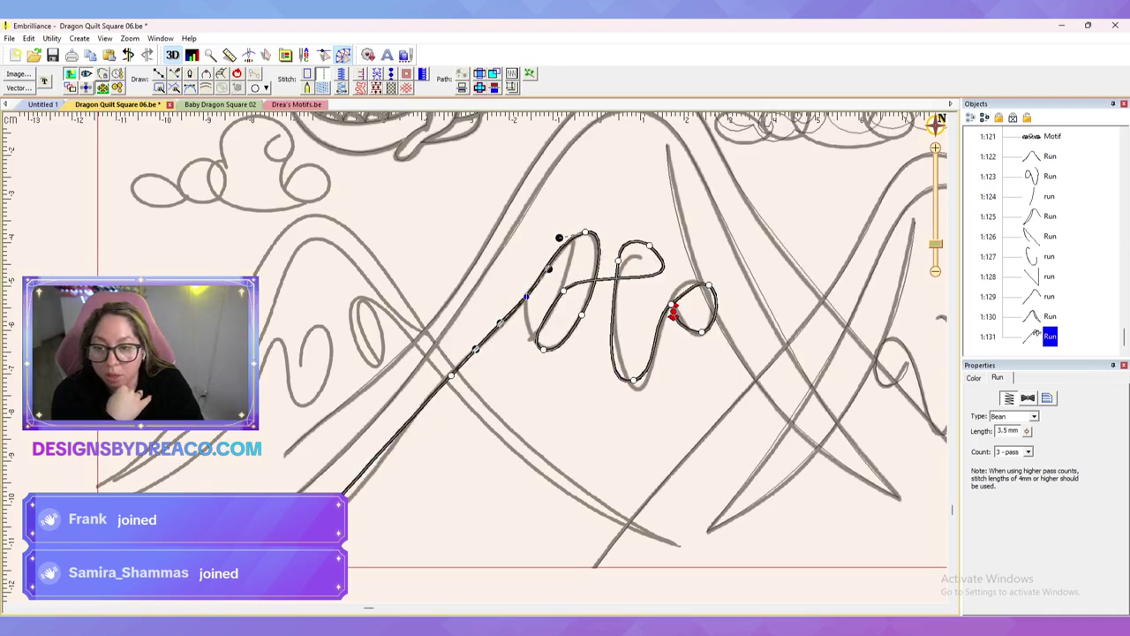
drag(618, 260, 613, 262)
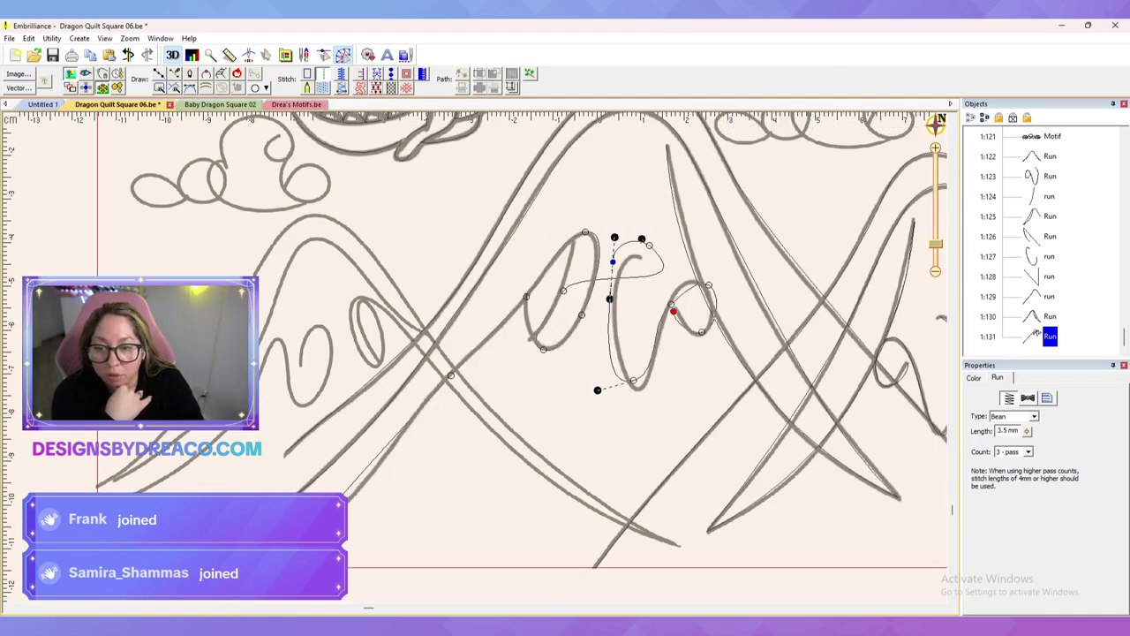
click(671, 304)
drag(648, 321, 676, 278)
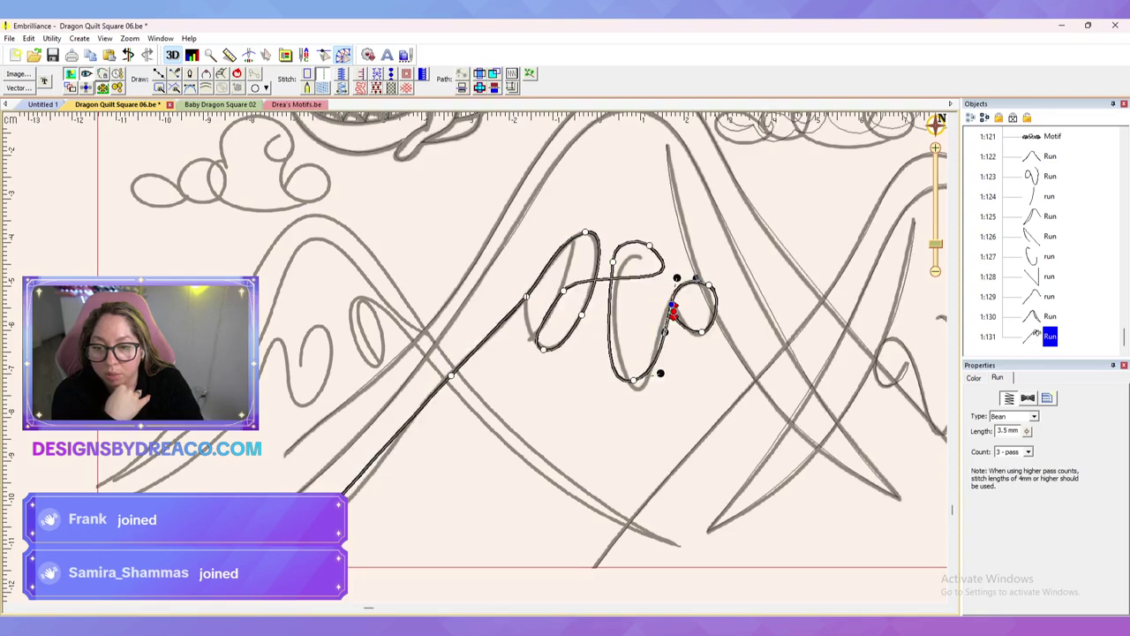
drag(633, 380, 634, 391)
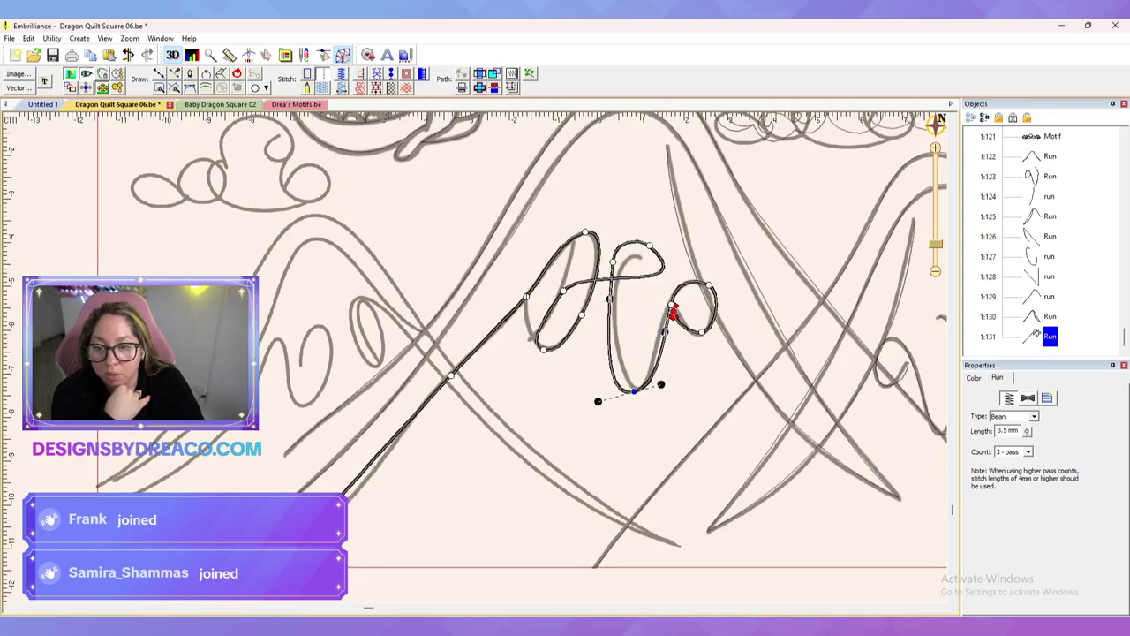
Step: Tighten the curve at the hook's top and move the swirl run's exit point back to the crossing with the left mountain's slope
click(649, 245)
drag(699, 293, 651, 284)
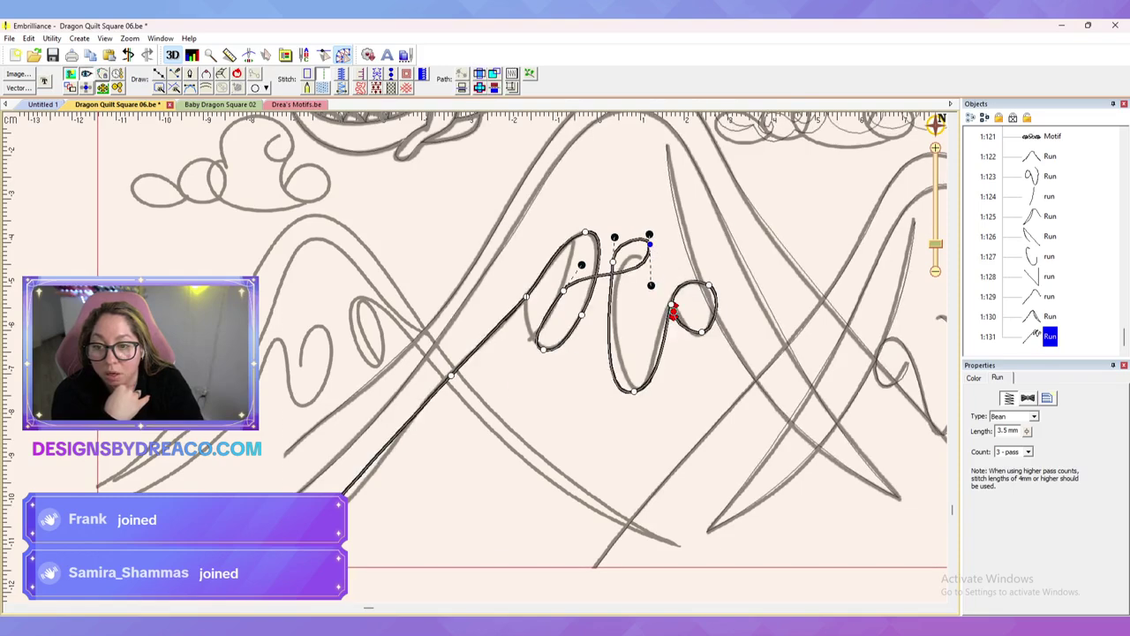
key(Escape)
mouse_move(674, 312)
mouse_down()
mouse_move(512, 312)
mouse_move(448, 380)
mouse_up()
Step: Link the inner slope run's exit point to the swirl run with a short run in the Normal style, and recheck the swirl run's points
click(436, 343)
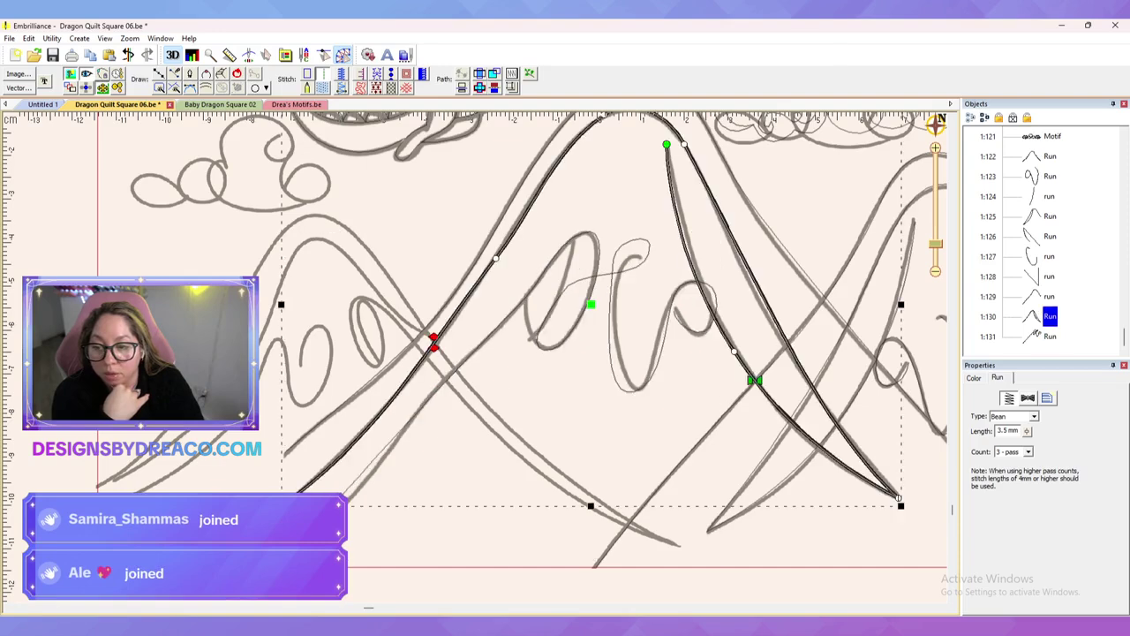
key(d)
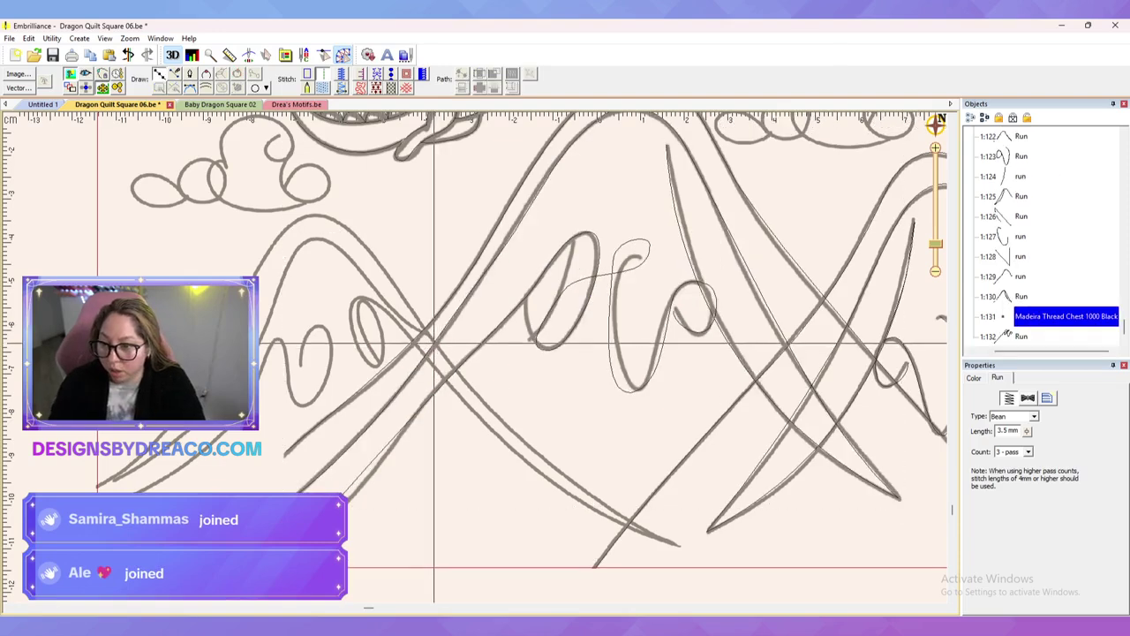
click(435, 343)
click(455, 369)
key(Return)
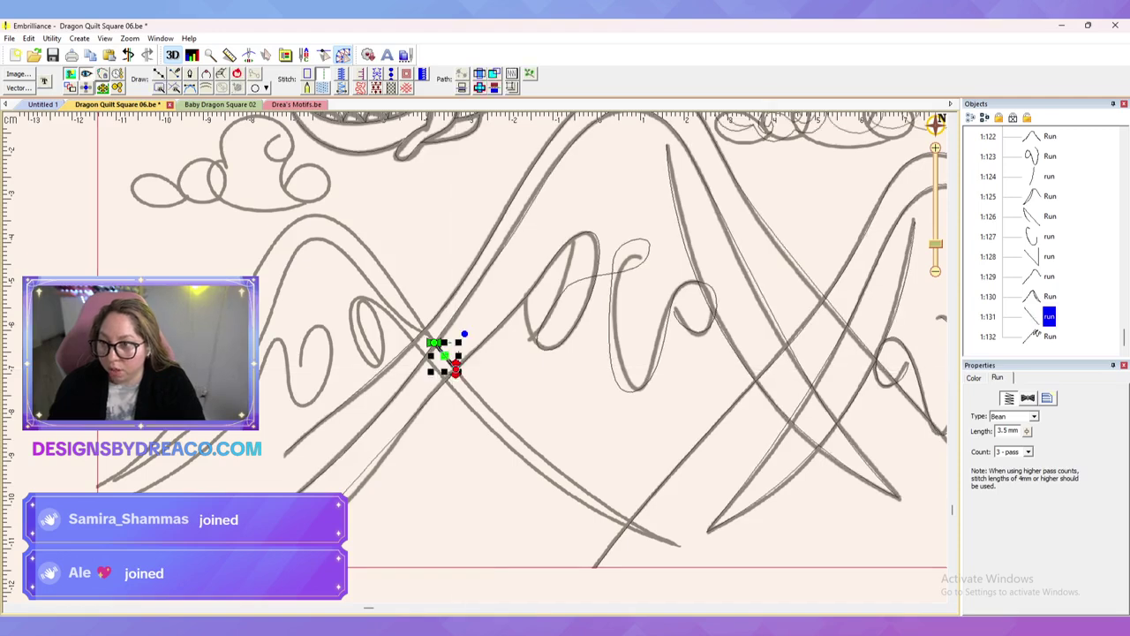
click(1047, 398)
click(994, 439)
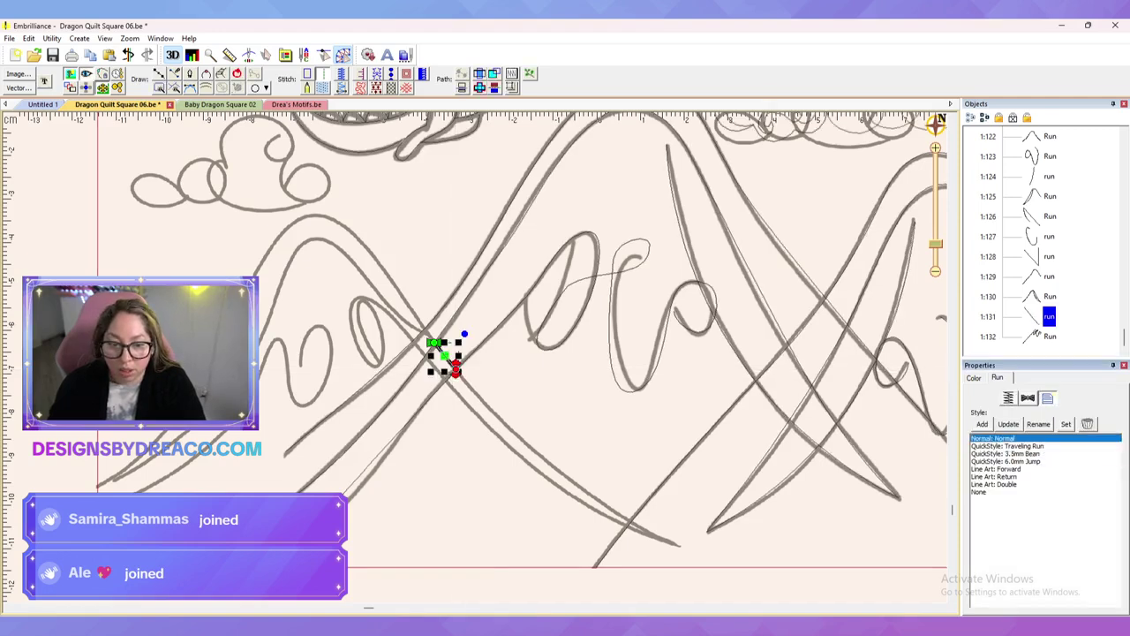
key(Escape)
click(1037, 334)
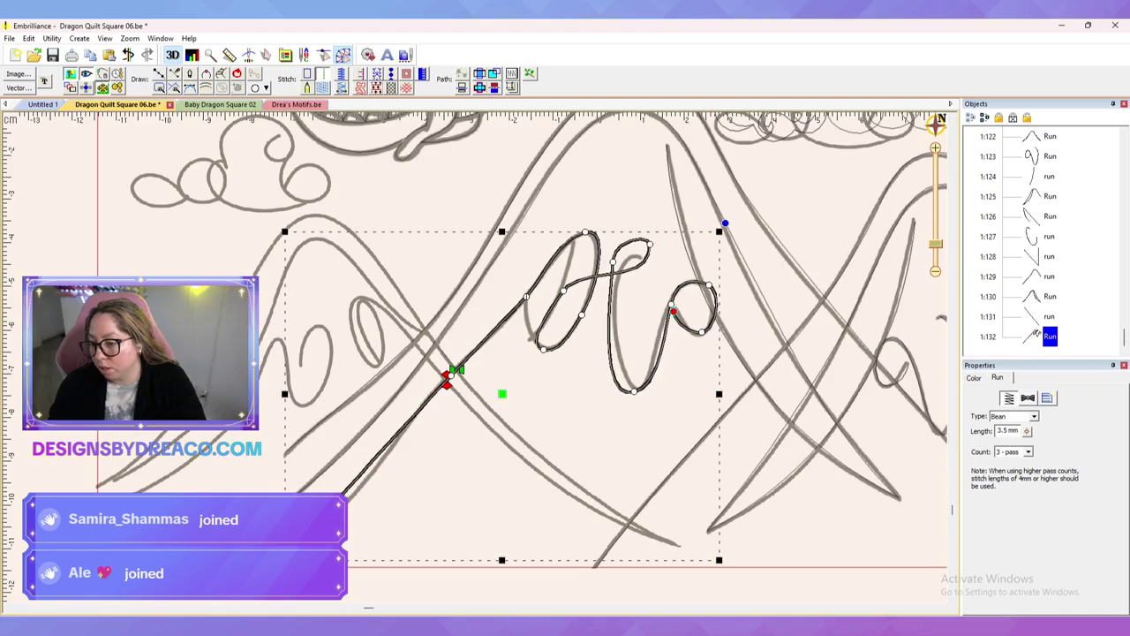
key(ctrl+z)
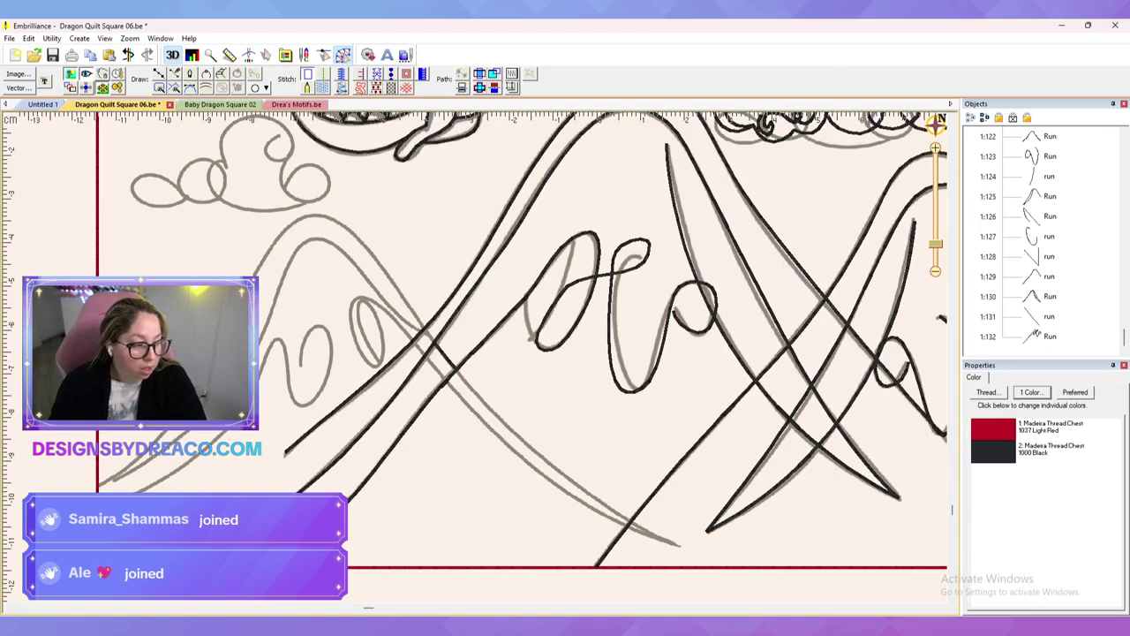
Step: Review the digitized mountain runs within the whole quilt square, with the background sketch hidden and shown again
scroll(476, 361, down, 3)
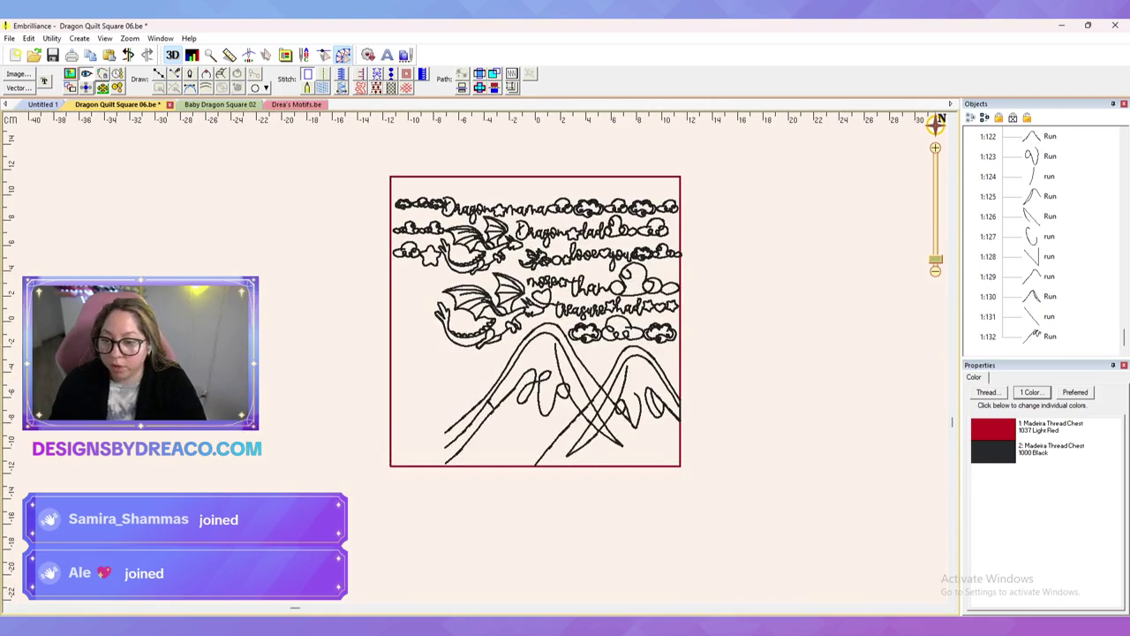
scroll(473, 354, up, 2)
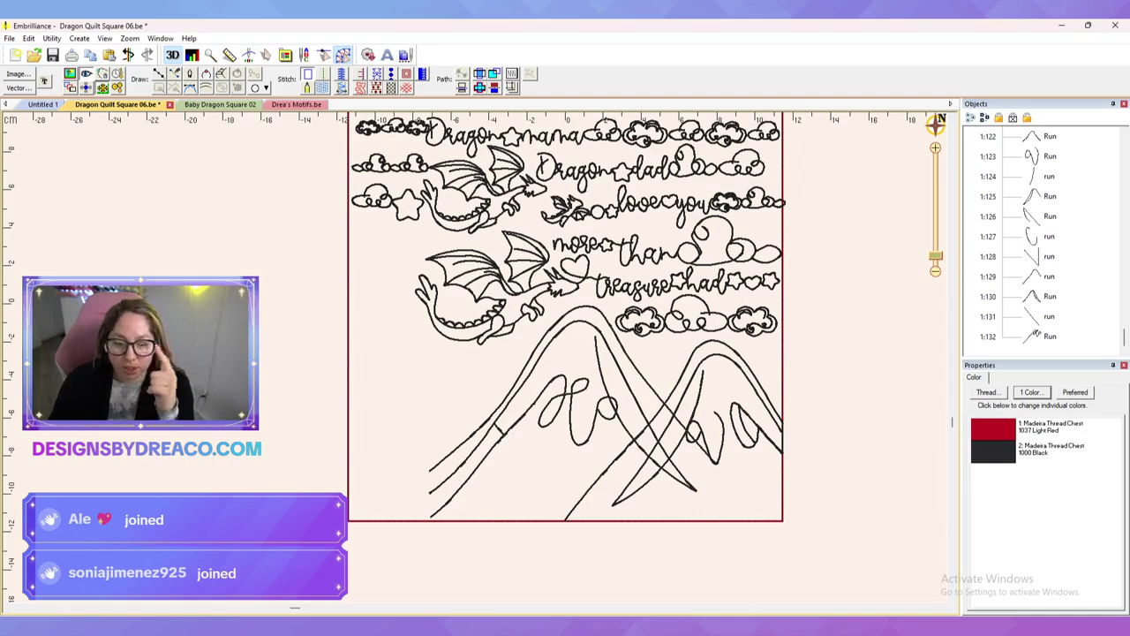
key(ctrl+plus)
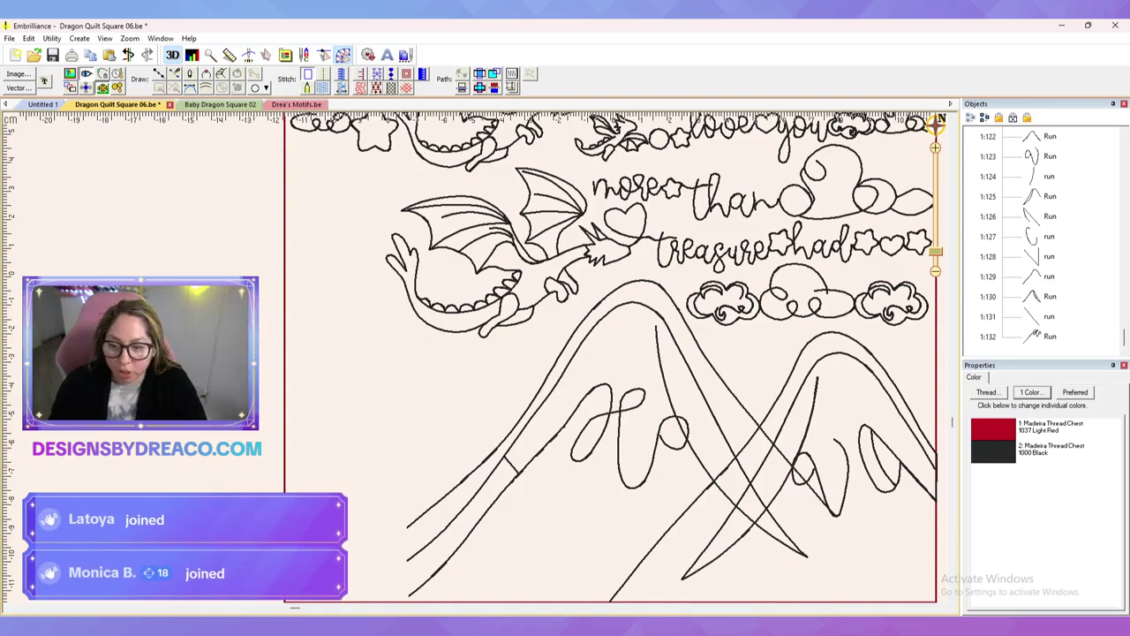
scroll(609, 358, down, 2)
scroll(609, 358, right, 1)
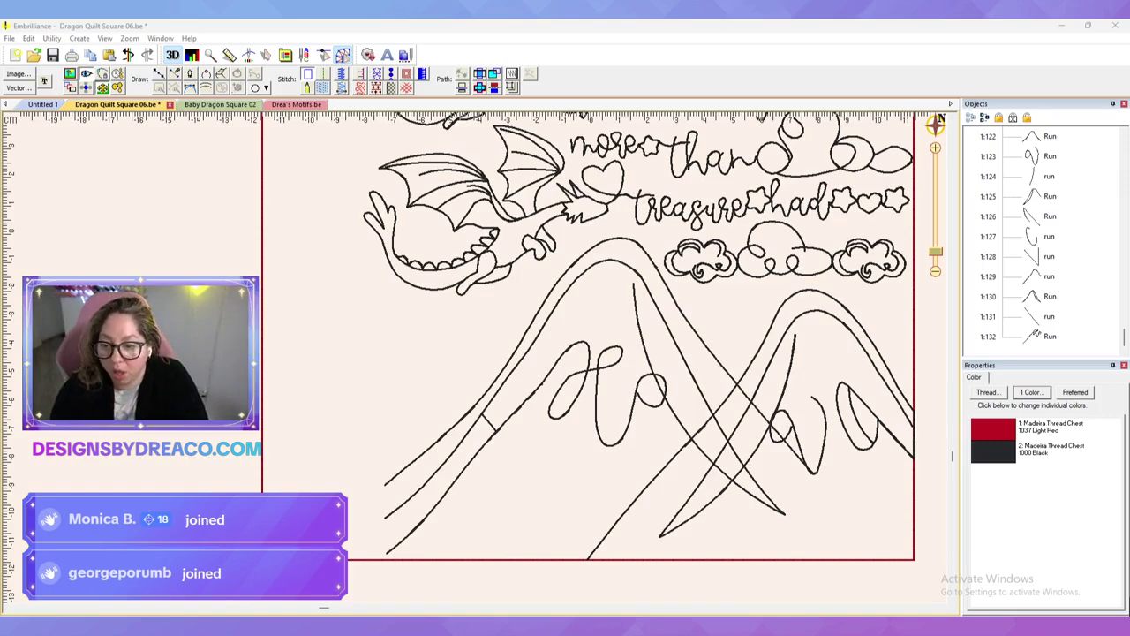
key(i)
scroll(476, 363, up, 2)
key(s)
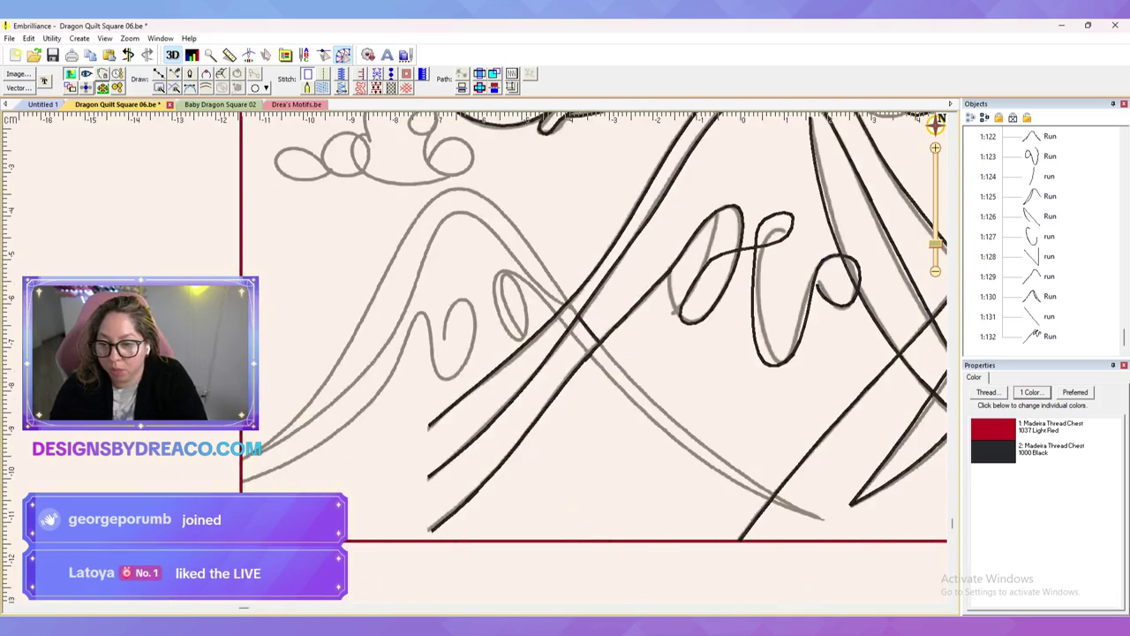
Step: Draw a line after the swirl run, tracing the far-left mountain's lower right slope from its bottom end up and around the small double loop
click(1036, 335)
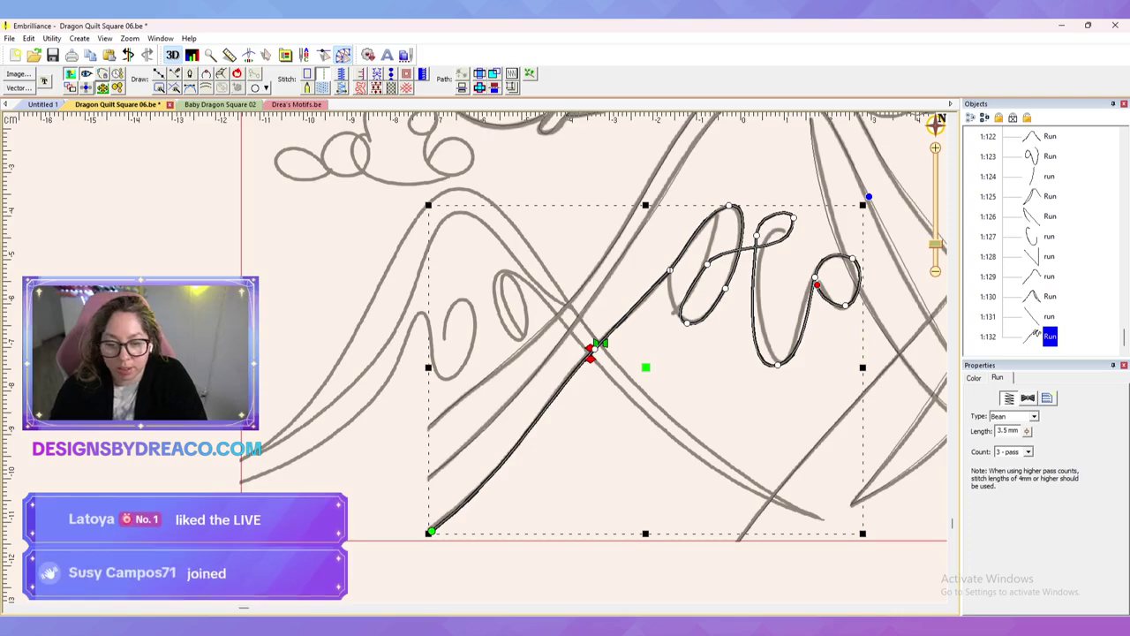
key(d)
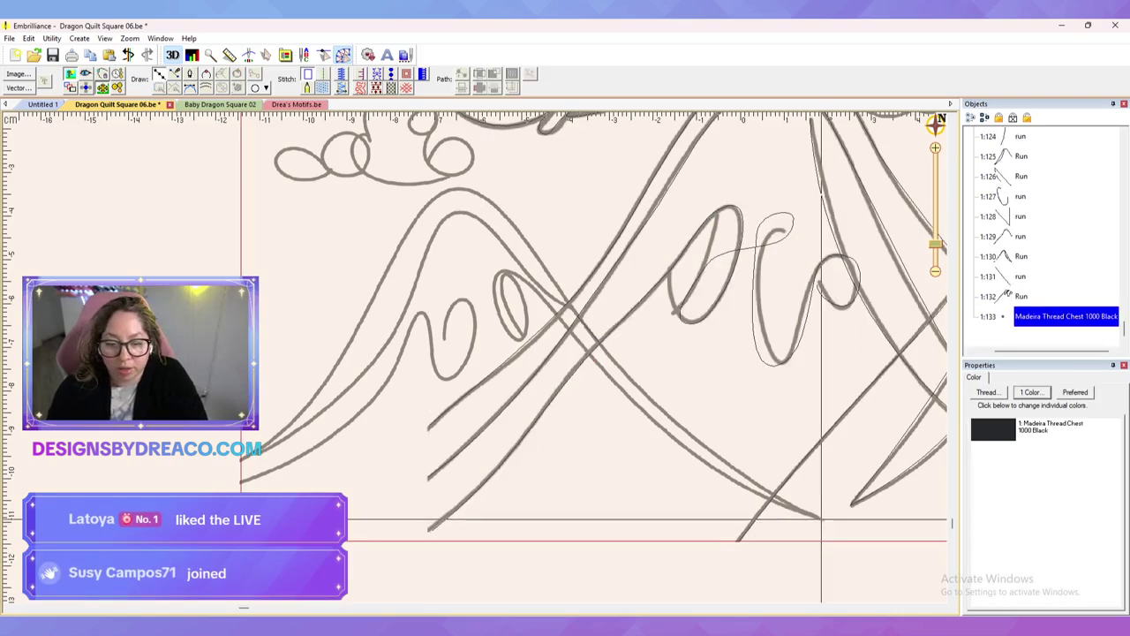
click(821, 519)
click(666, 433)
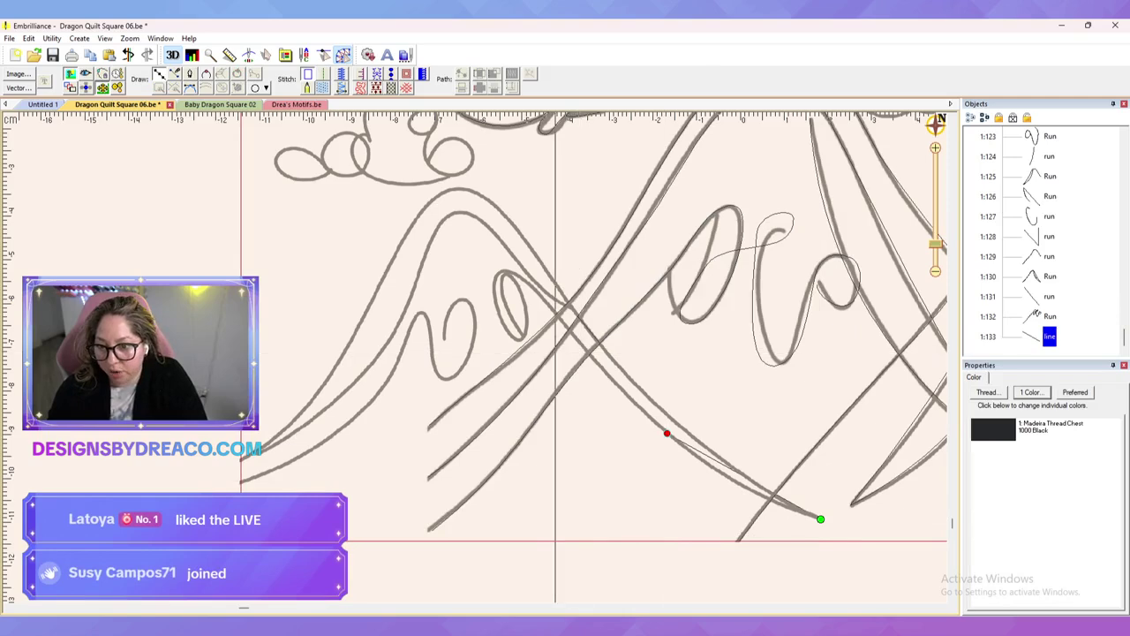
click(560, 316)
click(520, 275)
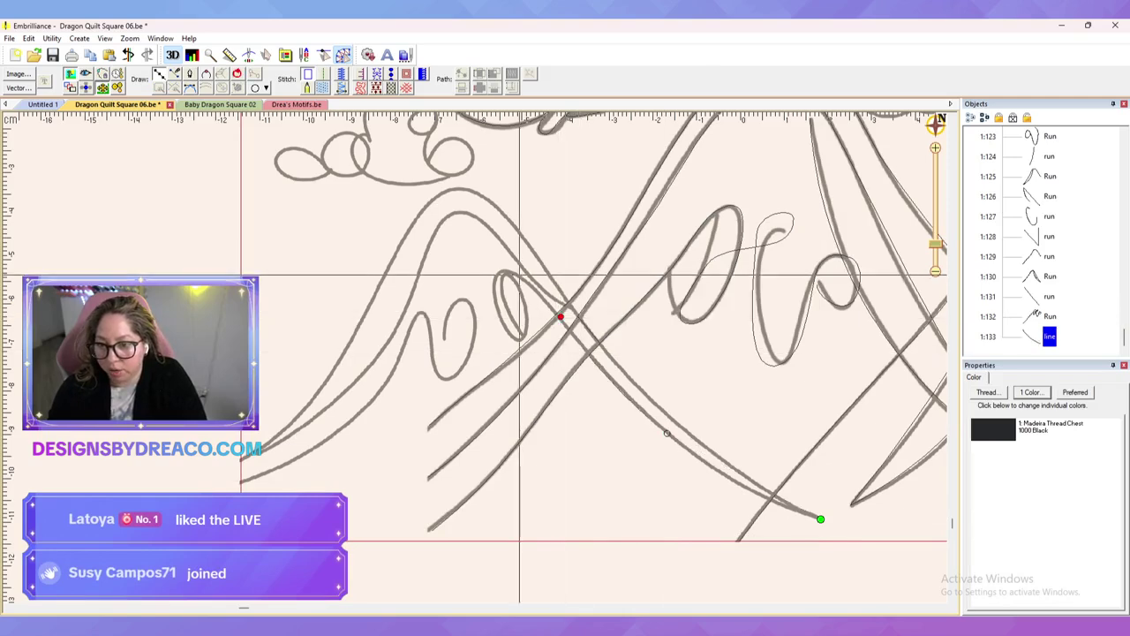
click(496, 279)
click(522, 338)
click(521, 293)
click(504, 281)
click(523, 335)
key(Return)
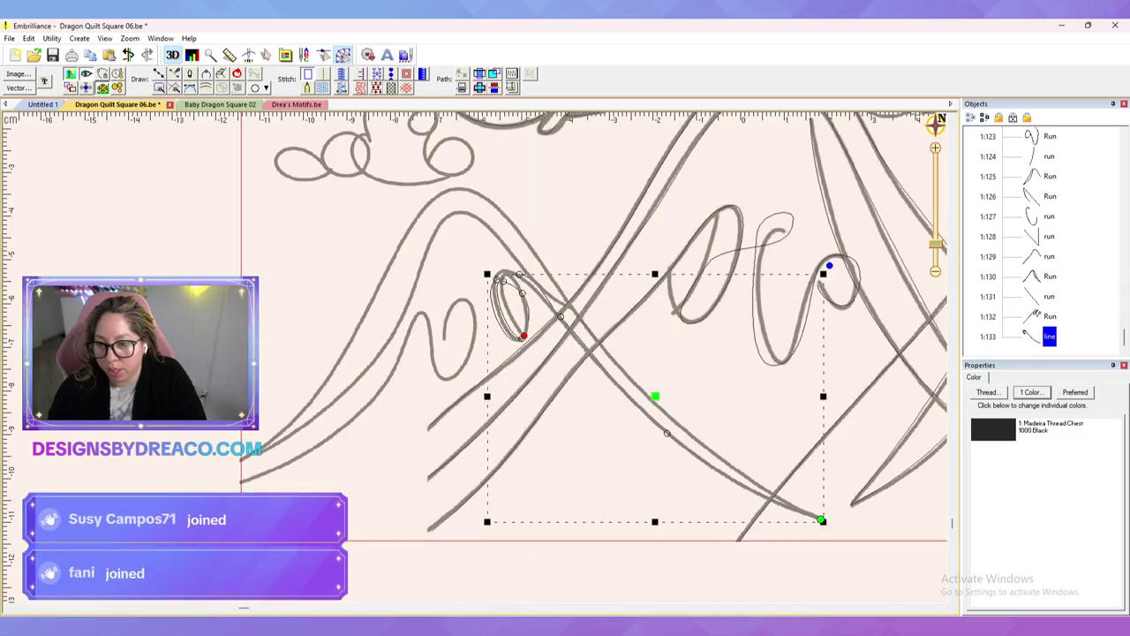
Step: Convert the slope-and-loop line to a run and adjust the curve handles around the top of the loop
click(323, 74)
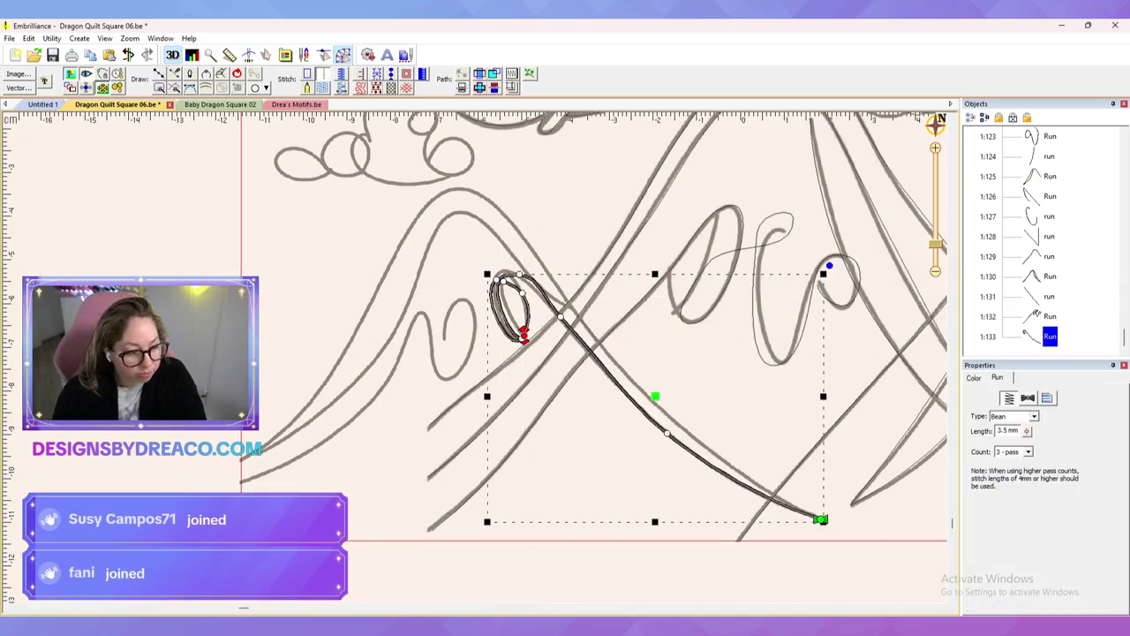
click(519, 275)
drag(537, 275, 537, 294)
click(495, 279)
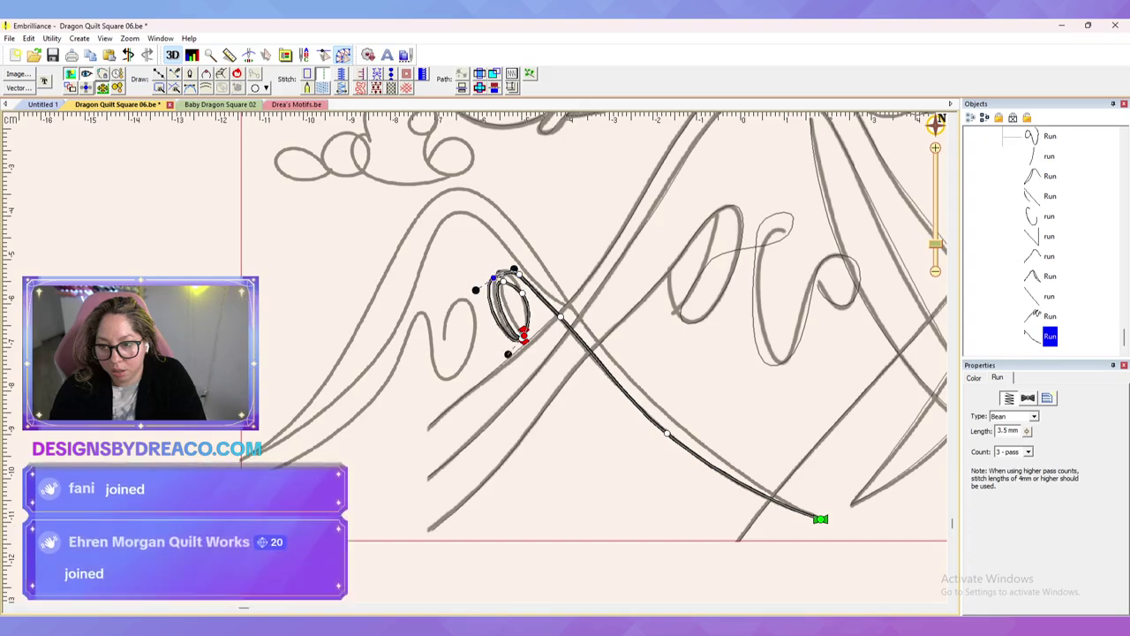
drag(476, 289, 487, 299)
click(503, 281)
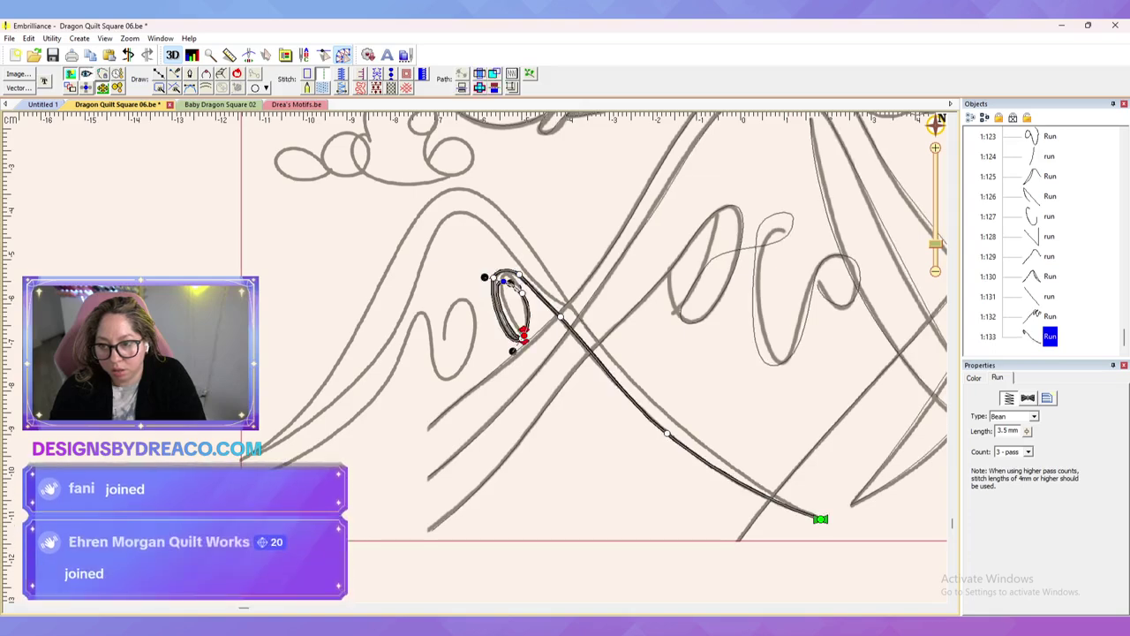
click(521, 292)
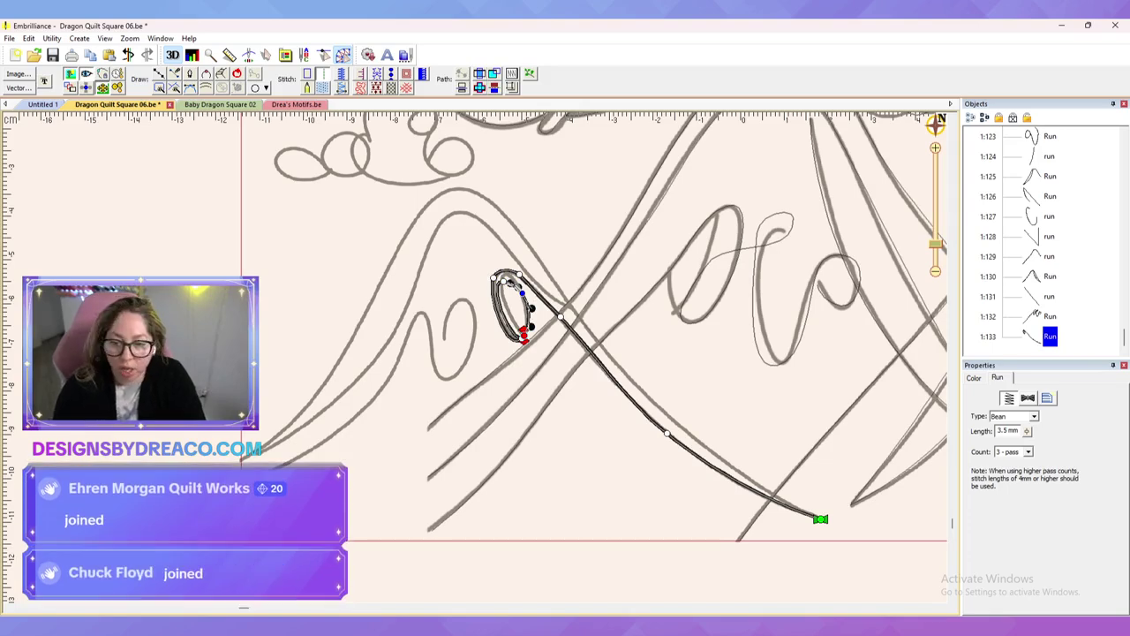
Step: Place the slope-and-loop run's entry at the swirl run's exit and its exit at the crossing with the central mountain's outer slope
click(1037, 316)
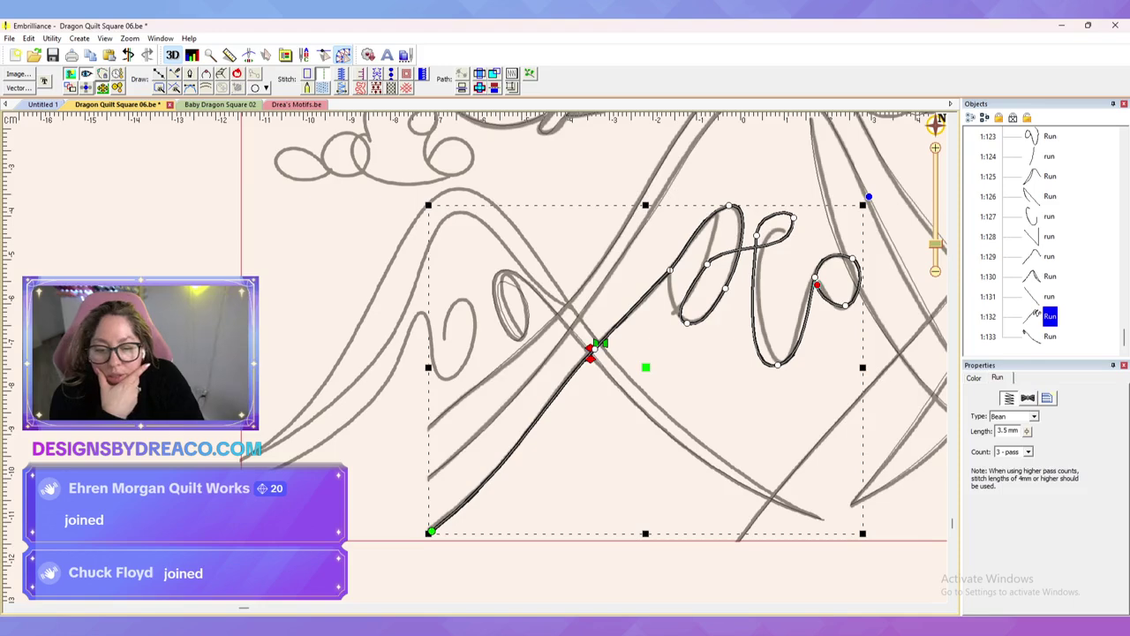
key(Escape)
click(1049, 336)
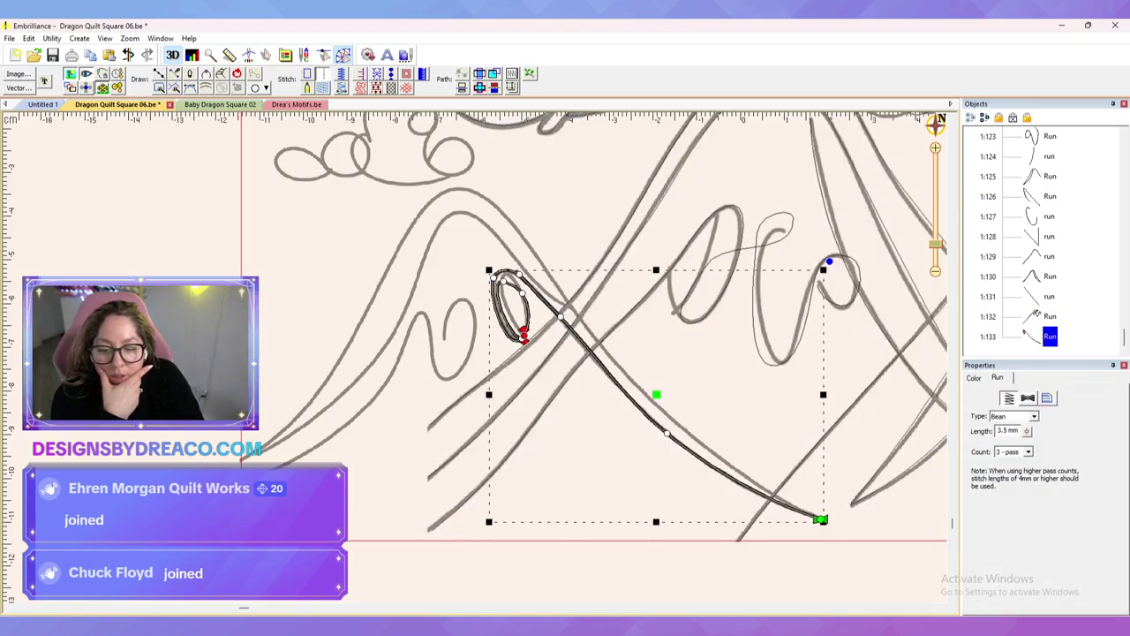
key(Escape)
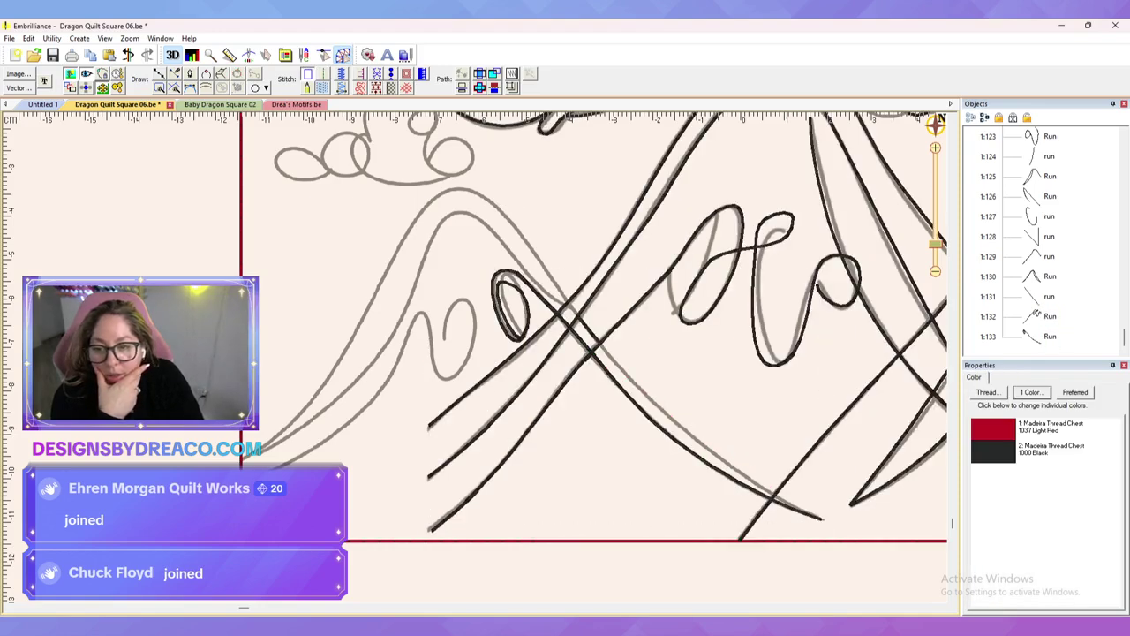
key(Tab)
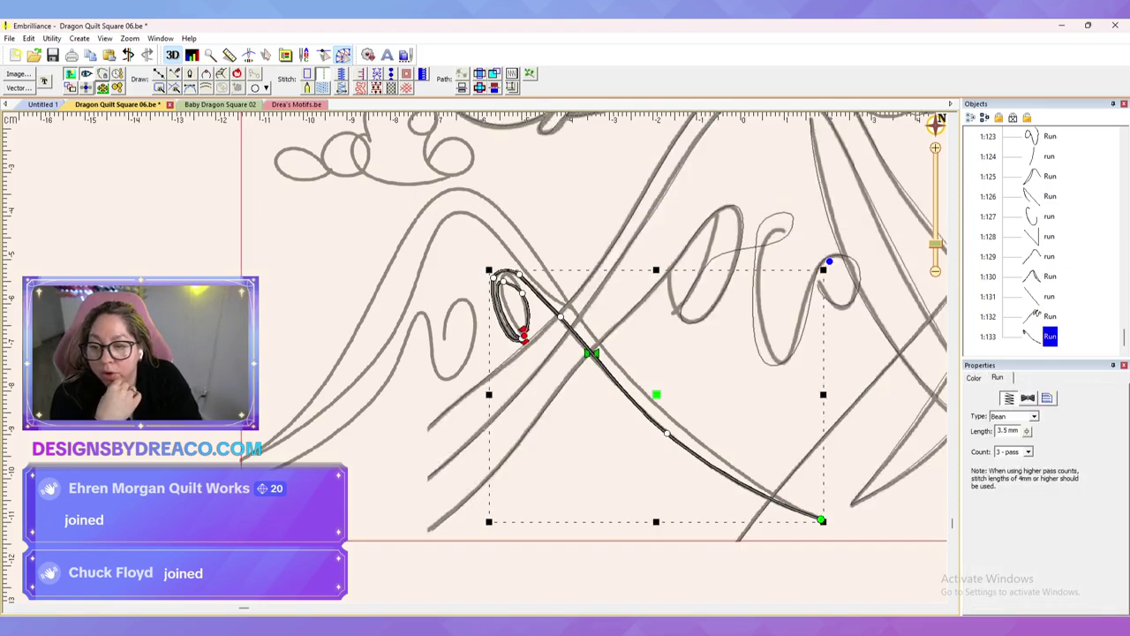
mouse_move(523, 339)
mouse_down()
mouse_move(493, 282)
mouse_move(501, 271)
mouse_move(556, 313)
mouse_up()
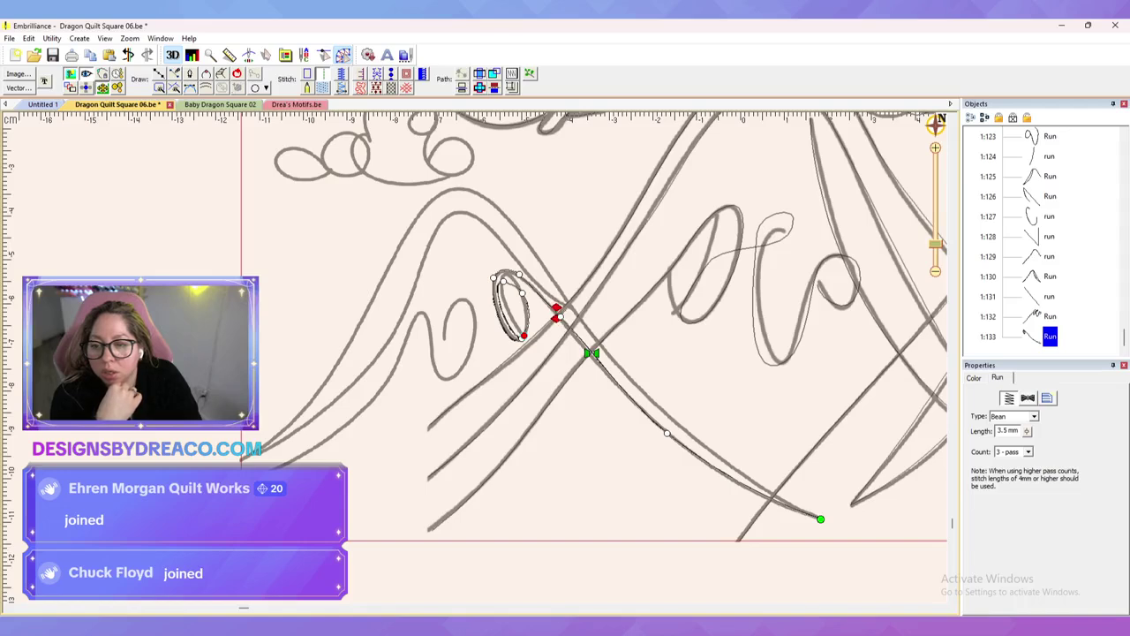
drag(556, 313, 556, 314)
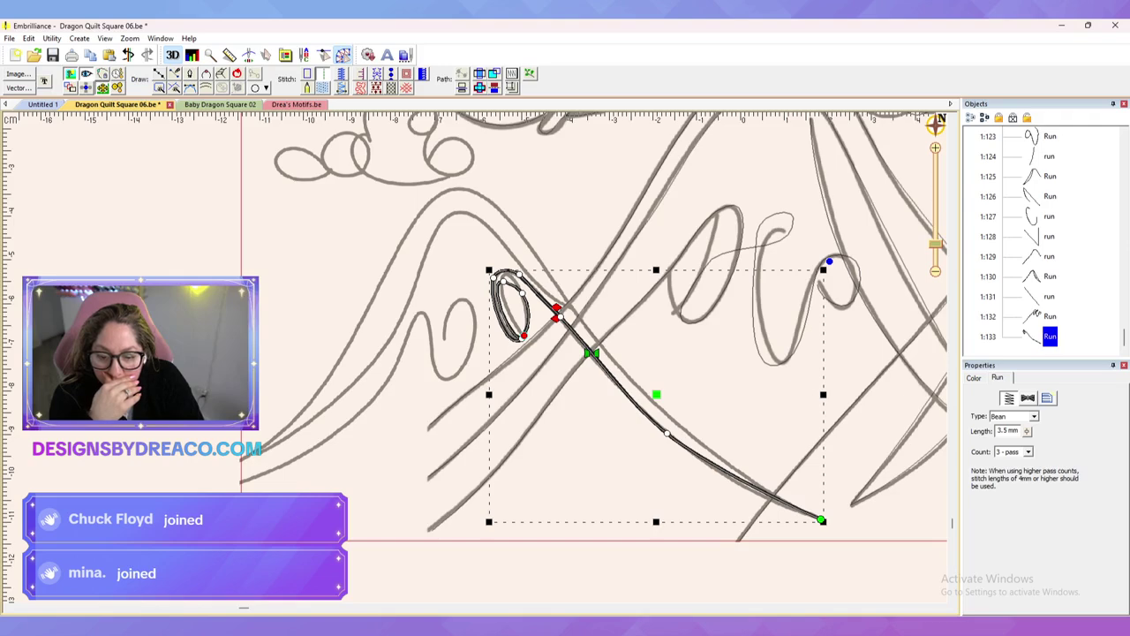
Step: Reshape the bottom end of the slope-and-loop run with its curve handles to follow the sketched slope
click(820, 519)
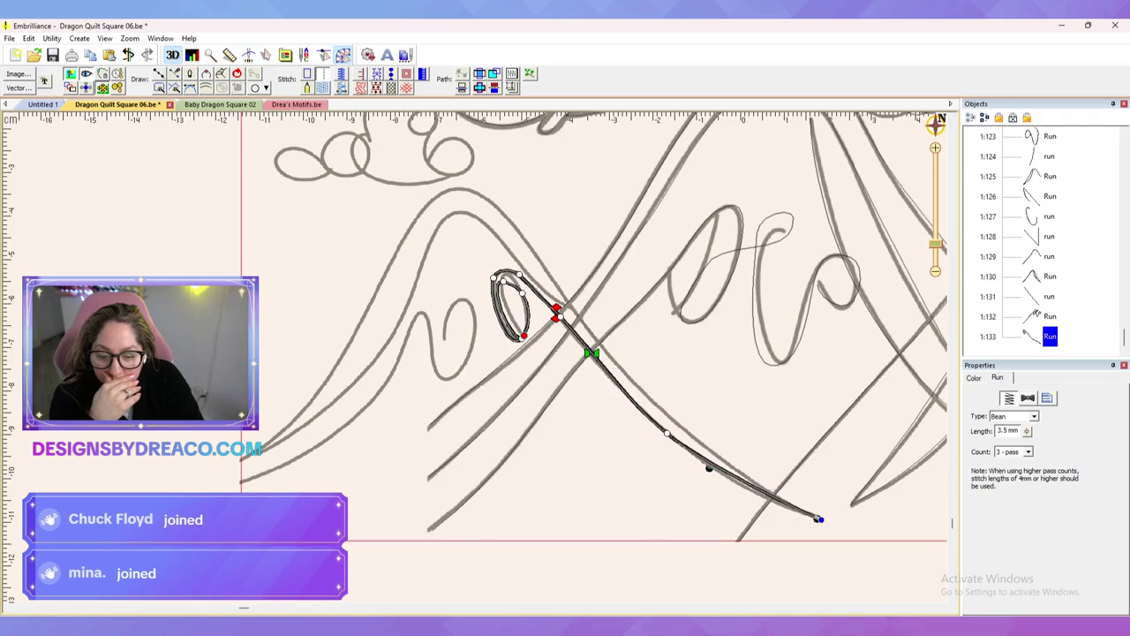
drag(754, 488, 763, 497)
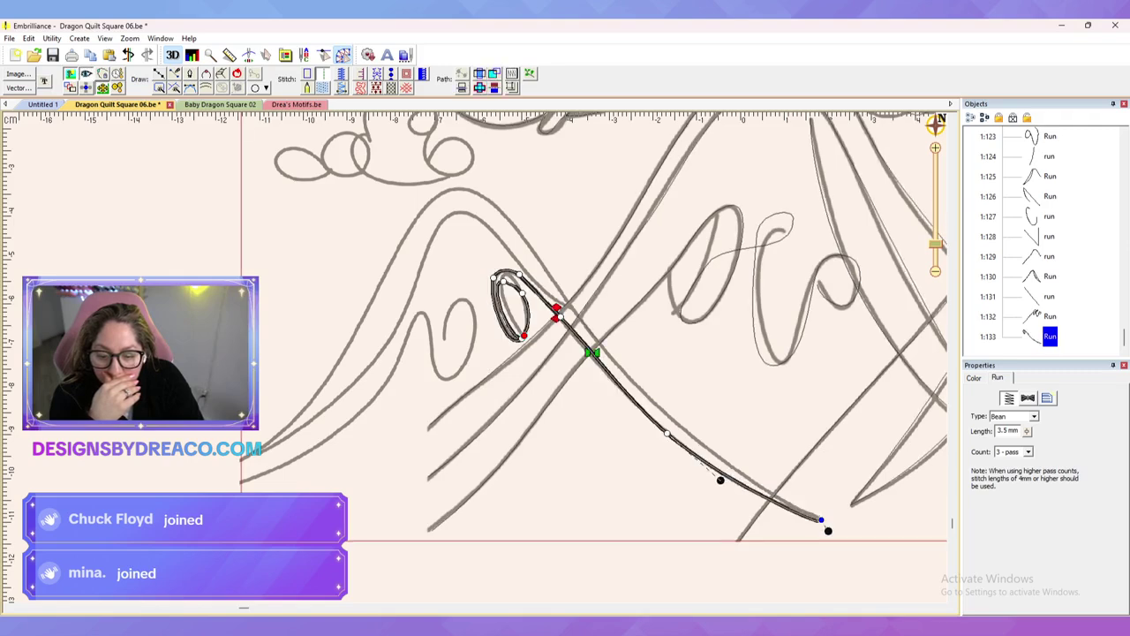
drag(827, 529, 773, 507)
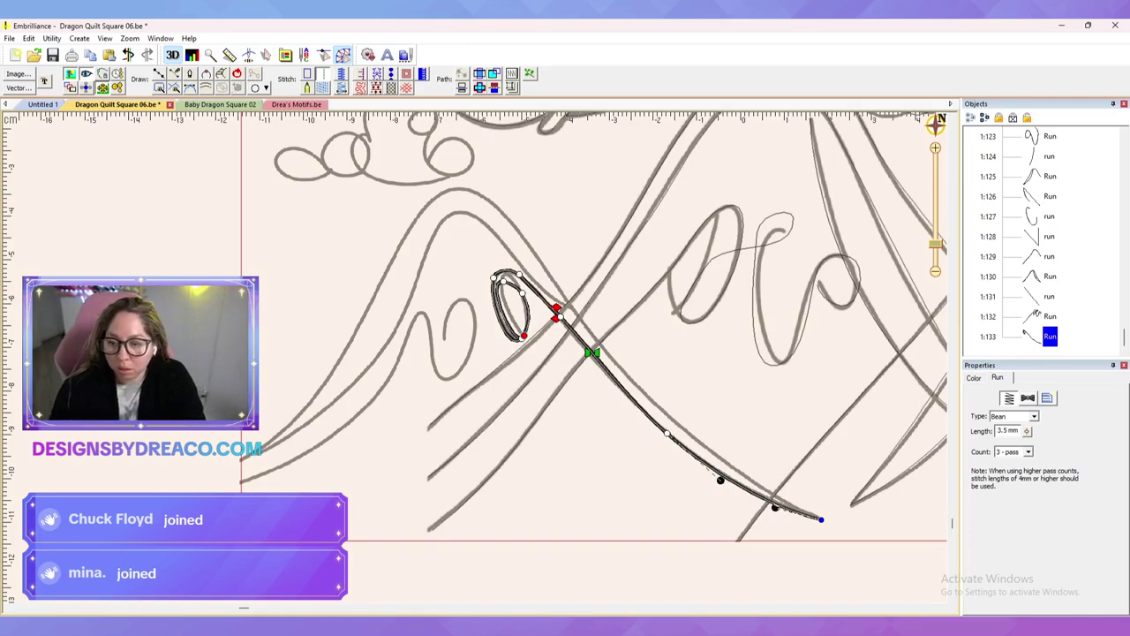
Step: Trace the far-left mountain's upper right slope from the outer crossing down to its bottom tip and convert the line to a run
key(d)
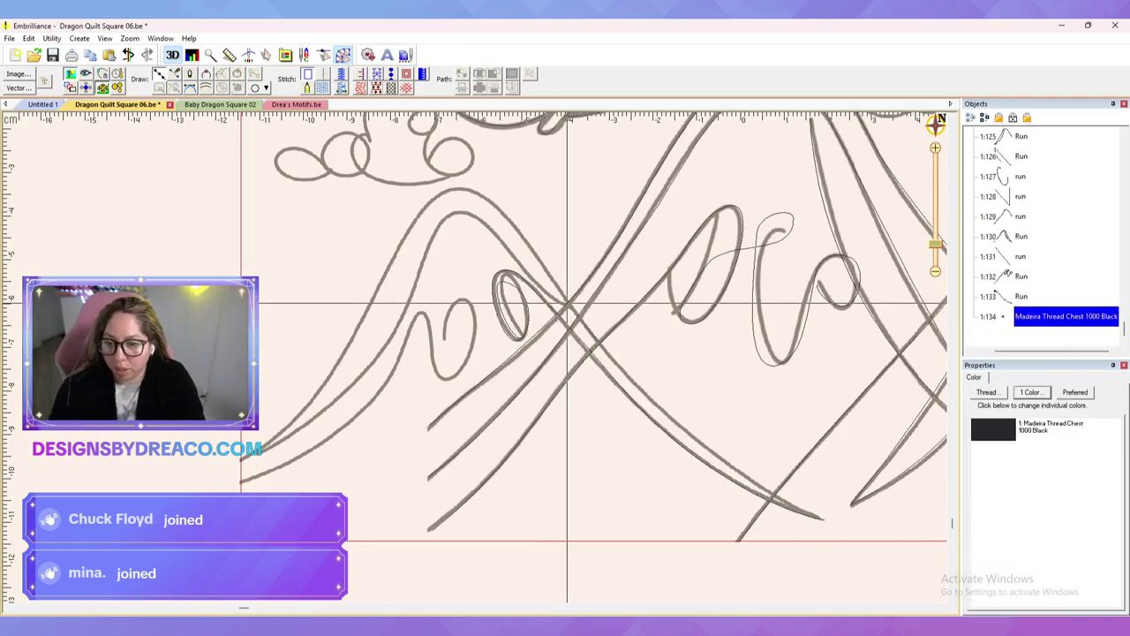
click(568, 304)
click(693, 438)
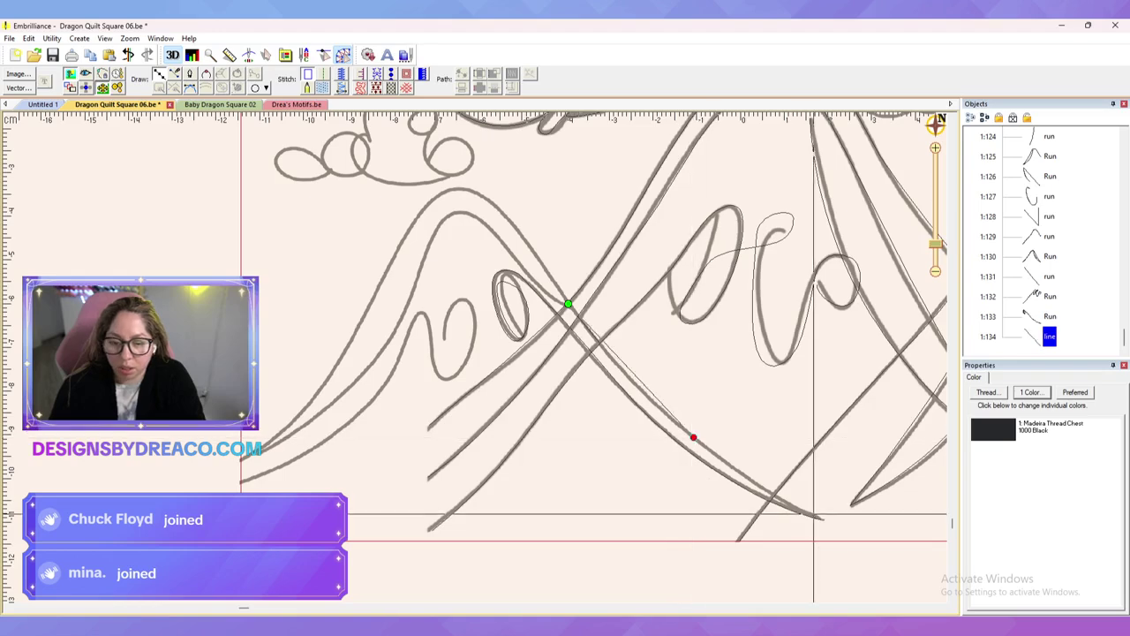
click(819, 516)
key(Return)
click(324, 75)
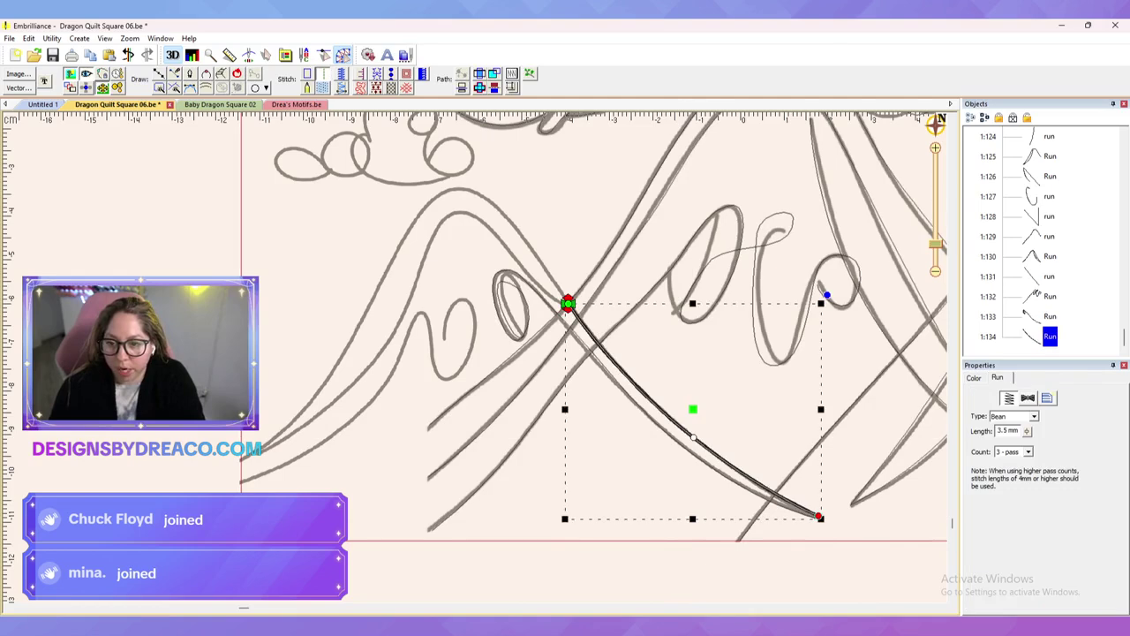
Step: Link the slope-and-loop run's exit to the upper slope run's entry with a short run placed between them, and apply a run style
click(1049, 316)
click(159, 74)
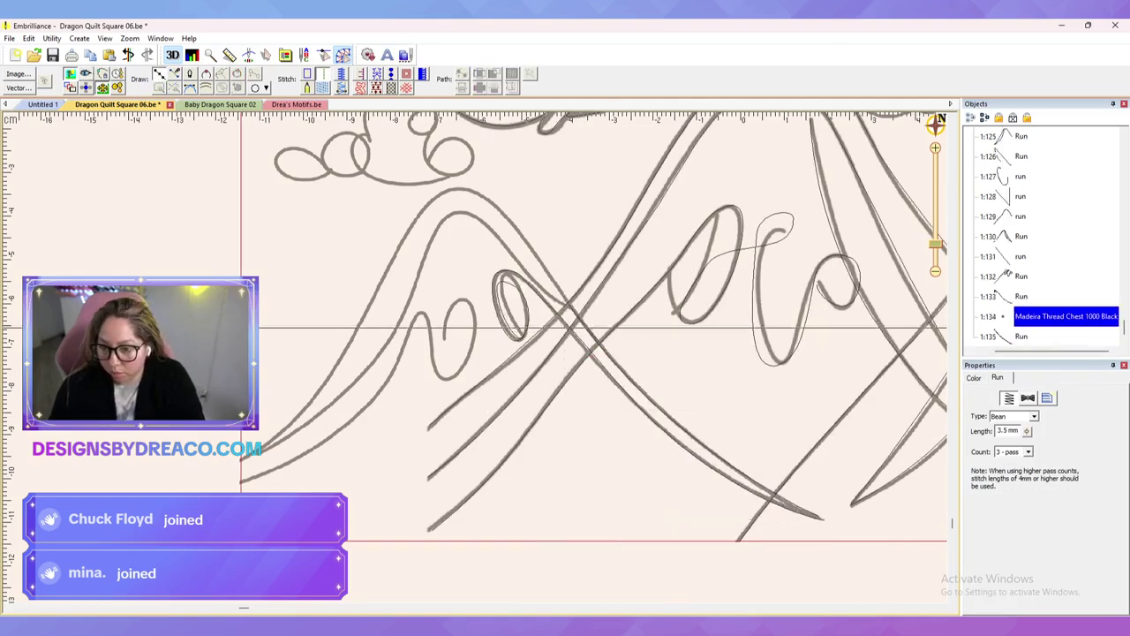
click(556, 313)
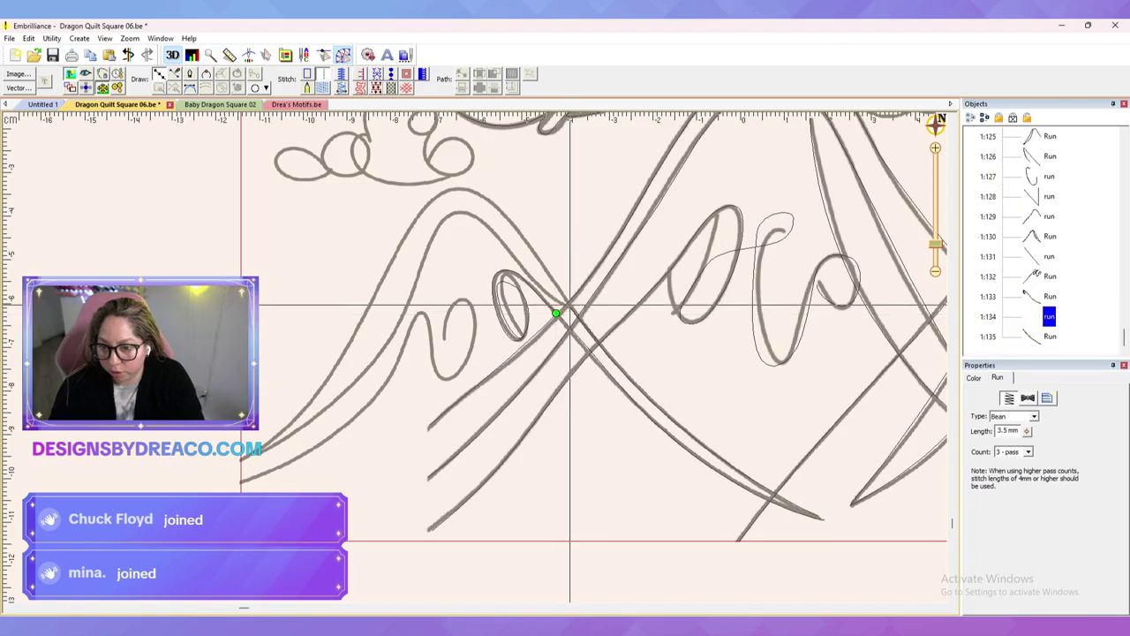
click(568, 304)
key(Return)
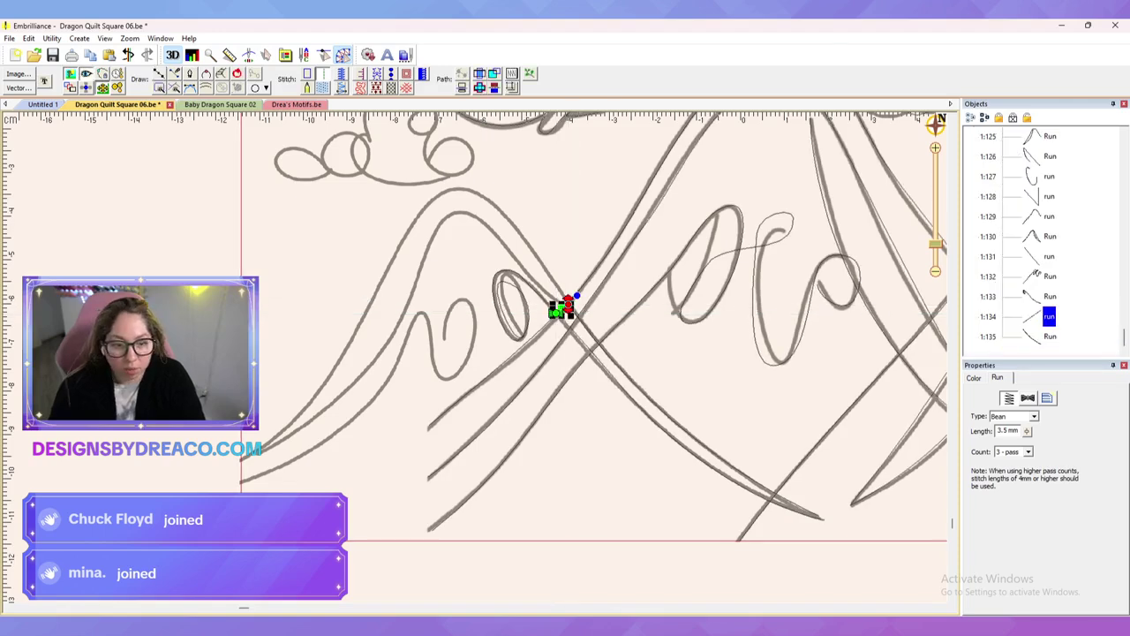
click(1047, 397)
click(1006, 460)
key(Escape)
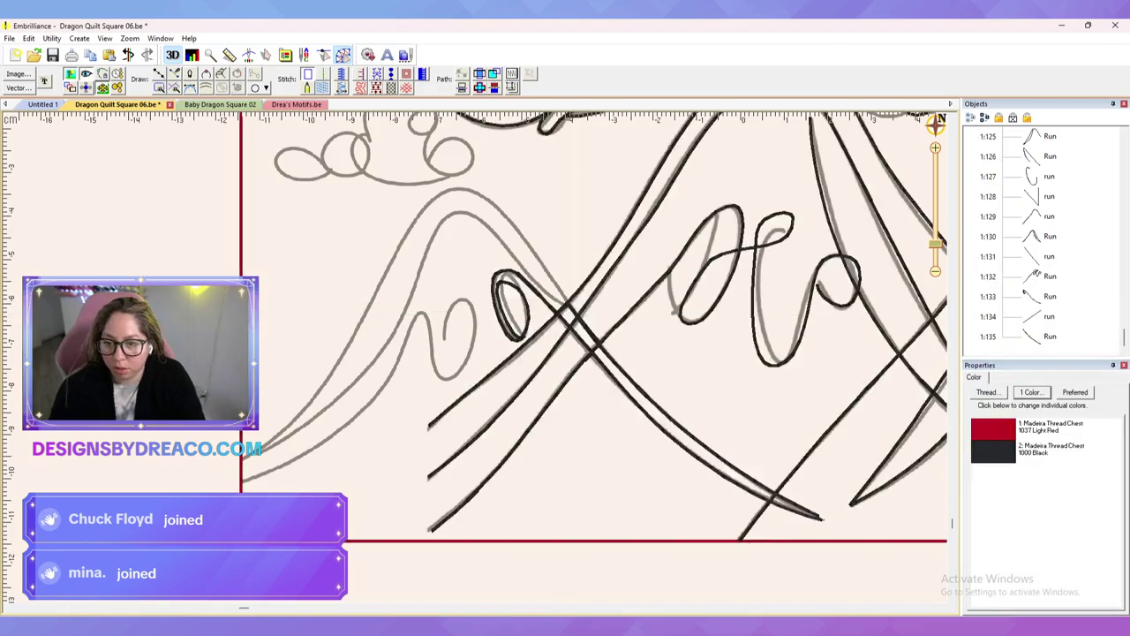
Step: Trace the far-left mountain's outer outline from the crossing over the peak and down to the square's left edge
scroll(475, 357, up, 4)
drag(565, 256, 574, 427)
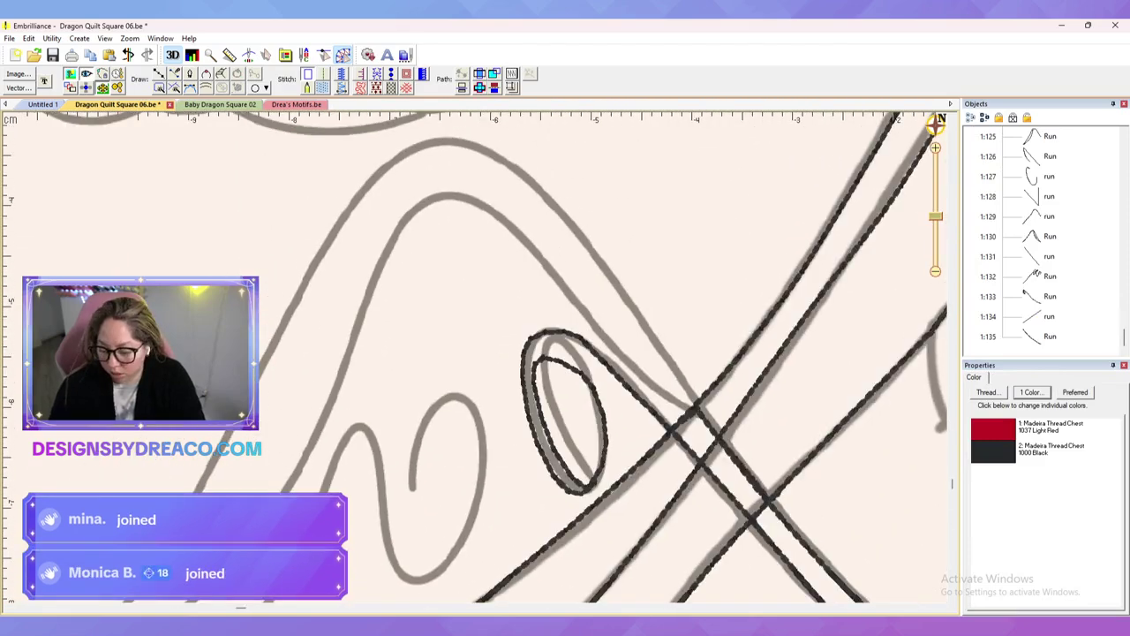
scroll(475, 357, down, 4)
drag(565, 389, 597, 362)
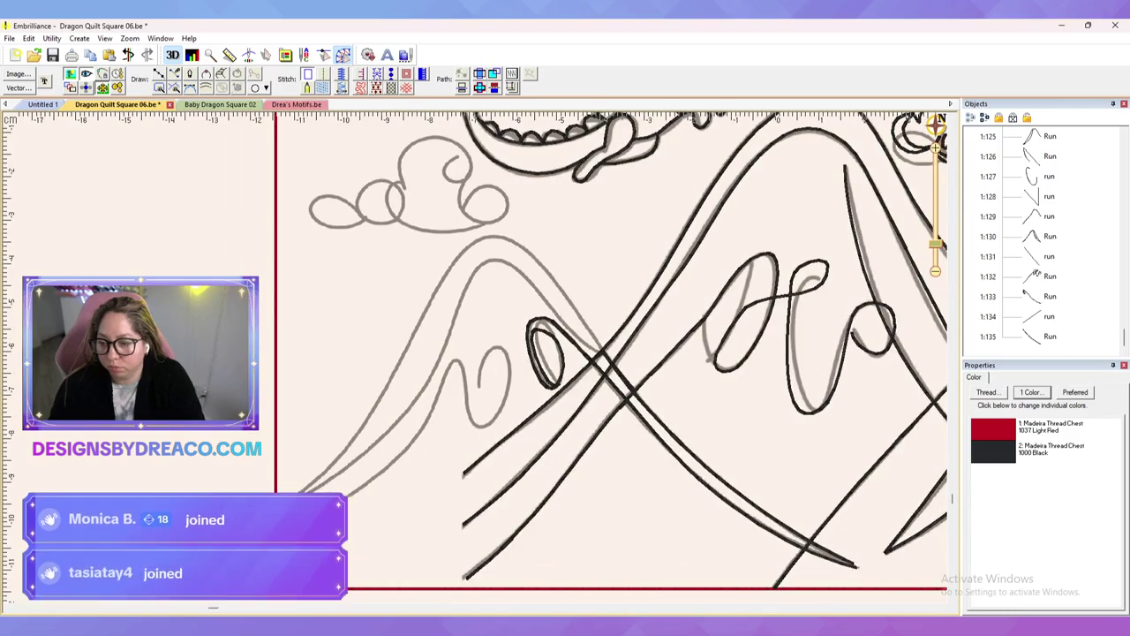
click(602, 350)
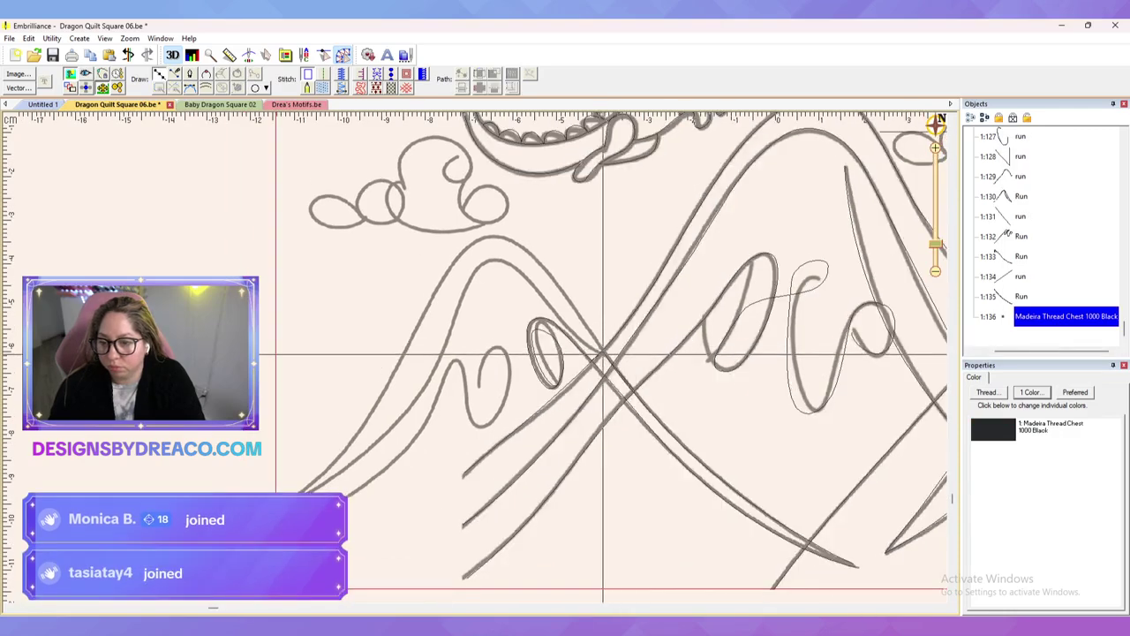
click(517, 241)
click(477, 239)
click(410, 344)
click(274, 508)
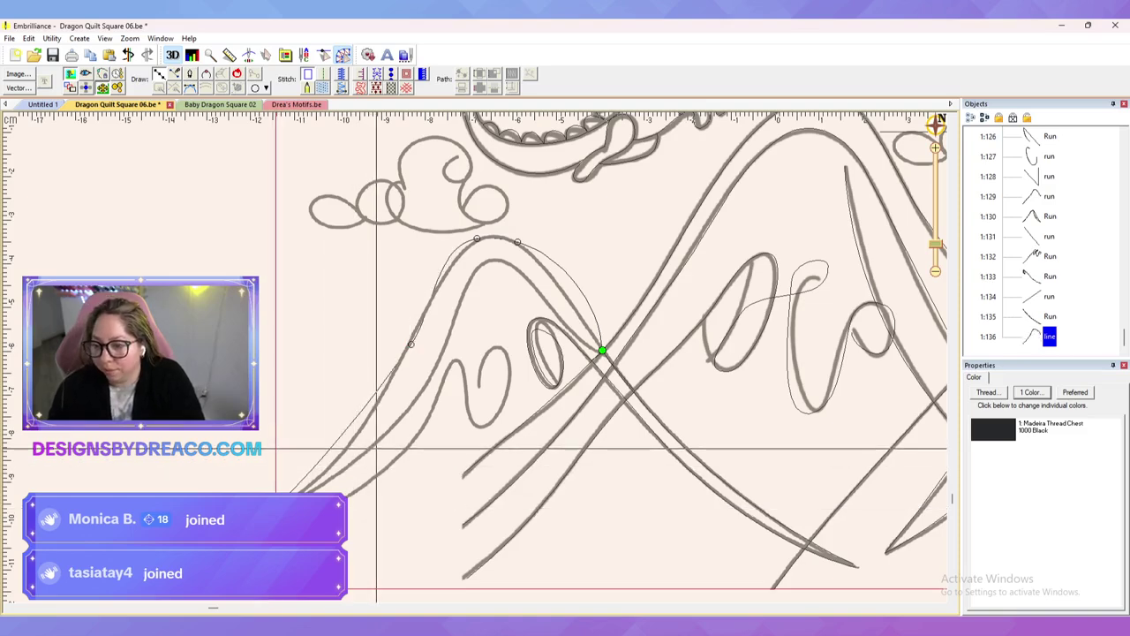
Step: Continue the far-left mountain line along the sketched inner outline, from the square's left edge over the peak back to the outer crossing
click(377, 444)
click(453, 323)
click(482, 263)
click(514, 267)
click(601, 351)
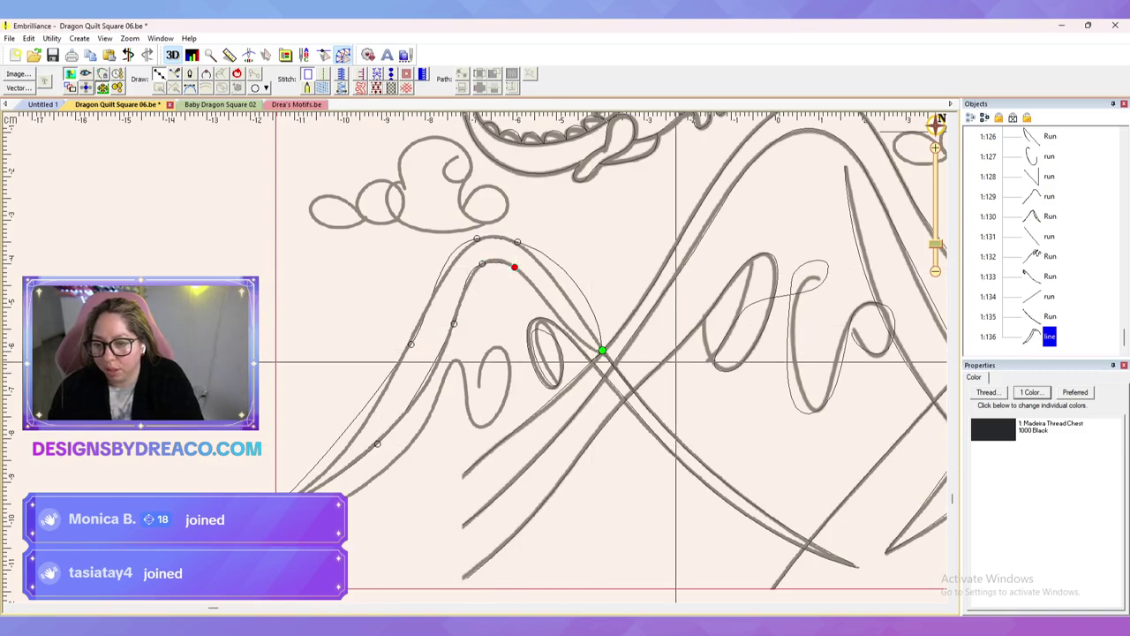
key(Return)
Step: Adjust the double outline's curve handles at the crossing, peak and left-edge tip to match the sketch, and convert the line to a run
click(603, 350)
right_click(602, 351)
click(635, 371)
drag(602, 305, 580, 306)
drag(602, 396, 578, 339)
drag(562, 254, 555, 272)
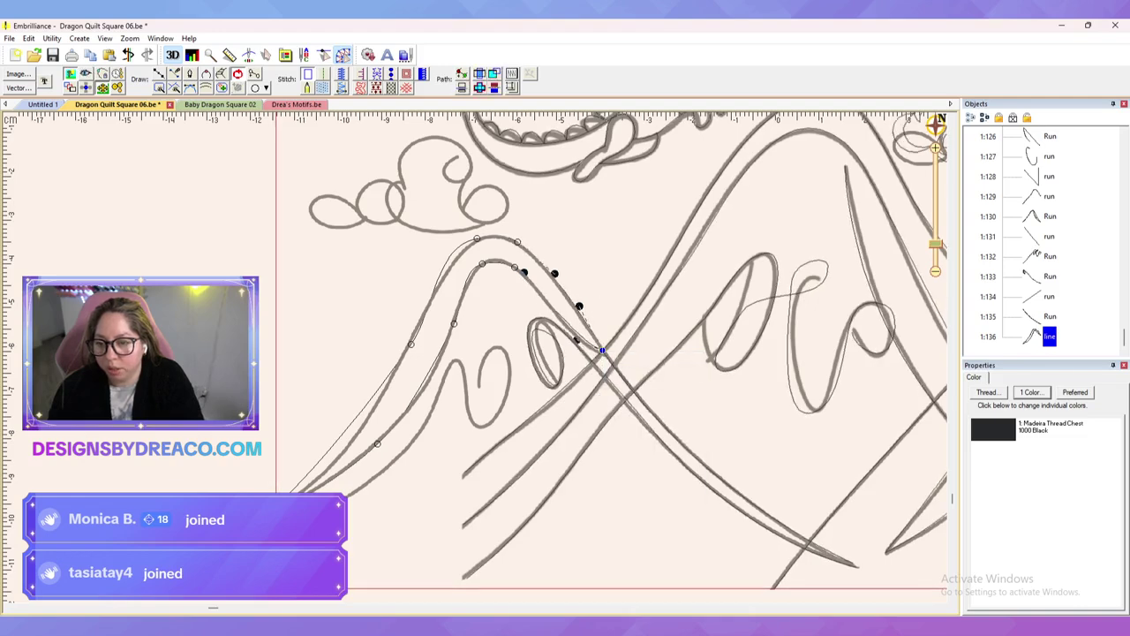
click(476, 238)
drag(435, 245, 439, 264)
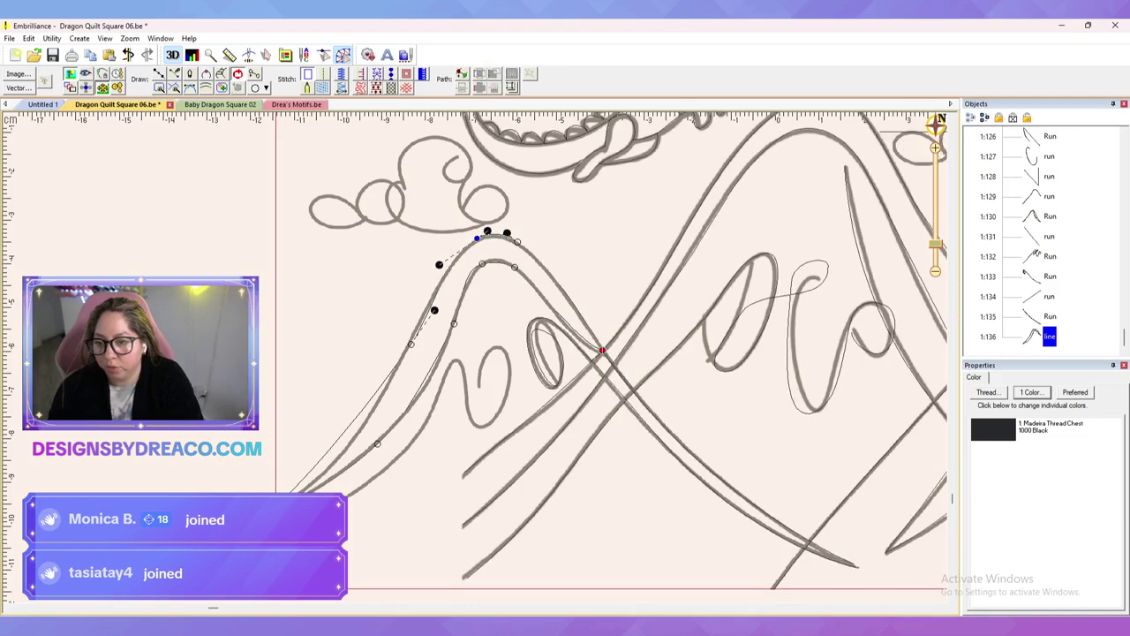
click(274, 507)
drag(326, 431, 346, 452)
click(324, 75)
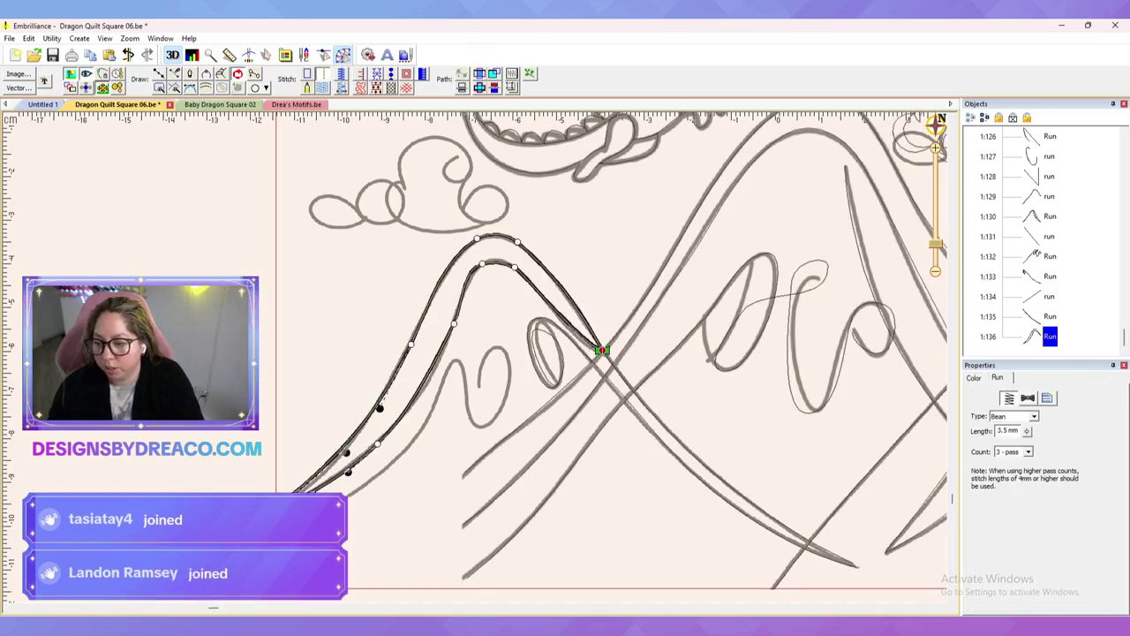
Step: Trace the far-left mountain's lower inner slope and its loop as a new run starting at the outline's left-edge tip
scroll(609, 353, down, 2)
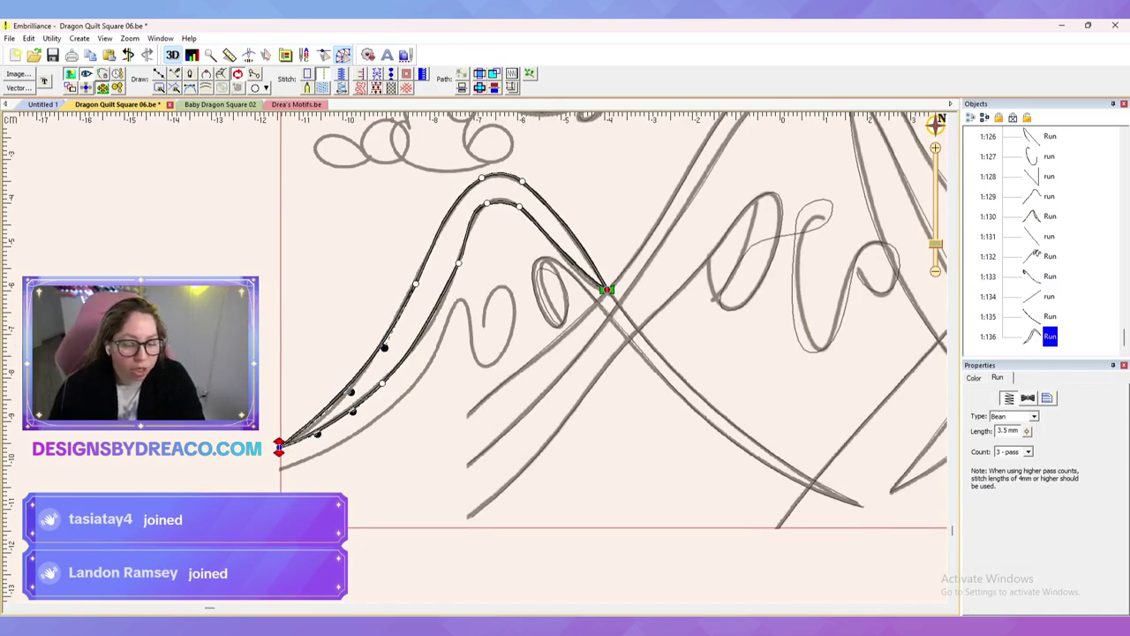
click(160, 74)
click(279, 450)
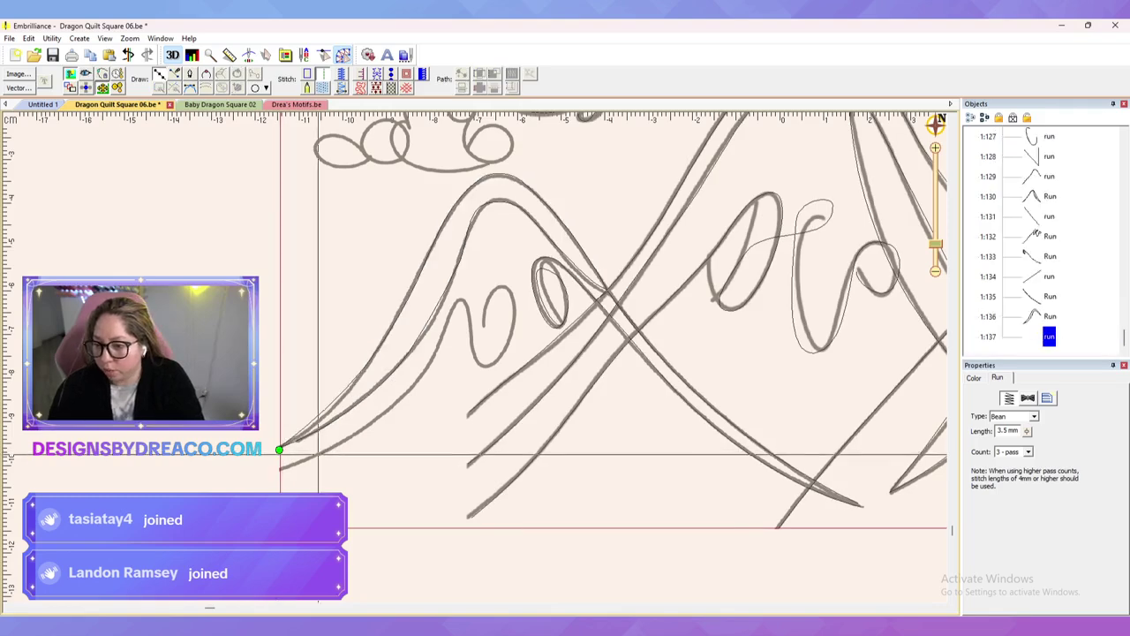
click(345, 440)
click(423, 370)
click(467, 301)
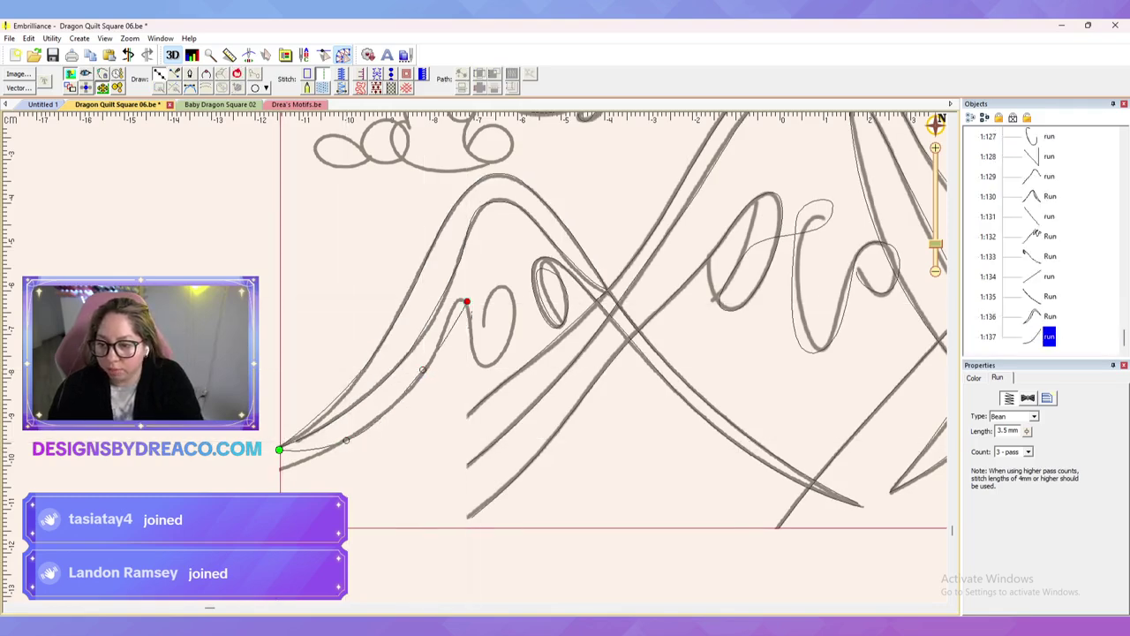
click(487, 367)
click(514, 301)
click(501, 283)
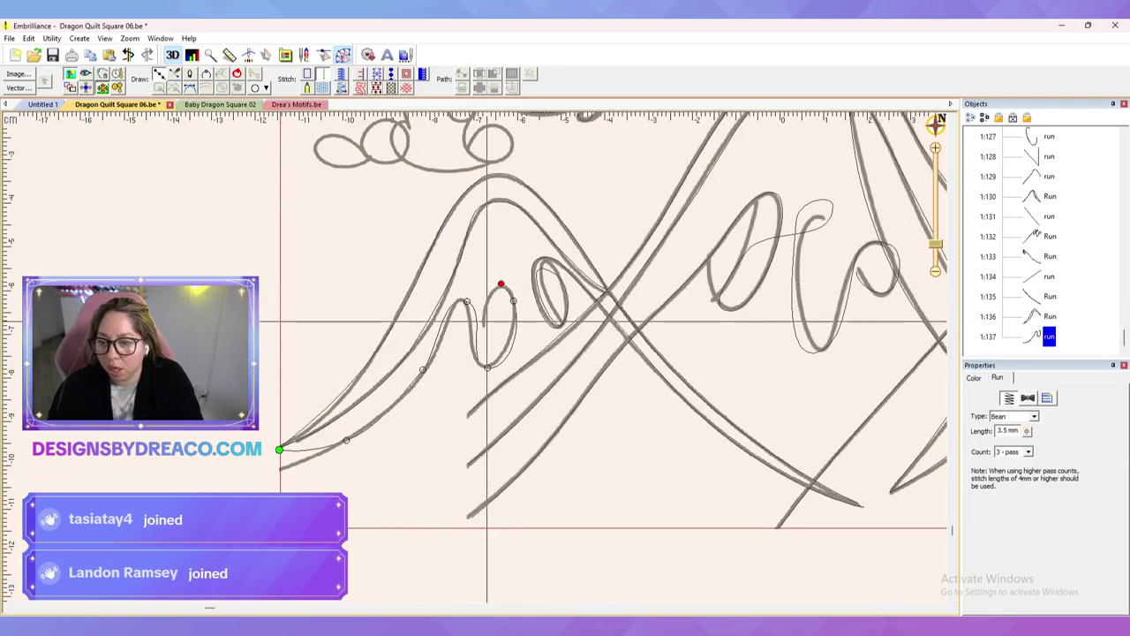
click(486, 324)
key(Return)
Step: Reshape the inner end of the far-left mountain's loop run to follow the sketch, and deselect the run
click(487, 323)
drag(473, 319, 480, 302)
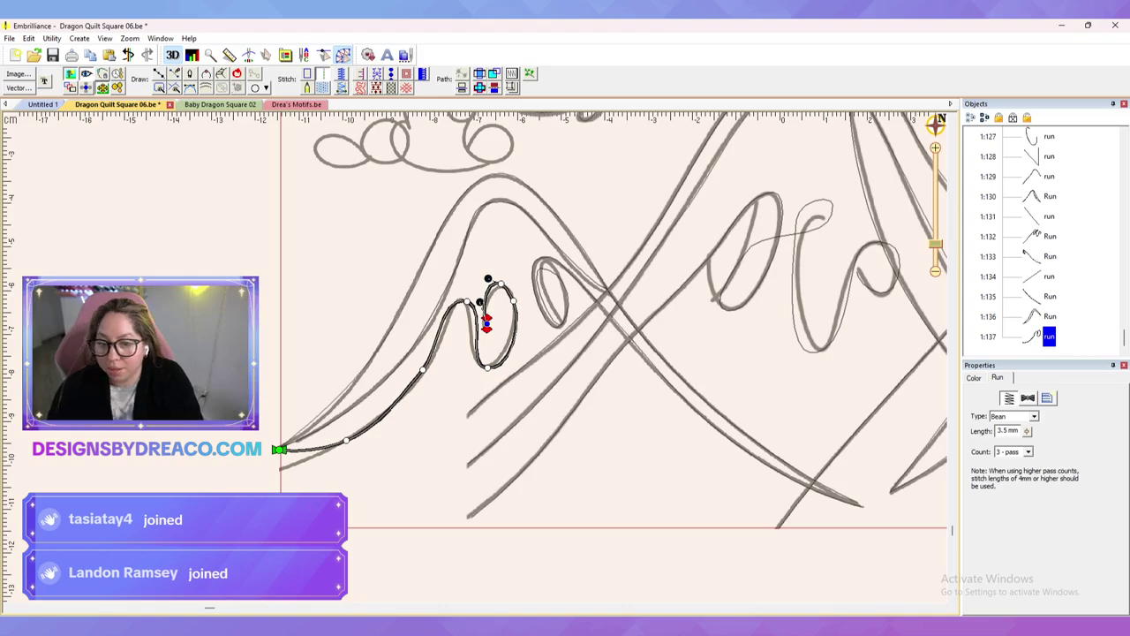
click(1027, 398)
click(618, 442)
click(618, 441)
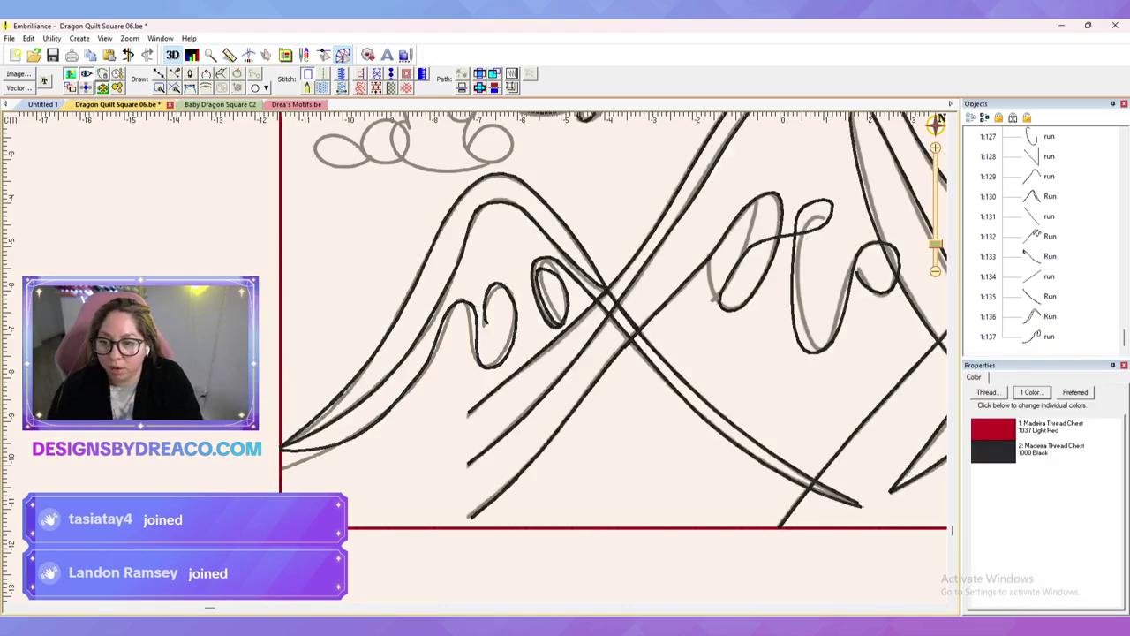
Step: Save the dragon quilt square design
scroll(476, 357, down, 4)
drag(476, 358, 461, 423)
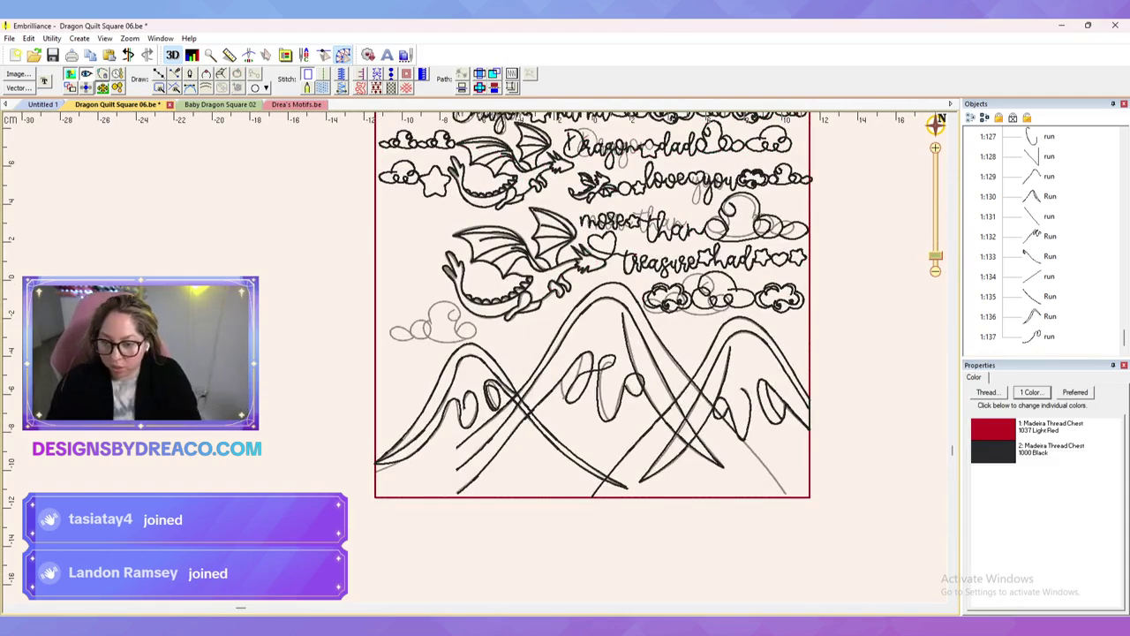
key(ctrl+s)
scroll(476, 362, down, 1)
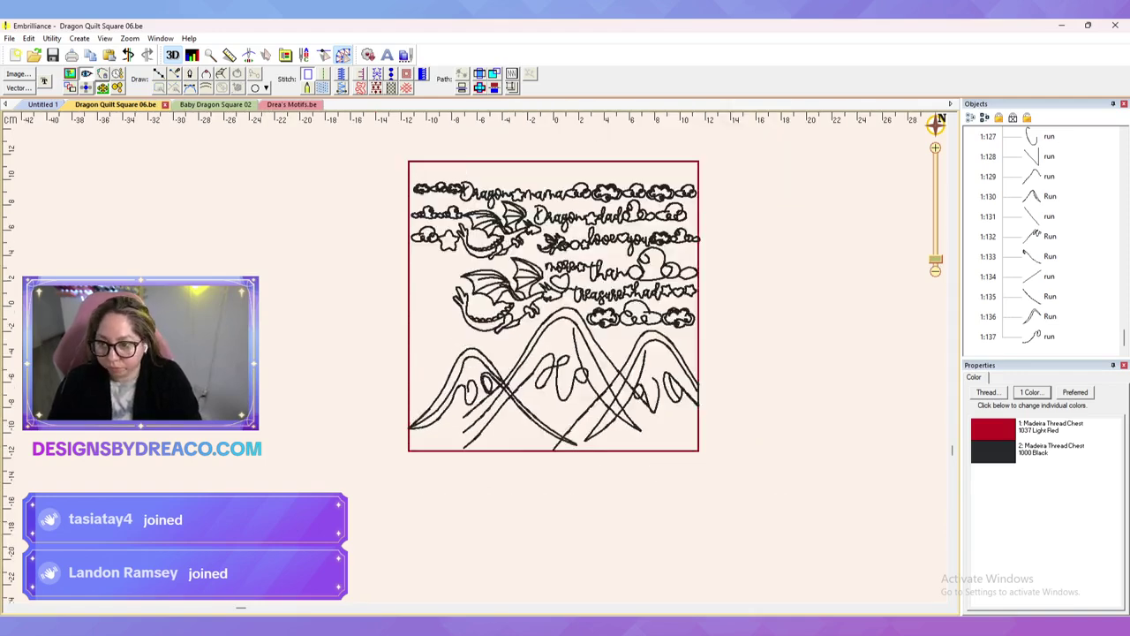
drag(477, 362, 500, 387)
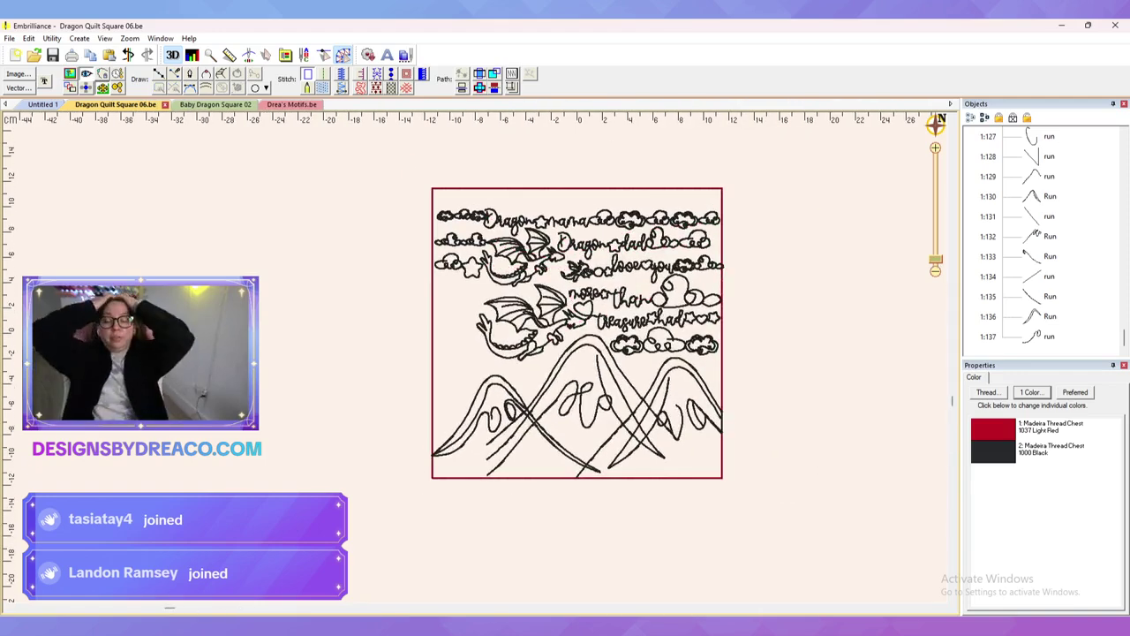
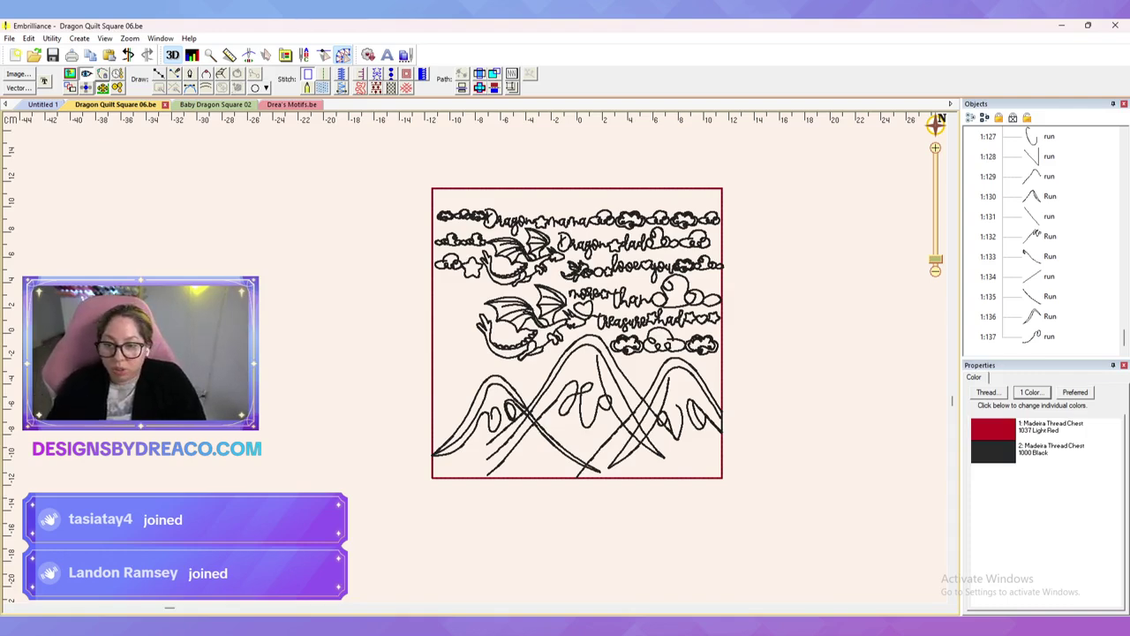
Step: Add a motif row on a horizontal line from above the lower dragon to the square's left edge, extended to fit Cloud 02 and Cloud 03
scroll(475, 356, up, 1)
drag(627, 324, 670, 319)
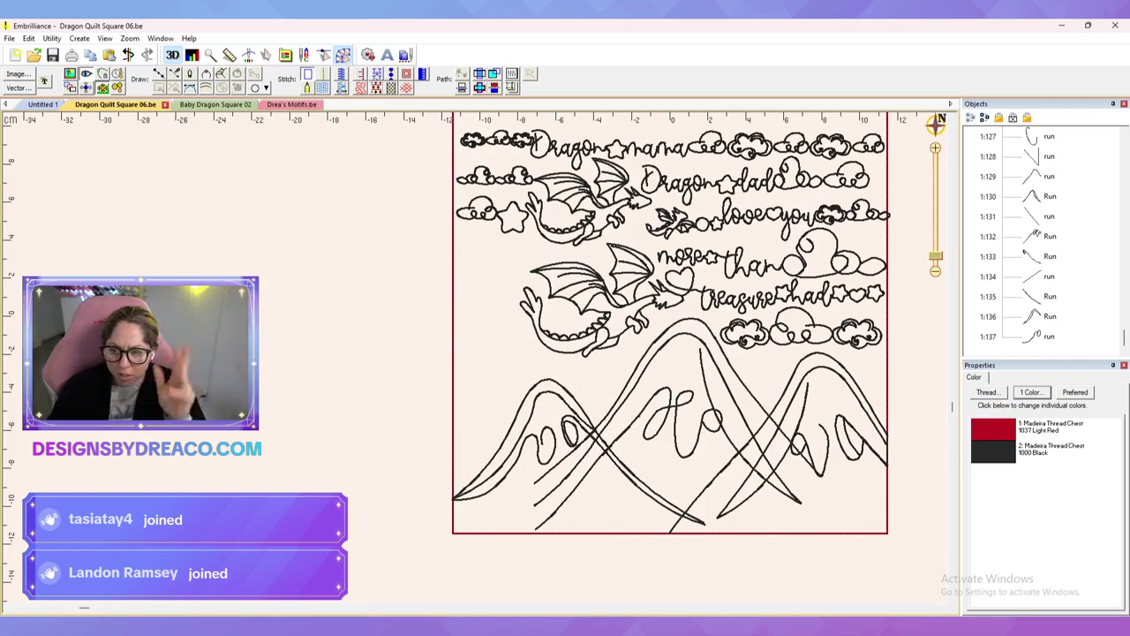
click(159, 74)
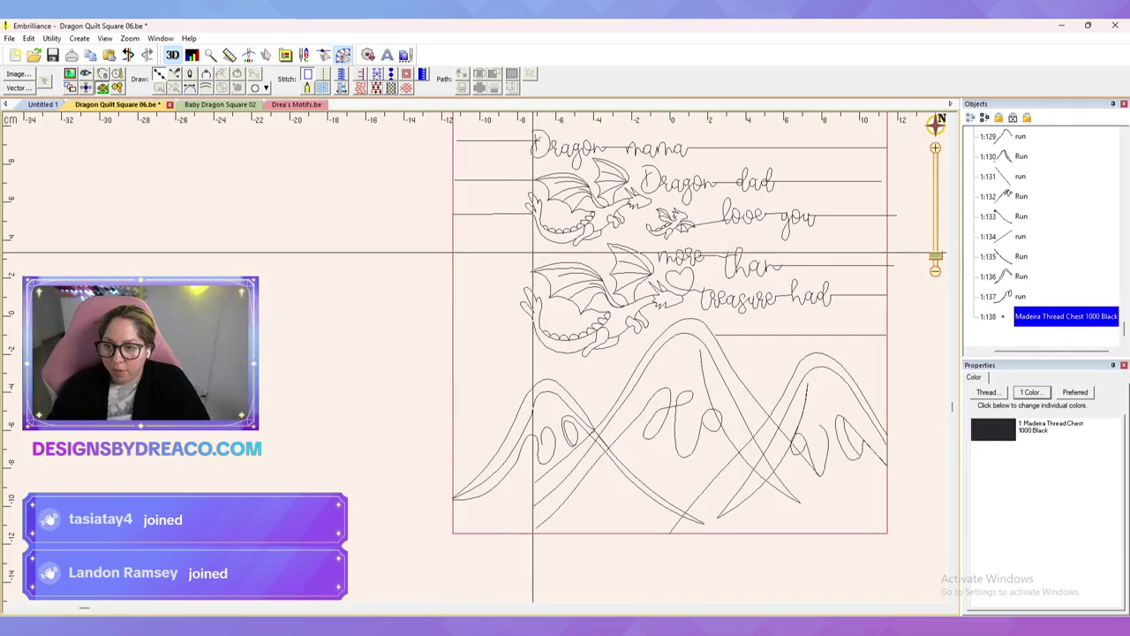
click(548, 251)
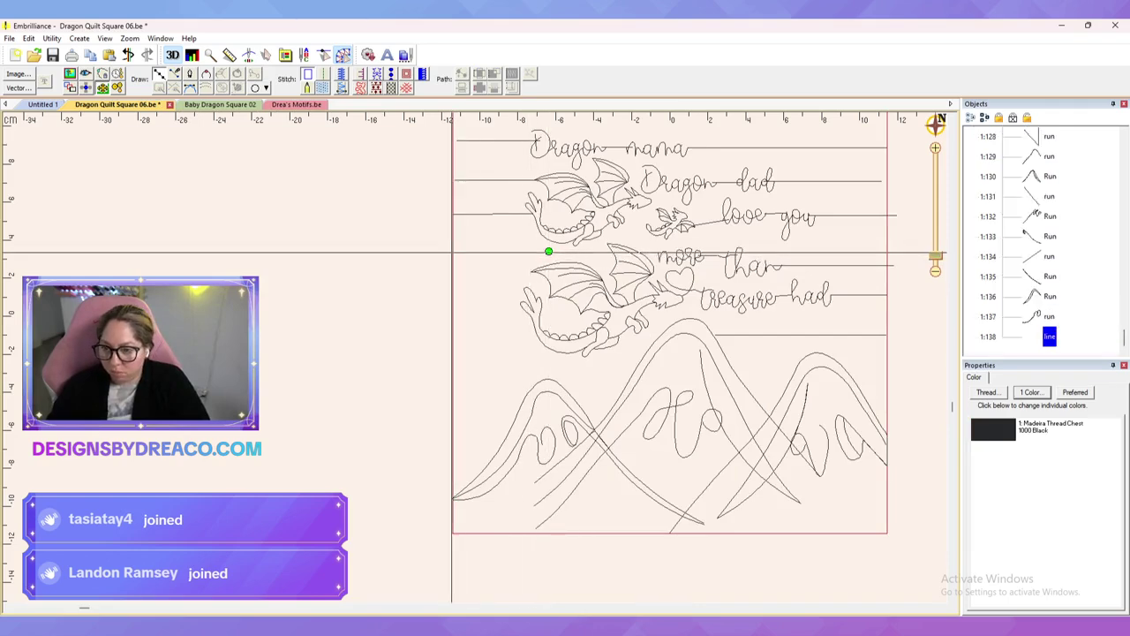
click(451, 252)
key(Return)
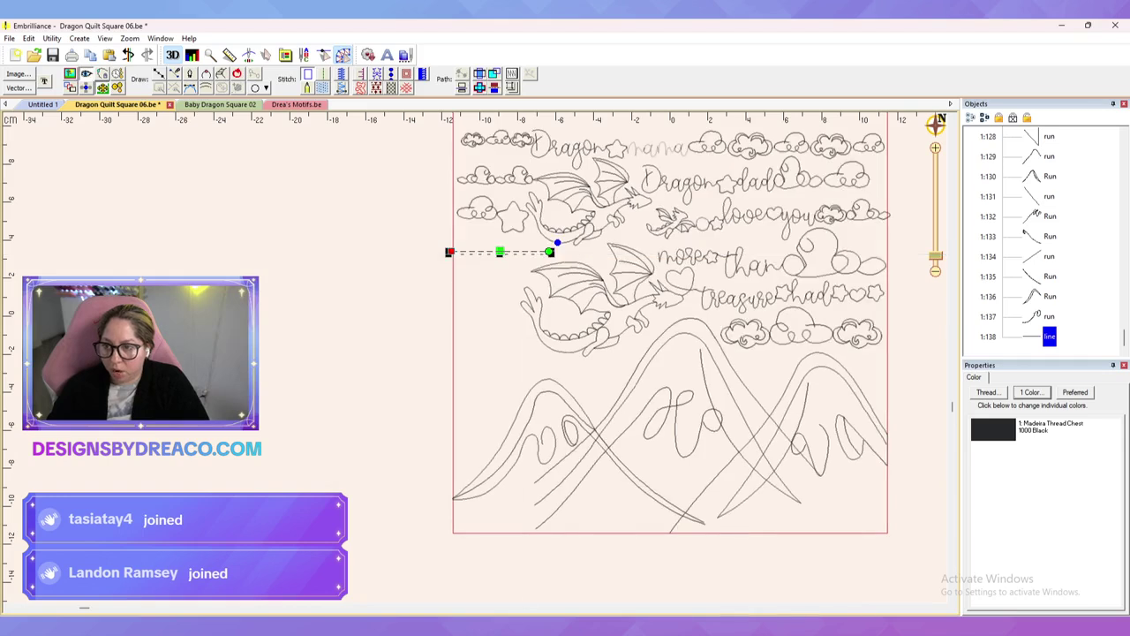
click(377, 74)
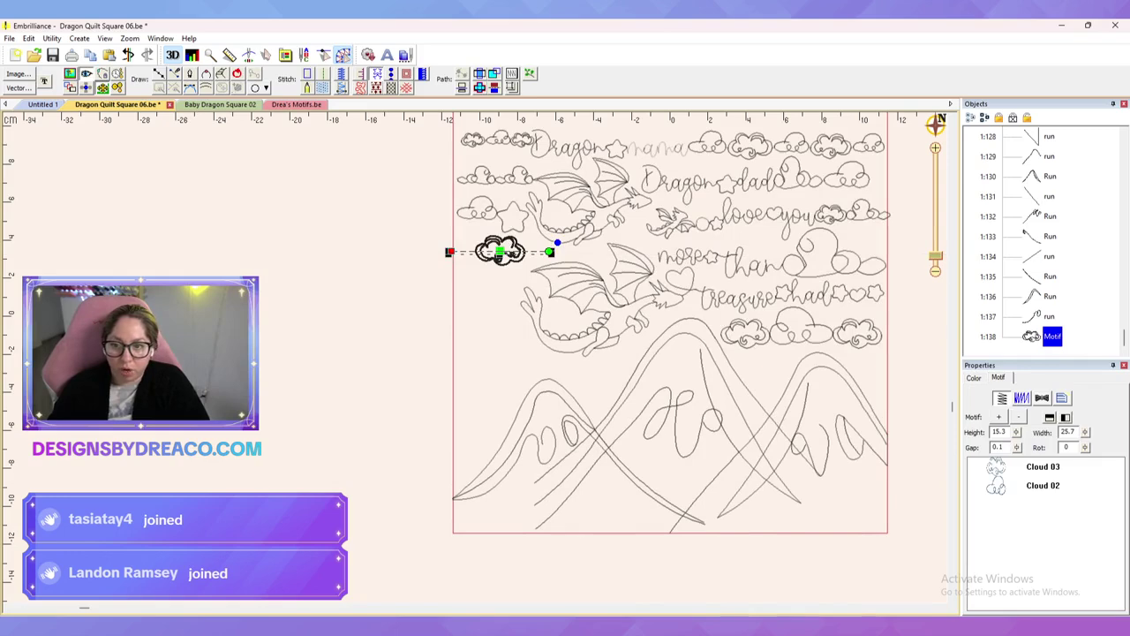
drag(549, 251, 572, 251)
key(Escape)
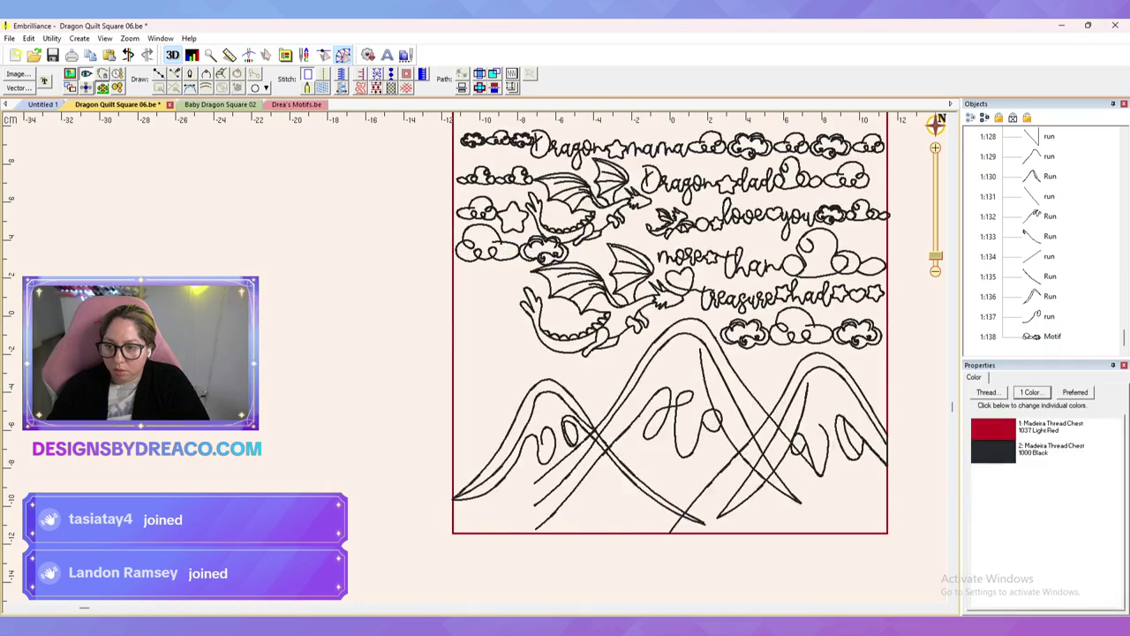
Step: Shrink the clouds in the row above the lower dragon, with a Cloud 02 height of 15.6, and shift the row toward the square's left edge
click(543, 250)
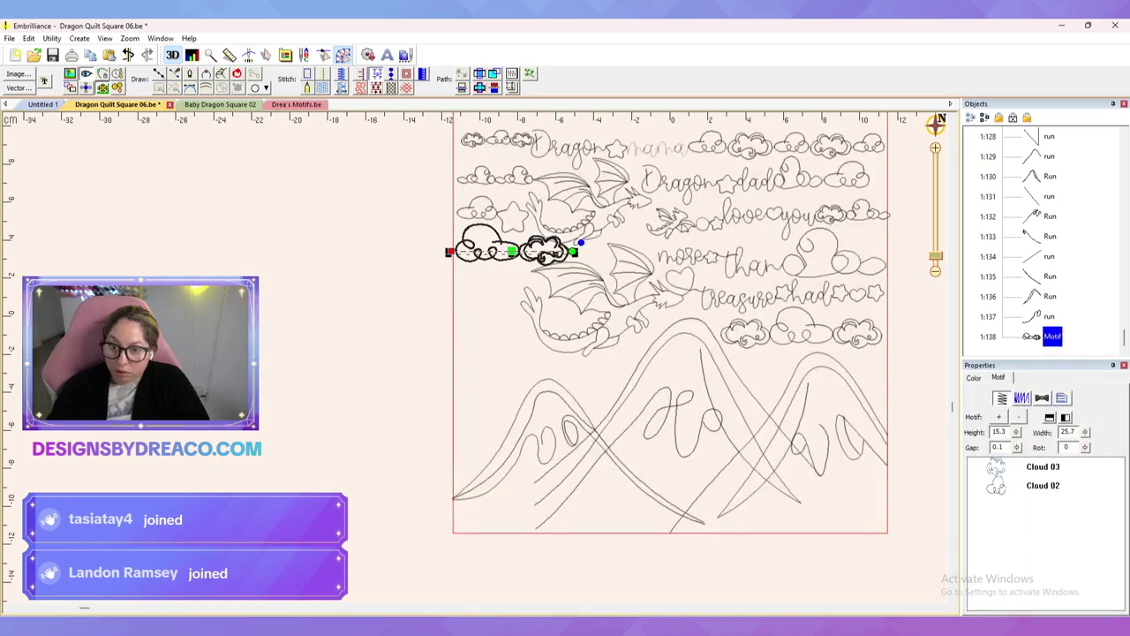
click(1042, 467)
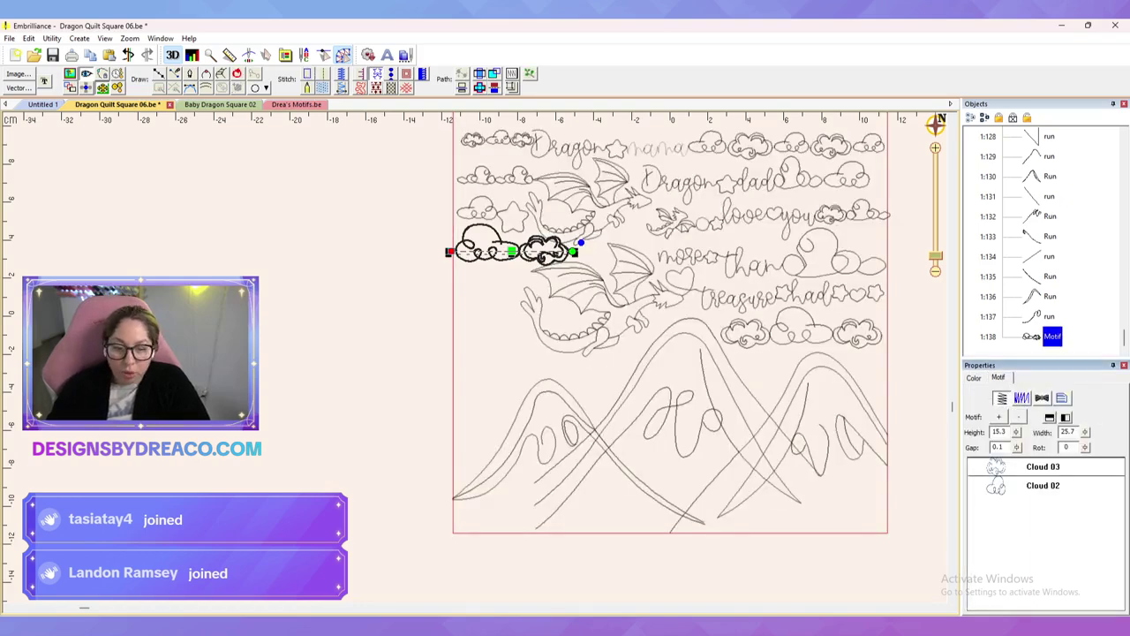
drag(1016, 432, 1018, 461)
click(1042, 486)
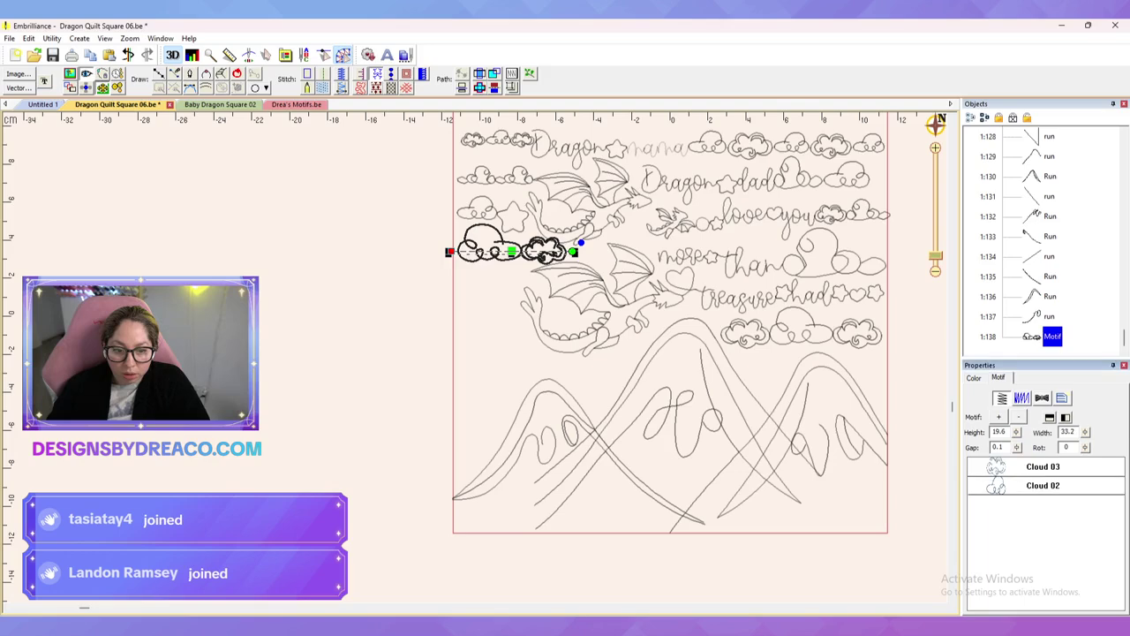
text(17.8)
key(Return)
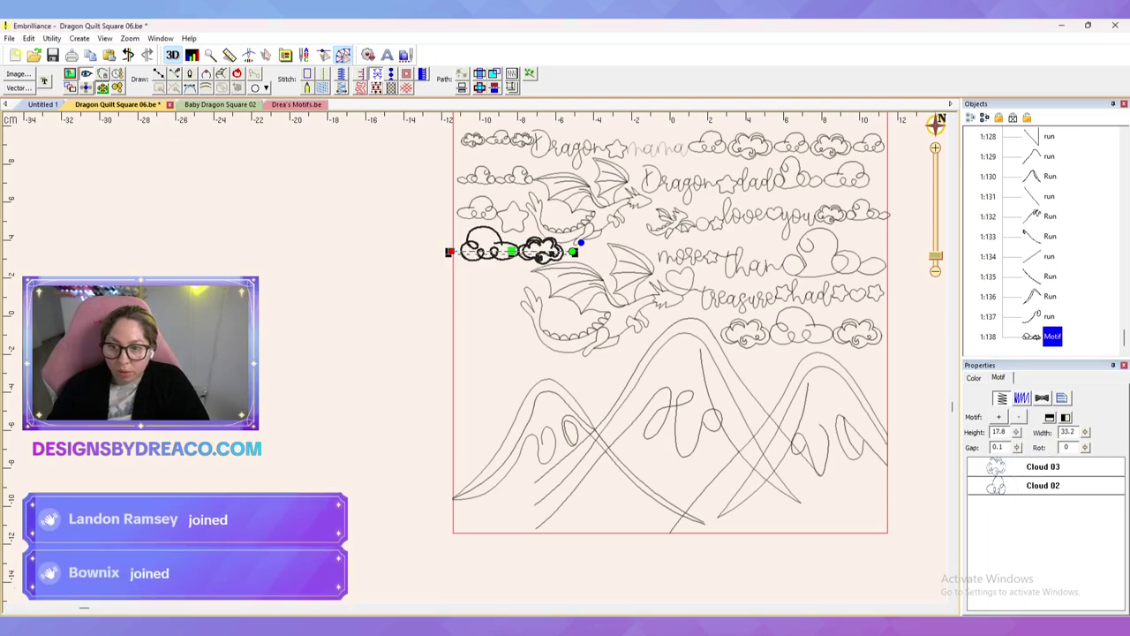
text(15.6)
key(Return)
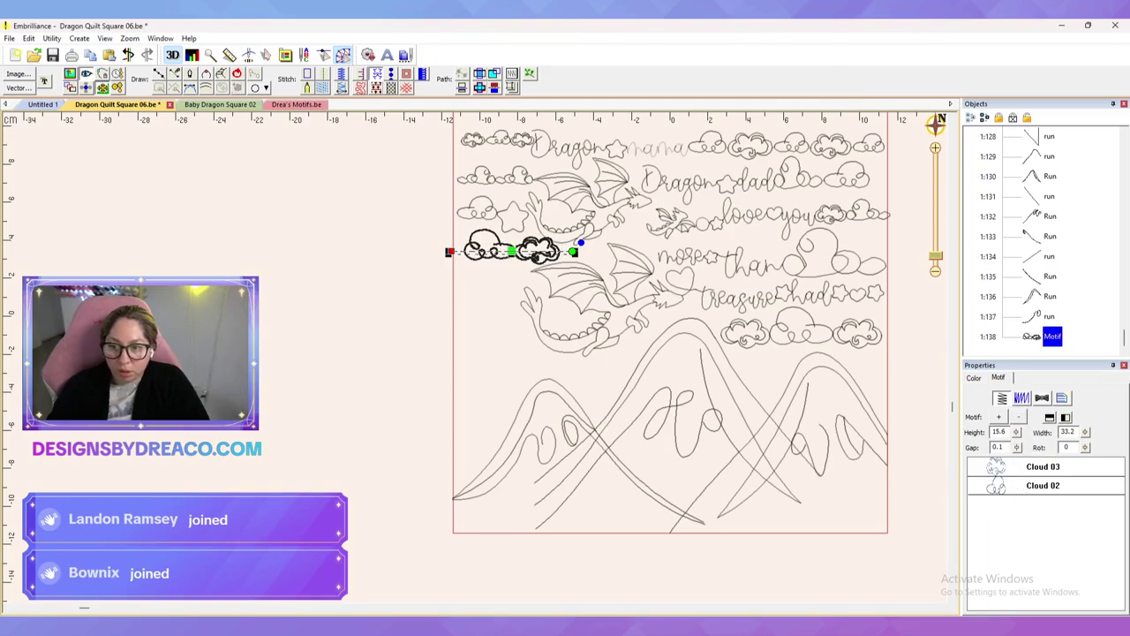
drag(512, 251, 501, 251)
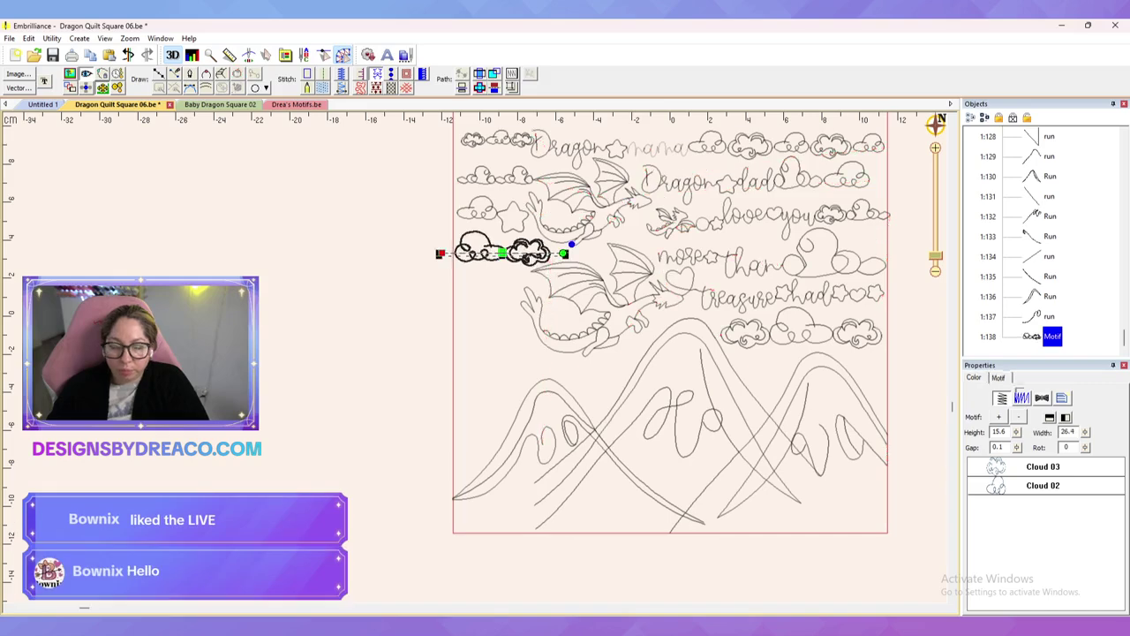
key(Escape)
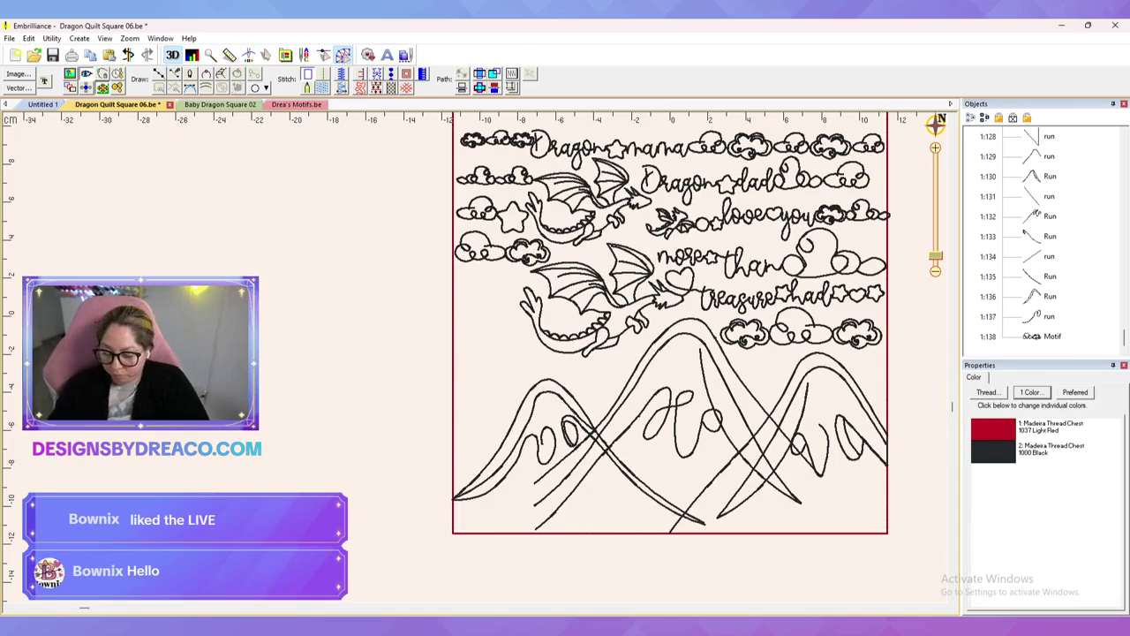
Step: Draw a short horizontal line from the square's left edge to the lower dragon's wing and apply the motif stitch to it
click(158, 73)
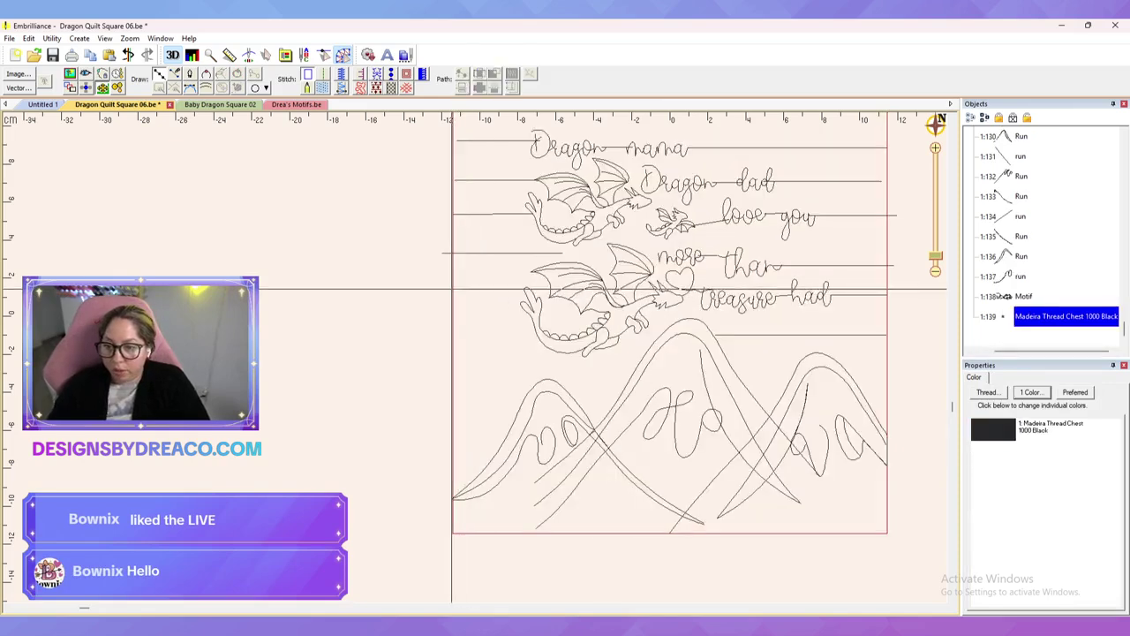
click(451, 287)
double_click(519, 288)
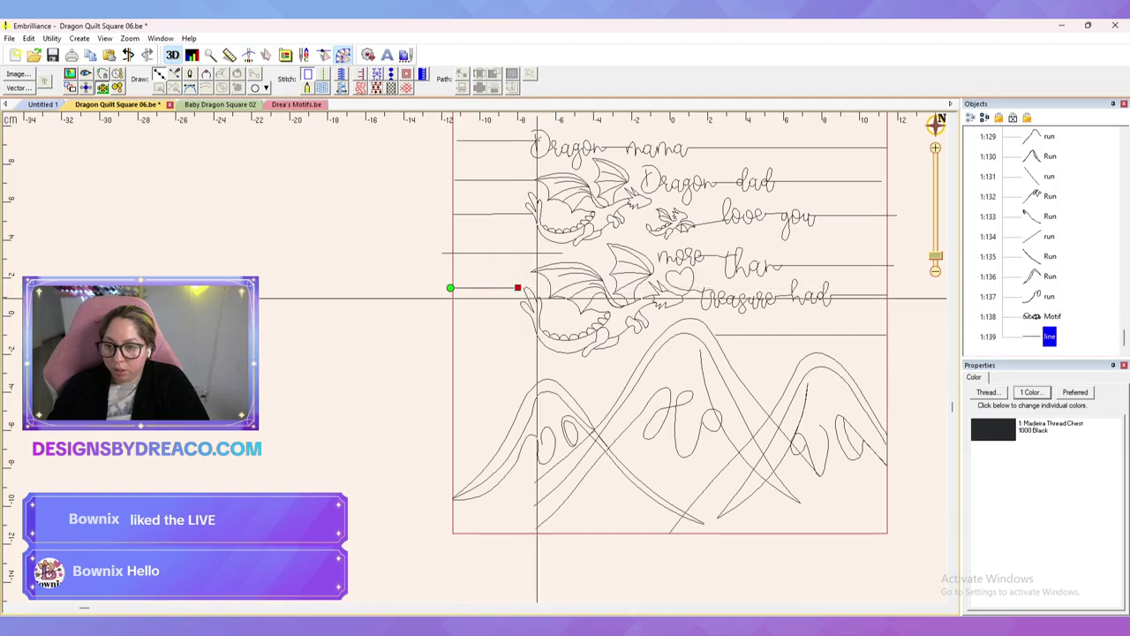
click(376, 74)
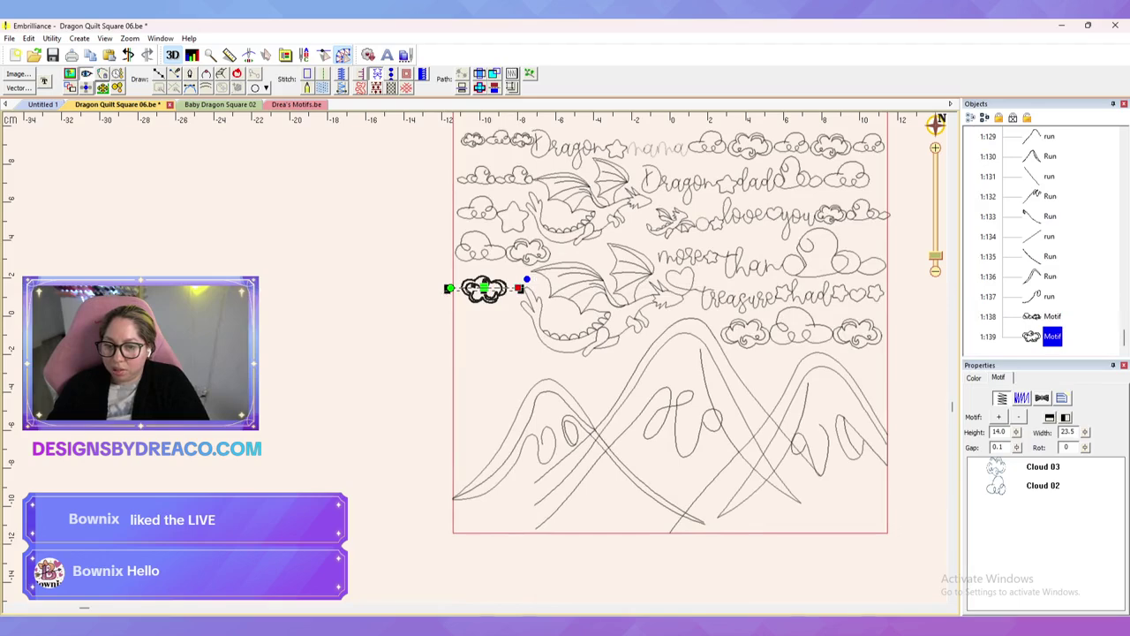
Step: Replace Cloud 02 with Star 01 in the short motif row beside the lower dragon
click(1042, 485)
click(1018, 416)
click(998, 416)
scroll(547, 340, down, 3)
click(536, 370)
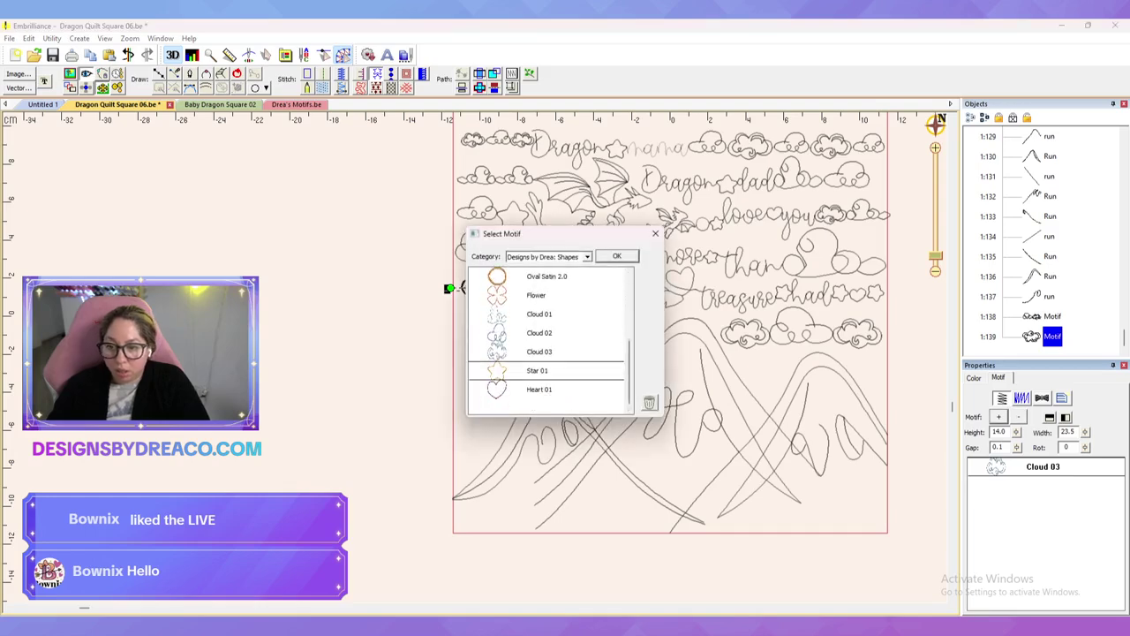
click(617, 256)
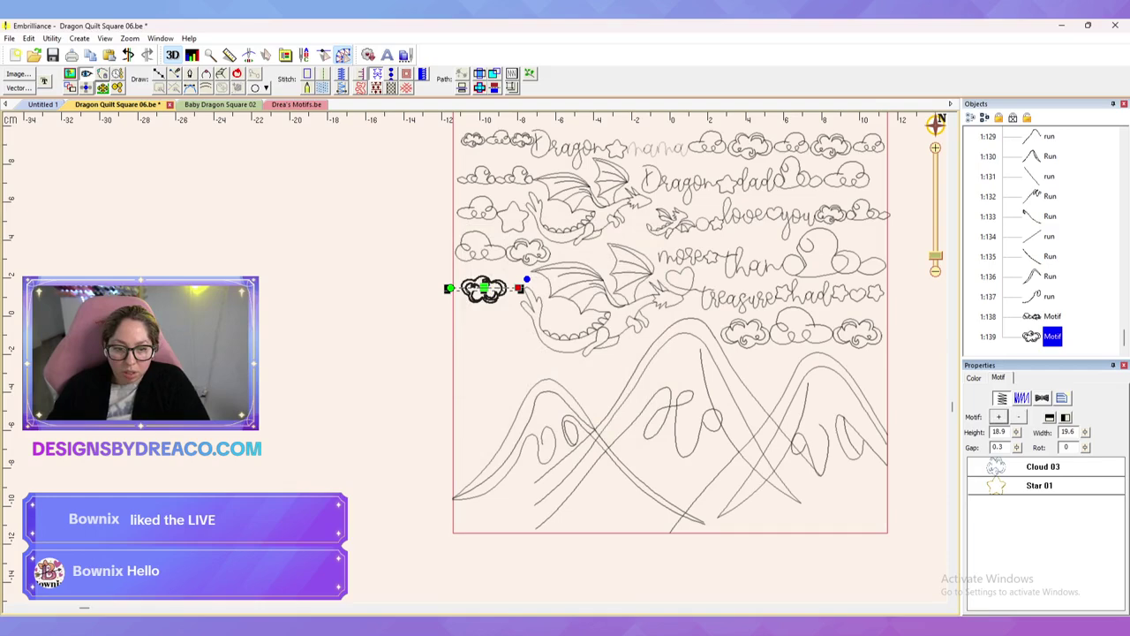
Step: Set Star 01's height to 9 and extend the motif line slightly toward the lower dragon so the star fits after the cloud
double_click(999, 432)
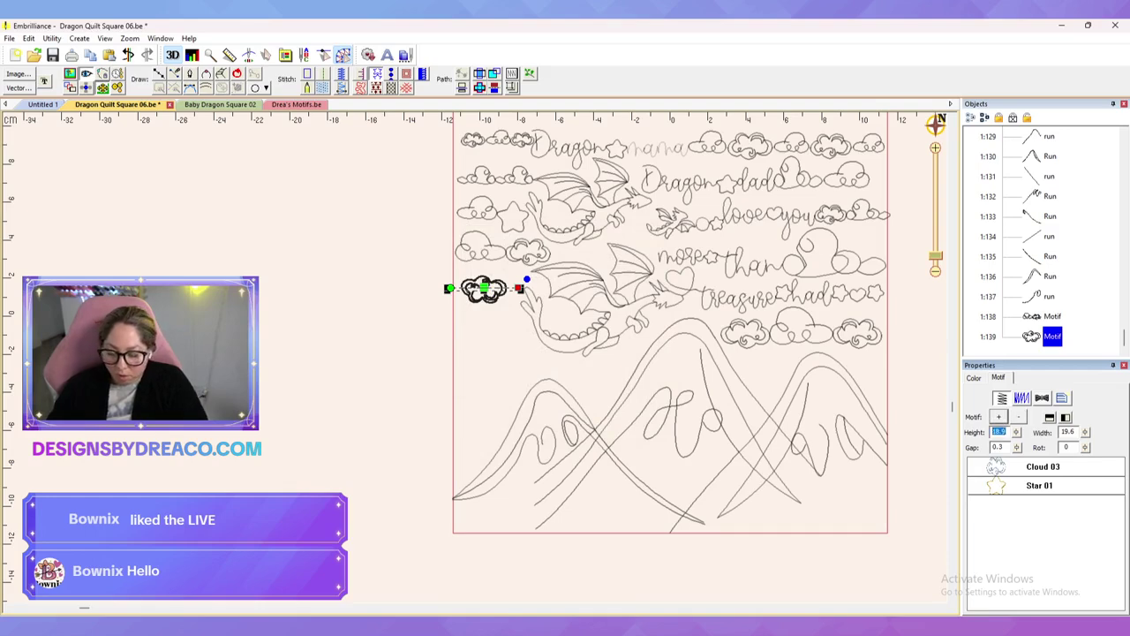
text(9)
key(Tab)
click(402, 322)
click(475, 290)
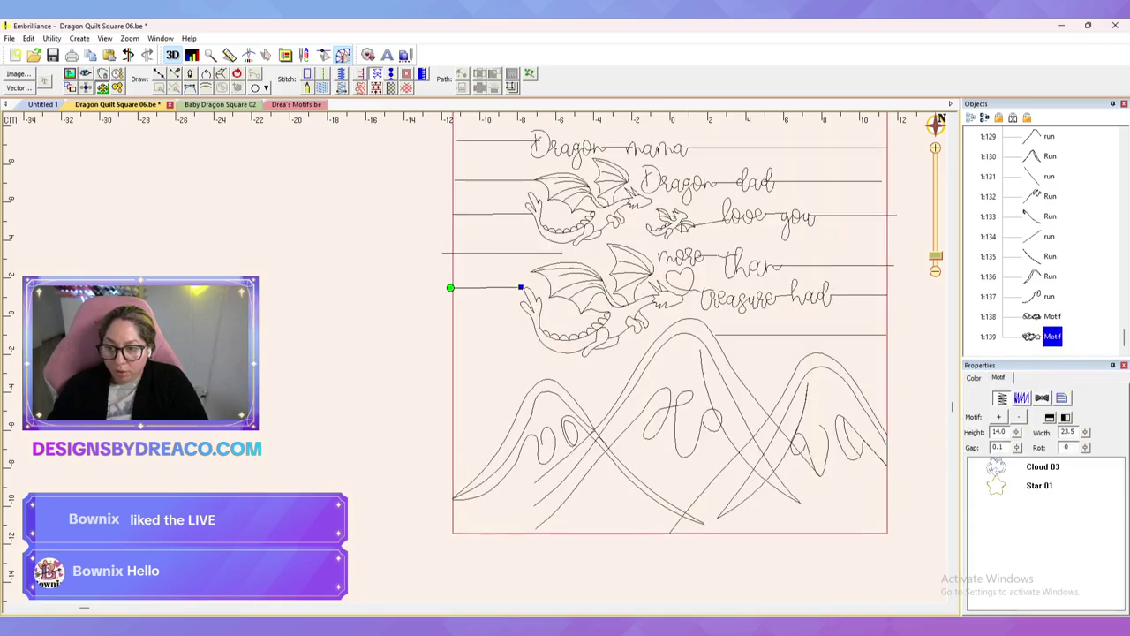
drag(523, 288, 527, 287)
click(406, 318)
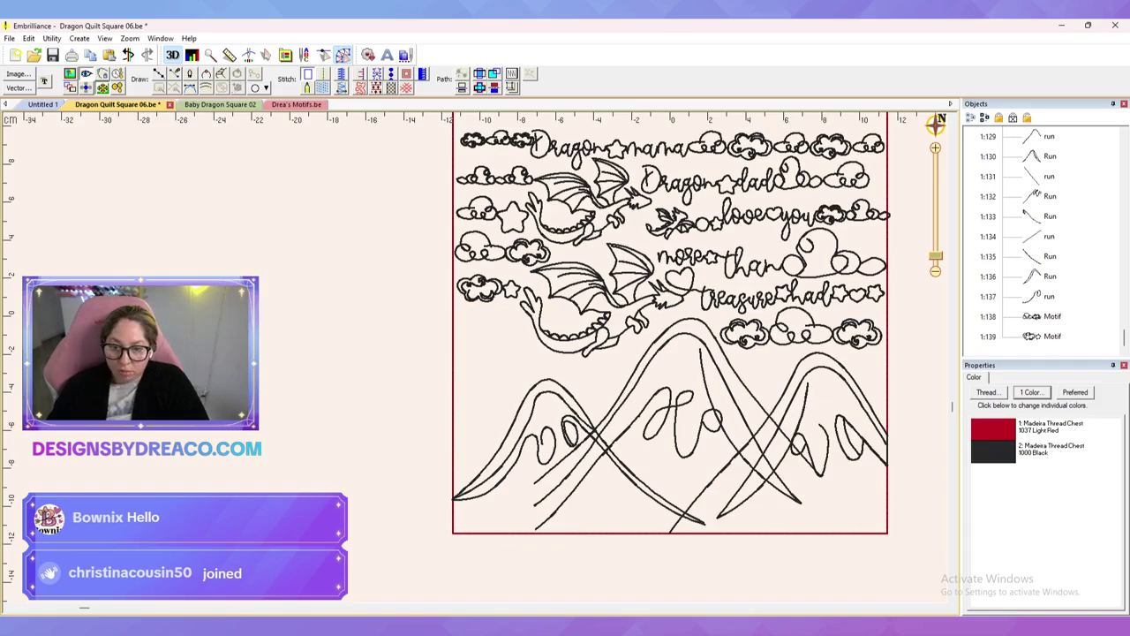
Step: Draw a short horizontal line from the square's left edge to the lower dragon's belly and apply the motif stitch to it
click(159, 73)
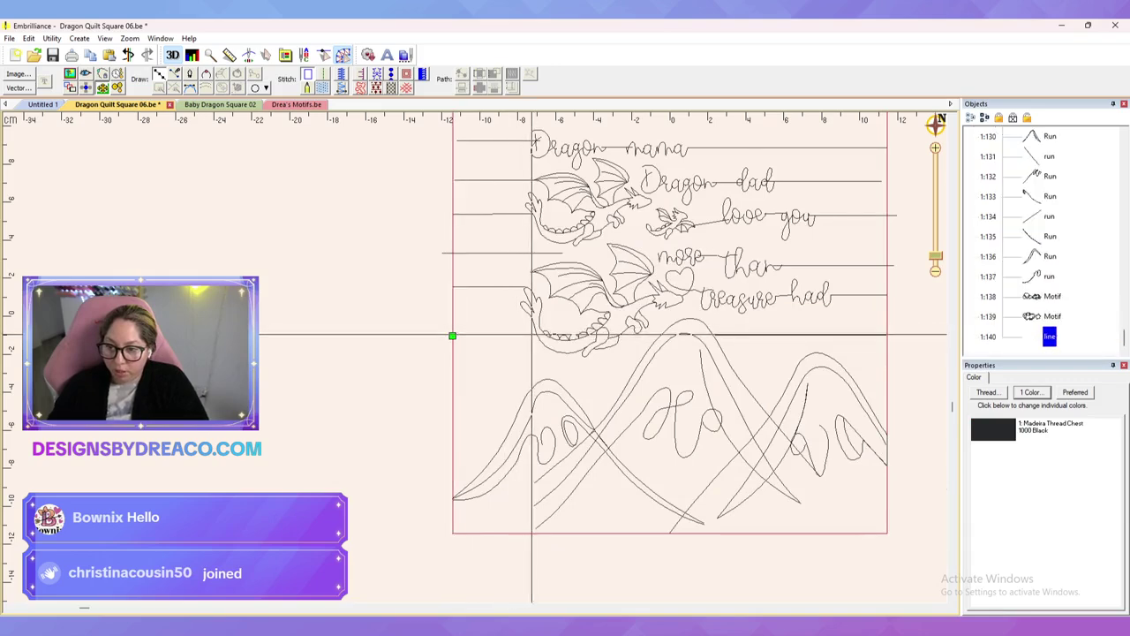
double_click(532, 336)
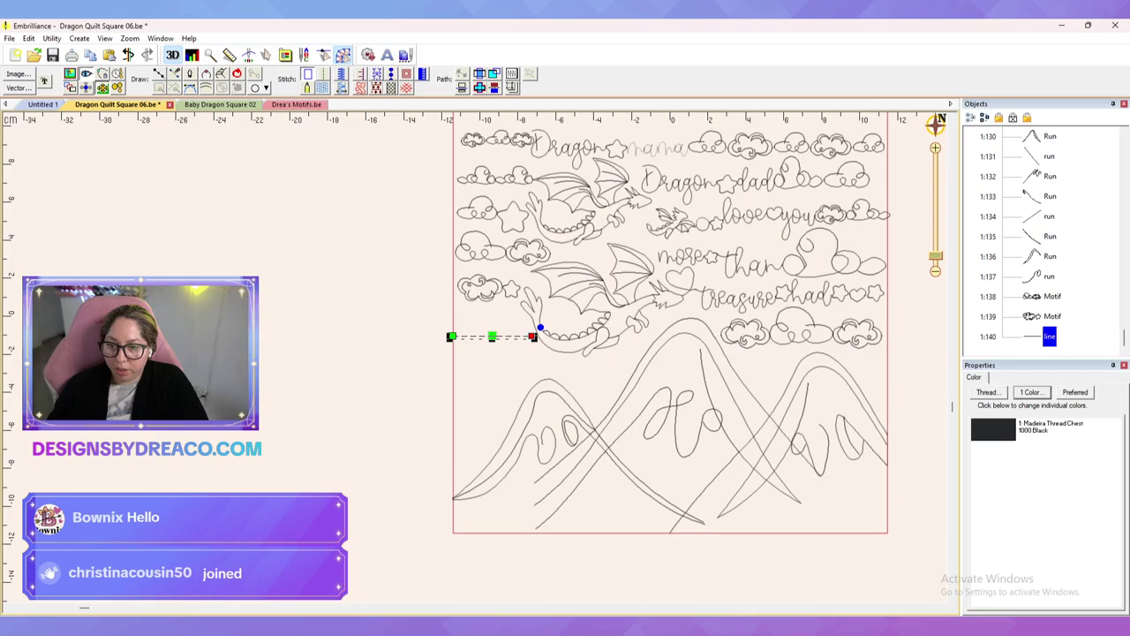
click(377, 74)
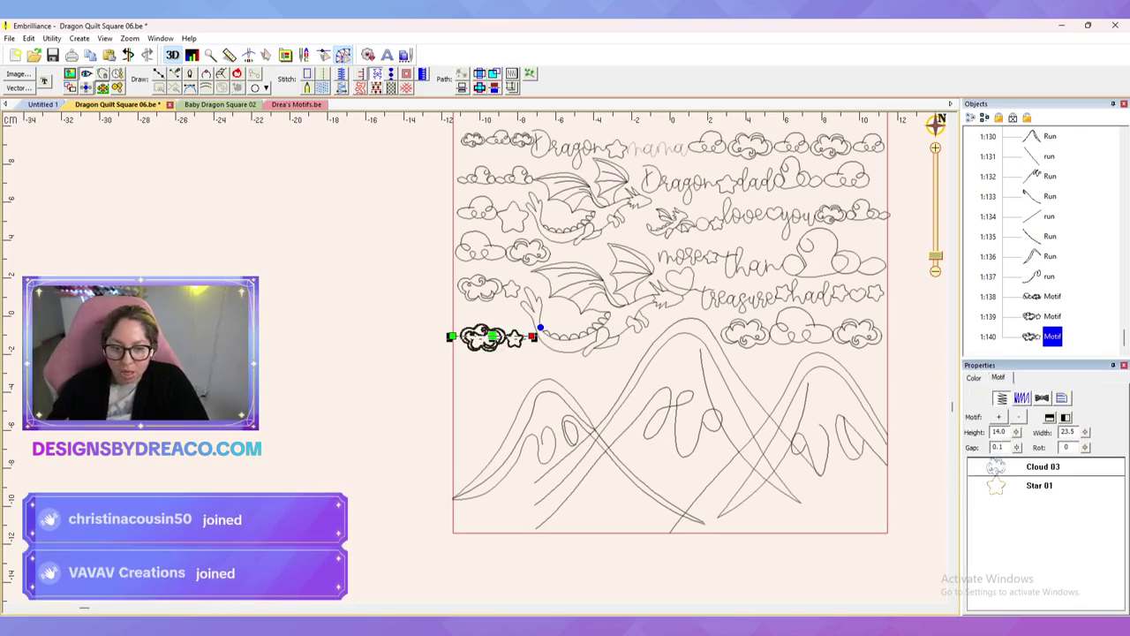
Step: Replace Cloud 03 and Star 01 with Cloud 02 in the motif row beside the lower dragon's belly
click(1039, 485)
click(1018, 416)
click(1019, 416)
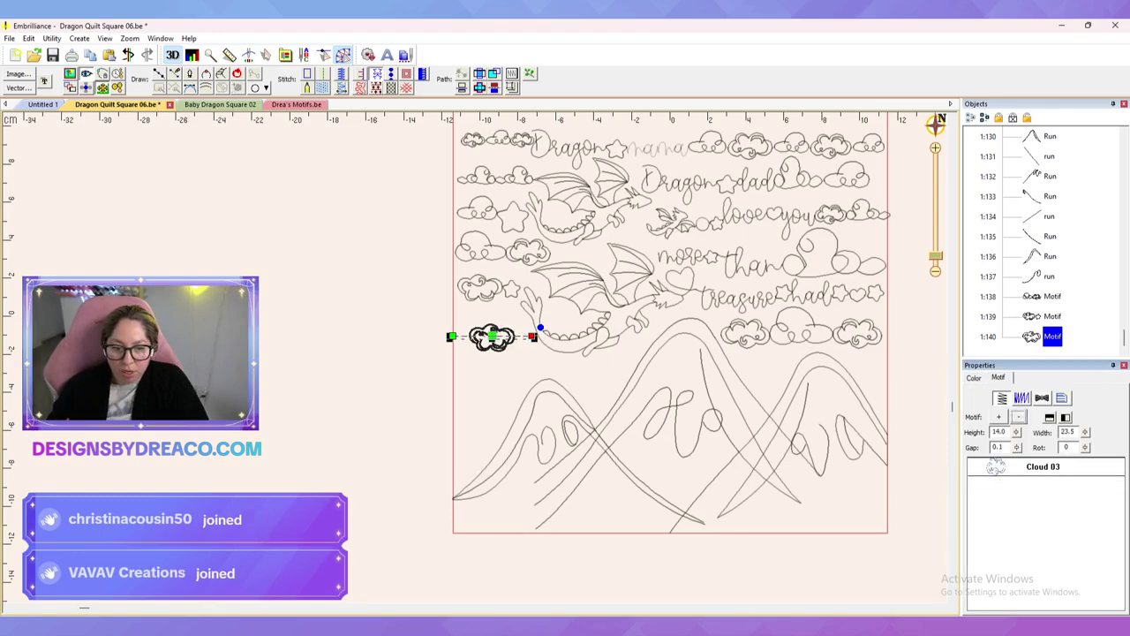
click(998, 416)
drag(629, 309, 630, 358)
double_click(538, 370)
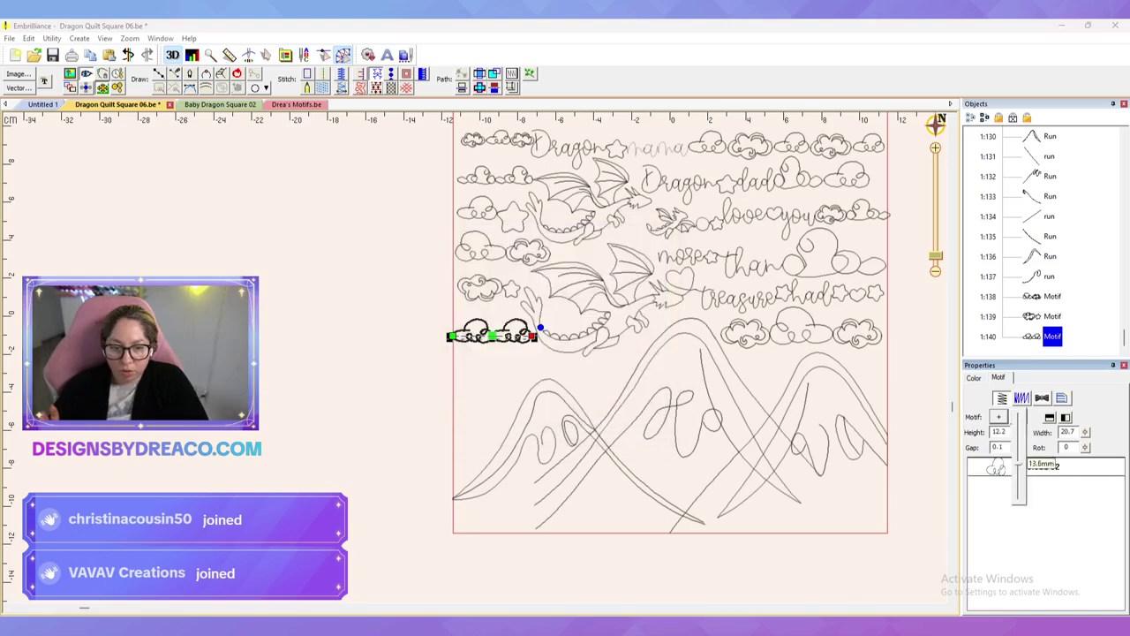
Step: Enlarge Cloud 02 beside the dragon's belly to a height of 20.9 and mirror it horizontally
click(1016, 430)
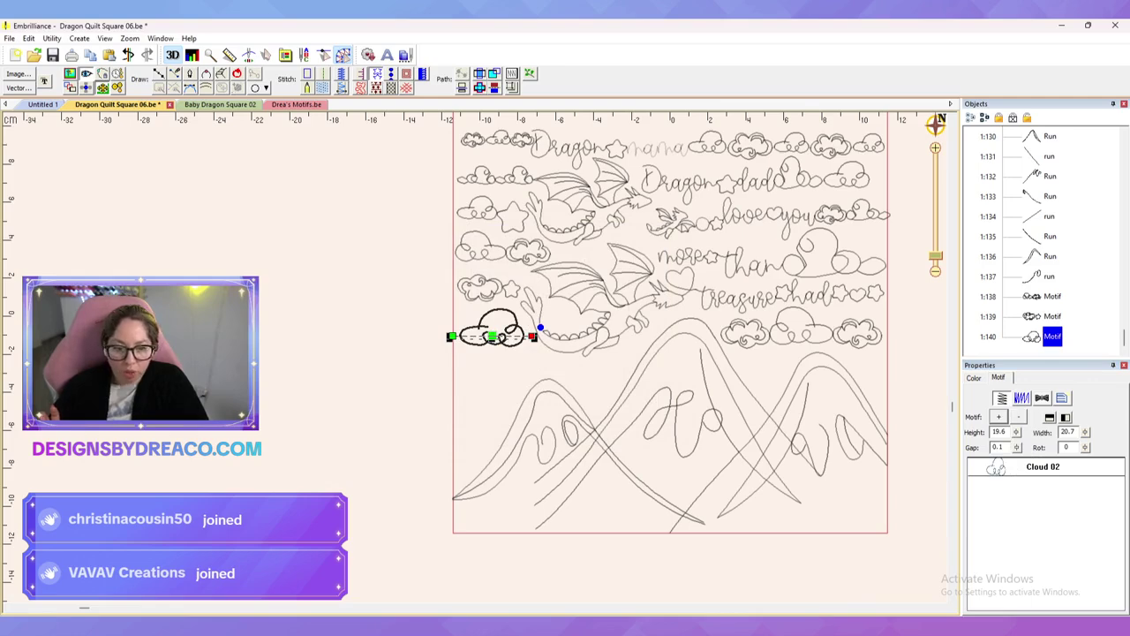
click(1050, 418)
click(1050, 418)
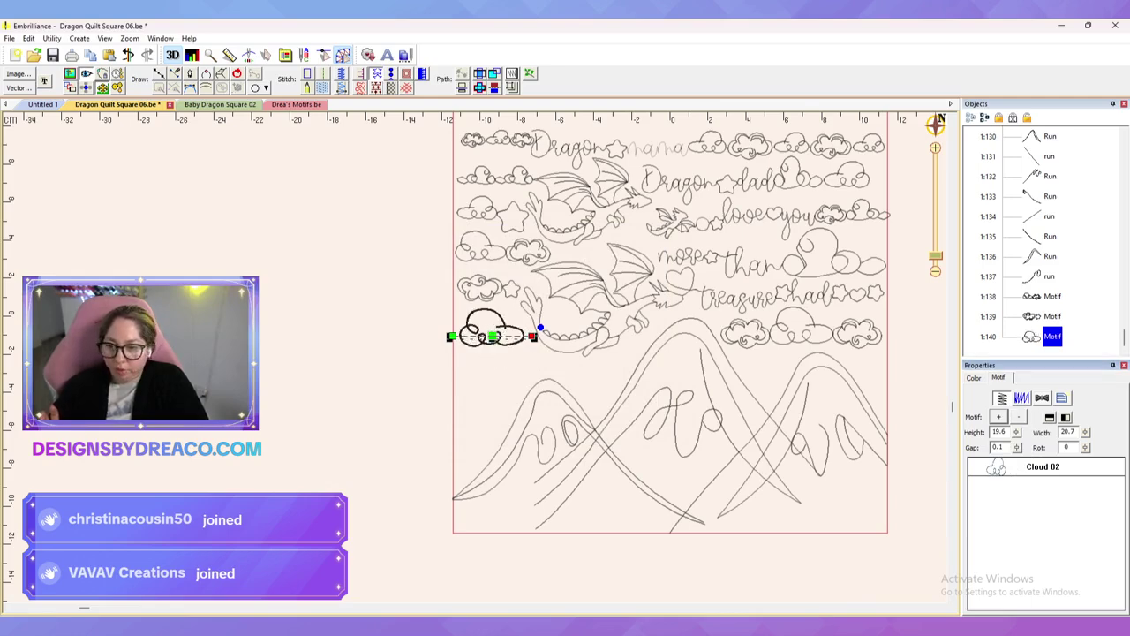
drag(1017, 432, 1016, 428)
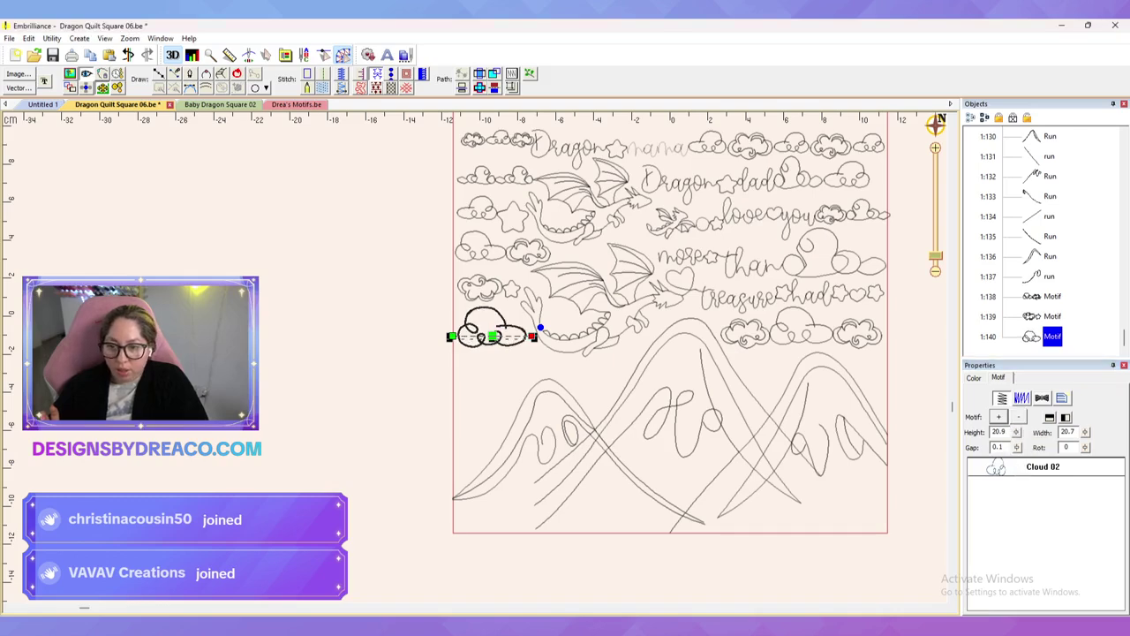
Step: Extend the cloud's motif line slightly toward the dragon and set Cloud 02's height to 22.2 and width to 37.6
key(space)
drag(536, 335, 538, 337)
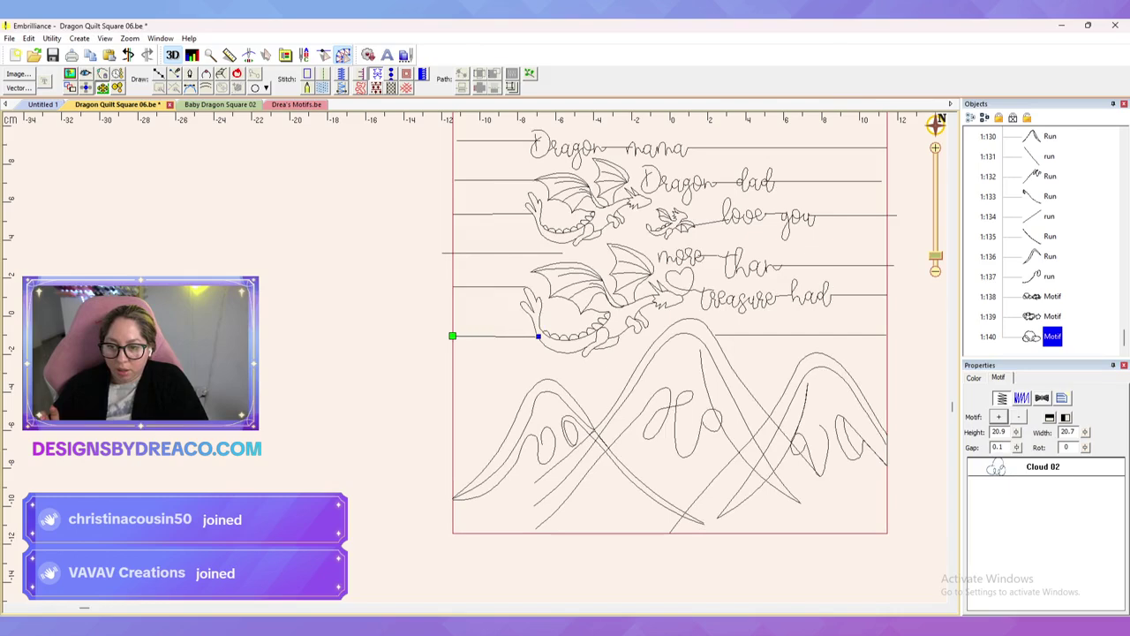
drag(1016, 433, 1016, 436)
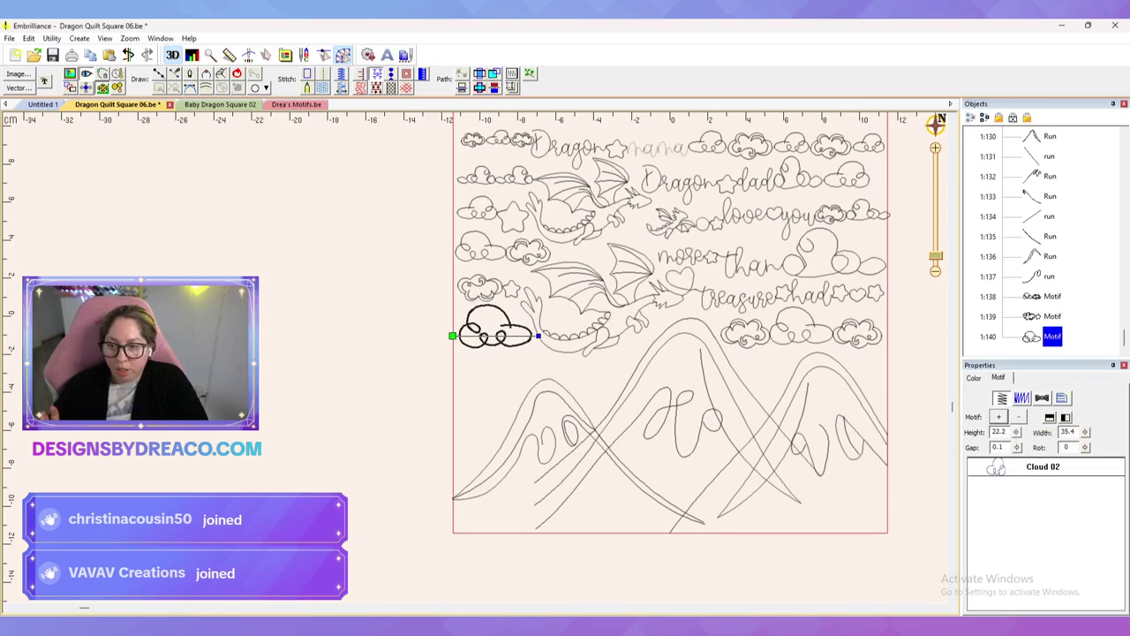
click(407, 338)
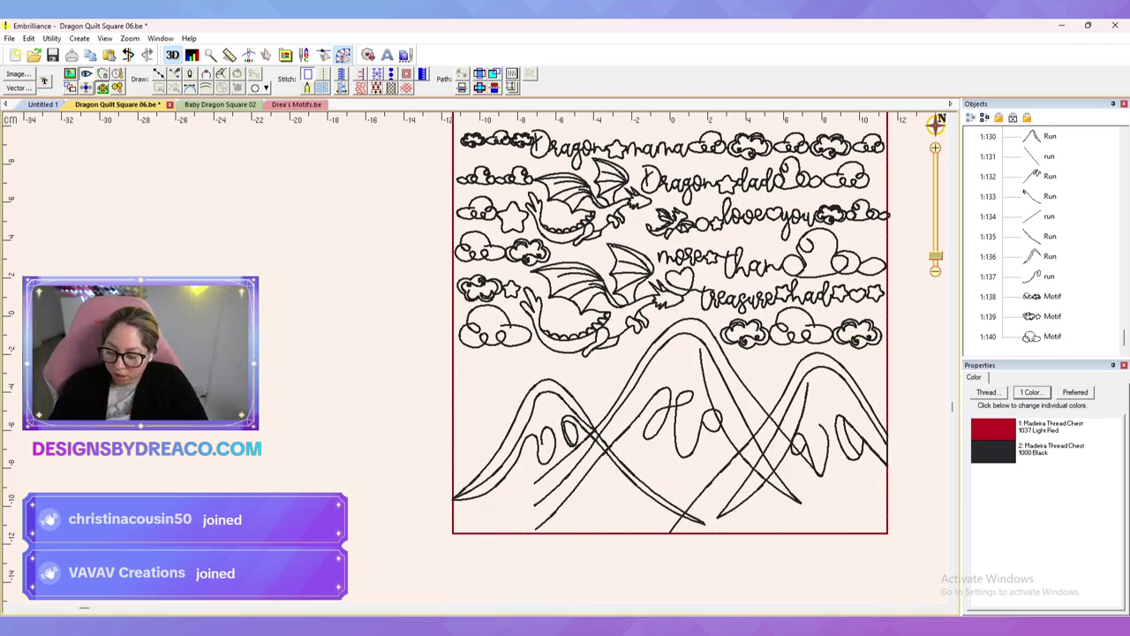
Step: Draw a horizontal line from the square's left edge to the middle mountain, just above the left mountain's peak, and apply the motif stitch
click(160, 74)
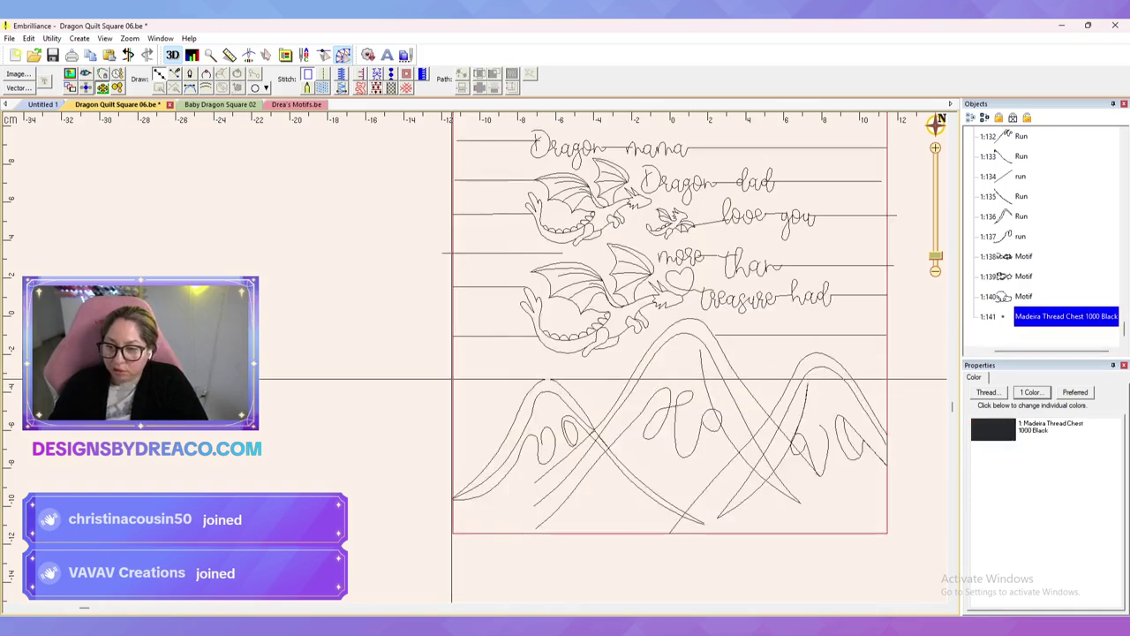
click(451, 377)
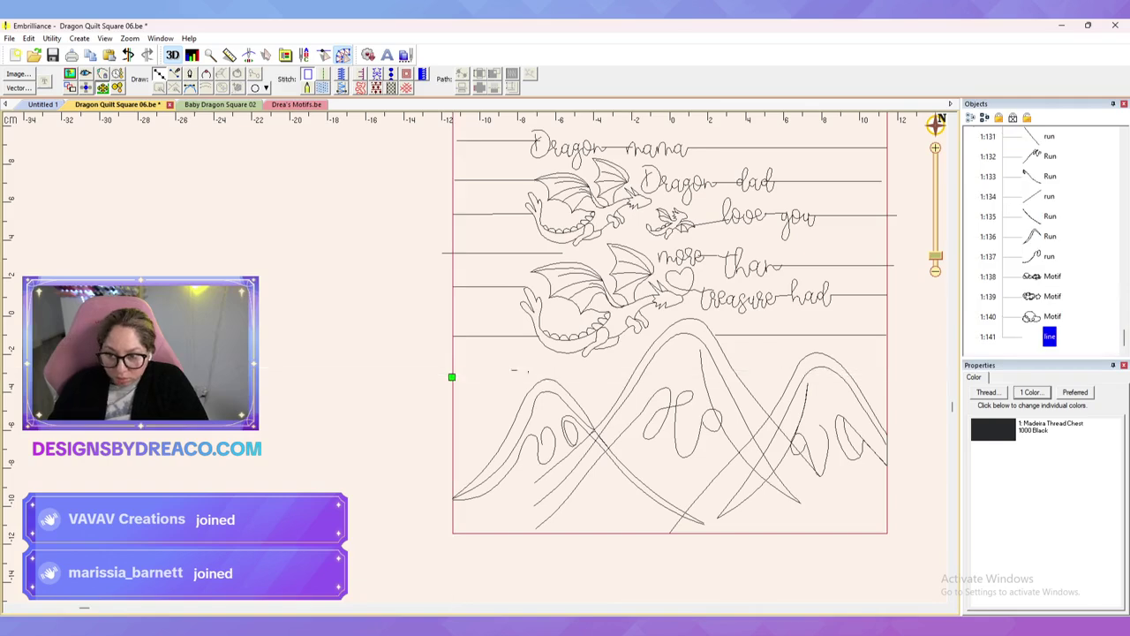
click(632, 377)
key(Return)
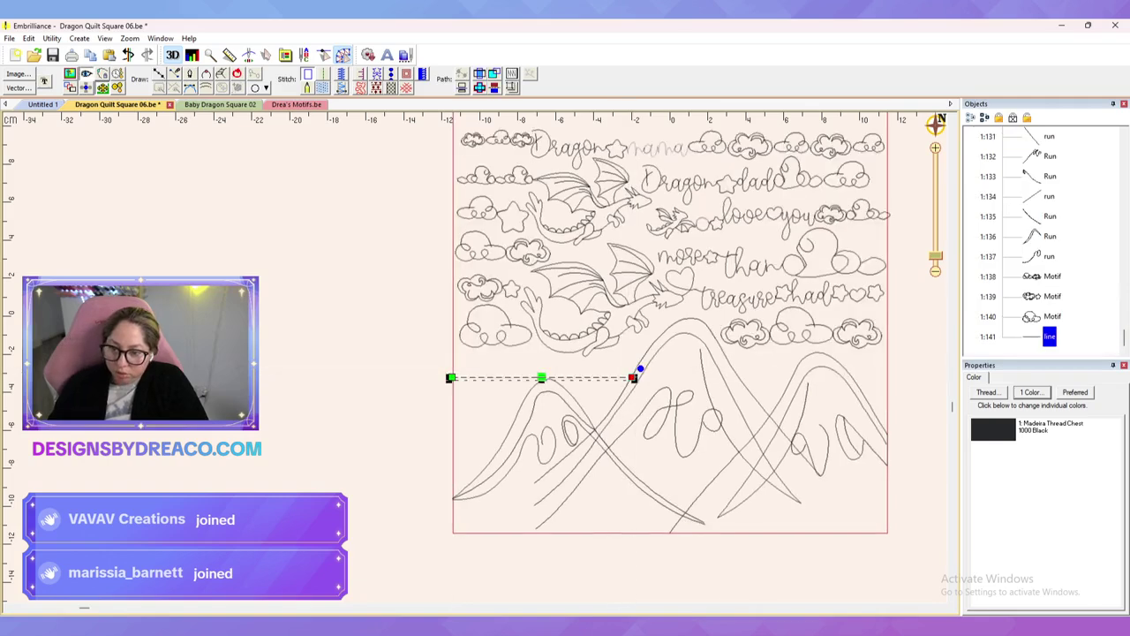
drag(541, 378, 540, 369)
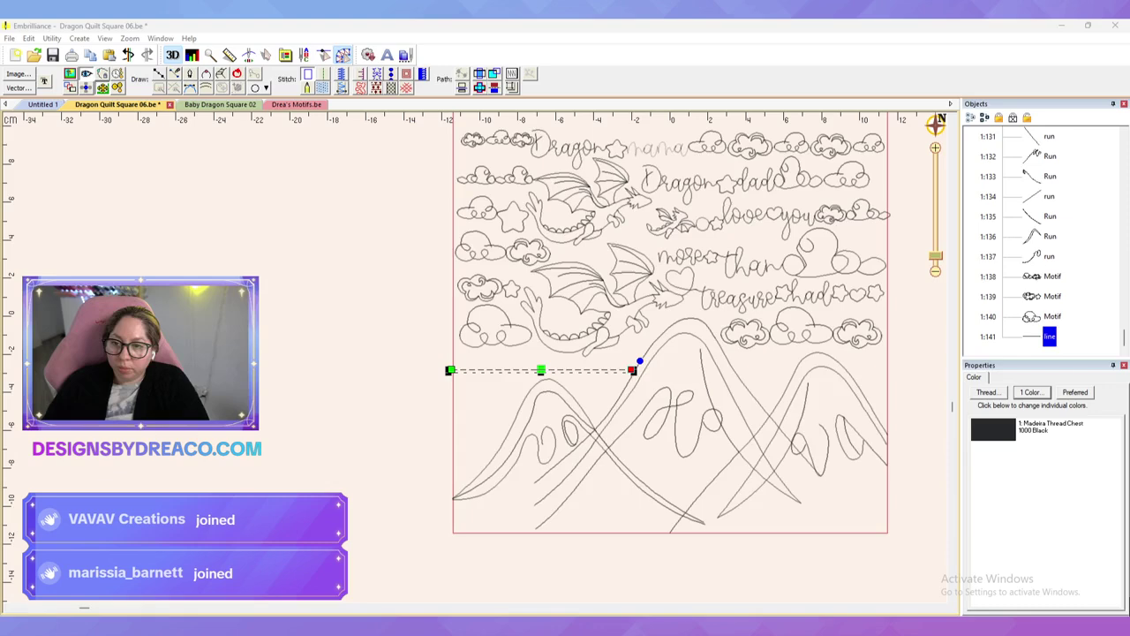
key(Escape)
click(542, 369)
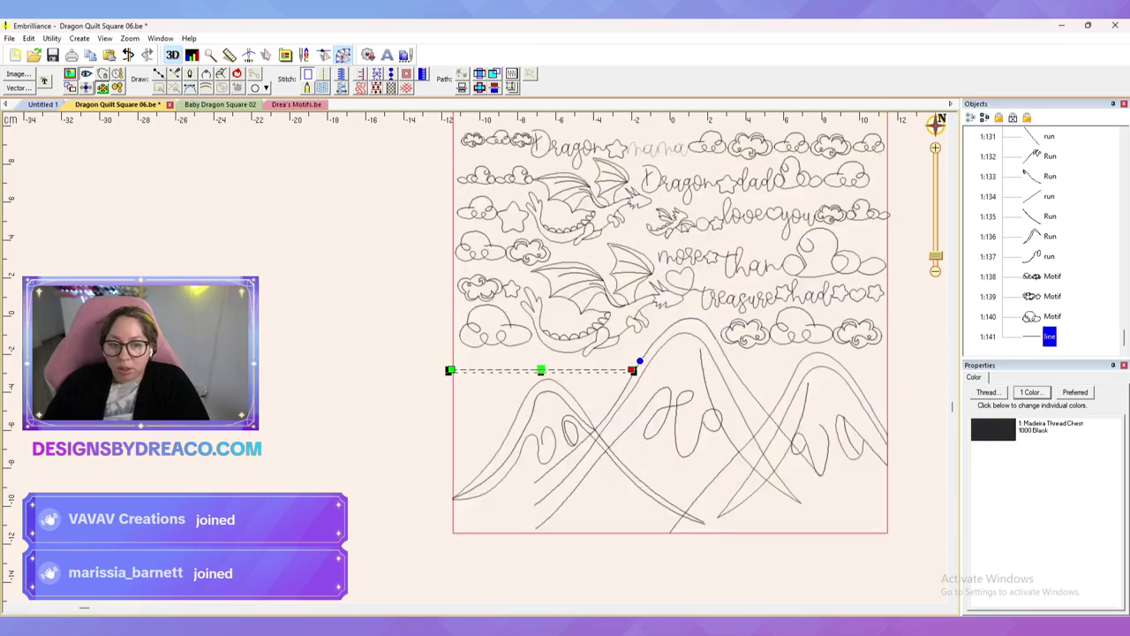
click(377, 74)
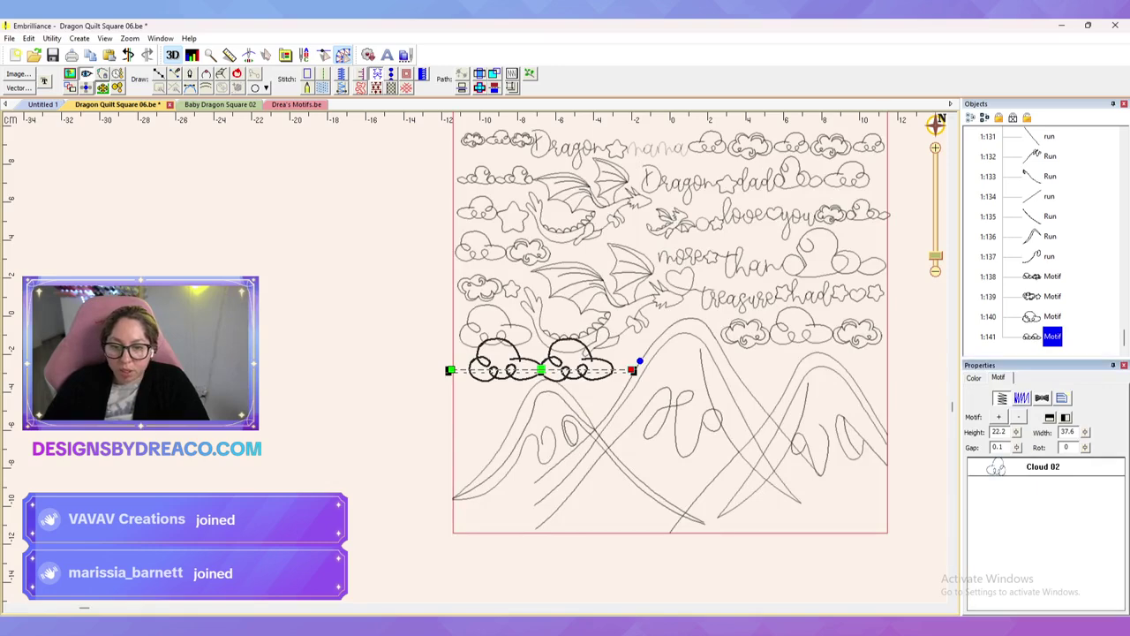
Step: Replace Cloud 02 with Heart 01 and Cloud 03 in the motif row above the left mountain
click(1019, 417)
click(998, 416)
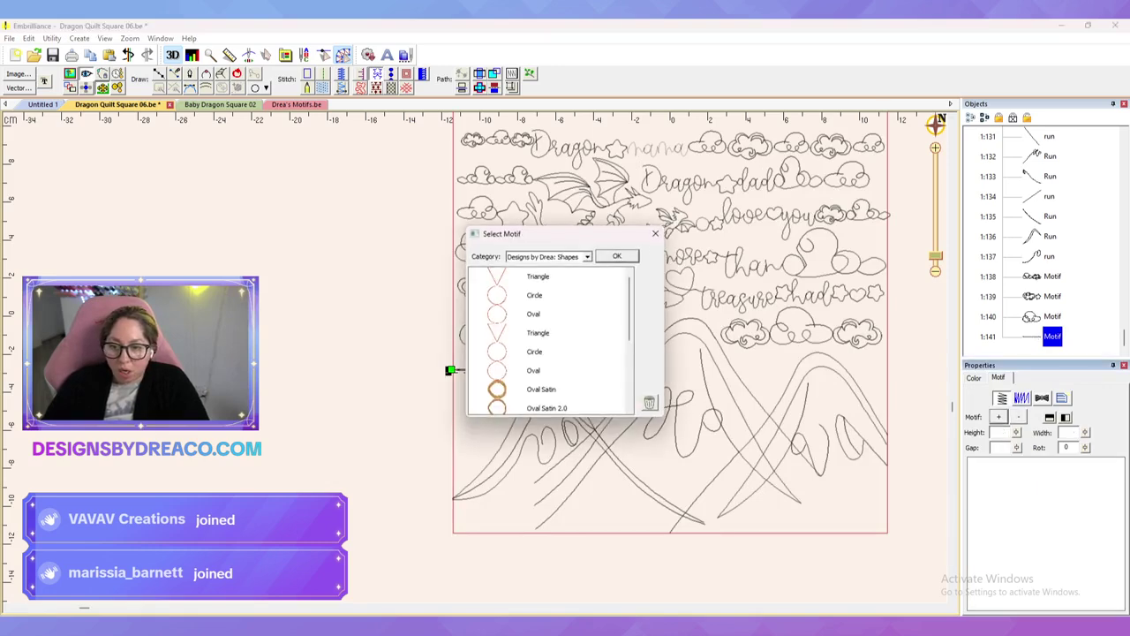
scroll(549, 371, down, 3)
click(540, 390)
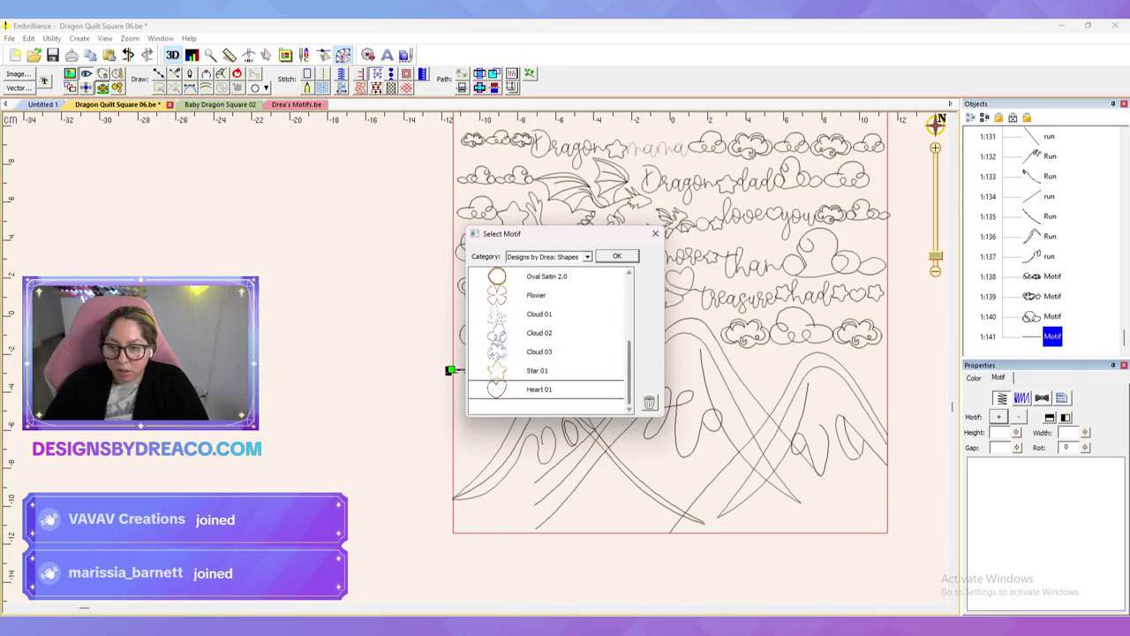
click(617, 256)
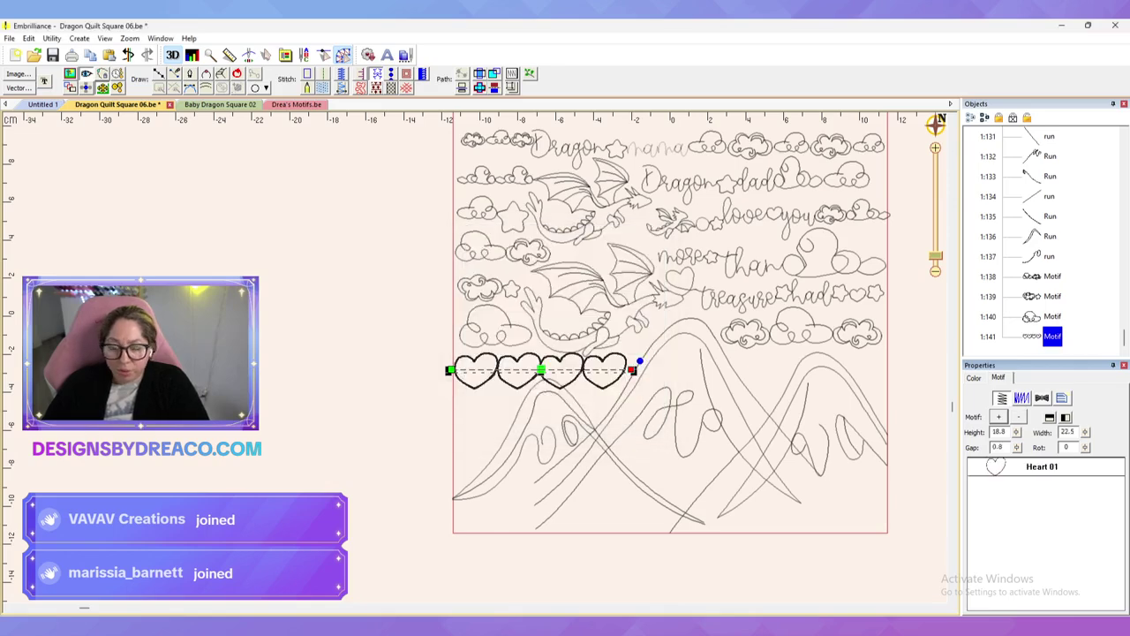
click(998, 416)
scroll(549, 353, down, 5)
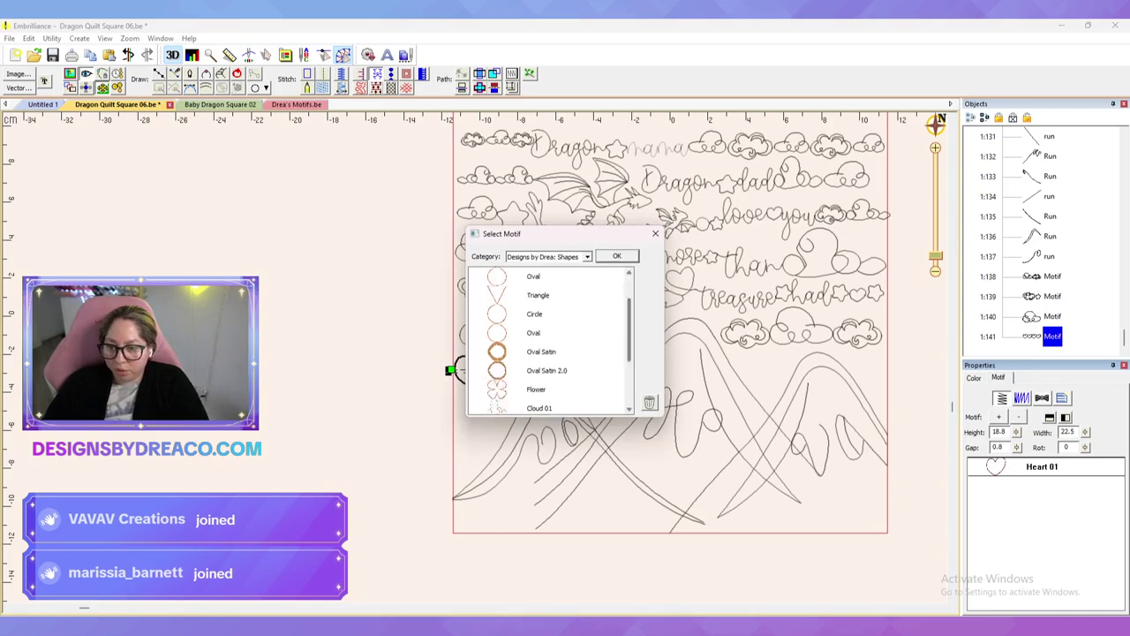
click(539, 389)
click(617, 256)
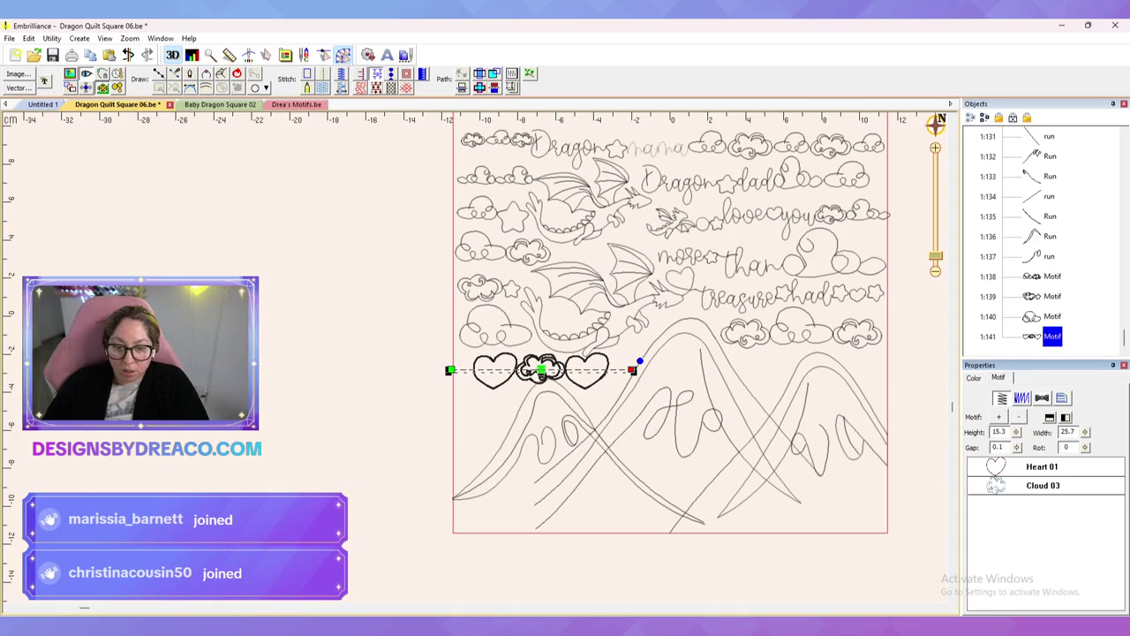
Step: Resize Heart 01 to a height of 13.6 and width of 16.3, and lengthen and shift the row to fit a second cloud
drag(1016, 431, 1018, 459)
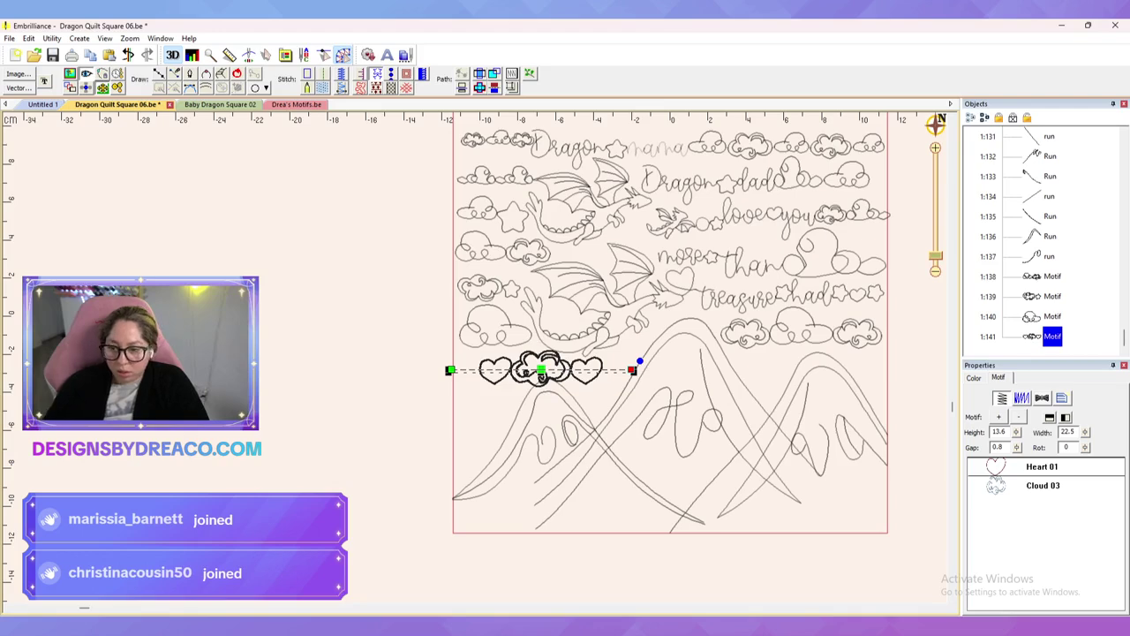
drag(448, 370, 427, 370)
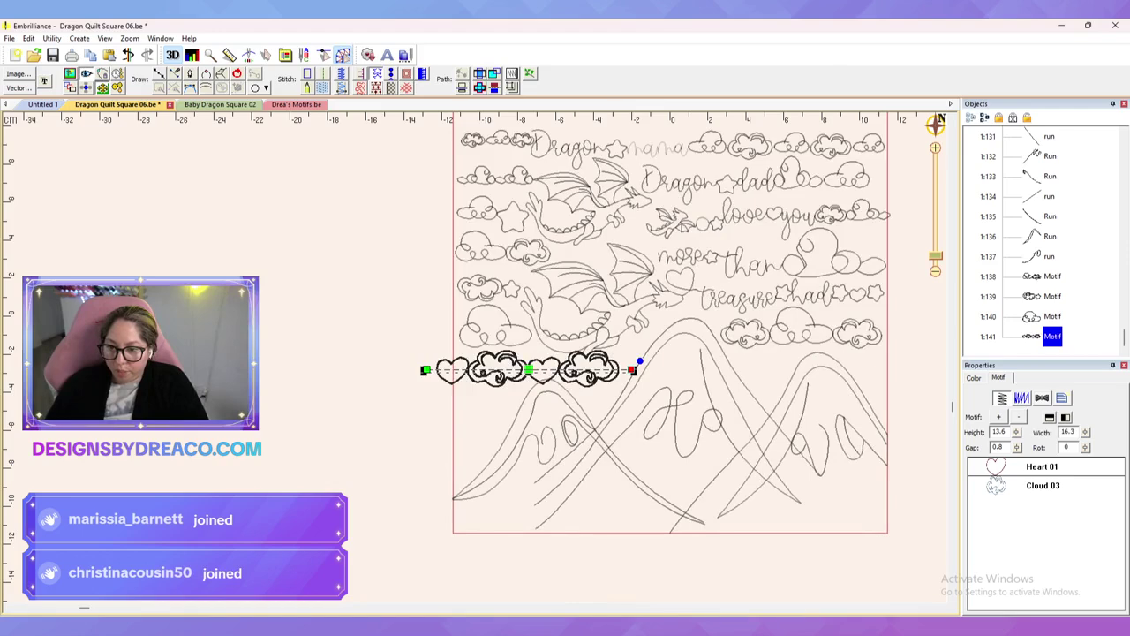
drag(529, 370, 541, 373)
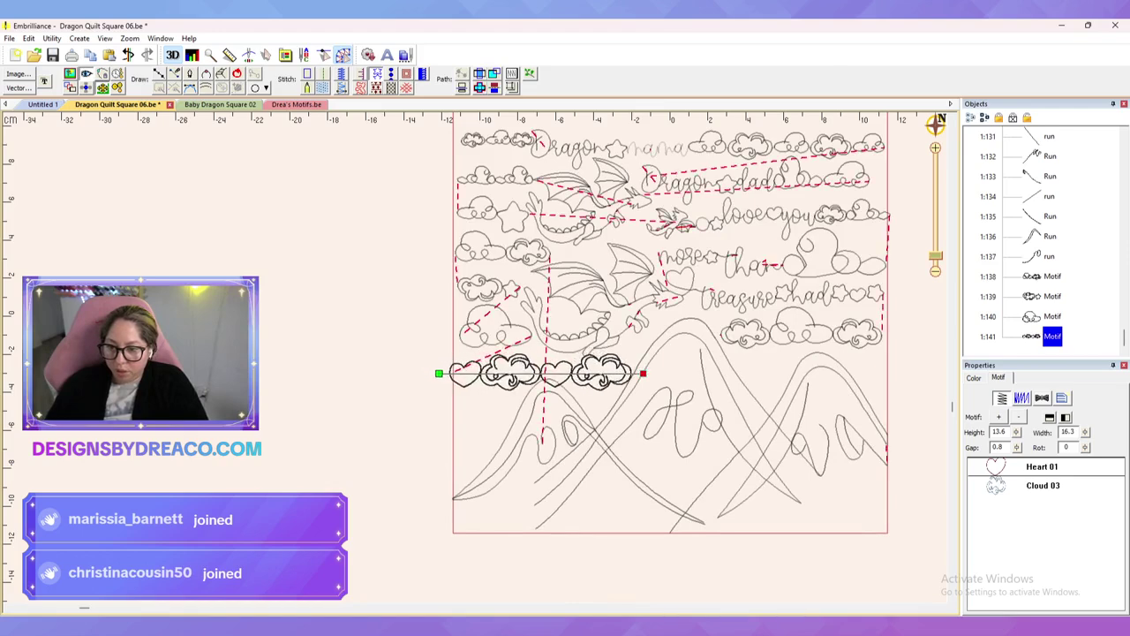
key(Escape)
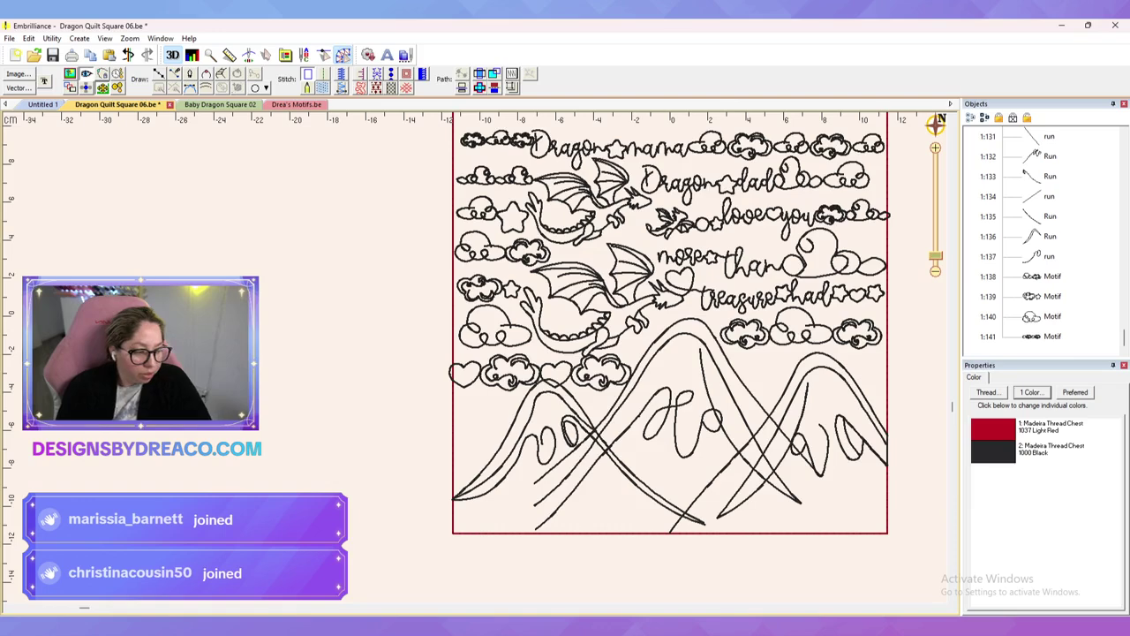
Step: Delete the heart and cloud motif row above the left mountain
click(512, 371)
key(Delete)
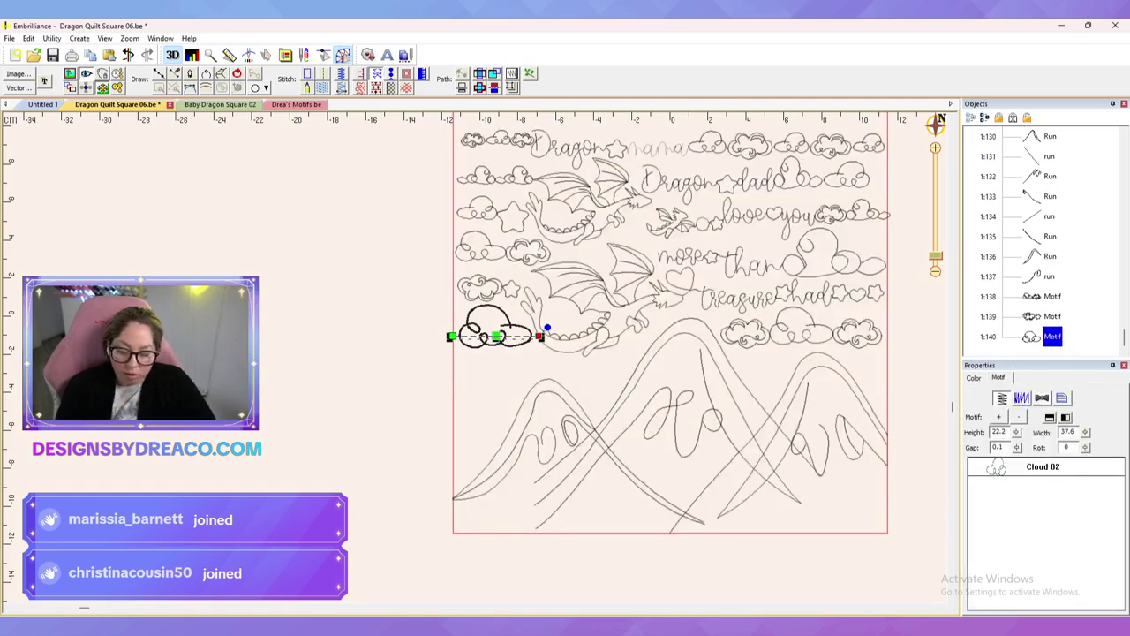
Step: Draw a curved line over the left mountain and partway up the middle mountain's slope, and convert it to a motif stitch
click(512, 372)
click(159, 73)
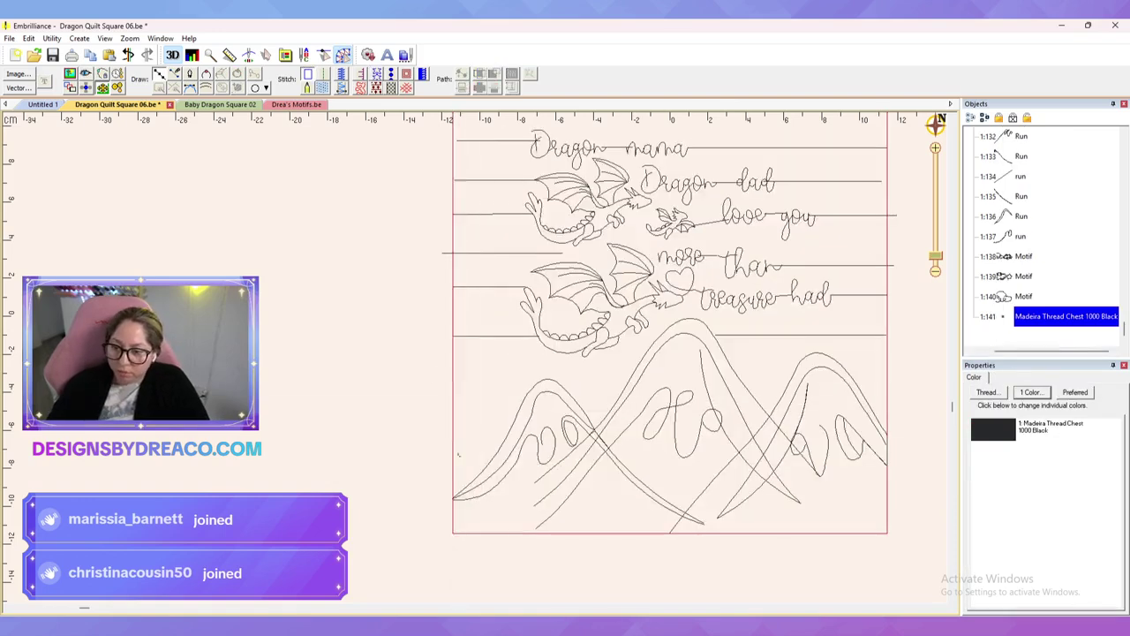
click(454, 465)
click(475, 408)
click(508, 361)
click(560, 360)
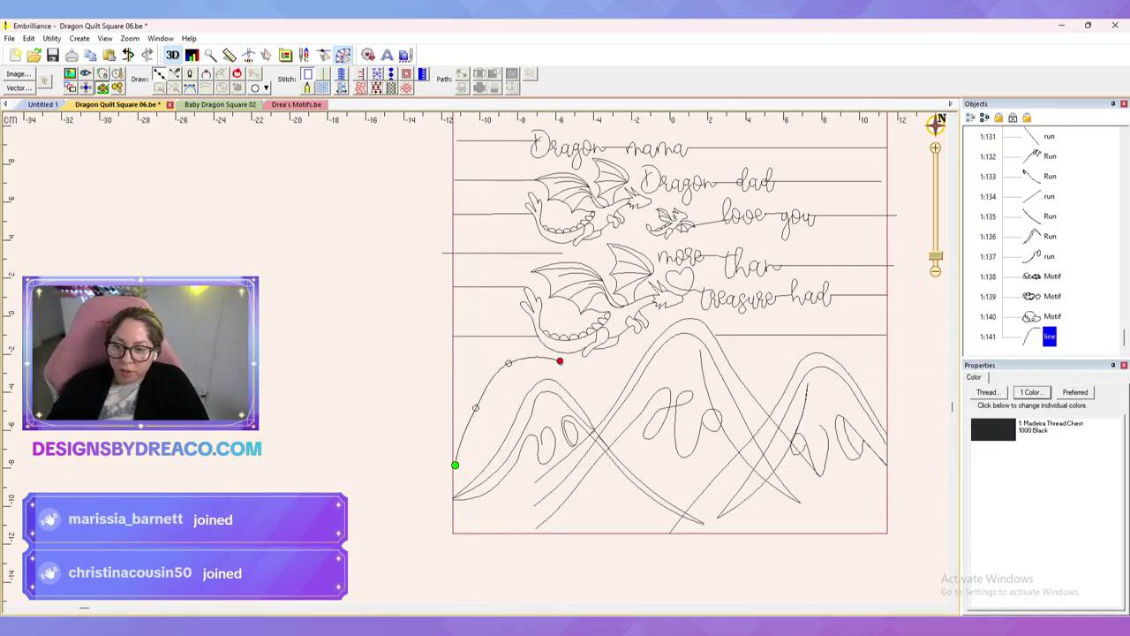
click(599, 403)
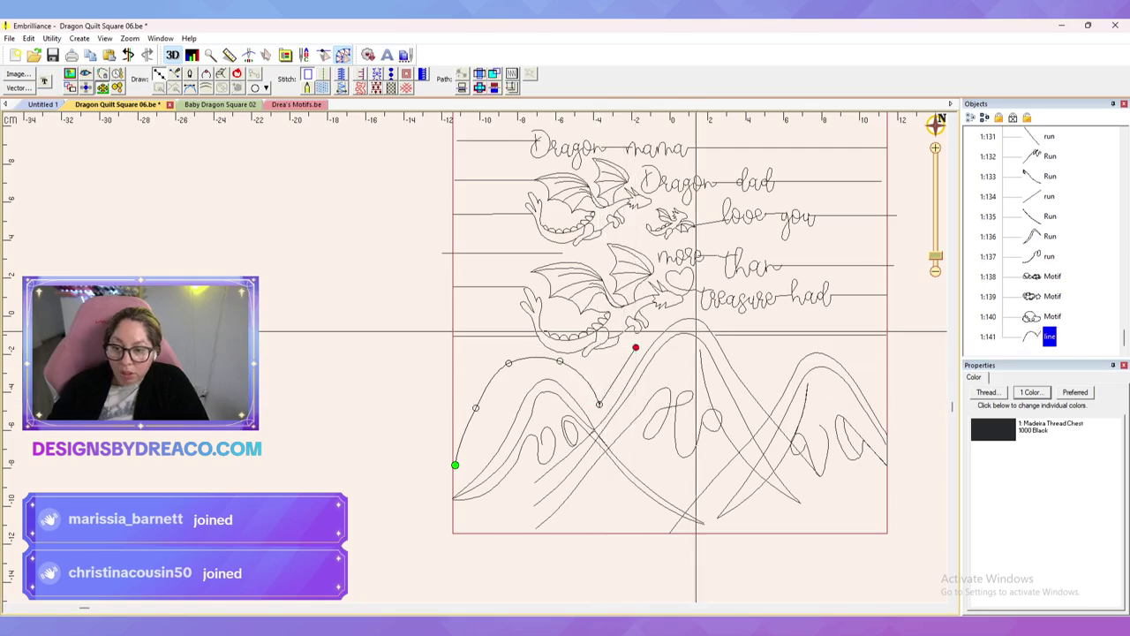
click(635, 347)
drag(578, 367, 573, 371)
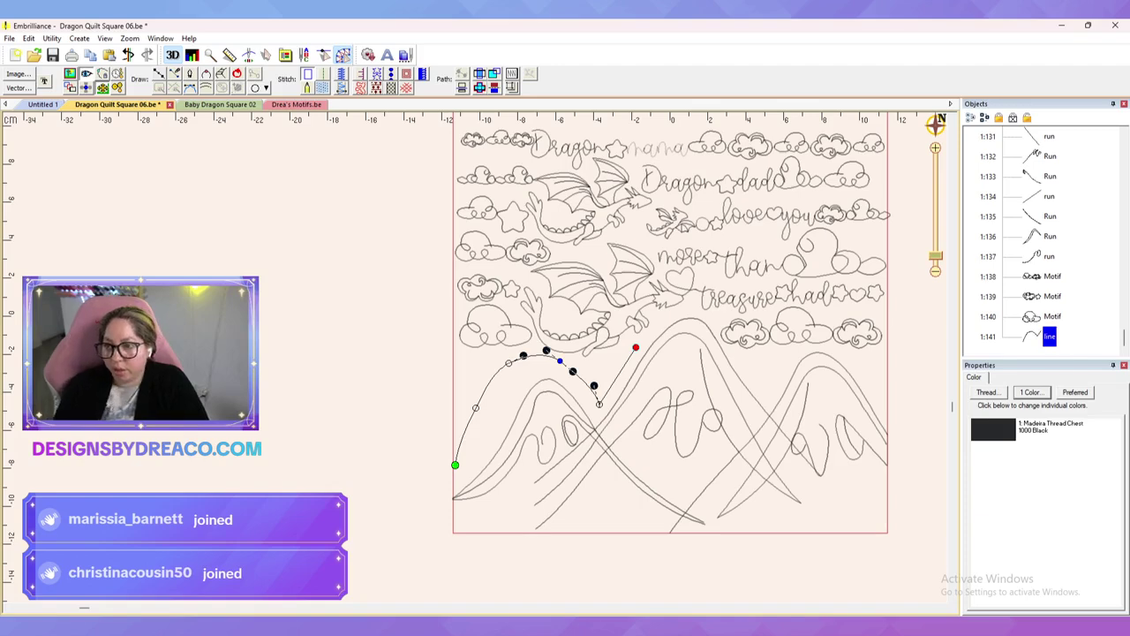
click(377, 74)
key(Escape)
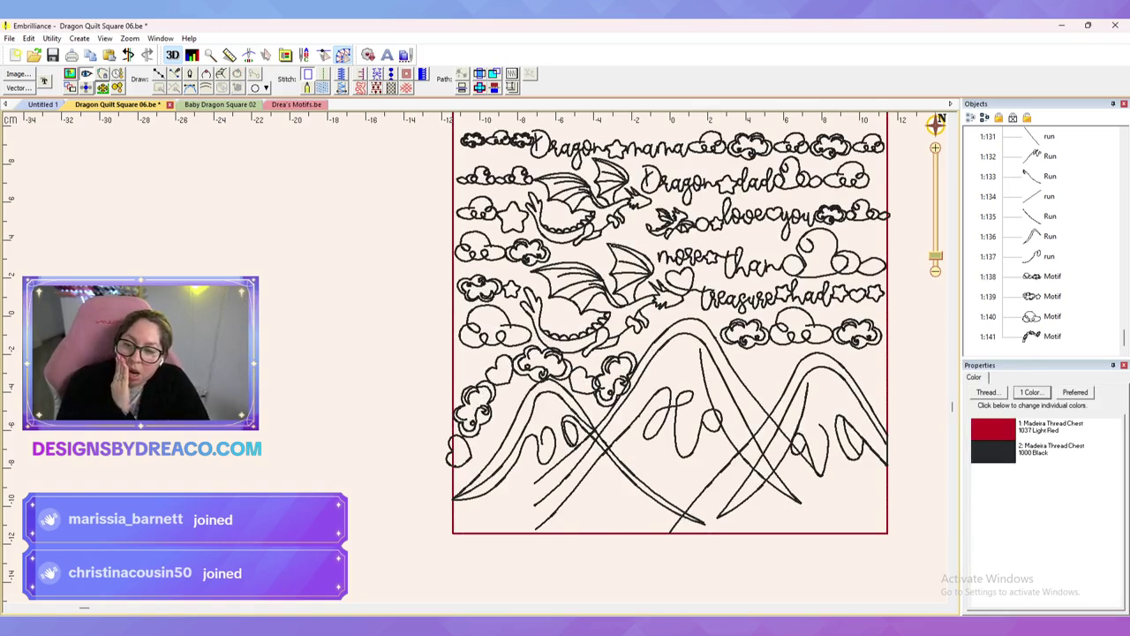
Step: Set the gap of Cloud 03 to 1 in the new mountain motif line
click(1053, 336)
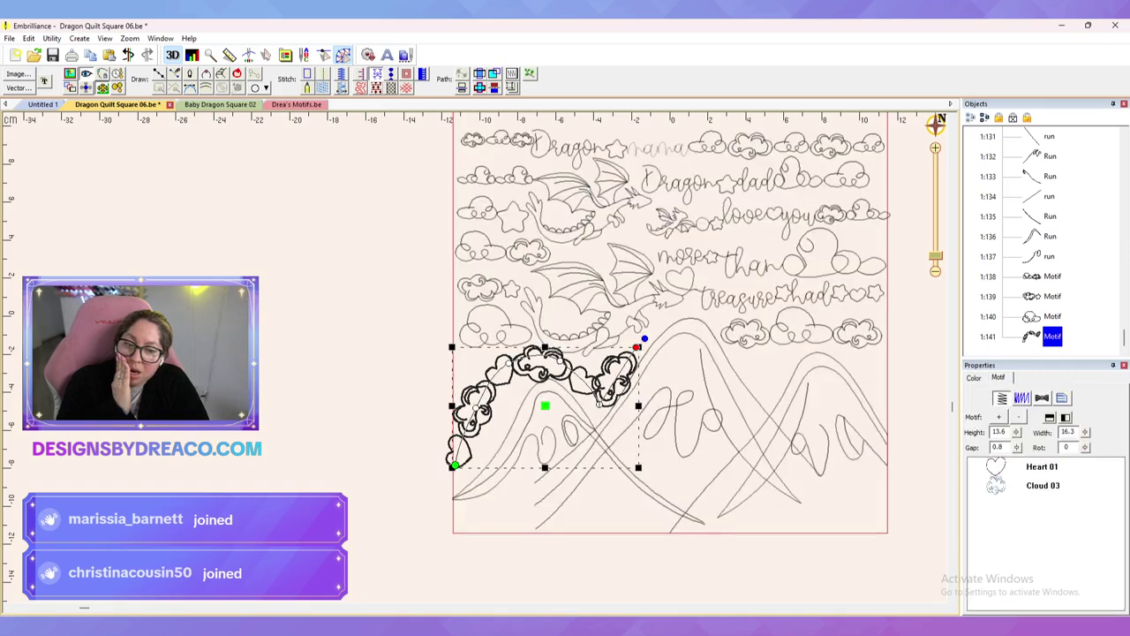
click(1042, 467)
click(1042, 485)
drag(1016, 447, 1019, 494)
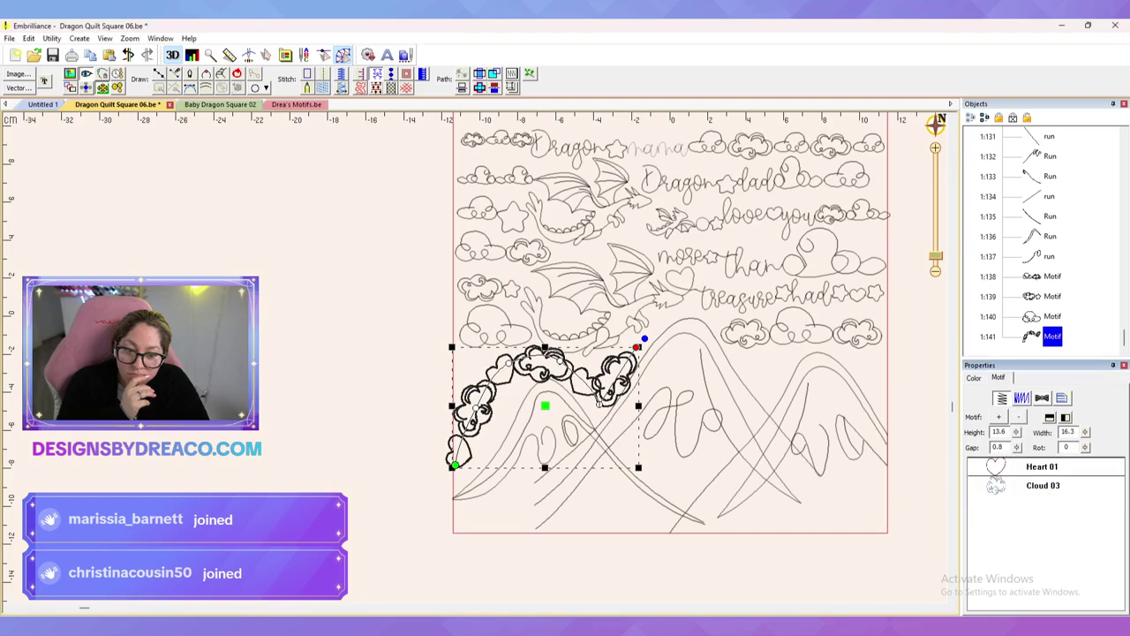
double_click(998, 448)
text(1)
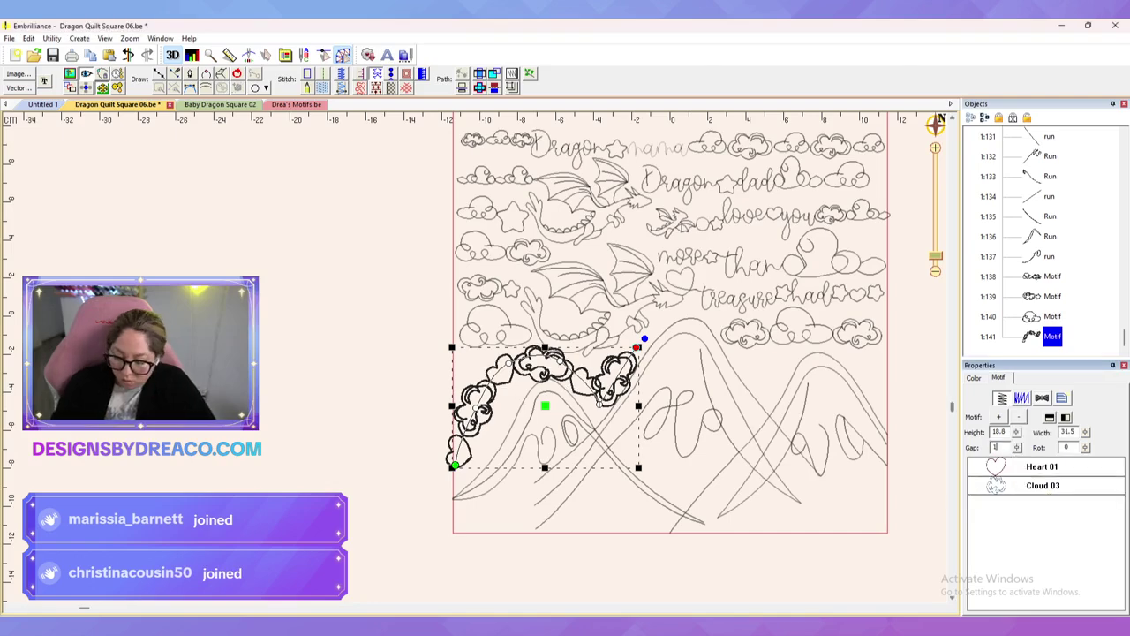
key(Return)
Step: Set Heart 01 in the mountain motif line to a gap of 1 and a height of 10.3
click(1042, 466)
double_click(998, 447)
text(1)
key(Return)
click(998, 432)
drag(1016, 432, 1018, 474)
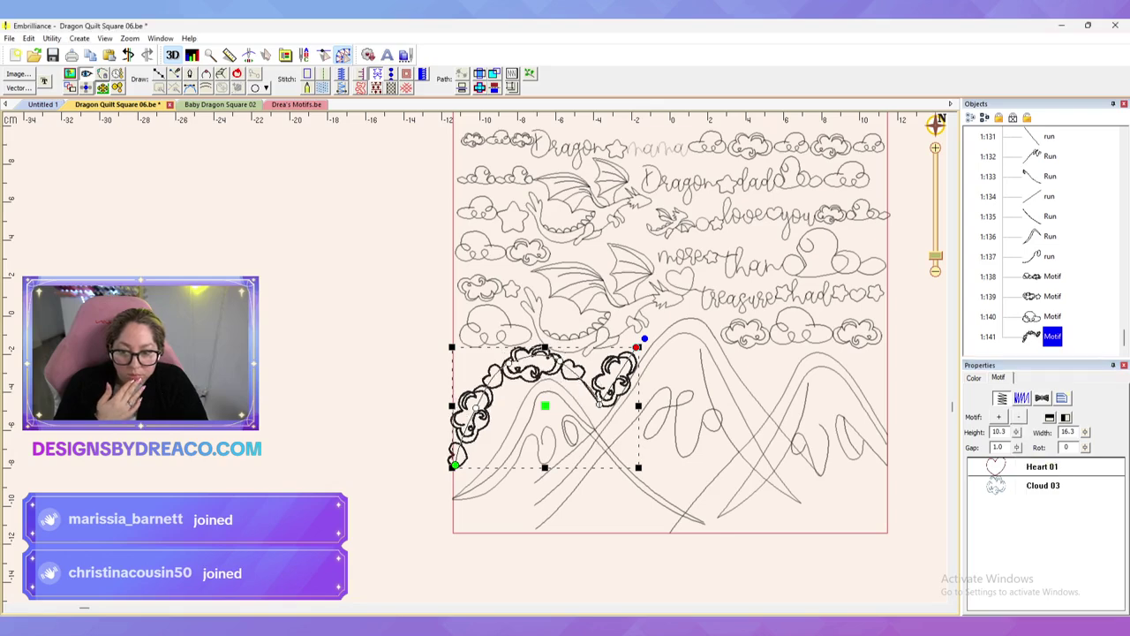
Step: Adjust the motif line's point in the valley beside the left mountain and extend its end up toward the middle peak
key(Escape)
click(598, 404)
right_click(598, 403)
click(637, 413)
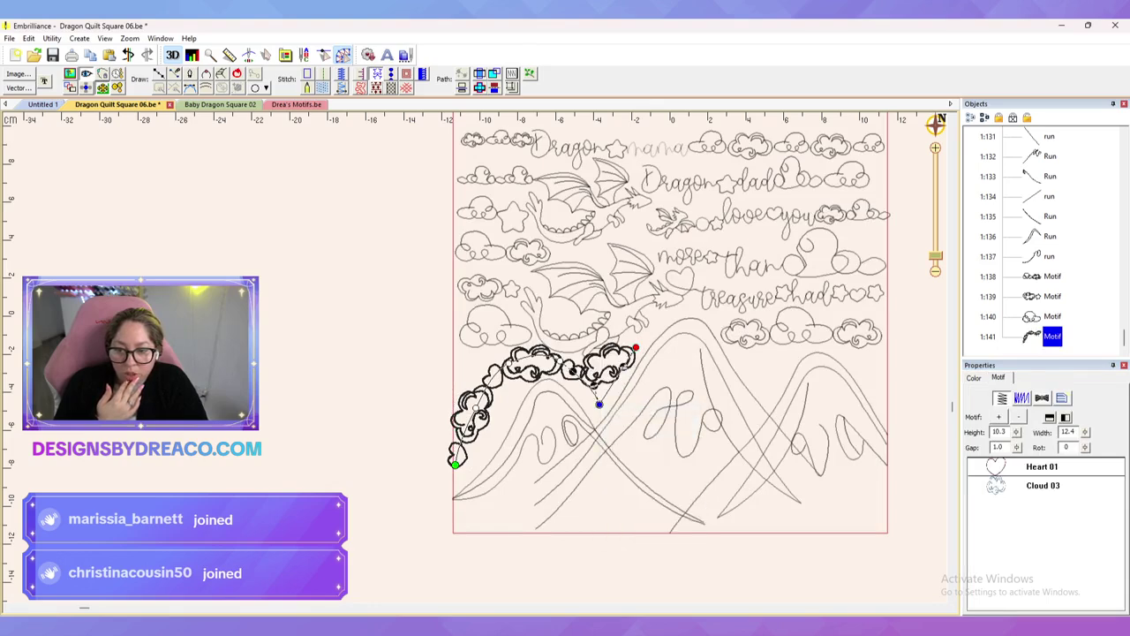
drag(593, 385, 582, 388)
drag(635, 347, 663, 331)
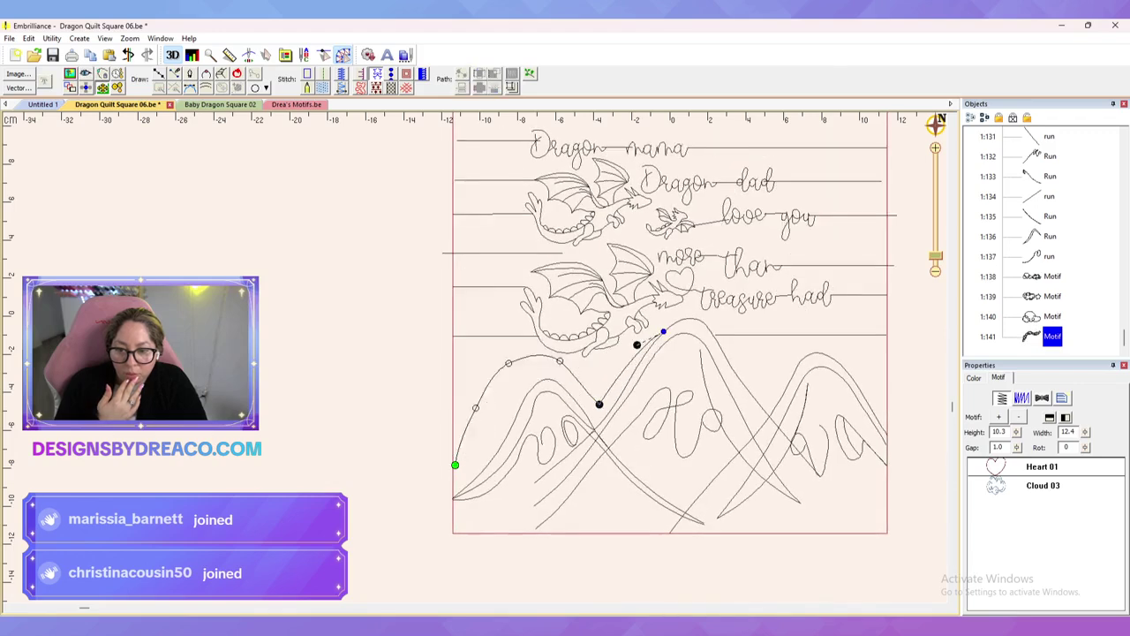
key(Escape)
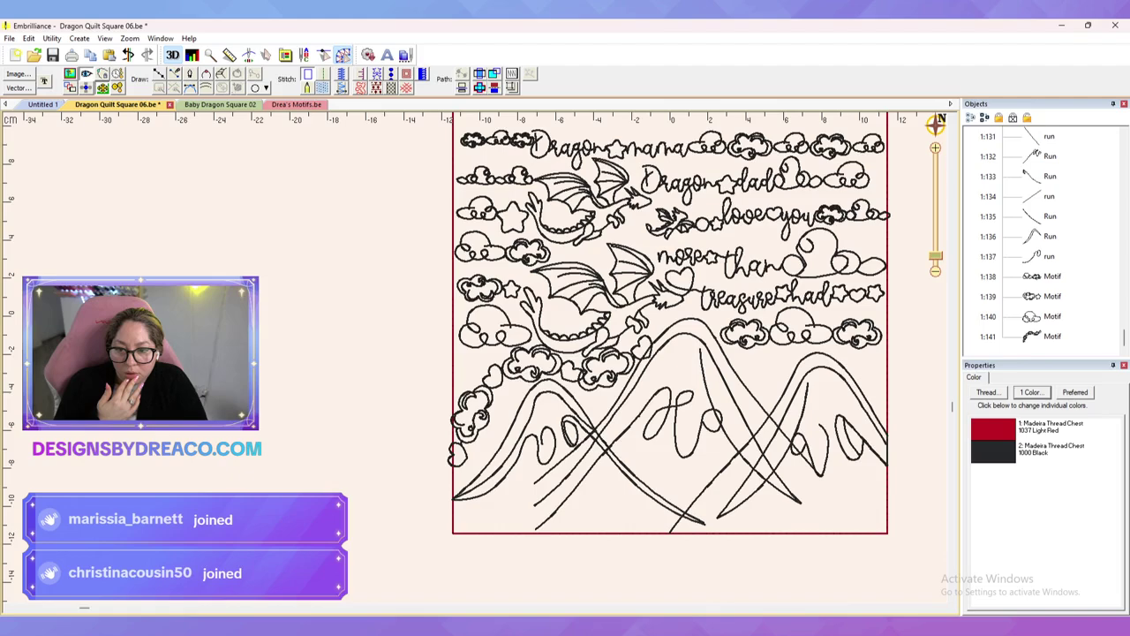
Step: Select all the lettering, dragons and horizontal cloud, star and heart rows above the mountains and move them up near the square's upper edge
scroll(477, 357, up, 2)
scroll(476, 358, down, 3)
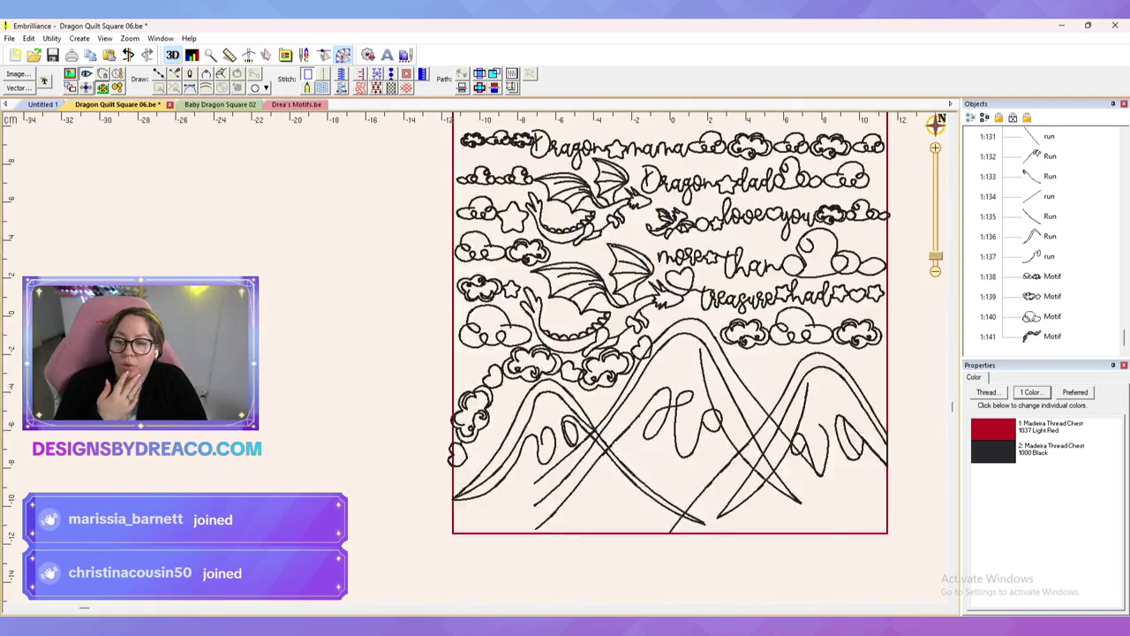
scroll(477, 353, up, 2)
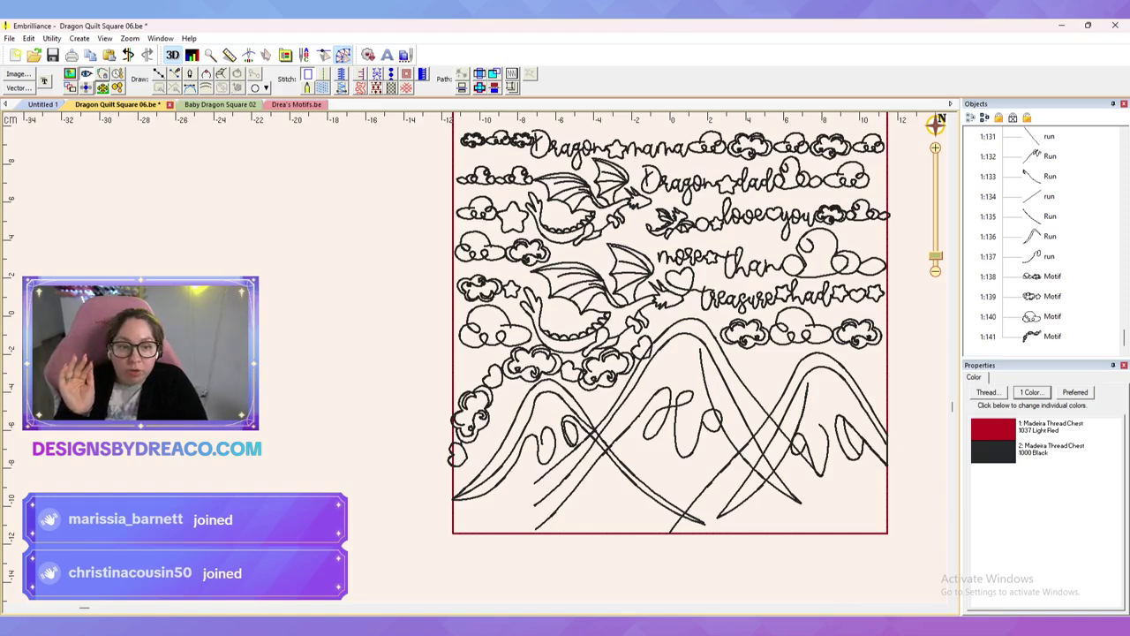
scroll(1037, 333, up, 3)
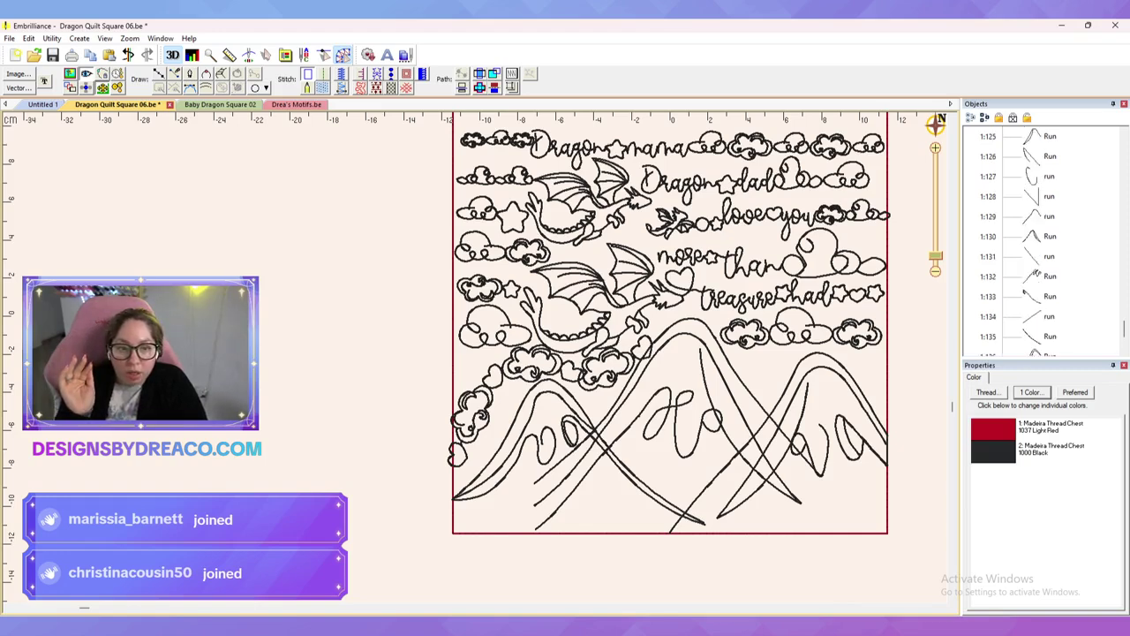
click(1036, 334)
scroll(1037, 265, up, 2)
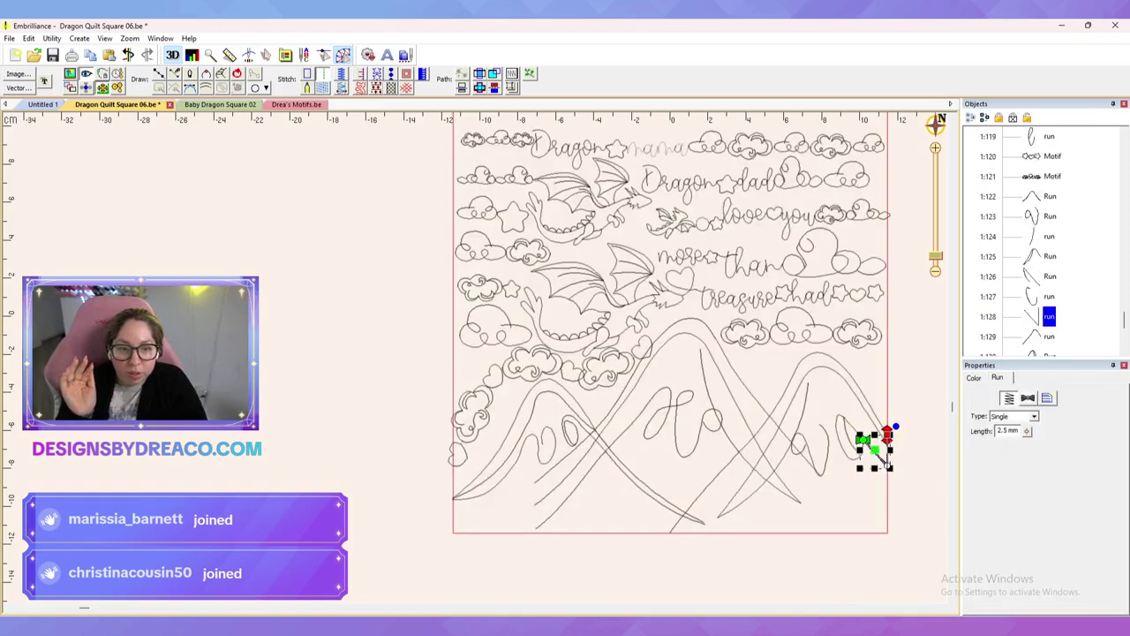
click(1050, 236)
scroll(1051, 236, down, 6)
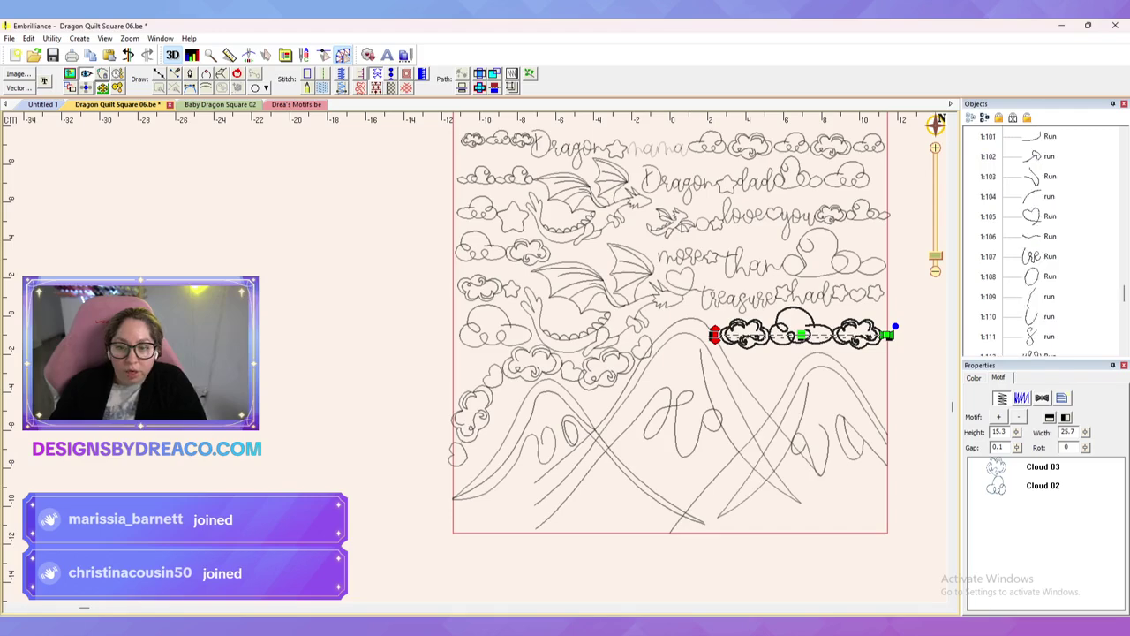
scroll(1050, 212, up, 5)
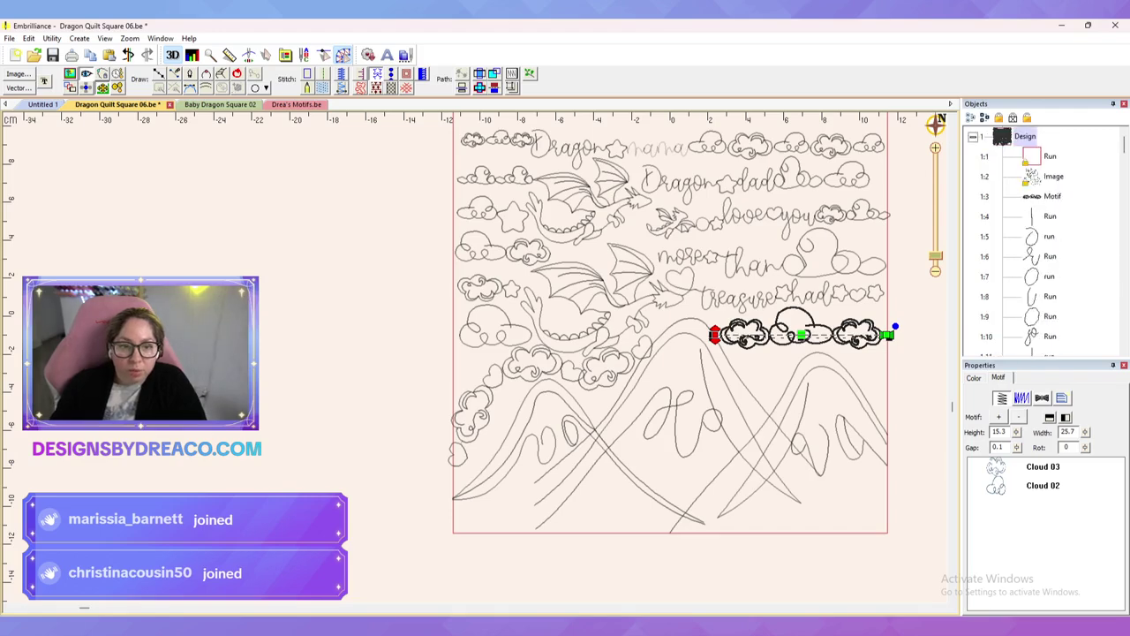
shift+click(1051, 197)
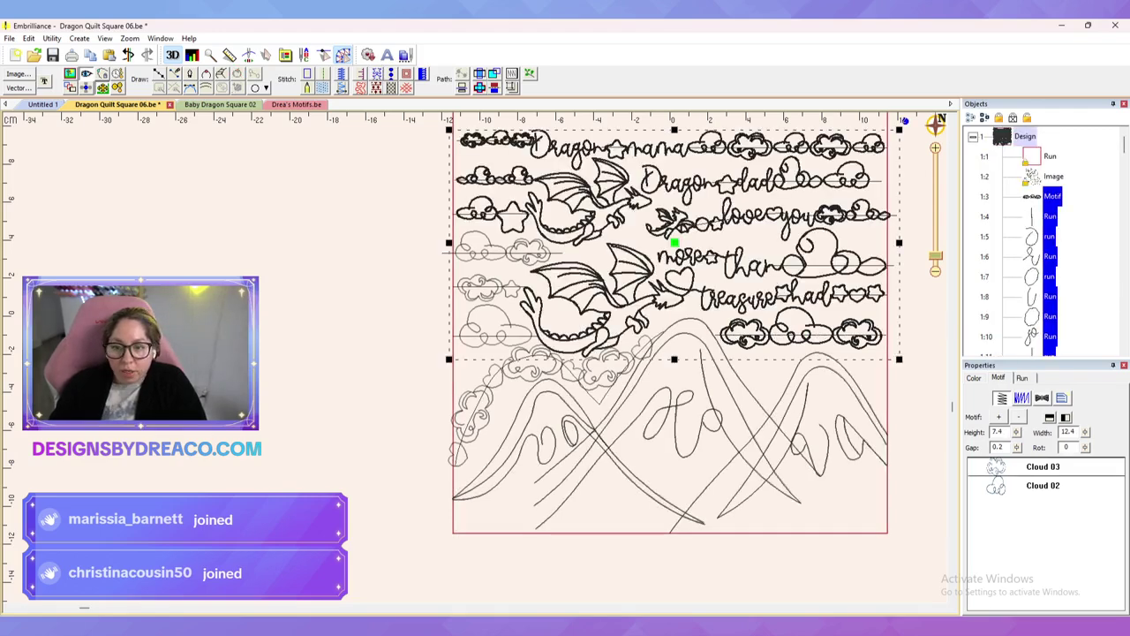
scroll(477, 359, down, 2)
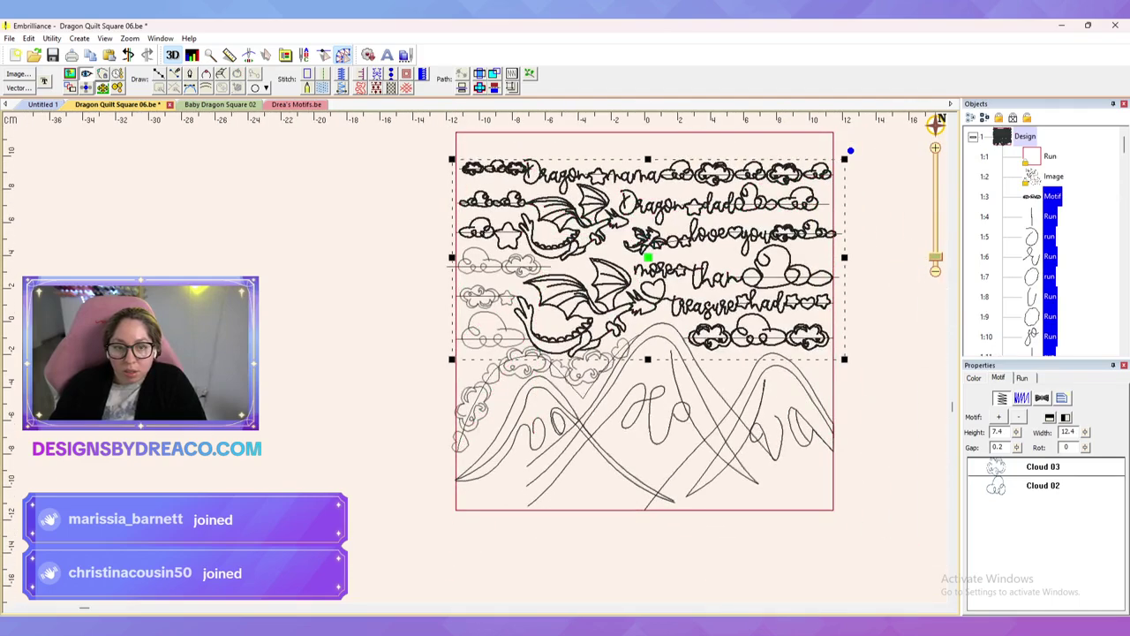
scroll(1050, 238, down, 13)
scroll(1041, 238, down, 20)
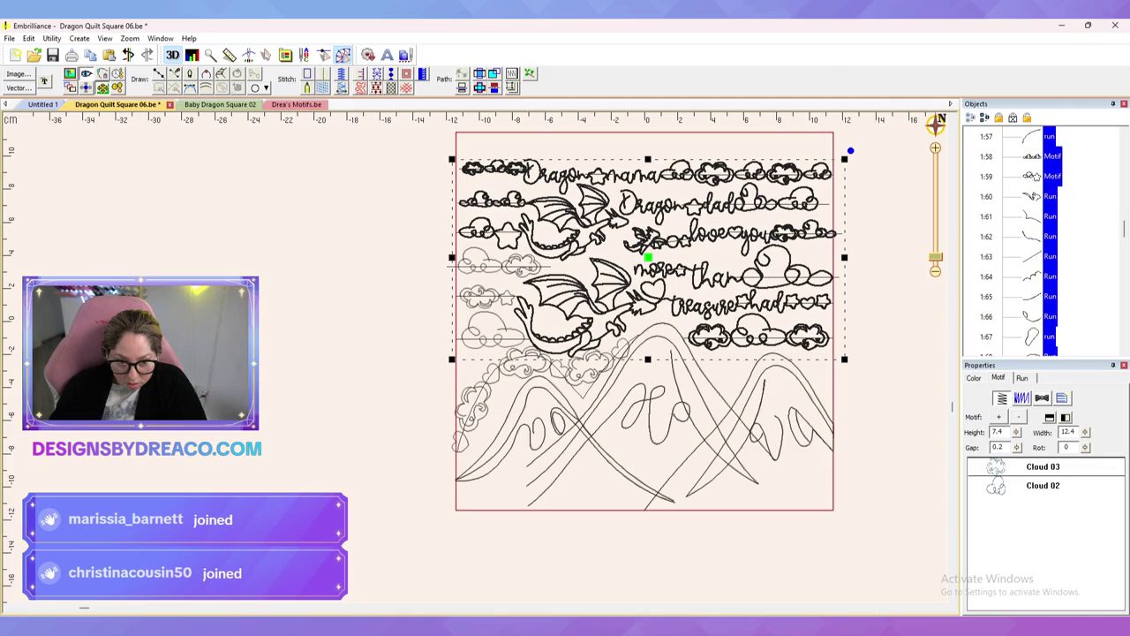
scroll(1042, 238, down, 3)
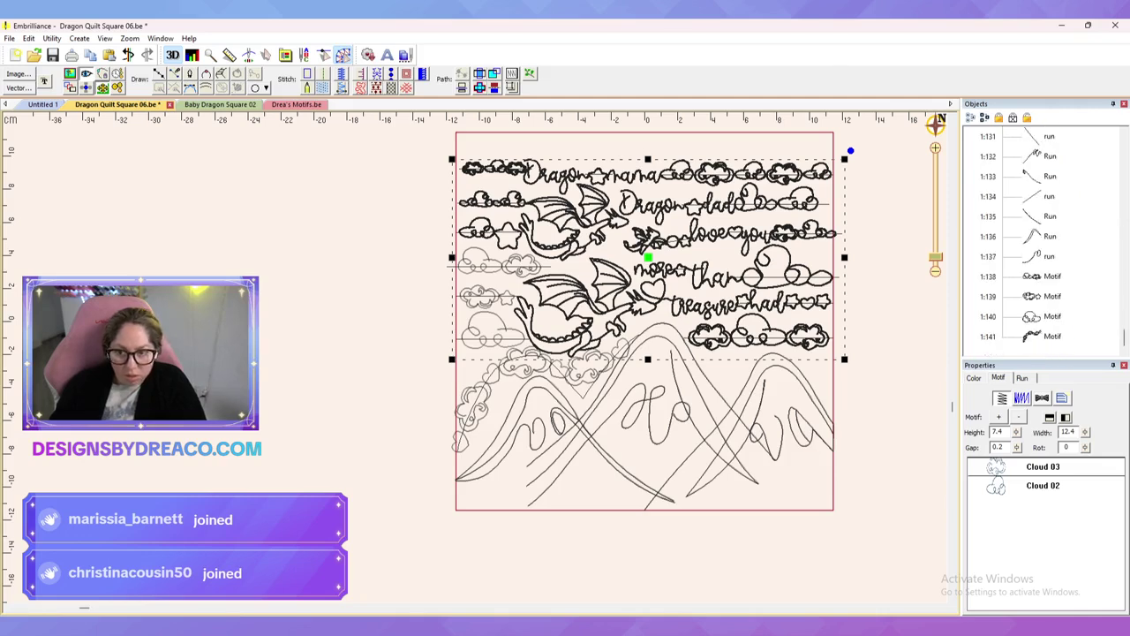
ctrl+click(1051, 276)
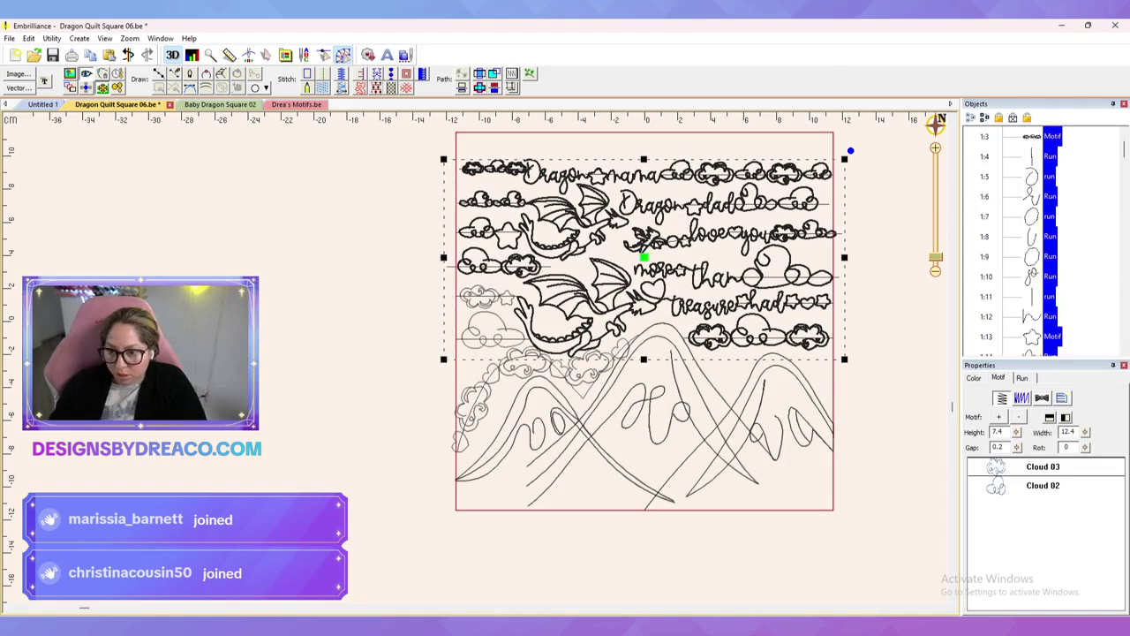
ctrl+click(480, 297)
ctrl+click(491, 337)
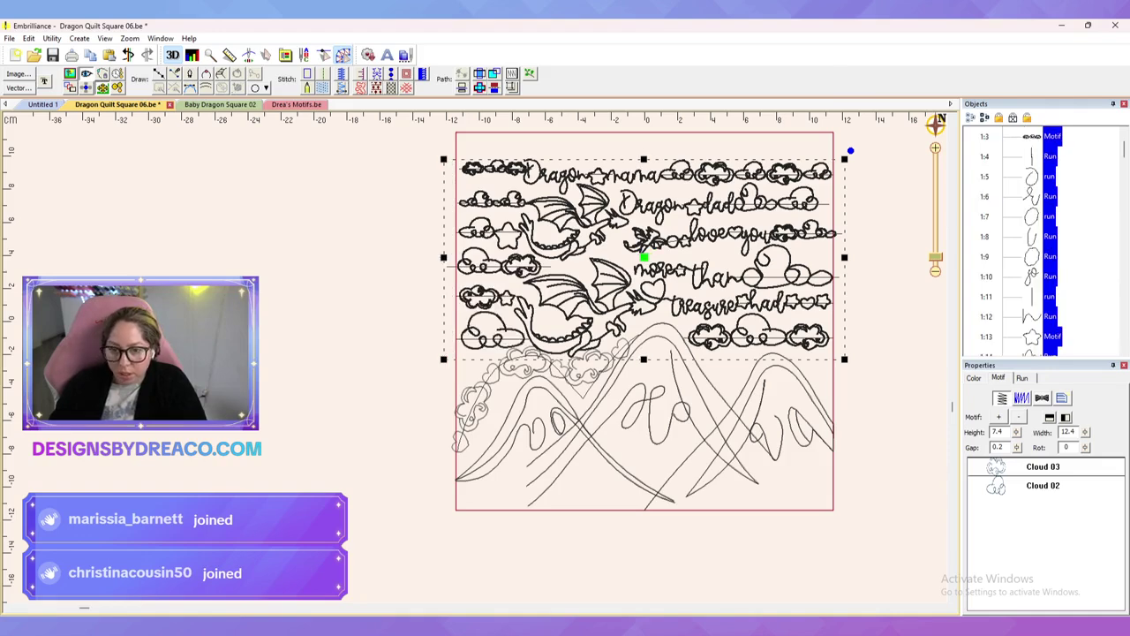
key(Up)
key(Up)
key(Up)
key(Up)
key(Up)
key(Up)
key(Up)
key(Up)
key(Up)
key(Up)
key(Up)
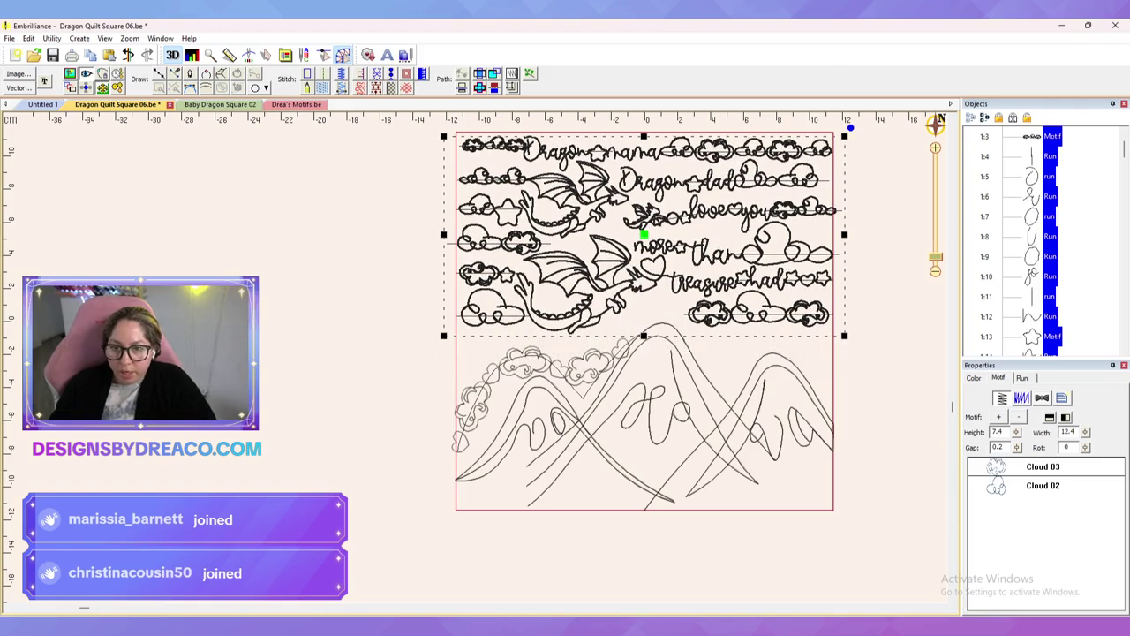
key(Down)
key(Down)
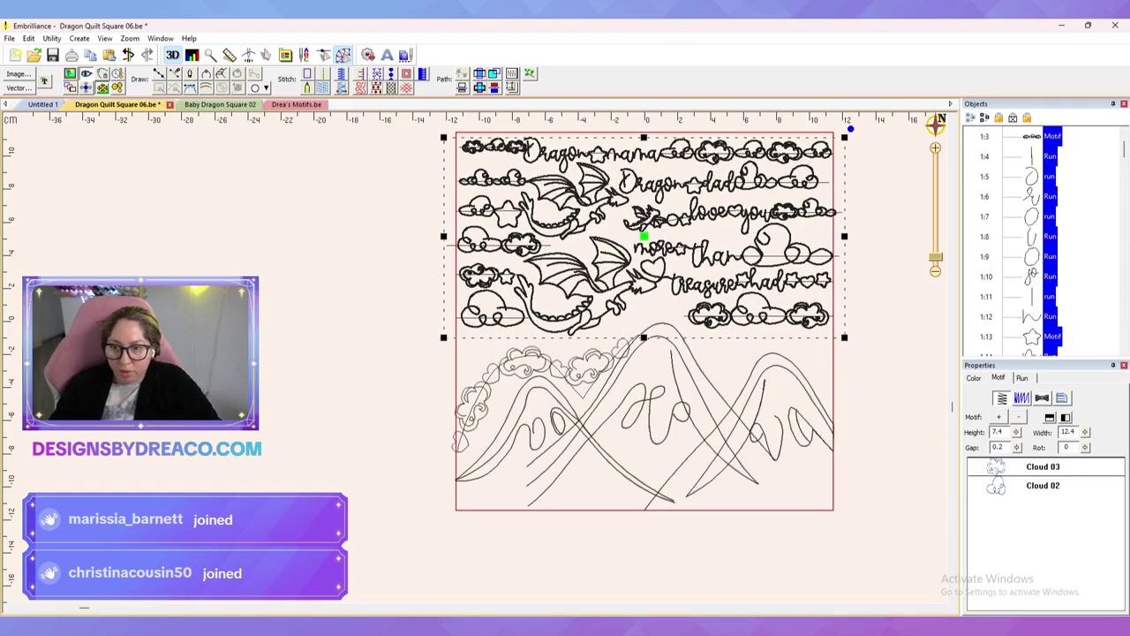
click(415, 371)
Step: Extend the heart-and-cloud motif line across the middle and right mountains, shaping its points to arch over both peaks
click(526, 362)
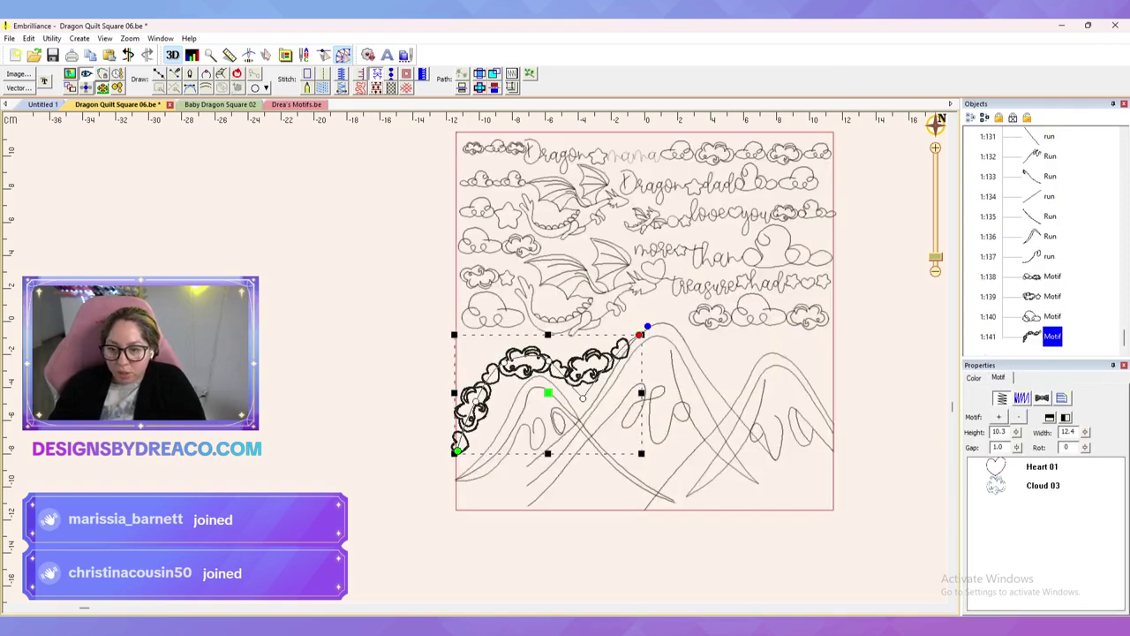
drag(647, 326, 778, 316)
click(869, 353)
drag(738, 357, 771, 325)
click(867, 346)
drag(640, 388, 656, 311)
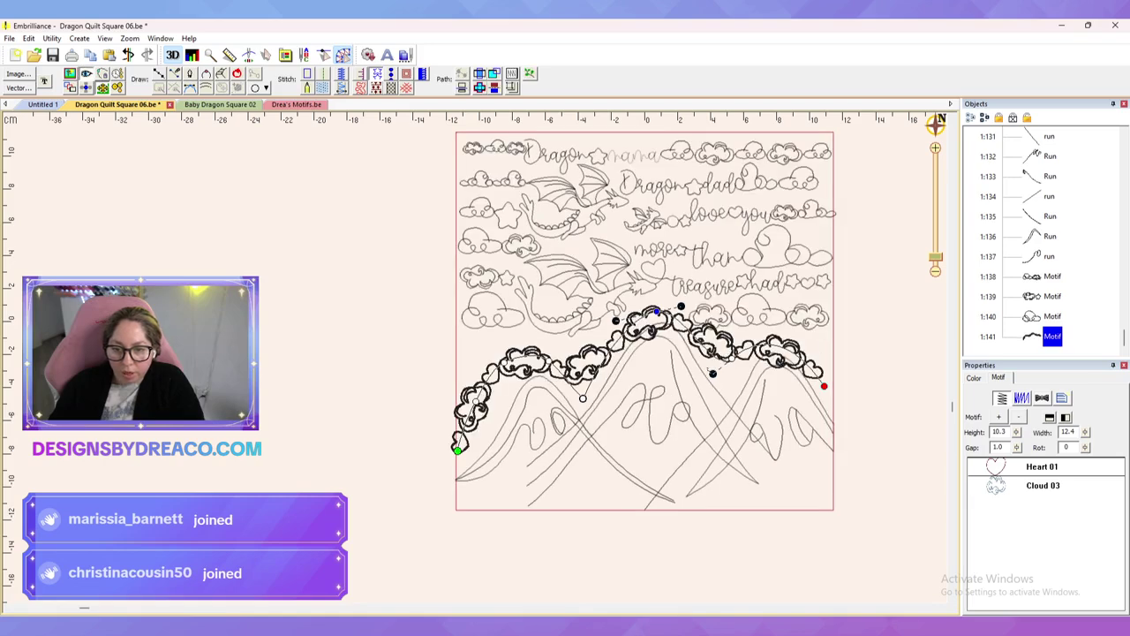
Step: Fine-tune the motif line's points in the two valleys between the mountains so the clouds follow the slopes
drag(731, 359, 734, 356)
click(867, 346)
drag(583, 398, 579, 387)
click(868, 348)
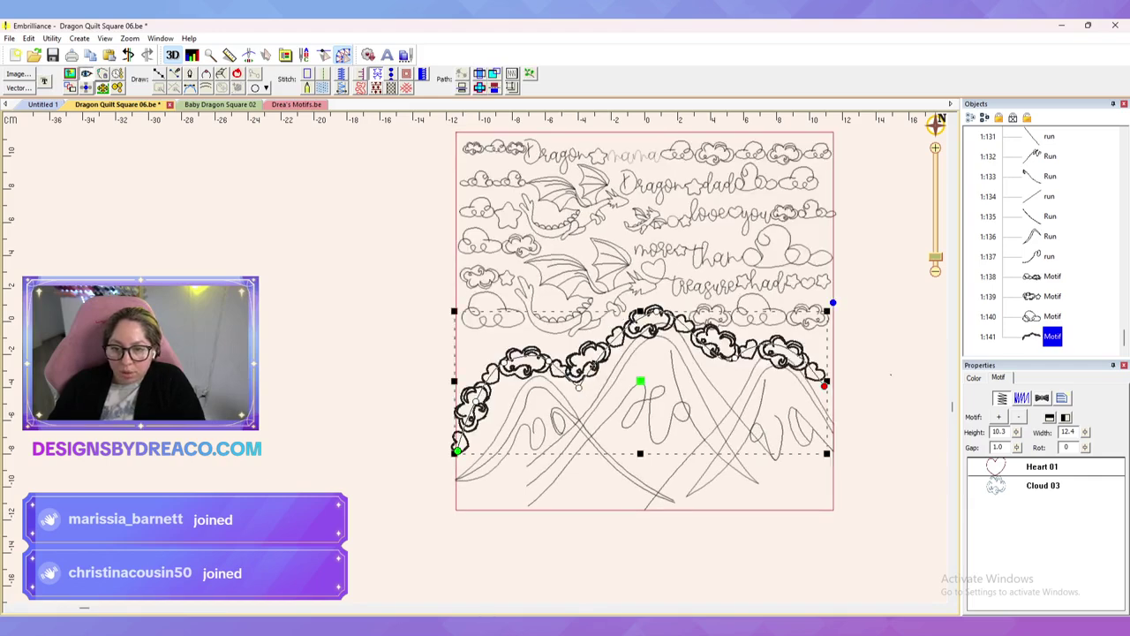
key(Escape)
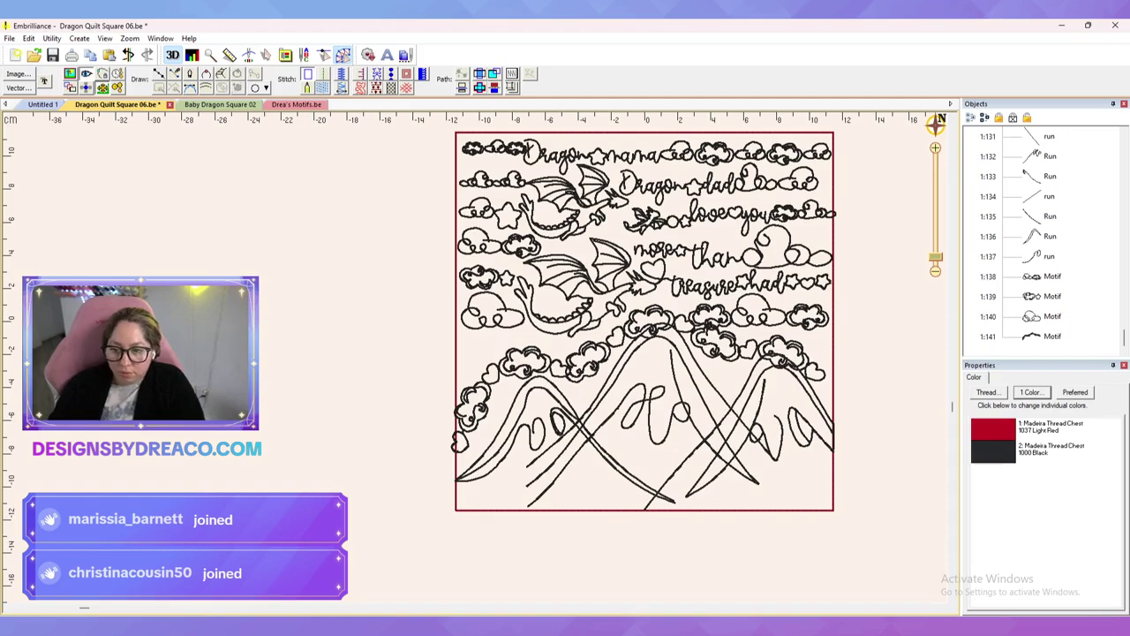
Step: Move the single Cloud 02 motif beside the lower dragon slightly down toward the left mountain
click(492, 318)
drag(492, 318, 495, 332)
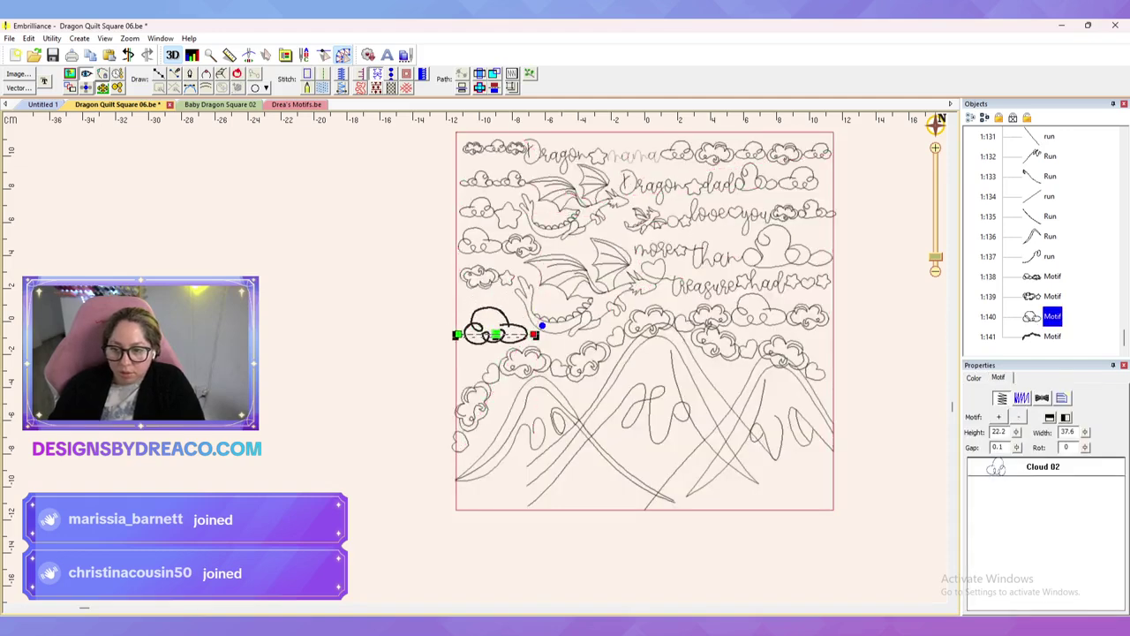
key(Escape)
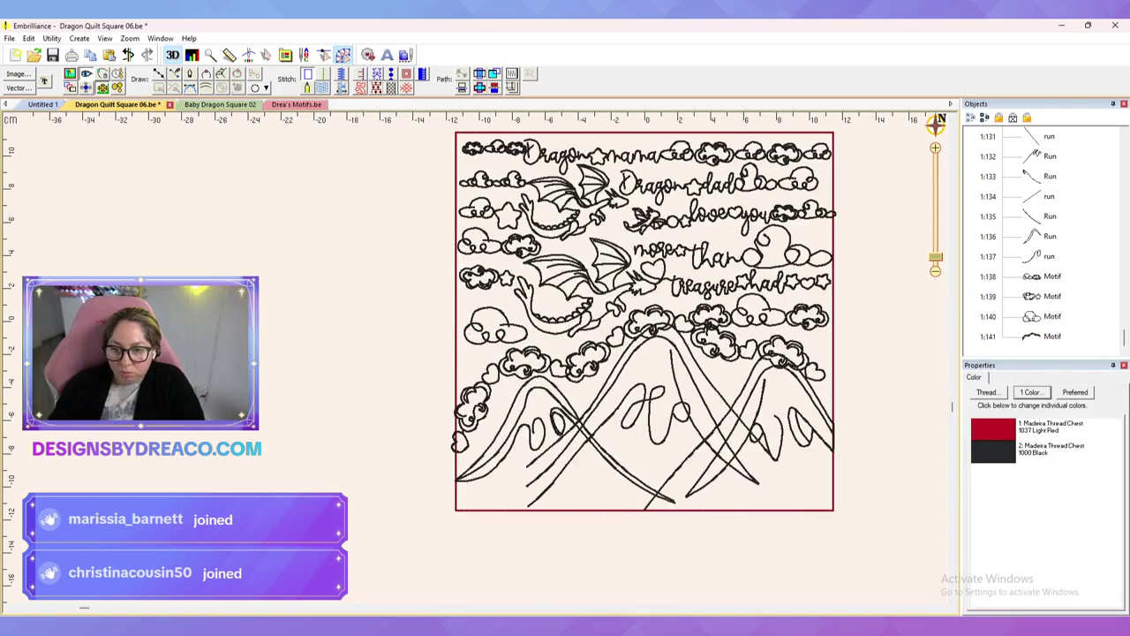
Step: Reshape the end of the heart-and-cloud motif line over the right mountain, bringing it closer to the square's edge
click(766, 367)
click(870, 353)
click(781, 351)
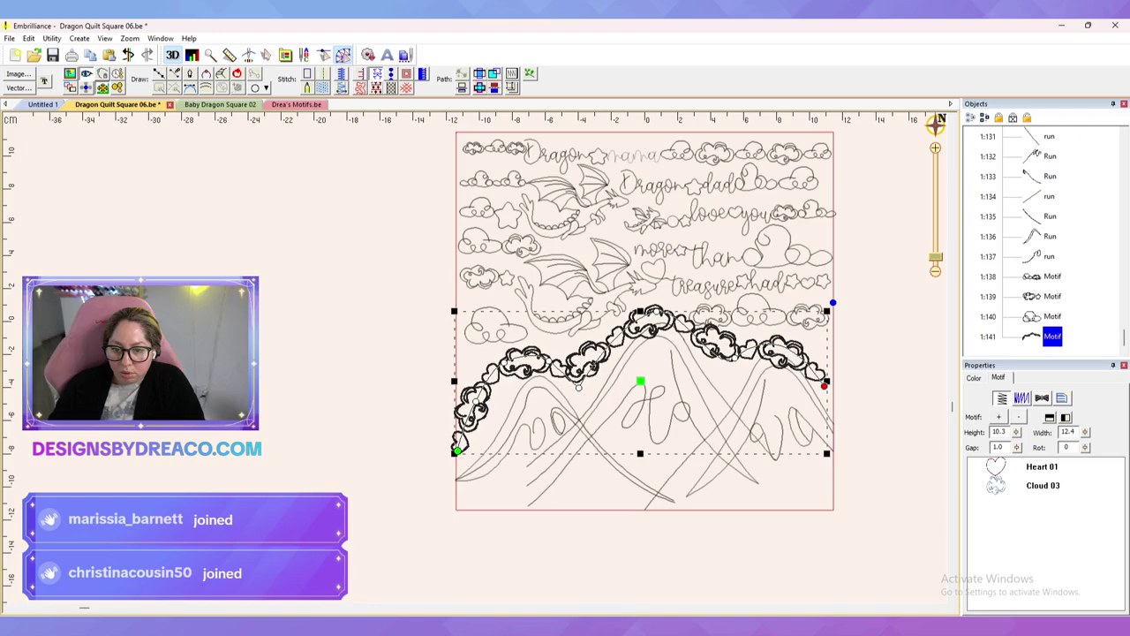
drag(823, 385, 817, 336)
key(Escape)
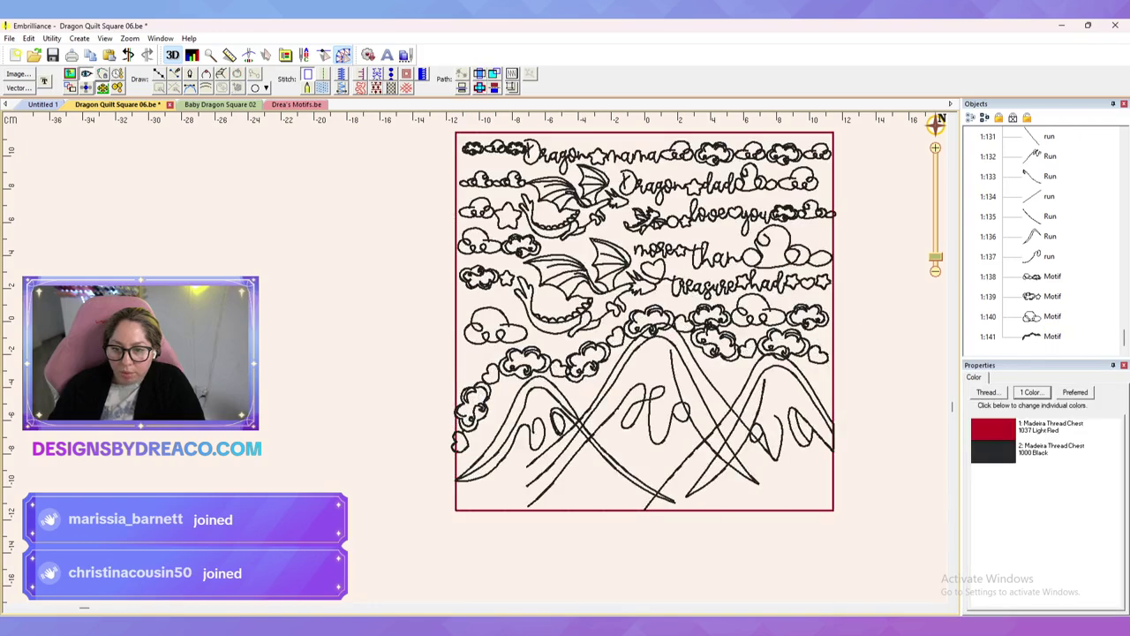
Step: Replace the heart-and-cloud motif line's point in the valley between the left and middle mountains with one placed slightly higher
click(709, 329)
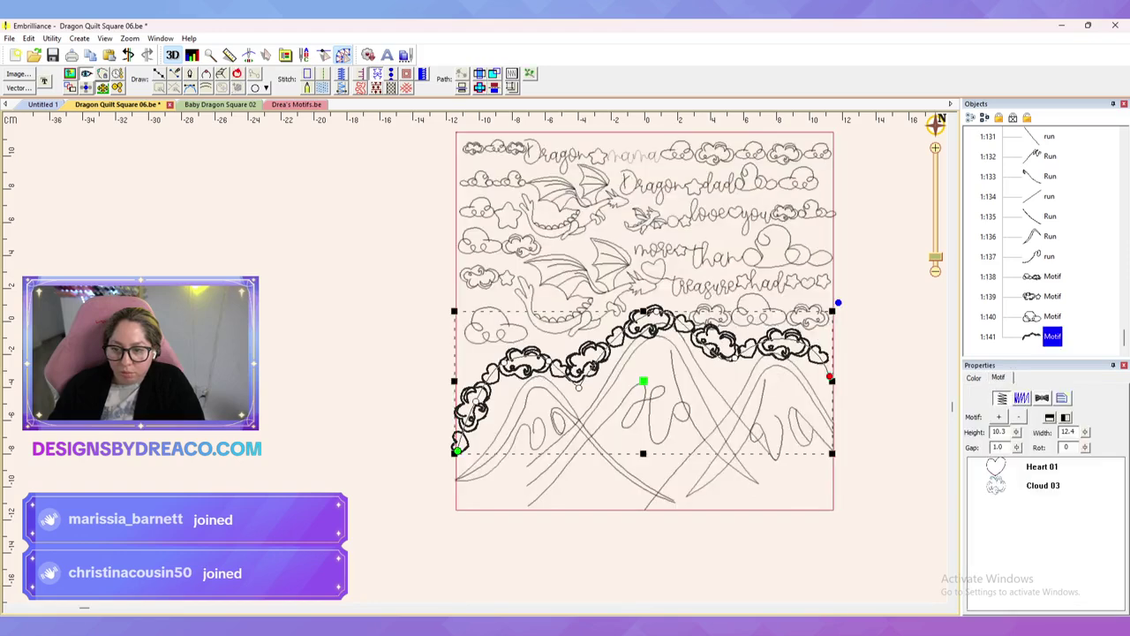
click(1042, 466)
drag(577, 377, 578, 387)
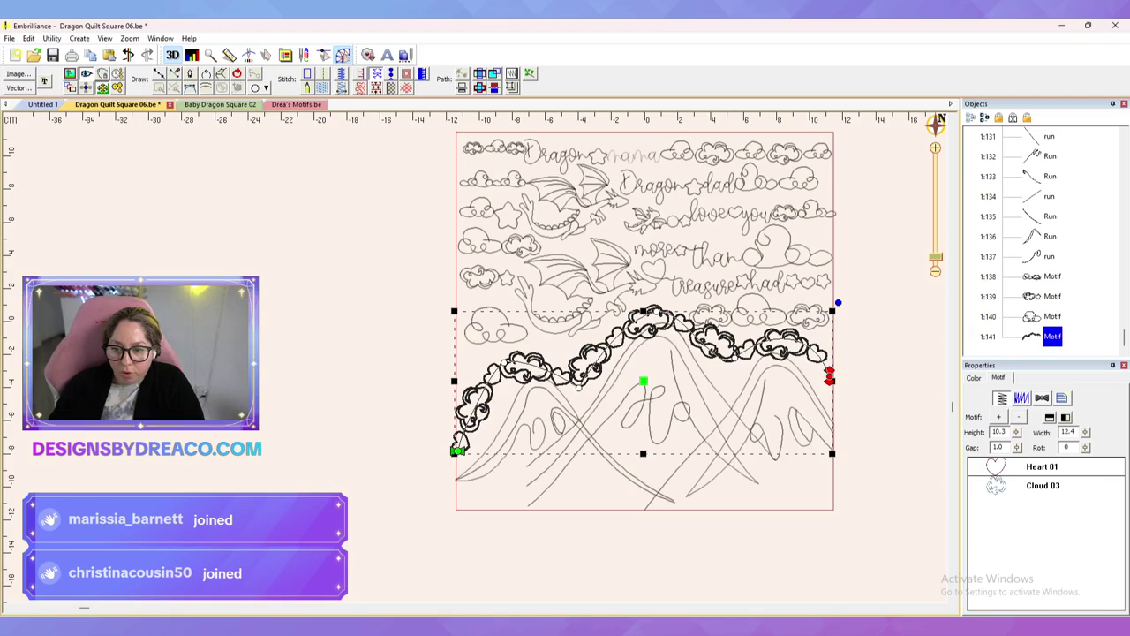
click(579, 386)
key(Delete)
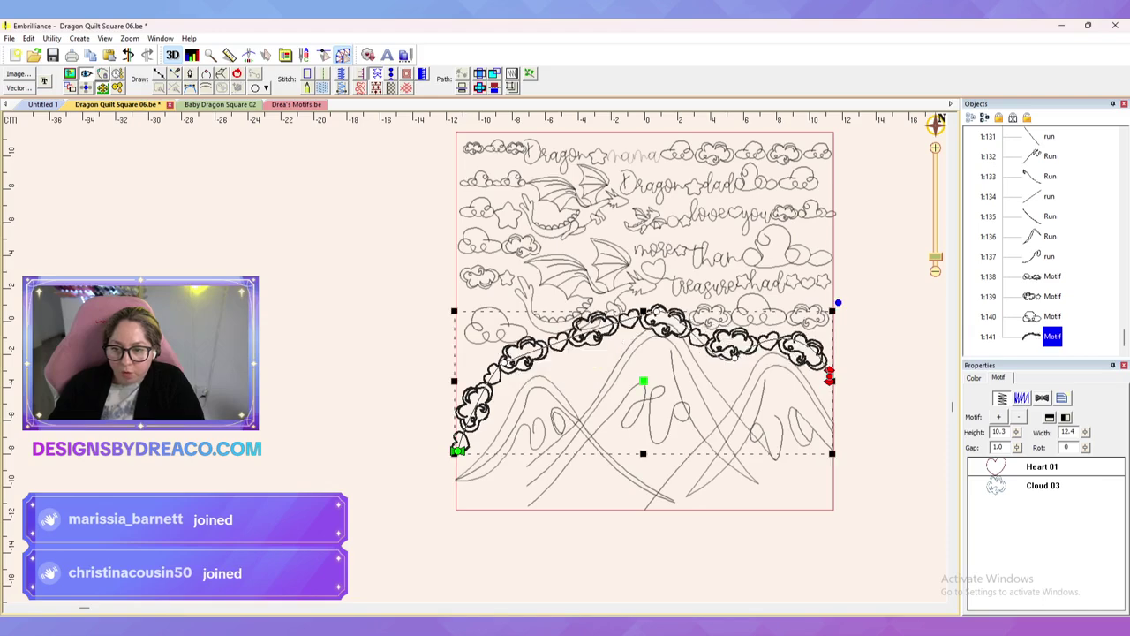
click(656, 310)
click(575, 335)
mouse_move(575, 335)
mouse_down()
mouse_move(581, 361)
mouse_move(612, 366)
mouse_move(575, 357)
mouse_up()
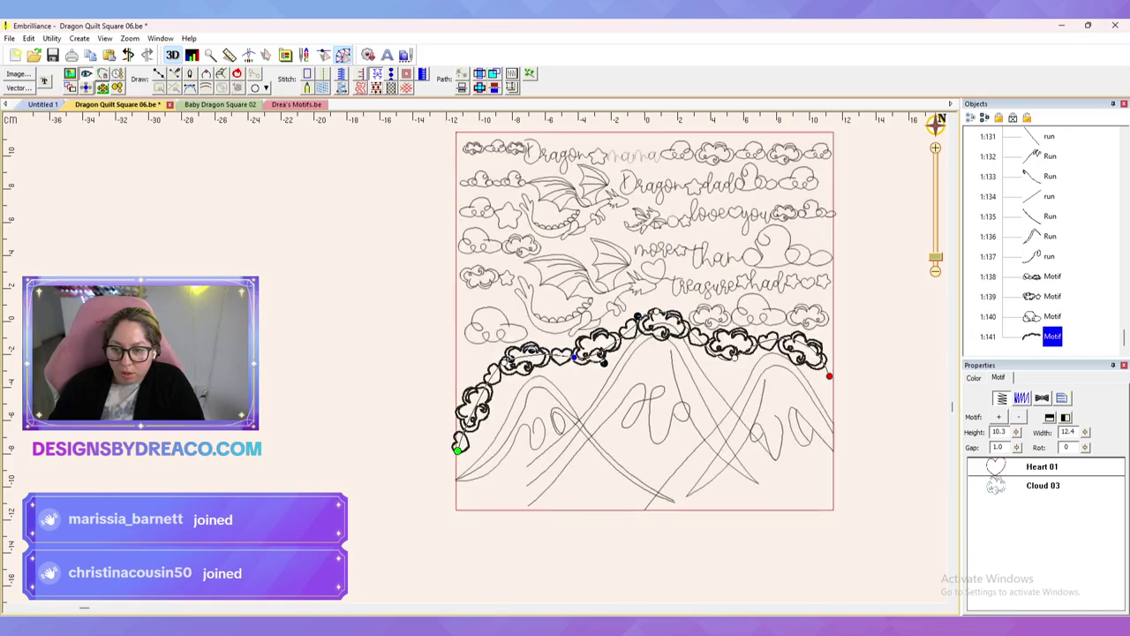
key(Escape)
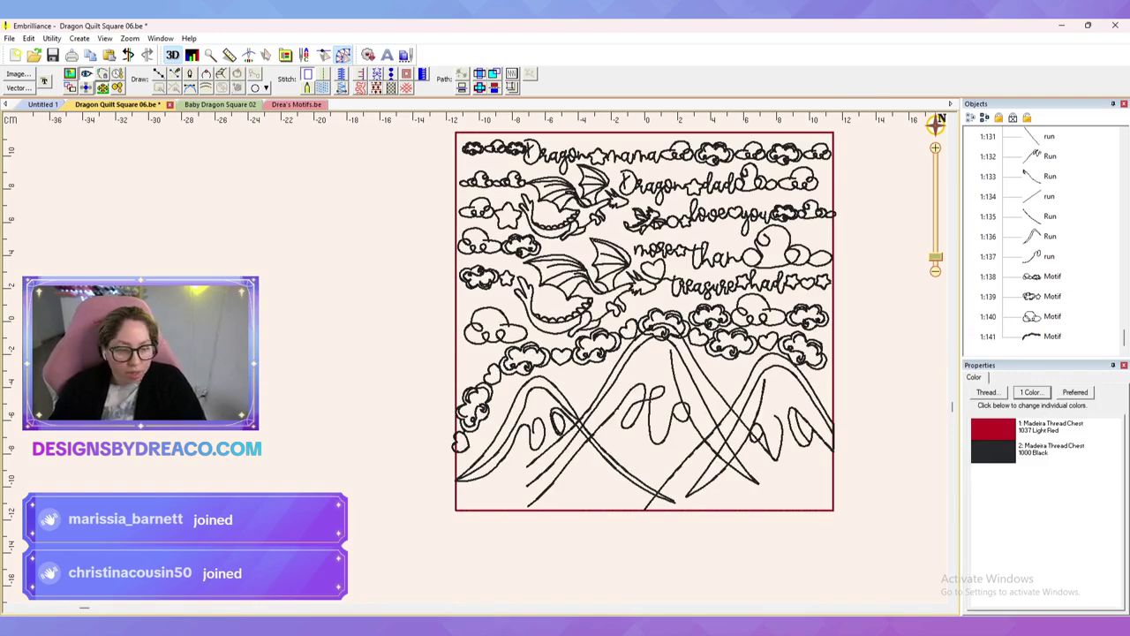
Step: Save the Dragon Quilt Square 06 design and close all open design files, leaving an empty untitled page
key(ctrl+s)
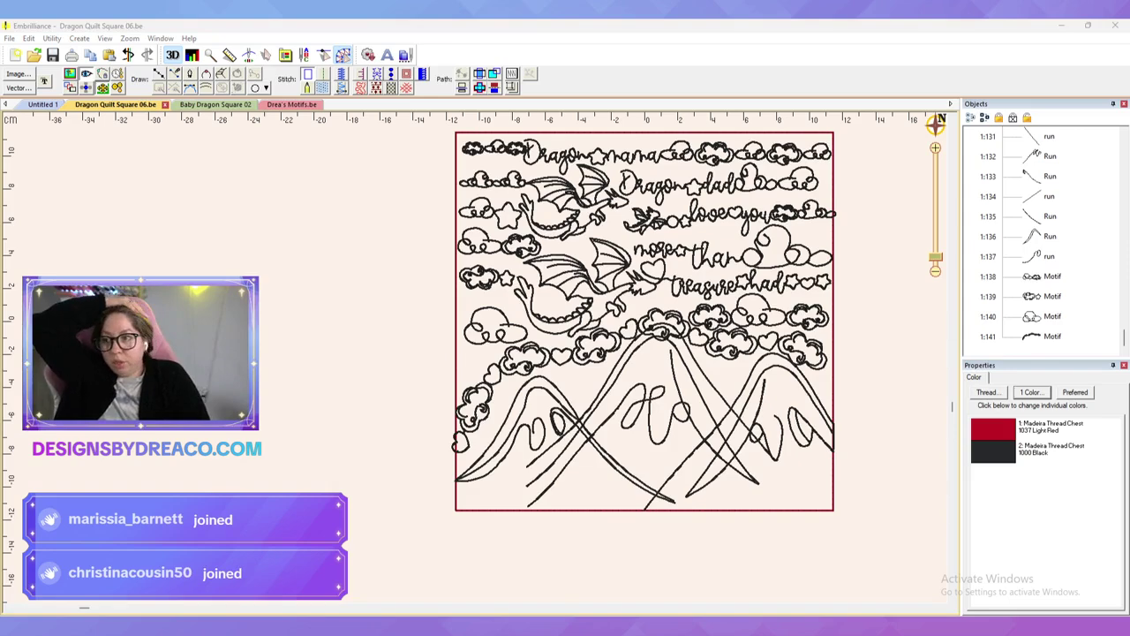
key(alt+Tab)
click(165, 104)
click(115, 105)
click(160, 105)
click(134, 104)
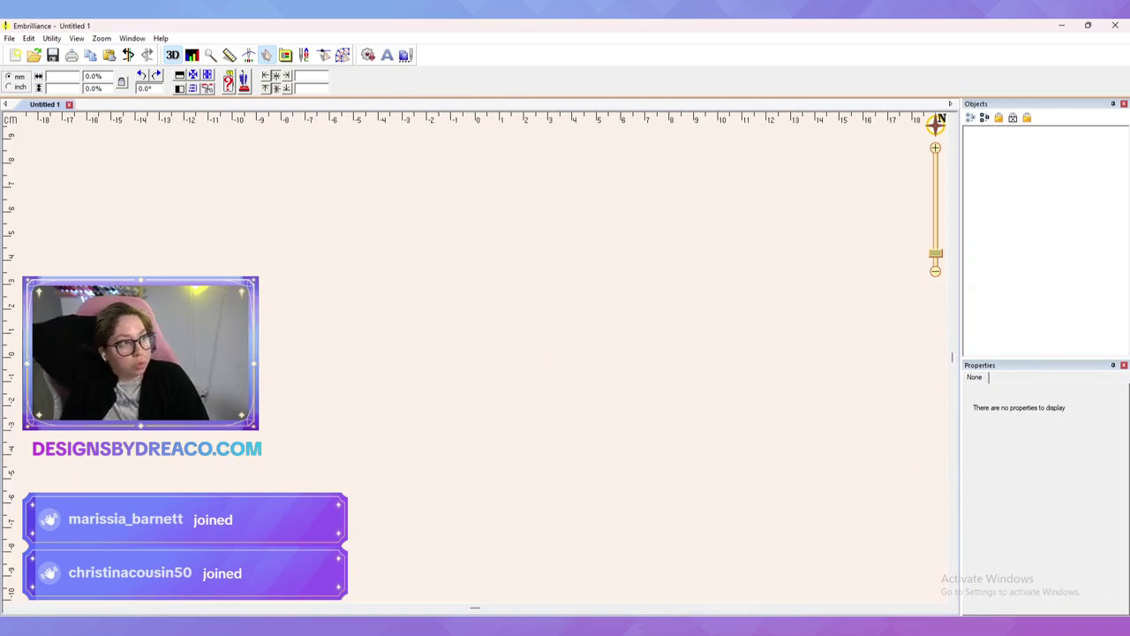
Step: Open the Letting Karma Take Care of It.be design and make its frog background image more transparent
key(alt+Tab)
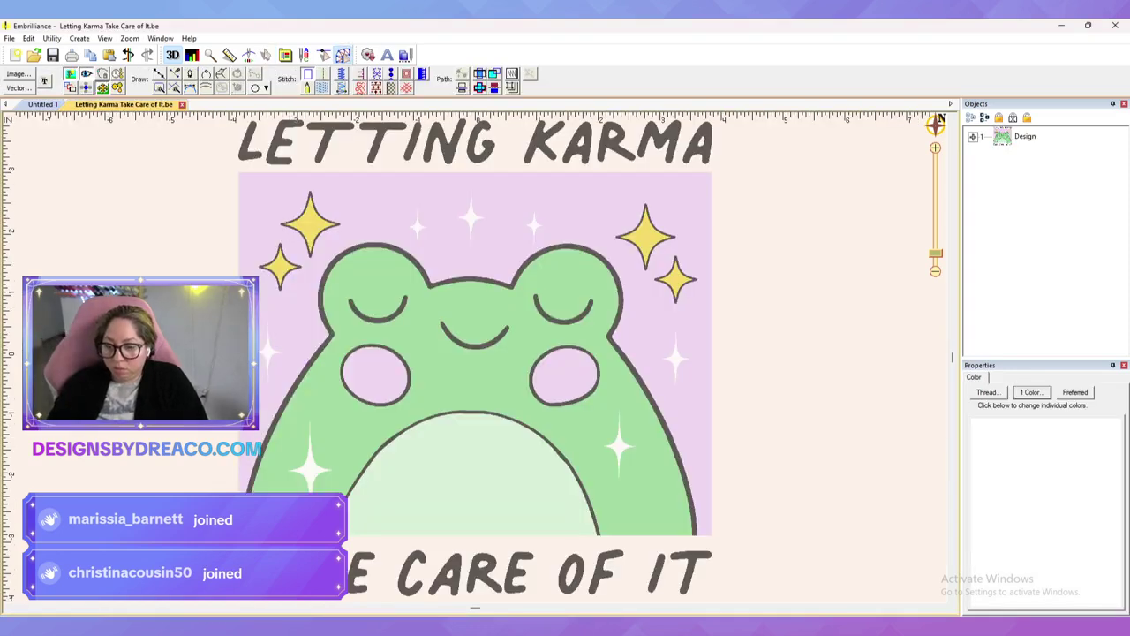
mouse_move(579, 626)
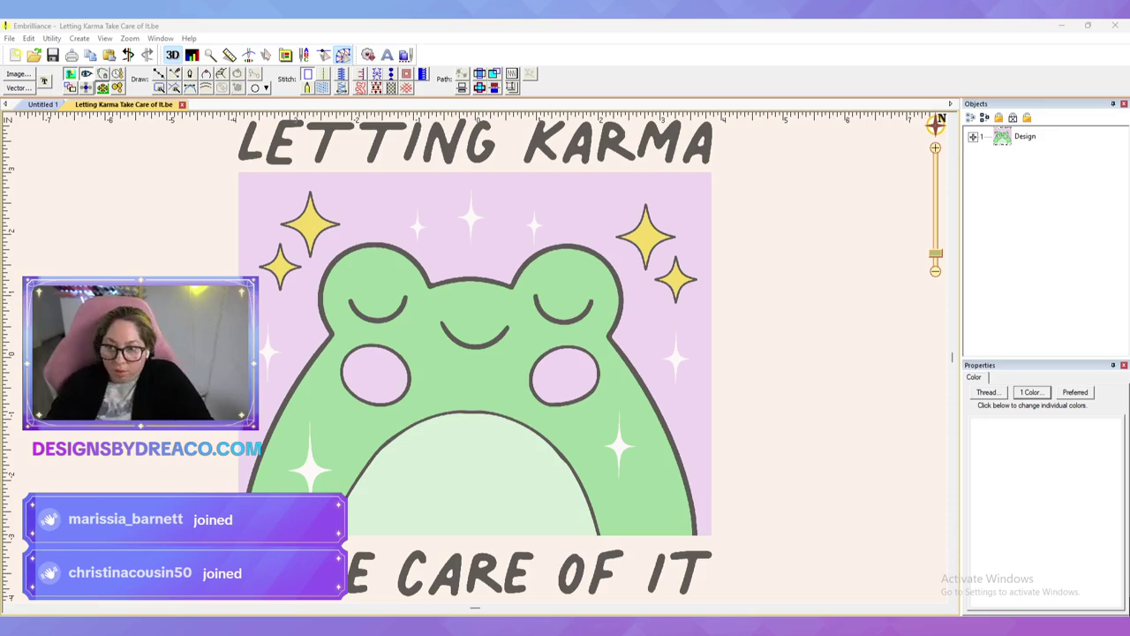
click(475, 357)
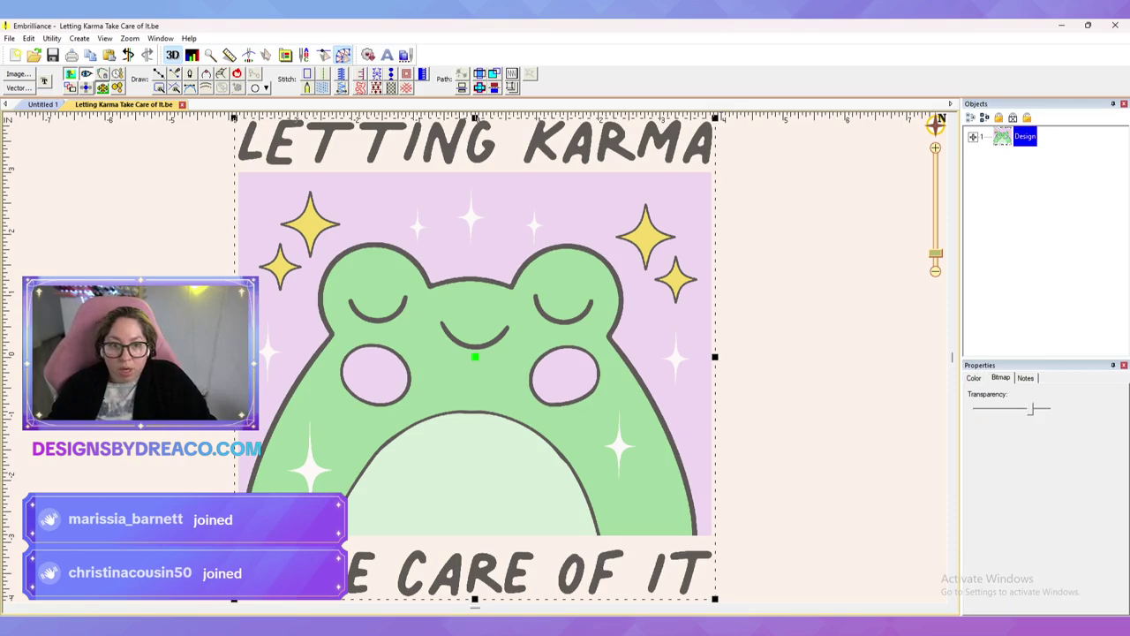
click(973, 137)
drag(1030, 409, 1007, 408)
click(830, 370)
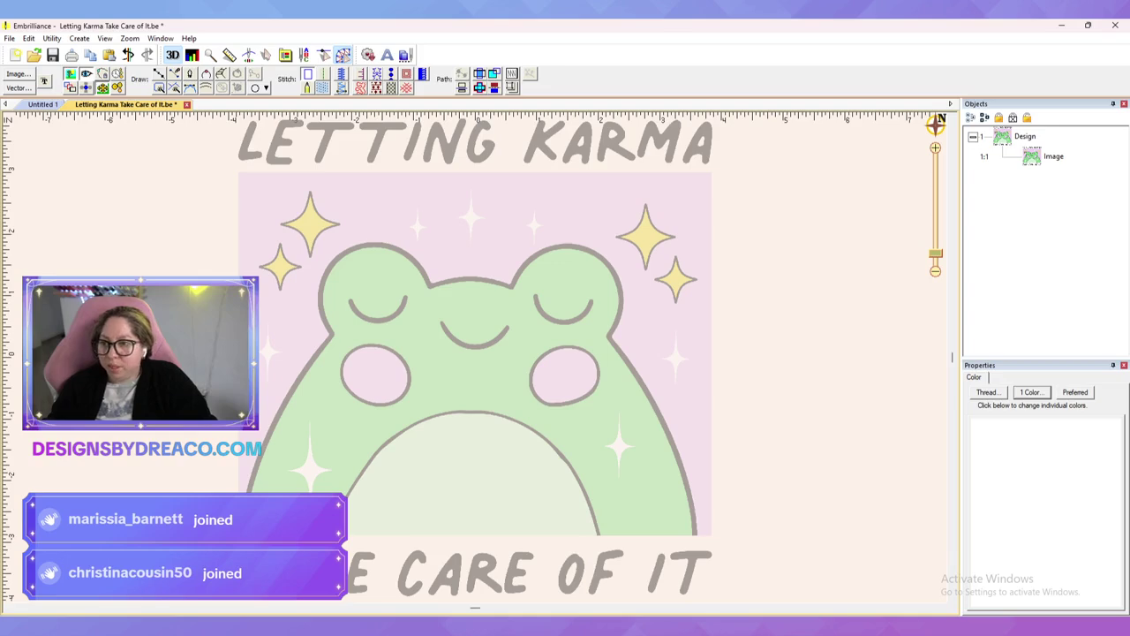
Step: Show the hoop and trace the lilac background as a closed shape, running its lower edge just inside the frog's outline
key(h)
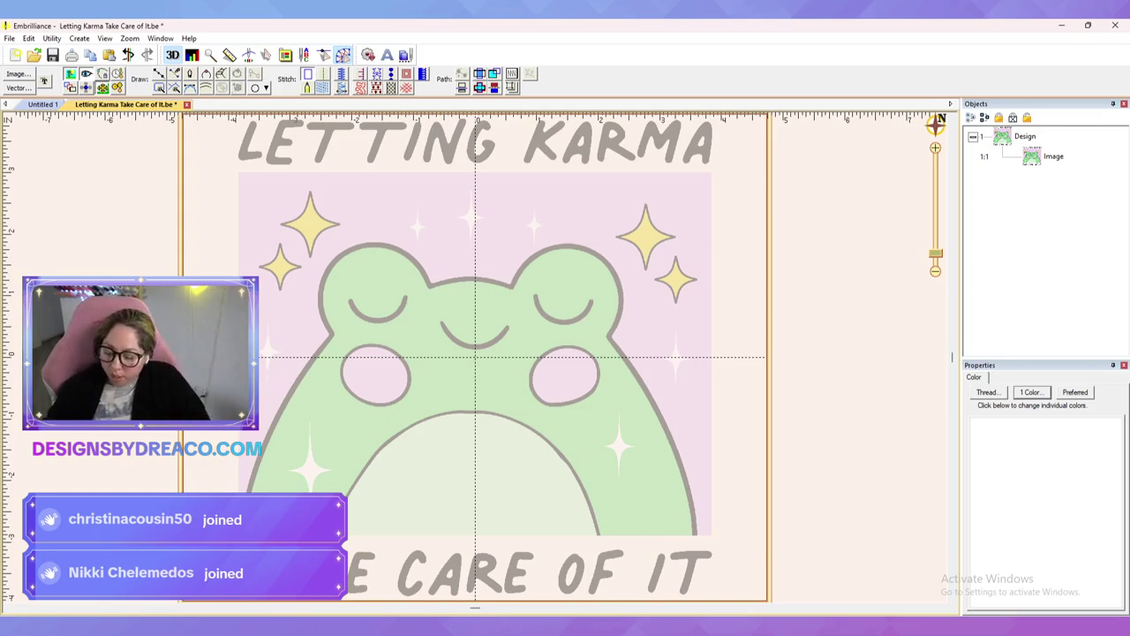
click(159, 74)
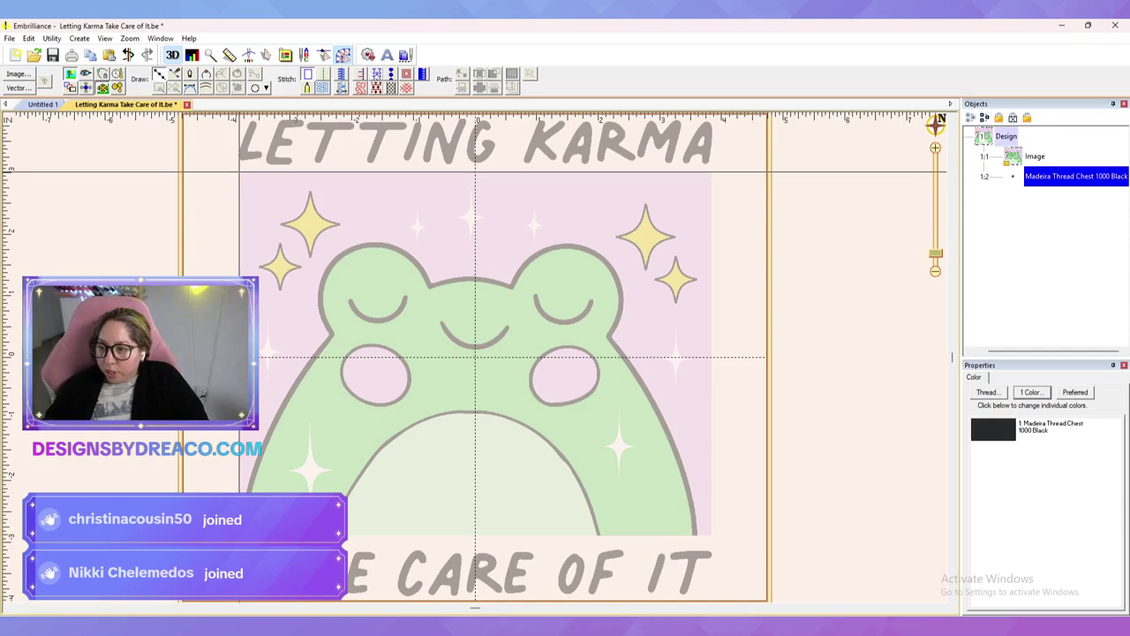
click(239, 172)
click(709, 171)
click(709, 535)
right_click(688, 534)
right_click(632, 389)
right_click(601, 339)
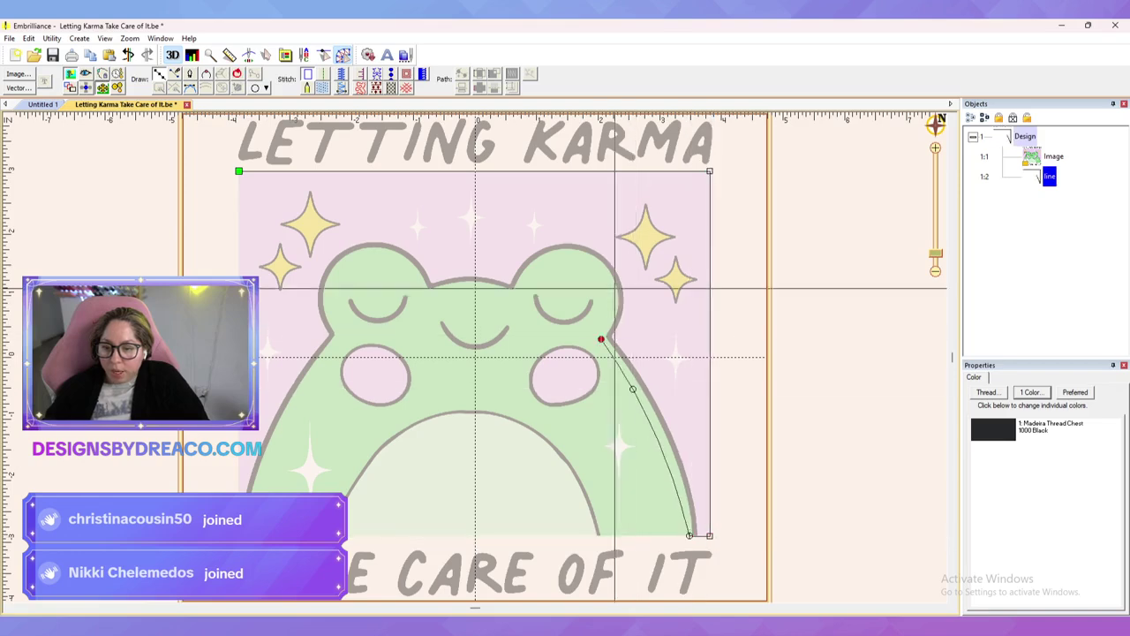
right_click(610, 282)
right_click(568, 256)
right_click(518, 295)
right_click(470, 286)
right_click(427, 294)
right_click(381, 256)
right_click(336, 284)
right_click(339, 335)
right_click(286, 432)
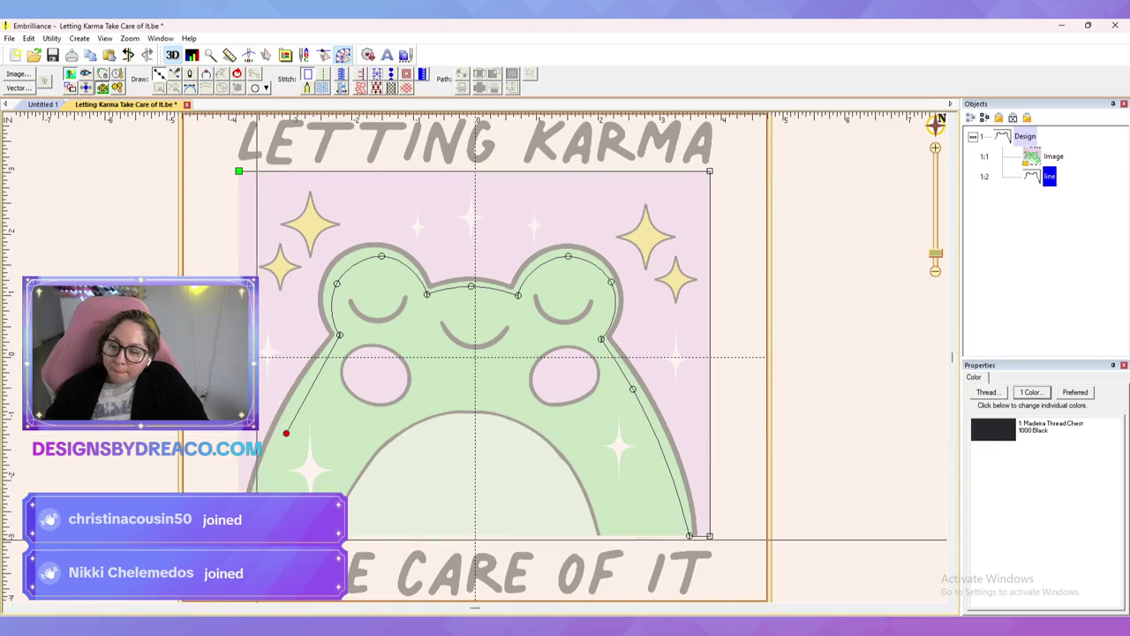
right_click(256, 535)
click(240, 535)
key(Return)
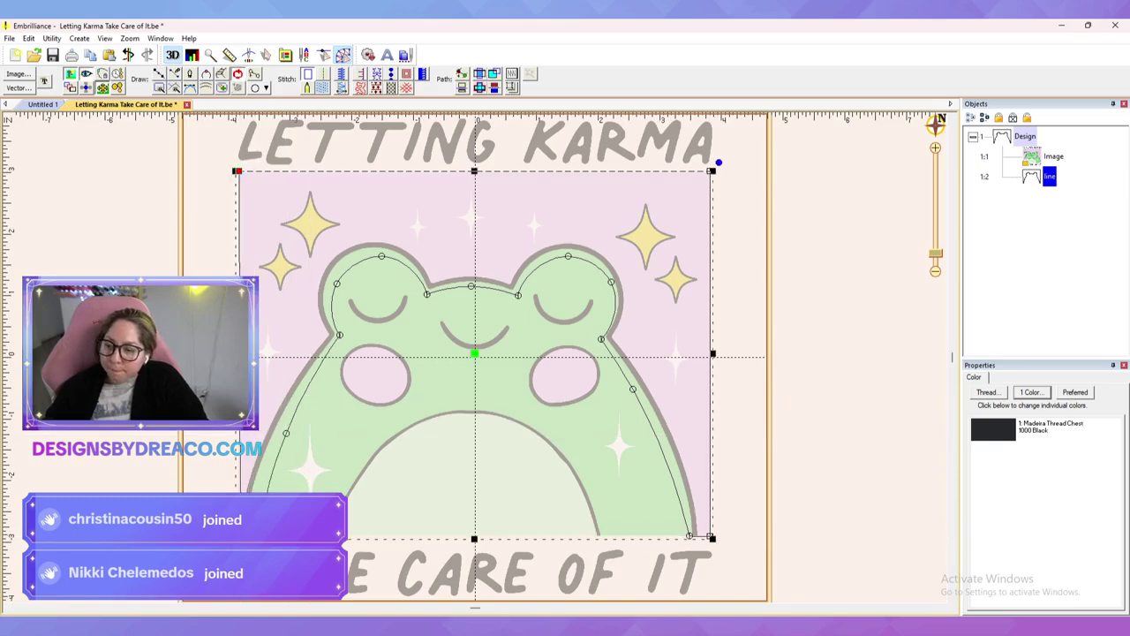
Step: Set the background shape's thread to Madeira Thread Chest 1031 Medium Orchid and convert the shape to a fill stitch
click(993, 429)
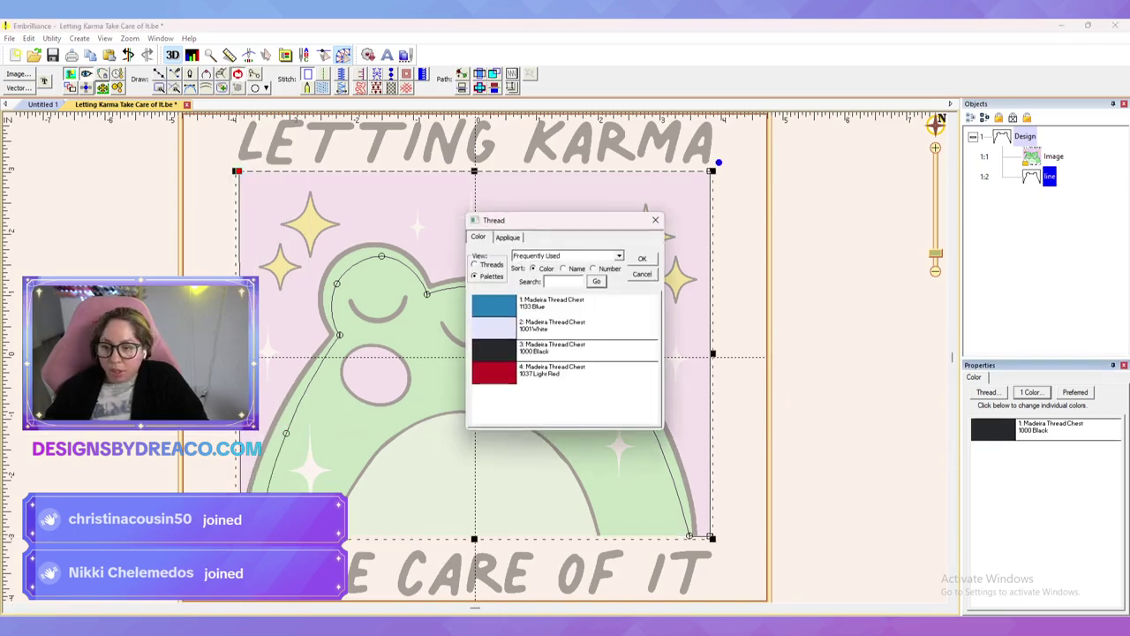
click(475, 264)
drag(654, 397, 653, 410)
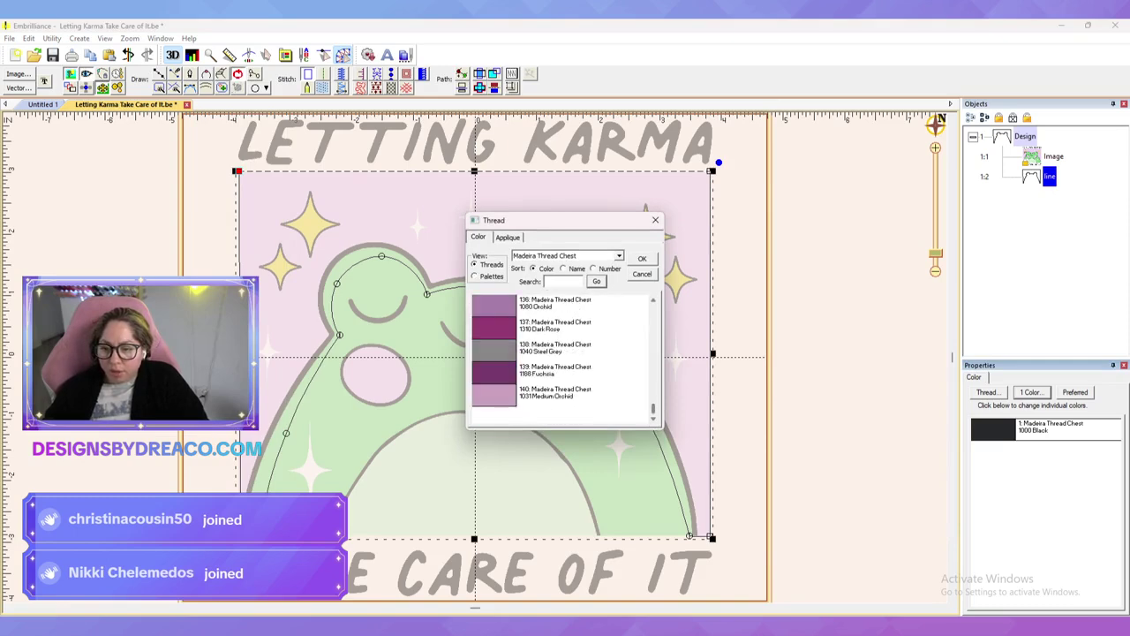
double_click(530, 394)
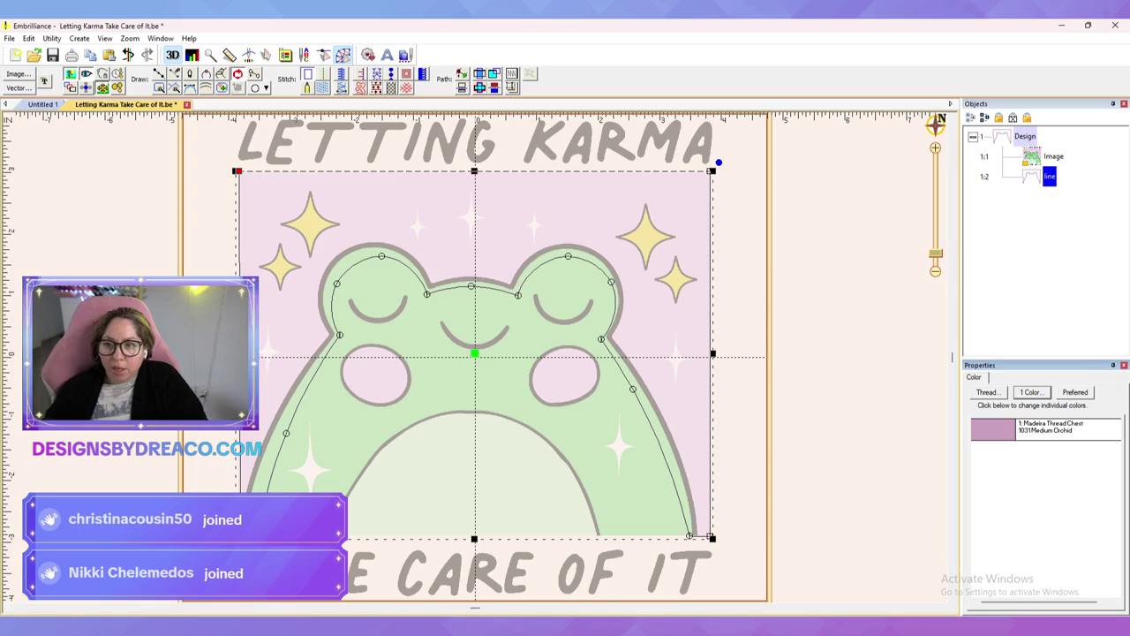
click(324, 88)
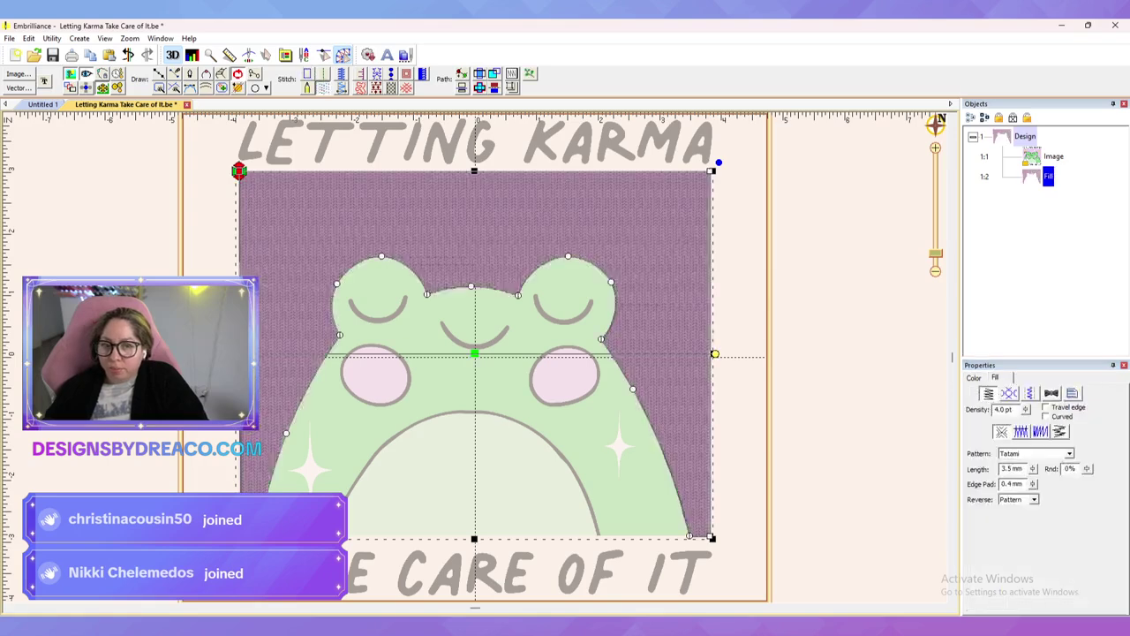
key(Escape)
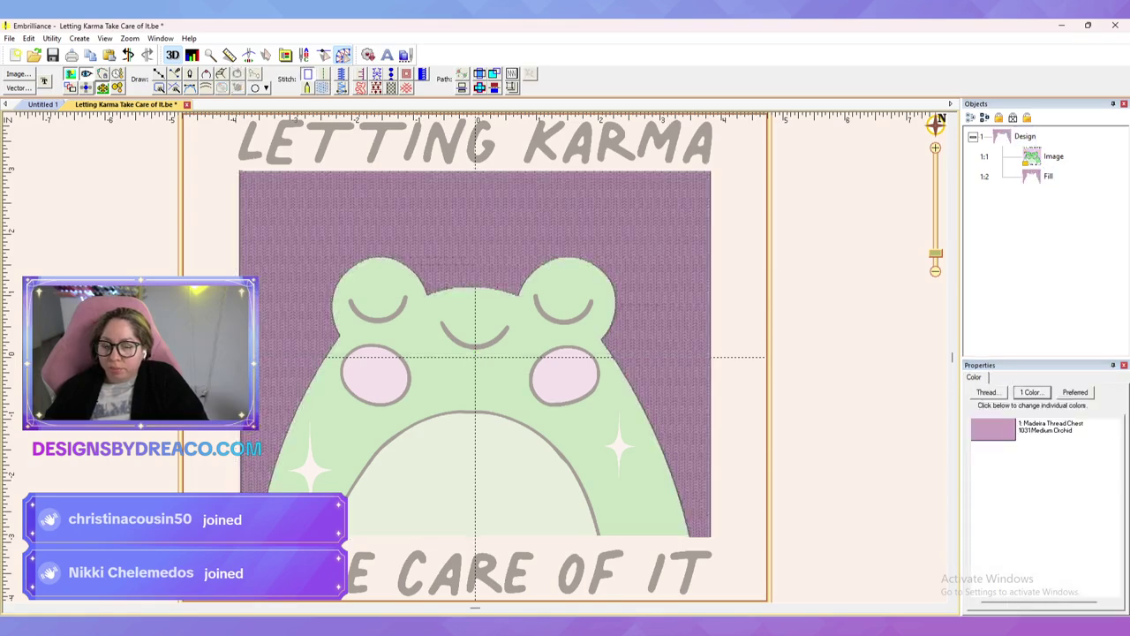
Step: Trace the frog's head and body along the outer edge of its outline as a closed shape with a straight base
click(159, 73)
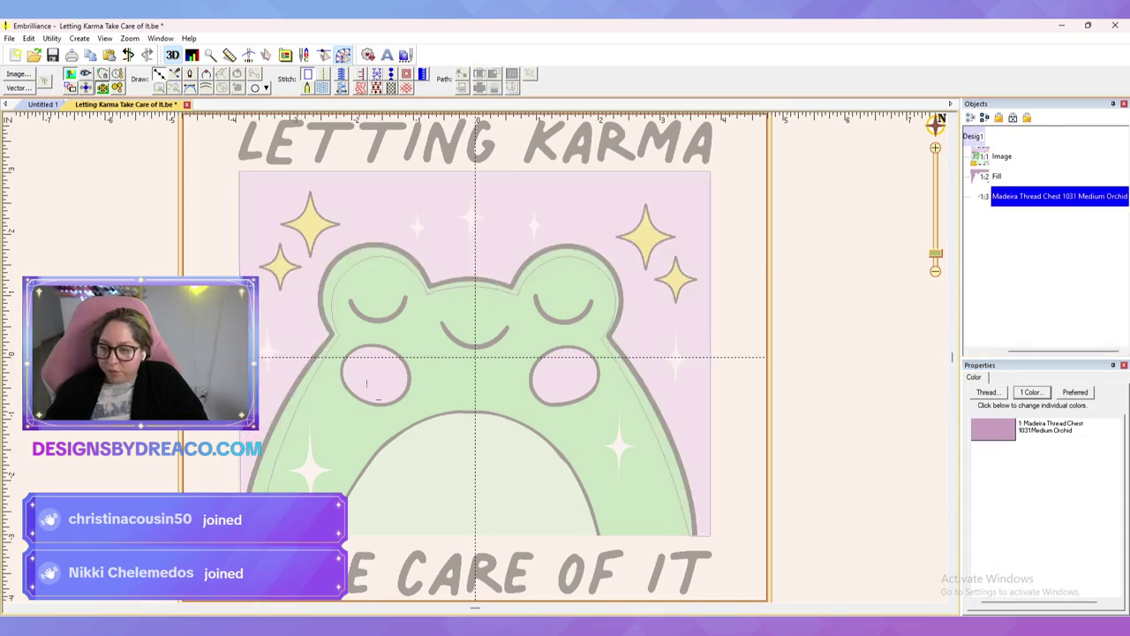
click(242, 535)
click(265, 434)
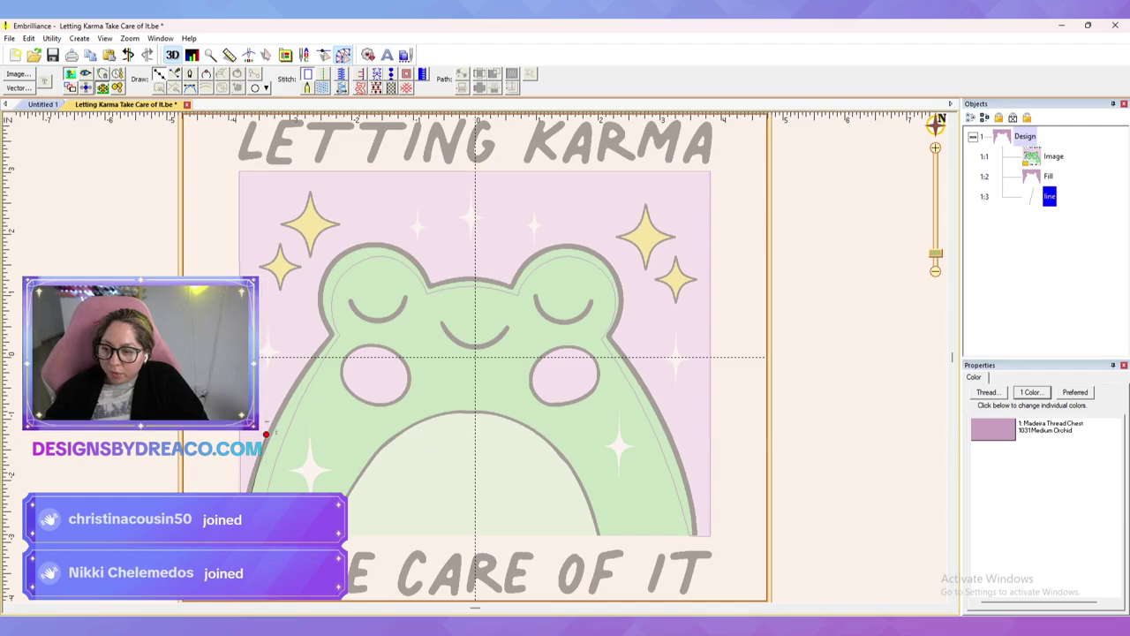
click(331, 335)
click(323, 294)
click(339, 255)
click(383, 246)
click(427, 286)
click(470, 277)
click(512, 286)
click(535, 255)
click(608, 263)
click(624, 306)
click(609, 335)
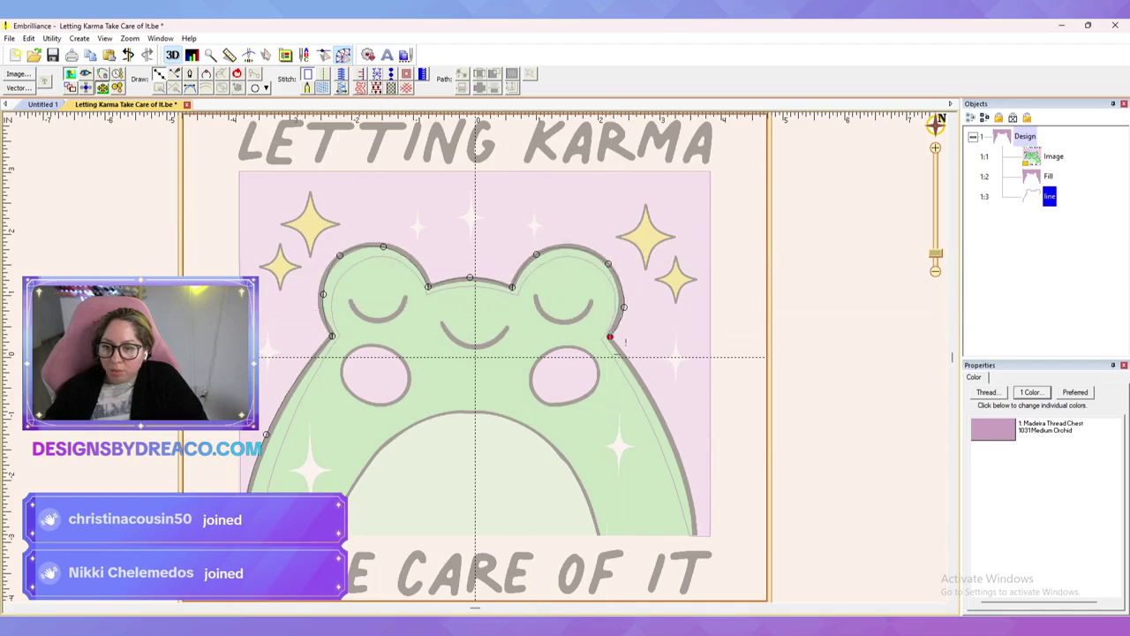
click(659, 414)
click(695, 534)
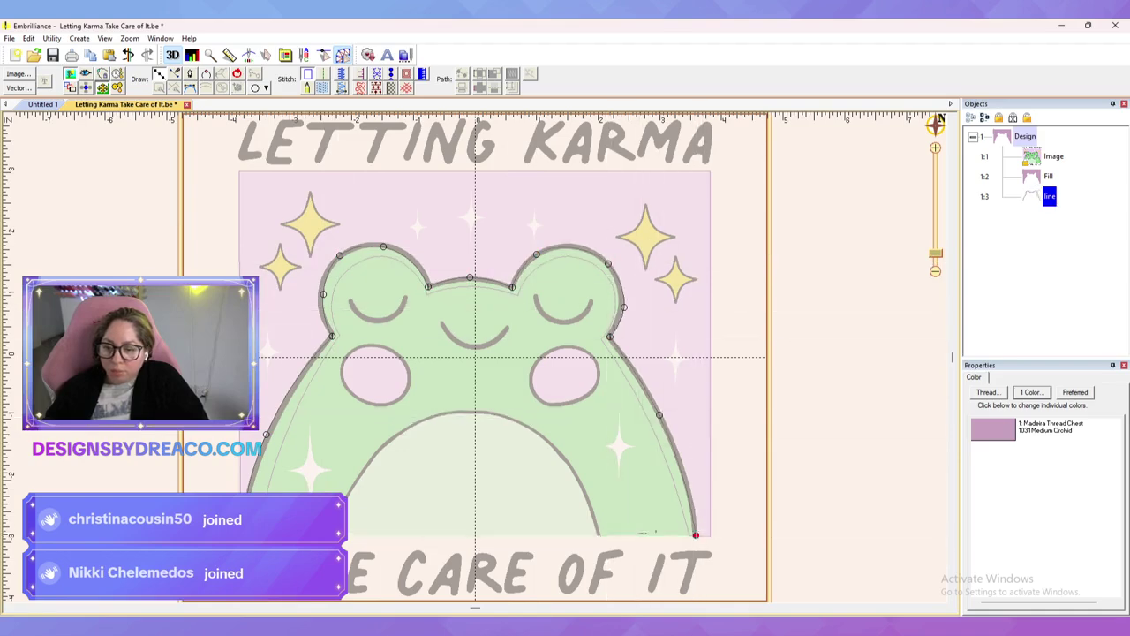
key(Return)
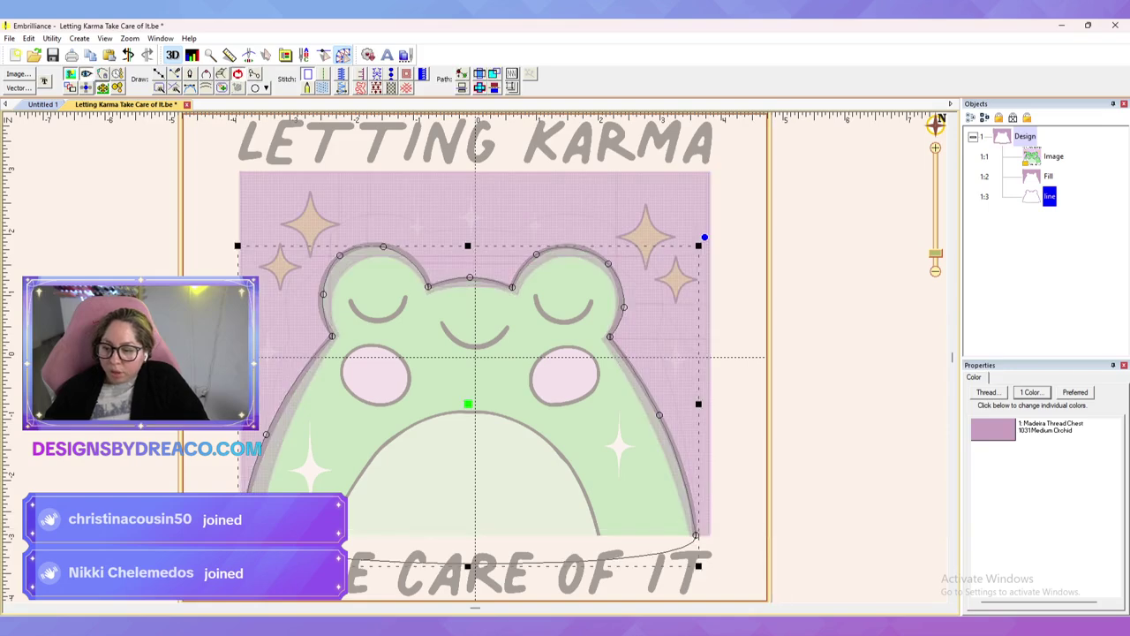
right_click(239, 535)
click(278, 423)
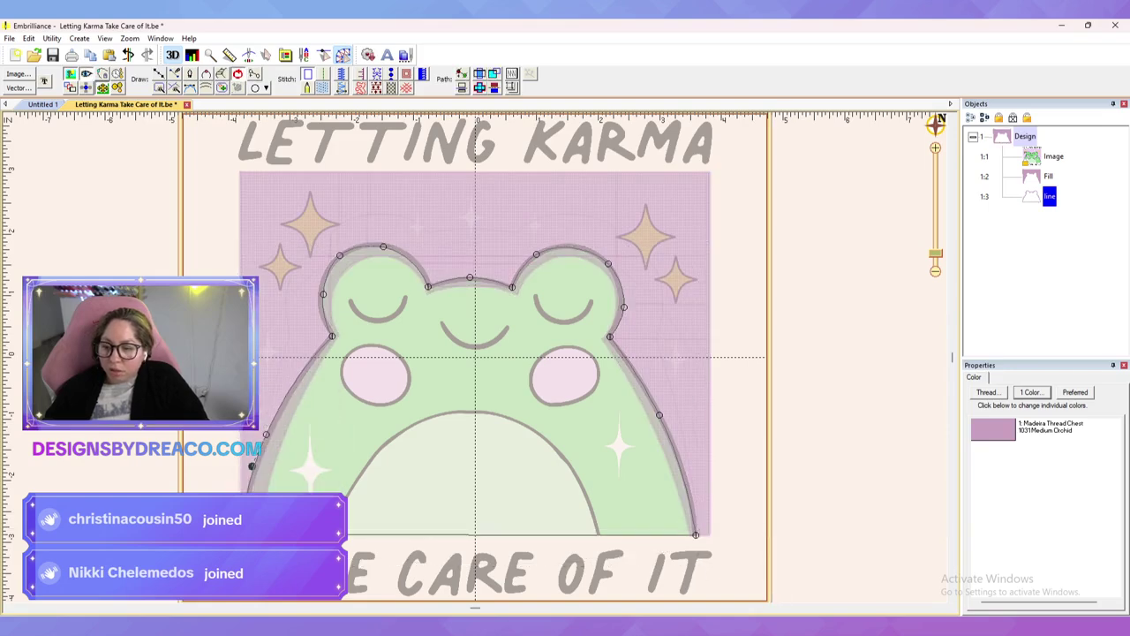
Step: Set the frog shape's thread to Madeira Thread Chest 1301 Dark Willow Green and convert the shape to a fill stitch
click(993, 429)
scroll(563, 358, up, 12)
double_click(547, 369)
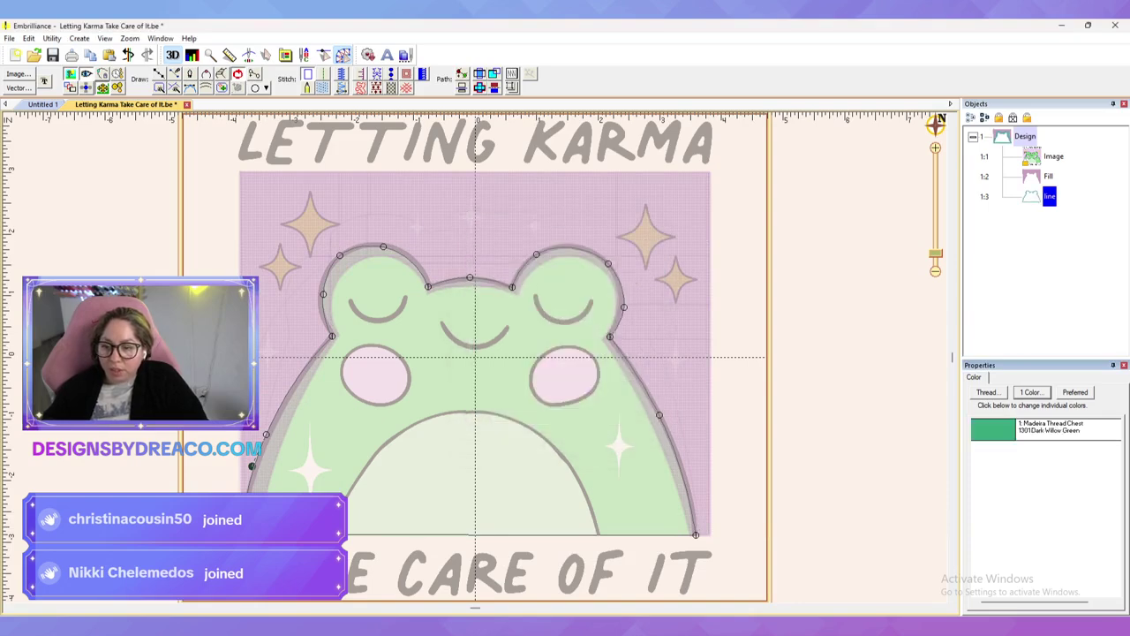
click(322, 87)
key(Escape)
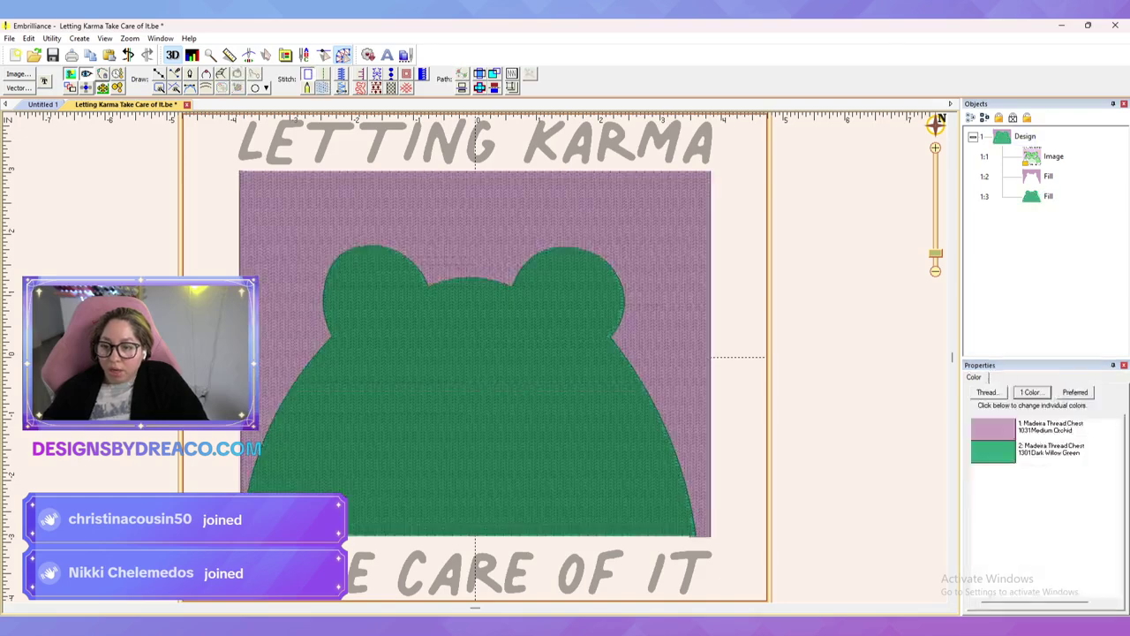
Step: Apply the 7.0MM Sketch quick style to the orchid background fill and compare the design without and with 3D rendering
click(1048, 177)
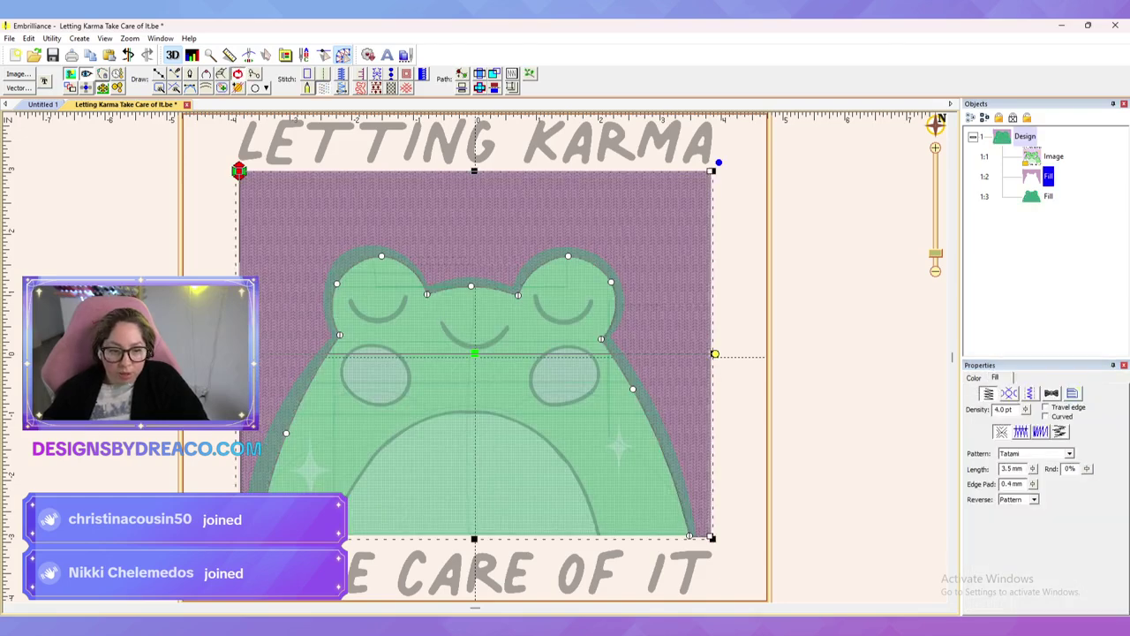
click(1072, 393)
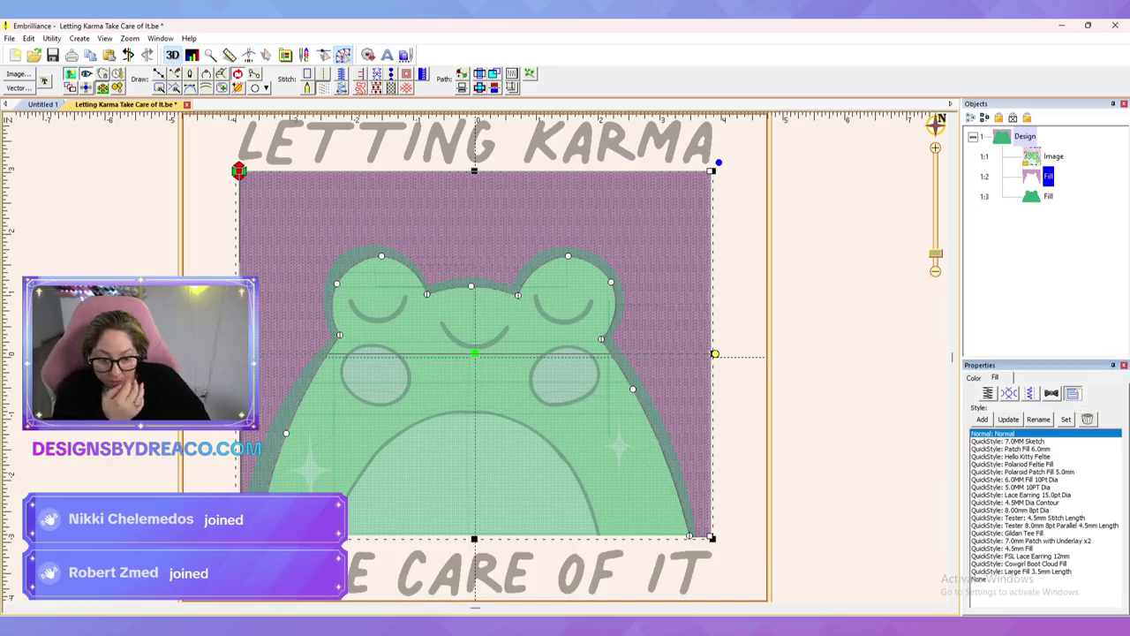
click(1024, 448)
click(1022, 441)
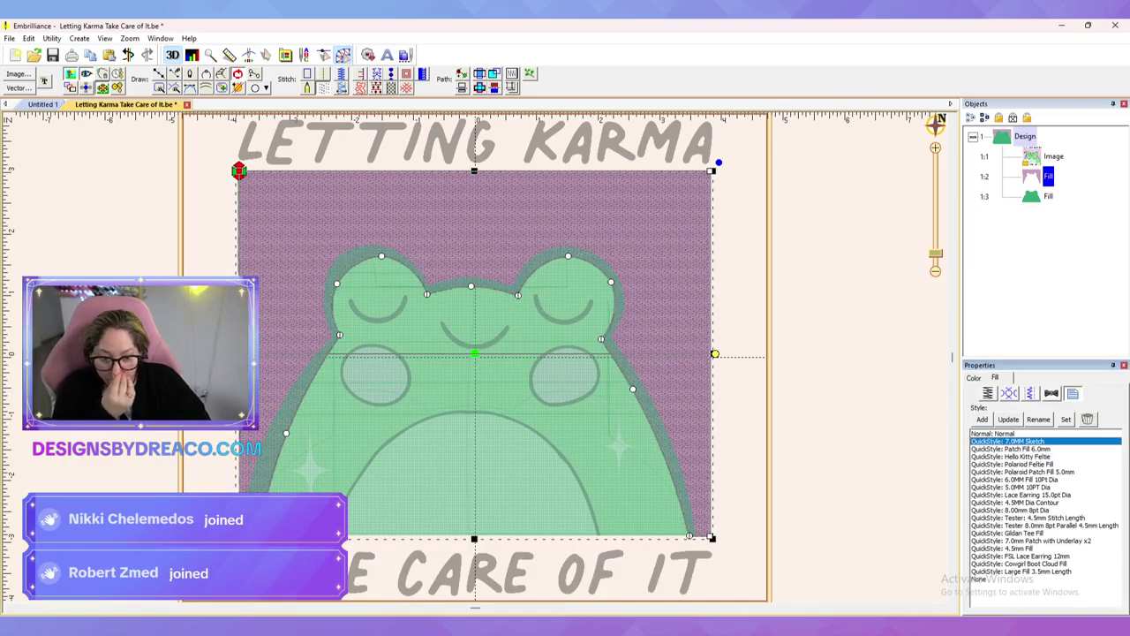
key(Escape)
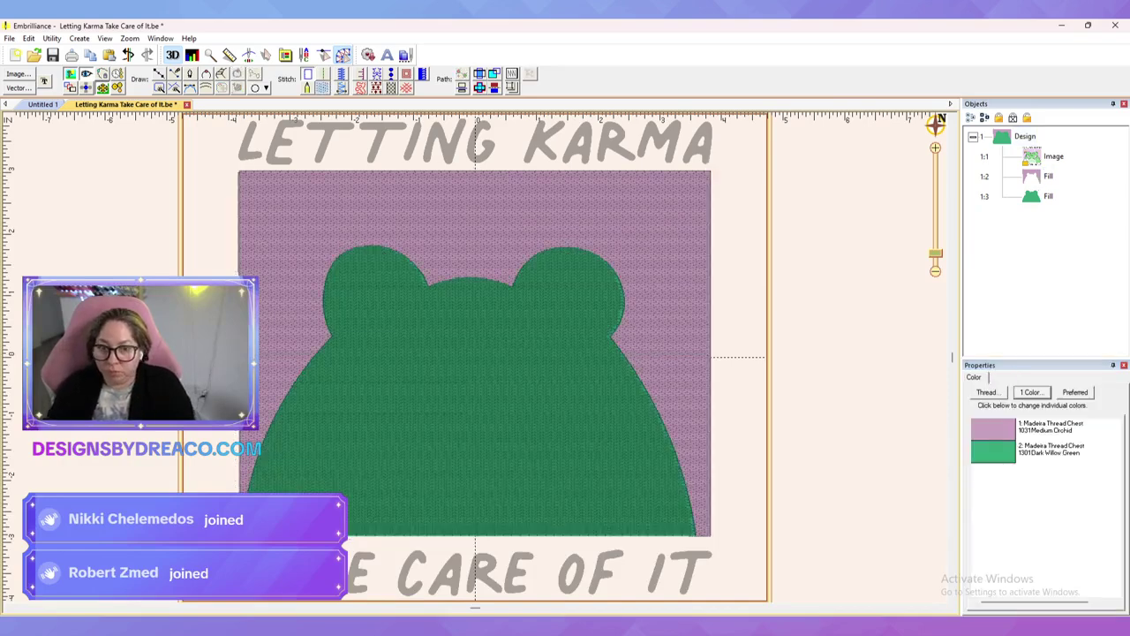
key(d)
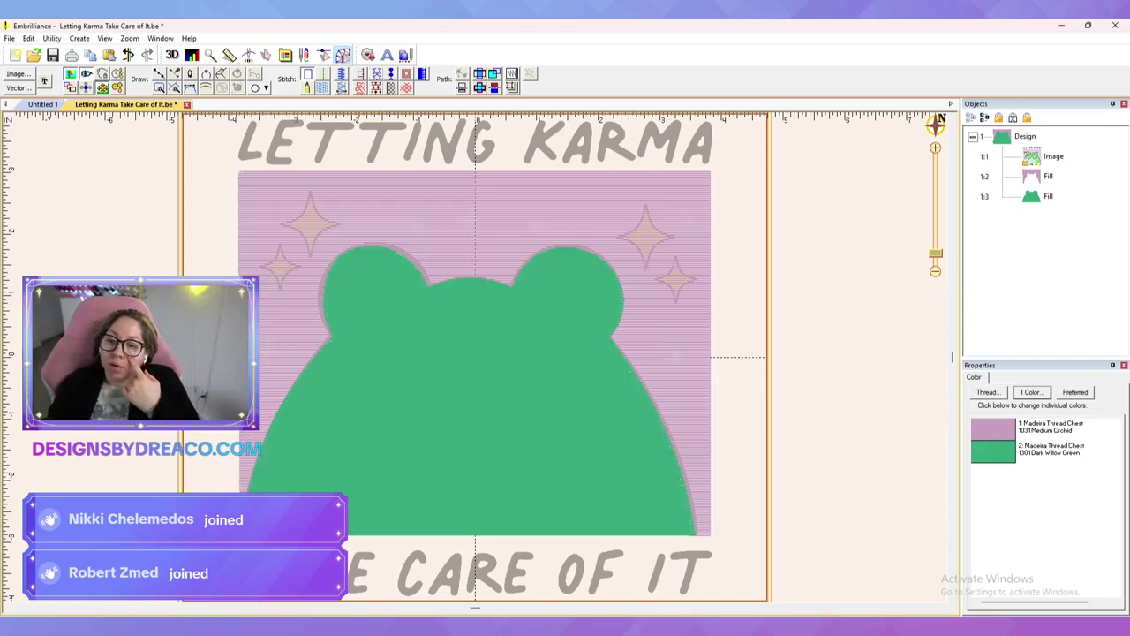
key(t)
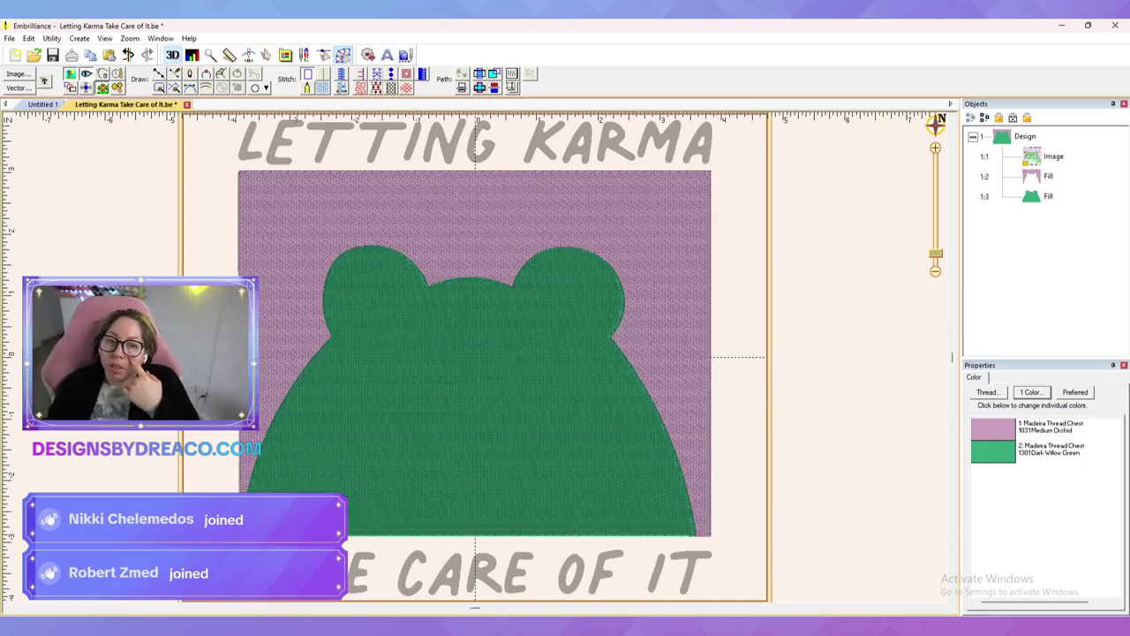
Step: Set the stitch length of the orchid background fill to 4.5 mm
click(1048, 177)
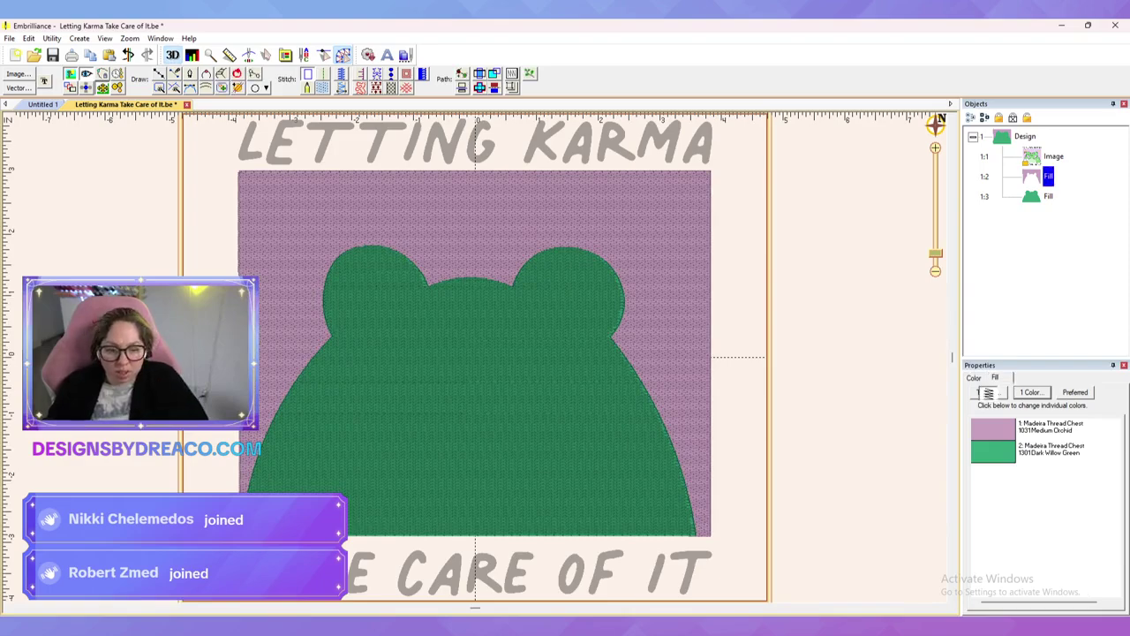
double_click(1007, 469)
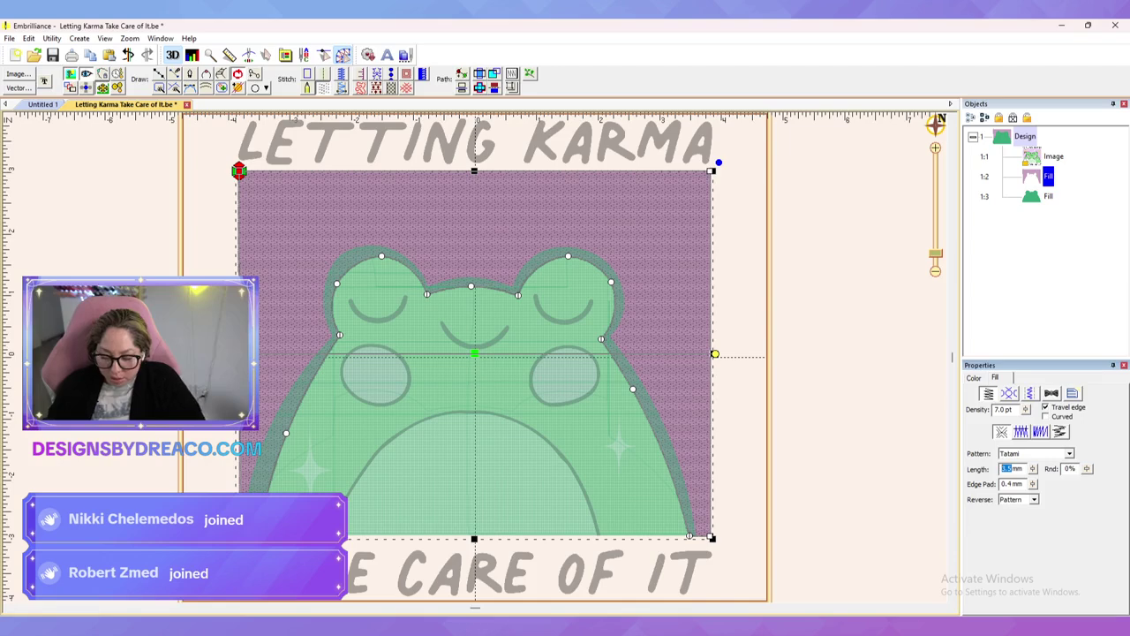
text(4.5)
key(Tab)
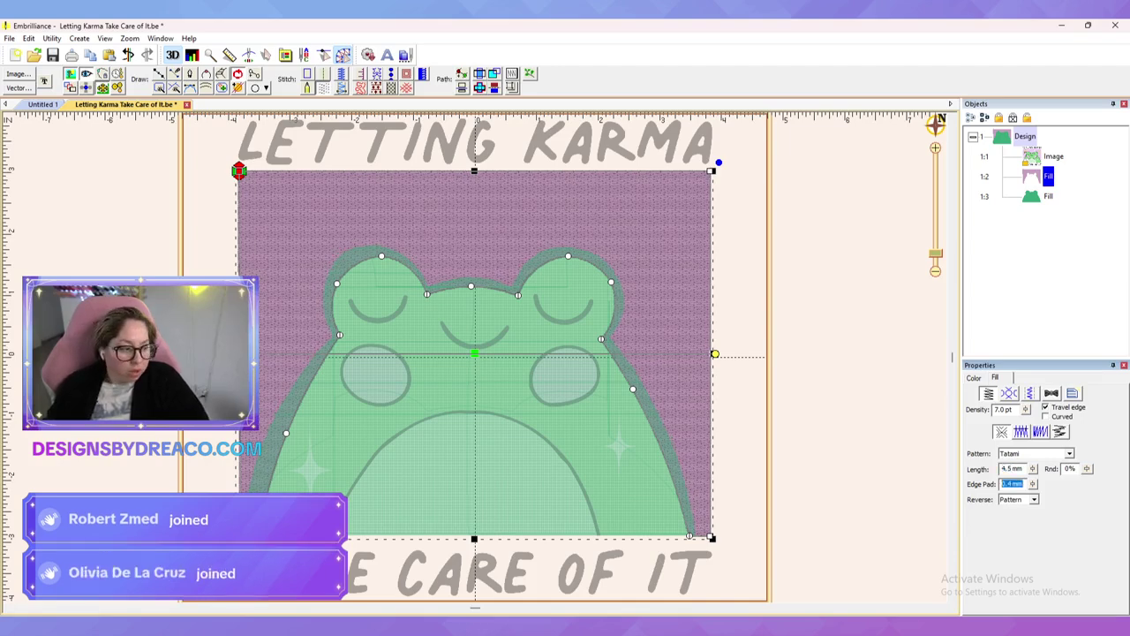
click(839, 300)
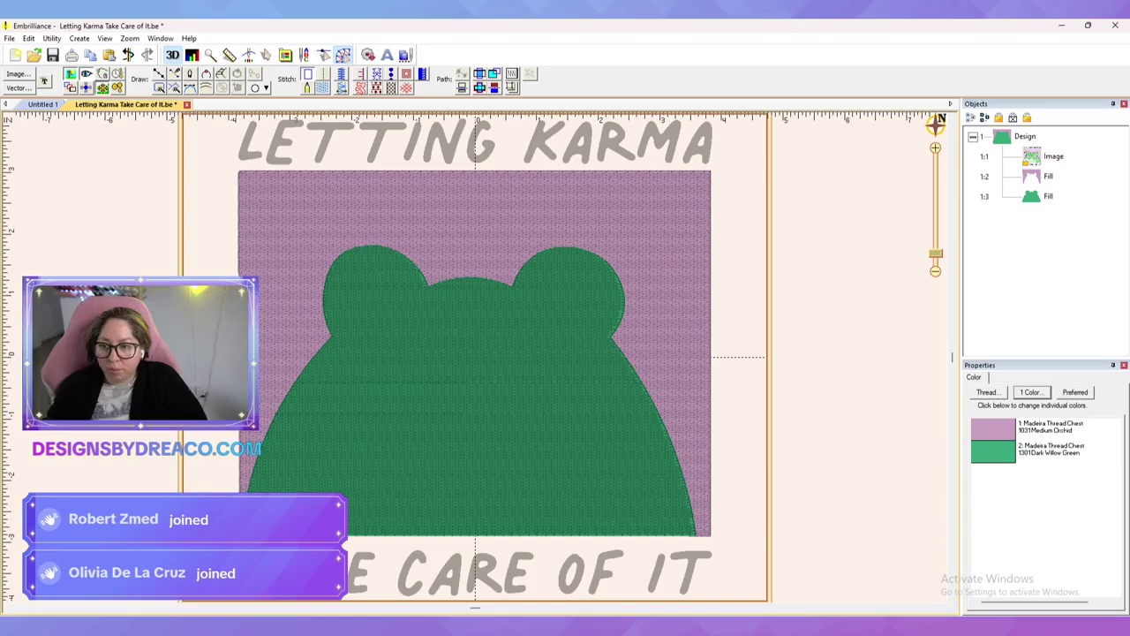
Step: Apply the Large Fill 3.5mm Length quick style to the green frog fill
click(1048, 196)
click(1073, 394)
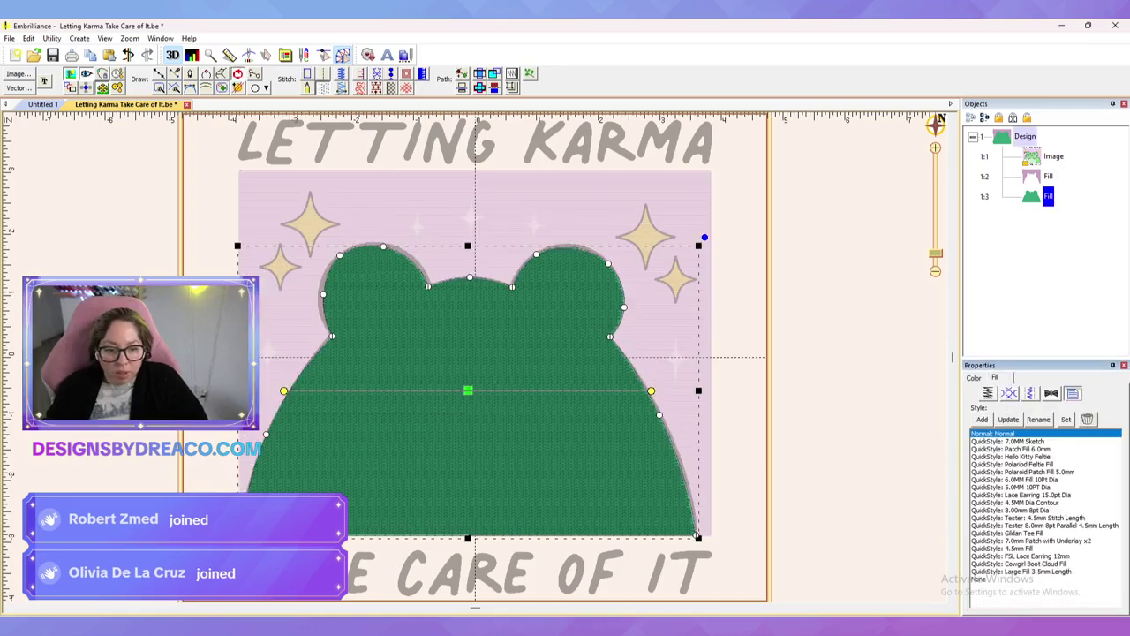
click(1021, 571)
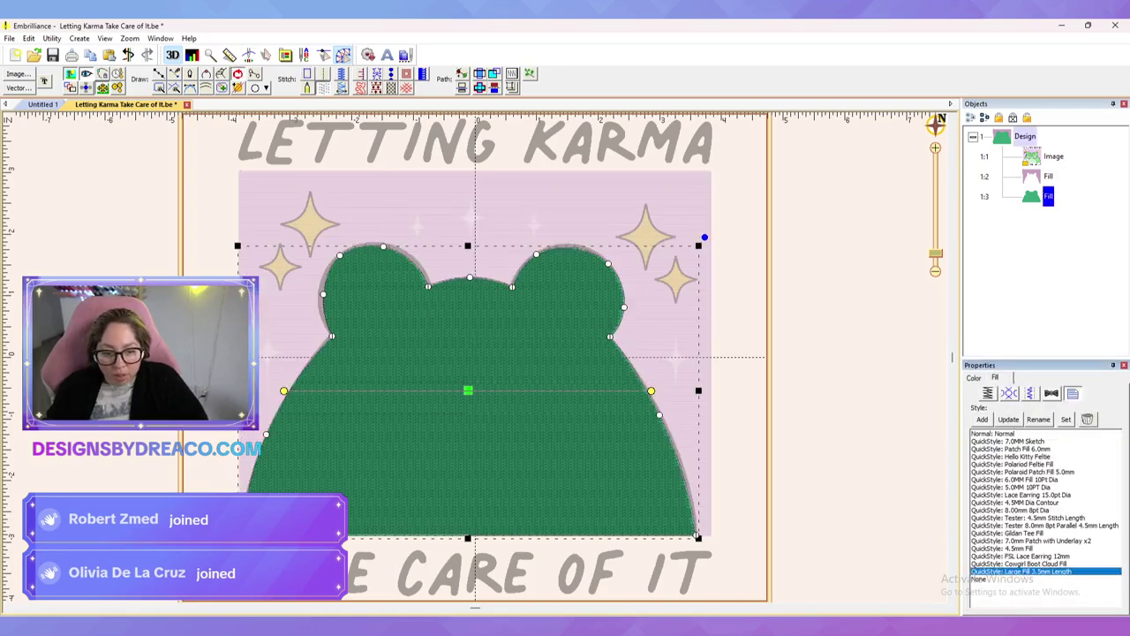
click(852, 442)
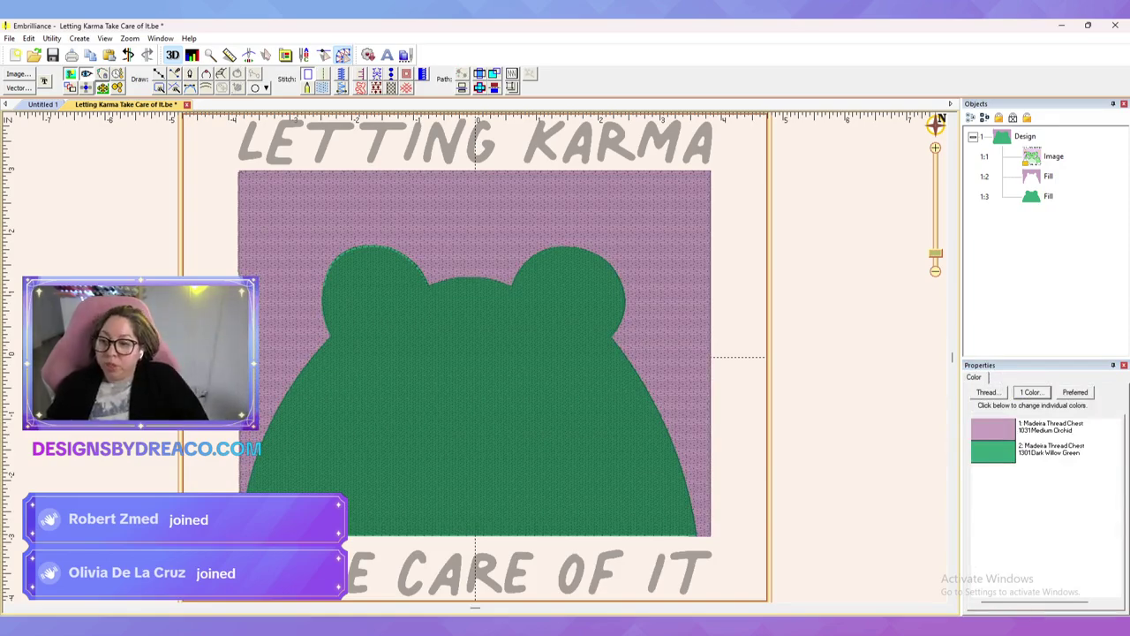
Step: Turn the frog fill's stitch direction vertical and move its stitching start or end marker to the shape's lower-right corner
click(468, 390)
drag(650, 390, 468, 275)
drag(285, 393, 459, 545)
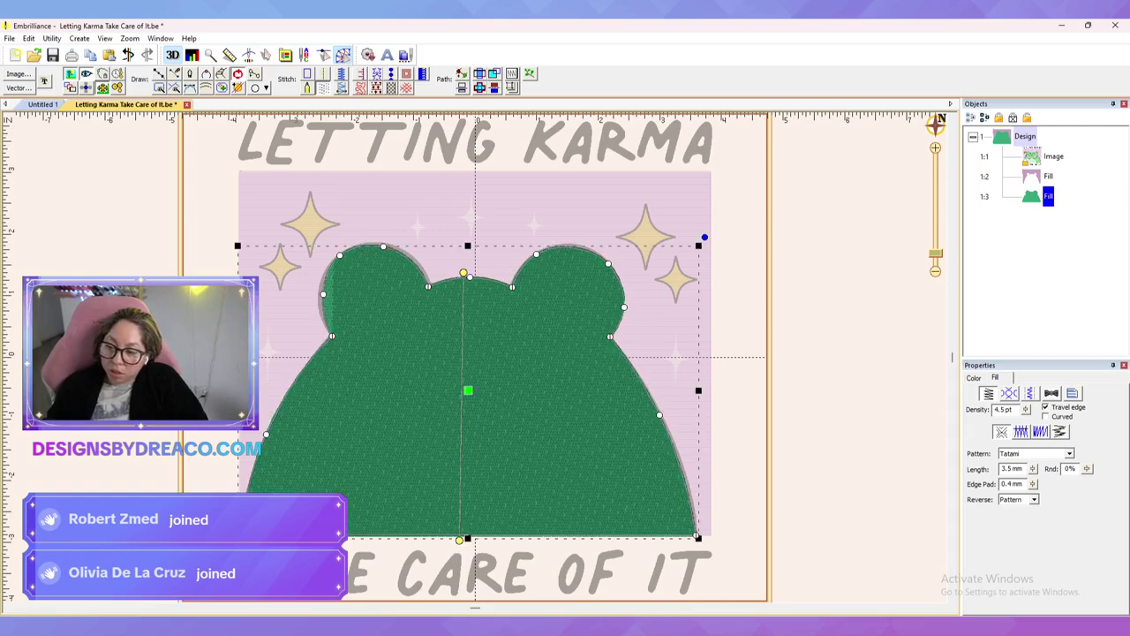
mouse_move(467, 390)
mouse_down()
mouse_move(570, 535)
mouse_move(696, 535)
mouse_up()
click(751, 529)
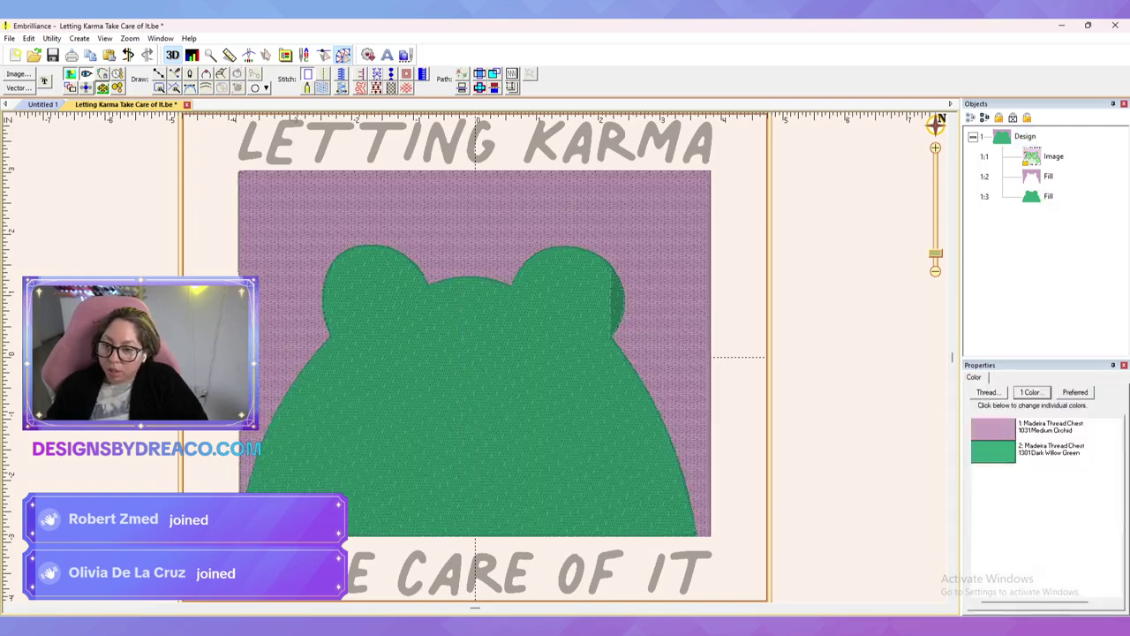
Step: Tilt the frog fill's stitch direction to a diagonal and save the design
click(695, 532)
drag(459, 540, 397, 540)
drag(465, 272, 590, 245)
click(830, 256)
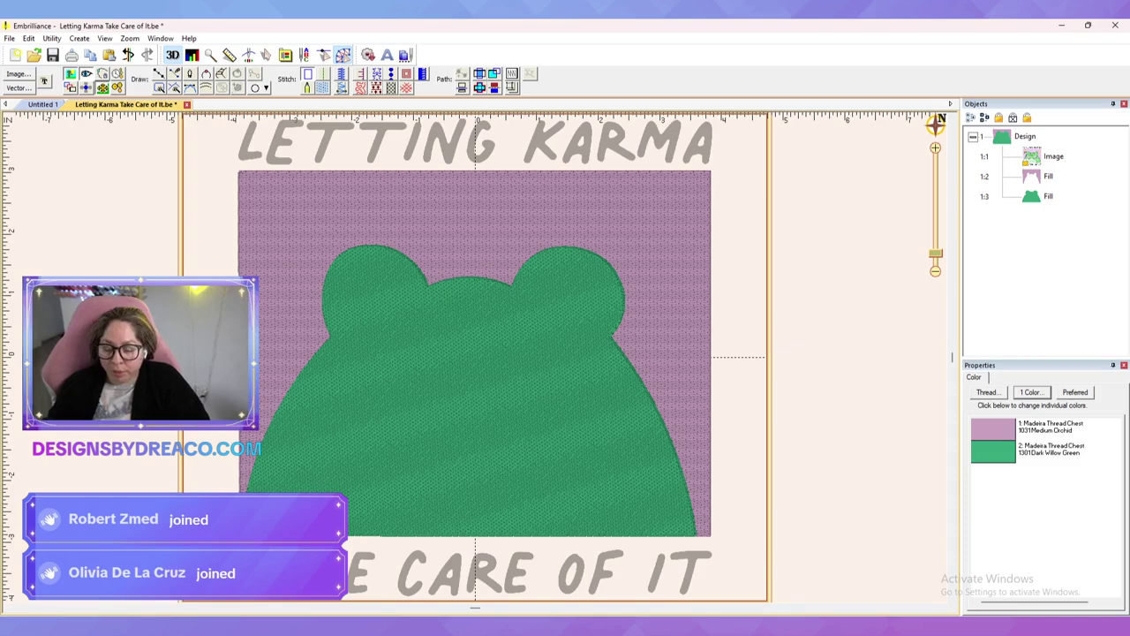
key(ctrl+s)
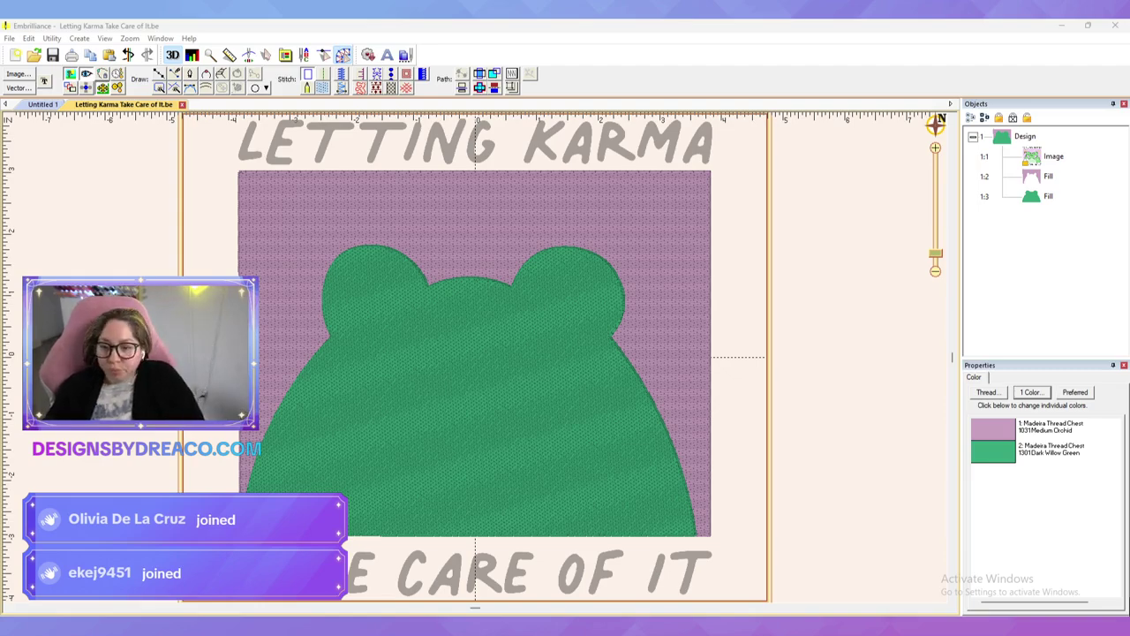
Step: Hide the stitches and trace the frog's belly as a closed shape with a straight base, fitting its left curve to the outline
scroll(475, 357, down, 3)
scroll(475, 357, up, 3)
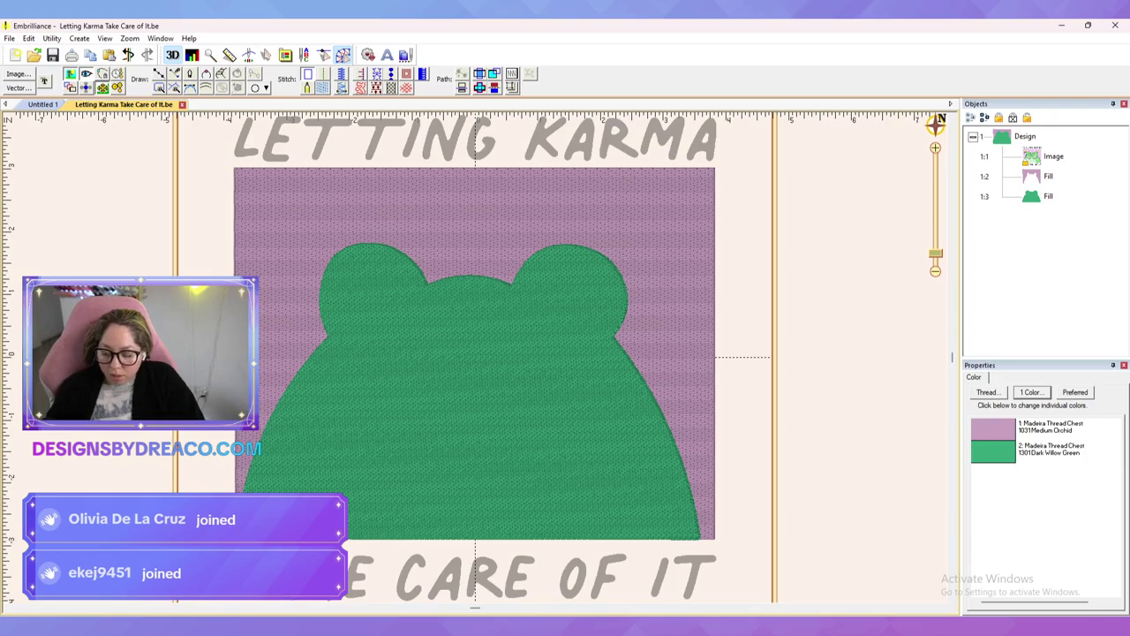
click(86, 73)
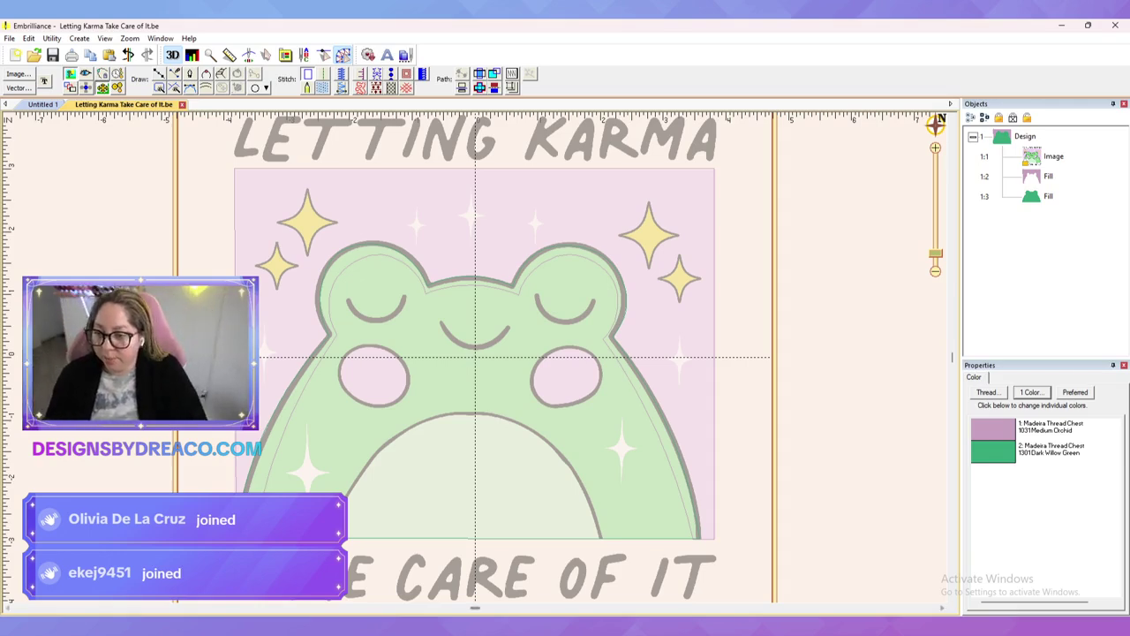
click(159, 74)
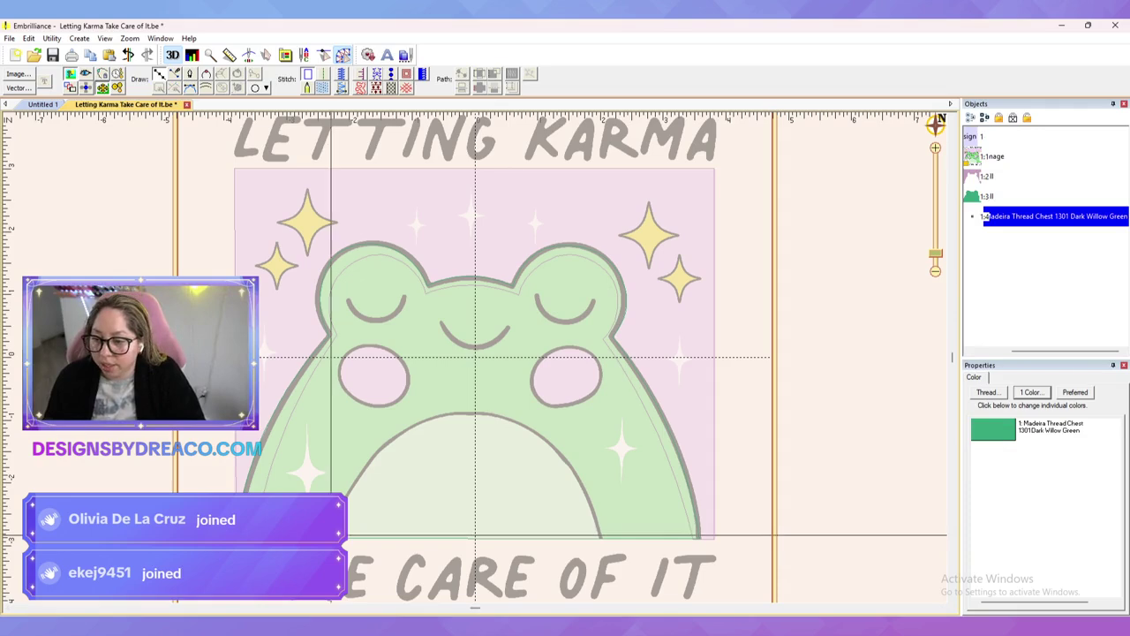
click(393, 437)
click(517, 422)
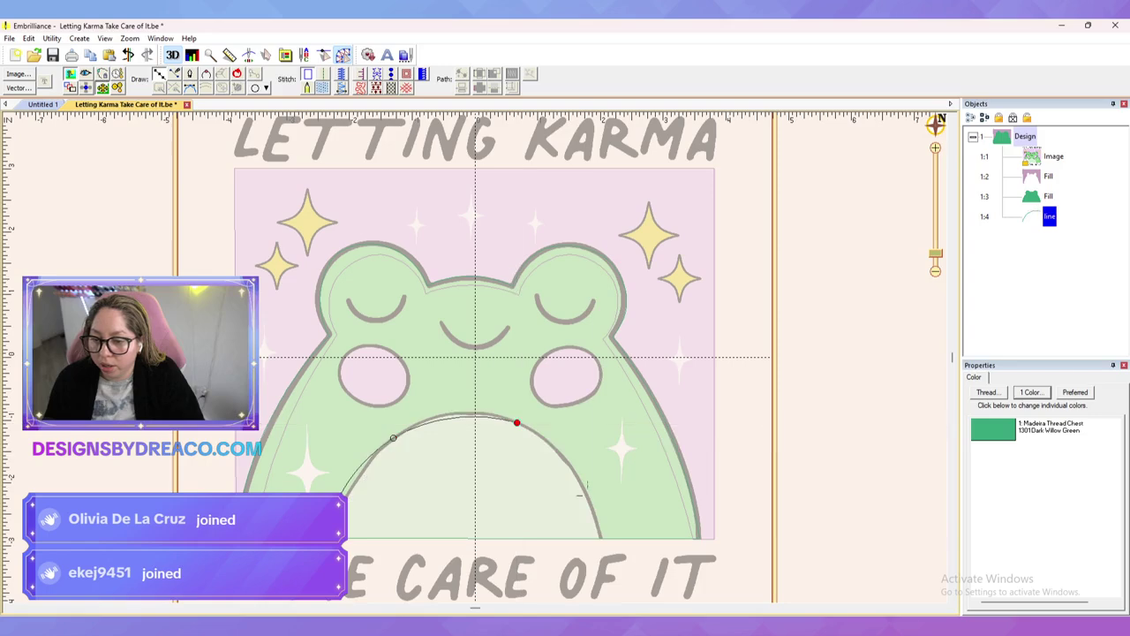
double_click(600, 536)
right_click(325, 537)
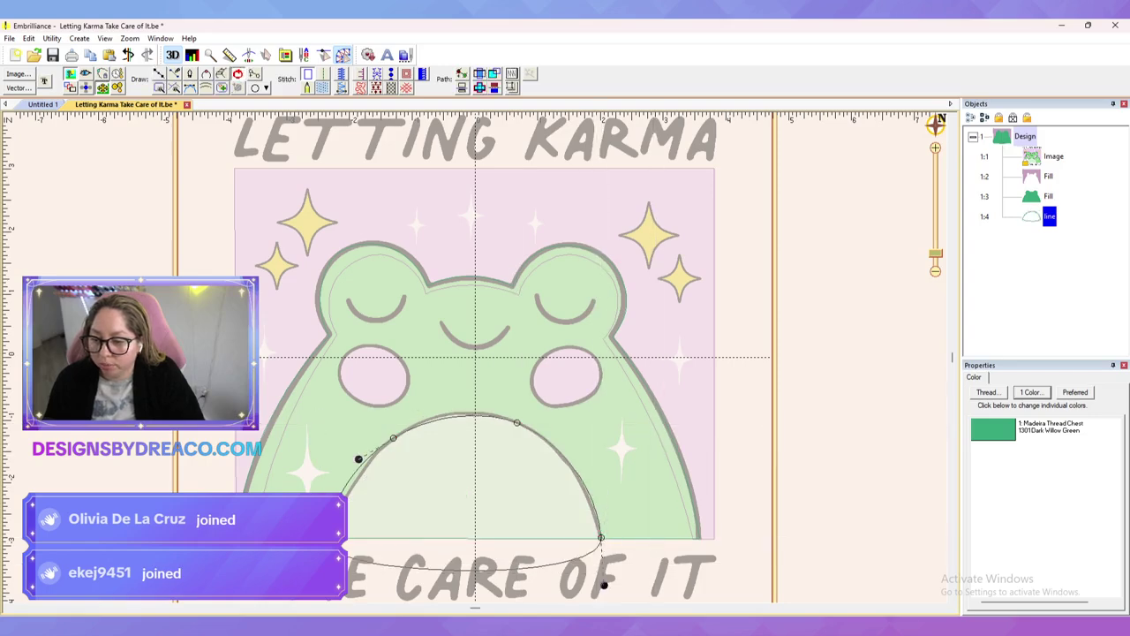
click(362, 425)
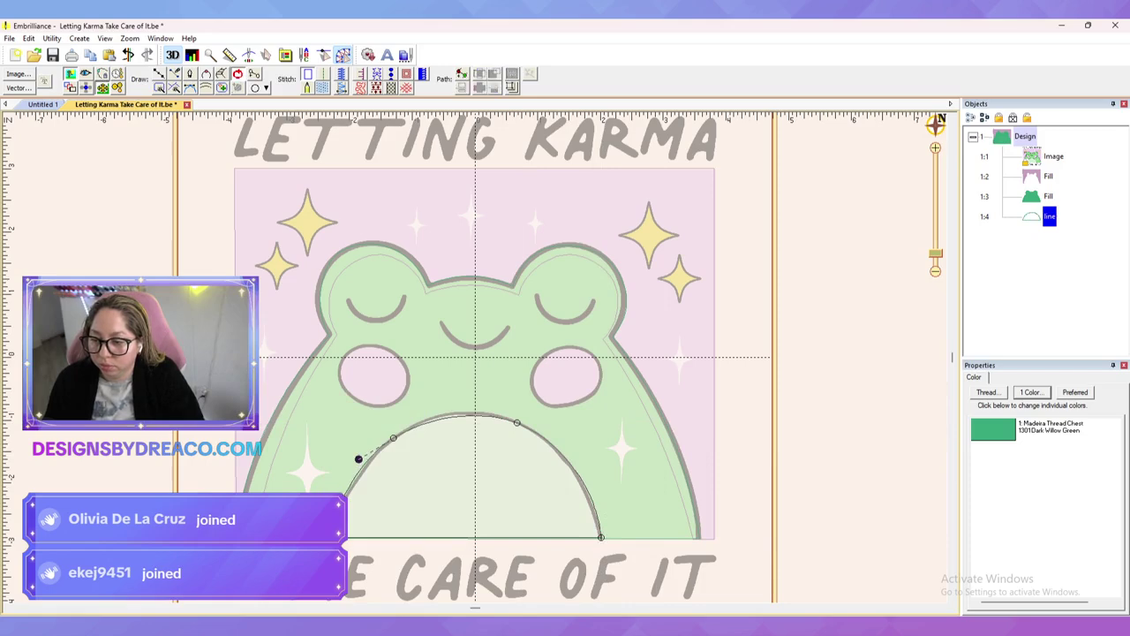
drag(359, 459, 364, 463)
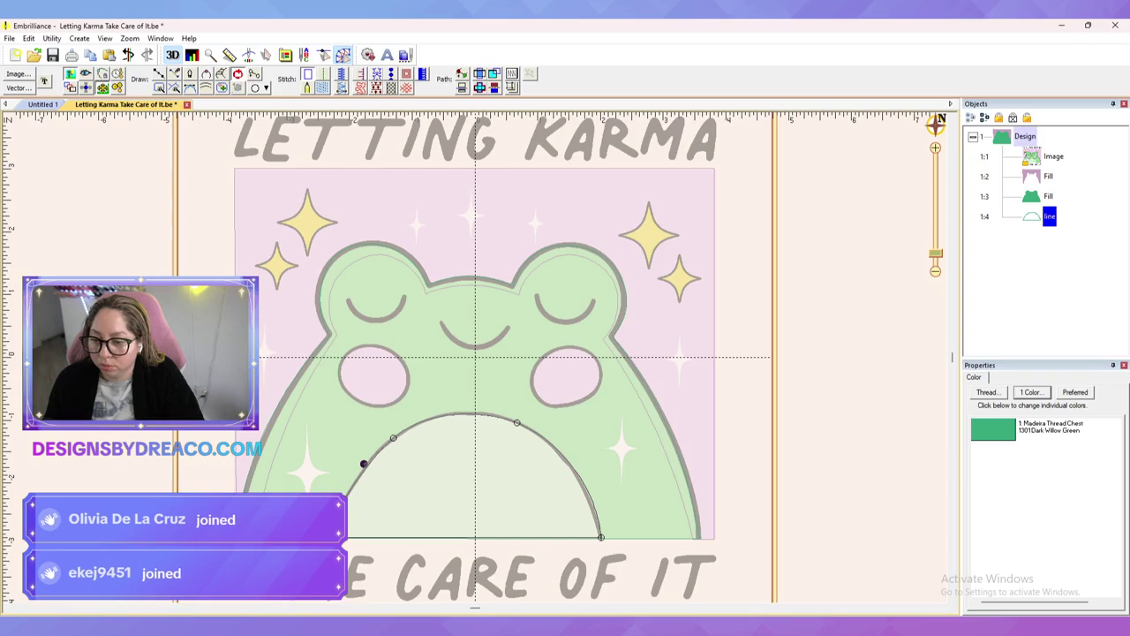
Step: Set the belly shape's thread to Madeira Thread Chest 1045 Light Teal and convert the shape to a fill stitch
click(993, 429)
double_click(547, 349)
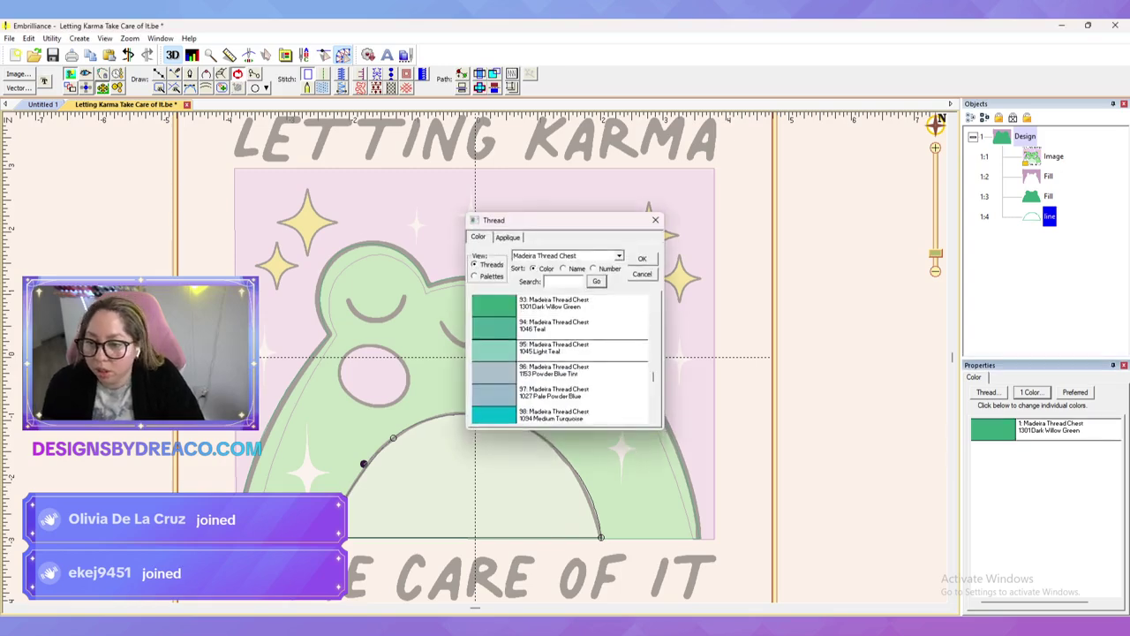
click(324, 87)
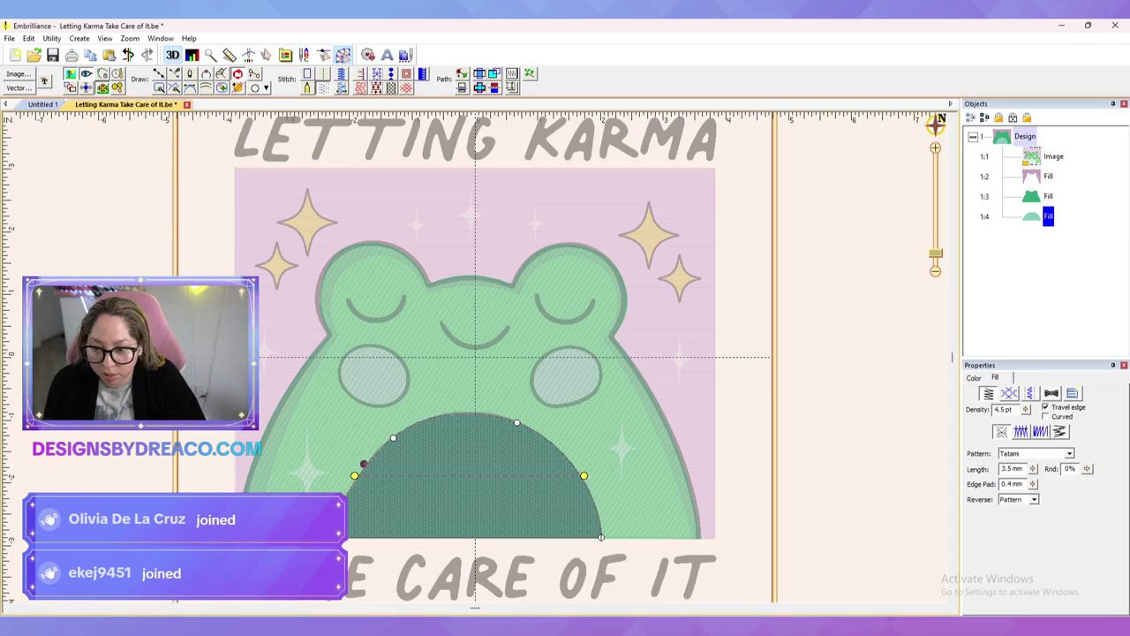
Step: Turn the belly fill's stitch direction near vertical and apply a quick style with a 7.0 pt density
drag(584, 476, 459, 542)
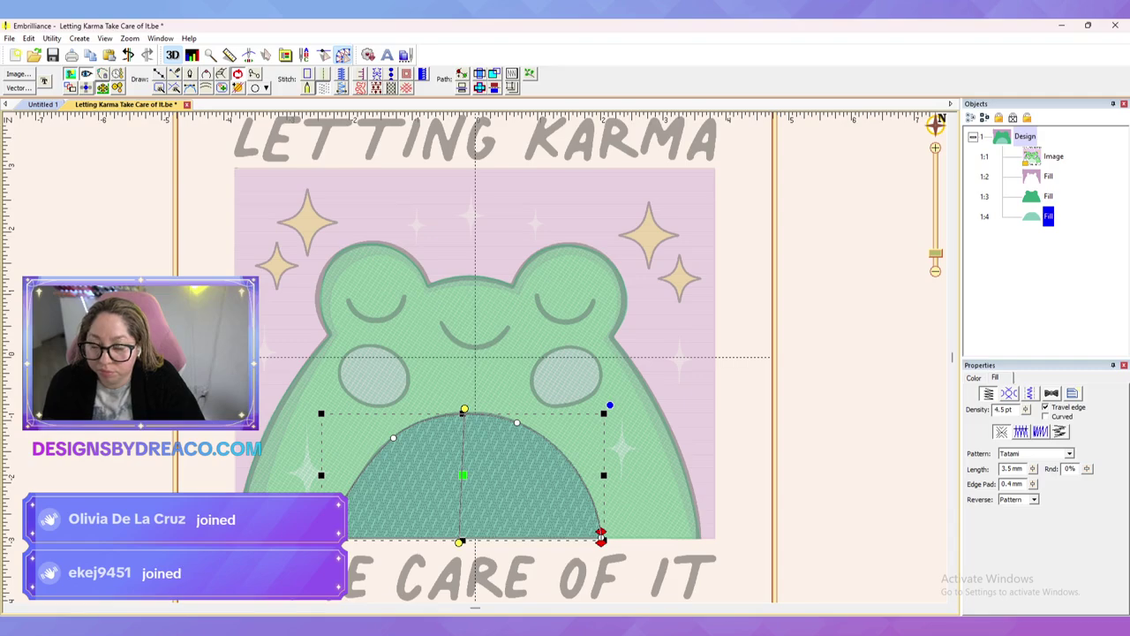
key(Escape)
click(476, 477)
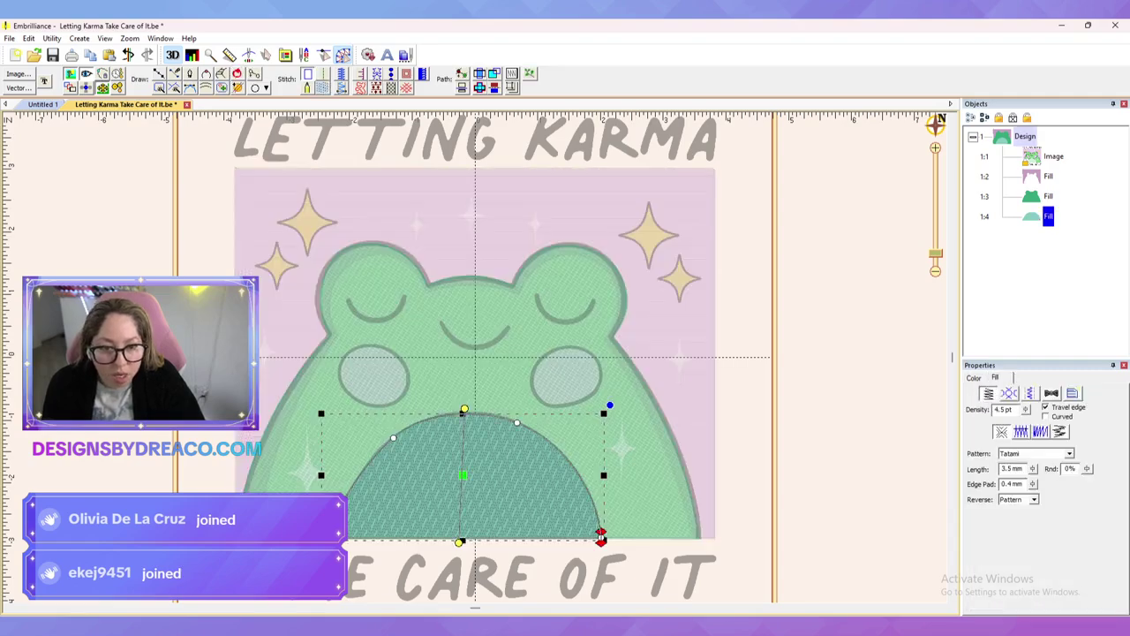
click(1073, 394)
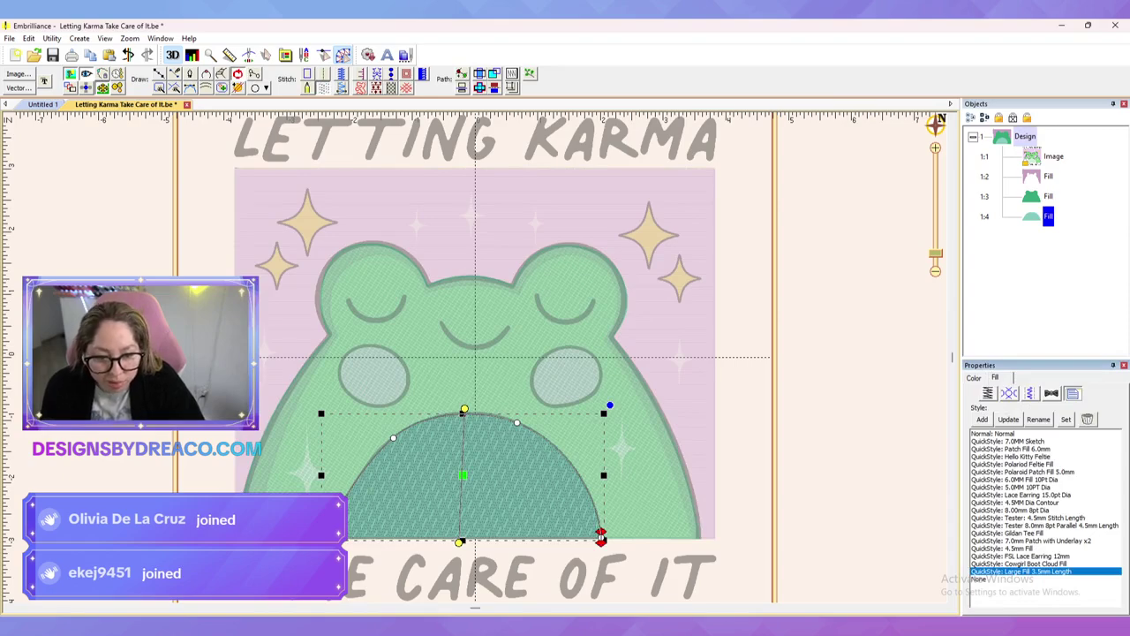
key(Escape)
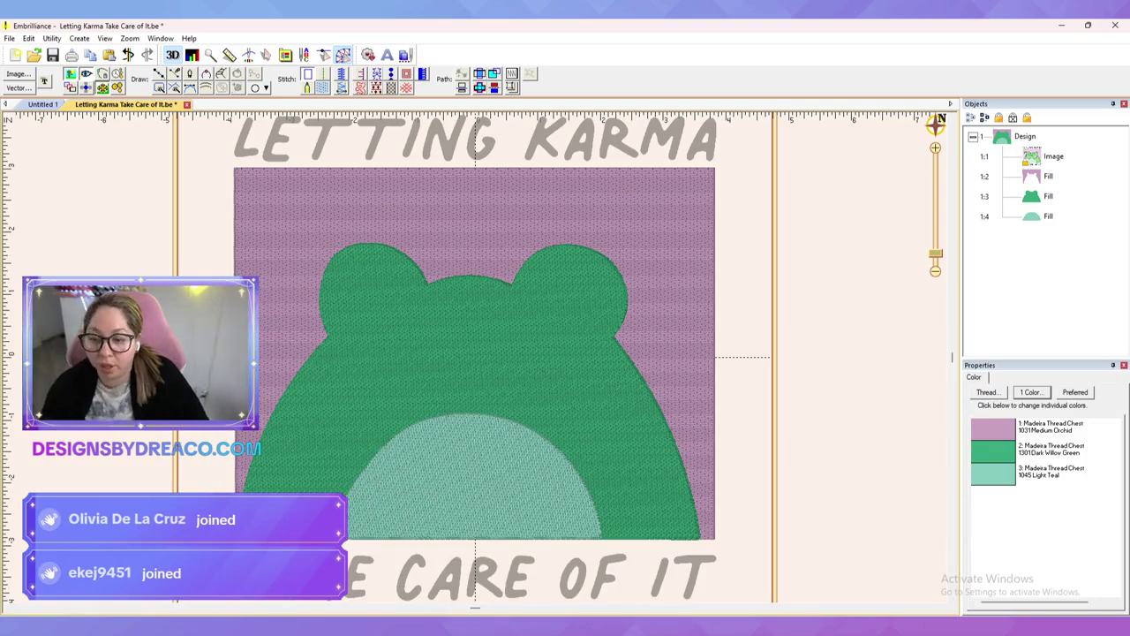
Step: Duplicate the light teal belly fill and turn off travel edge on the copy
click(1048, 196)
click(1047, 216)
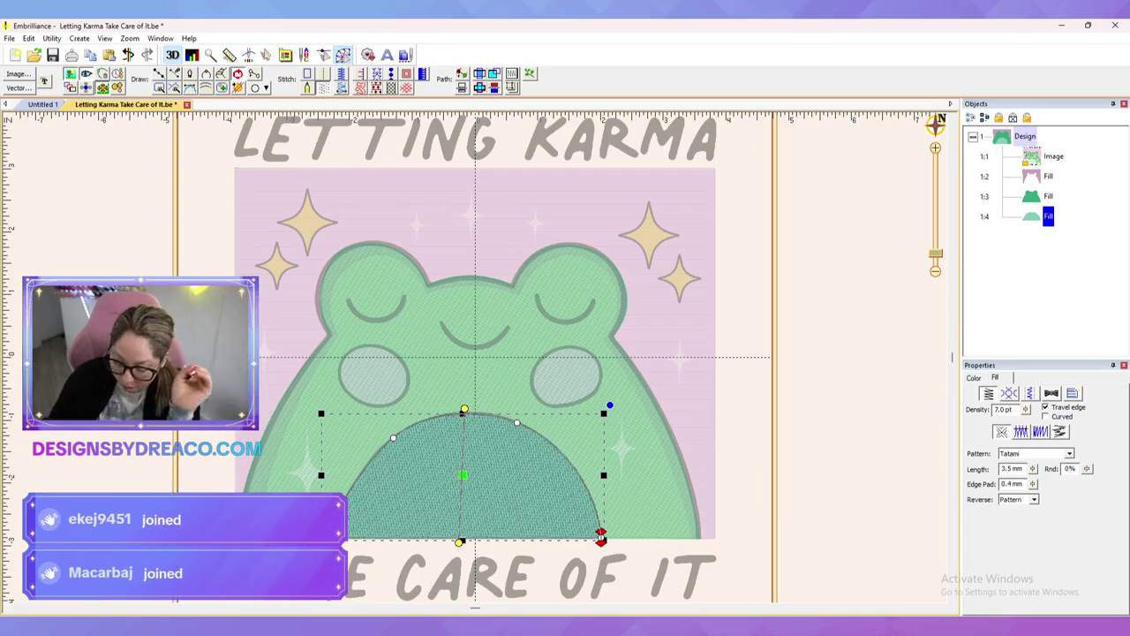
key(ctrl+d)
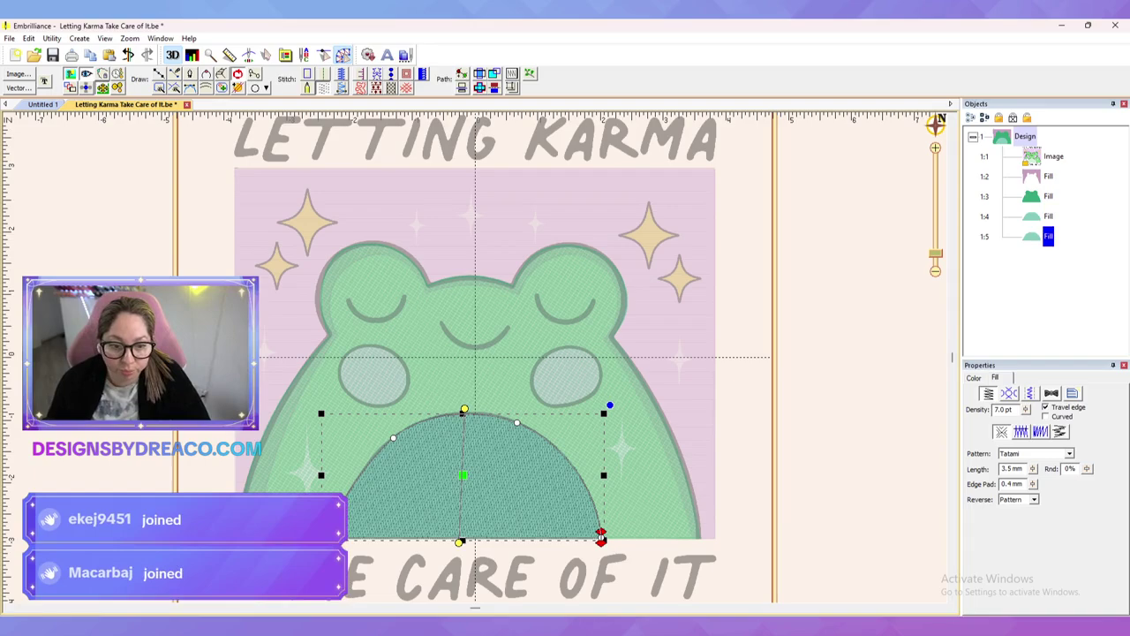
click(1046, 407)
click(847, 353)
Step: Set the duplicated belly fill's thread to Madeira Thread Chest 1100 Light Grass Green
click(1048, 236)
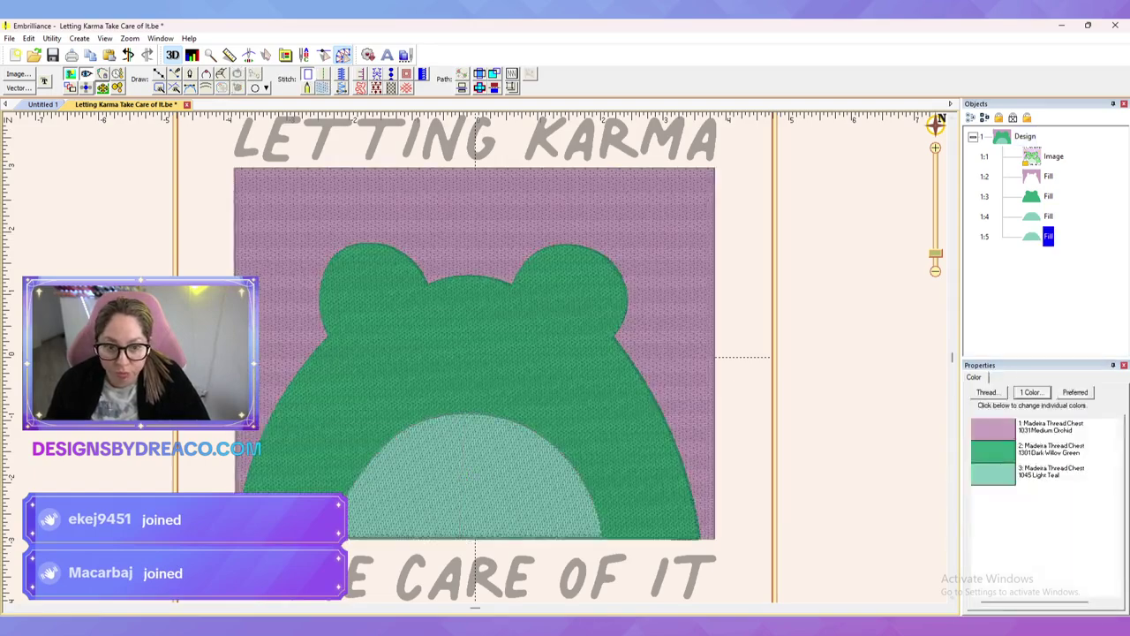
click(974, 377)
click(993, 430)
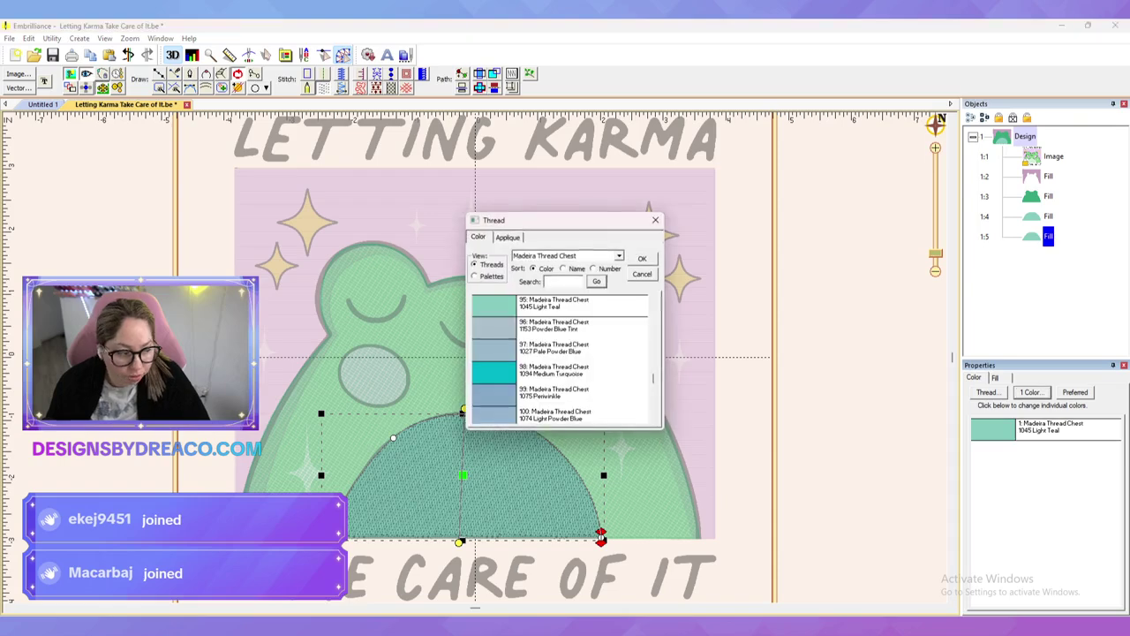
scroll(561, 358, down, 2)
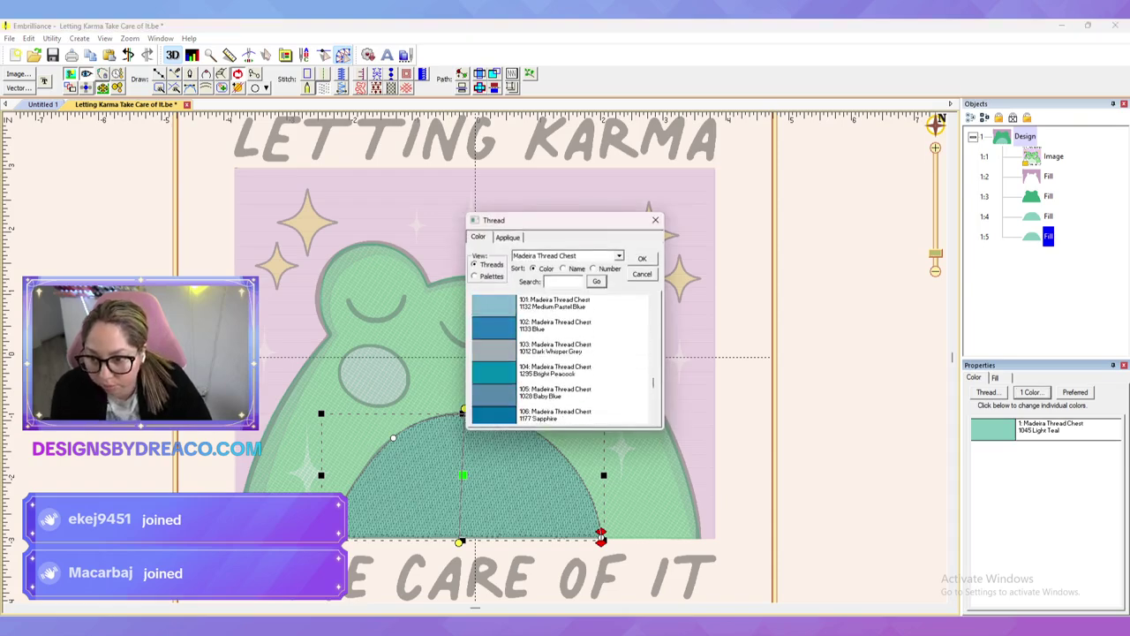
scroll(561, 358, down, 11)
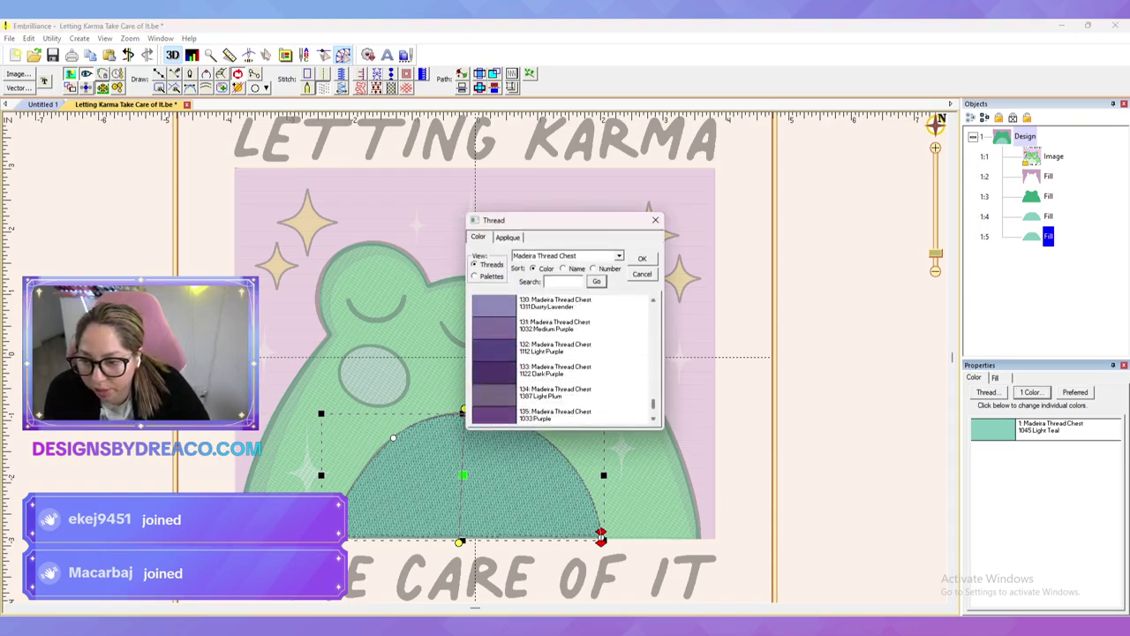
scroll(560, 357, up, 19)
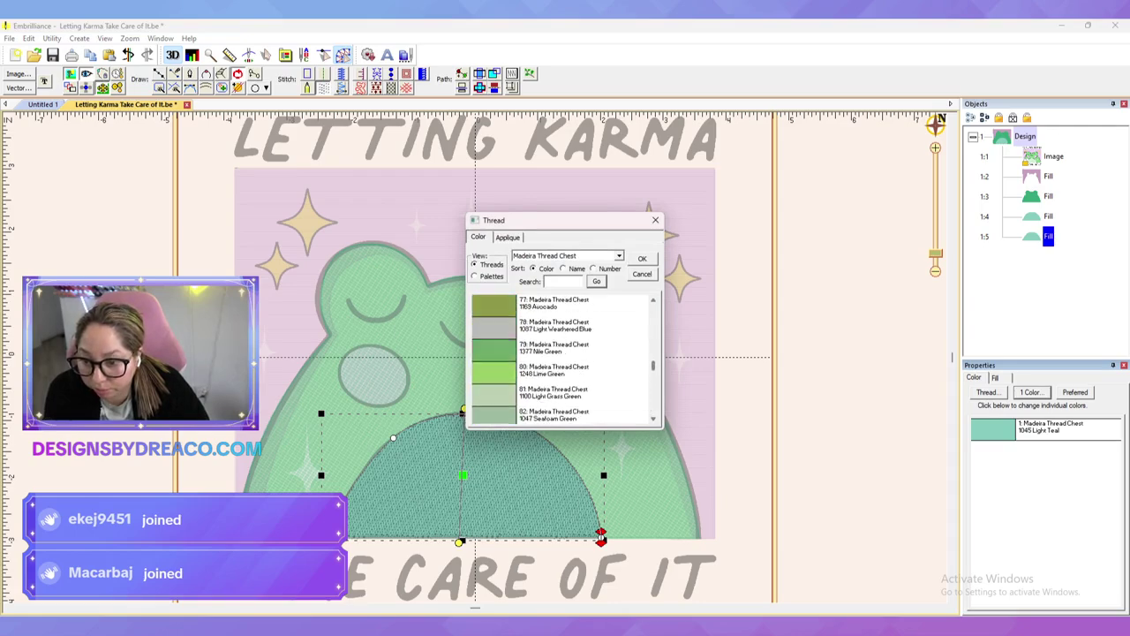
double_click(556, 394)
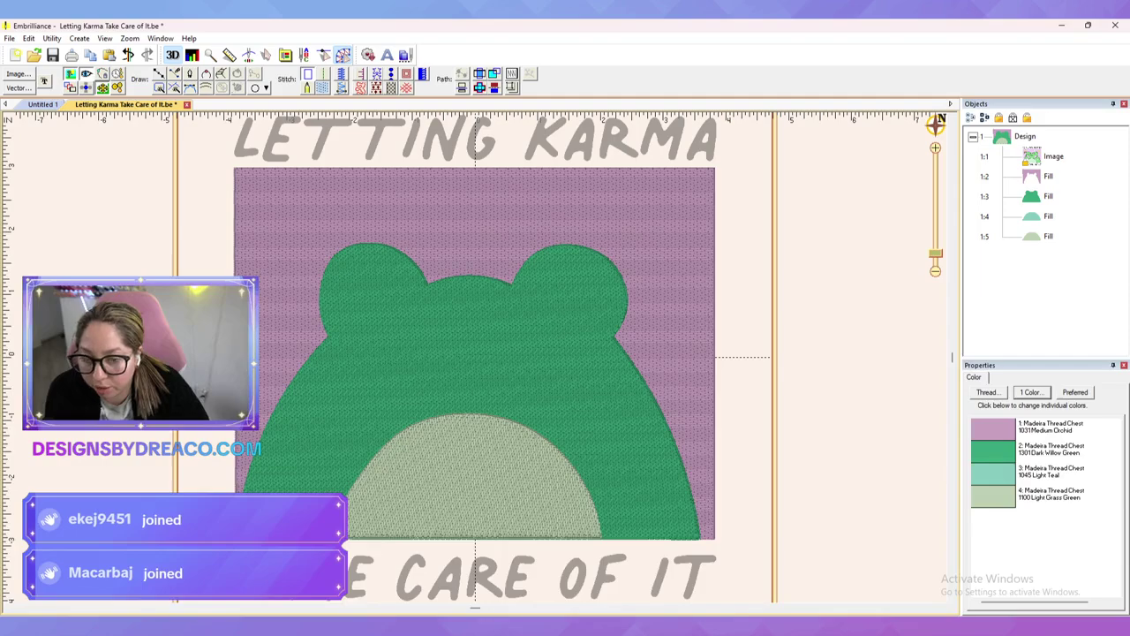
Step: Set the density of the light grass green belly fill to 10 pt
scroll(484, 574, up, 5)
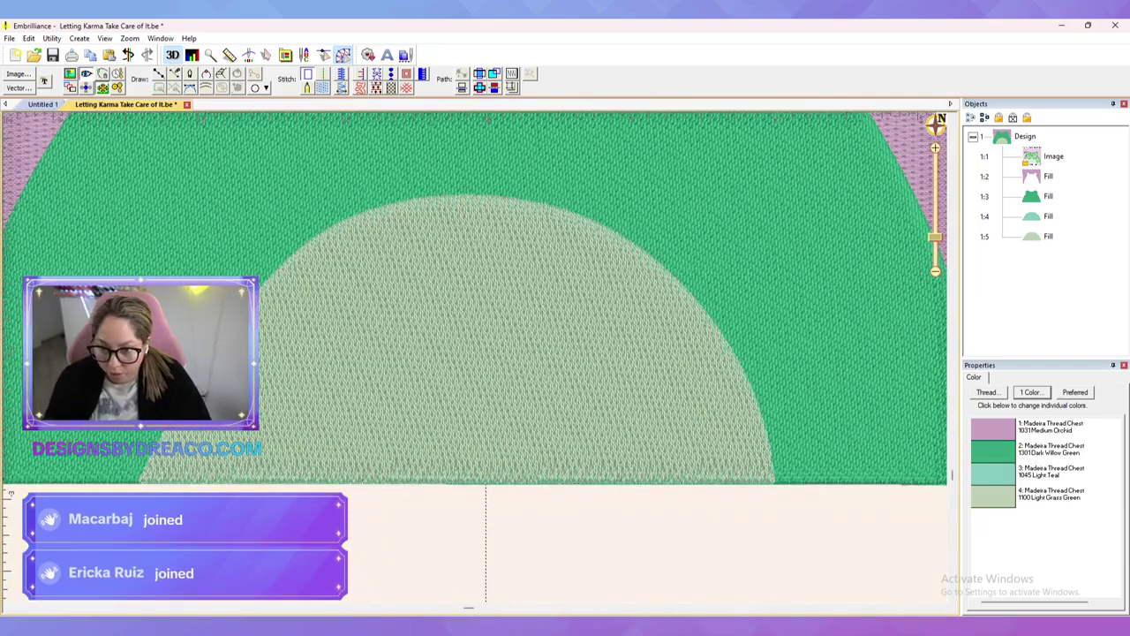
click(1048, 237)
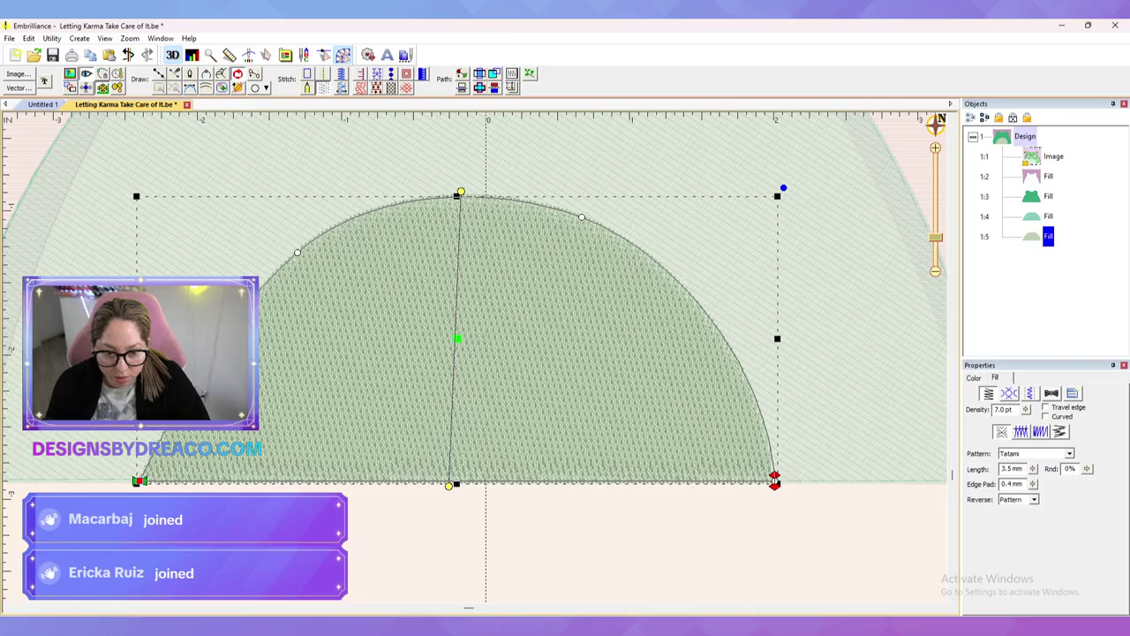
double_click(1000, 410)
text(10)
key(Return)
click(848, 547)
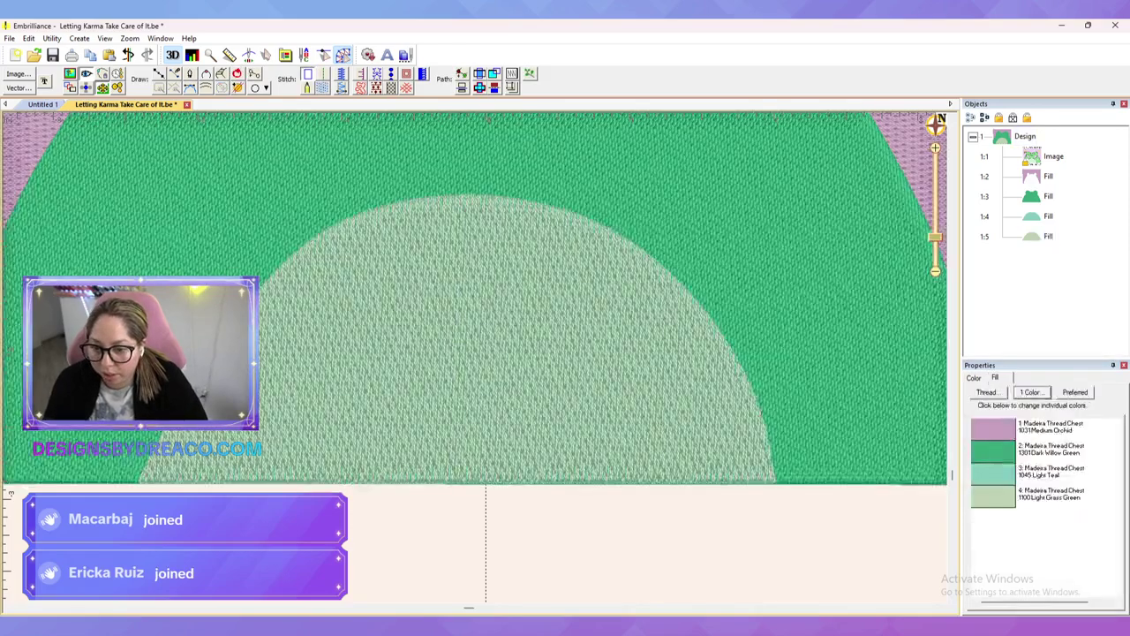
Step: Turn off the 3D stitch preview and hide the dark willow green frog fill so only the belly layers show over it
click(1048, 236)
click(172, 54)
click(848, 547)
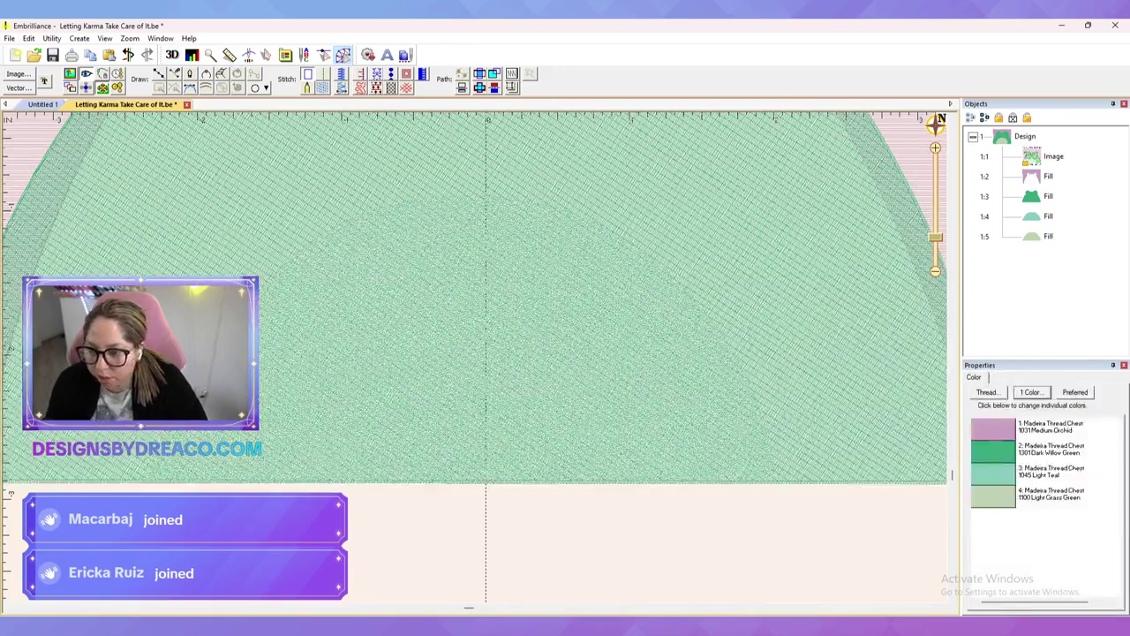
click(1048, 196)
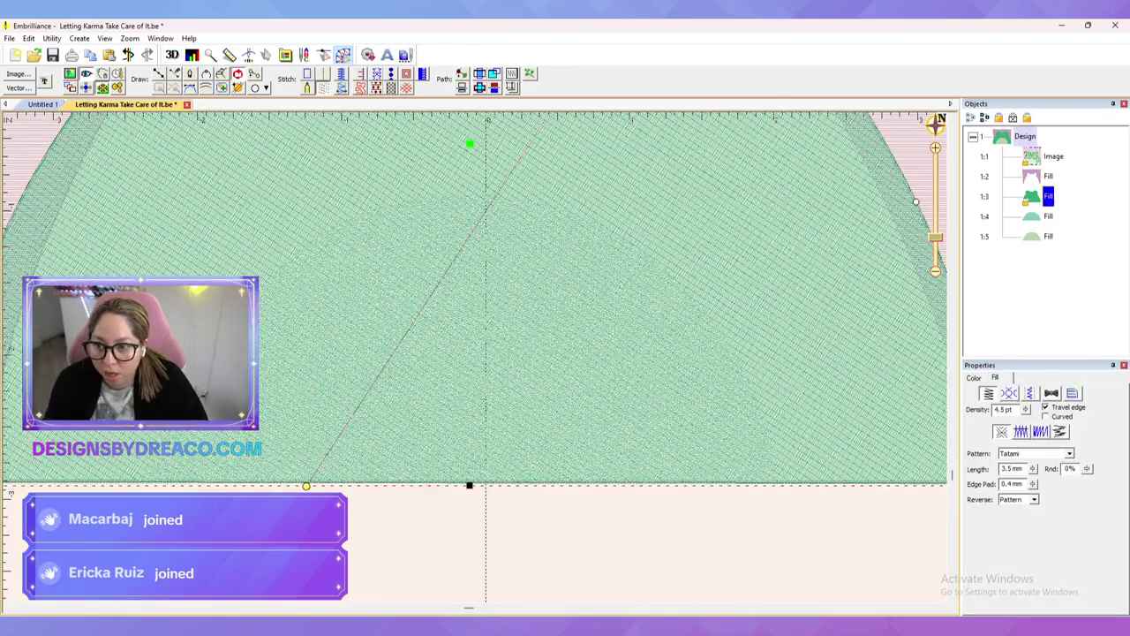
click(1025, 136)
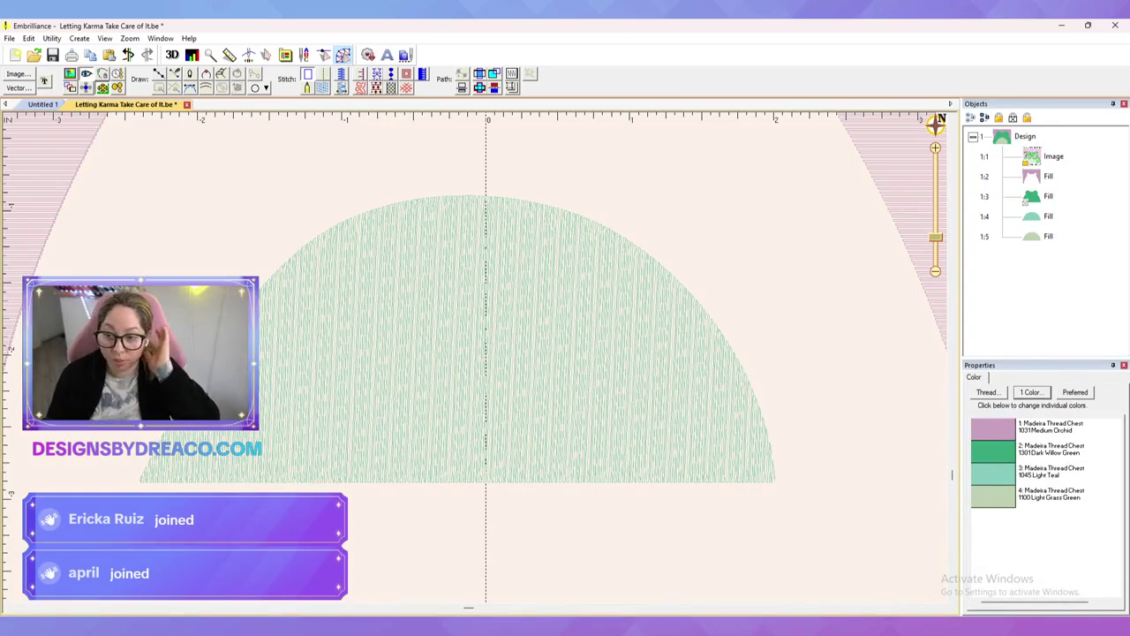
Step: Inspect the two overlapping belly fills up close in flat stitch view and in 3D preview
click(1048, 217)
ctrl+click(1048, 236)
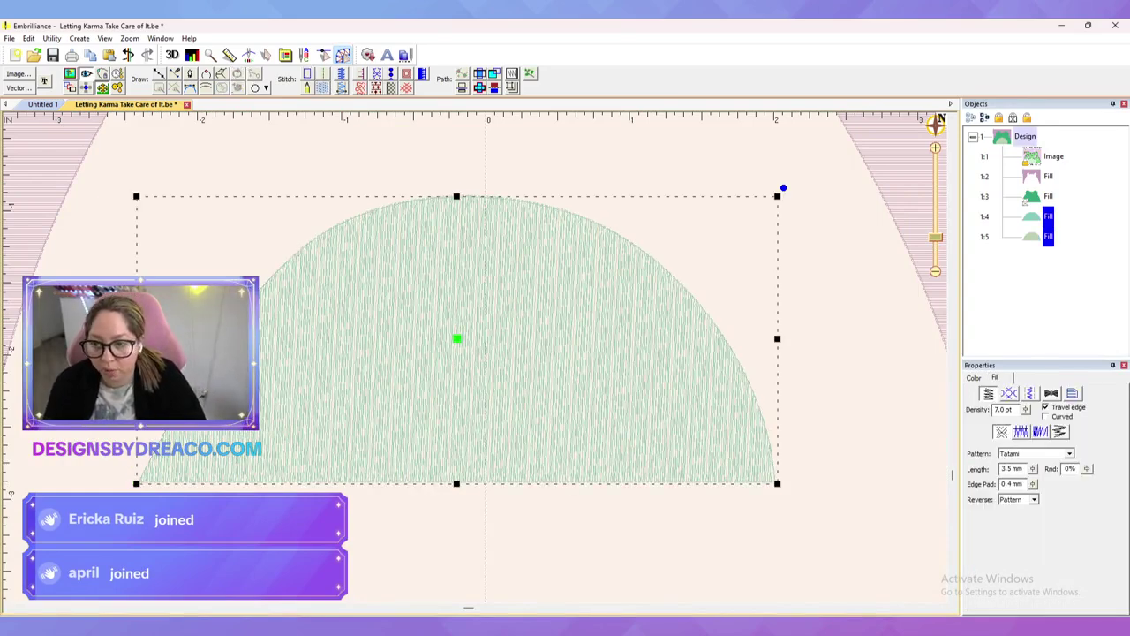
key(0)
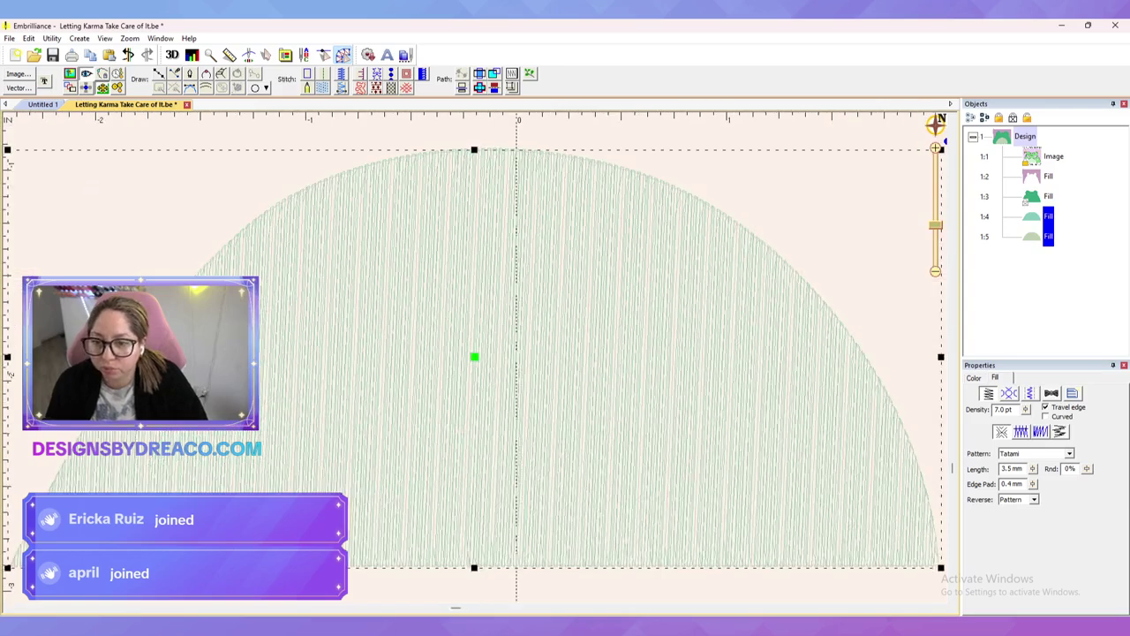
key(Escape)
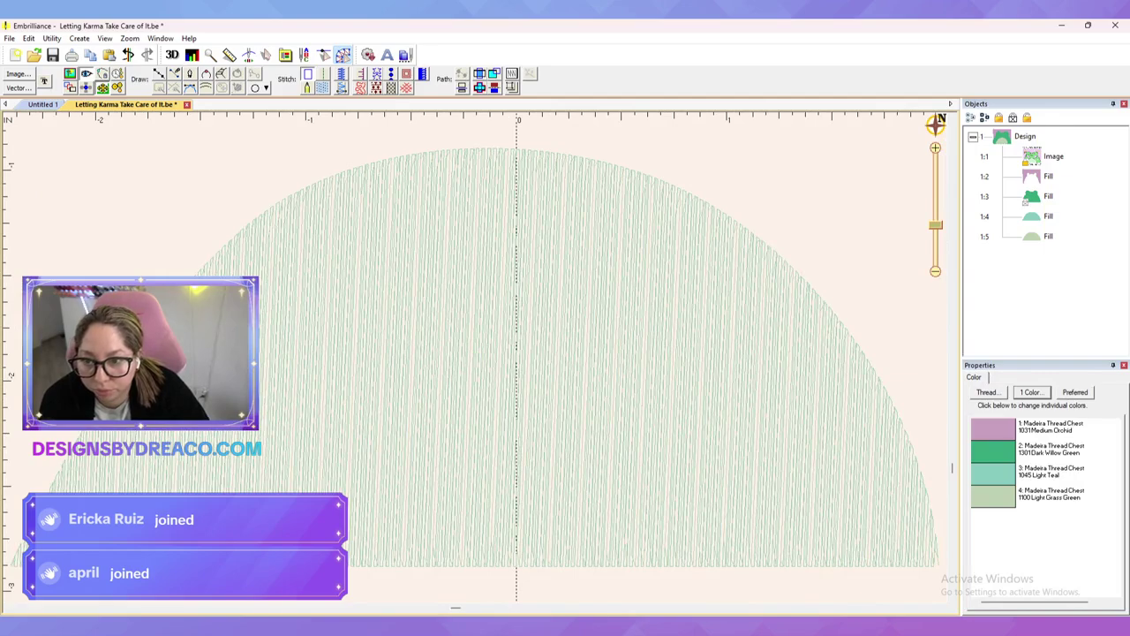
click(1048, 236)
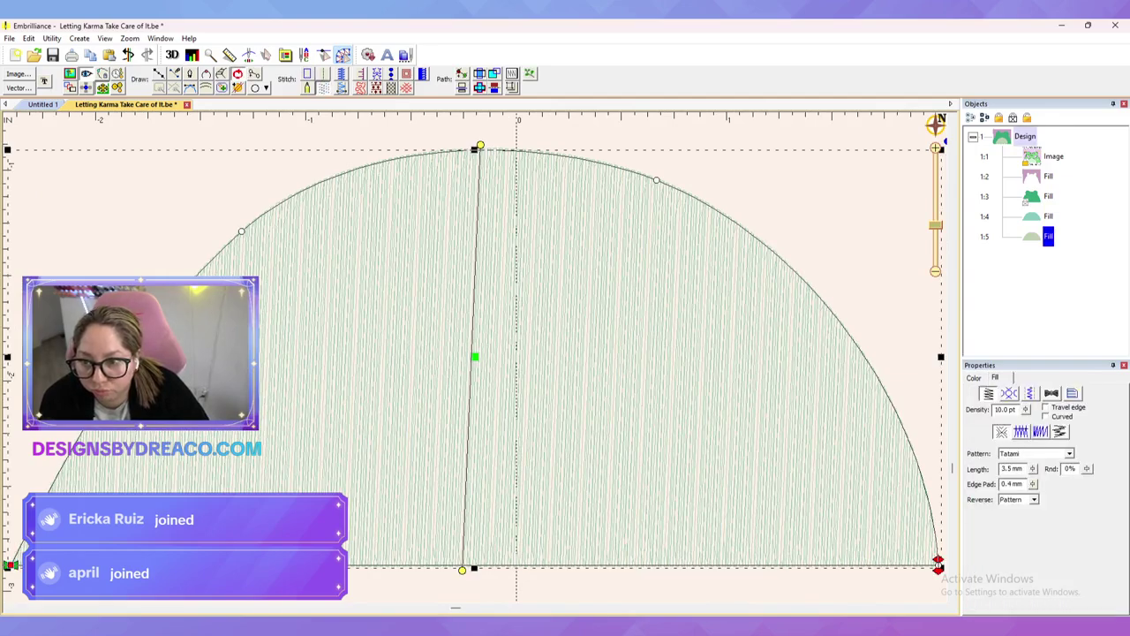
key(s)
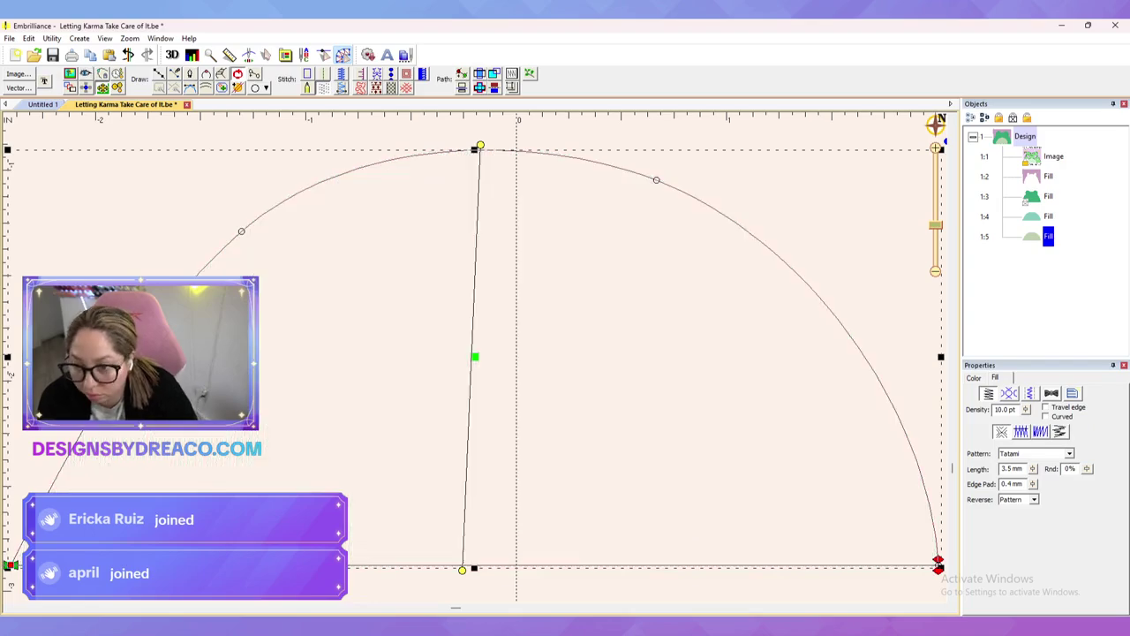
key(s)
key(d)
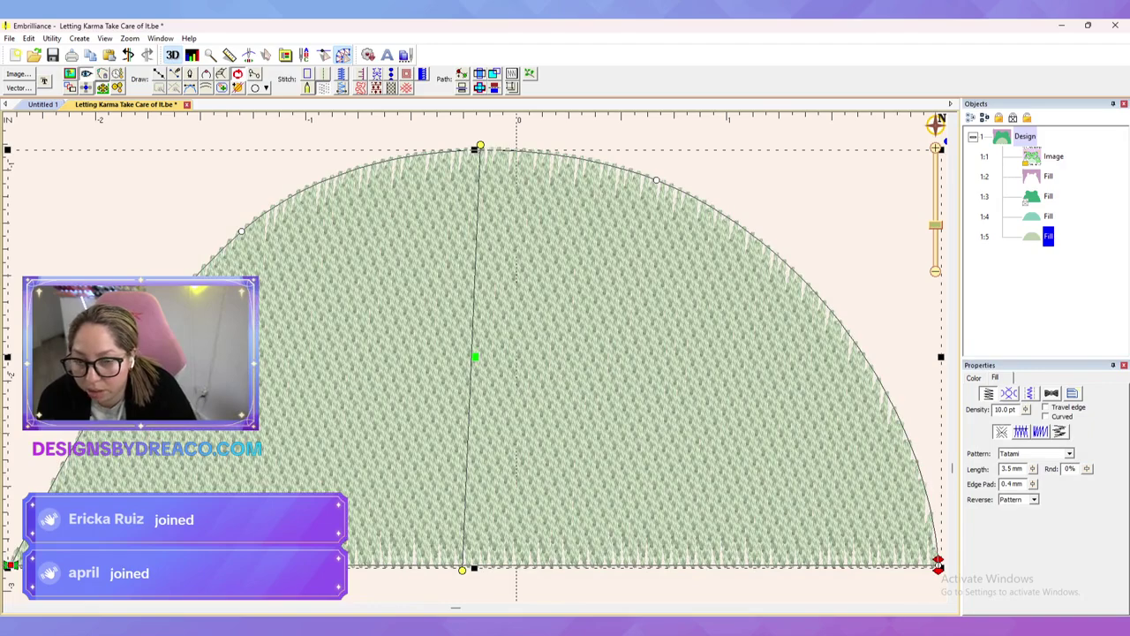
click(870, 195)
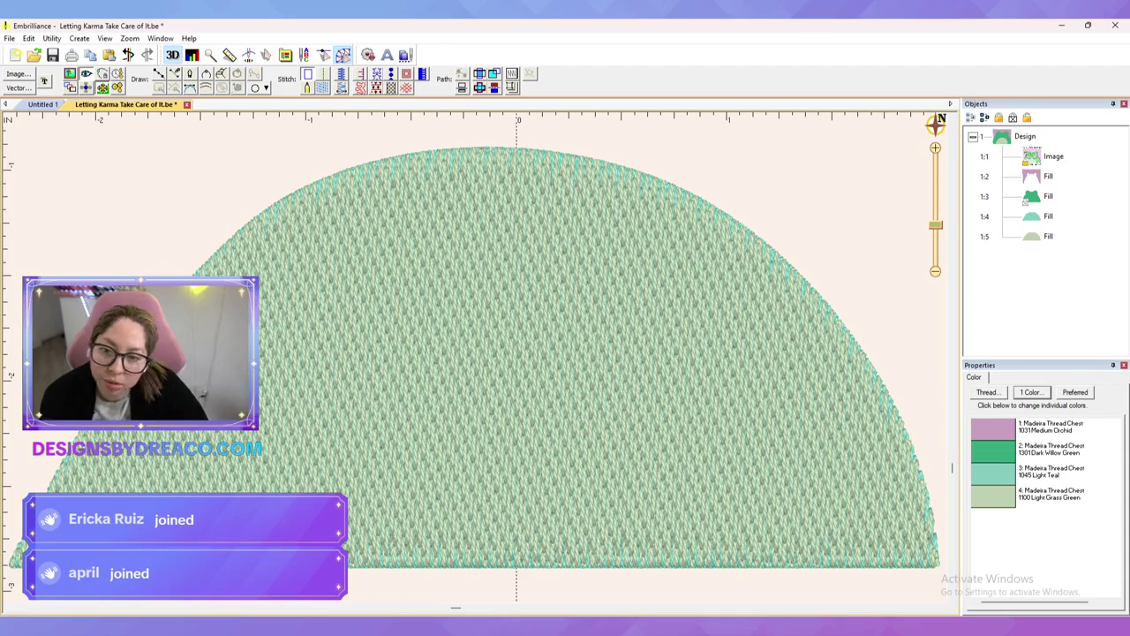
Step: Set the stitch length of the light grass green belly fill to 4.5 mm
click(1047, 237)
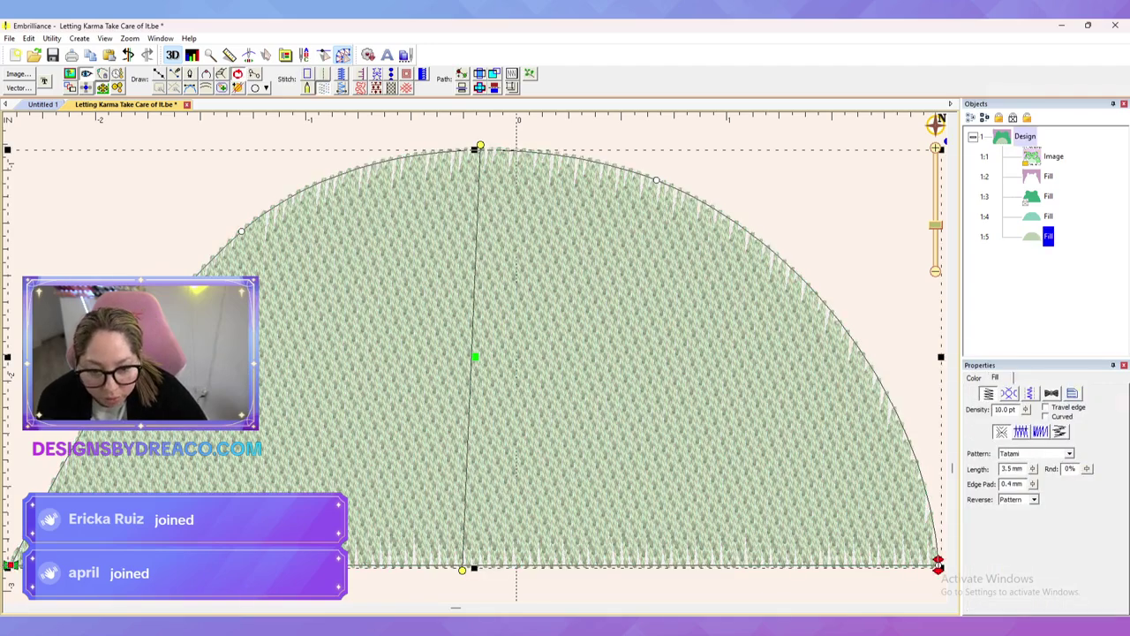
drag(1008, 469, 994, 469)
text(4.)
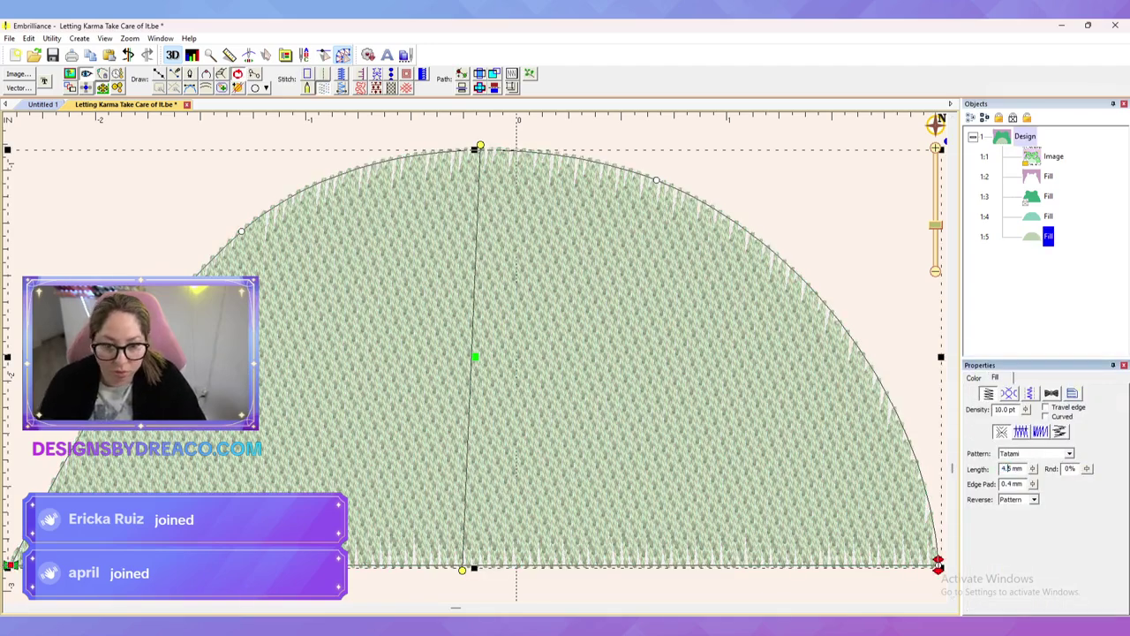
key(Tab)
click(848, 207)
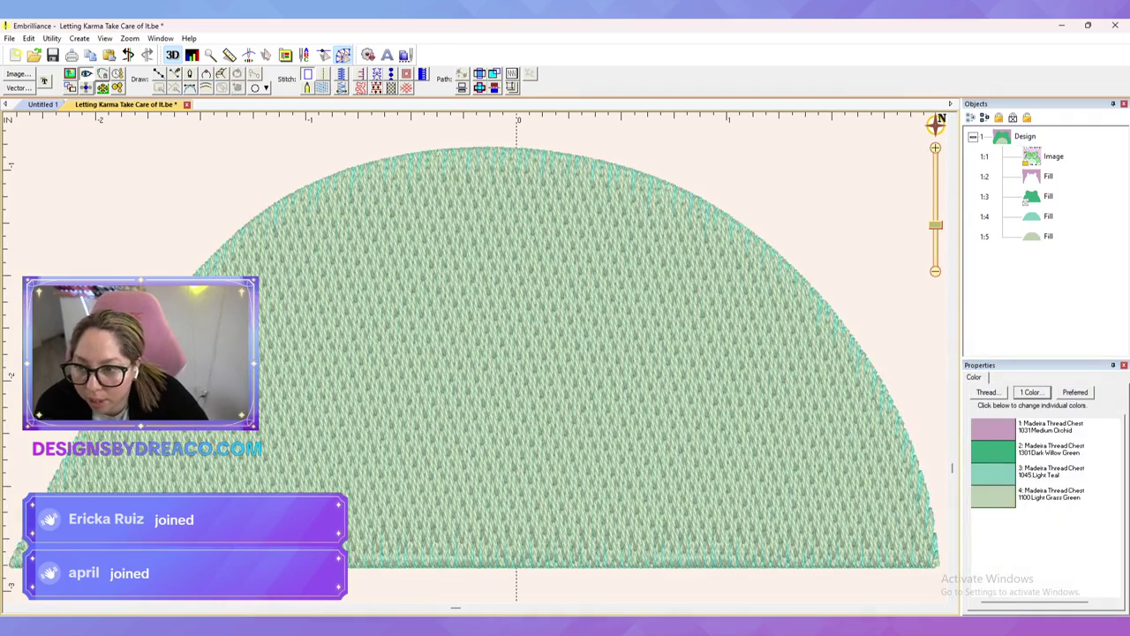
Step: Check the light grass green belly fill's tie settings and examine the blended belly texture at different magnifications
click(1048, 237)
click(1051, 393)
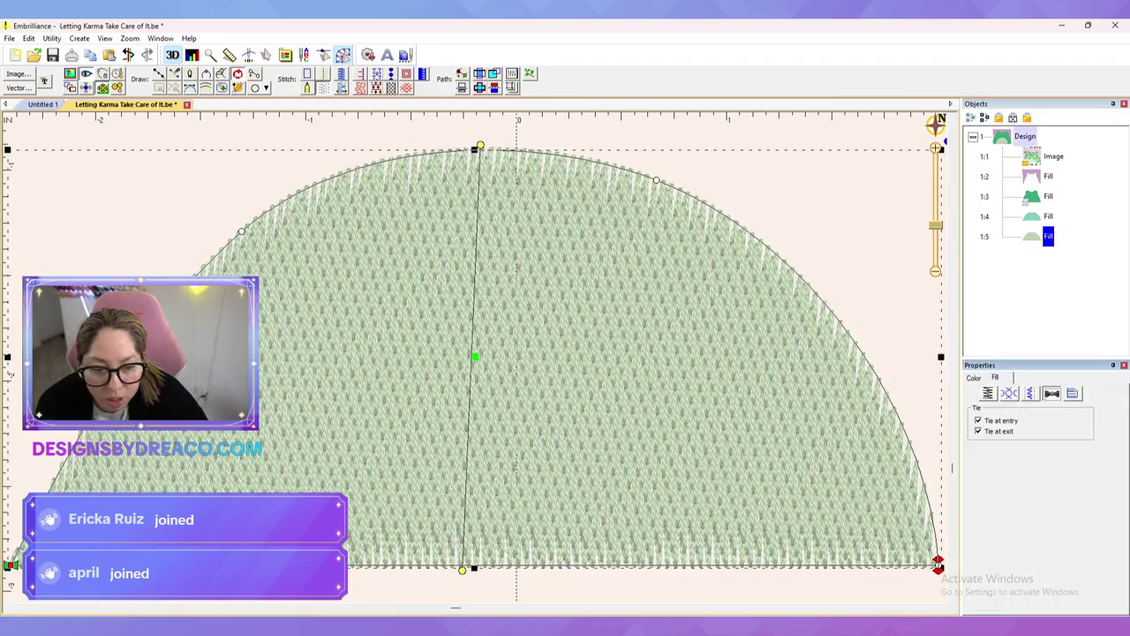
click(848, 207)
scroll(475, 357, down, 4)
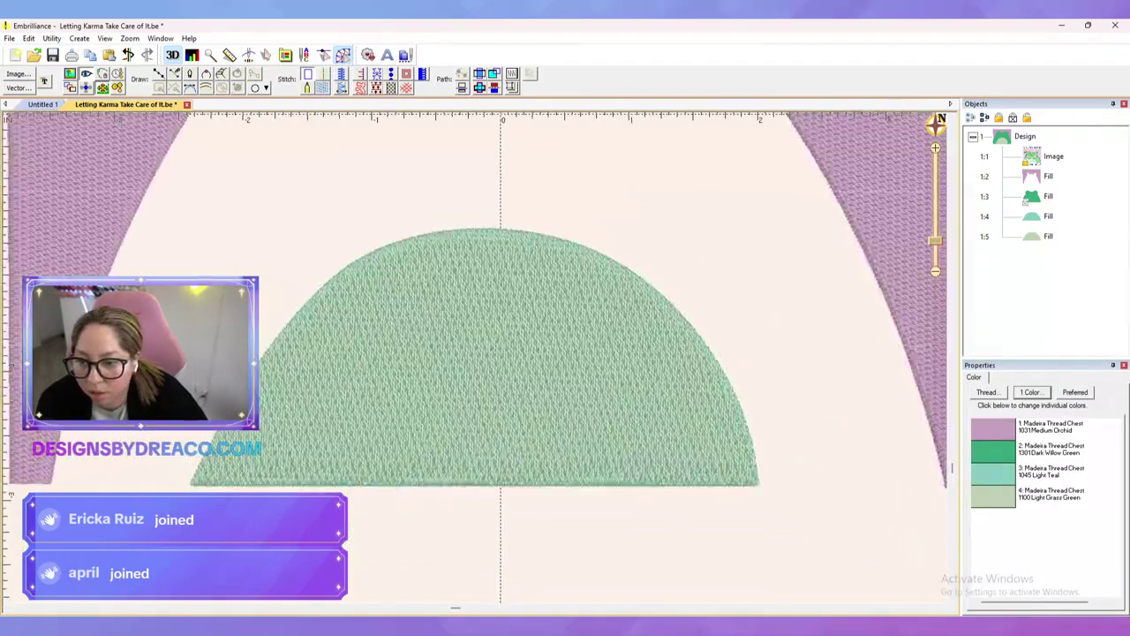
scroll(475, 358, down, 2)
scroll(475, 358, up, 1)
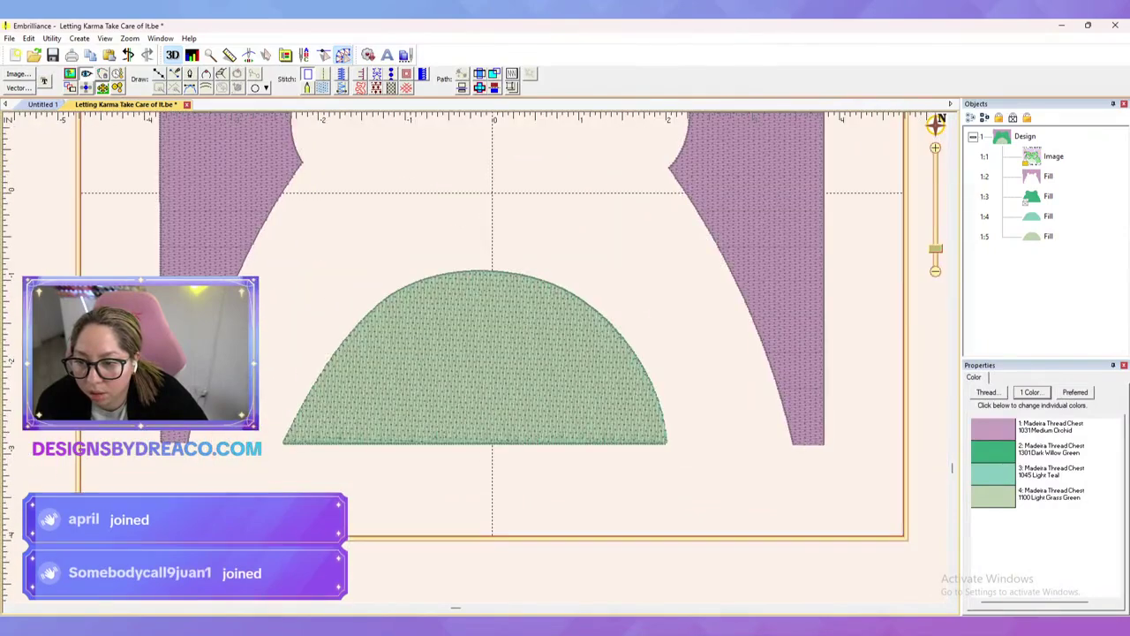
key(ctrl+plus)
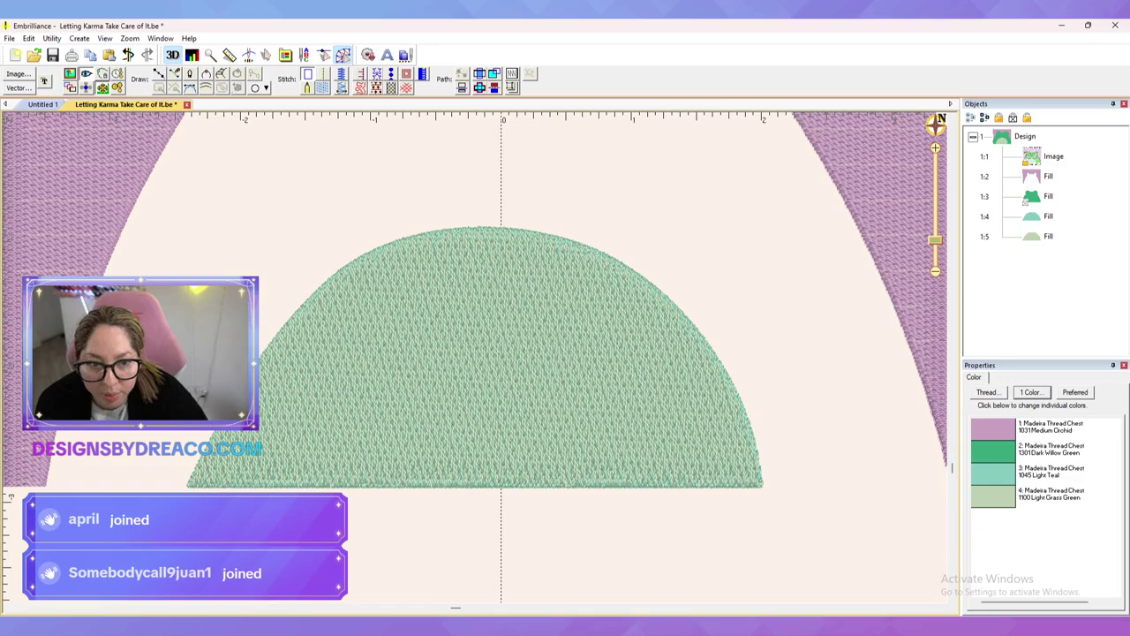
Step: Change the light teal belly fill's thread to Madeira Thread Chest 1377 Nile Green
click(993, 474)
scroll(561, 359, up, 6)
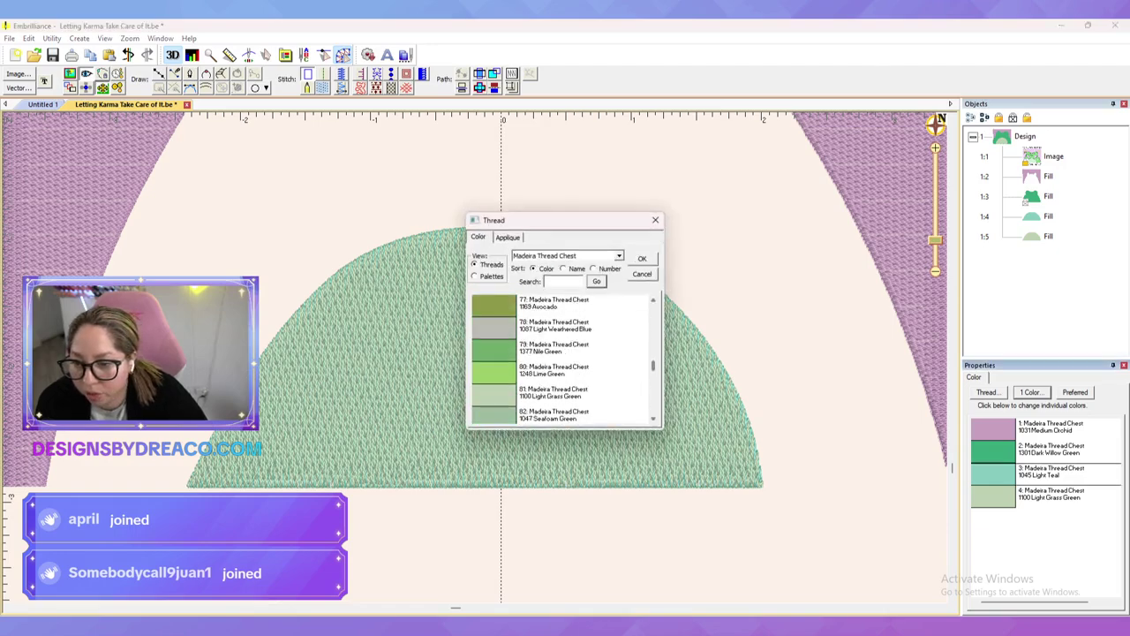
double_click(553, 348)
scroll(553, 349, down, 2)
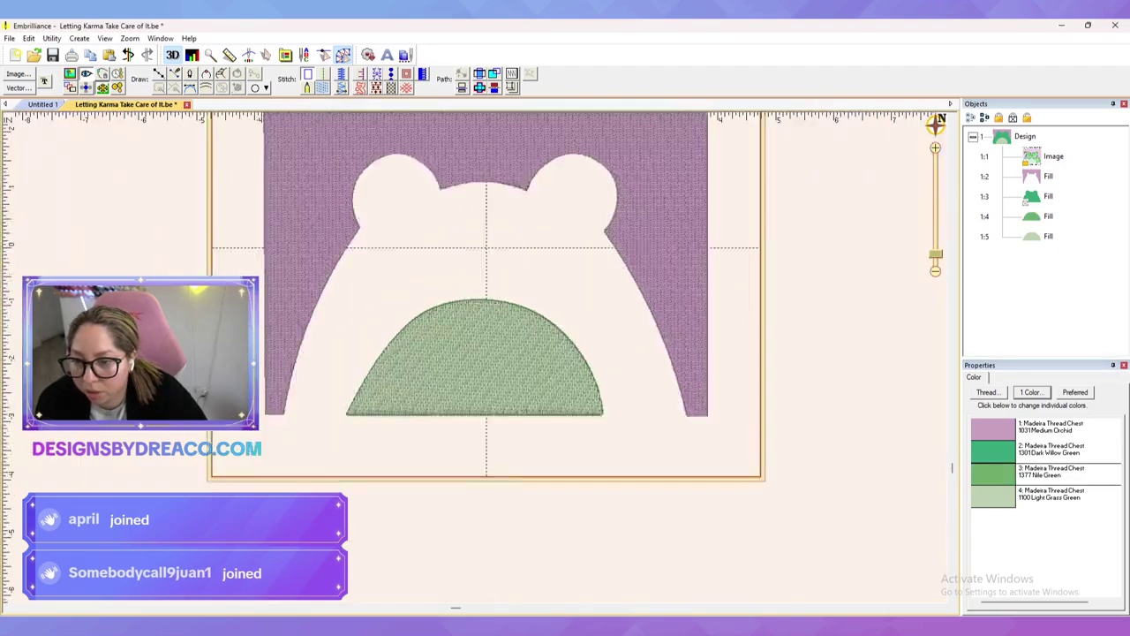
scroll(553, 349, up, 3)
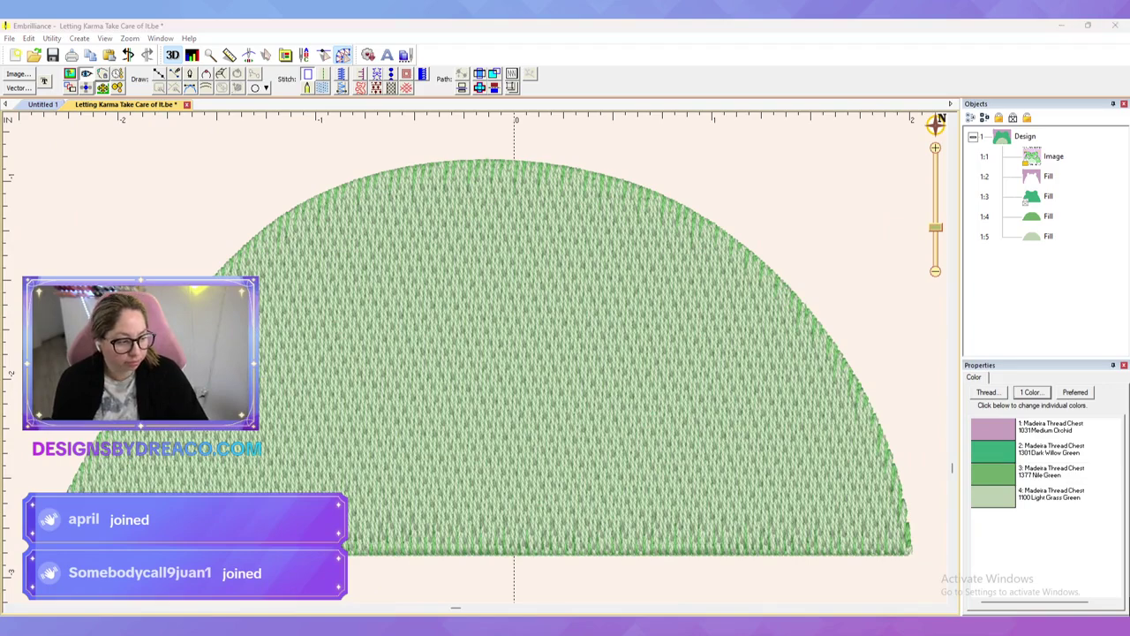
Step: Unhide the frog fill and review the belly against the whole design
click(1048, 196)
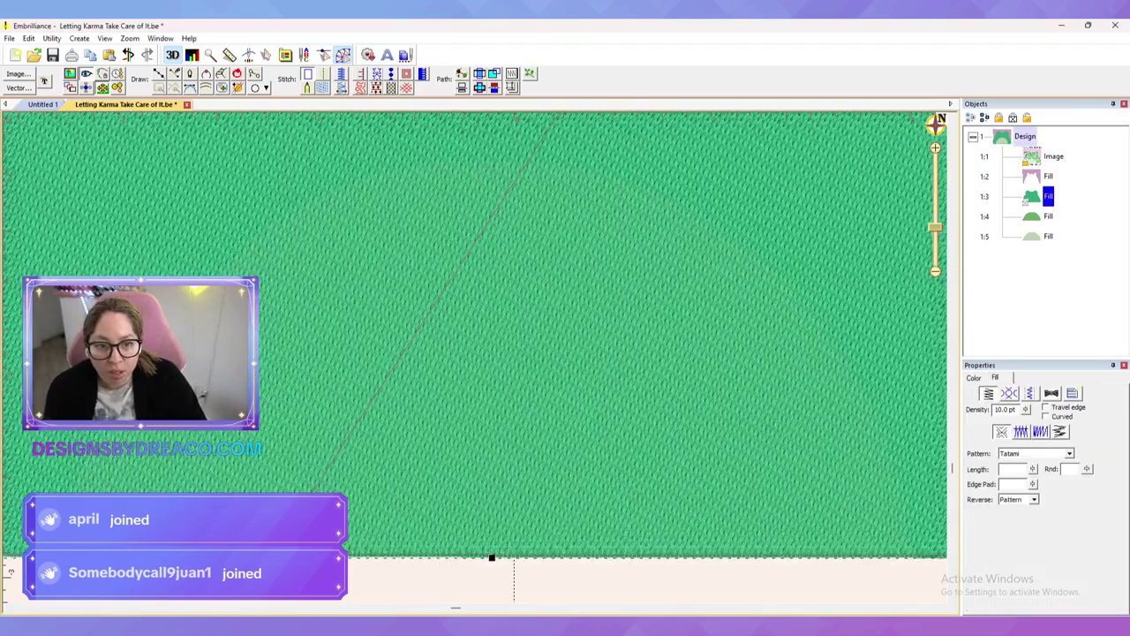
click(1012, 118)
click(1043, 287)
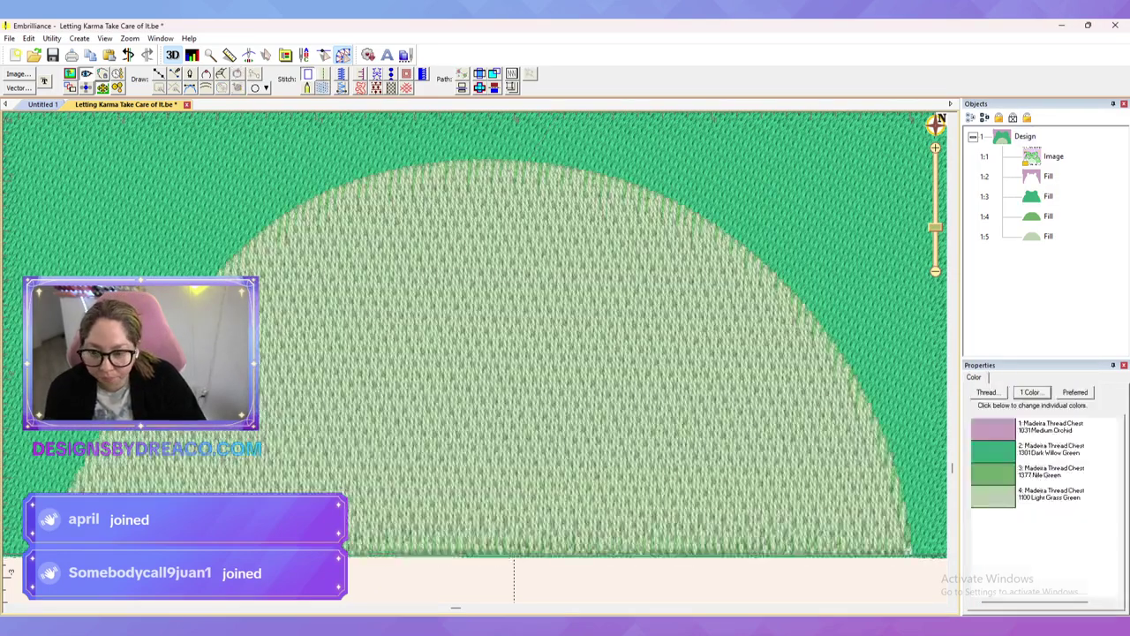
key(ctrl+0)
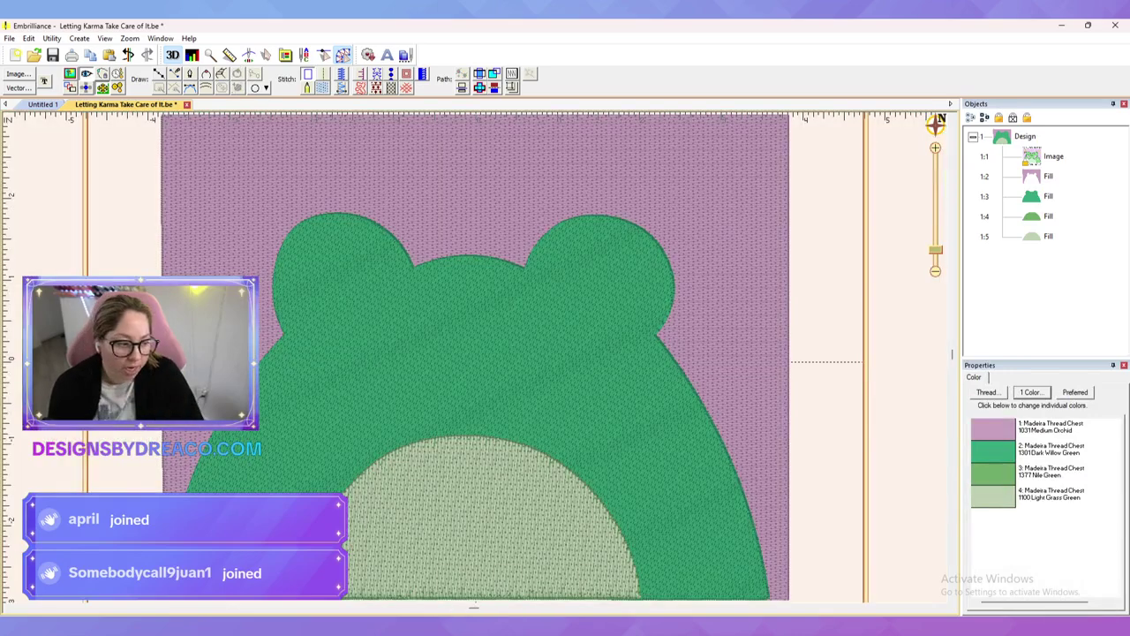
scroll(475, 361, down, 2)
drag(475, 361, 585, 324)
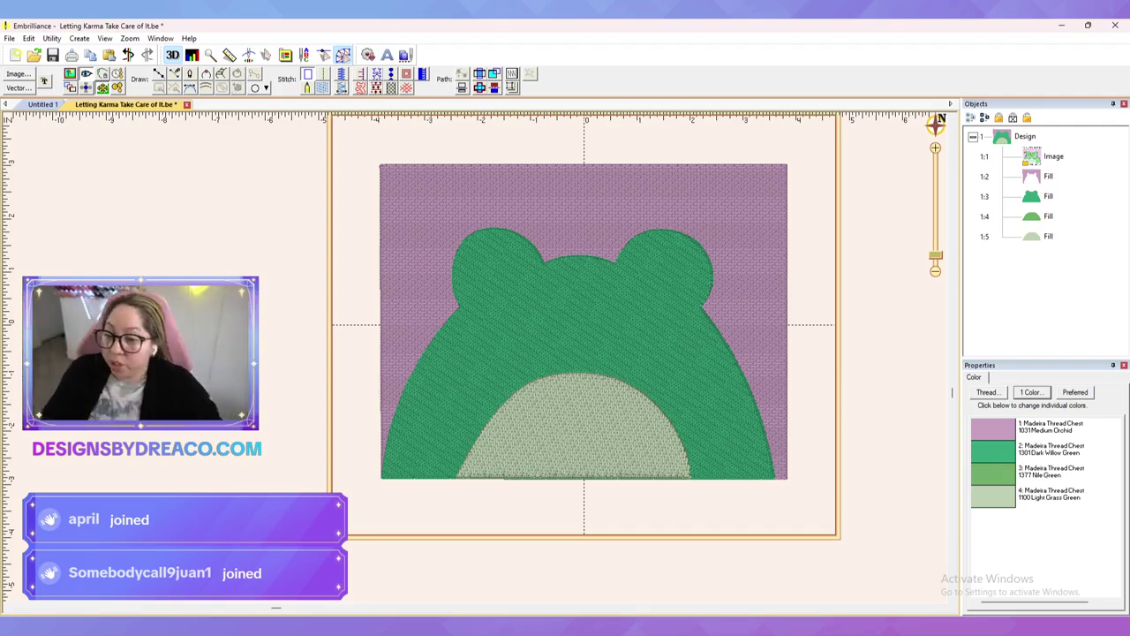
Step: Review the fill properties of both belly layers and save the design
click(1048, 216)
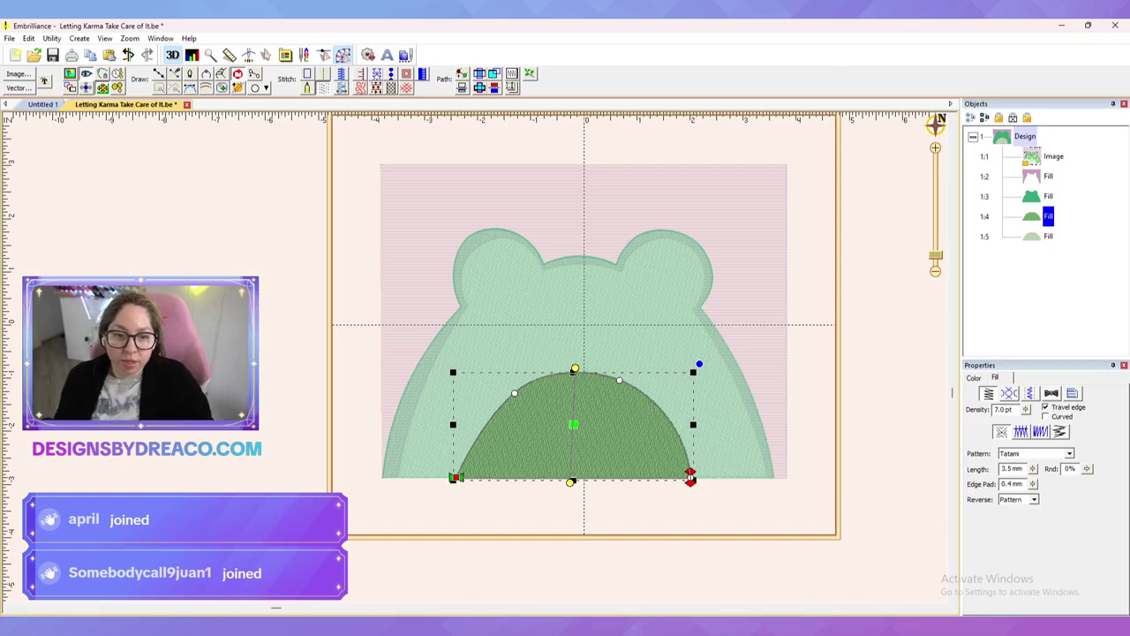
click(1047, 237)
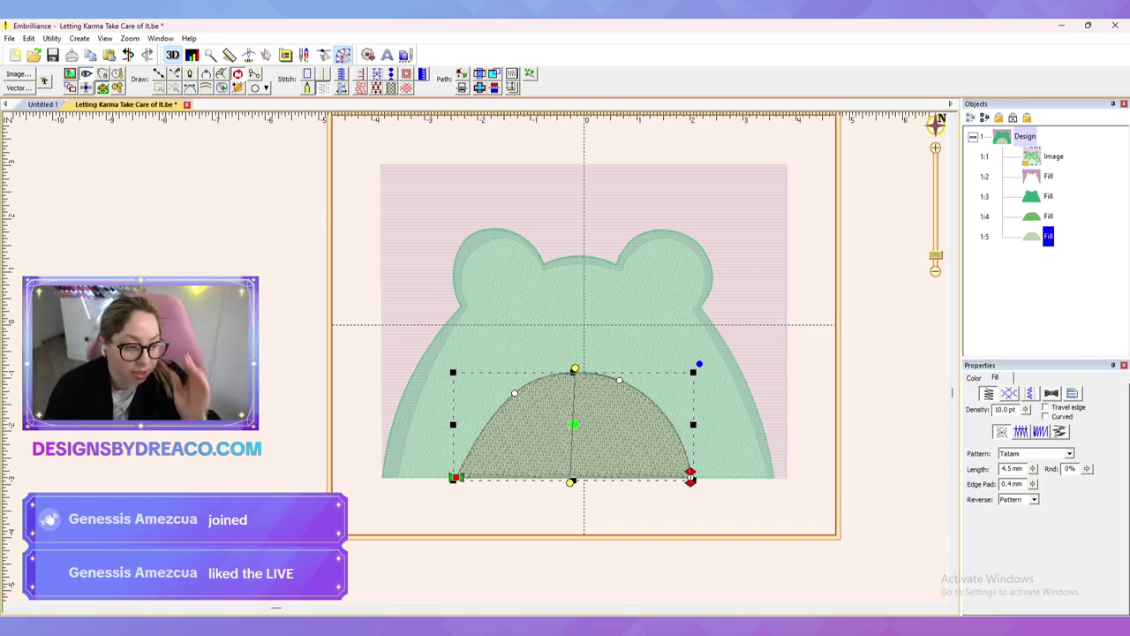
key(Escape)
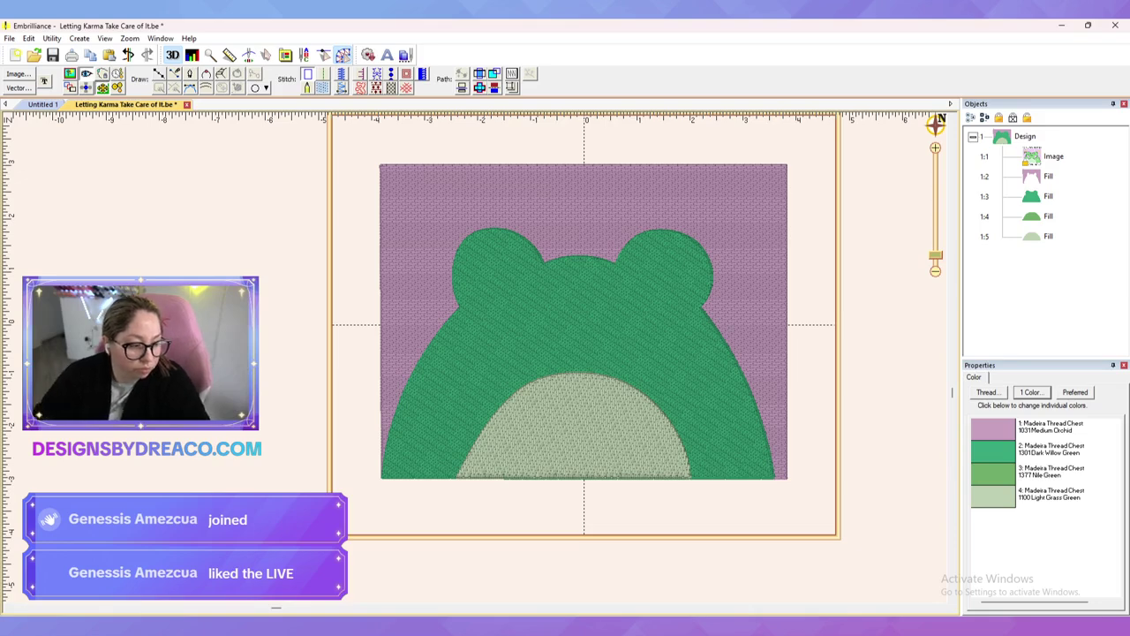
key(ctrl+s)
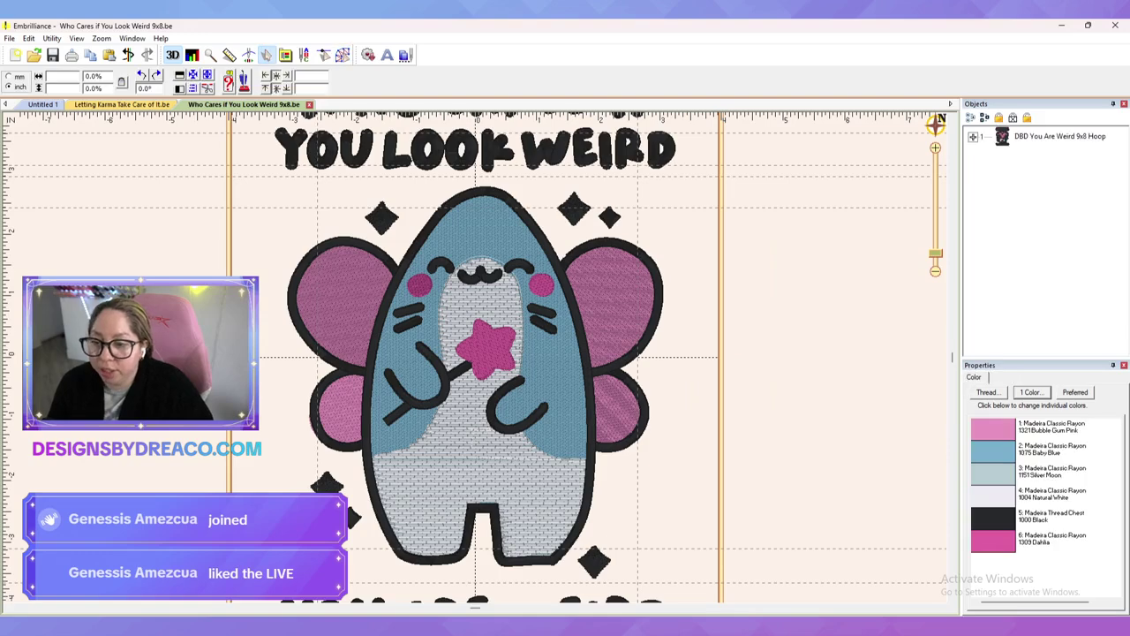
Step: Look through the object order of the Who Cares if You Look Weird 9x8 design down to its cheek fill, and return to the frog design
click(973, 137)
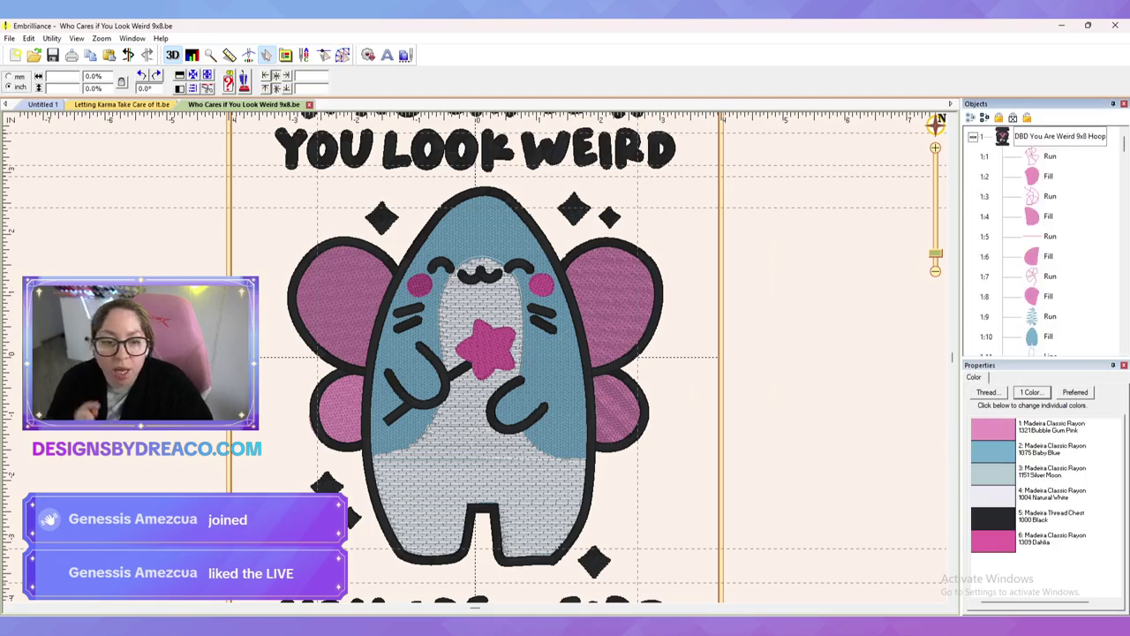
scroll(1046, 238, down, 12)
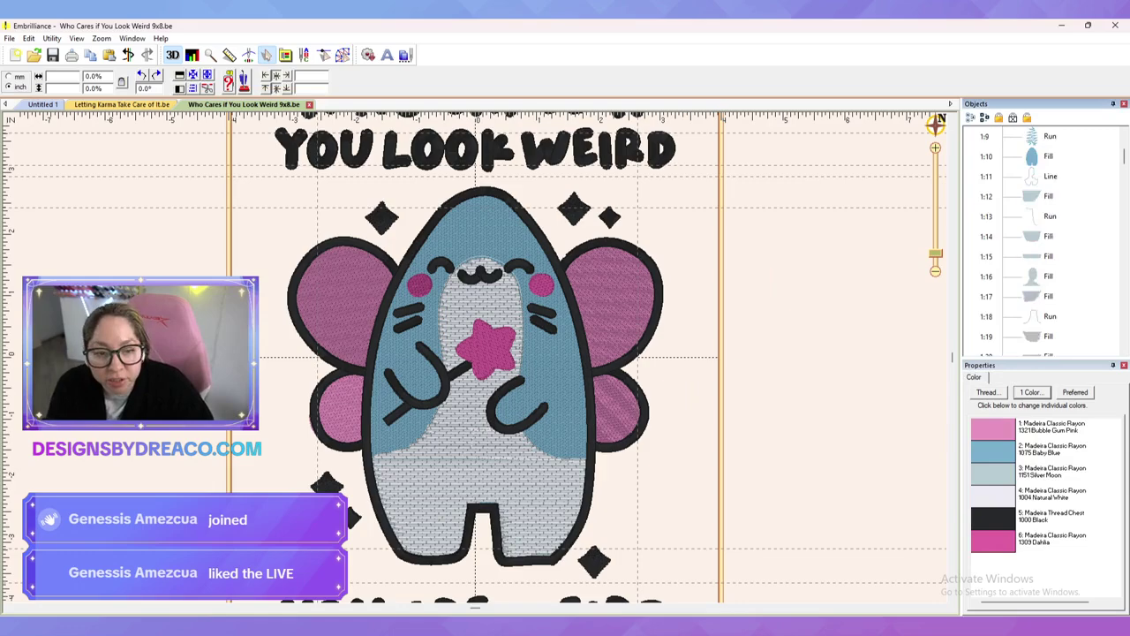
scroll(1046, 239, down, 15)
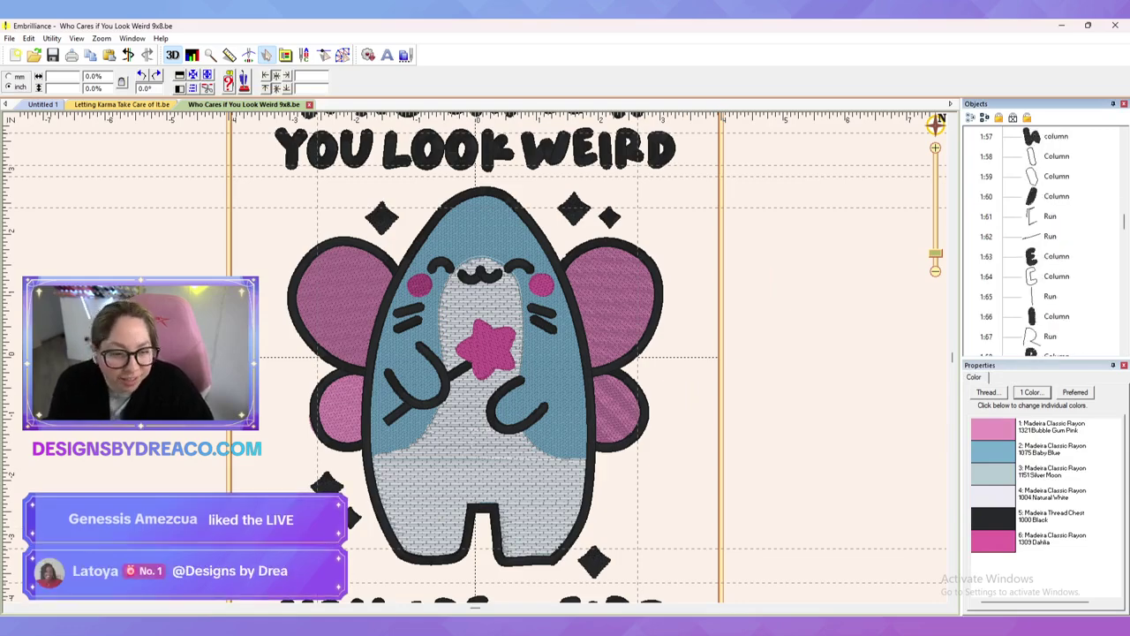
scroll(1047, 239, down, 12)
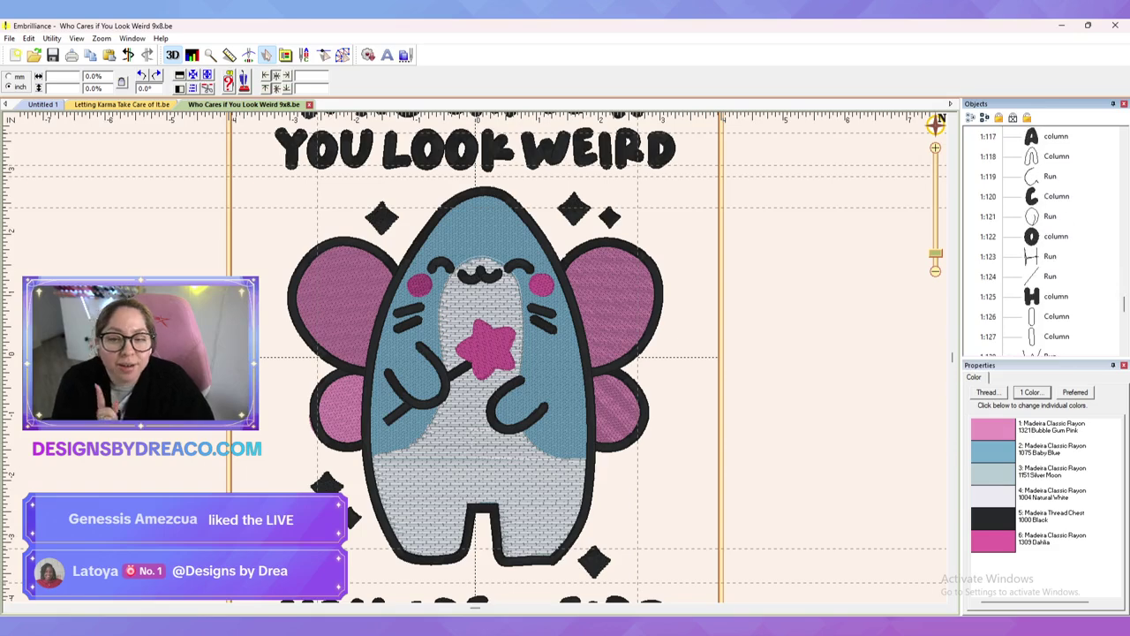
scroll(1046, 238, down, 9)
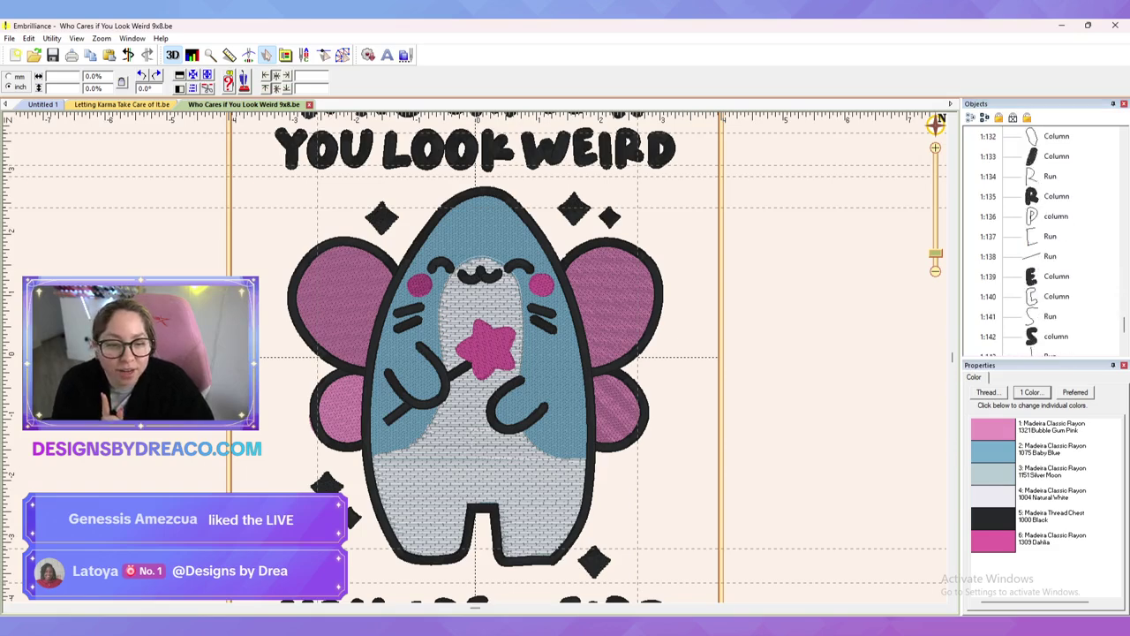
click(1048, 297)
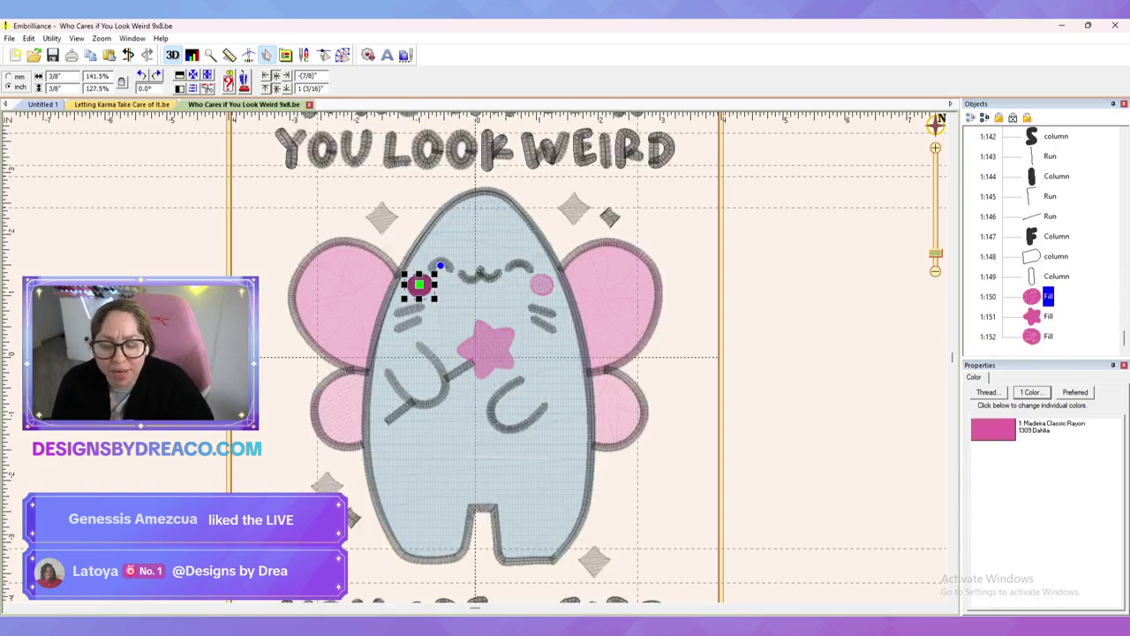
click(122, 104)
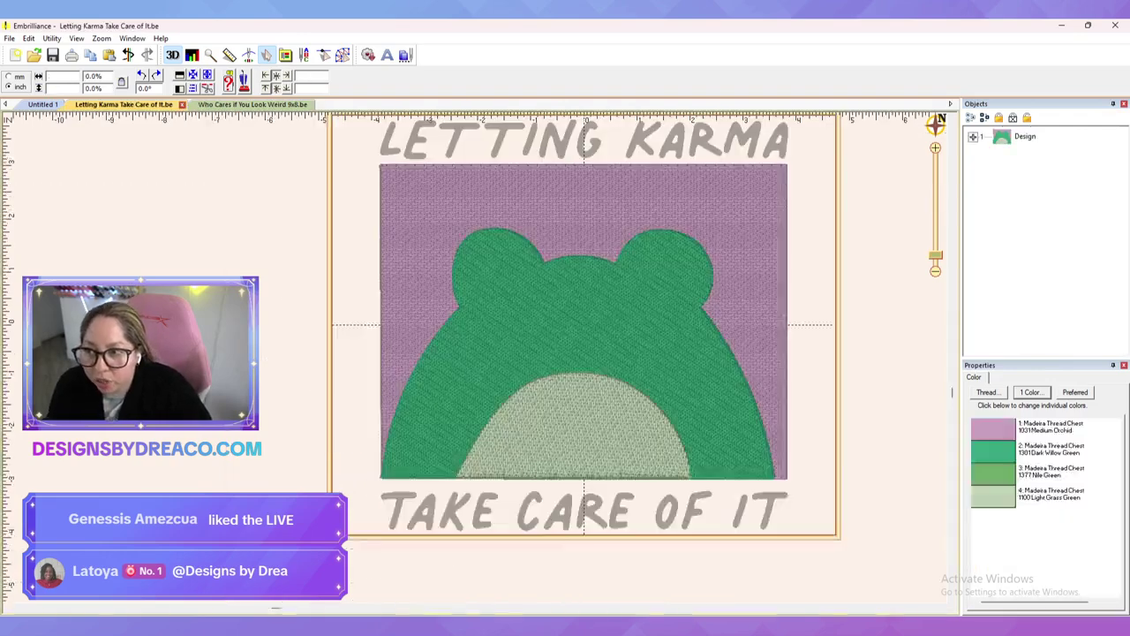
Step: Paste the copied cheek fill and fit it over the frog's left cheek at about 1 1/16 by 15/16 inch
key(ctrl+v)
drag(536, 261, 466, 340)
drag(536, 308, 537, 308)
drag(532, 370, 531, 370)
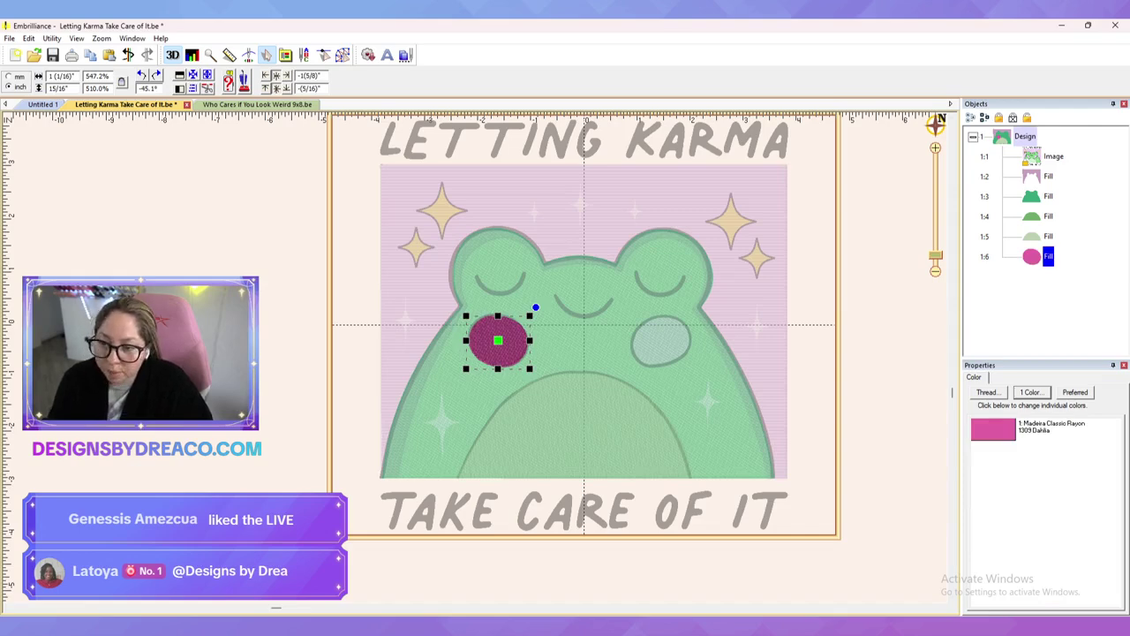
Step: Duplicate the left cheek fill and place the copy over the frog's right cheek
key(ctrl+d)
drag(498, 340, 661, 341)
key(Escape)
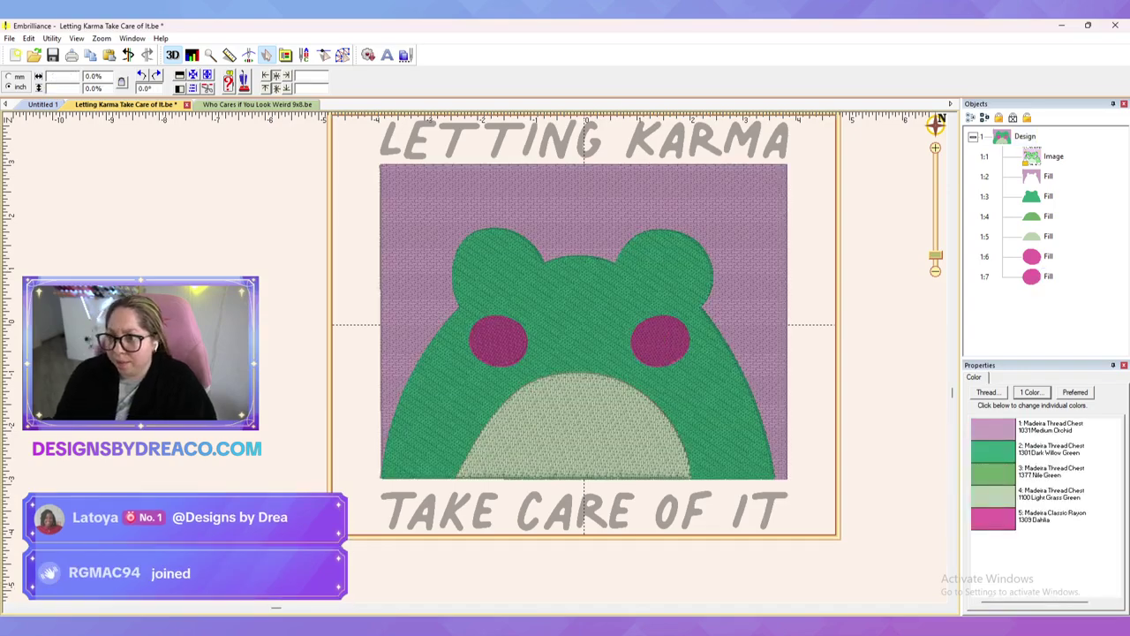
Step: Copy the curved satin border of the left eye from Who Cares if You Look Weird 9x8 and paste it into the frog design
click(256, 104)
key(Escape)
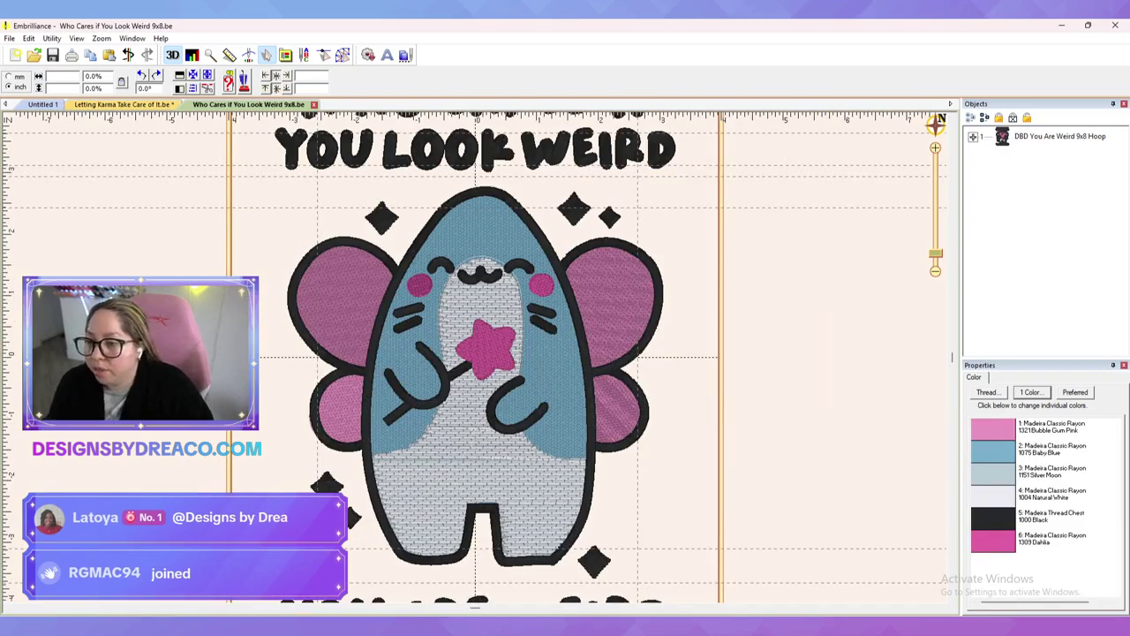
click(123, 104)
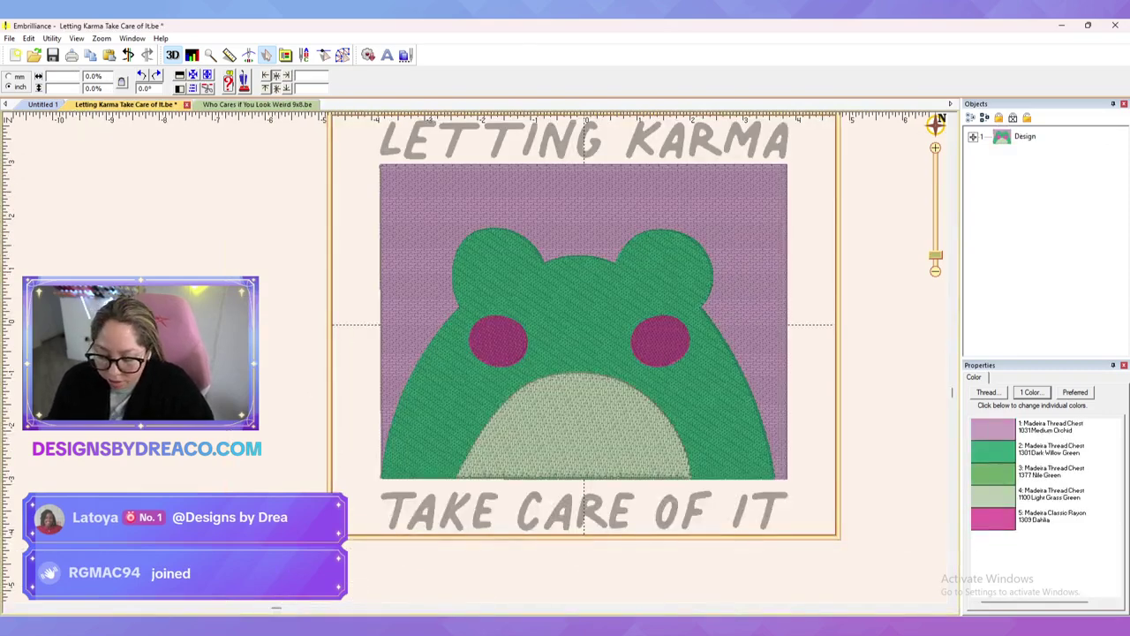
click(342, 55)
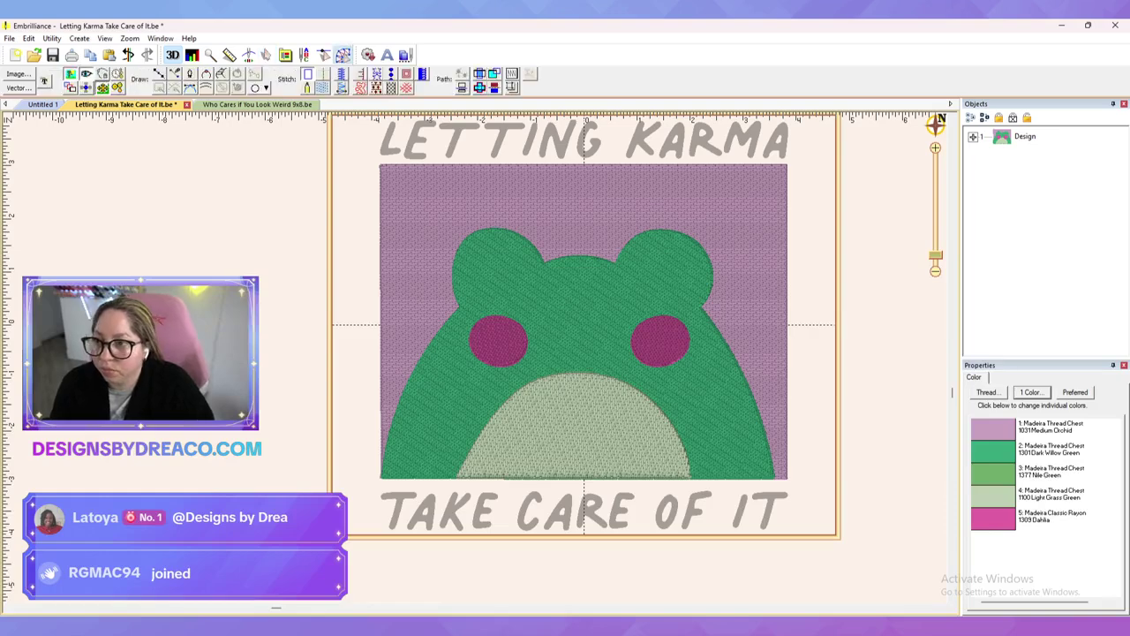
click(86, 74)
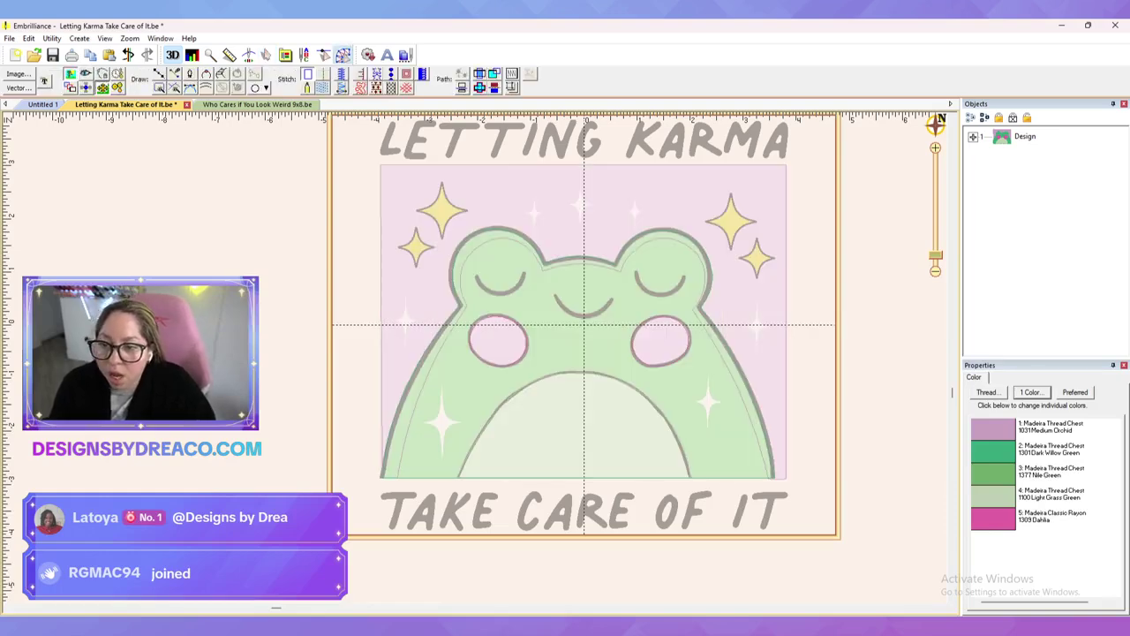
key(ctrl+Tab)
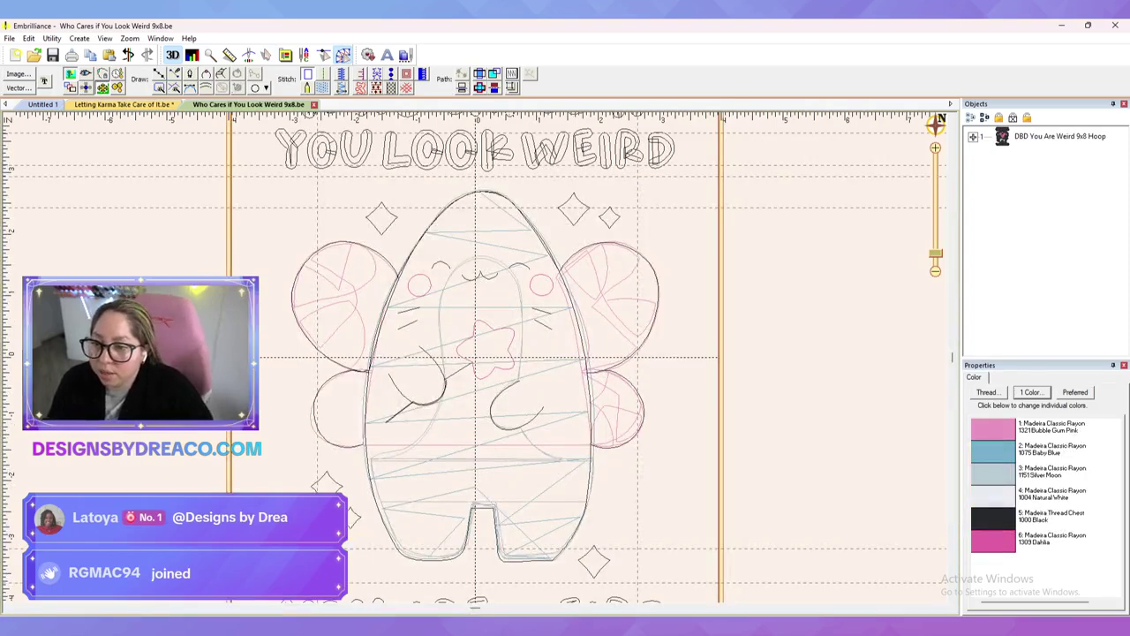
click(440, 264)
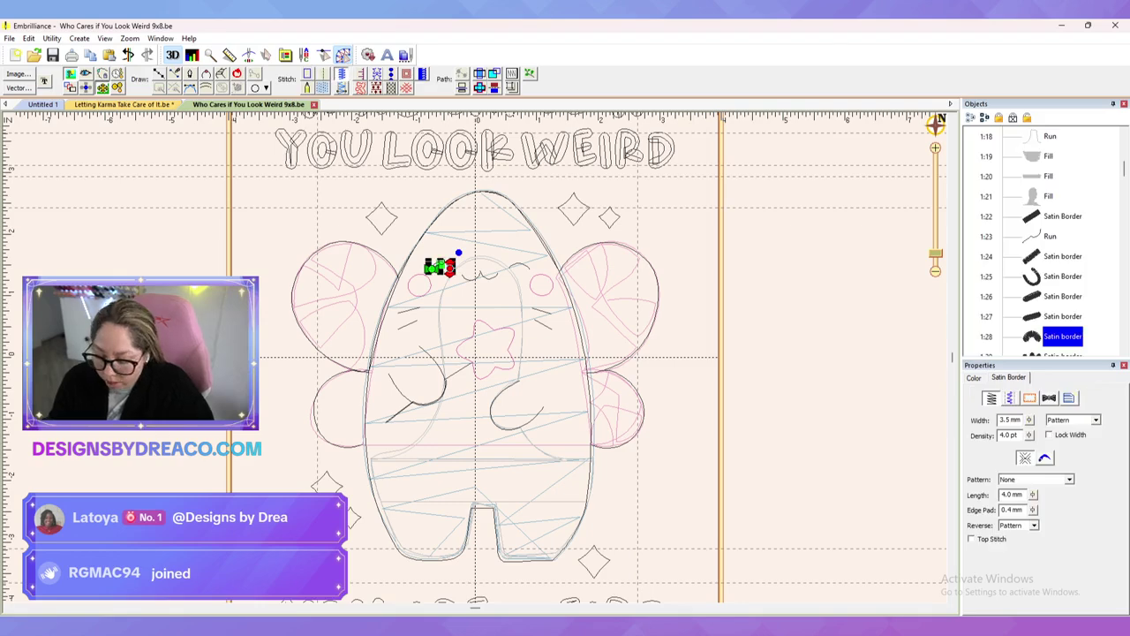
click(124, 104)
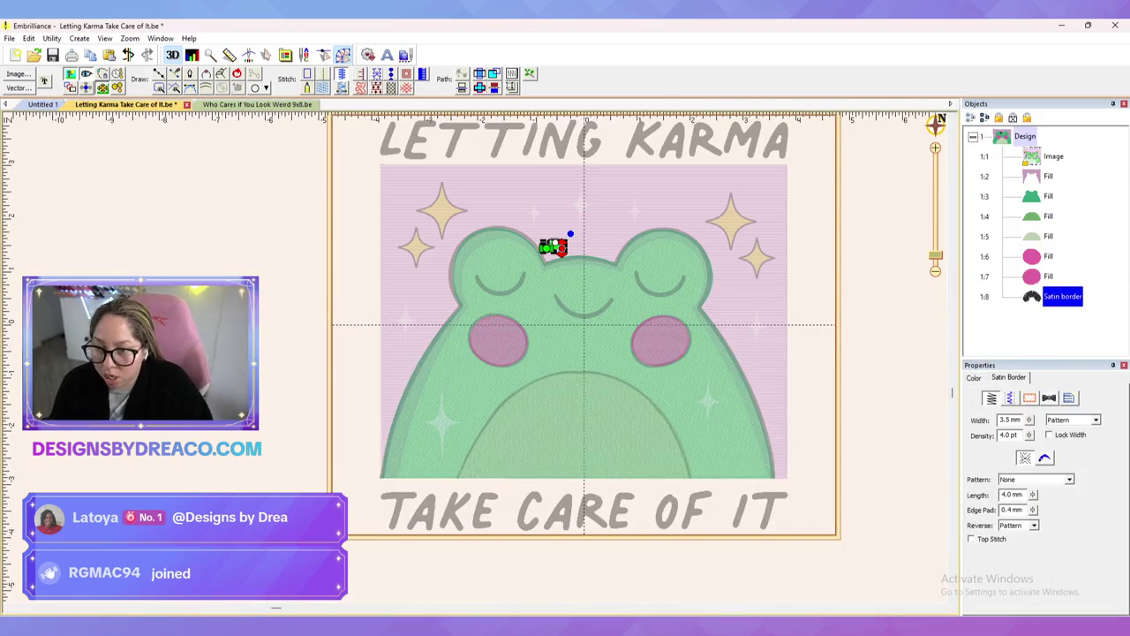
Step: Turn the pasted satin border upside down and reshape it along the frog's closed left eye
drag(565, 241, 499, 281)
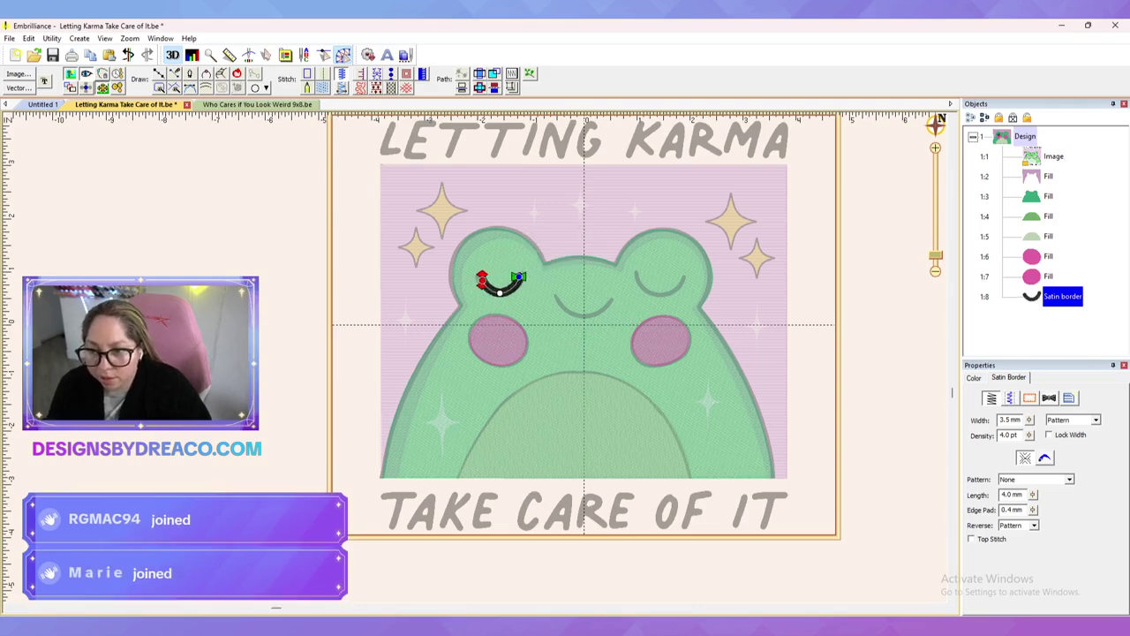
click(357, 256)
click(500, 293)
mouse_move(528, 269)
mouse_down()
mouse_move(523, 286)
mouse_move(532, 271)
mouse_up()
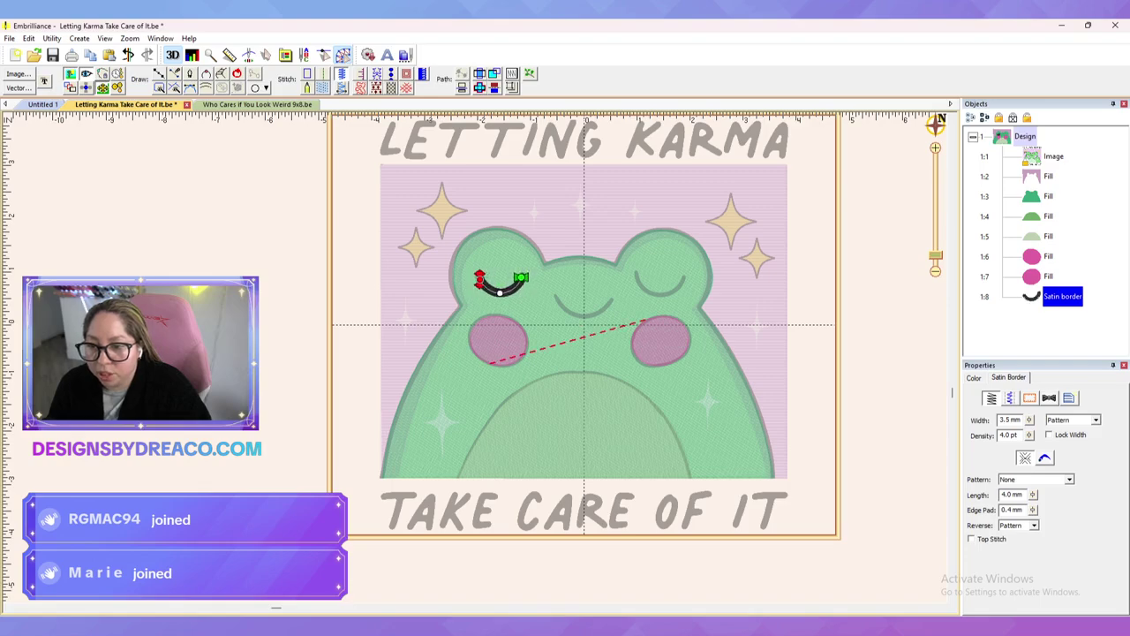
click(358, 256)
key(alt+Tab)
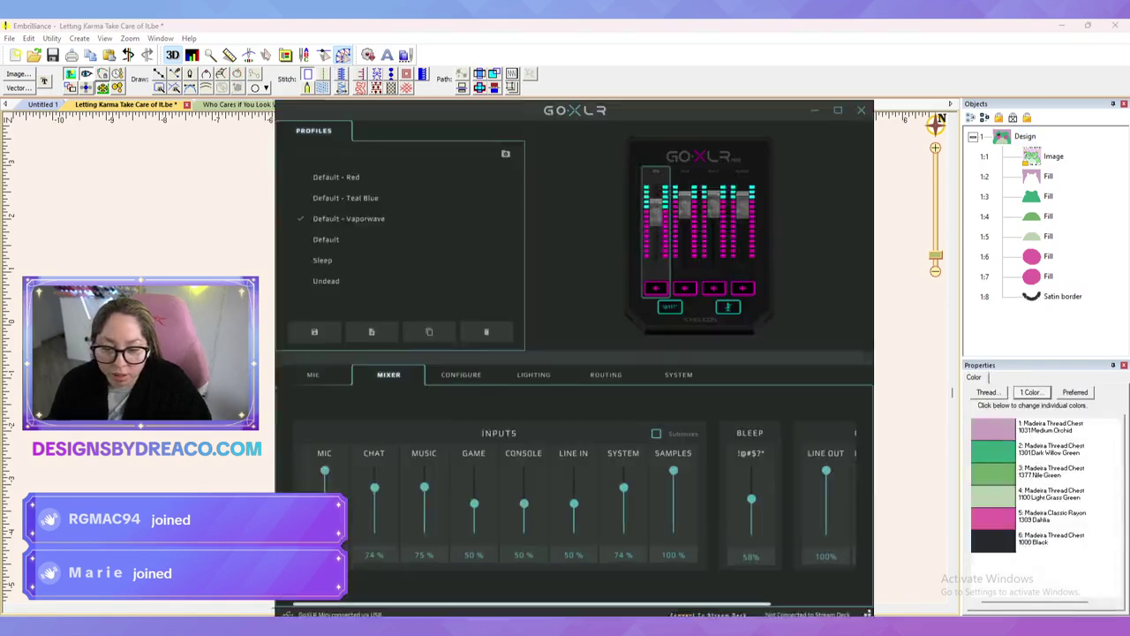
key(alt+Tab)
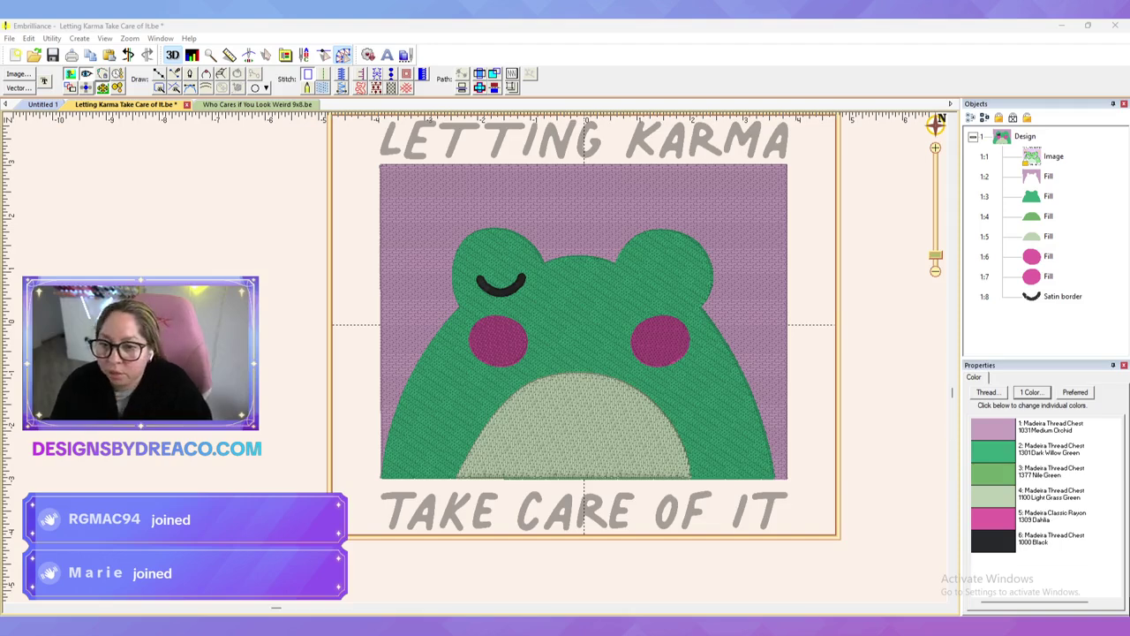
Step: Duplicate the left eye's satin border, place the copy over the frog's mouth and stretch it to the length of the smile
click(501, 291)
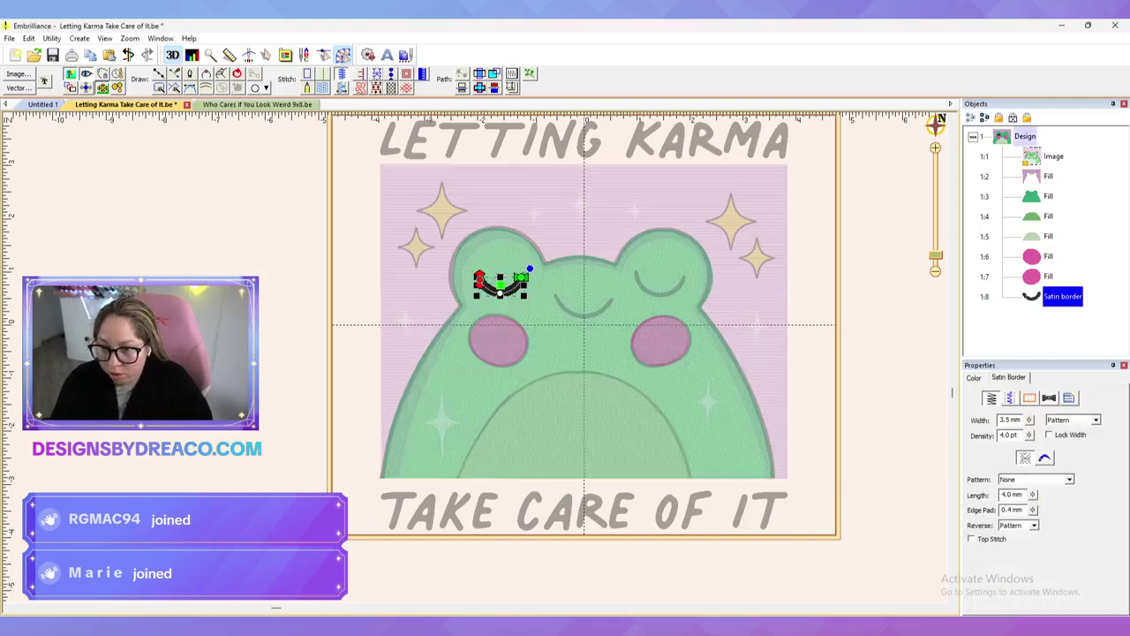
key(ctrl+d)
drag(500, 285, 581, 311)
click(561, 305)
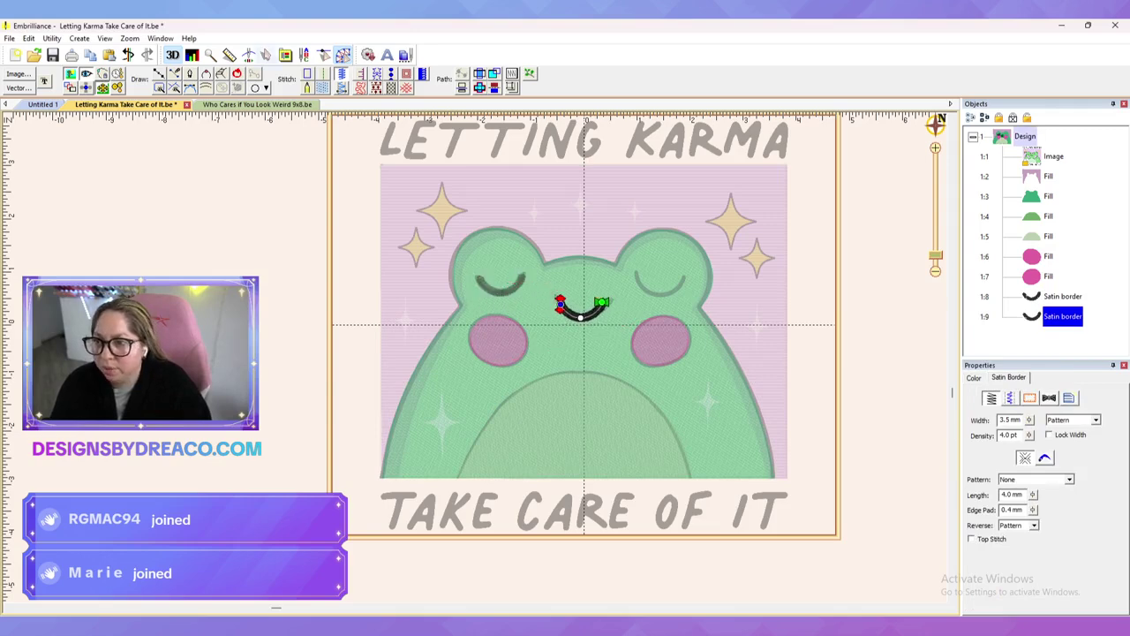
click(266, 55)
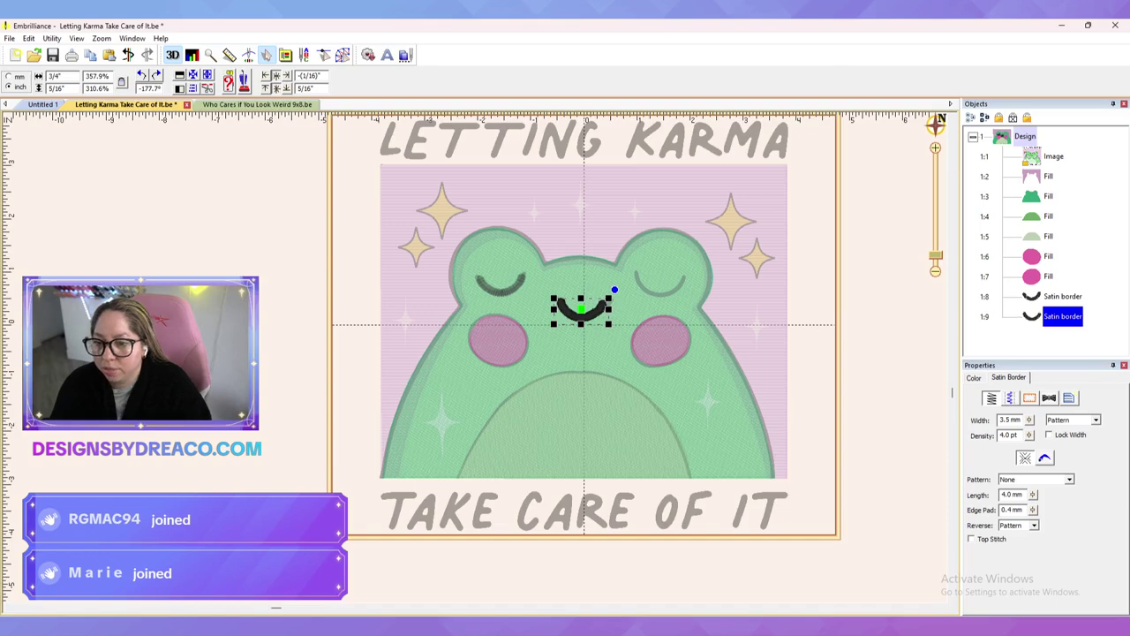
drag(608, 309, 618, 289)
key(Escape)
click(885, 287)
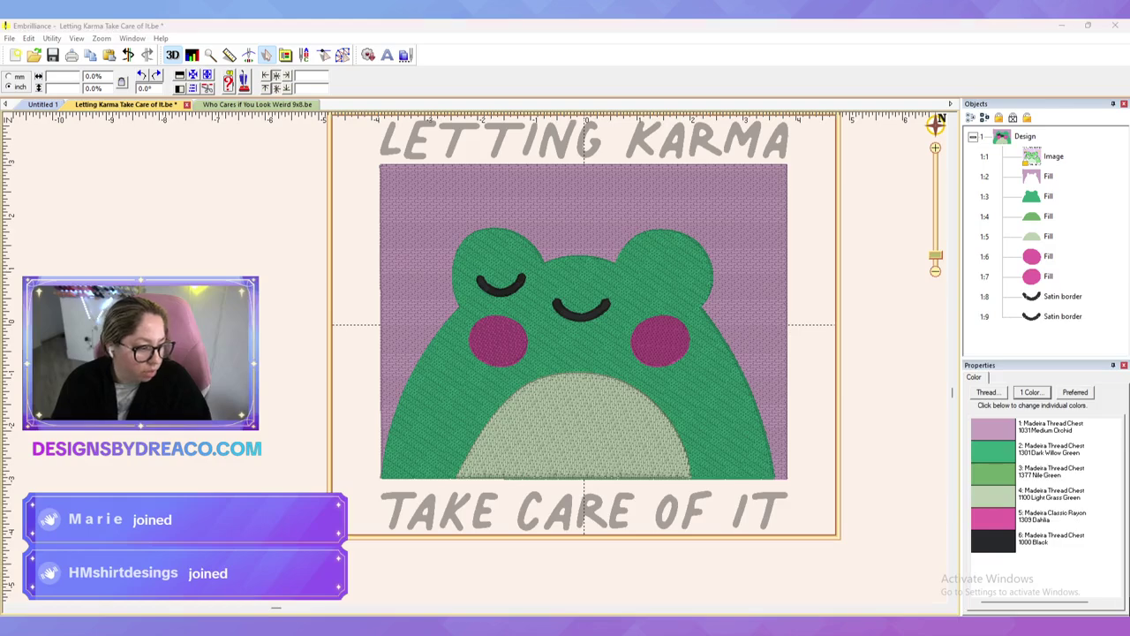
Step: Duplicate the left eye's satin border onto the frog's right eye and save the design
click(1062, 296)
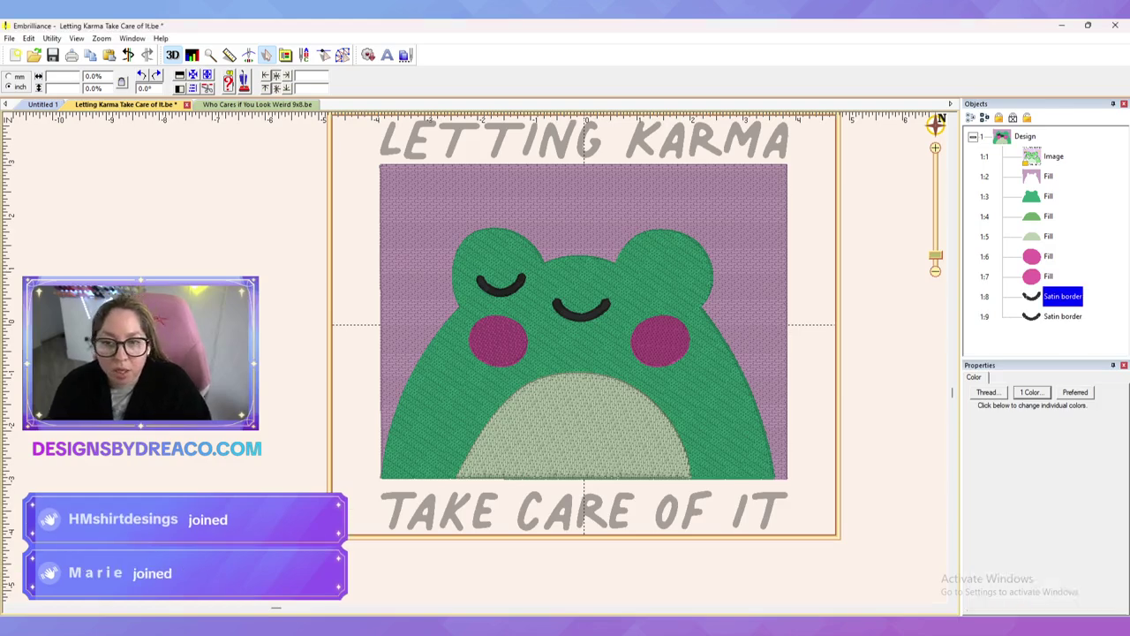
key(ctrl+d)
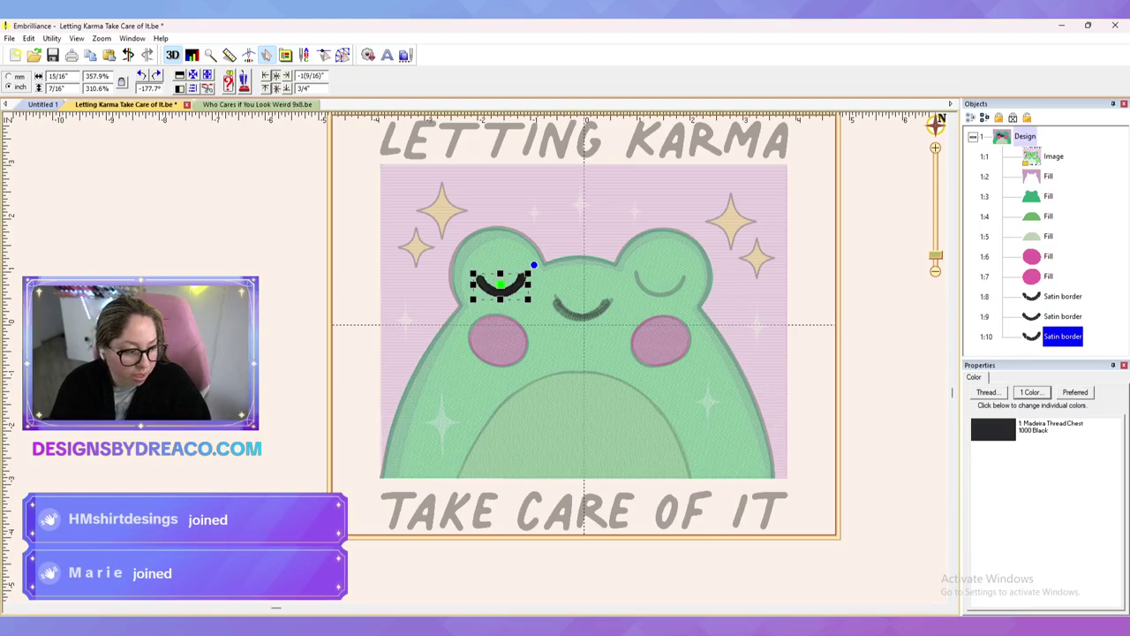
drag(500, 285, 657, 286)
click(870, 282)
click(342, 55)
click(424, 203)
key(Escape)
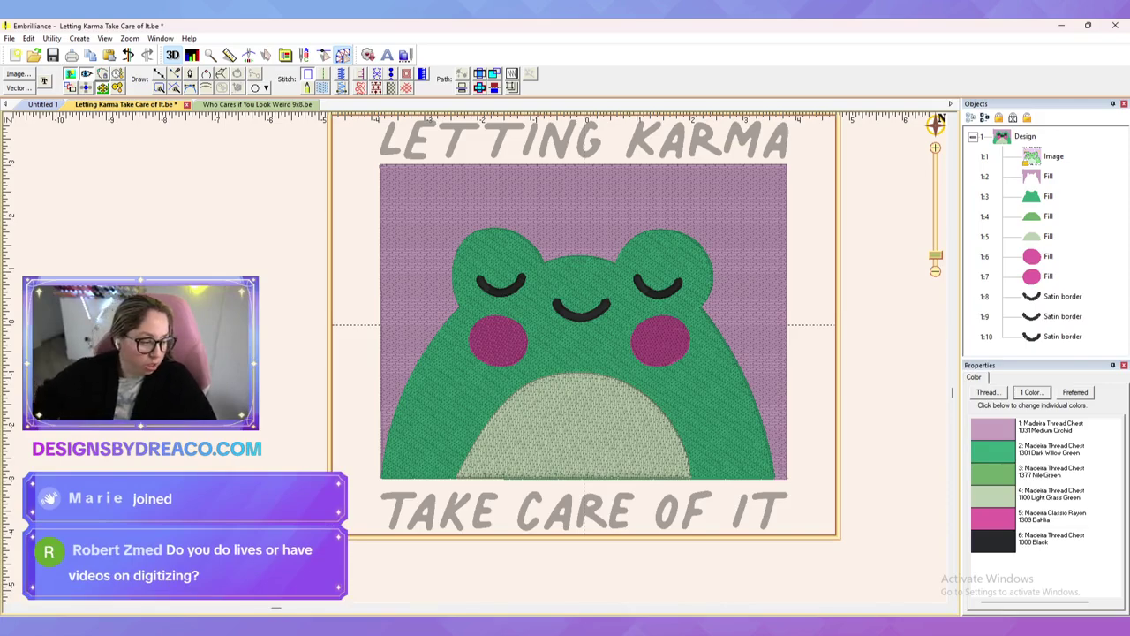
key(ctrl+s)
Step: Duplicate the green frog body fill and convert the copy to a satin border
scroll(475, 356, up, 2)
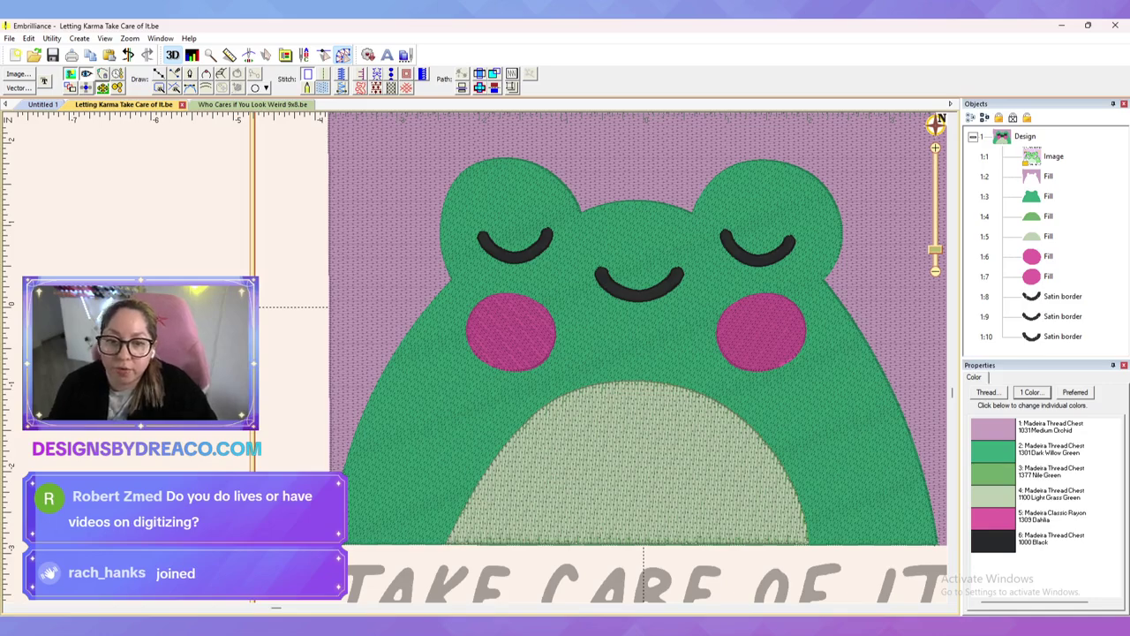
scroll(475, 358, down, 2)
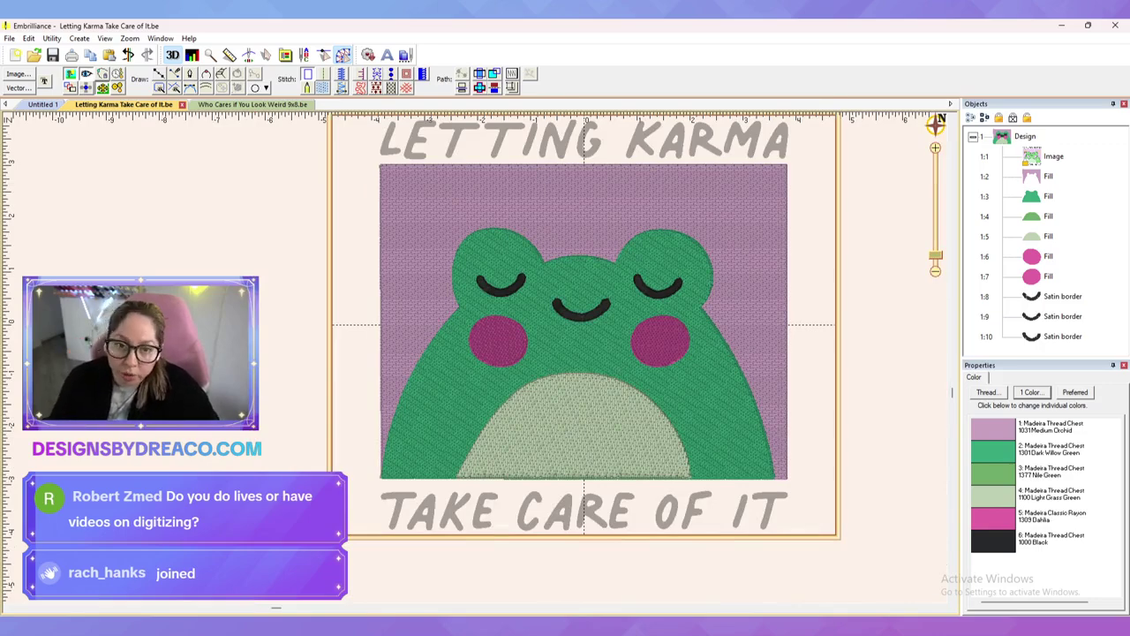
scroll(481, 359, up, 2)
drag(480, 360, 377, 380)
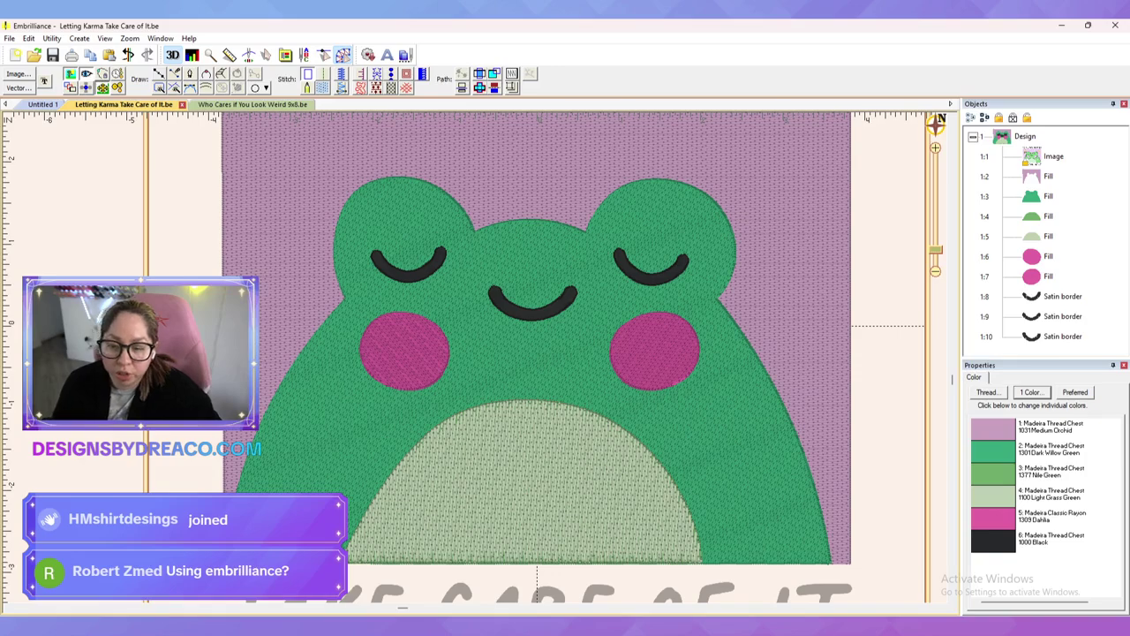
click(1048, 196)
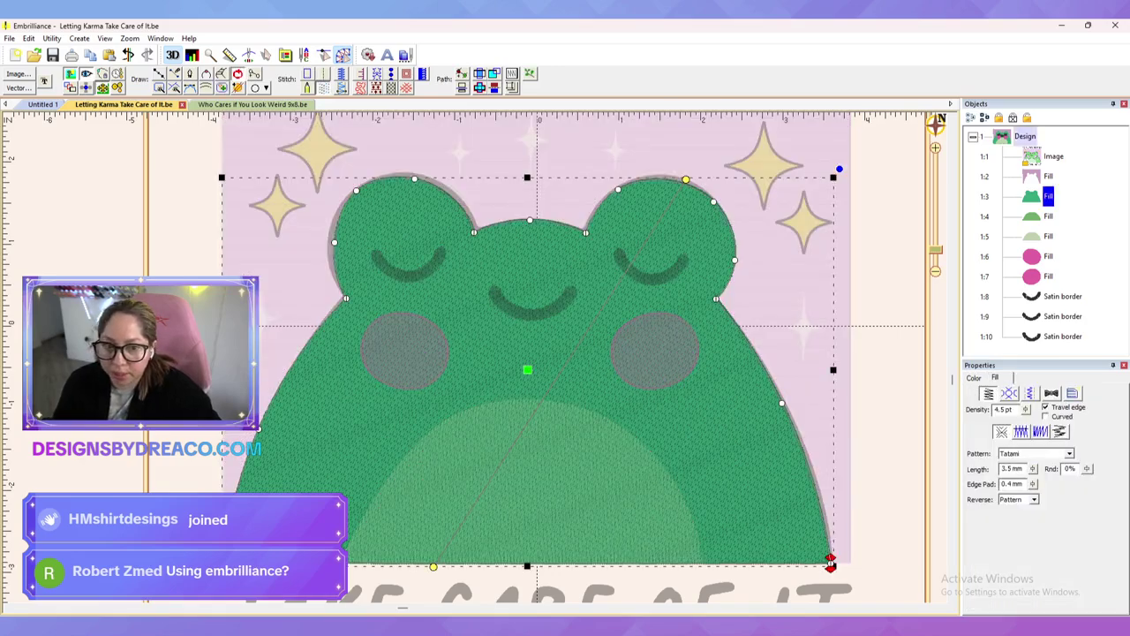
key(ctrl+d)
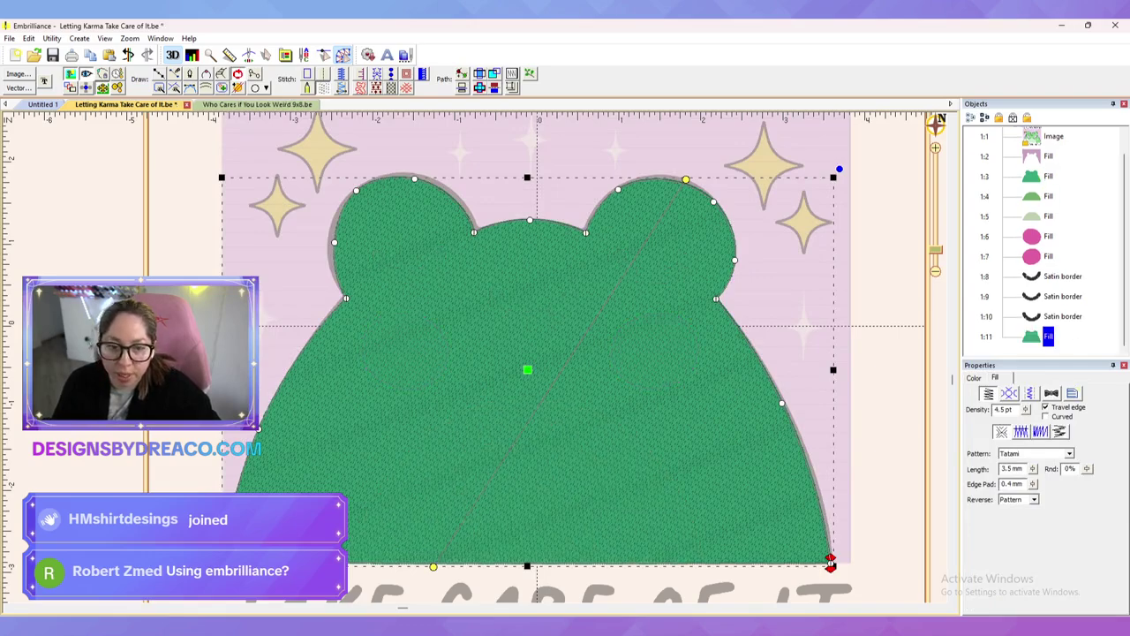
click(342, 74)
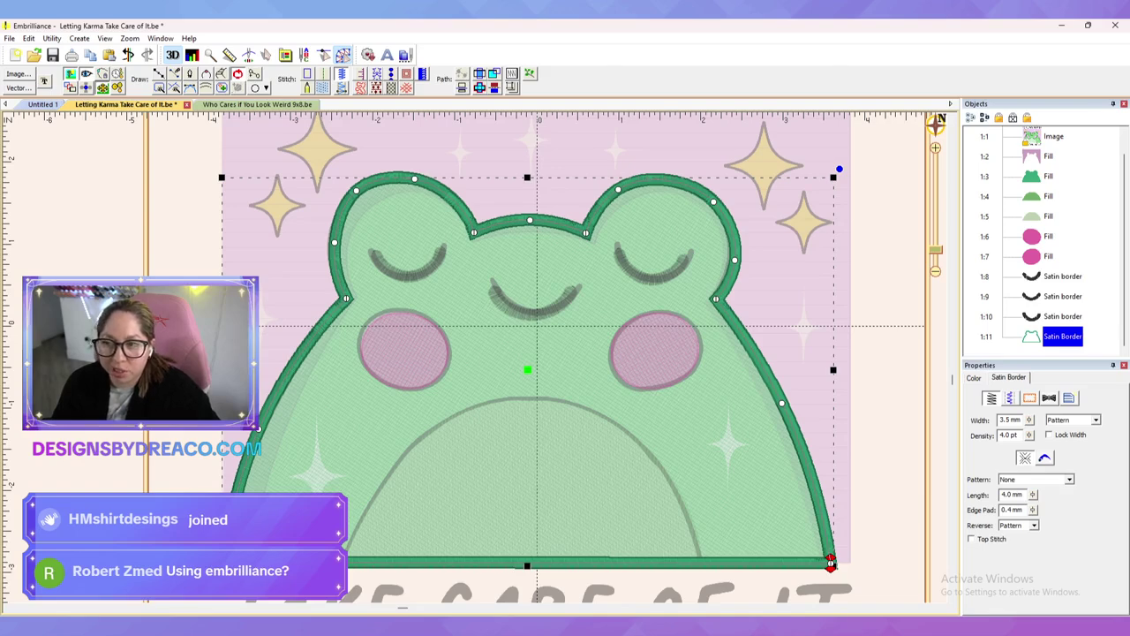
Step: Break the frog outline at its bottom corners and delete the straight bottom segment
click(238, 74)
mouse_move(783, 601)
mouse_down()
mouse_move(876, 573)
mouse_move(829, 562)
mouse_up()
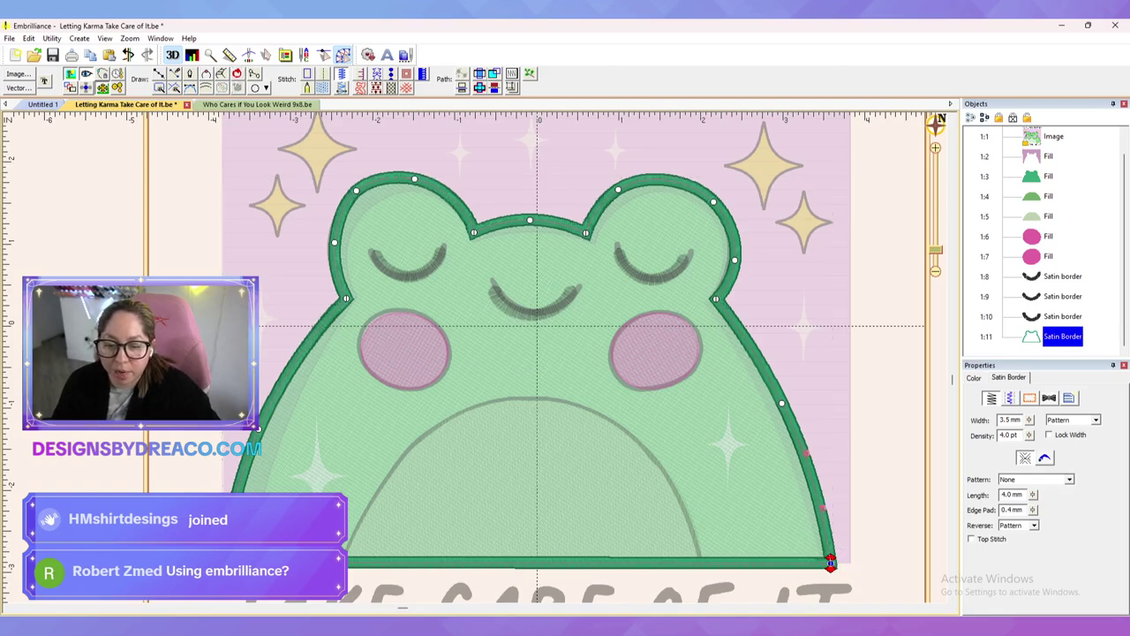
right_click(830, 564)
click(874, 489)
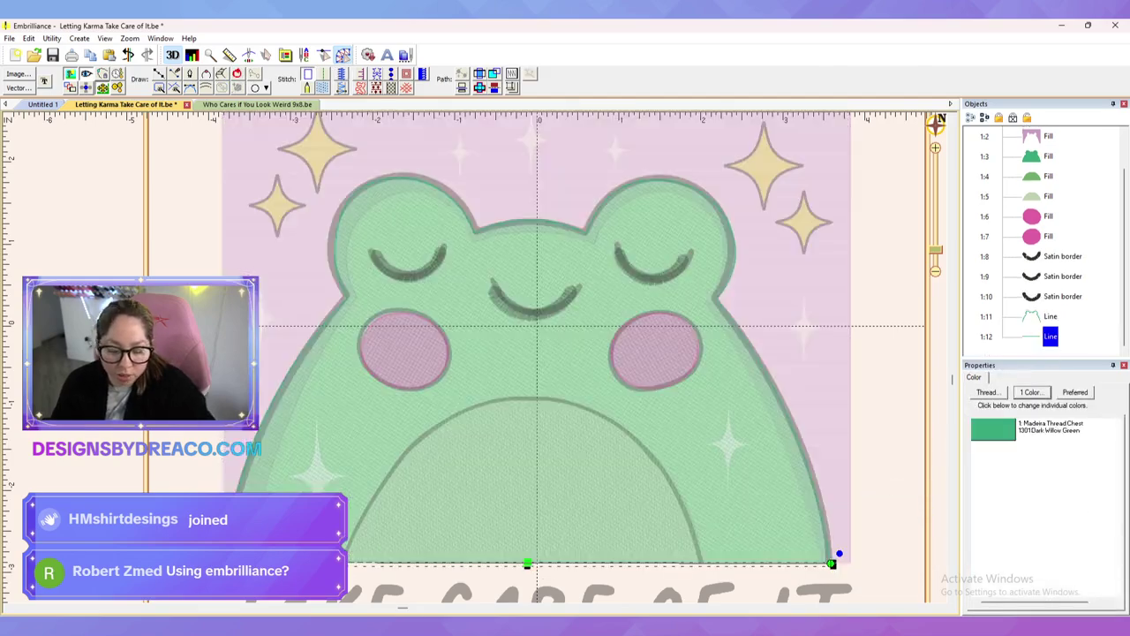
key(Delete)
Step: Set the open frog outline's thread to Madeira Thread Chest 1000 Black
click(1049, 337)
click(993, 429)
click(475, 276)
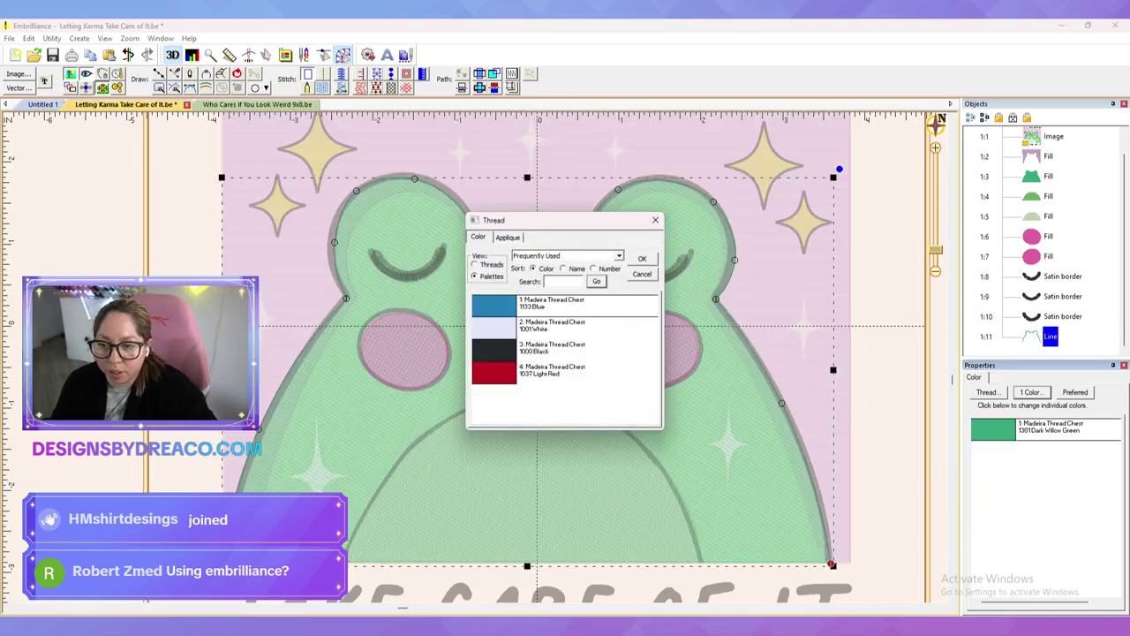
double_click(494, 351)
Step: Convert the black frog outline to a satin border and save the design
click(341, 74)
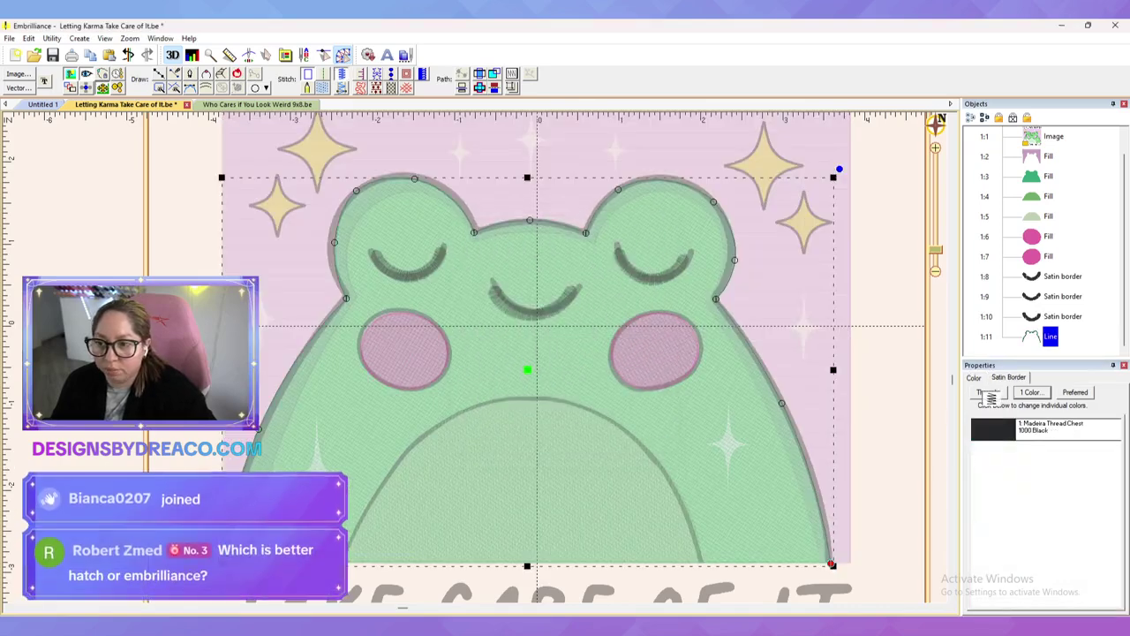
key(Escape)
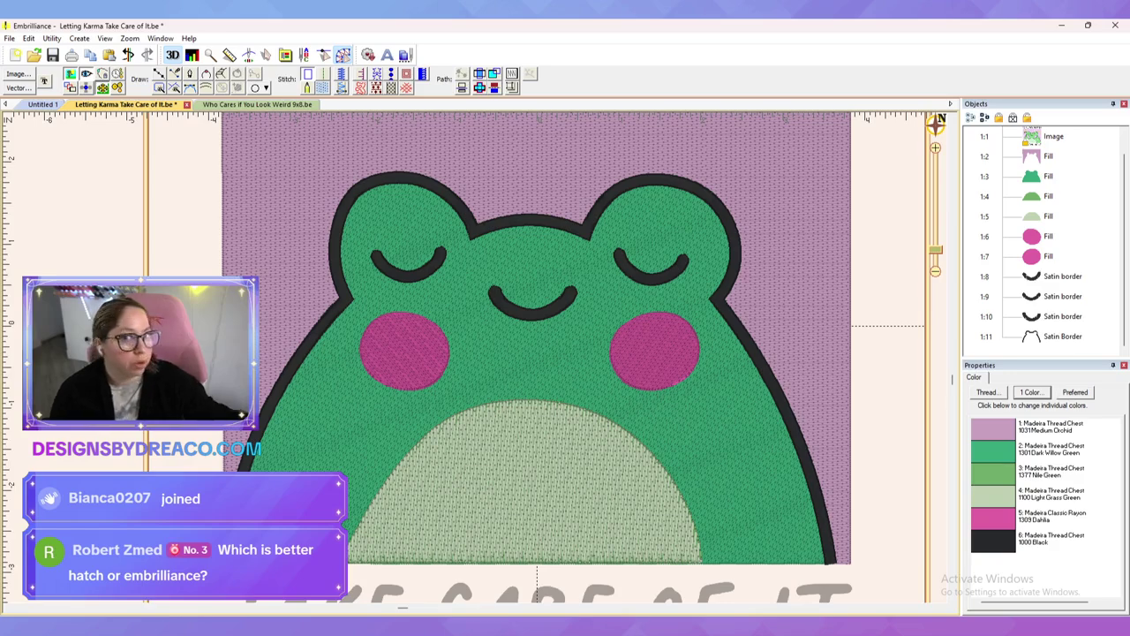
key(ctrl+s)
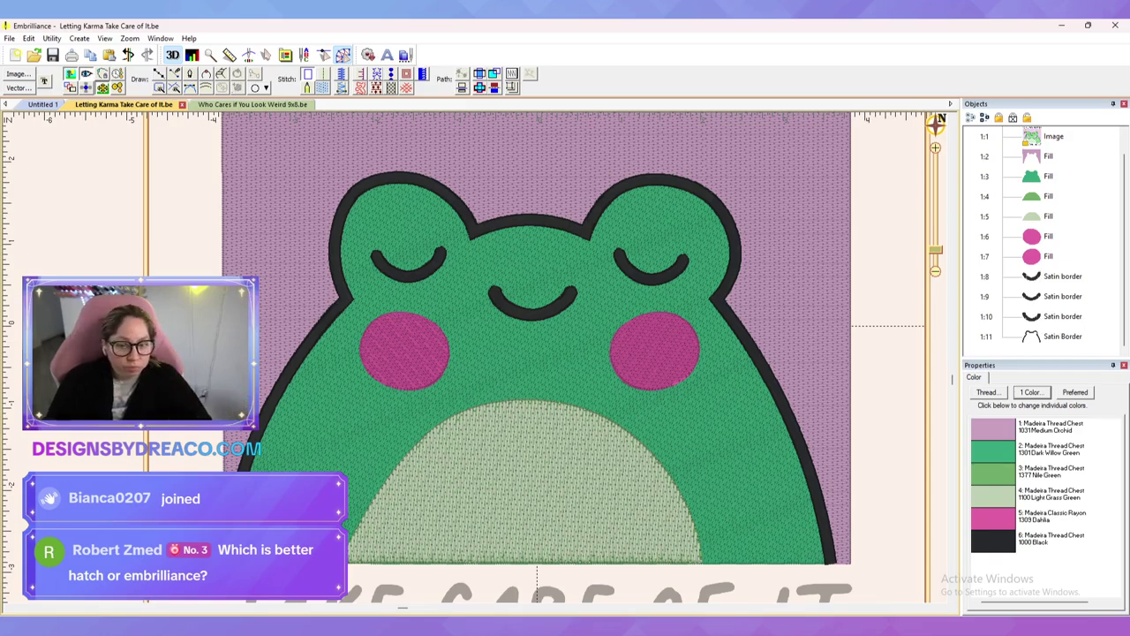
scroll(477, 359, down, 2)
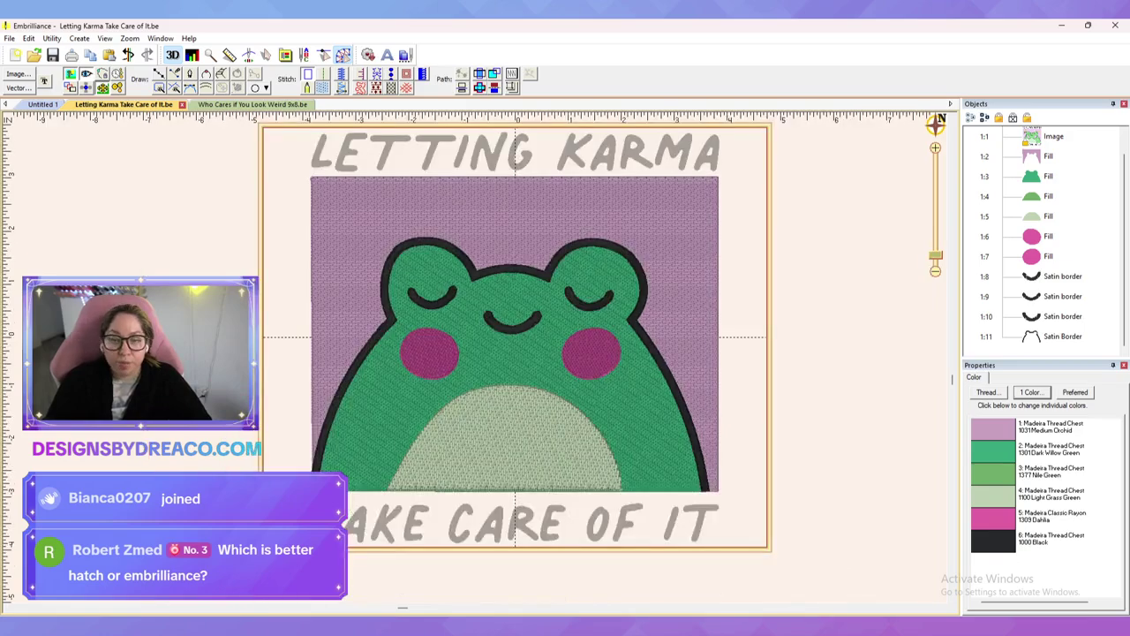
scroll(515, 336, up, 1)
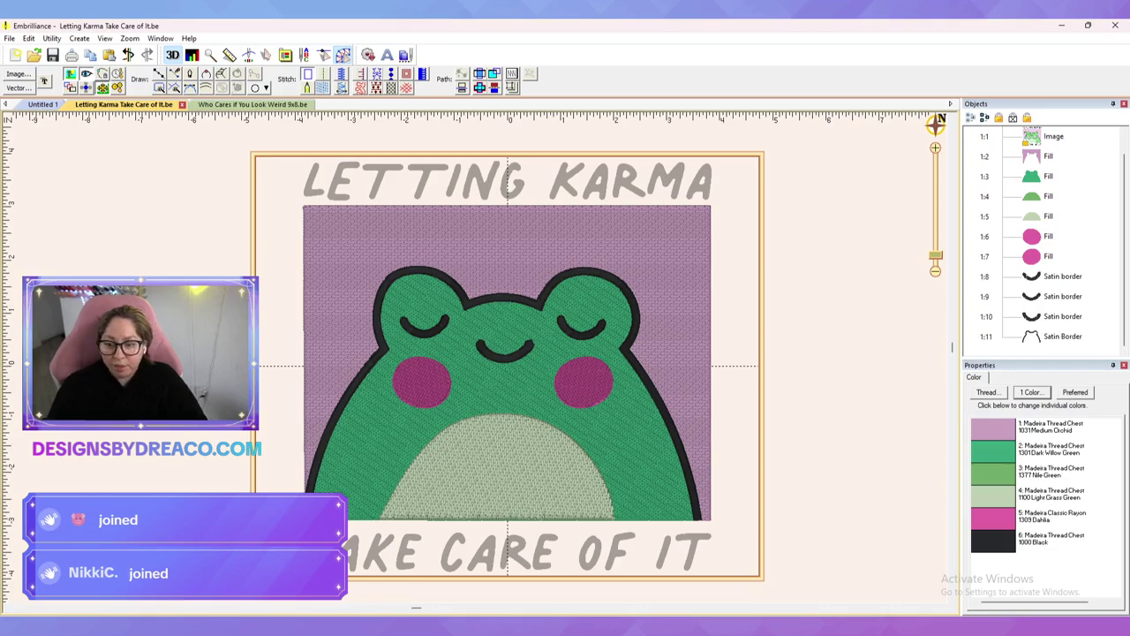
scroll(476, 358, up, 3)
scroll(476, 356, down, 3)
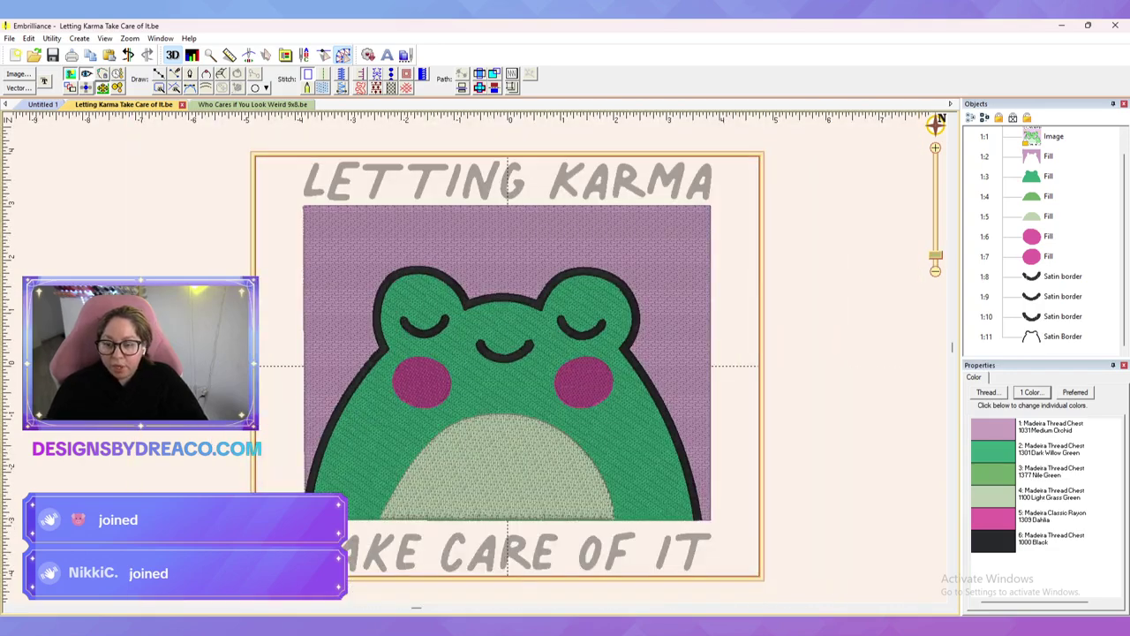
Step: Draw a closed four-pointed star outline with curved sides over the smaller yellow star beside the frog's right eye
key(i)
key(i)
key(s)
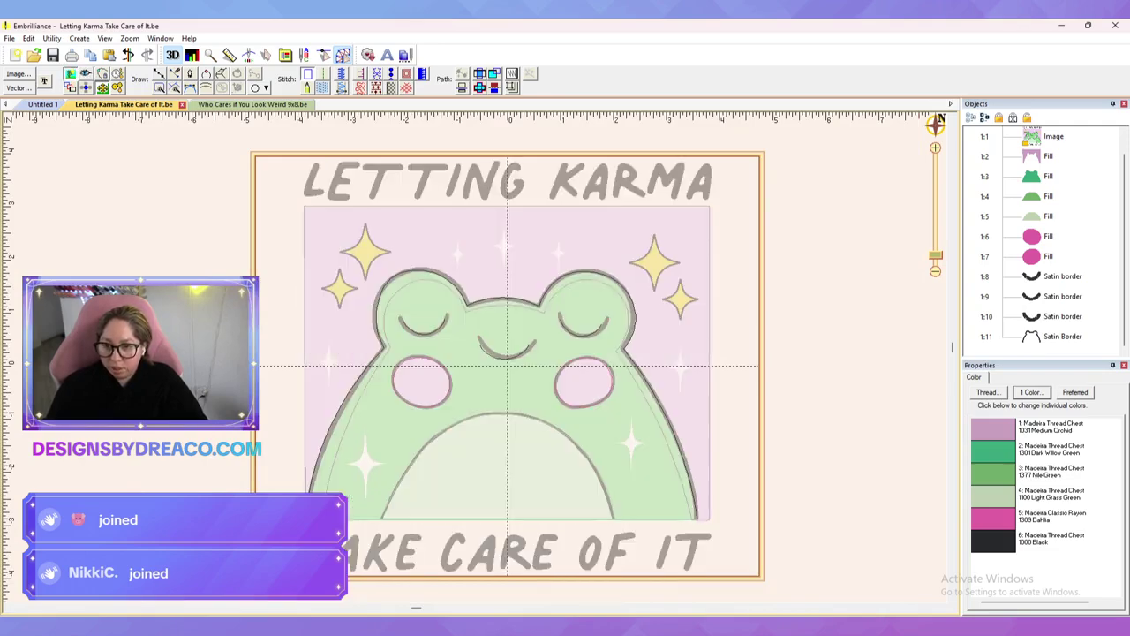
key(s)
key(d)
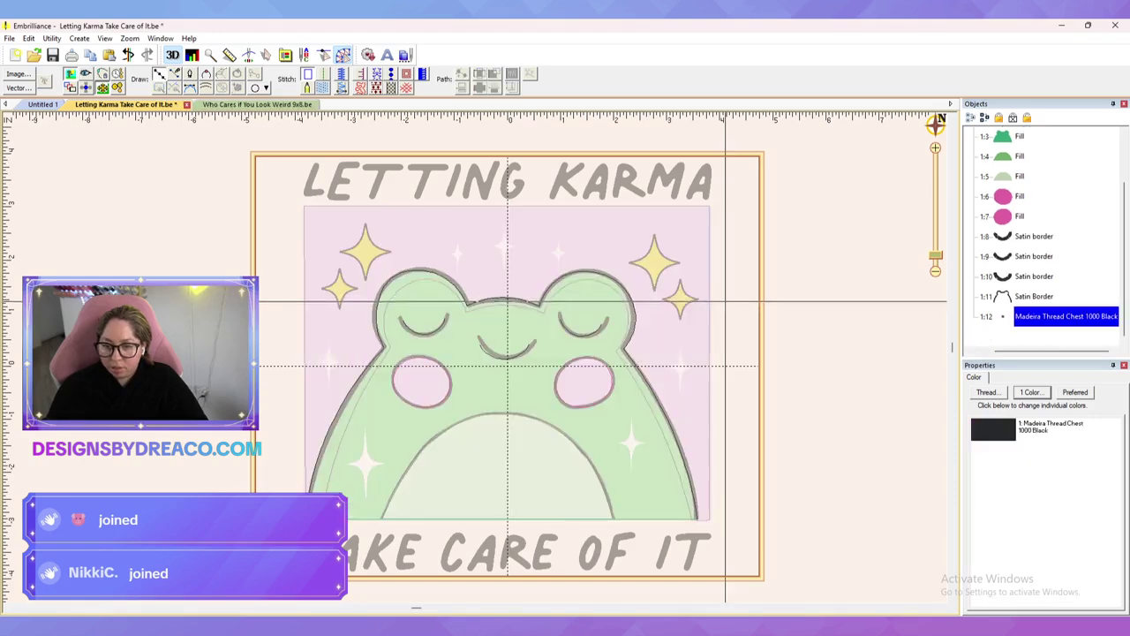
scroll(482, 300, up, 2)
drag(561, 300, 523, 320)
drag(790, 304, 599, 403)
scroll(634, 380, up, 2)
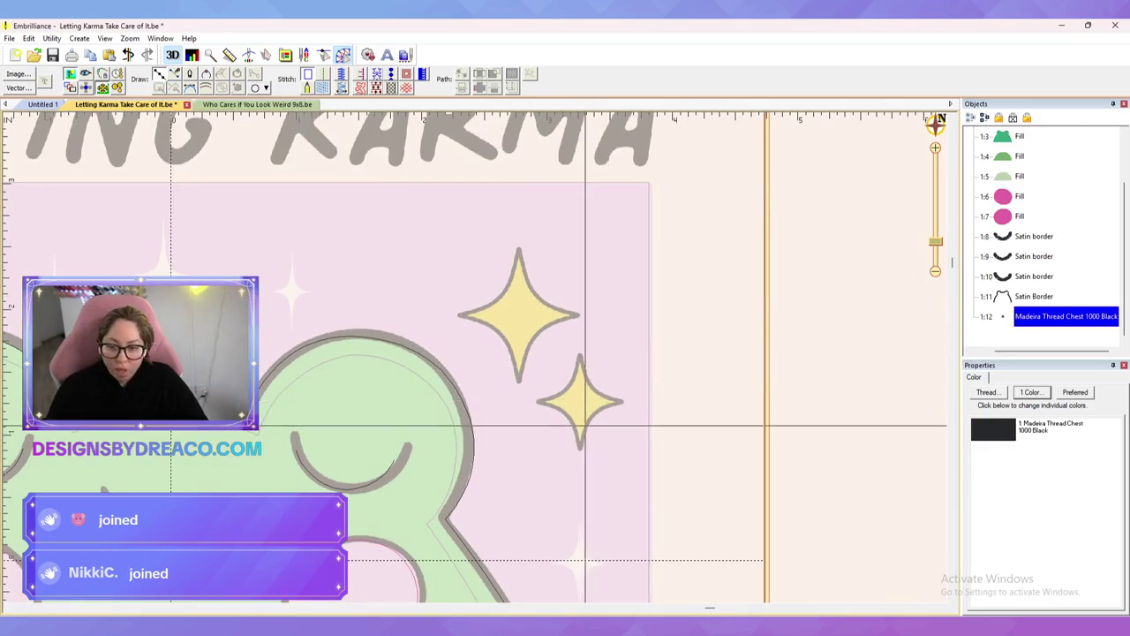
click(581, 449)
click(597, 411)
click(624, 401)
click(594, 388)
click(580, 353)
click(573, 387)
click(539, 402)
click(567, 415)
key(Return)
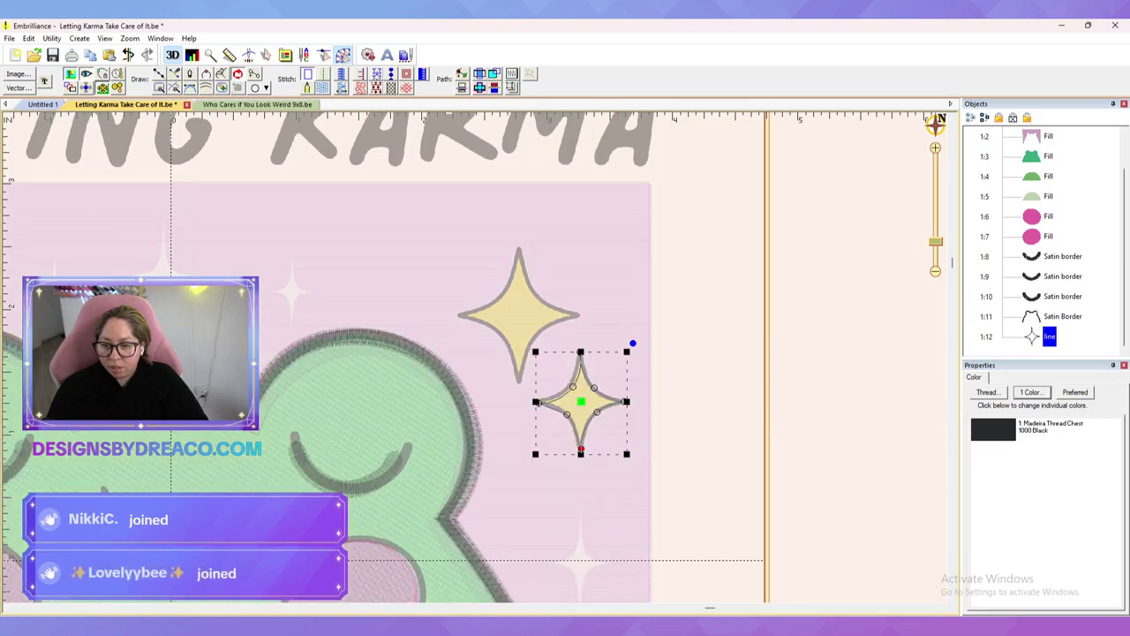
Step: Adjust the small star outline's upper-left node and the curve handles at its top point
click(573, 387)
drag(573, 386, 569, 384)
click(580, 352)
drag(578, 375, 573, 365)
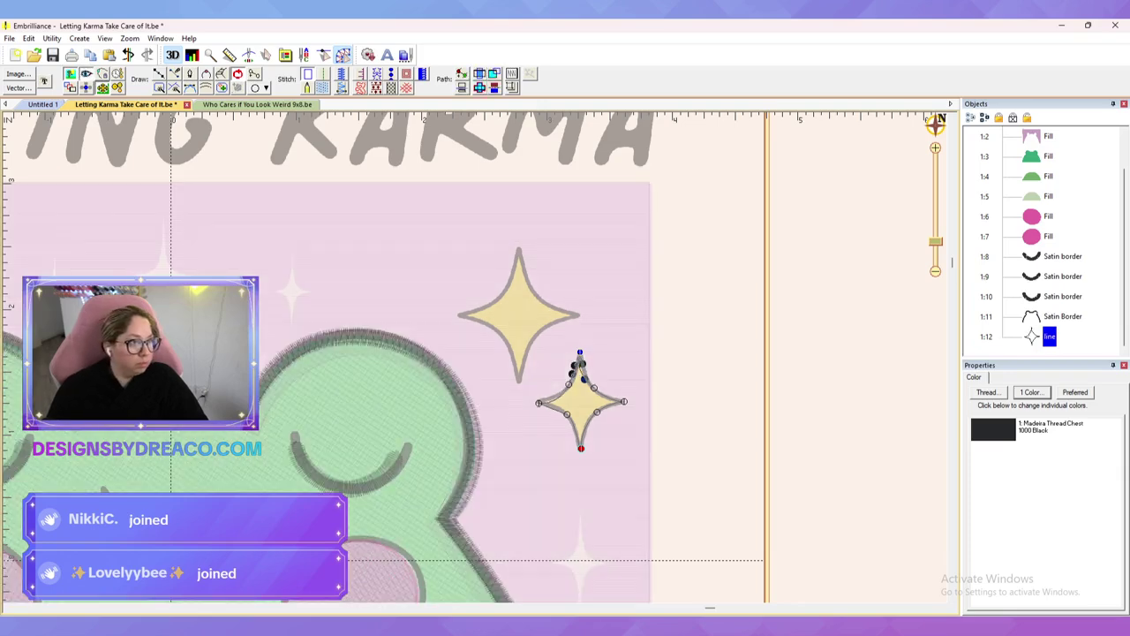
click(579, 362)
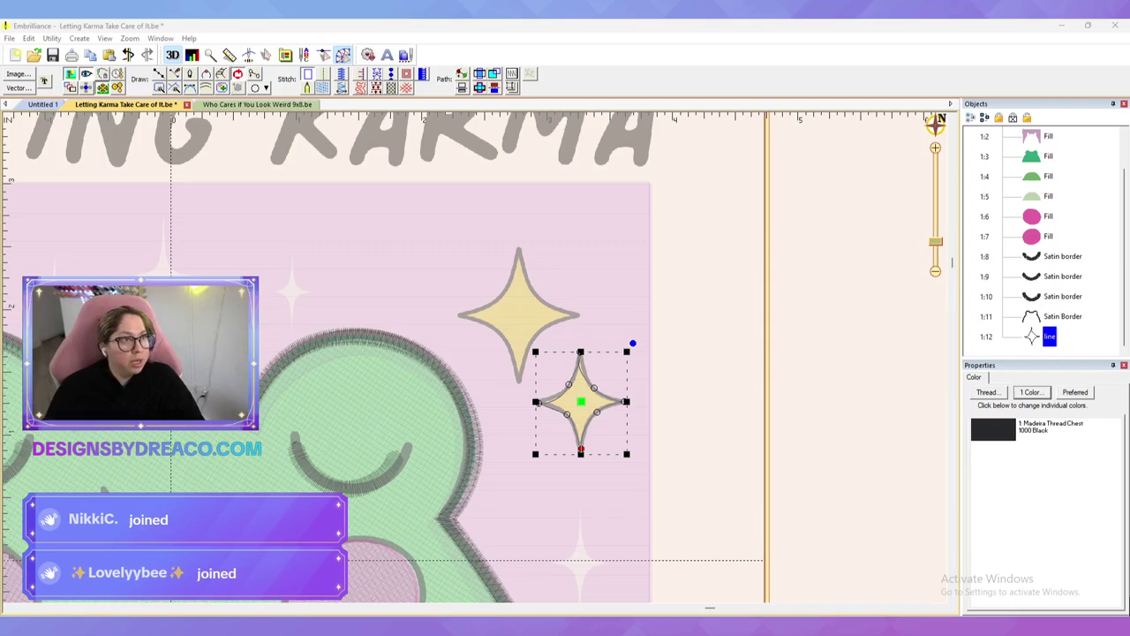
Step: Open Drea Elements.be, examine its saved star, and return to the Letting Karma Take Care of It design
key(Return)
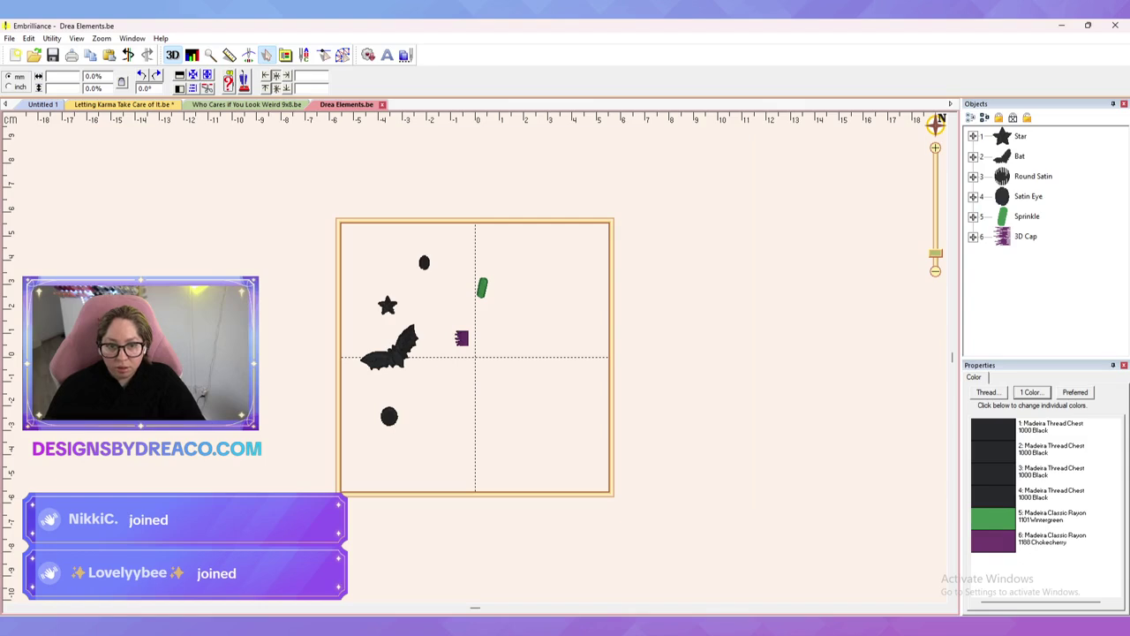
click(387, 306)
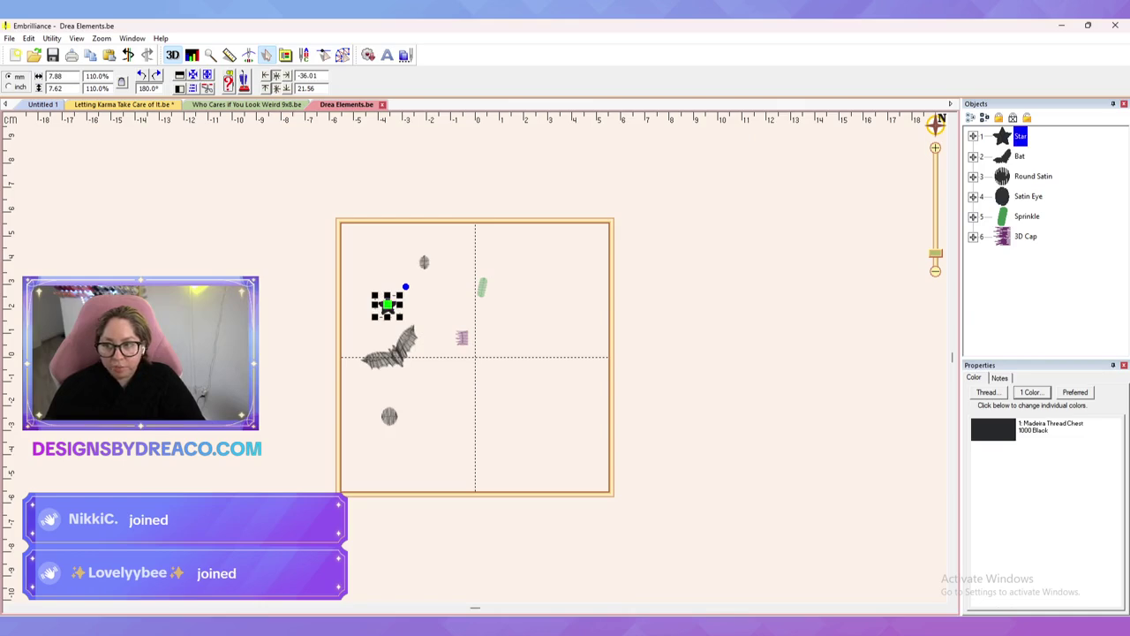
click(123, 104)
click(795, 309)
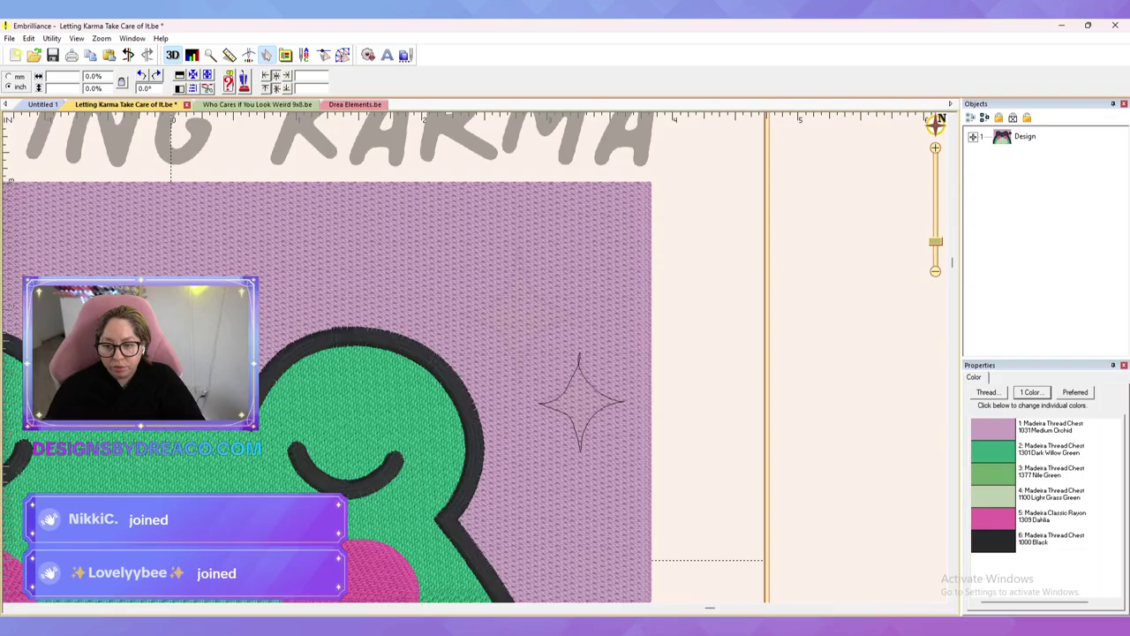
Step: Reshape the small star outline's curves around its top and left points to follow the artwork
scroll(479, 357, up, 2)
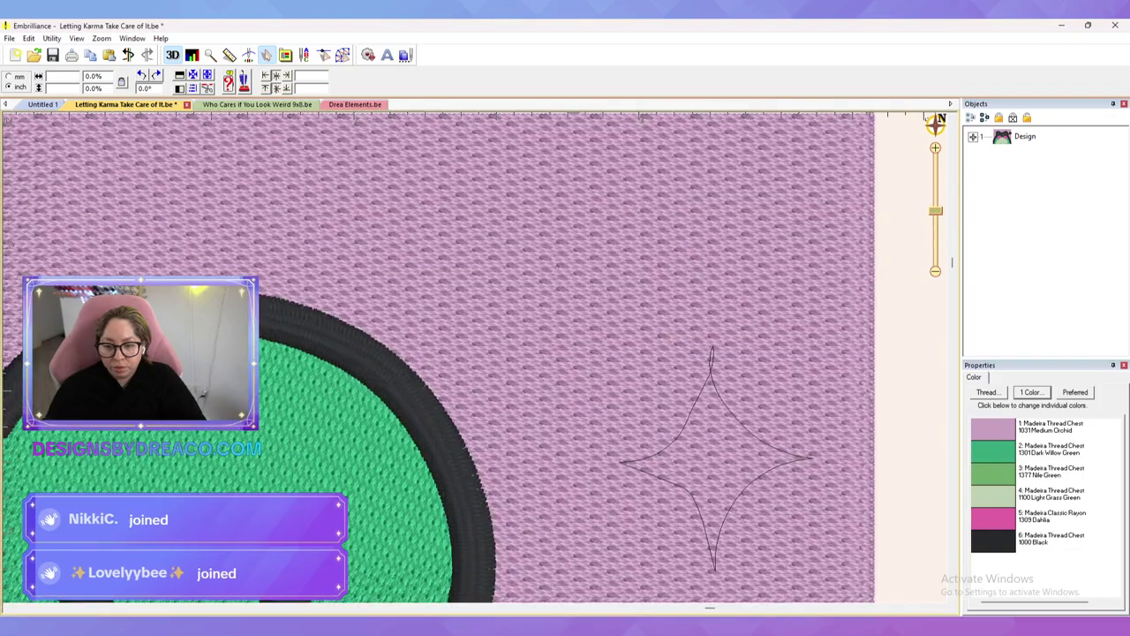
scroll(671, 442, up, 2)
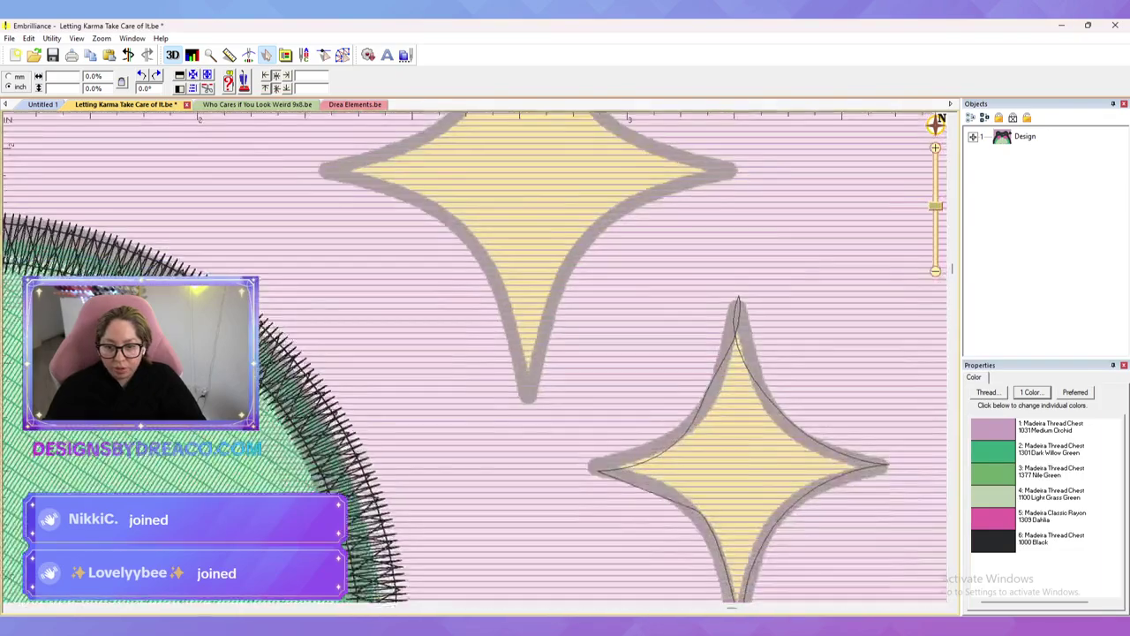
click(706, 424)
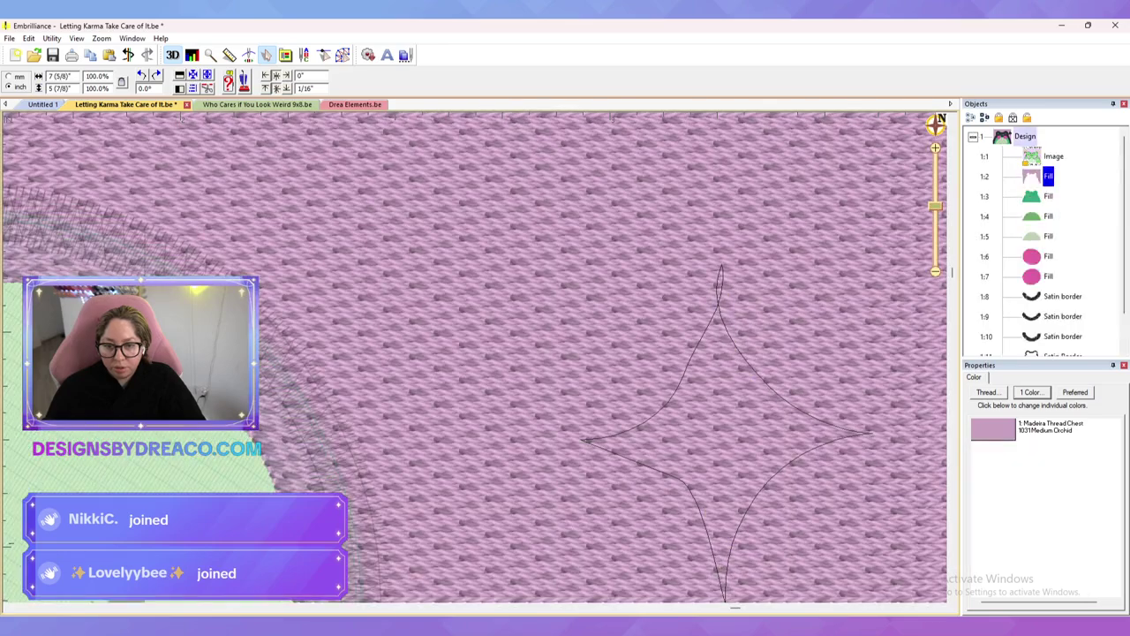
scroll(1050, 309, down, 2)
click(1050, 336)
click(343, 55)
click(722, 264)
drag(734, 309, 703, 310)
drag(738, 356, 749, 317)
drag(580, 439, 671, 371)
drag(677, 478, 682, 495)
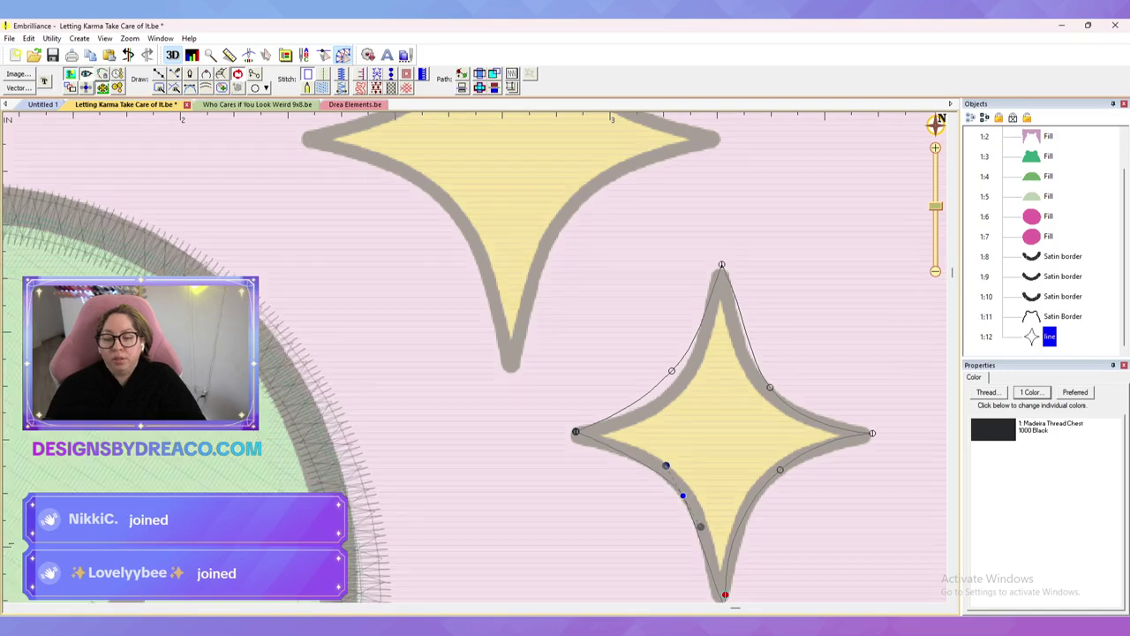
Step: Curve both sides of the star outline's right point and reposition the node on its upper-right side
click(872, 432)
drag(840, 434, 831, 446)
drag(836, 431, 832, 423)
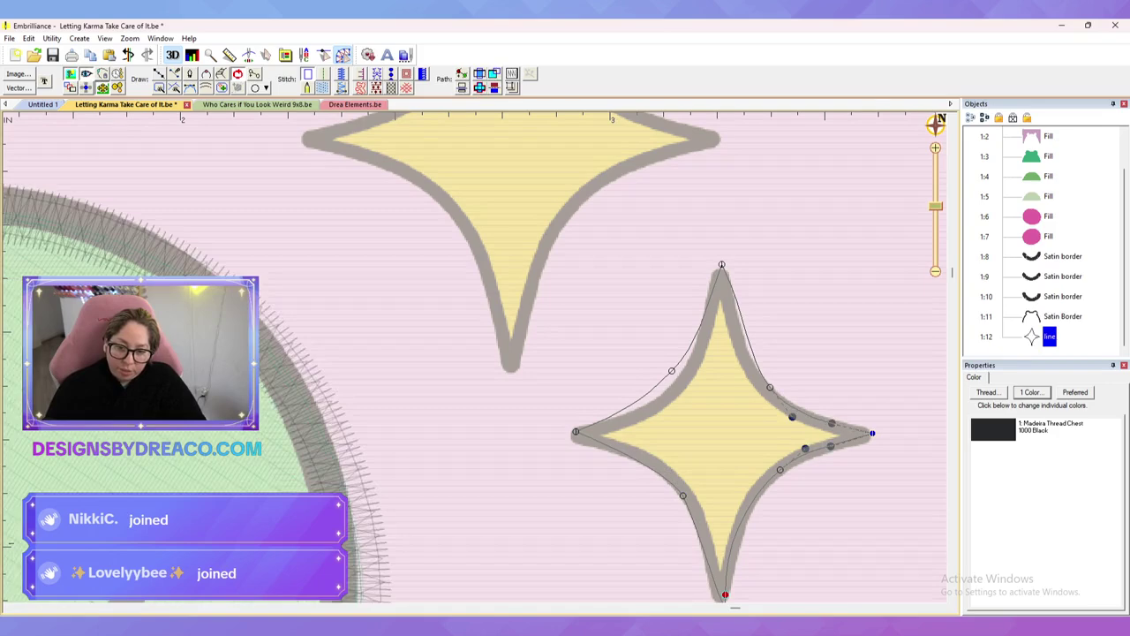
click(769, 386)
Step: Set the star outline's thread to Madeira Thread Chest 1068 Yellow
click(993, 429)
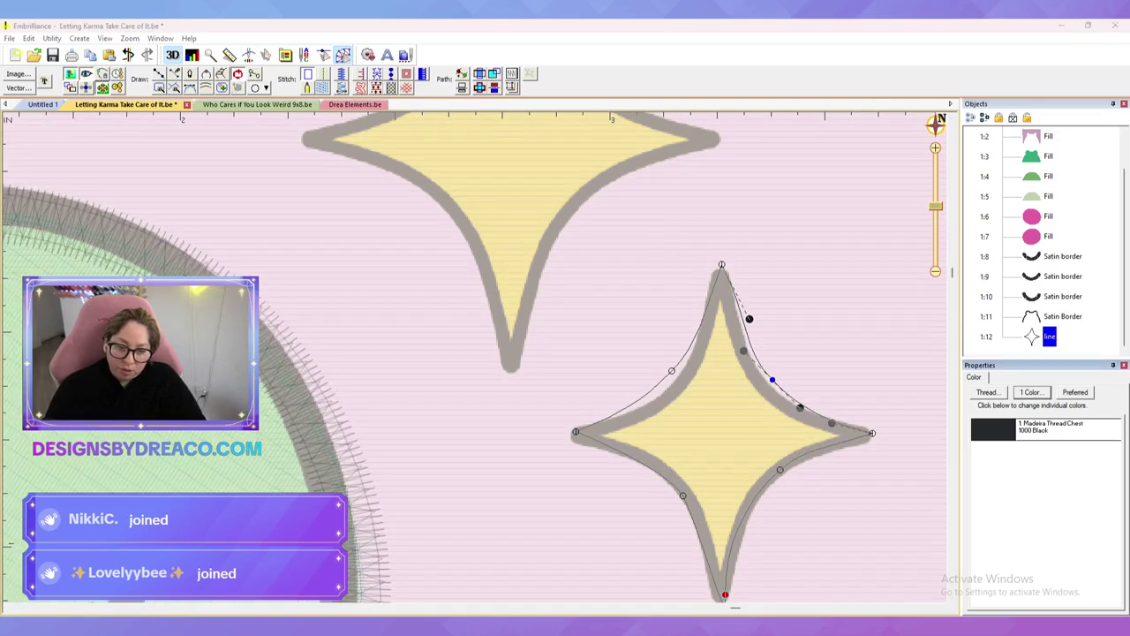
click(474, 265)
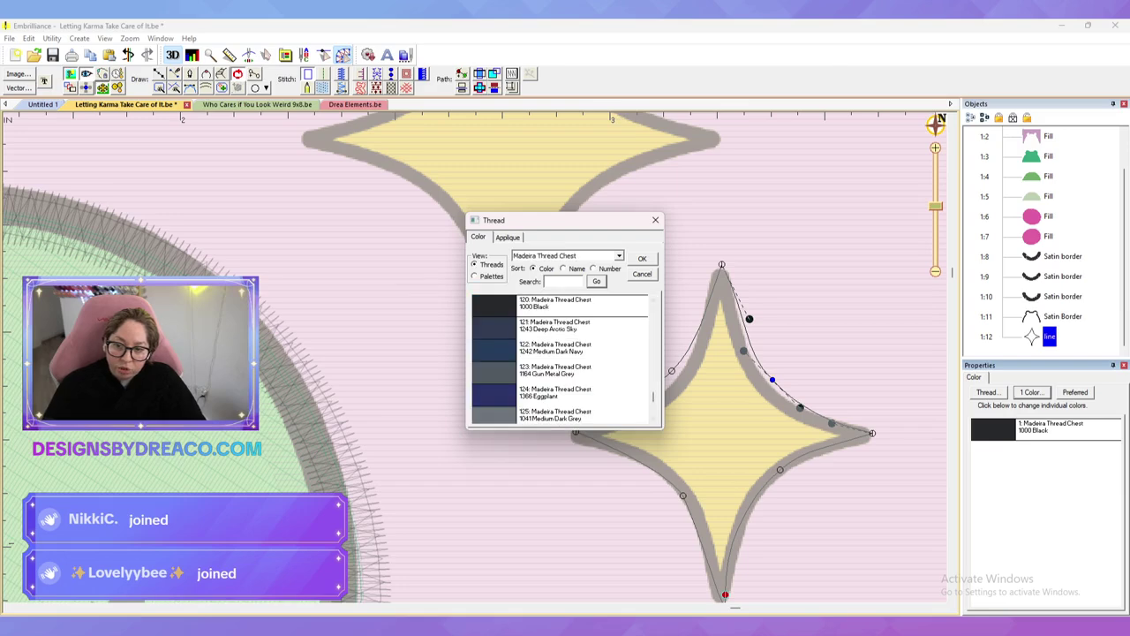
drag(653, 397, 653, 352)
scroll(563, 358, up, 4)
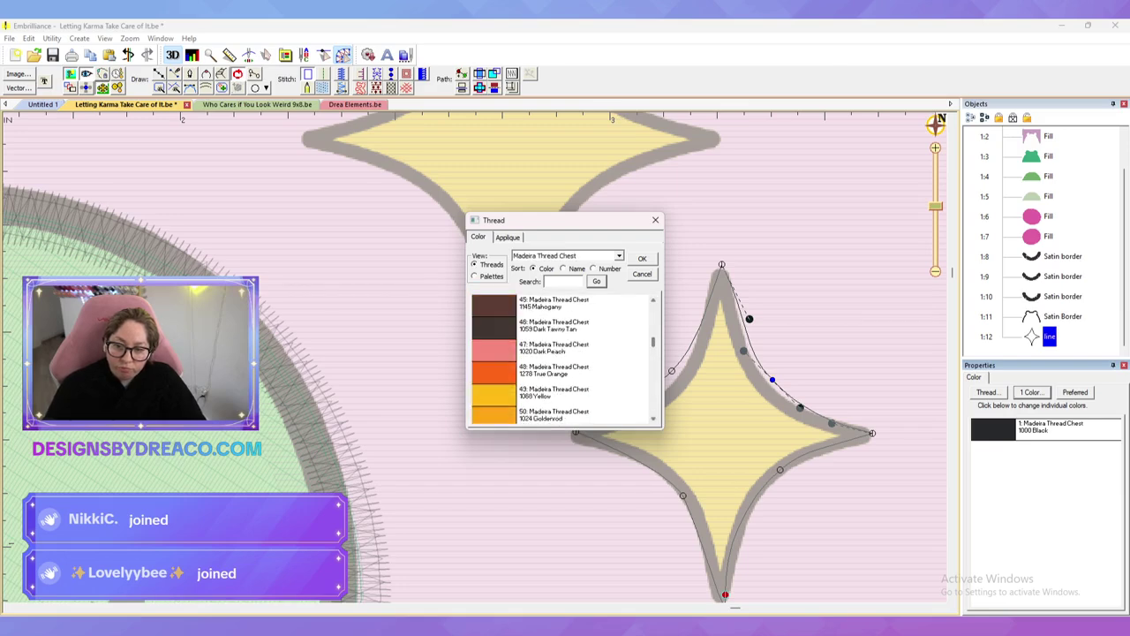
double_click(563, 394)
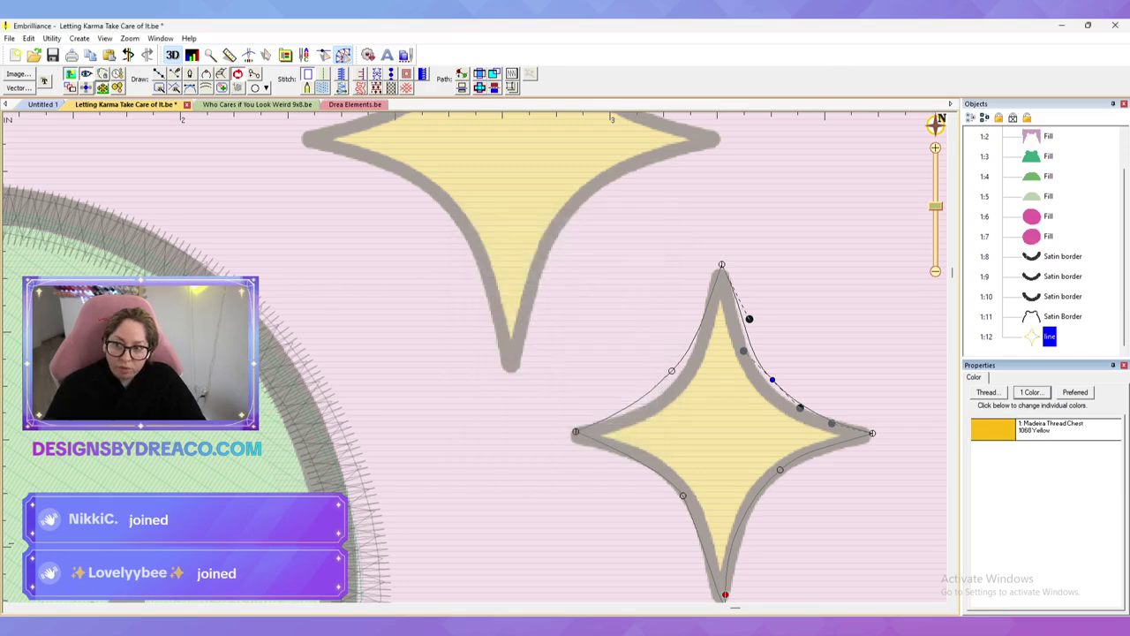
Step: Convert the yellow star outline to a satin column and adjust its bottom point to match the artwork
click(341, 87)
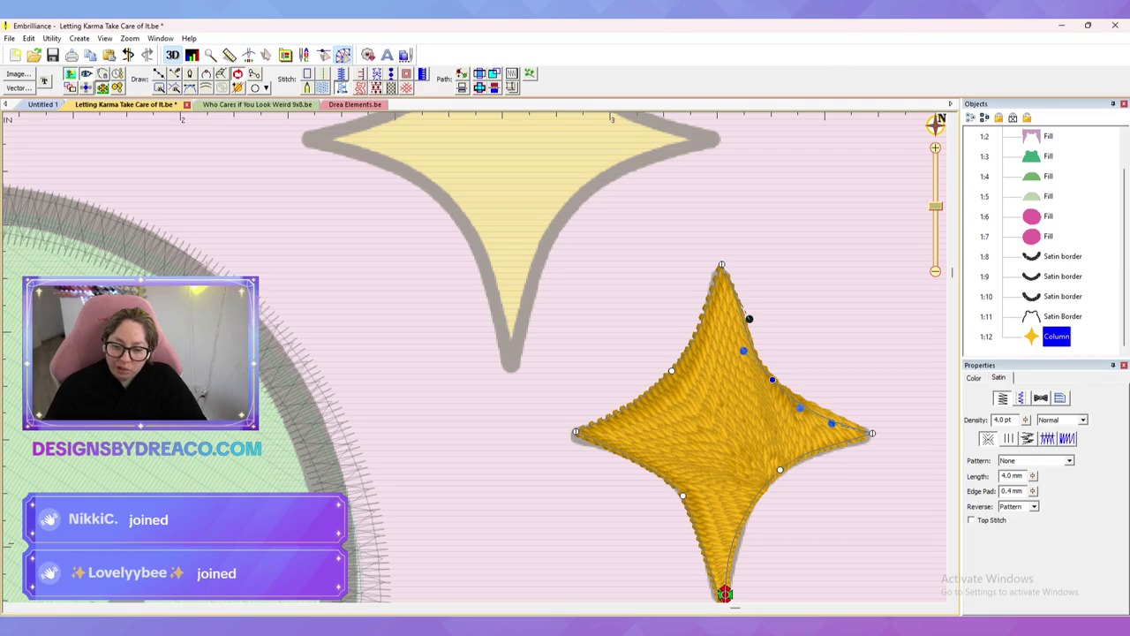
drag(750, 319, 749, 317)
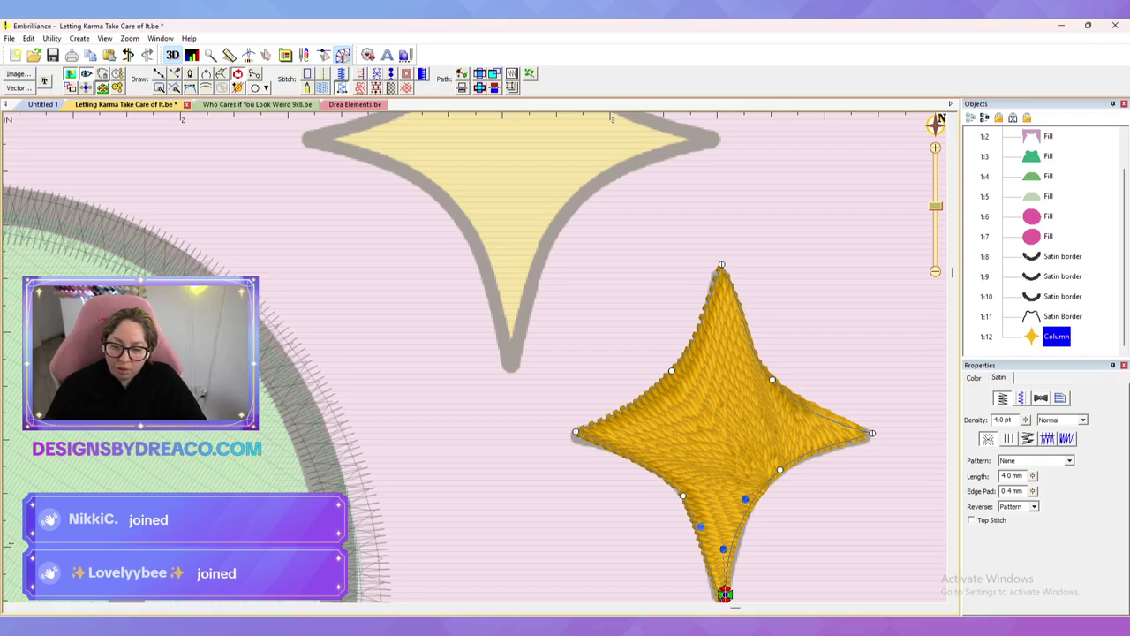
scroll(476, 356, down, 2)
drag(643, 544, 649, 476)
key(Escape)
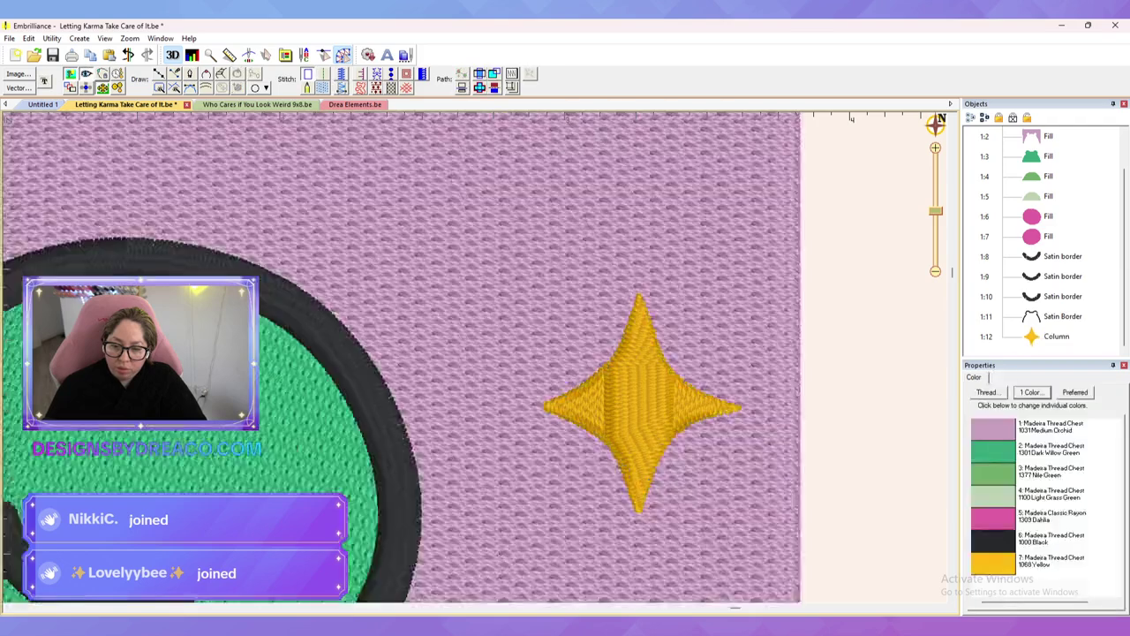
Step: Draw two vertical dividing lines across the star column, one near each side's inner nodes
scroll(476, 357, up, 2)
click(722, 430)
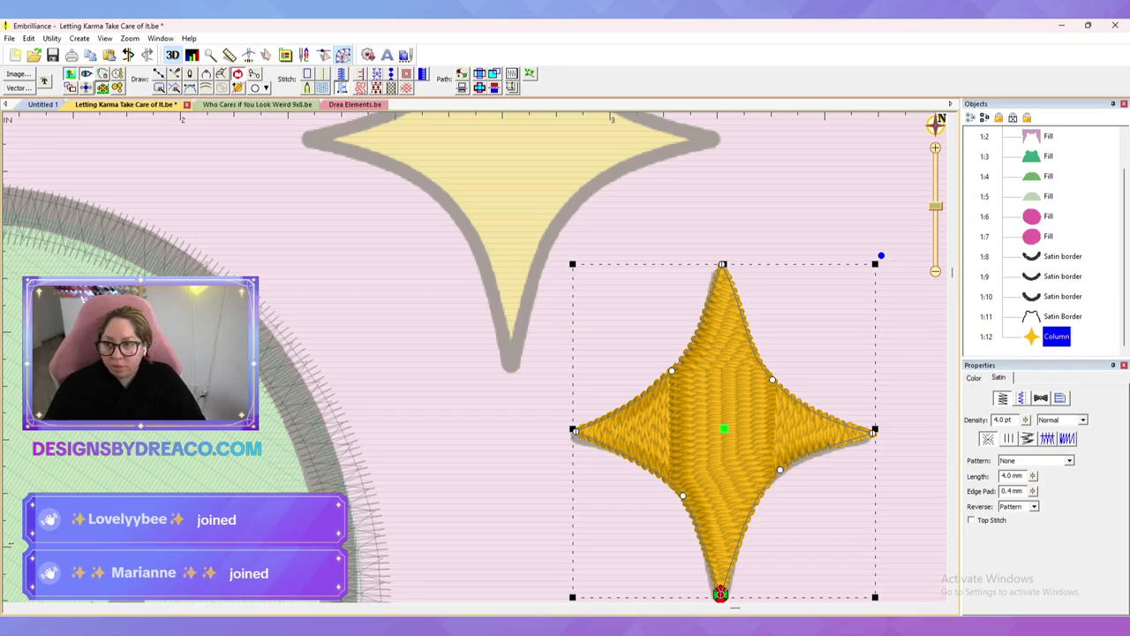
click(462, 73)
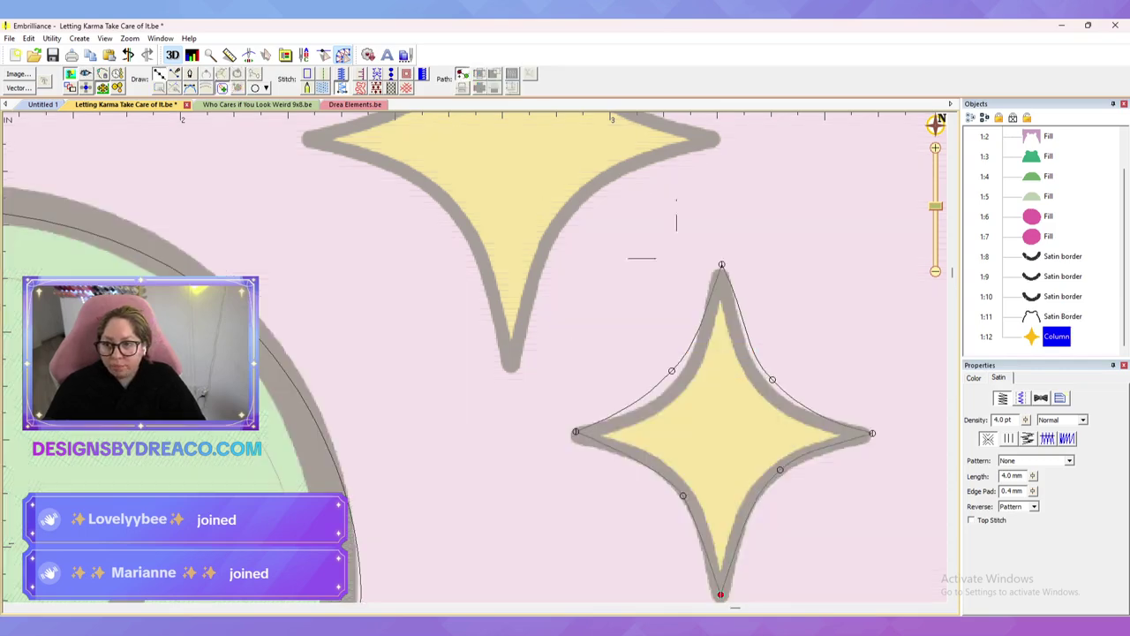
click(761, 352)
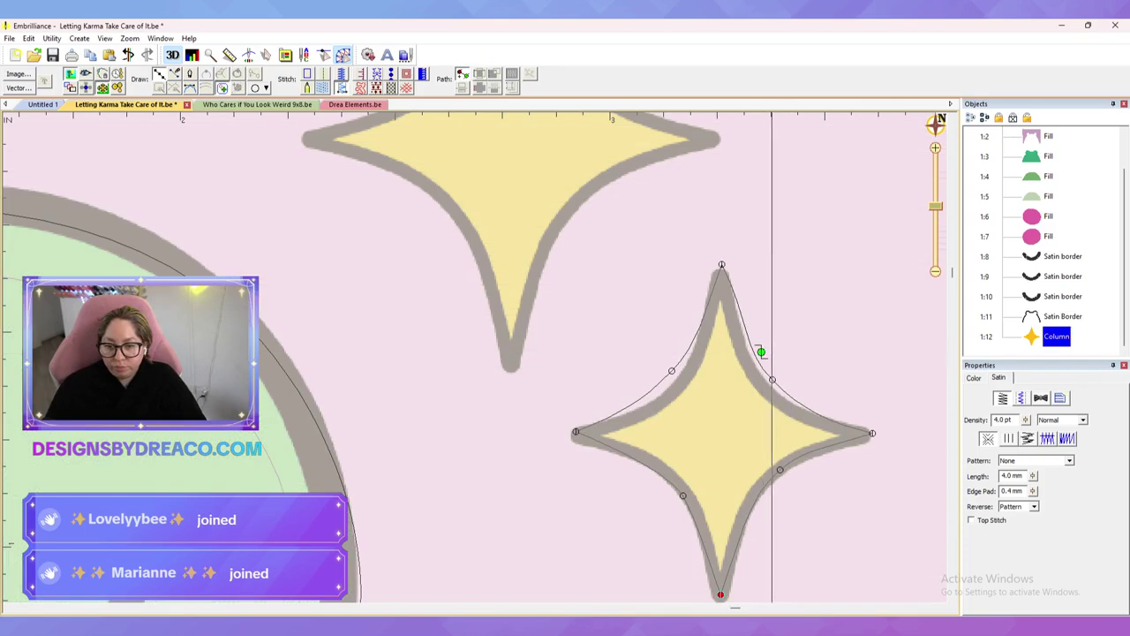
click(765, 500)
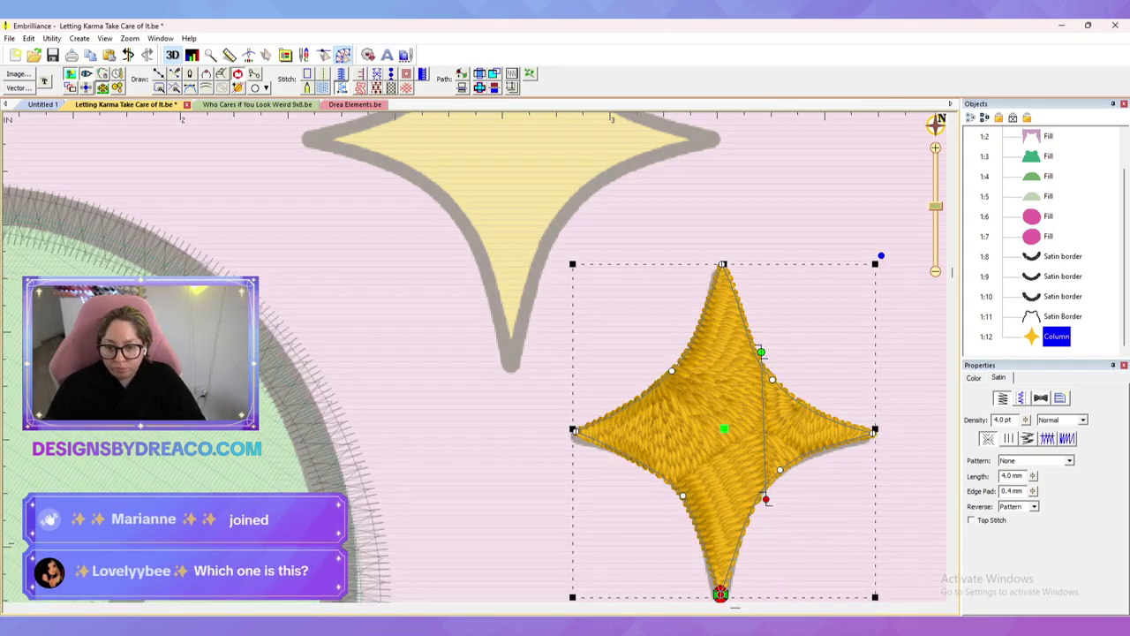
click(462, 73)
click(675, 340)
click(671, 520)
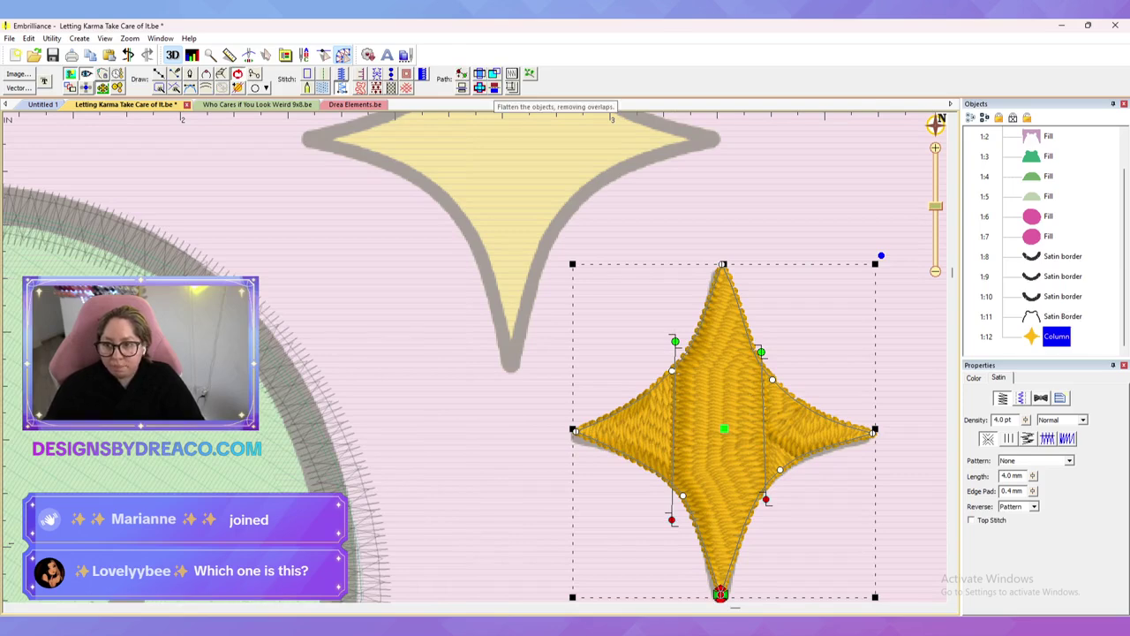
Step: Split the star along its dividing lines into three pieces and convert them all to satin columns
click(461, 87)
click(812, 336)
click(1057, 337)
scroll(635, 431, up, 1)
scroll(477, 356, down, 2)
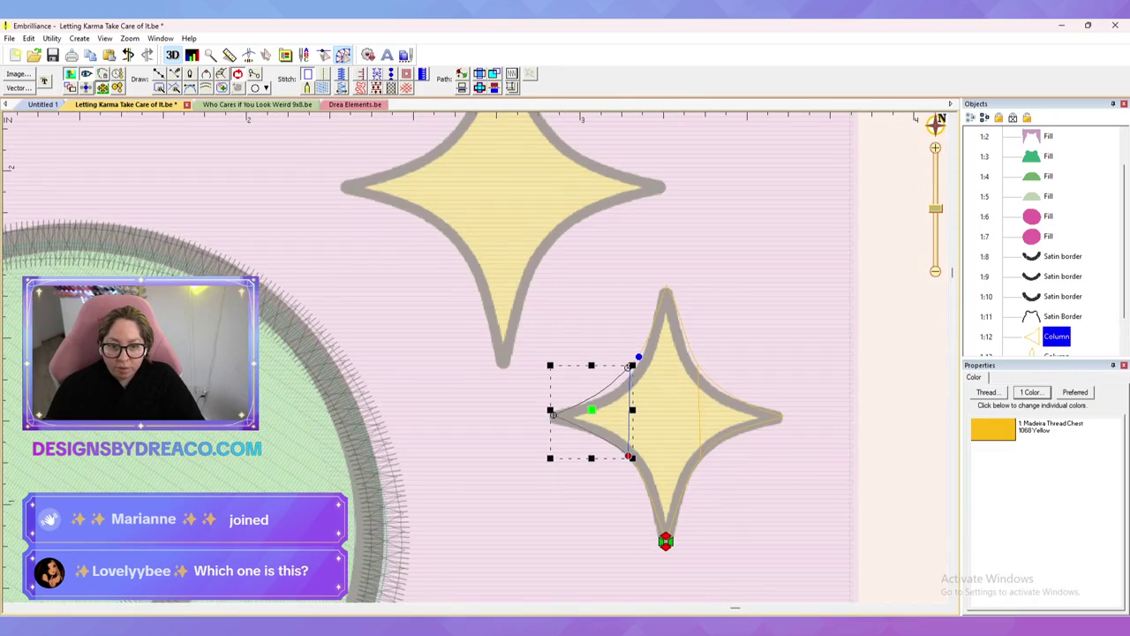
scroll(1044, 265, down, 1)
click(1057, 336)
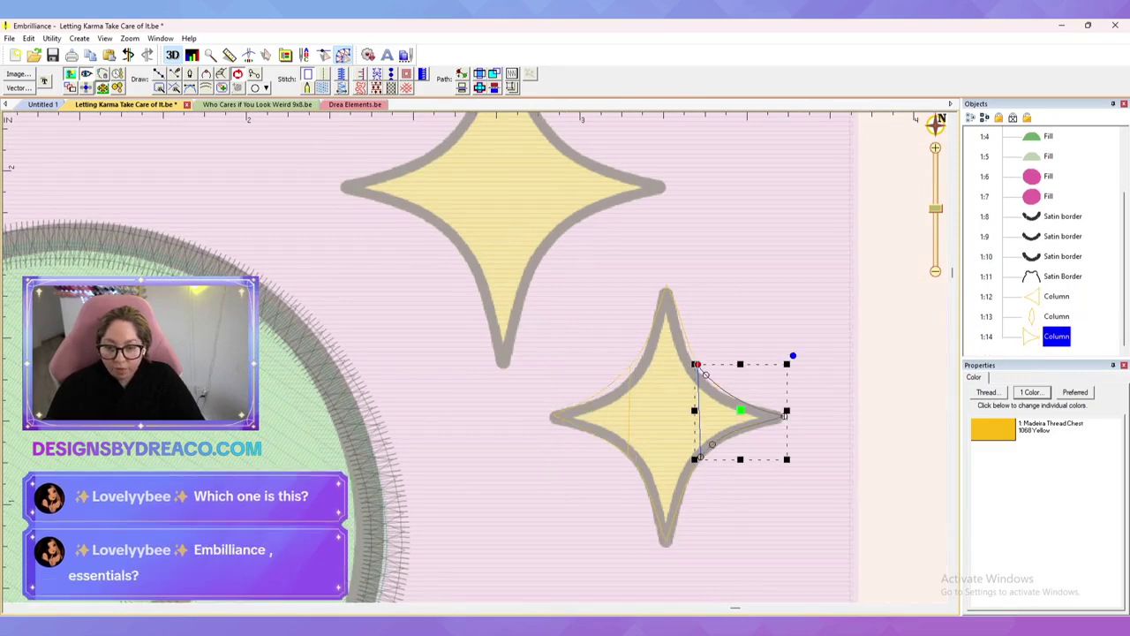
shift+click(1057, 296)
click(341, 87)
click(900, 354)
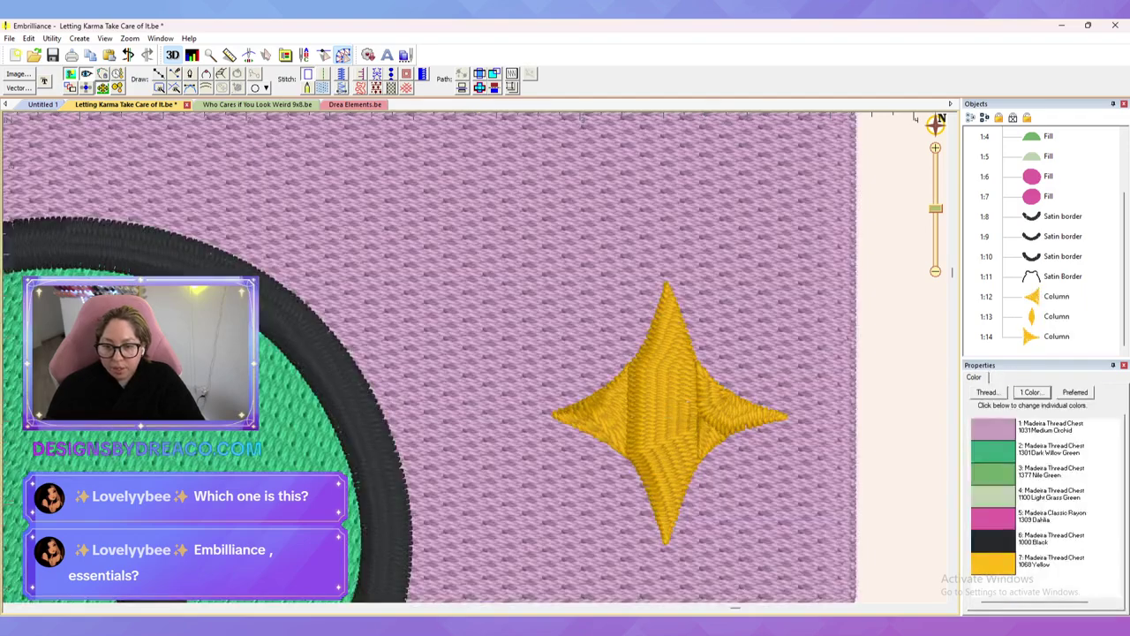
Step: Try to widen the star's right point column toward the centre so it overlaps the middle column
click(741, 412)
scroll(742, 412, up, 2)
drag(742, 412, 636, 352)
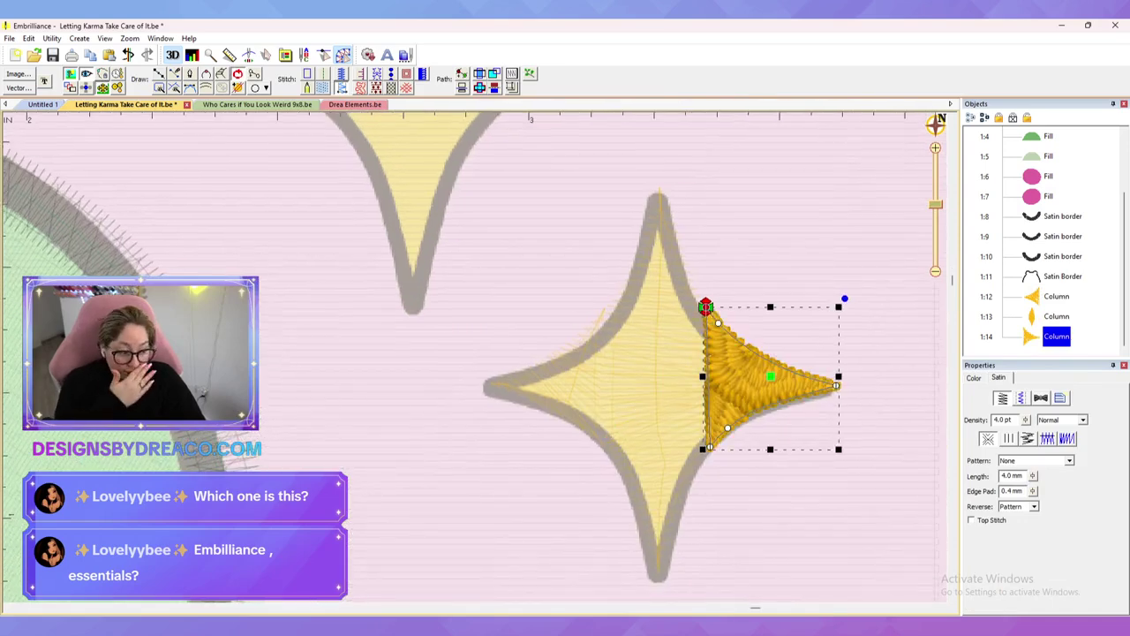
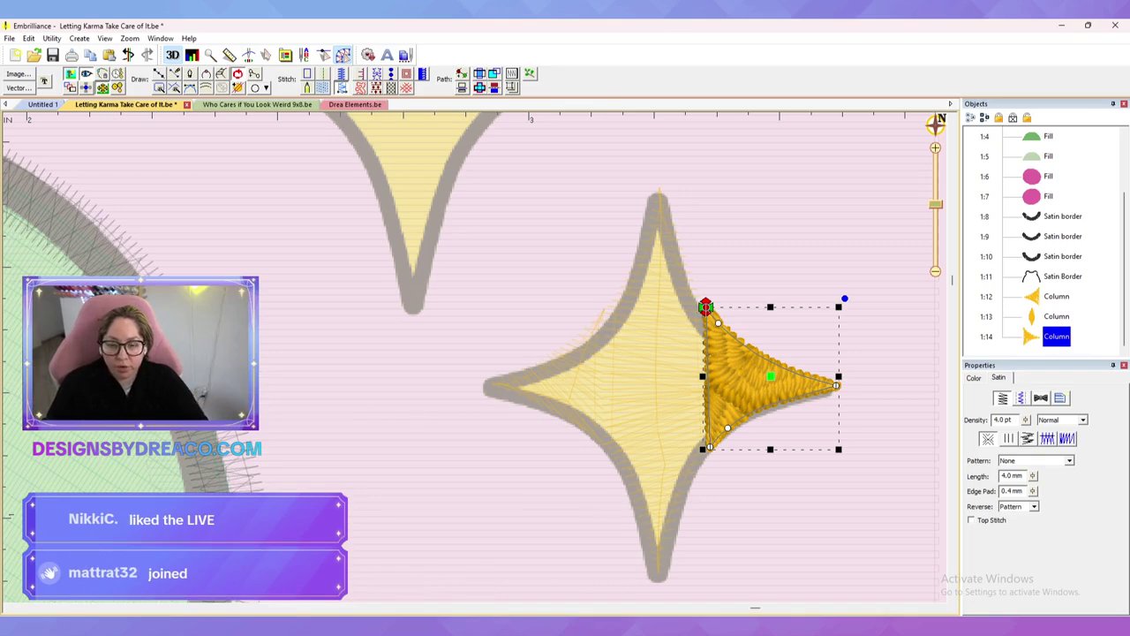
drag(703, 376, 686, 376)
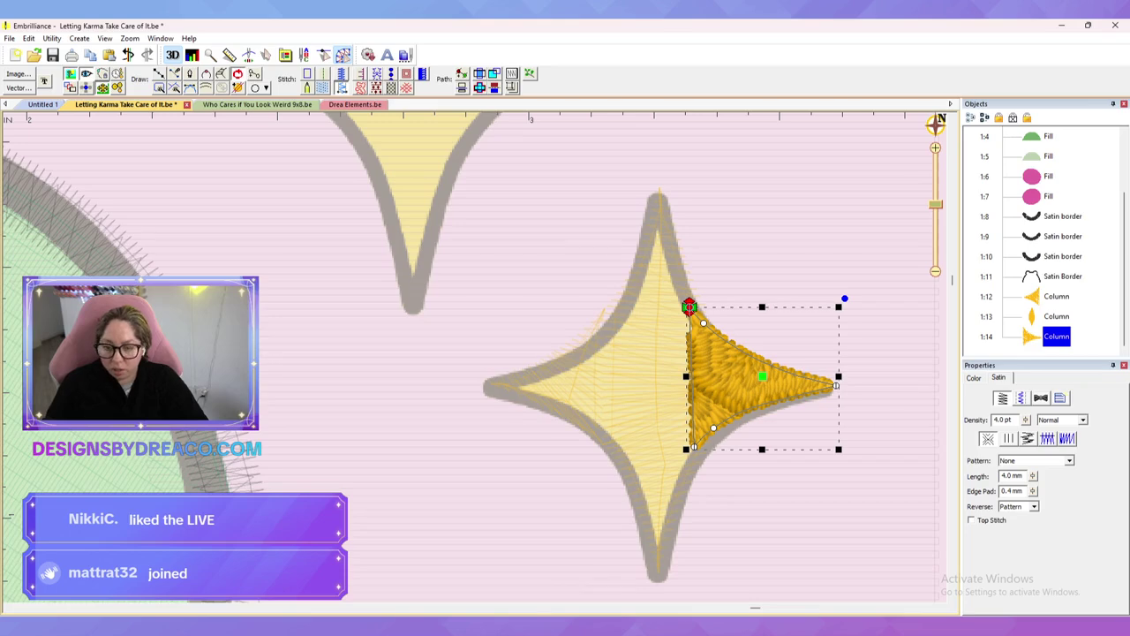
Step: Hide the background image and the stitches, and undo the widening of the star's right point column
click(70, 74)
click(86, 74)
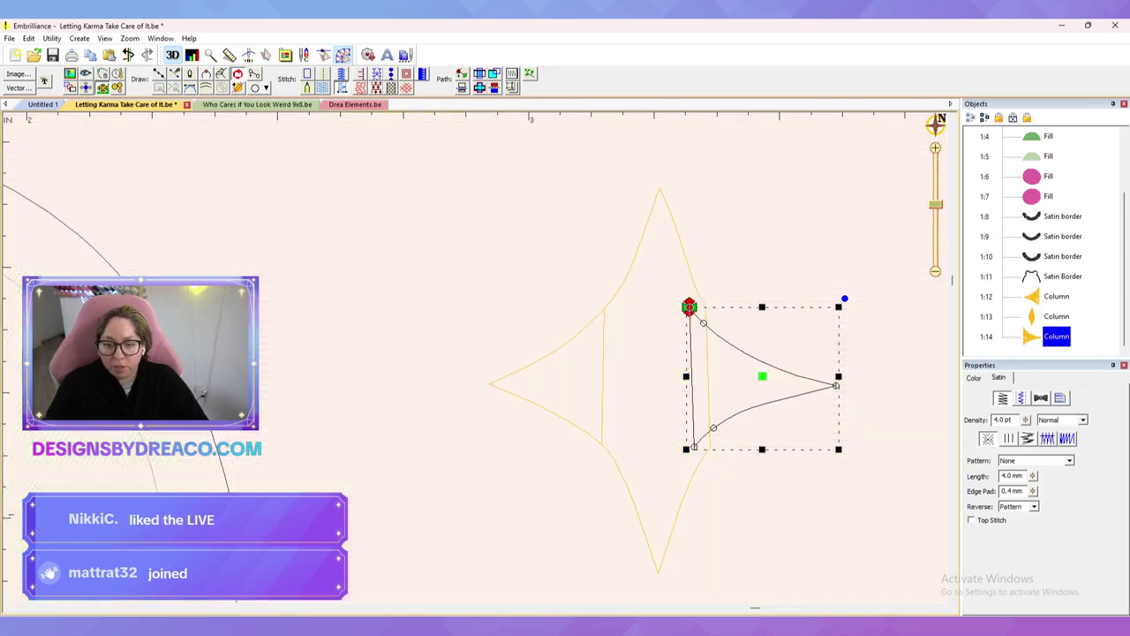
key(ctrl+z)
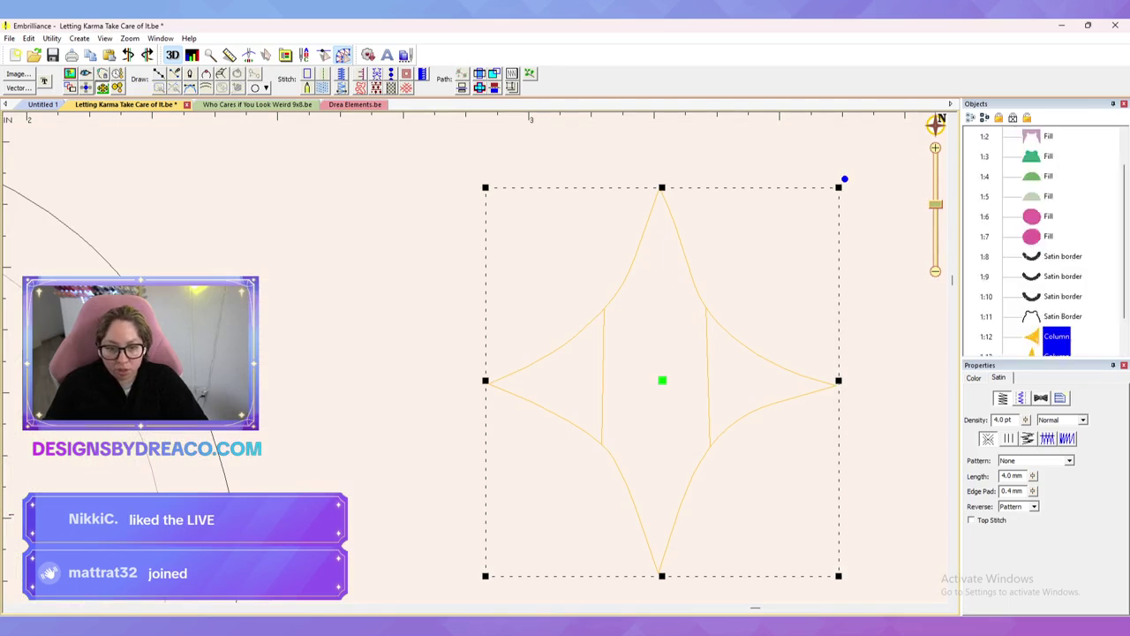
click(1056, 336)
key(Delete)
mouse_move(600, 291)
mouse_down()
mouse_move(653, 308)
mouse_move(574, 484)
mouse_move(623, 442)
mouse_move(602, 444)
mouse_up()
click(652, 355)
click(603, 311)
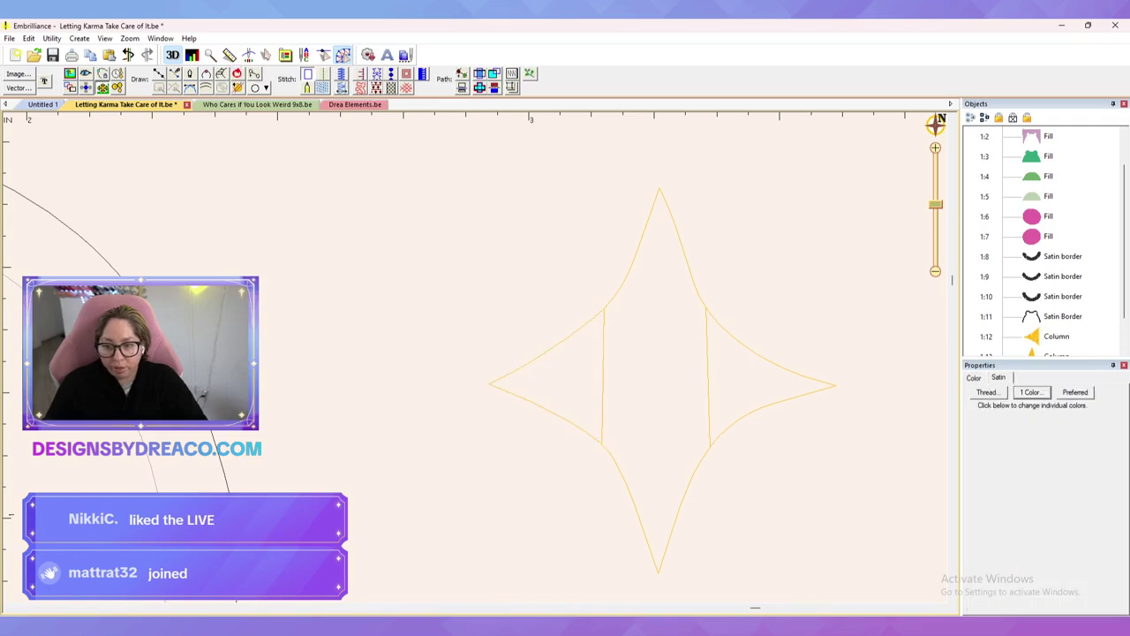
Step: Widen the star's left point column by moving its two inner corners toward the centre, overlapping the middle column
click(603, 310)
drag(602, 310, 625, 287)
drag(601, 444, 623, 460)
key(Escape)
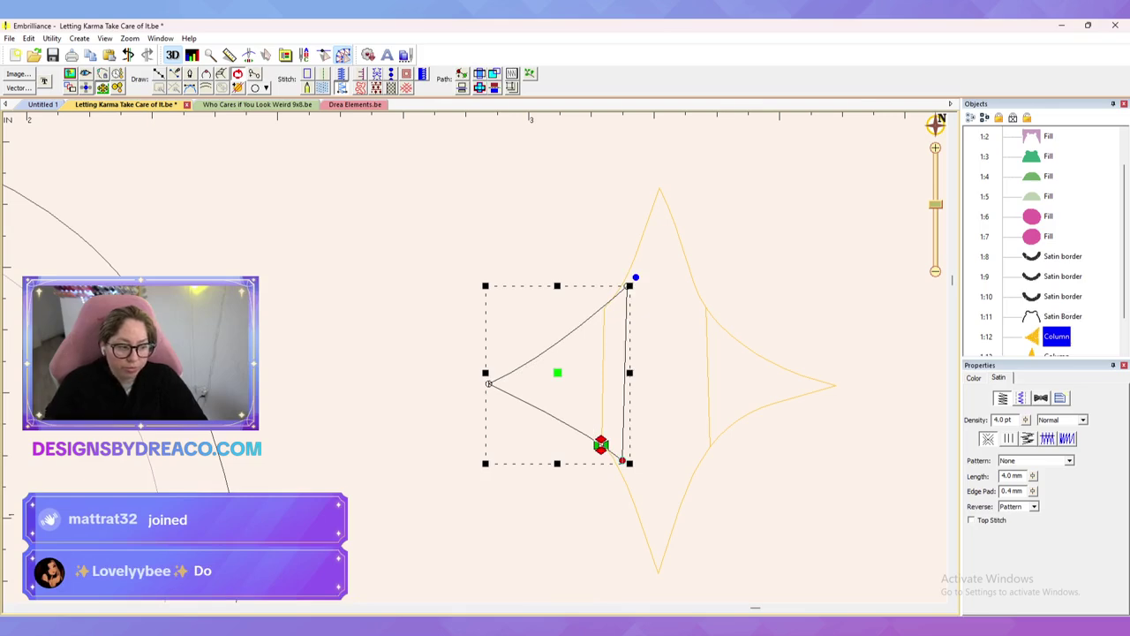
Step: Move the two inner corners of the star's right point column toward the centre so it overlaps the middle column
click(708, 380)
drag(705, 308, 690, 284)
drag(709, 446, 697, 458)
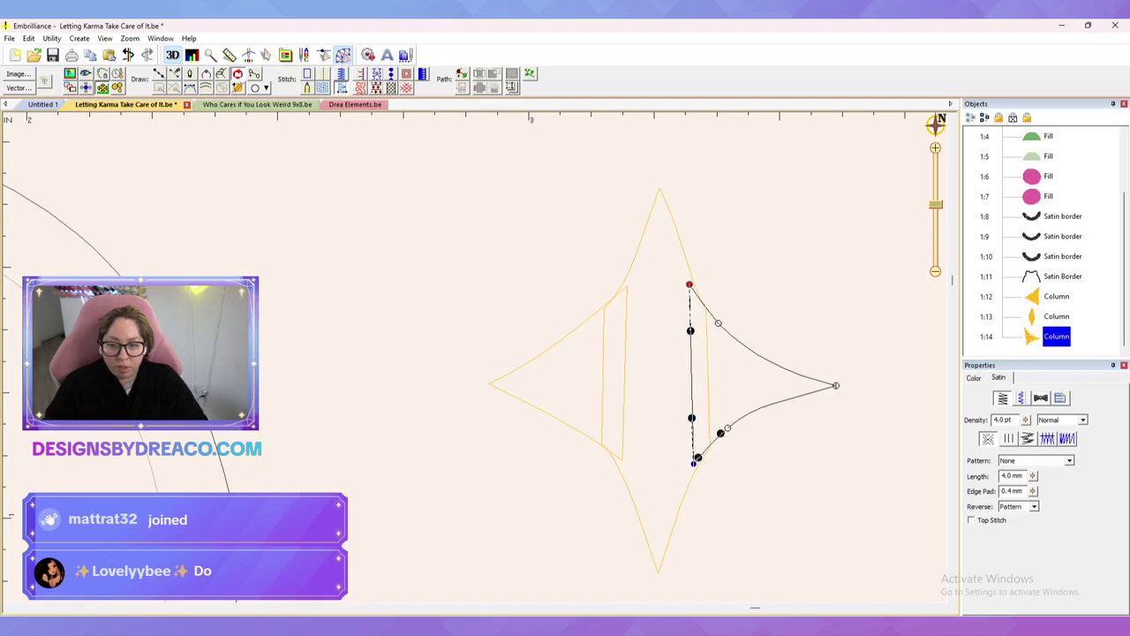
drag(705, 307, 690, 284)
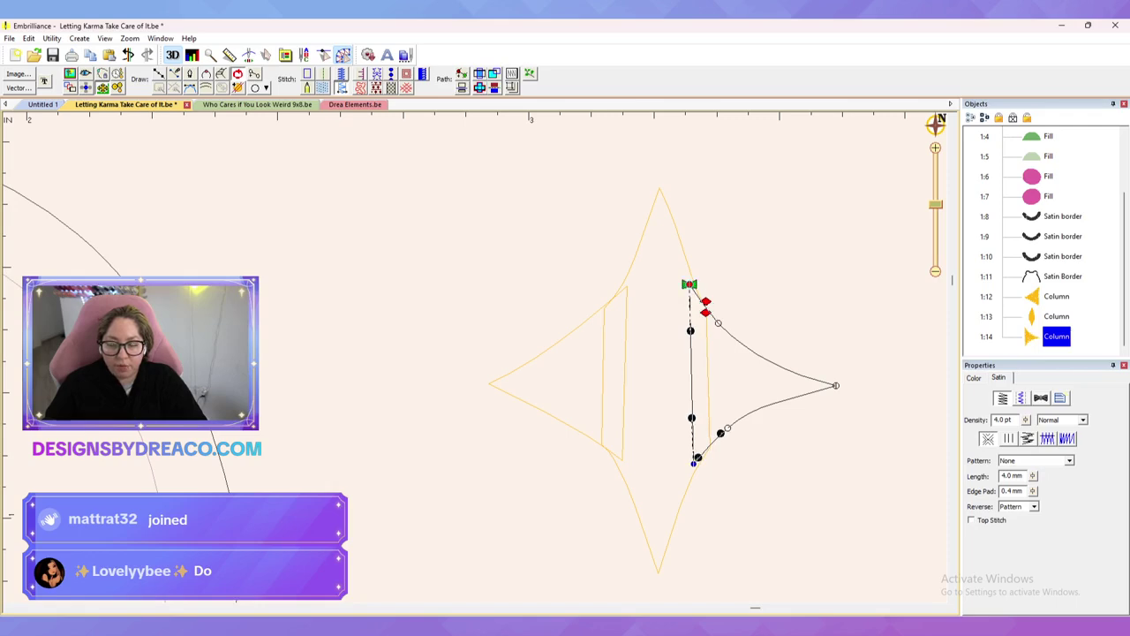
click(696, 458)
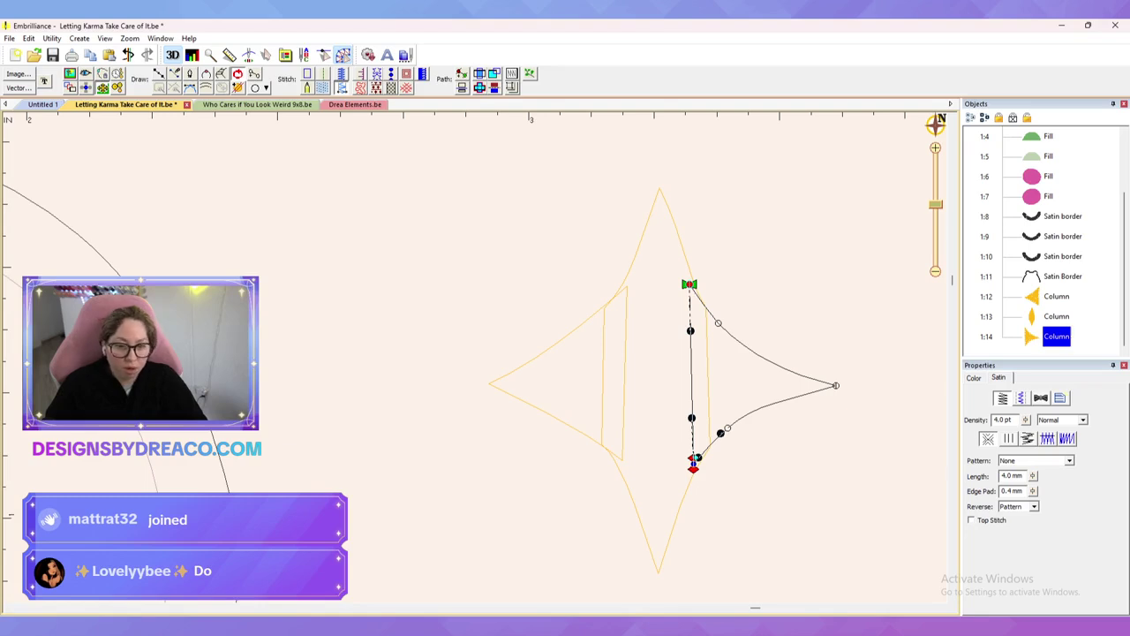
click(694, 459)
Step: Flatten the curves of the star's right point column and delete its intermediate upper and lower nodes, leaving a triangle
drag(787, 373, 783, 357)
drag(787, 400, 787, 408)
drag(727, 428, 761, 411)
click(718, 323)
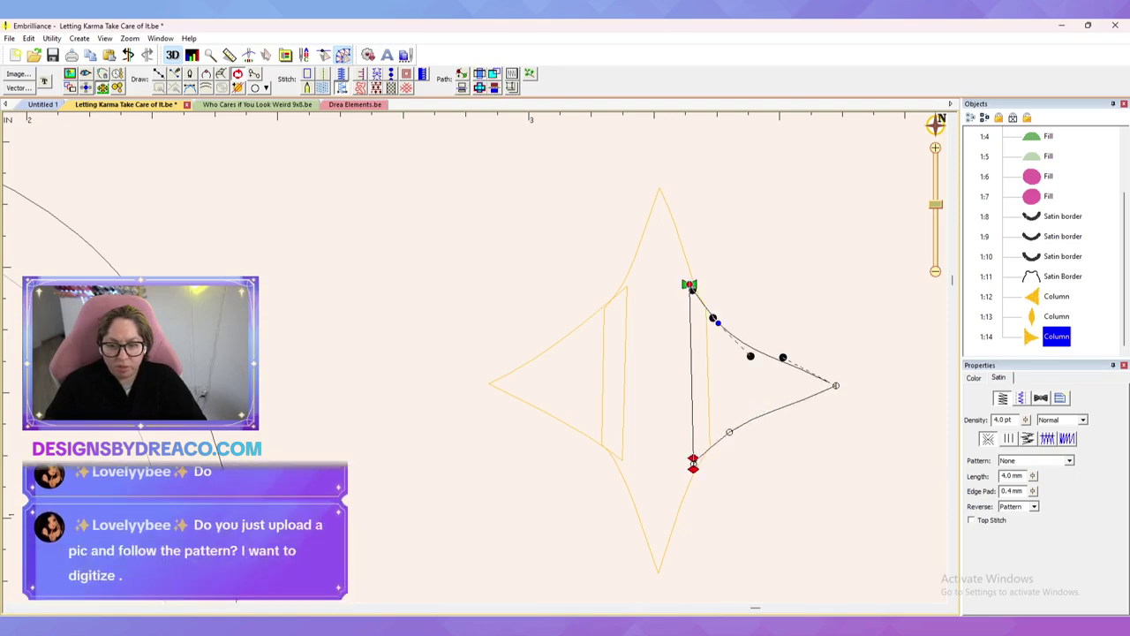
key(Delete)
click(730, 432)
key(Delete)
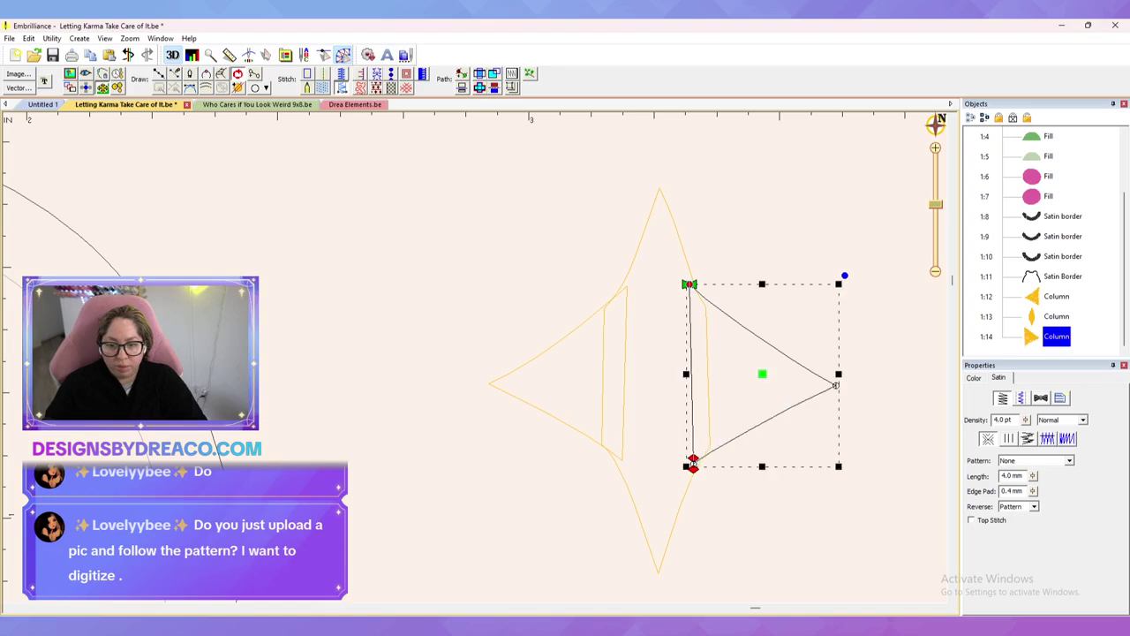
click(574, 388)
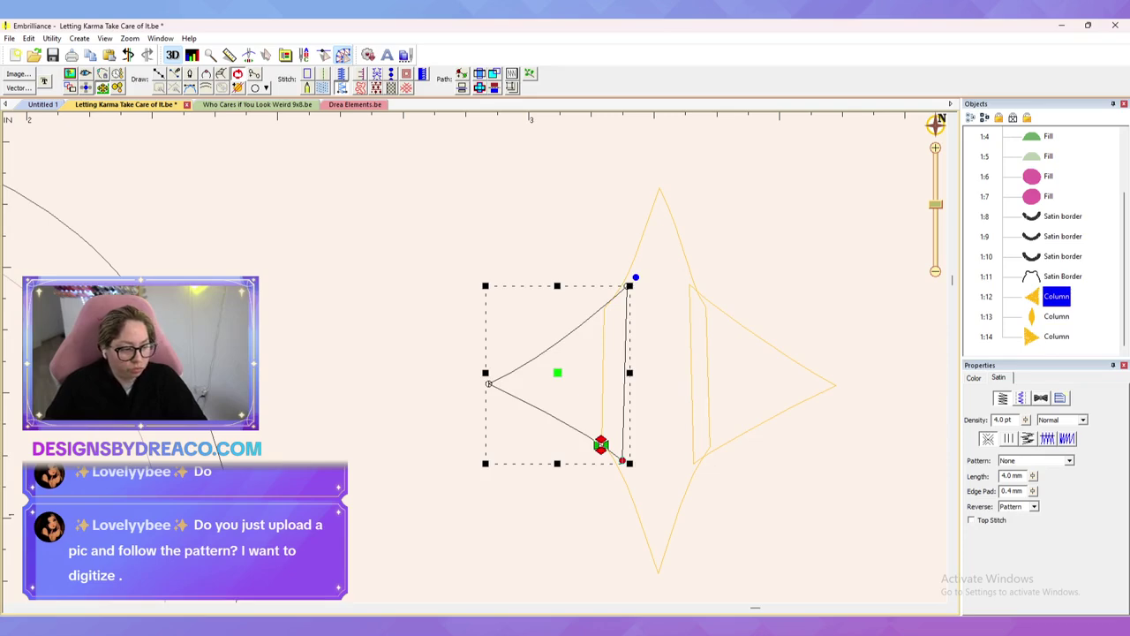
key(Escape)
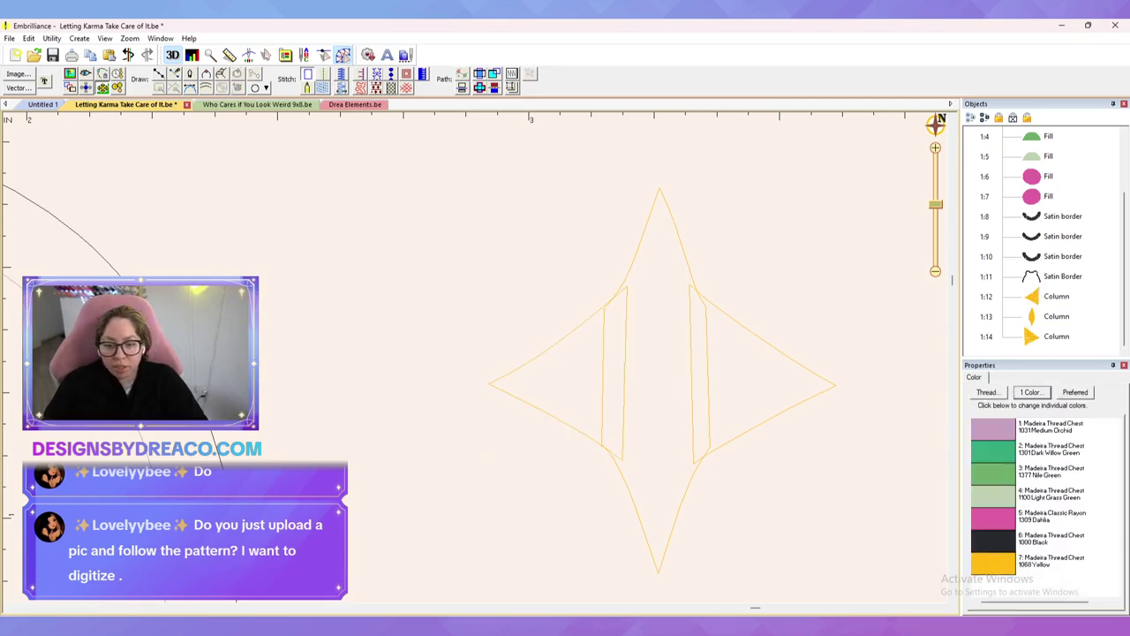
Step: Make the middle column's lower left node curved, then delete its two right-side nodes and bow the right edge outward
click(601, 444)
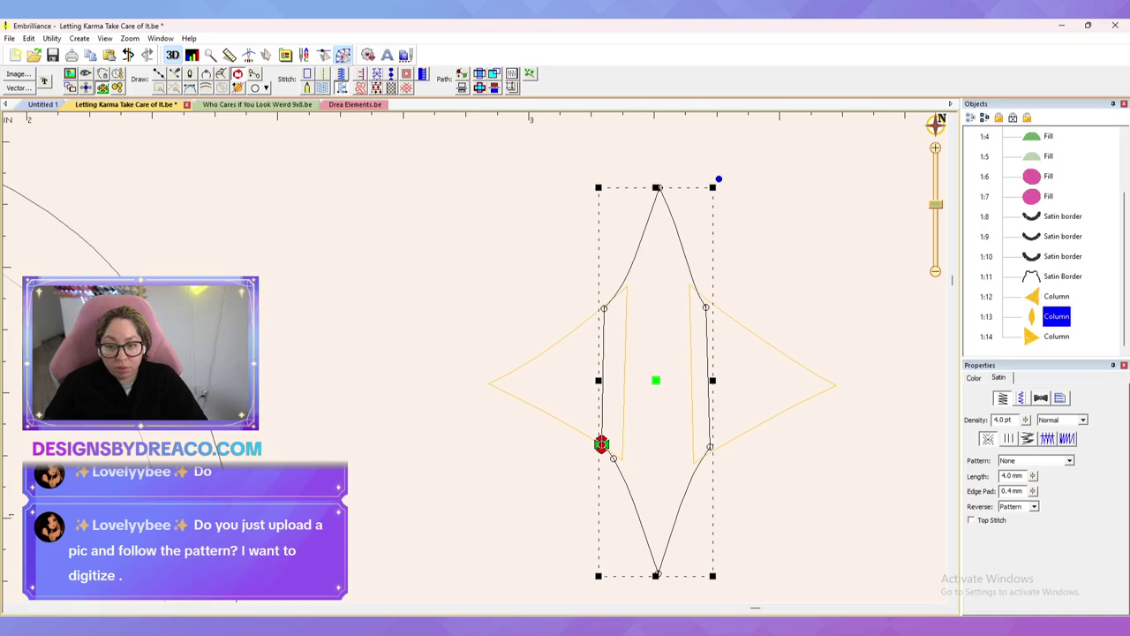
click(601, 444)
right_click(601, 444)
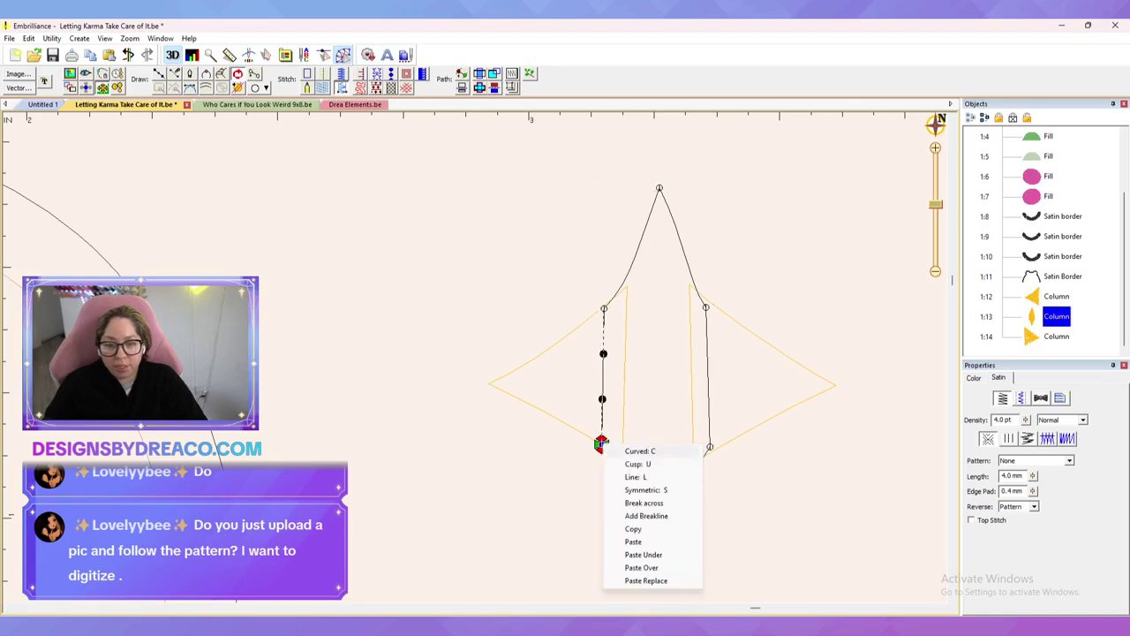
key(c)
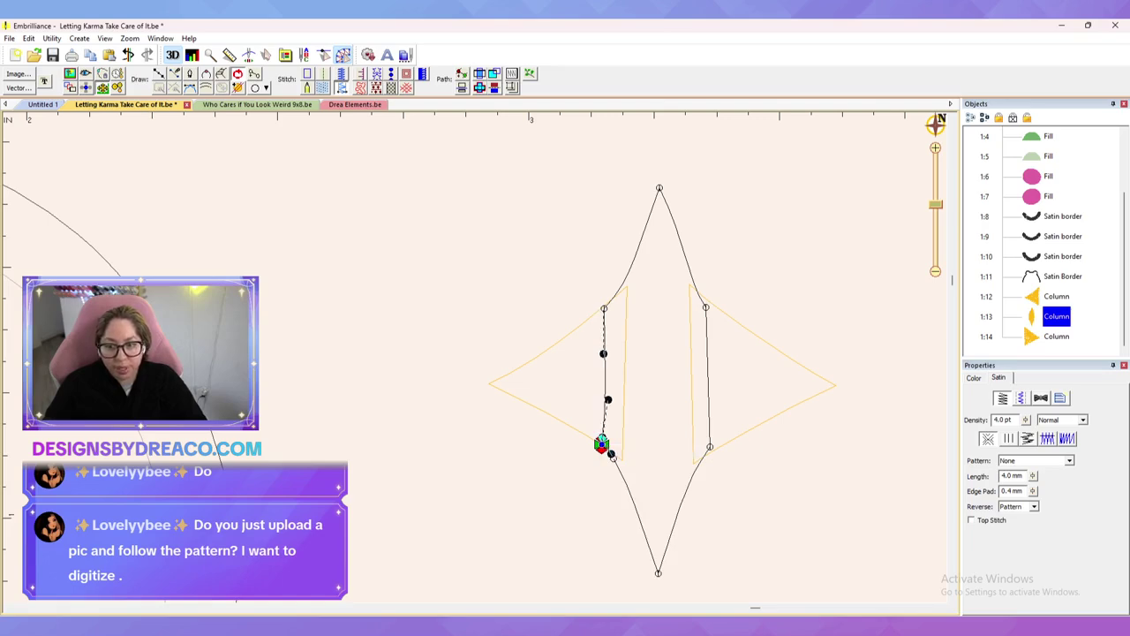
click(705, 308)
key(Delete)
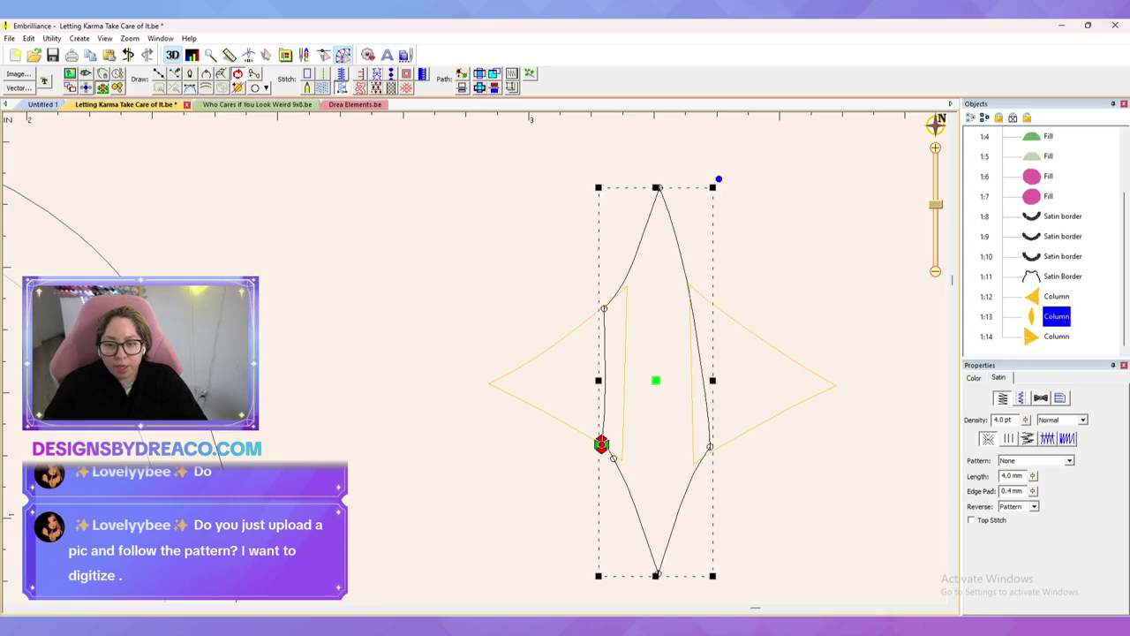
click(710, 447)
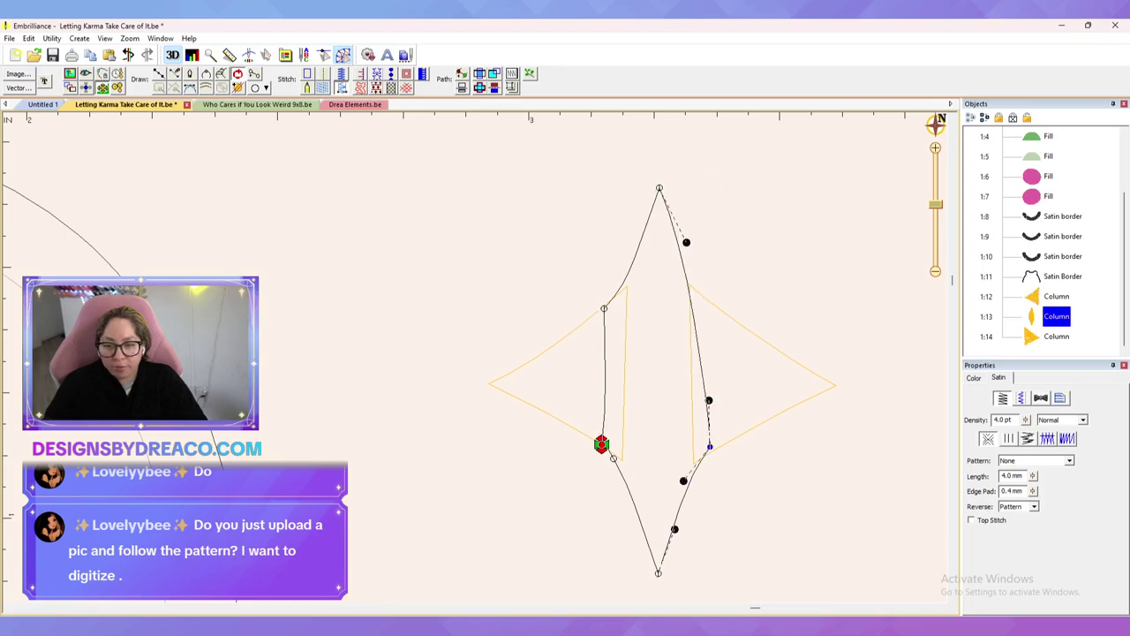
key(Delete)
key(Tab)
drag(674, 528, 747, 426)
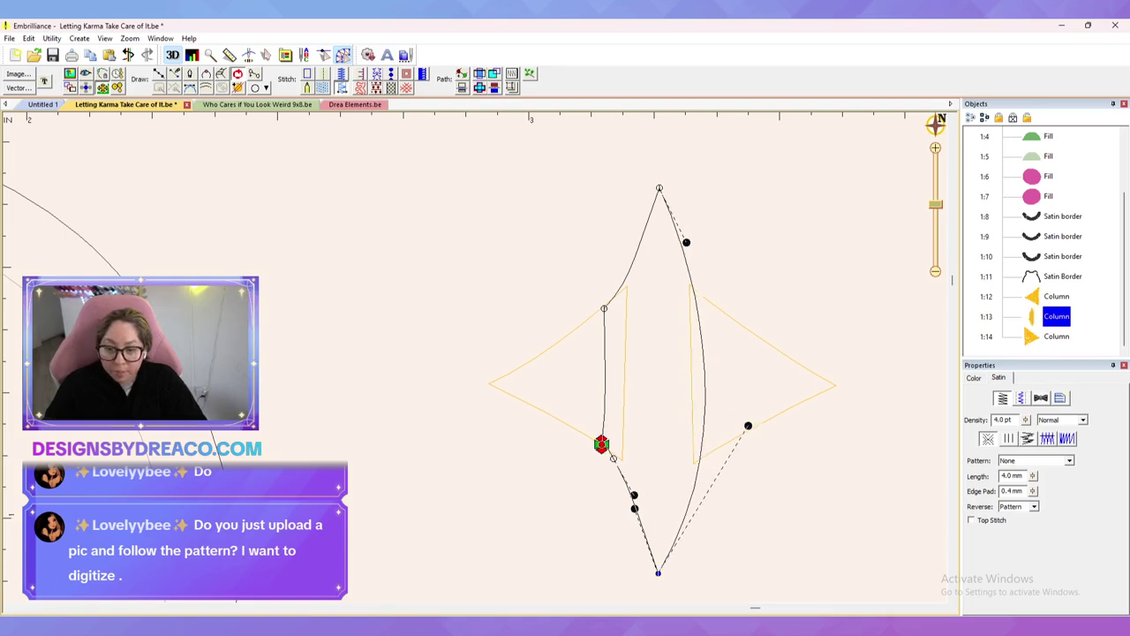
Step: Delete the middle column's two left inner nodes and reshape the left edge into a smooth outward curve
click(601, 444)
key(Delete)
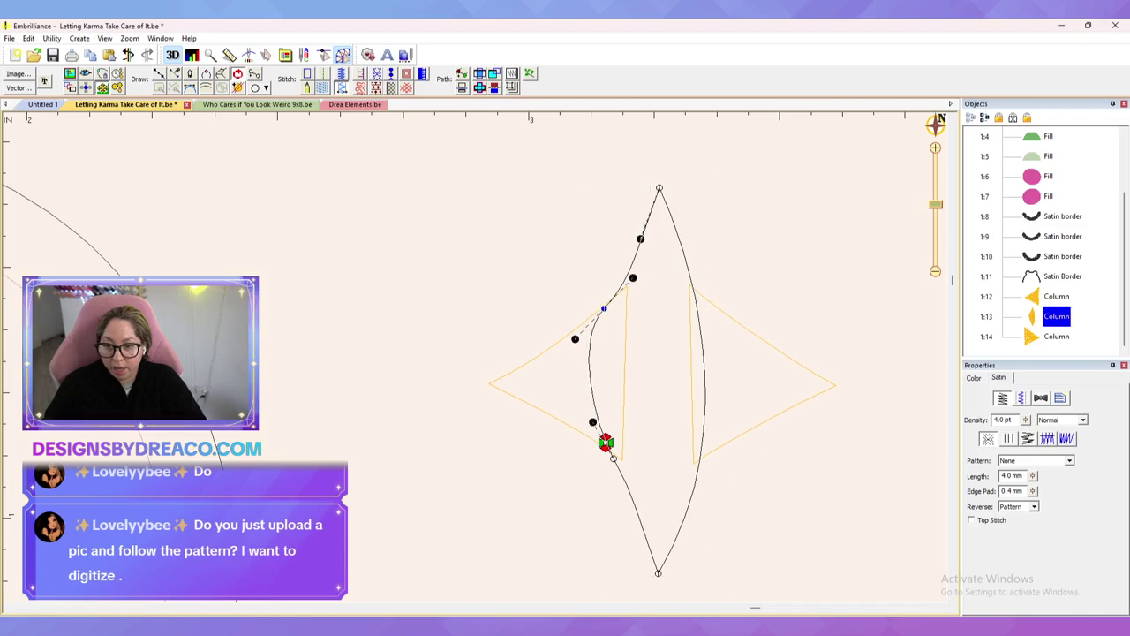
key(Delete)
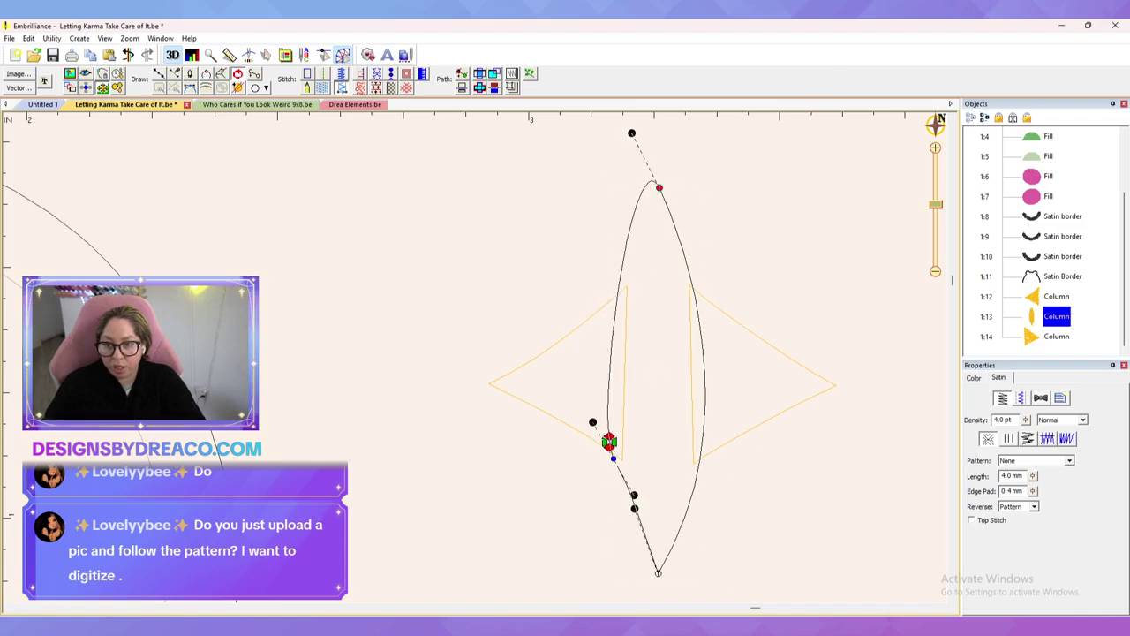
drag(631, 133, 595, 271)
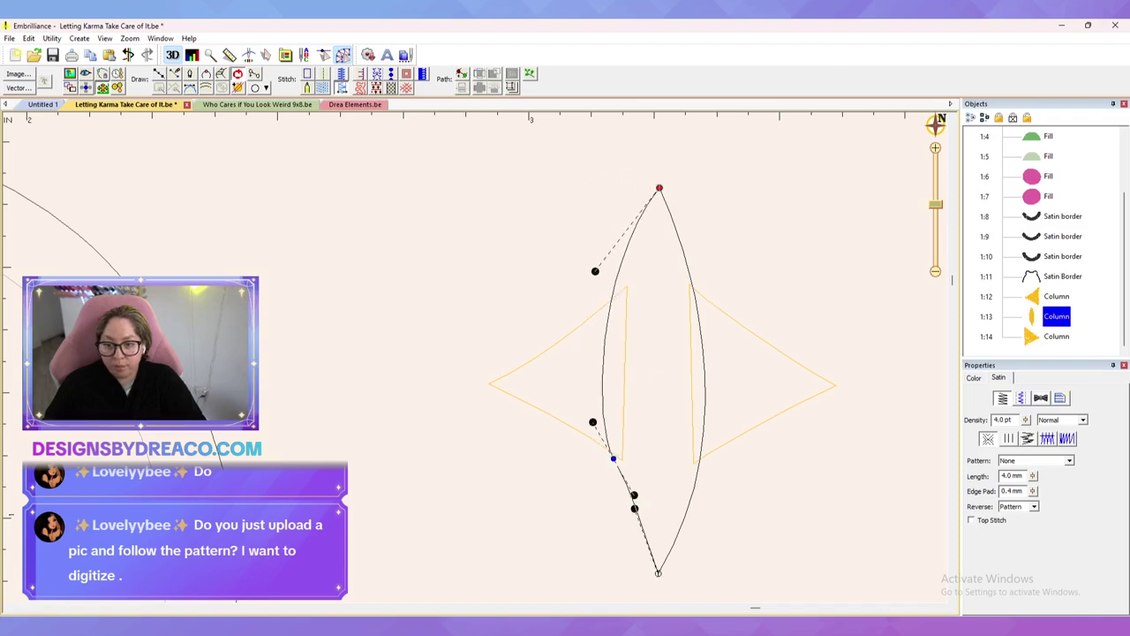
drag(607, 442, 612, 417)
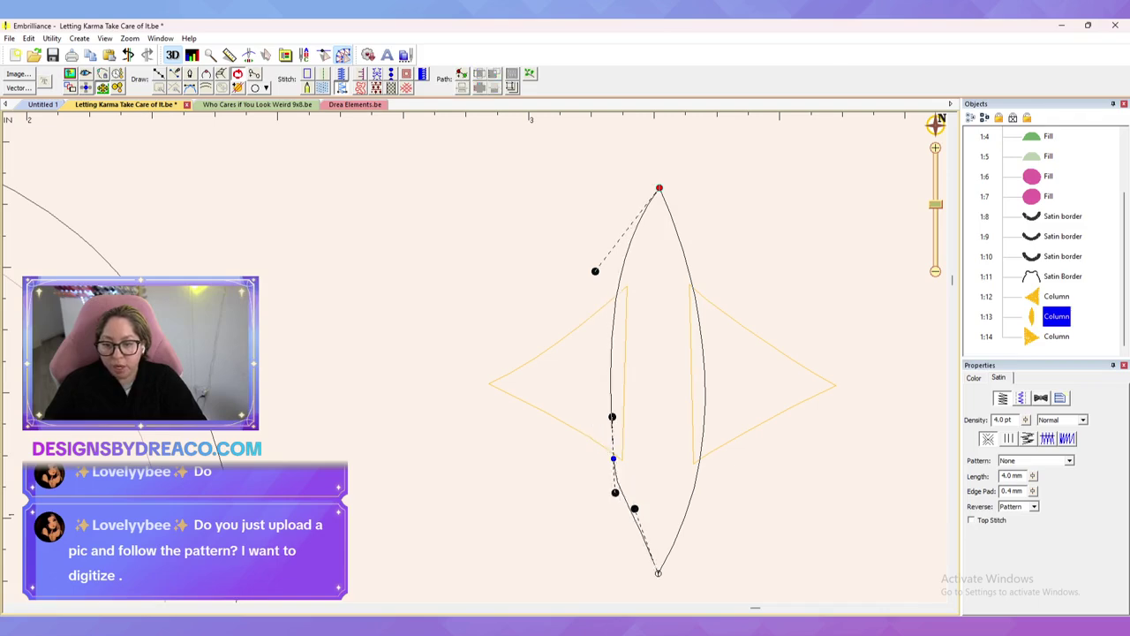
drag(612, 458, 605, 454)
drag(635, 509, 619, 519)
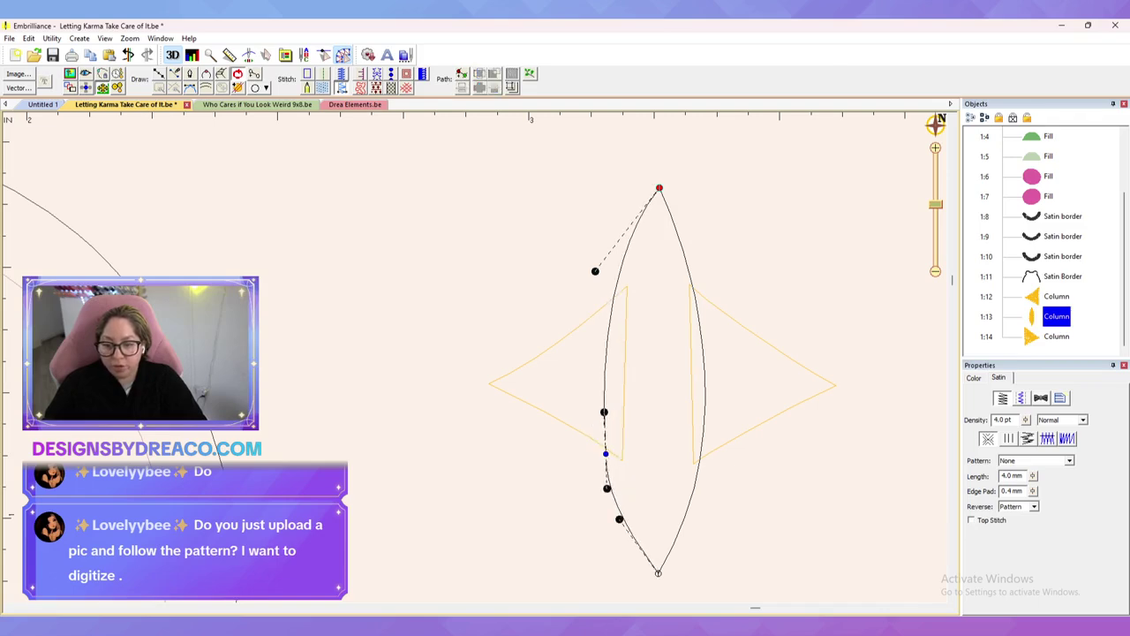
Step: Fine-tune the curve handles at the middle column's top point so both sides bow out evenly
click(659, 188)
drag(686, 242, 696, 224)
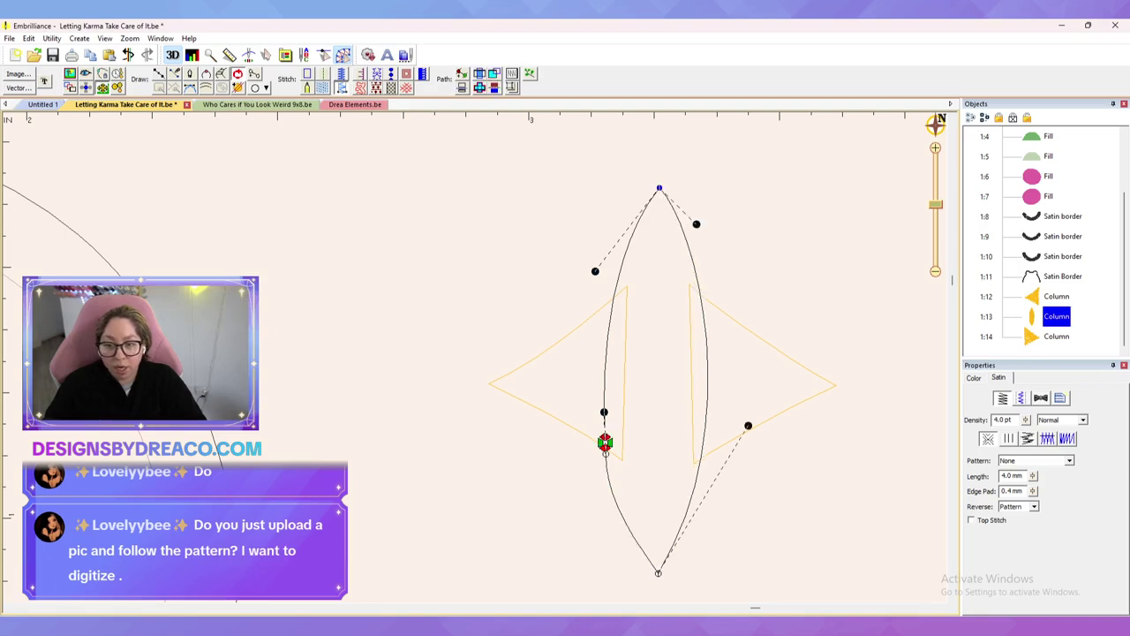
drag(595, 271, 592, 268)
click(606, 444)
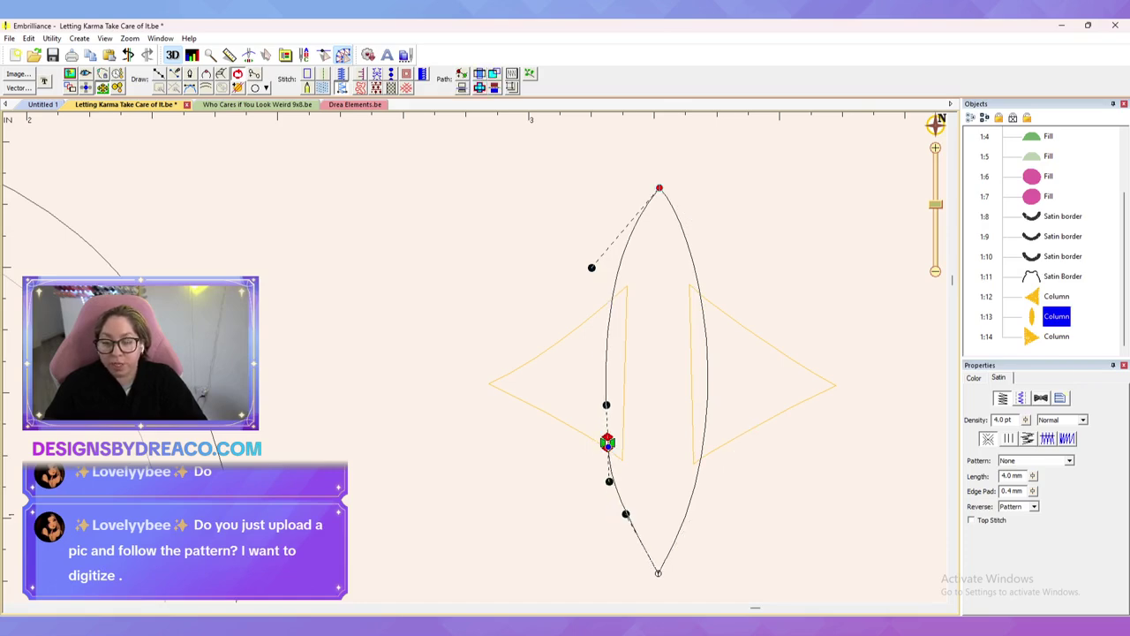
key(Escape)
key(Escape)
Step: Show the background image and compare the reshaped star columns with the small star at the right of the artwork
click(70, 74)
scroll(474, 358, down, 2)
scroll(474, 358, down, 4)
drag(474, 358, 683, 297)
scroll(475, 357, down, 1)
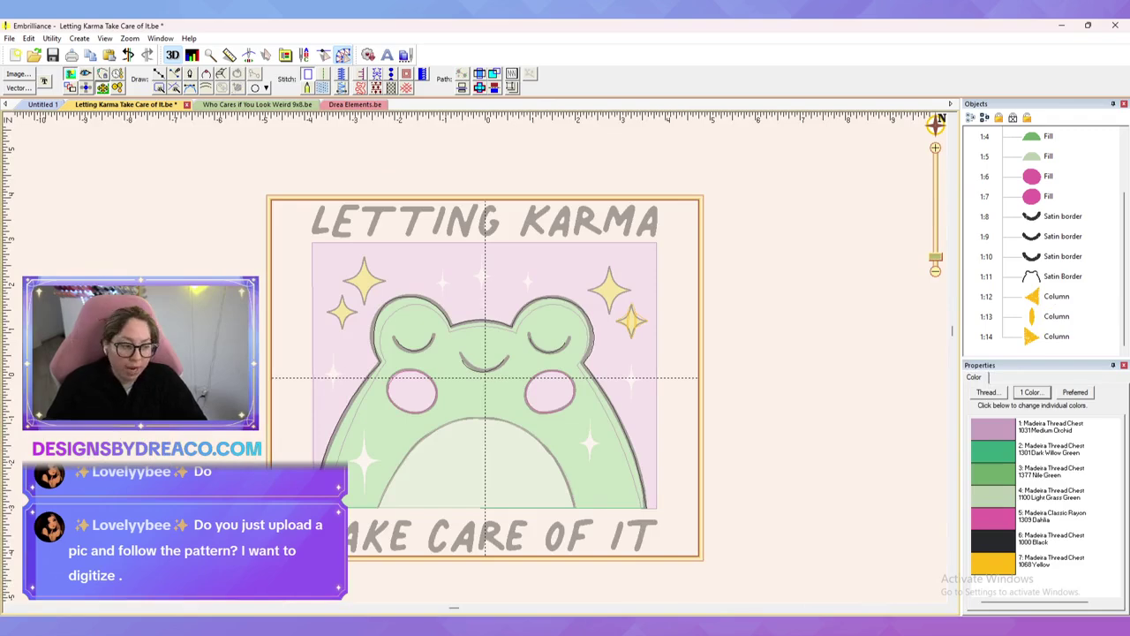
scroll(474, 357, up, 5)
drag(710, 303, 238, 412)
scroll(475, 357, up, 4)
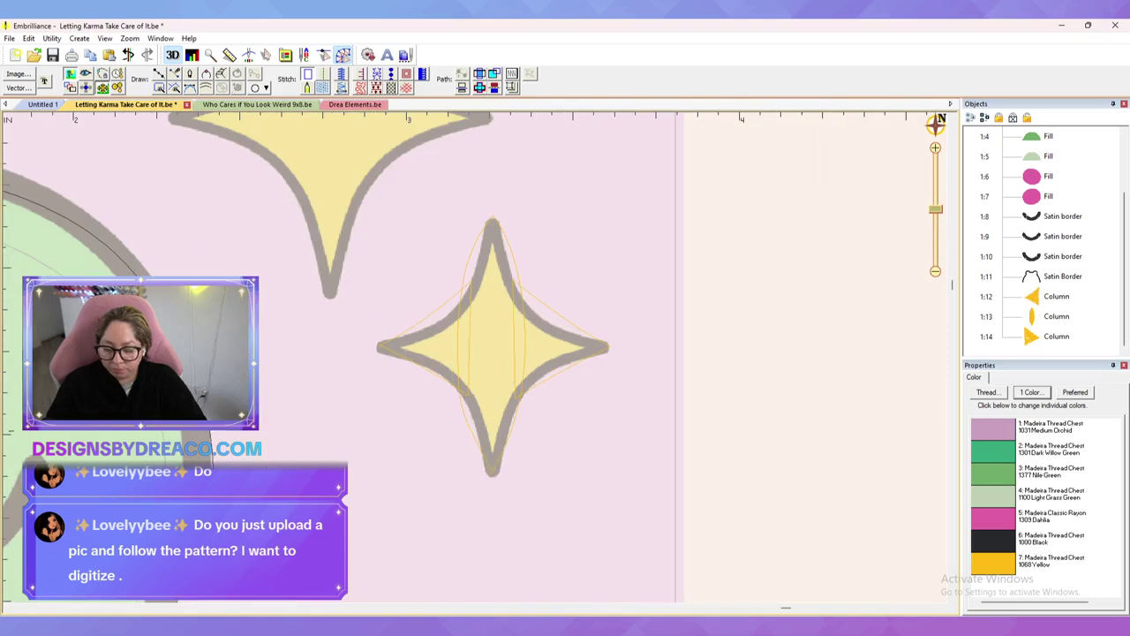
Step: Hide the background image and show the stitches of the three star columns
key(i)
scroll(474, 357, up, 2)
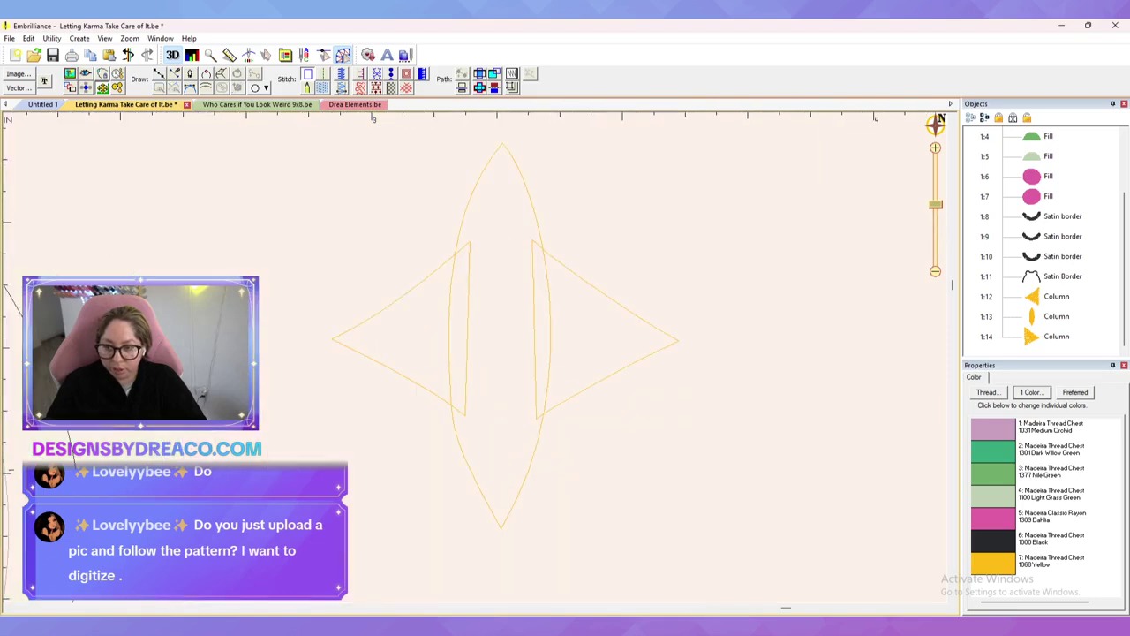
click(600, 340)
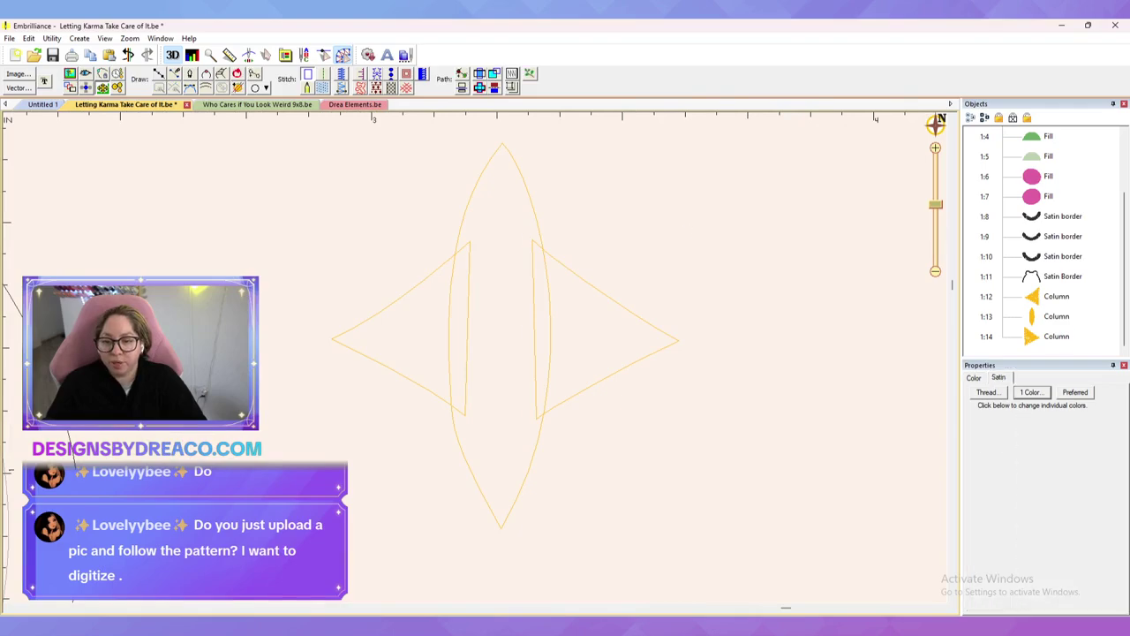
click(733, 265)
key(s)
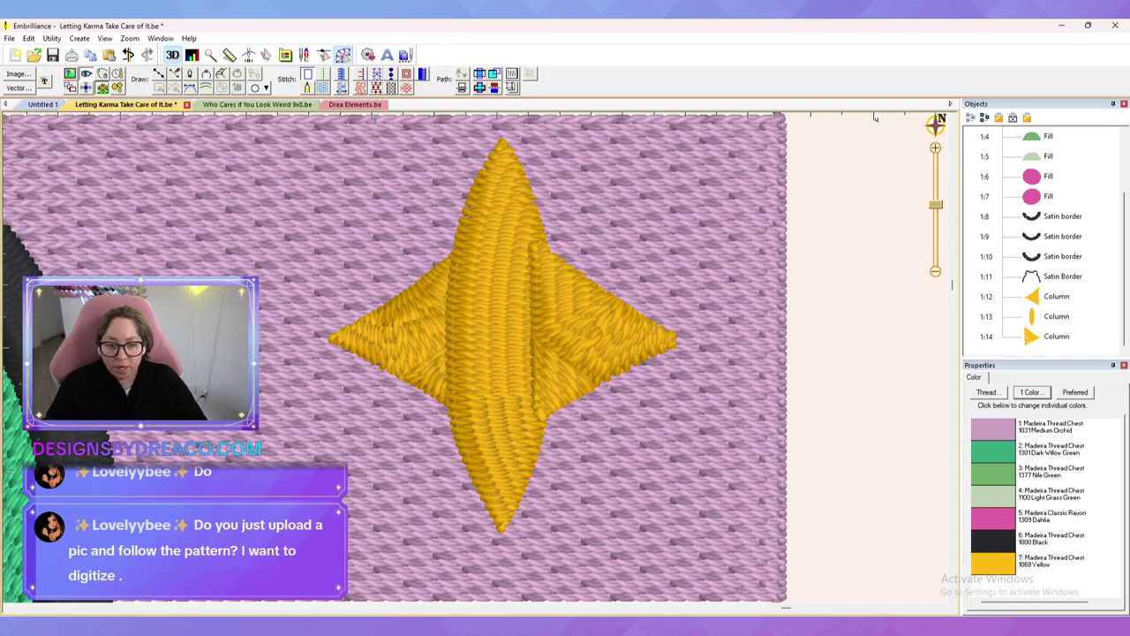
Step: Move the star's right point column ahead of the middle column in the stitching order and check the star
right_click(1041, 336)
click(1077, 342)
click(856, 309)
scroll(856, 309, down, 1)
scroll(481, 349, down, 5)
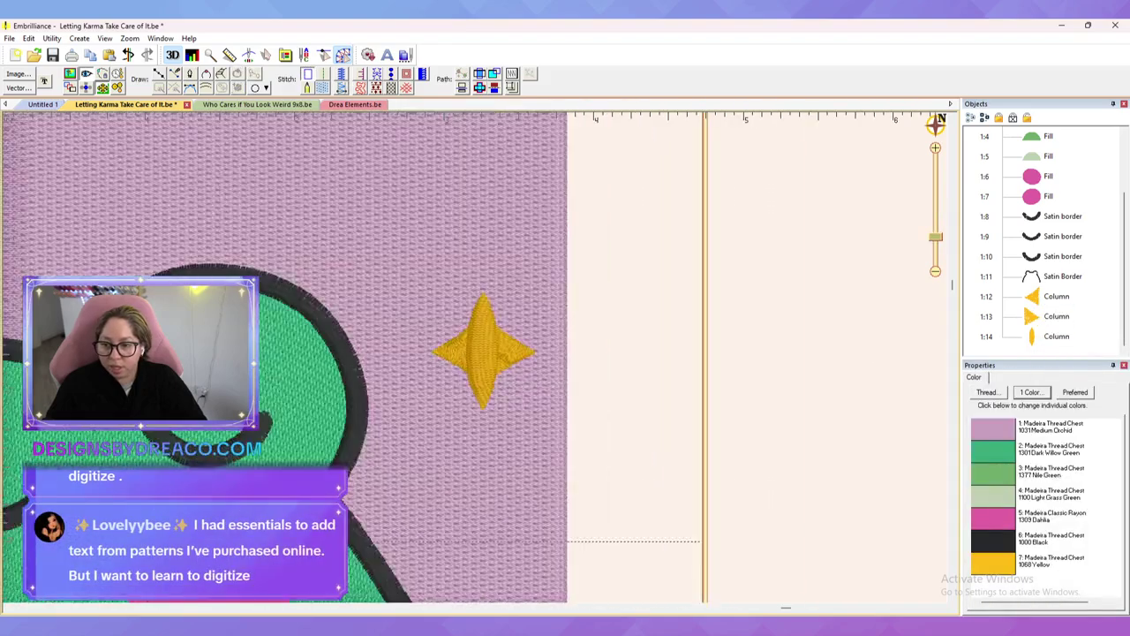
scroll(477, 356, up, 5)
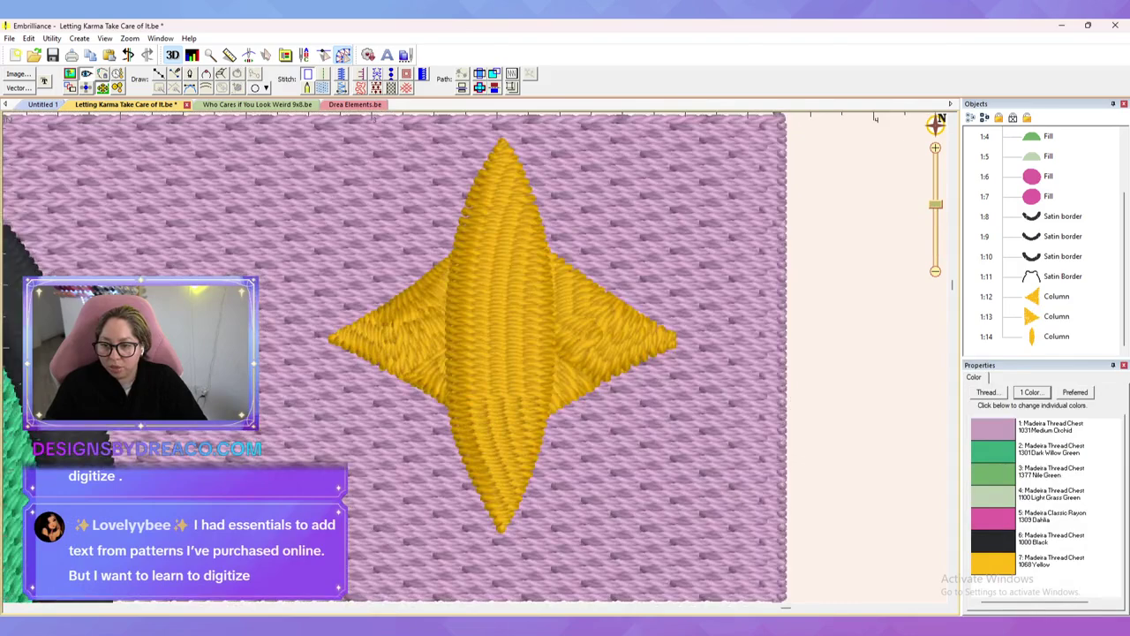
Step: Add an inclination line to the star's right point column, from its lower inner corner to near the tip
click(578, 340)
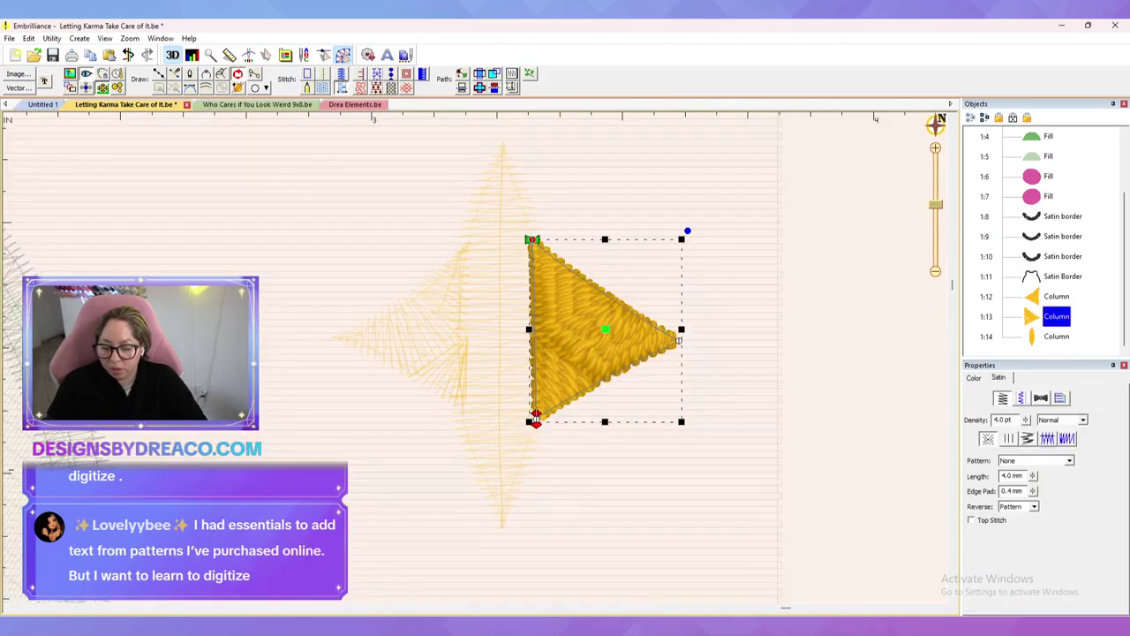
click(254, 74)
drag(535, 415, 659, 323)
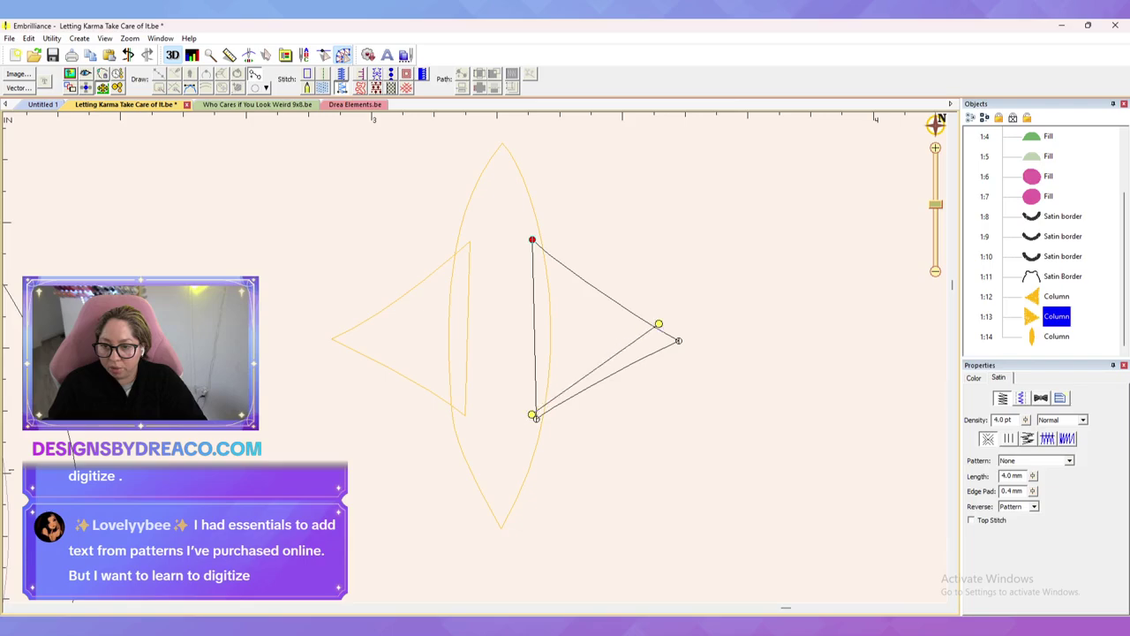
key(Return)
click(821, 353)
scroll(477, 356, down, 3)
scroll(454, 353, up, 3)
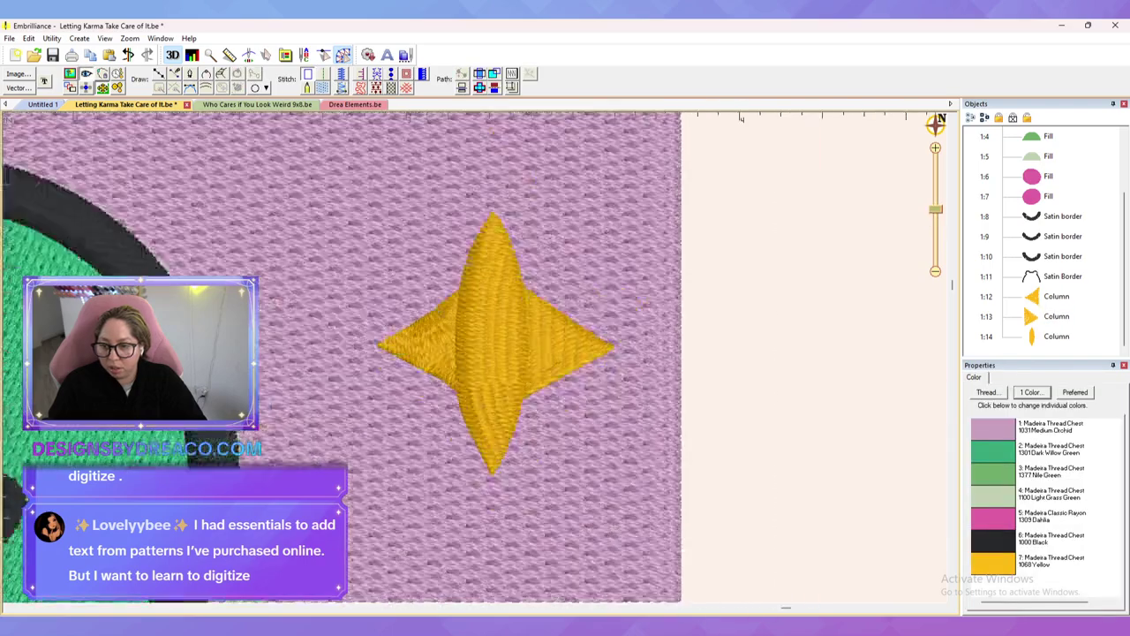
Step: With 3D off, stand the right point column's inclination line nearly vertical and add a second one from the inner edge to the upper edge
key(Tab)
drag(749, 309, 654, 247)
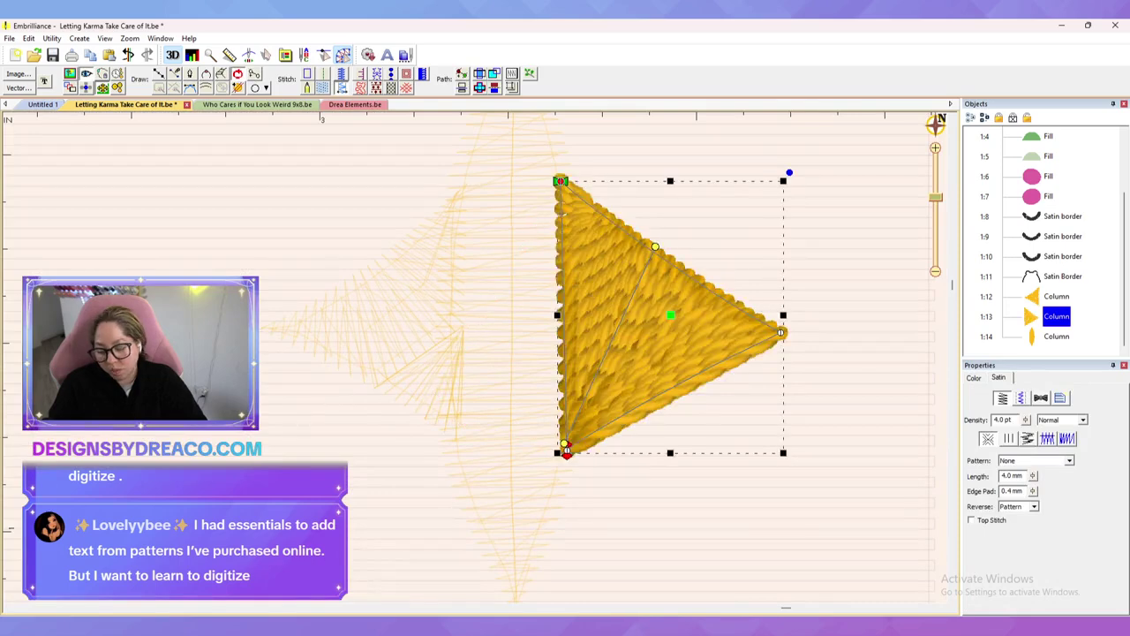
key(3)
drag(565, 444, 666, 395)
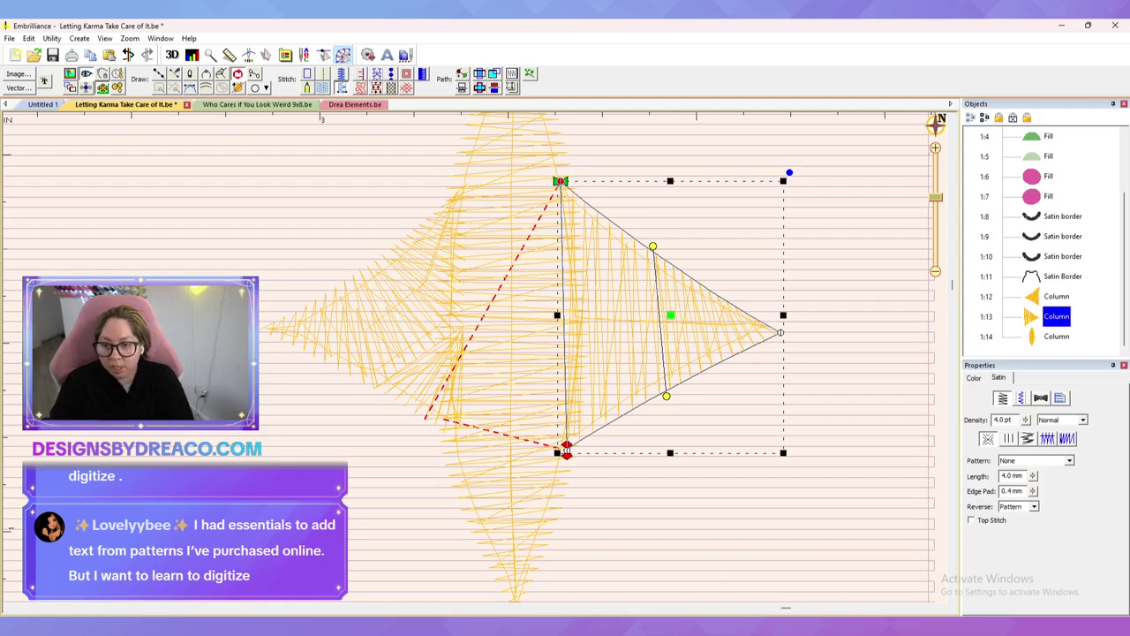
drag(653, 246, 689, 270)
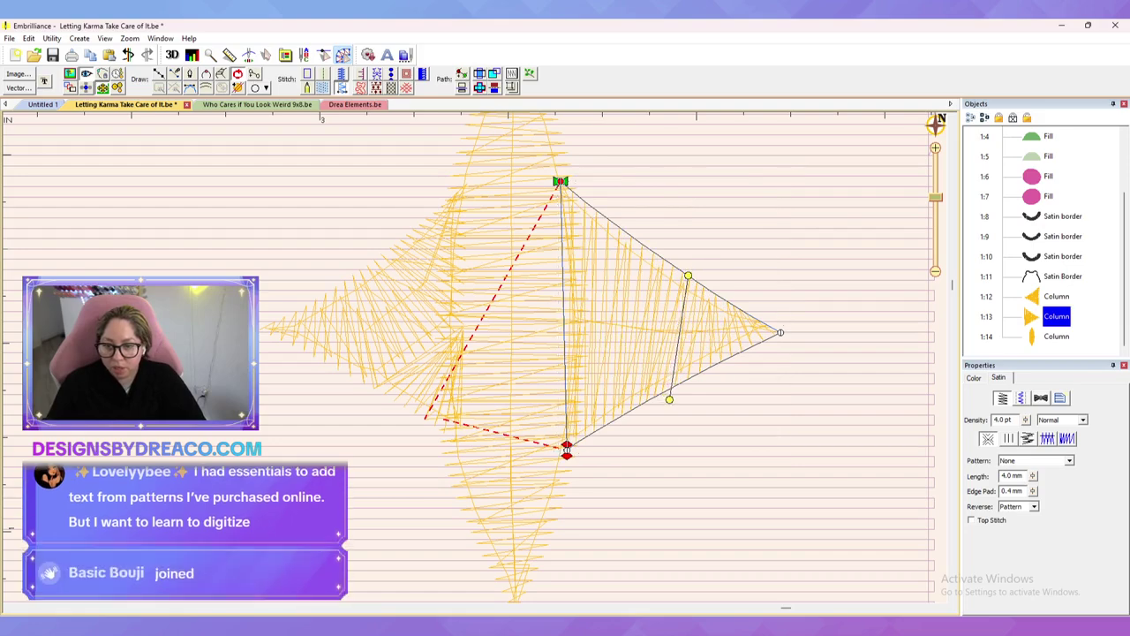
drag(665, 396, 671, 393)
key(i)
mouse_move(560, 342)
mouse_down()
mouse_move(628, 237)
mouse_move(618, 218)
mouse_up()
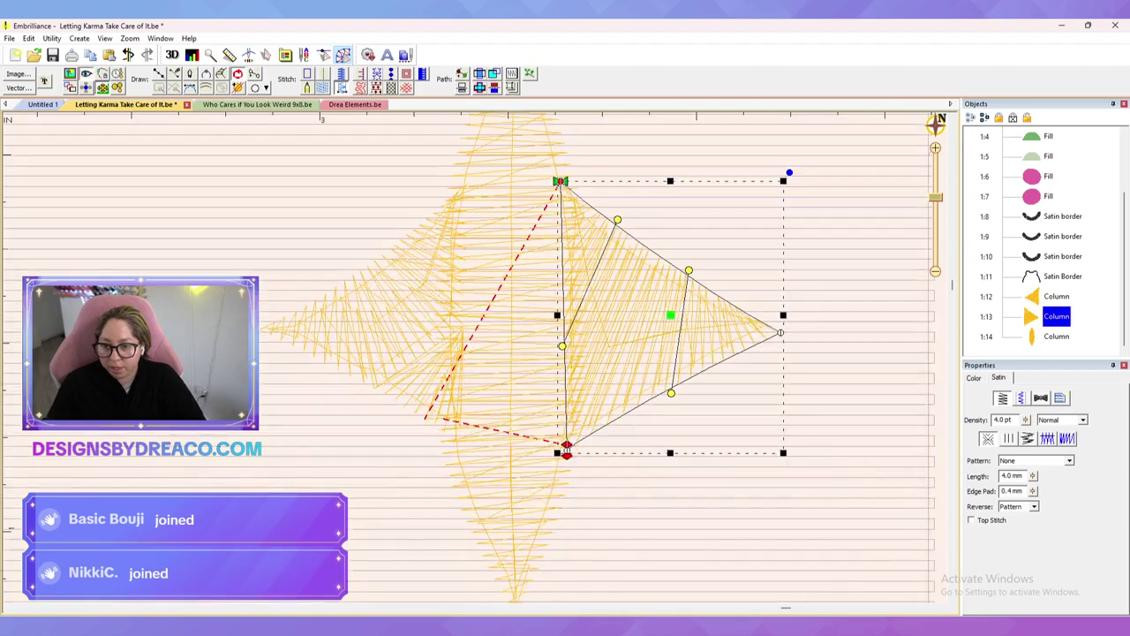
Step: Take a measurement across the star's right point column and switch the rulers to centimetres
drag(569, 450, 651, 254)
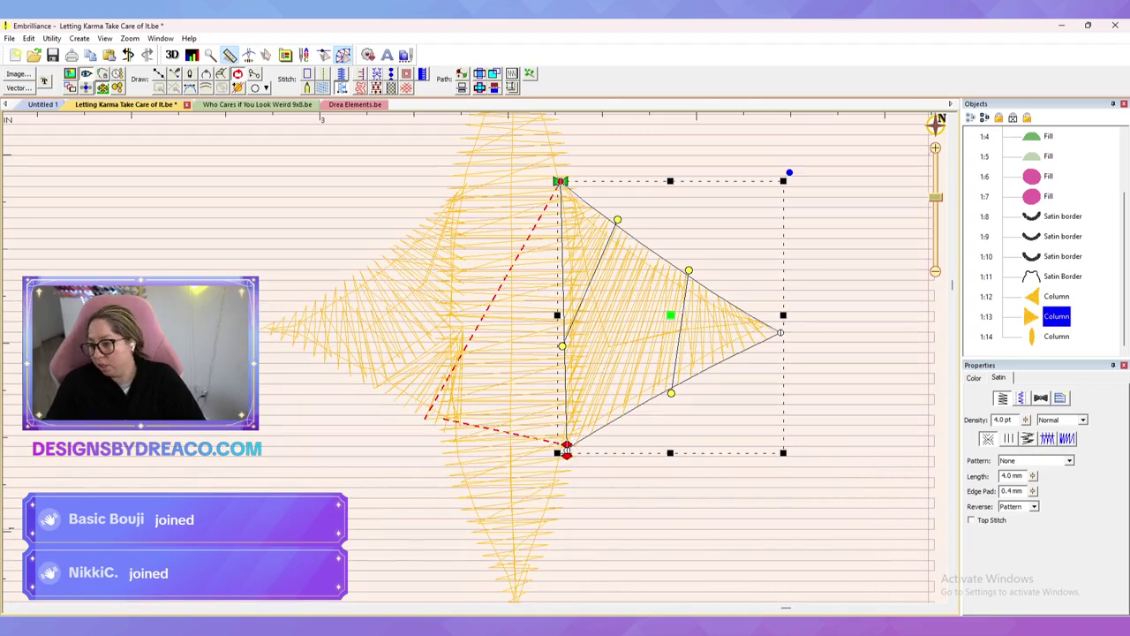
key(m)
click(230, 55)
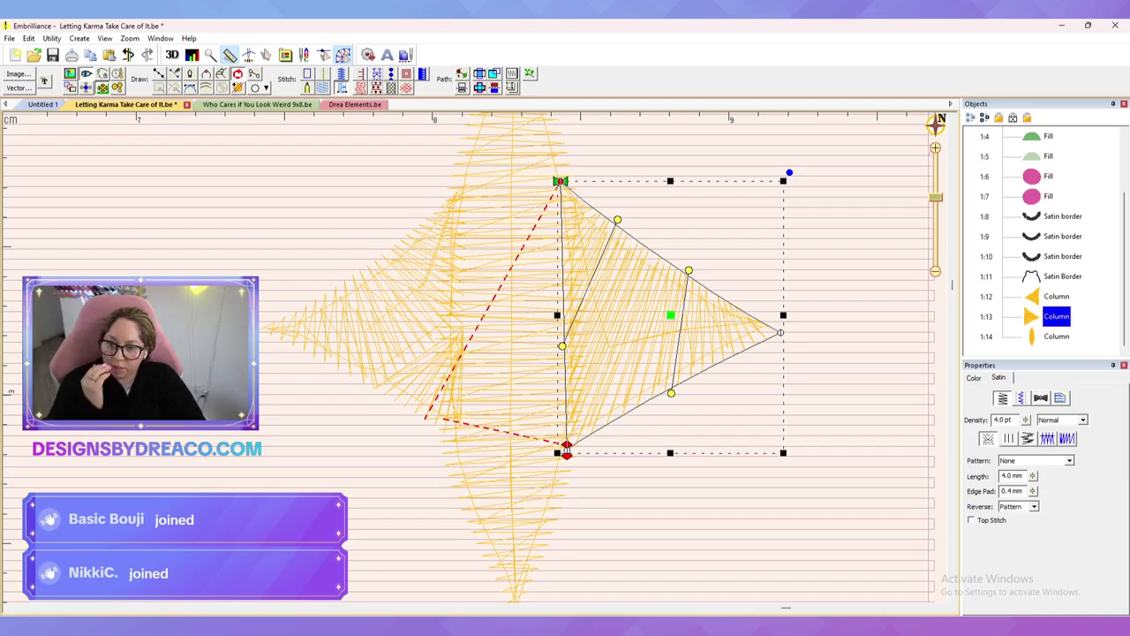
drag(951, 285, 951, 331)
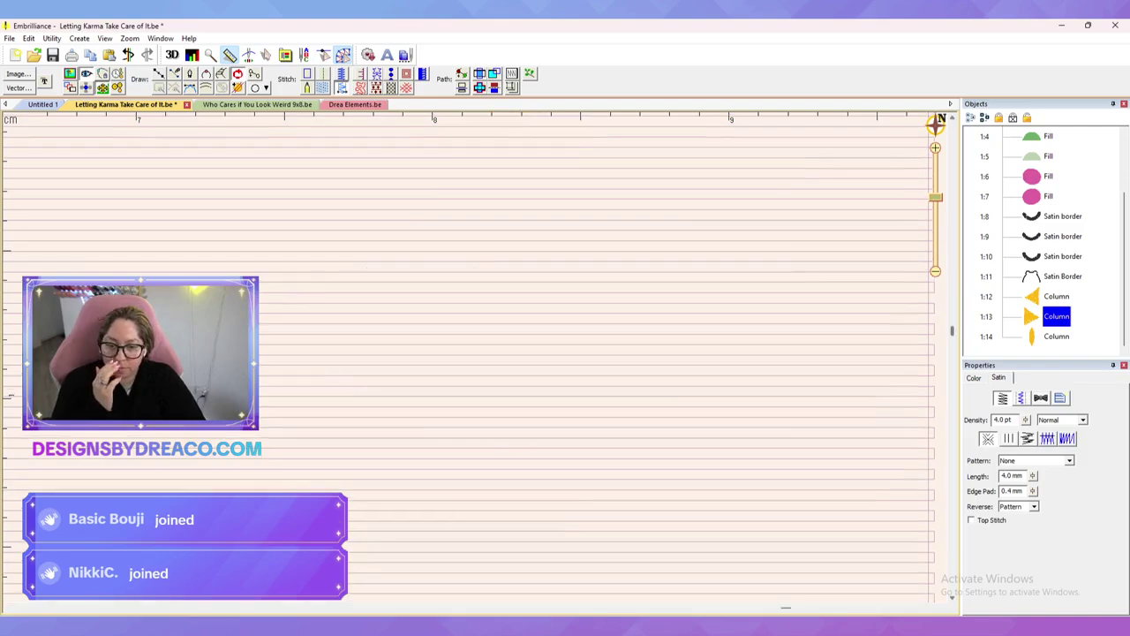
scroll(472, 356, down, 4)
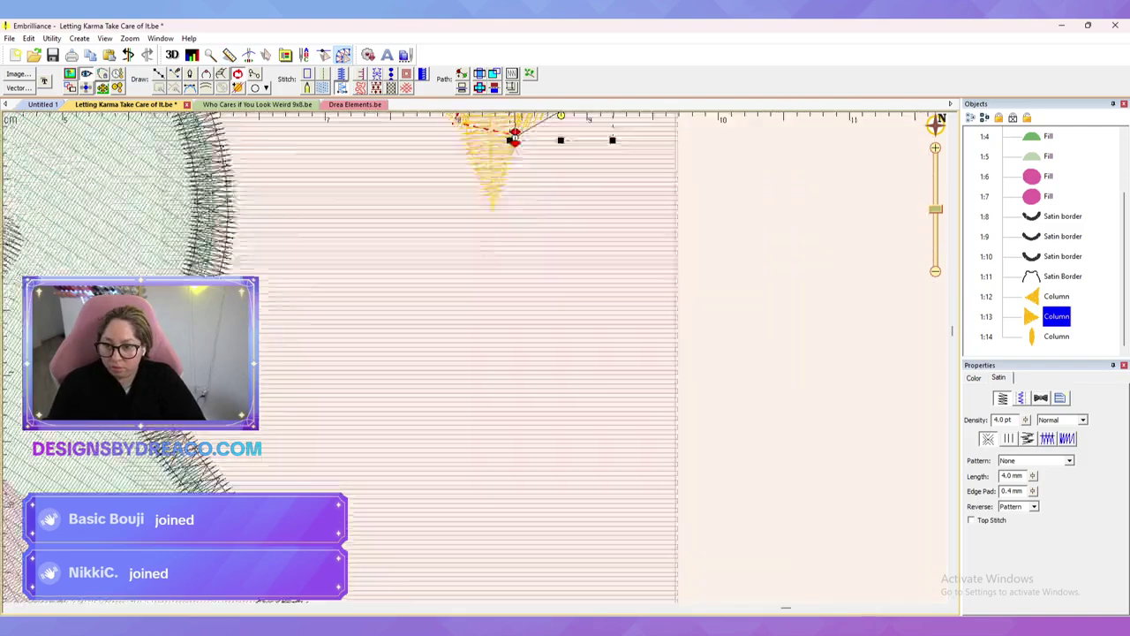
scroll(471, 356, up, 3)
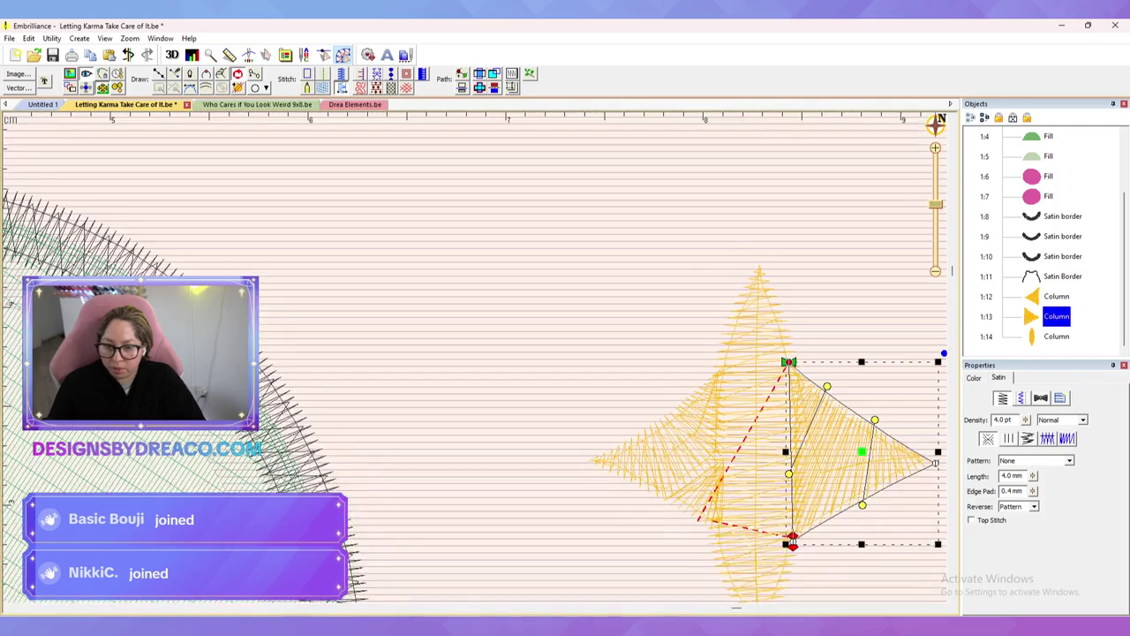
drag(565, 370, 518, 332)
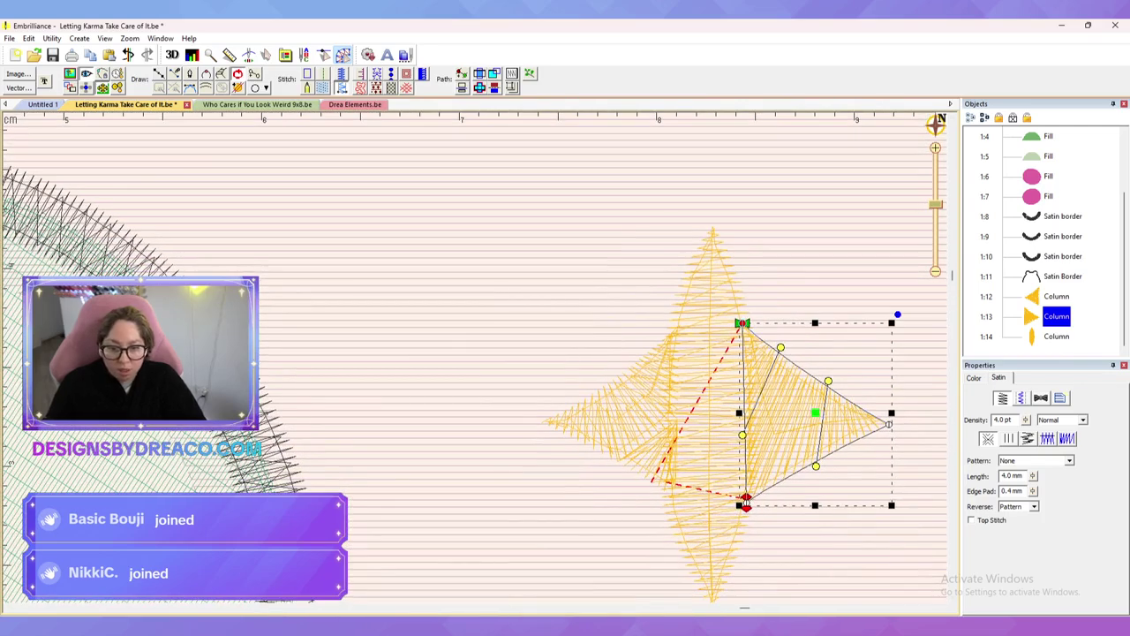
key(m)
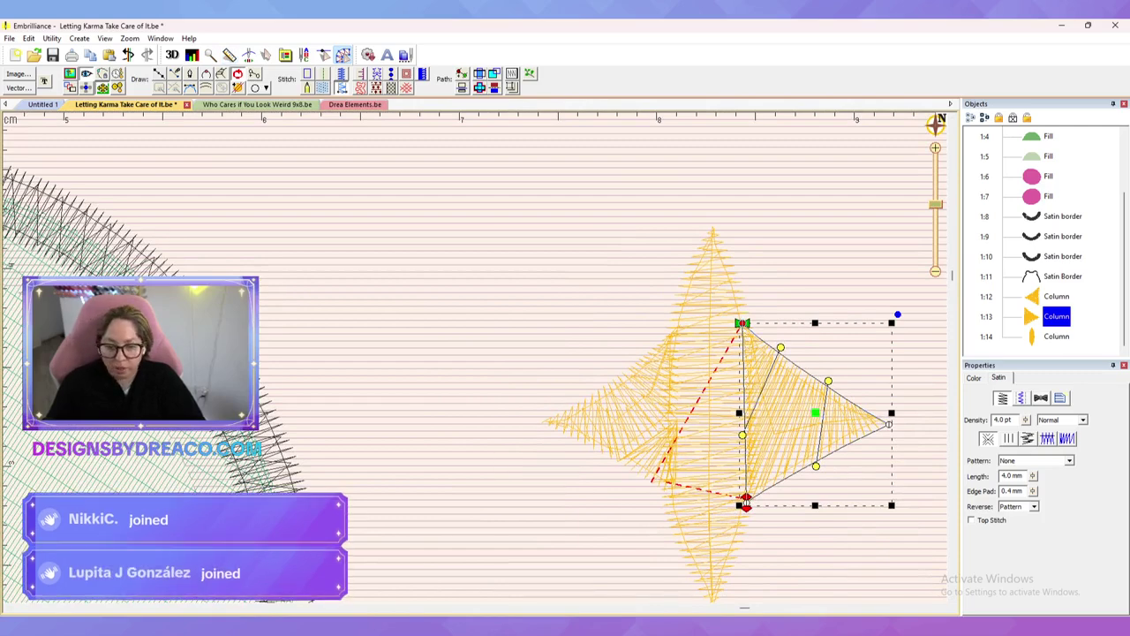
Step: Add two inclination lines to the star's left point column, one from upper edge to inner edge and one near the tip
click(1056, 296)
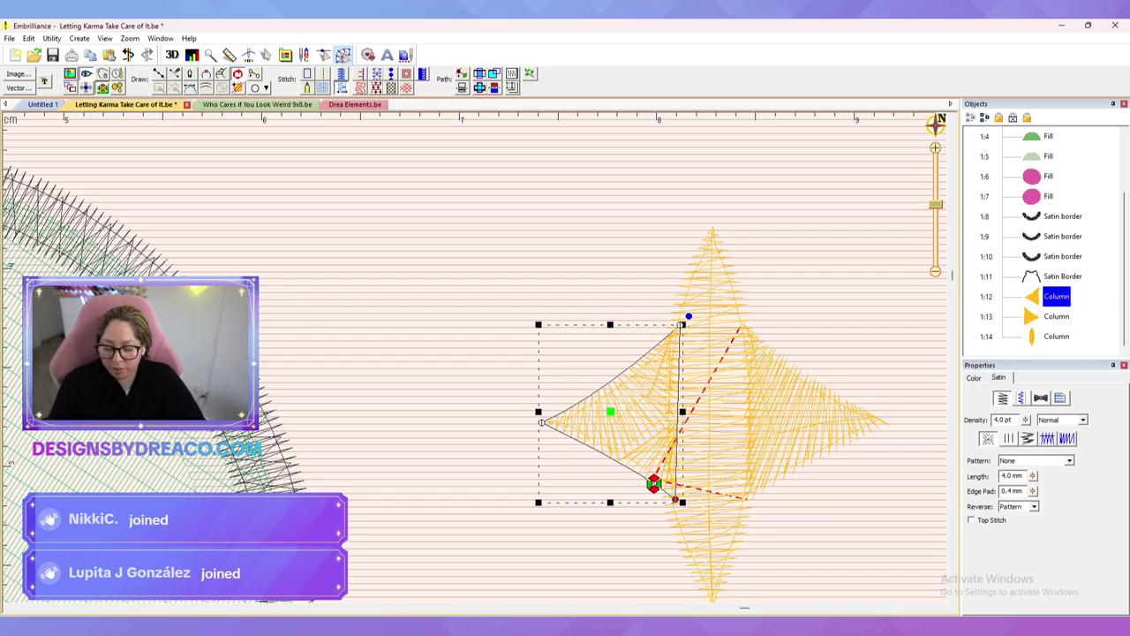
click(254, 74)
drag(645, 353, 696, 417)
drag(587, 391, 598, 455)
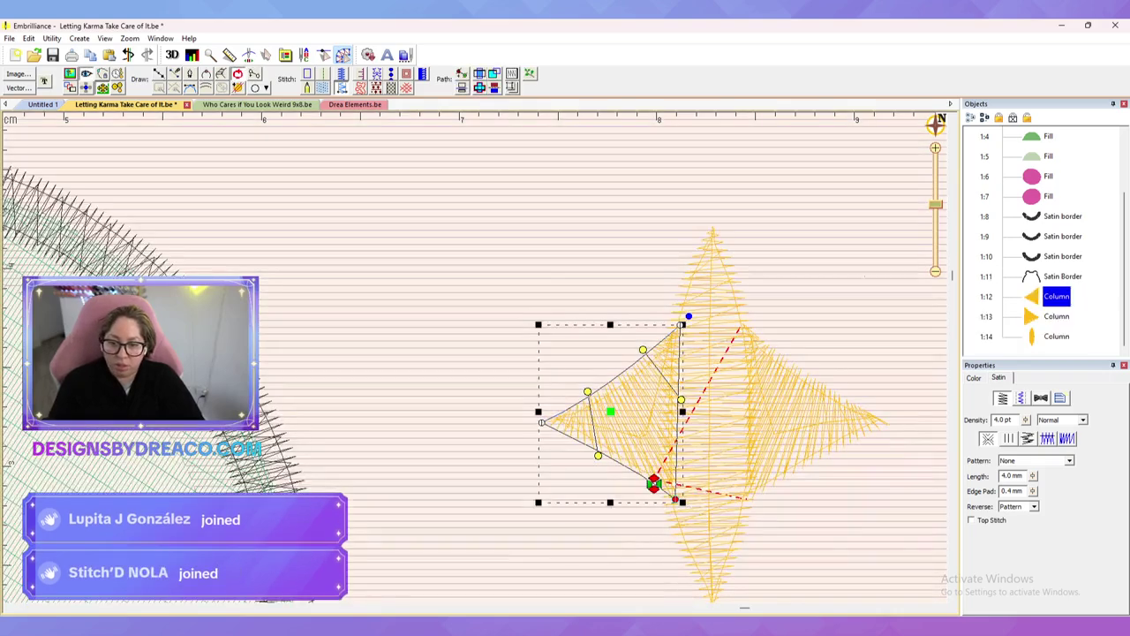
click(865, 276)
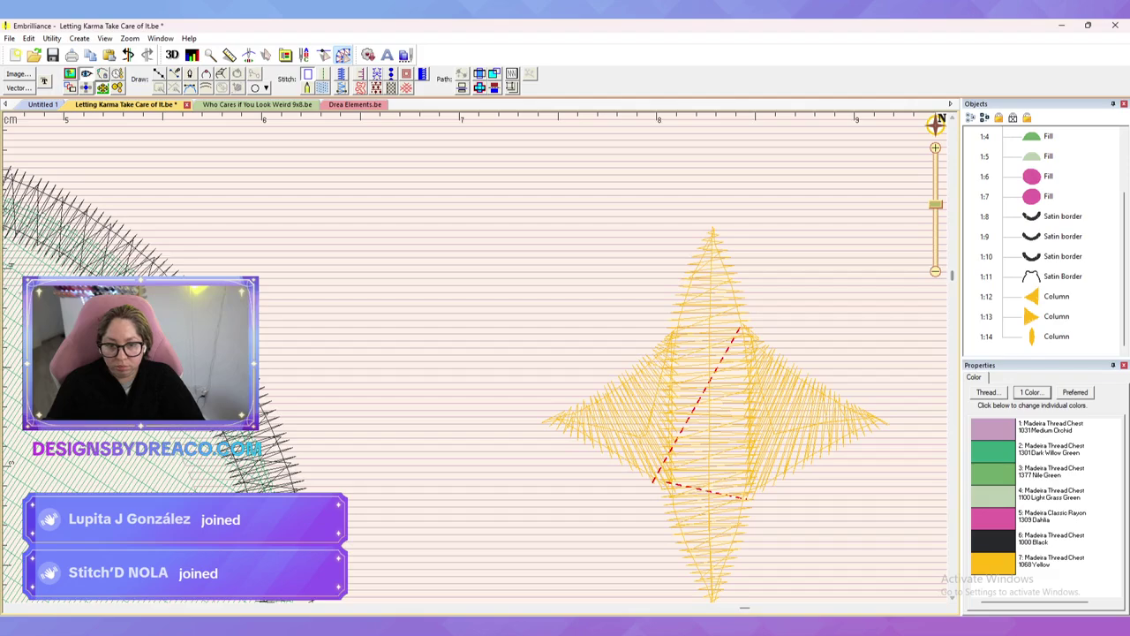
Step: Move the left point column's start point to its outer tip and its end point to the lower inner corner
scroll(475, 358, down, 2)
click(552, 393)
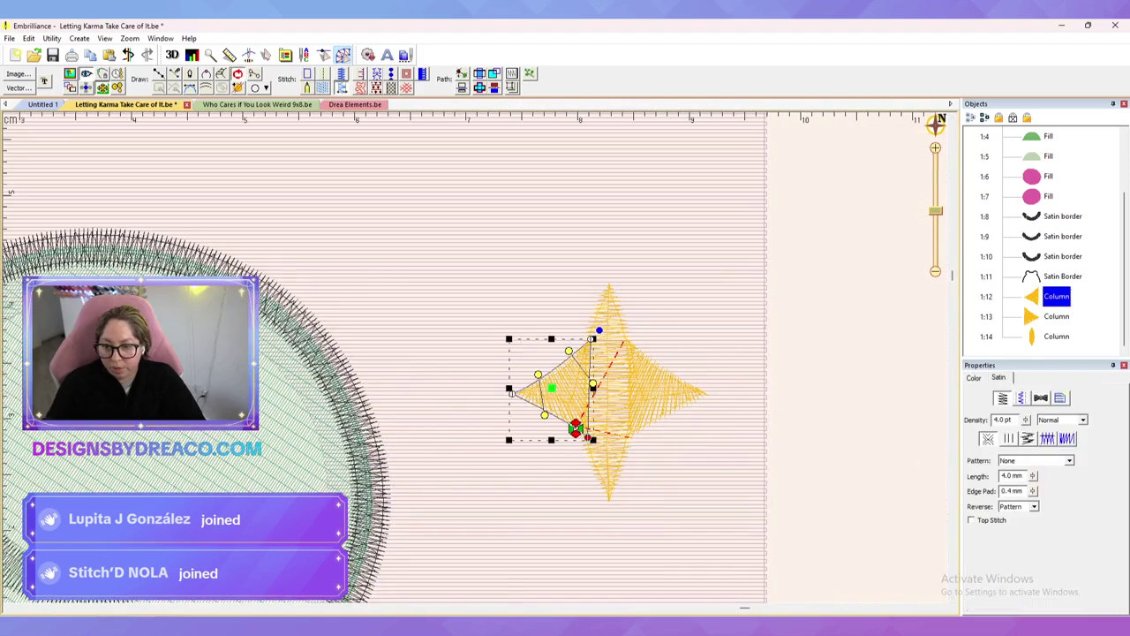
drag(575, 429, 512, 394)
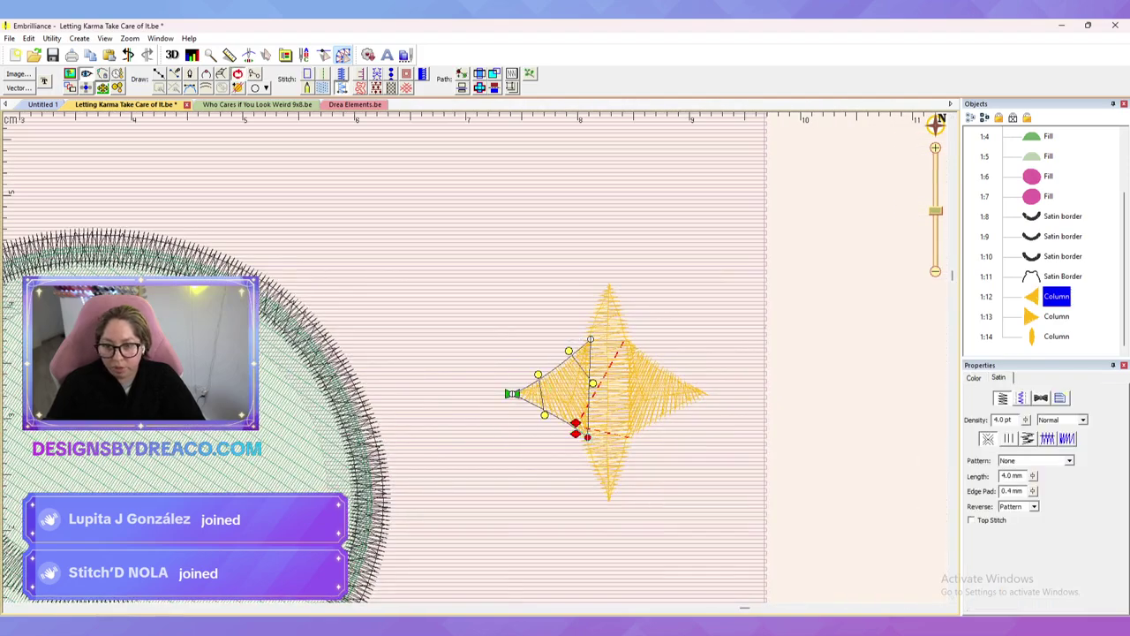
click(575, 428)
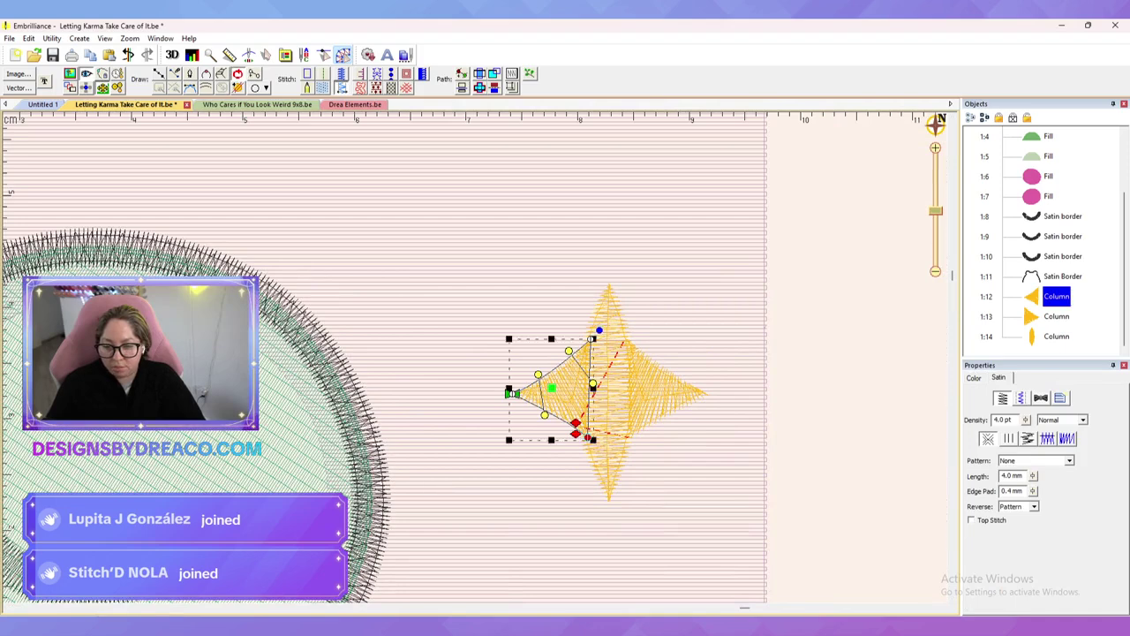
drag(575, 427, 587, 436)
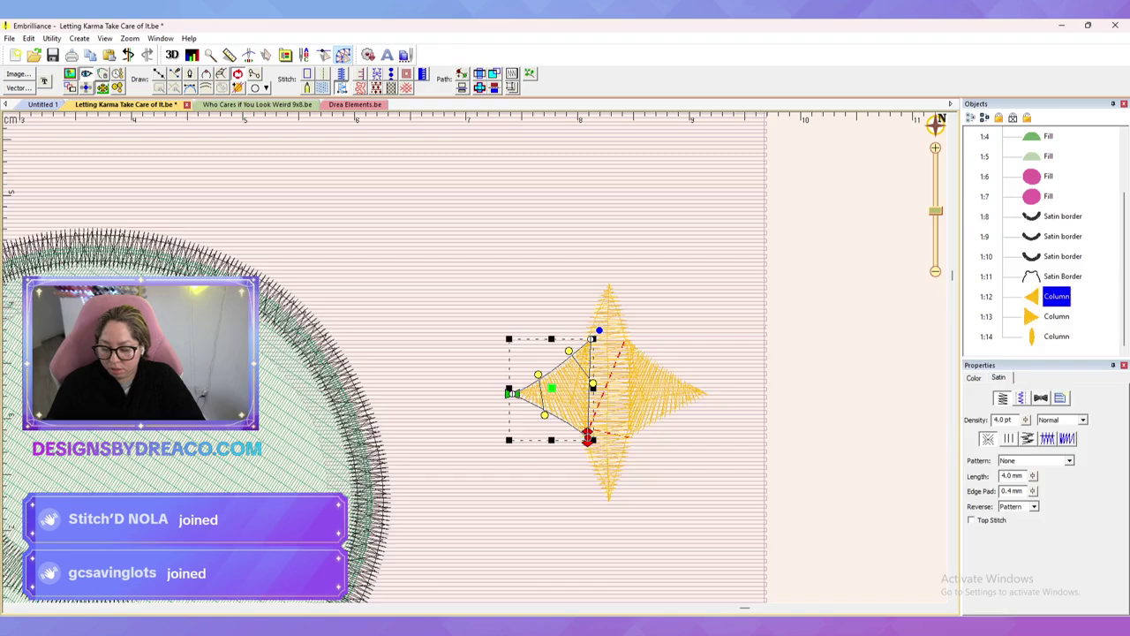
Step: Draw a Run line from the left column's lower inner corner to the right column's upper inner corner and apply the Normal style
click(159, 74)
click(588, 436)
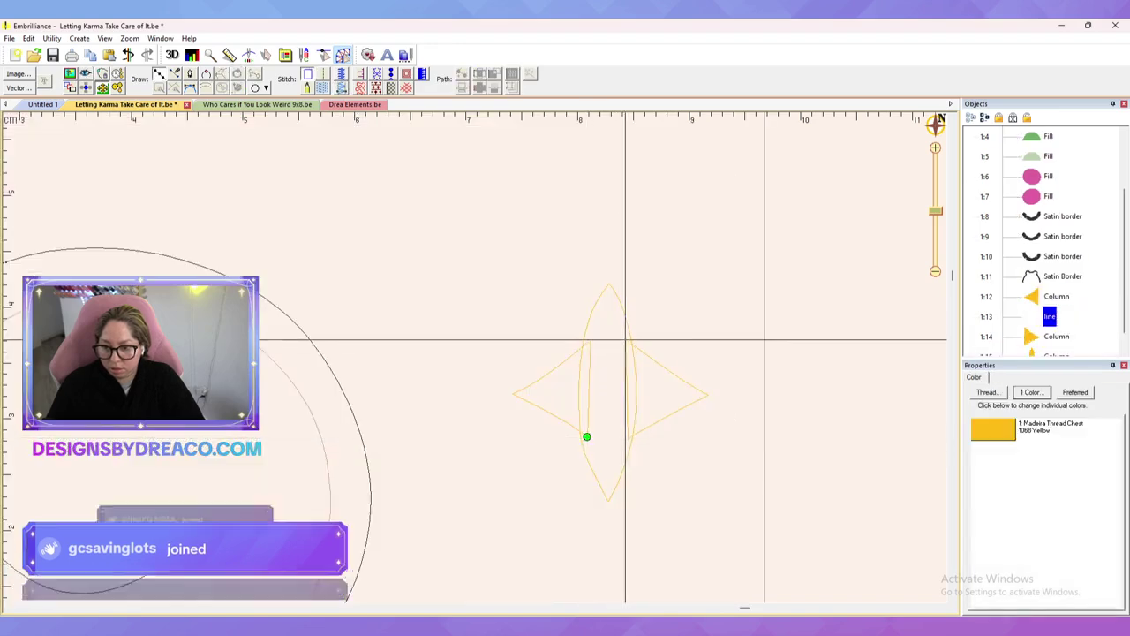
click(625, 339)
key(Return)
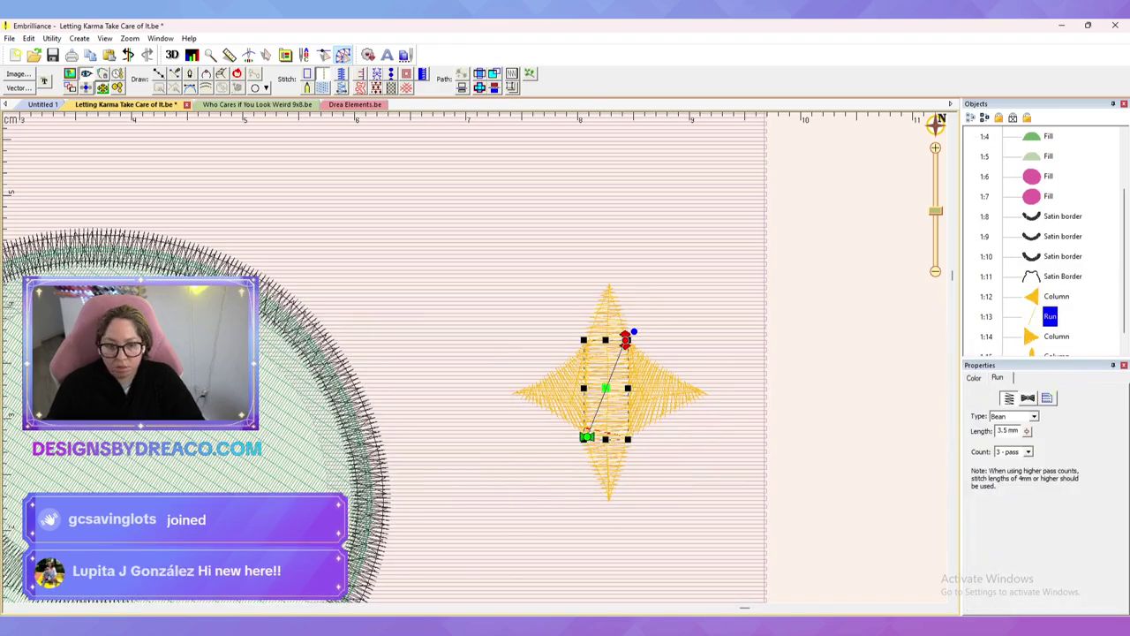
click(1047, 398)
click(998, 438)
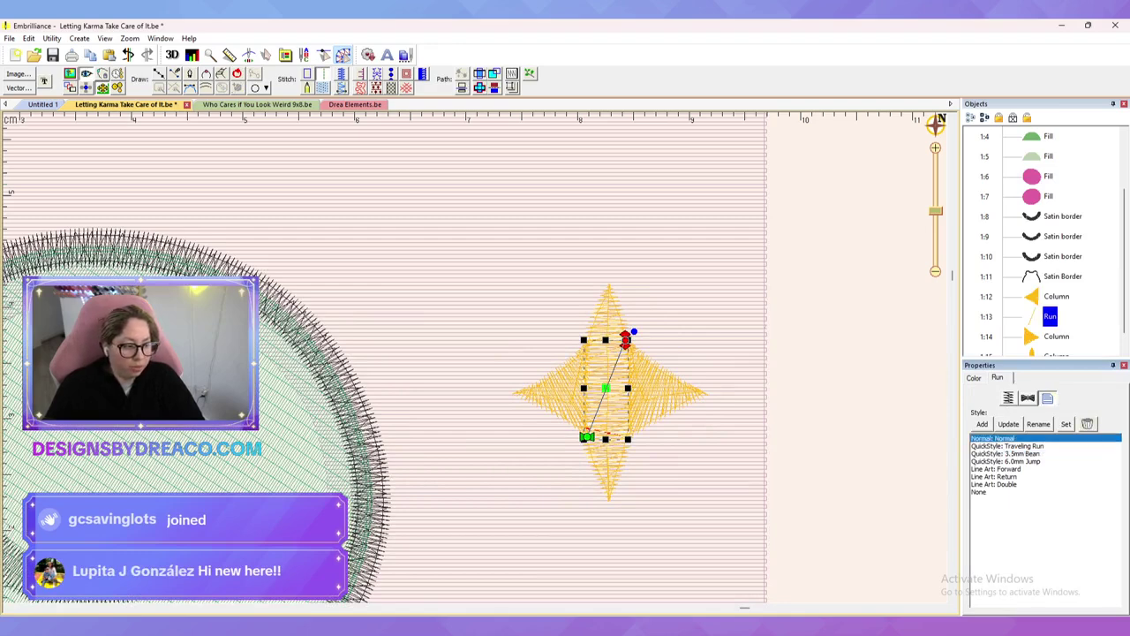
key(Escape)
Step: Move the middle column's start point to its lower right edge and its end point to the upper right edge
click(666, 390)
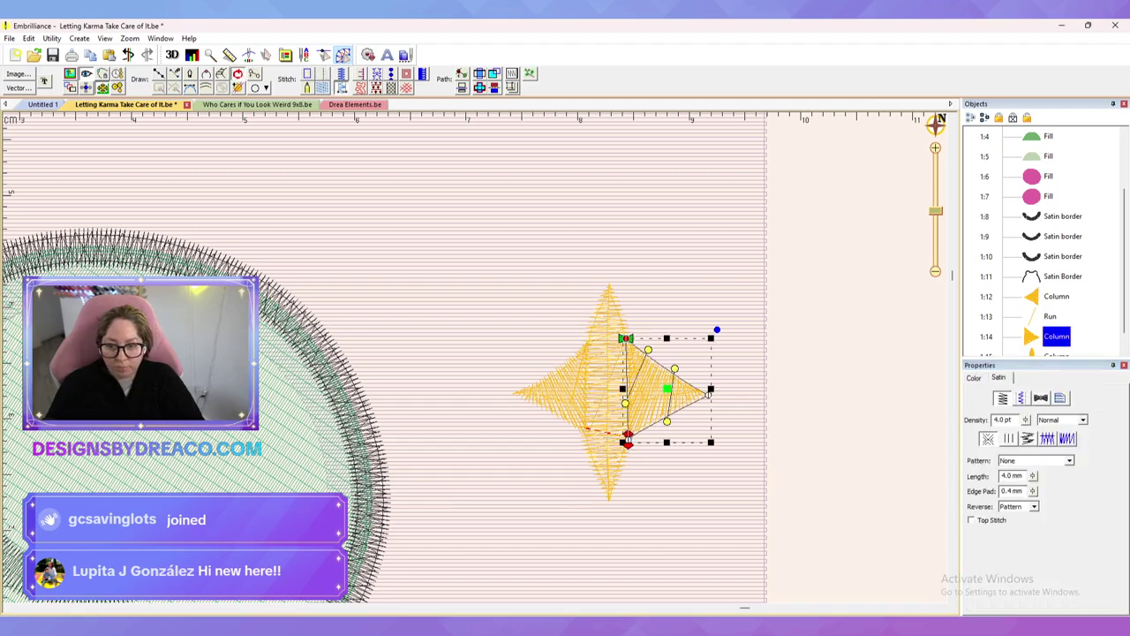
key(Tab)
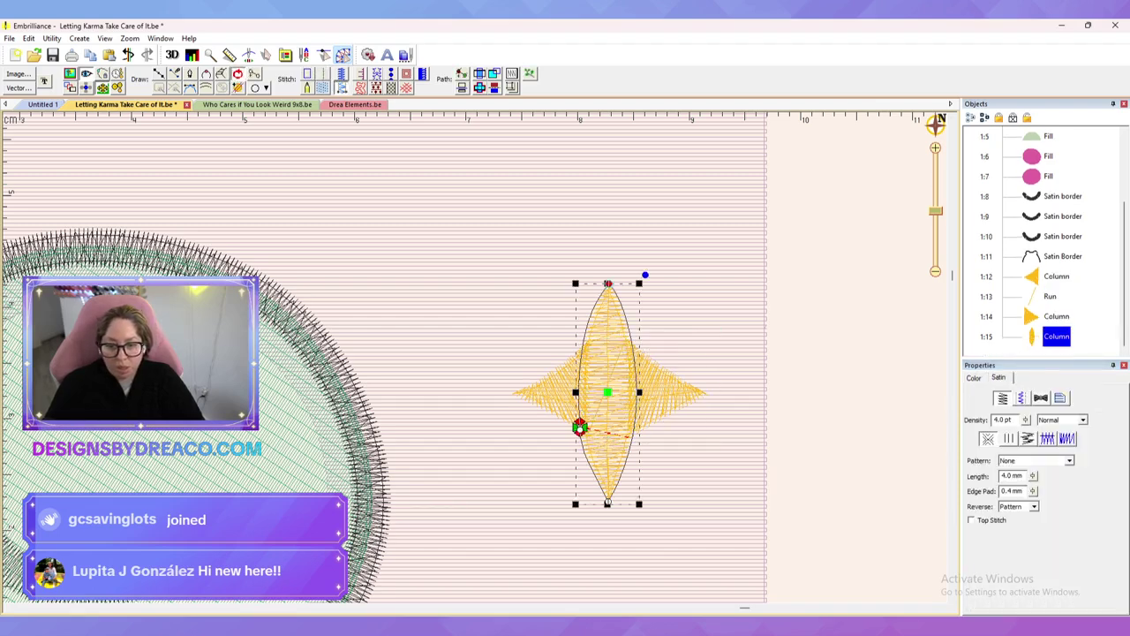
drag(580, 427, 633, 434)
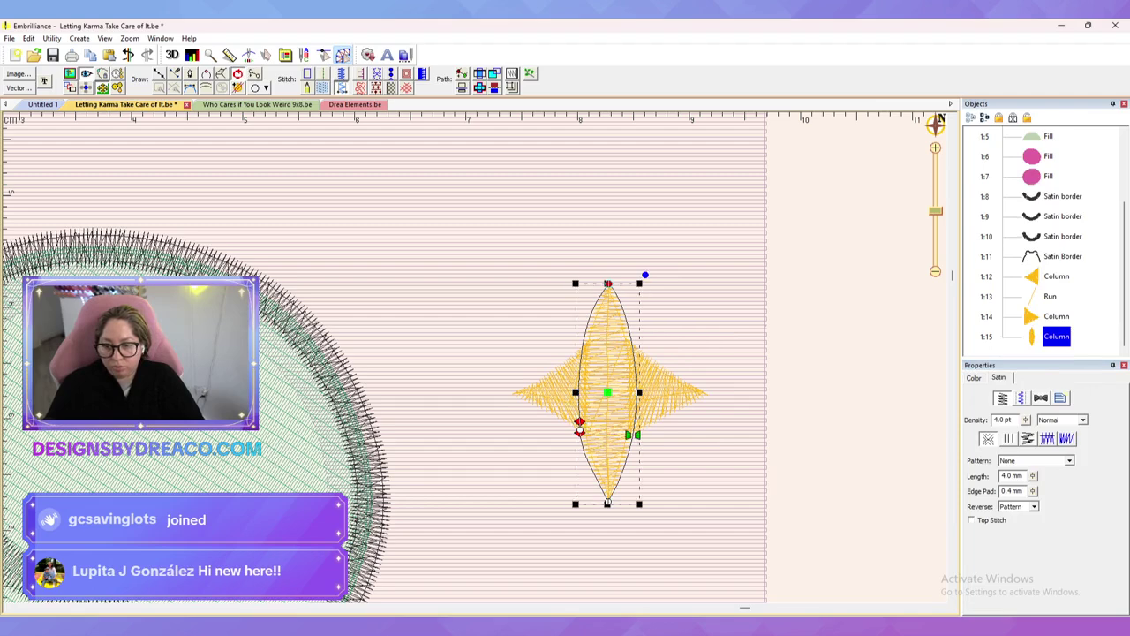
mouse_move(579, 428)
mouse_down()
mouse_move(633, 353)
mouse_move(631, 335)
mouse_up()
key(Escape)
scroll(477, 357, down, 1)
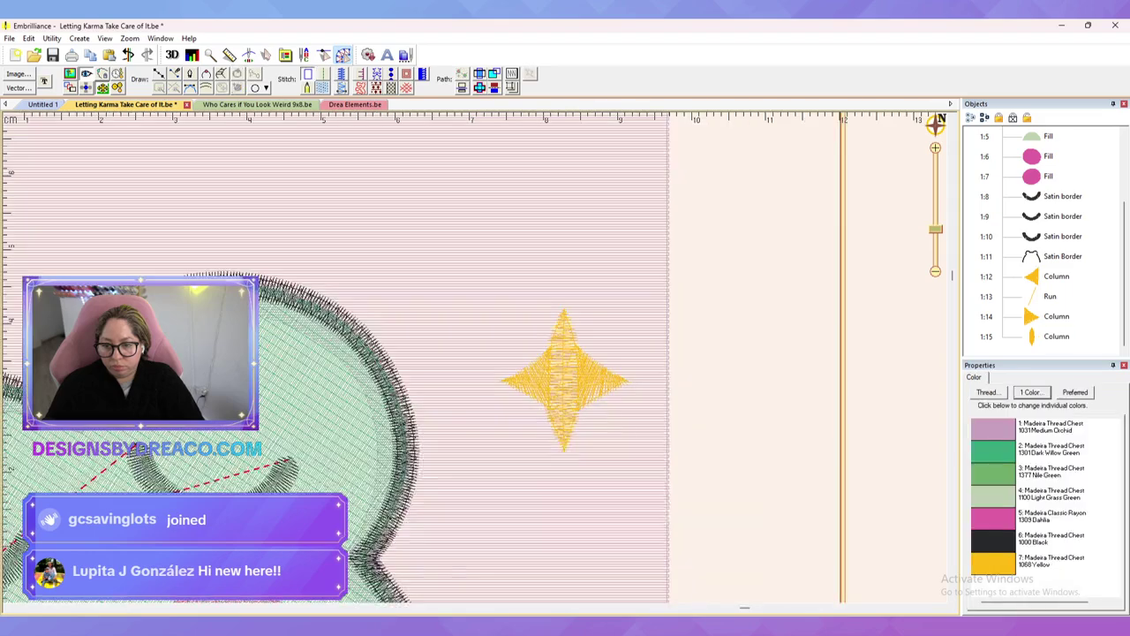
Step: Turn on 3D and check the star beside the frog, both in the whole design and up close
click(85, 74)
click(86, 73)
click(172, 55)
scroll(477, 356, up, 2)
scroll(476, 357, down, 3)
scroll(476, 356, down, 4)
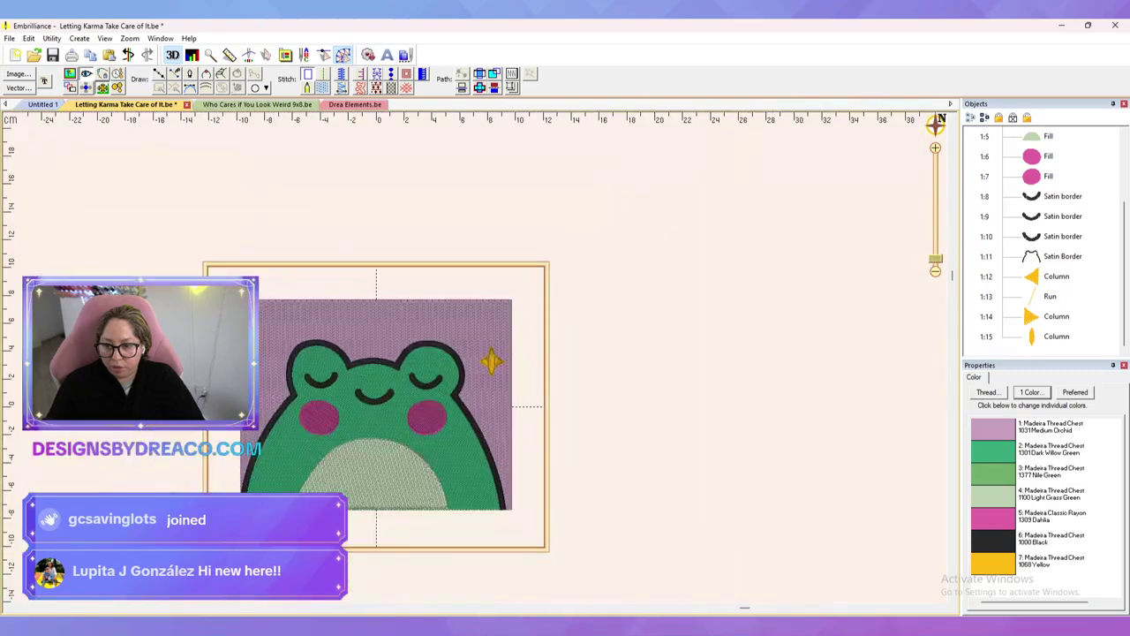
scroll(477, 357, up, 1)
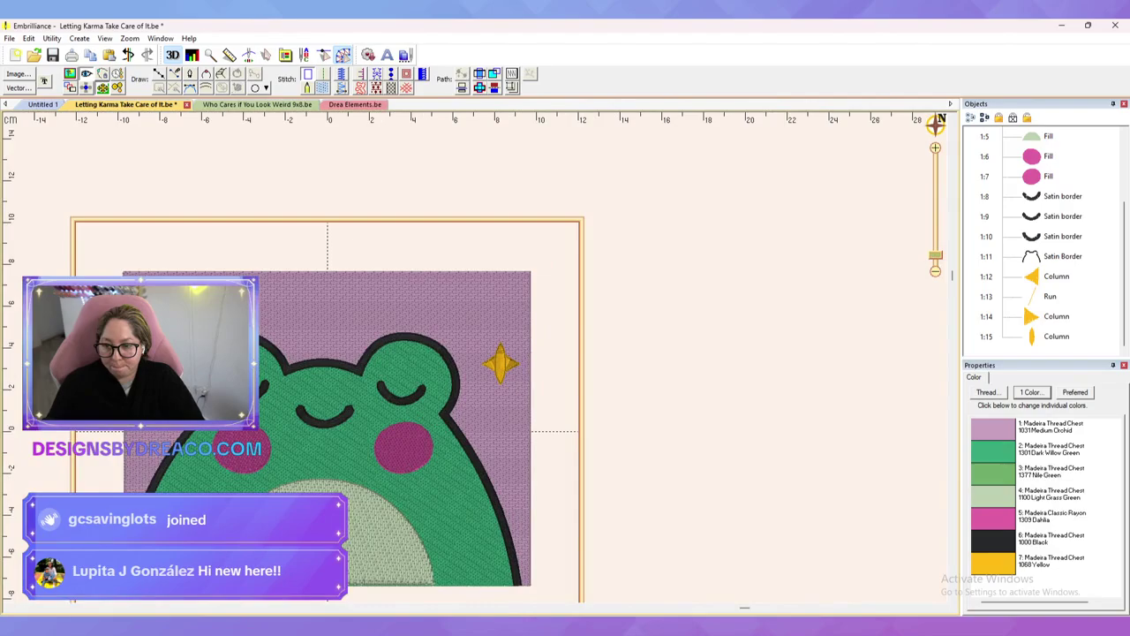
scroll(477, 357, down, 1)
scroll(476, 356, up, 4)
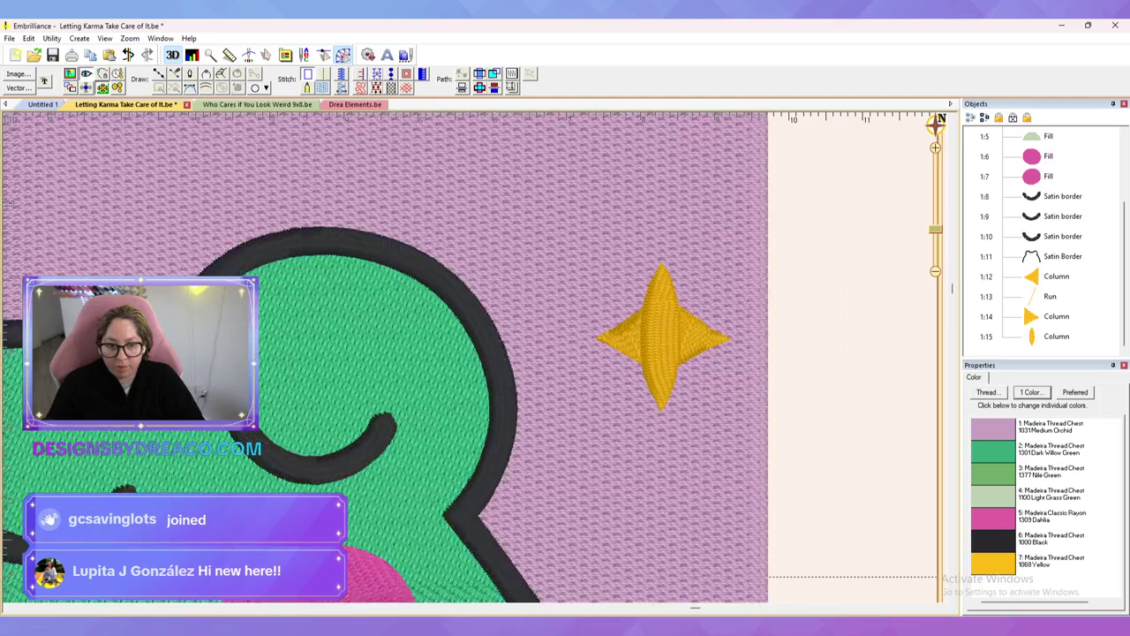
Step: Draw a cross-shaped line through the star from bottom to top tip, via the centre to the right tip, then the left tip
click(1057, 336)
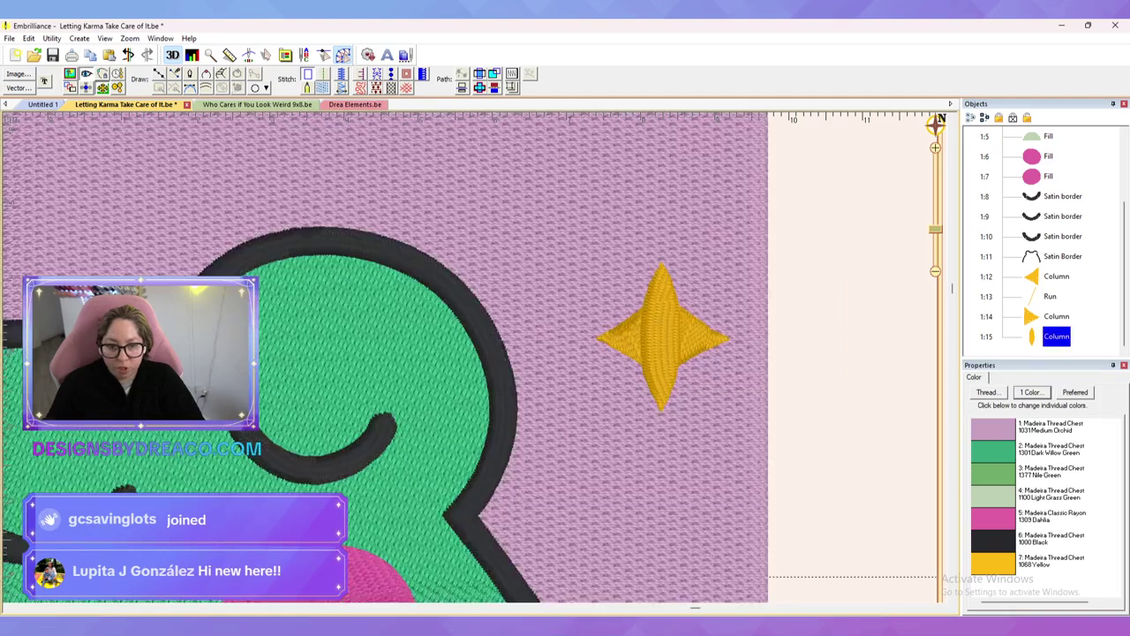
key(d)
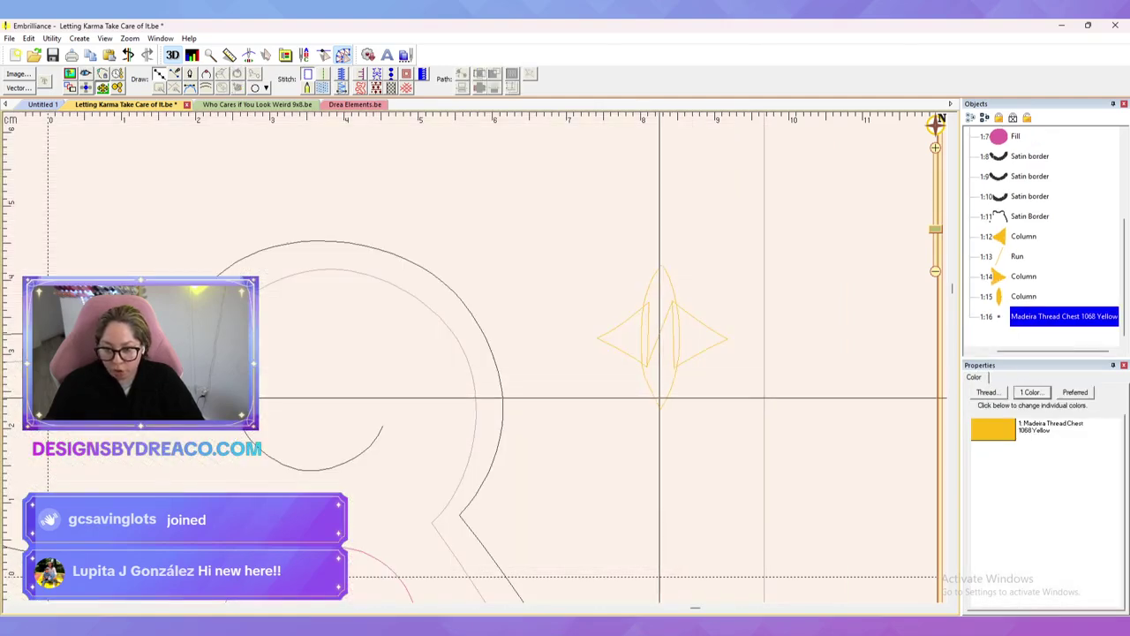
click(659, 397)
click(660, 270)
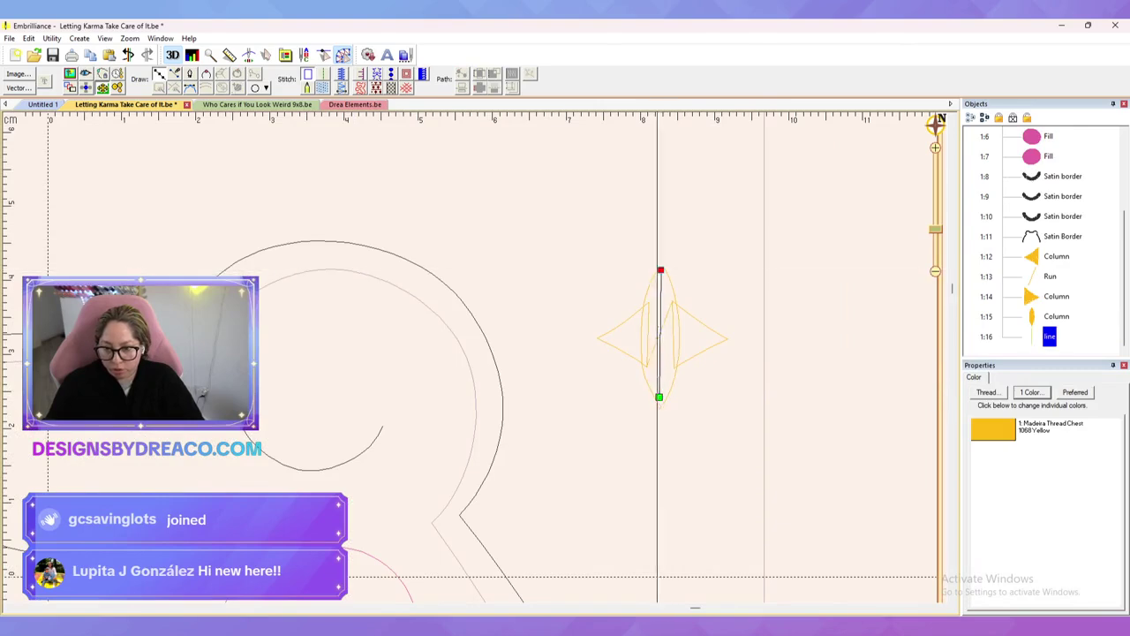
click(721, 335)
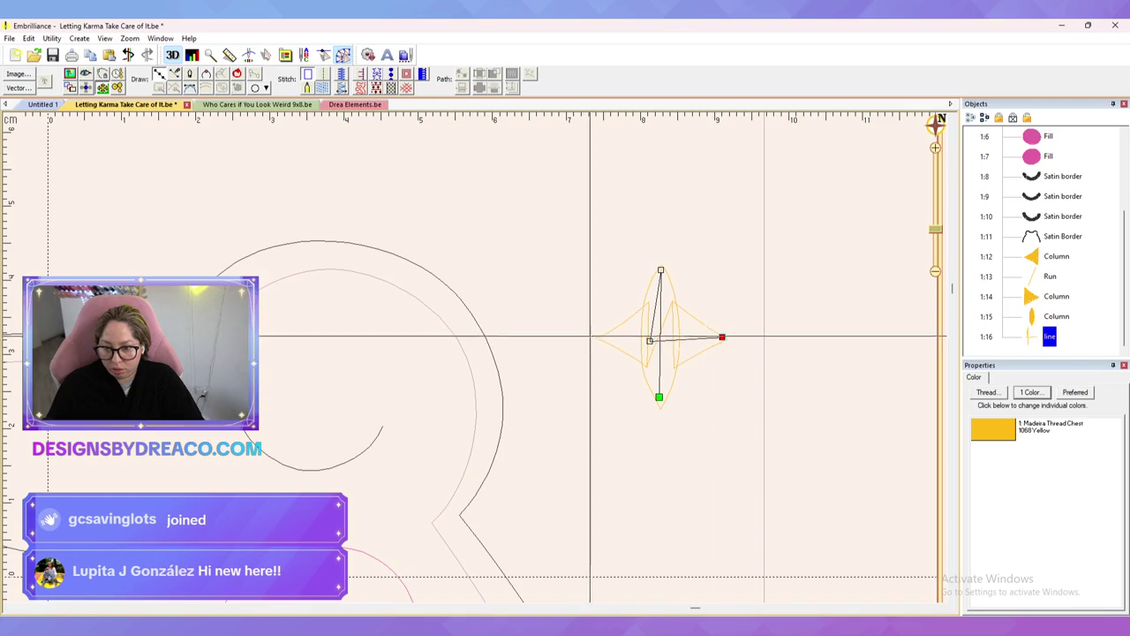
click(598, 335)
key(Return)
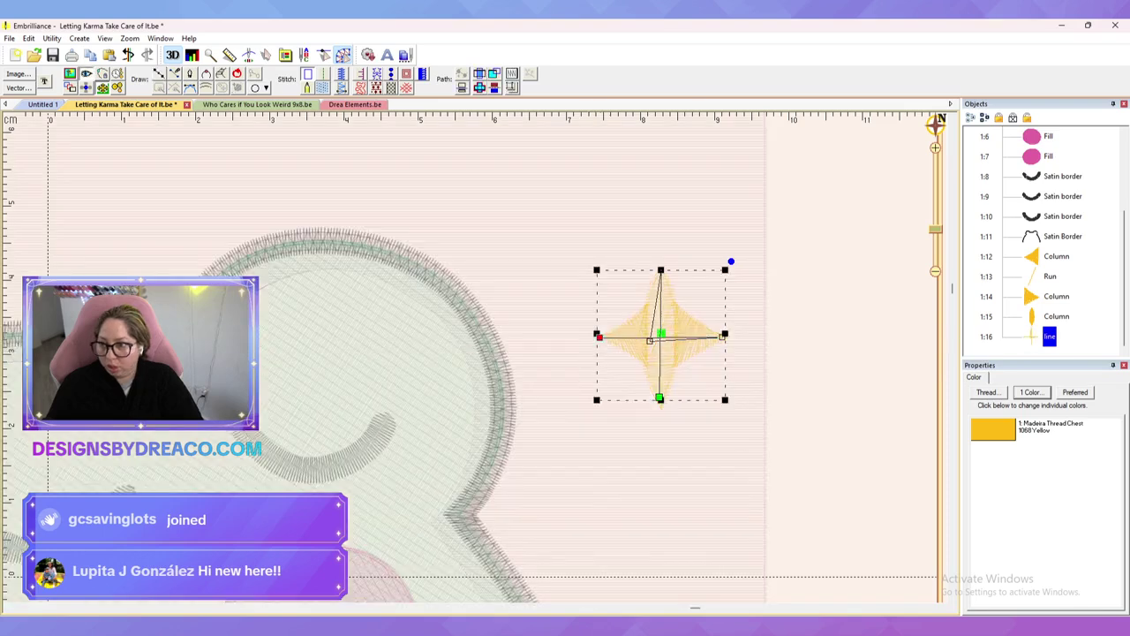
Step: Give the cross-shaped Run the Normal style and move it ahead of the left point column in the stitching order
click(994, 438)
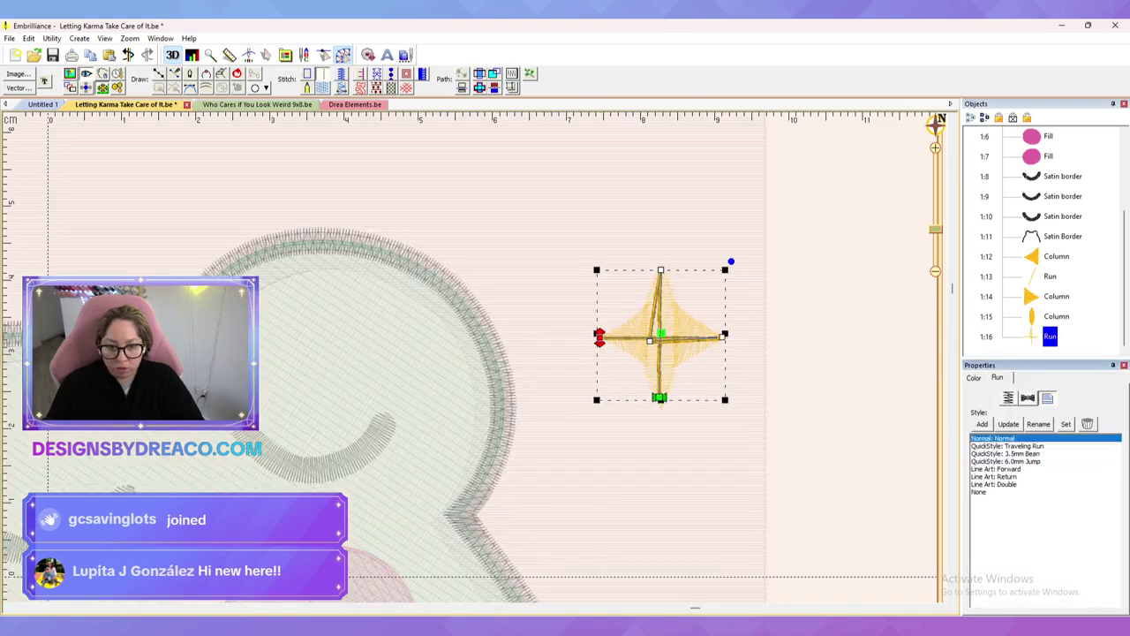
click(1027, 398)
click(978, 425)
click(829, 371)
drag(1050, 336, 1062, 254)
click(840, 280)
Step: Group the star's two runs and three columns and scale the star down to about 1.4 cm wide around its centre
click(1050, 256)
shift+click(1056, 336)
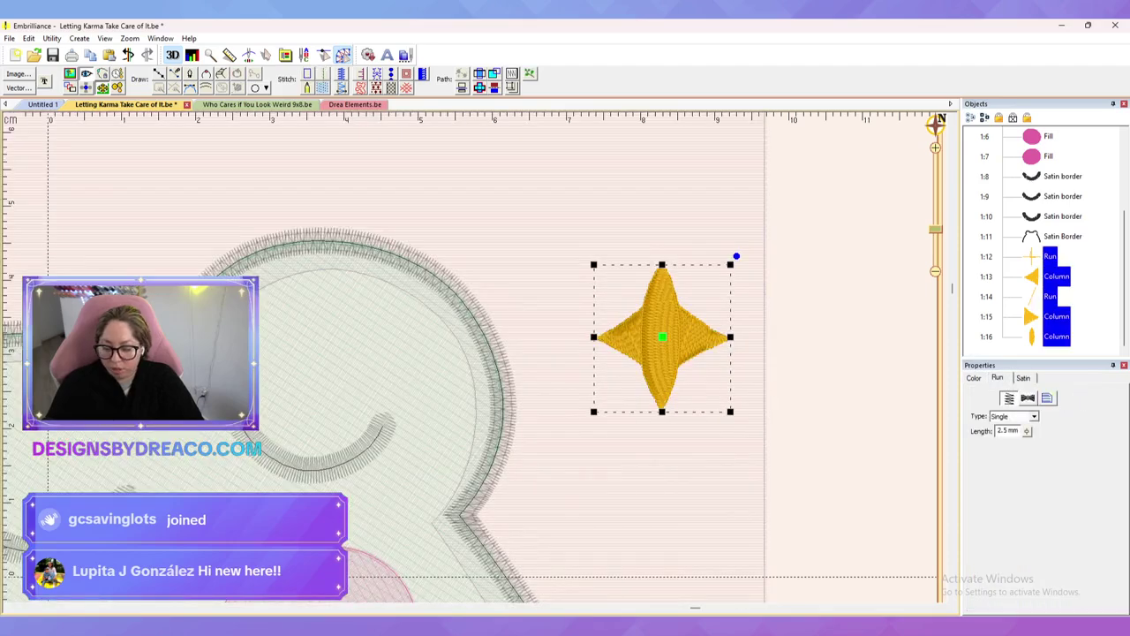
key(Escape)
click(662, 337)
drag(731, 411, 724, 404)
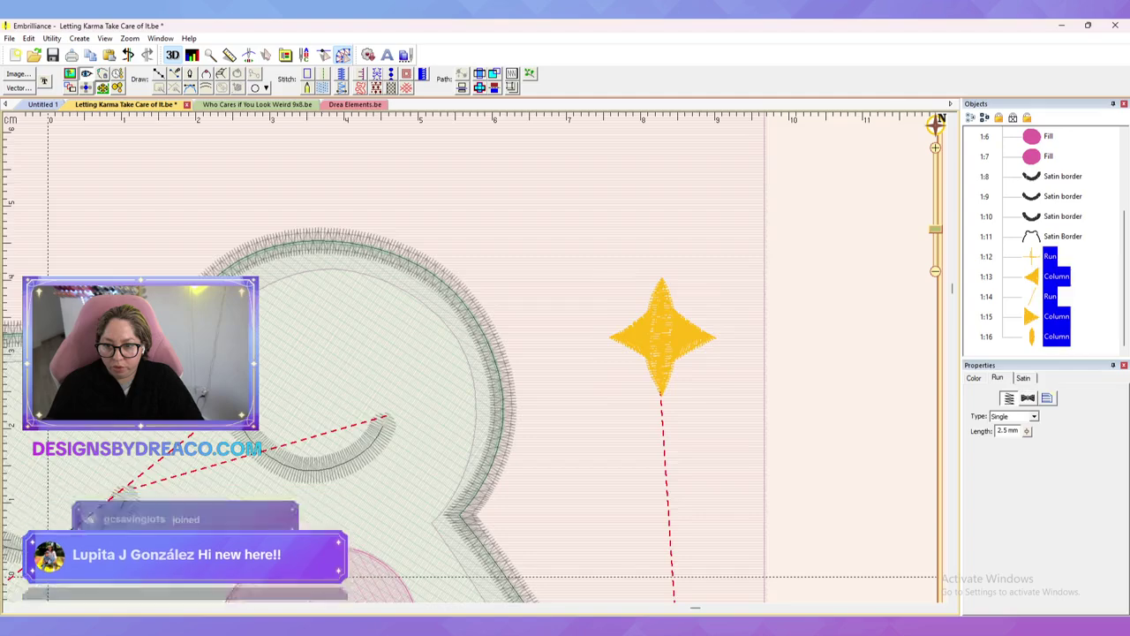
Step: Check the reduced star's size beside the frog in the design and select the whole star
click(839, 353)
scroll(474, 357, down, 4)
scroll(476, 354, up, 2)
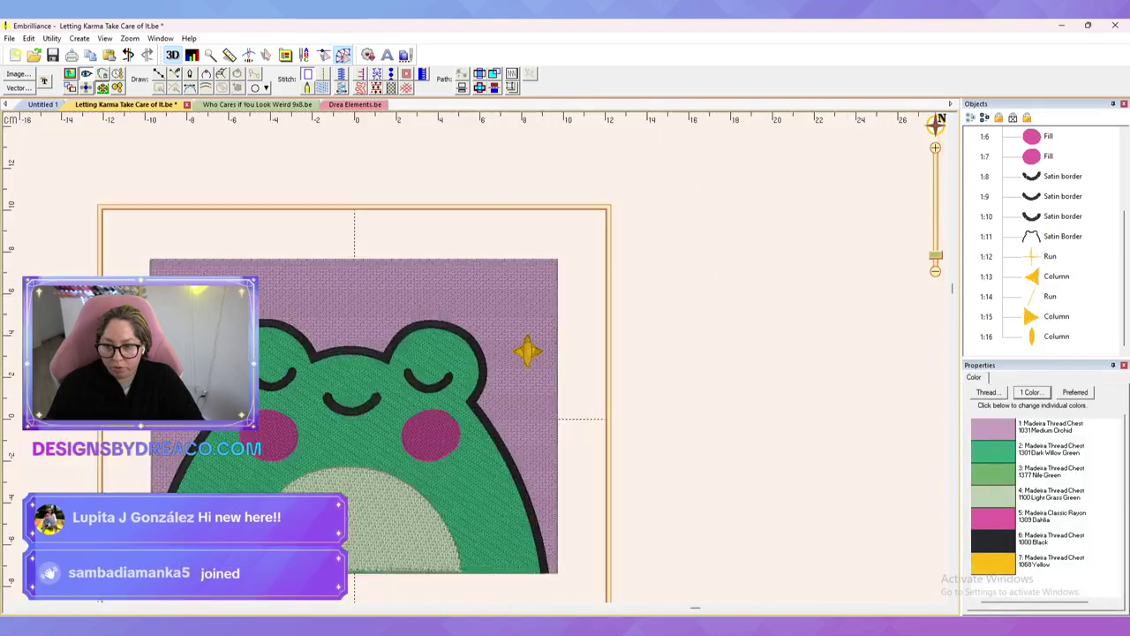
scroll(470, 365, up, 2)
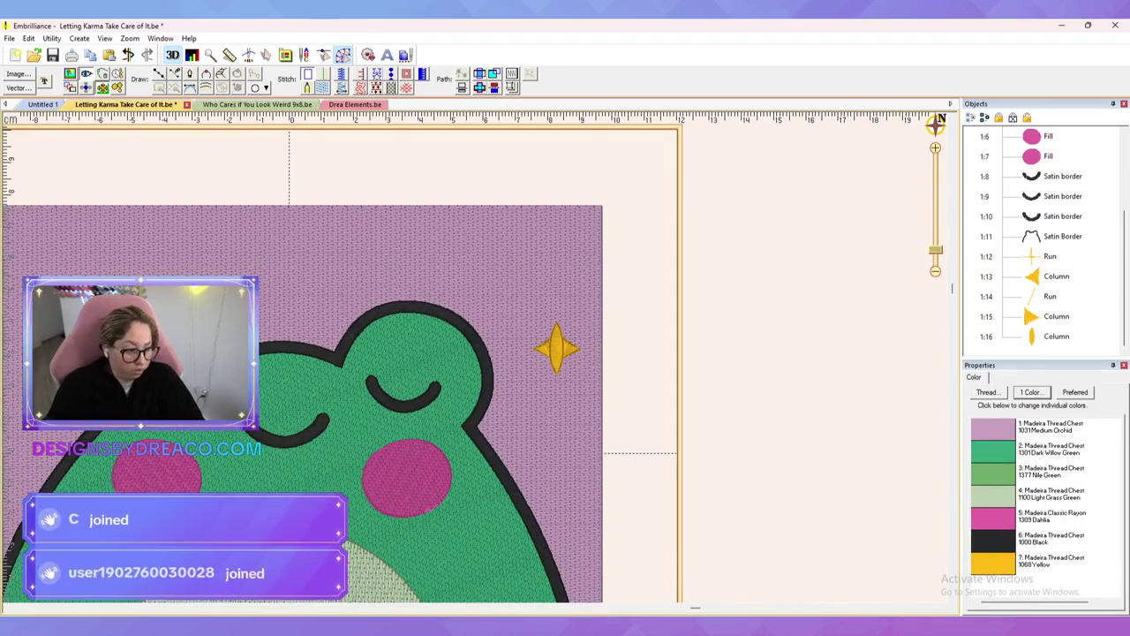
click(556, 348)
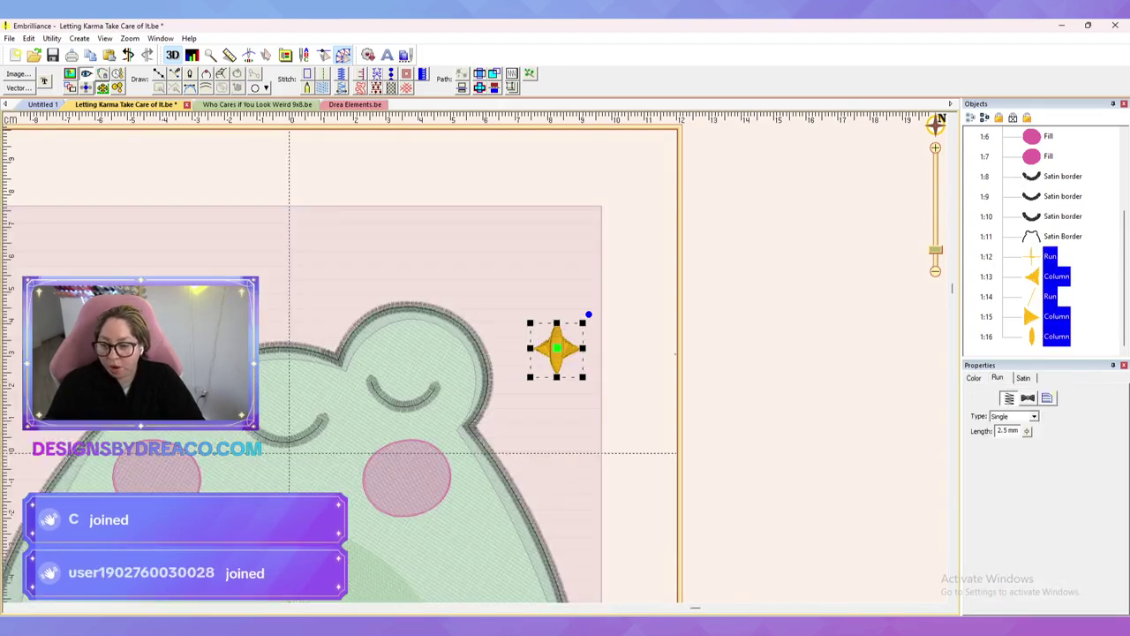
Step: Duplicate the whole yellow star and place the copy over the larger artwork star beside the frog's right ear
key(Escape)
click(70, 74)
drag(494, 353, 586, 350)
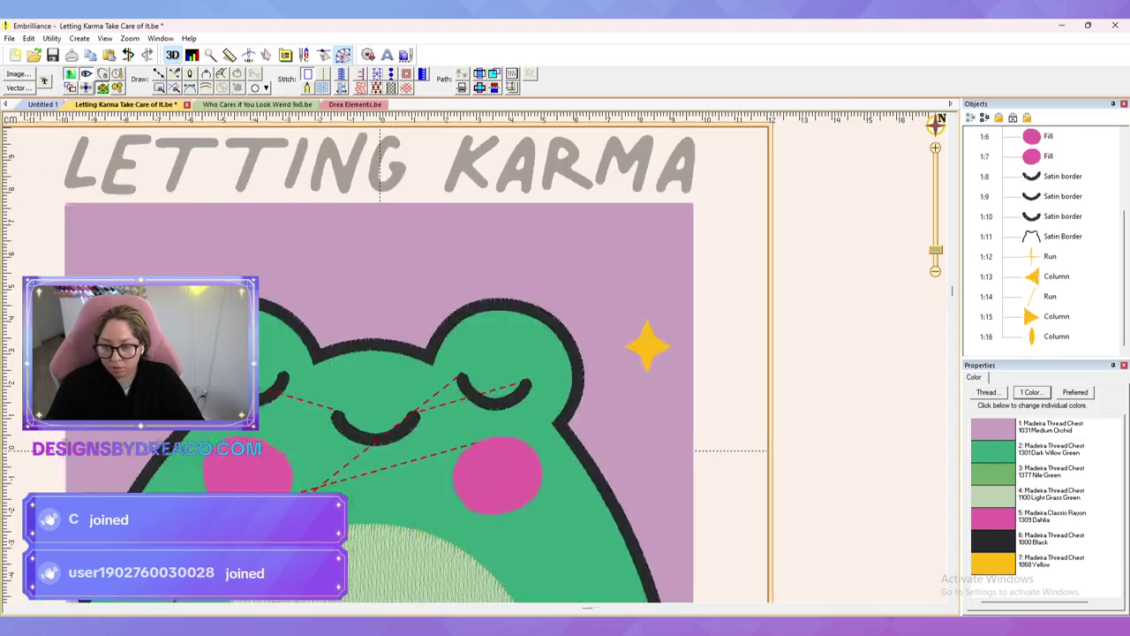
click(647, 346)
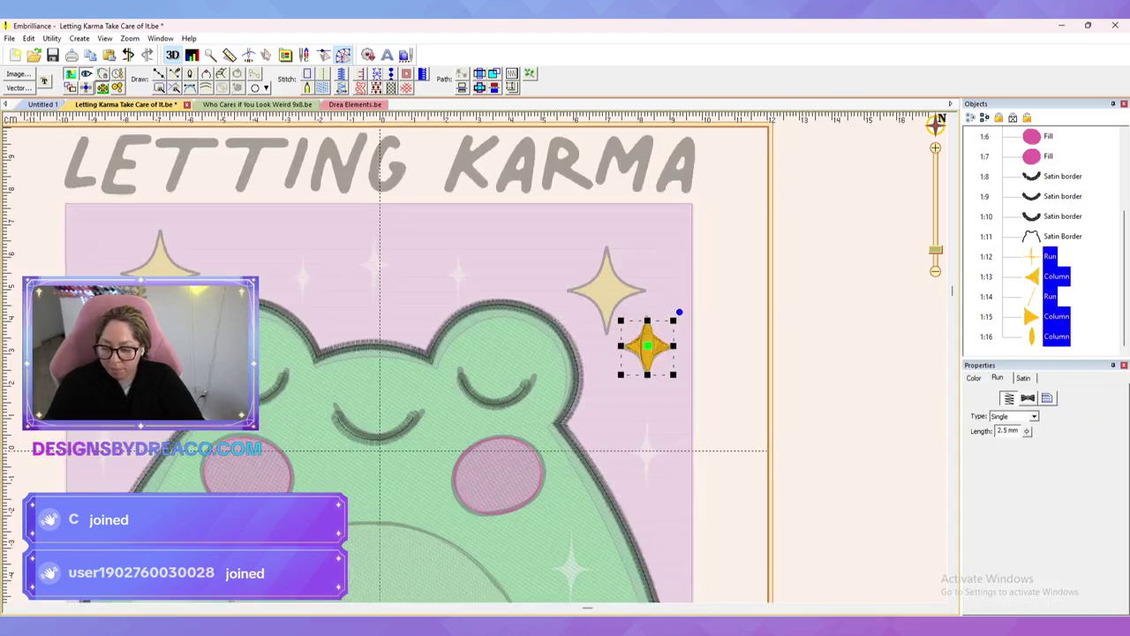
drag(647, 346, 606, 288)
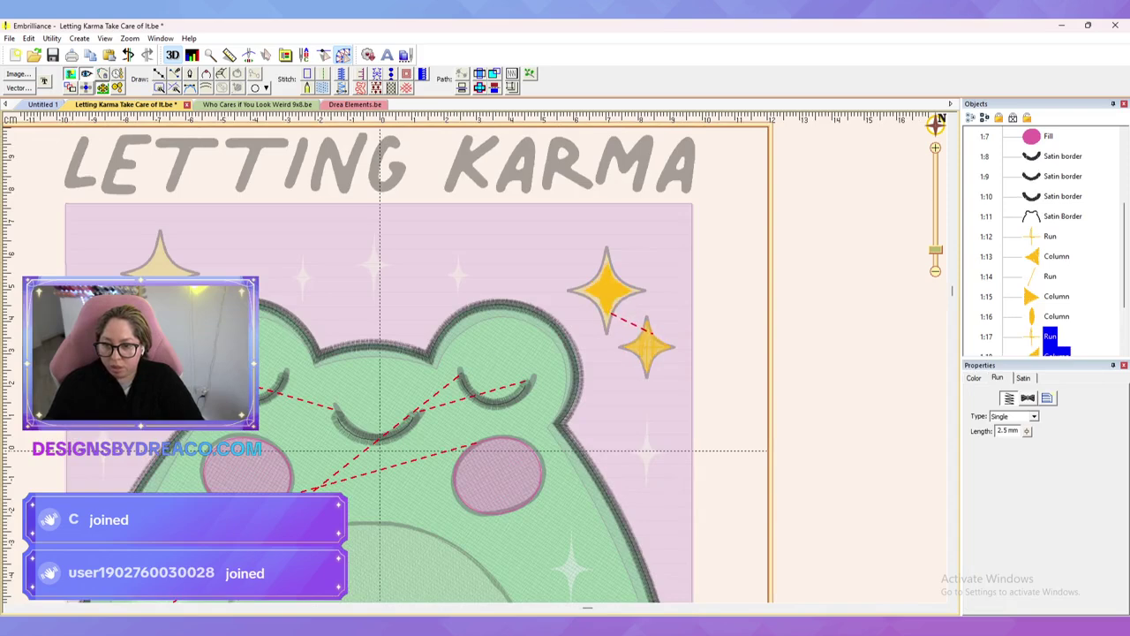
Step: Scale the lower star down over the smaller artwork star and move the larger star ahead of it in the stitching order
click(647, 347)
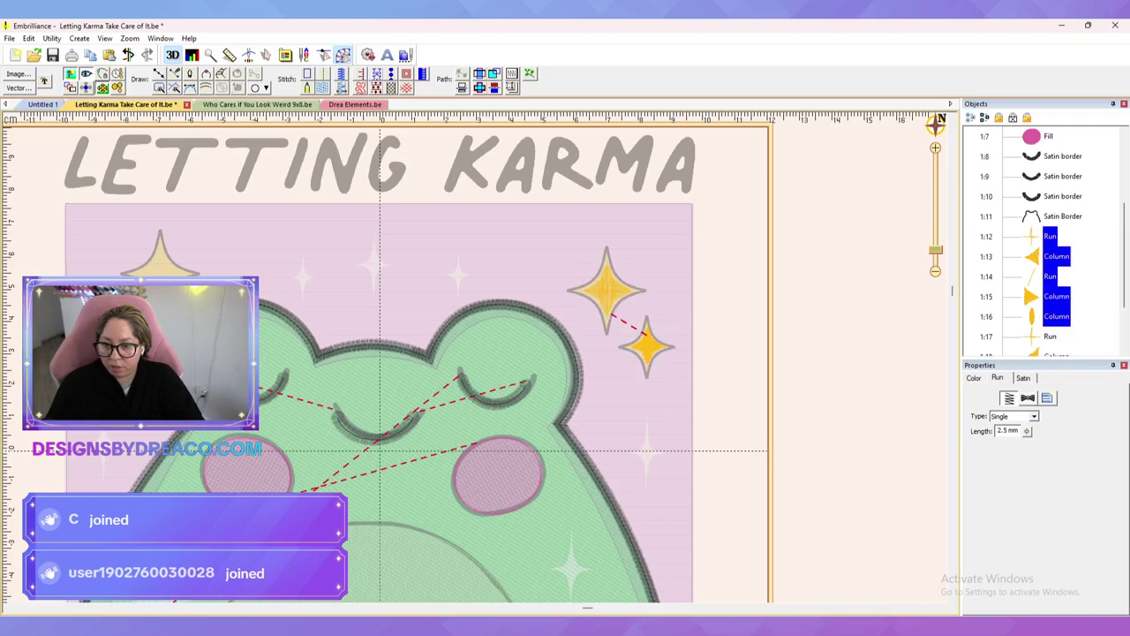
key(Escape)
click(607, 289)
drag(1050, 336, 1051, 217)
key(Escape)
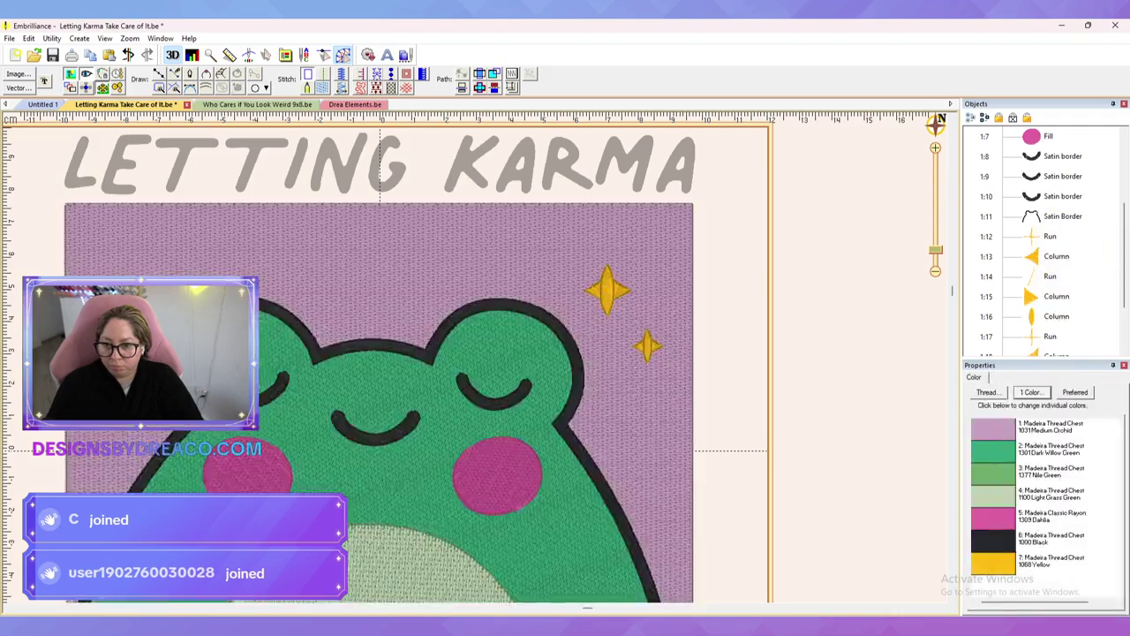
Step: Duplicate both yellow stars, mirror the pair horizontally and place it over the matching artwork stars beside the frog's left ear
drag(495, 353, 592, 373)
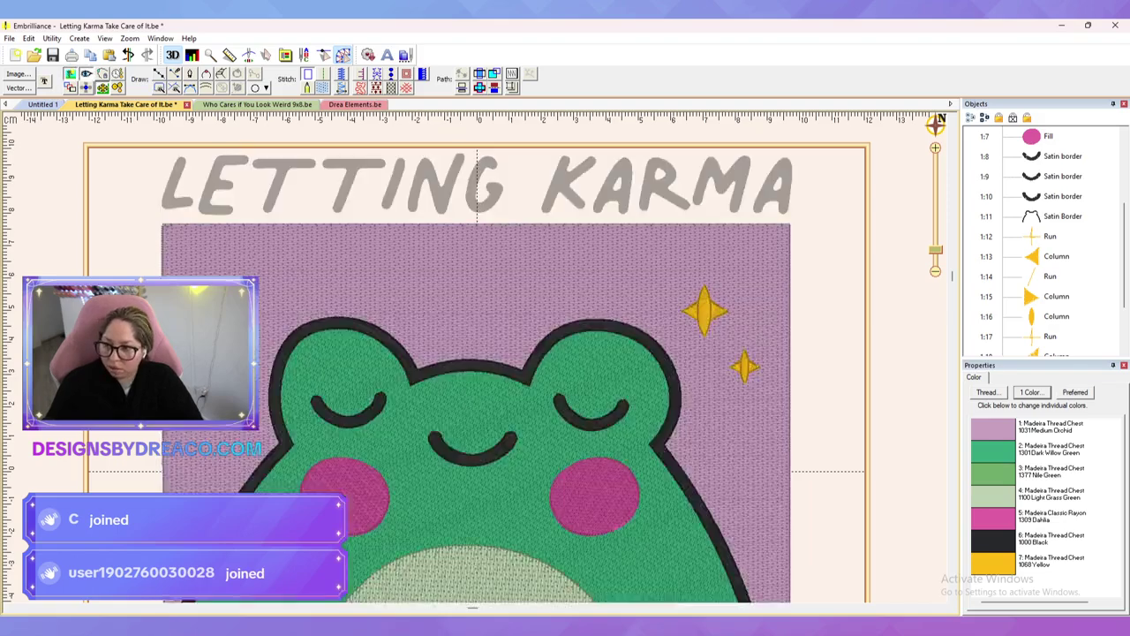
click(705, 310)
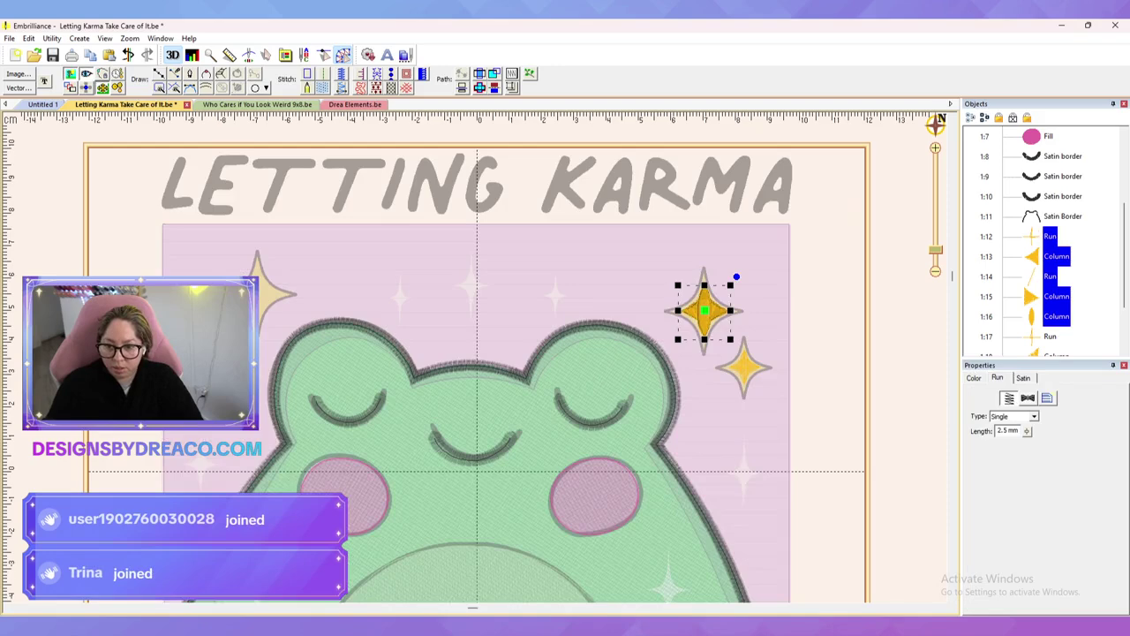
ctrl+click(744, 368)
key(ctrl+v)
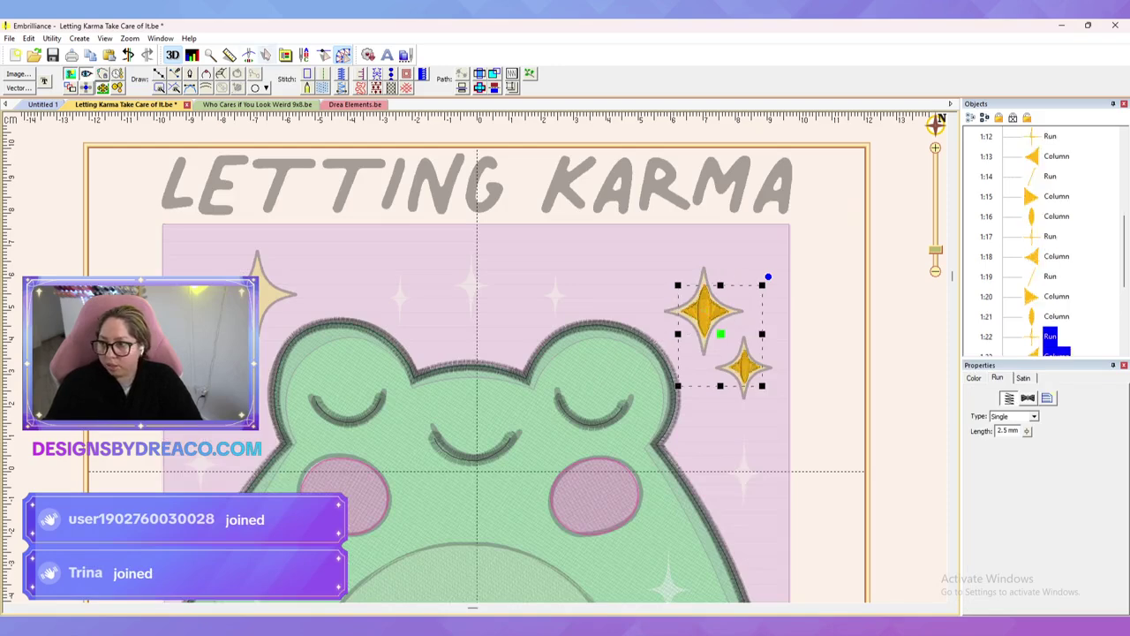
click(265, 55)
click(179, 88)
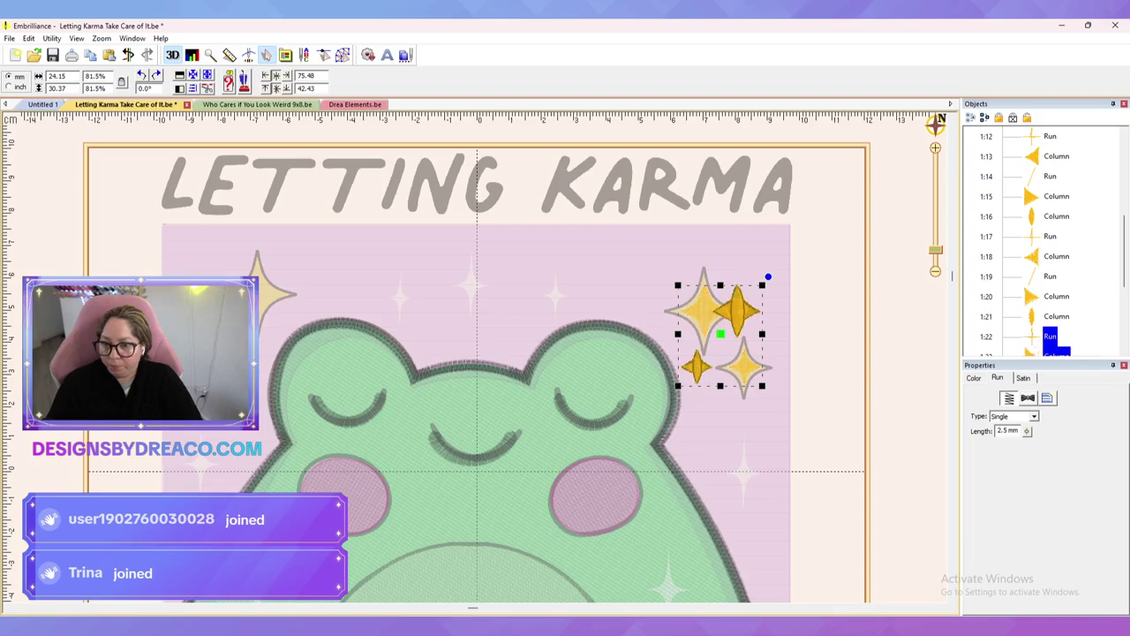
drag(725, 321, 250, 304)
key(Escape)
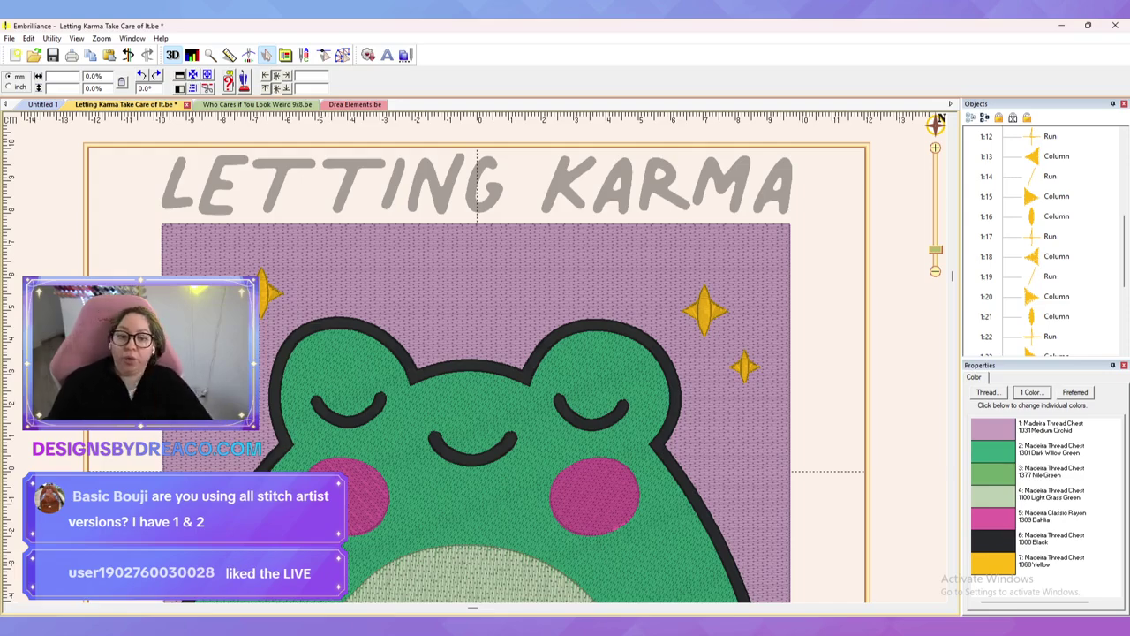
Step: Examine the stitched appearance, placement and size of the yellow stars around the frog in digitizing mode, both overall and close up
click(343, 55)
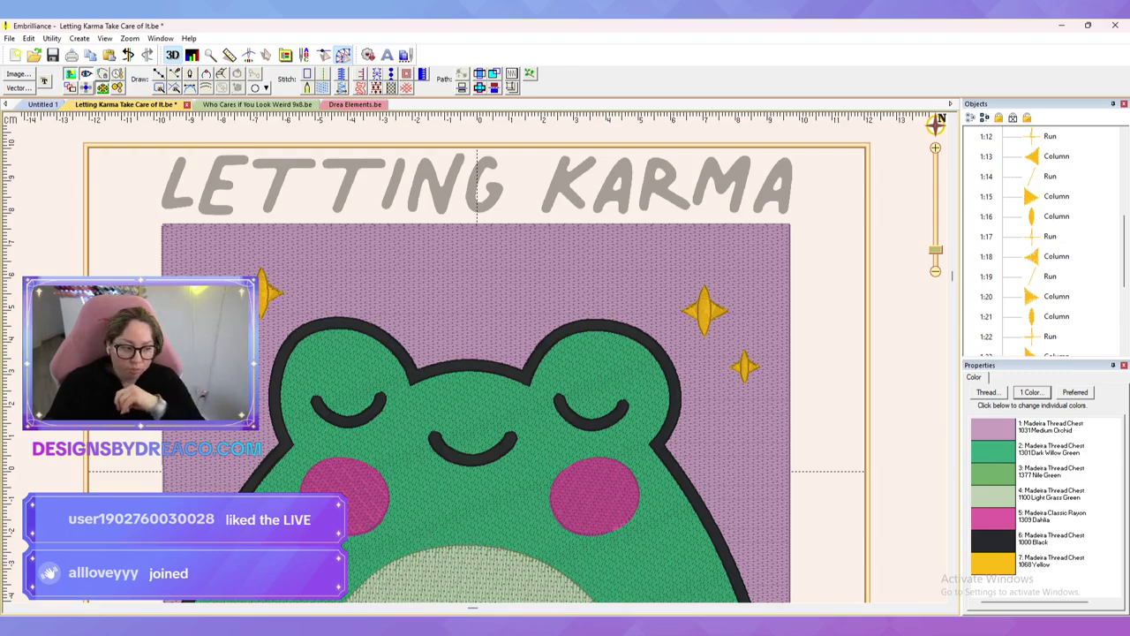
scroll(477, 357, down, 2)
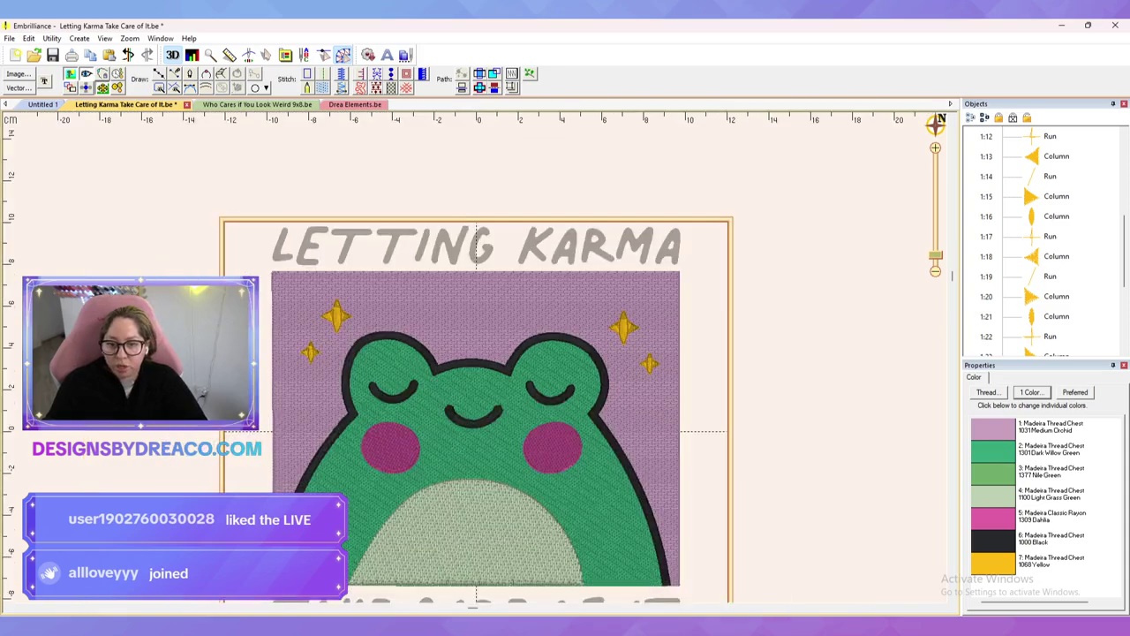
drag(477, 398, 503, 335)
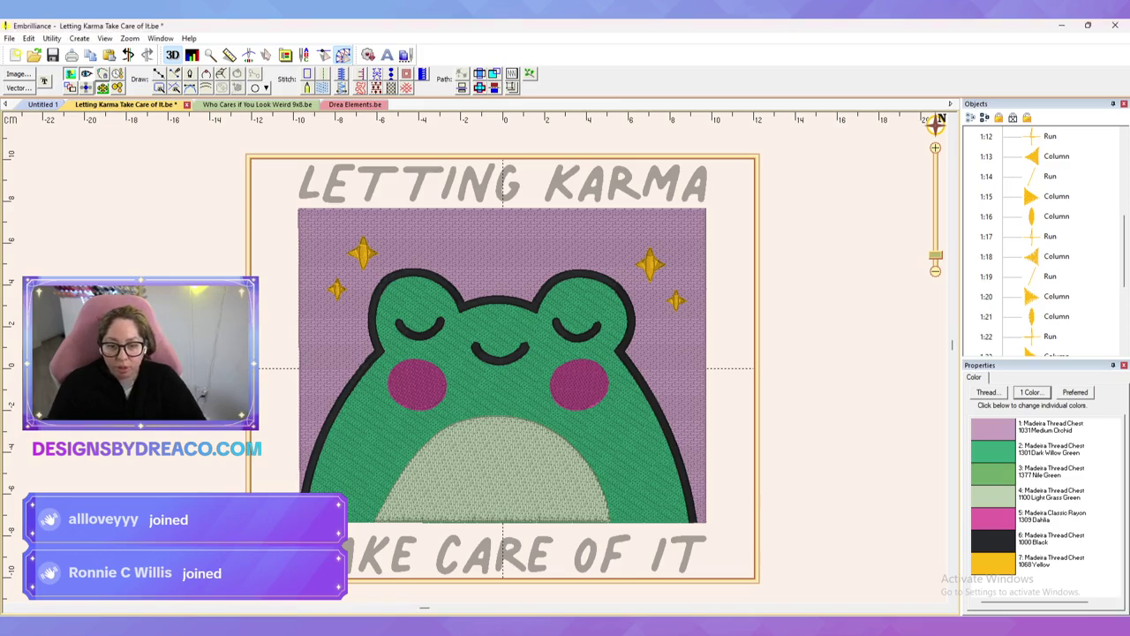
scroll(475, 359, up, 3)
drag(474, 359, 500, 383)
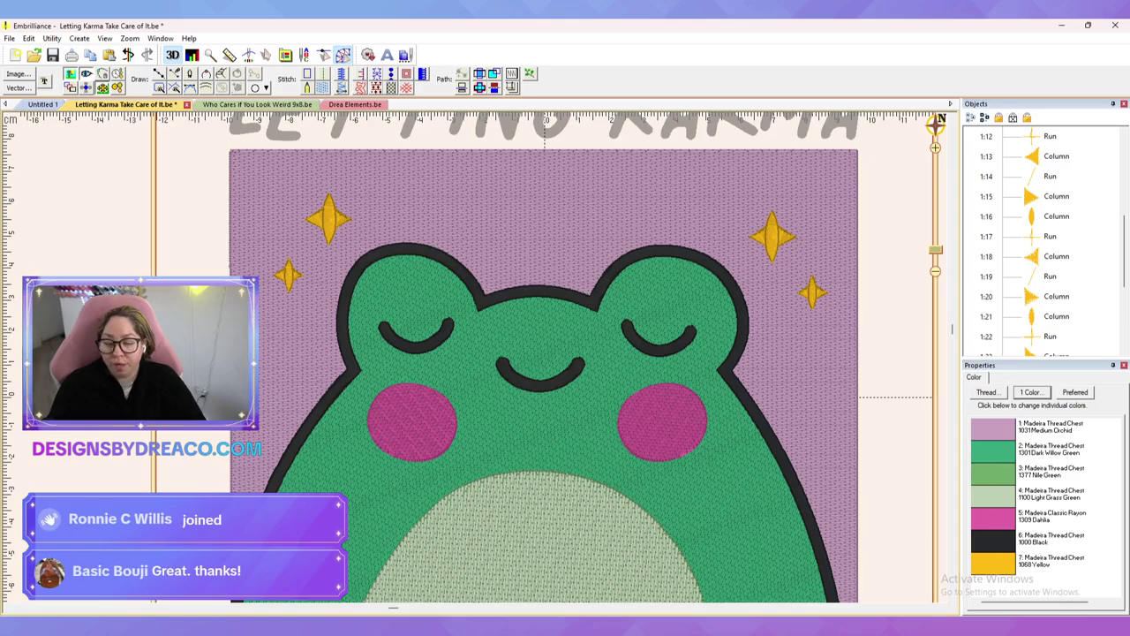
scroll(545, 397, down, 2)
scroll(359, 578, up, 5)
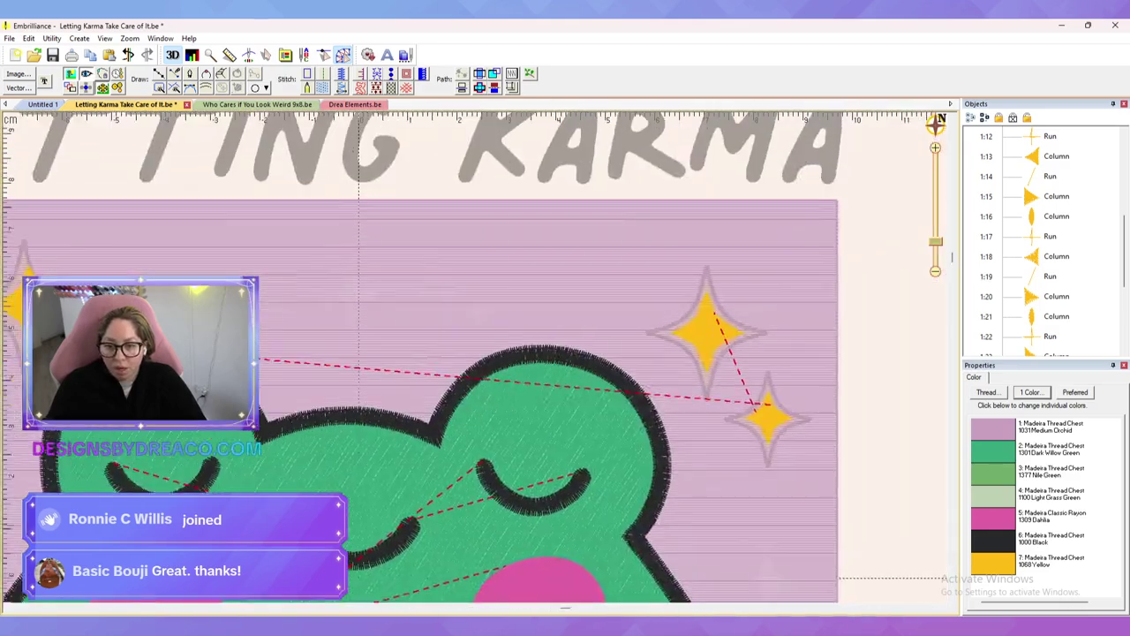
drag(707, 333, 666, 345)
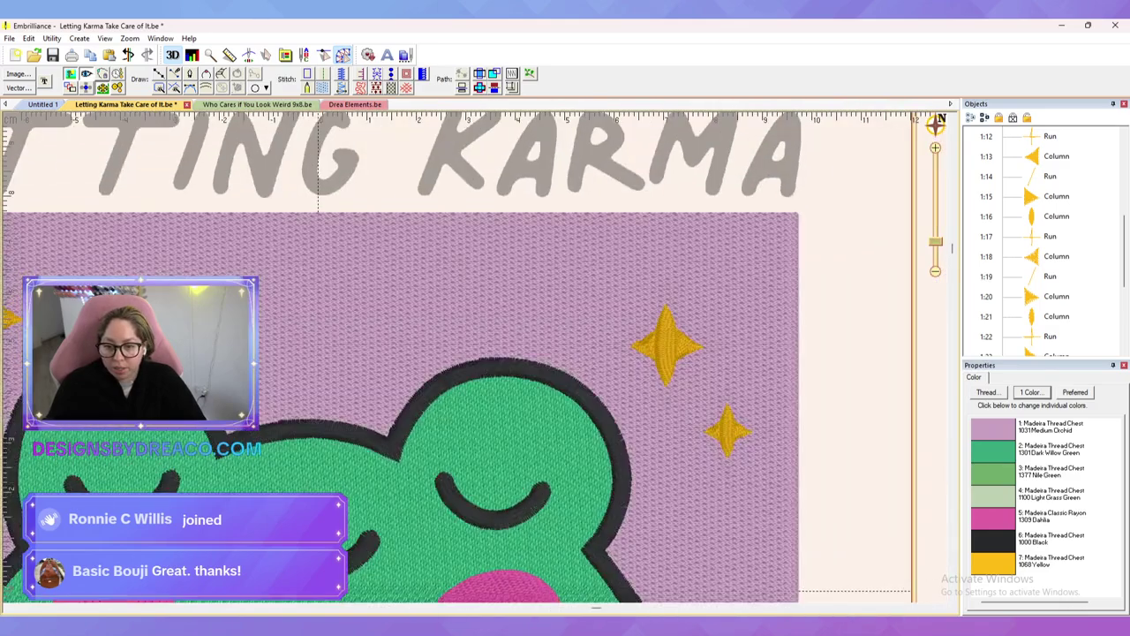
click(667, 346)
click(854, 353)
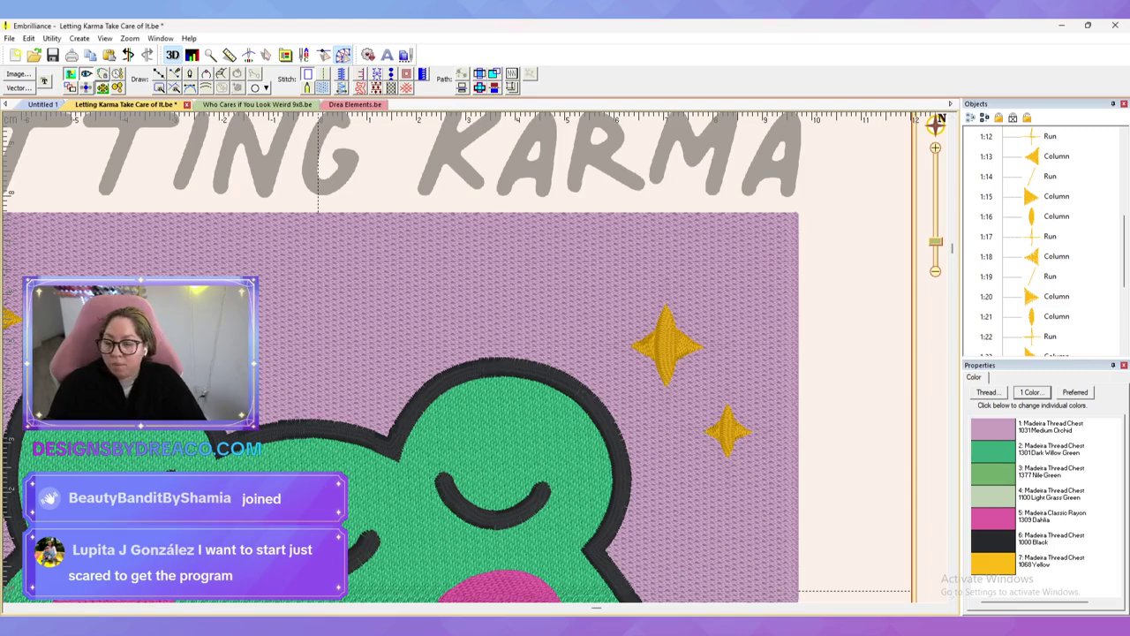
scroll(475, 356, down, 1)
scroll(476, 356, up, 2)
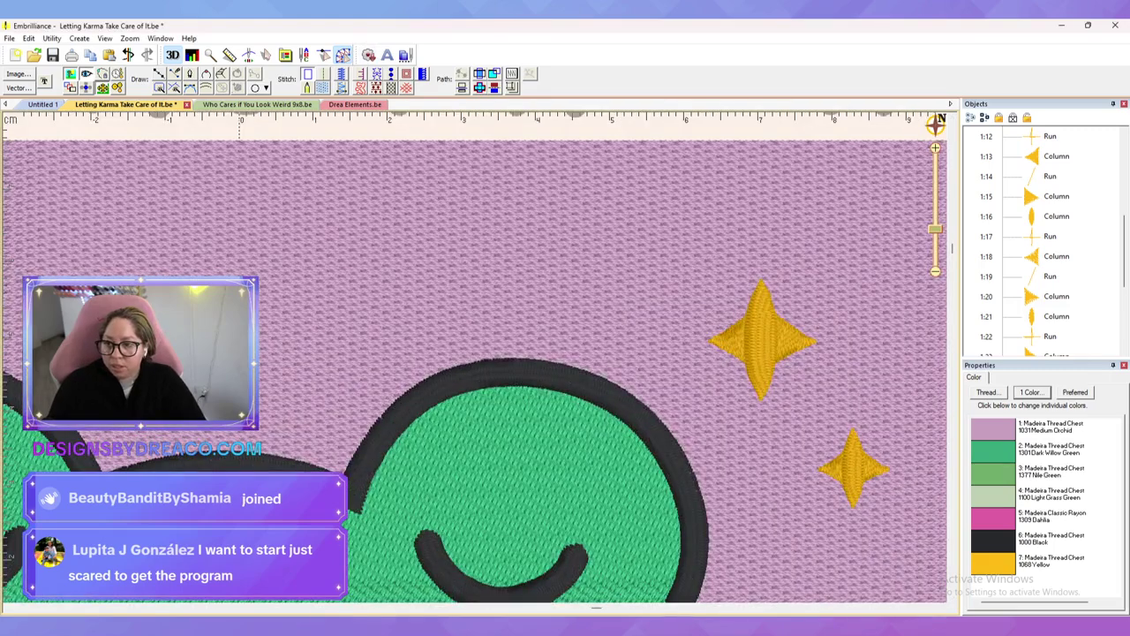
Step: Browse the Stars outlines in the library and try Star 6 over the small white artwork star above the frog's right ear
click(370, 241)
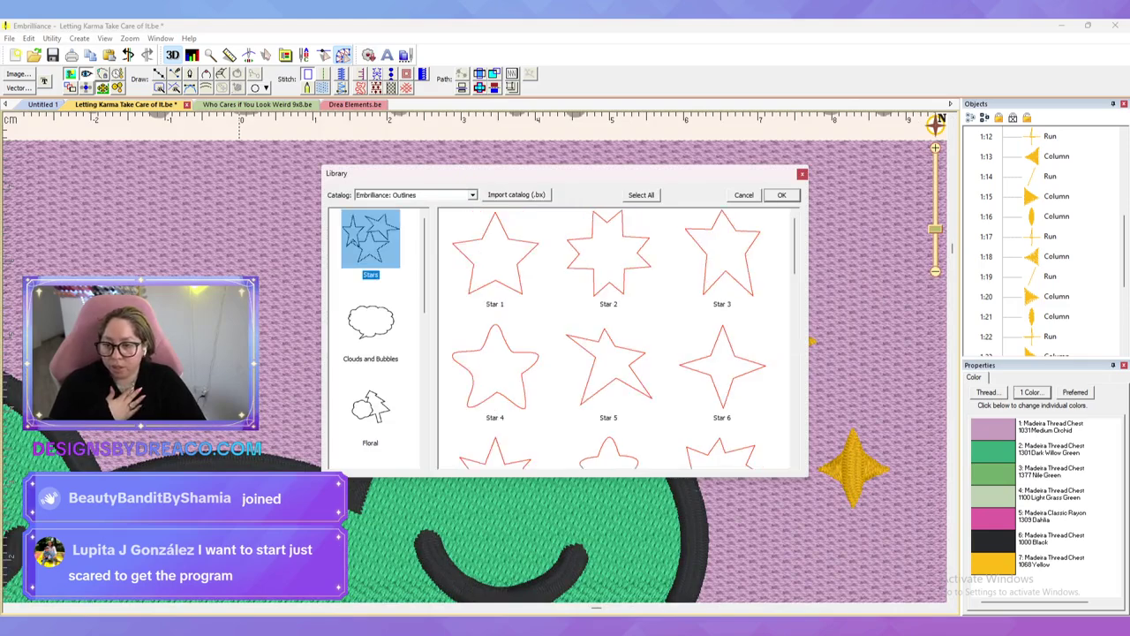
scroll(618, 340, down, 10)
scroll(618, 340, down, 4)
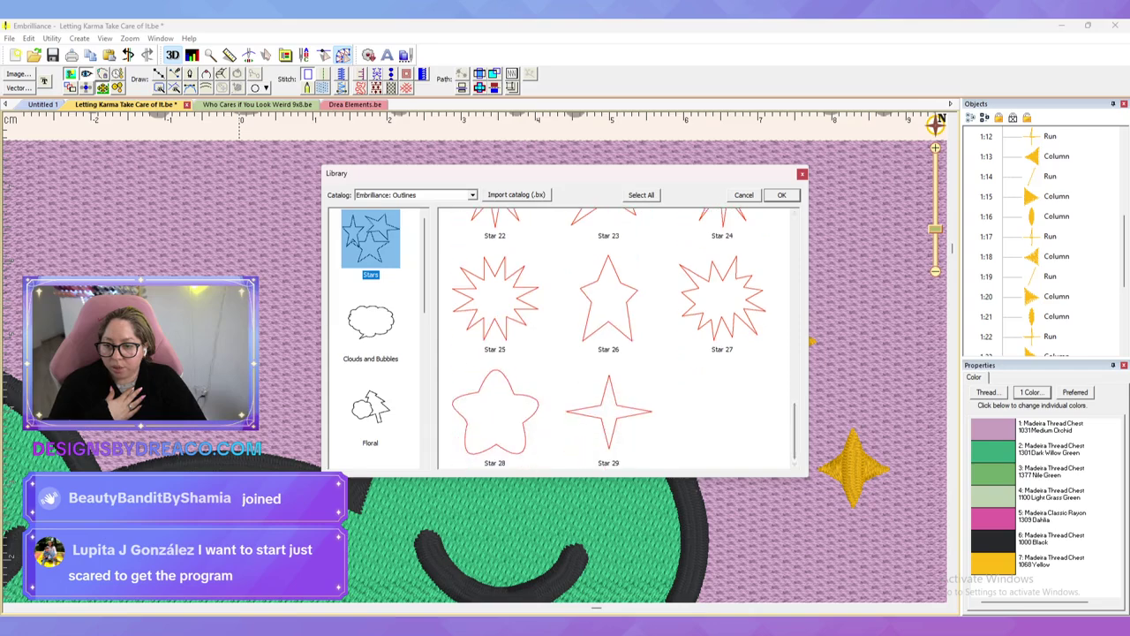
scroll(618, 339, up, 14)
double_click(722, 366)
drag(475, 357, 421, 292)
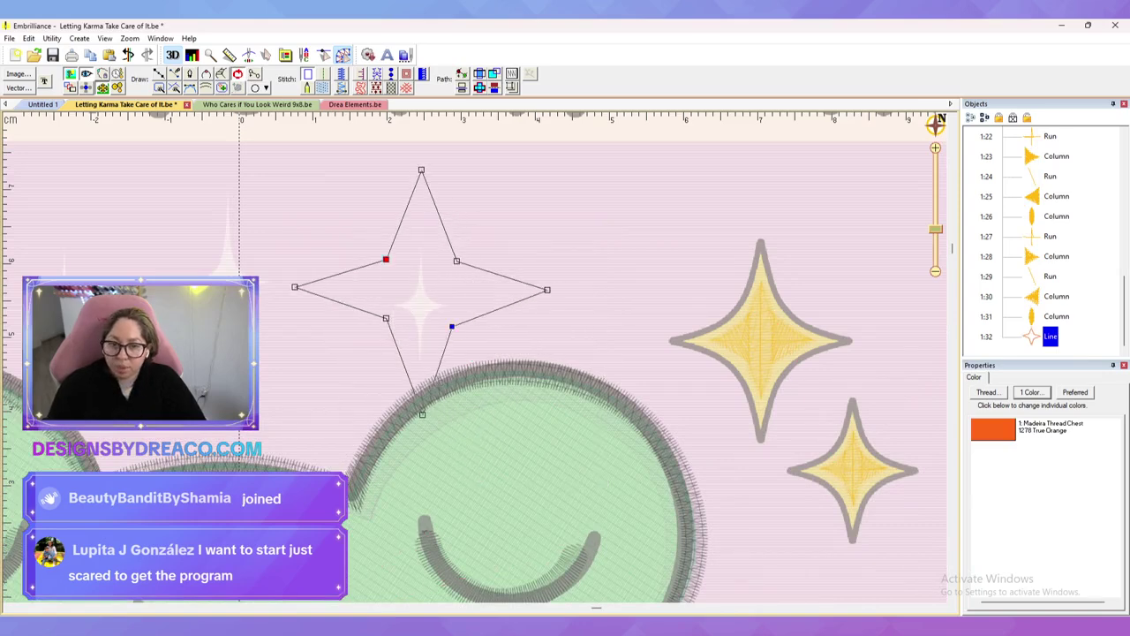
Step: Set the library star outline's thread to Madeira 1001 White and reselect the outline
click(993, 430)
click(475, 277)
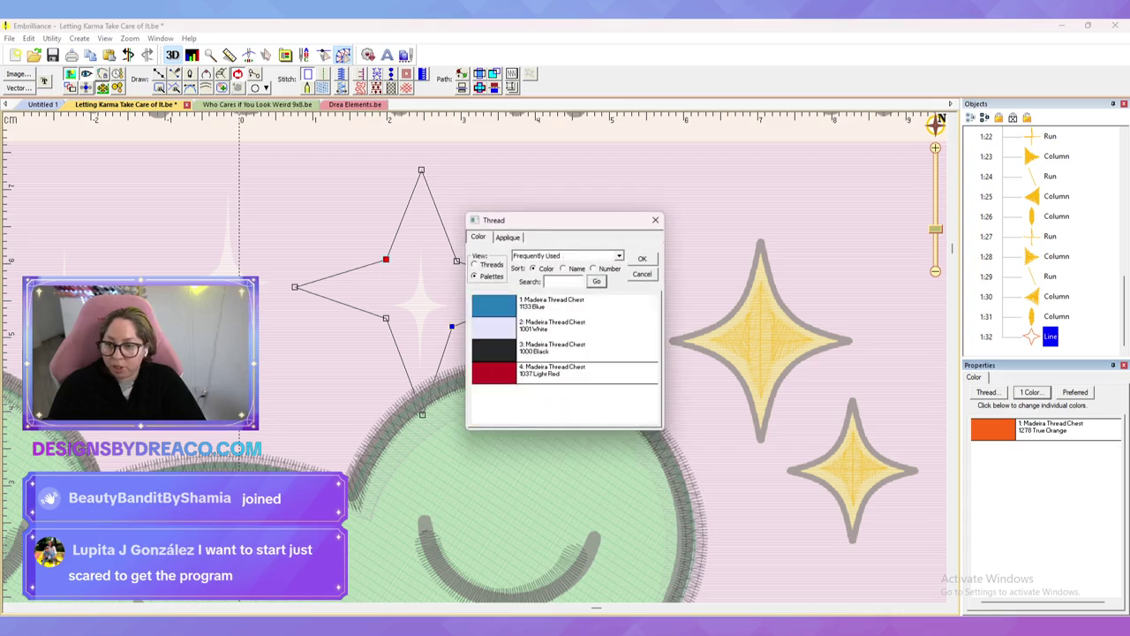
double_click(496, 327)
mouse_move(422, 414)
mouse_down()
mouse_move(423, 367)
mouse_move(421, 416)
mouse_up()
click(468, 345)
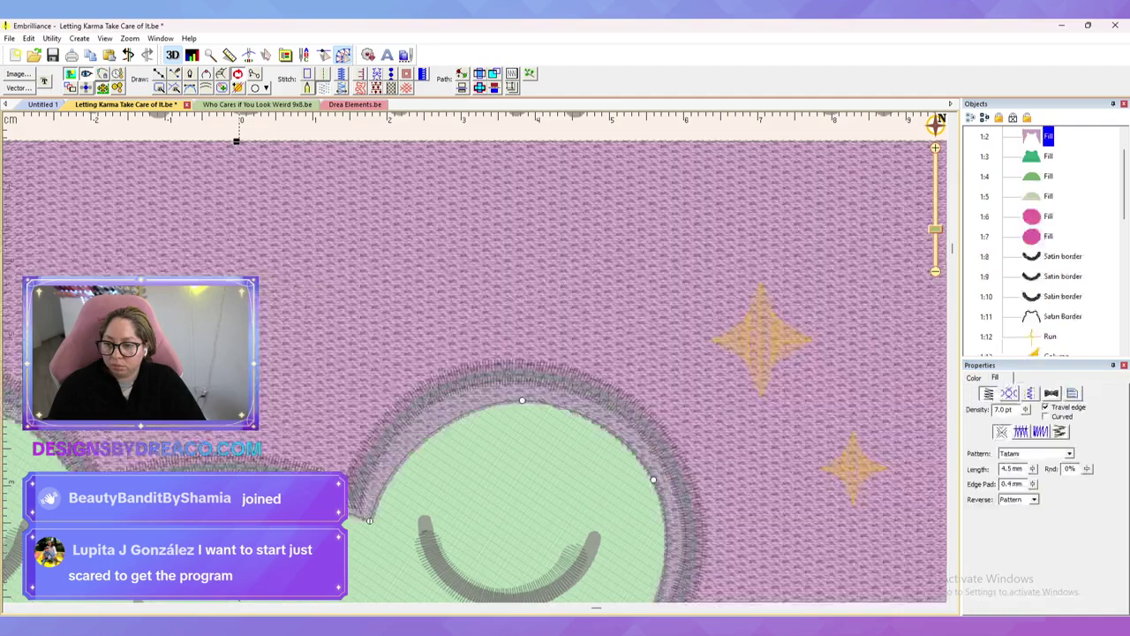
scroll(1046, 247, down, 7)
click(1050, 336)
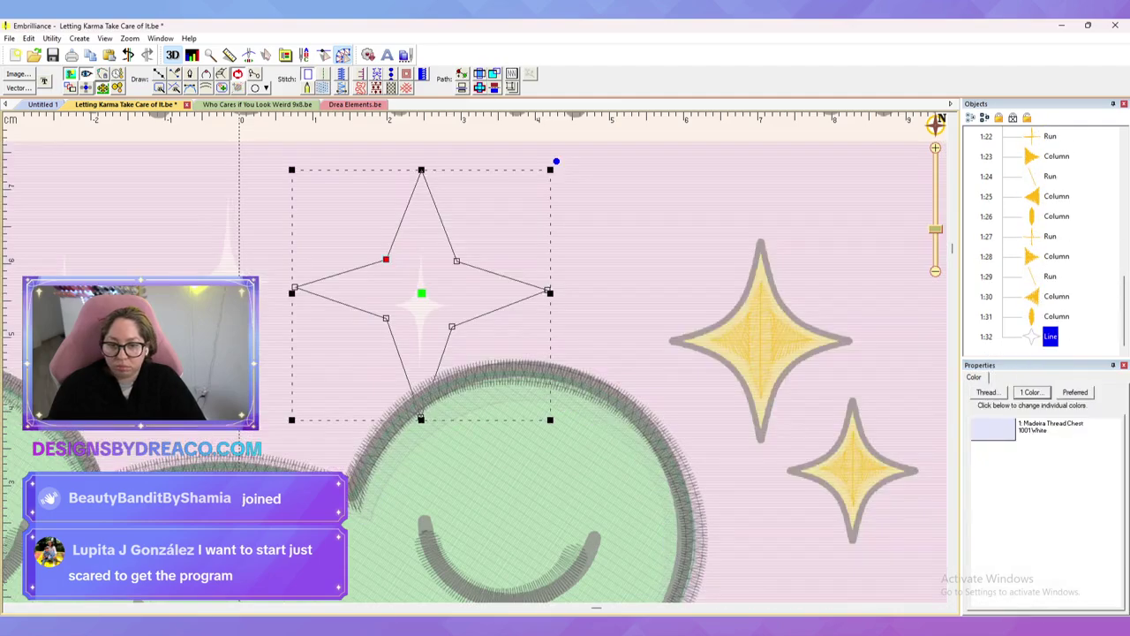
Step: Try the library star as a Run narrowed to about 1.7 cm wide, then delete it
click(324, 74)
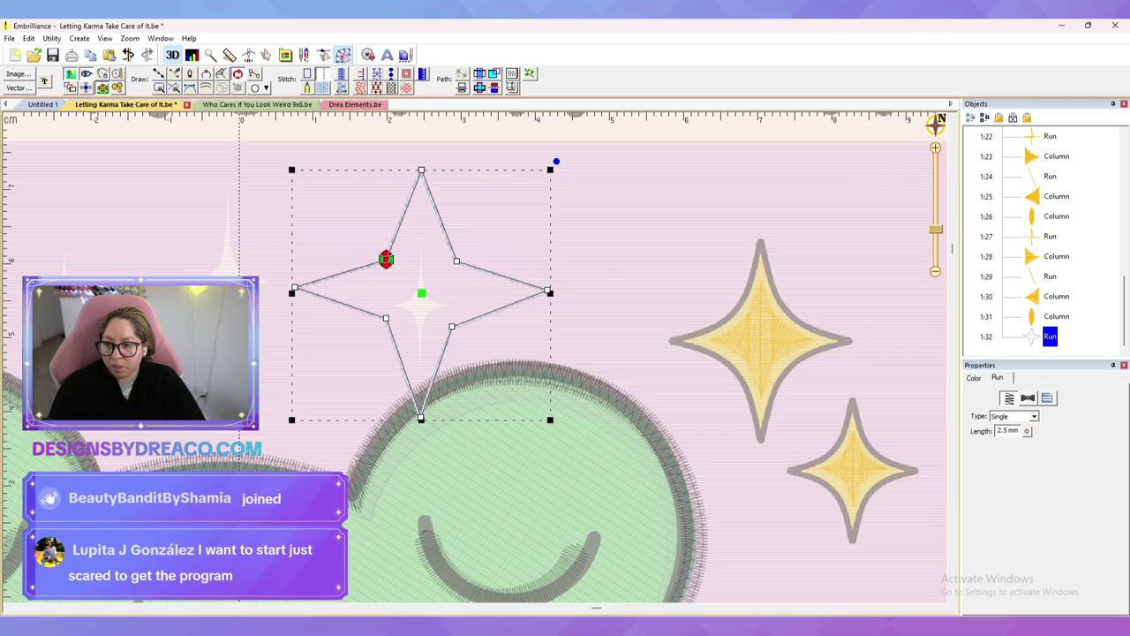
drag(550, 291, 417, 291)
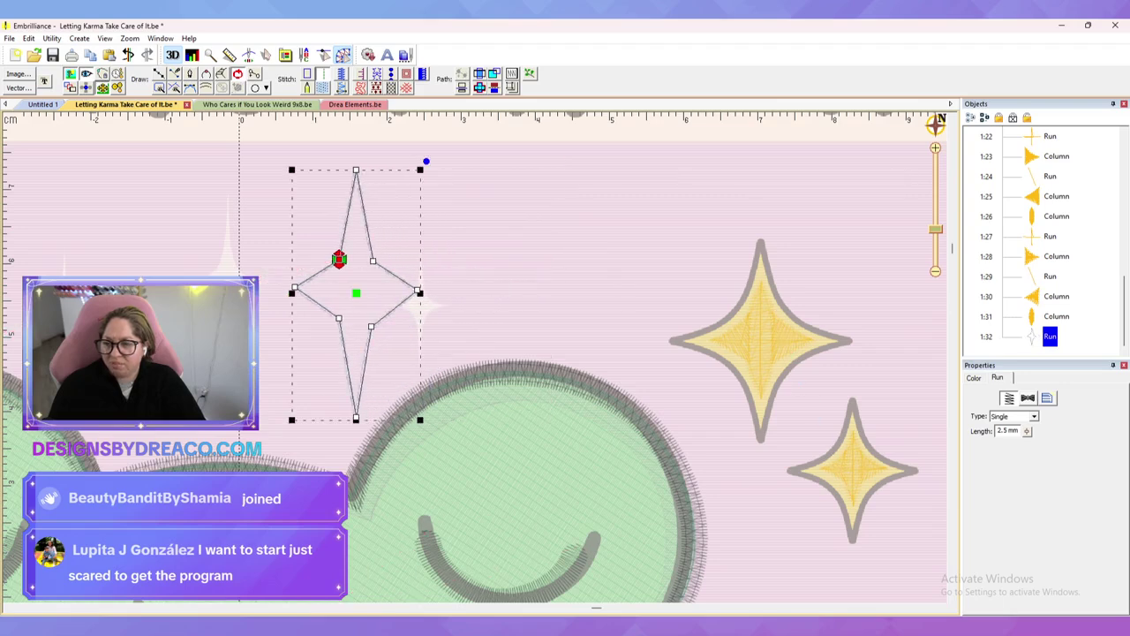
key(Escape)
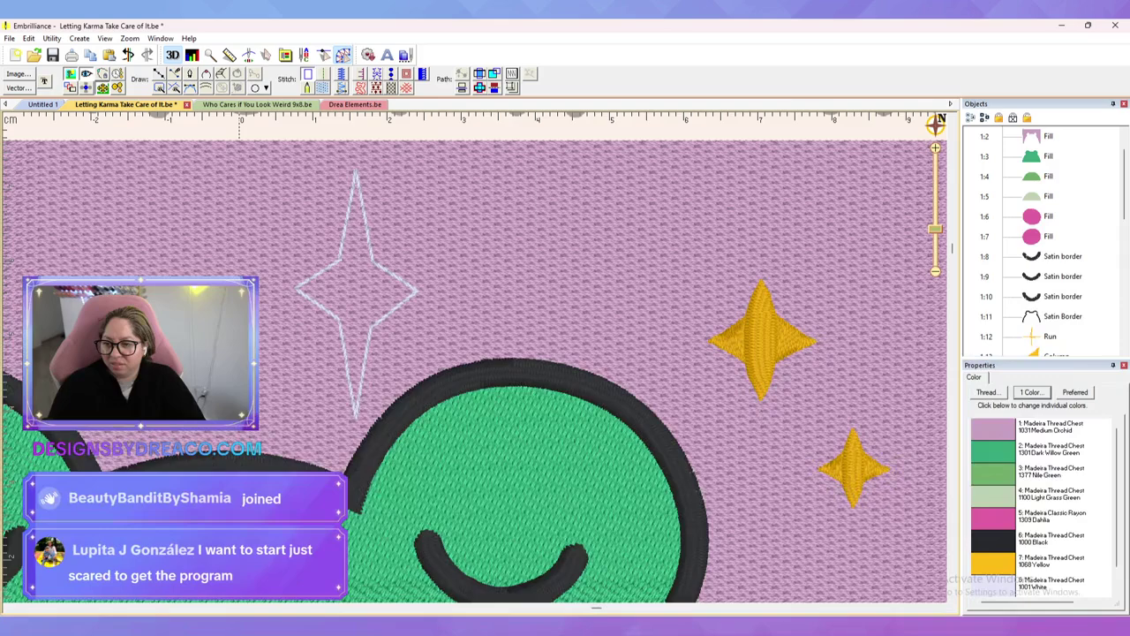
click(372, 261)
key(Delete)
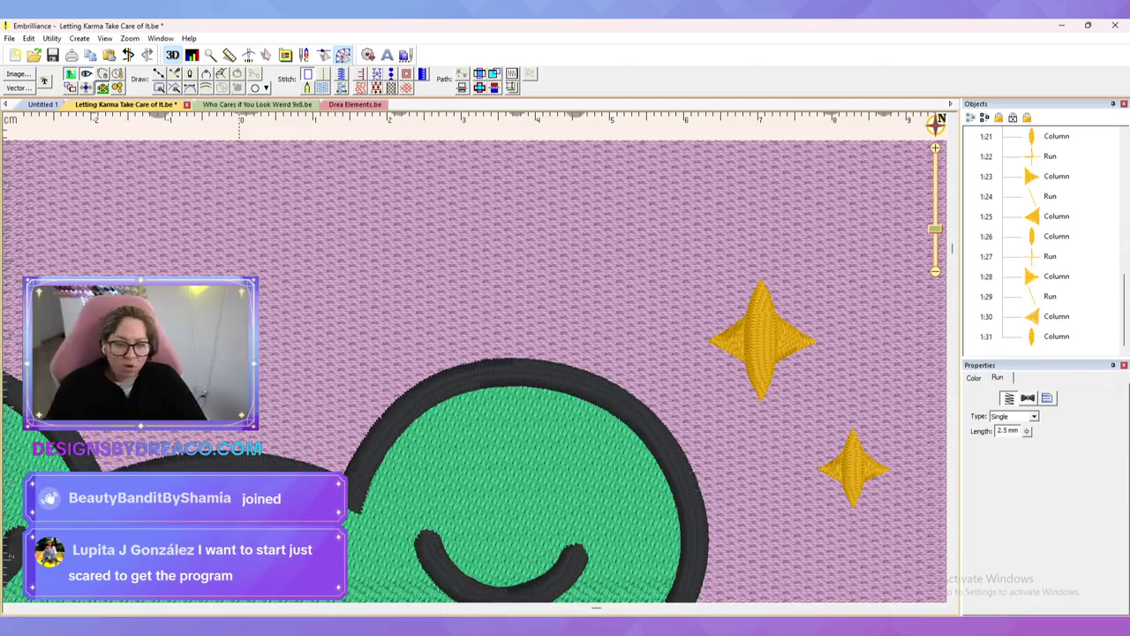
Step: Draw a closed four-pointed line about 1.7 cm tall around the small white artwork star above the frog's right ear
scroll(475, 357, up, 2)
drag(475, 358, 674, 441)
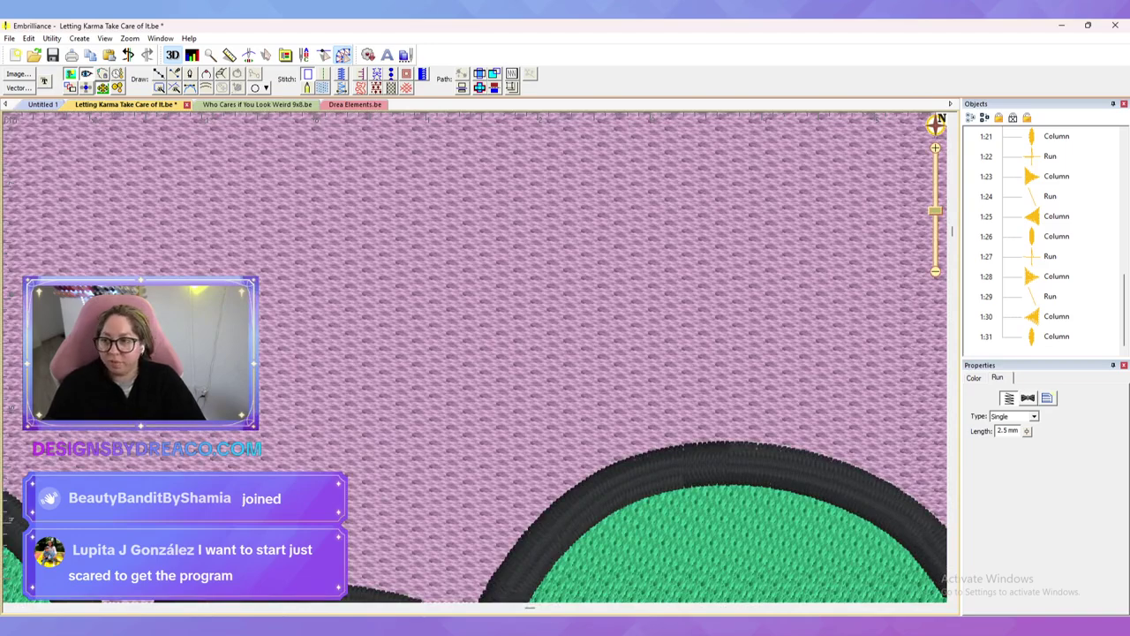
click(159, 74)
drag(636, 353, 825, 537)
mouse_move(785, 463)
mouse_down()
mouse_move(794, 339)
mouse_move(628, 249)
mouse_up()
click(625, 237)
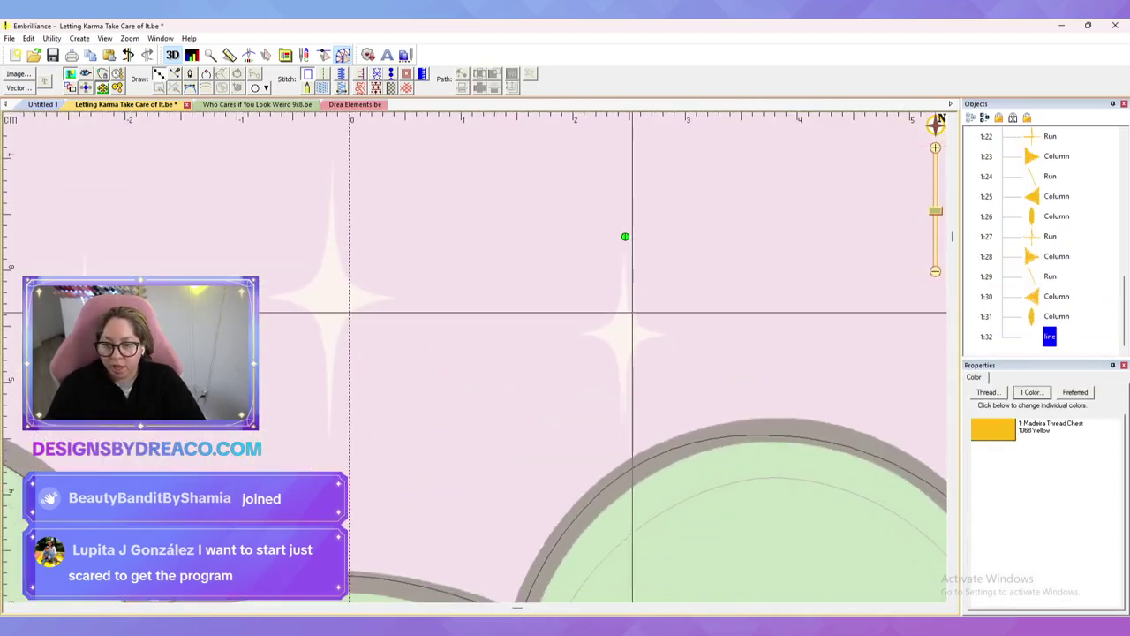
drag(631, 315, 672, 336)
click(622, 424)
click(615, 343)
click(578, 332)
click(612, 318)
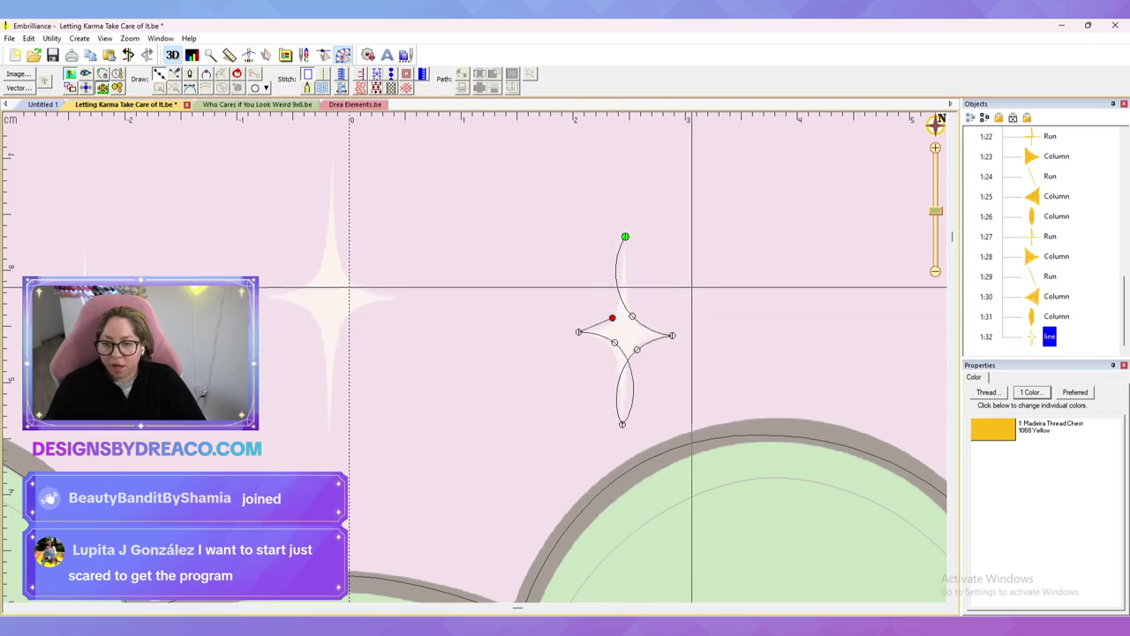
key(Return)
Step: Set the hand-drawn star outline's thread to Madeira 1001 White and convert the line to a Run
click(993, 429)
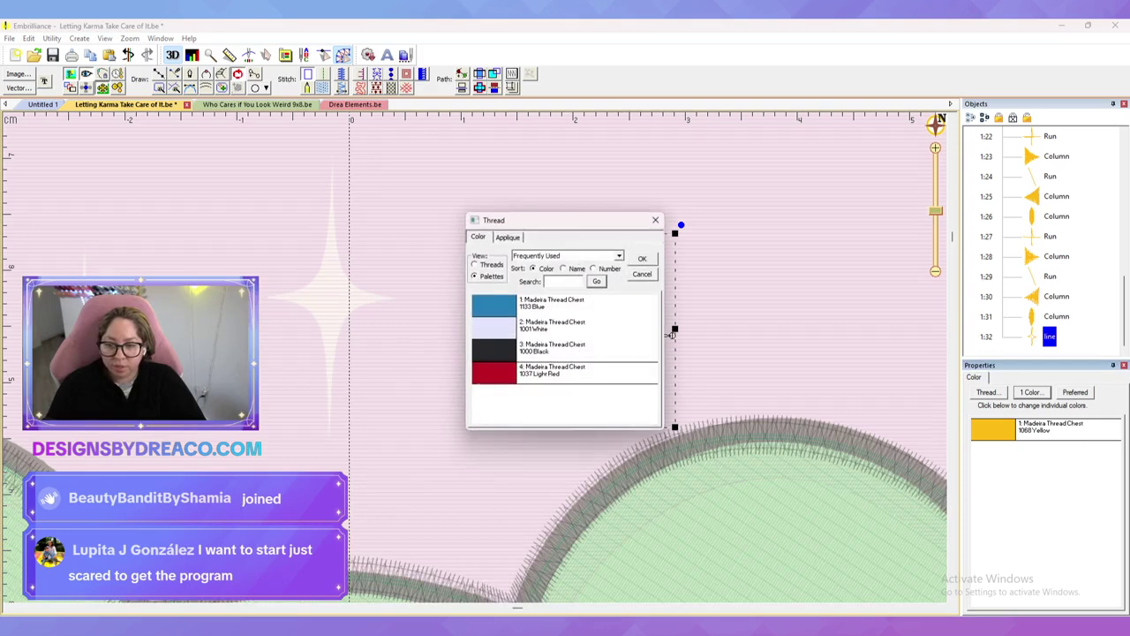
double_click(496, 327)
click(324, 74)
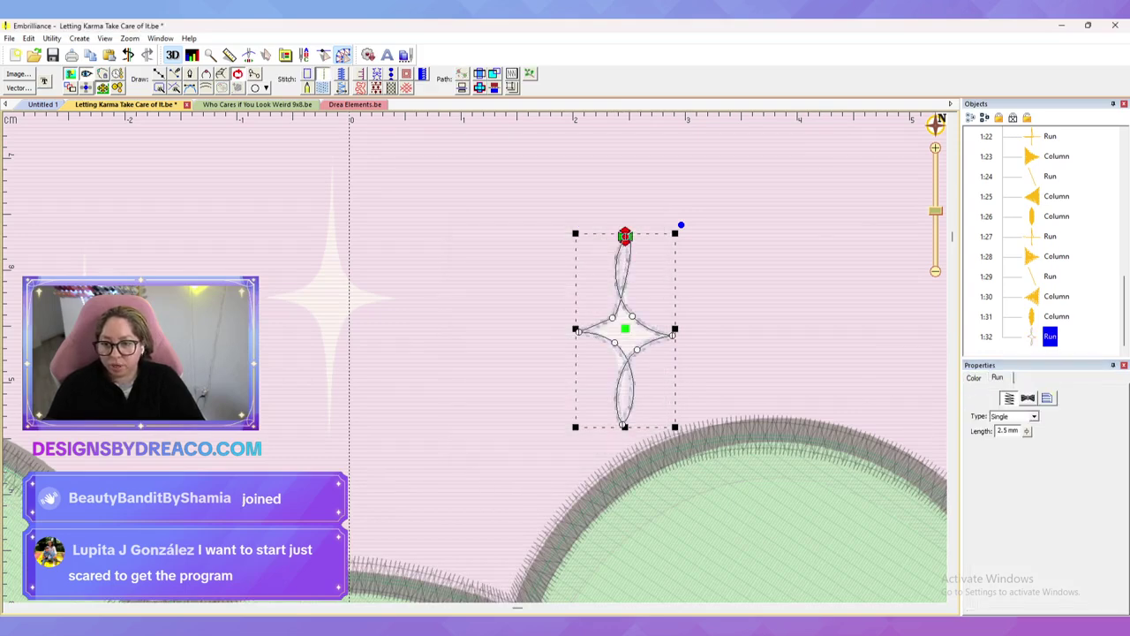
Step: Adjust the curve handles at the white star outline's upper, right and lower tips so its crossed arms become slim tapered points
click(625, 237)
drag(639, 215, 630, 272)
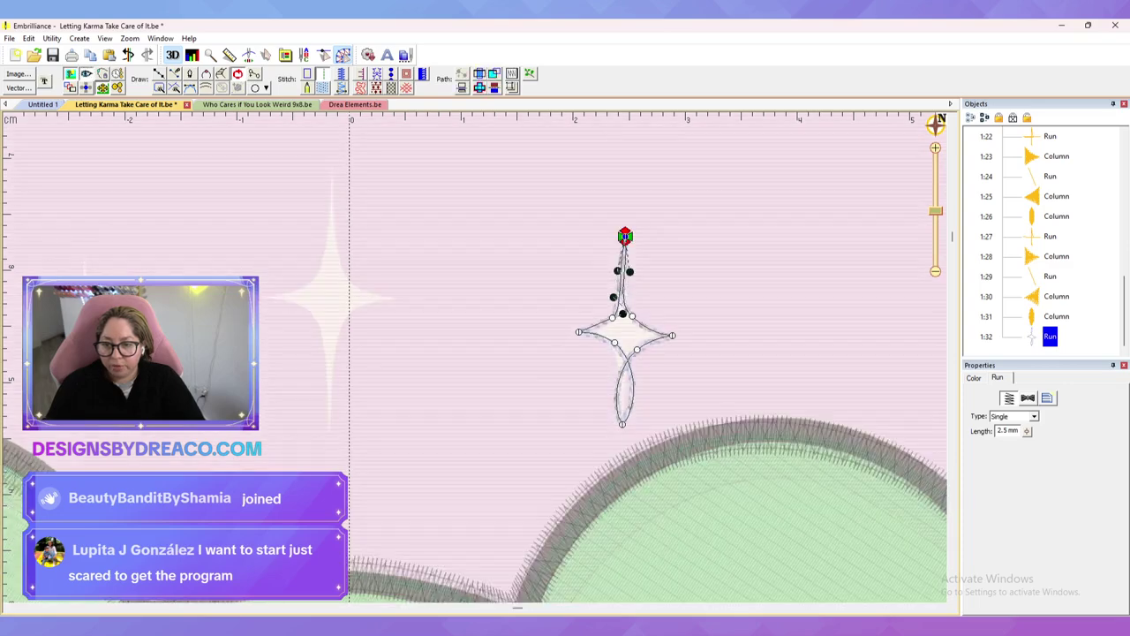
click(672, 335)
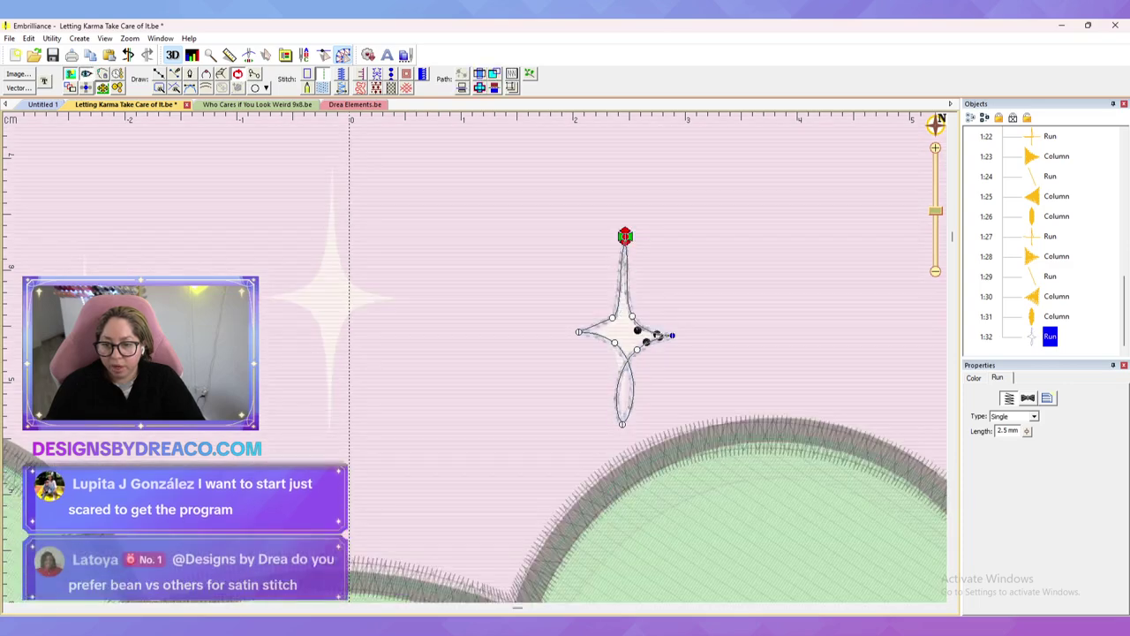
click(623, 425)
mouse_move(640, 403)
mouse_down()
mouse_move(616, 395)
mouse_move(632, 394)
mouse_up()
drag(614, 343, 609, 355)
drag(616, 394, 631, 390)
click(622, 424)
drag(638, 349, 639, 351)
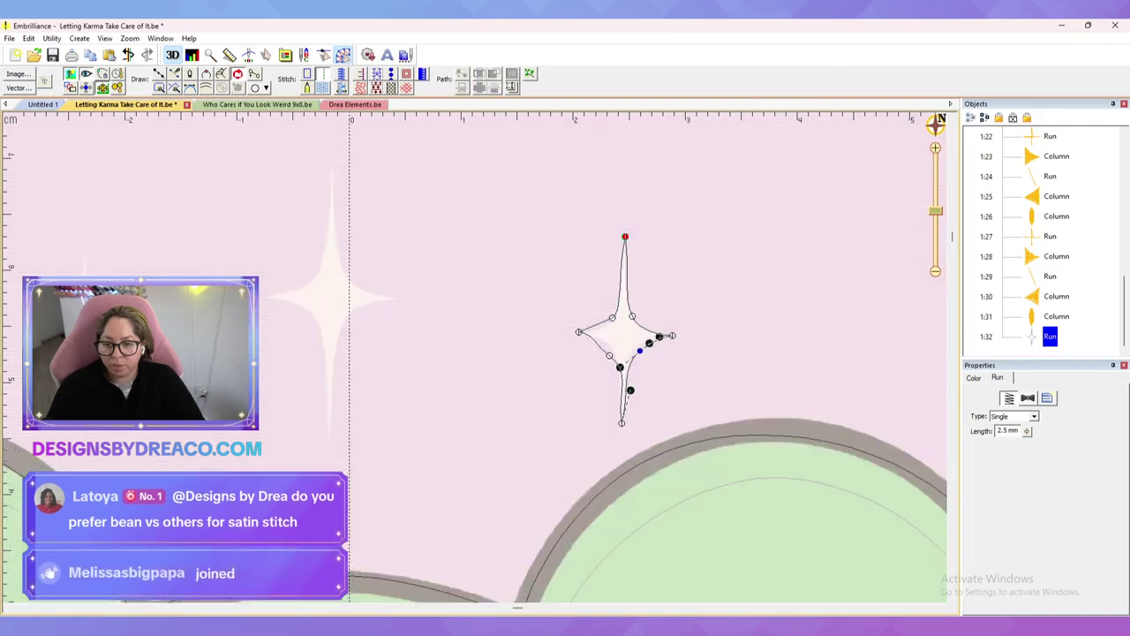
Step: Delete the inner nodes of the white star outline, leaving only its four tip nodes, and adjust the lower tip's curve
key(Delete)
key(ctrl+z)
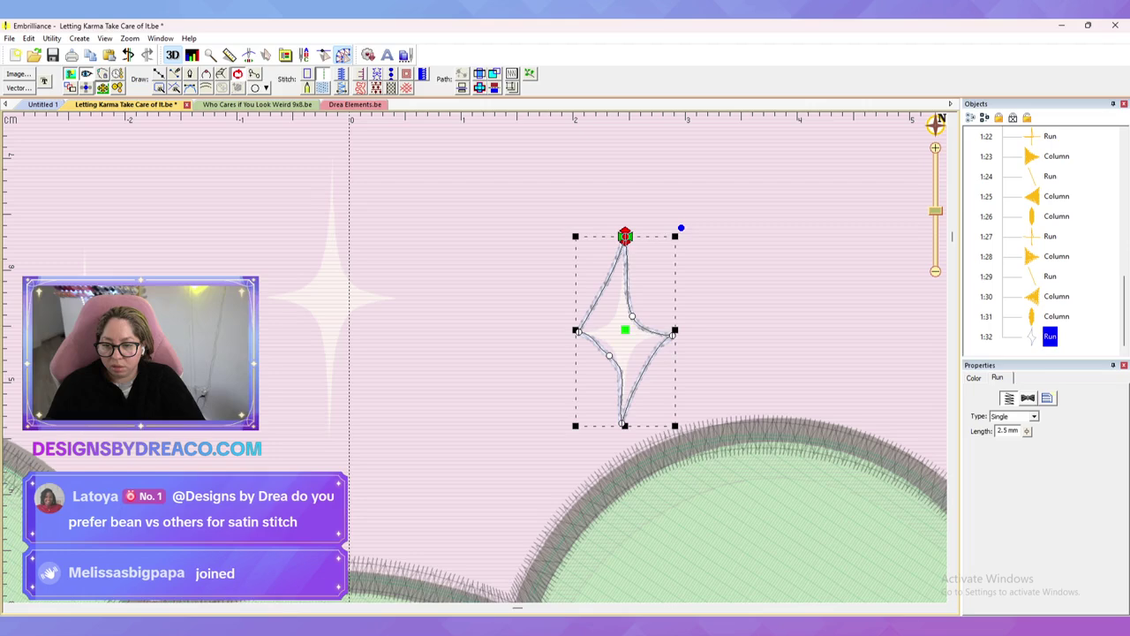
click(621, 423)
drag(630, 390, 630, 348)
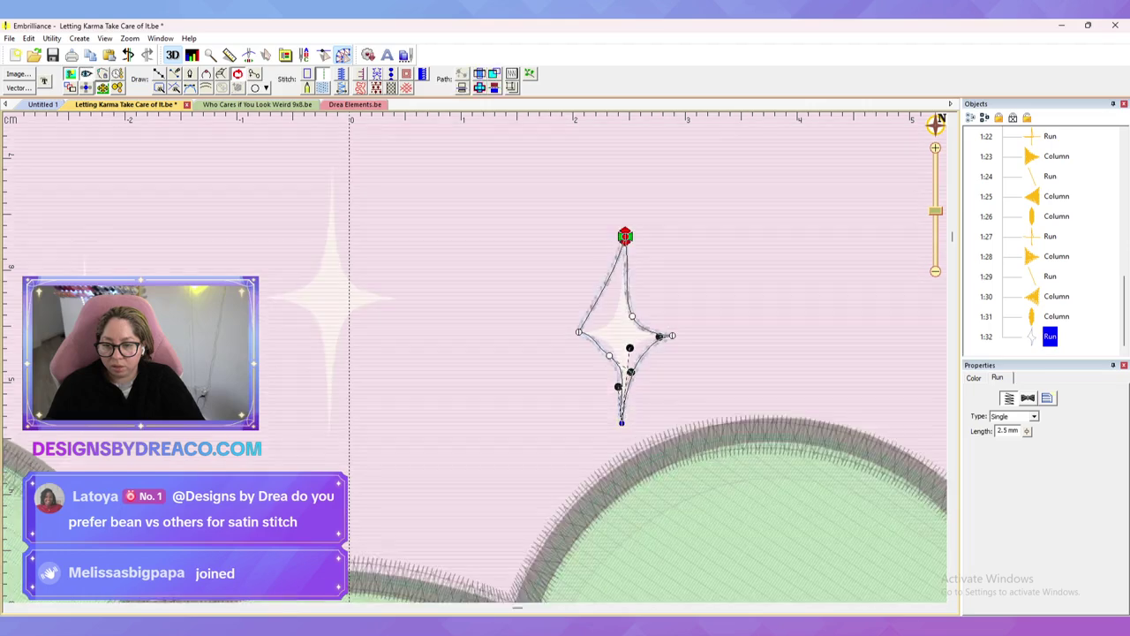
key(ctrl+z)
key(ctrl+z)
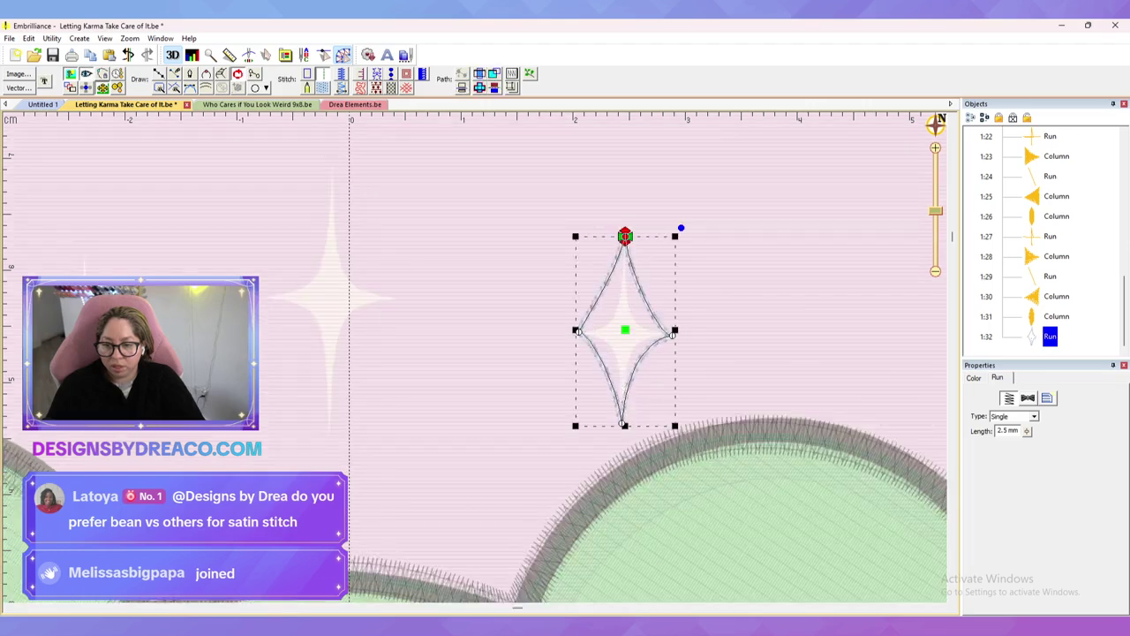
Step: Reshape the curves at the star outline's right and left tips so the sides bow smoothly inward toward the center
click(672, 335)
drag(657, 333, 629, 323)
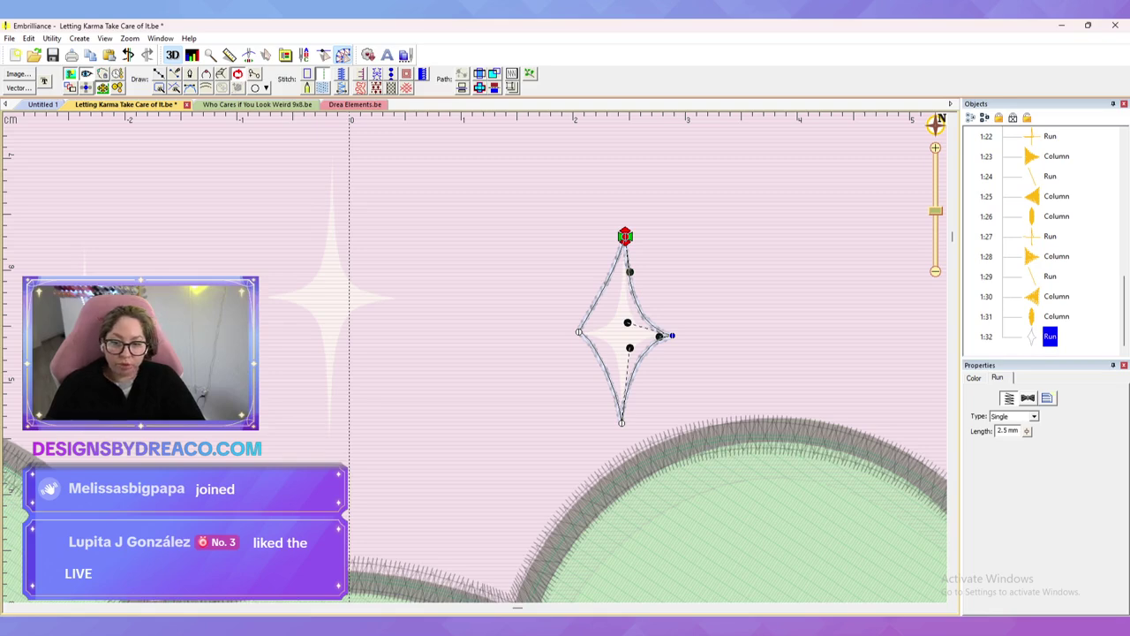
click(580, 332)
drag(618, 270, 600, 334)
click(618, 382)
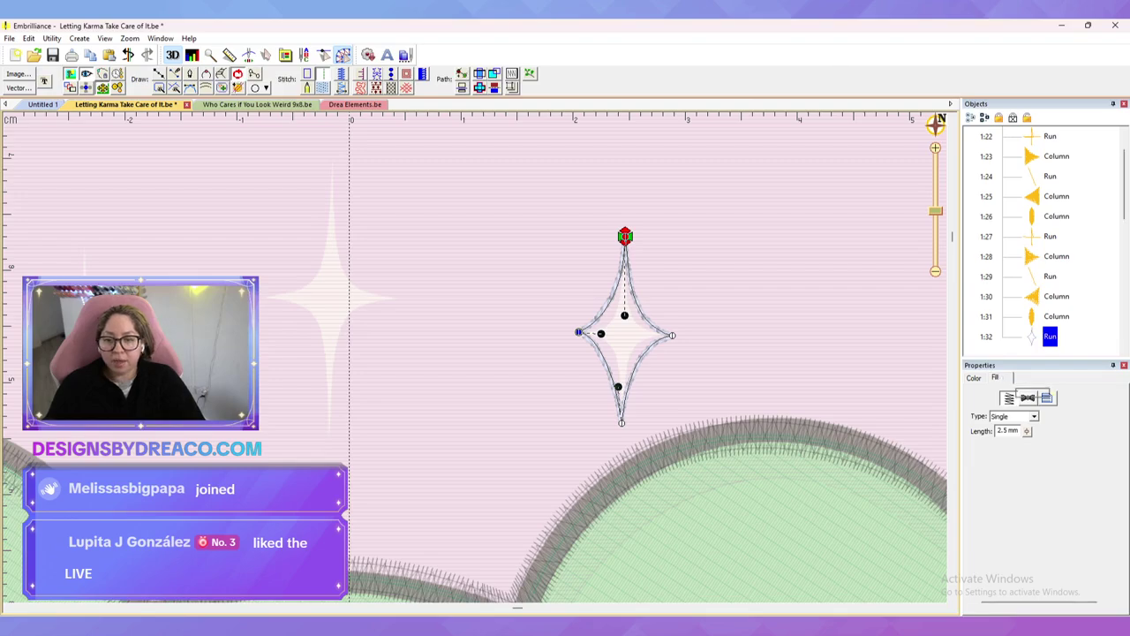
click(618, 381)
click(617, 381)
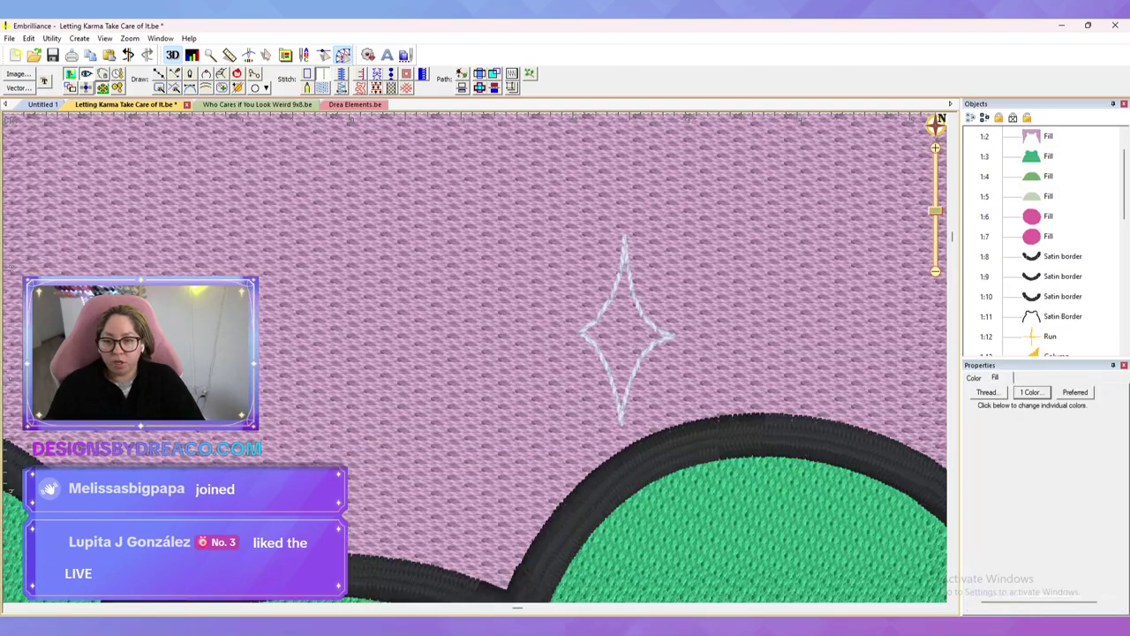
Step: Compare the stitched white star outline with the white artwork sparkles around the frog, with and without stitches shown
scroll(618, 381, down, 3)
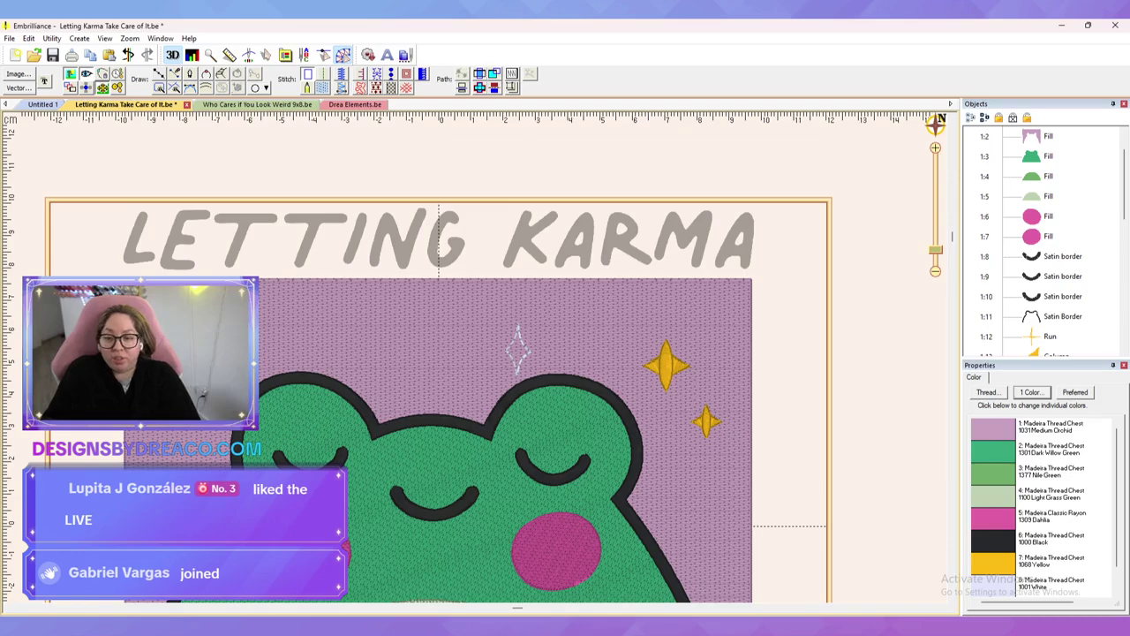
click(1048, 136)
key(Escape)
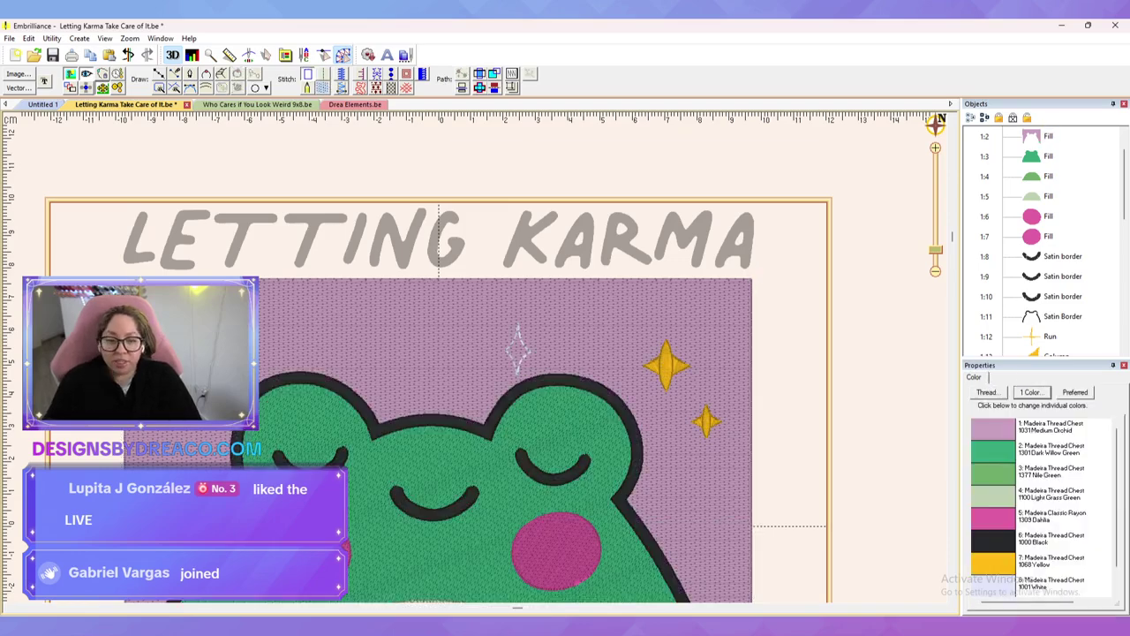
scroll(1046, 238, down, 1)
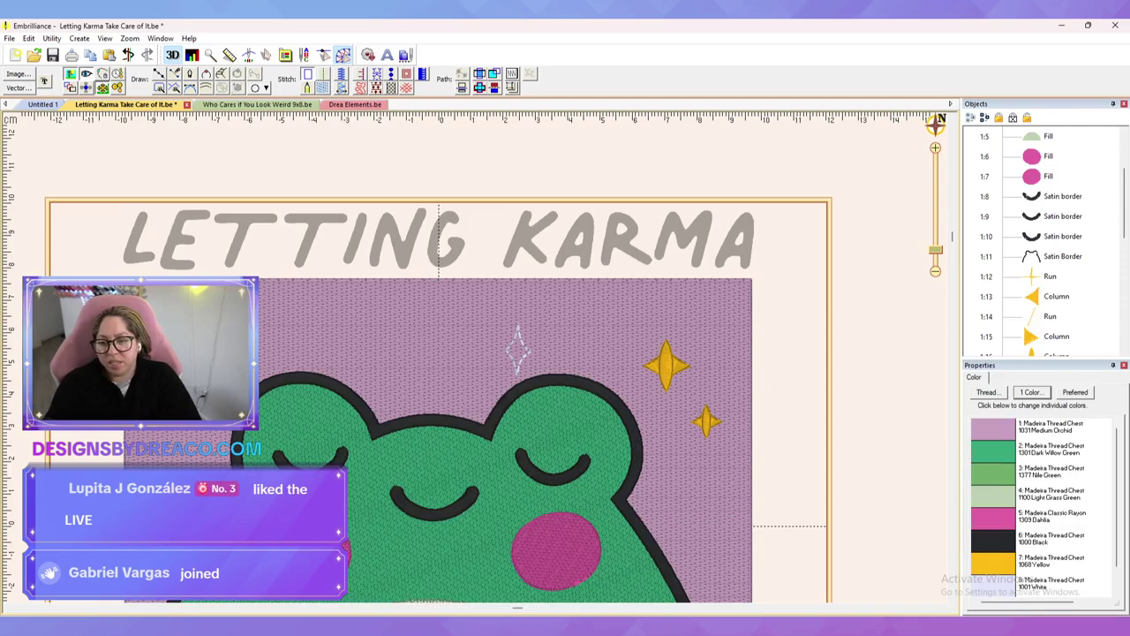
scroll(1046, 239, up, 2)
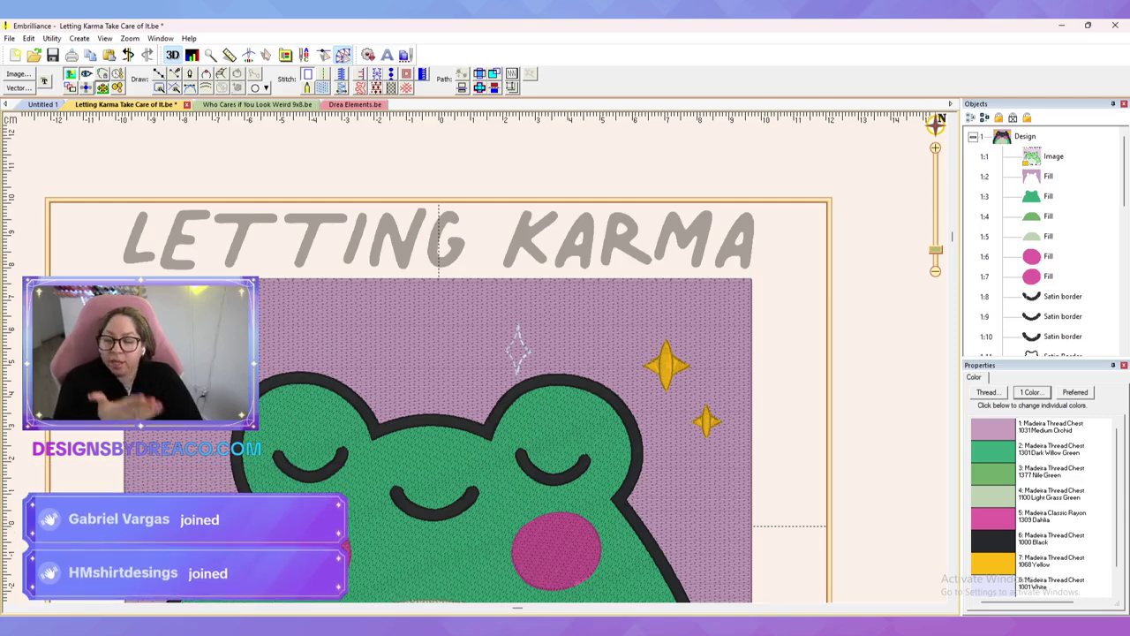
key(i)
key(i)
key(s)
drag(468, 380, 482, 347)
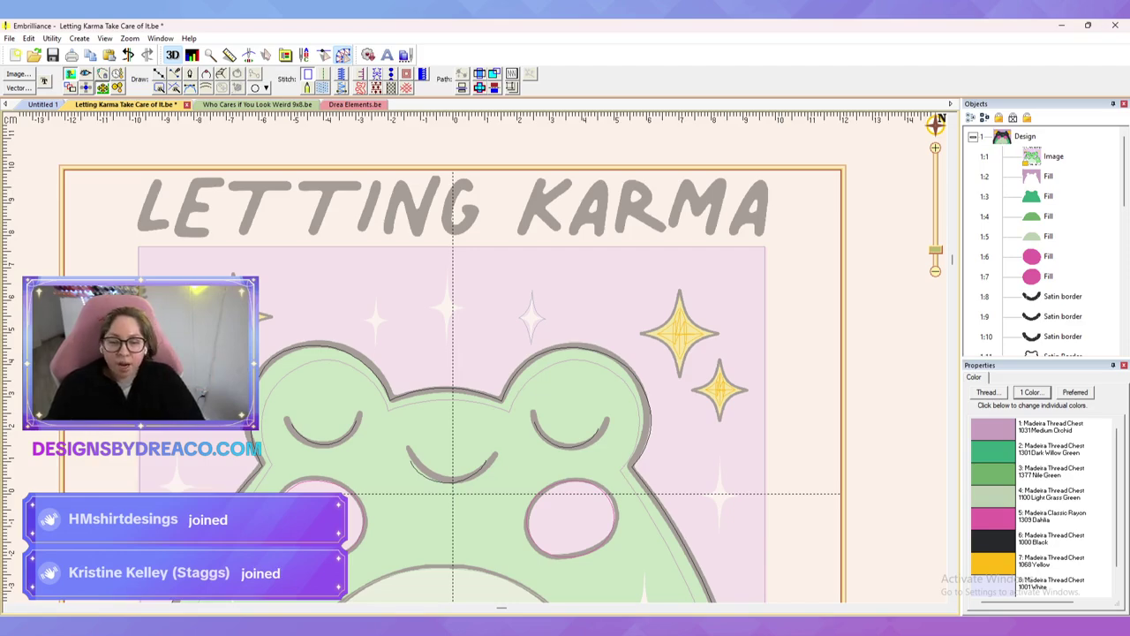
click(70, 74)
click(69, 74)
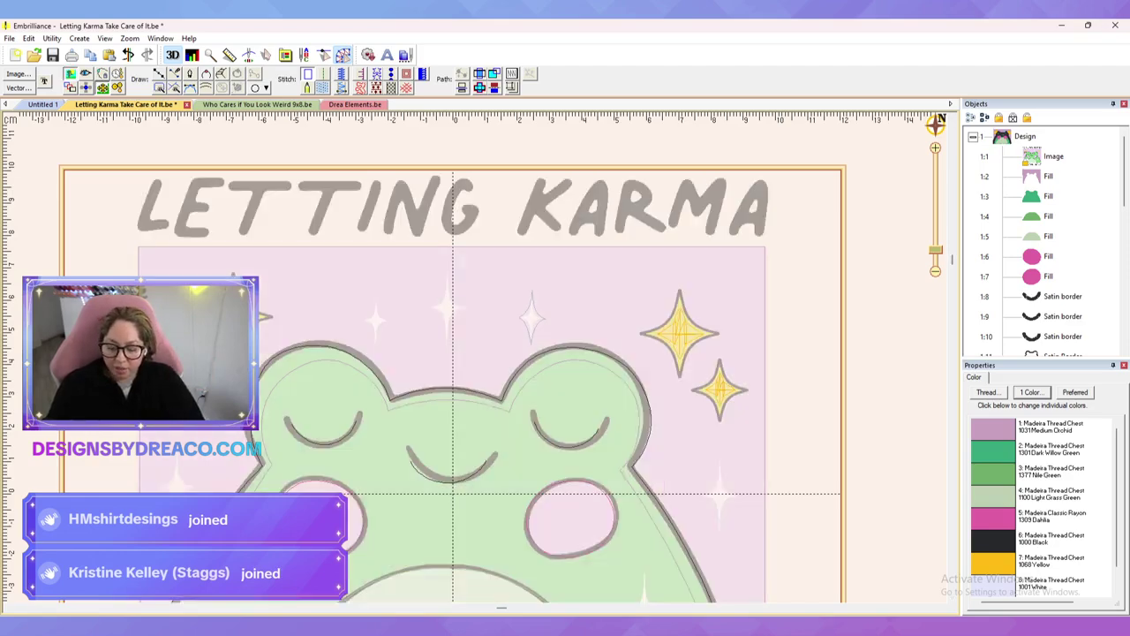
click(86, 74)
scroll(476, 357, up, 2)
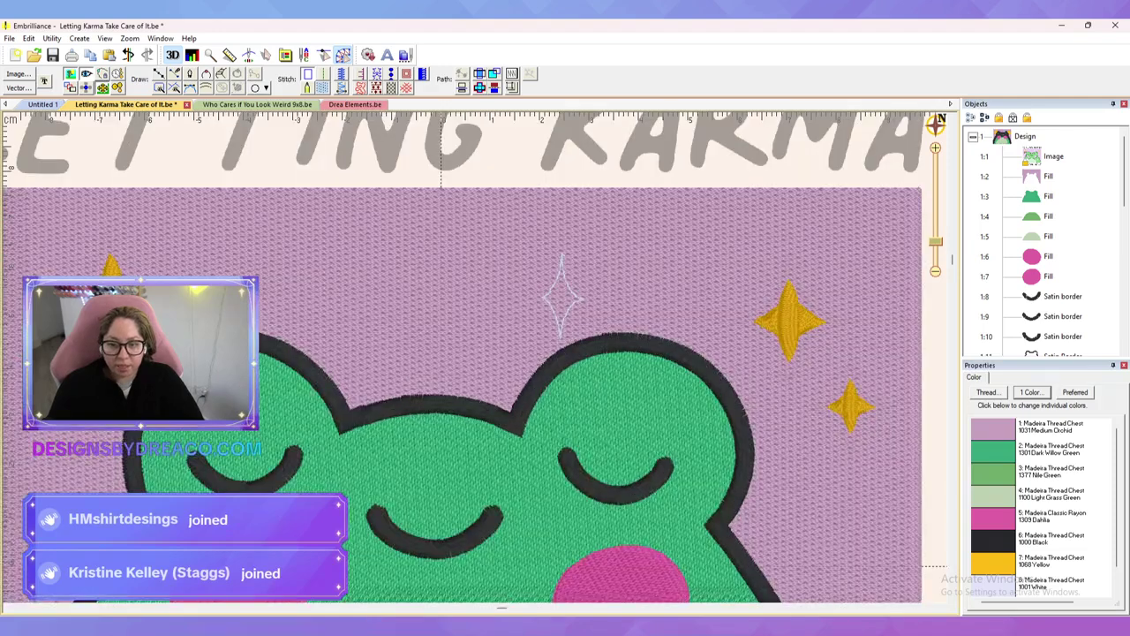
Step: Nudge the white star outline slightly upward and move its start and stop points to its two side tips
click(561, 292)
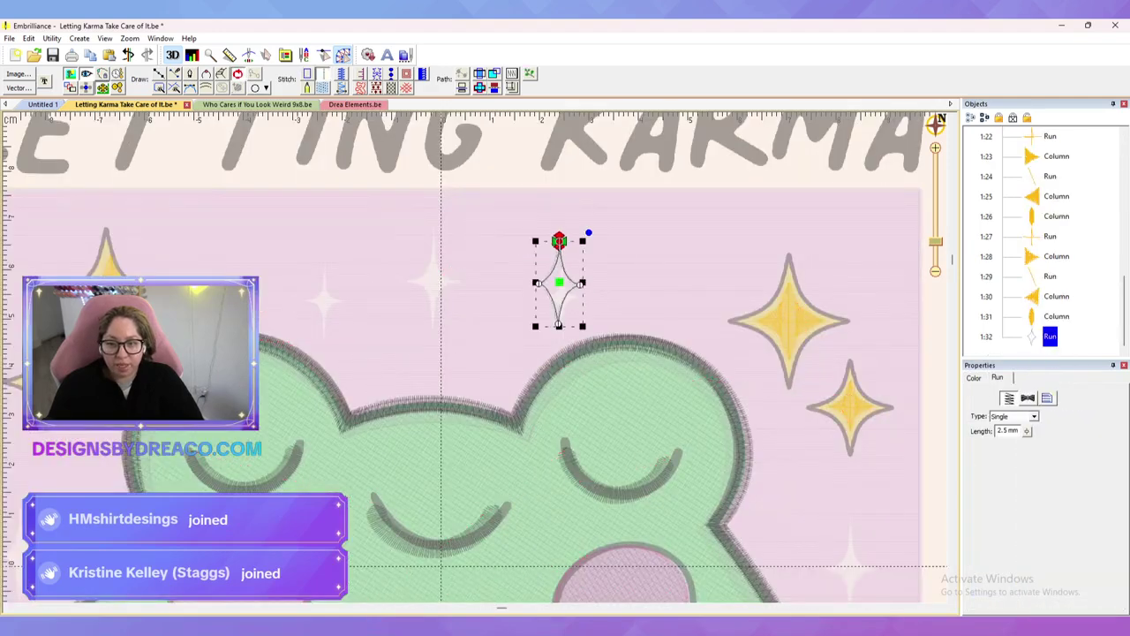
drag(555, 241, 539, 283)
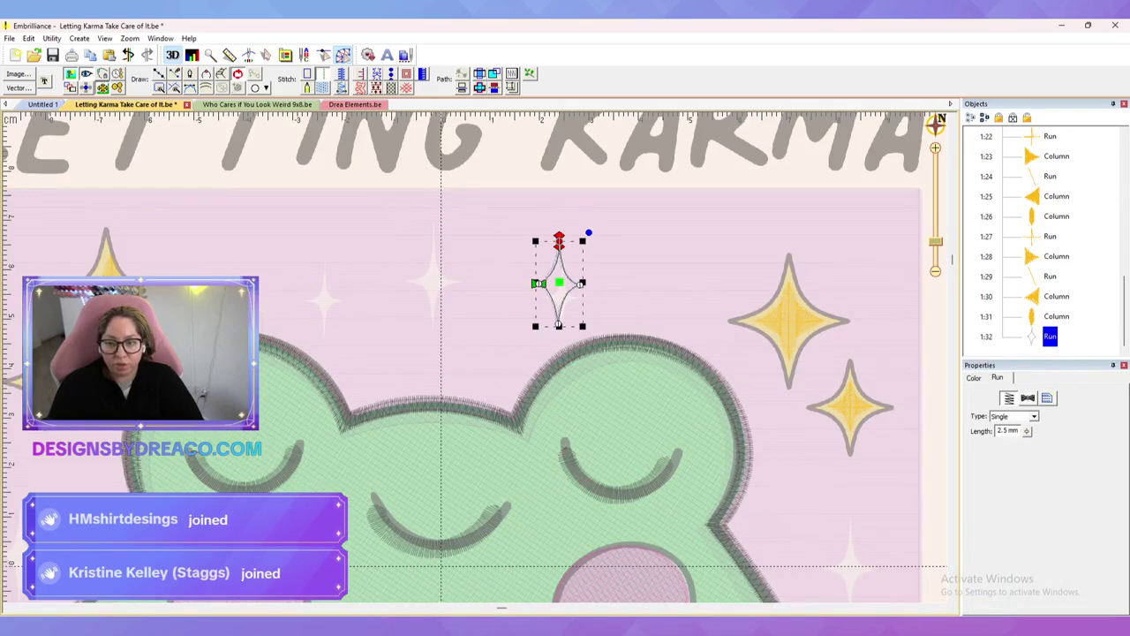
mouse_move(559, 240)
mouse_down()
mouse_move(538, 282)
mouse_move(580, 285)
mouse_up()
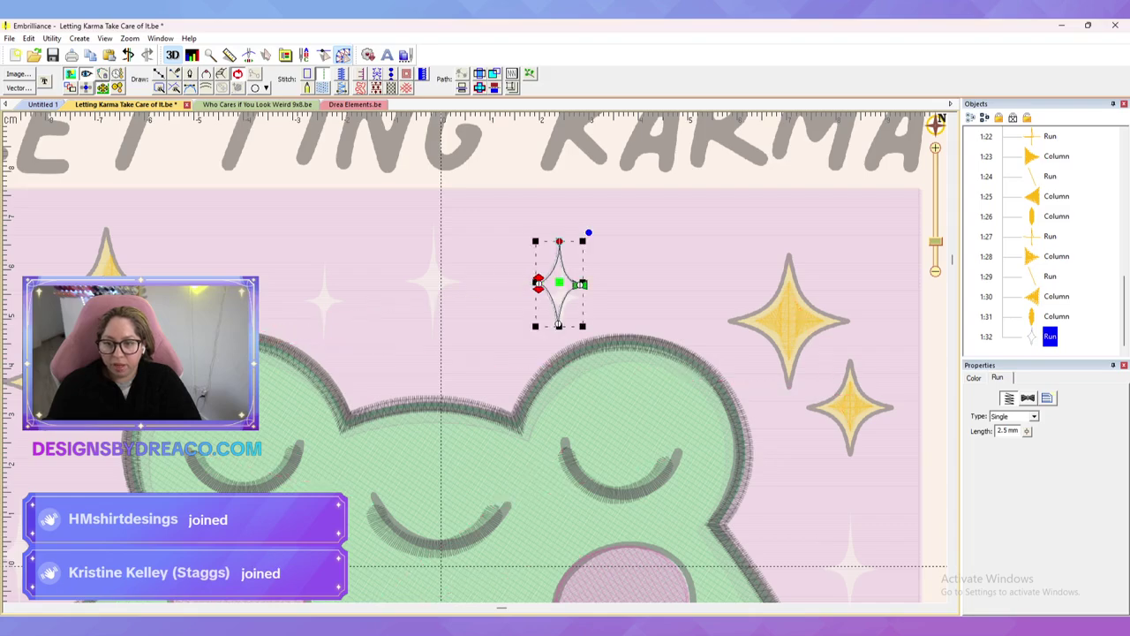
key(Escape)
scroll(473, 356, down, 3)
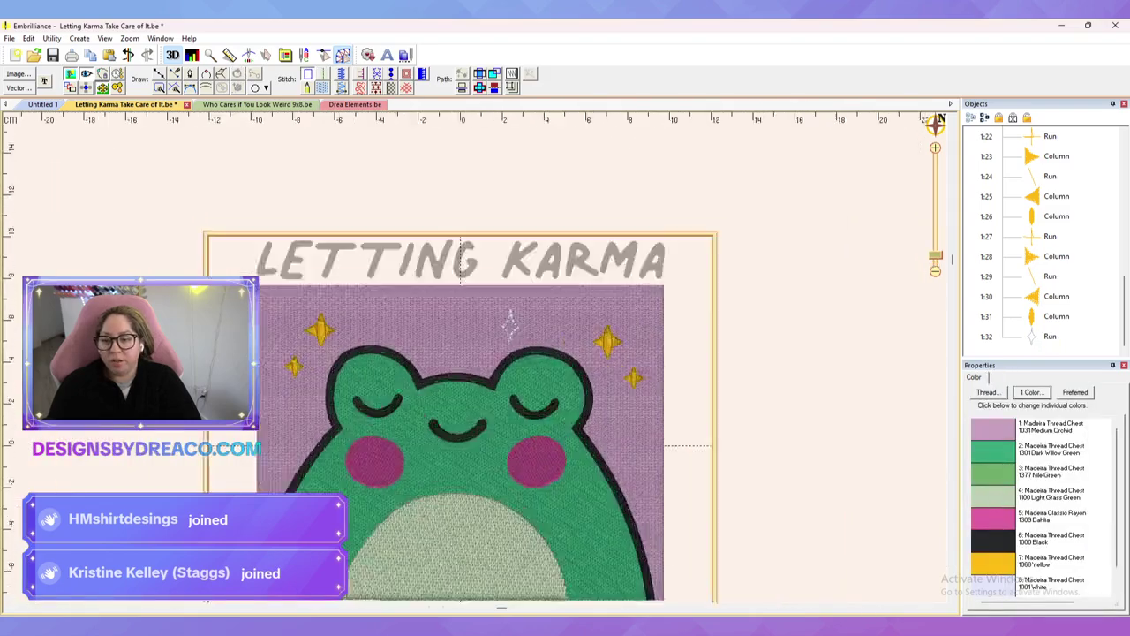
scroll(473, 357, up, 3)
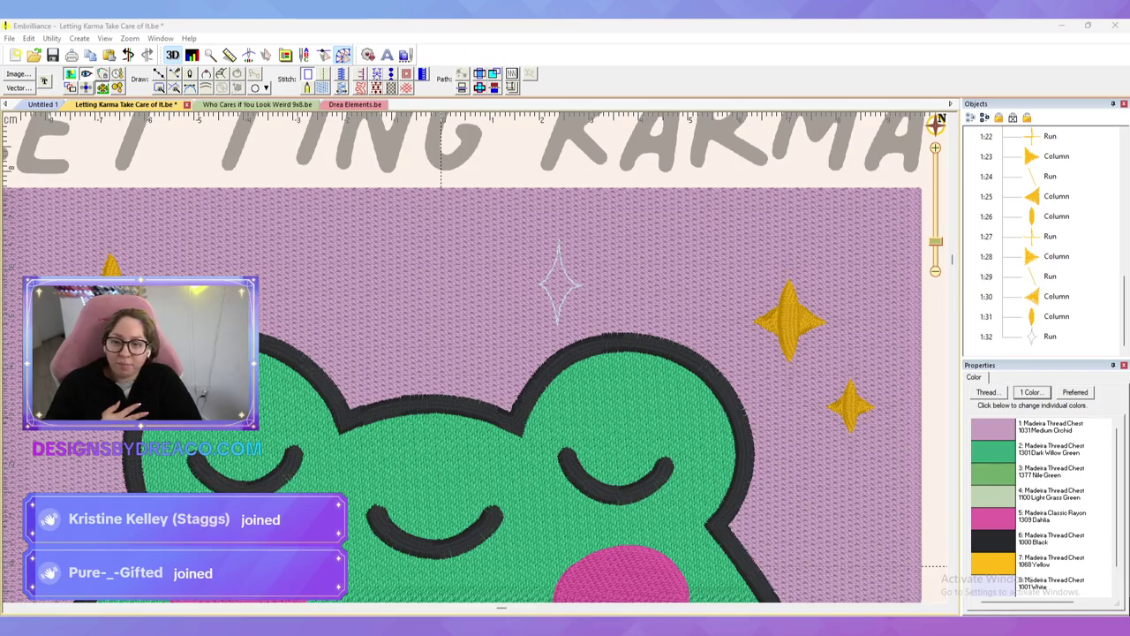
Step: Duplicate the white star outline, place the copy over the center sparkle above the frog's head, and enlarge it to about 2.6 cm tall
click(559, 284)
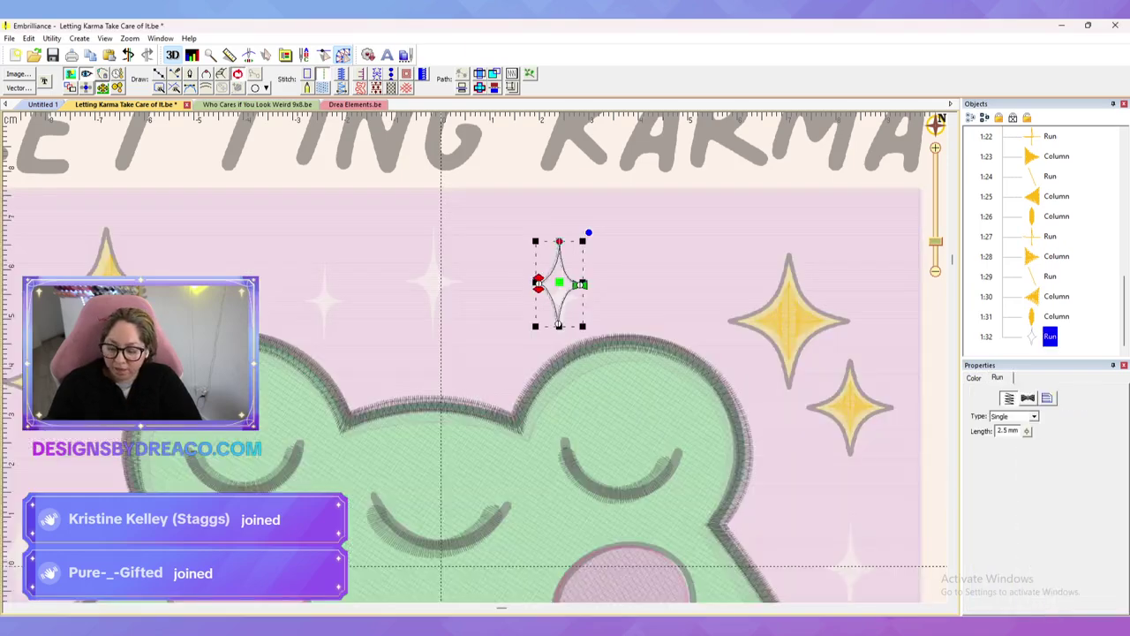
key(ctrl+d)
drag(558, 283, 435, 263)
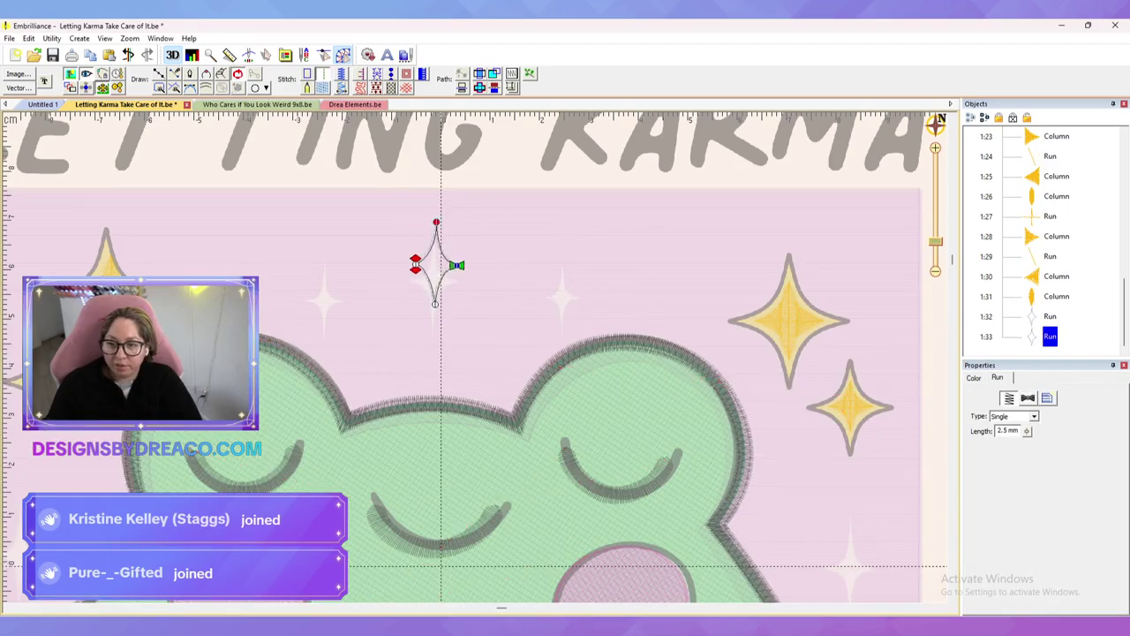
key(Escape)
click(435, 263)
drag(459, 308, 472, 330)
key(Escape)
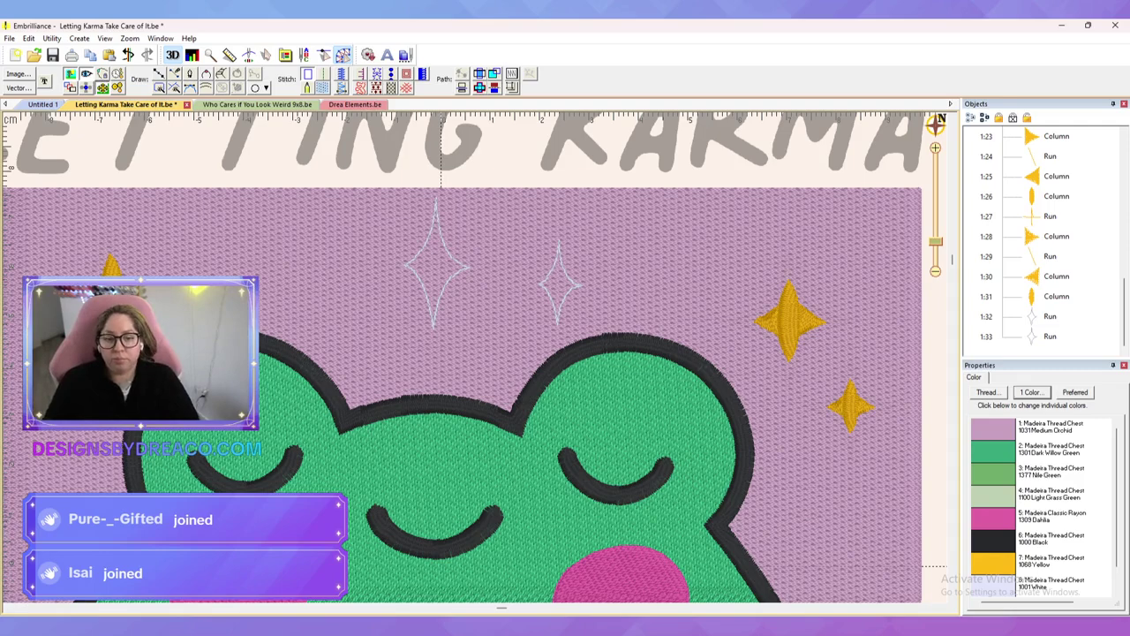
Step: Apply the QuickStyle 3.5mm Bean to both white star outlines and set their stitch length to 4.0 mm
click(1050, 316)
ctrl+click(1050, 336)
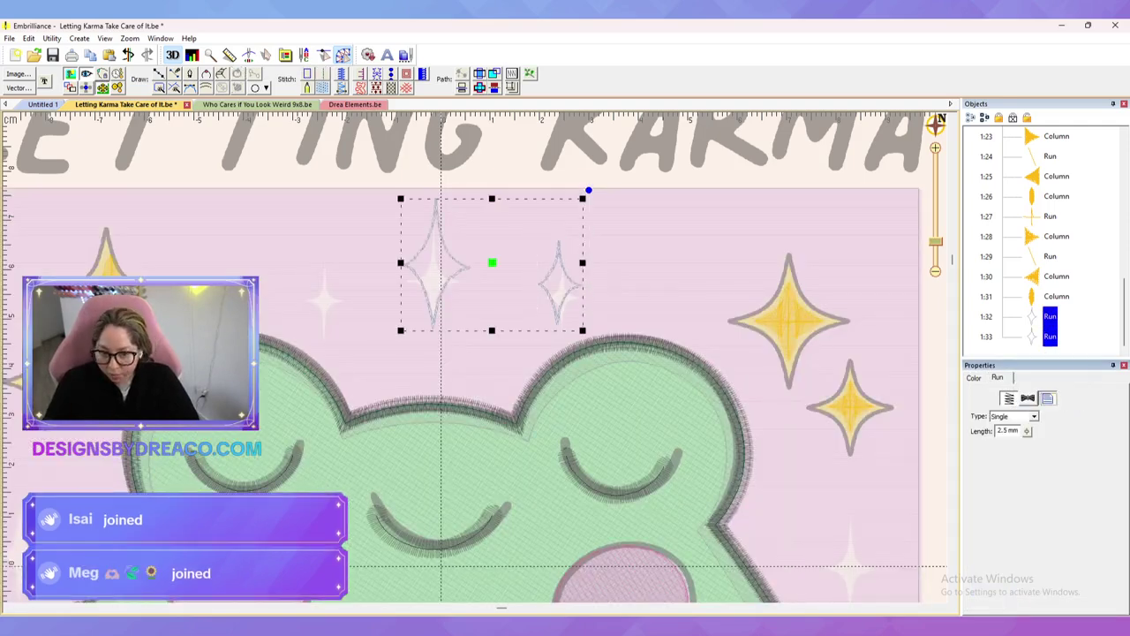
click(1047, 398)
click(1007, 454)
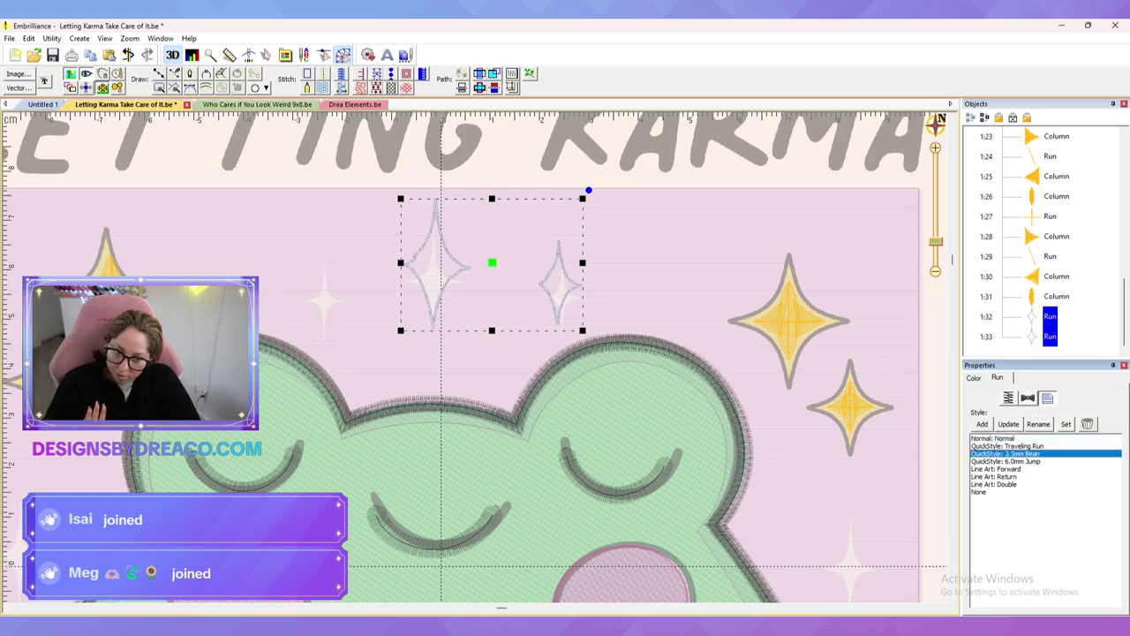
click(1008, 398)
drag(1008, 431, 995, 431)
text(4.5)
key(Return)
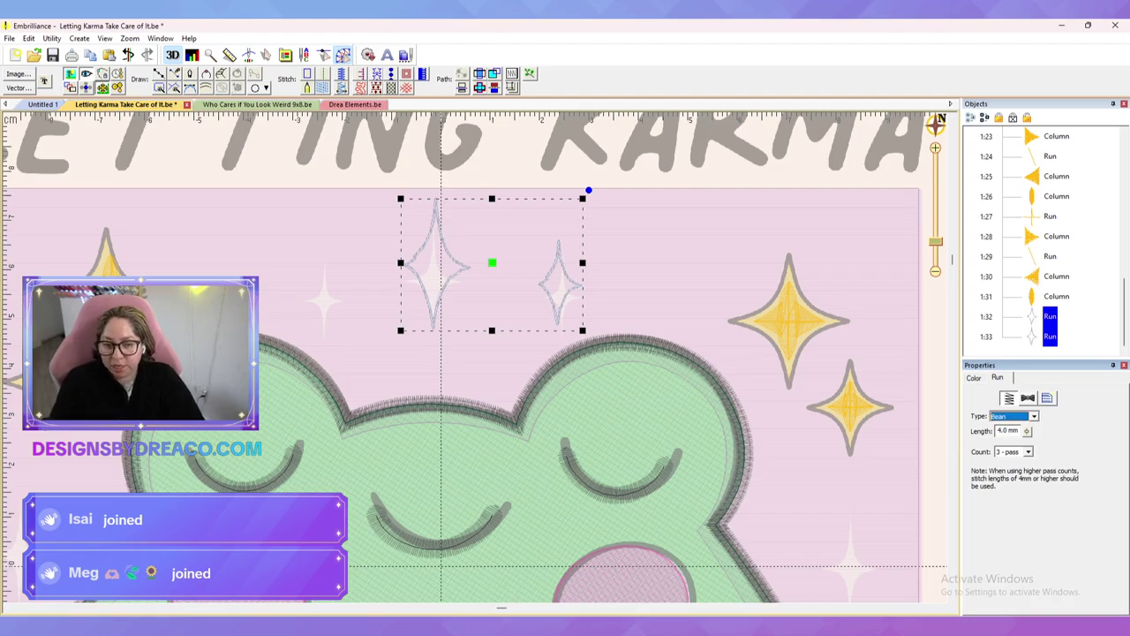
key(Escape)
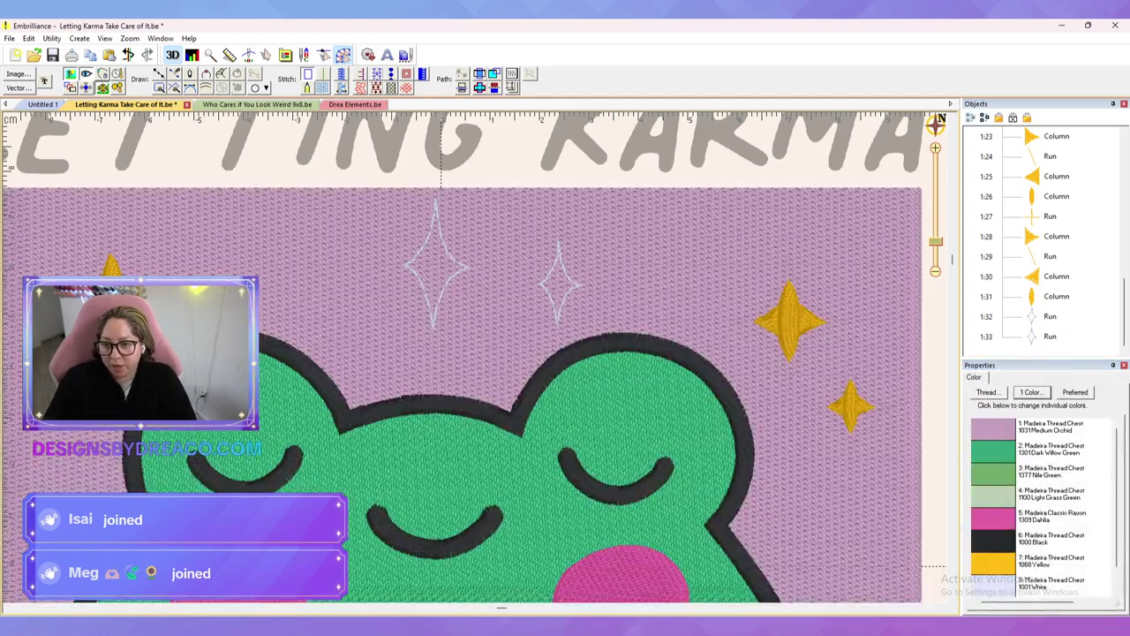
Step: Copy the small white star outline onto the small artwork sparkle on the left of the center one and check it against the artwork
click(1049, 316)
key(ctrl+v)
drag(558, 282, 342, 302)
key(Escape)
scroll(474, 356, down, 3)
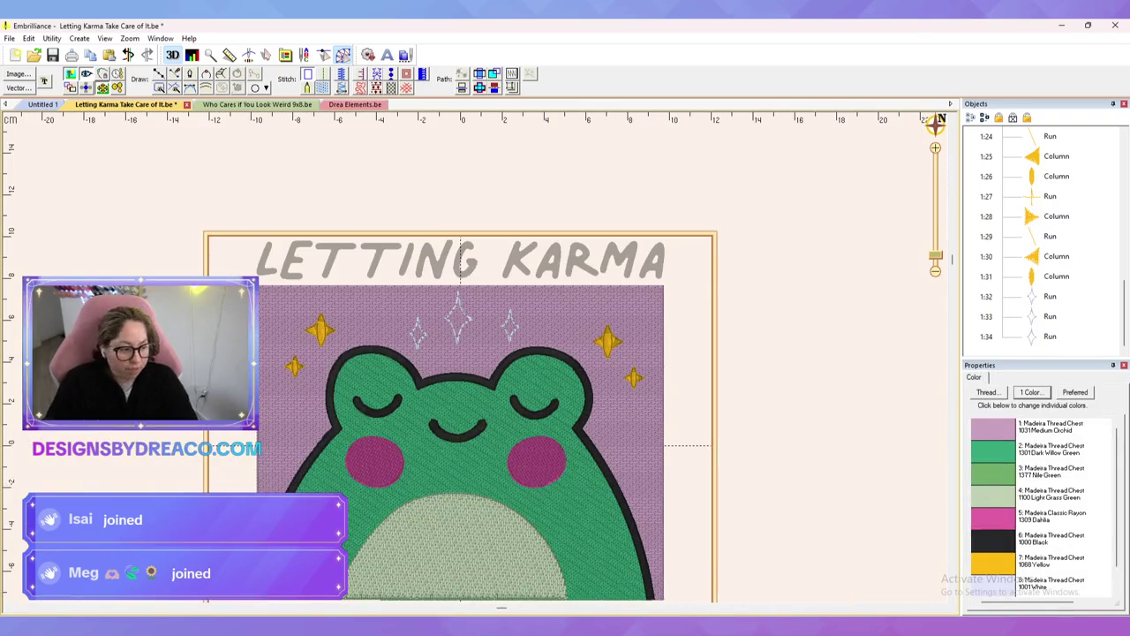
key(s)
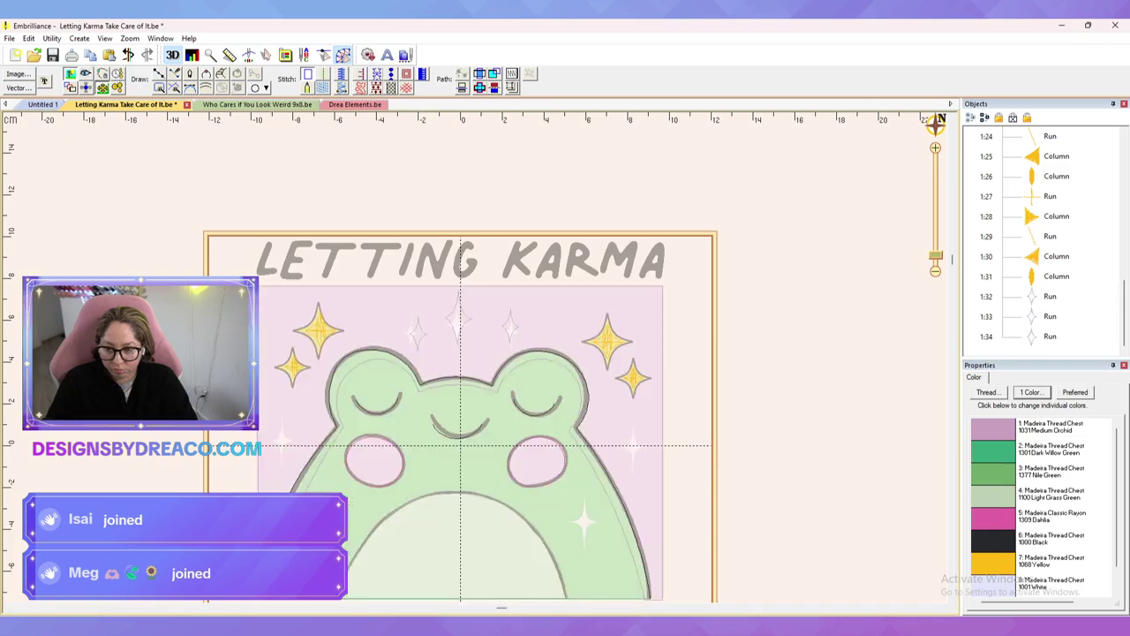
key(s)
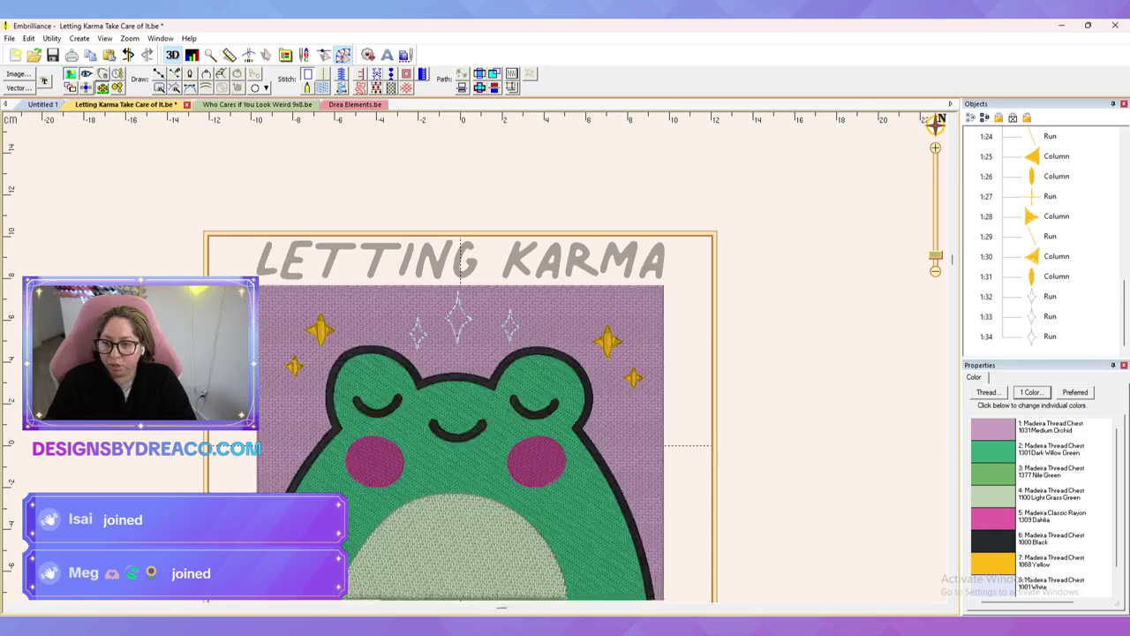
click(458, 317)
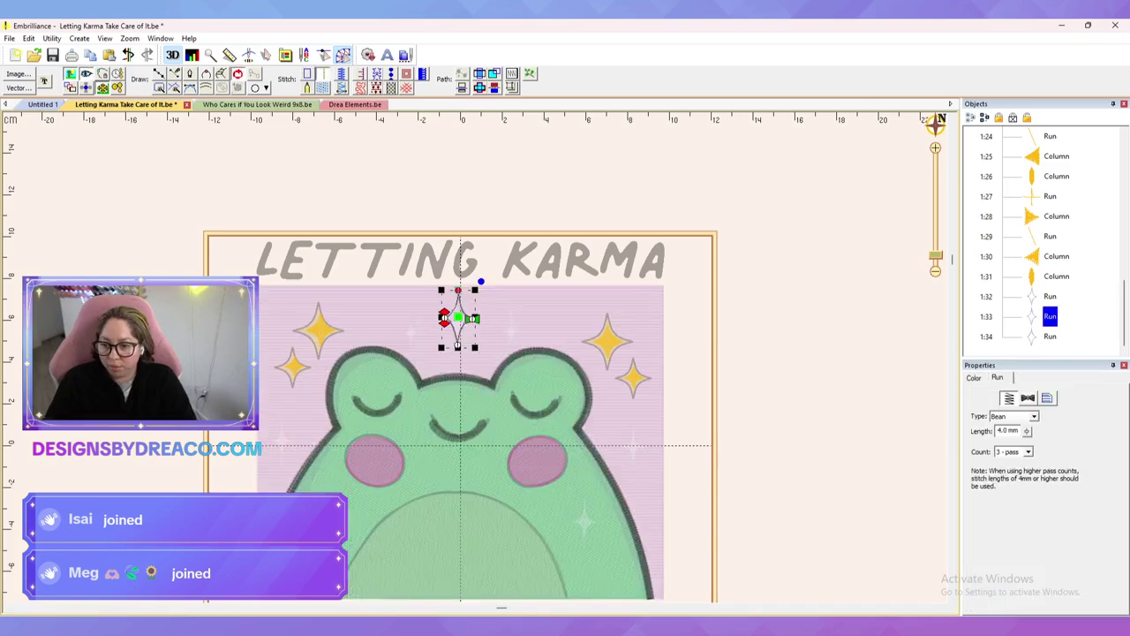
key(Escape)
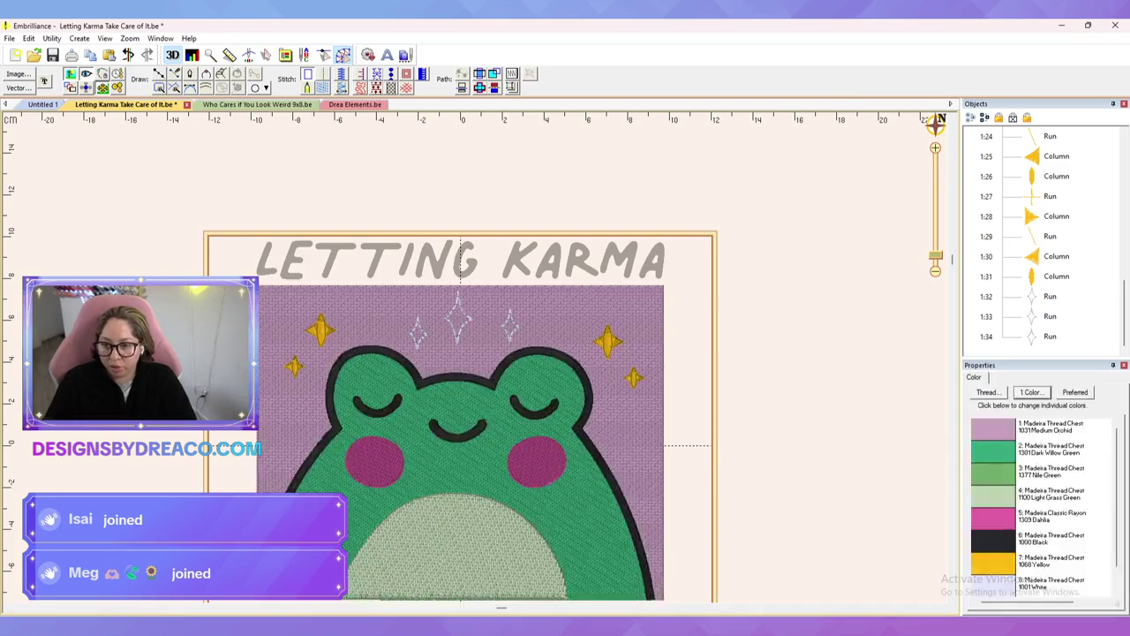
click(484, 346)
key(Escape)
click(510, 326)
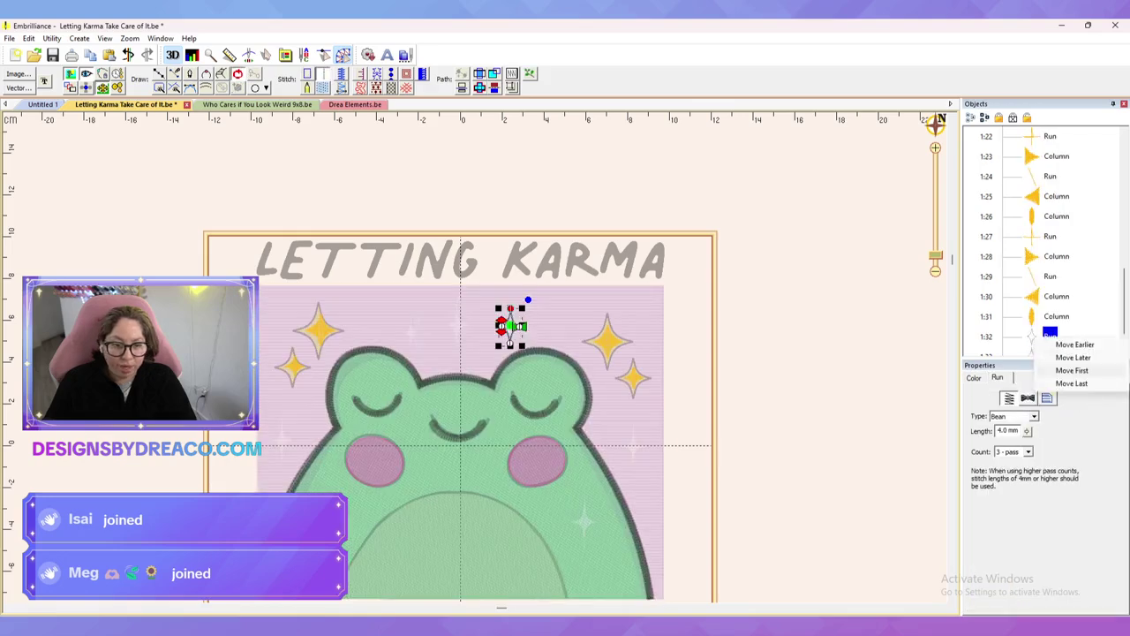
key(Escape)
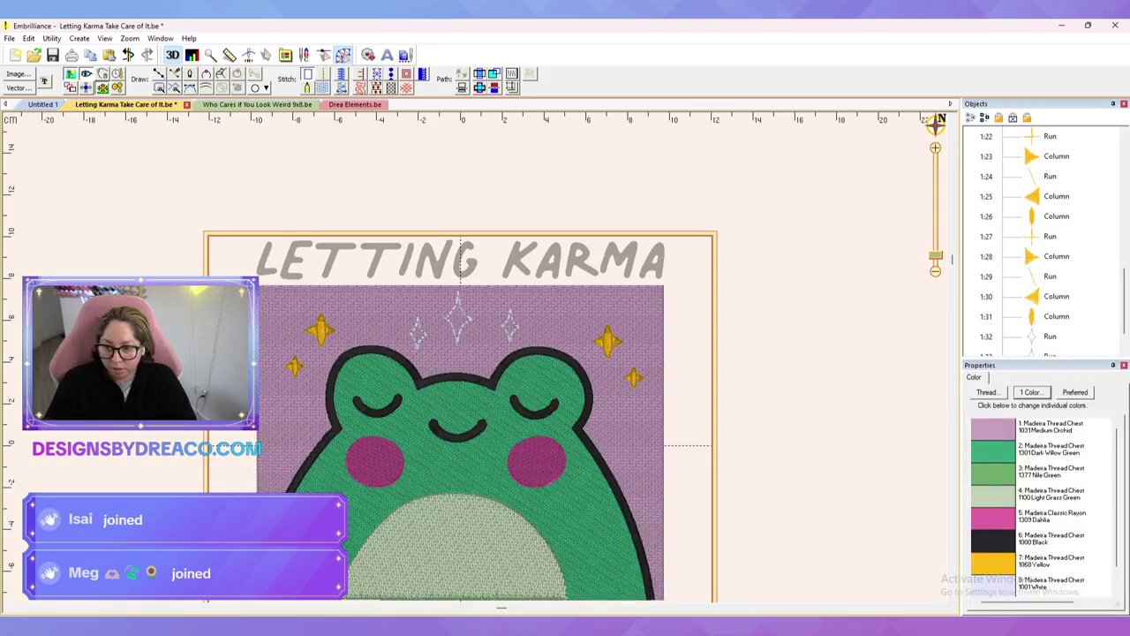
Step: Hide the purple background fill so the artwork sparkles beneath it can be used for placement
key(Tab)
key(Escape)
key(Tab)
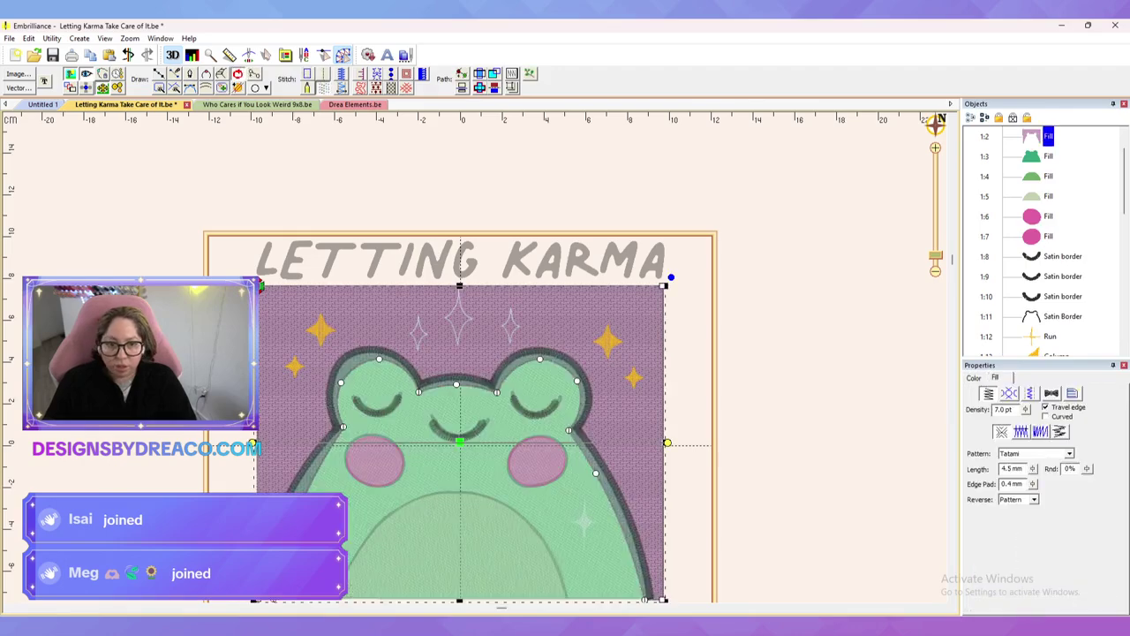
key(Escape)
Step: Copy the large center white star outline onto the artwork sparkles on both sides of the frog, beside its cheeks
click(510, 325)
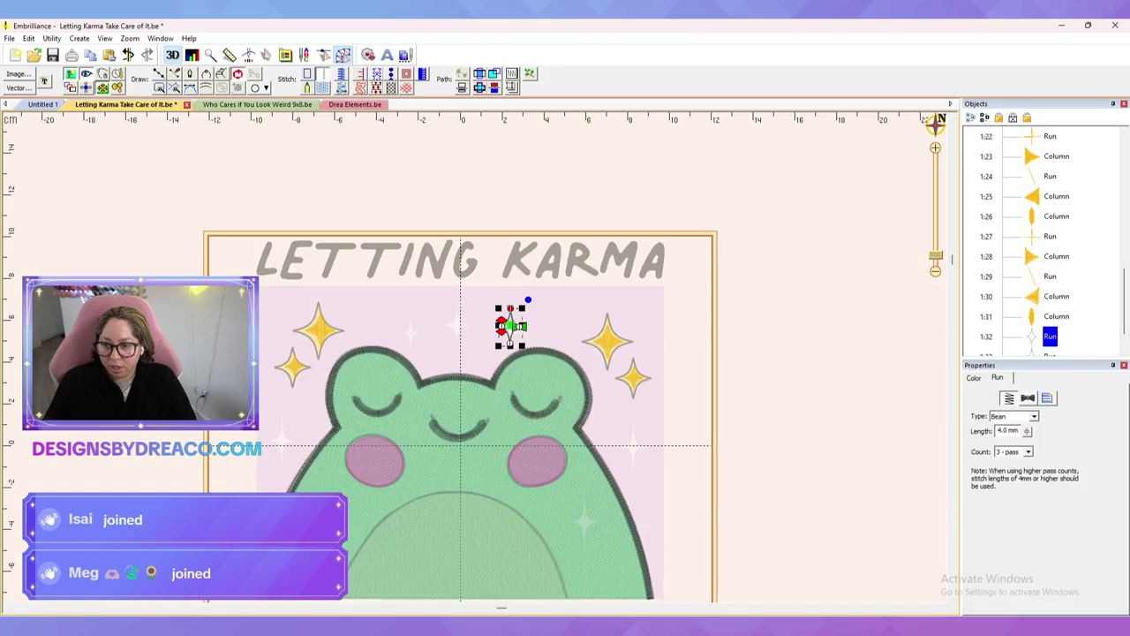
right_click(515, 331)
click(554, 362)
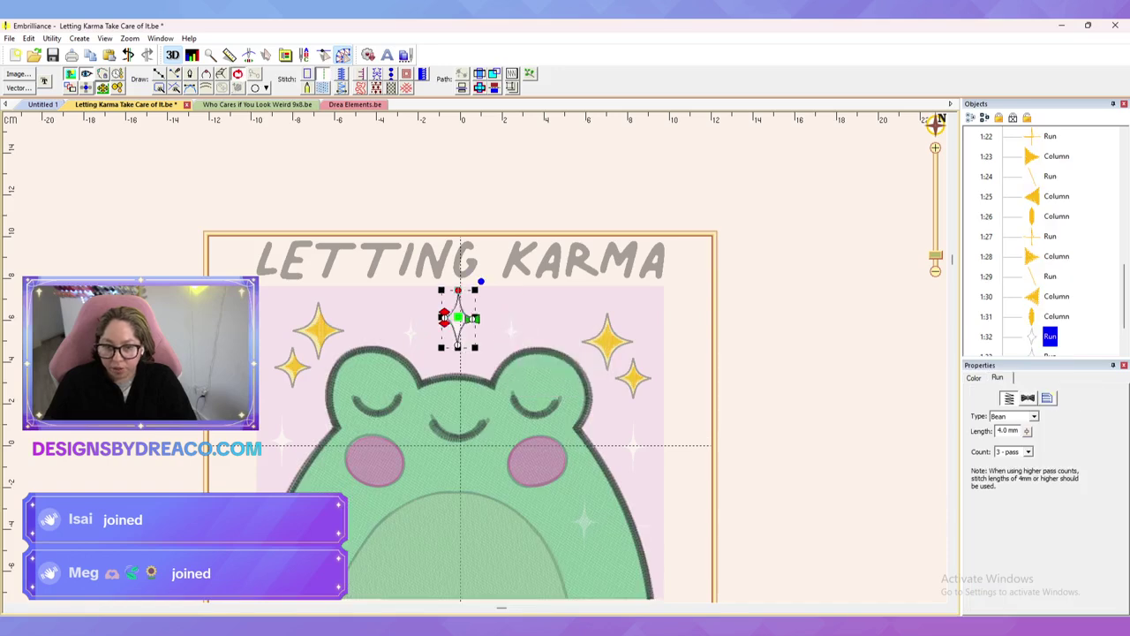
drag(458, 318, 638, 441)
key(Escape)
key(ctrl+v)
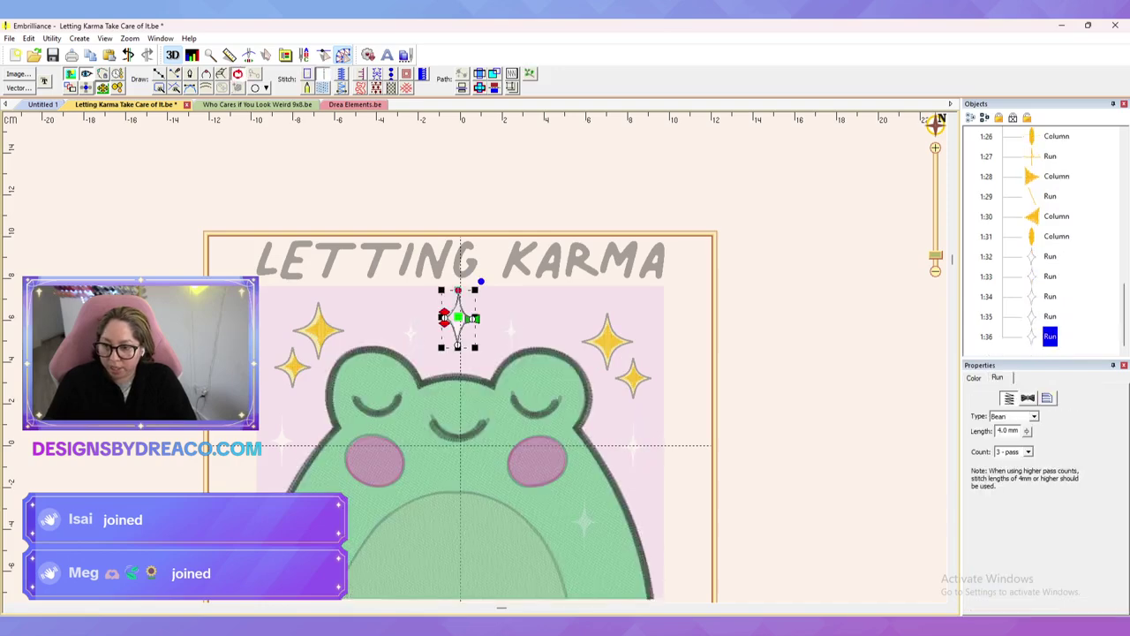
drag(458, 318, 284, 437)
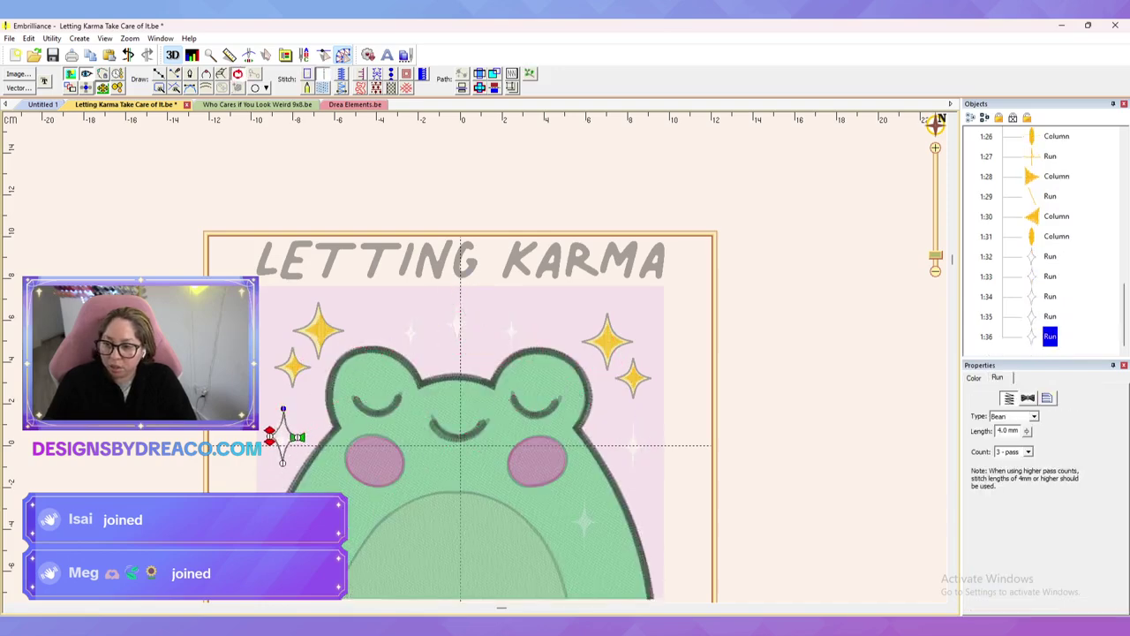
key(Escape)
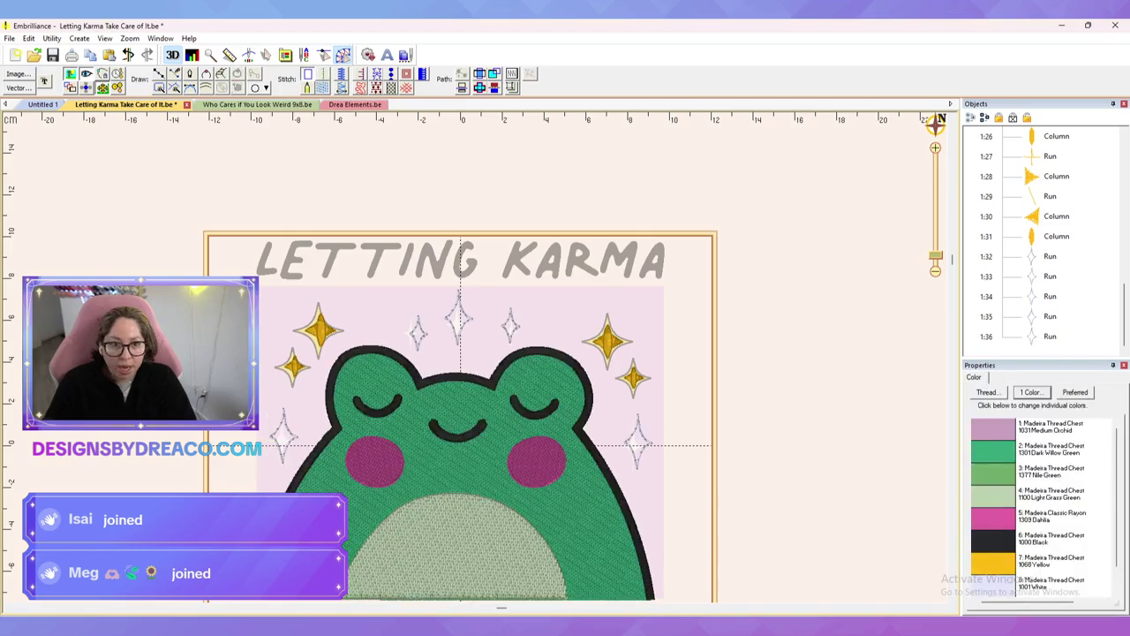
Step: Show the hidden purple background fill again and deselect it
scroll(1041, 230, up, 5)
click(1048, 176)
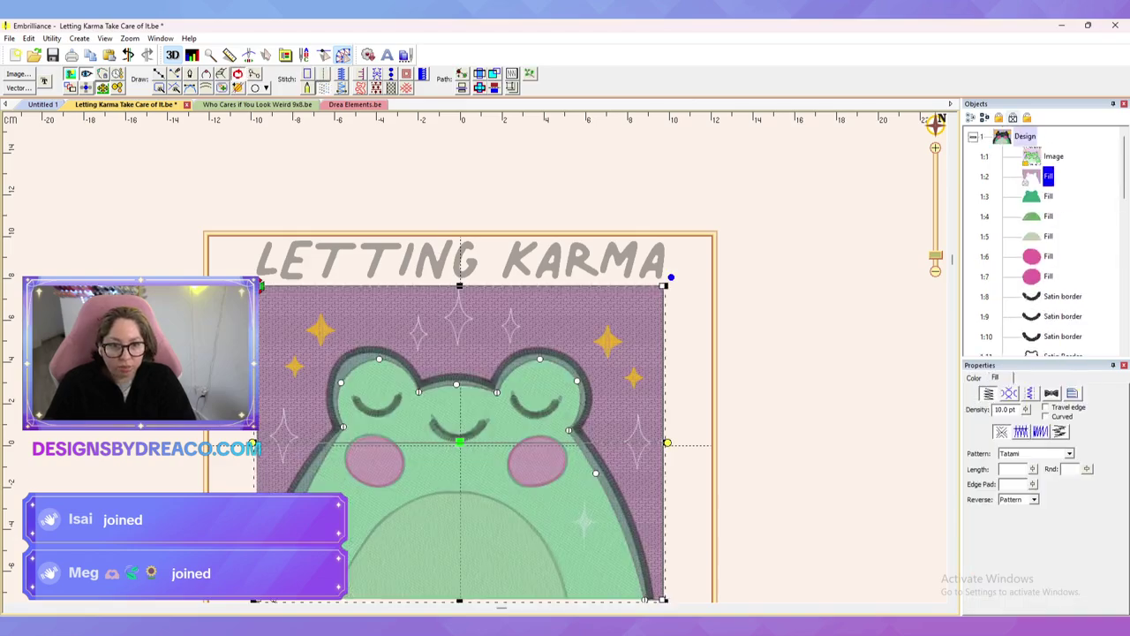
click(1027, 118)
key(Escape)
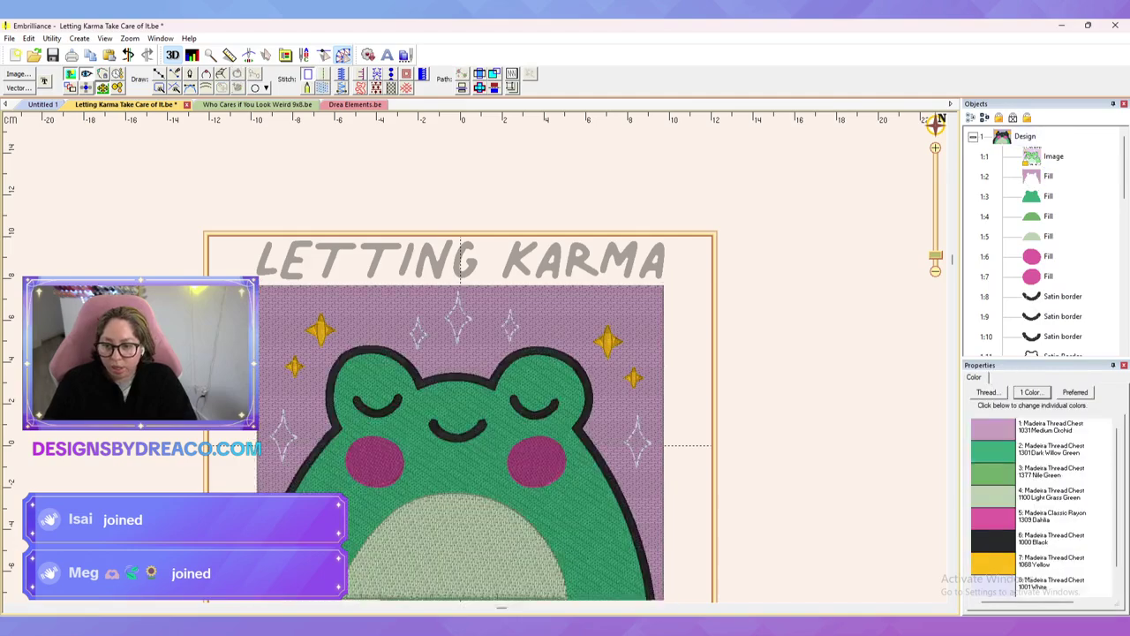
Step: View the whole frog design in the hoop and save the file
scroll(477, 354, down, 3)
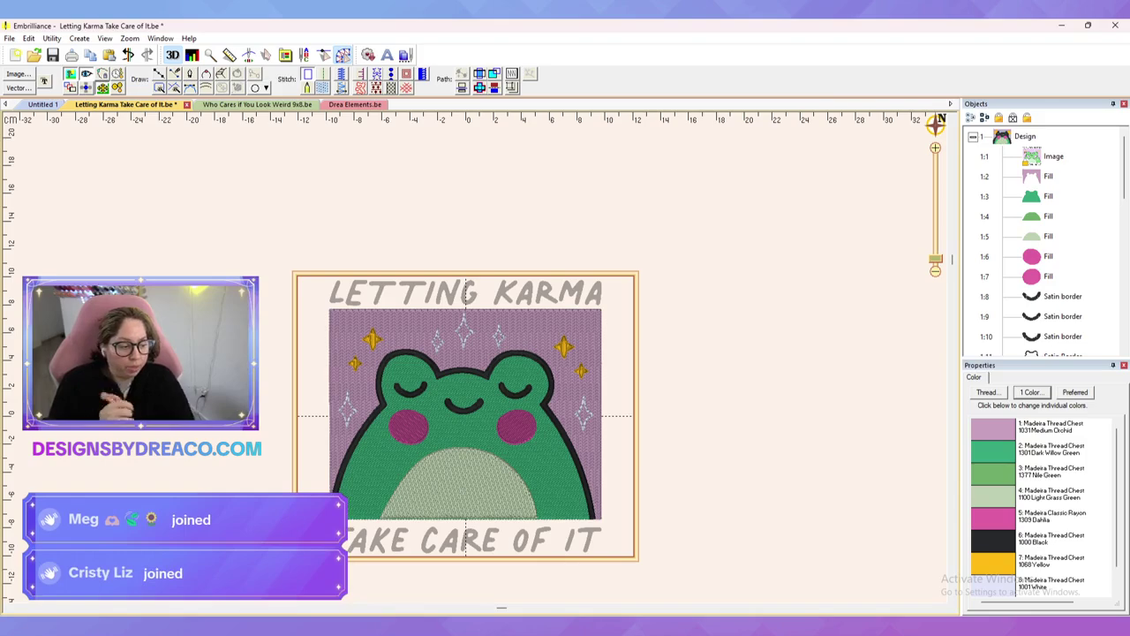
click(1115, 25)
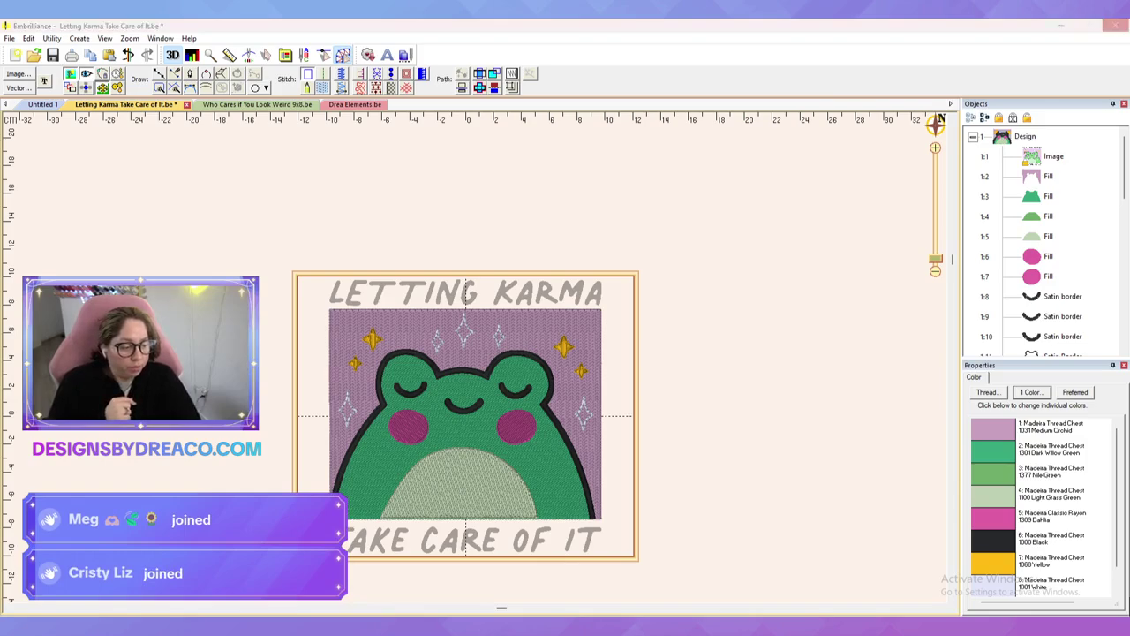
key(Return)
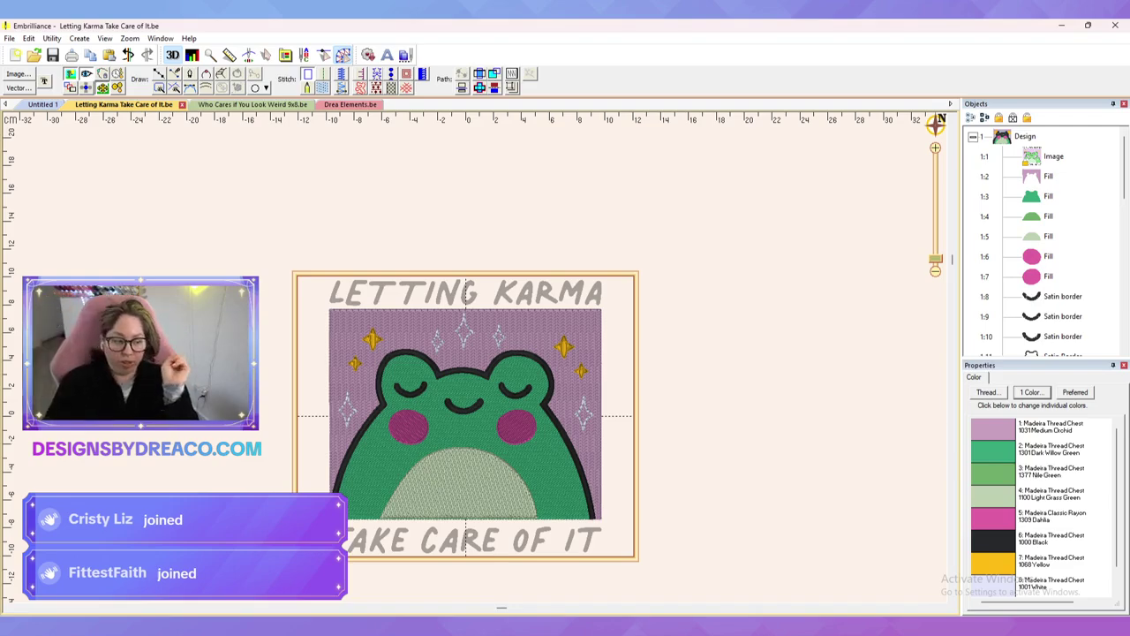
Step: Bring the first letters of the LETTING lettering above the purple background into close view
scroll(475, 357, up, 5)
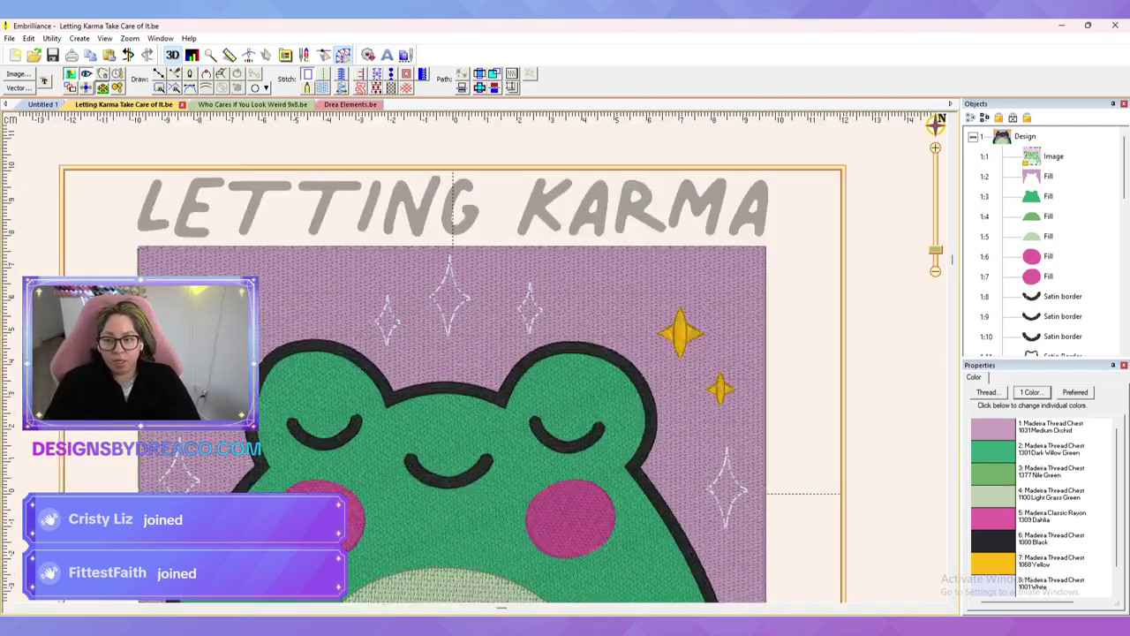
drag(353, 309, 746, 436)
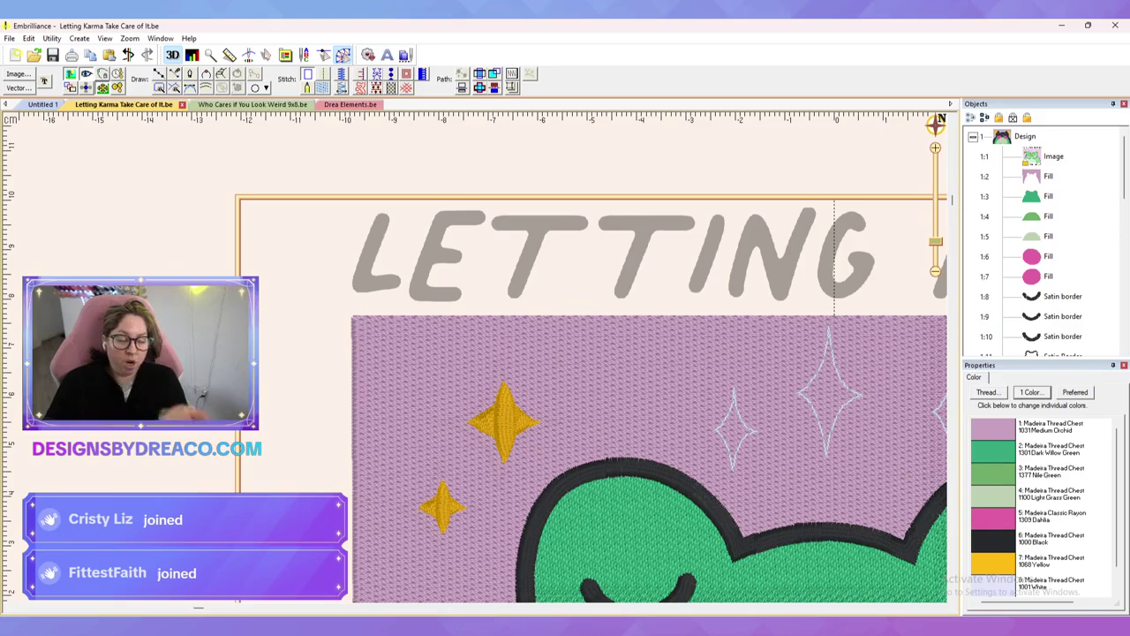
scroll(295, 195, up, 3)
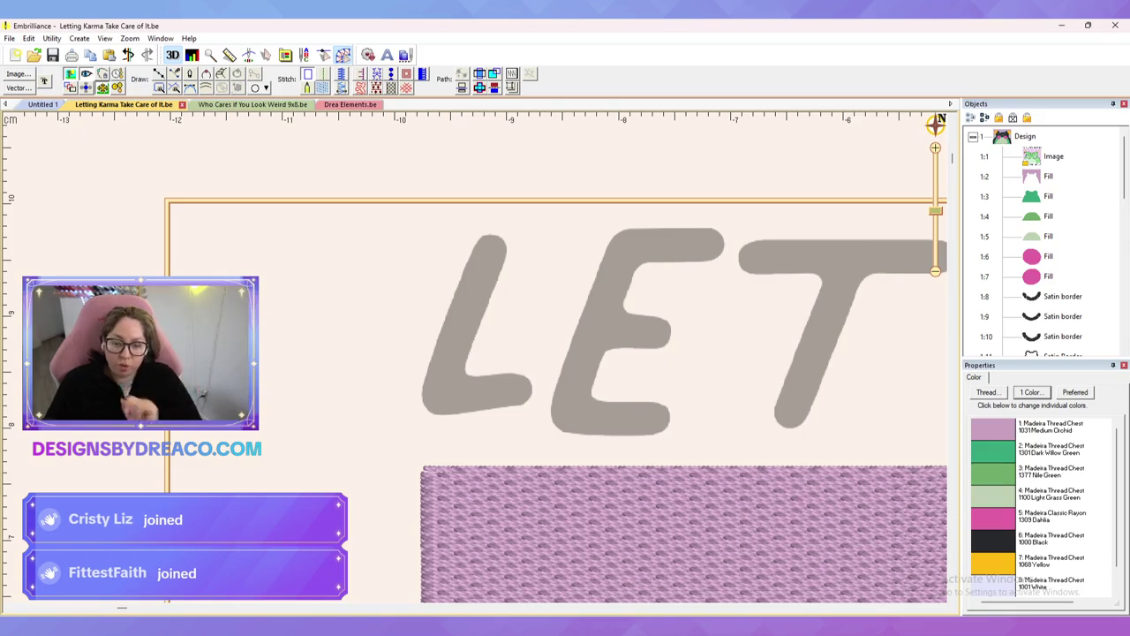
Step: Digitize the letter L of LETTING as a satin column, placing paired edge points along its stem and foot
click(221, 75)
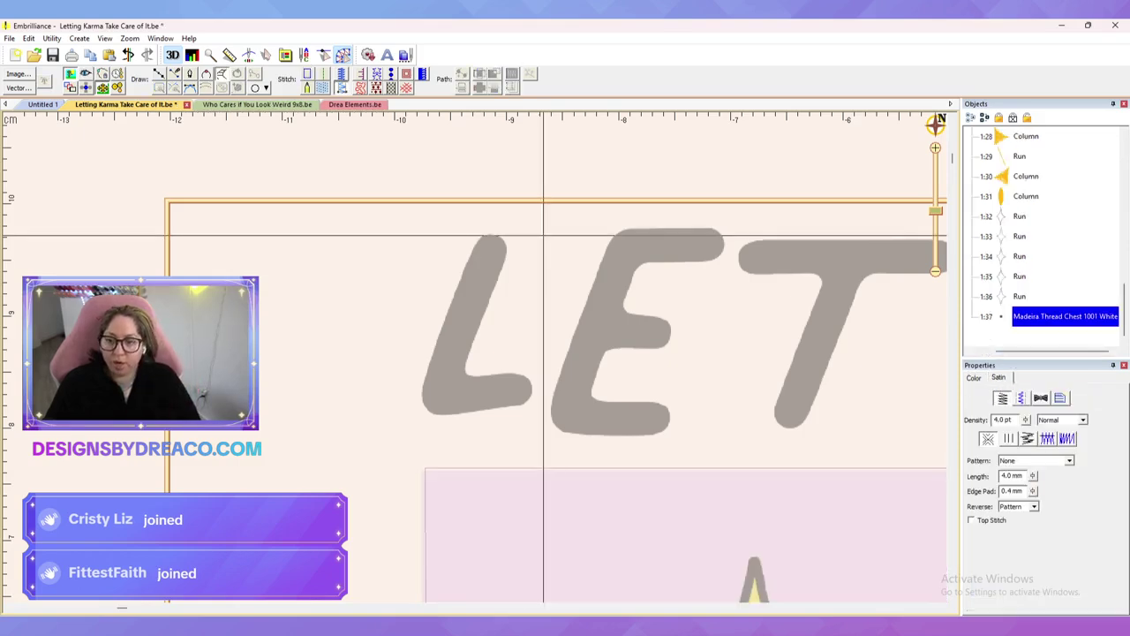
click(479, 240)
click(509, 242)
click(447, 307)
click(485, 314)
click(426, 369)
click(464, 361)
click(480, 375)
click(475, 410)
click(522, 378)
key(Return)
Step: Curve the L column's lower corner and round the end of its foot to follow the artwork
click(427, 369)
drag(422, 378, 409, 431)
key(Return)
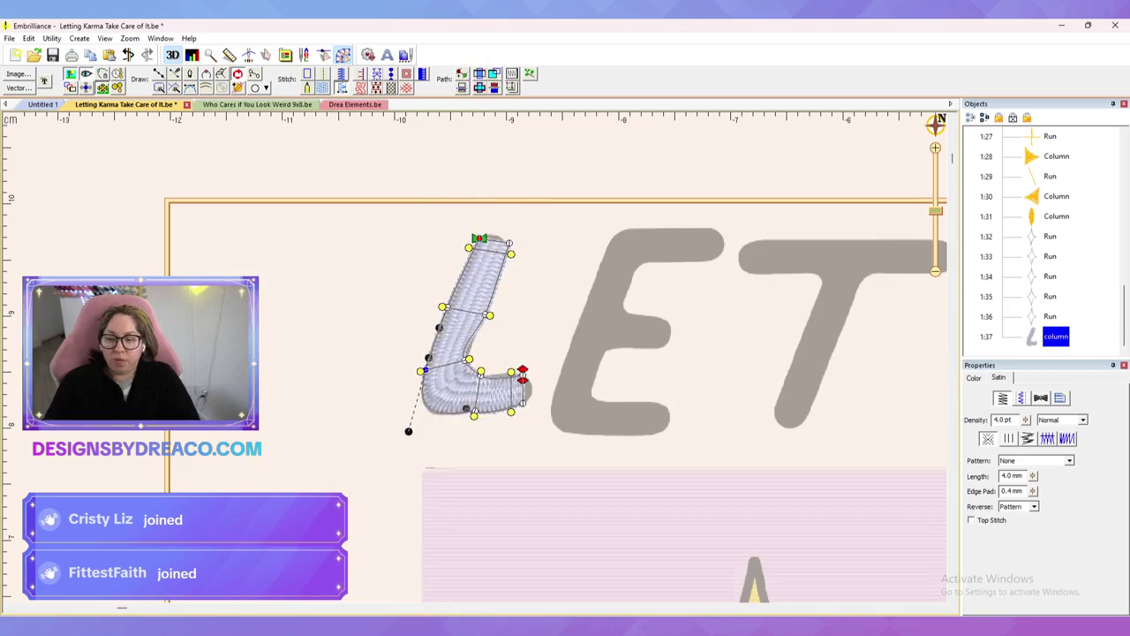
right_click(523, 402)
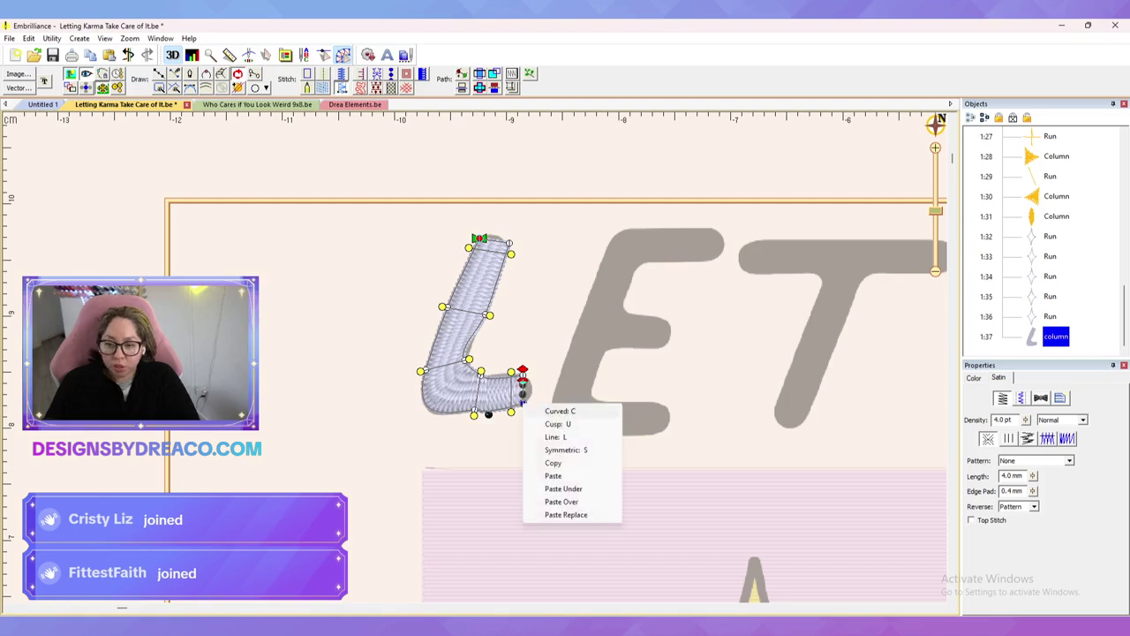
click(557, 411)
right_click(522, 376)
click(558, 384)
mouse_move(522, 393)
mouse_down()
mouse_move(535, 395)
mouse_move(533, 380)
mouse_move(466, 377)
mouse_move(470, 346)
mouse_up()
Step: Round the top end of the L column and refine its inner corner and underside curves
click(468, 361)
drag(512, 209, 434, 262)
right_click(509, 243)
click(547, 252)
drag(489, 239, 511, 230)
click(558, 215)
click(484, 278)
mouse_move(474, 414)
mouse_down()
mouse_move(488, 409)
mouse_move(478, 411)
mouse_up()
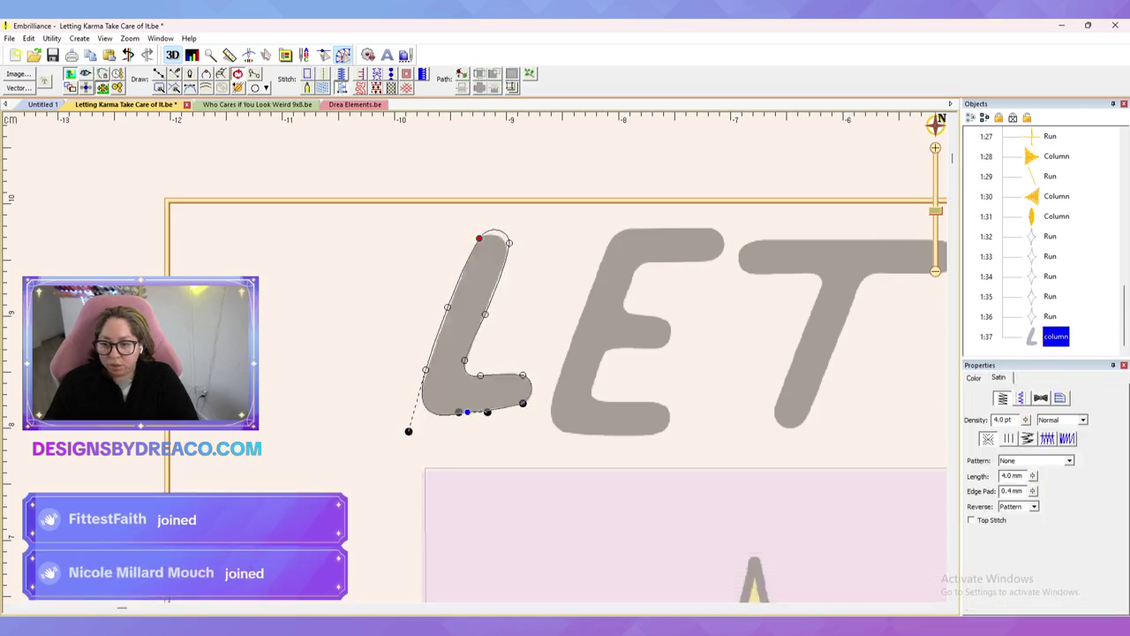
click(540, 444)
scroll(475, 357, down, 3)
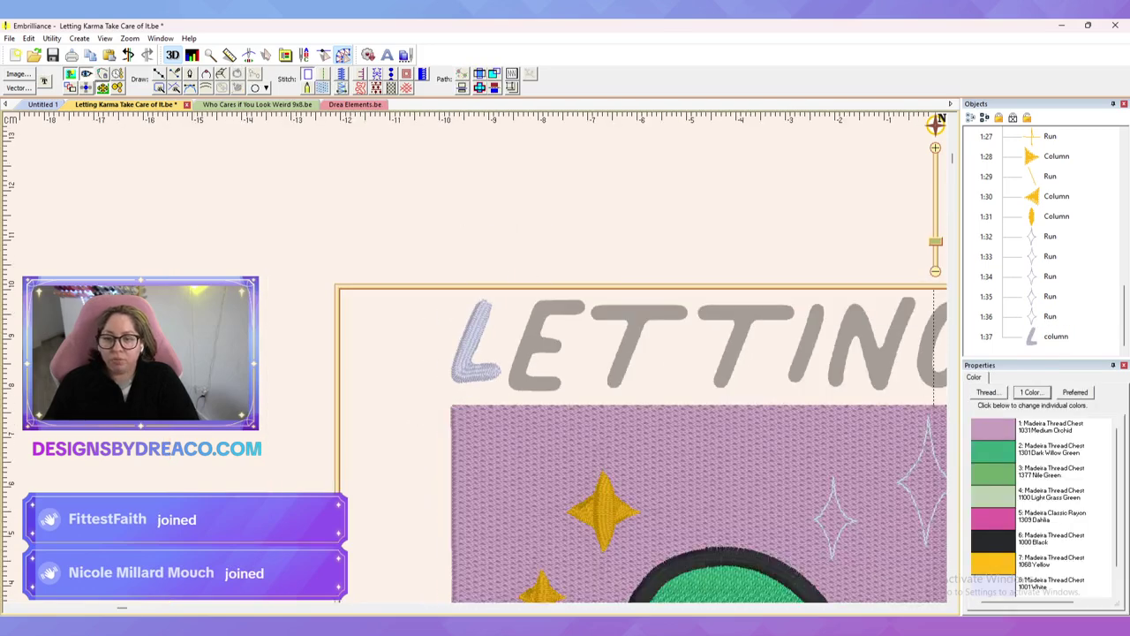
Step: Recolor the L column to Madeira Thread Chest 1000 Black
click(1056, 336)
click(974, 377)
click(994, 429)
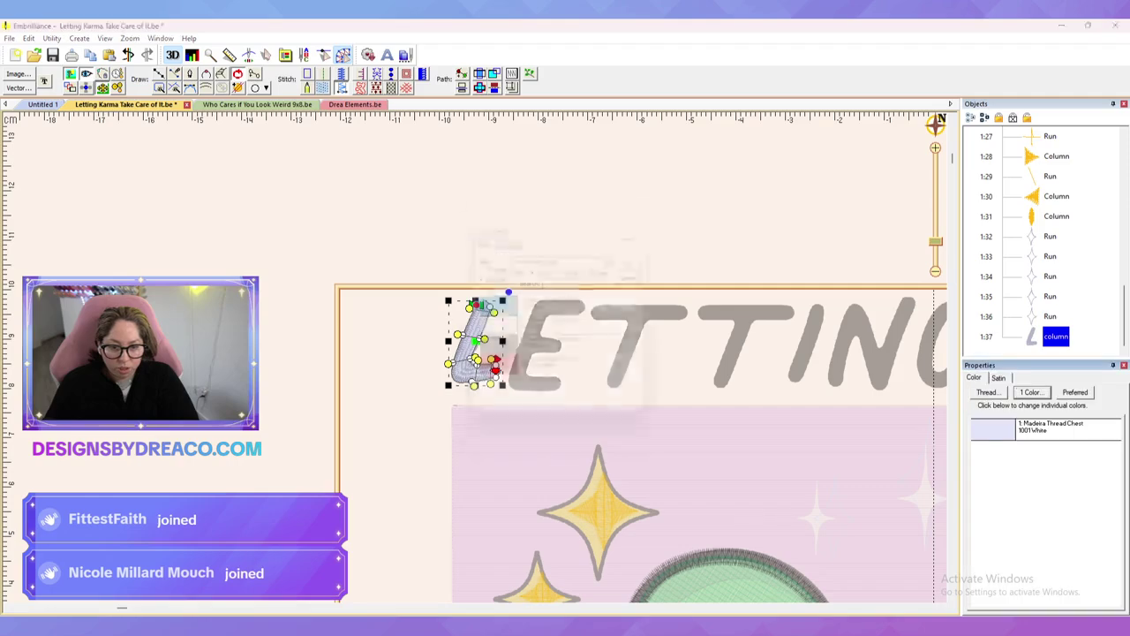
click(494, 349)
click(642, 258)
click(649, 243)
scroll(475, 357, down, 5)
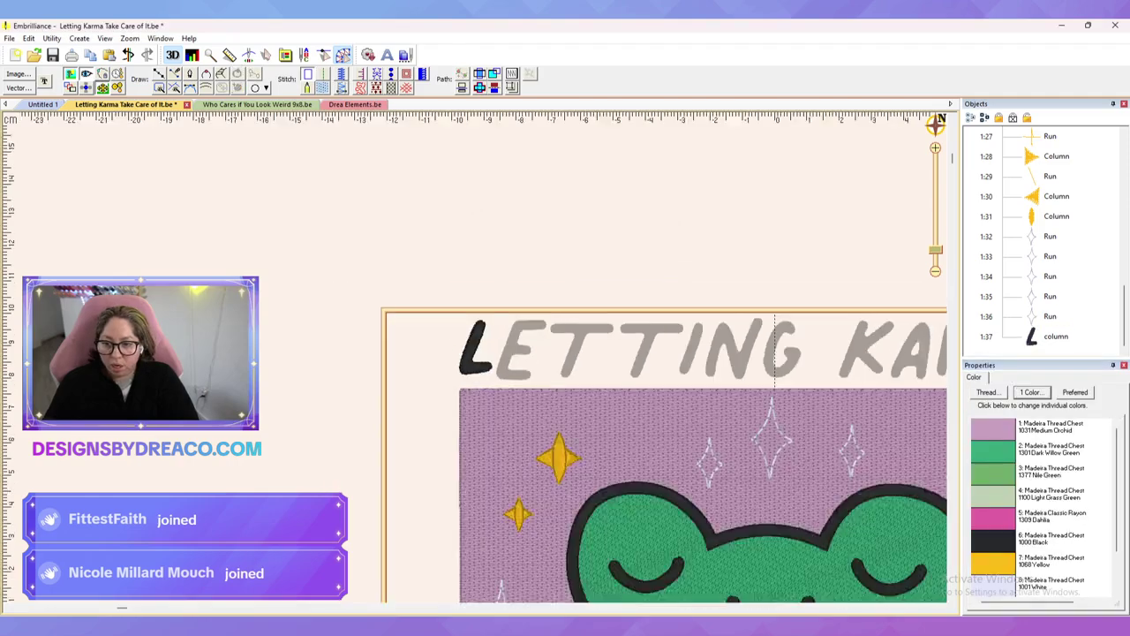
Step: Adjust the satin stitch properties of the black L column and save the design
scroll(476, 356, up, 6)
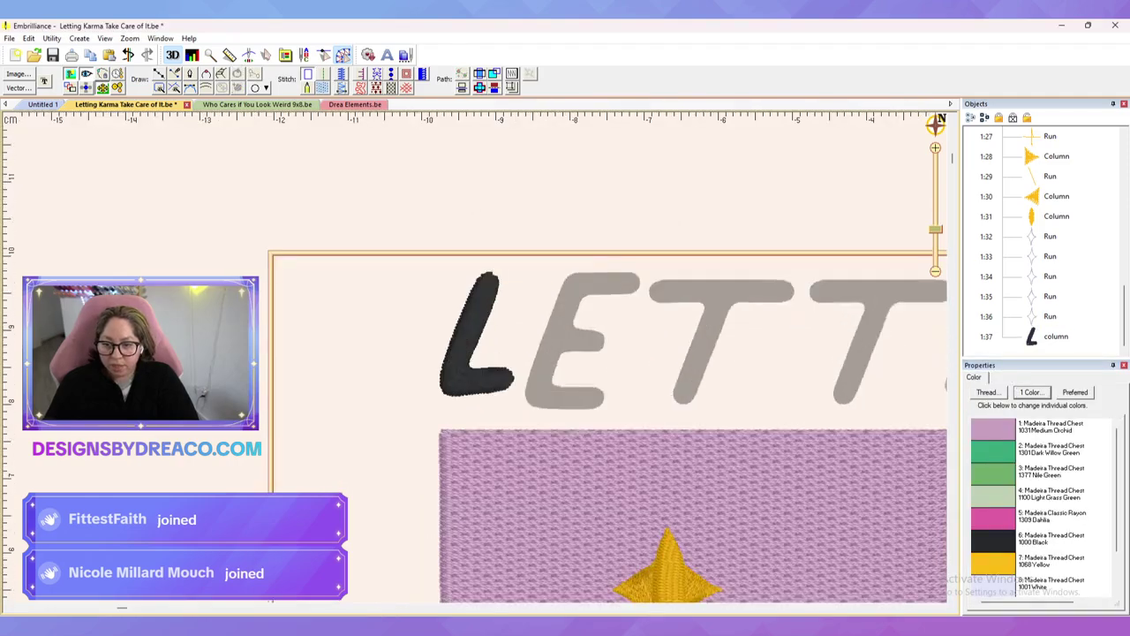
click(470, 351)
click(1061, 399)
click(1028, 446)
click(689, 231)
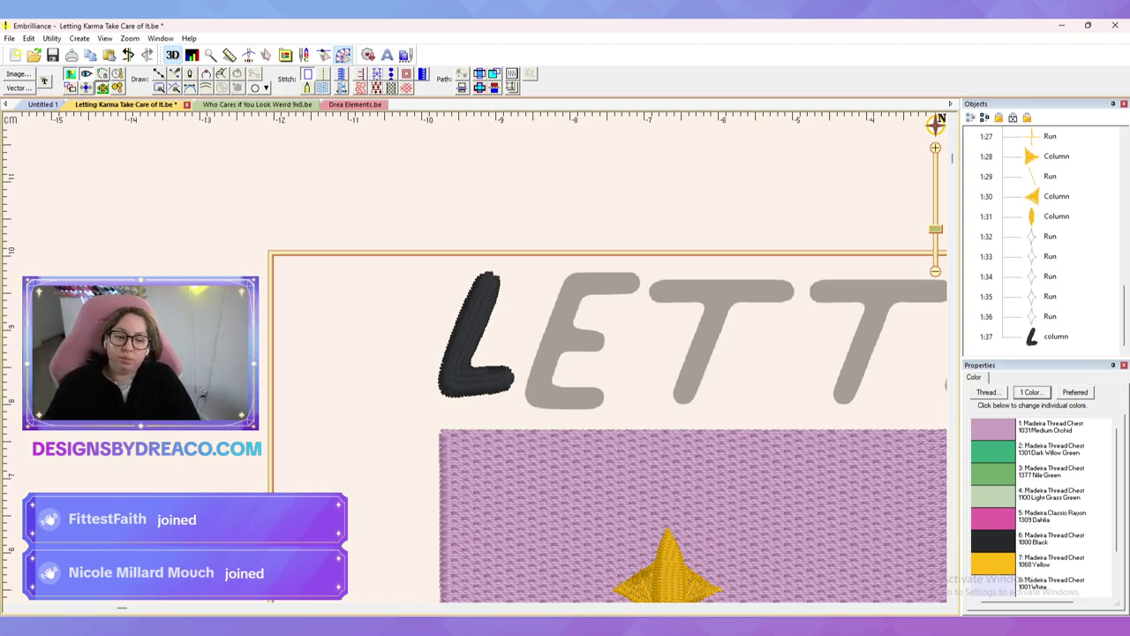
key(ctrl+s)
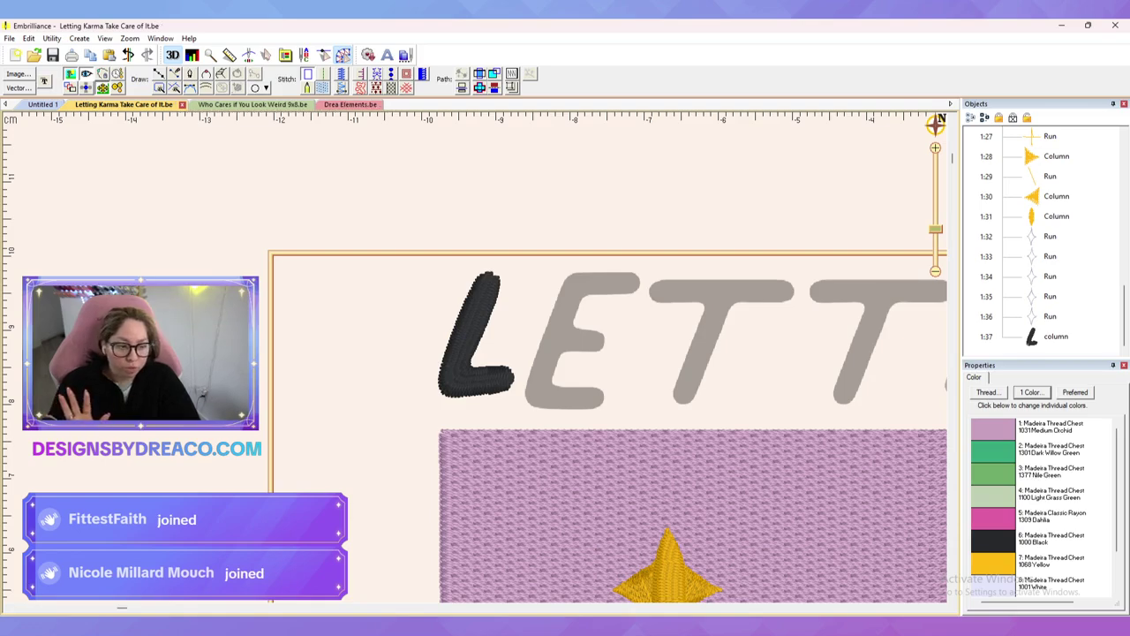
Step: Trace the middle bar of the letter E as a closed four-point outline
scroll(475, 358, up, 4)
drag(583, 335, 464, 353)
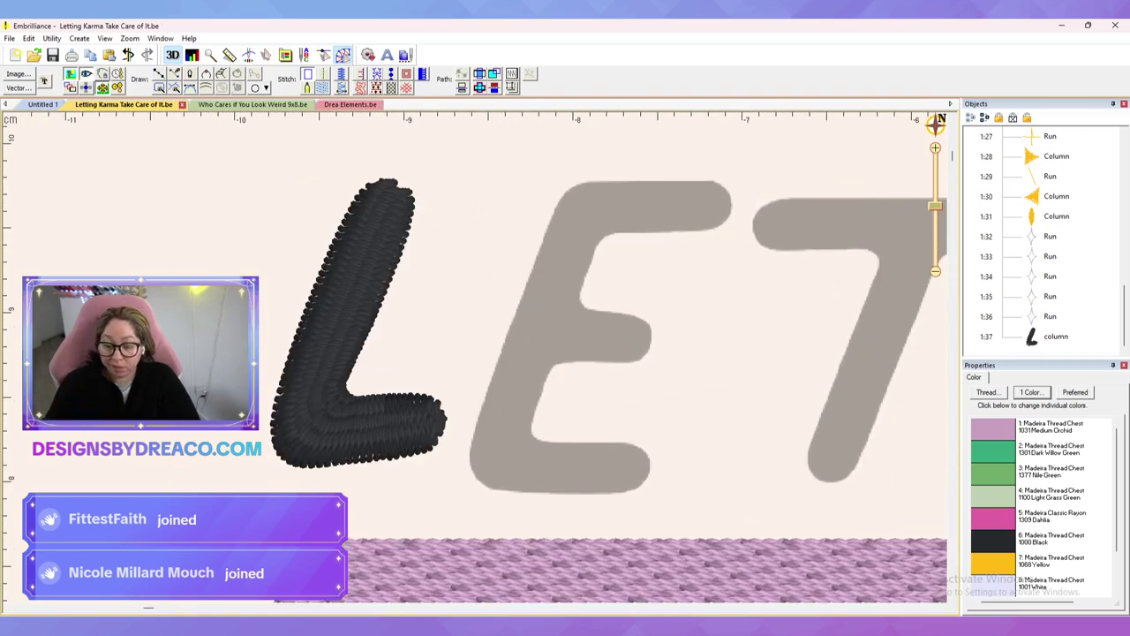
key(p)
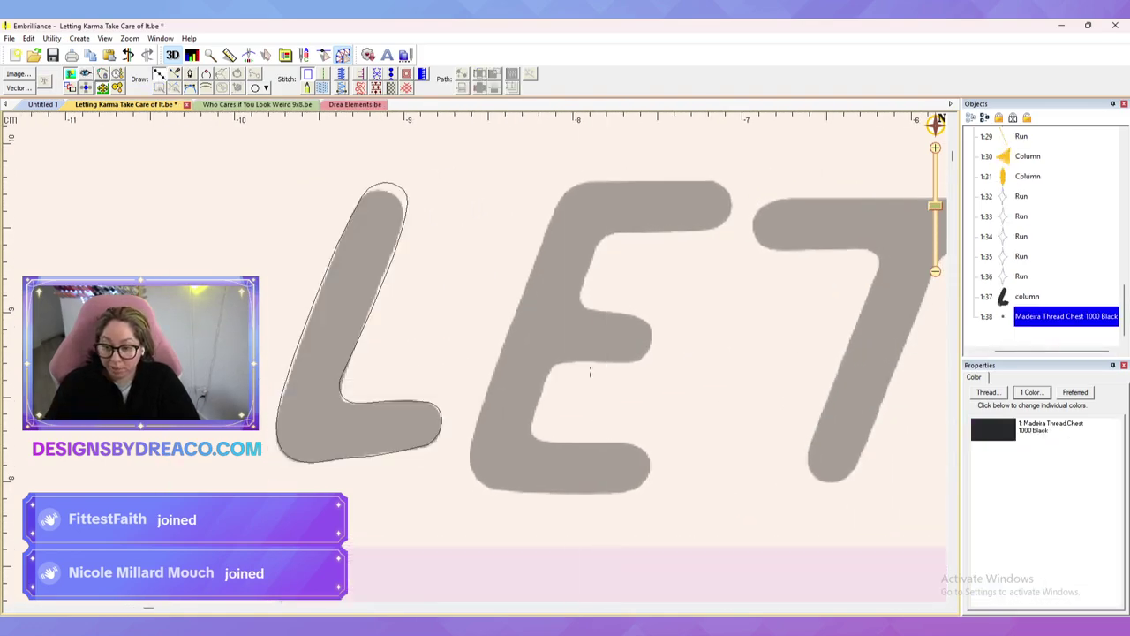
click(555, 306)
click(533, 362)
click(629, 365)
click(650, 323)
key(Return)
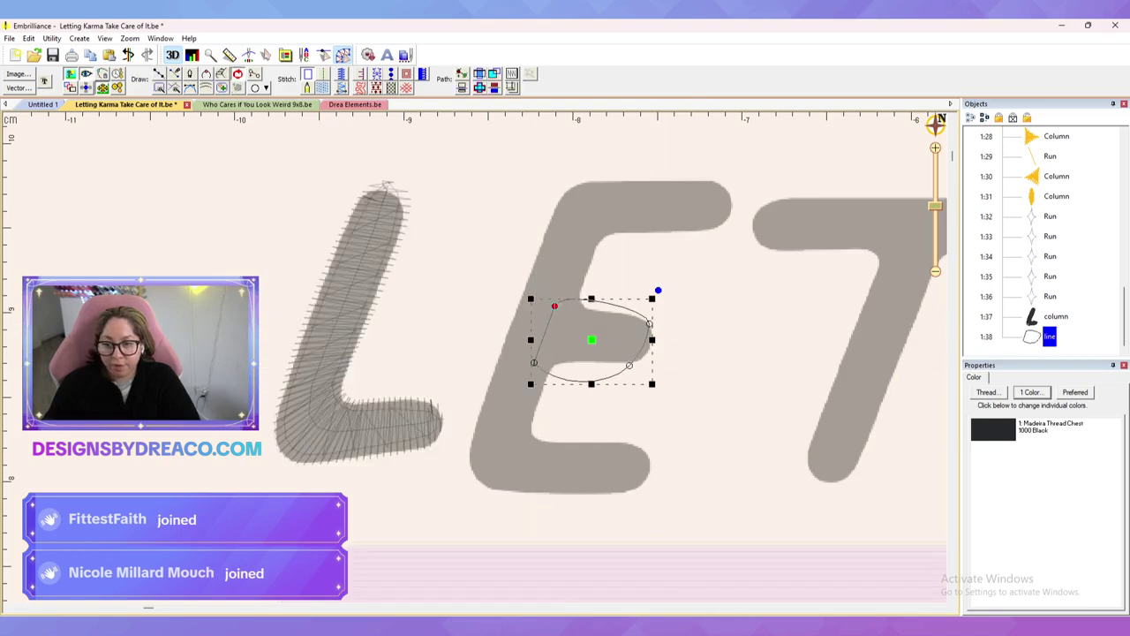
Step: Fit the middle bar's curves to the E artwork and convert the outline to a satin column
click(554, 305)
drag(561, 288, 631, 308)
click(630, 365)
drag(606, 386, 580, 365)
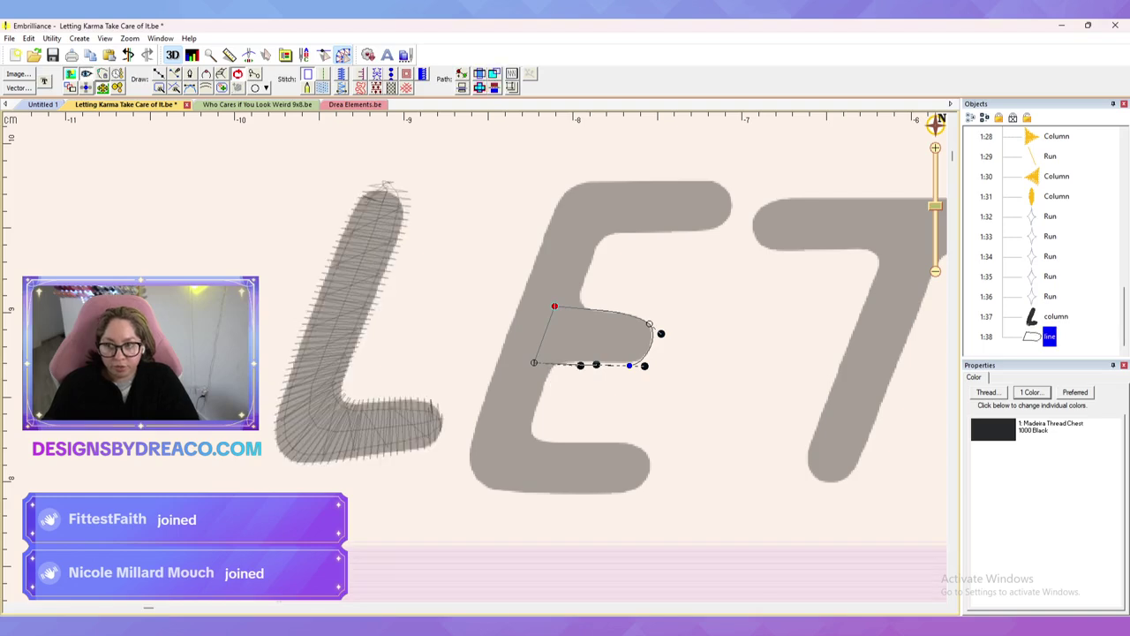
click(341, 87)
key(Escape)
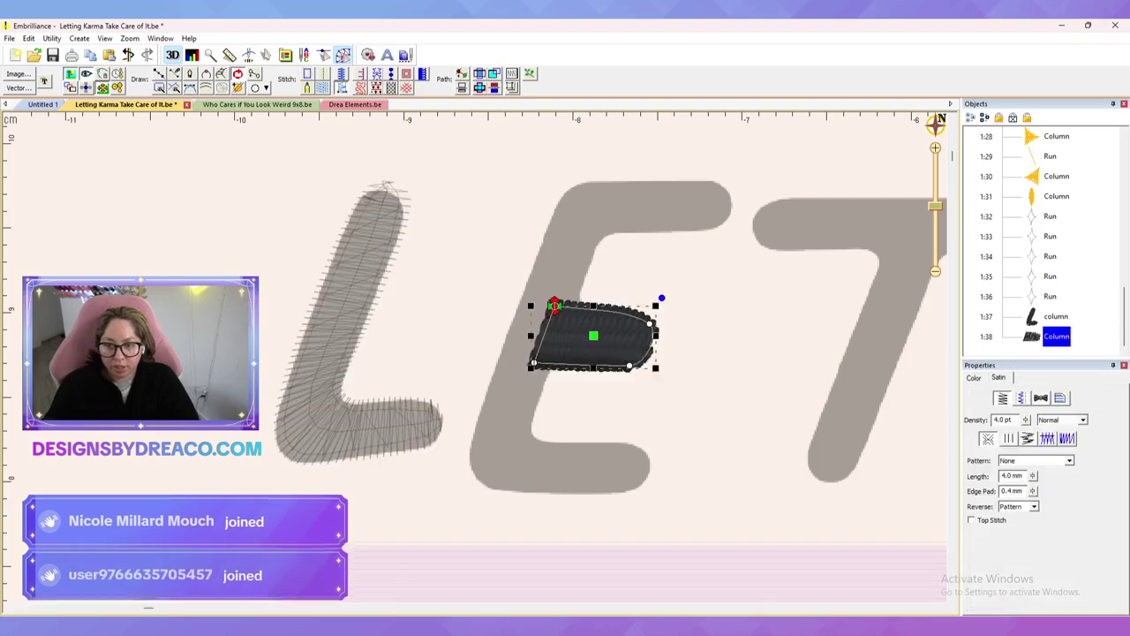
key(Escape)
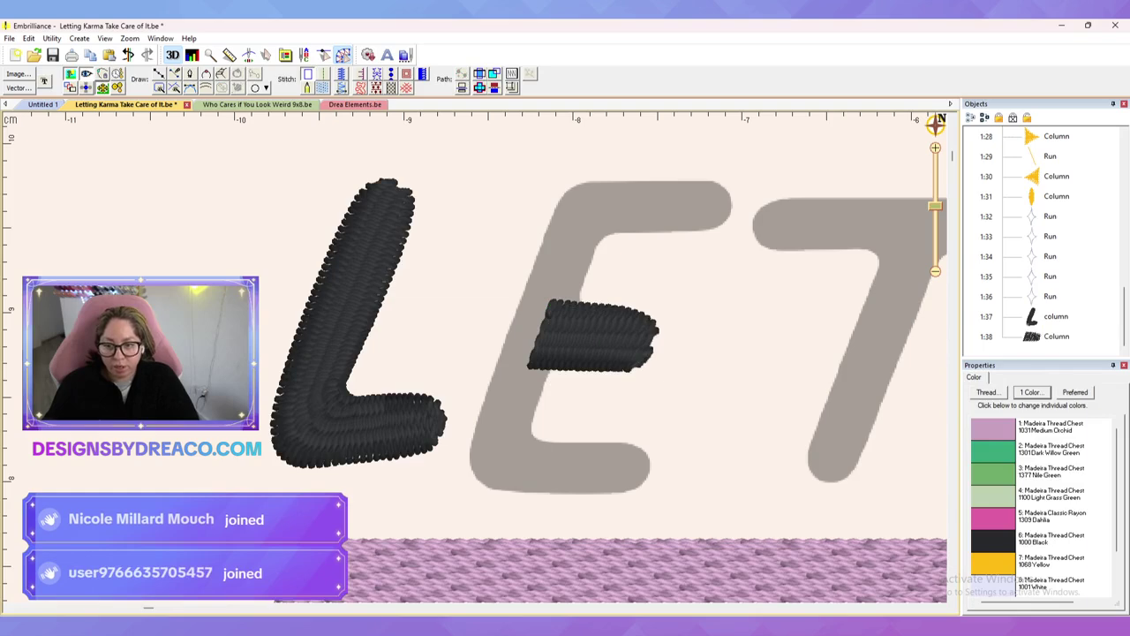
Step: Trace a closed outline around the main C-shaped stroke of the letter E, excluding the middle bar
key(d)
click(625, 230)
click(600, 245)
click(534, 403)
click(543, 439)
click(624, 441)
click(648, 466)
click(623, 492)
click(500, 488)
click(468, 458)
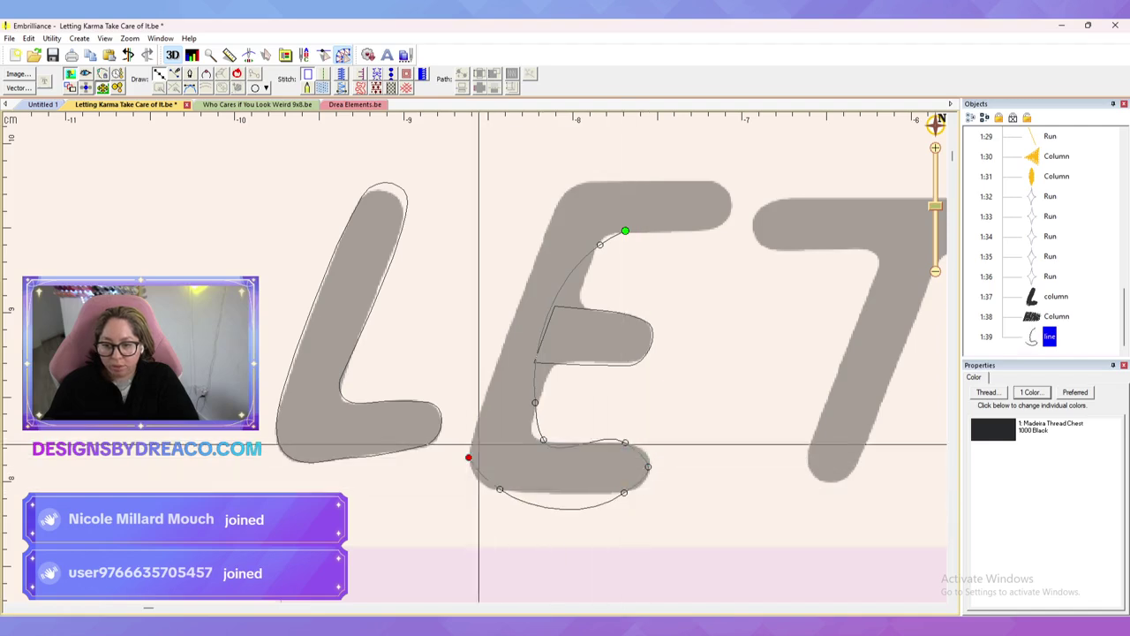
click(556, 210)
click(586, 181)
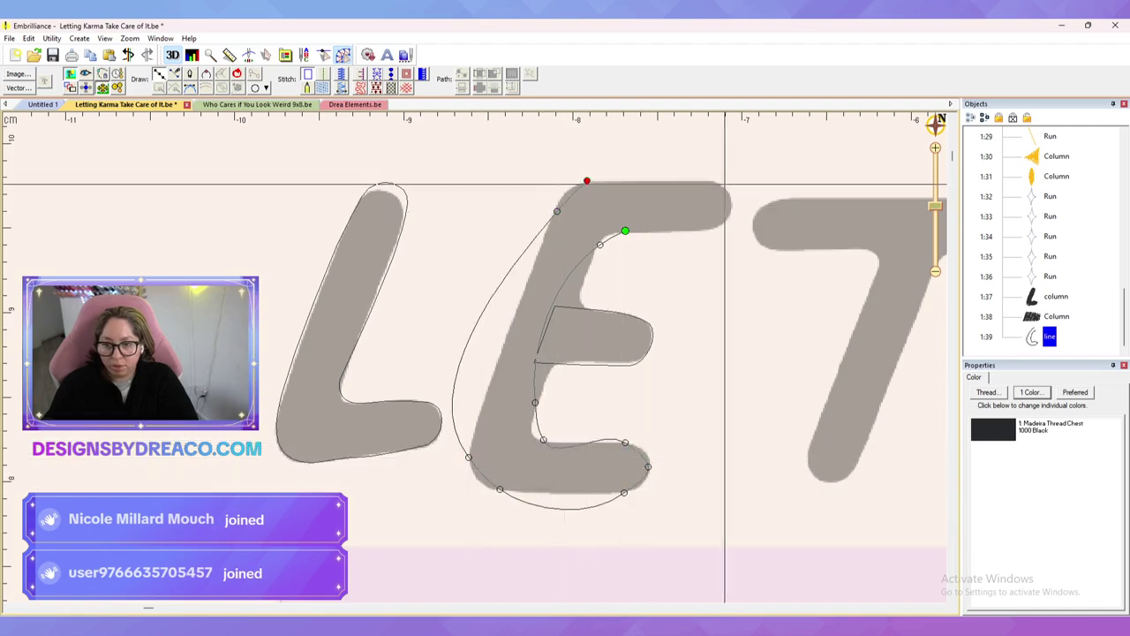
click(715, 184)
click(732, 208)
click(712, 232)
click(624, 231)
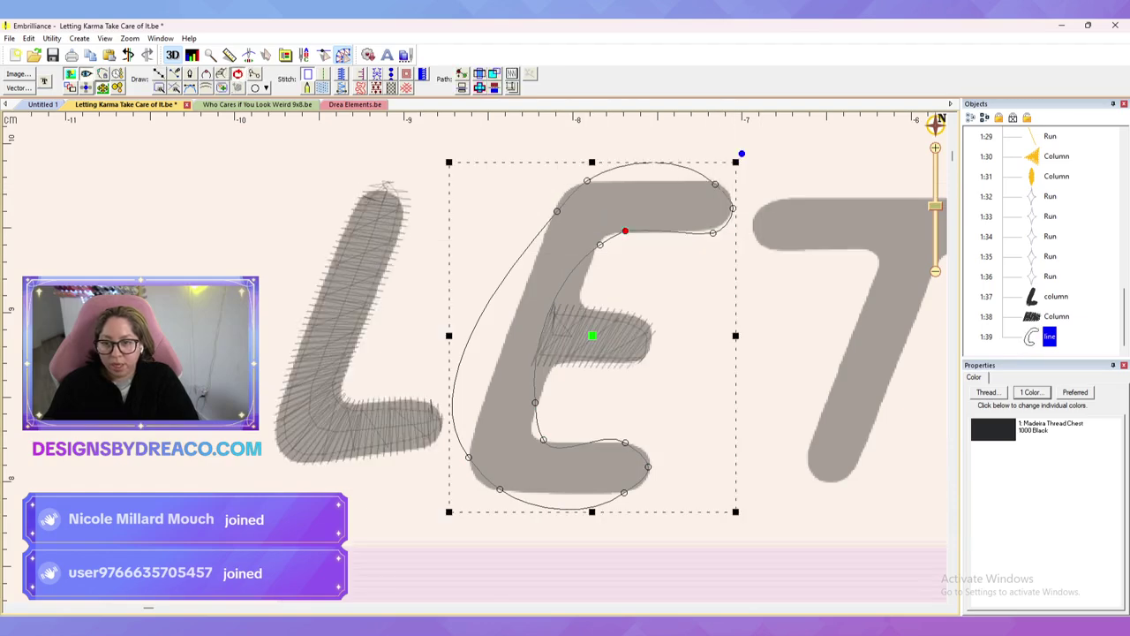
Step: Fit the curves of the E outline's top arm and outer spine to the artwork
click(625, 231)
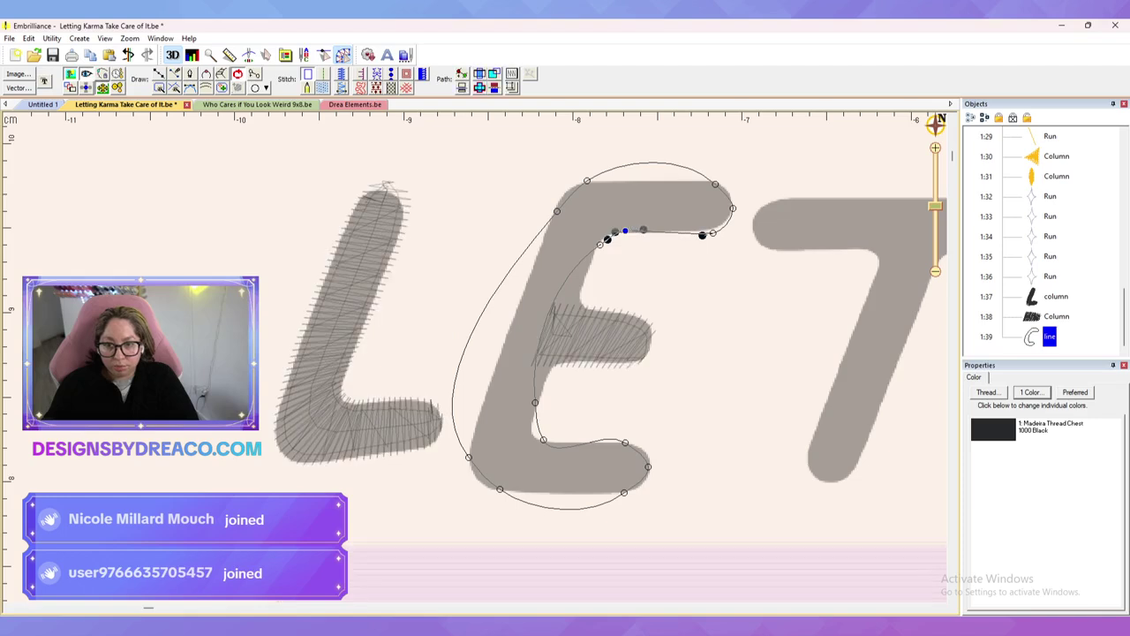
click(732, 203)
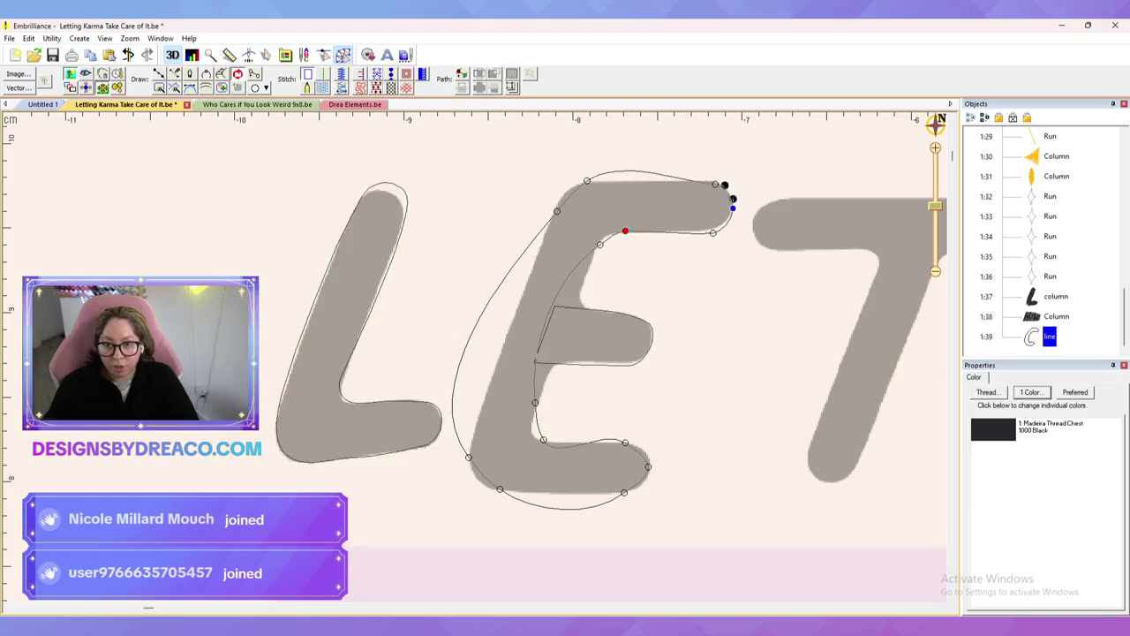
click(586, 180)
drag(622, 157, 653, 179)
click(557, 211)
drag(499, 278, 524, 292)
drag(416, 387, 488, 380)
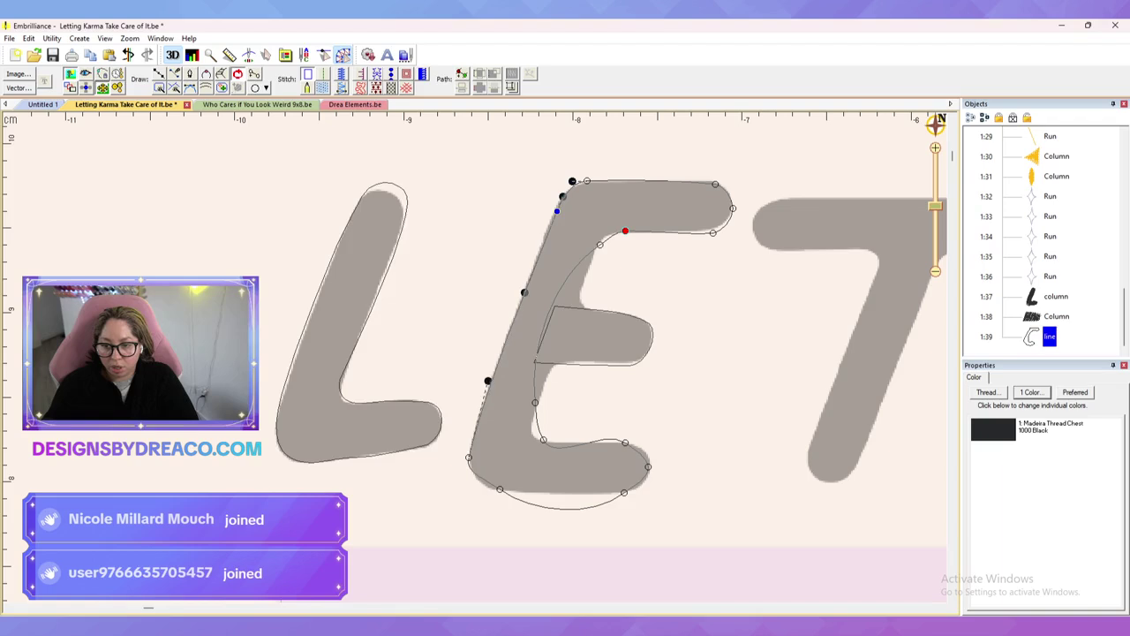
Step: Fit the E outline's bottom arm and inner spine curves to the artwork
click(500, 489)
drag(534, 512, 570, 492)
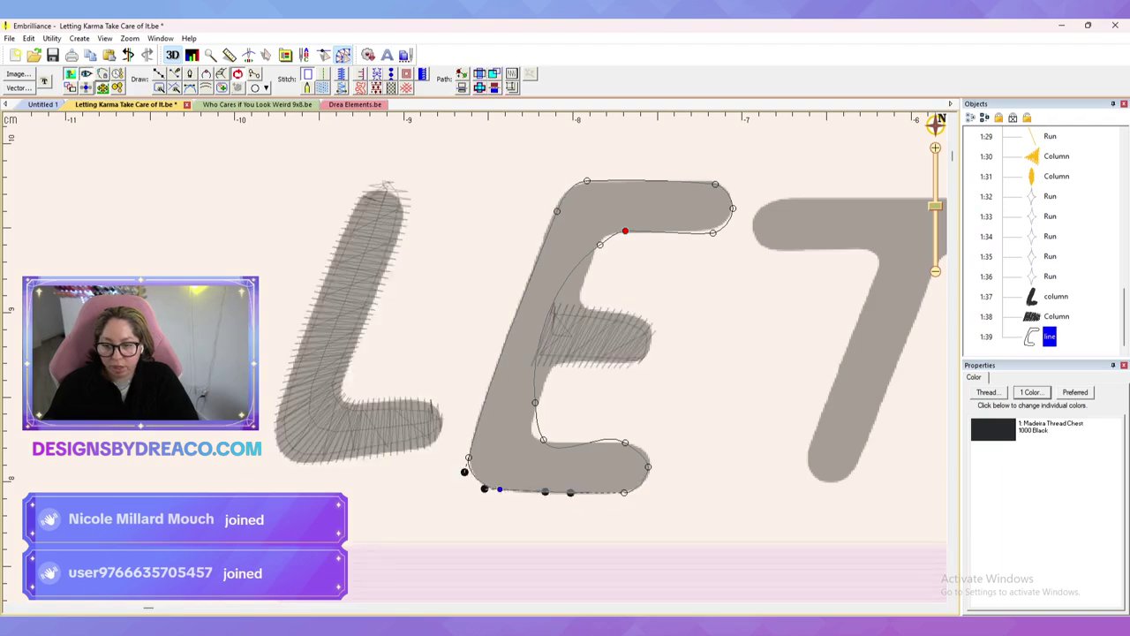
click(625, 441)
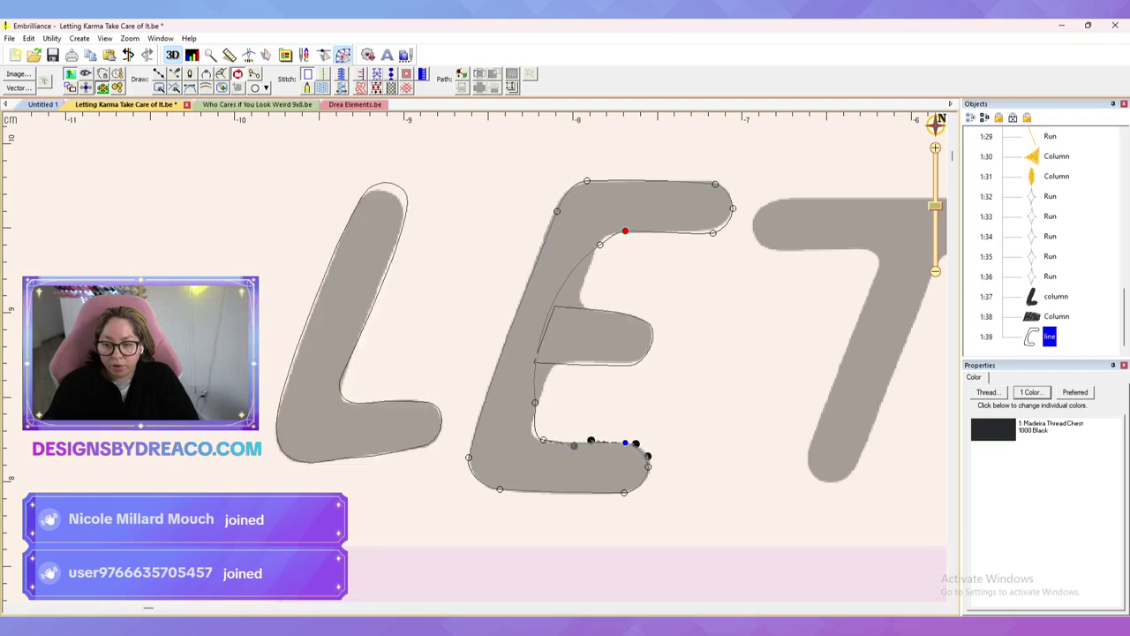
click(534, 403)
drag(529, 347, 562, 346)
drag(552, 277, 584, 297)
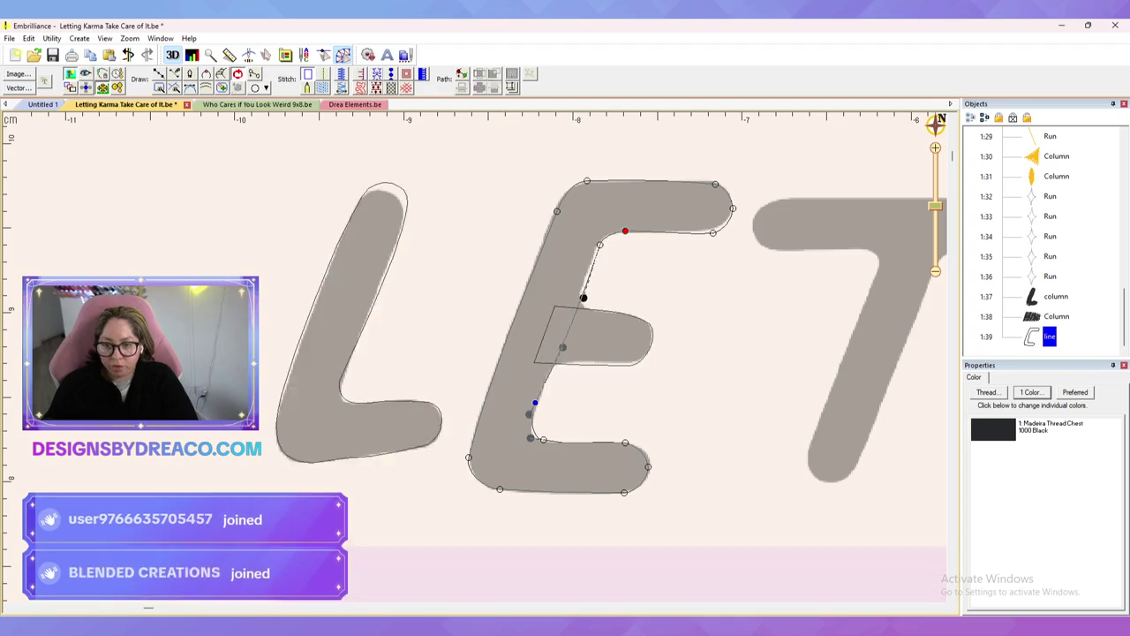
Step: Convert the E's main outline to a satin column and deselect it
key(Escape)
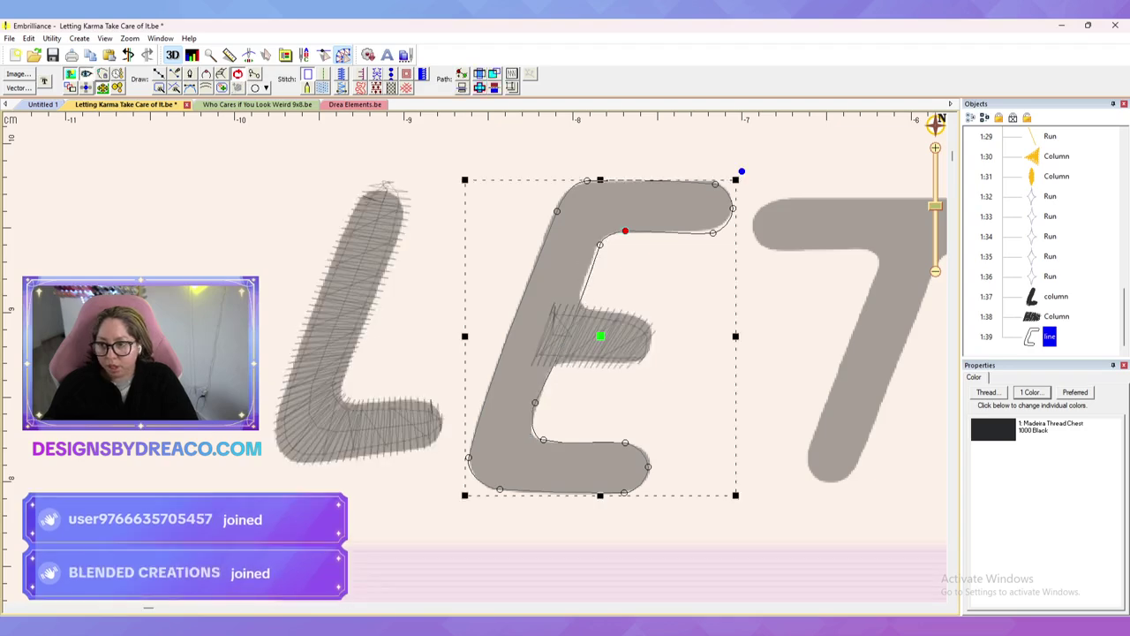
click(341, 88)
key(Escape)
scroll(477, 358, down, 5)
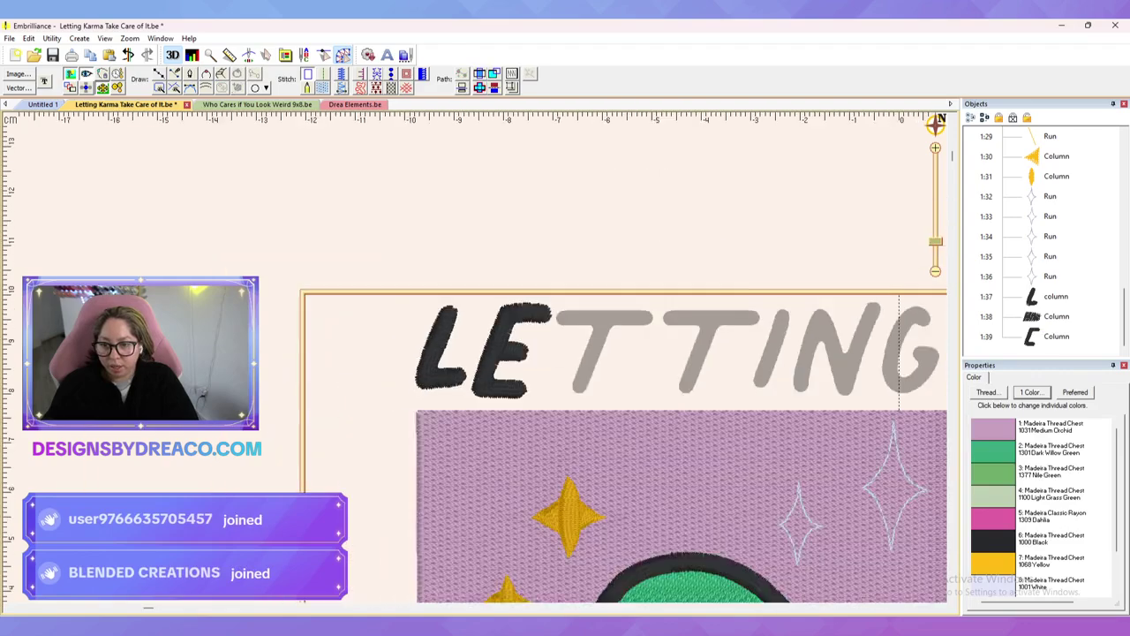
Step: Draw a satin column down the first T's slanted stem with paired edge points, ending at its rounded tip
scroll(479, 361, down, 3)
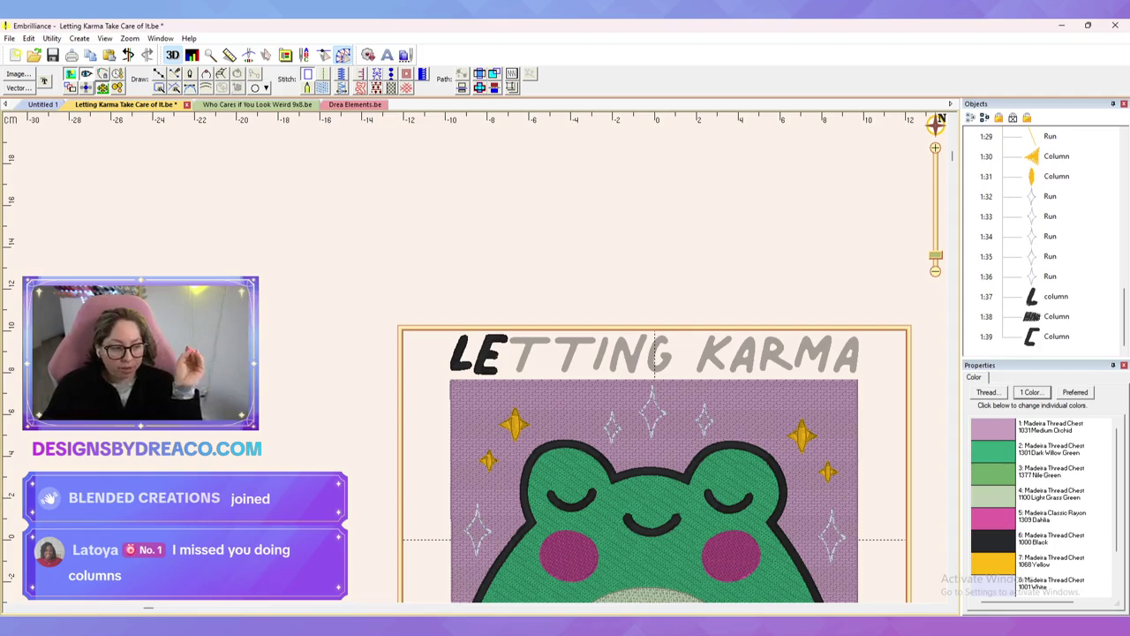
scroll(477, 357, up, 8)
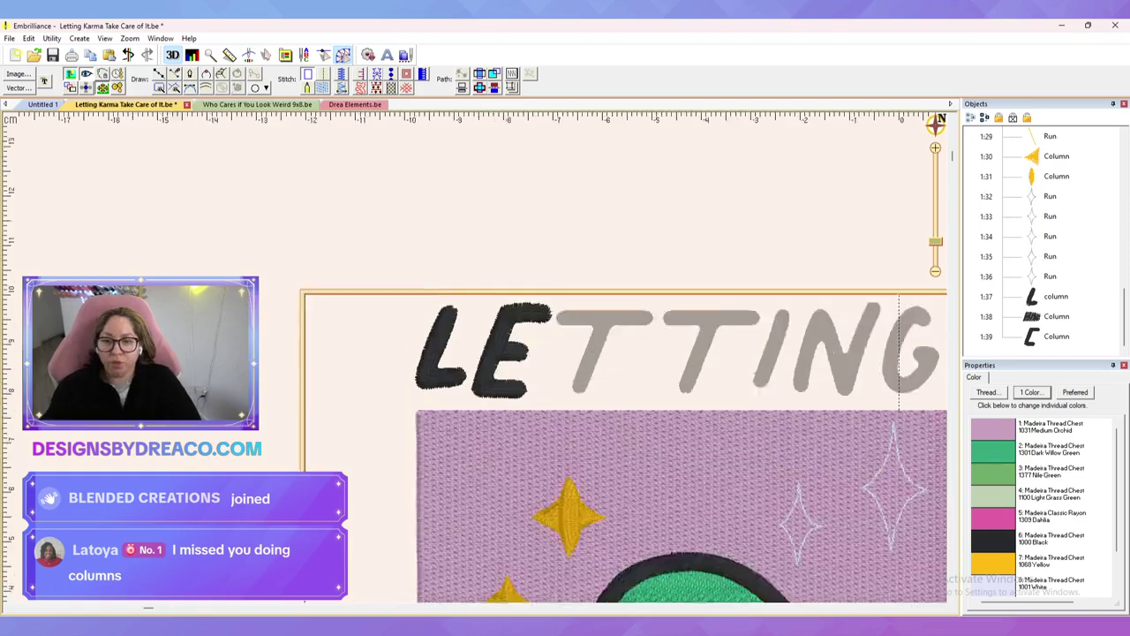
drag(477, 357, 184, 360)
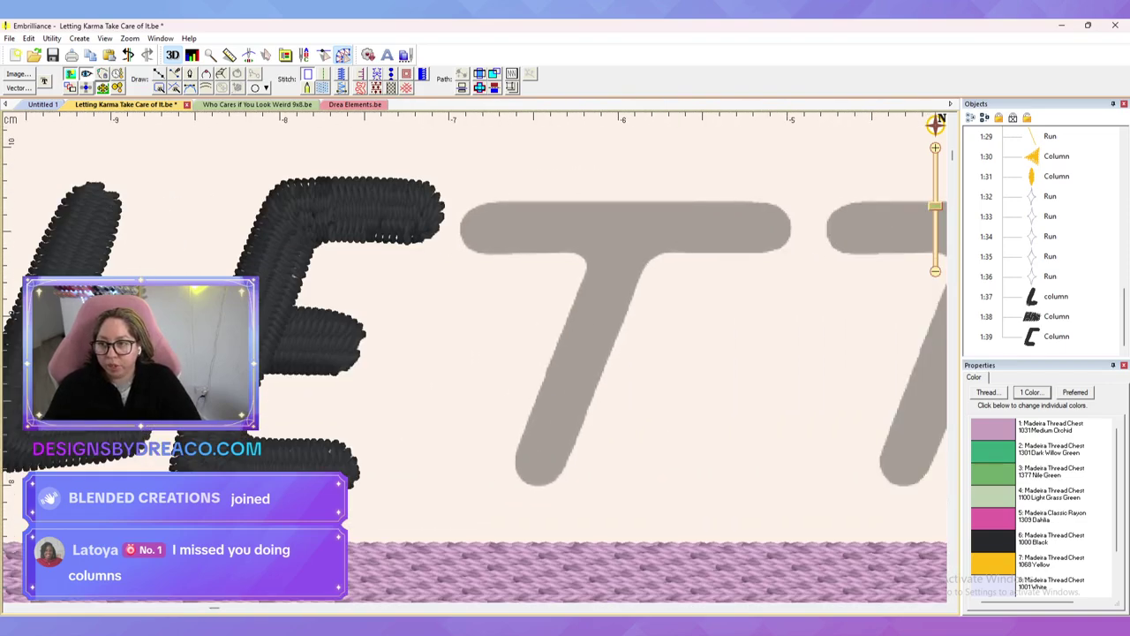
click(221, 74)
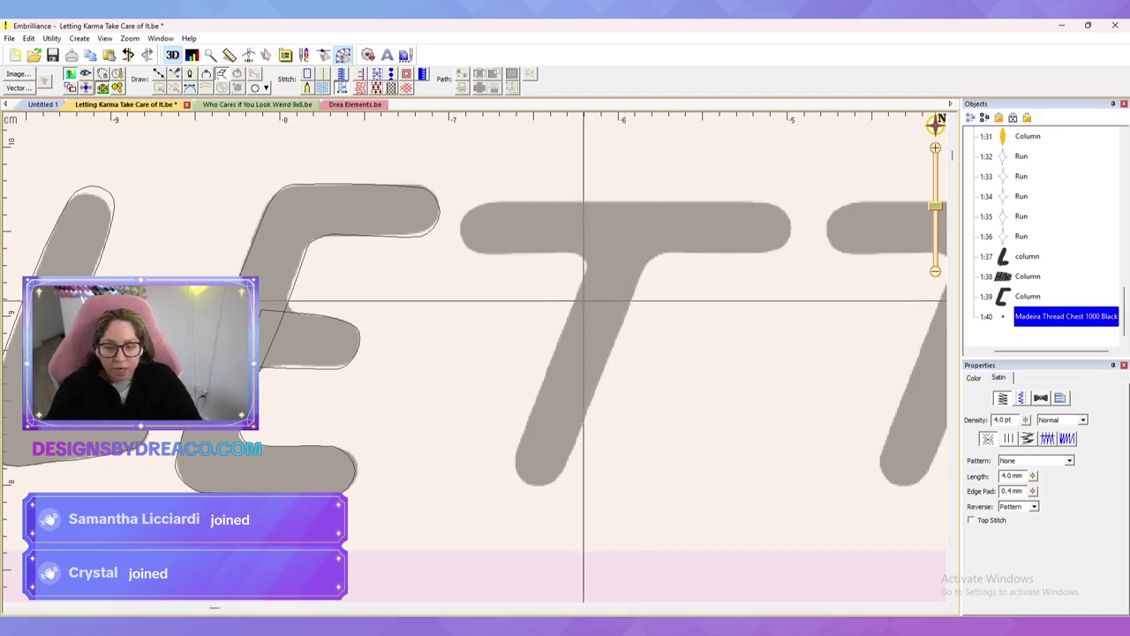
click(583, 241)
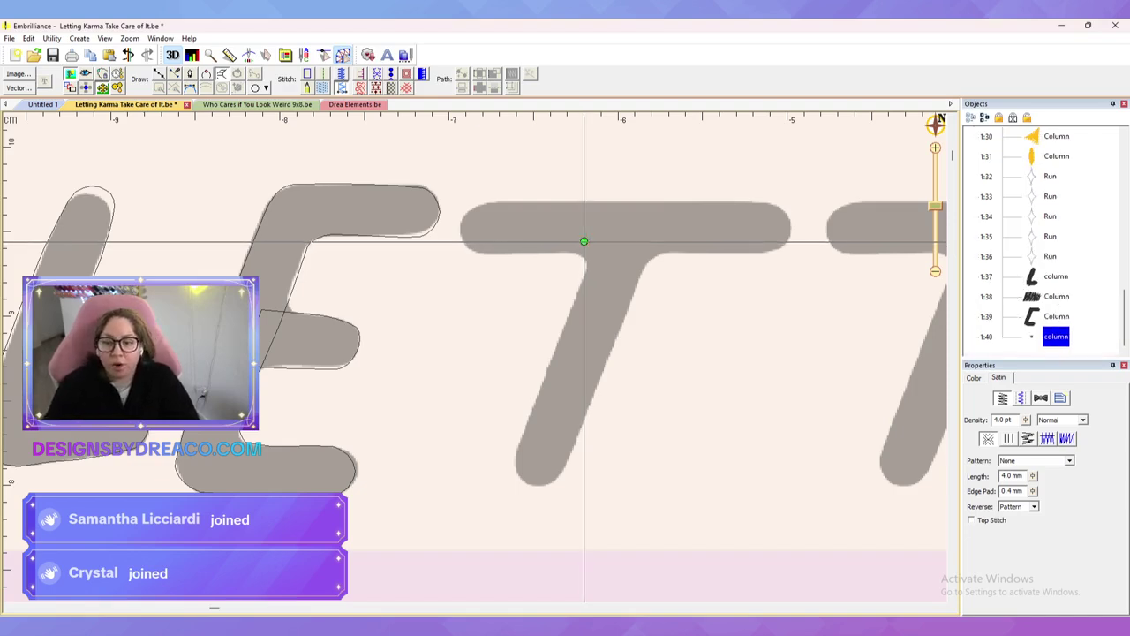
click(668, 248)
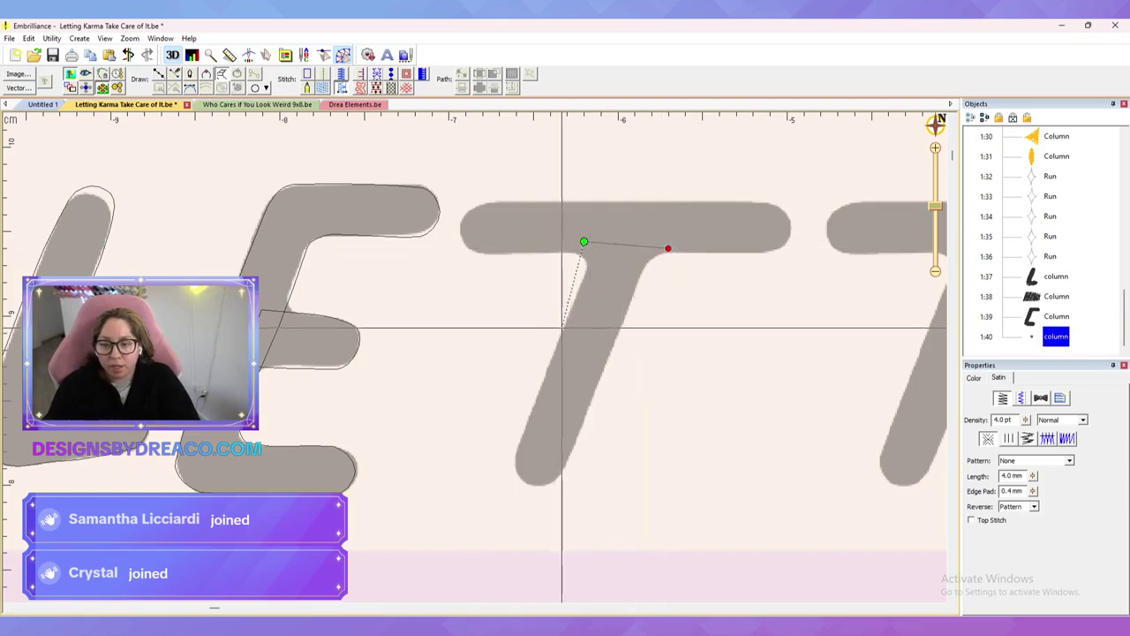
click(558, 328)
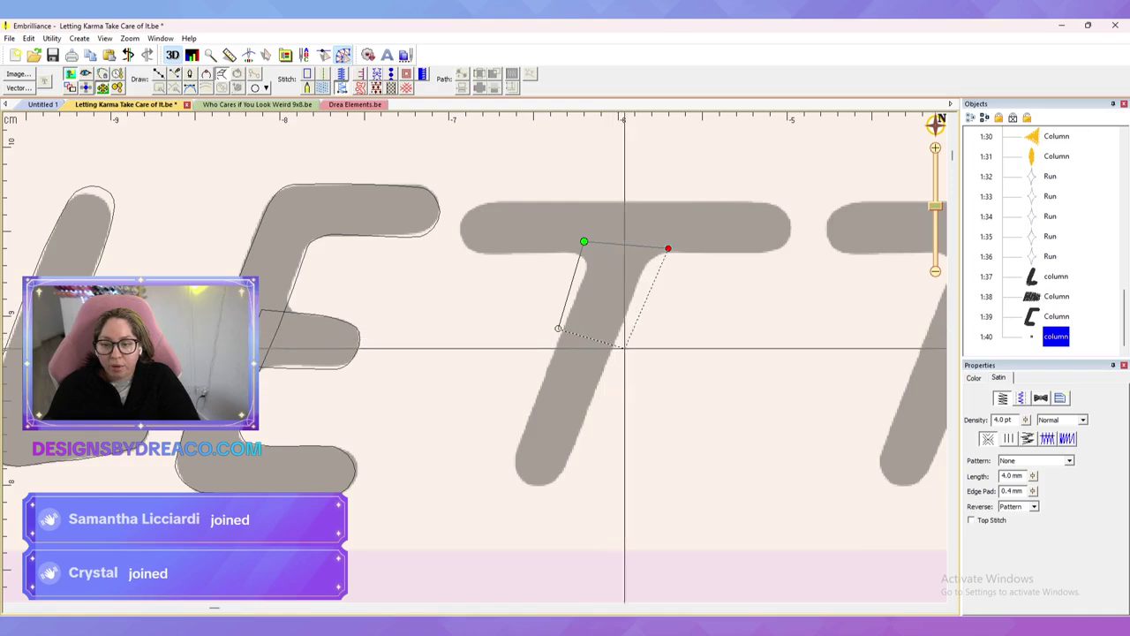
click(620, 341)
click(522, 420)
click(582, 434)
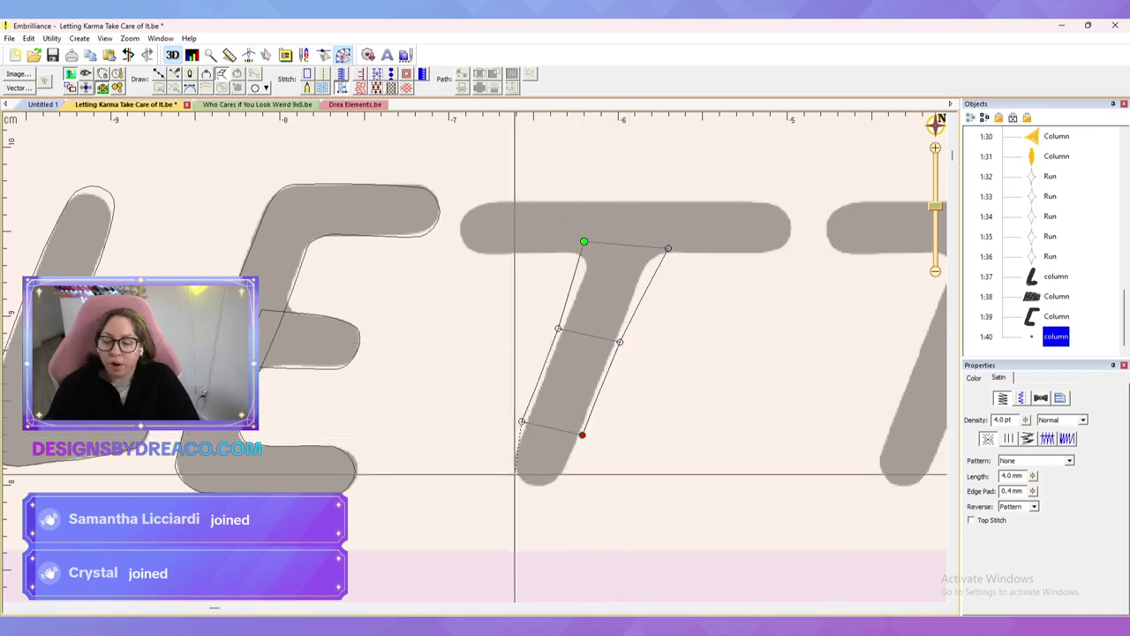
click(513, 457)
click(562, 472)
click(523, 480)
key(Return)
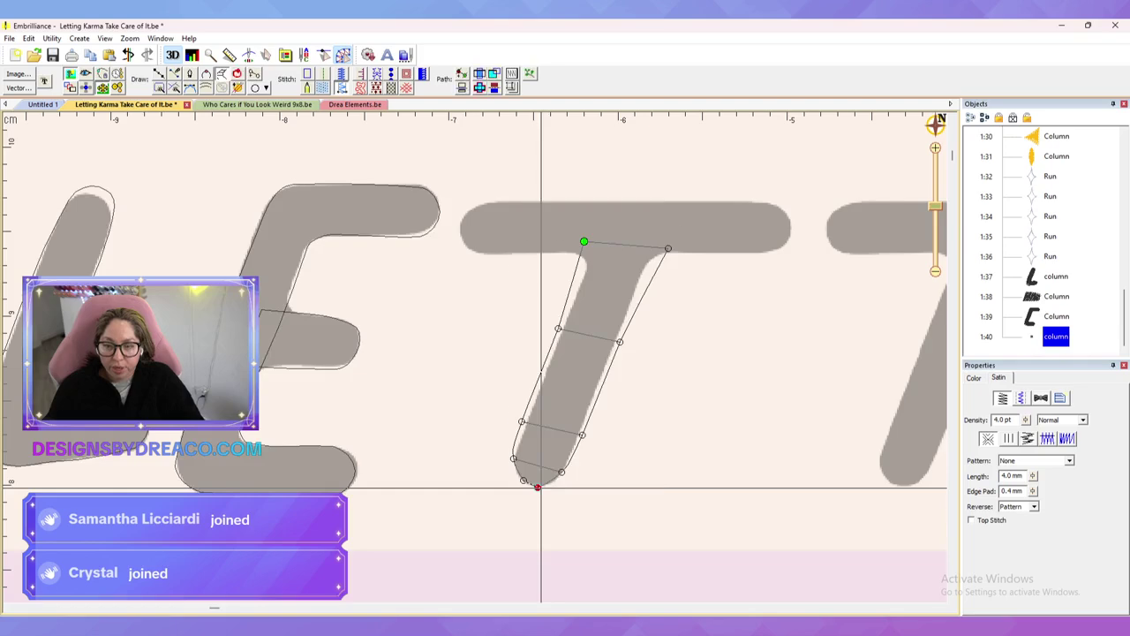
Step: Move the upper and middle points on the left edge of the T's stem column inward and adjust its lower tip nodes
drag(583, 241, 596, 240)
drag(557, 328, 563, 327)
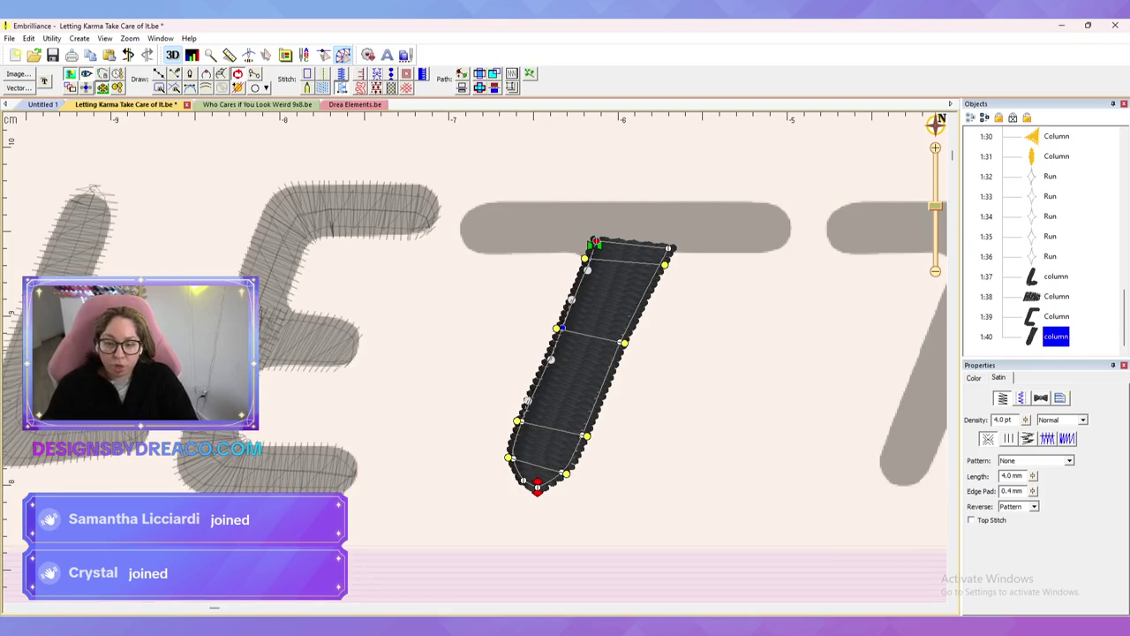
drag(556, 508, 513, 473)
right_click(523, 480)
click(556, 487)
click(649, 424)
click(574, 389)
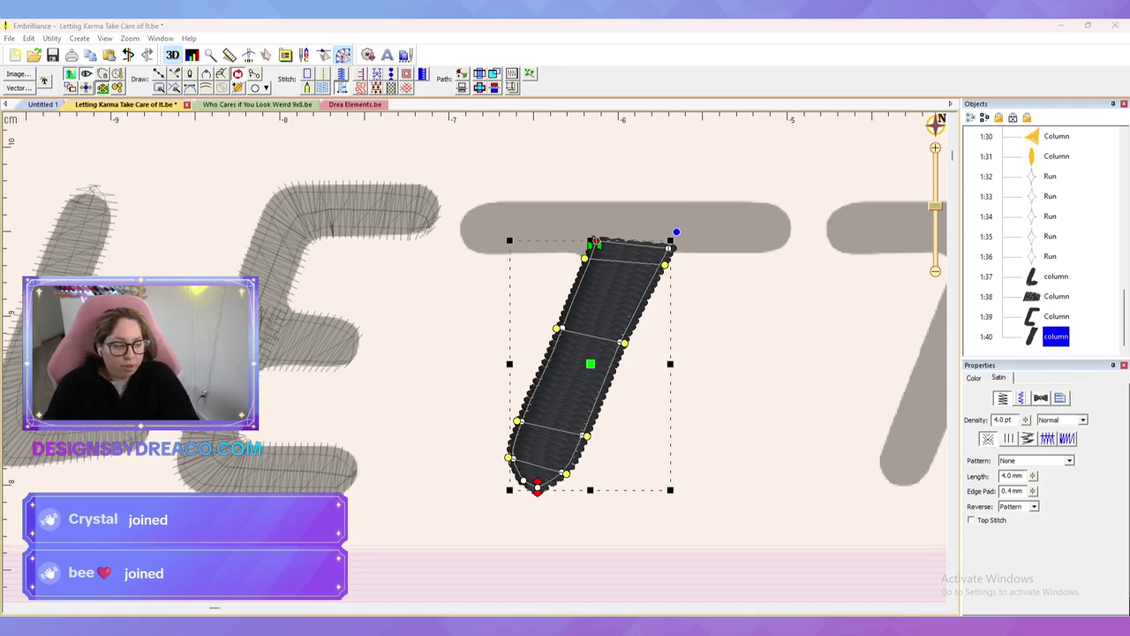
key(Escape)
click(615, 304)
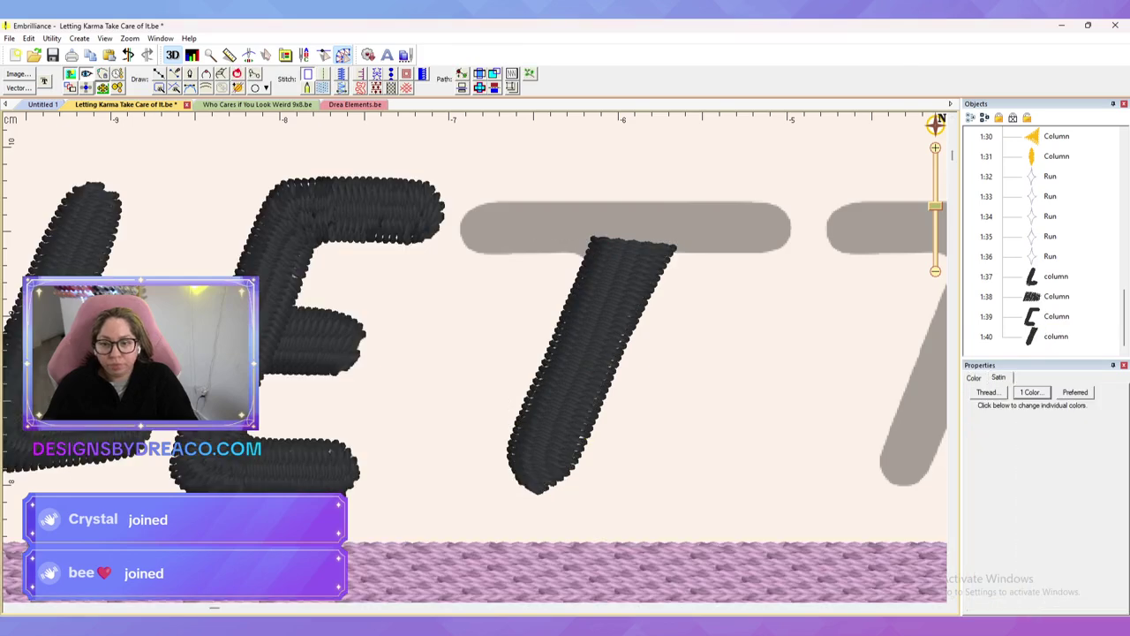
Step: Move the upper and middle points on the right edge of the T's stem column inward to match the artwork, and deselect it
click(669, 248)
drag(668, 248, 657, 245)
drag(620, 341, 616, 340)
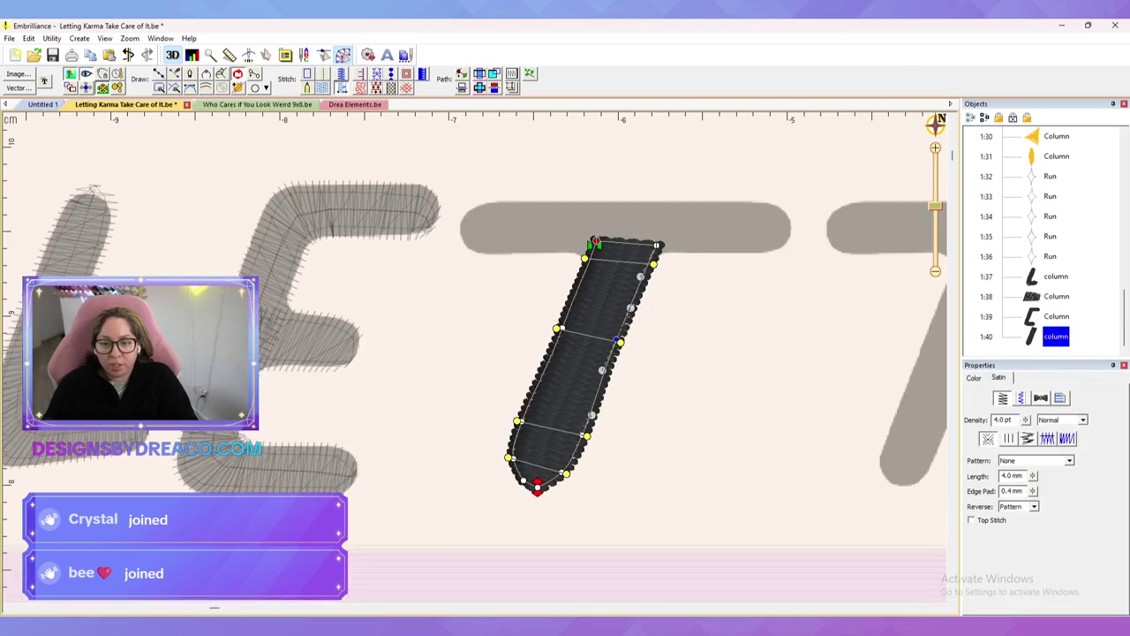
click(586, 364)
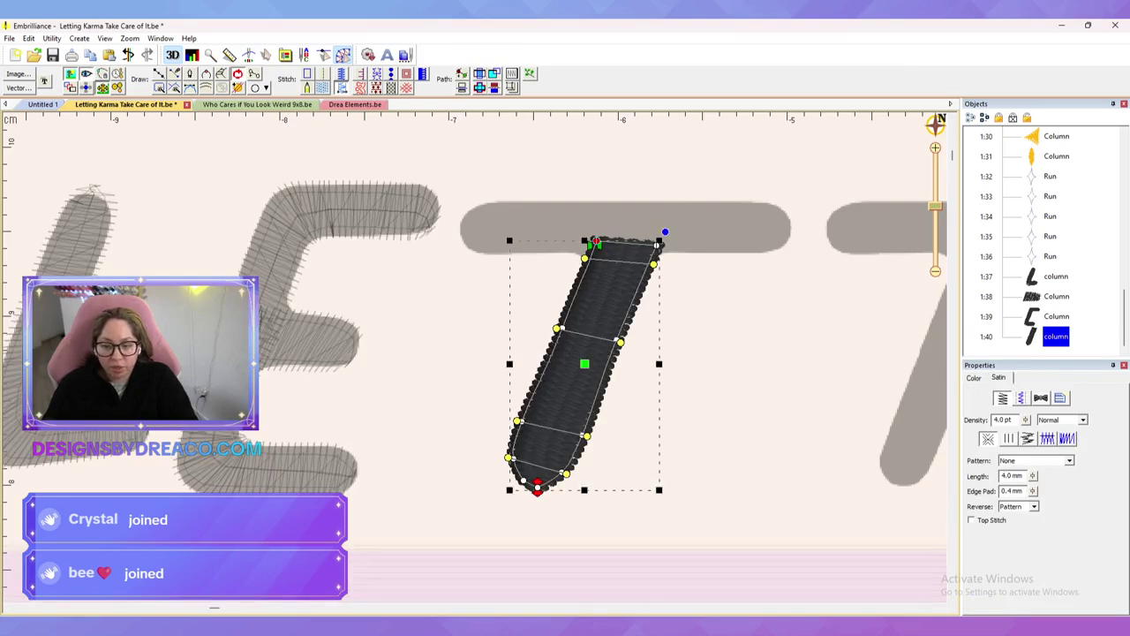
key(Escape)
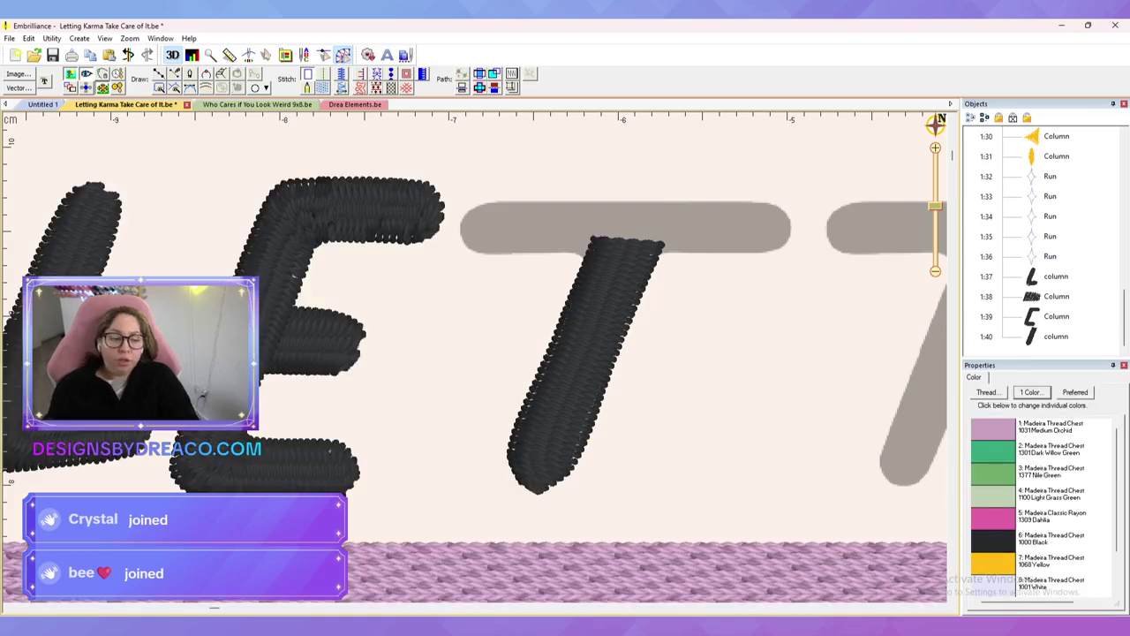
Step: Draw a satin column along the first T's crossbar with paired points from its left end to its right end
drag(477, 336, 514, 383)
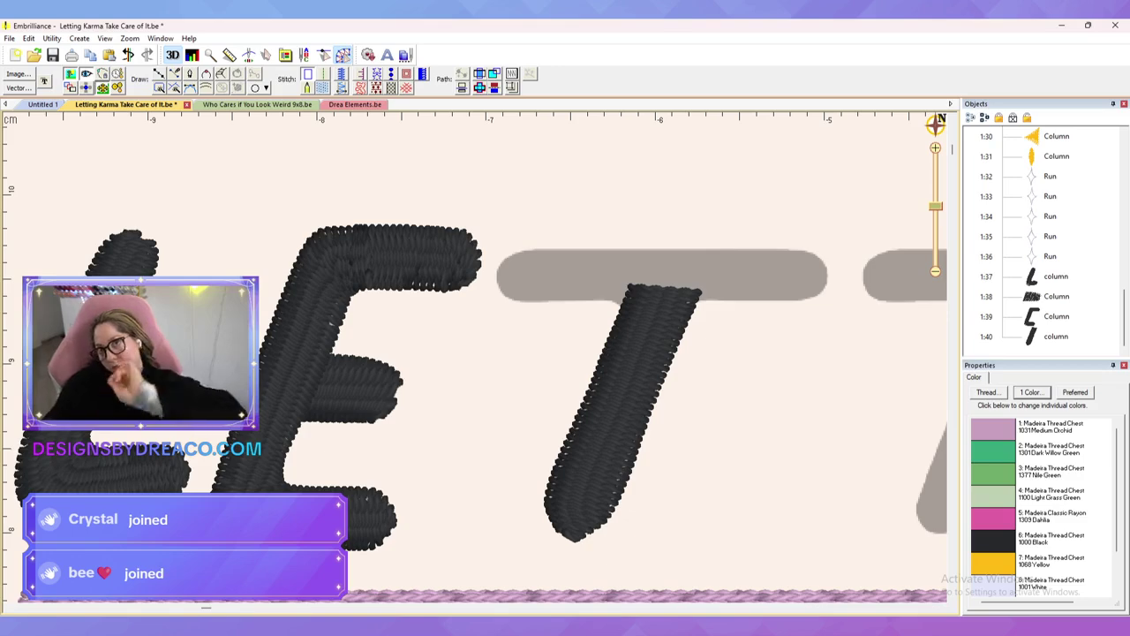
click(221, 73)
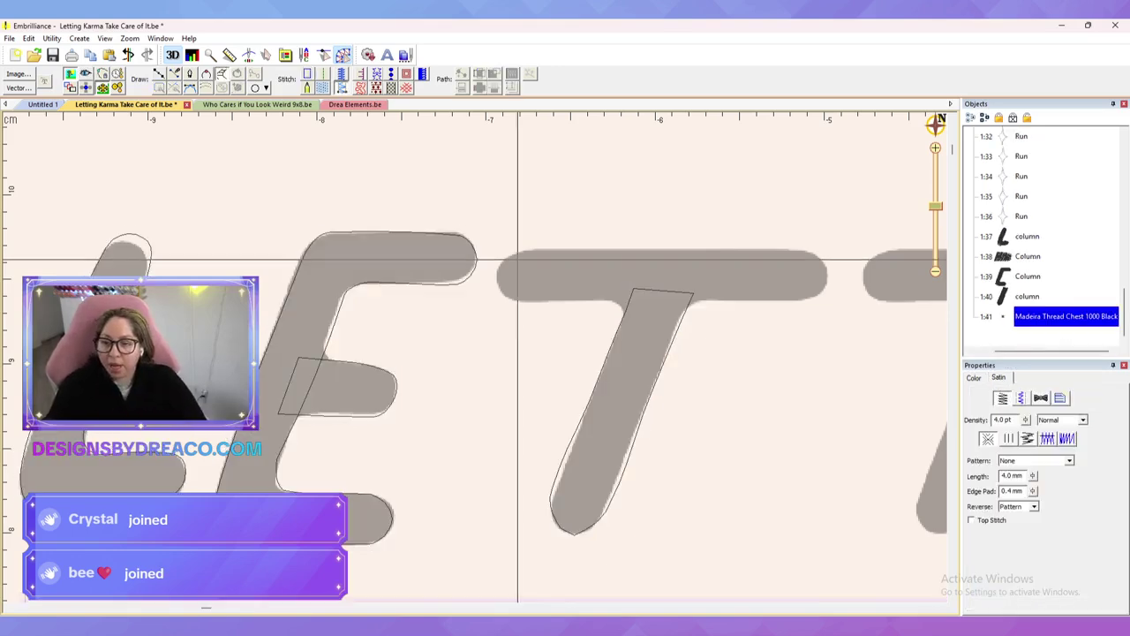
click(501, 260)
click(501, 289)
click(530, 301)
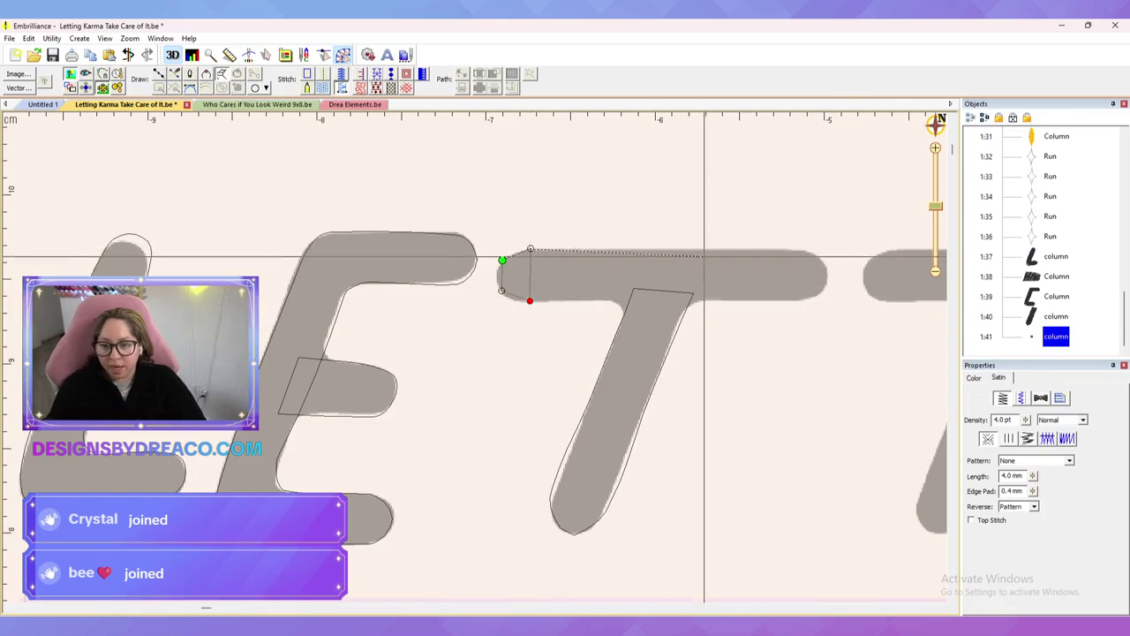
click(805, 251)
click(803, 301)
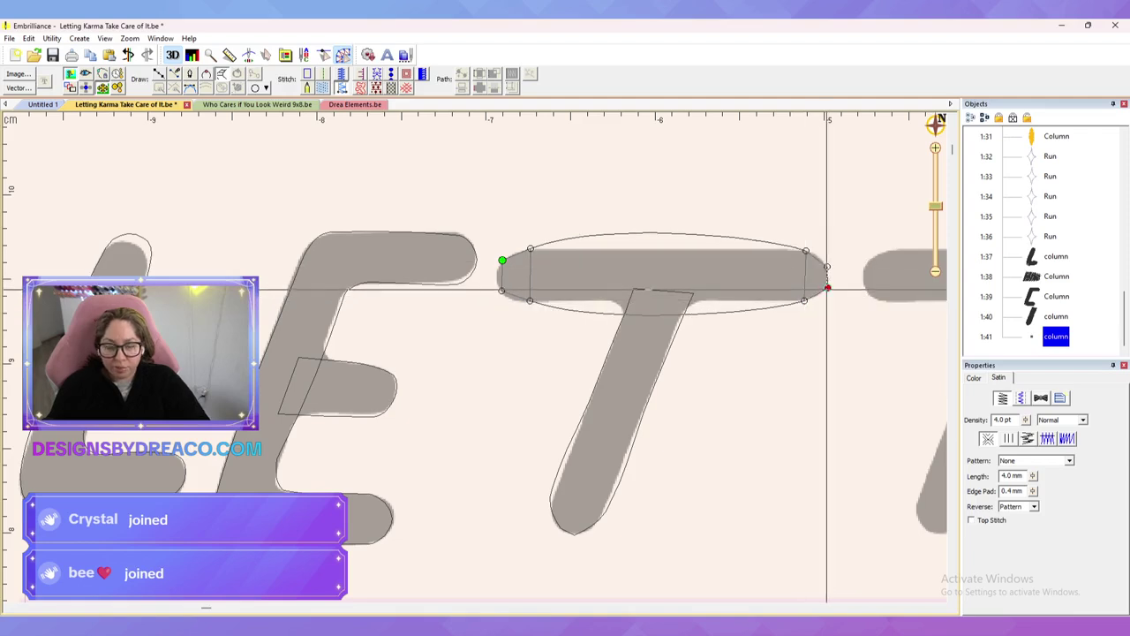
key(Return)
Step: Flatten the bulging upper and lower curves of the first T's crossbar column to follow the artwork
click(531, 249)
drag(616, 217, 646, 248)
drag(787, 241, 784, 243)
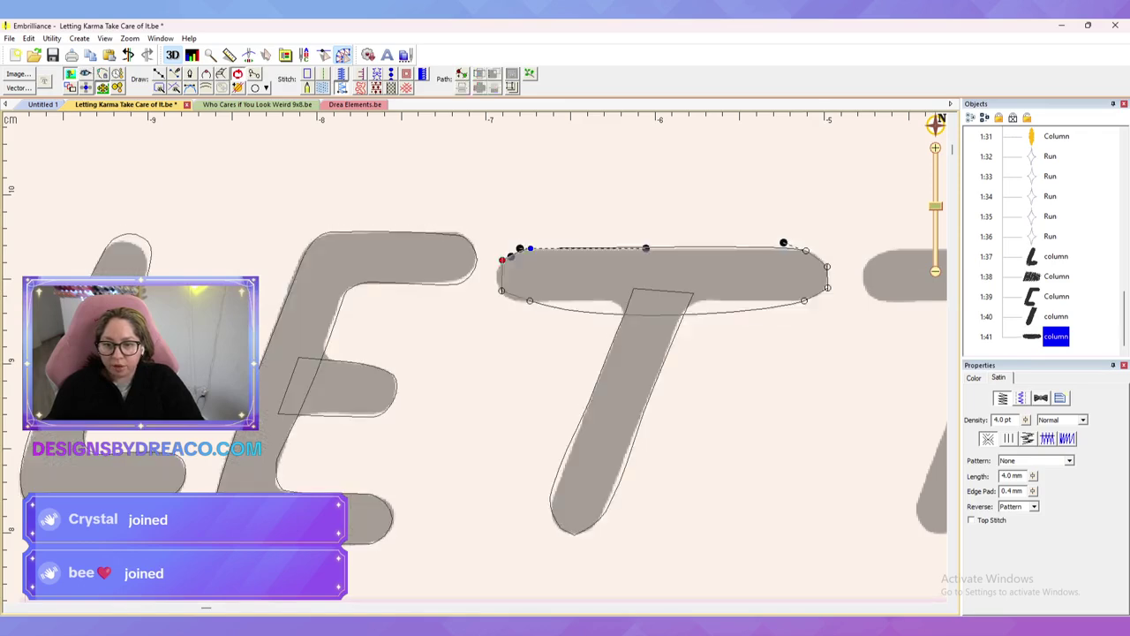
click(804, 301)
drag(615, 327, 642, 303)
Step: Adjust the end nodes at both ends of the first T's crossbar column and deselect it
drag(519, 287, 518, 265)
right_click(502, 259)
click(526, 268)
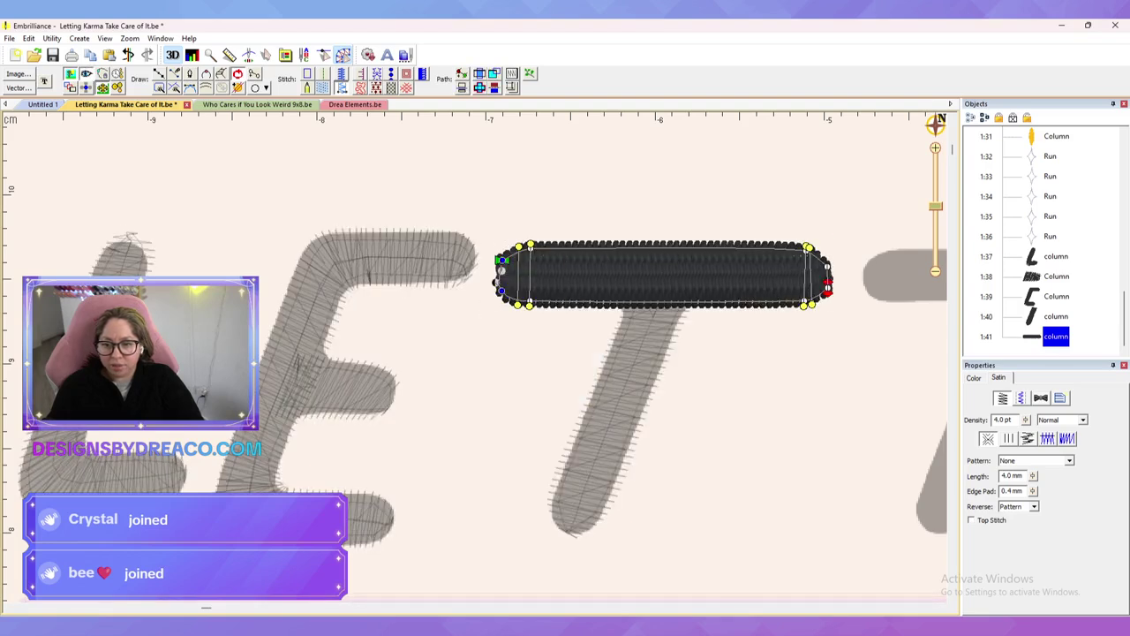
right_click(827, 288)
click(858, 296)
key(Escape)
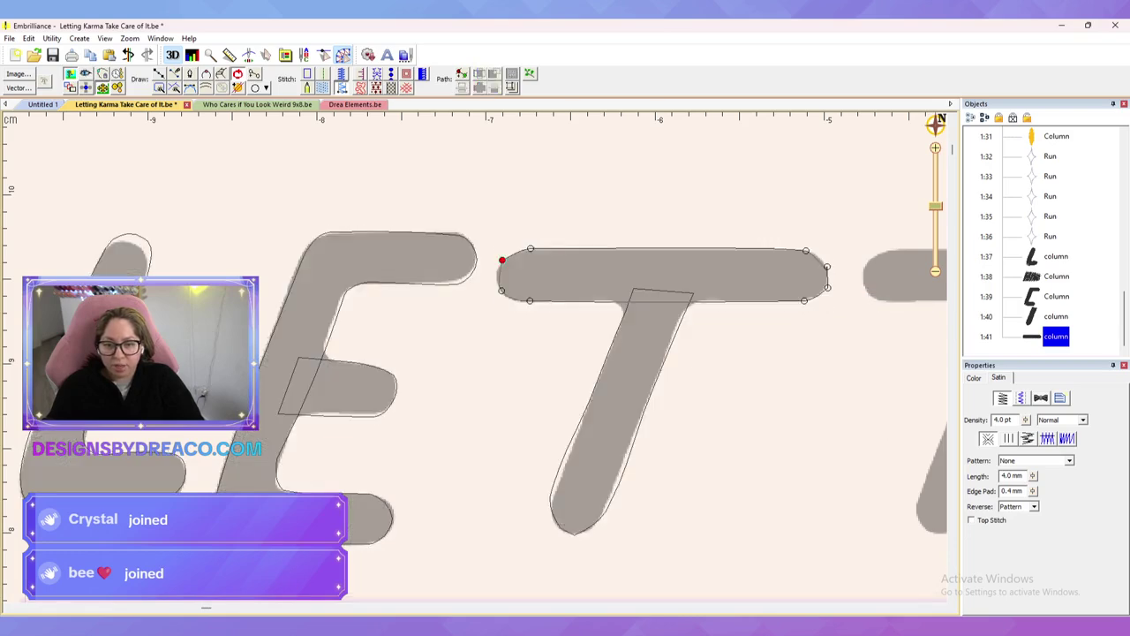
key(Escape)
Step: Examine the stitched L, E and T against the rest of the lettering and the frog design
scroll(476, 360, down, 4)
scroll(477, 360, down, 6)
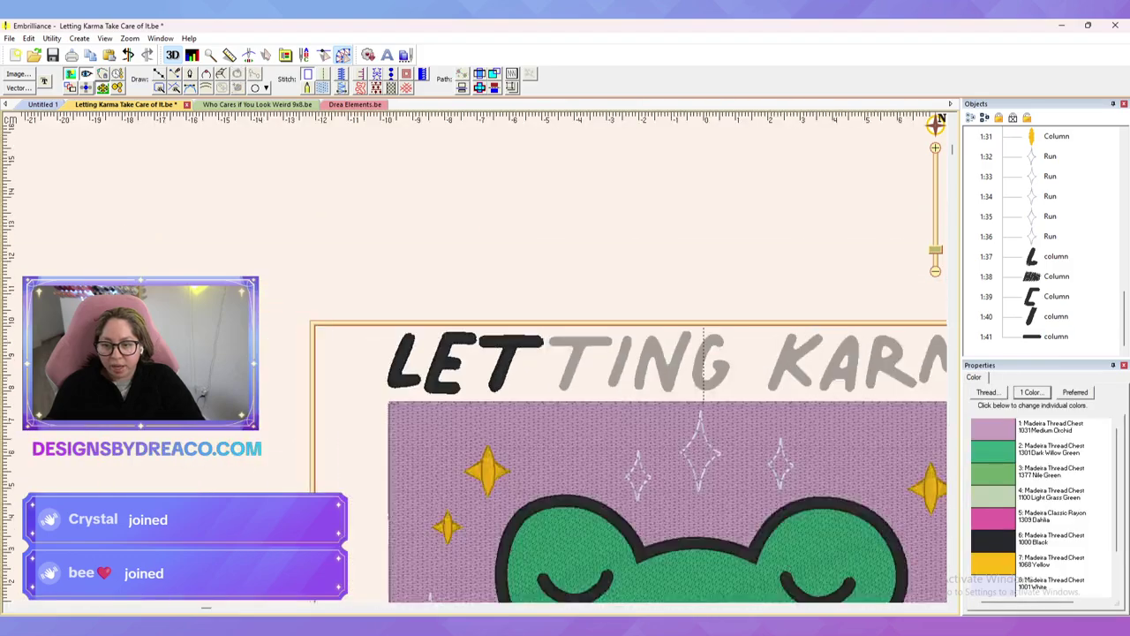
drag(477, 360, 482, 318)
scroll(476, 360, up, 2)
mouse_move(477, 361)
mouse_down()
mouse_move(551, 407)
mouse_move(489, 348)
mouse_up()
scroll(477, 360, up, 2)
scroll(477, 360, down, 2)
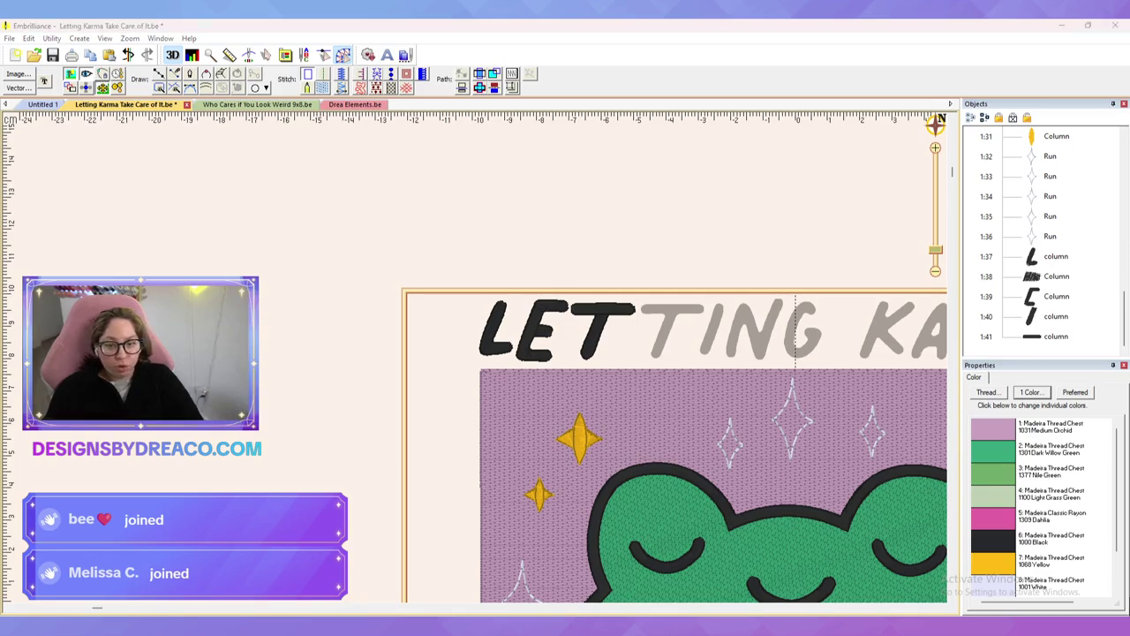
Step: Trace a closed outline around the slanted stem of the second T, starting inside its crossbar
scroll(477, 358, up, 5)
drag(759, 309, 465, 325)
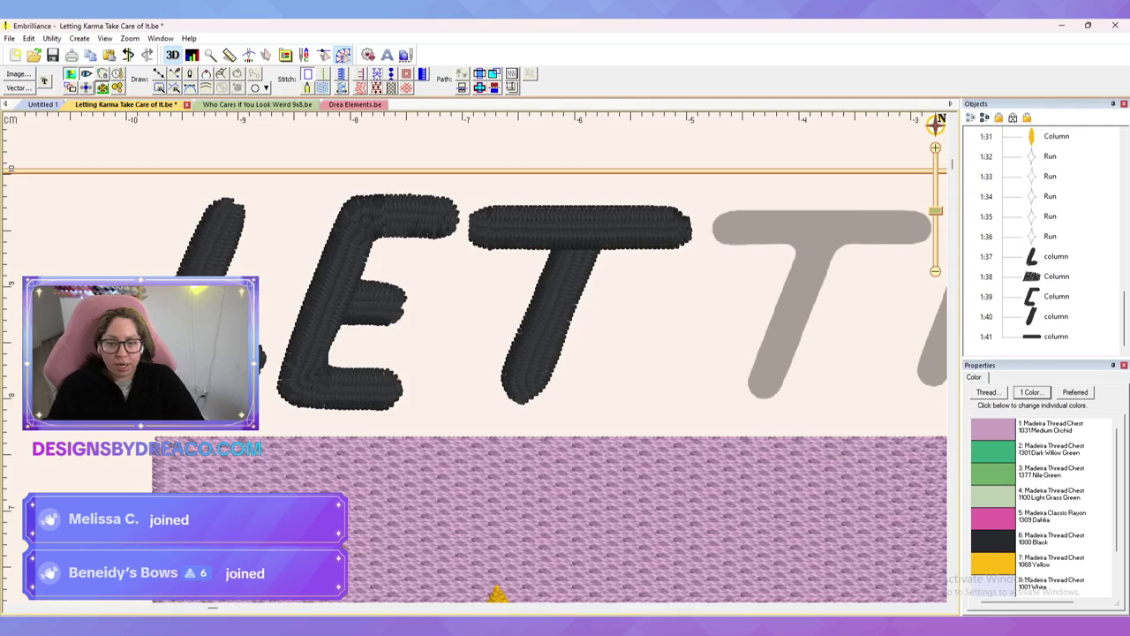
drag(618, 335, 559, 349)
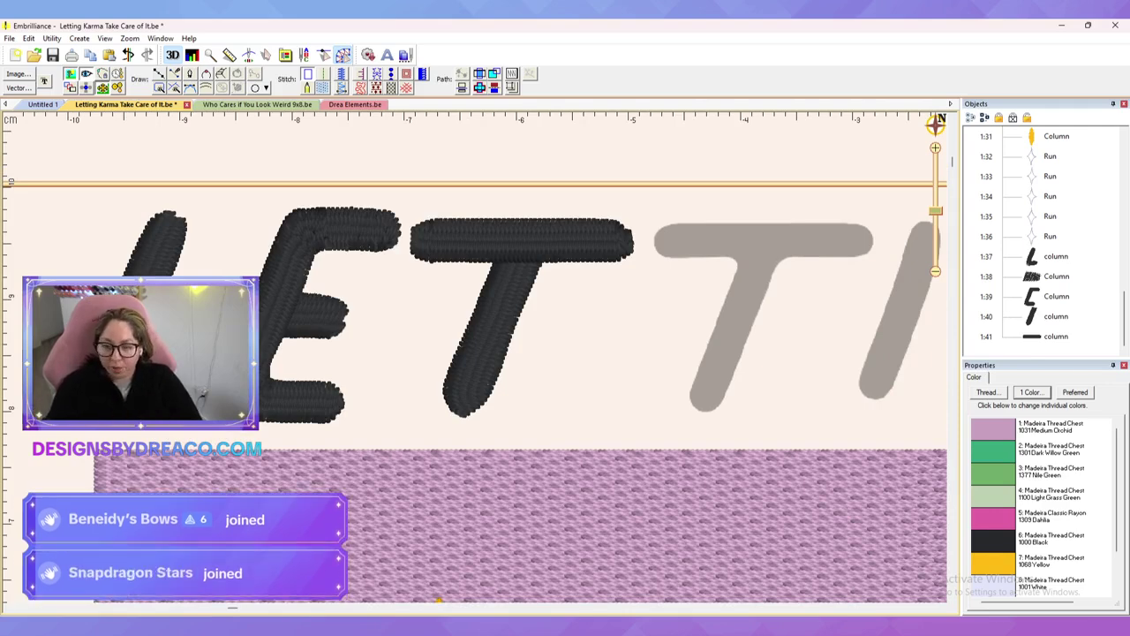
click(159, 74)
click(745, 250)
click(691, 395)
click(703, 407)
click(720, 399)
click(786, 253)
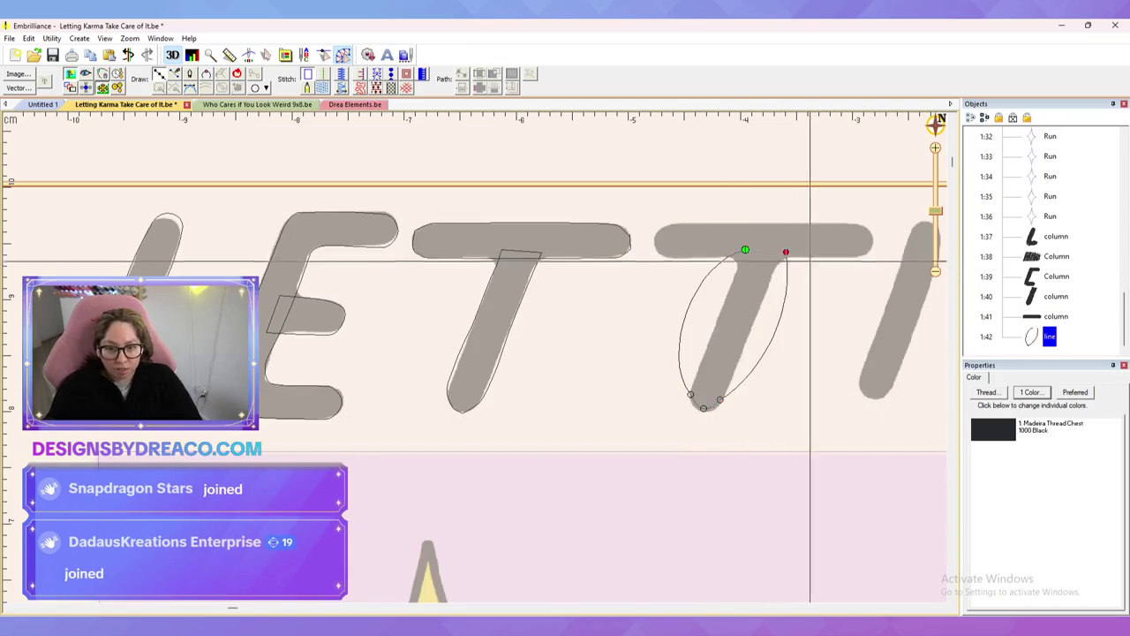
key(Return)
Step: Fit the left and right side curves of the second T's stem outline to the artwork
click(745, 250)
drag(693, 261, 731, 280)
drag(660, 353, 699, 353)
click(720, 400)
drag(765, 371, 748, 342)
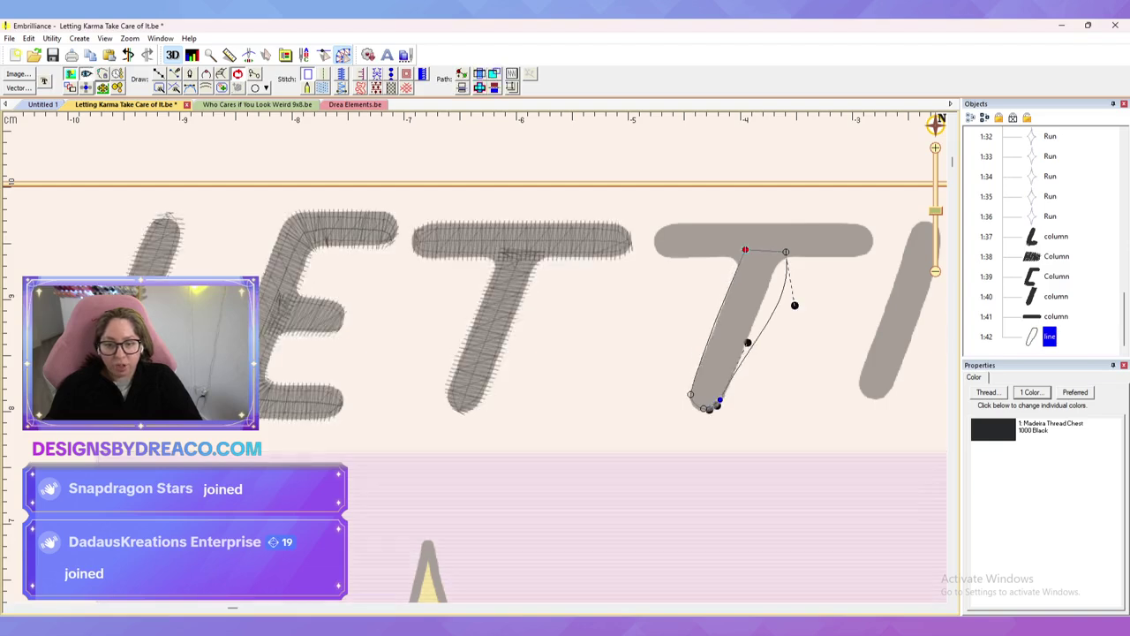
drag(794, 305, 759, 301)
drag(720, 400, 724, 398)
drag(752, 341, 751, 337)
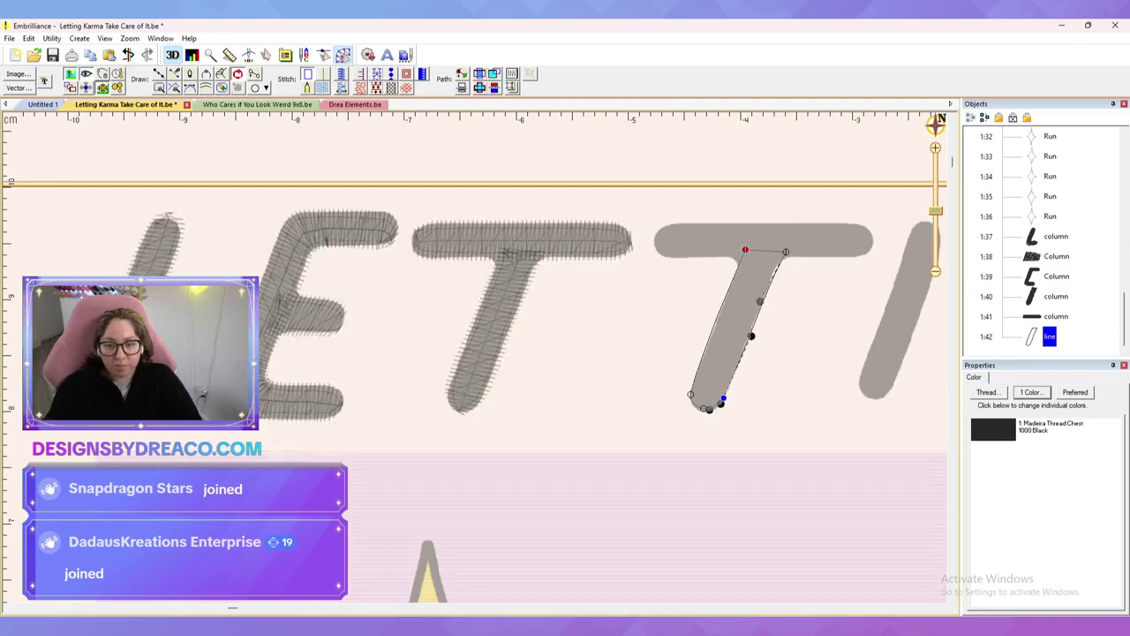
Step: Convert the second T's stem outline to a satin column and deselect it
click(786, 352)
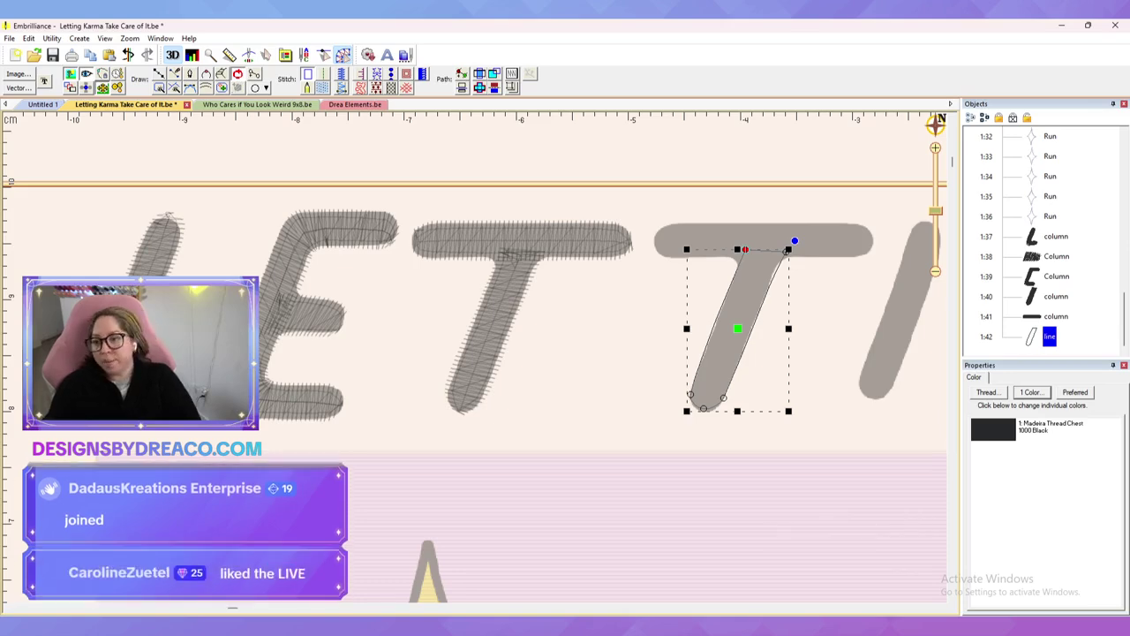
click(341, 86)
key(Escape)
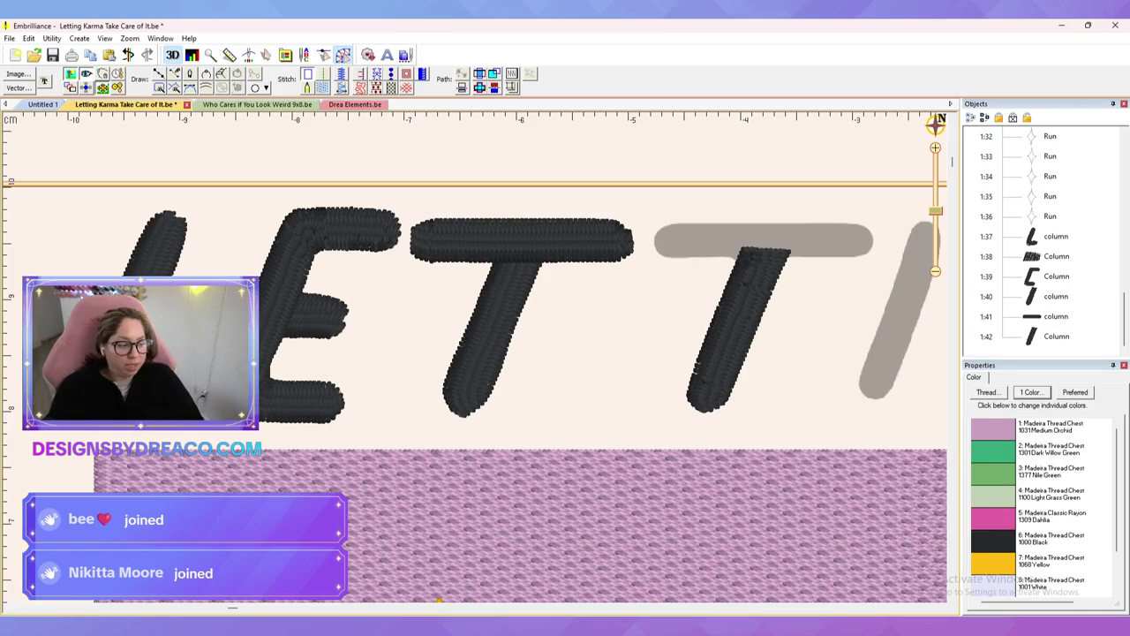
Step: Trace a closed outline around the second T's crossbar and convert it to a satin column
drag(654, 326, 566, 356)
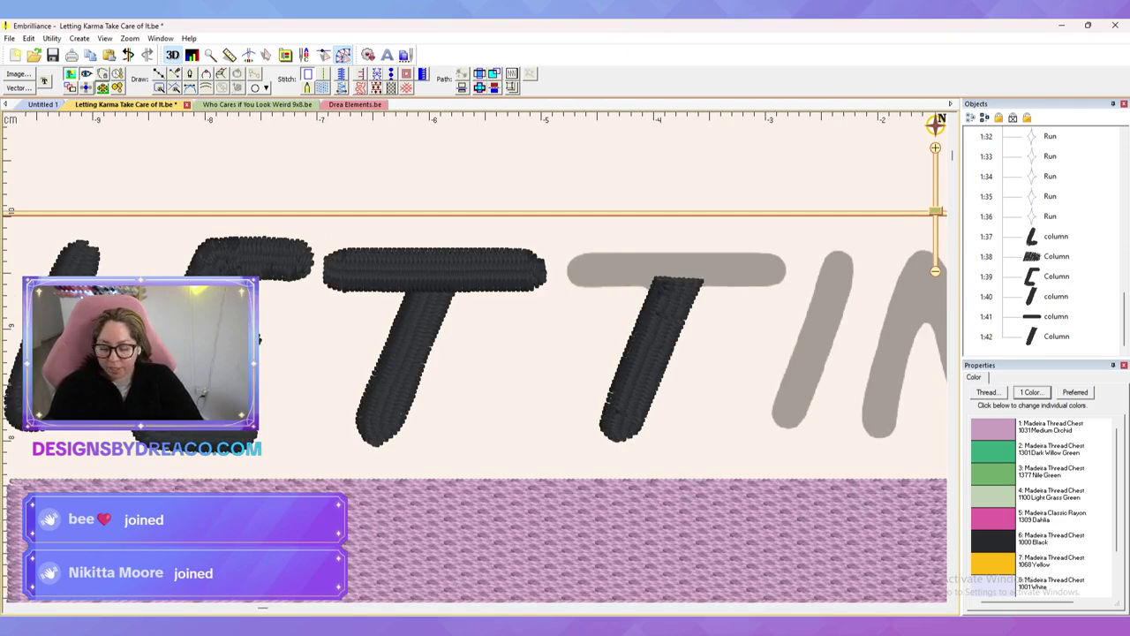
click(159, 74)
click(582, 255)
click(566, 268)
click(587, 286)
click(766, 284)
click(785, 272)
click(771, 254)
key(Return)
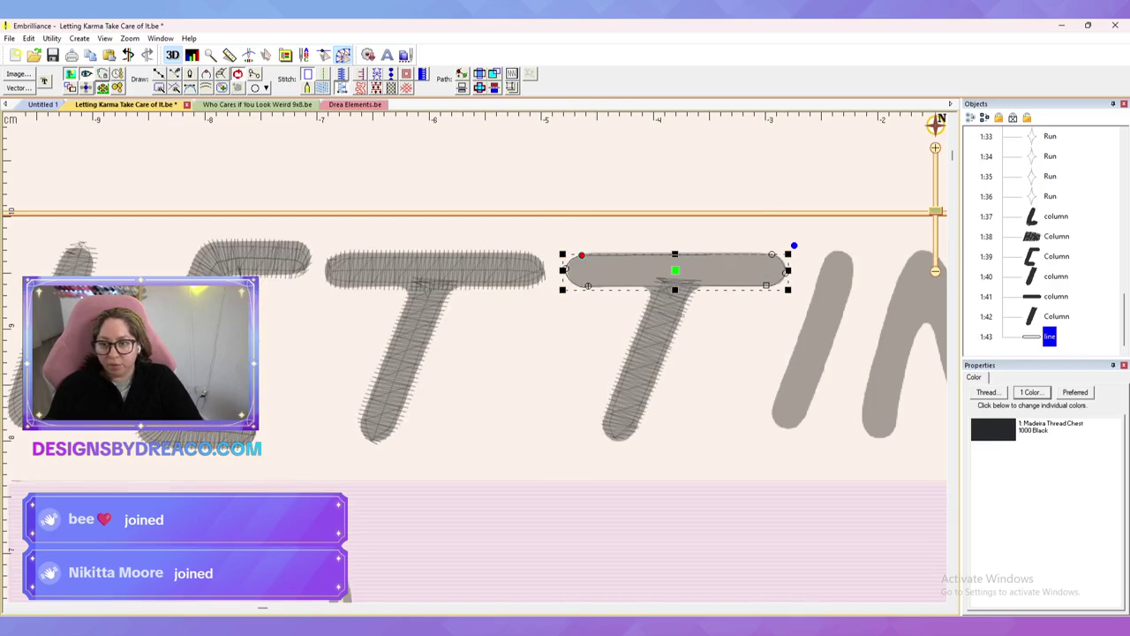
click(342, 87)
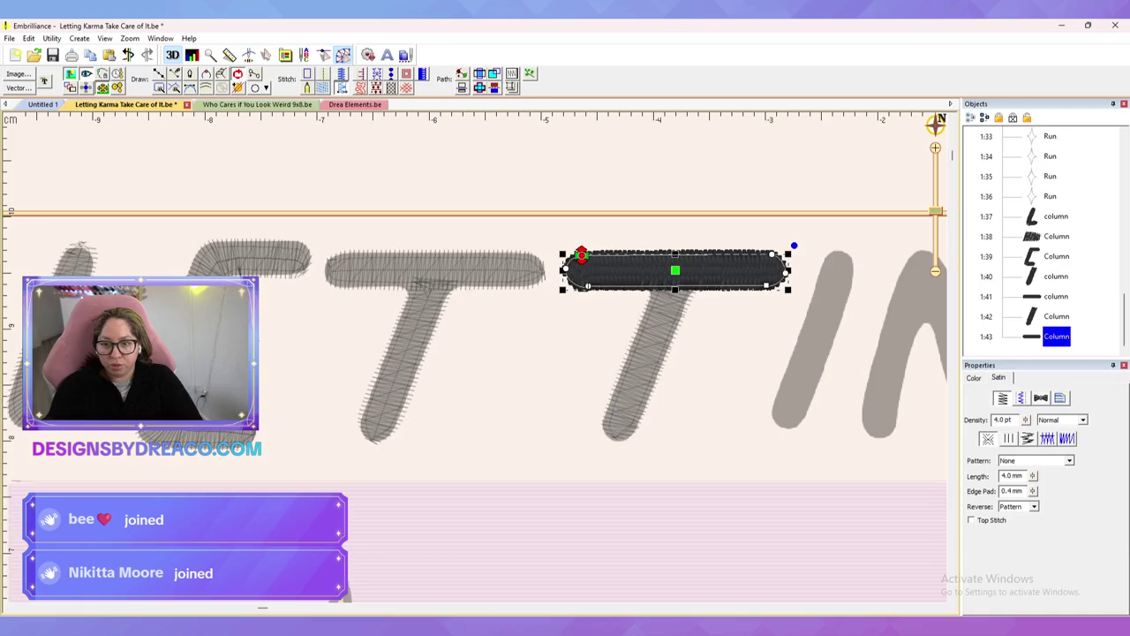
key(Escape)
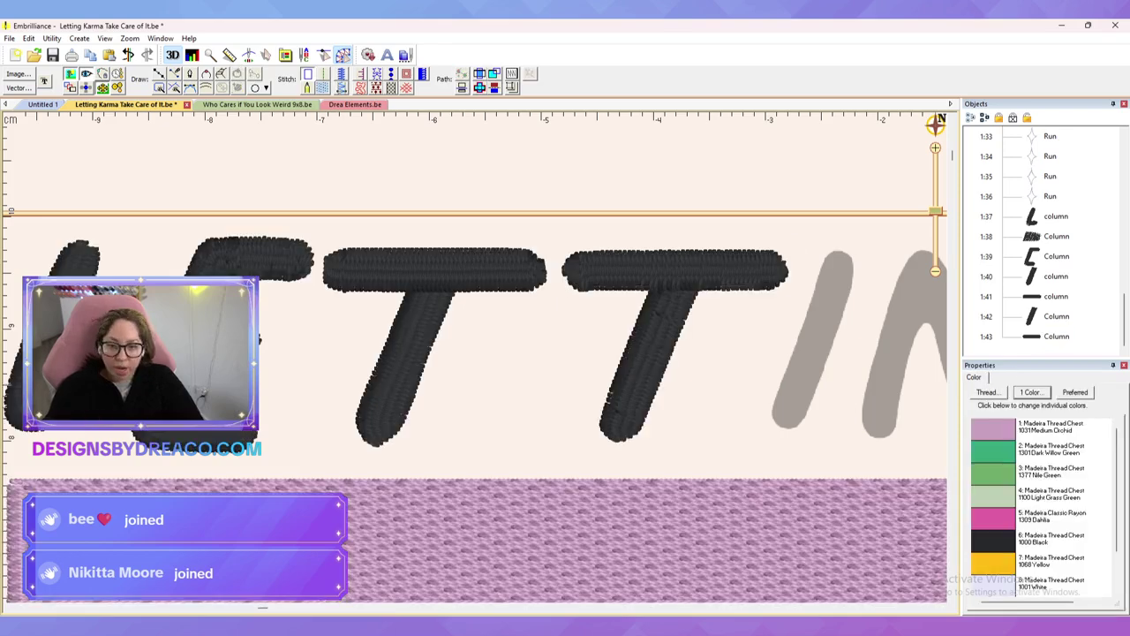
Step: Examine the stitching of both T letters, isolating their stem and crossbar columns for a closer look
scroll(479, 356, down, 3)
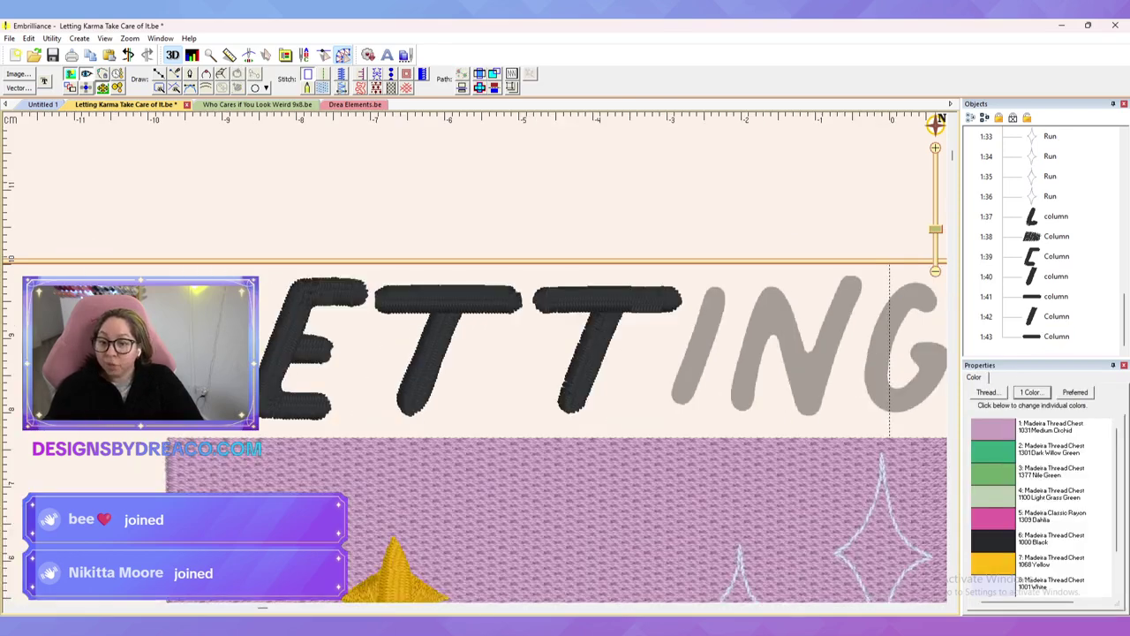
scroll(313, 406, up, 2)
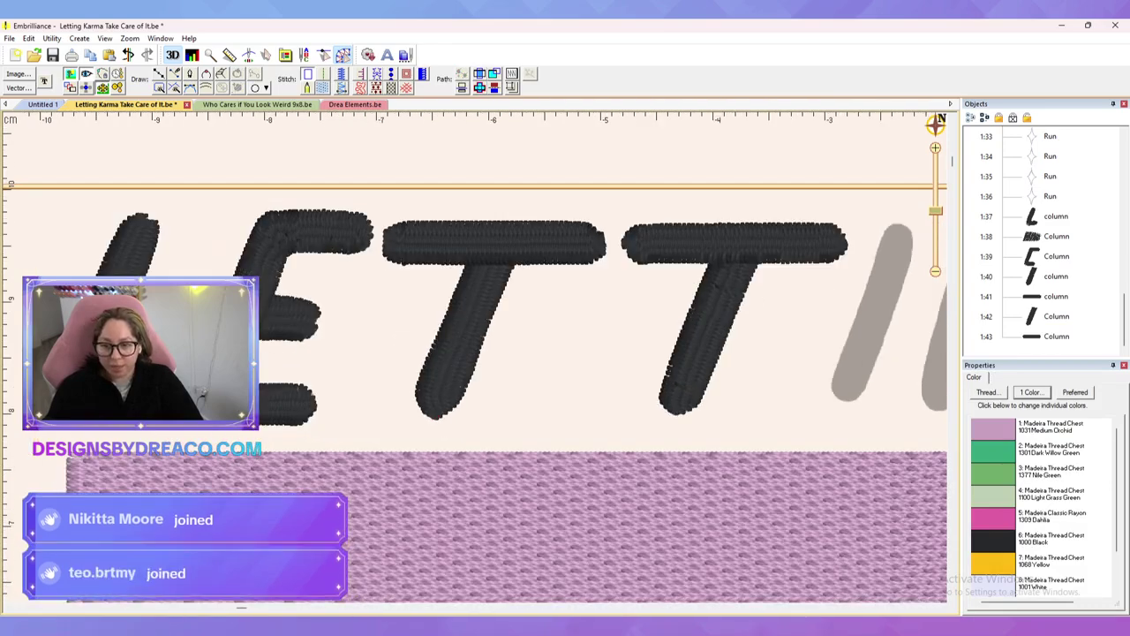
scroll(474, 354, down, 2)
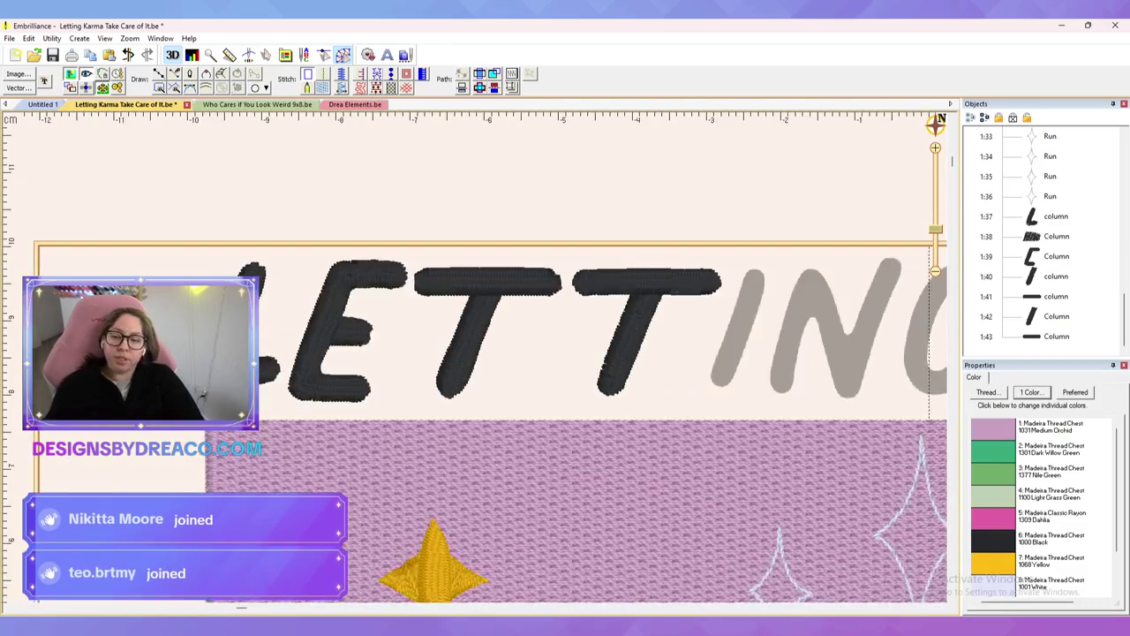
drag(474, 353, 504, 358)
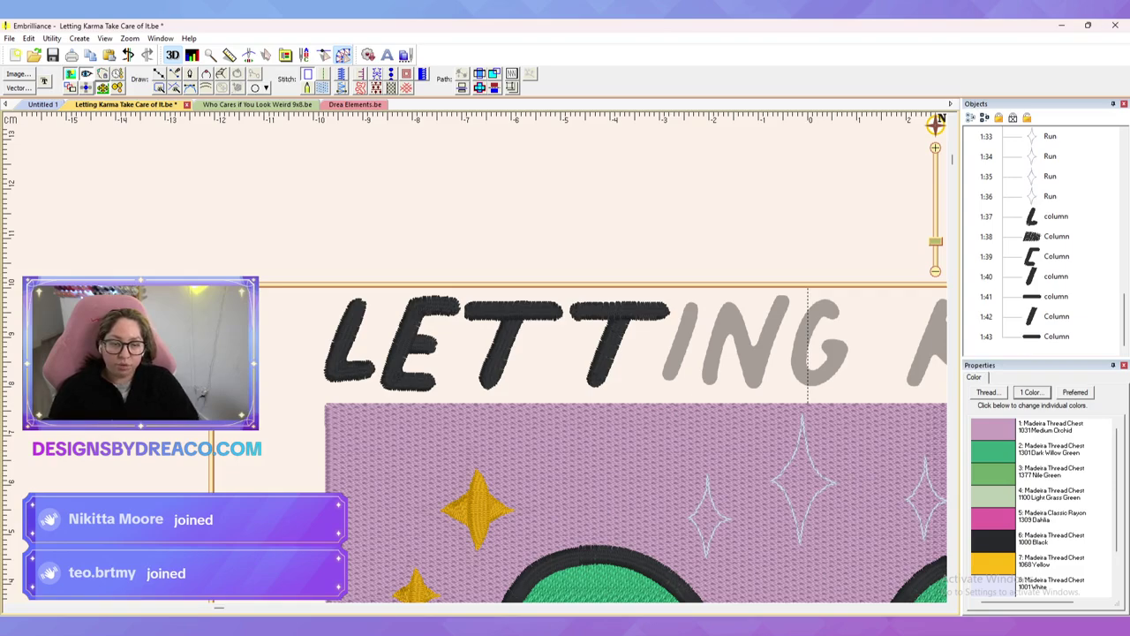
click(1056, 276)
shift+click(1056, 336)
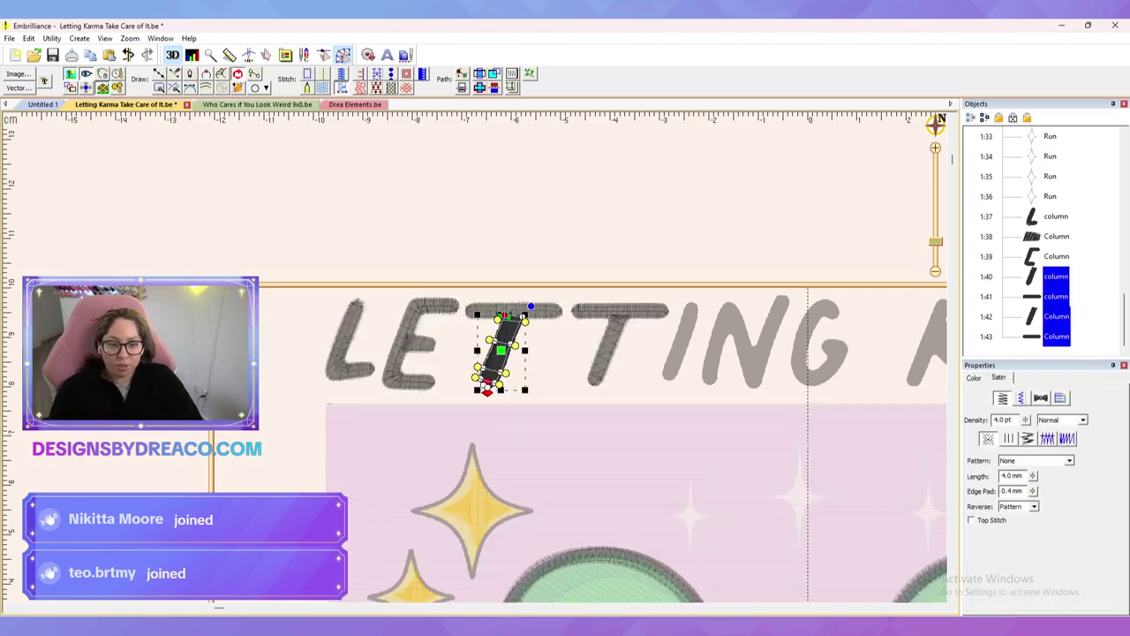
key(z)
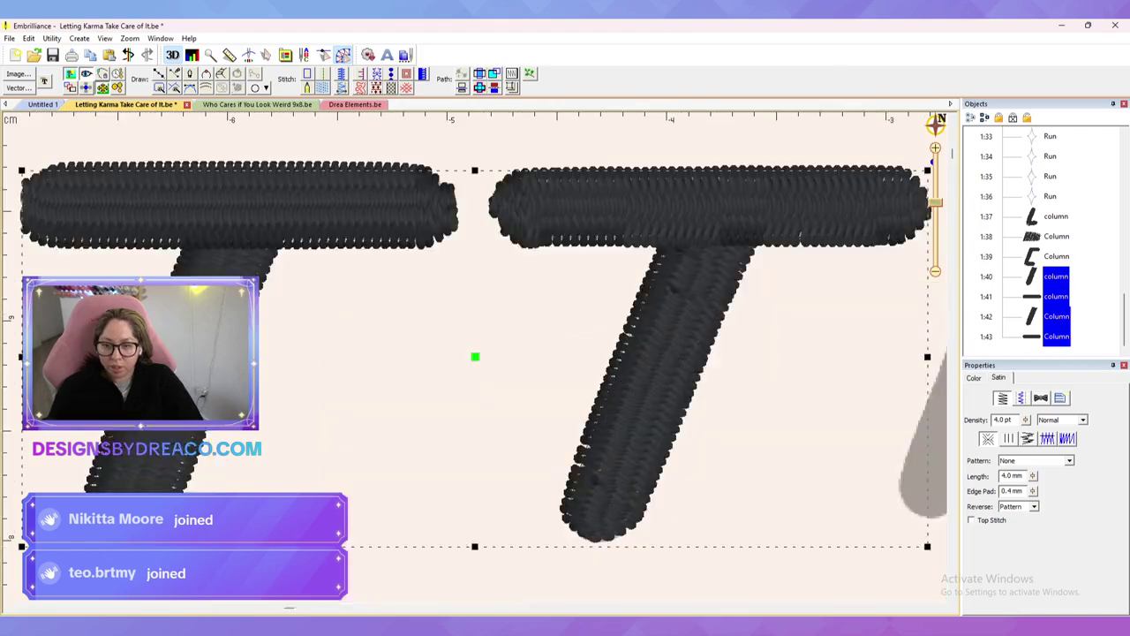
scroll(475, 357, down, 4)
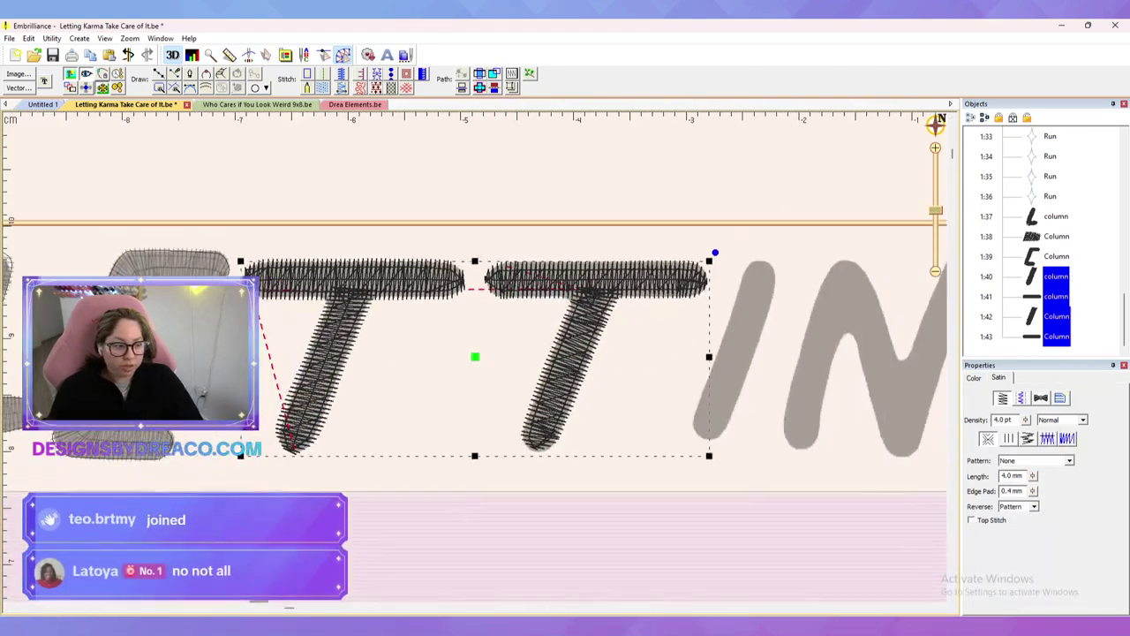
drag(475, 356, 579, 341)
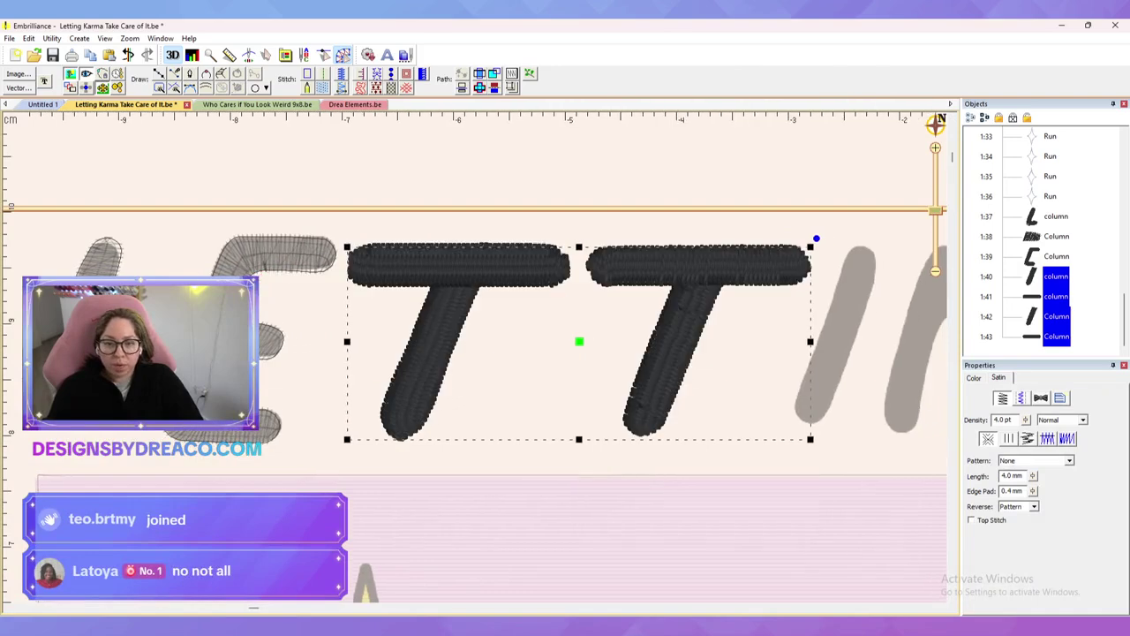
key(Escape)
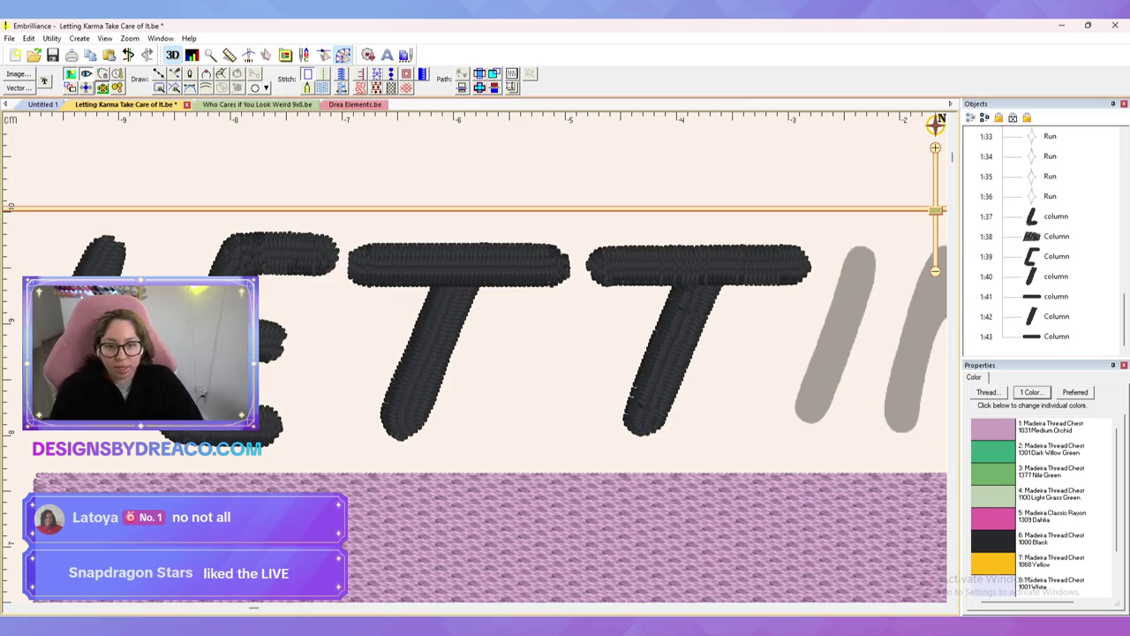
scroll(479, 354, down, 1)
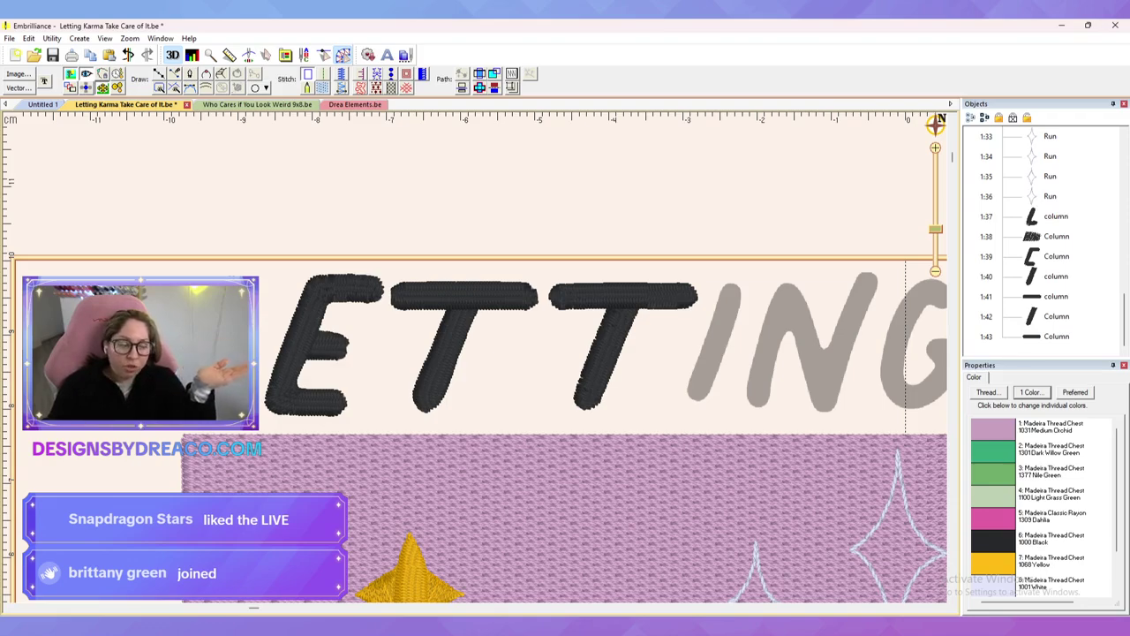
Step: Trace a closed outline around the slanted letter I and convert it to a satin column
scroll(475, 357, up, 4)
drag(706, 344, 324, 357)
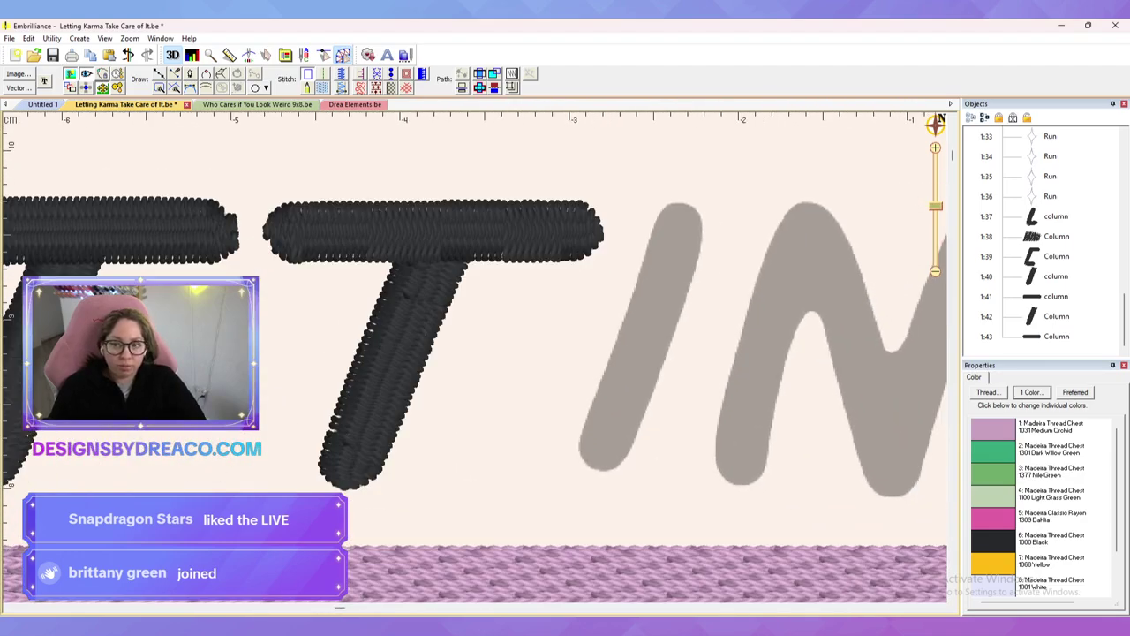
key(d)
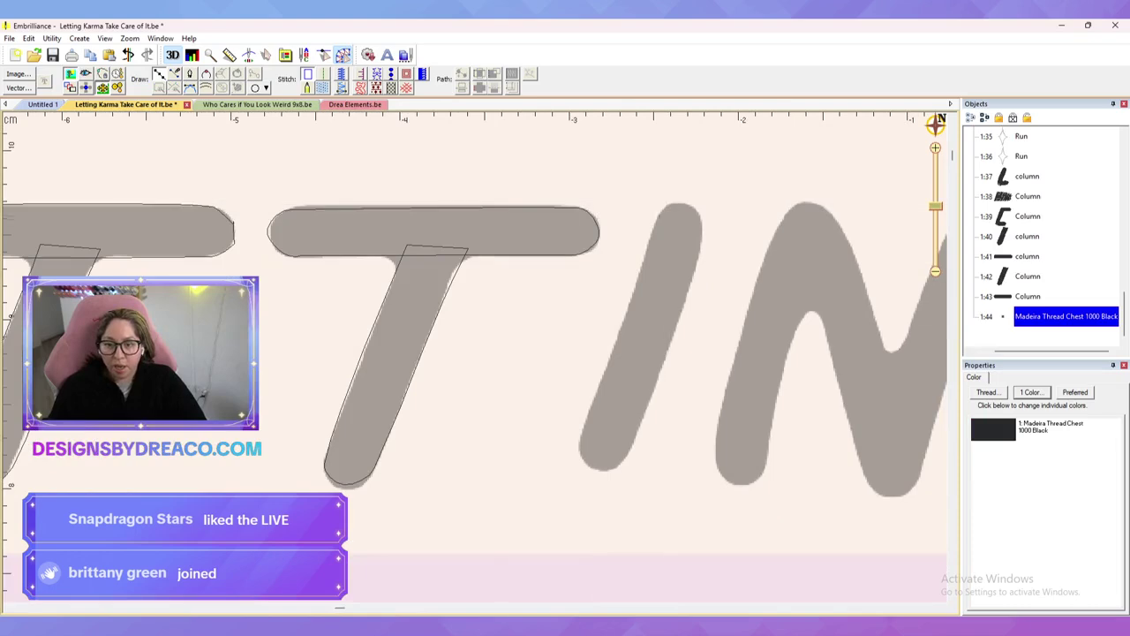
click(657, 220)
click(682, 205)
click(701, 226)
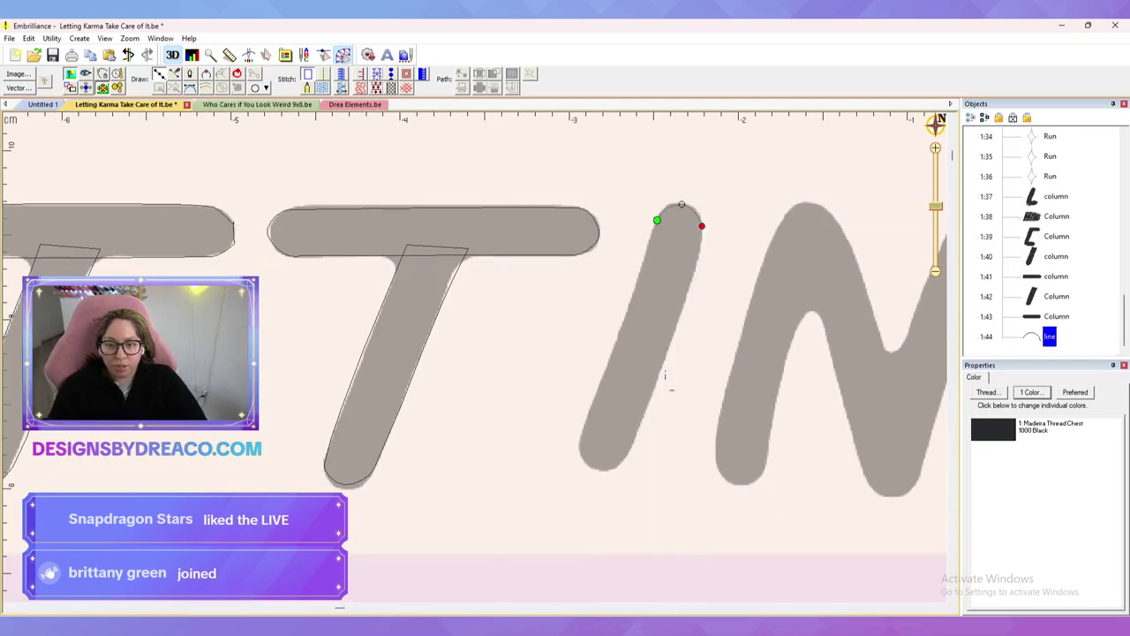
click(628, 452)
right_click(598, 471)
right_click(577, 439)
key(Return)
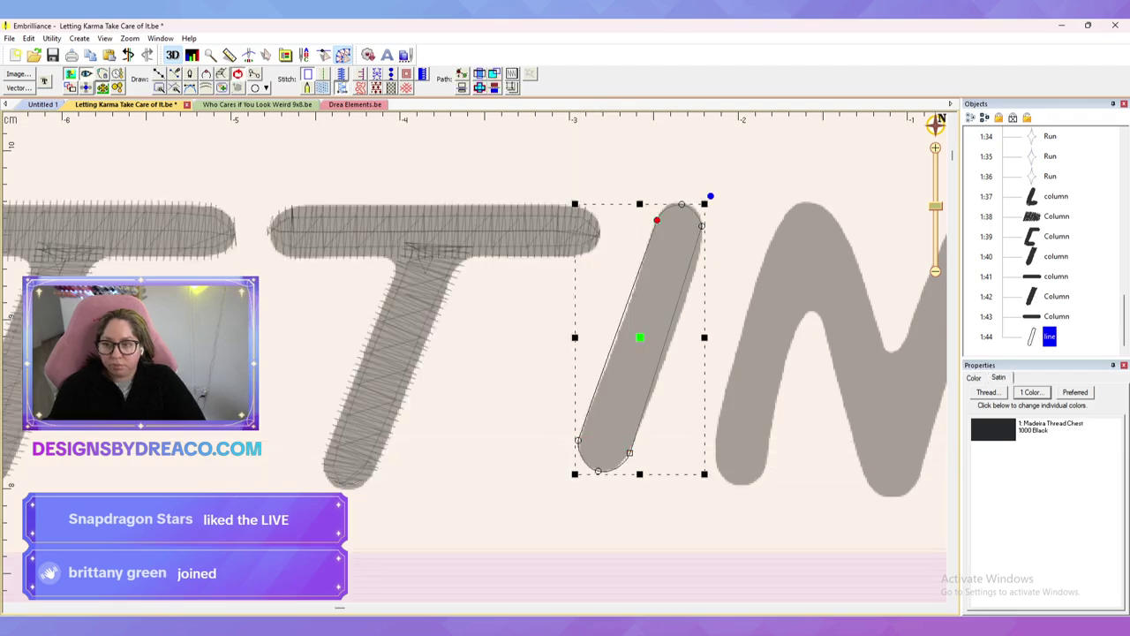
scroll(477, 357, right, 8)
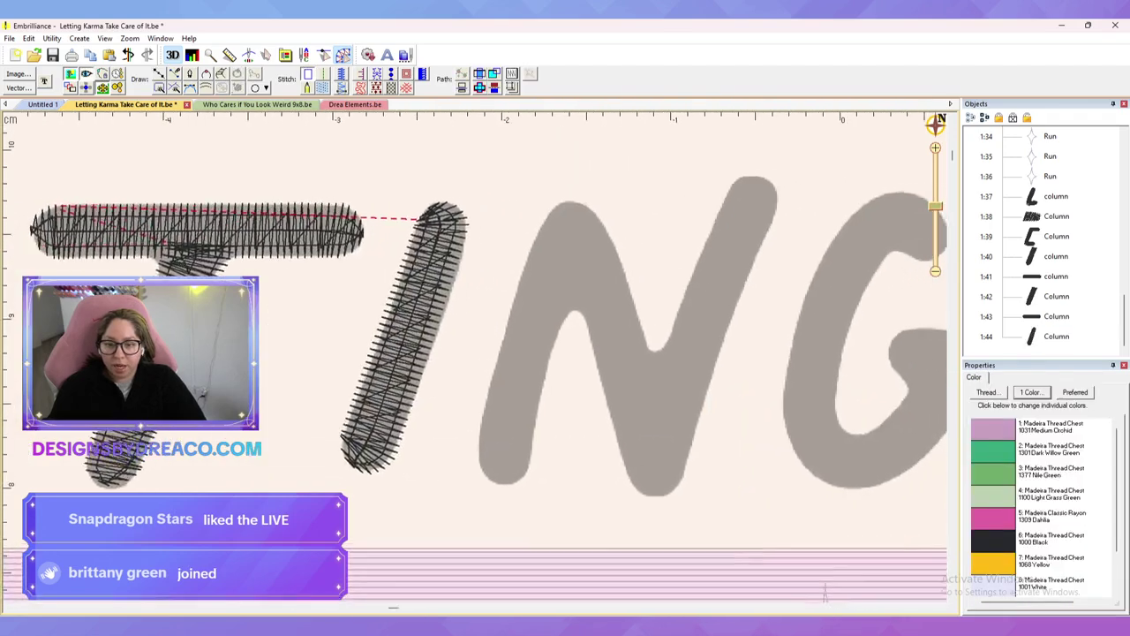
Step: Trace a closed outline around the N's left stroke, ending with a slanted edge inside the upper bend
scroll(477, 357, up, 1)
scroll(474, 356, down, 2)
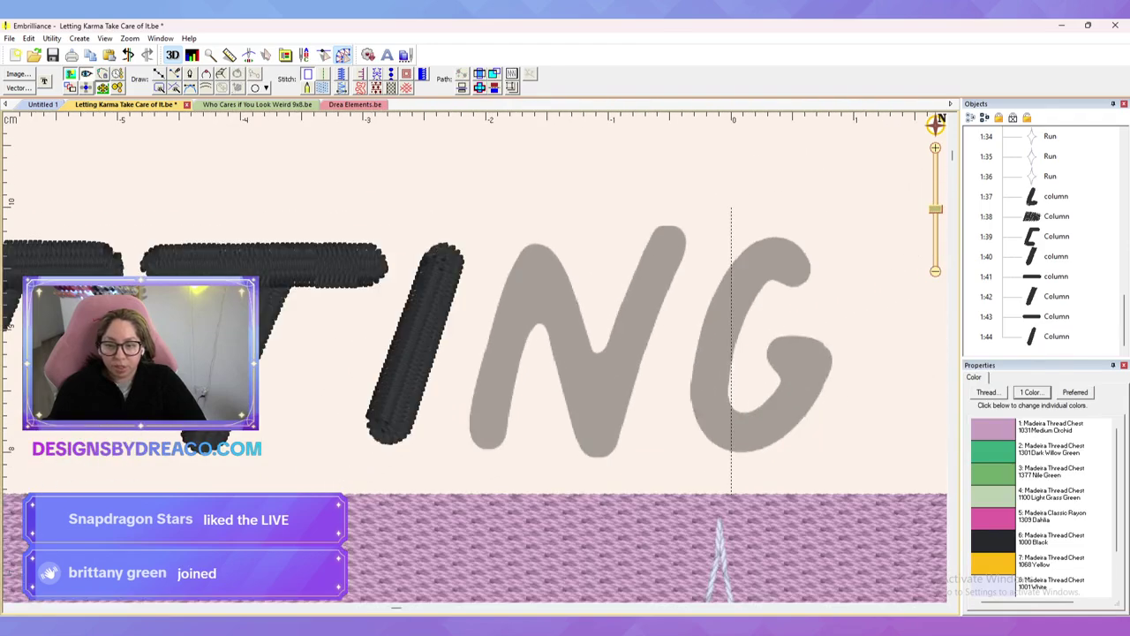
scroll(477, 357, up, 1)
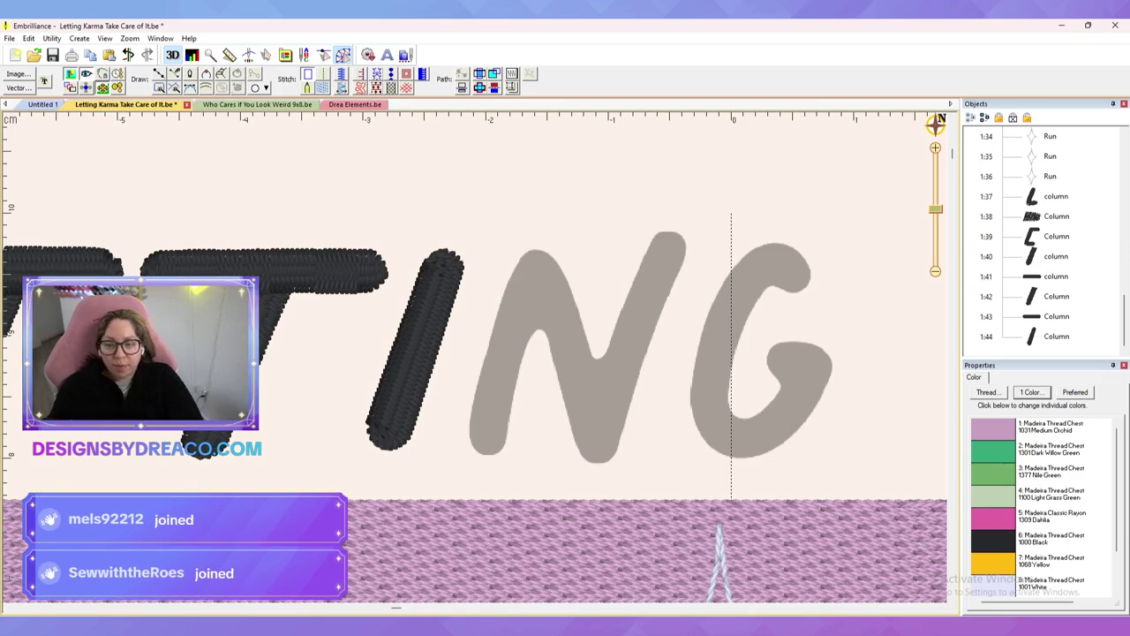
key(alt+Tab)
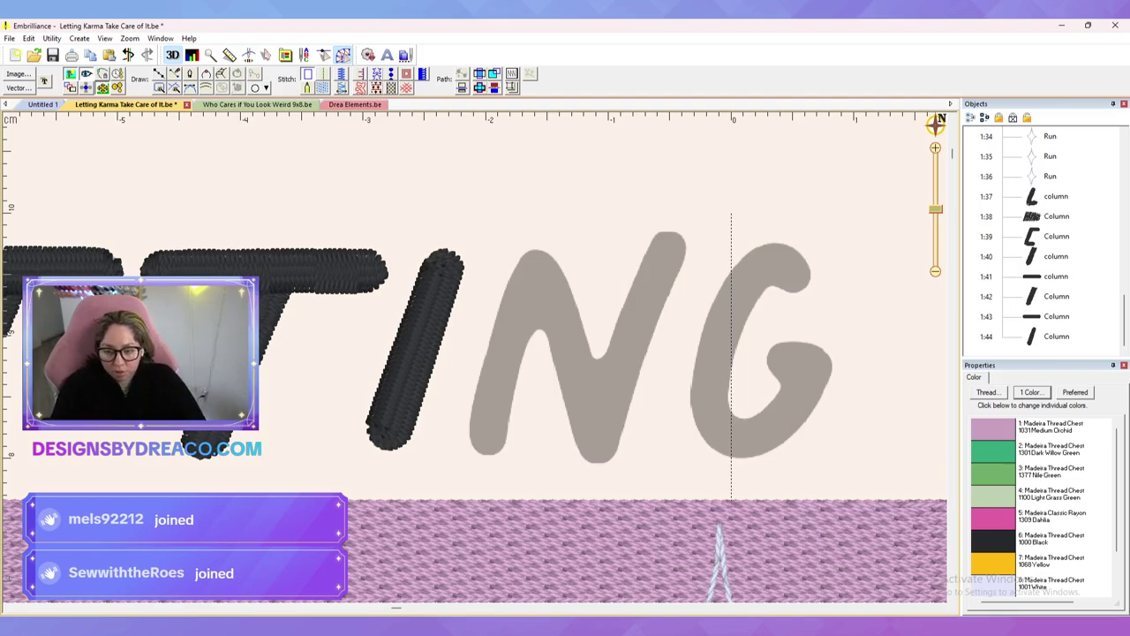
scroll(478, 355, up, 1)
click(159, 74)
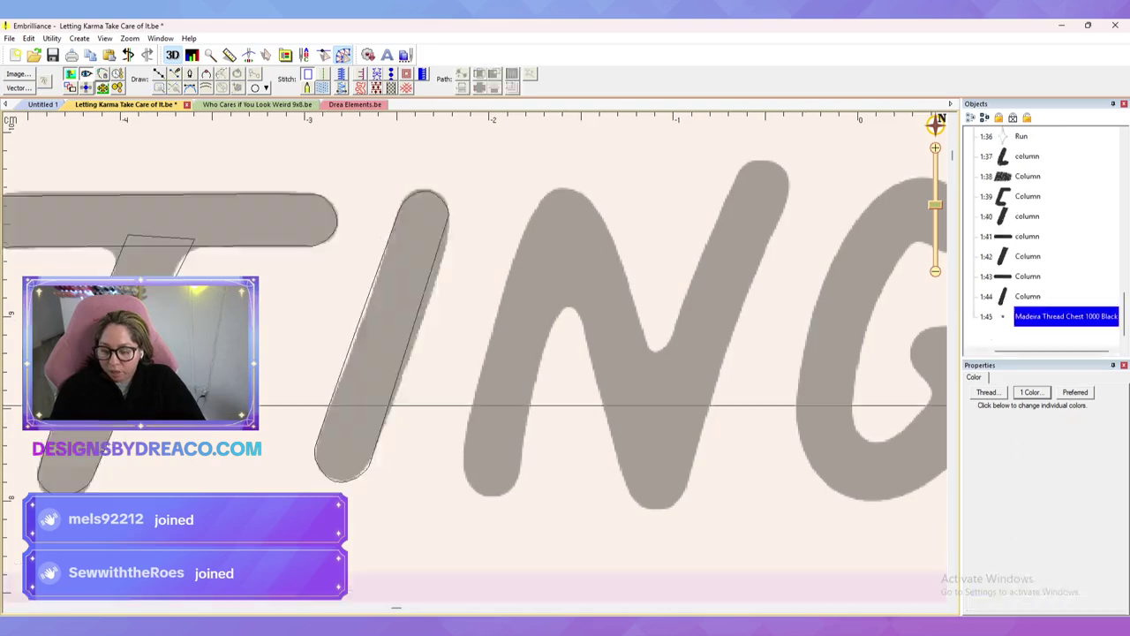
click(490, 492)
click(519, 474)
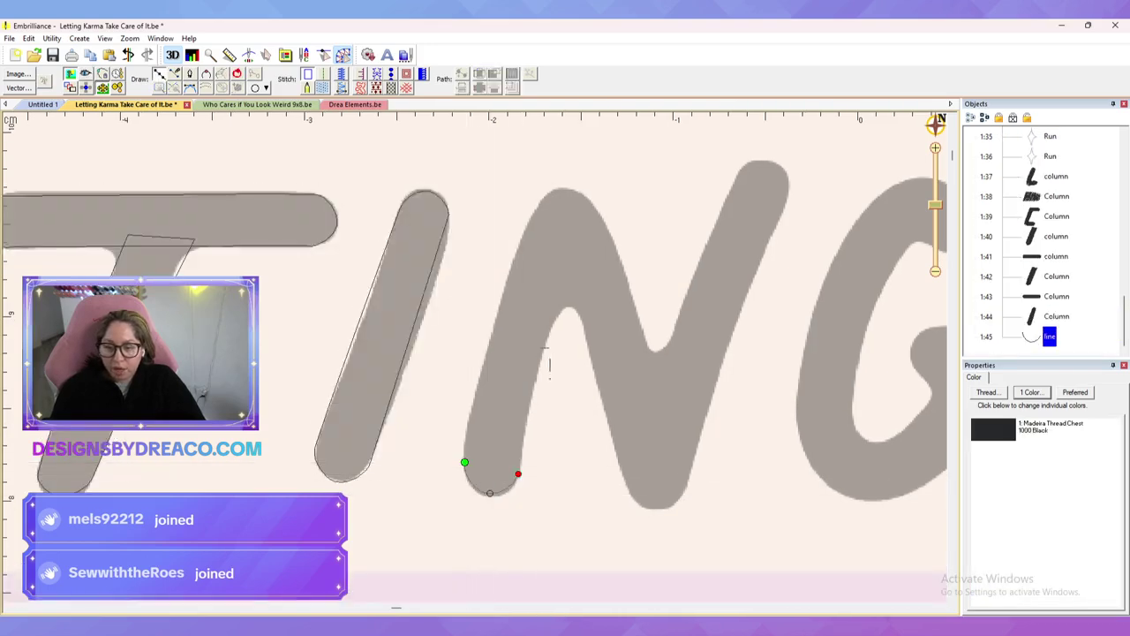
click(571, 256)
click(530, 221)
key(Return)
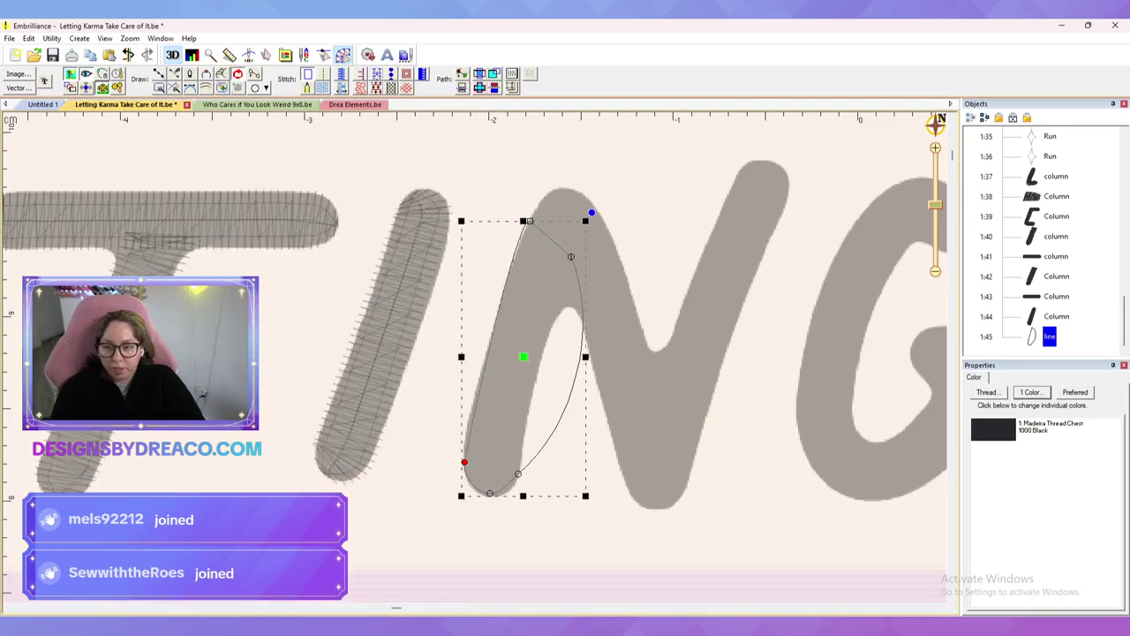
Step: Fit the right side curve of the N's left stroke to the artwork, convert the outline to a satin column and deselect it
click(571, 256)
drag(601, 323, 555, 318)
drag(574, 426, 530, 383)
click(340, 87)
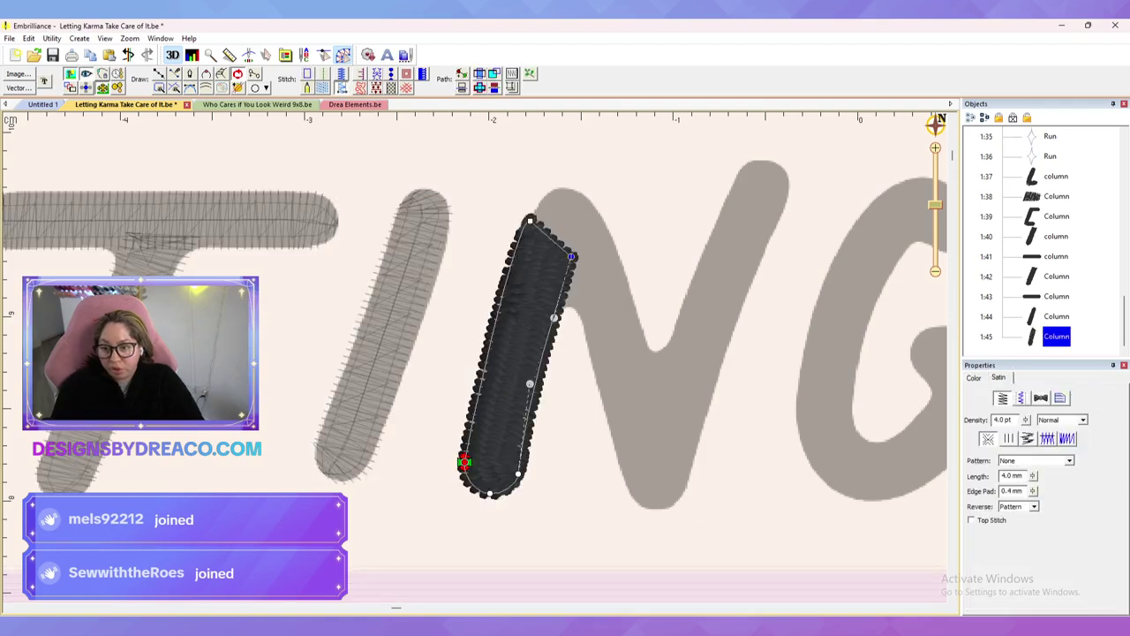
key(Escape)
key(Escape)
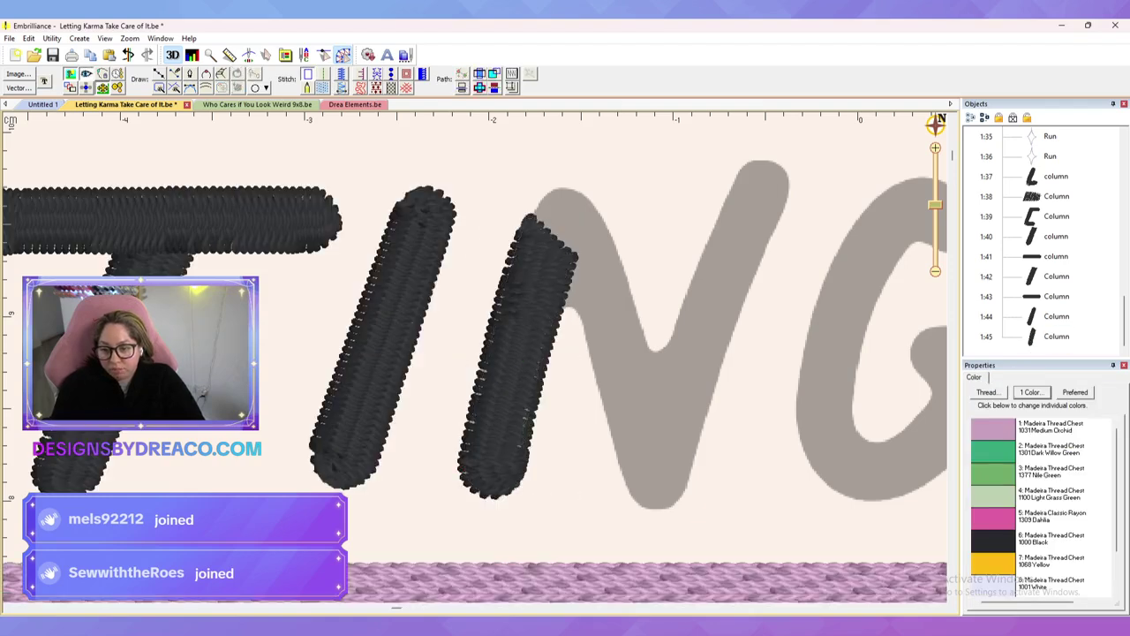
Step: Trace a closed outline around the N's right stroke, from inside its lower bend around the rounded upper end
click(158, 74)
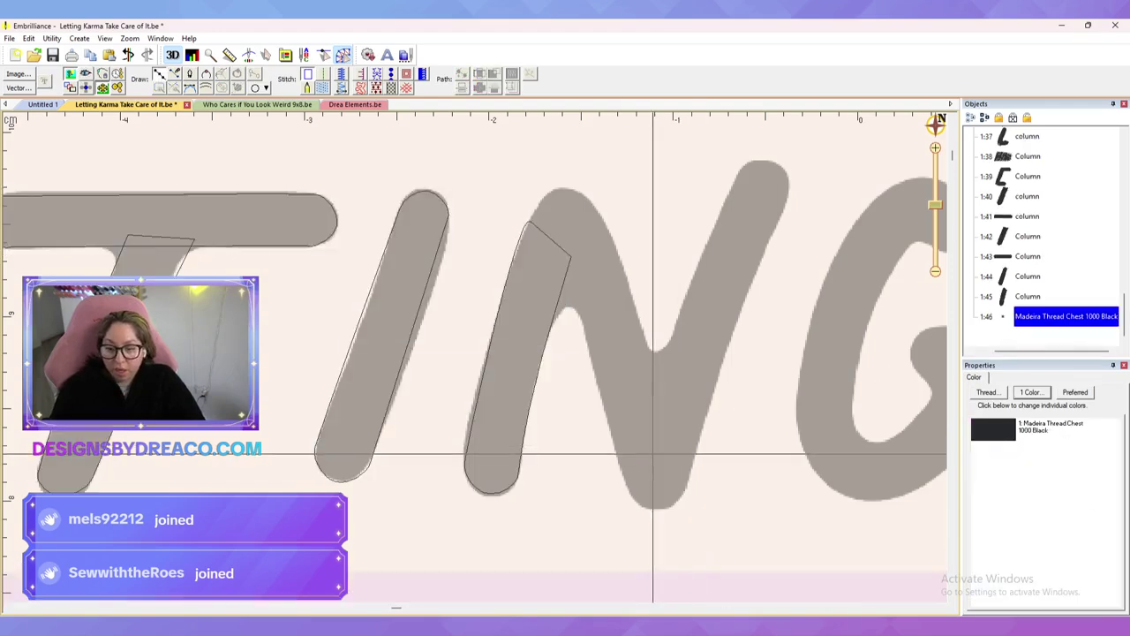
click(641, 456)
click(682, 302)
click(742, 174)
click(771, 164)
click(789, 188)
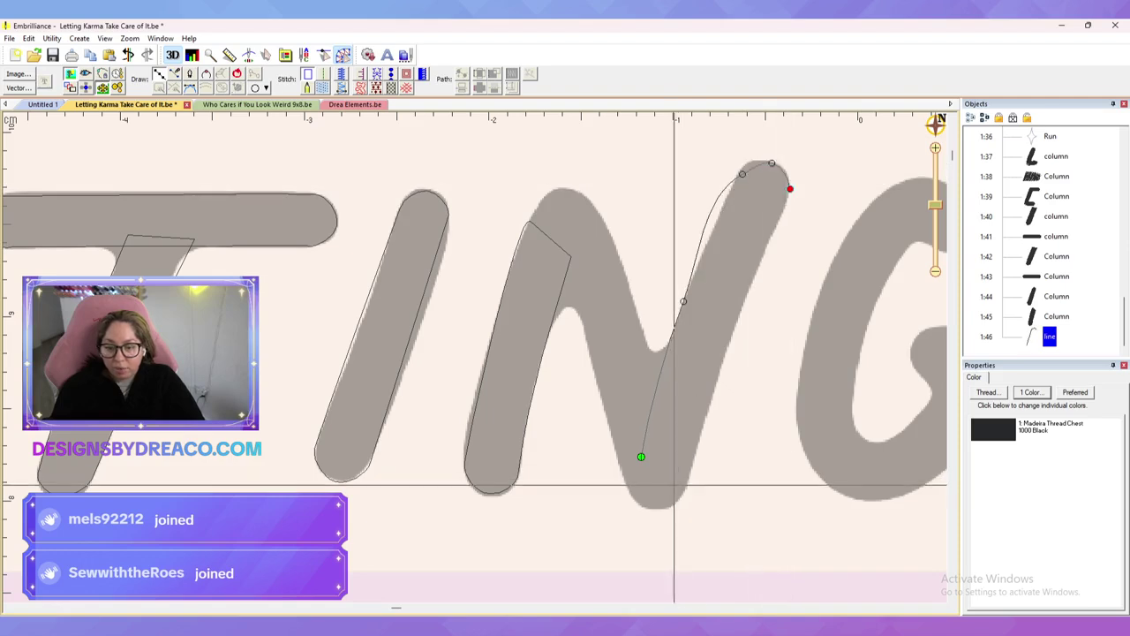
click(677, 493)
key(Return)
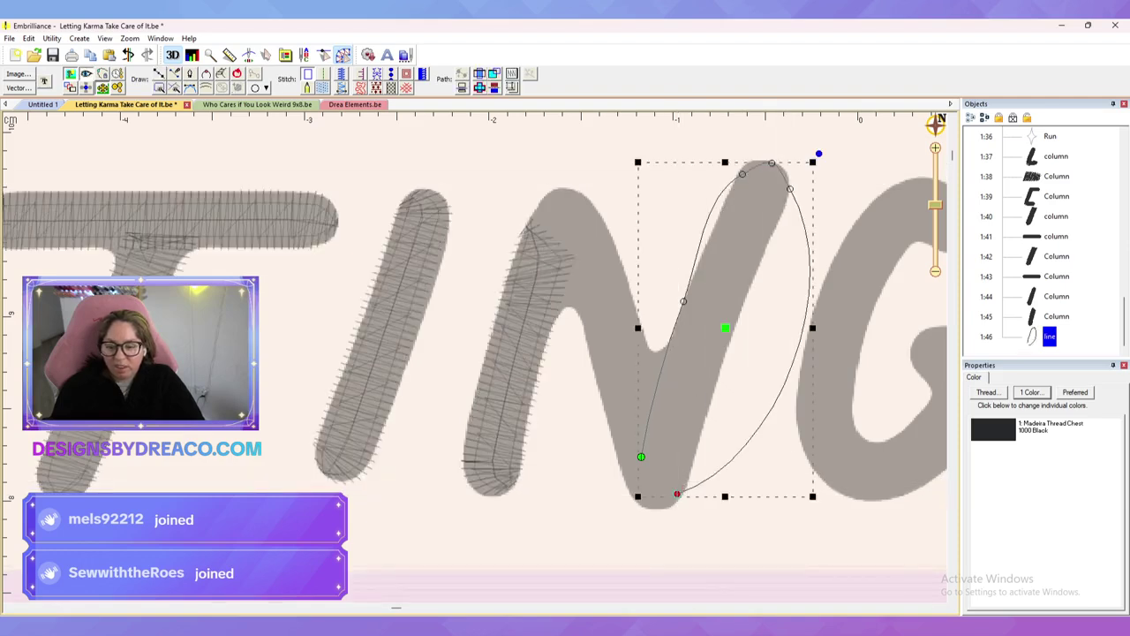
click(238, 75)
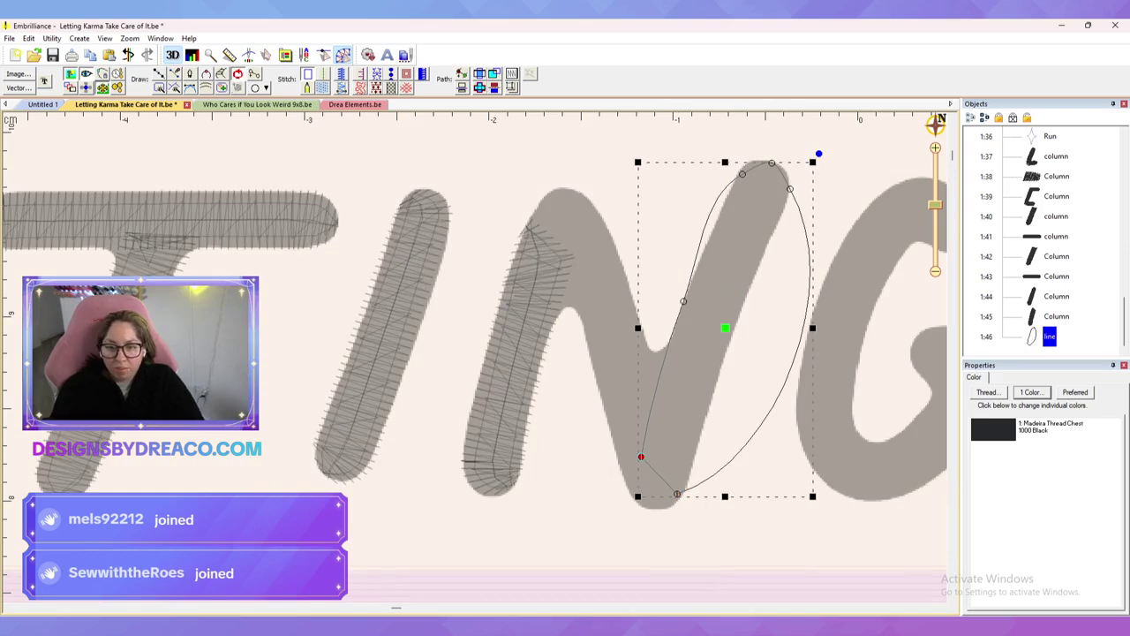
Step: Fit both side curves of the N's right stroke outline to the artwork and convert it to a satin column
click(789, 188)
drag(845, 283, 756, 276)
drag(779, 459, 716, 389)
click(742, 174)
drag(701, 195, 720, 225)
drag(742, 174, 737, 172)
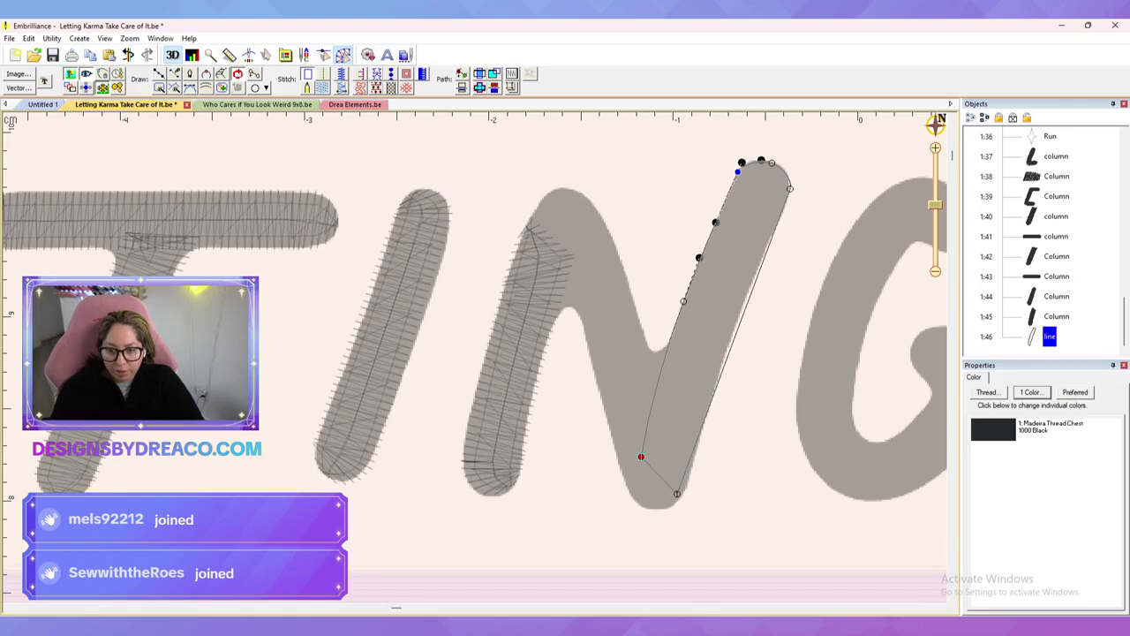
click(342, 87)
key(Escape)
key(Escape)
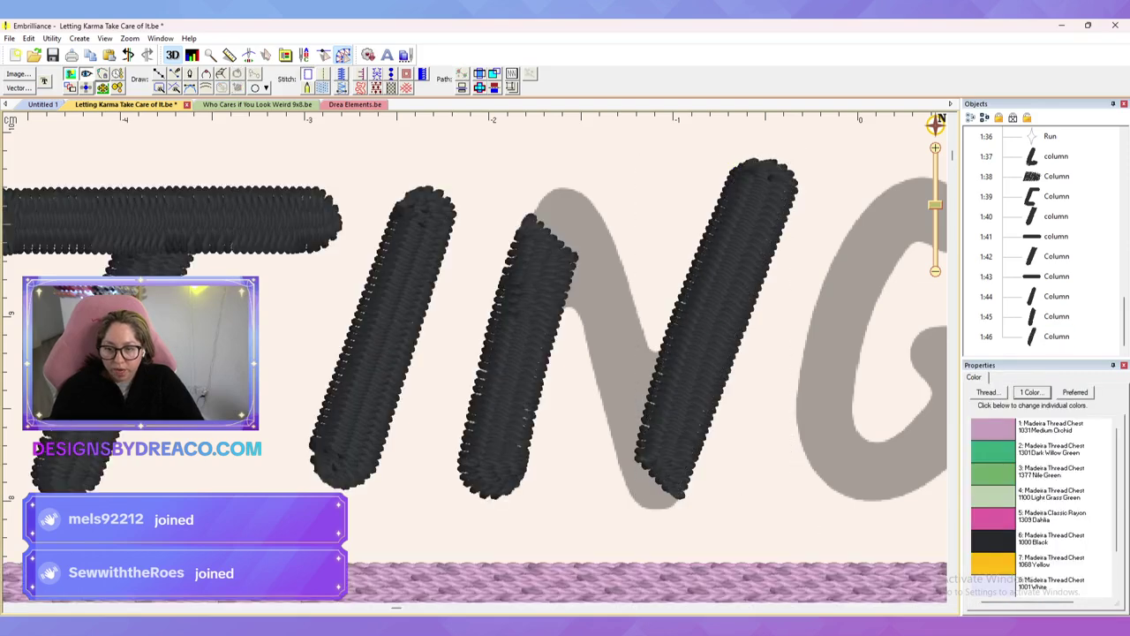
Step: Trace a closed outline around the N's diagonal stroke, overlapping the two outer strokes at its rounded ends
click(159, 73)
click(698, 444)
click(675, 502)
click(633, 497)
click(529, 221)
click(548, 191)
click(583, 194)
key(Return)
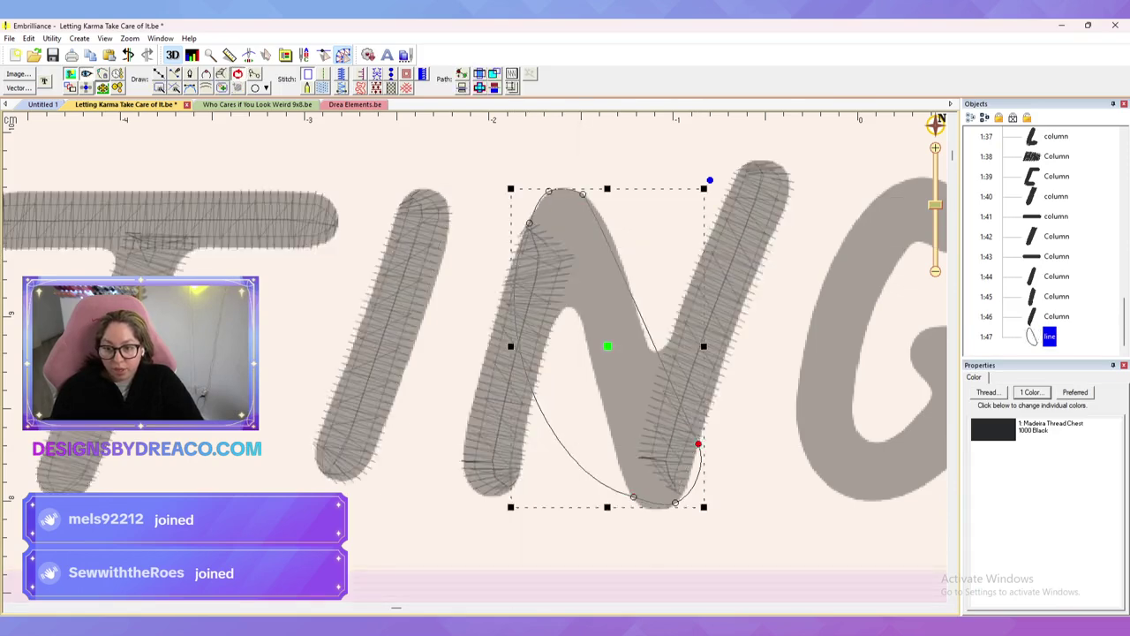
Step: Fit the left side curve of the N's diagonal outline, convert it to a satin column and deselect it
click(633, 497)
drag(537, 470, 599, 408)
drag(486, 310, 571, 326)
click(341, 88)
key(Return)
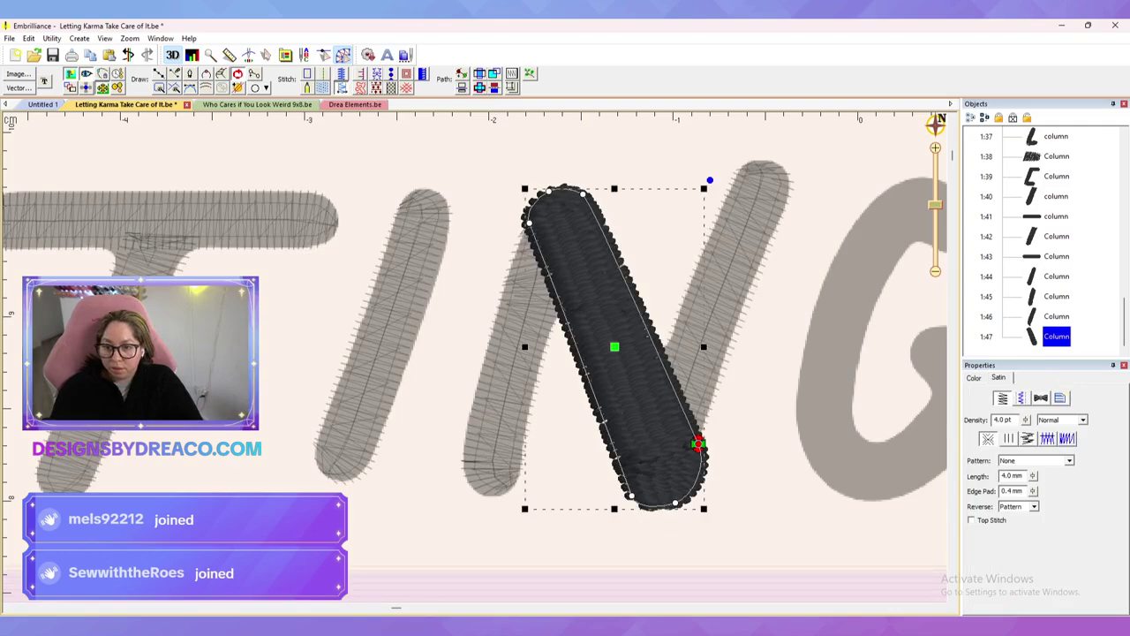
key(Escape)
Step: Move the stitching exit point of the N's left stroke to the right corner of its upper end
scroll(477, 358, down, 4)
scroll(477, 353, down, 3)
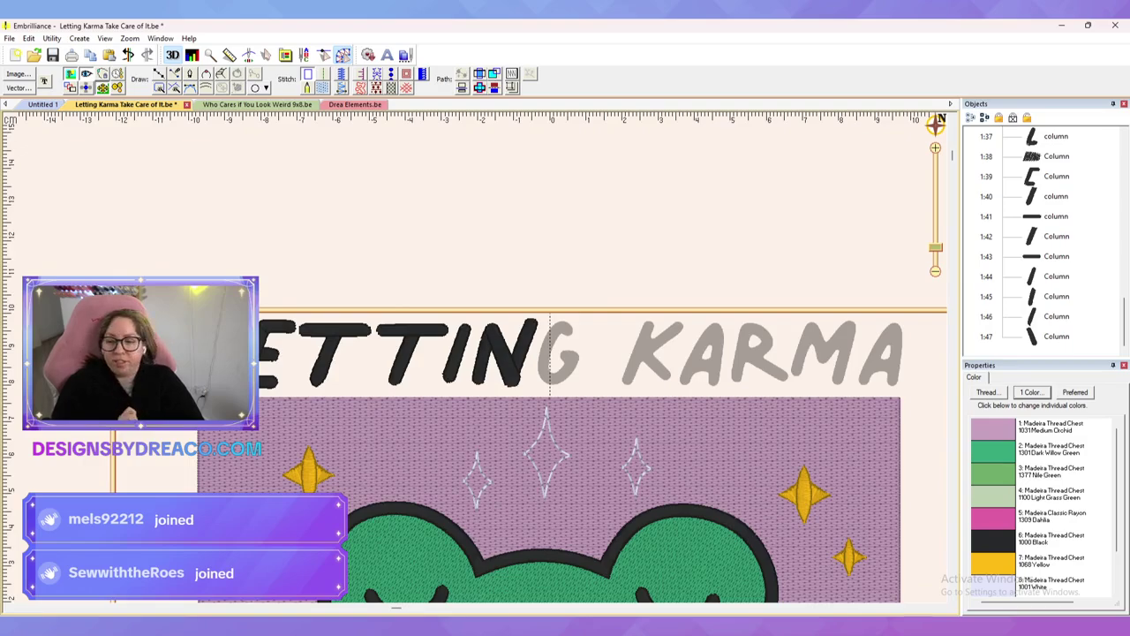
scroll(452, 357, up, 2)
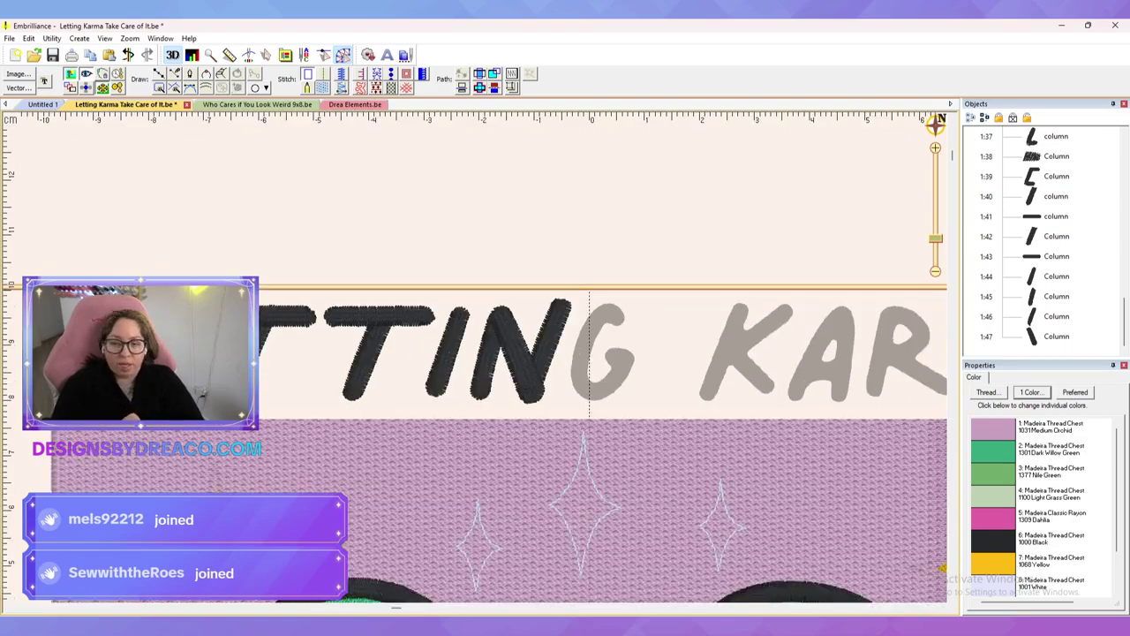
scroll(475, 353, down, 2)
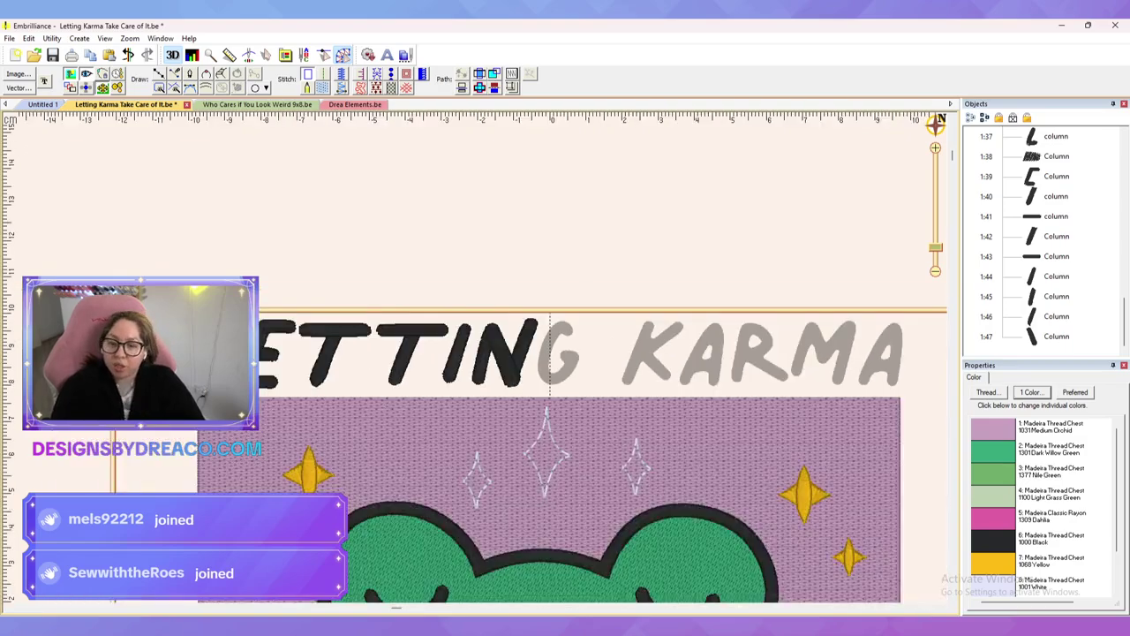
scroll(474, 356, up, 2)
click(483, 356)
scroll(481, 357, up, 1)
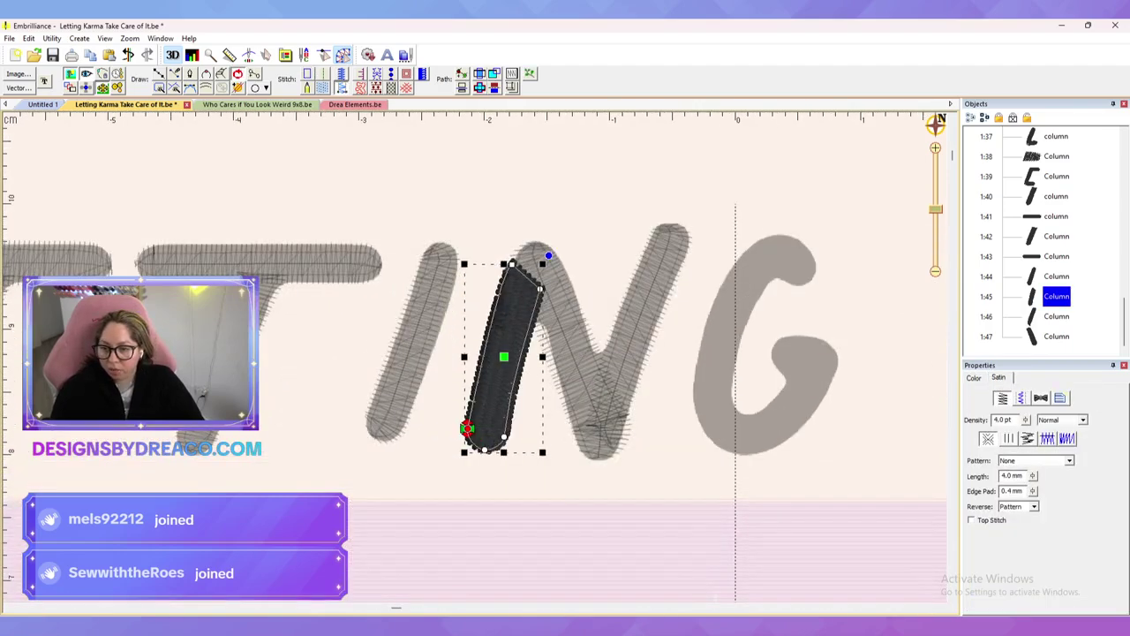
drag(496, 305, 540, 288)
Step: Draw a V-shaped line from the N's left stroke through its lower joint to the right stroke's upper end and make it a run stitch
key(d)
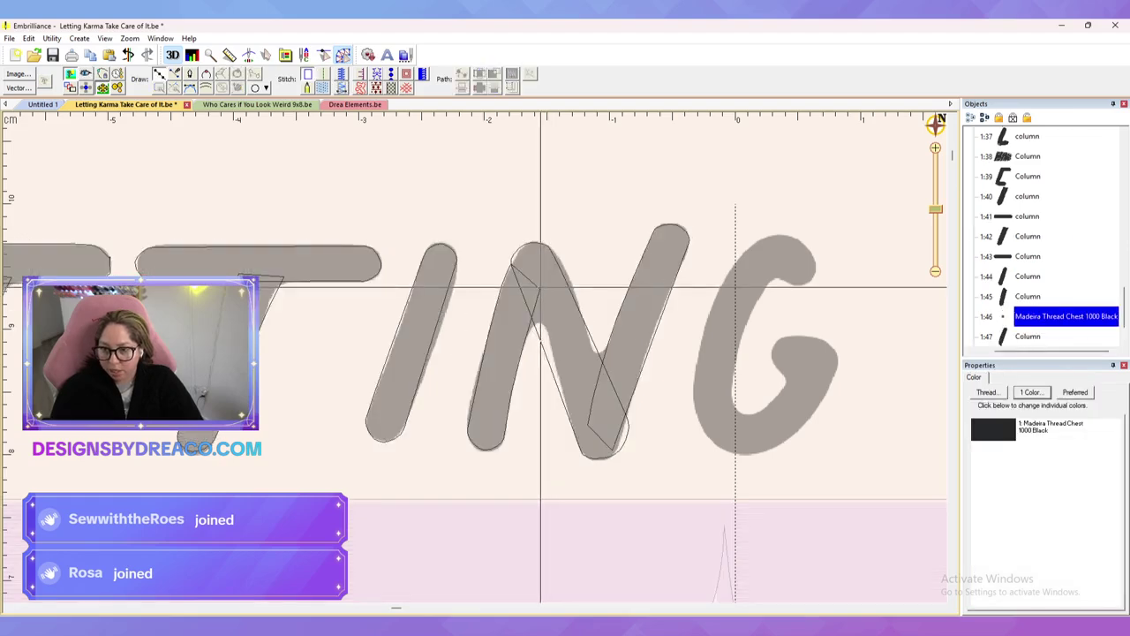
click(540, 288)
click(600, 444)
click(677, 226)
key(Return)
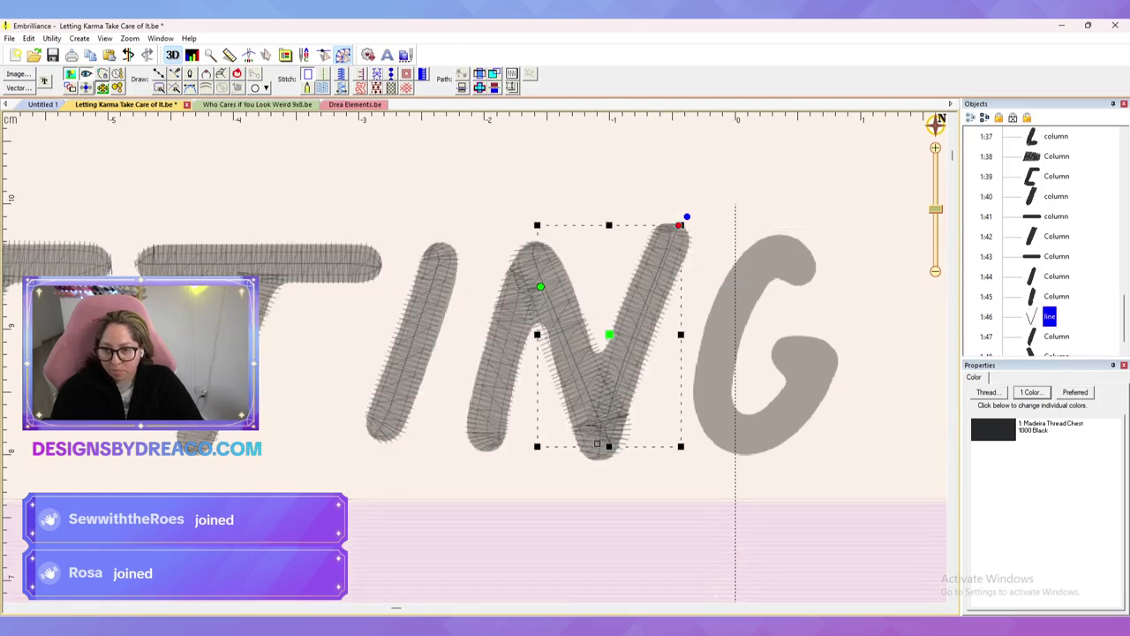
click(1047, 398)
click(1008, 446)
Step: Place the N's right stroke entry point at its upper end and exit point at its lower end, and save the design
click(1056, 336)
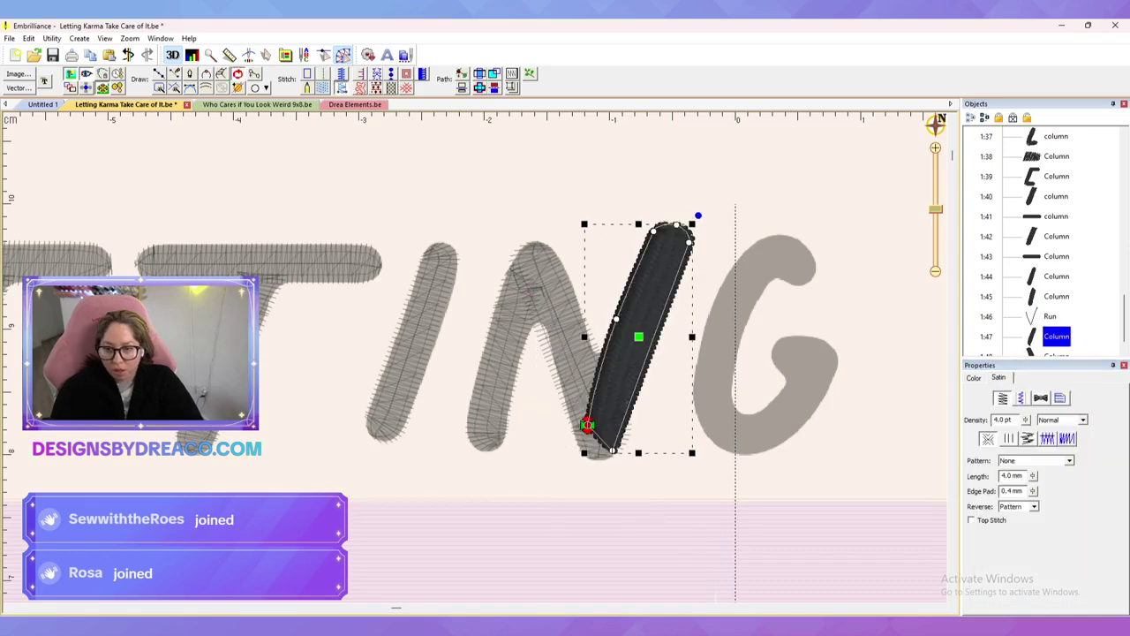
mouse_move(591, 425)
mouse_down()
mouse_move(690, 241)
mouse_move(677, 225)
mouse_up()
drag(588, 426, 619, 454)
click(575, 393)
key(Escape)
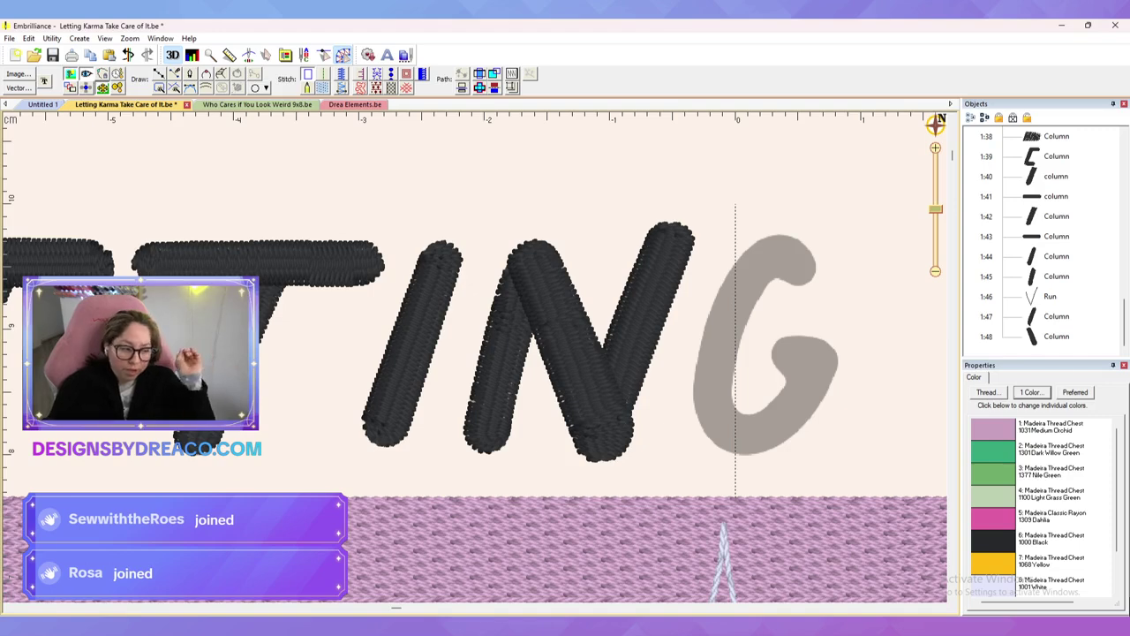
key(ctrl+s)
Step: Trace a closed outline around the G's curved main stroke, from its rounded upper tip around the bowl, leaving out the inner bar
scroll(475, 357, down, 1)
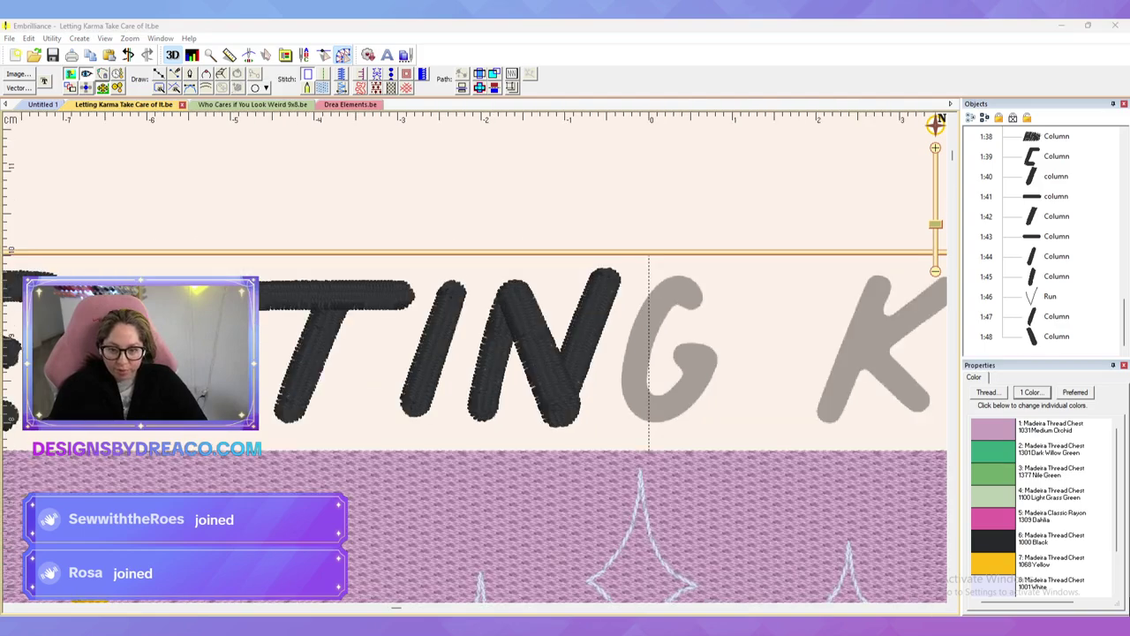
scroll(475, 357, up, 2)
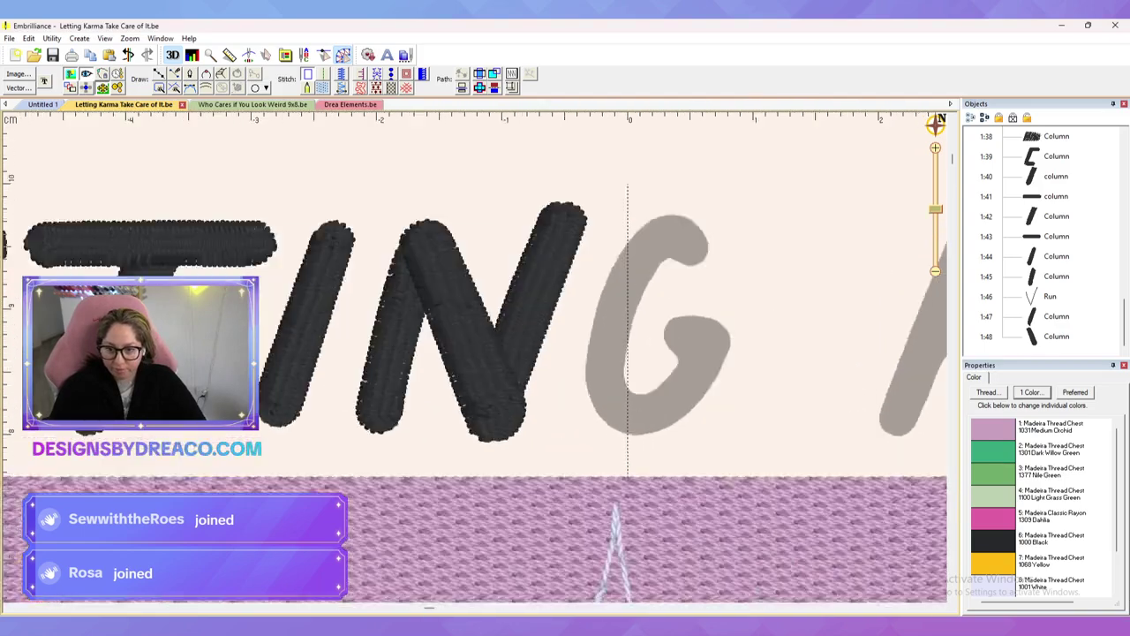
drag(645, 328, 475, 360)
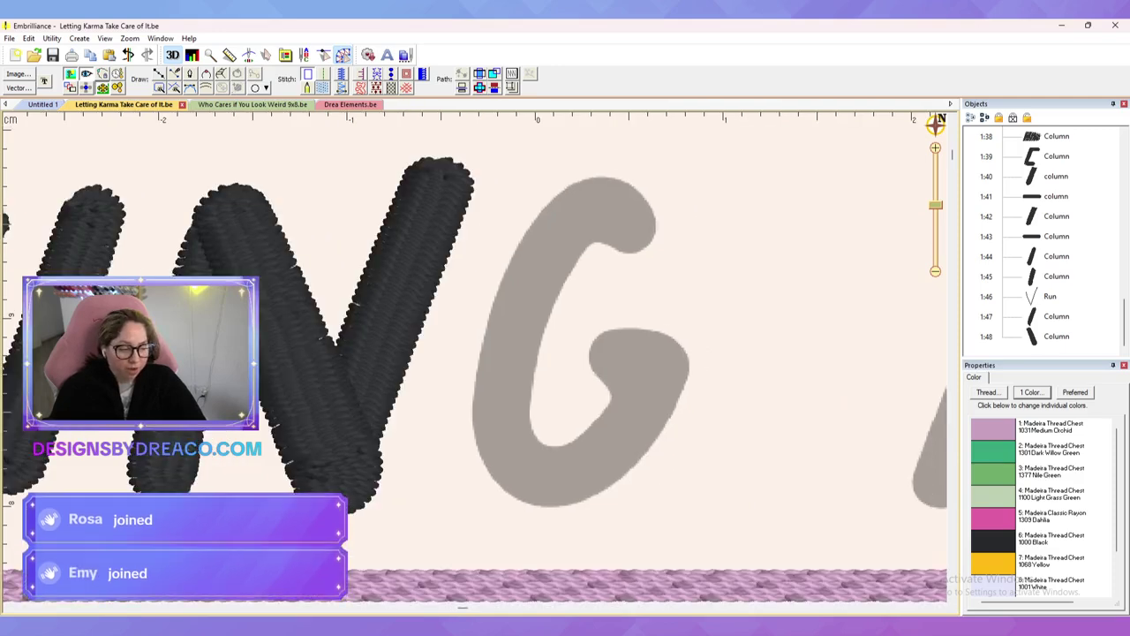
scroll(475, 358, down, 1)
scroll(475, 358, up, 1)
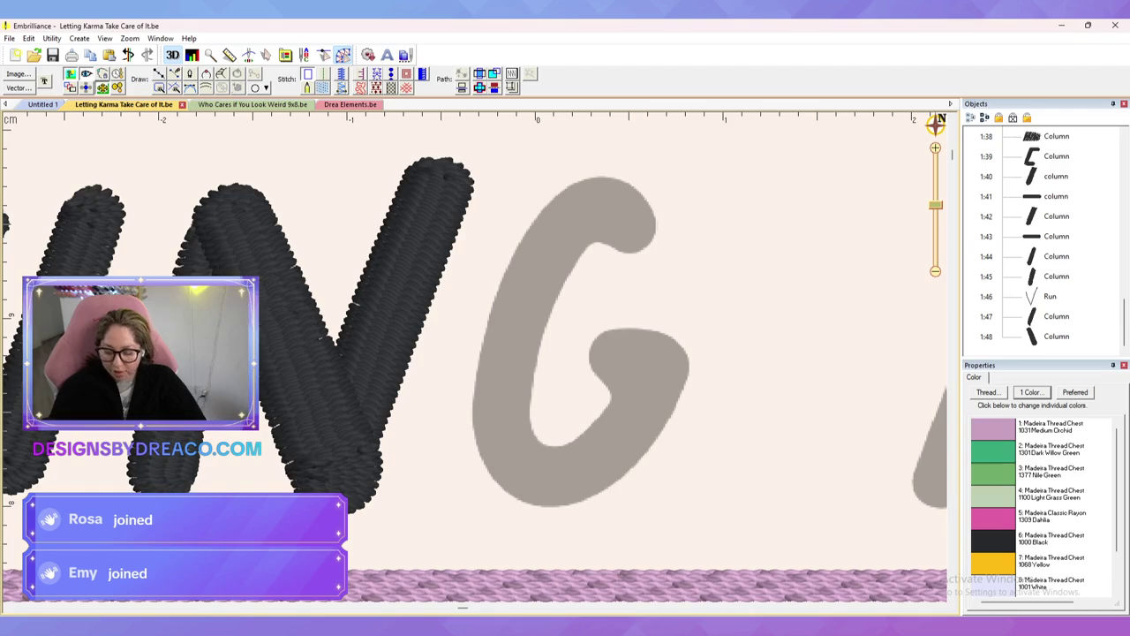
key(d)
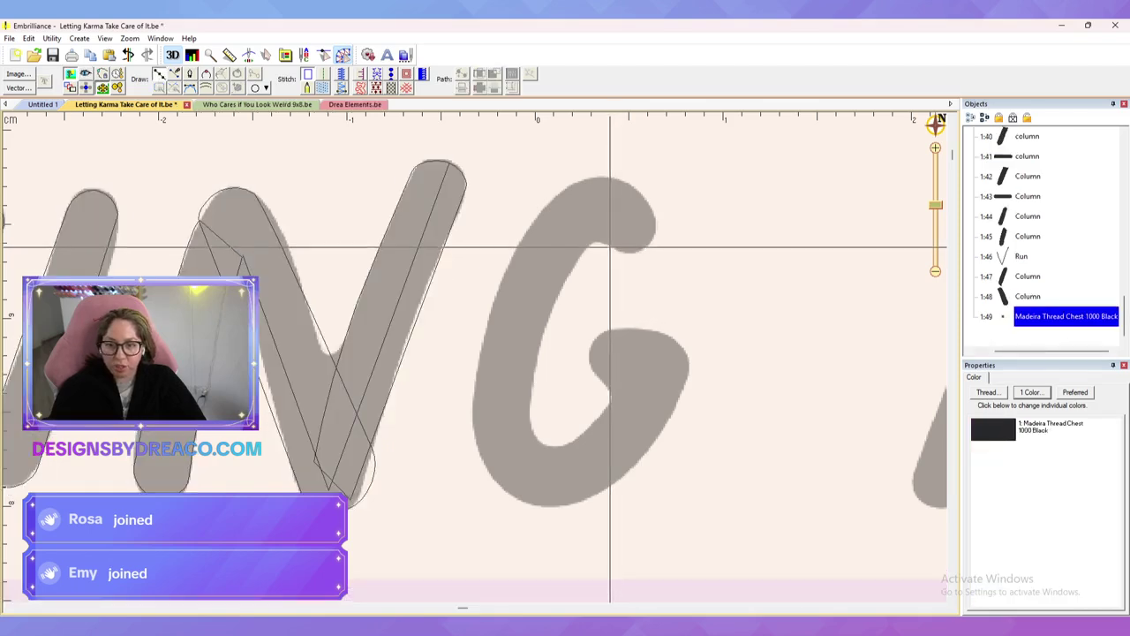
click(610, 247)
click(644, 246)
click(641, 195)
click(598, 176)
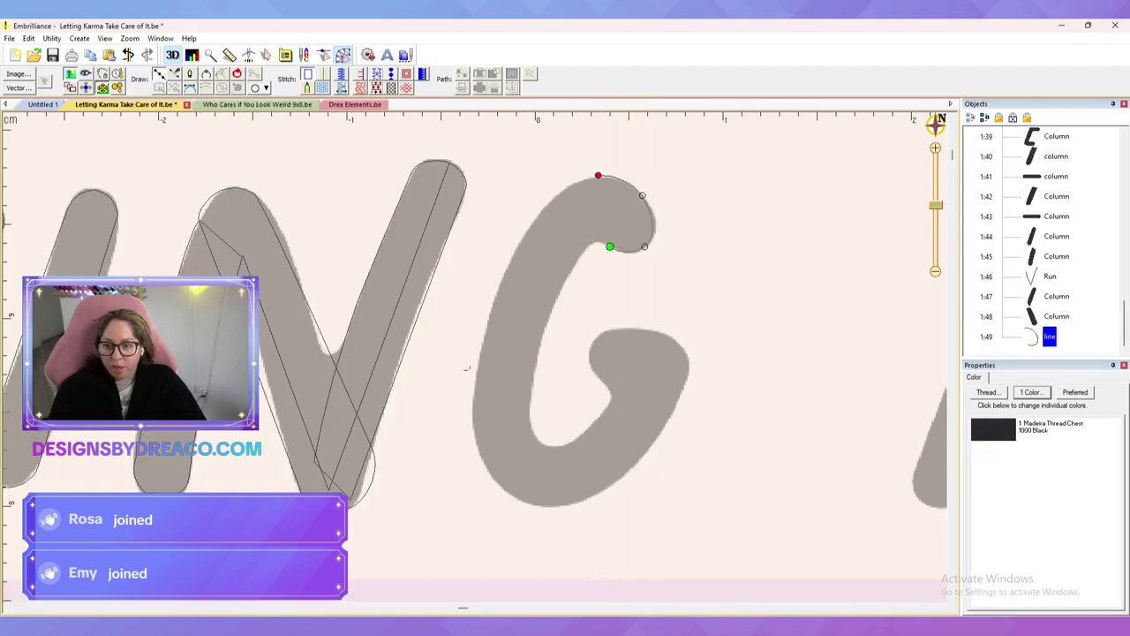
click(474, 404)
click(550, 507)
click(644, 459)
click(684, 382)
click(612, 360)
click(592, 426)
click(536, 439)
click(525, 386)
click(609, 246)
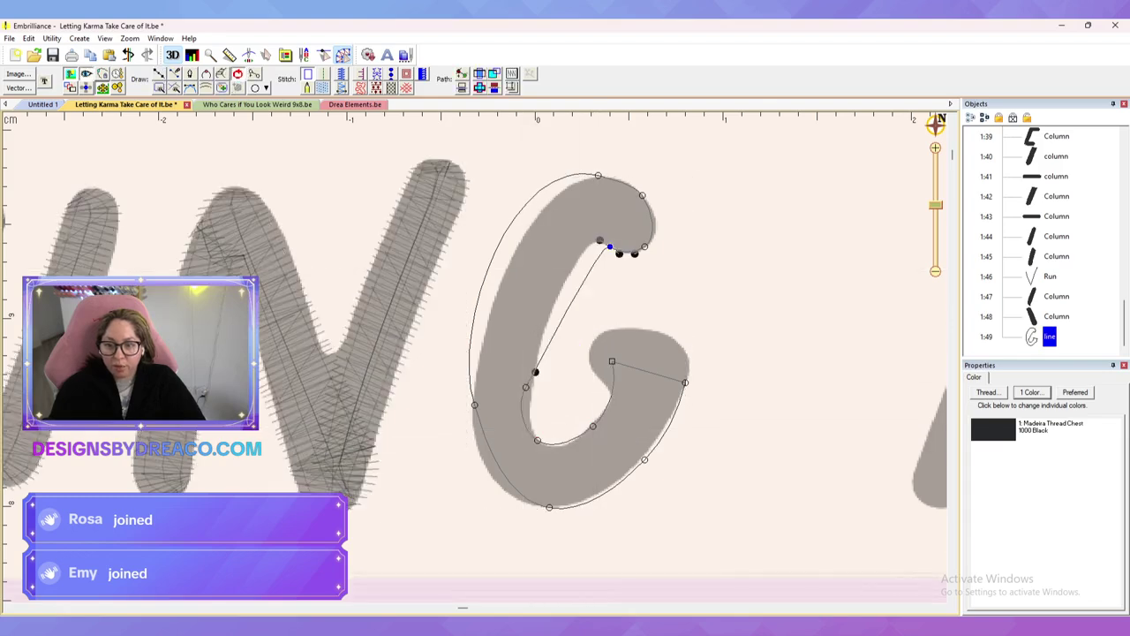
Step: Fit the inner curve and the left outer curve of the G's main stroke outline to the artwork
mouse_move(535, 371)
mouse_down()
mouse_move(532, 358)
mouse_move(531, 387)
mouse_up()
drag(522, 431, 529, 429)
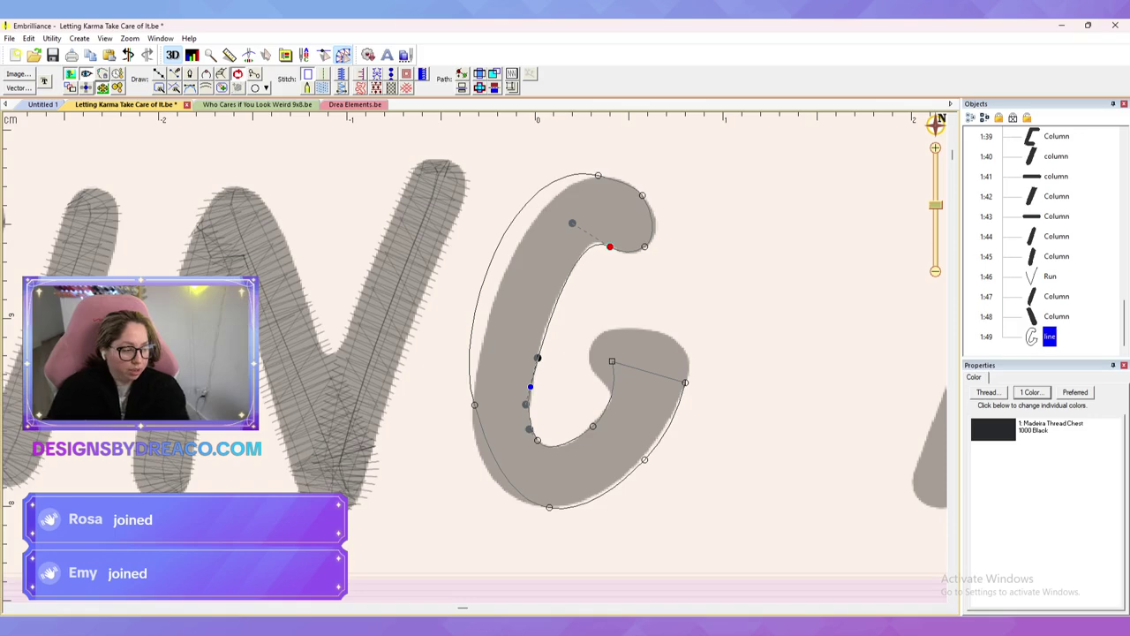
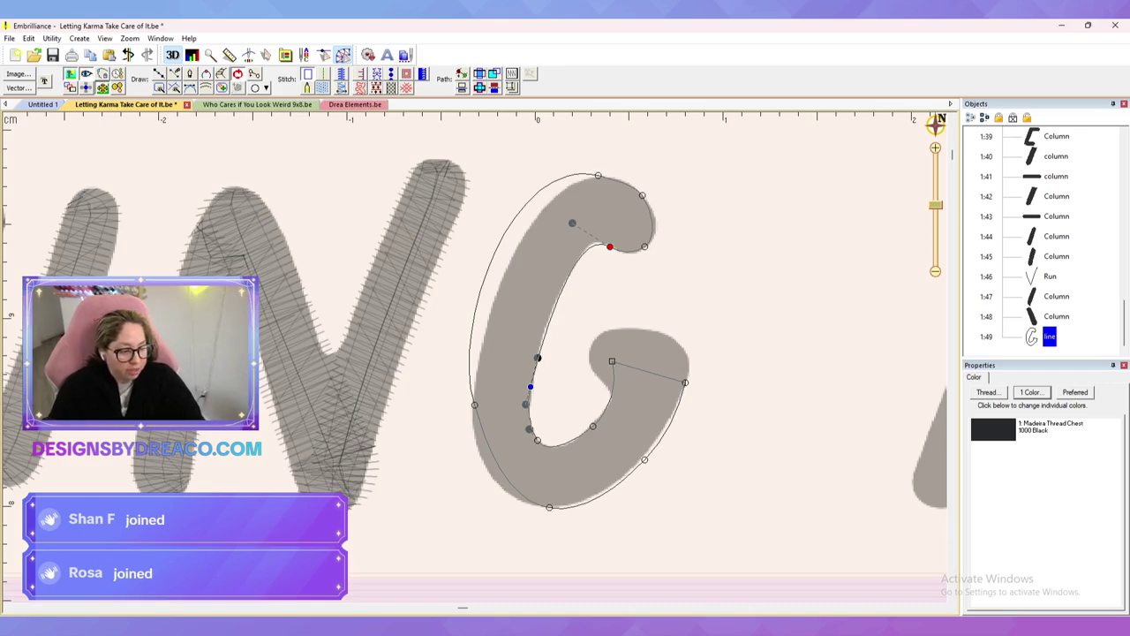
key(Escape)
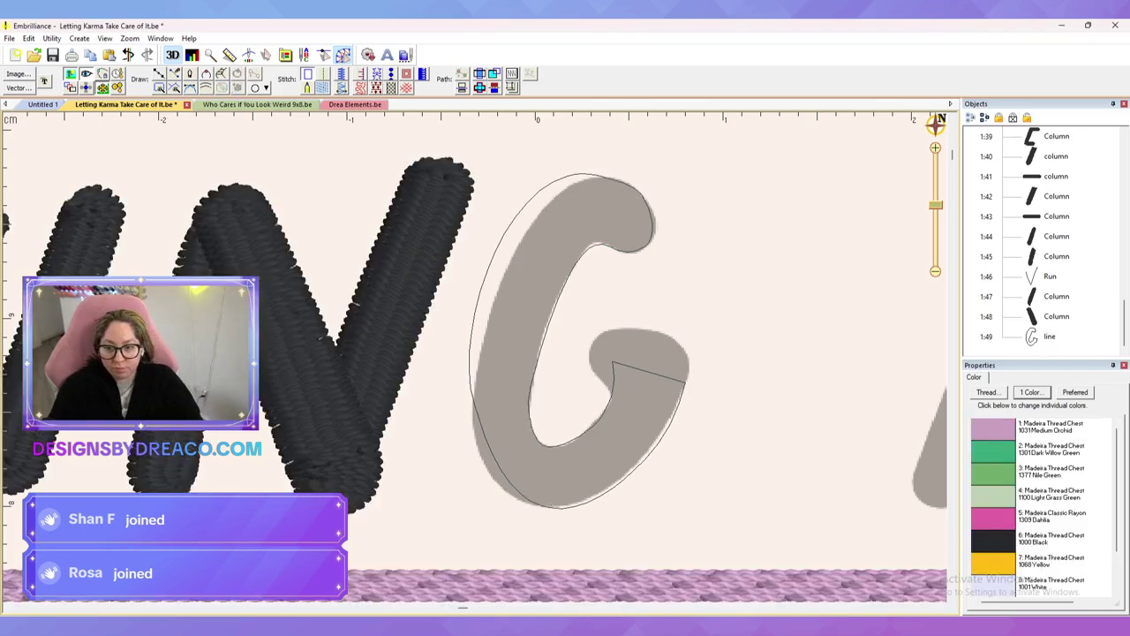
click(613, 362)
click(612, 361)
drag(618, 384, 607, 385)
click(474, 405)
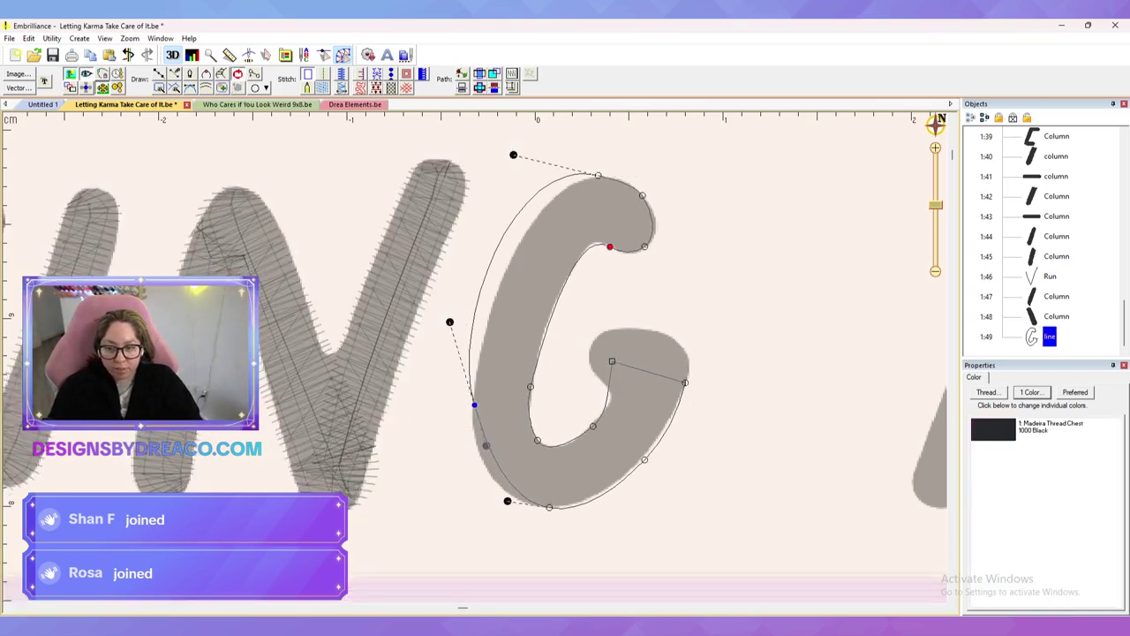
drag(513, 155, 525, 182)
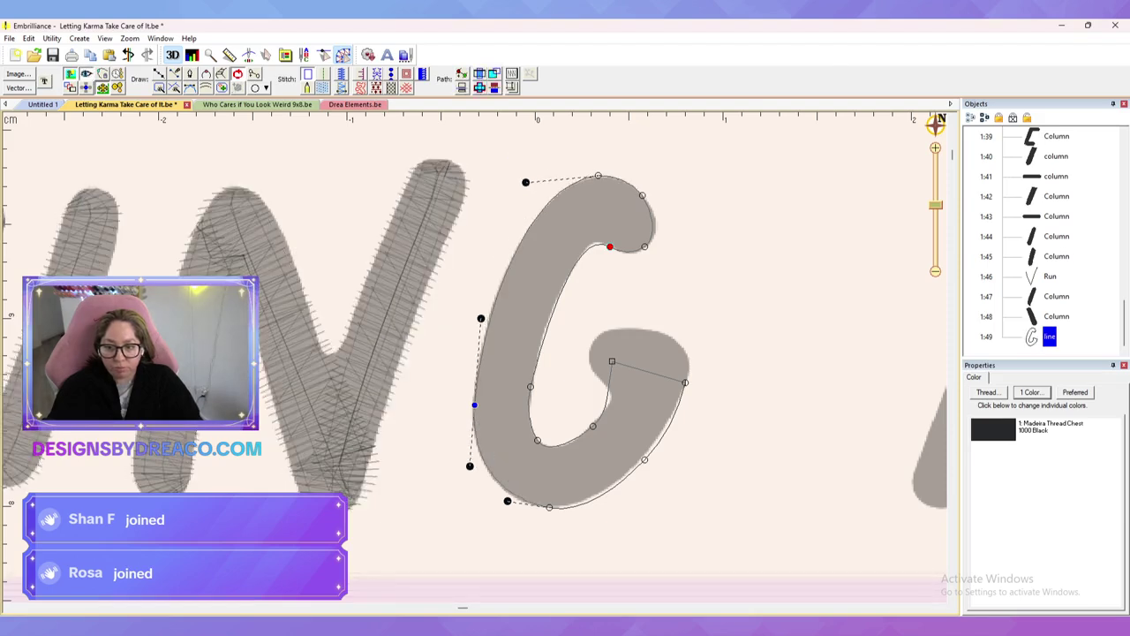
Step: Convert the G's main outline to a satin column and lower both corners of its end beneath the inner bar
click(342, 88)
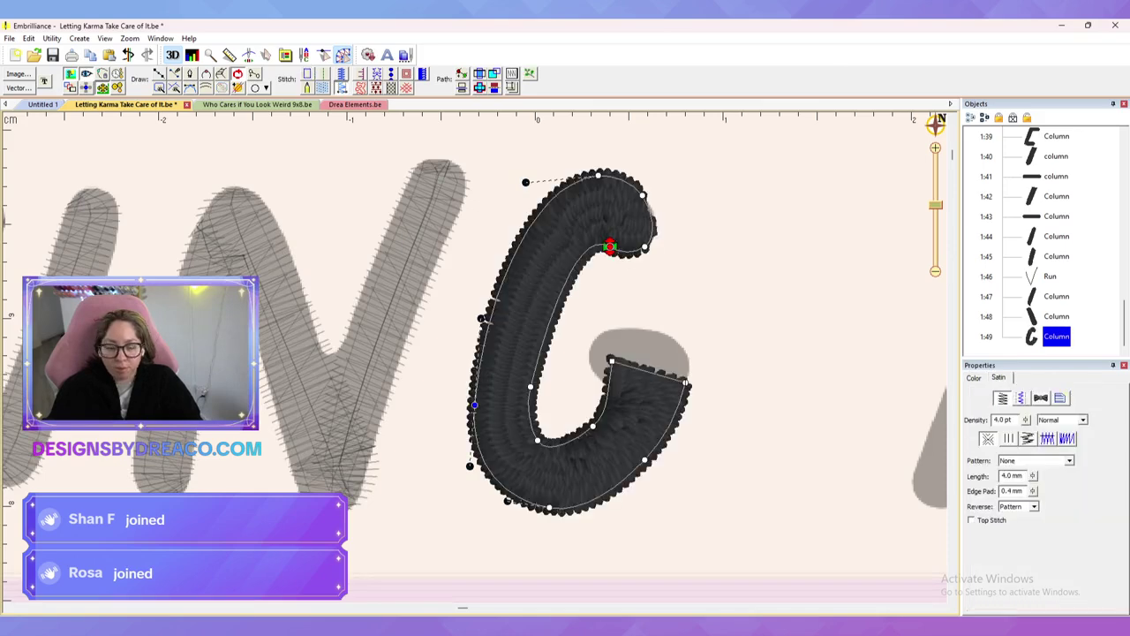
drag(612, 360, 618, 374)
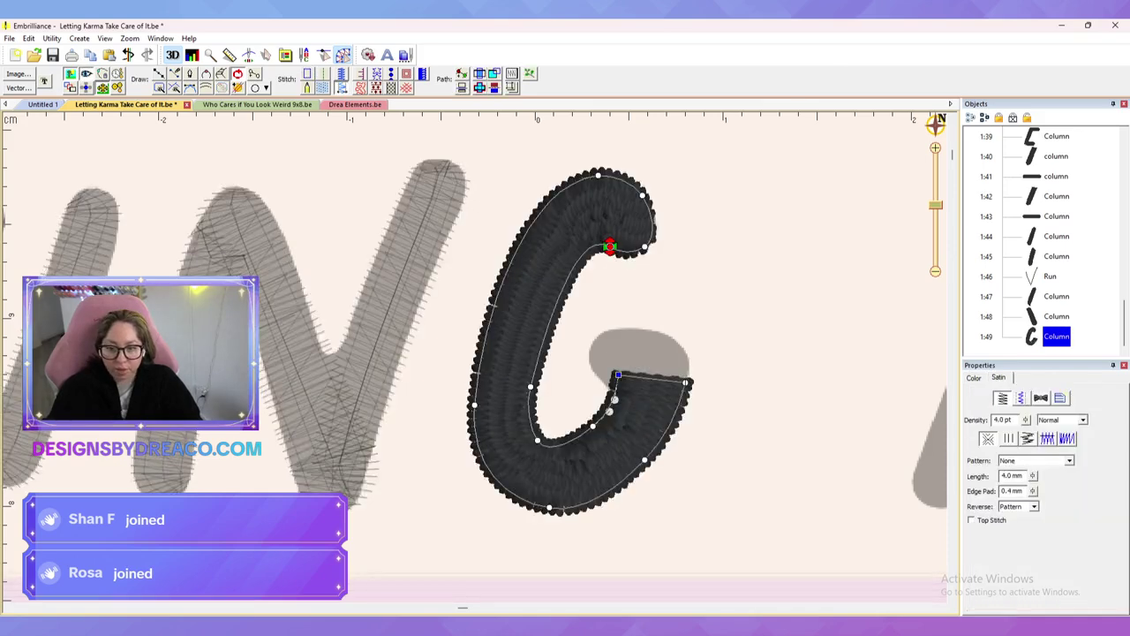
drag(686, 381, 681, 389)
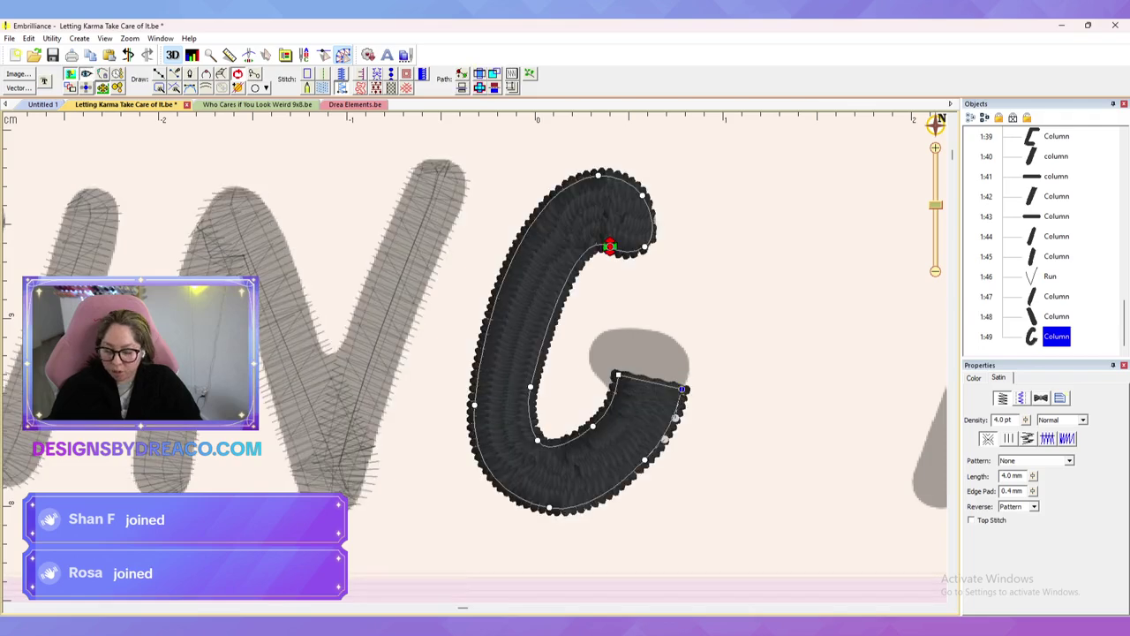
Step: Trace a closed rounded outline around the G's inner bar, overlapping the end of the main stroke
key(d)
click(606, 330)
click(590, 354)
click(601, 381)
click(679, 384)
click(690, 363)
click(676, 341)
click(606, 331)
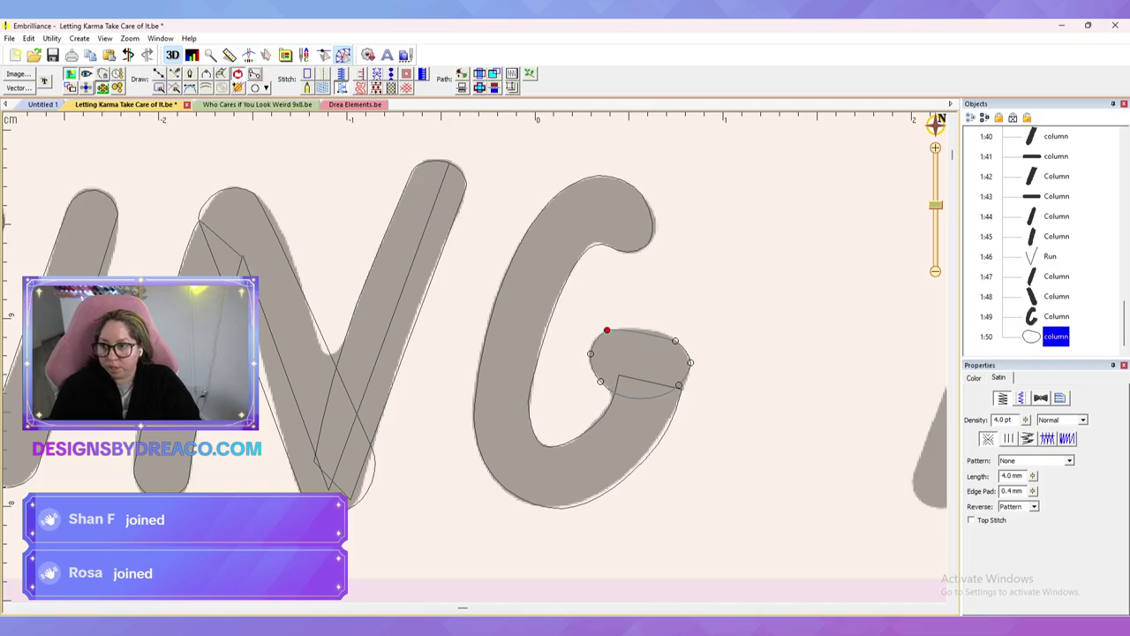
Step: Convert the outline of the G's inner bar to a satin column and deselect it
key(Escape)
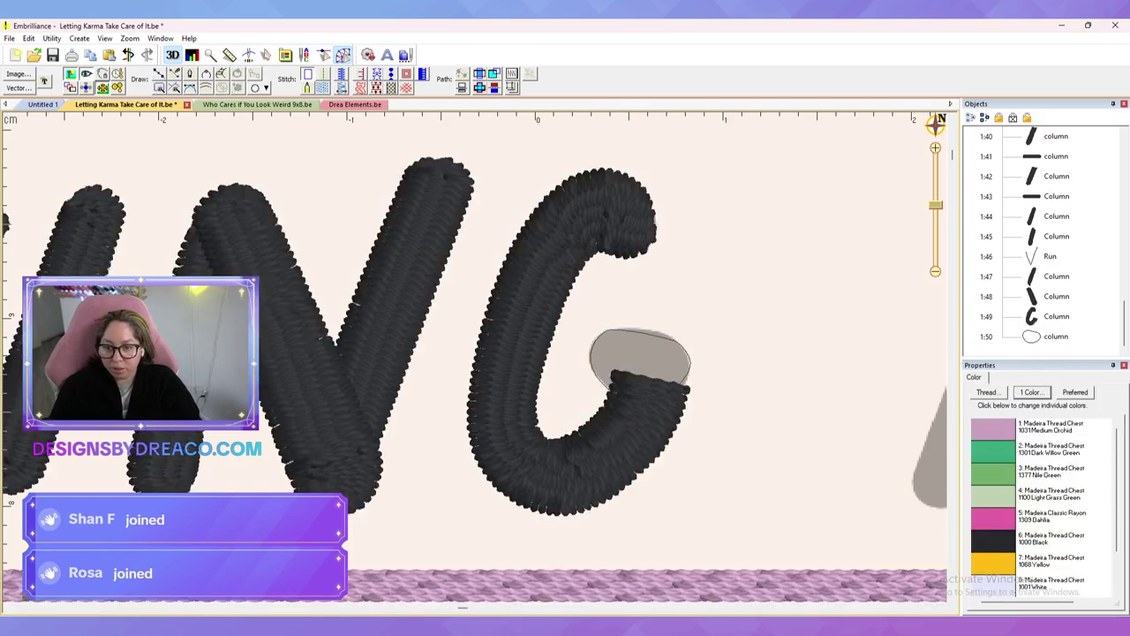
click(639, 395)
click(308, 74)
click(341, 87)
key(Escape)
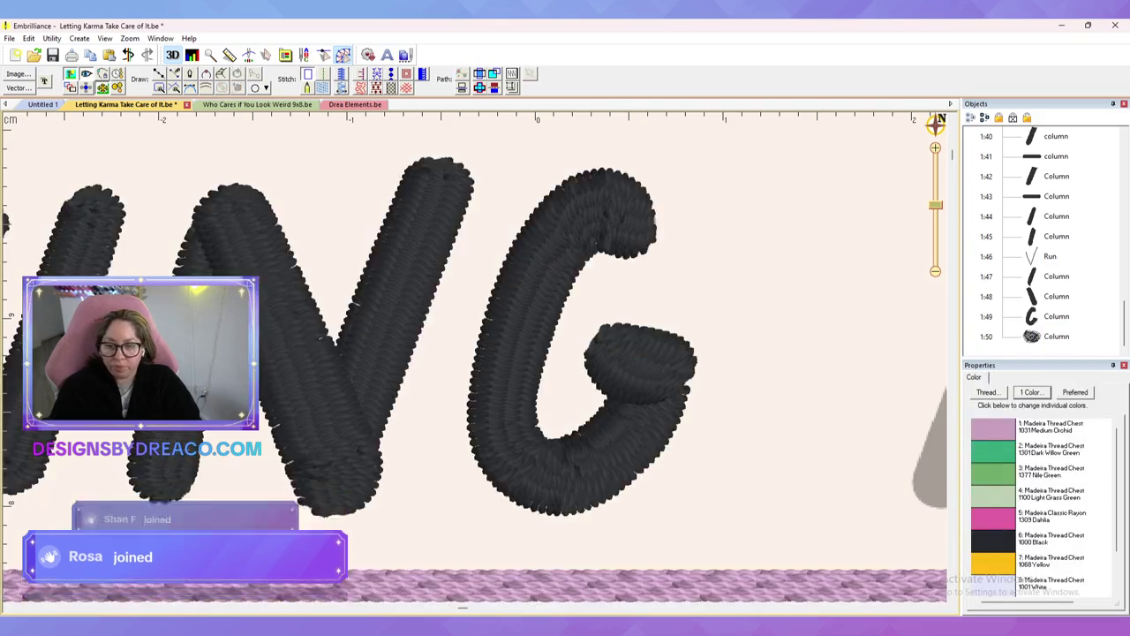
Step: Reshape the lower edge and right end of the G's inner bar column to cover the joint with the main stroke
scroll(475, 357, down, 1)
click(586, 363)
scroll(480, 358, up, 2)
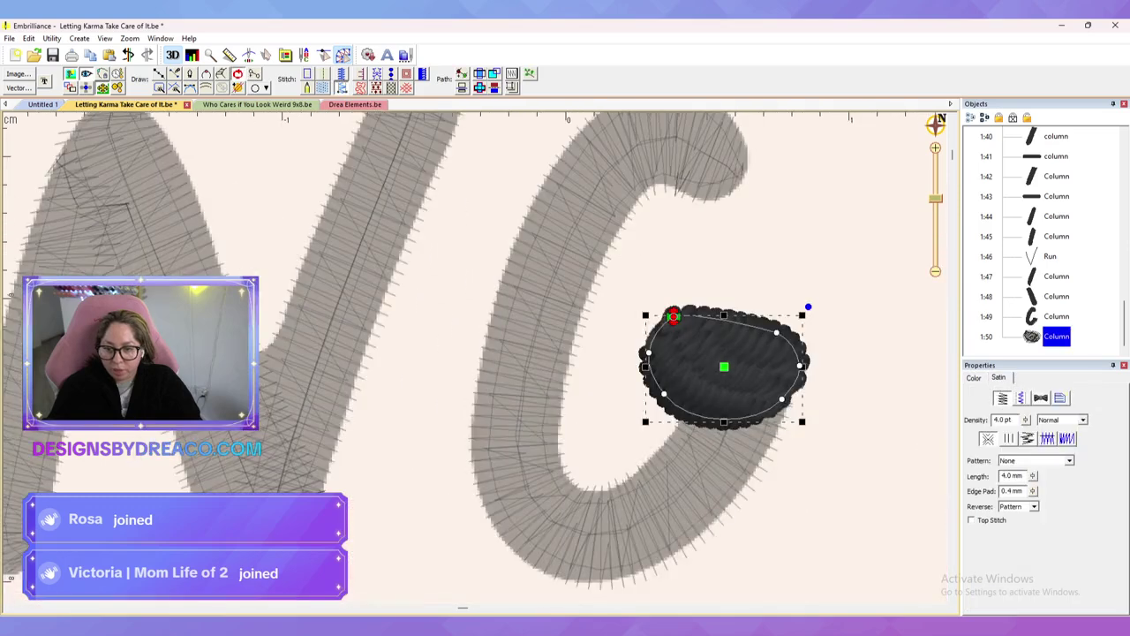
click(663, 394)
drag(693, 425, 790, 412)
drag(800, 365, 804, 350)
key(Escape)
scroll(476, 358, down, 3)
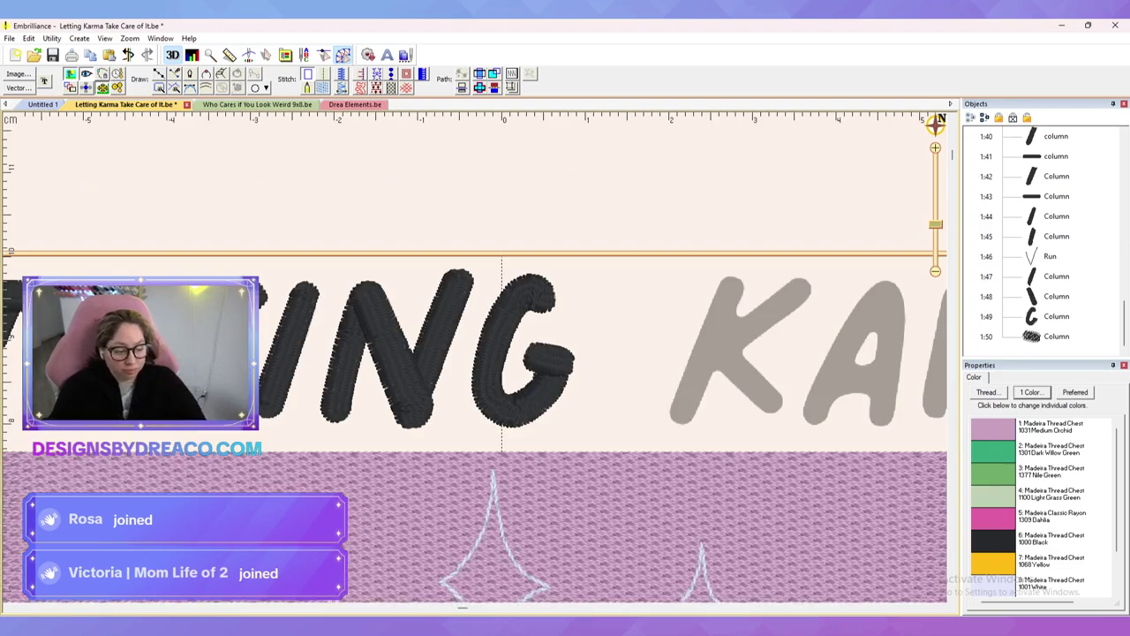
Step: Place the G's main column entry point at the bottom of its bowl and its exit point at the end beneath the inner bar
scroll(502, 353, up, 2)
scroll(501, 353, up, 2)
scroll(501, 353, down, 1)
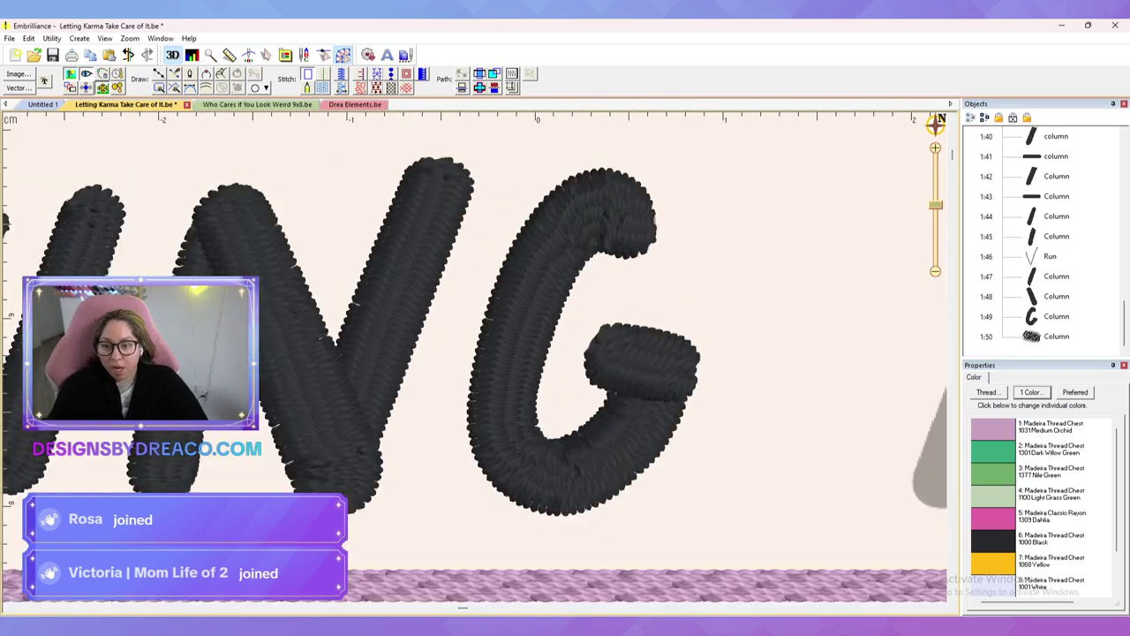
click(638, 360)
click(529, 291)
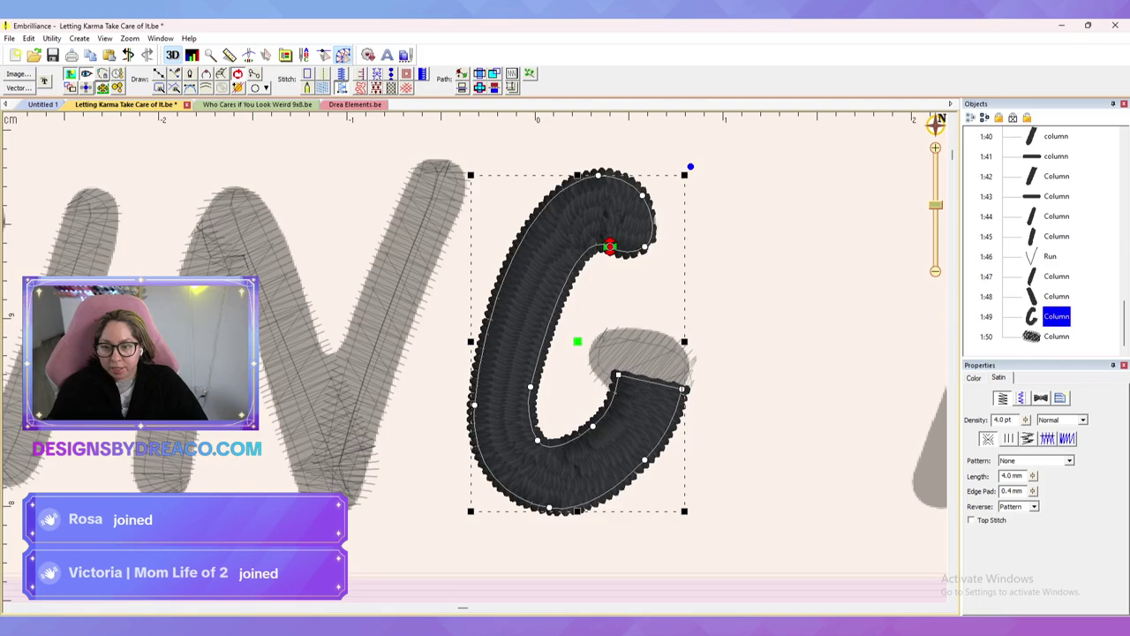
mouse_move(609, 247)
mouse_down()
mouse_move(623, 251)
mouse_move(598, 176)
mouse_move(573, 182)
mouse_move(476, 397)
mouse_move(533, 505)
mouse_up()
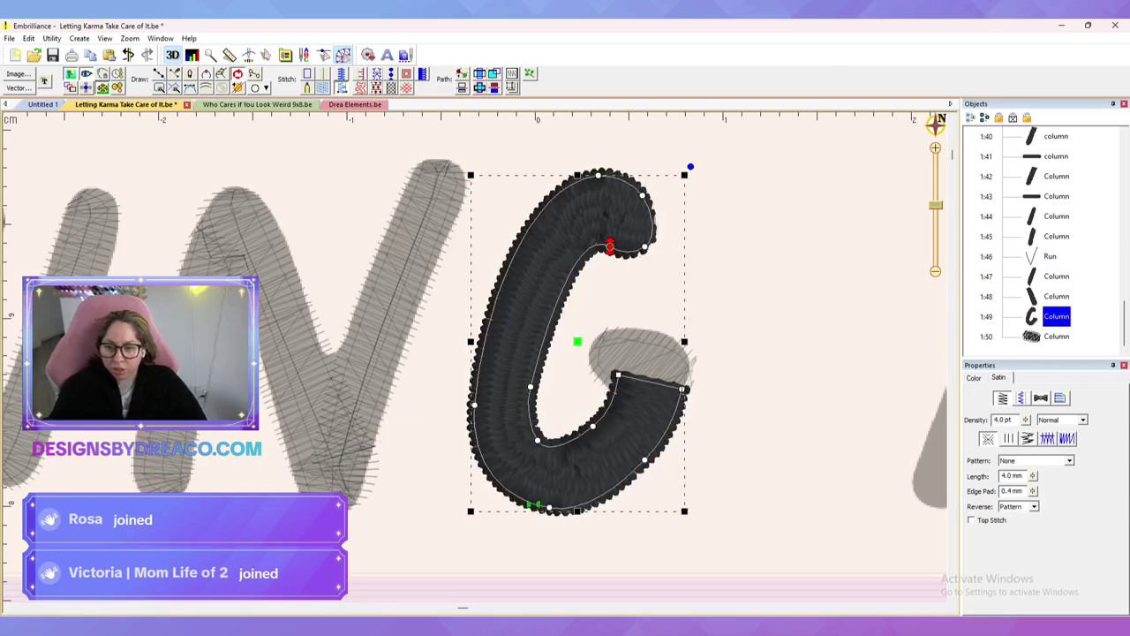
mouse_move(609, 248)
mouse_down()
mouse_move(678, 385)
mouse_move(676, 406)
mouse_move(679, 386)
mouse_move(618, 374)
mouse_up()
Step: Set the G's inner bar to start at the joint with the main stroke and end at its lower right corner, and save the design
click(637, 355)
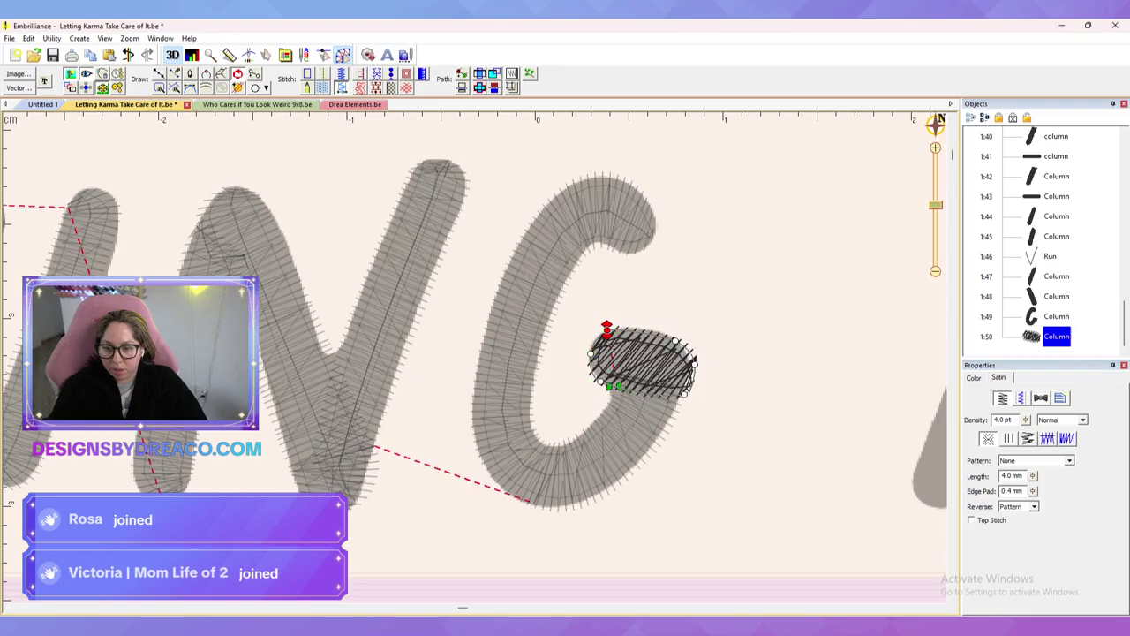
click(618, 376)
drag(617, 375, 615, 387)
click(638, 357)
drag(607, 329, 694, 382)
click(750, 385)
scroll(751, 385, down, 3)
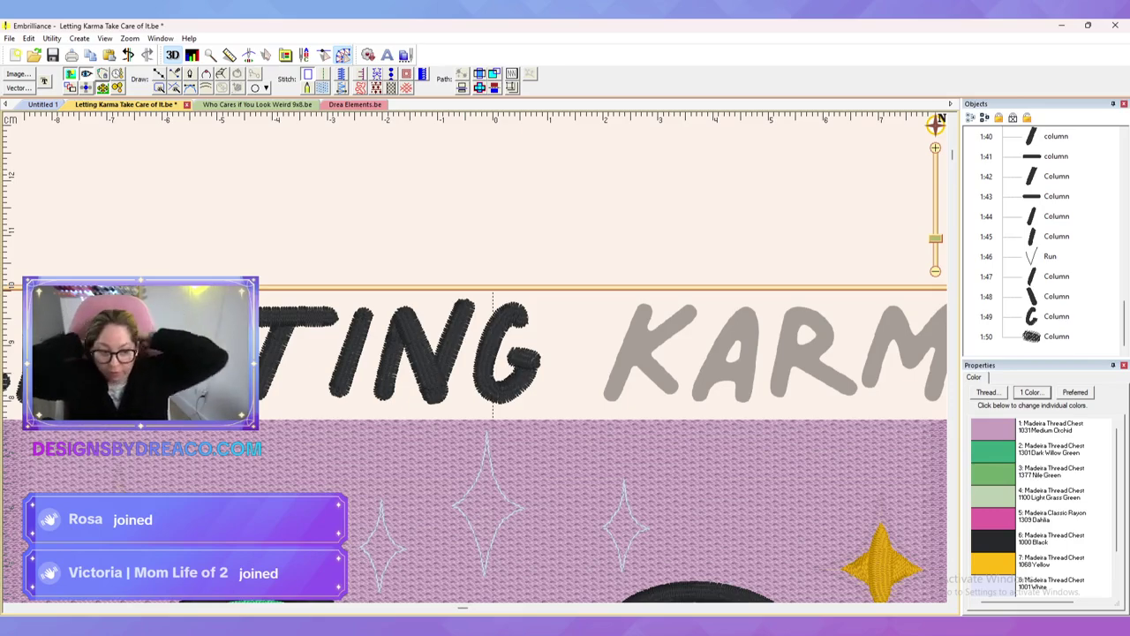
key(ctrl+s)
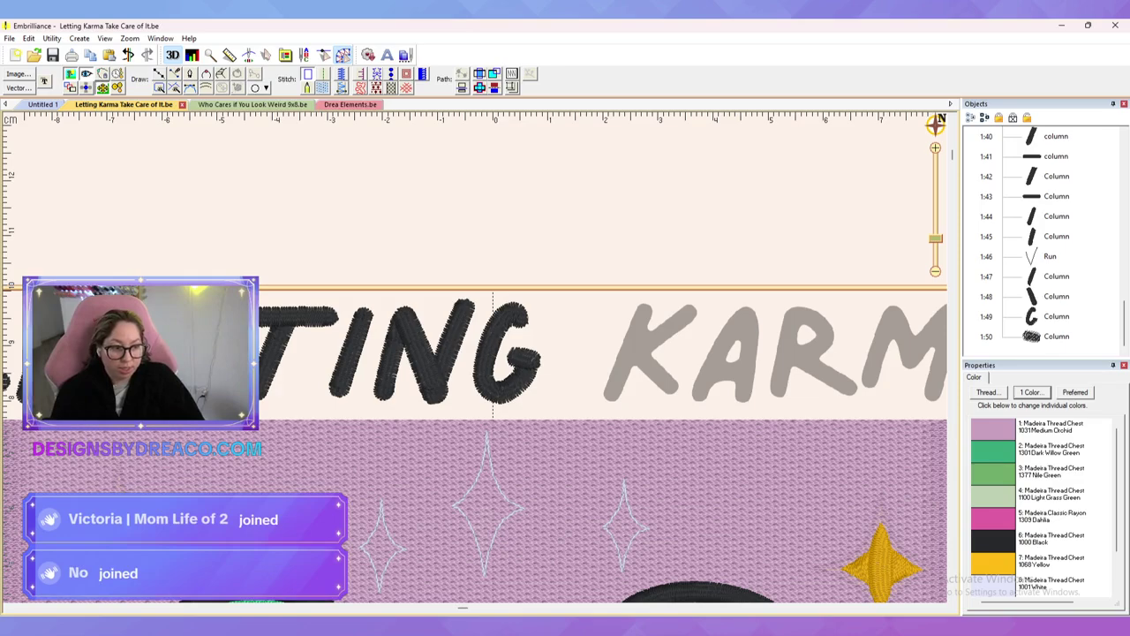
click(475, 355)
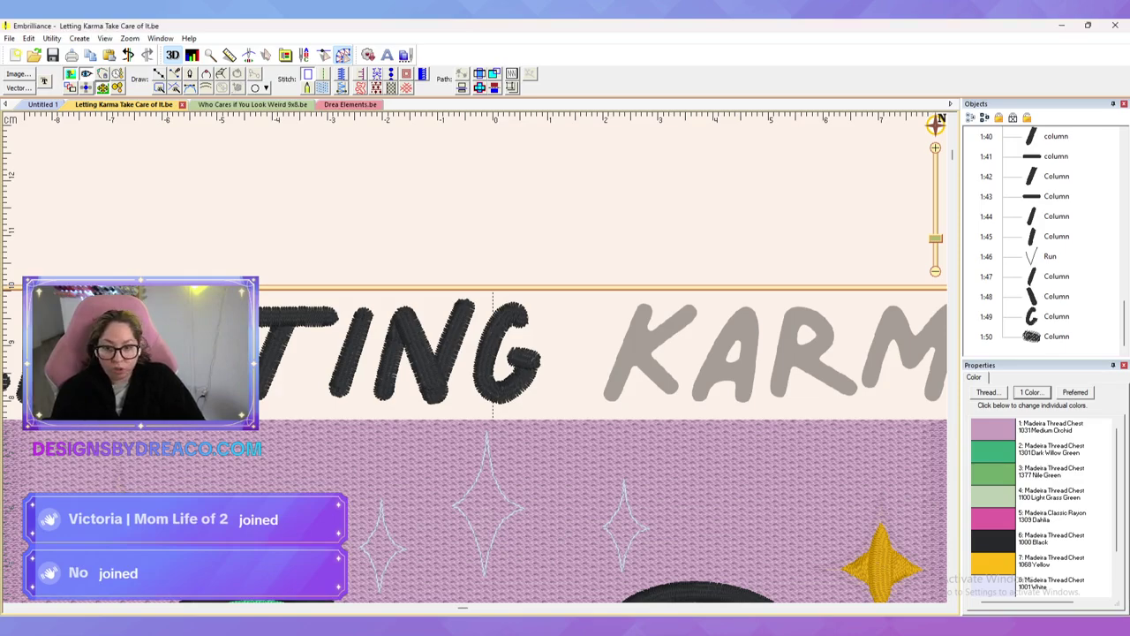
Step: Check the stitched LETTING lettering within the whole design, then focus on the K of KARMA
scroll(475, 356, up, 4)
drag(475, 356, 275, 366)
scroll(596, 370, down, 5)
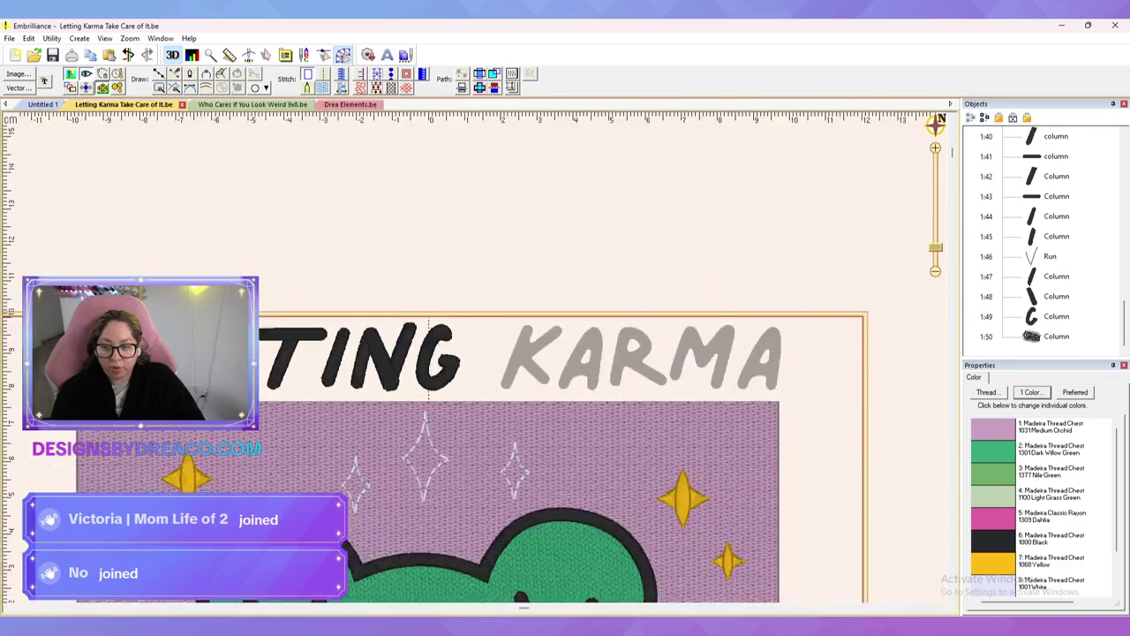
scroll(415, 313, down, 4)
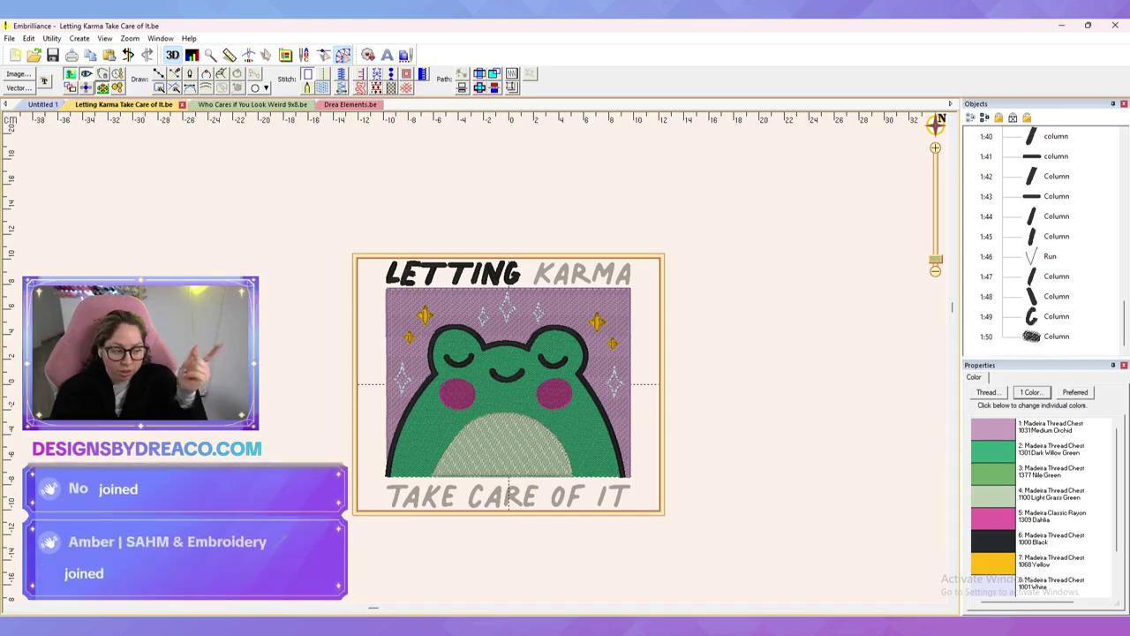
scroll(475, 356, up, 8)
drag(475, 357, 369, 472)
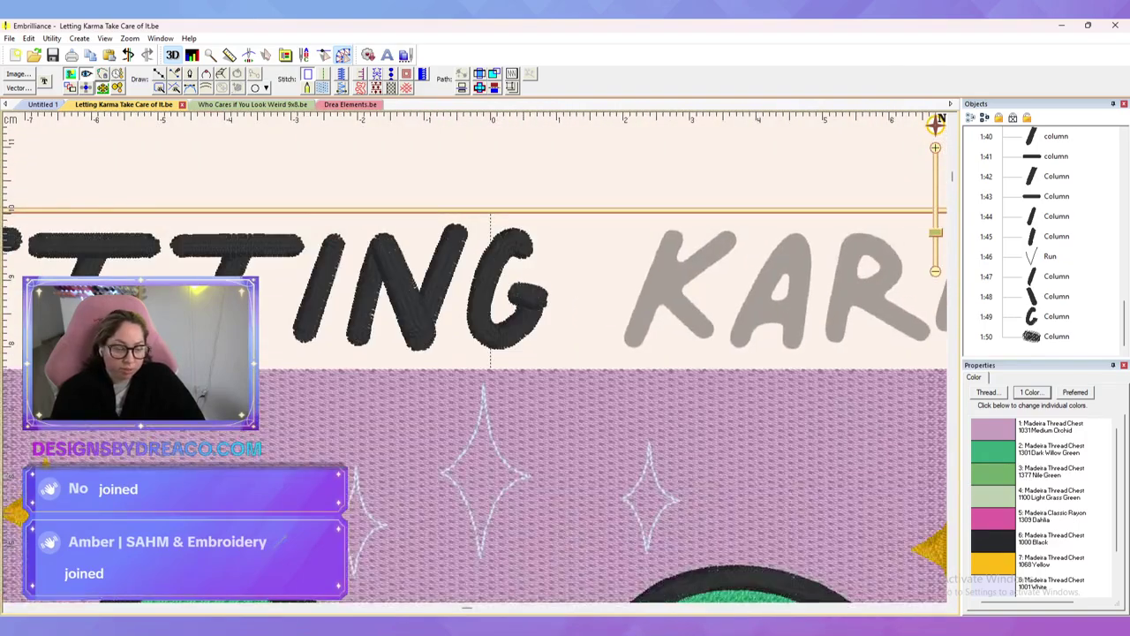
scroll(475, 357, up, 2)
drag(475, 357, 328, 418)
drag(475, 265, 459, 259)
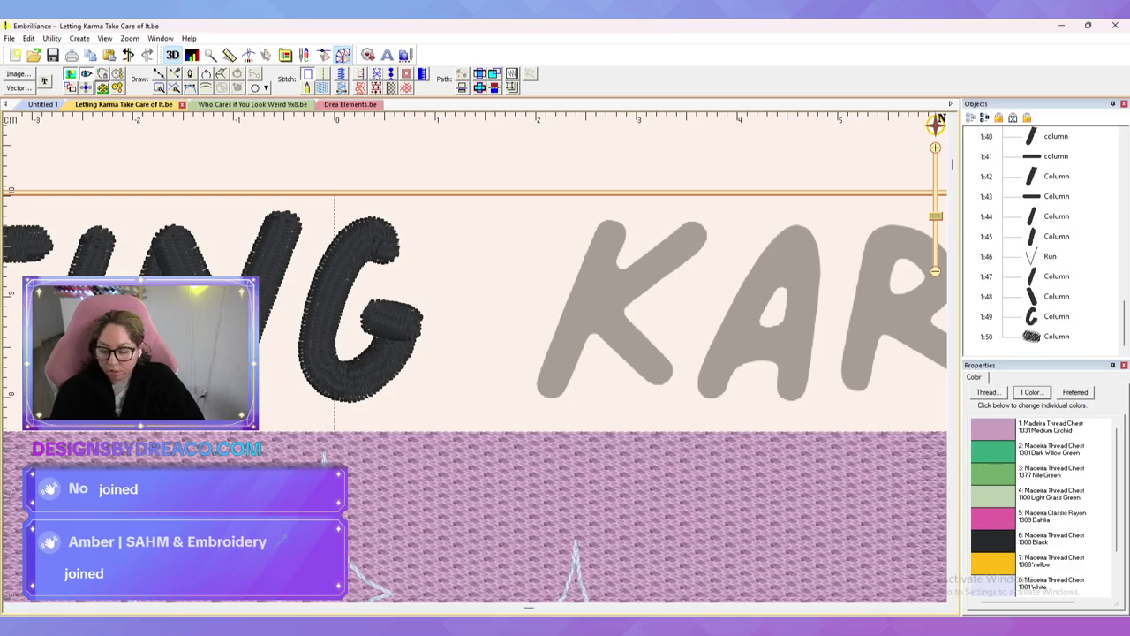
Step: Trace the K's lower diagonal leg with rounded ends, close the outline and convert it to a satin column
key(d)
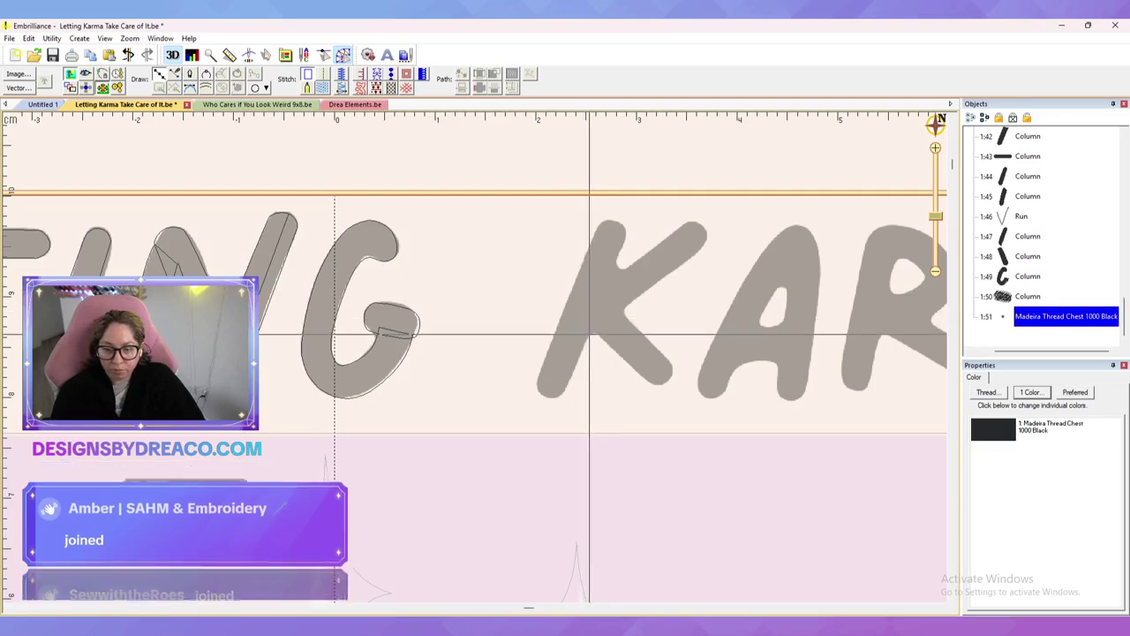
click(589, 334)
right_click(591, 309)
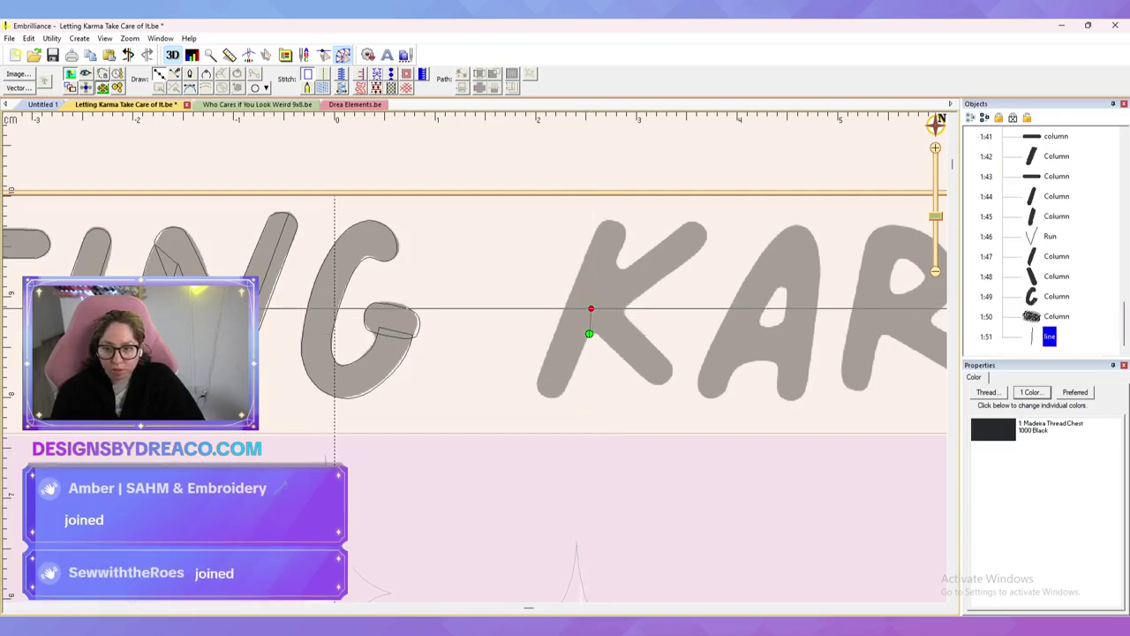
right_click(623, 312)
click(670, 364)
right_click(670, 383)
right_click(651, 385)
key(Return)
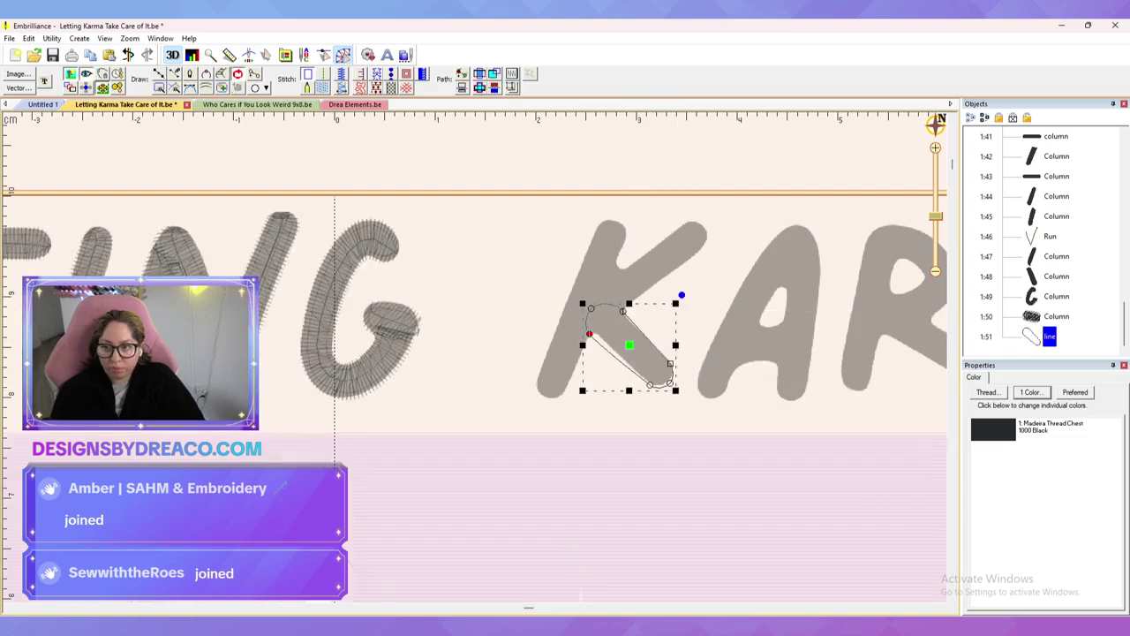
click(342, 88)
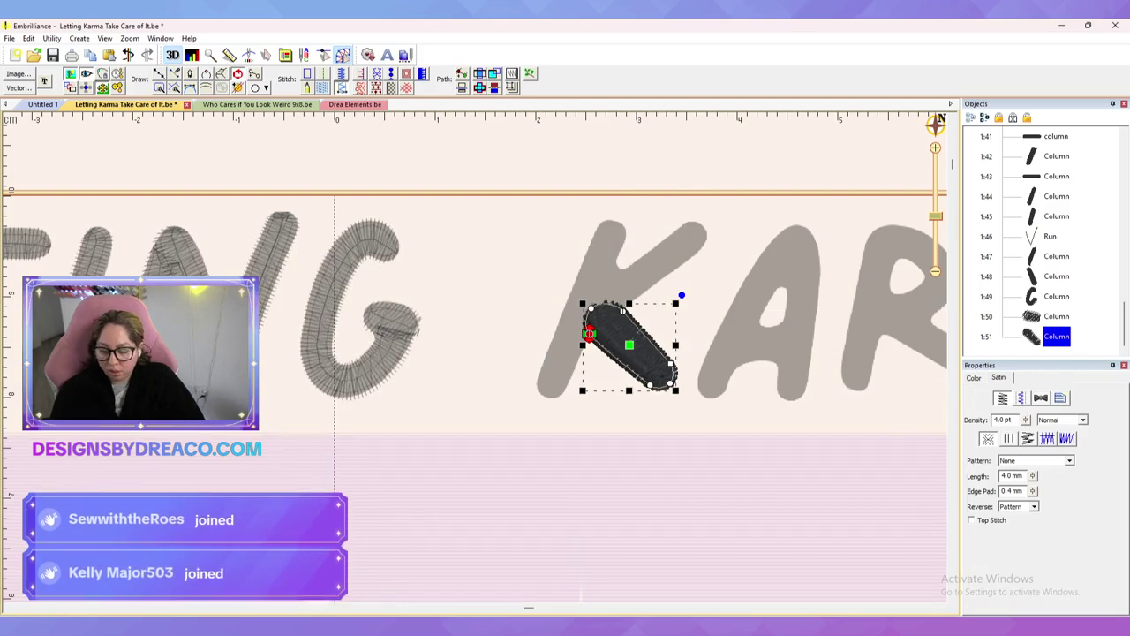
Step: Trace a closed outline around the K's upper arm, from the joint with the lower leg around its rounded tip to the stem
key(d)
click(596, 316)
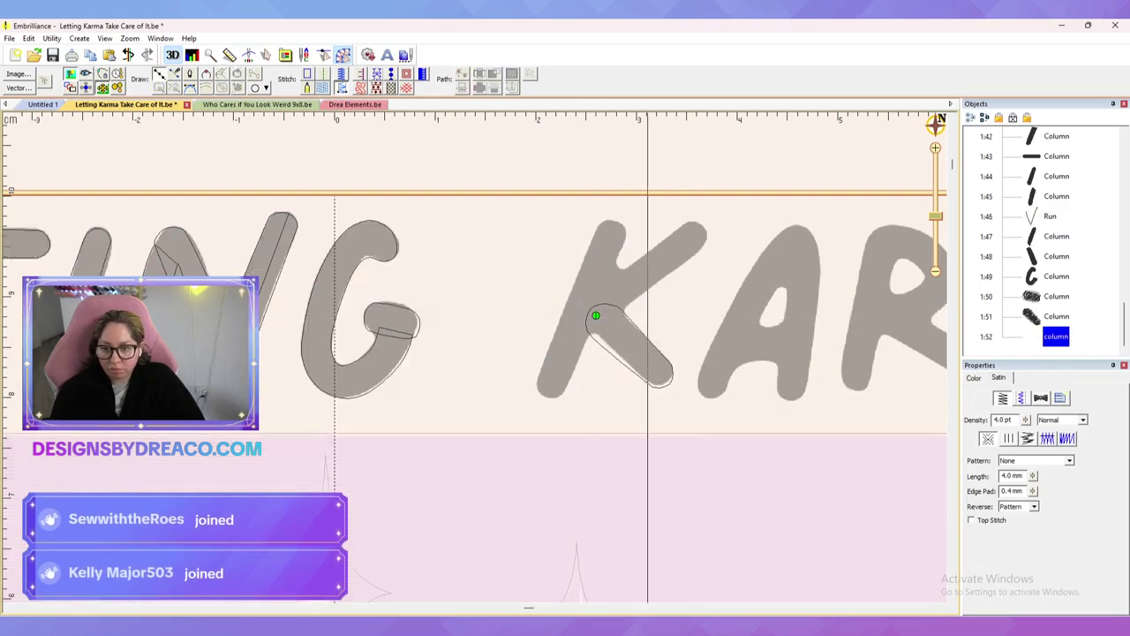
click(699, 250)
right_click(703, 226)
right_click(686, 221)
click(599, 283)
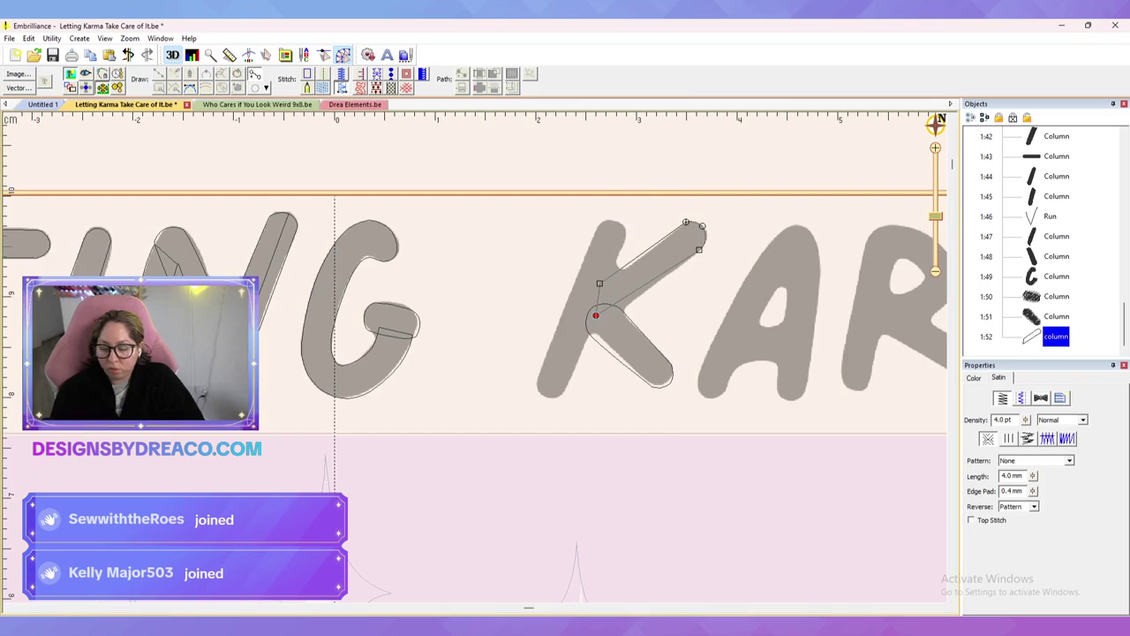
key(1)
click(254, 74)
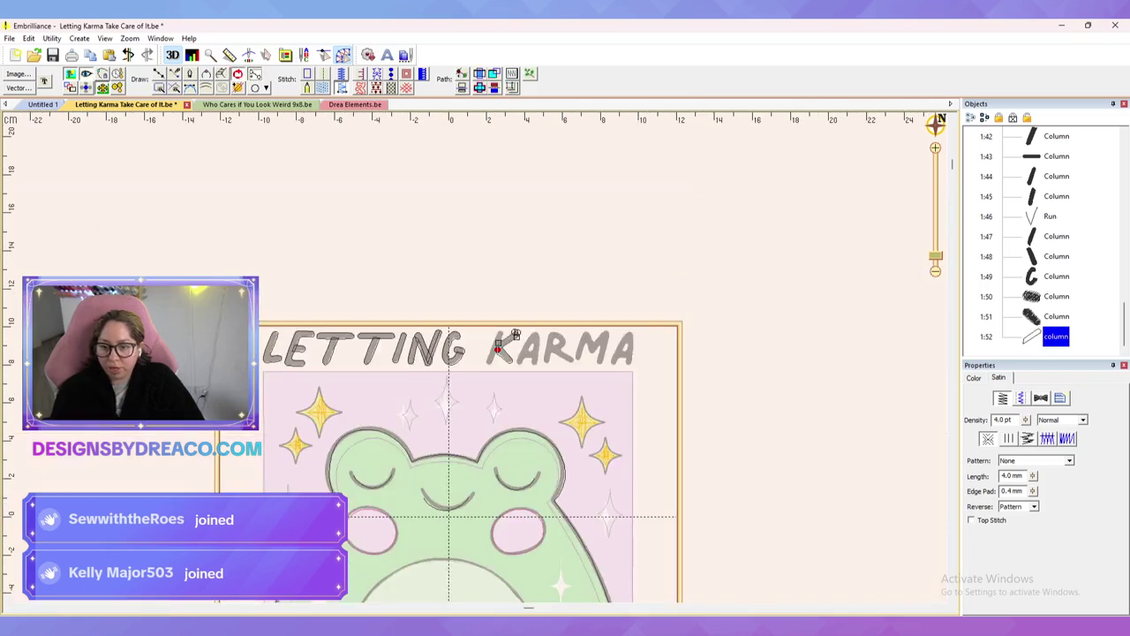
key(Return)
scroll(515, 335, up, 5)
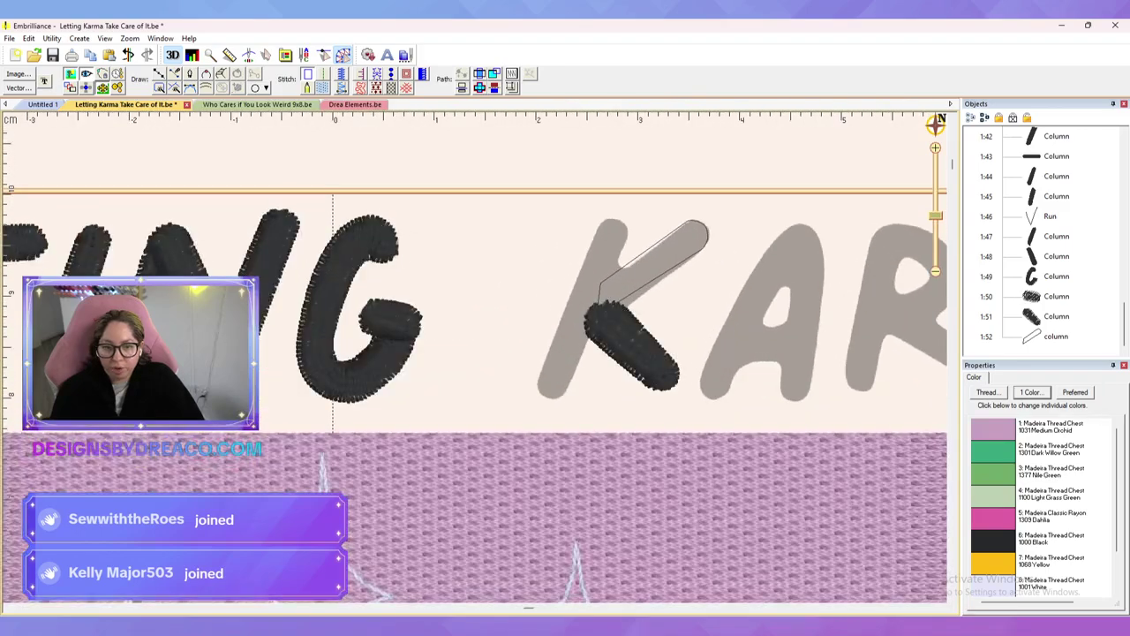
Step: Convert the outline of the K's upper arm to a satin column and deselect it
click(1056, 337)
click(307, 74)
click(341, 88)
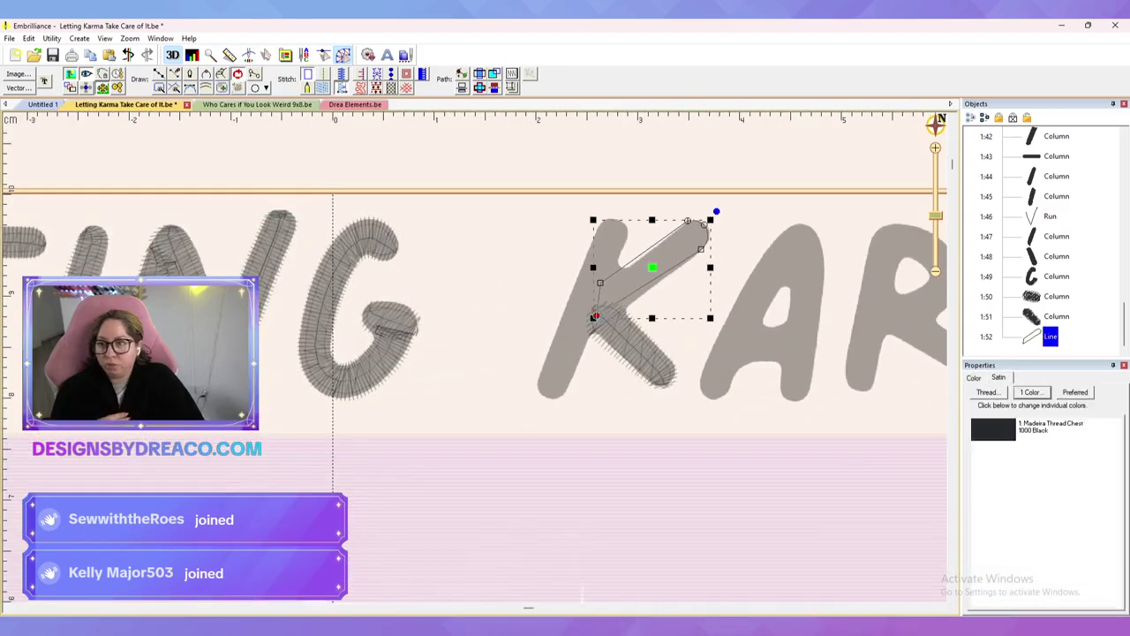
key(Escape)
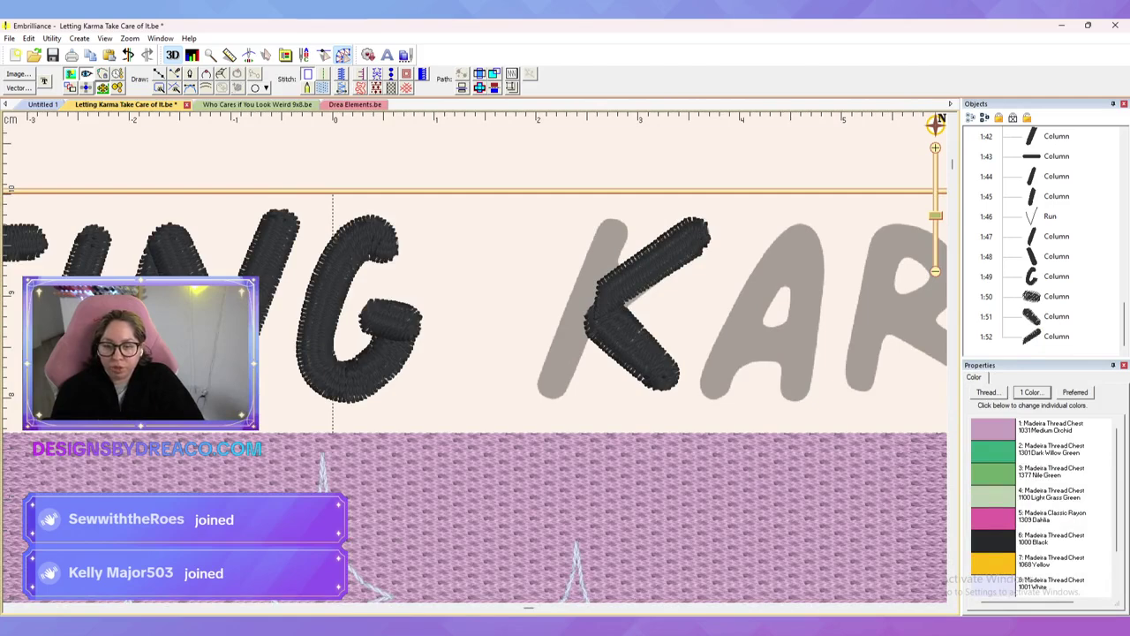
Step: Trace the K's slanted stem with rounded ends and convert the closed outline to a satin column
click(159, 74)
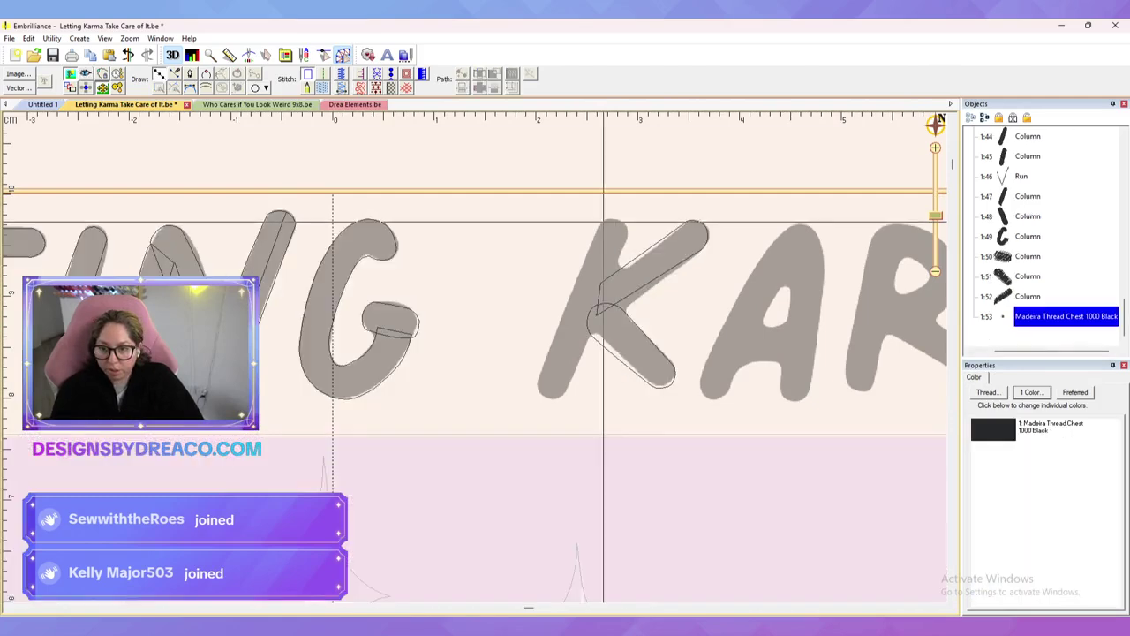
click(601, 223)
click(619, 220)
click(628, 232)
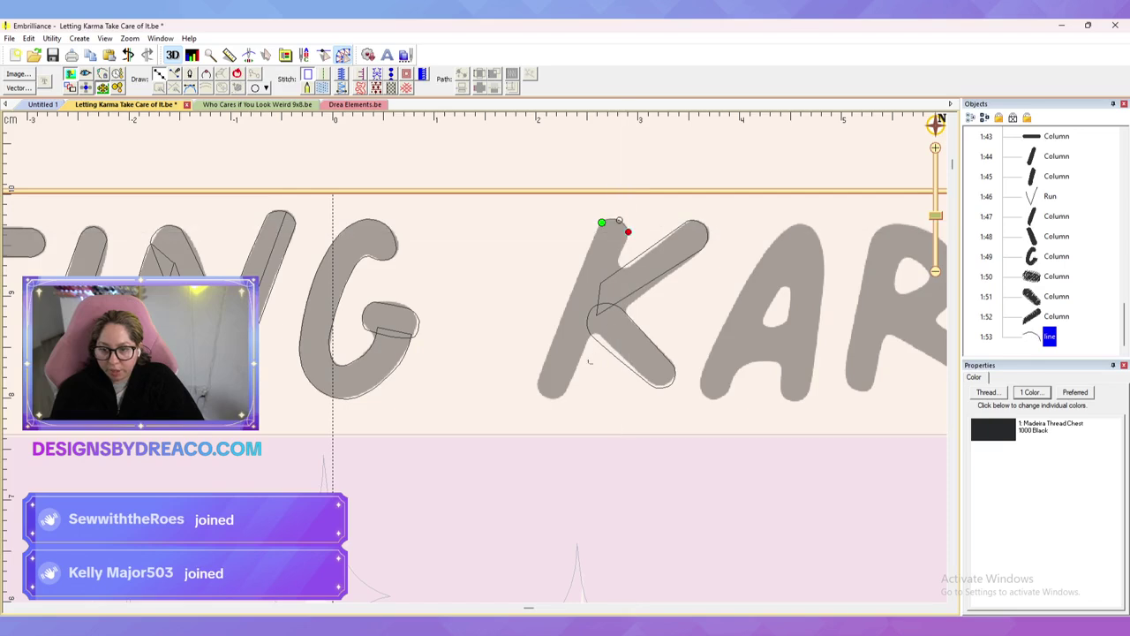
click(567, 390)
click(546, 396)
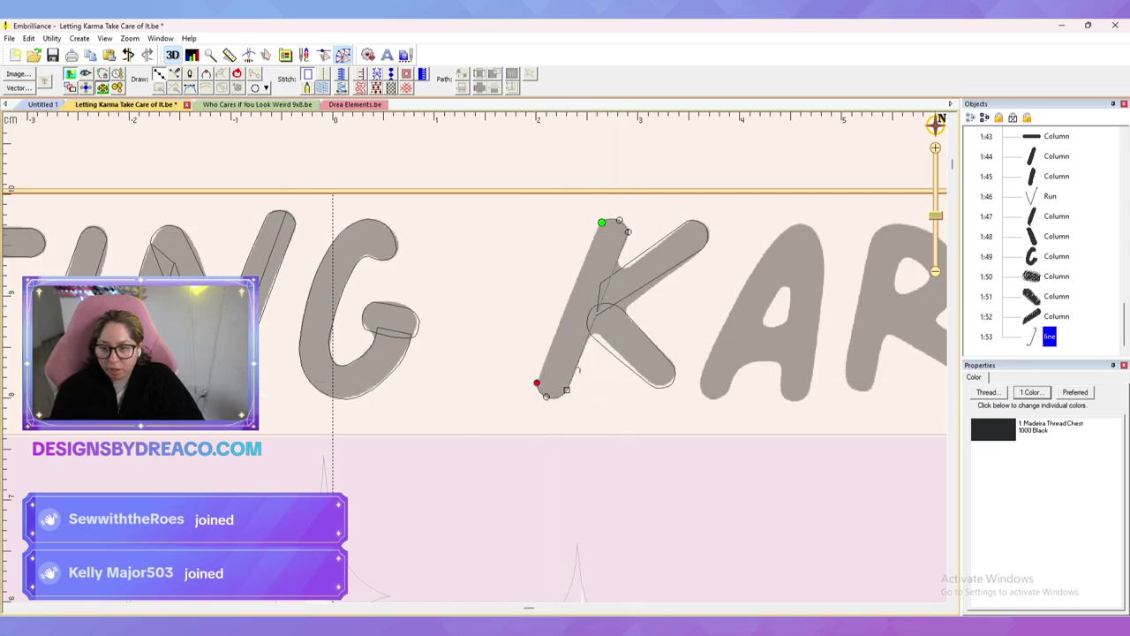
key(Return)
click(340, 88)
key(Escape)
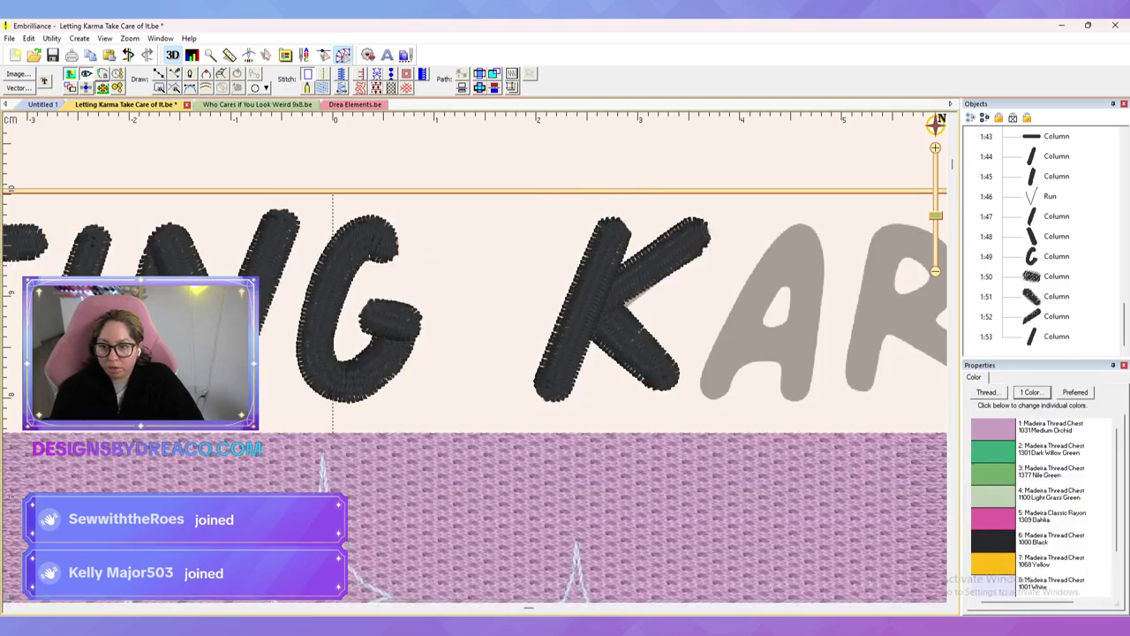
Step: Move the upper node of the K's lower leg column closer to the stem and the upper arm joint
scroll(475, 358, down, 5)
scroll(475, 358, up, 4)
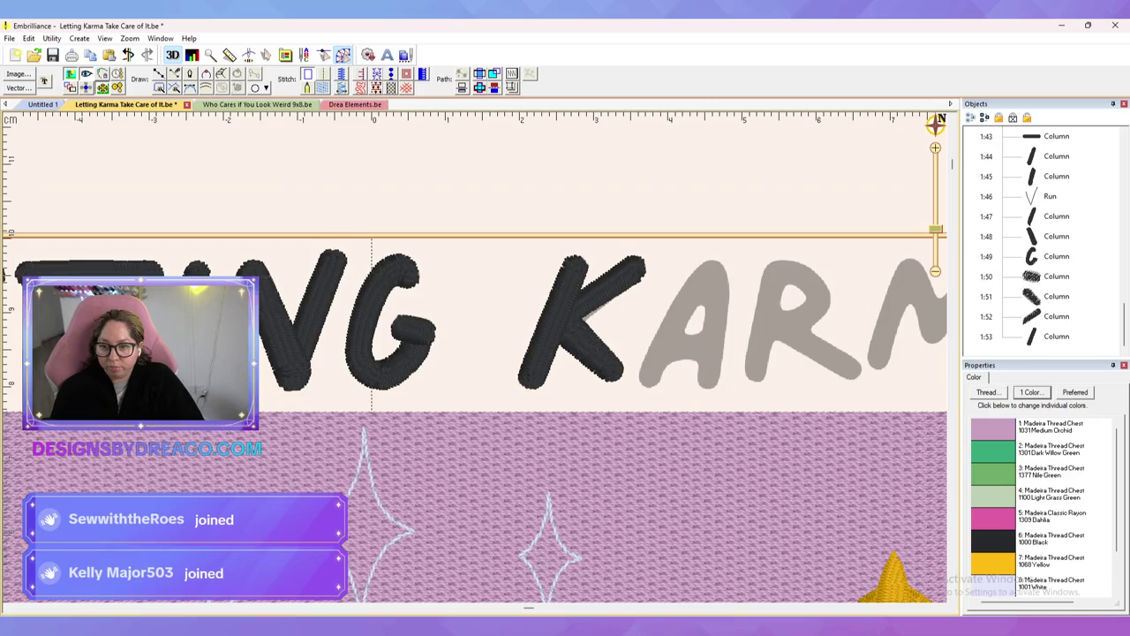
scroll(476, 357, down, 3)
scroll(475, 358, up, 3)
click(587, 341)
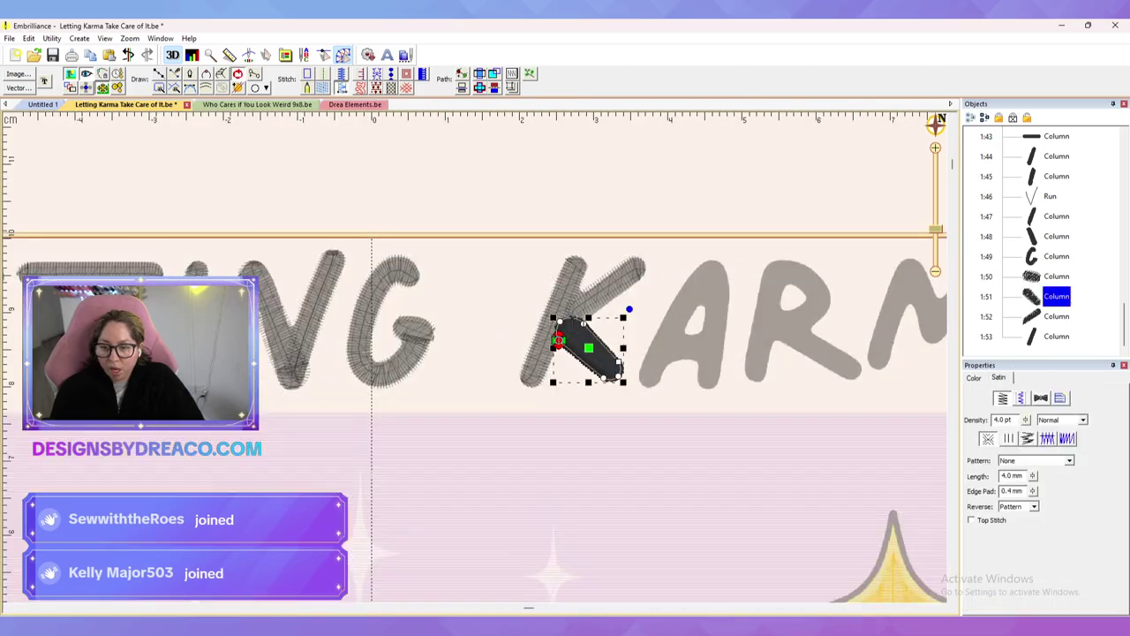
double_click(583, 336)
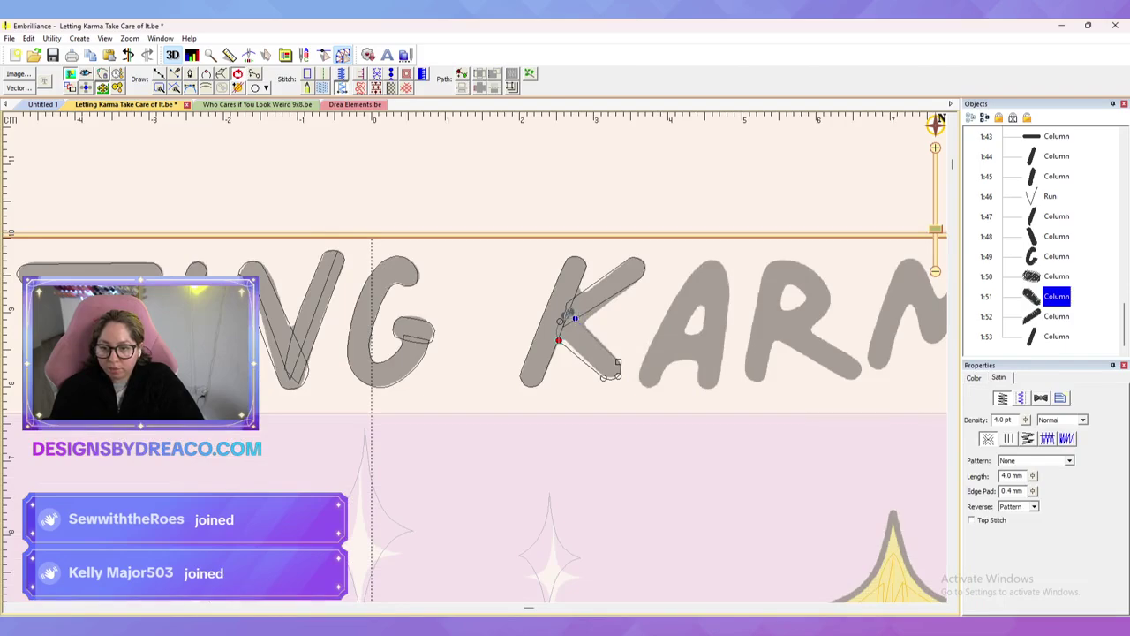
key(Escape)
scroll(494, 358, down, 3)
scroll(495, 357, up, 3)
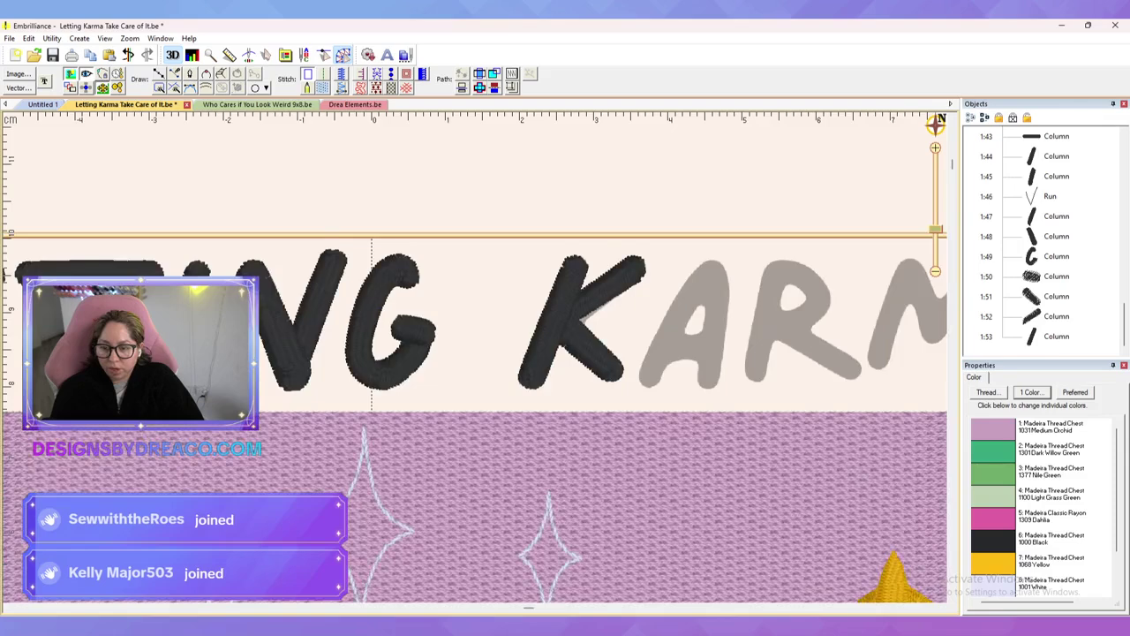
Step: Delete the node beside the stem at the upper end of the K's lower leg column
scroll(496, 356, down, 3)
scroll(507, 347, up, 3)
click(561, 378)
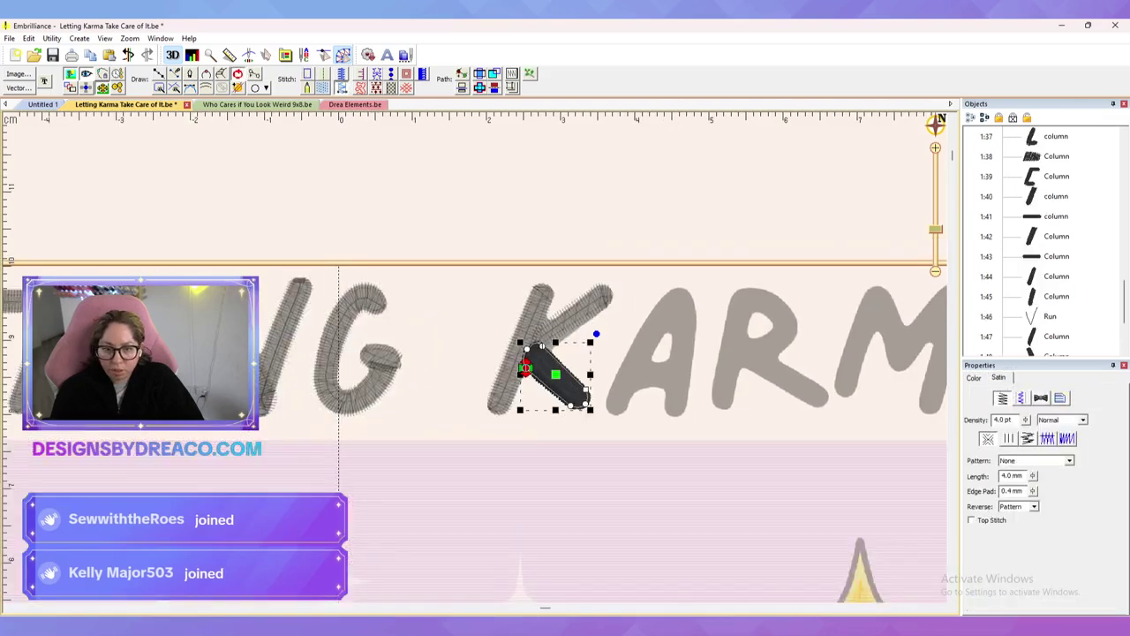
scroll(477, 355, up, 3)
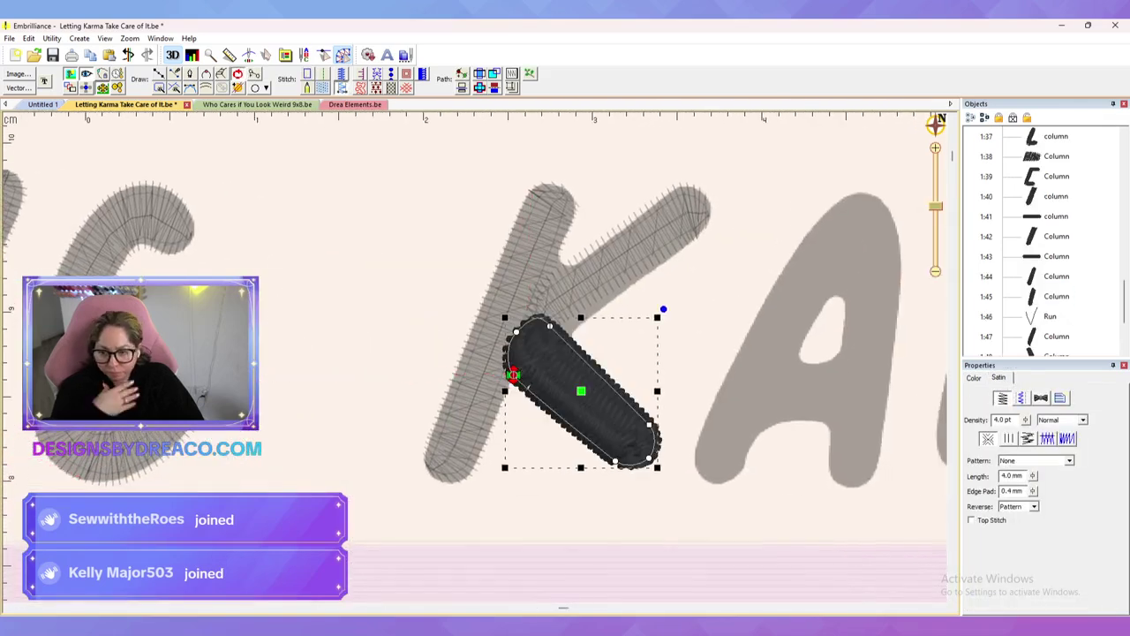
key(Delete)
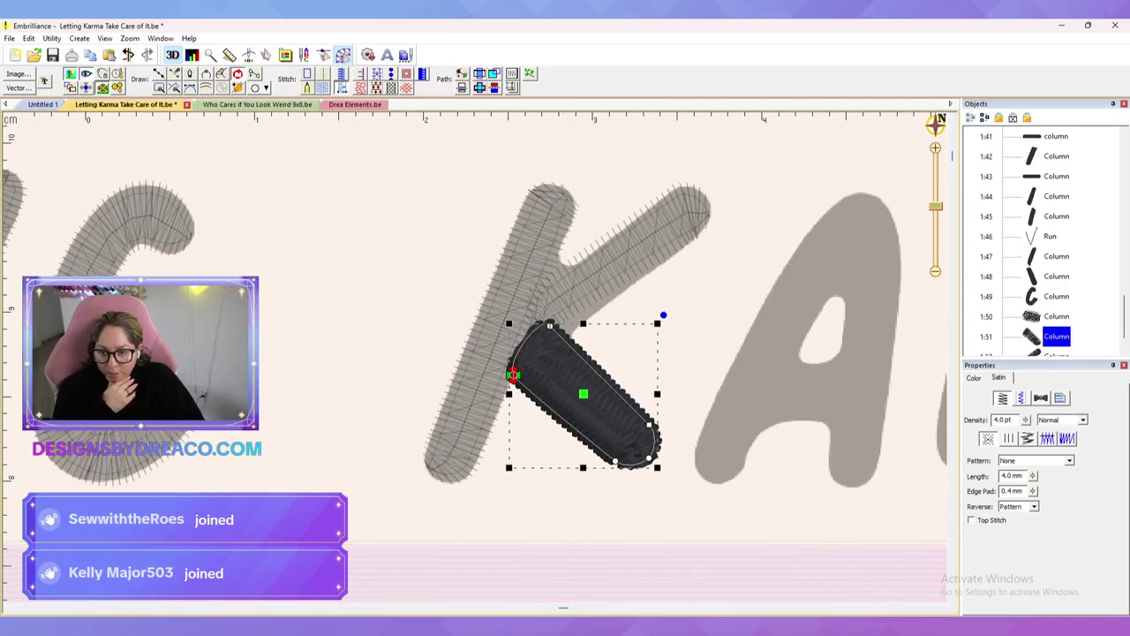
Step: Place the K's lower leg exit point at its top, and the upper arm's entry point at the leg joint and exit near the stem
drag(512, 374, 548, 322)
scroll(1056, 316, down, 1)
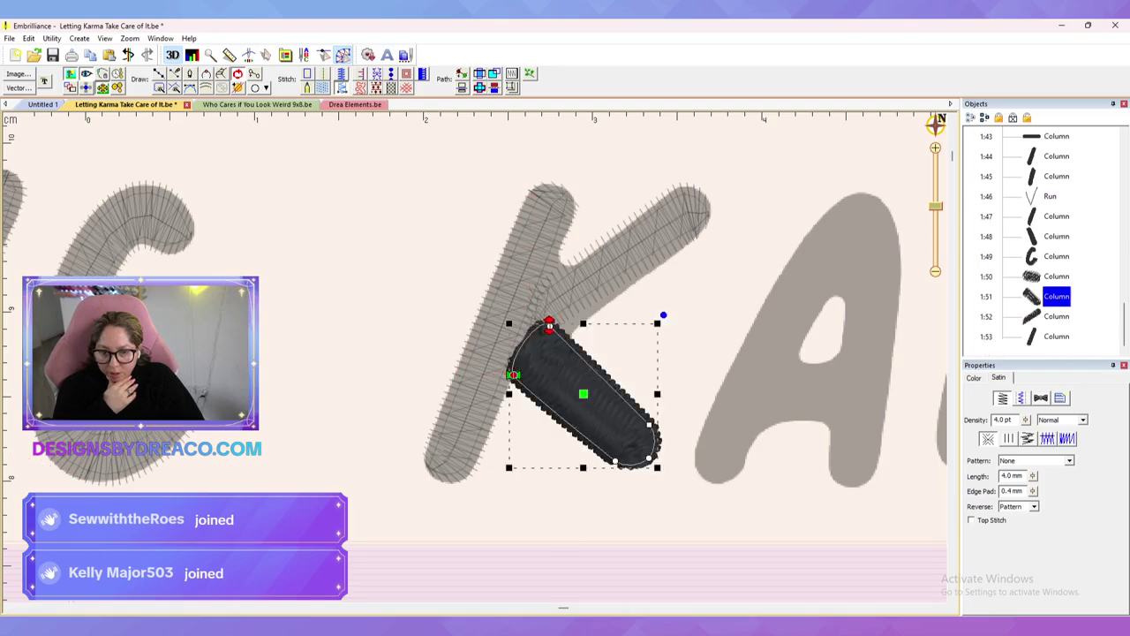
click(1055, 316)
mouse_move(525, 345)
mouse_down()
mouse_move(561, 321)
mouse_move(524, 345)
mouse_up()
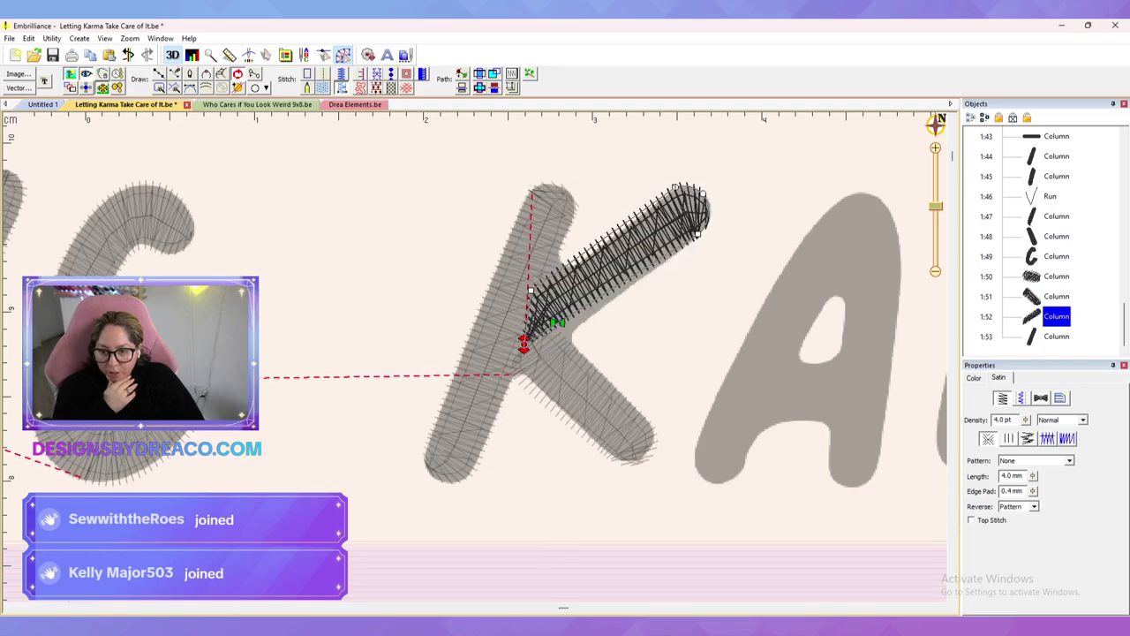
drag(547, 278, 548, 277)
Step: Set the K's stem to start at the joint with the upper arm and end at its bottom, and save the design
click(510, 296)
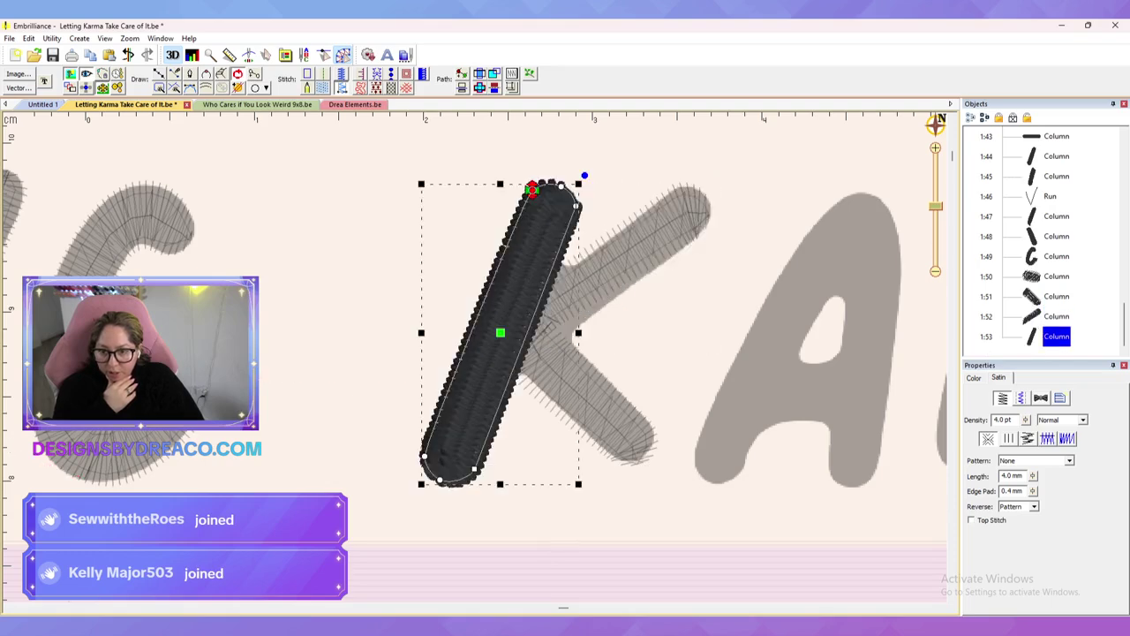
drag(533, 189, 567, 190)
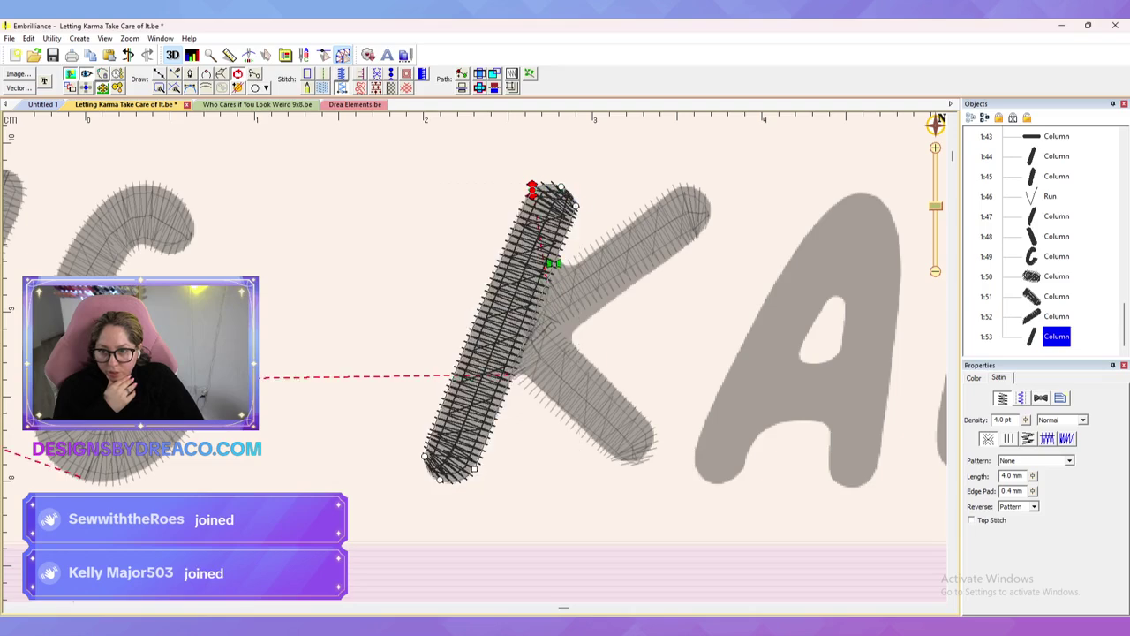
key(Escape)
mouse_move(532, 190)
mouse_down()
mouse_move(437, 409)
mouse_move(446, 480)
mouse_up()
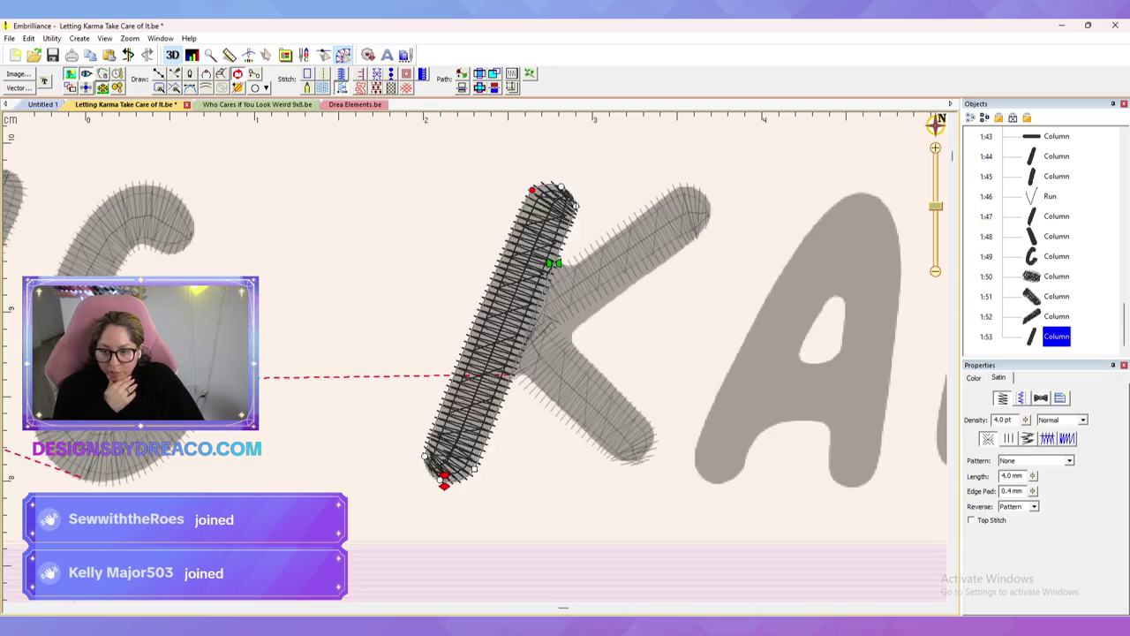
key(Escape)
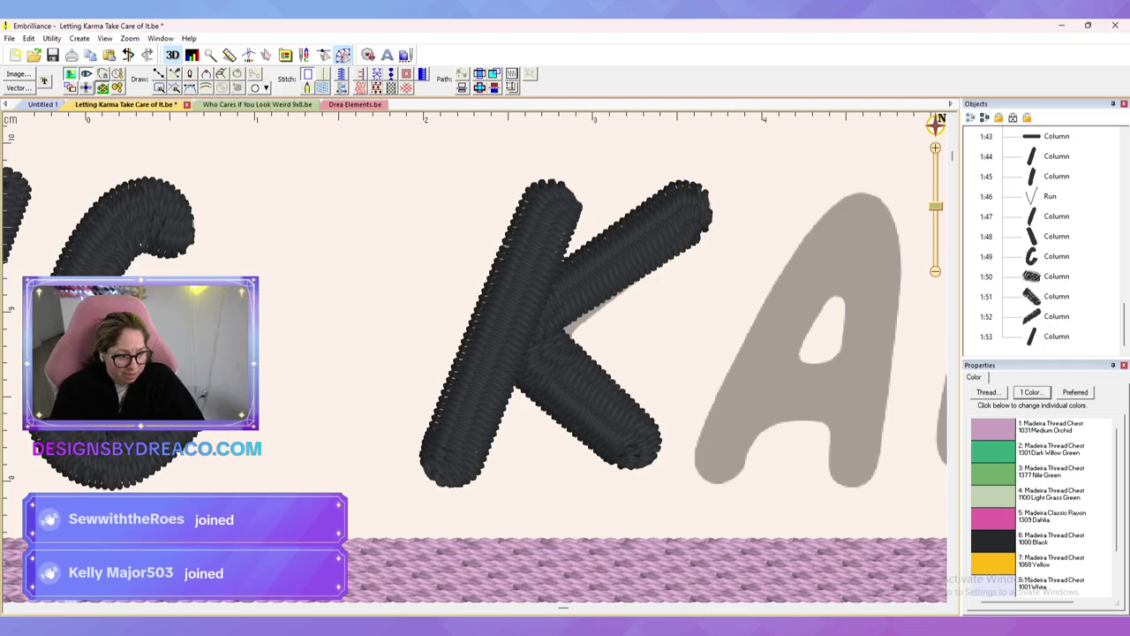
key(ctrl+s)
Step: Outline the A's crossbar with four corners starting at its upper left, and convert the outline to a satin column
drag(565, 353, 411, 350)
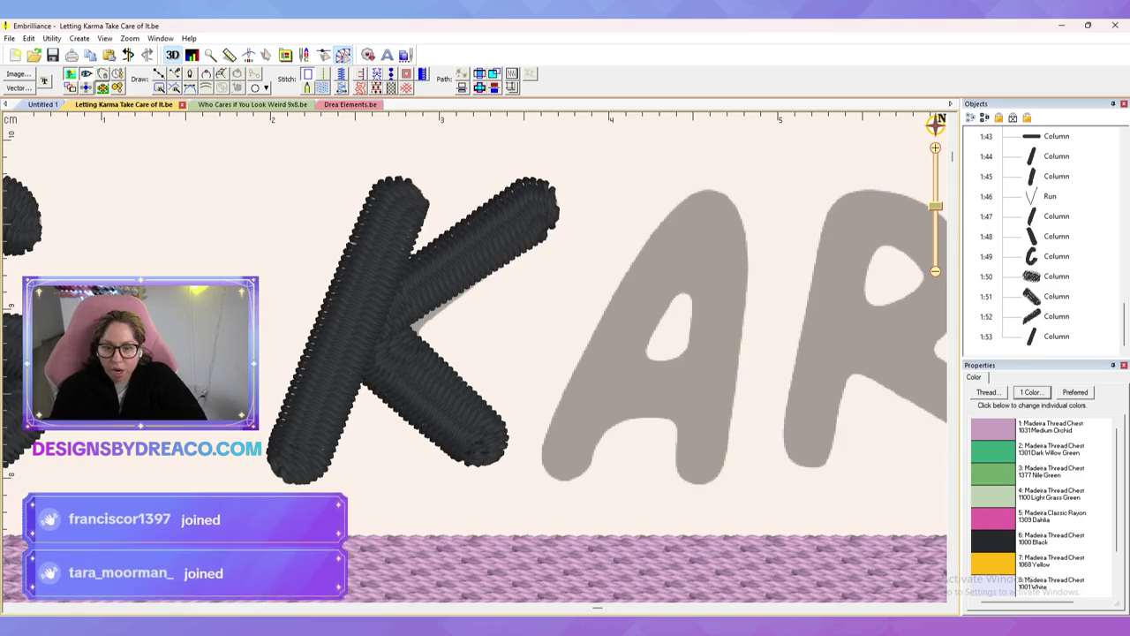
scroll(474, 358, up, 1)
drag(477, 353, 333, 362)
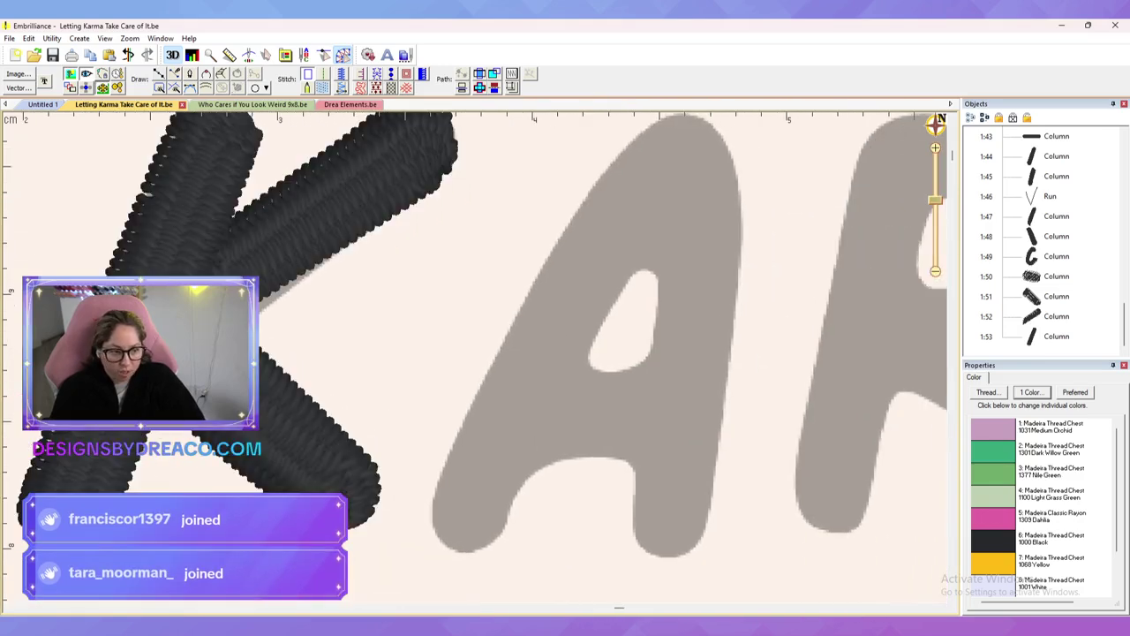
key(d)
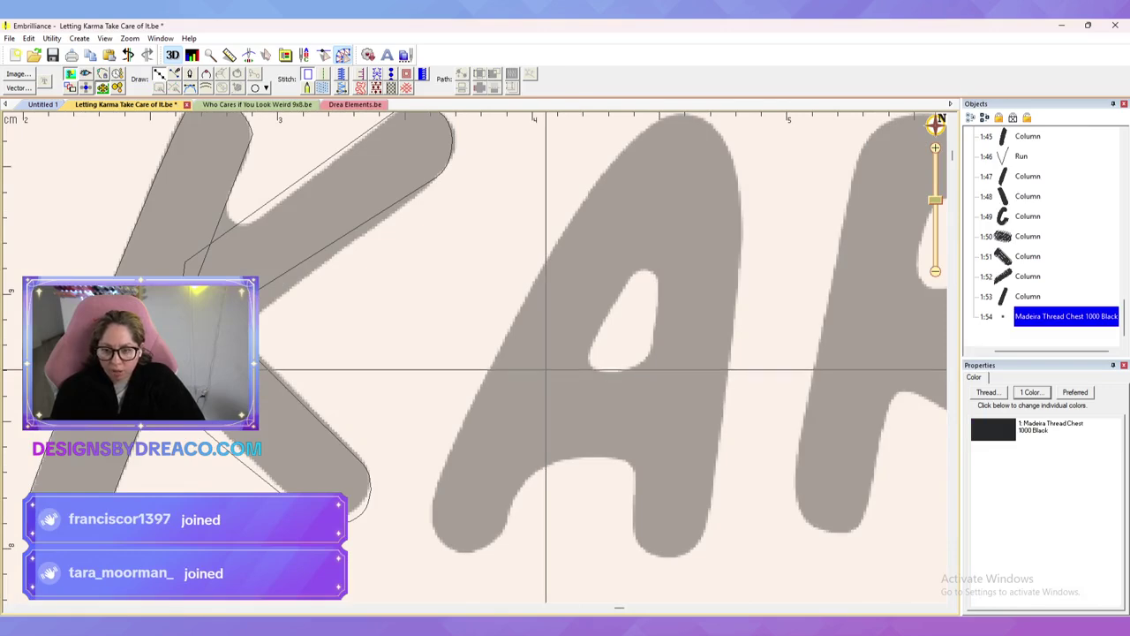
click(546, 368)
click(506, 467)
click(650, 470)
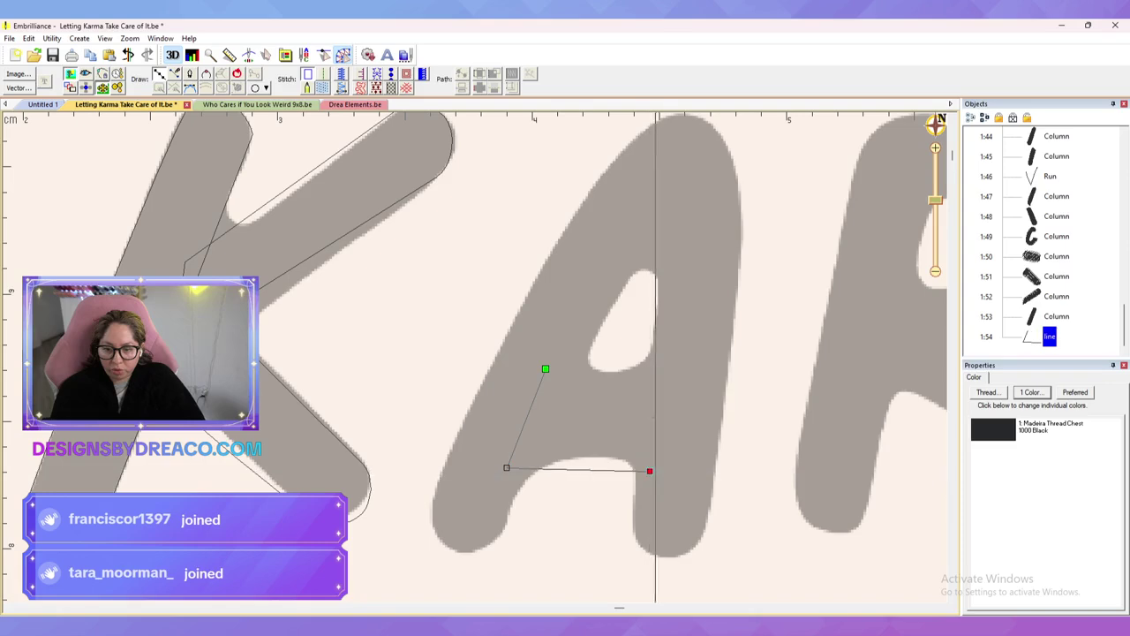
click(658, 366)
key(c)
click(340, 87)
key(Escape)
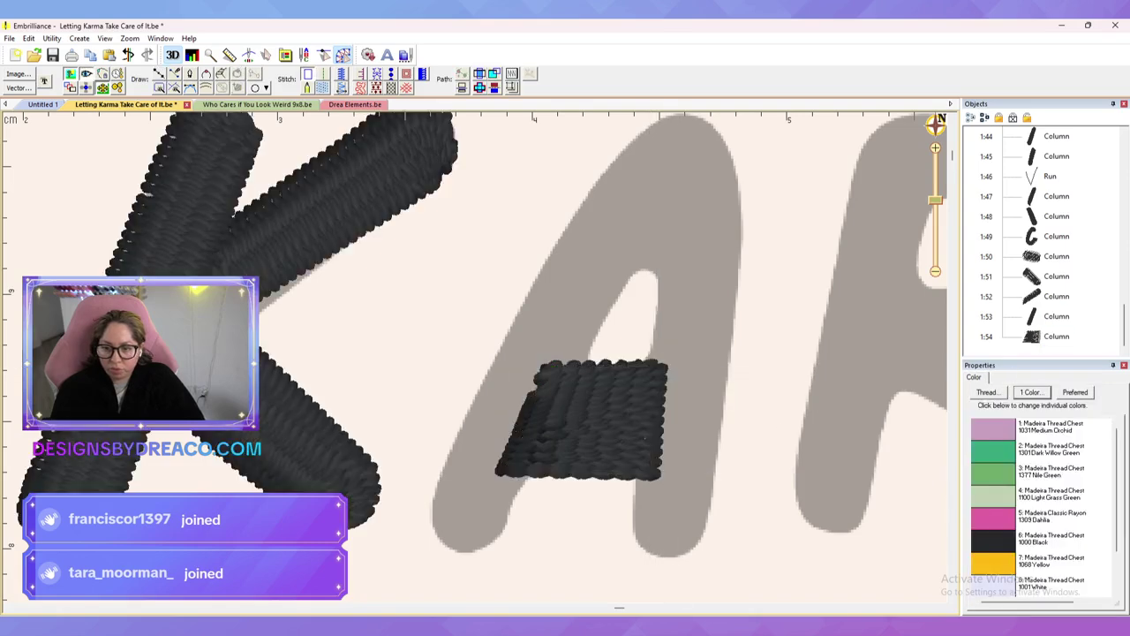
Step: Delete the A's crossbar column
scroll(475, 360, down, 6)
scroll(475, 360, up, 6)
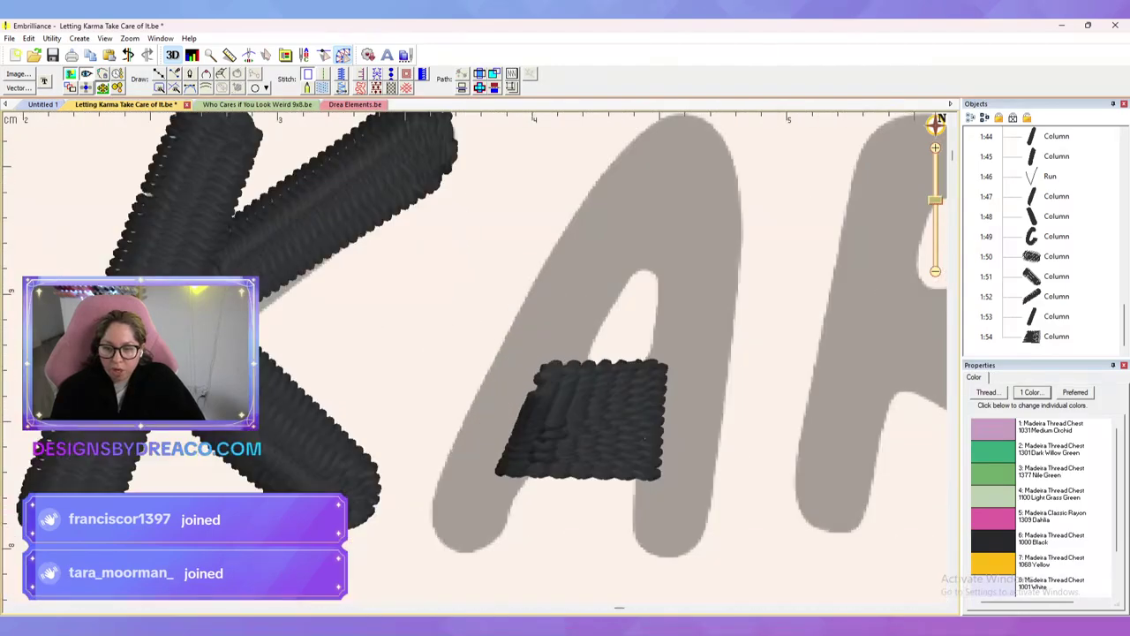
click(586, 418)
key(Delete)
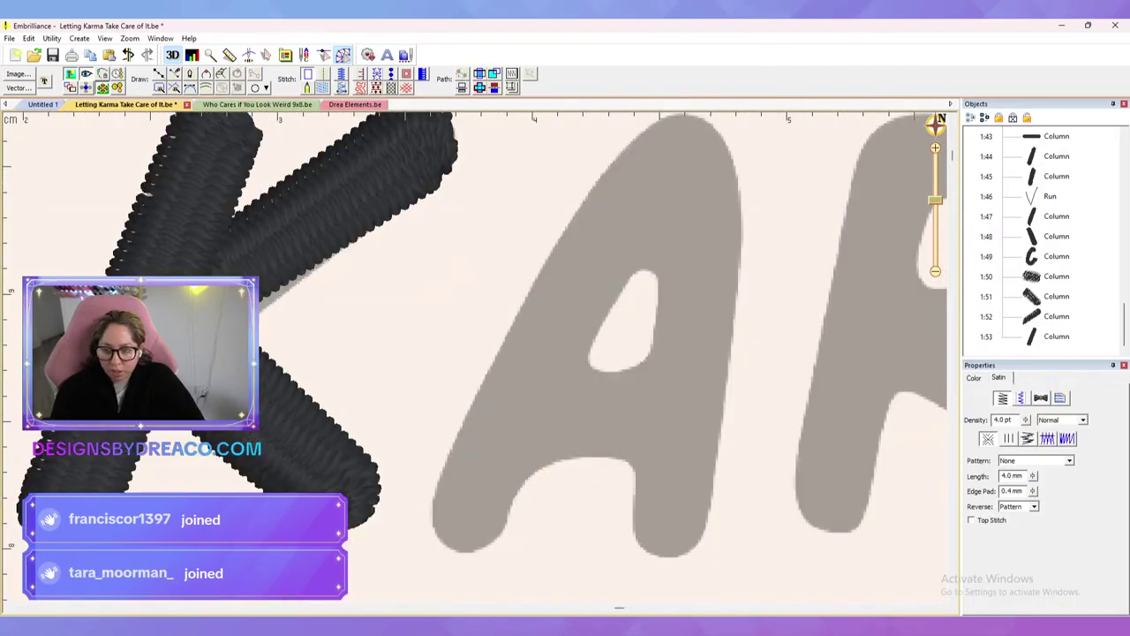
Step: Draw the A's crossbar as a four-corner satin column, starting at its upper right corner and ending at its upper left
key(d)
click(654, 365)
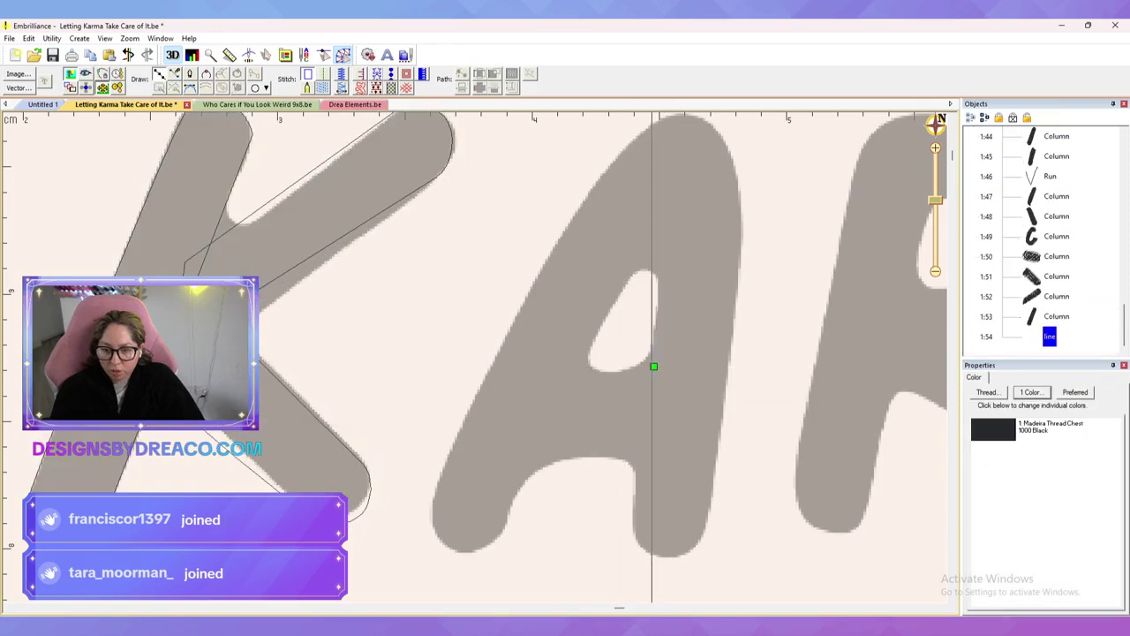
click(645, 464)
click(529, 464)
click(542, 364)
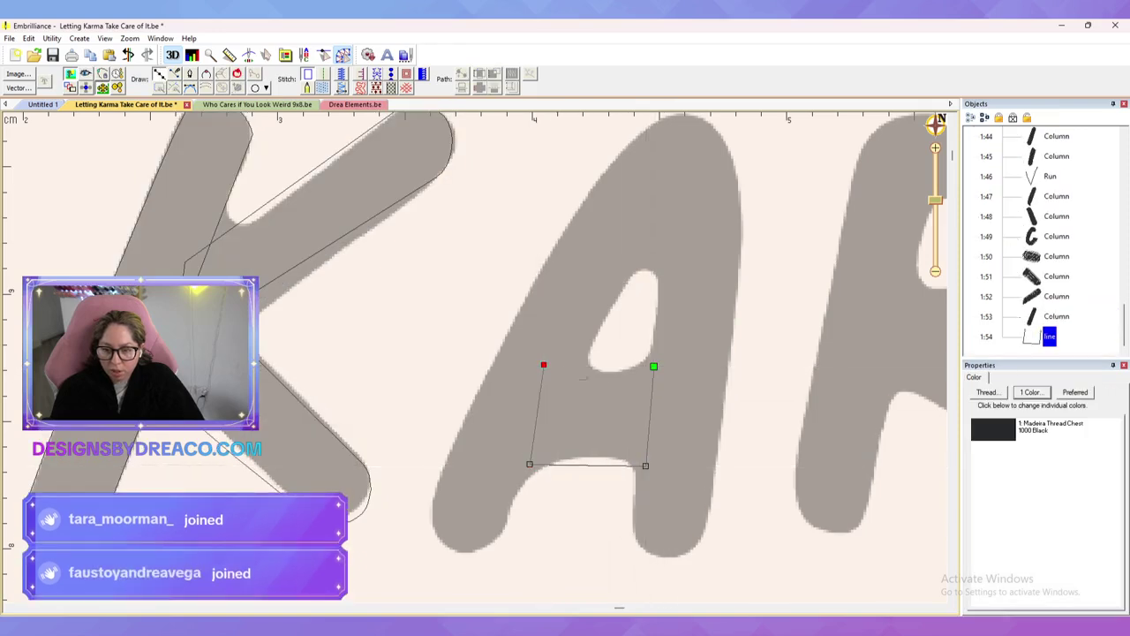
key(Return)
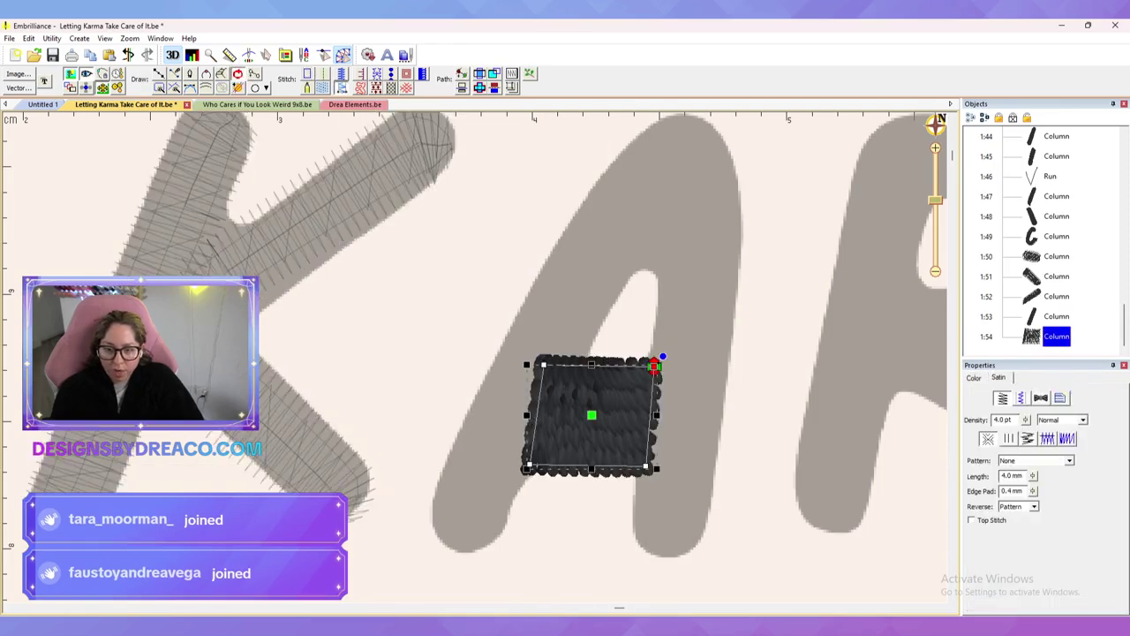
Step: Move the crossbar column's two lower nodes up slightly and its two upper nodes down below the A's opening
mouse_move(736, 453)
mouse_down()
mouse_move(581, 523)
mouse_move(494, 428)
mouse_up()
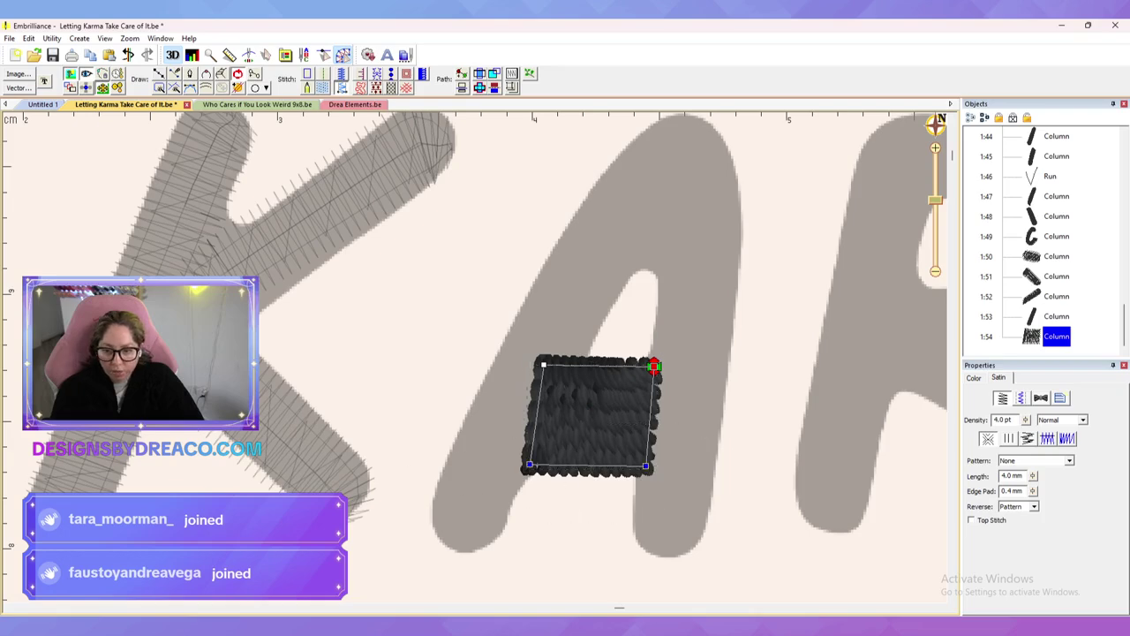
drag(588, 465, 590, 459)
drag(680, 350, 680, 413)
drag(597, 365, 597, 381)
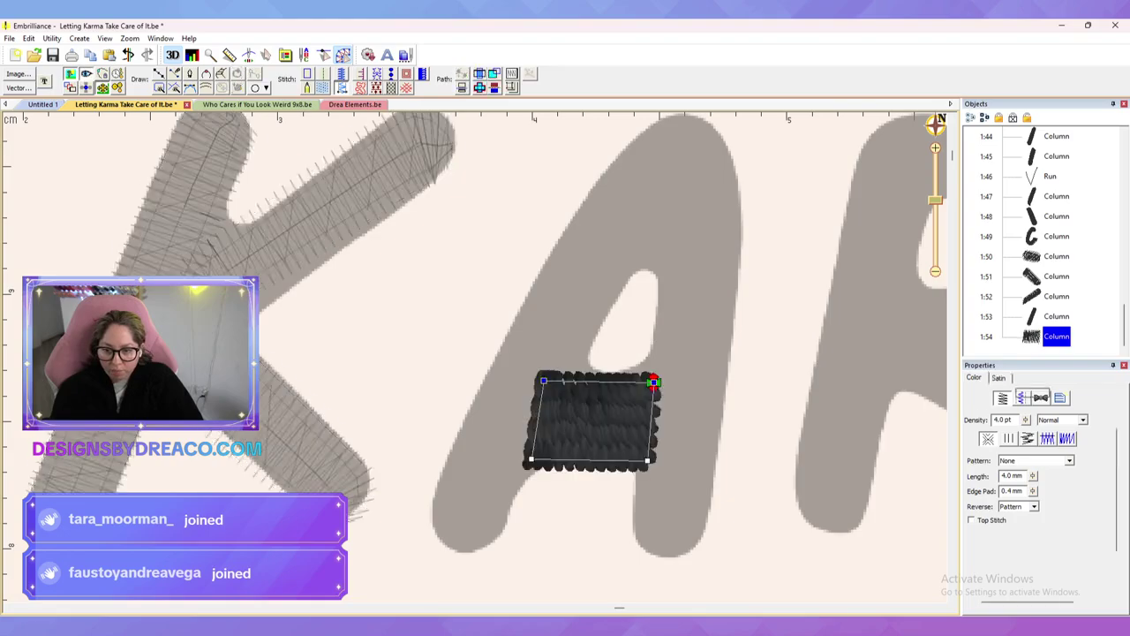
key(Escape)
scroll(476, 356, down, 3)
scroll(476, 357, down, 3)
scroll(477, 357, up, 5)
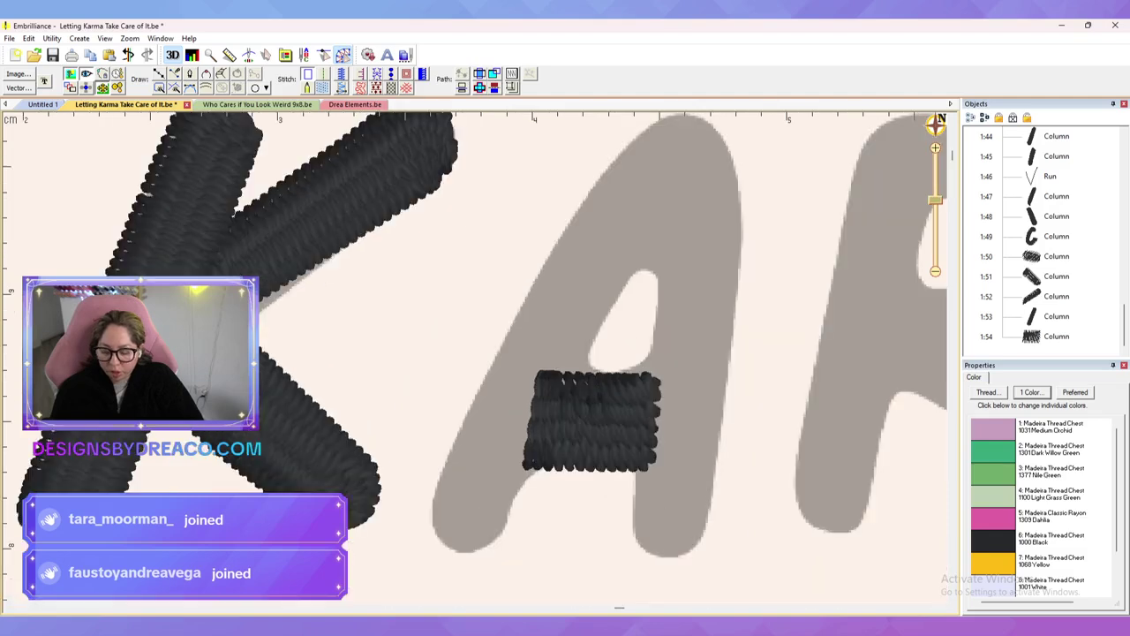
Step: Outline the whole A in one closed line, running around both leg ends, the inner peak and the rounded apex
click(159, 75)
click(433, 508)
click(455, 545)
click(488, 536)
click(656, 230)
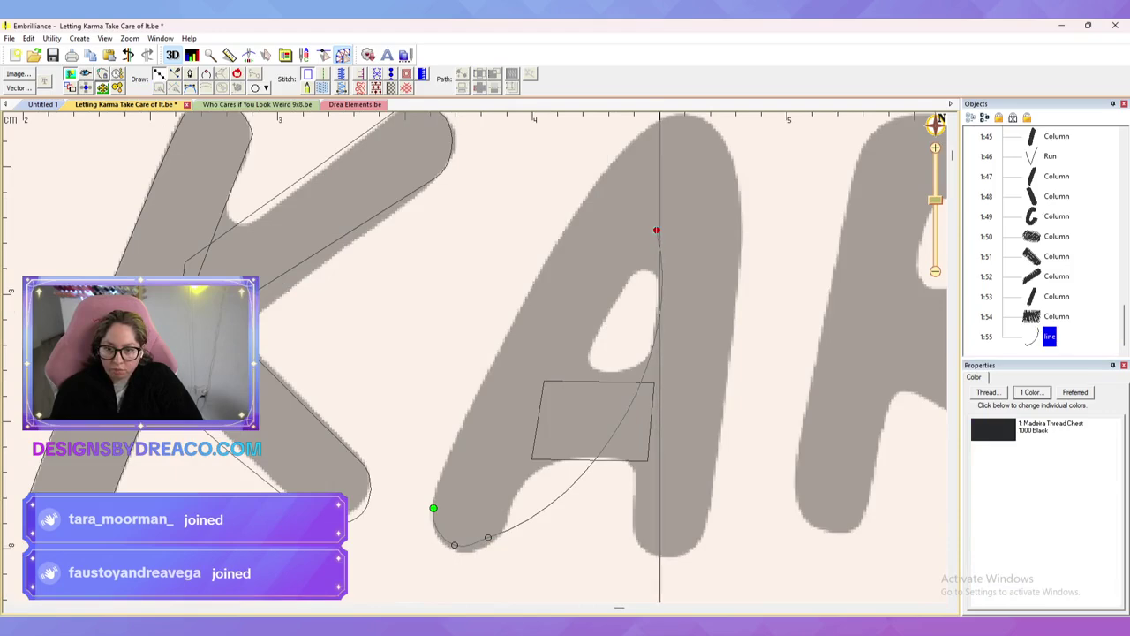
click(631, 521)
click(660, 552)
click(696, 535)
click(729, 151)
click(745, 170)
click(711, 185)
key(Return)
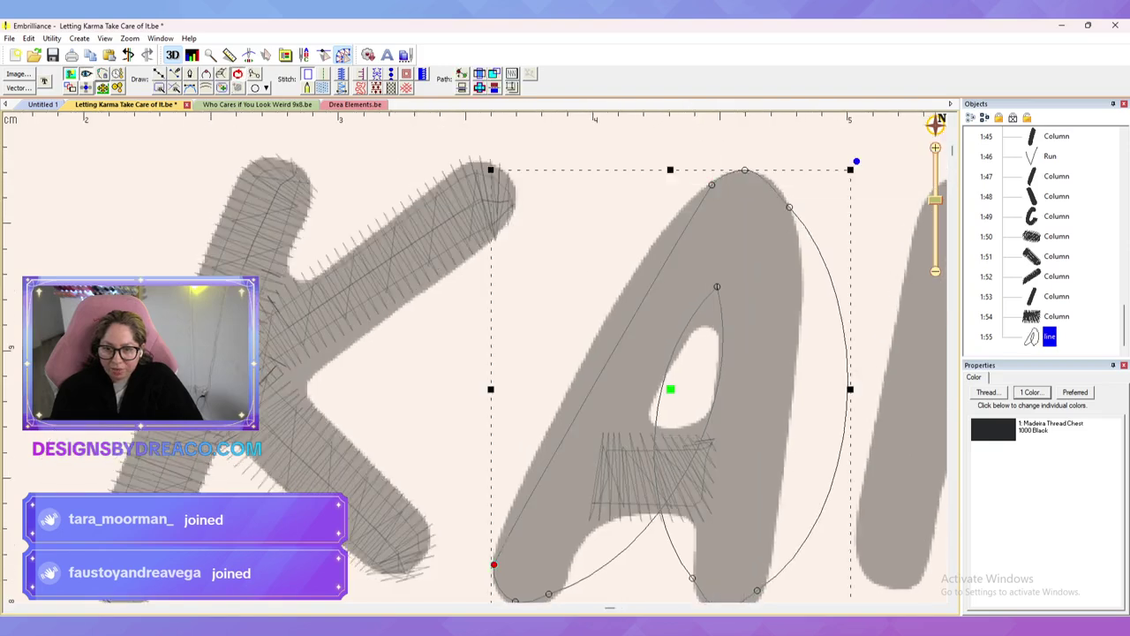
Step: Adjust the curve handles of the A outline to follow the left outer edge and both inner edges of the legs
click(711, 185)
drag(703, 194, 633, 219)
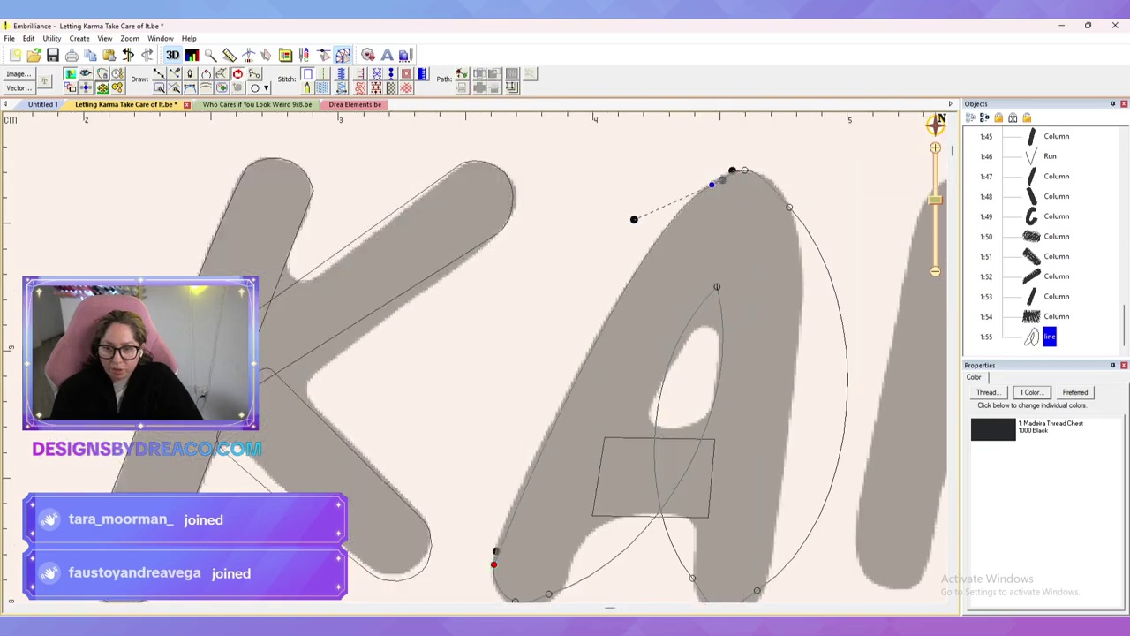
click(717, 286)
drag(749, 397, 648, 399)
drag(647, 351, 723, 383)
mouse_move(660, 561)
mouse_down()
mouse_move(620, 487)
mouse_move(708, 482)
mouse_move(663, 412)
mouse_up()
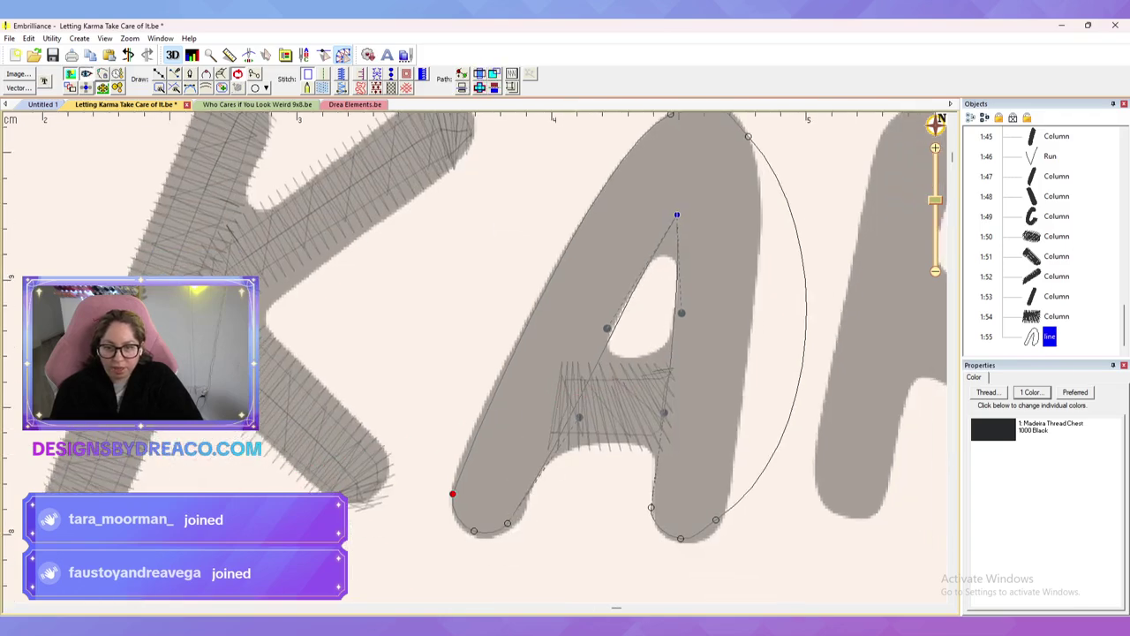
Step: Fit the outline's right outer edge to the A's right leg and move its bottom node slightly outward
click(748, 136)
drag(836, 229, 780, 263)
drag(823, 450, 751, 365)
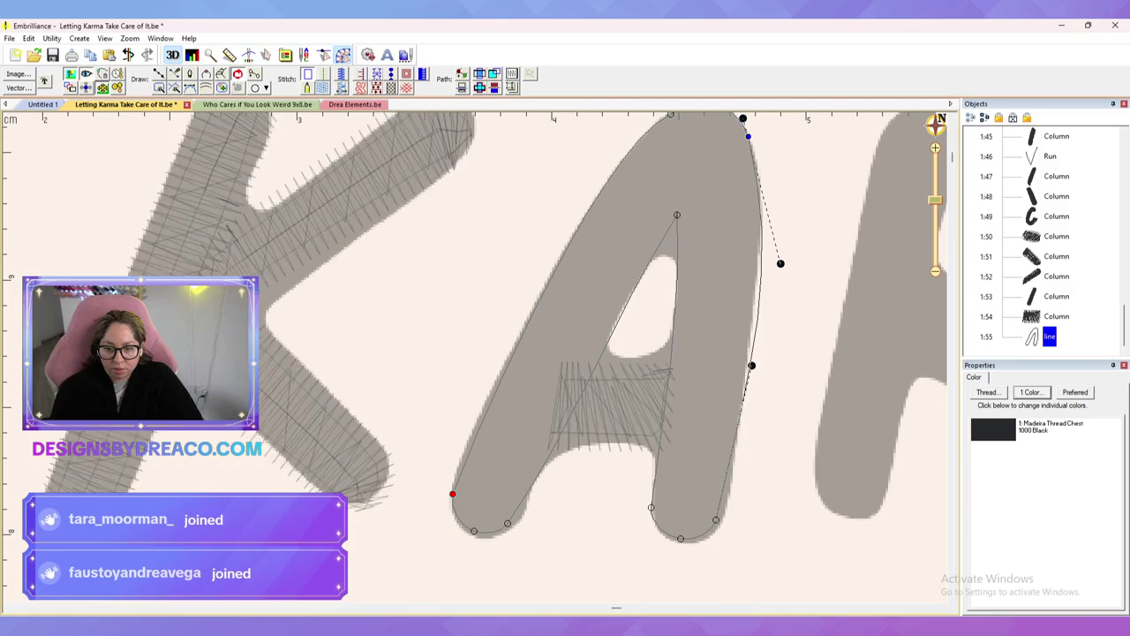
drag(716, 520, 725, 518)
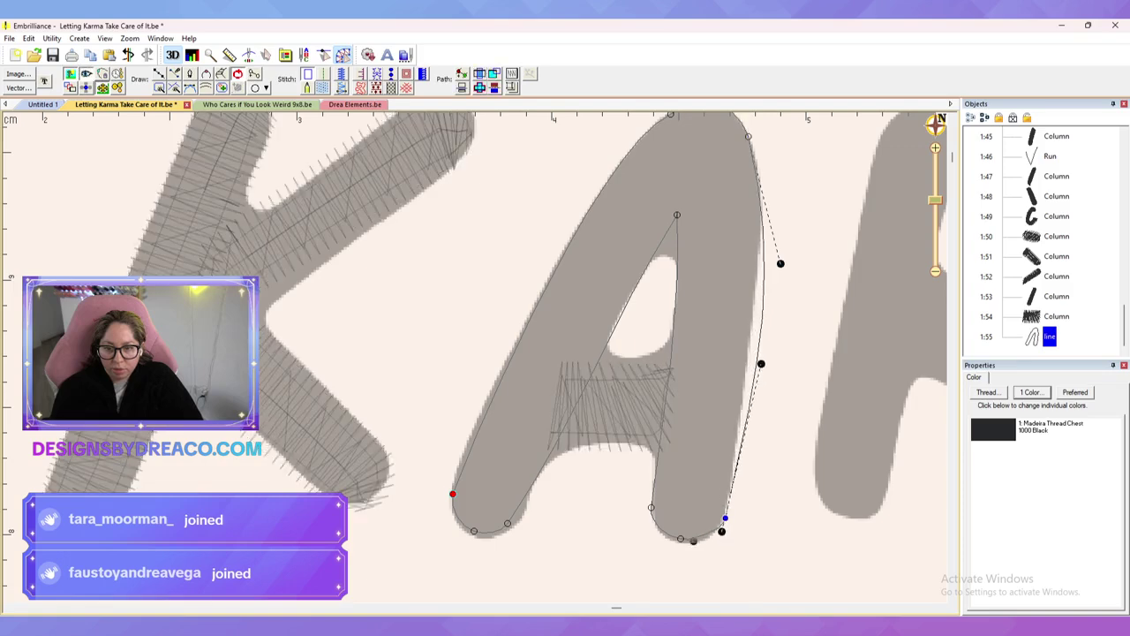
drag(780, 263, 794, 343)
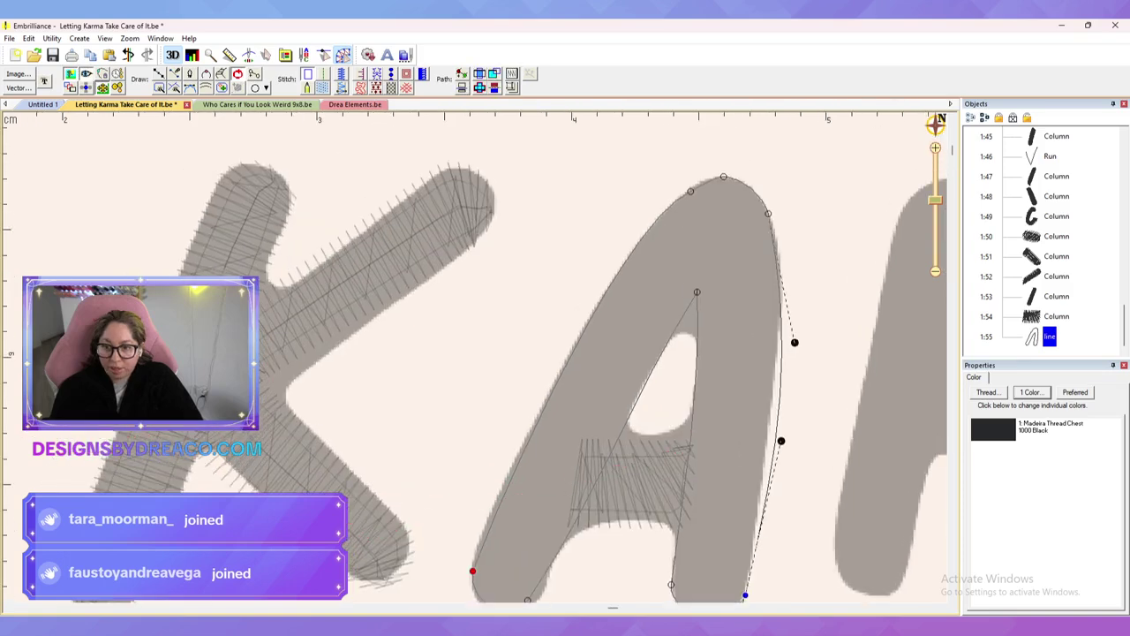
Step: Convert the one-piece A outline to a satin column
click(341, 88)
click(565, 194)
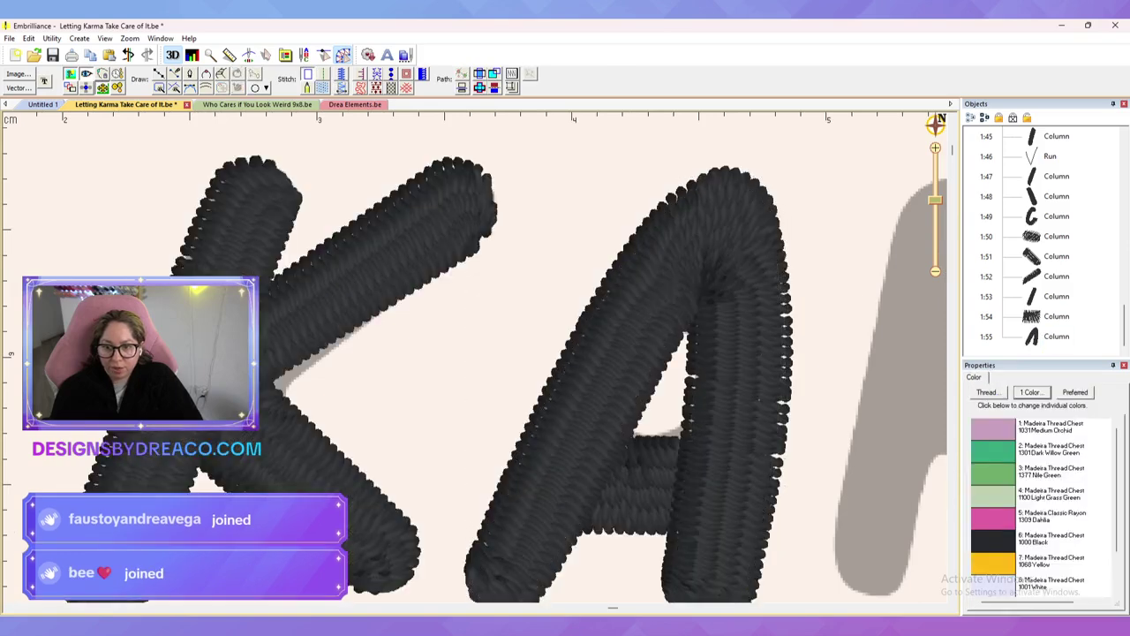
click(726, 389)
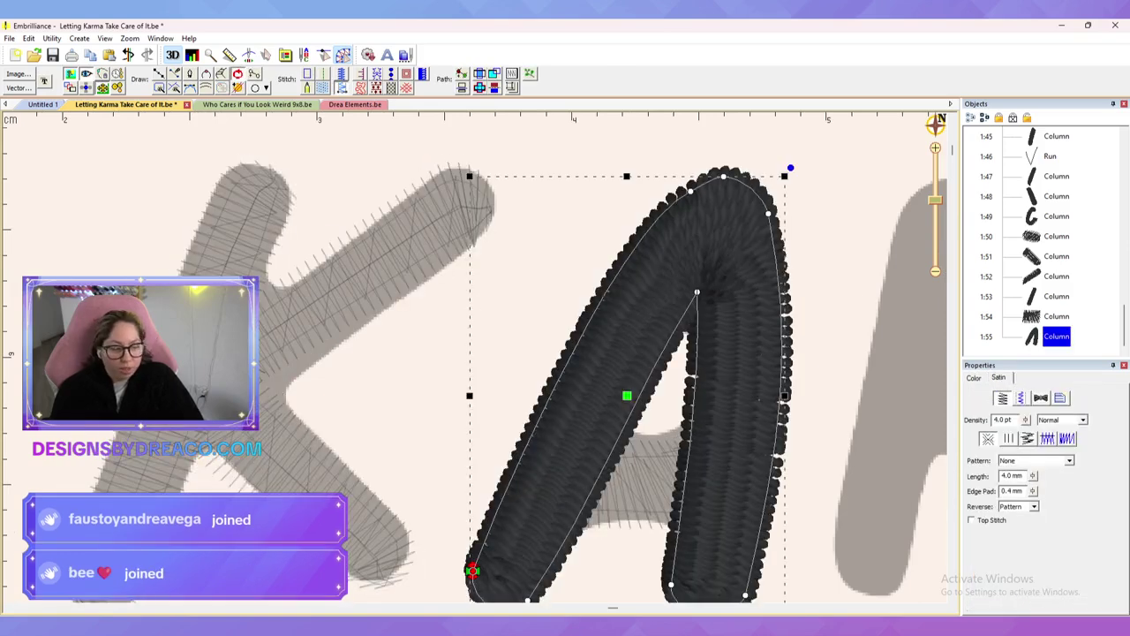
click(565, 194)
Step: Delete the A column's topmost node and adjust the curve at its upper right shoulder
click(725, 388)
click(724, 176)
key(Delete)
drag(768, 214, 756, 168)
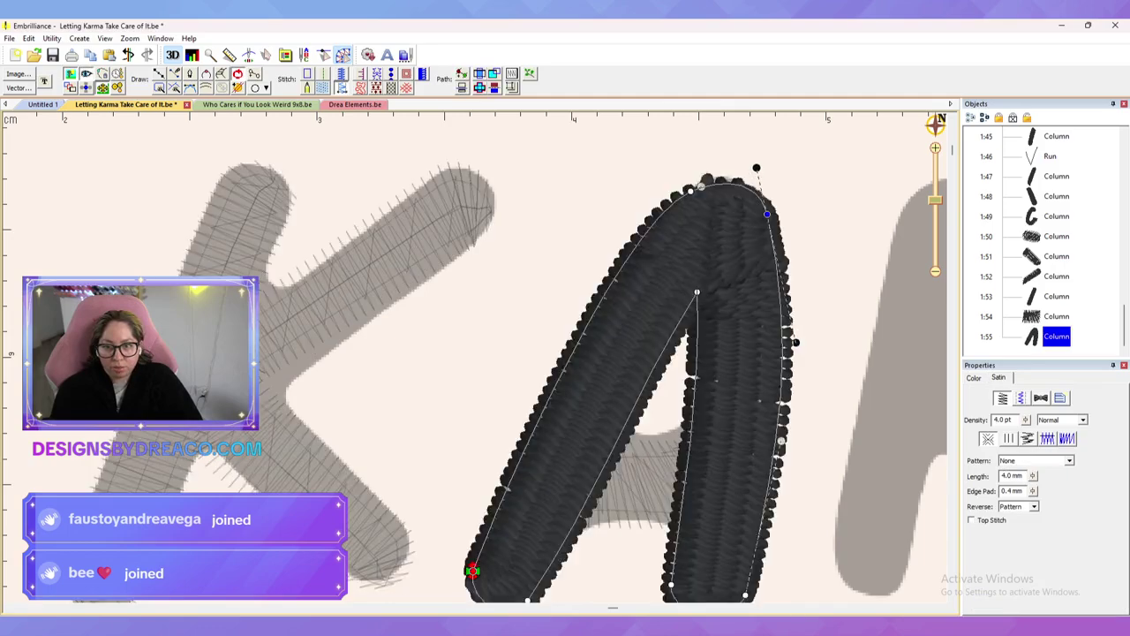
click(457, 350)
Step: Delete the one-piece column of the A, keeping its crossbar
scroll(455, 351, down, 10)
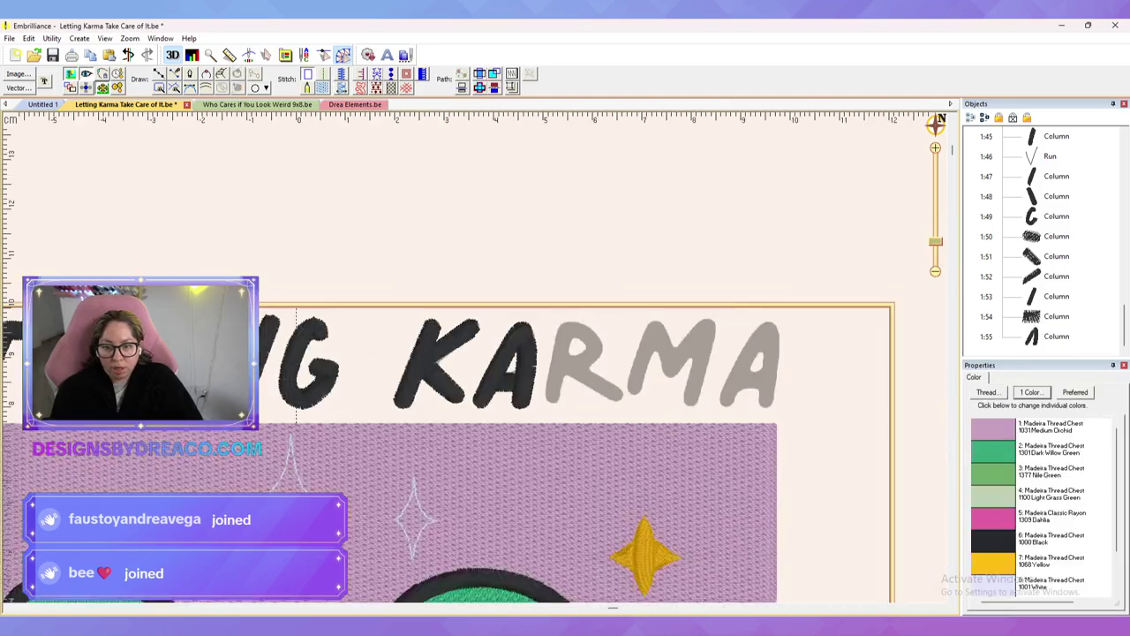
scroll(453, 357, up, 3)
scroll(470, 351, up, 5)
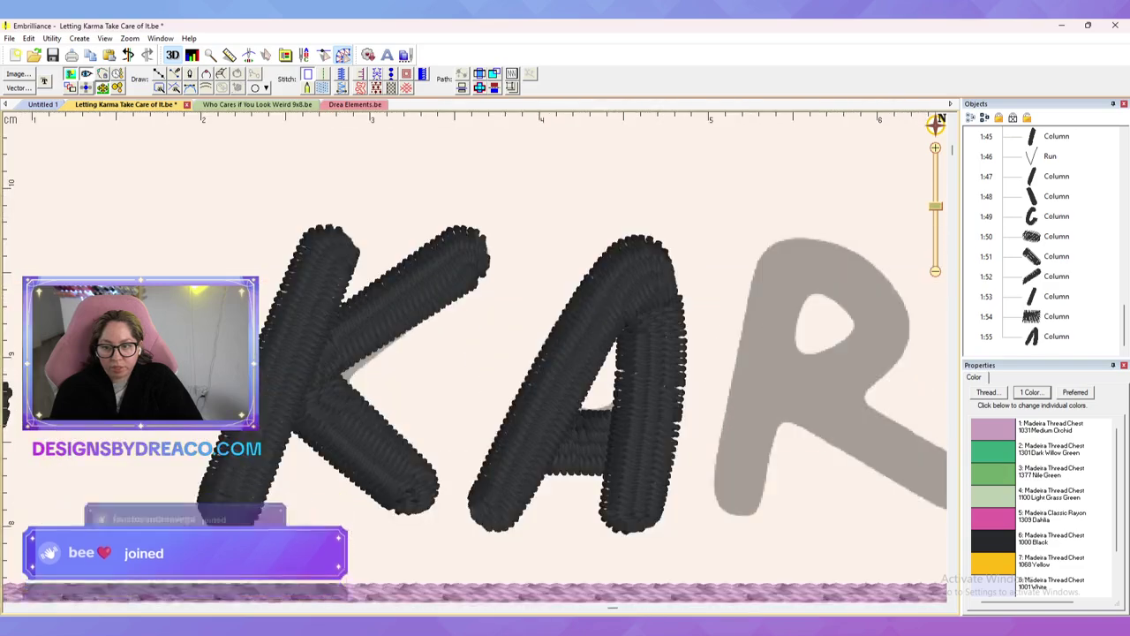
scroll(470, 351, down, 5)
scroll(477, 354, up, 5)
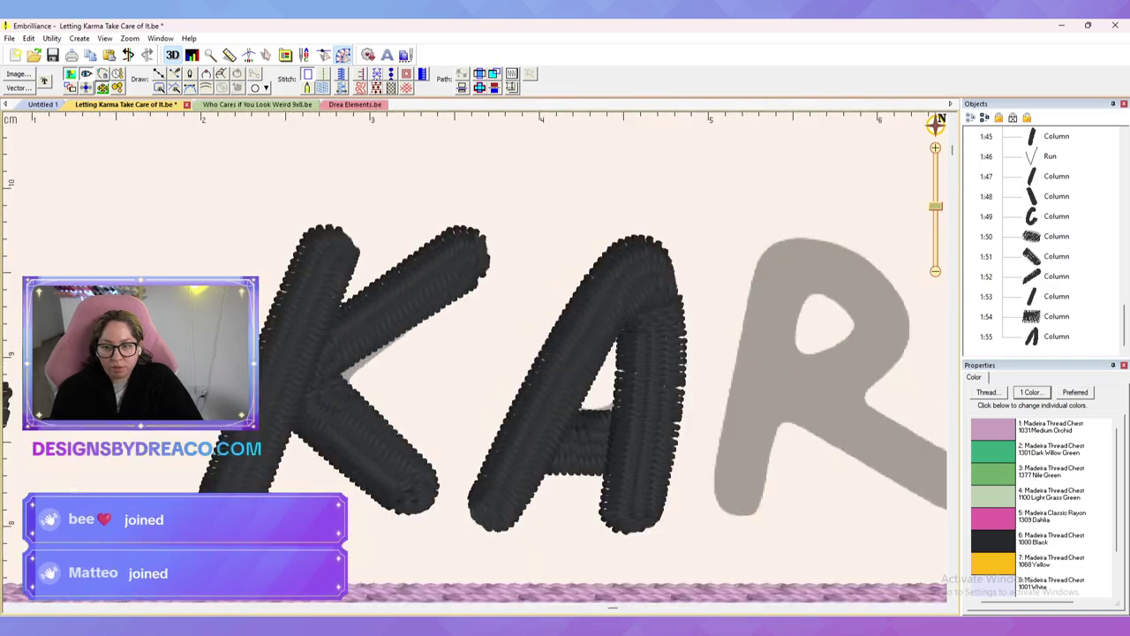
click(628, 296)
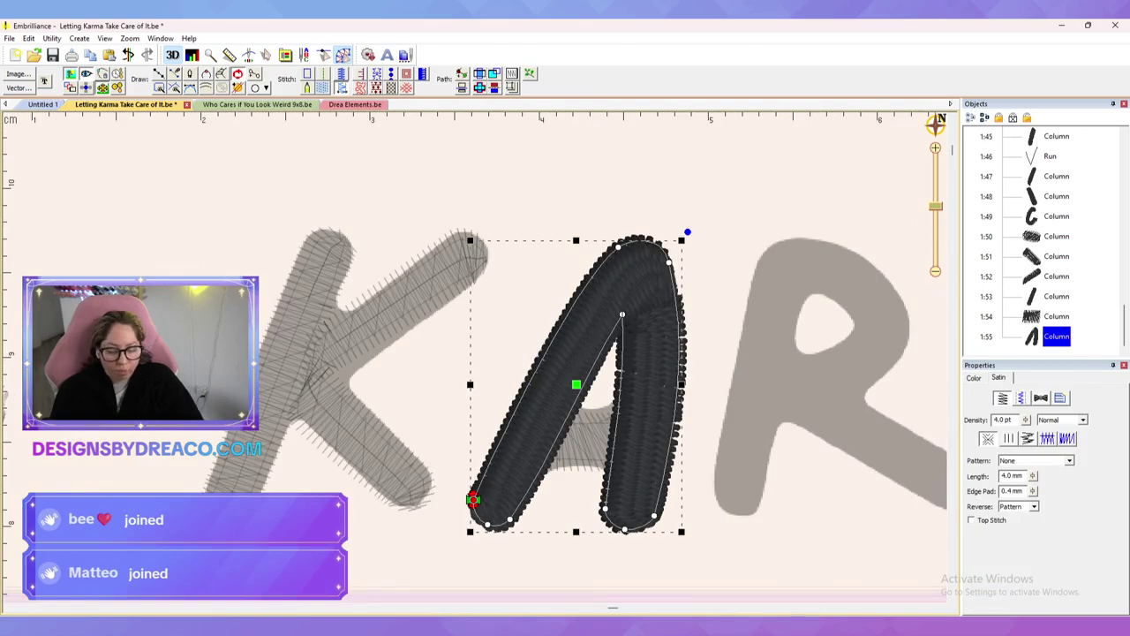
key(Delete)
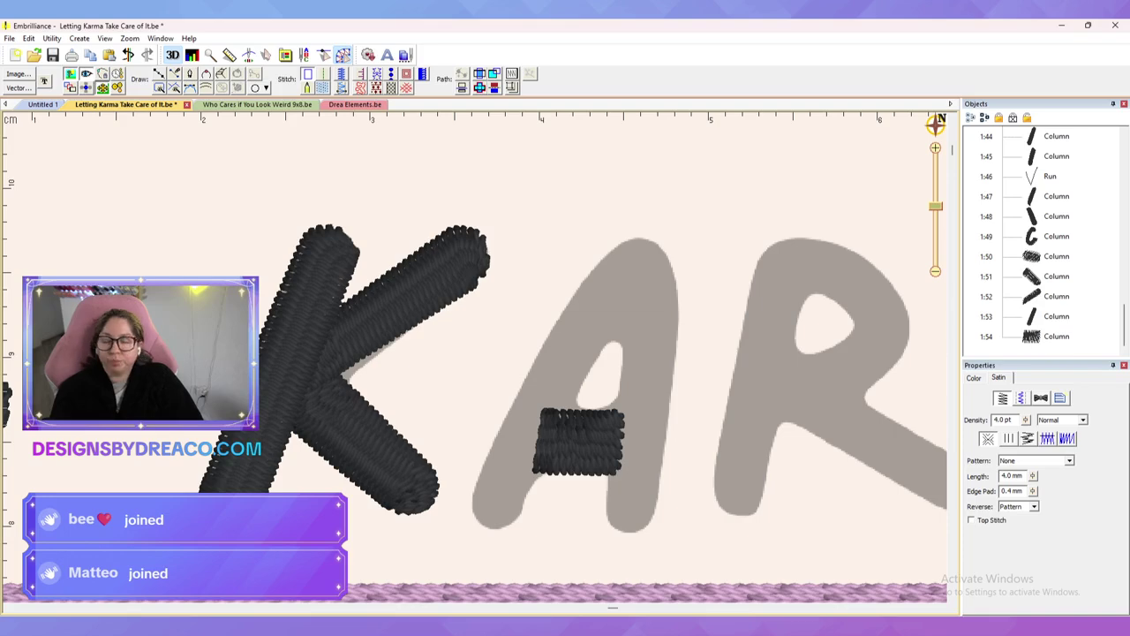
Step: Outline the A's left leg alone as a closed shape, with a rounded bottom and a slanted upper end near the apex
scroll(479, 360, up, 1)
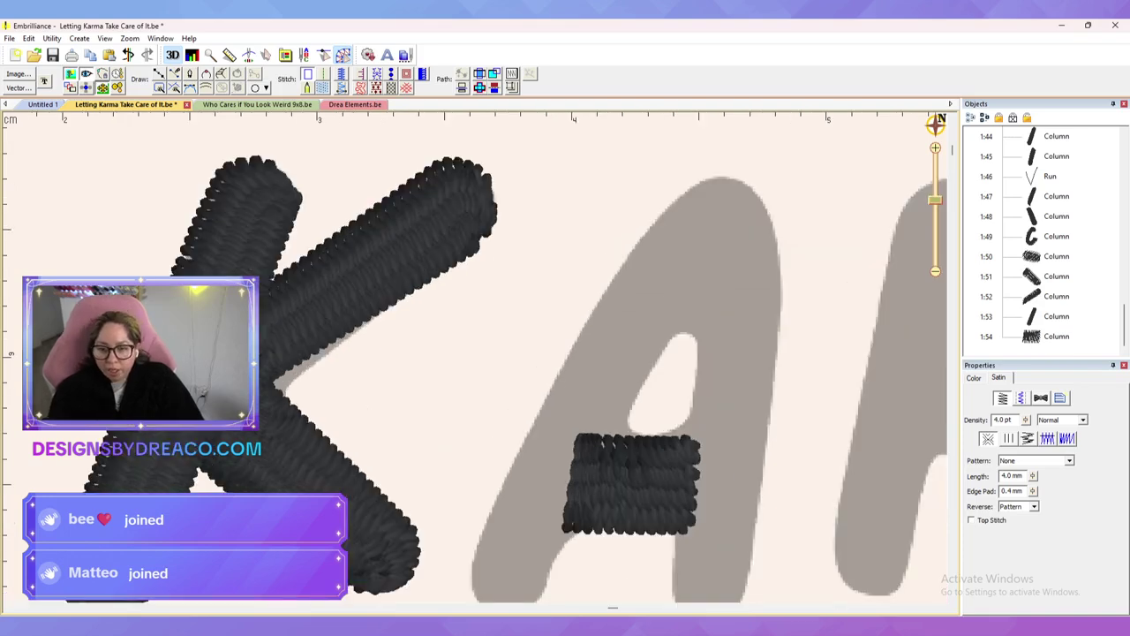
scroll(475, 376, down, 1)
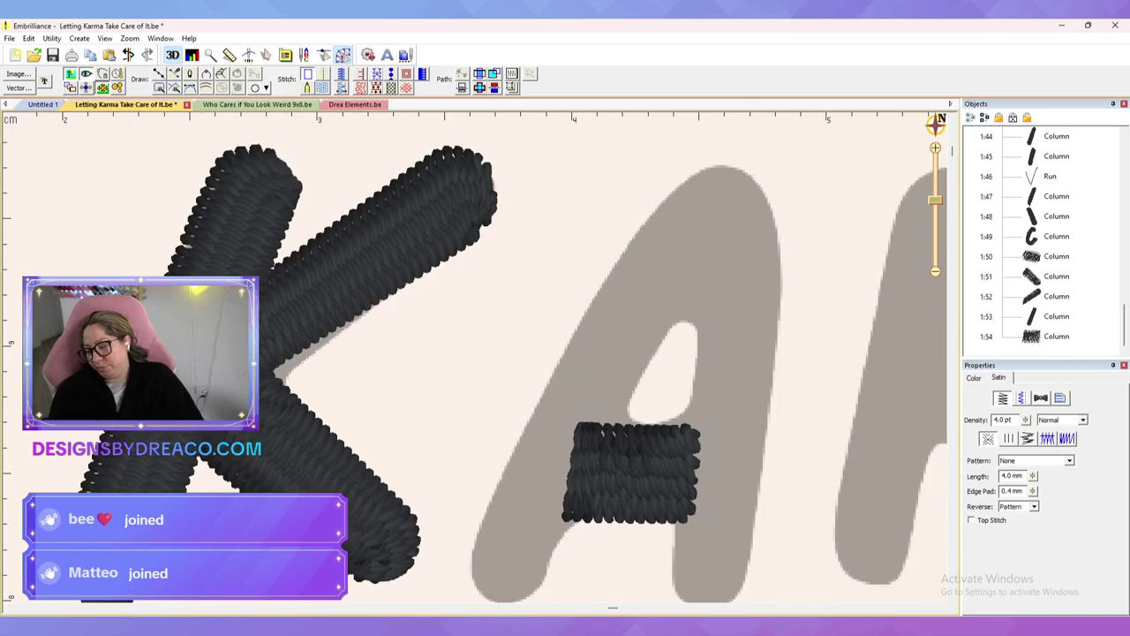
click(159, 73)
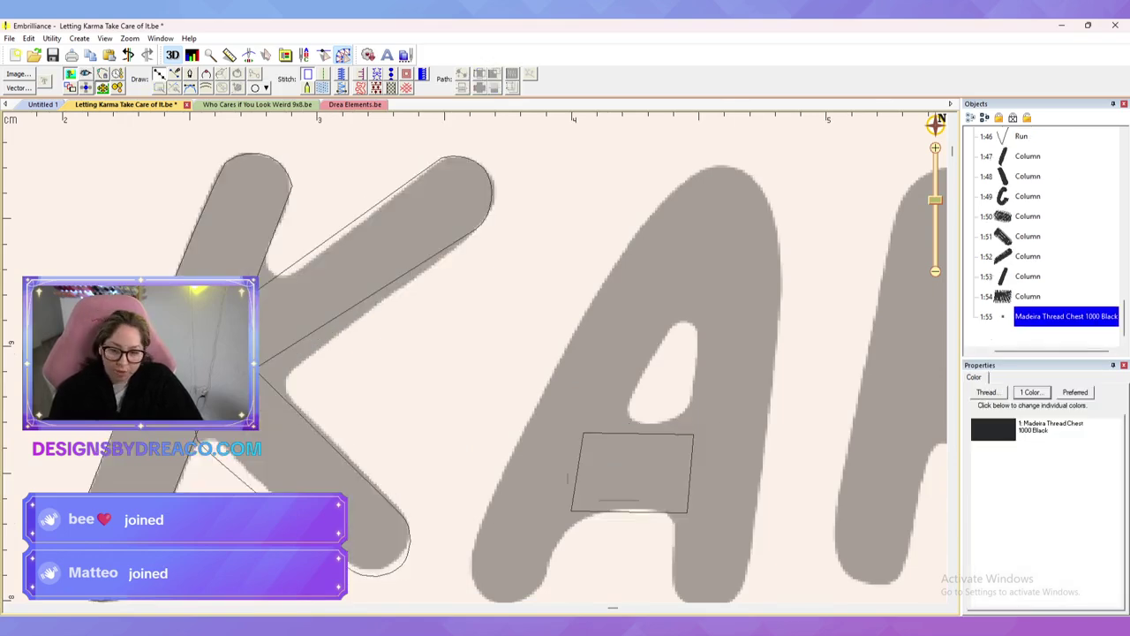
click(472, 556)
click(497, 597)
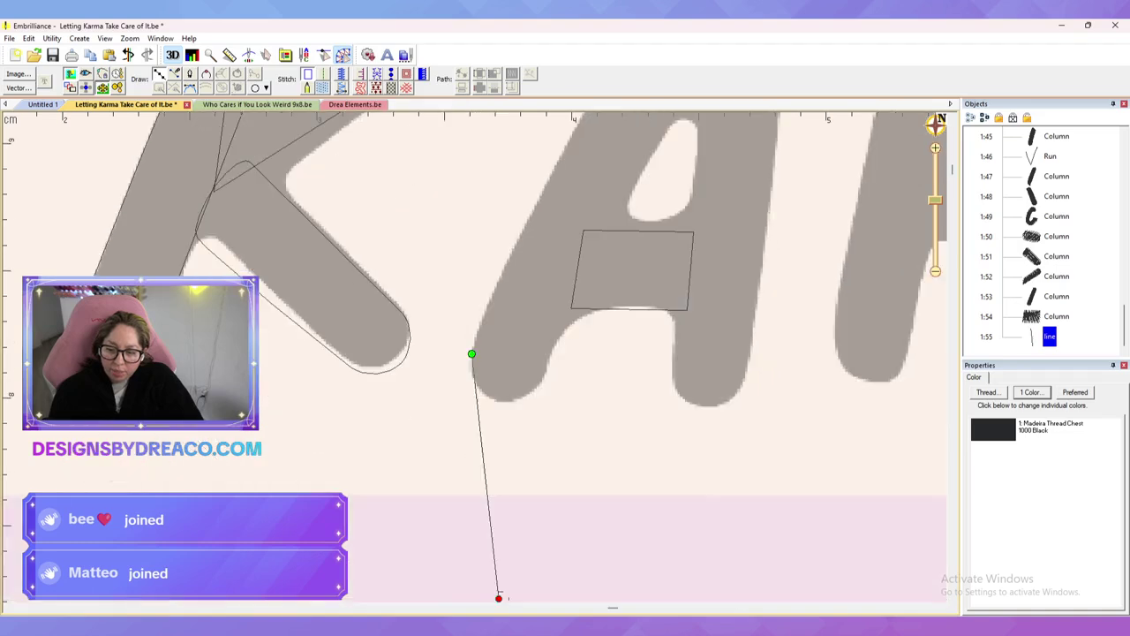
key(ctrl+z)
drag(694, 353, 680, 383)
drag(572, 306, 534, 423)
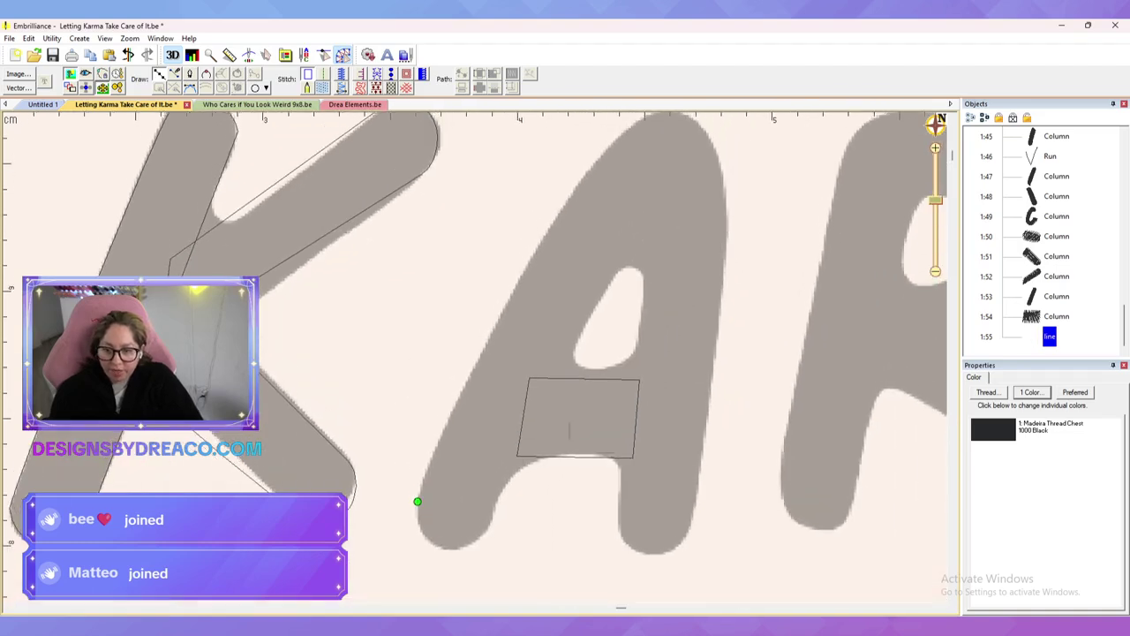
click(443, 544)
click(479, 532)
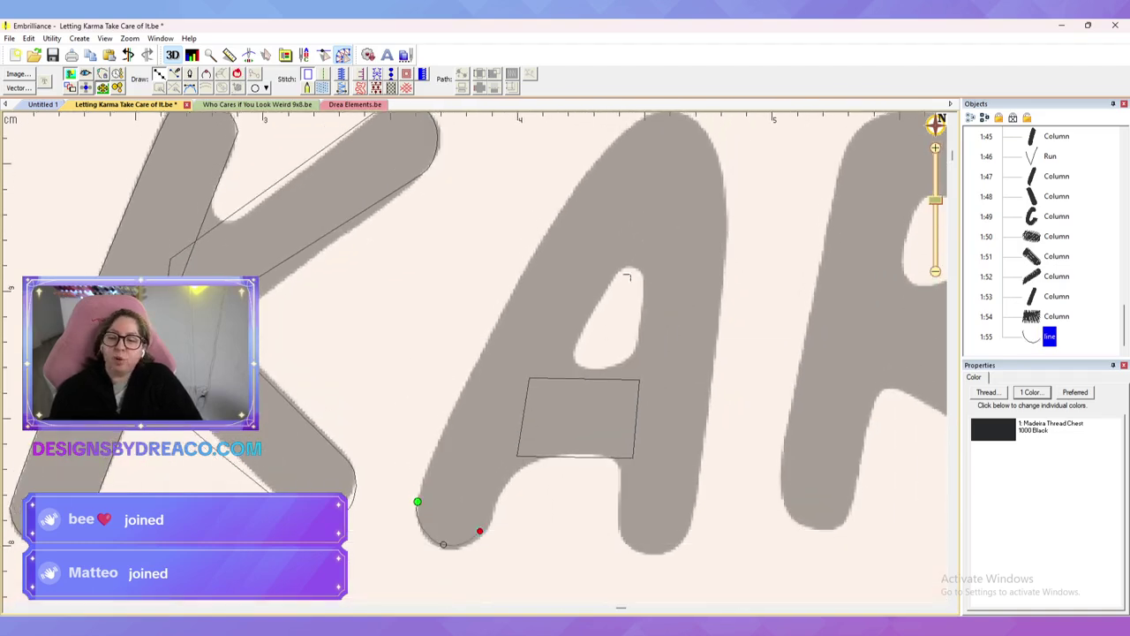
click(649, 197)
click(609, 150)
key(Return)
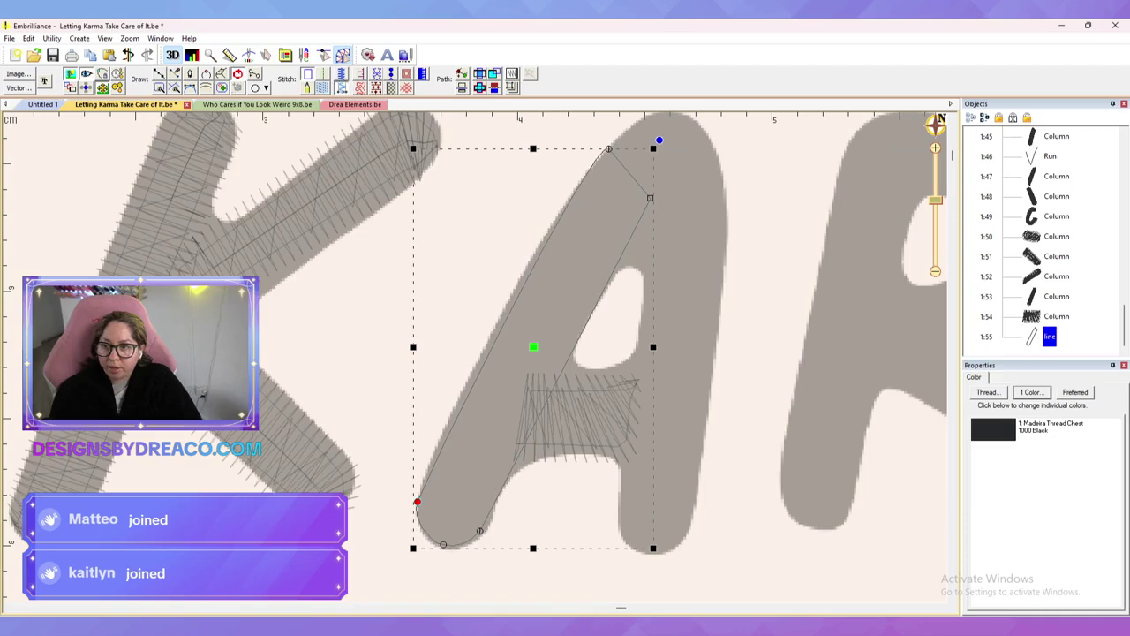
Step: Convert the outline of the A's left leg to a satin column
key(c)
key(Escape)
Step: Outline the A's right leg as a closed shape, with a rounded bottom and a curved top wrapping over the apex to the left leg
key(d)
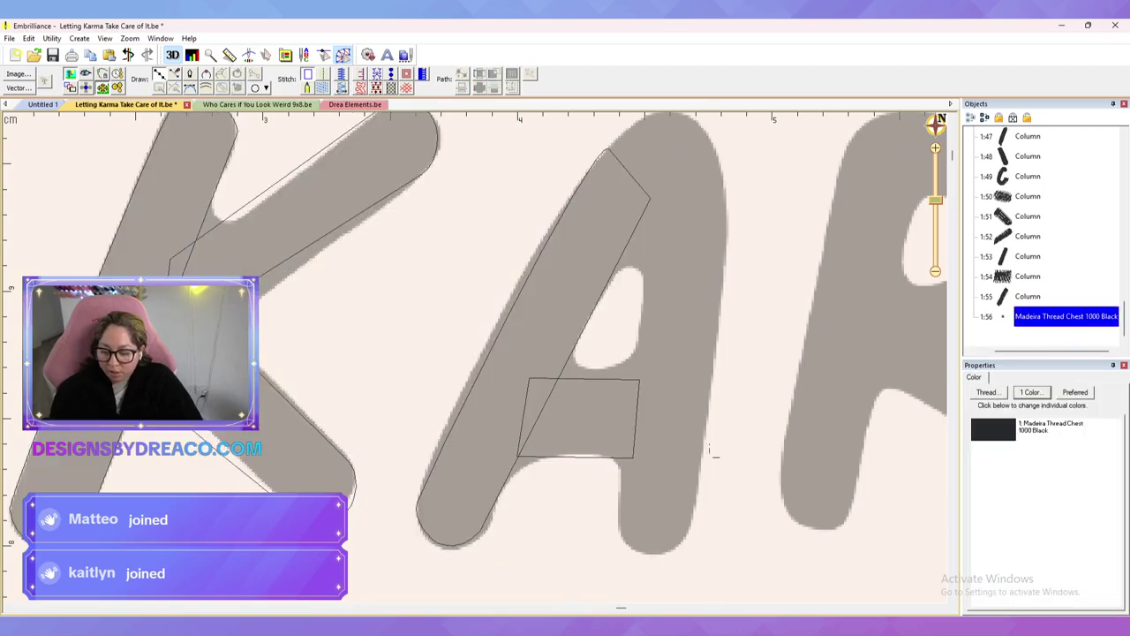
click(618, 527)
click(651, 553)
click(688, 517)
drag(784, 238, 778, 363)
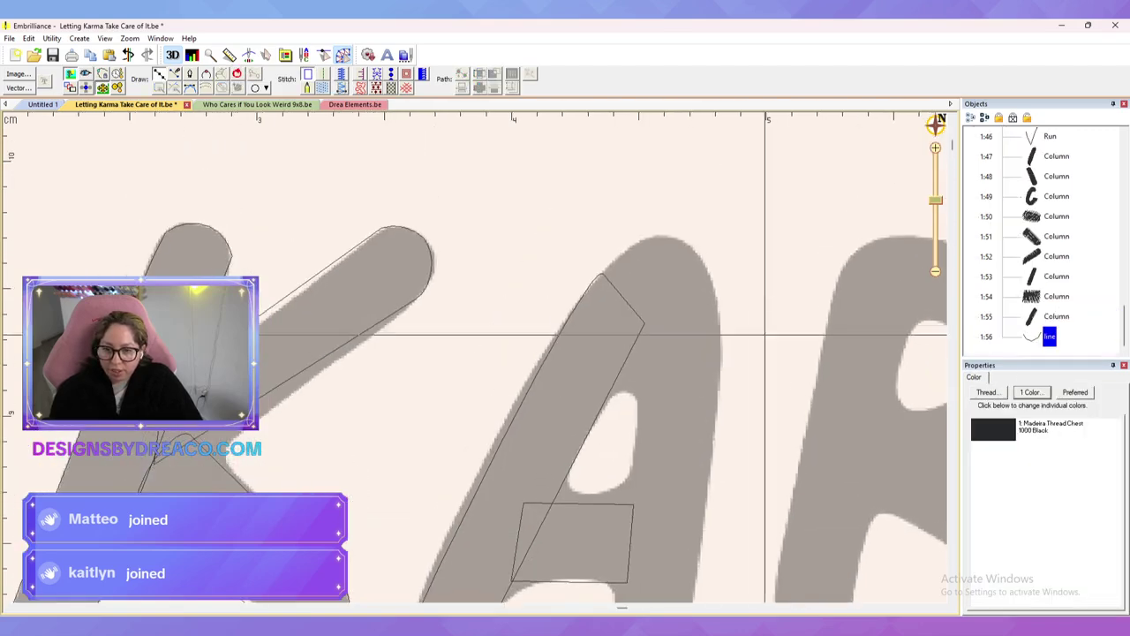
click(712, 280)
click(667, 233)
click(596, 267)
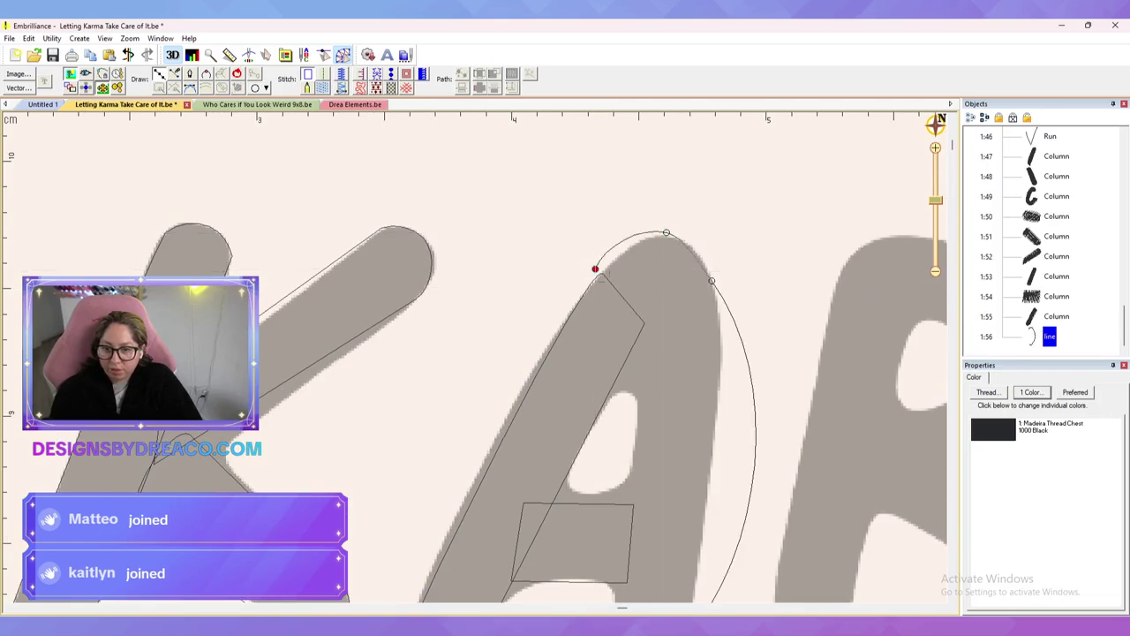
click(638, 392)
key(Return)
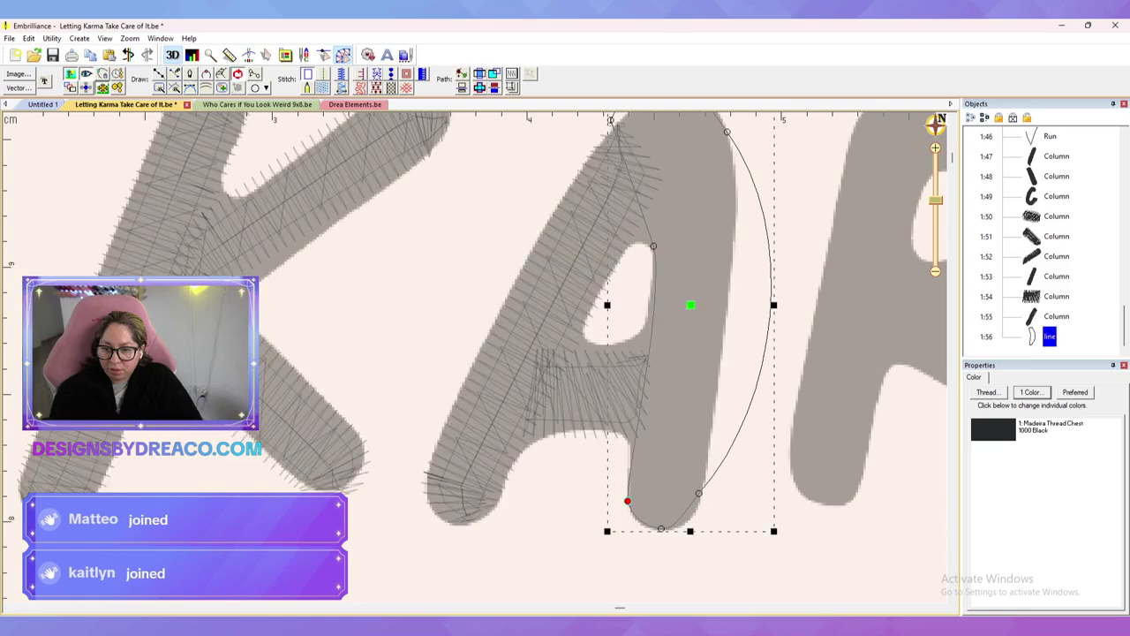
Step: Pull the right leg's bulging outer curve in to follow the lettering edge and convert the outline to a satin column
click(727, 131)
drag(798, 229, 746, 193)
drag(778, 404, 725, 351)
key(Escape)
click(341, 88)
key(Escape)
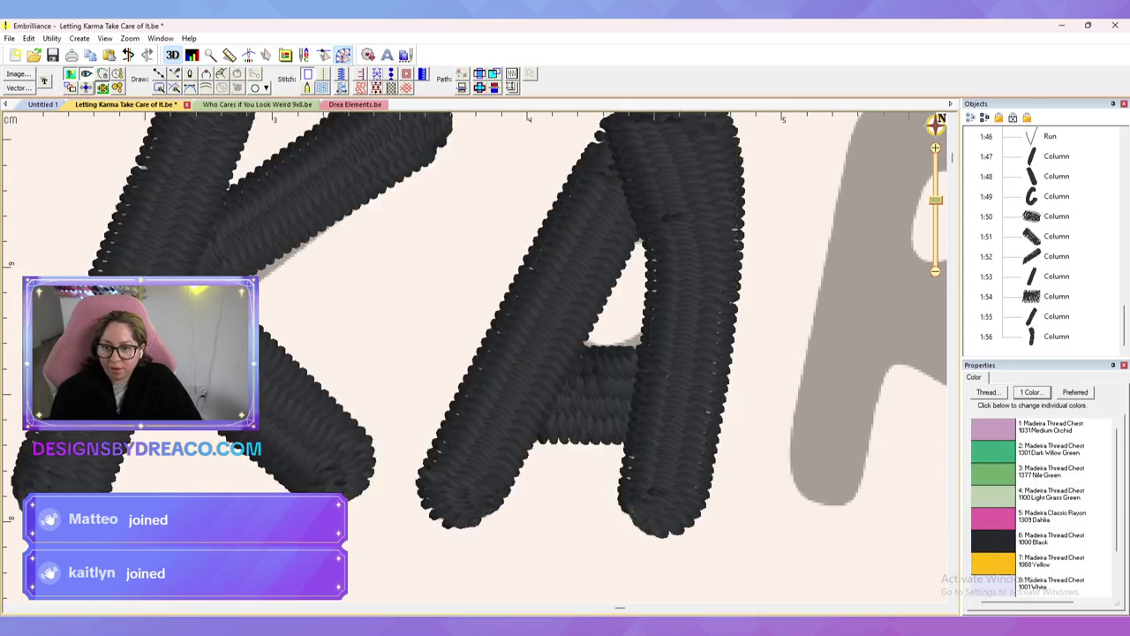
Step: Outline a closed cap shape over the A's apex, spanning both legs just above the counter
scroll(476, 356, down, 5)
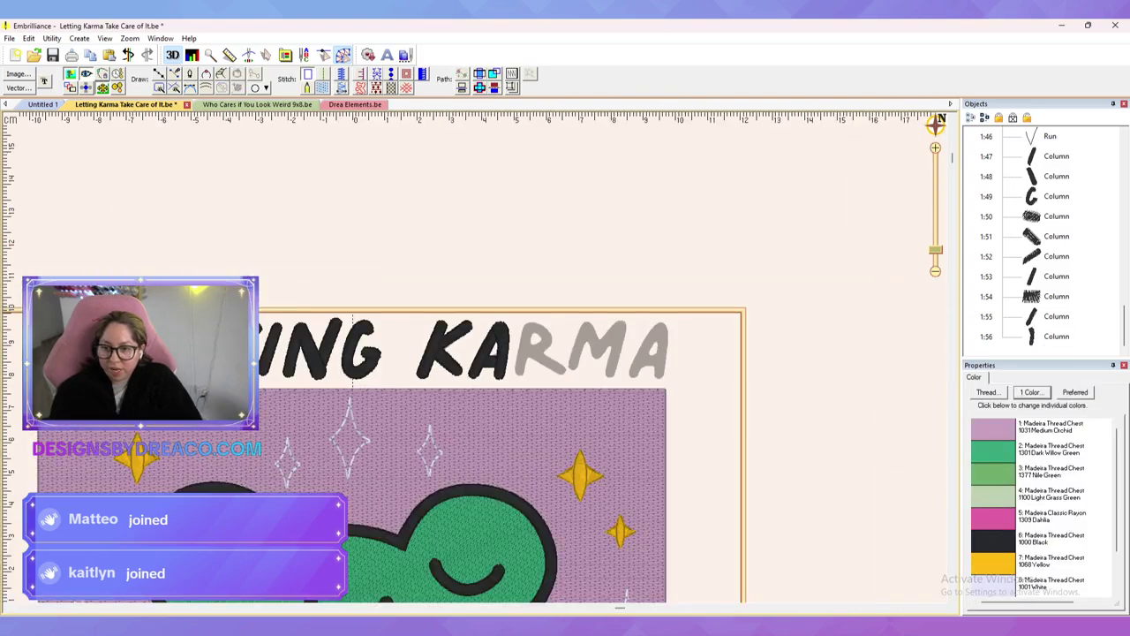
scroll(477, 355, up, 5)
drag(477, 356, 477, 516)
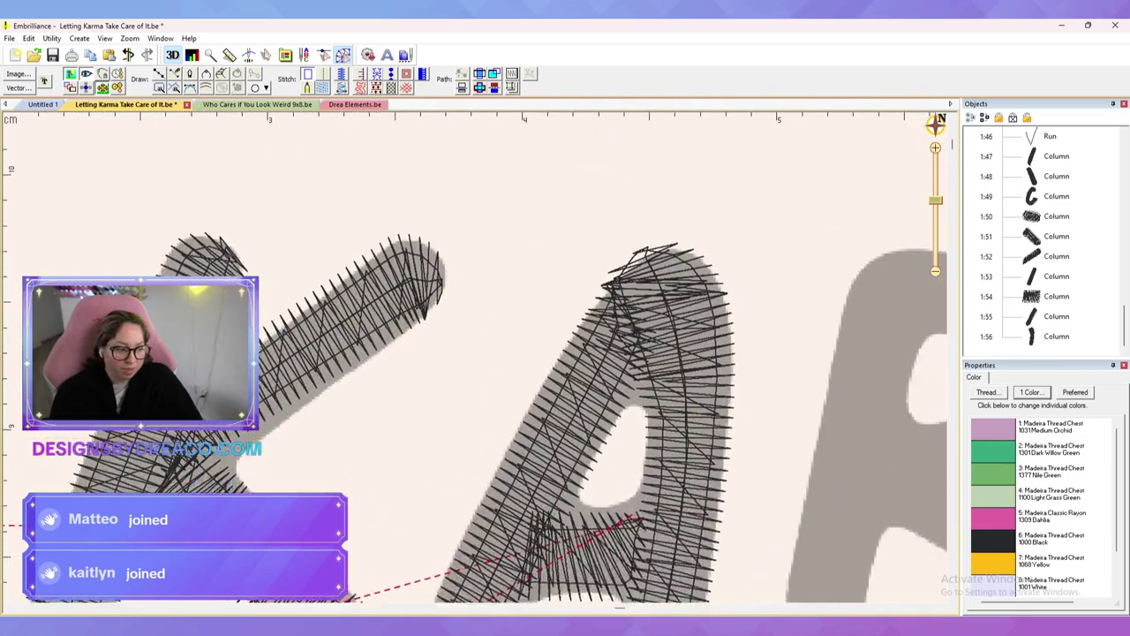
key(d)
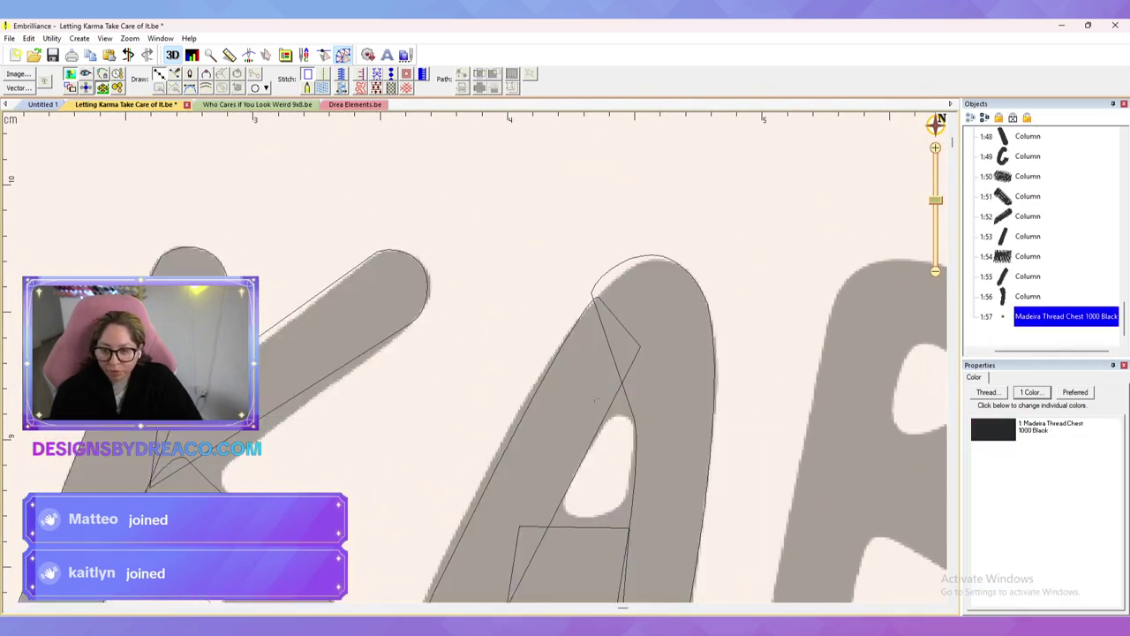
click(534, 395)
click(712, 413)
click(710, 312)
click(633, 258)
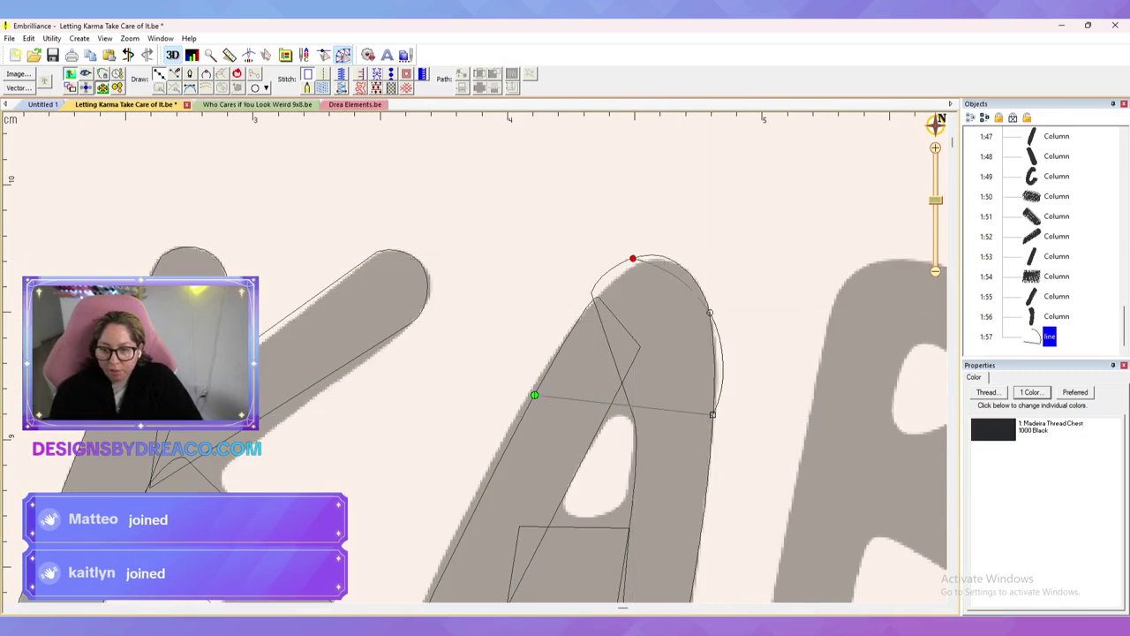
key(Return)
Step: Shape the cap outline's curves around the apex and convert it to a satin column
click(633, 258)
drag(475, 389, 556, 342)
drag(664, 263, 700, 275)
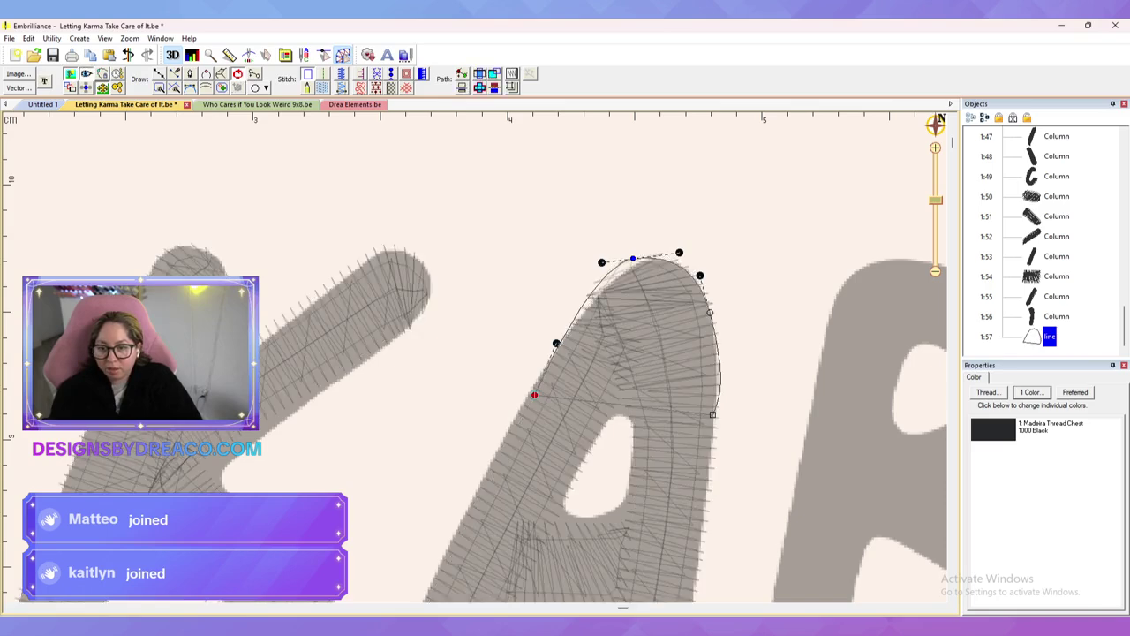
click(340, 87)
click(779, 195)
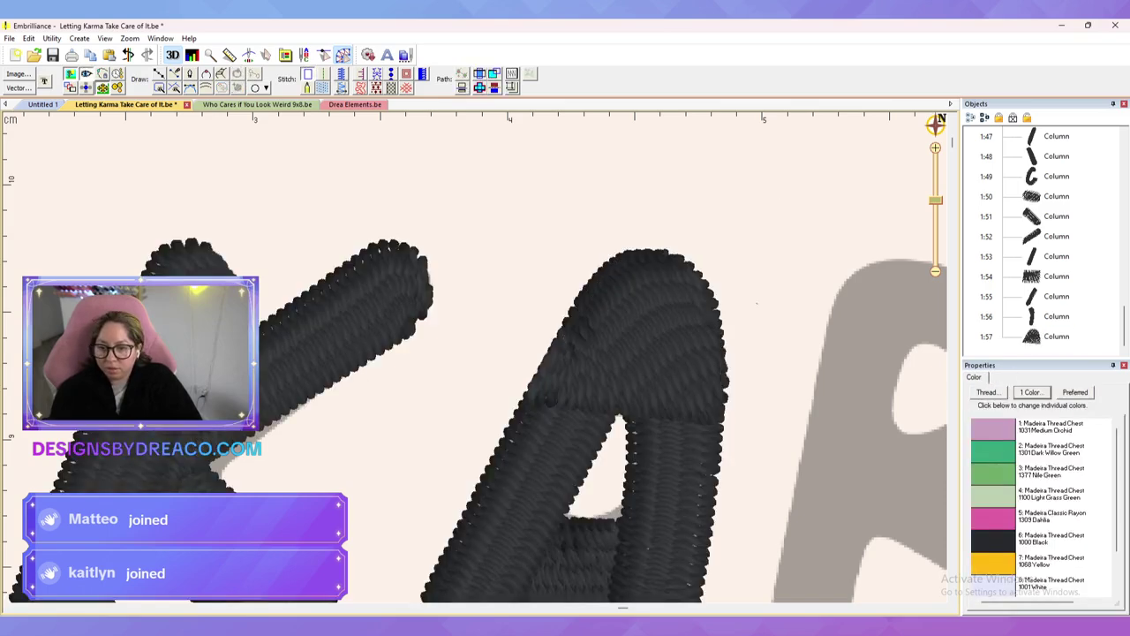
Step: Add a stitch inclination line across the A's cap column, near its lower edge
scroll(779, 194, down, 5)
scroll(477, 362, down, 2)
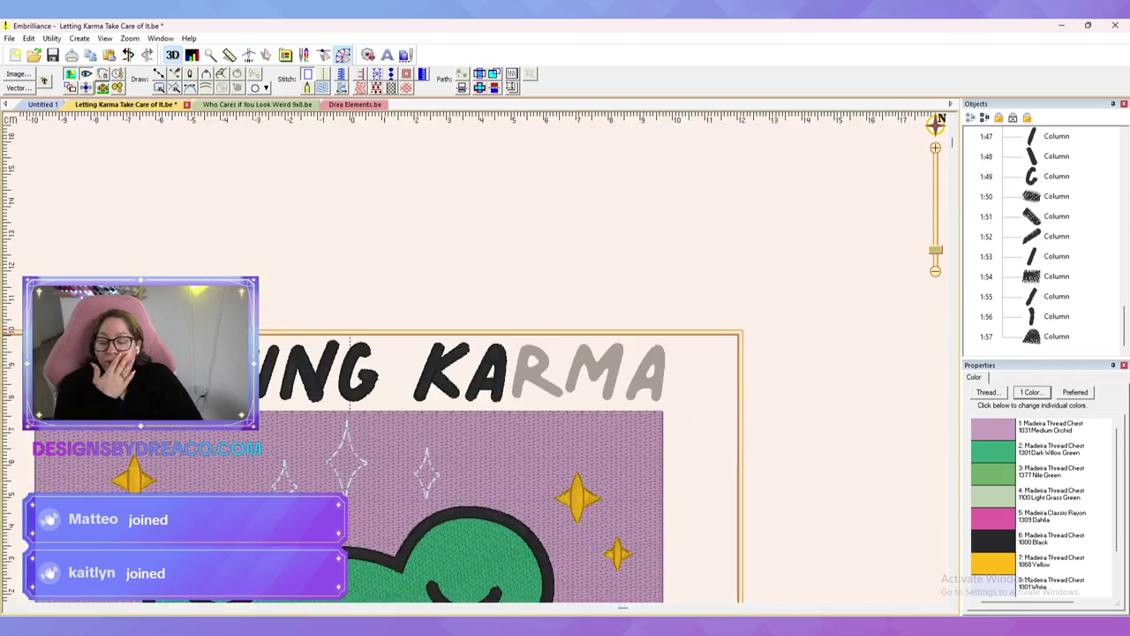
scroll(476, 357, up, 5)
click(576, 343)
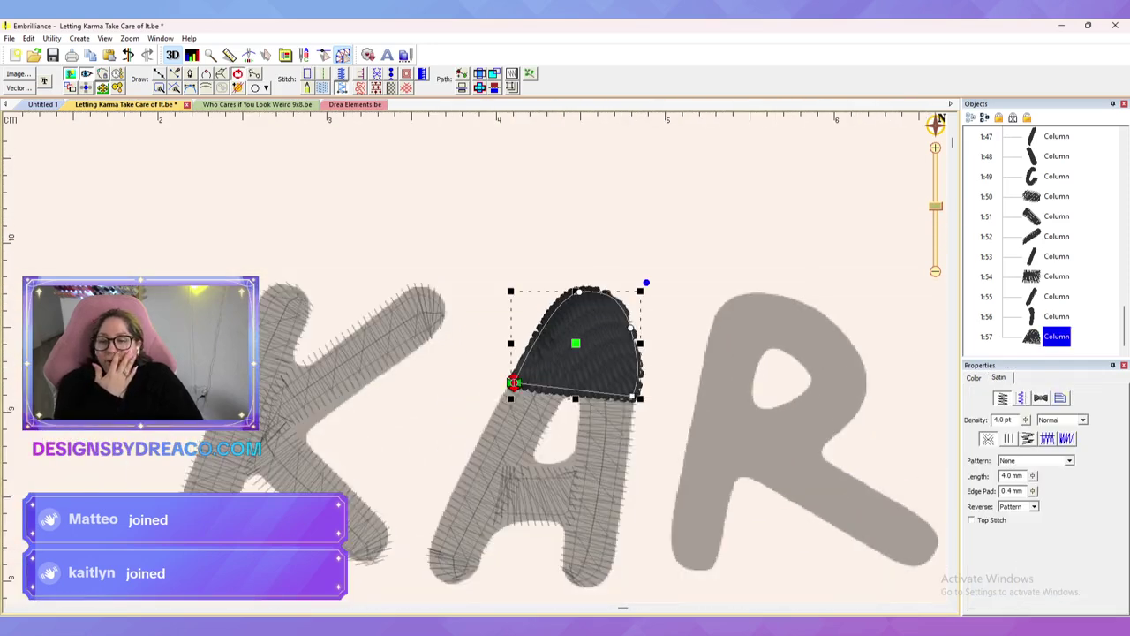
click(254, 73)
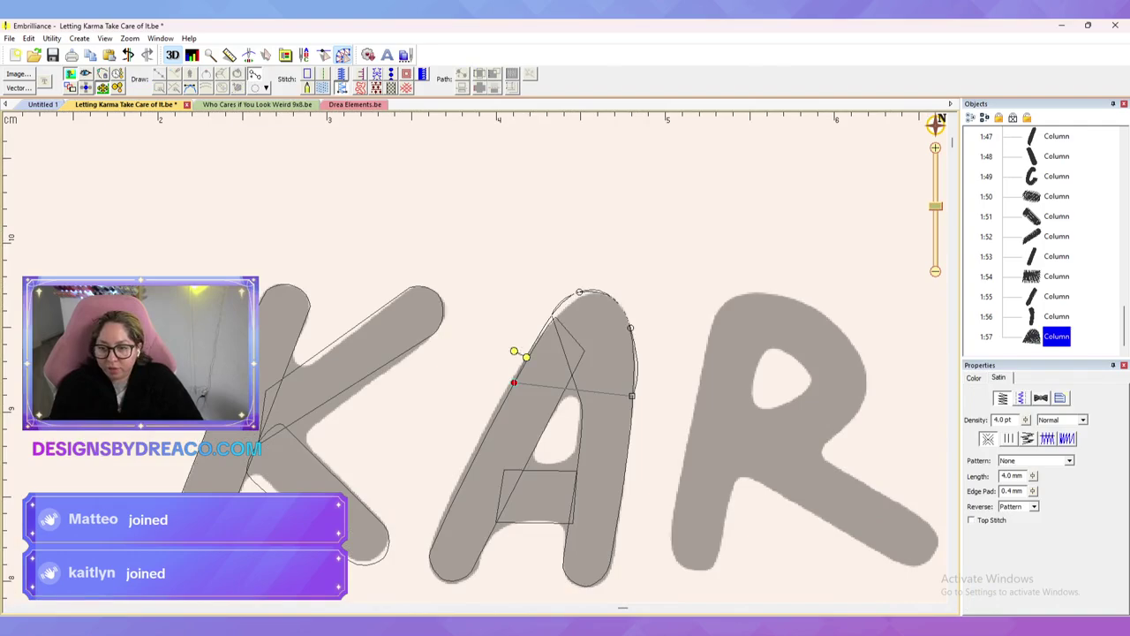
key(Escape)
key(Escape)
scroll(477, 358, down, 5)
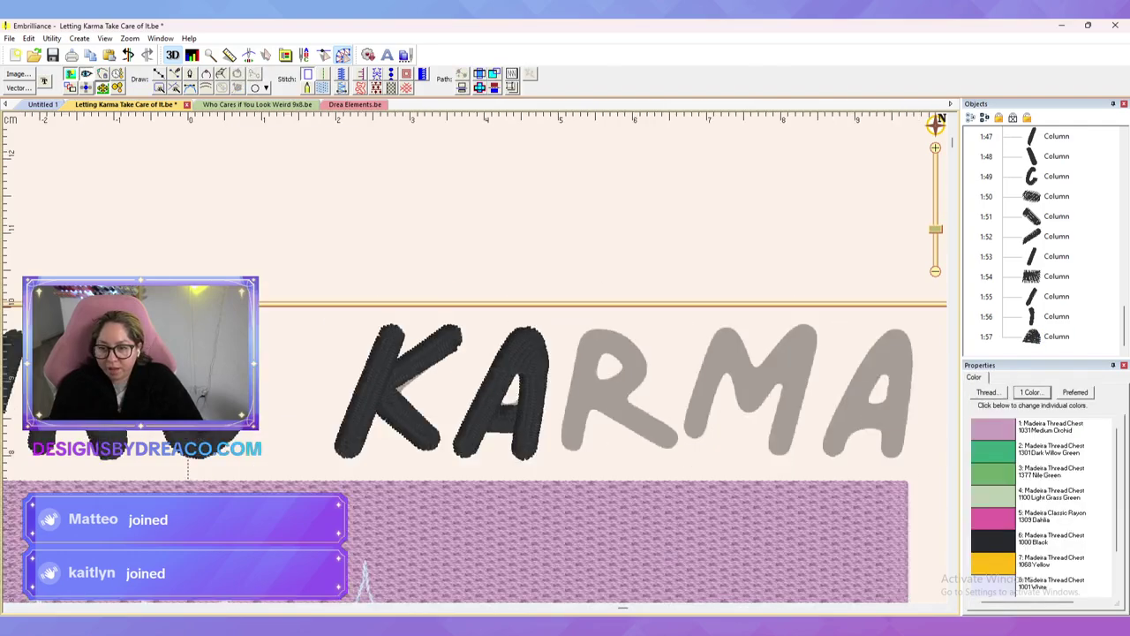
scroll(477, 357, up, 6)
Step: Shorten the cap column by raising its lower corners toward the apex, and pull in its right-hand curve
click(658, 340)
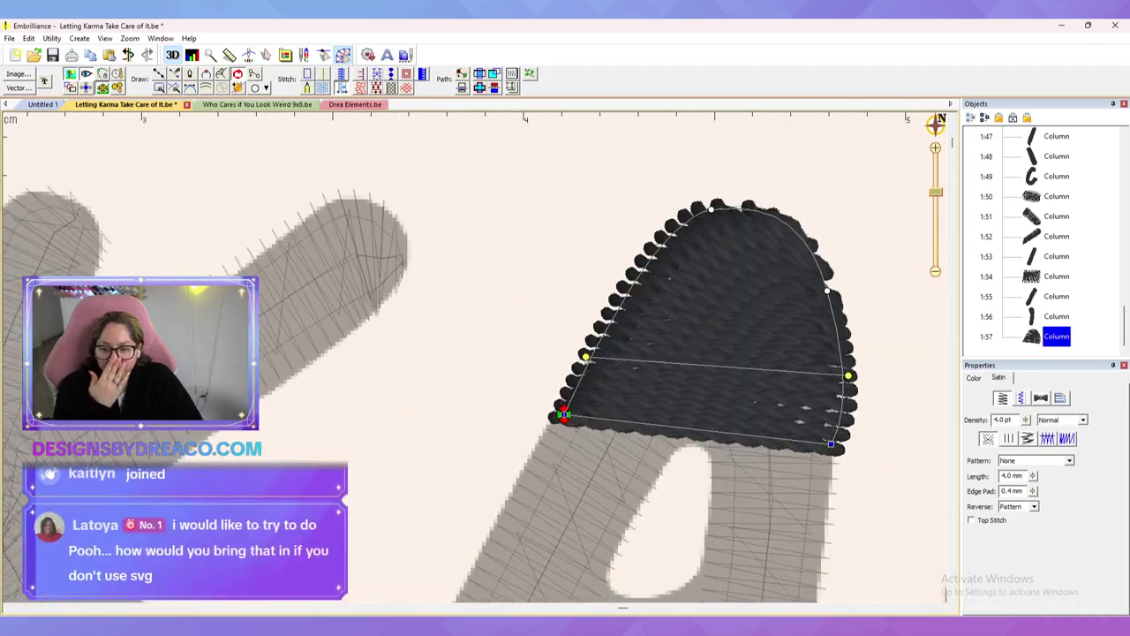
key(Return)
drag(589, 370, 618, 324)
key(Escape)
key(Escape)
click(724, 300)
drag(885, 354, 828, 342)
drag(852, 295, 825, 286)
key(Return)
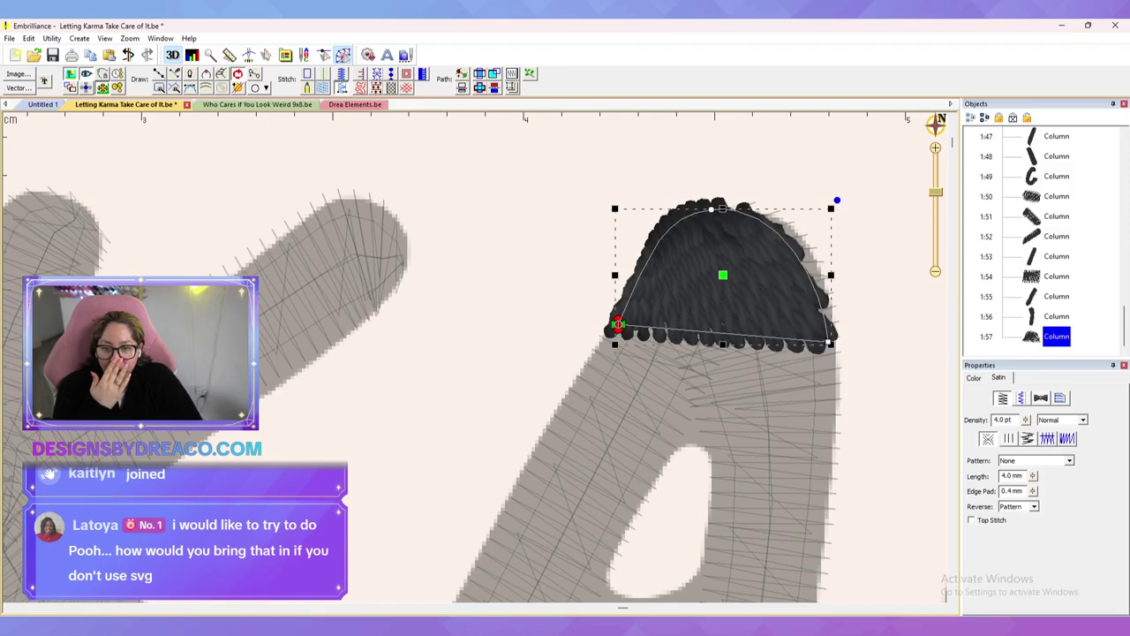
Step: Lengthen the curve handle at the cap column's topmost node to round out the upper right side
key(Return)
drag(781, 200, 818, 204)
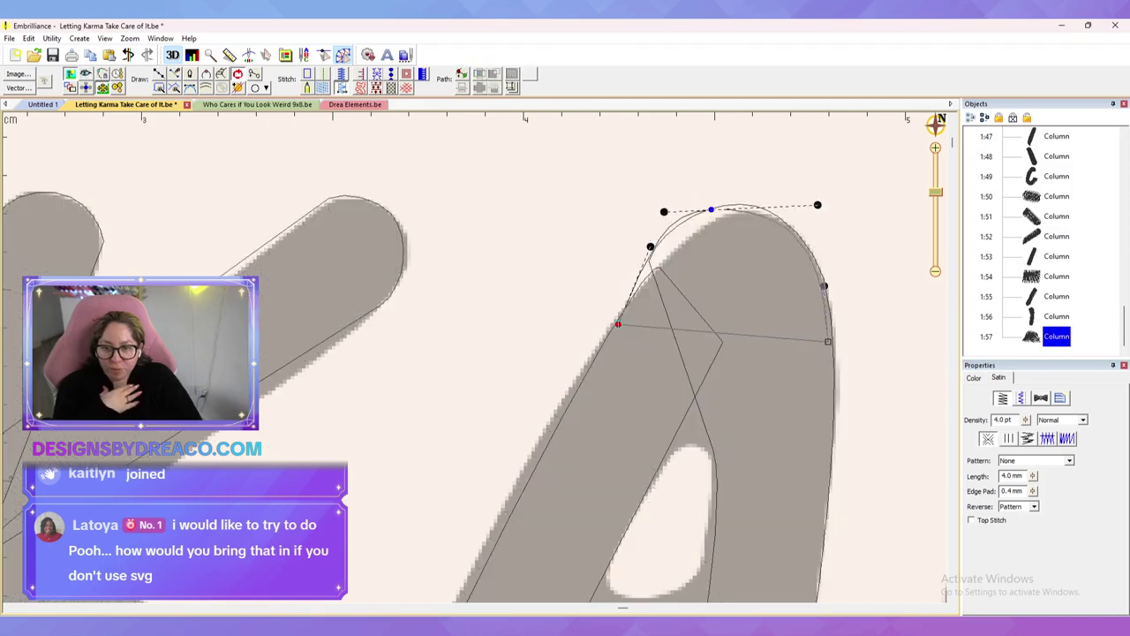
key(Escape)
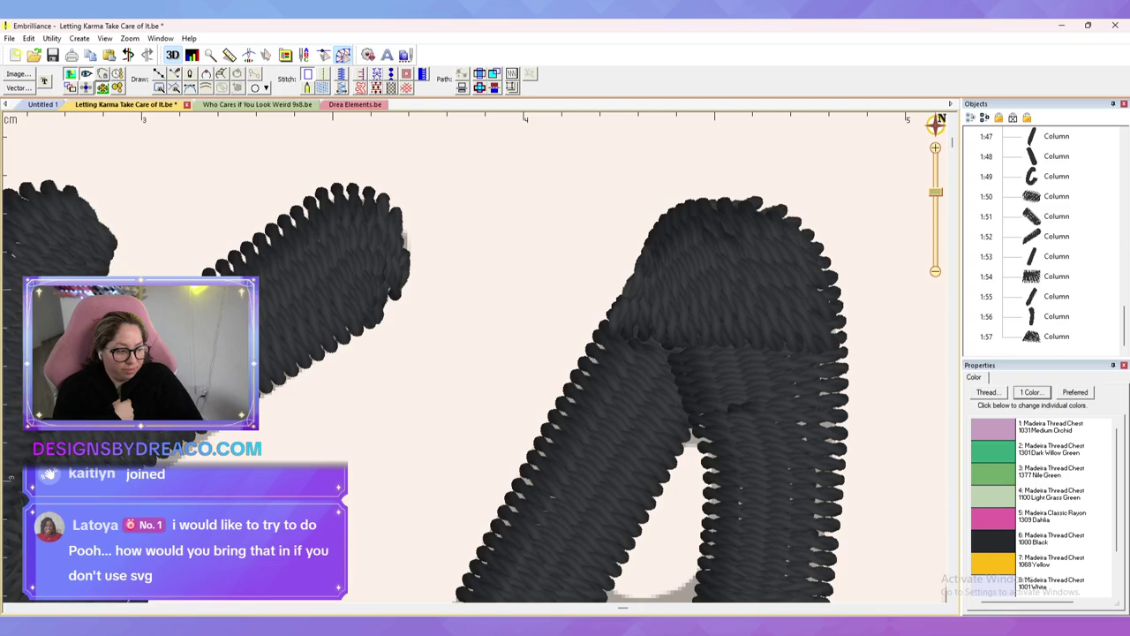
Step: Move the right leg column's inner node up from the counter toward the A's apex
click(767, 432)
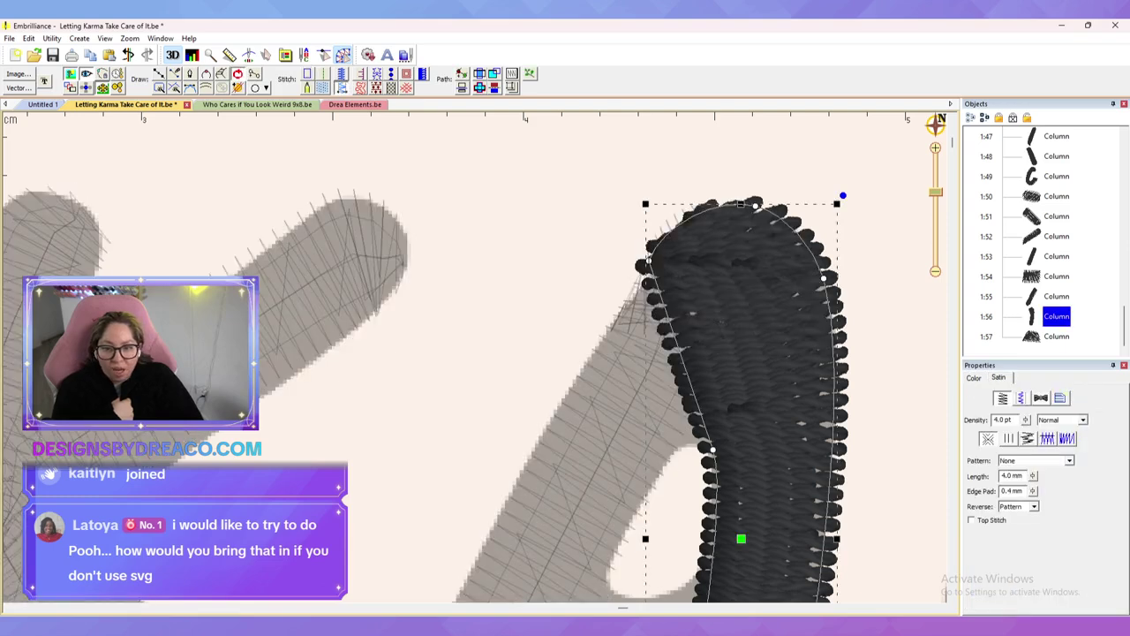
scroll(474, 358, down, 5)
drag(545, 384, 546, 360)
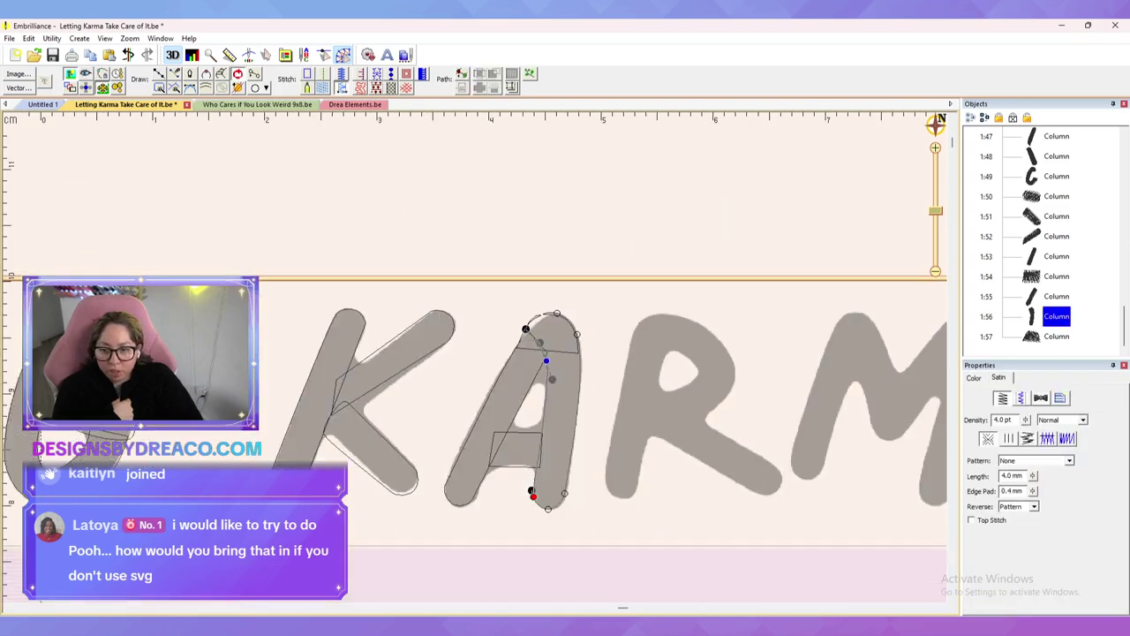
right_click(545, 355)
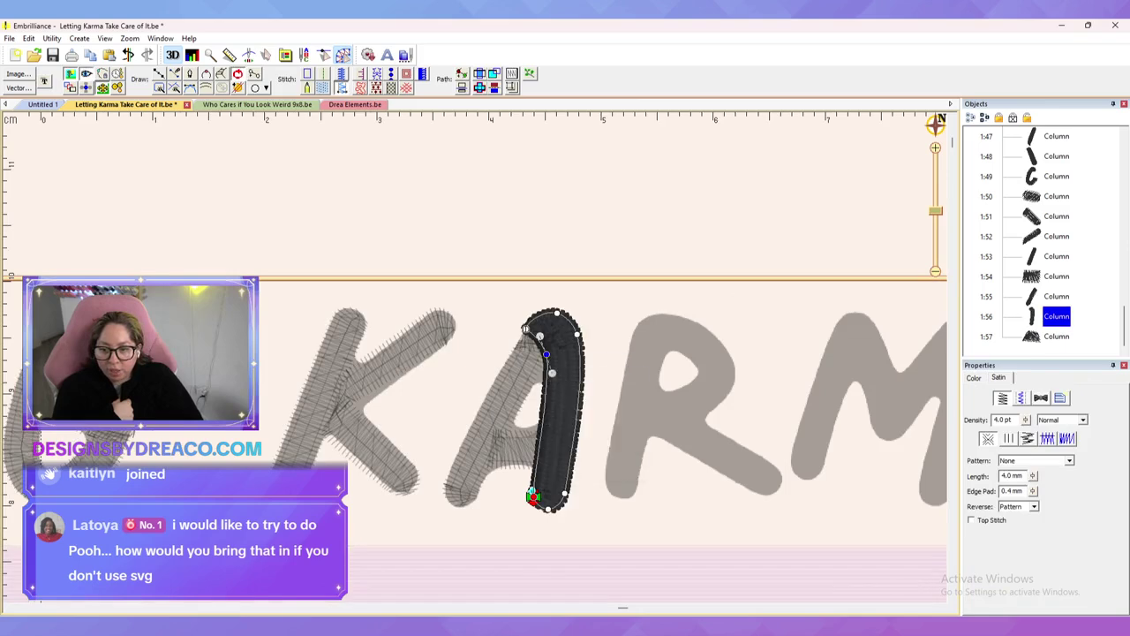
key(Escape)
click(483, 360)
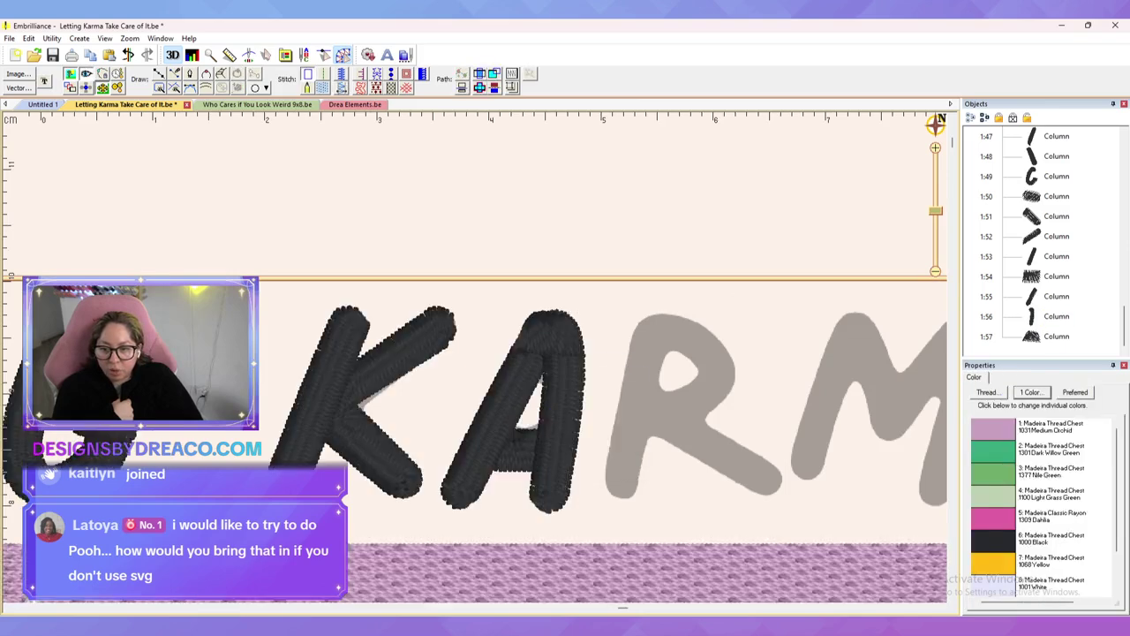
Step: Delete the cap column over the A's apex, keeping both leg columns
scroll(483, 360, down, 3)
scroll(483, 360, up, 5)
click(637, 305)
key(Delete)
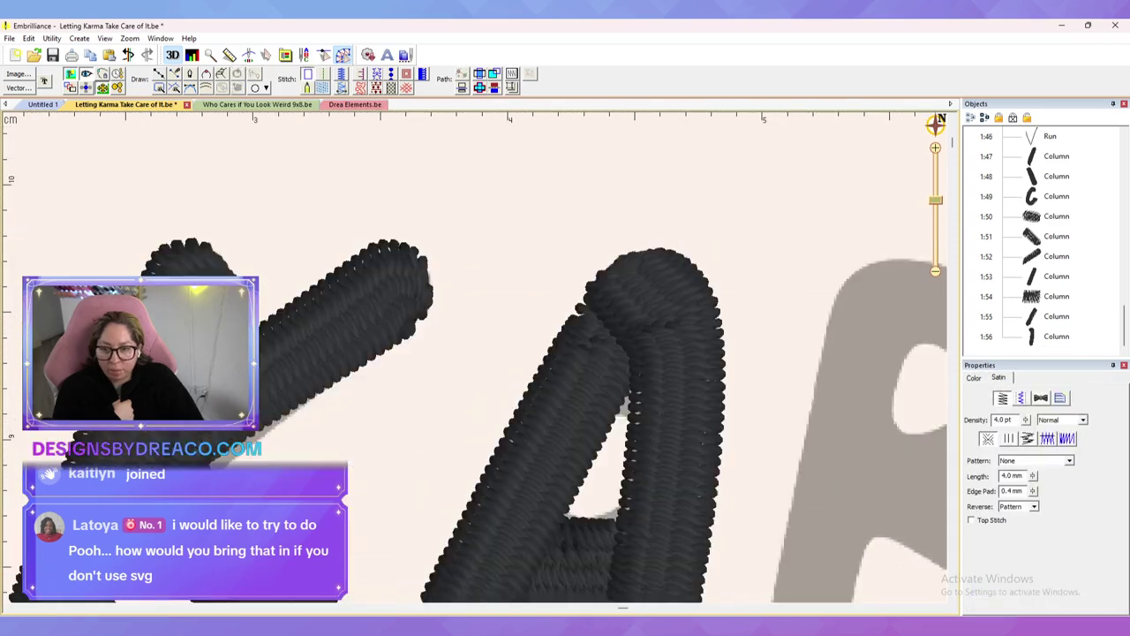
scroll(476, 355, down, 3)
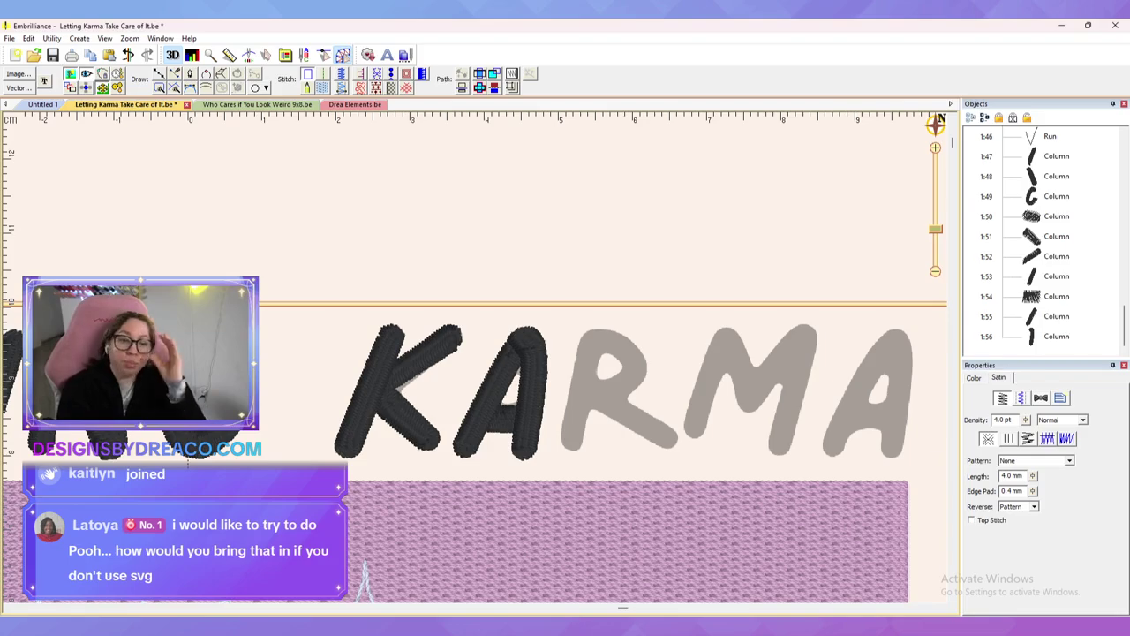
Step: Switch to the blank Untitled 1 design and import the disco-ball cherries image as a background picture
click(42, 104)
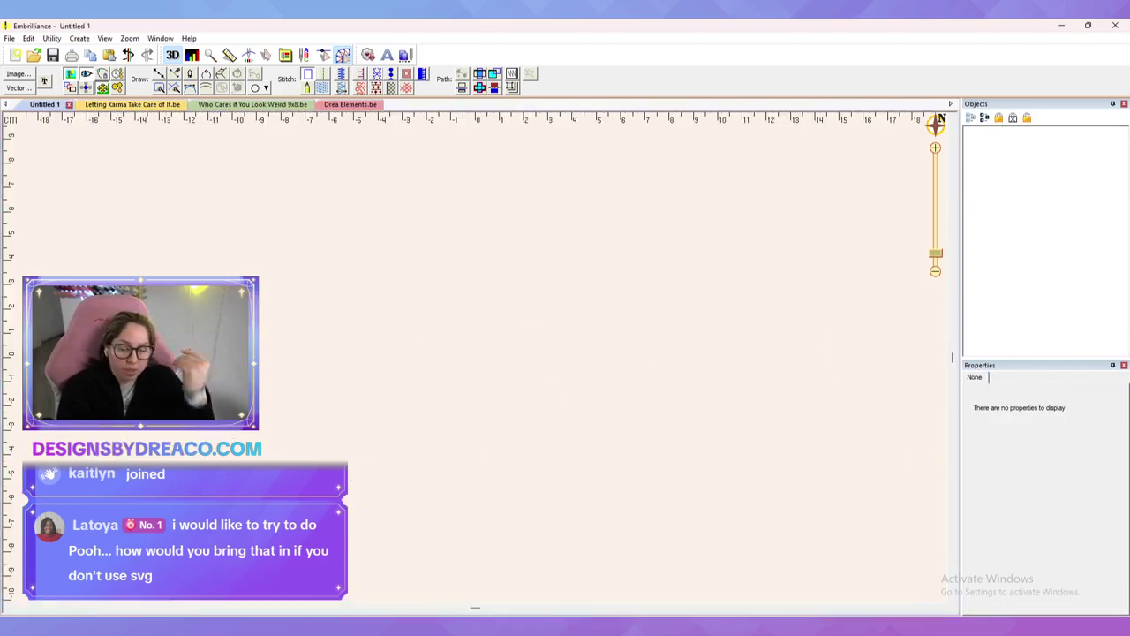
scroll(477, 357, down, 3)
scroll(478, 358, up, 3)
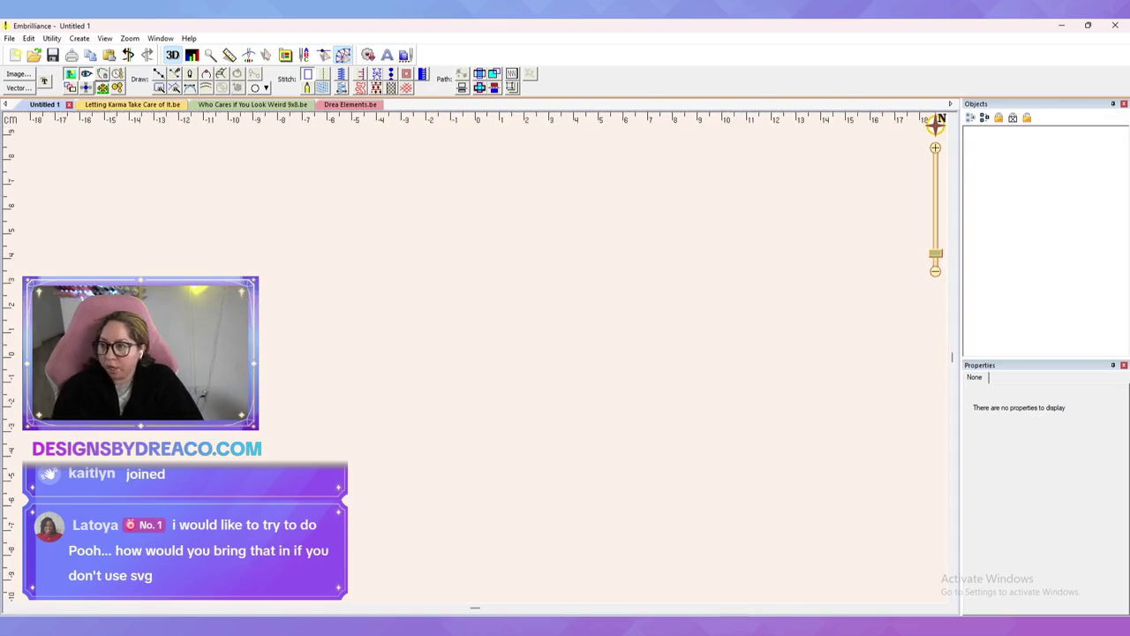
click(18, 74)
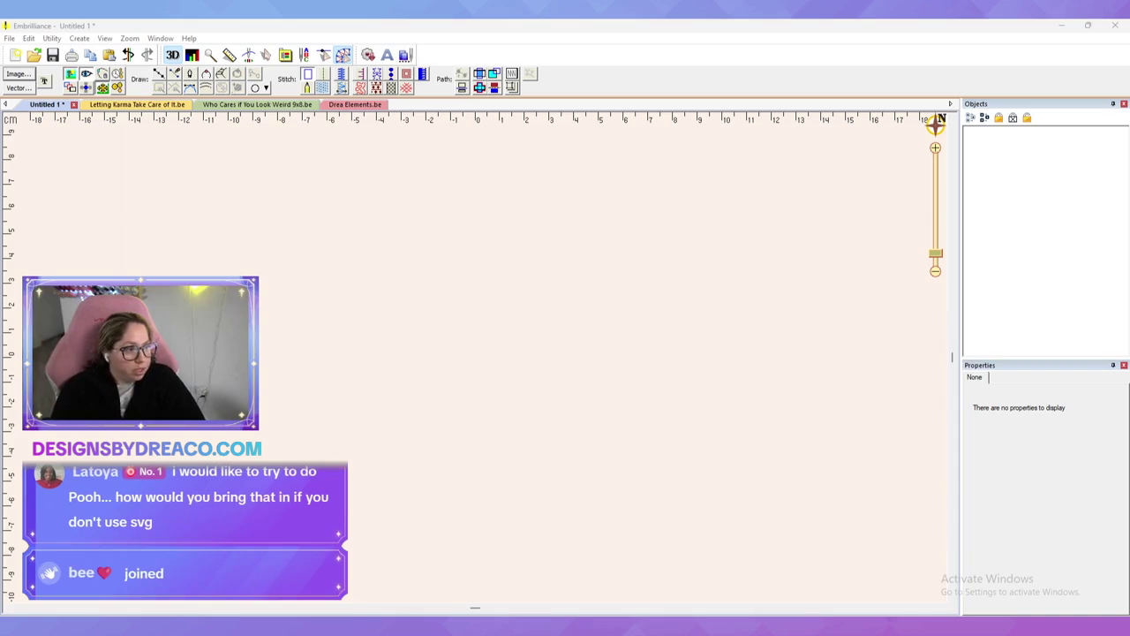
key(ctrl+v)
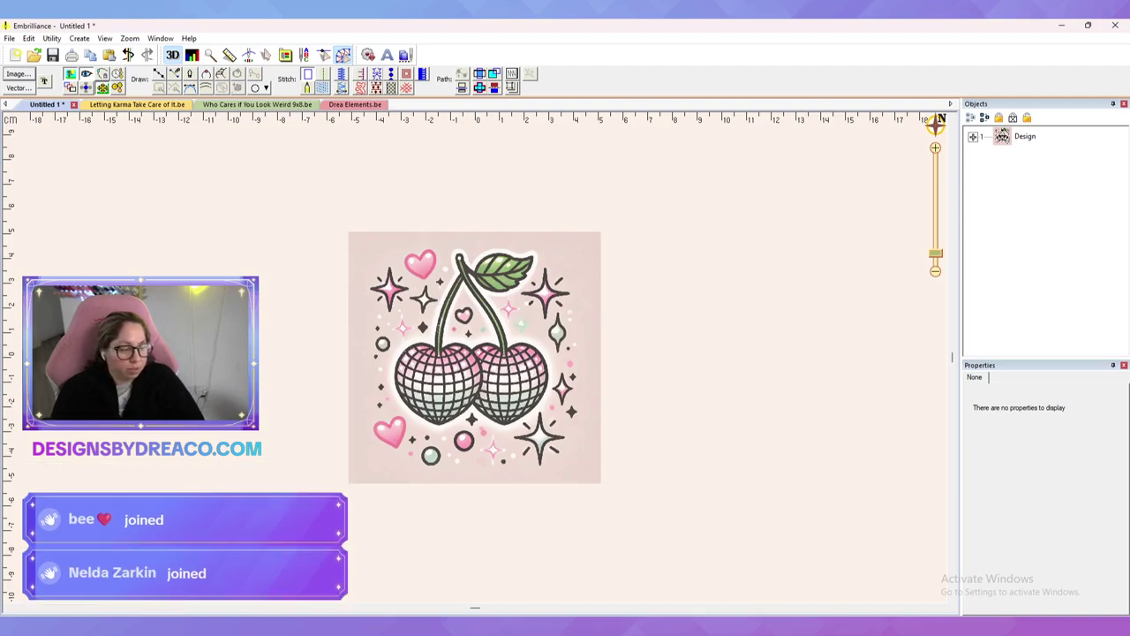
key(ctrl+s)
scroll(474, 357, up, 2)
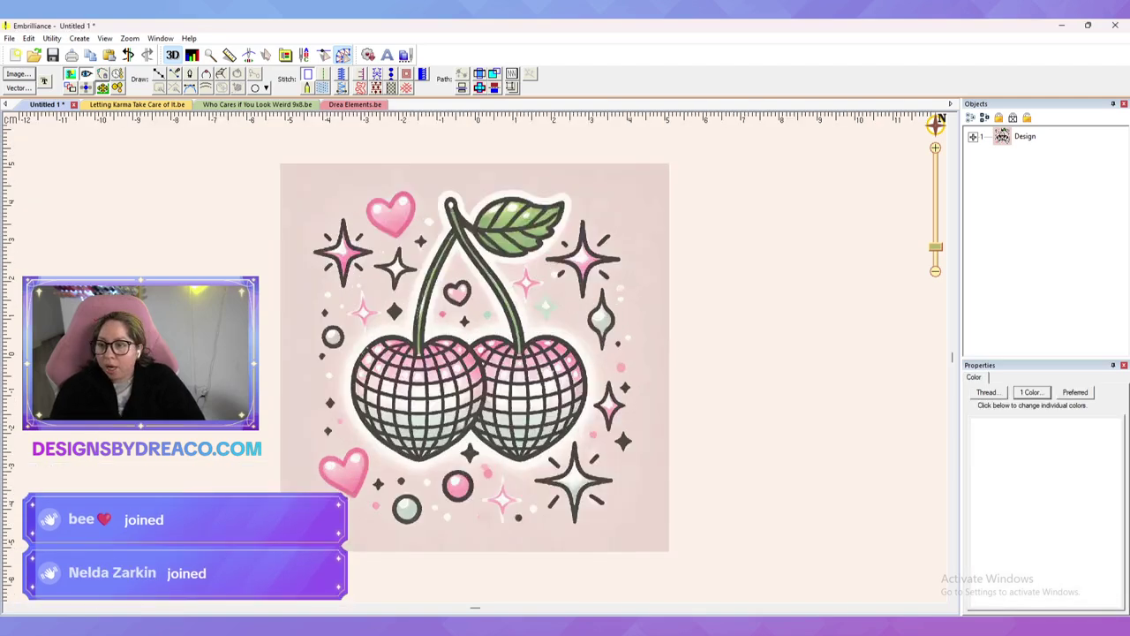
Step: Select the cherries image in object selection mode and set the measurement units to inches
click(475, 356)
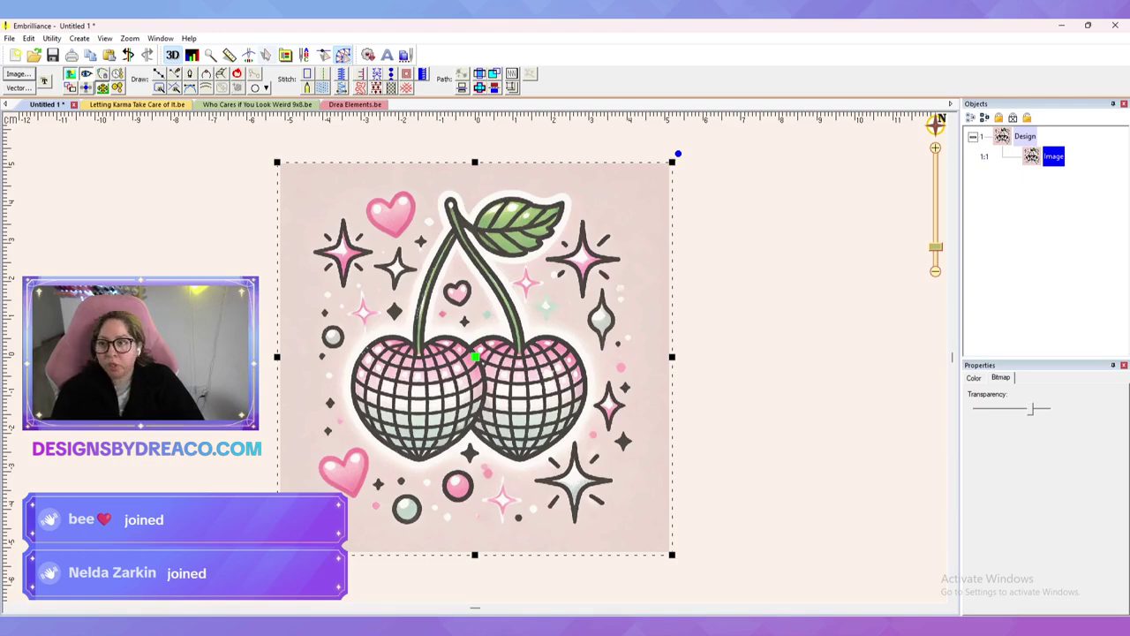
click(266, 55)
click(10, 87)
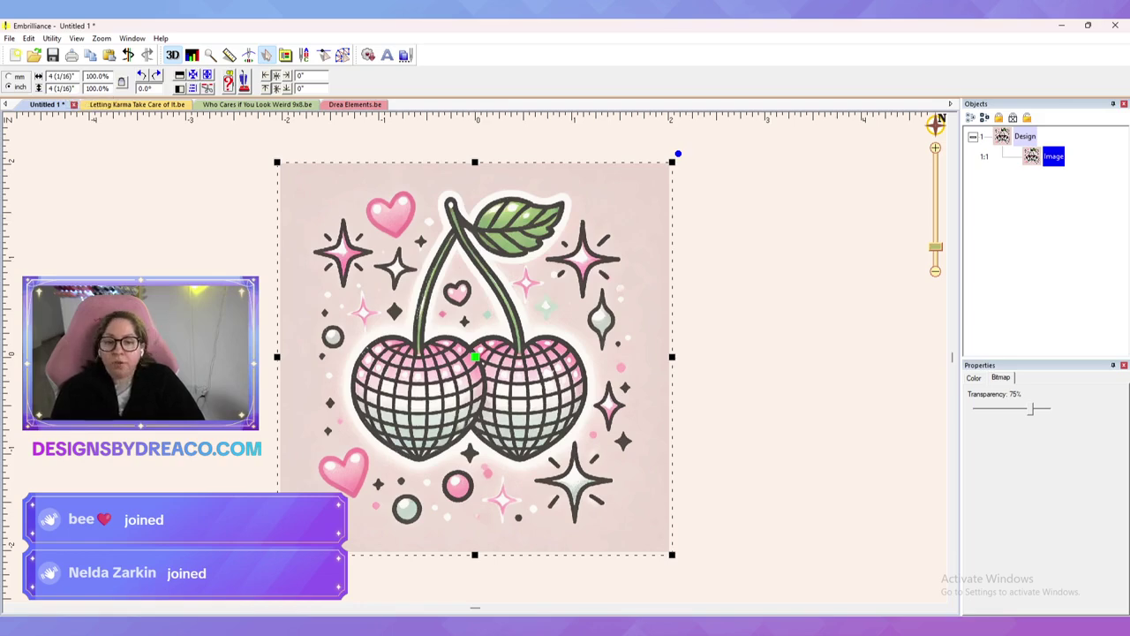
scroll(475, 357, down, 4)
drag(475, 356, 565, 353)
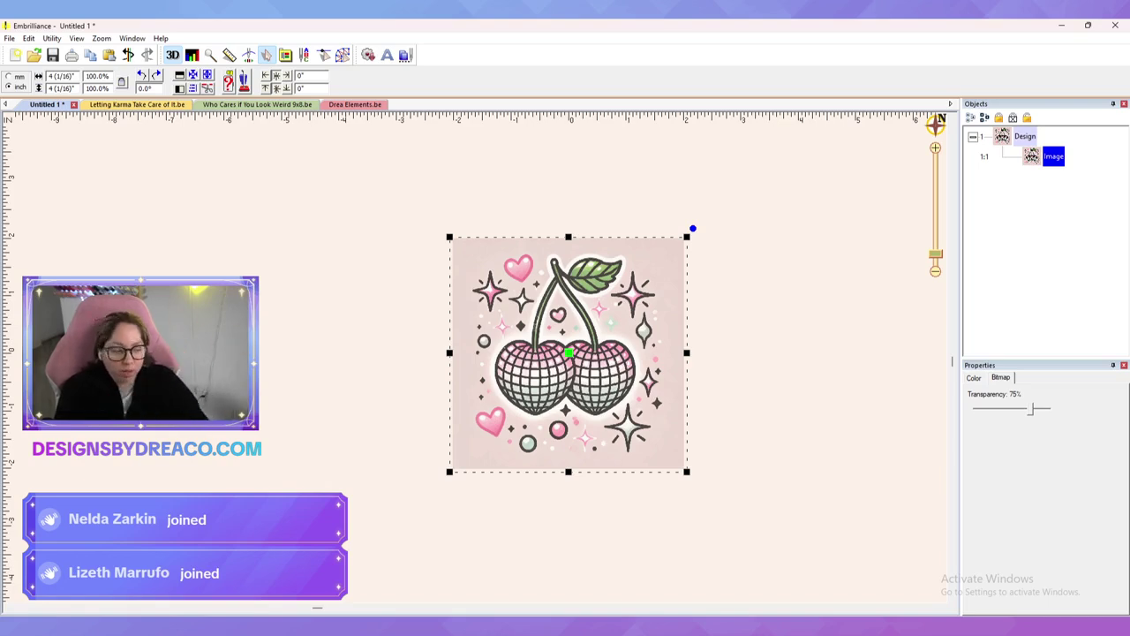
Step: Deselect the cherries image and display the embroidery hoop around it
key(Escape)
key(h)
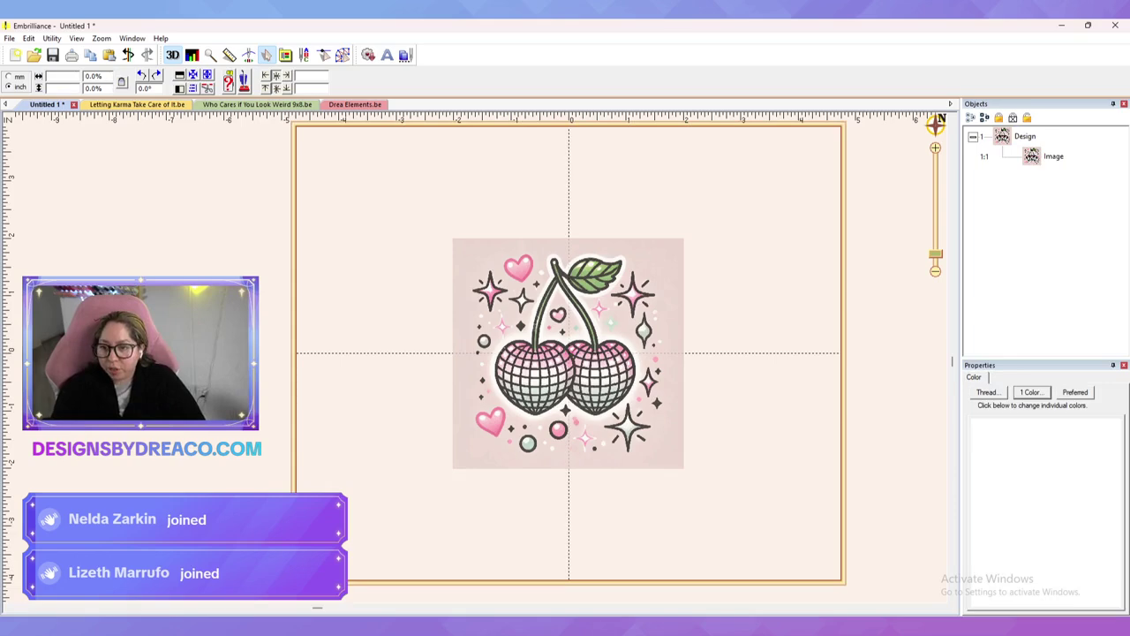
scroll(475, 359, down, 2)
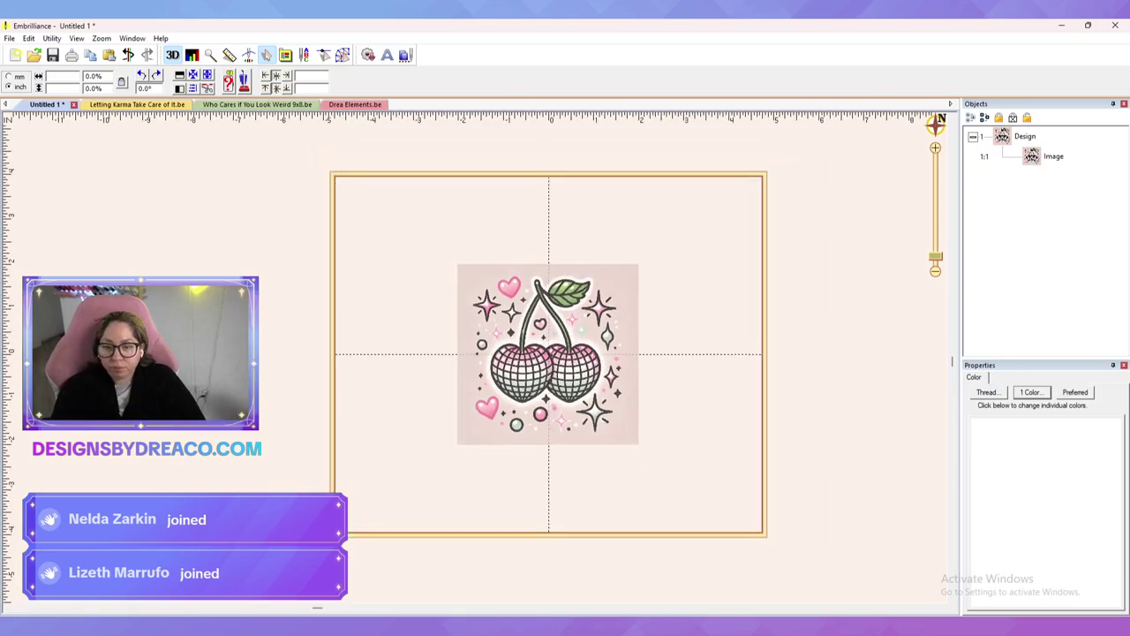
Step: Set the hoop format to PES and choose the 130mm x 180mm hoop
click(285, 54)
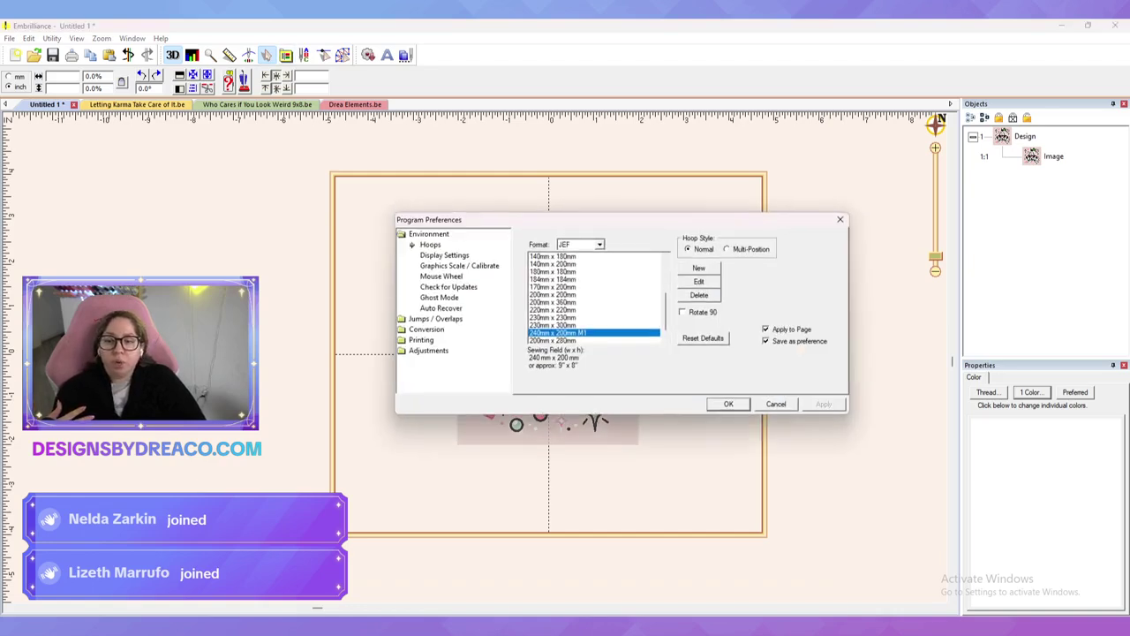
click(600, 244)
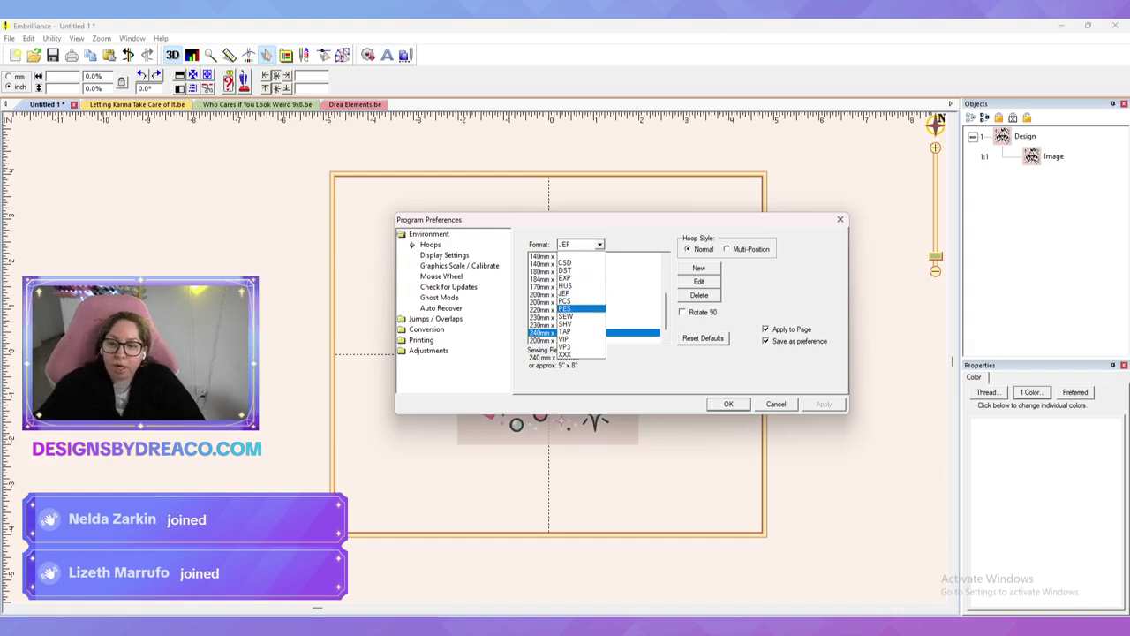
click(565, 308)
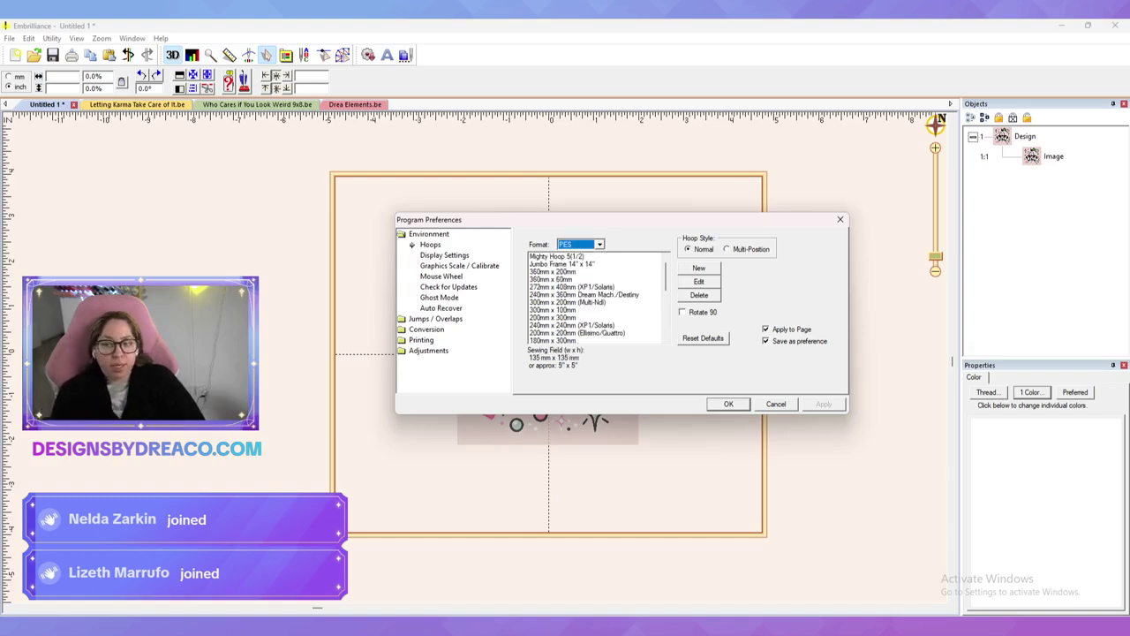
click(565, 279)
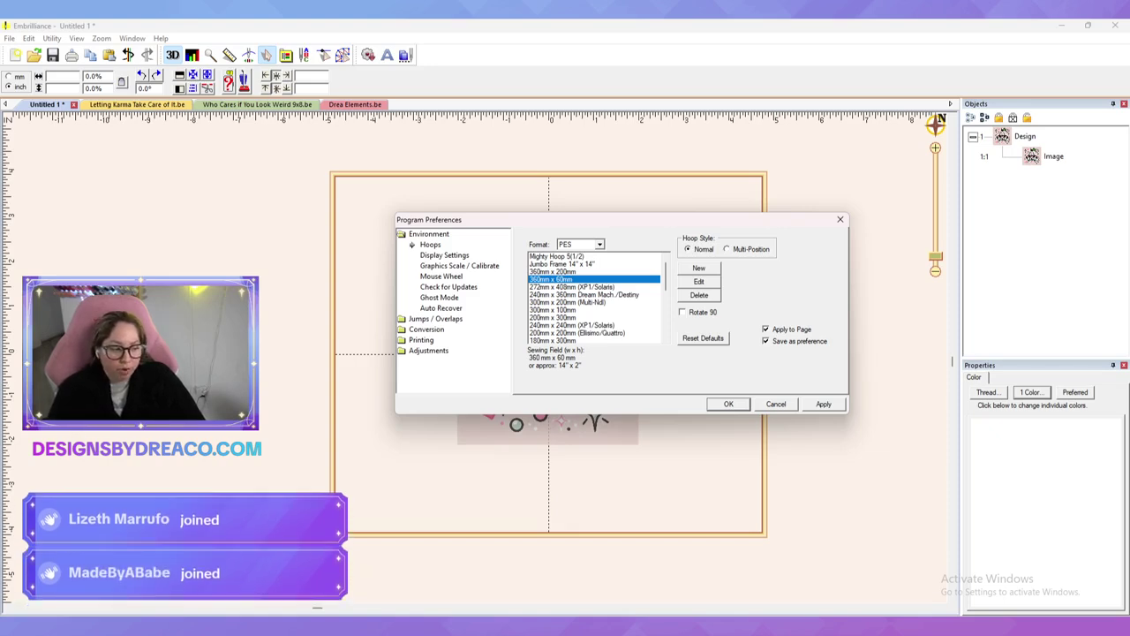
click(572, 287)
click(584, 295)
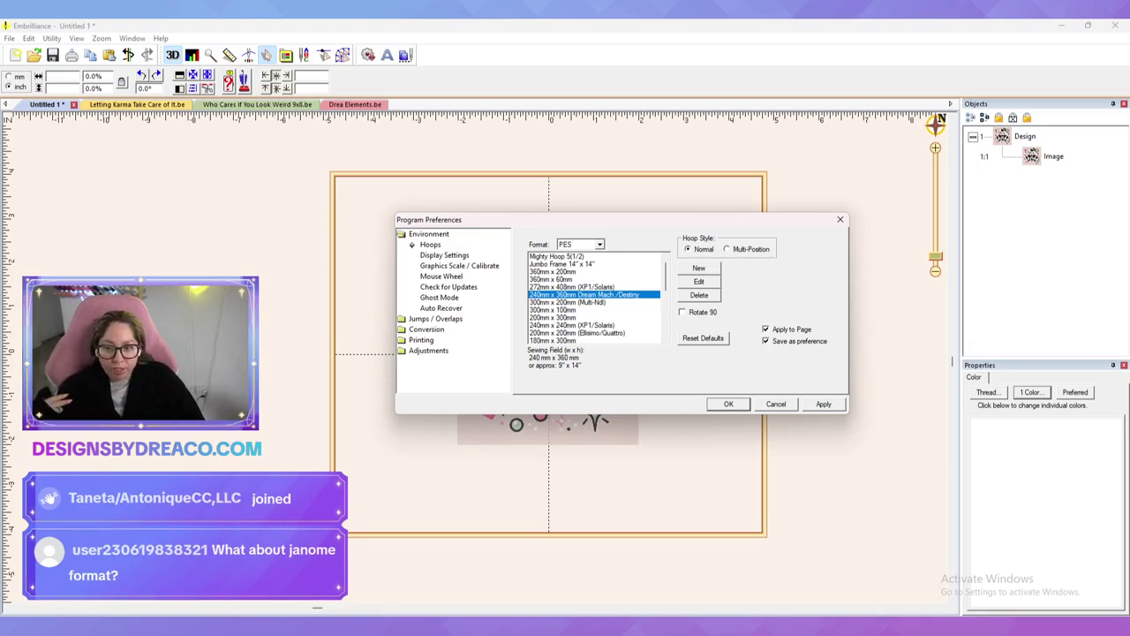
click(568, 302)
key(Down)
key(Down)
key(Down)
key(Down)
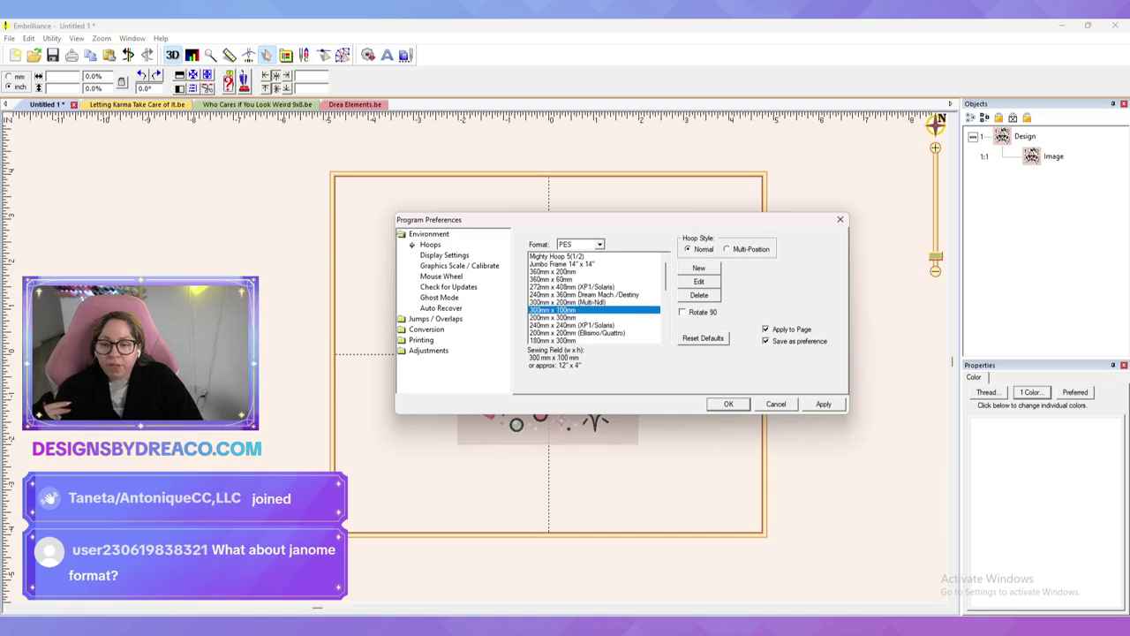
key(Down)
key(Down)
key(Down)
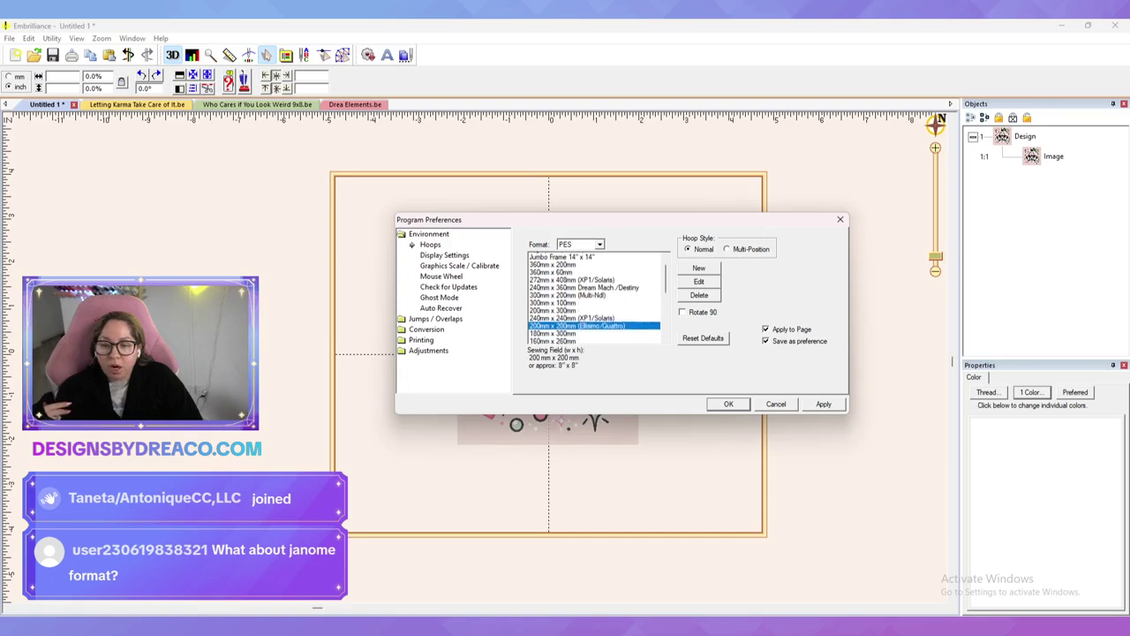
key(Down)
key(Down)
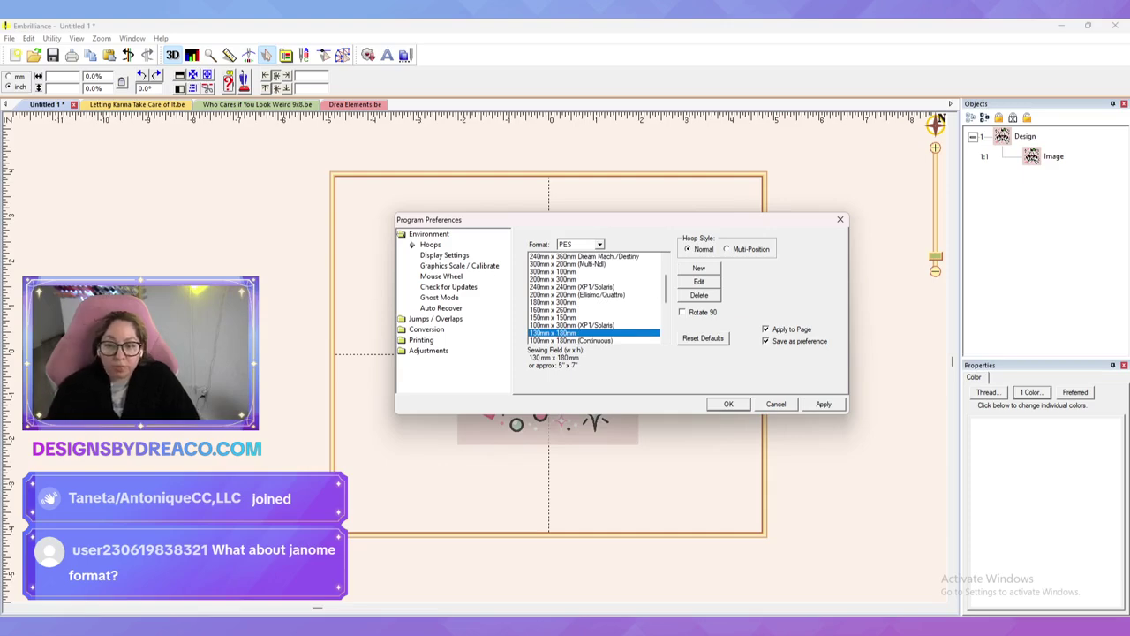
key(Return)
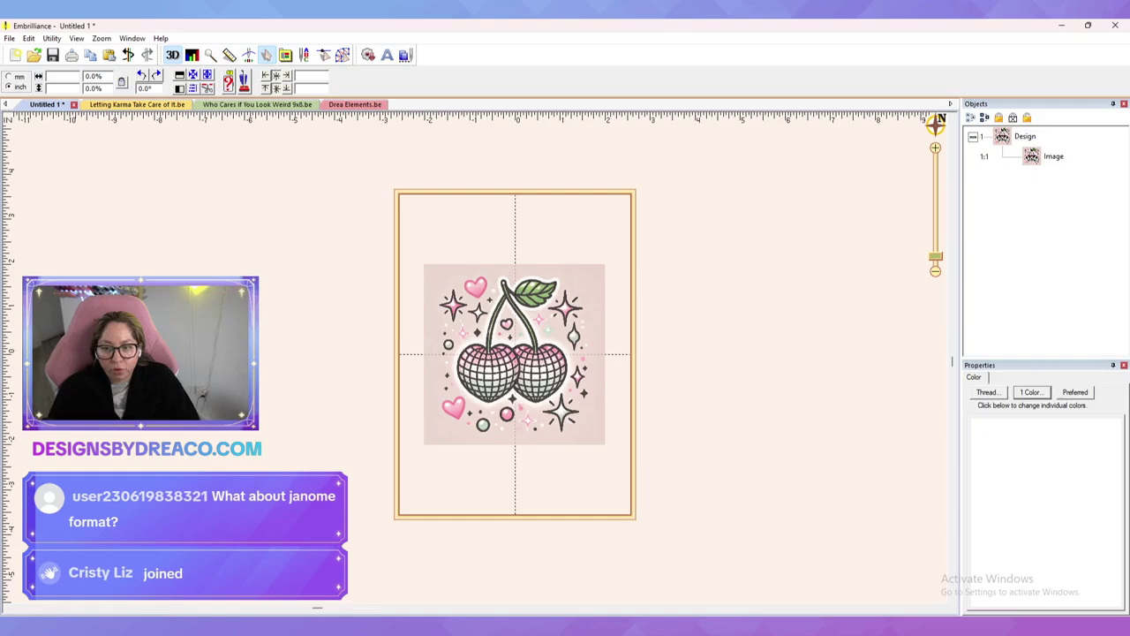
Step: Enlarge the cherries image to about 7 7/8 inches square over the hoop and set its transparency to 45%
click(514, 354)
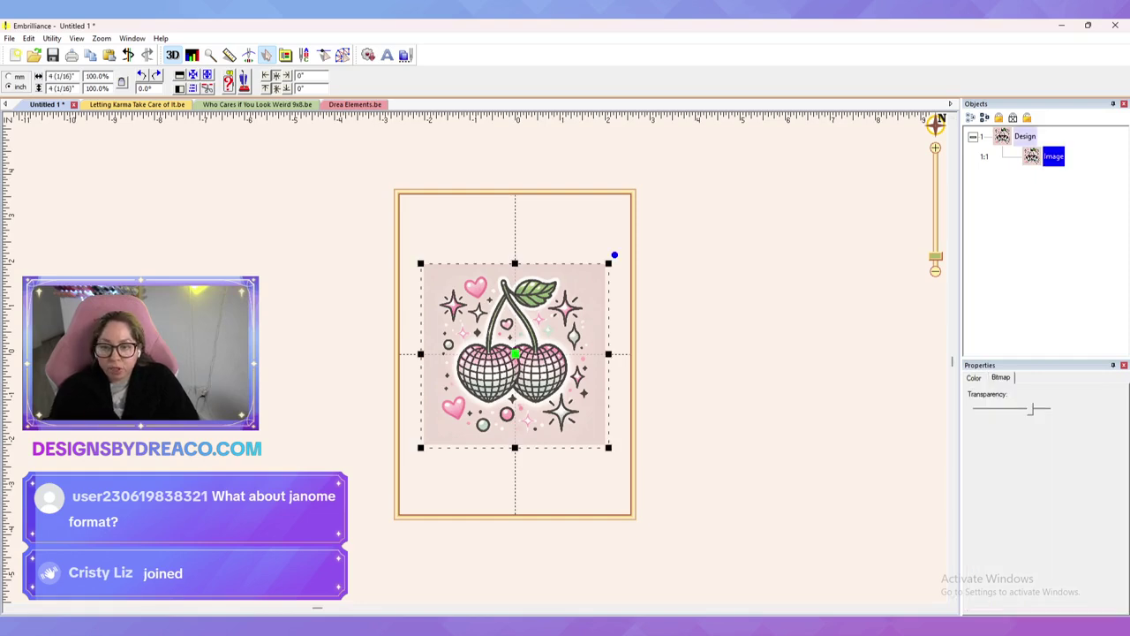
drag(608, 448, 663, 502)
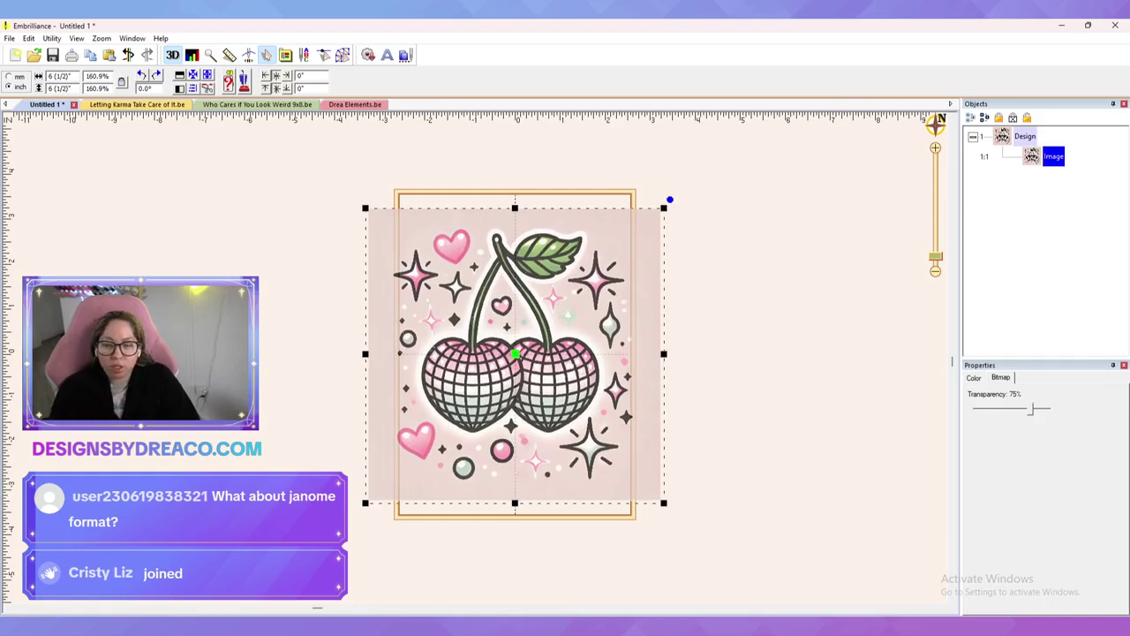
drag(663, 503, 696, 534)
drag(530, 380, 523, 361)
drag(1031, 409, 1010, 409)
click(816, 380)
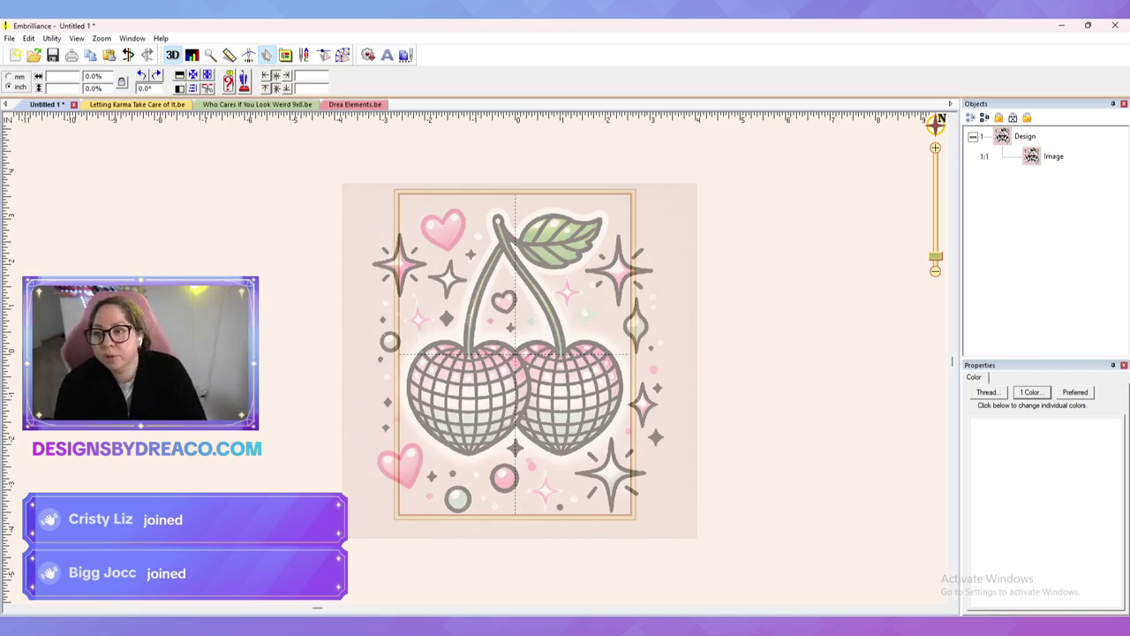
Step: Change the hoop format to JEF and apply the 200mm x 280mm hoop to the page
click(286, 55)
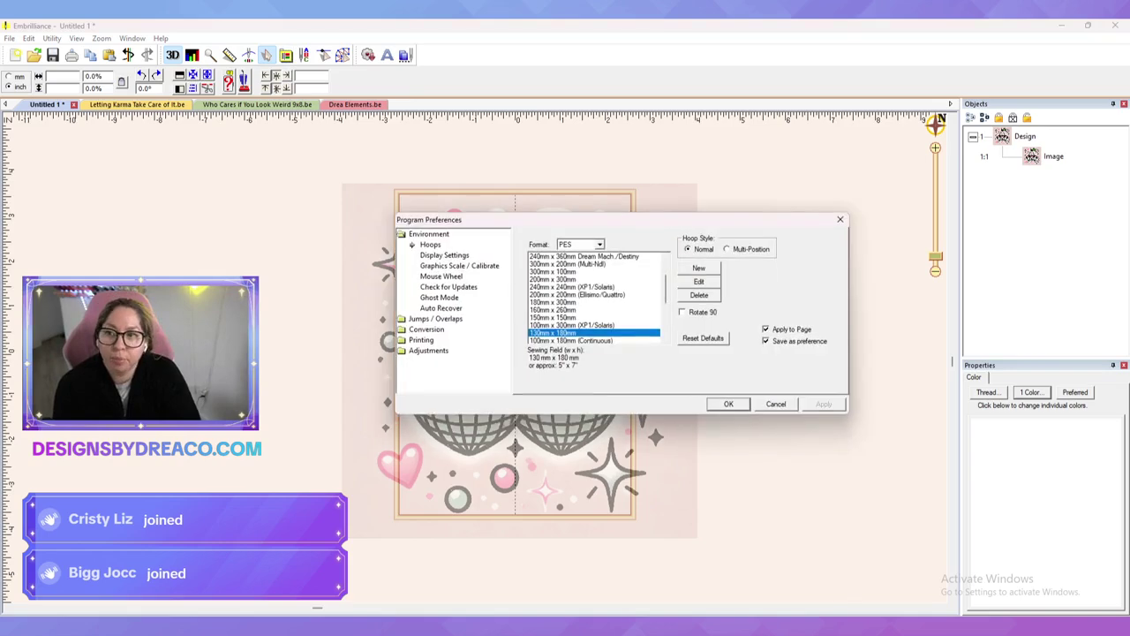
click(599, 245)
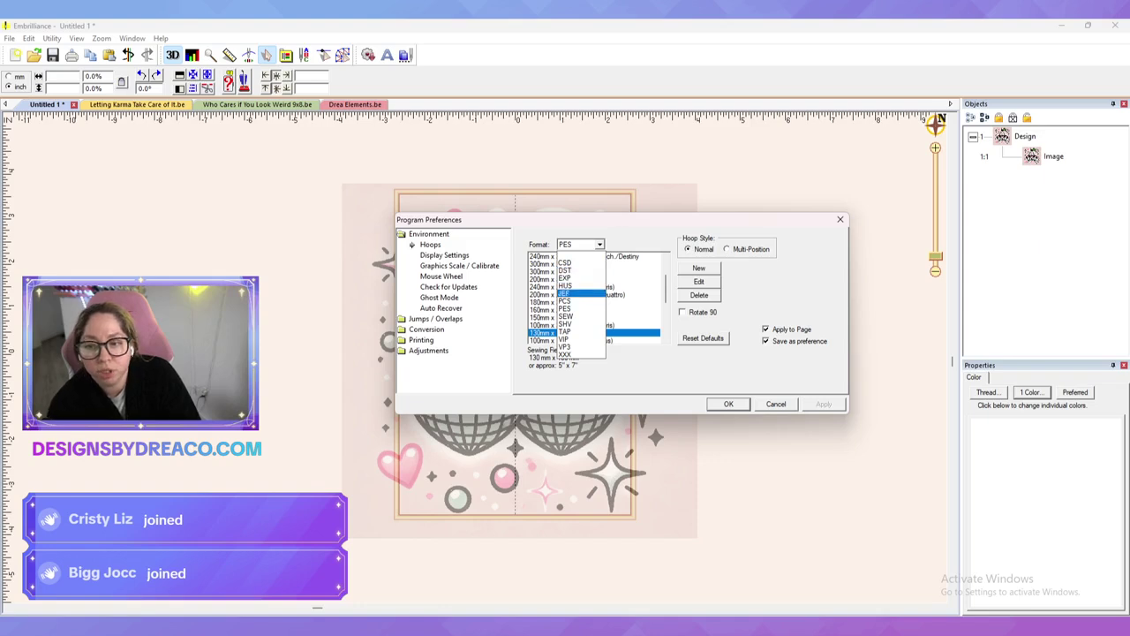
key(Return)
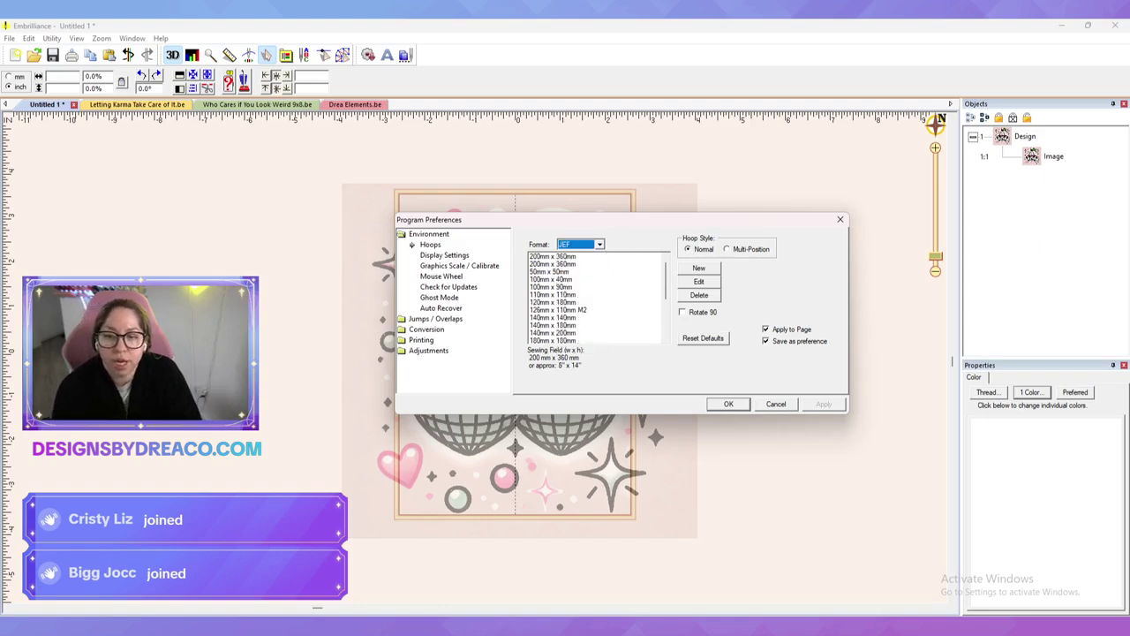
click(565, 302)
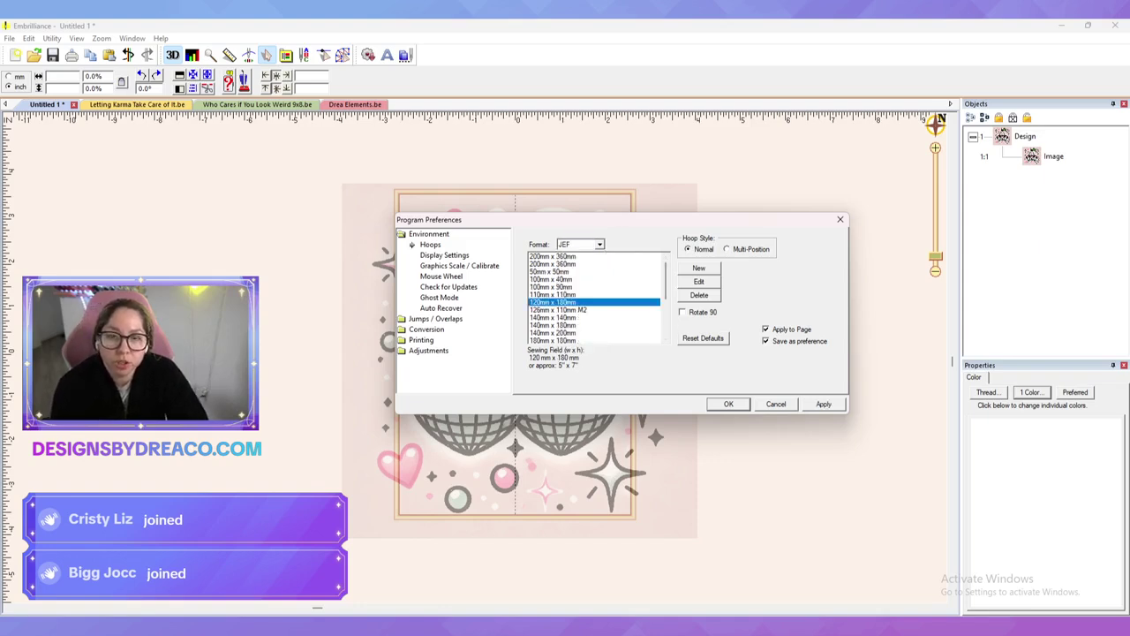
key(Down)
key(Down)
key(Down)
key(Down)
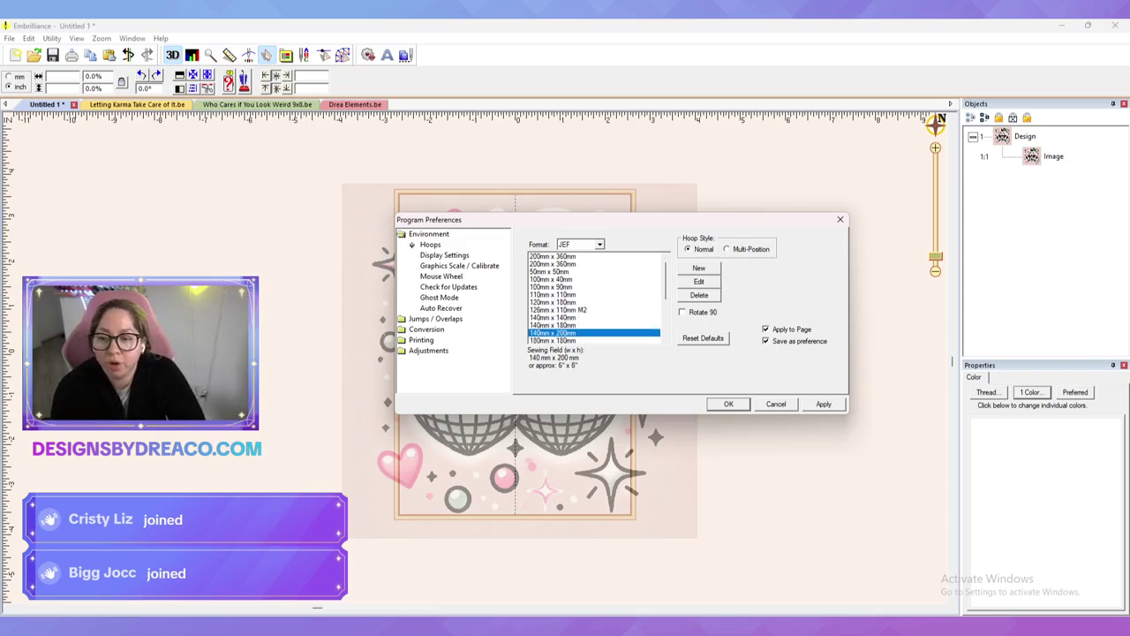
key(Down)
key(Down)
key(Down)
key(Down)
key(Down)
key(Down)
key(Down)
key(Down)
key(Down)
key(Down)
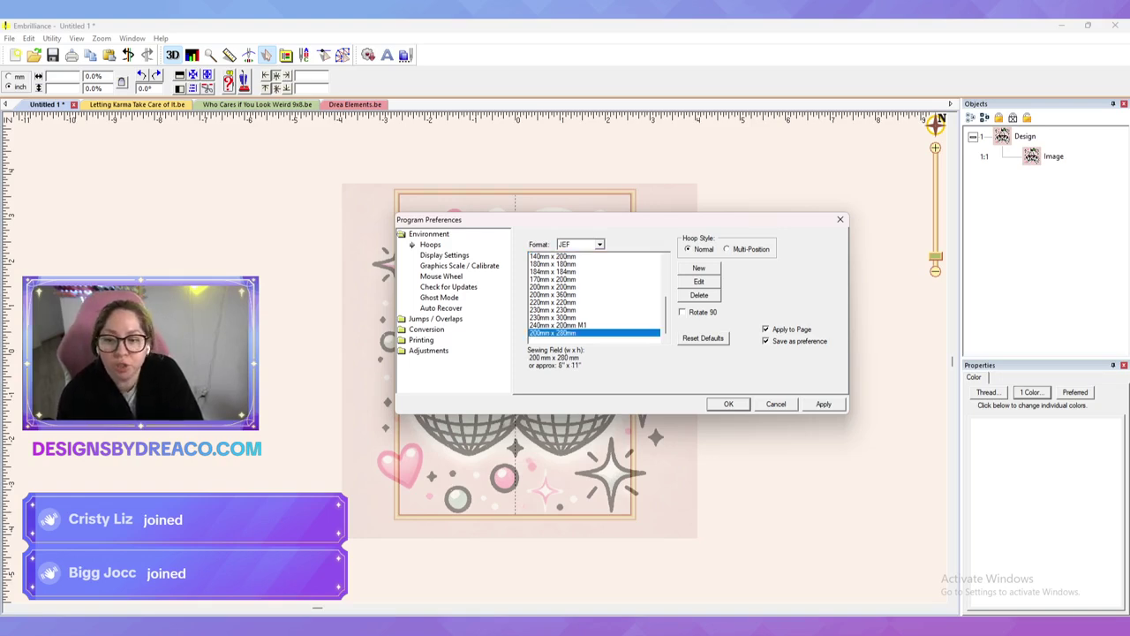
click(823, 404)
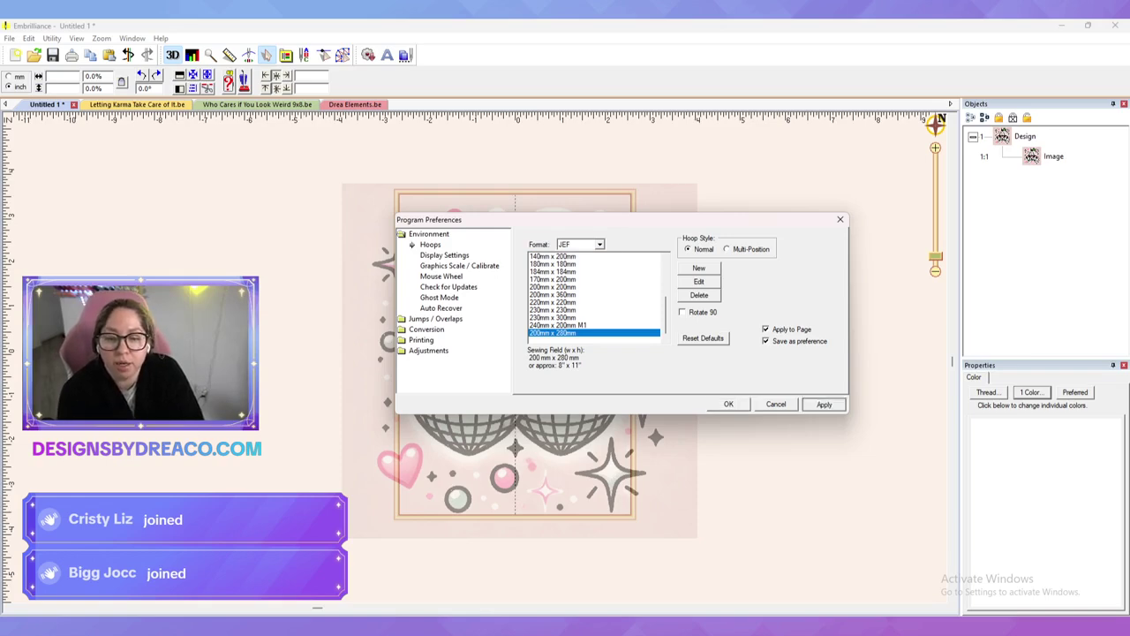
key(Return)
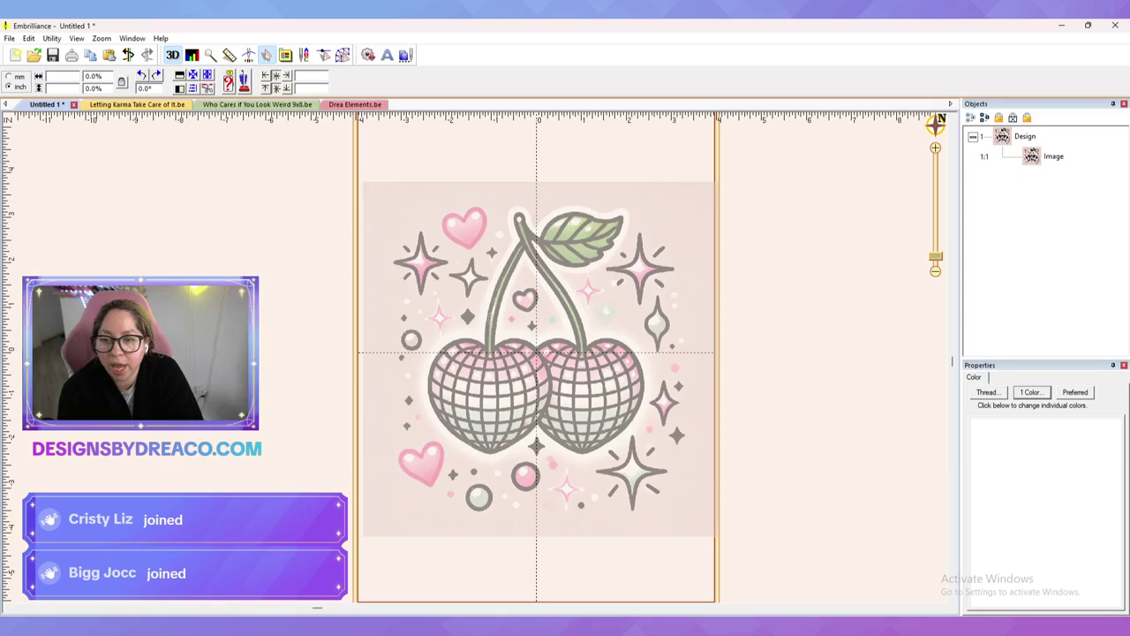
Step: Enlarge the cherries image to about 12 3/8 inches square and shift it so the cherries sit near the hoop's center
scroll(473, 356, up, 2)
scroll(473, 356, down, 5)
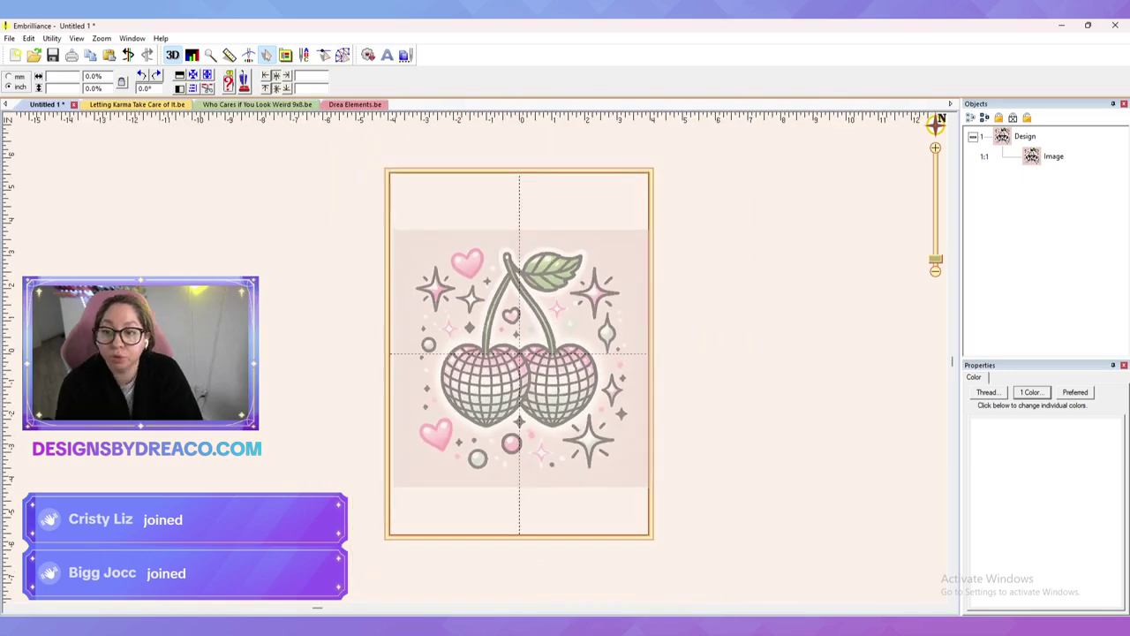
click(520, 358)
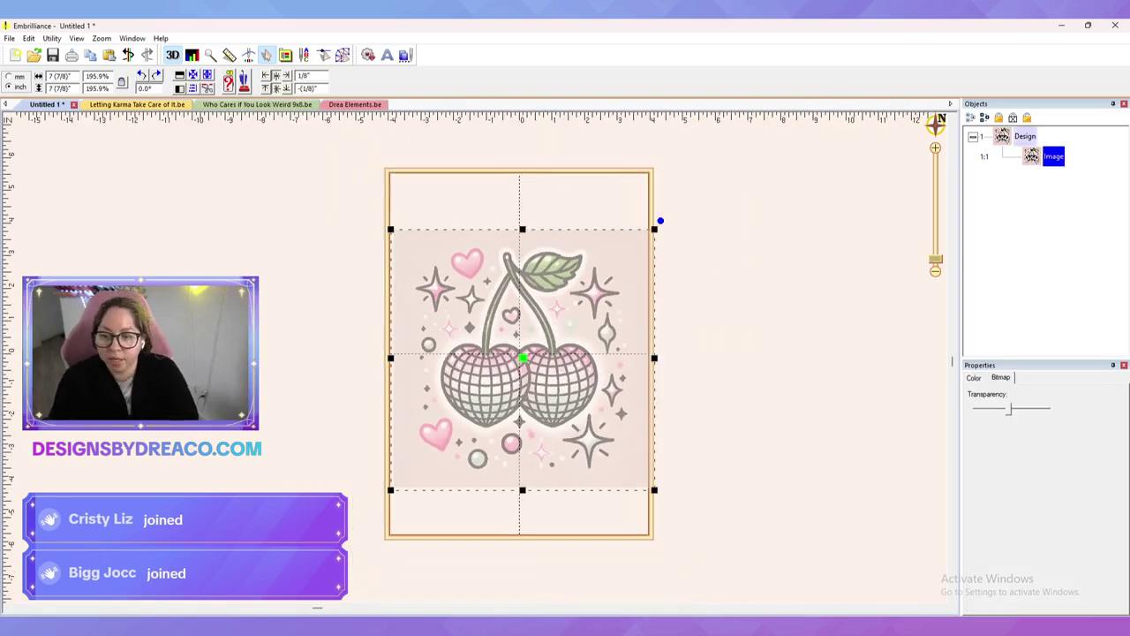
drag(659, 494, 727, 562)
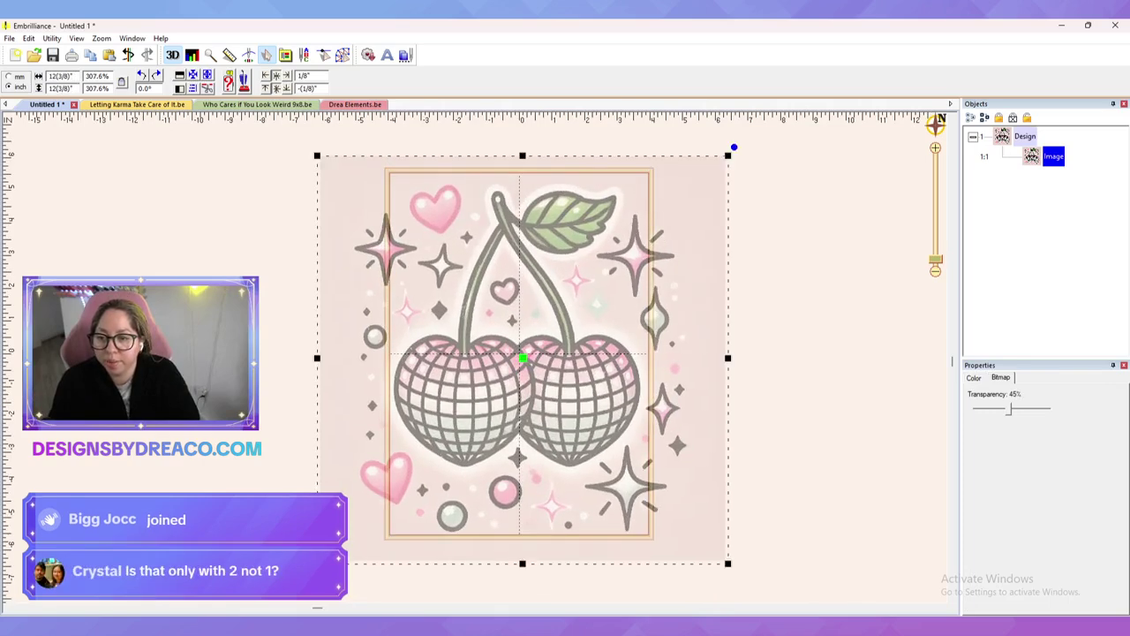
drag(522, 358, 527, 360)
click(812, 357)
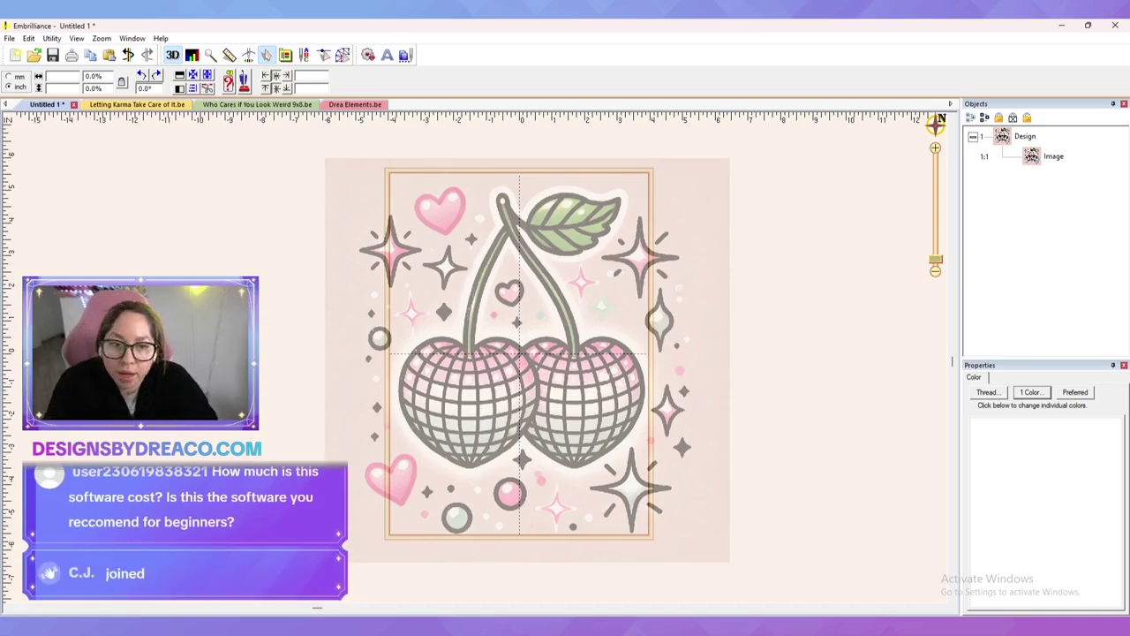
drag(528, 359, 525, 358)
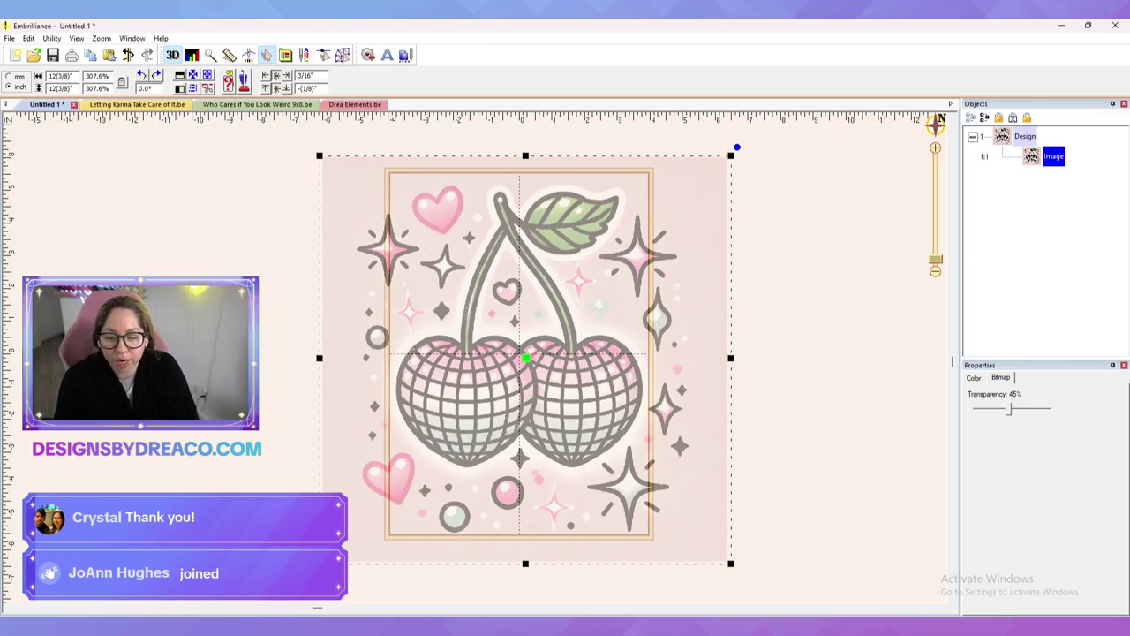
Step: Bring yougotthis.svg into a new blank design and scale it proportionally to 8 inches tall
key(ctrl+n)
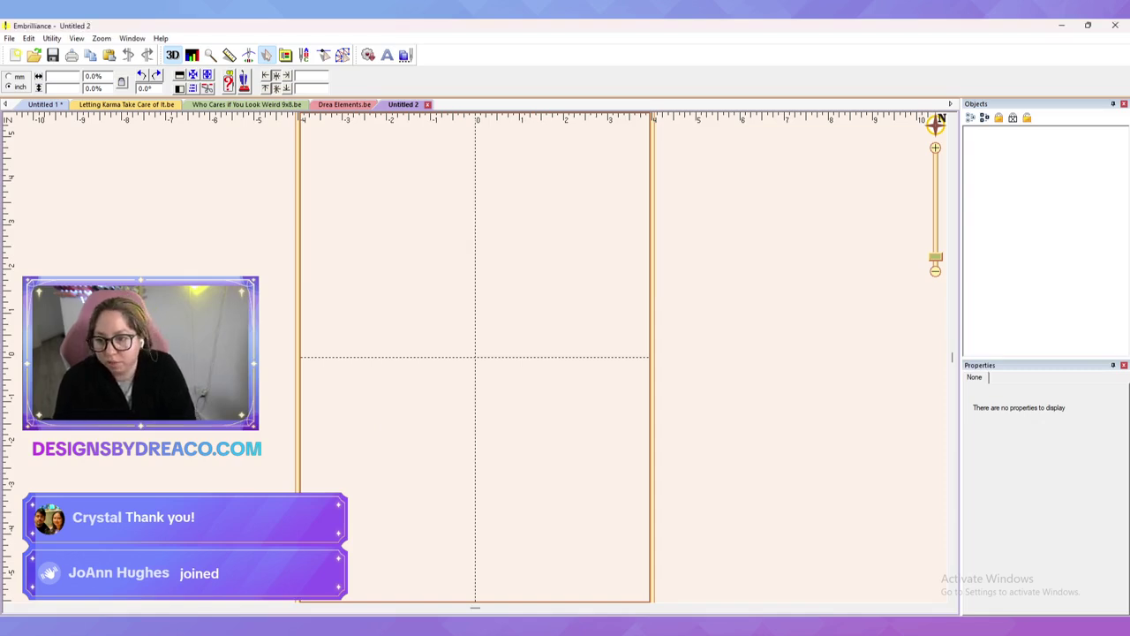
key(ctrl+v)
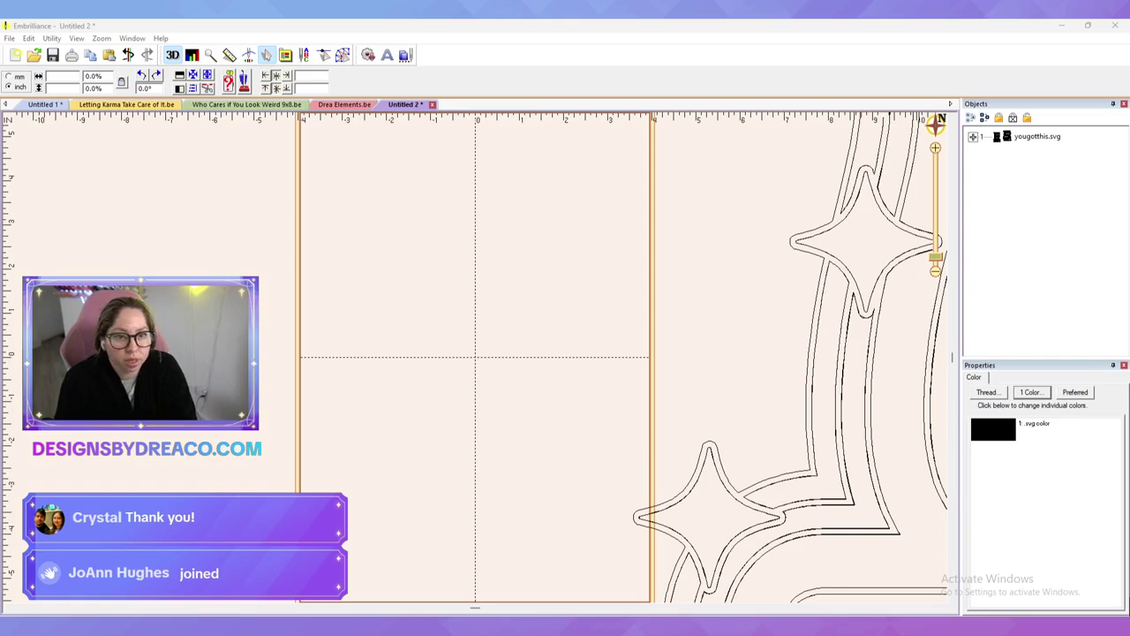
click(1037, 137)
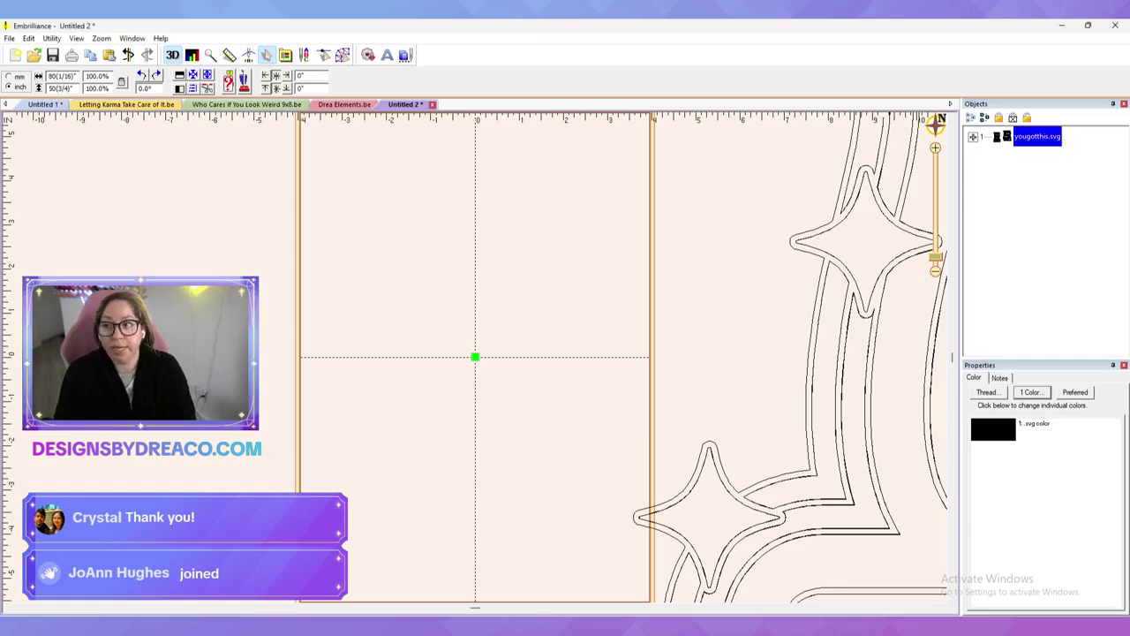
double_click(71, 88)
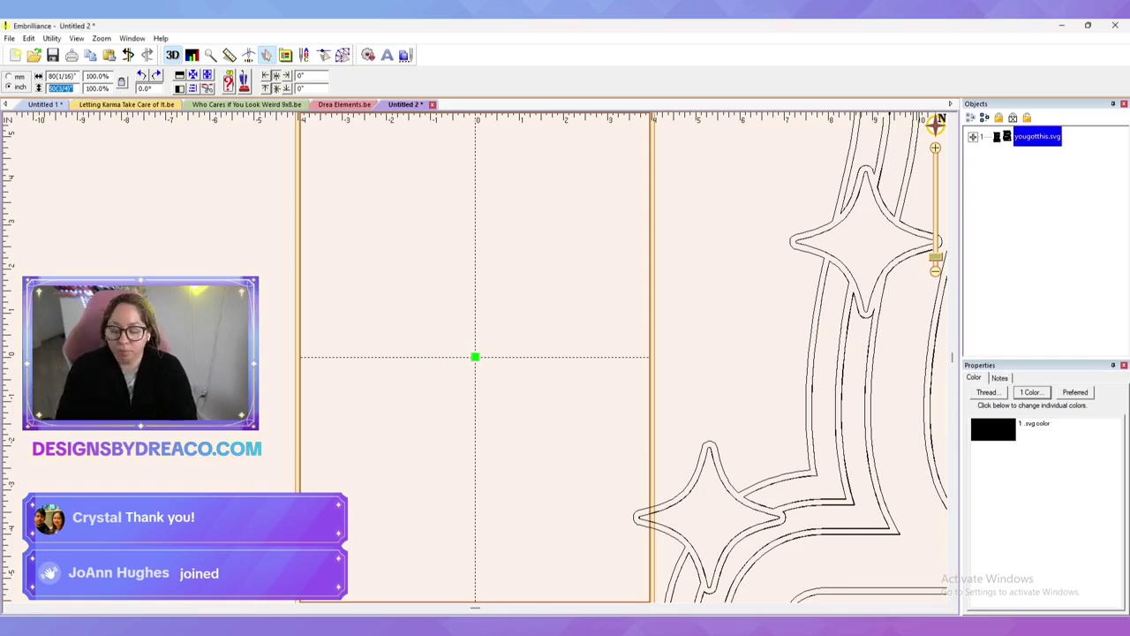
text(8)
key(Return)
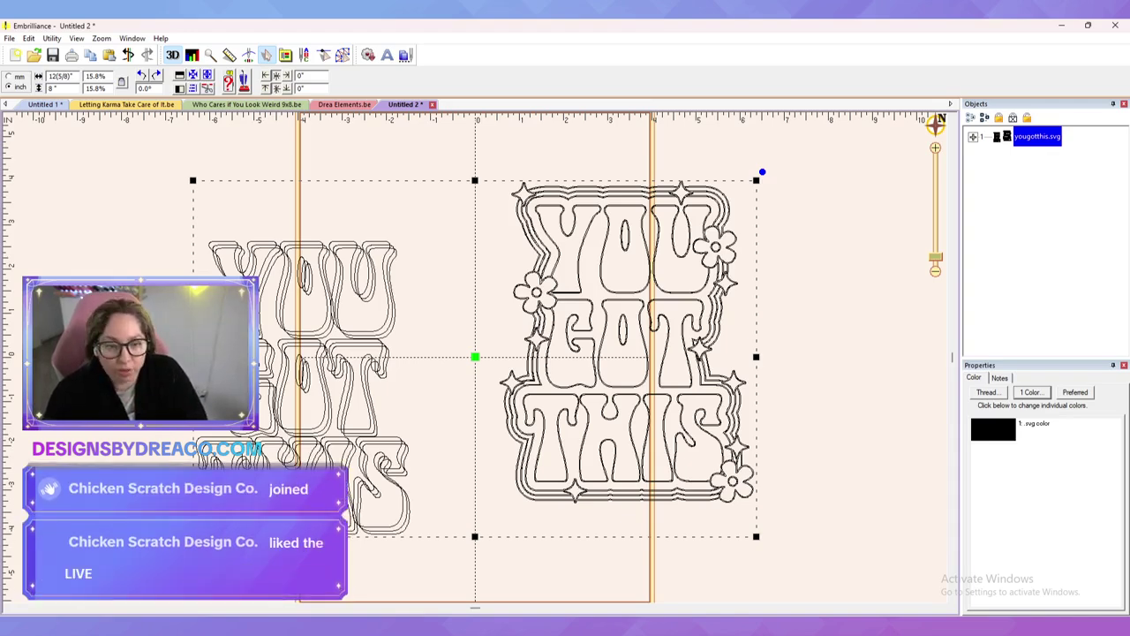
key(Escape)
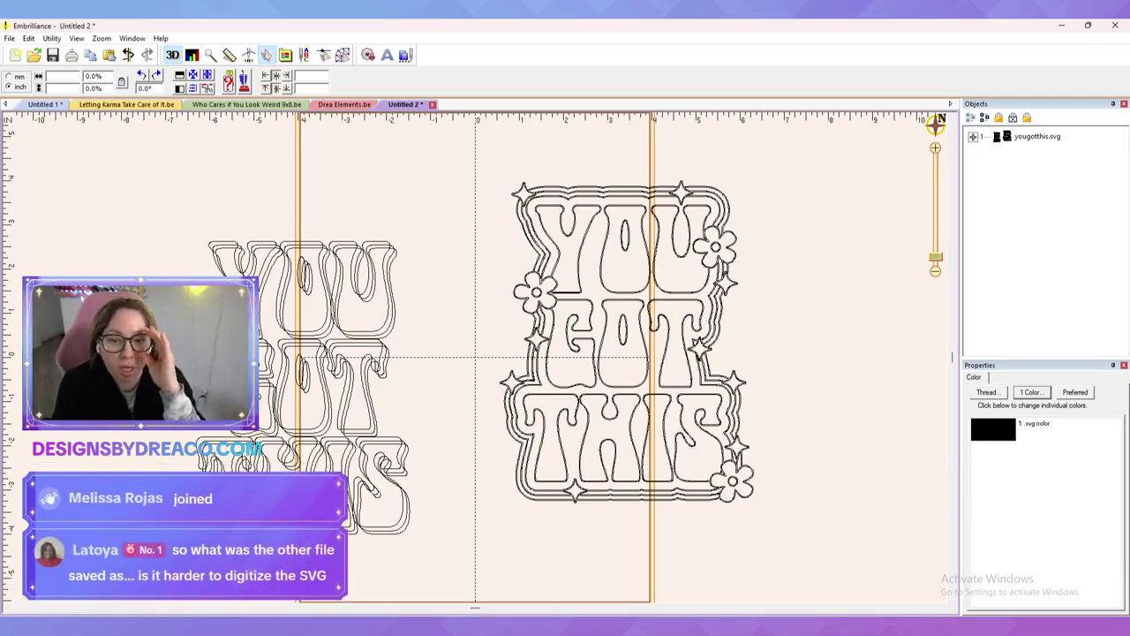
Step: Expand the yougotthis.svg group and select the outer outline of the O in YOU in Create mode
click(973, 137)
click(1051, 156)
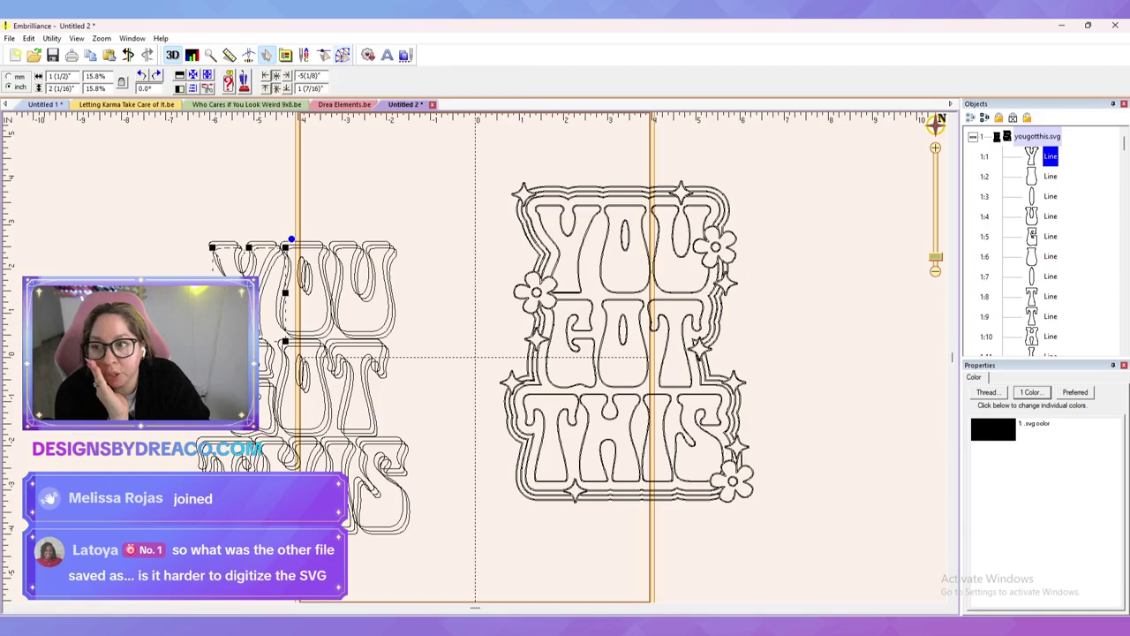
click(342, 55)
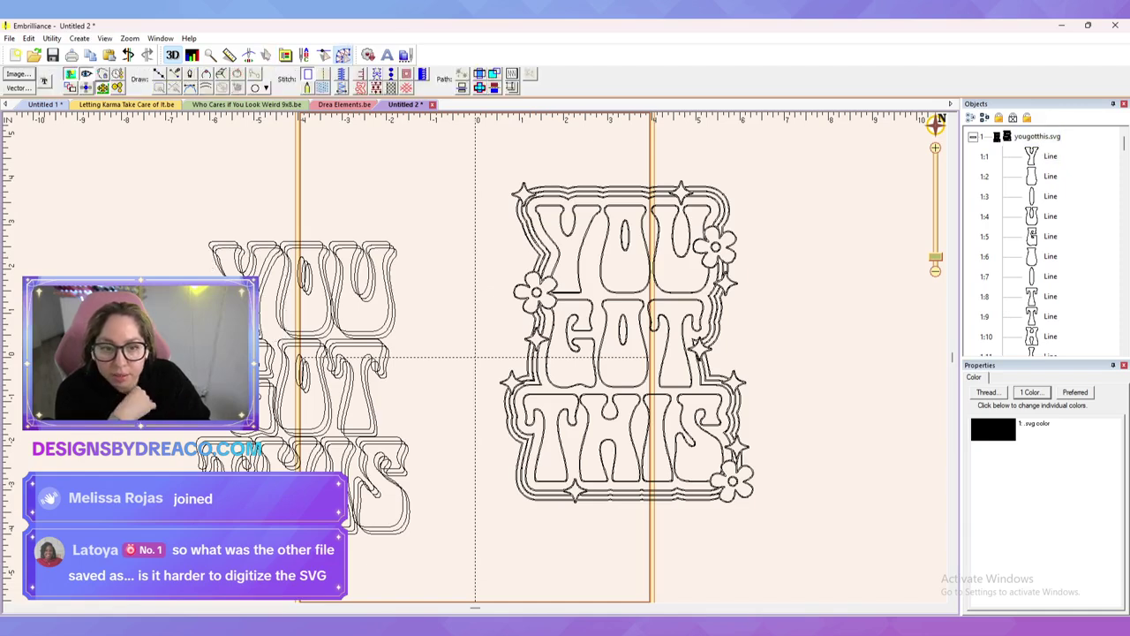
click(1050, 177)
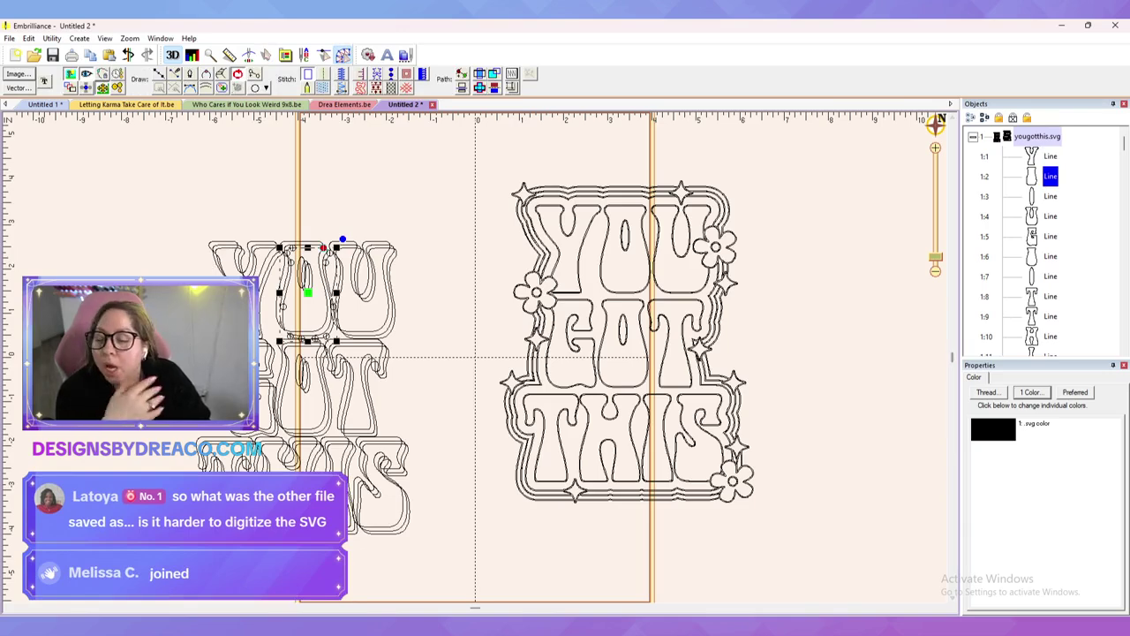
click(1051, 176)
click(1051, 177)
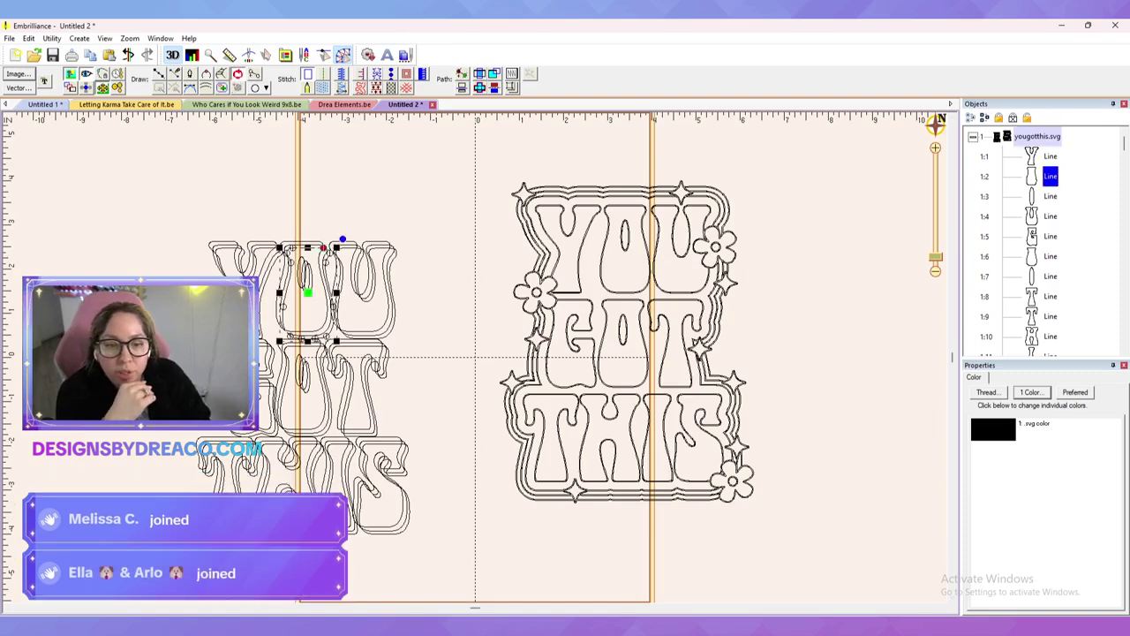
Step: Step through the separate letter outlines of yougotthis.svg and examine its list of line objects
click(1050, 176)
click(1050, 156)
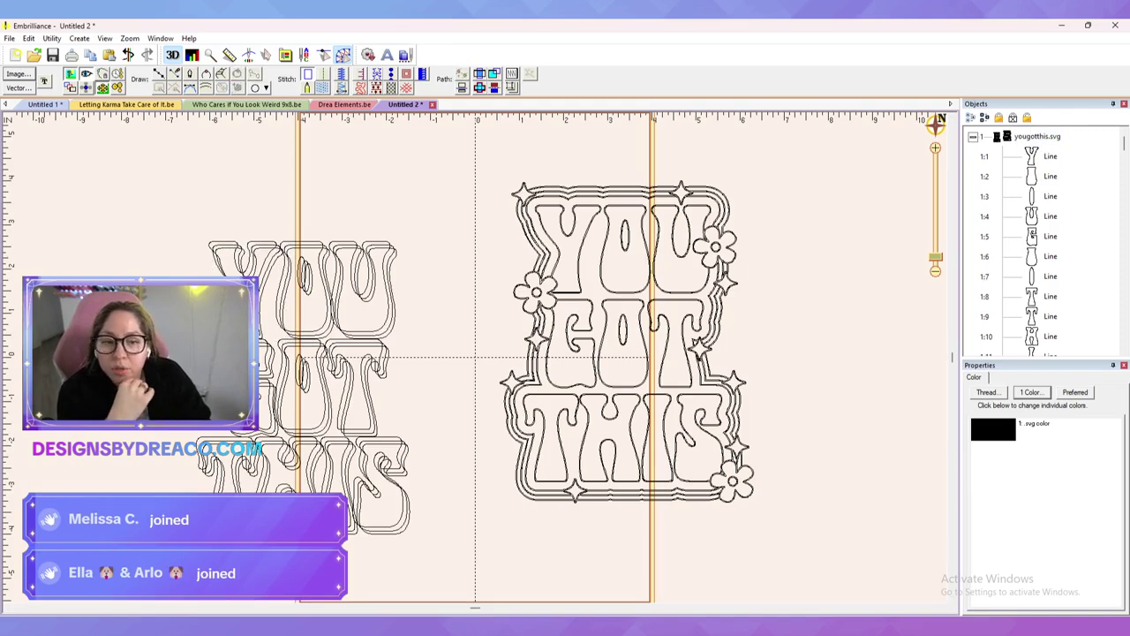
key(Down)
key(Down)
key(Down)
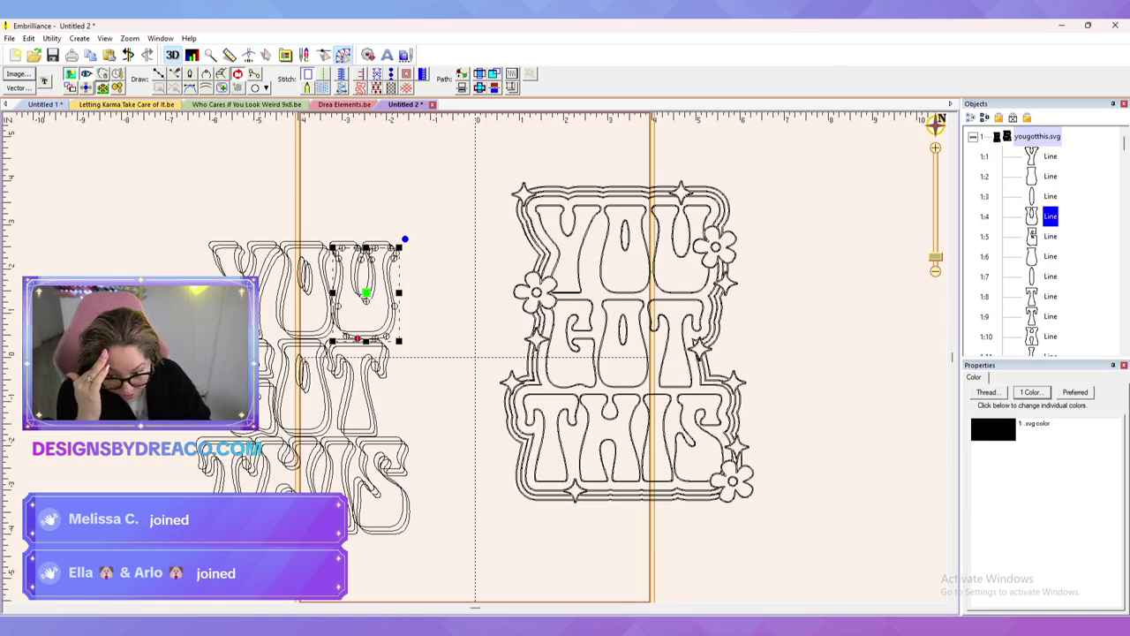
key(Down)
key(Down)
key(Down)
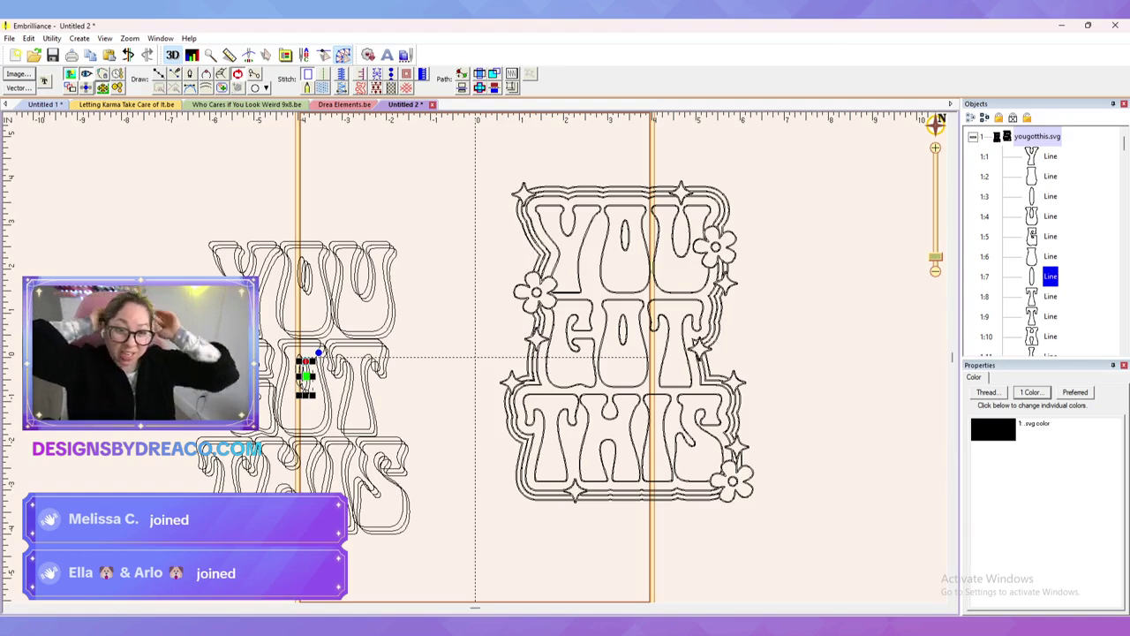
scroll(1046, 238, down, 20)
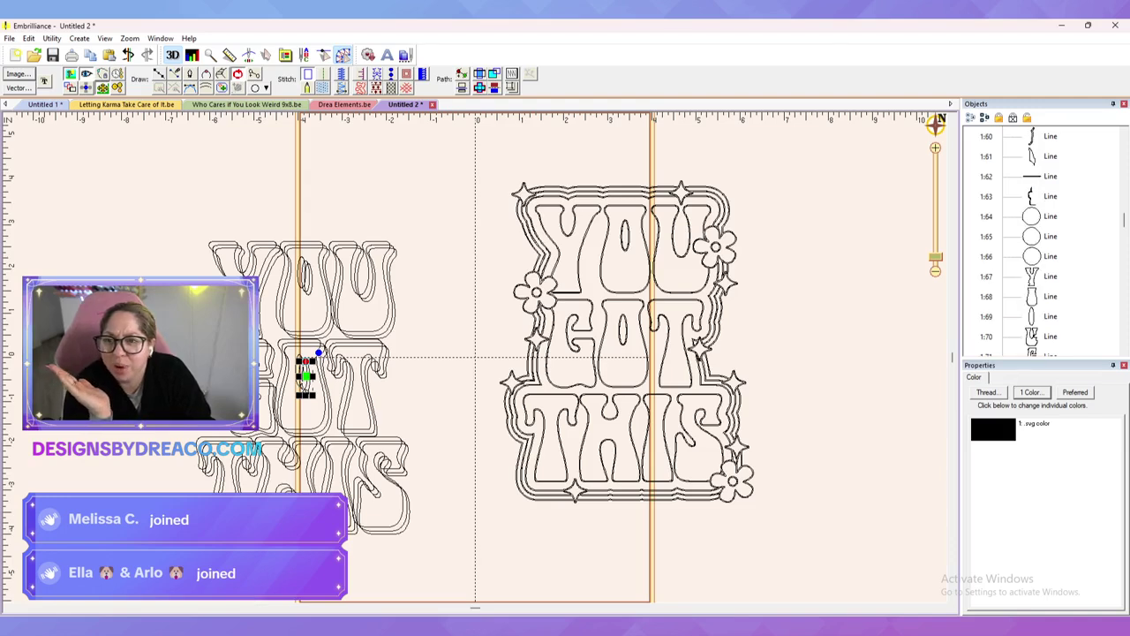
scroll(1046, 238, down, 5)
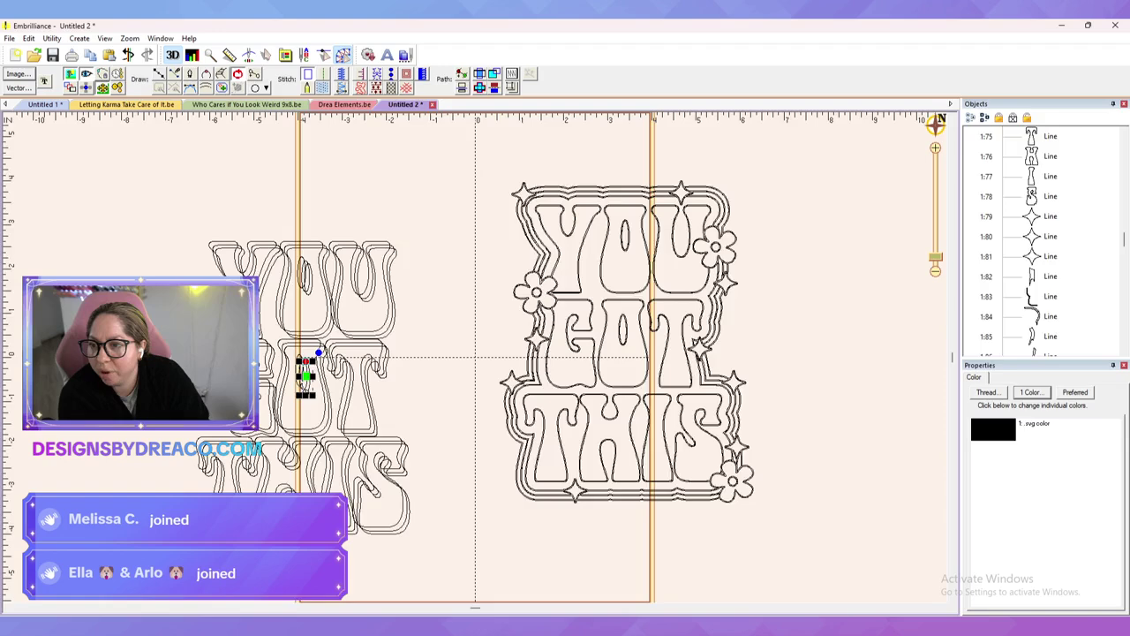
Step: Look through the other open designs and examine how the cherries picture is listed as an object
click(345, 104)
click(126, 104)
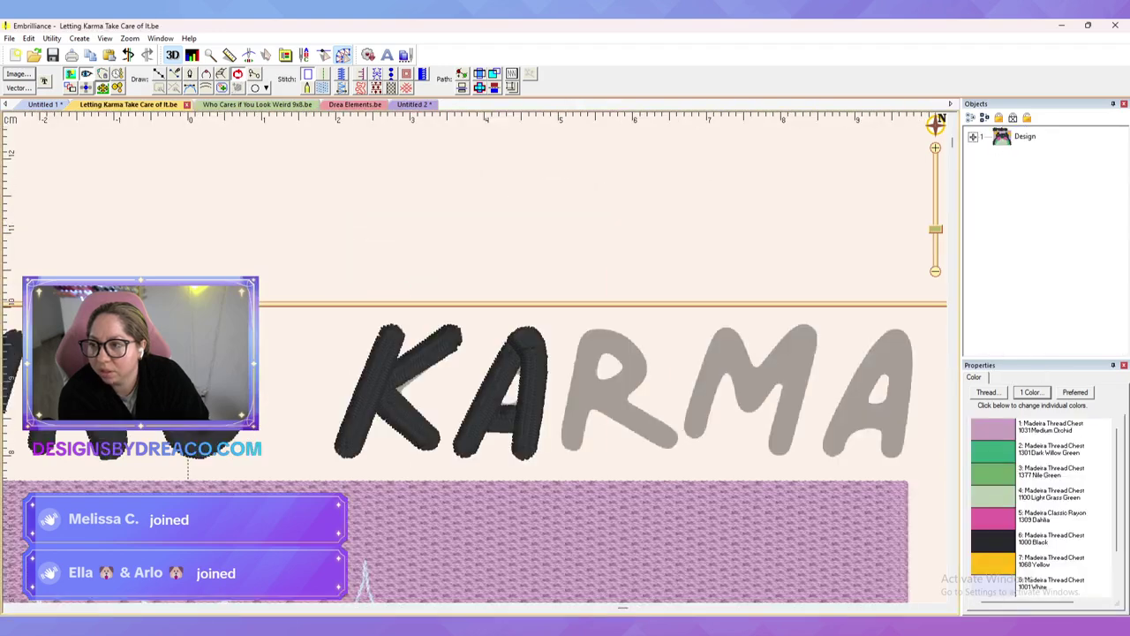
key(ctrl+shift+Tab)
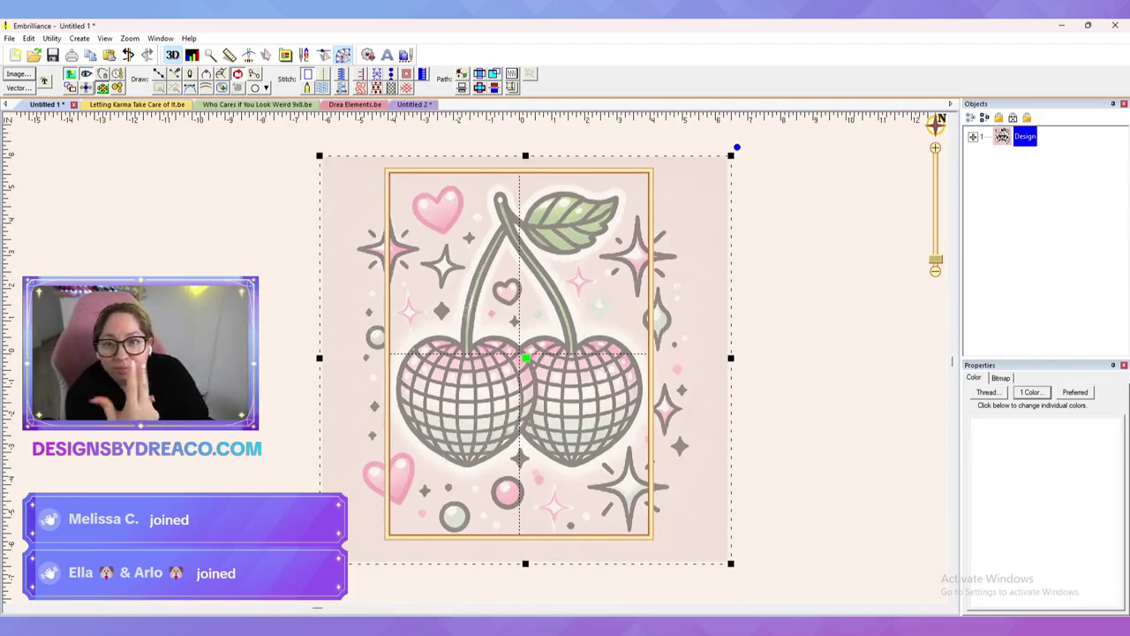
click(821, 353)
click(574, 353)
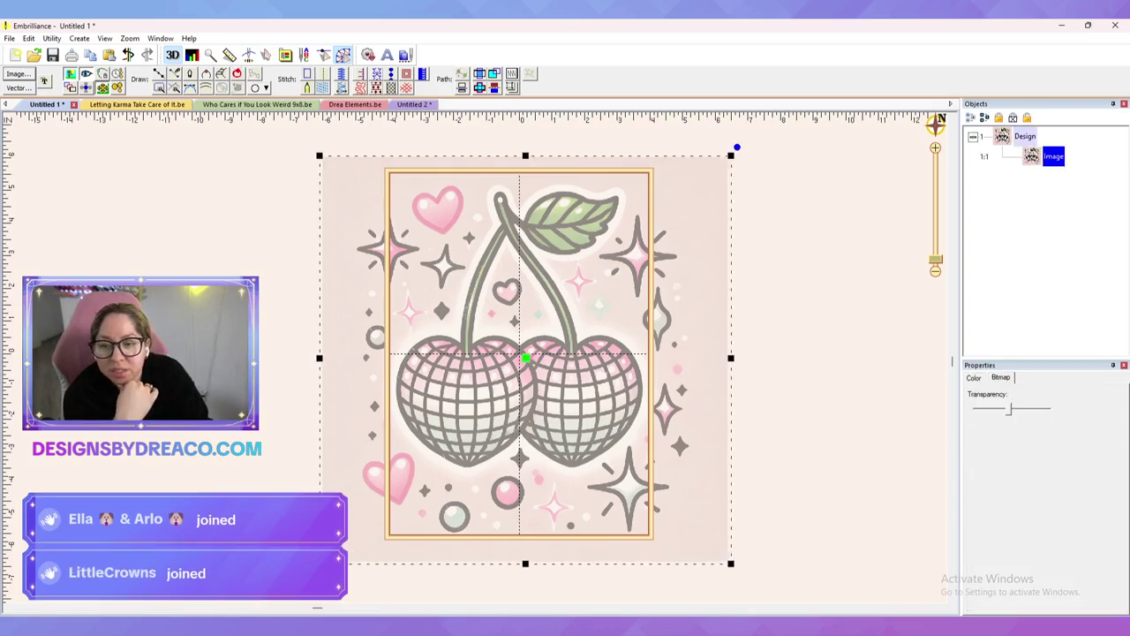
click(821, 353)
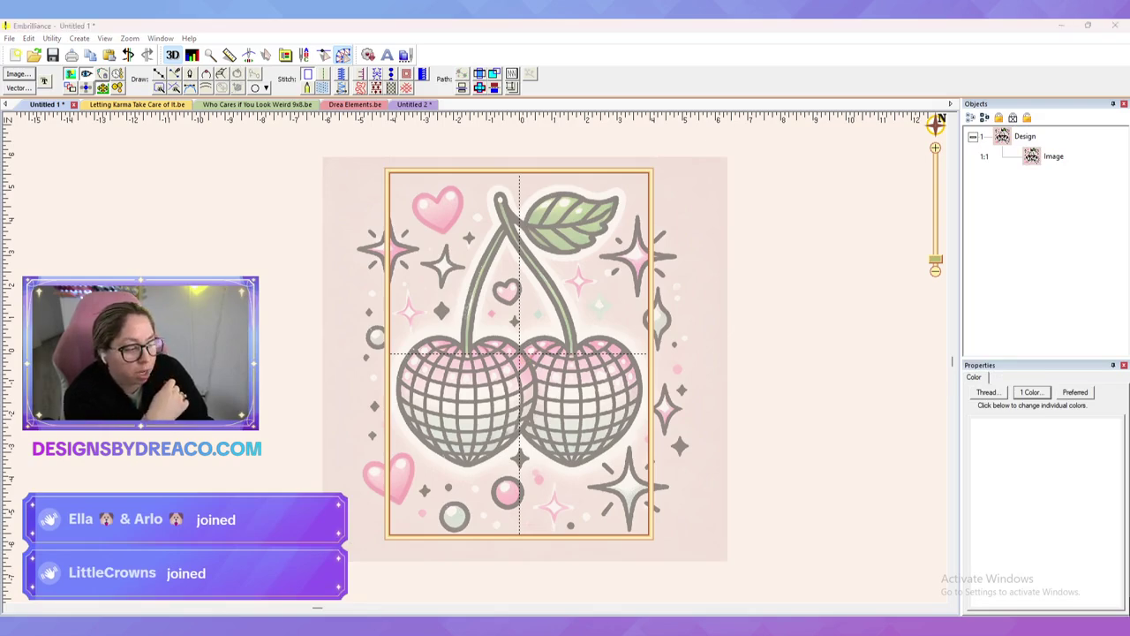
click(1054, 156)
key(Escape)
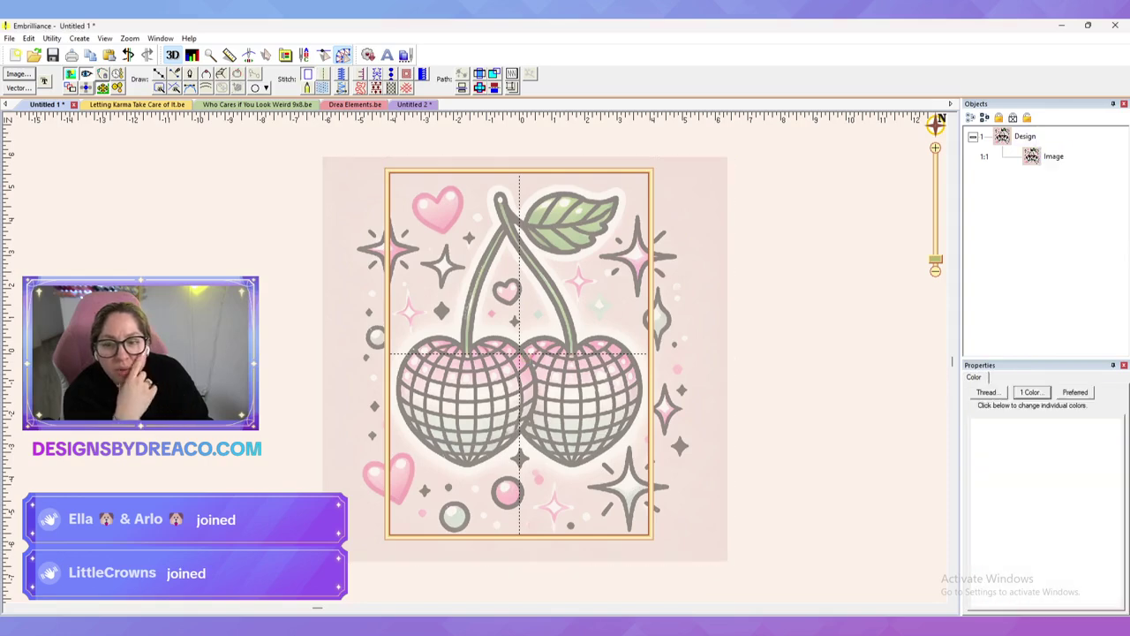
click(1053, 157)
Step: Return to the YOU GOT THIS design and examine the inner background outline around its framed lettering
click(414, 105)
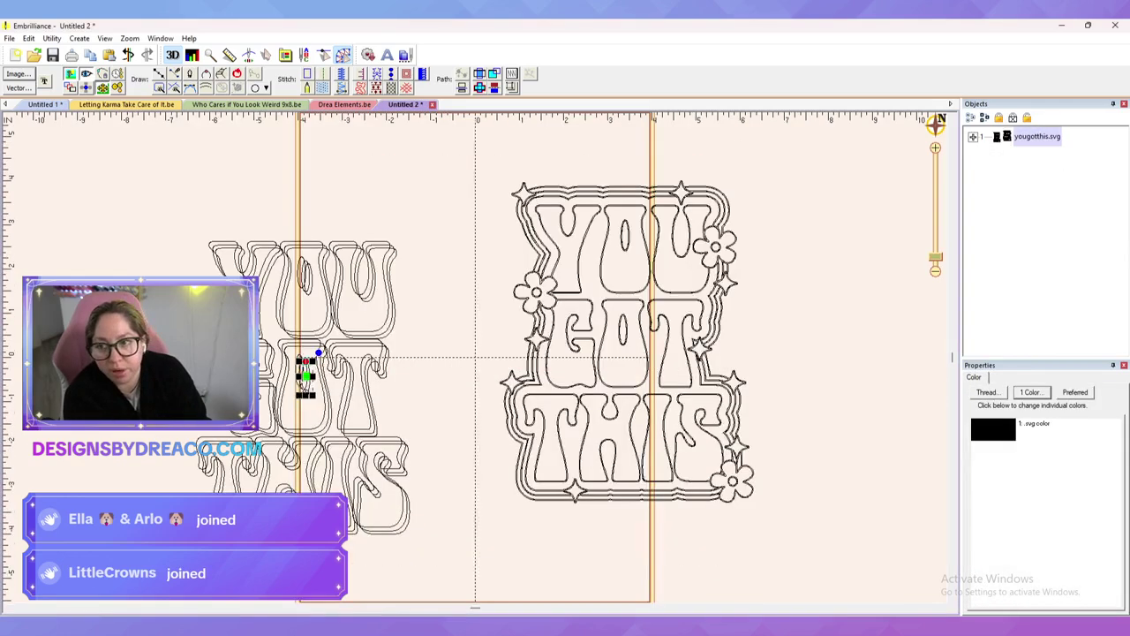
key(Escape)
click(580, 265)
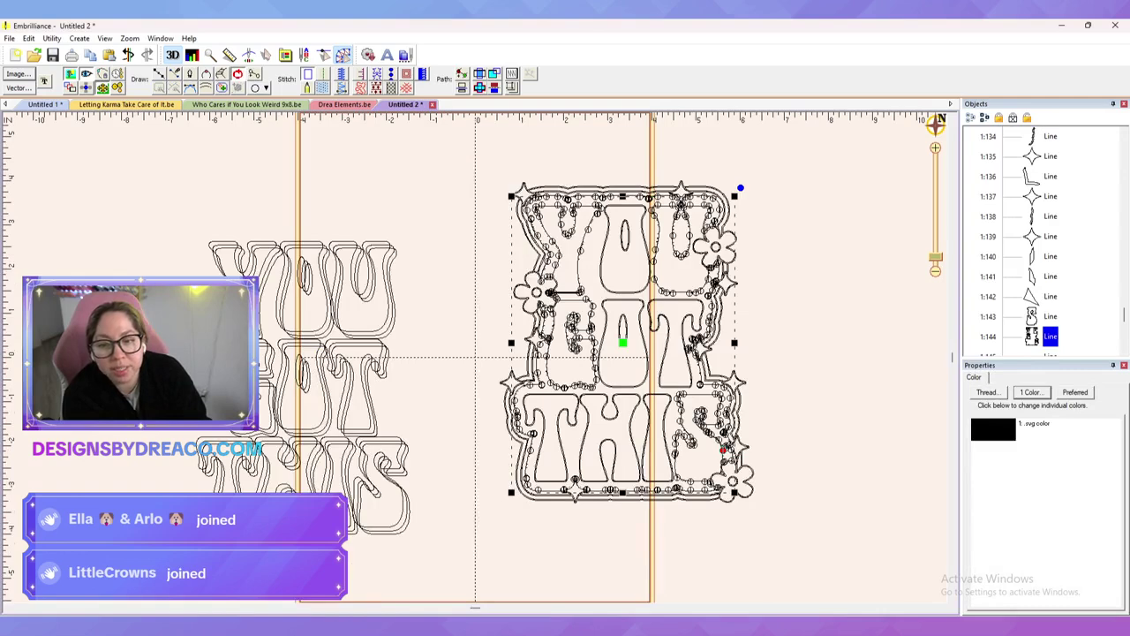
key(Escape)
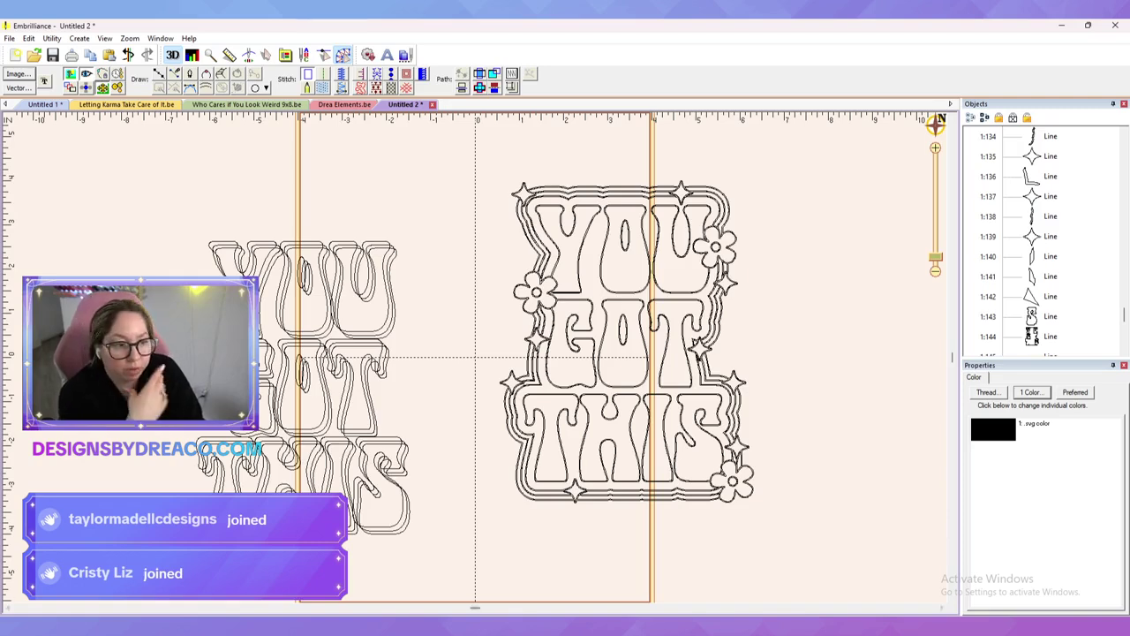
Step: Delete all the yougotthis.svg artwork and bring YOU LOOK SO PRETTY.svg into the design in its place
key(ctrl+a)
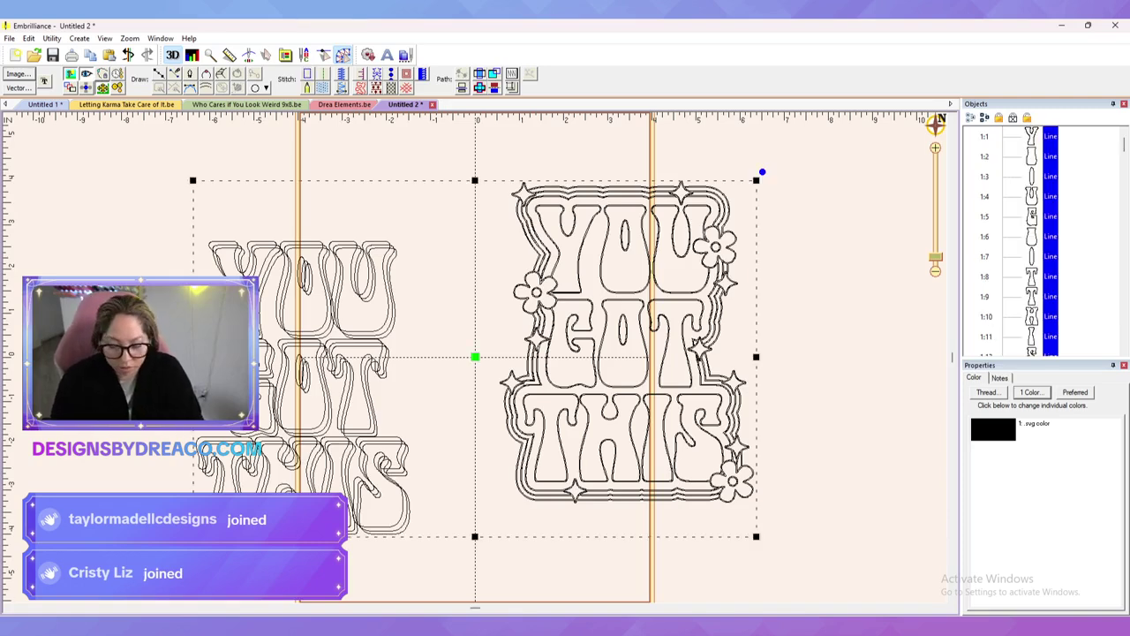
key(Delete)
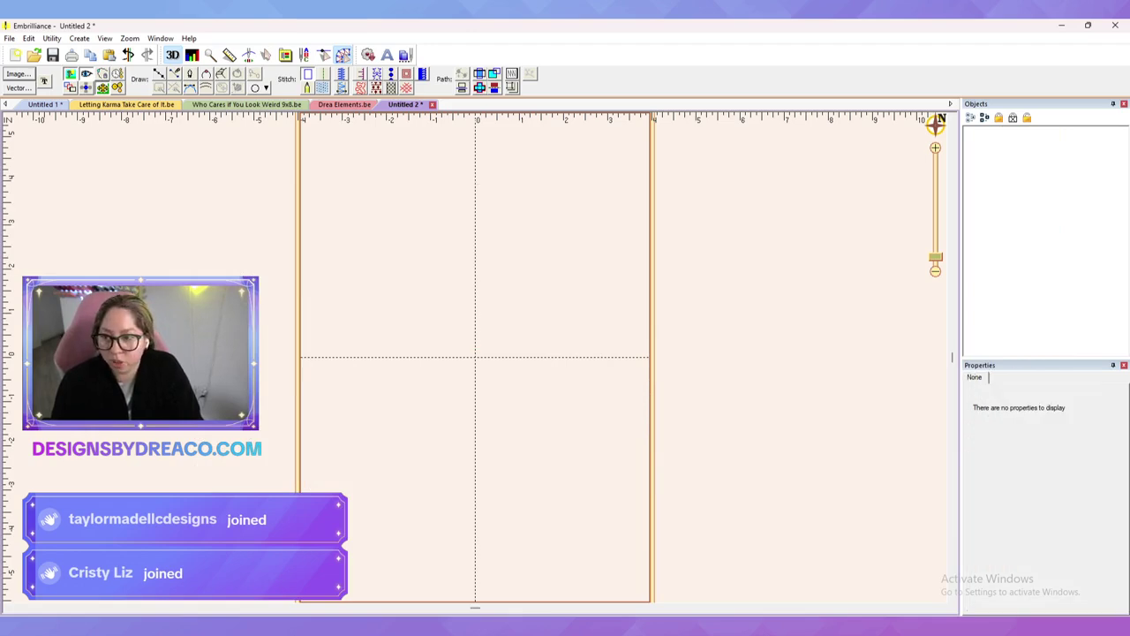
key(ctrl+z)
click(1056, 137)
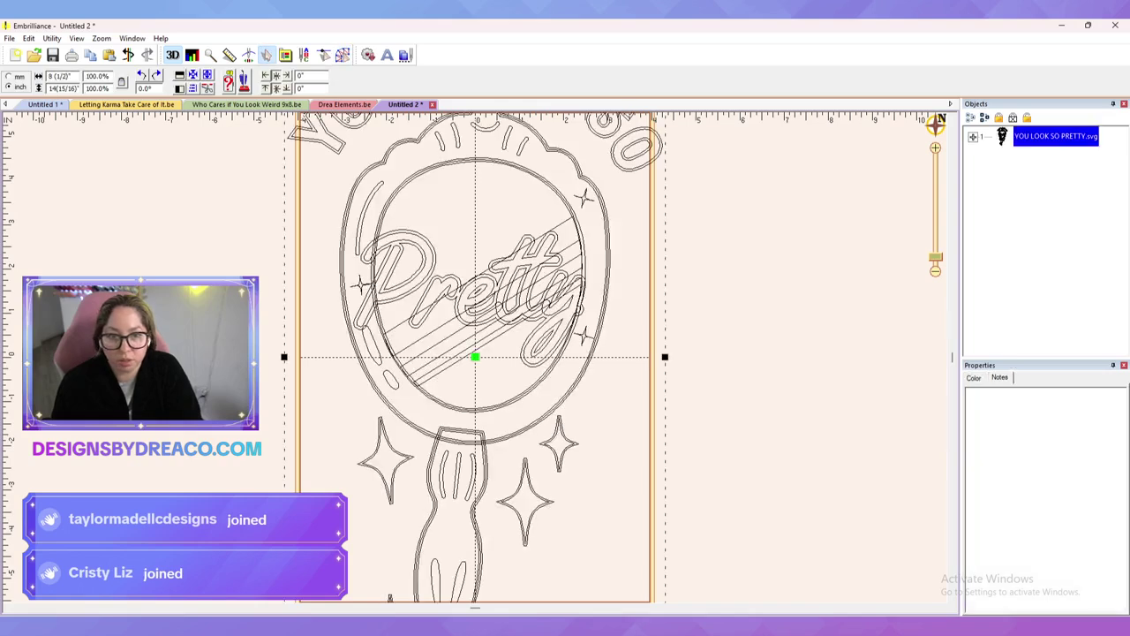
Step: Scale YOU LOOK SO PRETTY.svg proportionally to 8 inches tall and move it about 2 15/16 inches left of the hoop's center
double_click(63, 88)
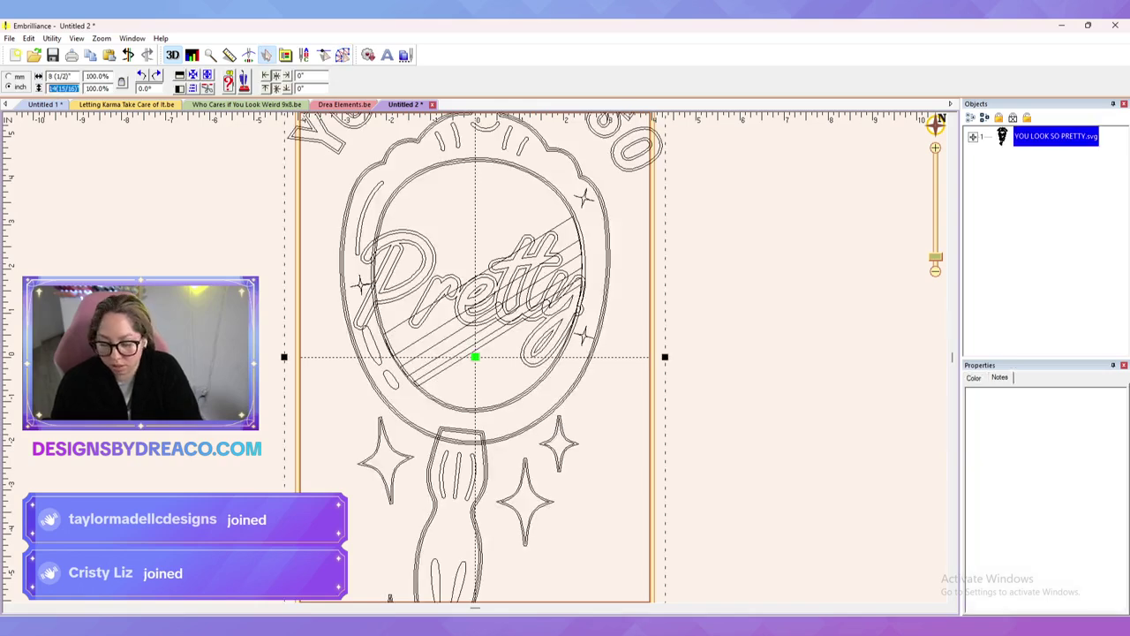
text(8)
key(Return)
drag(475, 356, 346, 353)
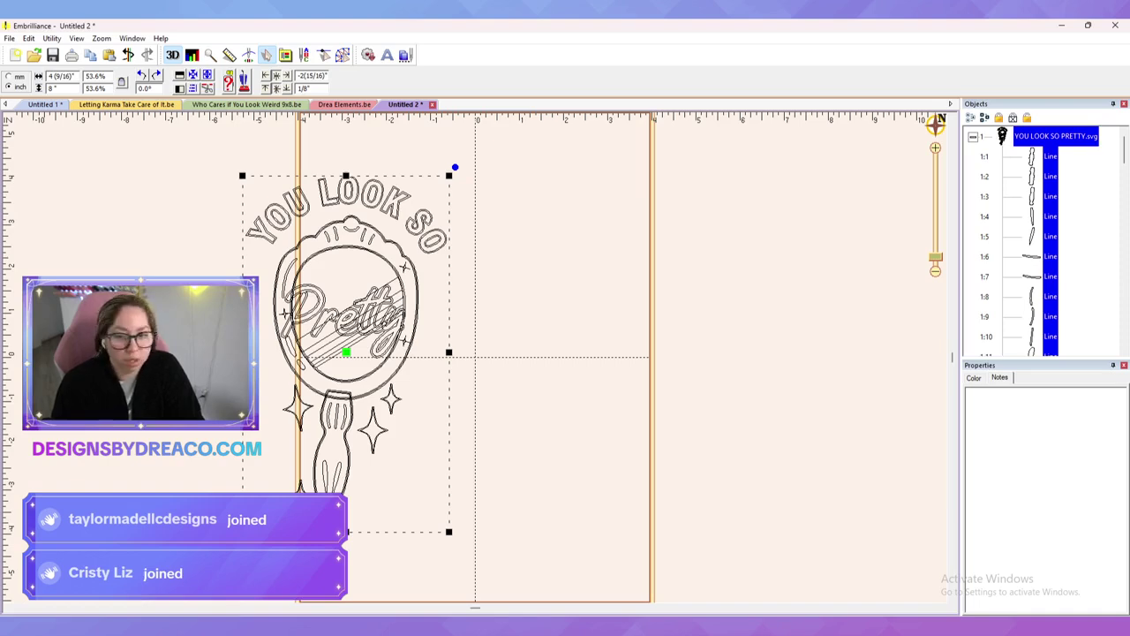
Step: Paste the pink mirror picture and place it beside the SVG outlines, about 2 3/16 inches right of the hoop's center
key(ctrl+v)
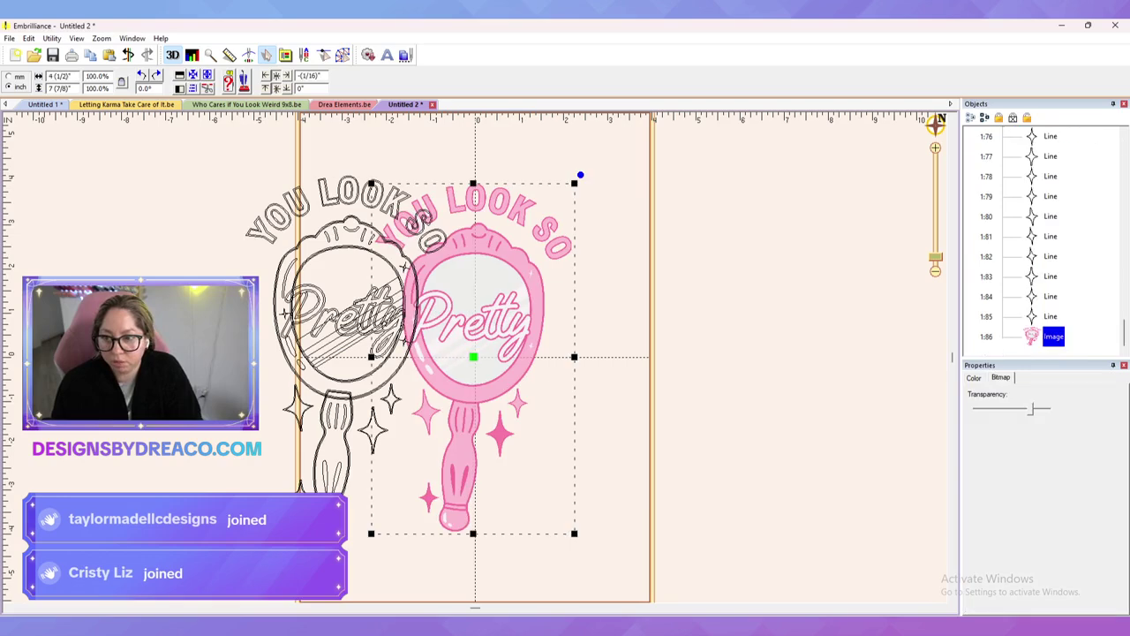
drag(477, 335, 575, 330)
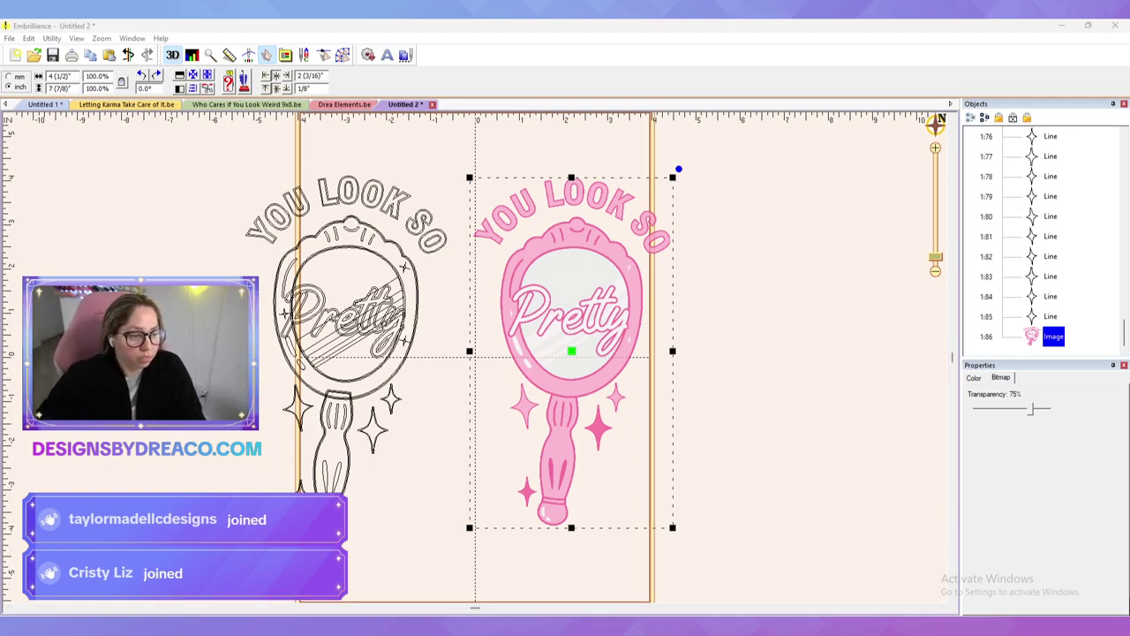
click(764, 353)
click(572, 351)
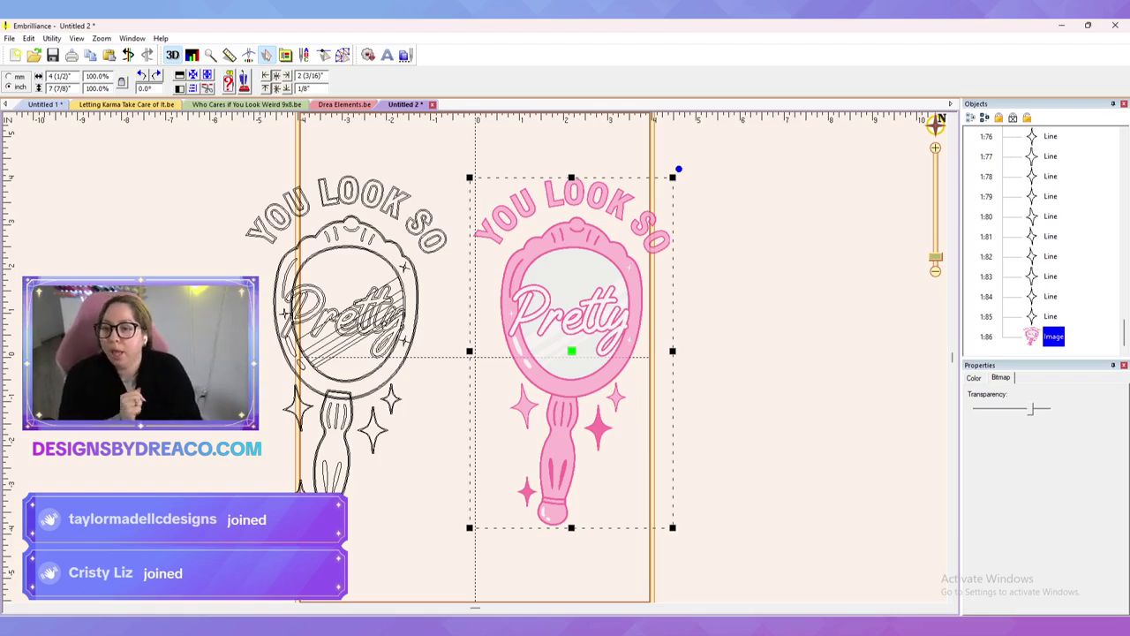
Step: Compare a single letter outline in the SVG's Pretty lettering with the pink mirror picture selected as one object
key(Escape)
drag(529, 353, 653, 351)
scroll(653, 351, up, 2)
scroll(474, 354, down, 3)
click(473, 316)
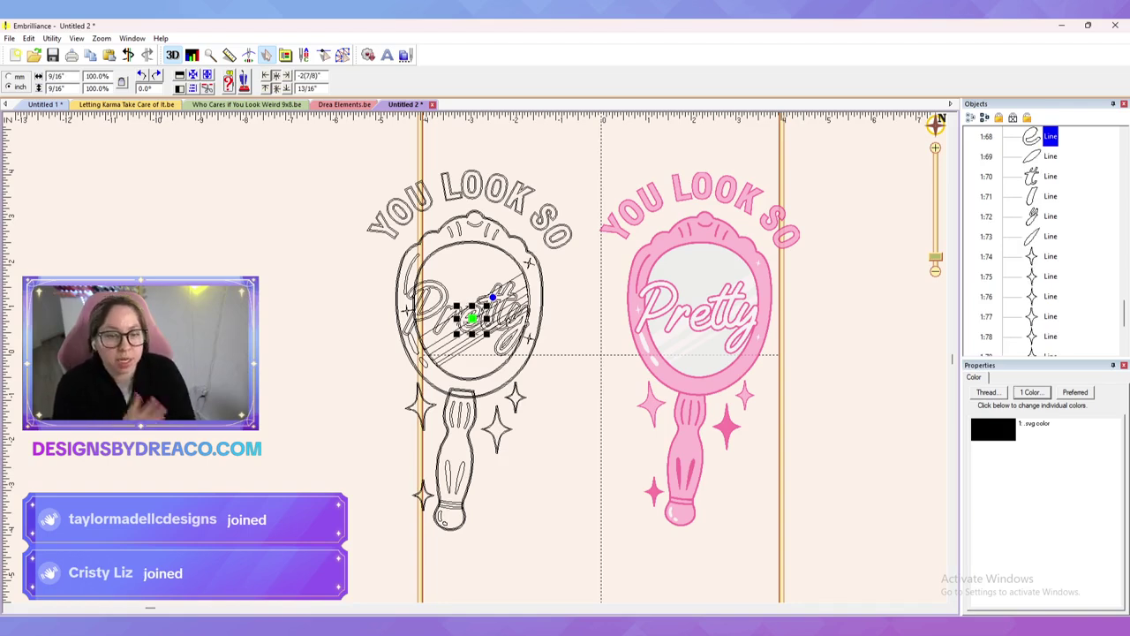
key(Escape)
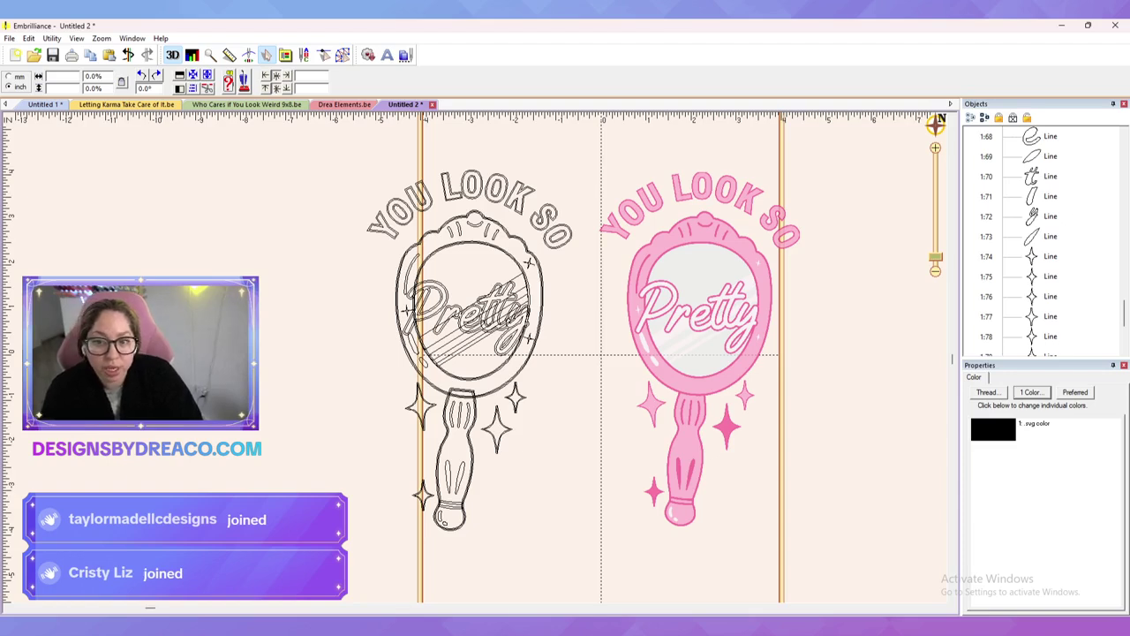
click(700, 348)
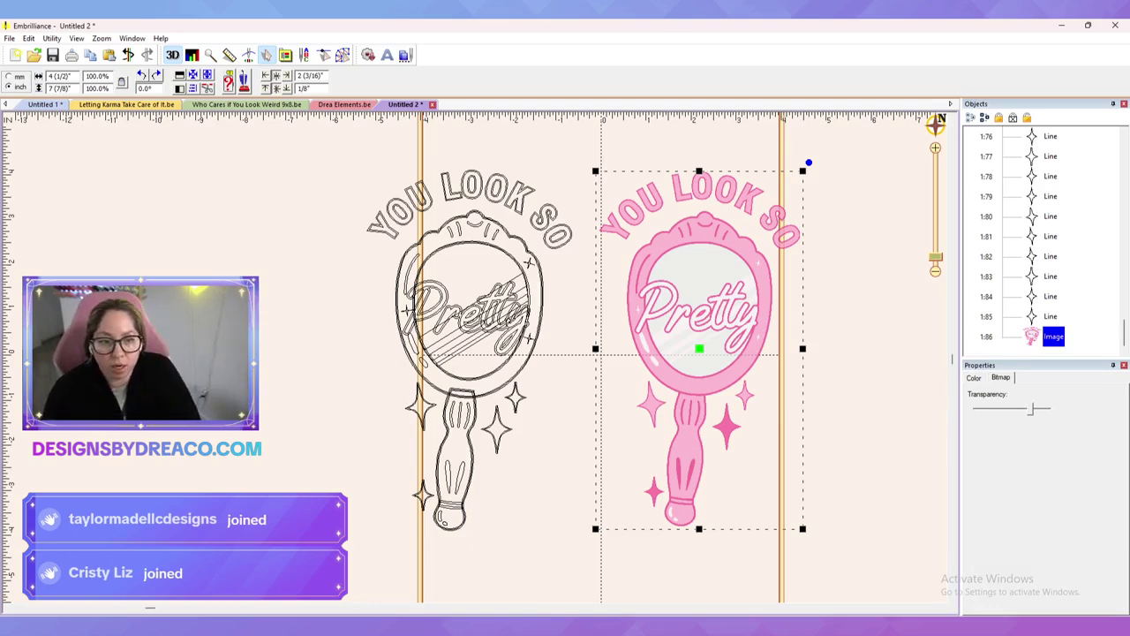
Step: Step through the SVG mirror artwork's separate outlines, including a star, the lettering, the mirror glass and the handle
click(424, 494)
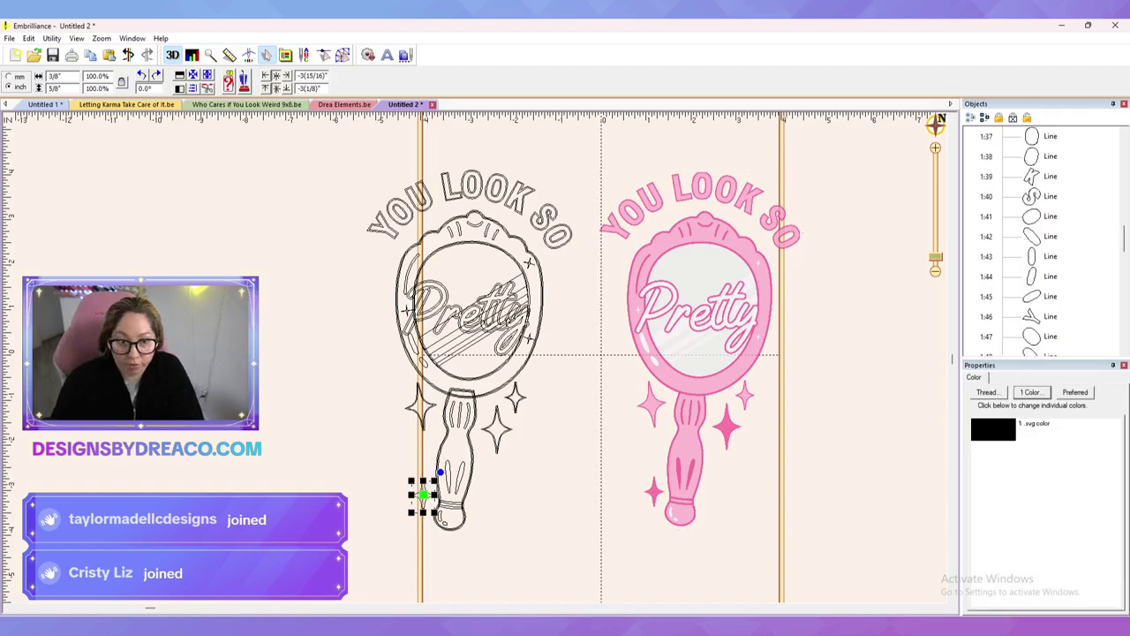
key(Tab)
key(Tab)
key(Tab)
key(Tab)
key(Tab)
key(Tab)
key(Tab)
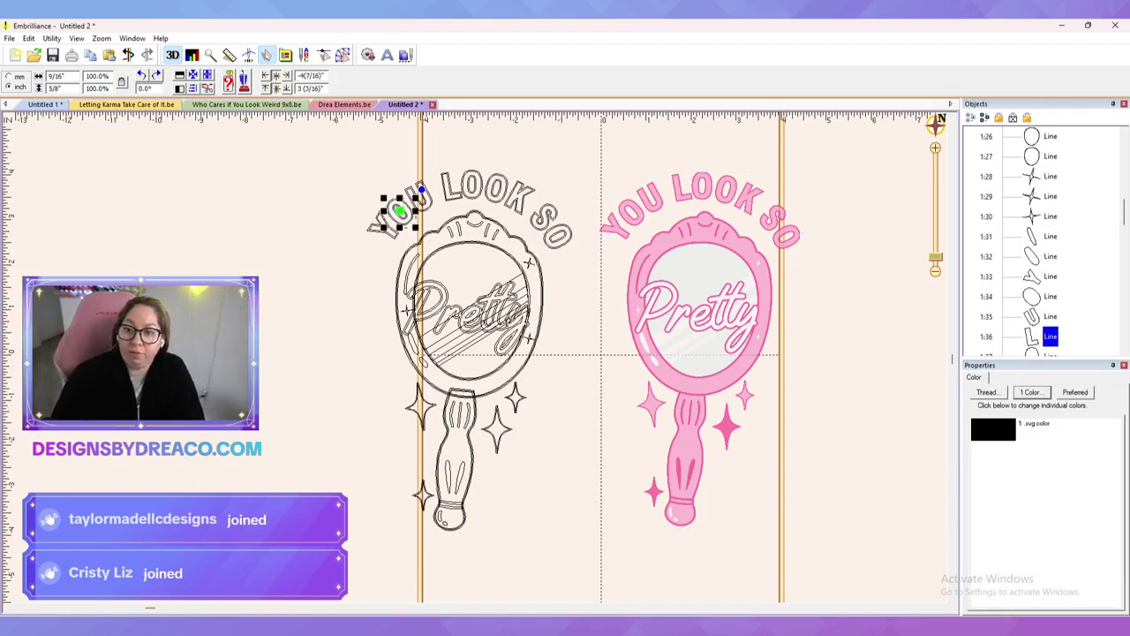
key(Tab)
key(Tab)
key(Tab)
key(Tab)
key(Tab)
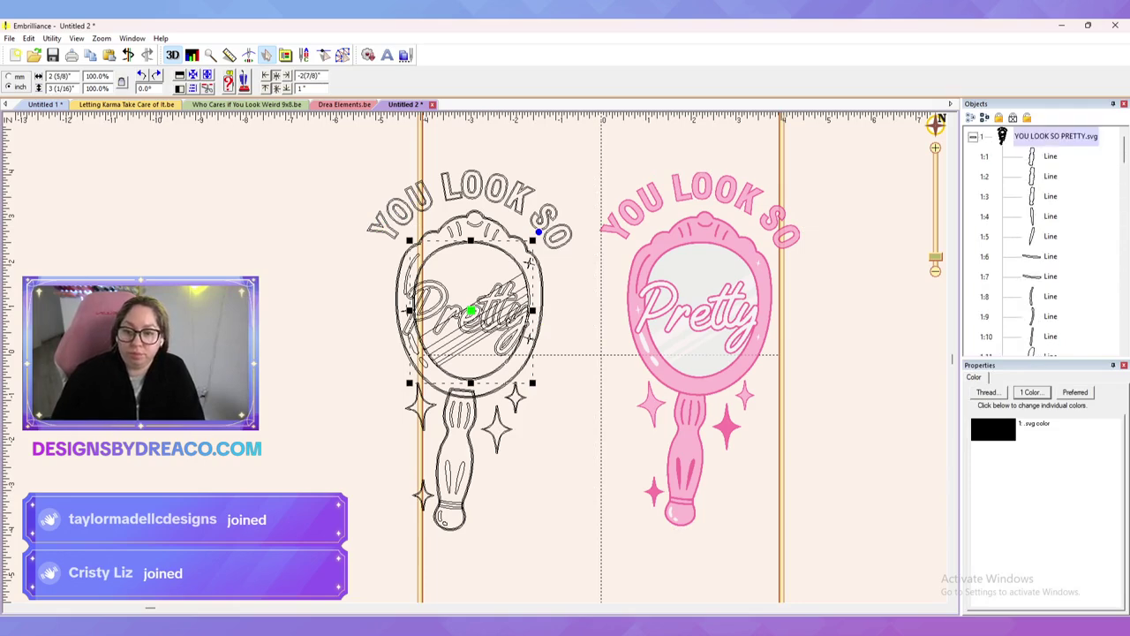
key(Tab)
key(Tab)
key(Tab)
key(Tab)
key(shift+Tab)
key(shift+Tab)
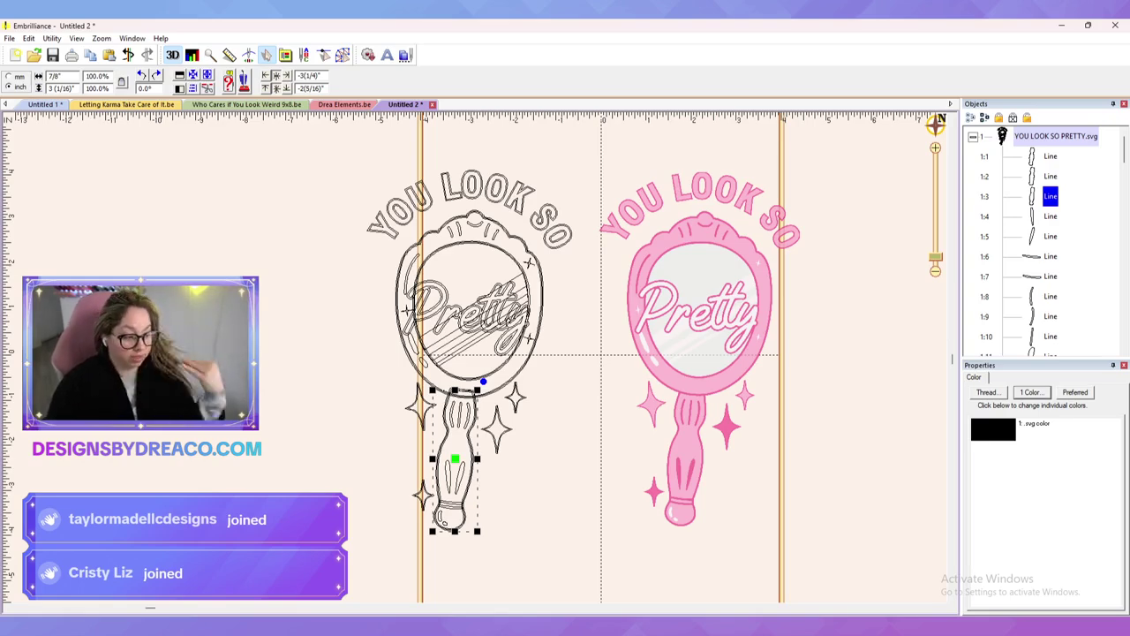
key(Escape)
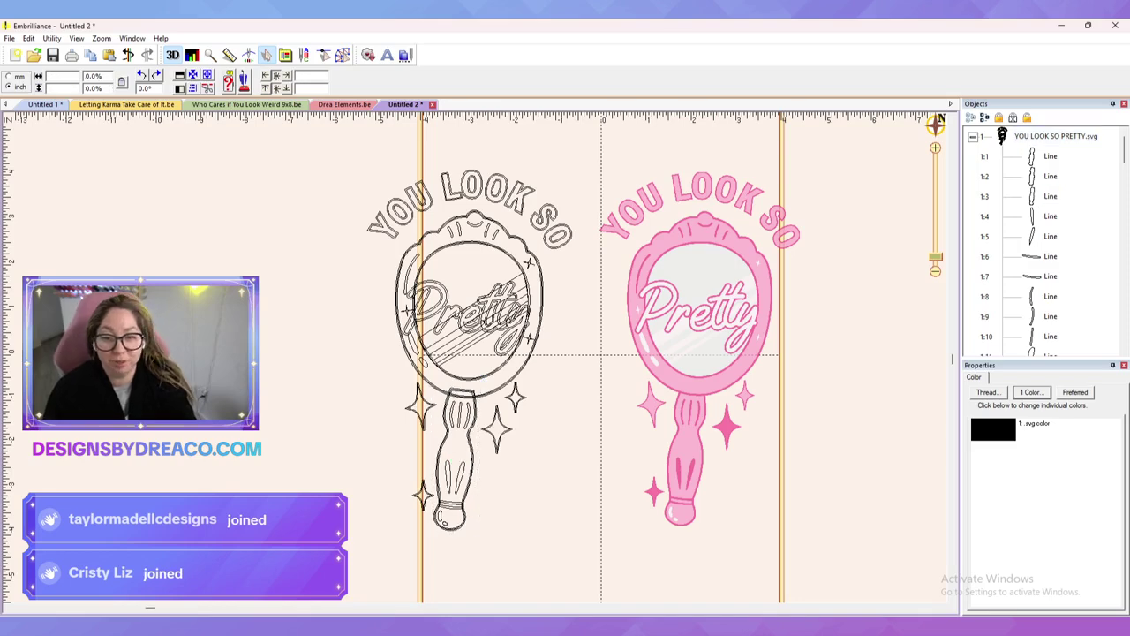
Step: View the whole hoop with both mirror artworks and compare the pink picture with the cherries picture
scroll(476, 357, up, 1)
scroll(476, 356, down, 5)
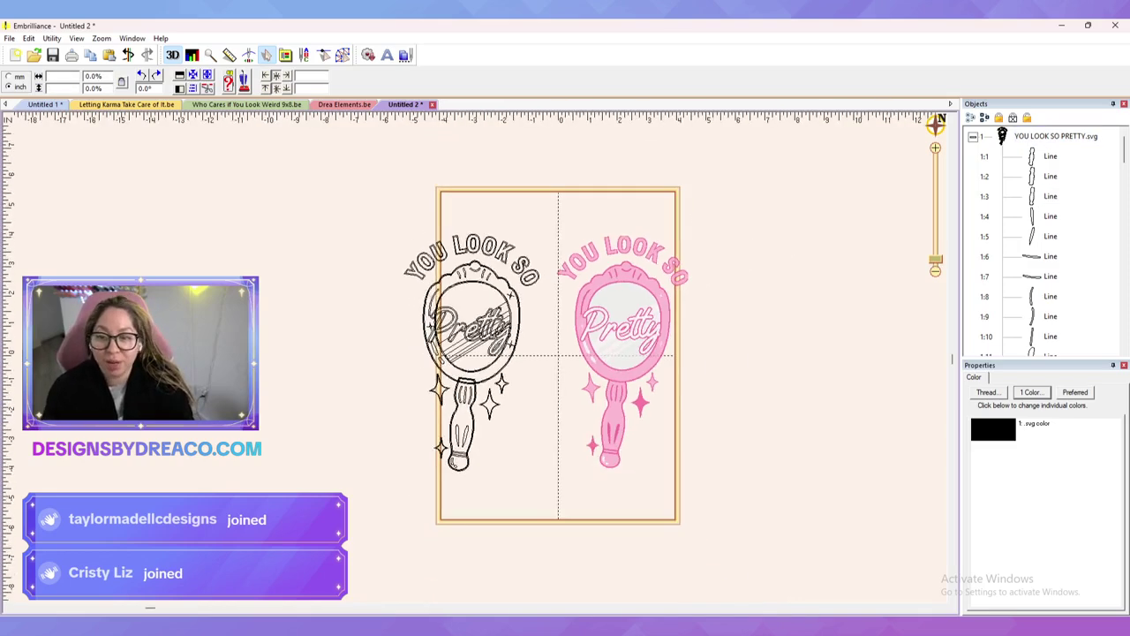
click(621, 350)
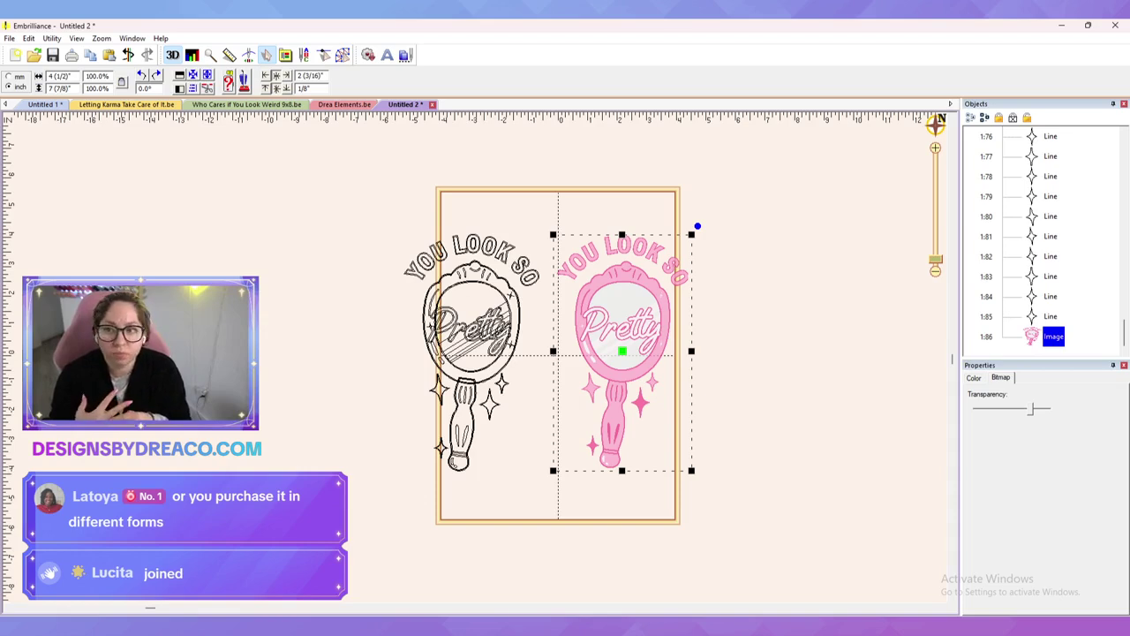
click(45, 104)
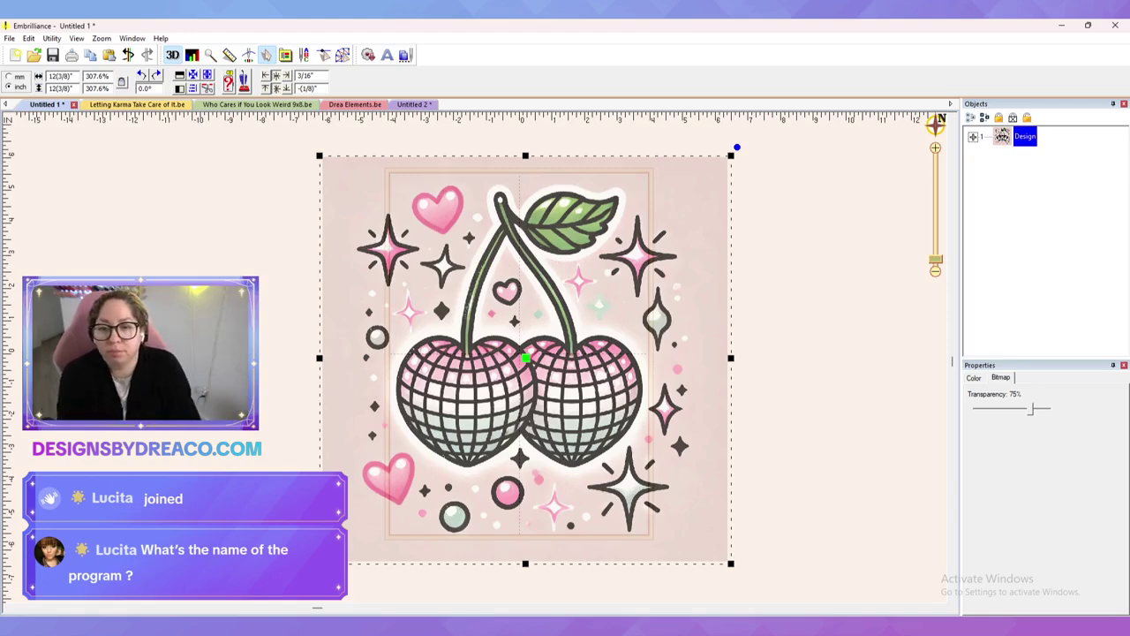
key(Escape)
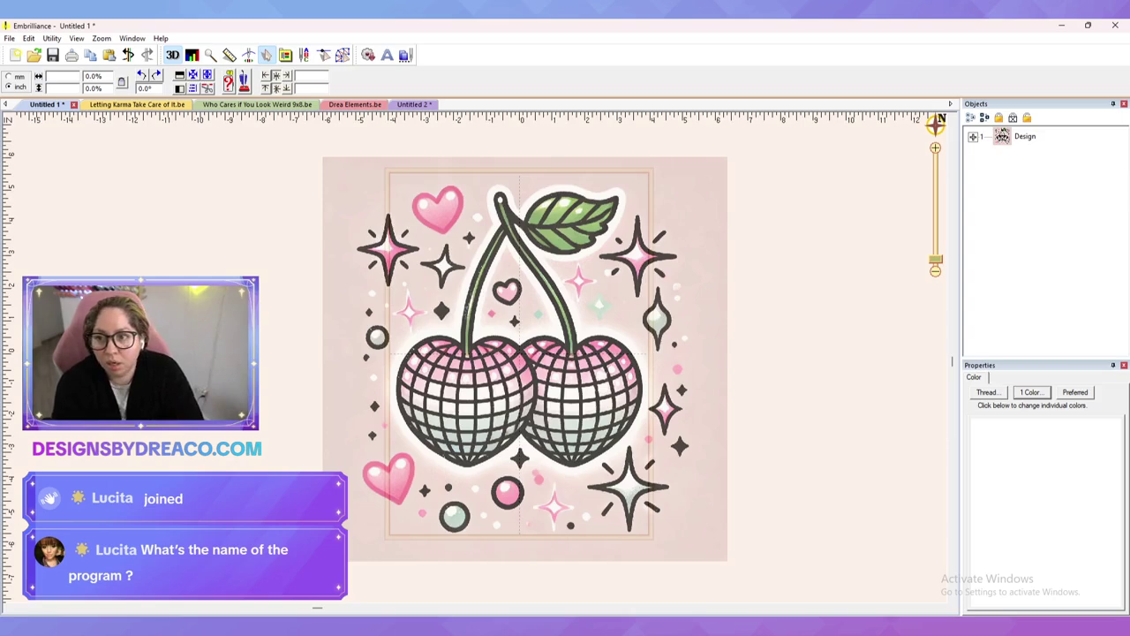
click(414, 104)
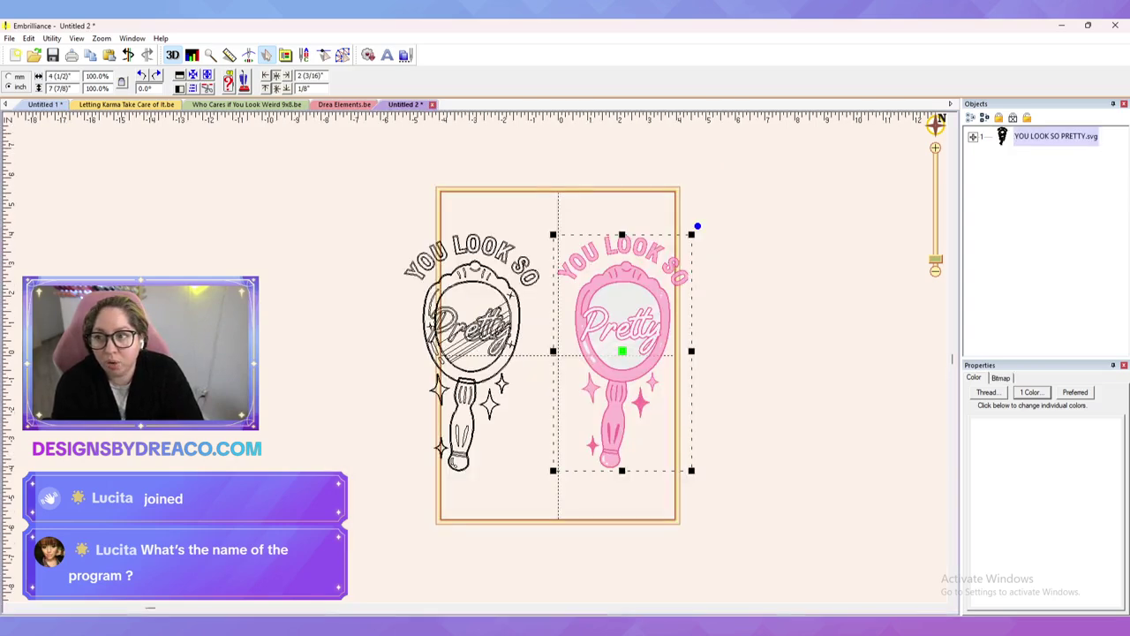
key(Escape)
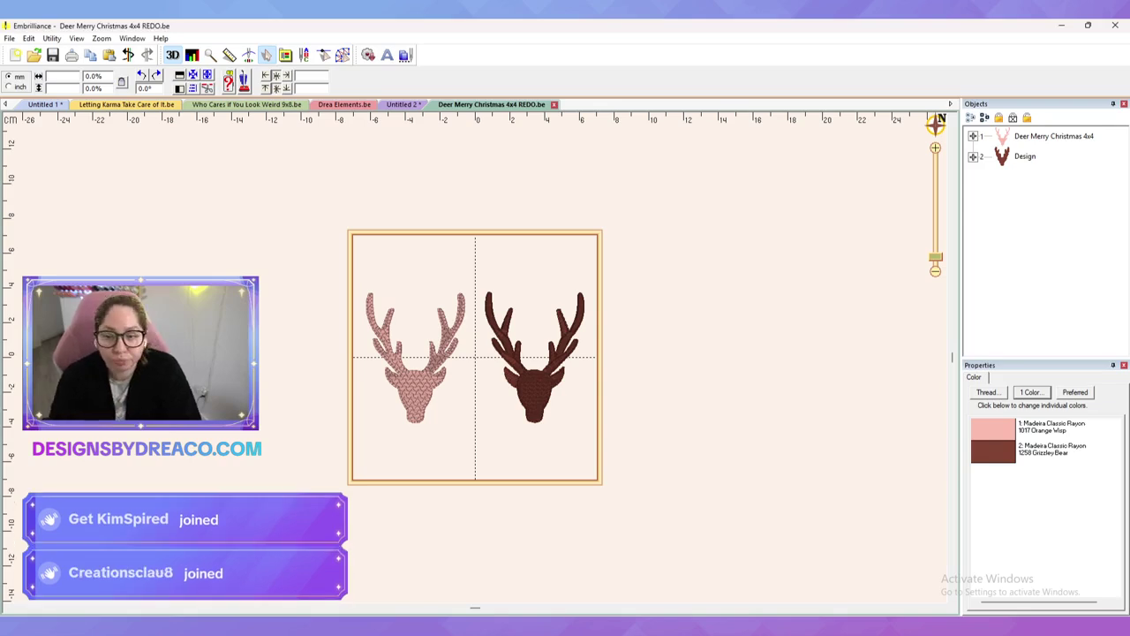
Step: Examine the pink deer head's fill stitching beside the brown deer head's antler, ear and face sections up close
scroll(475, 356, up, 4)
drag(340, 427, 337, 433)
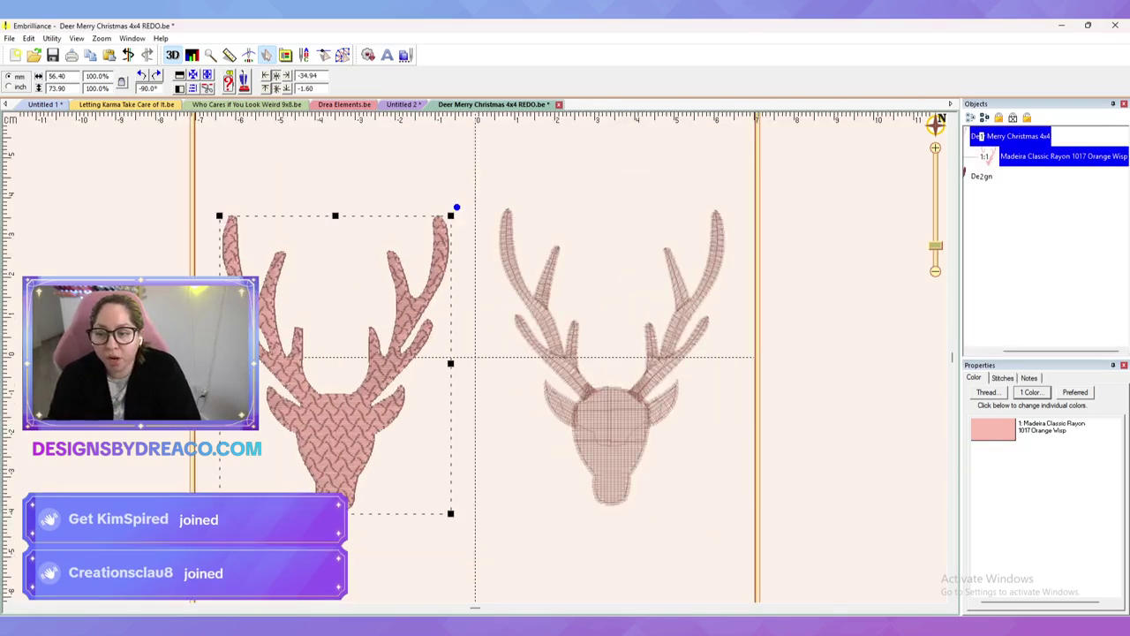
key(ctrl+z)
click(338, 424)
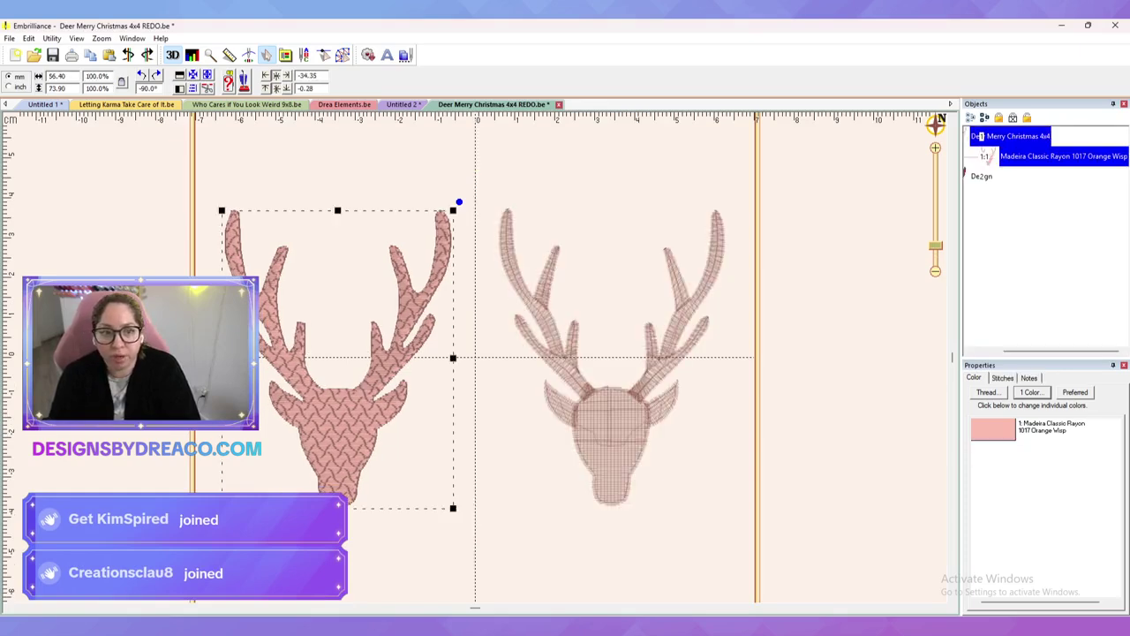
drag(338, 424, 484, 408)
key(Escape)
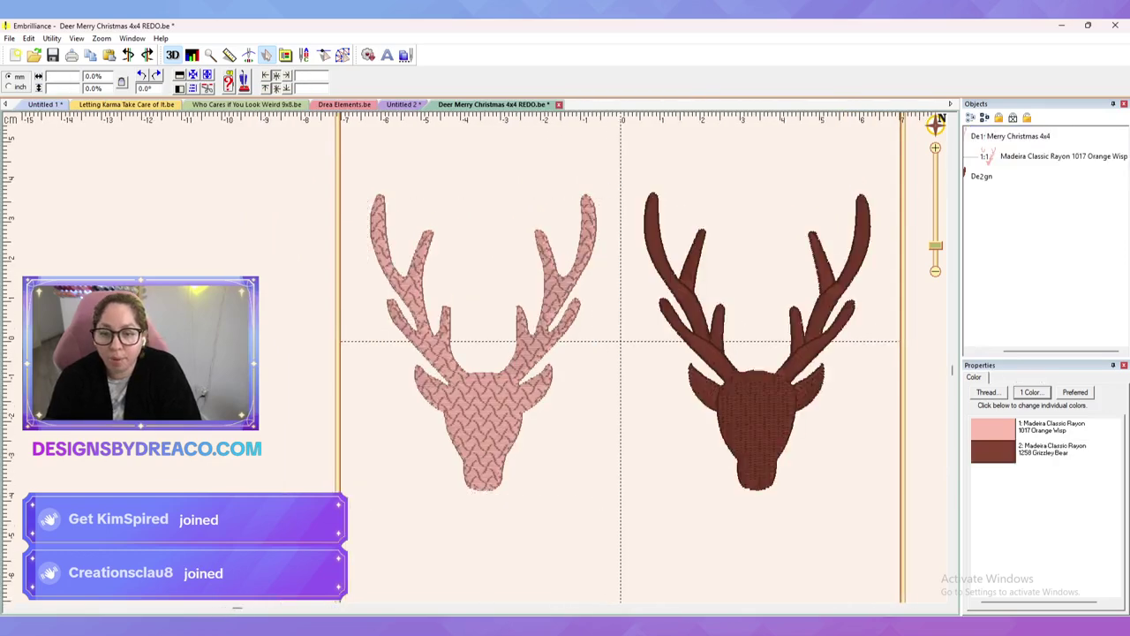
scroll(473, 358, up, 1)
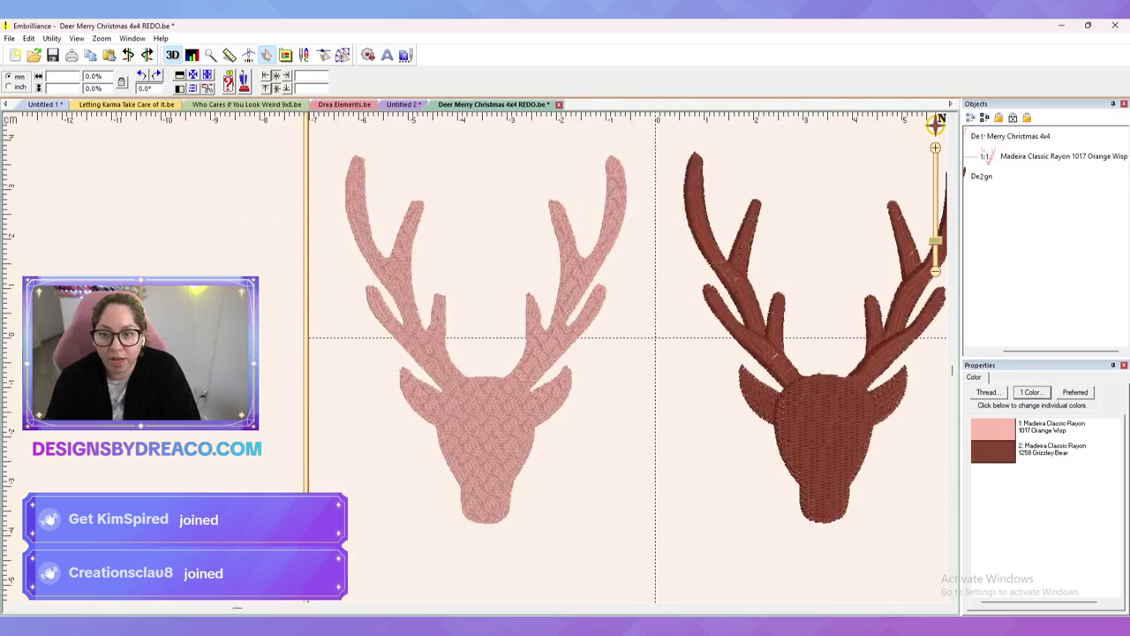
drag(477, 362, 441, 368)
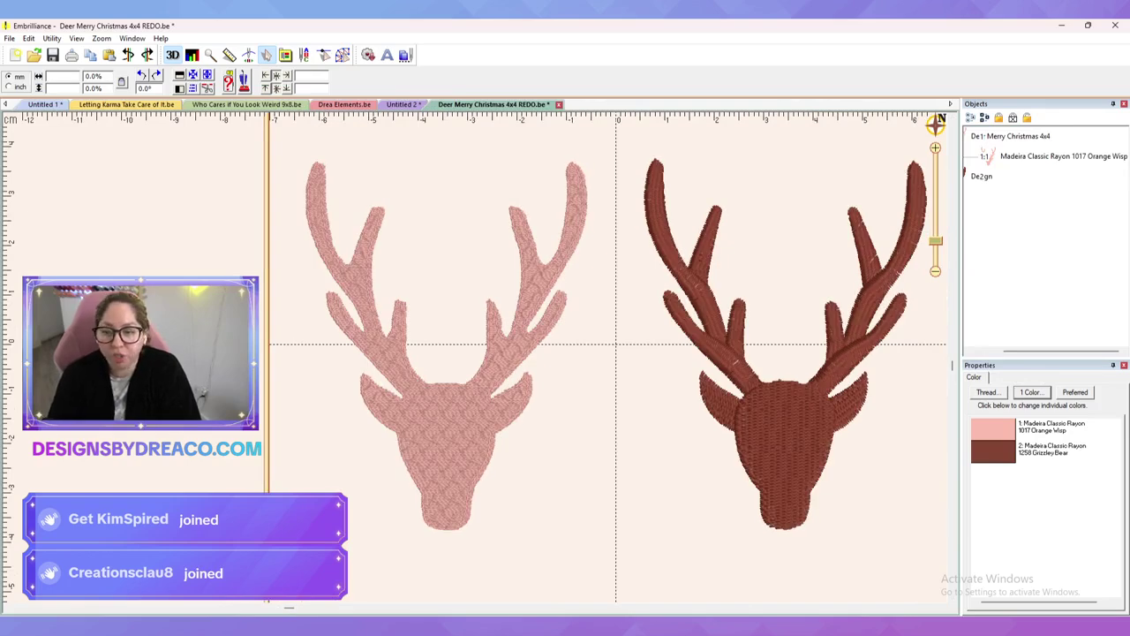
Step: Select the pink deer head and the brown deer head in turn to compare how each one is built
click(448, 432)
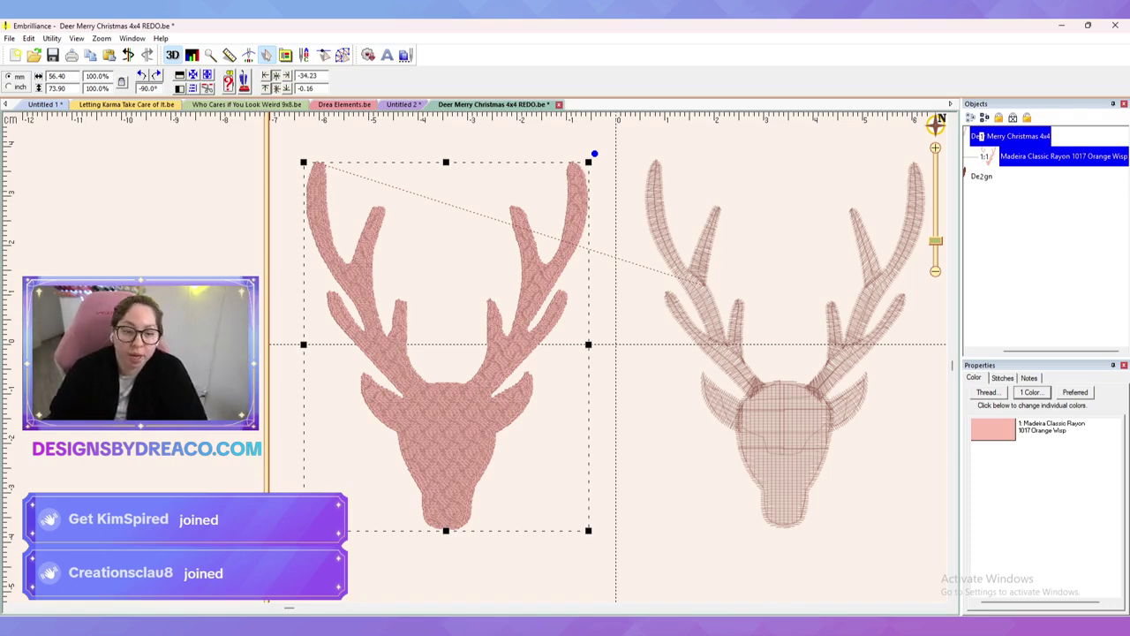
key(Escape)
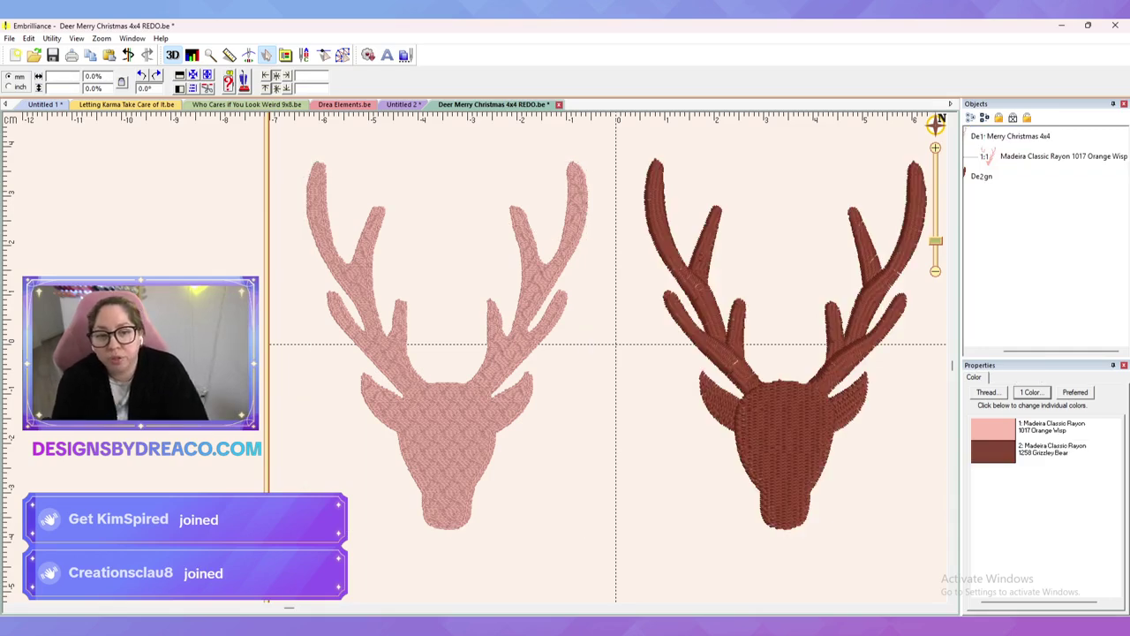
click(784, 442)
scroll(472, 360, down, 3)
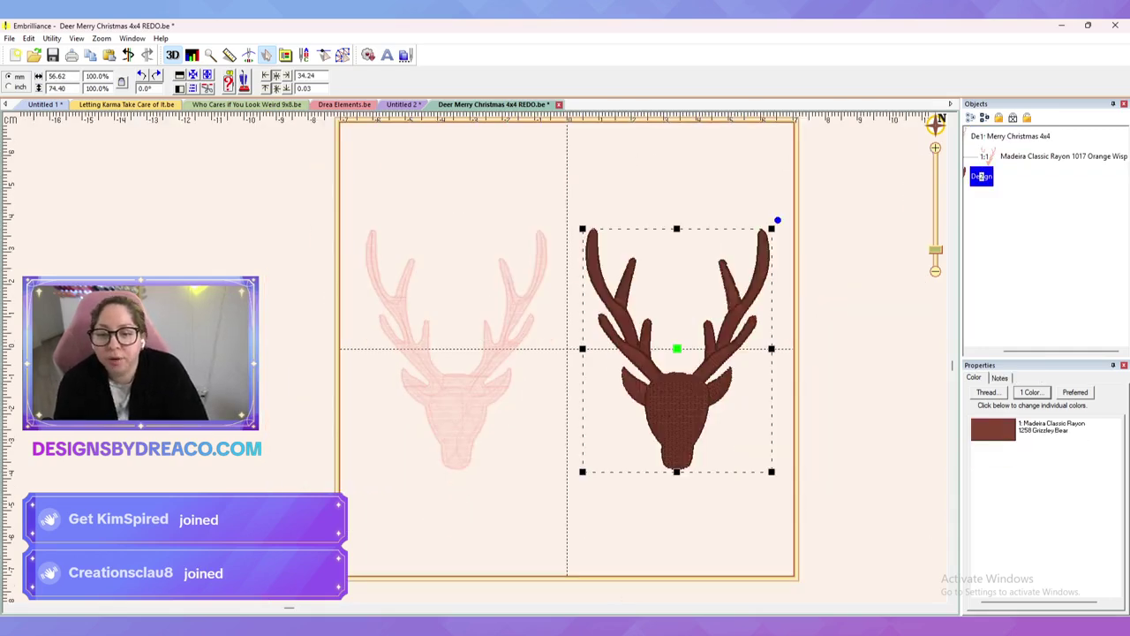
drag(567, 349, 640, 342)
key(Escape)
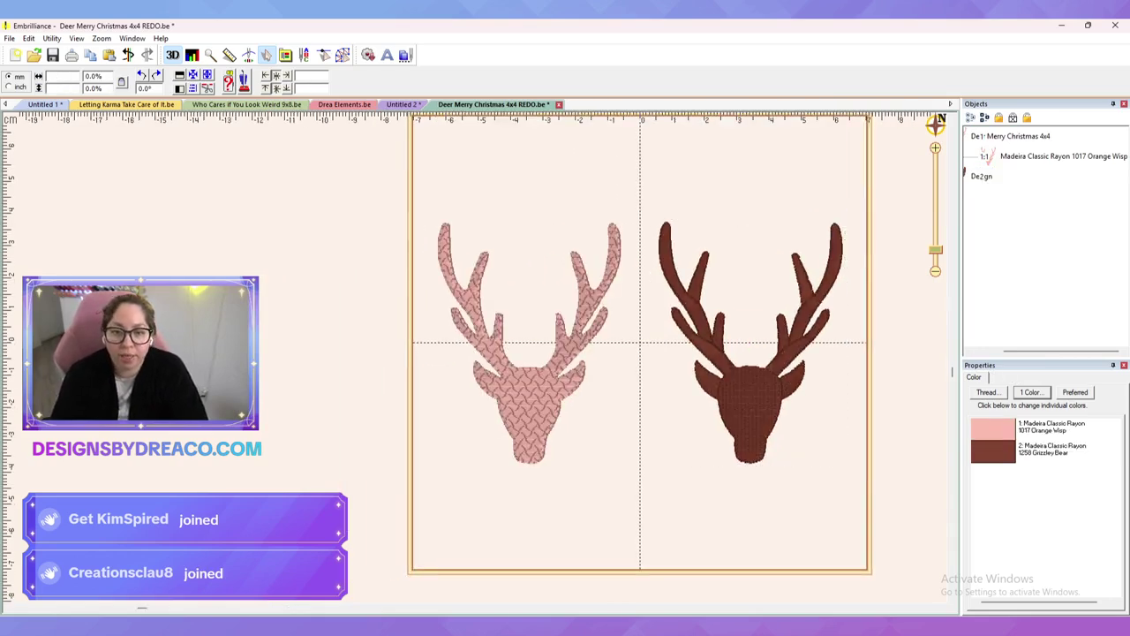
Step: Hide the hoop and simulate the pink deer head's stitching order through its underlay, antler, ear and snout segments
key(h)
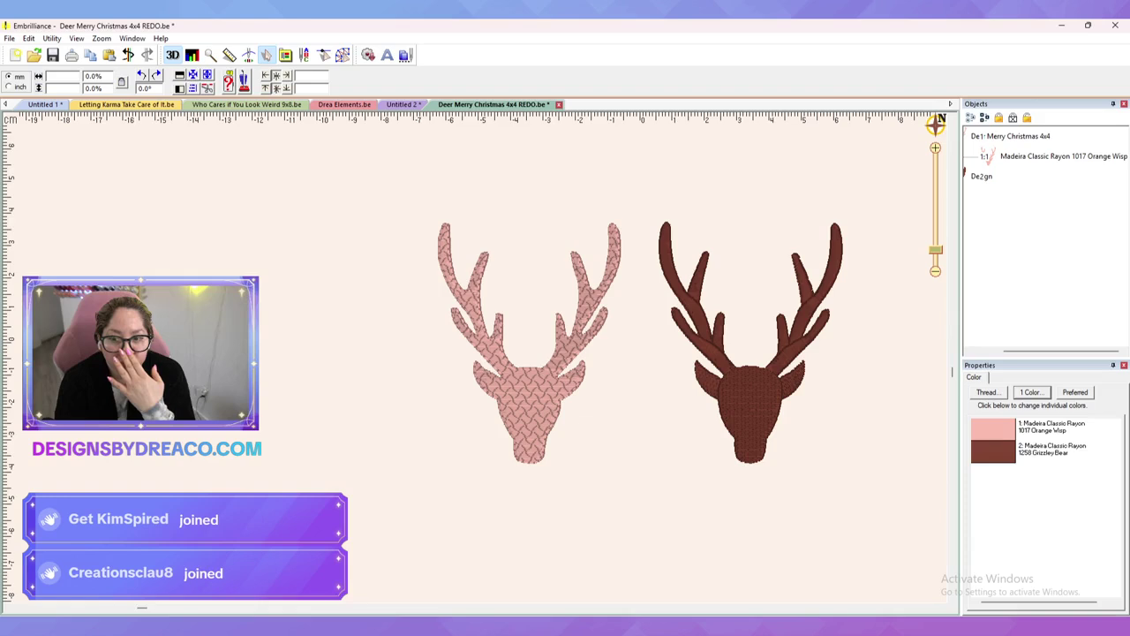
click(529, 402)
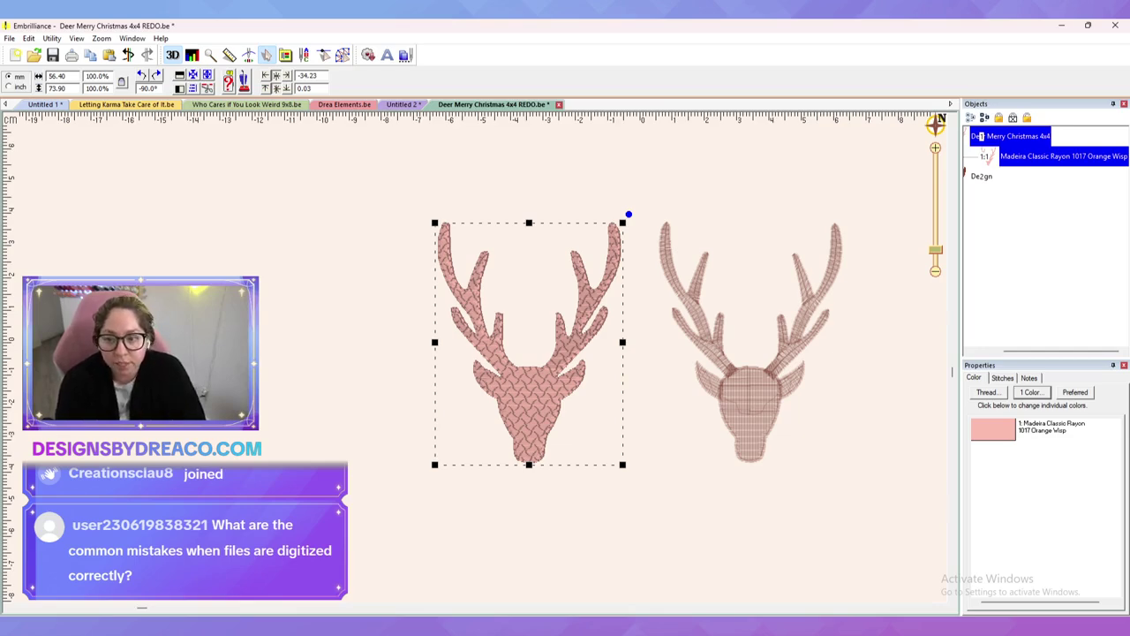
scroll(477, 357, up, 2)
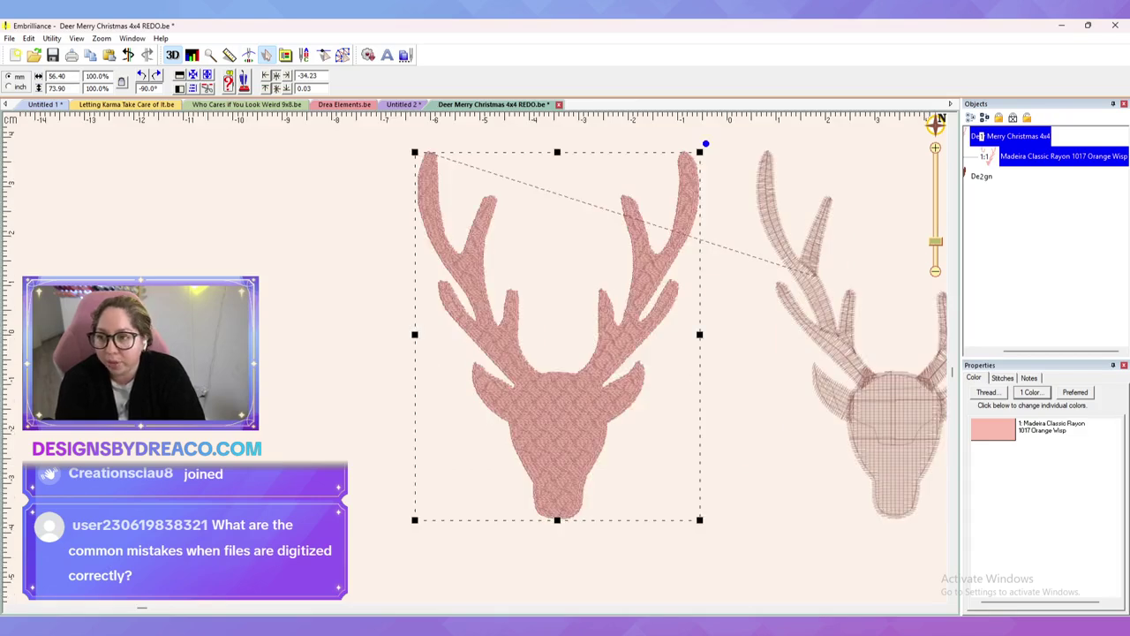
click(249, 54)
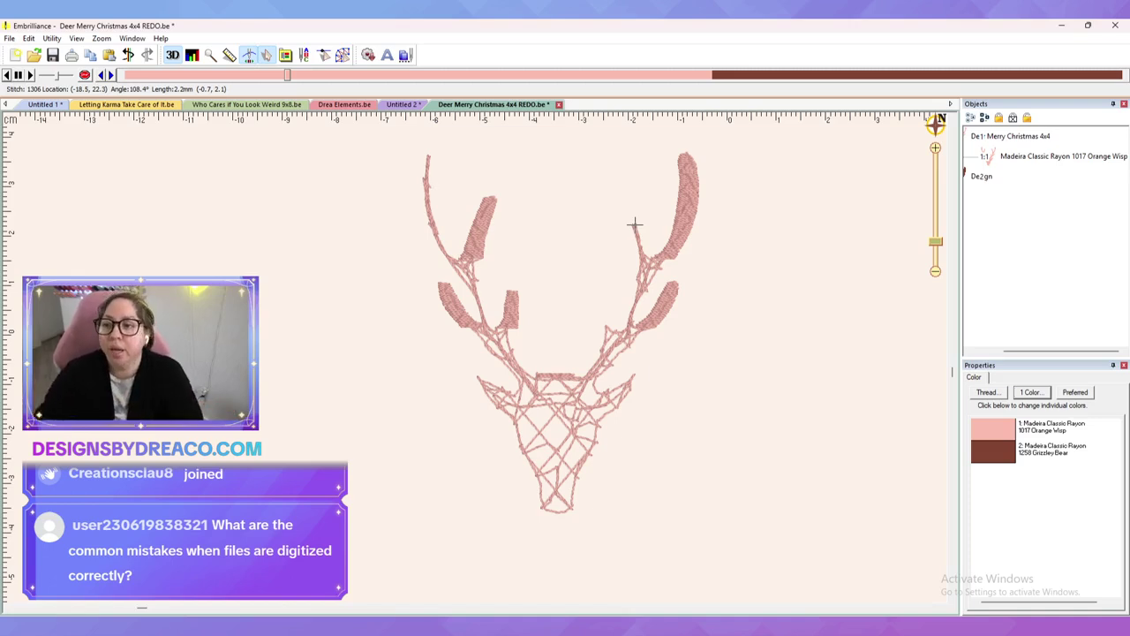
drag(287, 75, 343, 75)
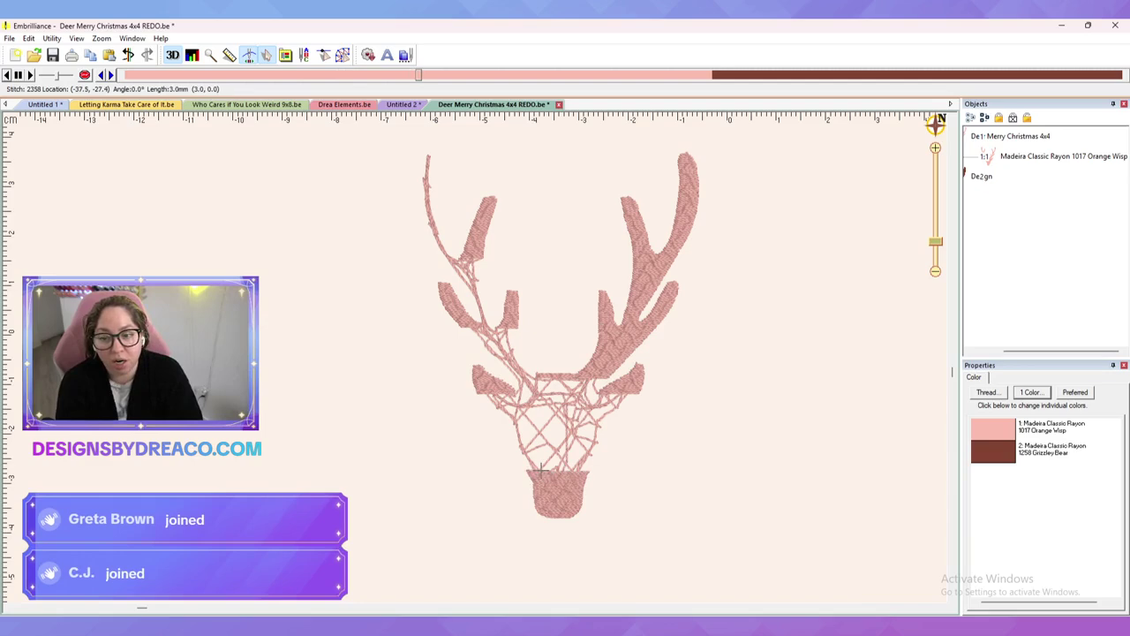
Step: Examine the top lettering in the Who Cares if You Look Weird design, checking how the R in CARES is built
click(246, 104)
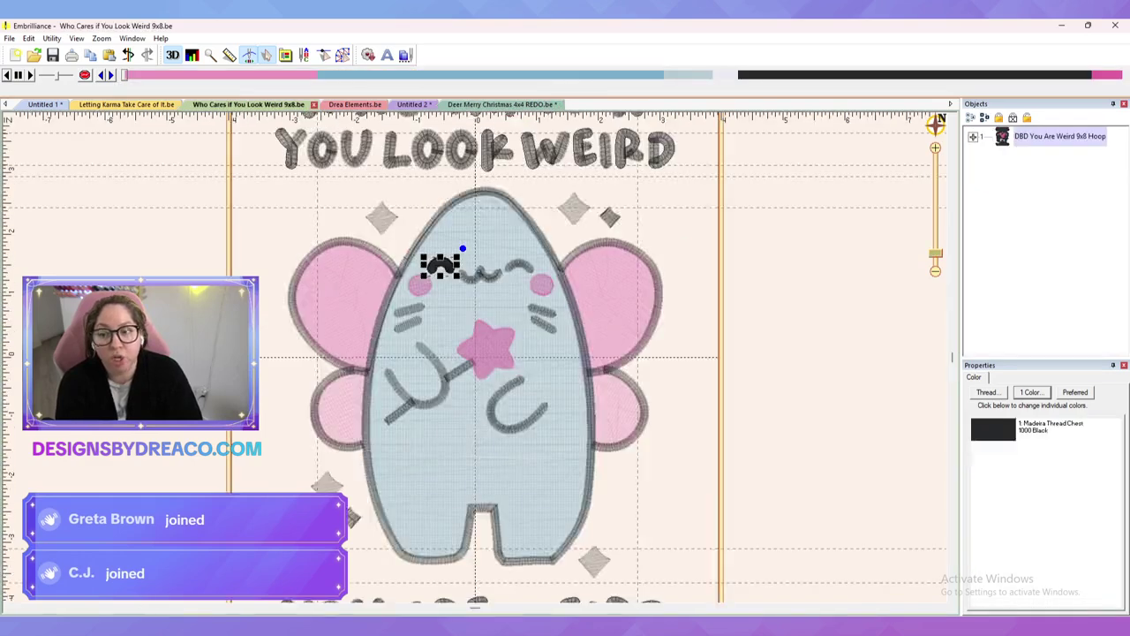
key(Escape)
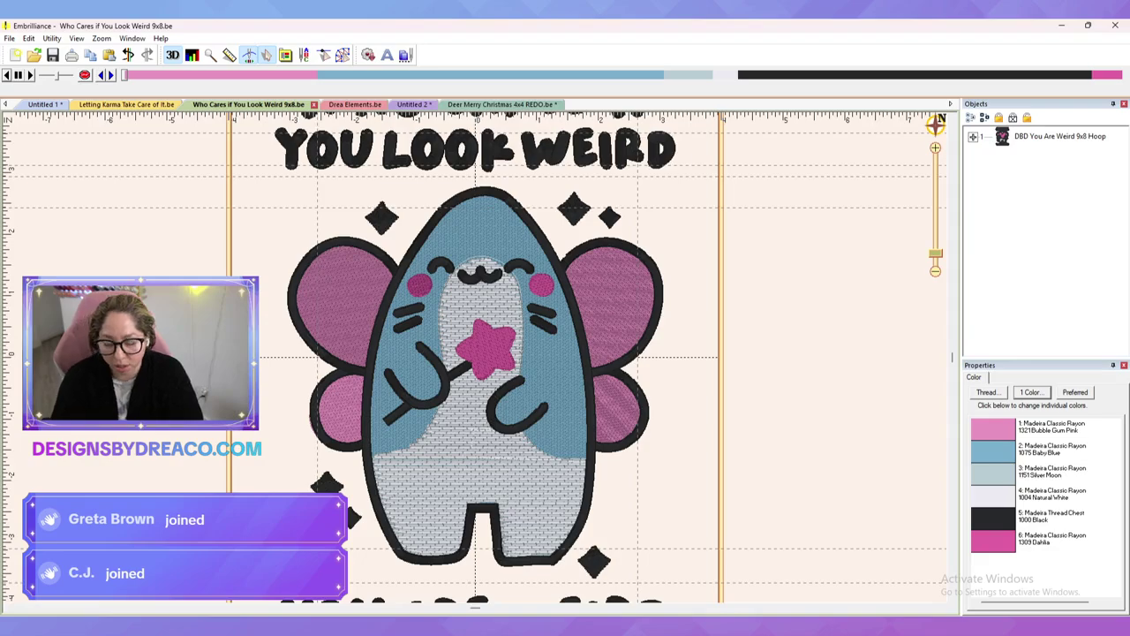
drag(476, 353, 504, 471)
scroll(477, 355, up, 4)
scroll(477, 355, up, 5)
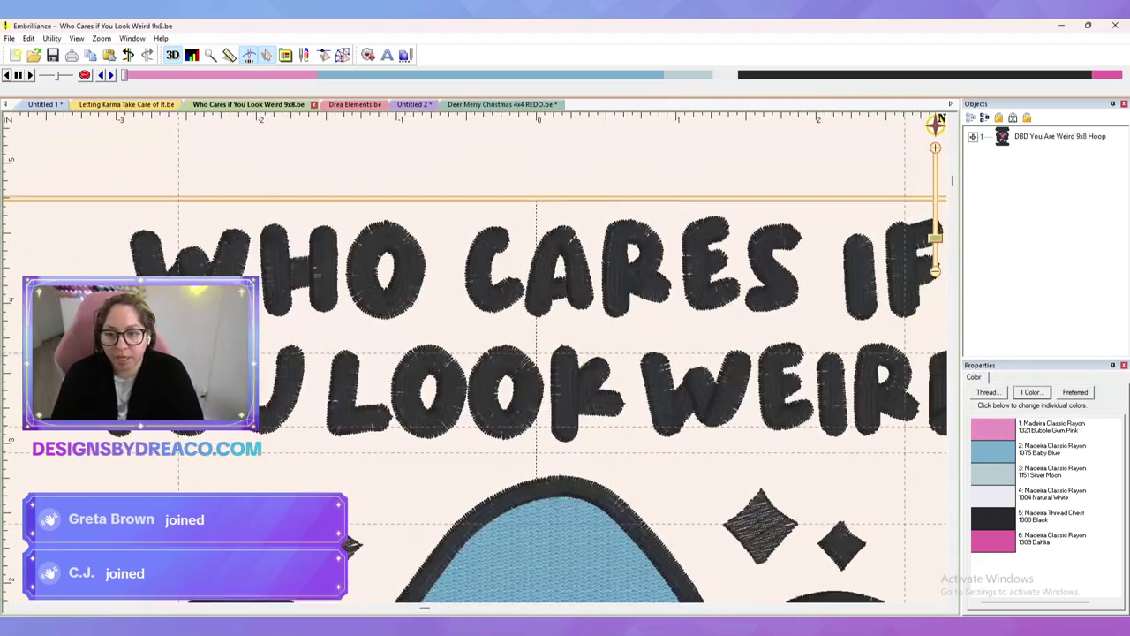
click(625, 272)
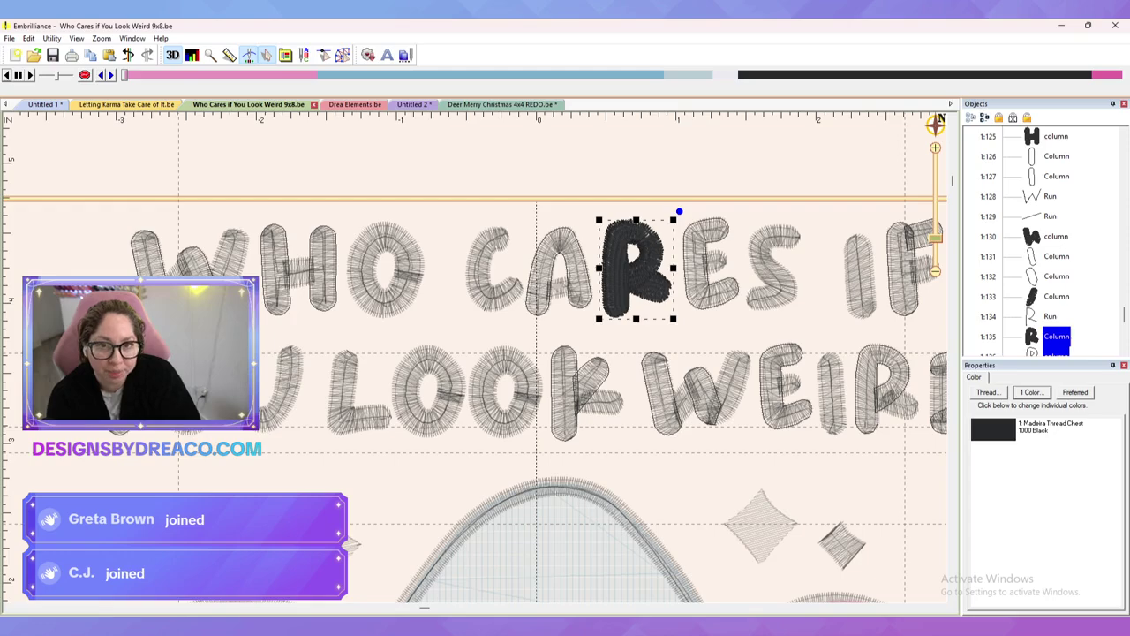
key(Escape)
click(625, 271)
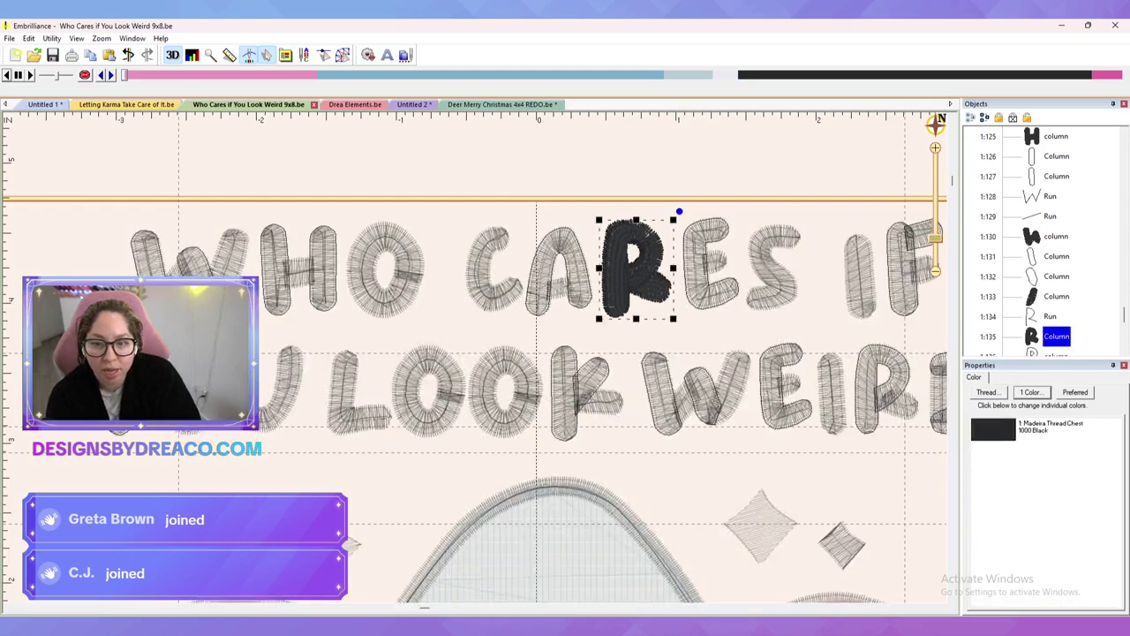
key(Escape)
Step: Return to the Deer Merry Christmas design and run the stitch simulation through both deer heads to the last stitch
click(501, 104)
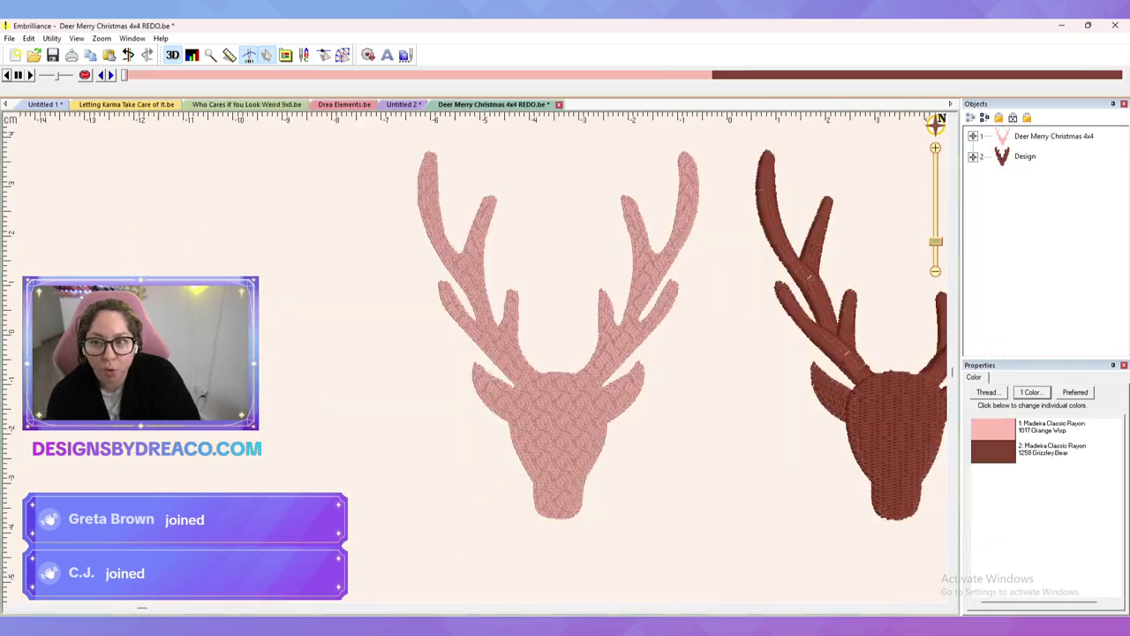
key(ctrl+Tab)
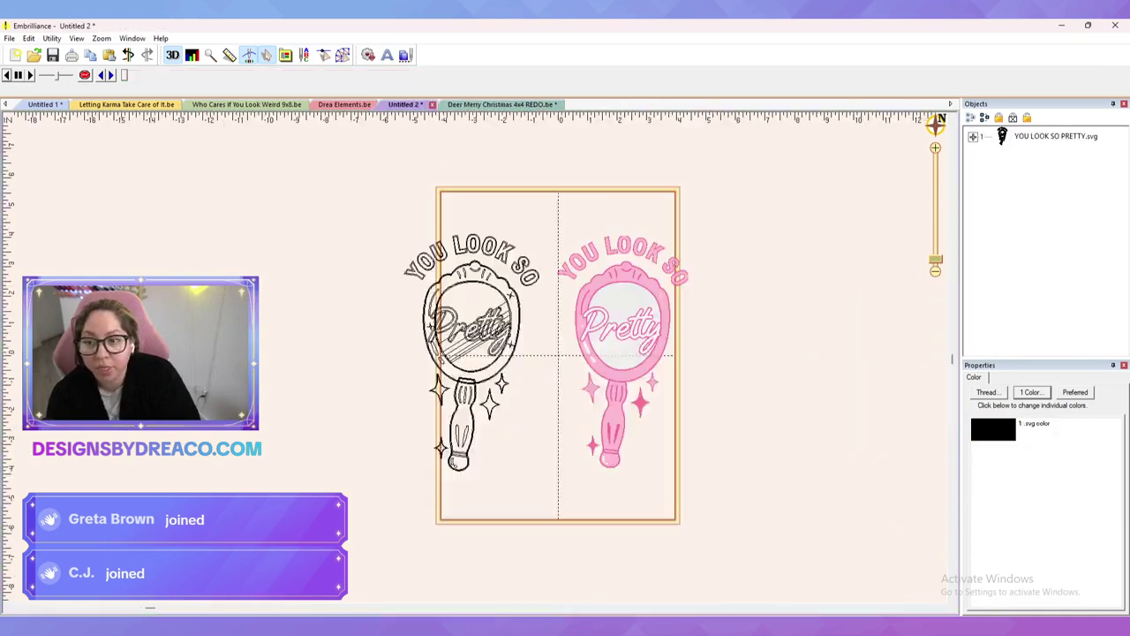
key(ctrl+Tab)
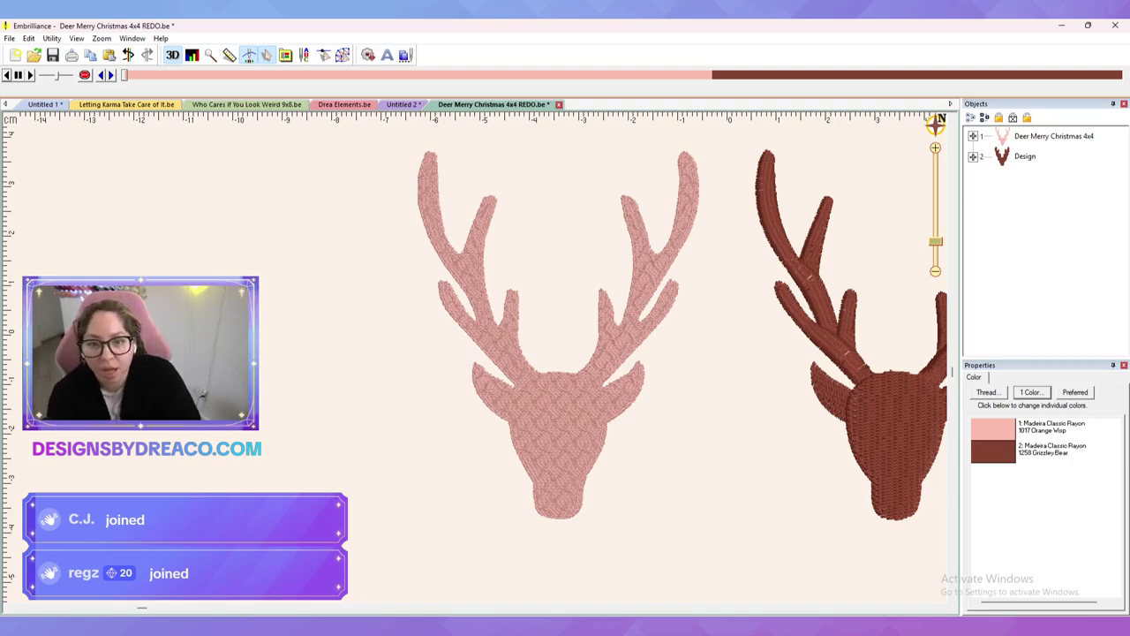
click(558, 422)
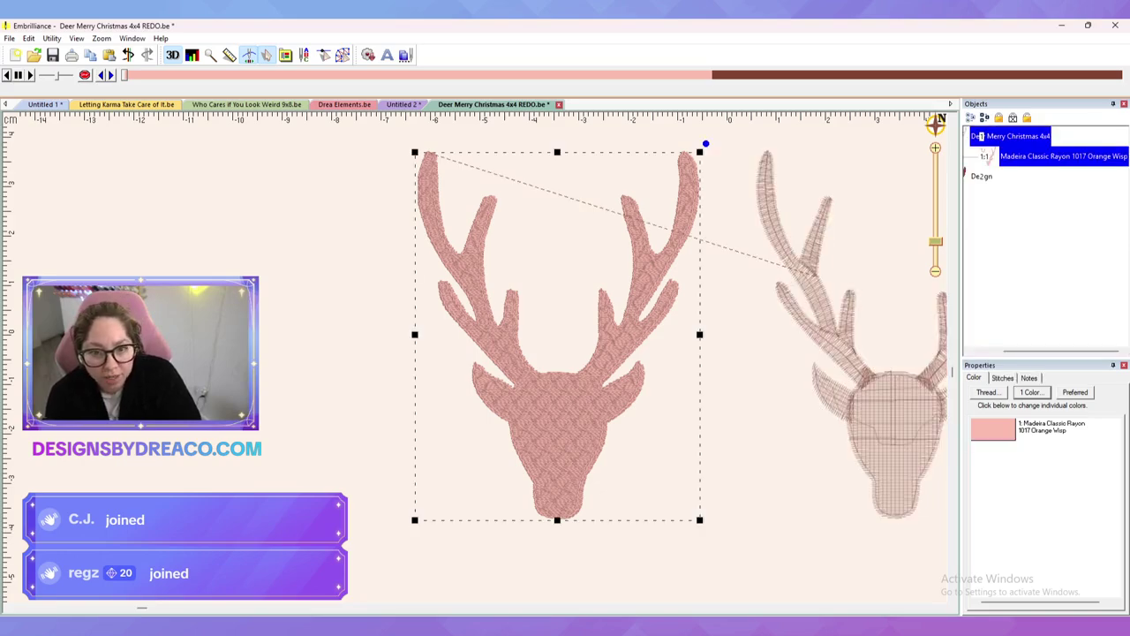
scroll(558, 371, up, 1)
scroll(558, 371, down, 5)
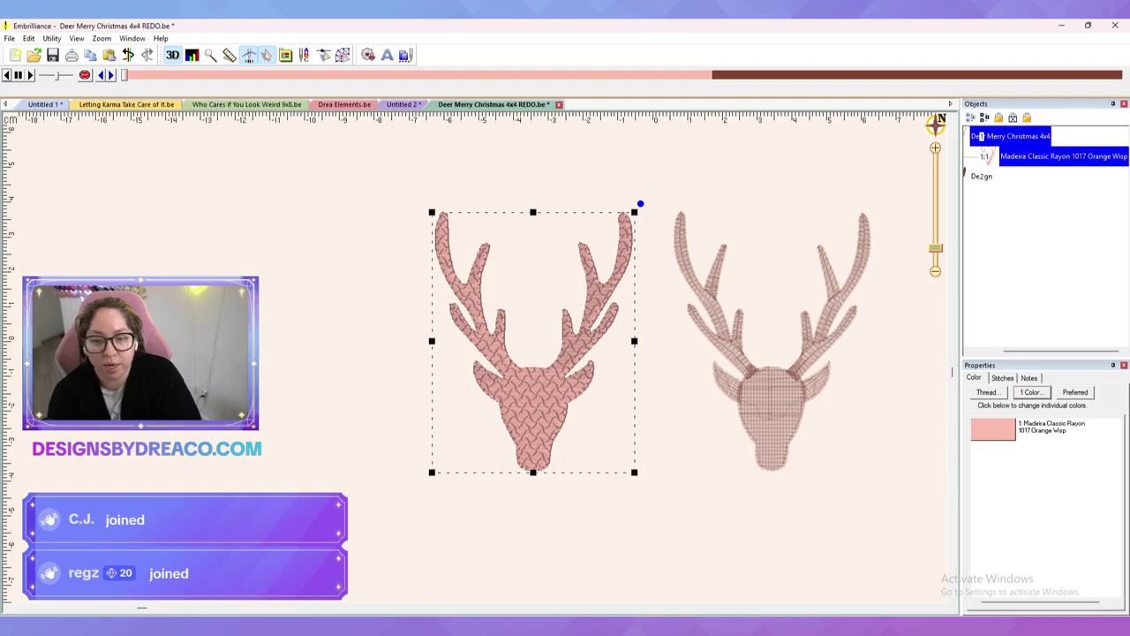
key(Escape)
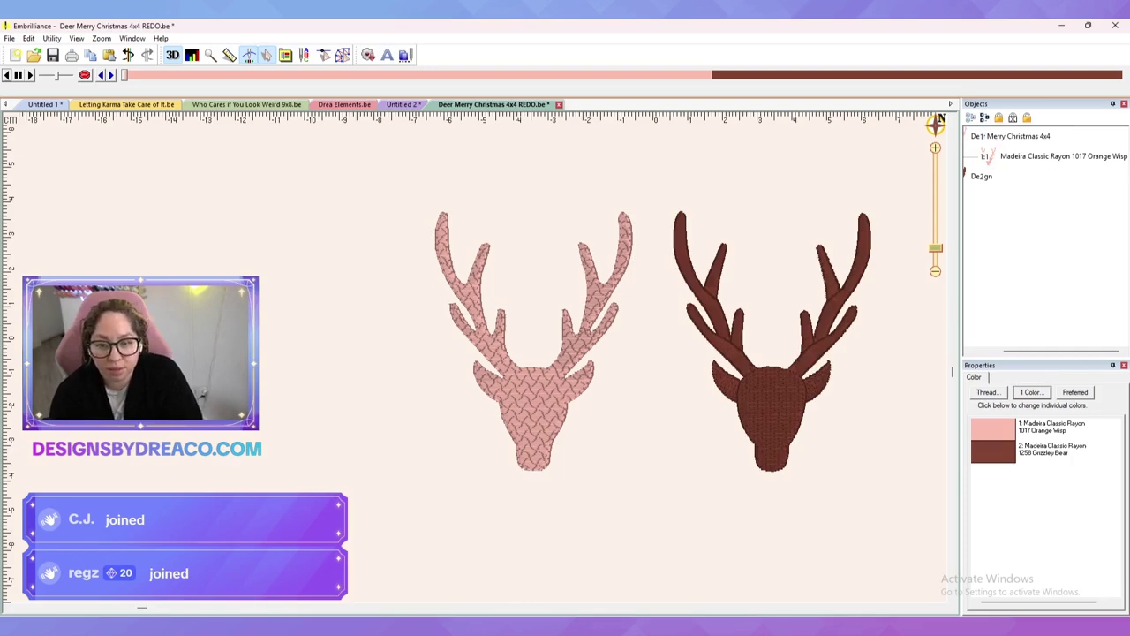
drag(125, 75, 708, 75)
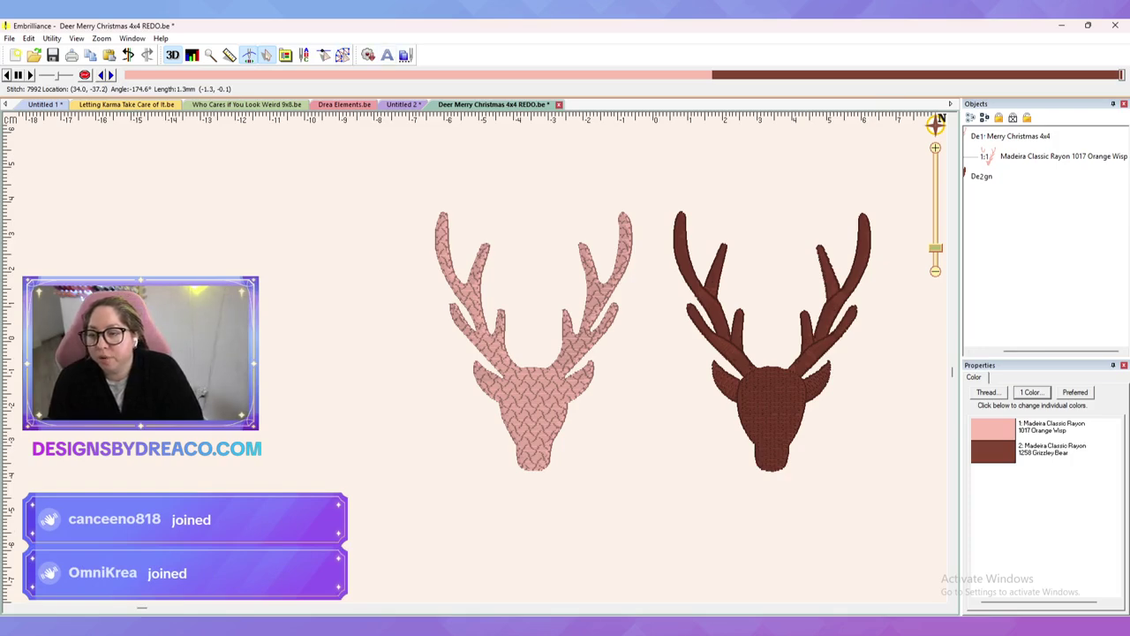
Step: Start a new blank design and switch it to the digitizing mode
click(403, 104)
key(ctrl+n)
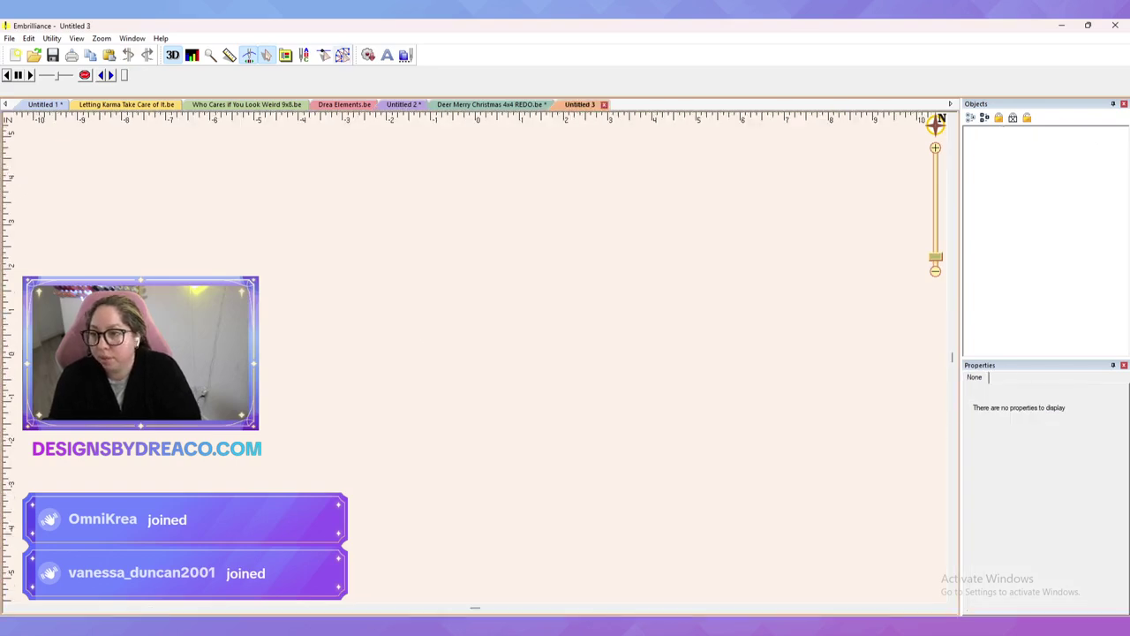
click(342, 55)
key(ctrl+v)
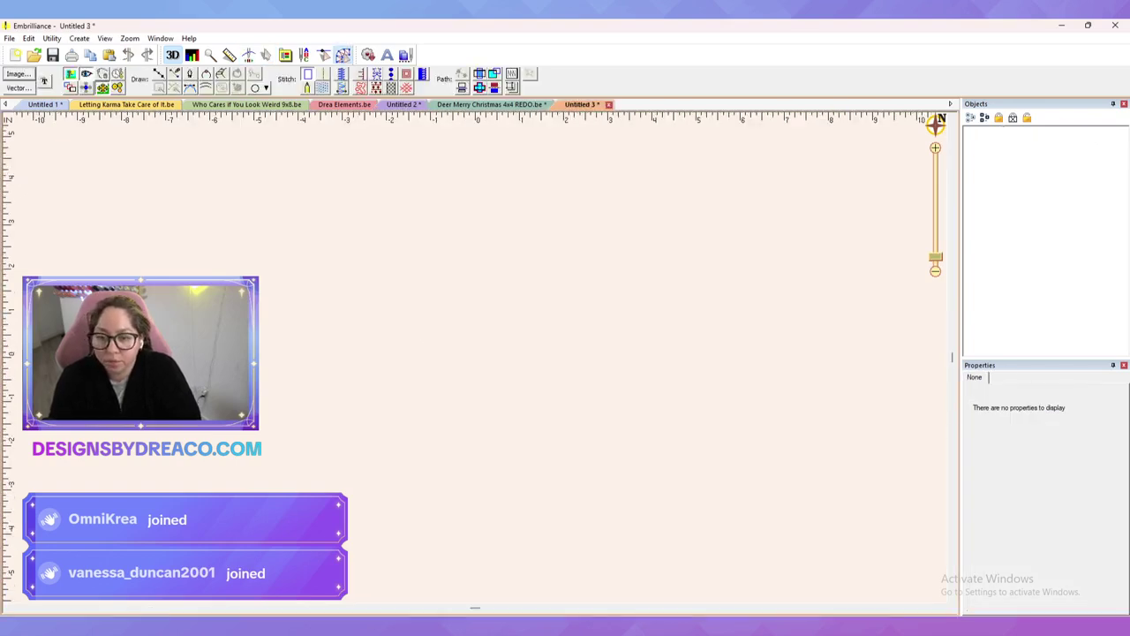
Step: Add TrueType art reading "ABCDefgHI" in the Long Beach font and enlarge it proportionally to about 13 inches wide
click(44, 81)
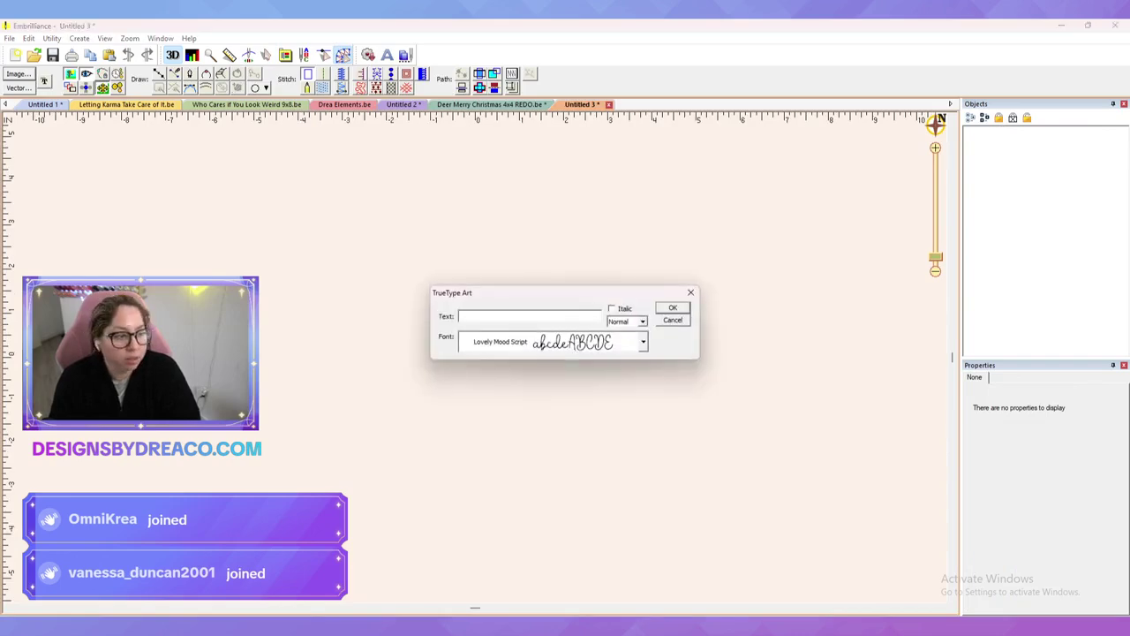
click(642, 342)
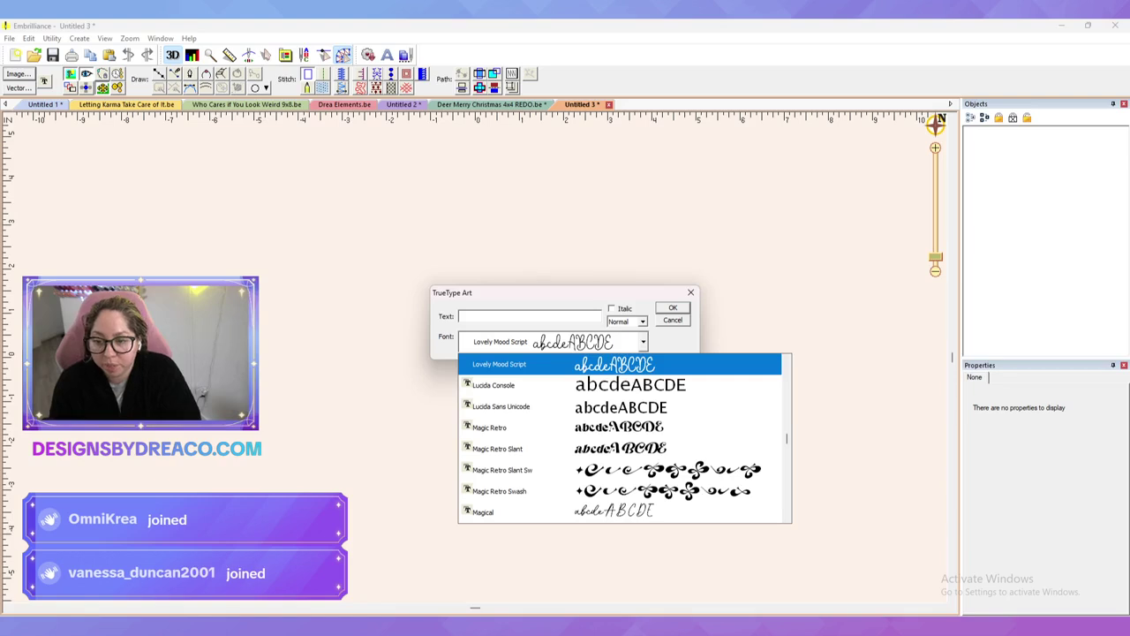
scroll(619, 406, up, 2)
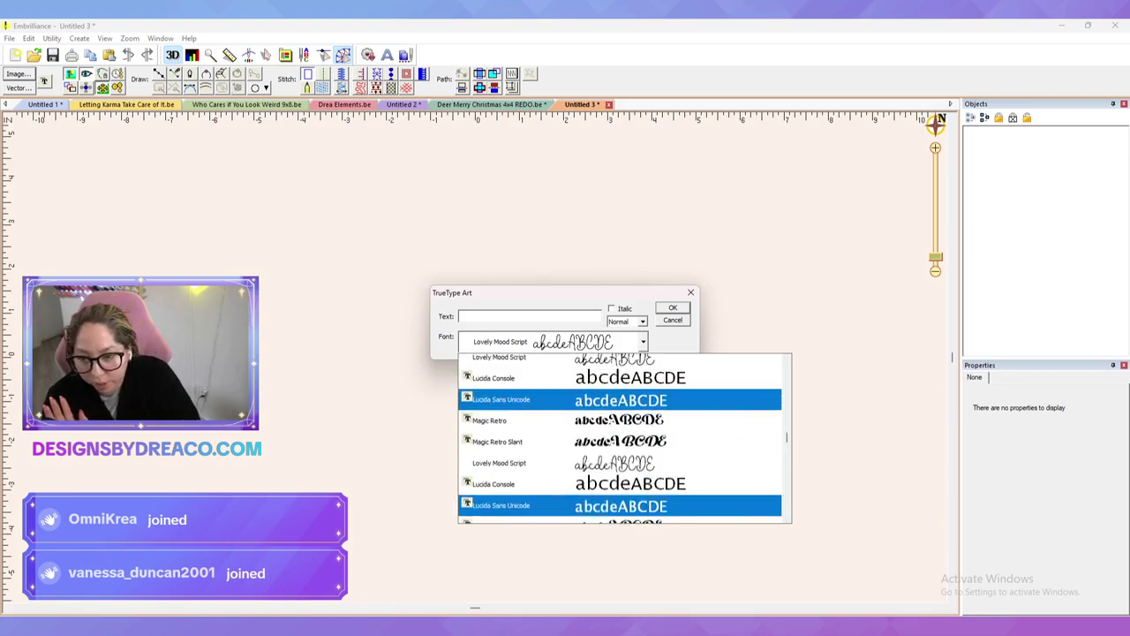
key(Up)
key(Up)
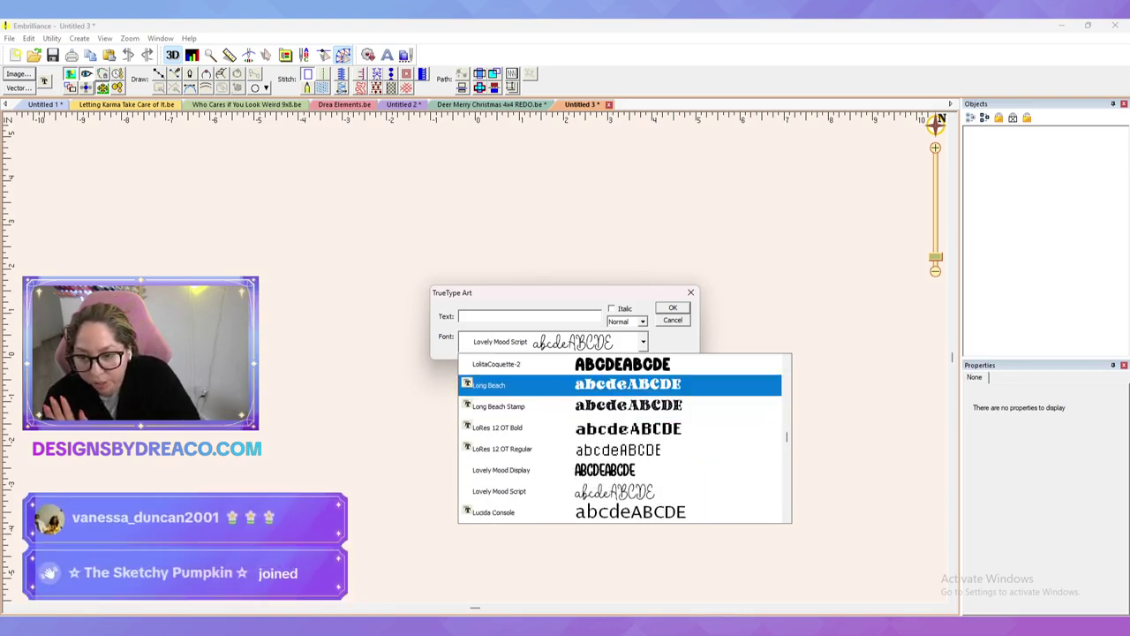
key(Down)
click(620, 385)
click(530, 316)
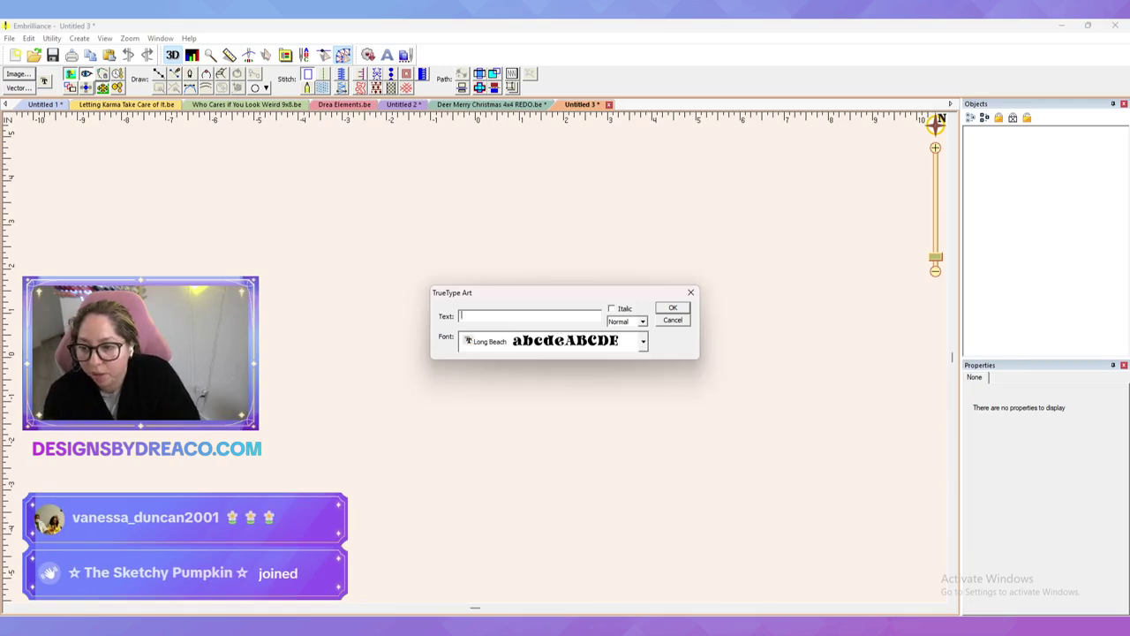
text(ABCDefgHI)
key(Return)
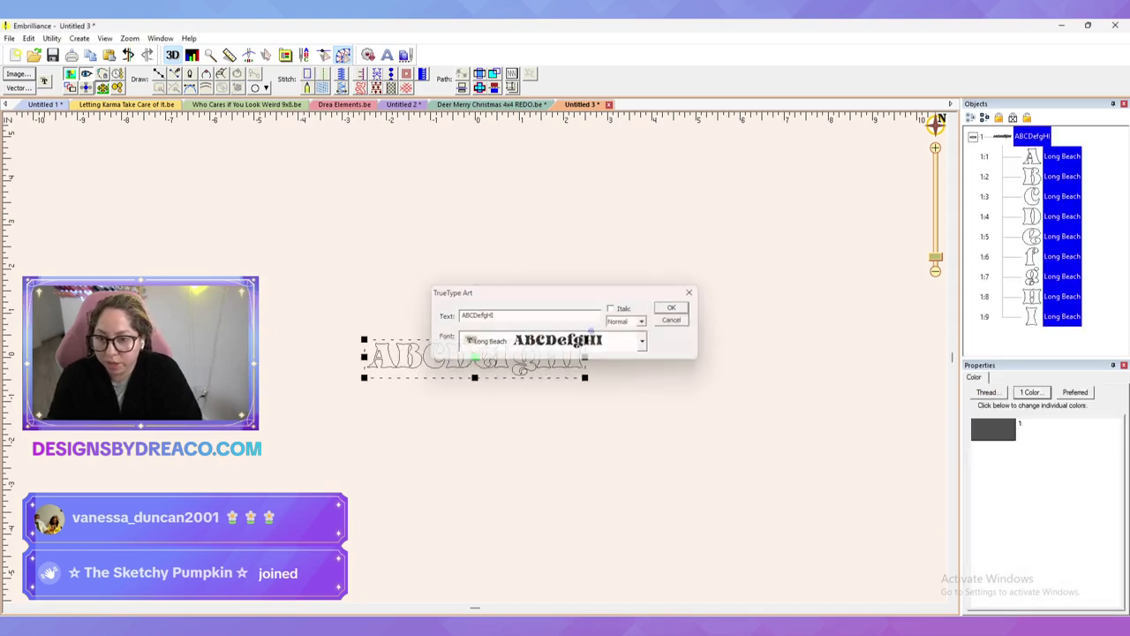
drag(585, 378, 759, 407)
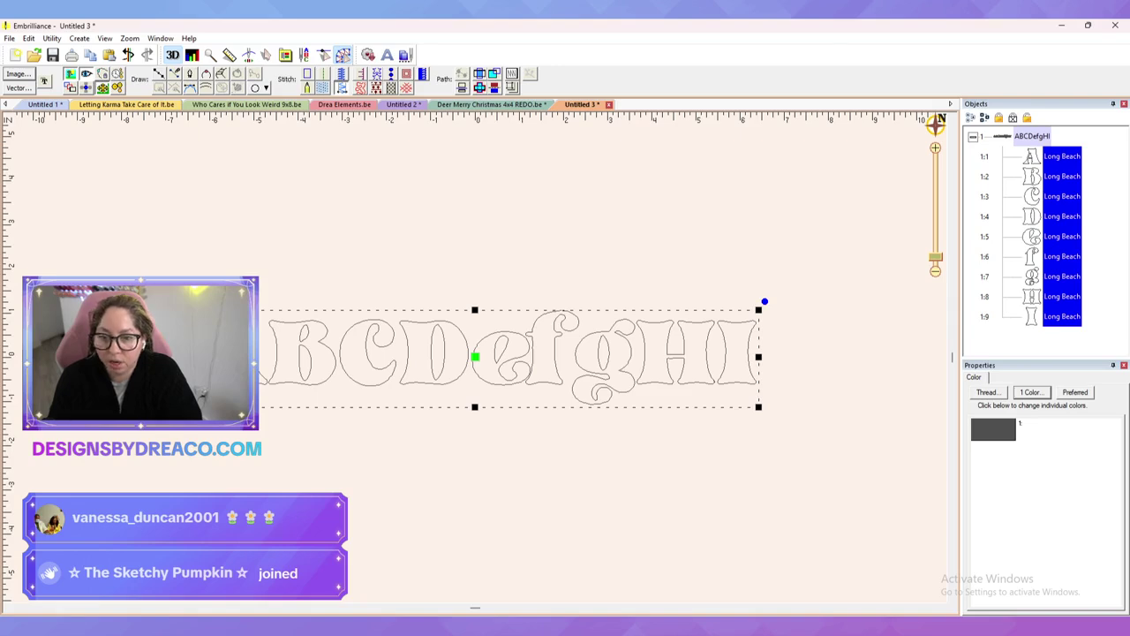
Step: Convert all the "ABCDefgHI" lettering art to satin columns and check the stitches
click(422, 75)
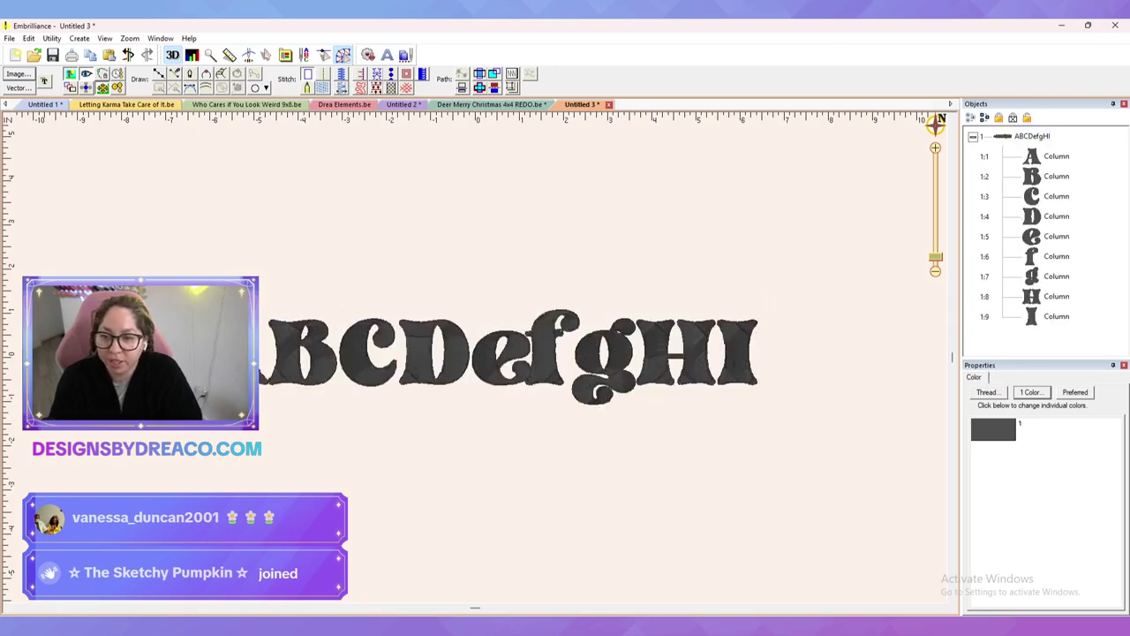
scroll(478, 354, up, 1)
scroll(477, 354, down, 1)
scroll(478, 354, up, 1)
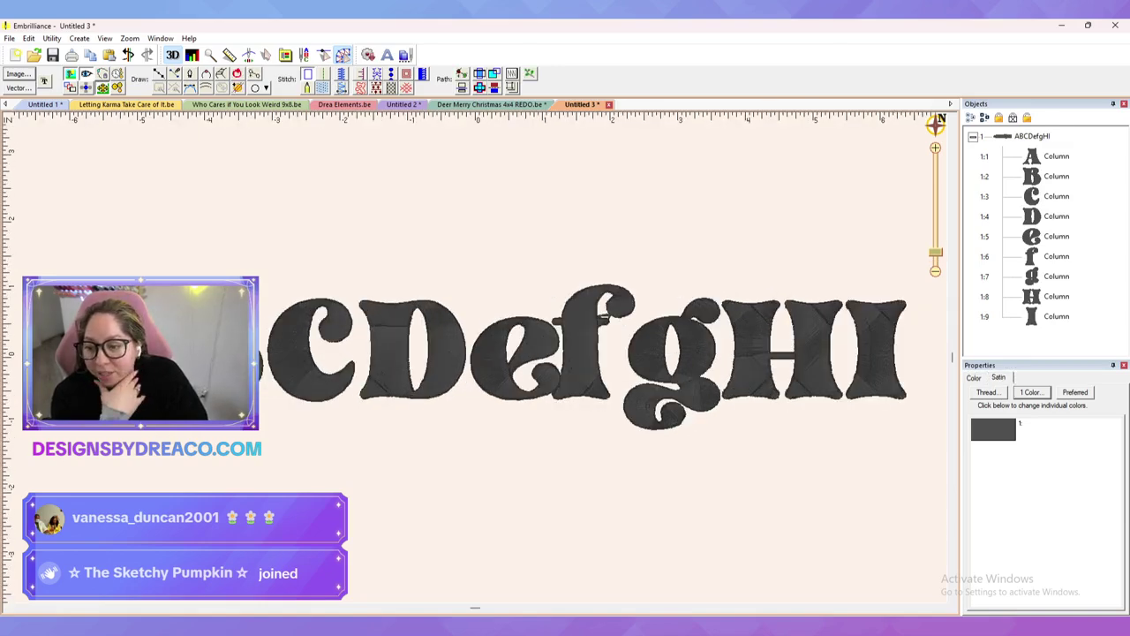
click(455, 321)
key(Escape)
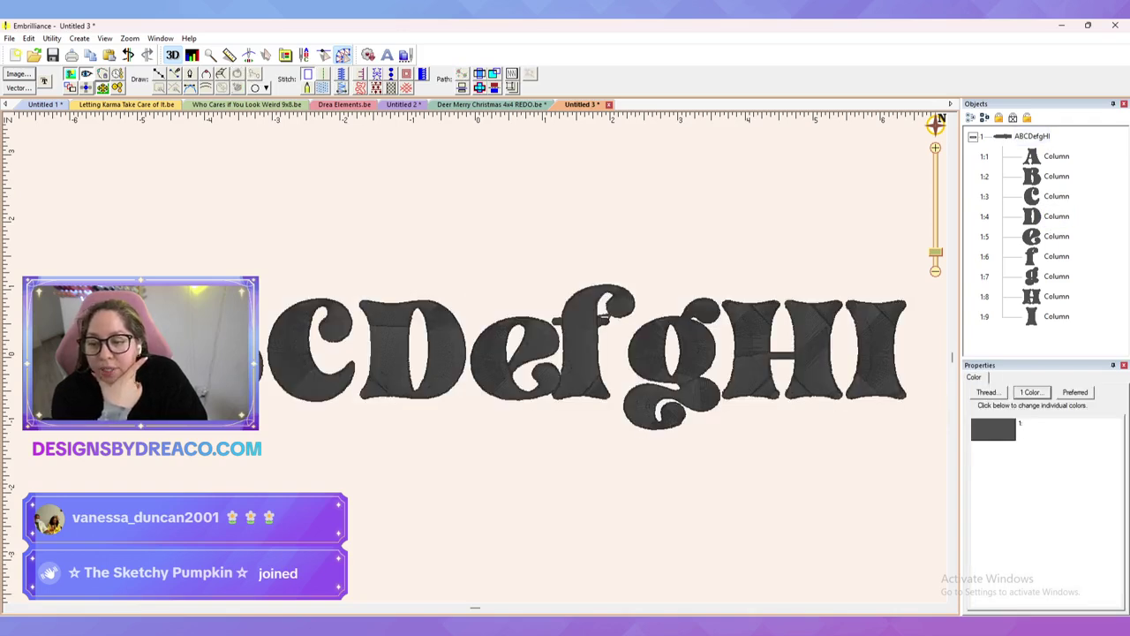
Step: Recolor the lettering with Madeira Thread Chest 1133 Blue
click(993, 429)
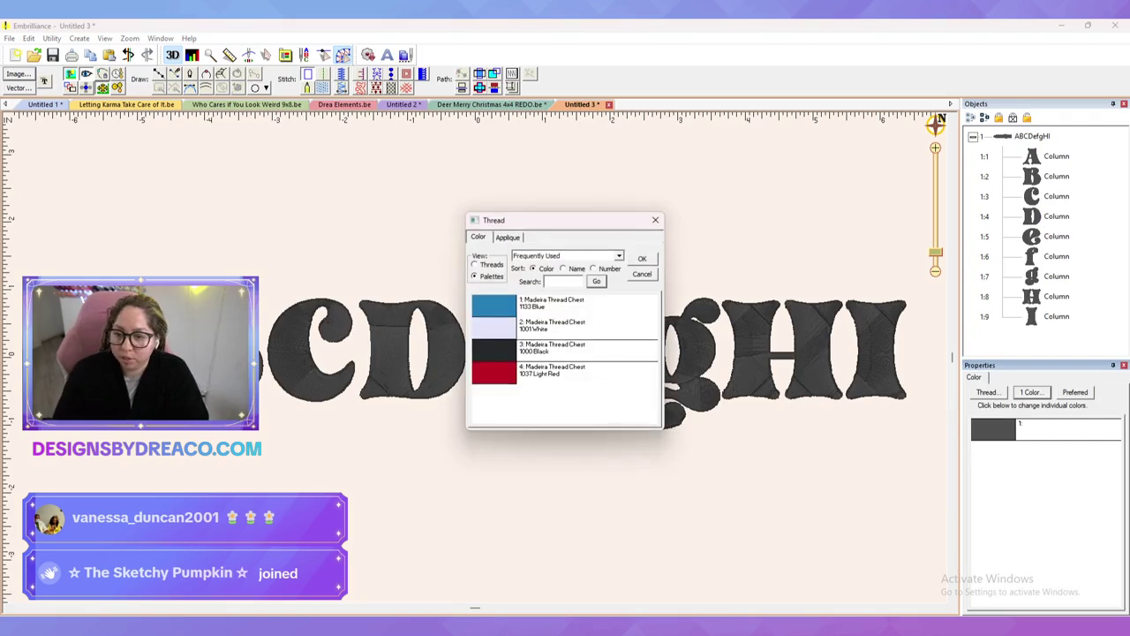
click(565, 305)
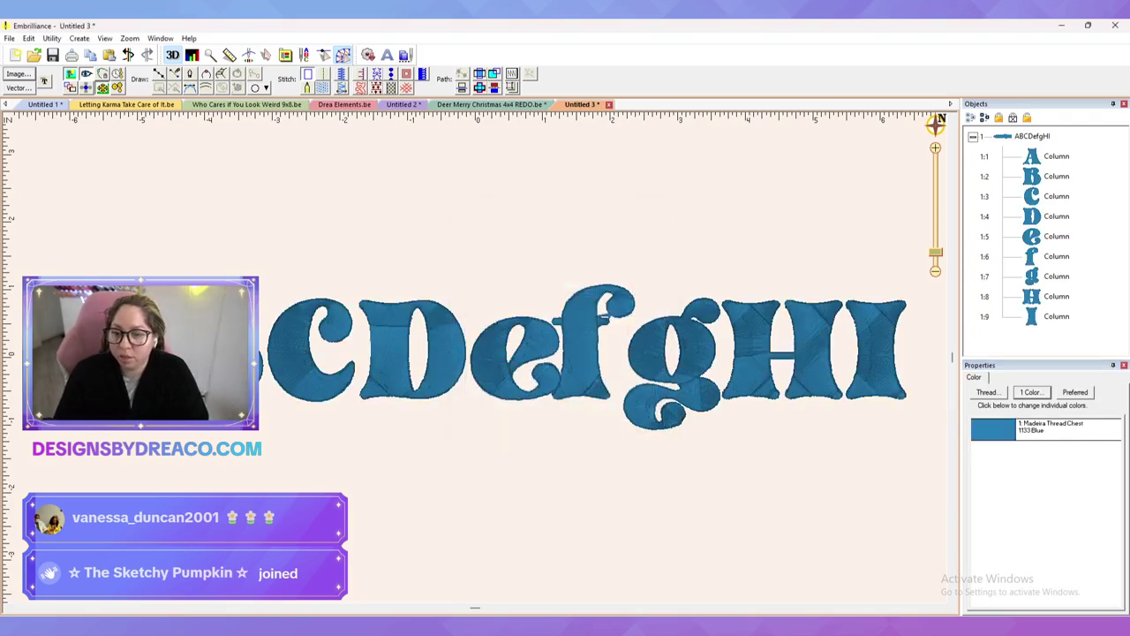
drag(477, 353, 603, 370)
scroll(475, 358, up, 2)
scroll(475, 357, down, 1)
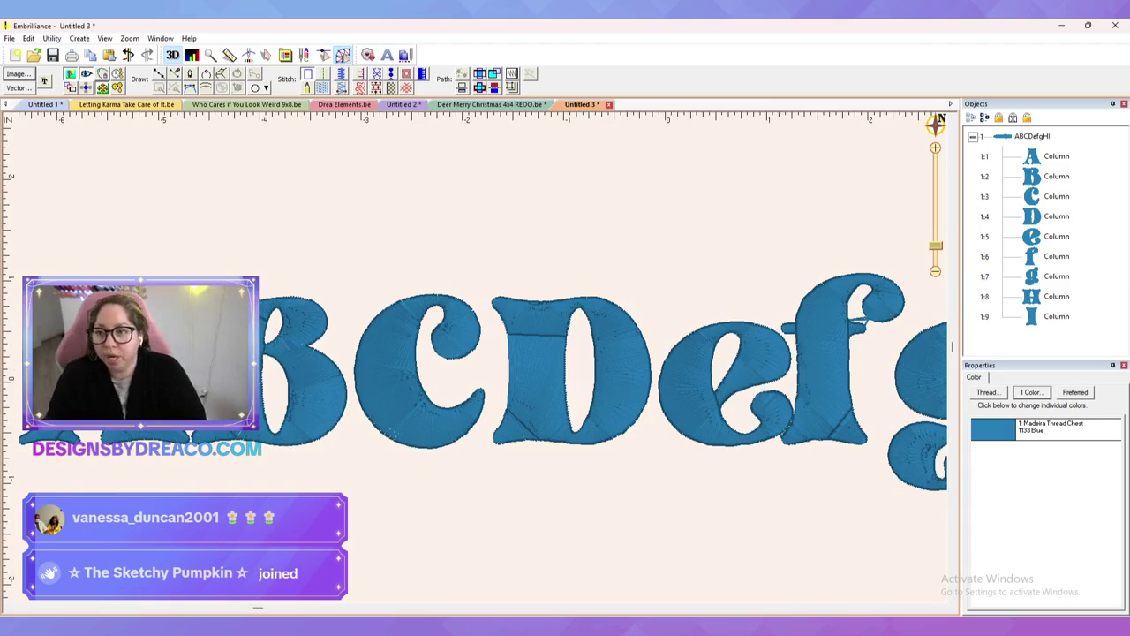
Step: Switch to the Who Cares if You Look Weird design and inspect the column that forms the D in WEIRD
click(344, 104)
key(ctrl+Tab)
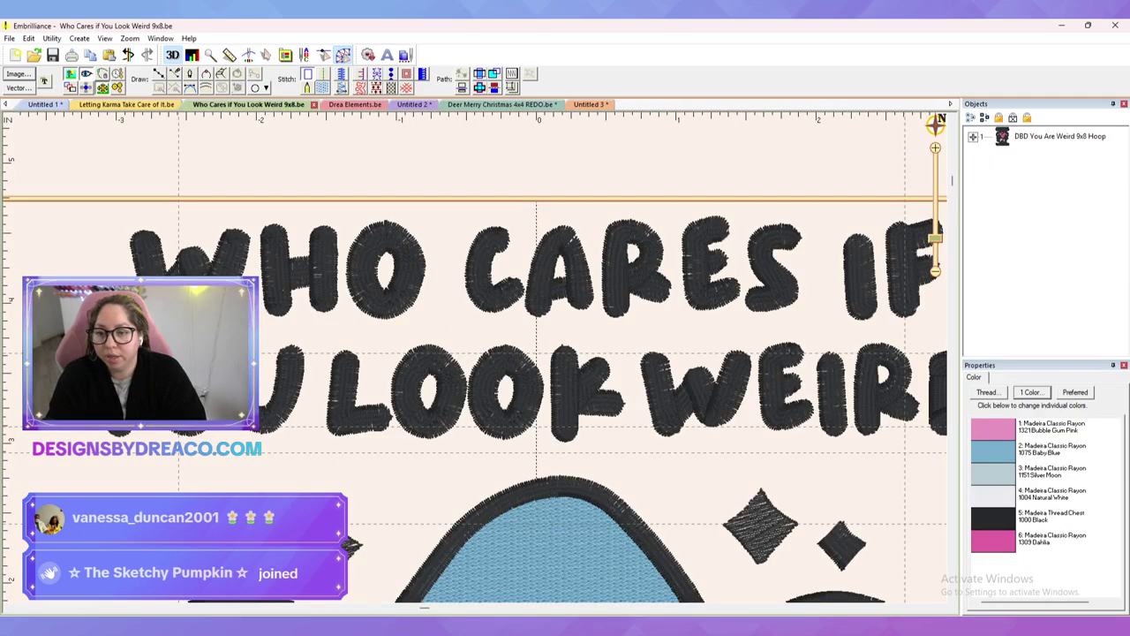
scroll(481, 356, down, 4)
scroll(481, 356, up, 2)
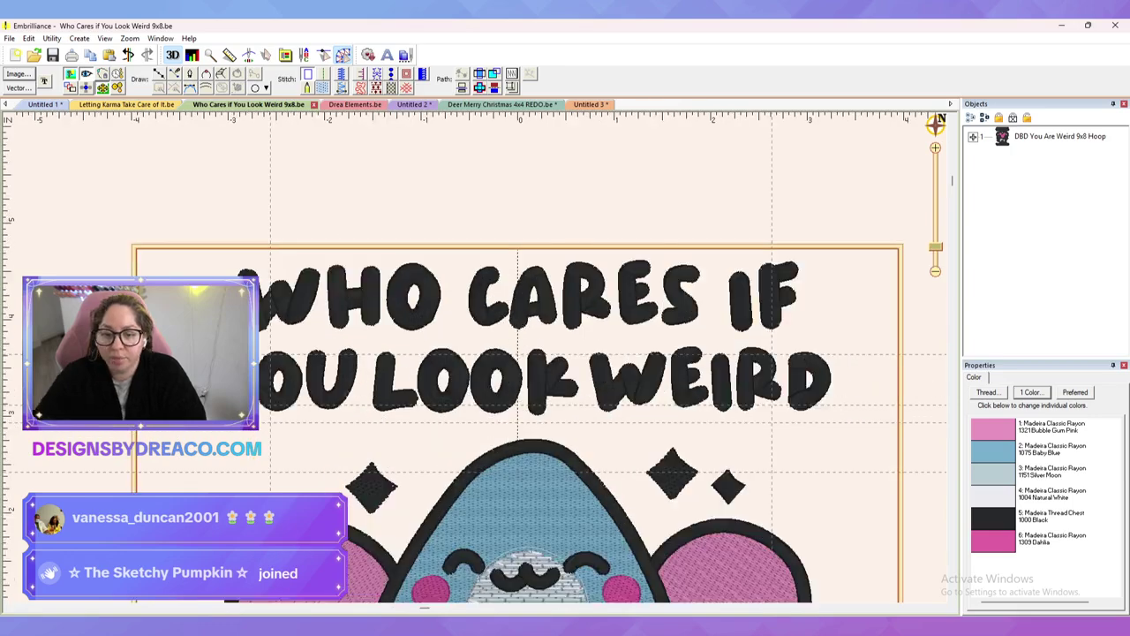
drag(808, 381, 682, 378)
scroll(481, 357, up, 3)
drag(923, 408, 415, 379)
click(453, 387)
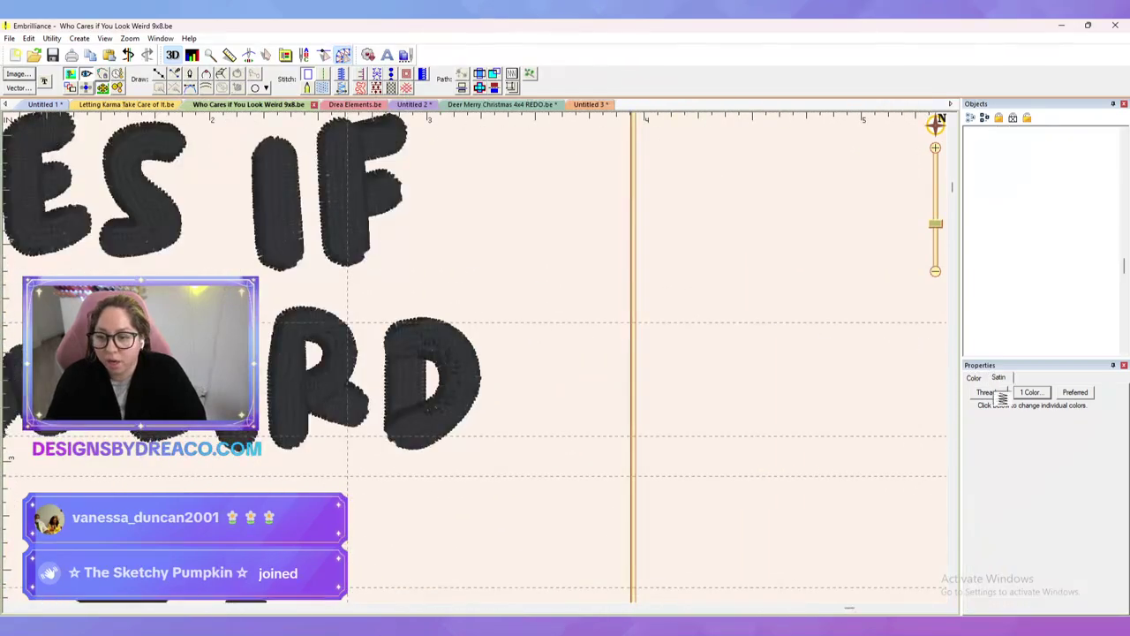
click(530, 381)
click(404, 388)
click(459, 380)
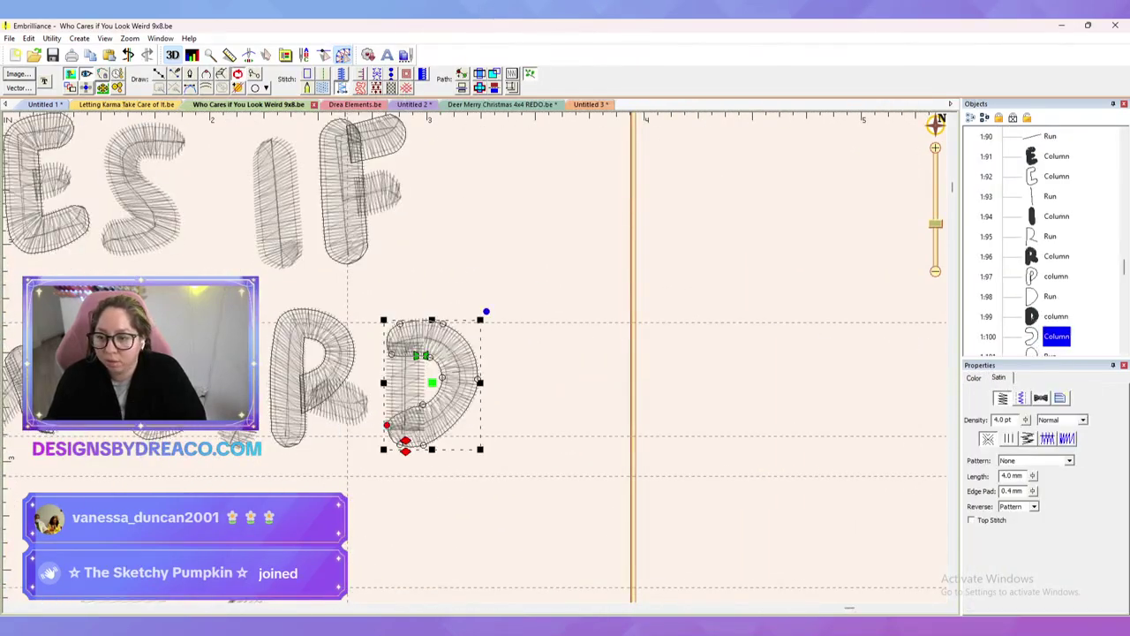
Step: Return to the "ABCDefgHI" lettering and examine how the satin columns run through the D and the B
click(589, 105)
click(537, 375)
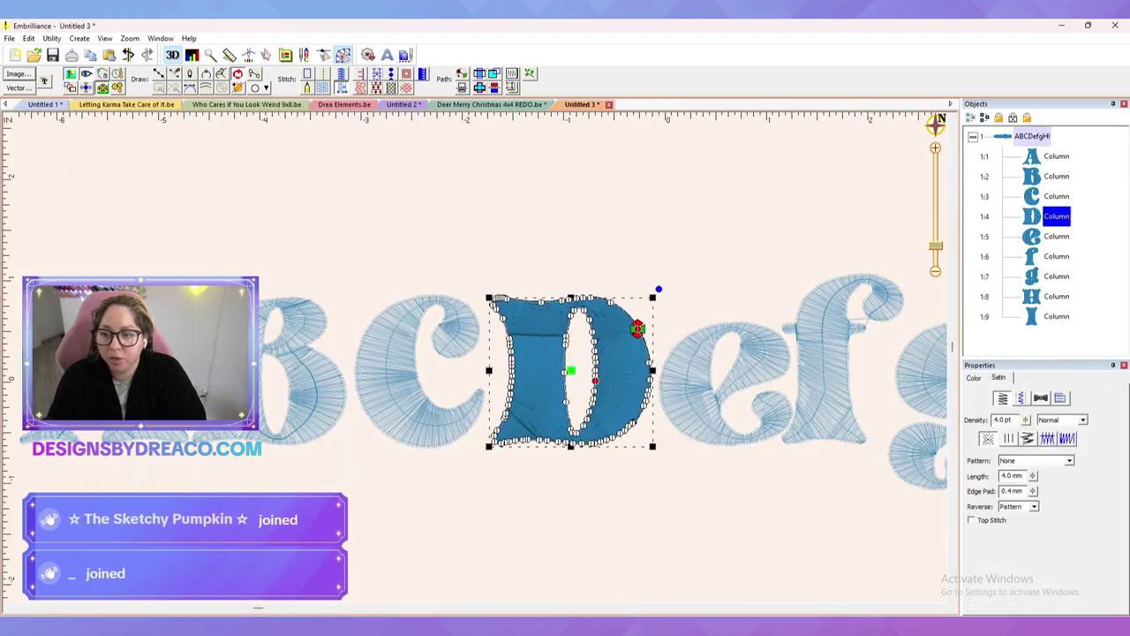
click(313, 385)
drag(424, 388, 632, 355)
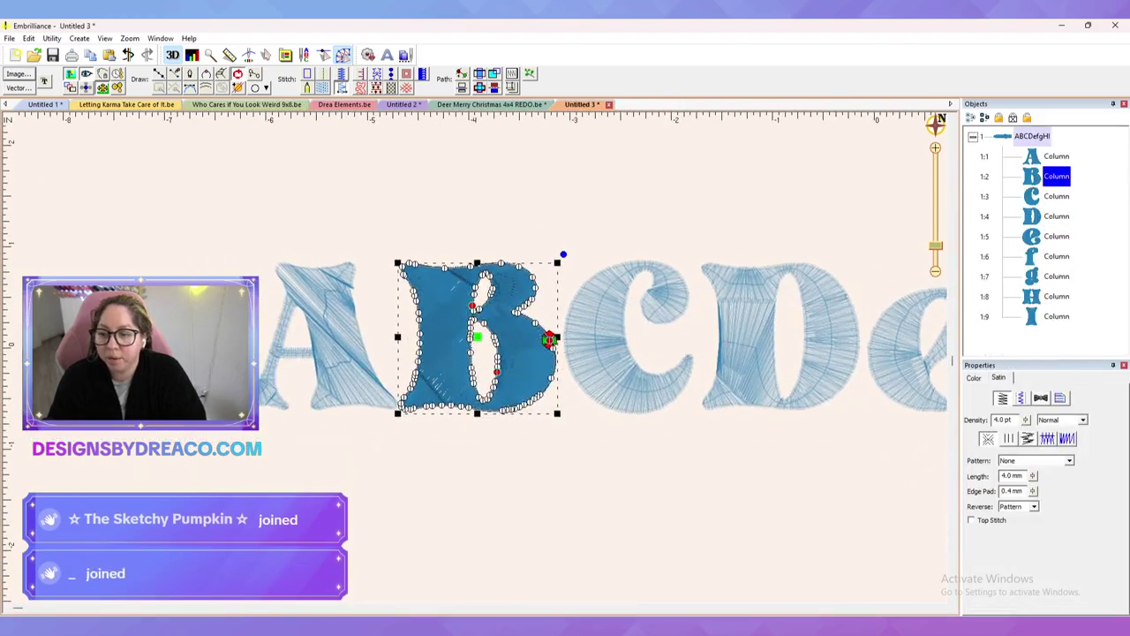
key(Escape)
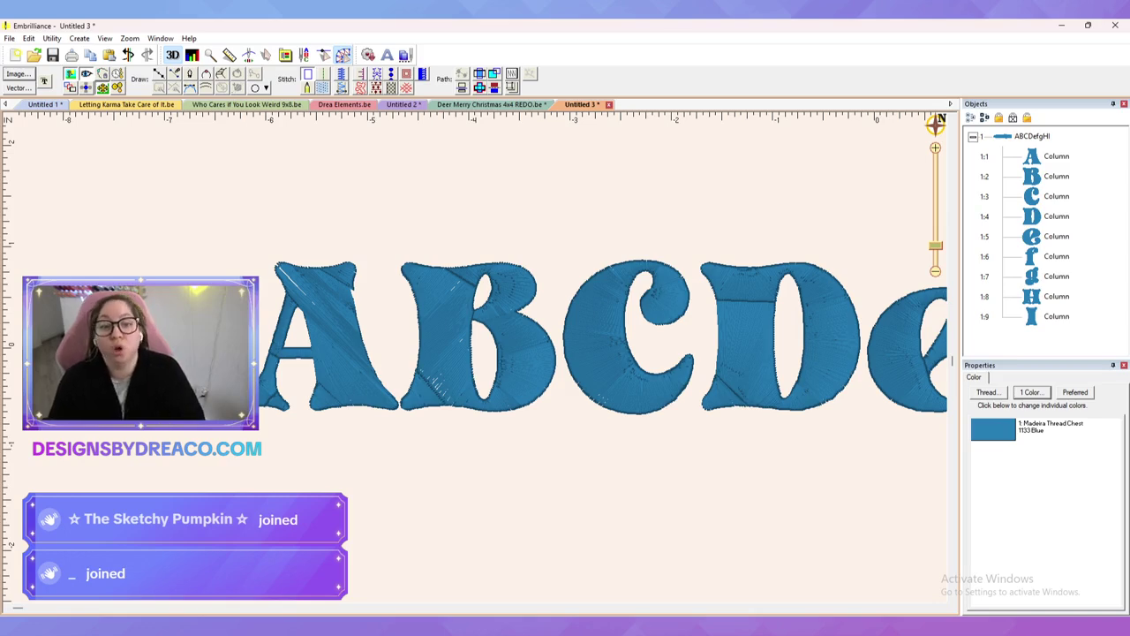
Step: Convert all nine letters from A to I to fill stitches with the Normal style
click(1056, 156)
shift+click(1056, 316)
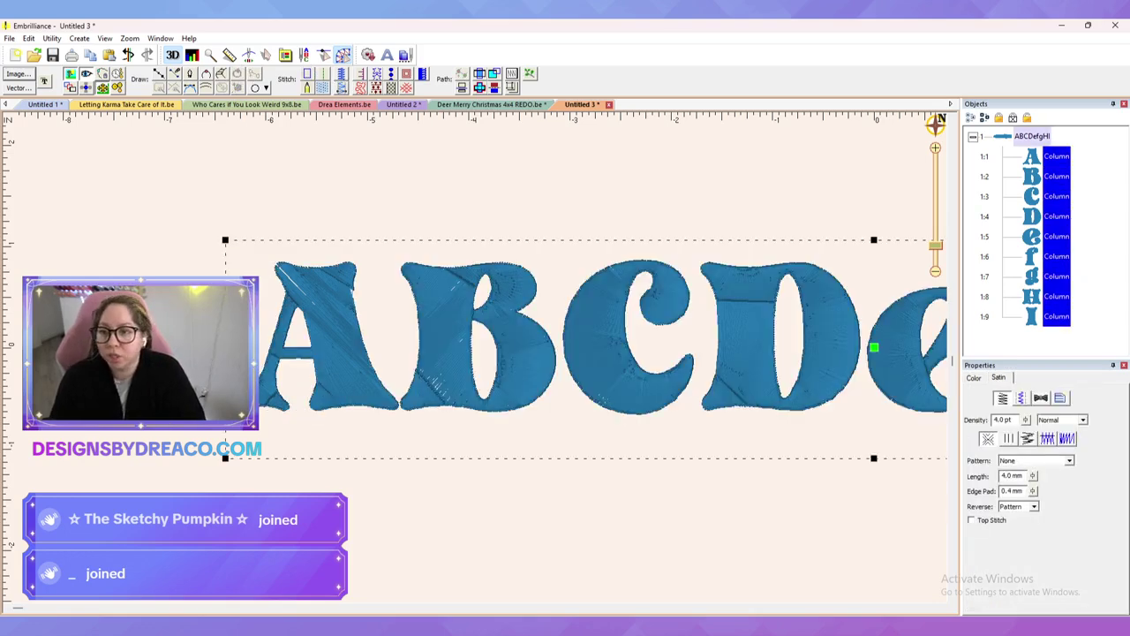
click(323, 87)
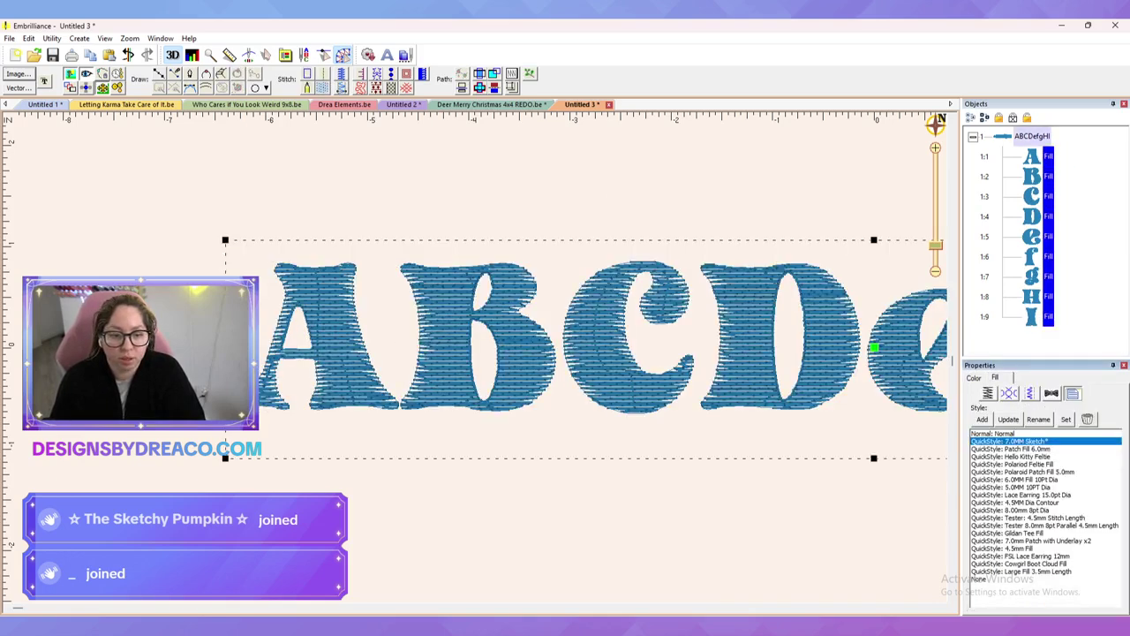
click(994, 433)
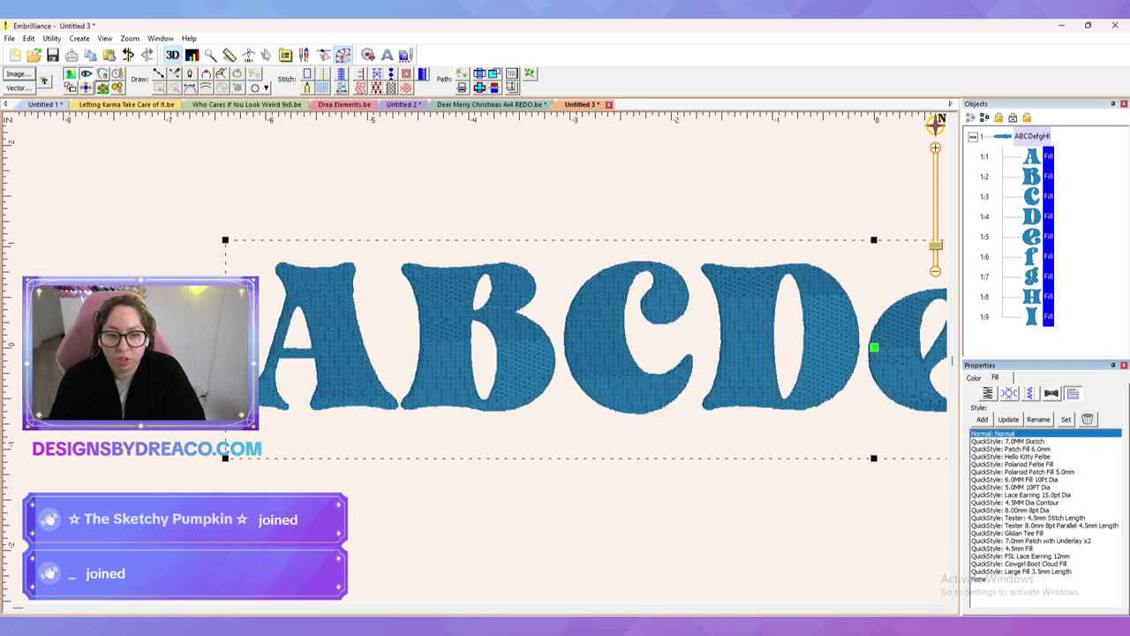
click(751, 521)
scroll(480, 353, up, 2)
scroll(479, 353, down, 3)
scroll(629, 350, down, 1)
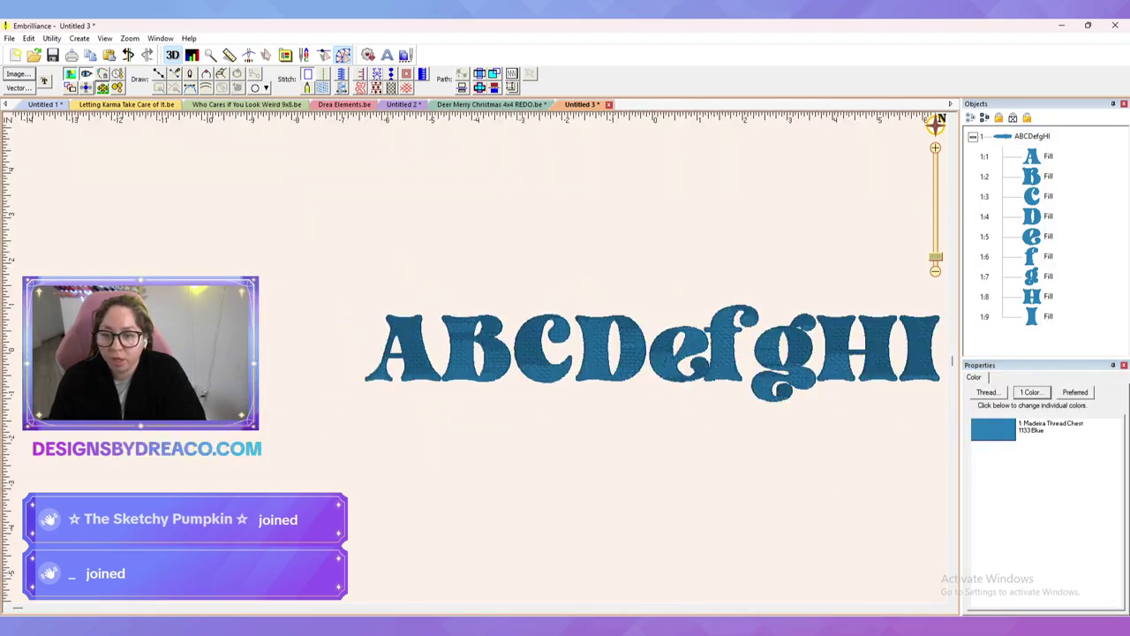
scroll(481, 365, up, 1)
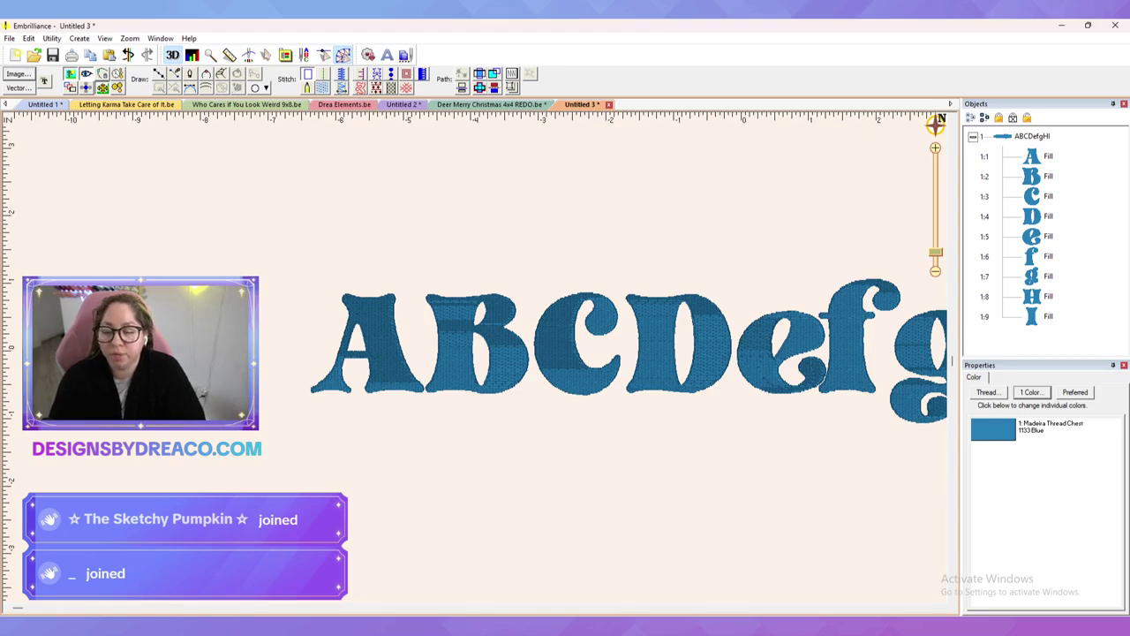
Step: Examine the fill stitches of the letter A and the stitch structure of the neighboring B
click(1048, 156)
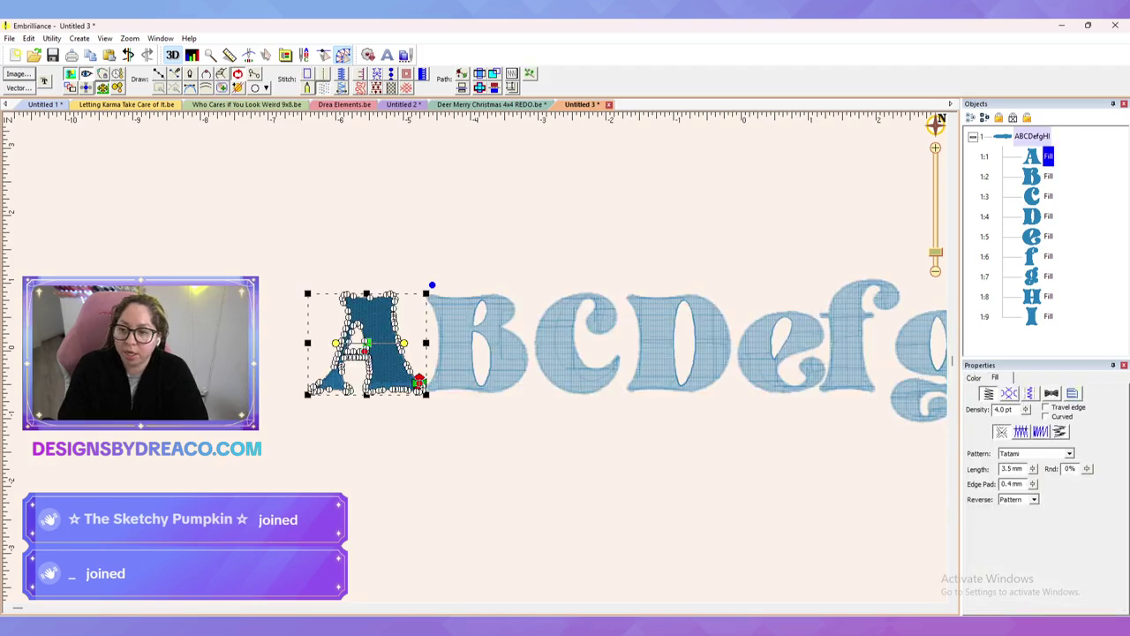
scroll(475, 359, up, 1)
scroll(475, 359, down, 1)
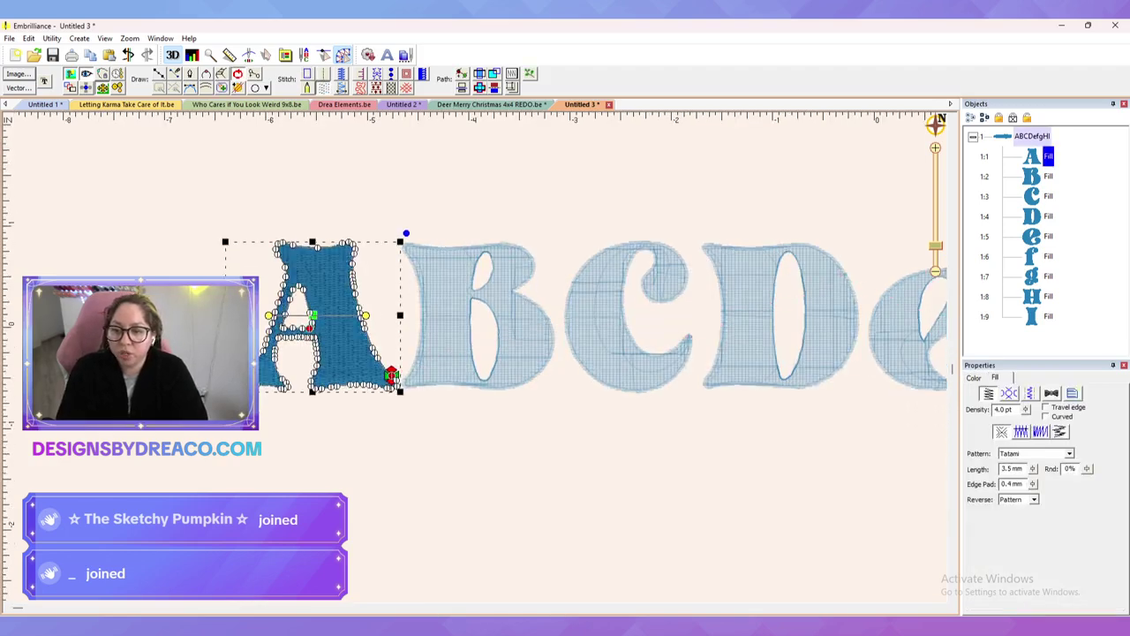
scroll(475, 359, up, 1)
scroll(475, 360, down, 2)
scroll(475, 360, up, 4)
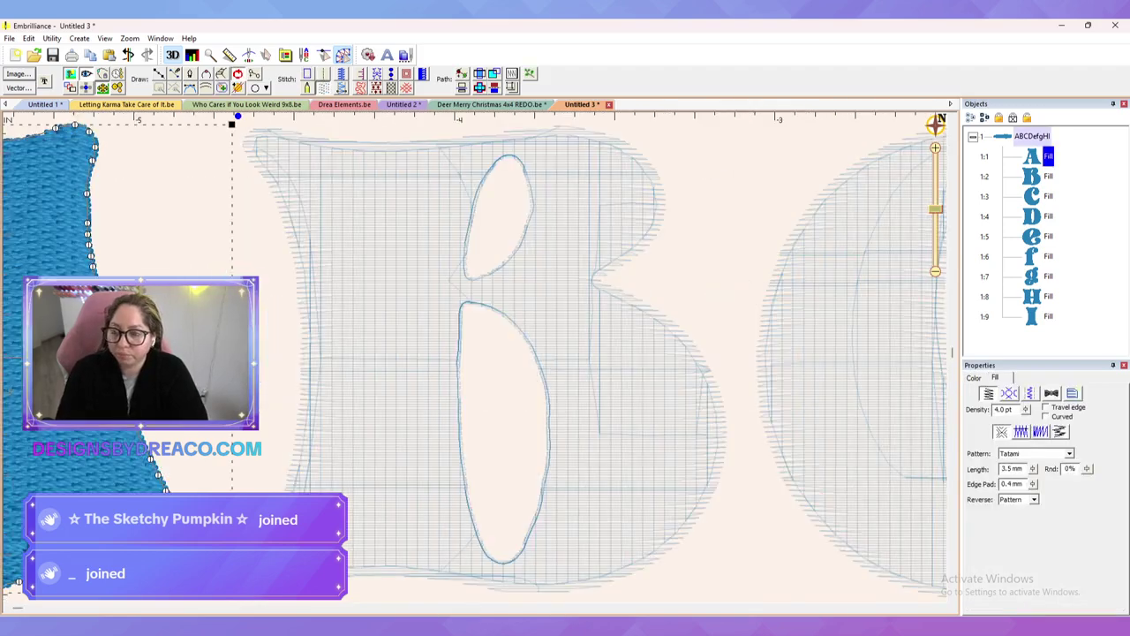
scroll(481, 354, down, 5)
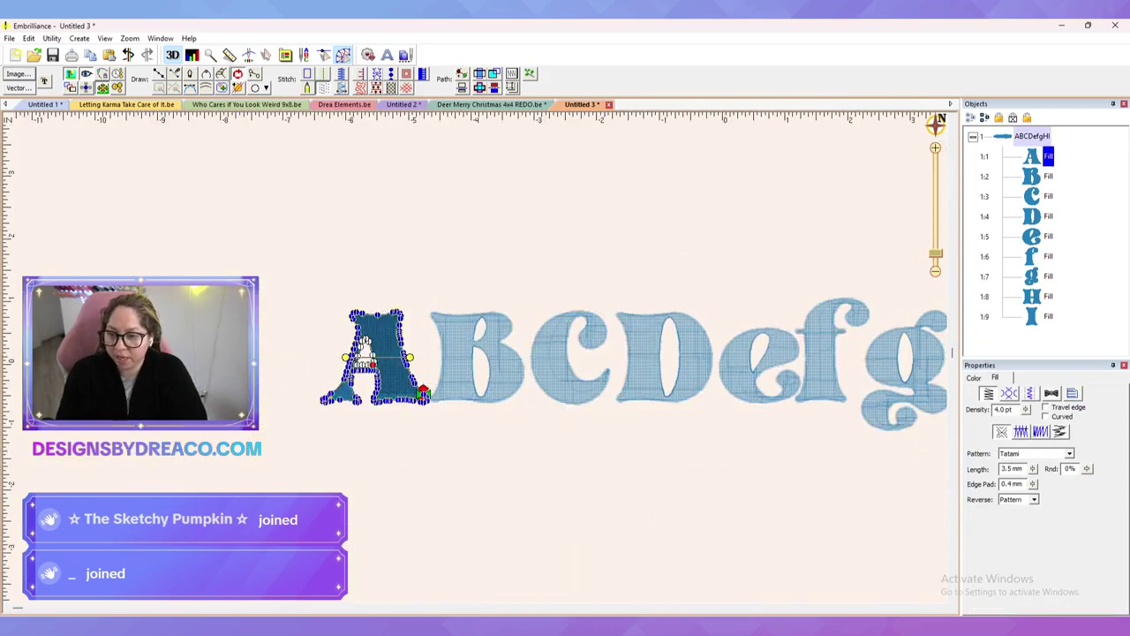
Step: Reduce the whole lettering proportionally to about 5 inches wide
scroll(474, 359, down, 3)
key(Escape)
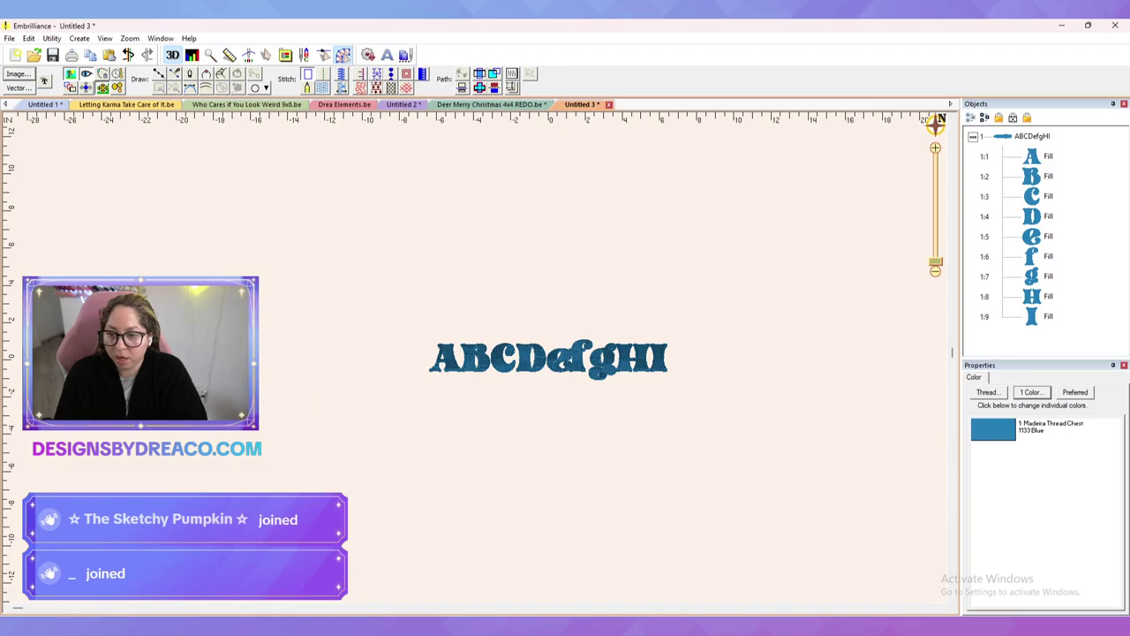
key(ctrl+a)
scroll(424, 376, down, 4)
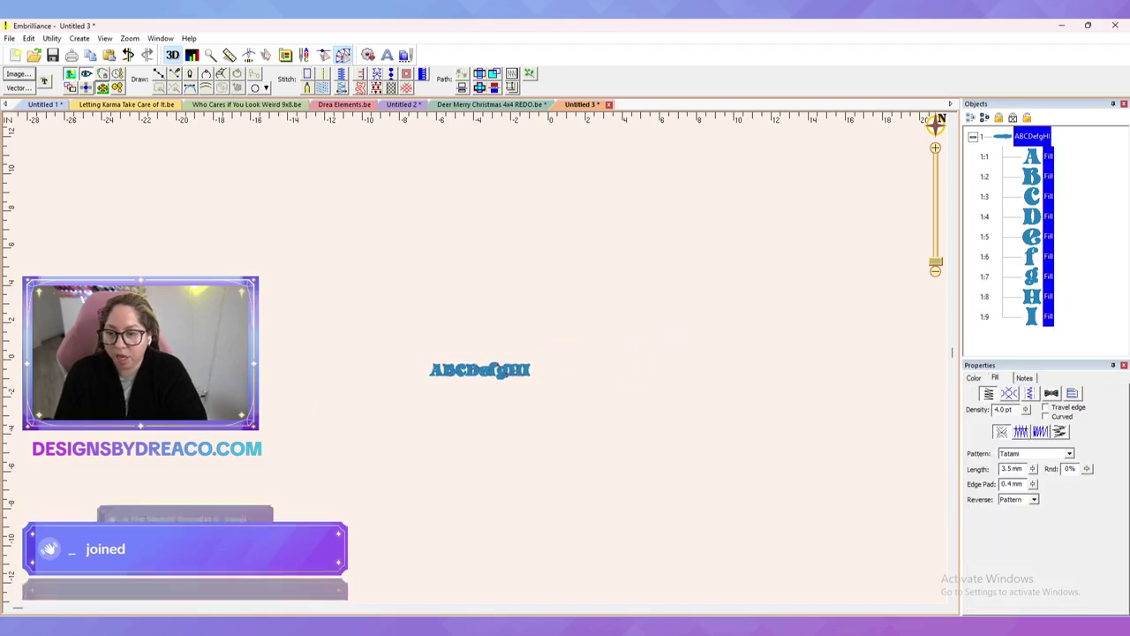
scroll(476, 371, up, 8)
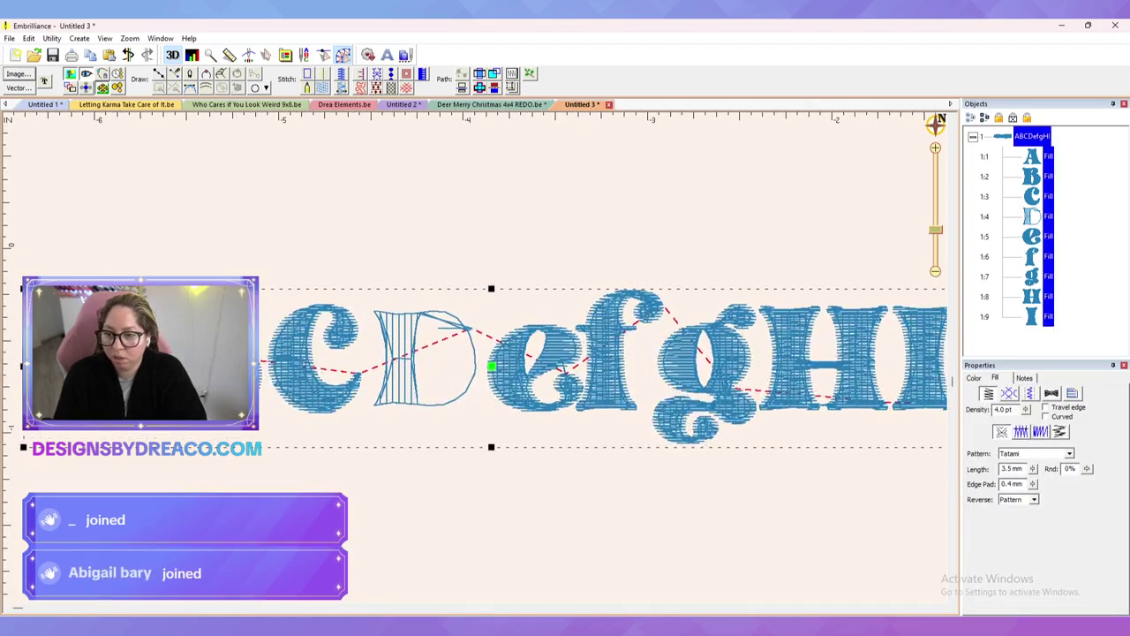
Step: Examine the fill stitching of the letter C, then review the complete reduced lettering
key(Escape)
click(296, 360)
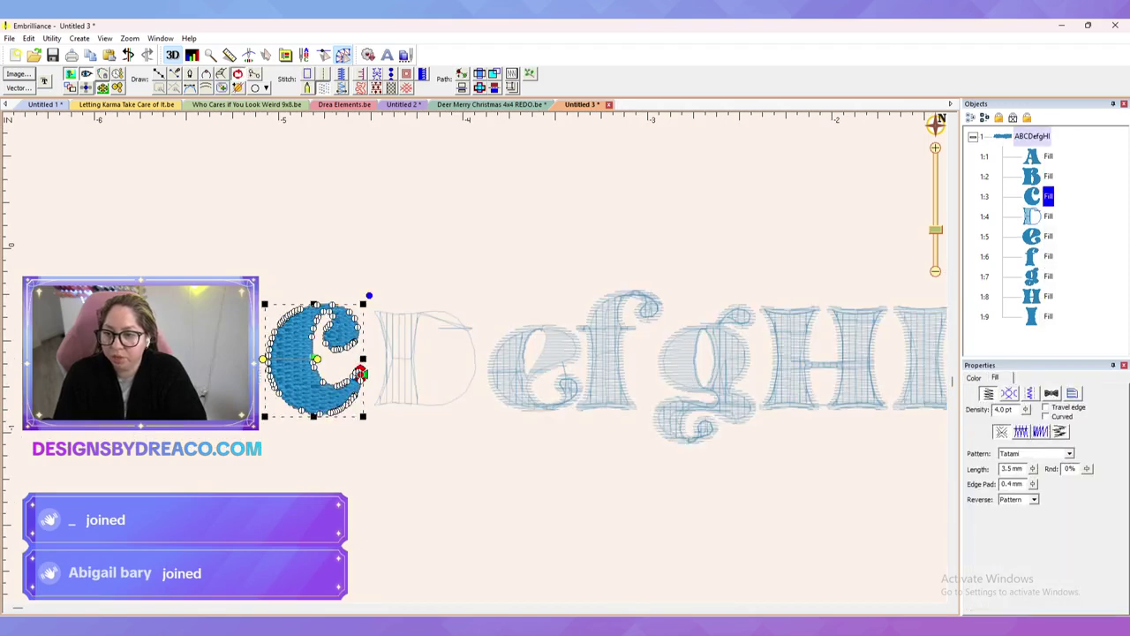
scroll(471, 357, down, 3)
key(Escape)
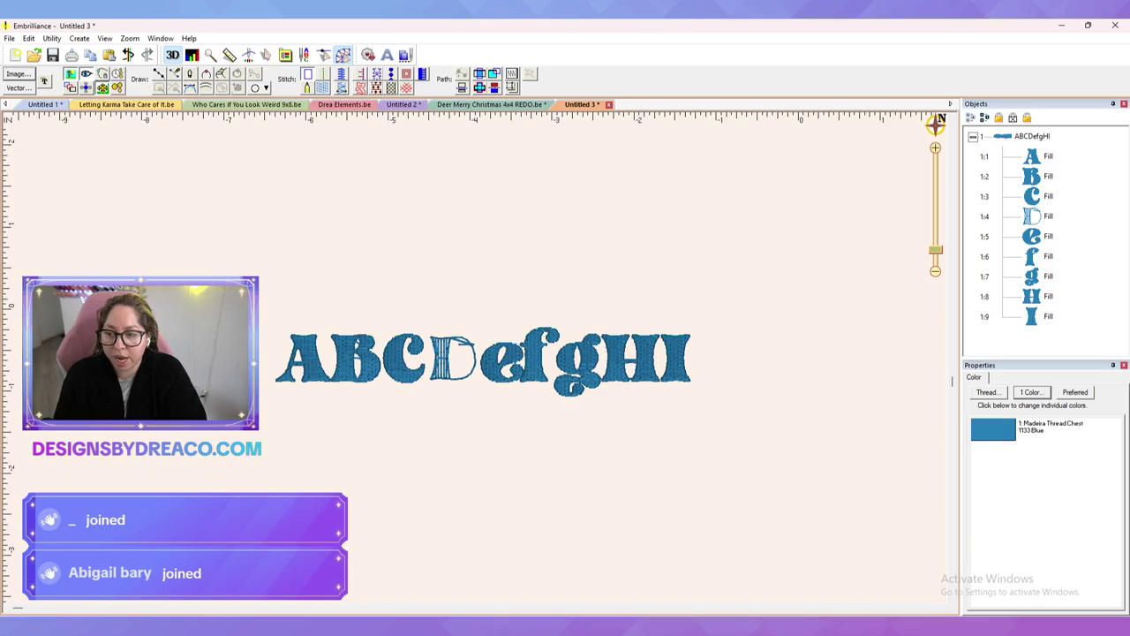